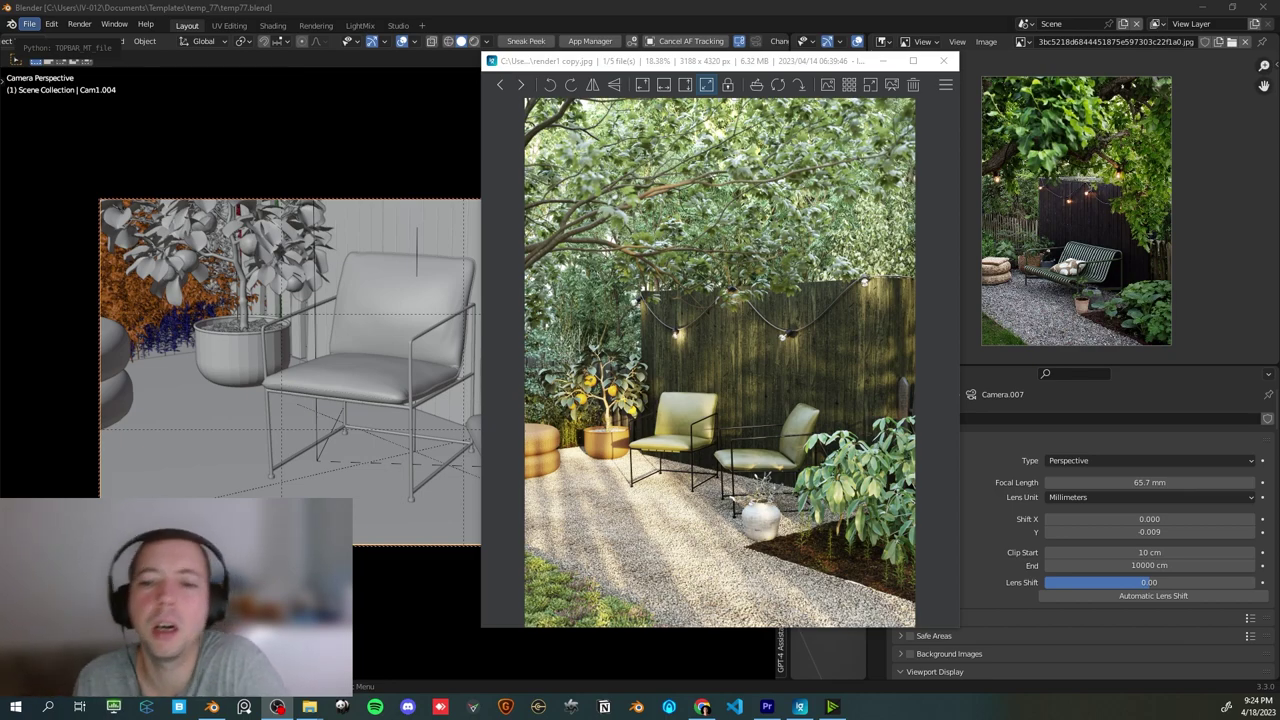
Compare the finished garden render with the reference photo, examining the trees, fence, lights, chairs and gravel.
drag(789, 65, 672, 68)
scroll(1073, 222, up, 2)
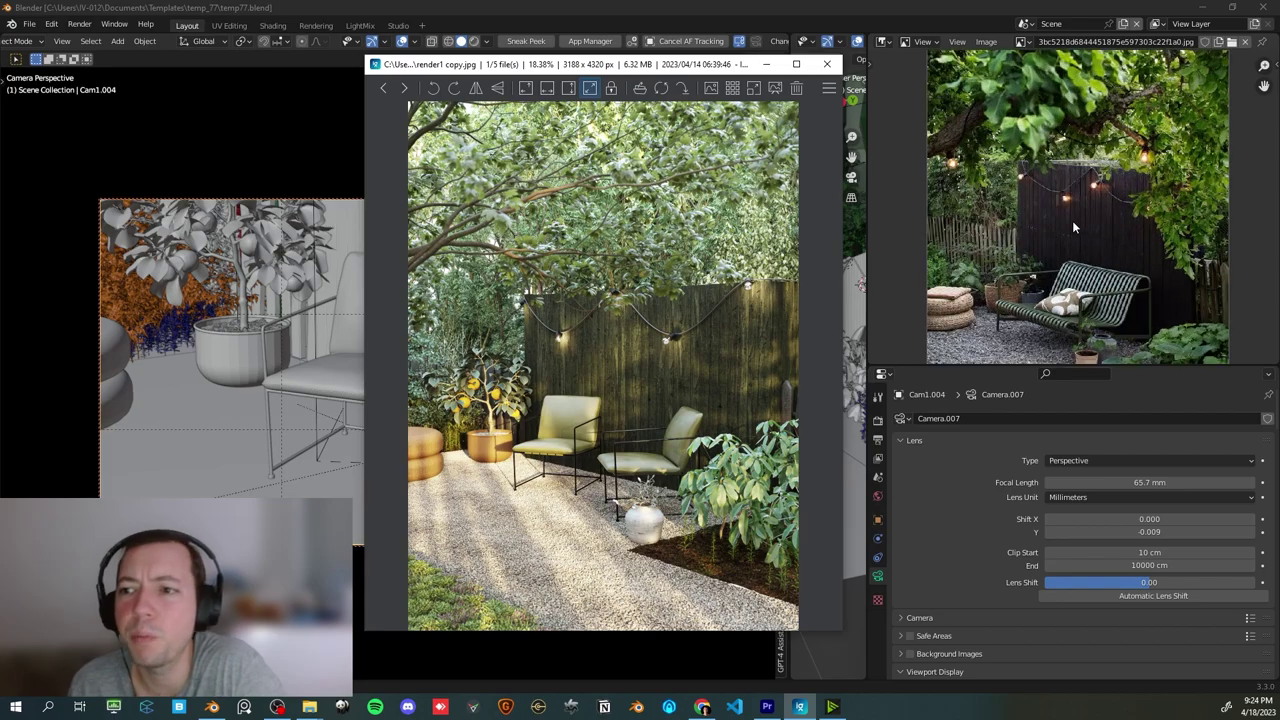
scroll(1073, 228, down, 3)
scroll(576, 377, up, 3)
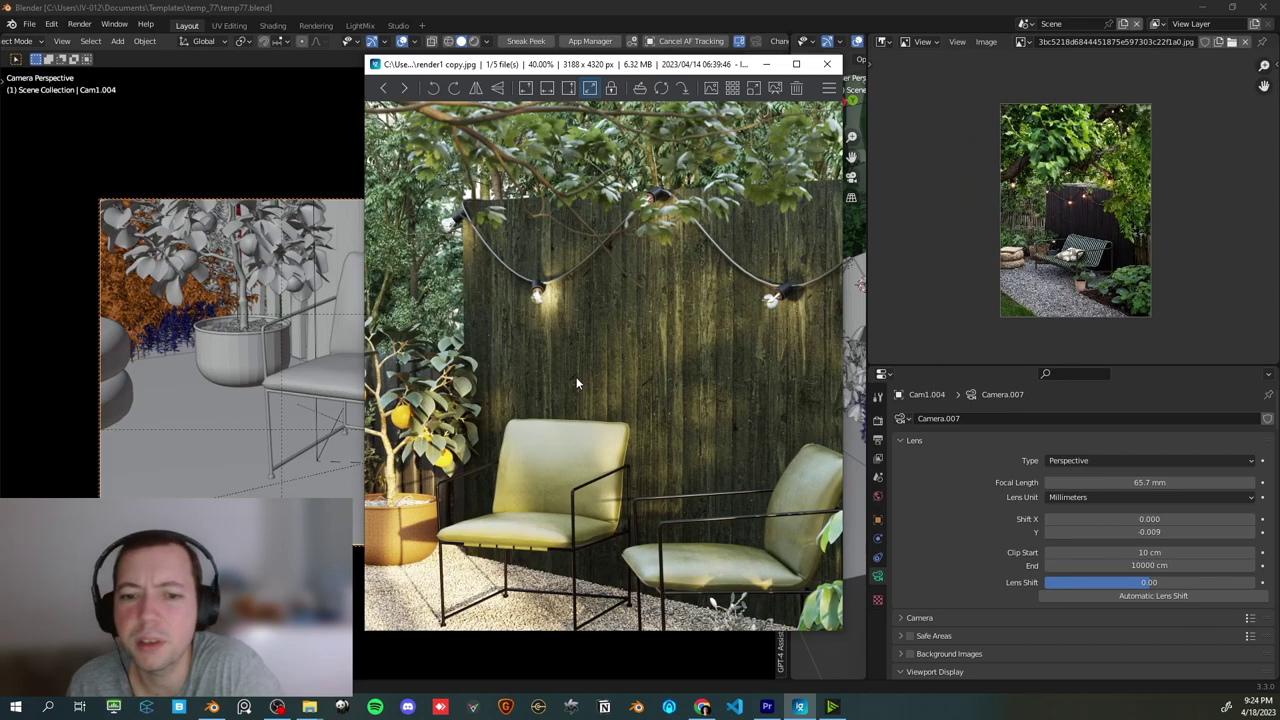
scroll(576, 377, down, 2)
scroll(576, 377, up, 3)
scroll(576, 377, down, 4)
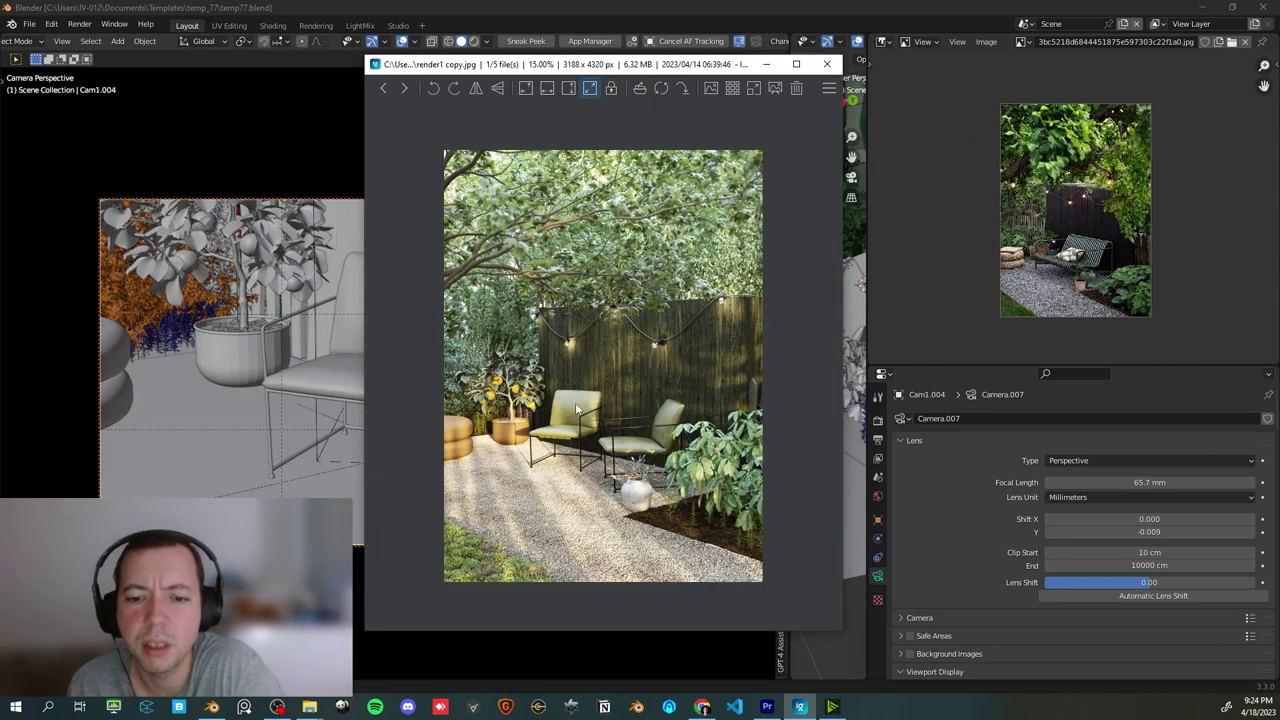
scroll(580, 513, up, 1)
scroll(580, 513, up, 3)
scroll(580, 513, down, 4)
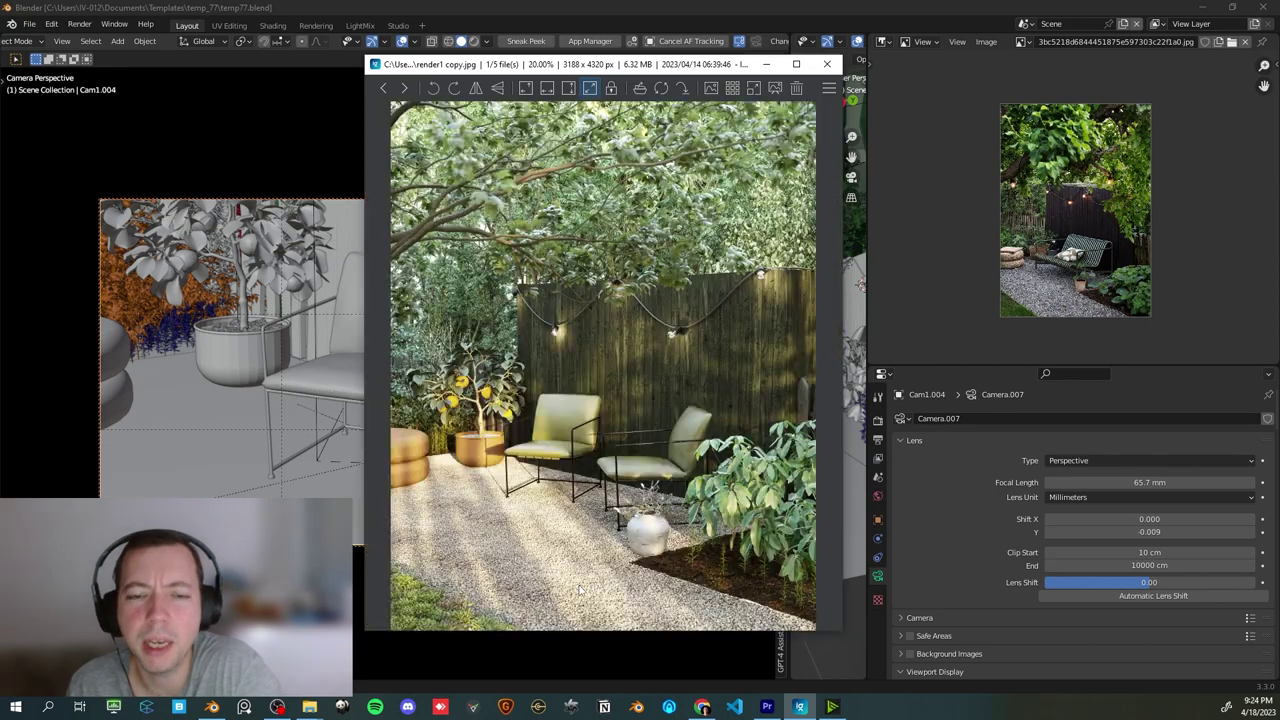
scroll(621, 420, up, 1)
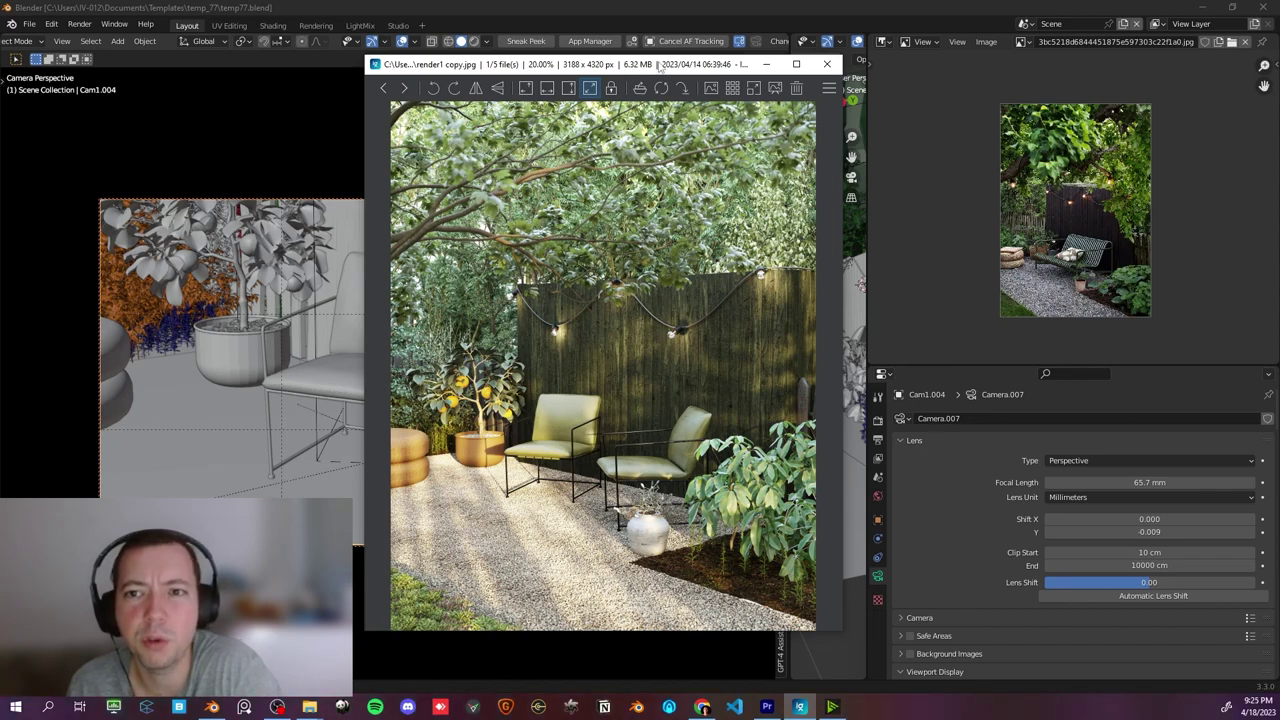
click(767, 65)
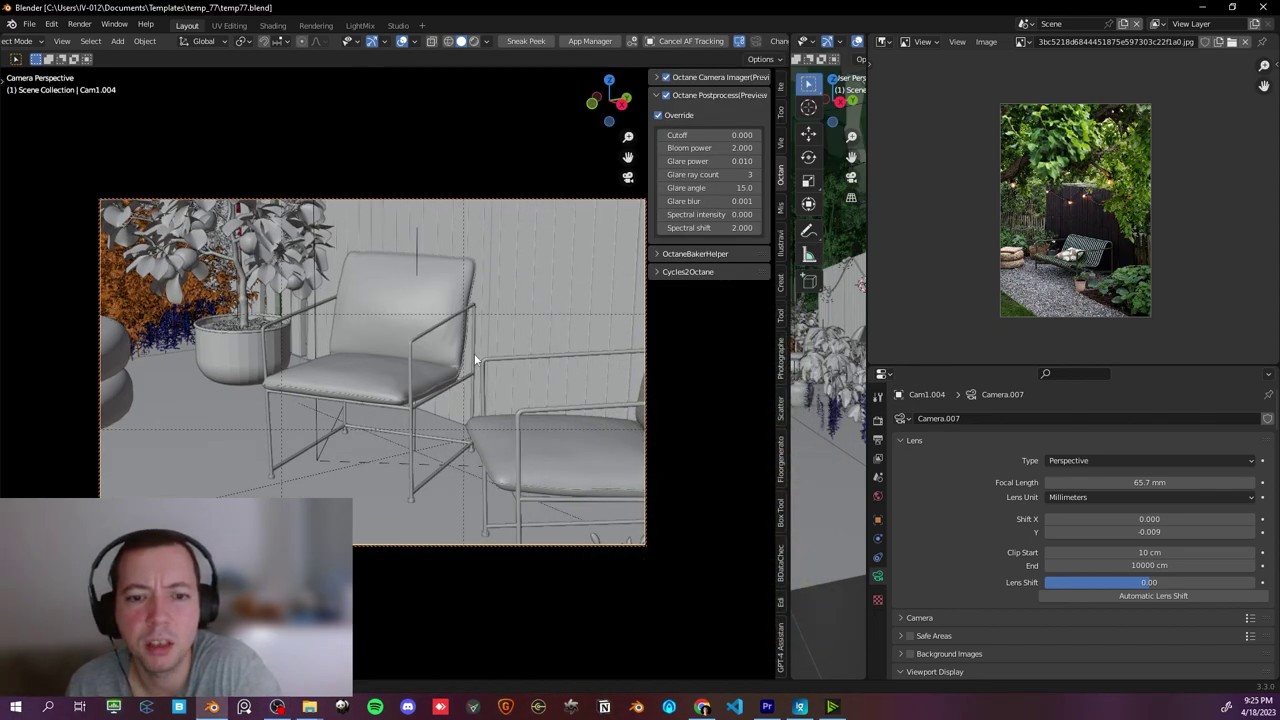
Leave the camera view and inspect the finished garden scene around the chairs, fence and surrounding plants.
key(KP_0)
scroll(474, 354, down, 4)
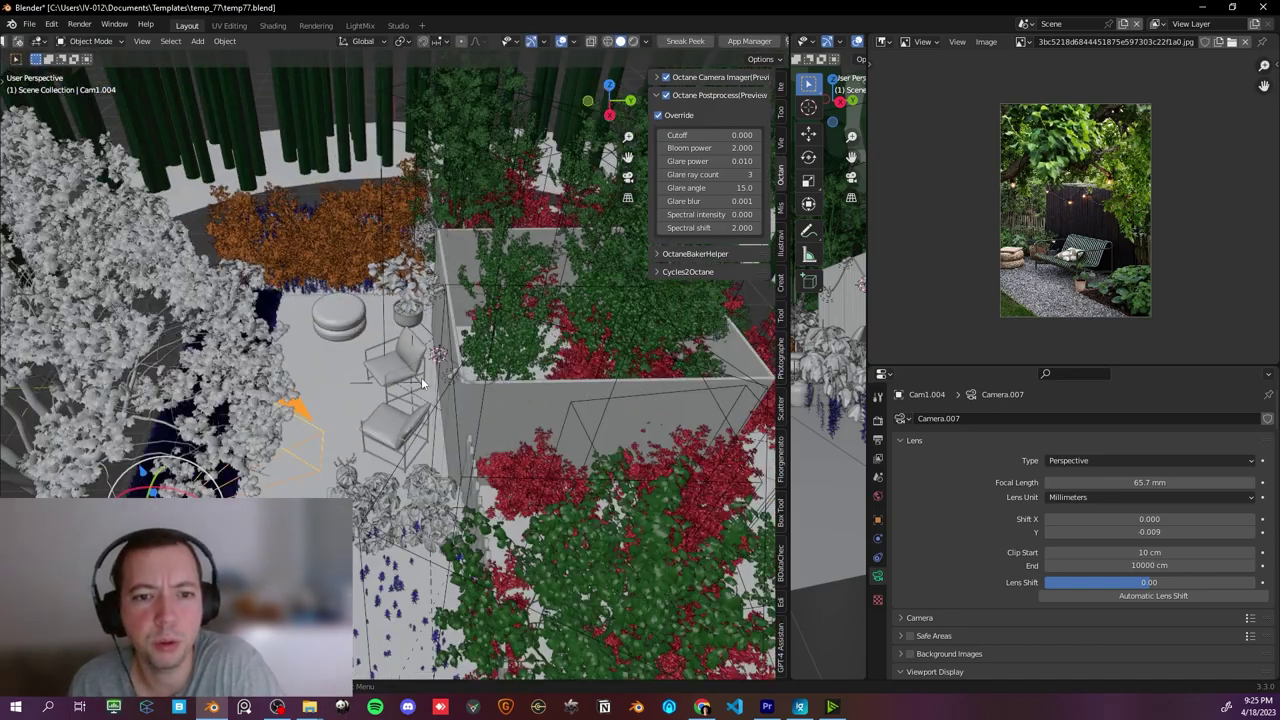
middle_drag(421, 377, 468, 346)
scroll(468, 346, up, 4)
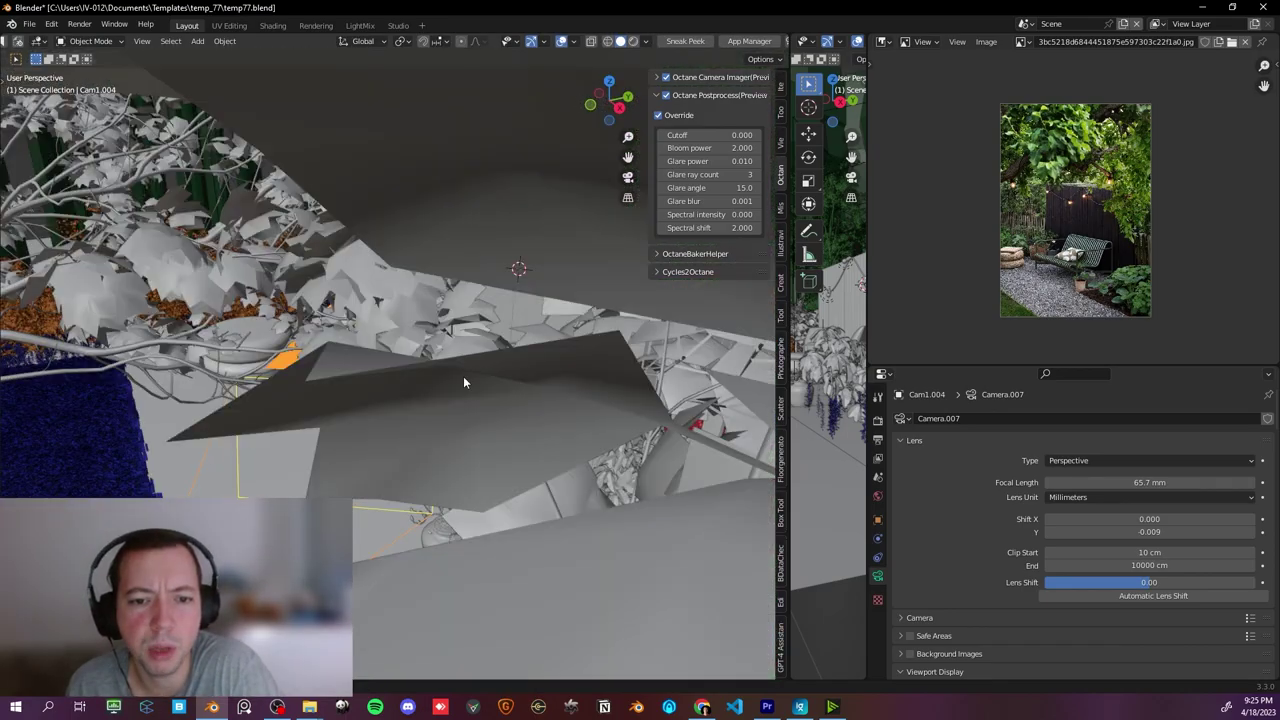
scroll(464, 375, down, 1)
scroll(474, 381, up, 2)
mouse_move(465, 404)
middle_down()
mouse_move(444, 400)
mouse_move(478, 398)
middle_up()
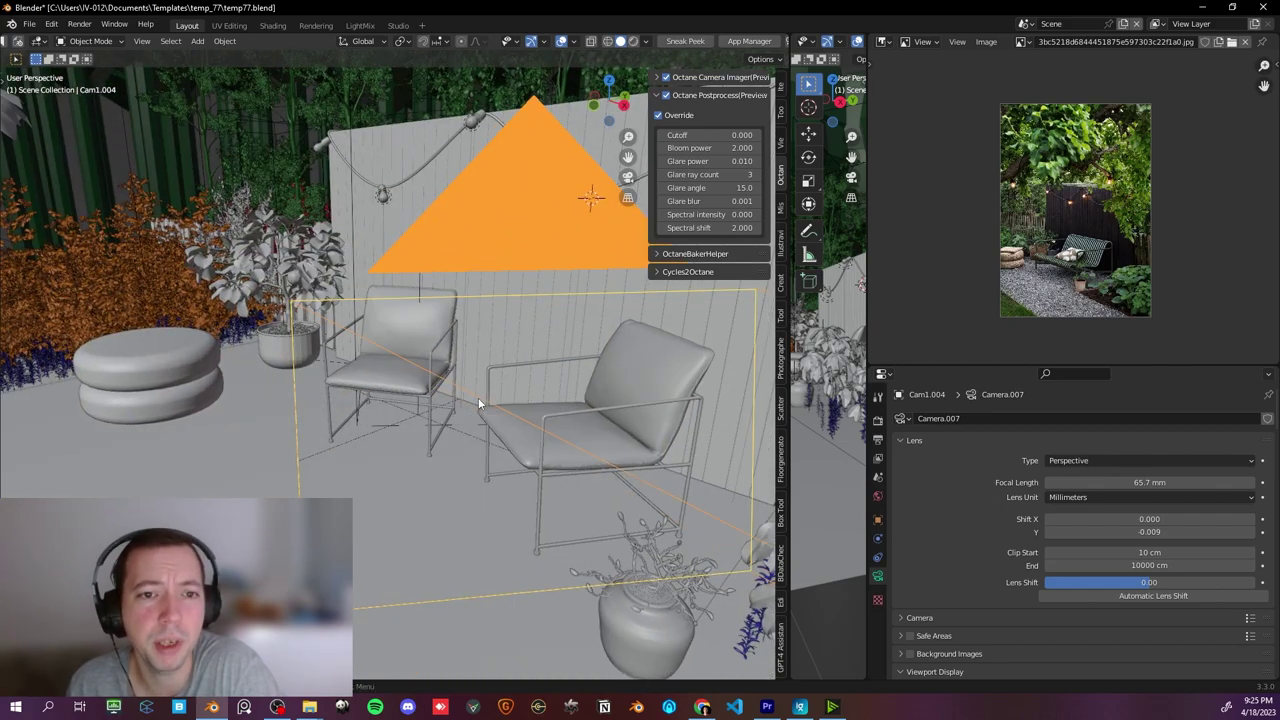
scroll(507, 378, down, 3)
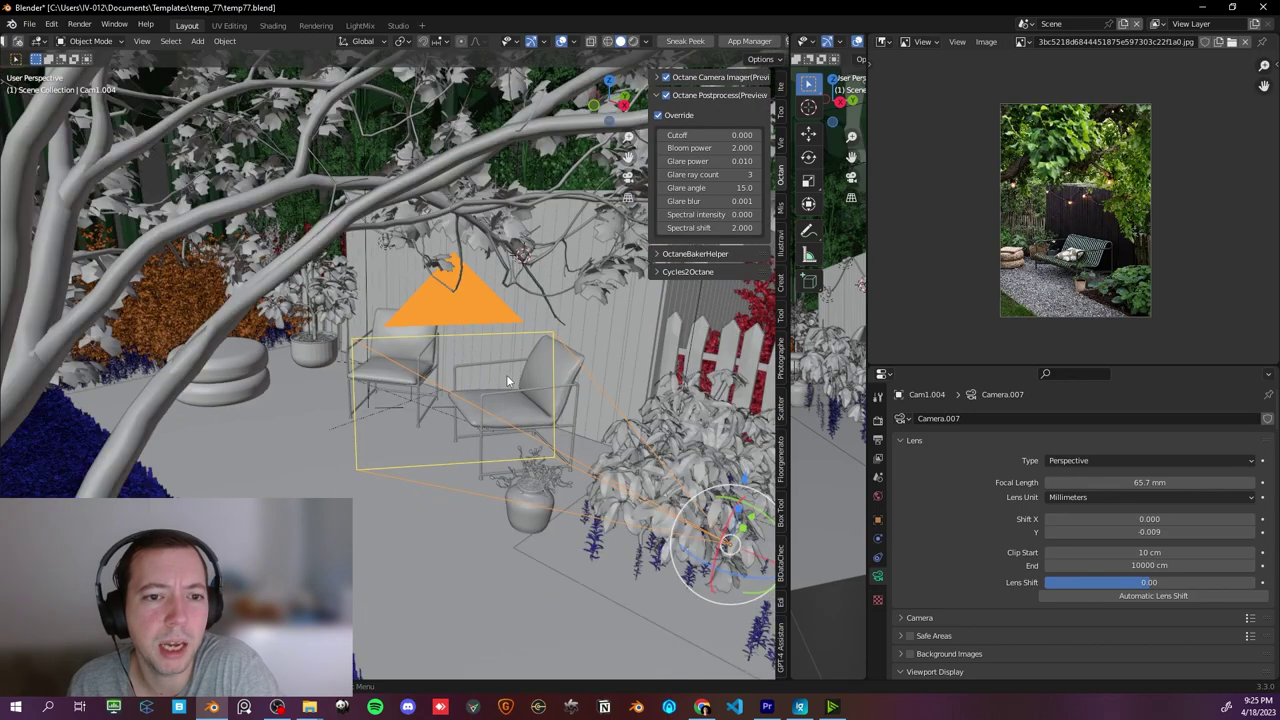
middle_drag(507, 380, 497, 376)
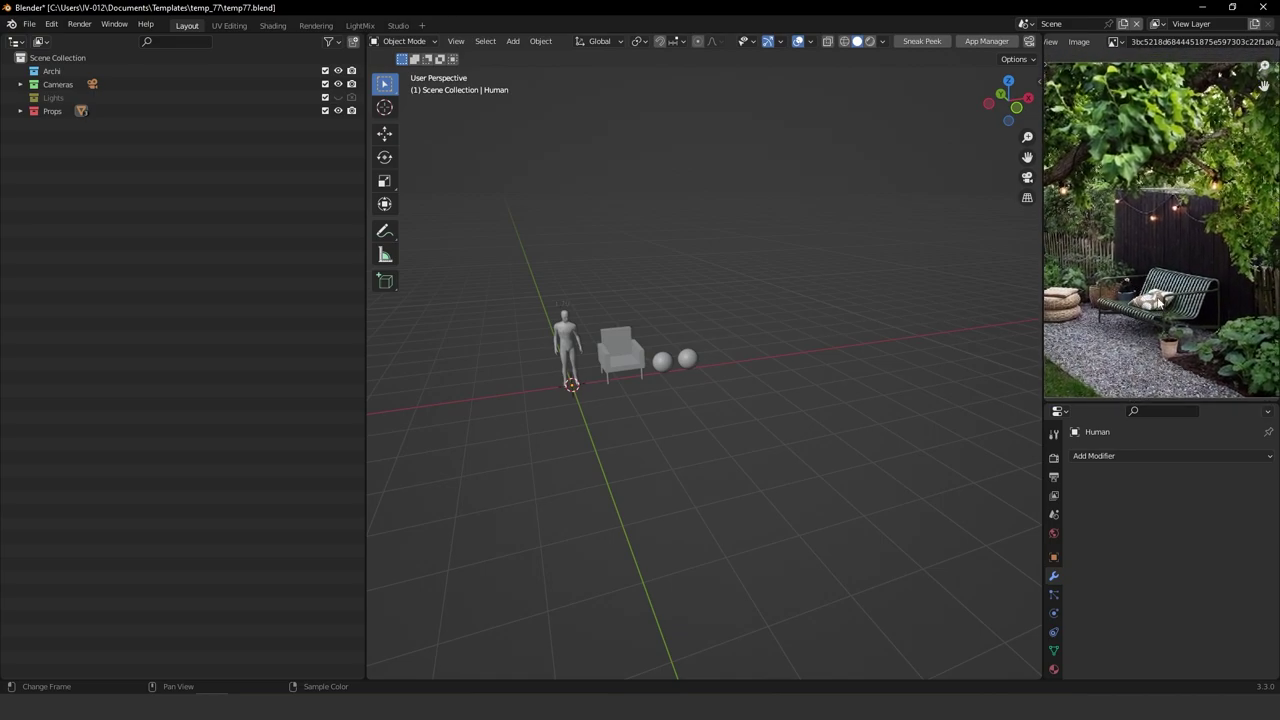
Switch to Connecter, find chair 2155 in the Chairs folder, and bring it into the Blender scene with Append & Place.
mouse_move(1136, 265)
middle_down()
mouse_move(1154, 262)
mouse_move(1143, 255)
middle_up()
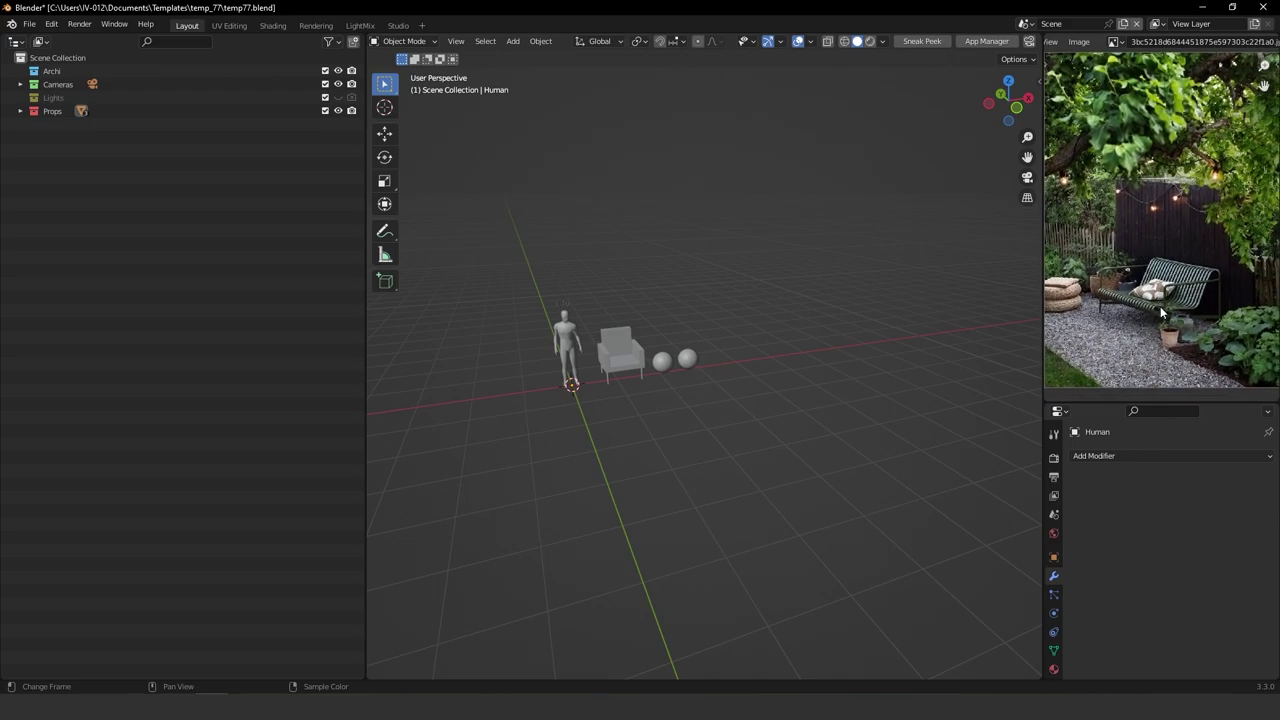
middle_drag(1153, 305, 1110, 292)
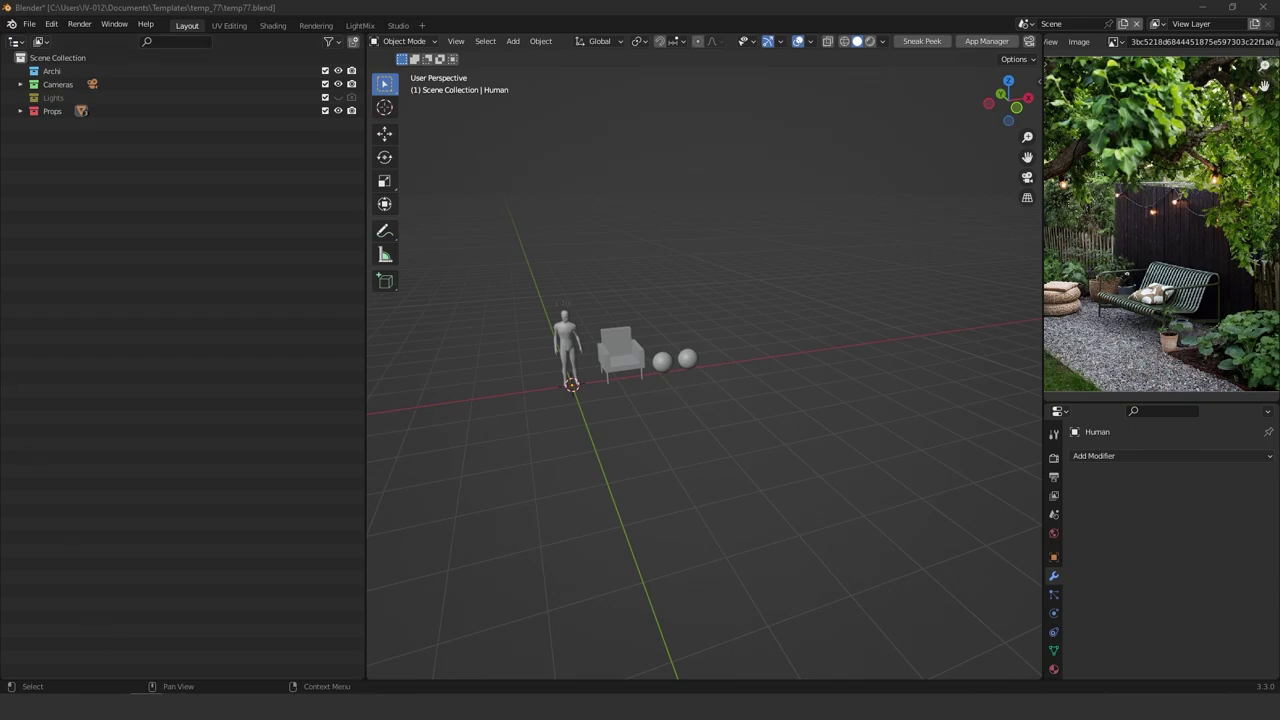
drag(0, 45, 805, 41)
scroll(755, 330, down, 5)
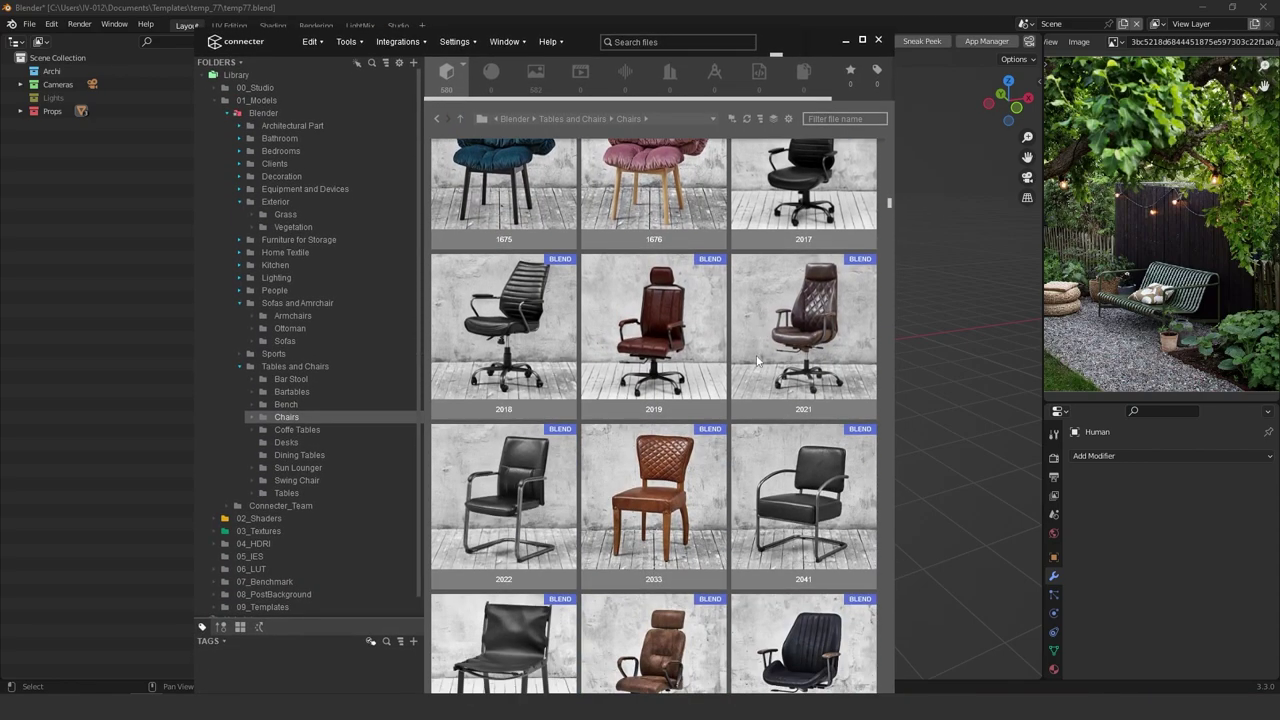
scroll(765, 384, down, 5)
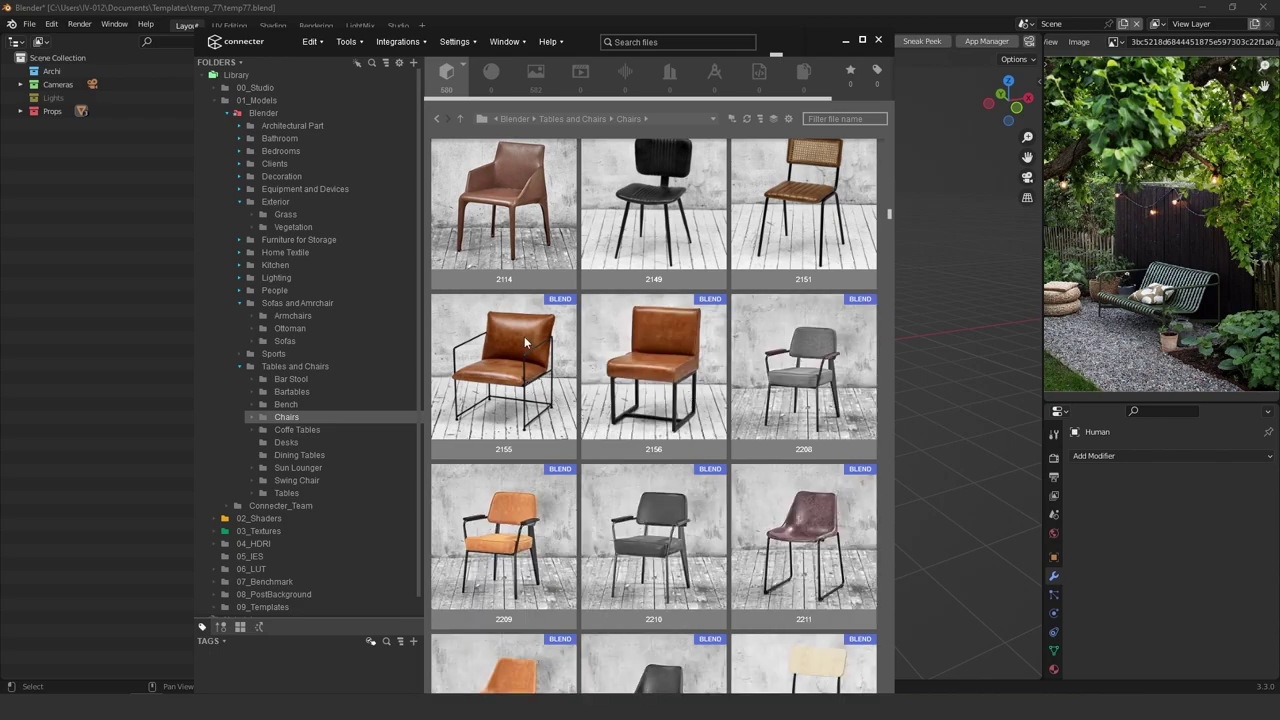
click(521, 345)
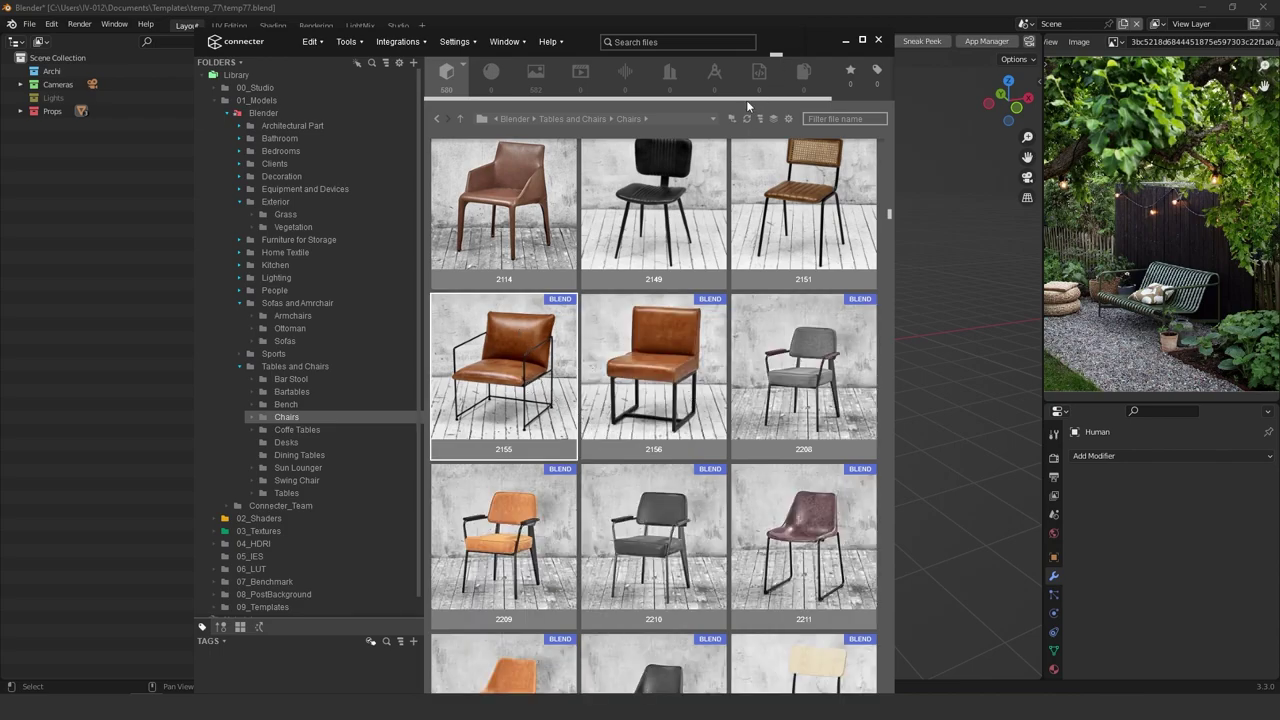
drag(795, 45, 648, 324)
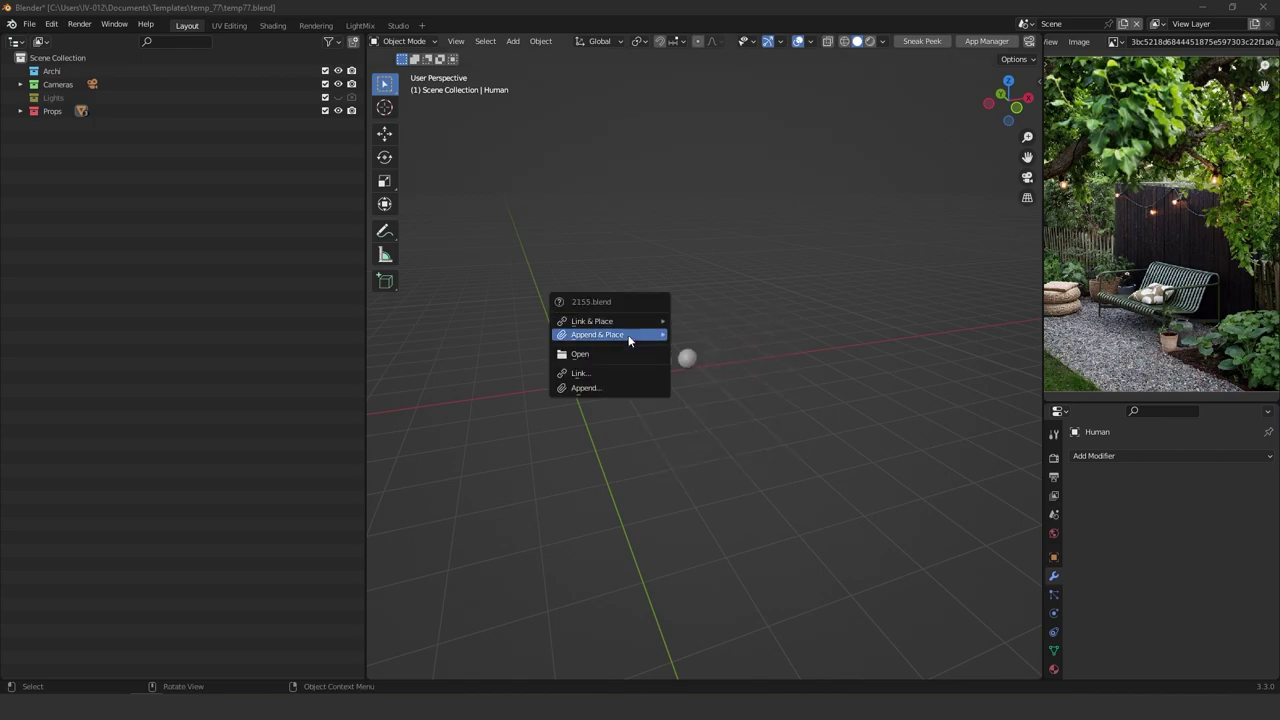
mouse_move(629, 334)
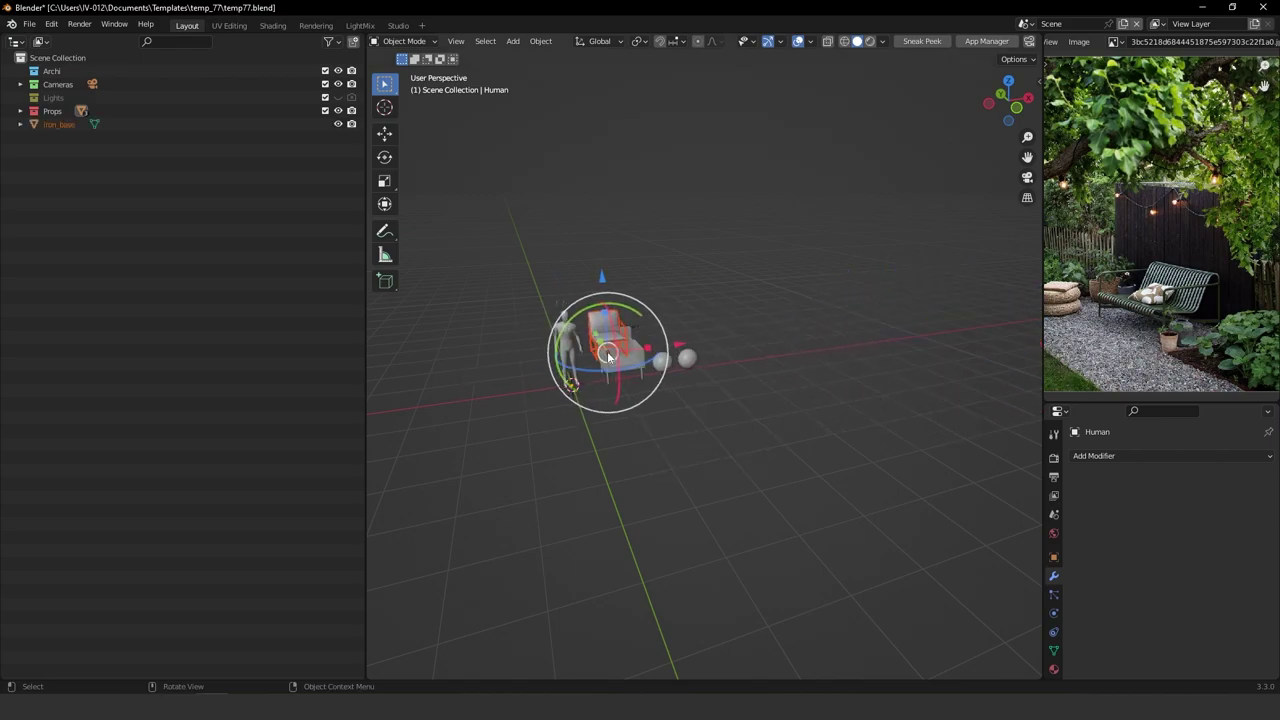
click(604, 353)
key(Escape)
Clear the imported chair's location to place it at the world origin, and compare its scale with the human figure.
middle_drag(667, 354, 651, 323)
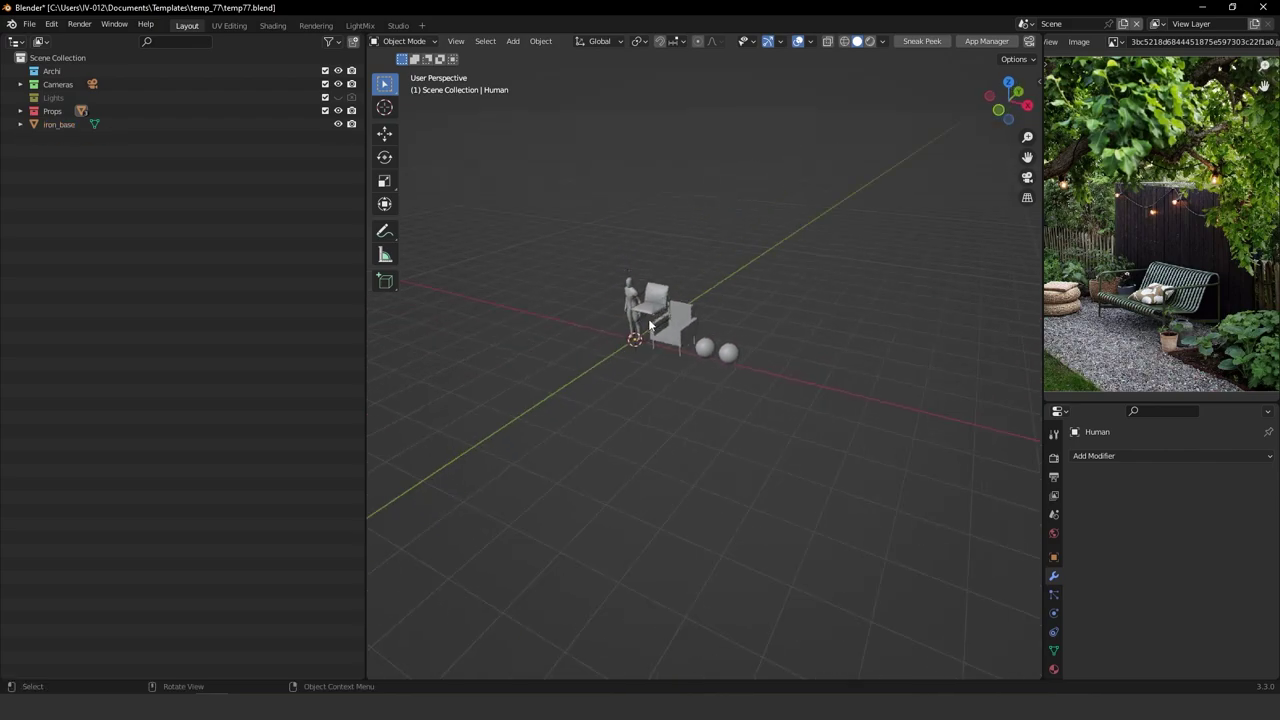
click(649, 308)
scroll(656, 306, up, 4)
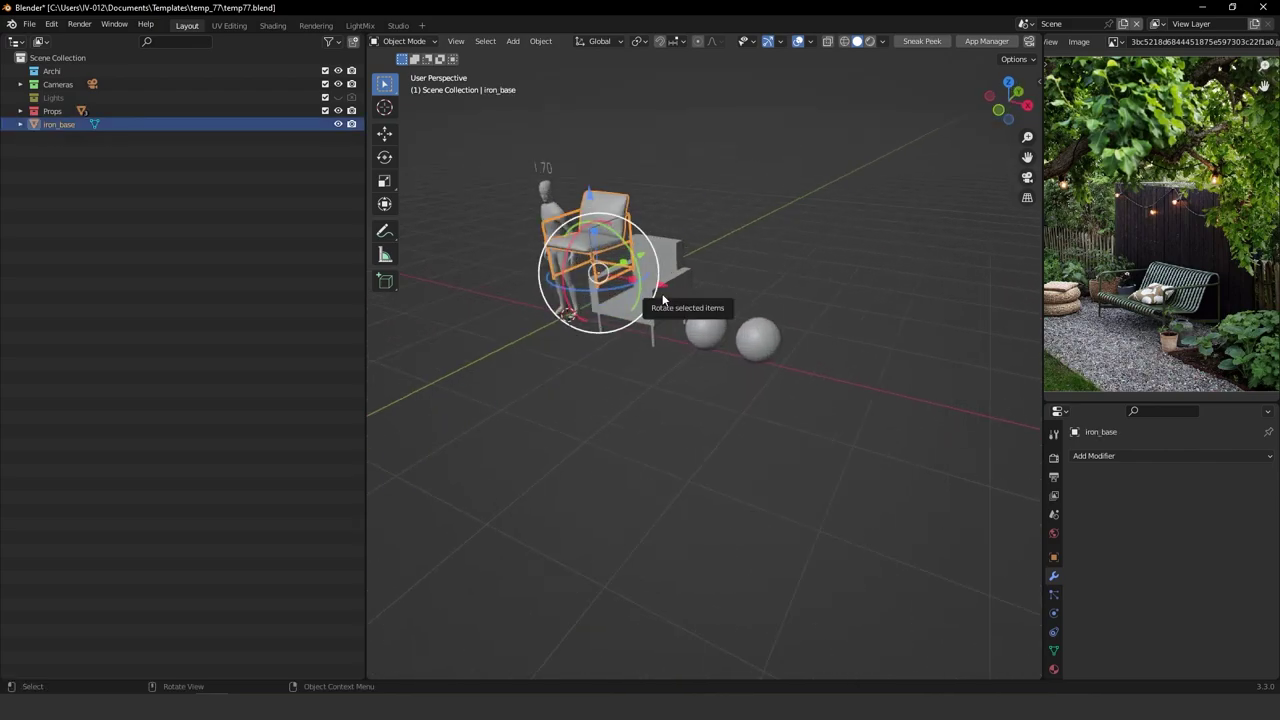
key(alt+g)
middle_drag(662, 293, 723, 386)
key(KP_1)
scroll(777, 338, up, 4)
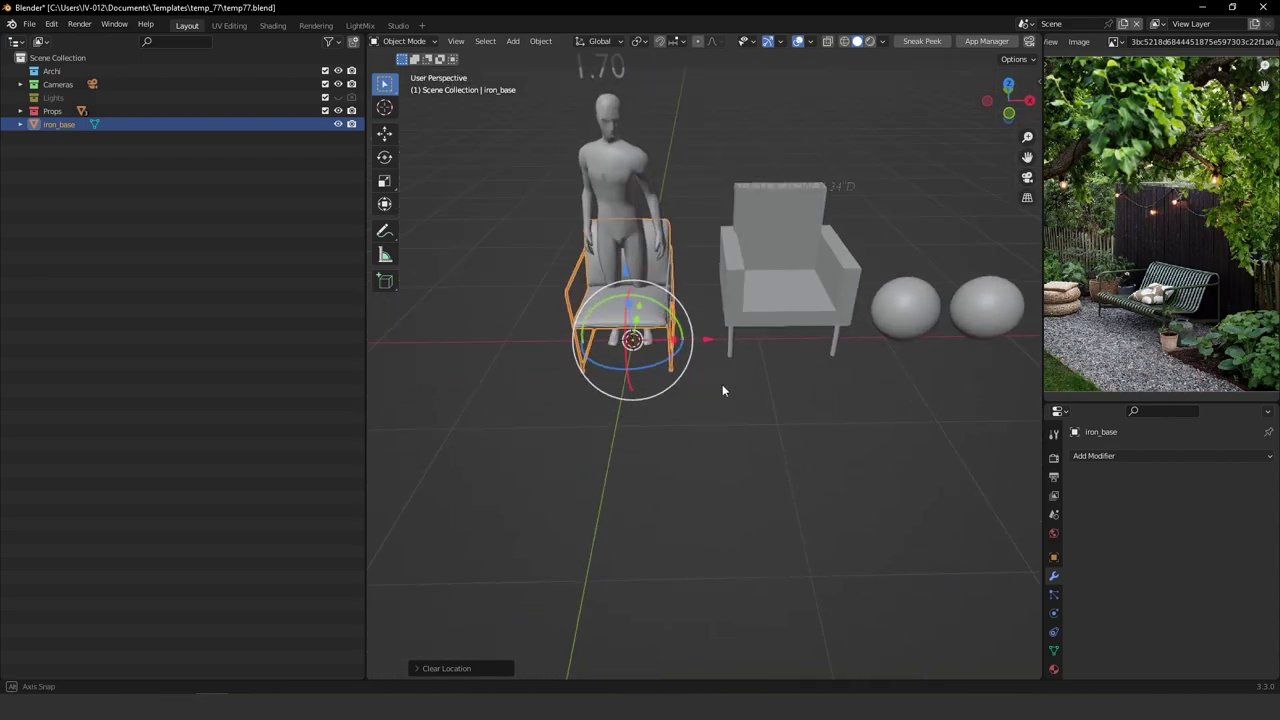
key(KP_7)
key(KP_1)
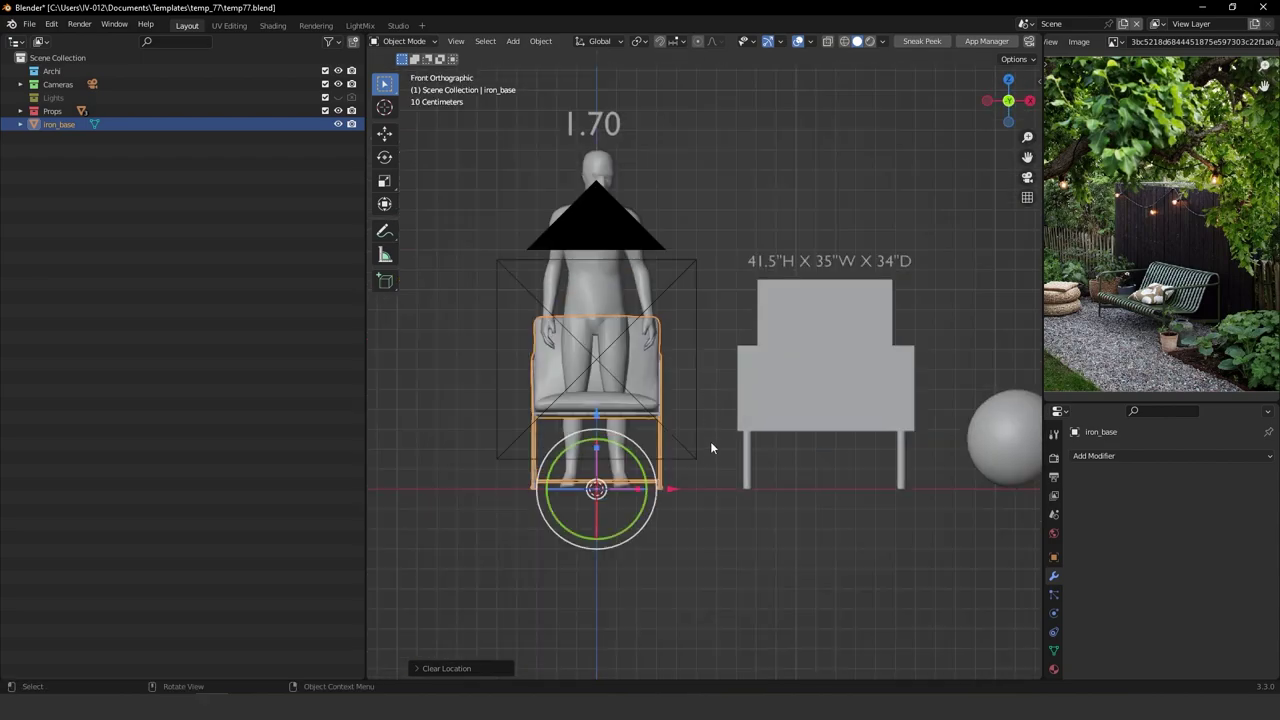
scroll(872, 457, down, 2)
middle_drag(872, 457, 787, 434)
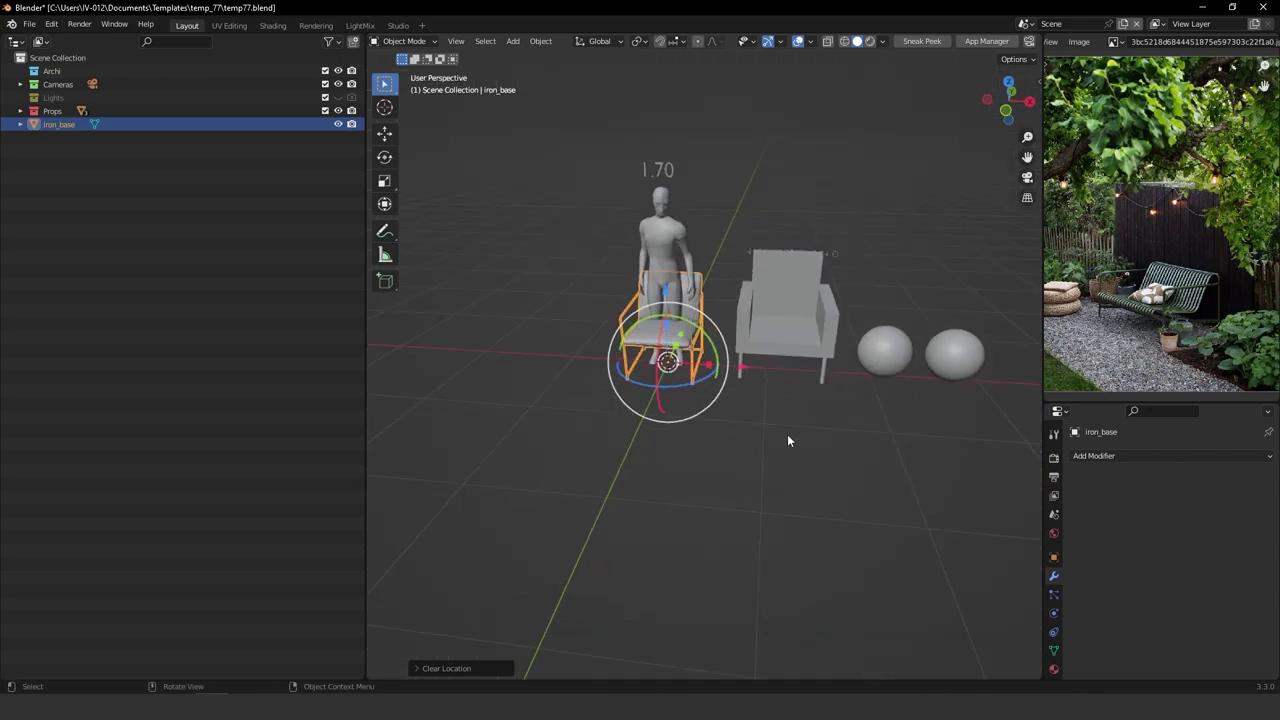
Hide the scale props: the human figure, the blocky armchair and the two spheres.
key(KP_7)
scroll(710, 250, down, 2)
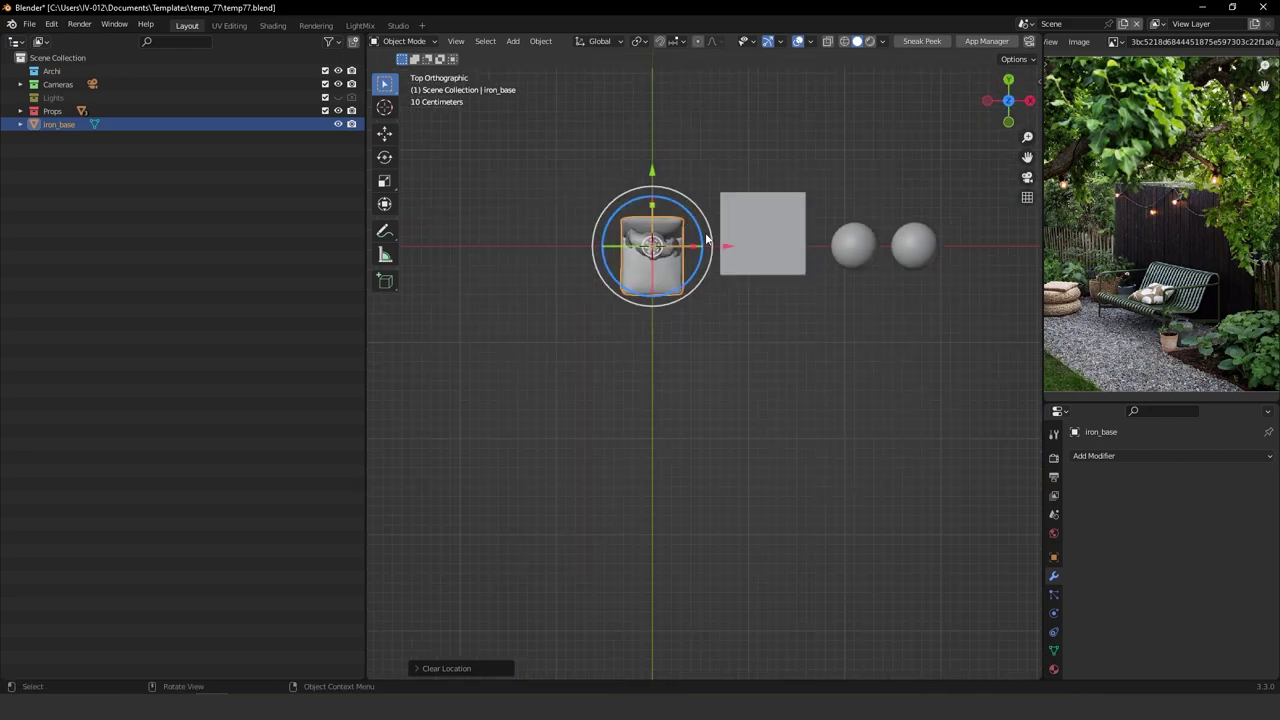
click(770, 229)
shift+click(848, 248)
shift+click(922, 244)
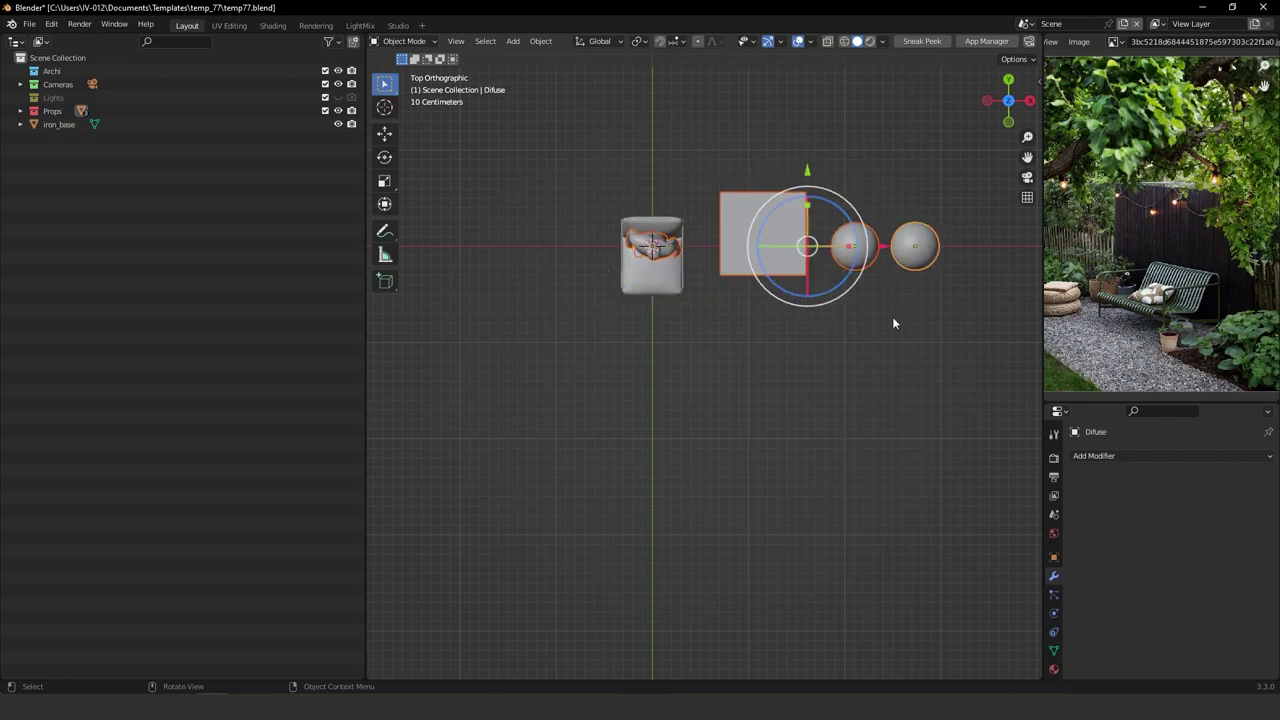
middle_drag(875, 346, 834, 303)
key(h)
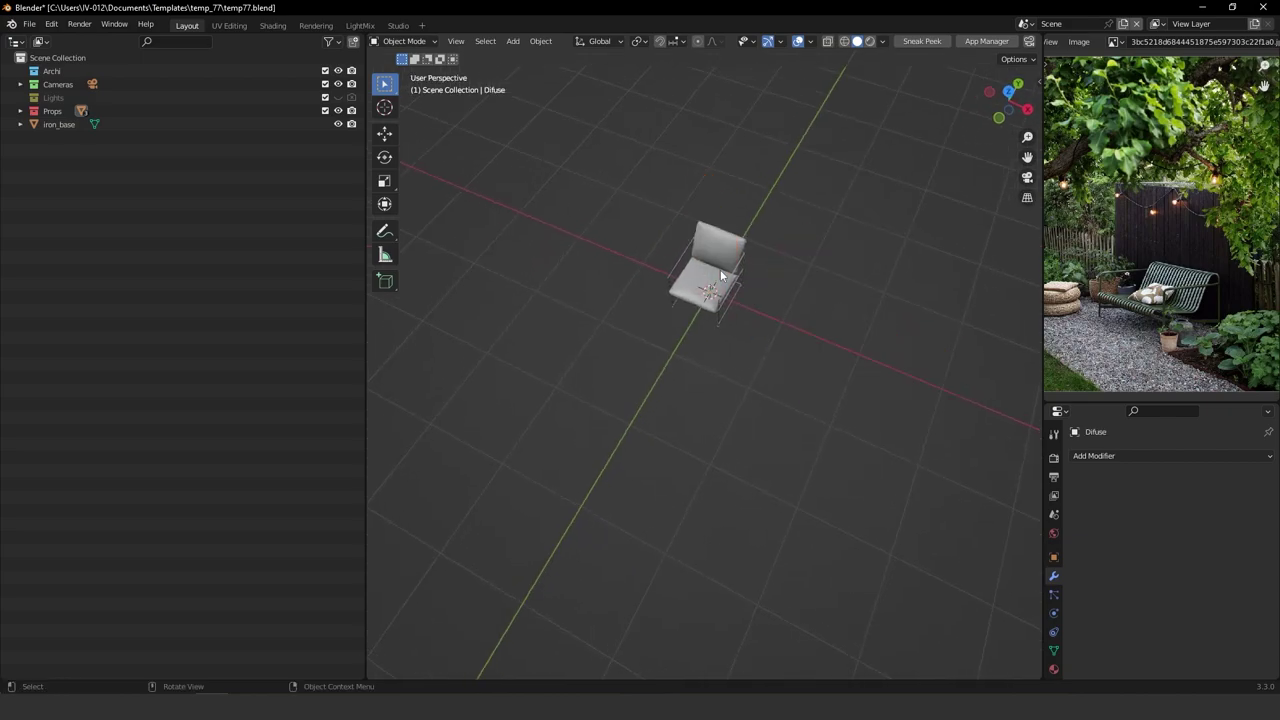
Create a linked duplicate of the chair, offset about 120 cm along the X axis.
click(737, 308)
key(shift+d)
key(x)
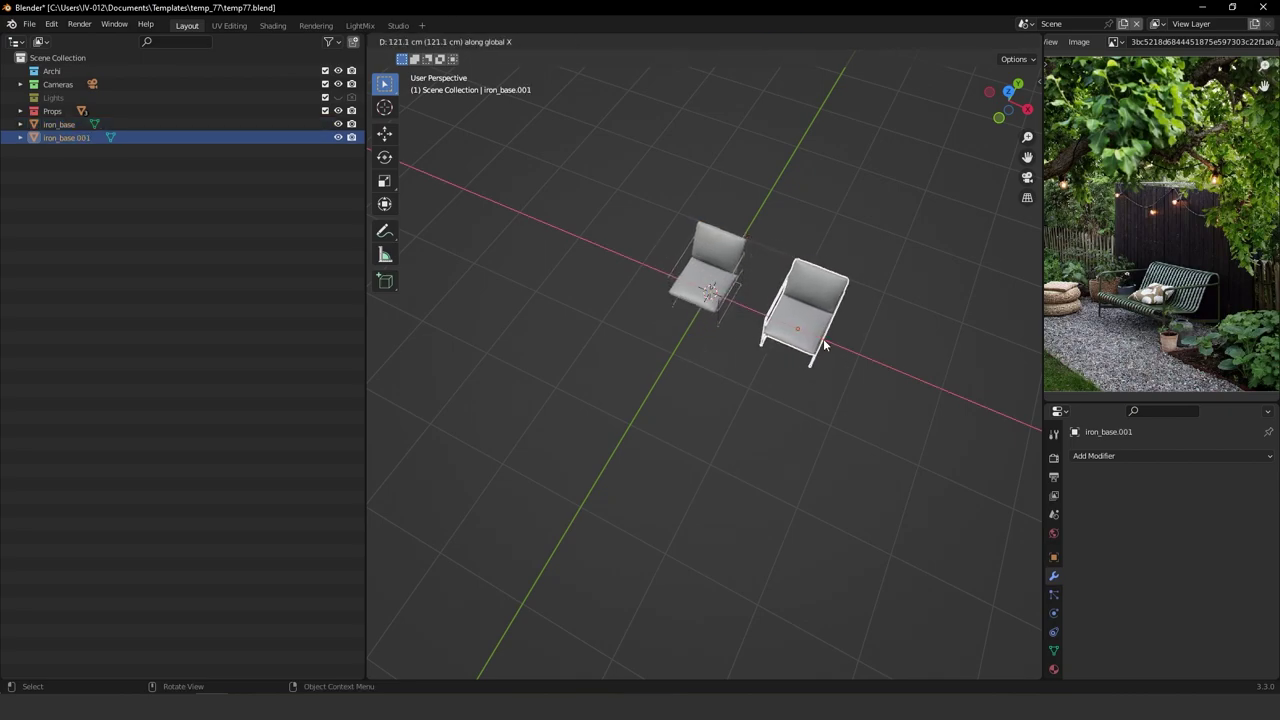
click(815, 340)
middle_drag(815, 340, 735, 300)
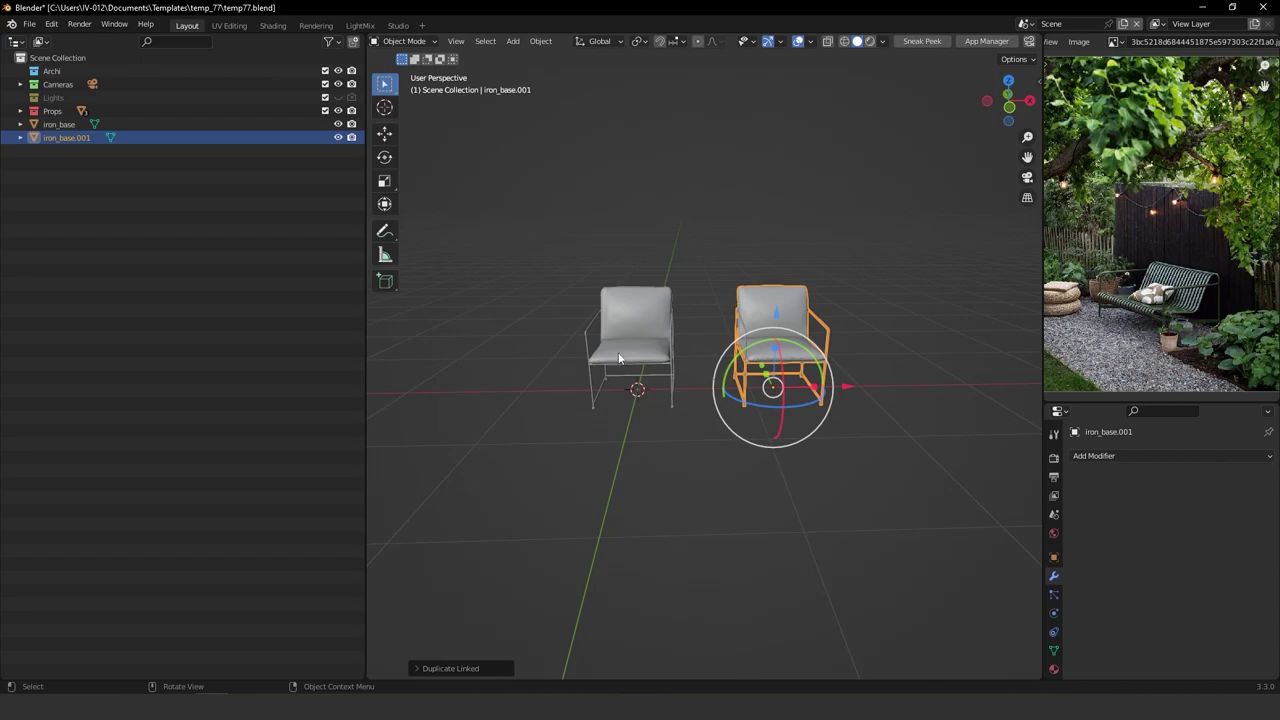
Rotate both chairs in plan so their fronts angle inward toward each other.
key(KP_7)
click(601, 175)
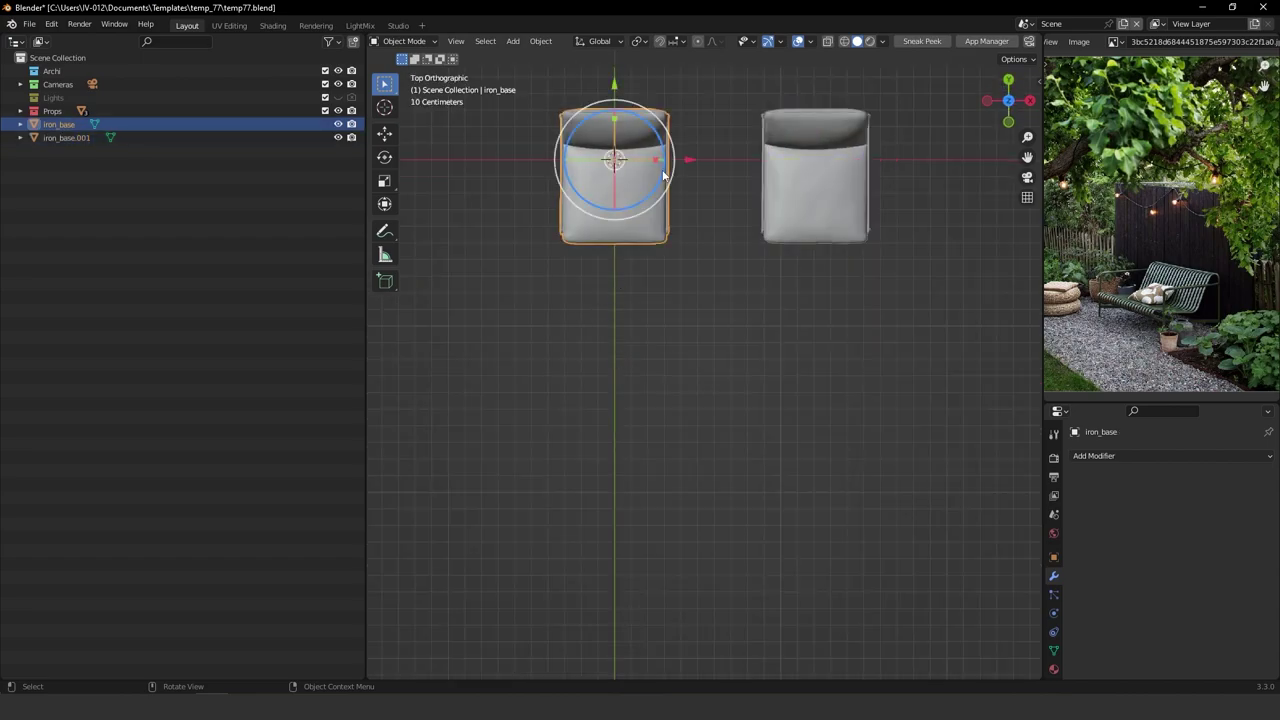
drag(674, 150, 660, 124)
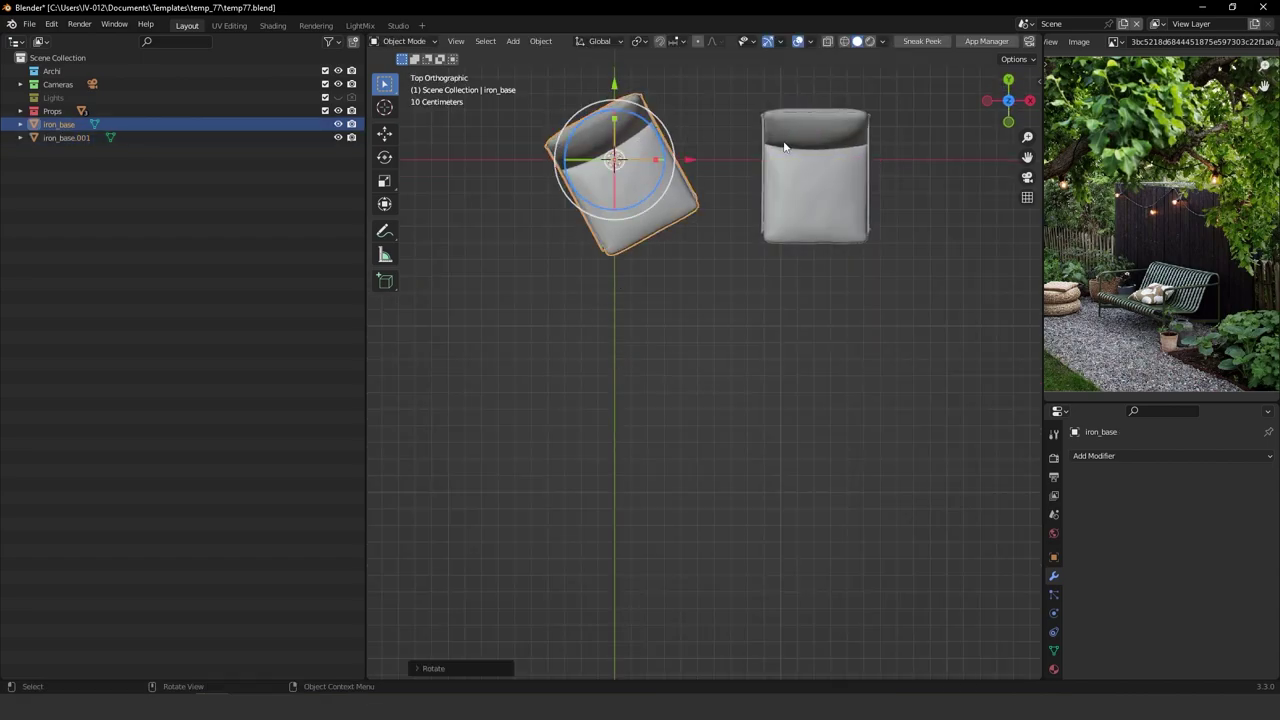
click(798, 147)
drag(880, 136, 895, 187)
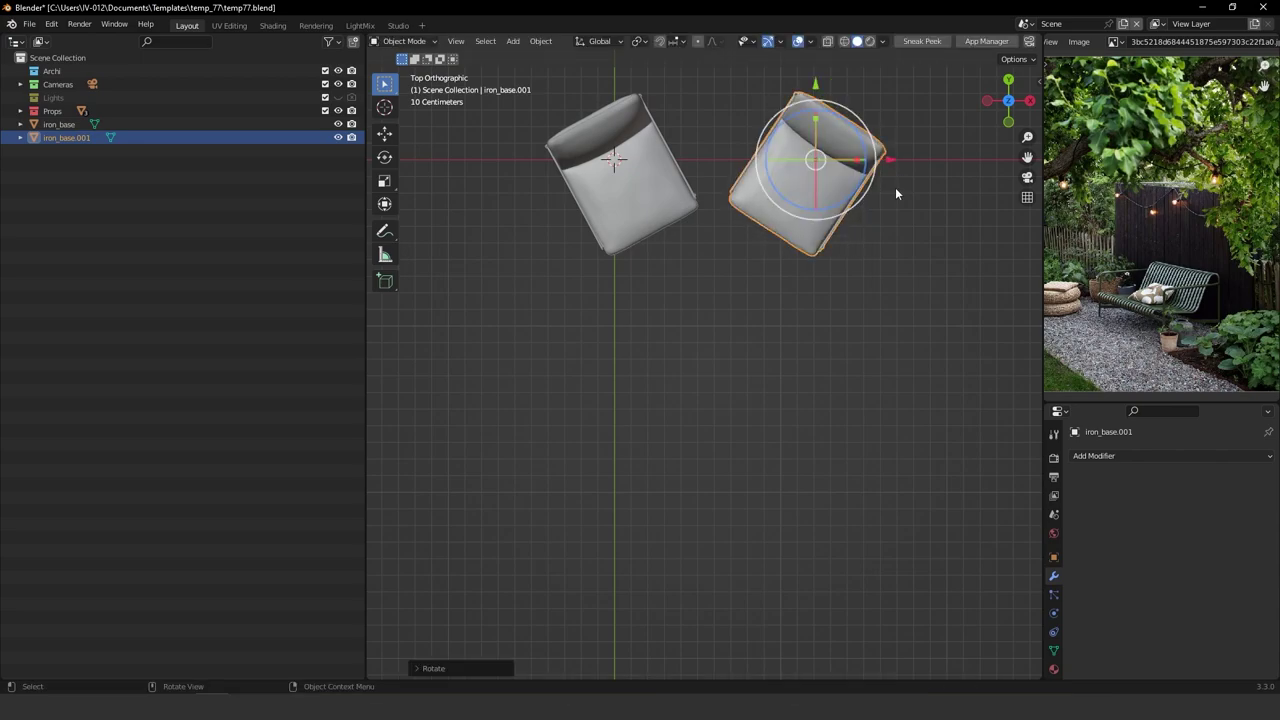
Move the duplicated chair slightly farther from the original on the ground plane and check the arrangement.
key(g)
click(849, 206)
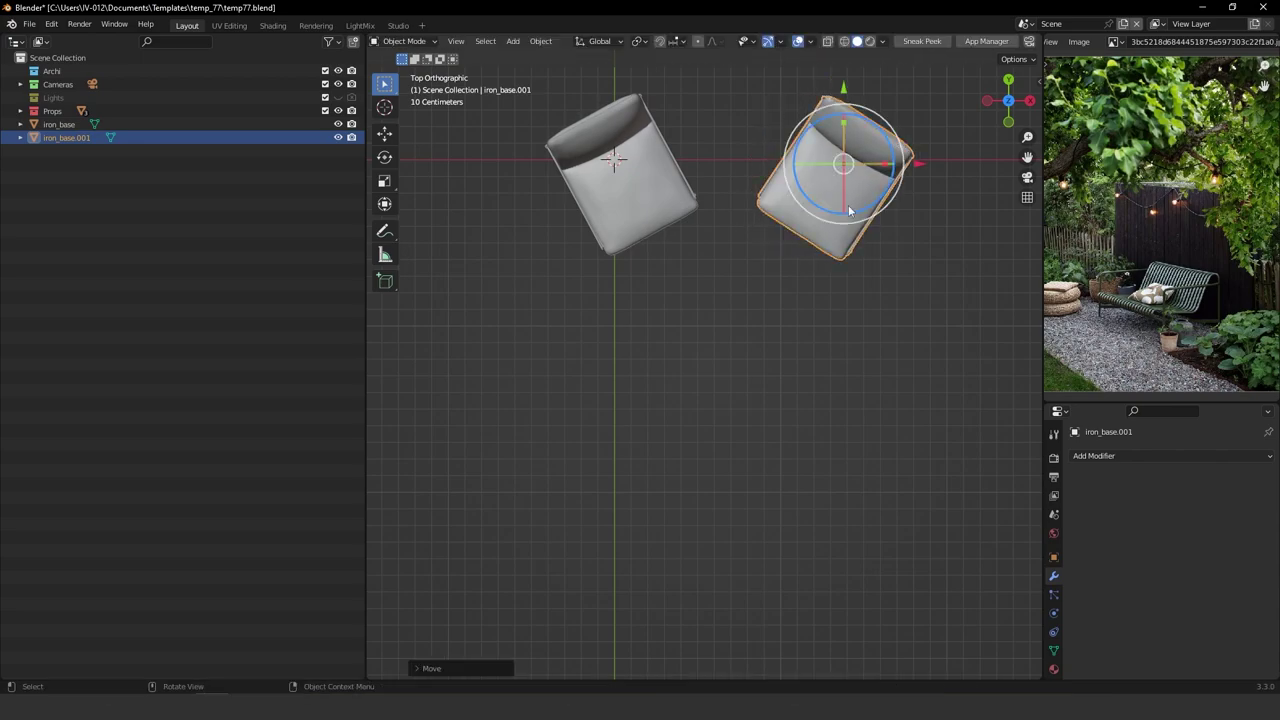
scroll(815, 227, down, 2)
shift+middle_drag(743, 248, 722, 292)
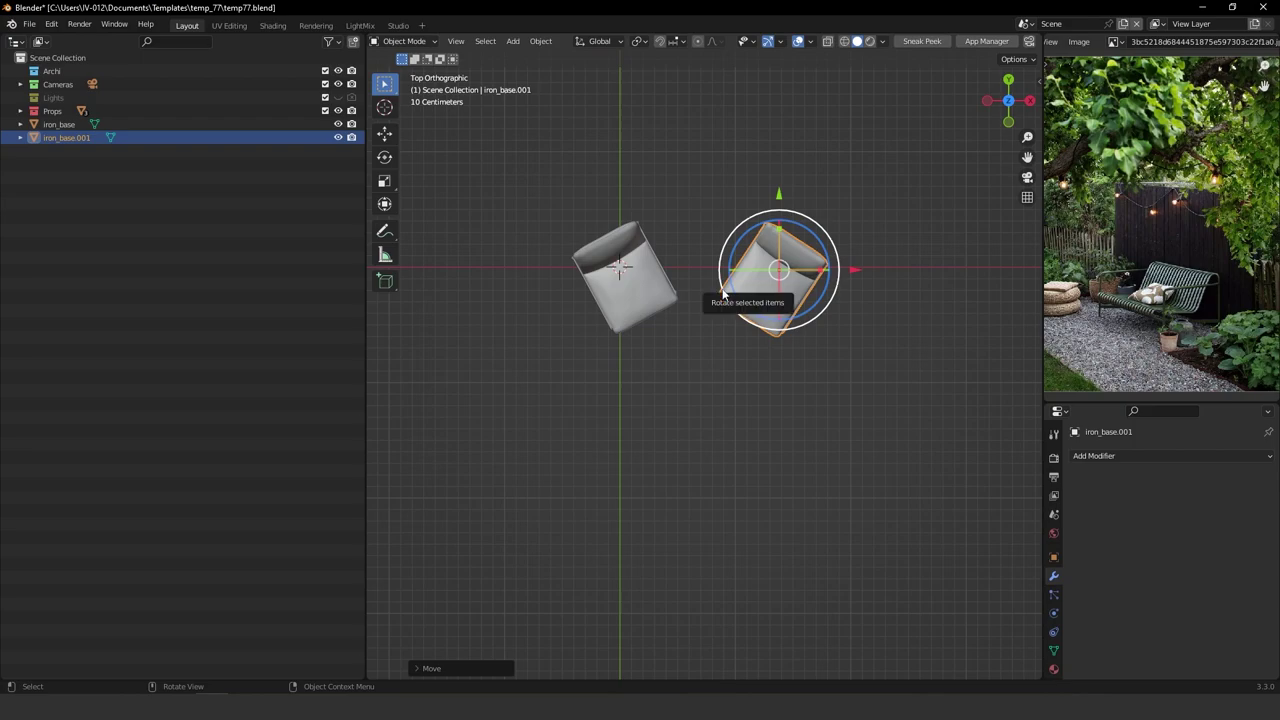
middle_drag(637, 366, 605, 291)
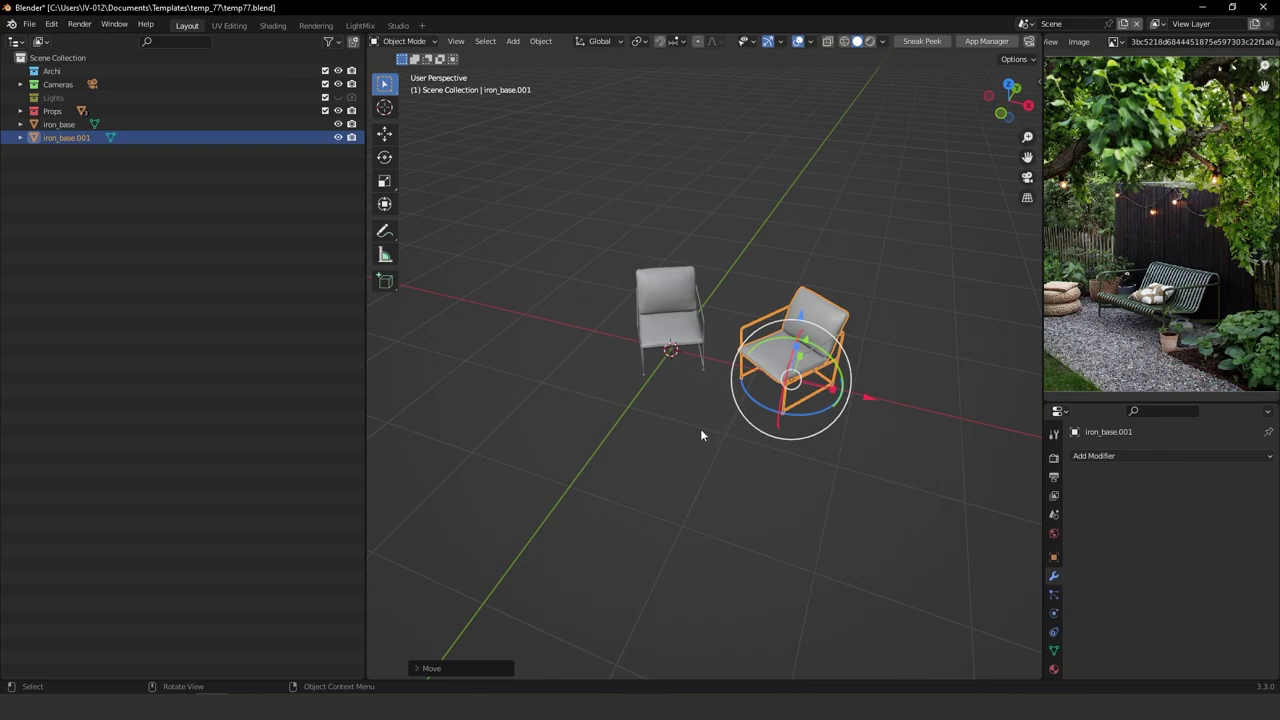
middle_drag(702, 432, 662, 398)
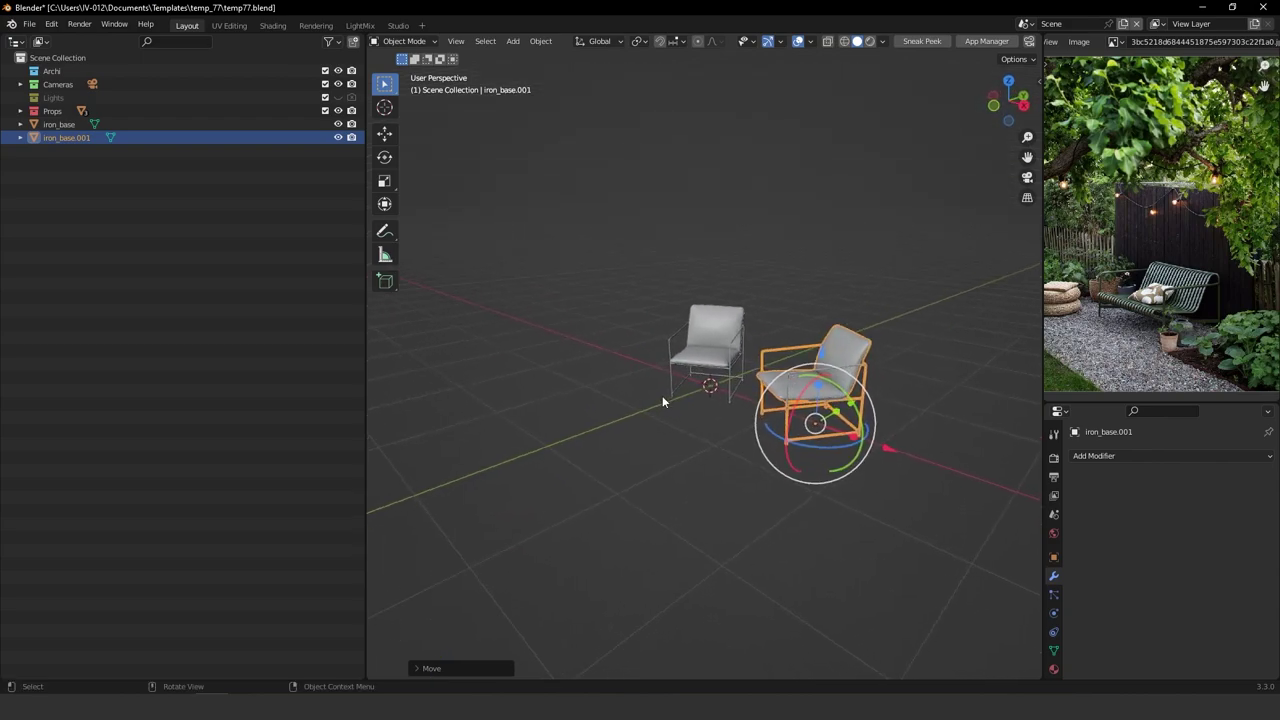
Add a mesh plane under the original chair at the scene origin and save the file.
middle_drag(589, 366, 751, 304)
key(KP_7)
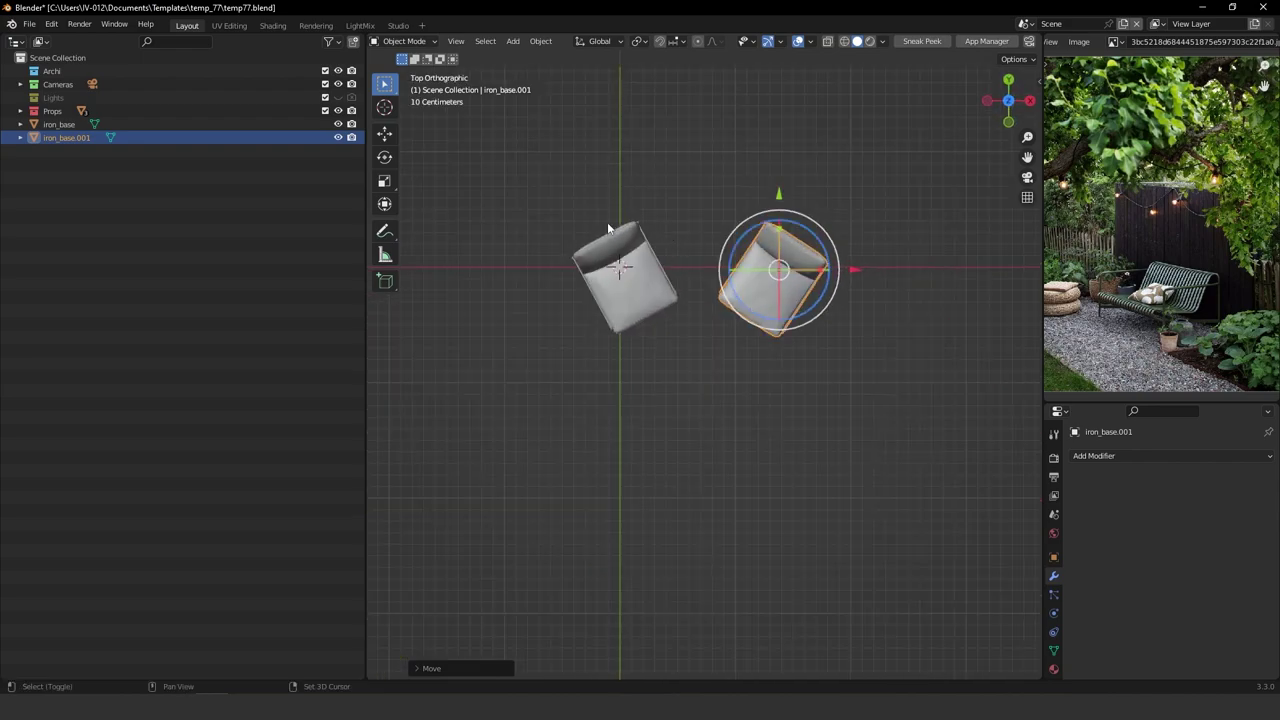
key(shift+a)
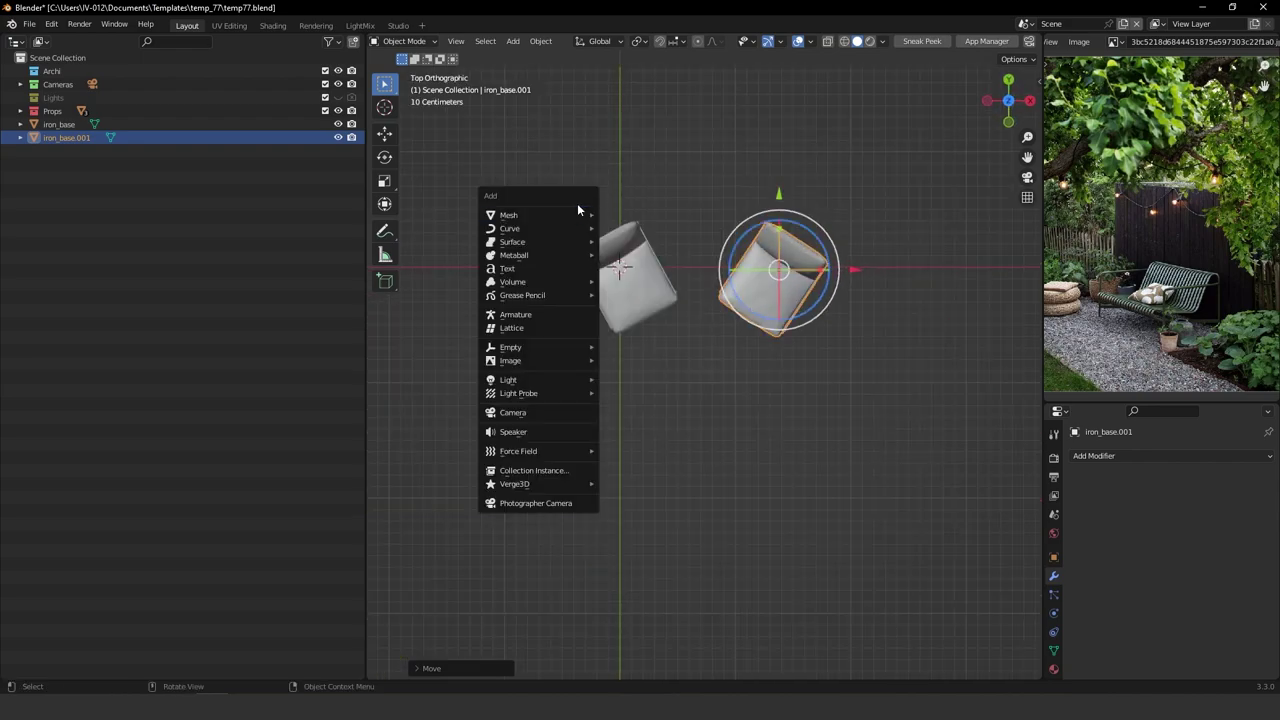
mouse_move(580, 215)
click(646, 229)
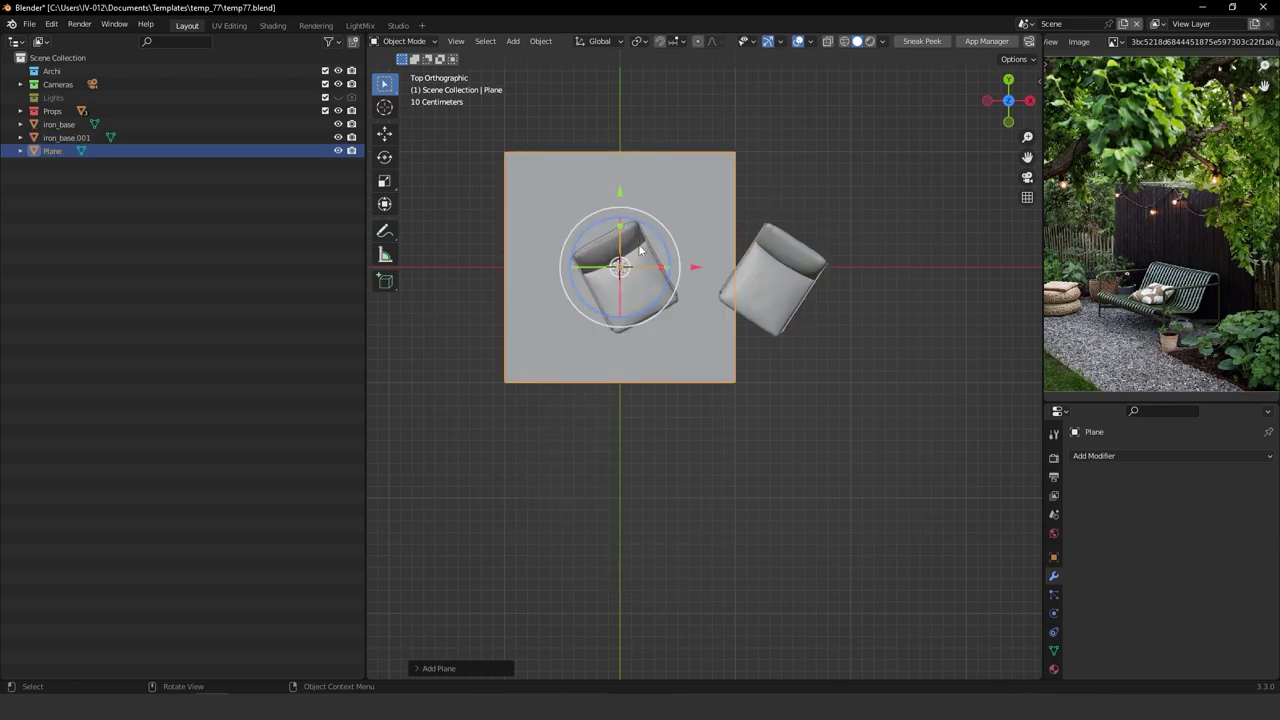
scroll(646, 285, down, 2)
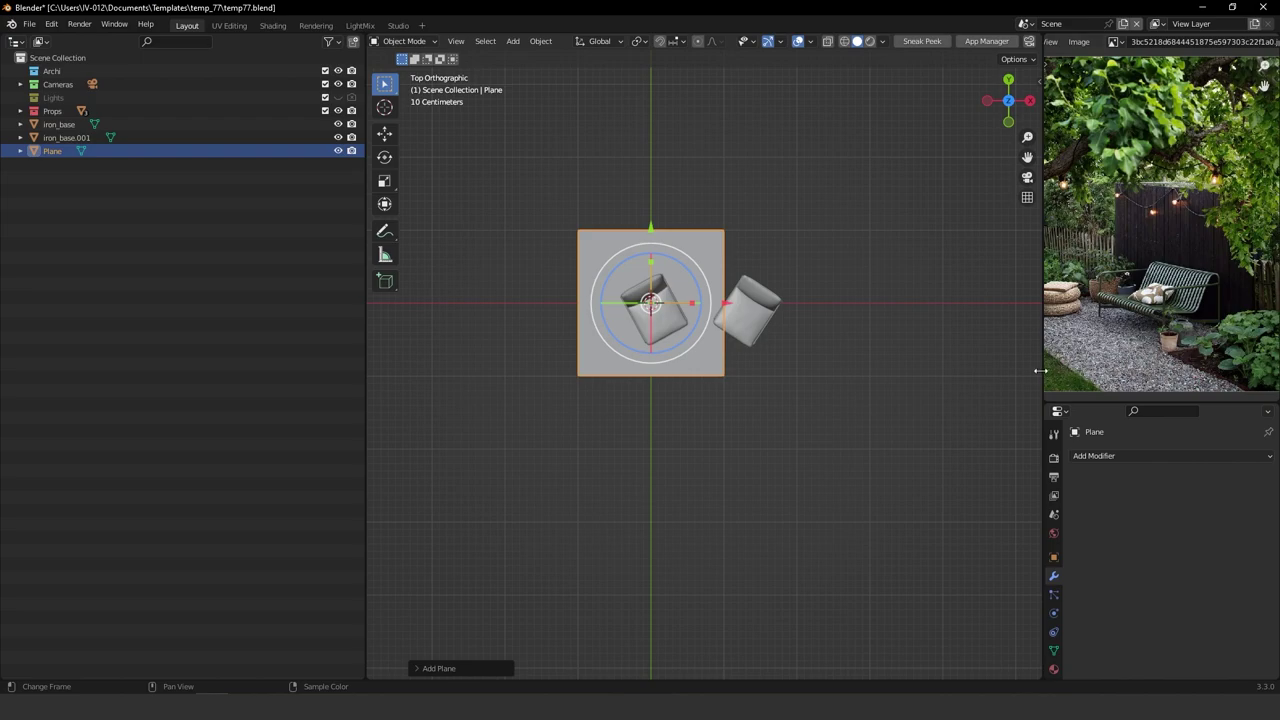
key(ctrl+s)
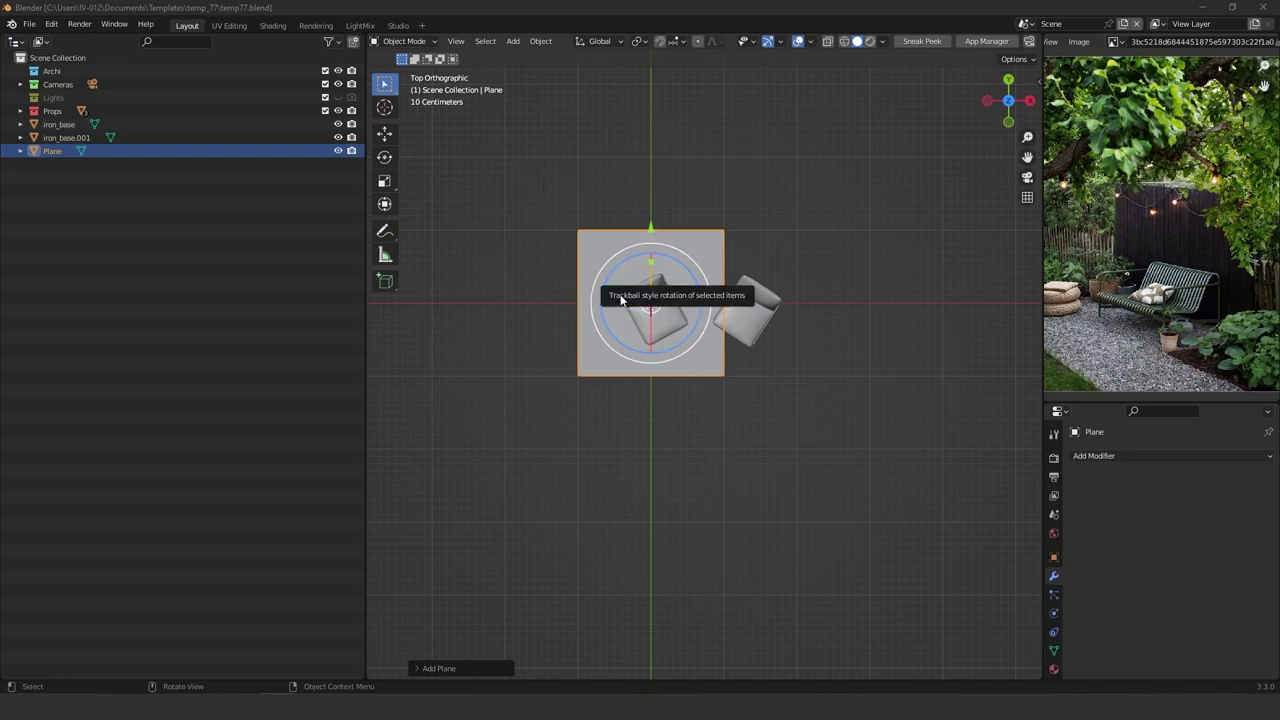
Move the plane's back edge closer to the chairs along Y and its front edge slightly outward.
key(Tab)
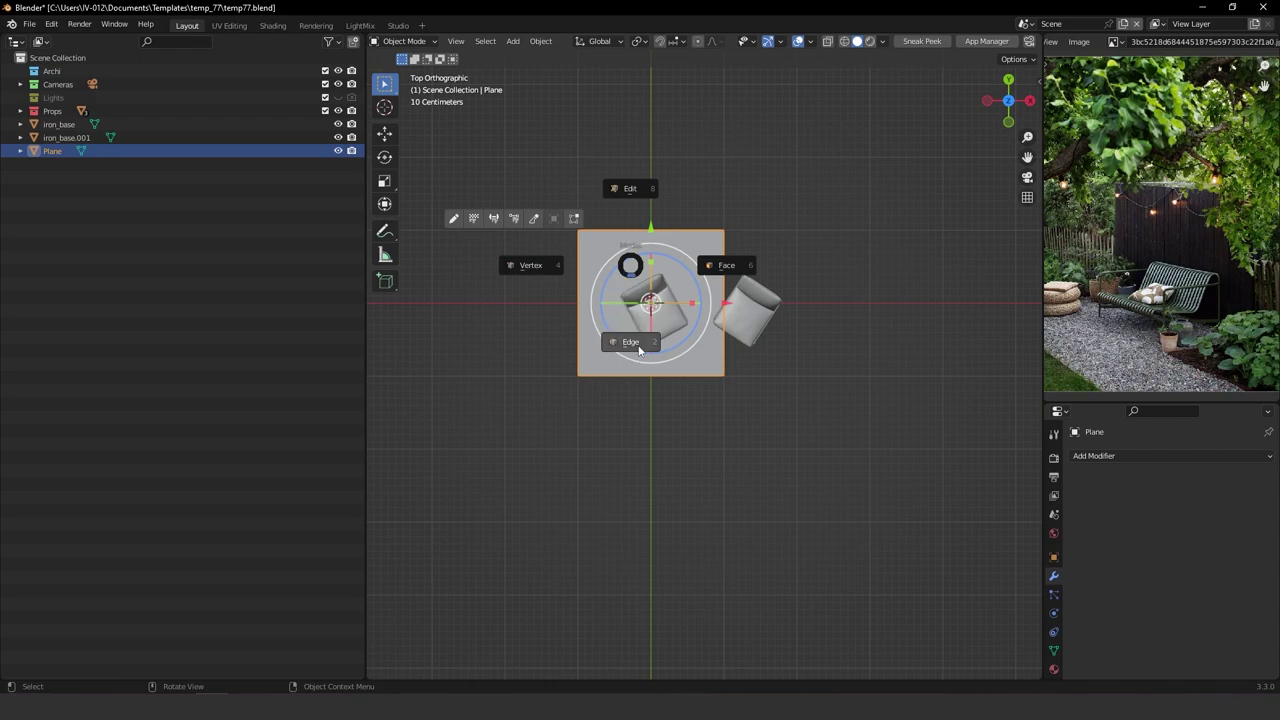
click(531, 266)
drag(568, 207, 742, 252)
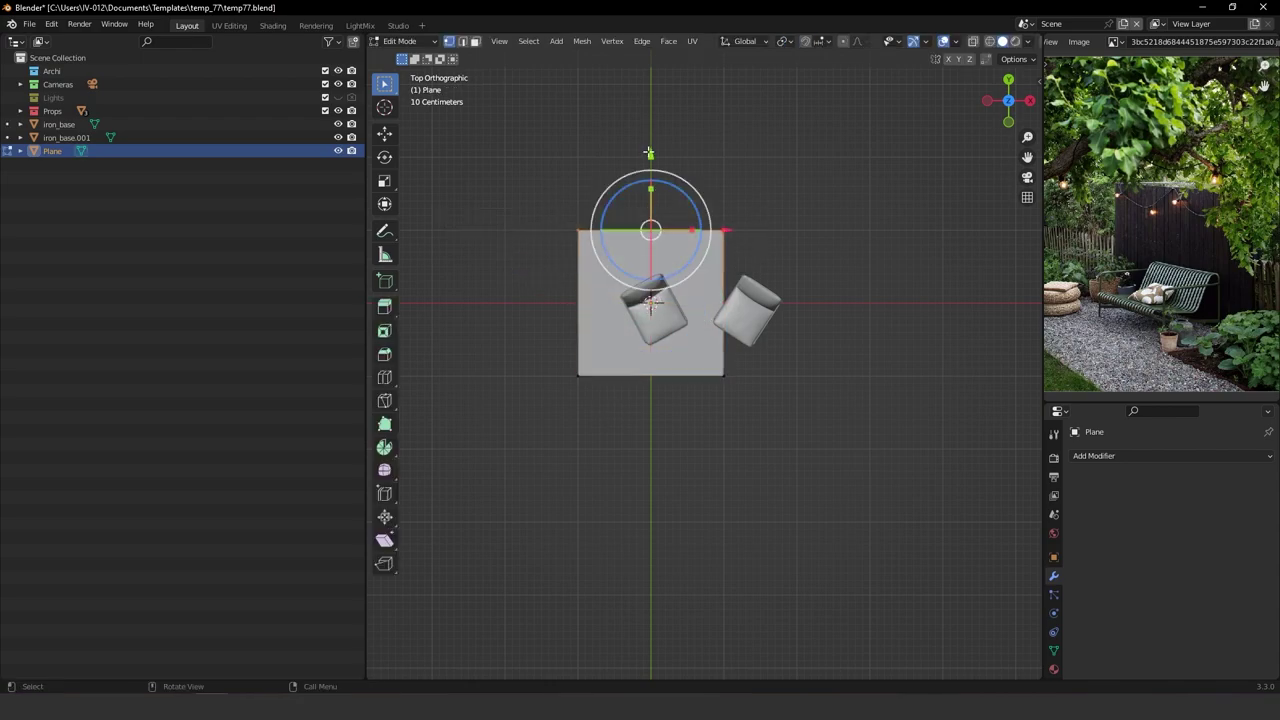
drag(651, 152, 650, 188)
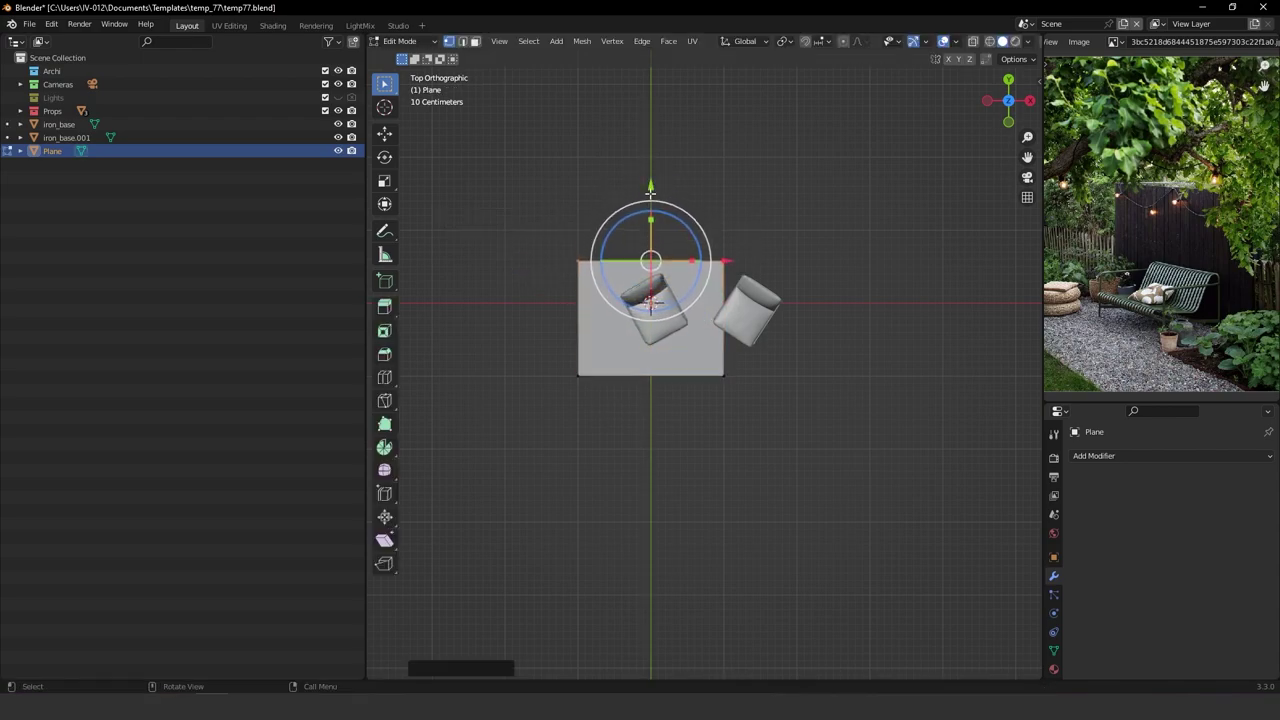
drag(565, 344, 724, 404)
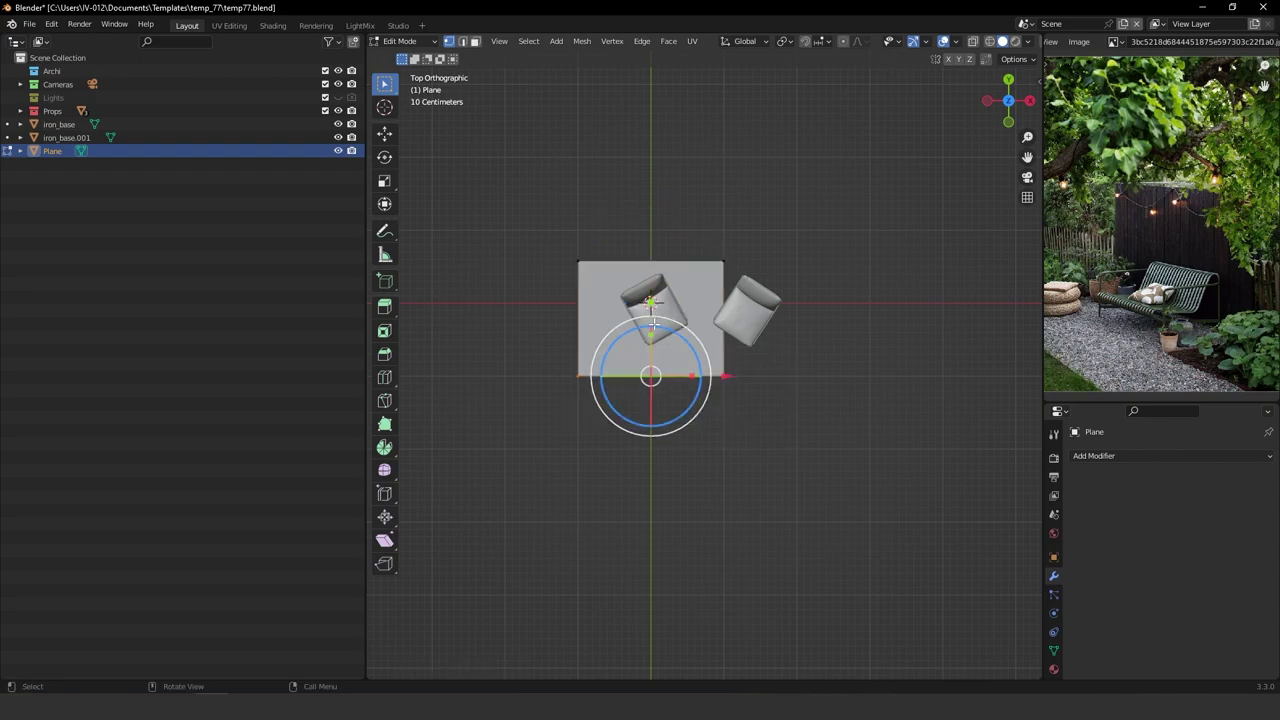
key(g)
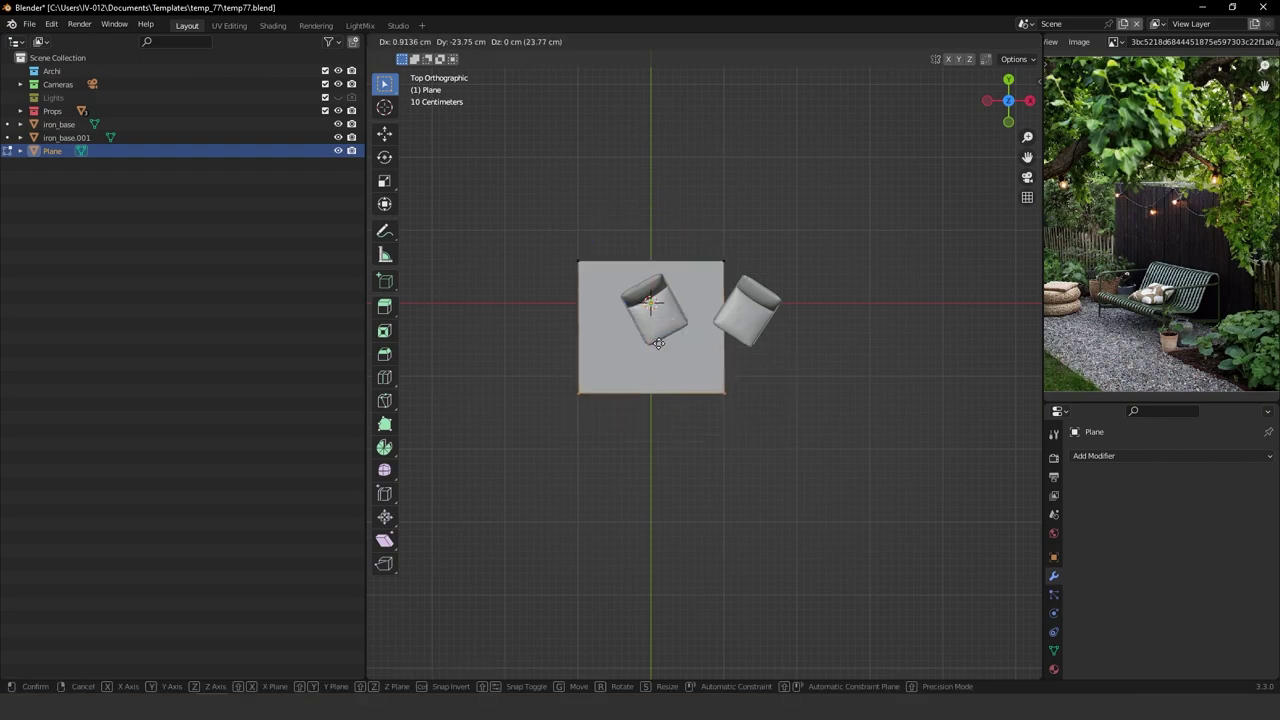
click(658, 340)
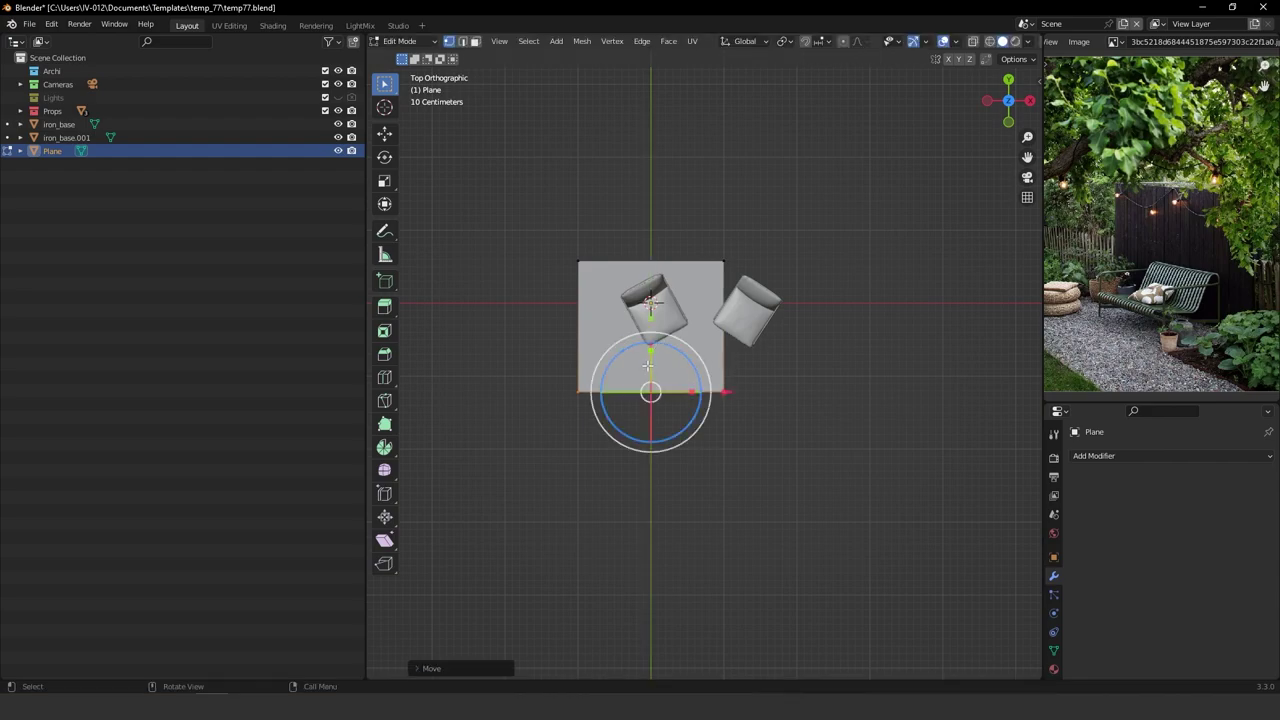
Extrude the plane's front edge twice along Y, each section a bit over 1 m deep.
key(e)
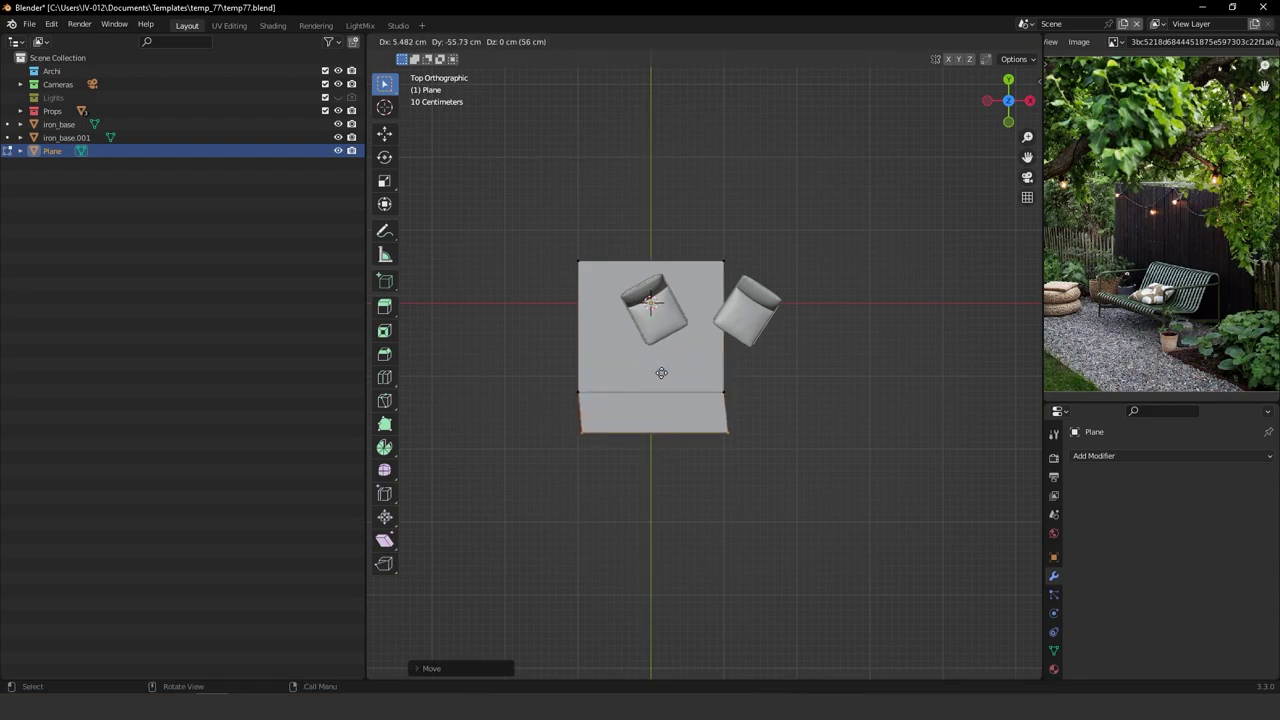
key(y)
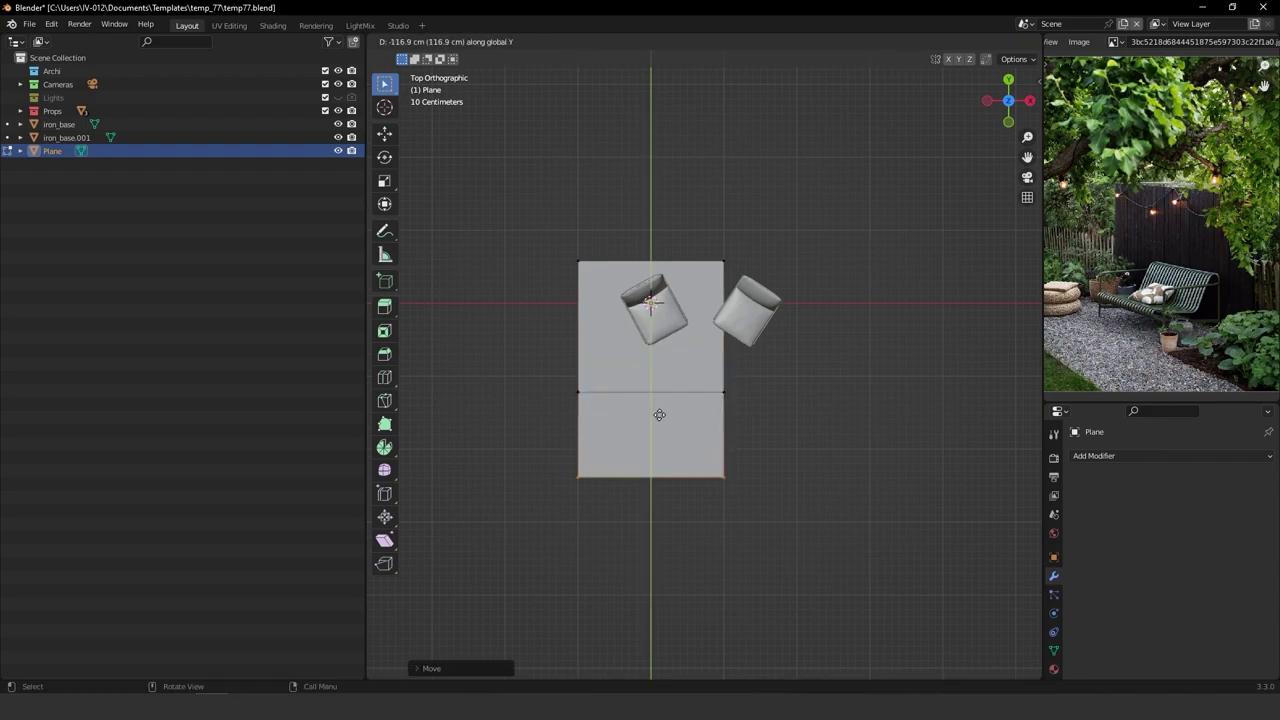
click(661, 427)
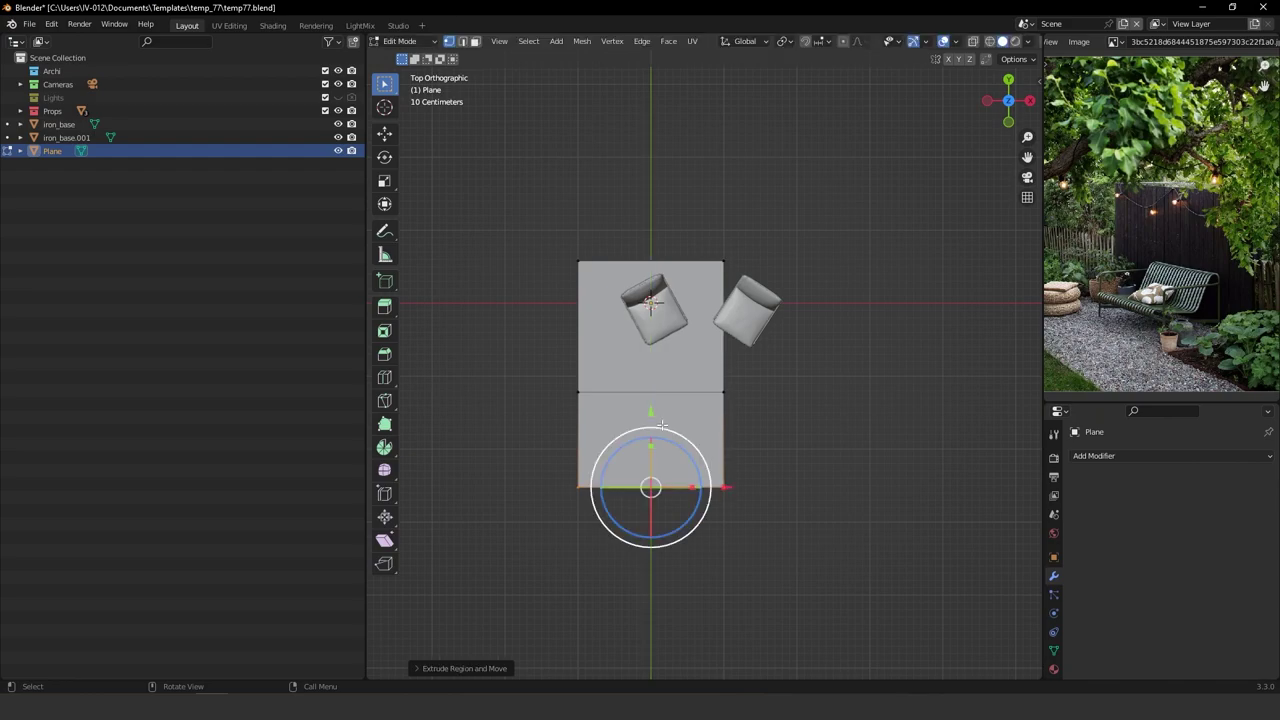
key(e)
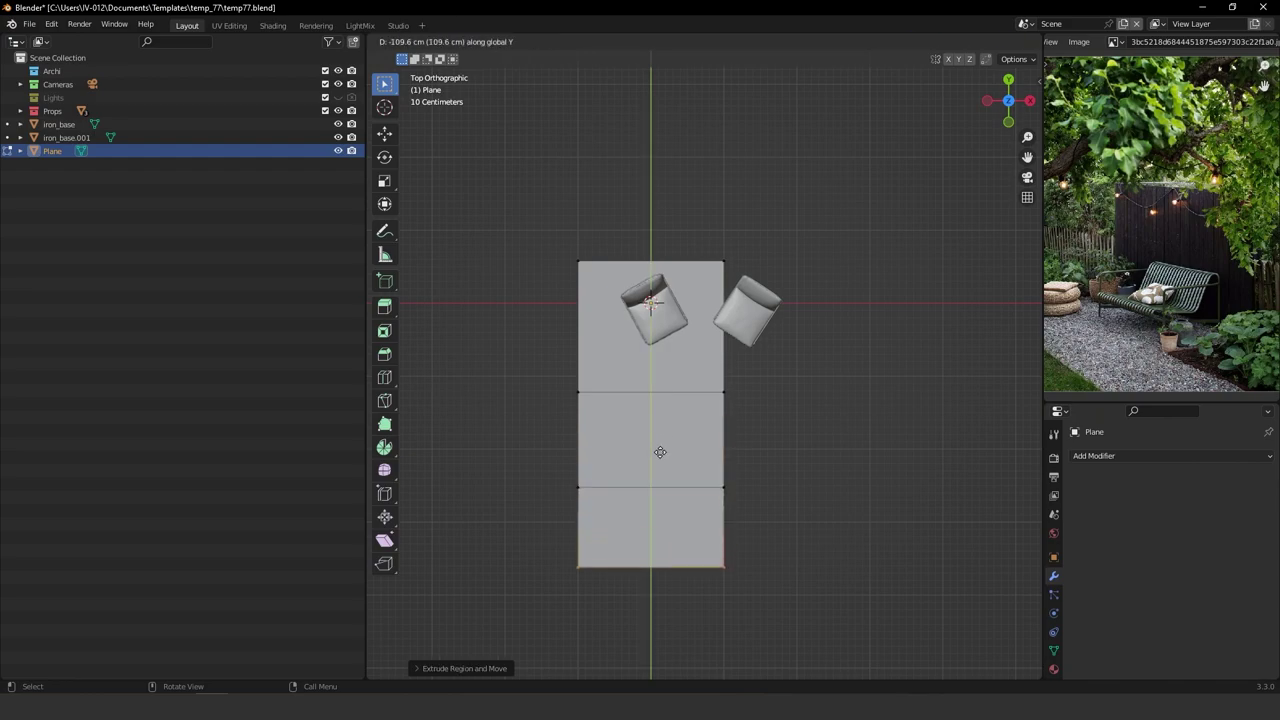
click(657, 463)
Move the plane's edge at the duplicated chair about 1 m outward along X so the floor extends past that chair.
drag(658, 230, 822, 662)
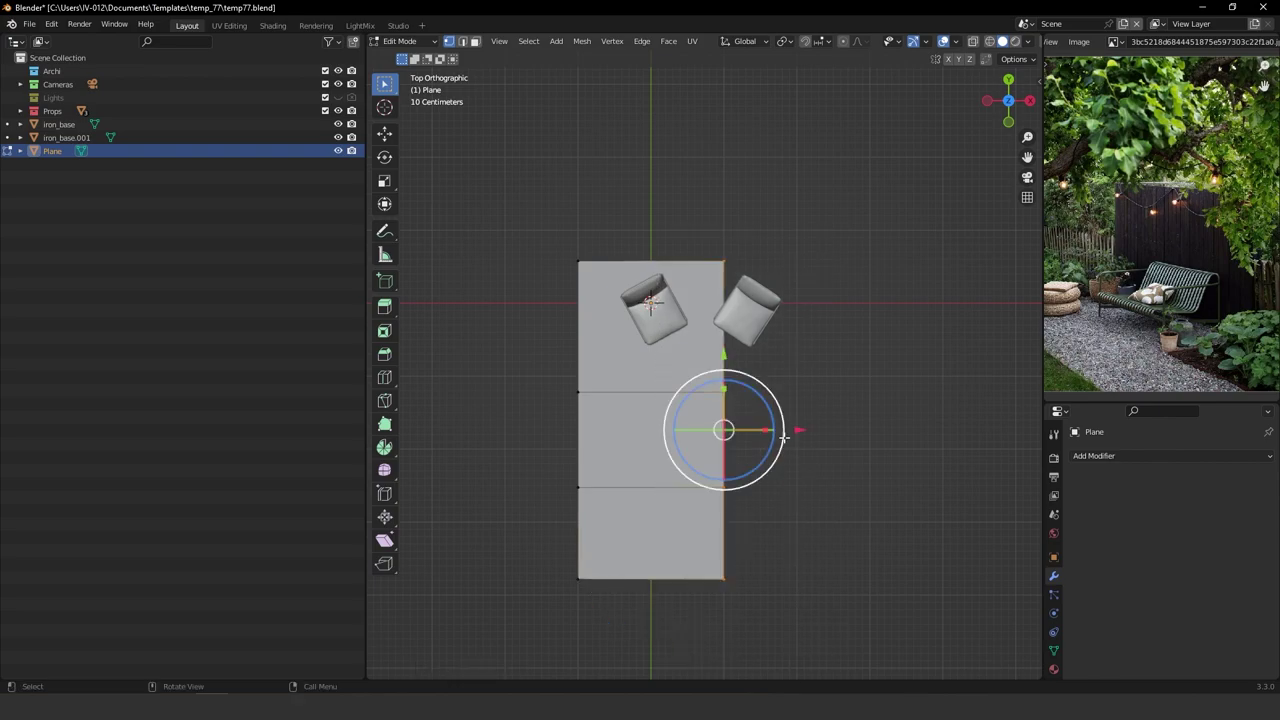
shift+middle_drag(802, 439, 683, 400)
key(g)
key(x)
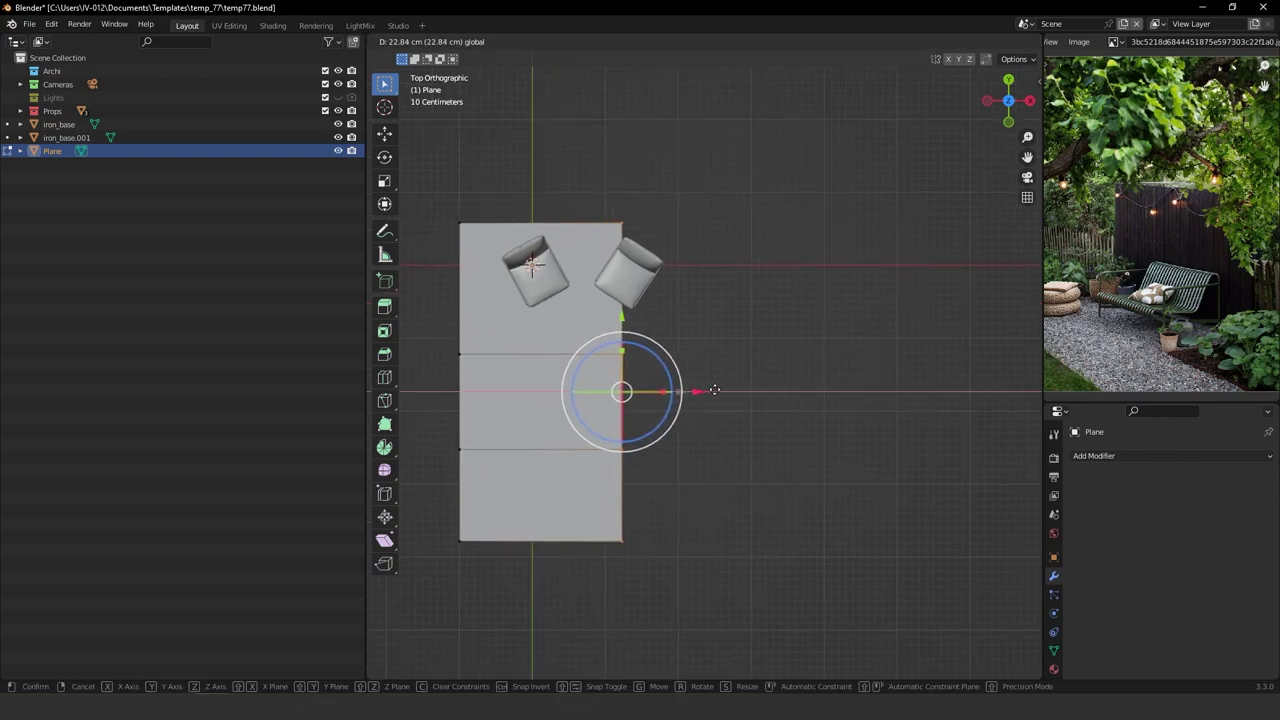
click(763, 383)
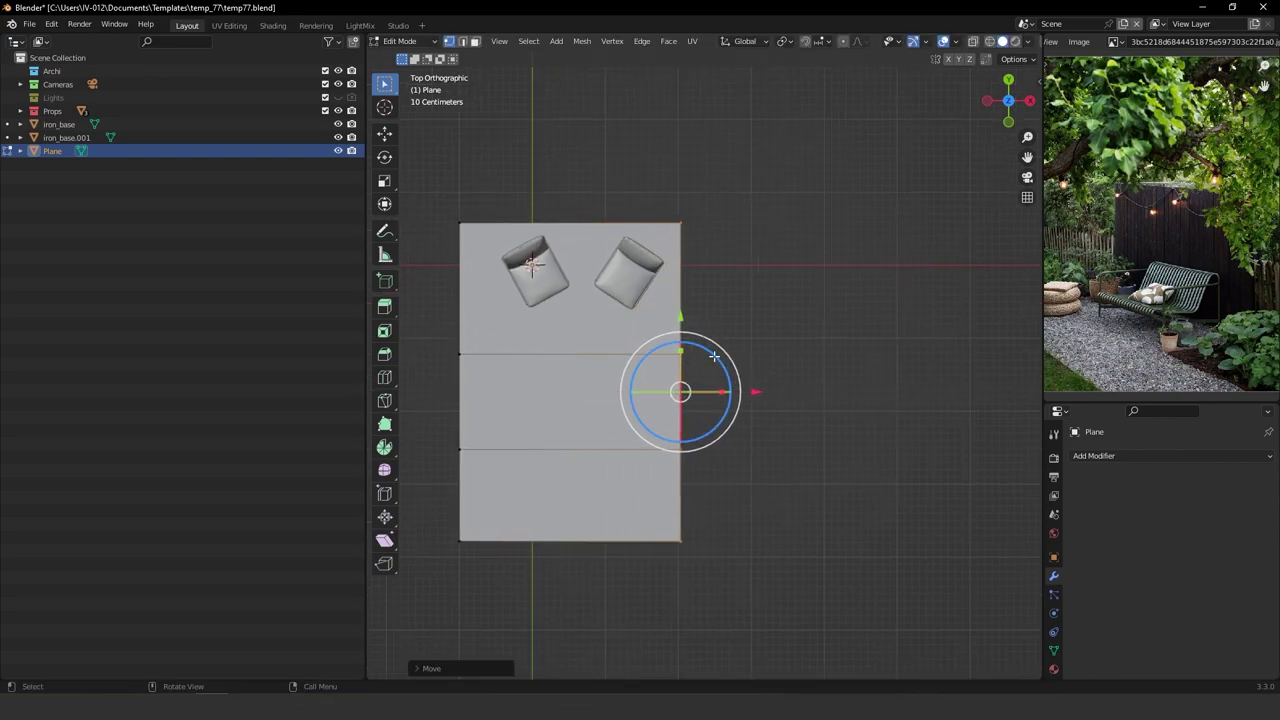
Extrude the plane's edge beyond the duplicated chair outward along X by about 3 m.
mouse_move(703, 369)
shift+middle_down()
mouse_move(734, 357)
mouse_move(720, 354)
shift+middle_up()
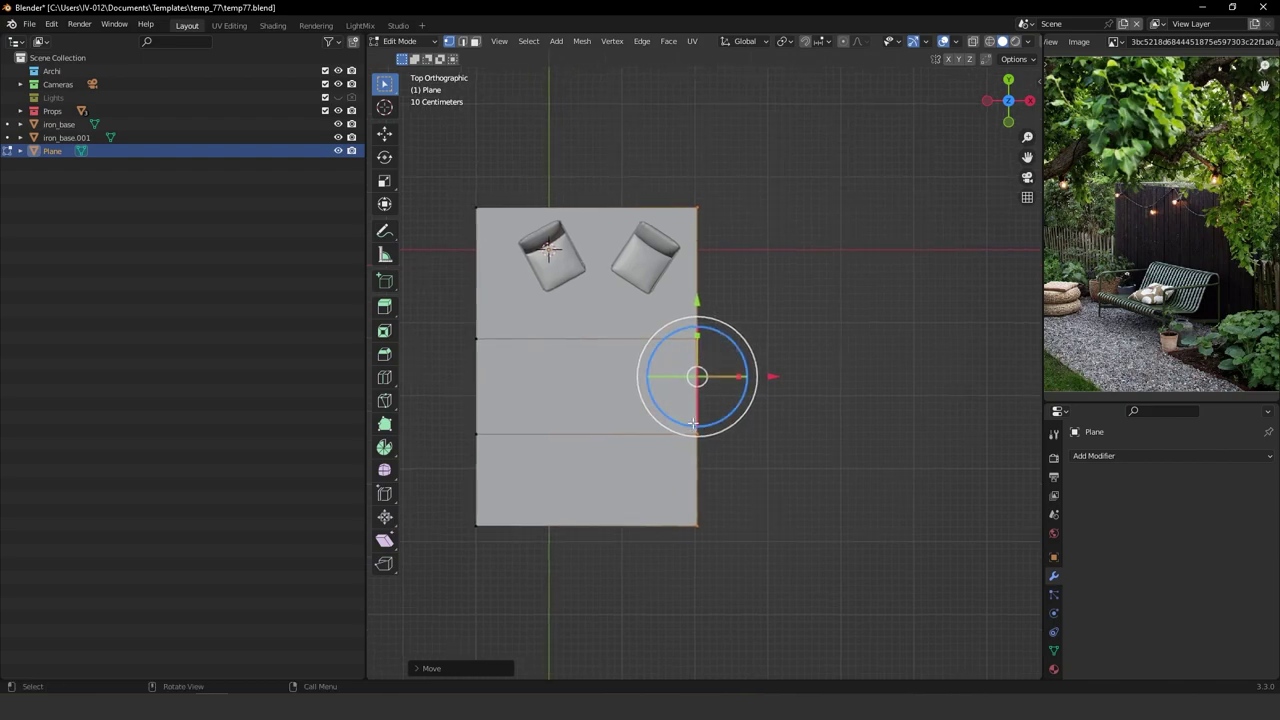
key(e)
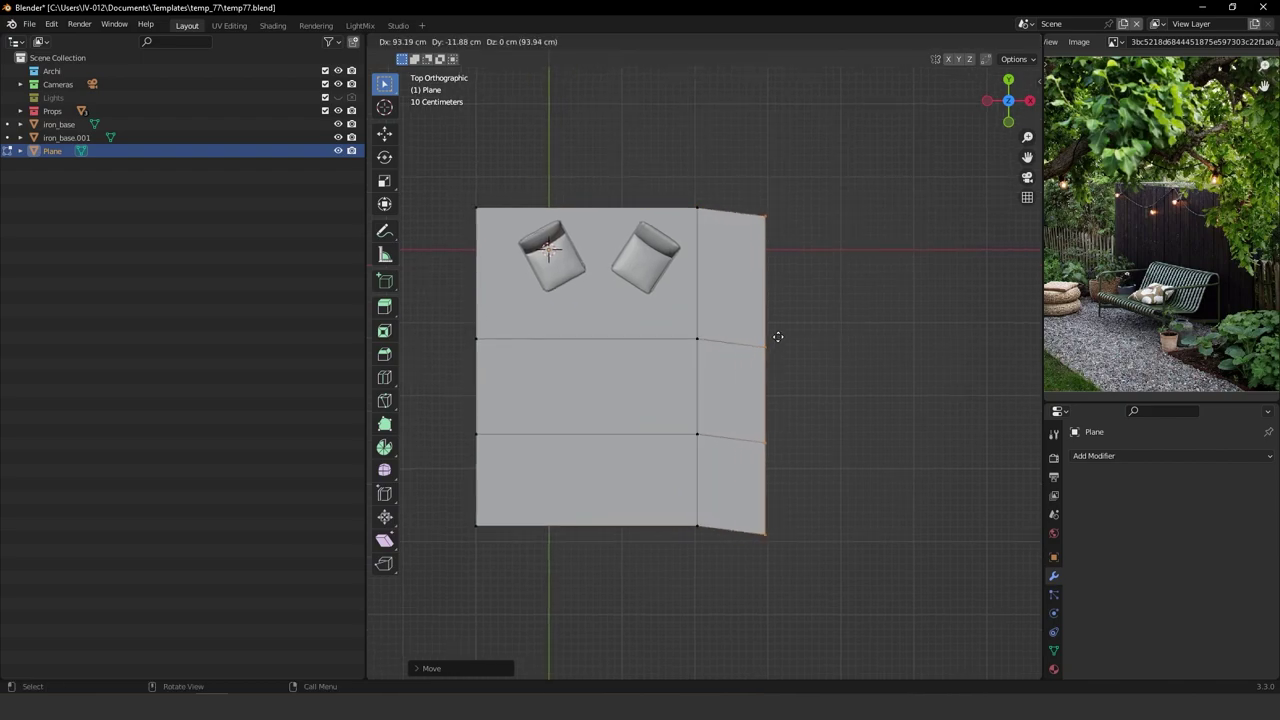
key(x)
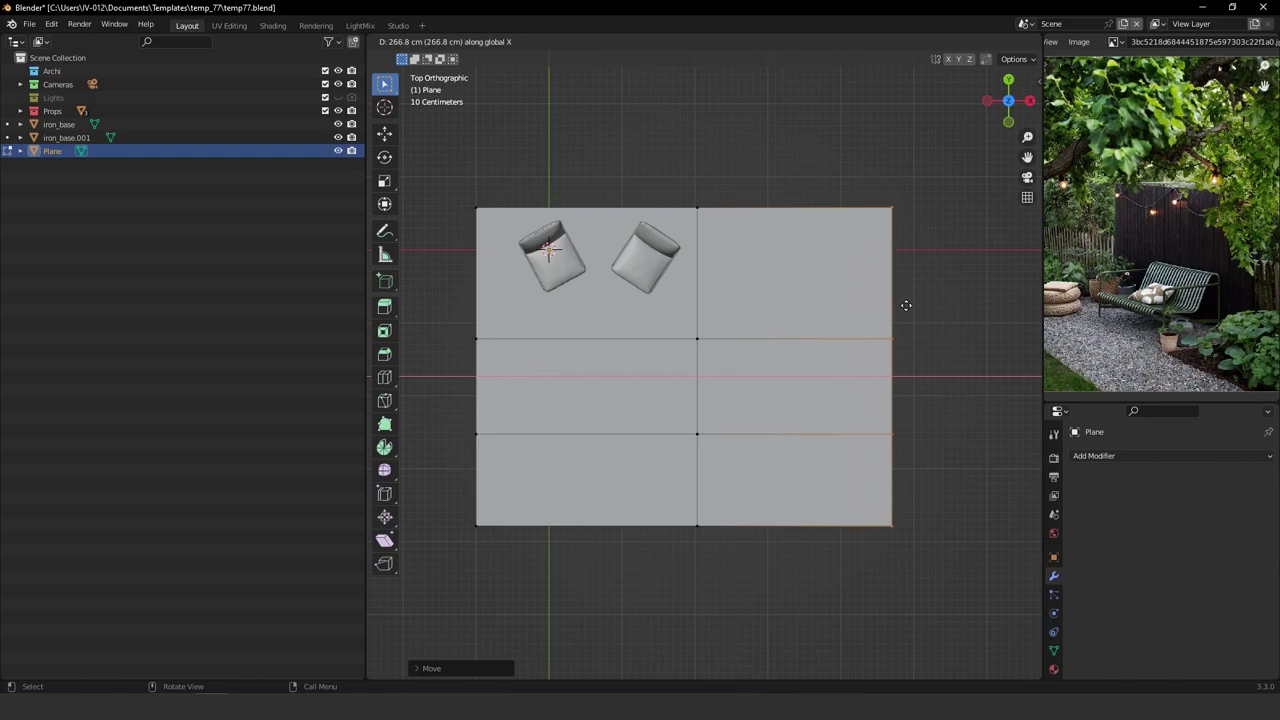
click(936, 301)
Move the plane's opposite side edge farther from the original chair and extrude it about 3.3 m outward along negative X.
scroll(806, 318, down, 2)
ctrl+scroll(750, 270, up, 4)
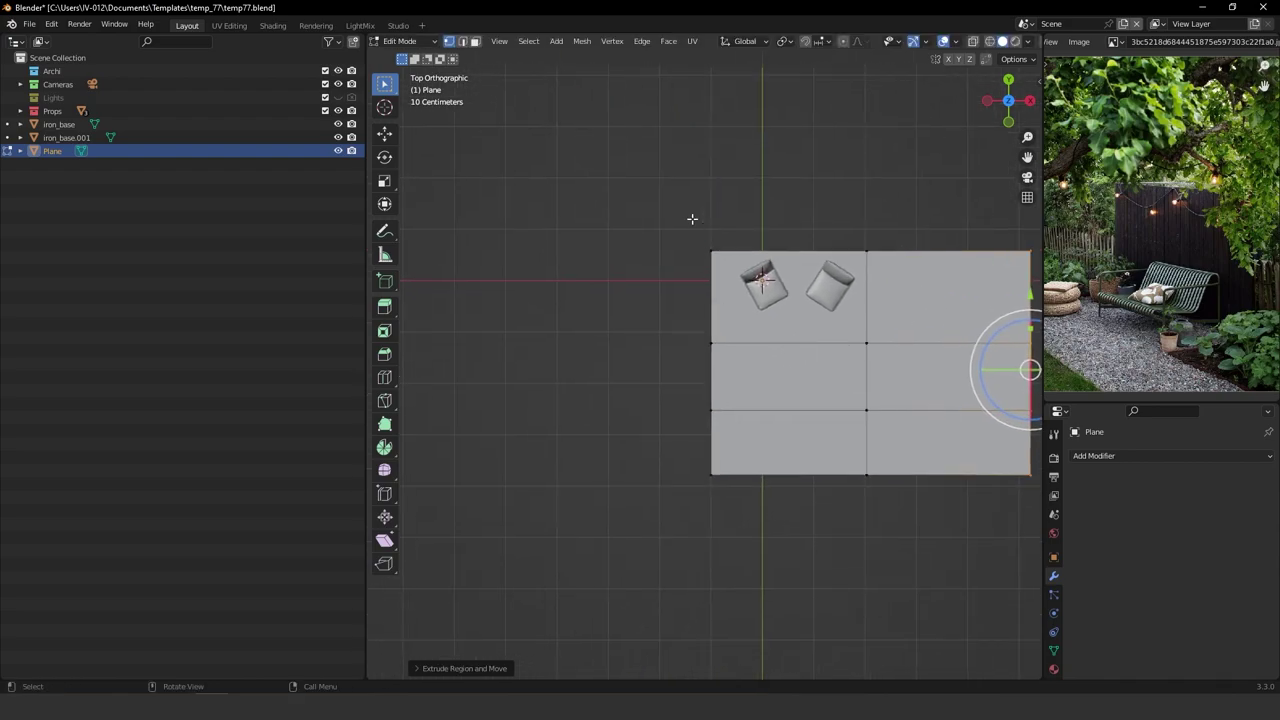
drag(684, 212, 771, 549)
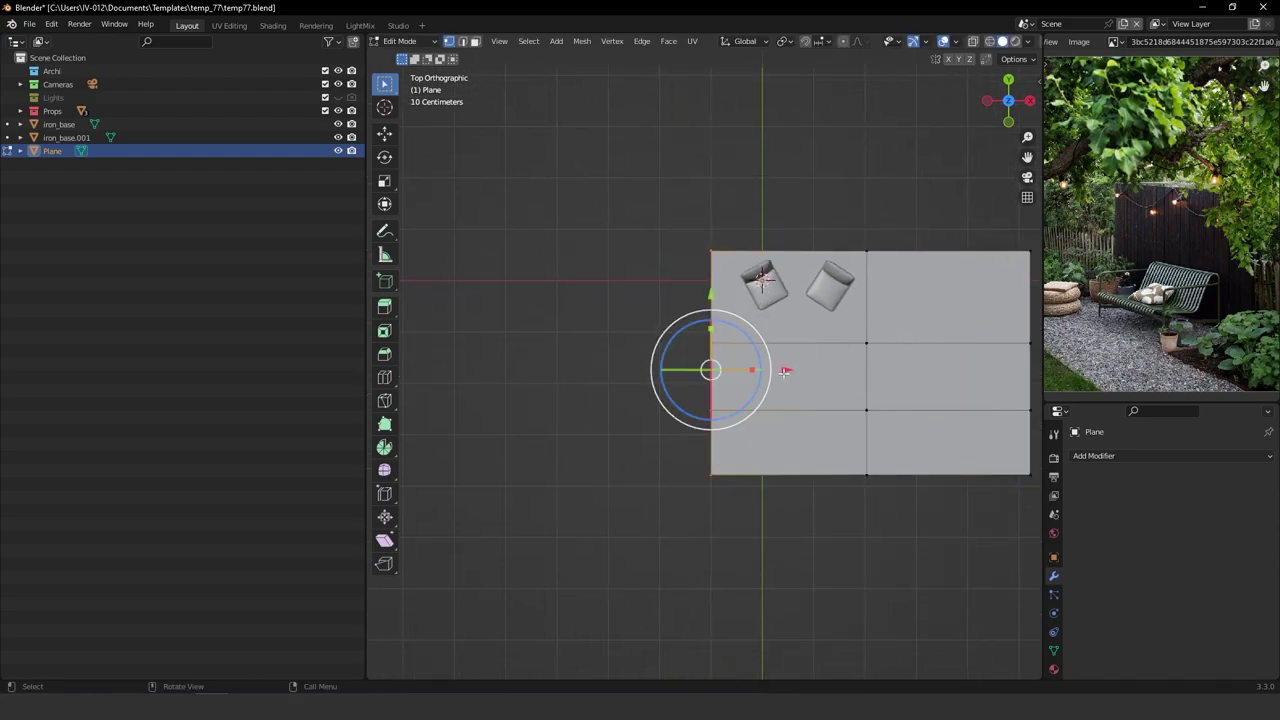
drag(785, 371, 697, 371)
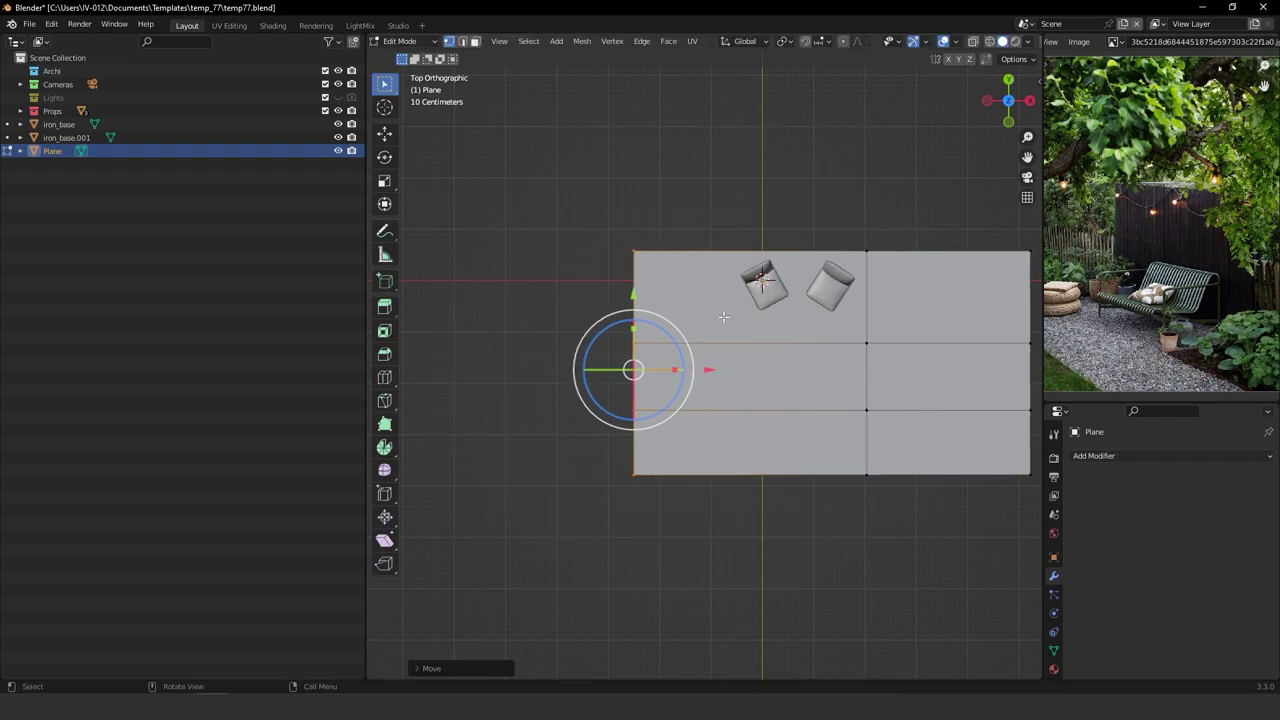
key(e)
key(x)
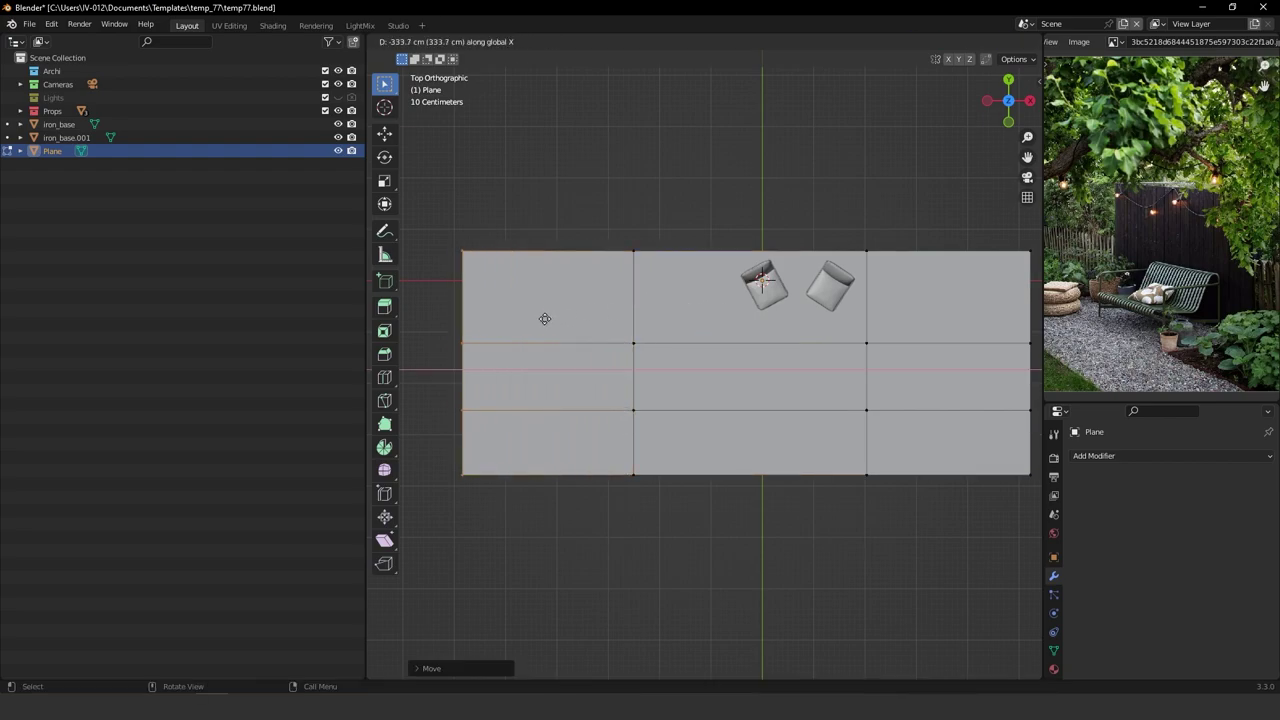
click(545, 318)
Select the faces of an L-shaped path: two in the plane's middle row plus the one under the chairs.
middle_drag(809, 346, 762, 321)
scroll(700, 297, up, 3)
click(476, 41)
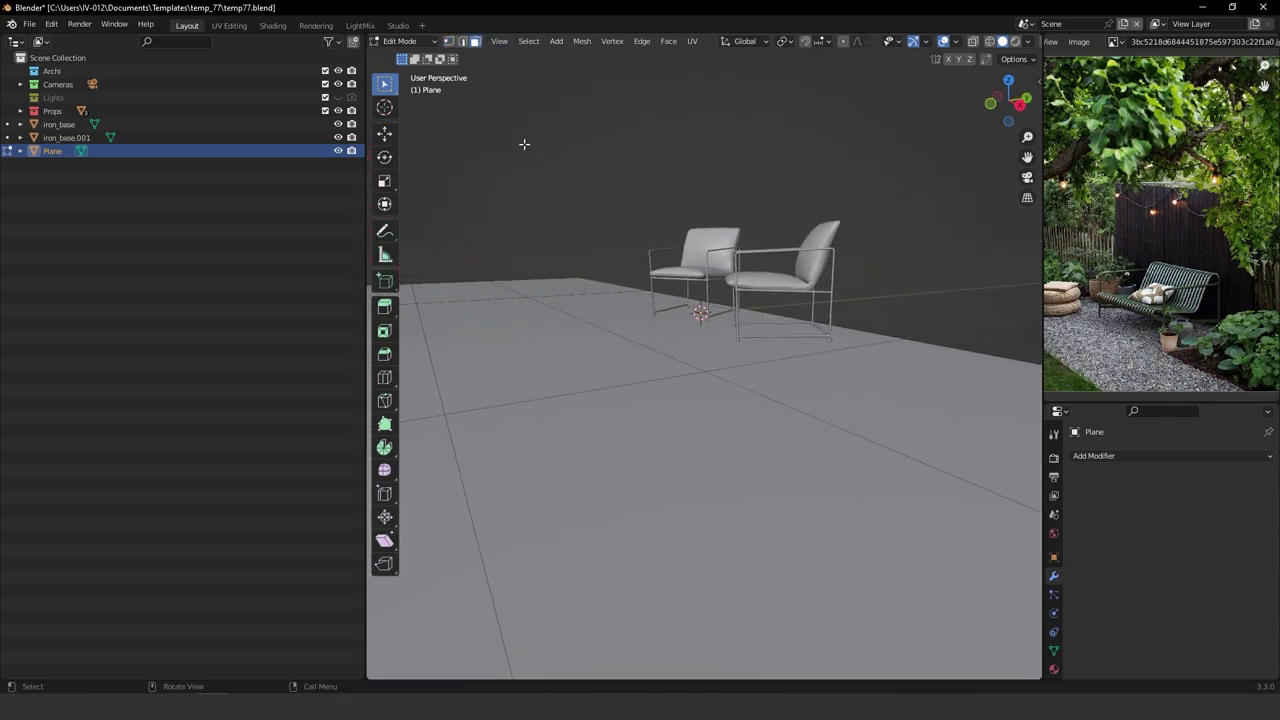
click(659, 486)
shift+click(586, 357)
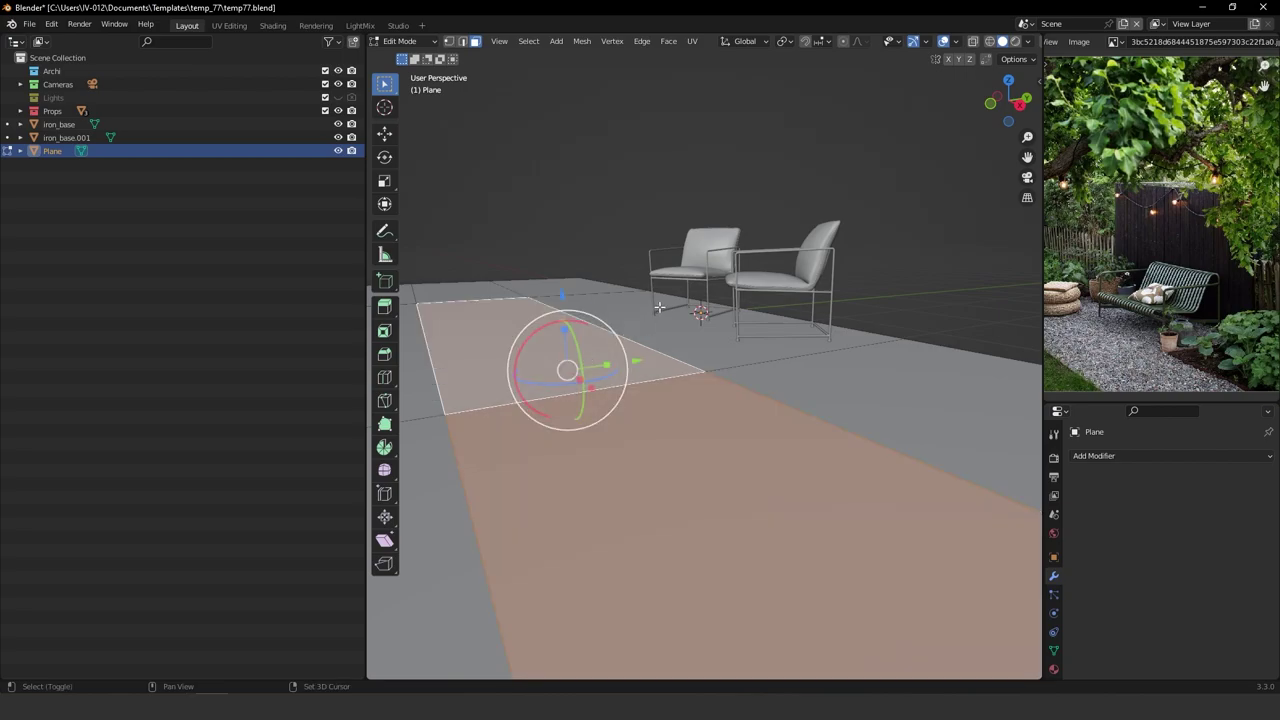
shift+click(659, 307)
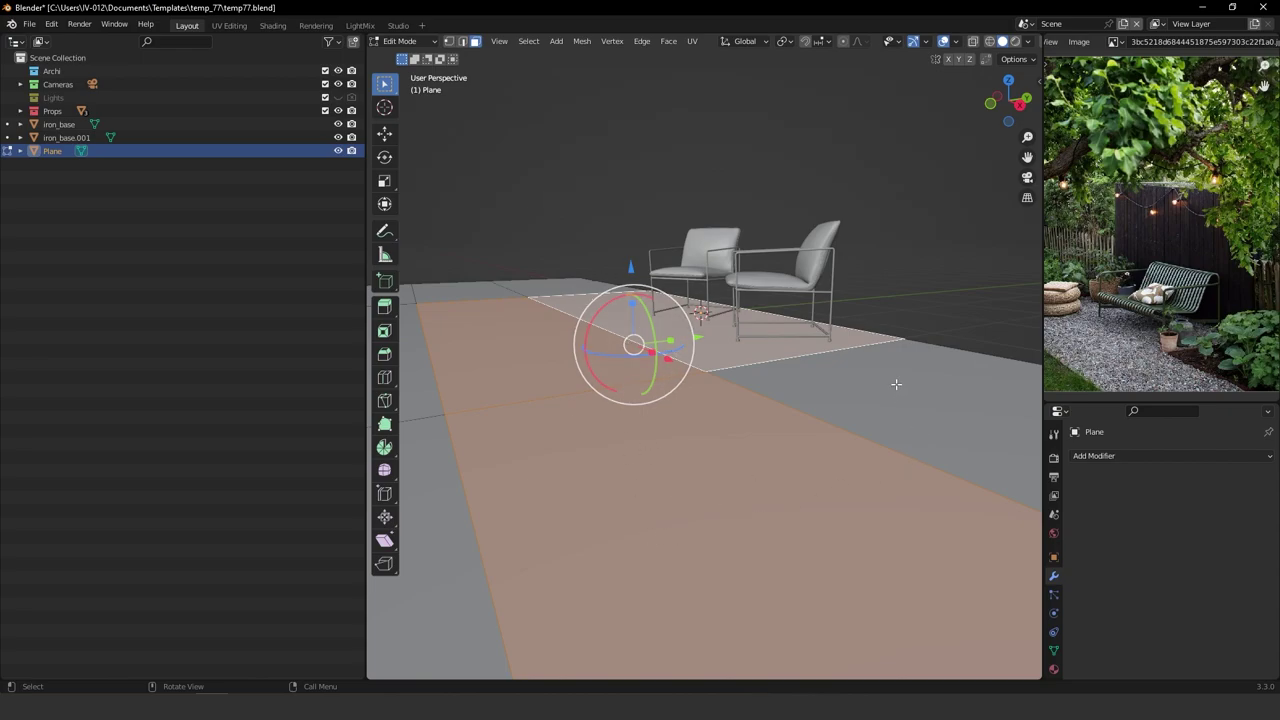
Select the planting-area faces: the back-row faces on both sides of the chairs and the far middle-row face.
click(916, 410)
shift+click(519, 288)
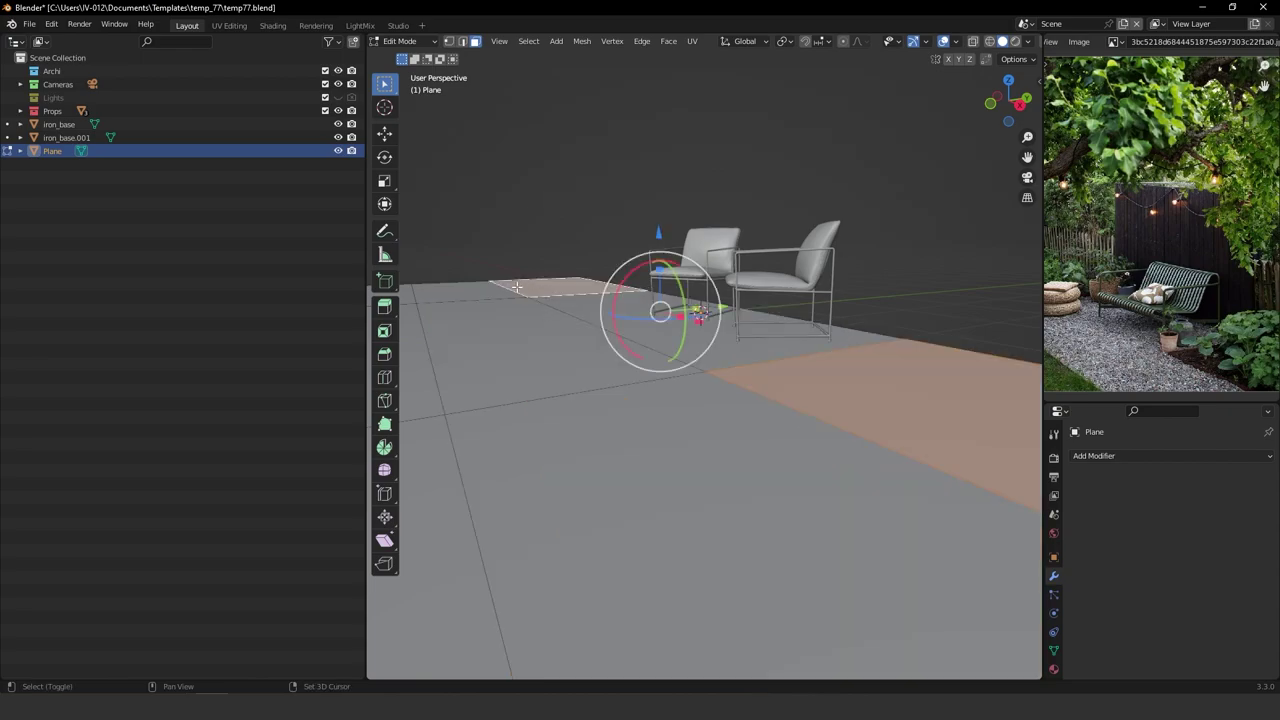
shift+click(474, 295)
middle_drag(729, 302, 739, 338)
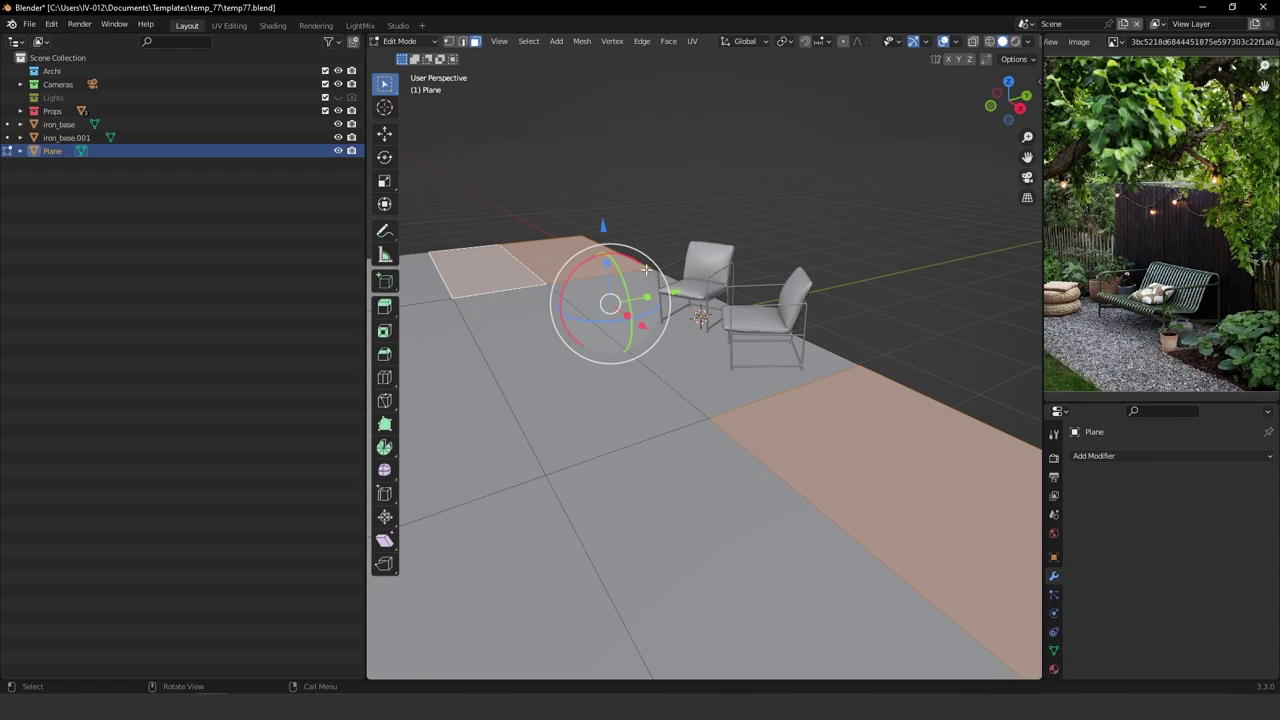
middle_drag(646, 268, 849, 394)
Return to Object Mode and deselect the ground plane.
key(Tab)
click(755, 243)
click(843, 298)
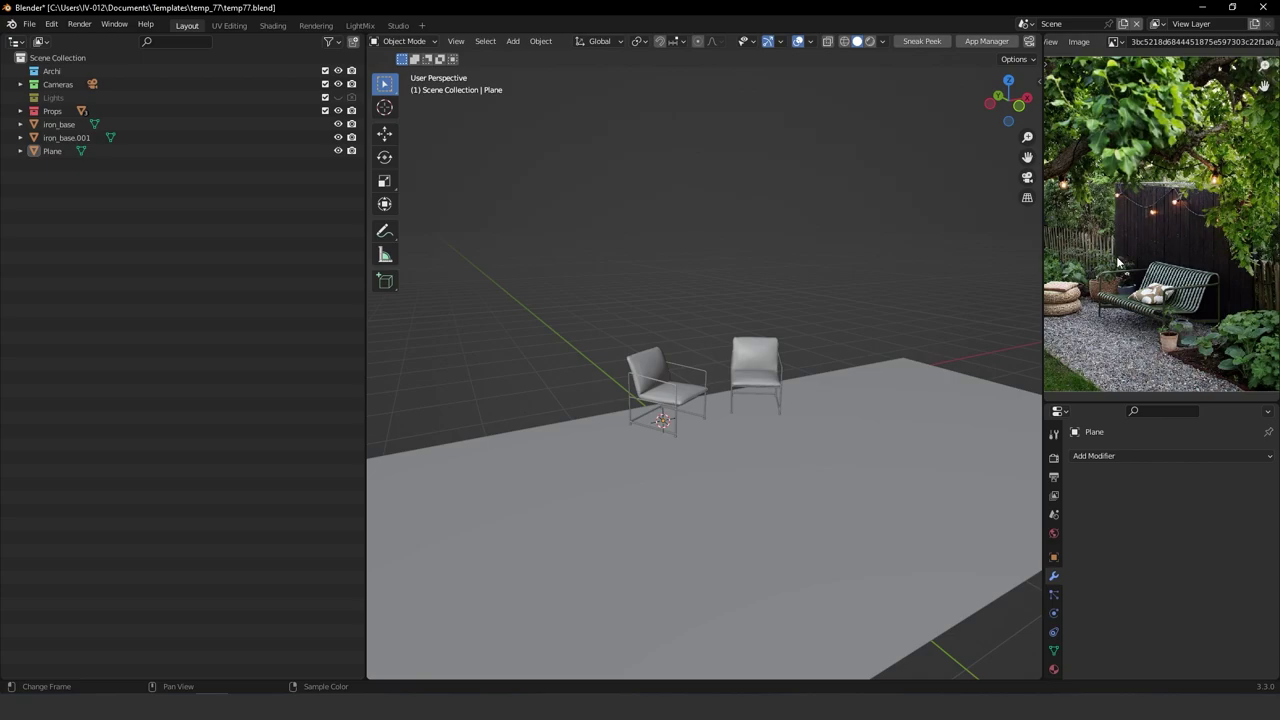
Add a tall, thin box as a fence board behind the second chair, about 15.9 by 10.2 by 235 cm.
middle_drag(732, 397, 726, 381)
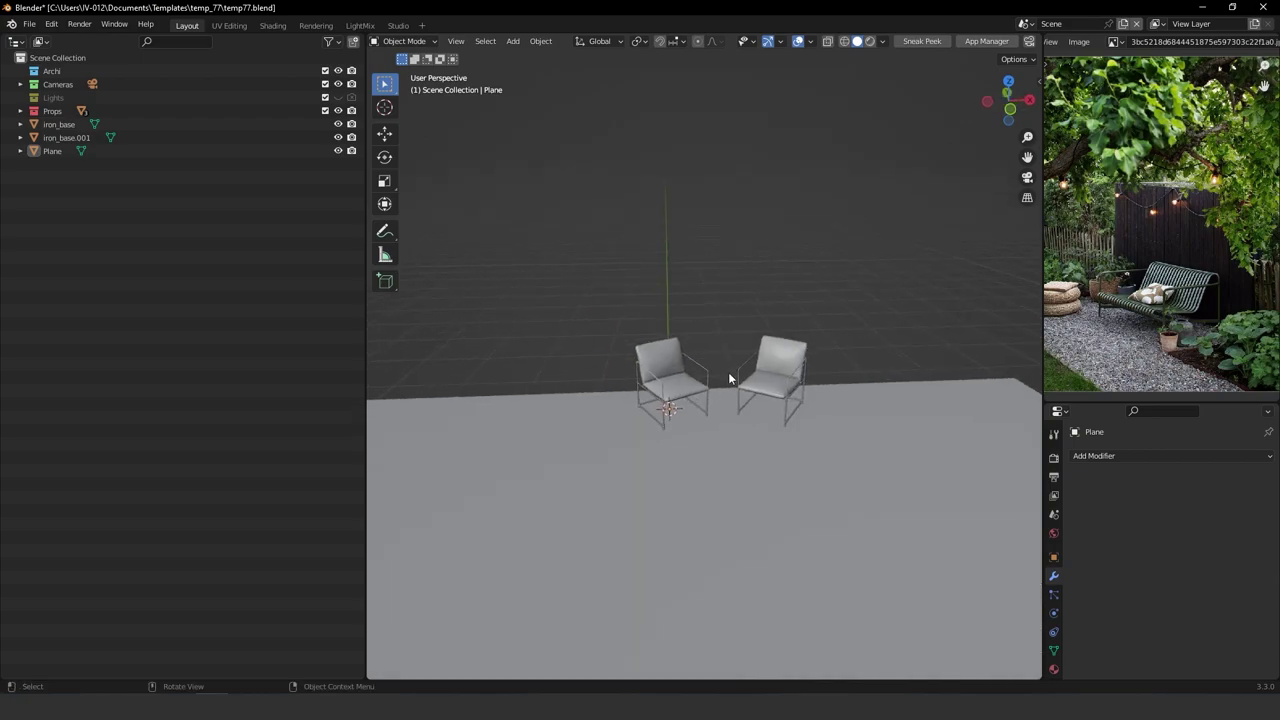
key(KP_1)
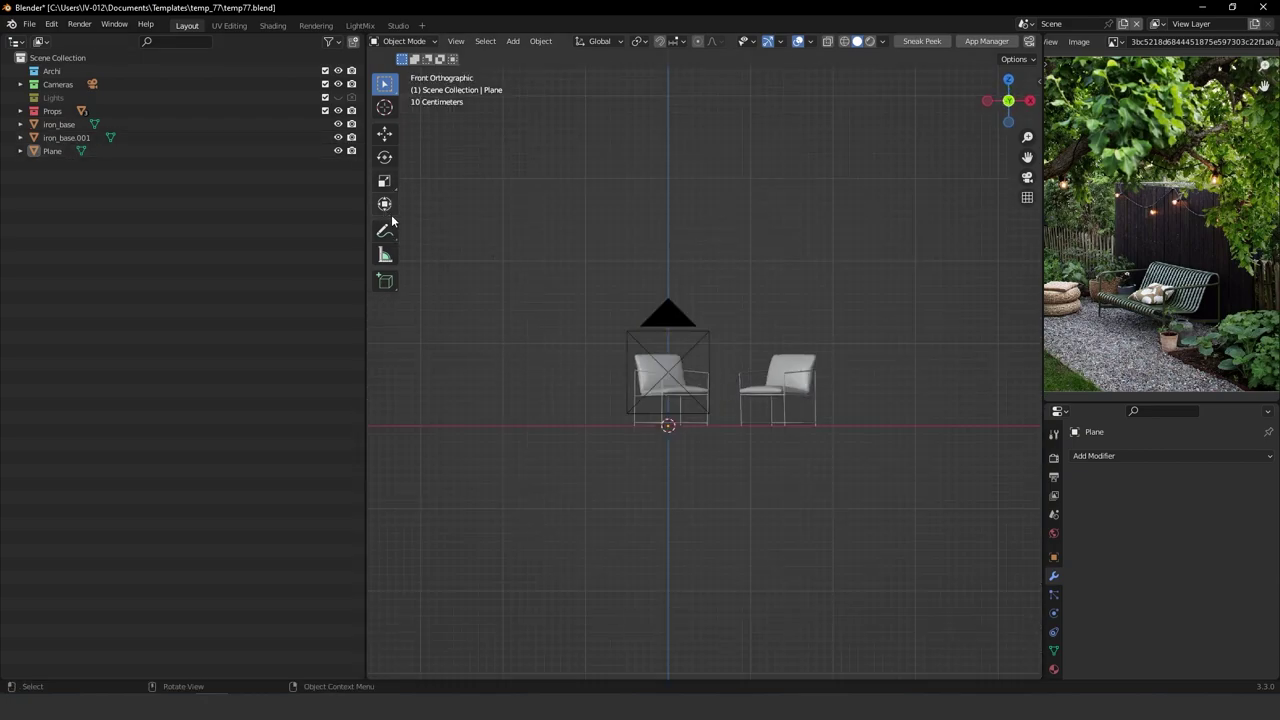
click(385, 283)
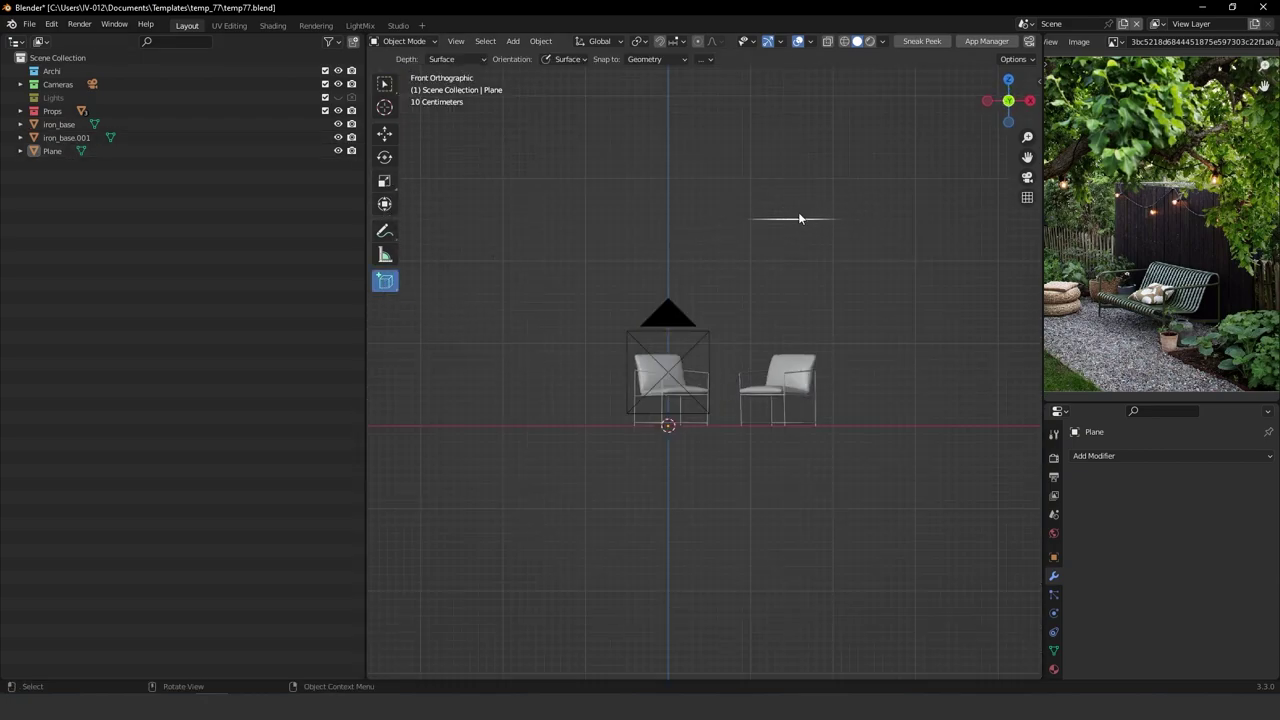
middle_drag(795, 335, 678, 411)
scroll(705, 395, up, 2)
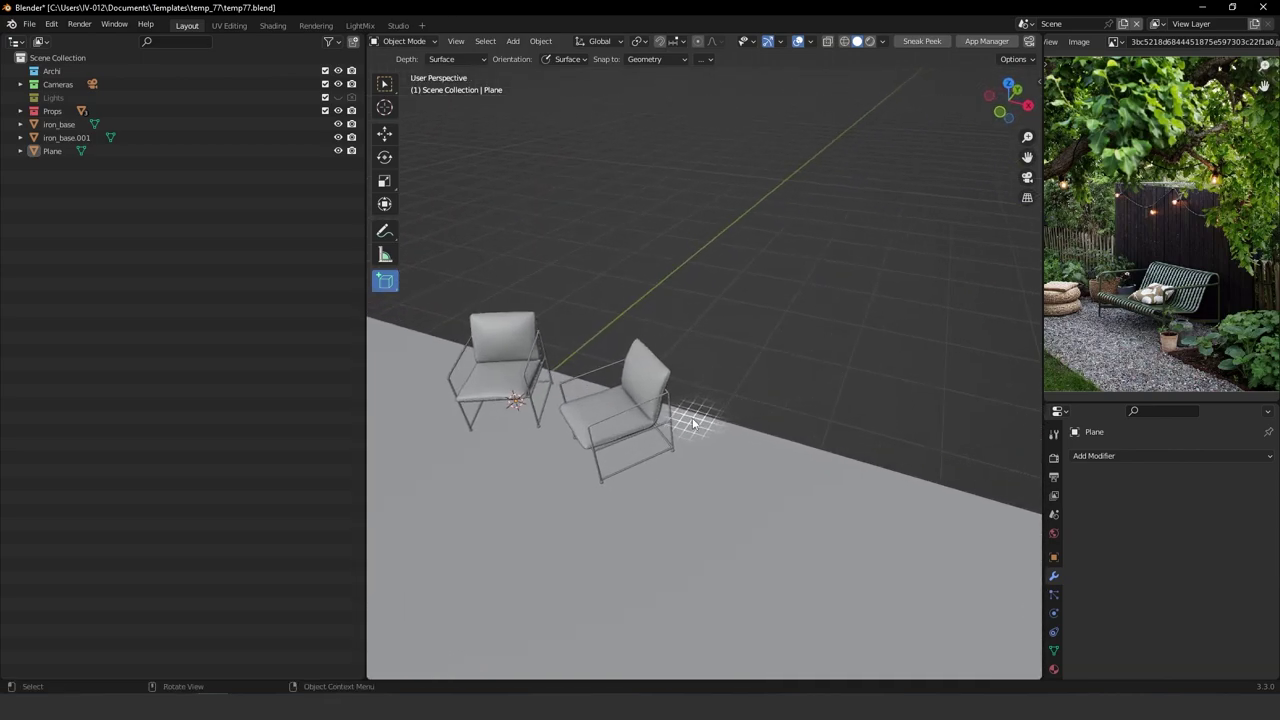
drag(689, 418, 706, 421)
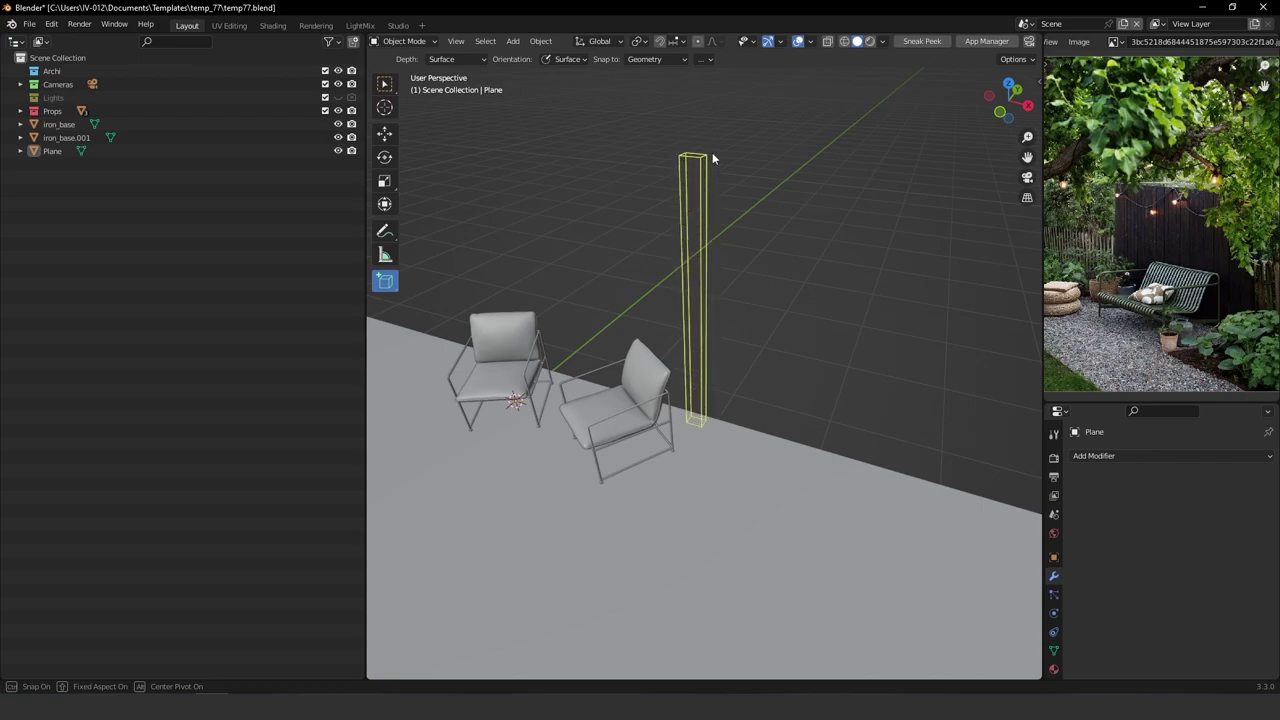
click(712, 162)
Reduce the fence board's Y dimension to about 4.22 cm.
middle_drag(734, 289, 400, 140)
click(385, 134)
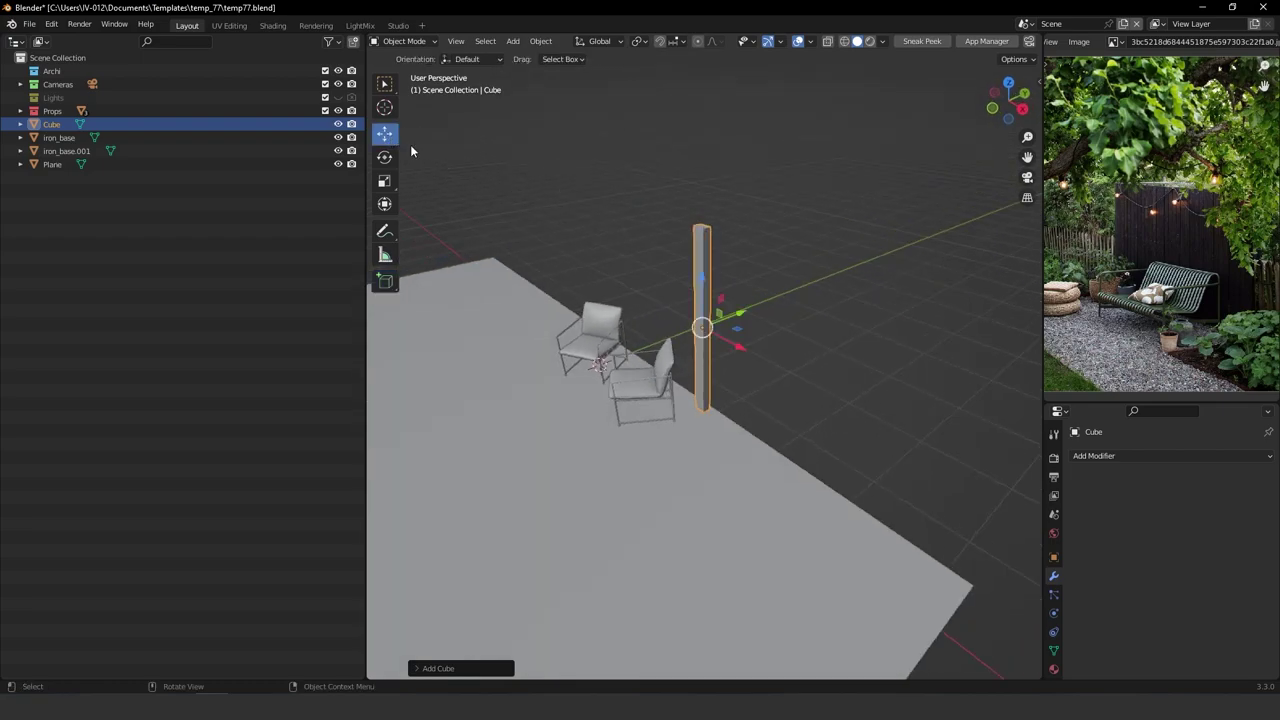
key(n)
scroll(826, 241, up, 3)
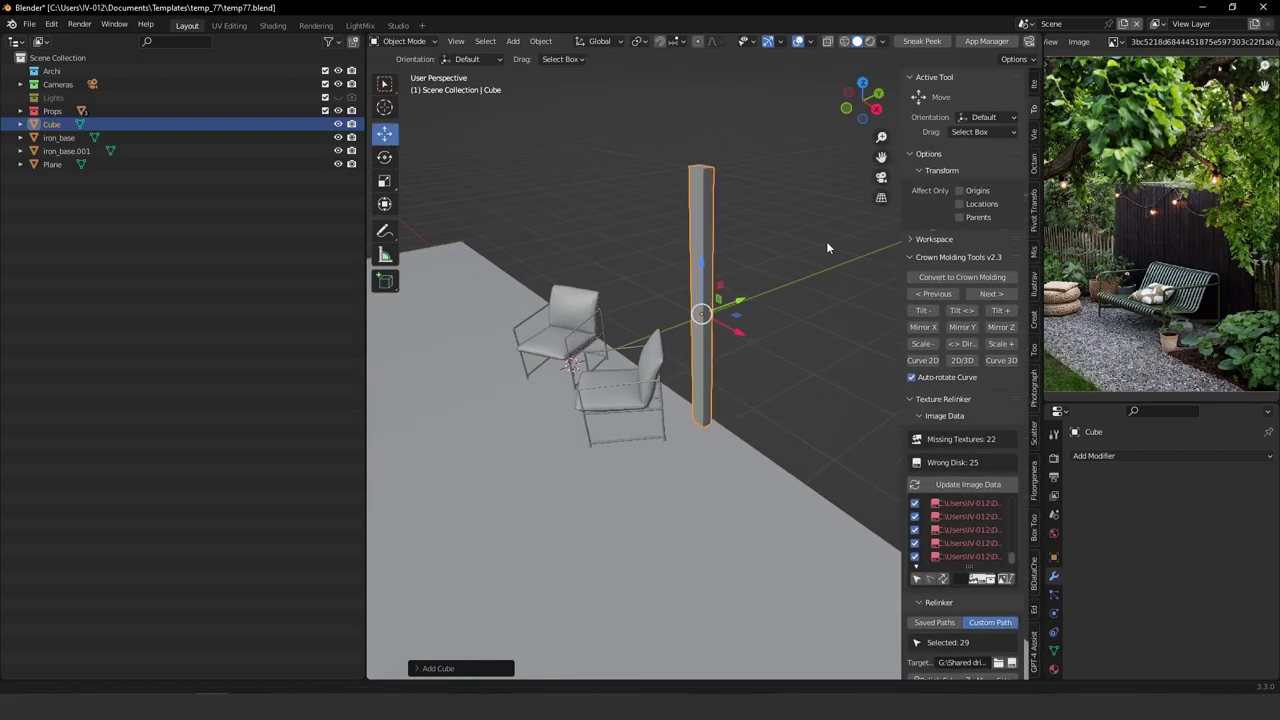
click(1035, 85)
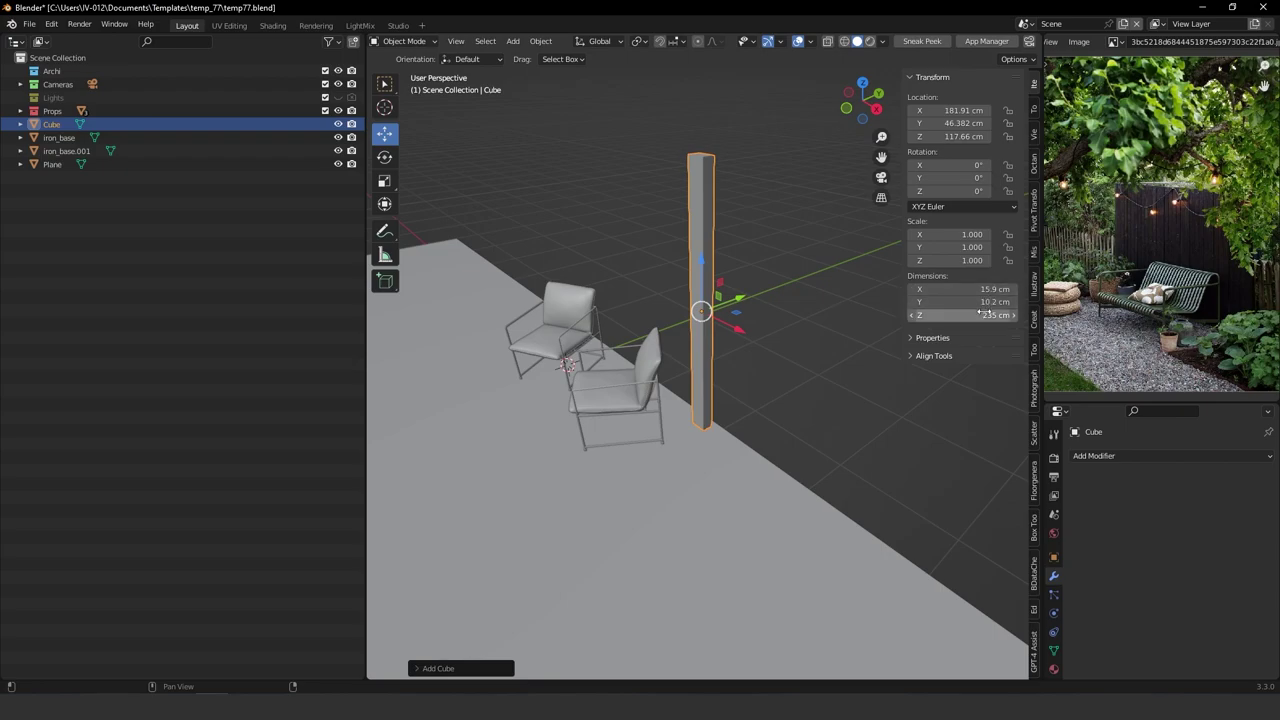
drag(972, 289, 946, 304)
right_click(956, 289)
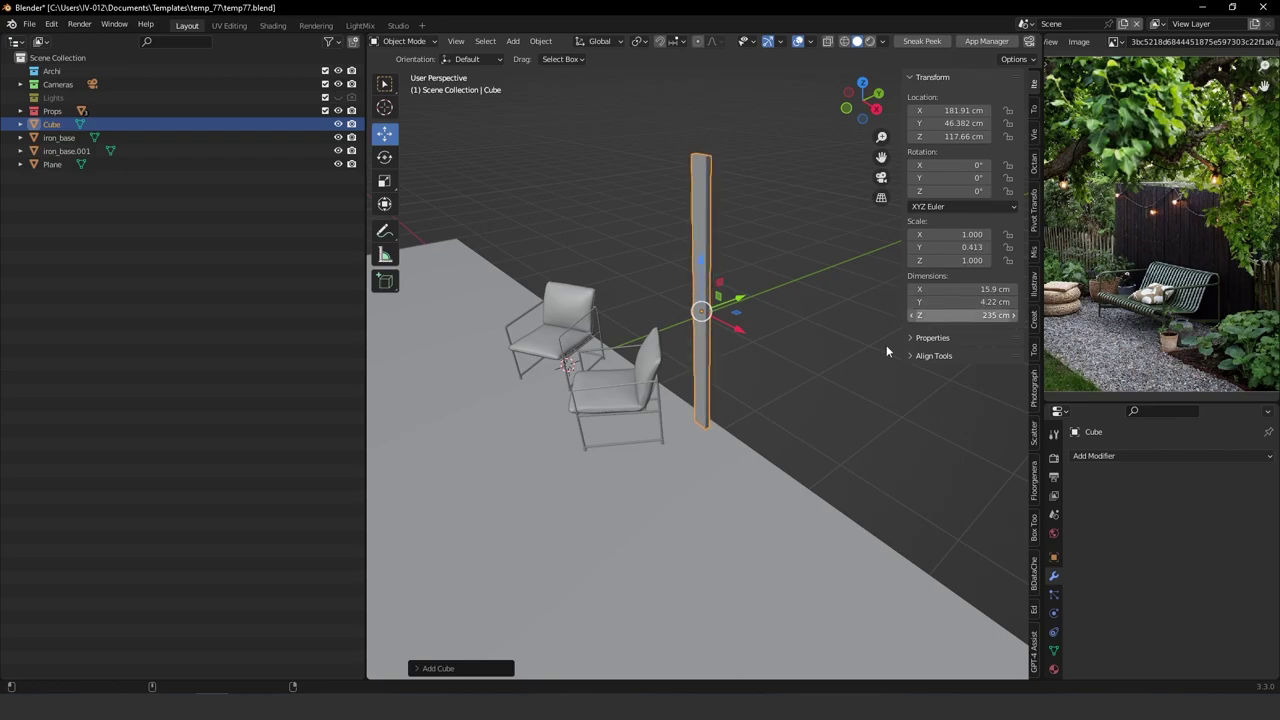
Move camera Cam1 in top view to the plane's front edge, at about X 379 cm and Y -377 cm.
middle_drag(760, 362, 700, 341)
scroll(700, 341, down, 5)
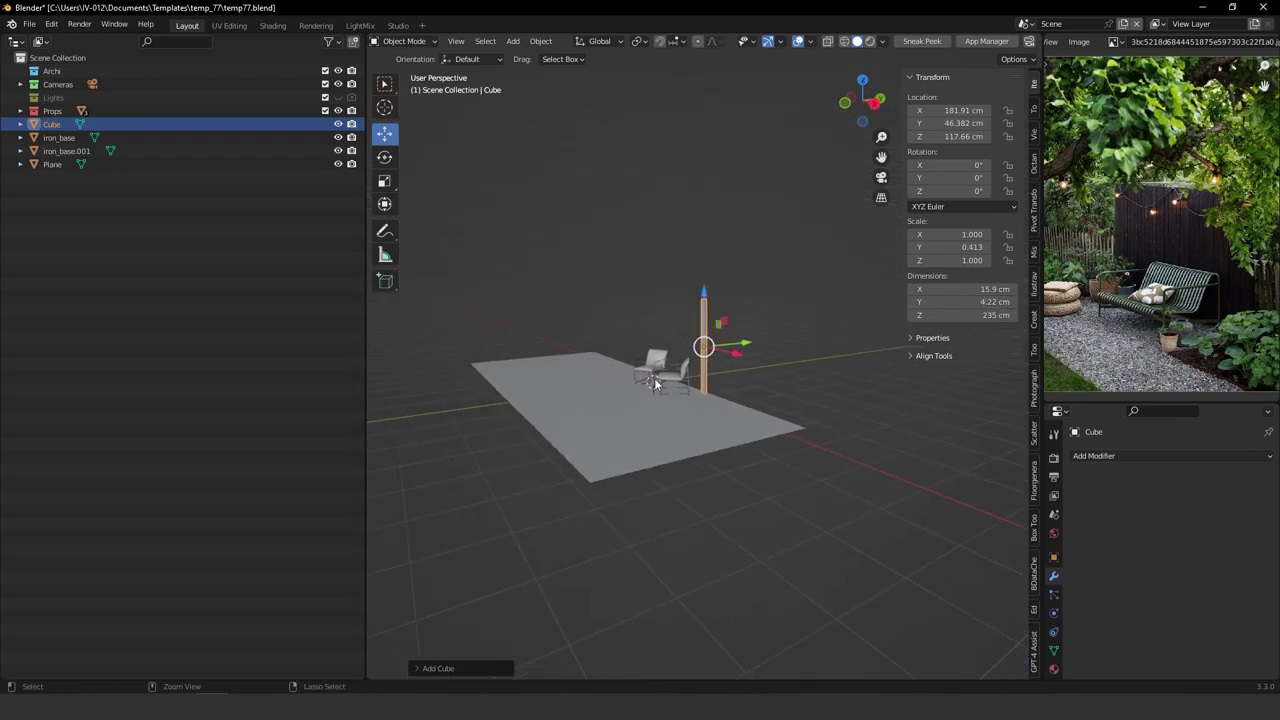
middle_drag(657, 383, 580, 400)
shift+middle_drag(480, 350, 635, 378)
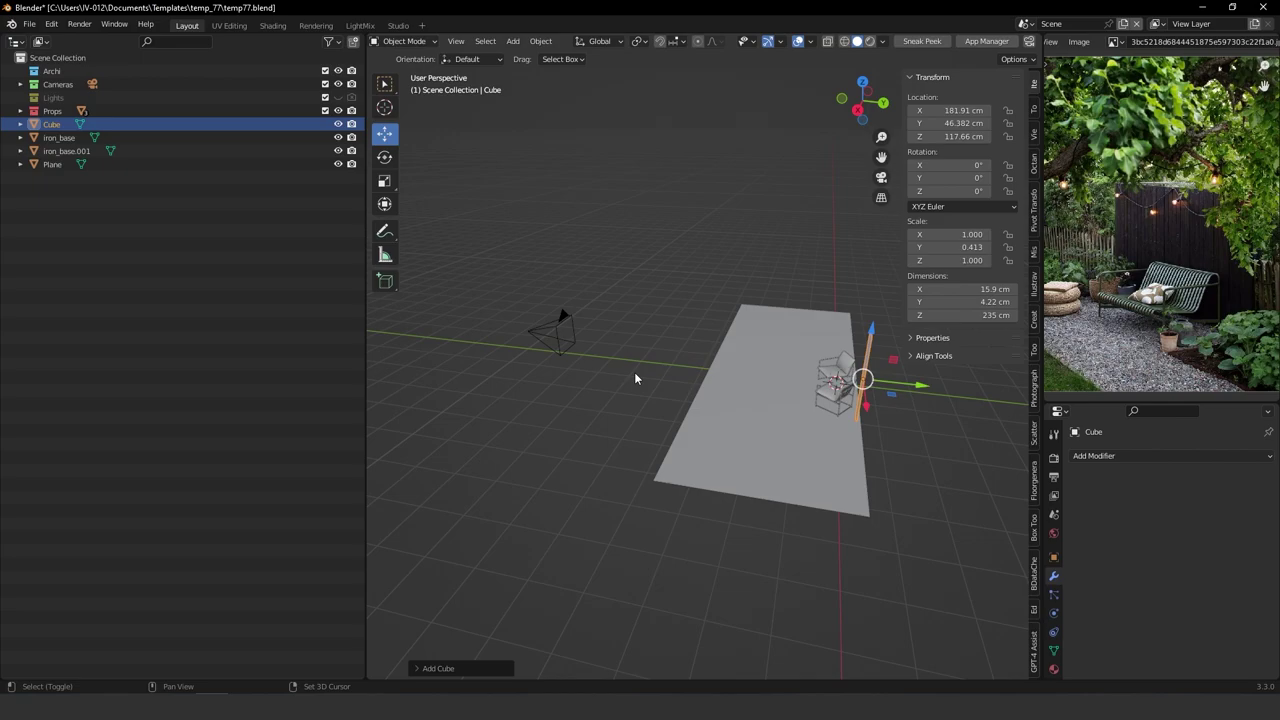
click(557, 329)
key(KP_7)
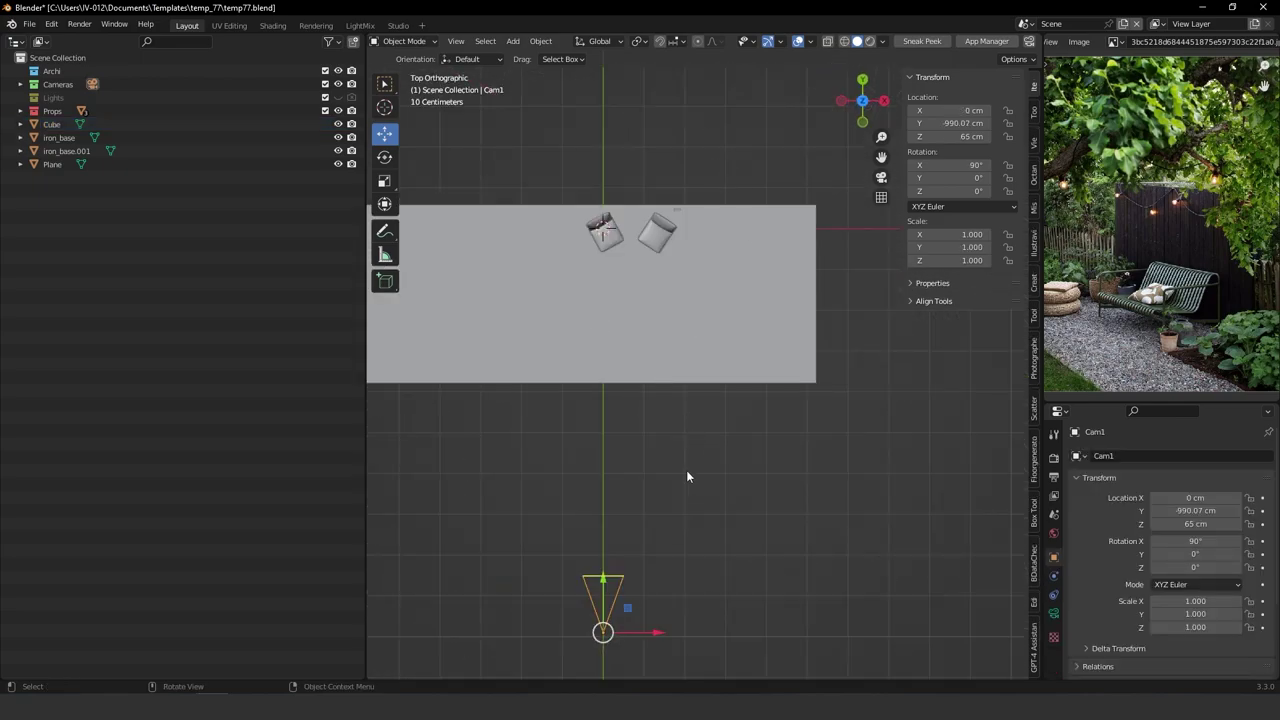
key(g)
click(825, 278)
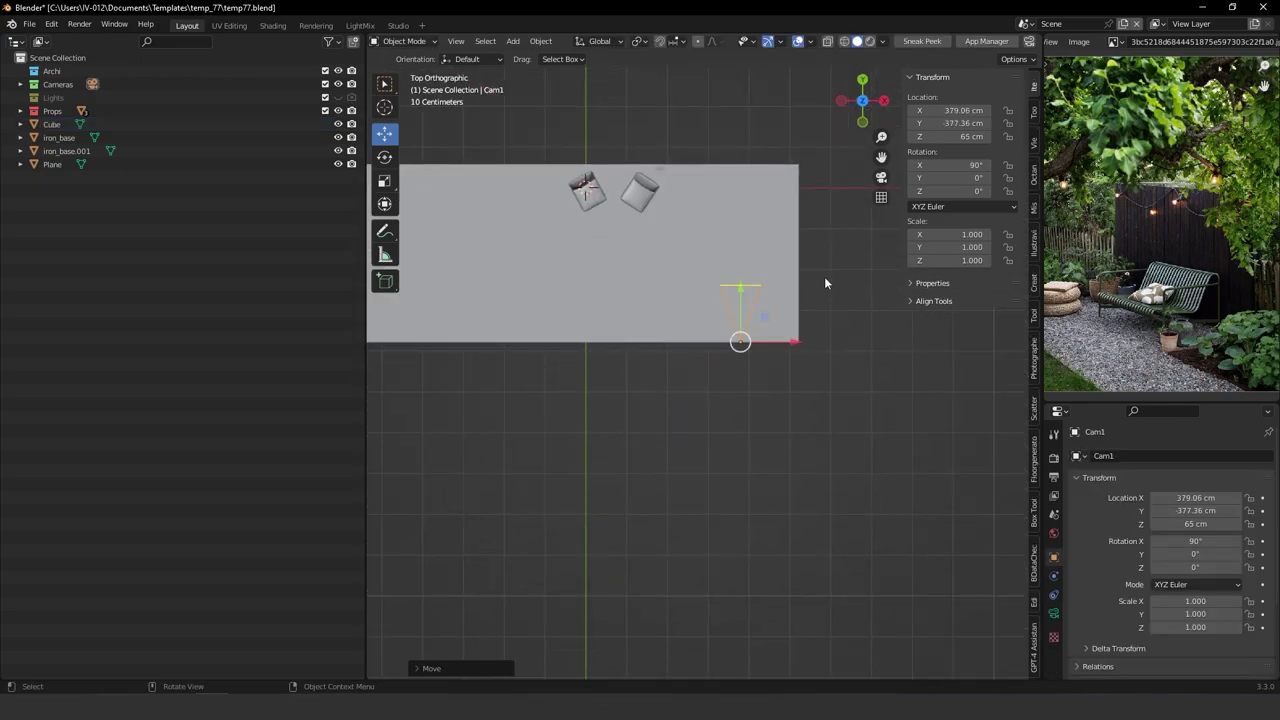
Rotate the camera about 52.6° toward the chairs, shift it to about X 412 cm, Y -323 cm, and look through it.
key(r)
click(740, 268)
key(g)
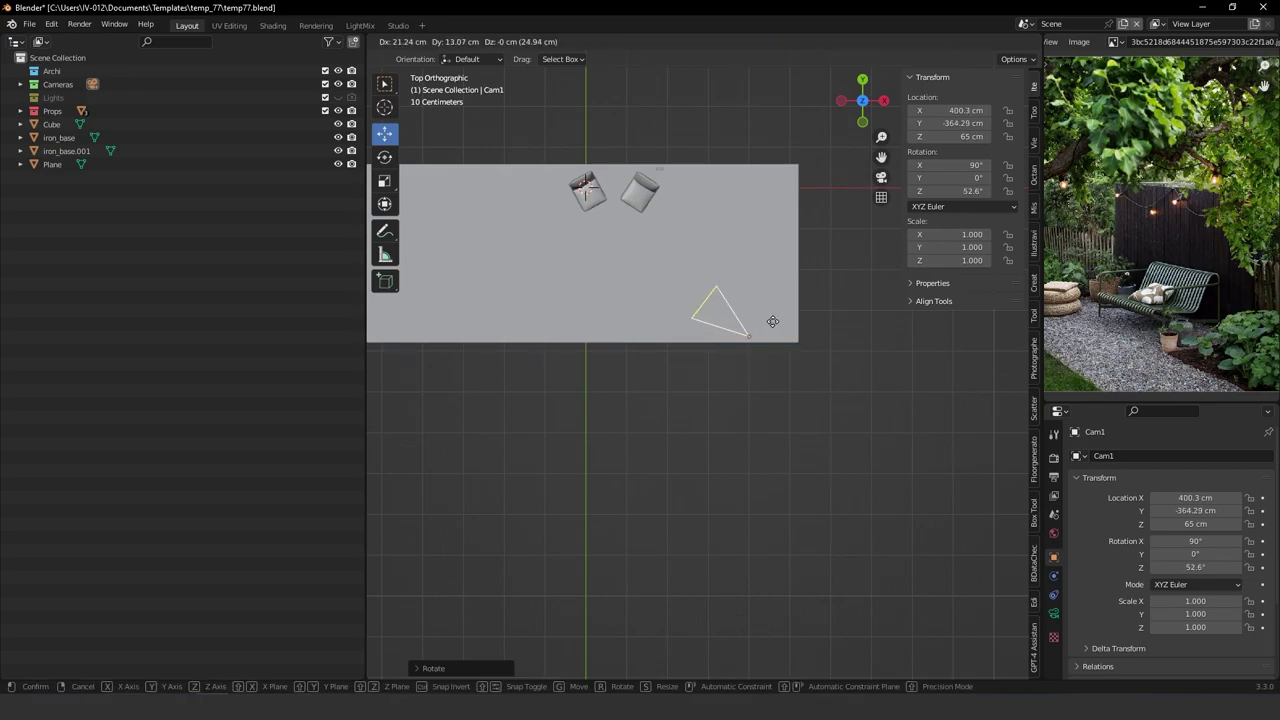
click(771, 306)
key(KP_0)
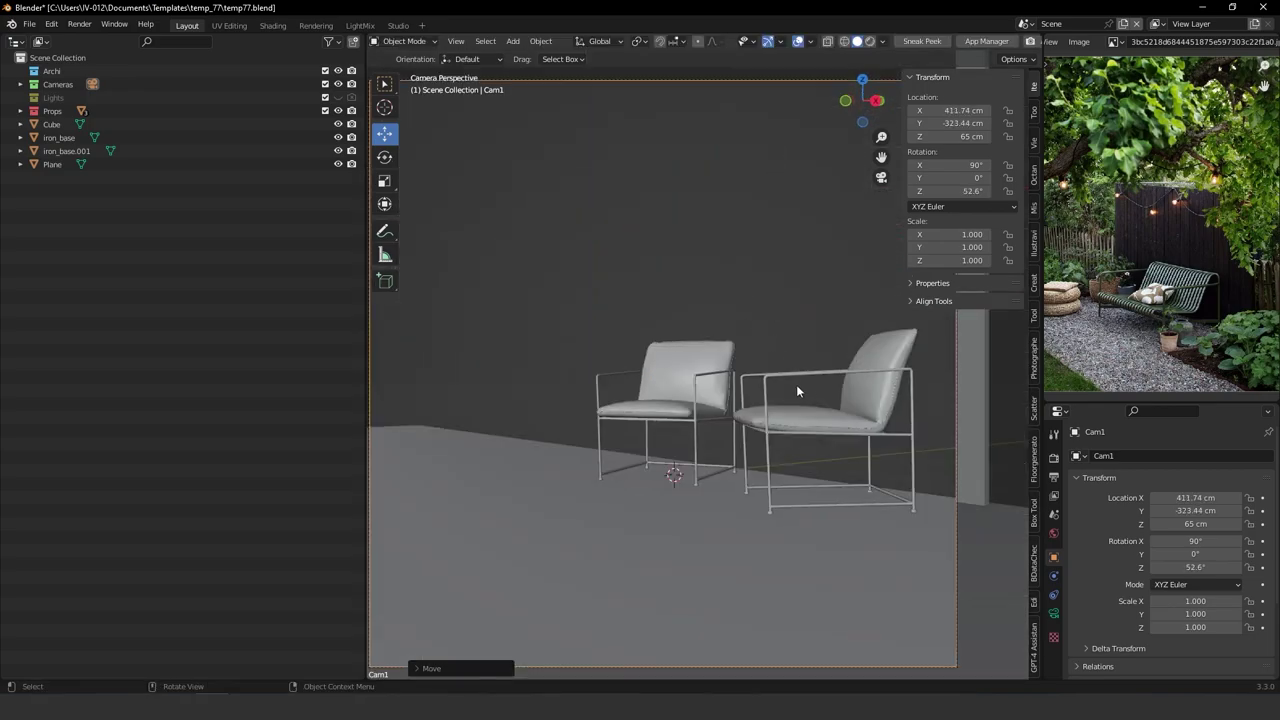
Set the render's horizontal resolution to 797 px for a portrait frame.
click(1054, 476)
click(1200, 473)
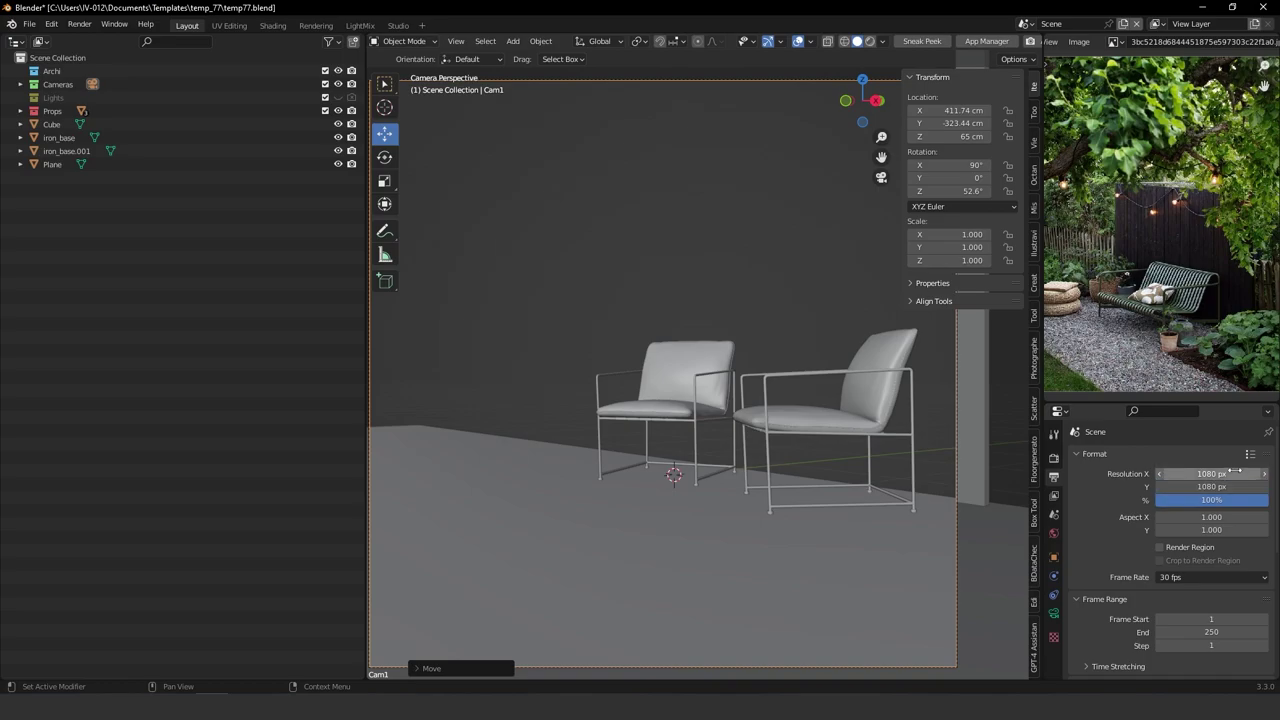
text(979)
key(Return)
drag(1107, 473, 1009, 460)
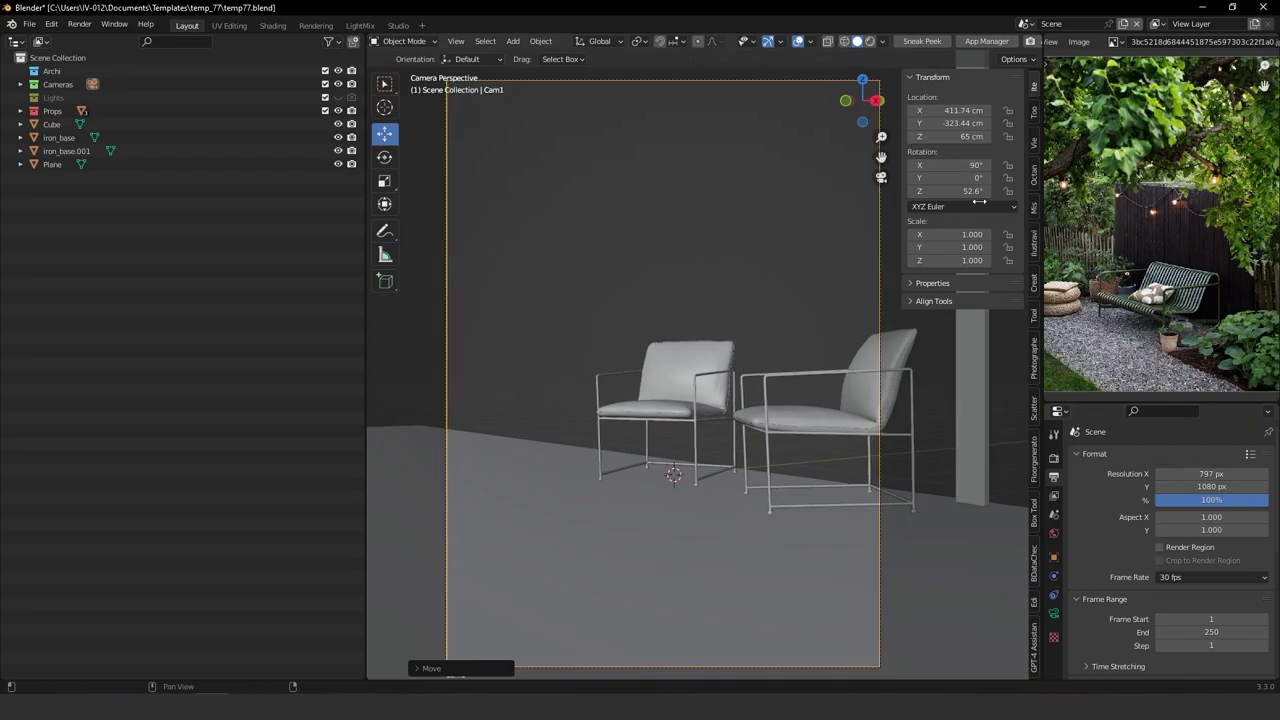
Reframe the camera with it locked to the view, at about X 511, Y -337, Z 103 cm, so both chairs and the board fit.
mouse_move(962, 136)
mouse_down()
mouse_move(988, 136)
mouse_move(940, 136)
mouse_up()
drag(960, 136, 984, 136)
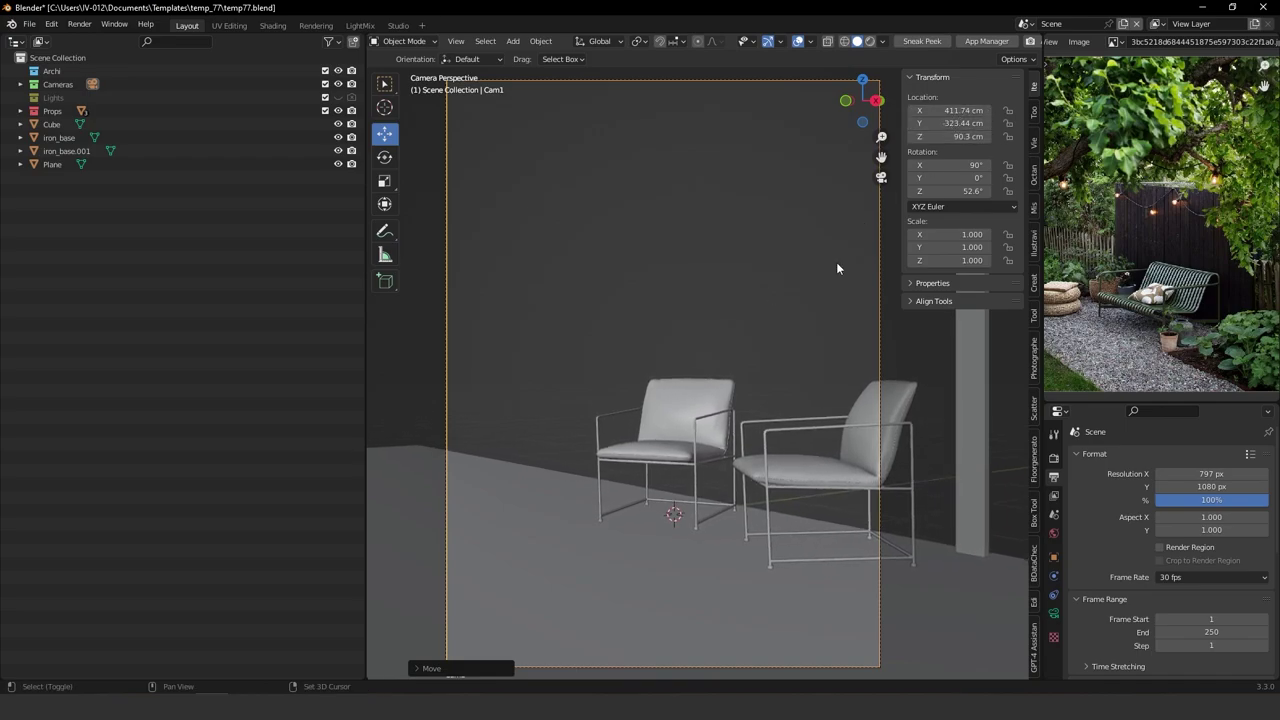
scroll(855, 50, right, 5)
scroll(957, 41, down, 2)
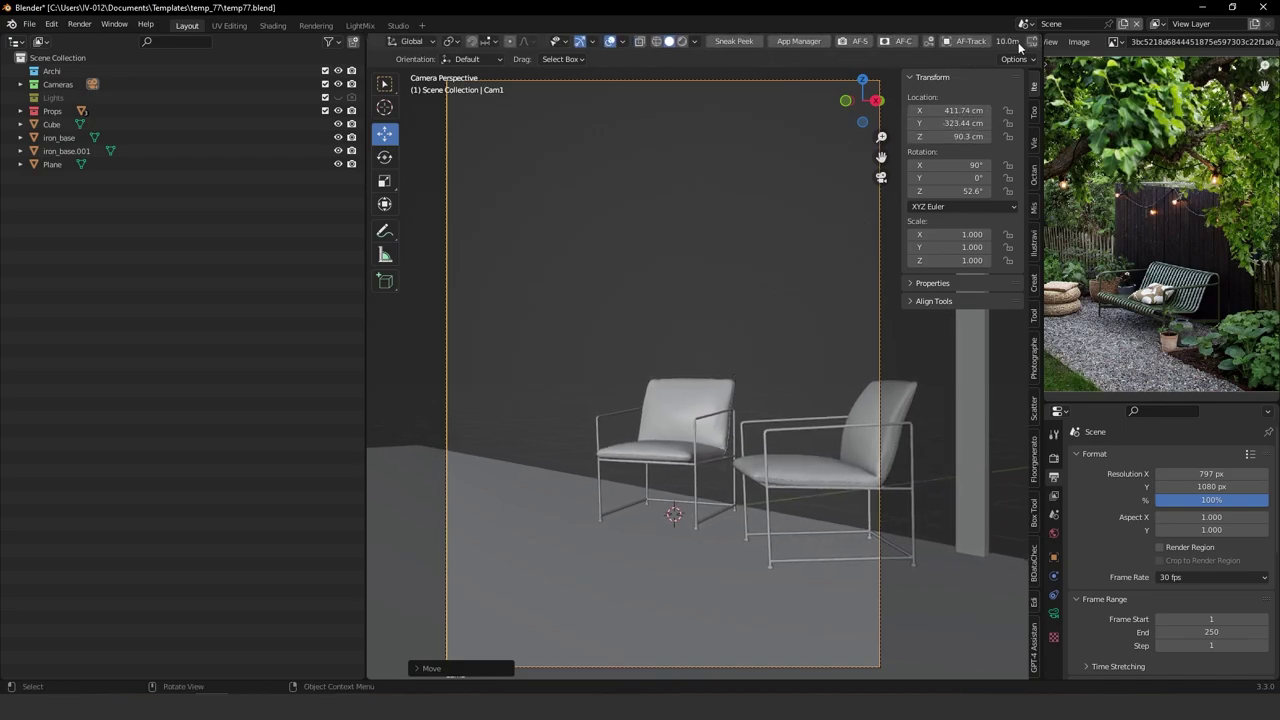
mouse_move(742, 386)
shift+middle_down()
mouse_move(709, 370)
mouse_move(444, 440)
mouse_move(390, 438)
shift+middle_up()
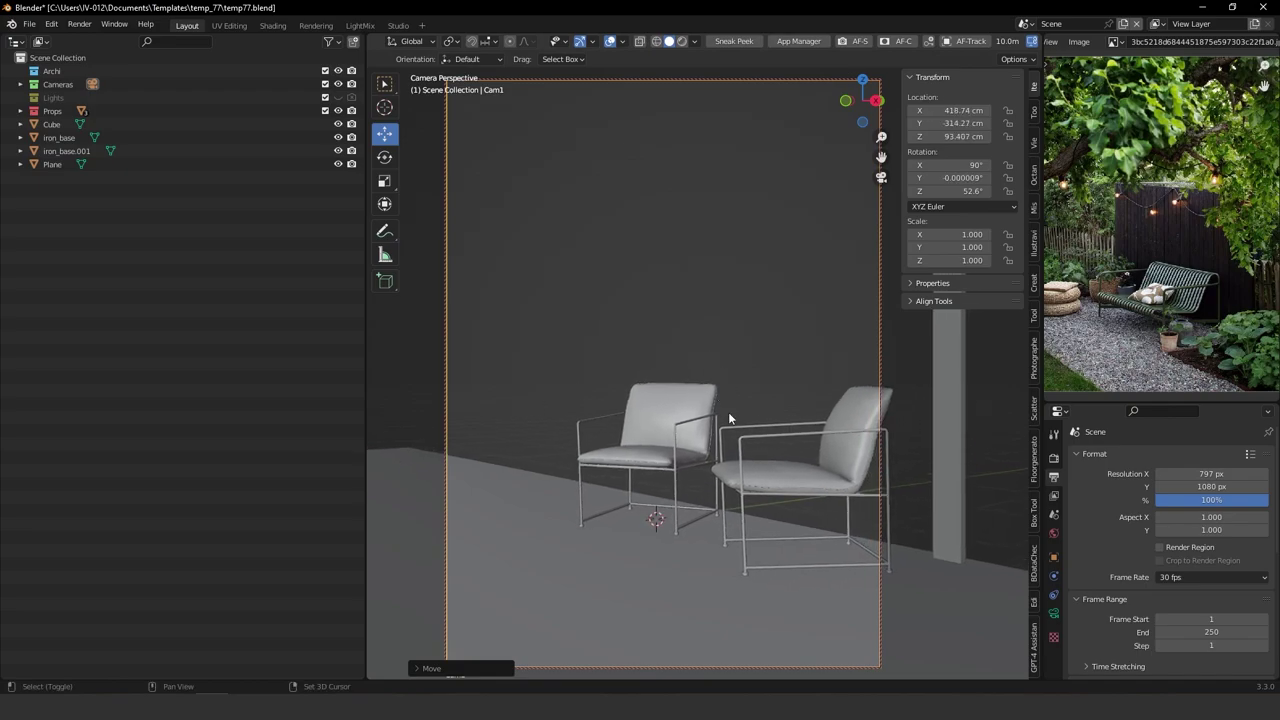
shift+middle_drag(728, 412, 480, 408)
shift+middle_drag(735, 352, 500, 391)
mouse_move(712, 385)
ctrl+middle_down()
mouse_move(699, 490)
mouse_move(646, 418)
mouse_move(644, 440)
ctrl+middle_up()
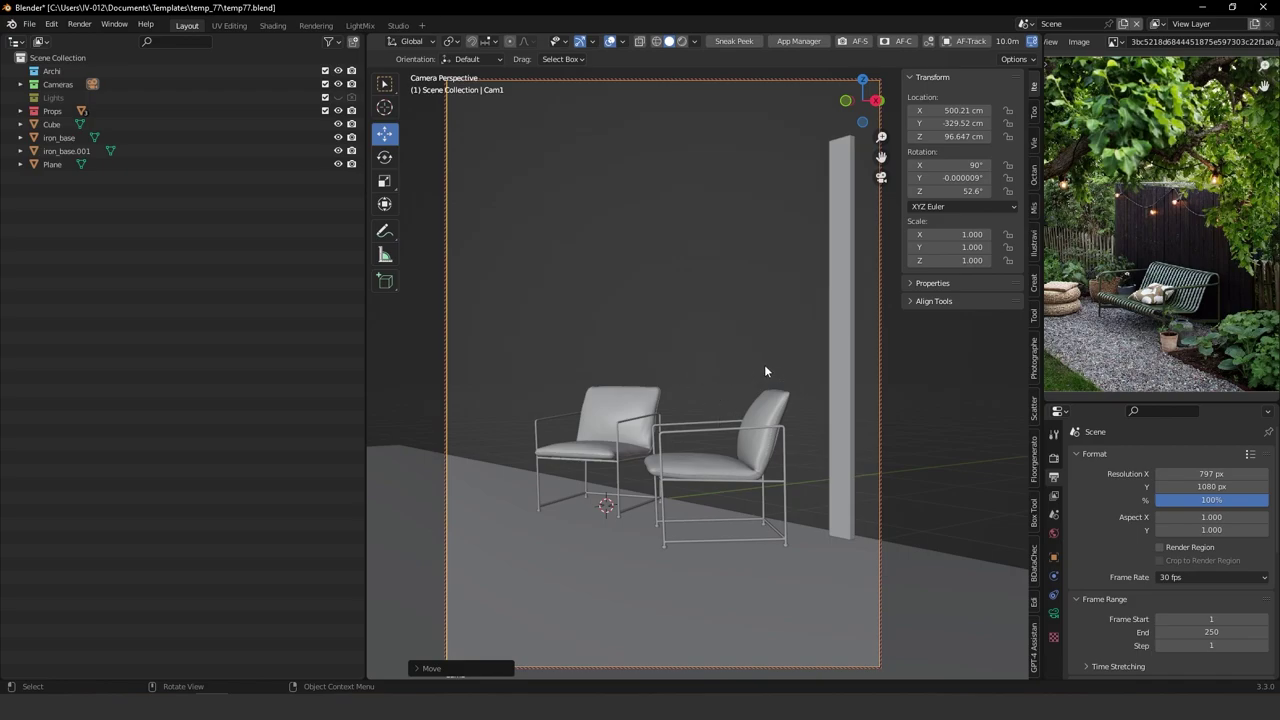
shift+middle_drag(727, 418, 721, 467)
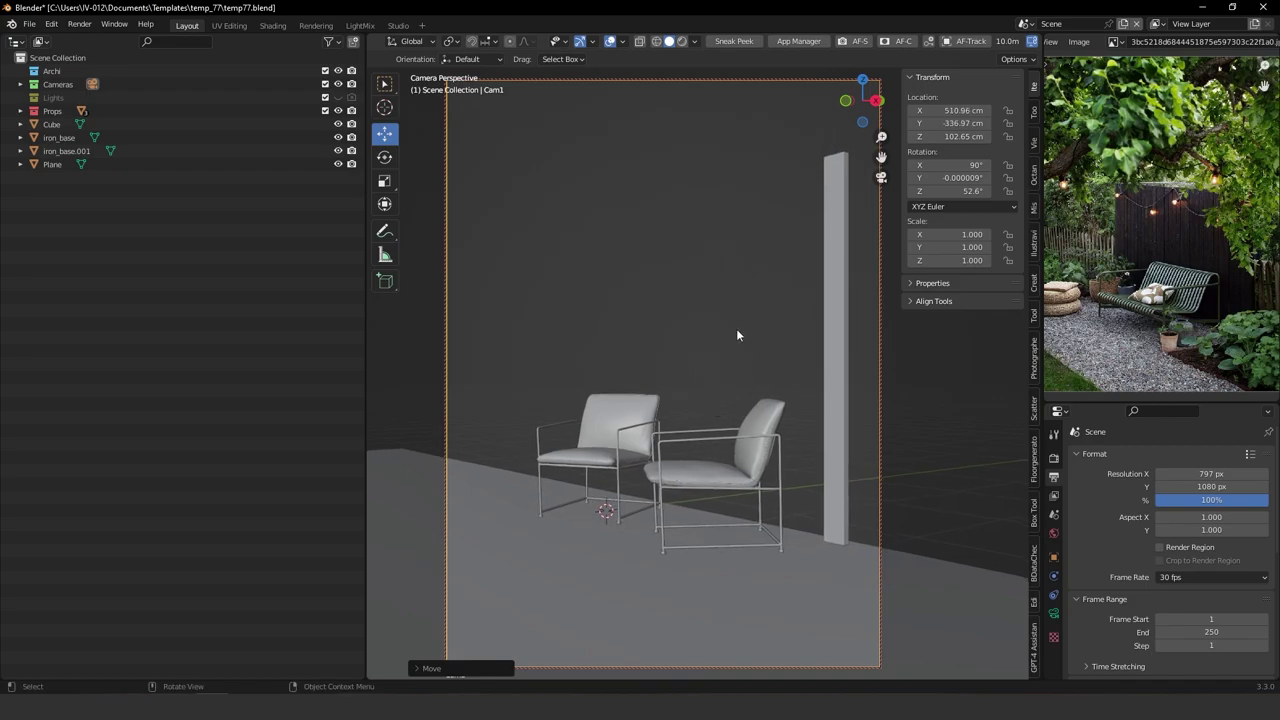
Select the fence board and open it for vertex editing.
click(830, 316)
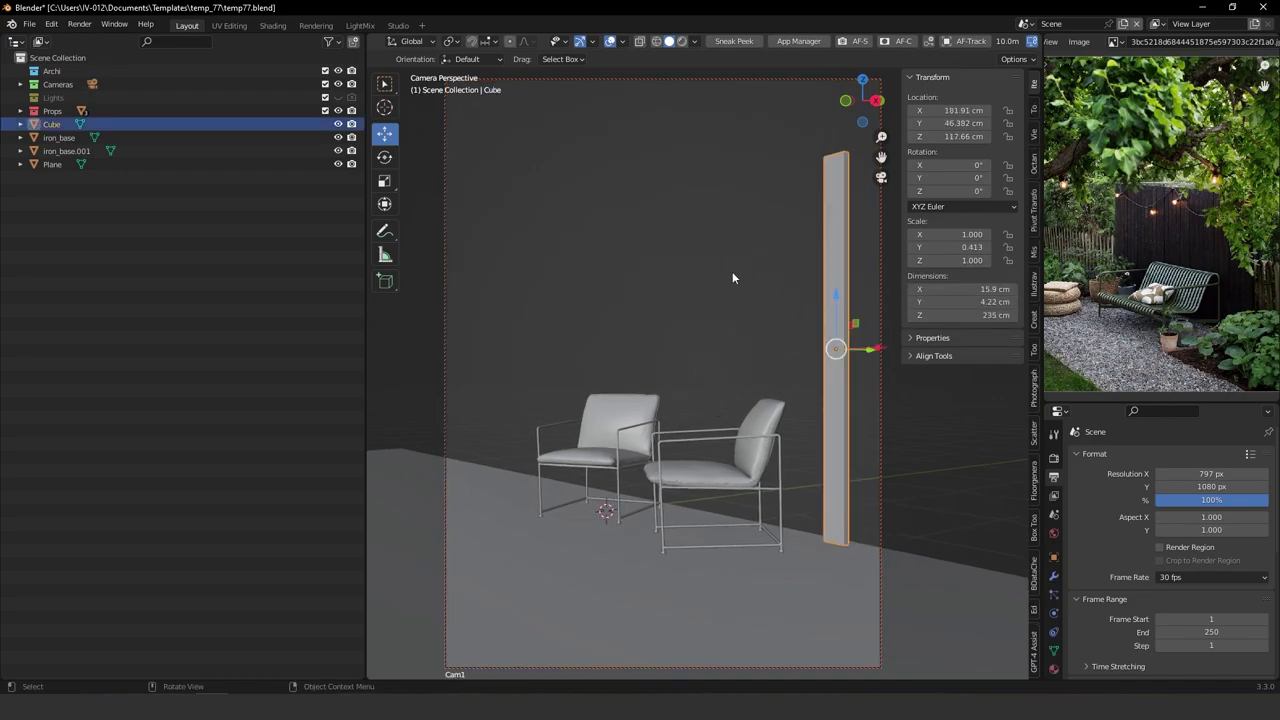
key(Tab)
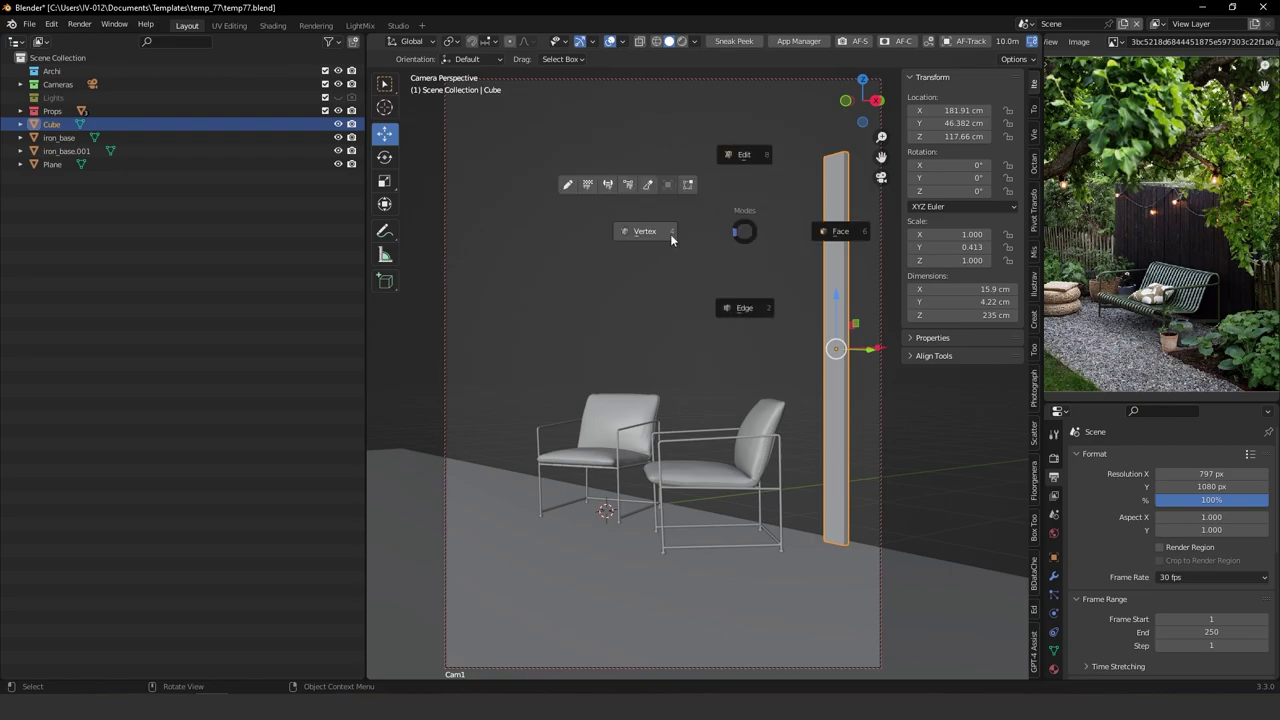
click(647, 231)
drag(782, 132, 853, 183)
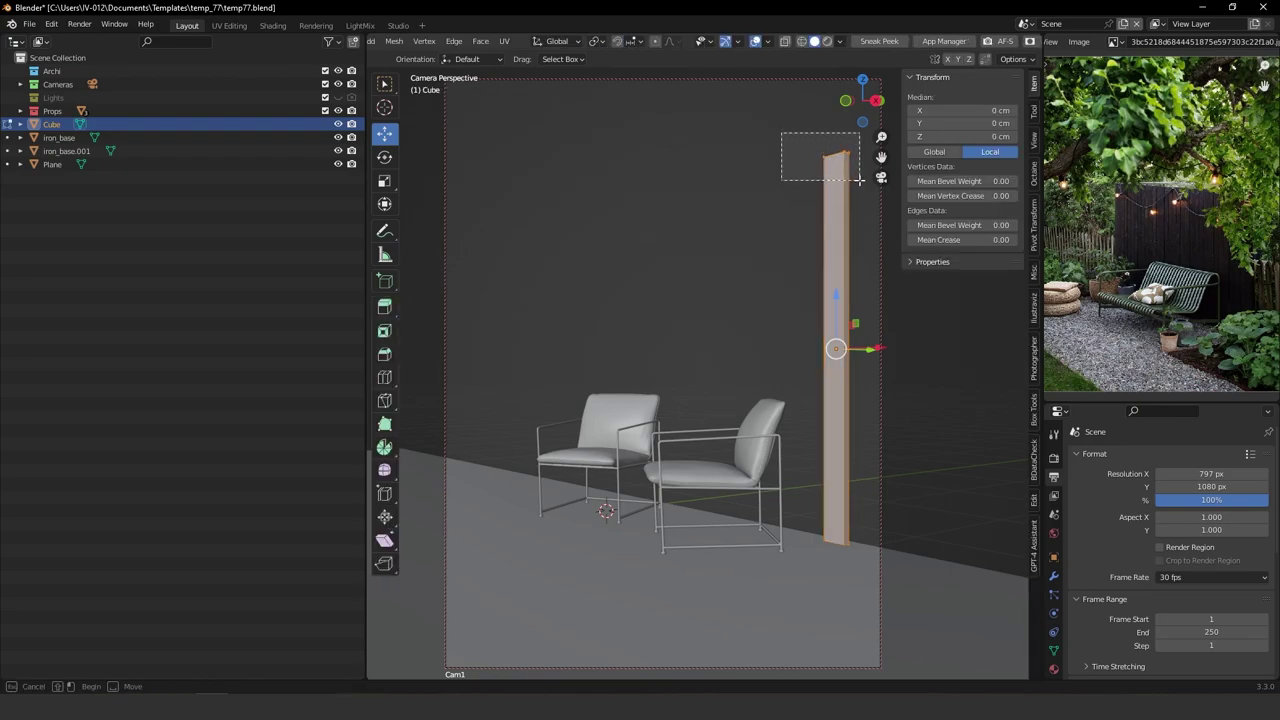
drag(838, 122, 846, 172)
right_click(846, 172)
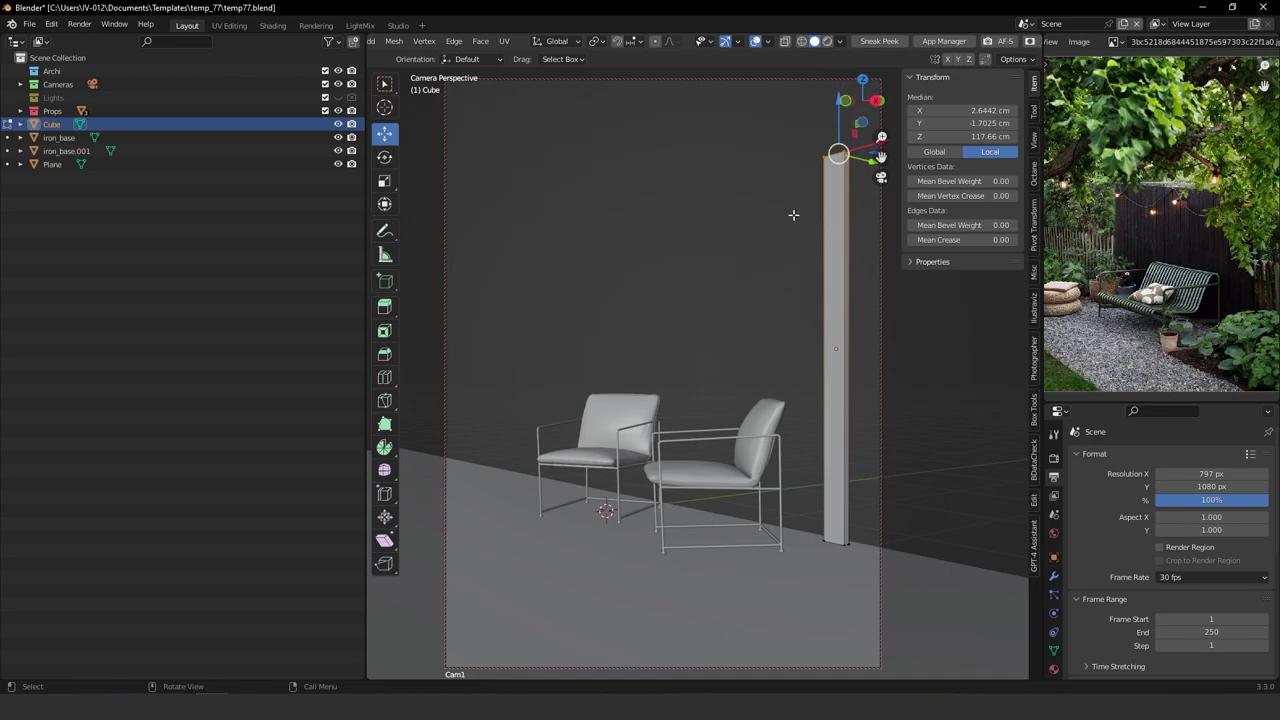
Lower all the board's top vertices, selected in X-ray, for a height of about 195 cm, and narrow its X dimension to about 10.9 cm.
click(785, 41)
drag(799, 127, 886, 198)
drag(837, 117, 841, 188)
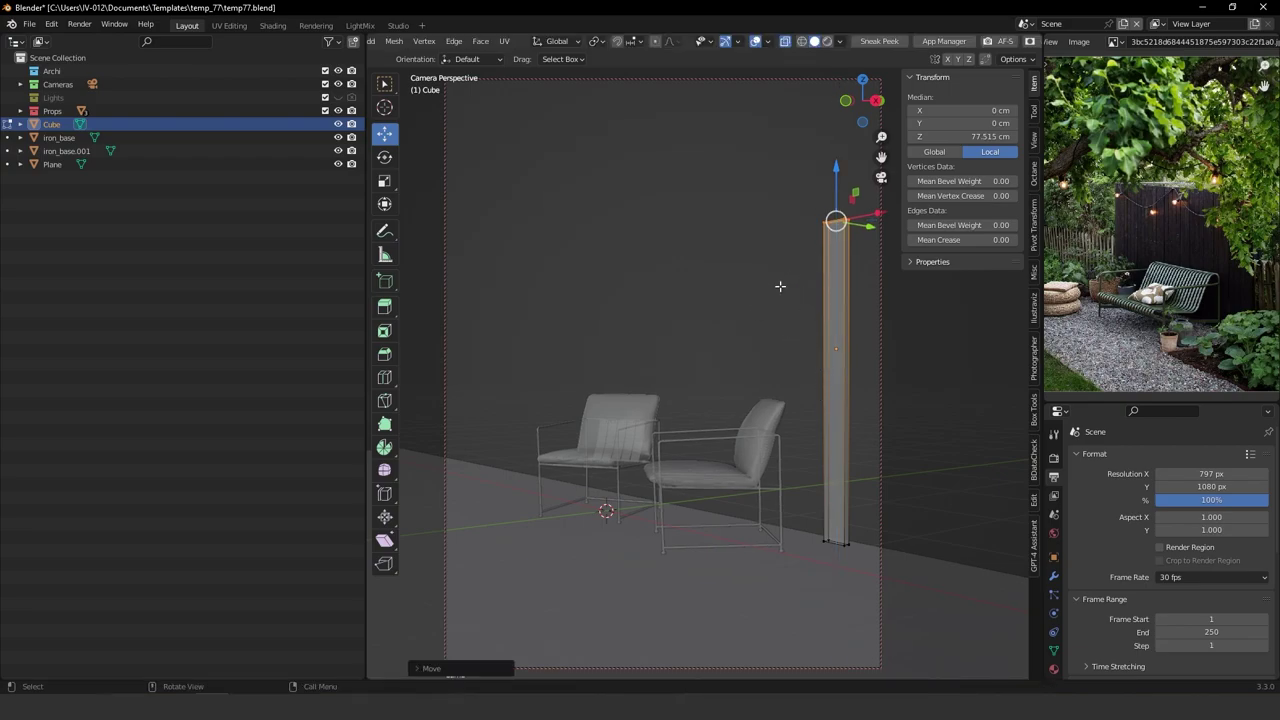
key(Tab)
click(786, 205)
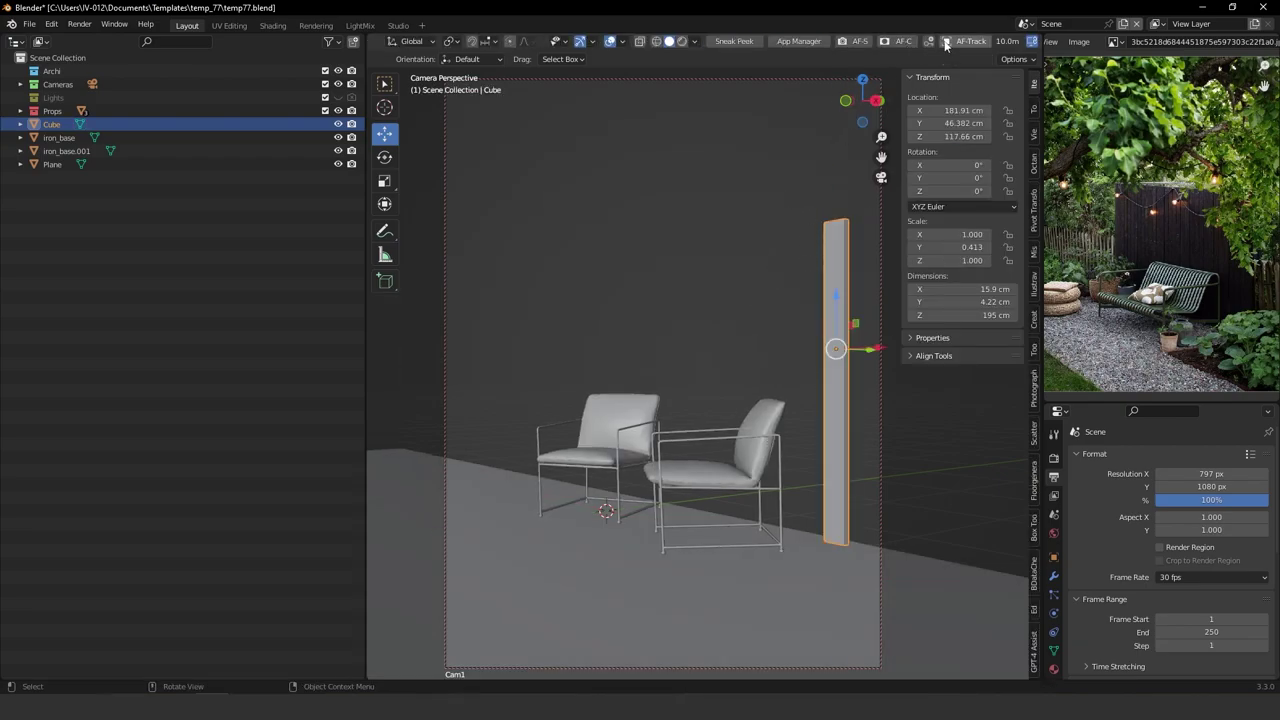
middle_drag(774, 363, 763, 158)
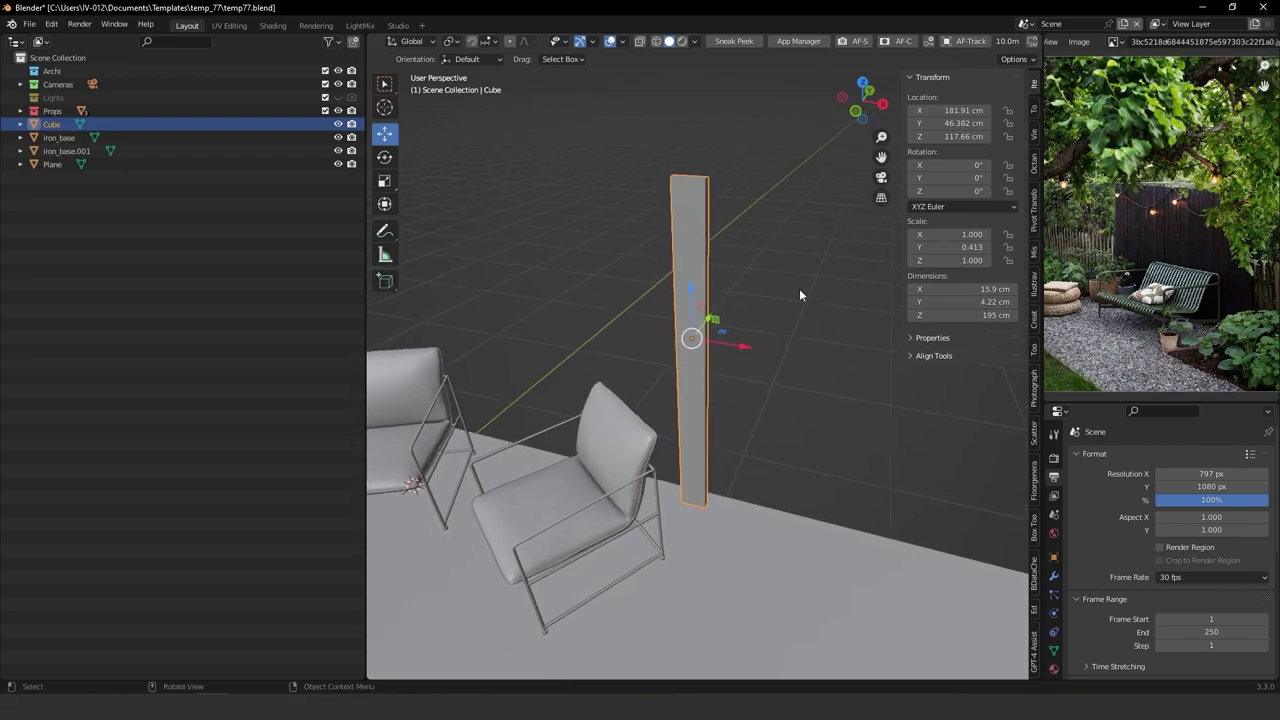
drag(987, 305, 930, 289)
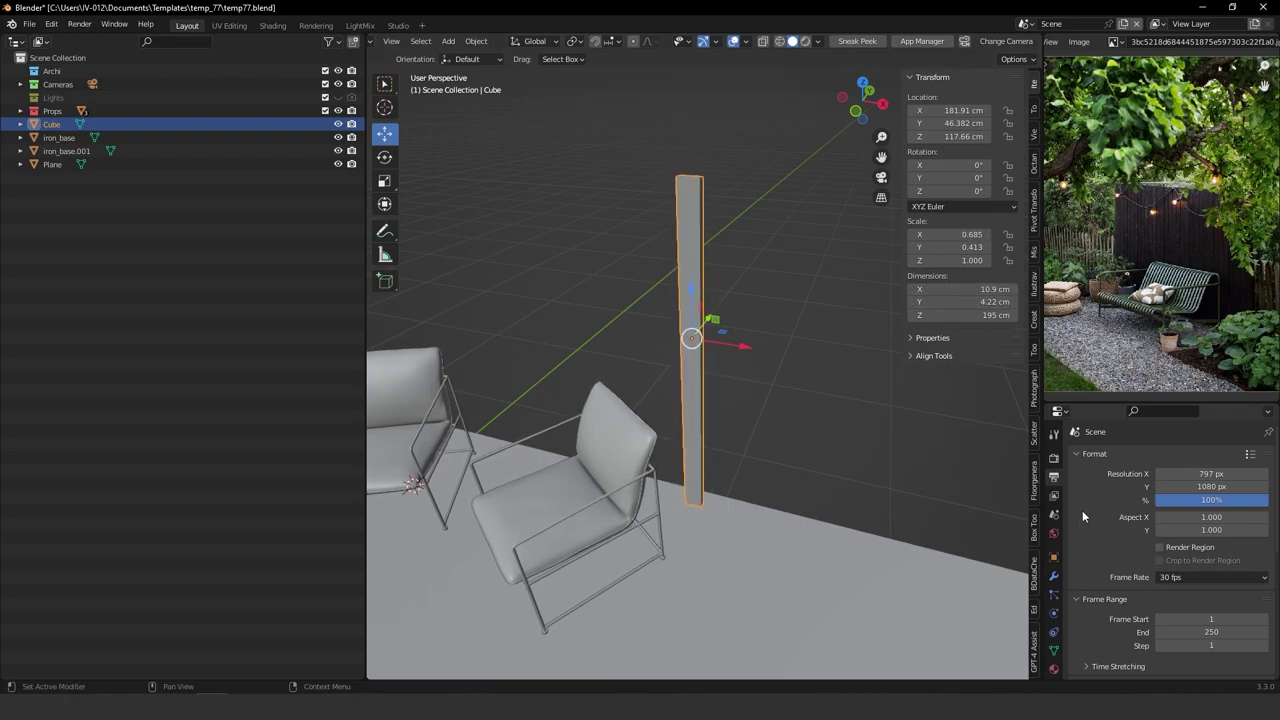
Add a Bevel modifier to the fence board with an amount of 1 cm.
scroll(1050, 522, down, 2)
click(1055, 643)
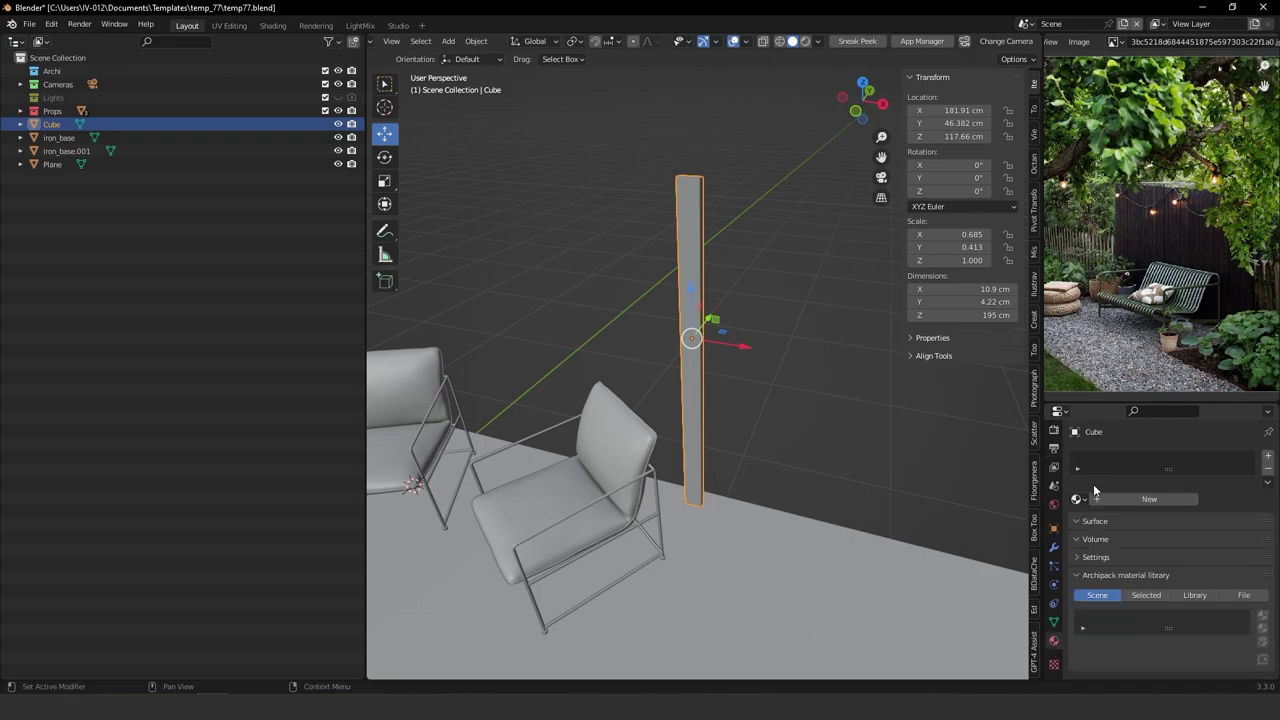
click(1053, 547)
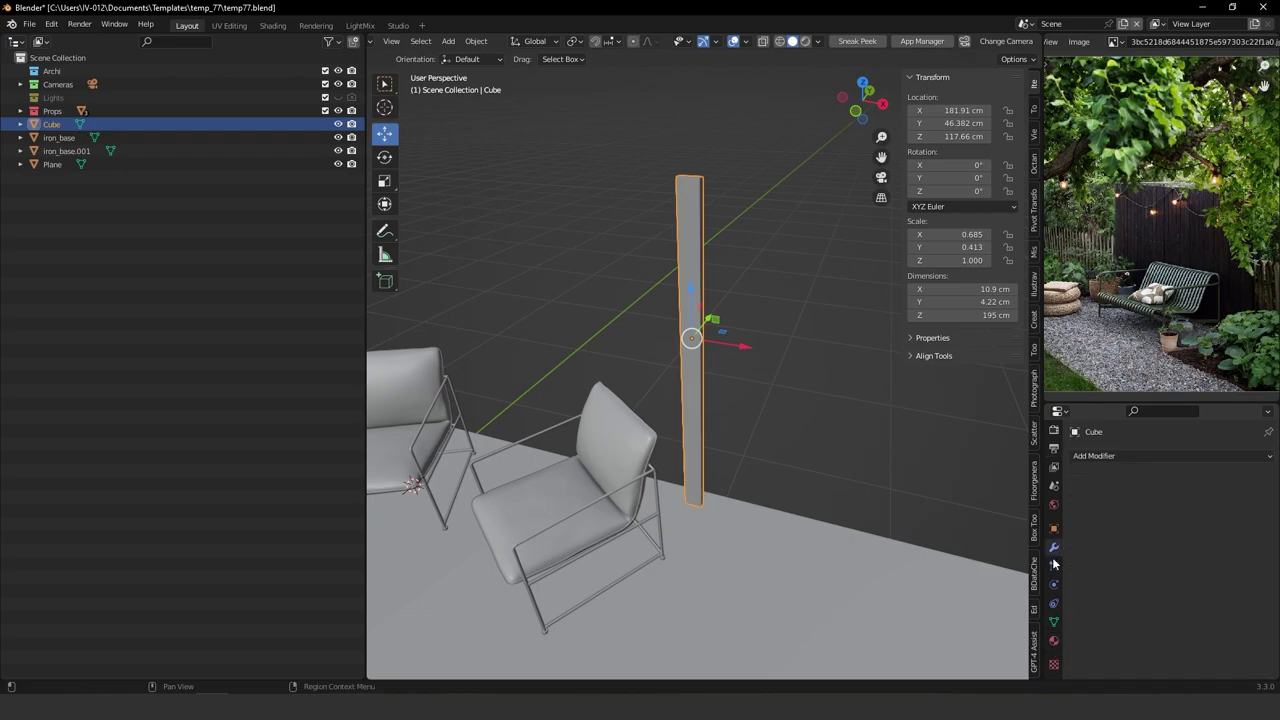
click(1112, 455)
click(1009, 191)
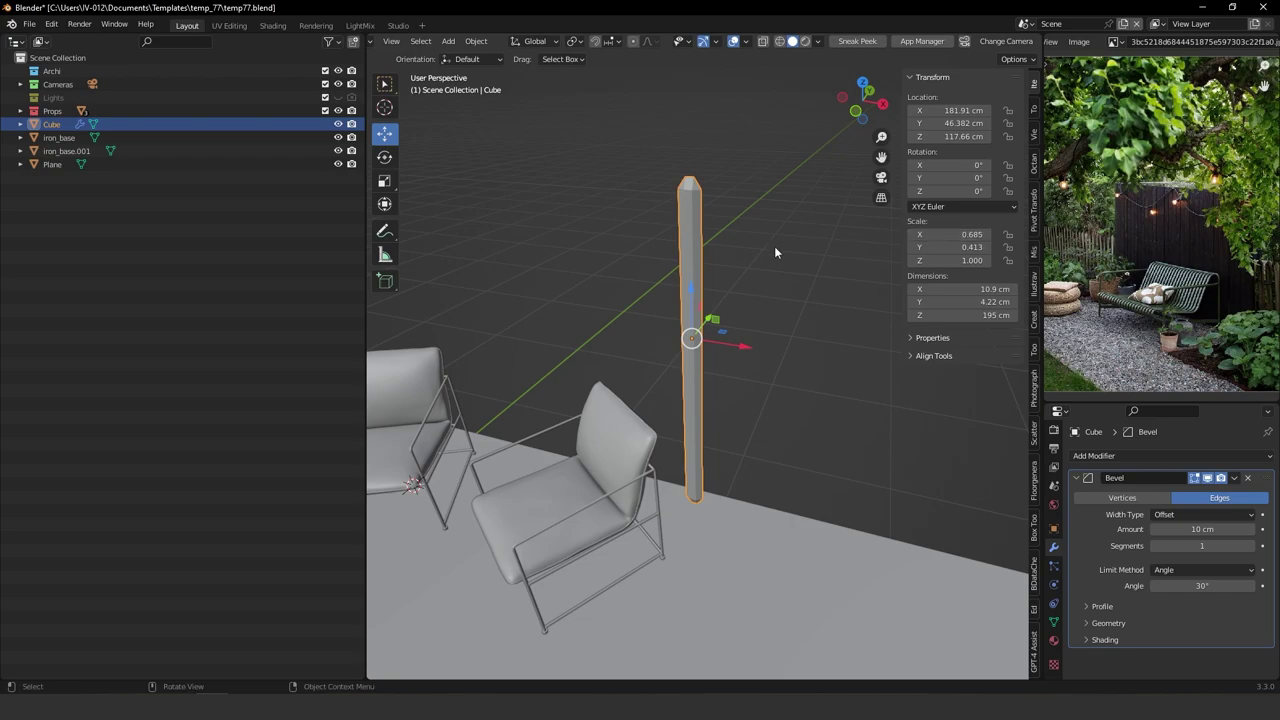
shift+middle_drag(635, 444, 633, 464)
click(1200, 530)
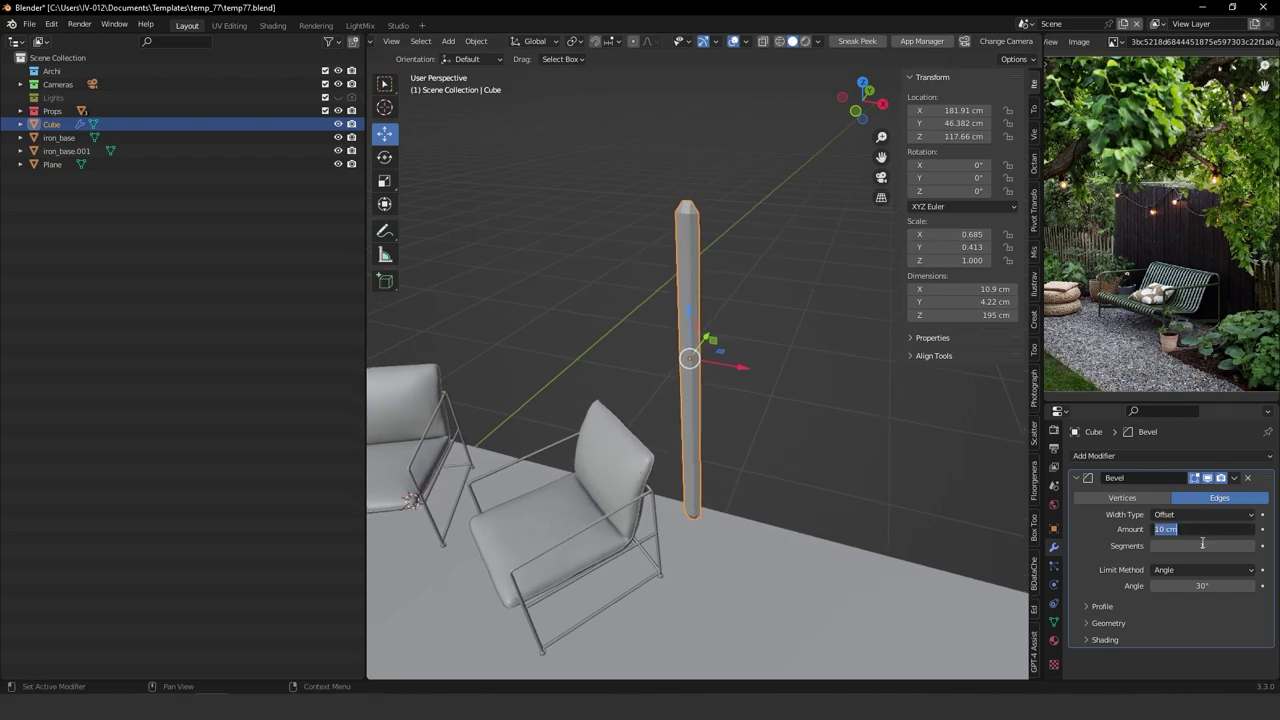
text(1)
key(Return)
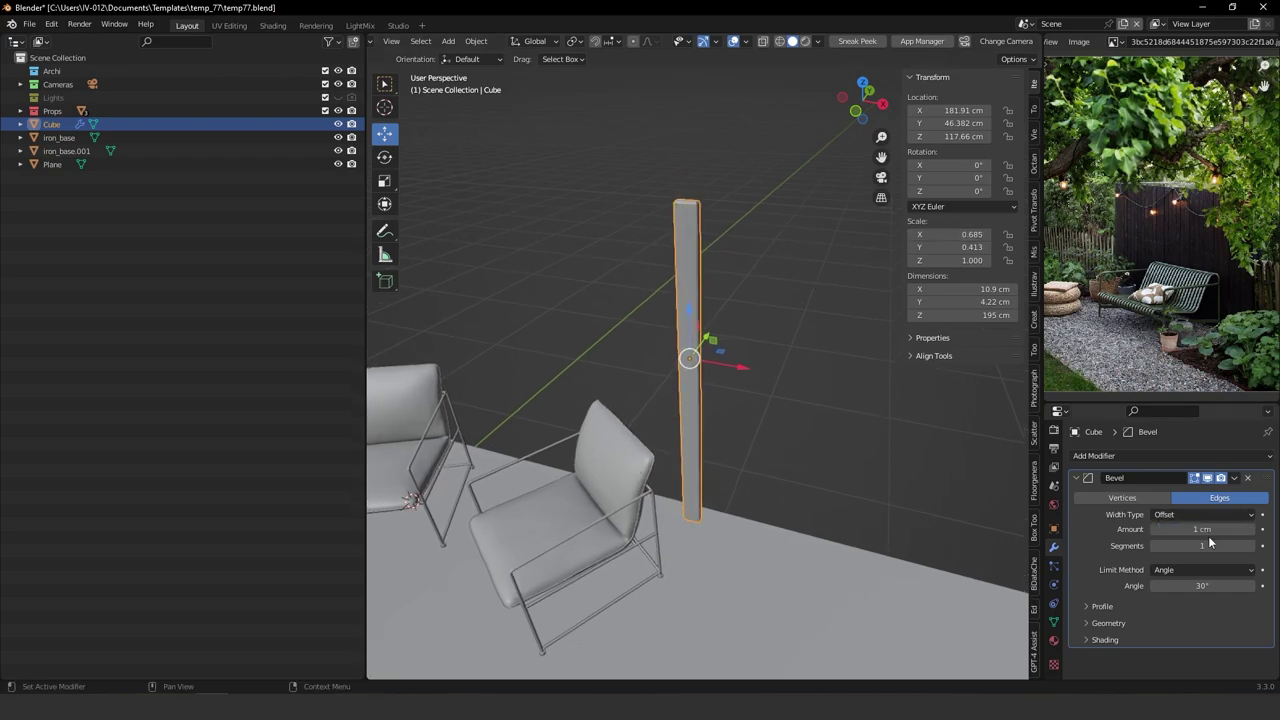
Reduce the fence board's bevel amount to 0.5 cm and apply the Bevel modifier.
click(1190, 532)
text(0.5)
key(Return)
shift+middle_drag(778, 299, 788, 326)
click(1235, 479)
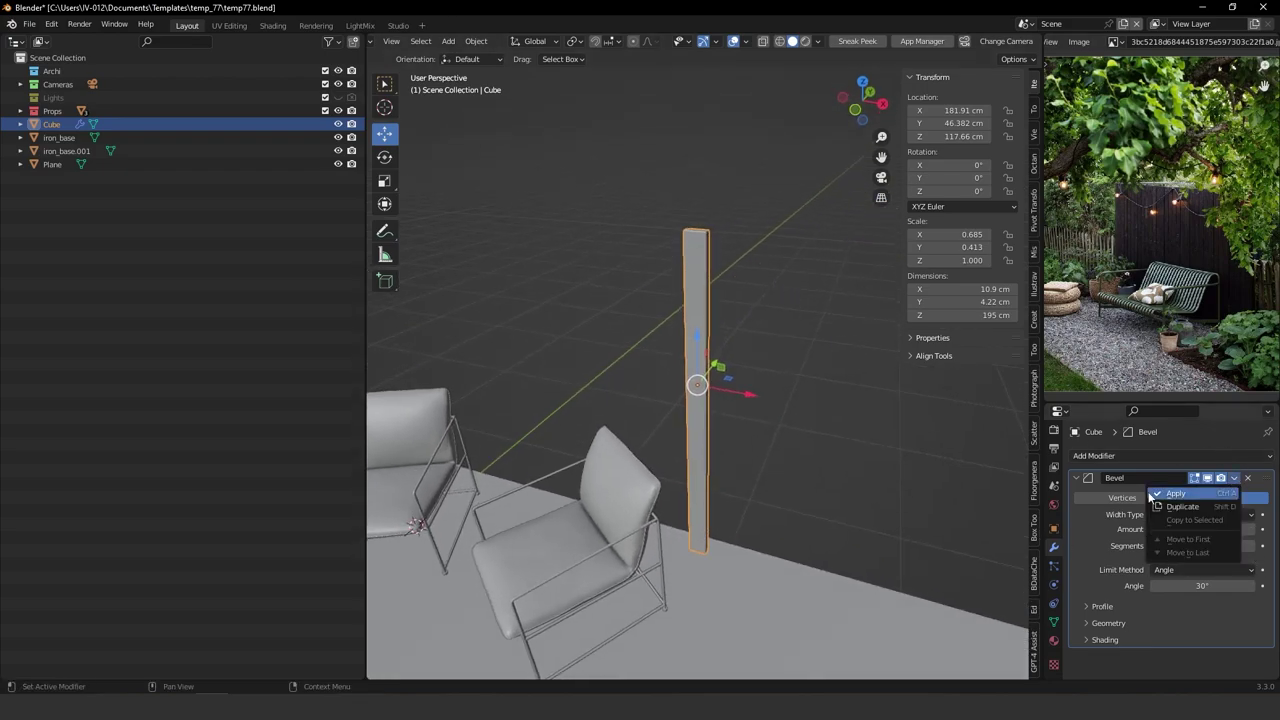
click(1156, 494)
Unwrap all the fence board's faces with Smart UV Project using the default settings.
key(Tab)
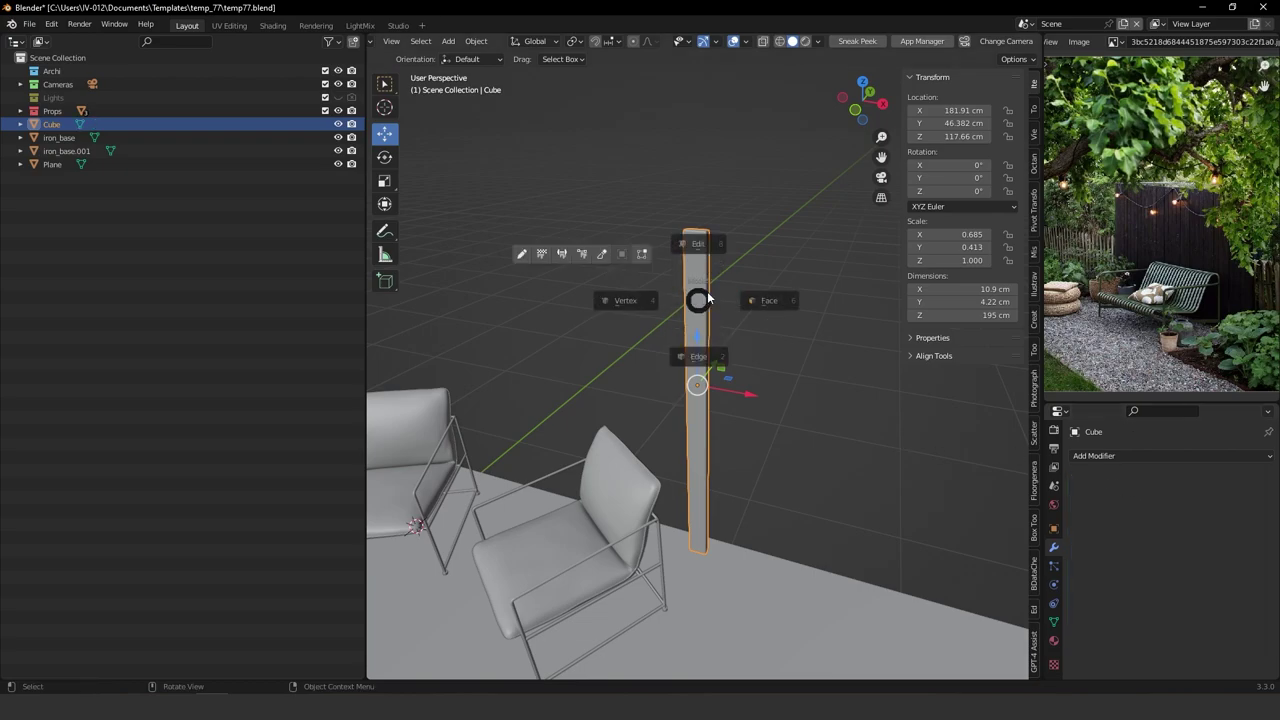
click(778, 295)
key(a)
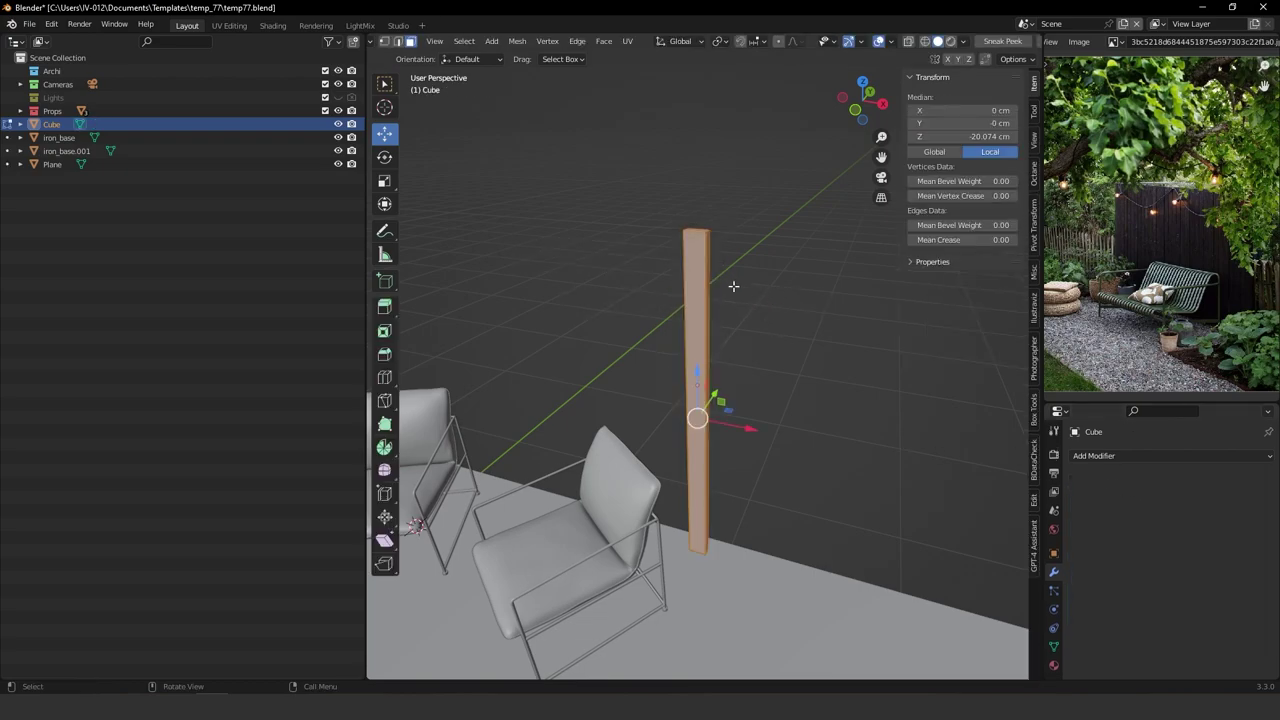
key(u)
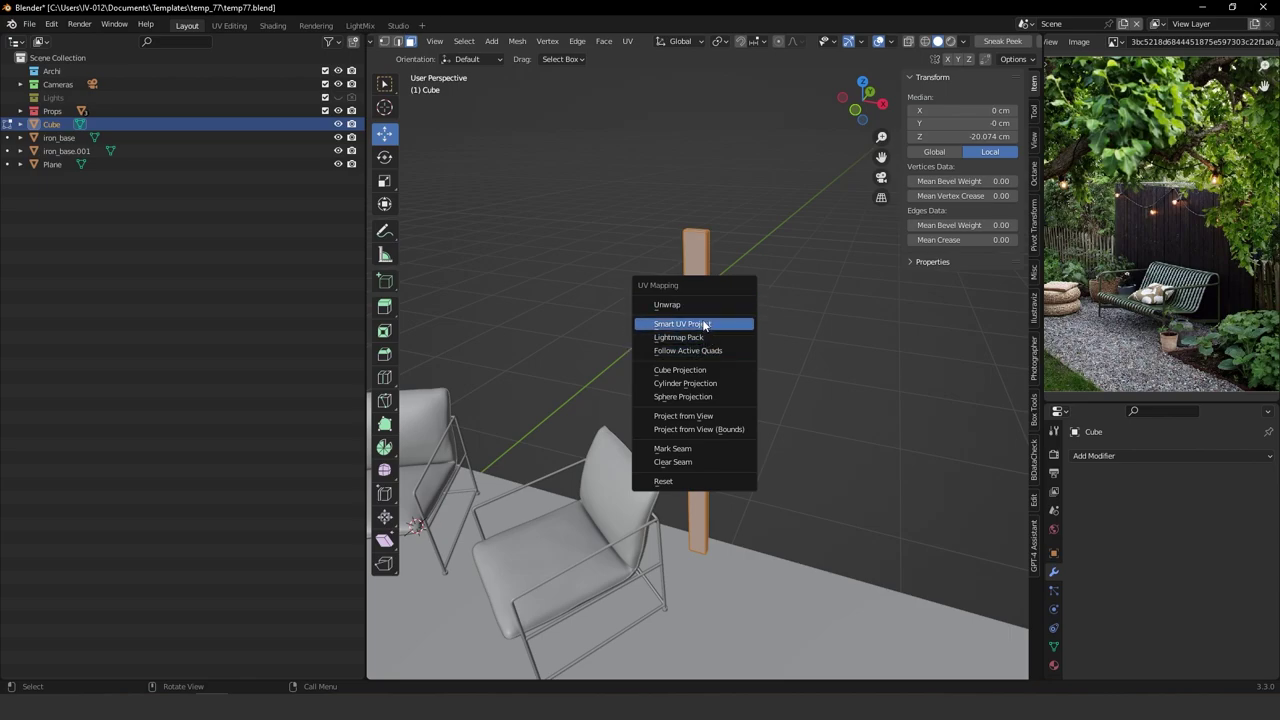
click(704, 324)
click(731, 432)
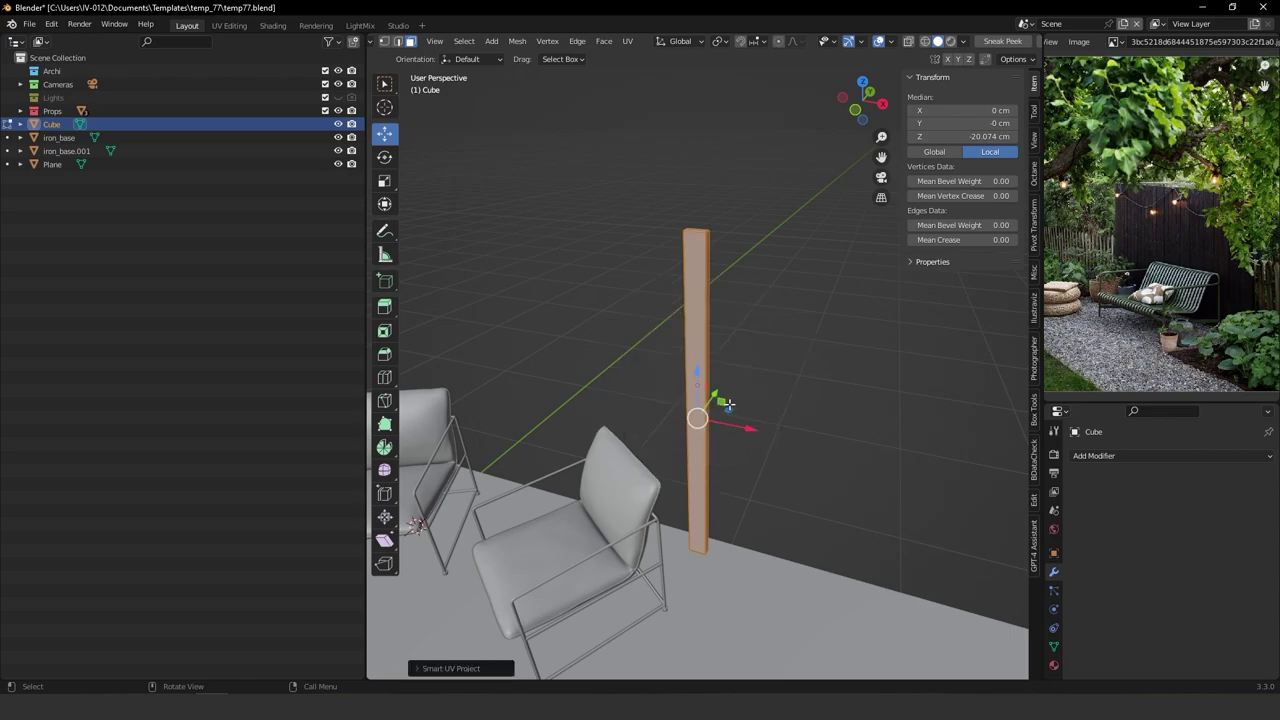
key(Tab)
Move the fence board along X by 14 cm, to about X 196 cm.
click(713, 214)
click(714, 214)
click(694, 303)
middle_drag(700, 464, 707, 438)
drag(741, 396, 777, 397)
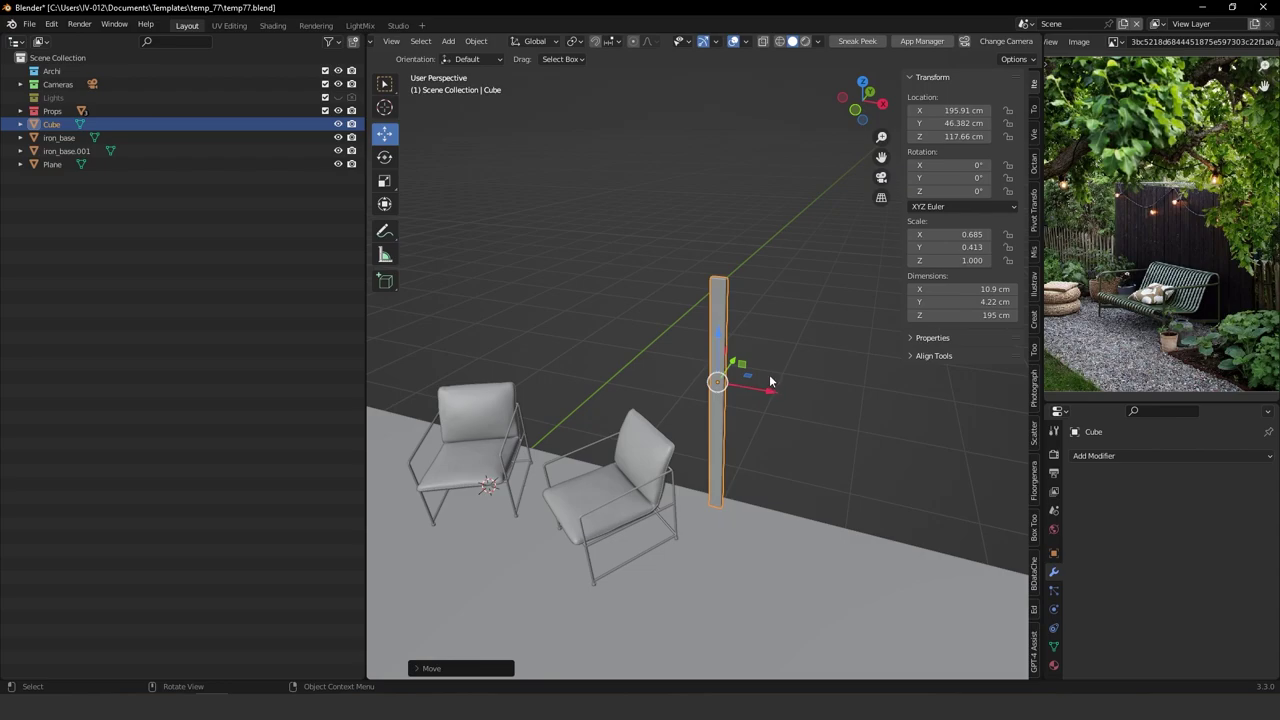
Make a linked duplicate of the fence board, offset about 11 cm along negative X so it sits beside the first.
key(shift+d)
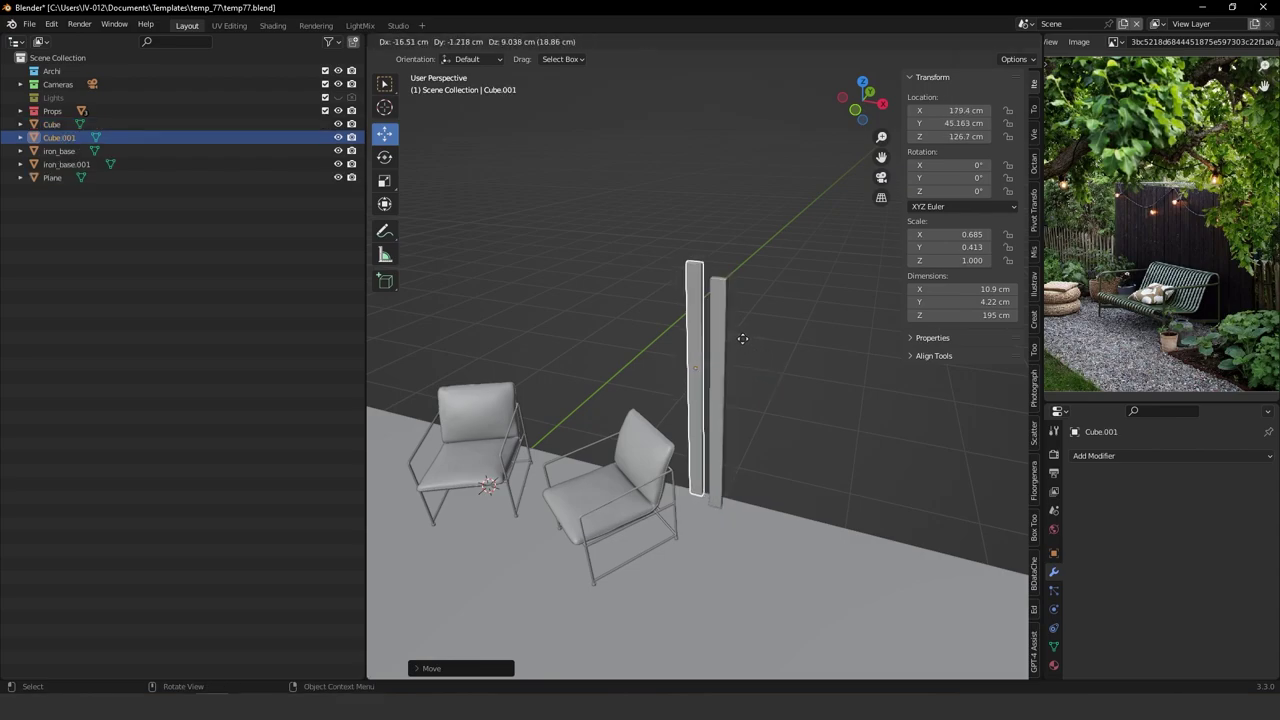
key(x)
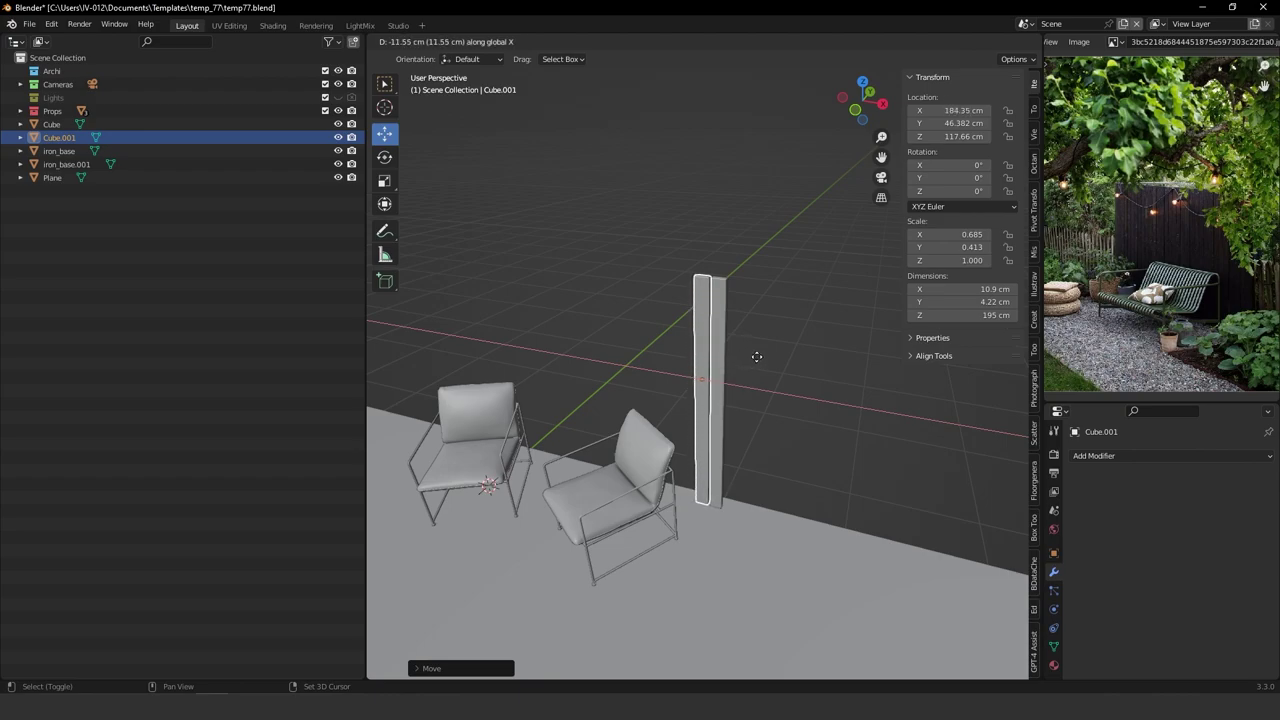
click(762, 356)
Repeat the linked duplication along negative X until a row of 25 boards stands behind both chairs.
middle_drag(762, 356, 736, 372)
key(shift+r)
key(shift+r)
key(shift+r)
key(shift+r)
key(shift+r)
key(shift+r)
key(shift+r)
key(shift+r)
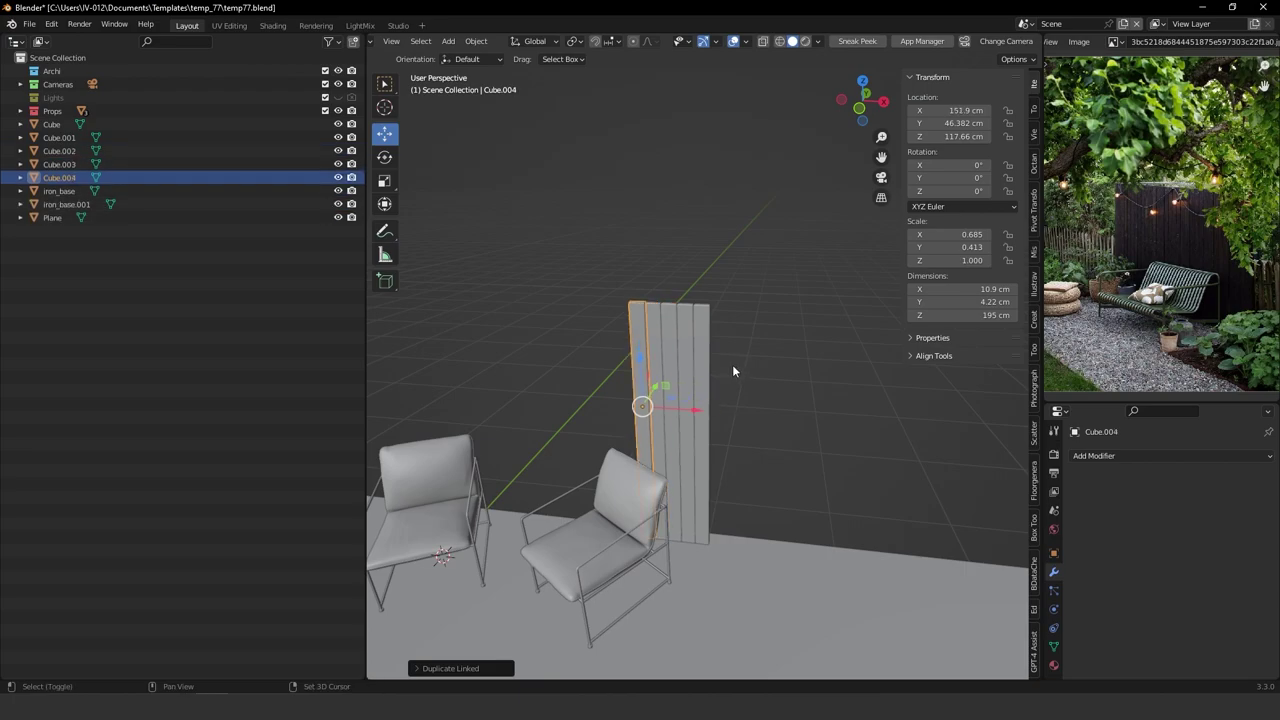
key(shift+r)
key(shift+r)
key(shift+r)
key(shift+r)
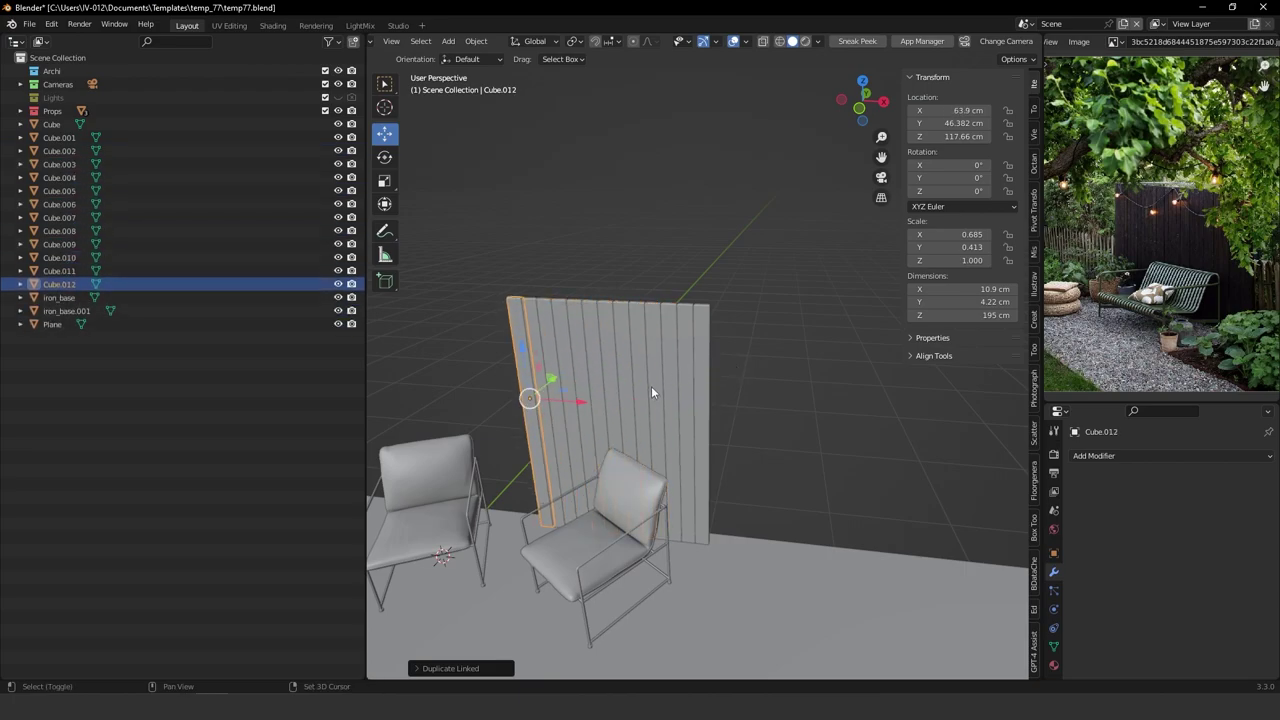
shift+middle_drag(598, 322, 698, 329)
key(shift+r)
key(shift+r)
key(shift+r)
key(shift+r)
key(shift+r)
key(shift+r)
key(shift+r)
key(shift+r)
key(shift+r)
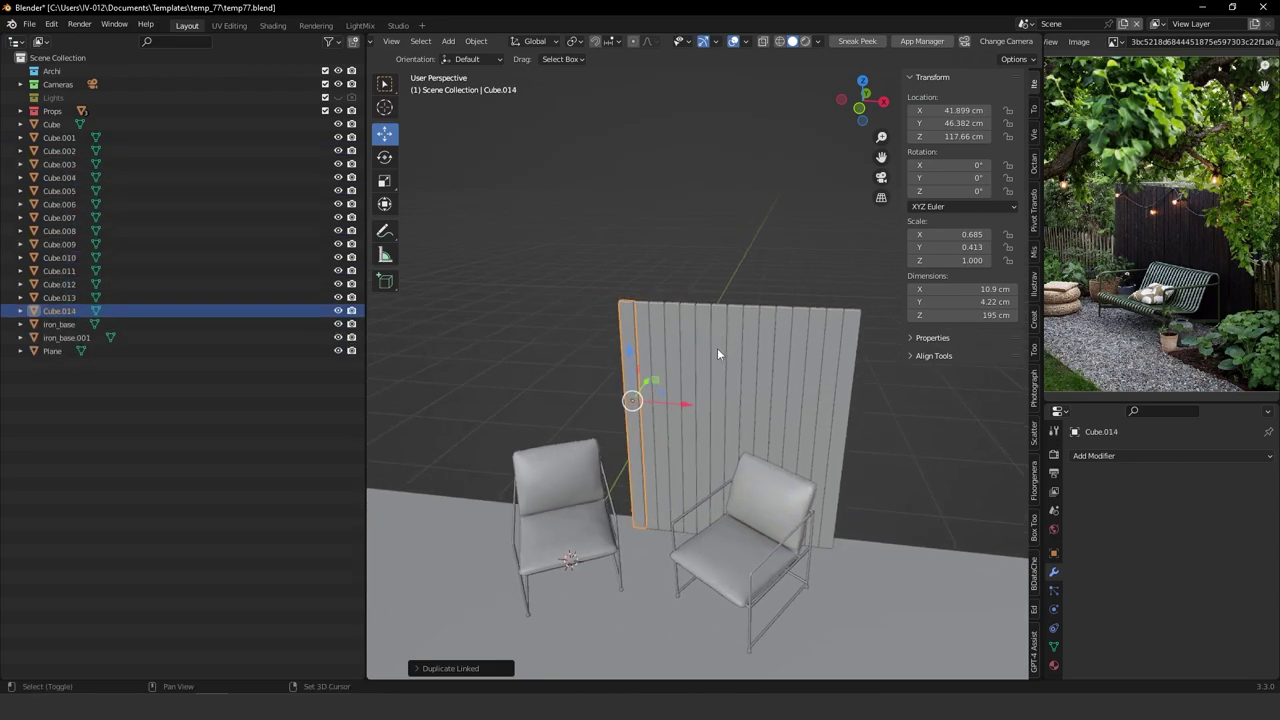
key(shift+r)
key(shift+r)
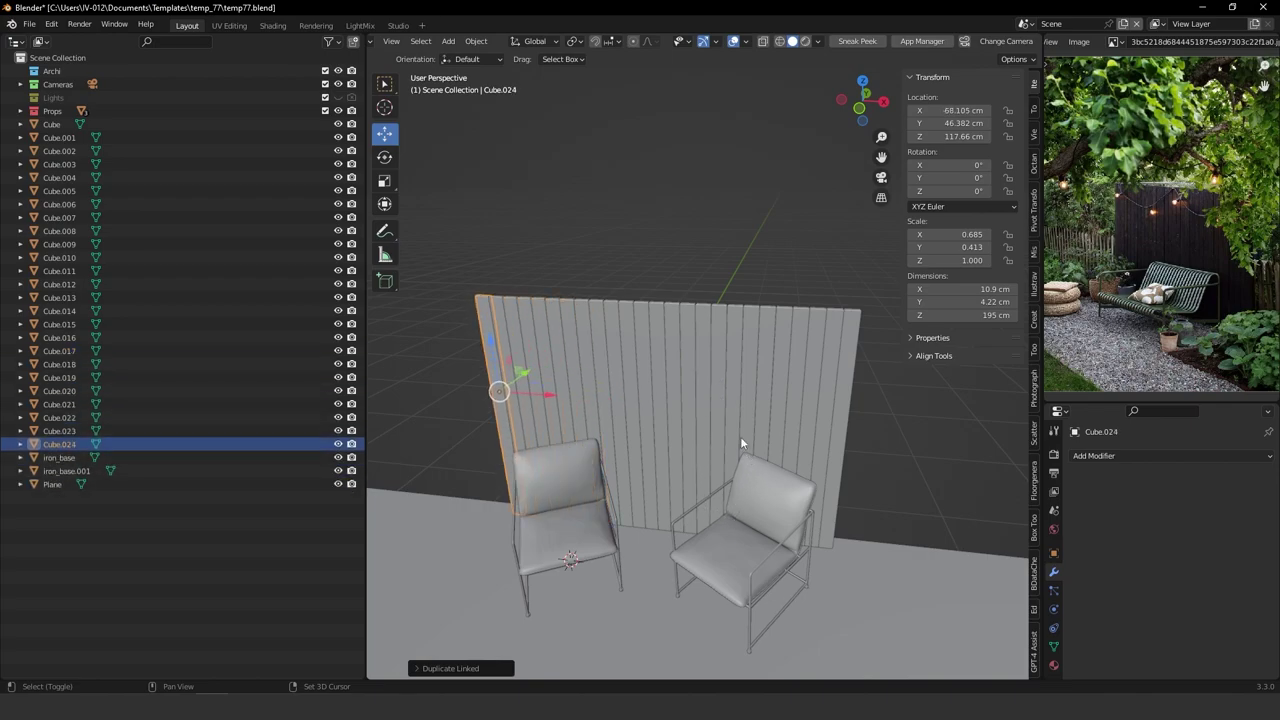
Judge the fence through the camera and repeat the linked duplication until it has 32 boards.
key(KP_0)
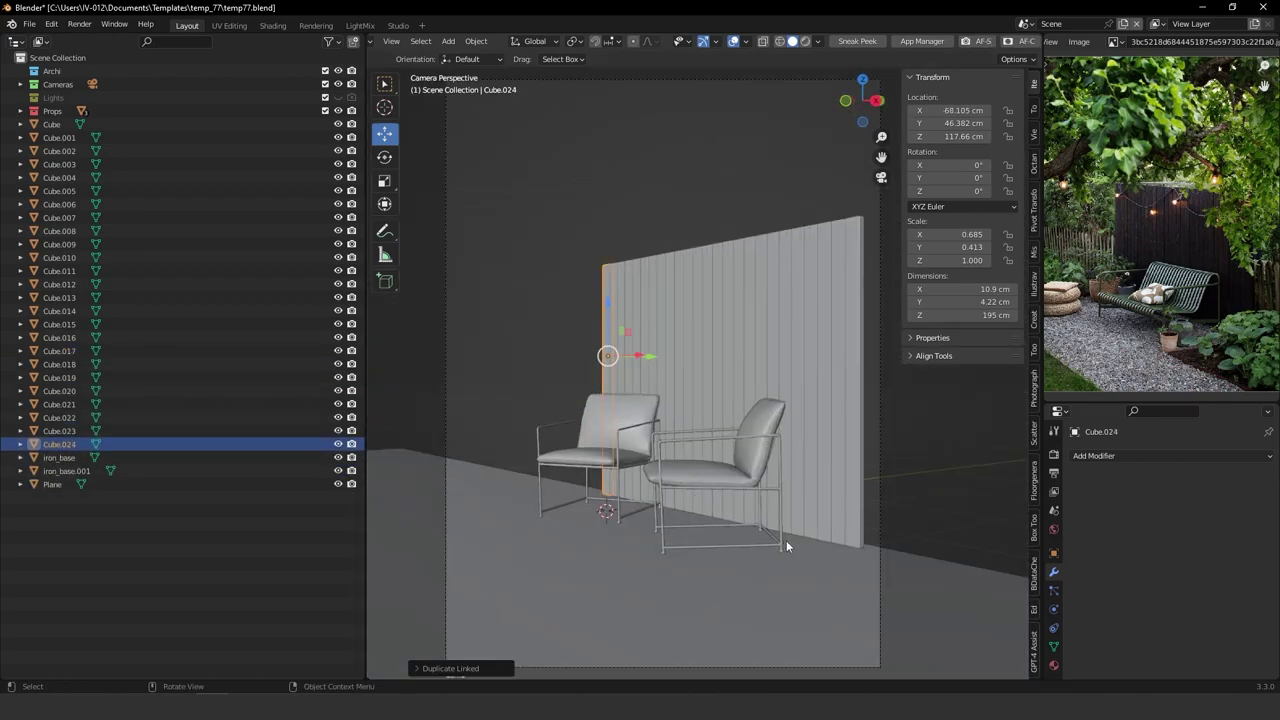
key(shift+r)
key(shift+r)
key(shift+r)
key(shift+r)
key(shift+r)
key(shift+r)
key(shift+r)
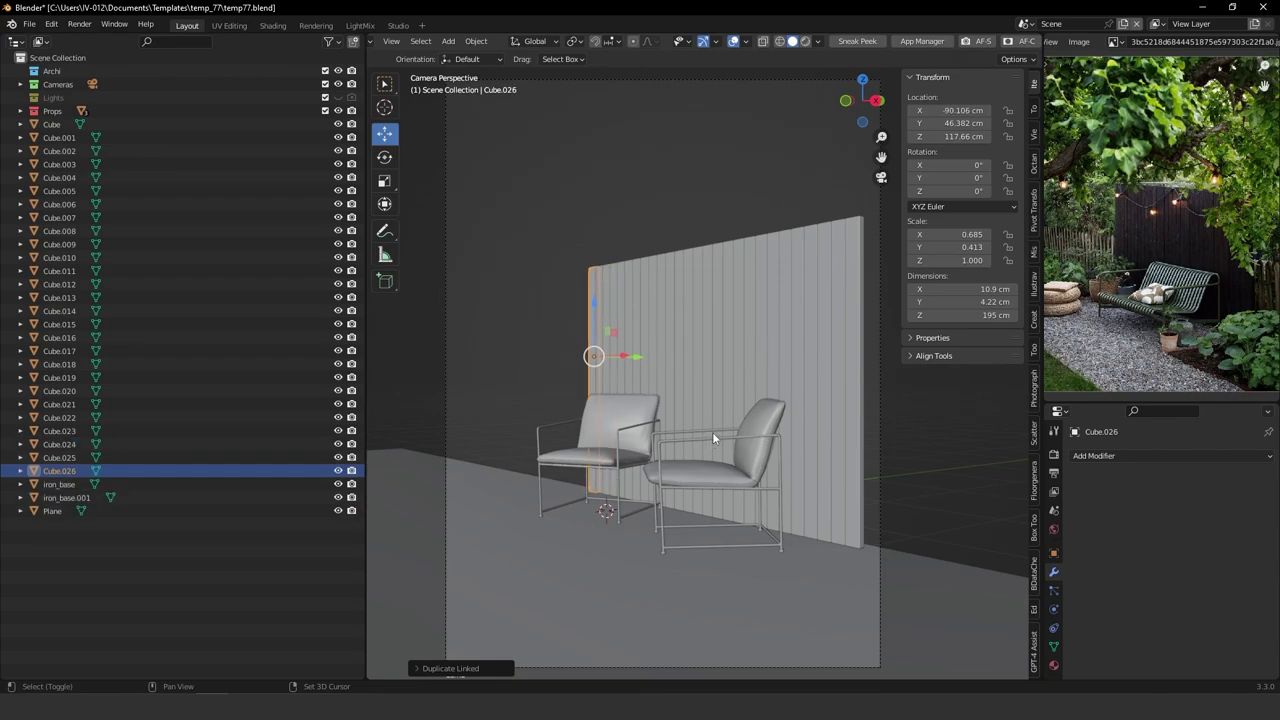
Select all the fence boards and move them together along X by about 27 cm.
drag(550, 240, 860, 368)
middle_drag(722, 378, 711, 372)
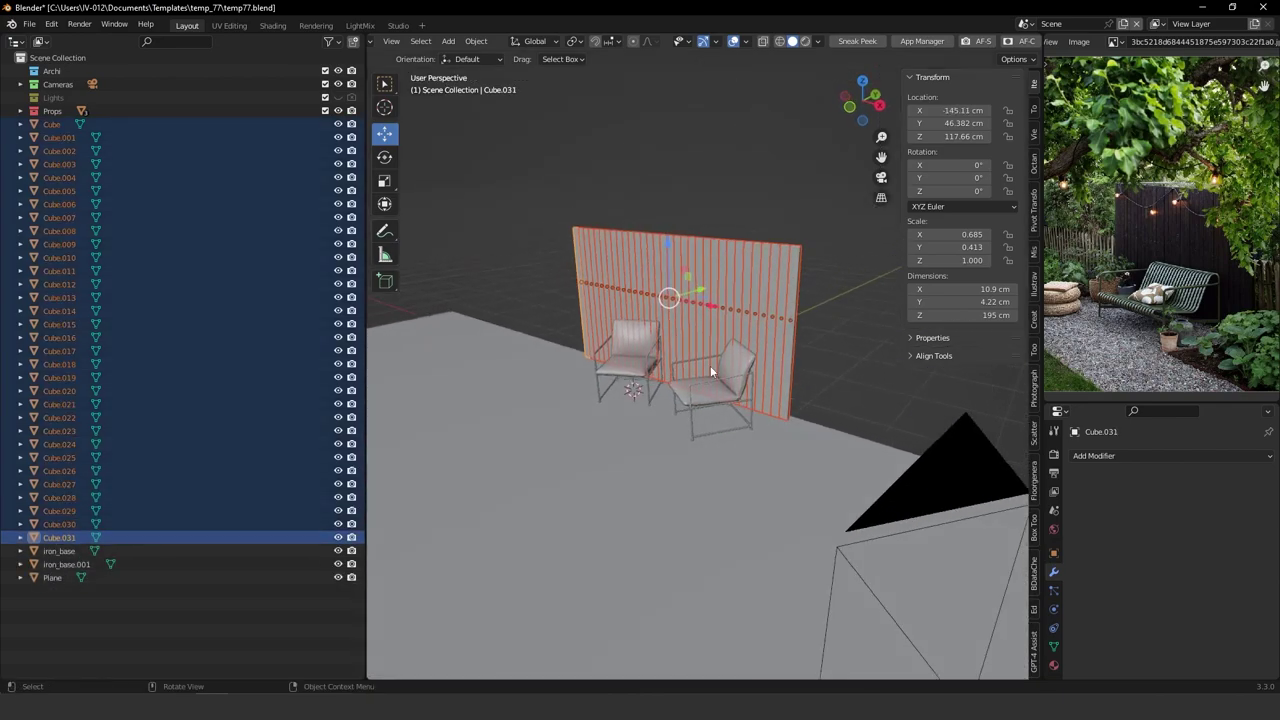
key(g)
key(x)
key(Escape)
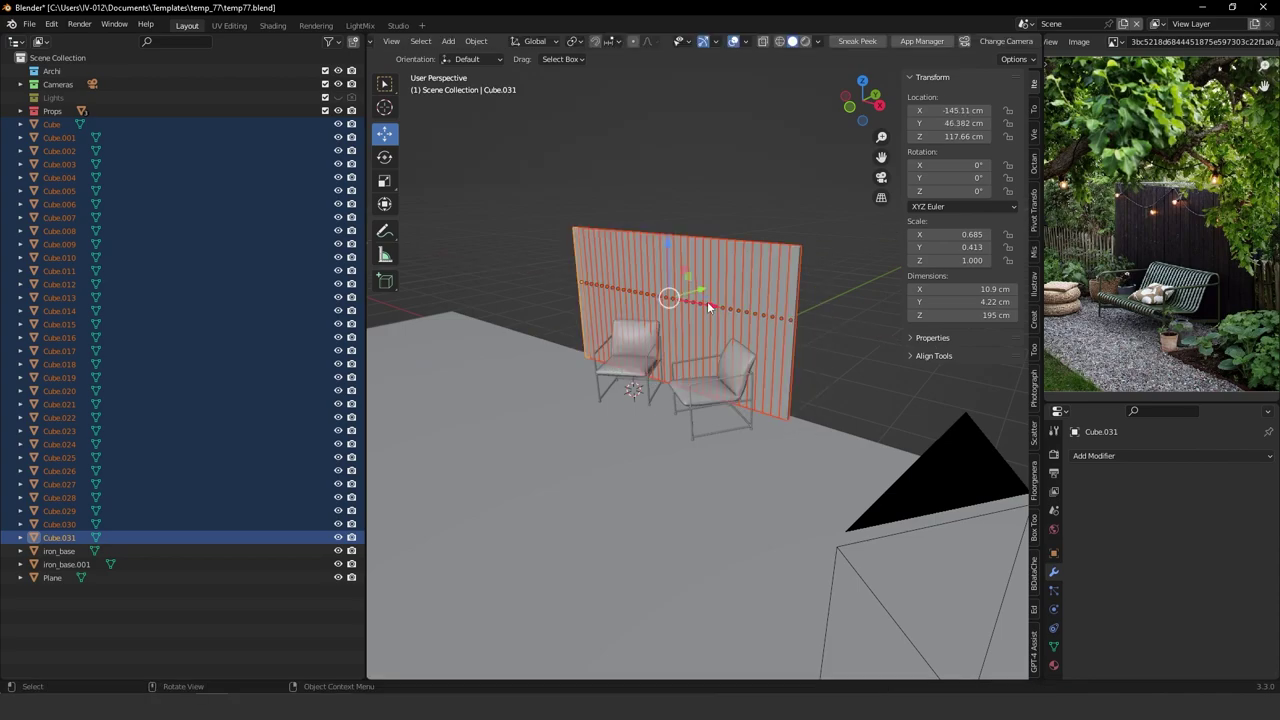
key(g)
key(x)
click(730, 308)
click(862, 377)
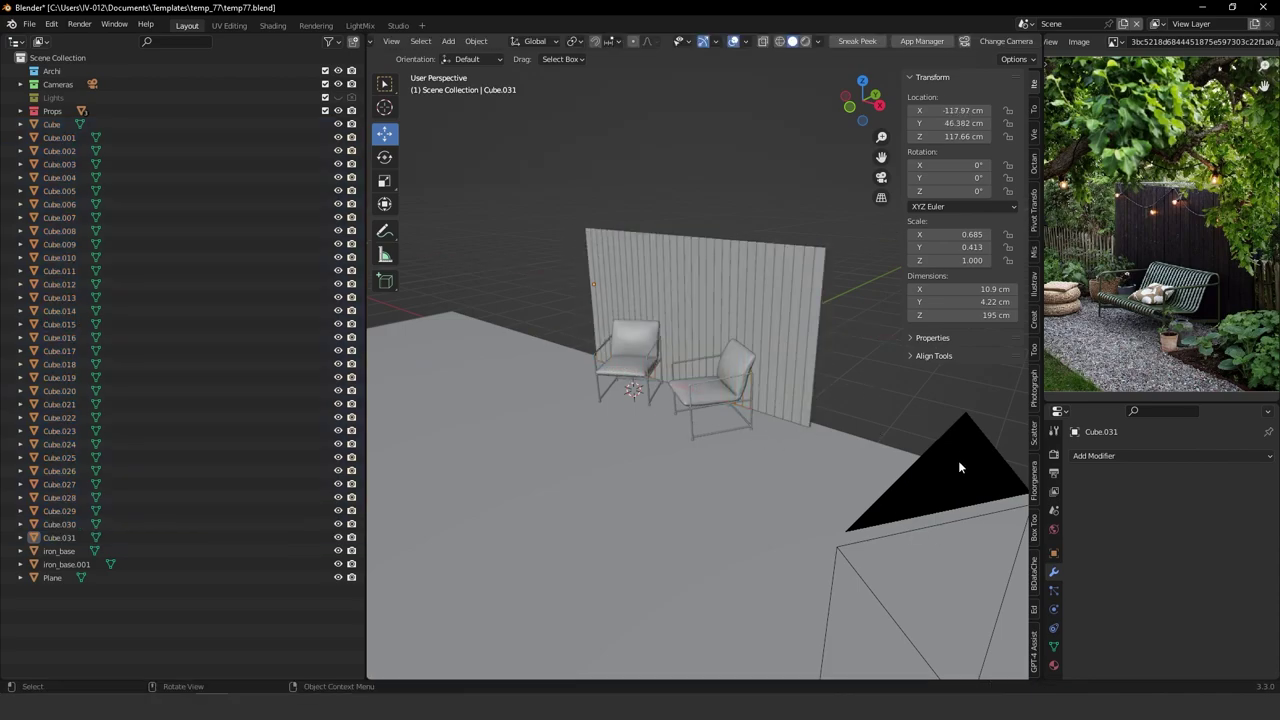
Examine the fence and chairs through the camera, then from outside it, to judge the composition.
click(958, 460)
key(KP_0)
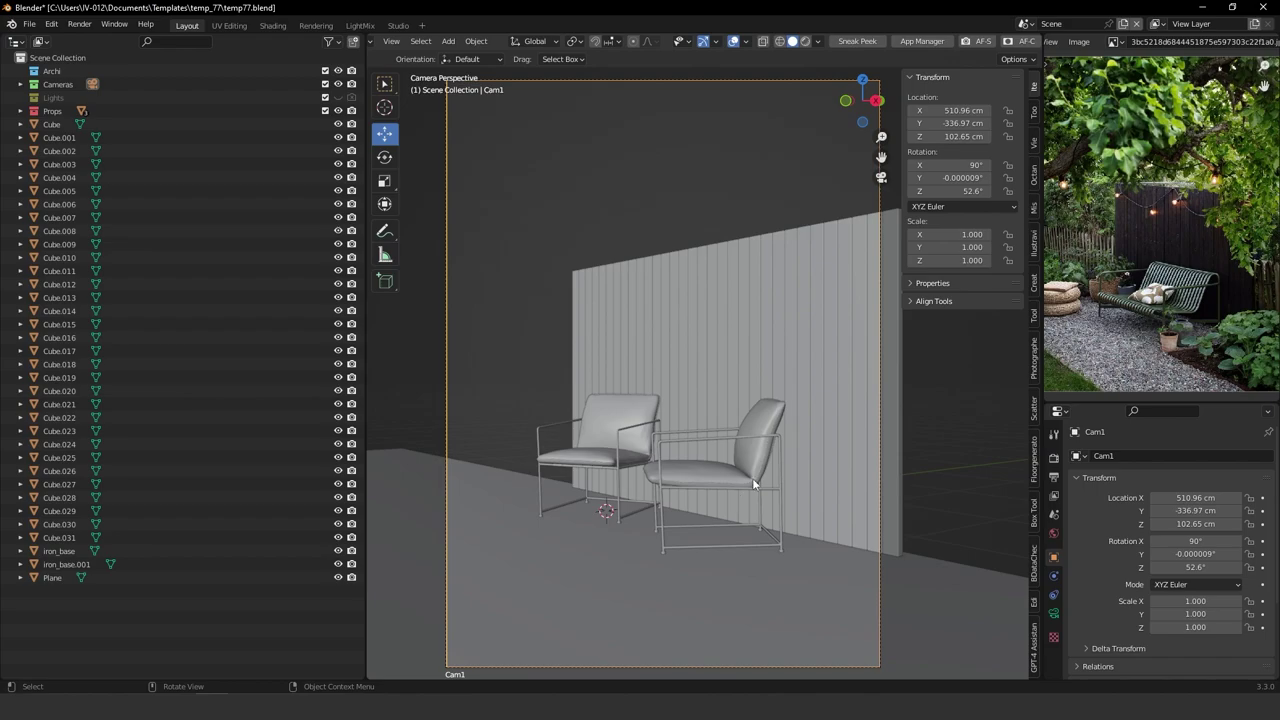
drag(551, 229, 870, 364)
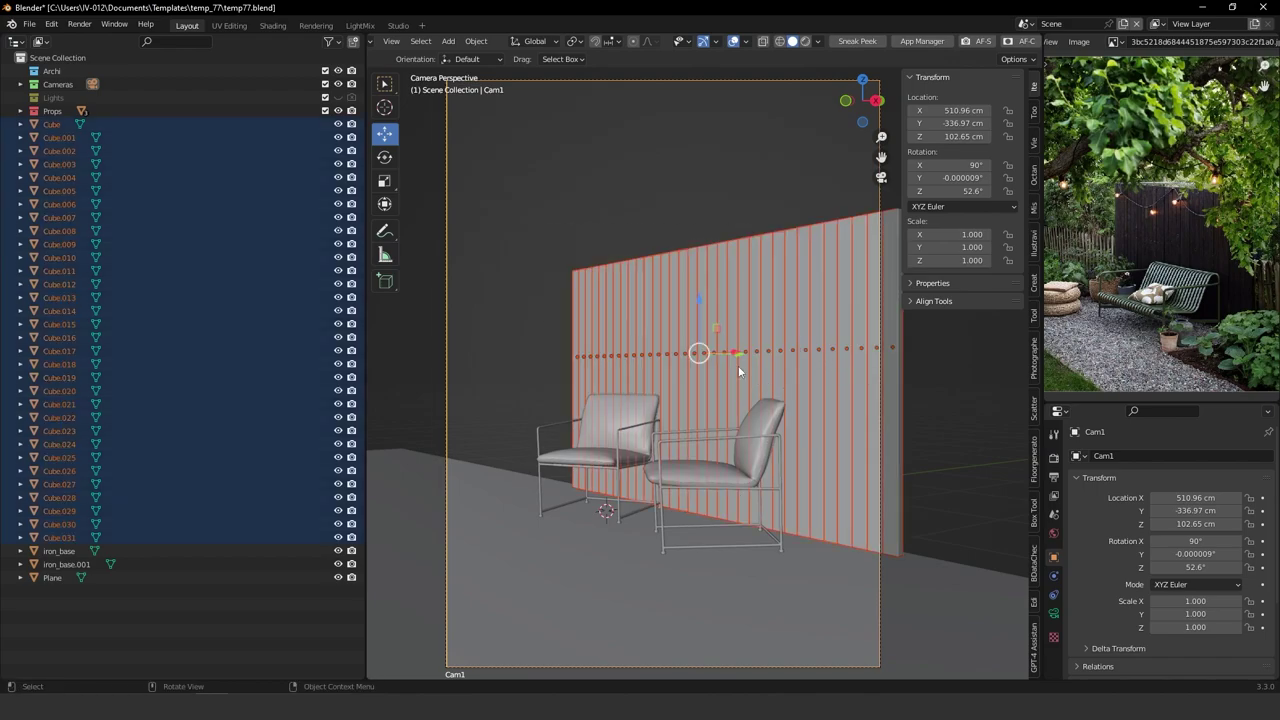
click(578, 225)
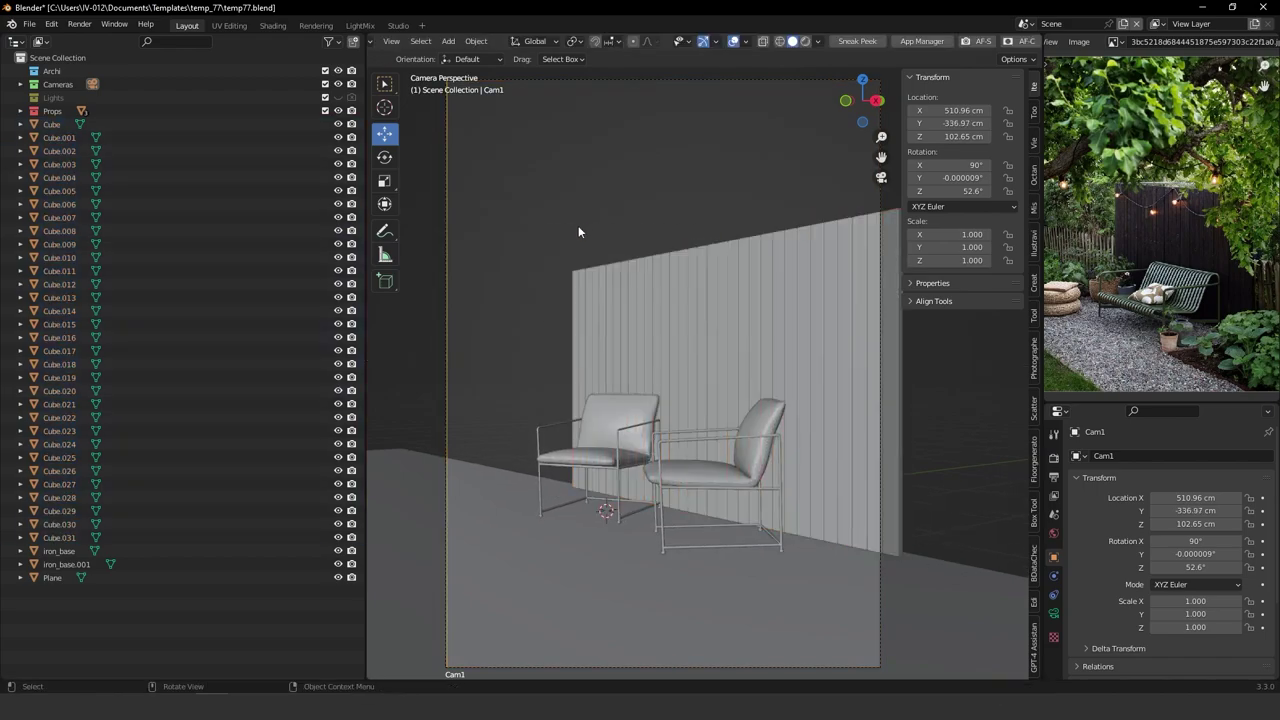
middle_drag(692, 297, 559, 195)
drag(559, 195, 787, 292)
drag(711, 311, 708, 310)
middle_drag(744, 444, 840, 305)
click(835, 390)
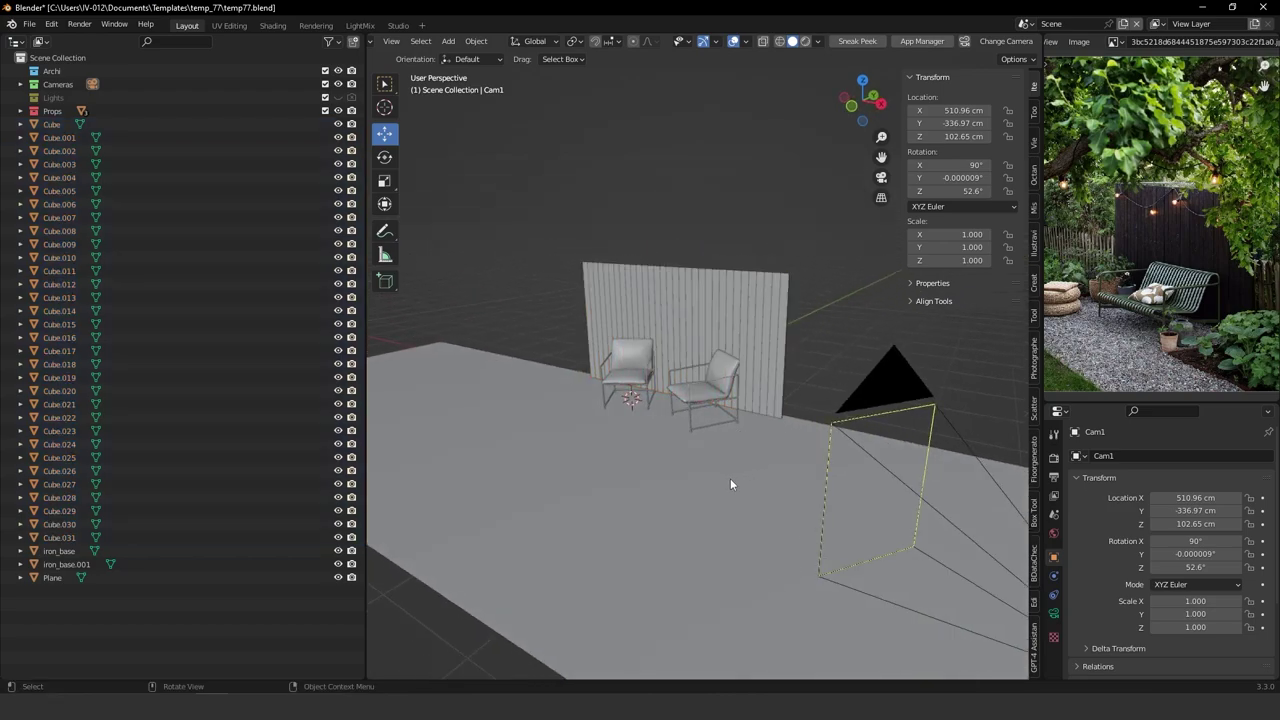
middle_drag(724, 468, 707, 406)
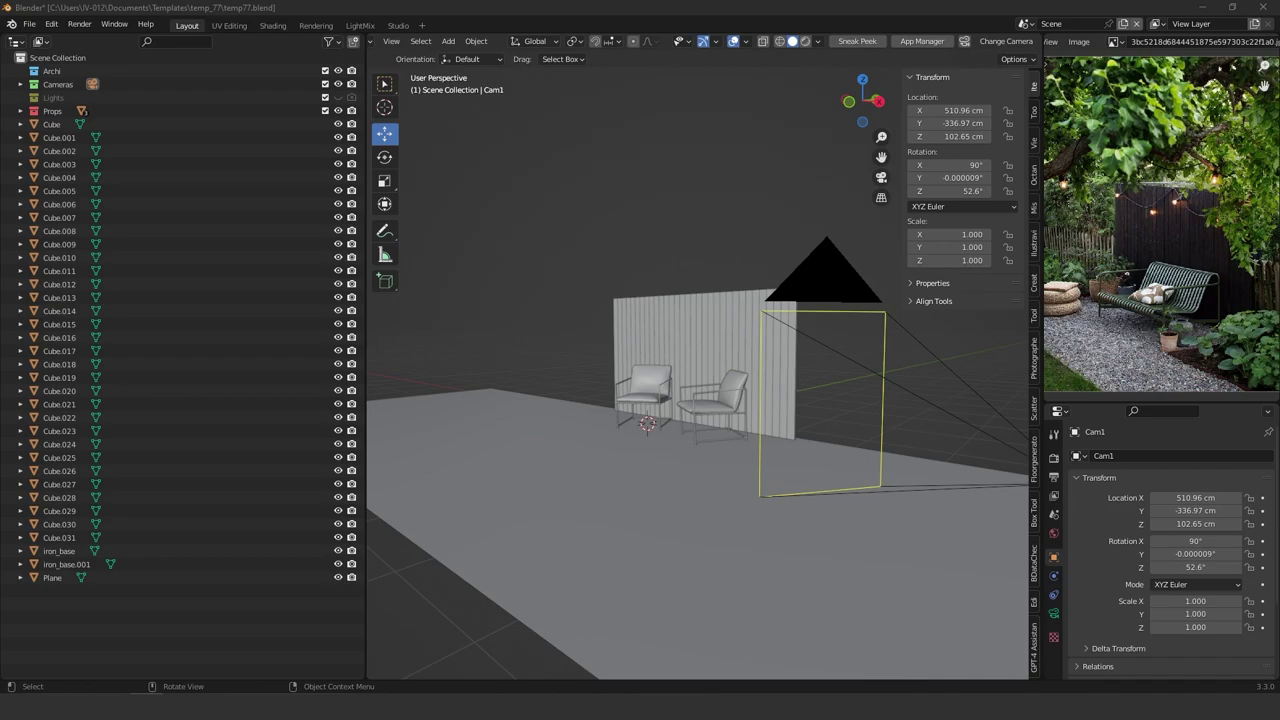
Switch to Connecter and browse the Exterior > Vegetation model folder for a broad tree.
drag(0, 199, 895, 36)
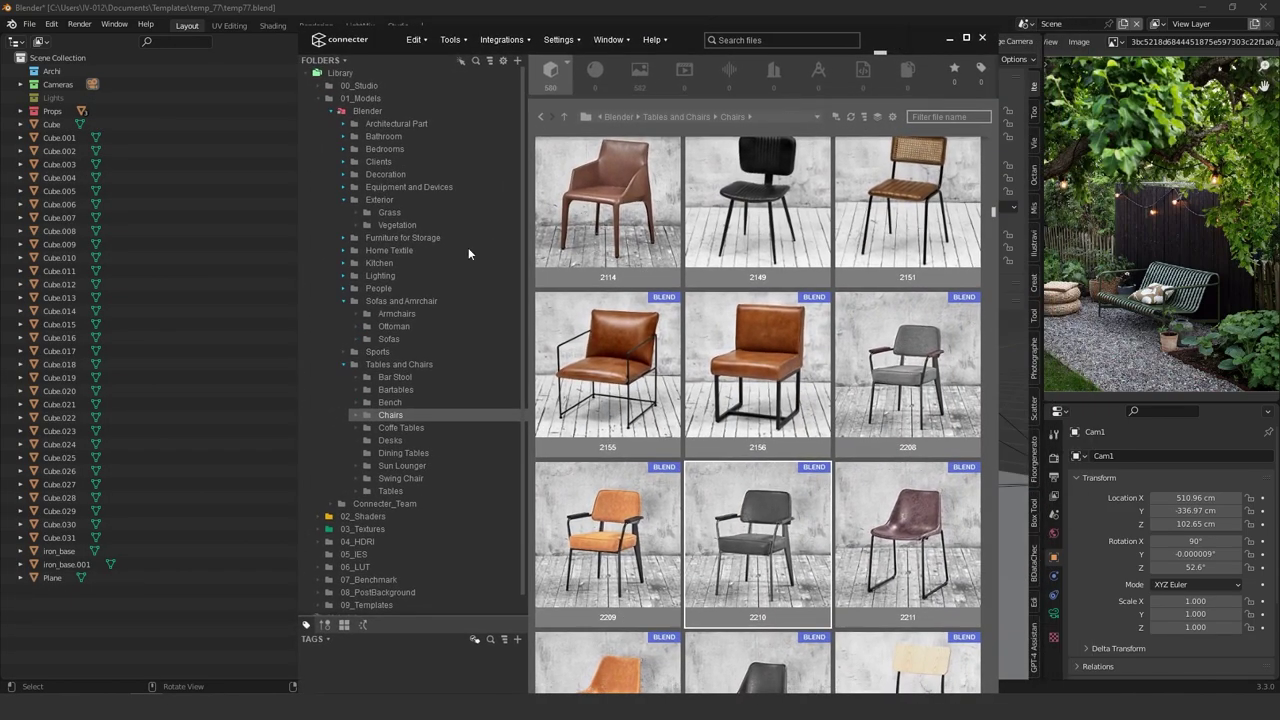
click(398, 226)
drag(993, 145, 991, 272)
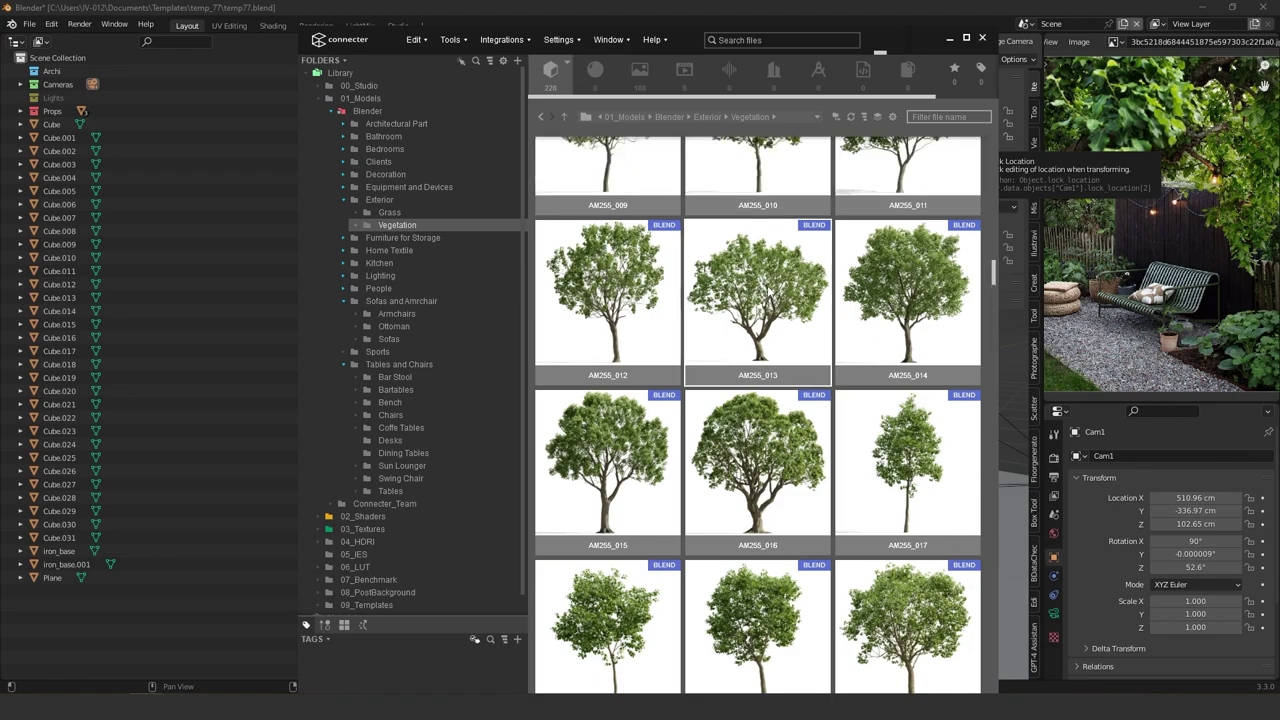
Bring tree model AM255_013 from the library into the Blender scene, appending and placing its objects.
drag(905, 43, 0, 390)
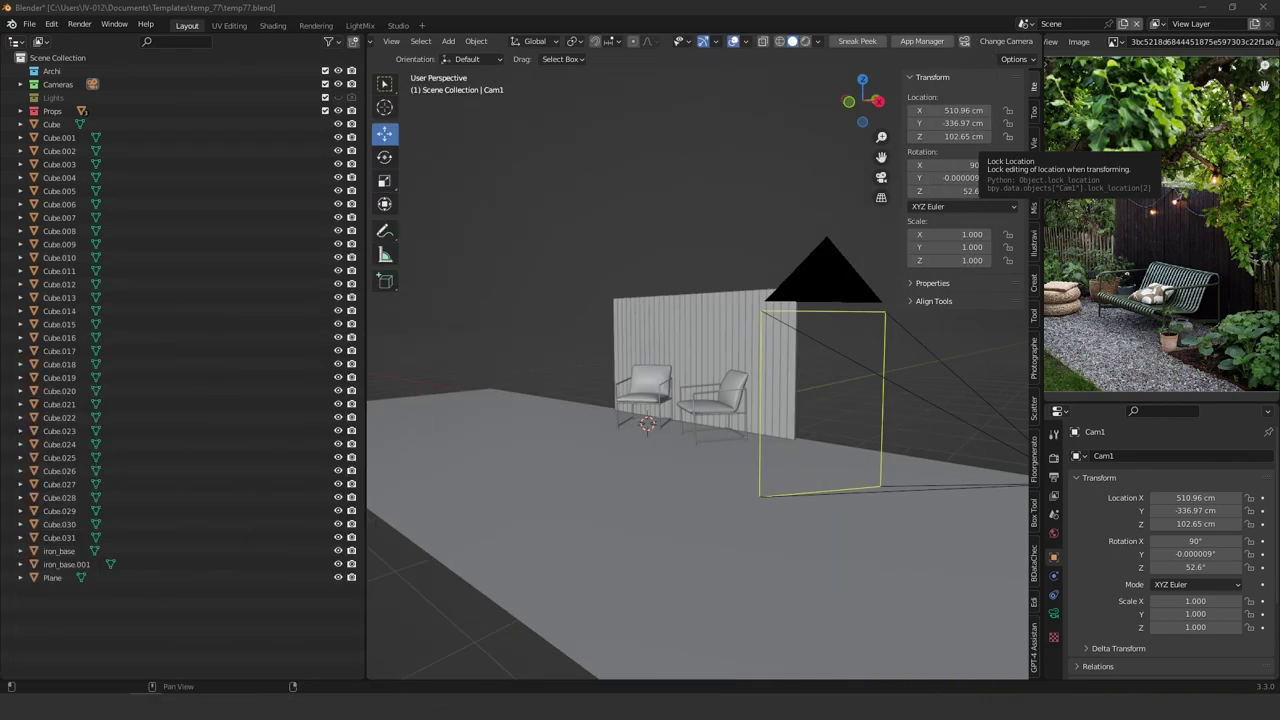
drag(1007, 164, 680, 343)
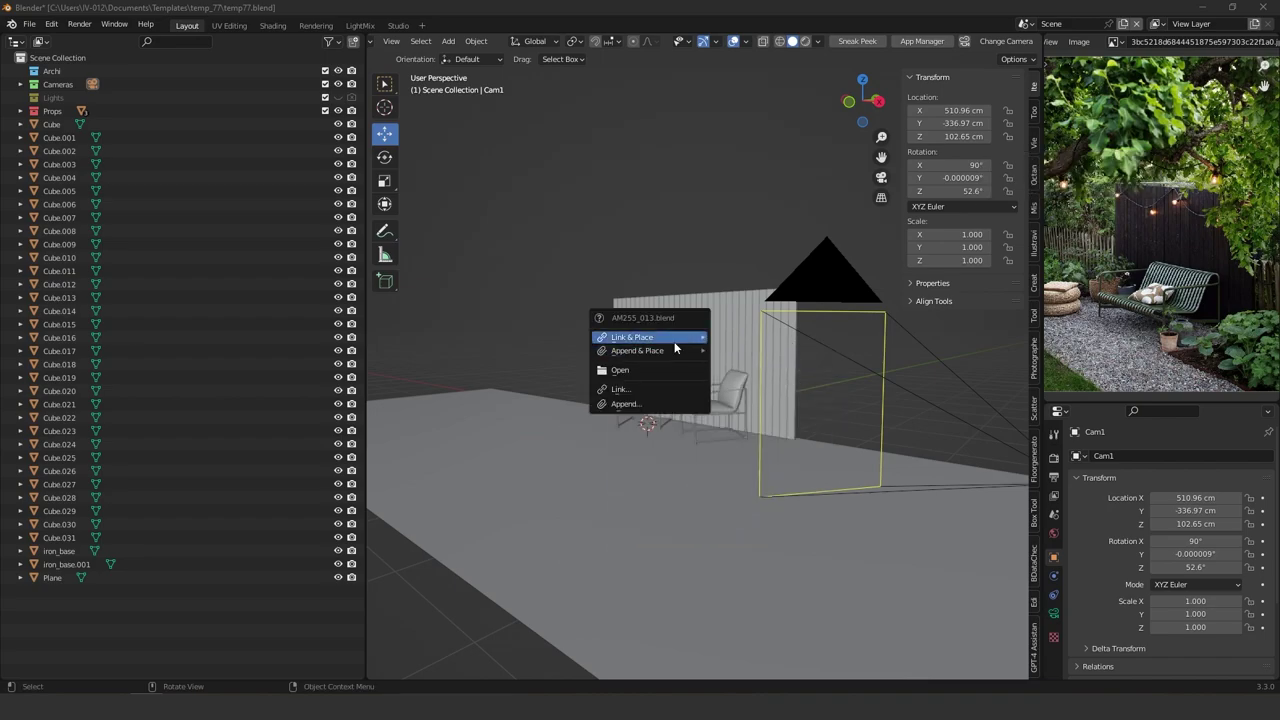
mouse_move(655, 350)
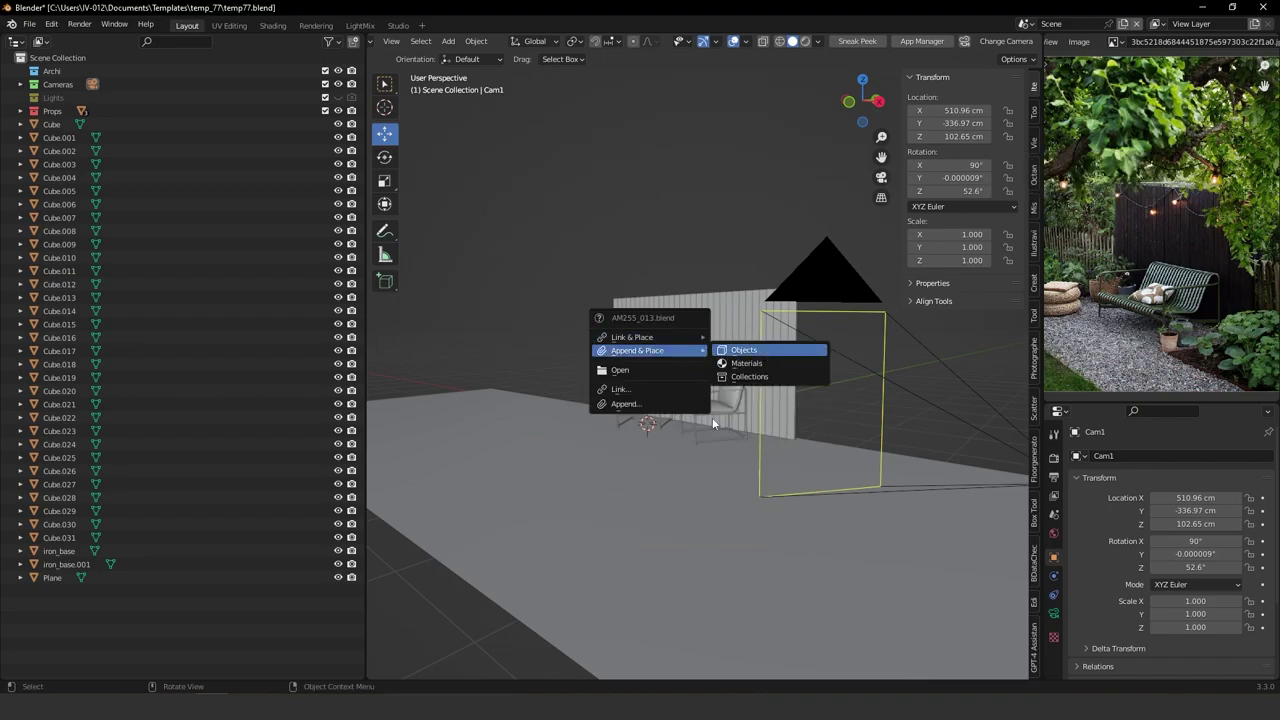
click(852, 386)
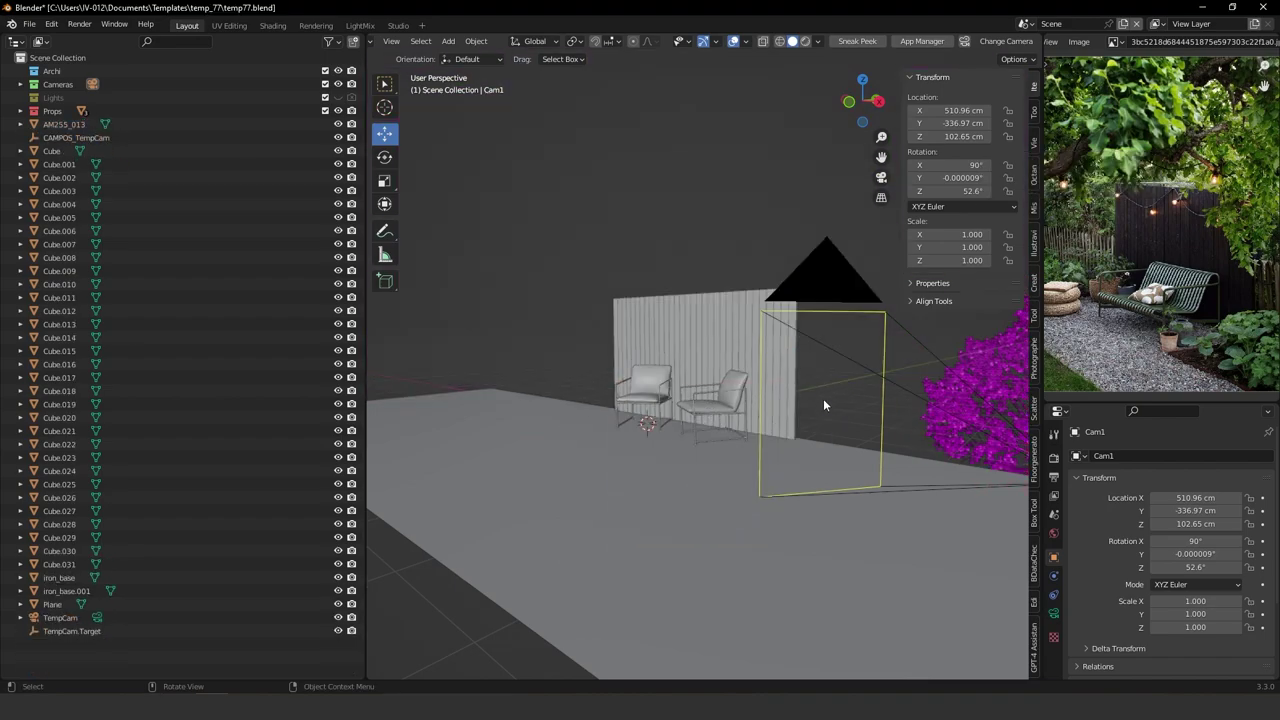
Select the appended tree AM255_013 and scale it down uniformly to a small fraction of its size.
scroll(806, 355, down, 5)
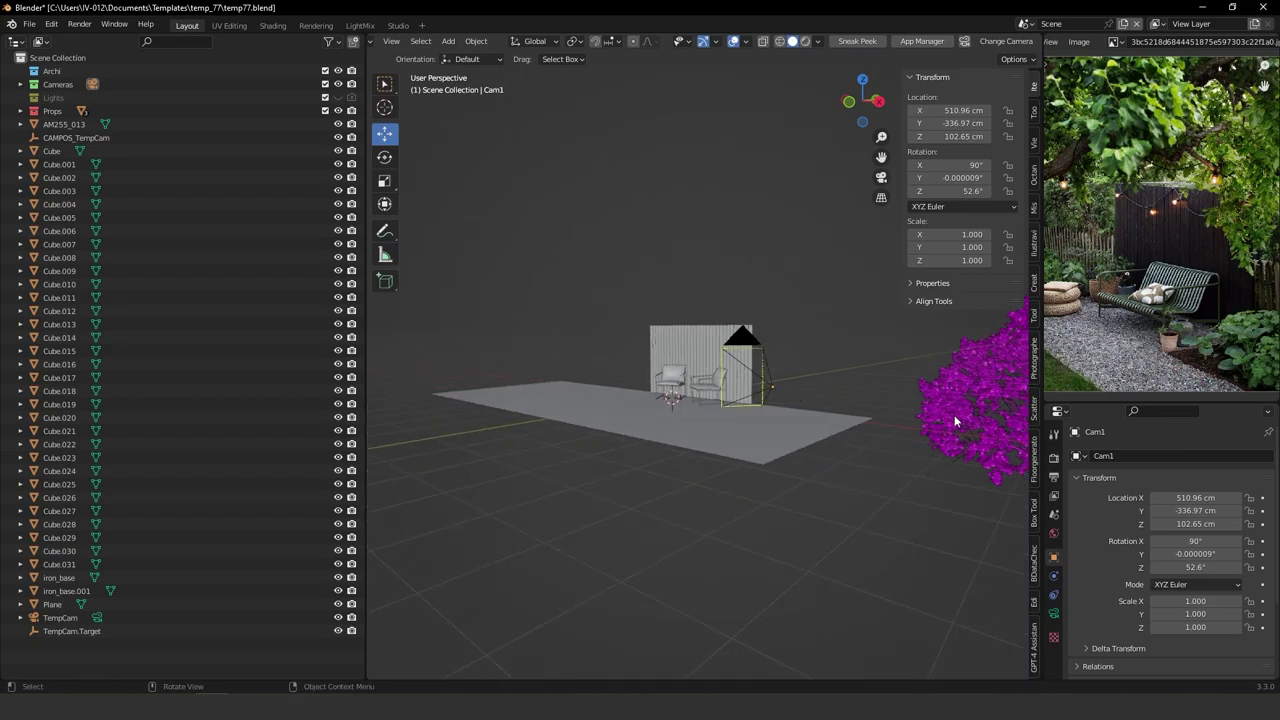
click(980, 488)
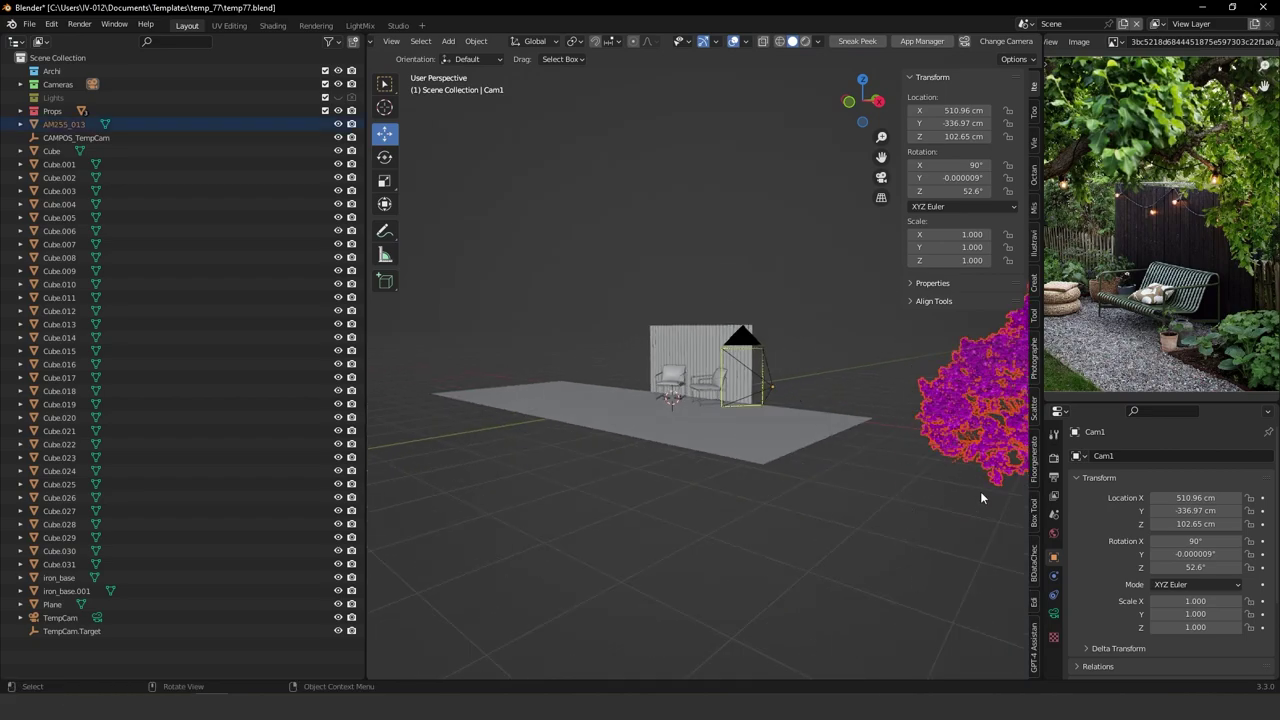
key(KP_Decimal)
middle_drag(737, 484, 770, 446)
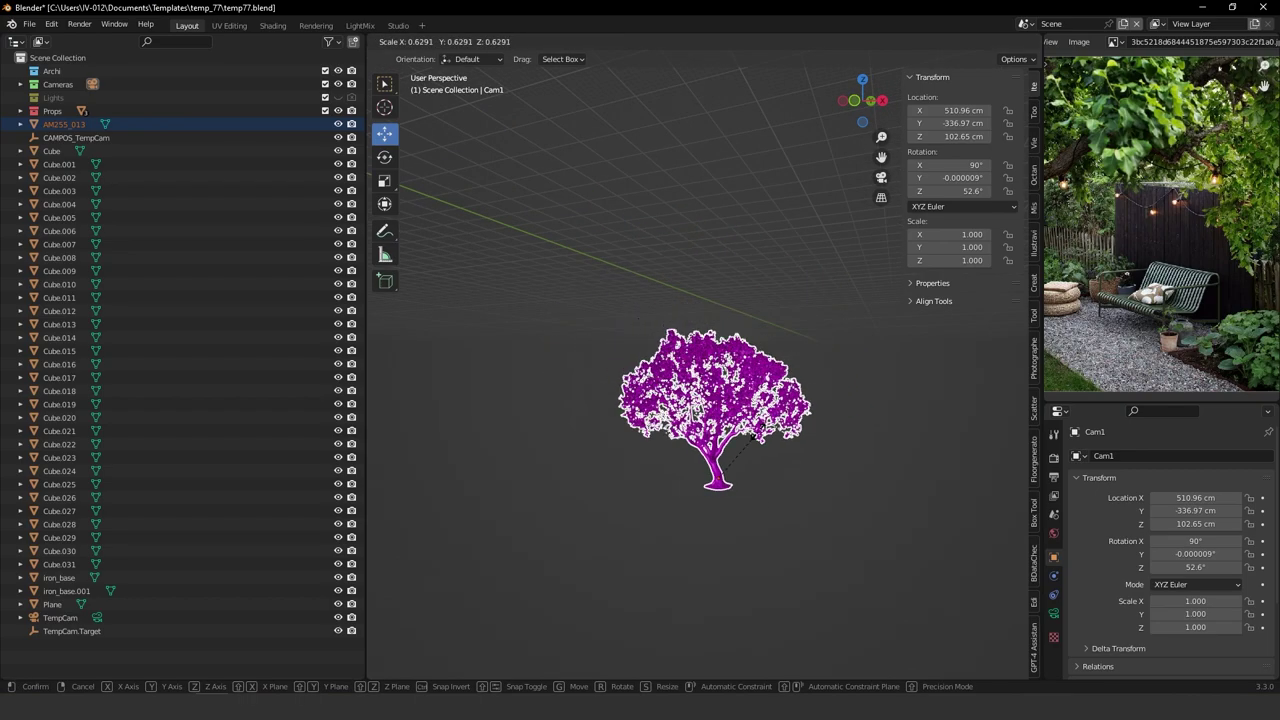
click(758, 437)
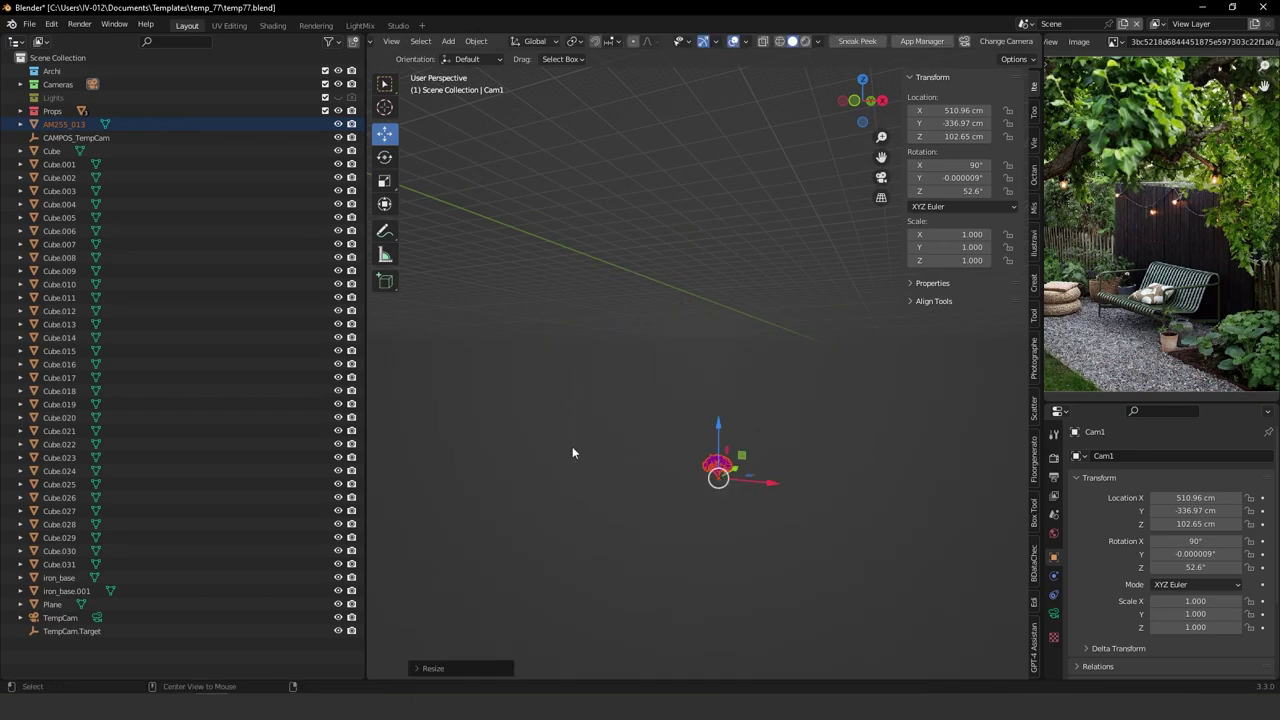
Clear the tree's location so it stands at the world origin.
key(alt+g)
middle_drag(583, 329, 641, 467)
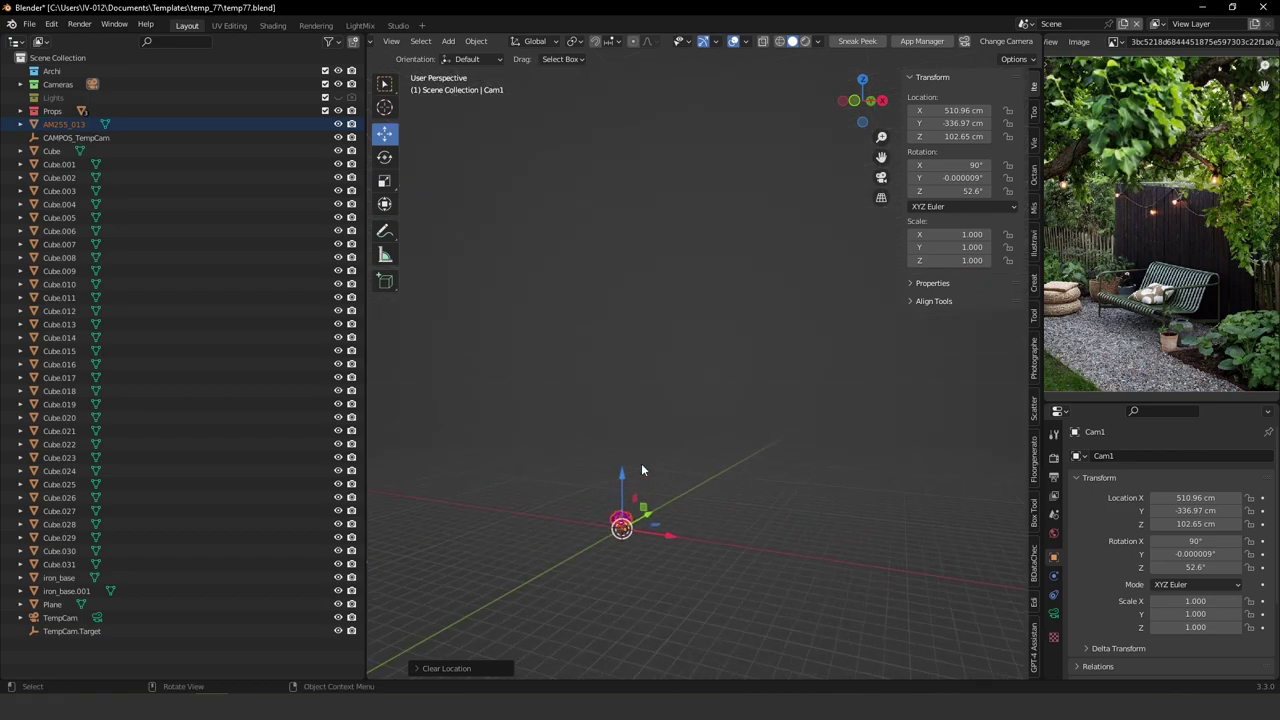
key(KP_Decimal)
Scale the tree down to about 830 cm high and move it along the Y axis to about -655 cm.
scroll(446, 303, down, 1)
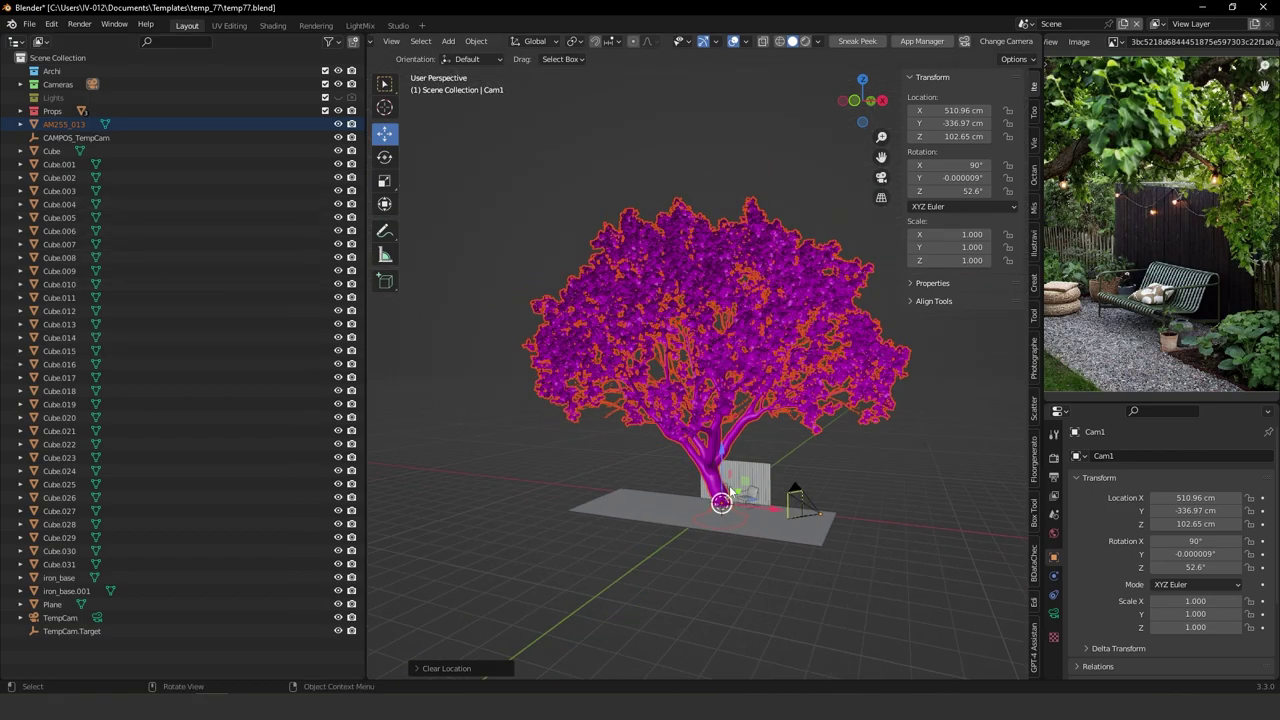
scroll(706, 505, up, 5)
key(s)
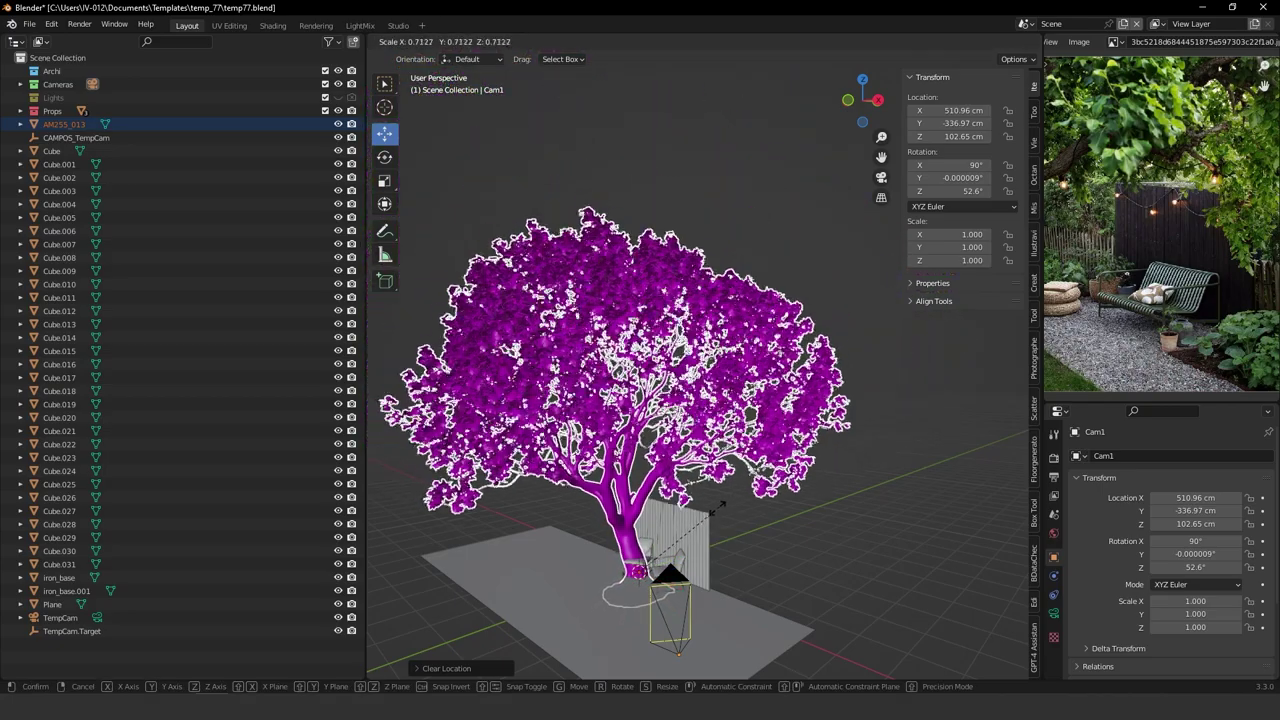
click(683, 568)
drag(677, 560, 415, 657)
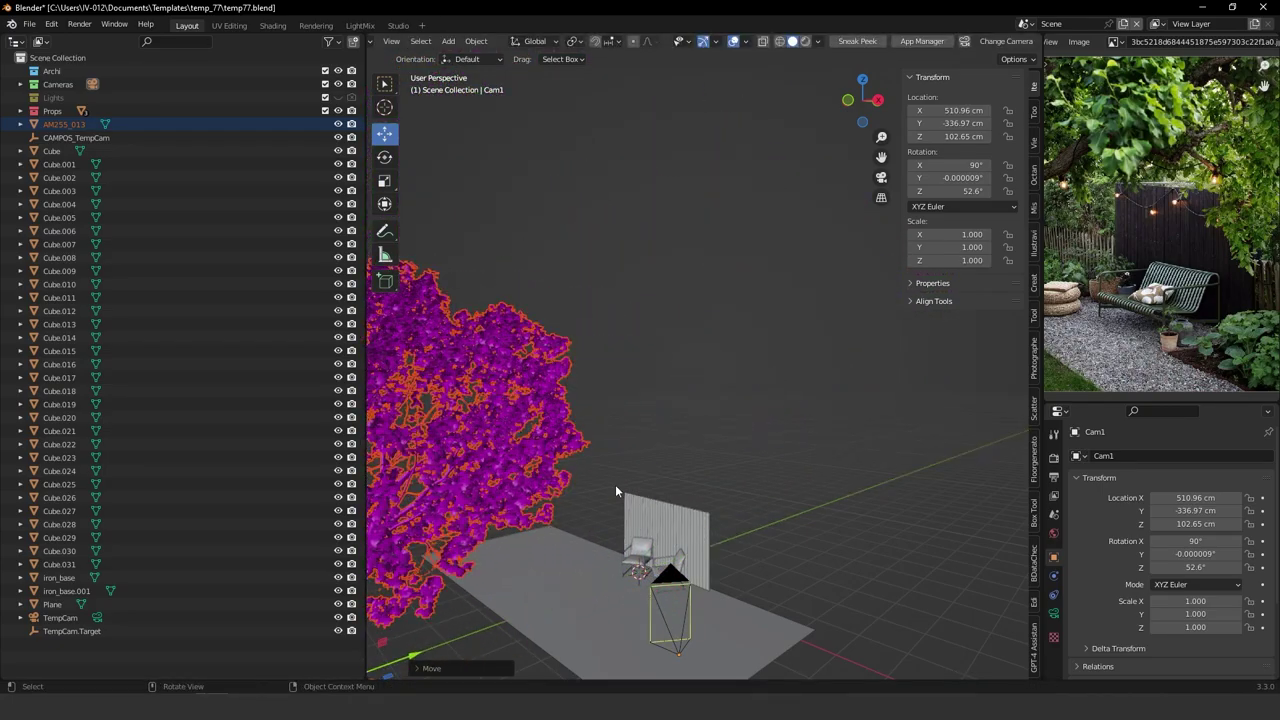
Select all the fence boards and put them into the Props collection.
drag(603, 478, 744, 522)
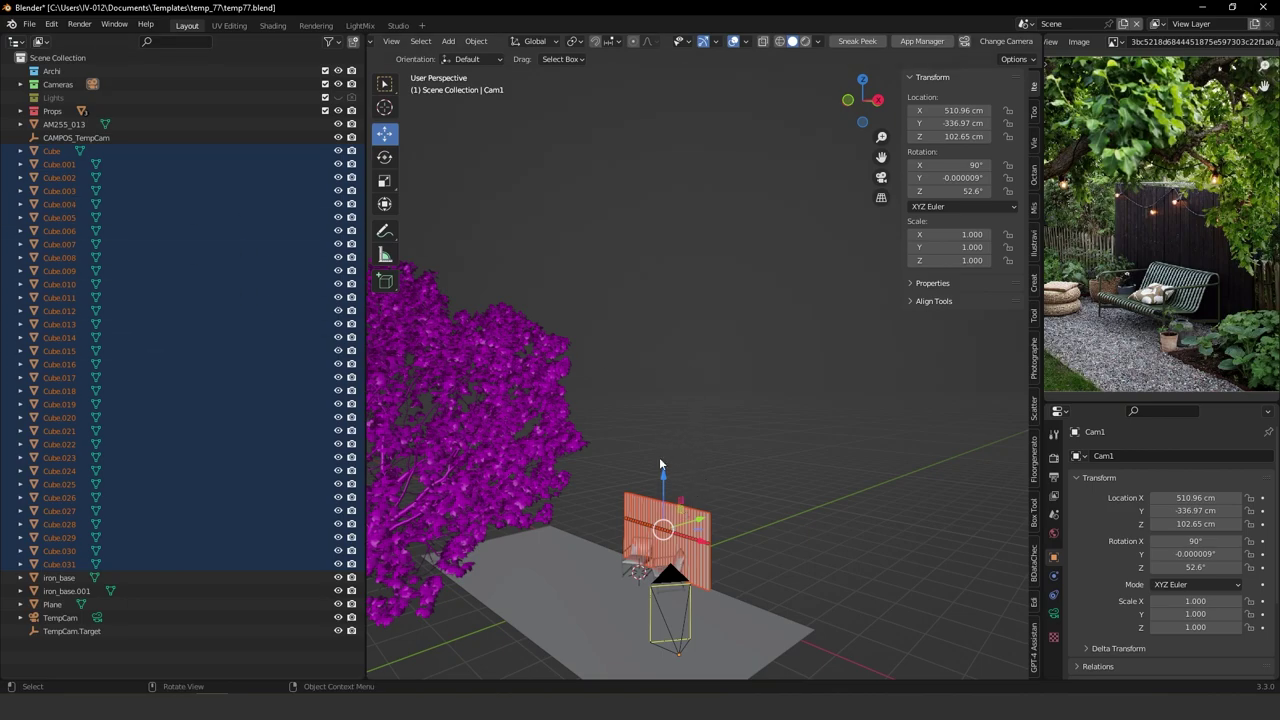
drag(64, 271, 60, 110)
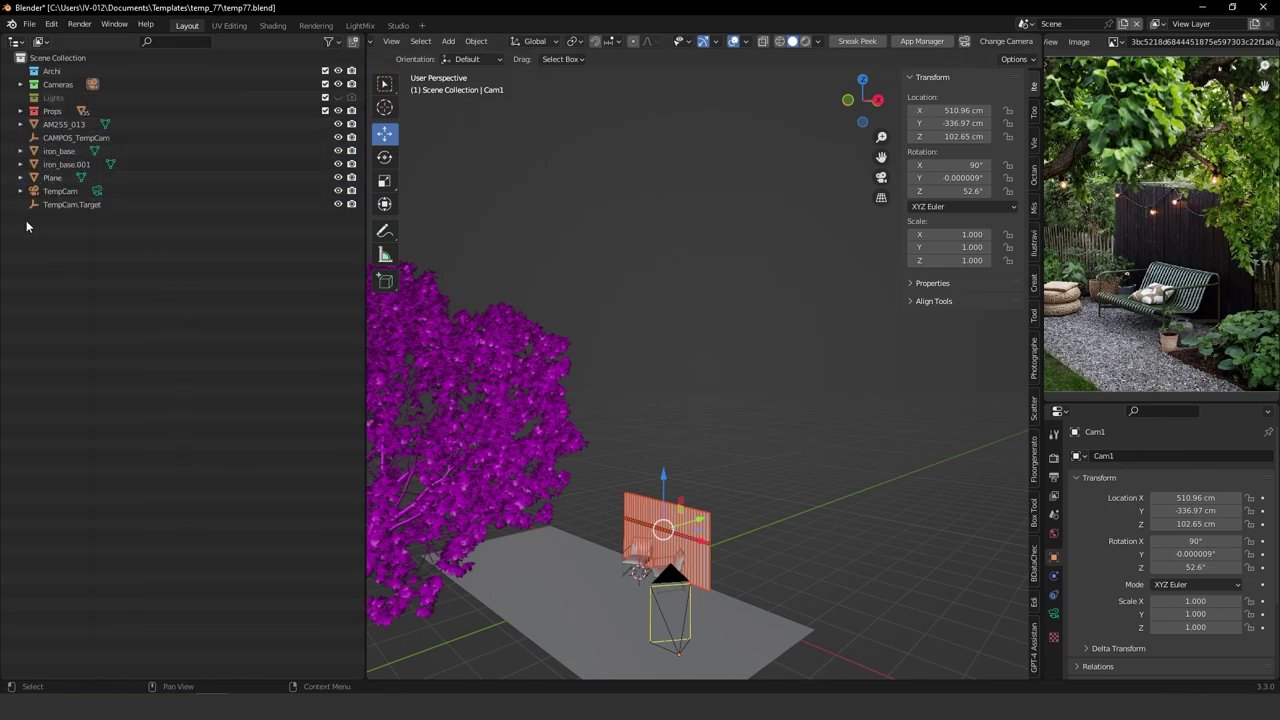
Delete the leftover CAMPOS_TempCam empty from the scene.
click(62, 125)
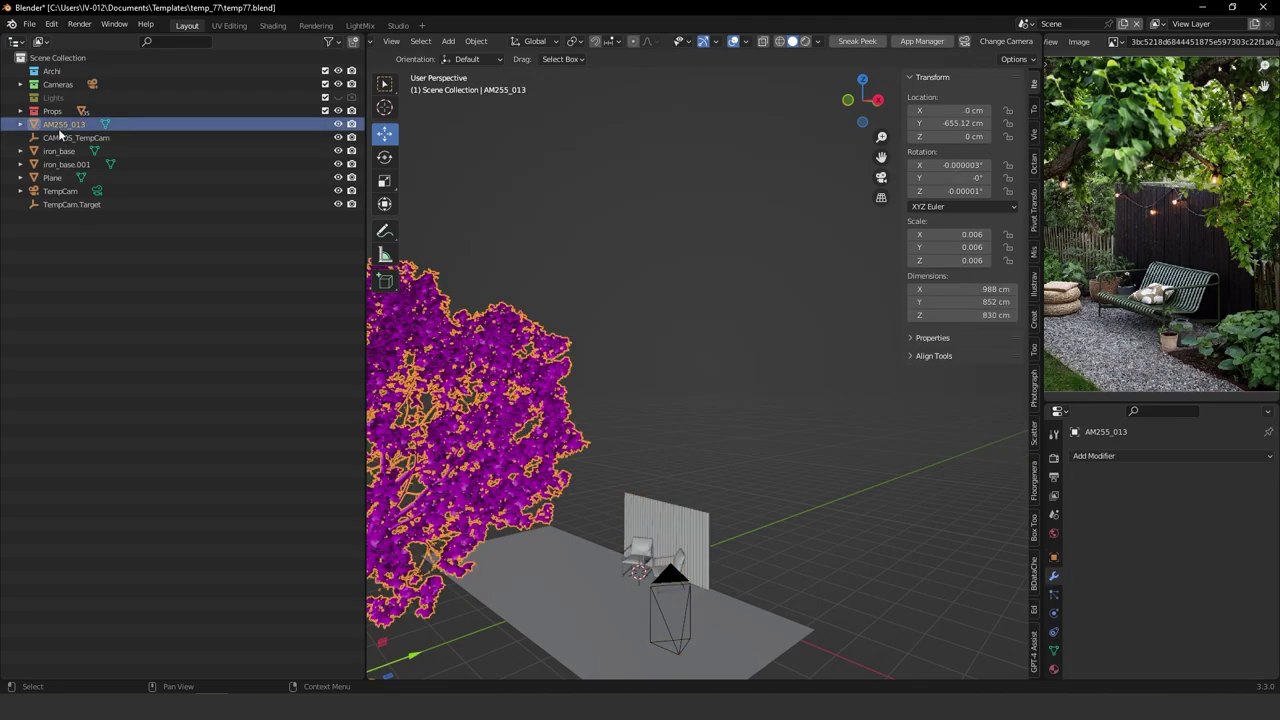
double_click(65, 124)
click(81, 141)
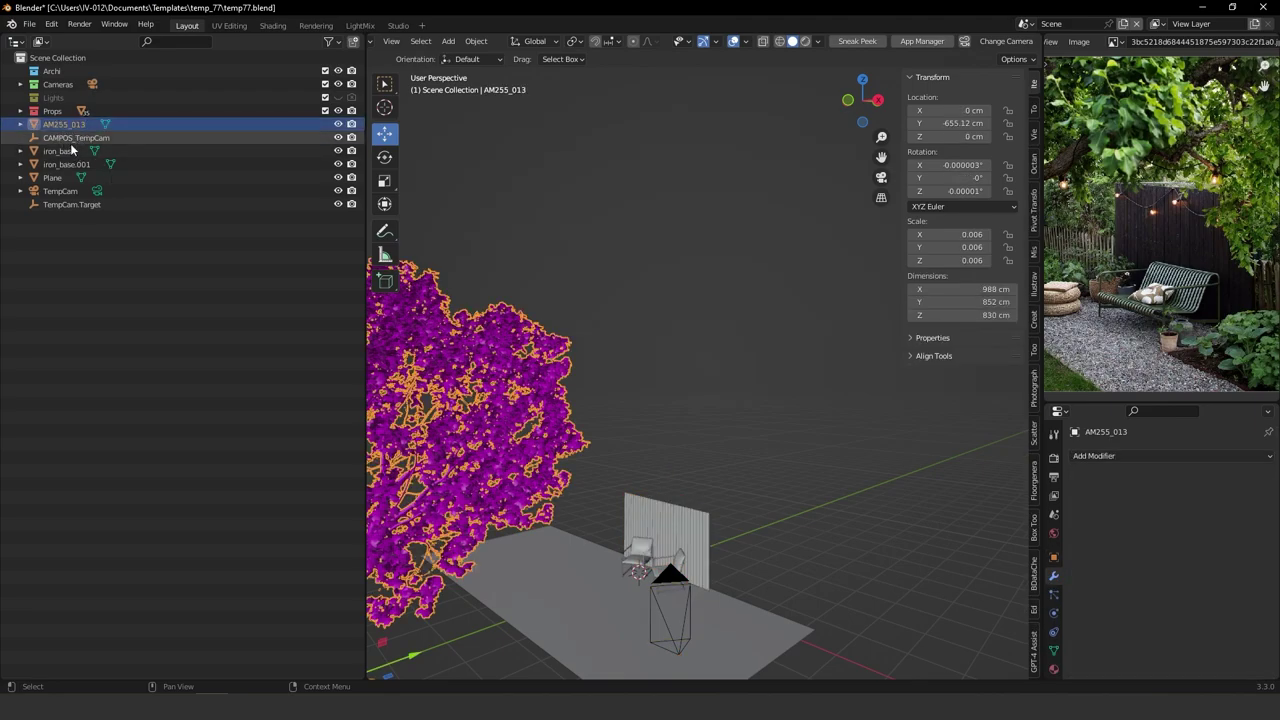
click(64, 139)
Move both chairs, iron_base and iron_base.001, into a new collection named "chairs".
click(78, 150)
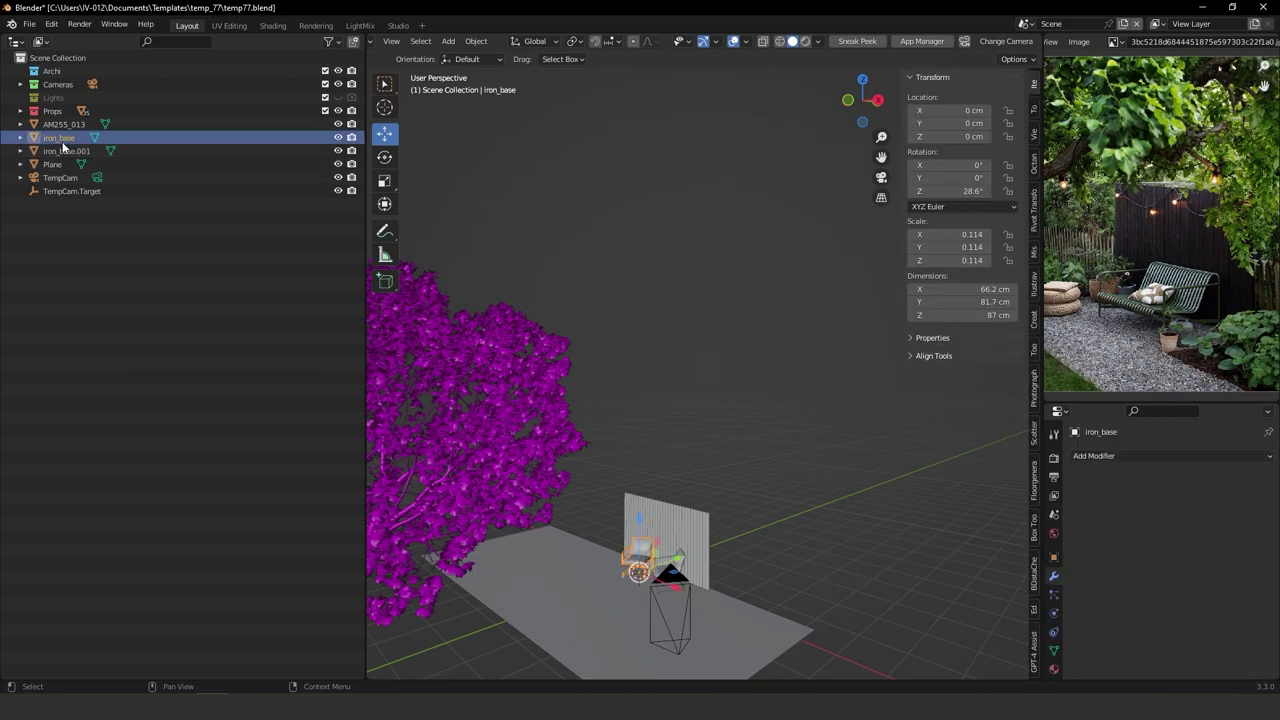
ctrl+click(66, 151)
middle_drag(716, 432, 670, 480)
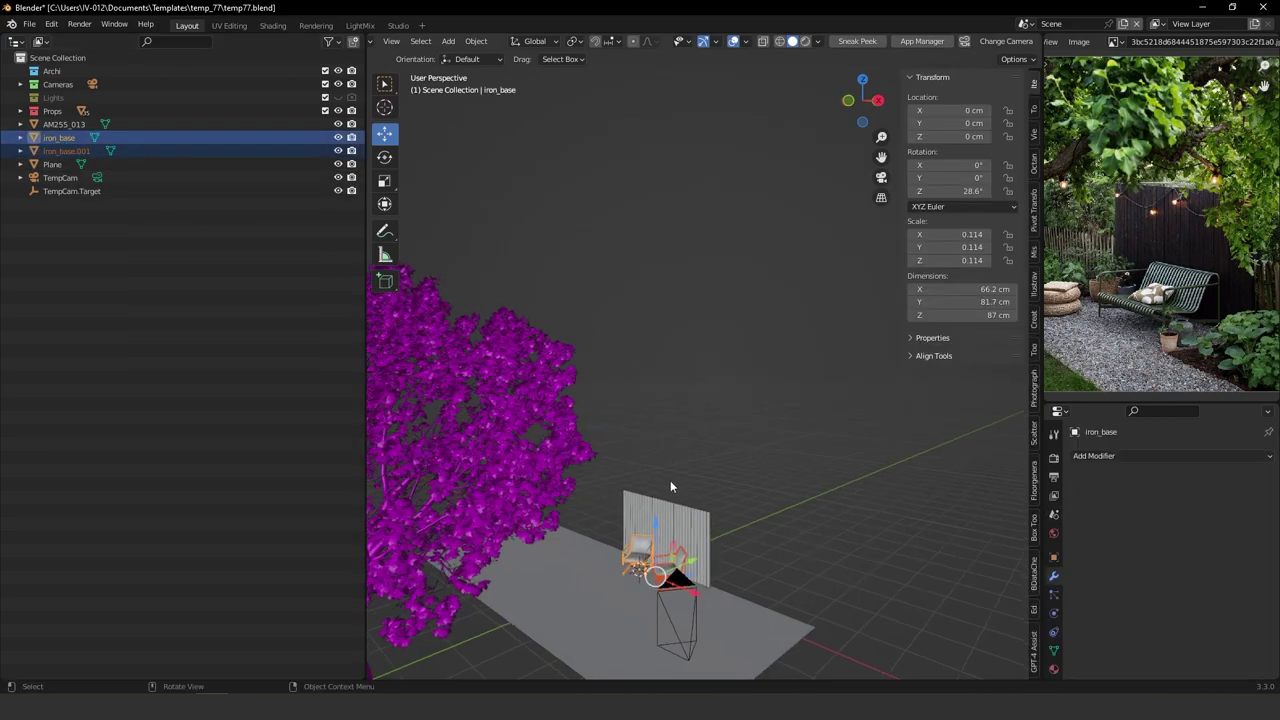
key(m)
click(657, 480)
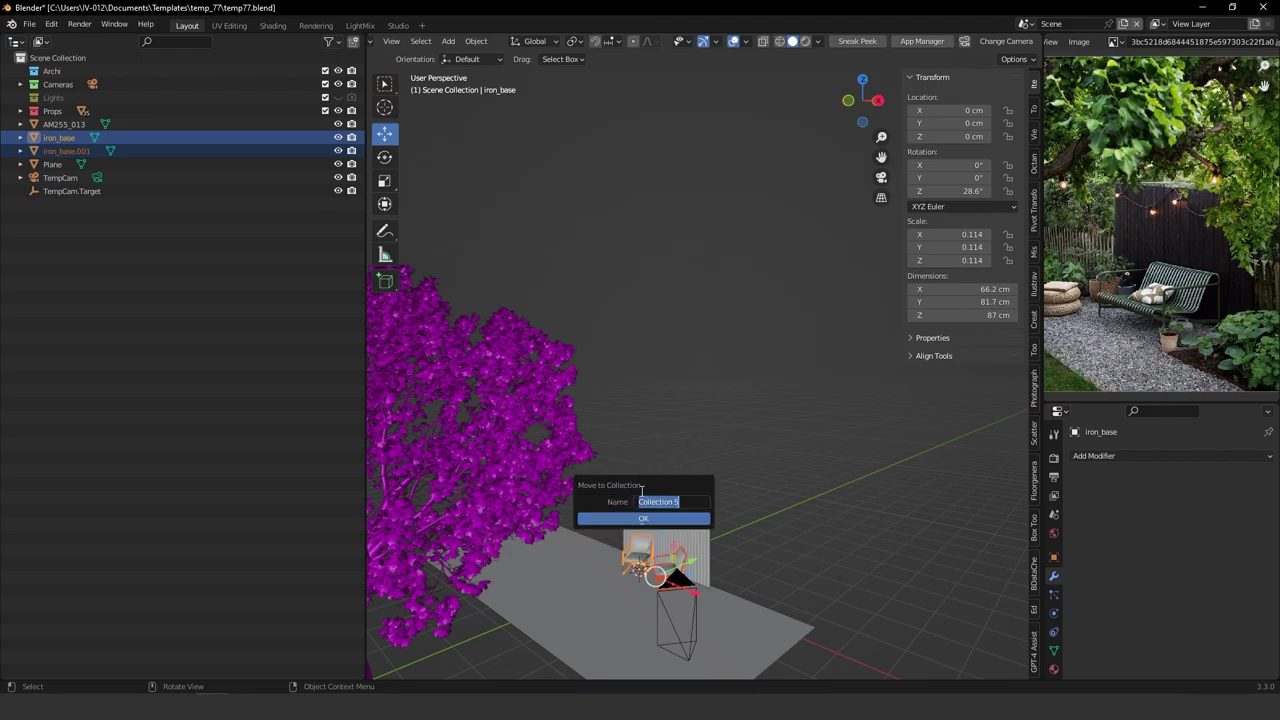
text(chairs)
key(Return)
Move all the fence boards into a new collection named "fence" and collapse the fence and chairs collections.
drag(602, 468, 766, 510)
drag(614, 476, 748, 528)
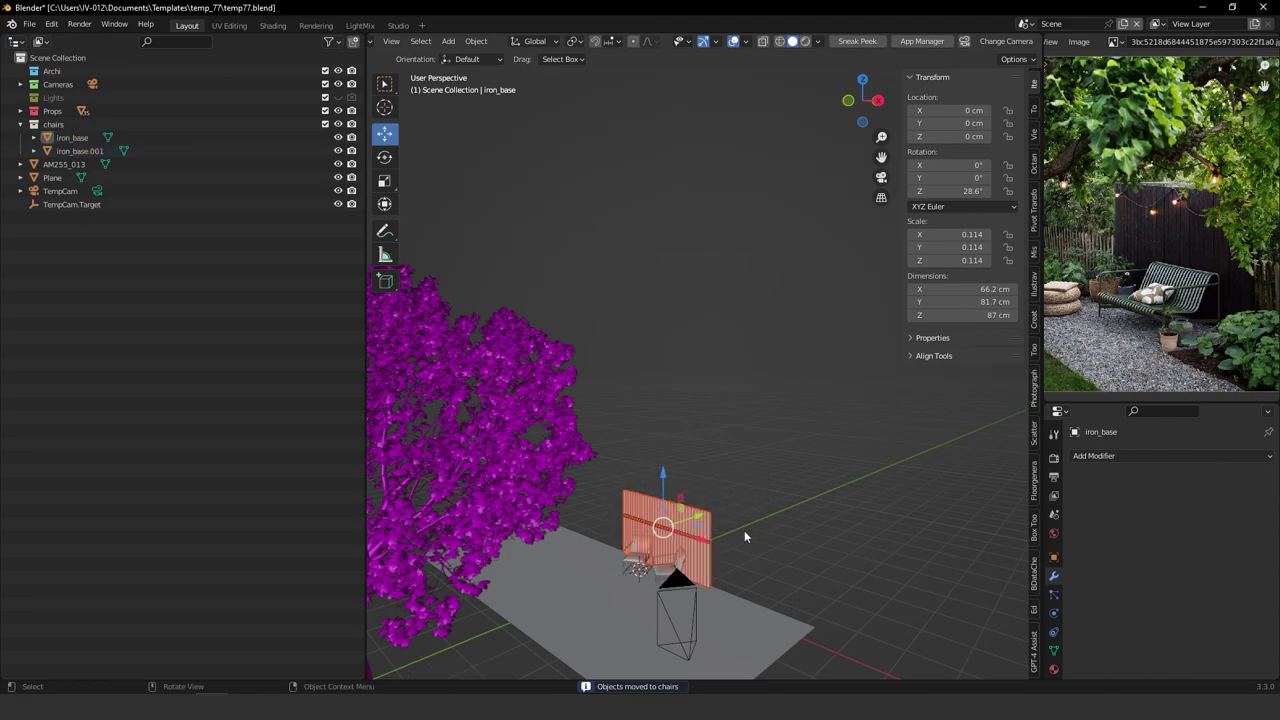
key(m)
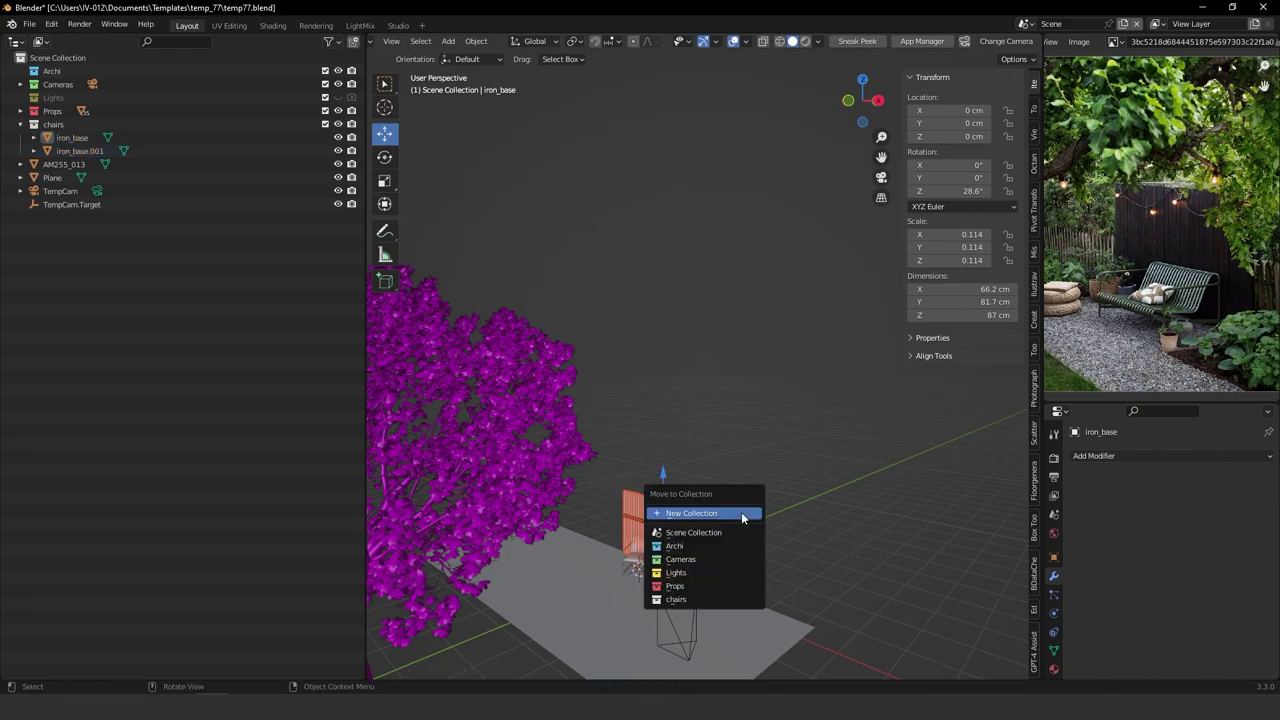
click(708, 515)
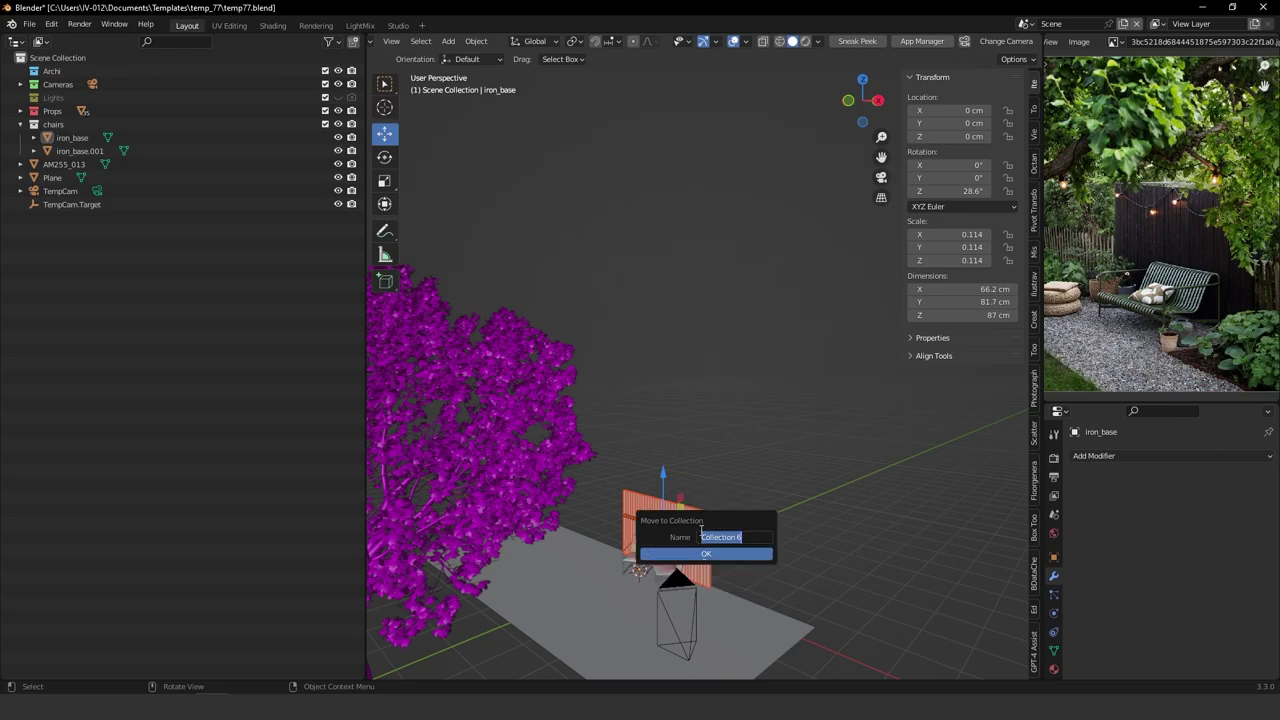
text(fence)
key(Return)
key(Return)
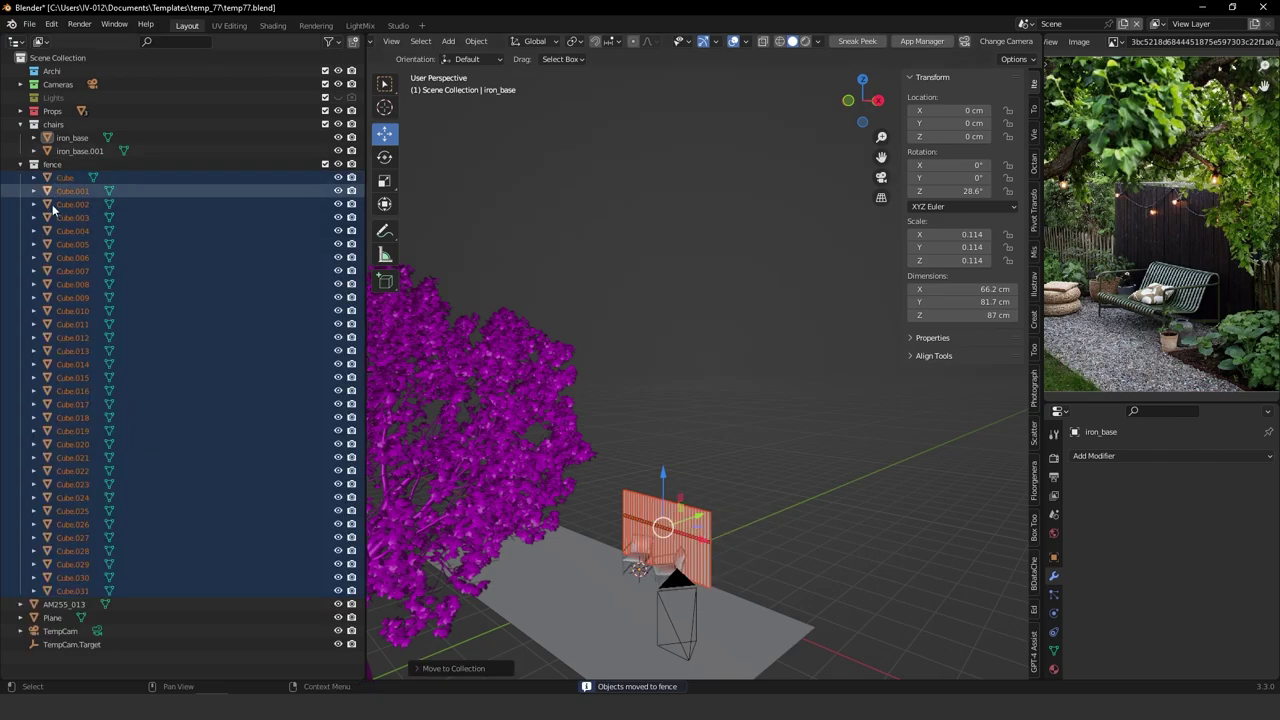
click(20, 164)
click(20, 124)
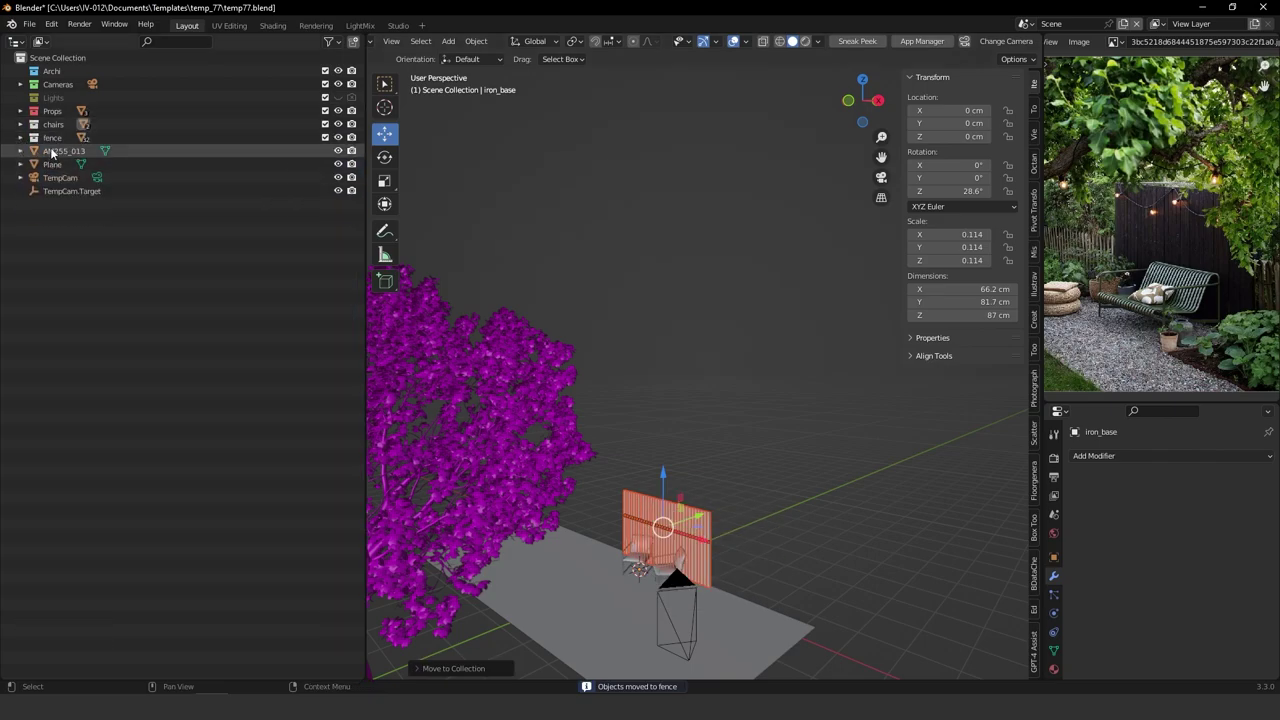
Move the tree AM255_013 into a new collection named "trees".
click(52, 152)
click(50, 164)
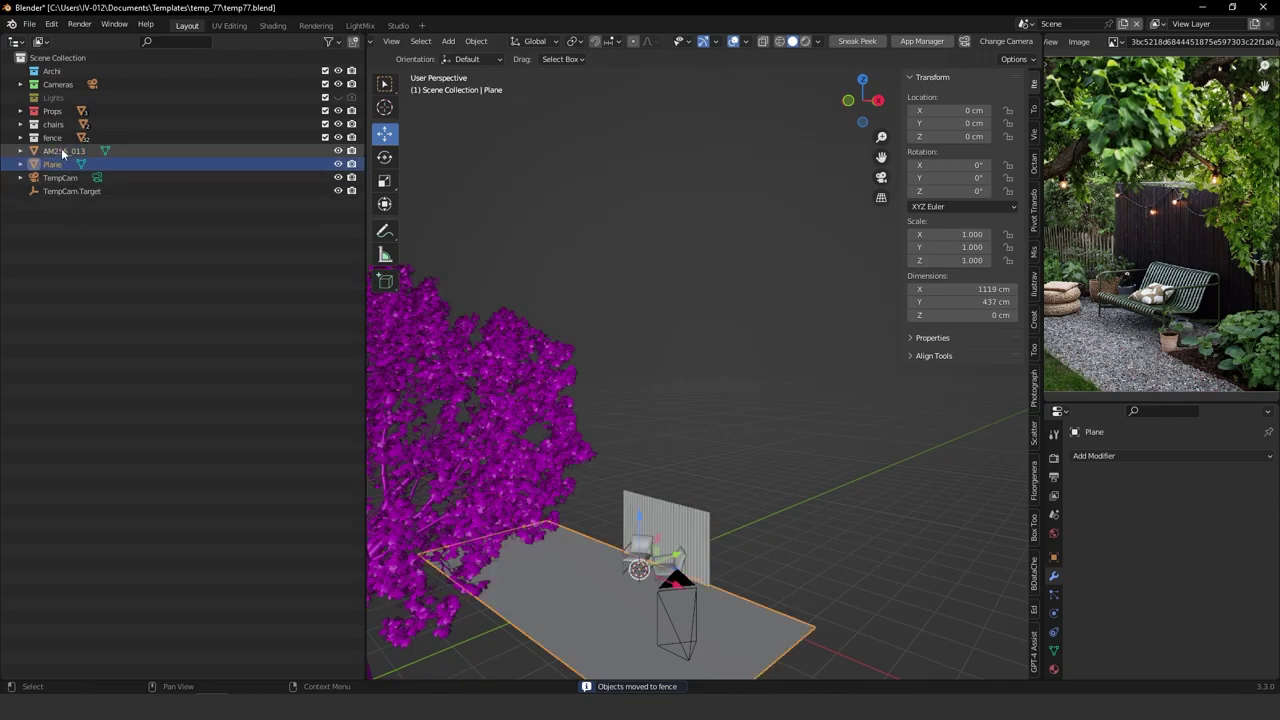
click(62, 152)
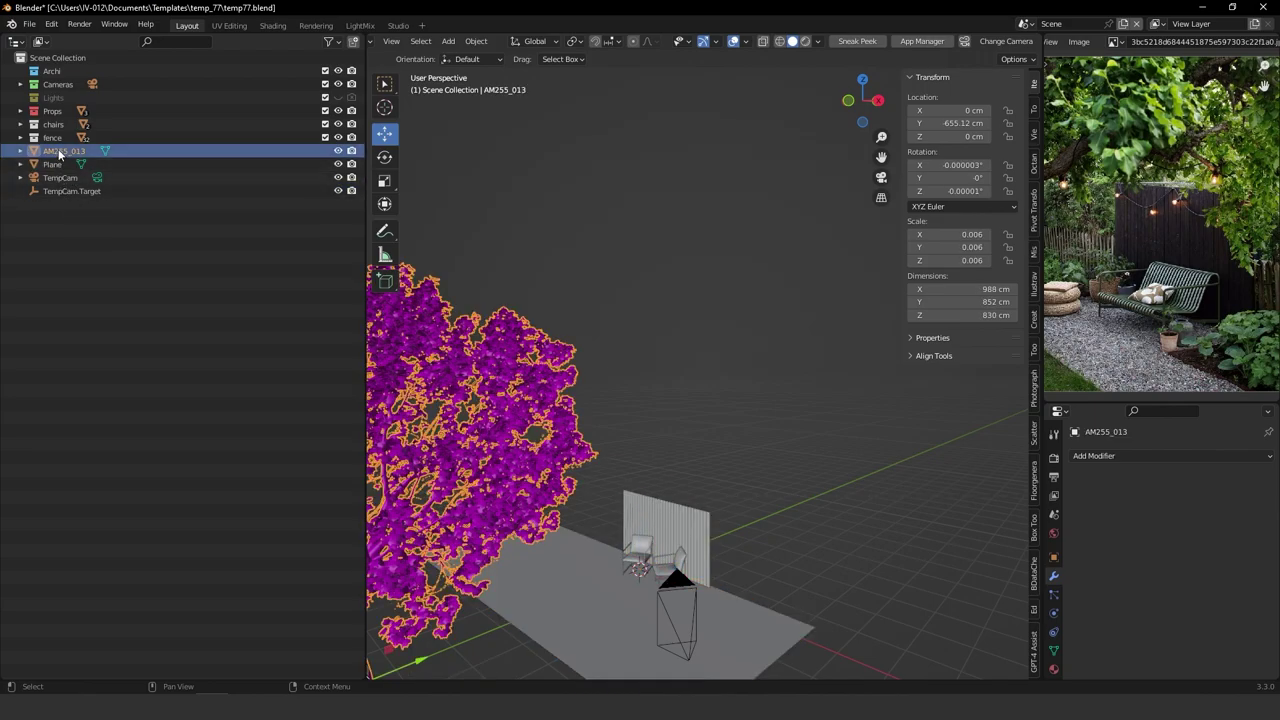
middle_drag(650, 417, 652, 433)
key(m)
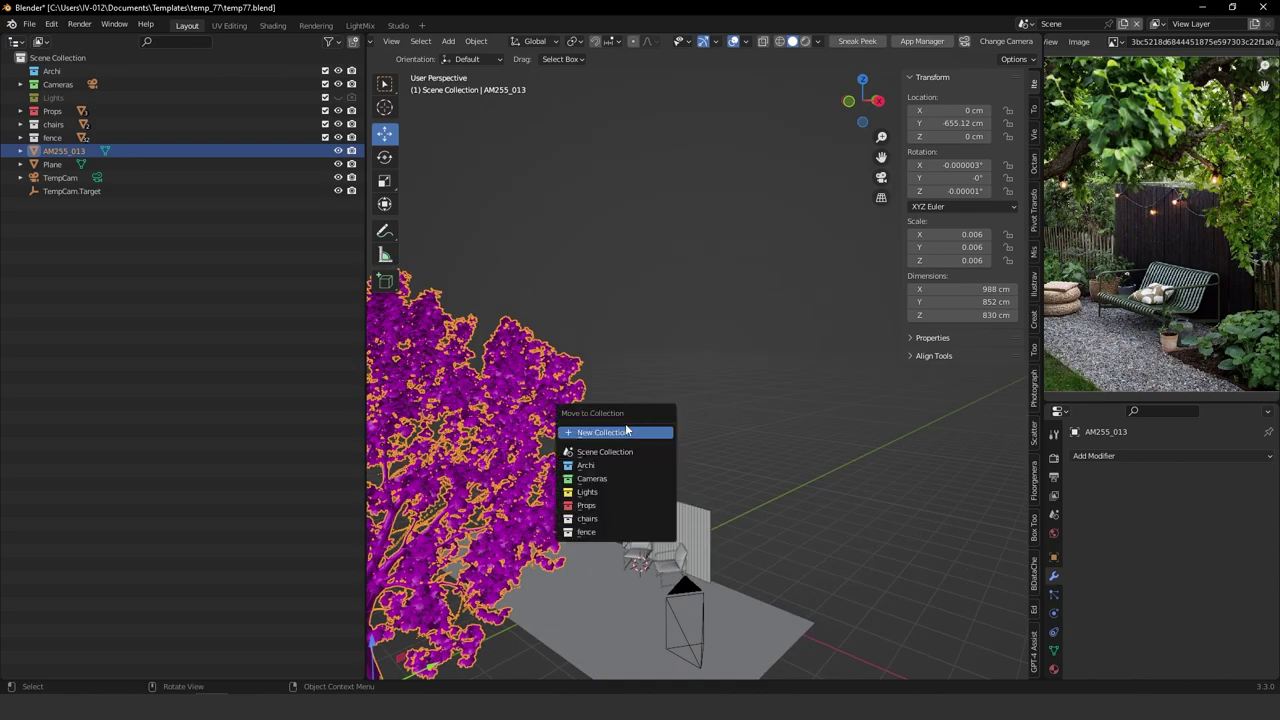
click(620, 430)
text(trees)
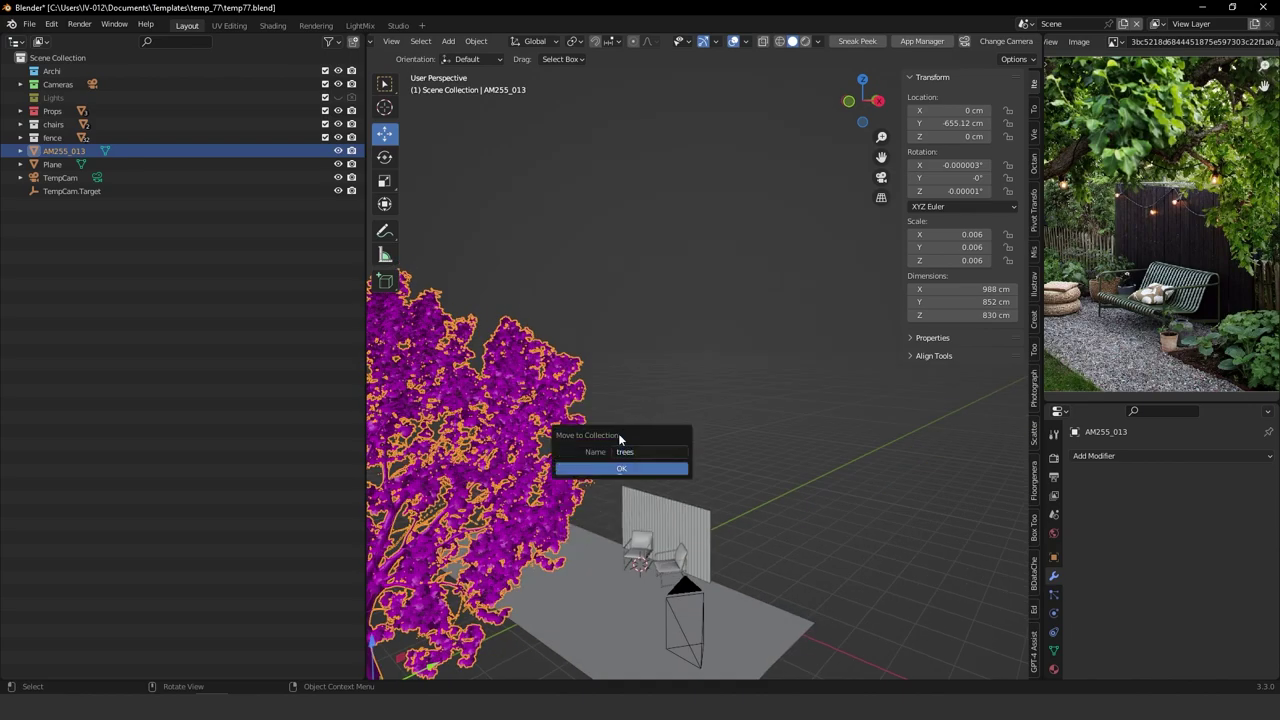
key(Return)
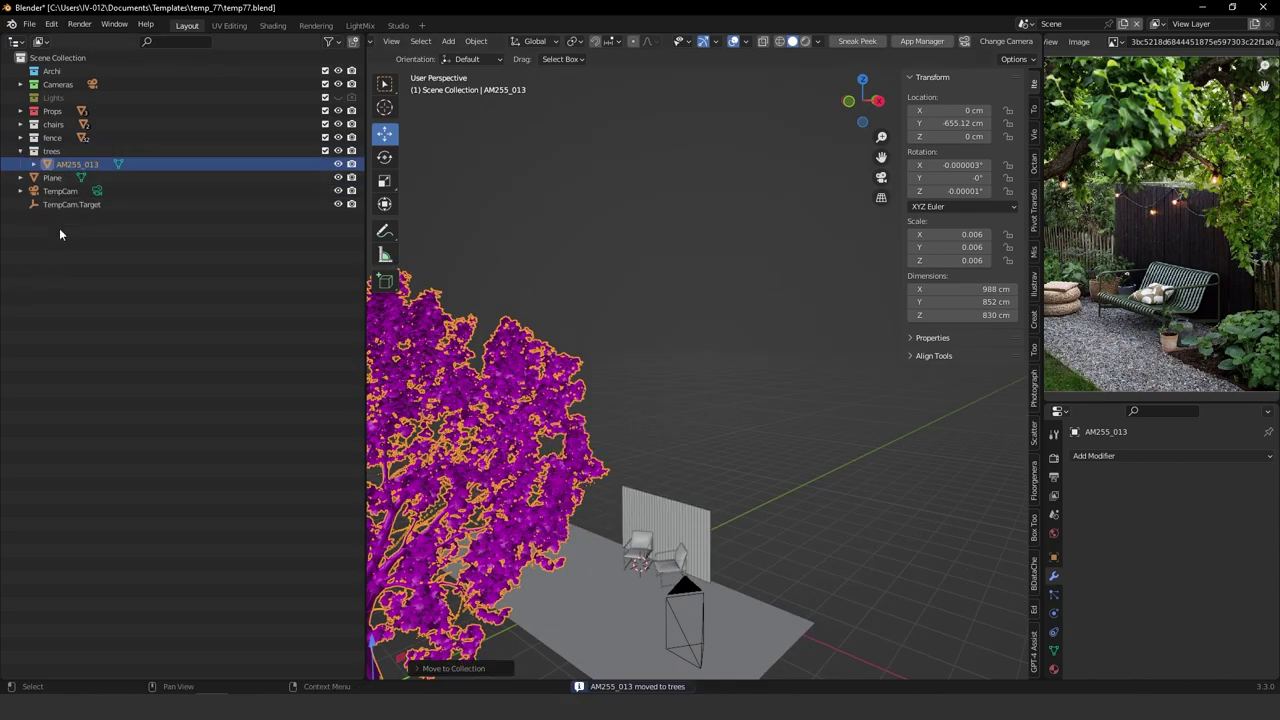
Delete the leftover TempCam.Target empty and the TempCam camera from the scene.
click(52, 177)
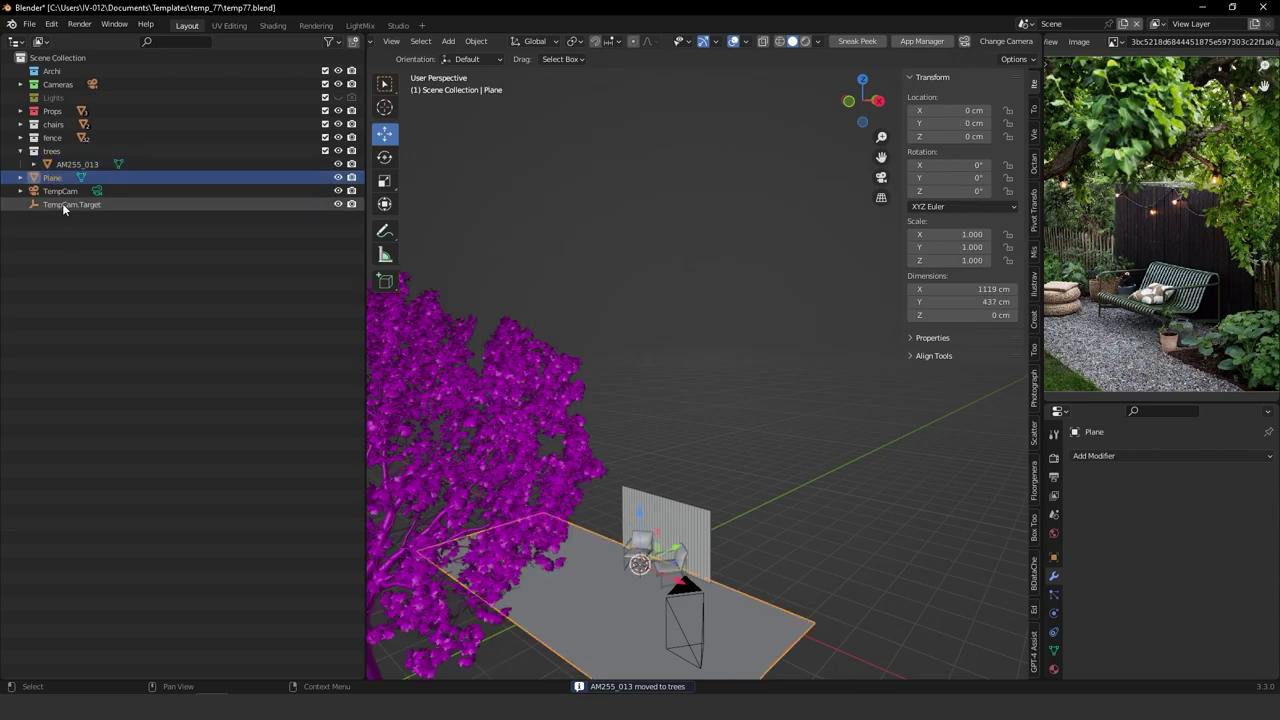
click(62, 205)
key(Delete)
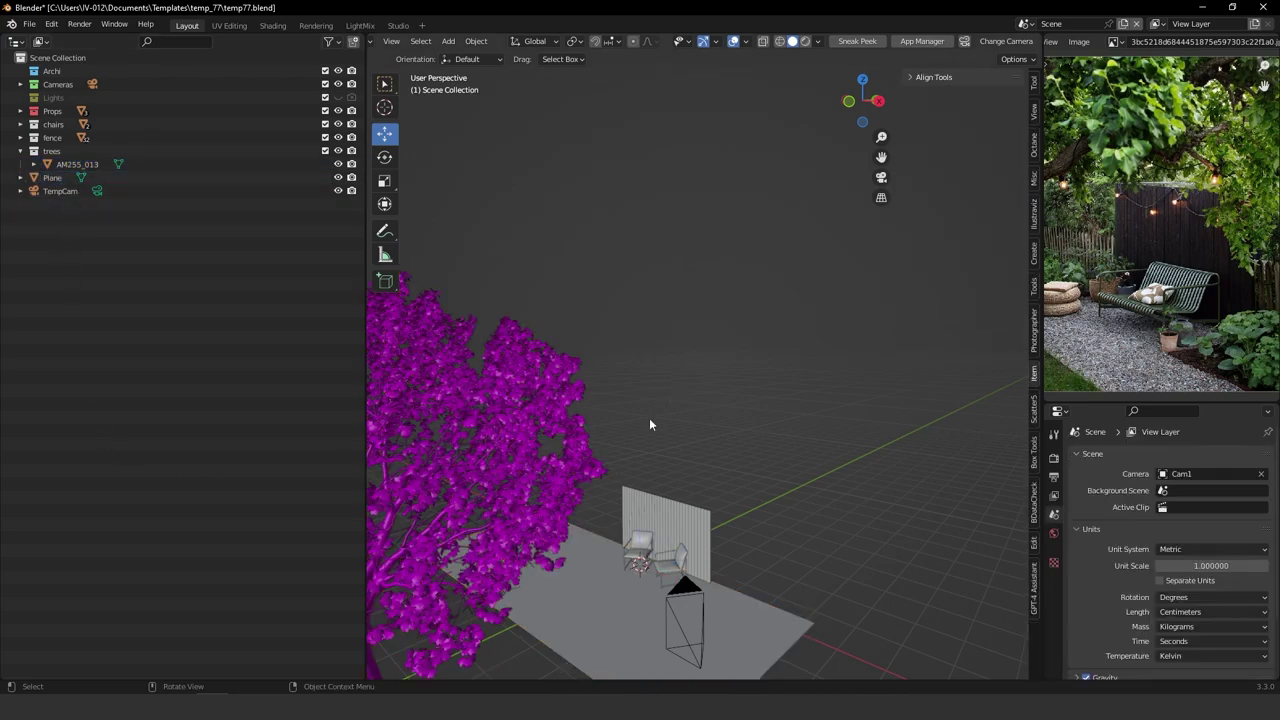
middle_drag(657, 414, 641, 408)
click(55, 191)
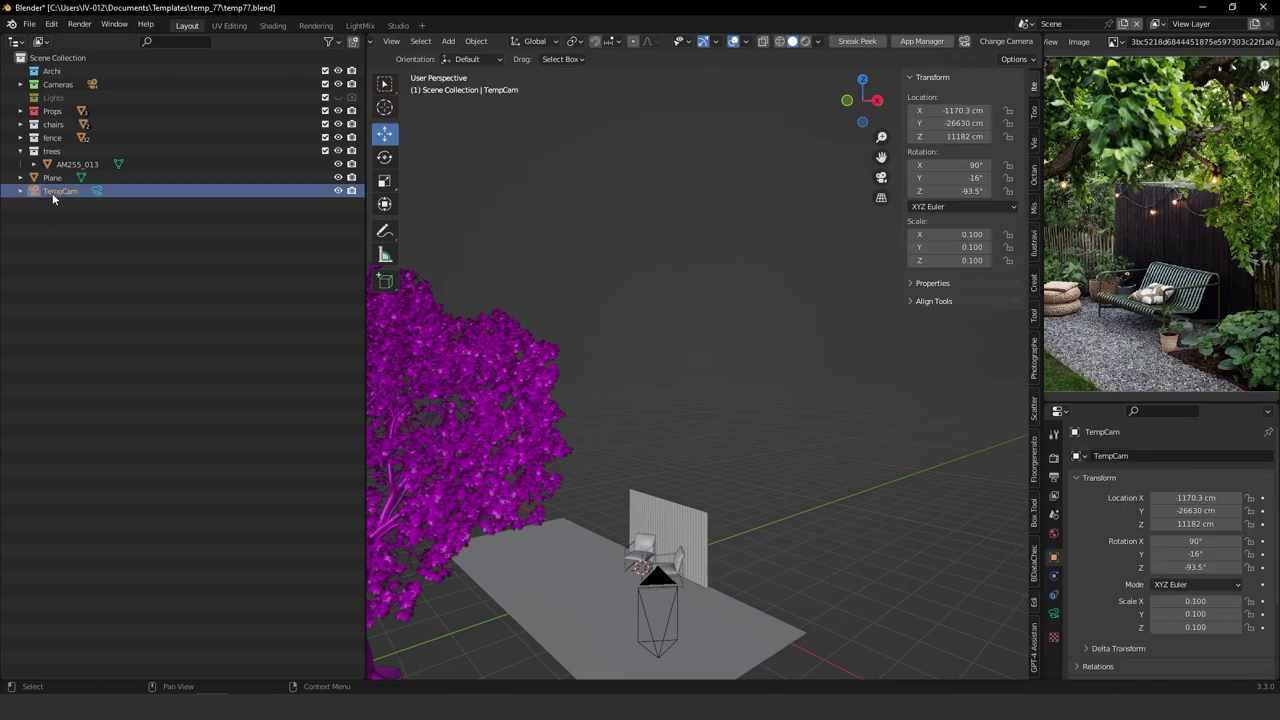
mouse_move(55, 191)
mouse_down()
mouse_move(68, 80)
mouse_move(56, 197)
mouse_up()
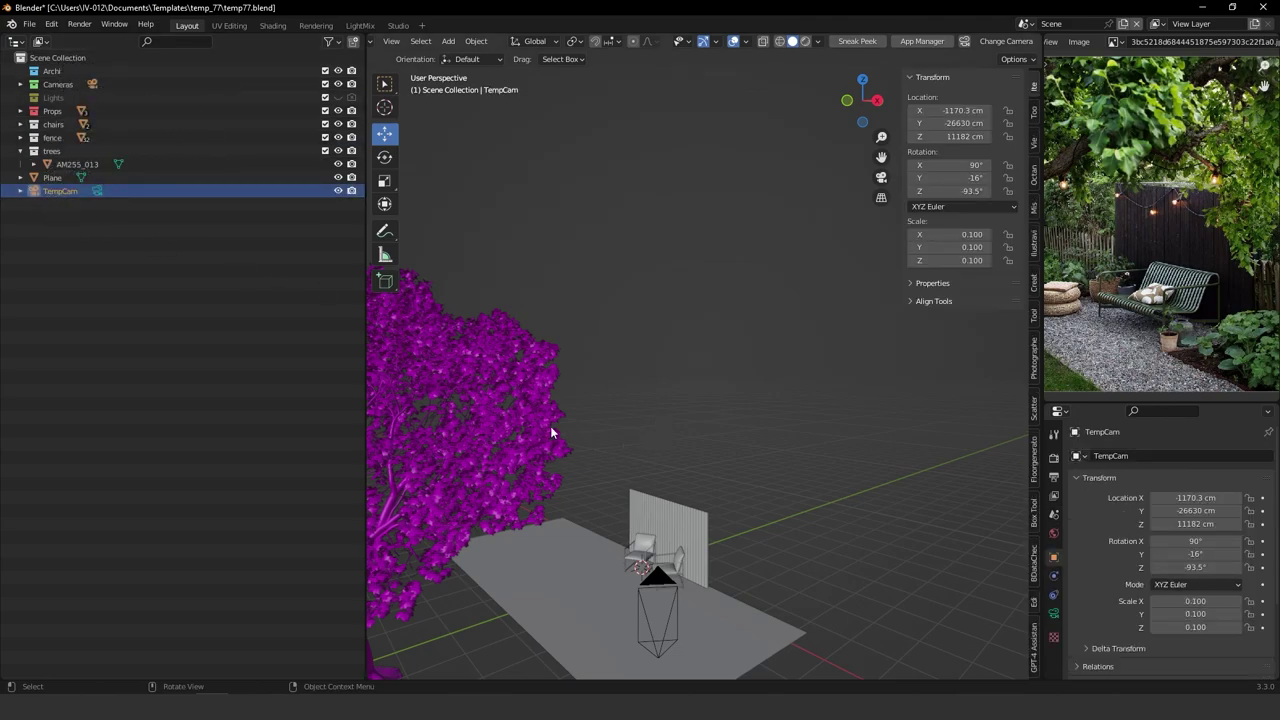
middle_drag(551, 429, 699, 503)
key(Delete)
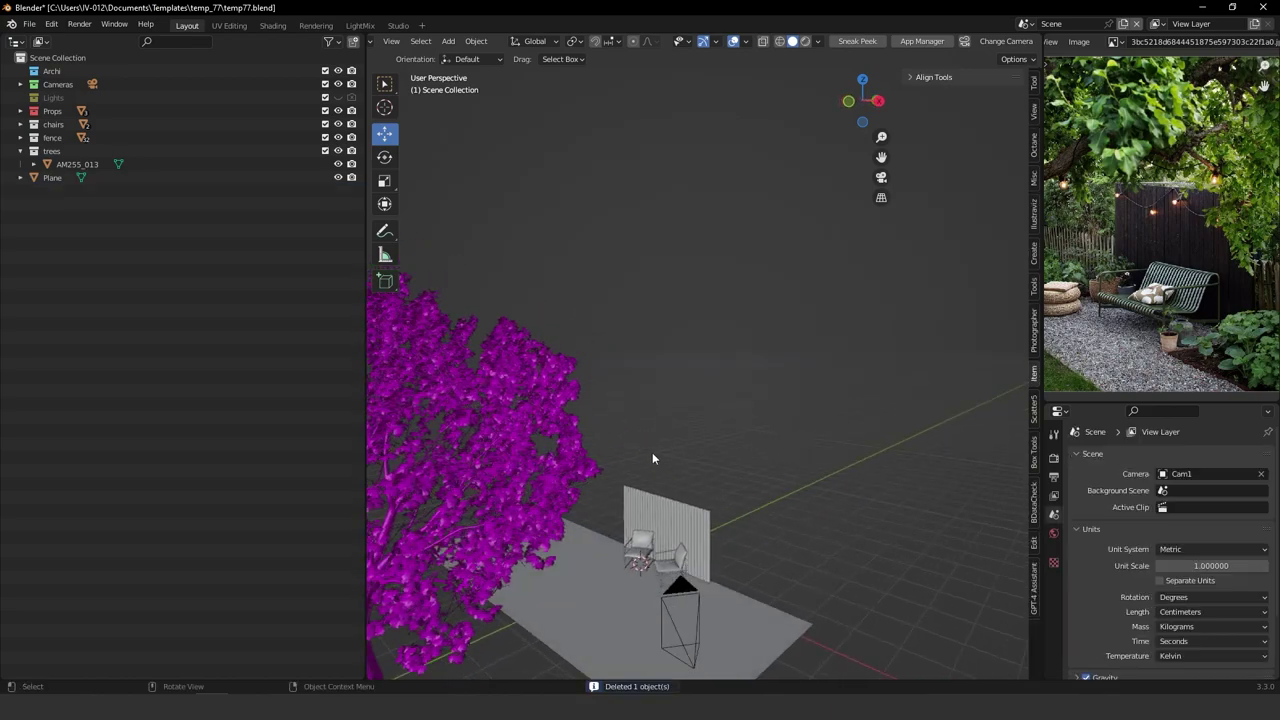
Move the ground plane into the Archi collection and collapse the trees collection.
click(50, 180)
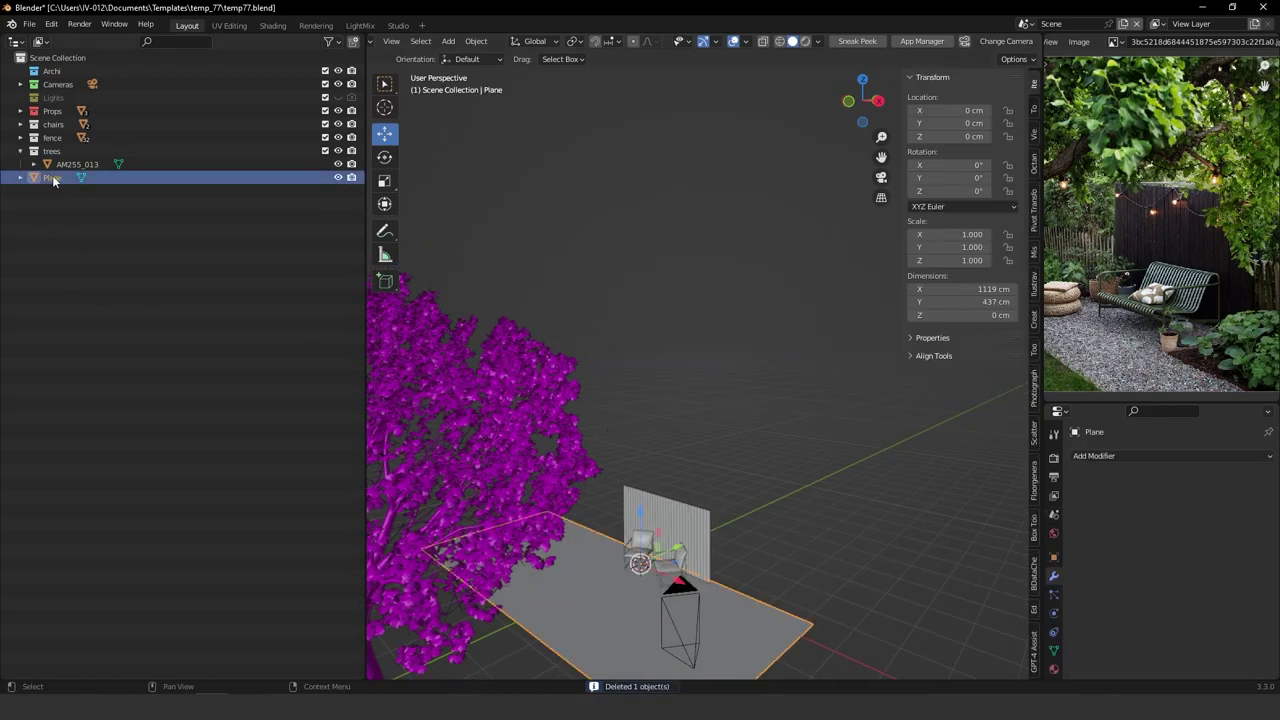
drag(53, 180, 52, 72)
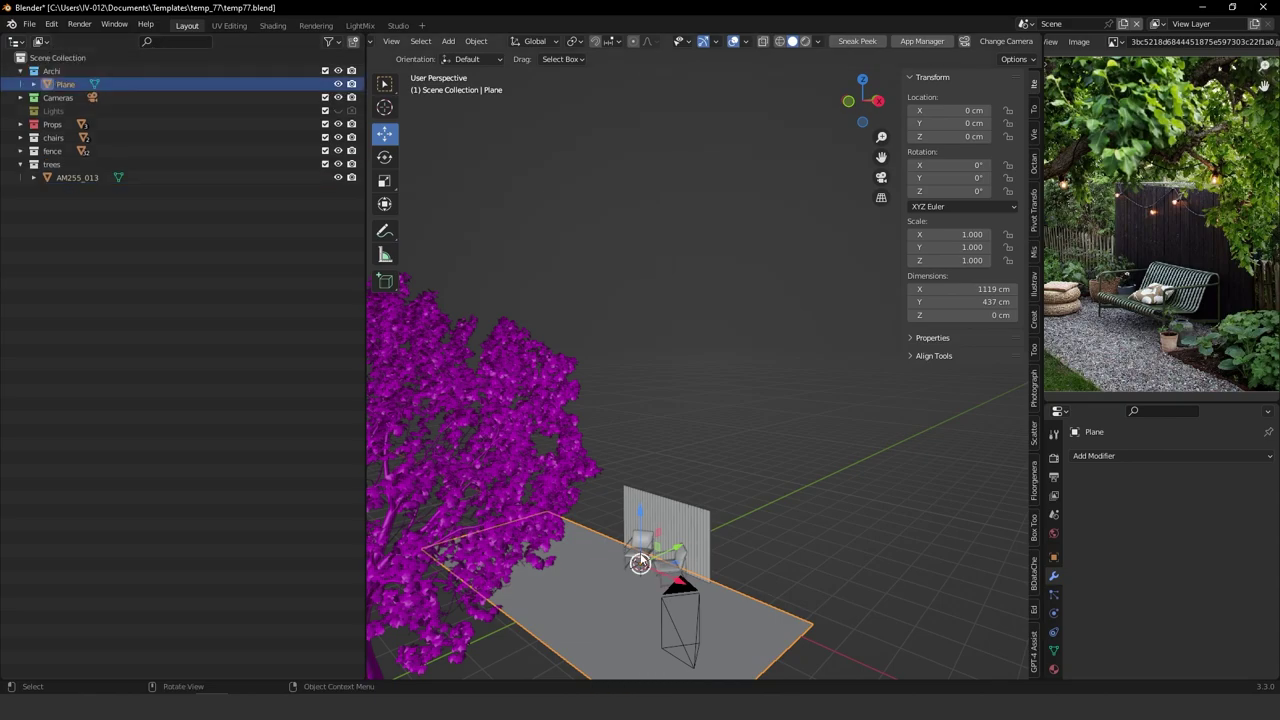
click(21, 166)
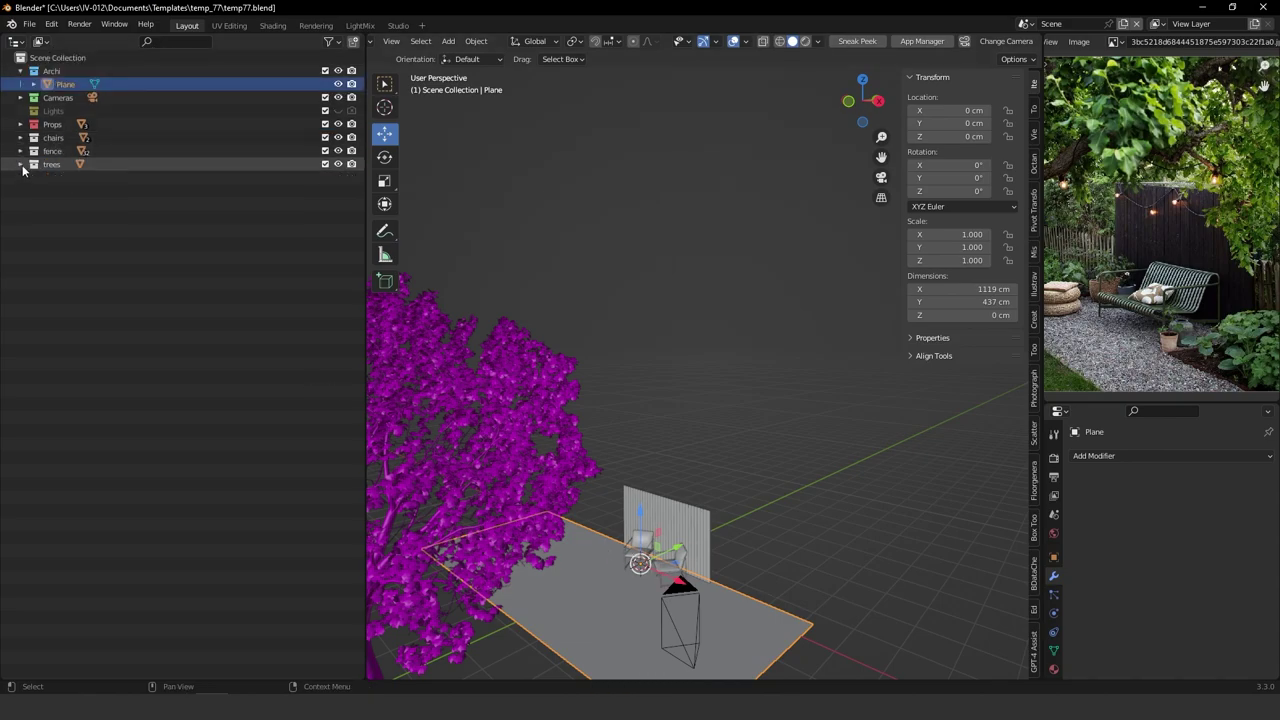
click(21, 166)
click(21, 166)
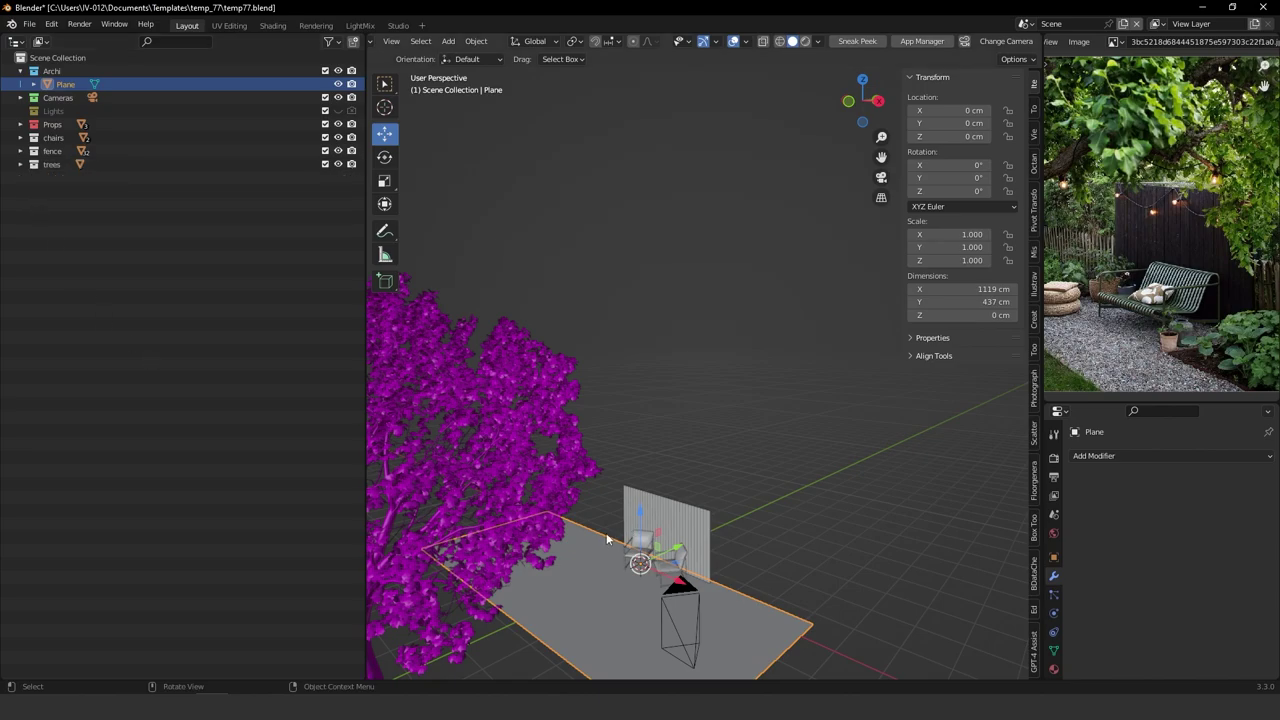
Update the image data in the Texture Relinker and select all the listed textures for relinking.
middle_drag(607, 540, 473, 475)
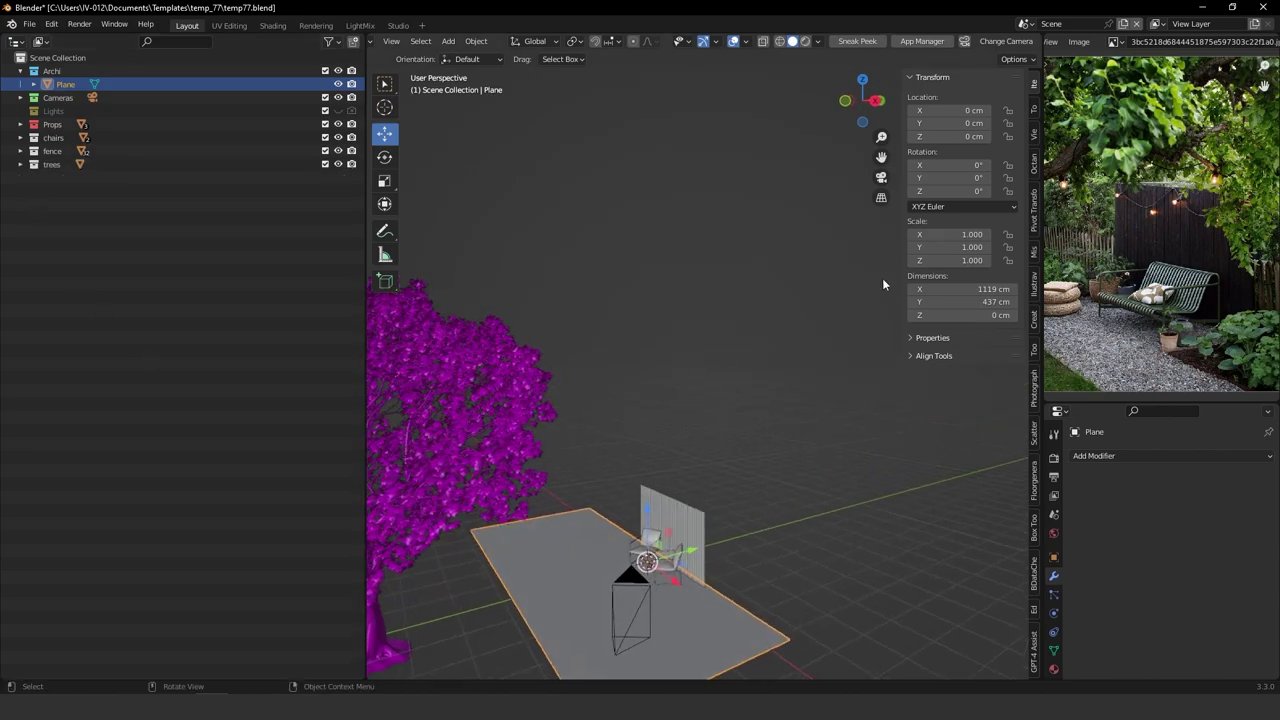
click(895, 463)
key(n)
key(n)
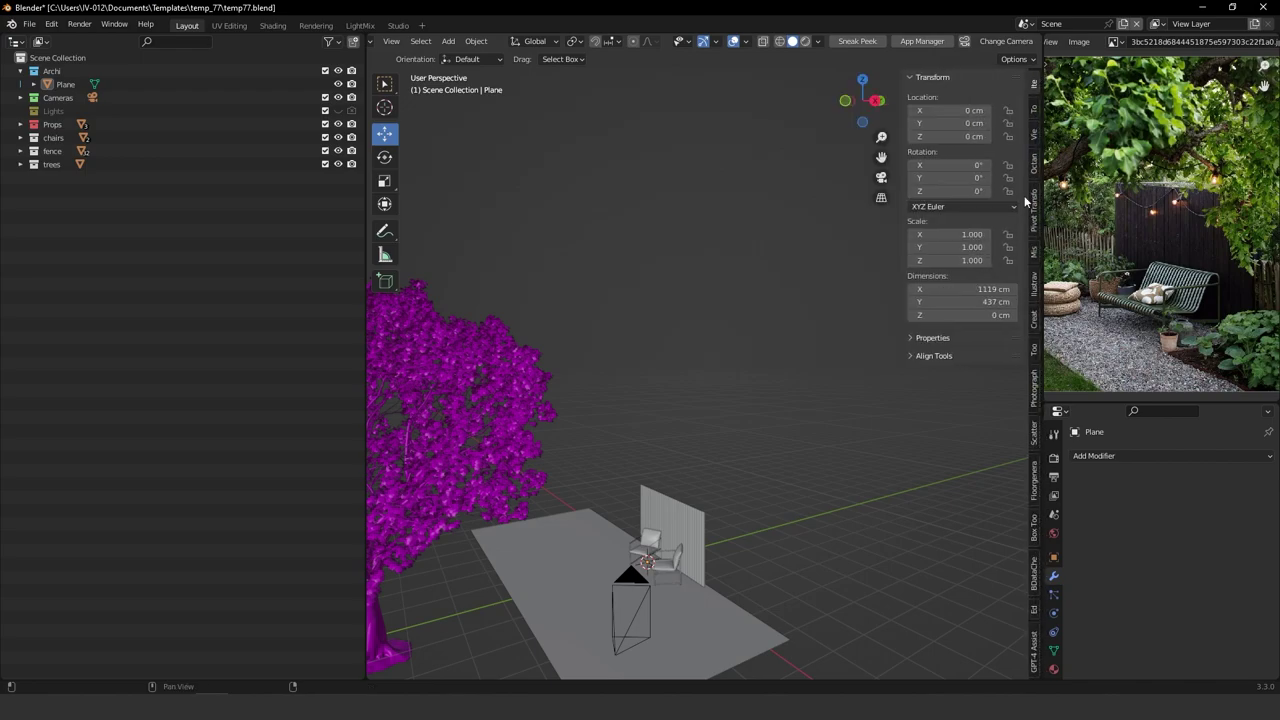
click(1036, 110)
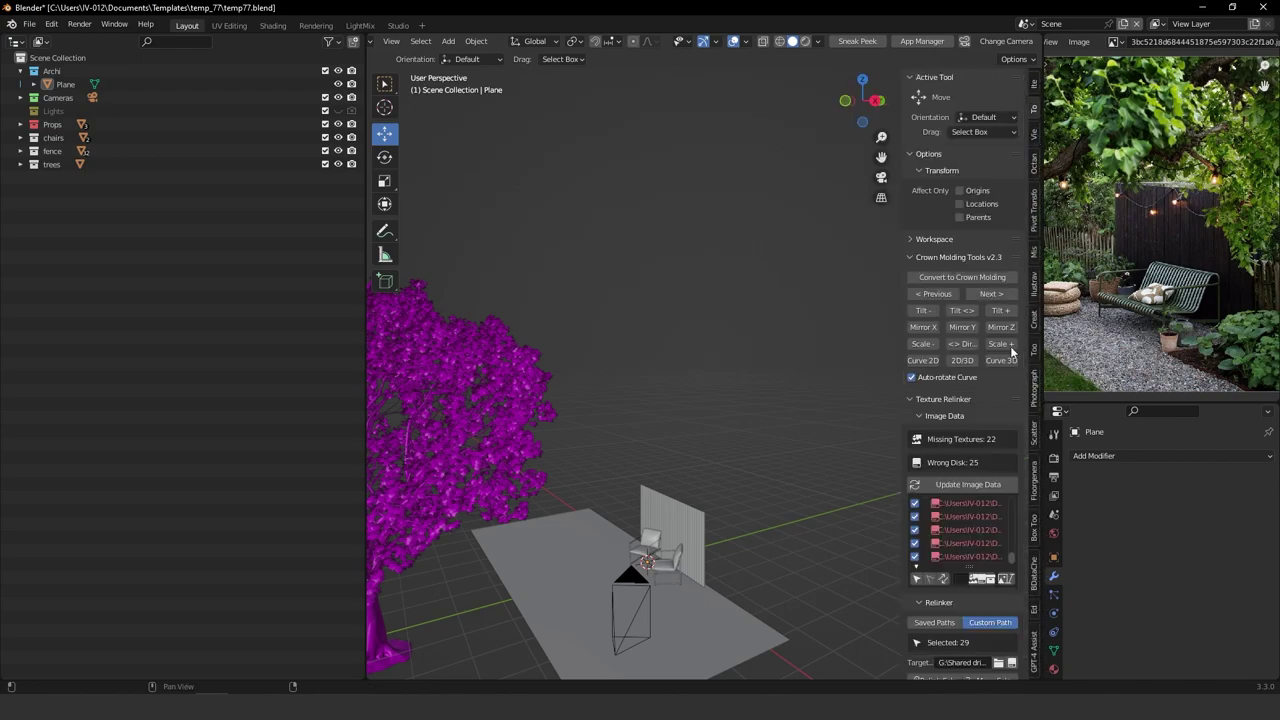
click(957, 489)
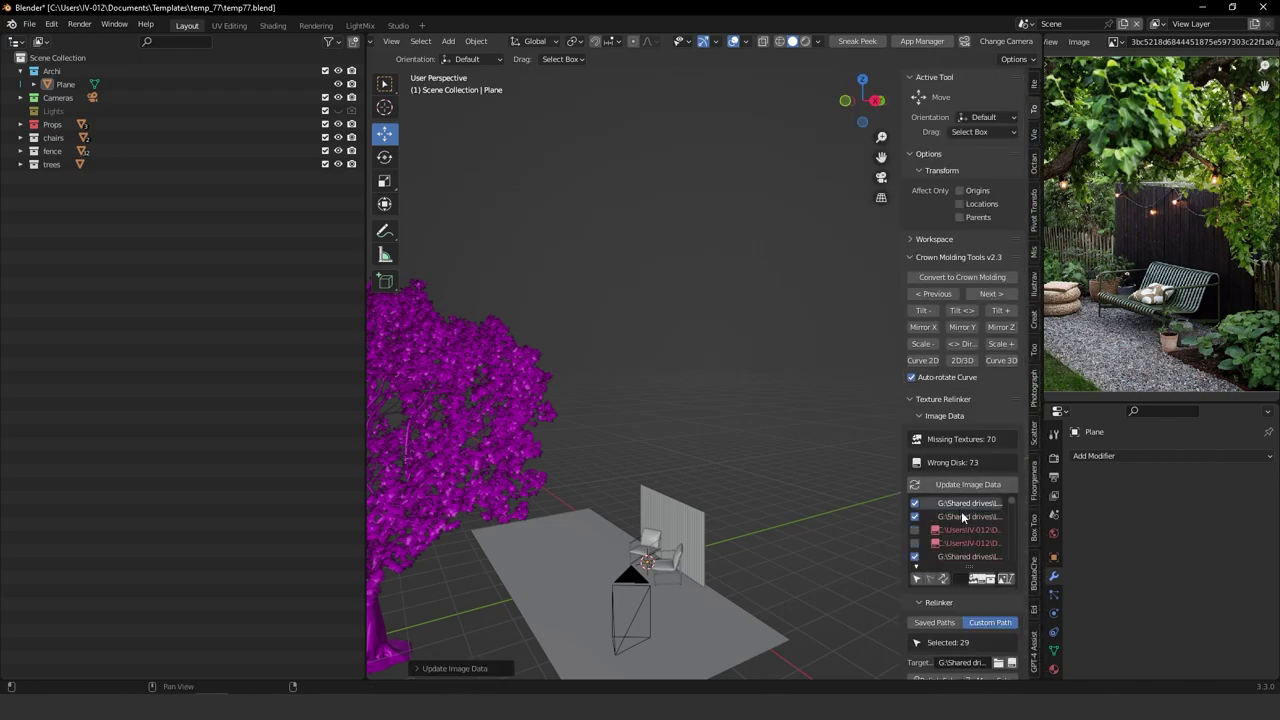
click(916, 580)
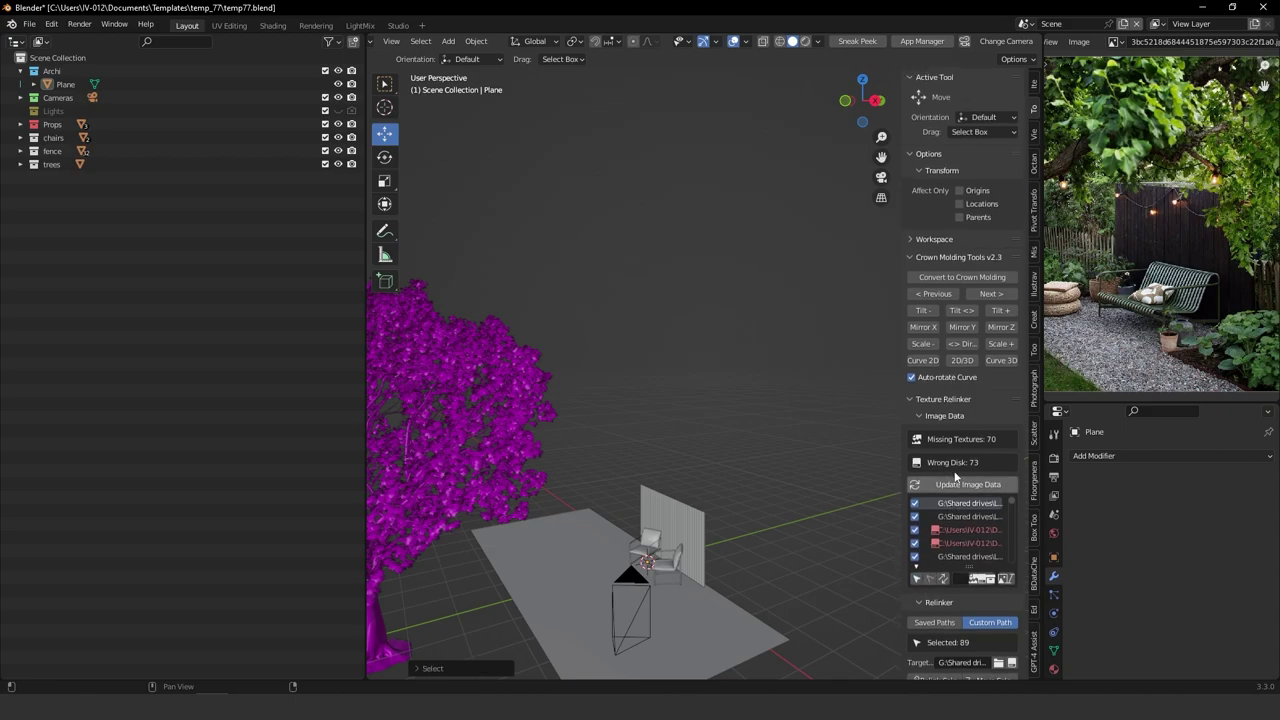
scroll(968, 508, down, 1)
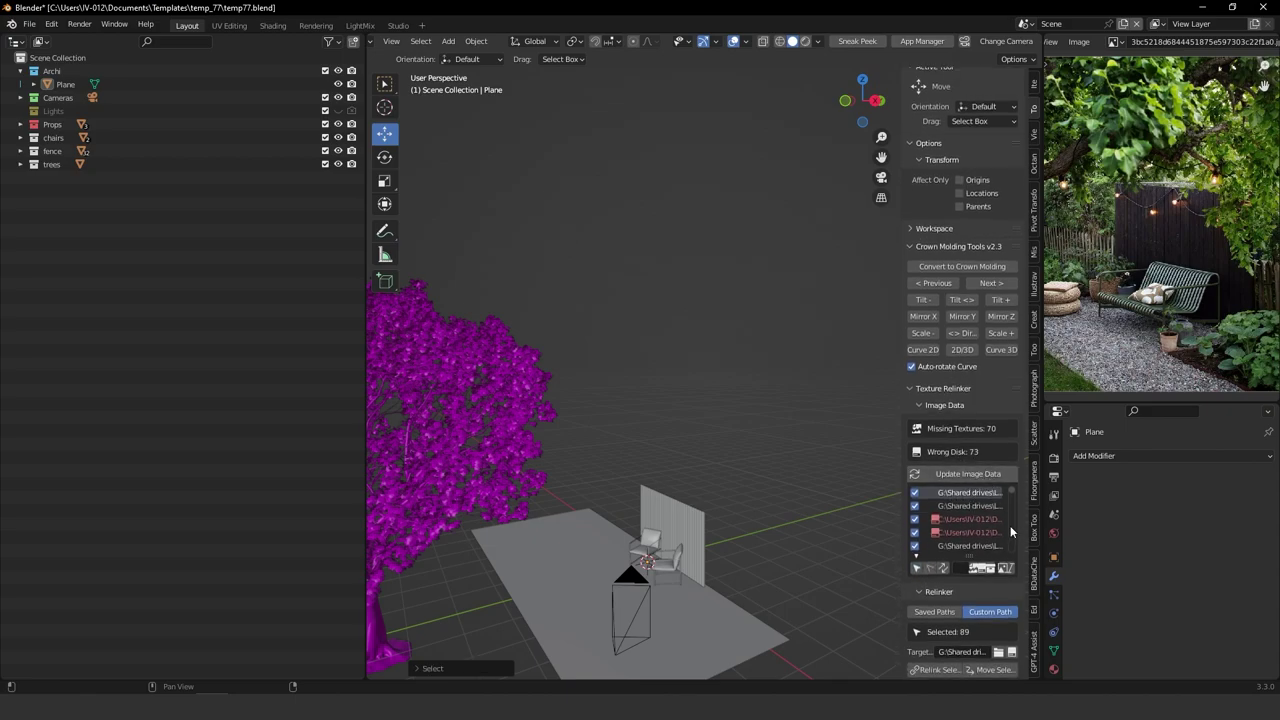
Replace the Texture Relinker's custom target path with the copied folder path and relink all the selected textures.
mouse_move(1012, 491)
mouse_down()
mouse_move(1015, 522)
mouse_move(1009, 475)
mouse_up()
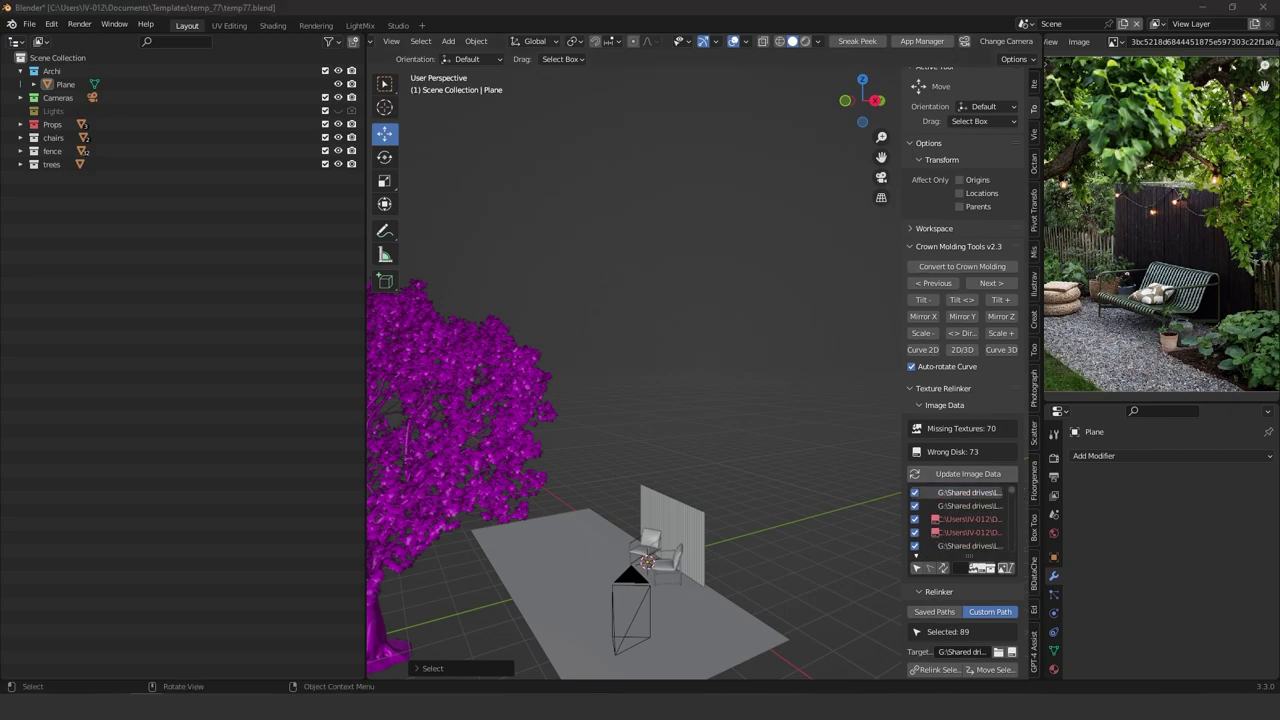
click(961, 652)
key(ctrl+c)
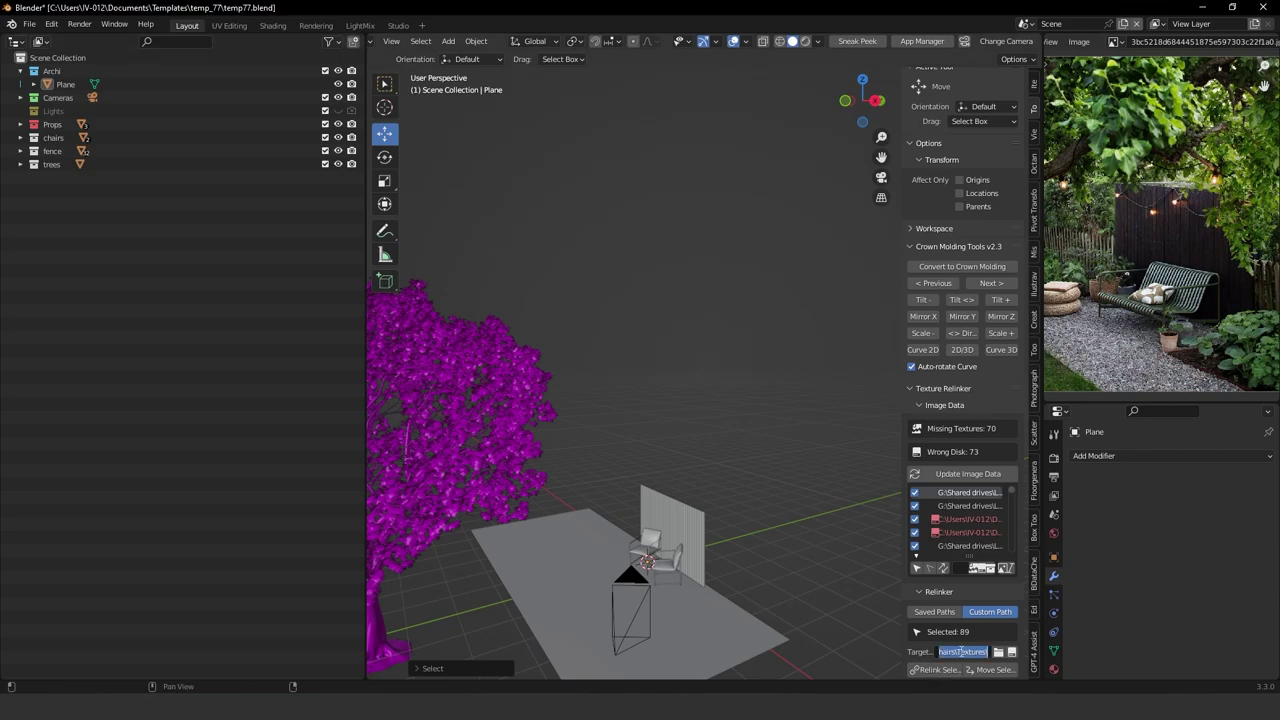
key(BackSpace)
key(ctrl+v)
key(Return)
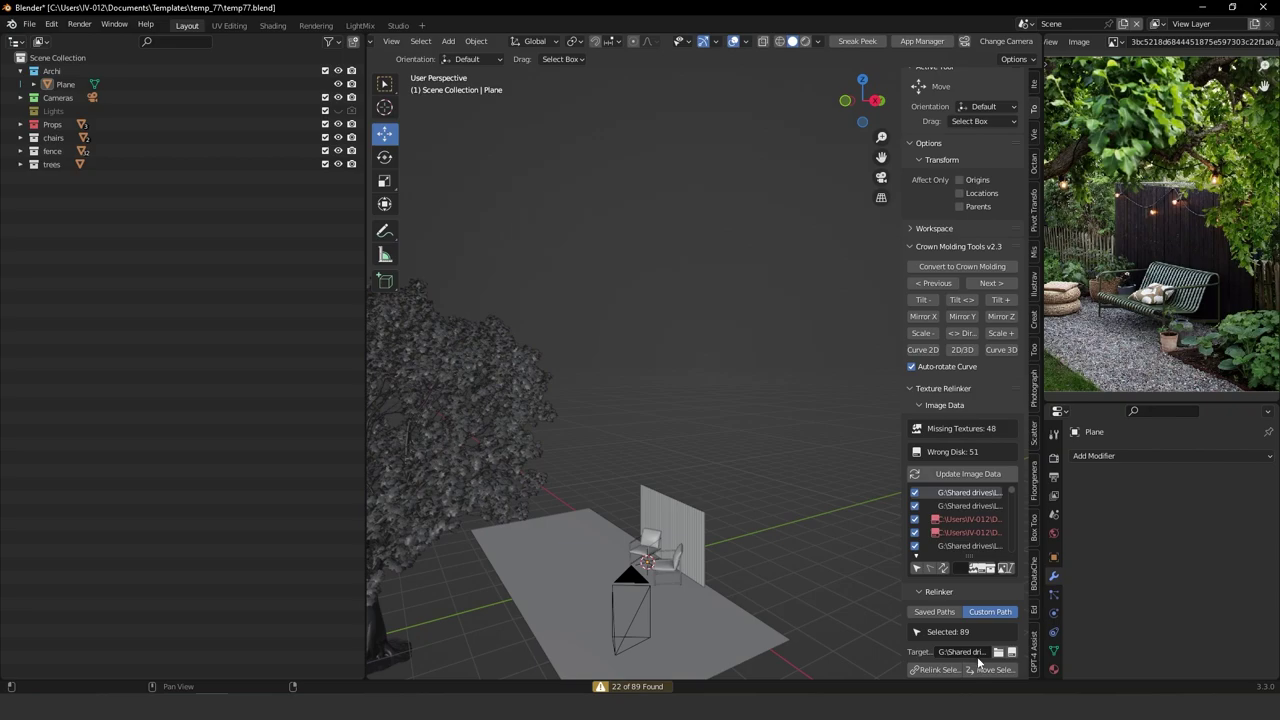
Select the tree, show its material in the Shader Editor and convert its material nodes to Octane.
middle_drag(744, 413, 704, 455)
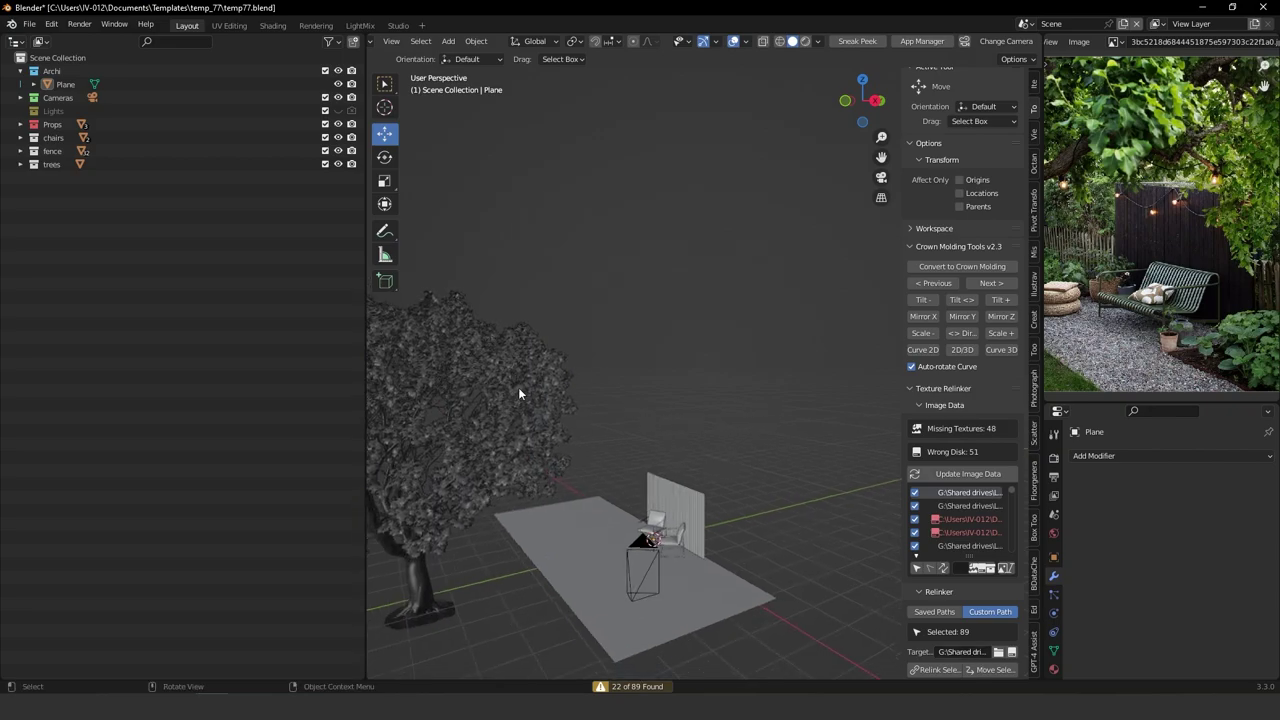
click(555, 425)
click(15, 41)
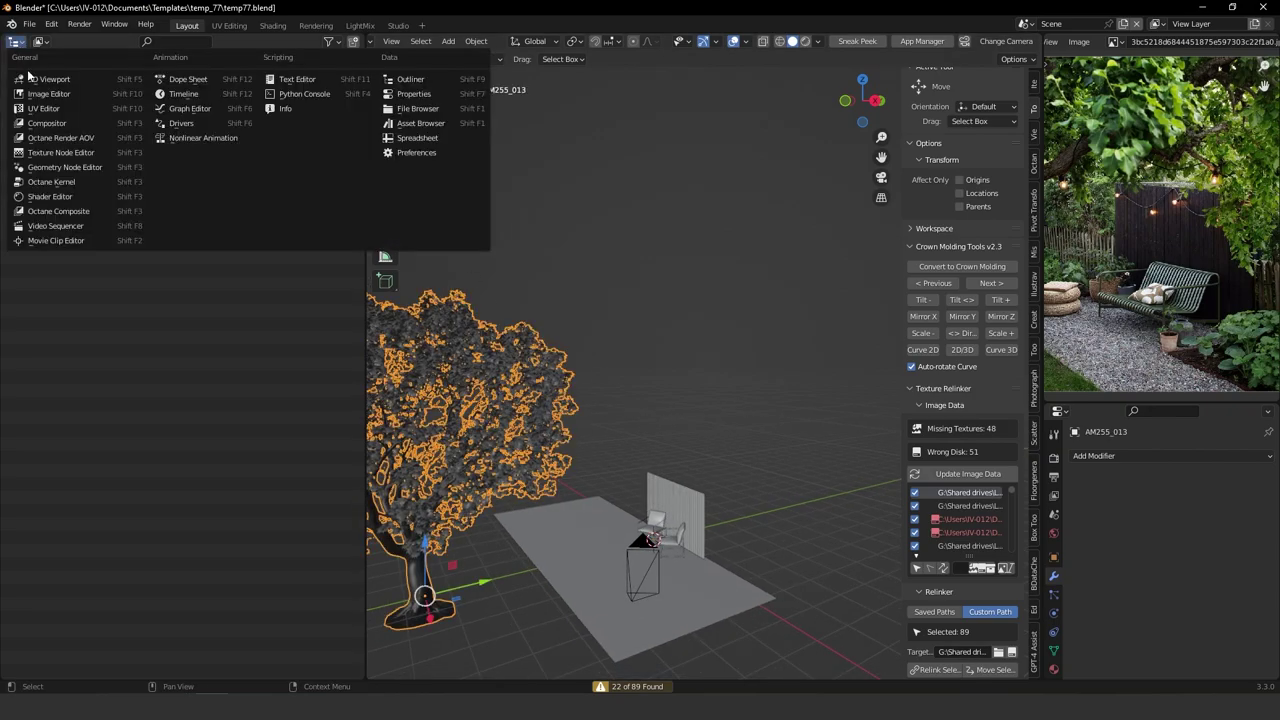
click(60, 199)
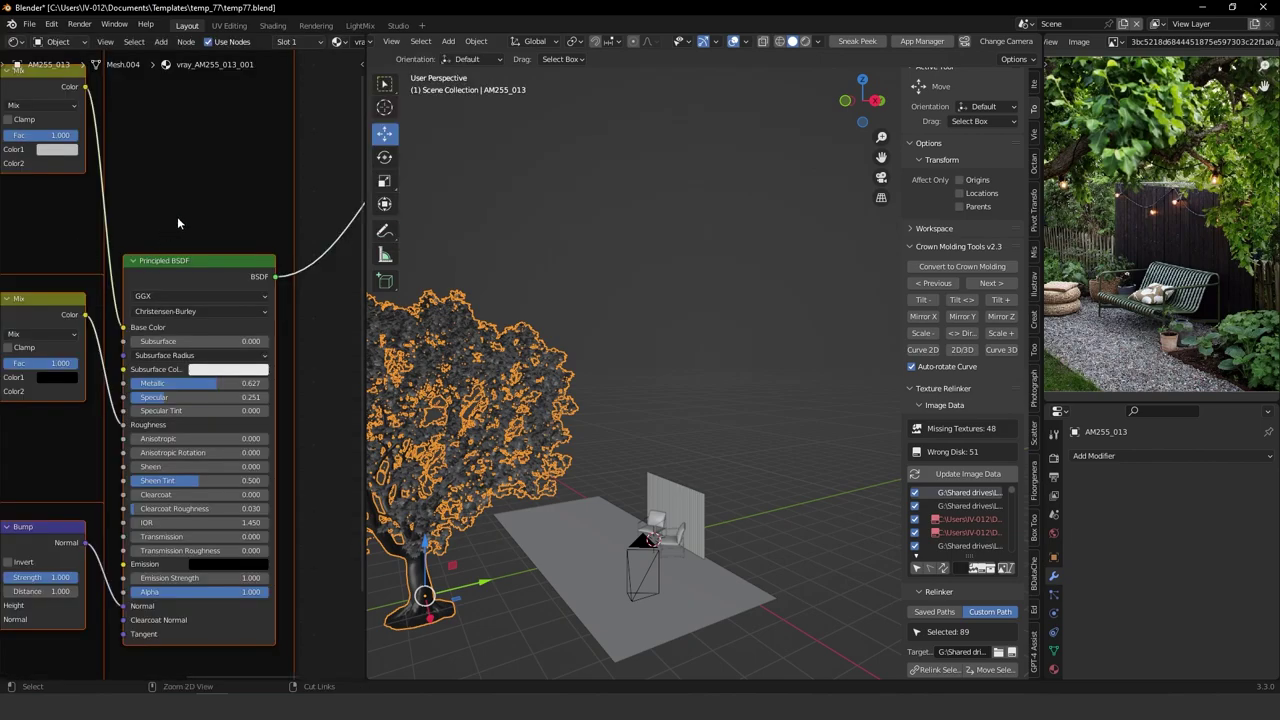
ctrl+middle_drag(177, 216, 186, 307)
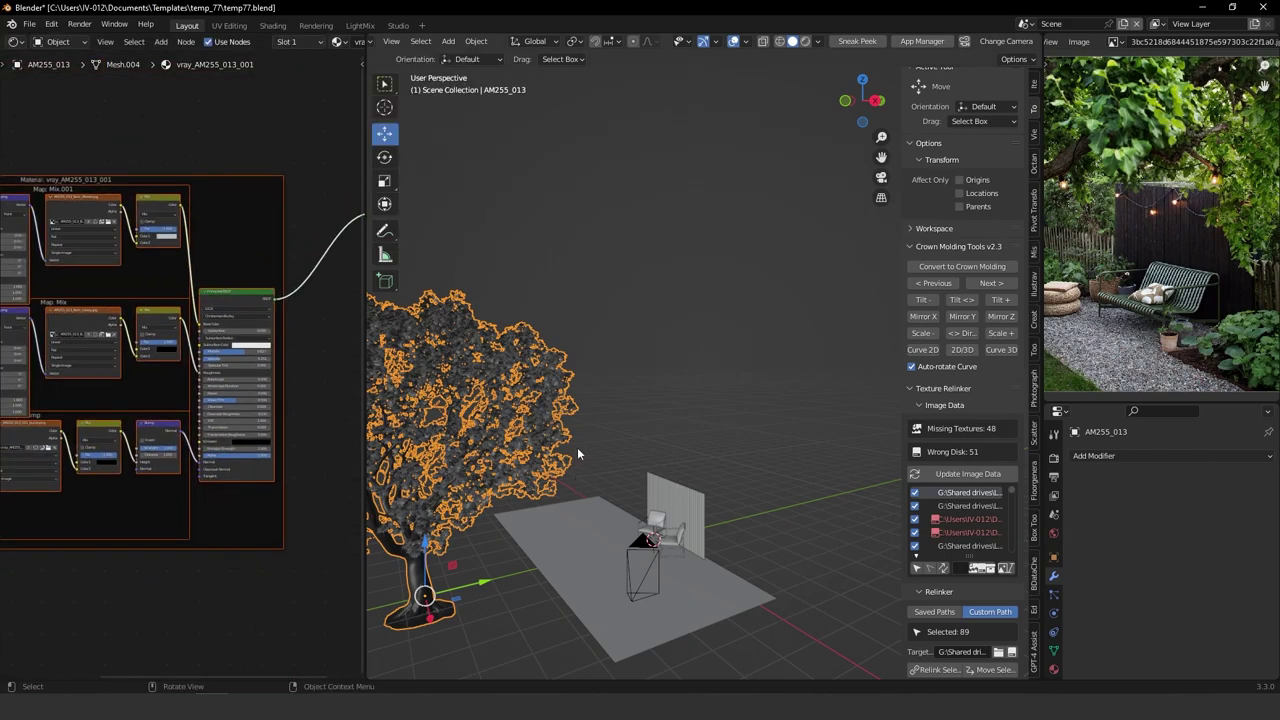
key(q)
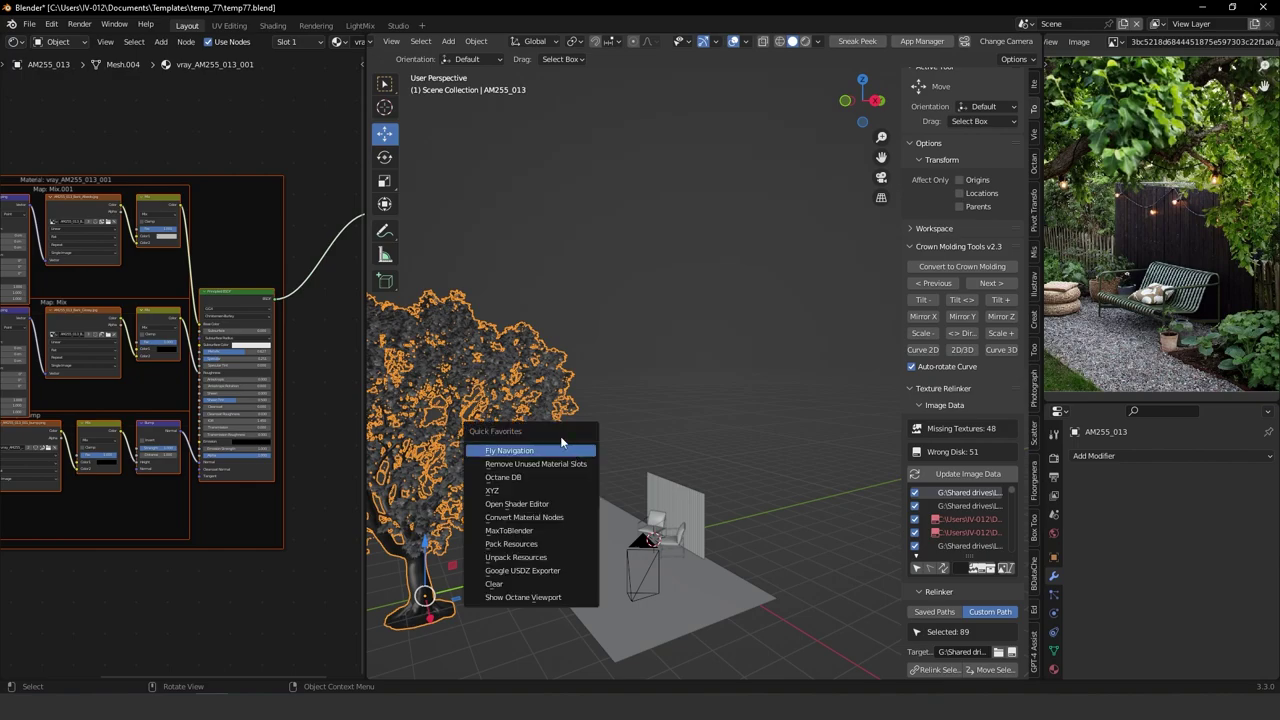
click(549, 518)
Scale the tree to about 620 × 535 × 521 cm and move it beside the ground plane, at about X 252 cm, Y -492 cm.
middle_drag(558, 452, 559, 418)
drag(526, 545, 578, 537)
mouse_move(655, 510)
middle_down()
mouse_move(614, 498)
mouse_move(655, 524)
middle_up()
key(s)
click(607, 485)
drag(563, 574, 601, 616)
middle_drag(697, 467, 684, 487)
Look through the scene camera and turn the Shader Editor area into a second 3D Viewport framing the tree and ground plane.
key(KP_0)
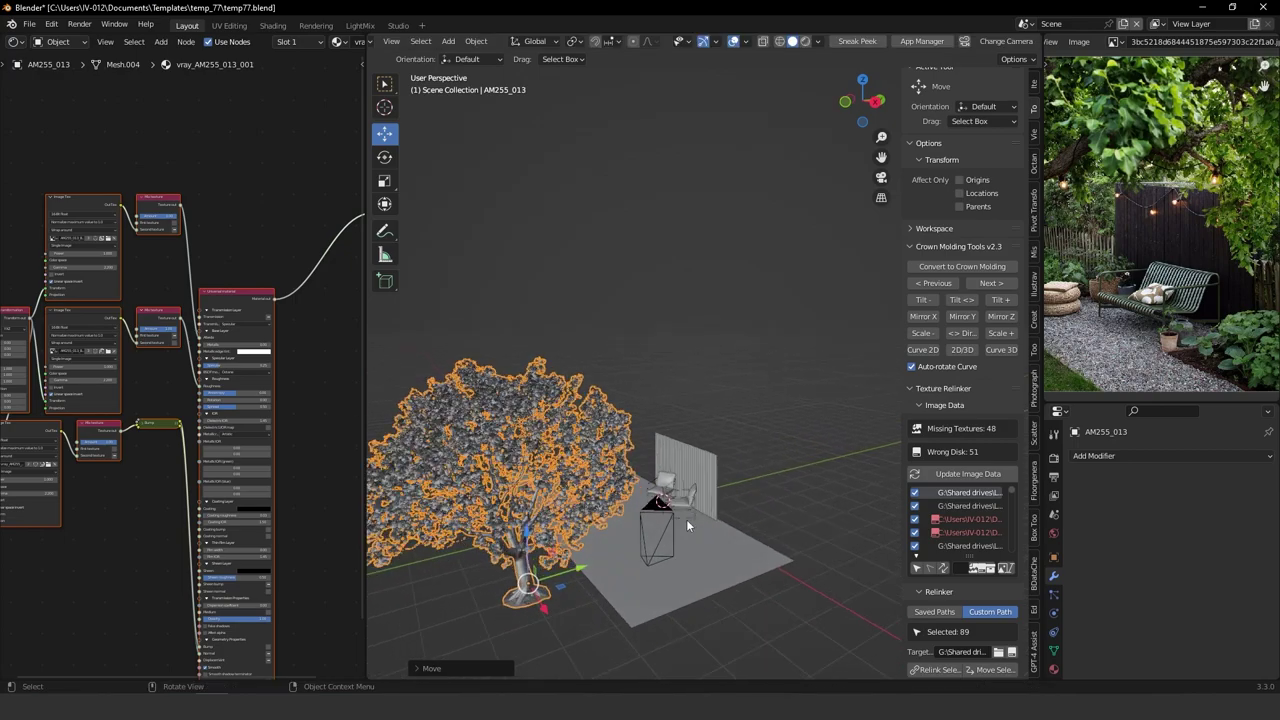
click(15, 41)
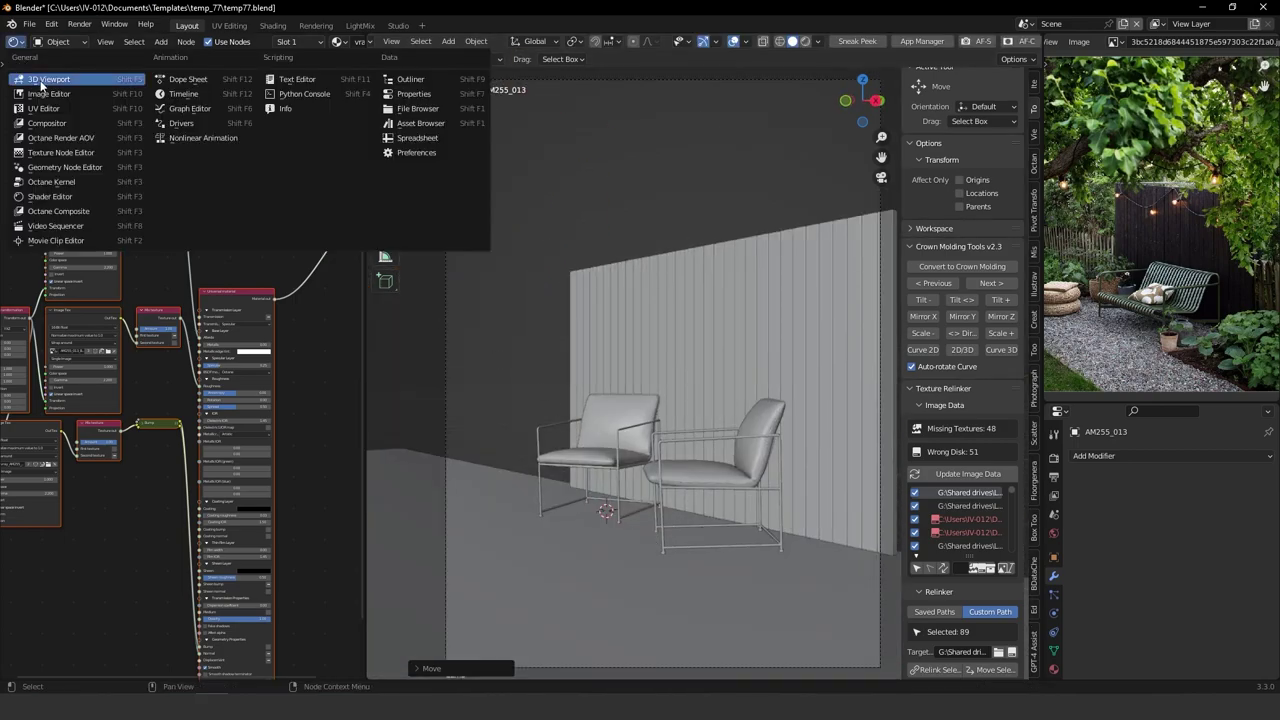
click(48, 78)
scroll(150, 400, down, 2)
middle_drag(150, 440, 118, 377)
scroll(150, 378, up, 4)
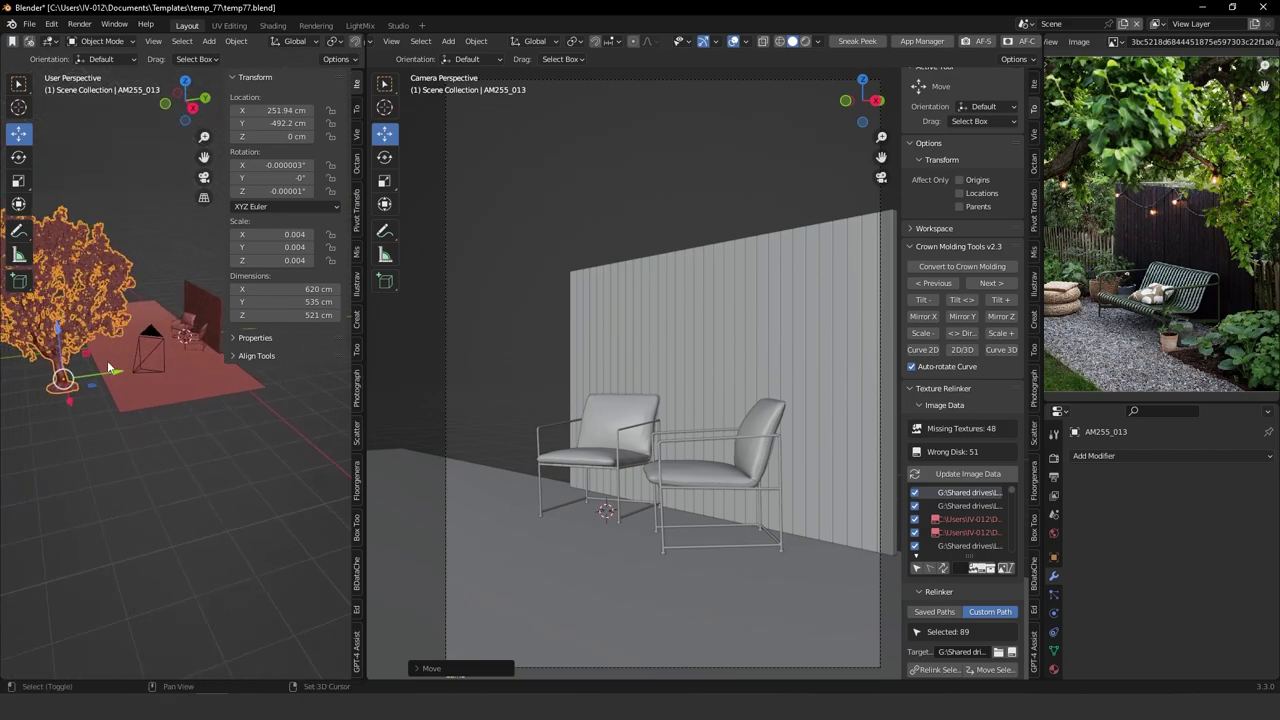
Rotate the tree about the global Z axis to about 251°.
key(r)
key(z)
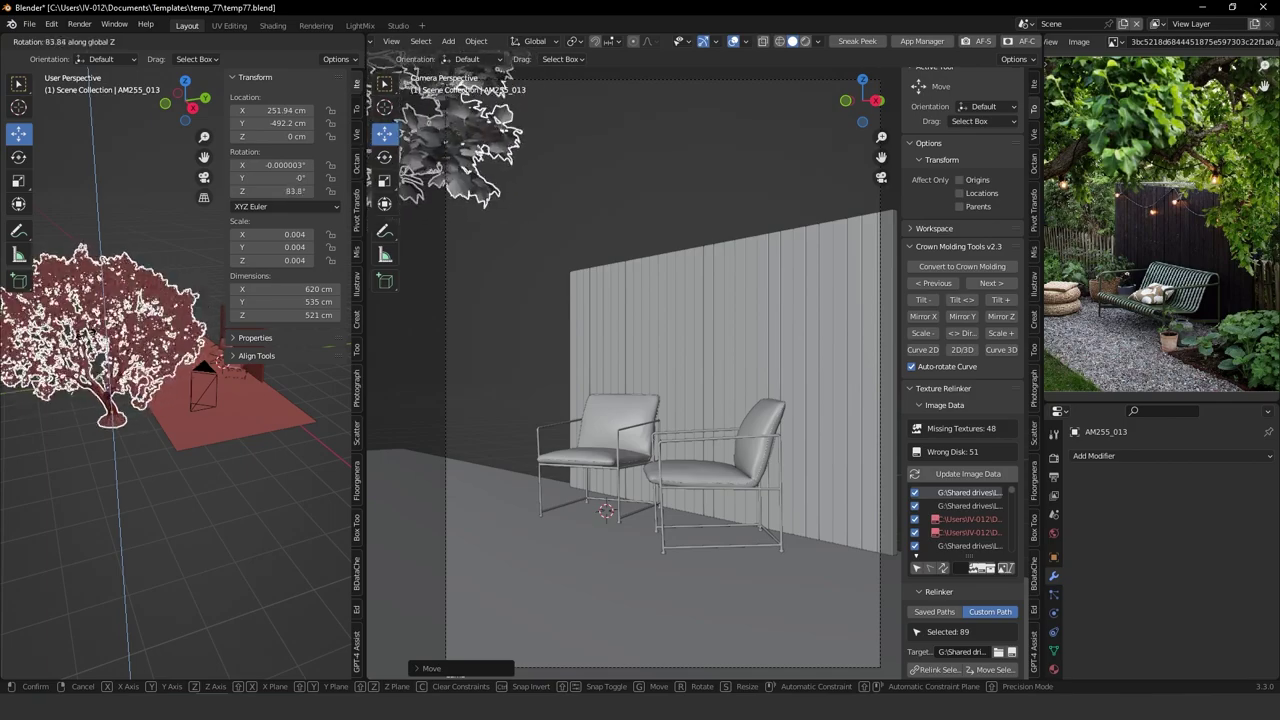
click(114, 434)
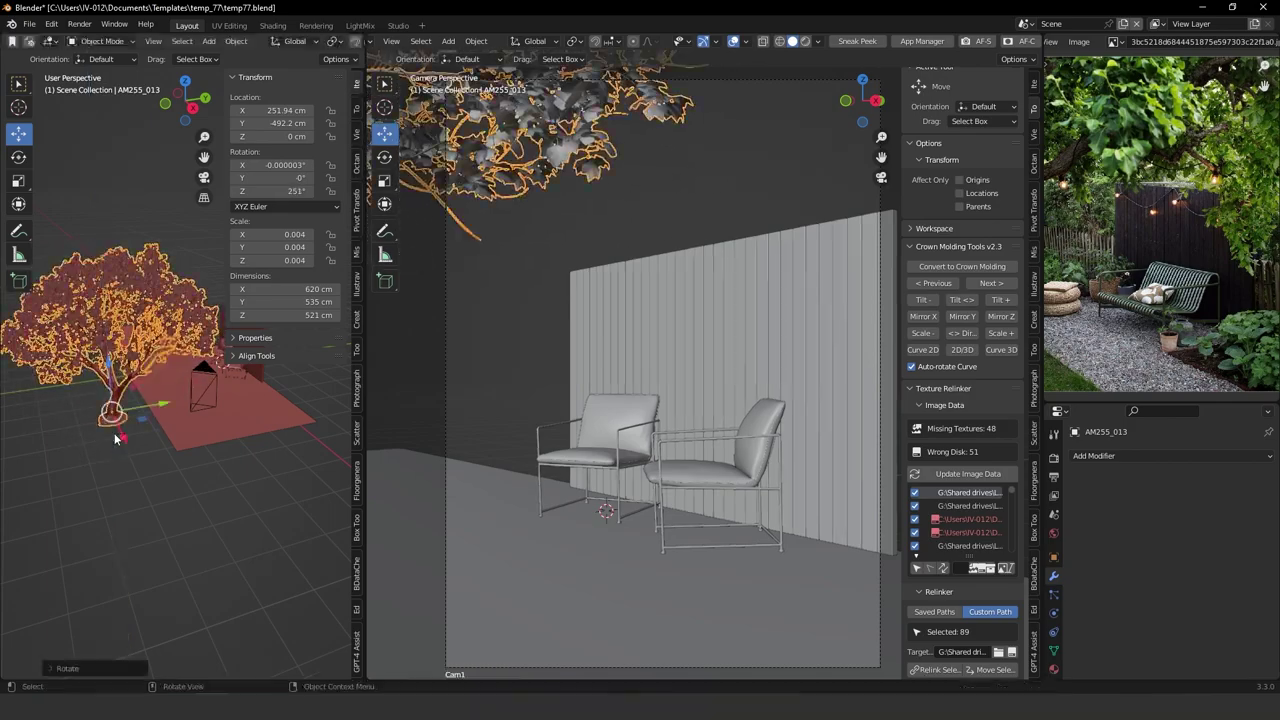
Lower the tree to about Z -44 cm and move it along Y to about -462 cm so its branches overhang the chairs.
middle_drag(114, 433, 118, 368)
drag(111, 352, 111, 367)
drag(151, 411, 167, 410)
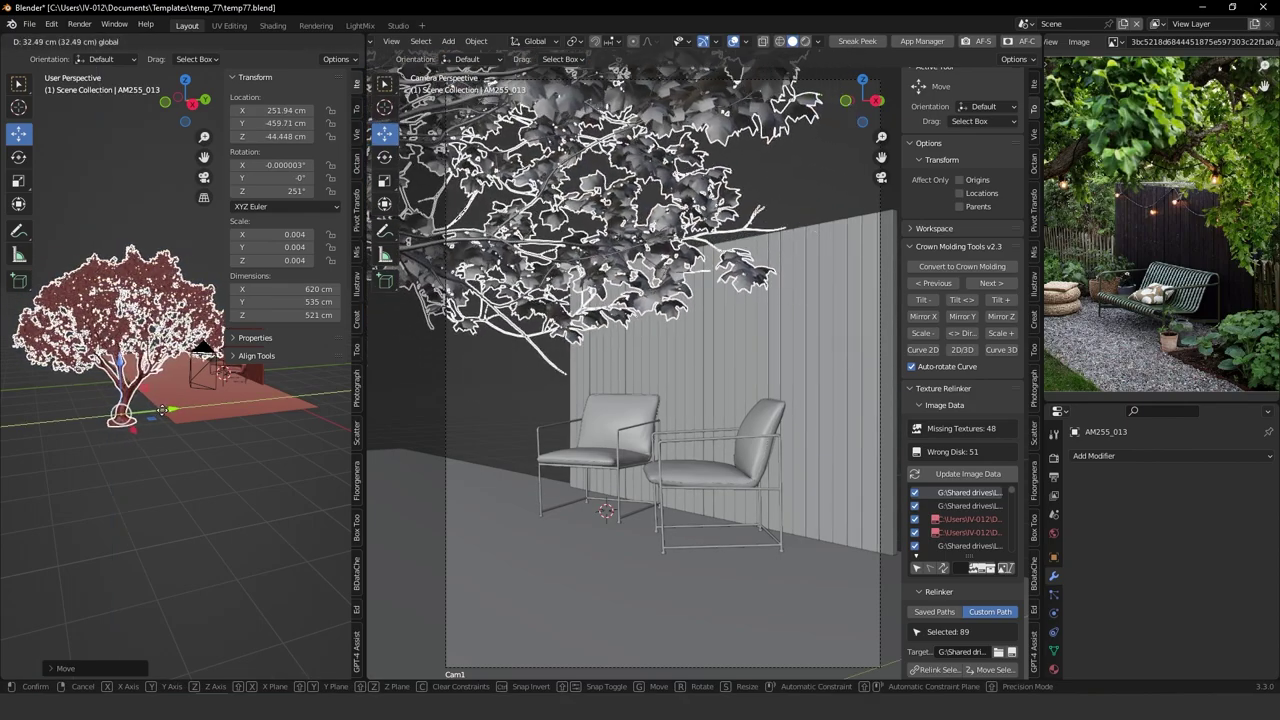
click(172, 405)
scroll(698, 344, down, 3)
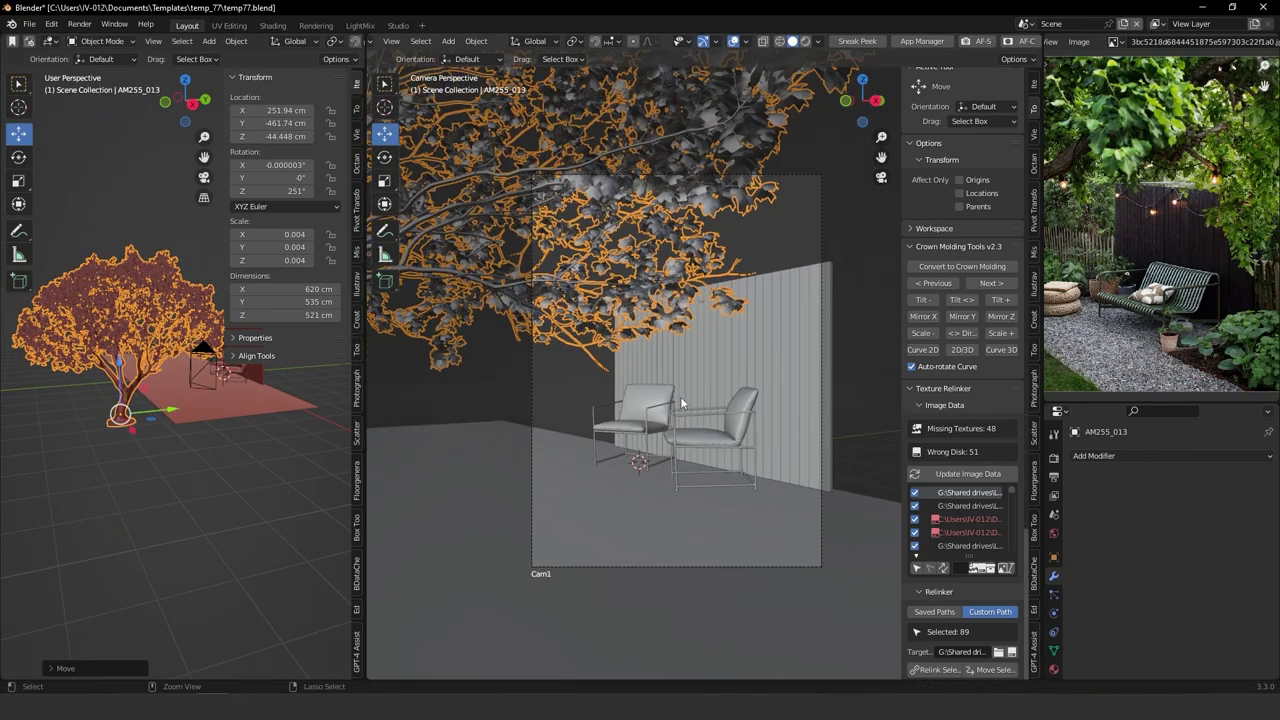
click(691, 546)
key(ctrl+Tab)
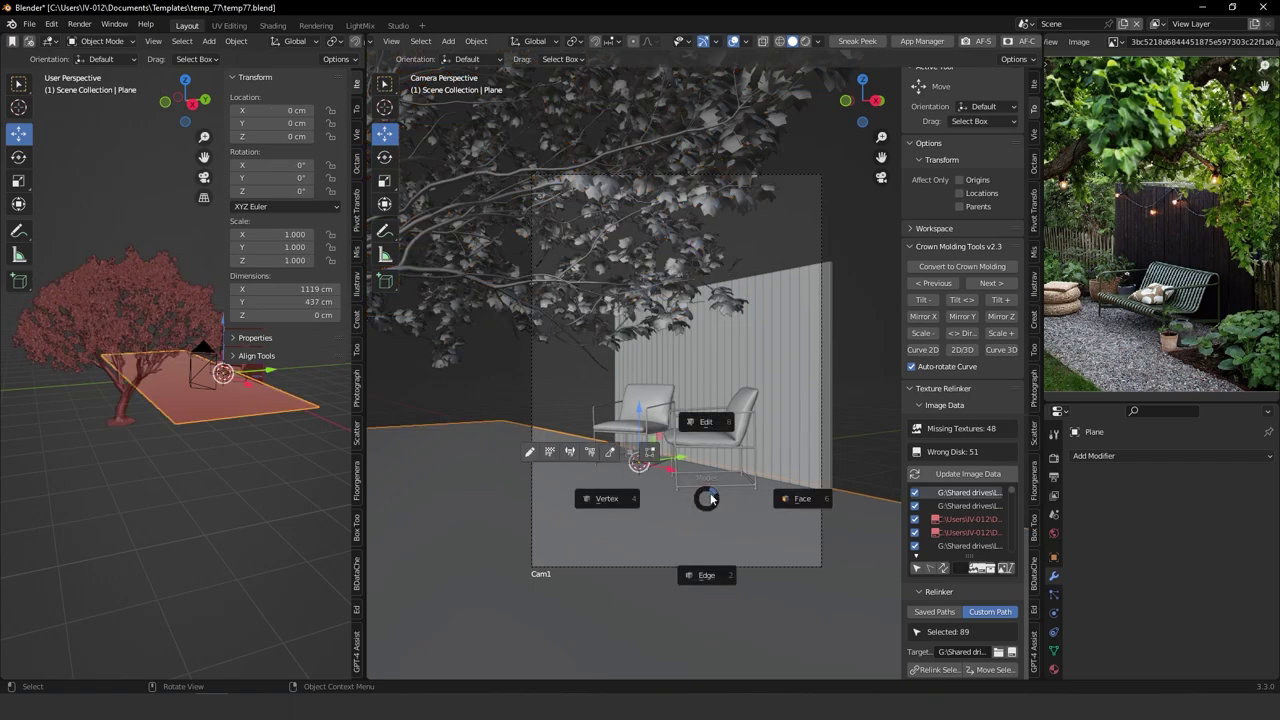
click(790, 500)
key(Tab)
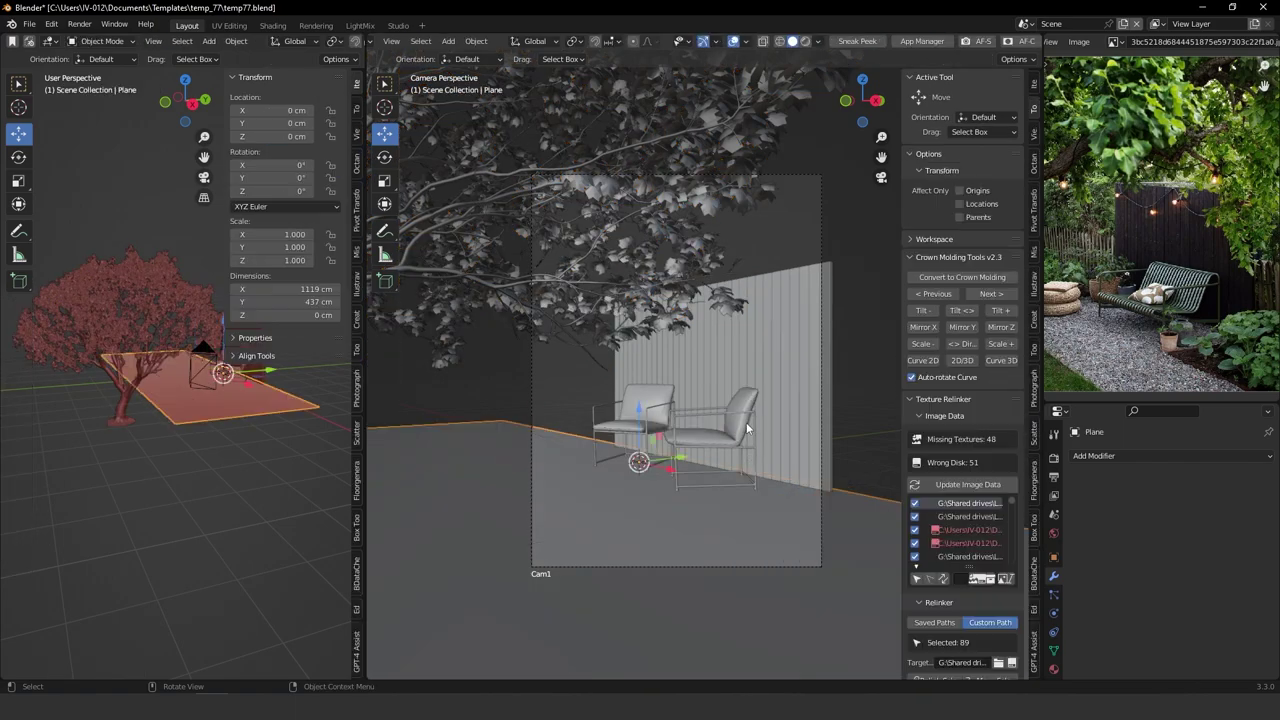
click(732, 258)
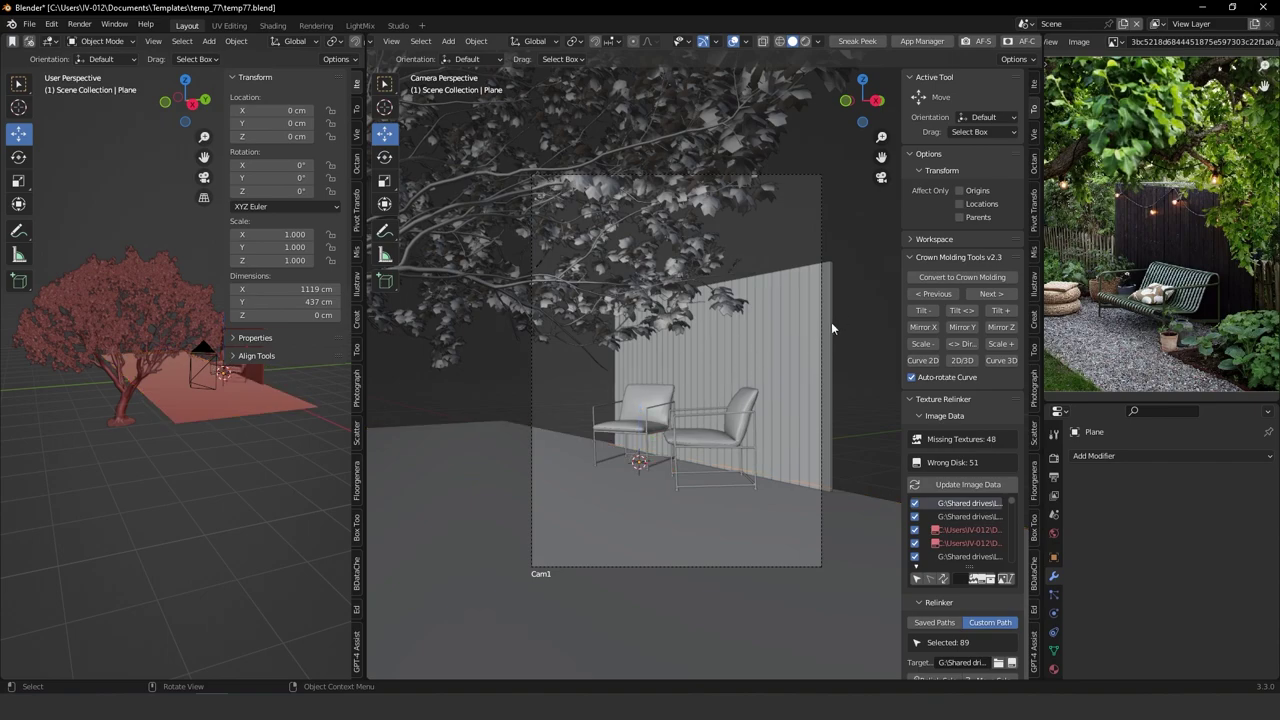
Select Cam1 and raise its Viewport Display passepartout opacity to 1.000.
click(822, 202)
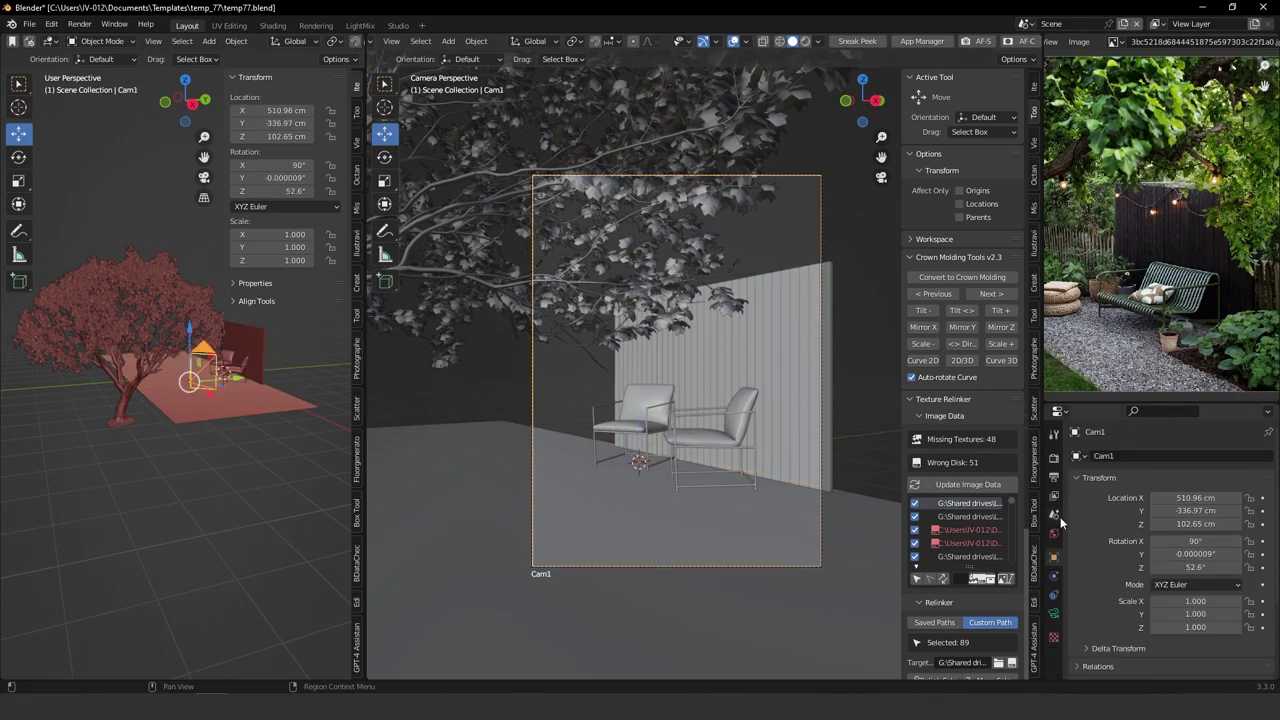
click(1054, 613)
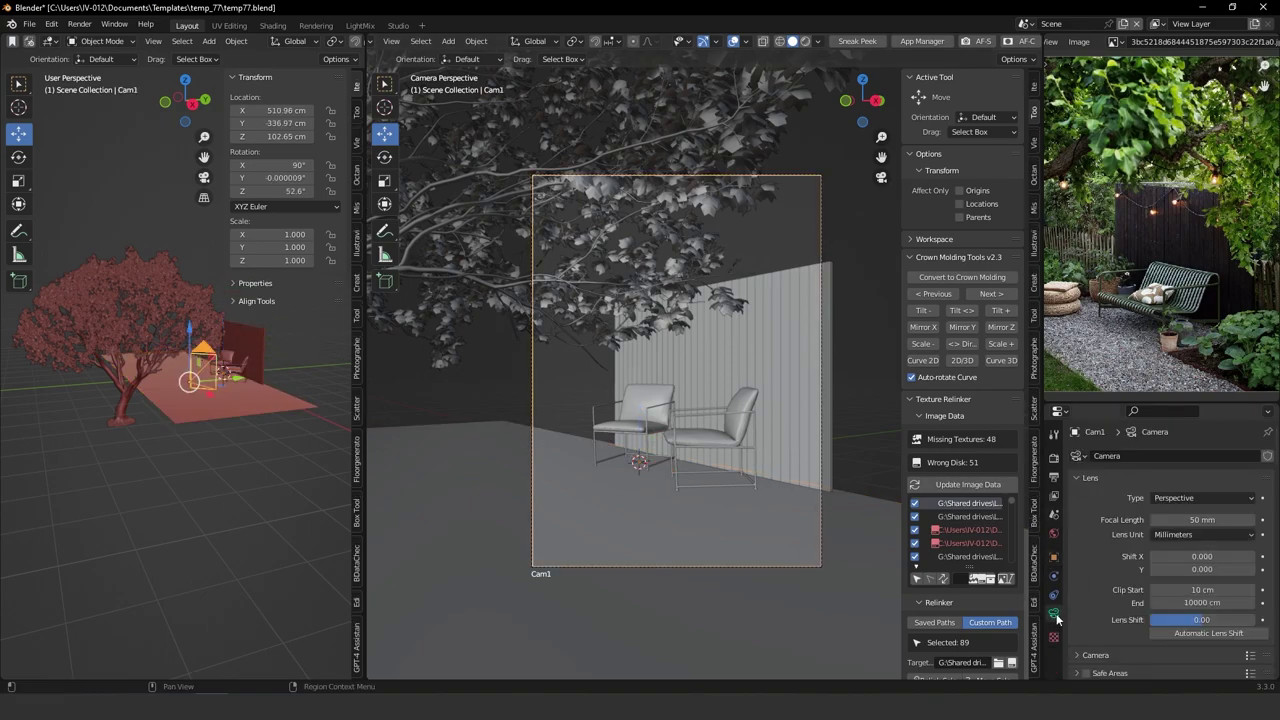
scroll(1100, 600, down, 5)
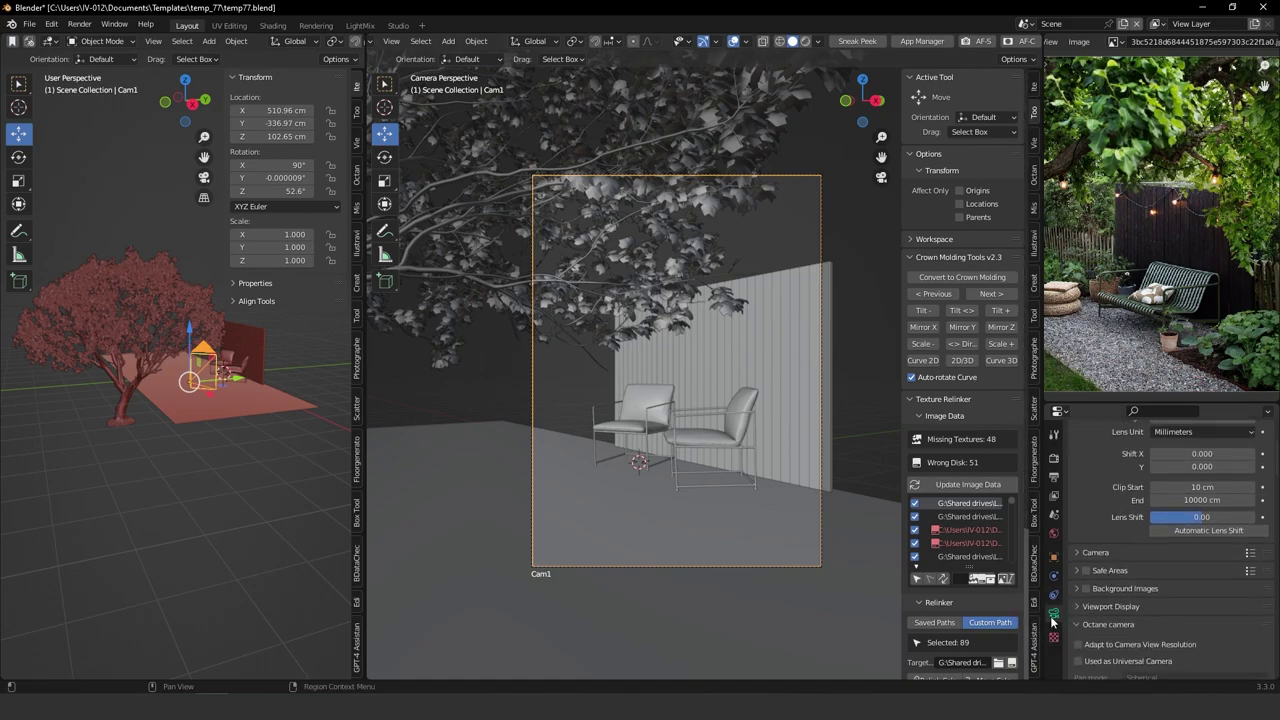
scroll(1097, 516, down, 4)
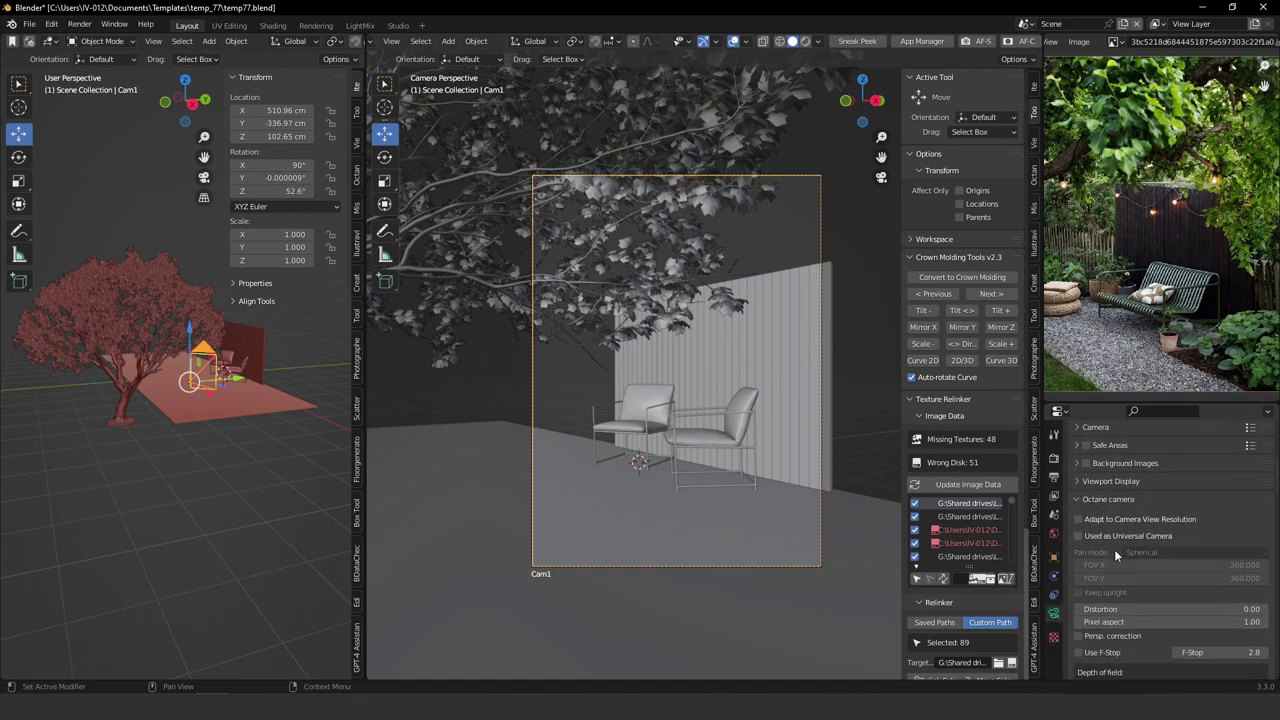
scroll(1114, 549, down, 4)
scroll(1112, 532, up, 3)
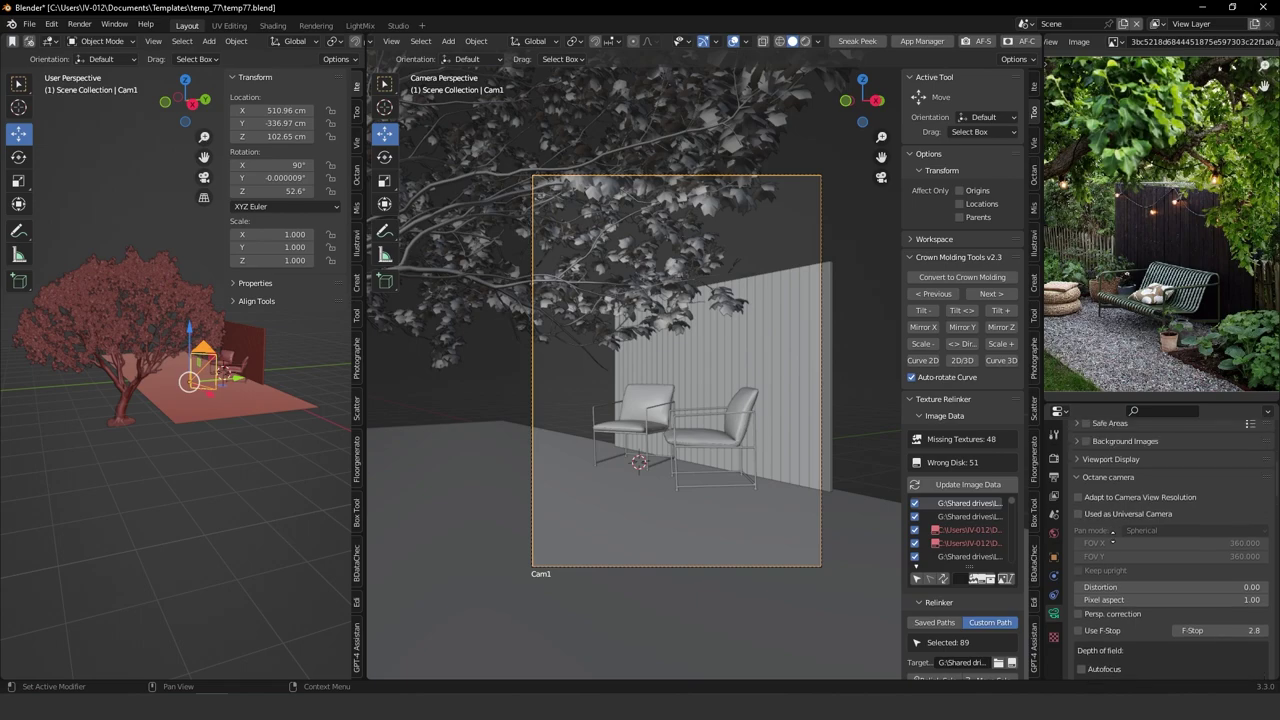
scroll(1100, 530, up, 1)
click(1095, 494)
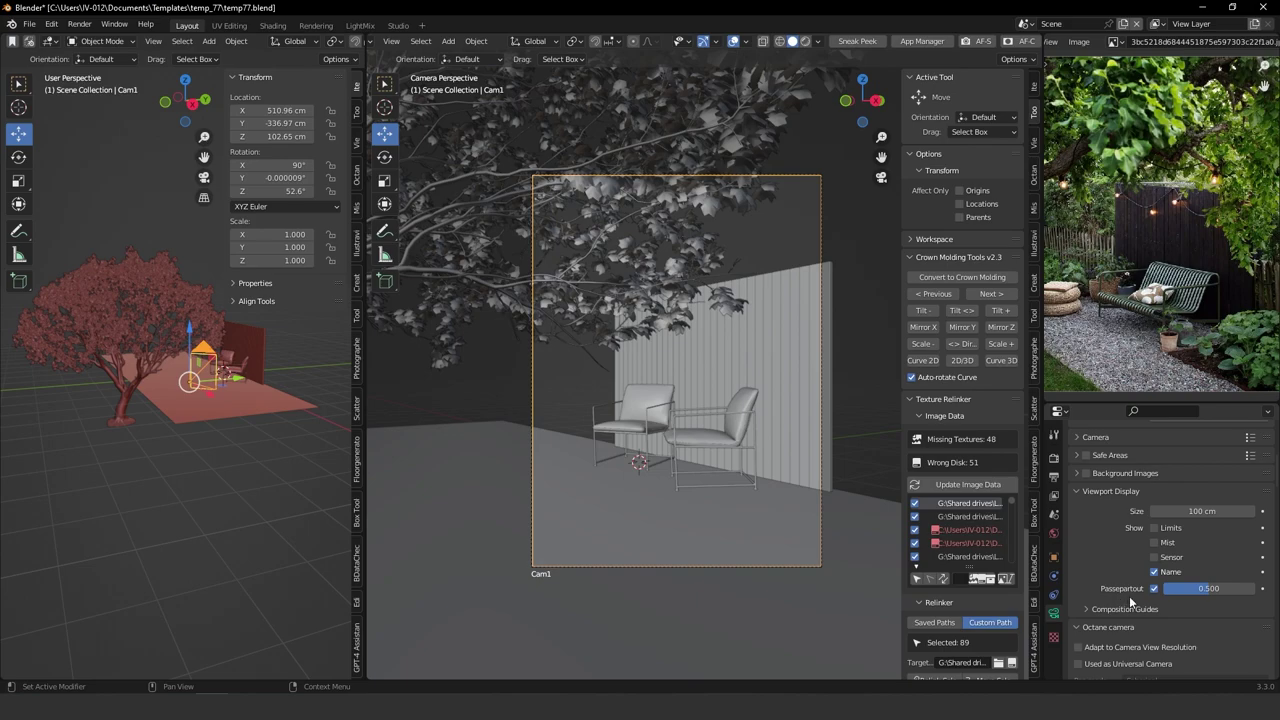
drag(1200, 592, 1270, 588)
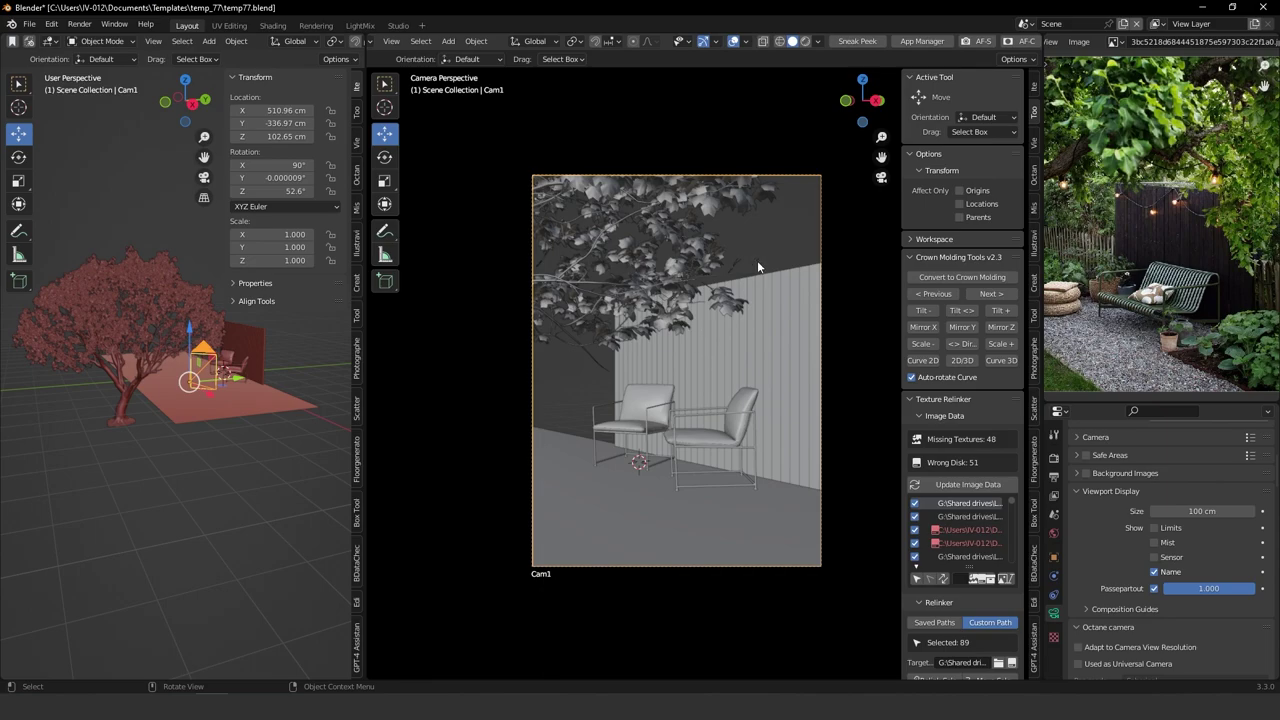
Add a texture environment in the Environments manager using overcast.hdr from the CGI\HDRIs\Cloudy folder.
click(703, 229)
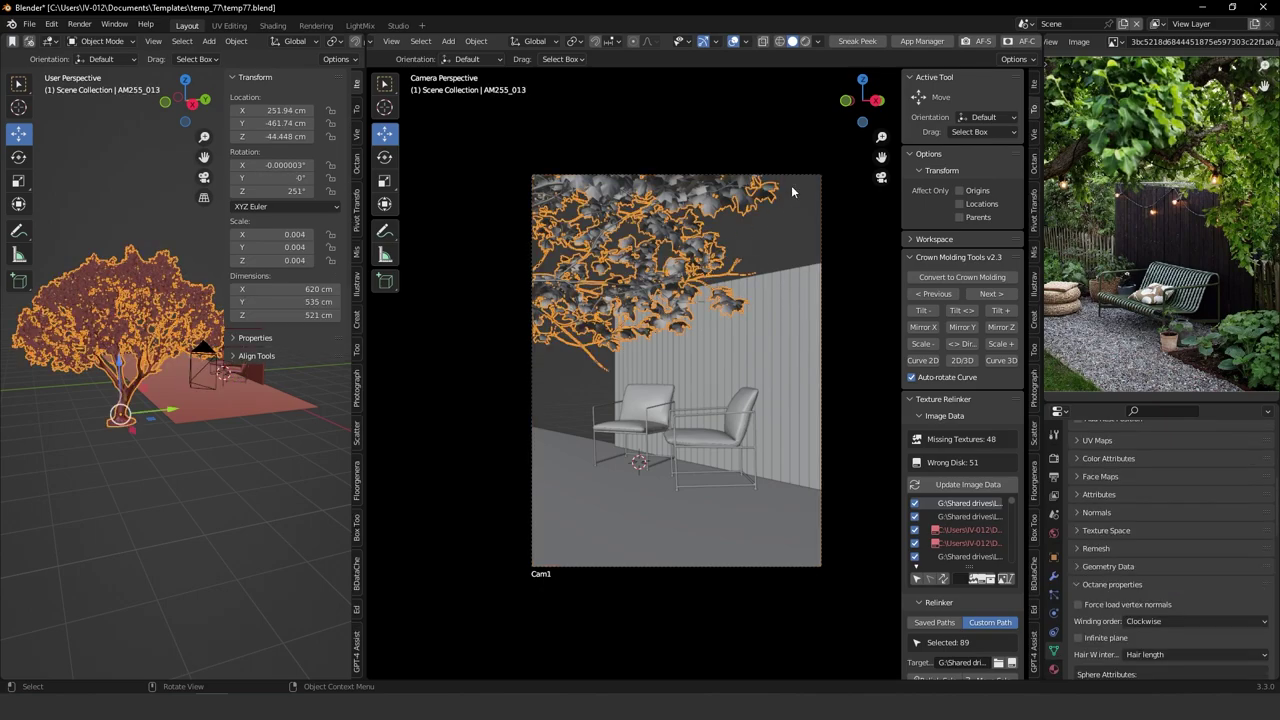
click(780, 247)
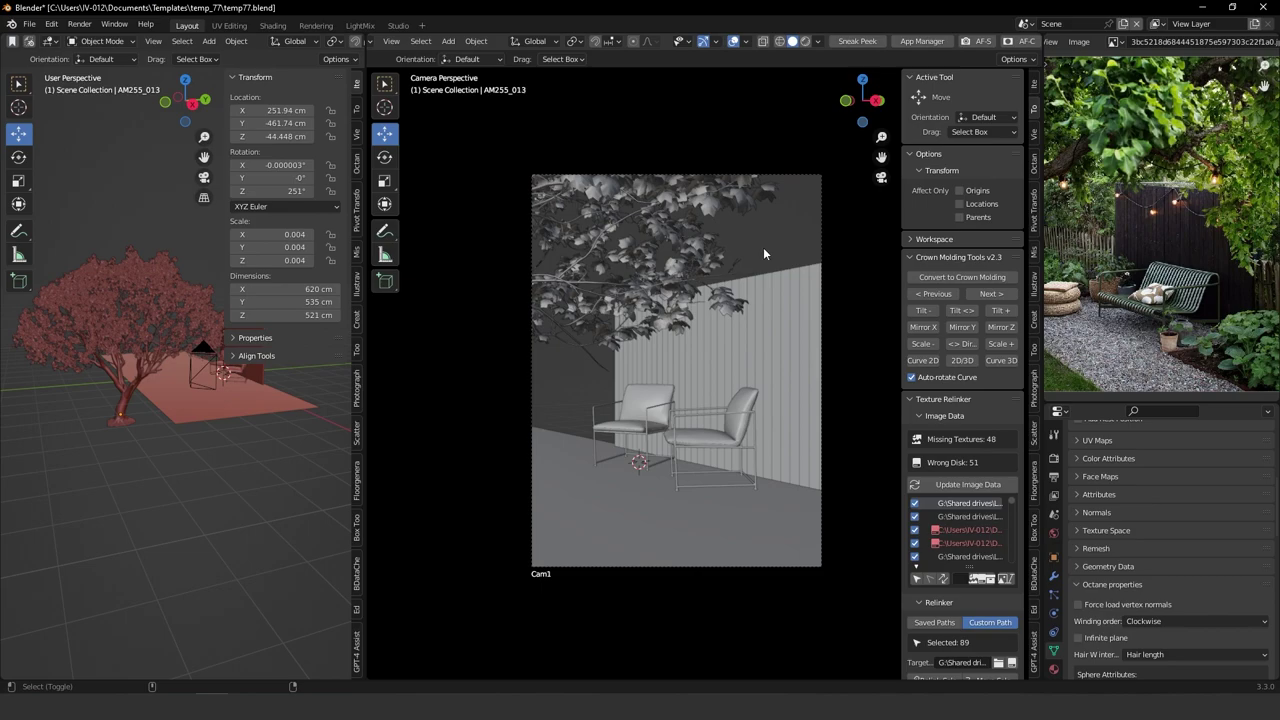
key(shift+e)
click(760, 309)
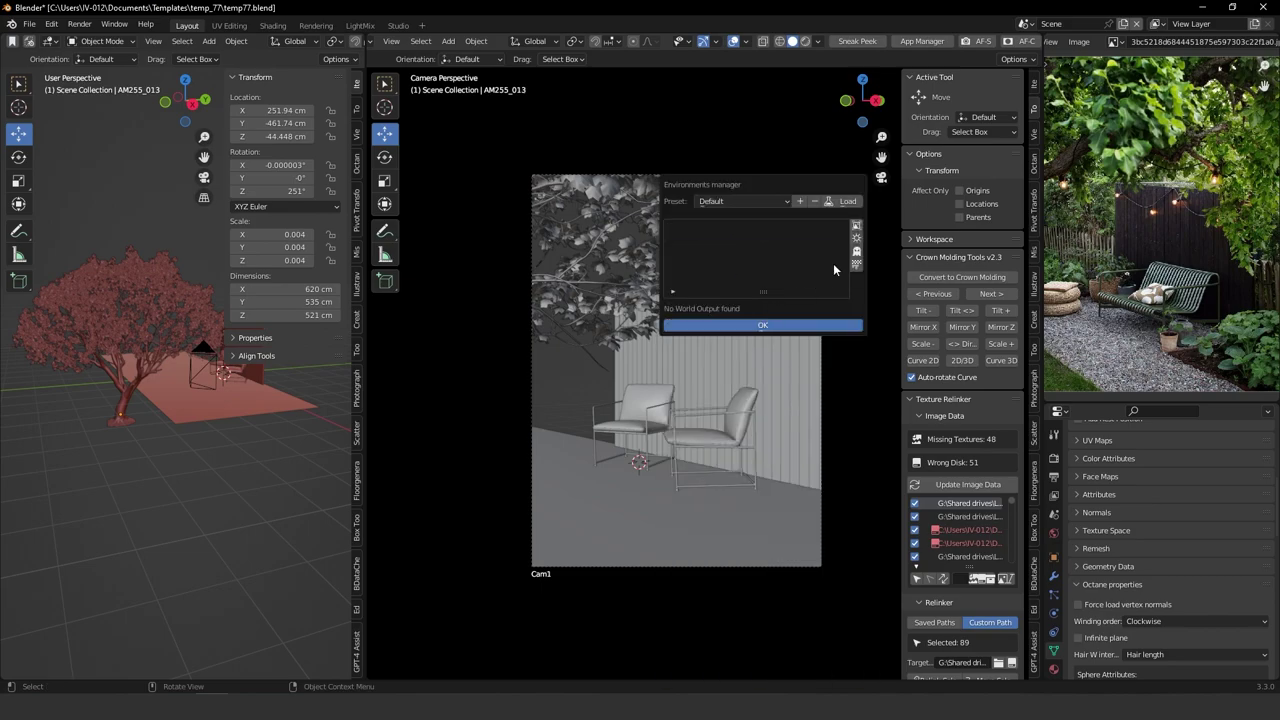
click(857, 226)
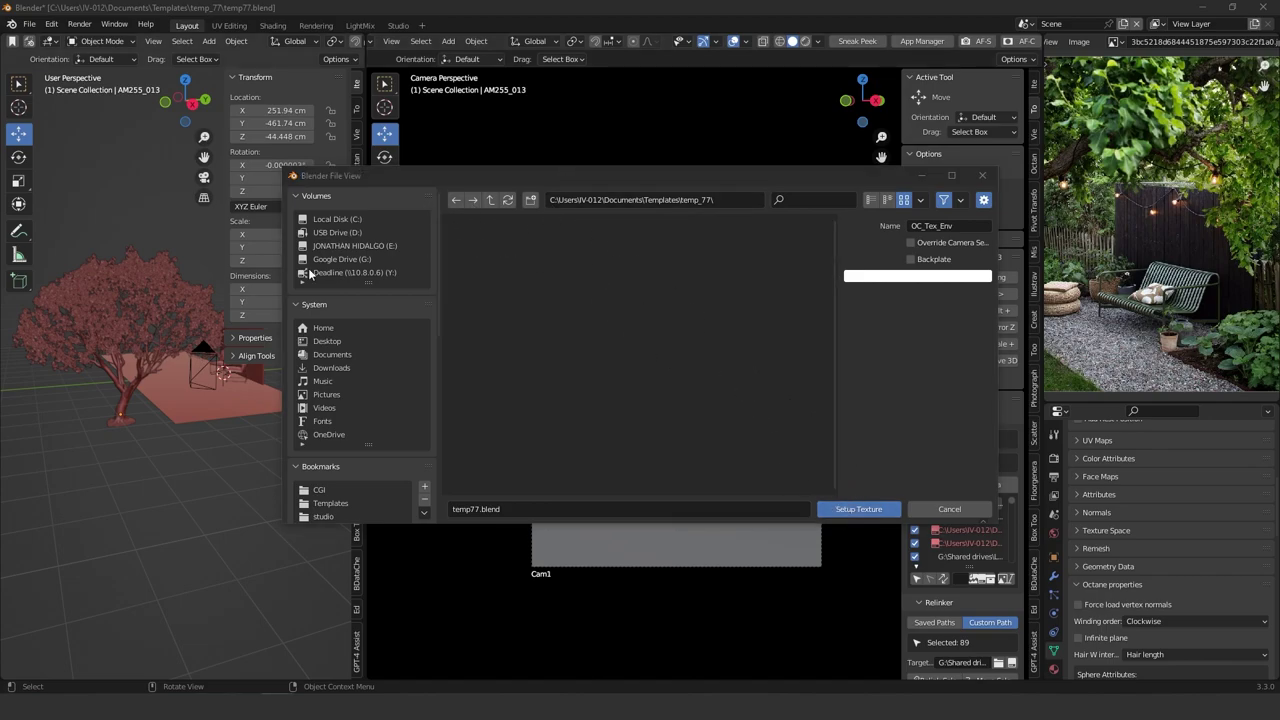
click(372, 488)
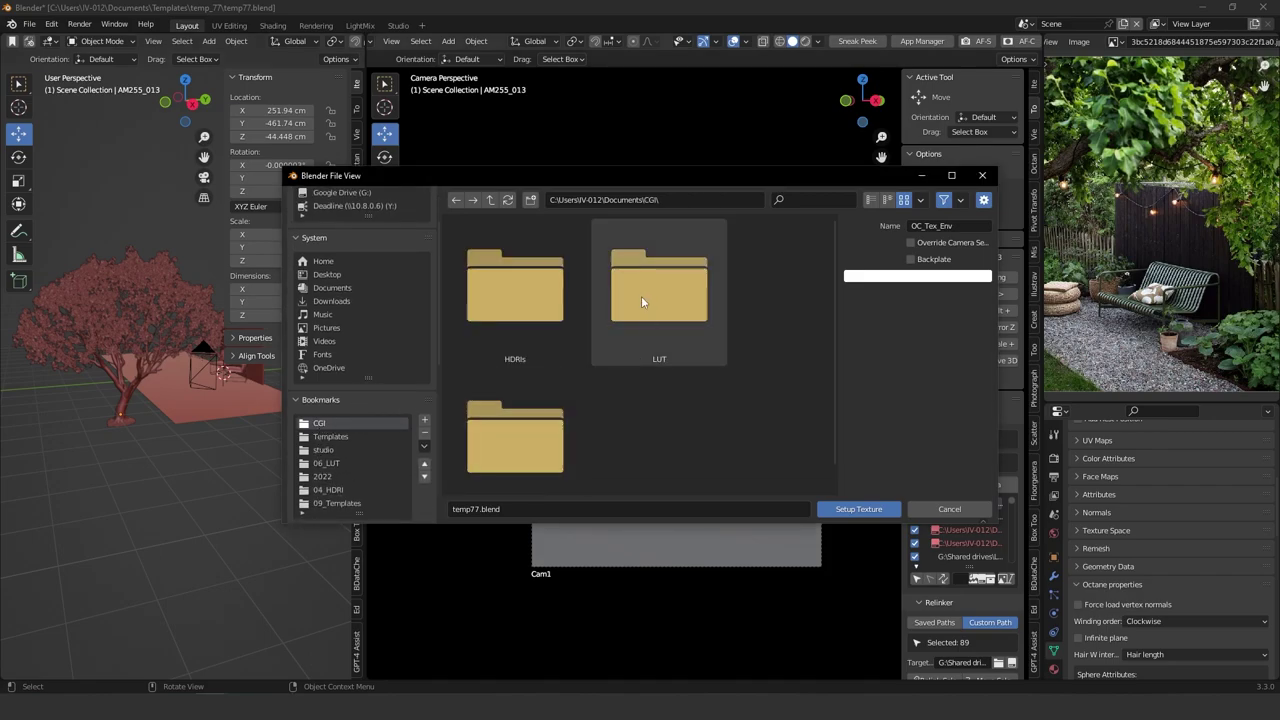
click(527, 285)
click(521, 284)
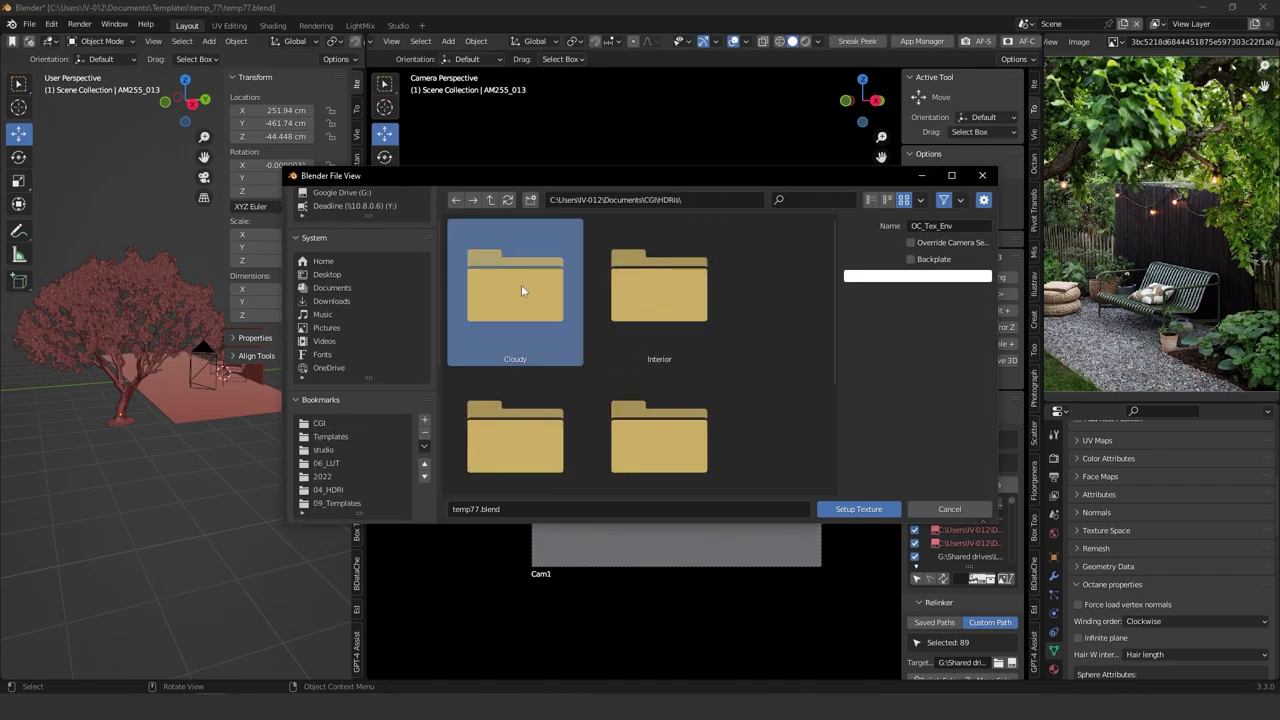
click(518, 283)
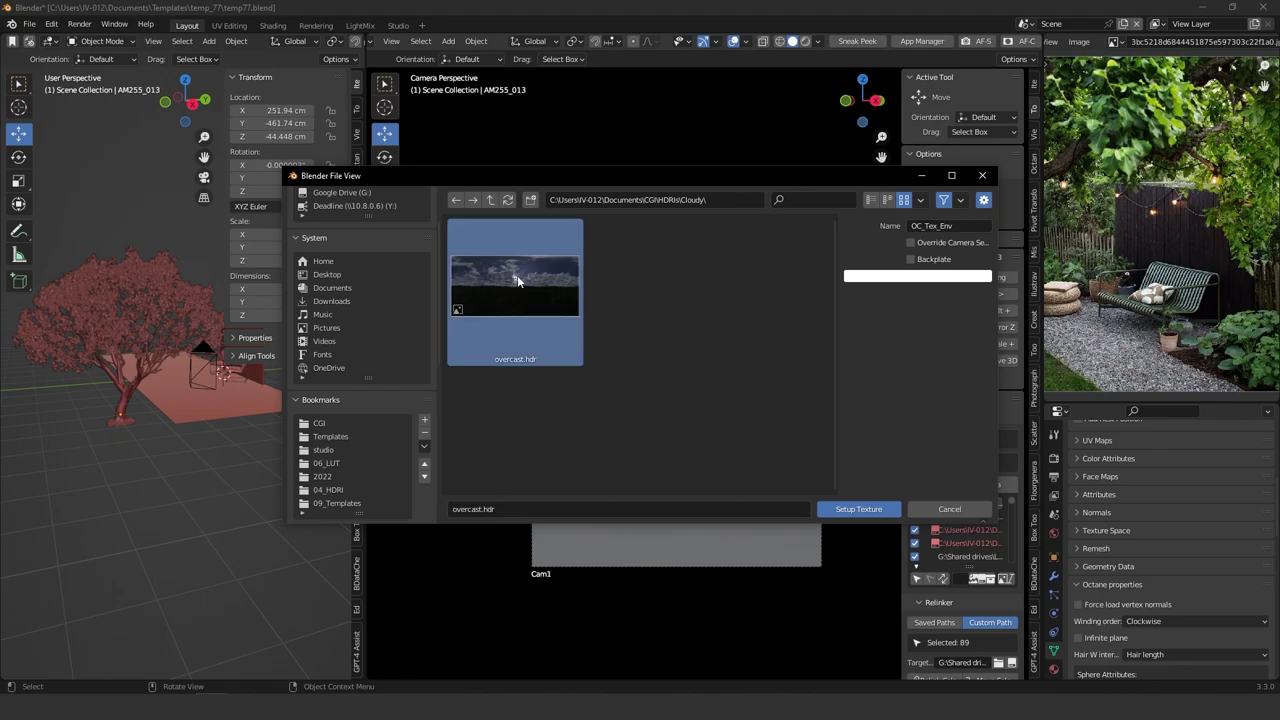
click(854, 509)
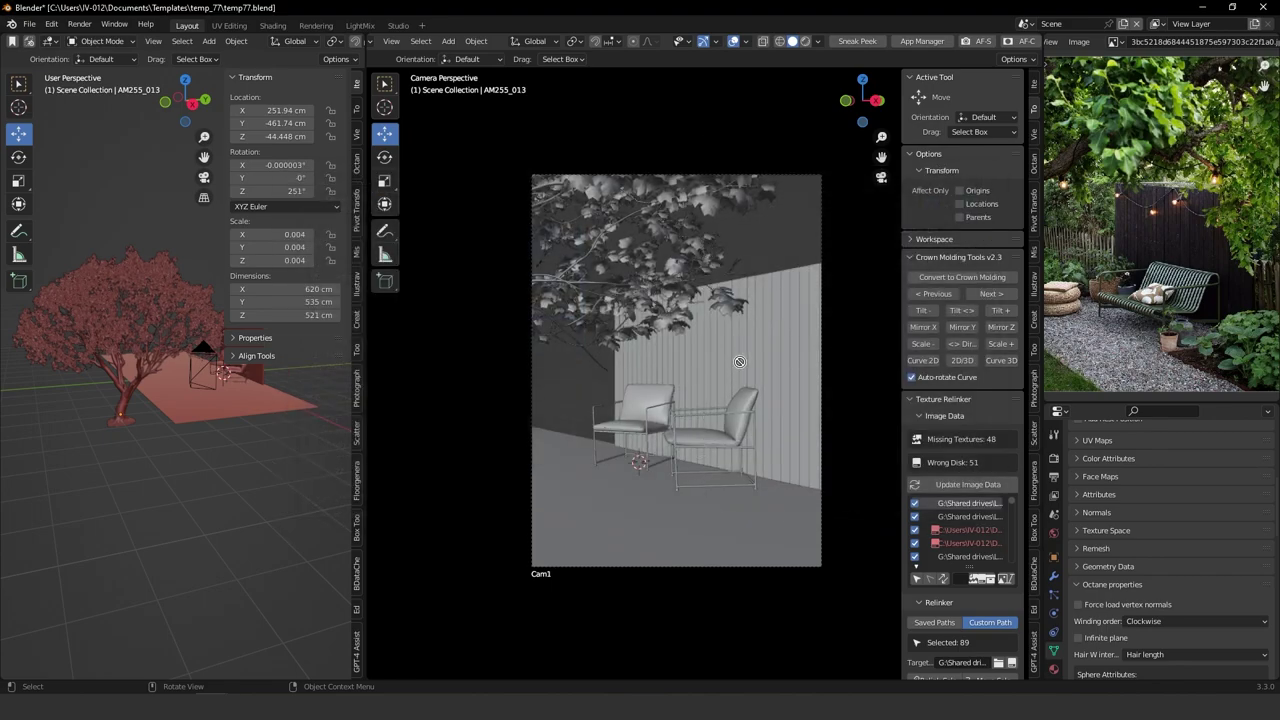
Show the camera view as a live Octane render and set the Octane camera imager's exposure to 28.90.
click(805, 42)
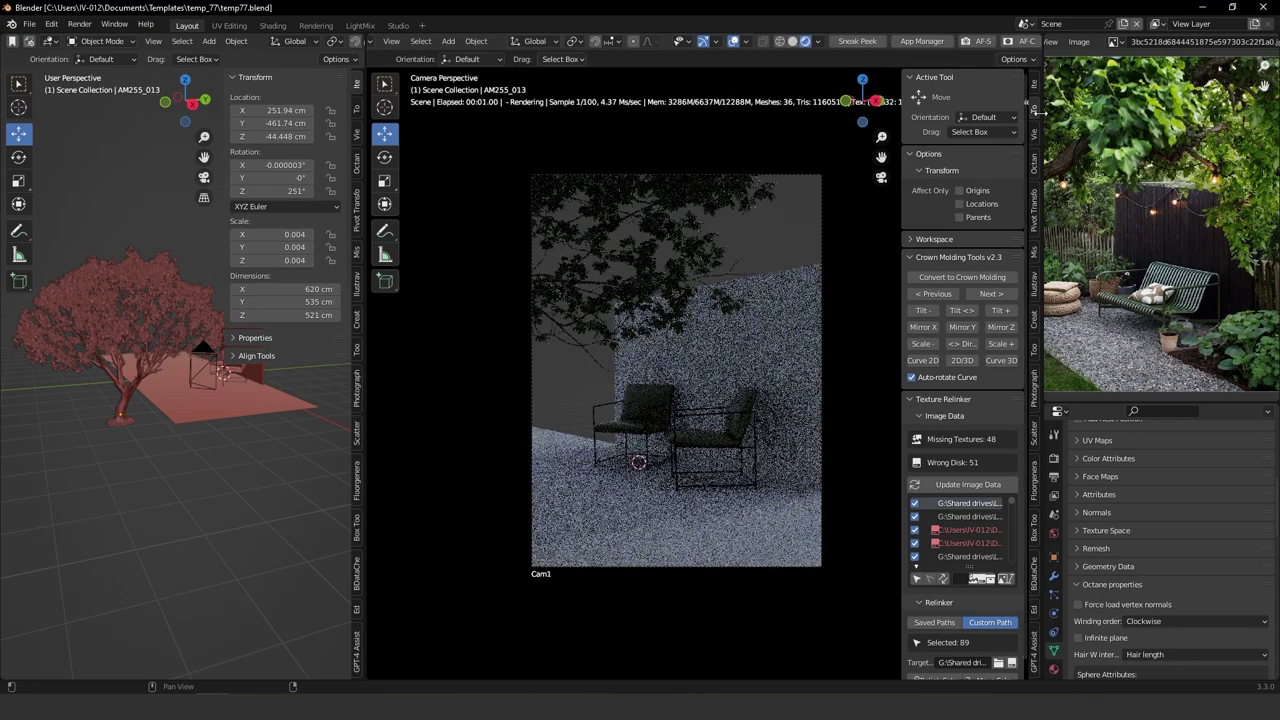
click(1034, 163)
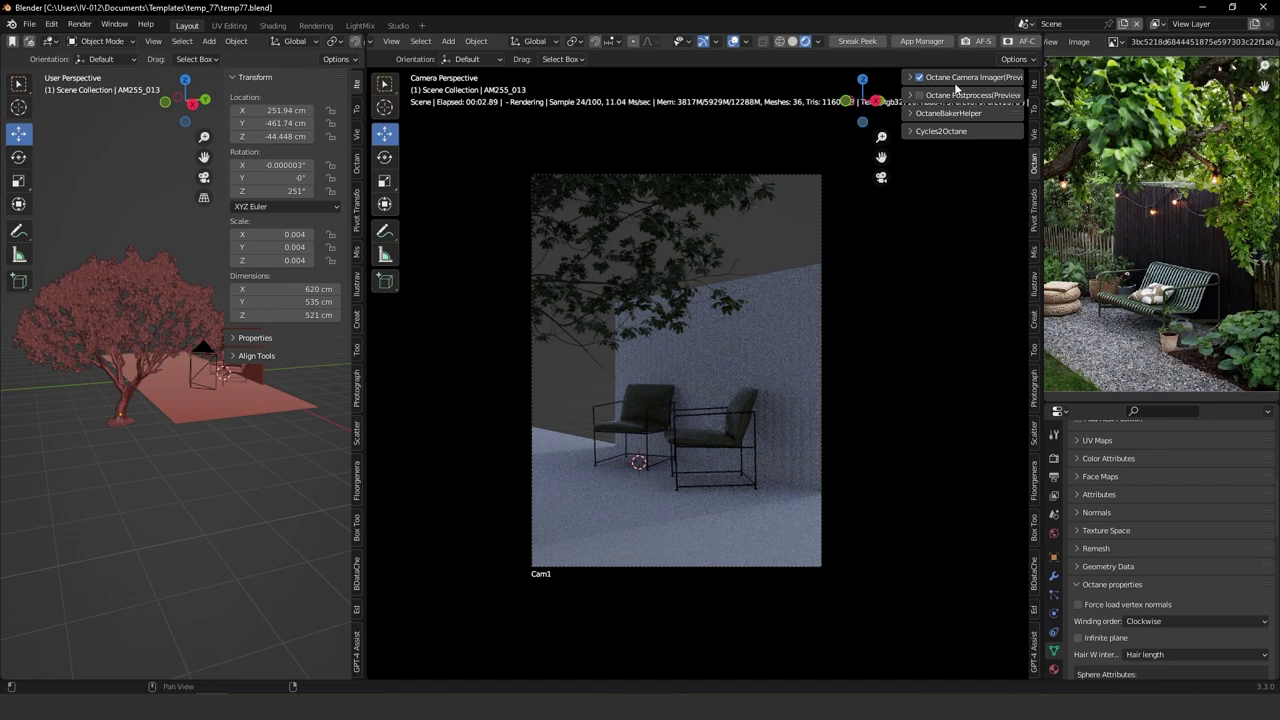
drag(960, 133, 1113, 124)
Select both chairs and move them along Y away from the fence, with the second chair at about Y -21 cm.
click(640, 438)
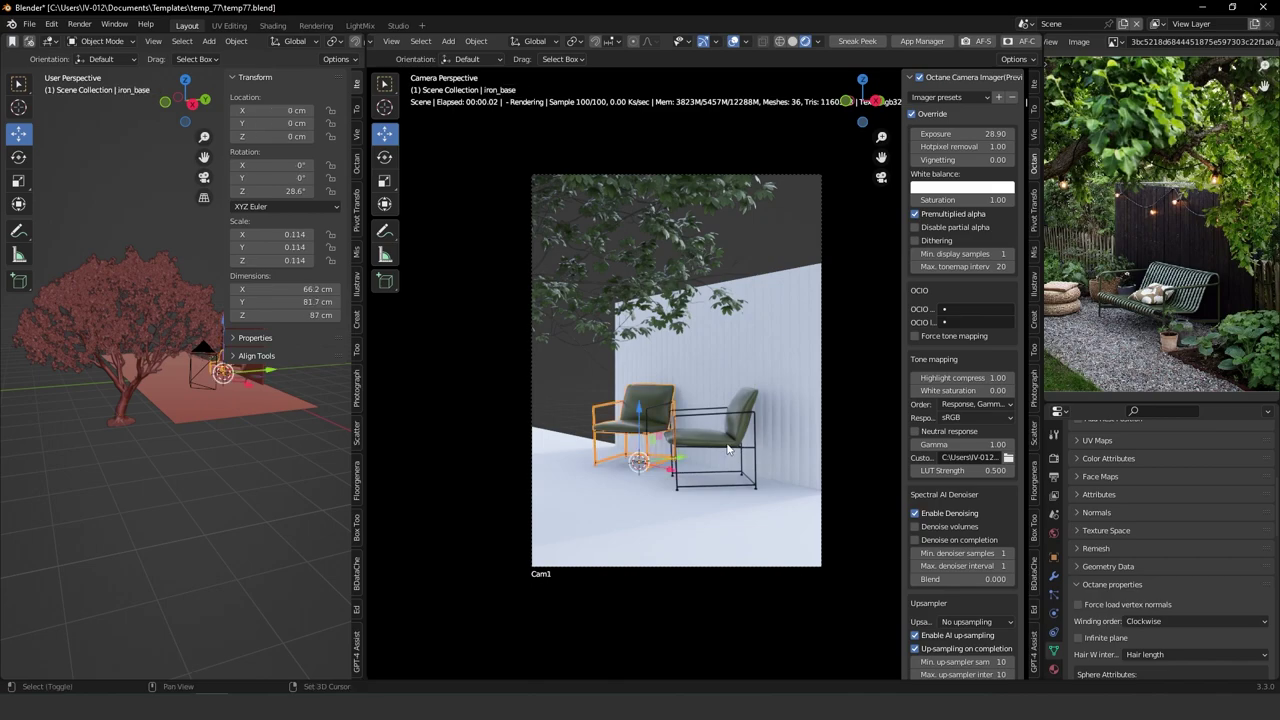
shift+click(728, 449)
drag(707, 467, 697, 468)
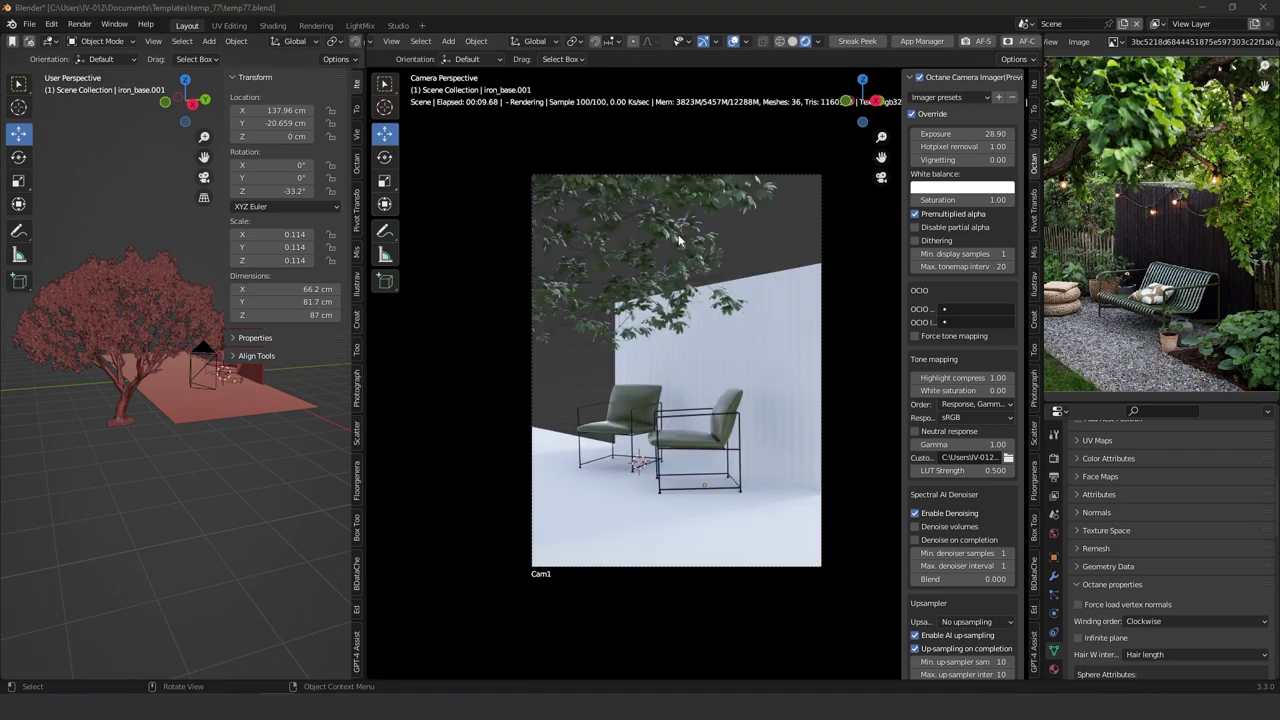
Display the overhanging tree's material nodes in the Shader Editor and return the camera view to solid shading.
click(668, 231)
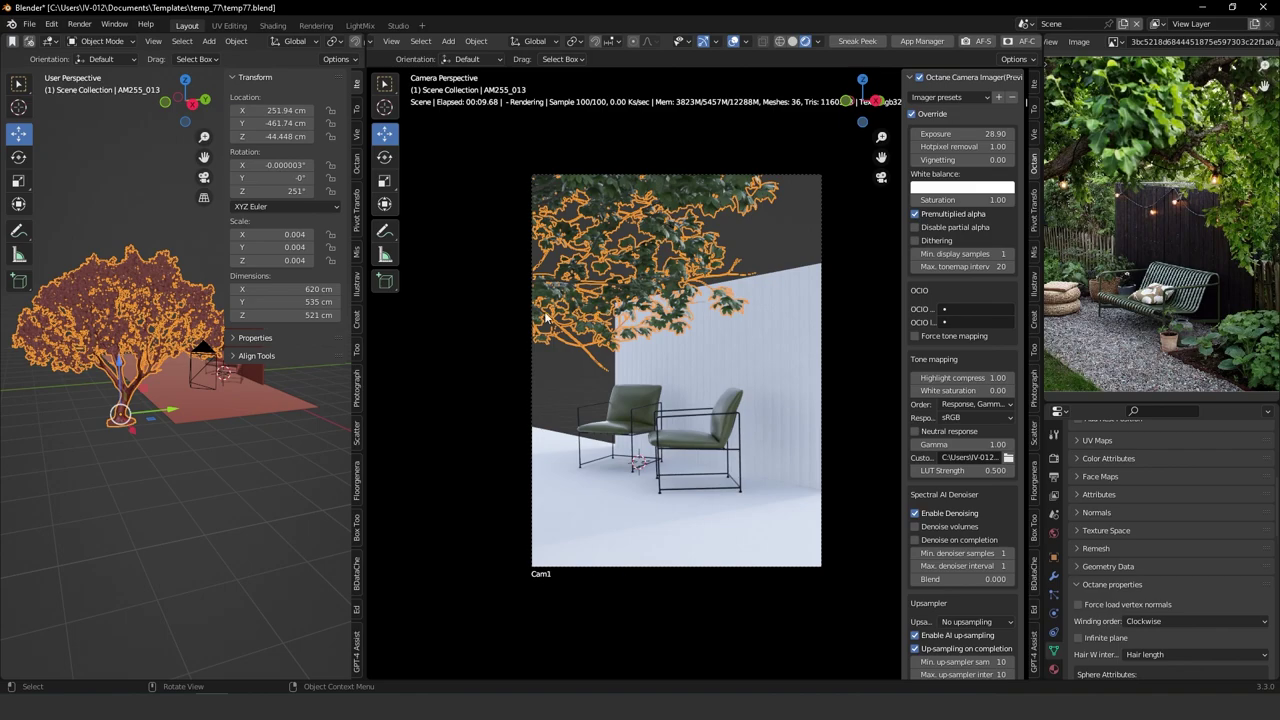
click(52, 42)
click(92, 205)
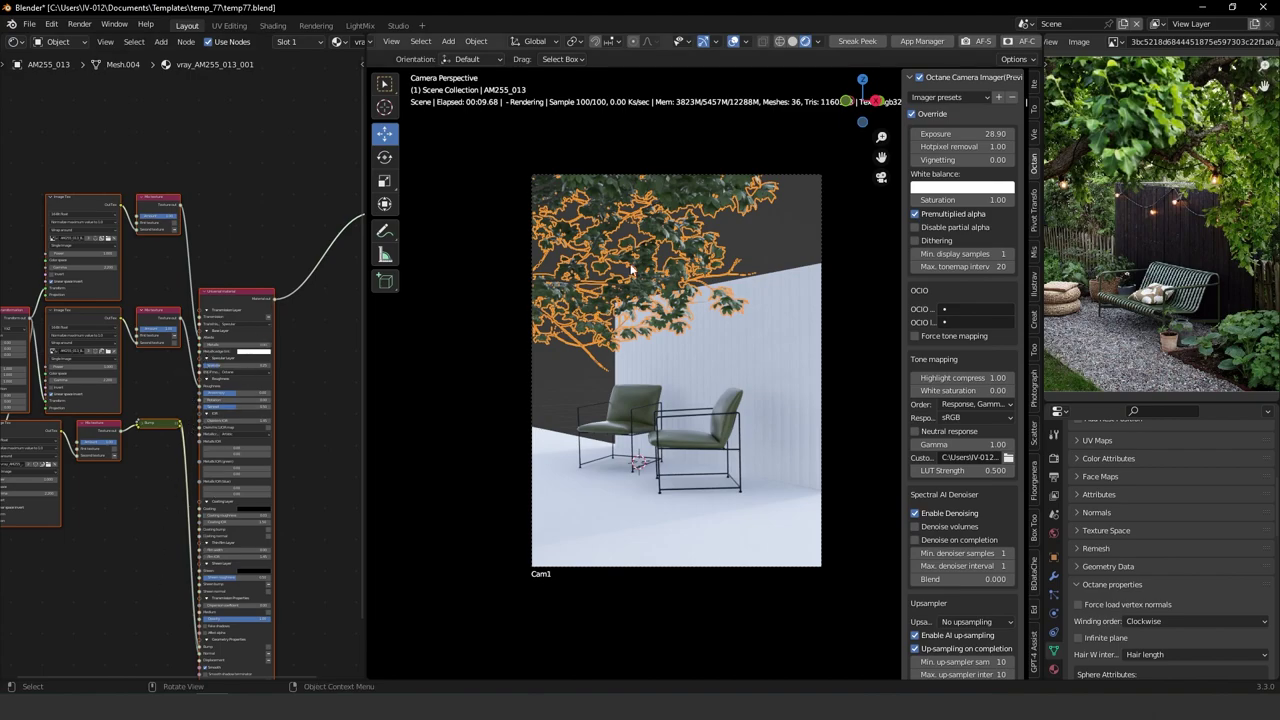
click(781, 232)
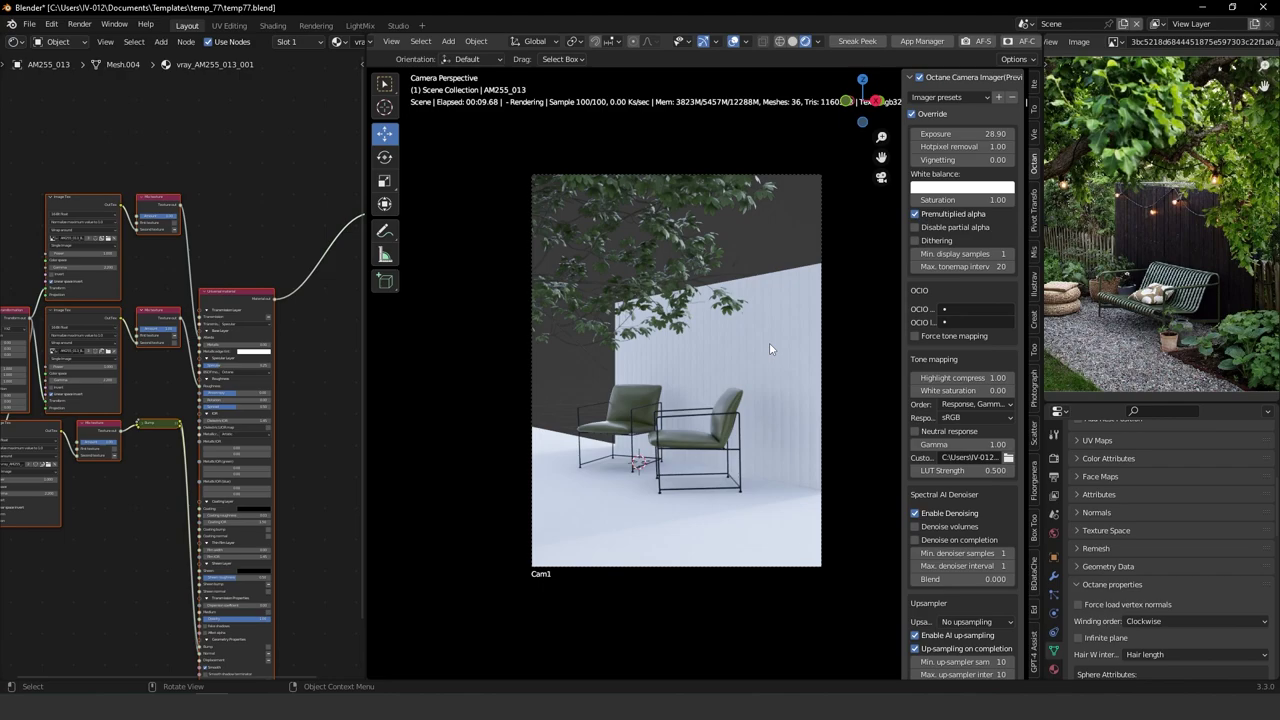
click(792, 41)
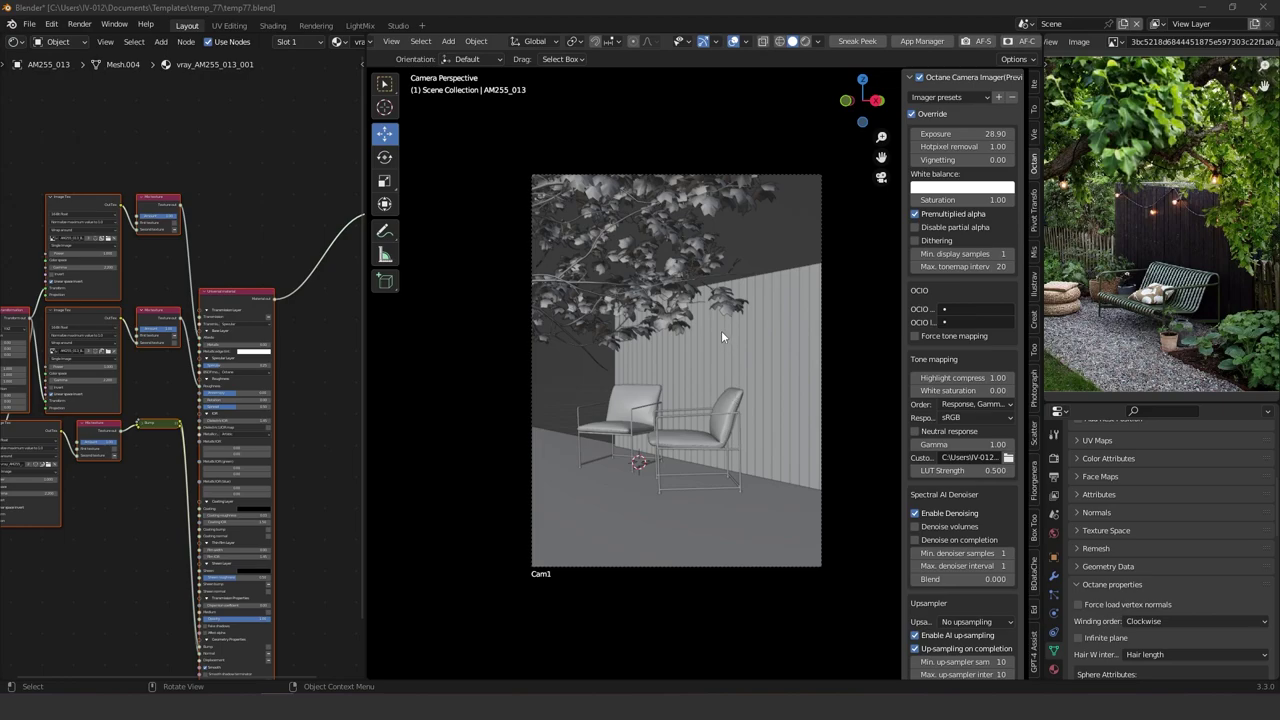
drag(0, 300, 605, 125)
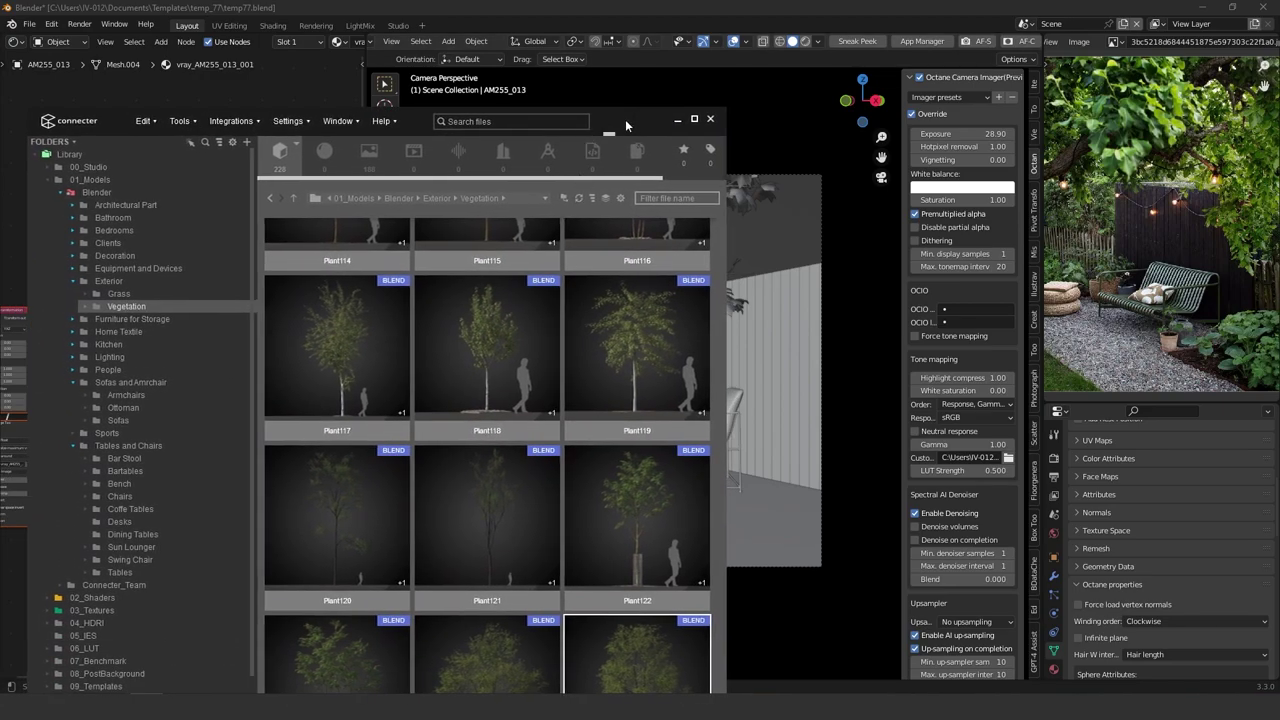
click(677, 119)
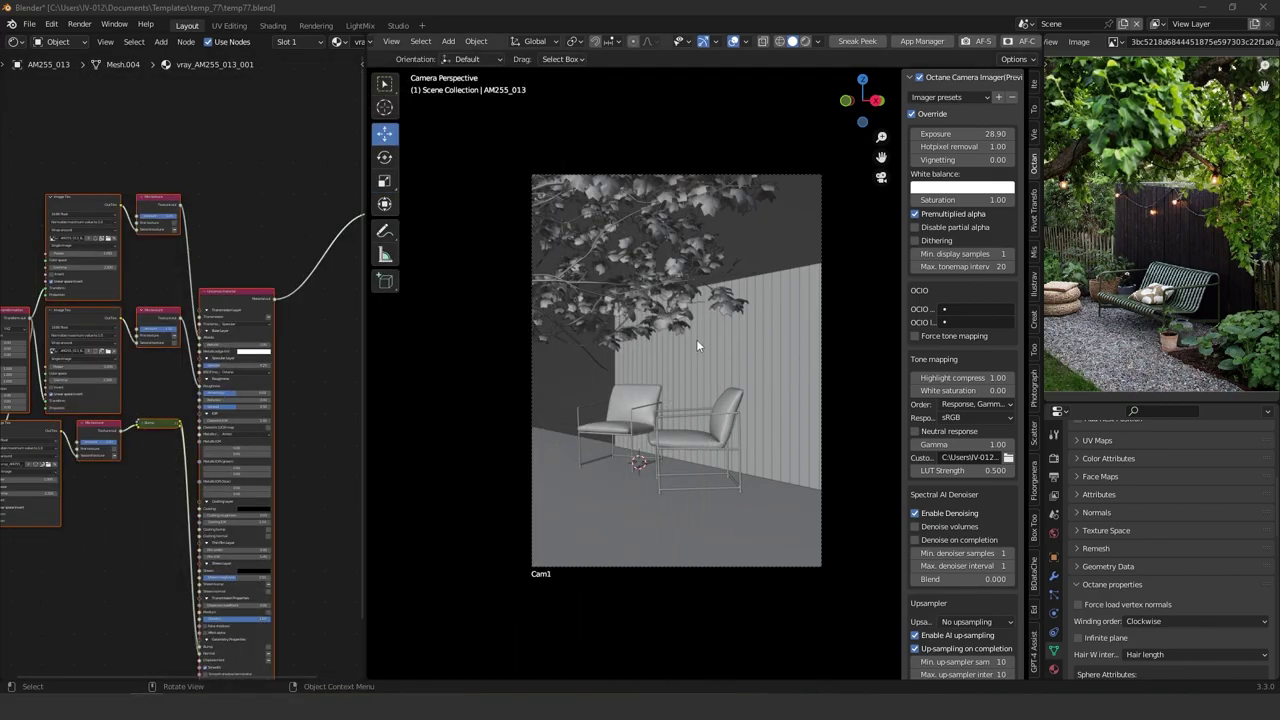
Extrude the ground plane's back edge along global Y behind the fence, roughly doubling the plane's depth.
middle_drag(698, 345, 764, 440)
click(617, 262)
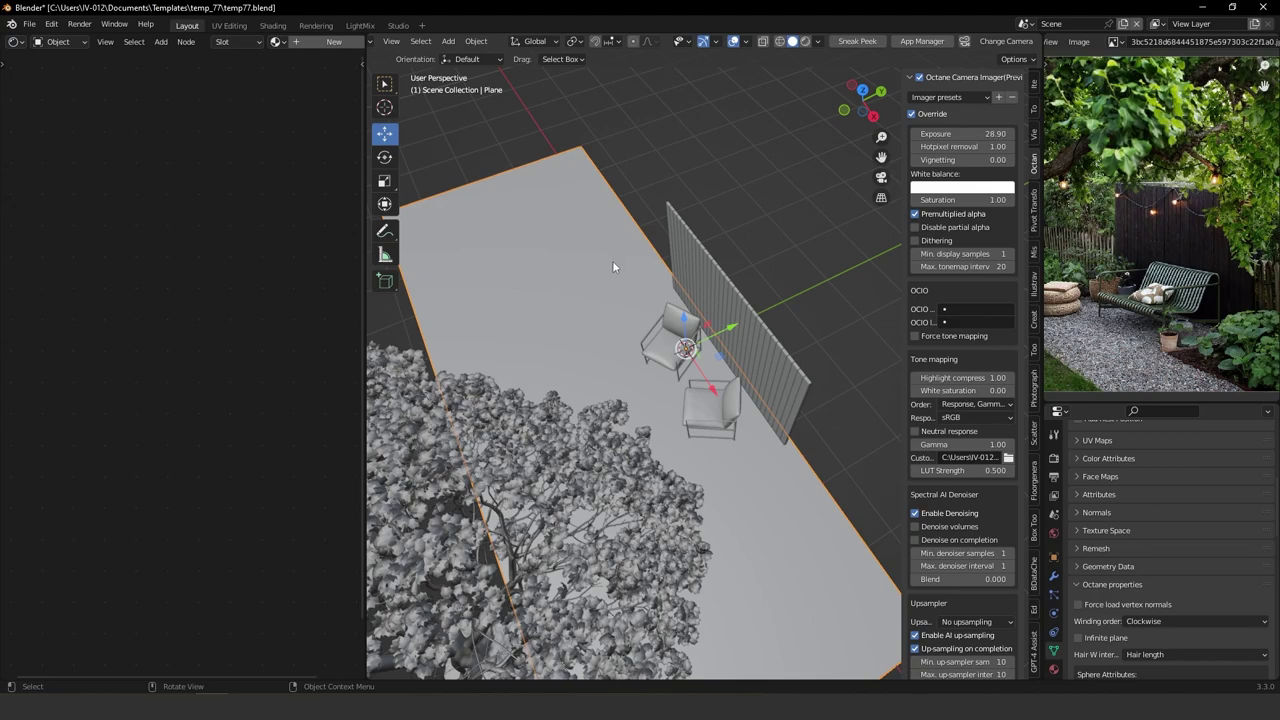
key(ctrl+Tab)
click(651, 261)
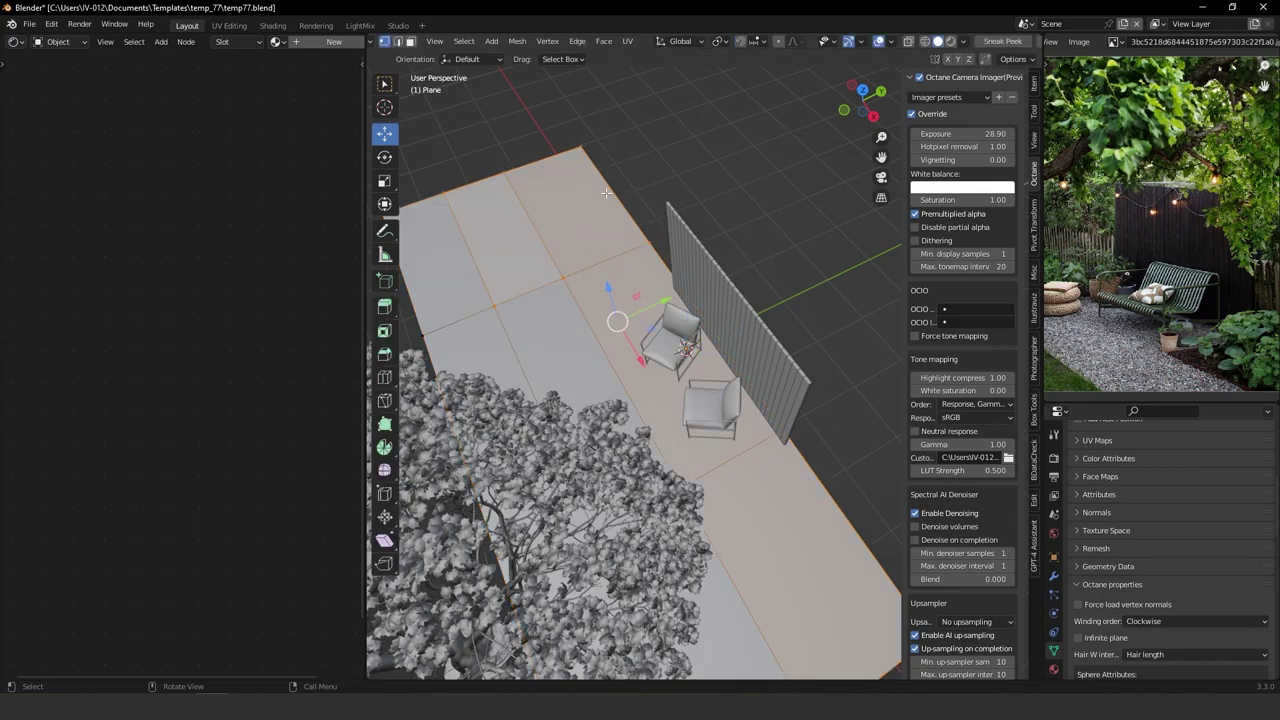
key(KP_7)
scroll(688, 384, down, 3)
scroll(688, 384, down, 1)
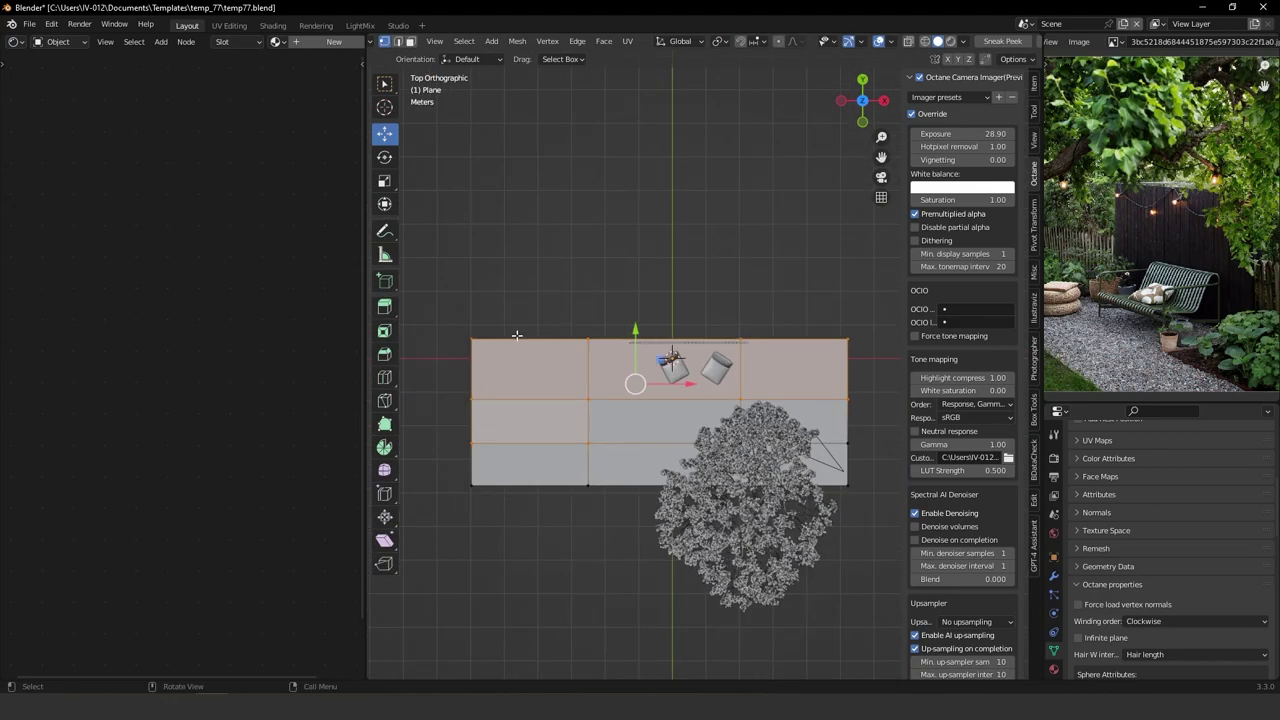
drag(443, 312, 884, 356)
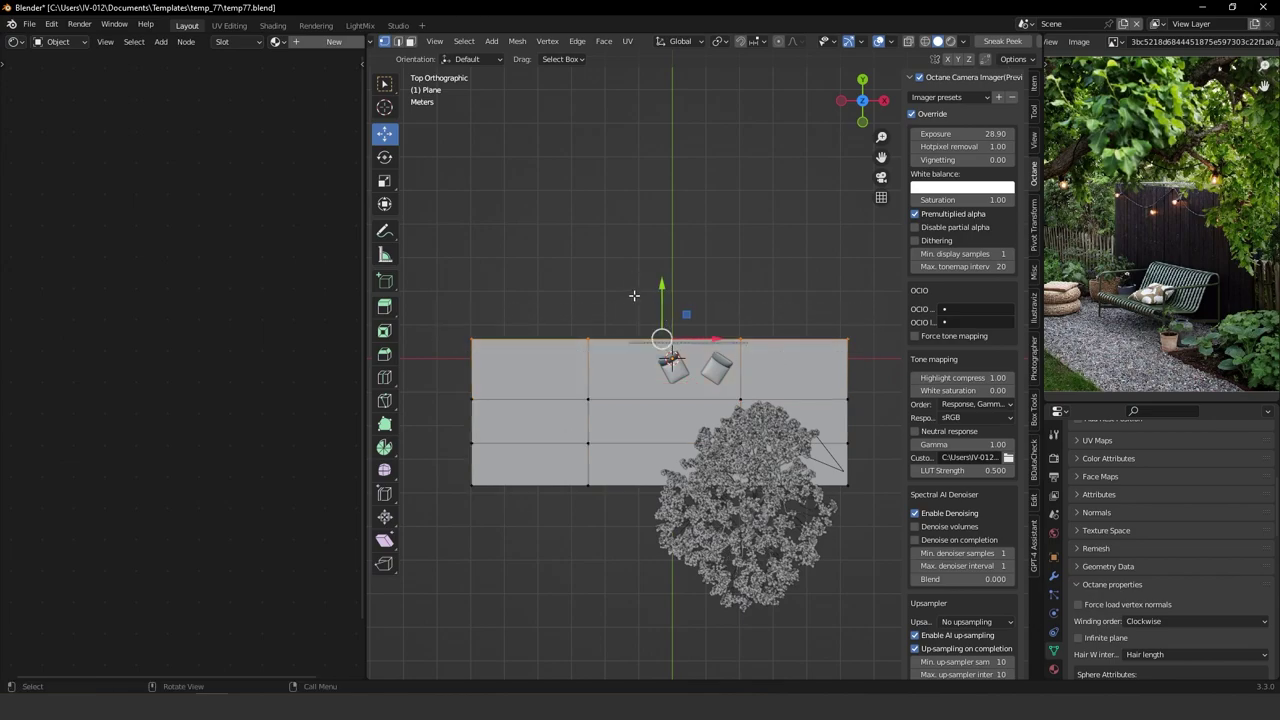
key(g)
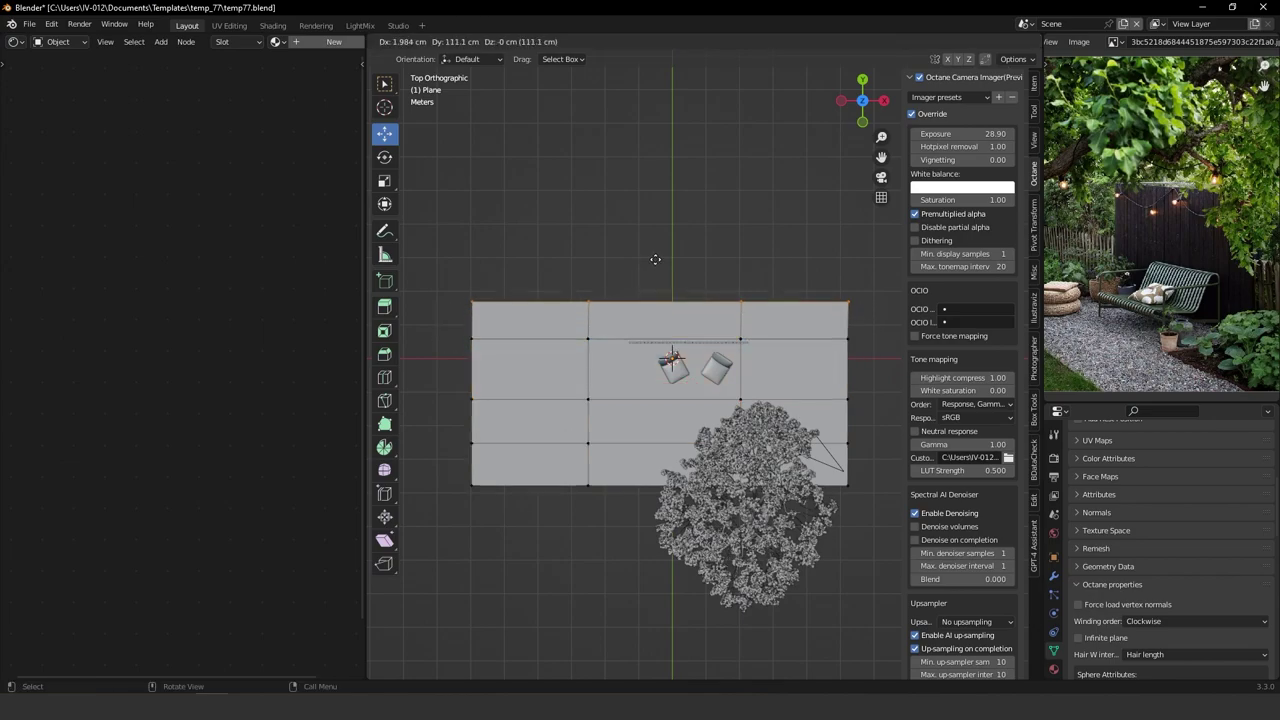
key(y)
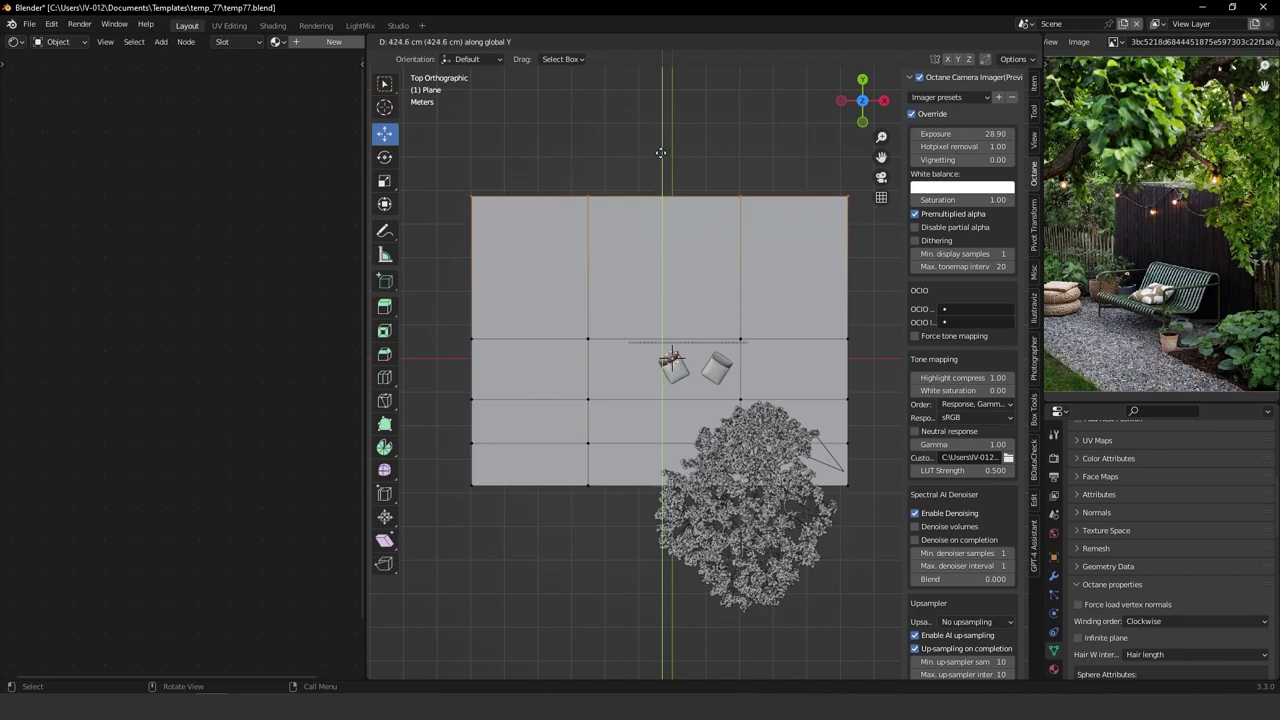
click(660, 136)
Separate the newly extruded ground faces behind the fence into their own object and leave edit mode.
key(Tab)
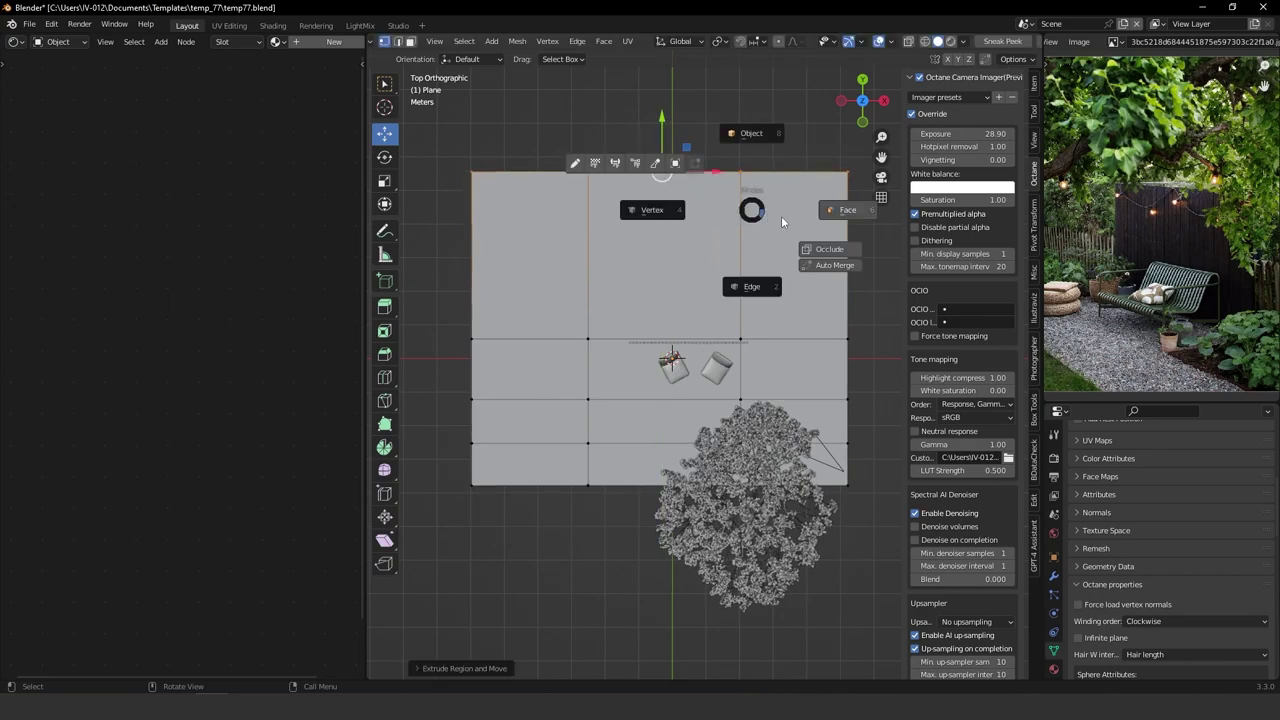
click(862, 206)
drag(466, 146, 854, 281)
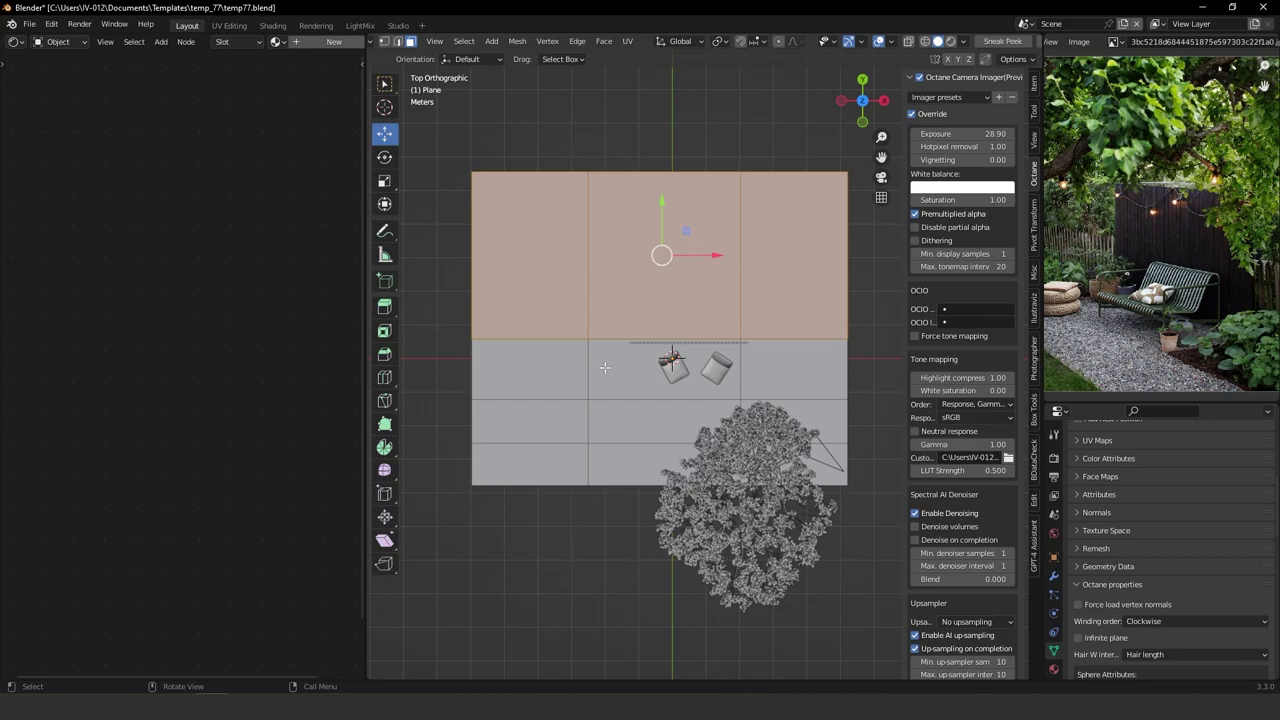
key(p)
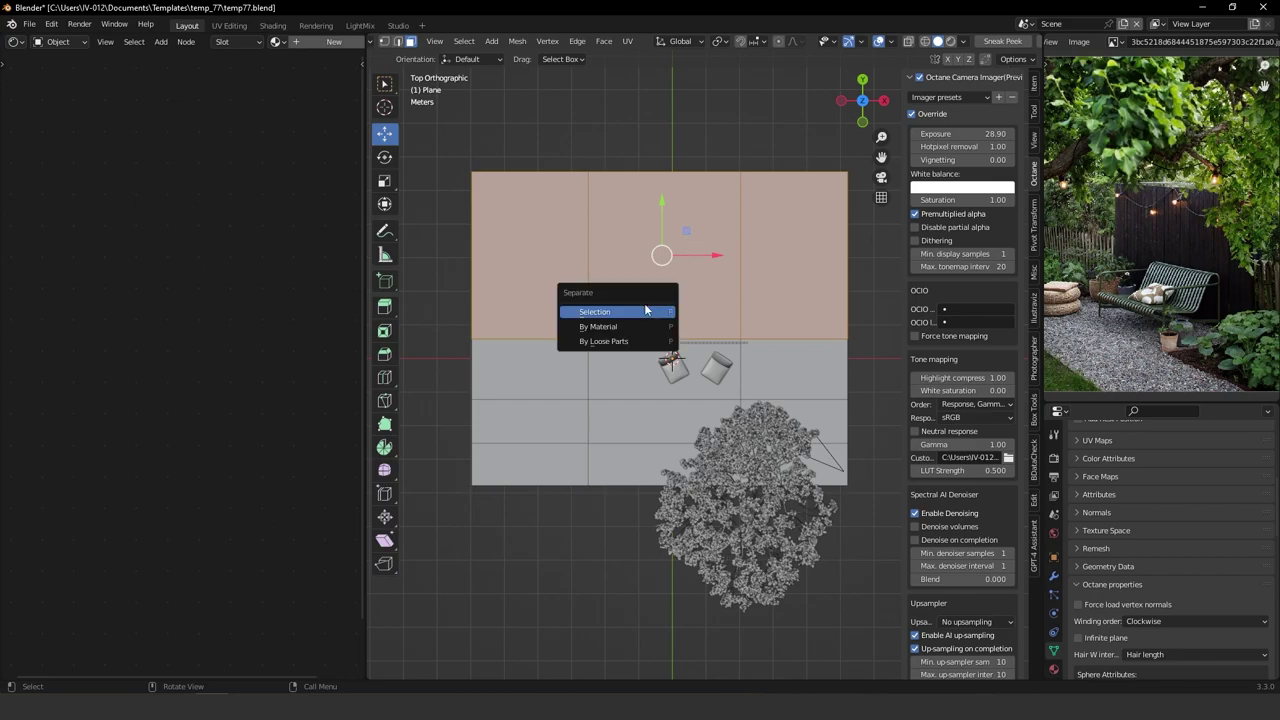
click(594, 314)
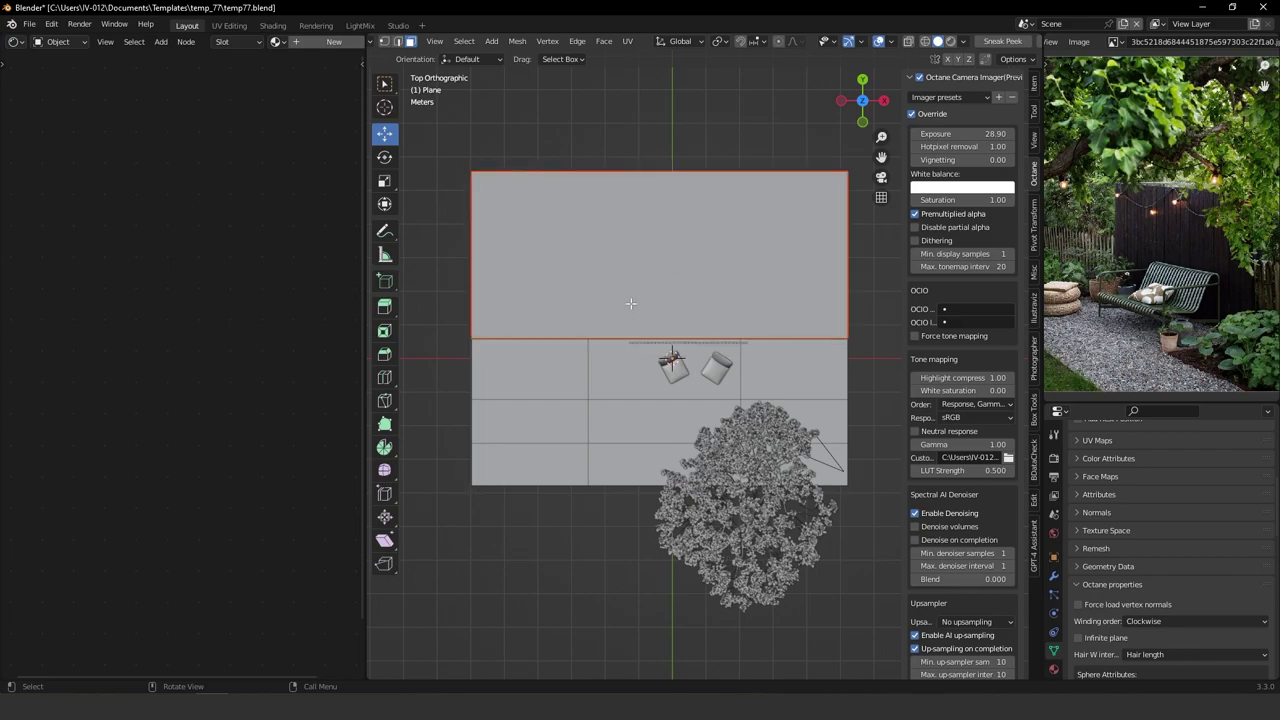
key(Tab)
On the front ground plane, separate the near-end face along the fence line and the three far-end faces into a new object.
click(571, 429)
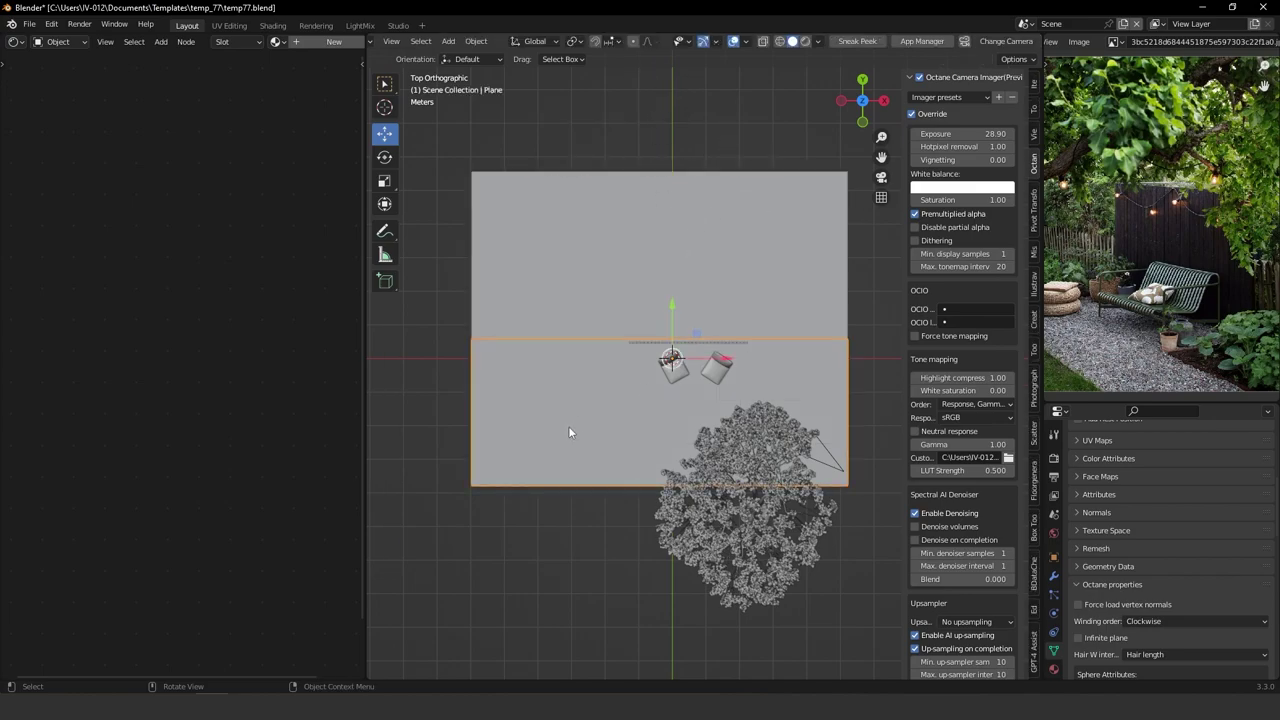
middle_drag(571, 429, 625, 345)
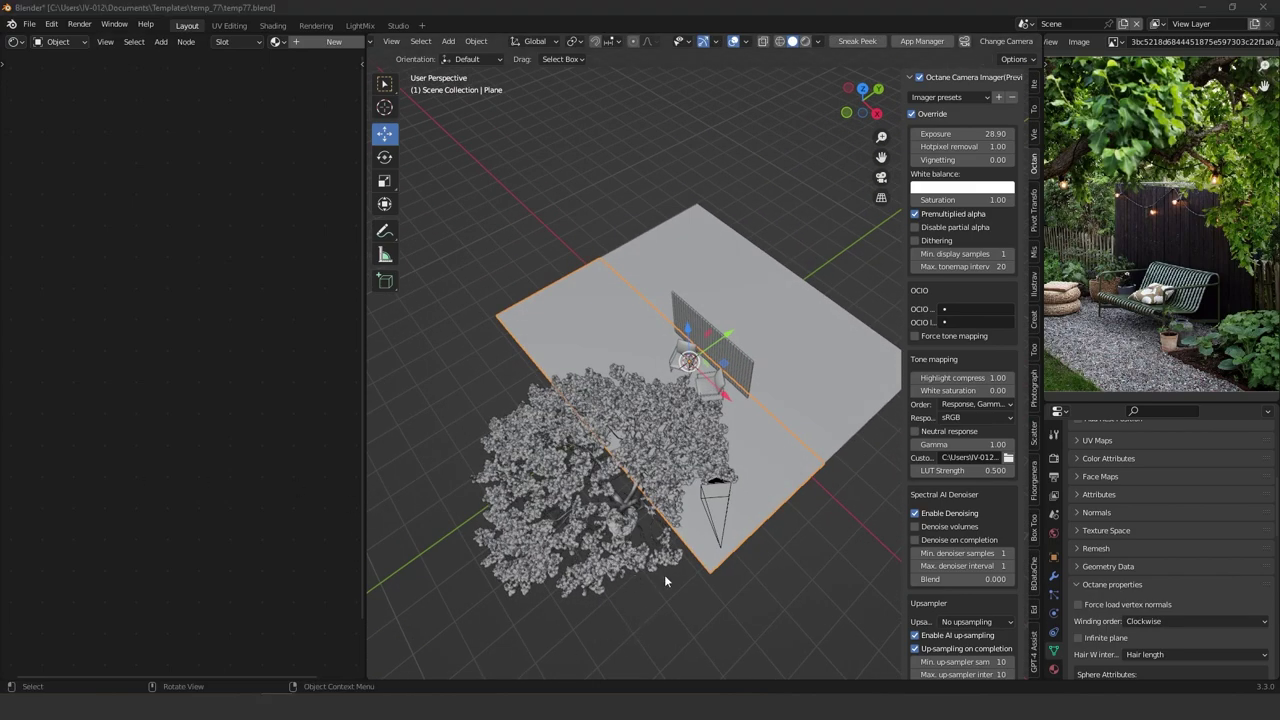
middle_drag(665, 580, 698, 421)
key(Tab)
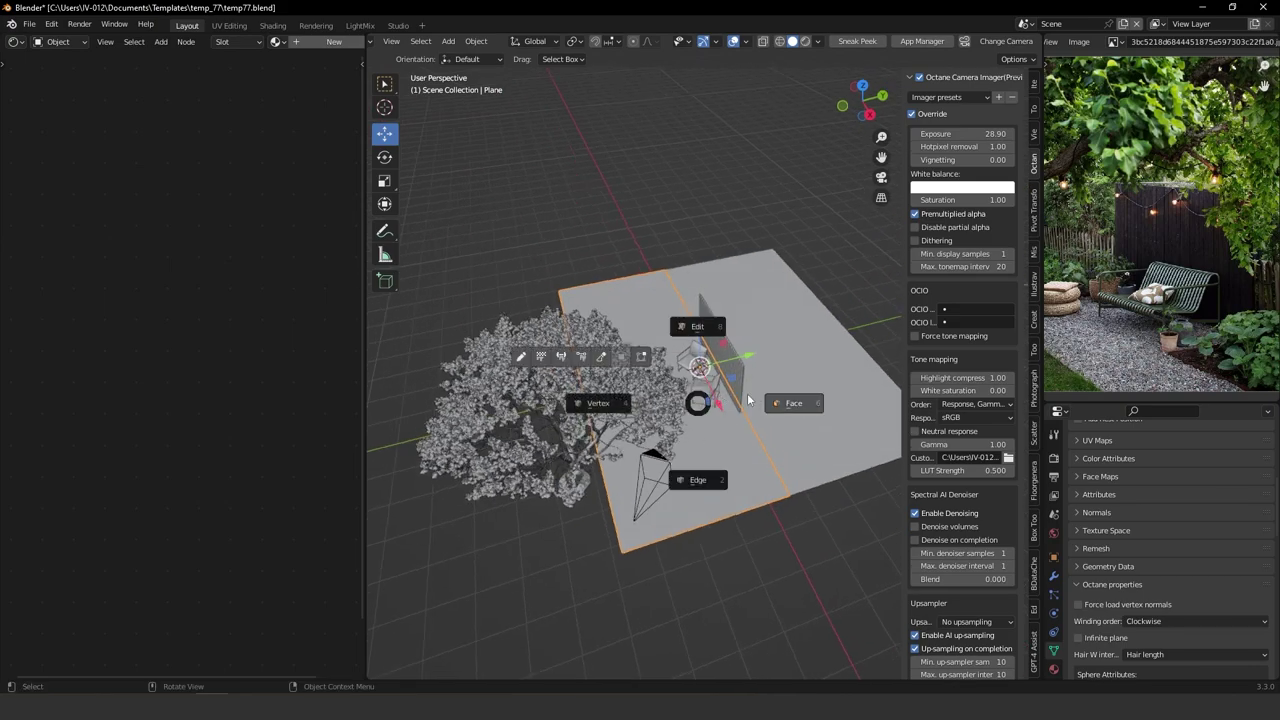
click(785, 402)
click(735, 446)
middle_drag(735, 446, 668, 371)
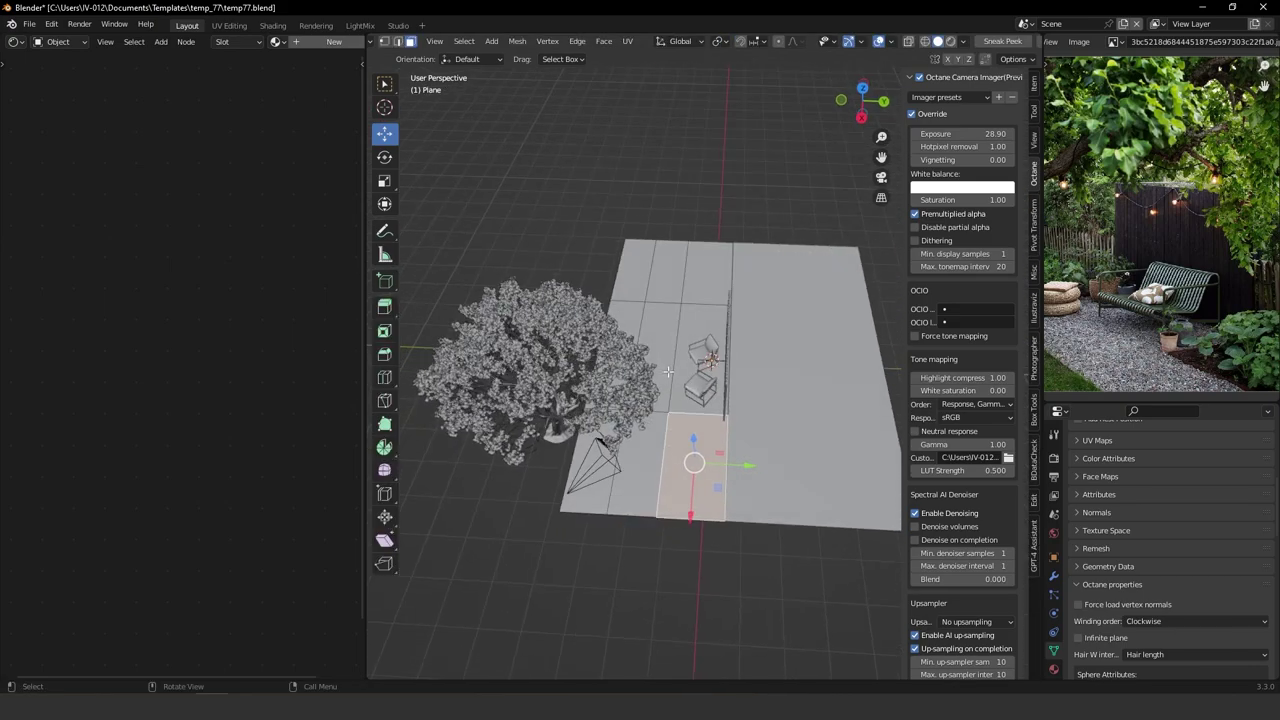
shift+click(705, 281)
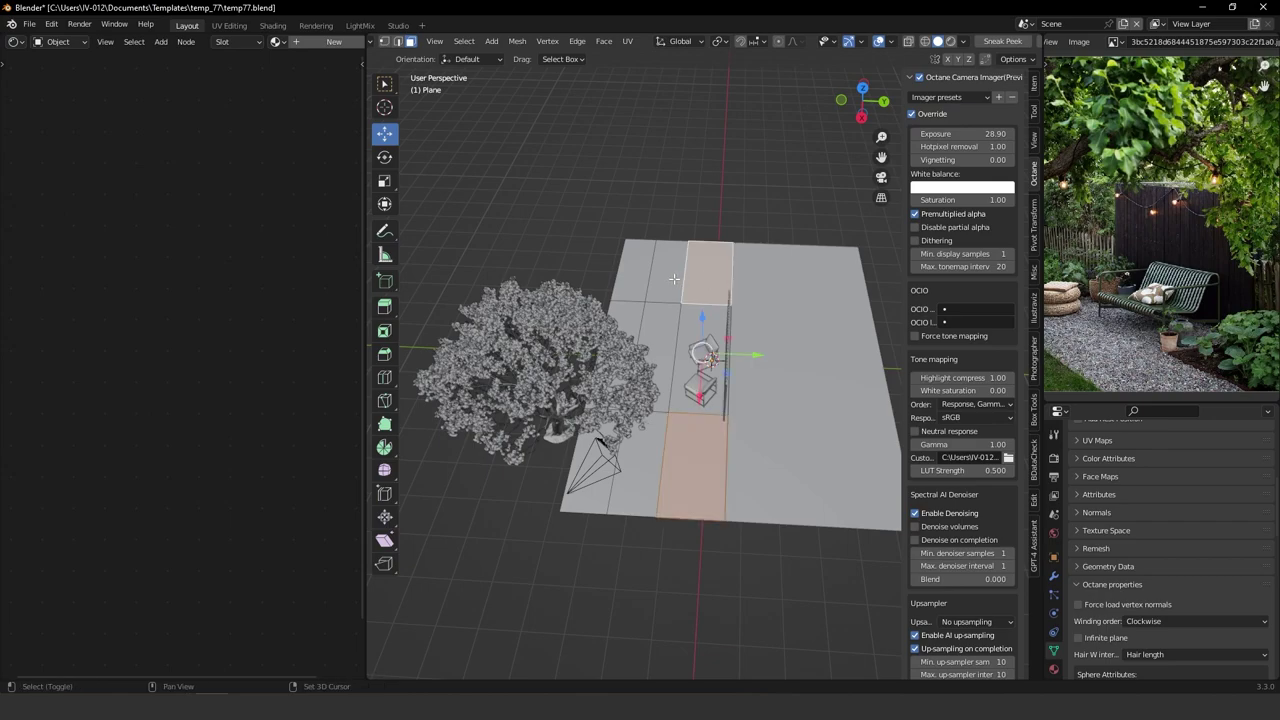
shift+click(671, 276)
shift+click(639, 274)
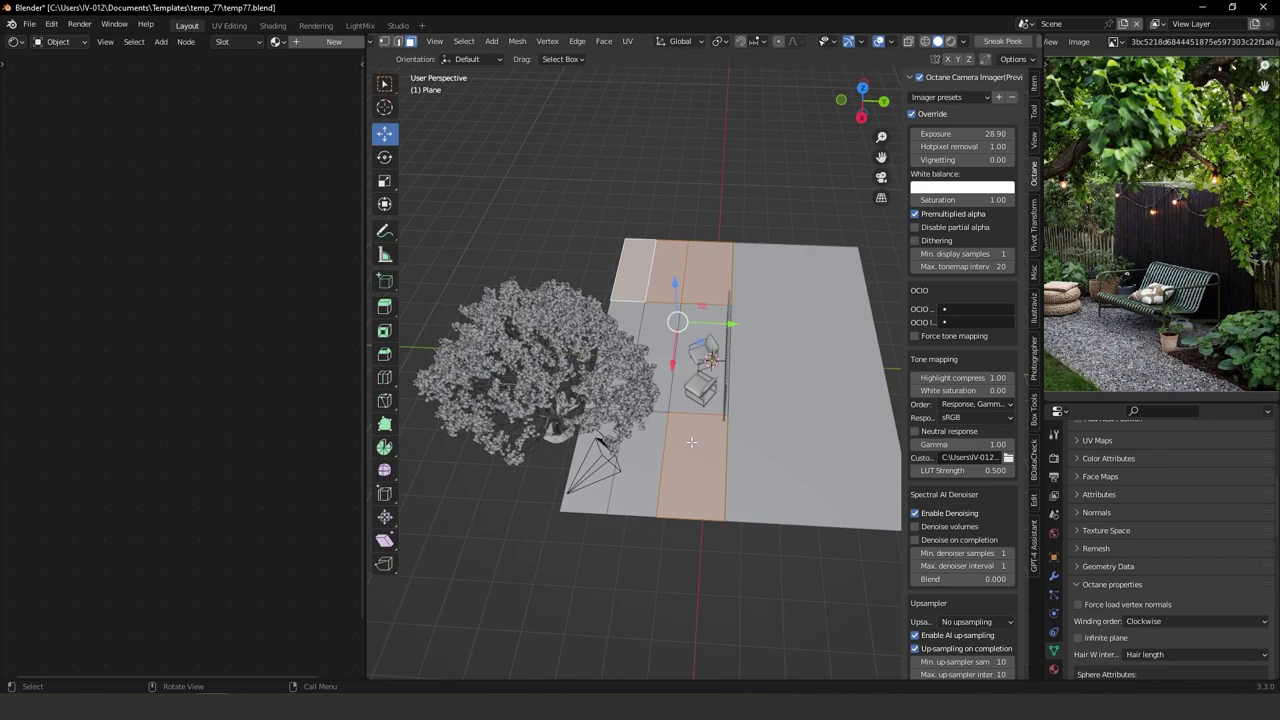
key(p)
click(652, 443)
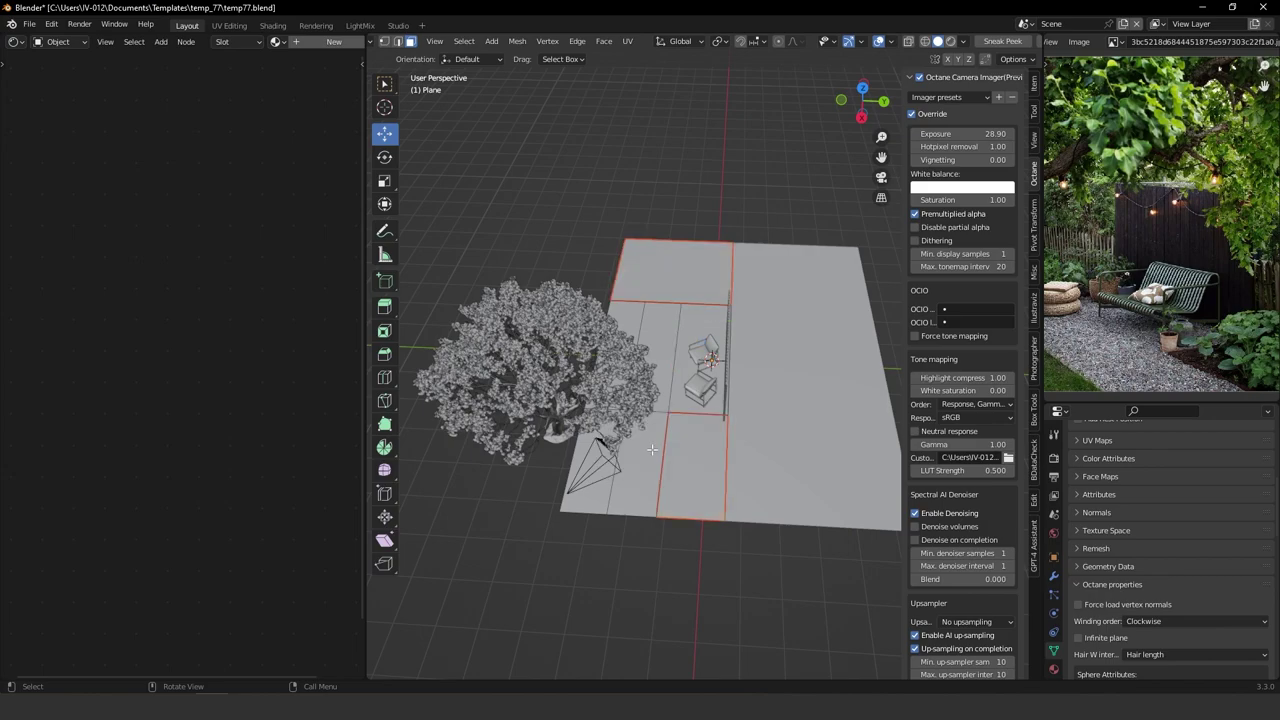
Separate the L-shaped group of three ground faces, under the chairs and leading past the camera, into its own object.
click(697, 347)
shift+click(665, 362)
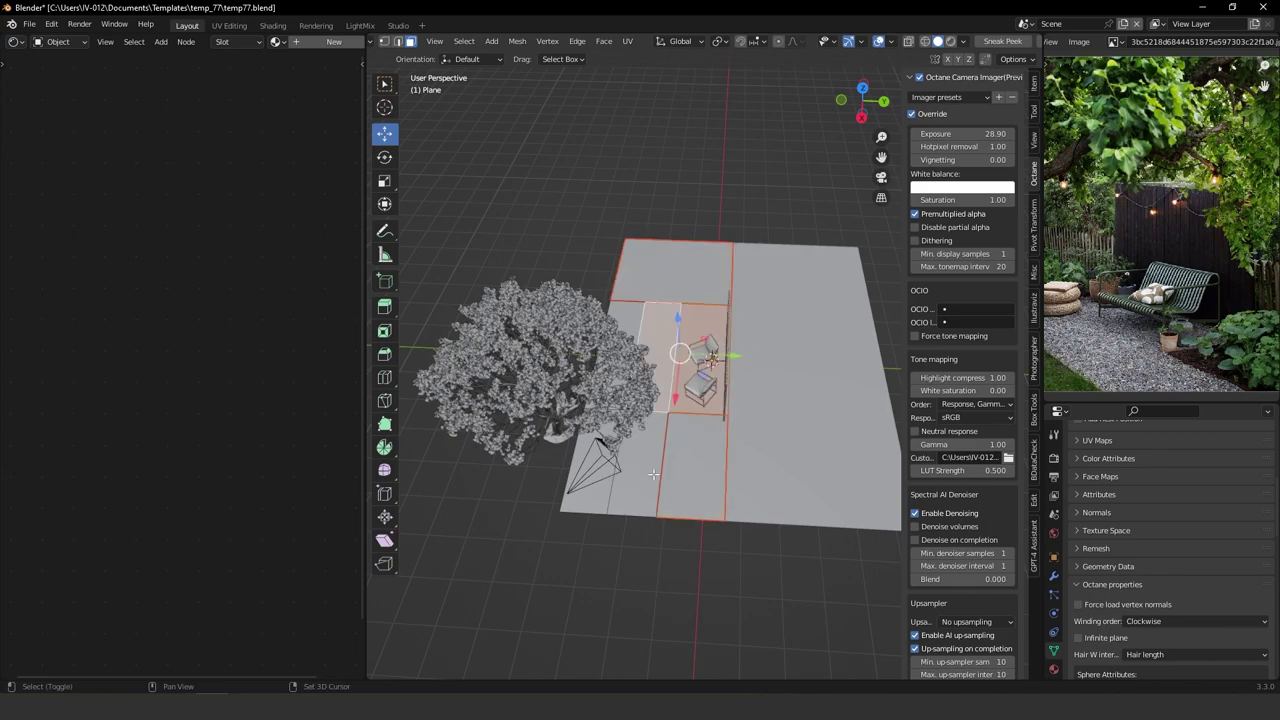
shift+click(650, 476)
key(p)
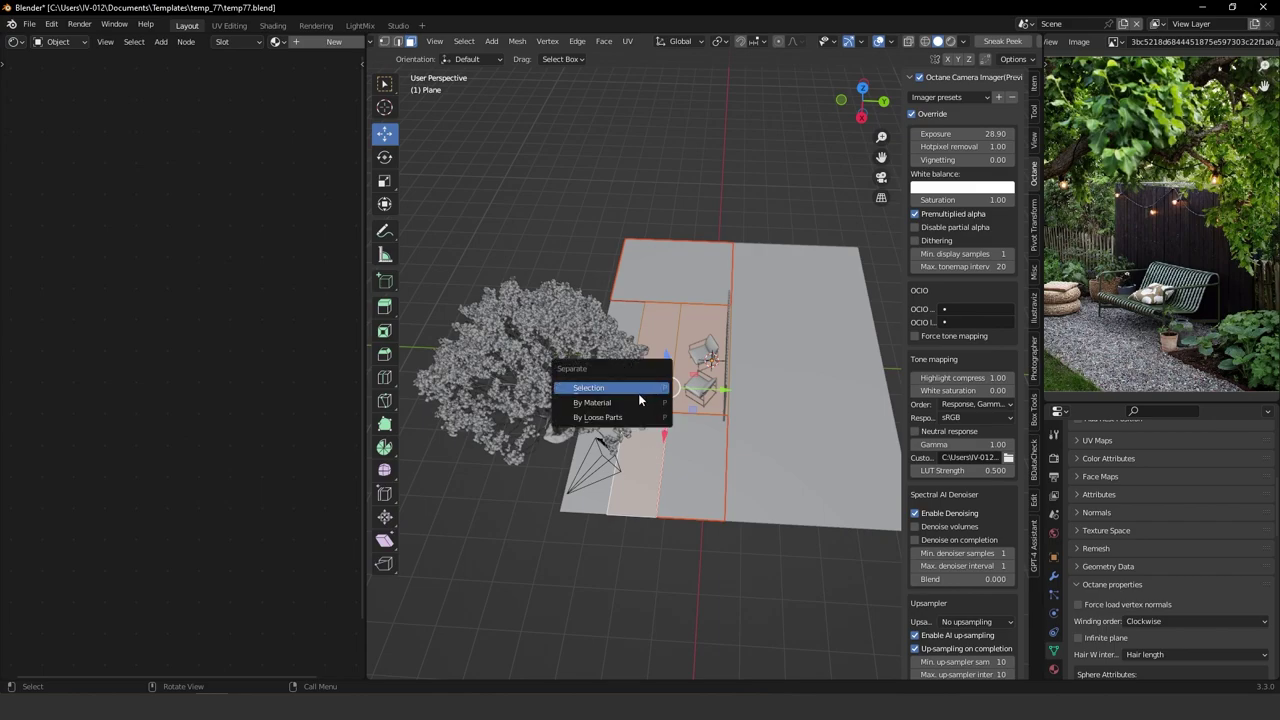
click(622, 387)
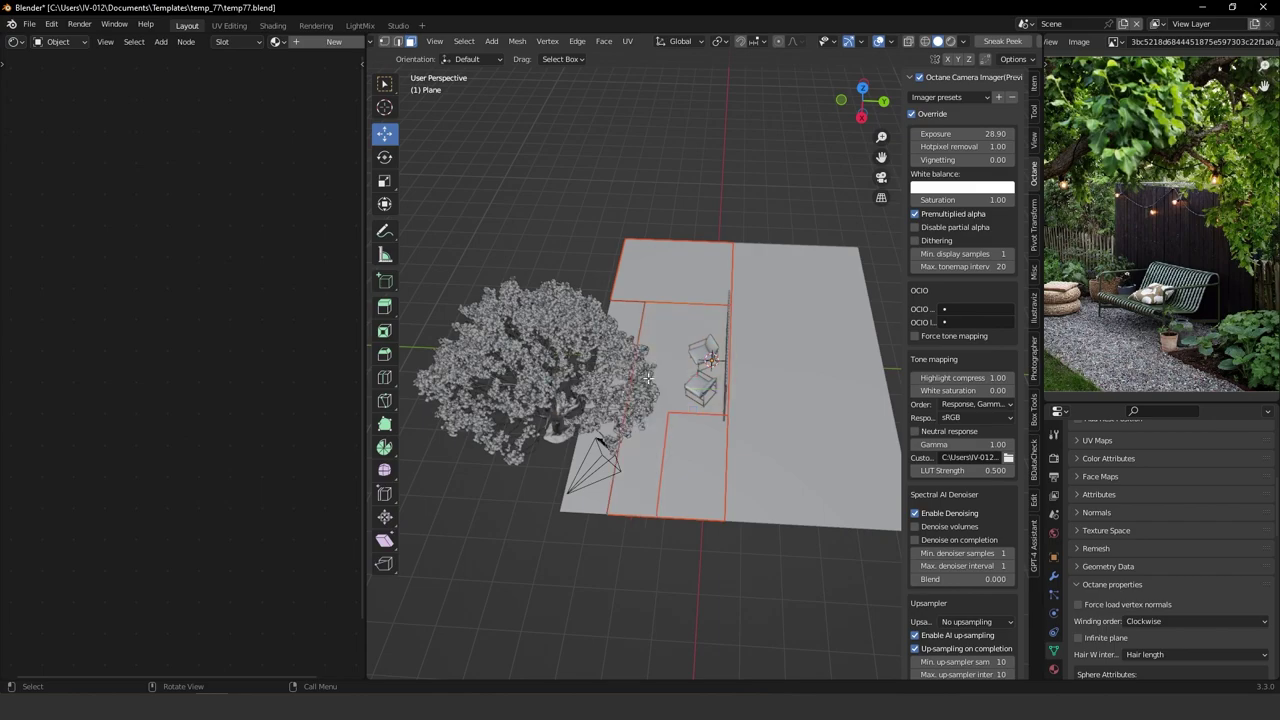
Separate the remaining ground strip beneath the camera and tree into its own object and return to object mode.
click(615, 477)
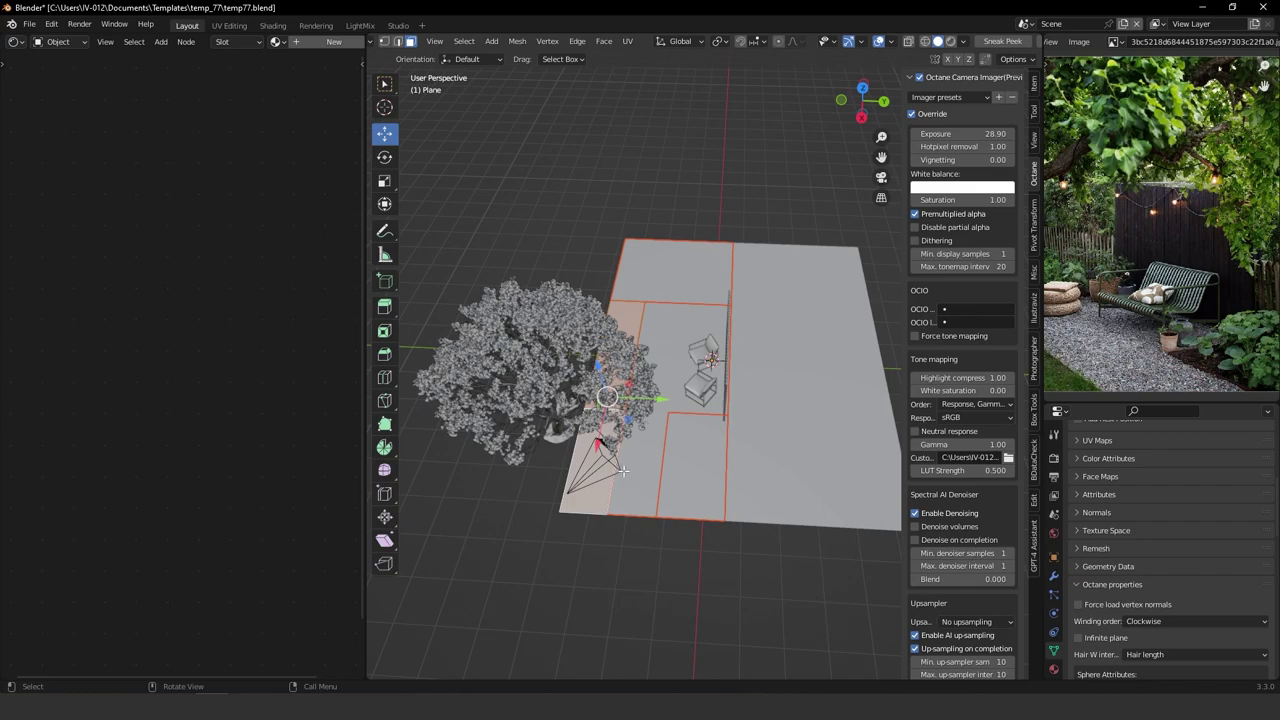
key(p)
click(593, 470)
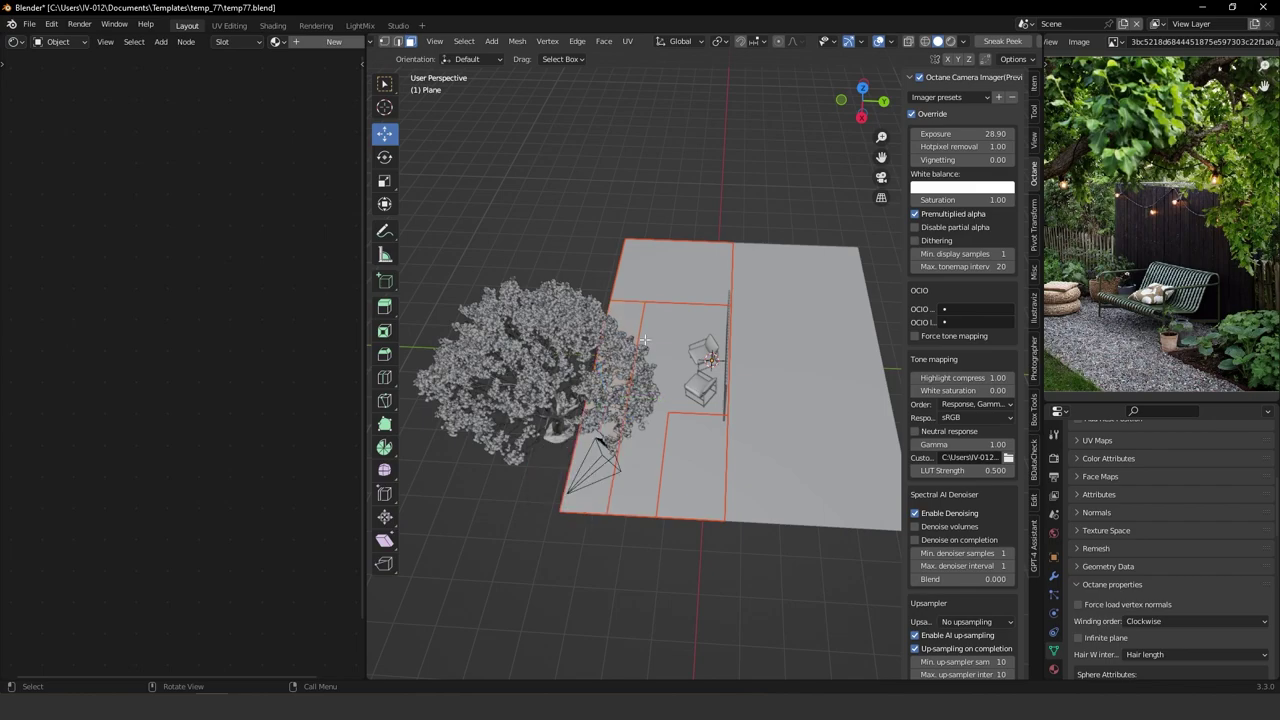
middle_drag(658, 342, 691, 382)
key(Tab)
click(668, 243)
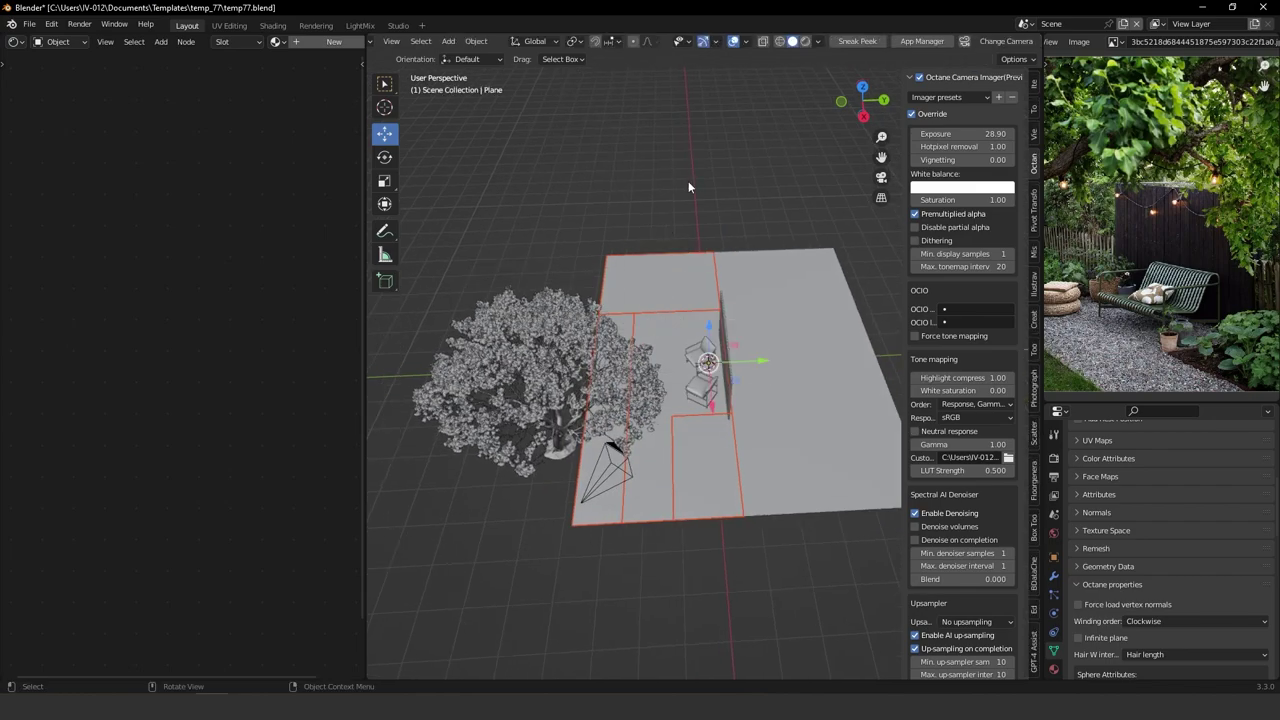
click(688, 181)
Select the L-shaped ground piece under the chairs and examine the reference photo up close.
click(666, 358)
middle_drag(676, 473, 426, 551)
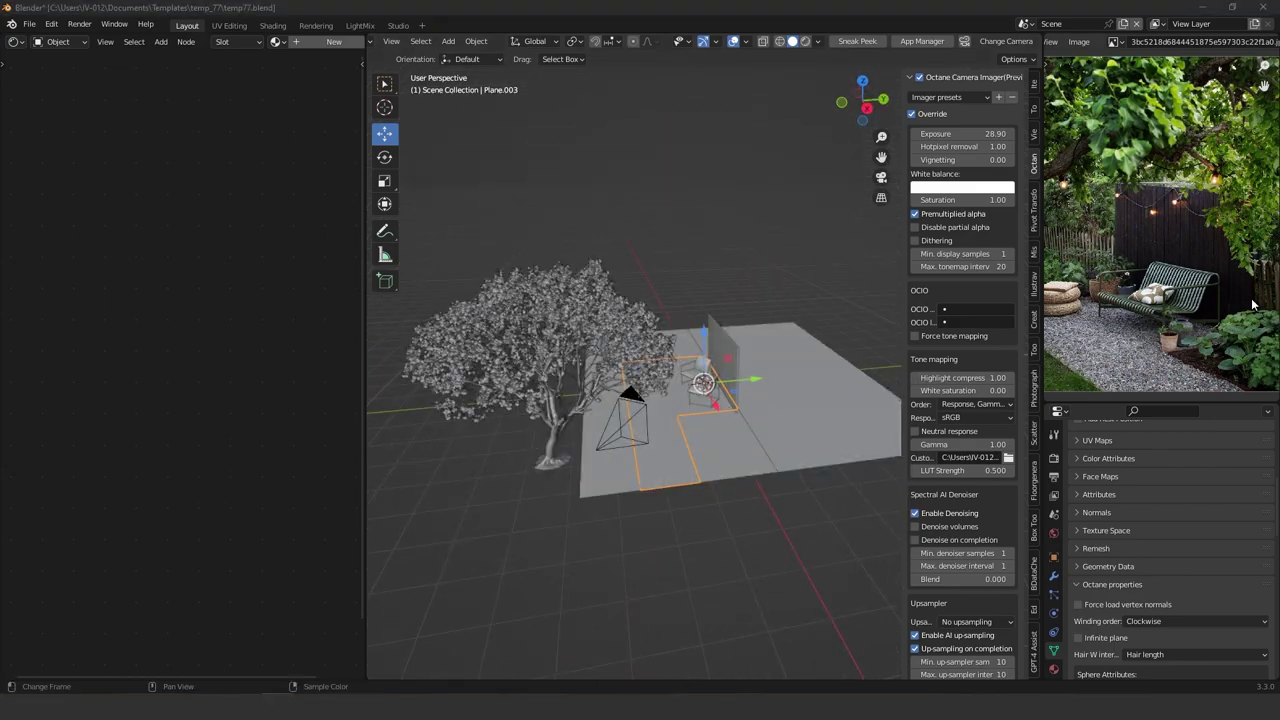
scroll(1253, 305, up, 6)
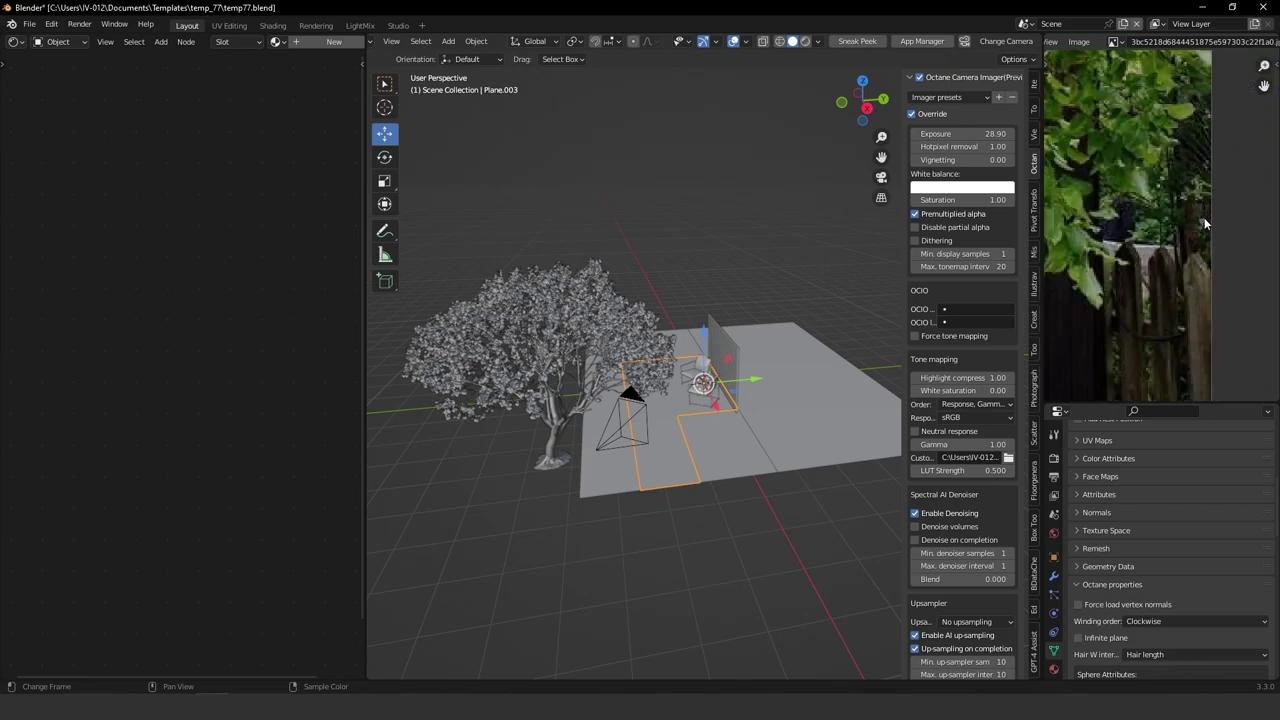
Duplicate the fence's end board beyond the chairs and place the copy just beside the fence.
mouse_move(1204, 217)
middle_down()
mouse_move(1192, 228)
mouse_move(1194, 207)
middle_up()
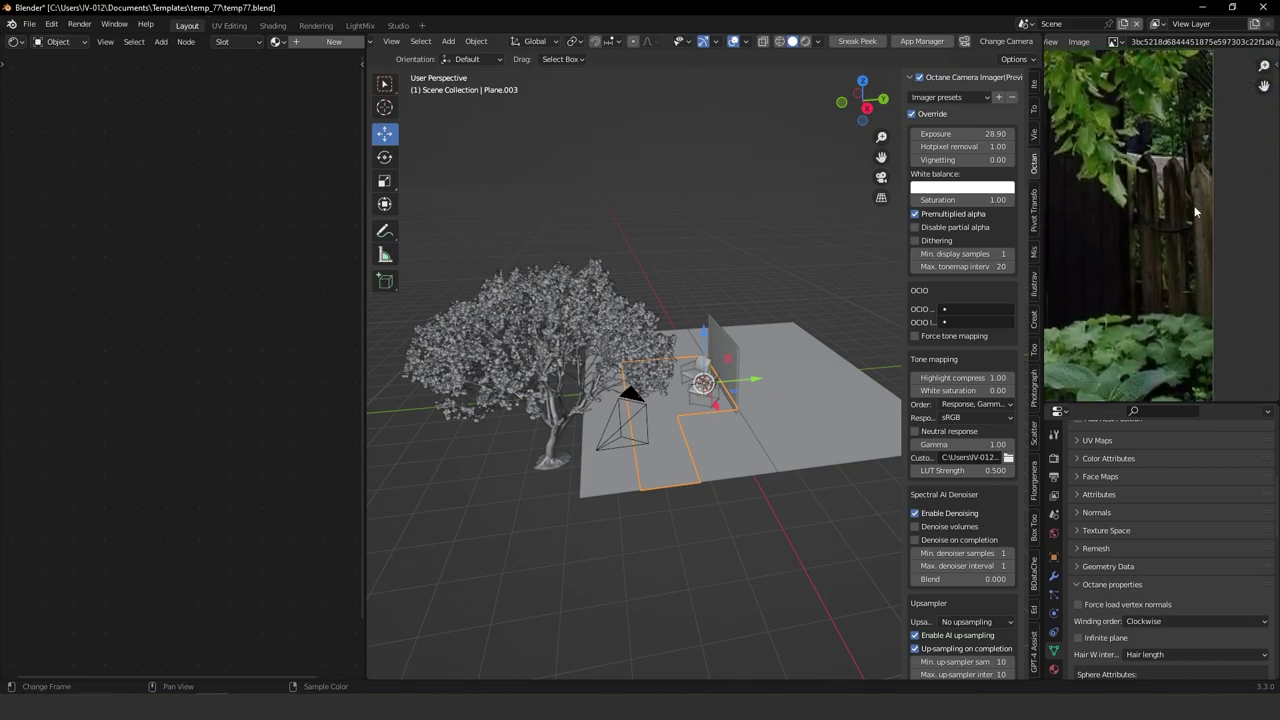
mouse_move(765, 365)
middle_down()
mouse_move(735, 375)
mouse_move(731, 443)
mouse_move(769, 353)
middle_up()
key(KP_1)
scroll(686, 365, up, 5)
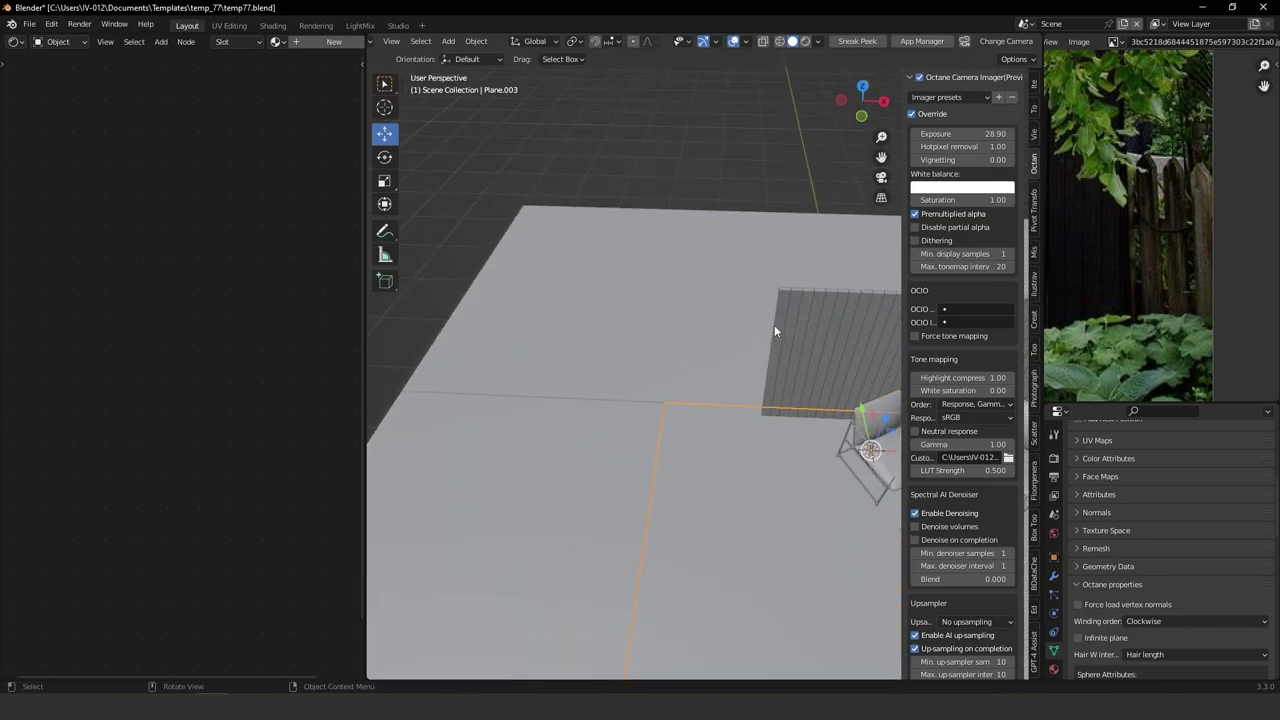
click(774, 335)
drag(772, 347, 786, 343)
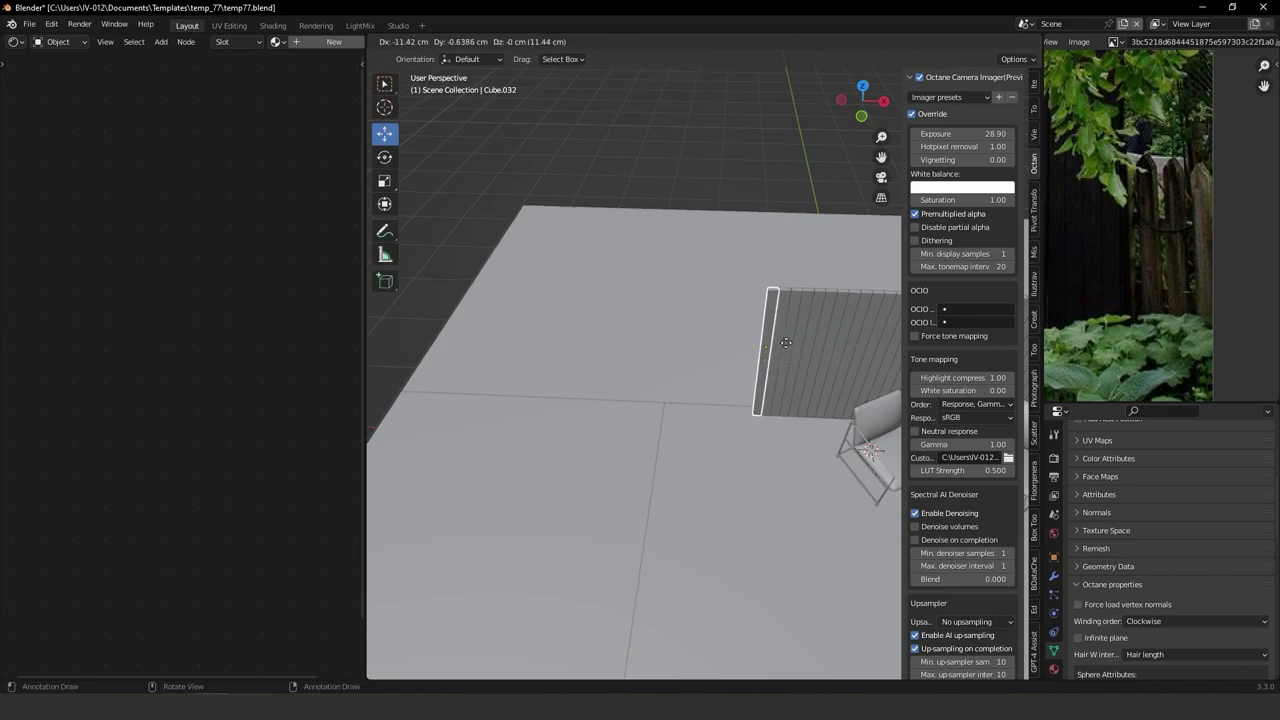
click(754, 372)
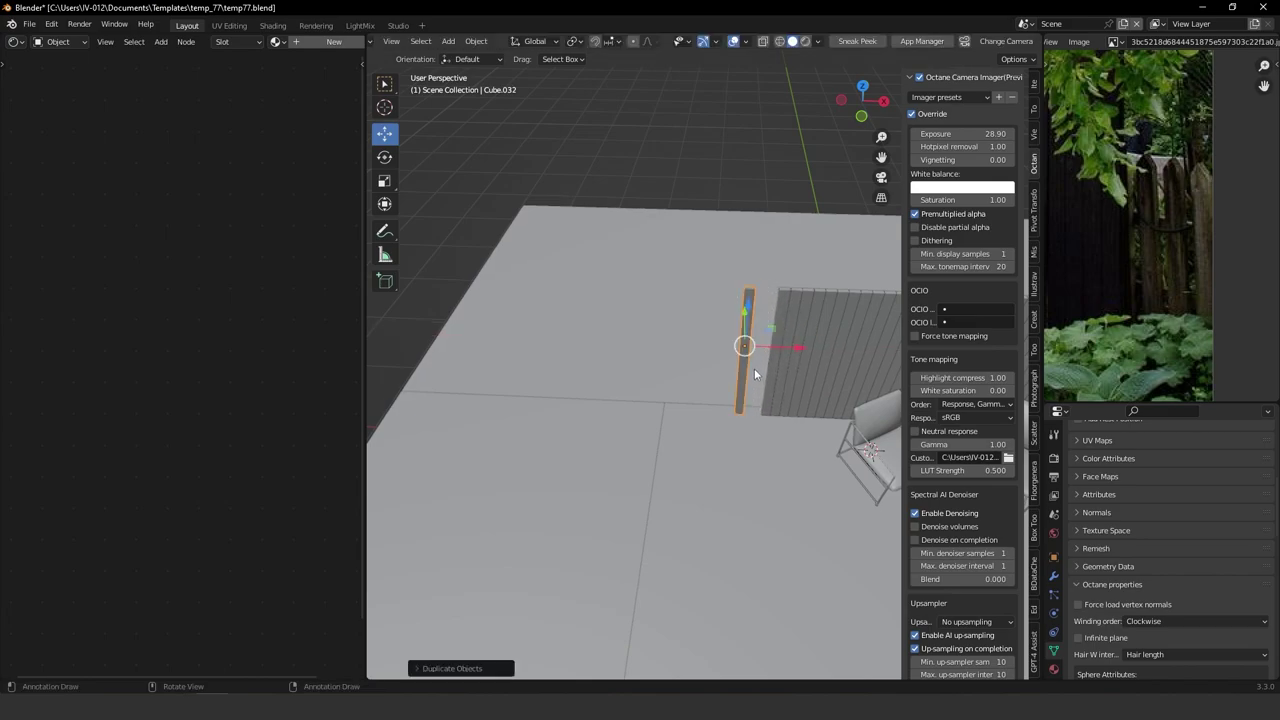
Shorten the copied board by selecting its top vertices with X-ray on and lowering them, undoing the move made without X-ray.
middle_drag(754, 374, 653, 298)
scroll(742, 326, up, 3)
key(Tab)
click(598, 305)
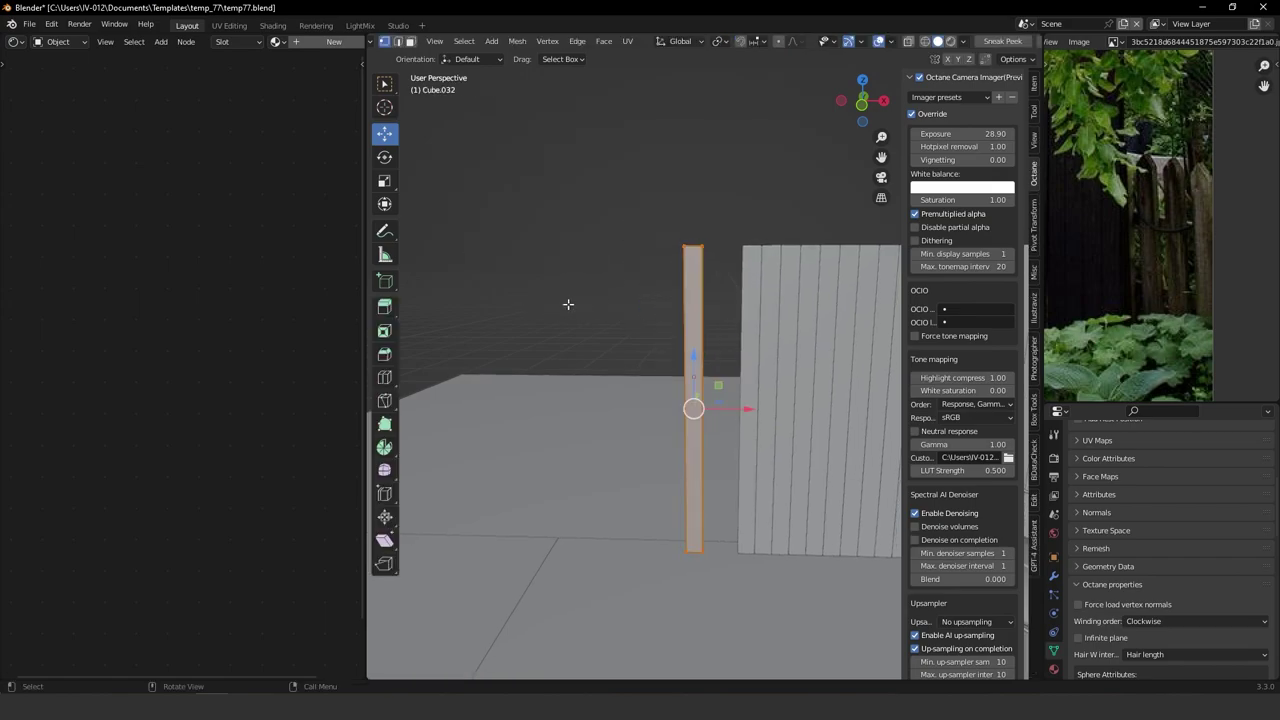
drag(632, 198, 735, 301)
drag(690, 194, 691, 271)
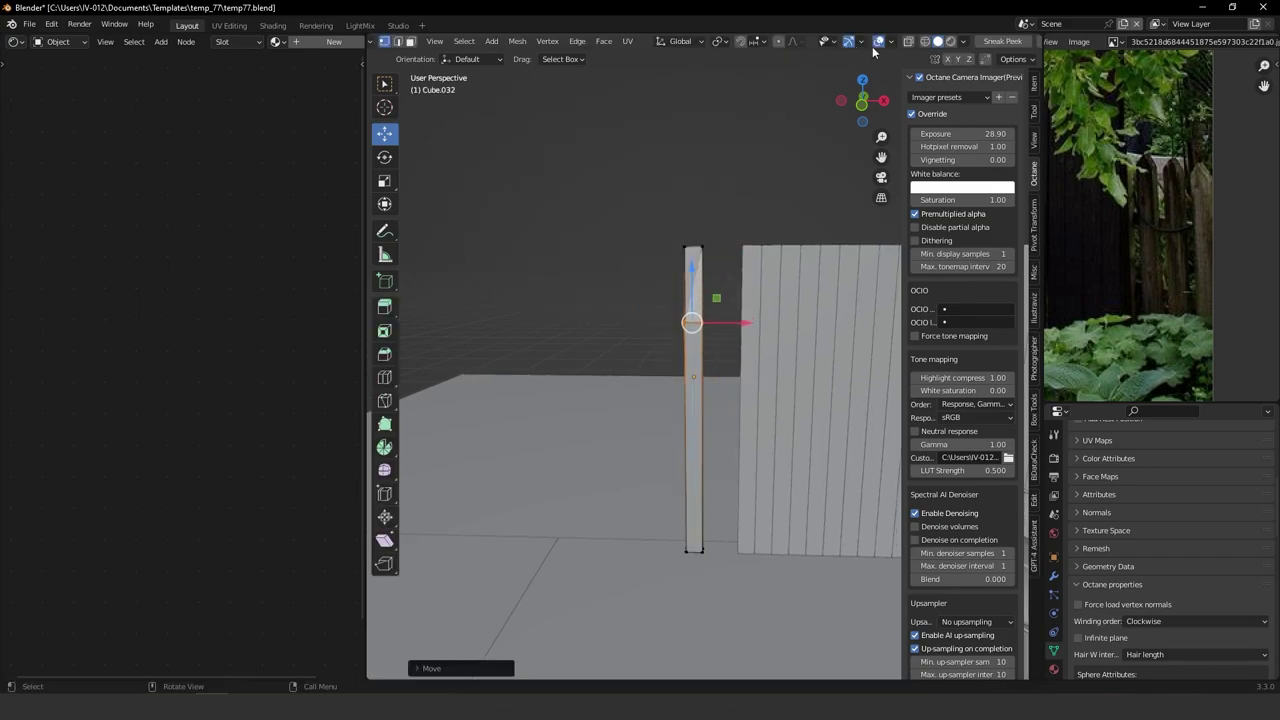
click(910, 44)
drag(660, 208, 704, 360)
key(ctrl+z)
key(ctrl+z)
Add a centred lengthwise loop cut down the middle of the shortened board.
scroll(706, 370, up, 3)
middle_drag(724, 488, 708, 462)
shift+middle_drag(734, 511, 645, 228)
key(ctrl+r)
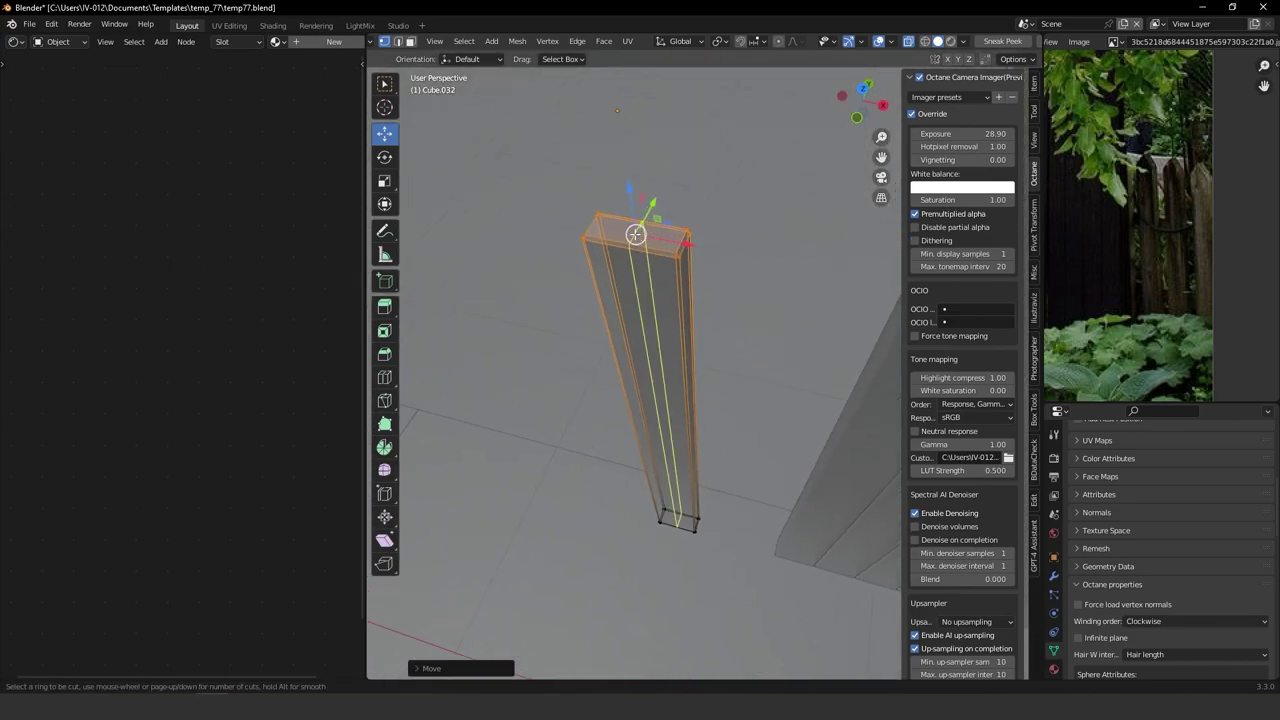
click(643, 223)
right_click(637, 262)
scroll(658, 312, down, 1)
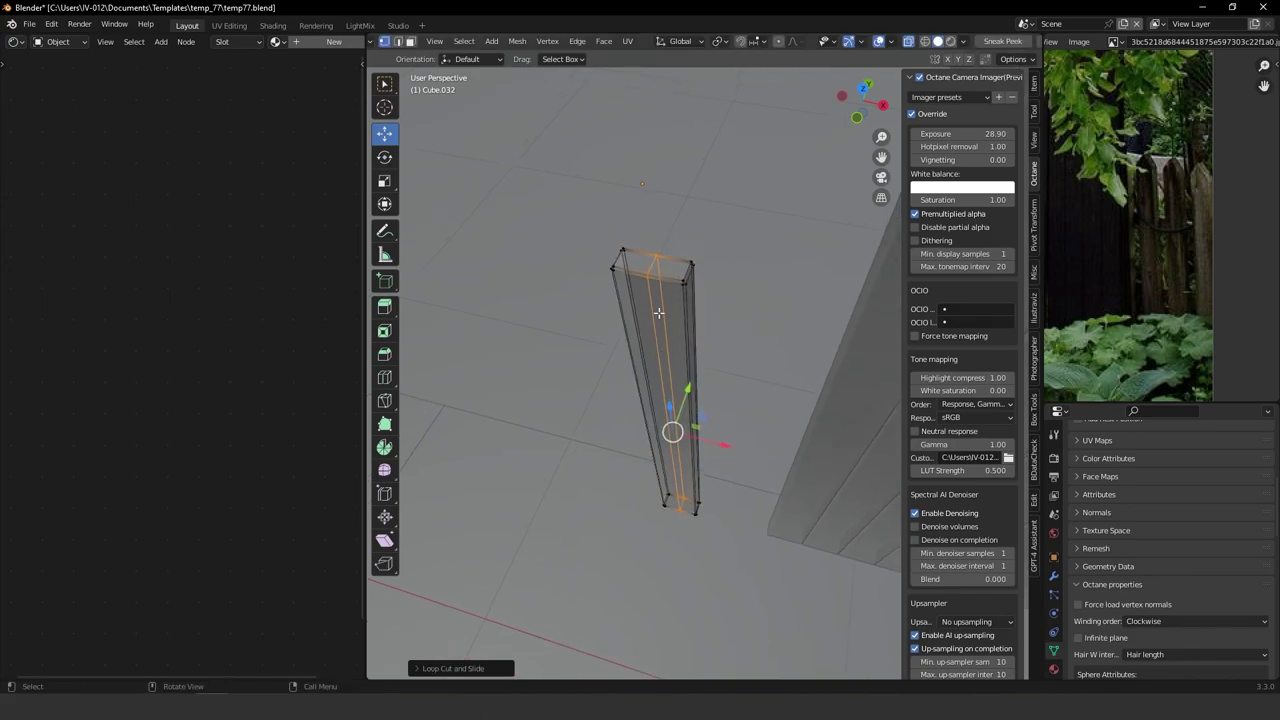
Raise the centre edge at the board's upper end to form a pointed picket tip.
middle_drag(660, 311, 676, 226)
click(646, 279)
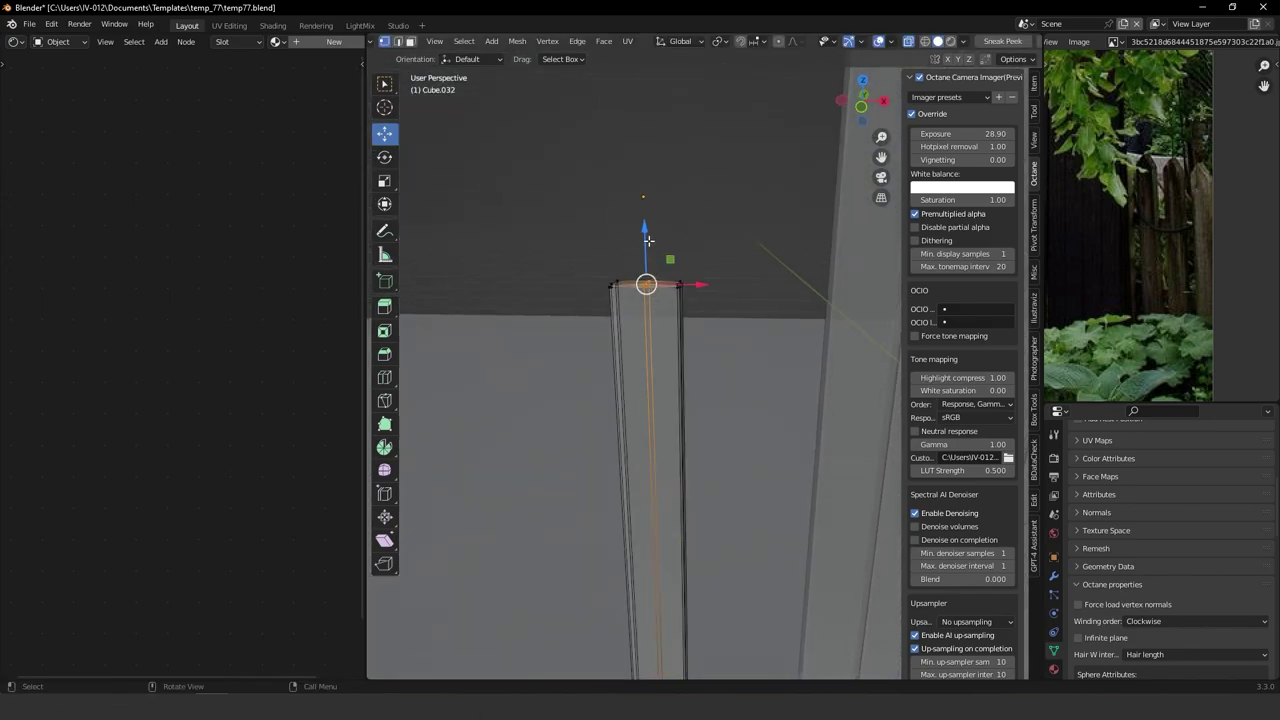
drag(647, 241, 642, 195)
middle_drag(642, 195, 678, 360)
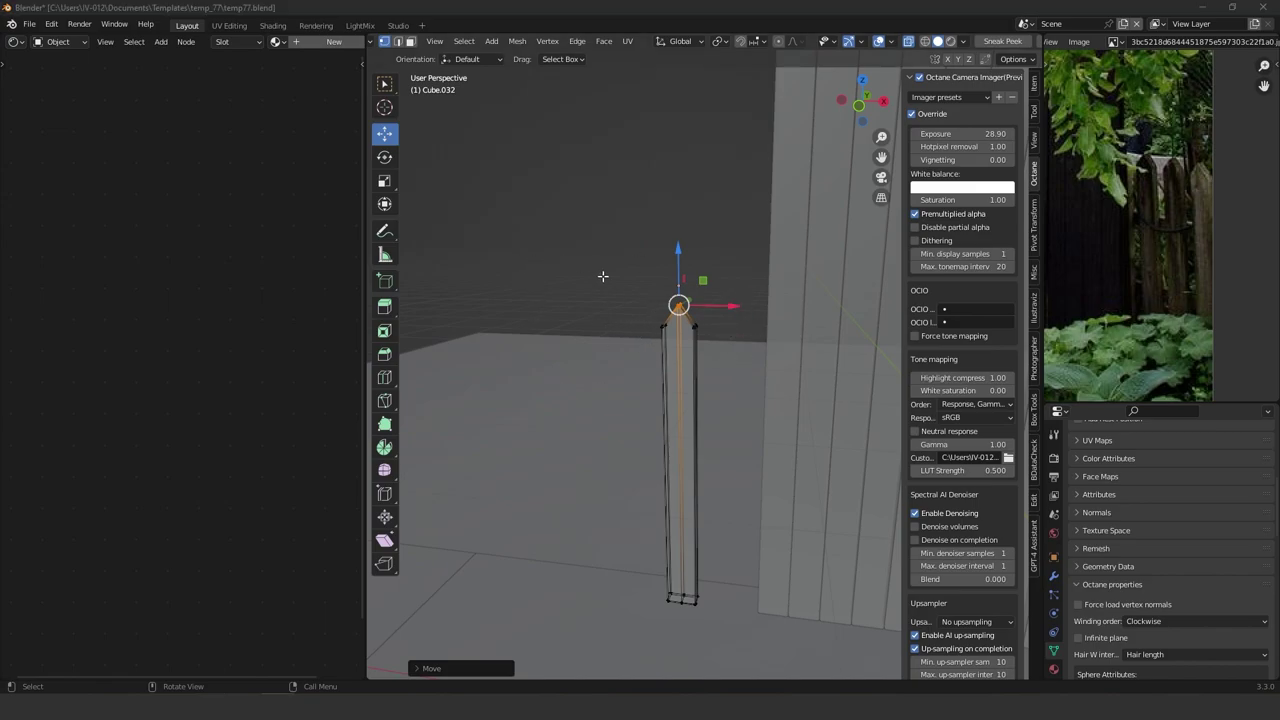
middle_drag(707, 350, 684, 378)
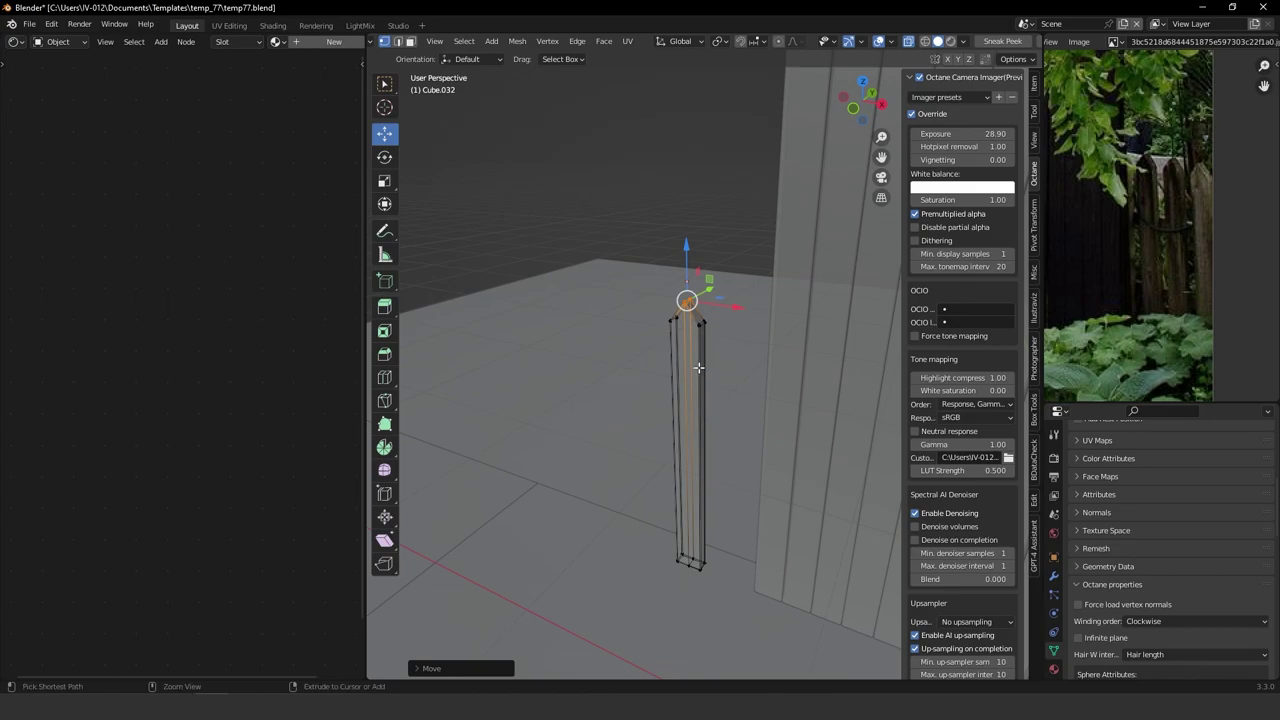
Add three horizontal loop cuts across the picket, in its upper, middle and lower sections.
key(ctrl+r)
drag(702, 460, 709, 386)
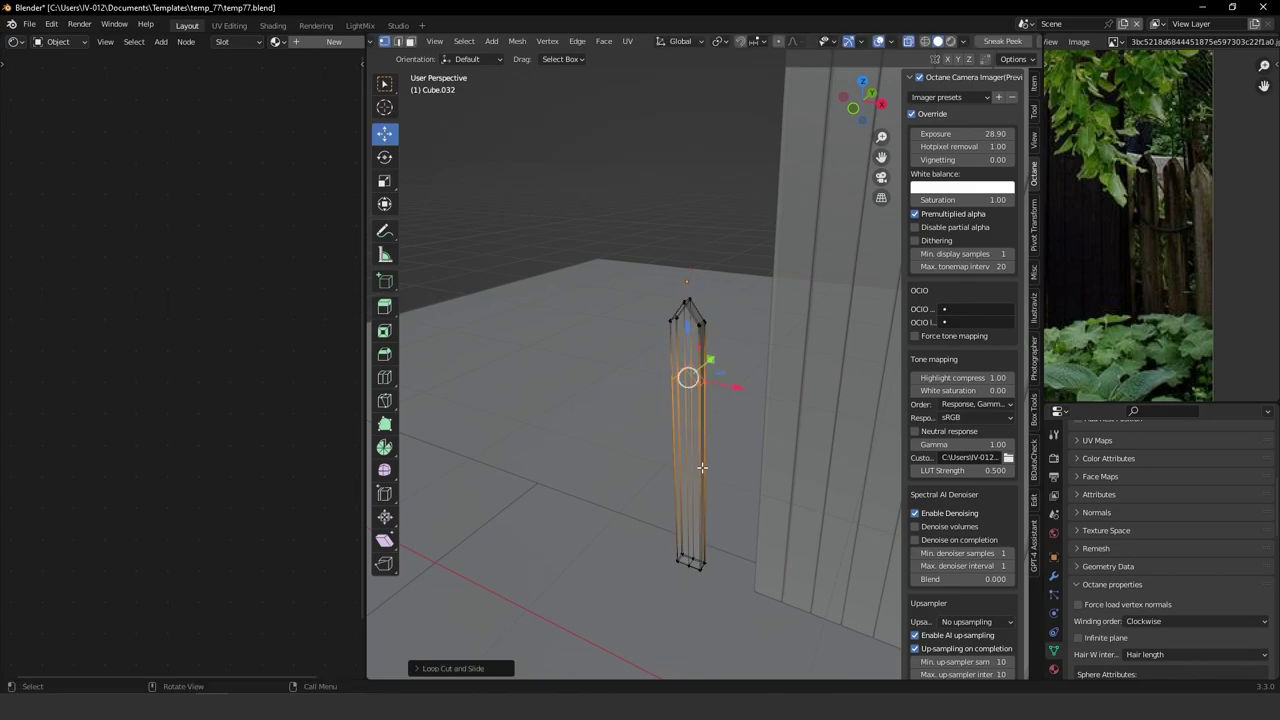
middle_drag(720, 421, 704, 404)
key(ctrl+r)
click(702, 461)
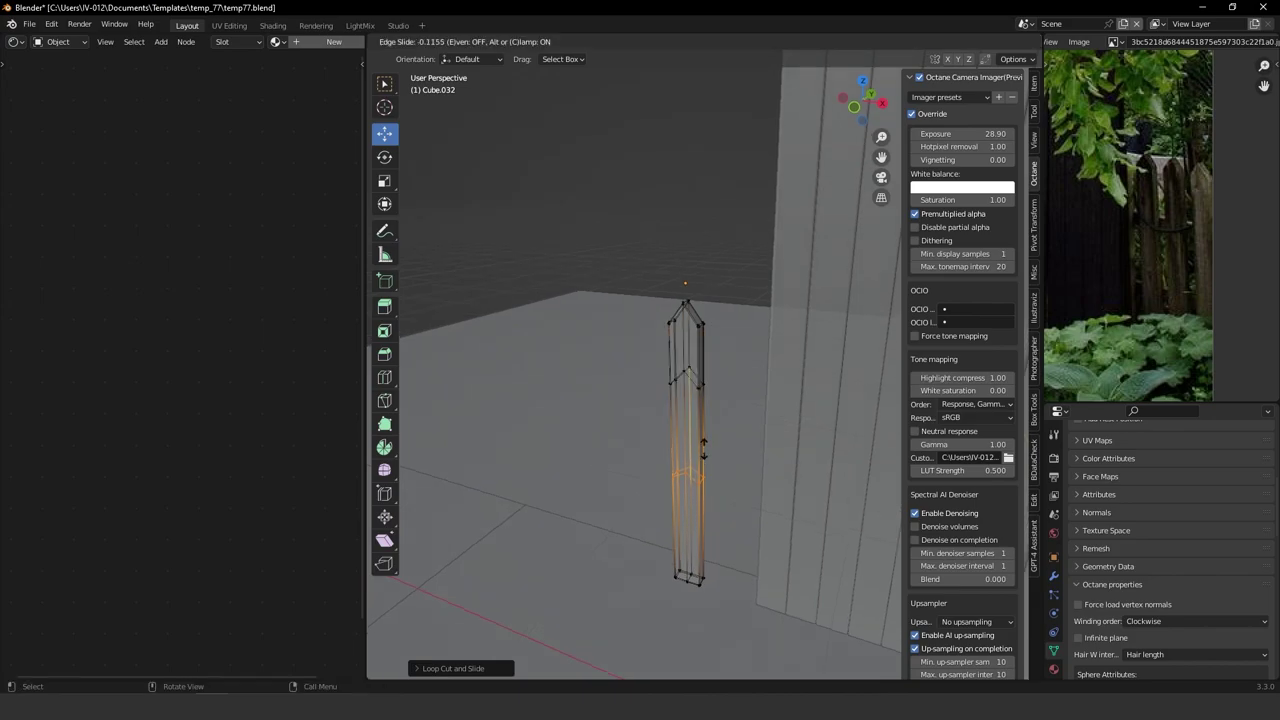
click(711, 430)
key(ctrl+r)
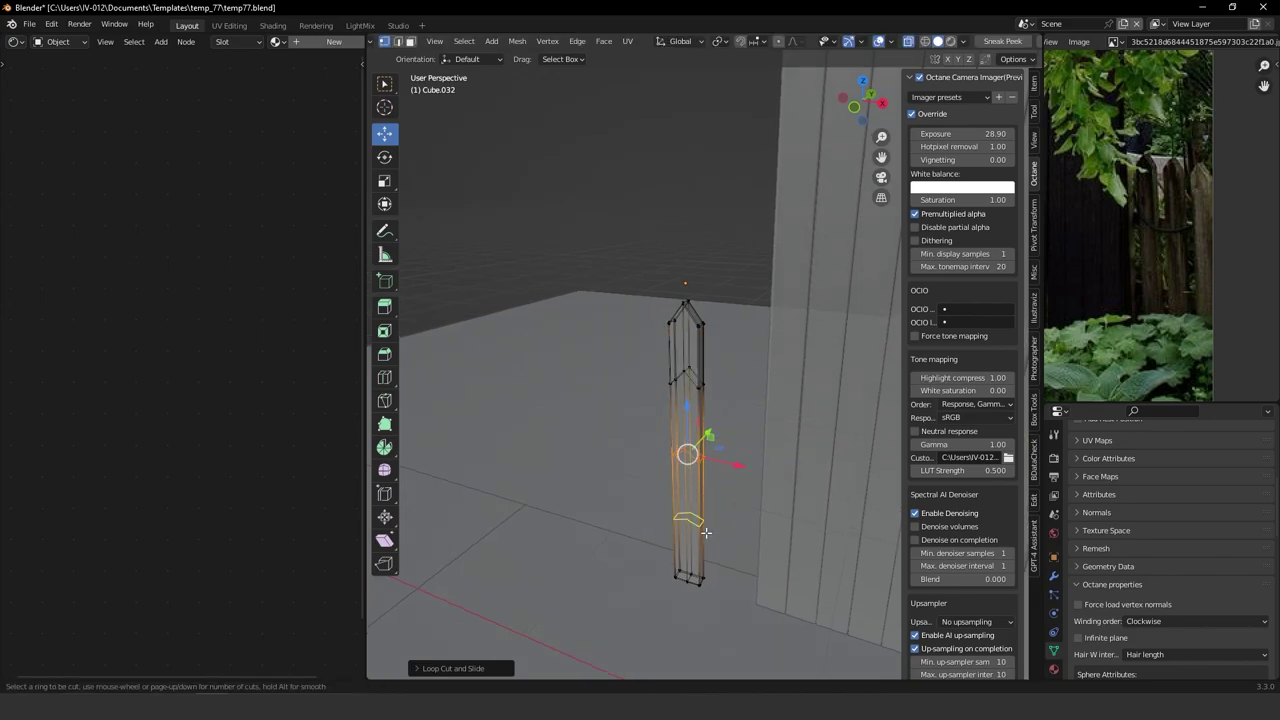
click(705, 524)
click(703, 520)
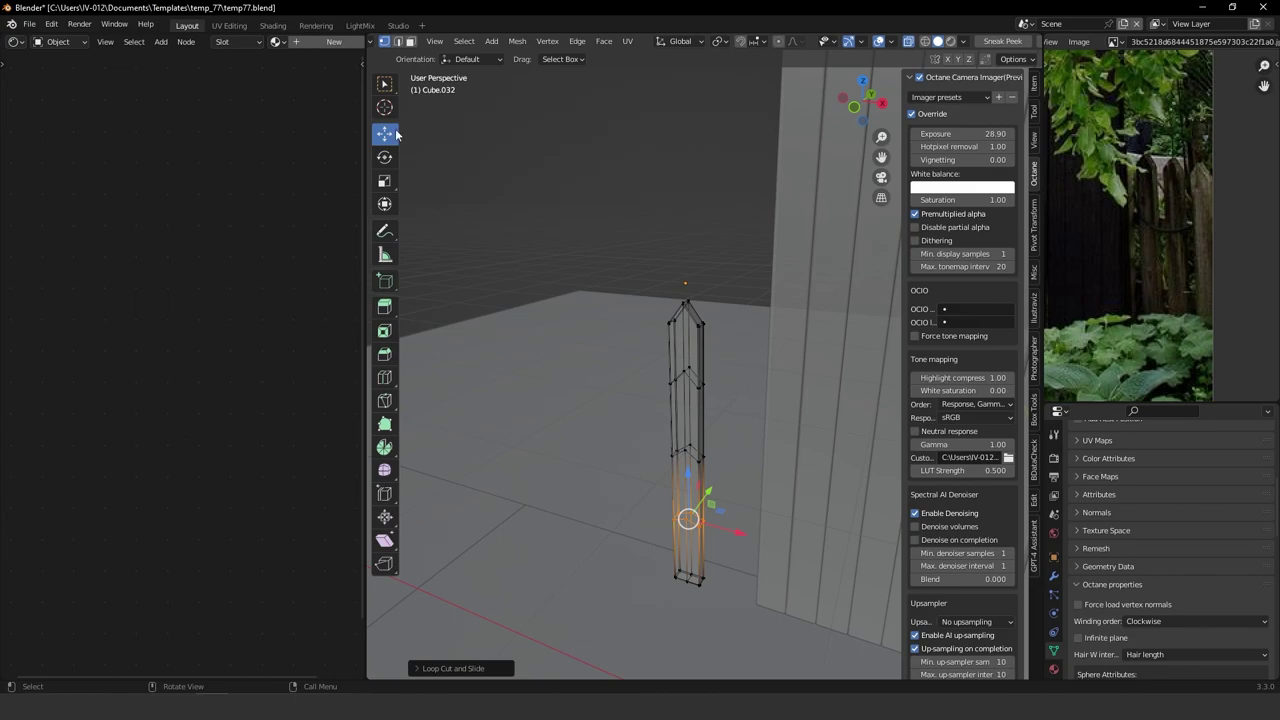
Return to object mode and set the picket's pivot to its bottom.
key(Tab)
click(722, 262)
middle_drag(716, 290, 718, 331)
key(shift+s)
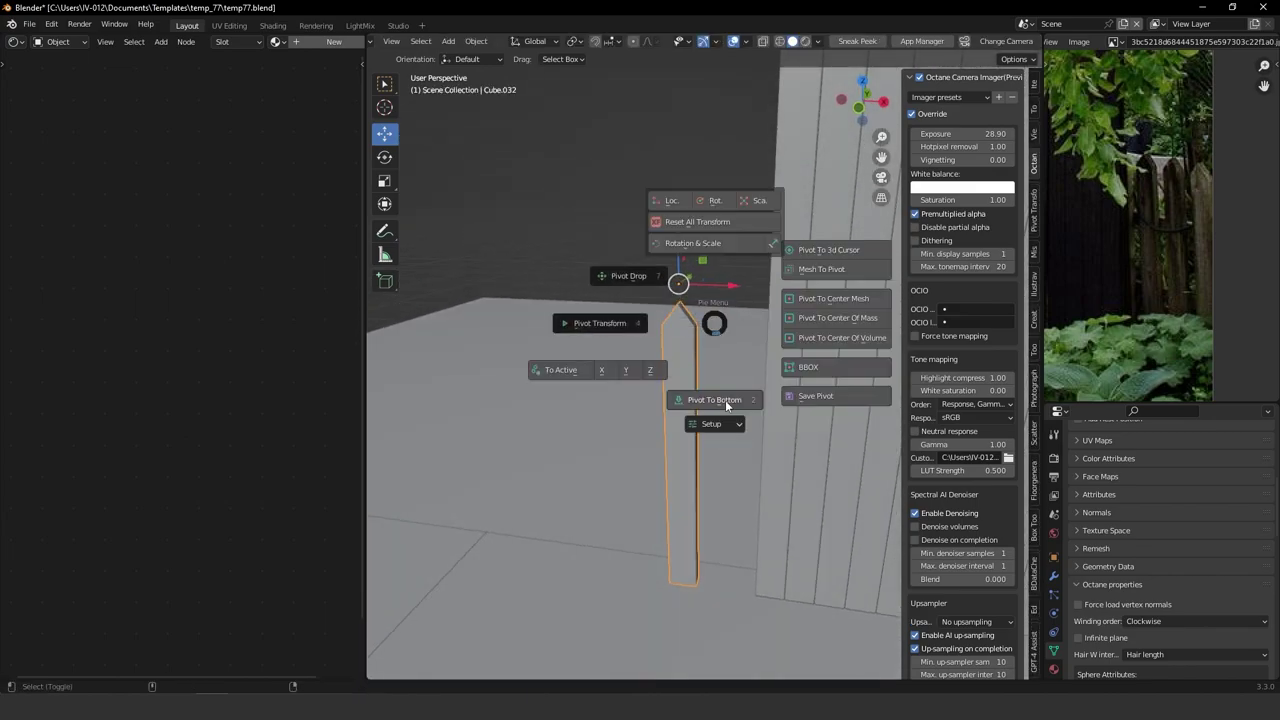
click(715, 400)
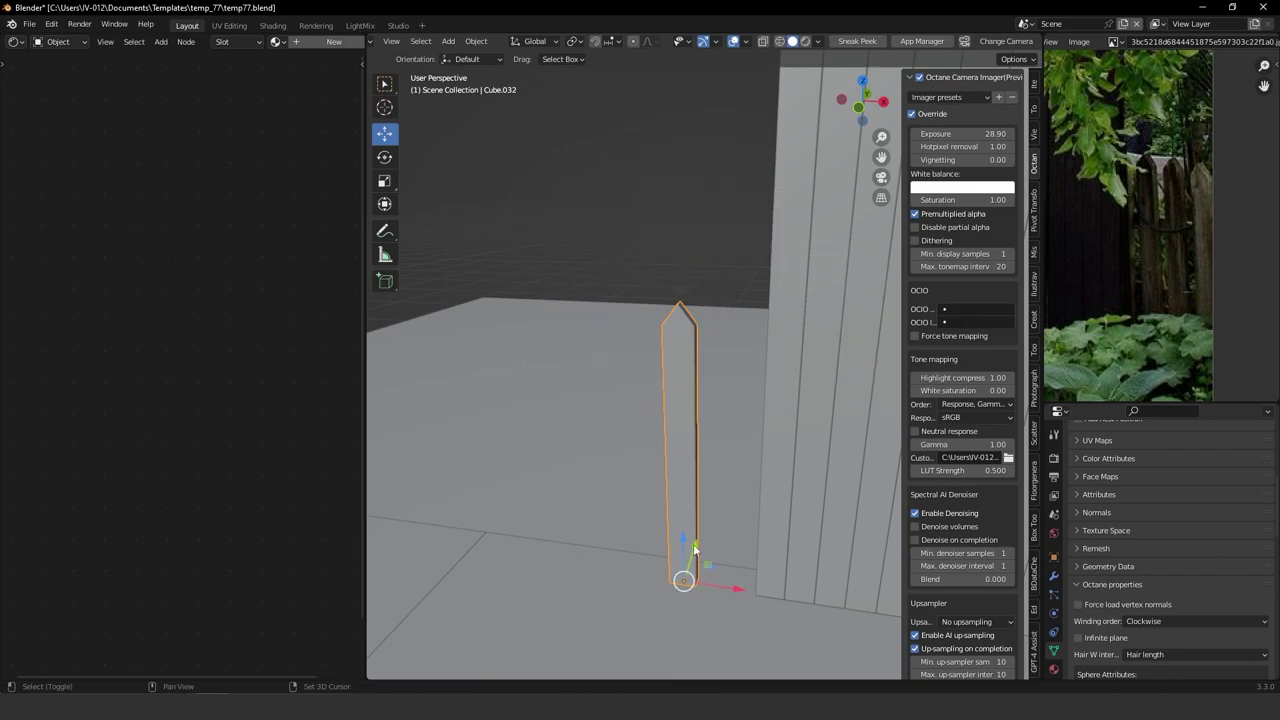
Duplicate the pointed picket twice along global X, away from the fence, to make a row of three spaced pickets.
shift+middle_drag(695, 548, 720, 494)
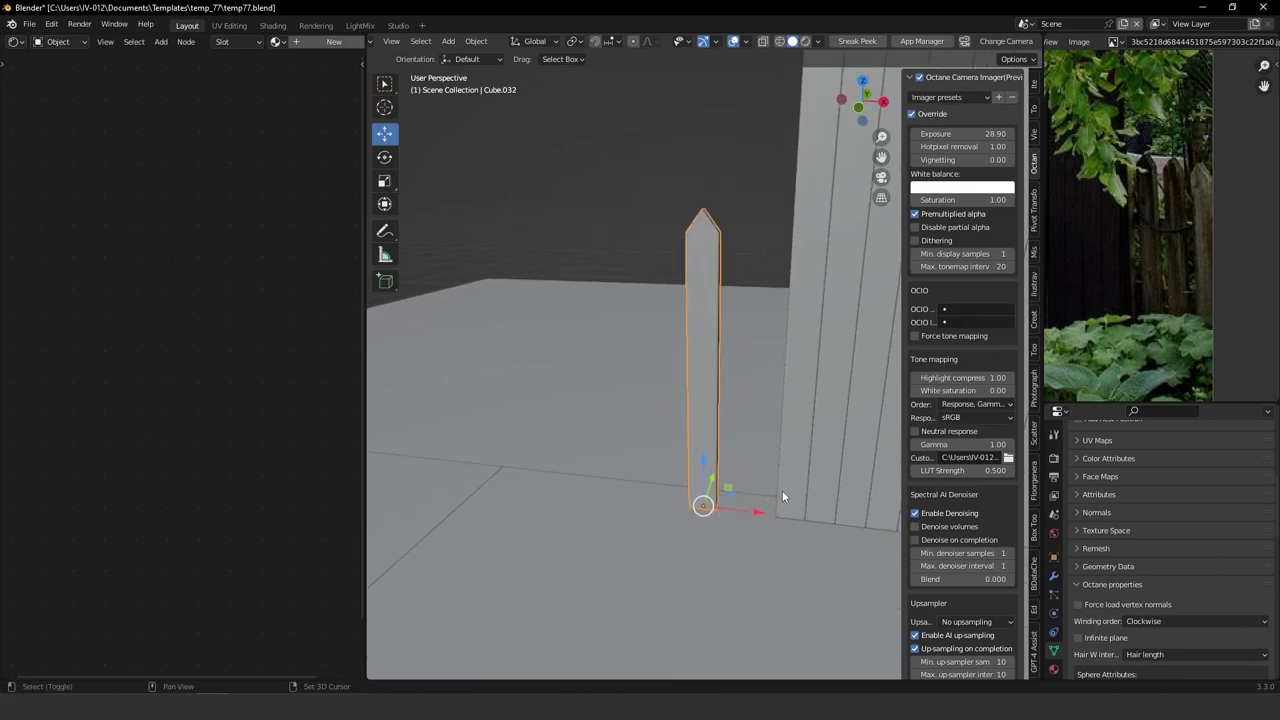
key(shift+d)
key(x)
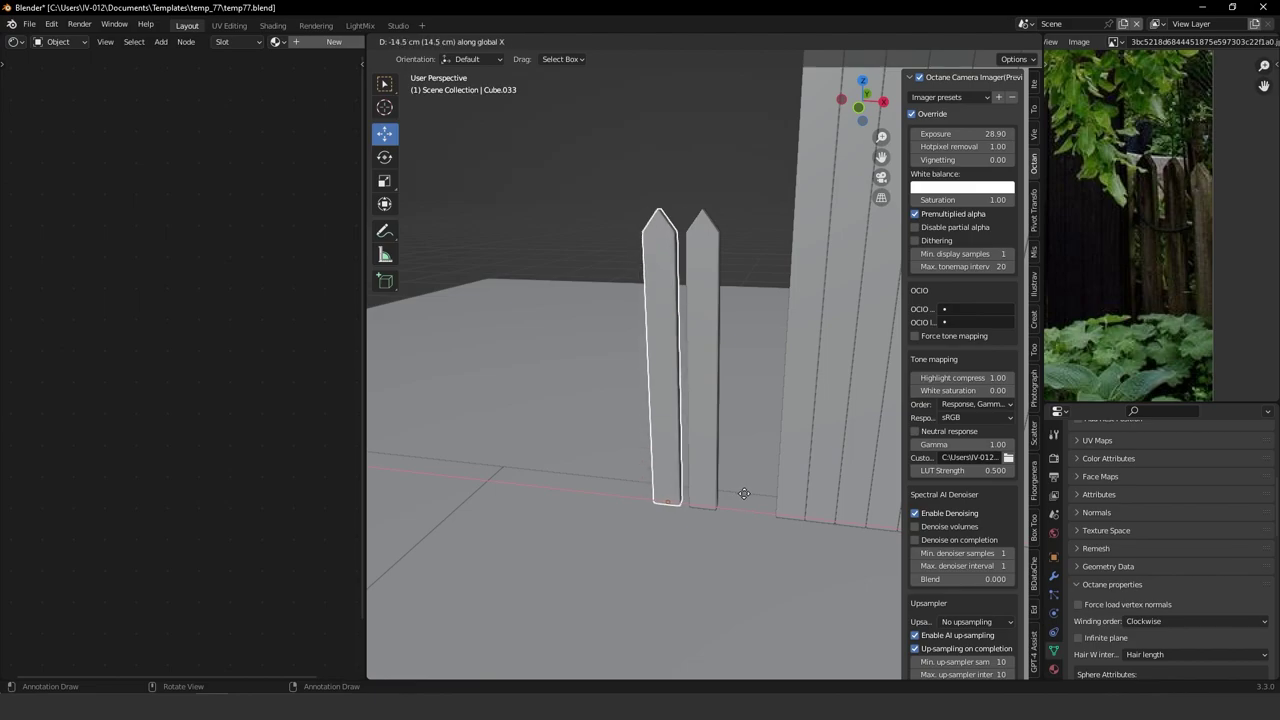
click(732, 498)
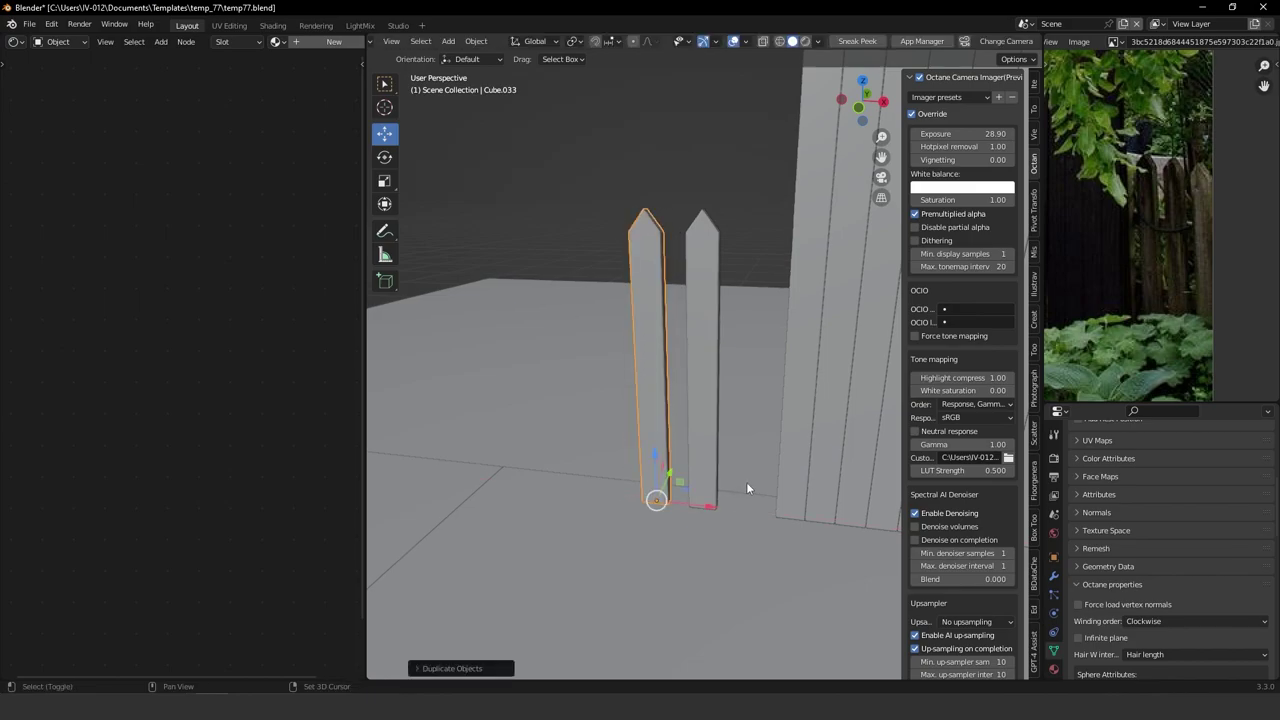
key(shift+d)
key(x)
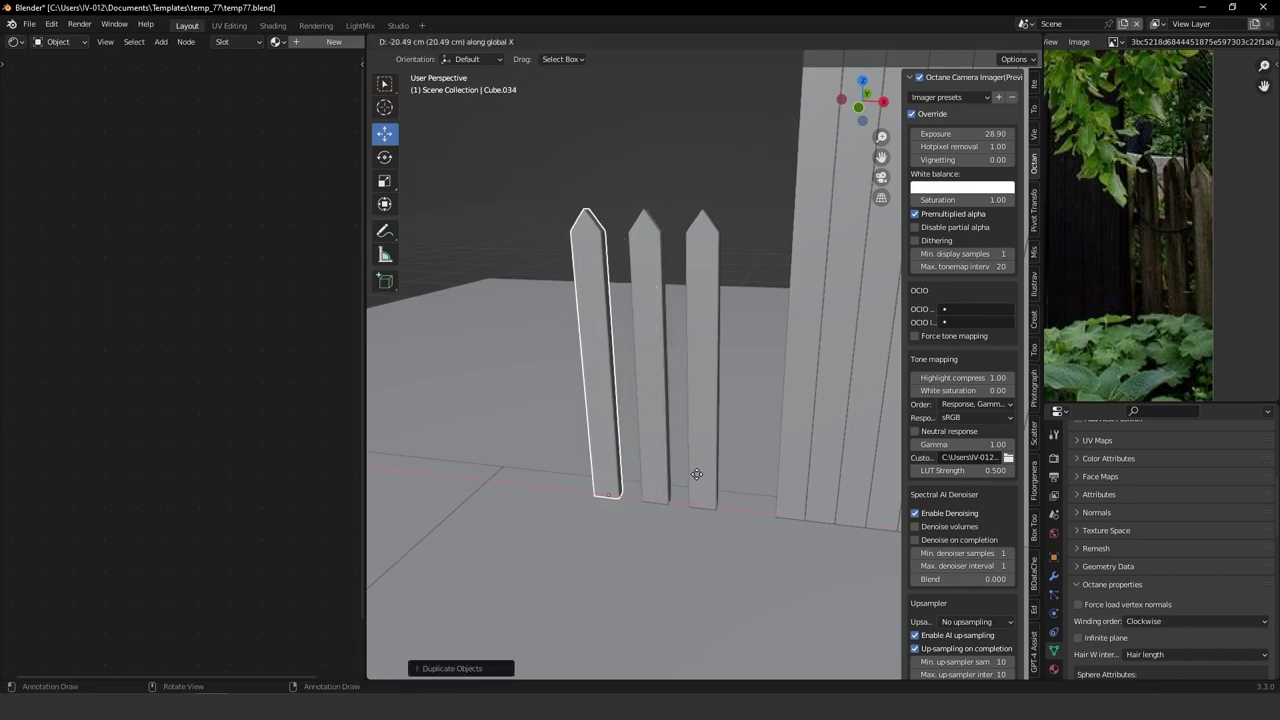
click(697, 474)
On the picket nearest the fence, select the upper loop's vertices with X-ray on and shift them along Y.
click(714, 354)
middle_drag(714, 354, 638, 328)
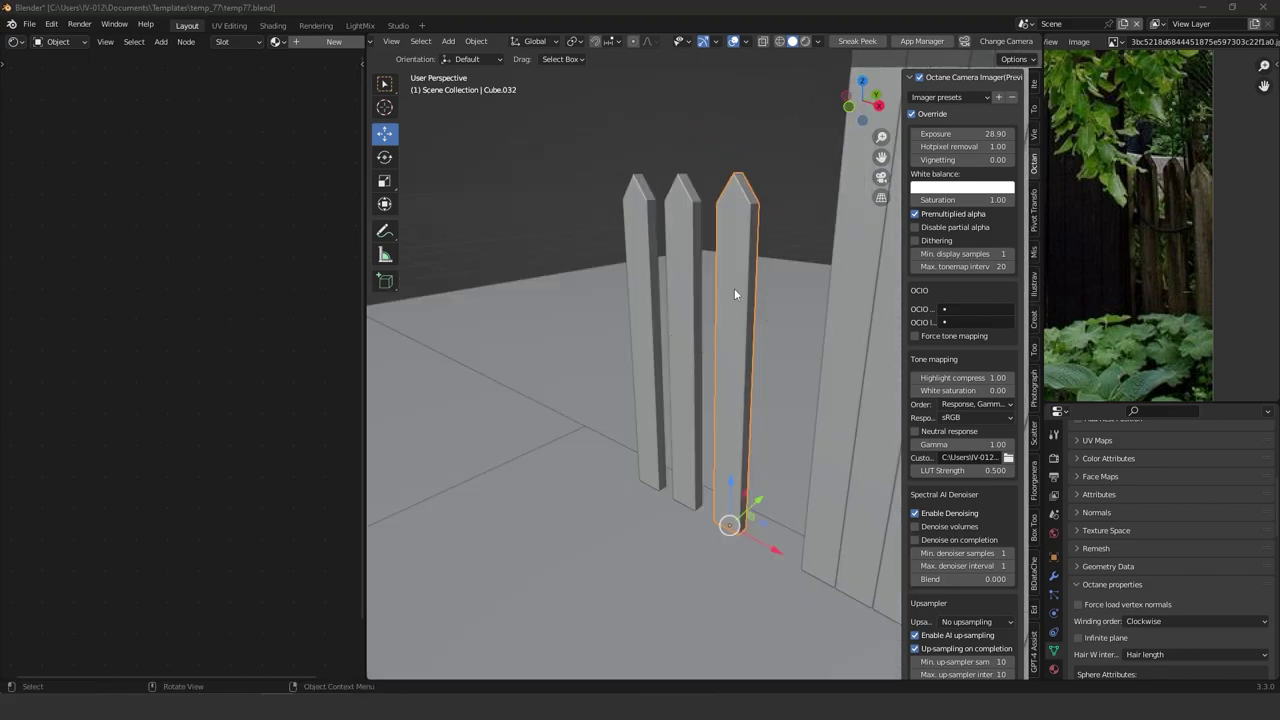
key(Tab)
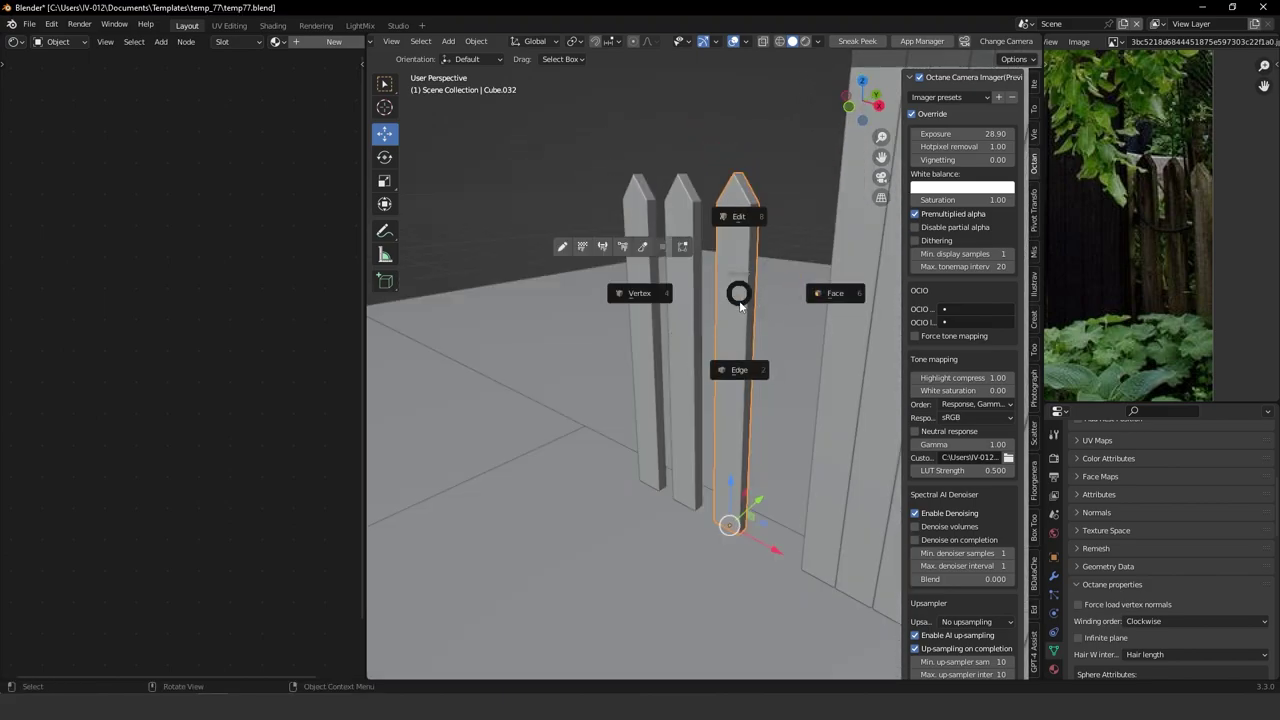
click(628, 288)
key(alt+a)
key(Tab)
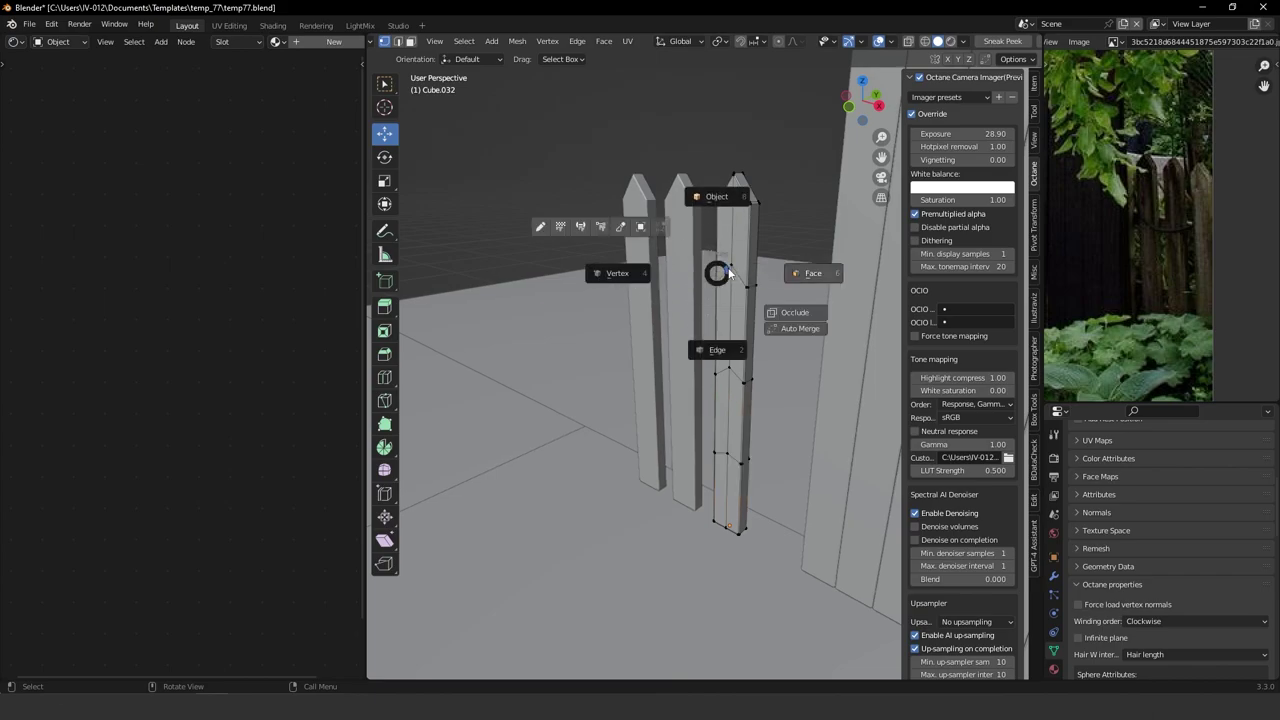
click(798, 312)
drag(693, 254, 769, 301)
middle_drag(769, 301, 822, 290)
scroll(822, 290, up, 2)
middle_drag(840, 225, 813, 202)
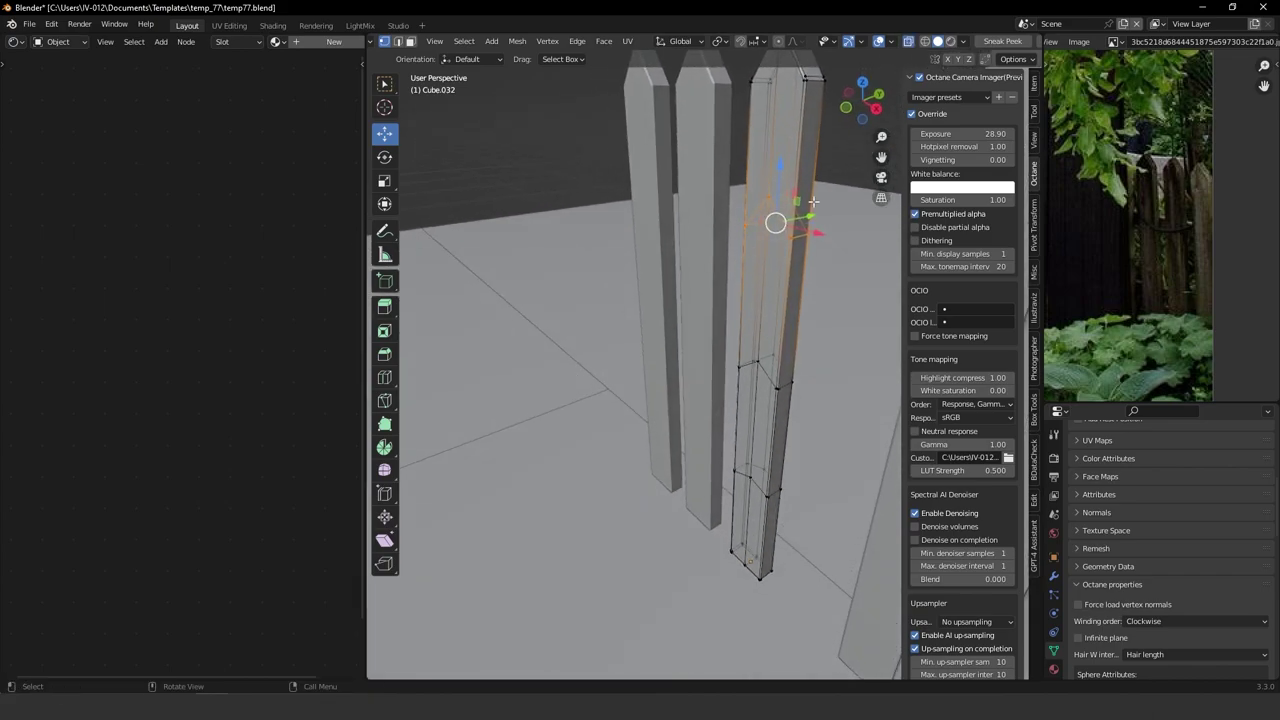
drag(808, 215, 820, 210)
Shift the same picket's middle loop along Y and its lower loop along Y and X, and return to object mode.
drag(722, 333, 808, 402)
drag(795, 356, 785, 358)
drag(727, 443, 794, 508)
drag(790, 456, 795, 455)
middle_drag(795, 455, 748, 464)
drag(748, 464, 761, 463)
ctrl+middle_drag(663, 328, 674, 365)
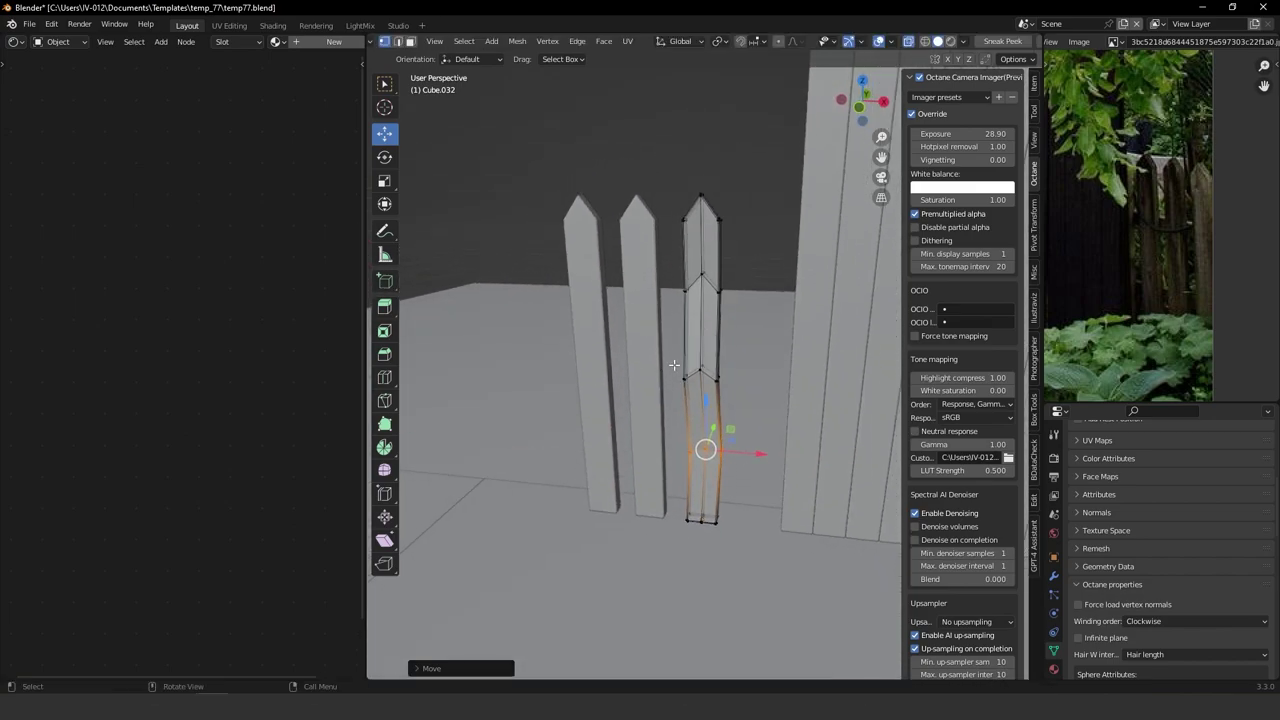
key(Tab)
click(673, 194)
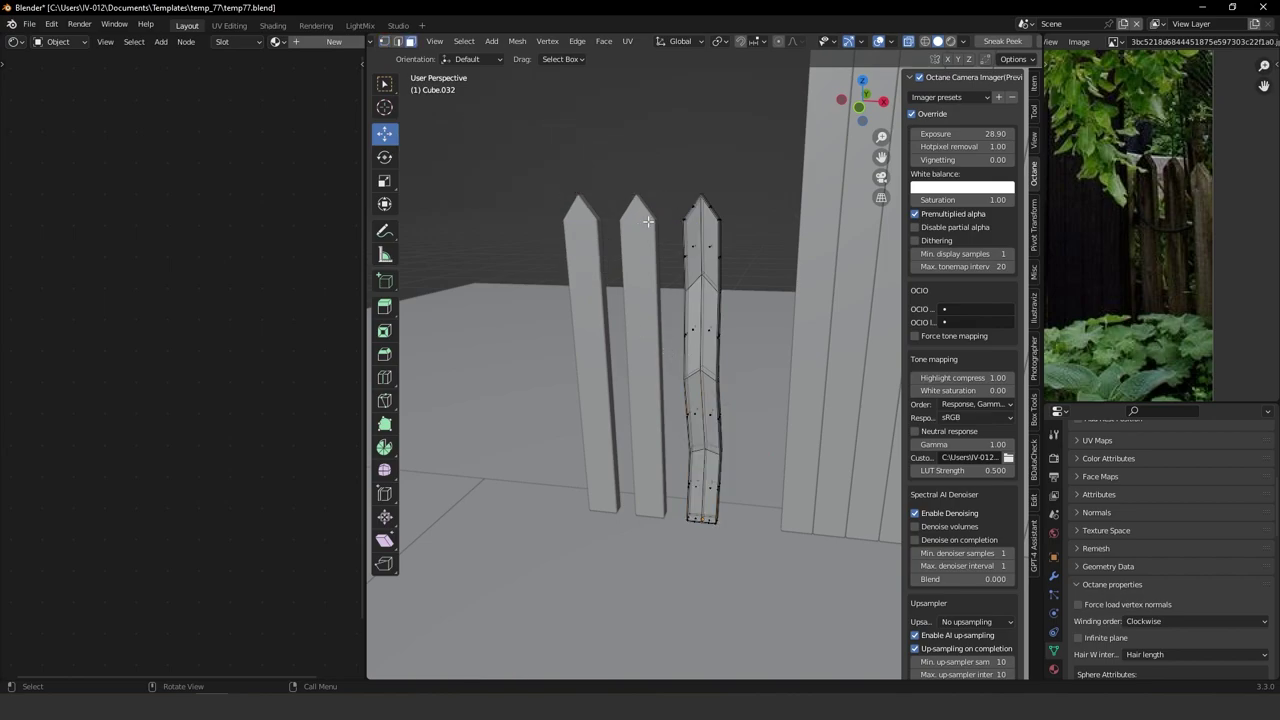
key(Tab)
click(654, 149)
On the middle picket, select the upper loop's vertices and shift them along Y and X.
click(647, 283)
key(ctrl+Tab)
click(716, 295)
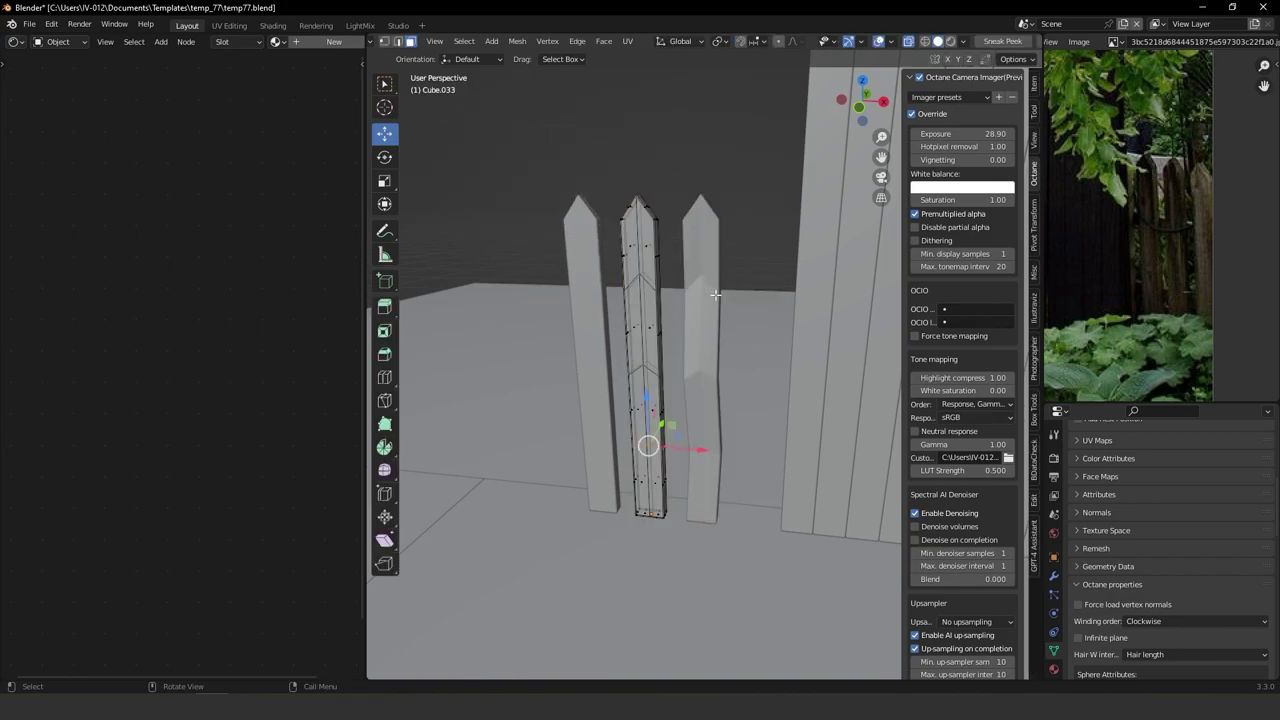
middle_drag(648, 273, 706, 228)
click(383, 41)
drag(668, 212, 776, 283)
middle_drag(762, 260, 716, 275)
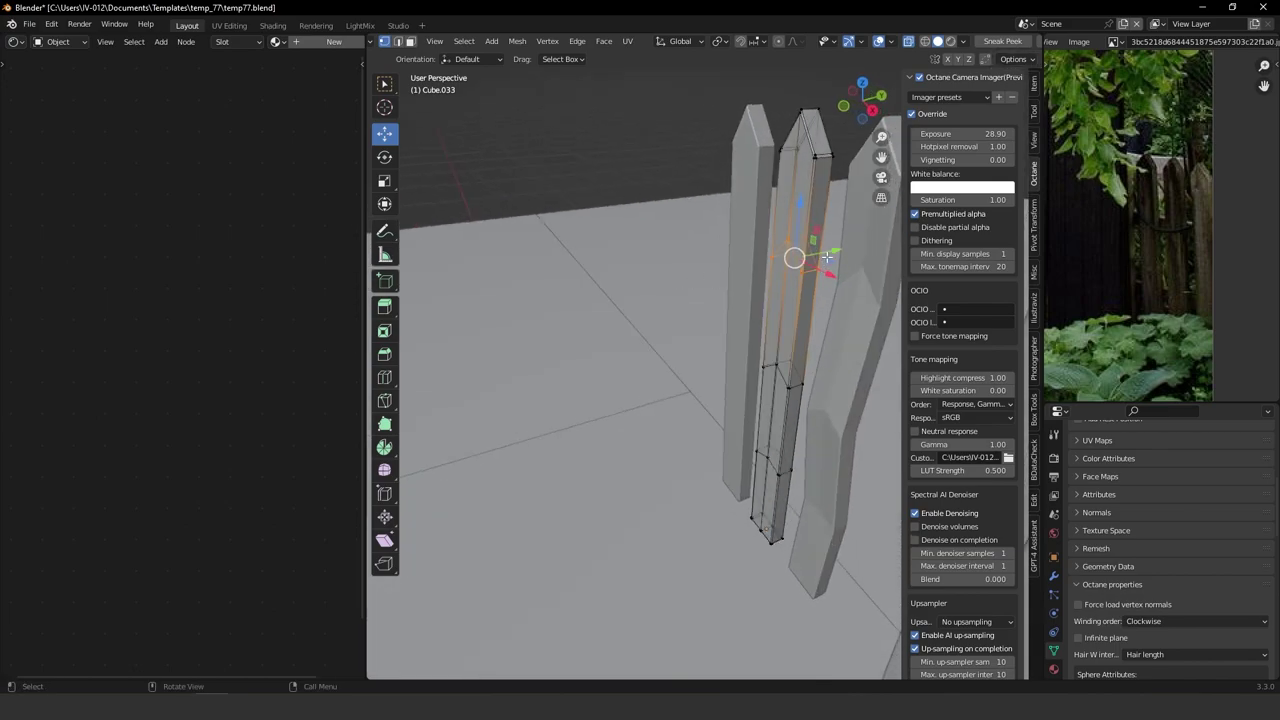
drag(829, 252, 818, 254)
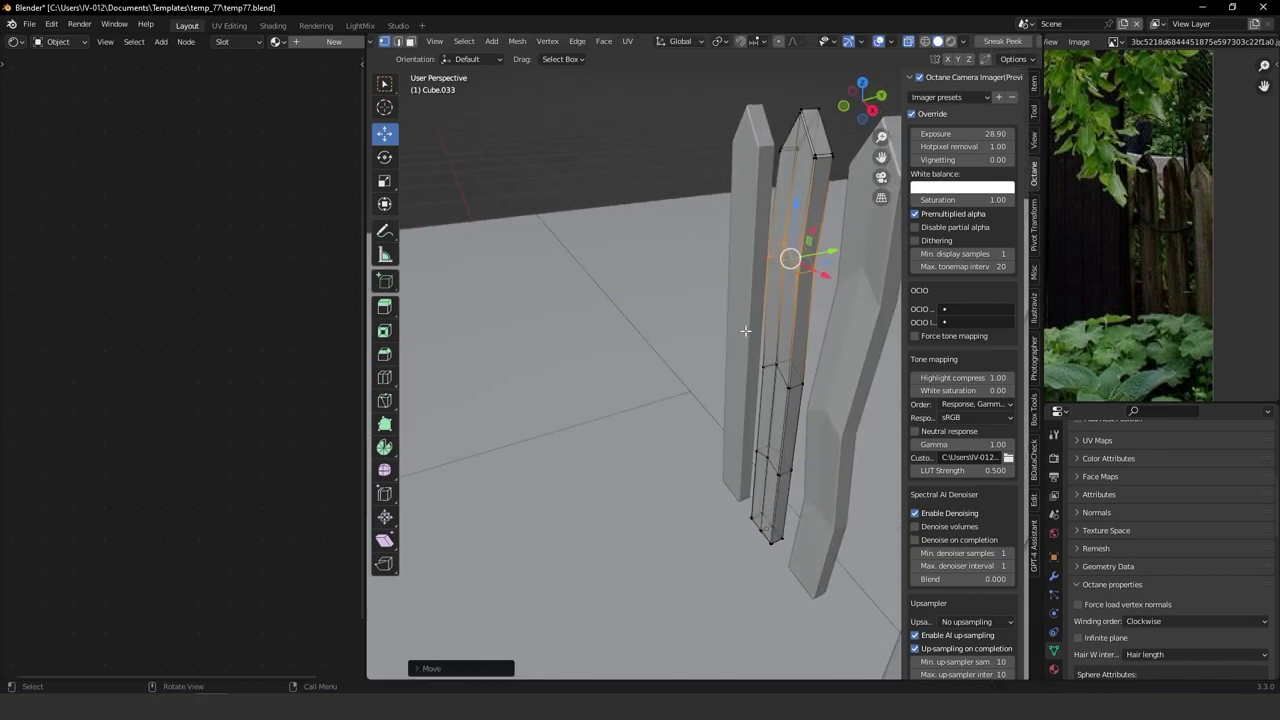
middle_drag(832, 298, 744, 287)
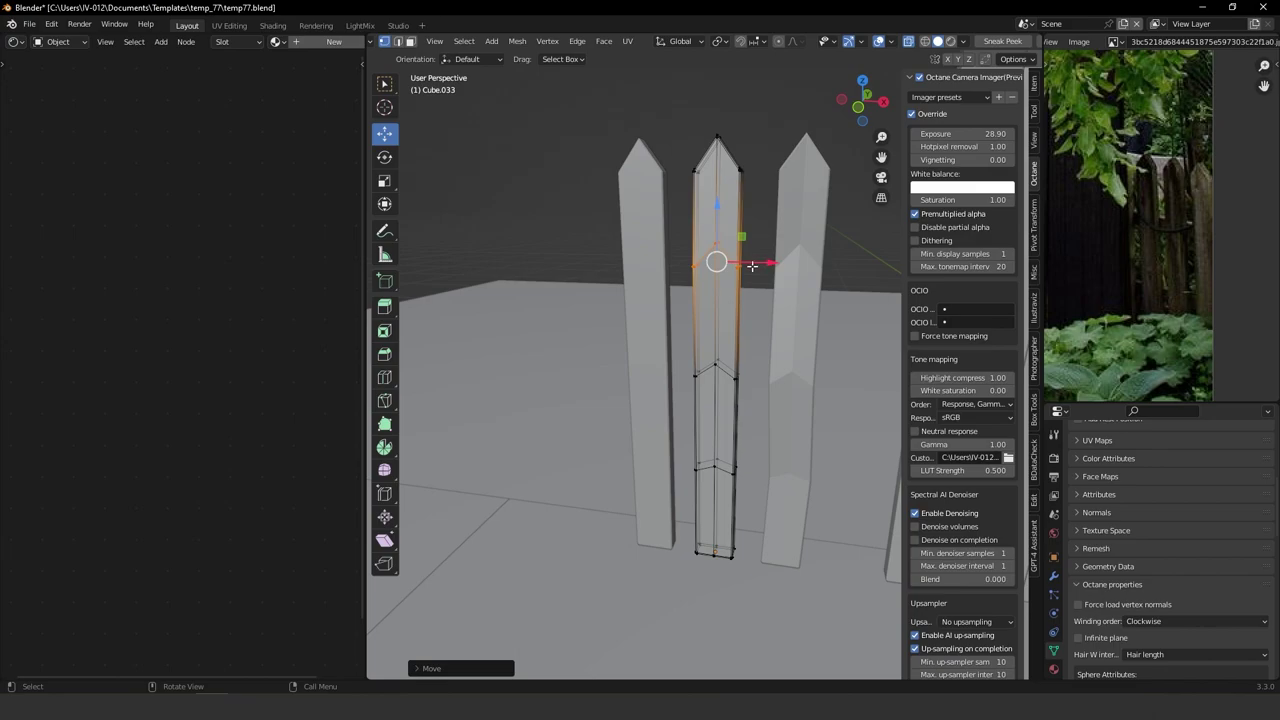
drag(758, 264, 752, 266)
Offset the middle picket's middle loop along Y and its lower loop along Y and X, and return to object mode.
drag(674, 352, 762, 408)
middle_drag(762, 408, 848, 383)
drag(847, 383, 851, 382)
drag(763, 476, 841, 541)
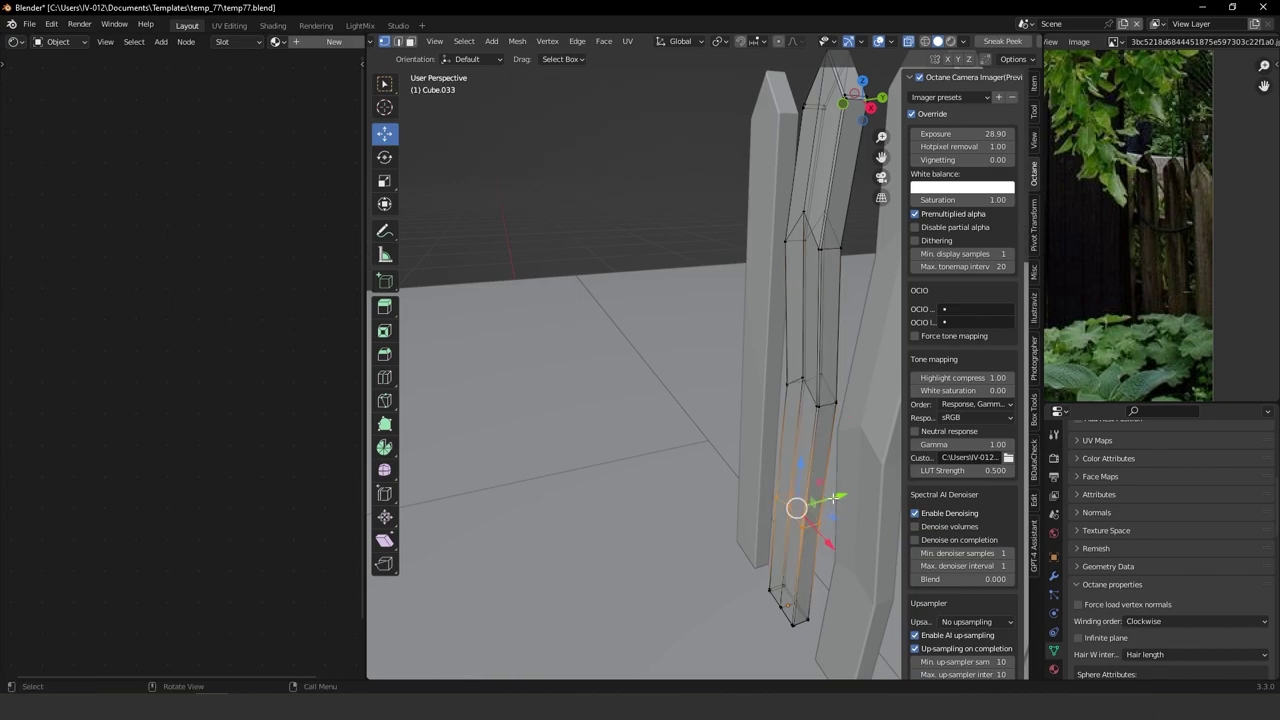
drag(834, 497, 843, 497)
middle_drag(843, 497, 770, 512)
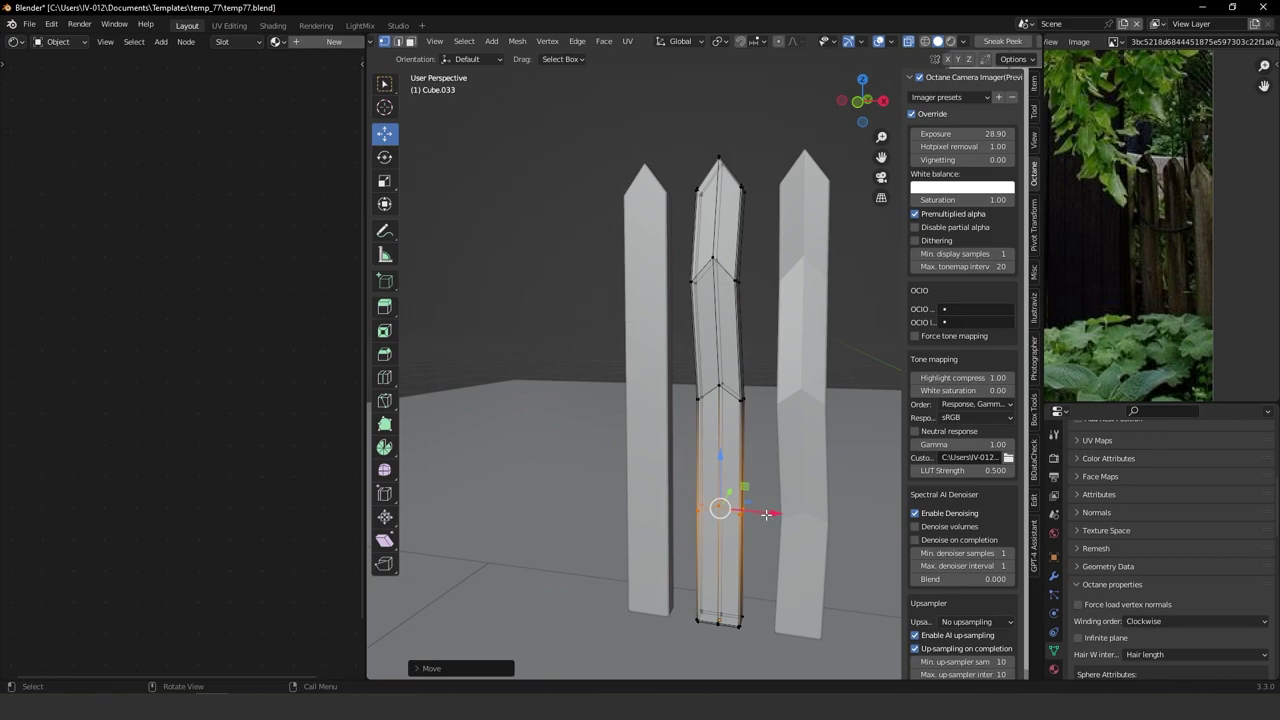
drag(766, 514, 749, 490)
scroll(777, 512, down, 1)
mouse_move(749, 490)
middle_down()
mouse_move(781, 500)
mouse_move(741, 488)
middle_up()
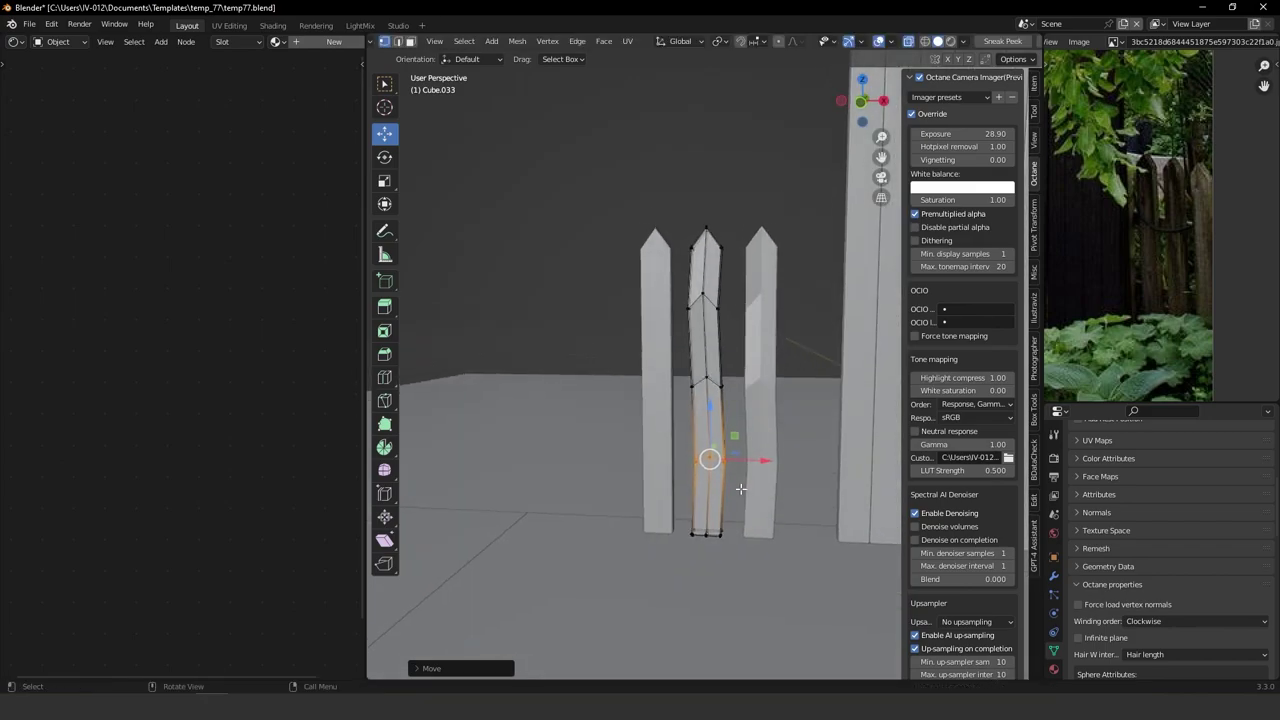
key(Tab)
click(643, 306)
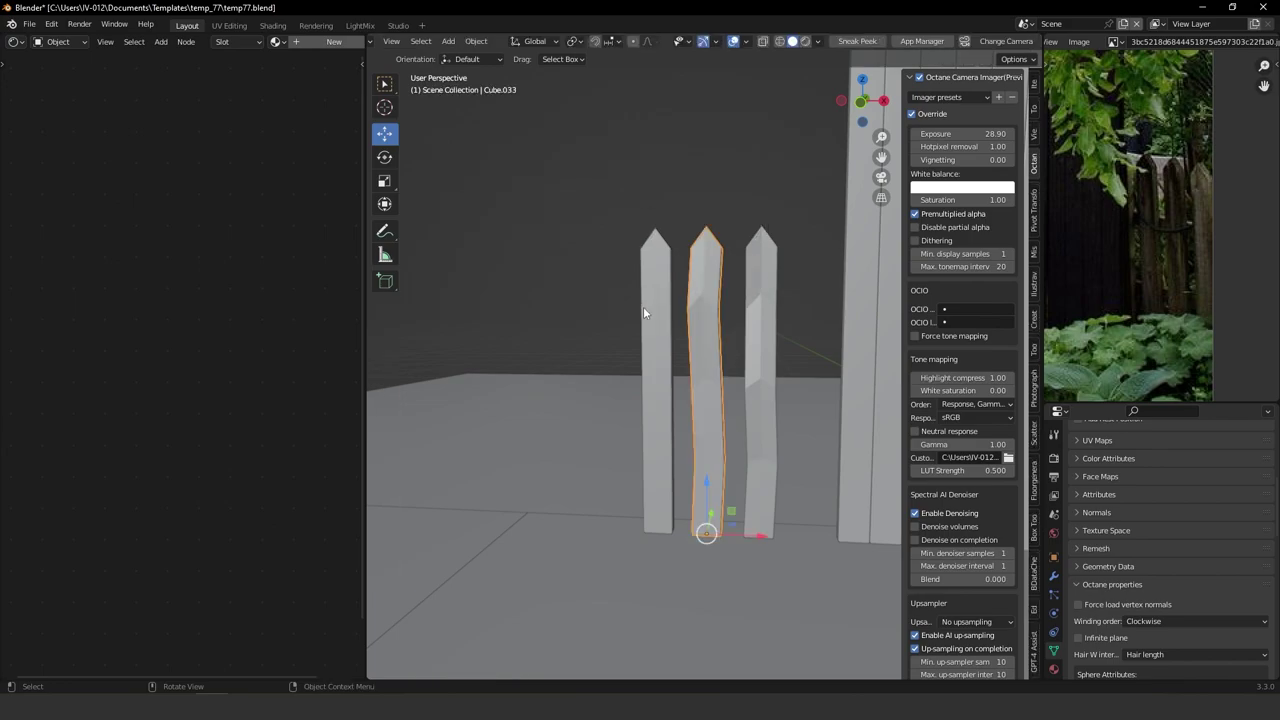
On the picket farthest from the fence, select the upper loop's vertices in edit mode and shift them along Y.
click(648, 318)
key(Tab)
click(795, 332)
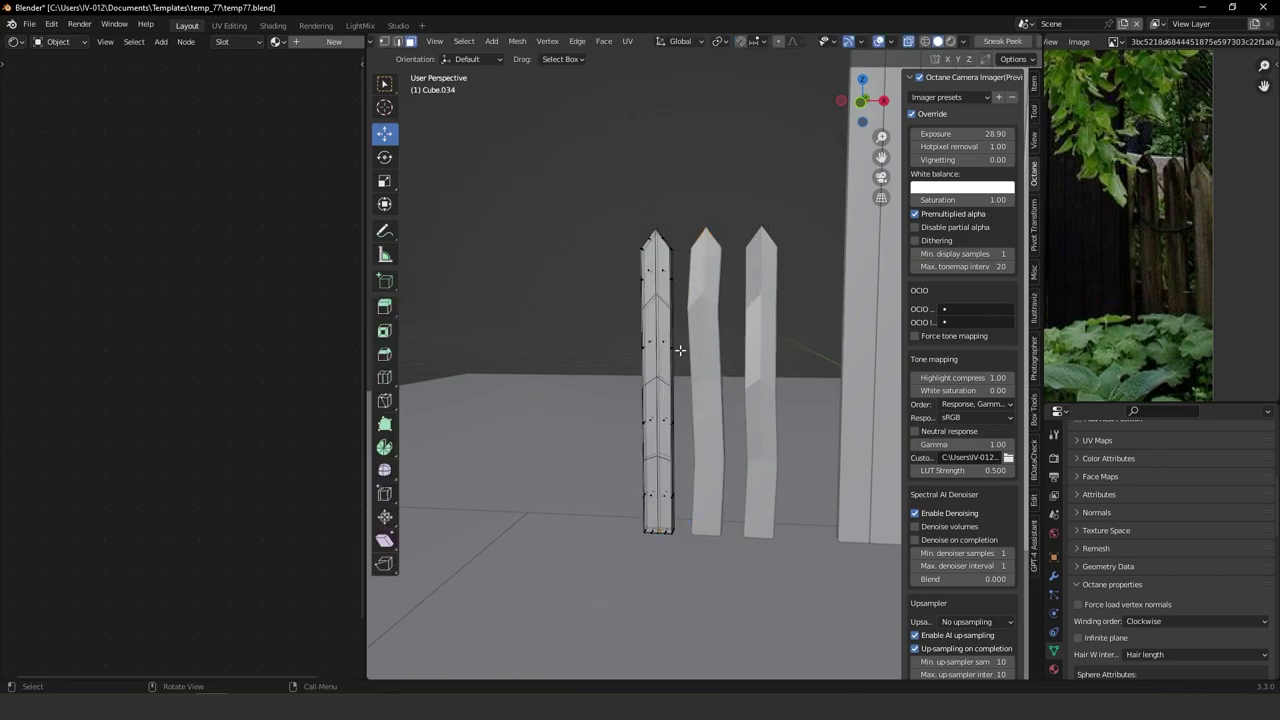
key(Tab)
click(586, 350)
middle_drag(677, 380, 642, 405)
drag(626, 249, 717, 304)
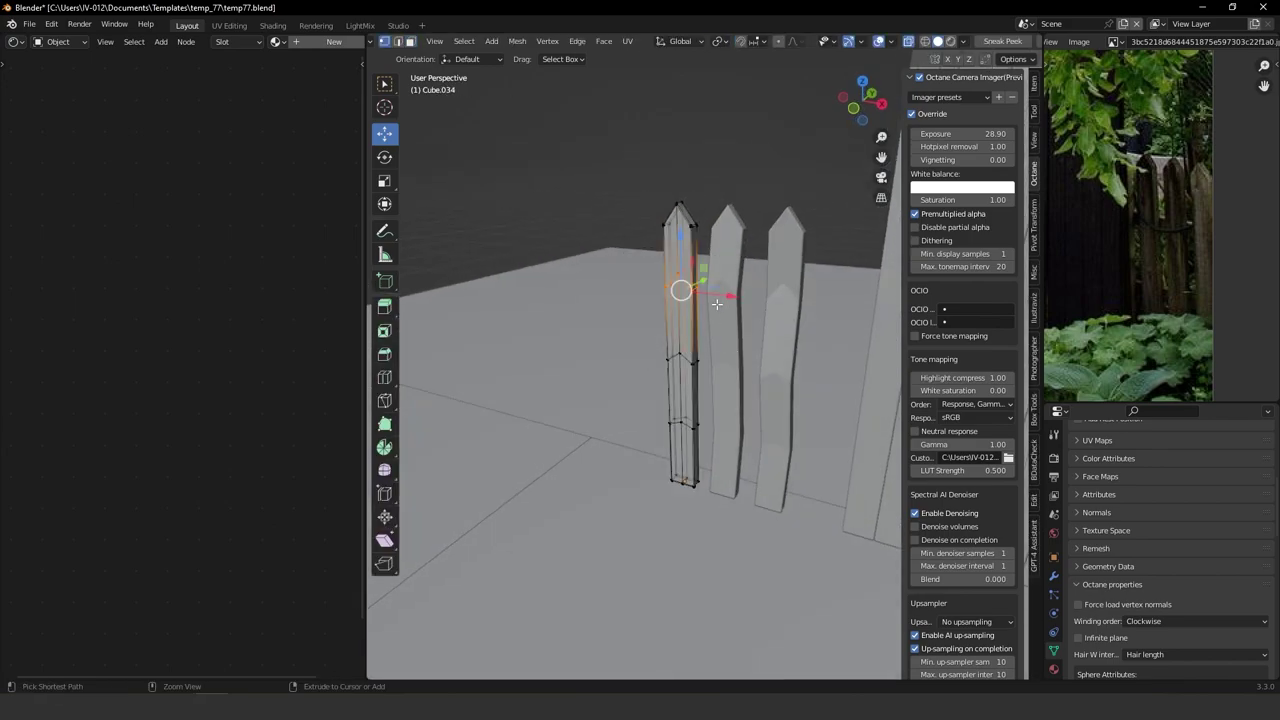
scroll(722, 325, up, 2)
middle_drag(722, 325, 712, 350)
drag(600, 278, 728, 351)
middle_drag(692, 342, 722, 266)
drag(691, 201, 699, 152)
middle_drag(724, 189, 757, 241)
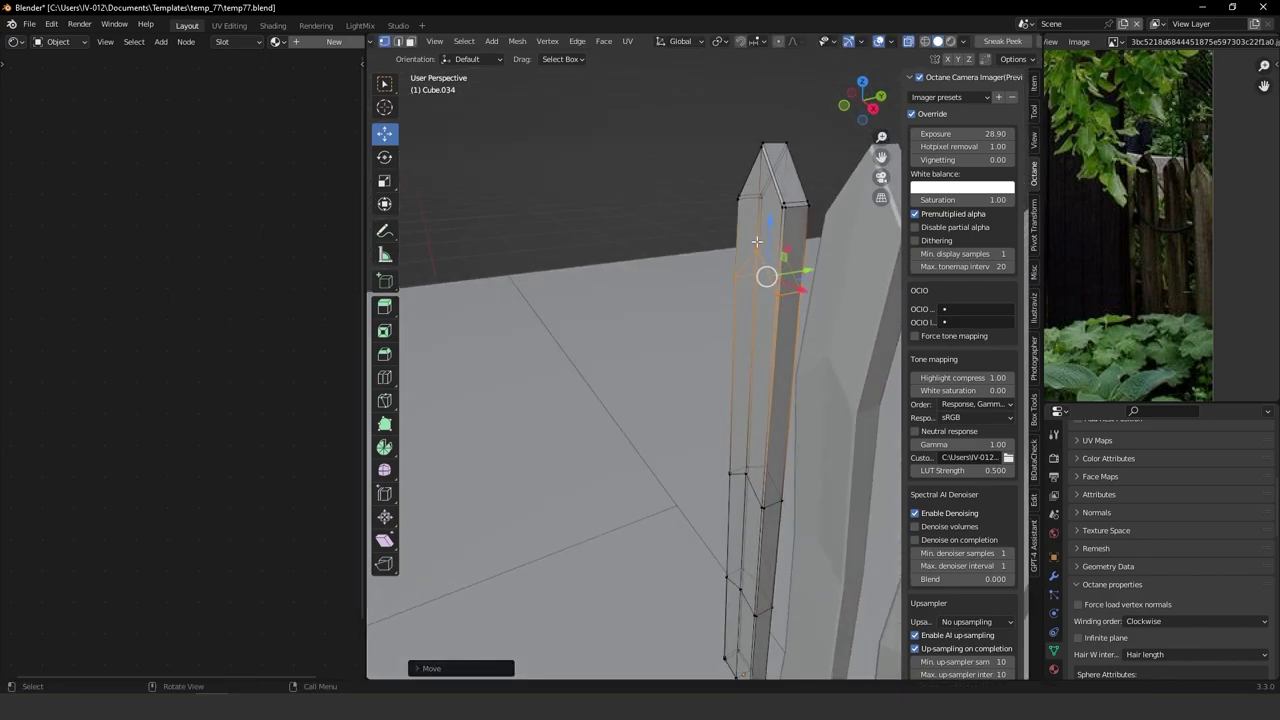
drag(798, 274, 783, 275)
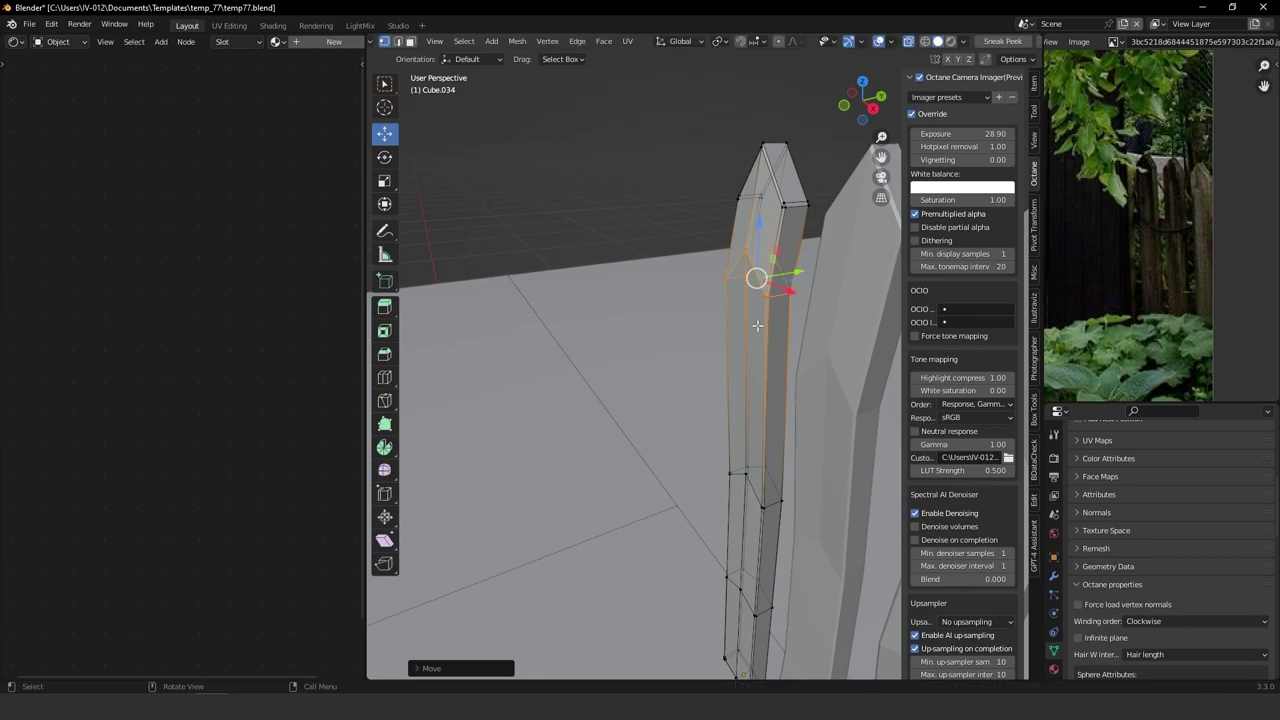
Select the middle loop's vertices on the same picket and offset them from the straight line.
scroll(689, 480, down, 2)
middle_drag(689, 480, 724, 462)
drag(669, 419, 751, 438)
middle_drag(753, 511, 700, 470)
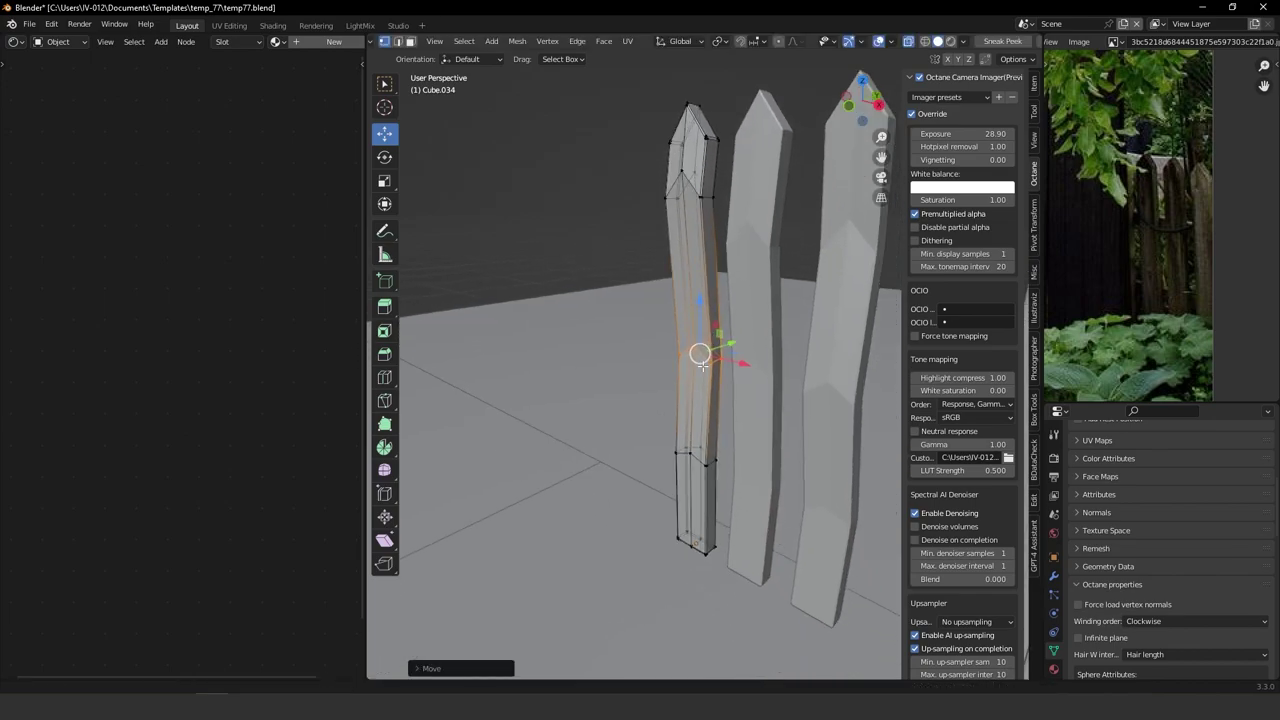
Shift the same picket's lower loop along Y and slightly along X, and return to object mode.
drag(660, 415, 716, 441)
middle_drag(704, 518, 651, 501)
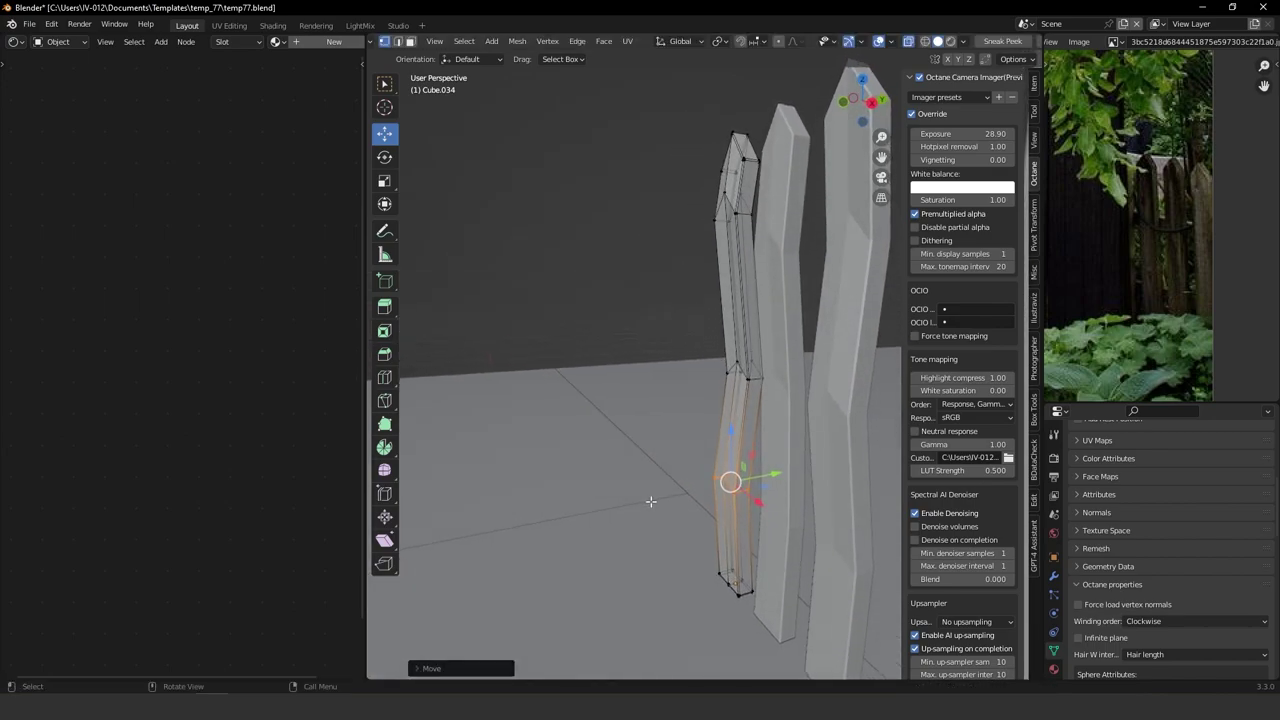
middle_drag(705, 327, 602, 391)
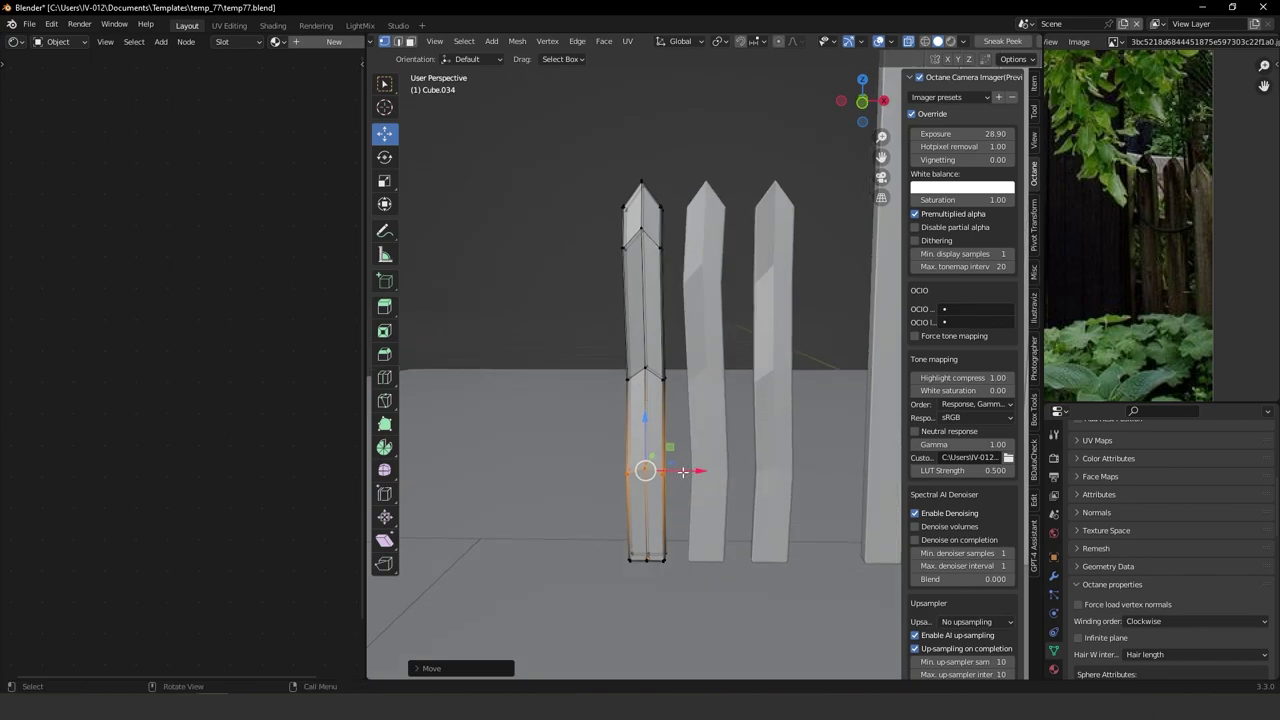
drag(682, 471, 678, 471)
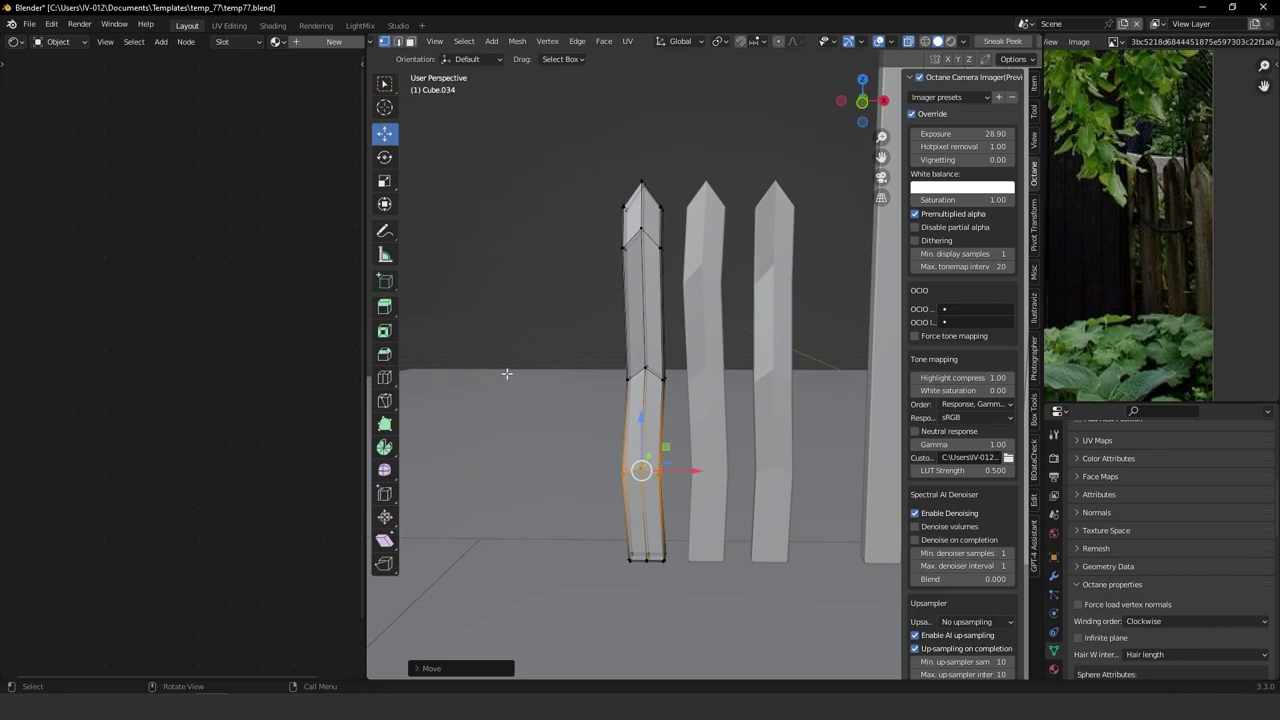
key(Tab)
click(676, 204)
scroll(704, 353, down, 3)
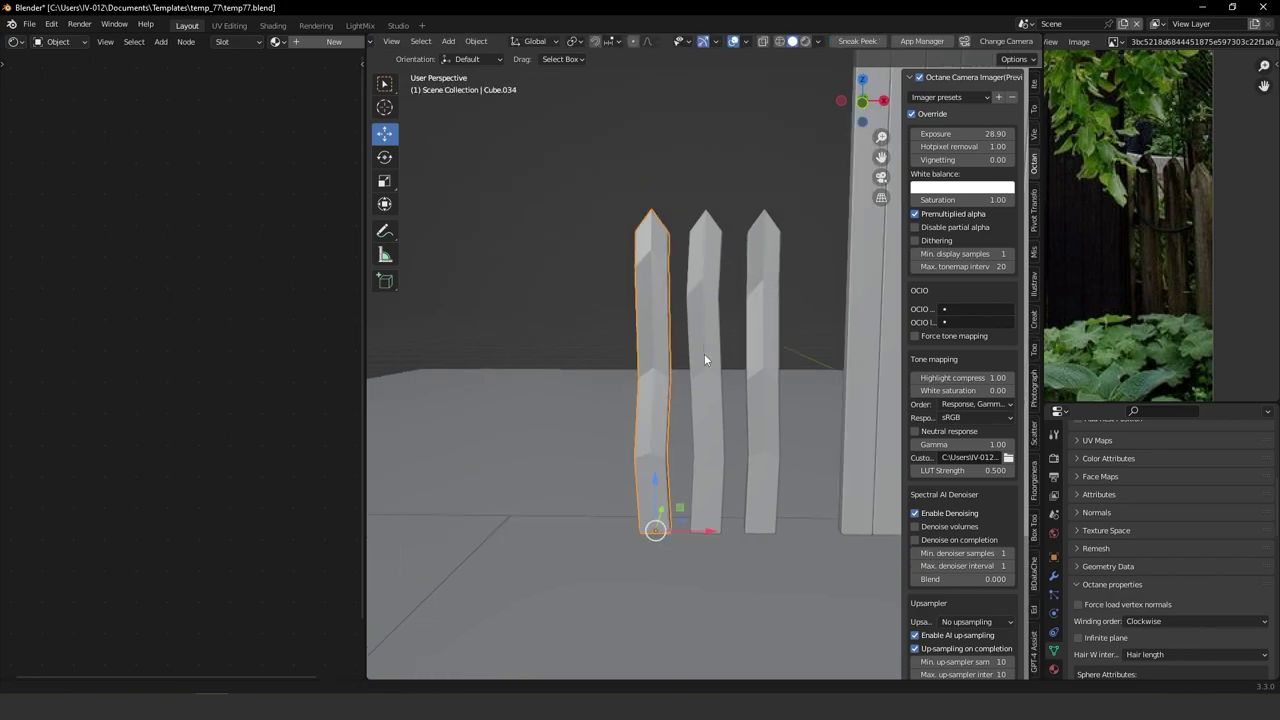
Unwrap all faces of the picket nearest the fence with Smart UV Project and return to object mode.
middle_drag(704, 356, 489, 323)
middle_drag(769, 297, 697, 341)
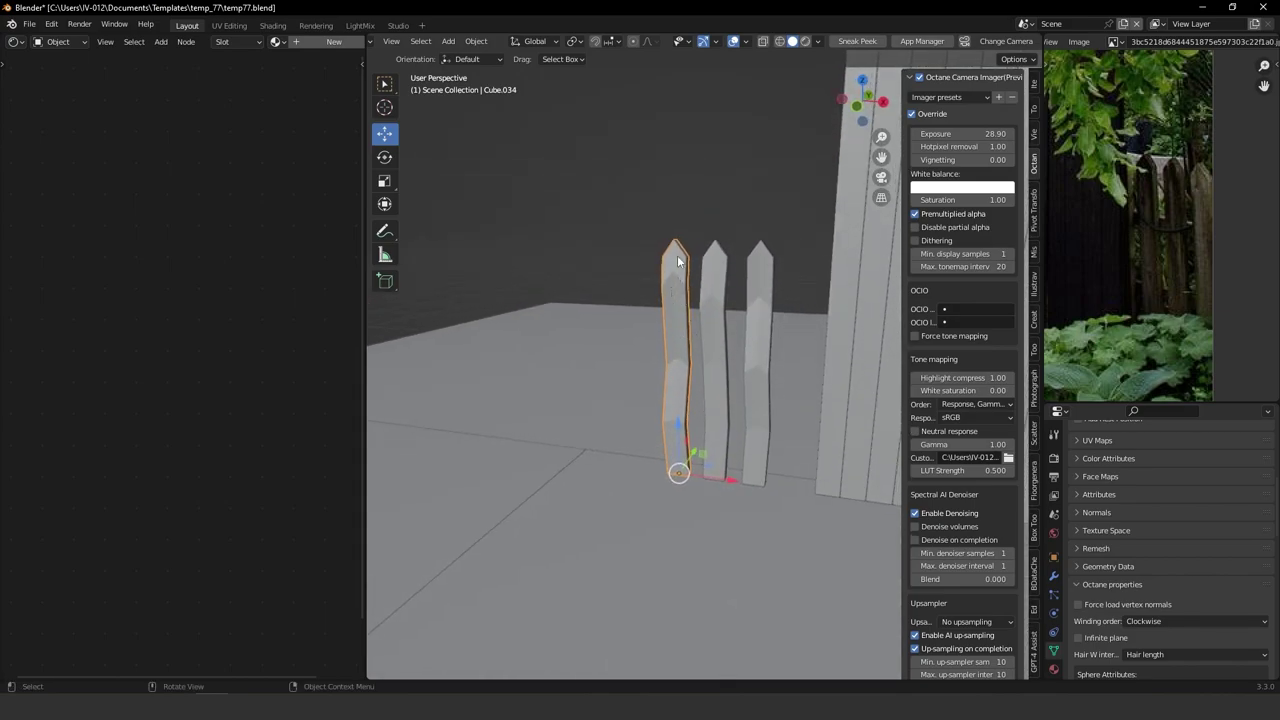
click(758, 285)
key(ctrl+Tab)
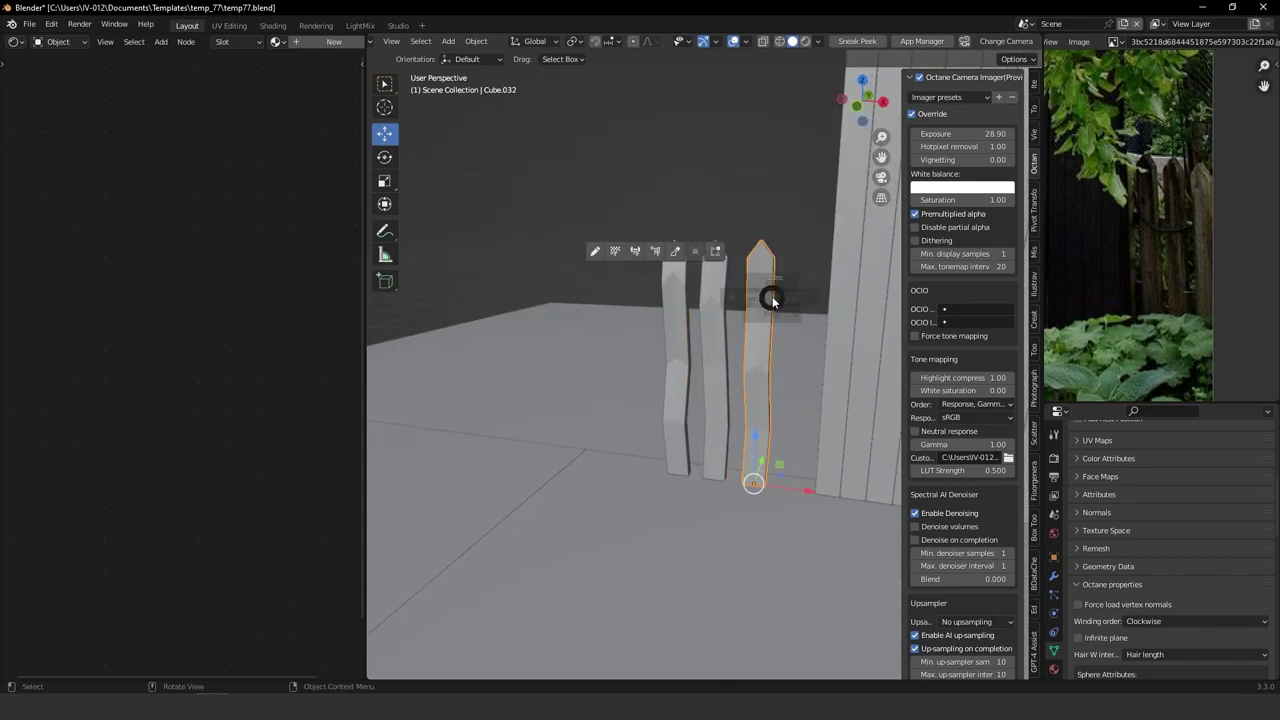
click(858, 297)
key(Tab)
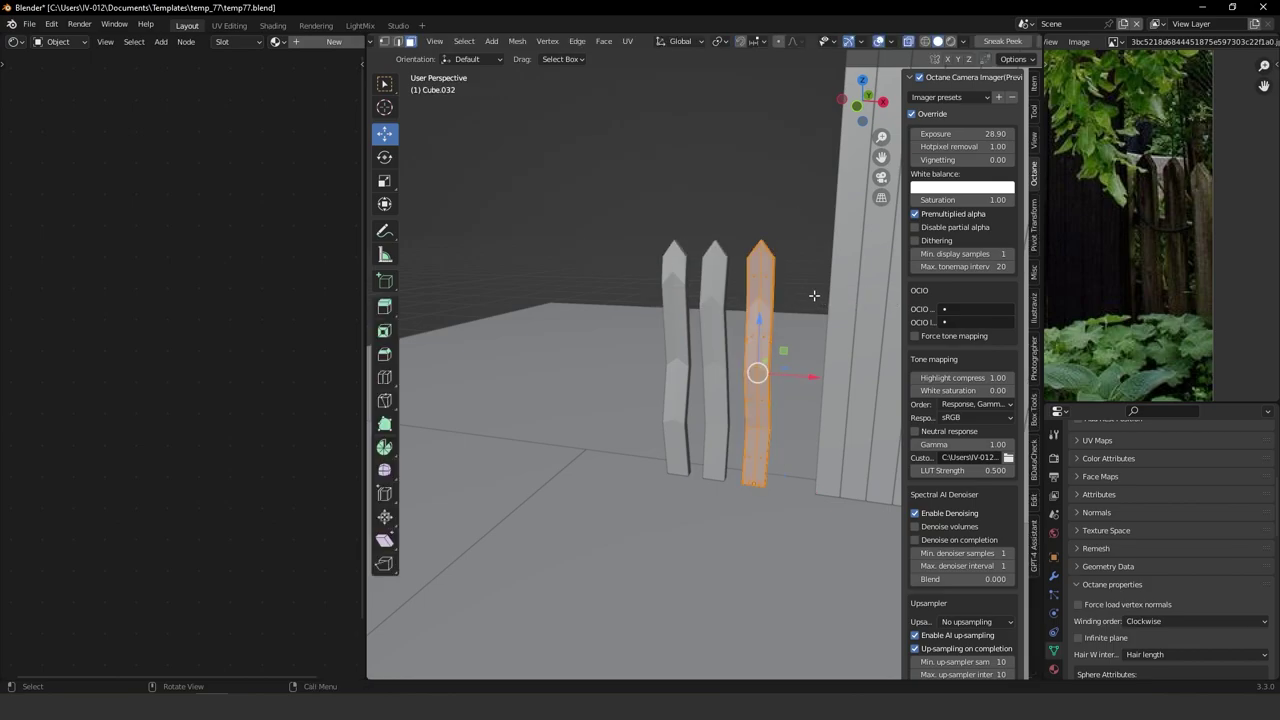
key(u)
click(761, 289)
click(777, 392)
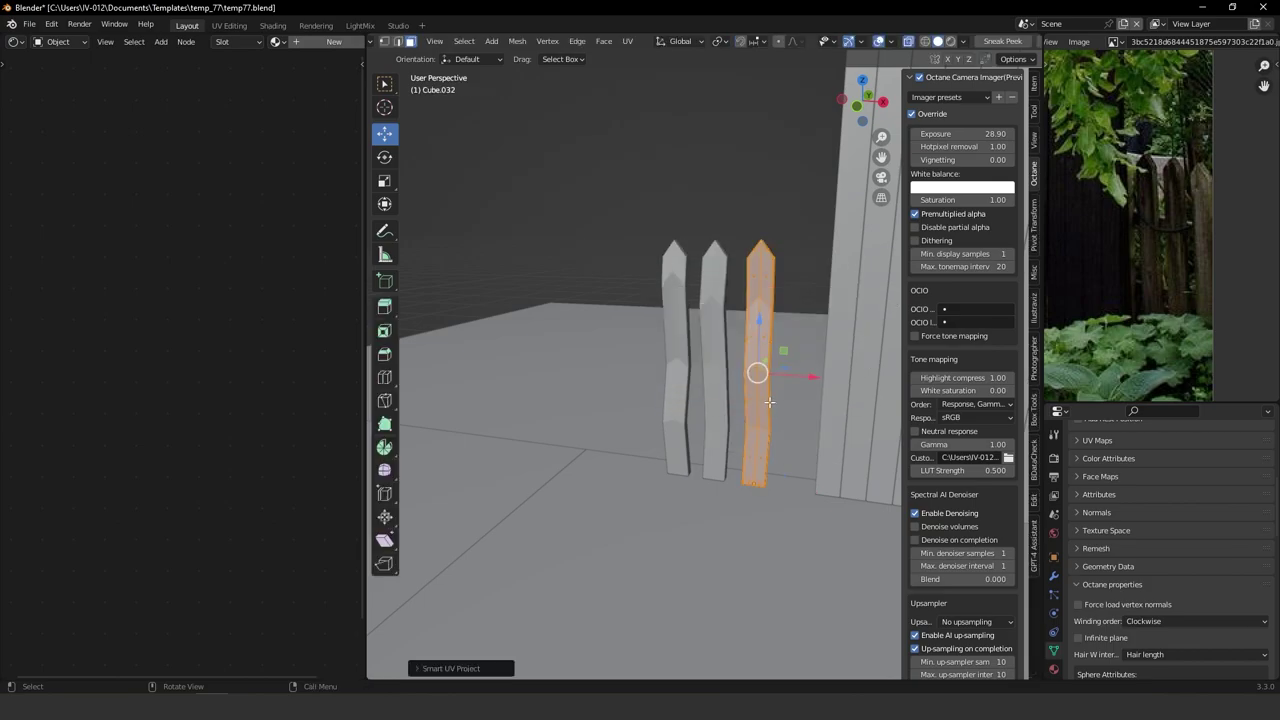
key(ctrl+Tab)
click(719, 265)
Unwrap all faces of the middle picket with Smart UV Project and return to object mode.
click(719, 265)
key(ctrl+Tab)
click(803, 285)
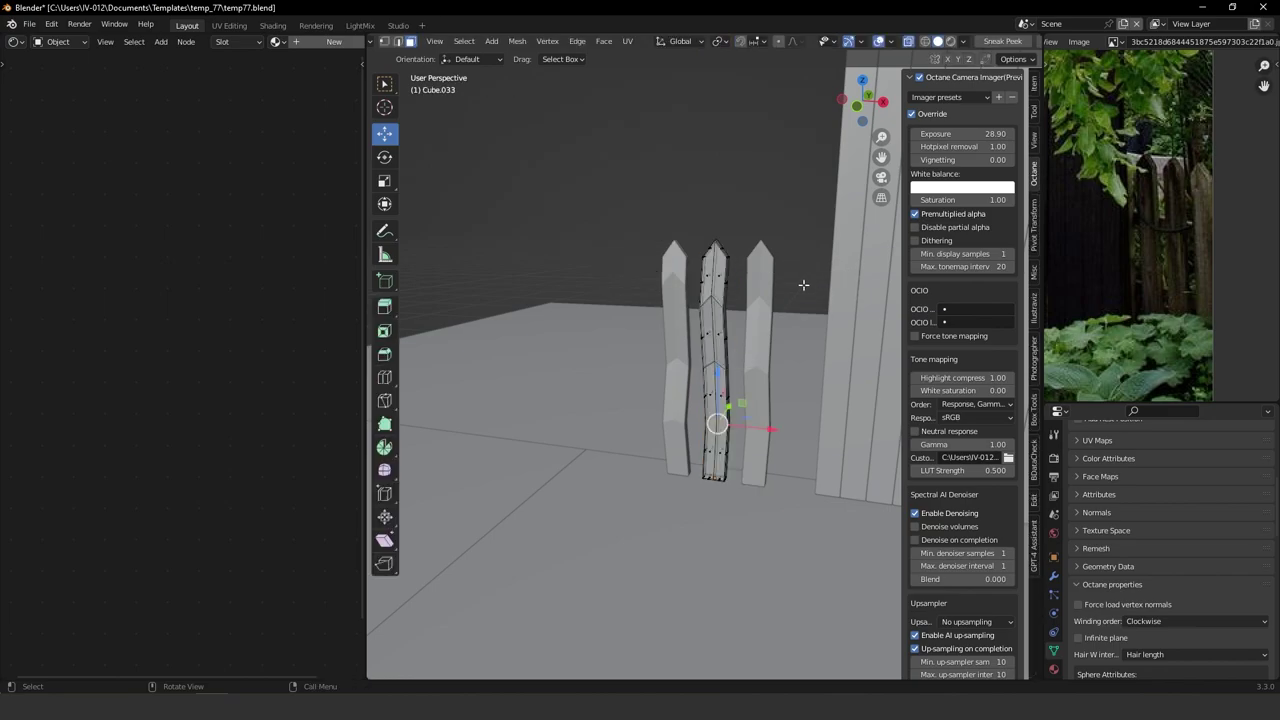
key(a)
key(u)
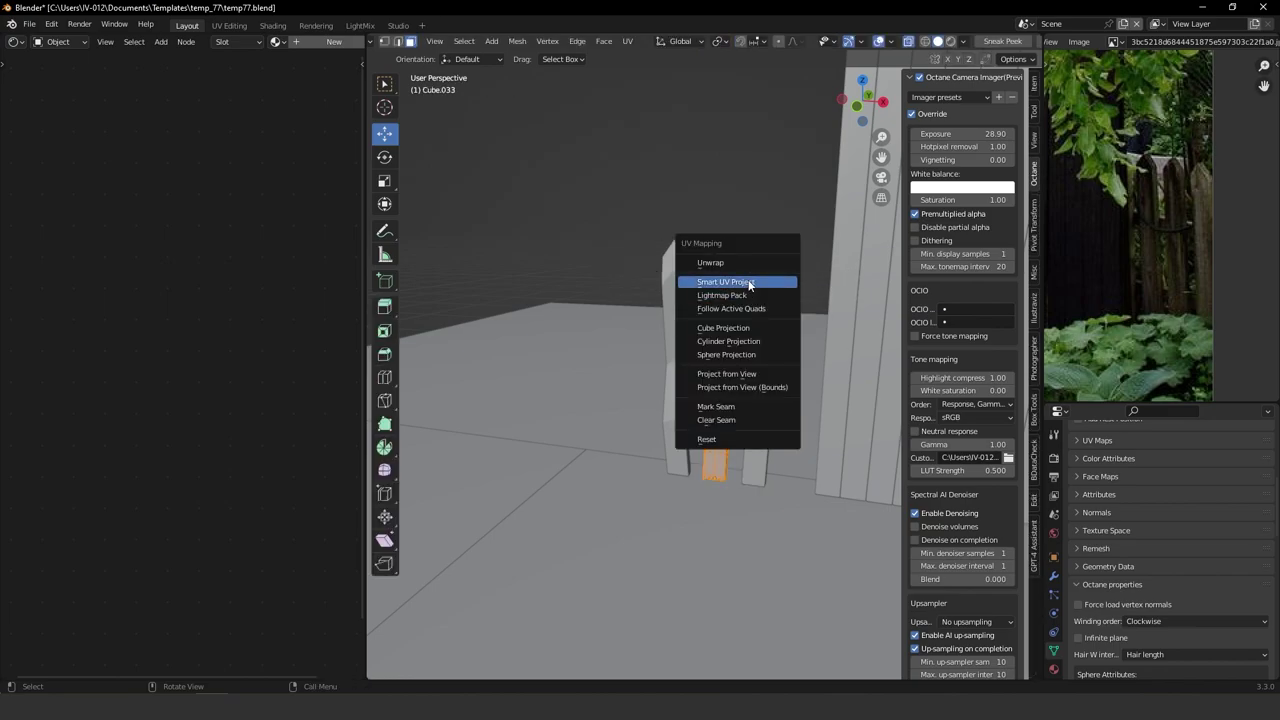
click(763, 288)
click(748, 387)
key(ctrl+Tab)
click(755, 241)
Unwrap all faces of the picket farthest from the fence with Smart UV Project, return to object mode and deselect it.
click(666, 278)
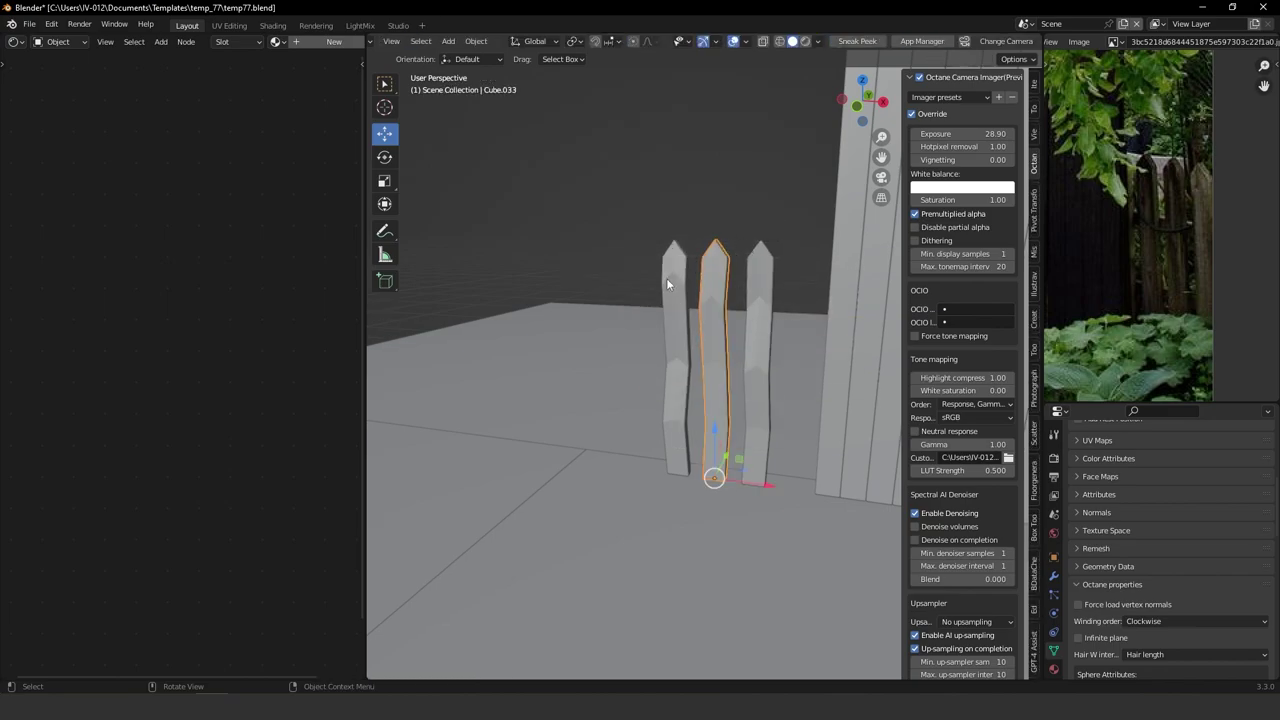
key(ctrl+Tab)
click(762, 288)
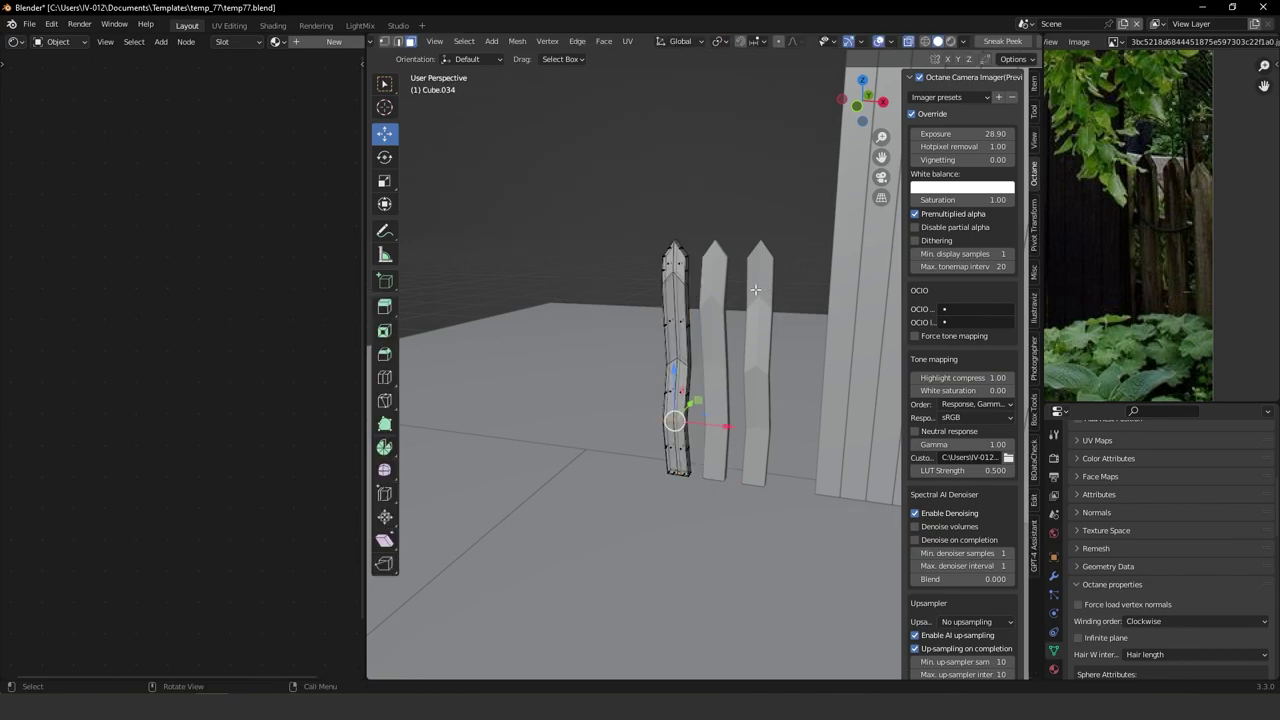
key(a)
key(u)
click(722, 290)
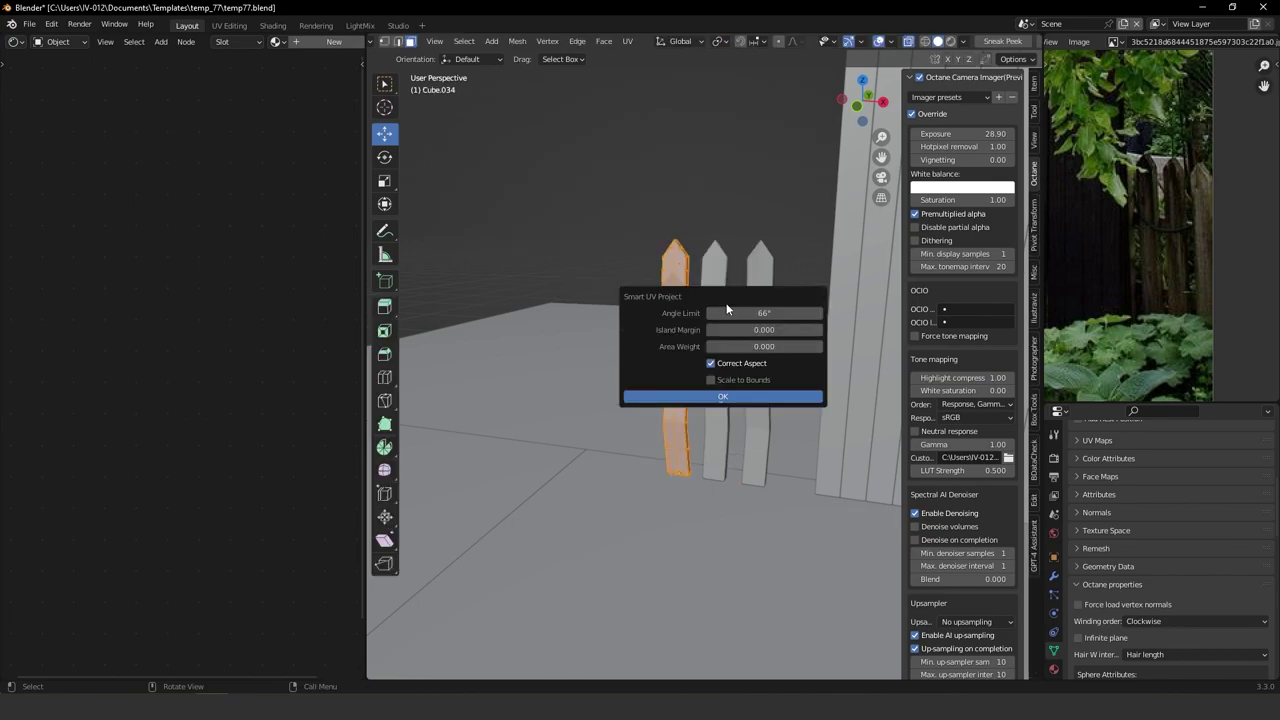
click(748, 397)
key(ctrl+Tab)
click(735, 207)
click(732, 184)
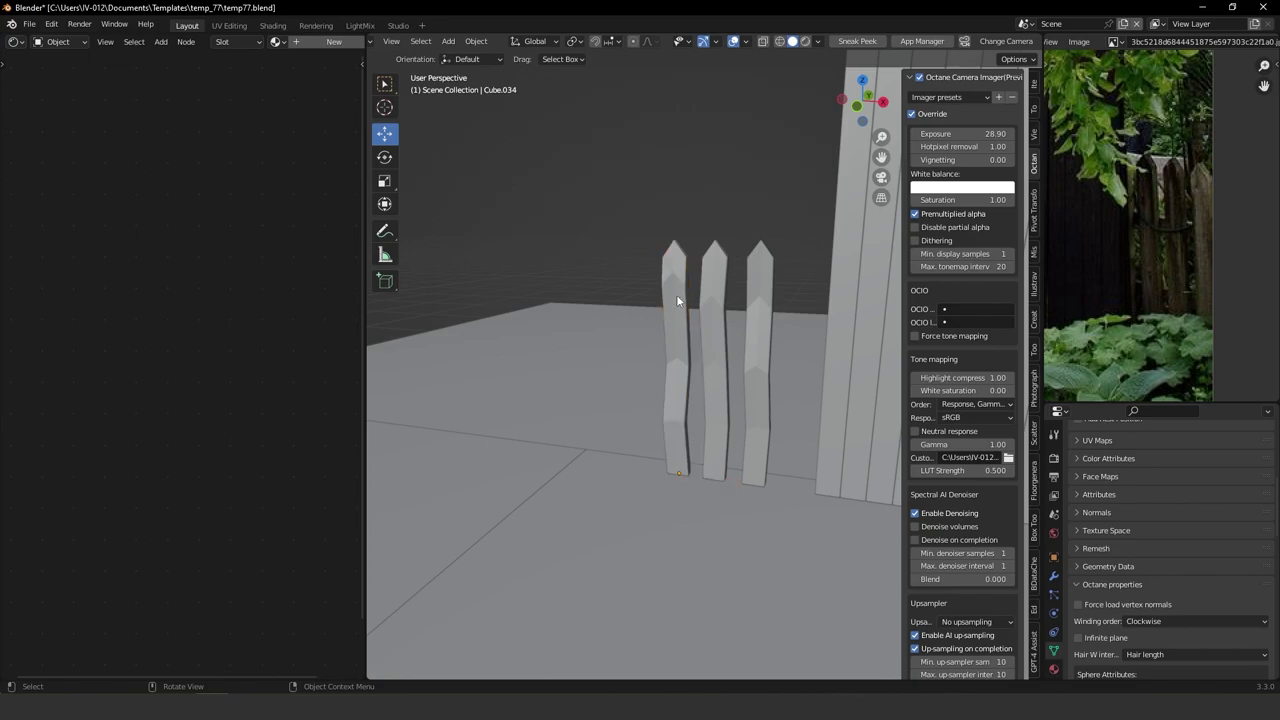
In front view, add a cube, move it onto the upper part of the picket farthest from the fence and scale it down.
mouse_move(676, 296)
middle_down()
mouse_move(718, 290)
mouse_move(697, 290)
middle_up()
key(KP_1)
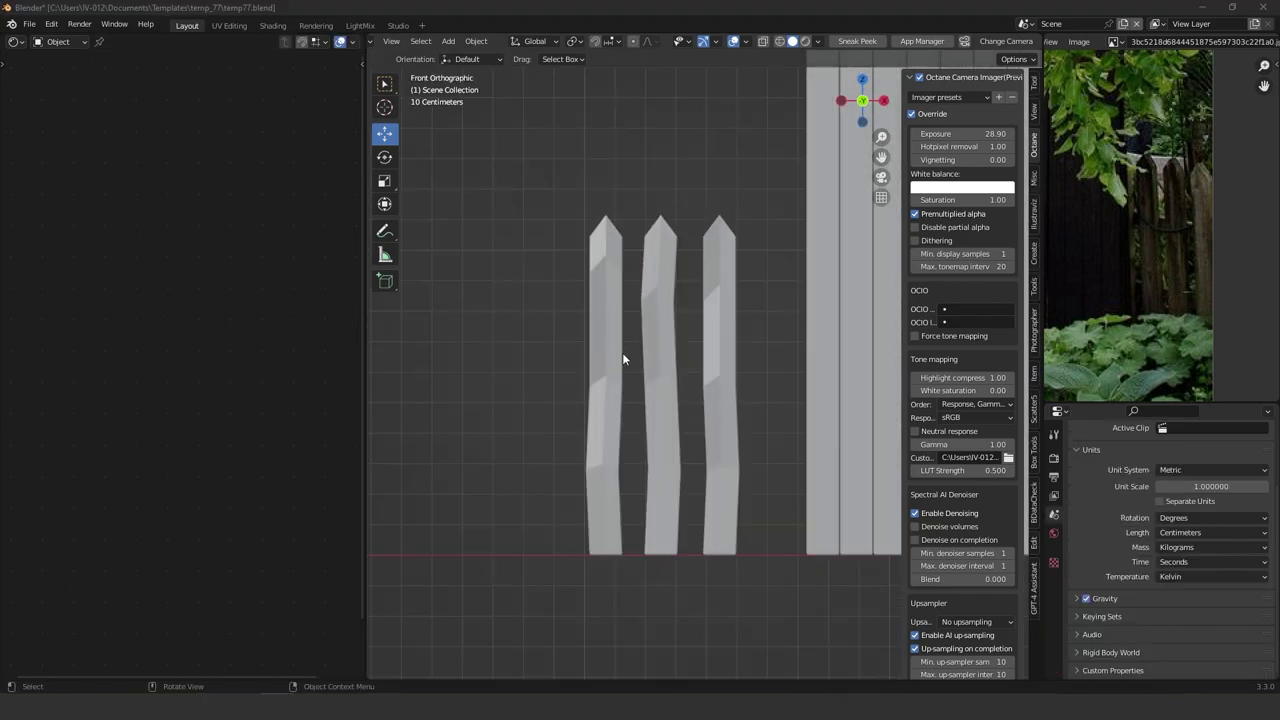
key(shift+a)
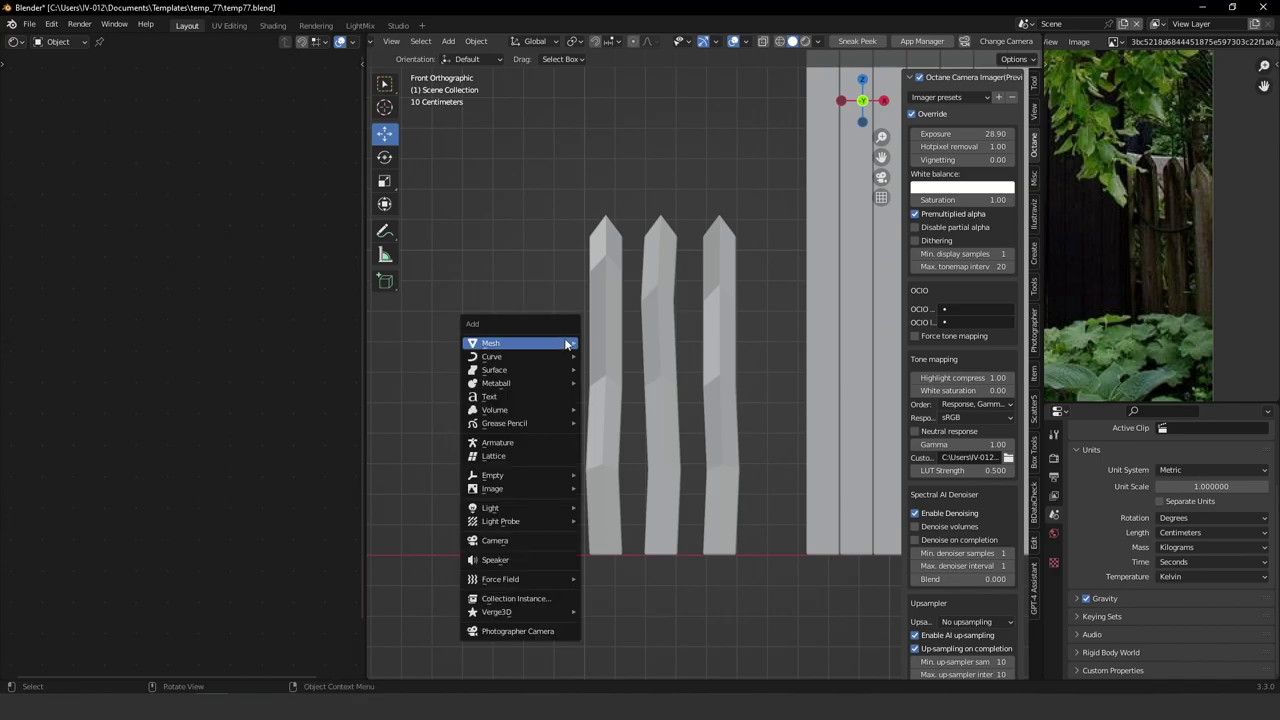
mouse_move(520, 338)
click(620, 366)
scroll(645, 318, down, 5)
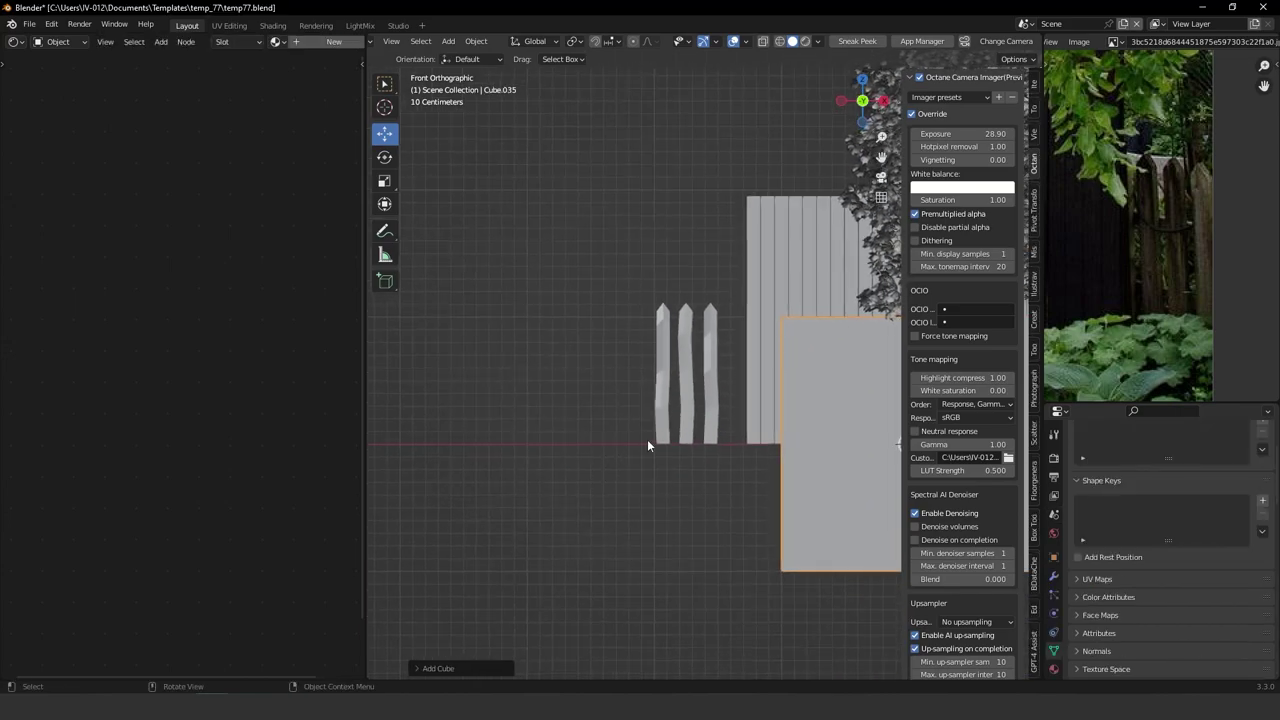
key(g)
click(525, 330)
key(s)
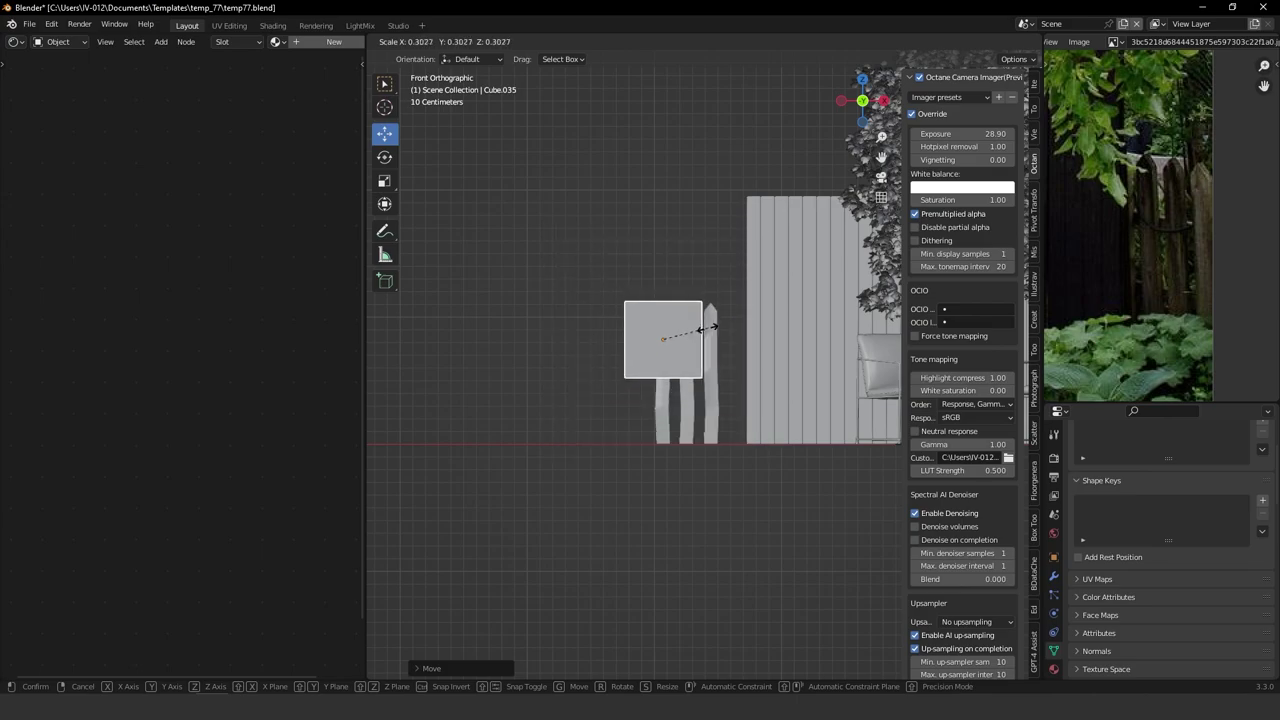
scroll(680, 331, up, 5)
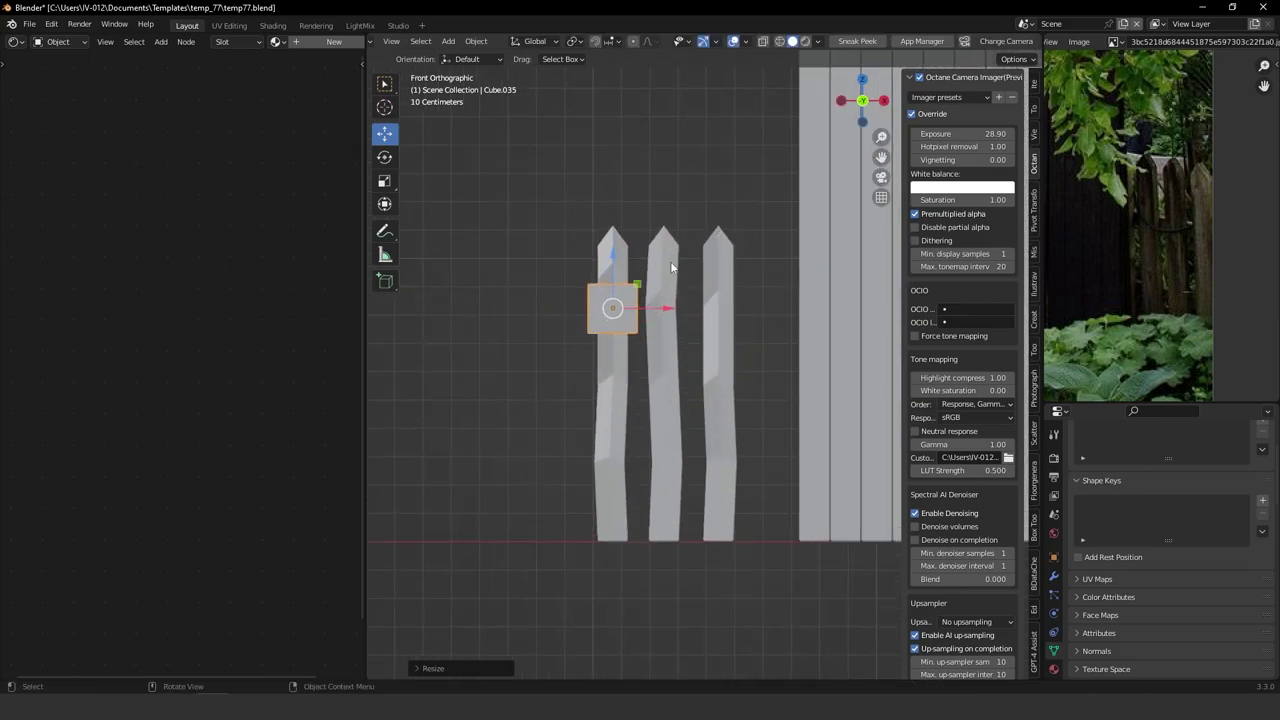
click(623, 283)
Move the cube's end vertices along X to form a crossbar spanning all three pickets, and return to object mode.
key(Tab)
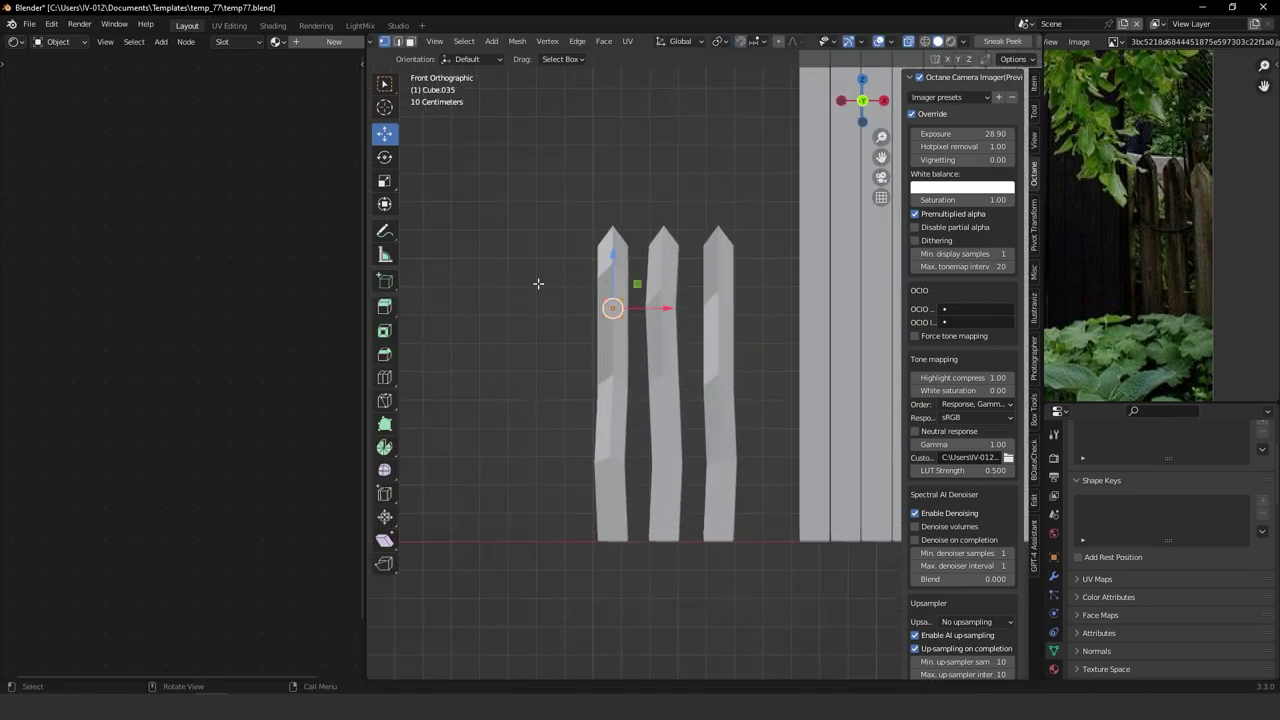
drag(657, 366, 778, 296)
drag(575, 277, 625, 310)
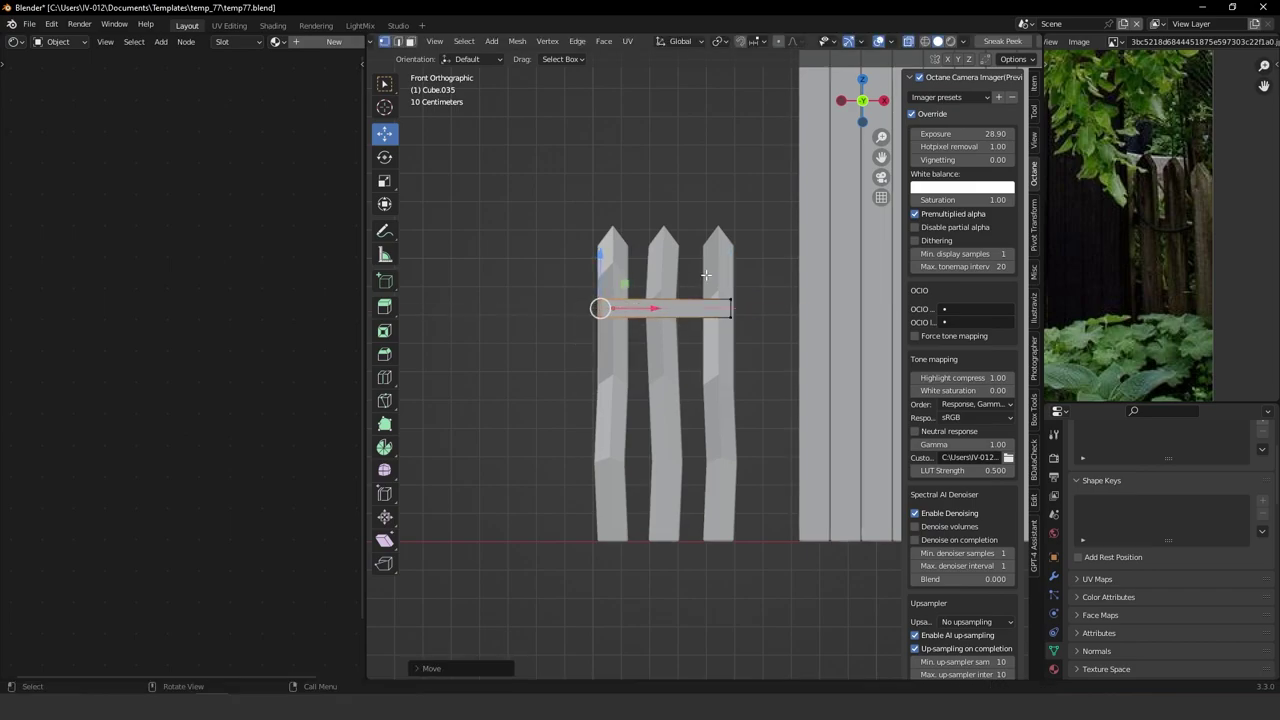
drag(708, 277, 775, 310)
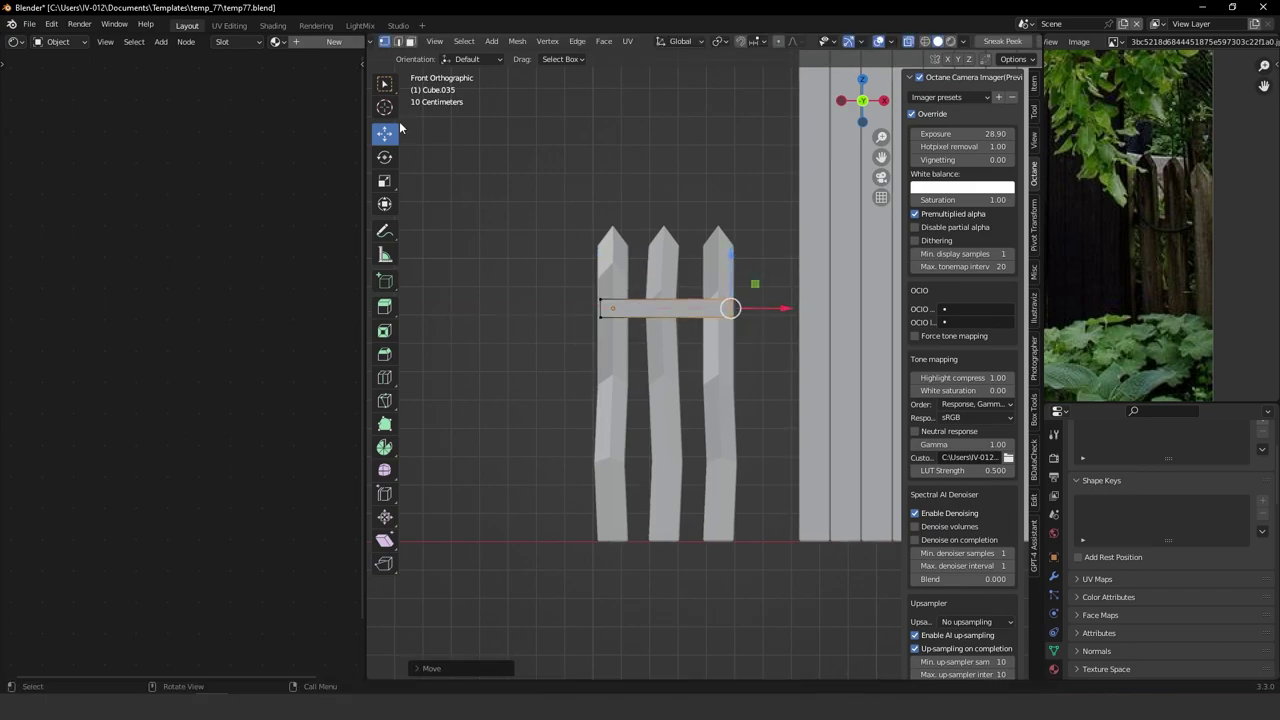
key(Tab)
click(660, 224)
key(Tab)
click(479, 146)
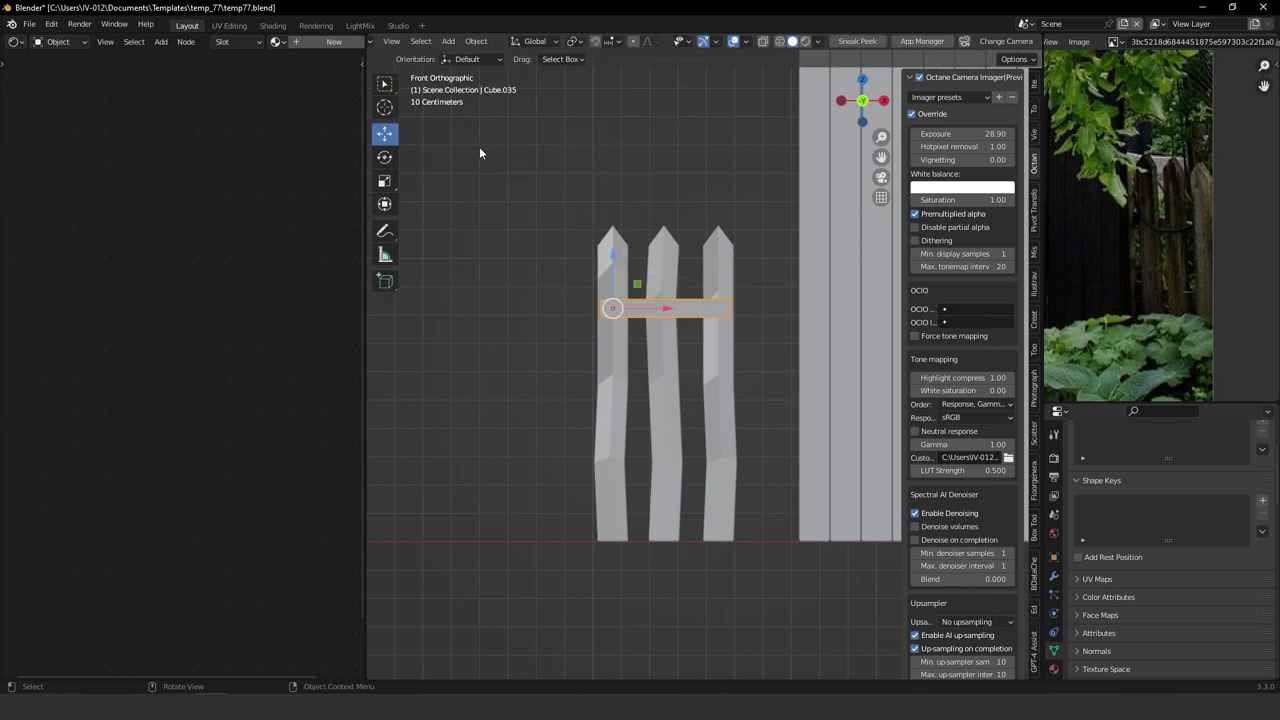
Scale the crossbar thinner along Z and adjust its depth along Y.
click(386, 185)
ctrl+middle_drag(628, 286, 638, 326)
shift+middle_drag(638, 326, 727, 436)
ctrl+middle_drag(602, 318, 584, 276)
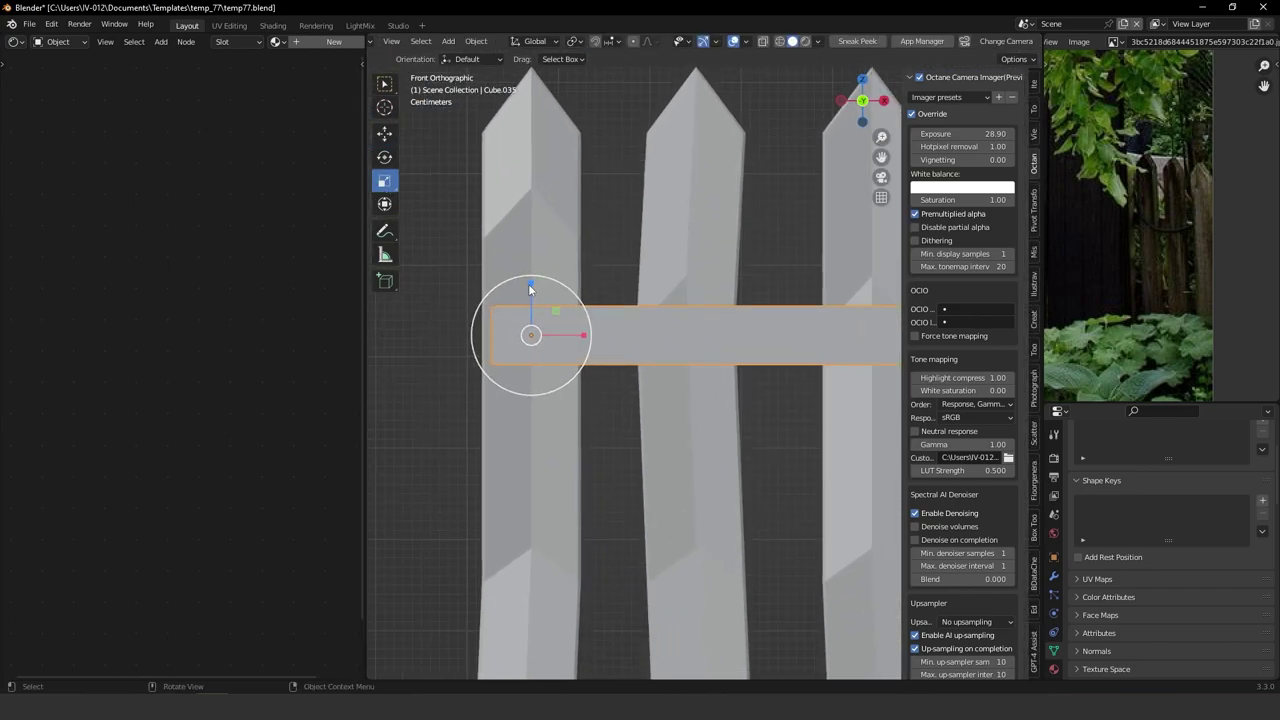
drag(532, 289, 532, 314)
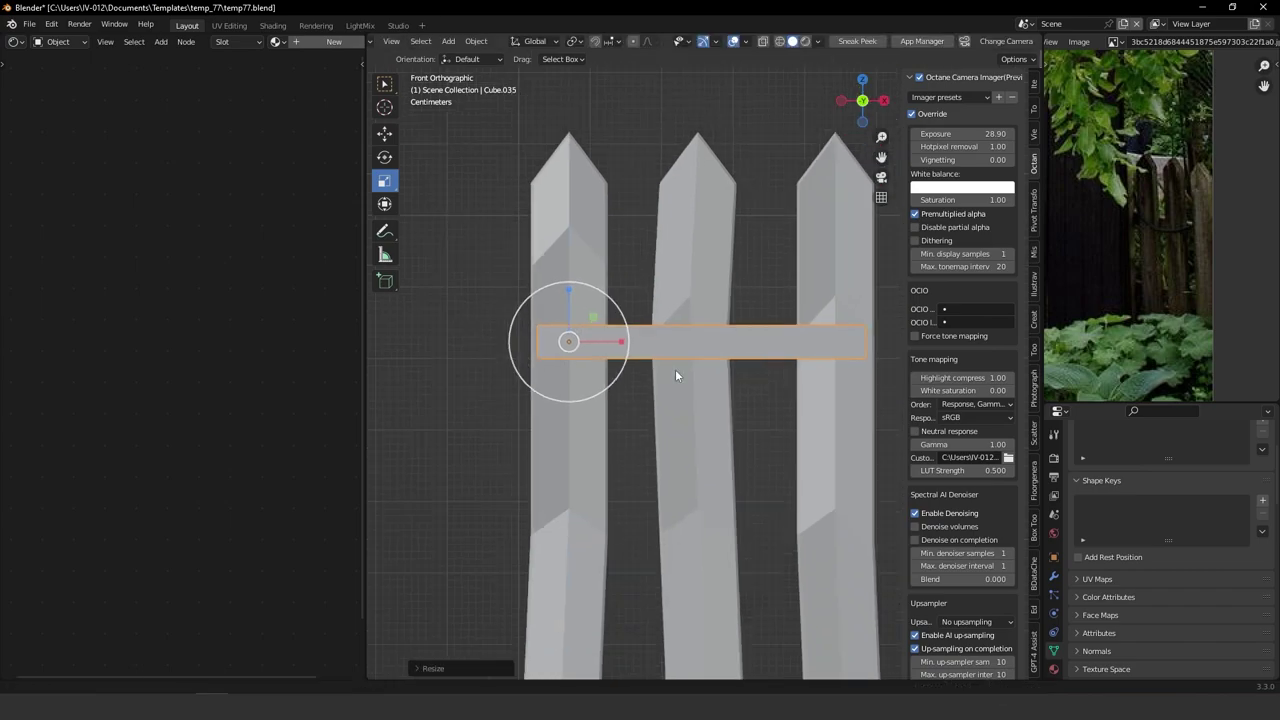
mouse_move(675, 369)
middle_down()
mouse_move(716, 398)
mouse_move(652, 376)
middle_up()
drag(598, 370, 591, 393)
Activate the Move tool and apply all transforms to the crossbar.
key(shift+a)
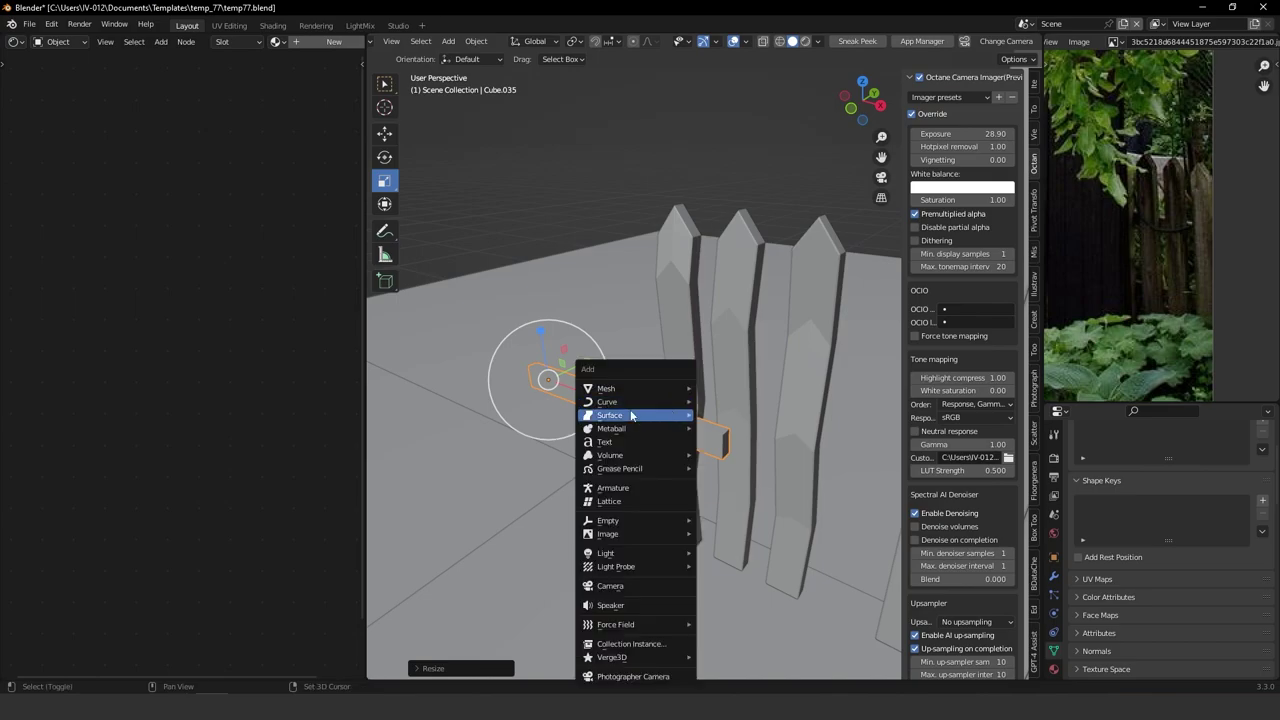
middle_drag(627, 272, 601, 307)
key(shift+a)
key(Tab)
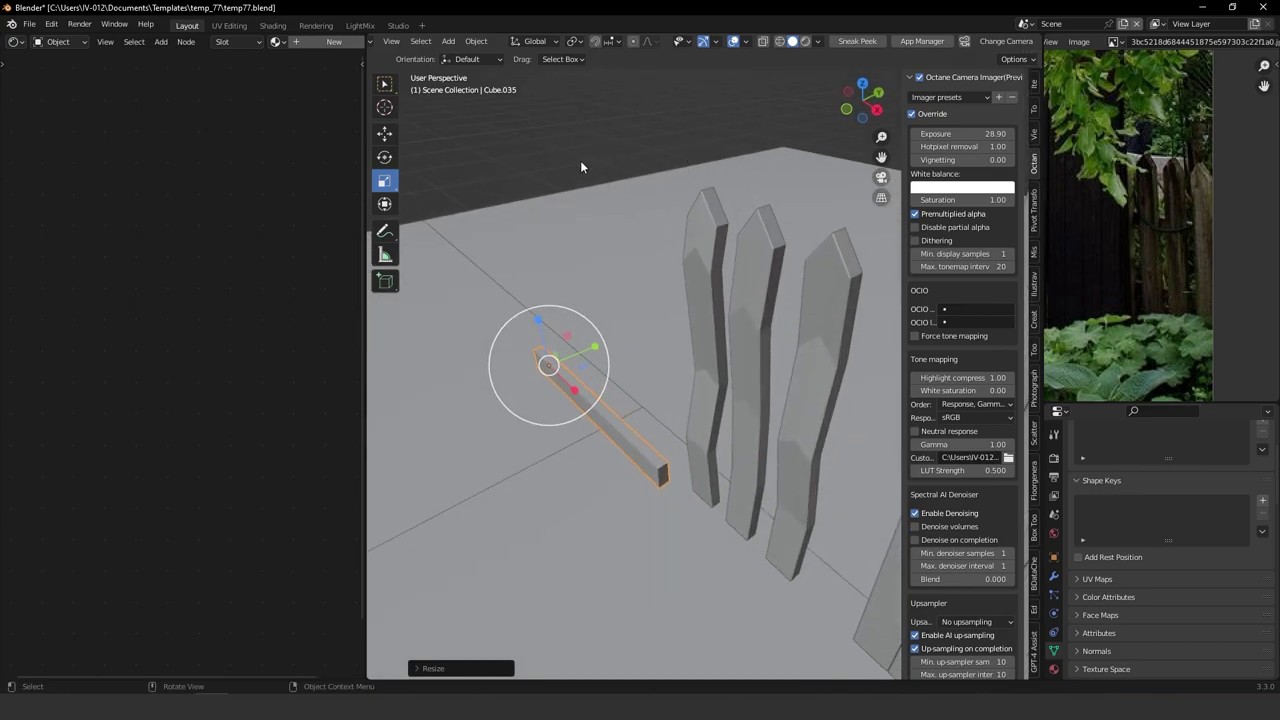
click(598, 158)
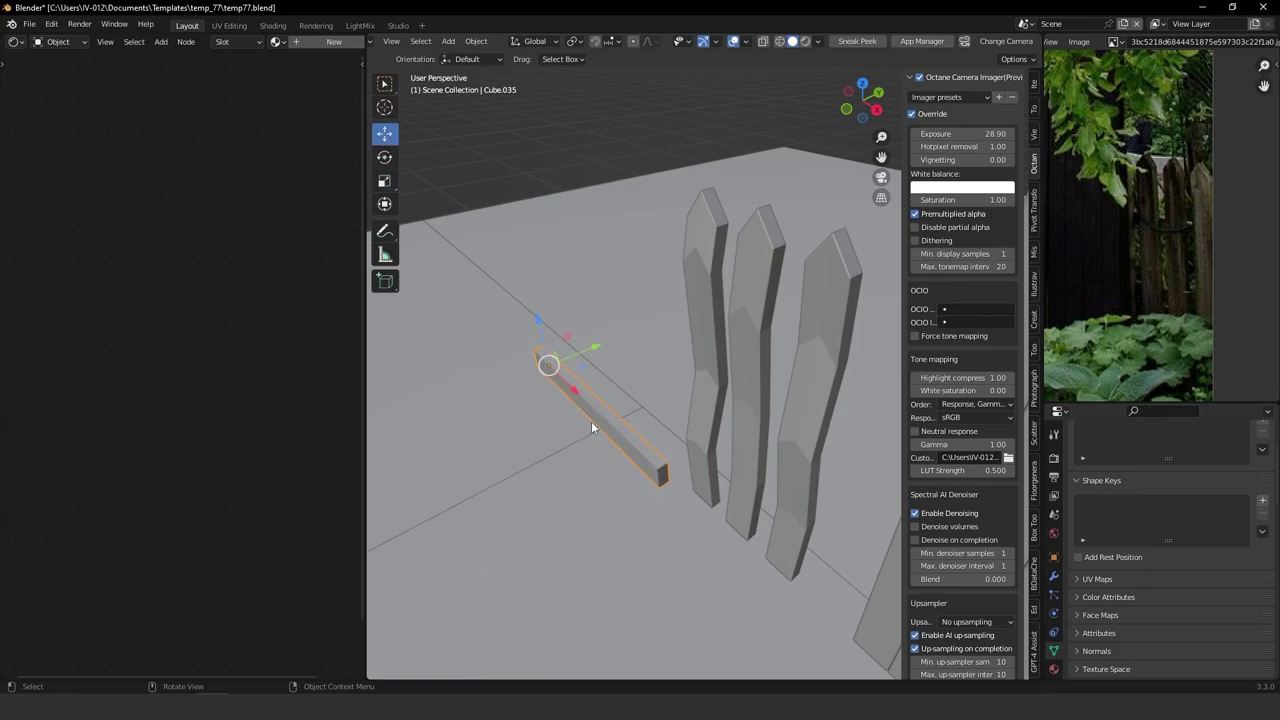
key(shift+a)
middle_drag(593, 443, 576, 293)
key(ctrl+a)
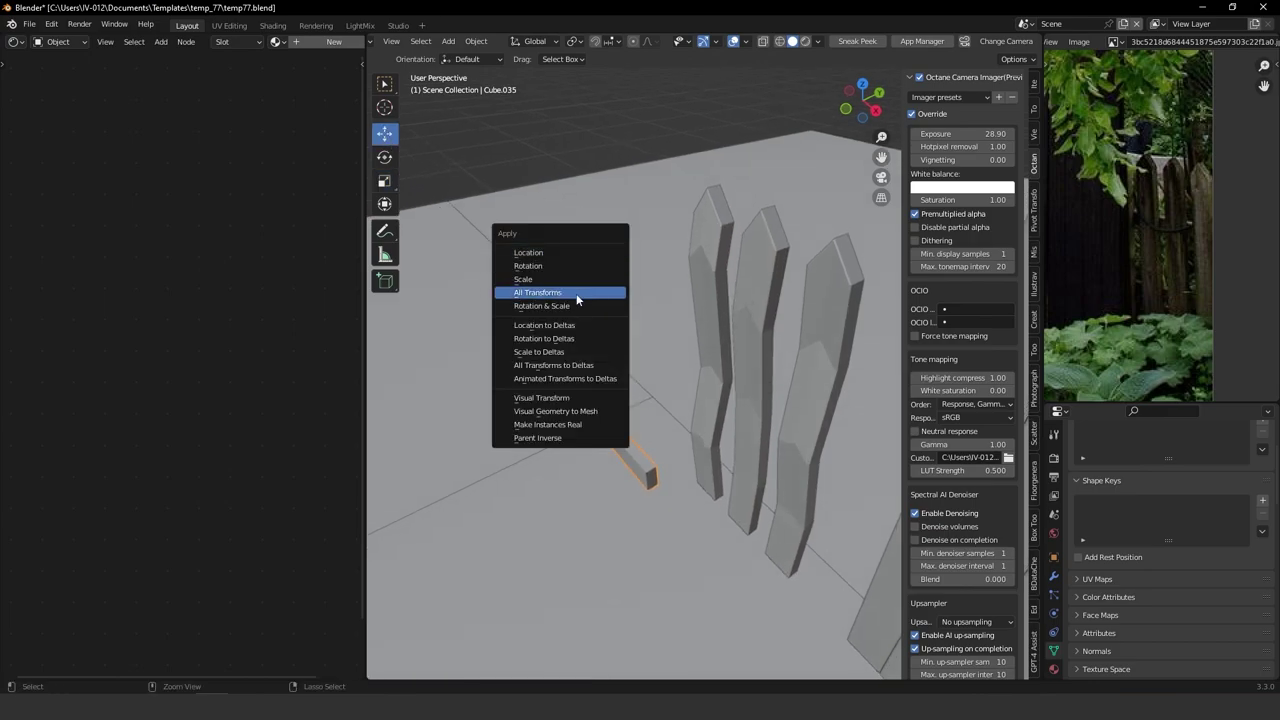
click(557, 294)
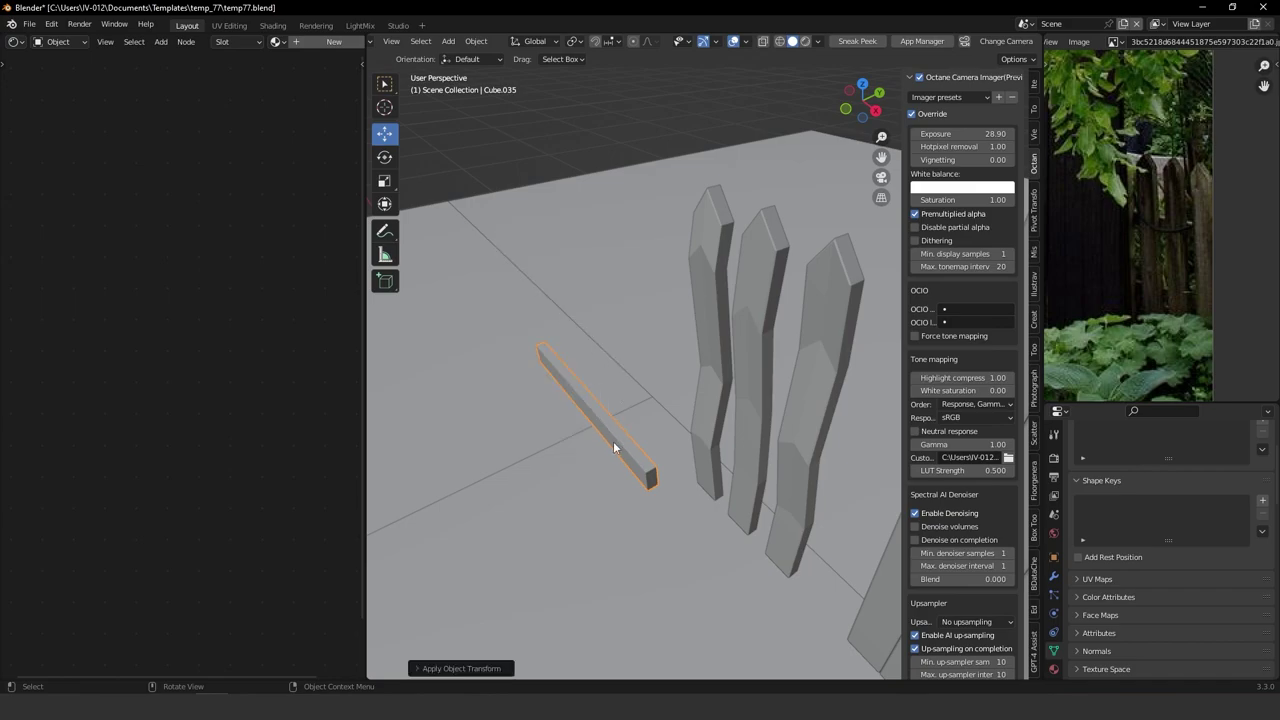
Centre the crossbar's origin on its geometry and move the crossbar along Y until it rests against the three pickets.
key(ctrl+d)
click(614, 502)
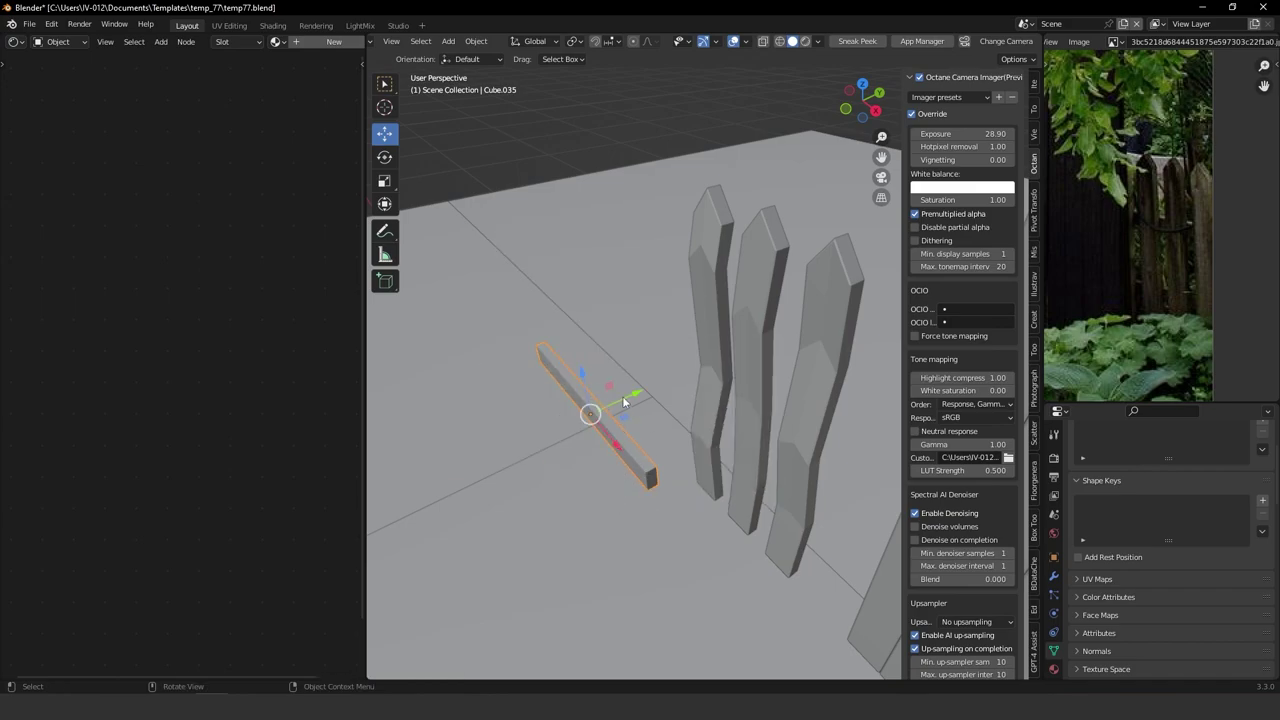
drag(629, 401, 684, 386)
drag(811, 335, 812, 335)
middle_drag(869, 353, 690, 432)
scroll(770, 386, up, 3)
key(g)
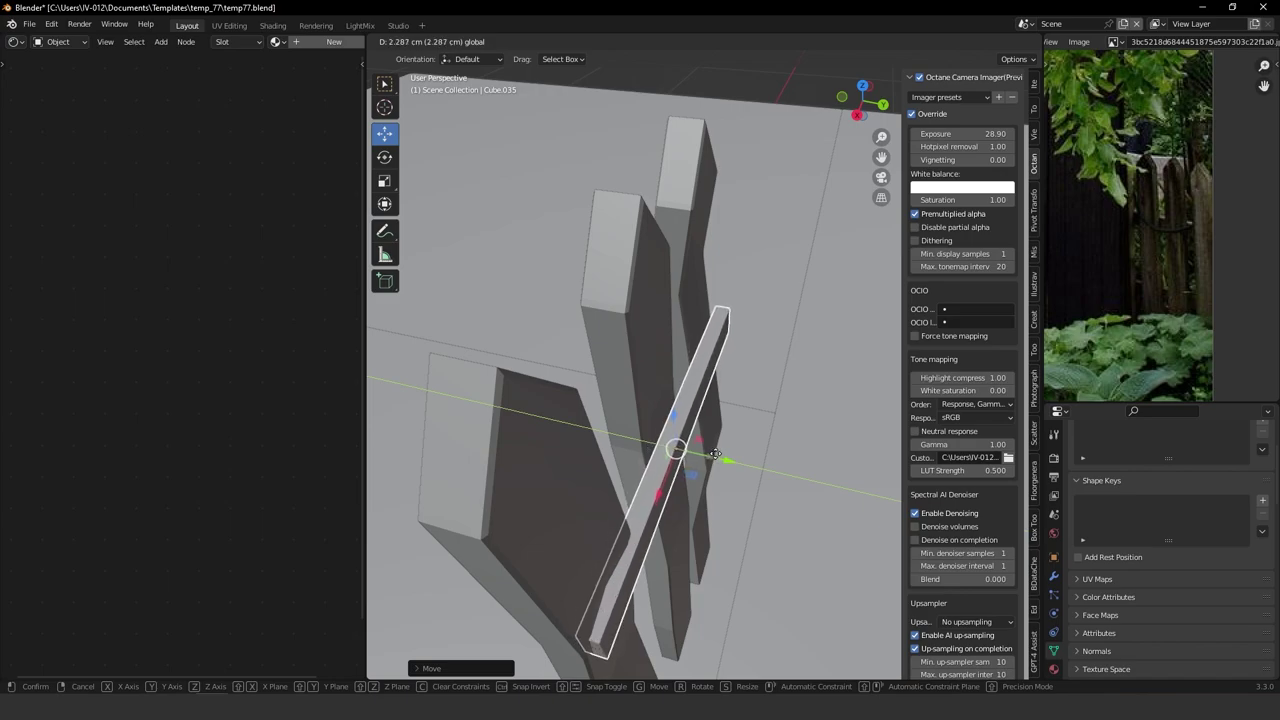
click(718, 454)
middle_drag(718, 454, 646, 450)
In edit mode, add one centred loop cut across the middle of the crossbar.
key(Tab)
click(613, 488)
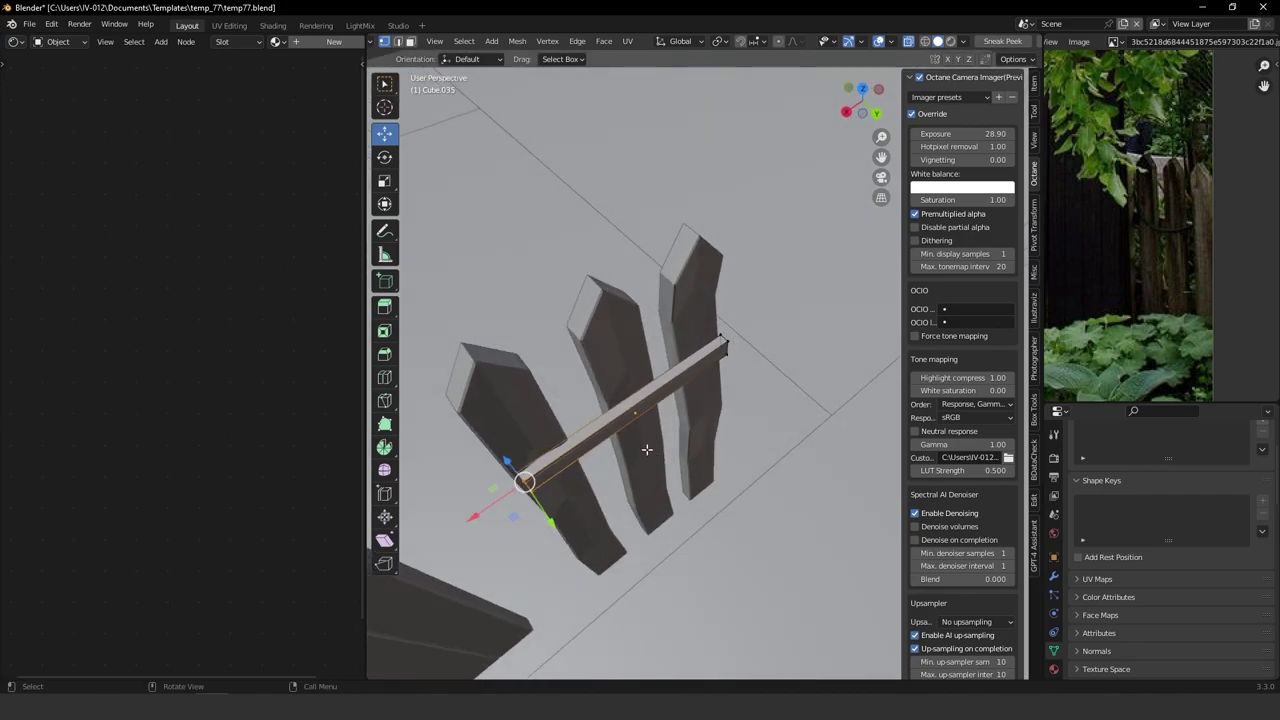
key(ctrl+r)
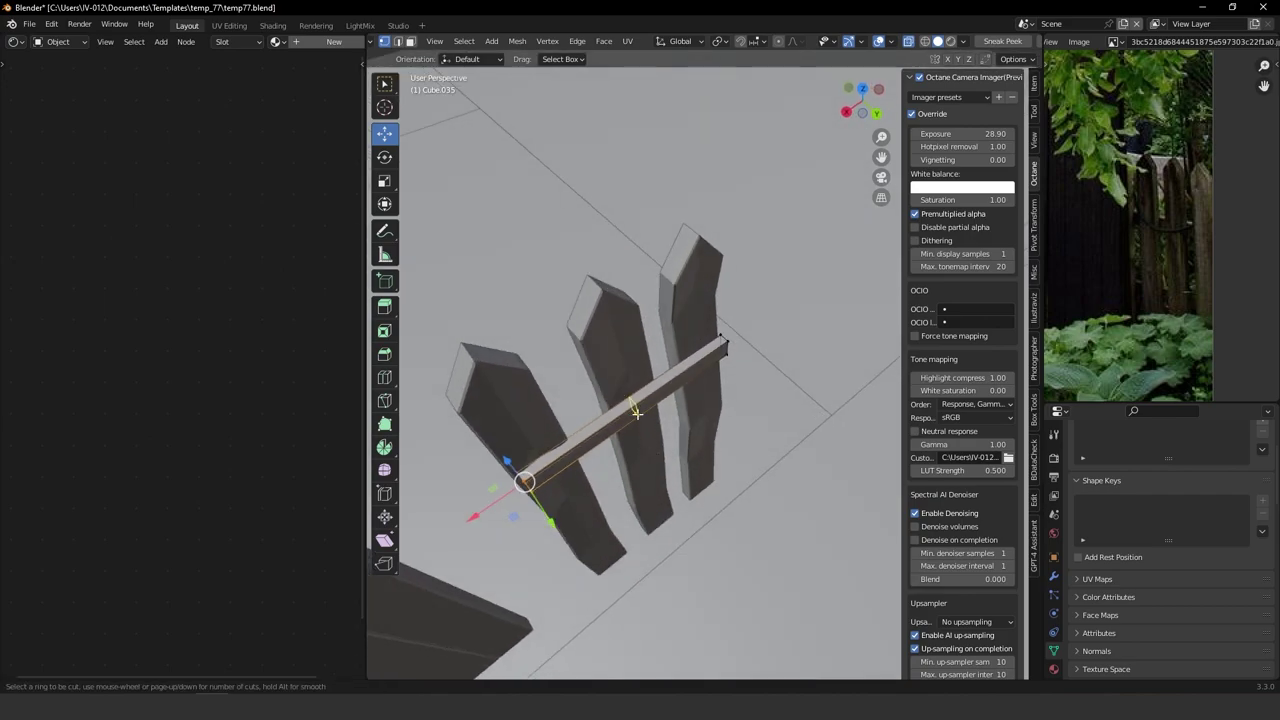
click(630, 403)
right_click(690, 434)
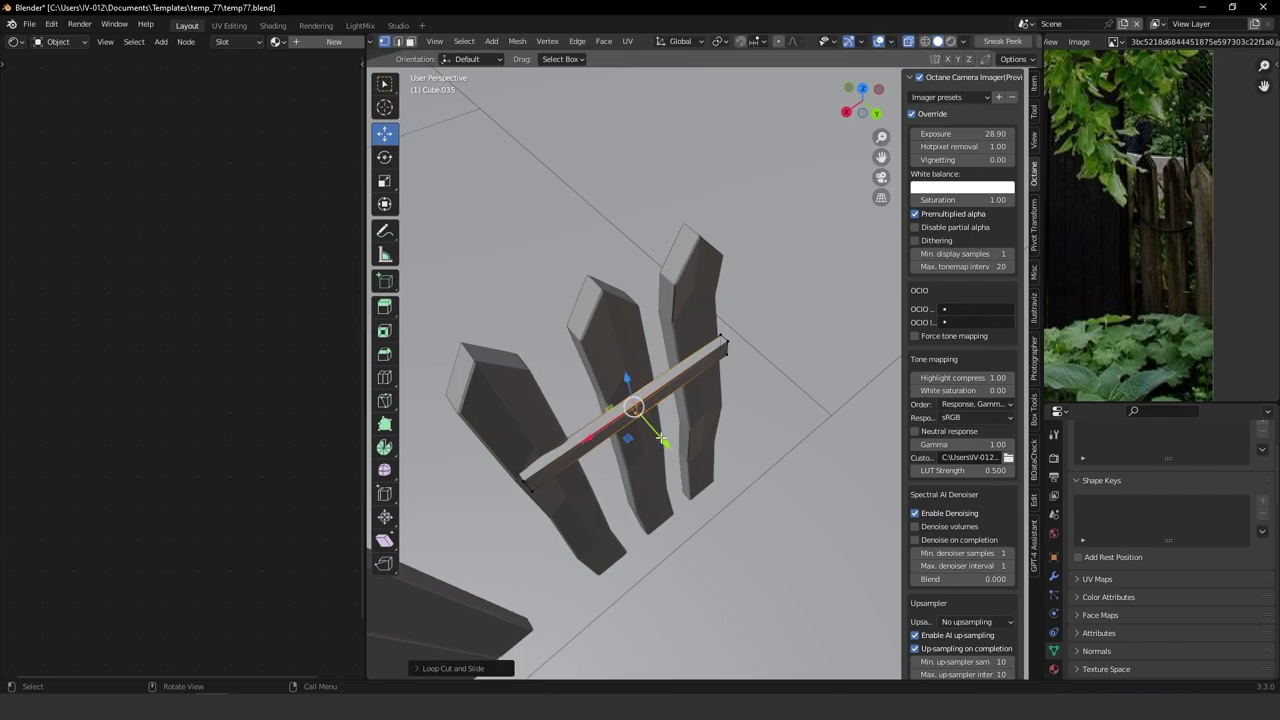
Bend the crossbar to follow the pickets by shifting its middle loop and the end vertices farthest from the fence along Y.
middle_drag(663, 436, 709, 416)
drag(649, 392, 703, 441)
drag(690, 302, 766, 368)
middle_drag(764, 355, 754, 373)
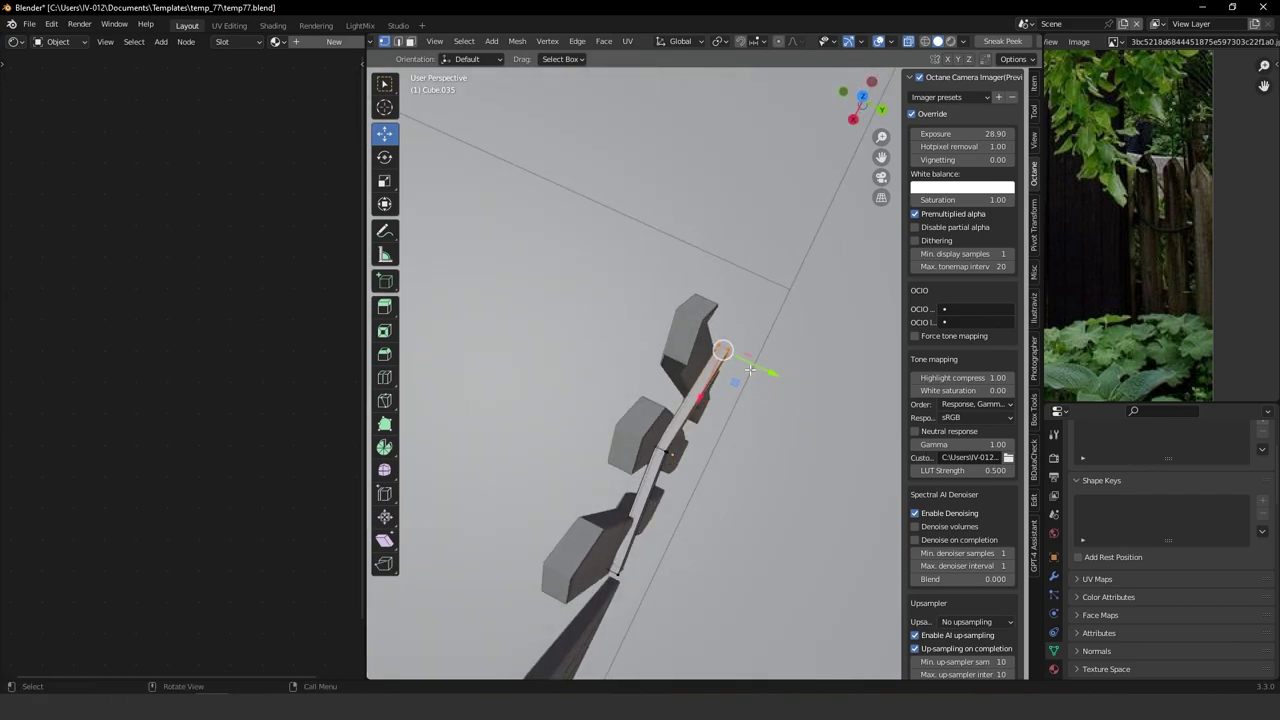
drag(752, 367, 743, 358)
Select the crossbar's end vertices nearest the fence and nudge them slightly outward along X.
middle_drag(743, 358, 586, 374)
drag(585, 372, 639, 441)
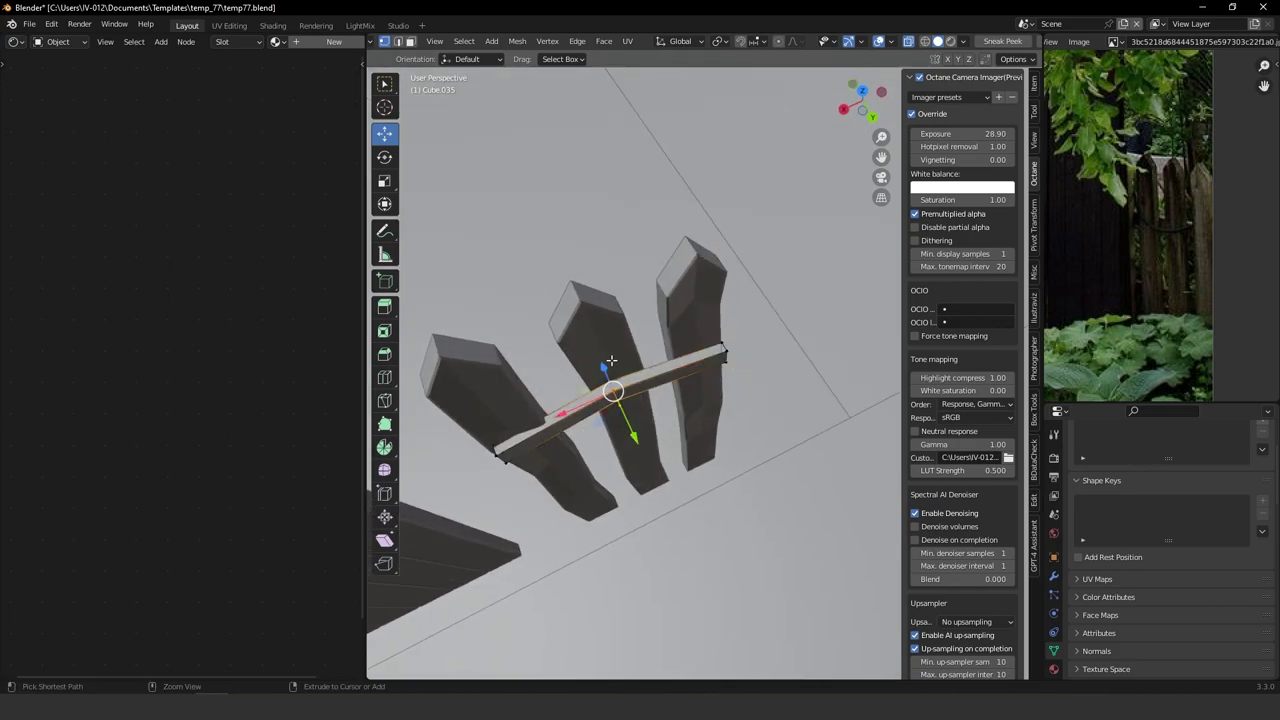
ctrl+middle_drag(611, 360, 666, 428)
drag(650, 423, 521, 498)
click(532, 508)
shift+middle_drag(532, 508, 606, 472)
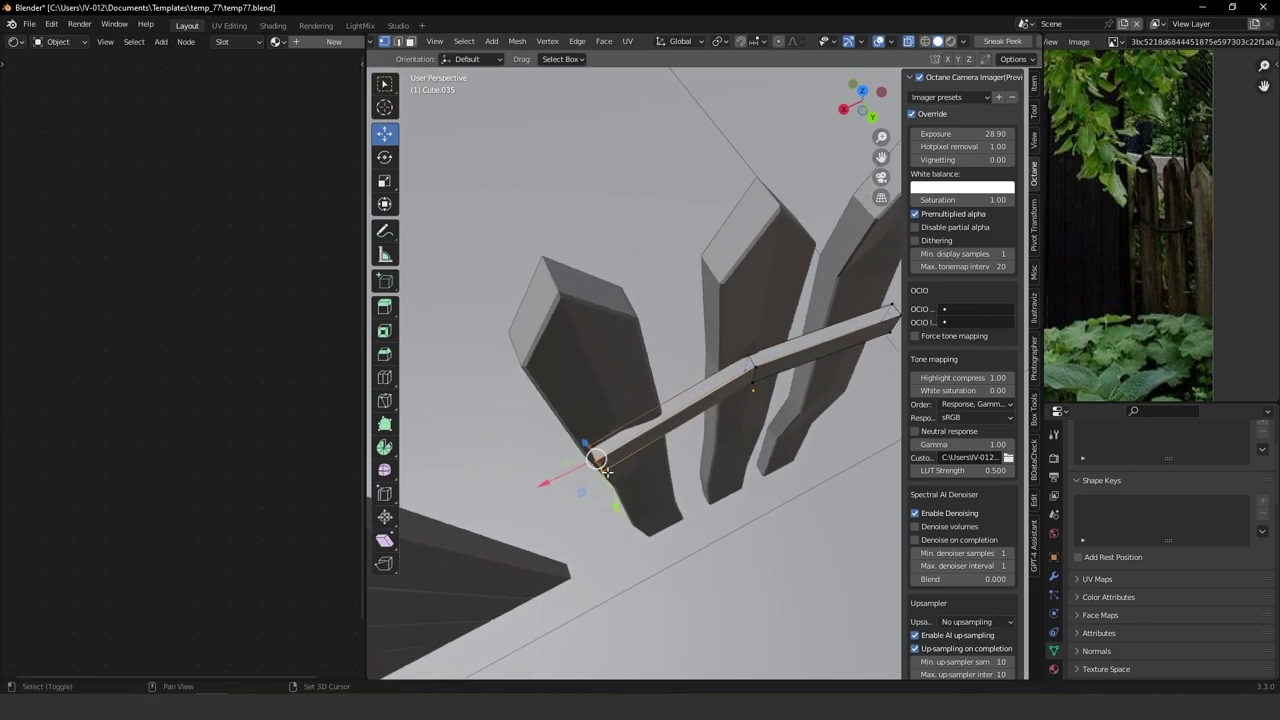
drag(553, 478, 544, 475)
Select the crossbar's end vertices at the picket farthest from the fence for adjustment.
shift+middle_drag(820, 305, 637, 386)
drag(623, 385, 665, 438)
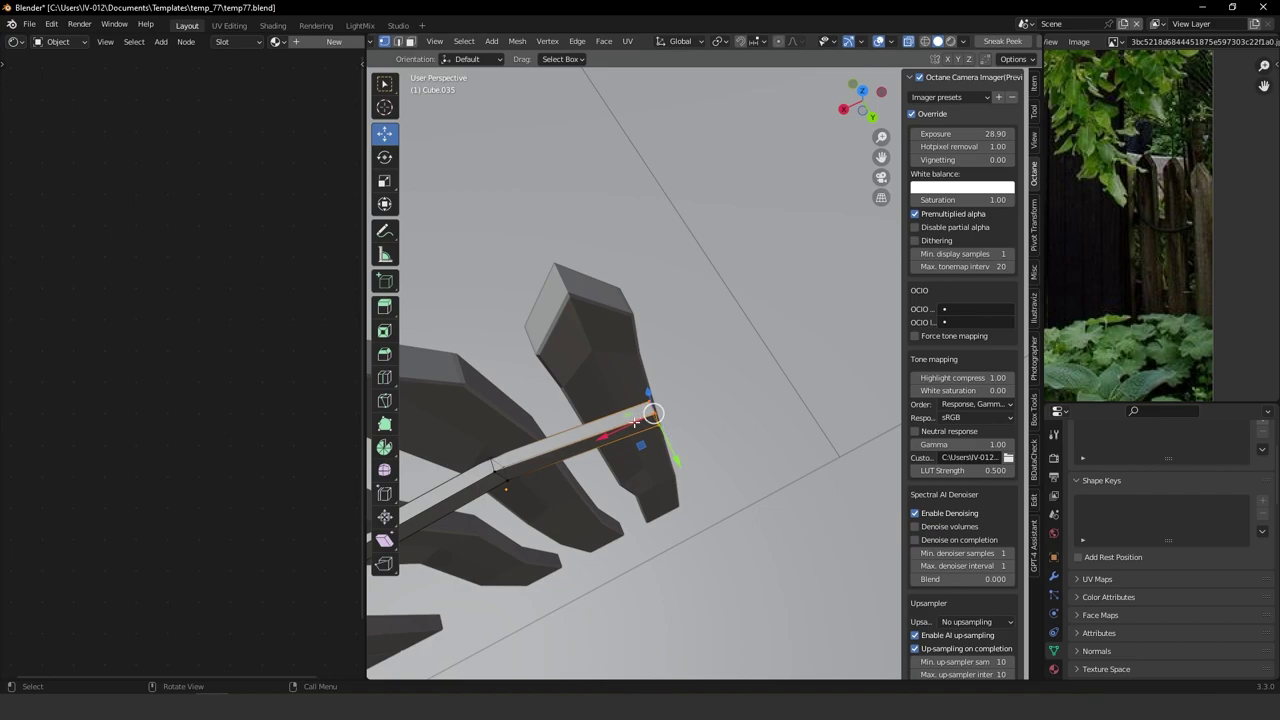
middle_drag(634, 422, 610, 446)
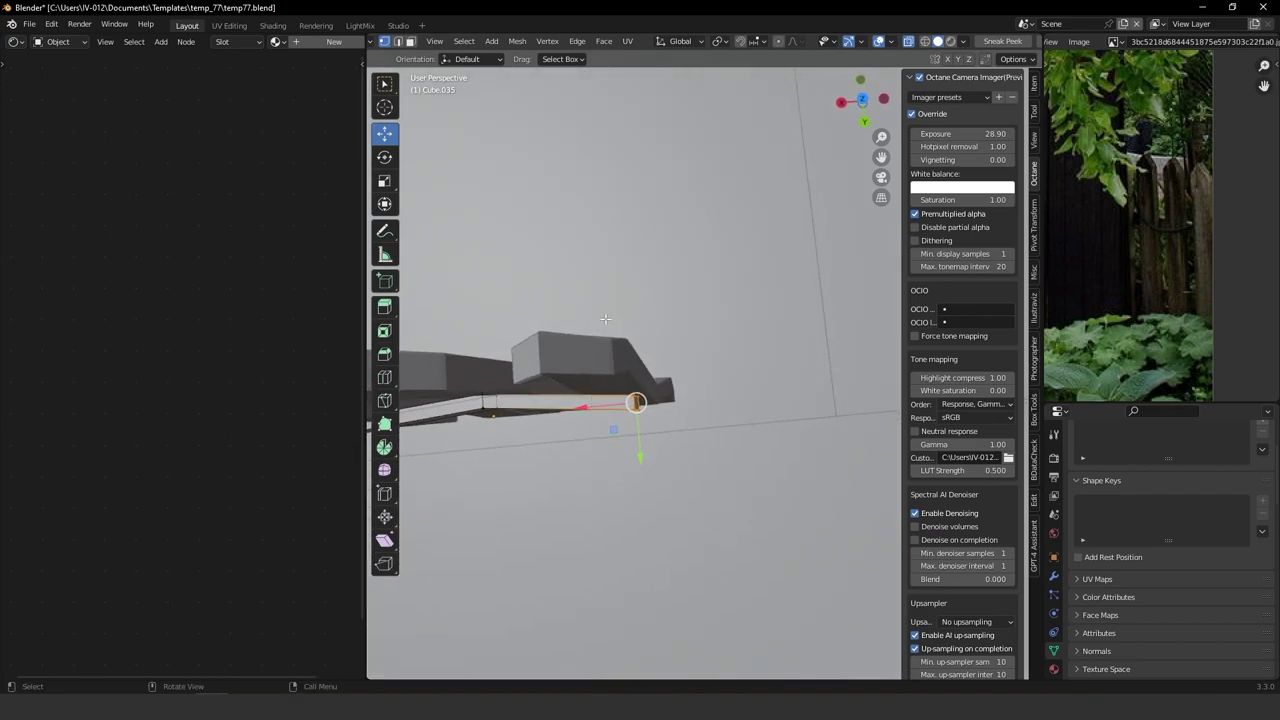
Leave Edit Mode on the horizontal rail and join it with the three pickets into a single fence segment.
key(KP_7)
ctrl+middle_drag(773, 325, 803, 257)
shift+middle_drag(798, 305, 520, 412)
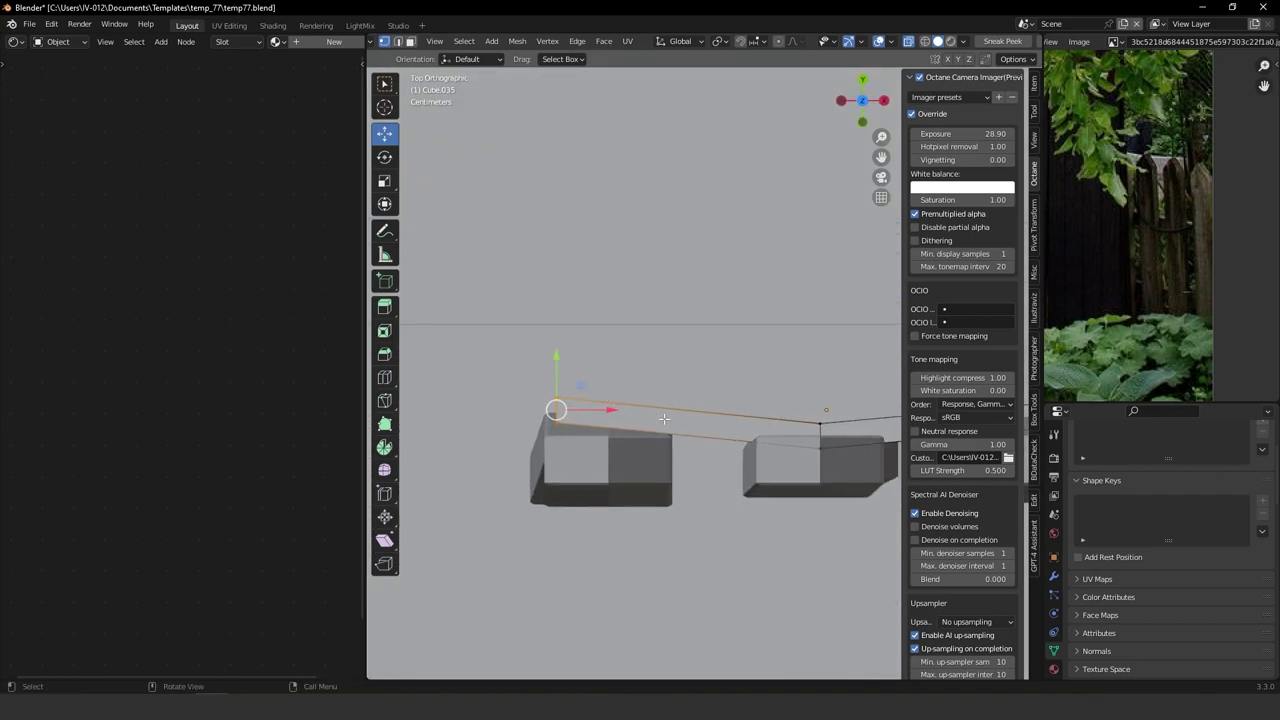
ctrl+middle_drag(664, 421, 494, 523)
ctrl+middle_drag(574, 400, 583, 460)
key(Tab)
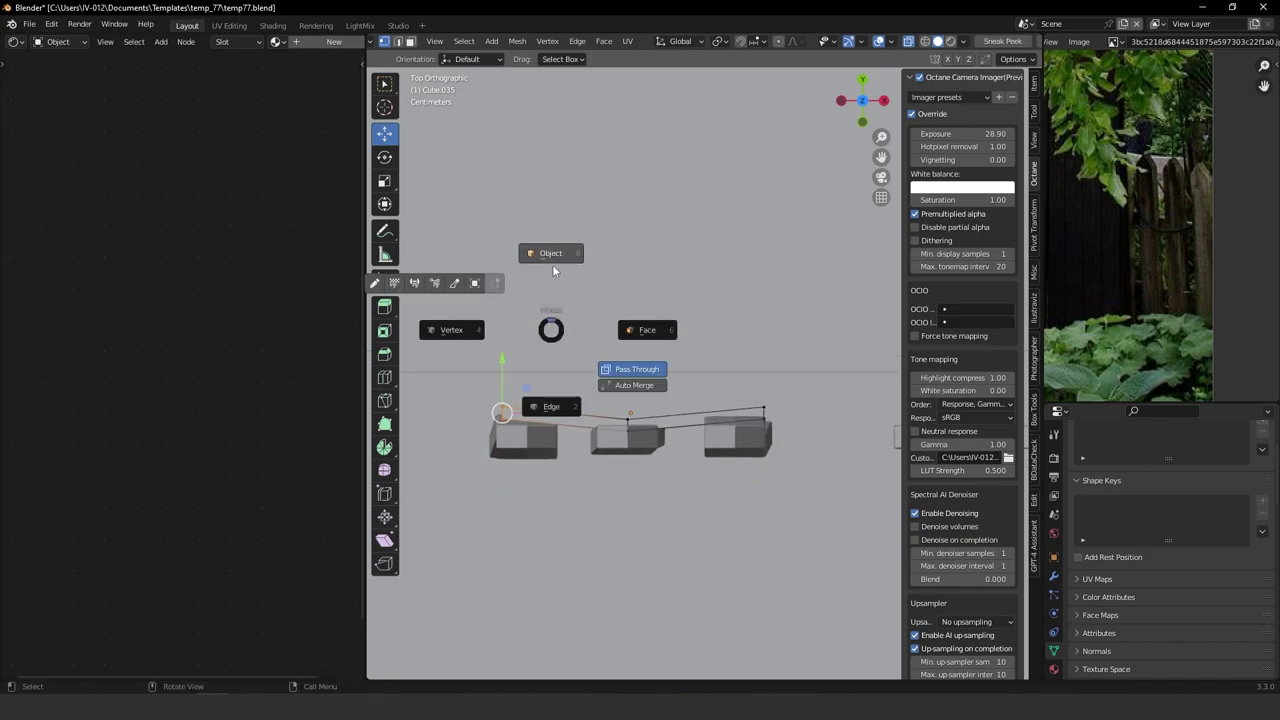
click(553, 268)
middle_drag(723, 416, 637, 335)
scroll(670, 400, down, 4)
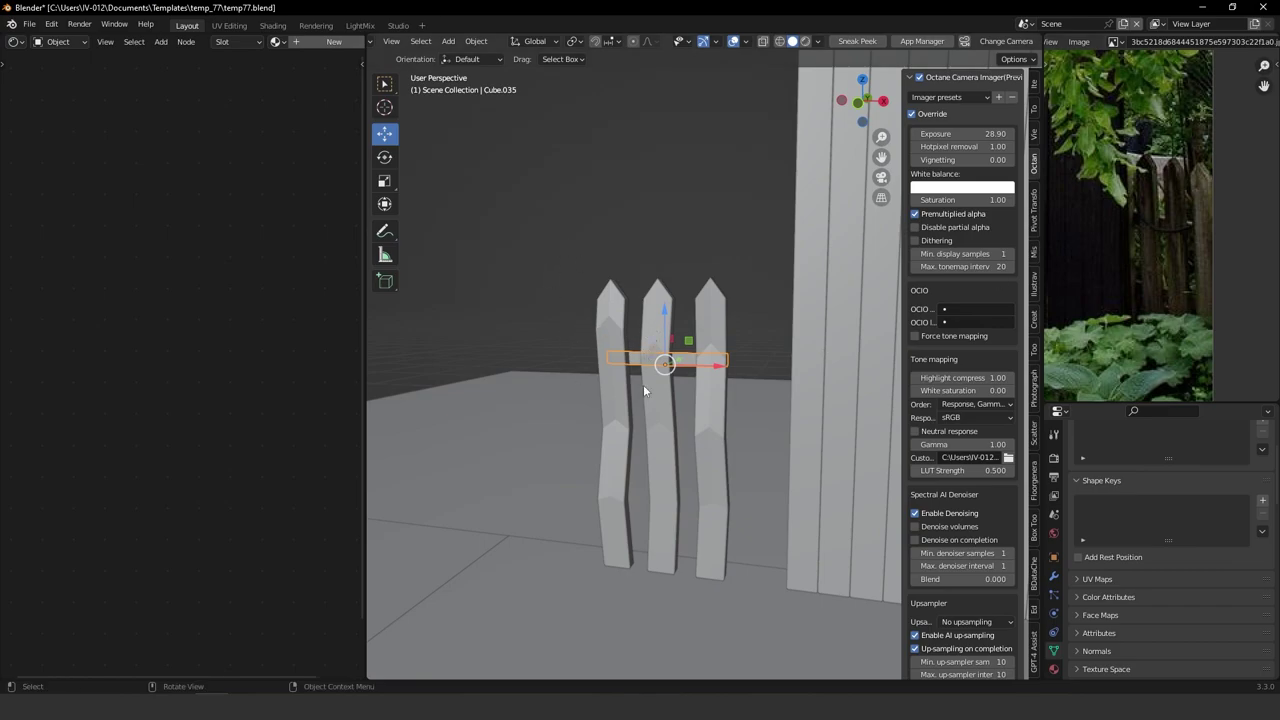
drag(568, 255, 754, 380)
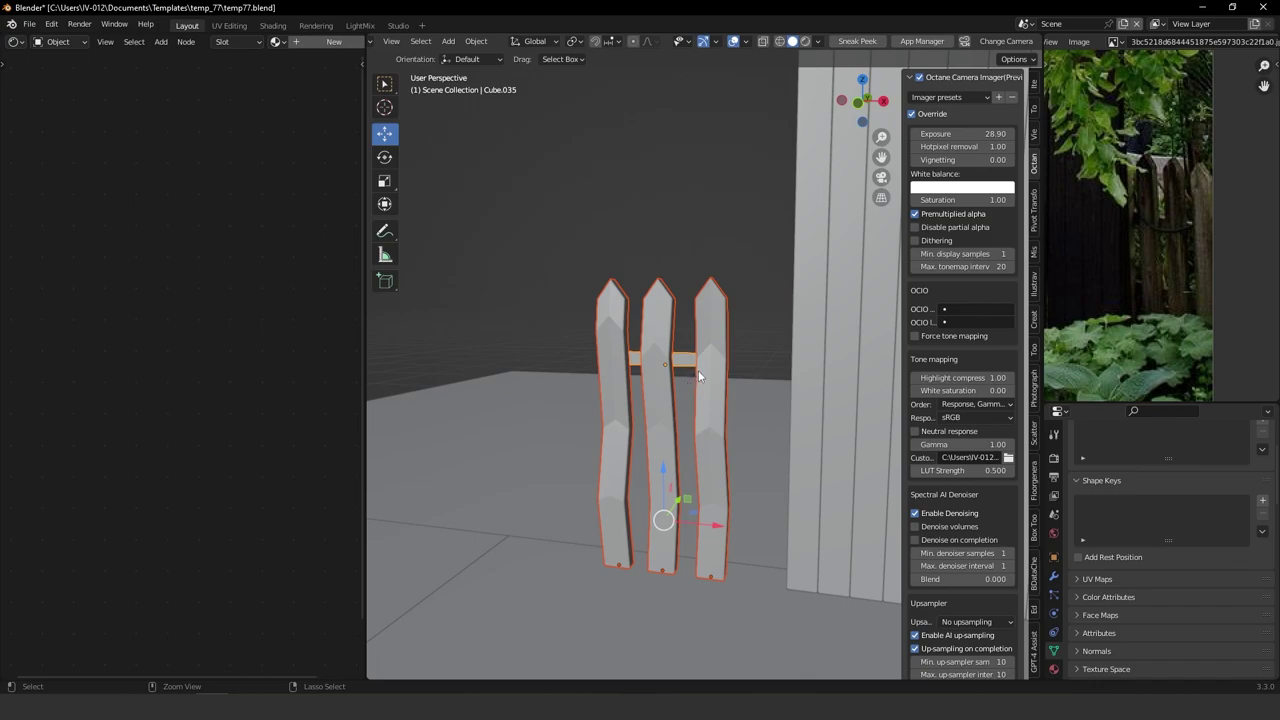
key(ctrl+j)
scroll(693, 402, down, 1)
middle_drag(693, 404, 754, 407)
key(shift+d)
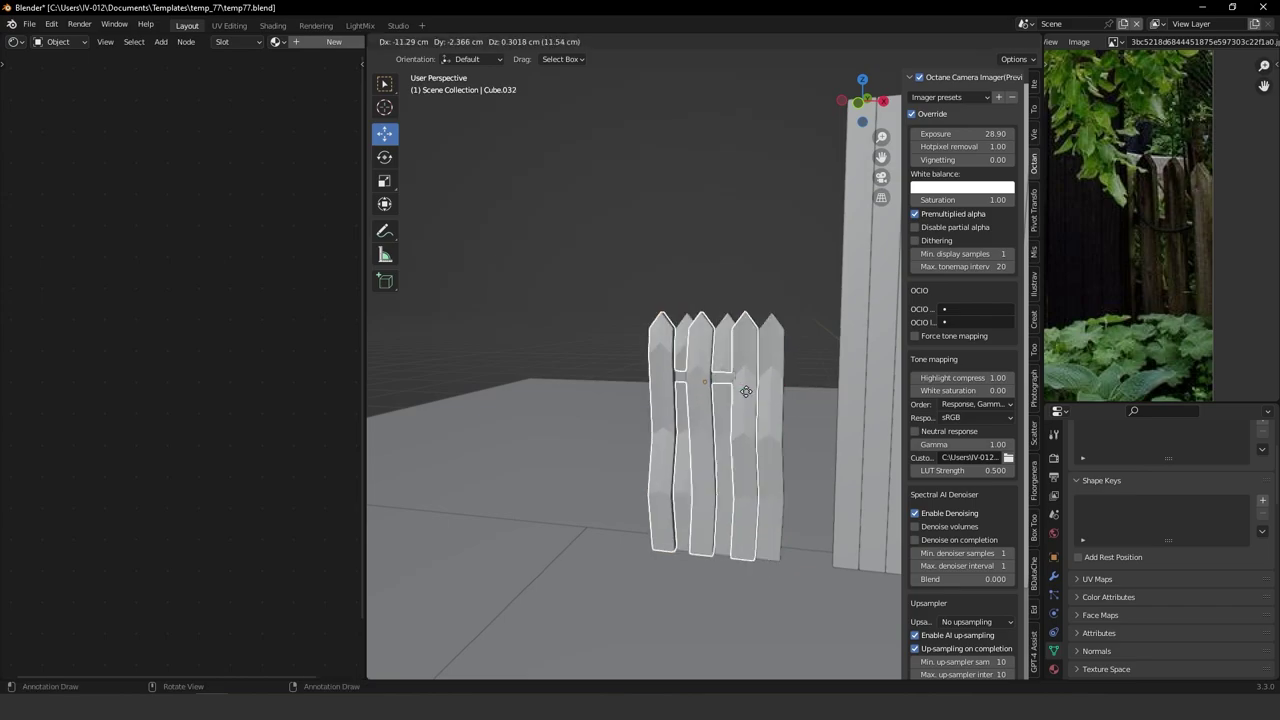
key(x)
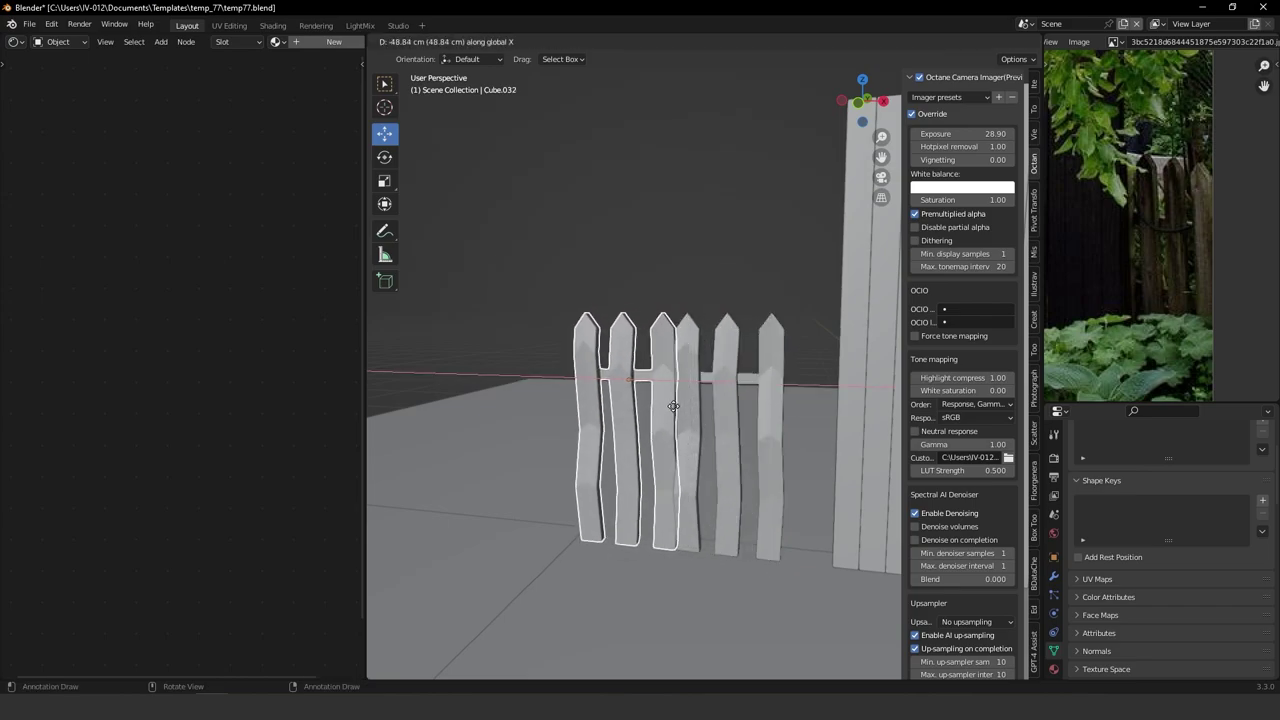
right_click(618, 409)
ctrl+middle_drag(685, 382, 769, 400)
drag(757, 385, 703, 400)
key(Delete)
In Edit Mode, extend the end of the fence segment's rail about 5 cm along X beyond the outer picket, and return to Object Mode.
click(702, 388)
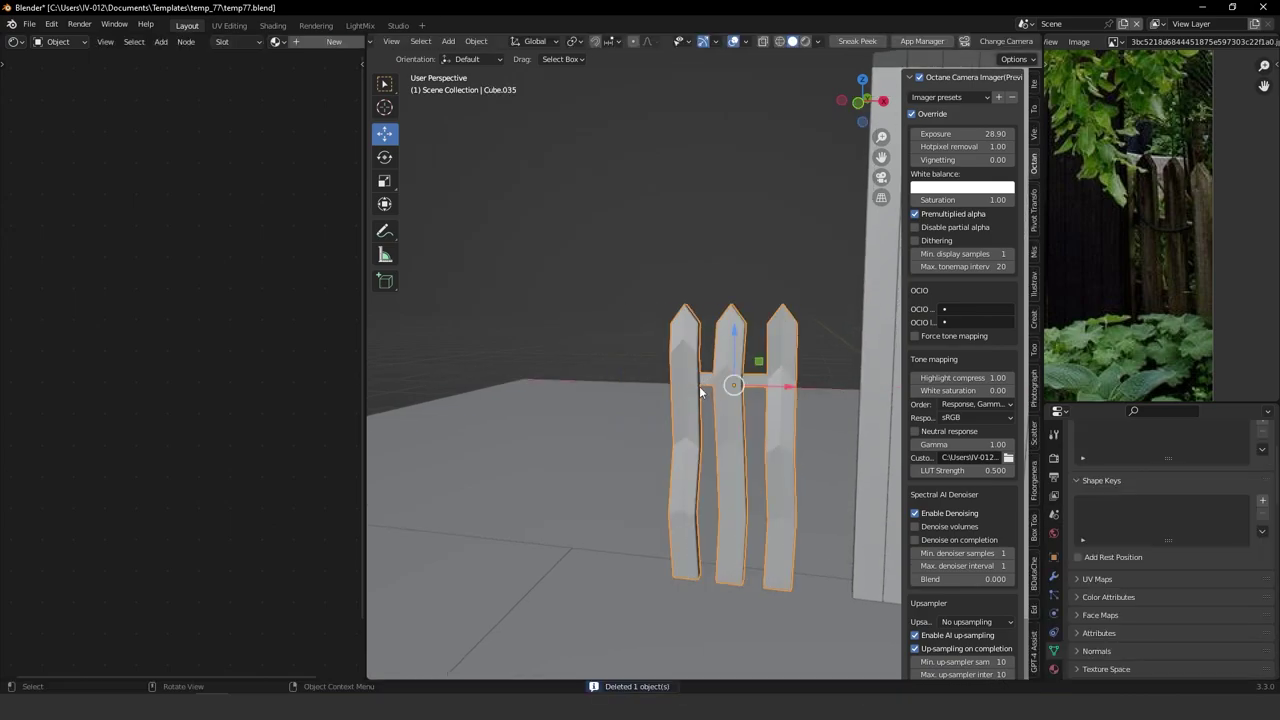
middle_drag(702, 388, 748, 388)
ctrl+middle_drag(748, 388, 620, 352)
key(Tab)
click(520, 342)
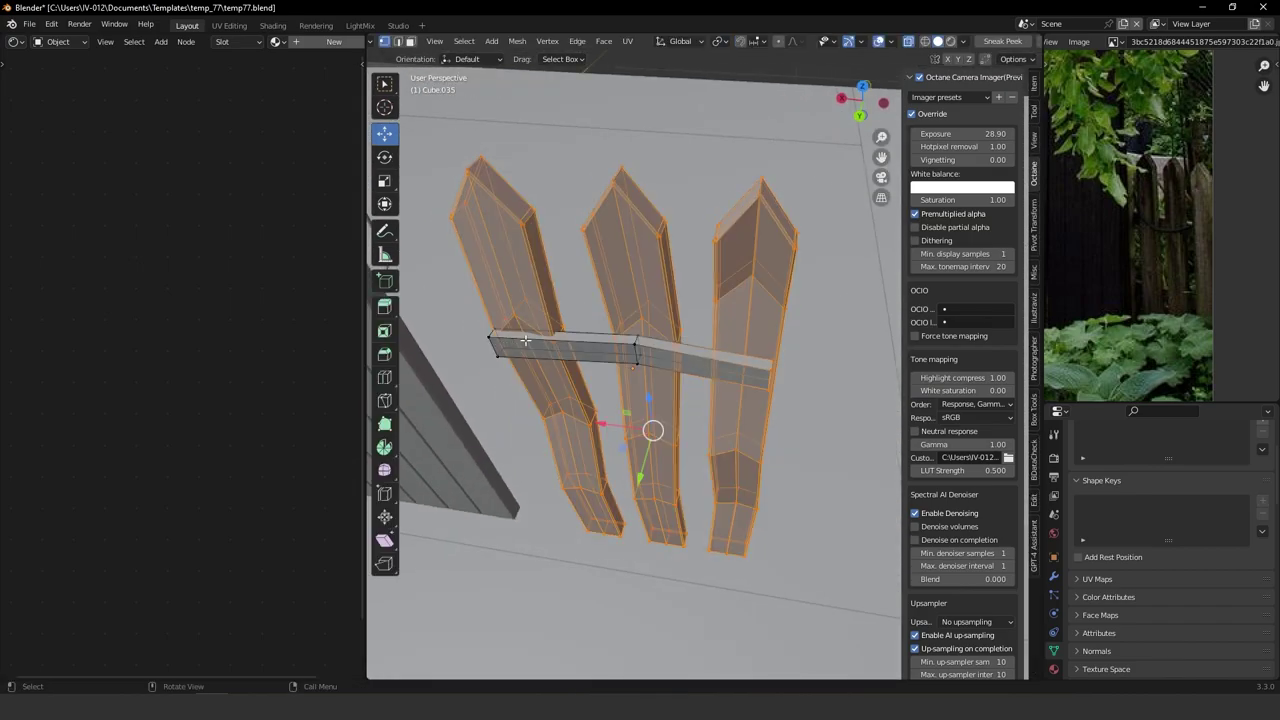
click(766, 376)
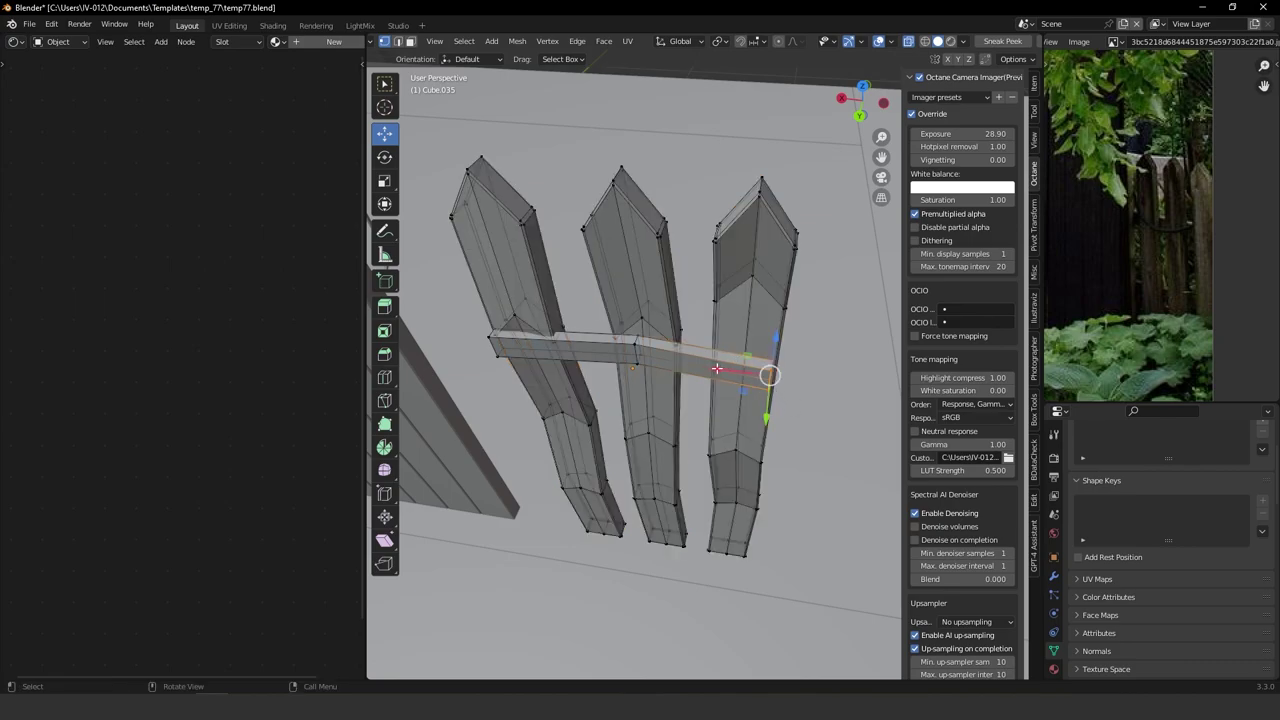
drag(717, 369, 746, 371)
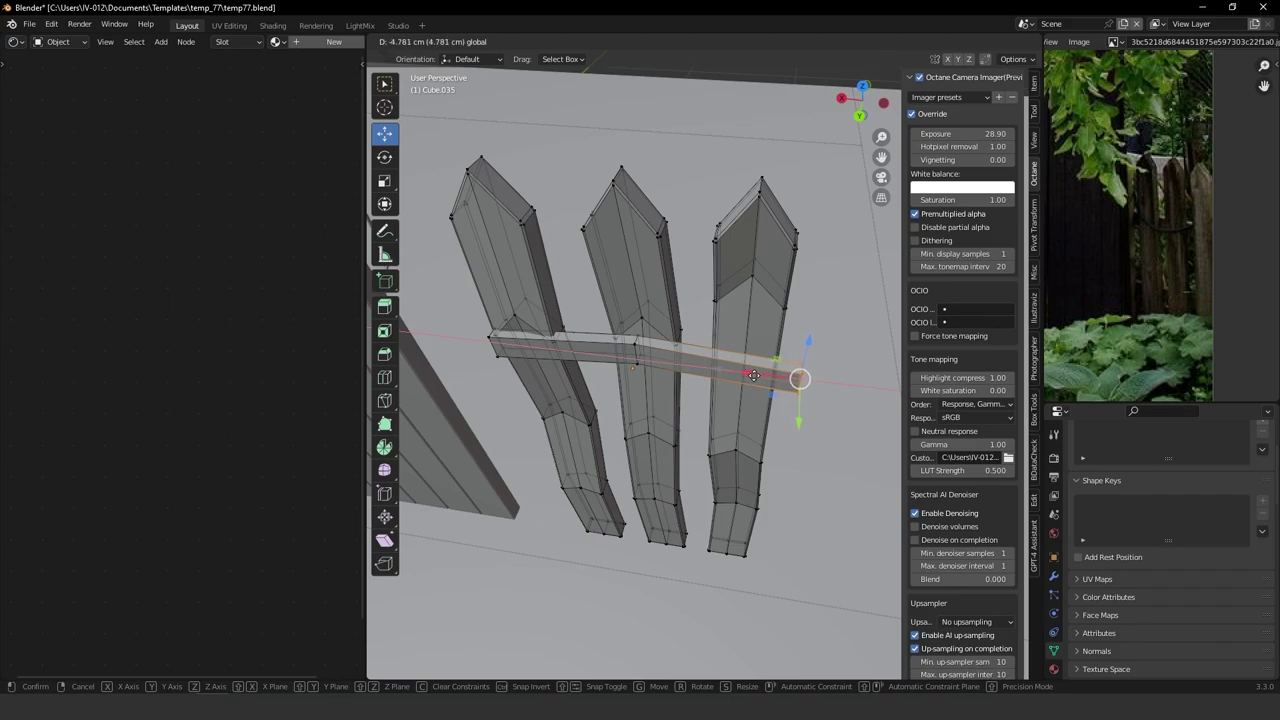
drag(755, 376, 756, 376)
key(Tab)
click(726, 254)
middle_drag(815, 366, 748, 358)
key(shift+d)
key(x)
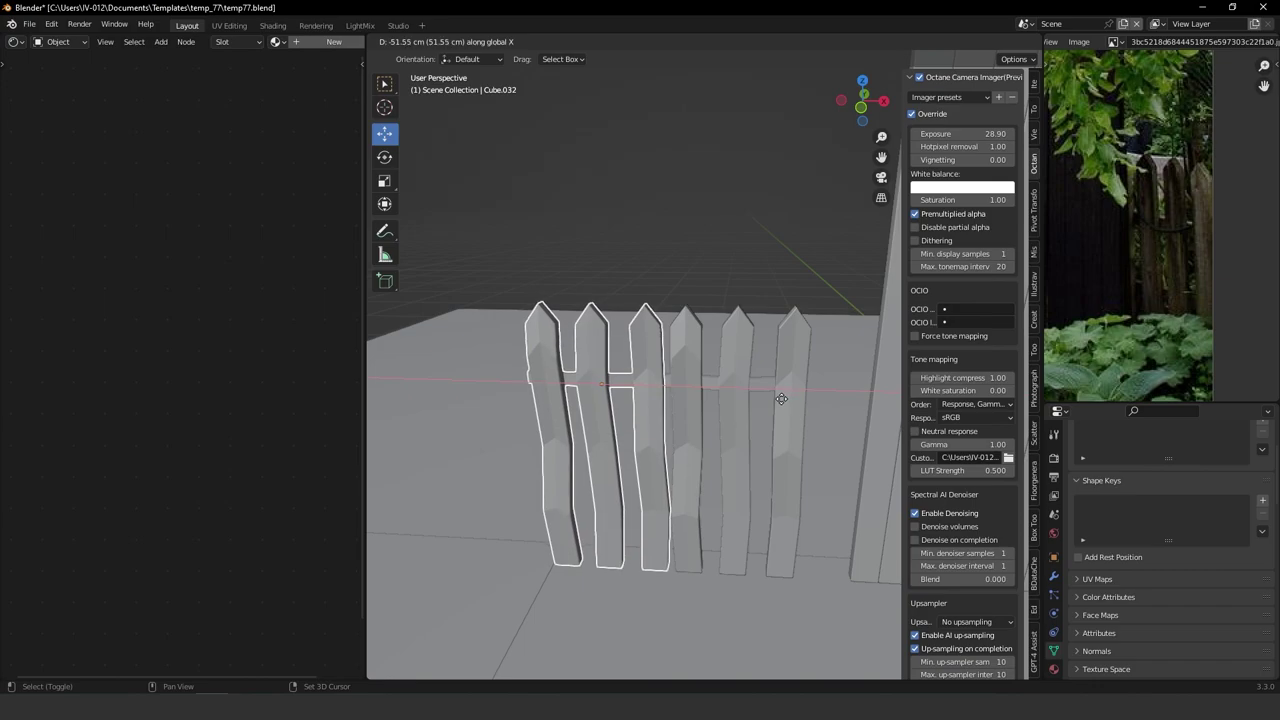
click(775, 401)
mouse_move(684, 351)
ctrl+middle_down()
mouse_move(692, 403)
mouse_move(690, 364)
ctrl+middle_up()
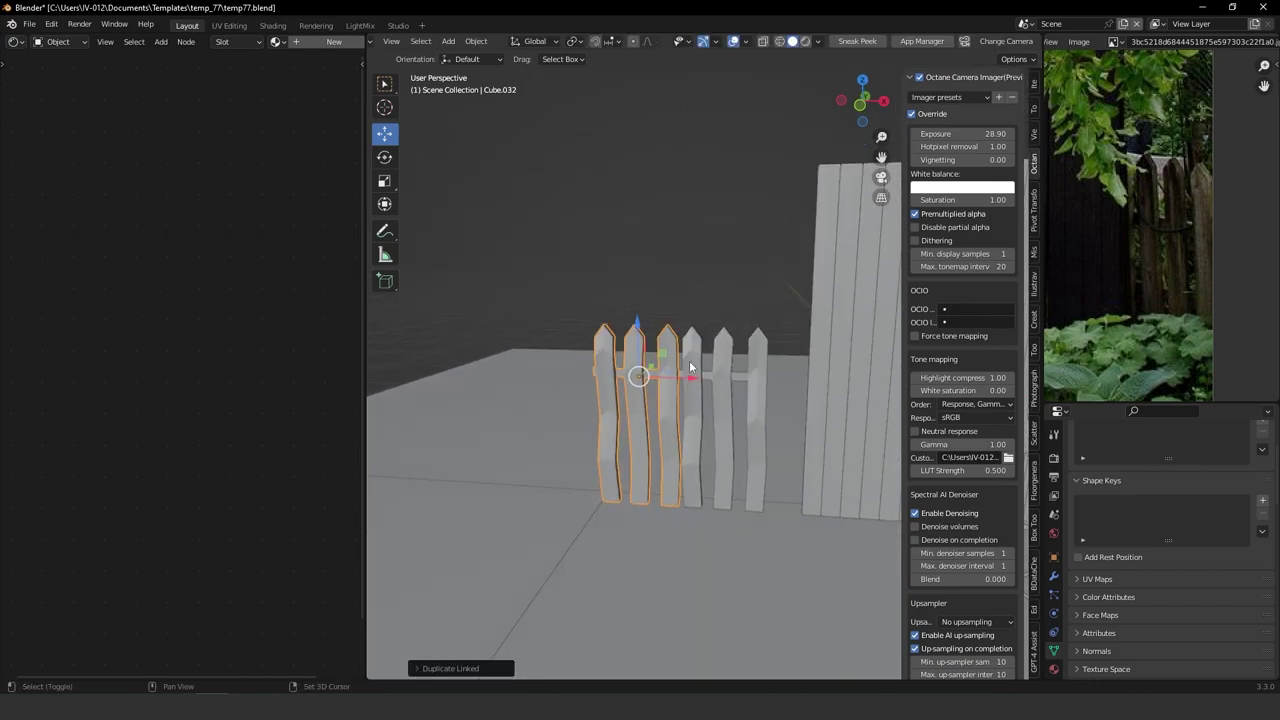
shift+click(727, 401)
drag(715, 380, 774, 383)
key(ctrl+z)
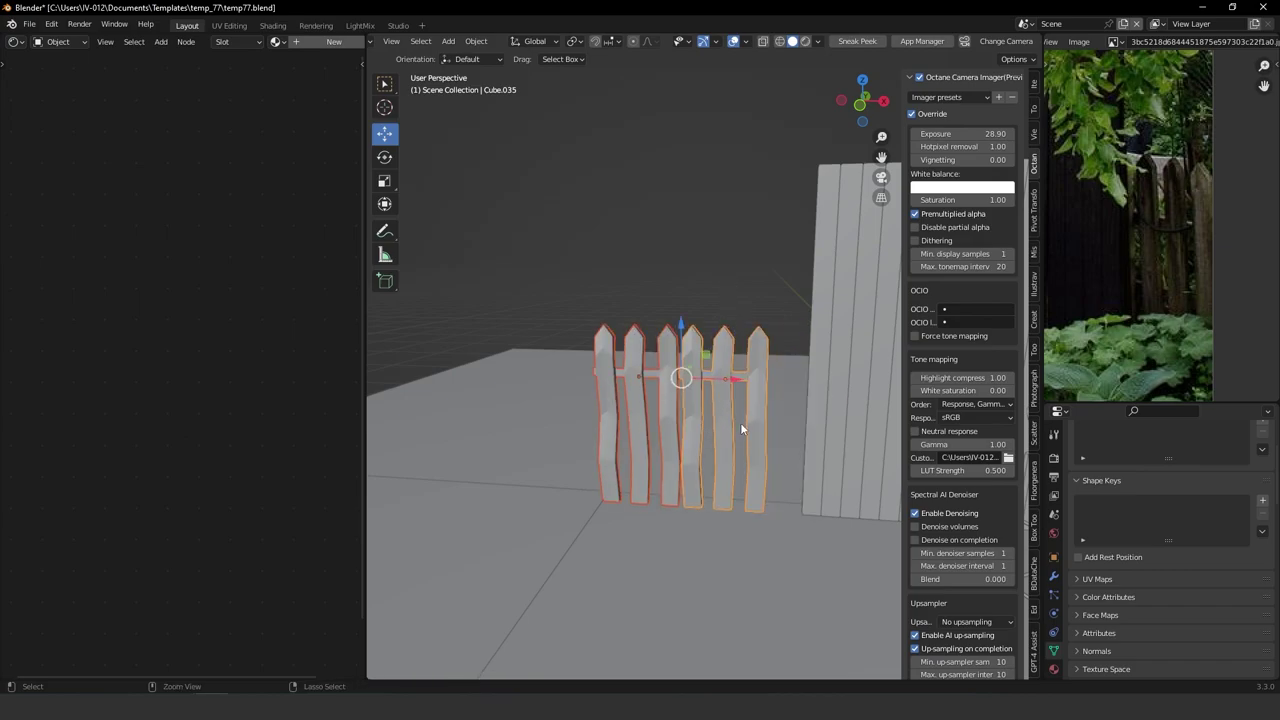
click(677, 370)
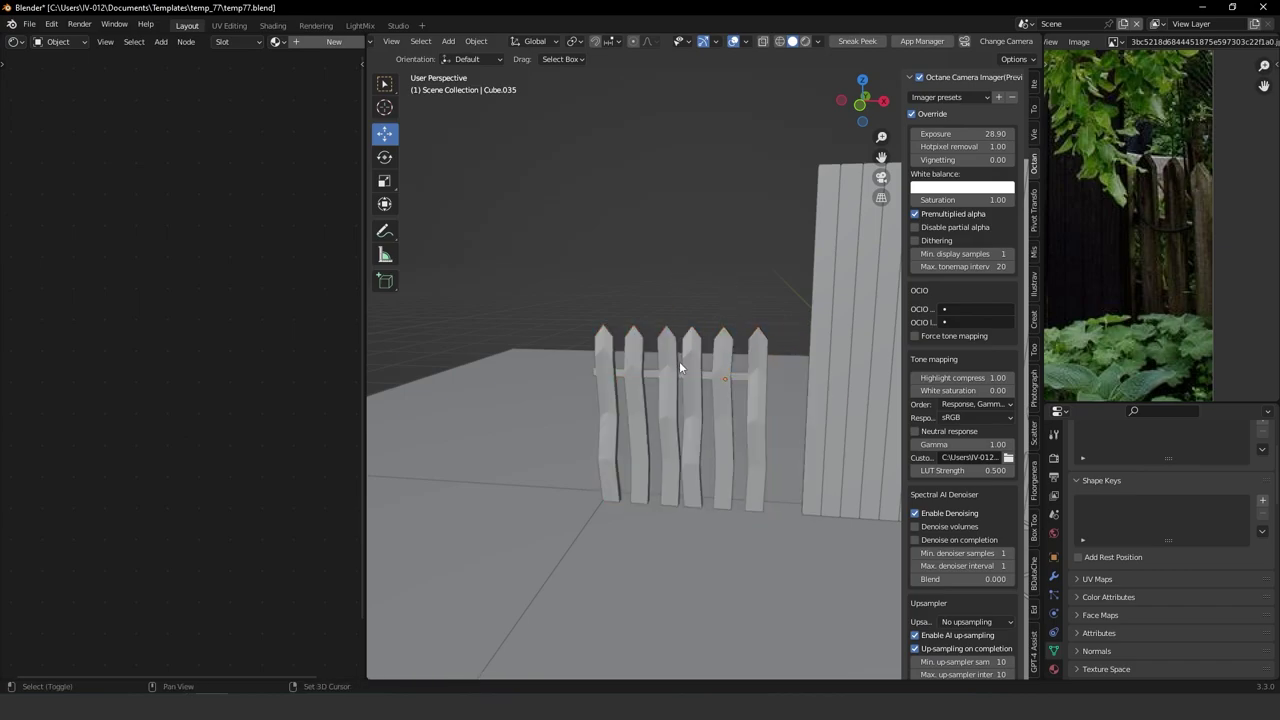
click(676, 371)
key(x)
key(Return)
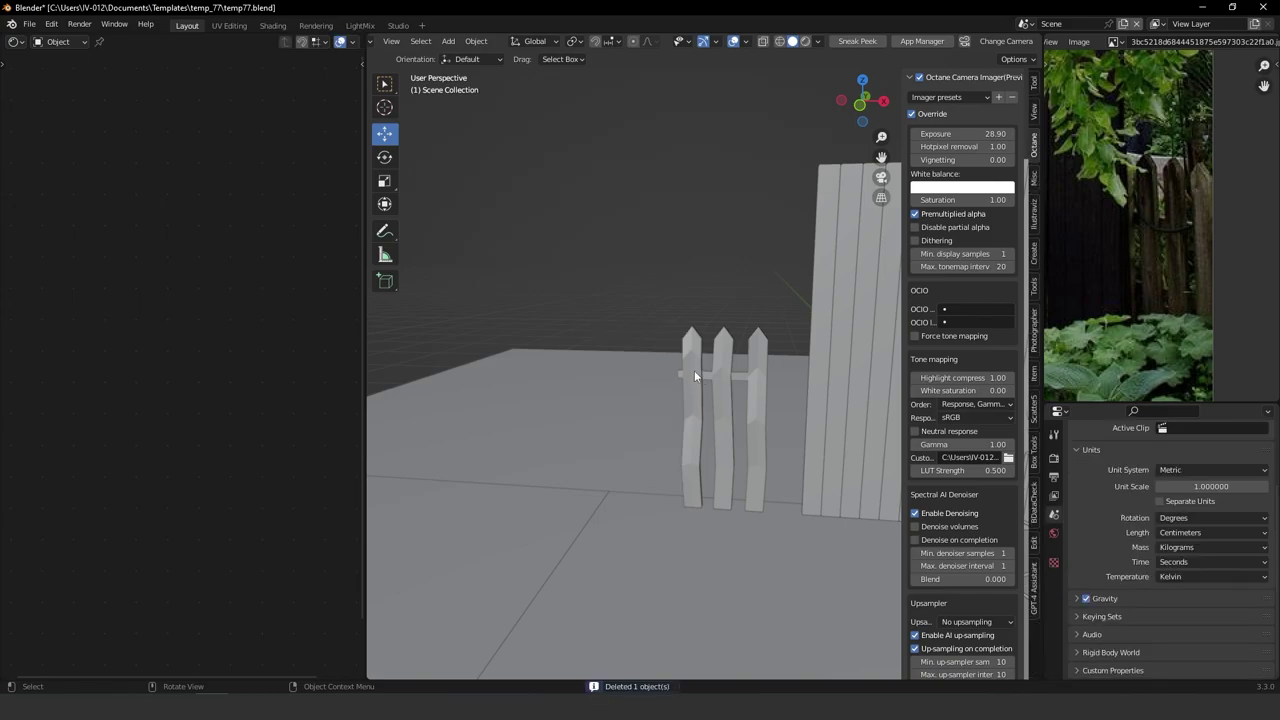
Make a linked duplicate of the fence segment about 53 cm along negative X and repeat it to build a long fence row.
click(693, 369)
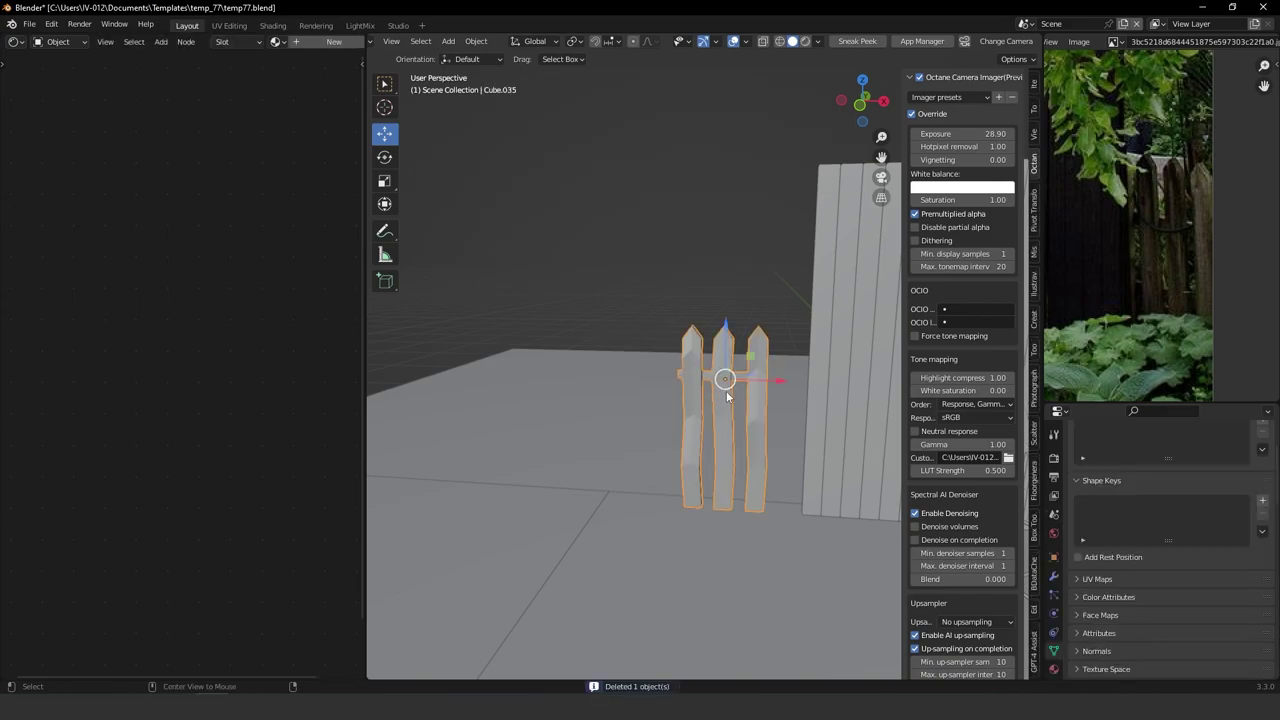
key(shift+d)
key(x)
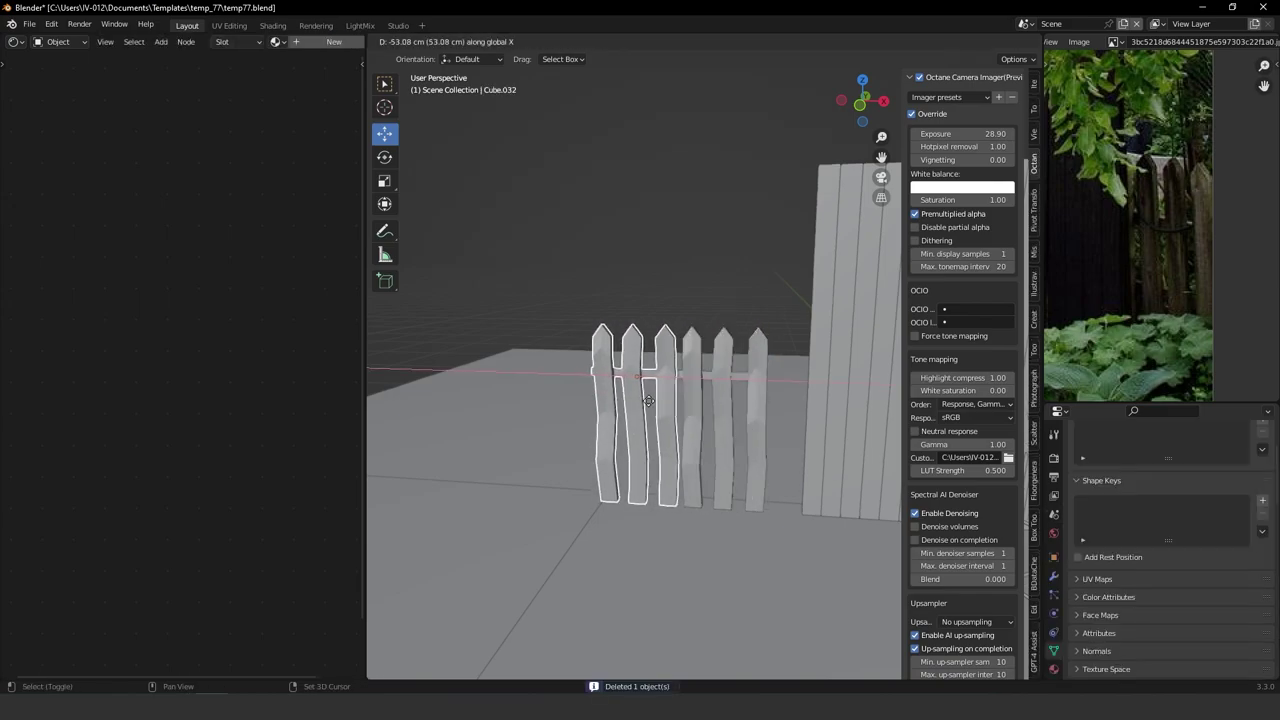
click(678, 410)
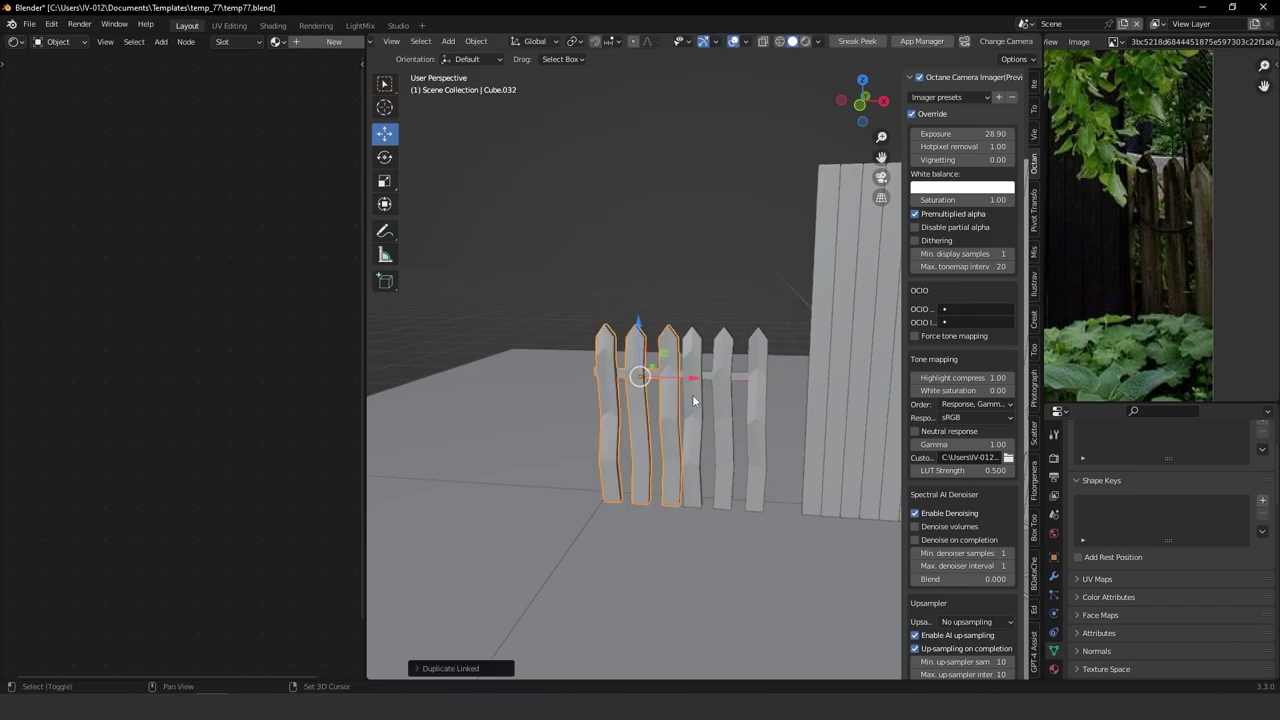
key(shift+r)
key(shift+r)
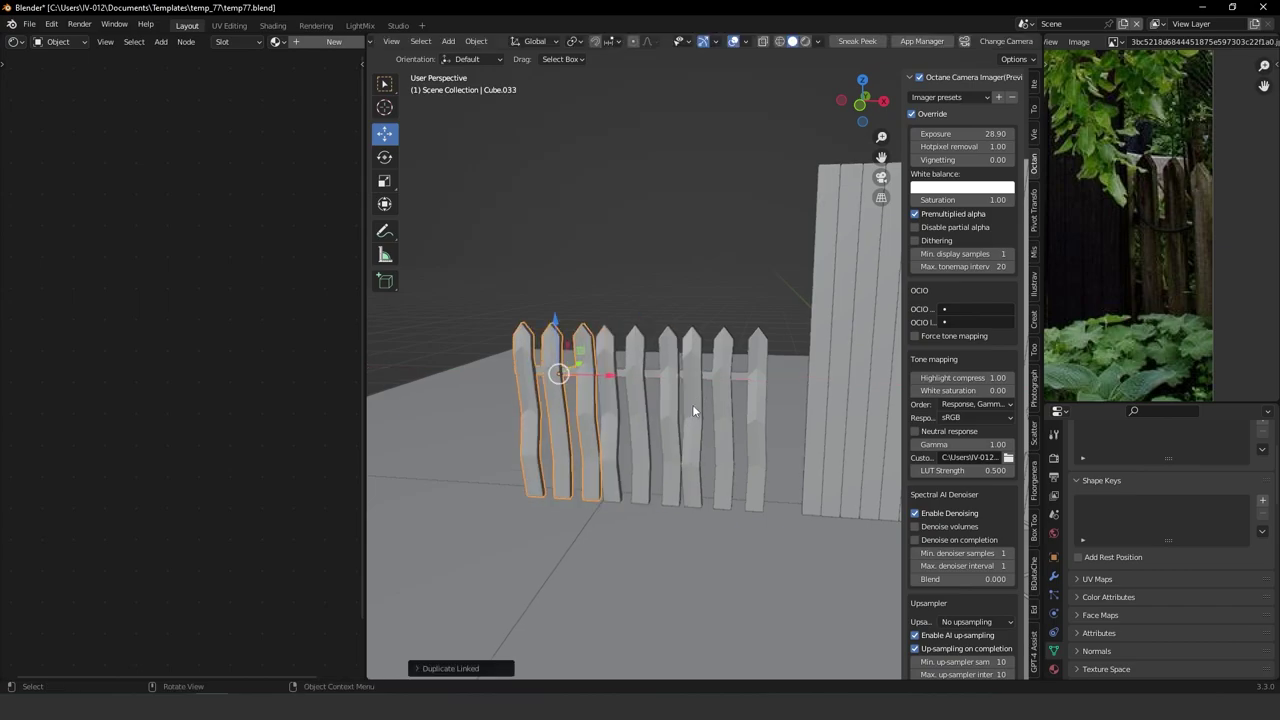
key(shift+r)
key(shift+r)
key(shift+r)
Examine the fence row through the camera and compare it with the picket fence in the reference photo.
middle_drag(686, 402, 686, 345)
key(KP_0)
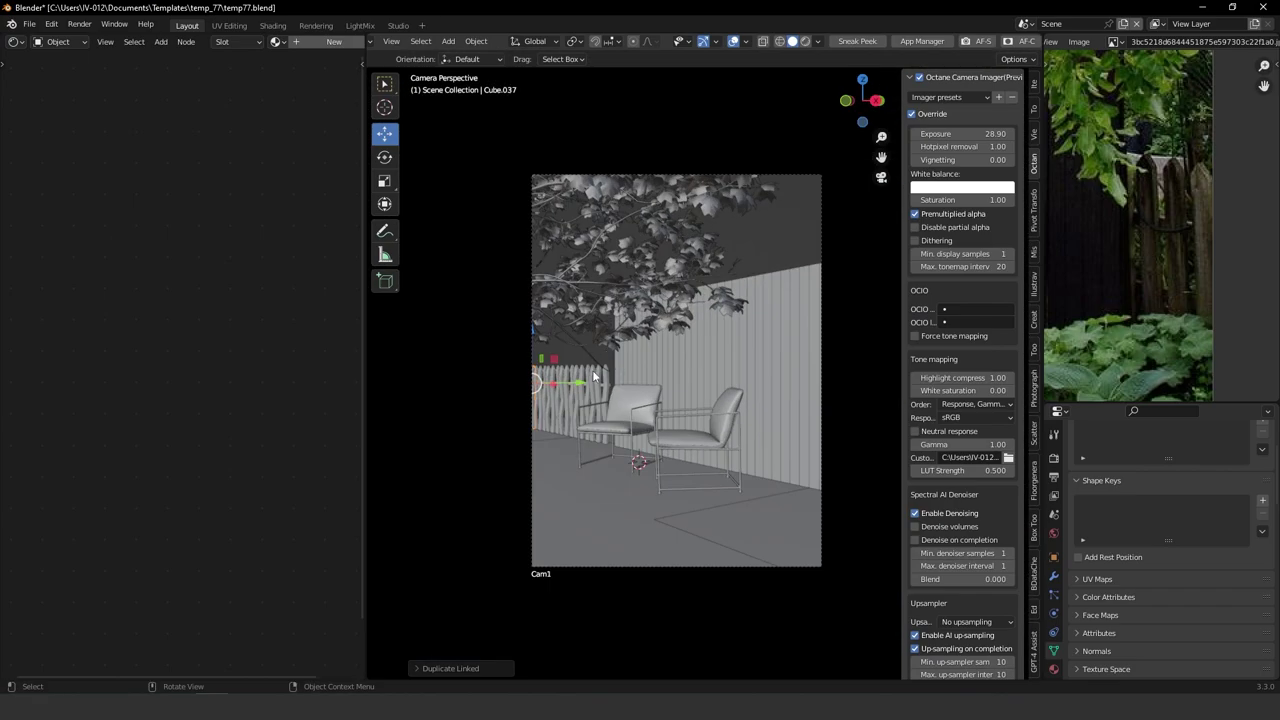
ctrl+middle_drag(595, 374, 630, 331)
scroll(545, 418, up, 5)
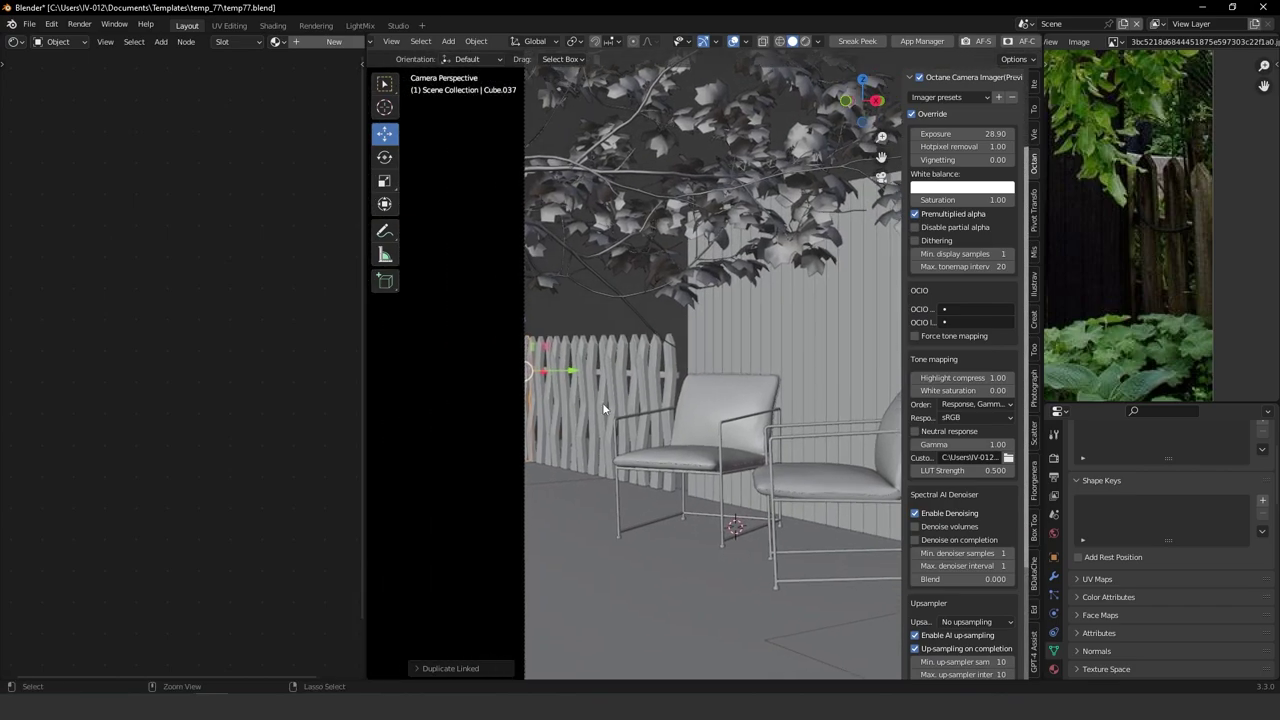
ctrl+middle_drag(1182, 182, 1136, 224)
shift+middle_drag(1136, 220, 1238, 238)
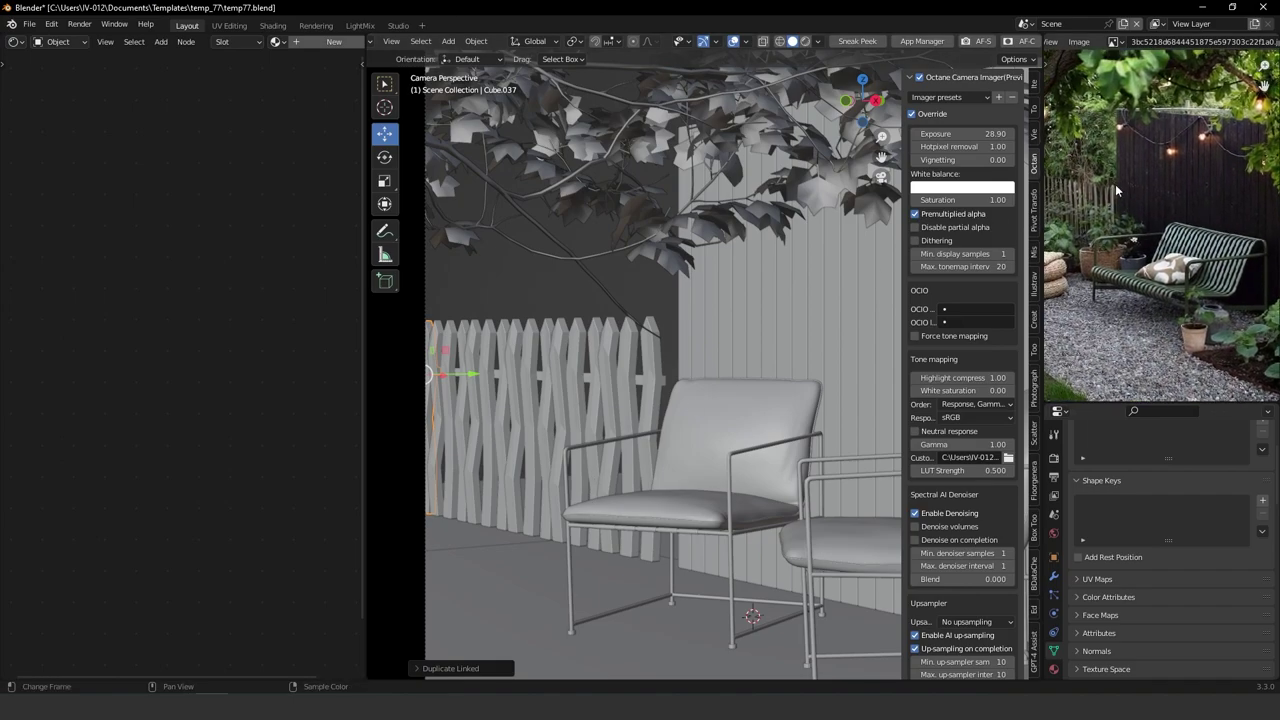
middle_drag(1116, 188, 1165, 203)
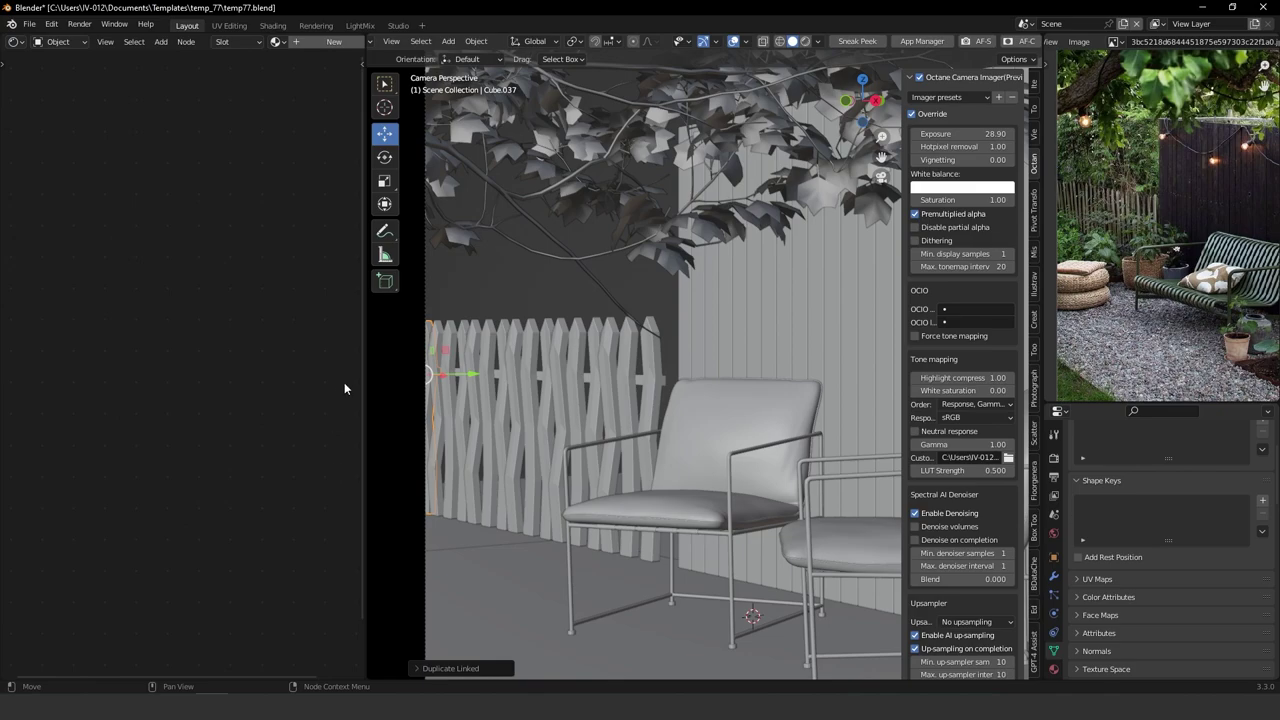
Enter vertex editing on the fence segment nearest the tall wall and shift the upper bend vertices of its first picket.
click(618, 372)
ctrl+middle_drag(620, 374, 790, 254)
key(Tab)
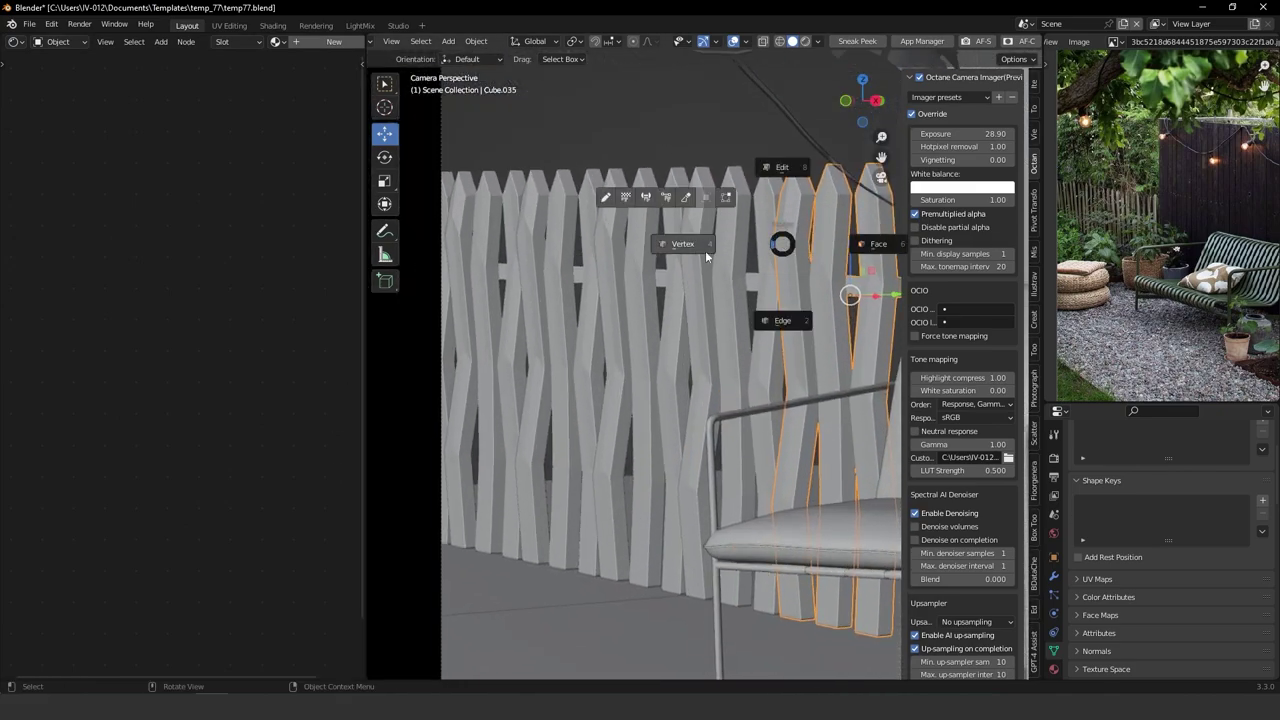
click(753, 251)
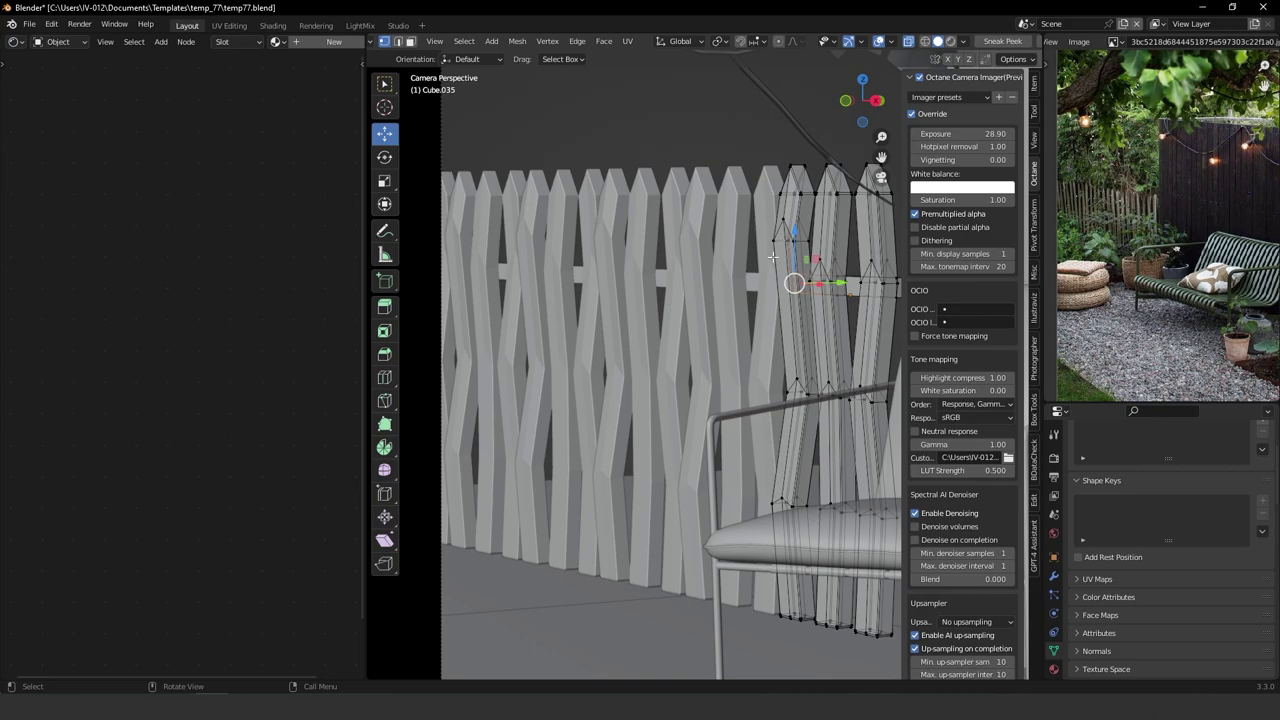
key(b)
drag(816, 251, 846, 238)
scroll(826, 354, up, 2)
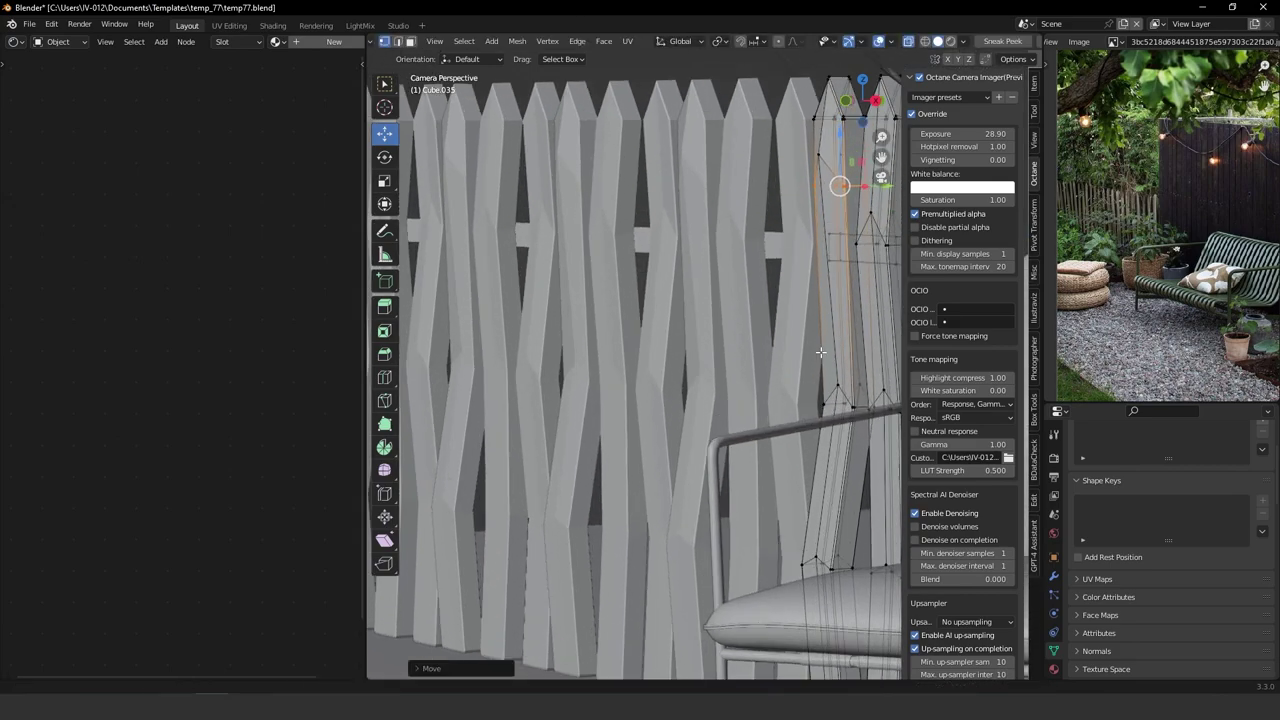
Shift the lower bend vertices of the same segment's first picket.
shift+middle_drag(798, 448, 745, 376)
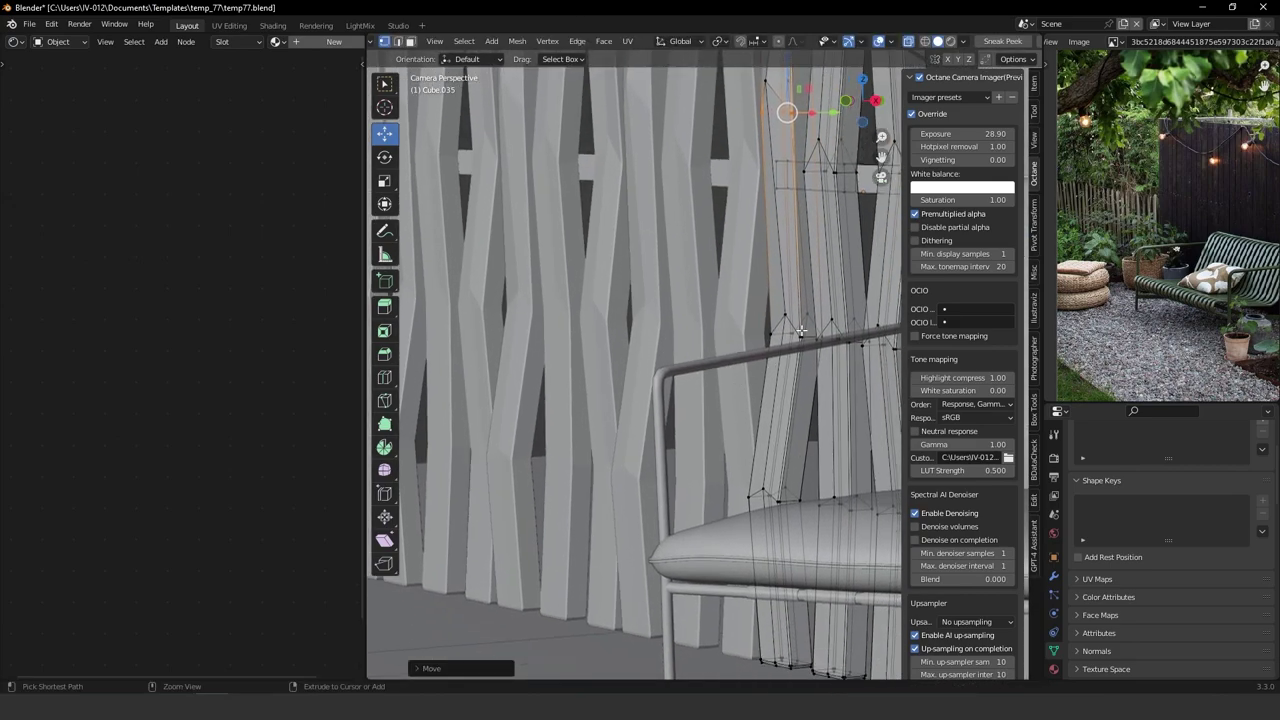
ctrl+middle_drag(801, 331, 750, 431)
drag(721, 423, 796, 437)
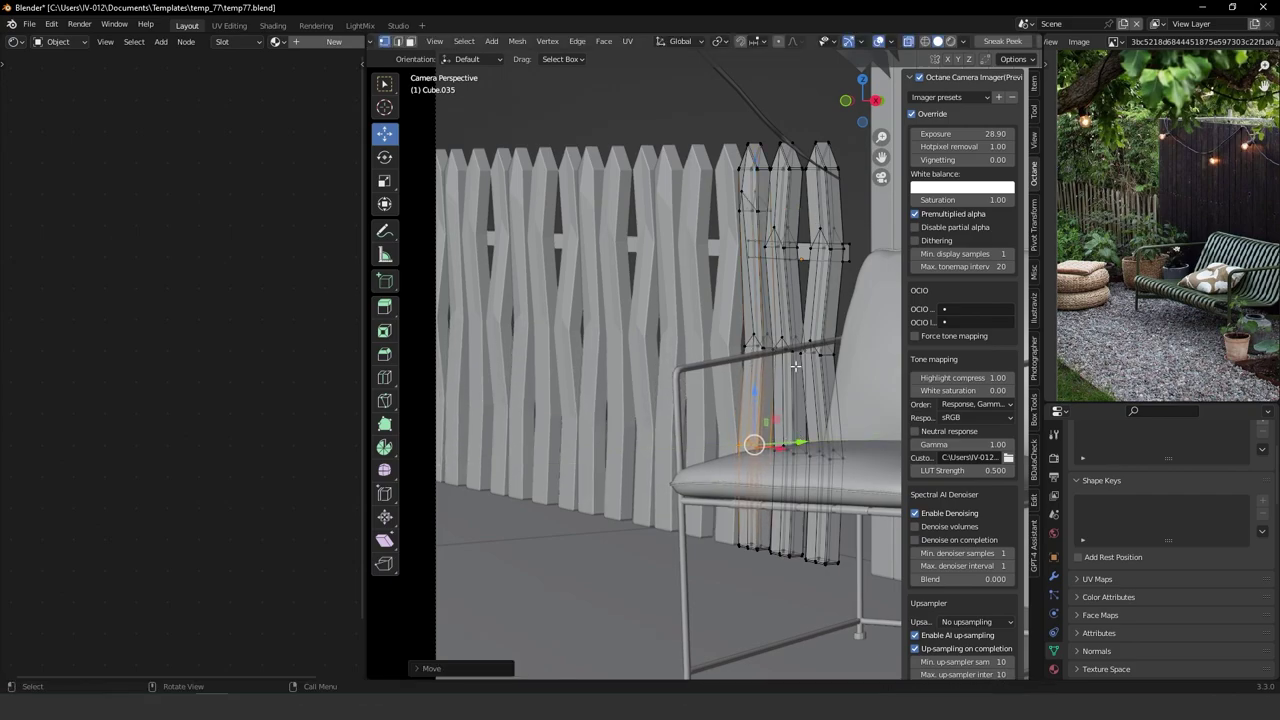
Shift the middle bend vertices of the segment's third picket about 2.2 cm along Y and leave vertex editing.
click(768, 328)
key(b)
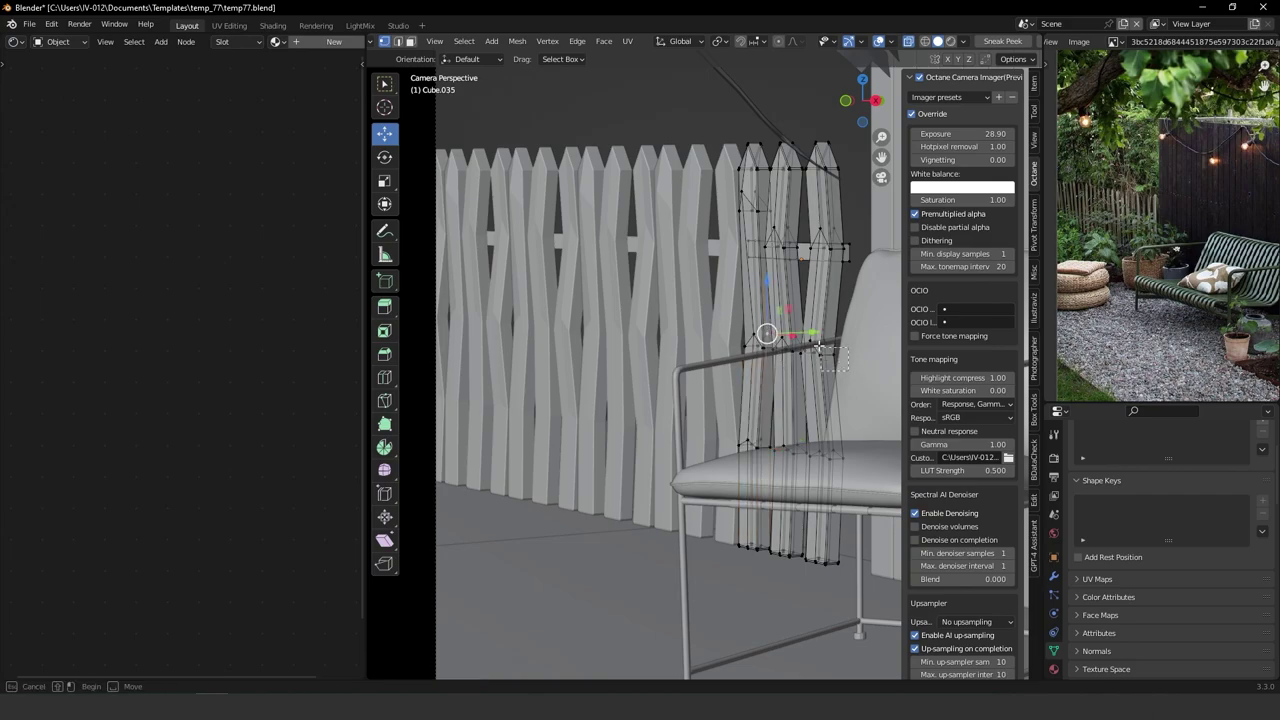
drag(800, 333, 846, 355)
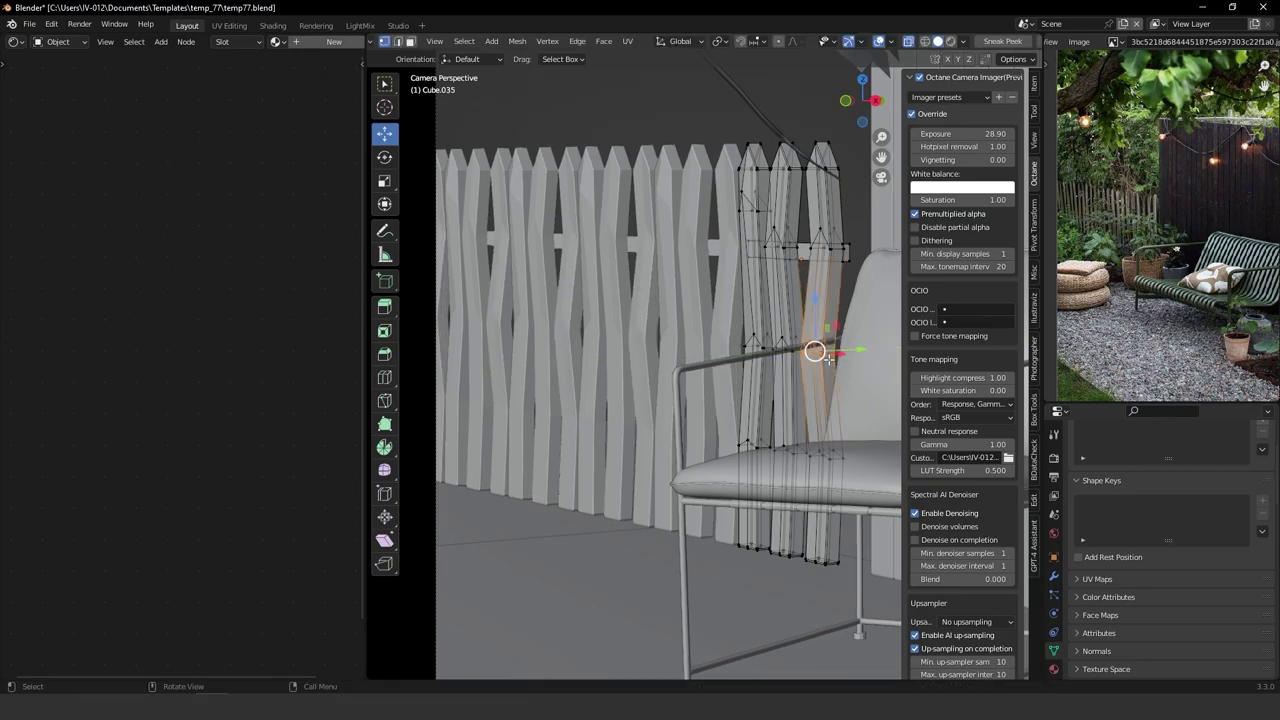
middle_drag(829, 360, 862, 384)
scroll(800, 380, up, 5)
shift+middle_drag(620, 430, 690, 393)
drag(779, 381, 741, 367)
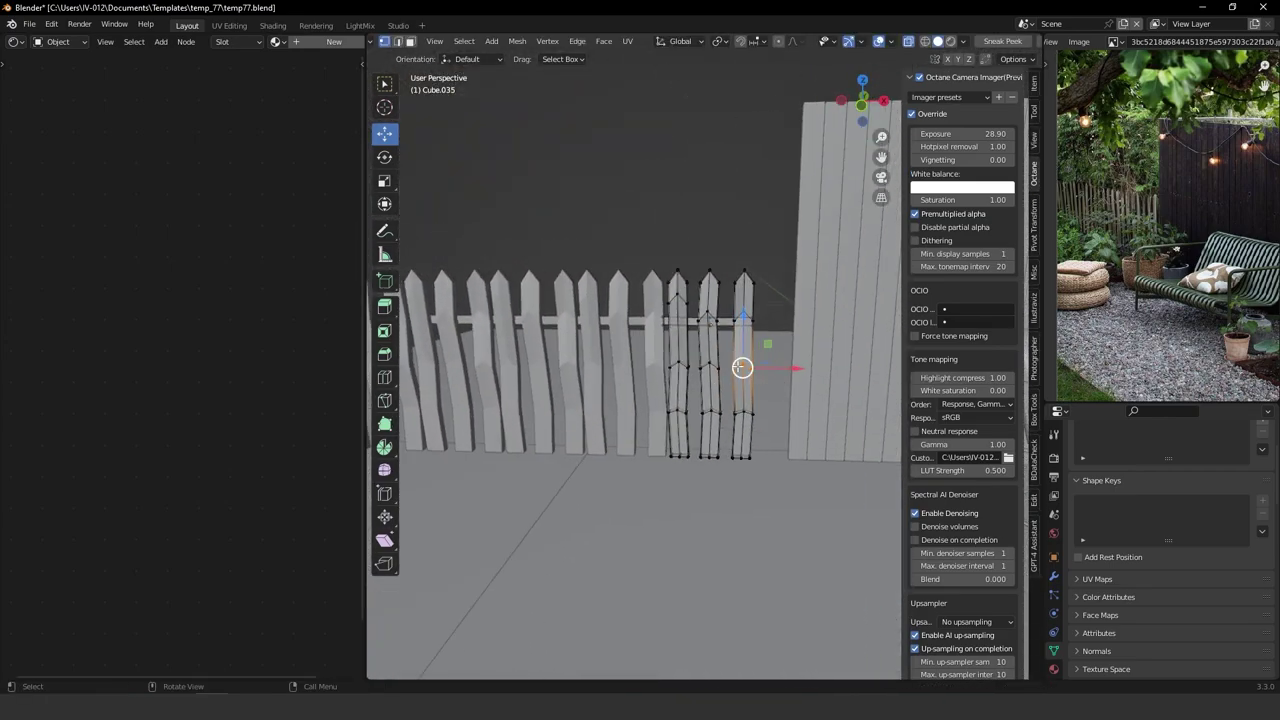
middle_drag(790, 403, 733, 421)
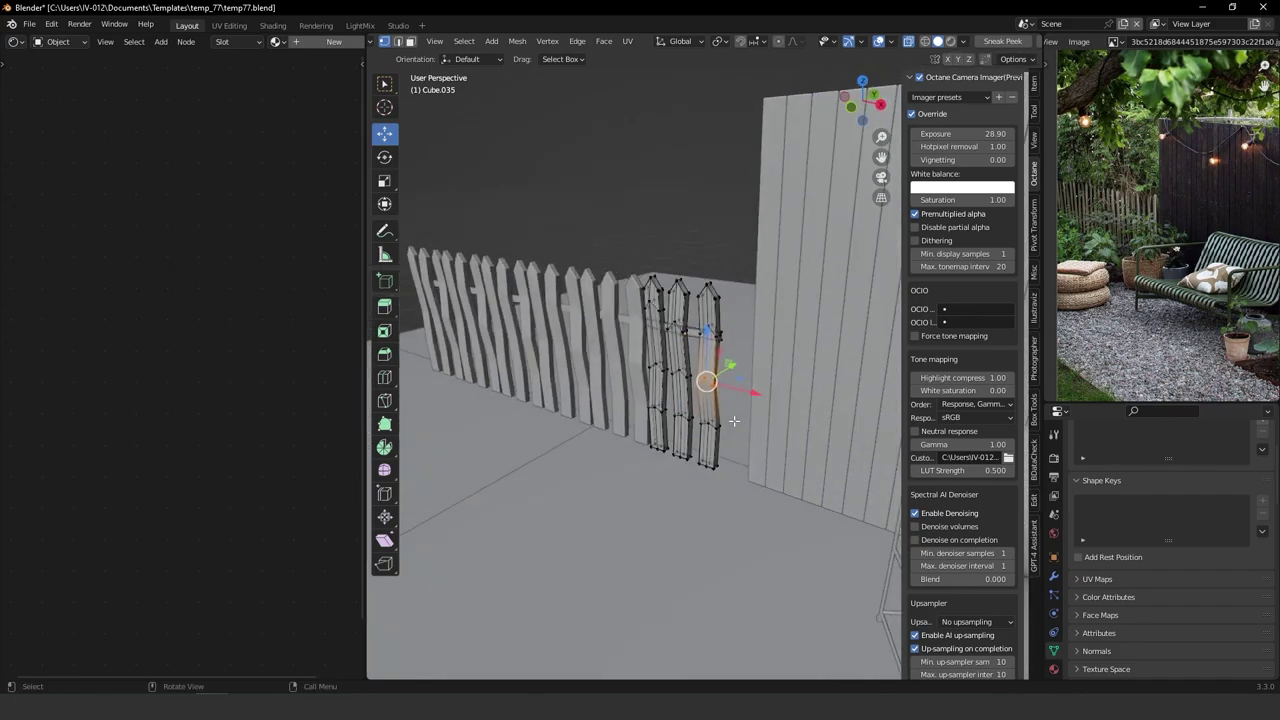
key(KP_Decimal)
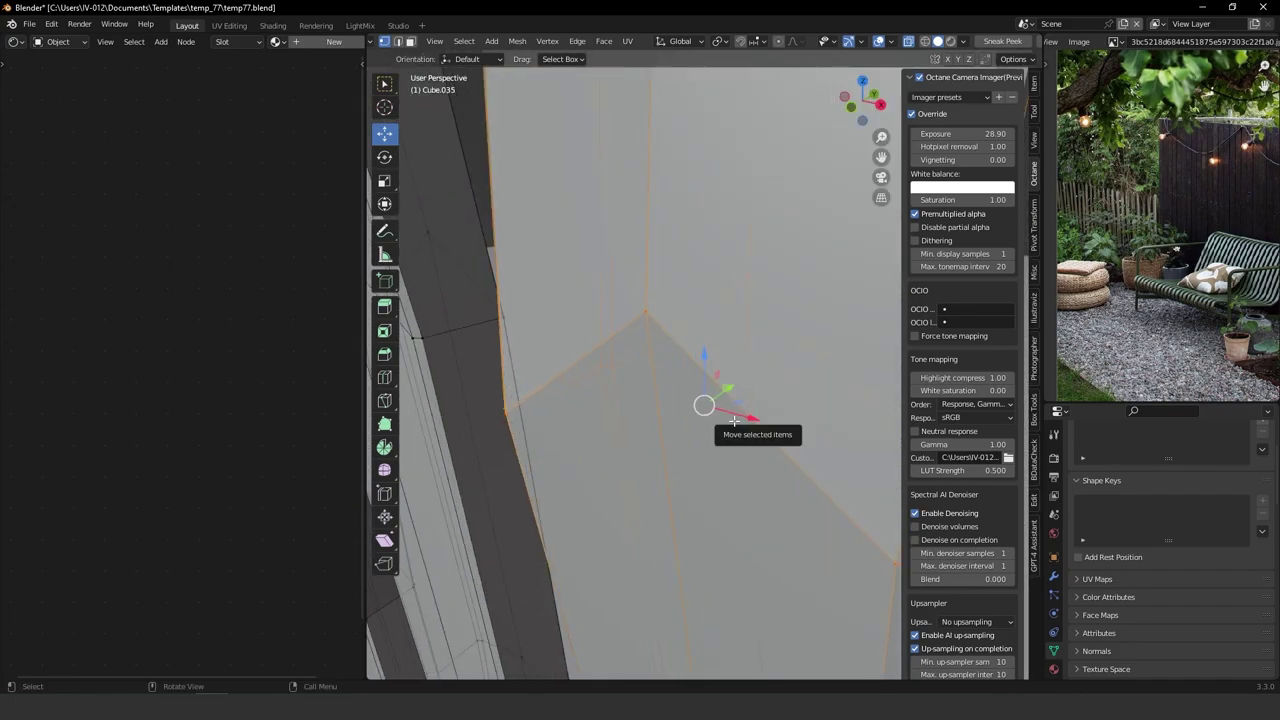
key(KP_0)
ctrl+middle_drag(736, 408, 849, 334)
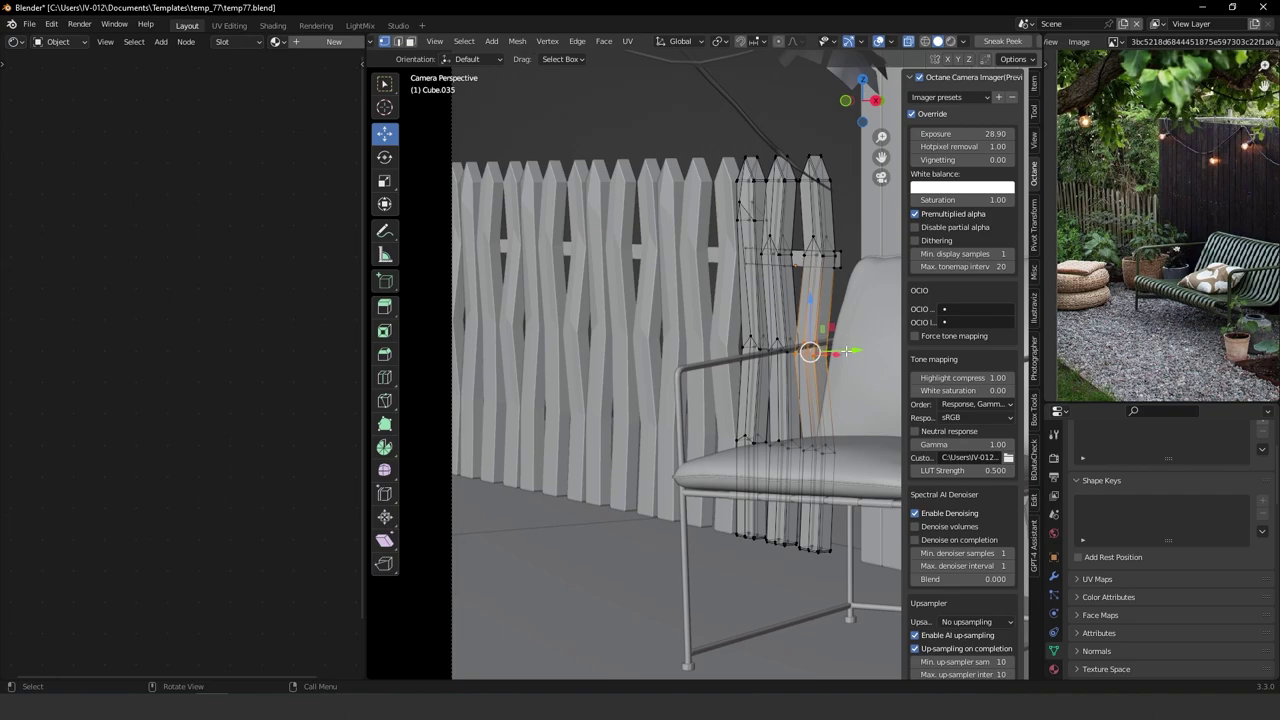
key(g)
key(y)
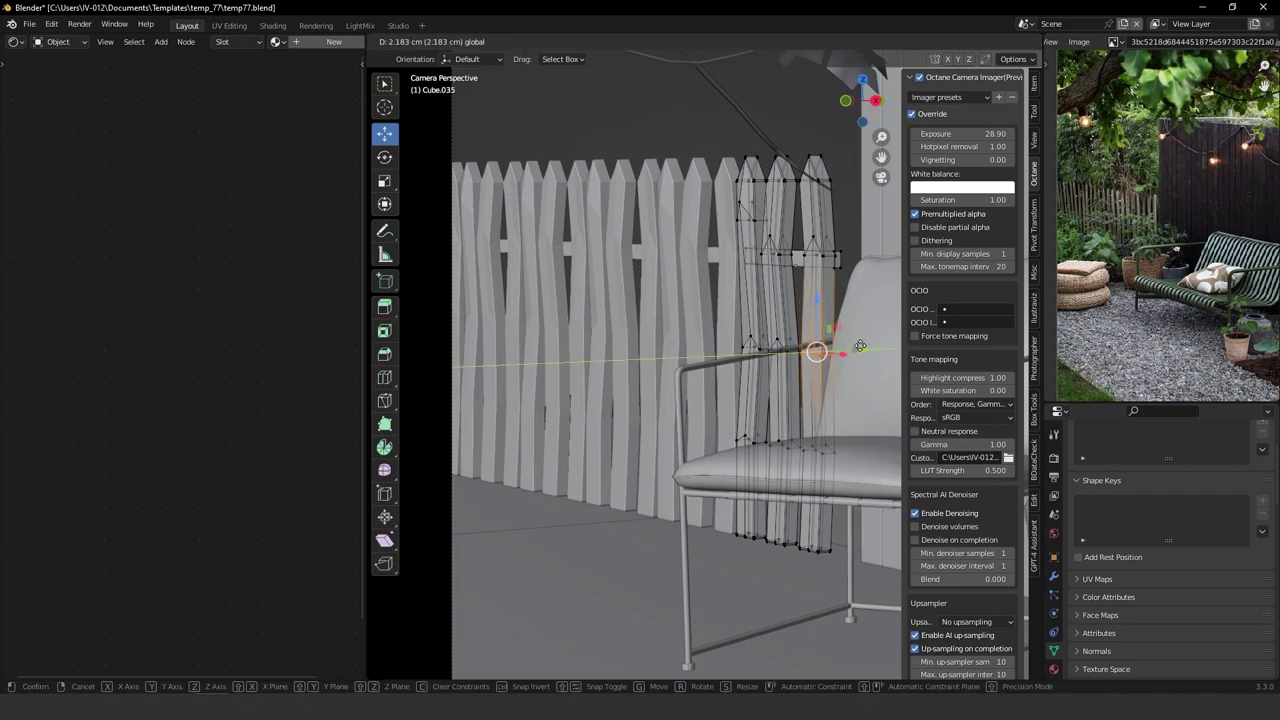
click(860, 346)
scroll(800, 340, down, 3)
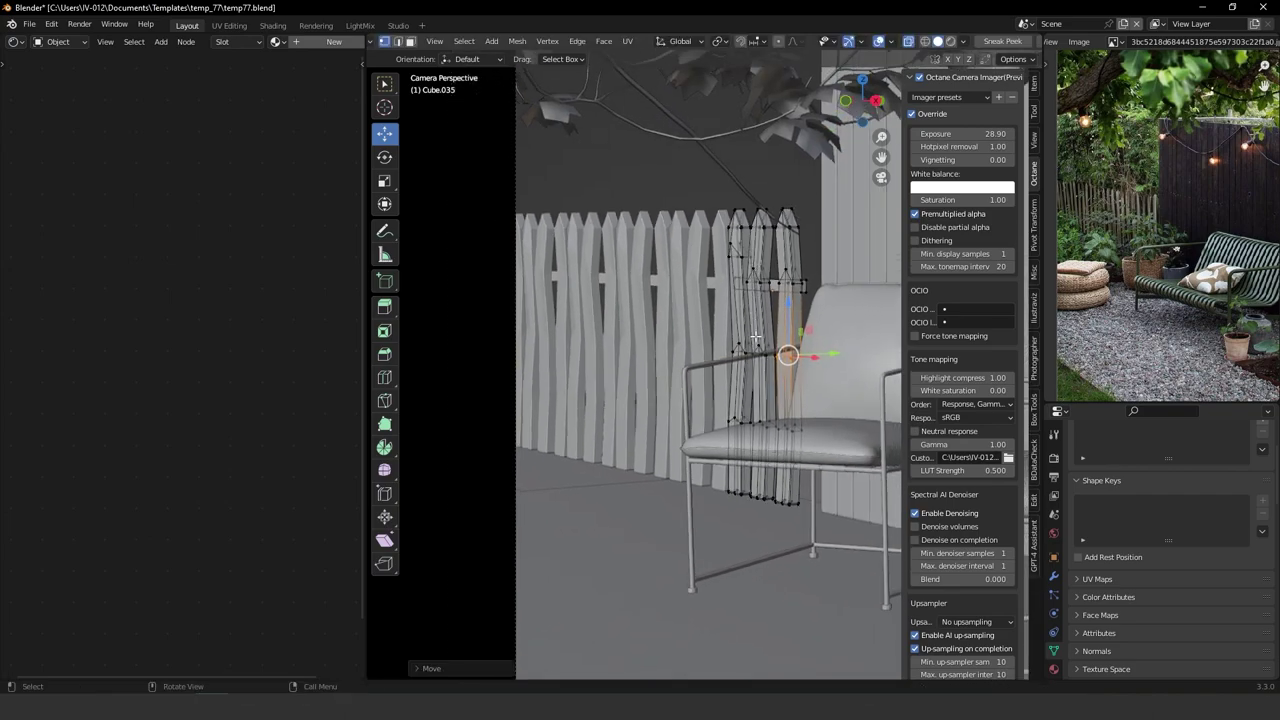
key(Tab)
Select the whole picket fence row and move it up against the side edge of the tall wall.
click(737, 180)
scroll(742, 340, down, 5)
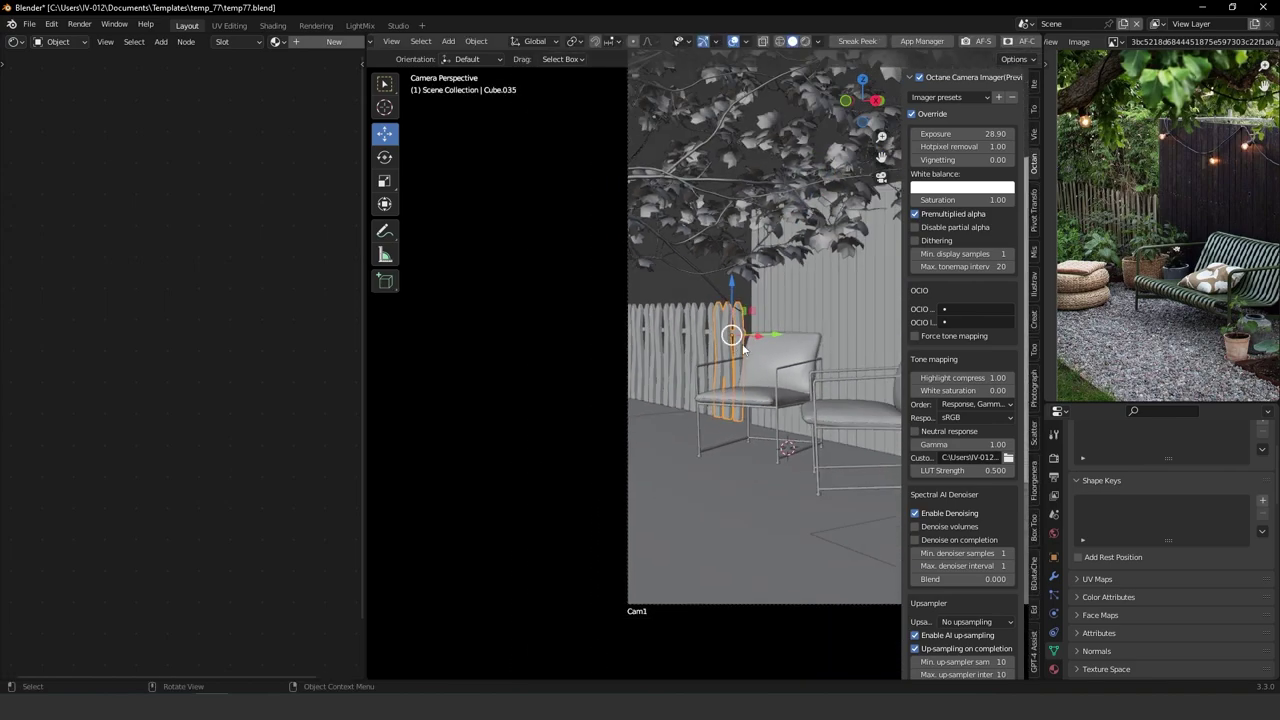
middle_drag(688, 335, 531, 362)
click(669, 257)
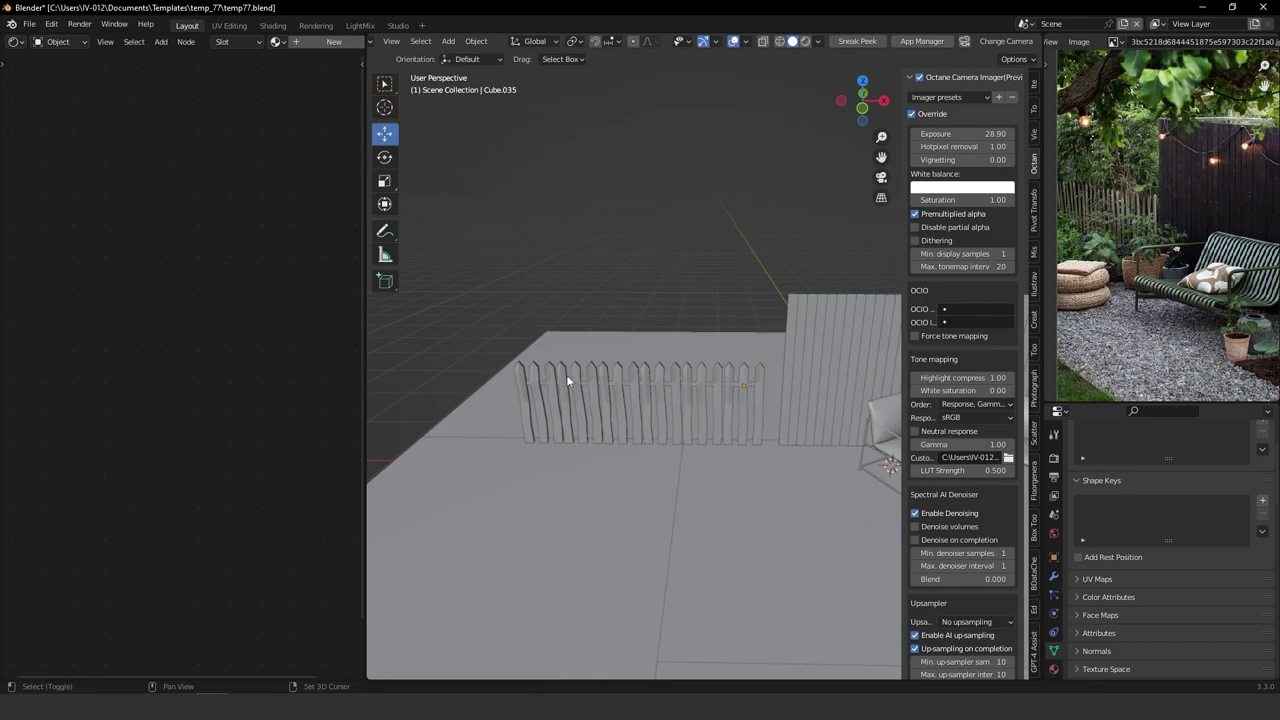
key(Tab)
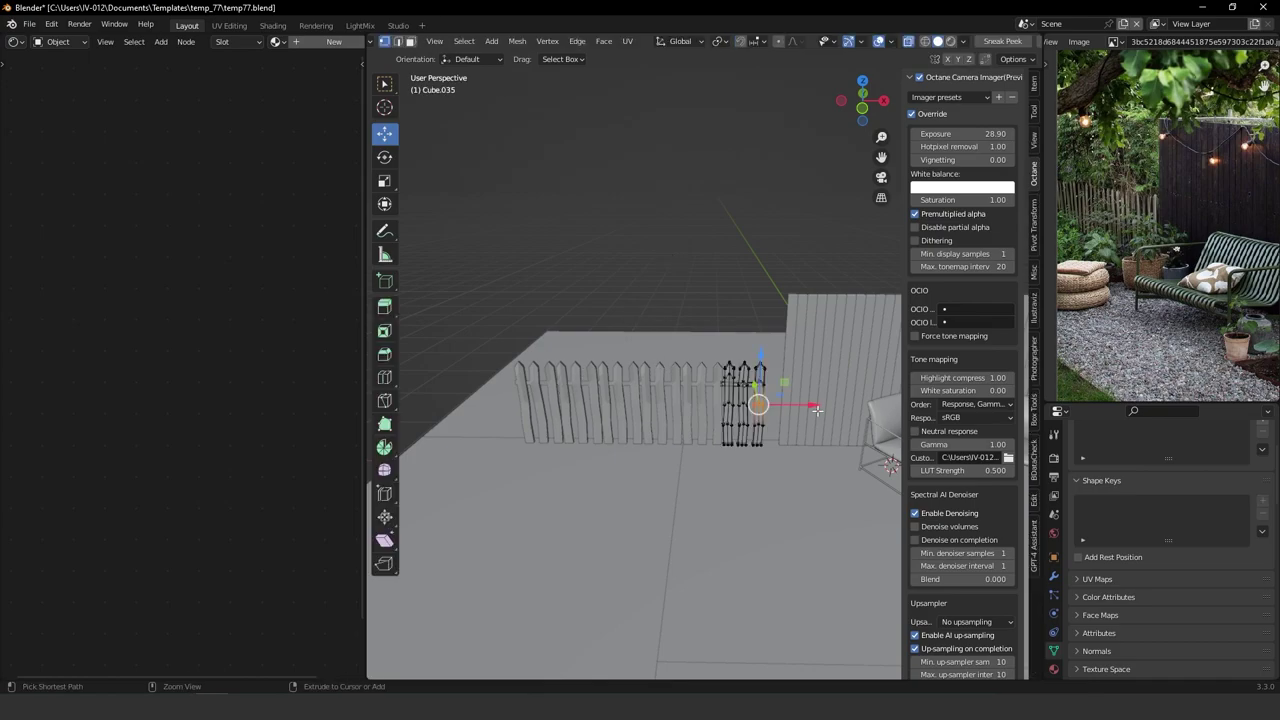
key(KP_7)
middle_drag(768, 353, 743, 380)
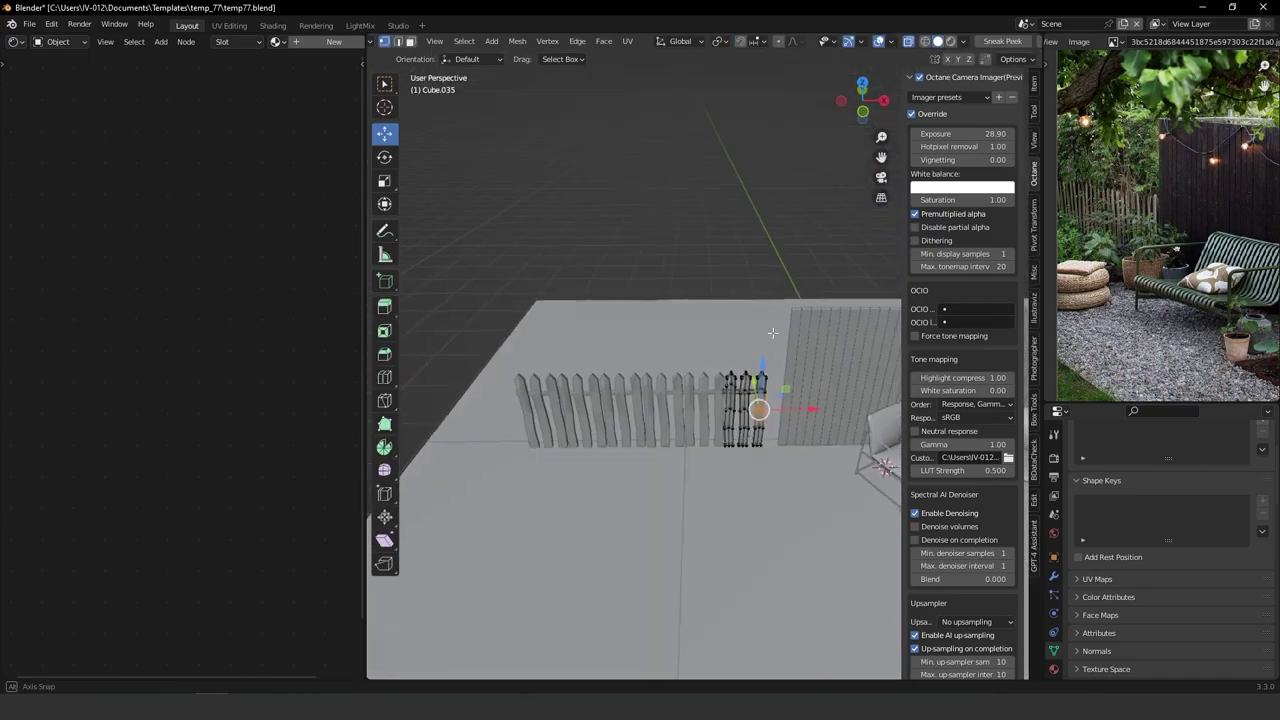
key(ctrl+Tab)
click(571, 409)
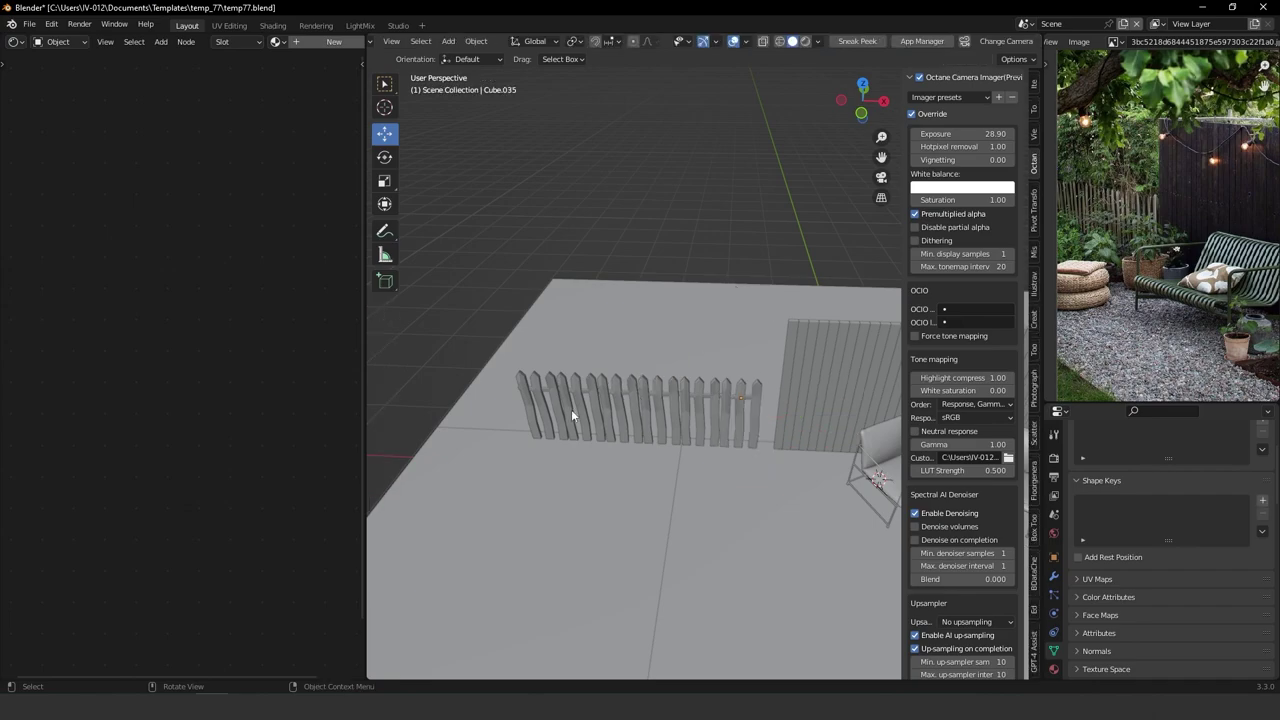
click(762, 424)
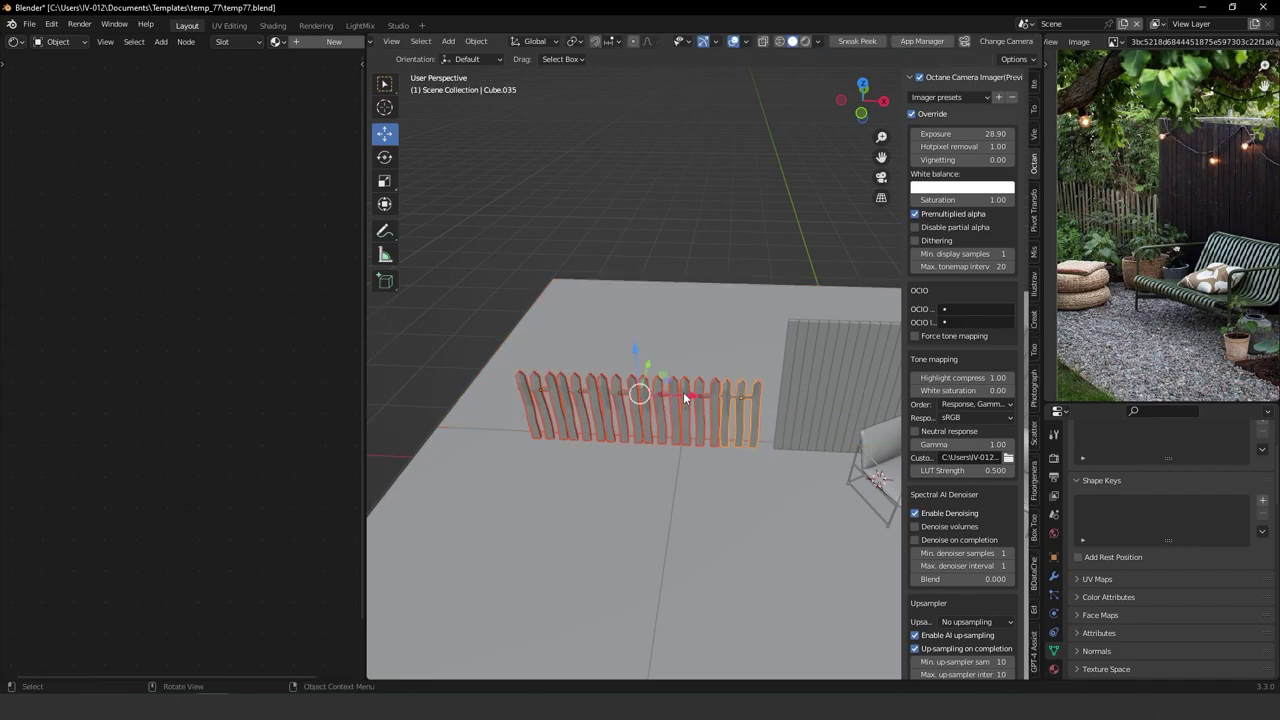
drag(685, 398, 702, 402)
mouse_move(695, 409)
middle_down()
mouse_move(827, 431)
mouse_move(704, 391)
middle_up()
key(g)
click(758, 428)
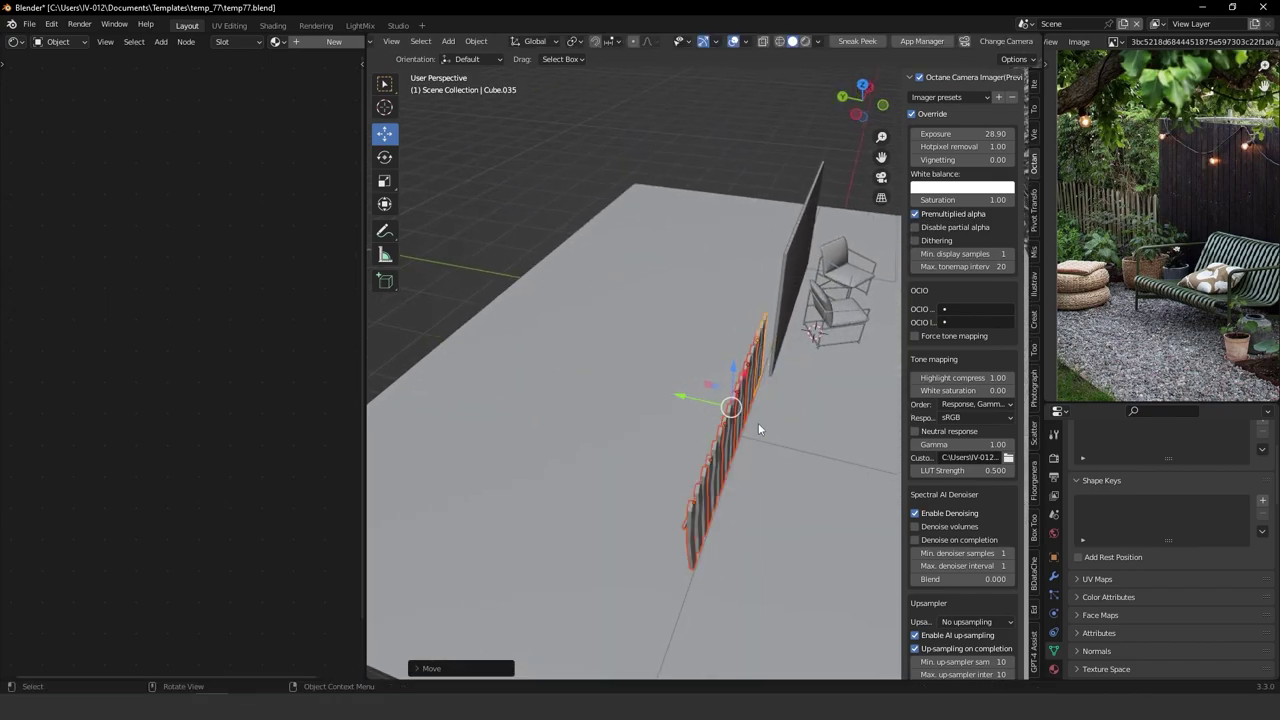
middle_drag(758, 423, 816, 381)
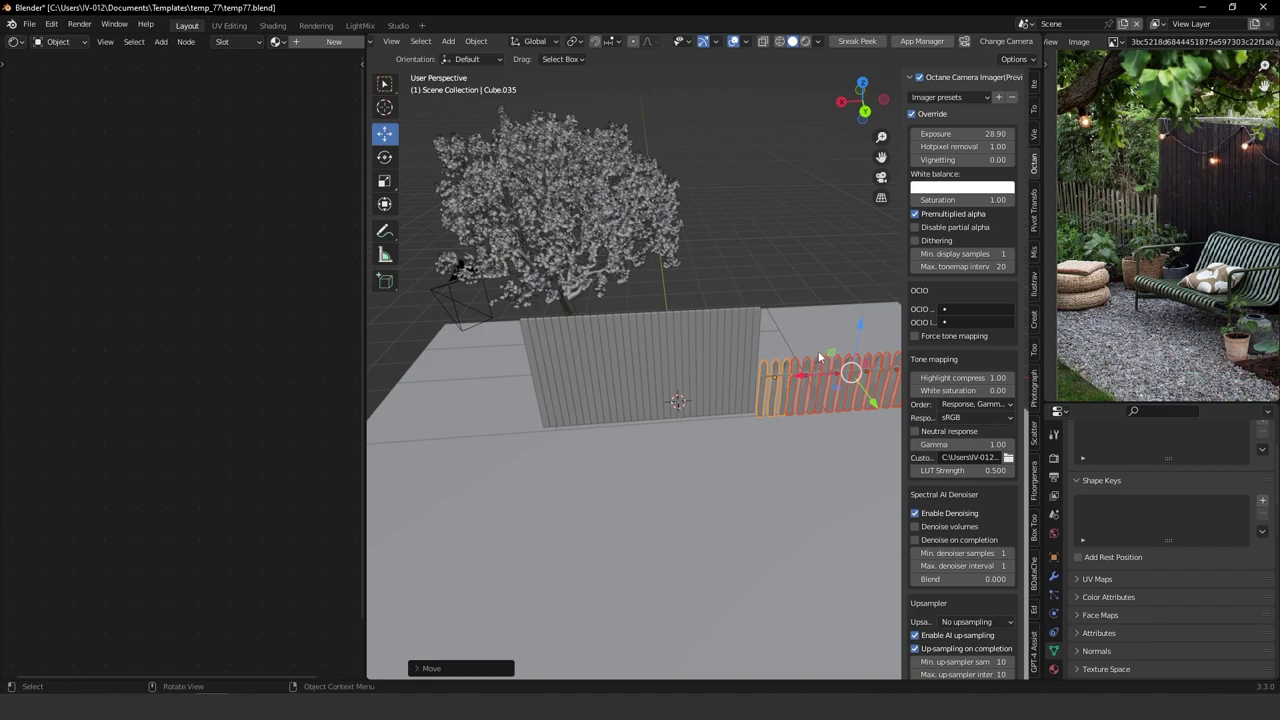
Make a linked duplicate of the fence row on the opposite side of the tall wall and align it there.
key(shift+d)
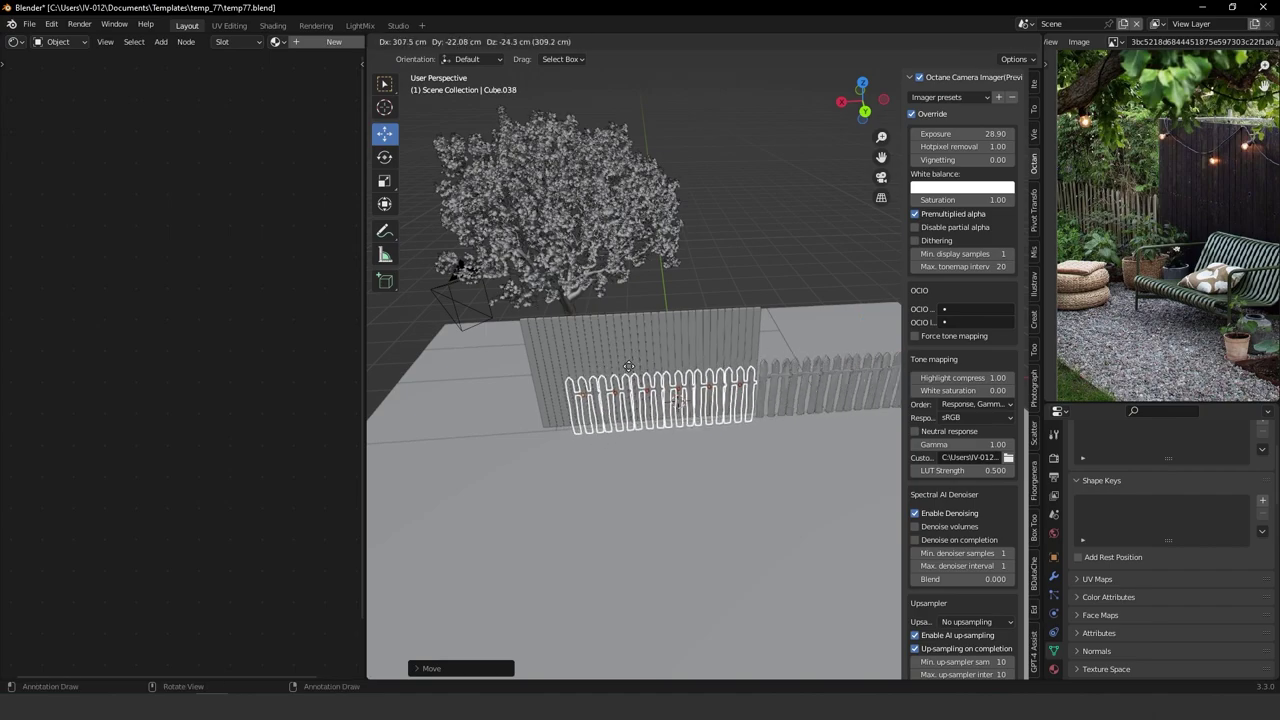
click(427, 418)
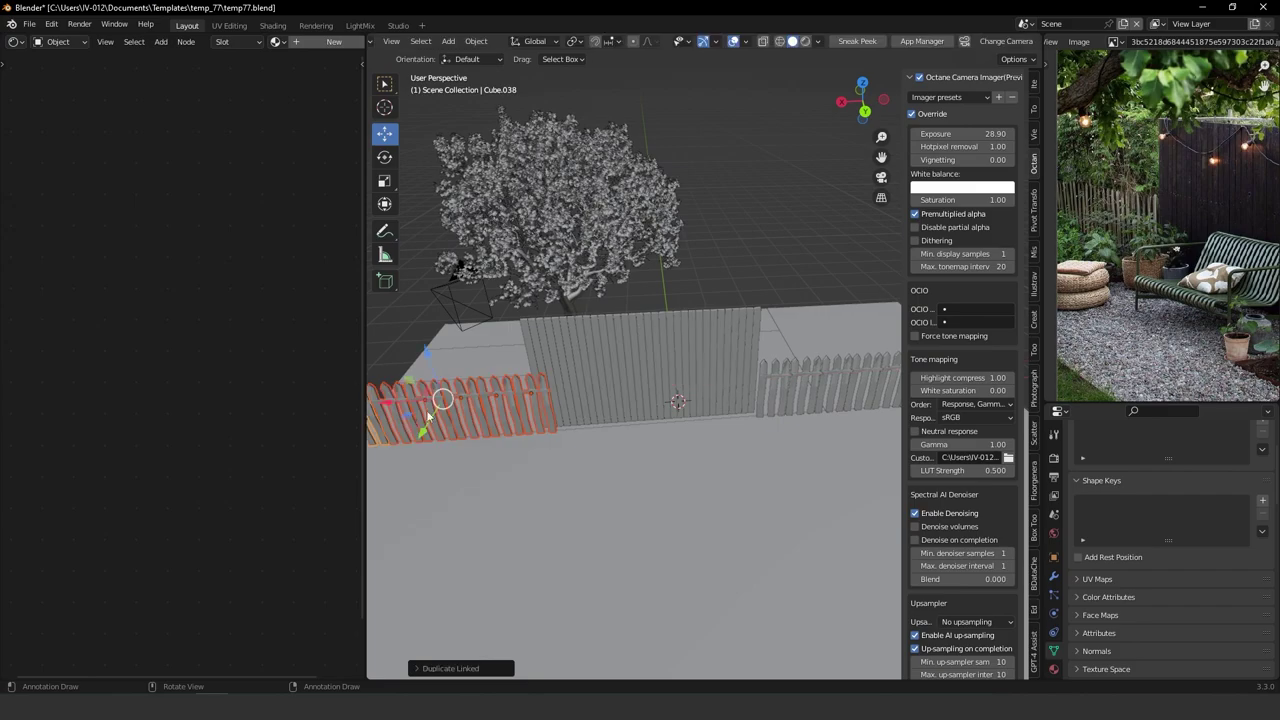
middle_drag(427, 418, 662, 351)
drag(562, 380, 533, 384)
Compare the camera view with the full reference photo, then lock the camera to the view and reframe the scene.
key(KP_0)
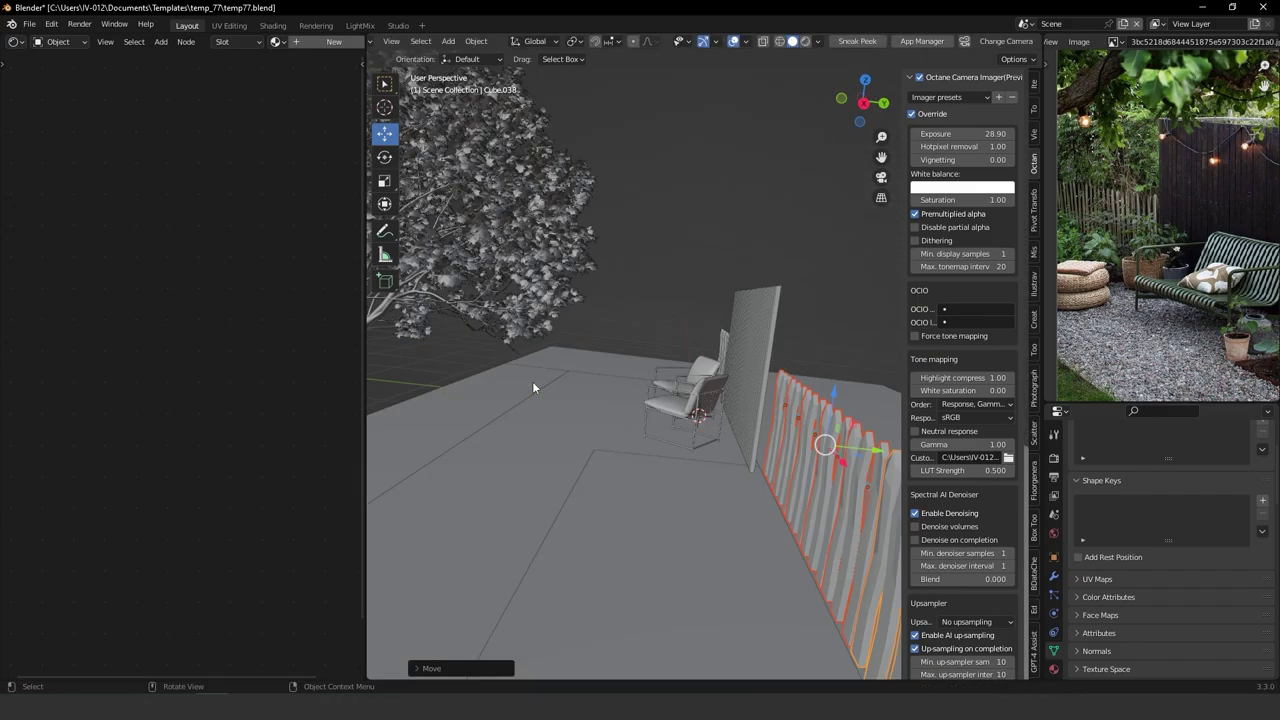
shift+middle_drag(819, 297, 547, 366)
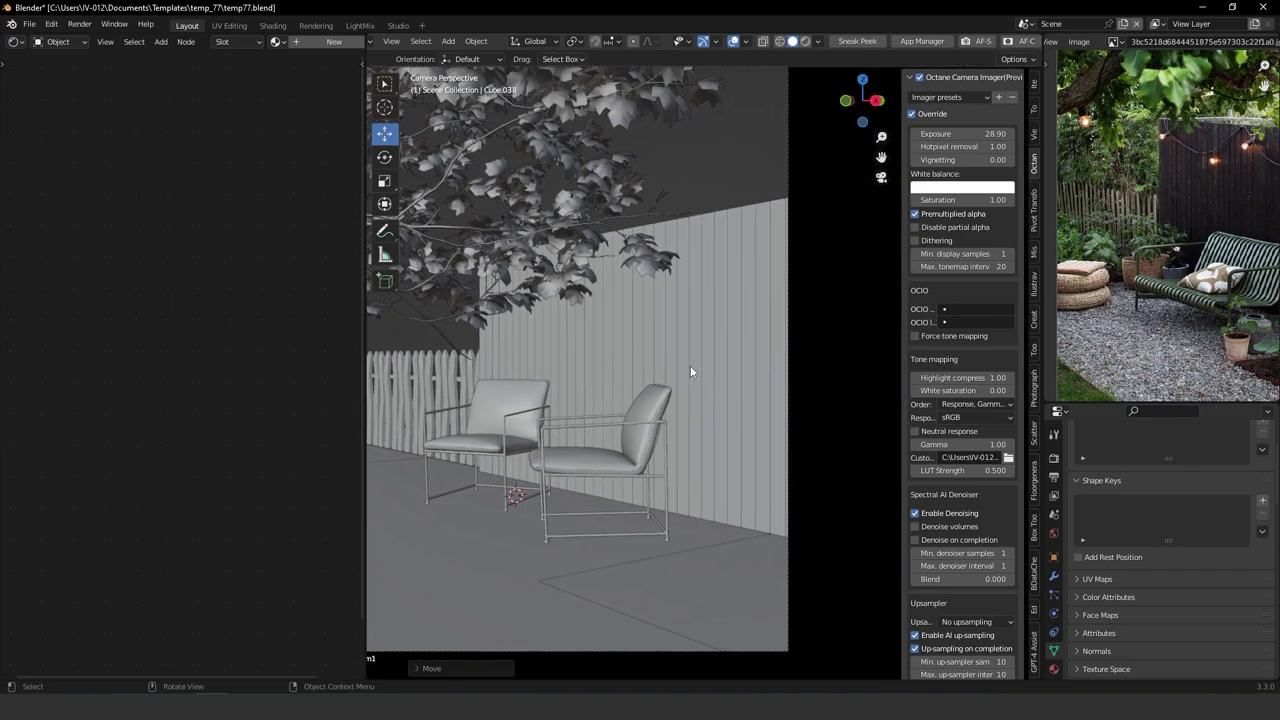
scroll(688, 370, down, 1)
shift+middle_drag(670, 398, 667, 407)
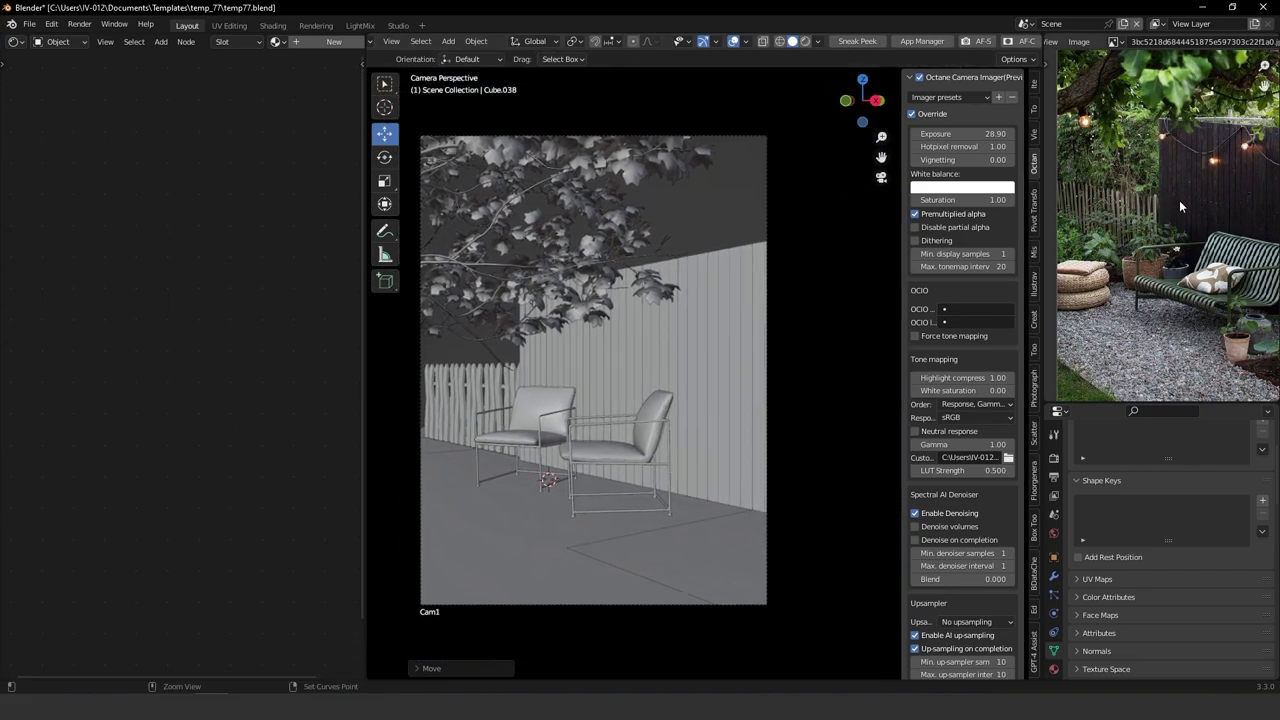
scroll(1180, 206, down, 3)
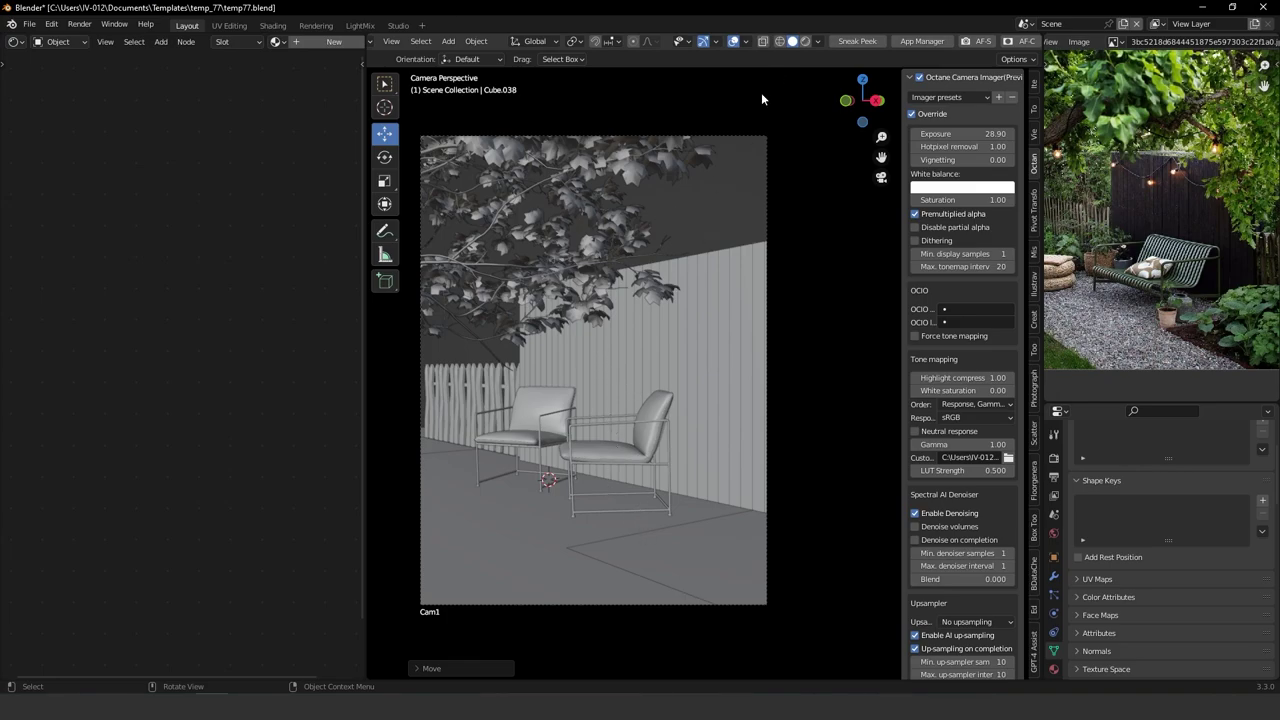
scroll(840, 47, down, 5)
click(987, 41)
mouse_move(710, 339)
middle_down()
mouse_move(674, 377)
mouse_move(686, 388)
mouse_move(673, 388)
mouse_move(599, 332)
mouse_move(642, 368)
mouse_move(650, 360)
mouse_move(632, 400)
mouse_move(619, 382)
mouse_move(661, 385)
mouse_move(652, 369)
mouse_move(642, 377)
mouse_move(663, 354)
mouse_move(701, 361)
mouse_move(651, 388)
mouse_move(670, 383)
mouse_move(676, 409)
mouse_move(645, 400)
mouse_move(667, 392)
mouse_move(645, 448)
middle_up()
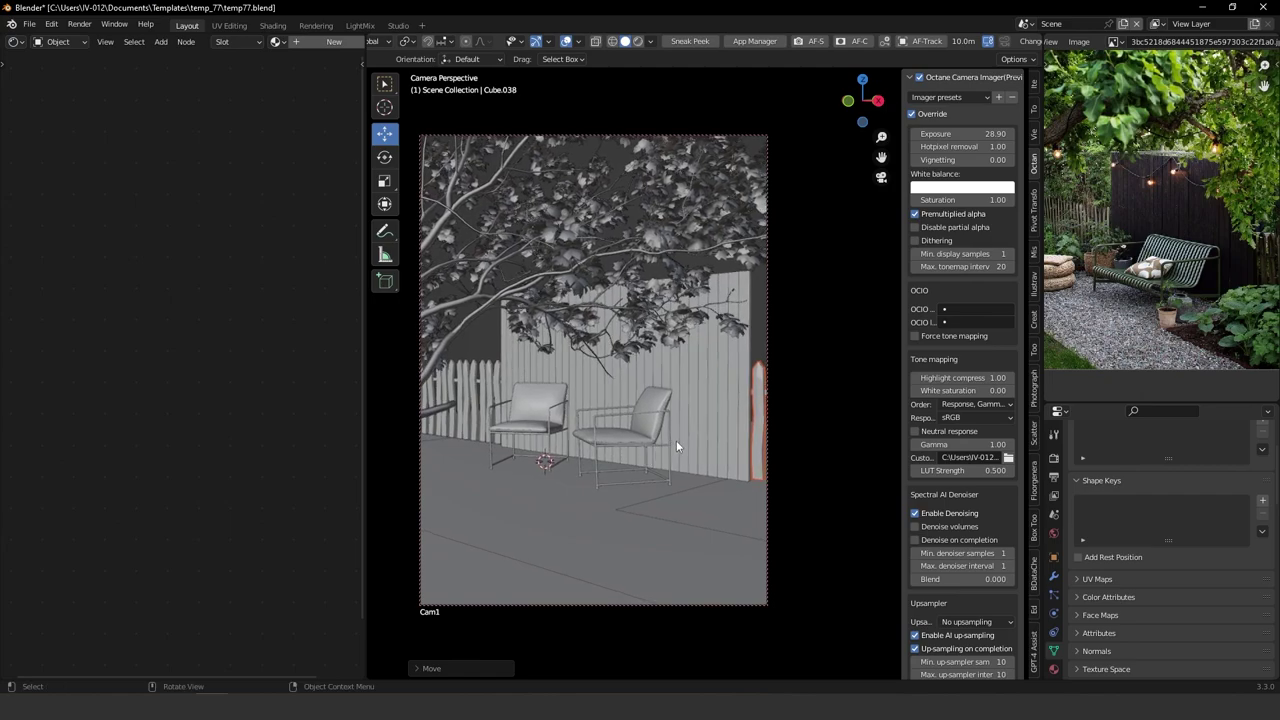
Show the object transform properties in a wider sidebar and select the camera Cam1.
click(1037, 108)
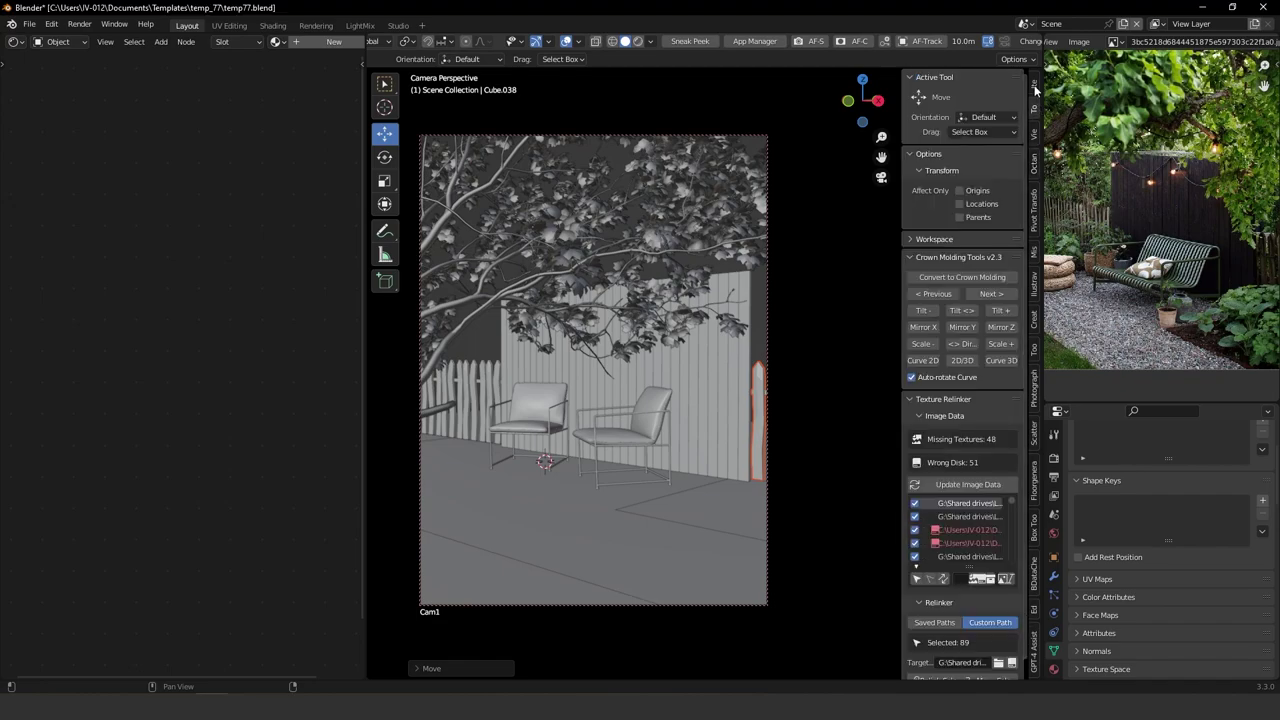
click(1036, 88)
click(912, 123)
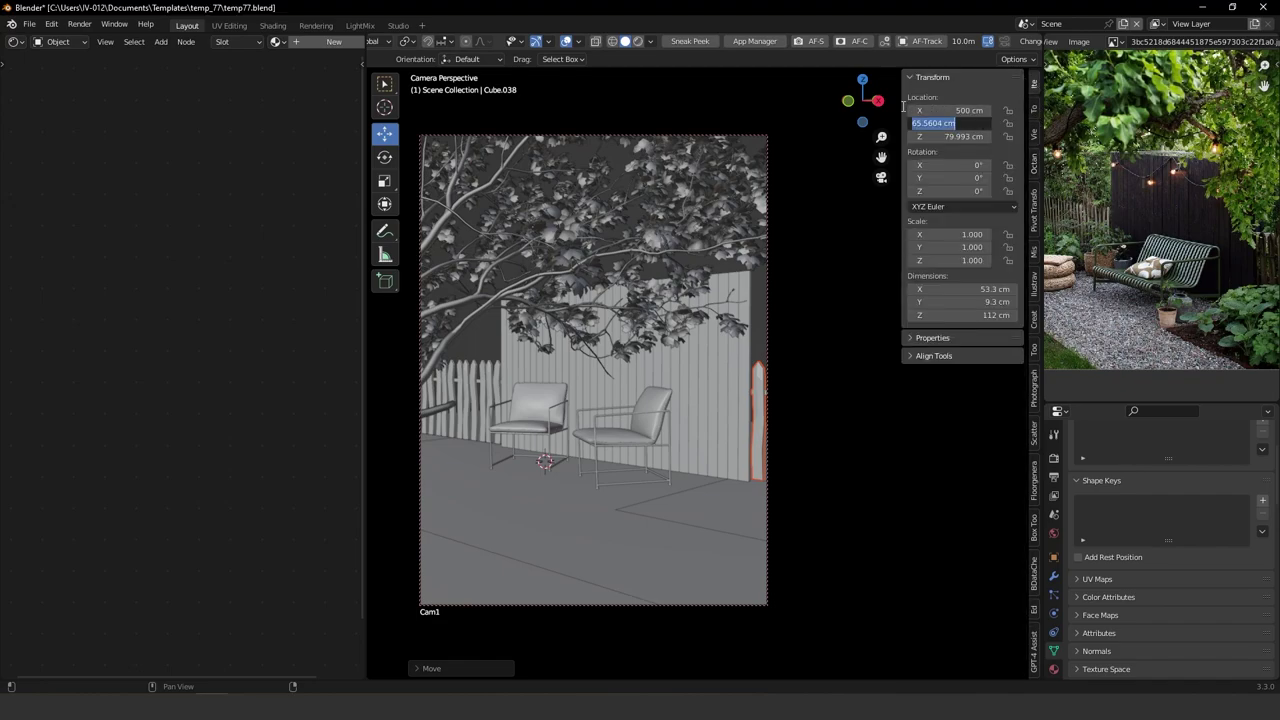
click(906, 96)
drag(901, 91, 859, 91)
click(1035, 108)
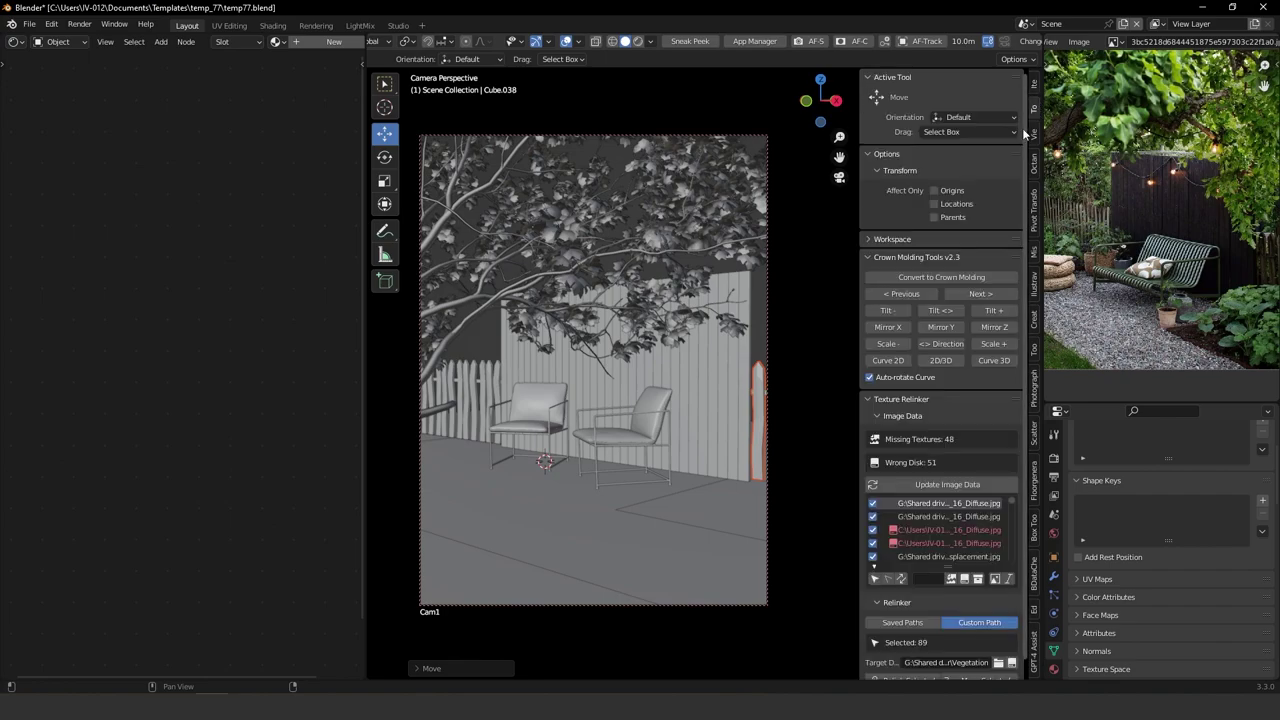
click(1035, 134)
click(1035, 85)
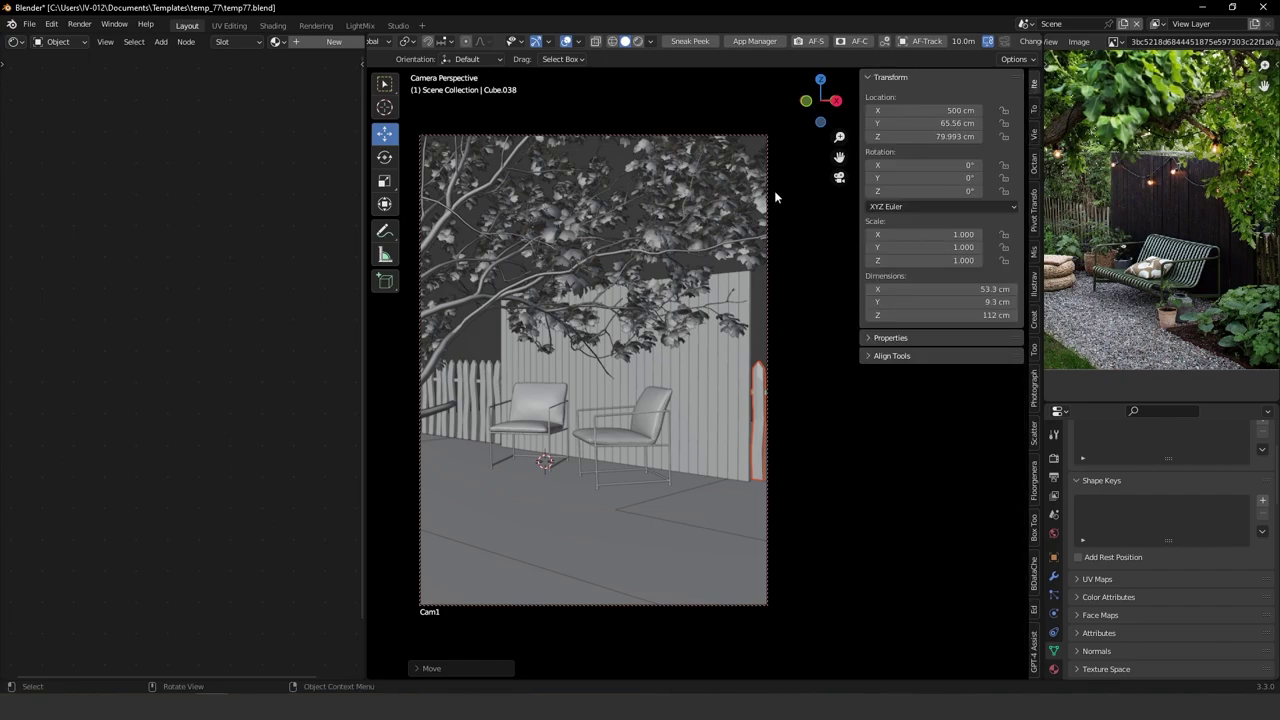
click(766, 280)
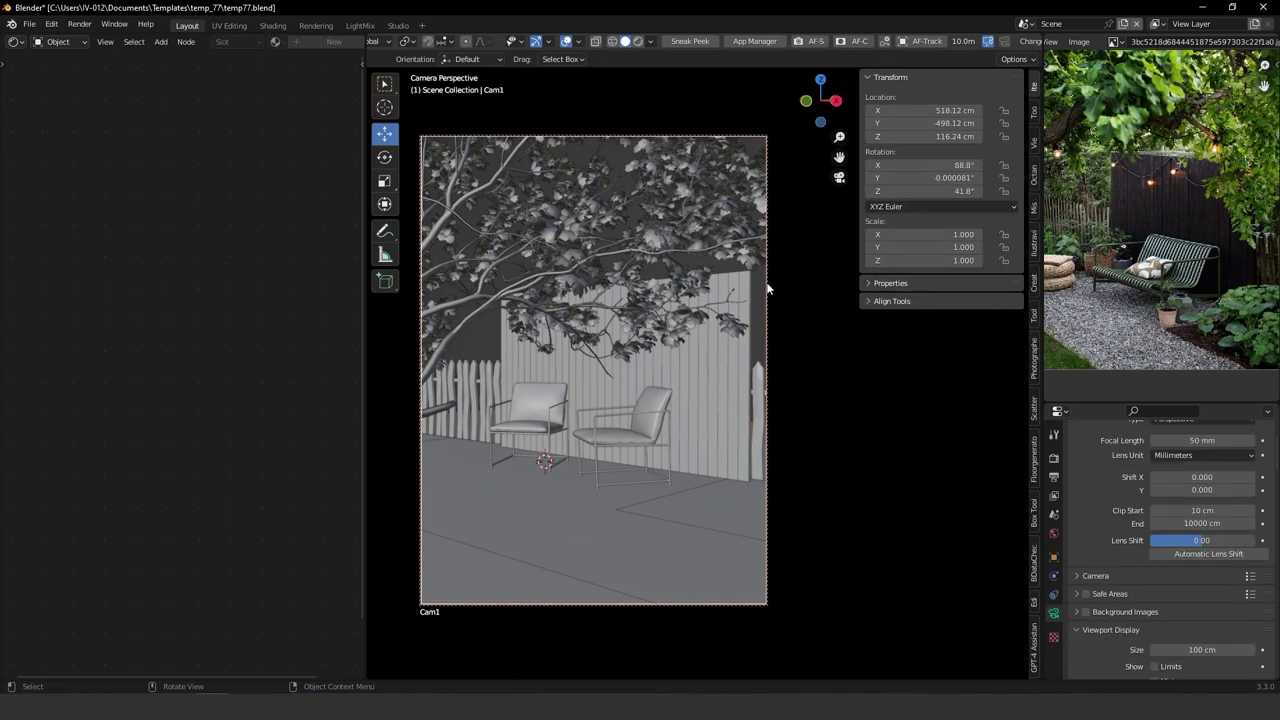
Set the camera's rotation to X 90°, Y 0° and Z 41°.
drag(948, 166, 937, 164)
click(935, 165)
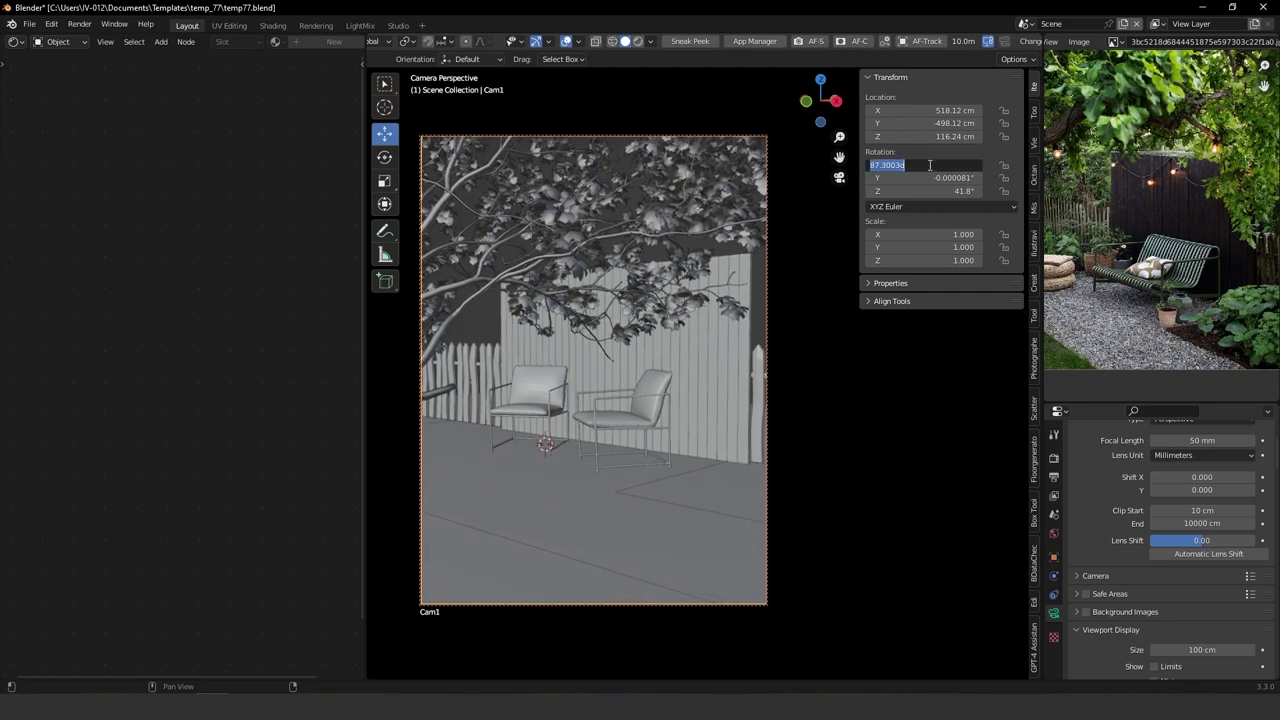
text(90)
key(Return)
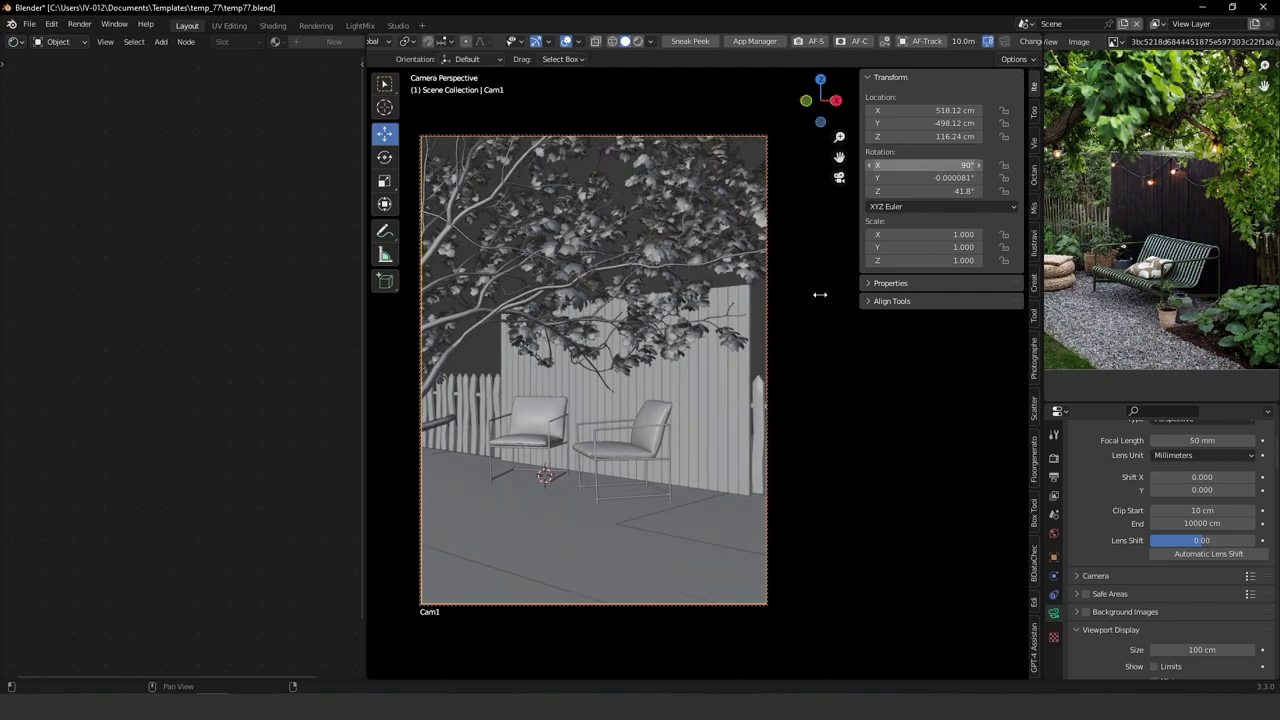
click(940, 178)
text(0)
key(Tab)
text(41)
key(Return)
Adjust the camera's Y location to -487.12 cm and its Z rotation to 43.6°.
drag(918, 195, 926, 191)
drag(942, 125, 1001, 123)
drag(950, 191, 962, 190)
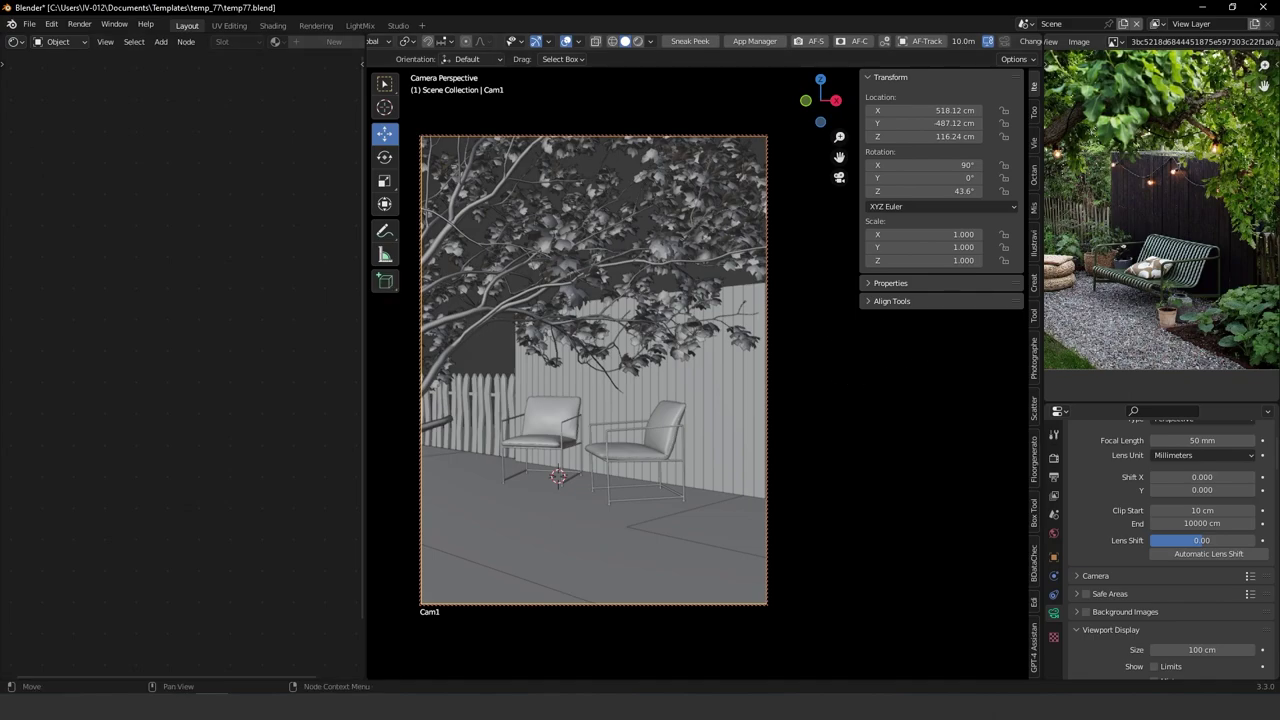
Turn the empty node editor area into a second 3D viewport showing the scene from the top.
click(14, 41)
click(45, 79)
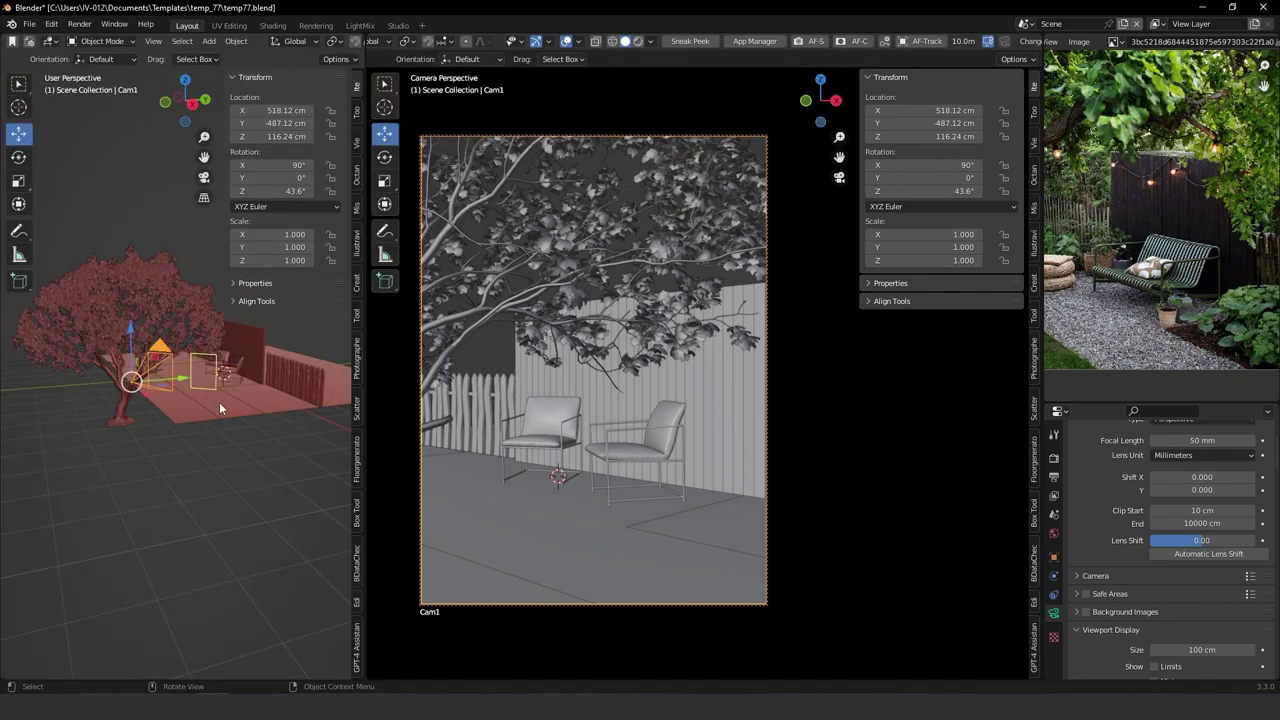
middle_drag(219, 402, 146, 454)
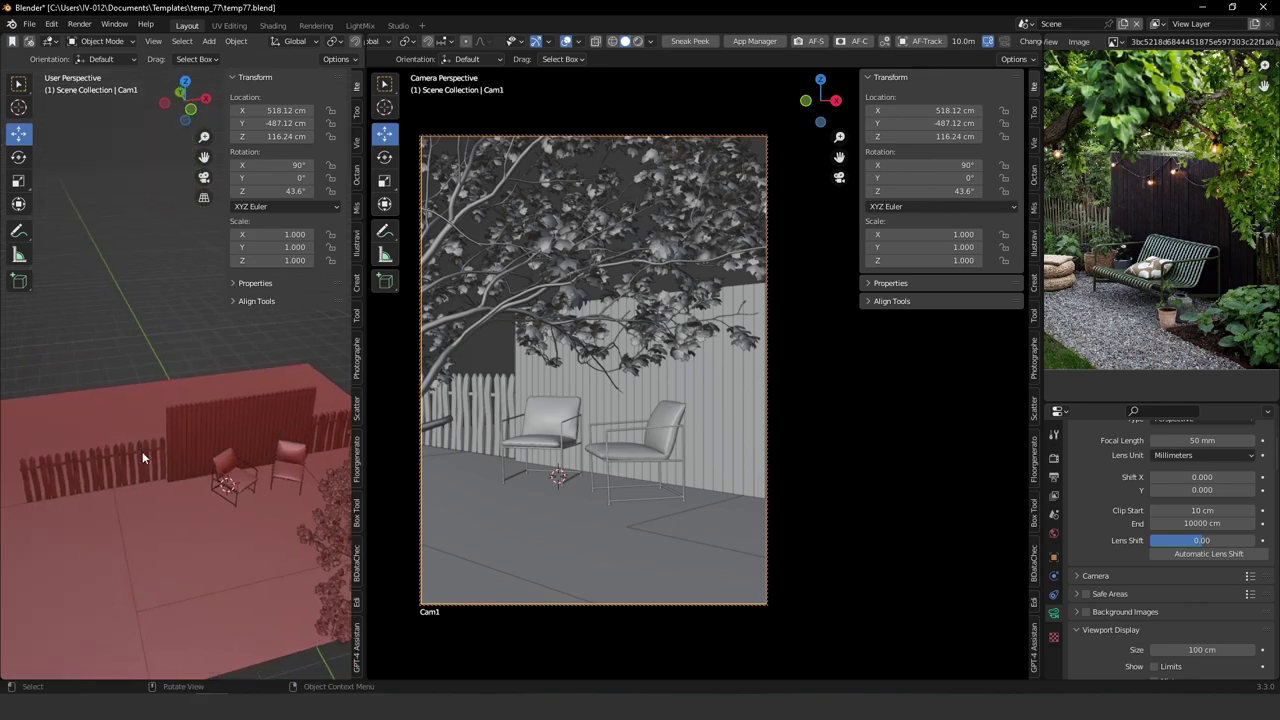
key(KP_7)
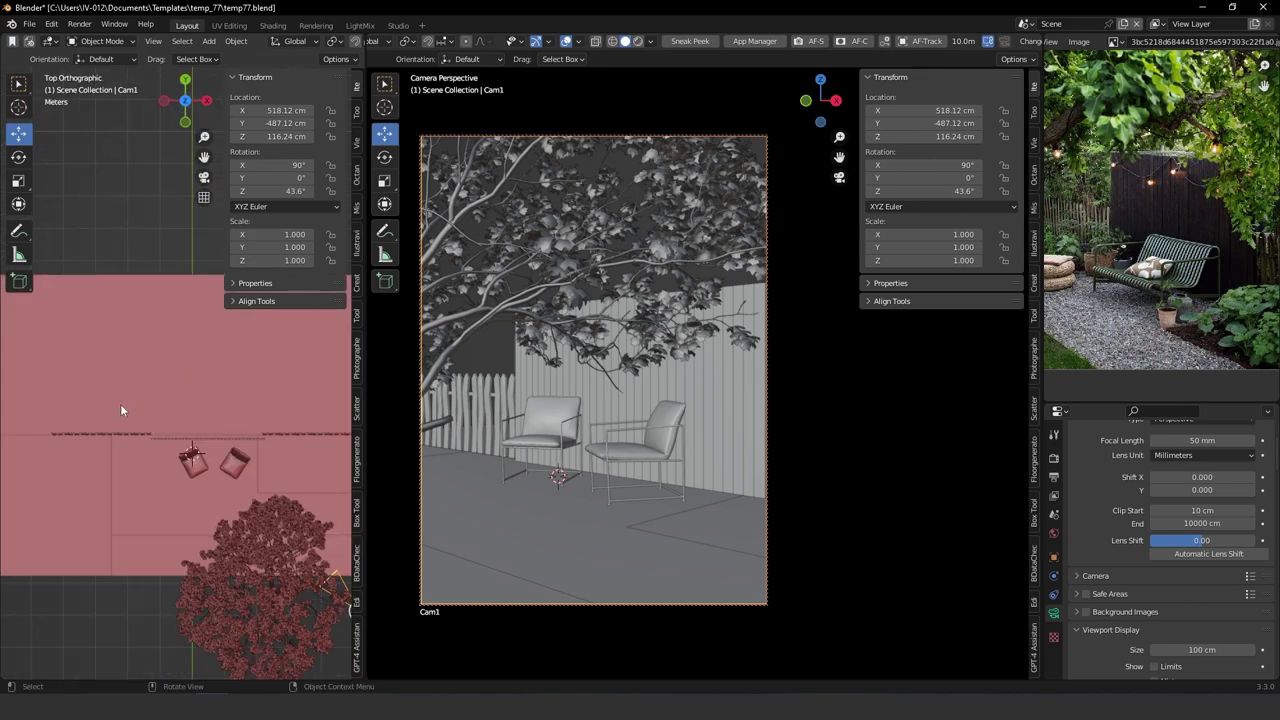
Shift the tall wall and both picket fence rows together slightly along negative X, bringing the wall's far end into the camera frame.
drag(30, 419, 319, 445)
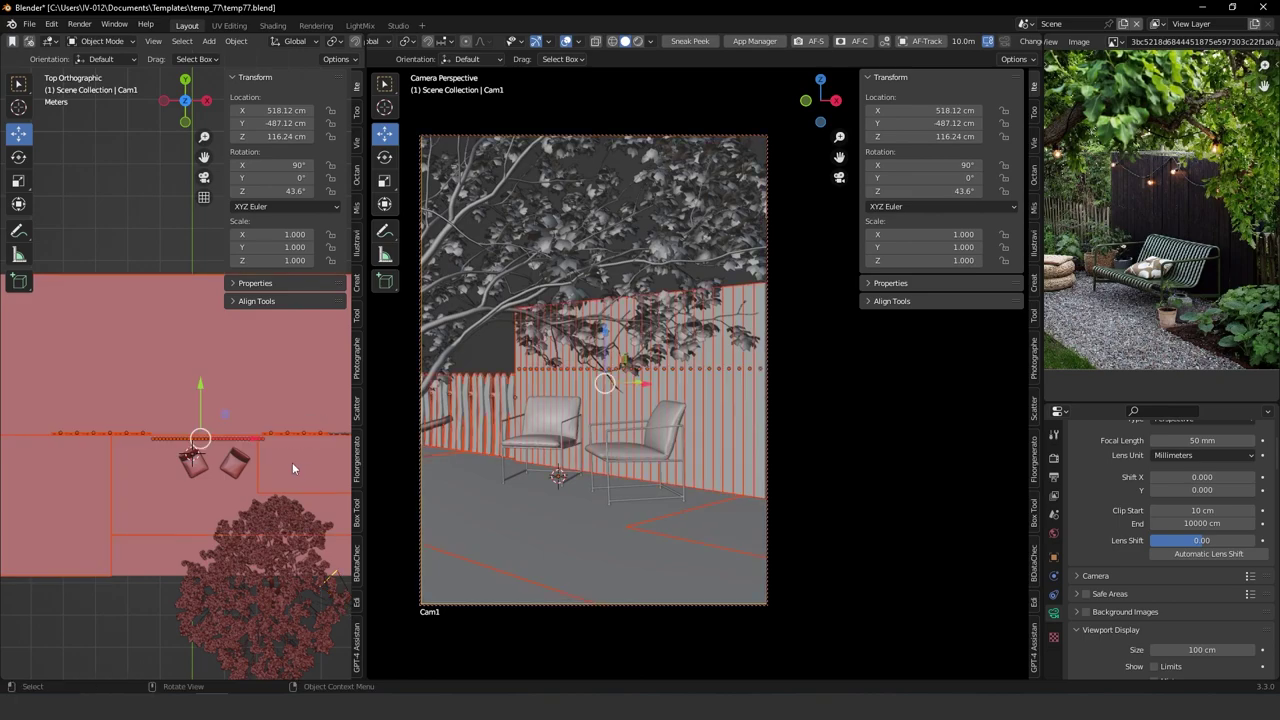
drag(220, 490, 253, 498)
drag(254, 436, 234, 445)
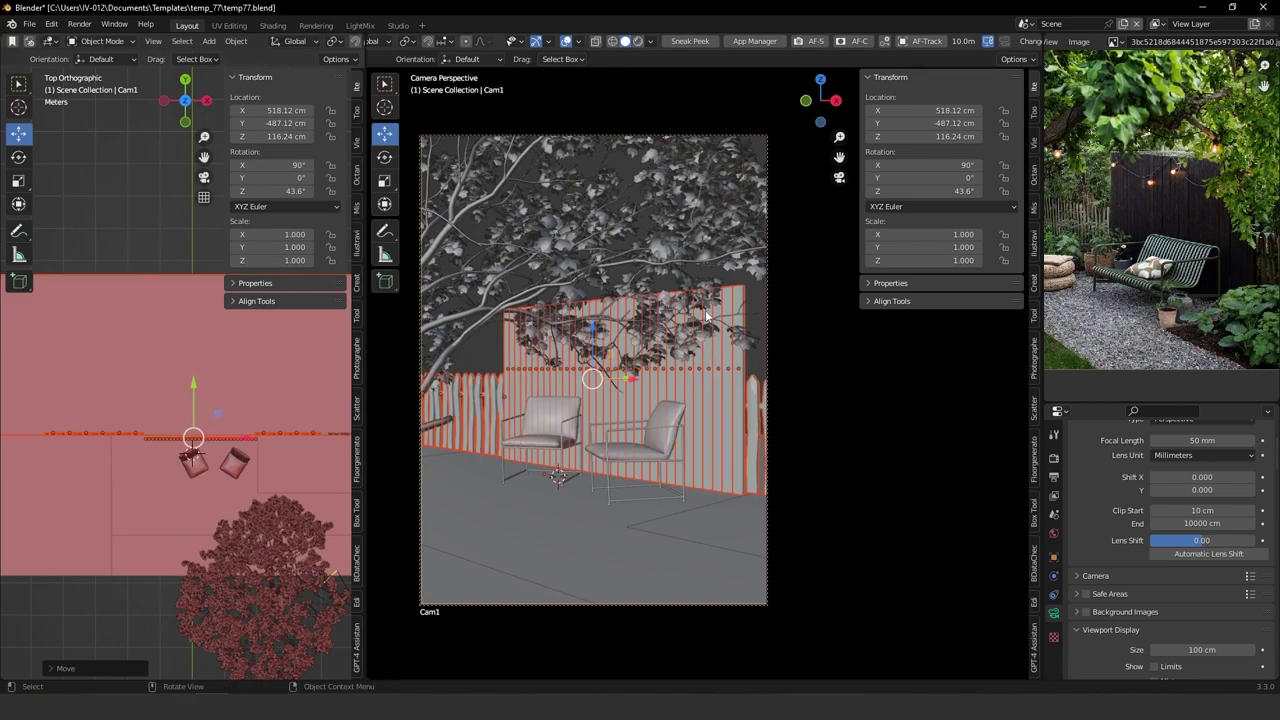
click(484, 352)
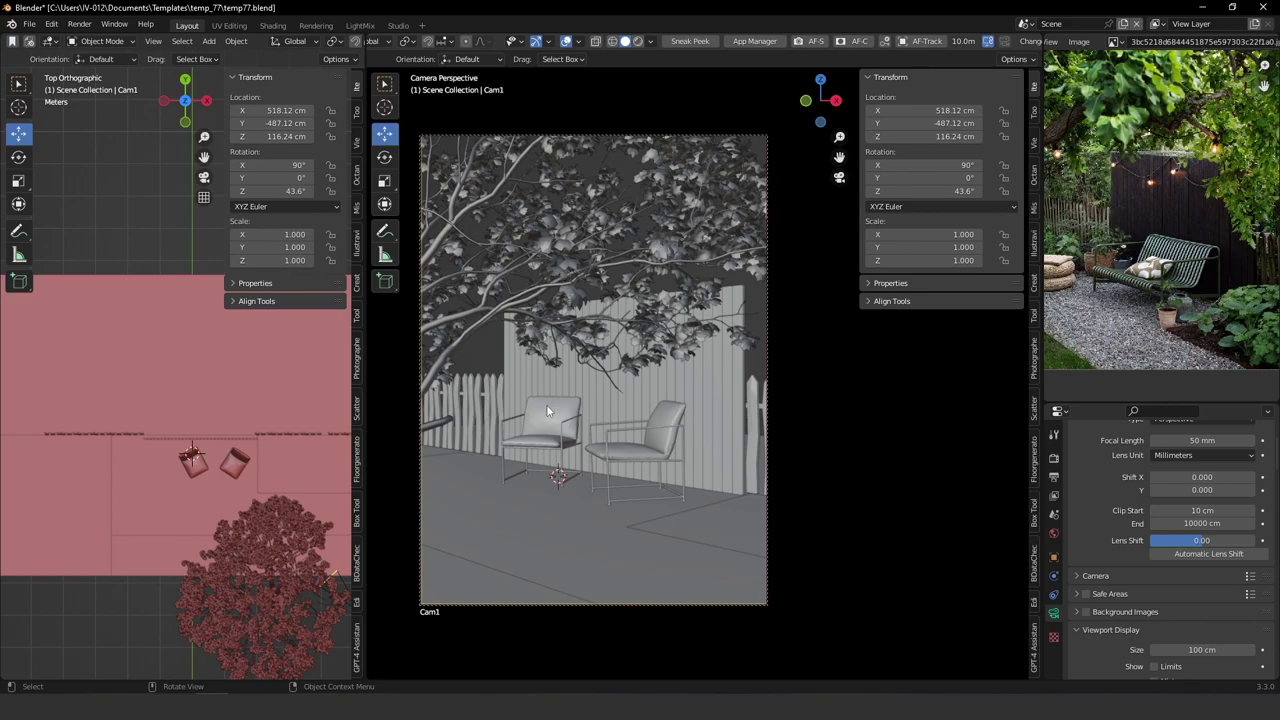
Reposition the large tree at about X 252 cm, Y -462 cm, Z 5 cm so its branches hang above the tall wall.
click(555, 277)
middle_drag(250, 520, 173, 528)
drag(124, 523, 115, 485)
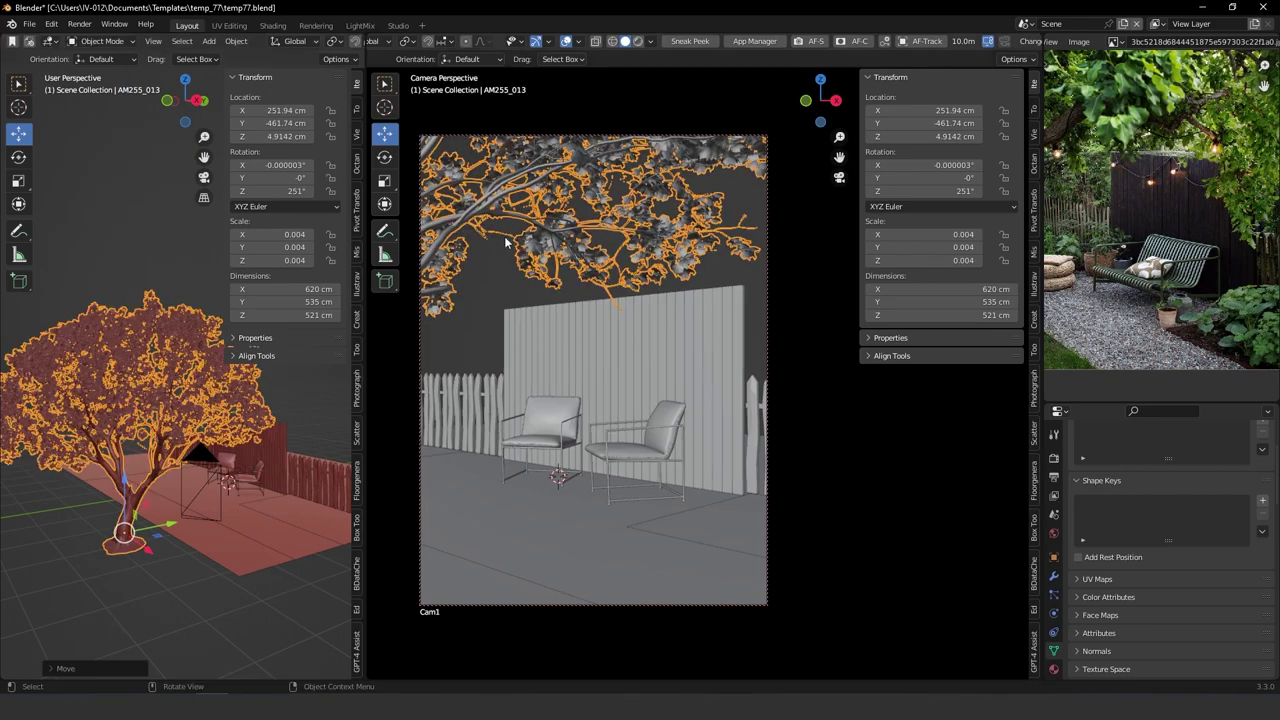
click(500, 313)
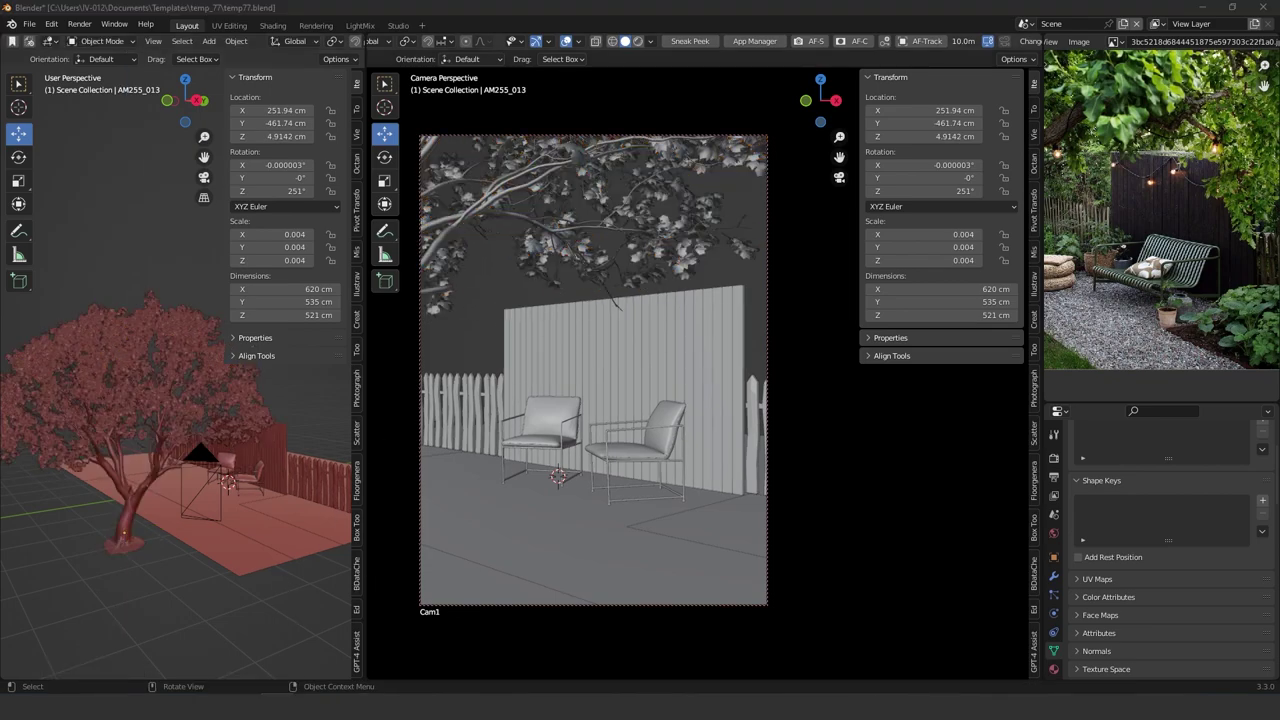
Make a linked duplicate of the tall wall and place it parallel behind the original in top view.
drag(492, 326, 749, 334)
key(KP_7)
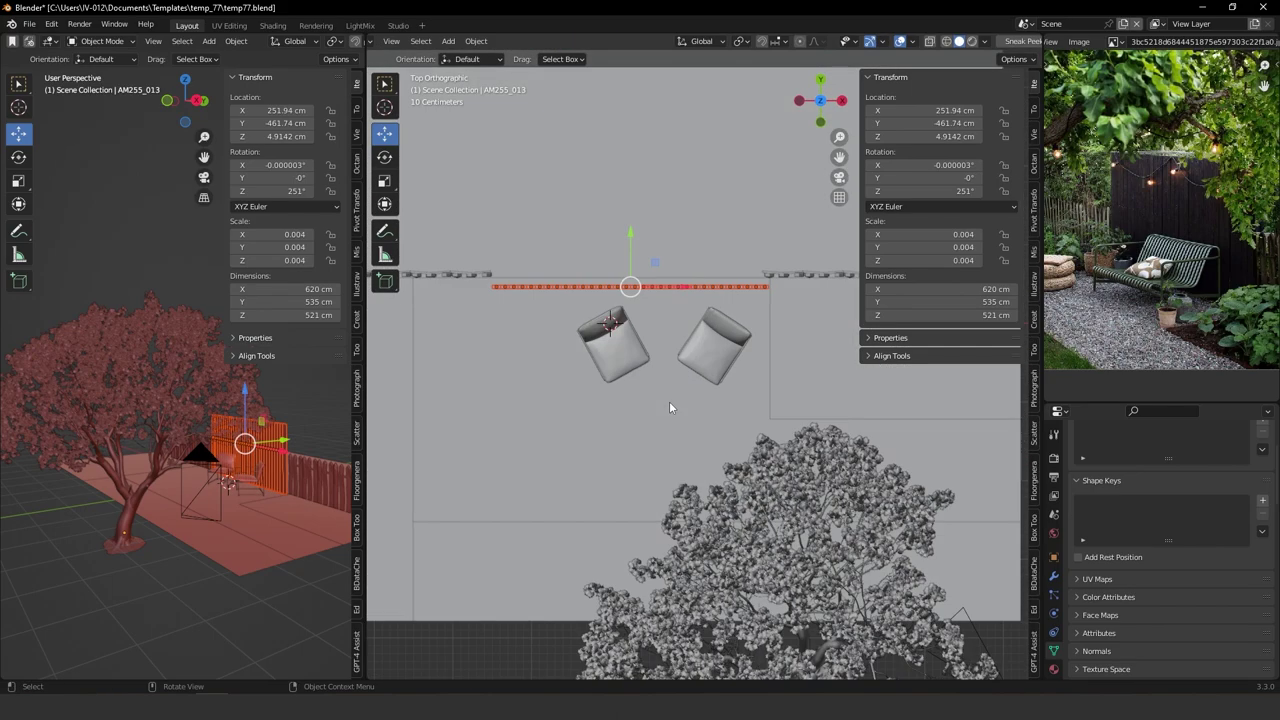
shift+middle_drag(626, 329, 633, 488)
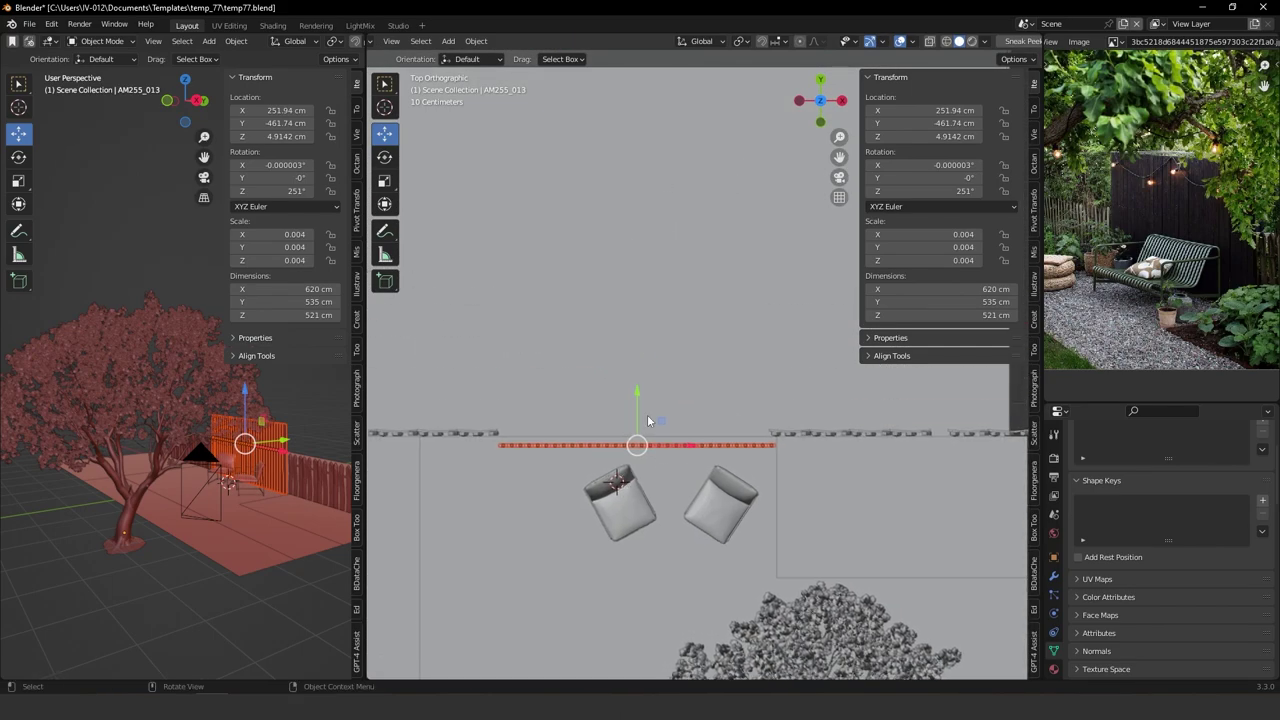
drag(636, 444, 645, 250)
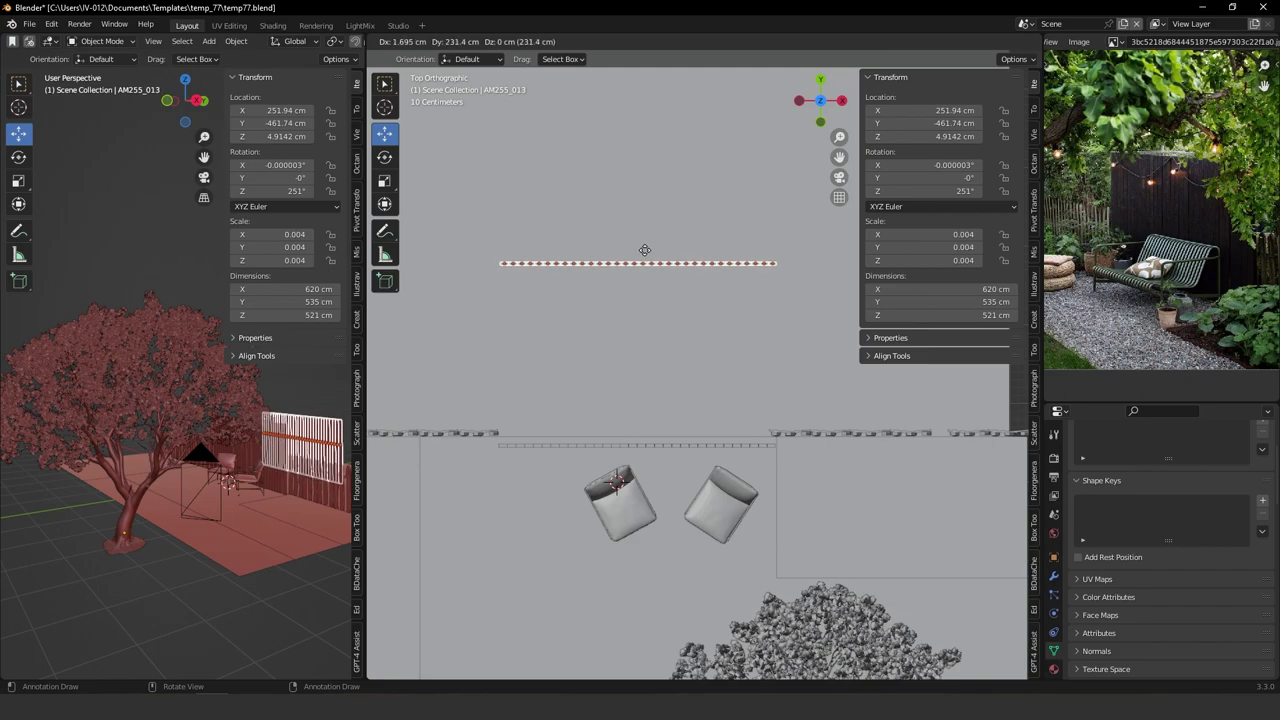
click(616, 207)
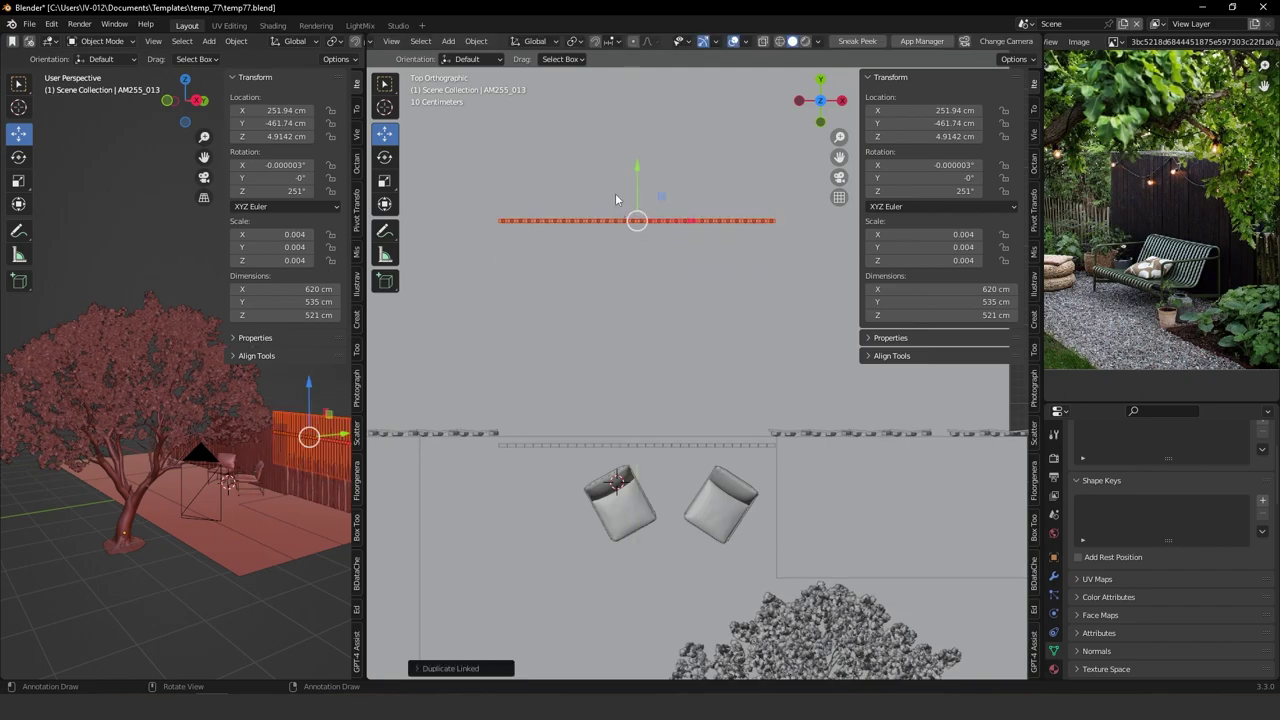
Make another linked duplicate of the wall, rotate it 90°, and join it to the front wall's negative-X end.
key(alt+d)
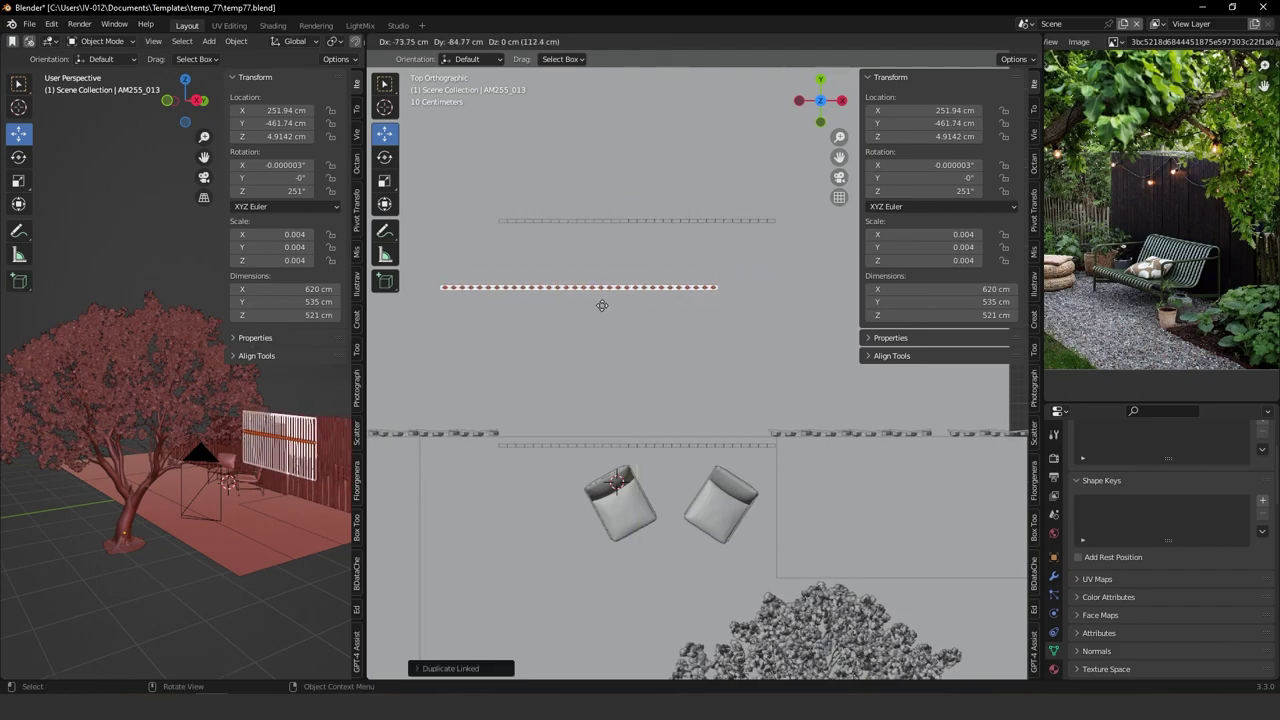
text(r90)
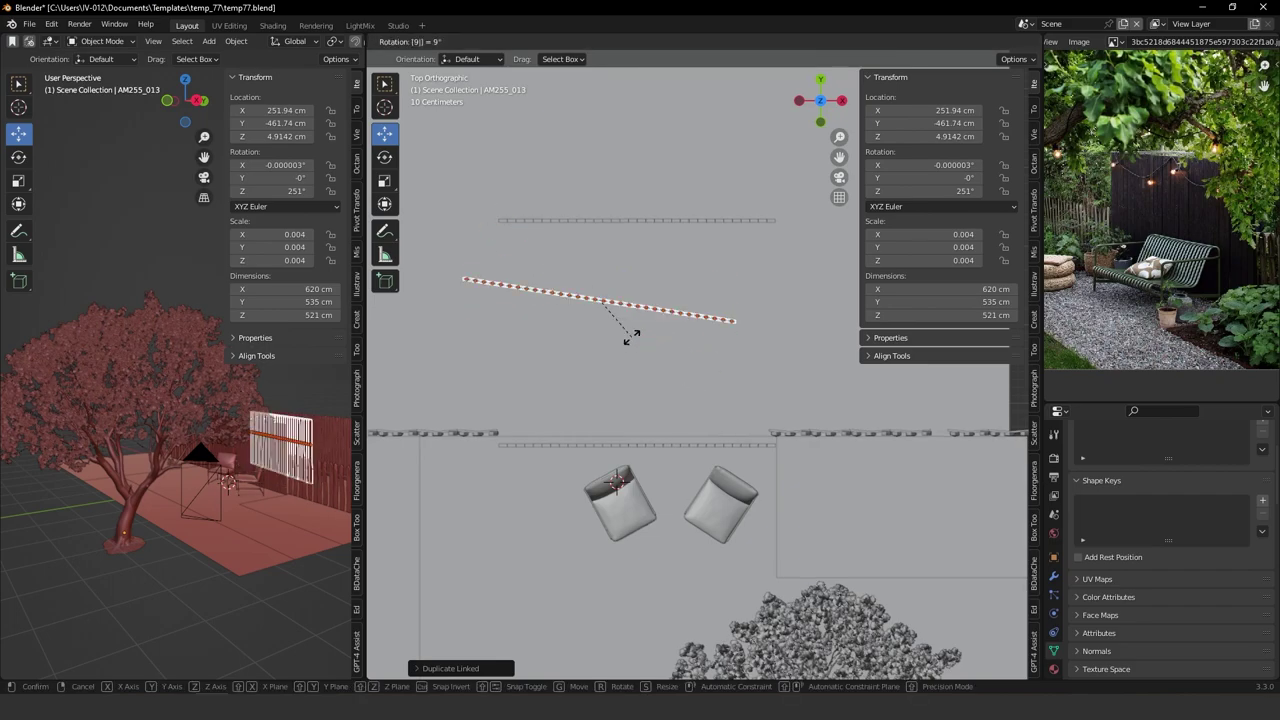
key(Return)
drag(645, 300, 533, 337)
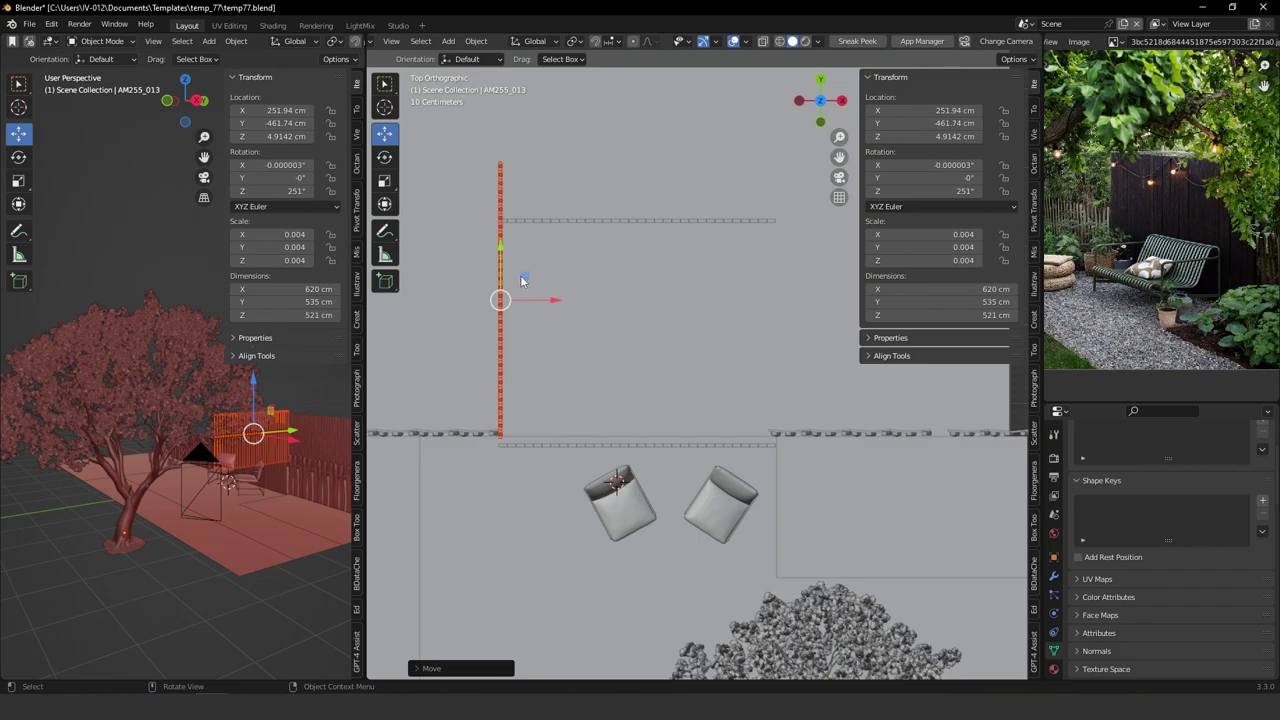
key(g)
drag(522, 290, 521, 290)
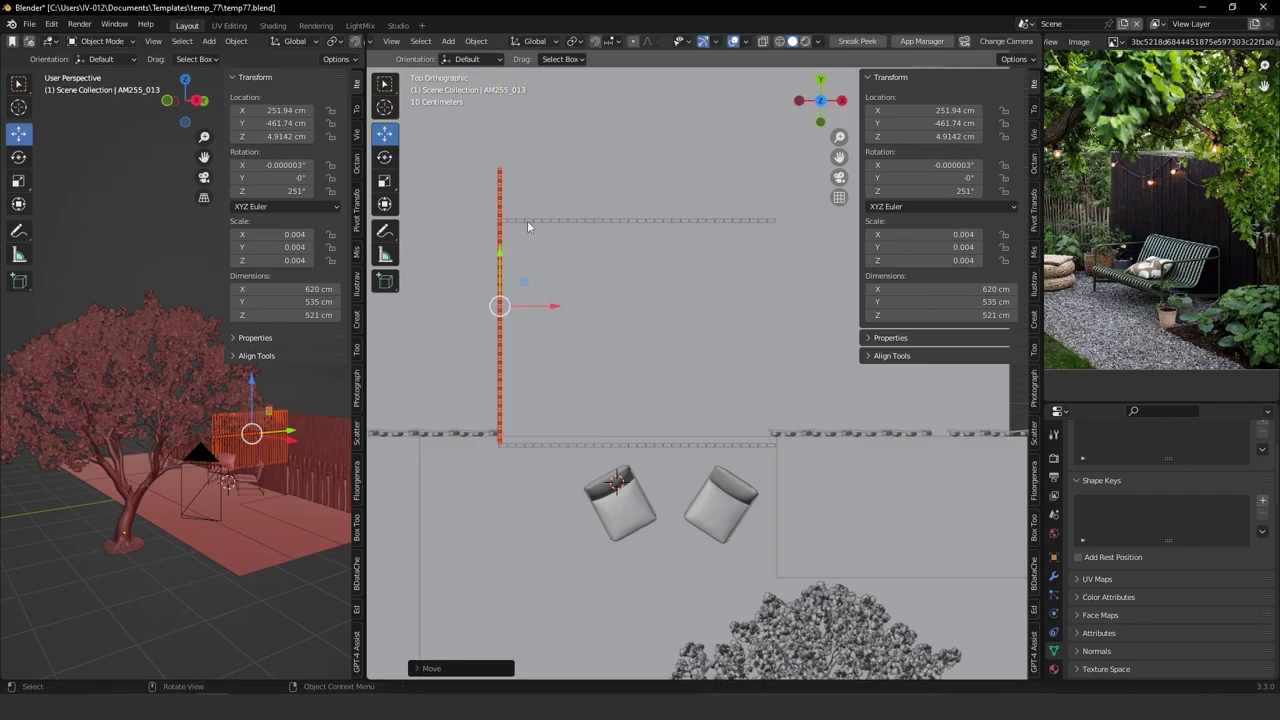
Move the rear wall back along Y until it meets the far end of the side wall.
click(765, 220)
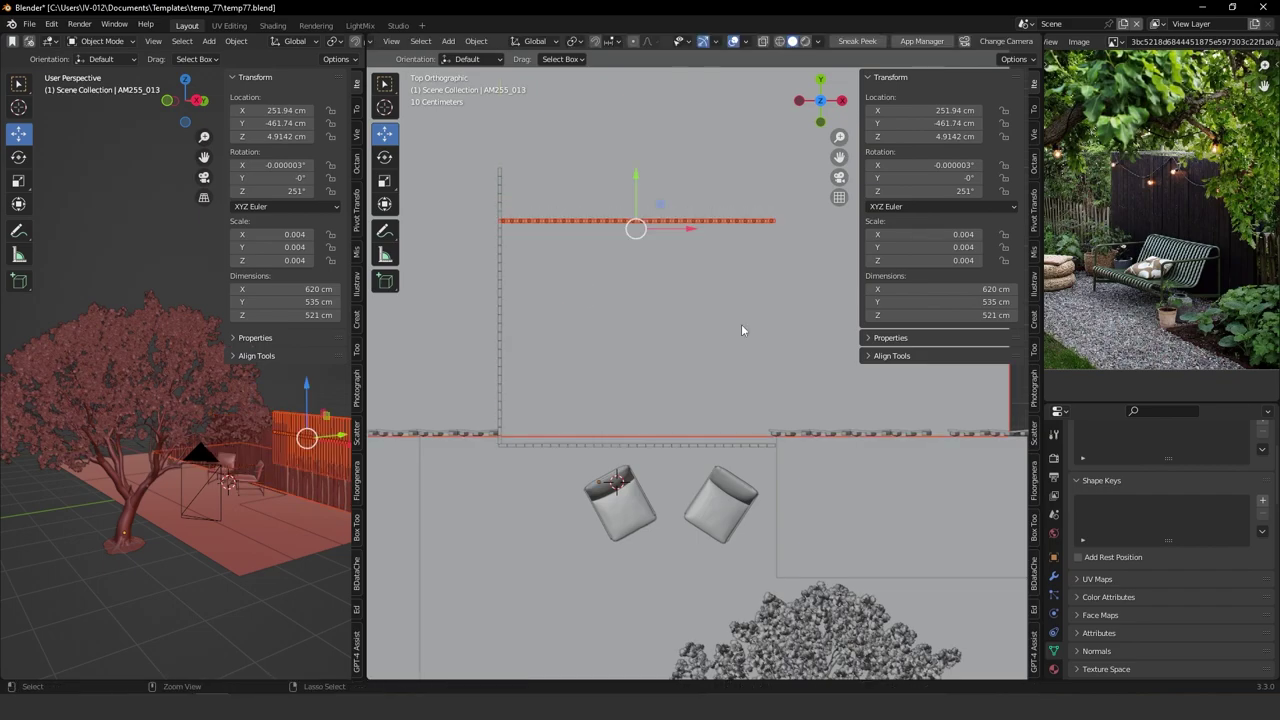
drag(636, 203, 636, 149)
drag(470, 174, 486, 176)
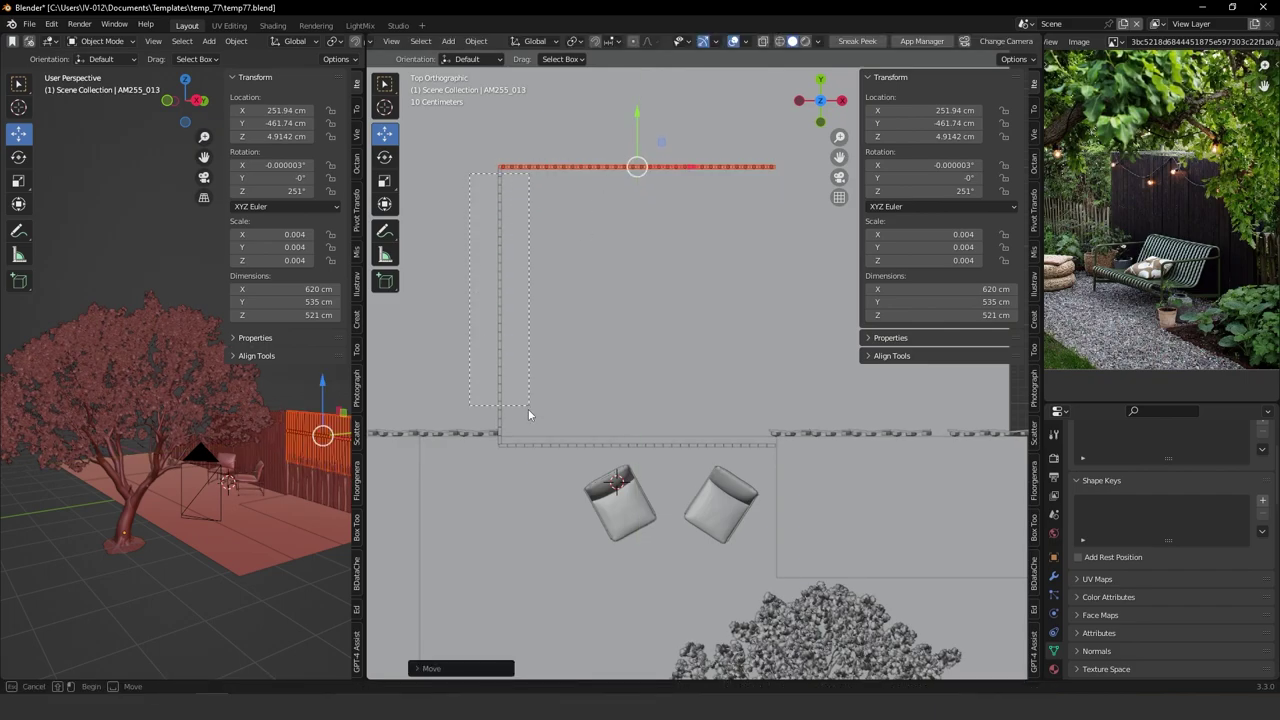
mouse_move(528, 409)
mouse_down()
mouse_move(526, 437)
mouse_move(521, 390)
mouse_up()
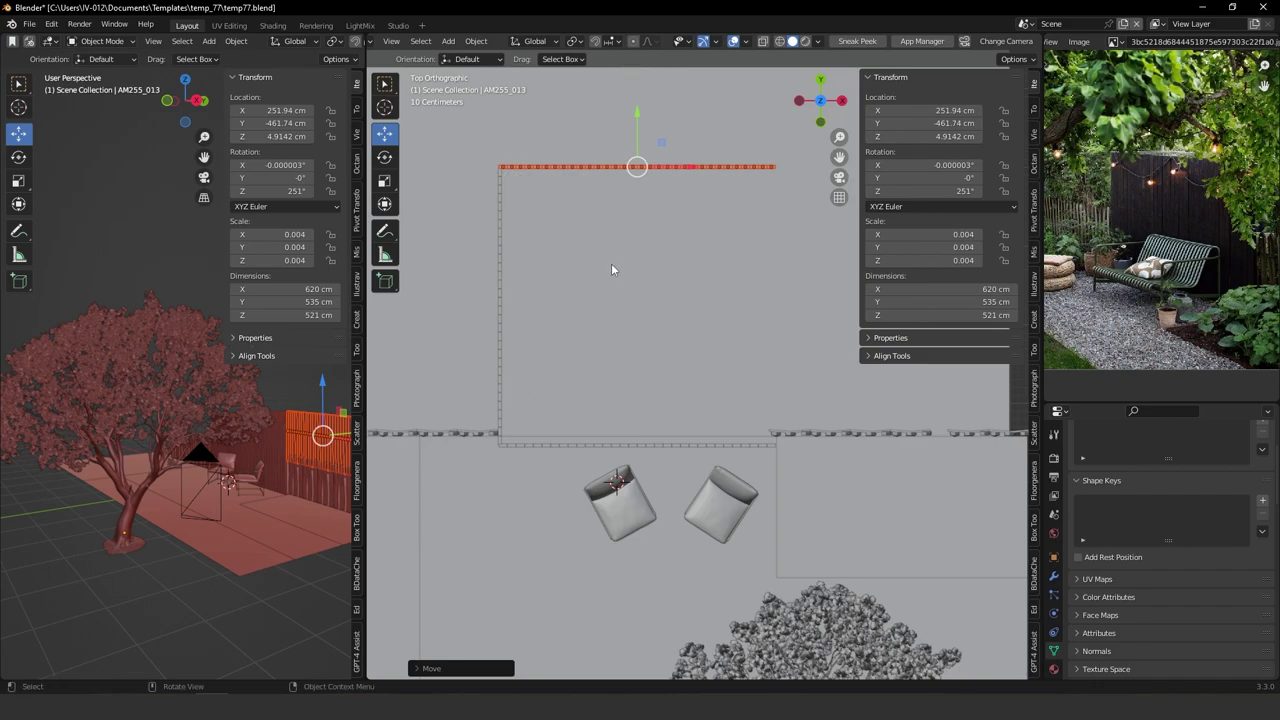
Close the enclosure's open side with a linked duplicate of the rear wall rotated 90°, then return to the camera view.
key(alt+d)
key(x)
click(639, 348)
key(r)
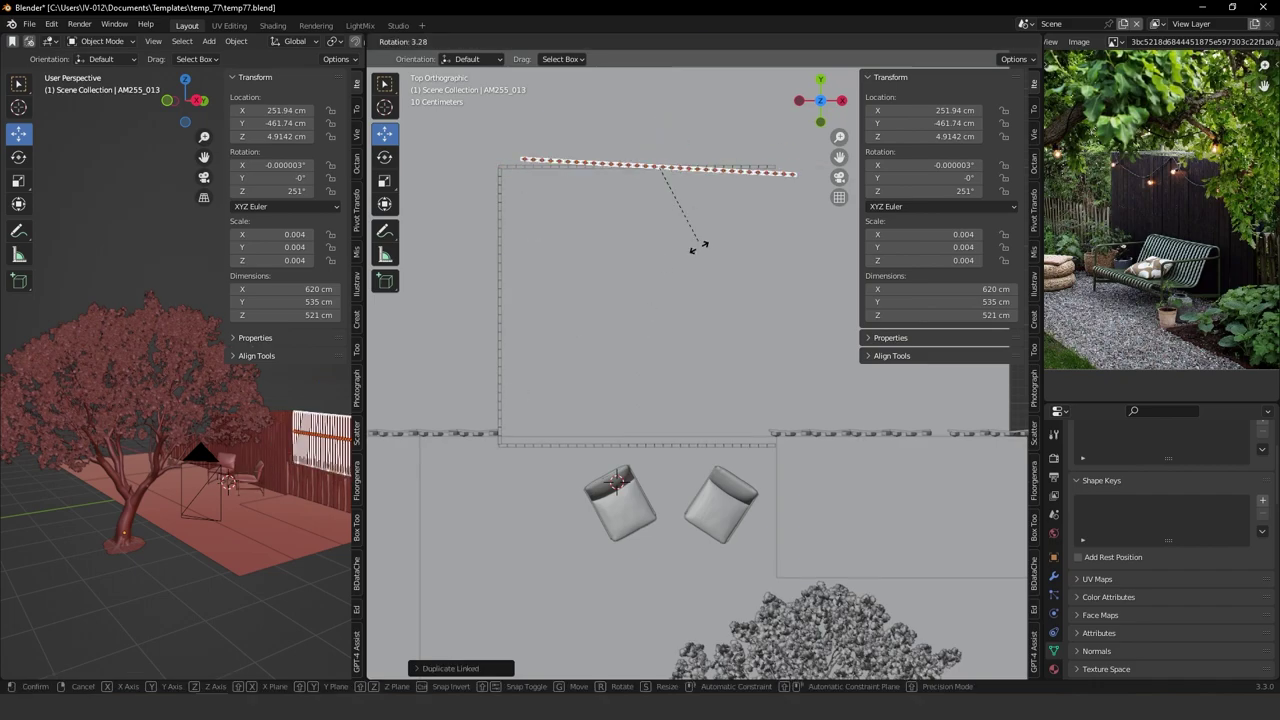
click(687, 288)
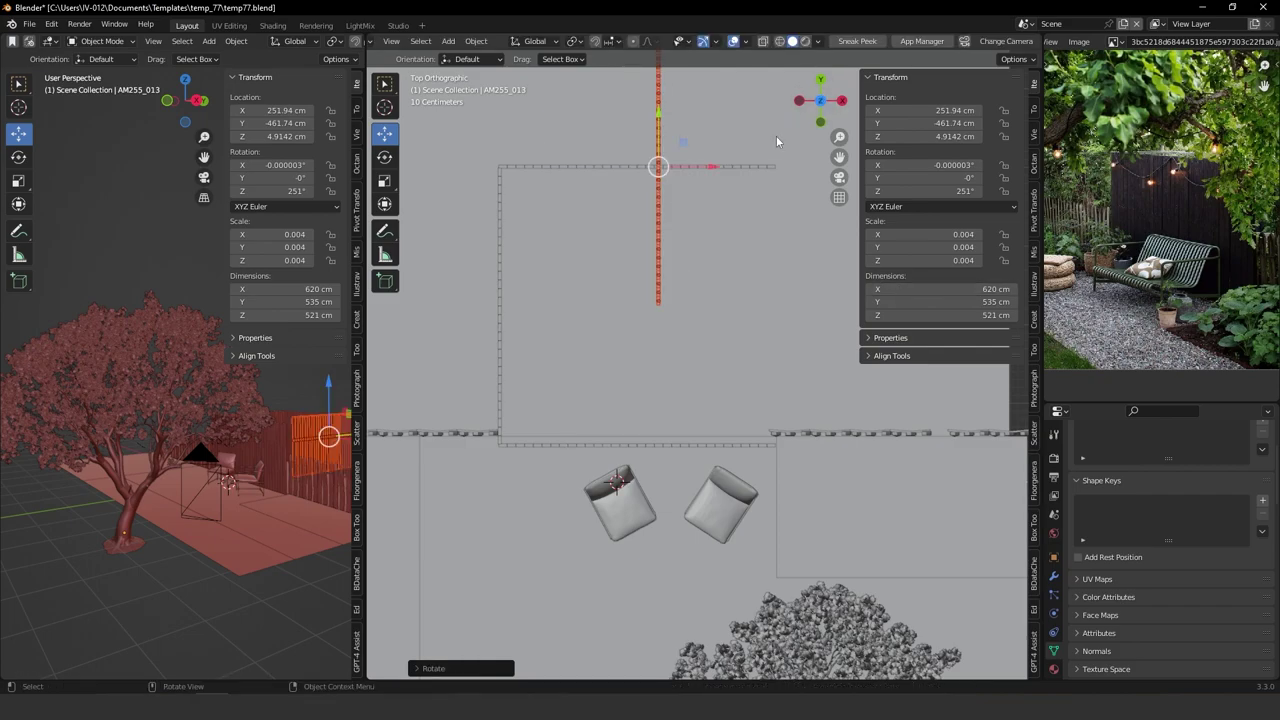
key(g)
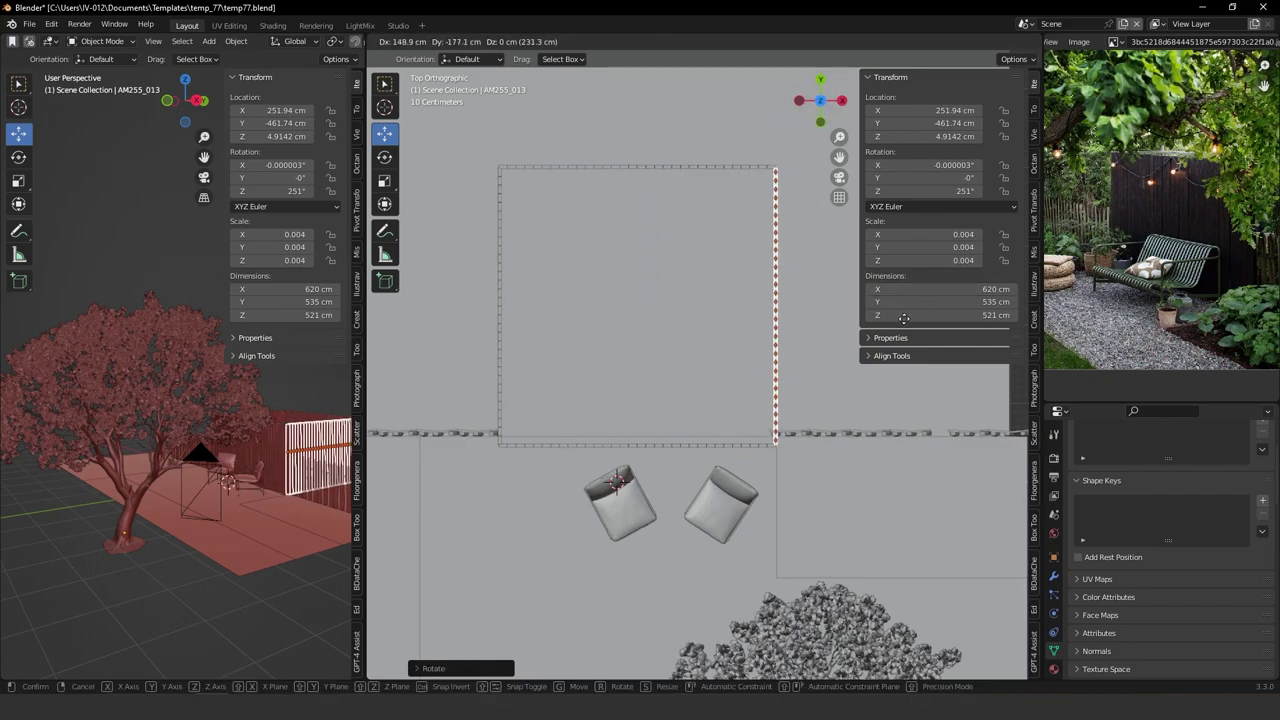
click(905, 319)
middle_drag(799, 454, 757, 394)
key(KP_0)
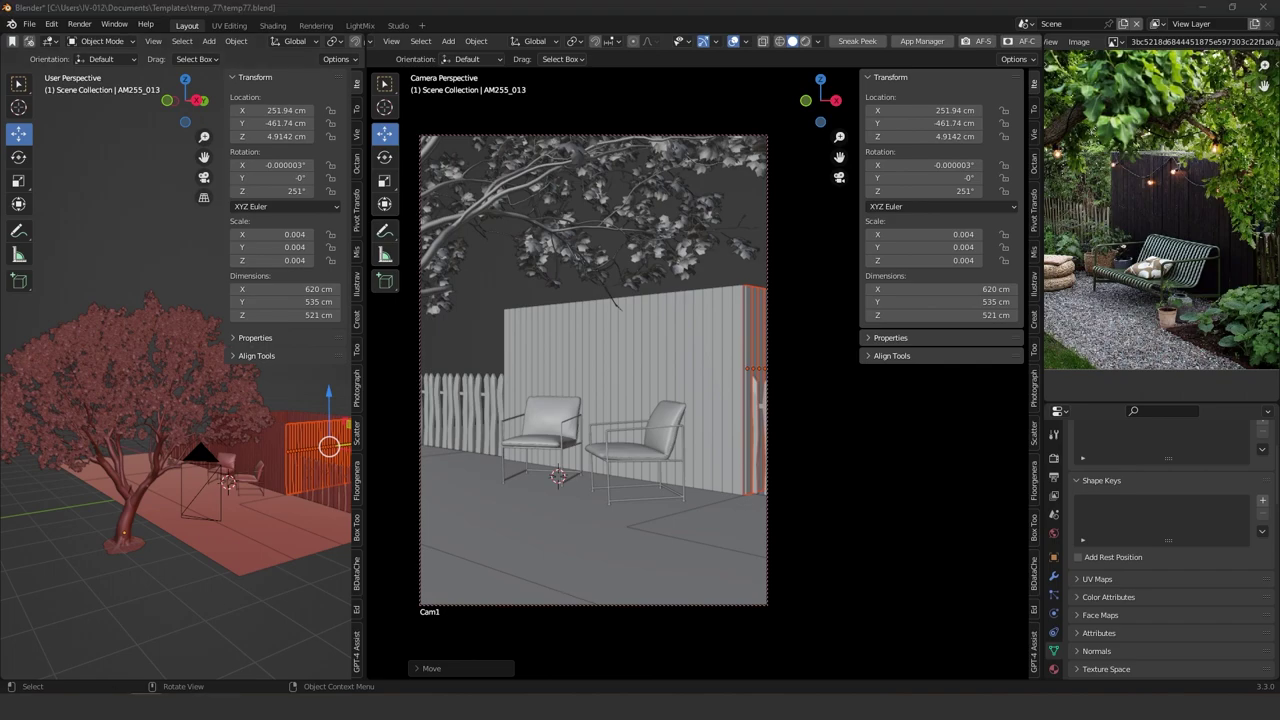
Append the small tree's objects from its external blend file into the scene and clear the selection.
drag(558, 384, 550, 373)
mouse_move(534, 384)
click(628, 380)
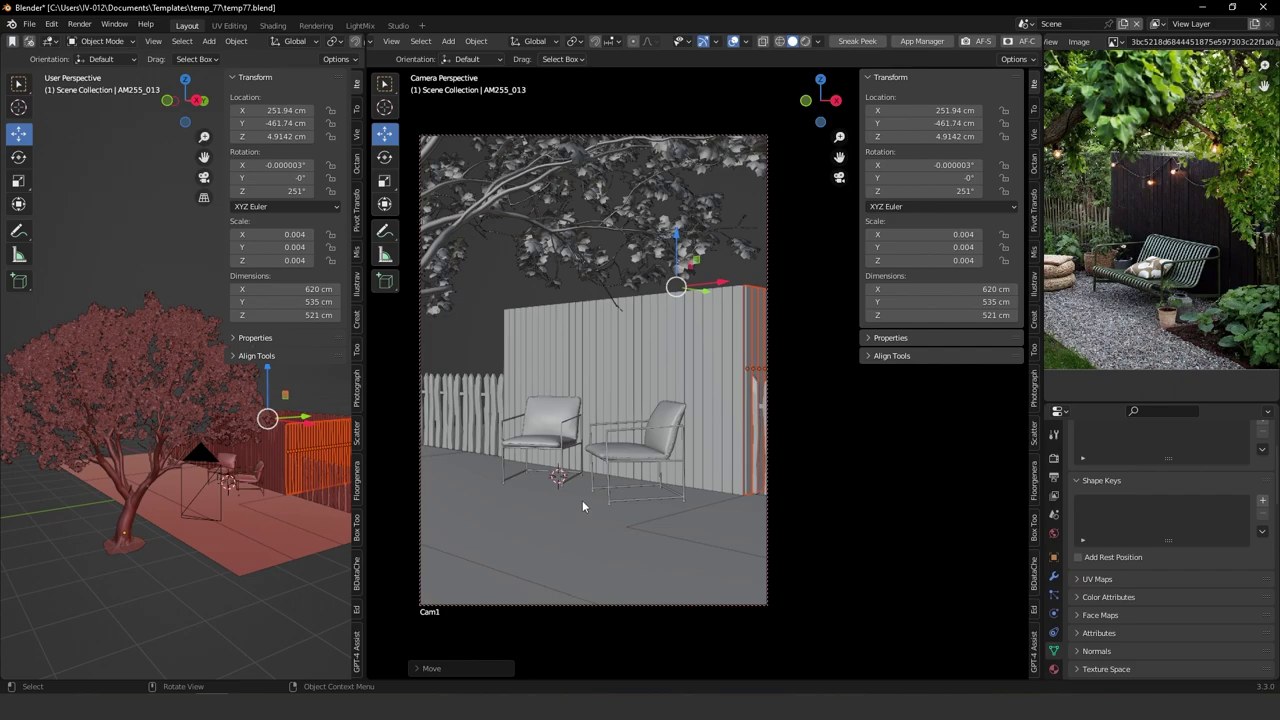
key(alt+a)
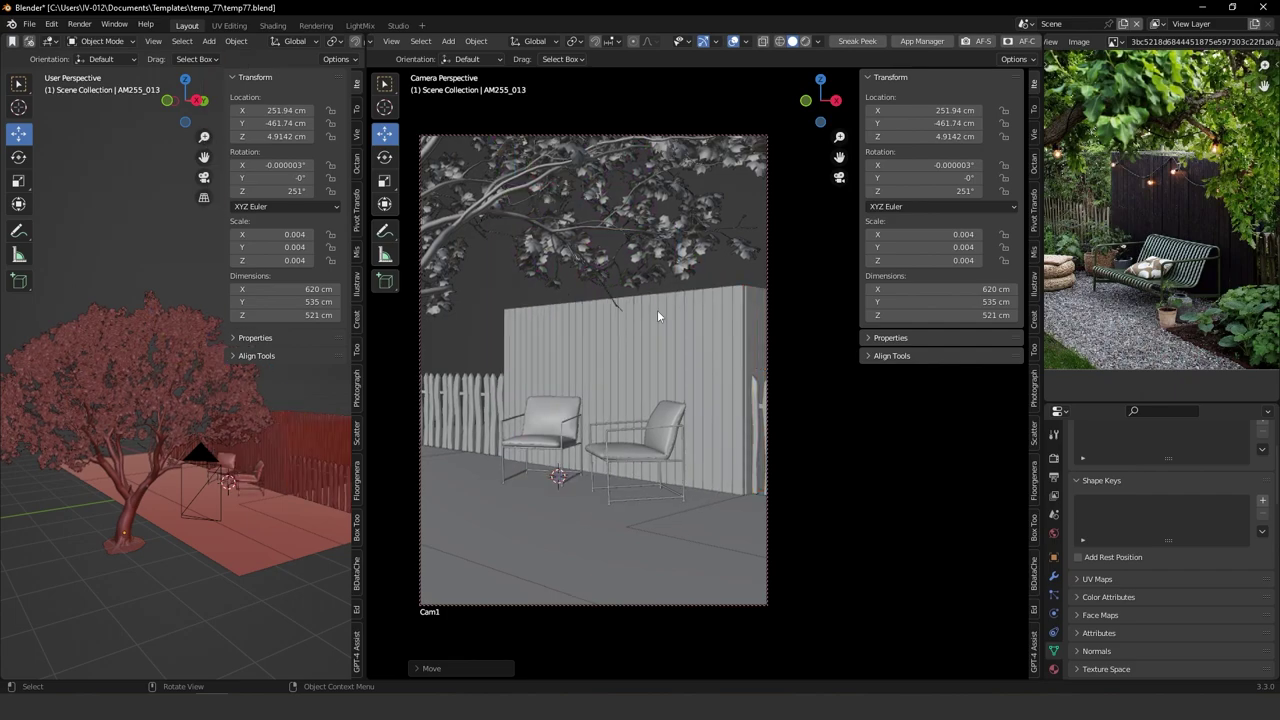
Locate the oversized purple tree outside the garden and scale it by 0.01.
key(KP_0)
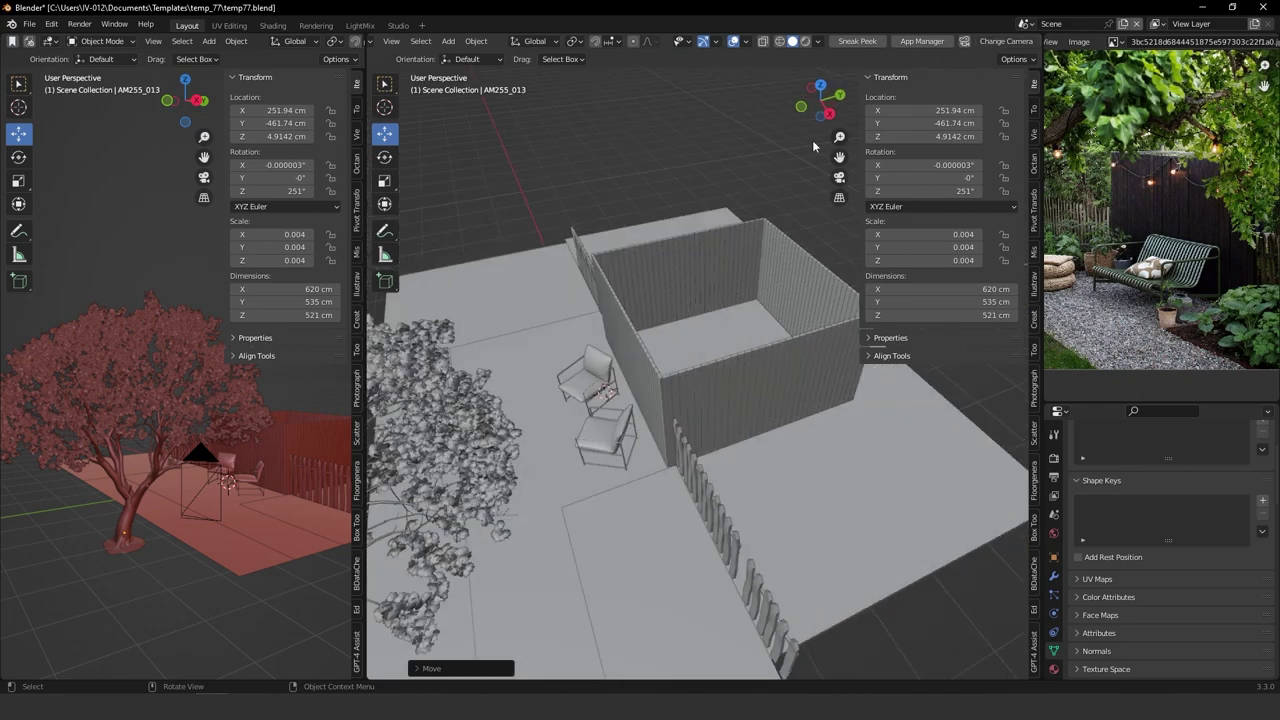
key(shift+c)
shift+middle_drag(705, 353, 420, 418)
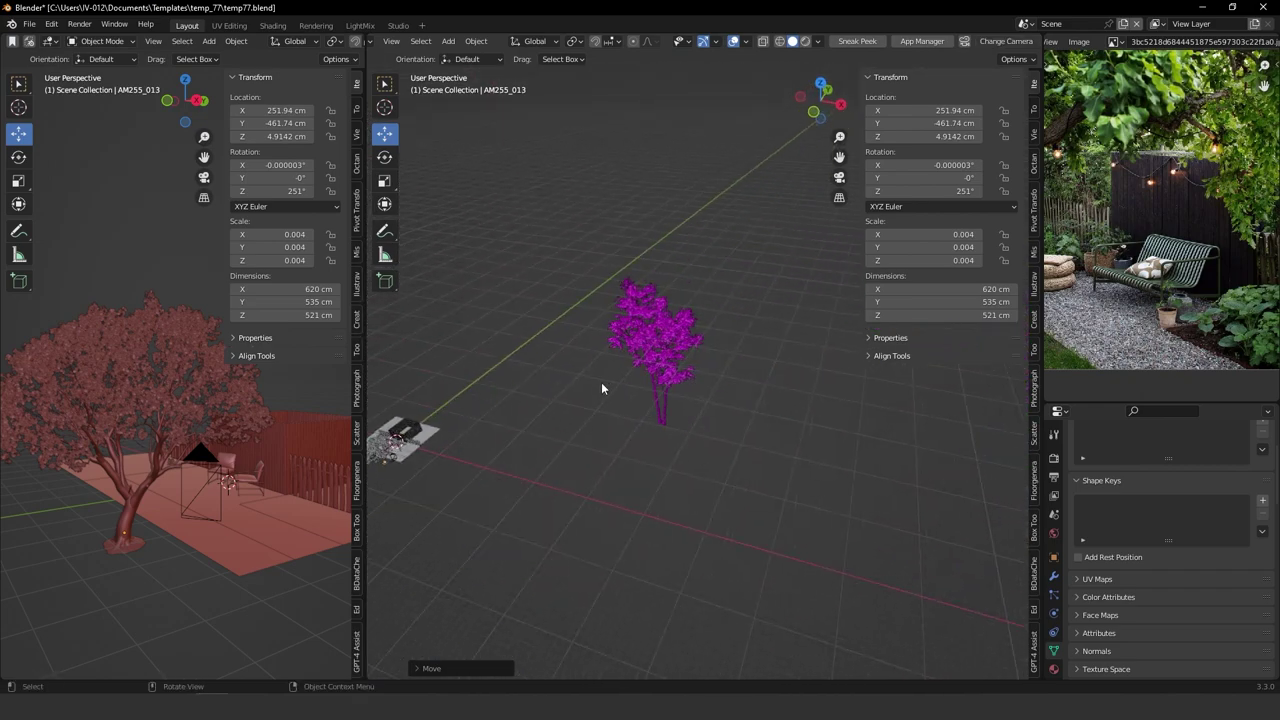
middle_drag(601, 382, 578, 290)
drag(554, 288, 690, 543)
key(s)
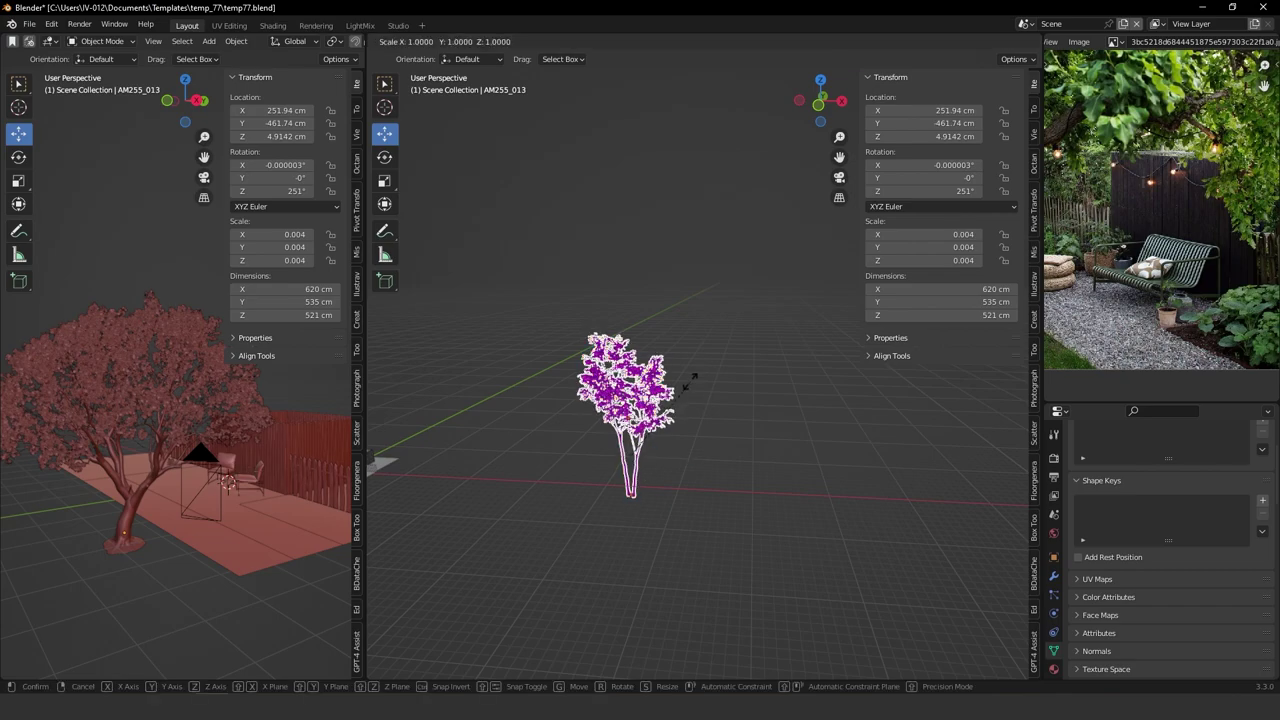
text(0.01)
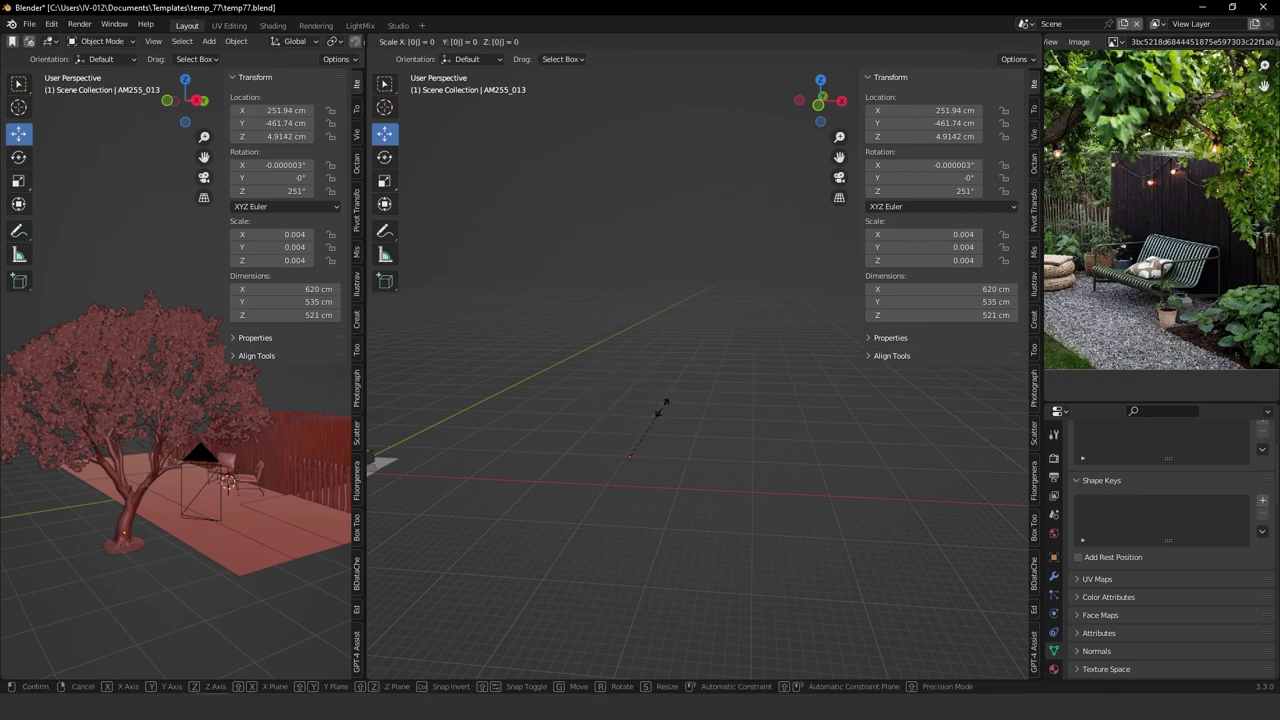
key(Return)
Clear the small tree's location and move it along Y to about 757 cm, behind the wall enclosure.
key(alt+g)
shift+middle_drag(505, 425, 708, 378)
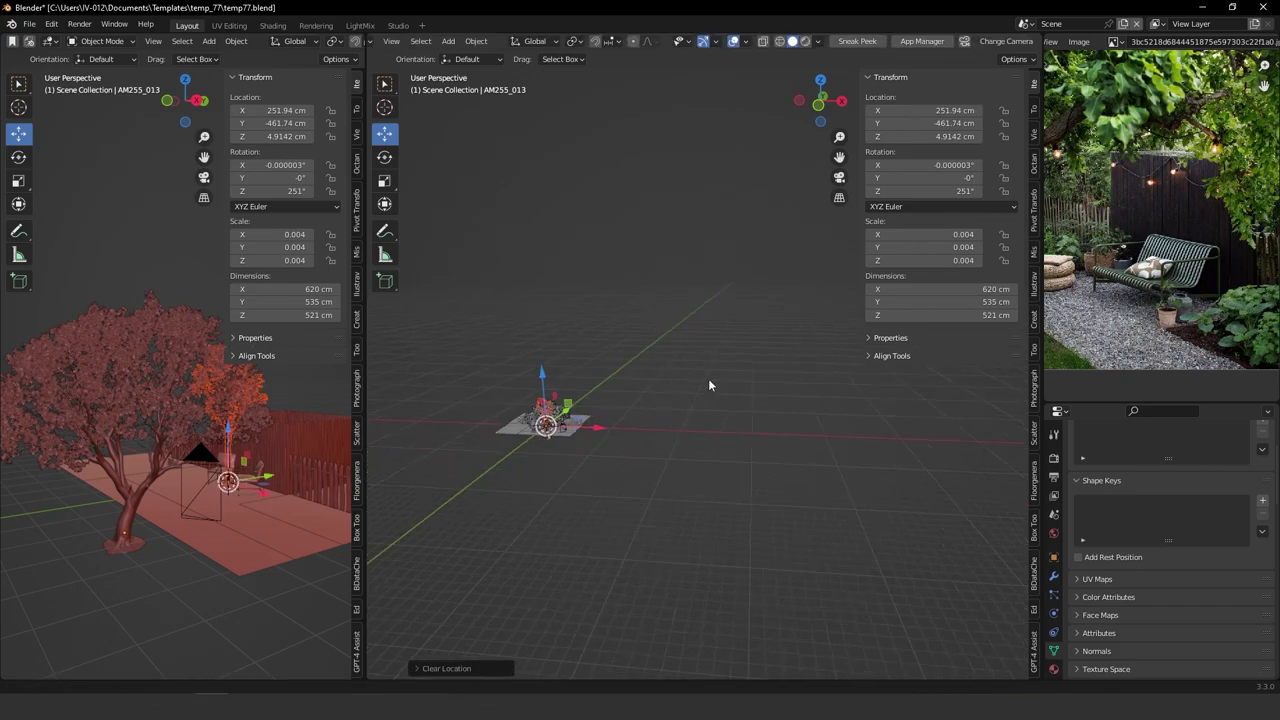
shift+middle_drag(543, 367, 654, 463)
scroll(750, 390, up, 4)
scroll(547, 330, up, 2)
scroll(644, 361, up, 3)
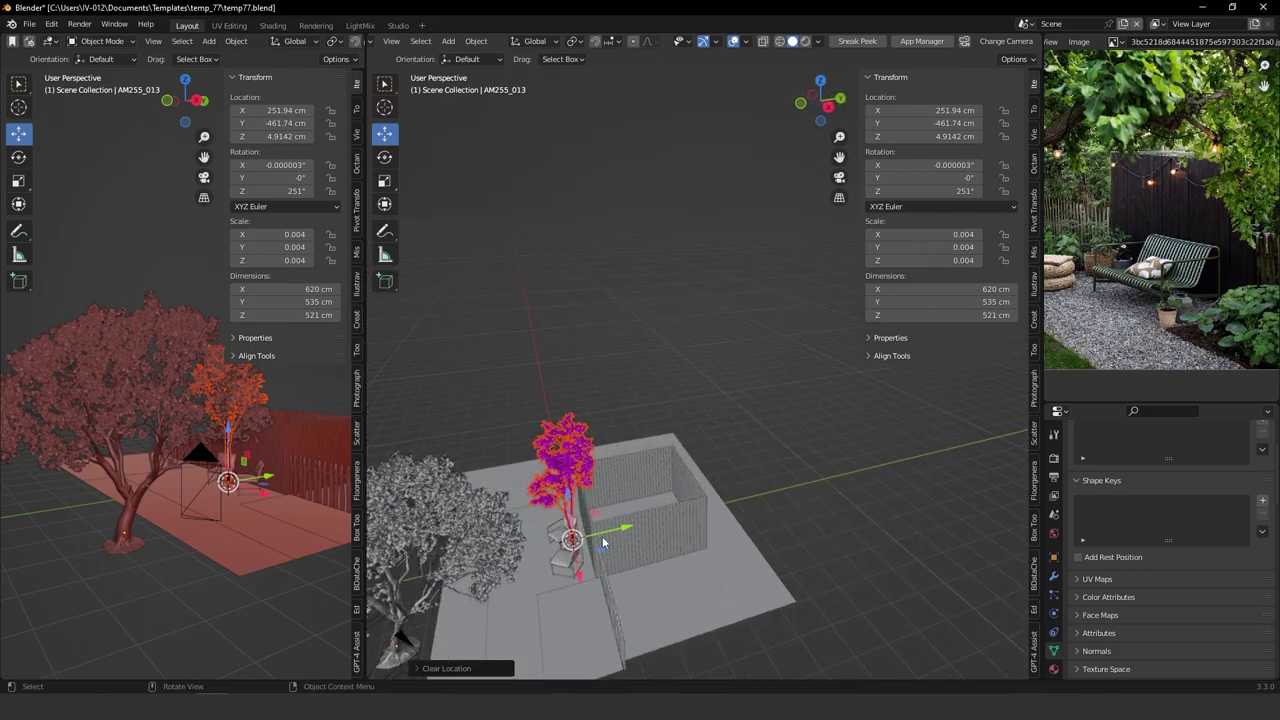
key(g)
click(760, 492)
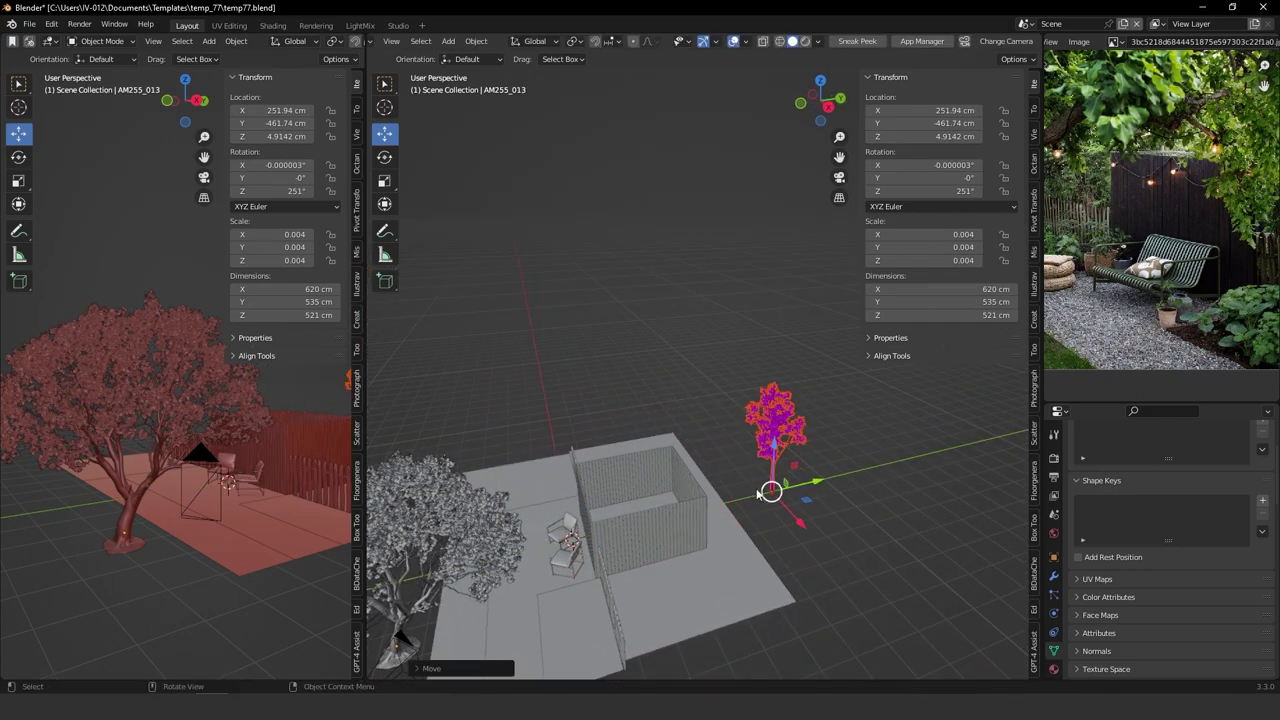
click(776, 442)
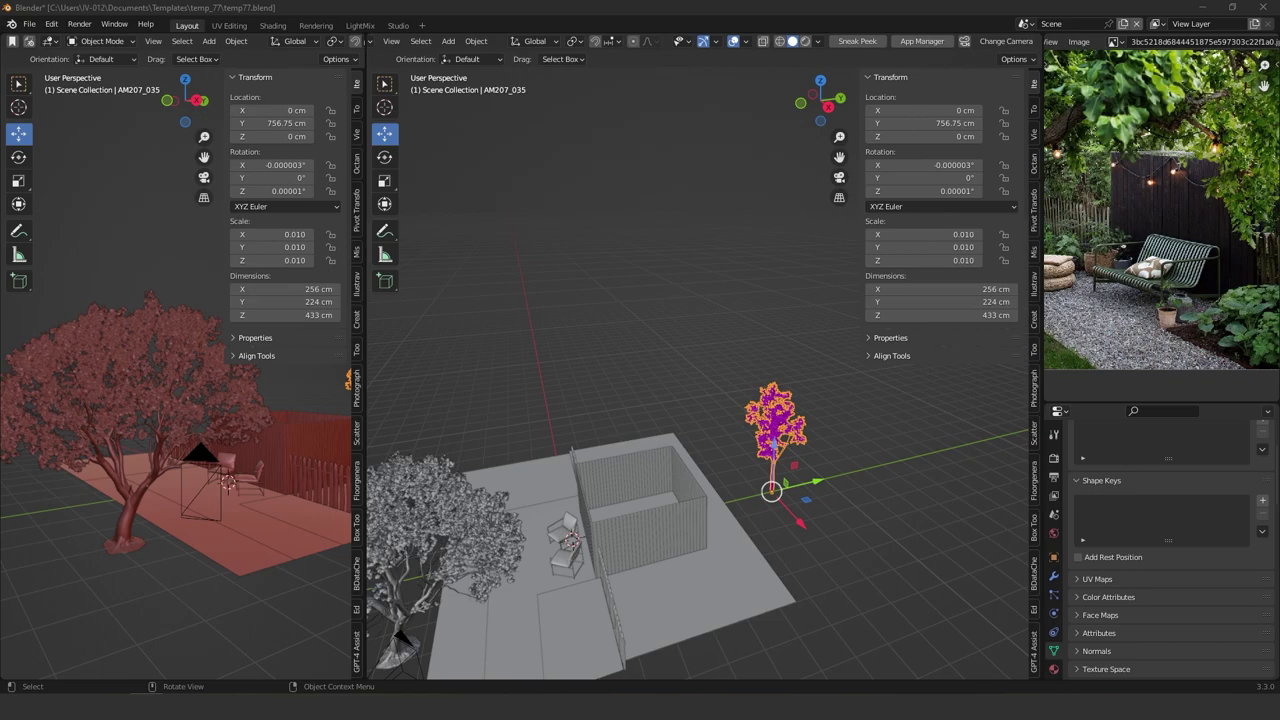
Append and place the objects from Plant118.blend into the scene.
drag(640, 715, 775, 468)
mouse_move(748, 469)
click(857, 470)
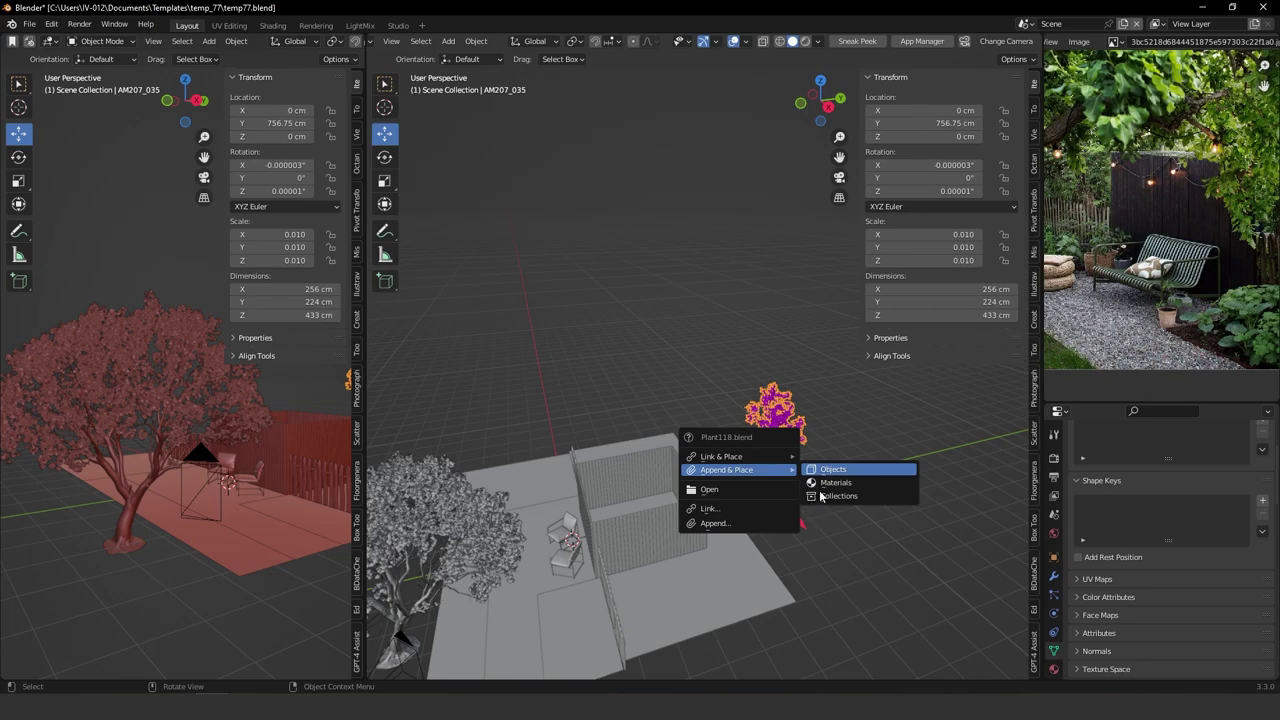
click(822, 482)
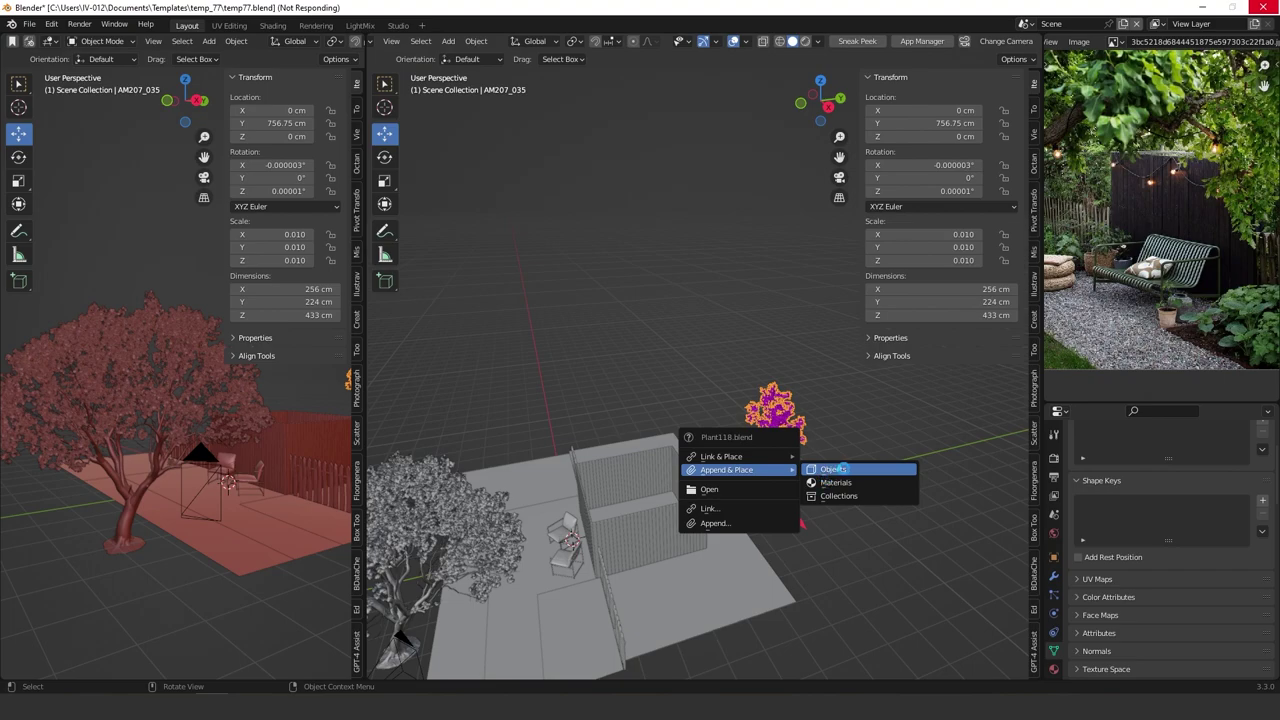
Append Plant118's objects and delete the two base blocks under the oversized purple tree.
click(840, 469)
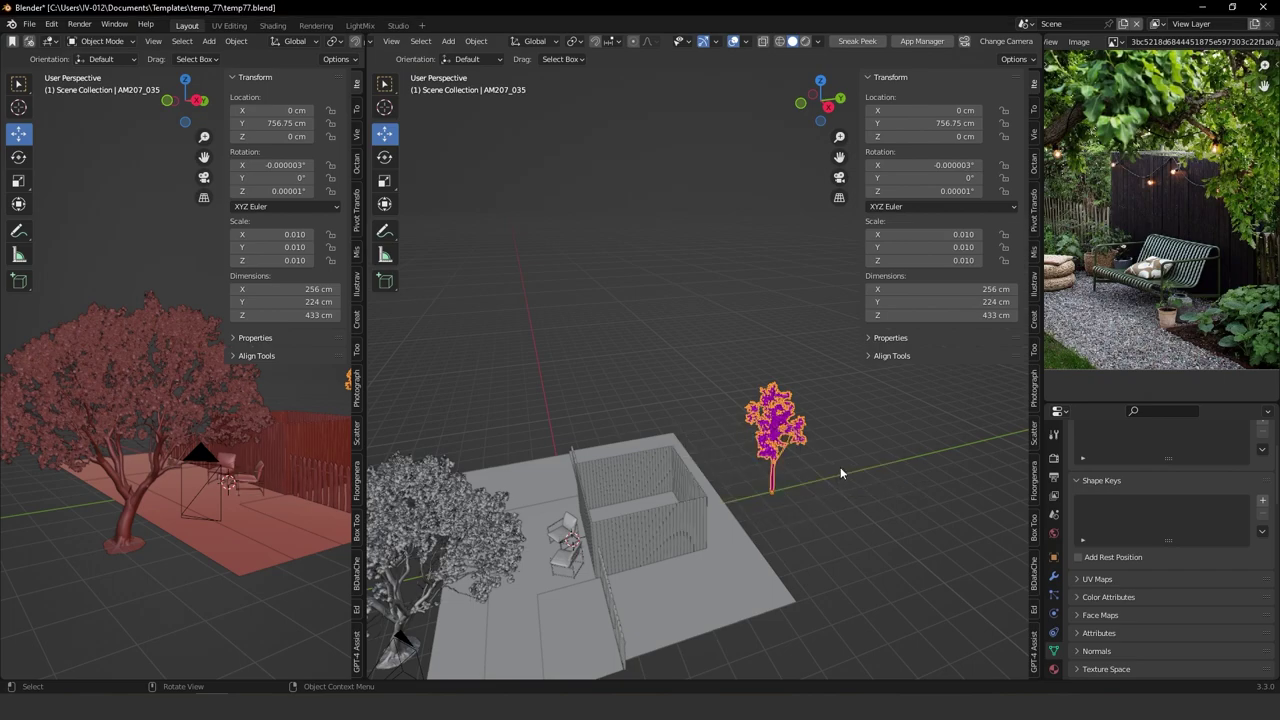
scroll(771, 564, down, 3)
middle_drag(771, 564, 776, 453)
click(777, 456)
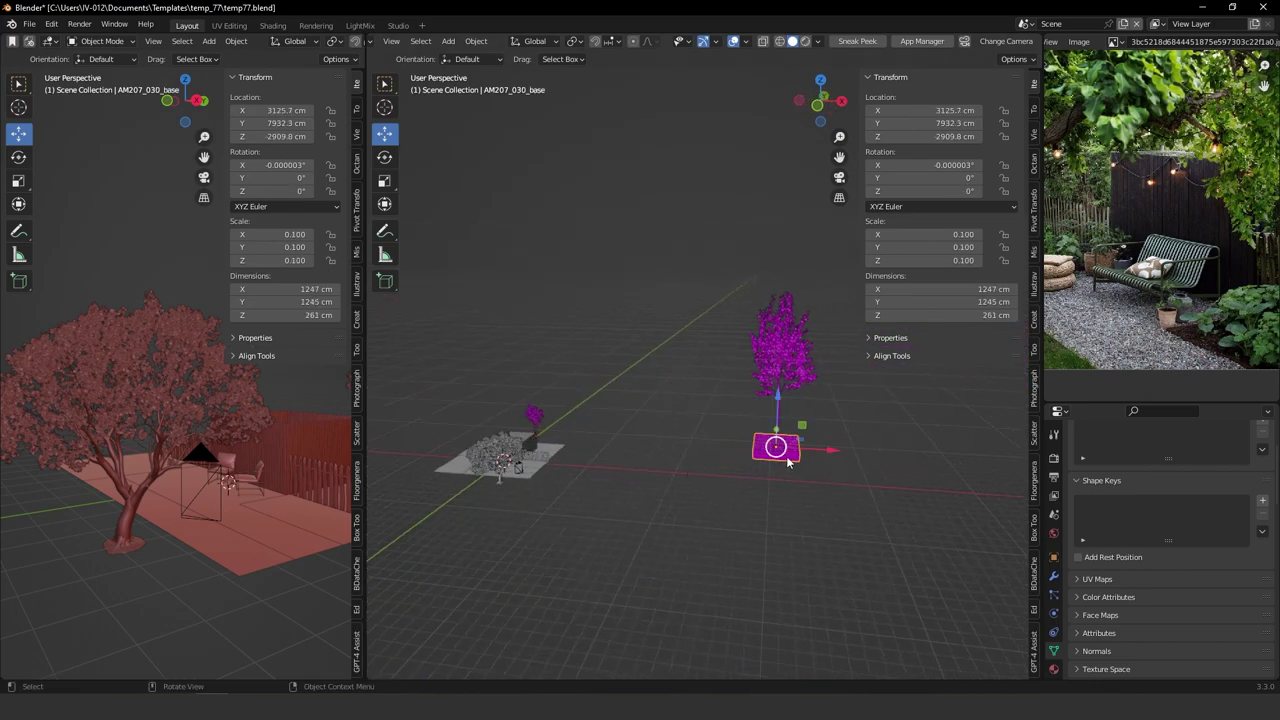
key(Delete)
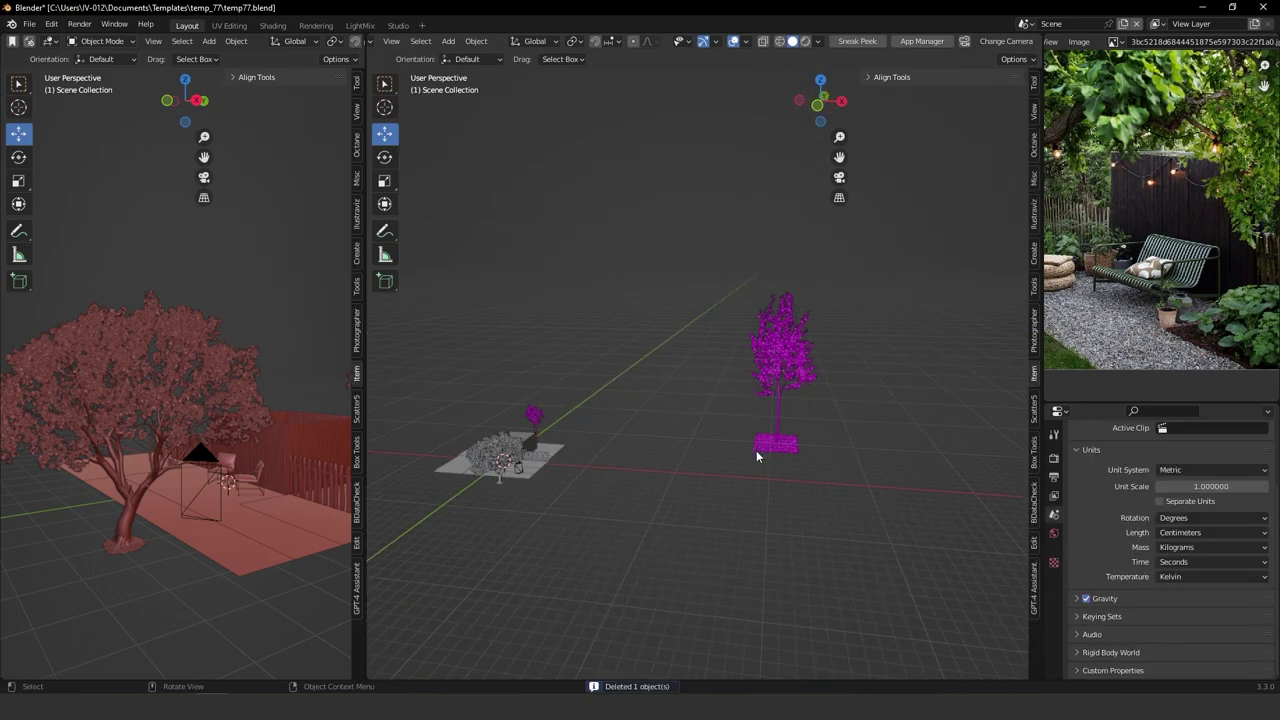
click(757, 452)
key(Delete)
Scale the whole imported Plant118 tree by 0.1.
drag(740, 298, 826, 478)
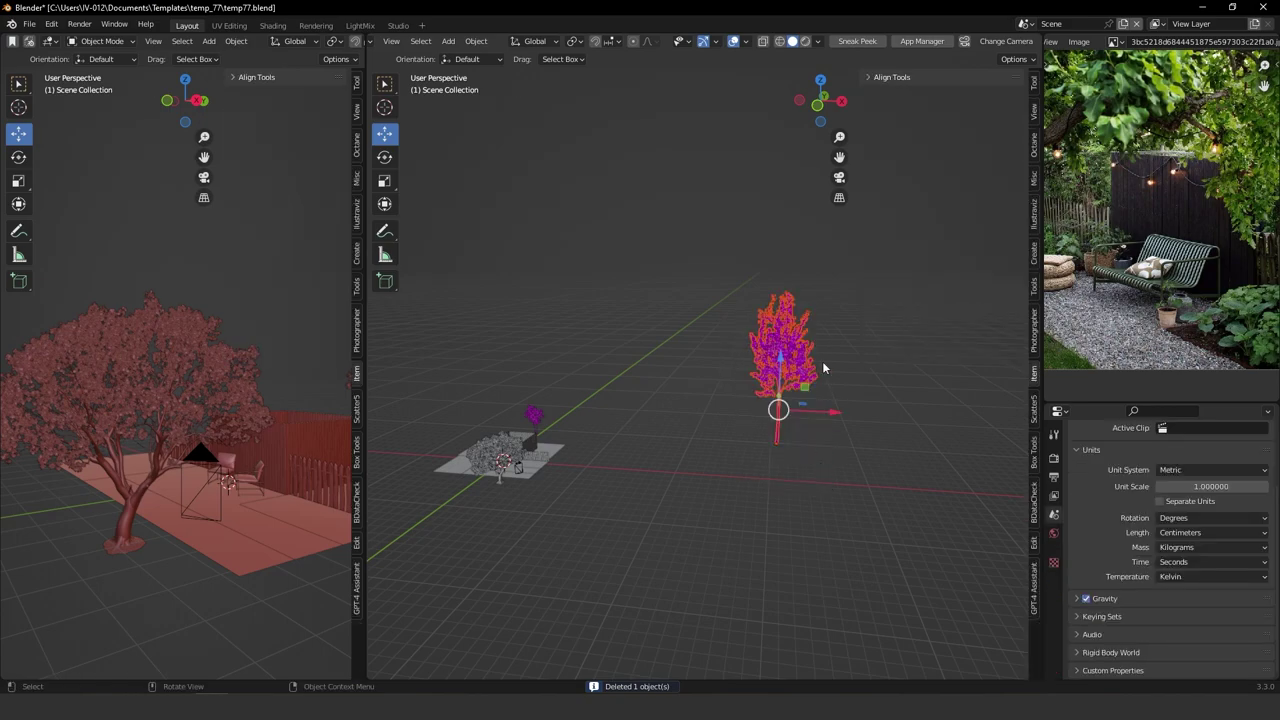
text(s)
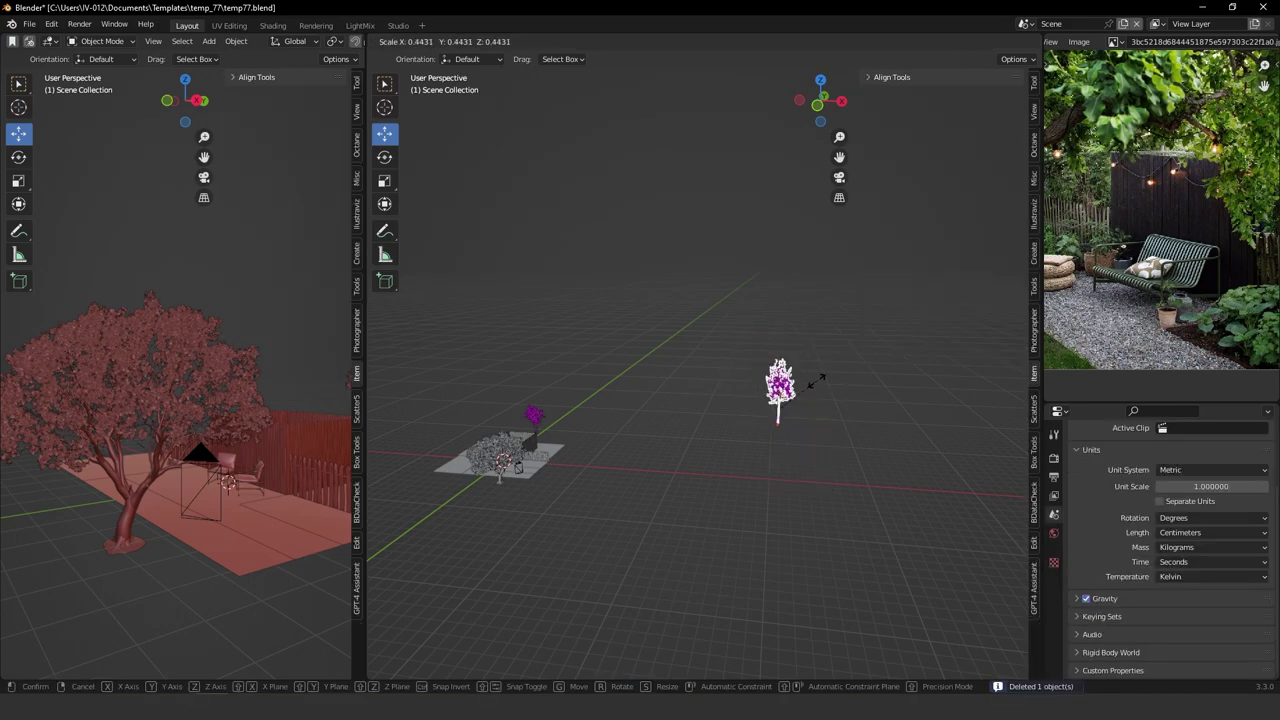
text(0.1)
key(Return)
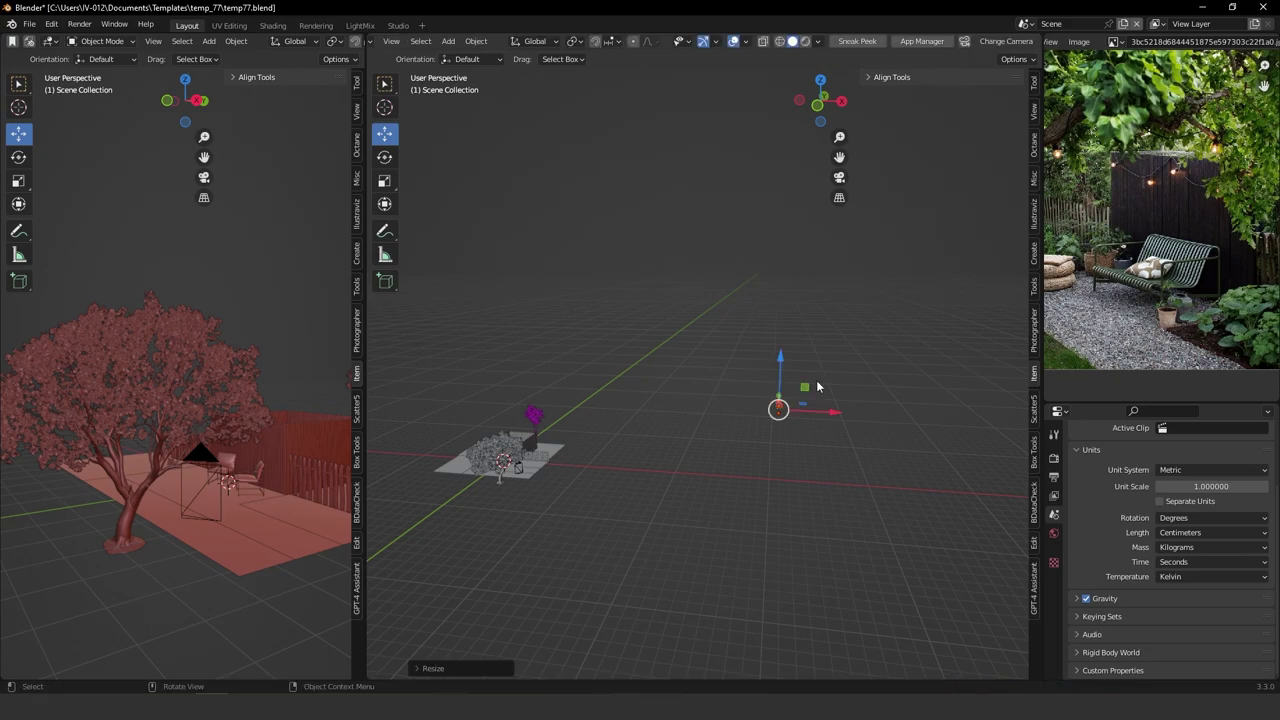
Clear the Plant118 tree's location and move it along Y to just behind the first small purple tree.
key(alt+g)
middle_drag(648, 380, 595, 475)
scroll(595, 475, up, 1)
key(g)
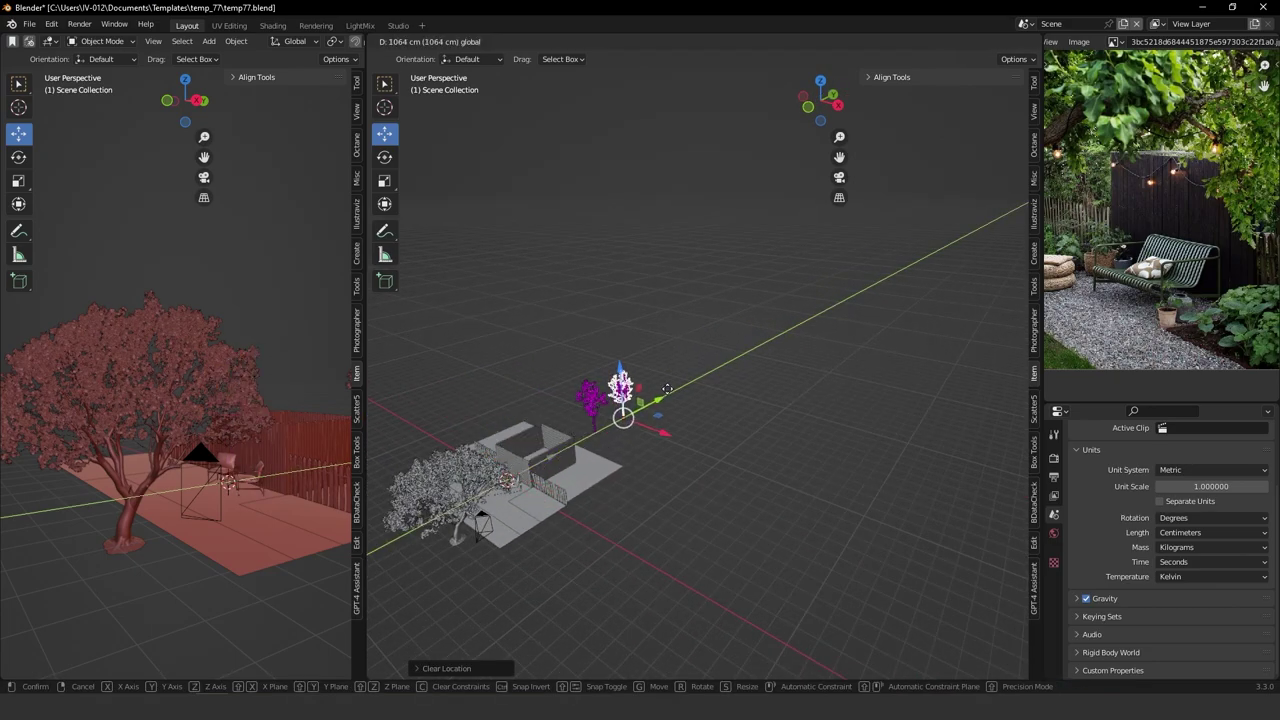
click(621, 420)
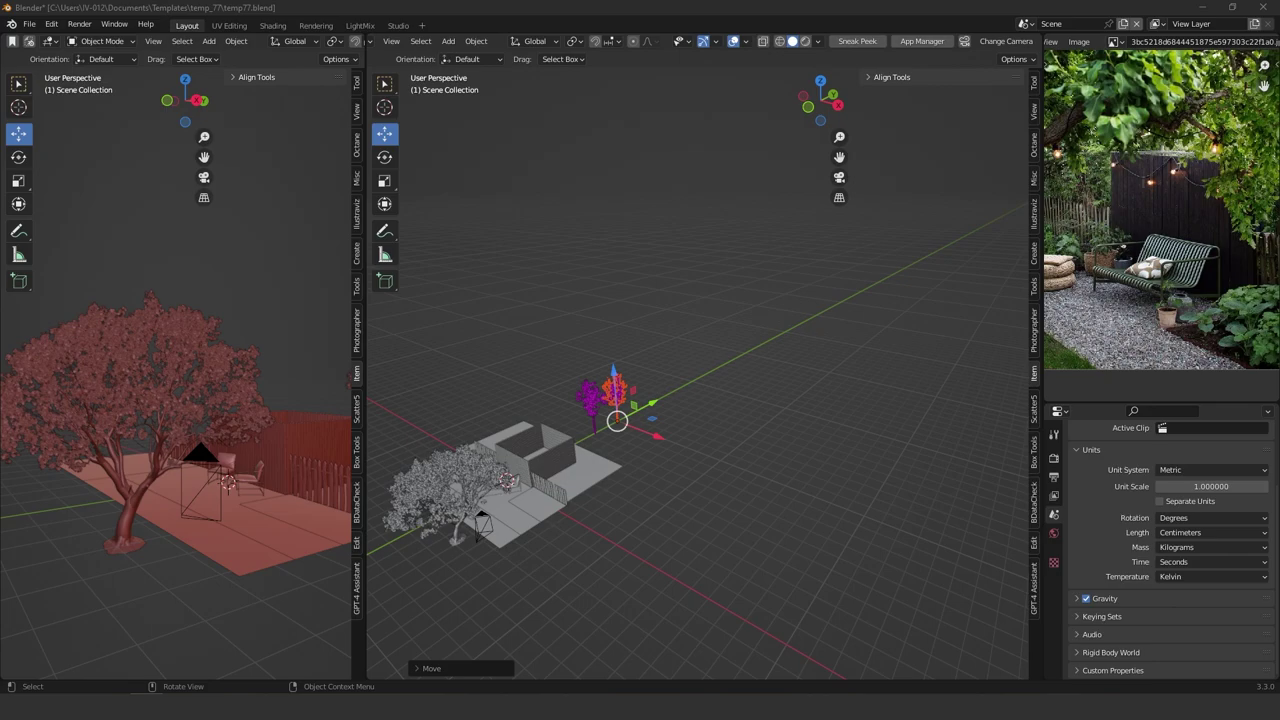
Append and place the objects from Plant120.blend into the scene.
drag(652, 486, 740, 474)
mouse_move(728, 485)
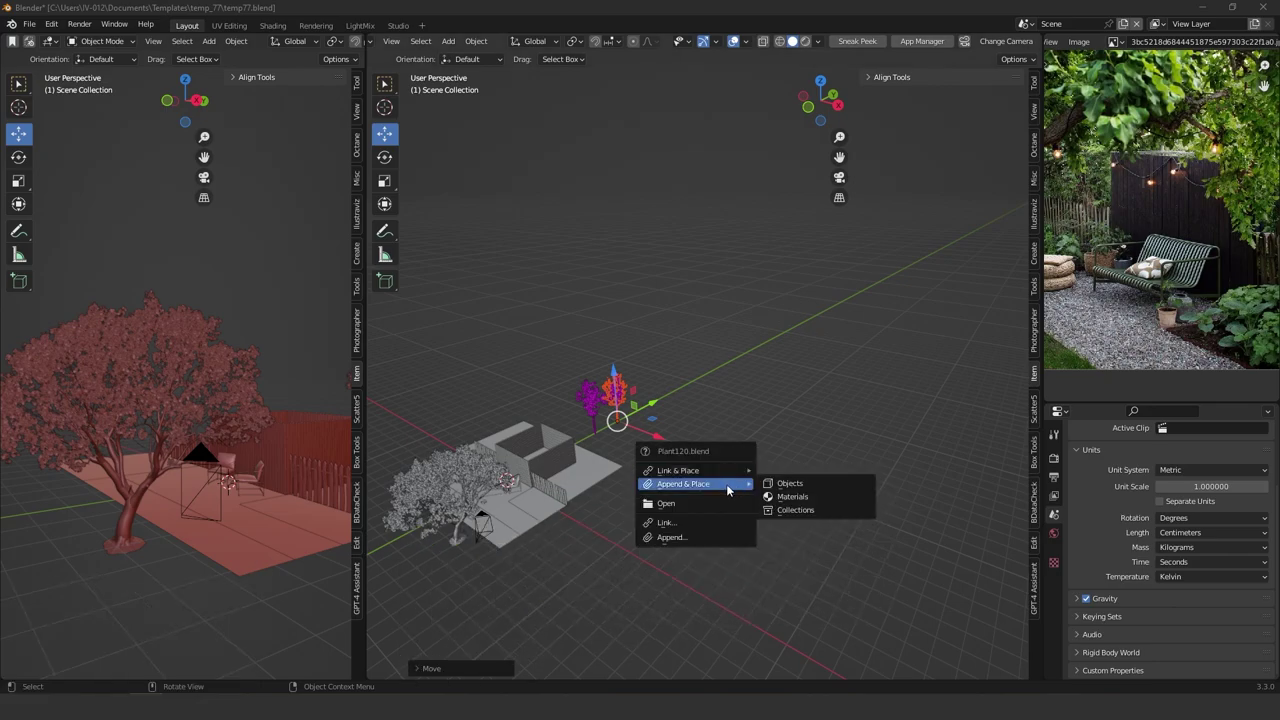
click(799, 485)
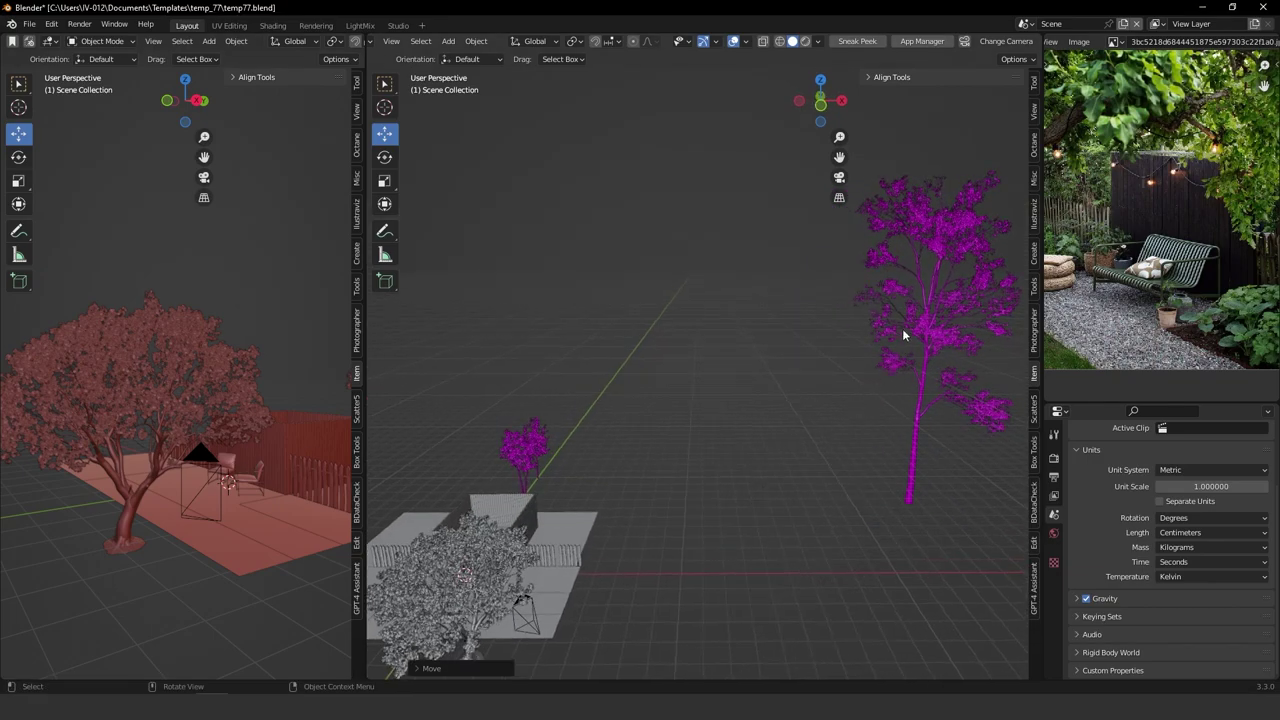
Scale the tall Plant120 tree by 0.1 and clear its location.
click(912, 400)
middle_drag(894, 390, 684, 432)
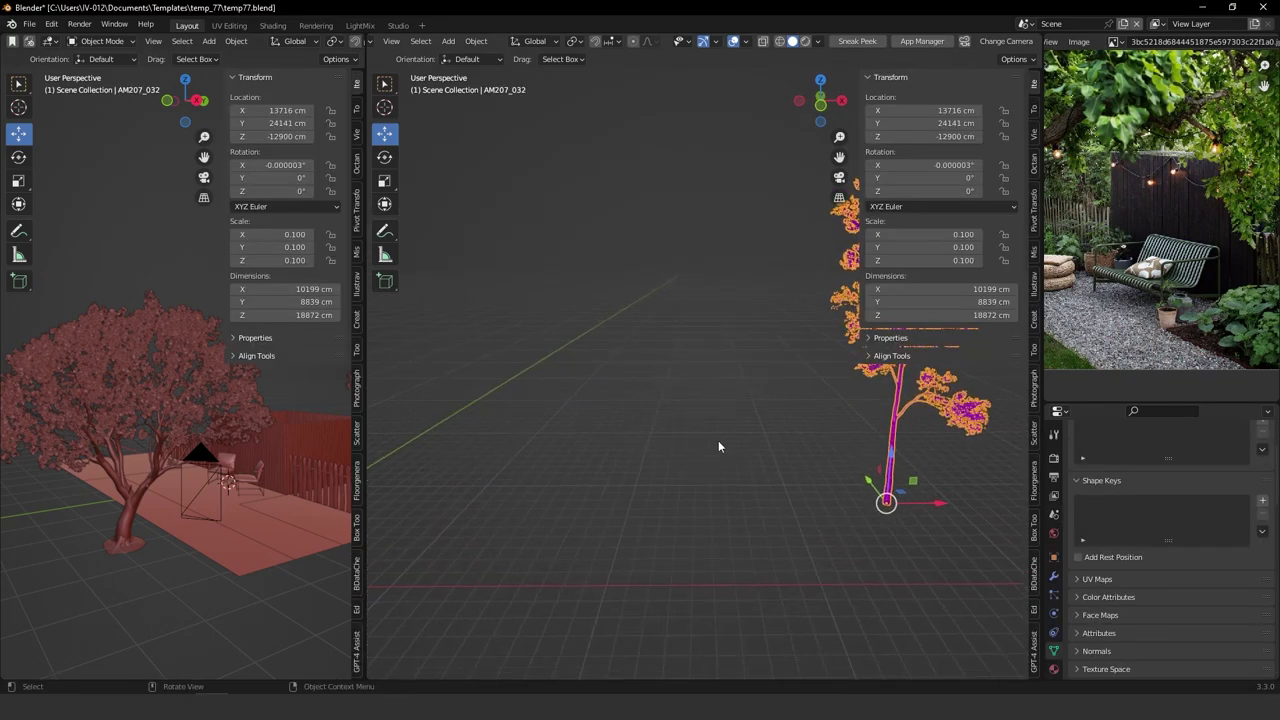
text(s)
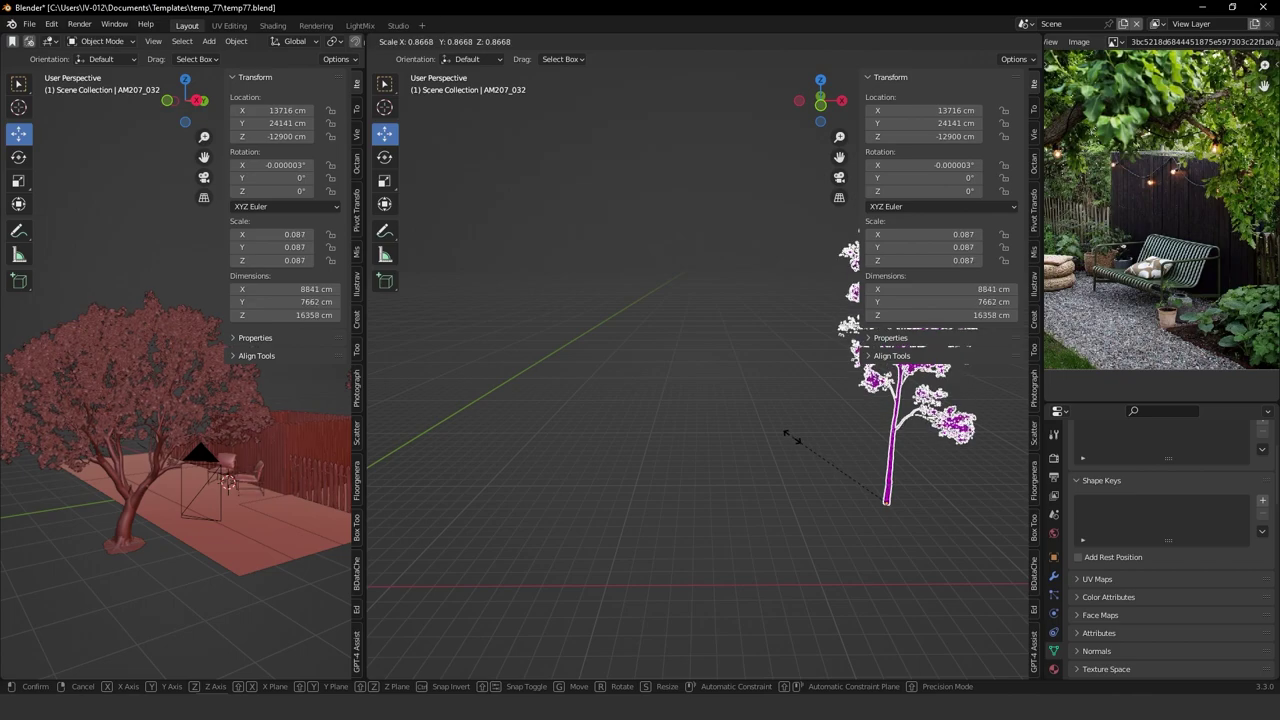
text(.1)
key(Return)
key(alt+g)
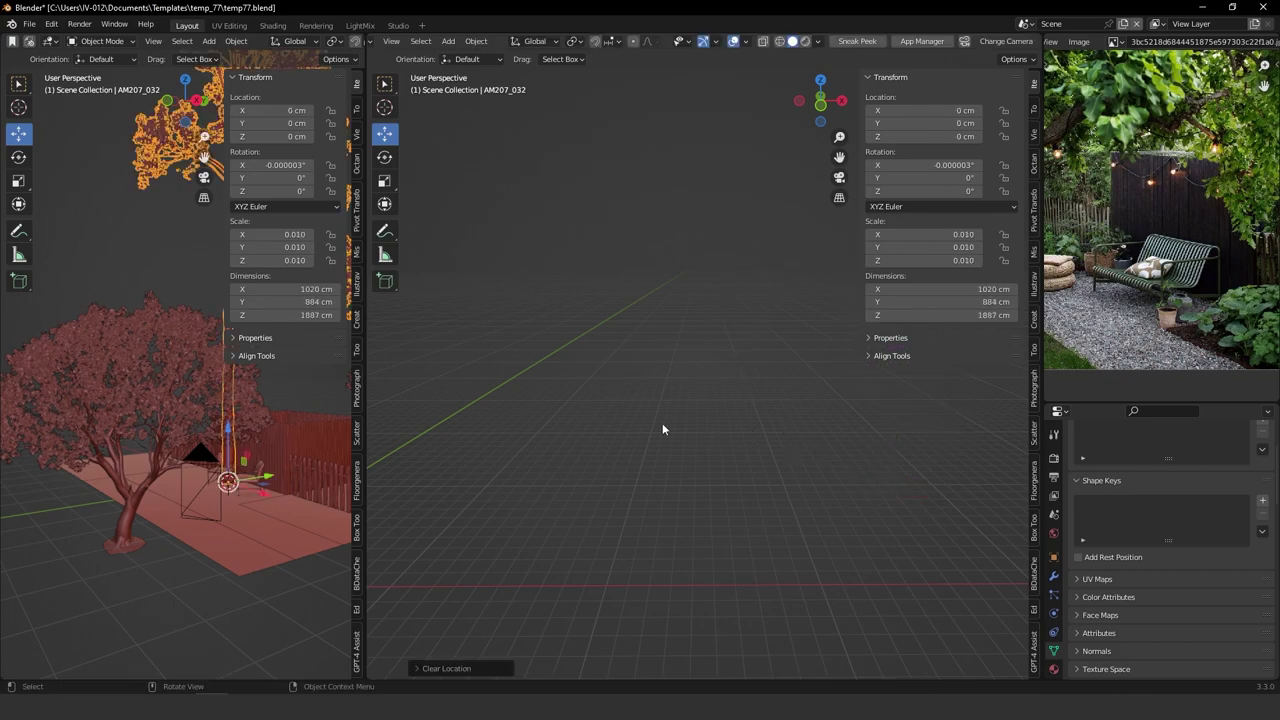
Scale the Plant120 tree down to about 660 cm tall and move it along Y to about 1213 cm, behind the other trees.
key(KP_Decimal)
key(s)
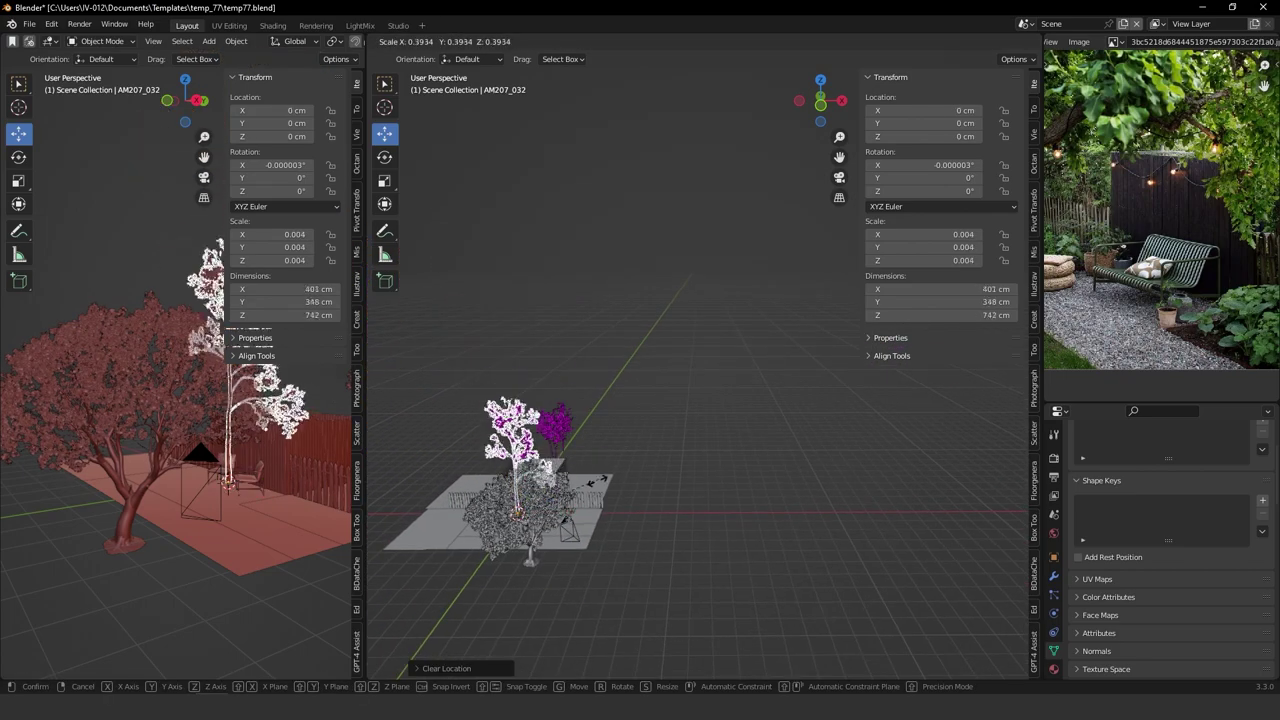
click(602, 478)
middle_drag(602, 478, 682, 336)
key(g)
key(y)
click(664, 391)
key(KP_Decimal)
middle_drag(641, 402, 650, 393)
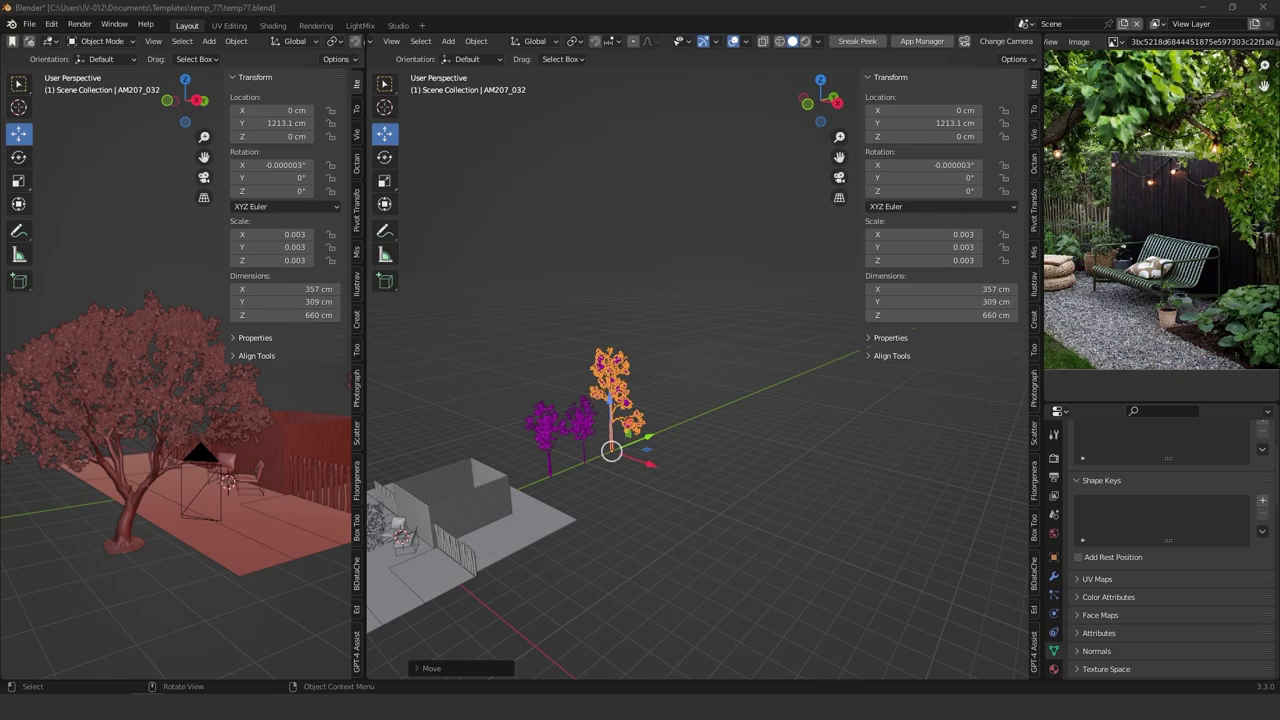
Find Plant01 in Connecter's Vegetation folder and append and place its objects into the Blender scene.
key(alt+Tab)
scroll(546, 440, up, 4)
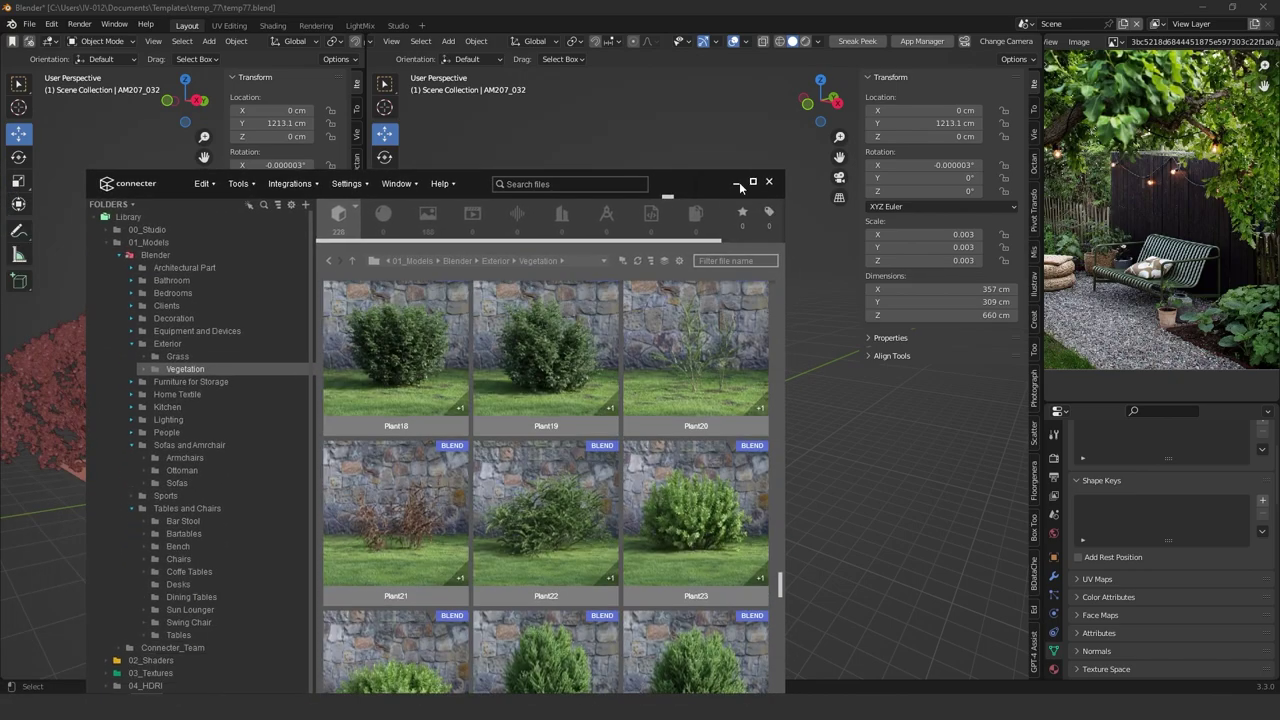
scroll(662, 397, up, 10)
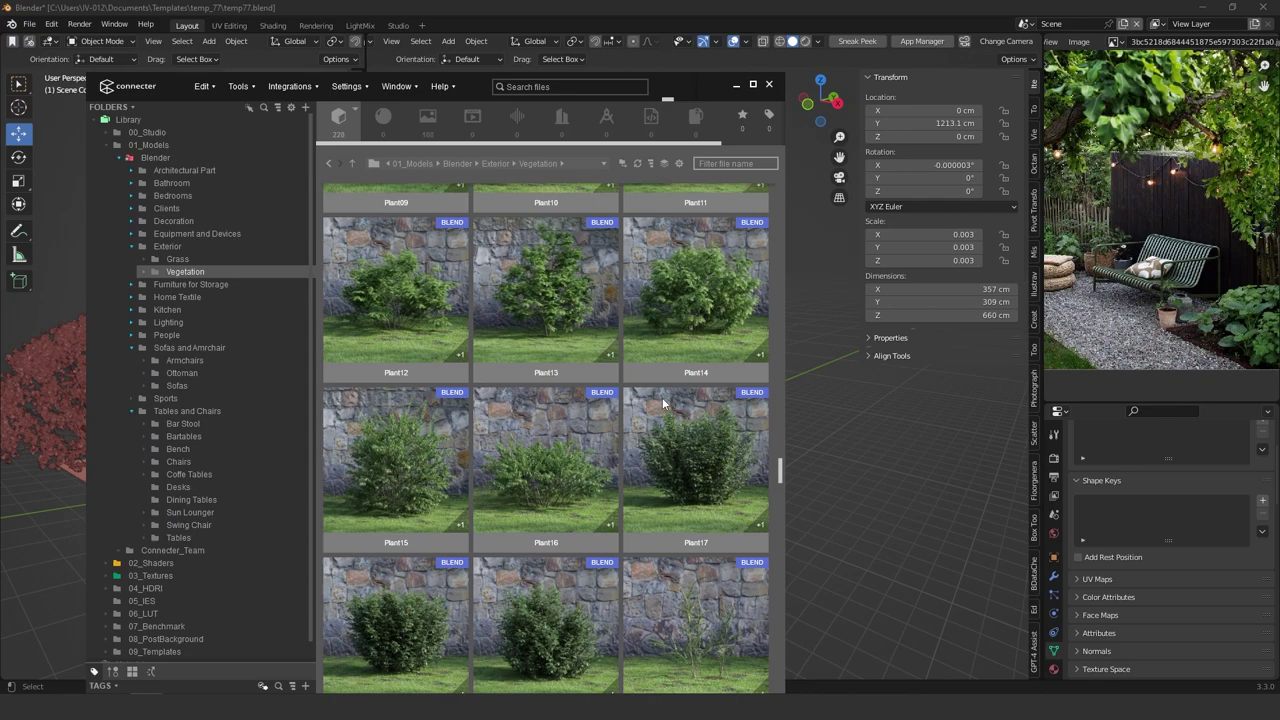
scroll(655, 418, up, 5)
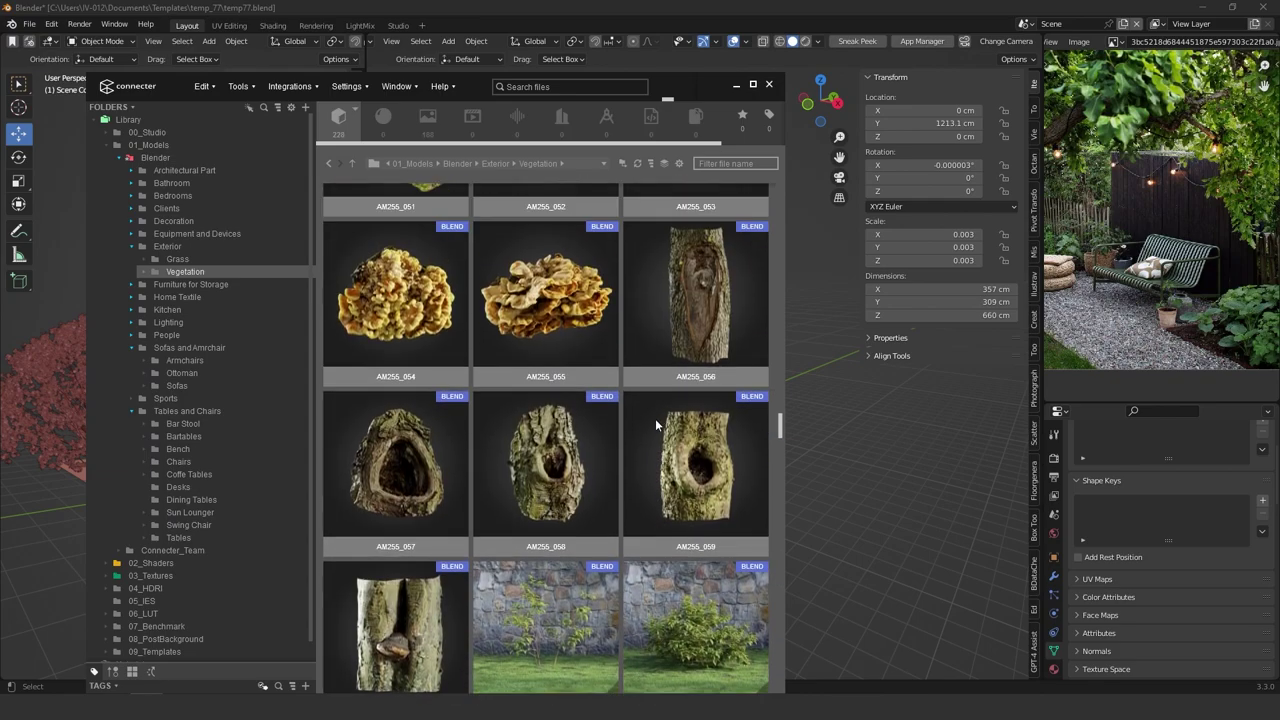
scroll(647, 445, down, 3)
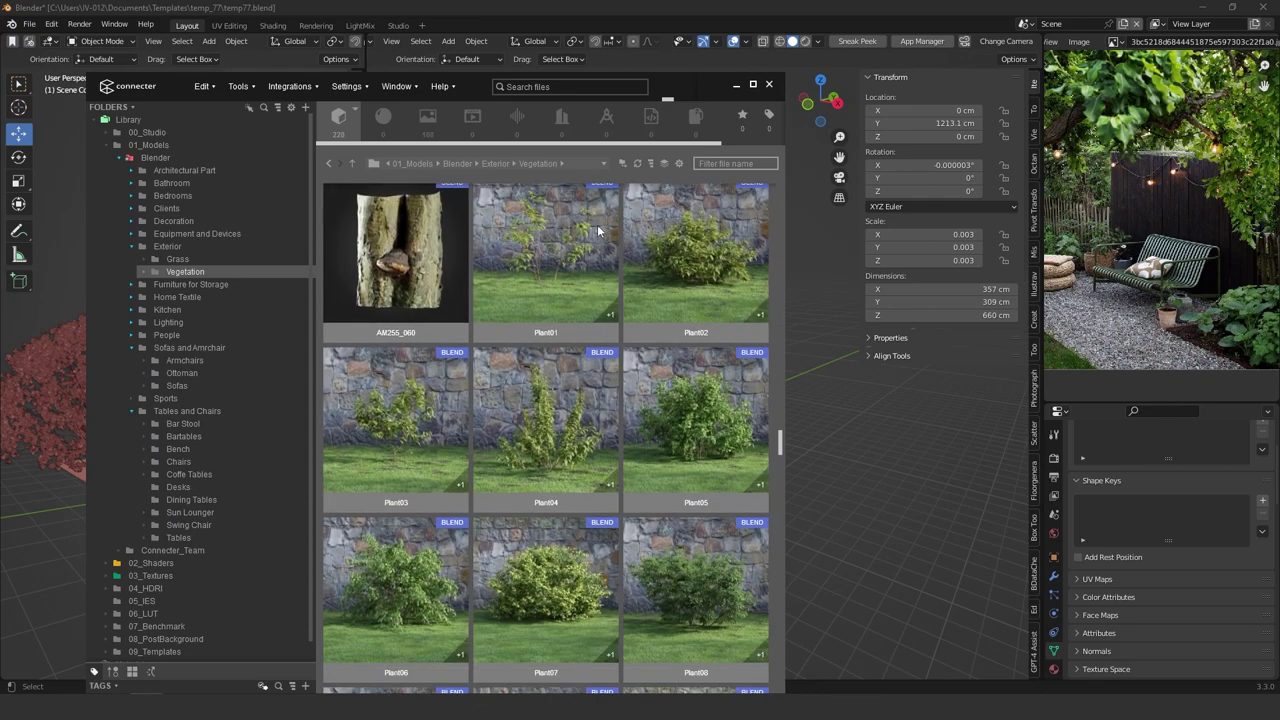
click(597, 224)
click(737, 86)
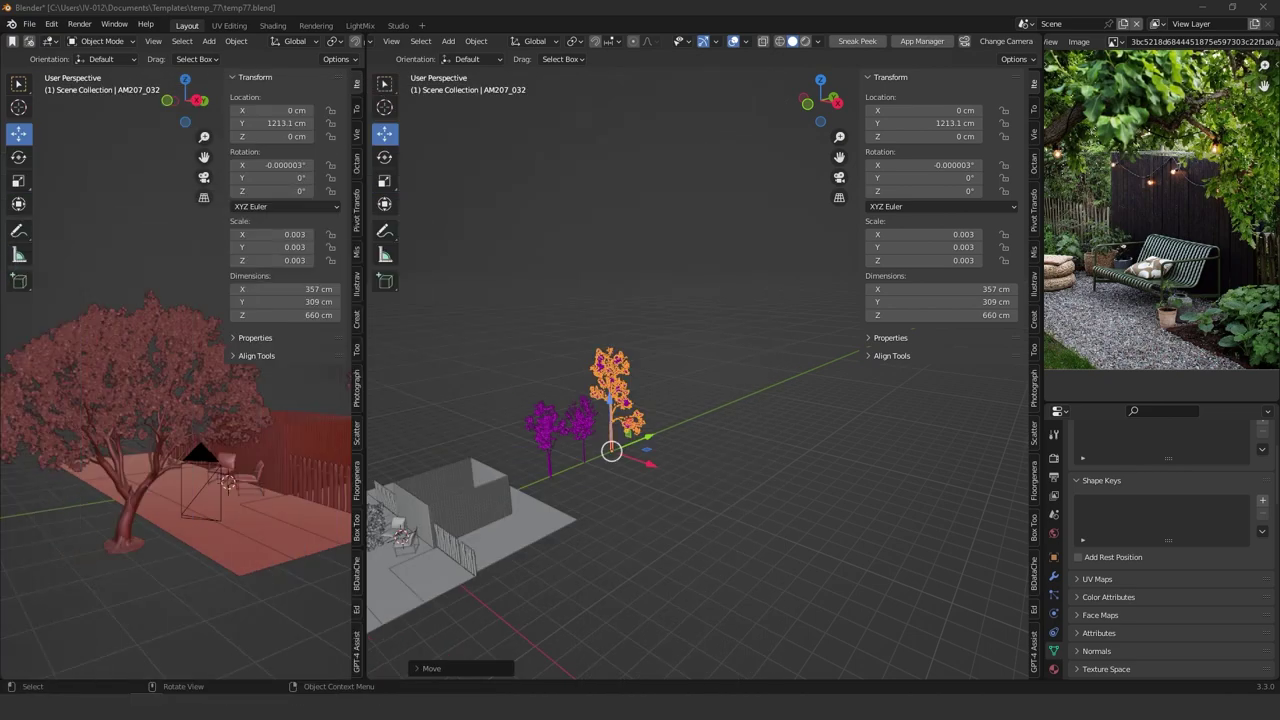
drag(652, 704, 651, 461)
mouse_move(655, 471)
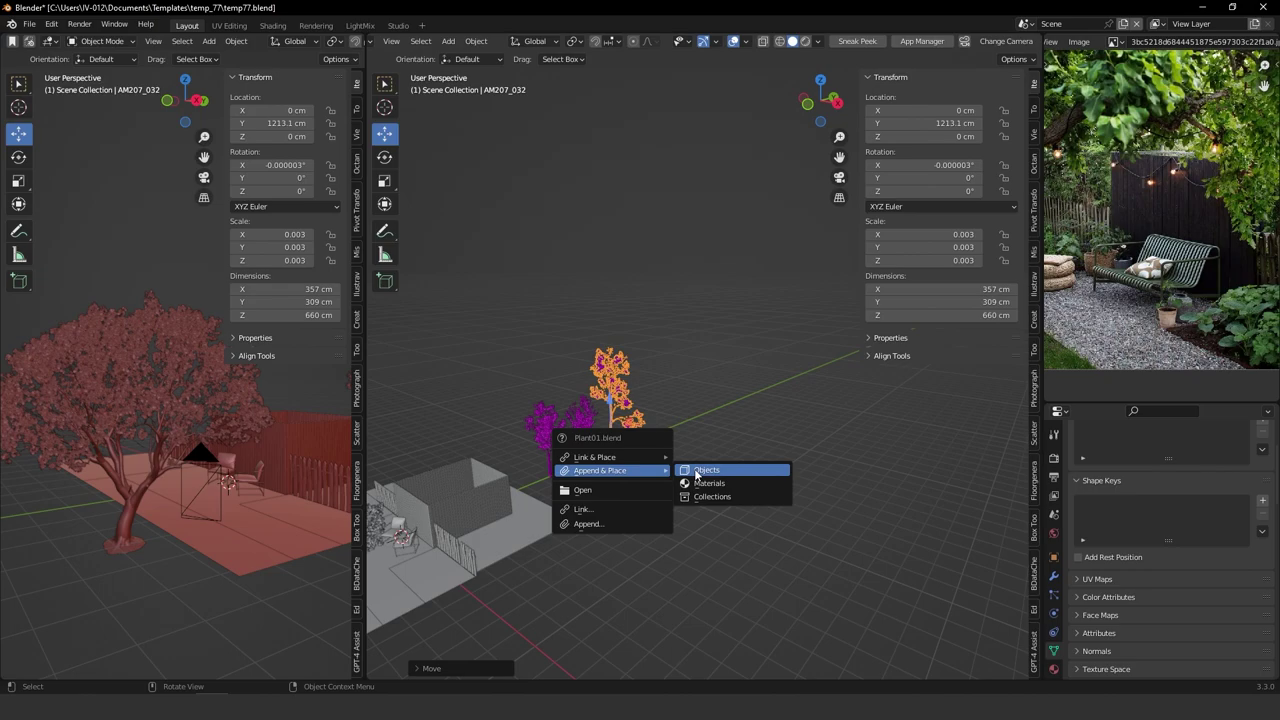
click(697, 472)
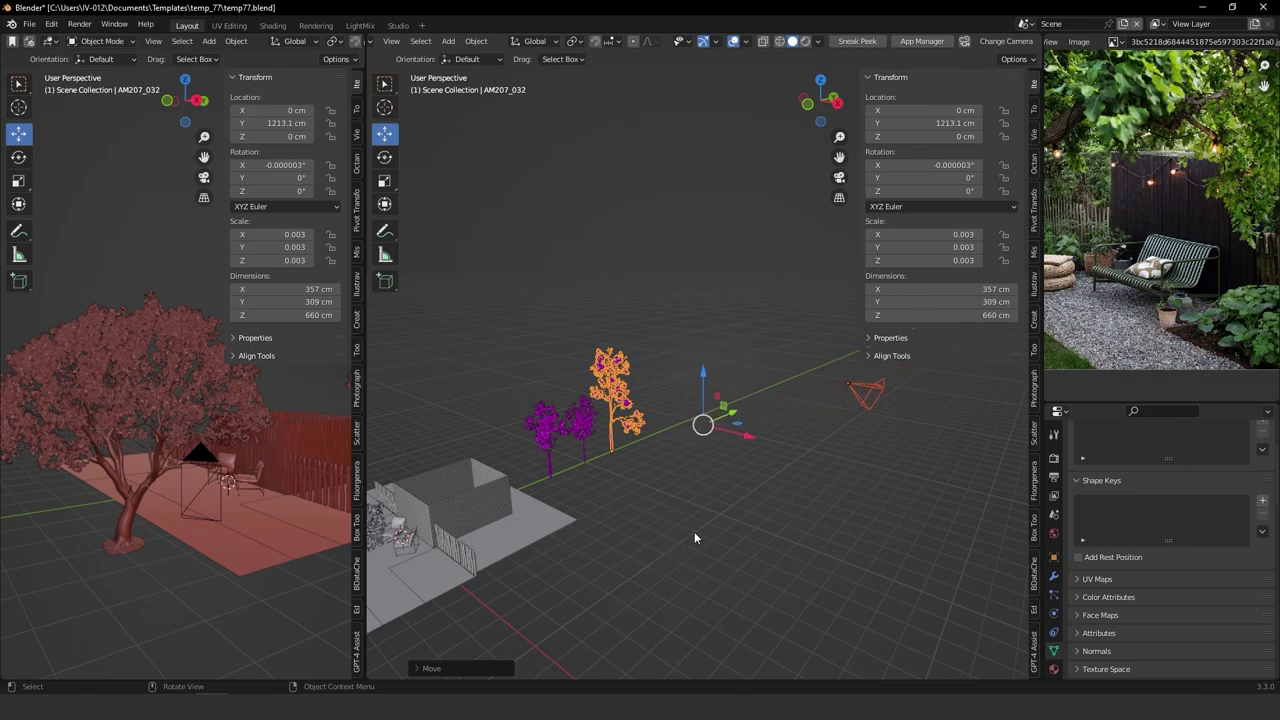
Delete the unneeded camera and helper objects imported with Plant01.
click(822, 510)
scroll(815, 498, down, 5)
middle_drag(790, 464, 834, 467)
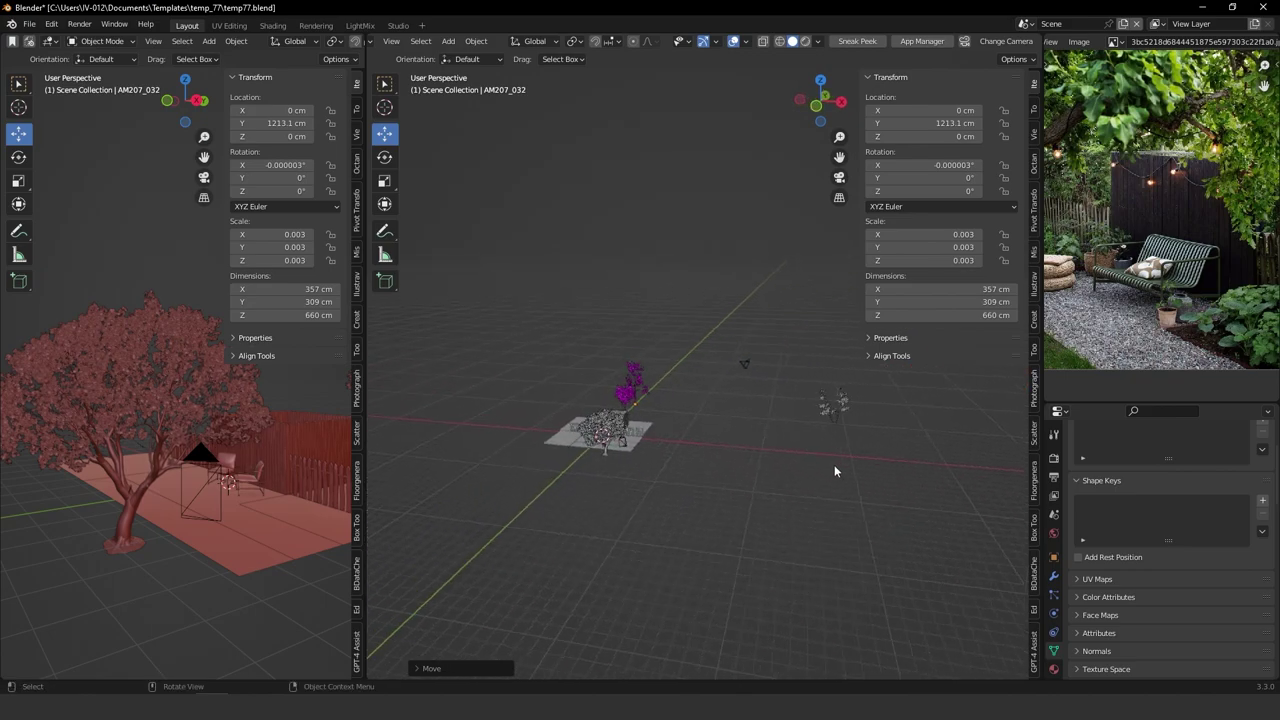
drag(731, 321, 855, 440)
key(Delete)
Scale the imported Plant01 shrub down and clear its location.
key(s)
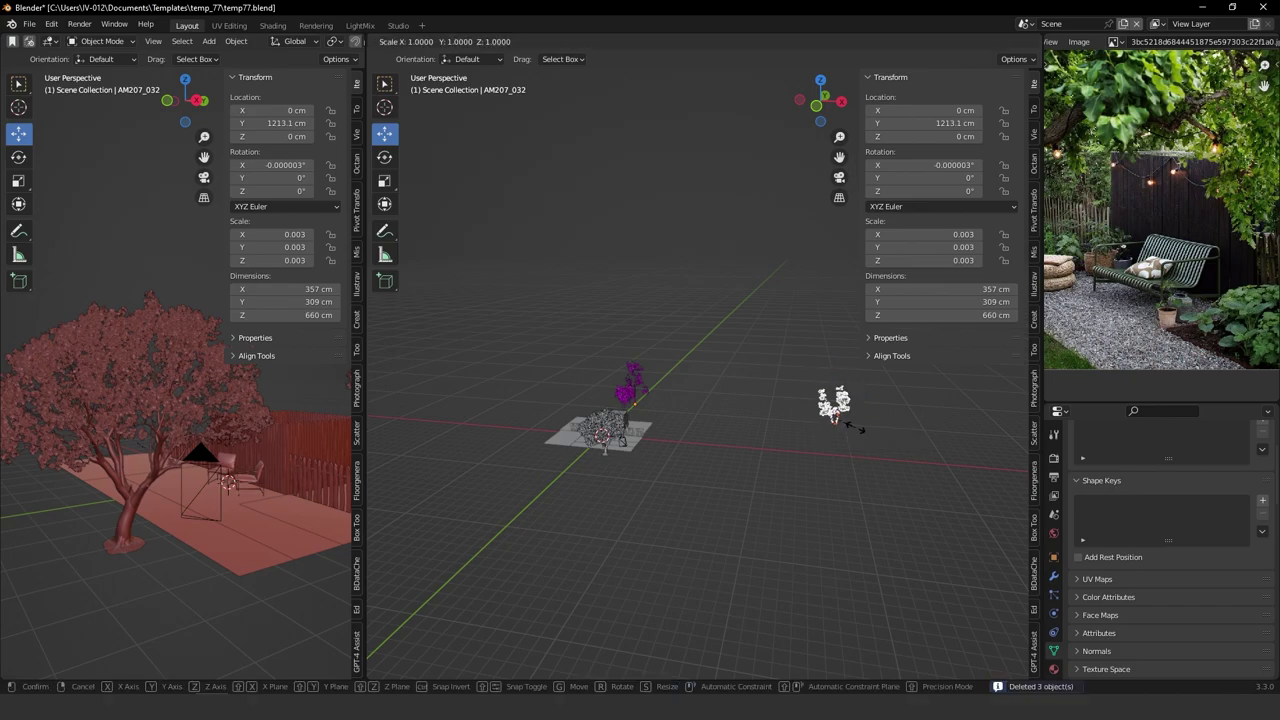
click(857, 427)
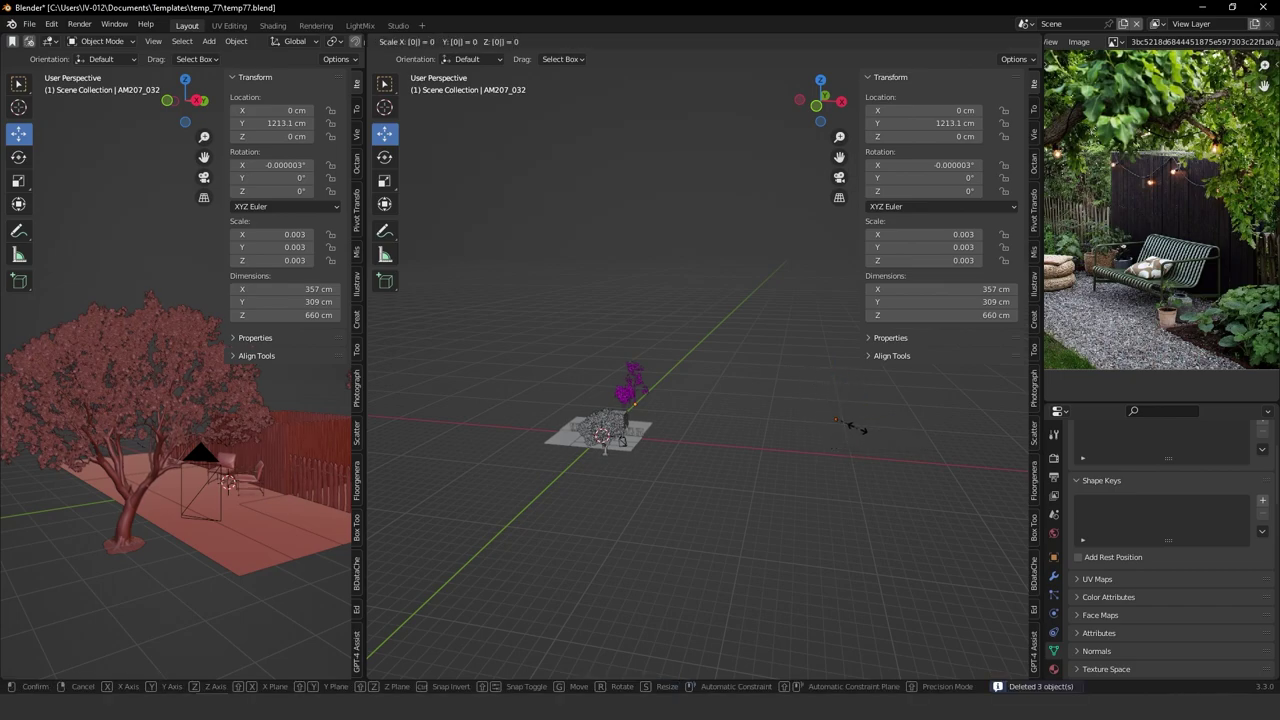
key(alt+g)
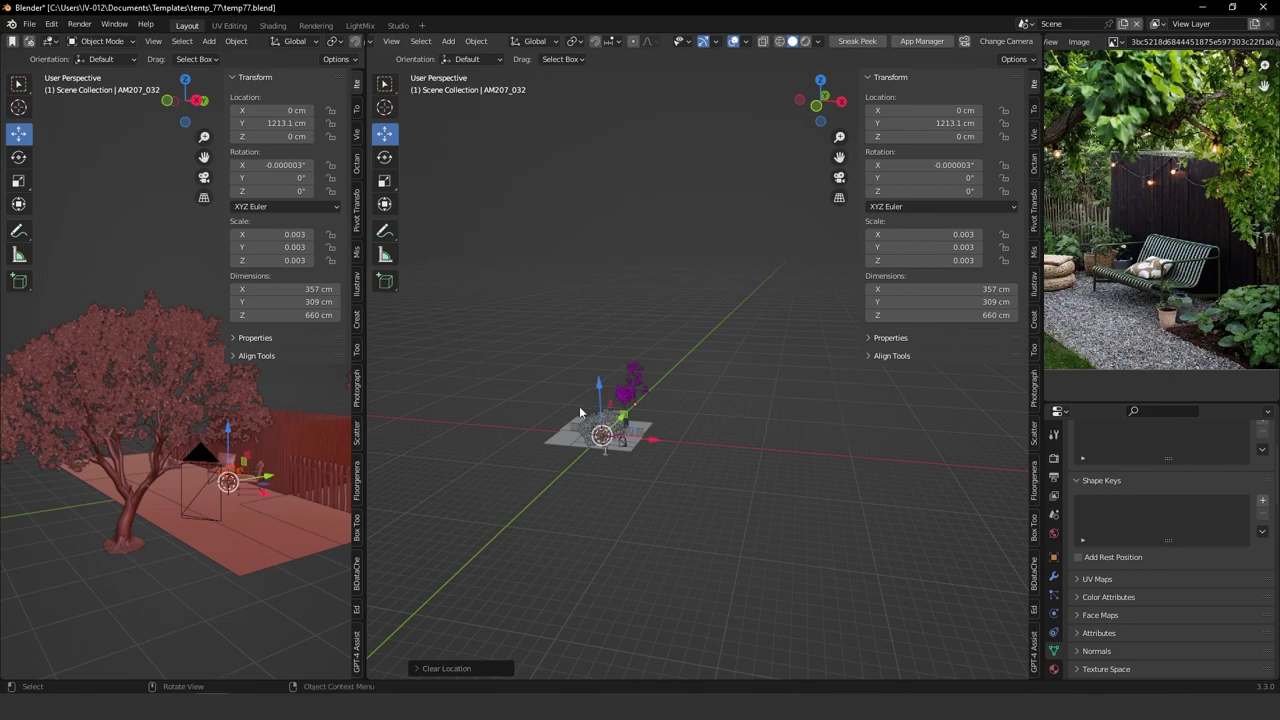
Move the Plant01 shrub along Y to just behind the wall enclosure, in front of the purple trees.
scroll(580, 406, up, 4)
middle_drag(580, 449, 525, 475)
drag(525, 475, 612, 440)
key(KP_Decimal)
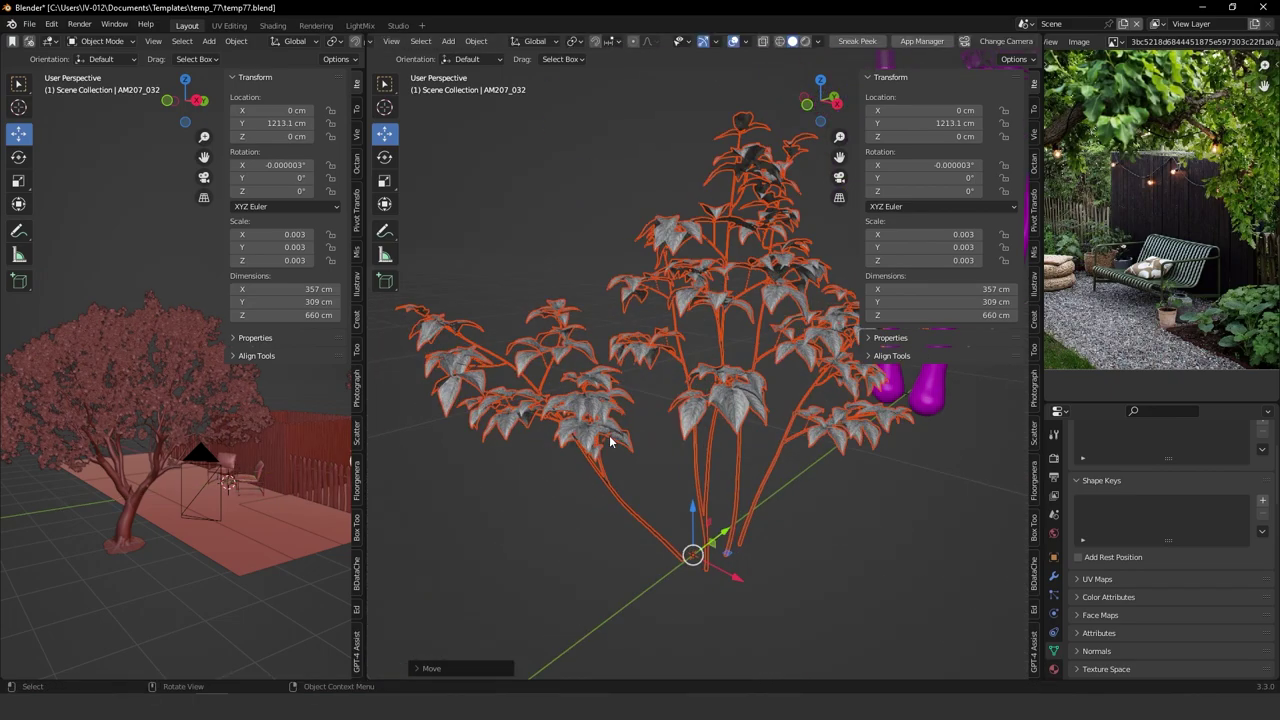
scroll(614, 438, down, 14)
middle_drag(702, 424, 702, 403)
scroll(701, 400, down, 5)
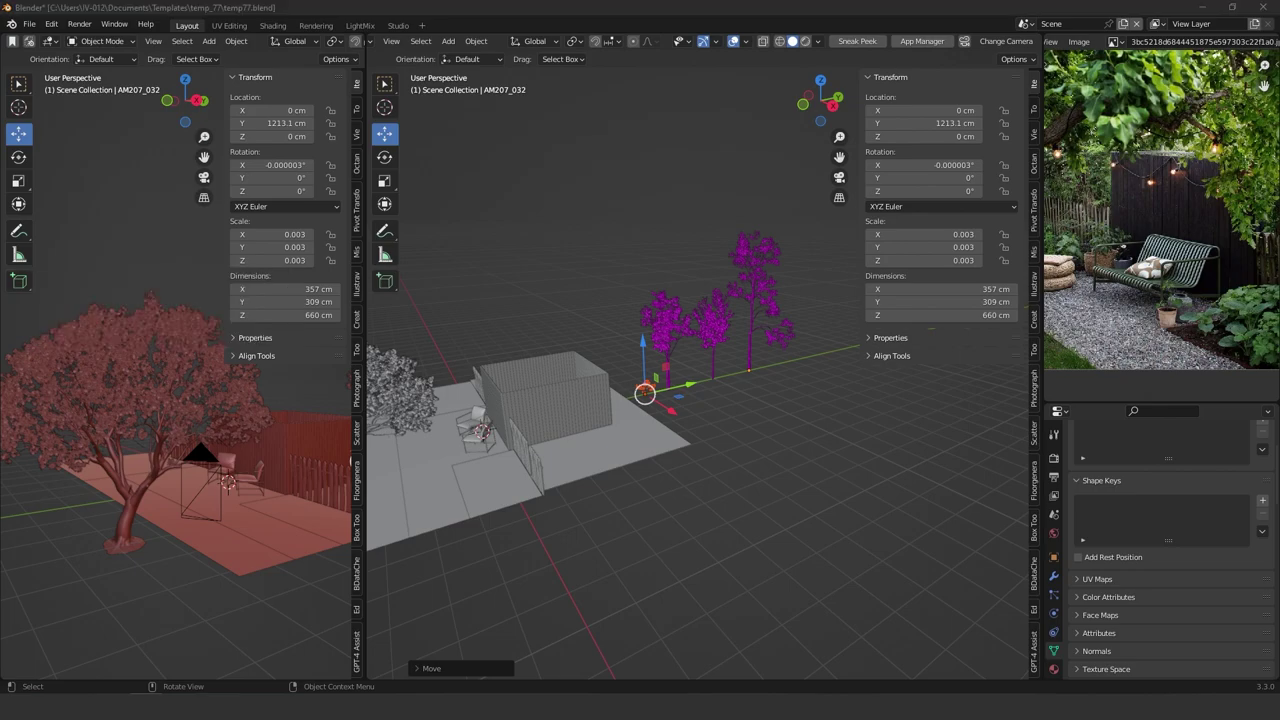
Append and place the objects from Plant03.blend into the scene.
drag(780, 506, 700, 432)
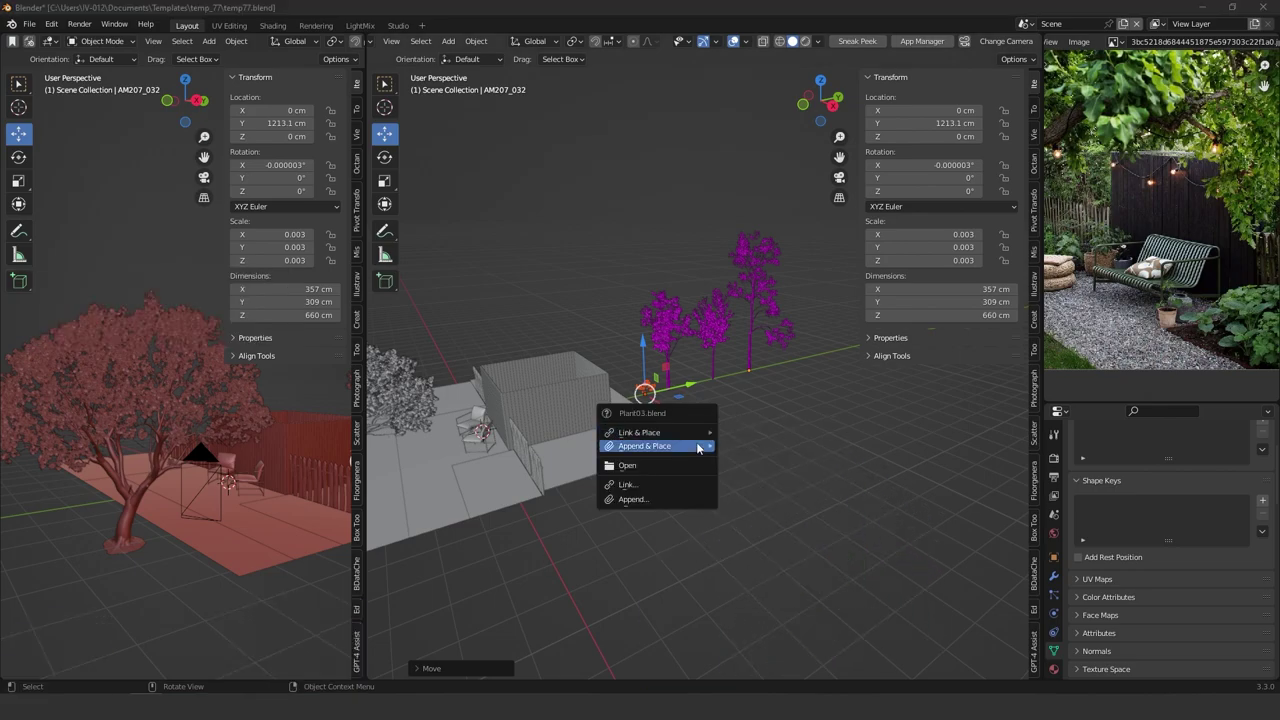
mouse_move(717, 448)
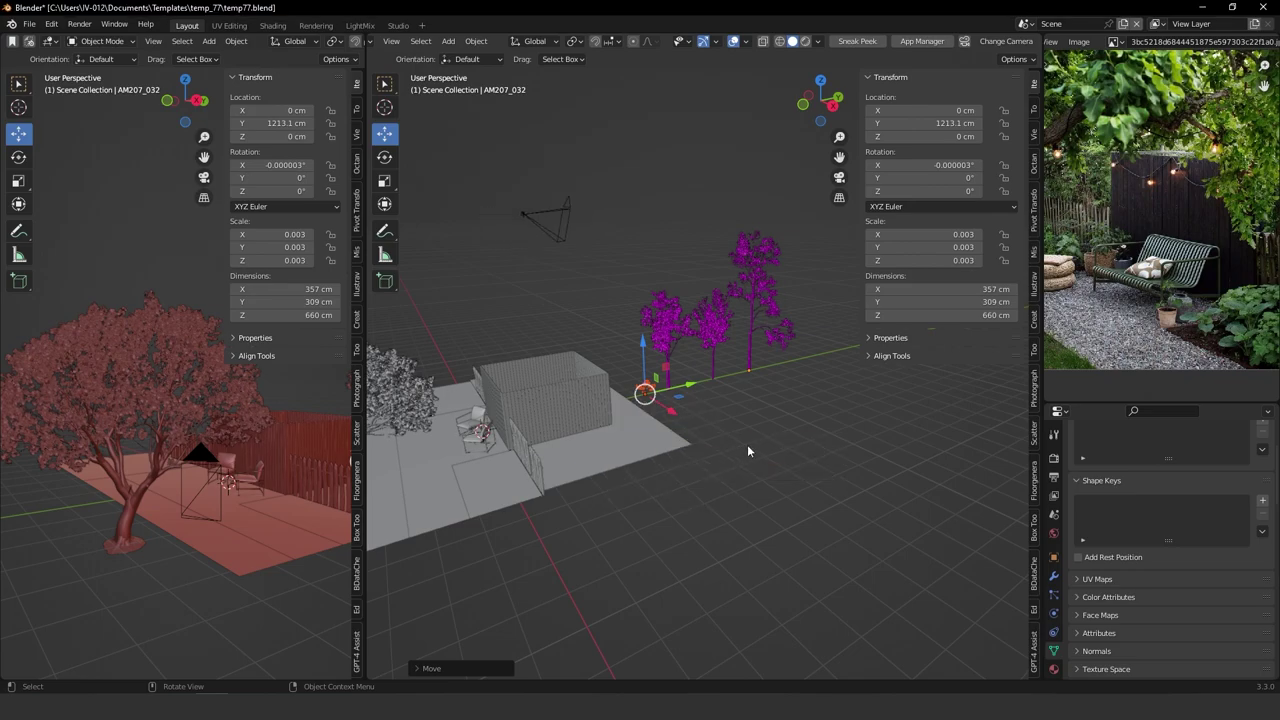
scroll(756, 449, down, 5)
middle_drag(746, 449, 794, 449)
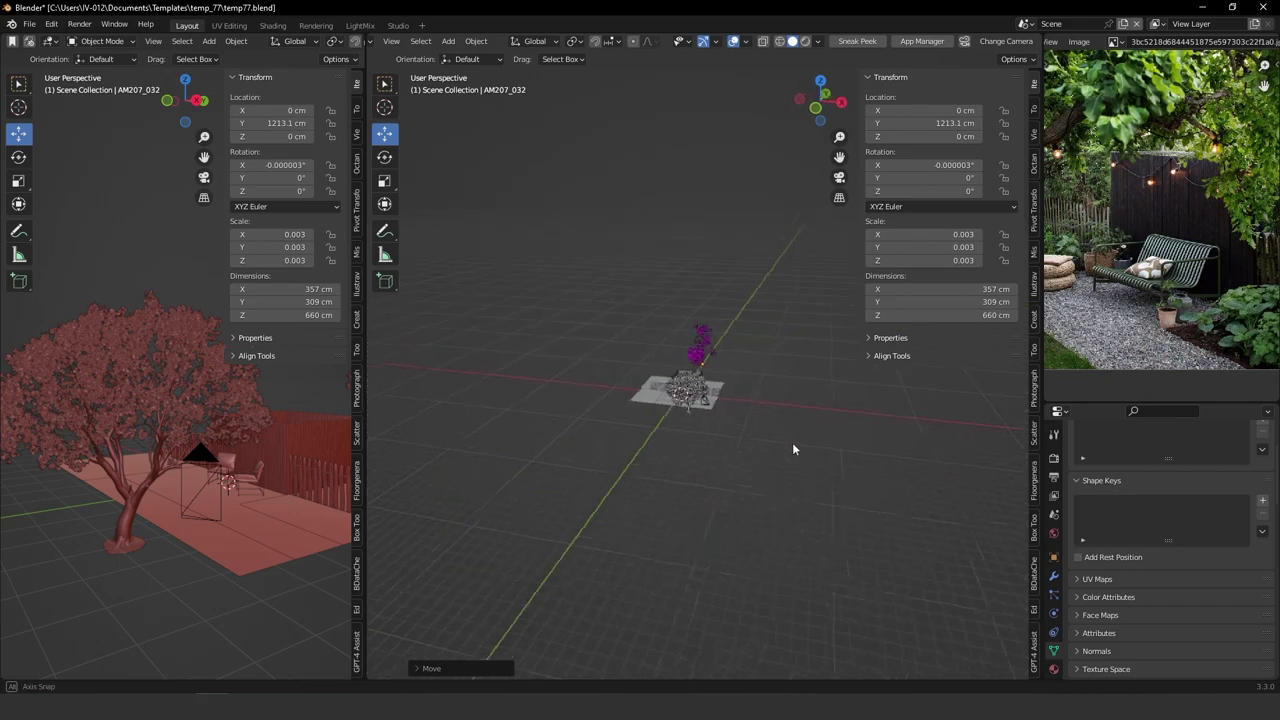
Append and place the objects from Plant03.blend a second time.
drag(790, 716, 716, 493)
mouse_move(719, 494)
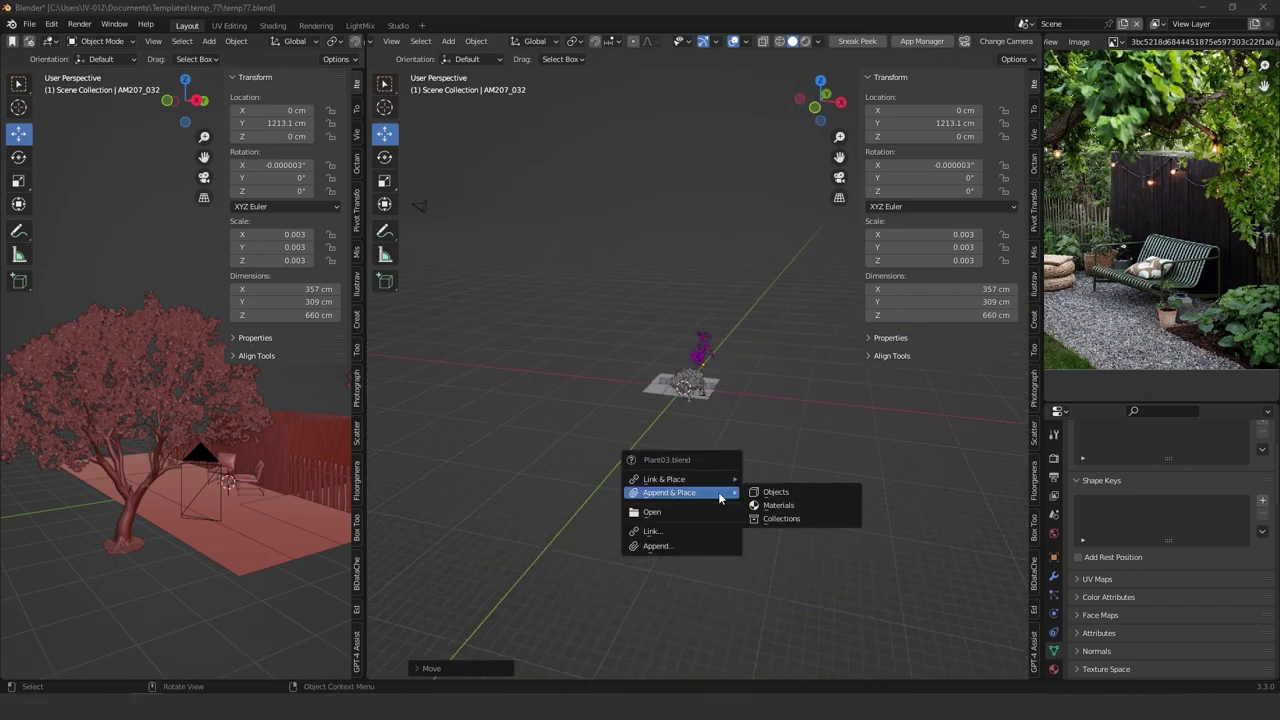
click(783, 493)
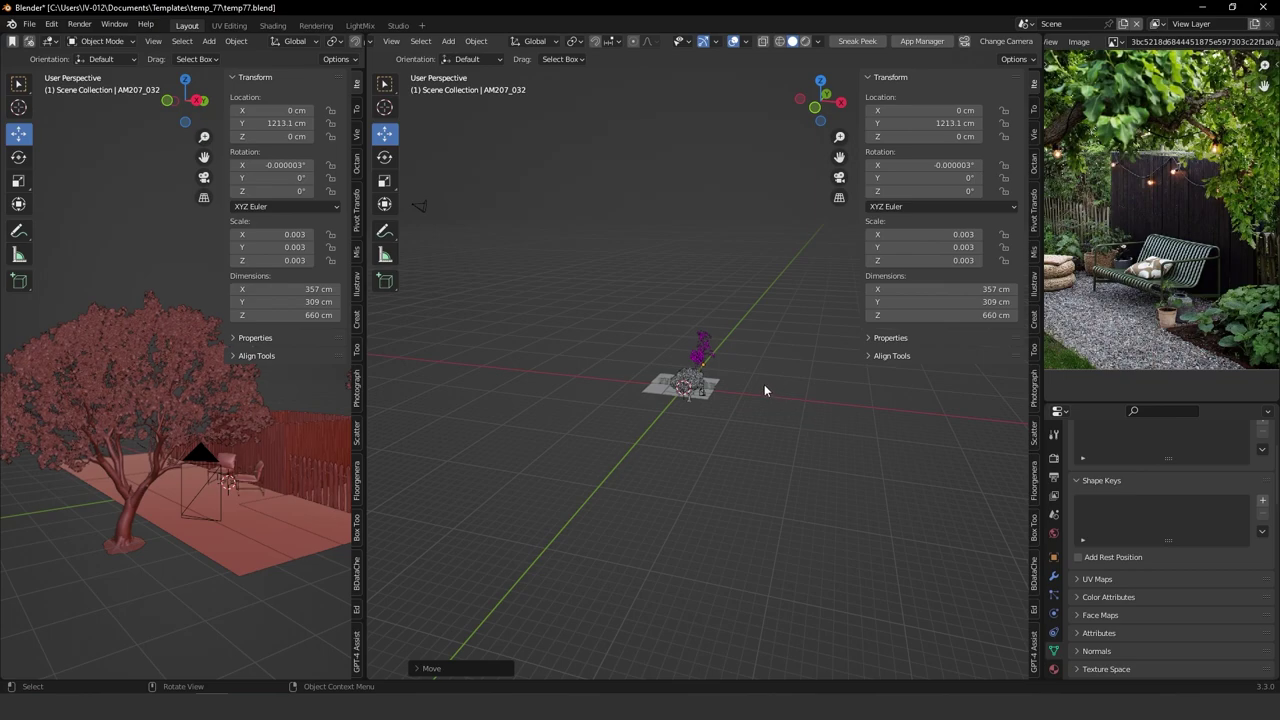
Delete the distant camera and helper objects imported with the two Plant03 copies.
scroll(778, 402, down, 4)
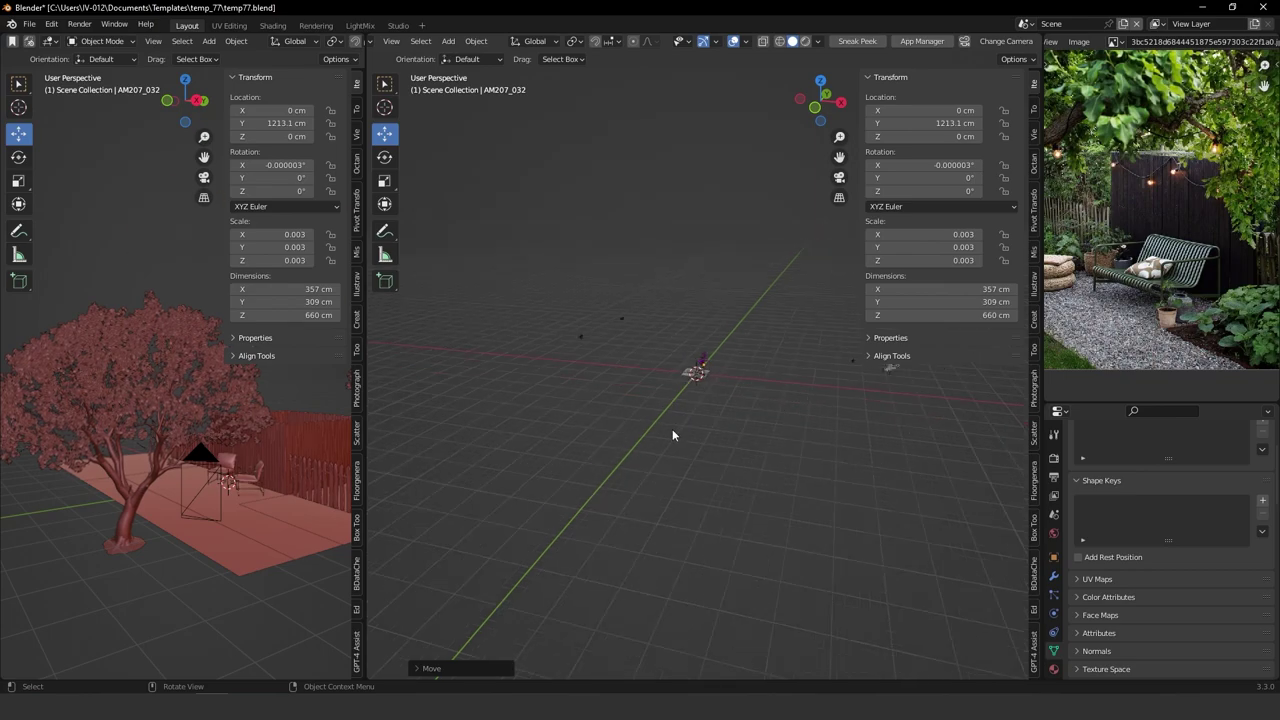
drag(558, 298, 630, 346)
key(Delete)
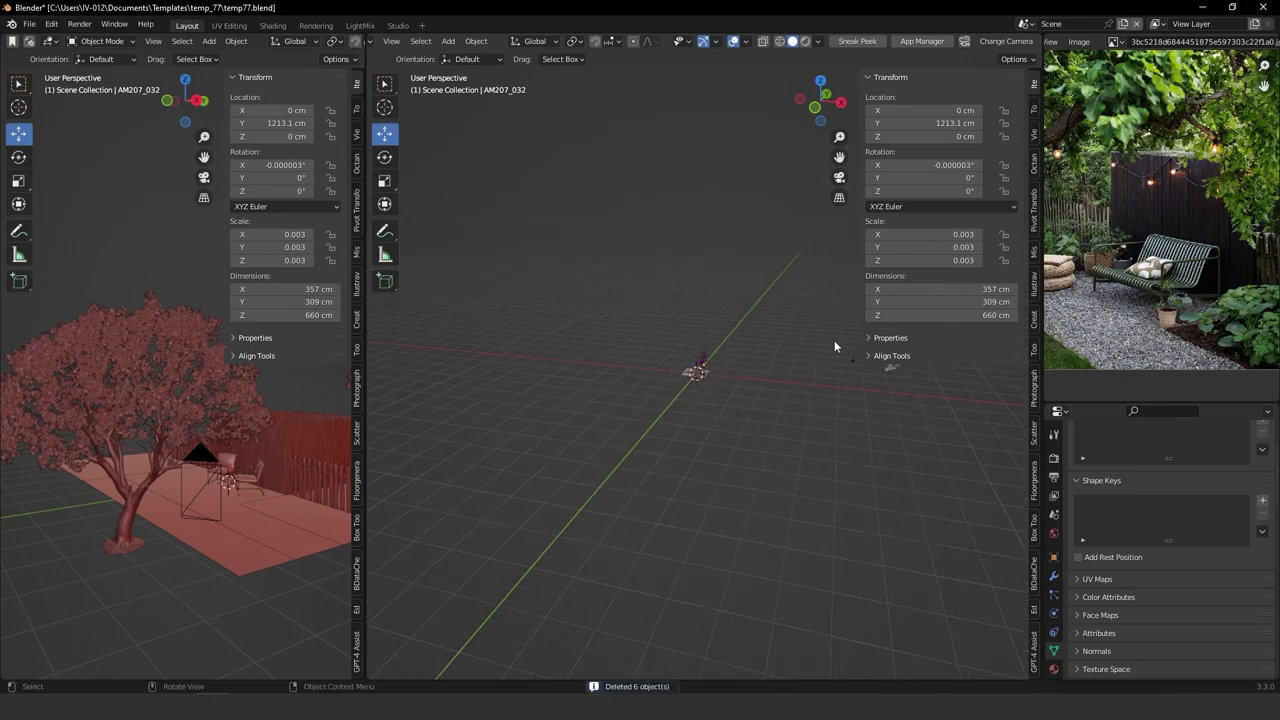
Delete the remaining stray helper objects imported with the Plant03 copies, away from the garden scene.
drag(834, 346, 853, 370)
key(Delete)
middle_drag(827, 388, 591, 418)
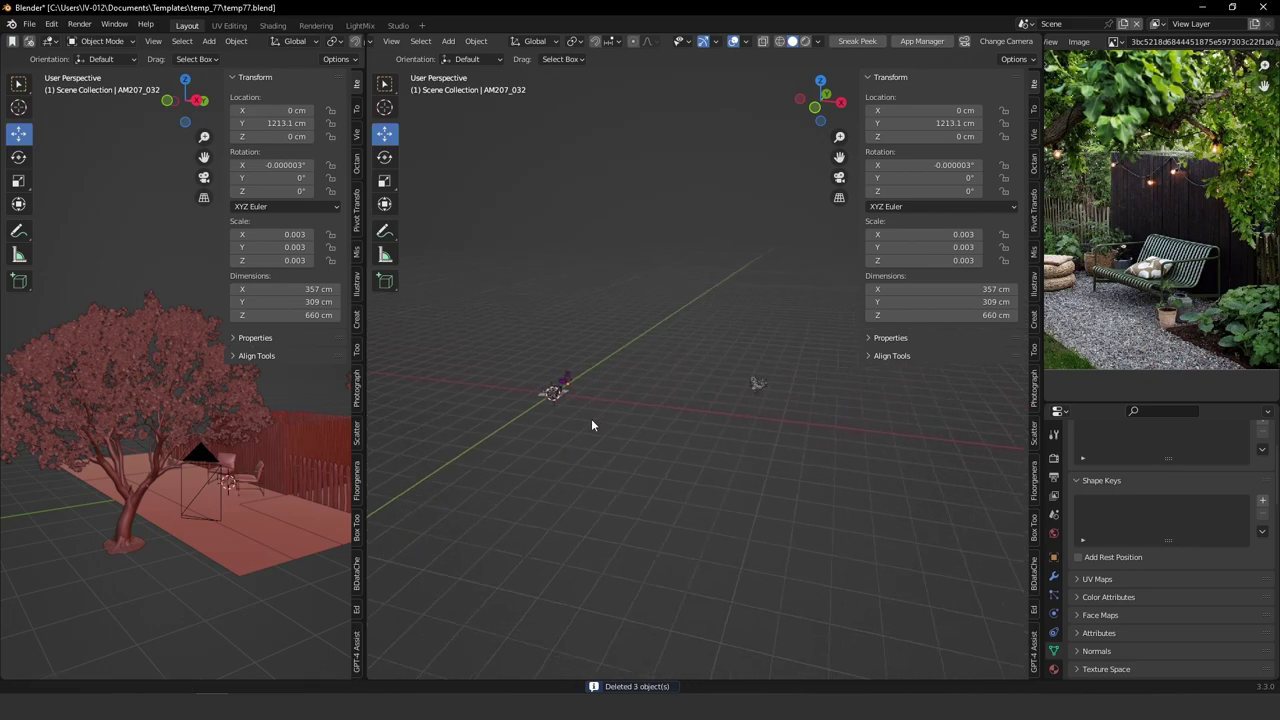
Scale the distant Plant03 shrub down uniformly to 0.010 on all axes.
click(756, 384)
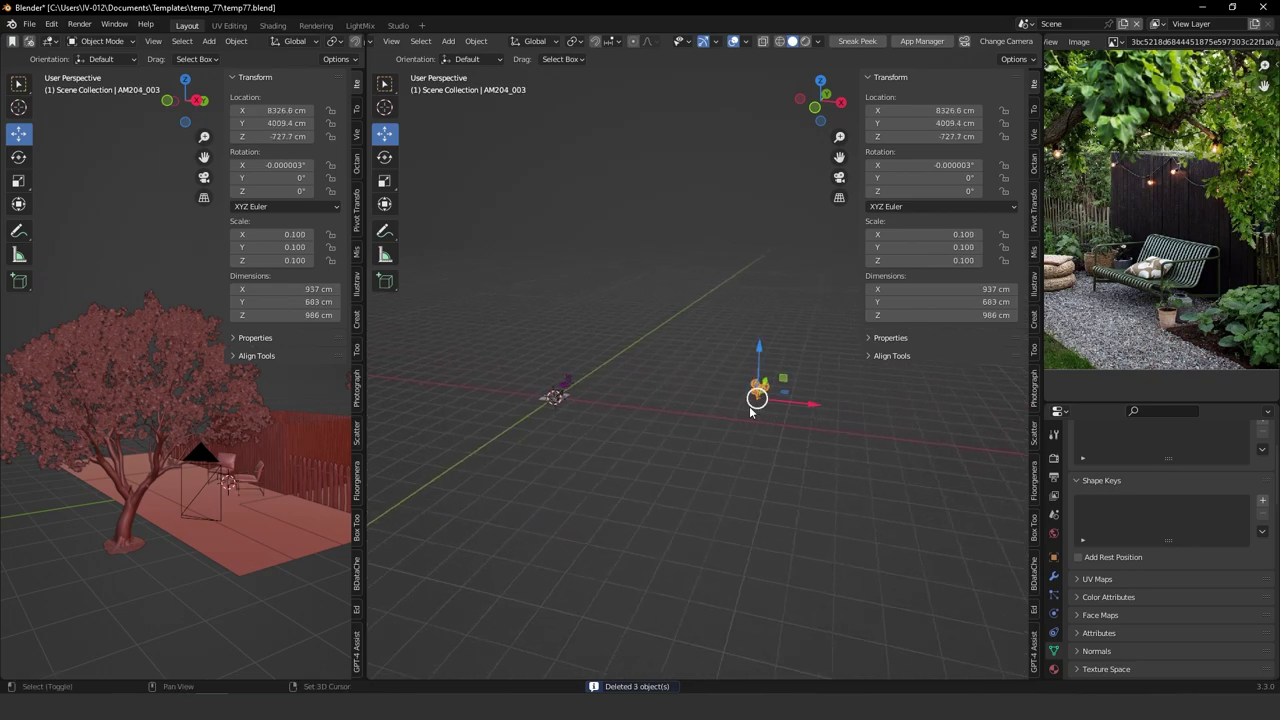
shift+middle_drag(750, 412, 685, 487)
scroll(596, 460, up, 3)
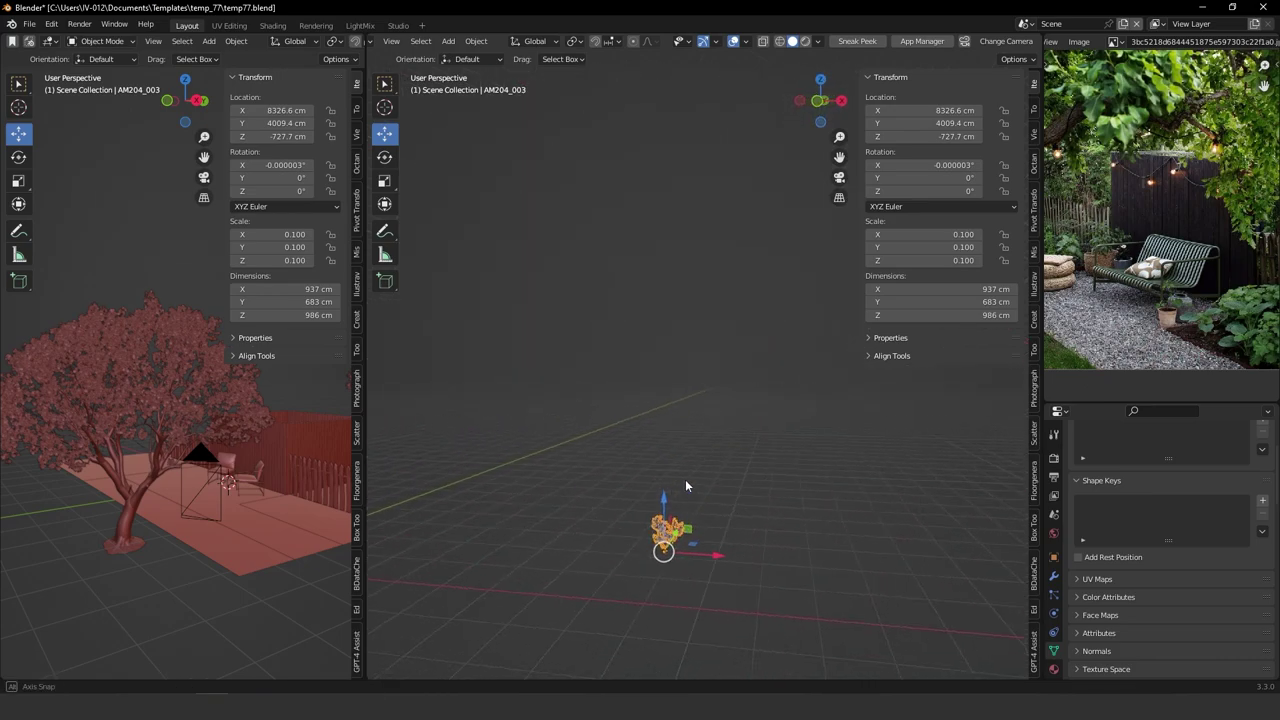
key(s)
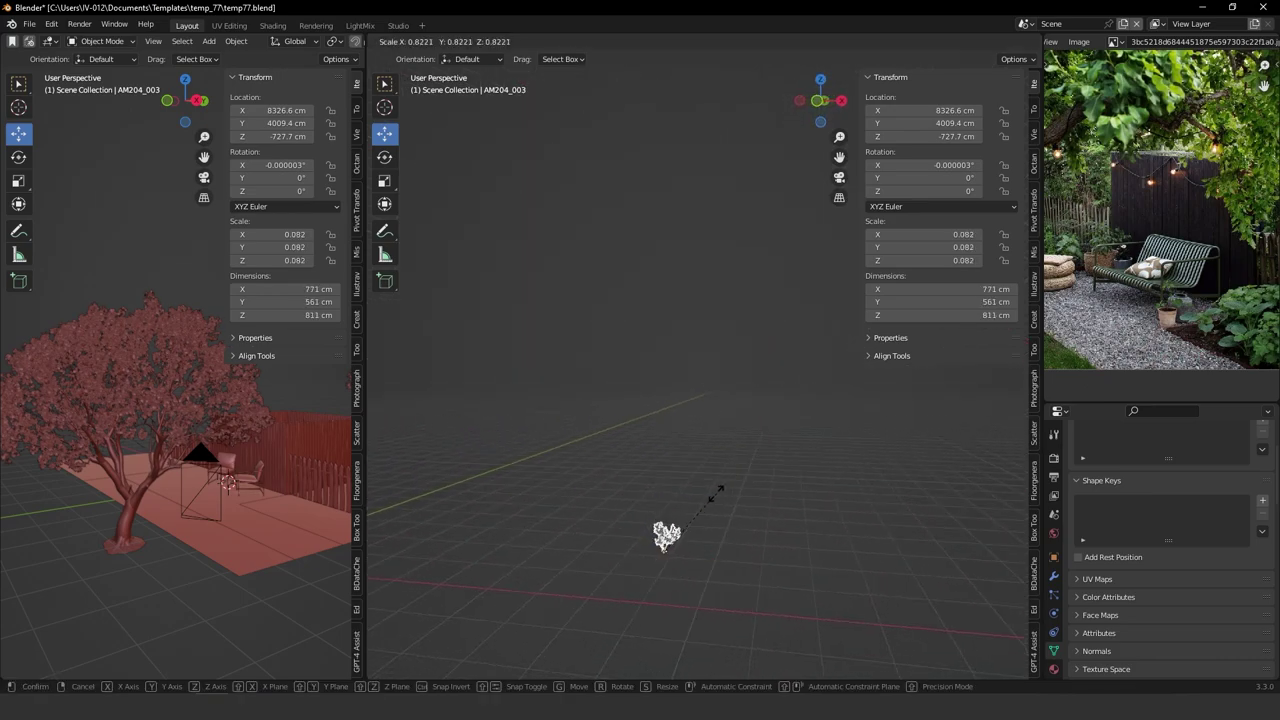
click(672, 532)
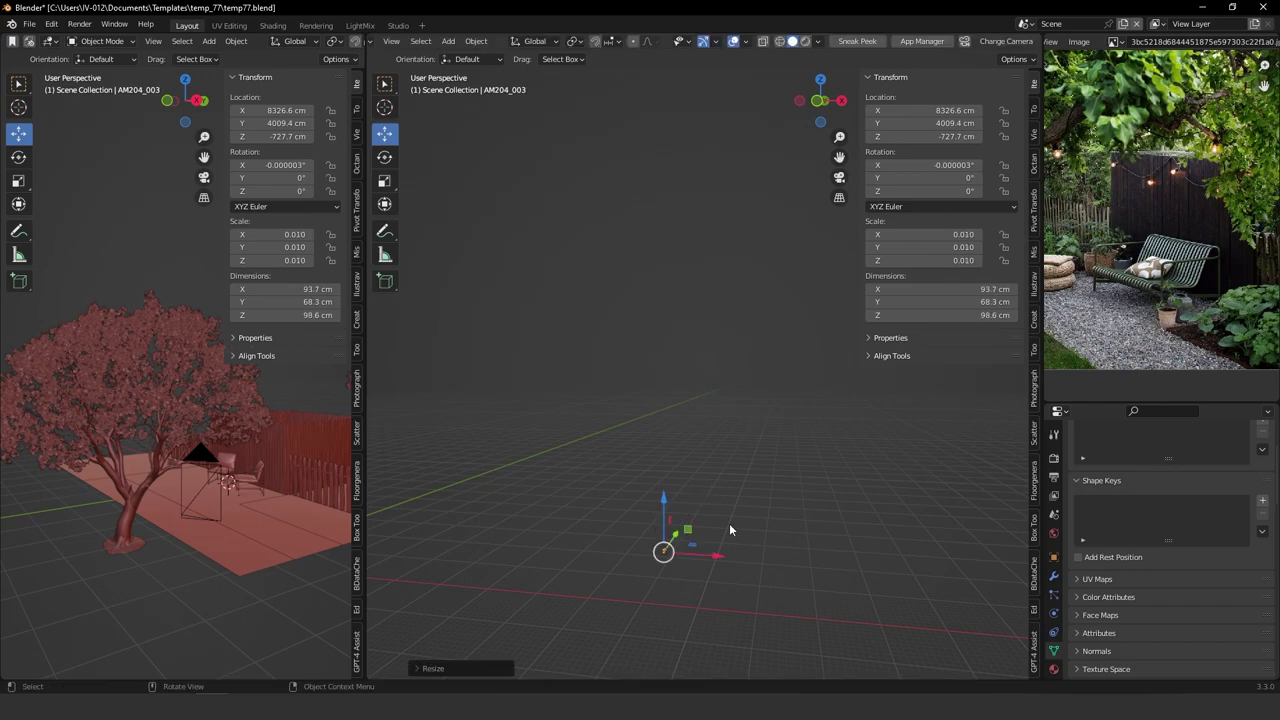
Clear the Plant03 shrub's location and move it along Y to about 810 cm, among the purple trees.
middle_drag(729, 530, 763, 518)
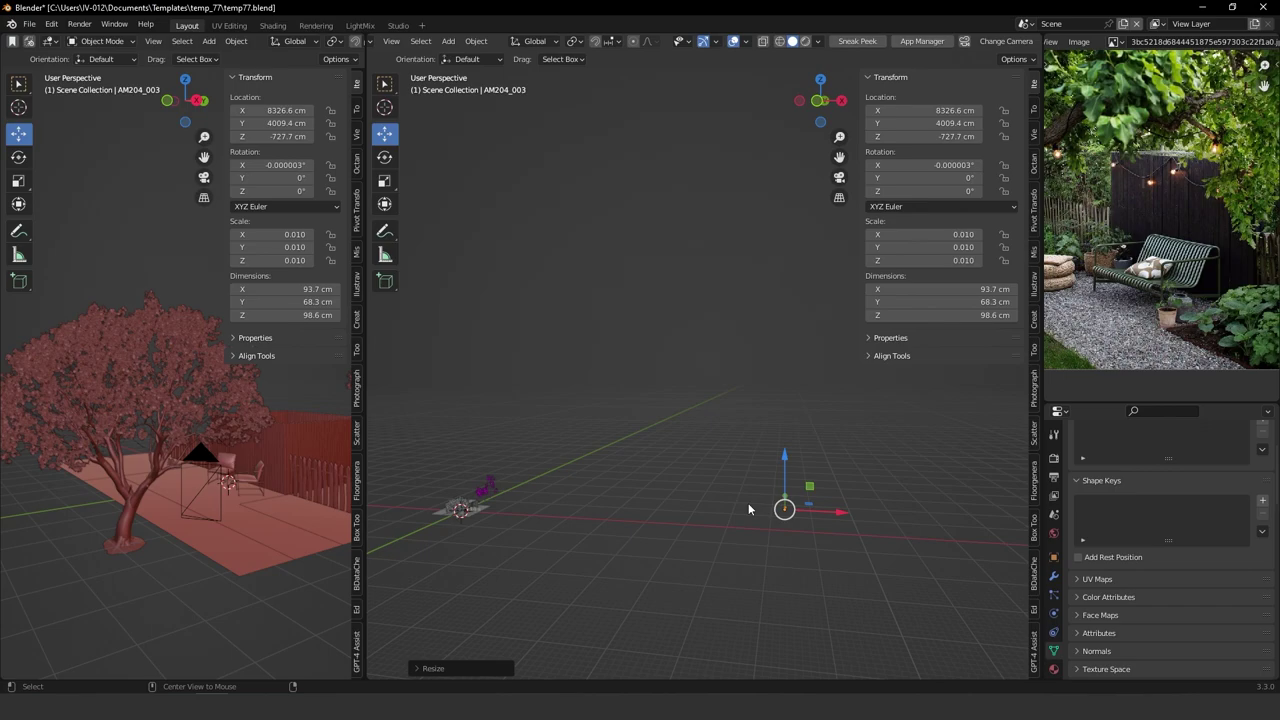
key(alt+g)
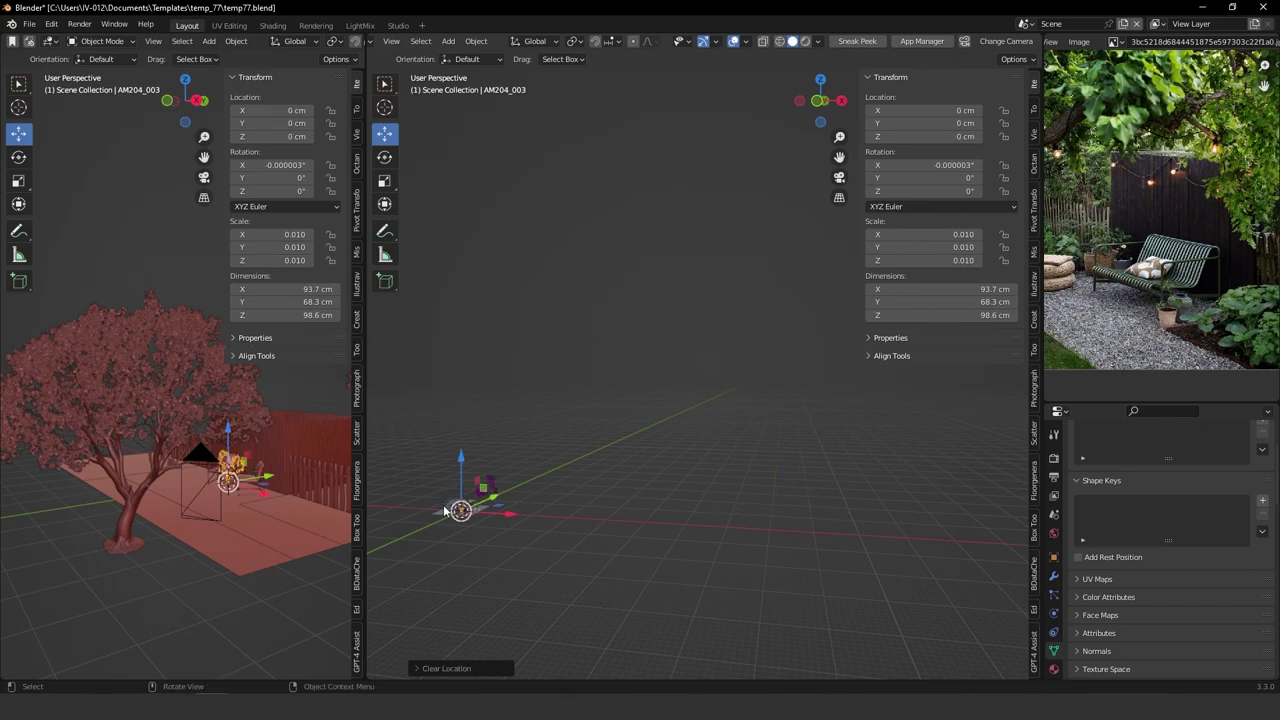
middle_drag(477, 495, 572, 458)
scroll(540, 500, up, 3)
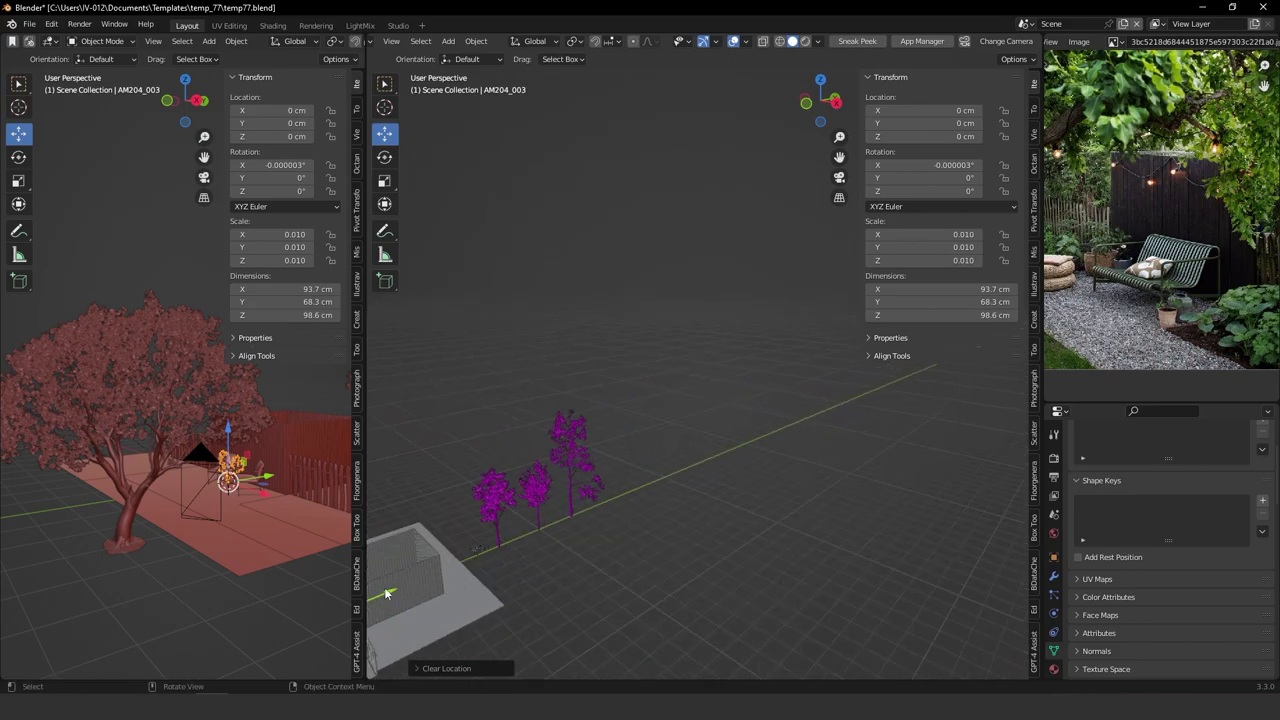
drag(385, 593, 556, 541)
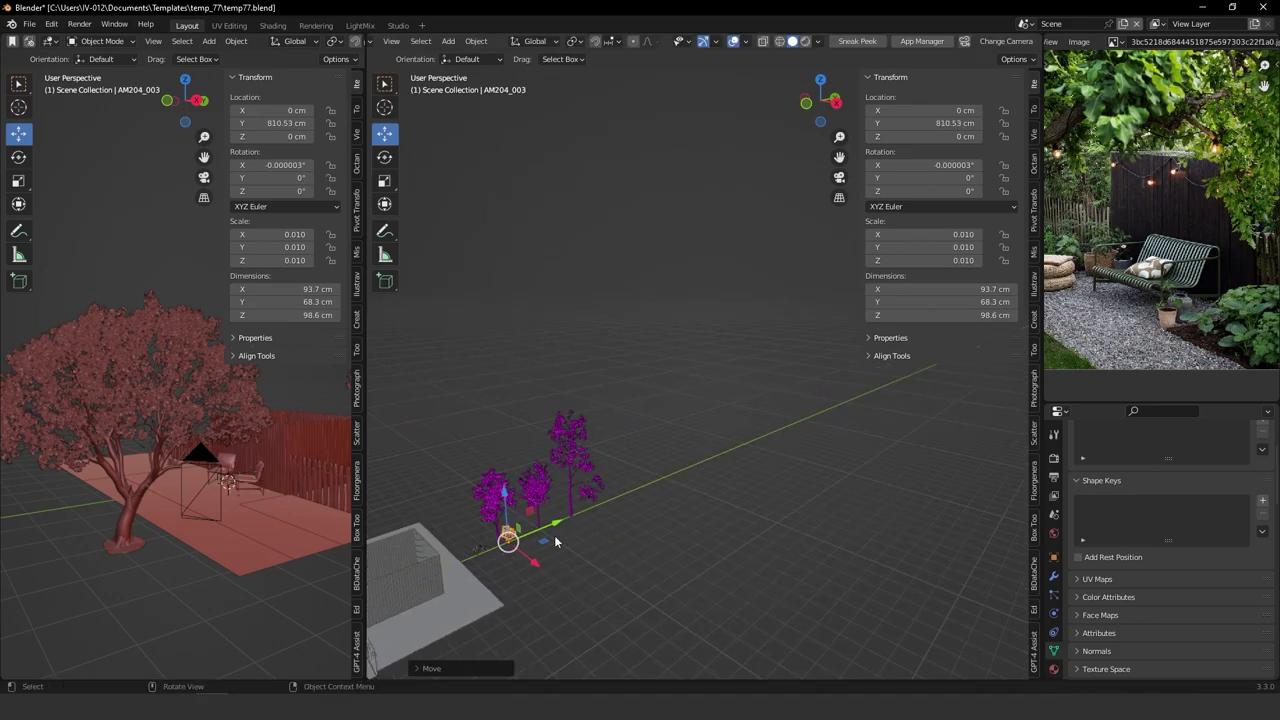
key(KP_Decimal)
scroll(580, 540, down, 11)
middle_drag(785, 424, 690, 420)
Switch to Connecter and browse the Vegetation and Grass model folders for small ground plants.
click(146, 703)
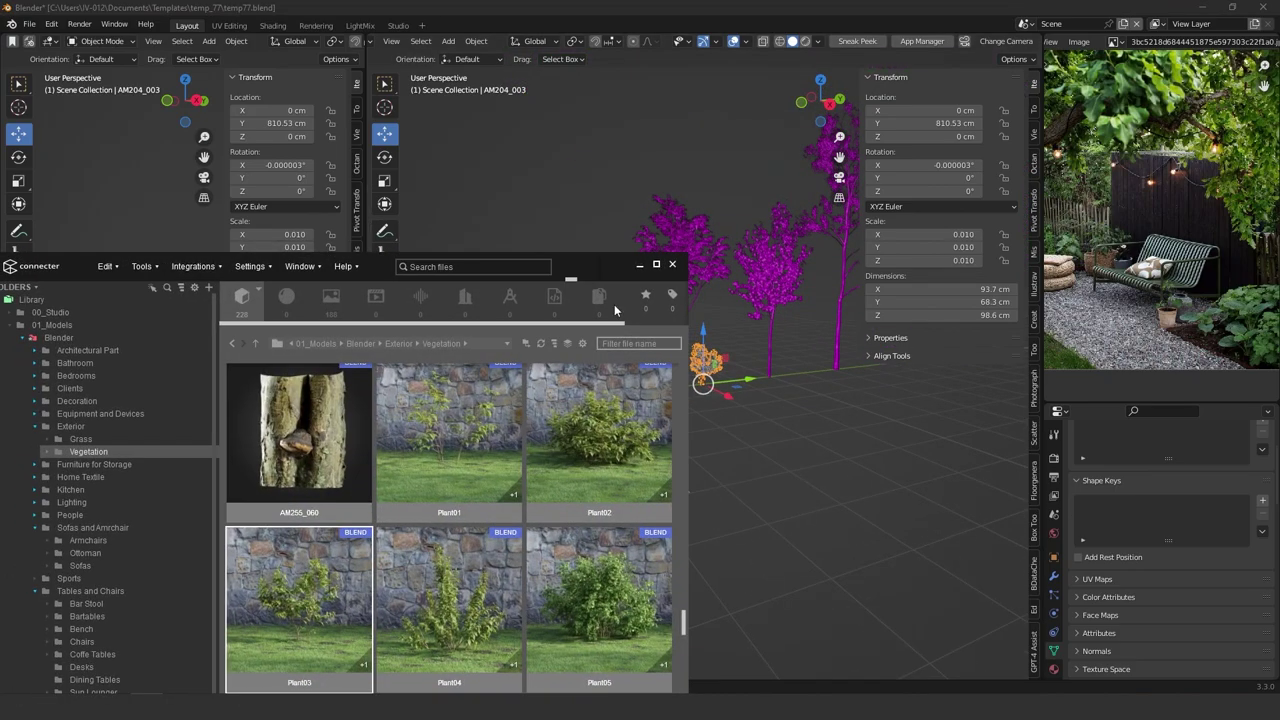
scroll(633, 470, up, 14)
scroll(632, 477, up, 5)
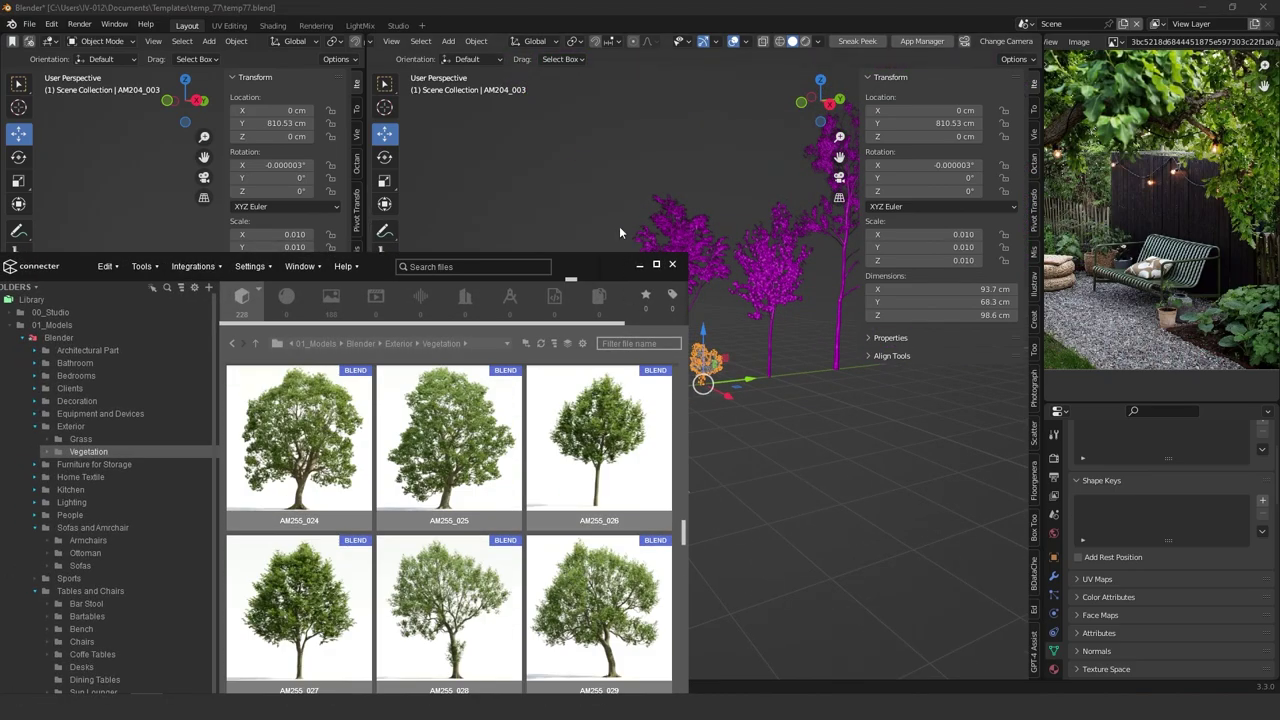
drag(596, 269, 640, 108)
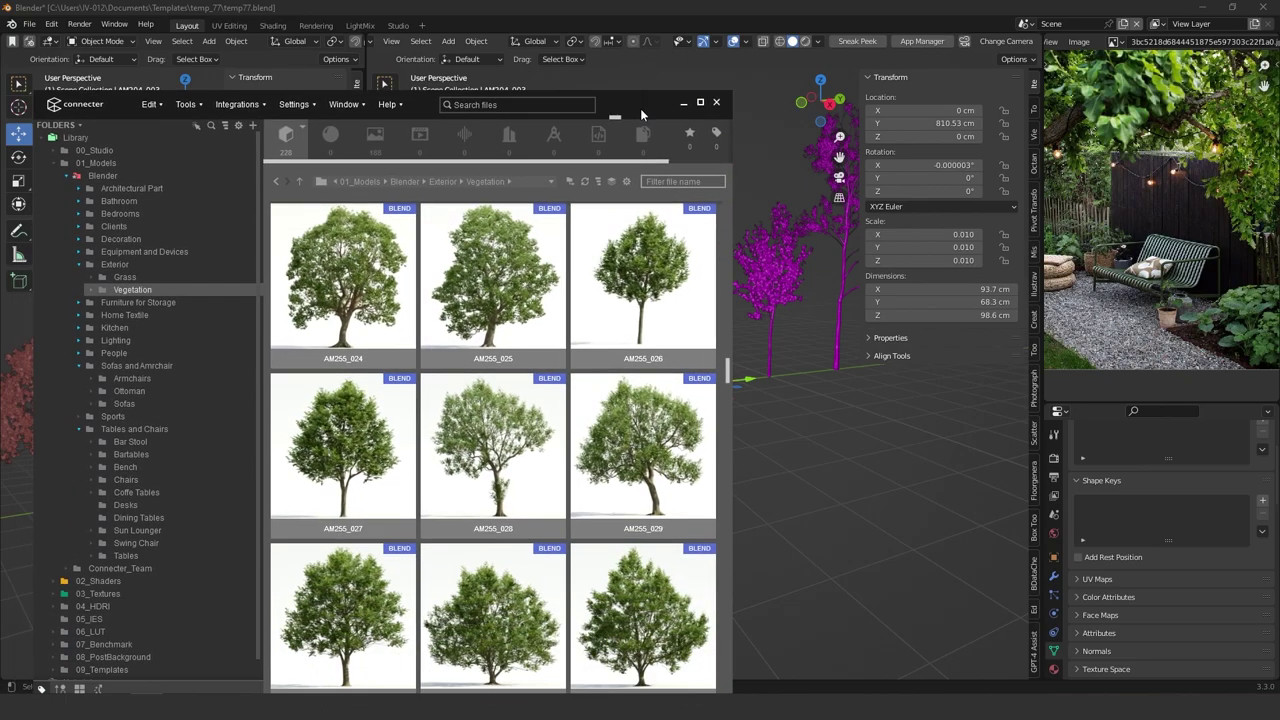
scroll(490, 450, down, 5)
scroll(490, 450, up, 8)
scroll(421, 399, up, 8)
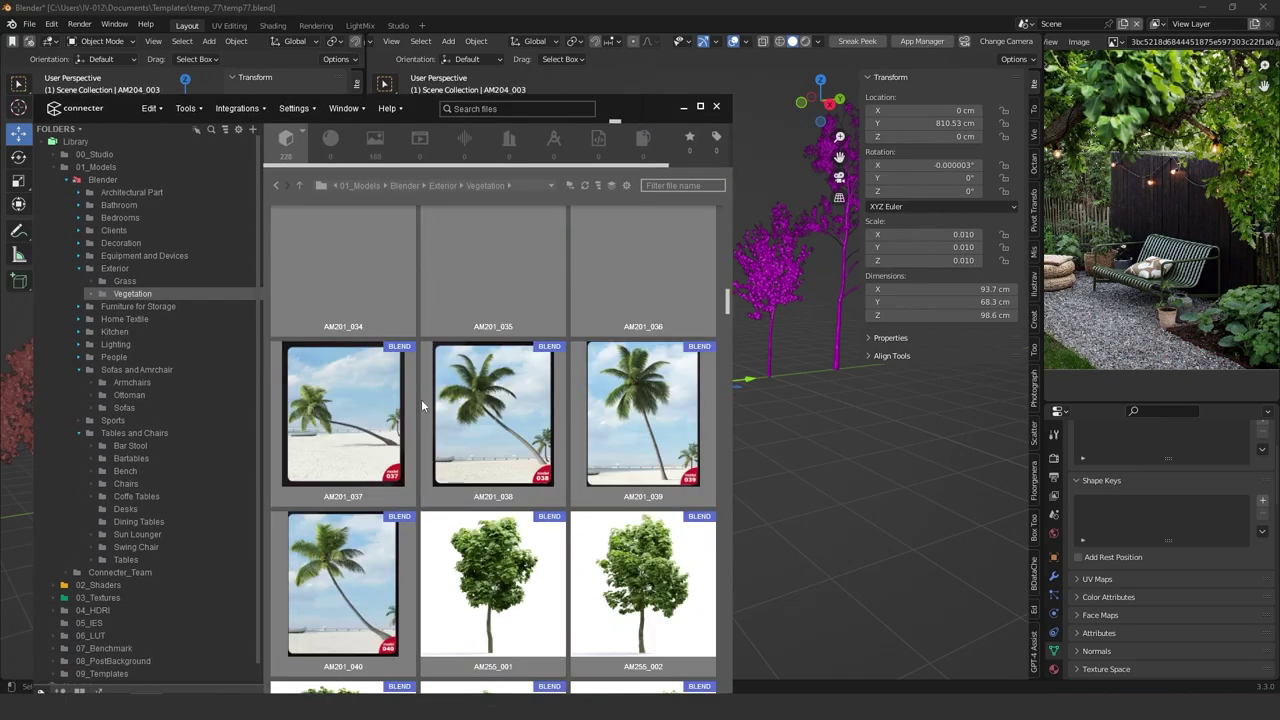
click(122, 283)
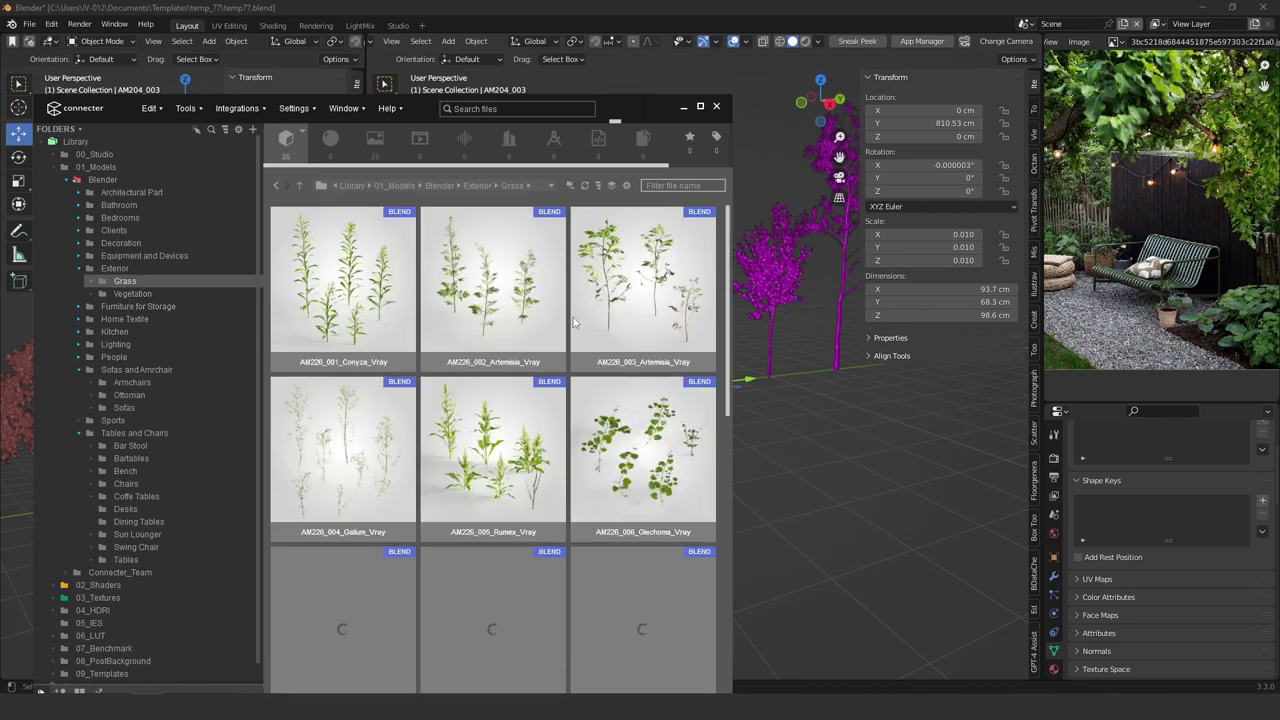
scroll(572, 330, down, 5)
scroll(567, 344, up, 3)
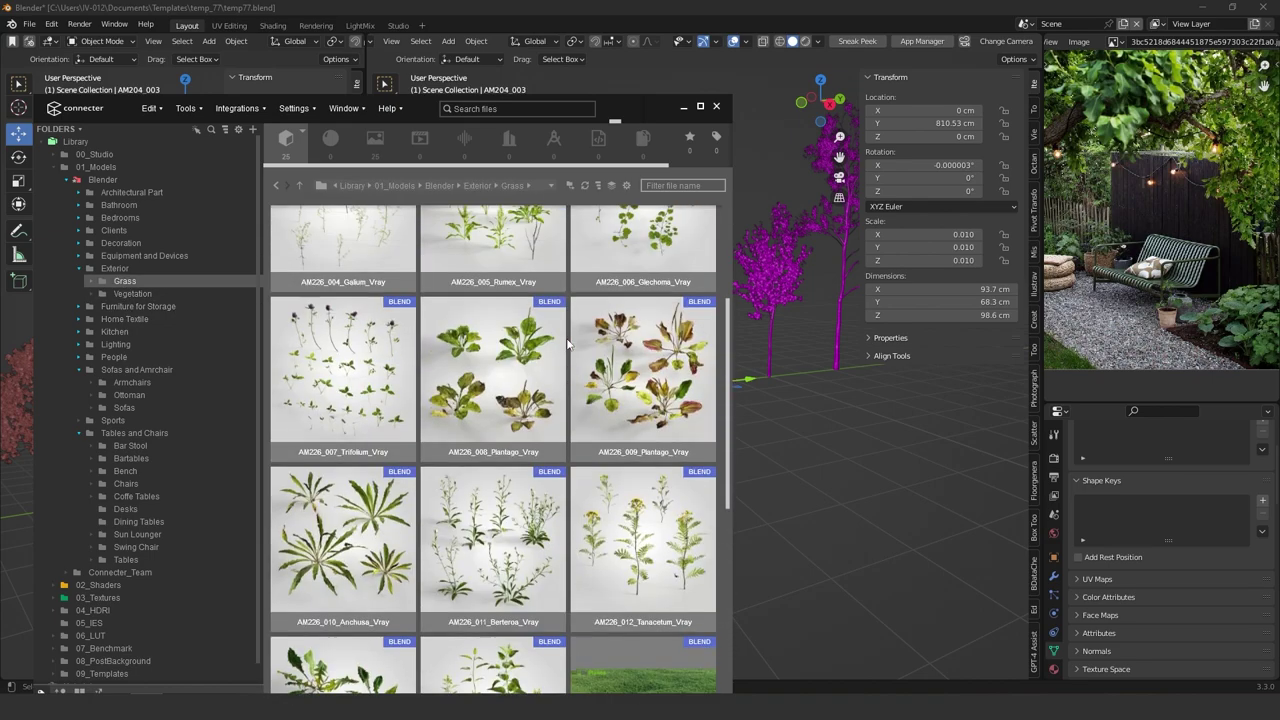
scroll(567, 344, up, 2)
click(341, 440)
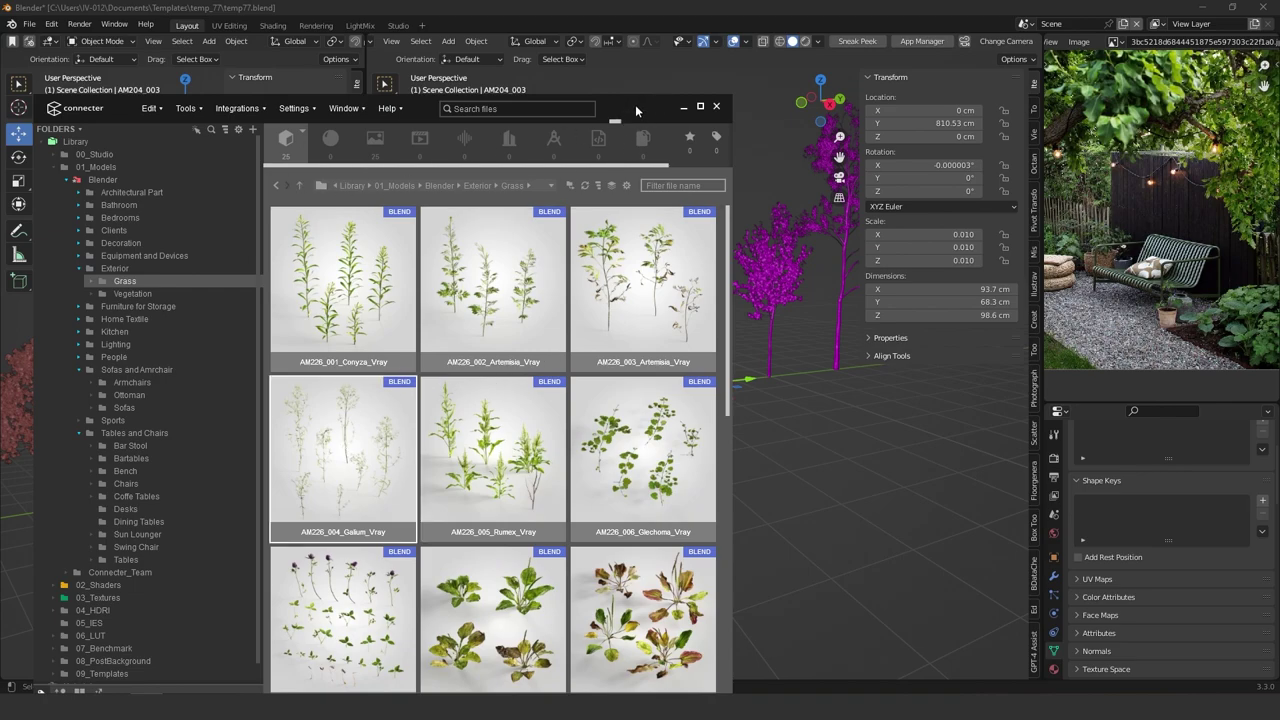
Append and place the objects from AM226_001_Conyza_Vray.blend beside the purple trees in the Blender scene.
drag(636, 110, 0, 116)
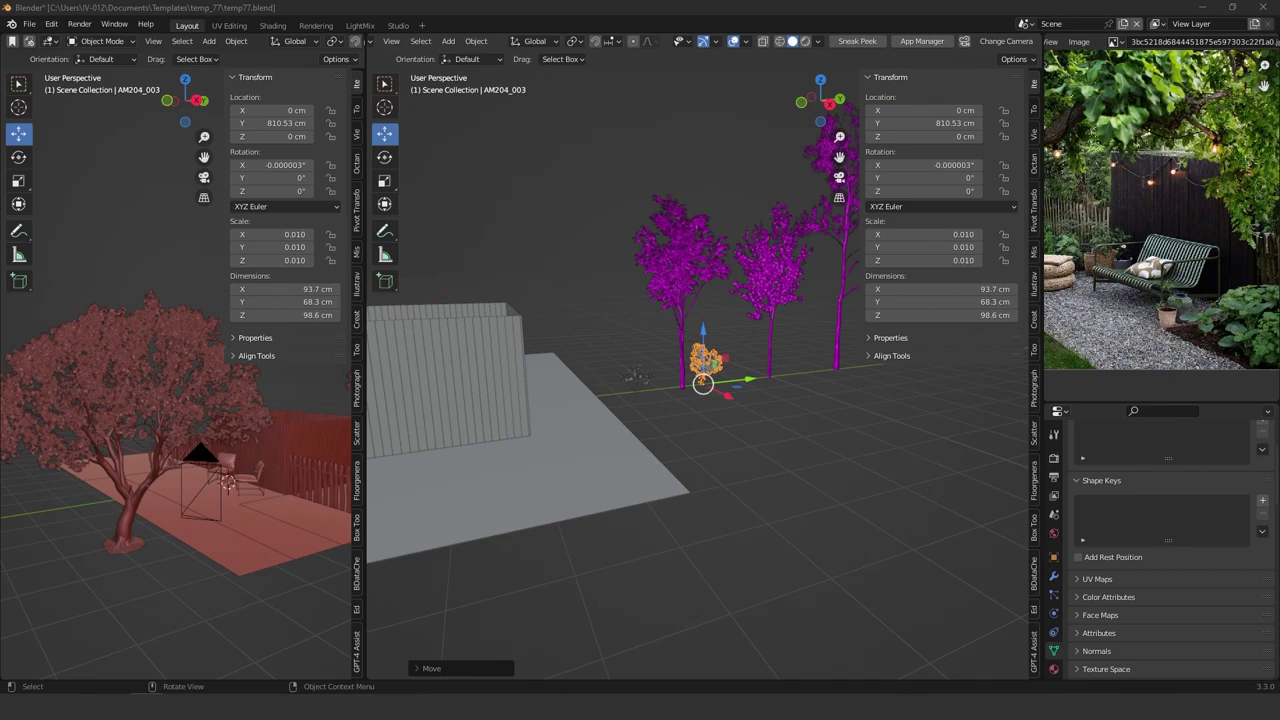
drag(0, 390, 726, 387)
mouse_move(722, 386)
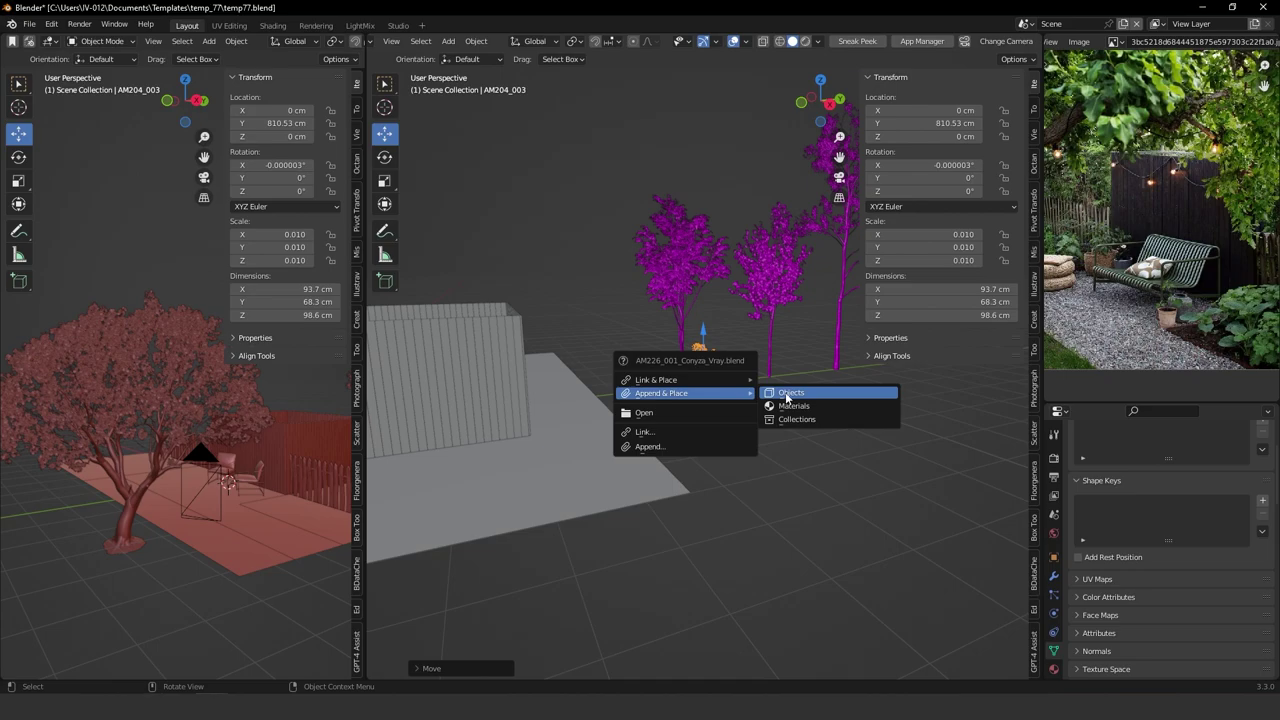
click(786, 393)
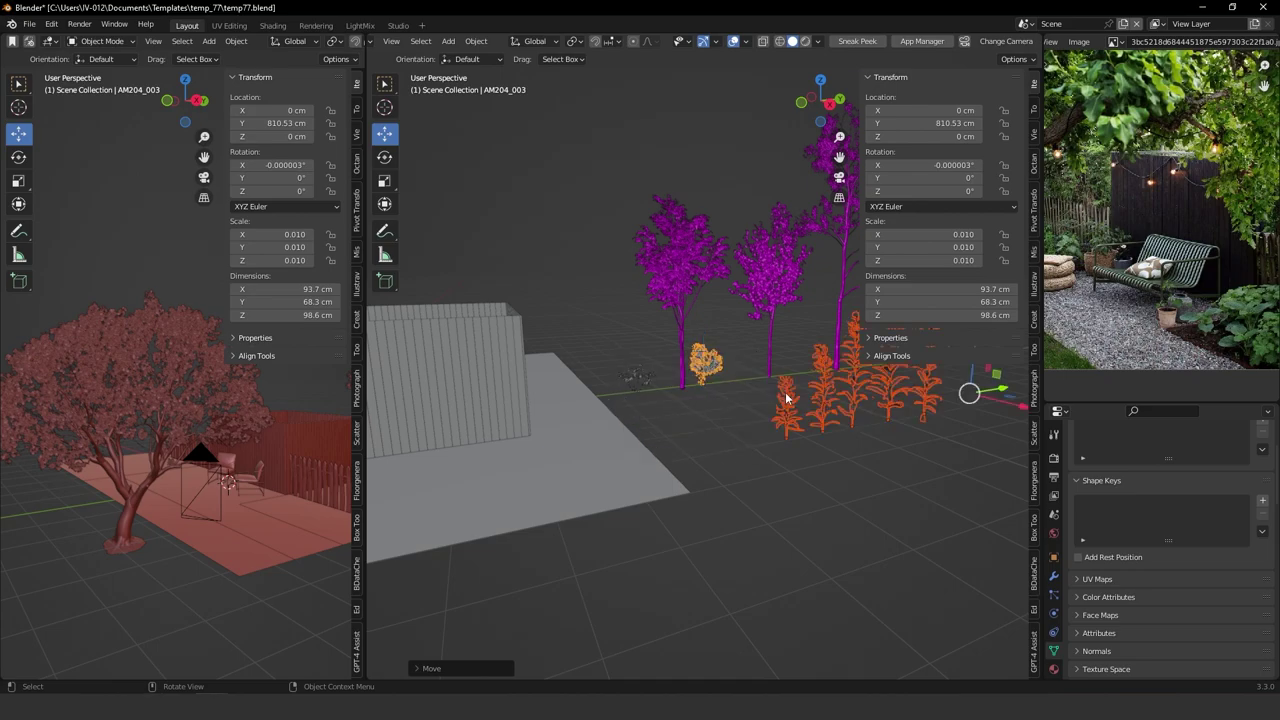
Scale the Conyza plants by 0.1 and move them close to the Y axis, behind the tallest purple tree.
click(931, 440)
middle_drag(880, 453, 774, 428)
drag(774, 428, 946, 465)
text(s)
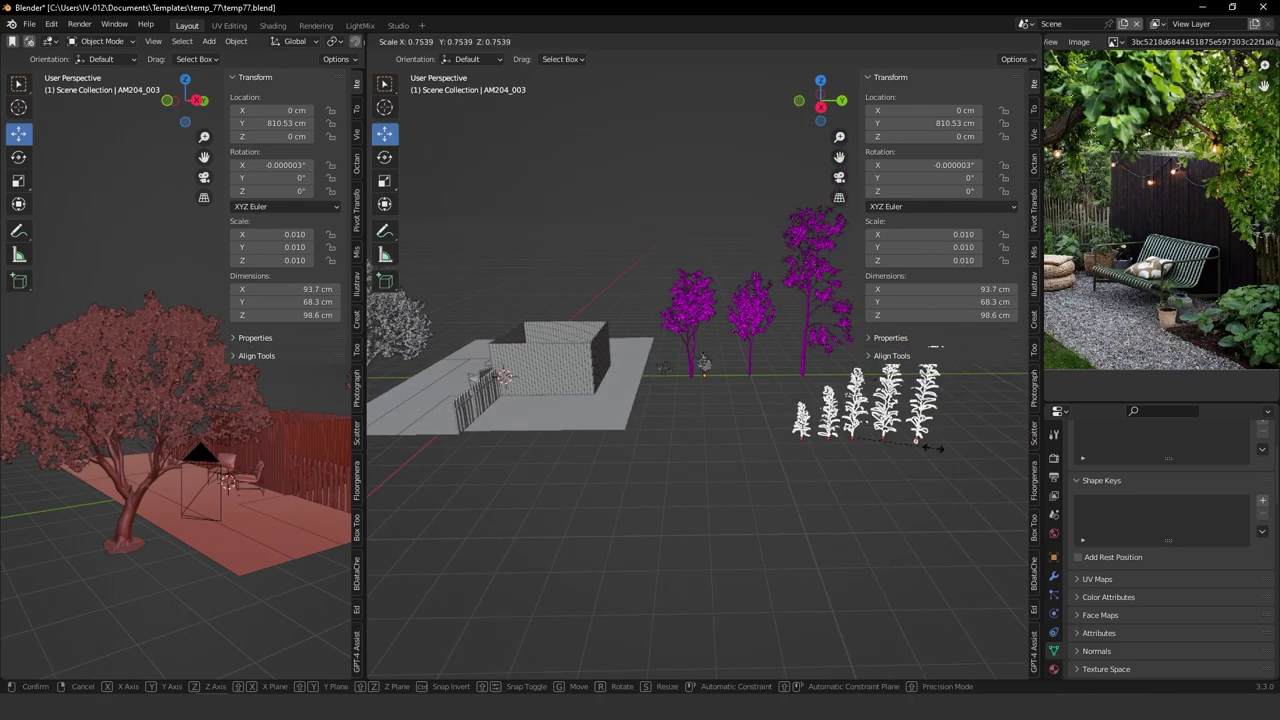
text(0.1)
key(Return)
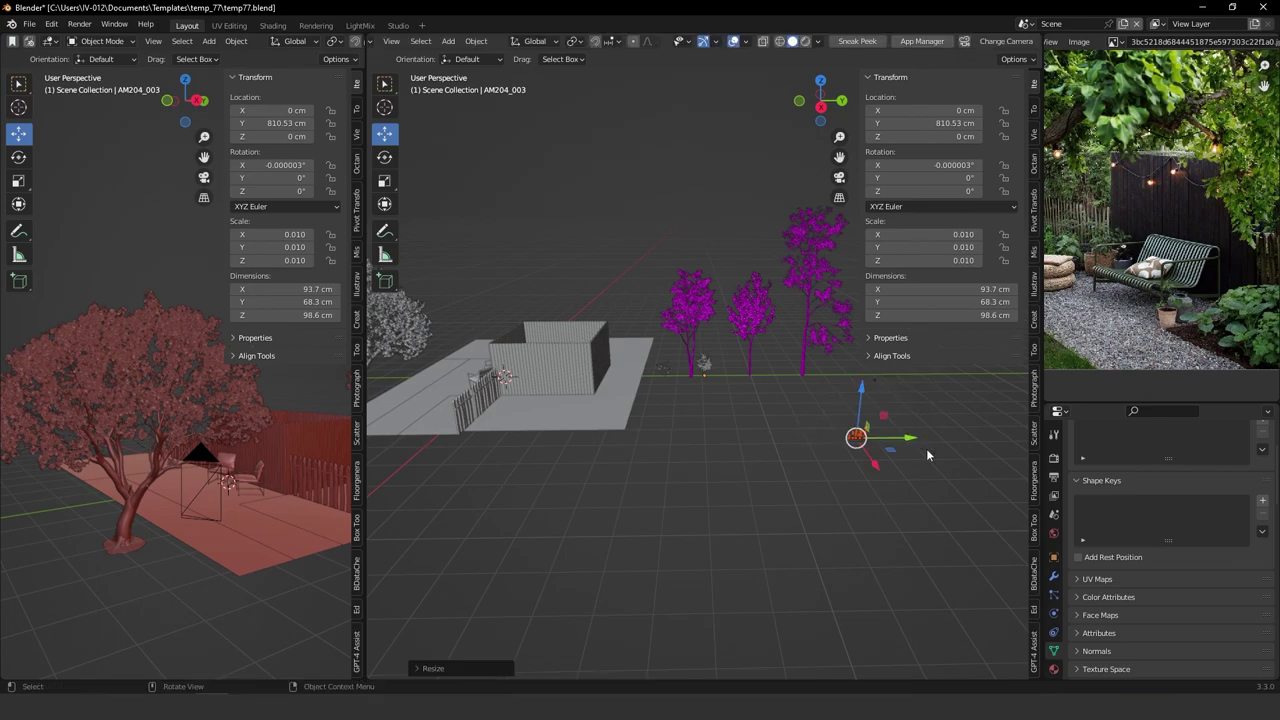
drag(859, 408, 845, 341)
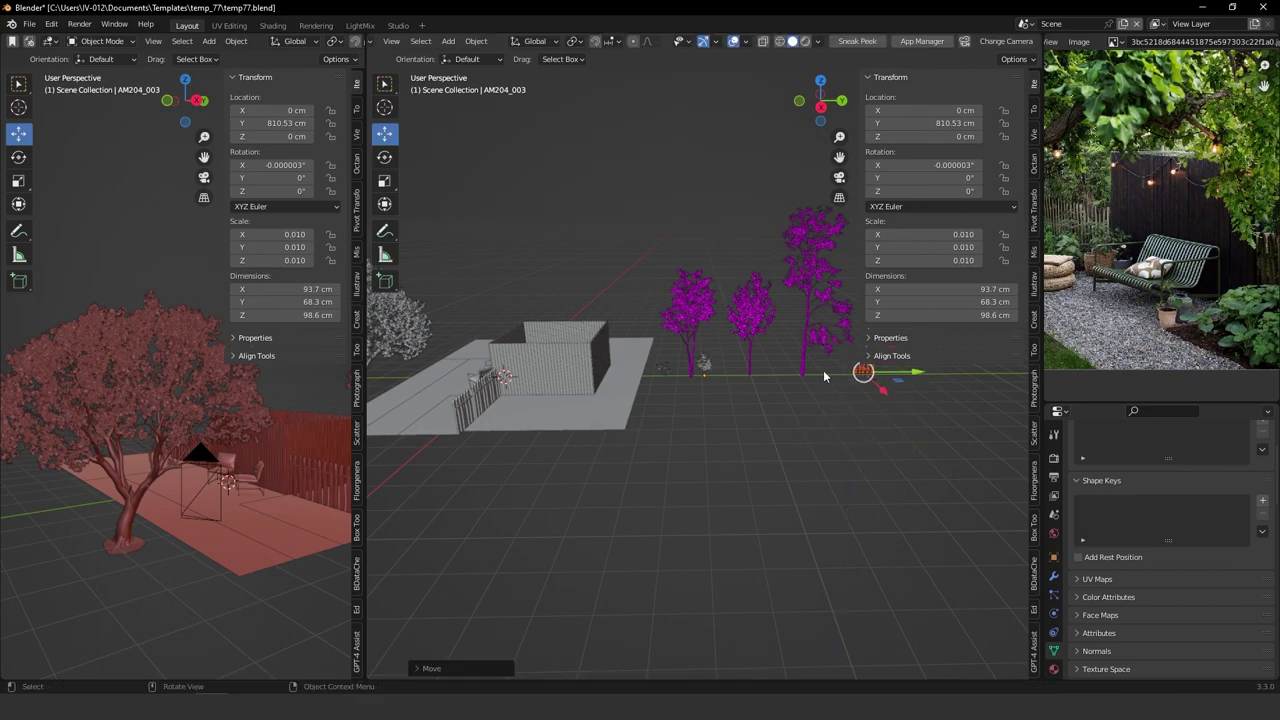
key(KP_7)
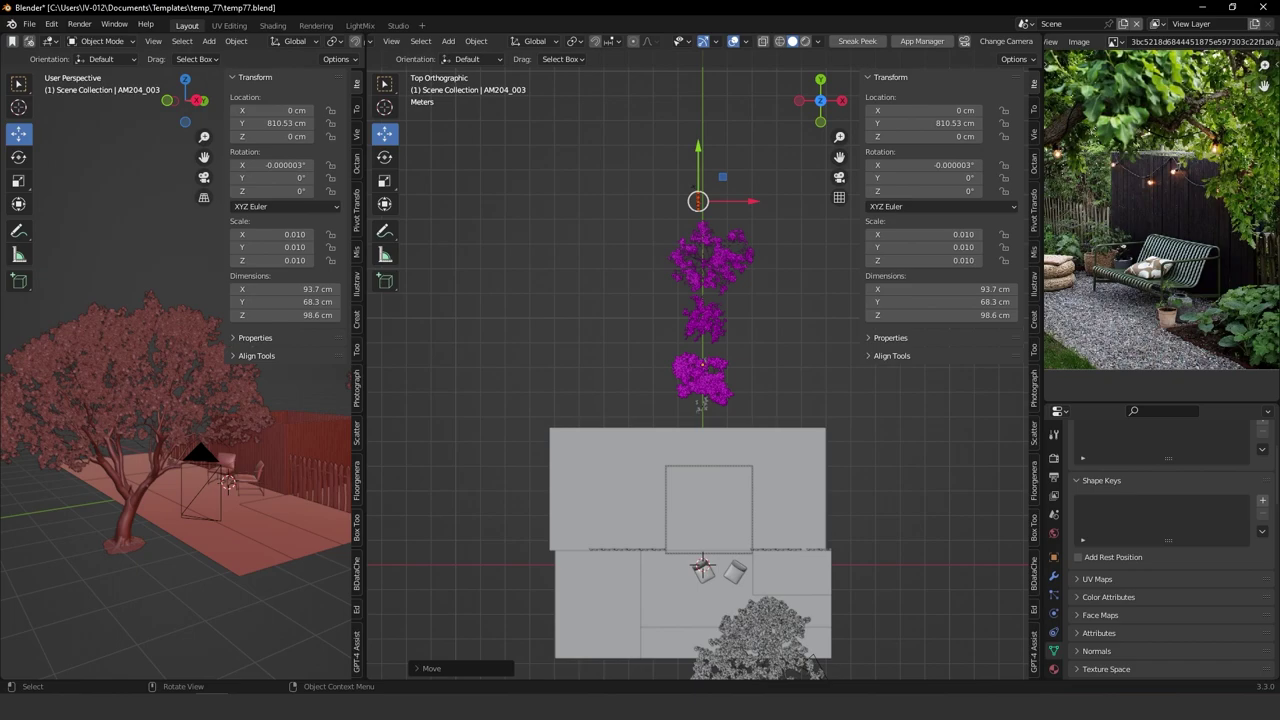
Find Axonopus compressus in Connecter's Grass folder, and append and place its objects in the Blender scene.
drag(0, 122, 711, 134)
scroll(711, 378, down, 6)
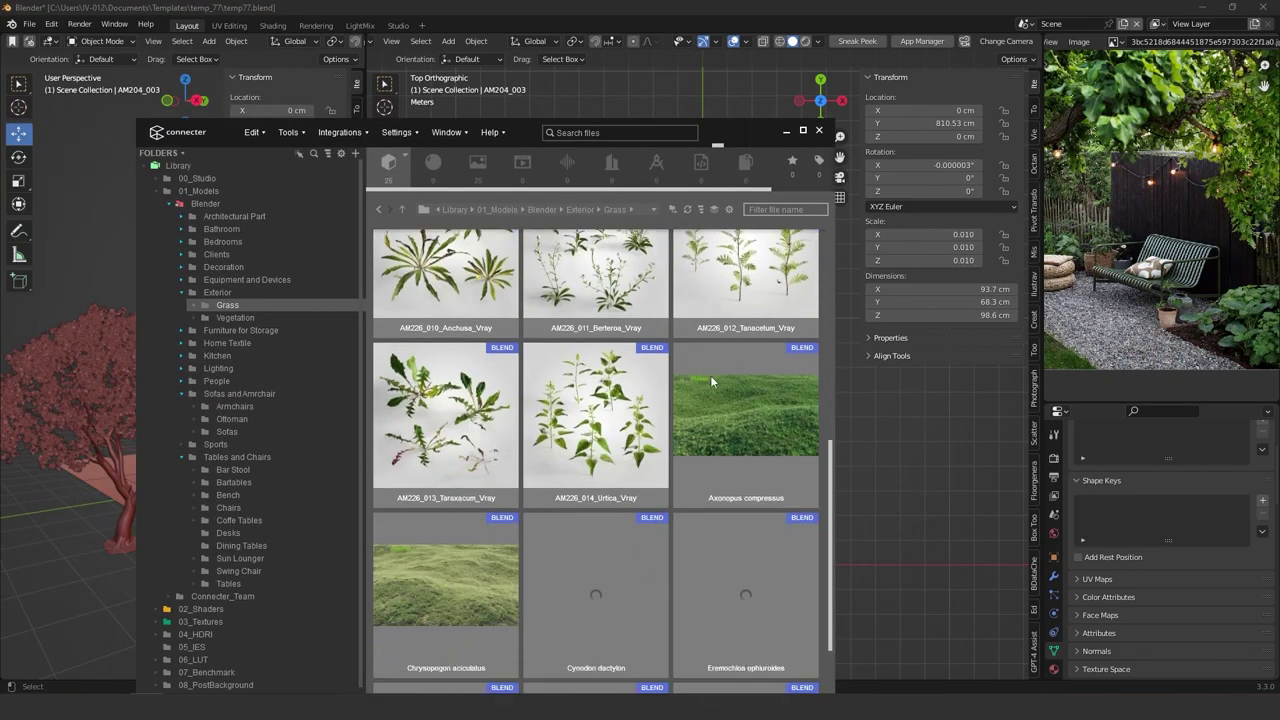
scroll(710, 375, down, 4)
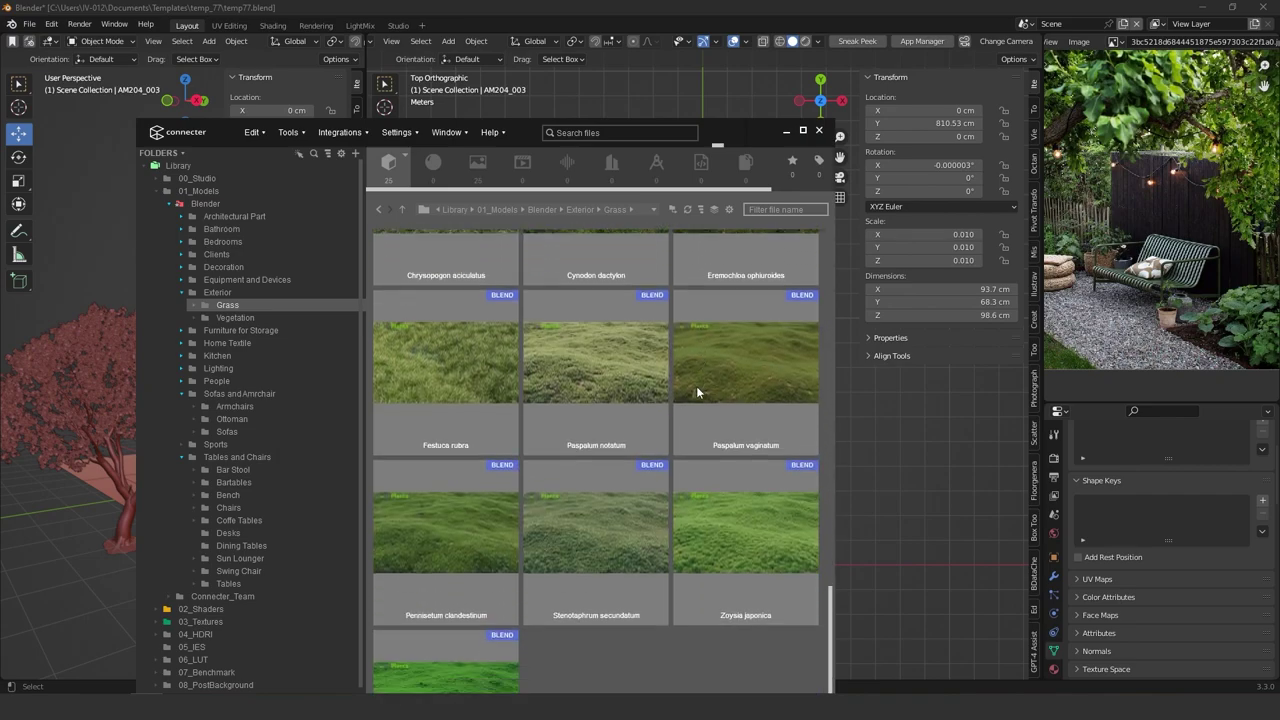
drag(734, 138, 716, 42)
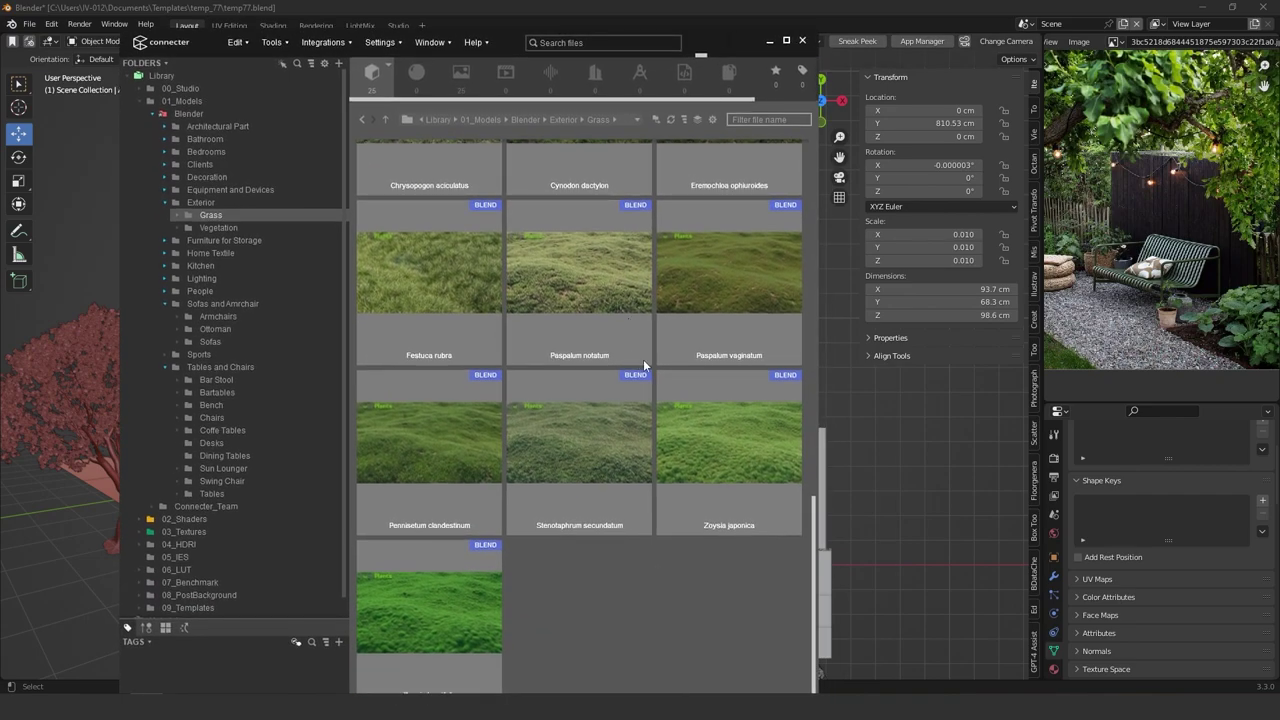
click(452, 267)
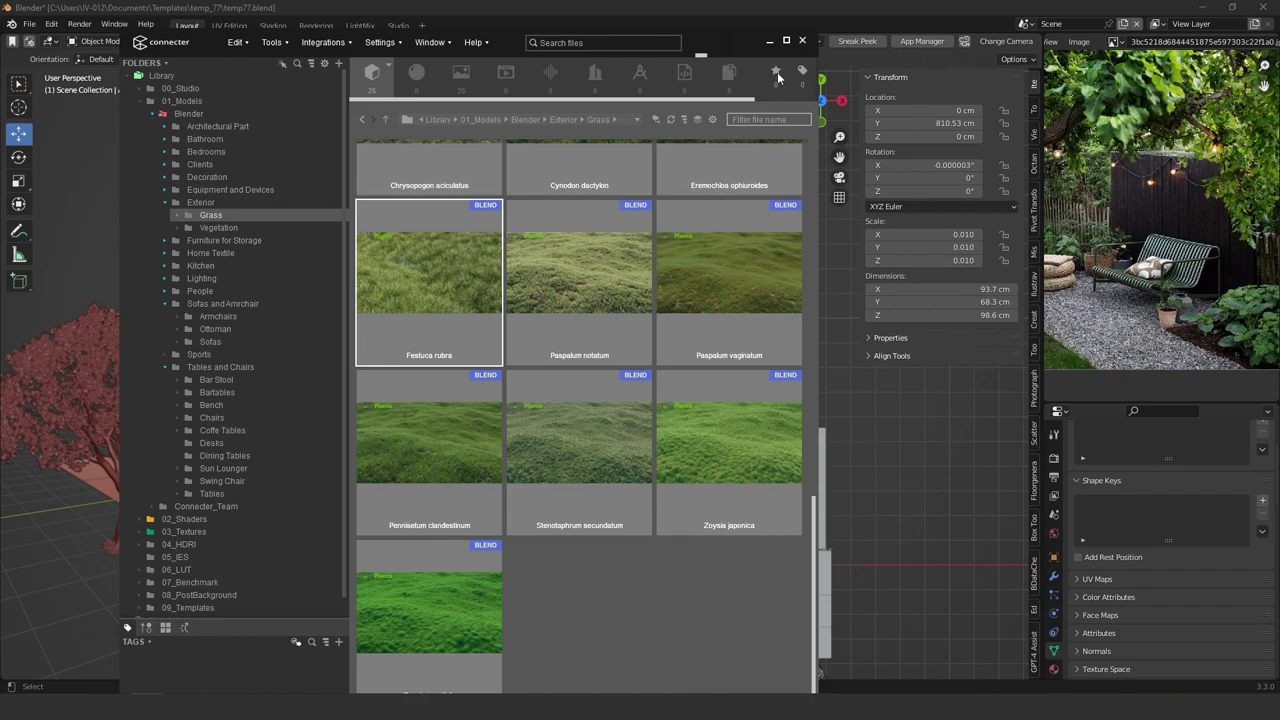
scroll(600, 565, up, 3)
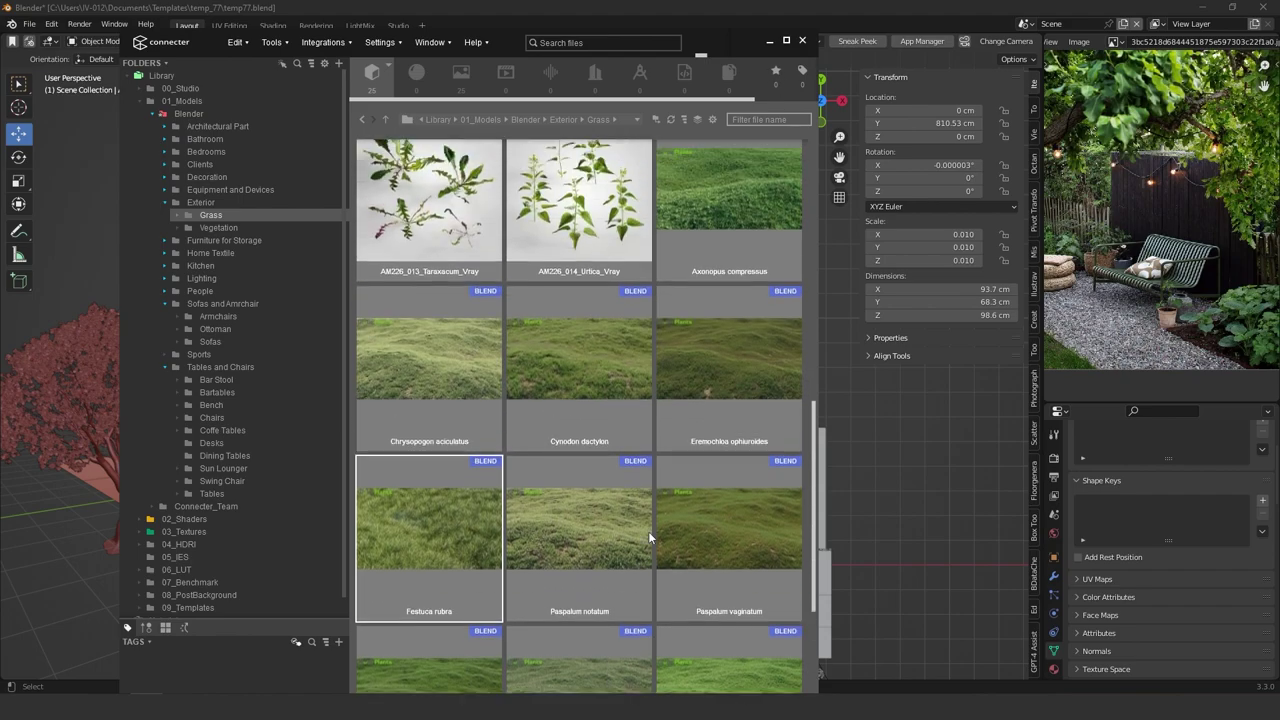
click(736, 240)
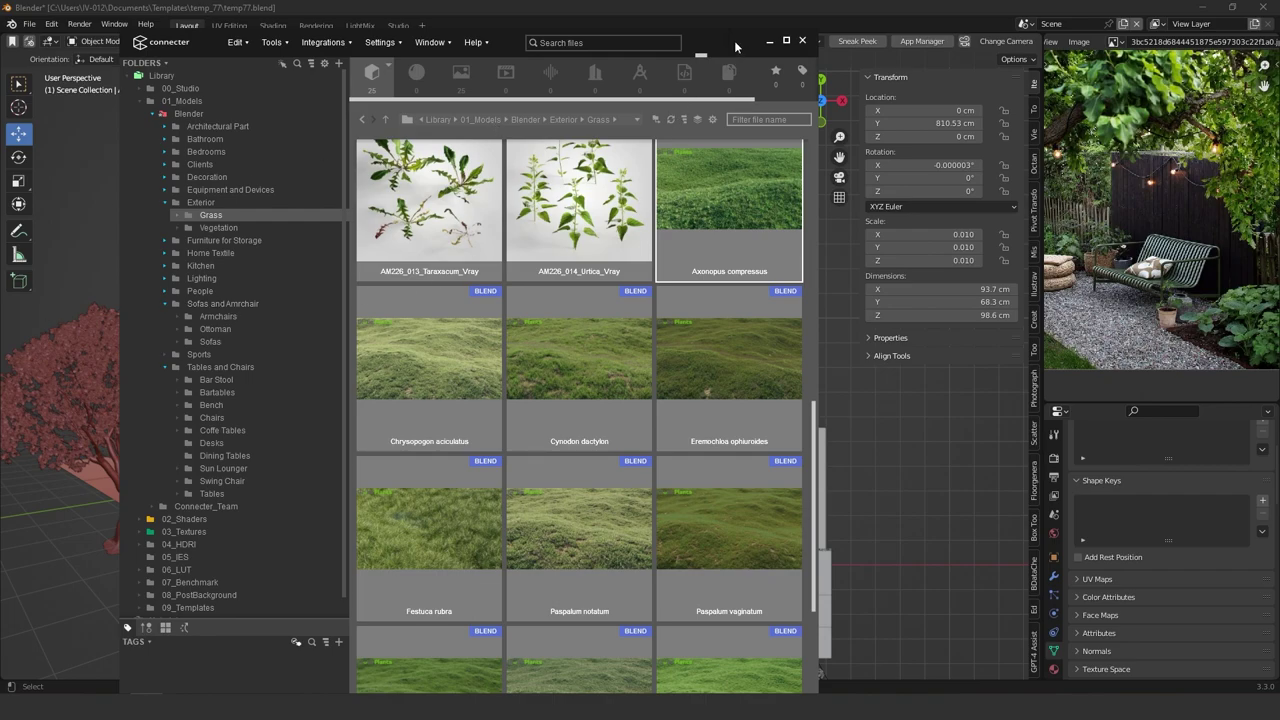
drag(724, 45, 3, 218)
drag(2, 400, 706, 424)
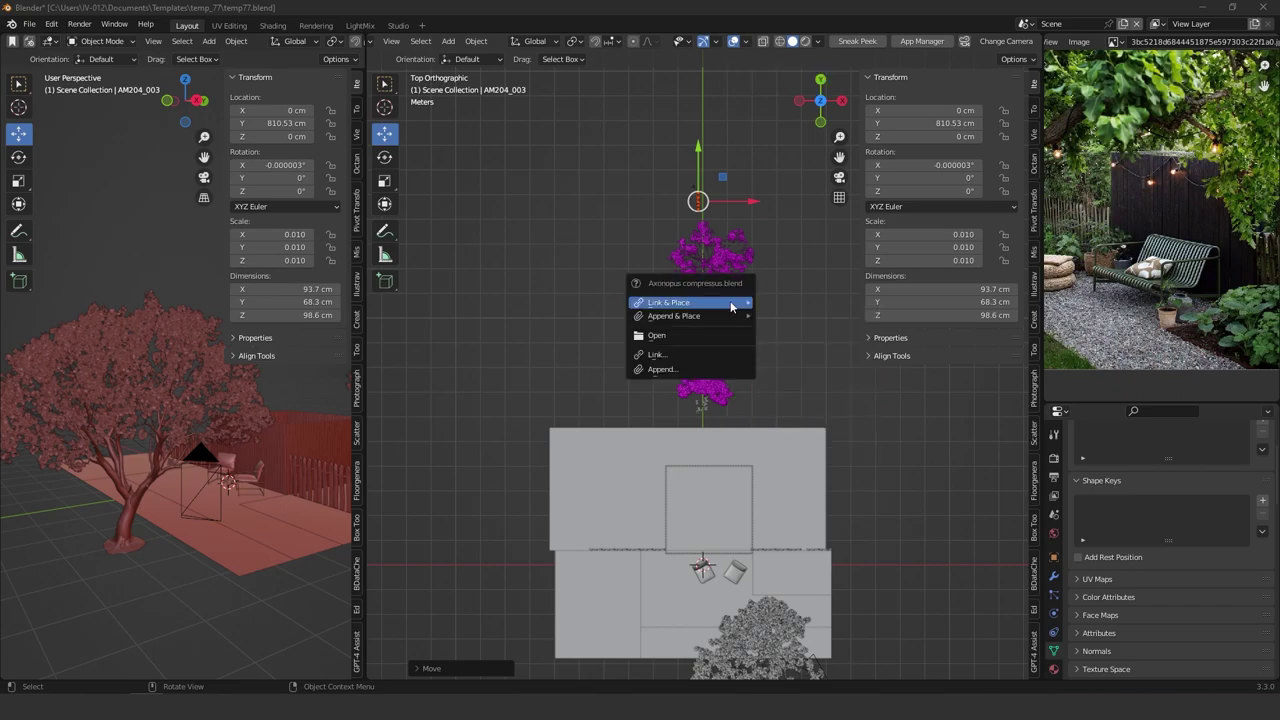
mouse_move(703, 315)
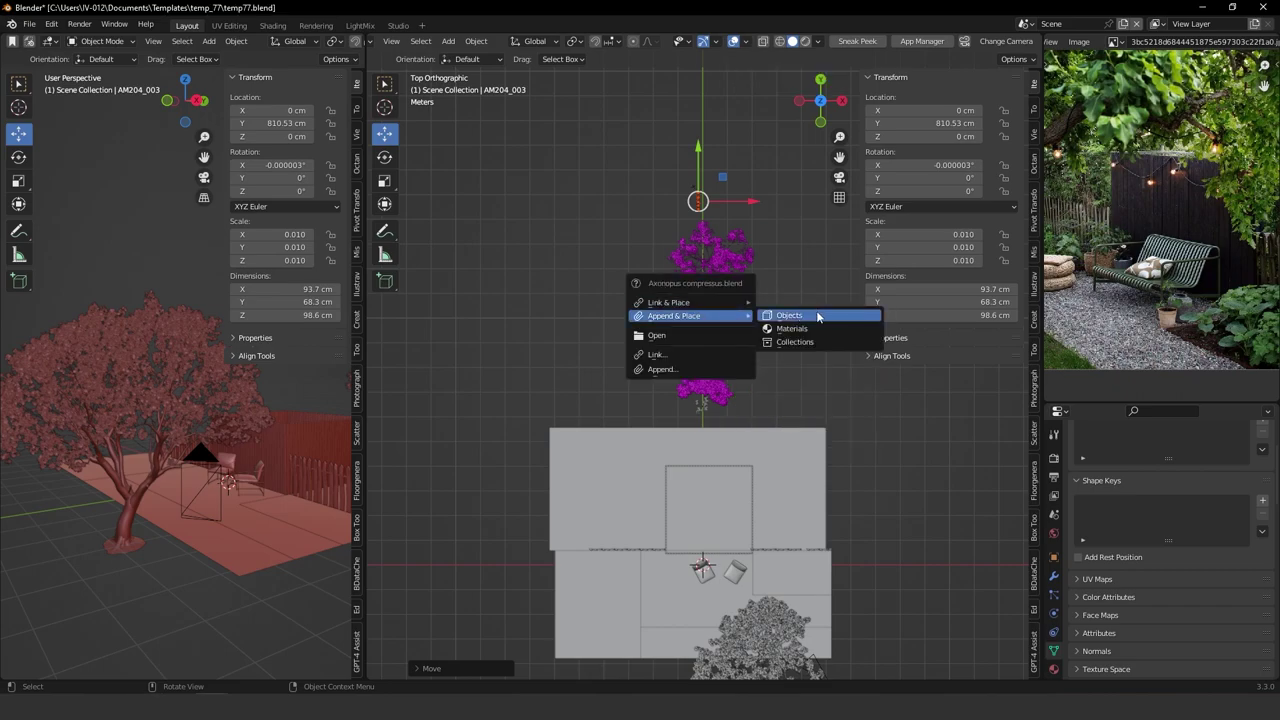
click(818, 316)
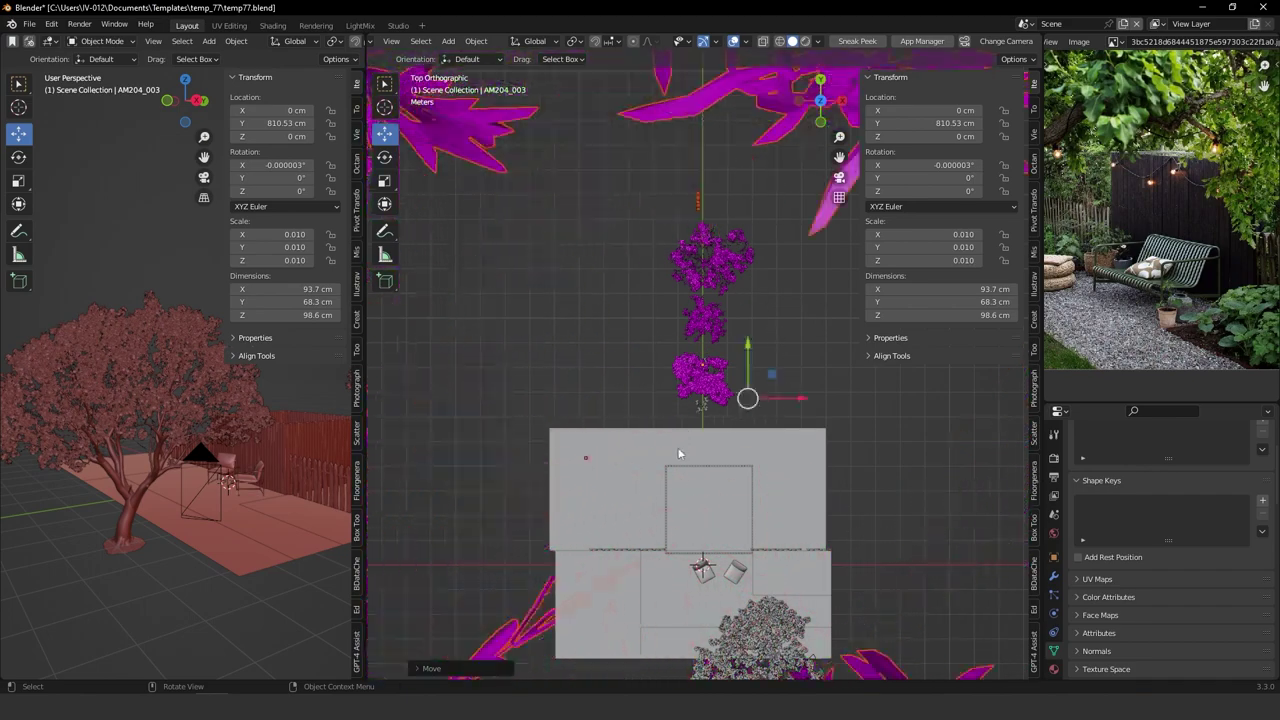
Shift the appended Axonopus compressus plants along X in the top view and clear the selection.
key(g)
click(790, 401)
click(724, 352)
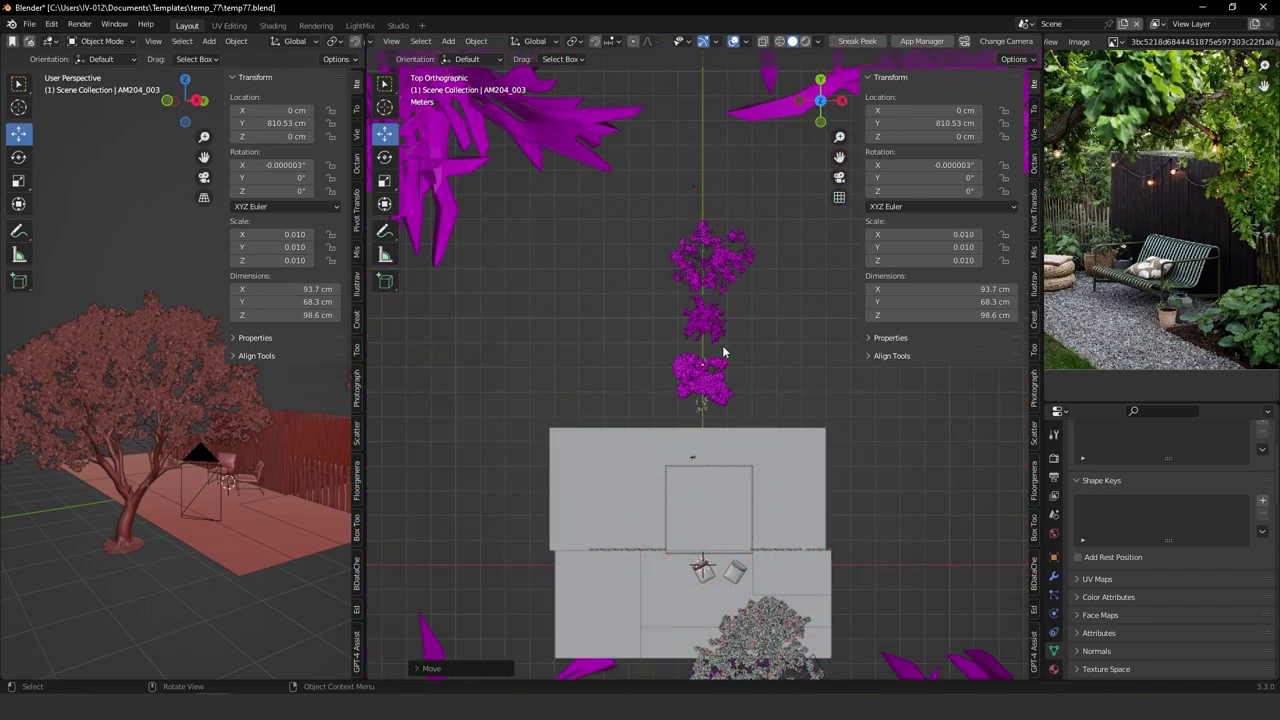
scroll(724, 352, down, 17)
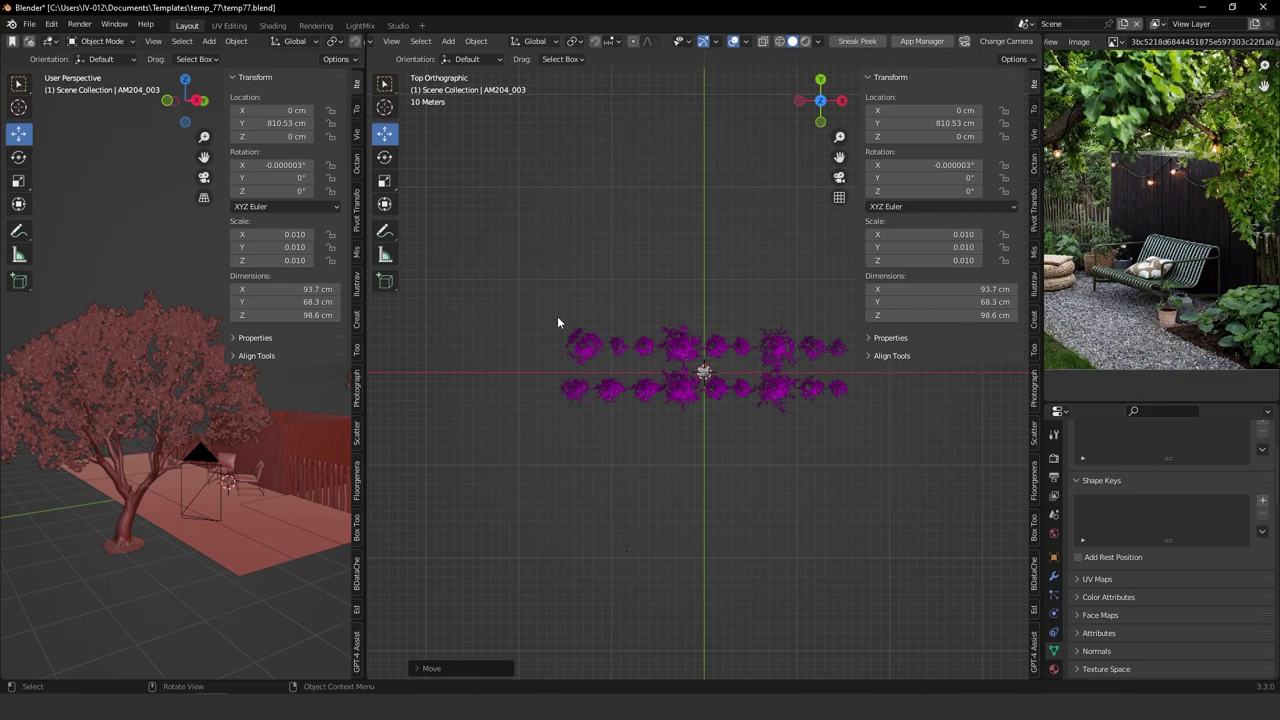
drag(557, 320, 694, 266)
scroll(600, 418, up, 4)
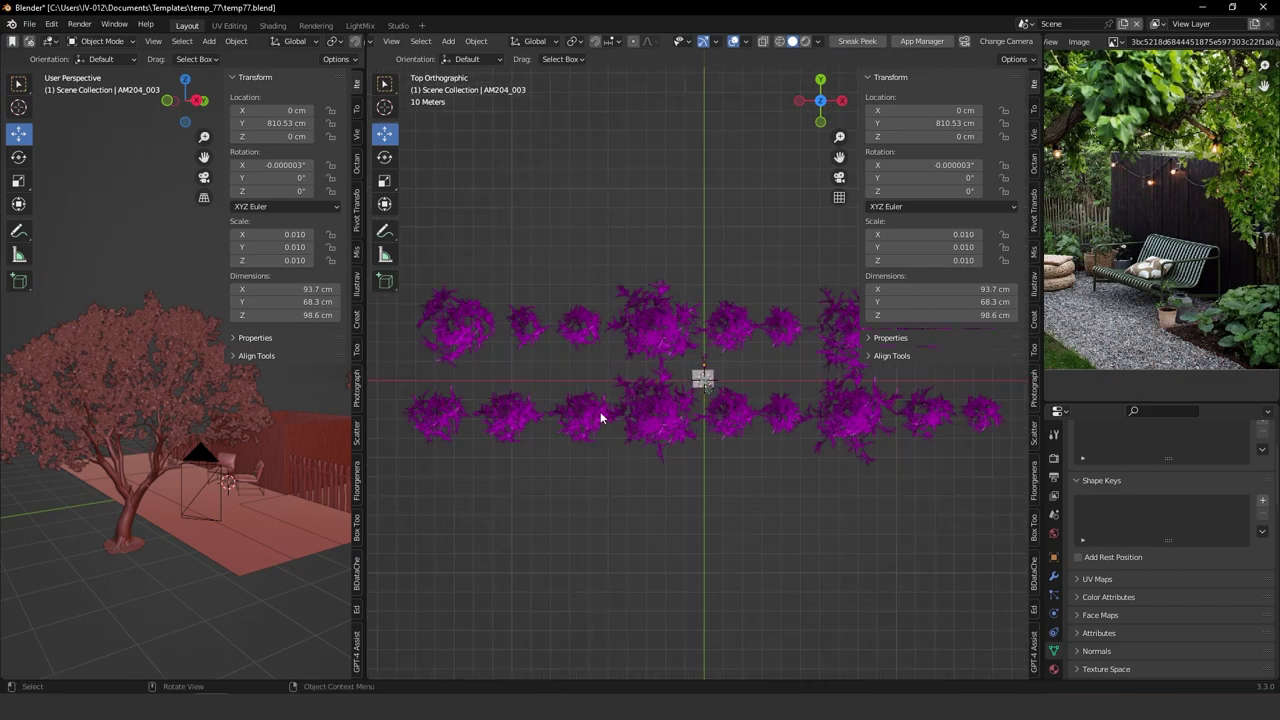
Select all the Axonopus compressus plants and shrink them, then scale them by a further 0.1.
scroll(735, 369, up, 4)
scroll(722, 346, down, 7)
drag(534, 299, 842, 350)
drag(578, 420, 869, 392)
key(g)
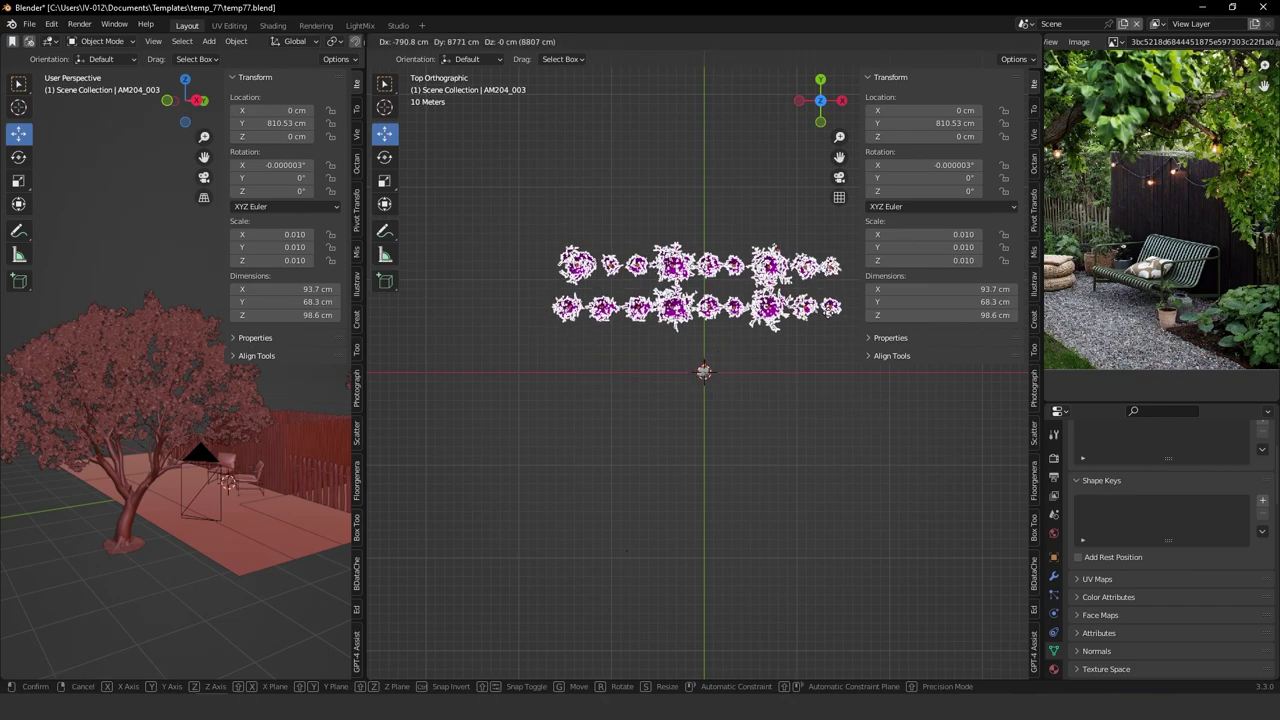
right_click(828, 311)
key(s)
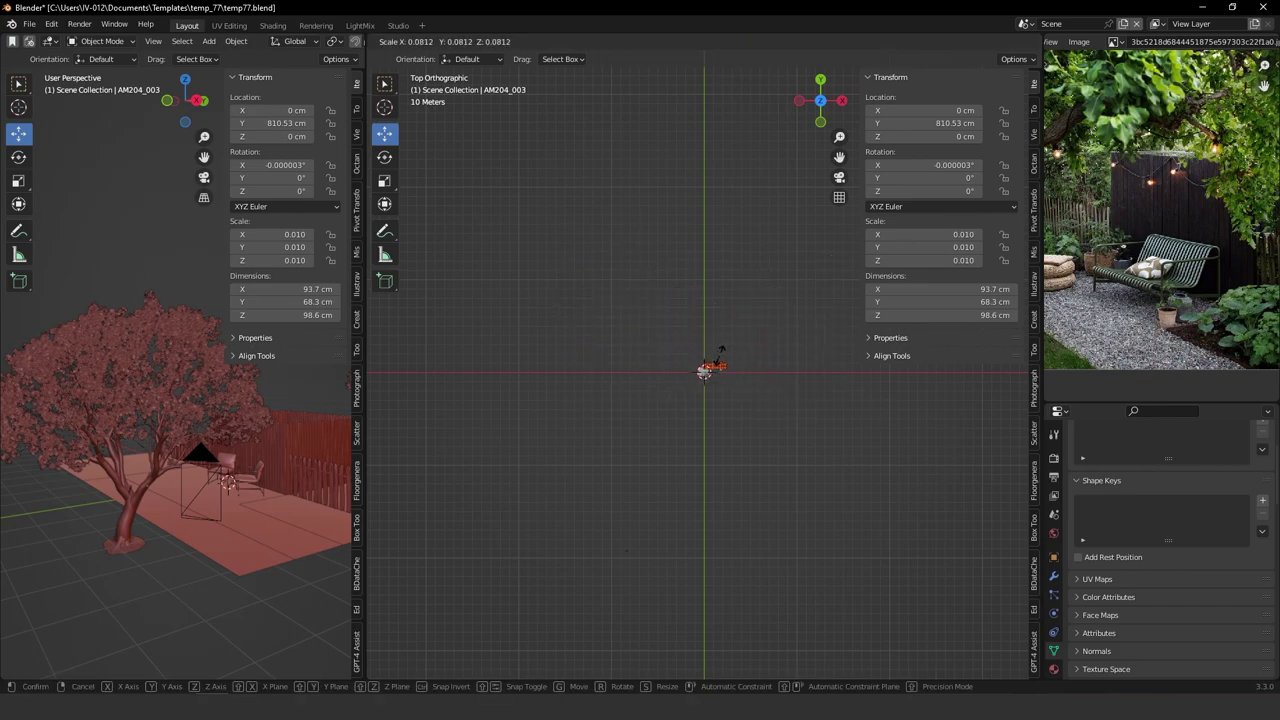
click(722, 360)
scroll(725, 366, up, 5)
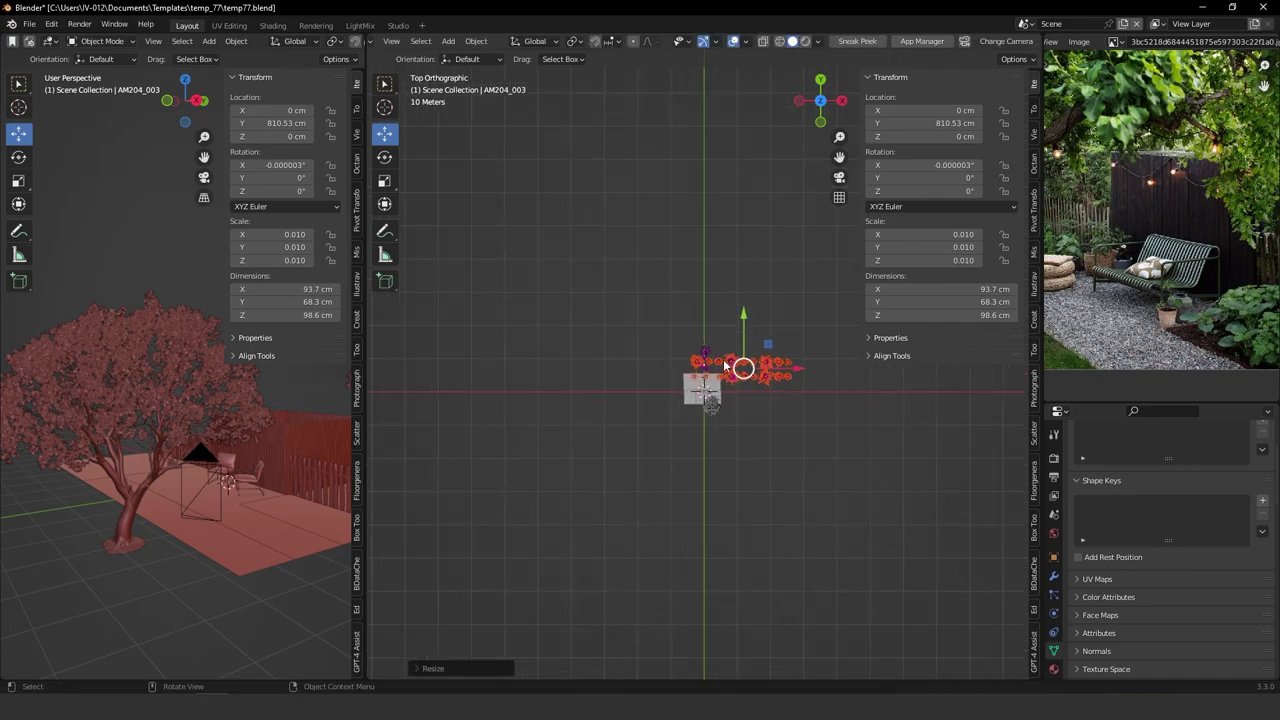
text(s0.1)
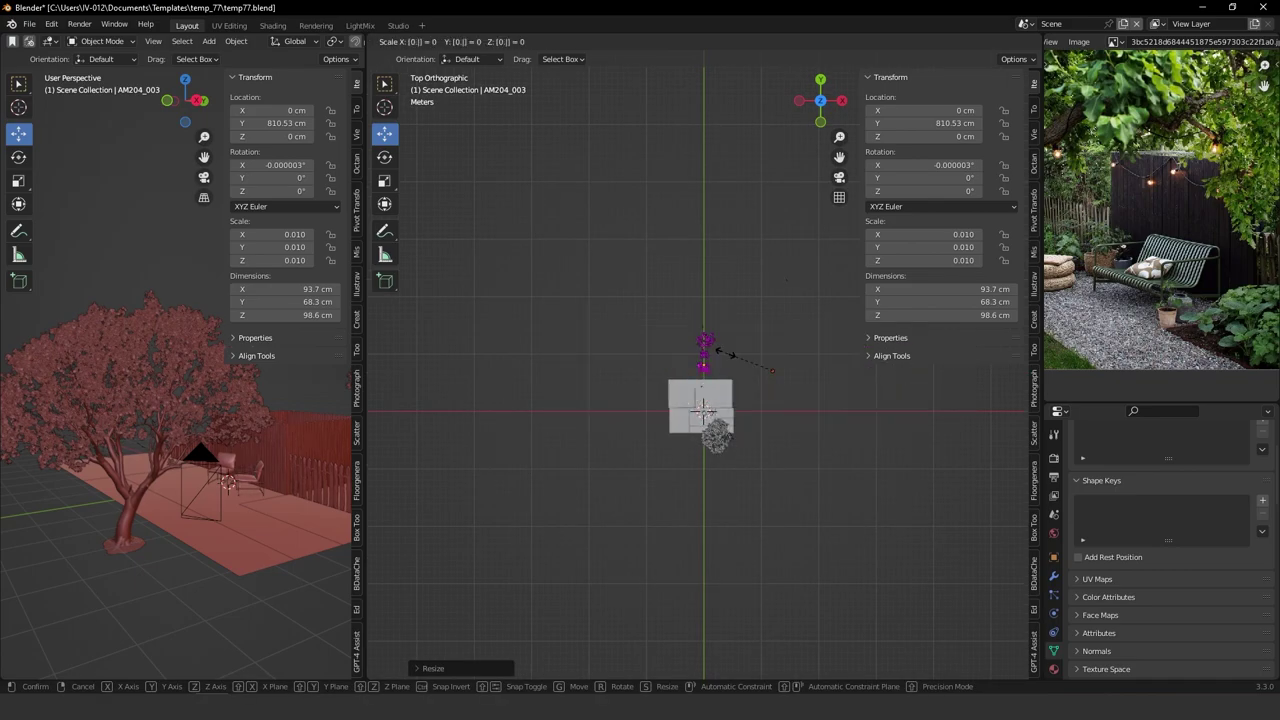
key(Return)
Move the shrunken Axonopus plants beside the purple trees near the Y axis and raise them to ground level.
scroll(725, 352, up, 6)
shift+middle_drag(820, 367, 610, 336)
scroll(700, 330, up, 3)
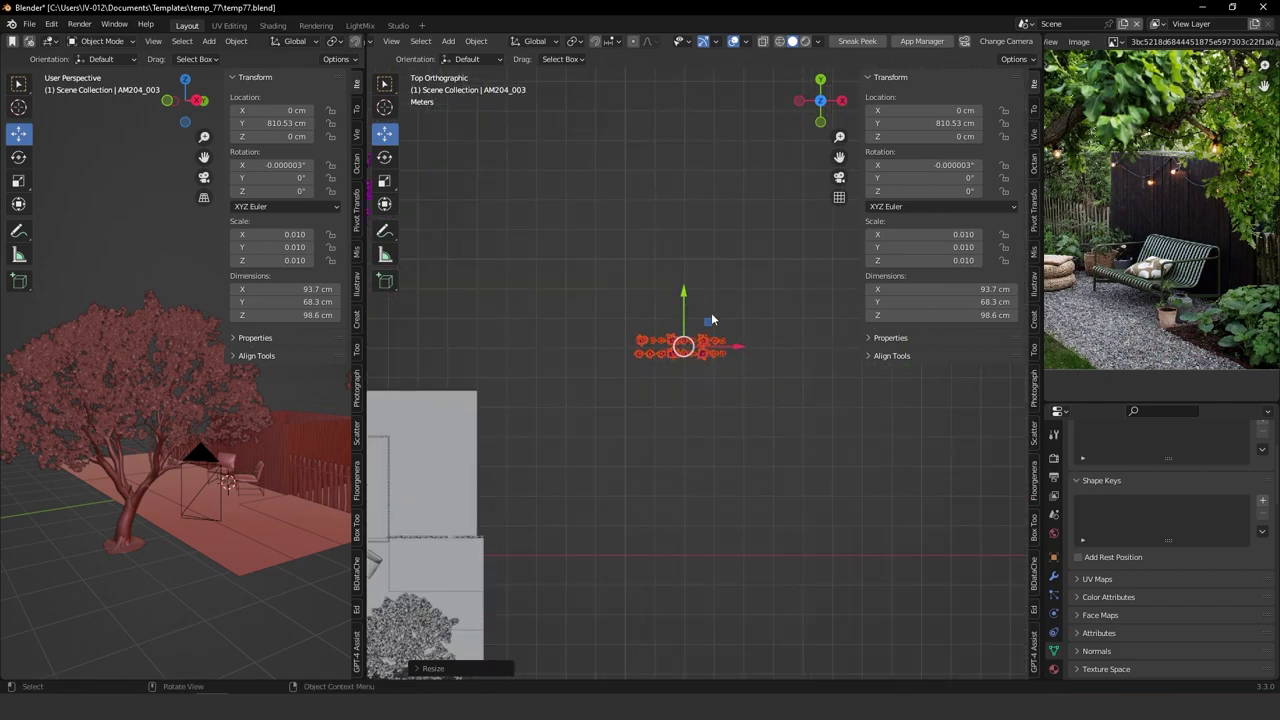
drag(708, 320, 438, 327)
middle_drag(479, 393, 449, 361)
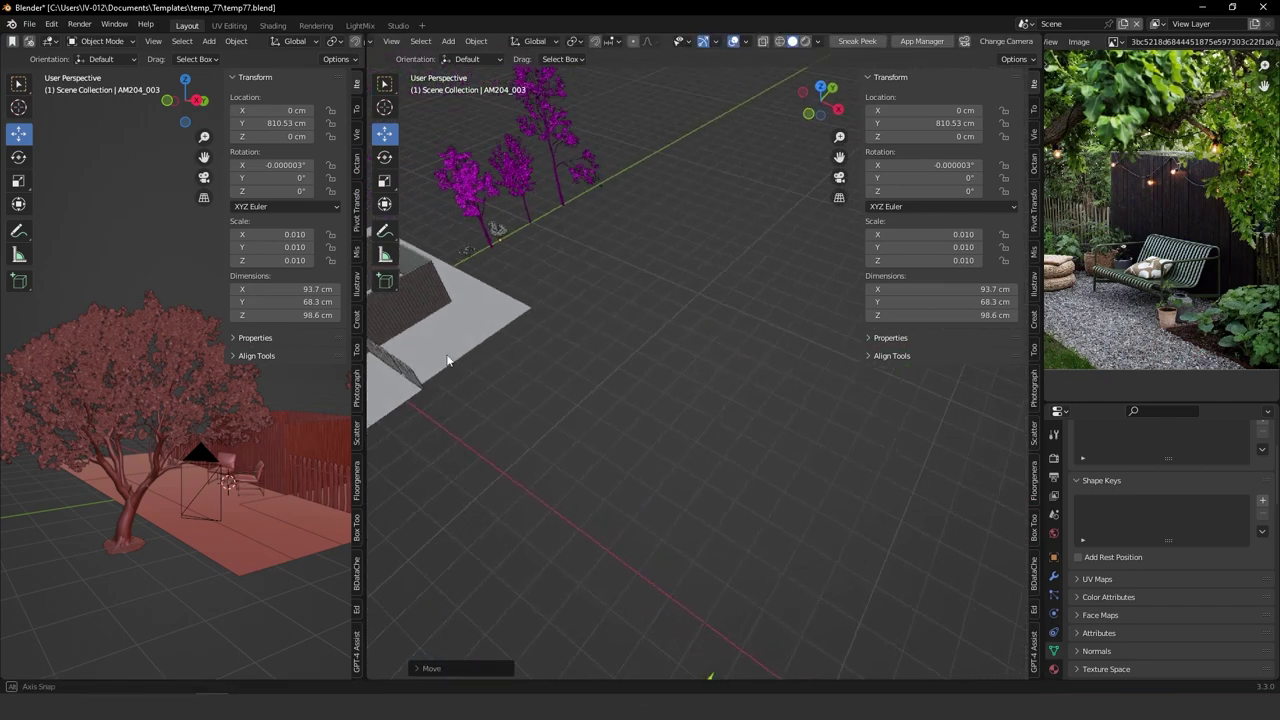
scroll(463, 354, down, 6)
scroll(664, 516, down, 5)
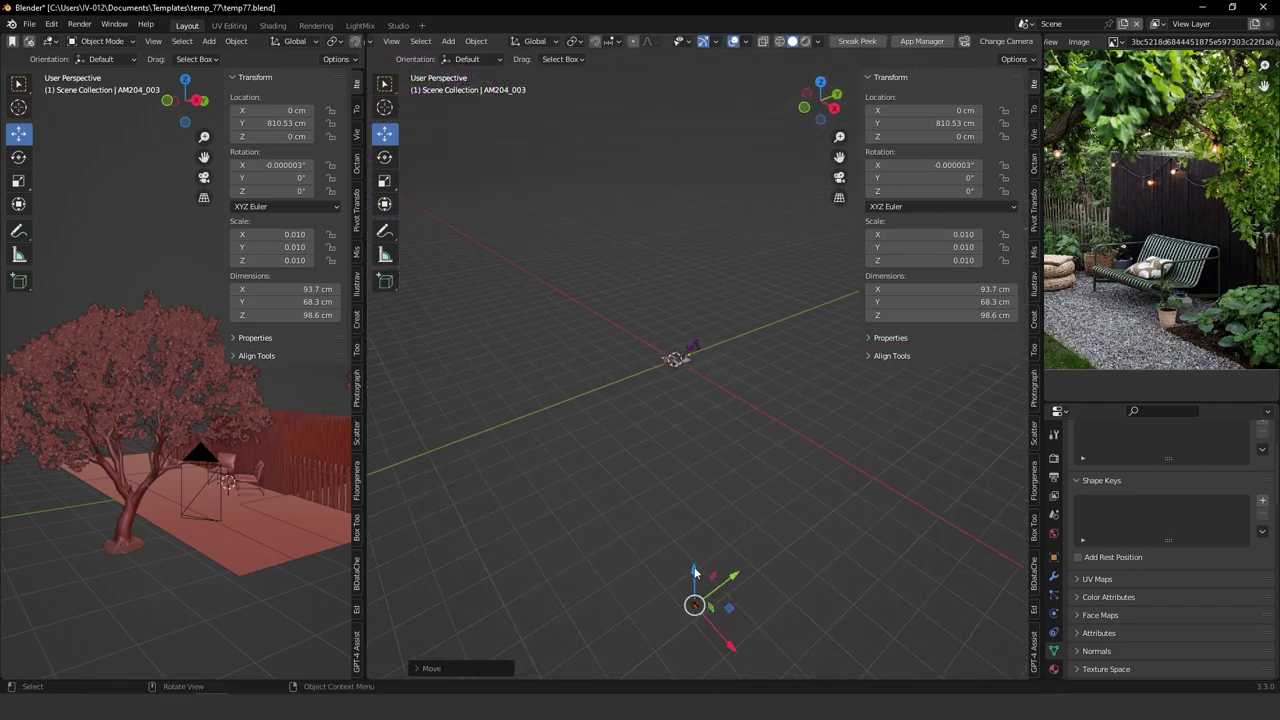
drag(695, 573, 664, 336)
key(KP_Decimal)
scroll(664, 338, down, 3)
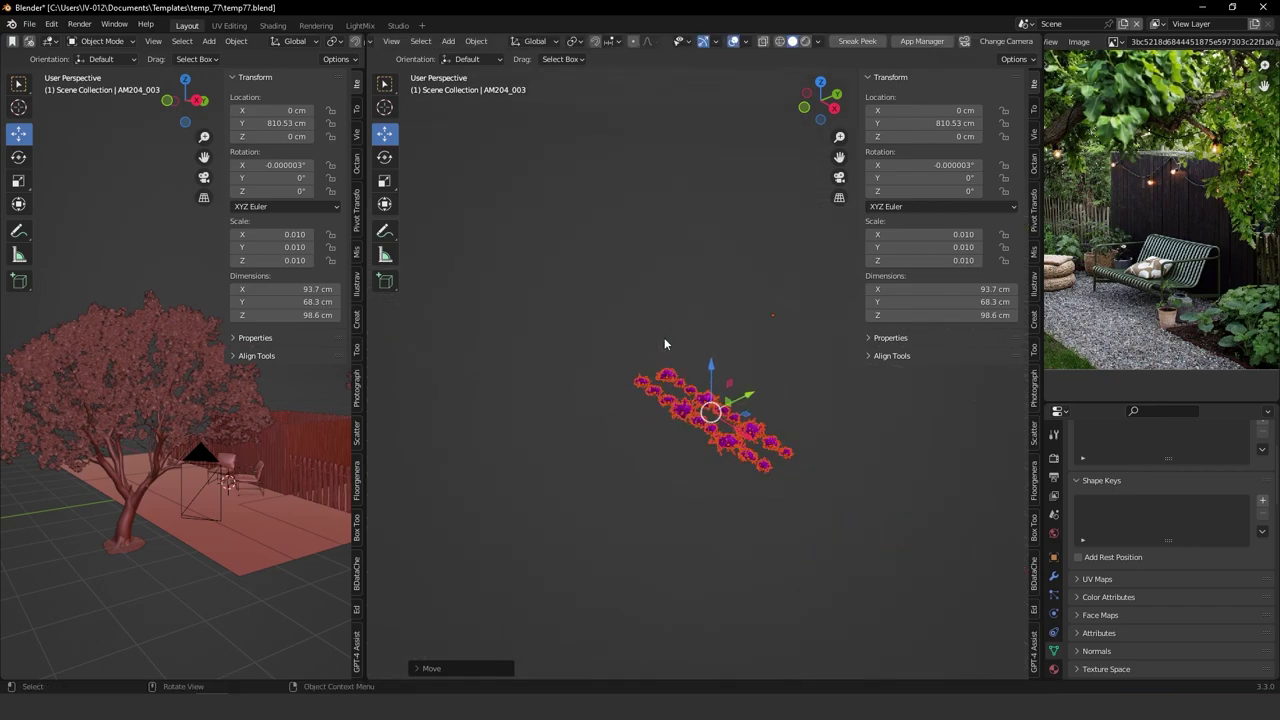
key(KP_1)
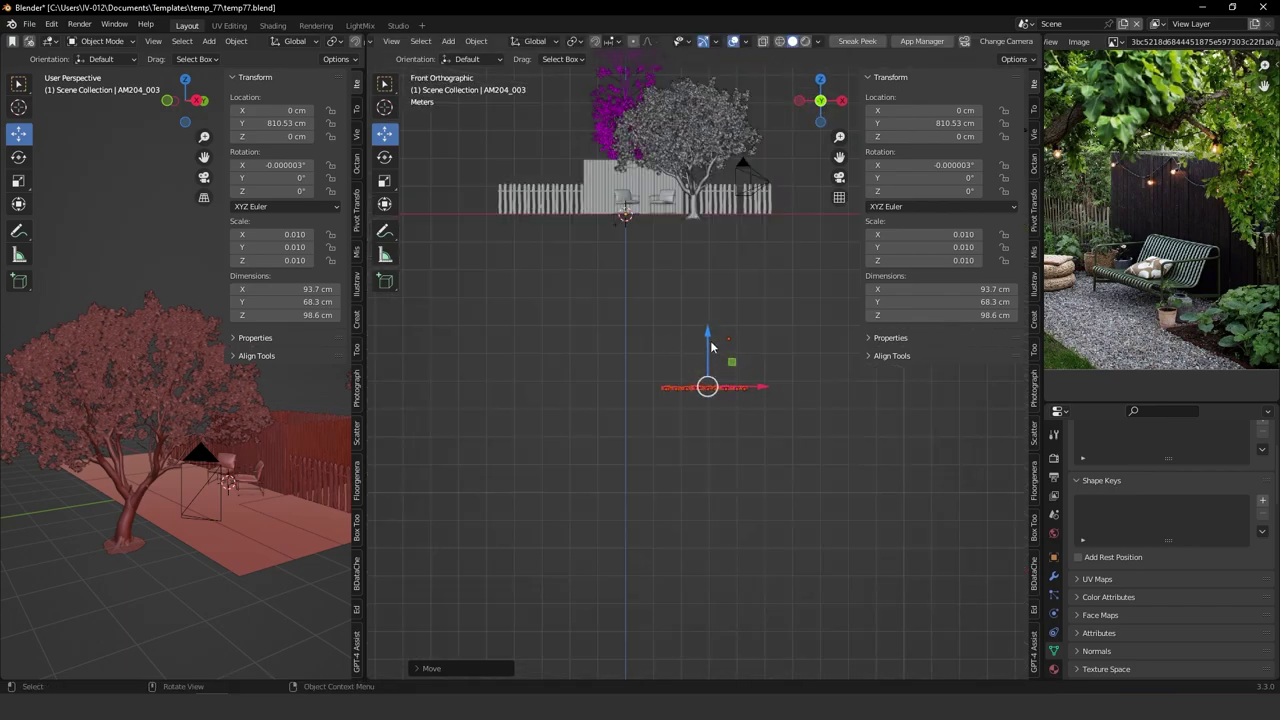
middle_drag(695, 160, 689, 264)
scroll(632, 250, down, 3)
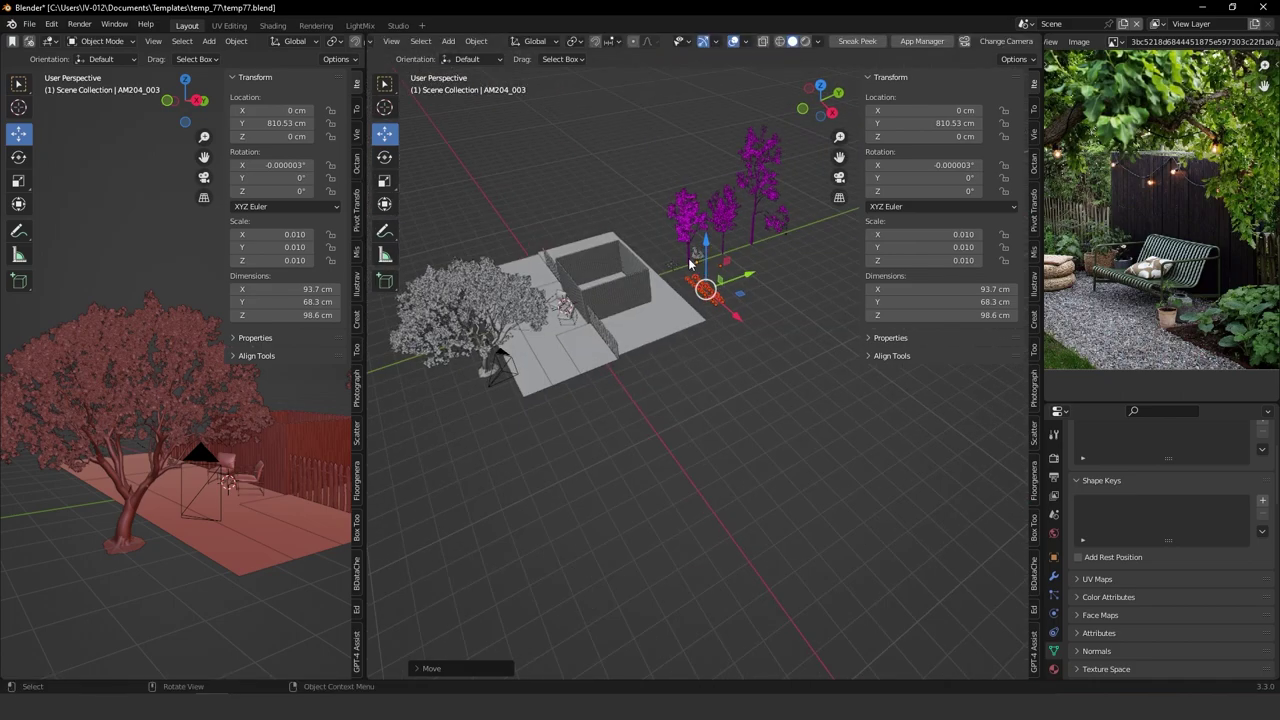
middle_drag(762, 271, 728, 296)
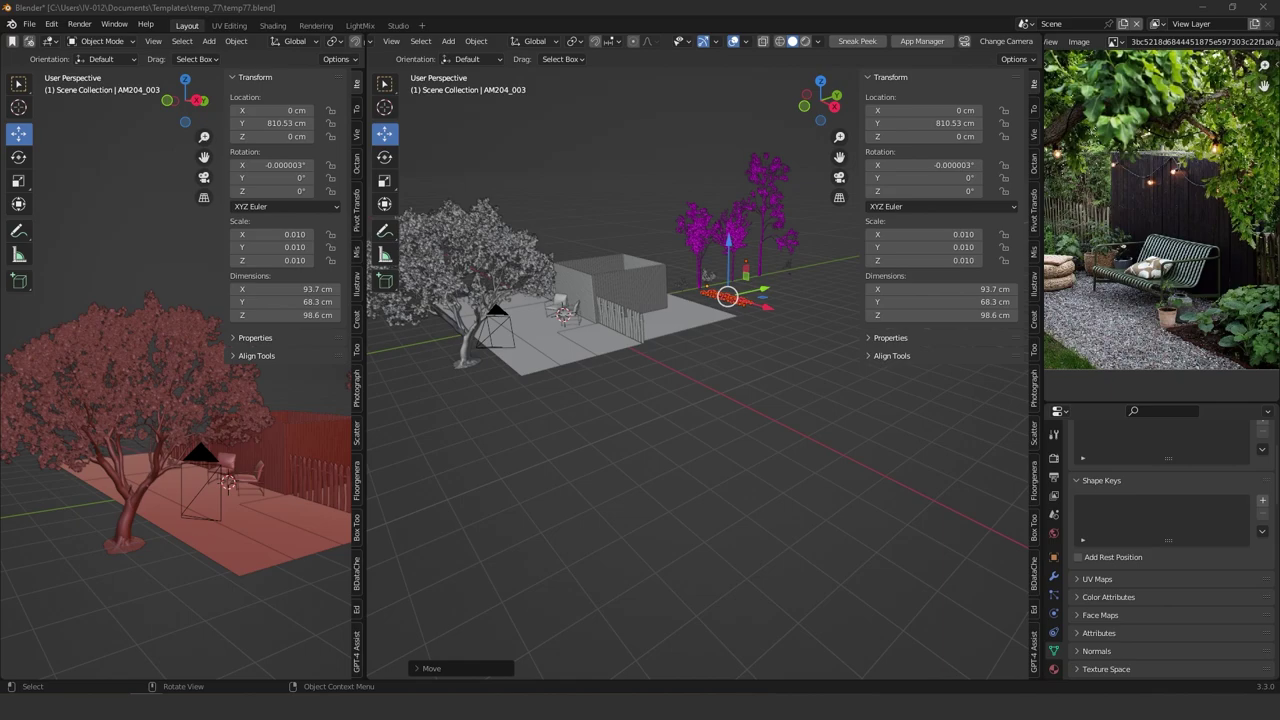
Append and place the objects from AM260_026_Vray.blend in the garden scene.
drag(229, 686, 660, 342)
mouse_move(705, 369)
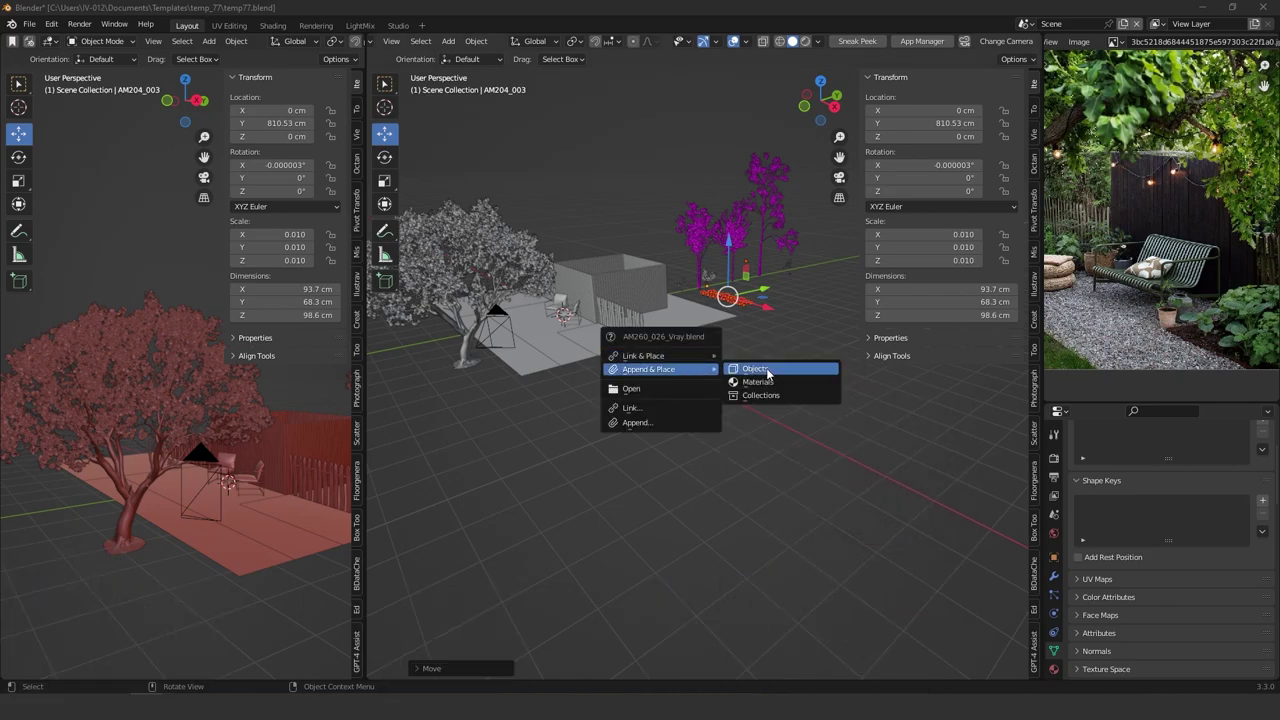
click(756, 370)
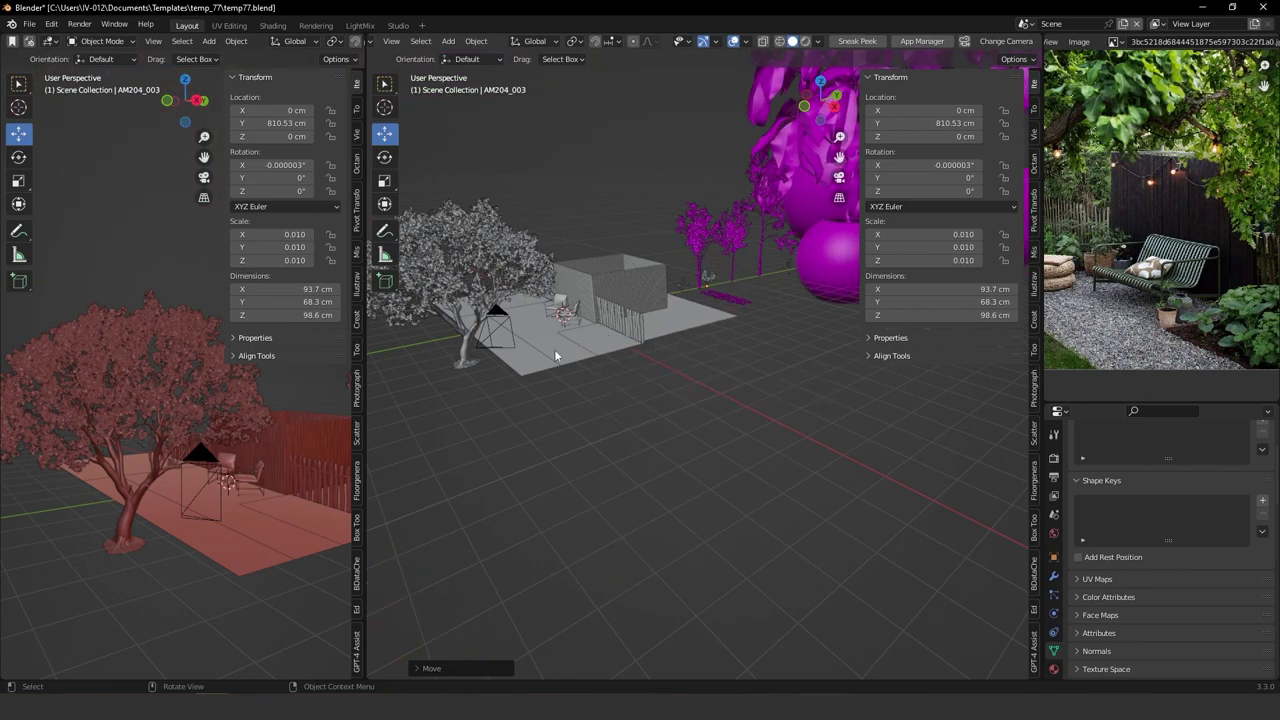
scroll(668, 308, down, 5)
middle_drag(686, 306, 520, 308)
Delete the flowerpots and their leftover parts from the appended AM260_026 models, keeping only the plants.
click(580, 248)
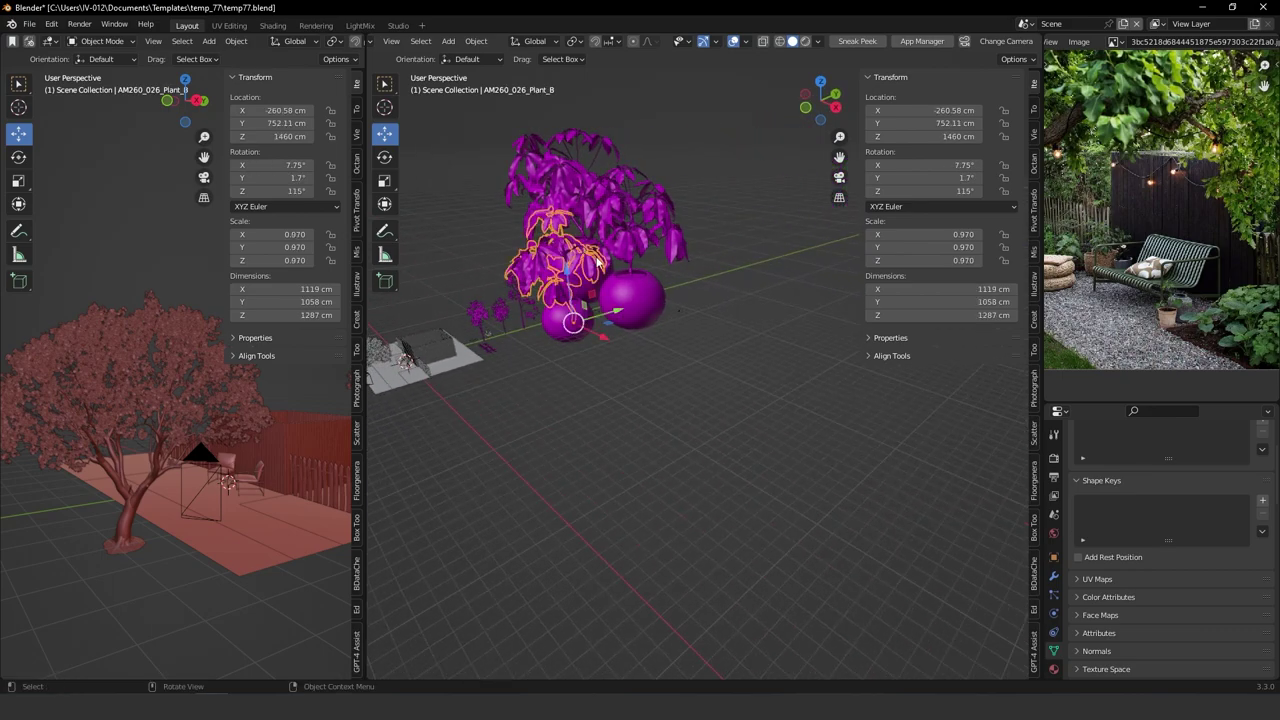
middle_drag(580, 248, 592, 312)
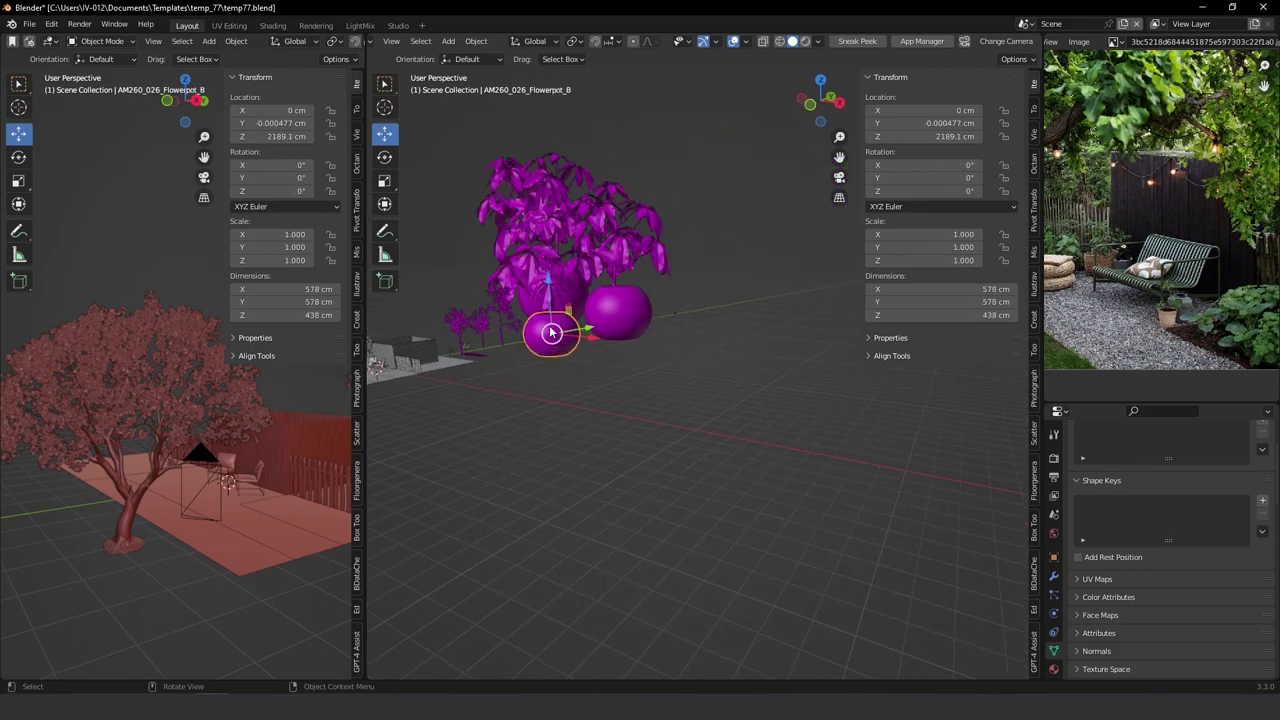
key(Delete)
key(ctrl+z)
key(Delete)
click(571, 308)
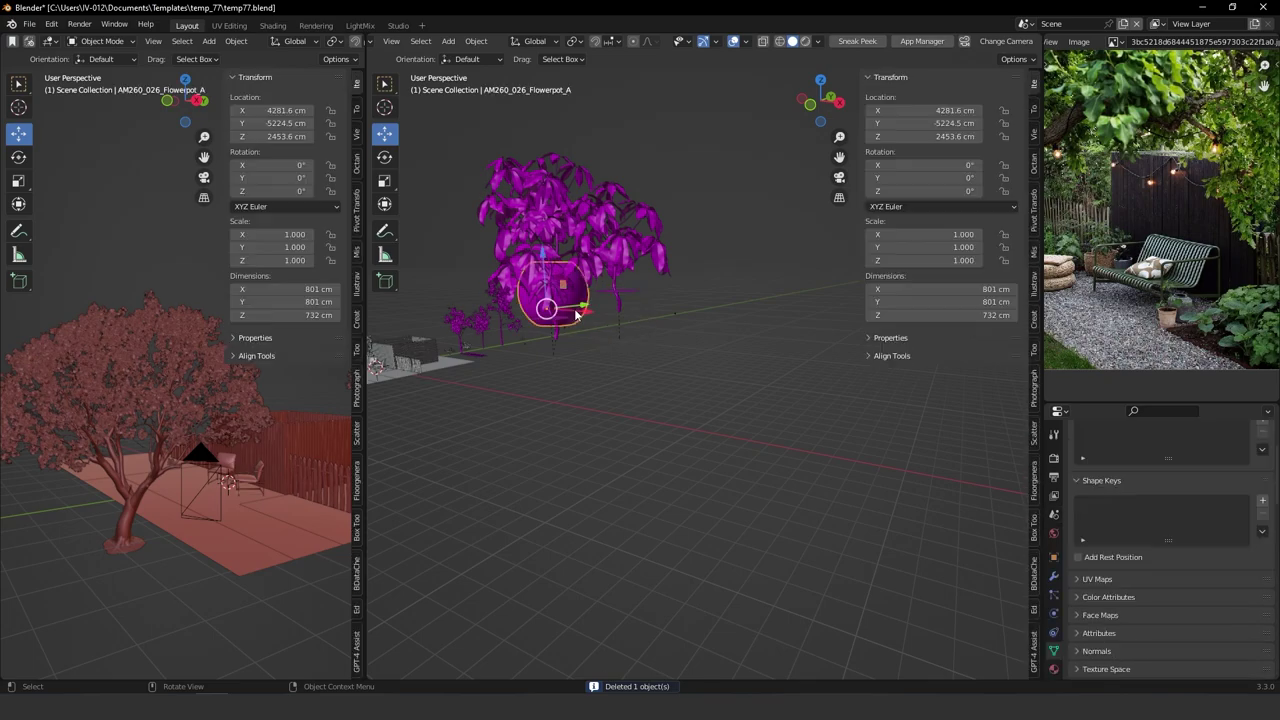
key(Delete)
click(564, 317)
key(Delete)
click(630, 290)
middle_drag(696, 324, 661, 355)
key(Delete)
scroll(656, 281, up, 2)
scroll(636, 230, down, 1)
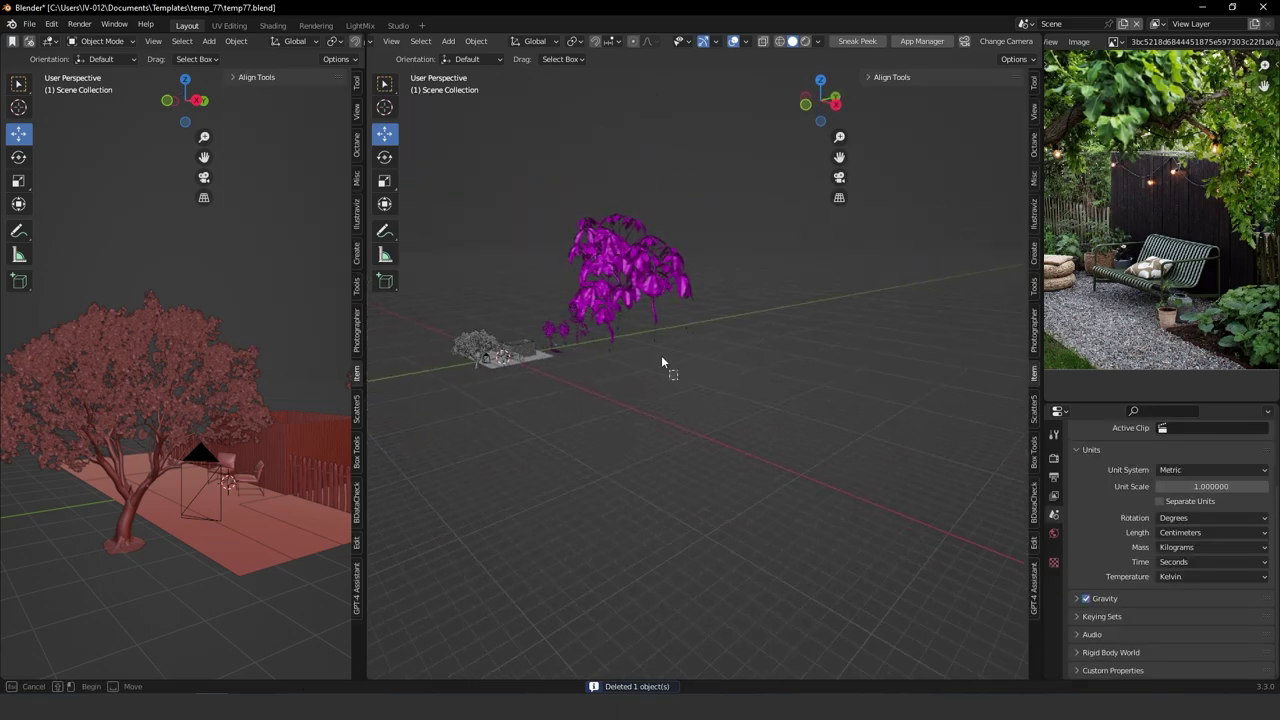
Select the remaining AM260_026 plants, clear their parent and apply all transforms.
drag(686, 377, 600, 210)
middle_drag(660, 311, 738, 298)
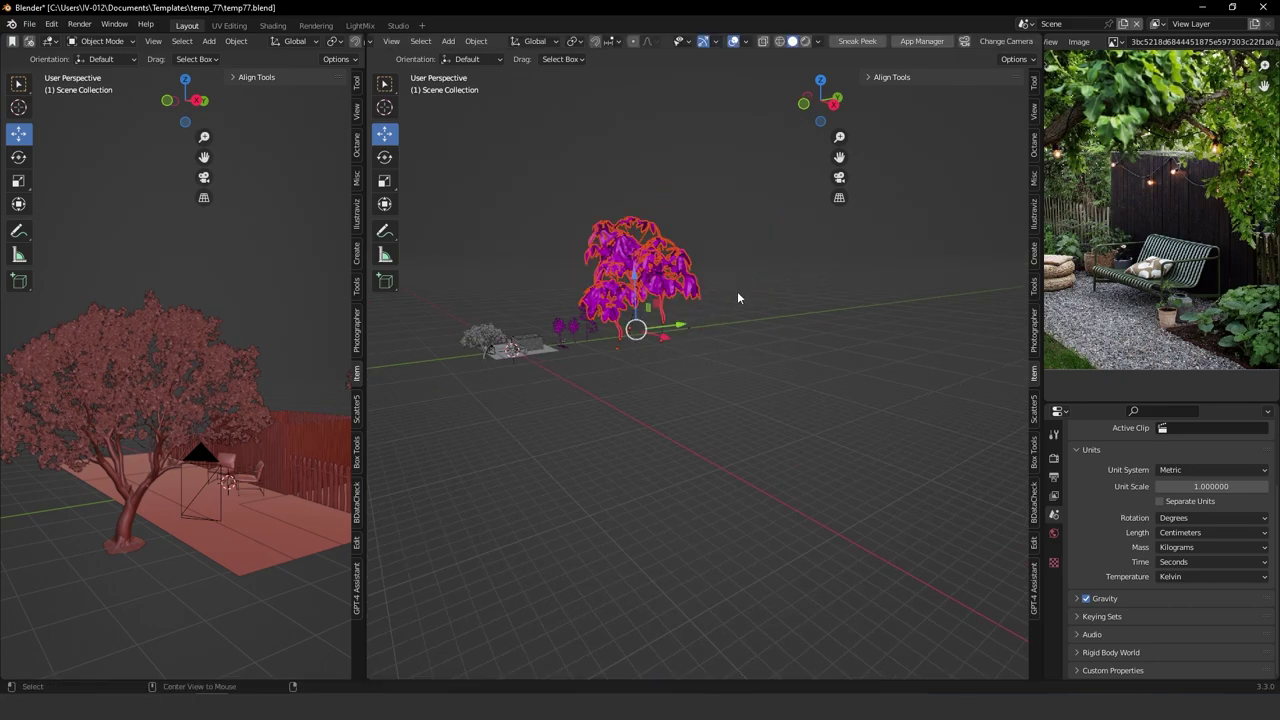
key(alt+p)
click(697, 309)
key(ctrl+a)
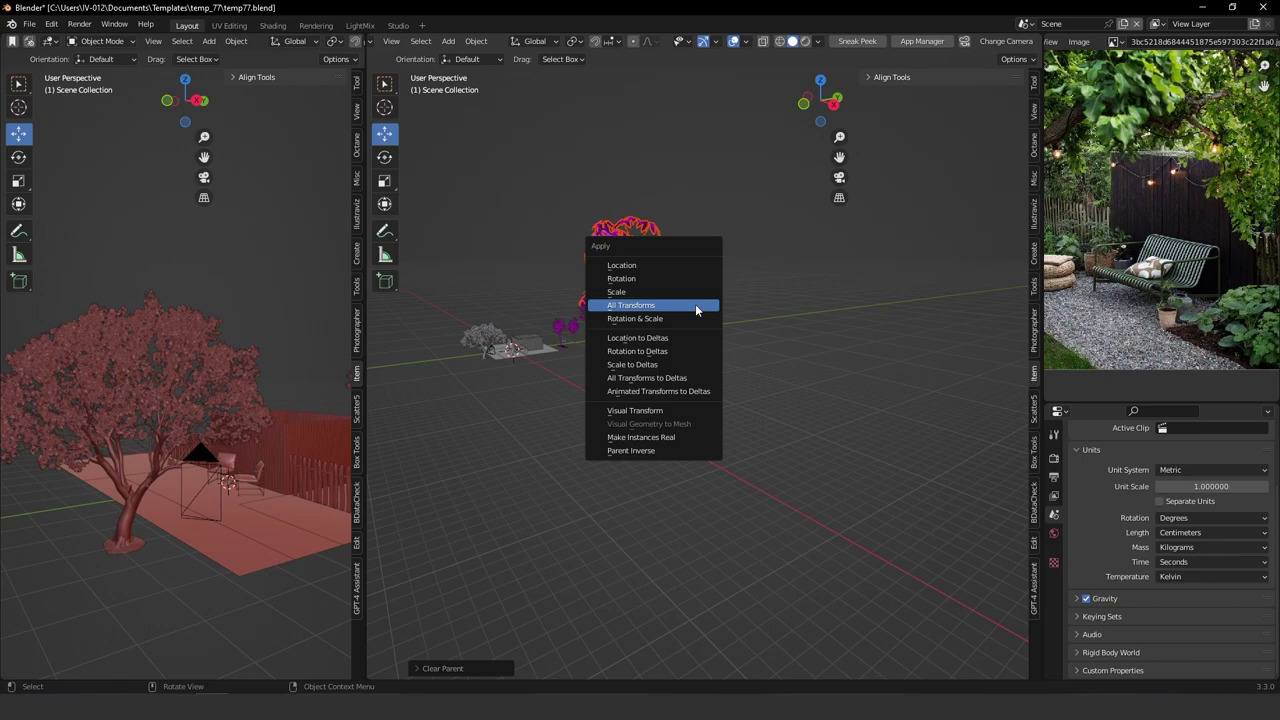
click(695, 304)
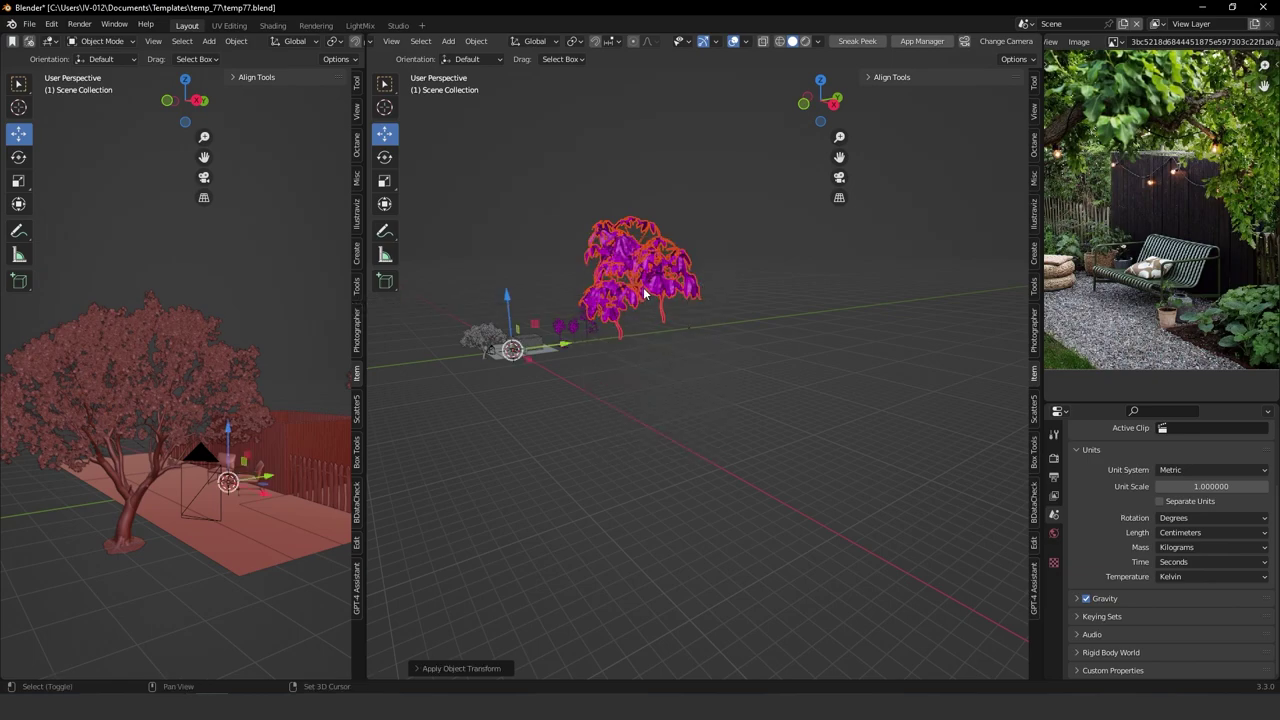
Set the origin of each AM260_026 plant to the base of its stem and clear the selection.
shift+click(648, 291)
key(alt+shift+x)
click(670, 367)
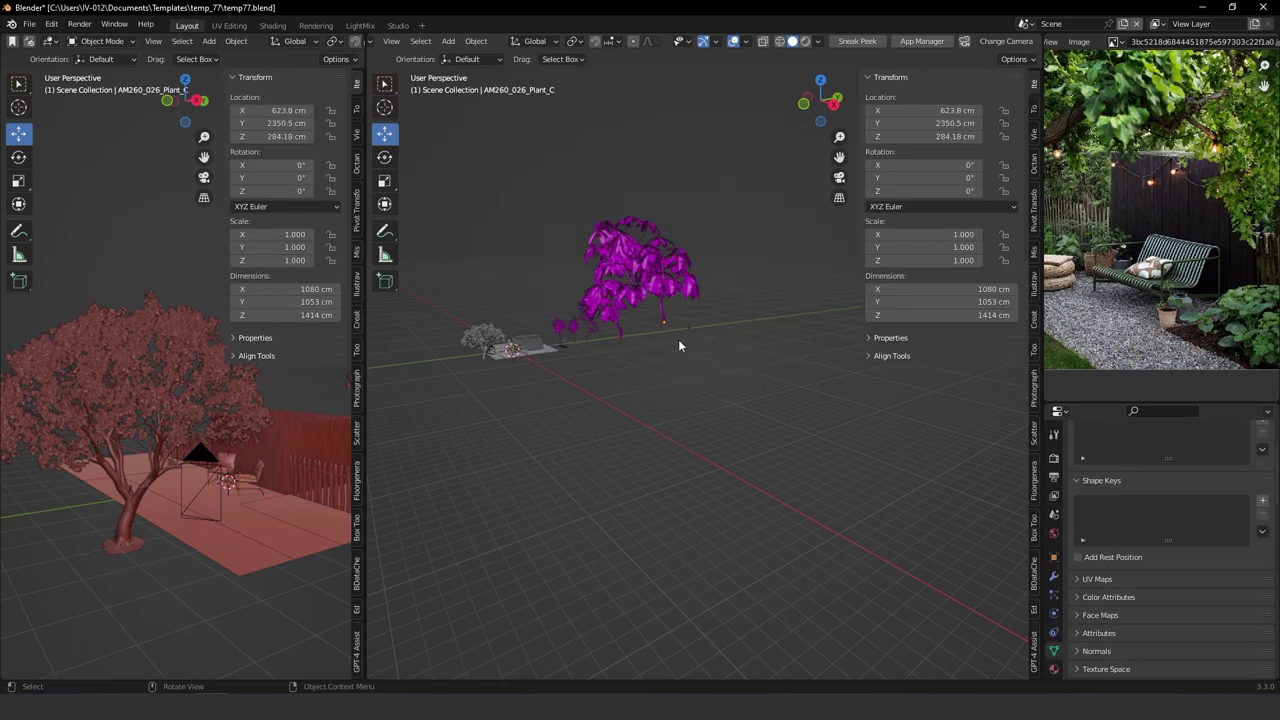
click(673, 308)
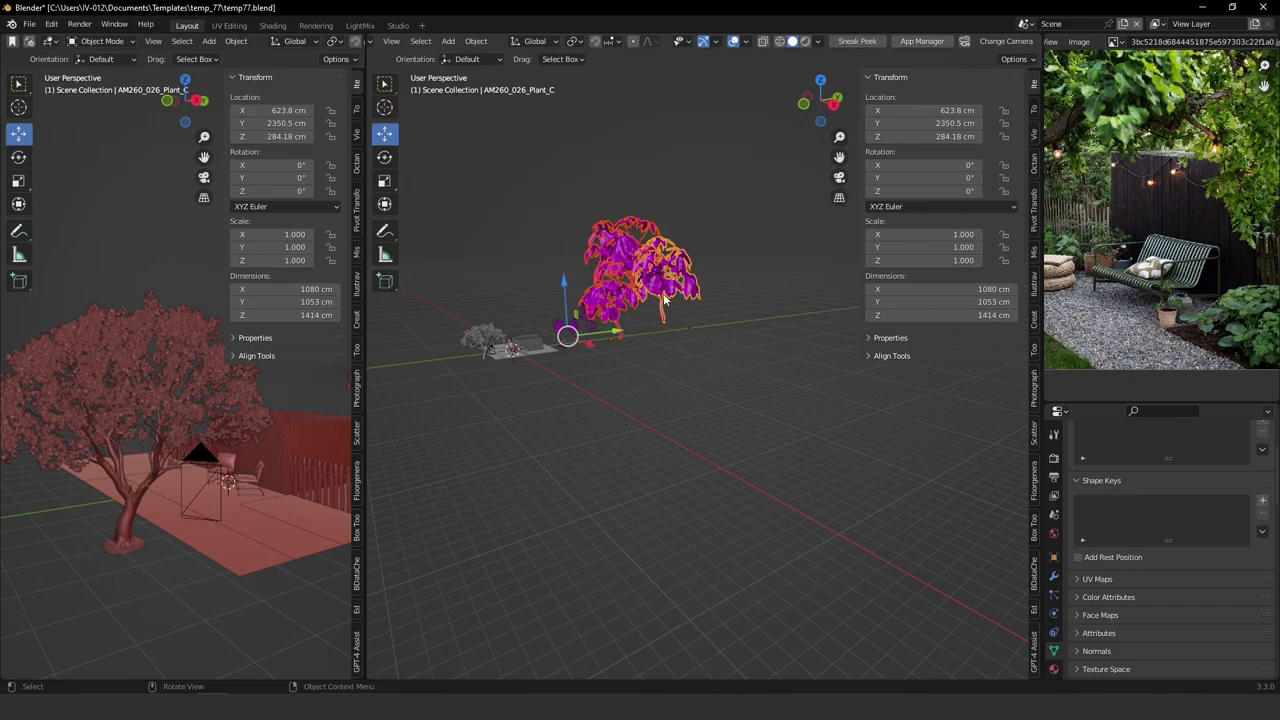
key(ctrl+alt+x)
click(682, 367)
click(740, 275)
Select the AM260_026 plants together and scale them down to about 0.307.
click(664, 288)
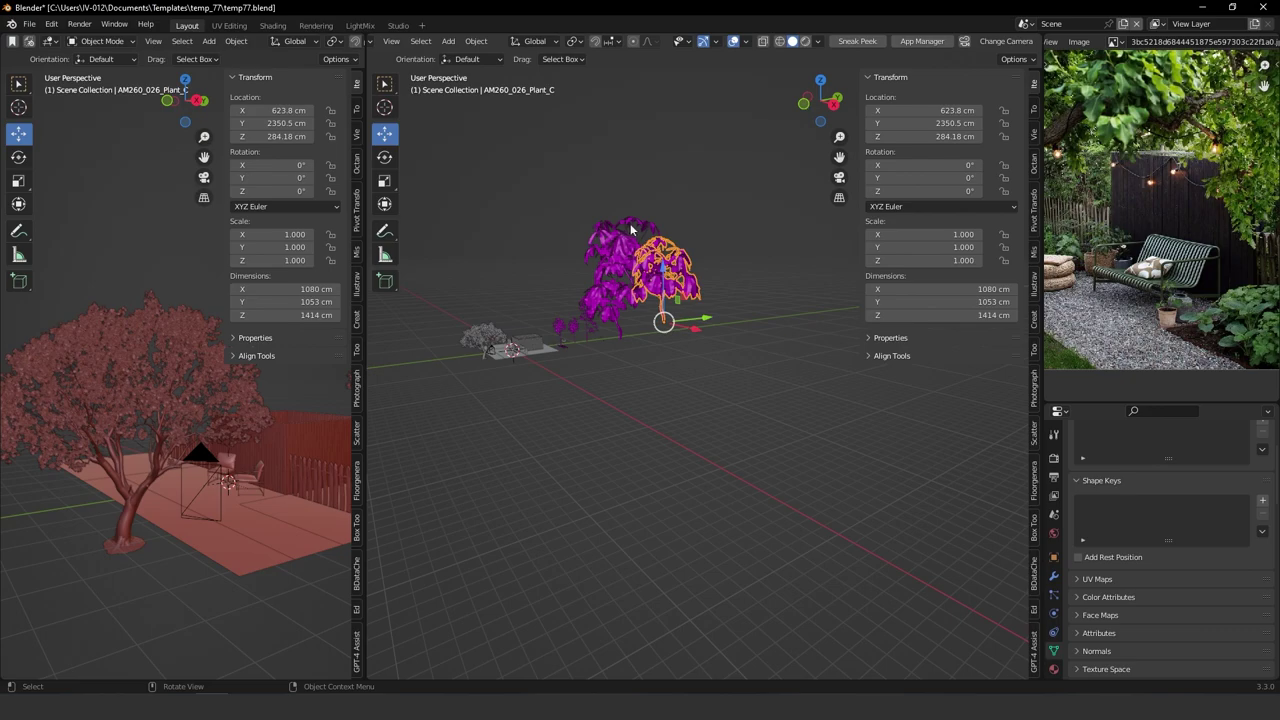
drag(617, 218, 690, 296)
key(s)
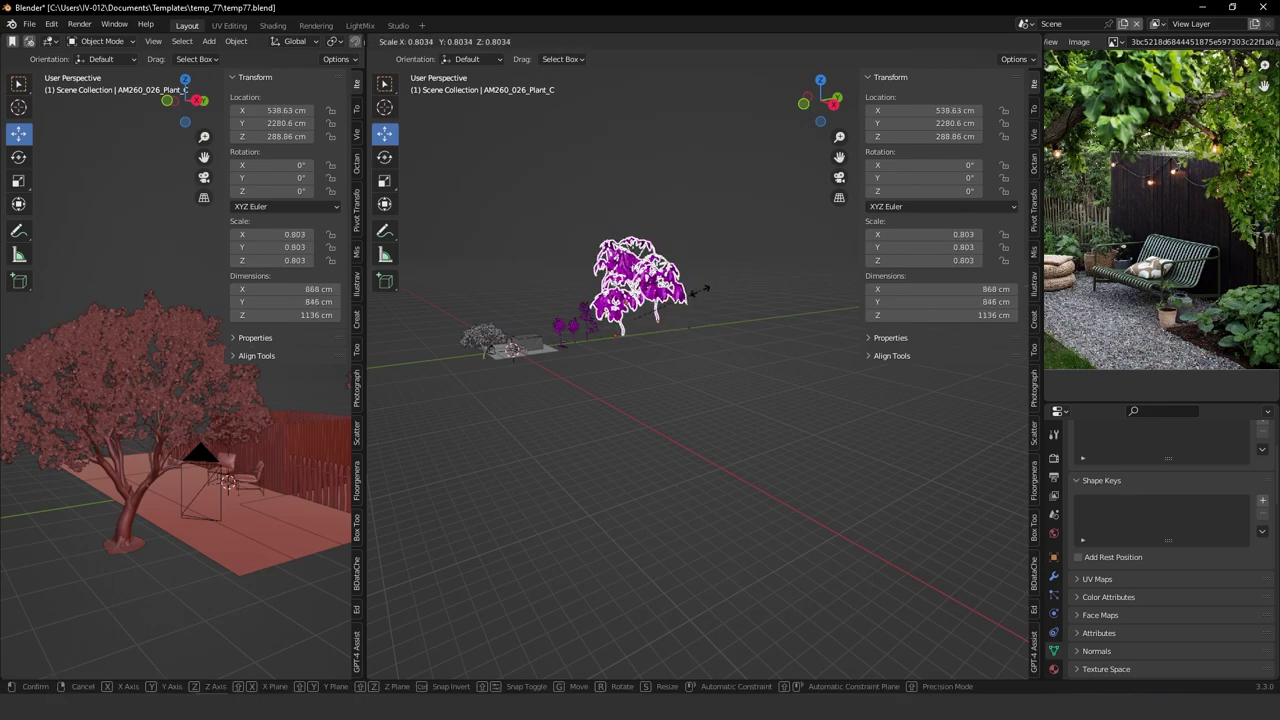
click(658, 310)
Move the AM260_026 plants in the top view onto the ground area beside the chairs.
key(KP_7)
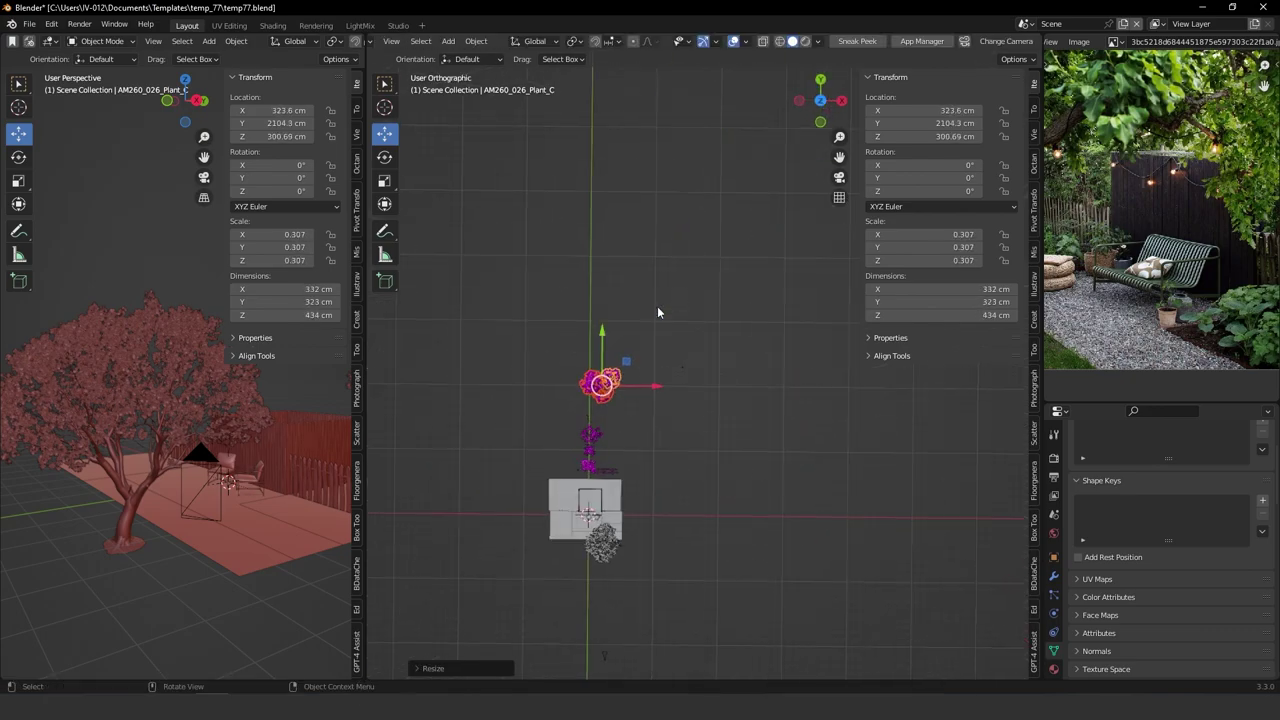
scroll(645, 240, up, 10)
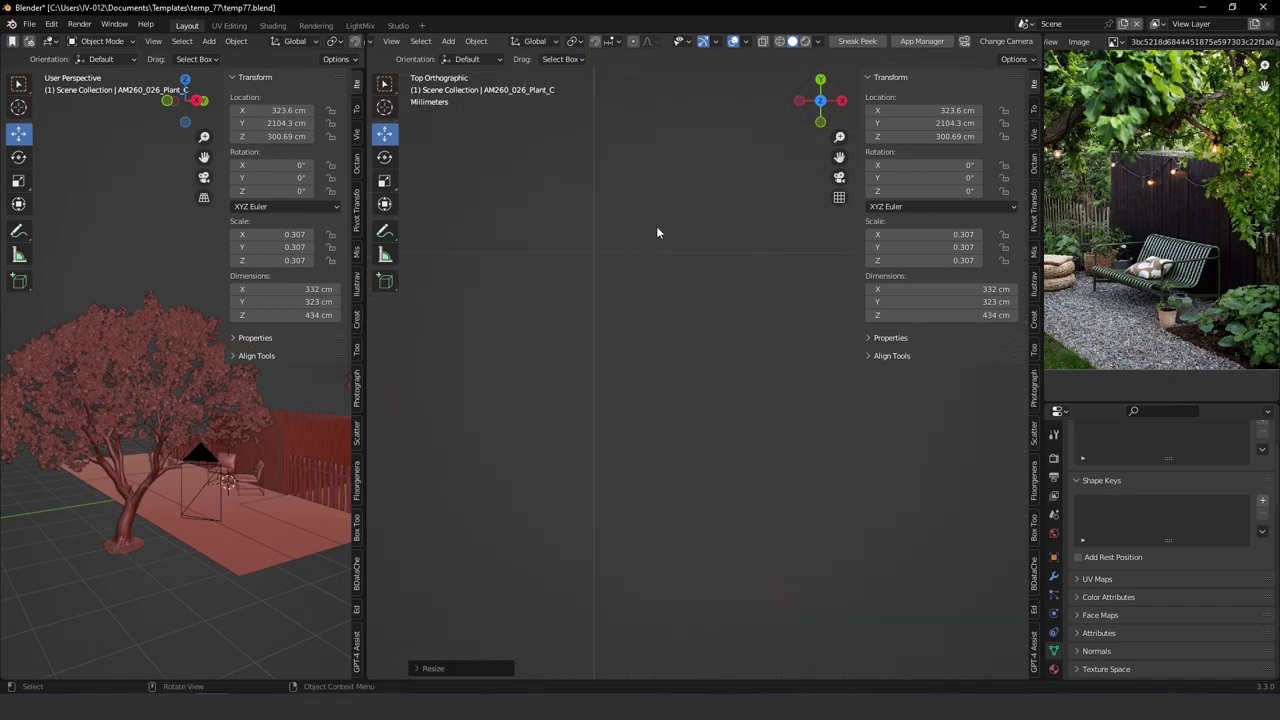
middle_drag(682, 209, 683, 210)
key(KP_7)
key(KP_Decimal)
scroll(670, 215, down, 5)
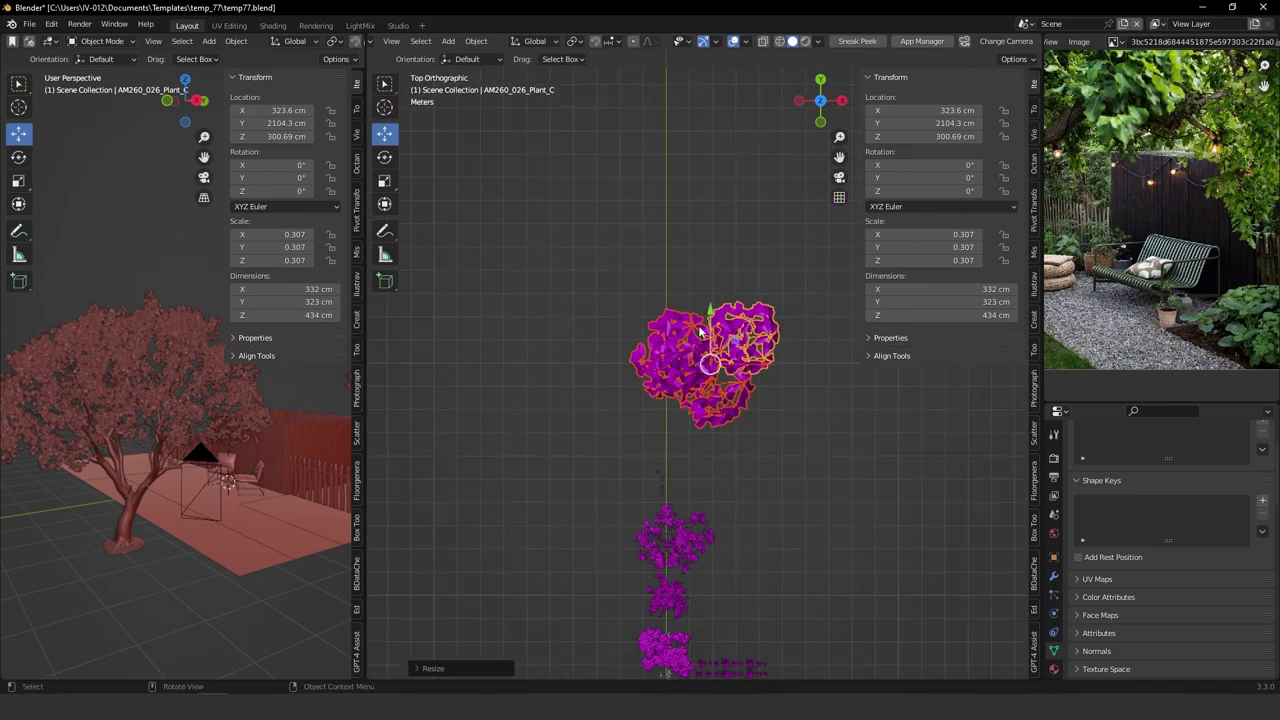
key(g)
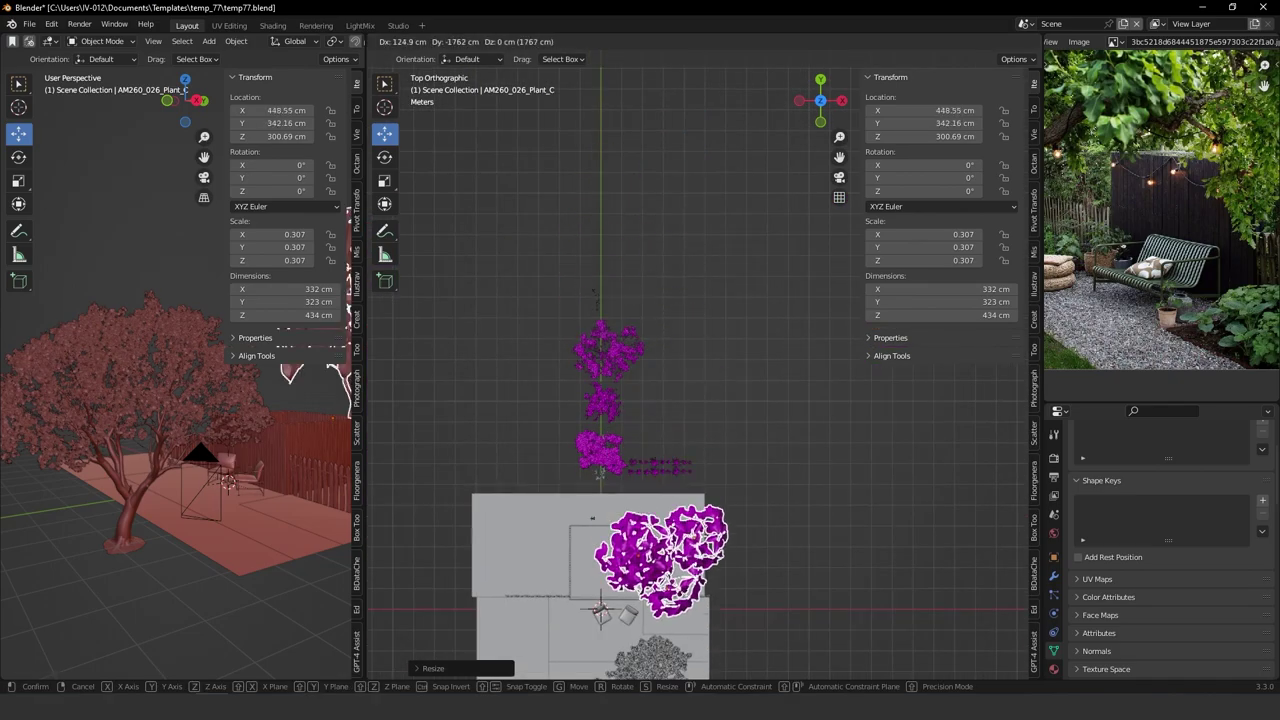
click(690, 494)
ctrl+middle_drag(692, 568, 692, 598)
shift+middle_drag(692, 598, 660, 482)
ctrl+middle_drag(660, 482, 660, 440)
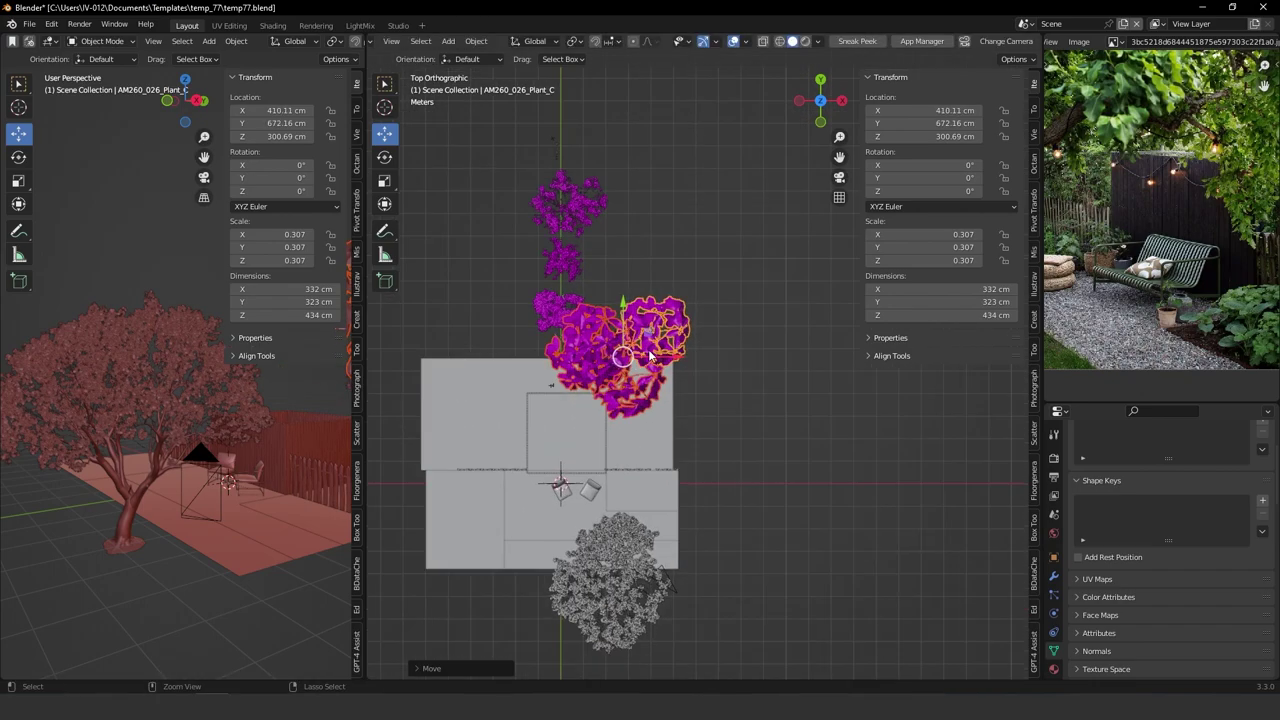
drag(647, 334, 654, 469)
ctrl+middle_drag(671, 498, 673, 459)
shift+middle_drag(673, 459, 682, 329)
Scale the AM260_026 plants down to about 0.104 and lower them along Z to about -44.65 cm.
key(s)
click(645, 405)
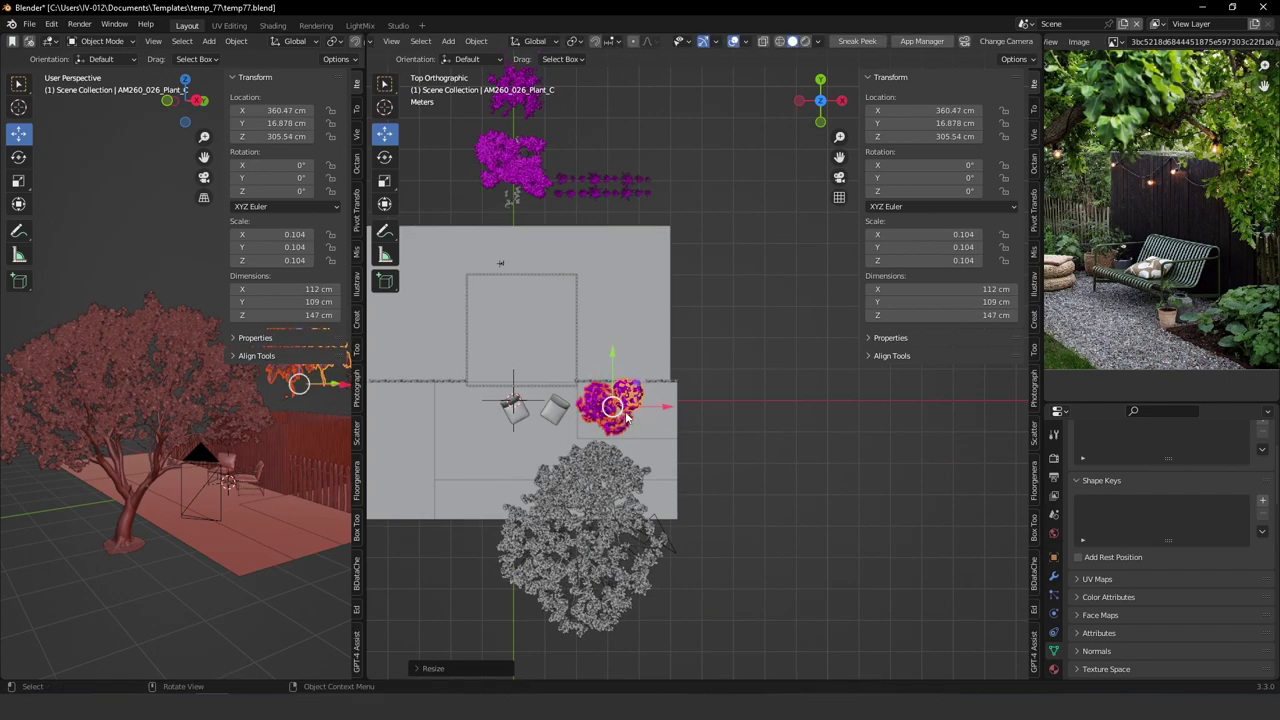
middle_drag(645, 405, 577, 345)
key(g)
key(z)
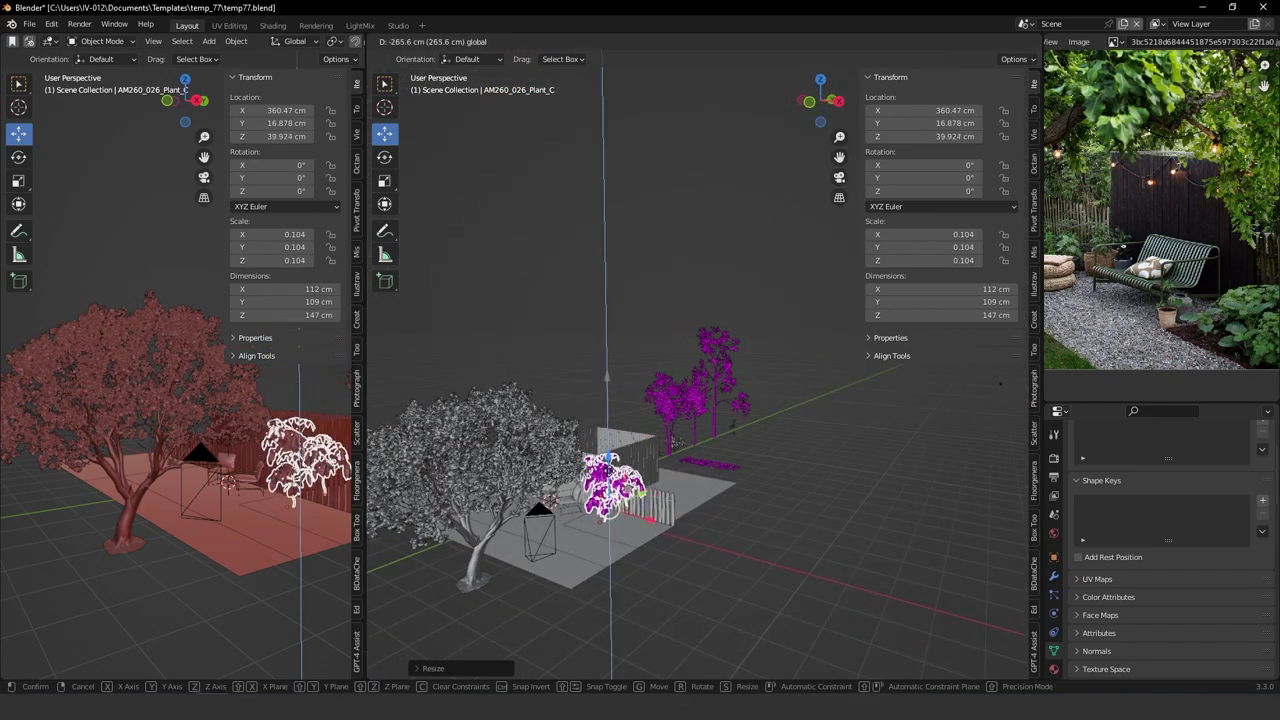
click(640, 506)
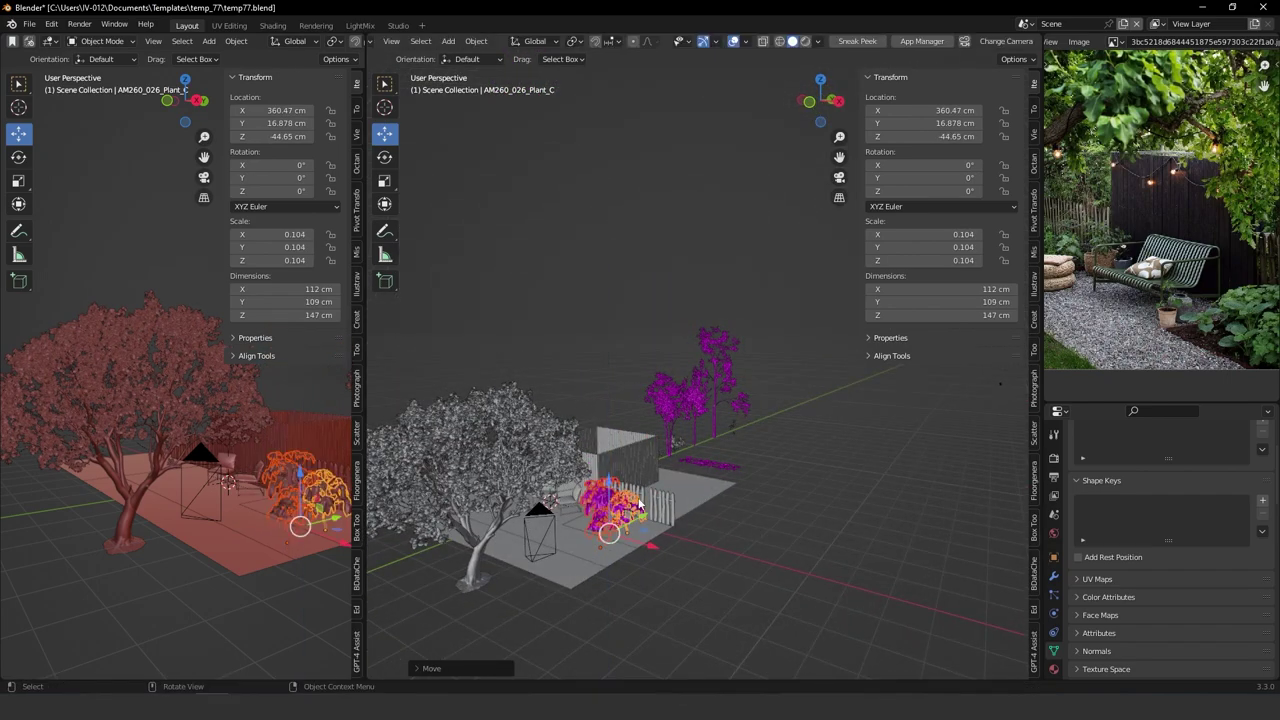
Scale the AM260_026 plants down to about 0.051 and raise them along Z to about -2.4 cm.
key(KP_Decimal)
key(s)
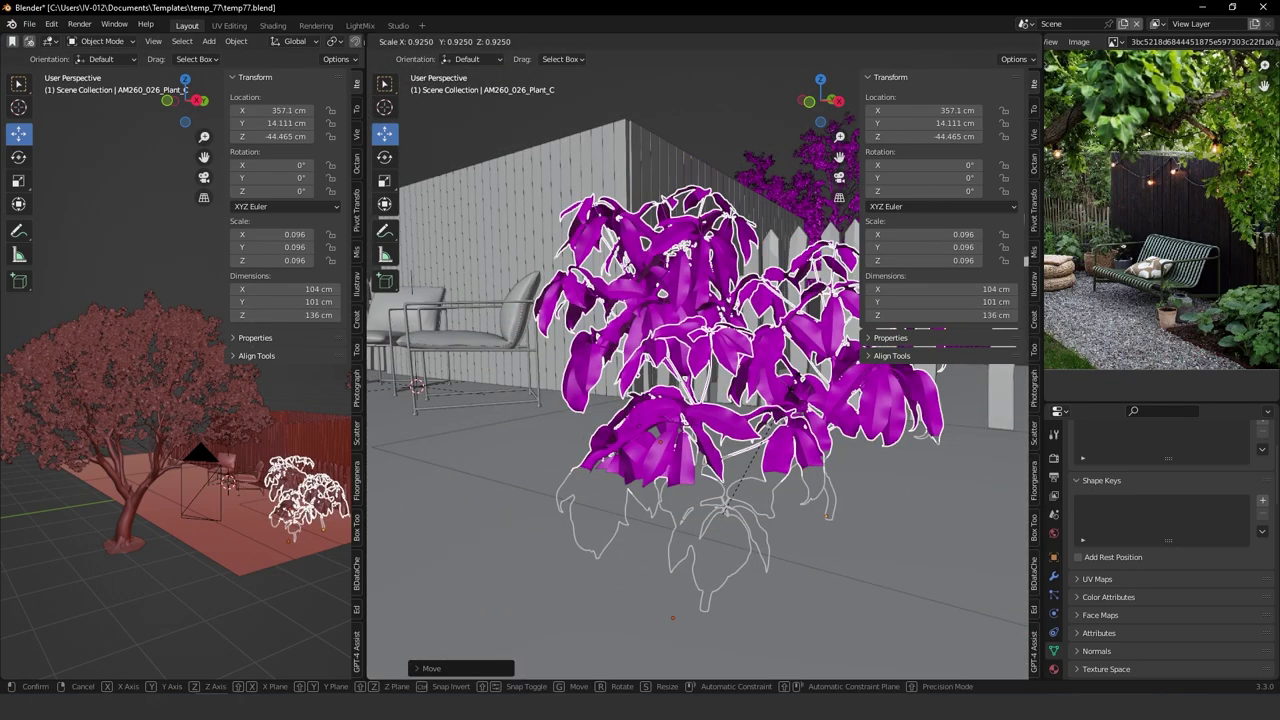
click(725, 446)
key(g)
key(z)
drag(720, 420, 720, 366)
middle_drag(730, 316, 699, 338)
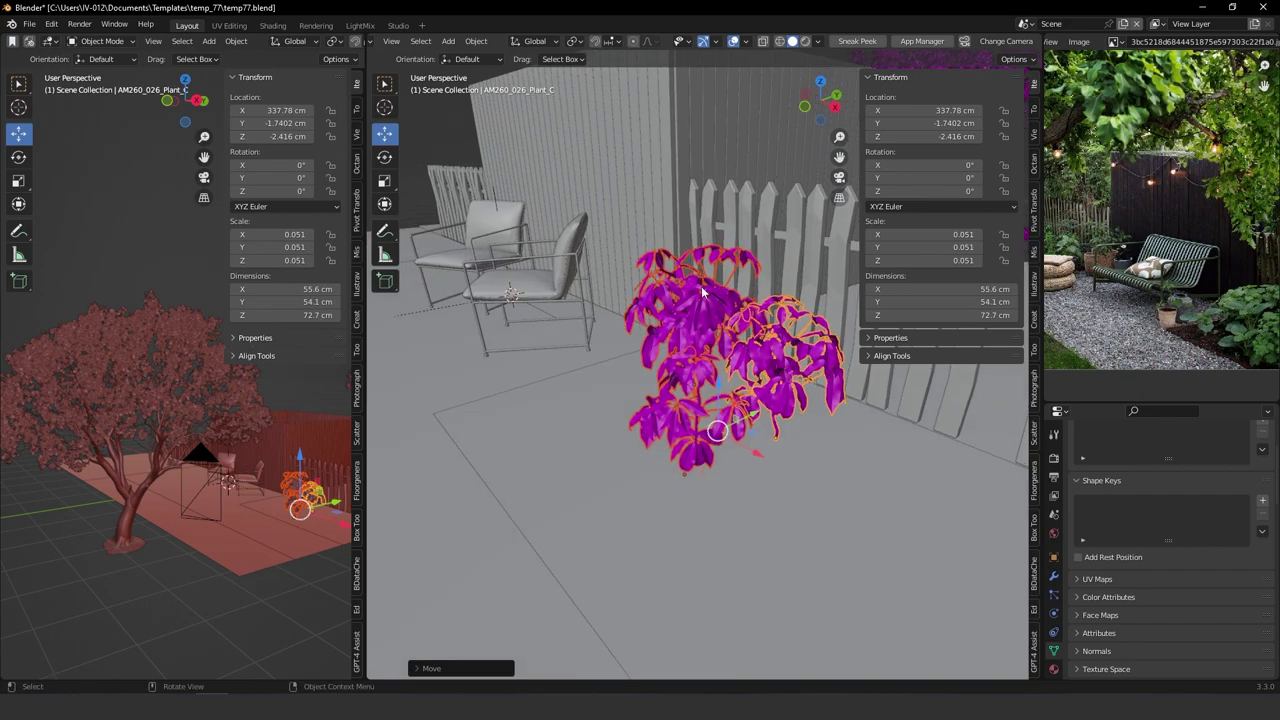
Shift the AM260_026 plants in the top view and place a linked duplicate of the group in front of them.
key(KP_7)
key(g)
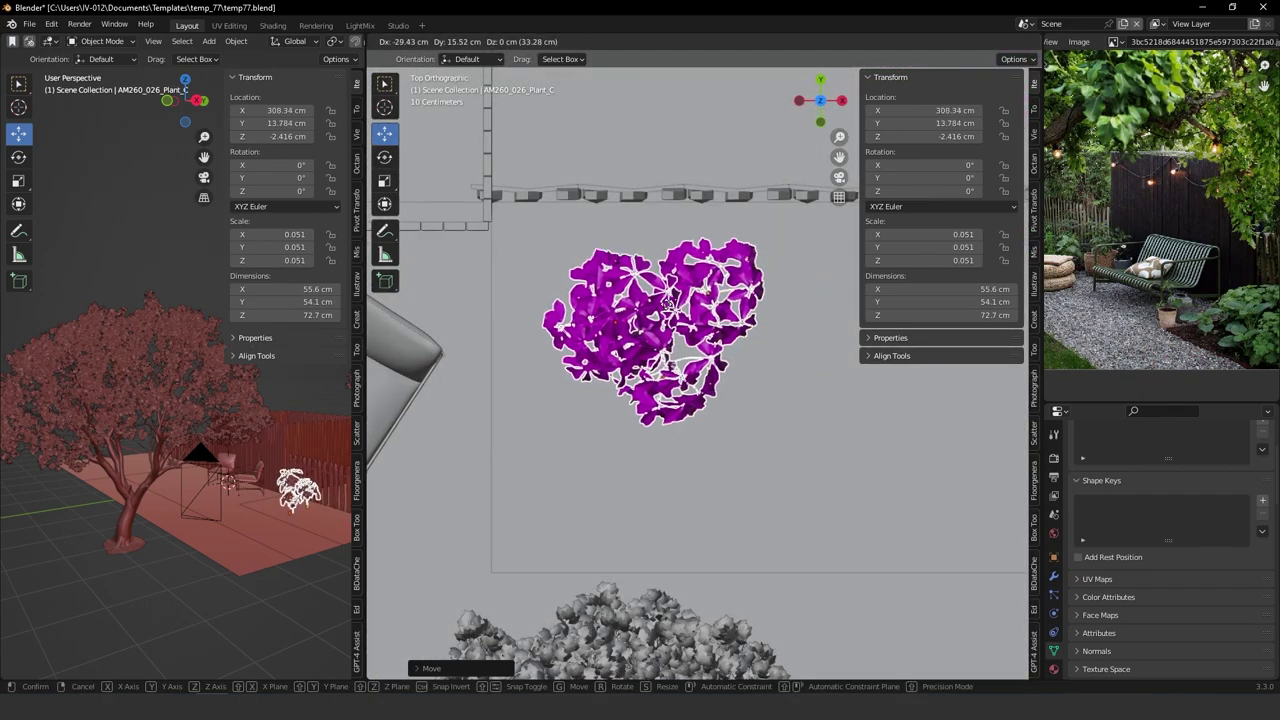
click(655, 300)
key(shift+d)
click(637, 525)
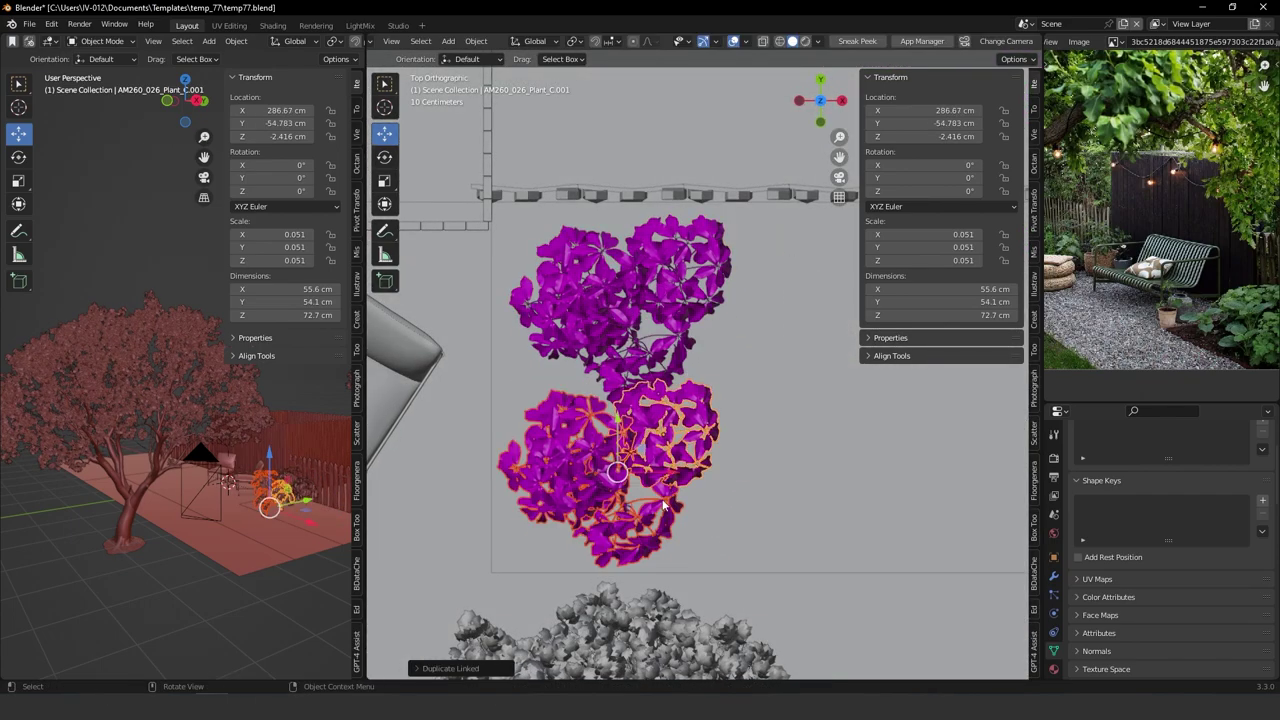
Rotate the duplicated AM260_026 plants to about 111° around Z and check them in the camera view.
key(r)
click(552, 428)
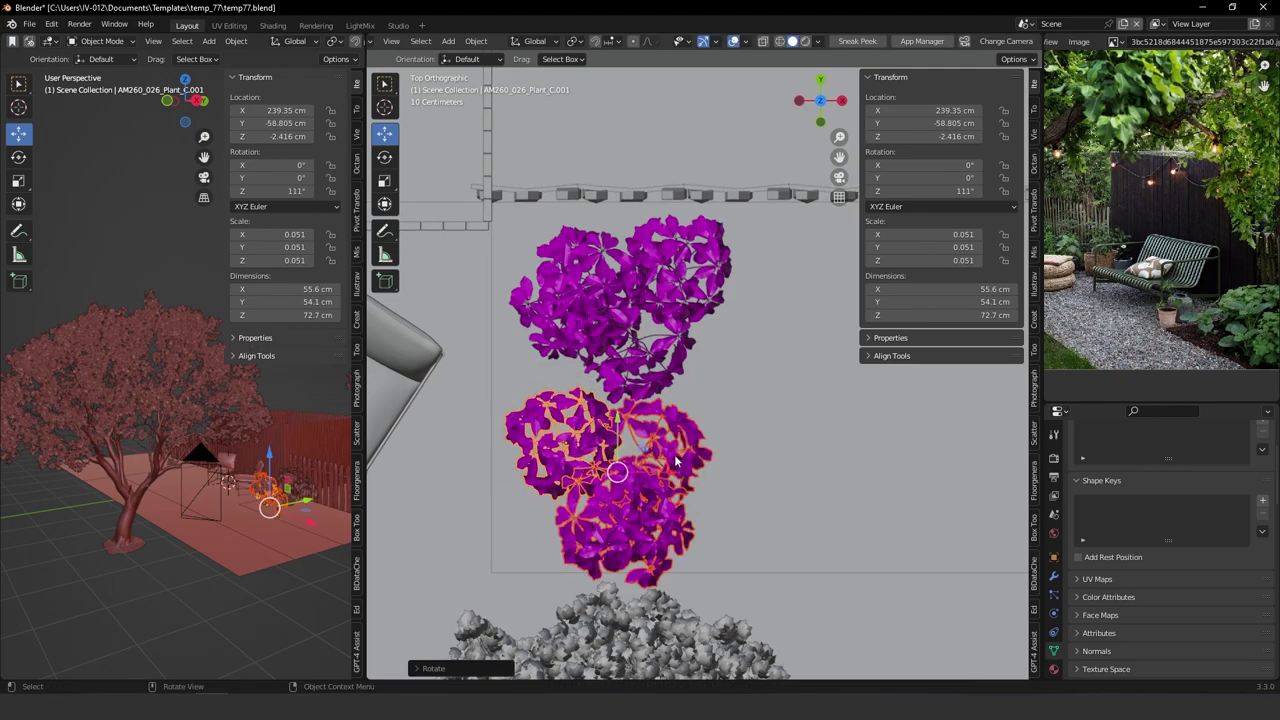
scroll(228, 542, up, 5)
middle_drag(228, 542, 316, 401)
key(KP_0)
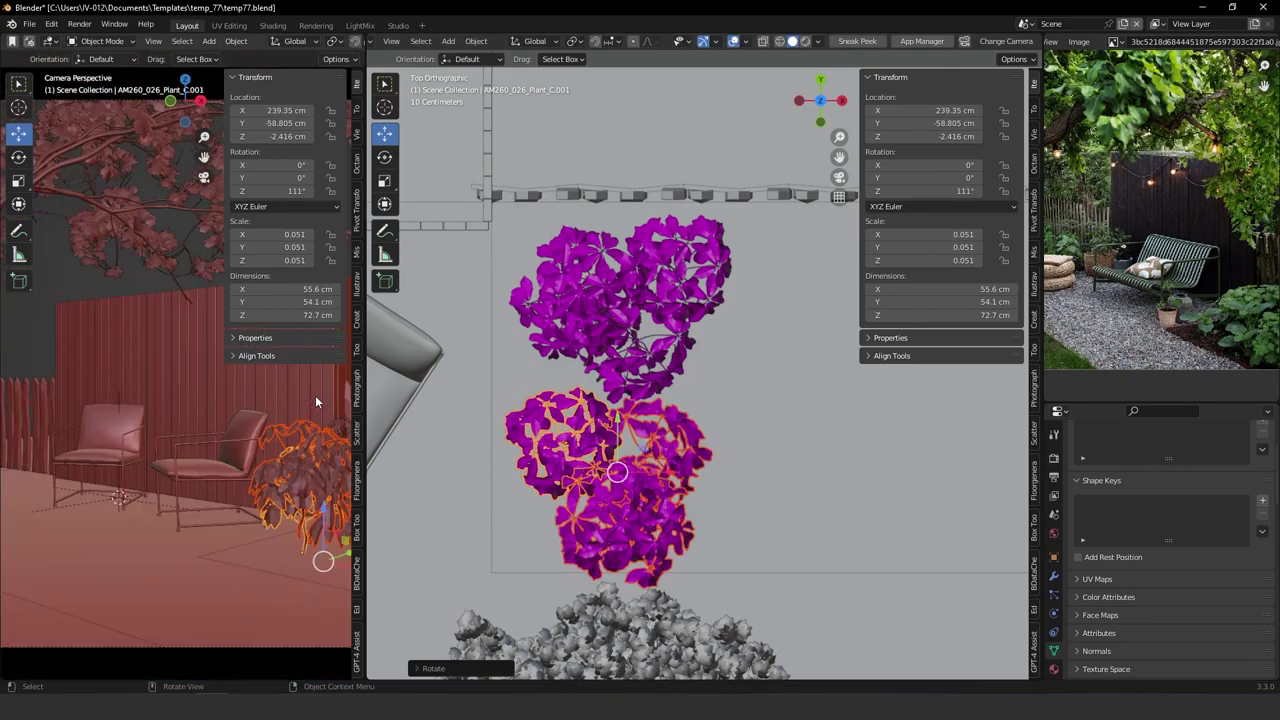
shift+middle_drag(276, 527, 229, 524)
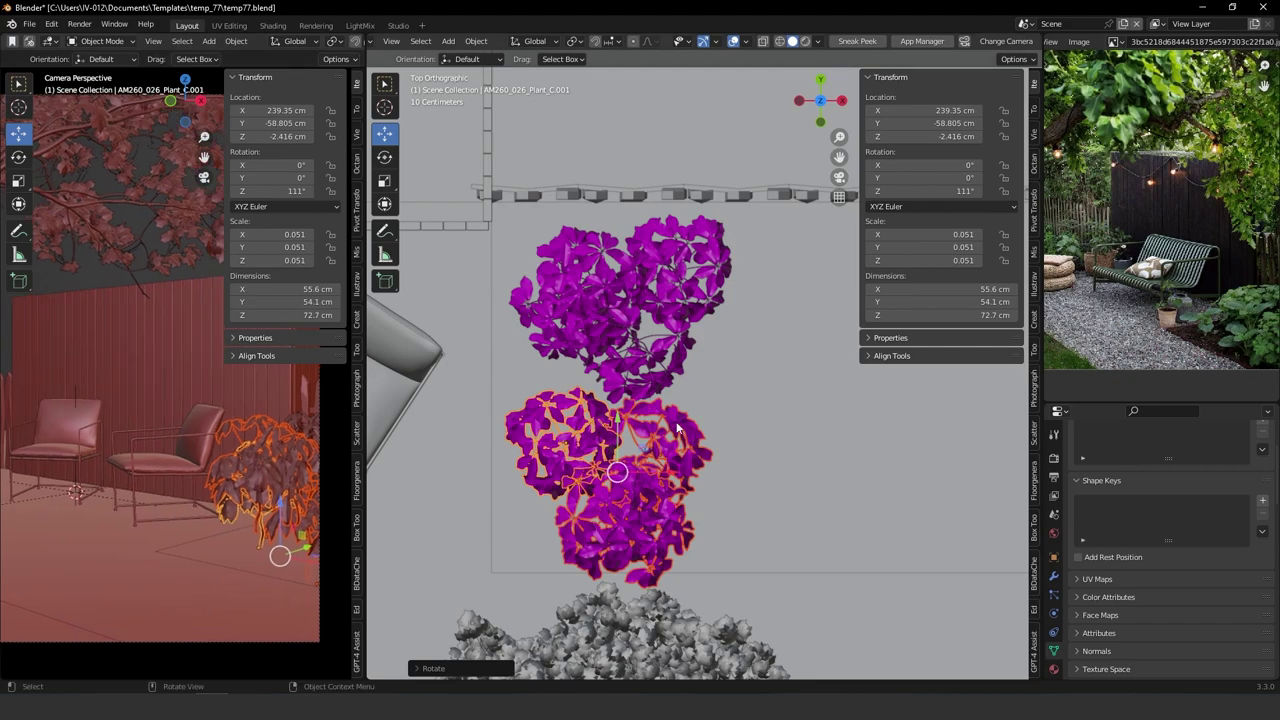
Lower the duplicated AM260_026 plants along Z to about -4.97 cm and shift them to about X 238.5, Y -51.2 cm.
middle_drag(688, 437, 620, 378)
key(g)
key(z)
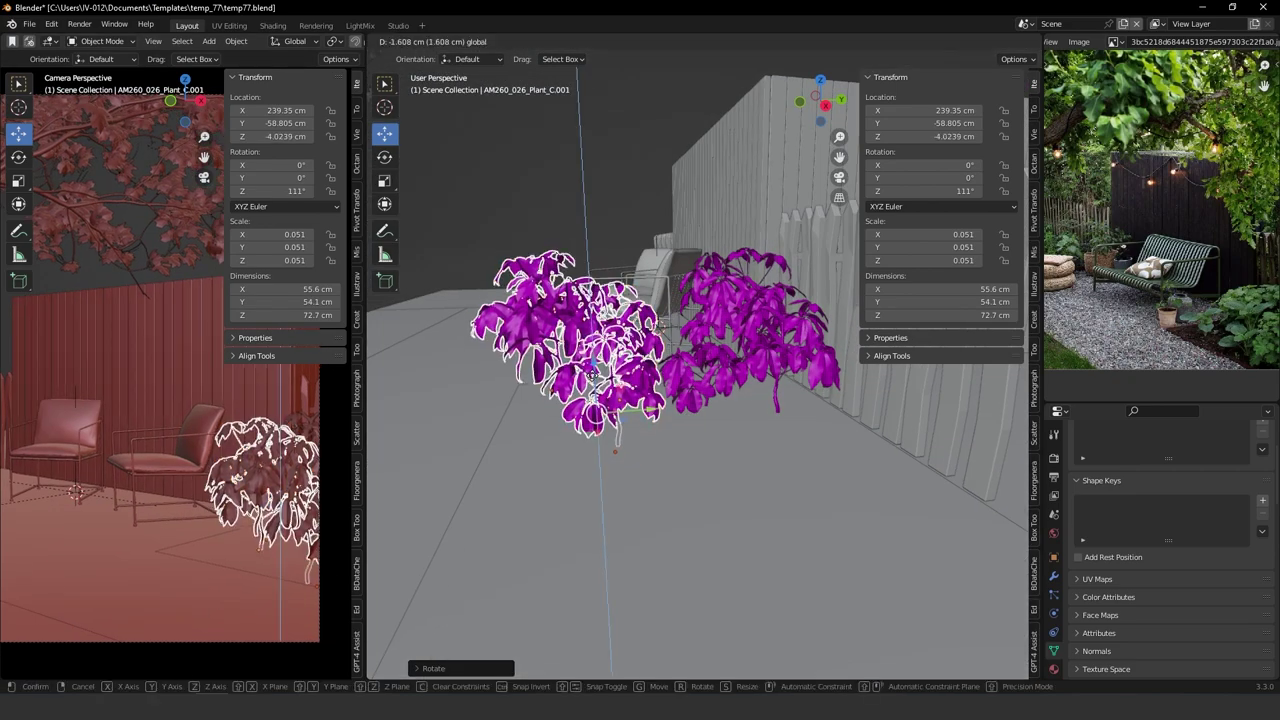
drag(593, 380, 594, 375)
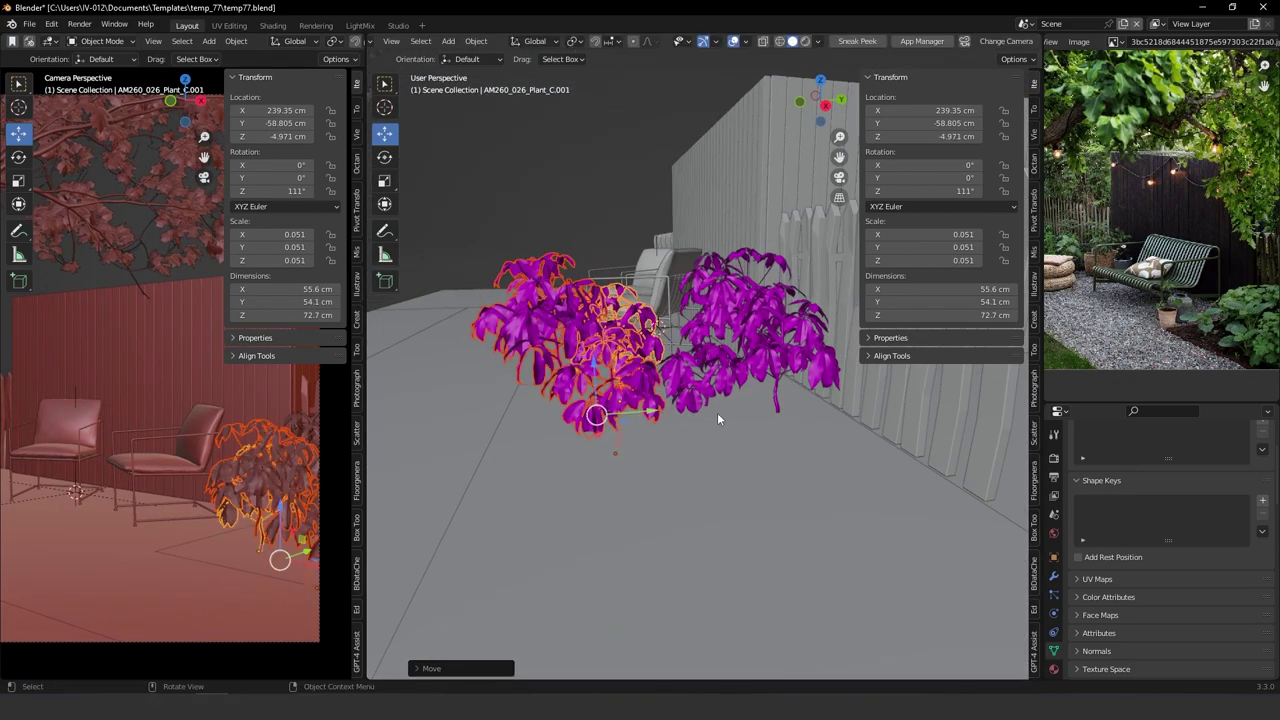
click(716, 412)
click(633, 393)
key(KP_7)
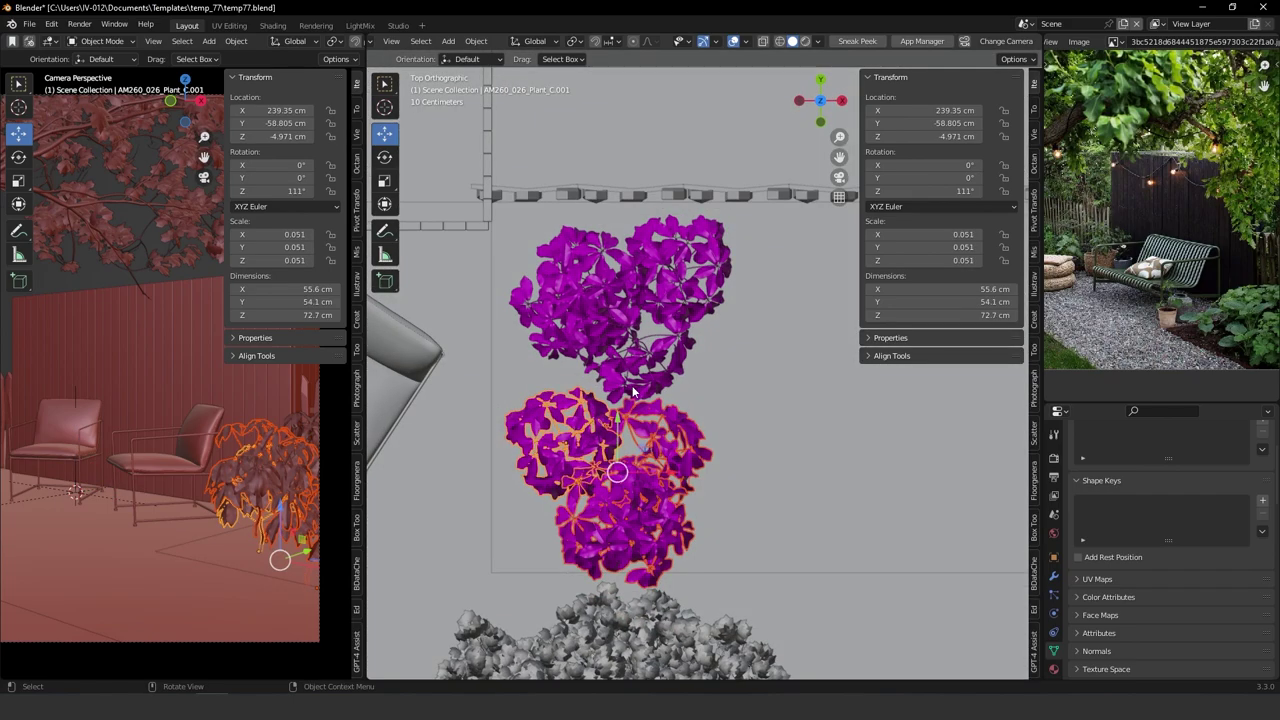
drag(663, 430, 661, 408)
Append the objects from AM260_009_Vray.blend into the scene.
ctrl+middle_drag(657, 406, 742, 350)
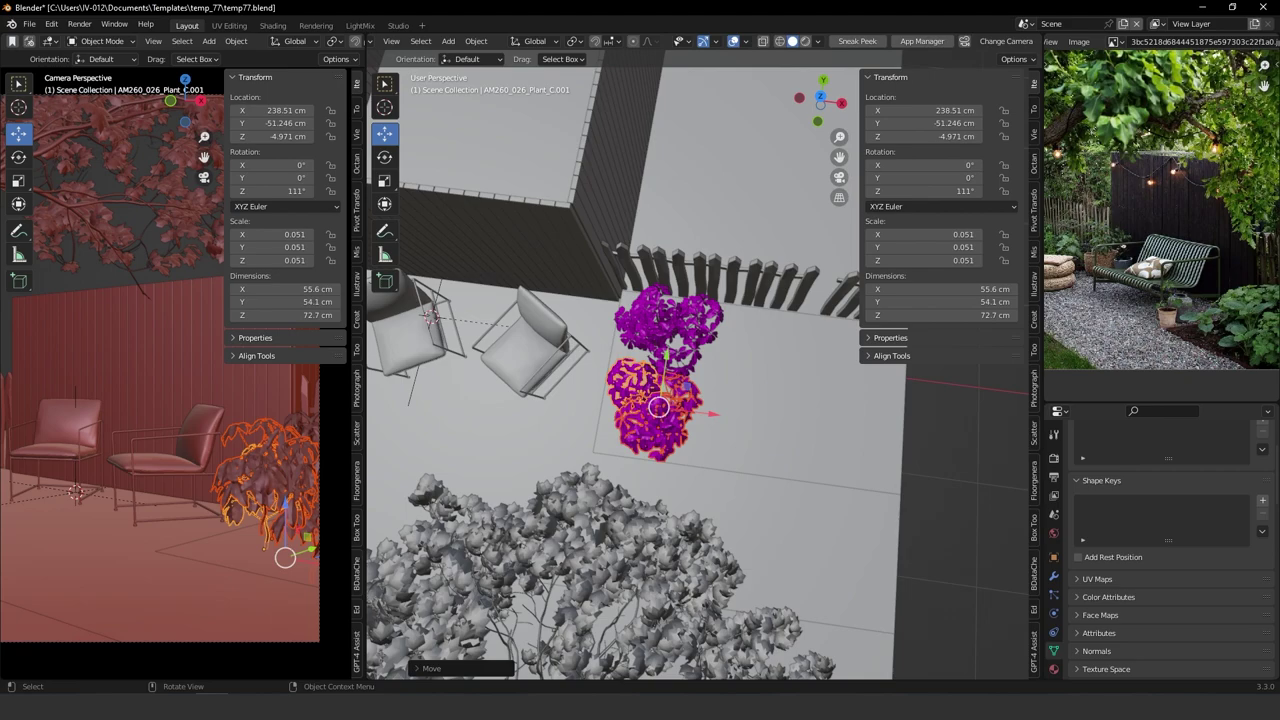
drag(5, 655, 749, 367)
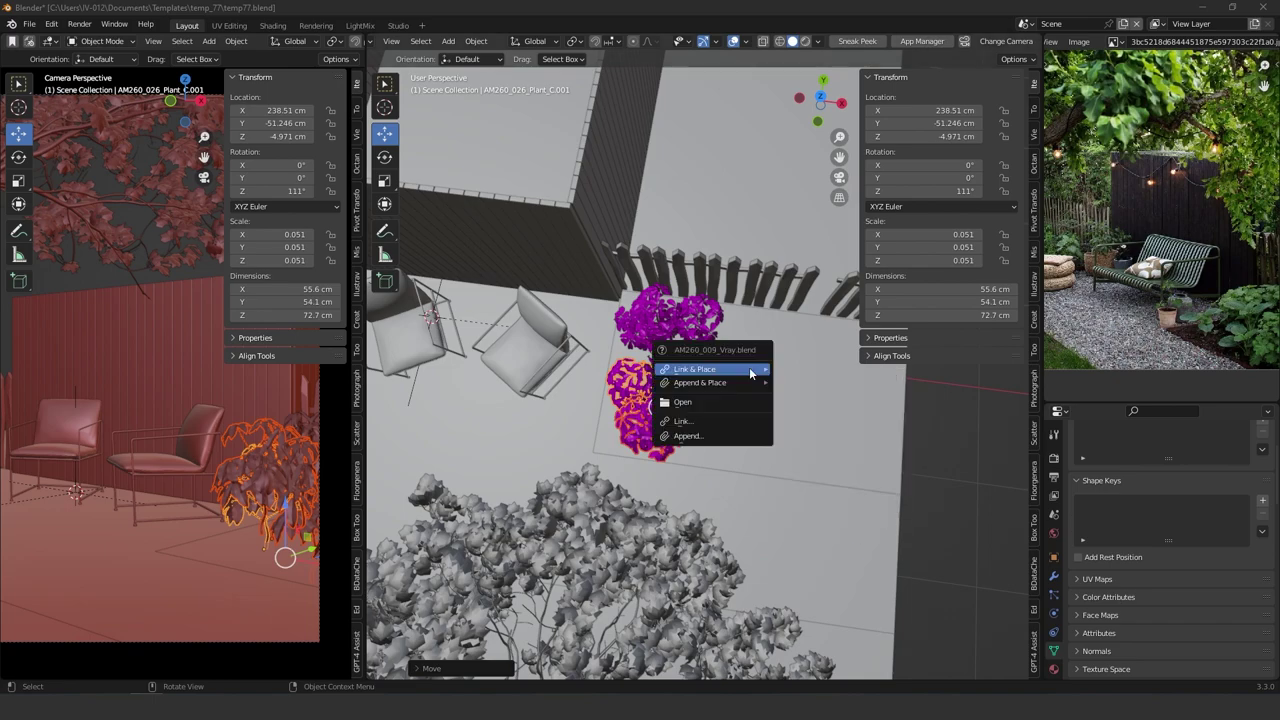
mouse_move(736, 383)
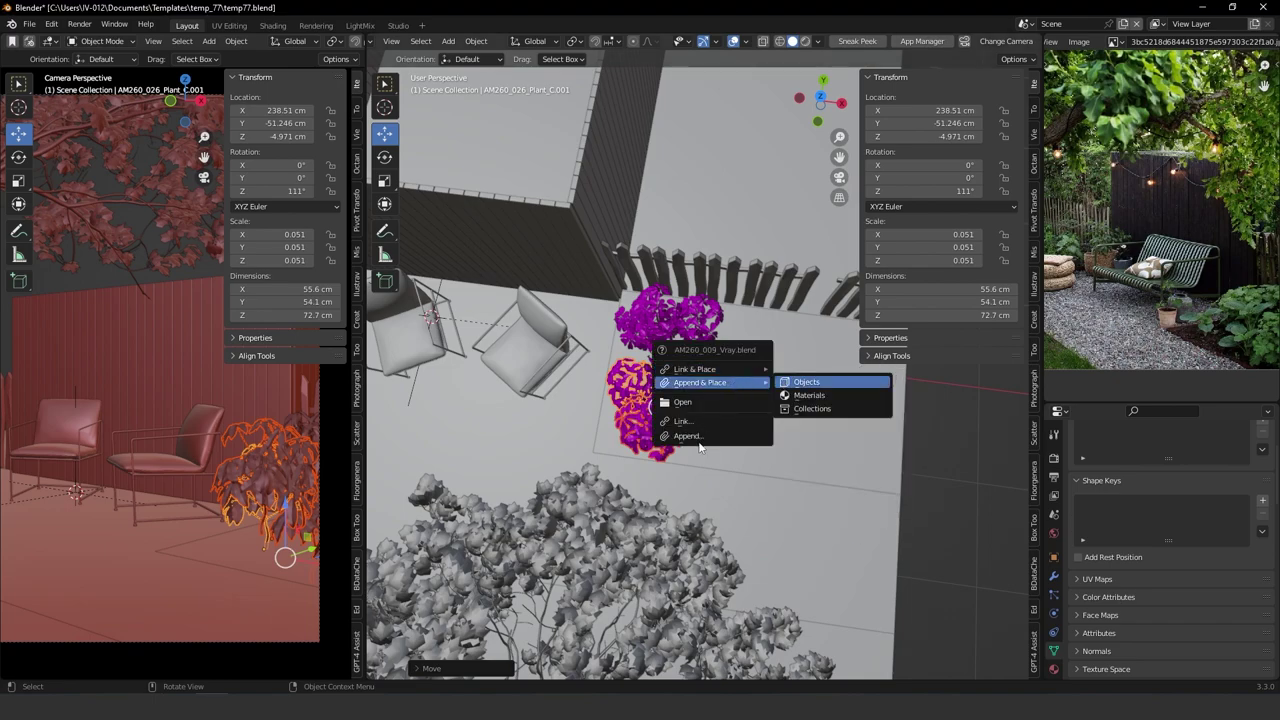
click(805, 366)
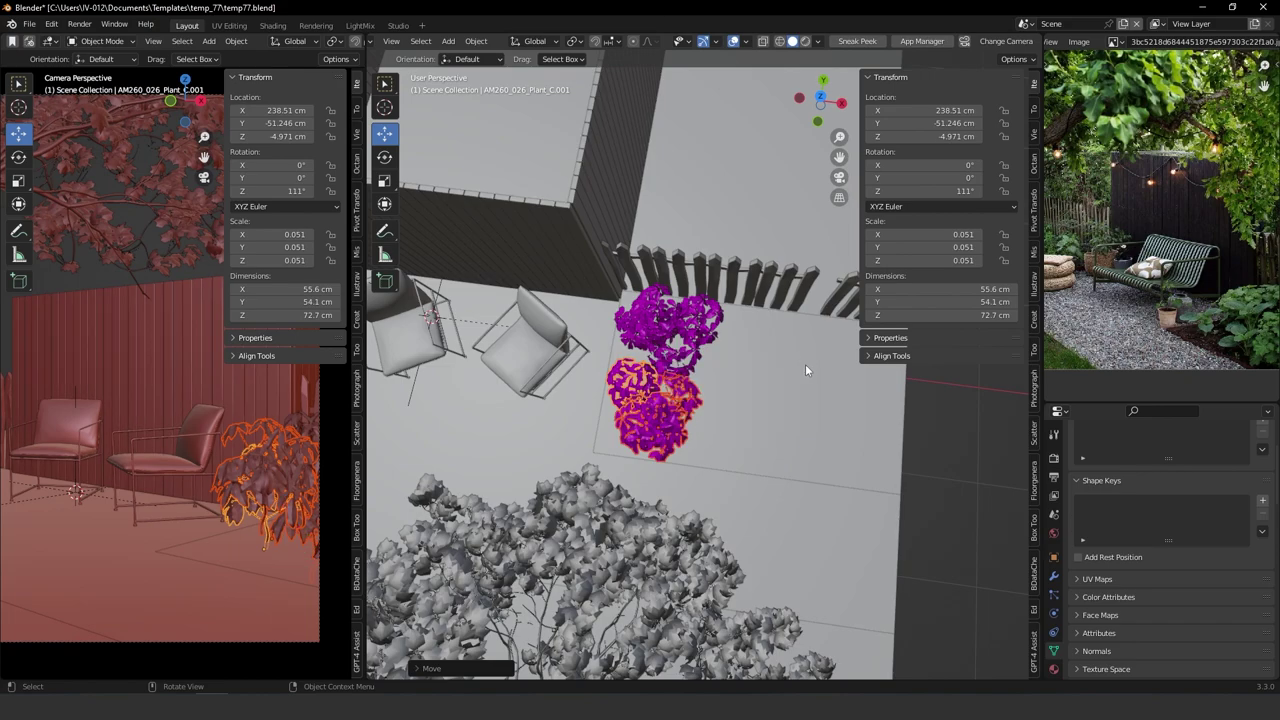
Delete one flowerpot and one of the overlapping trees from the imported AM260_009 model.
scroll(751, 406, down, 8)
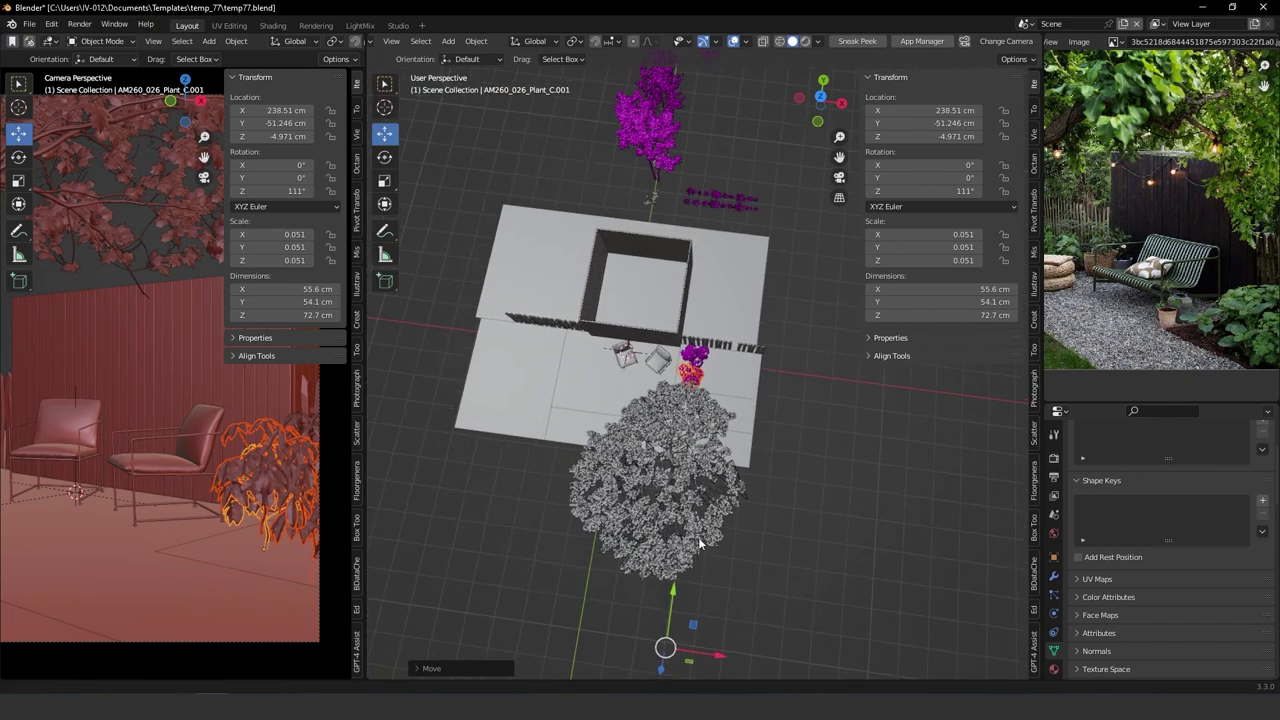
scroll(730, 440, down, 6)
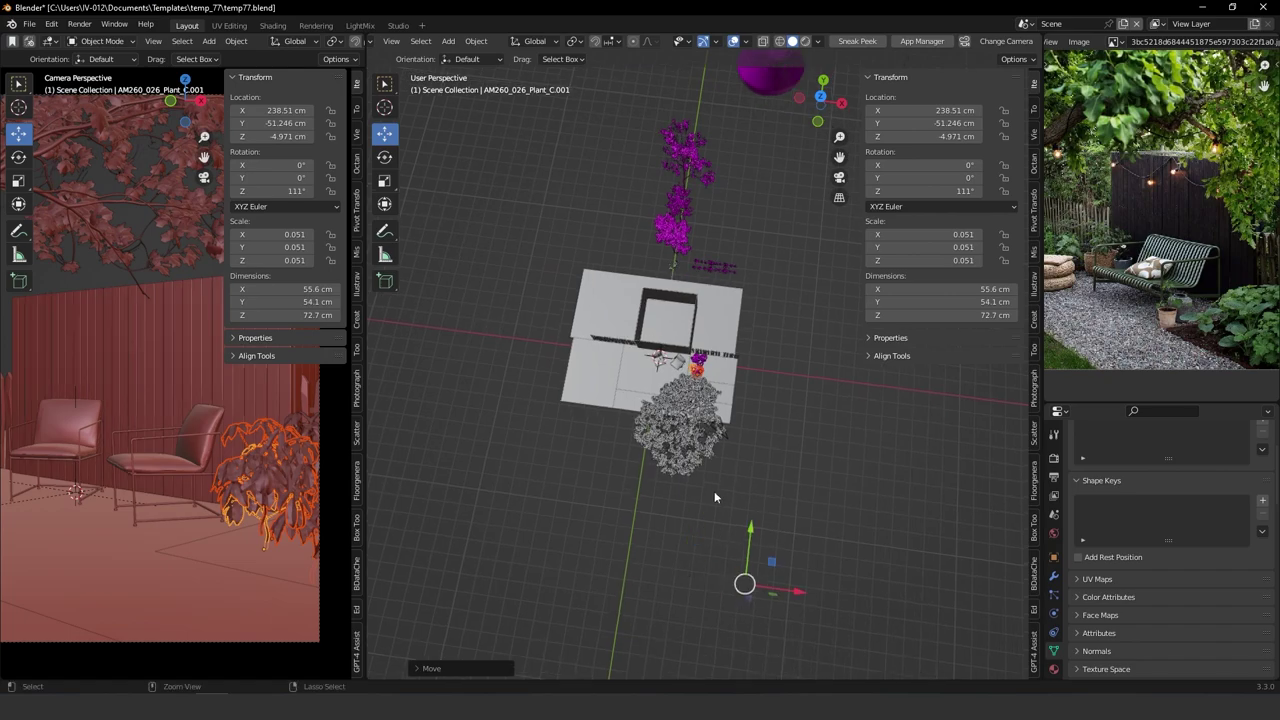
shift+middle_drag(733, 362, 686, 424)
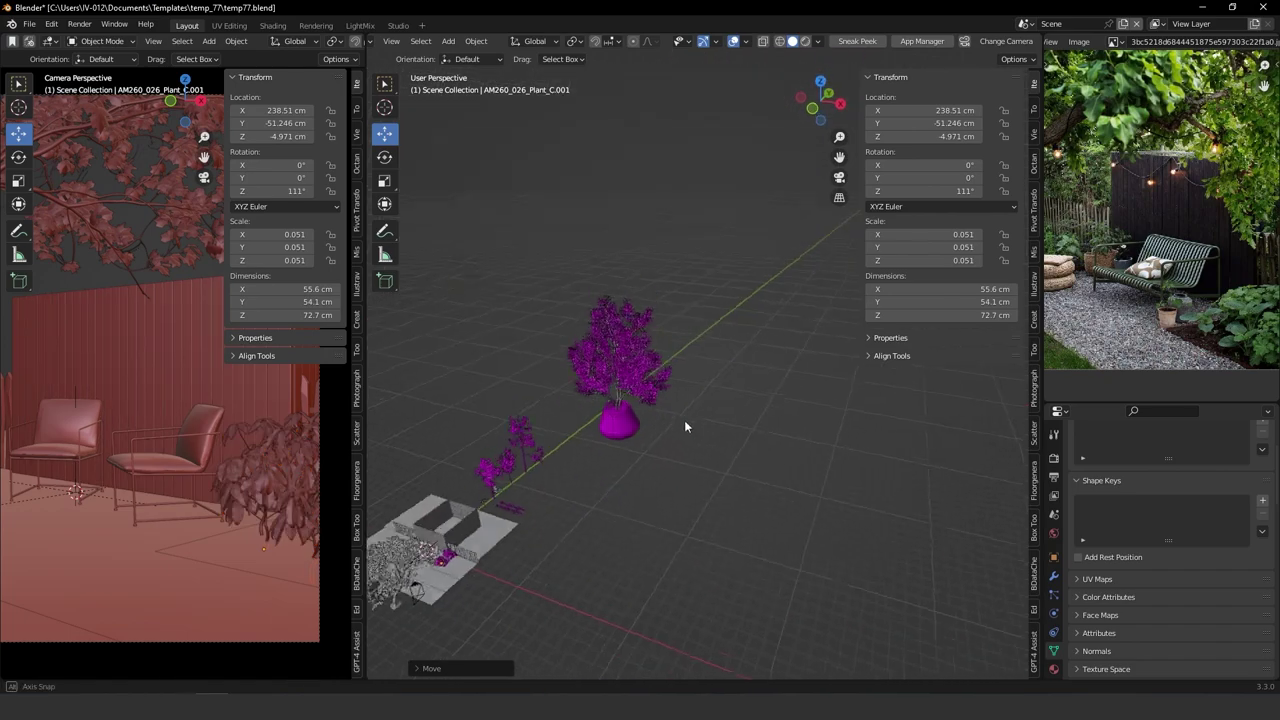
scroll(660, 405, up, 2)
shift+middle_drag(608, 416, 685, 381)
scroll(719, 327, up, 1)
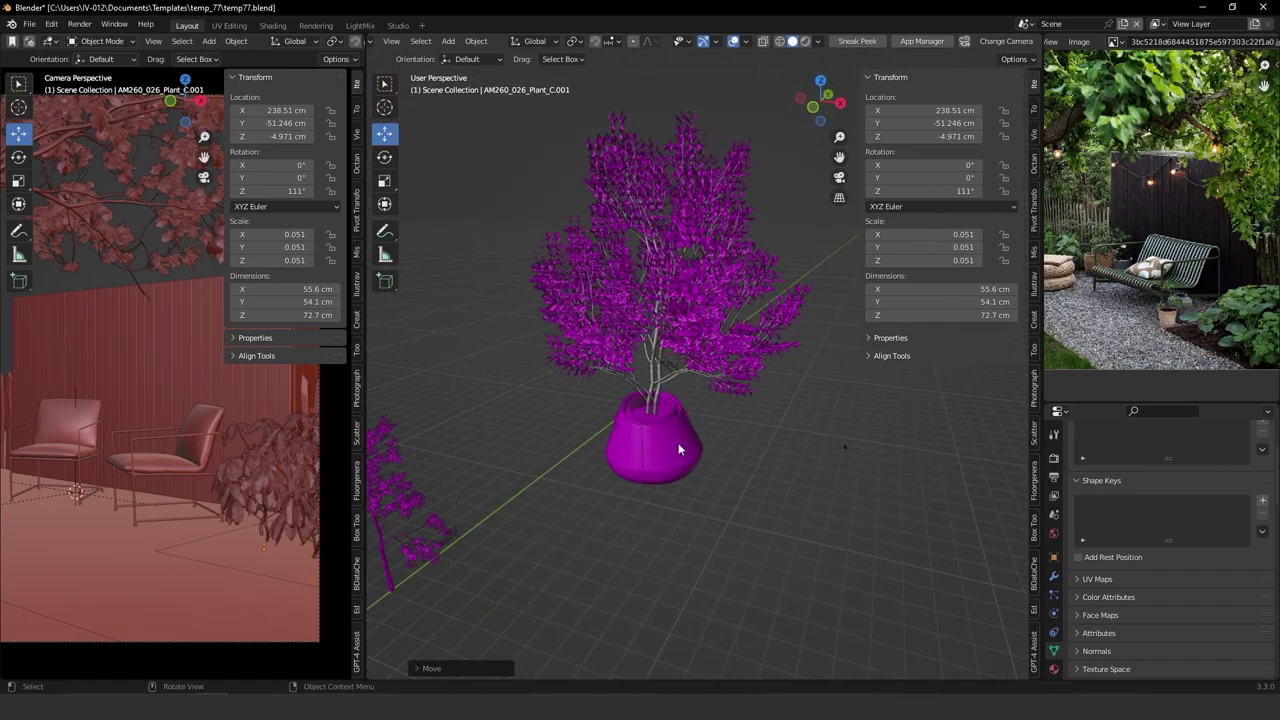
click(678, 444)
key(Delete)
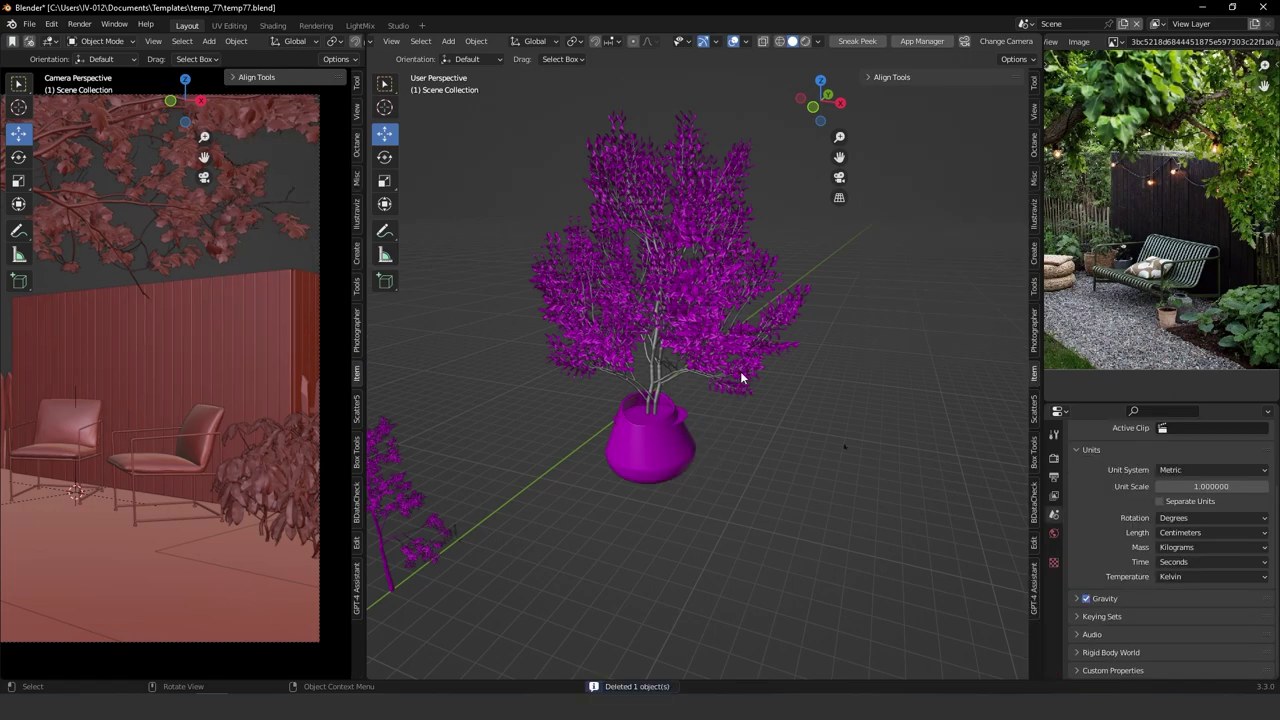
click(662, 390)
key(Delete)
Delete AM260_009_flowerpot_A and the leftover pot piece around the tree's trunk.
click(656, 457)
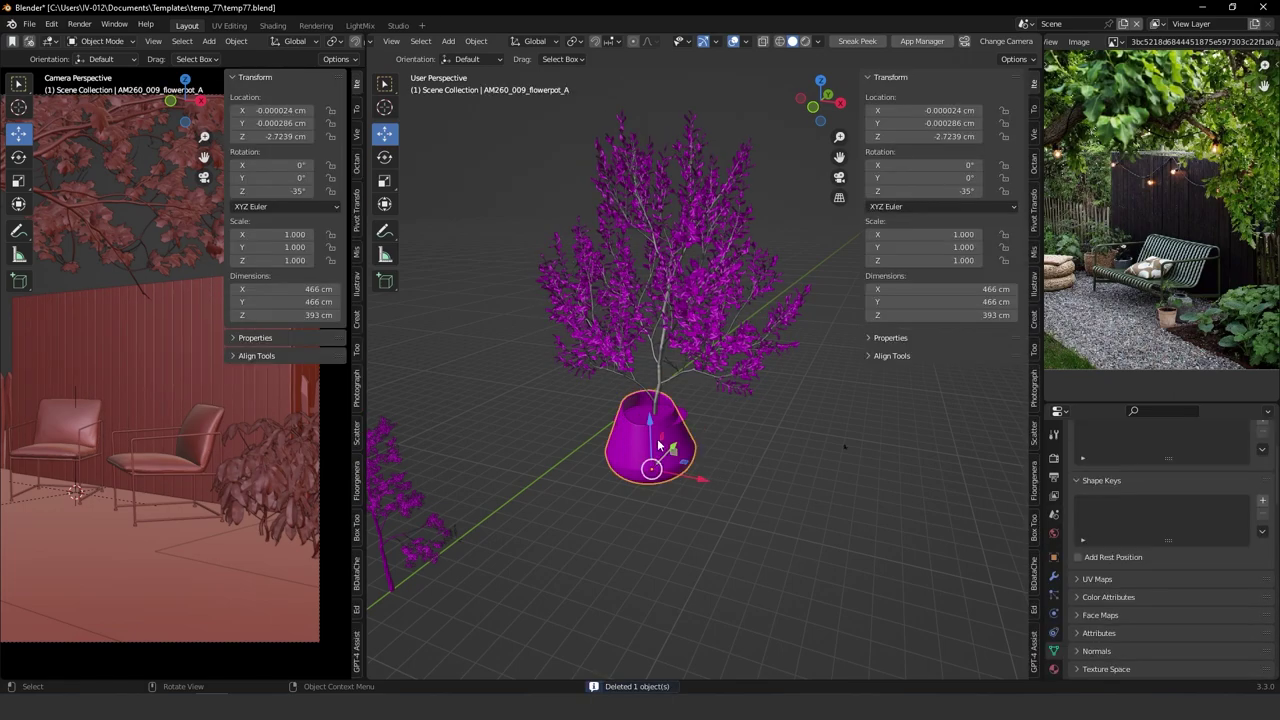
key(Delete)
click(661, 428)
key(Delete)
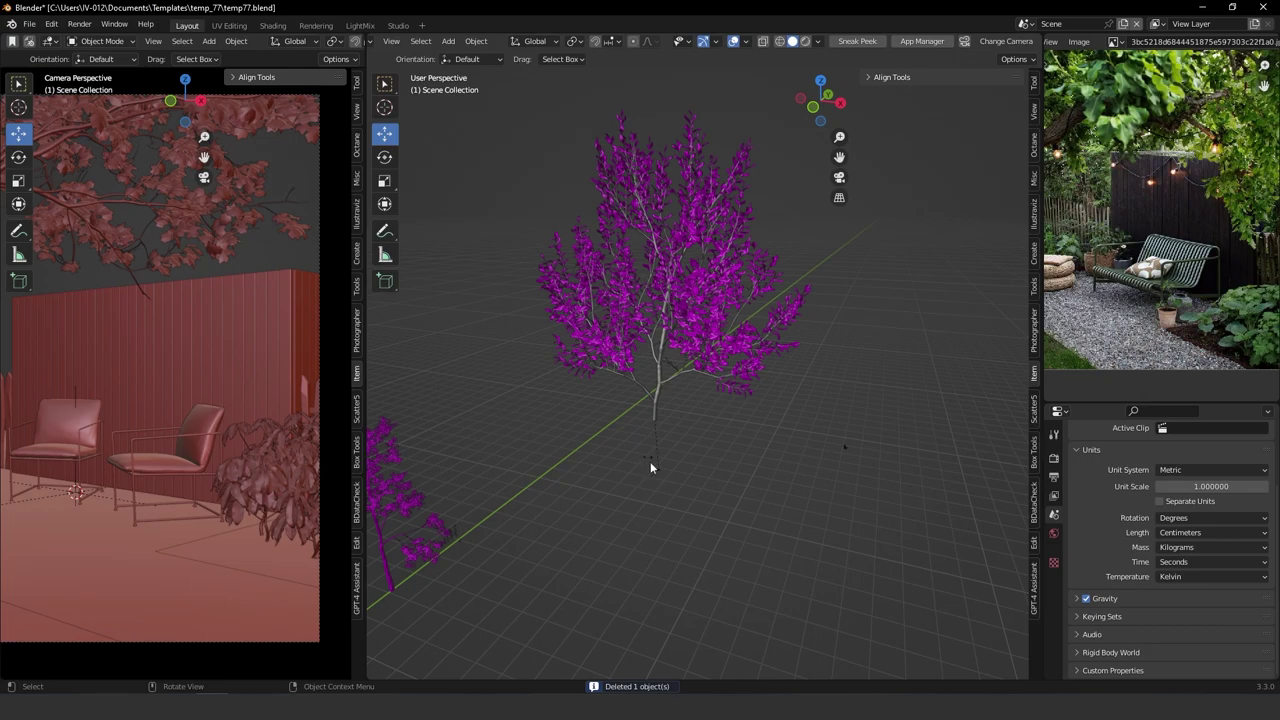
Try to delete the helper objects beneath the remaining AM260_009 tree.
drag(640, 449, 684, 492)
key(Delete)
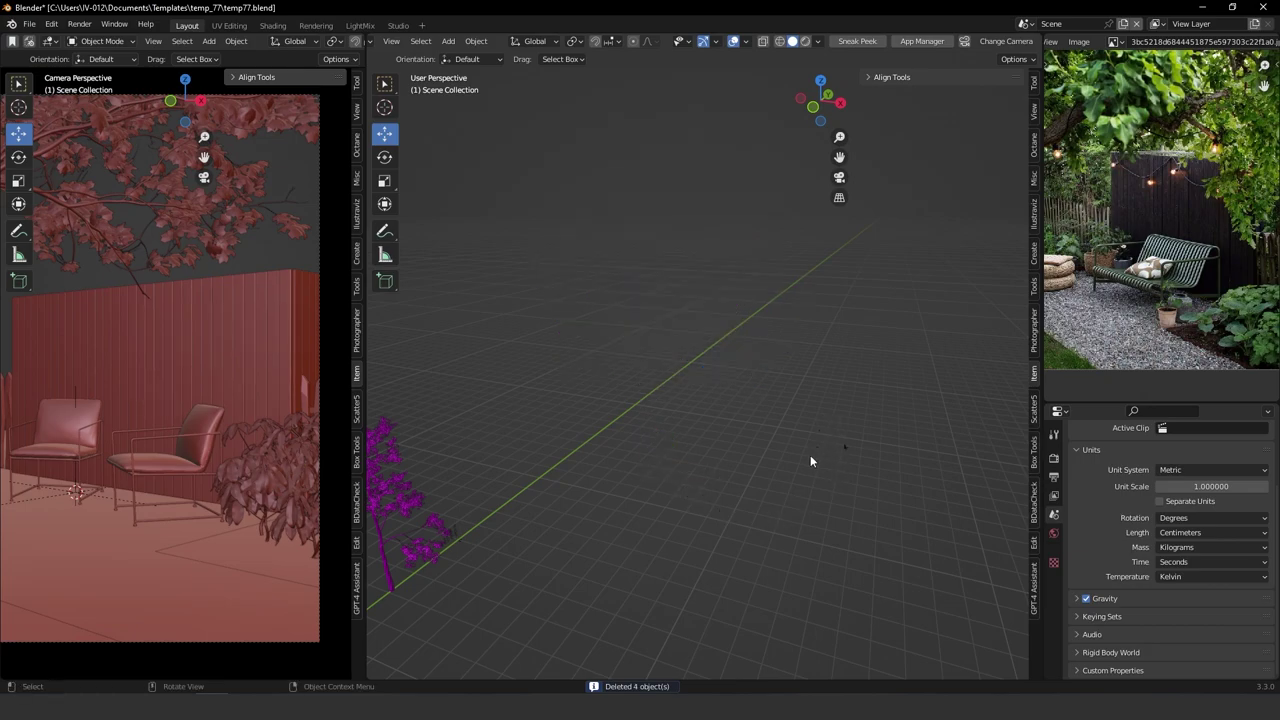
key(ctrl+z)
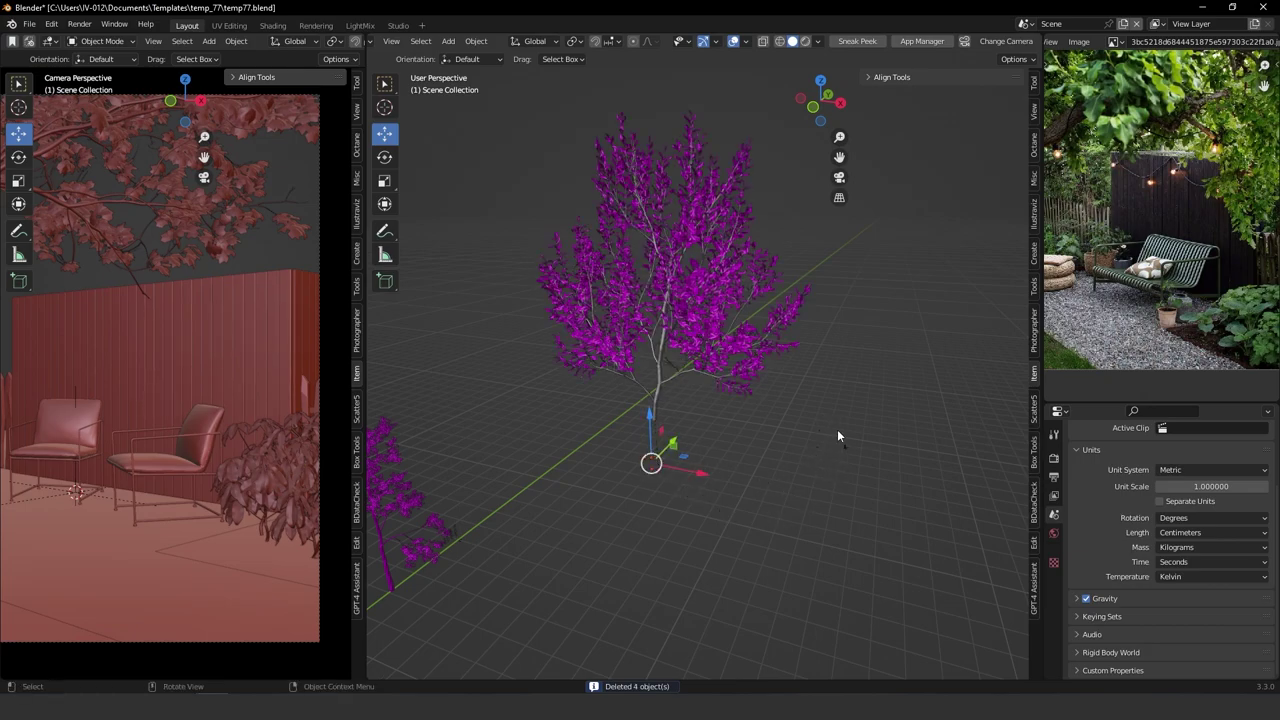
drag(837, 429, 873, 480)
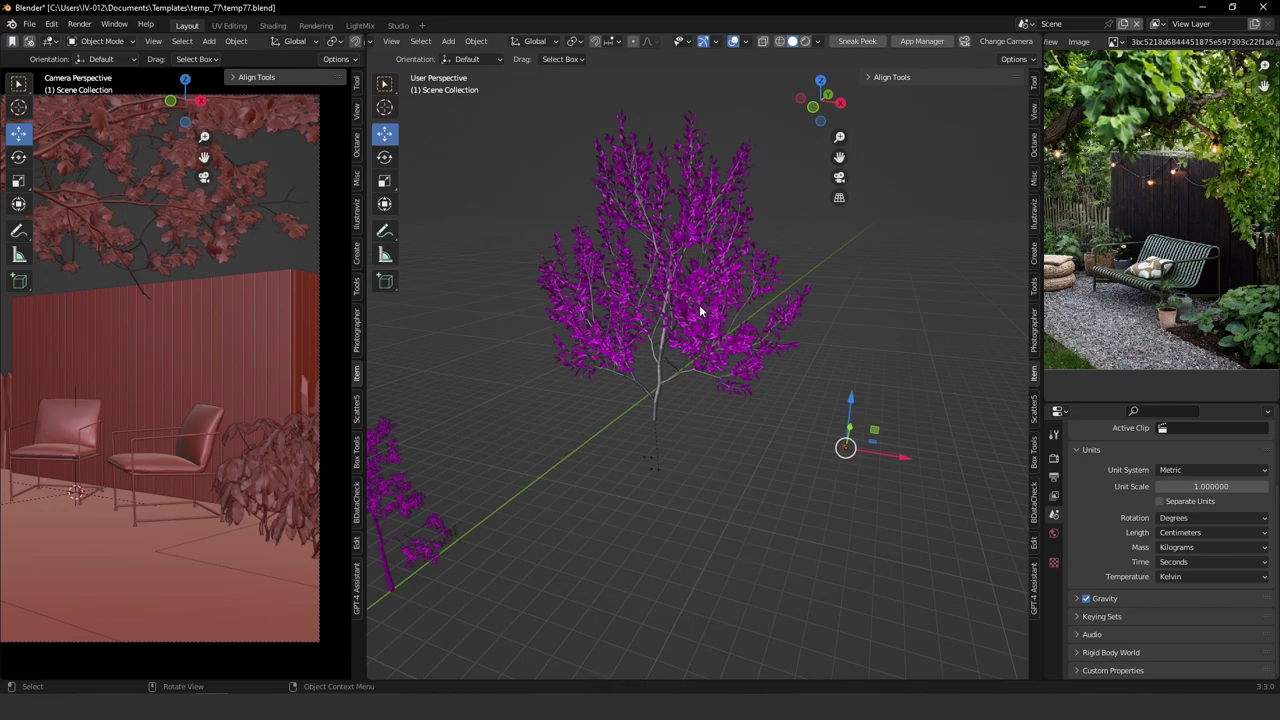
Clear the parent of the AM260_009 tree while keeping its transformation.
click(706, 338)
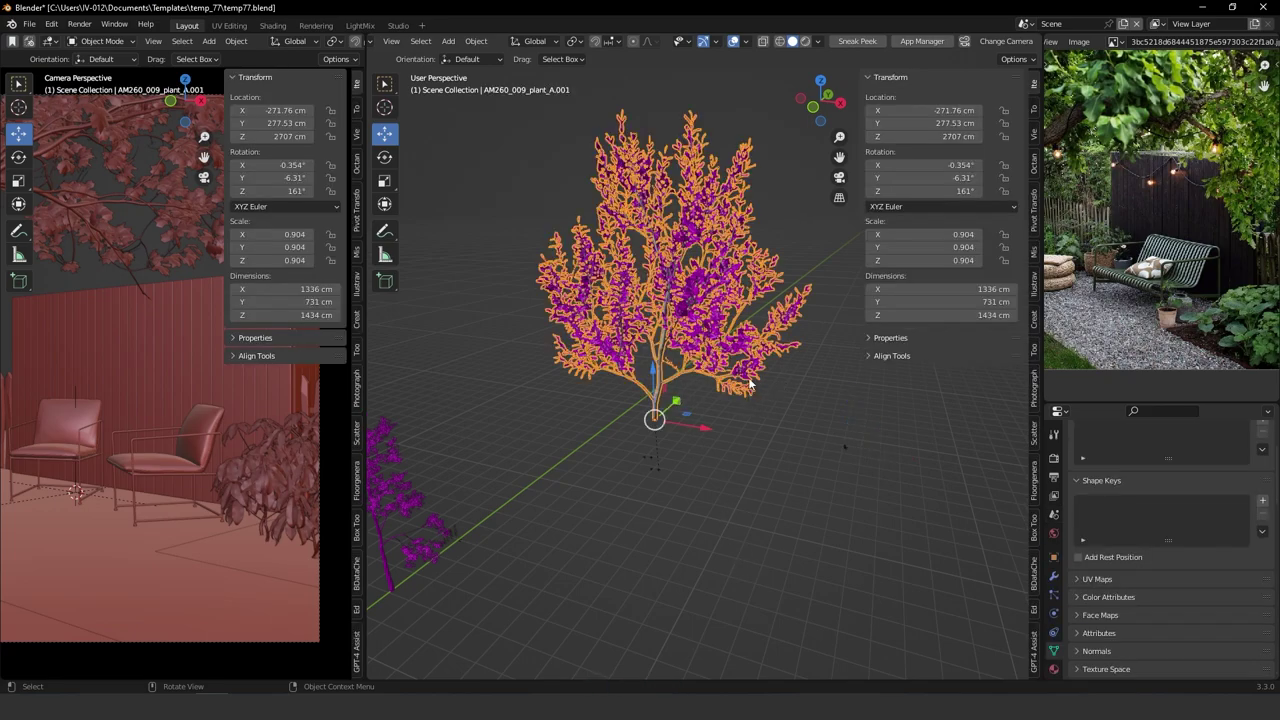
key(g)
right_click(687, 370)
drag(627, 499, 718, 356)
key(alt+p)
click(663, 324)
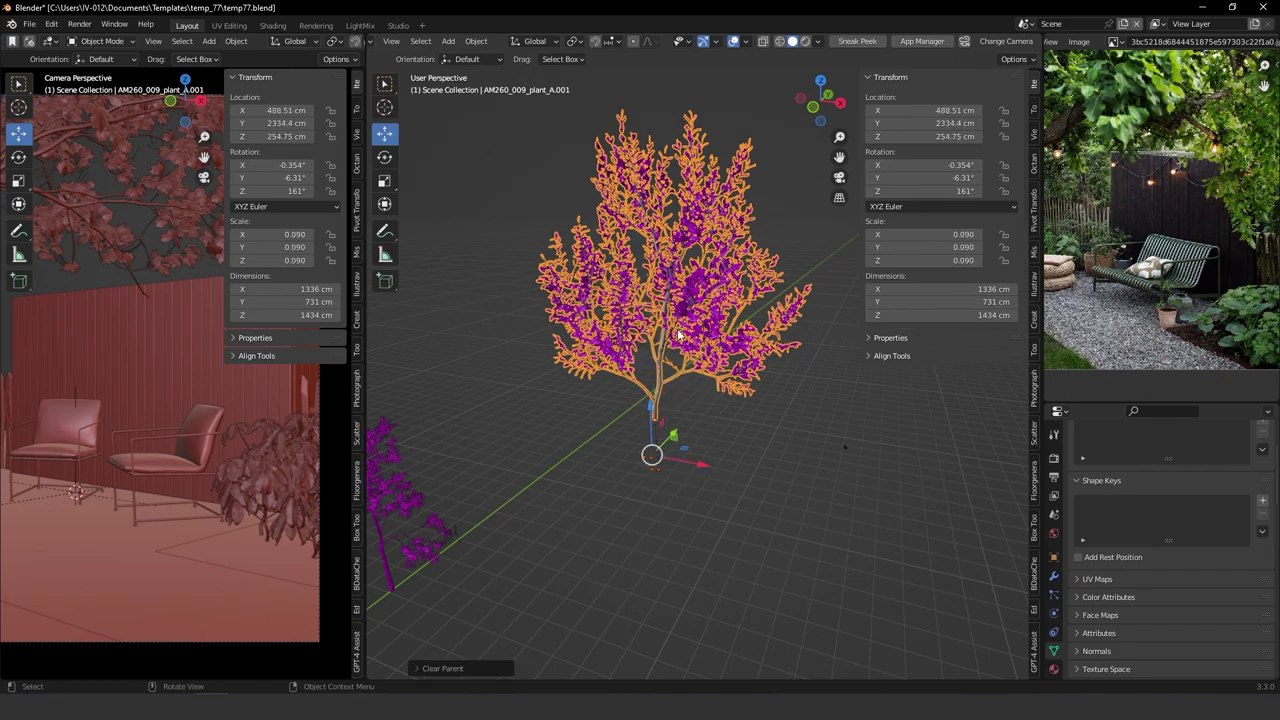
Apply all transforms to the AM260_009 tree and set its origin near the base of the trunk.
key(ctrl+a)
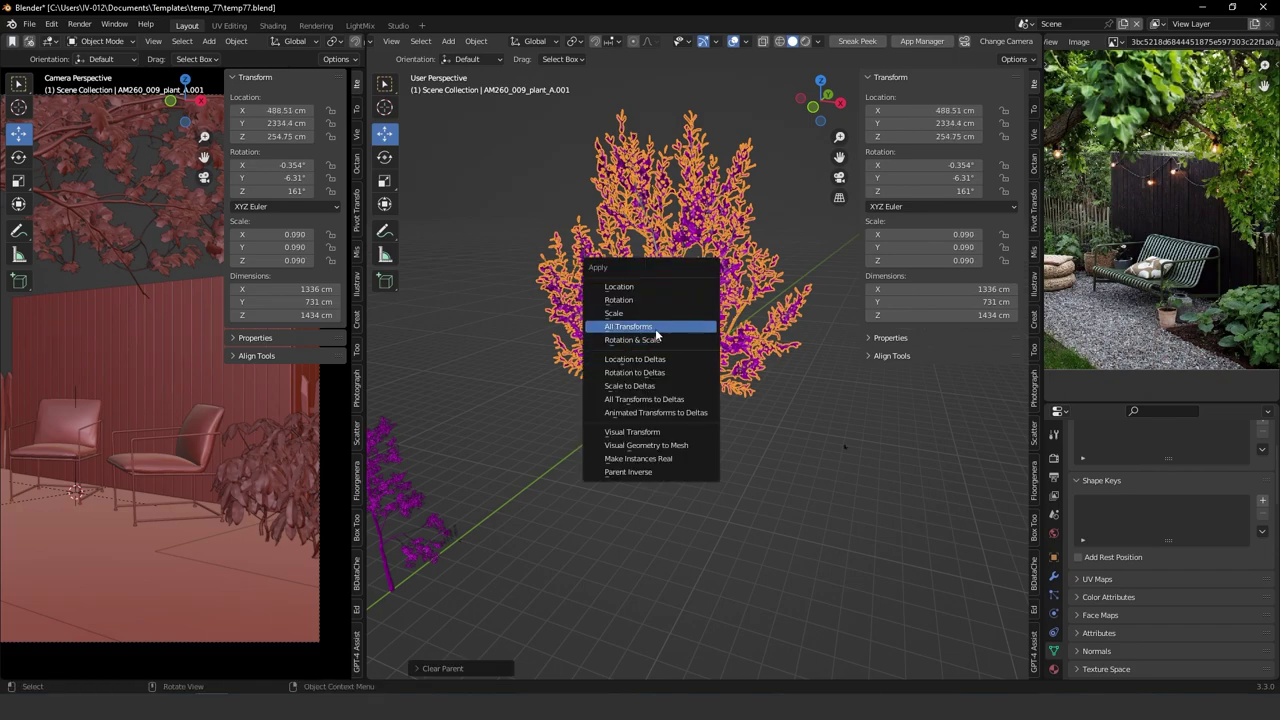
click(660, 333)
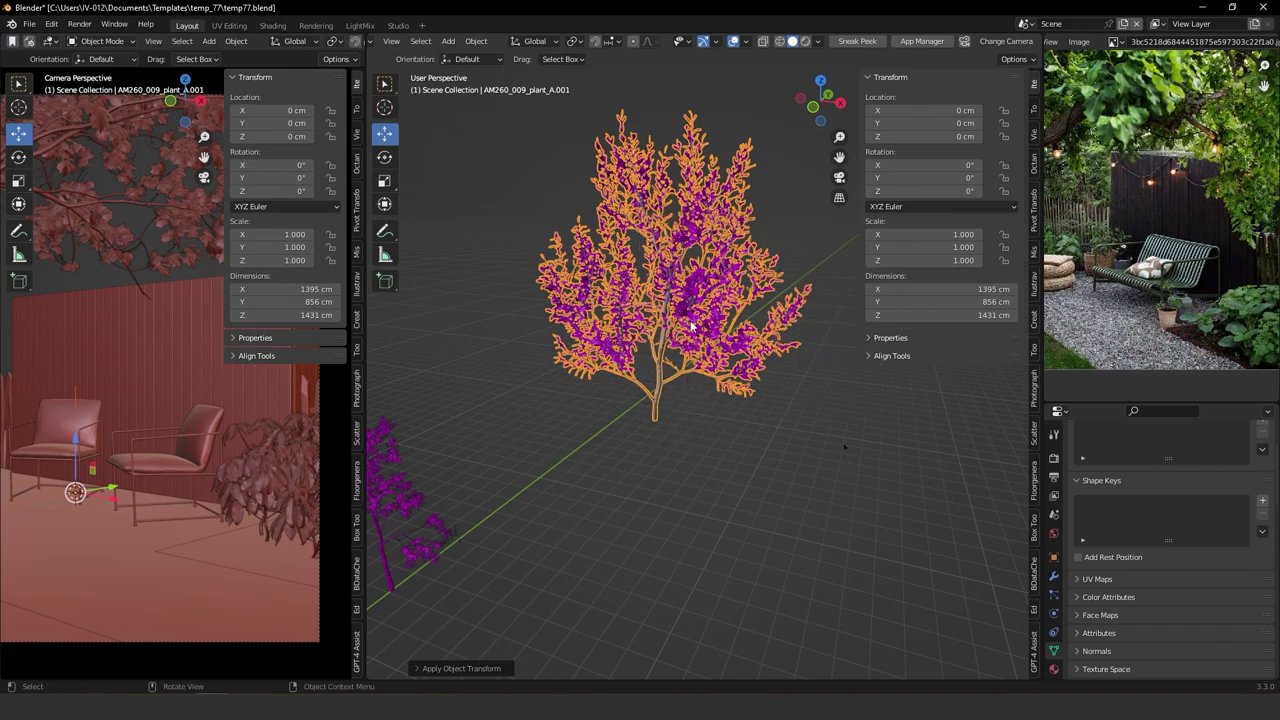
key(ctrl+d)
click(696, 402)
click(740, 368)
scroll(691, 334, down, 3)
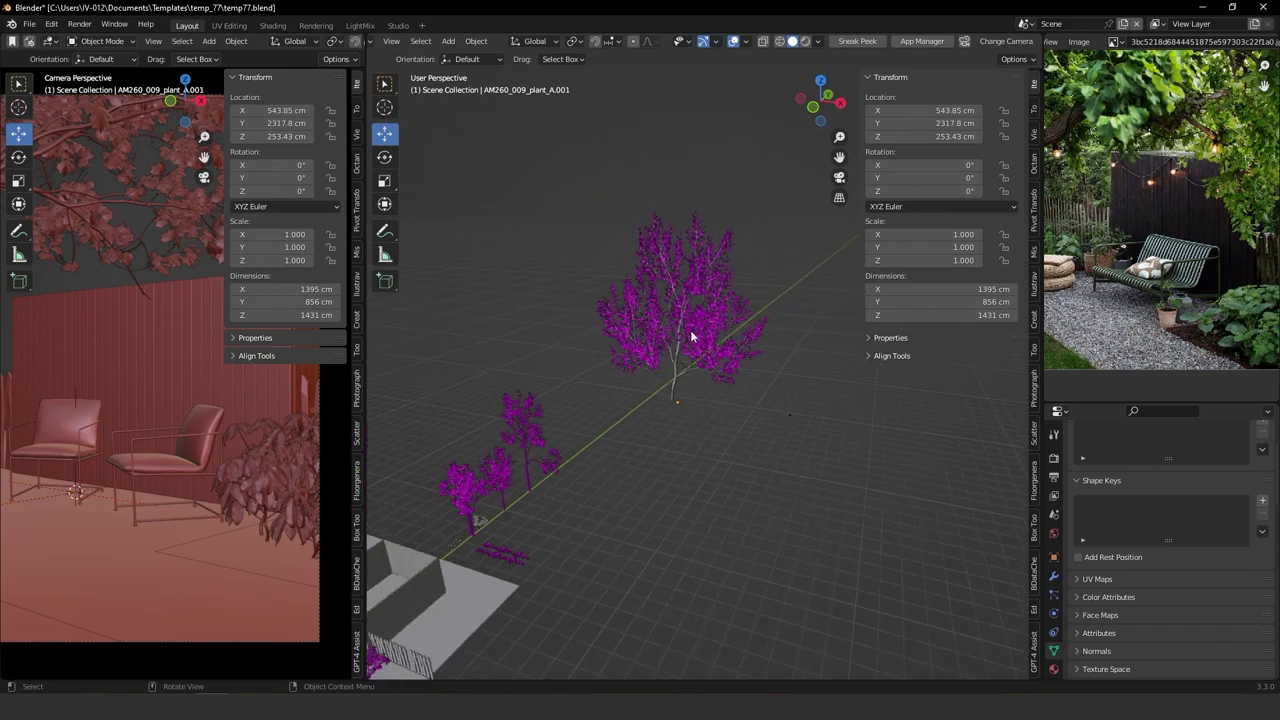
Scale the AM260_009 tree down to about 0.214.
click(690, 337)
middle_drag(700, 330, 630, 479)
key(s)
click(728, 396)
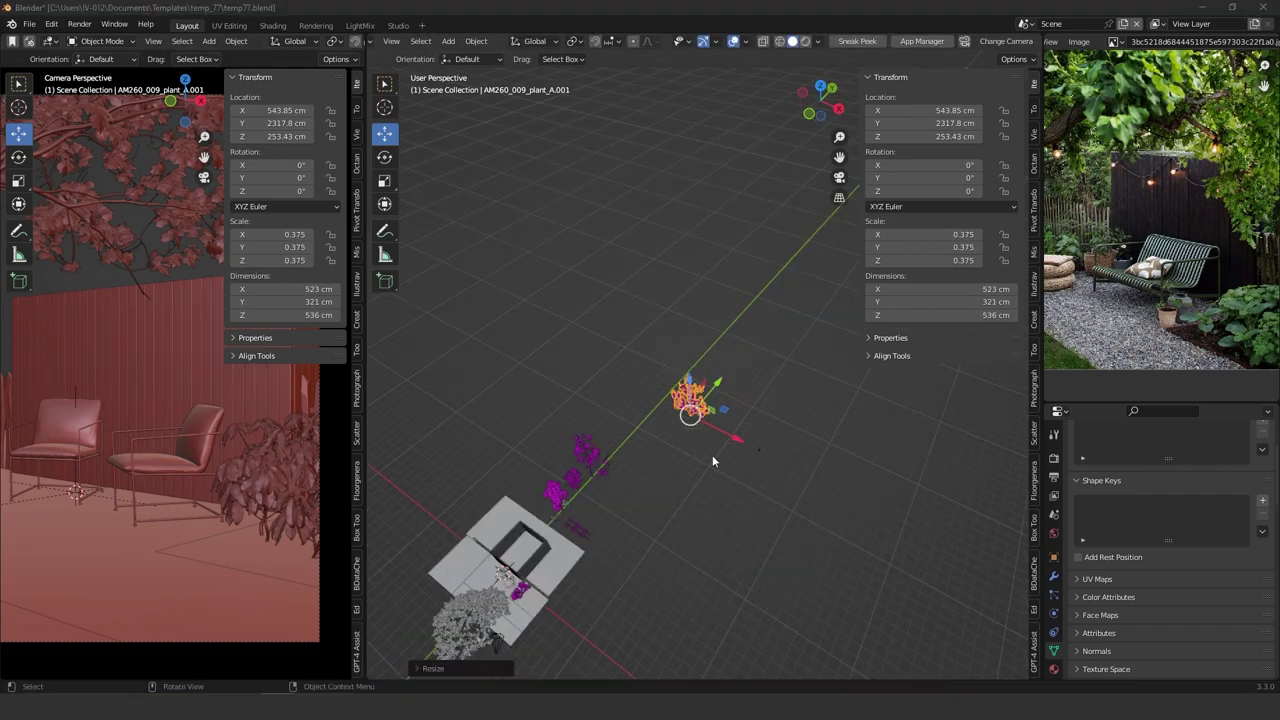
middle_drag(712, 461, 746, 224)
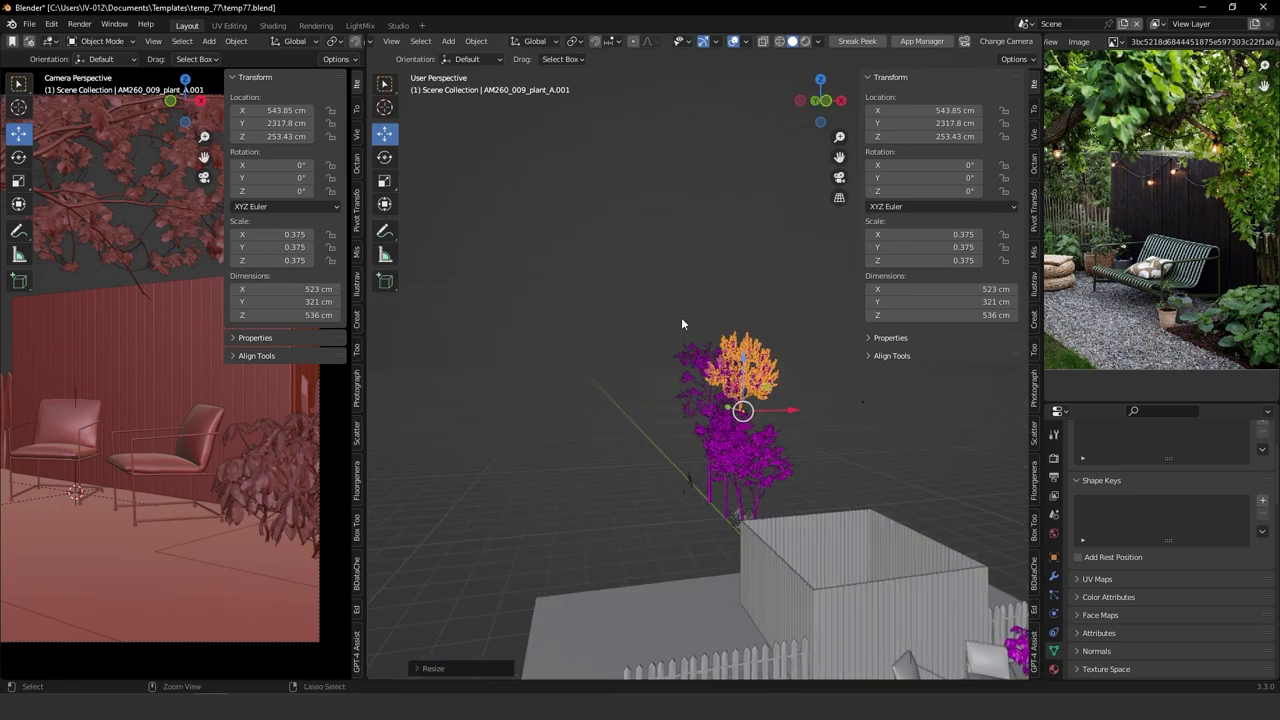
key(s)
click(766, 369)
Move the AM260_009 tree in the top view to about X -325.7, Y 12.7 cm, beside the fence behind the chairs.
key(KP_7)
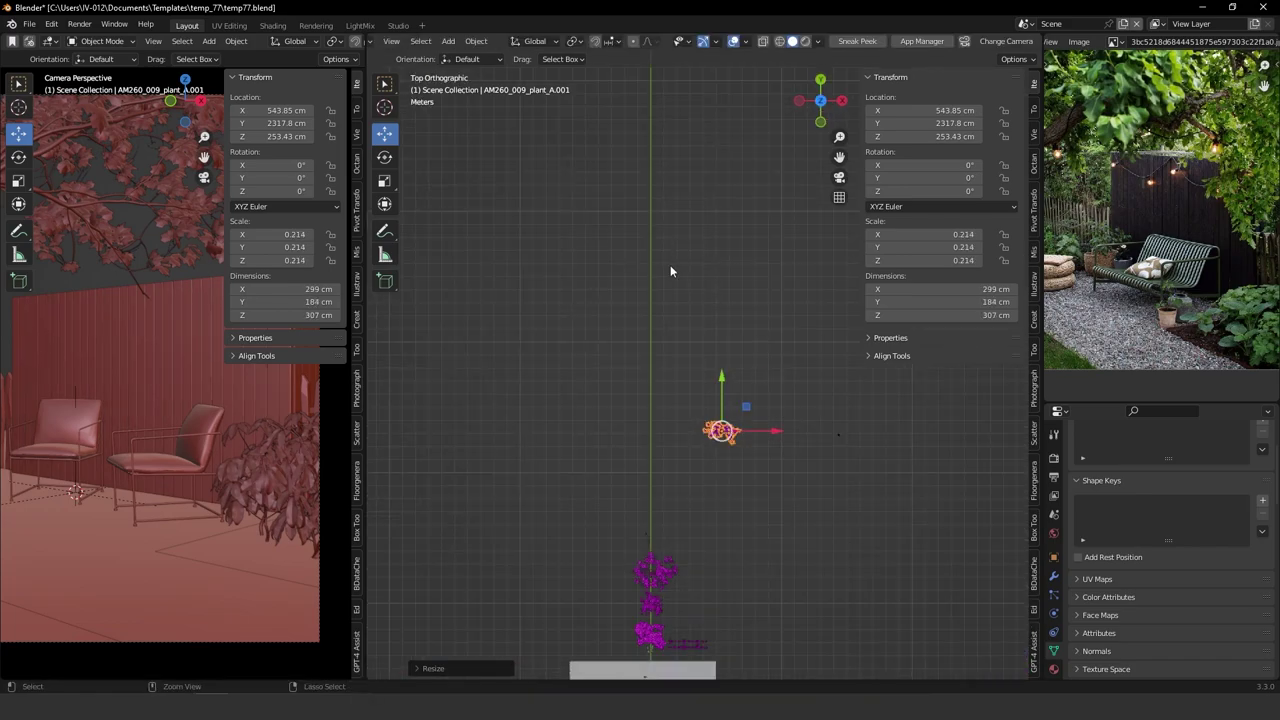
scroll(678, 345, down, 2)
shift+middle_drag(687, 427, 714, 362)
scroll(710, 312, up, 1)
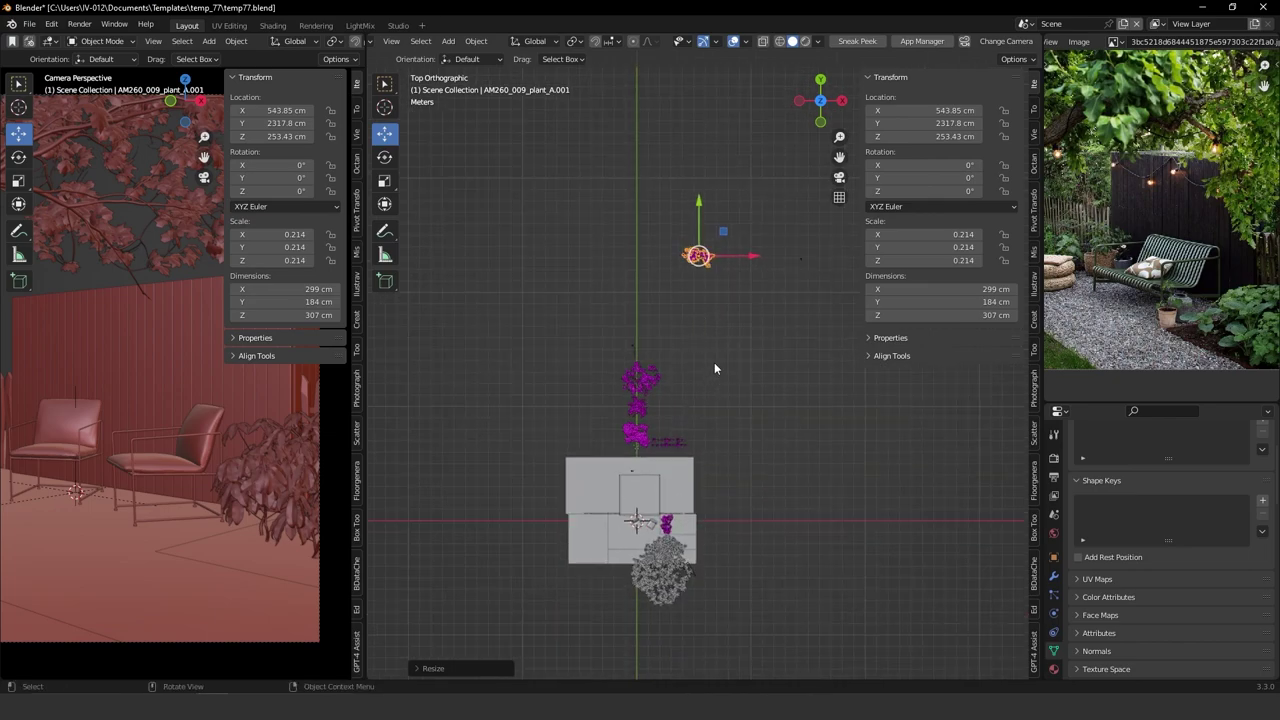
key(g)
click(619, 592)
scroll(664, 449, up, 2)
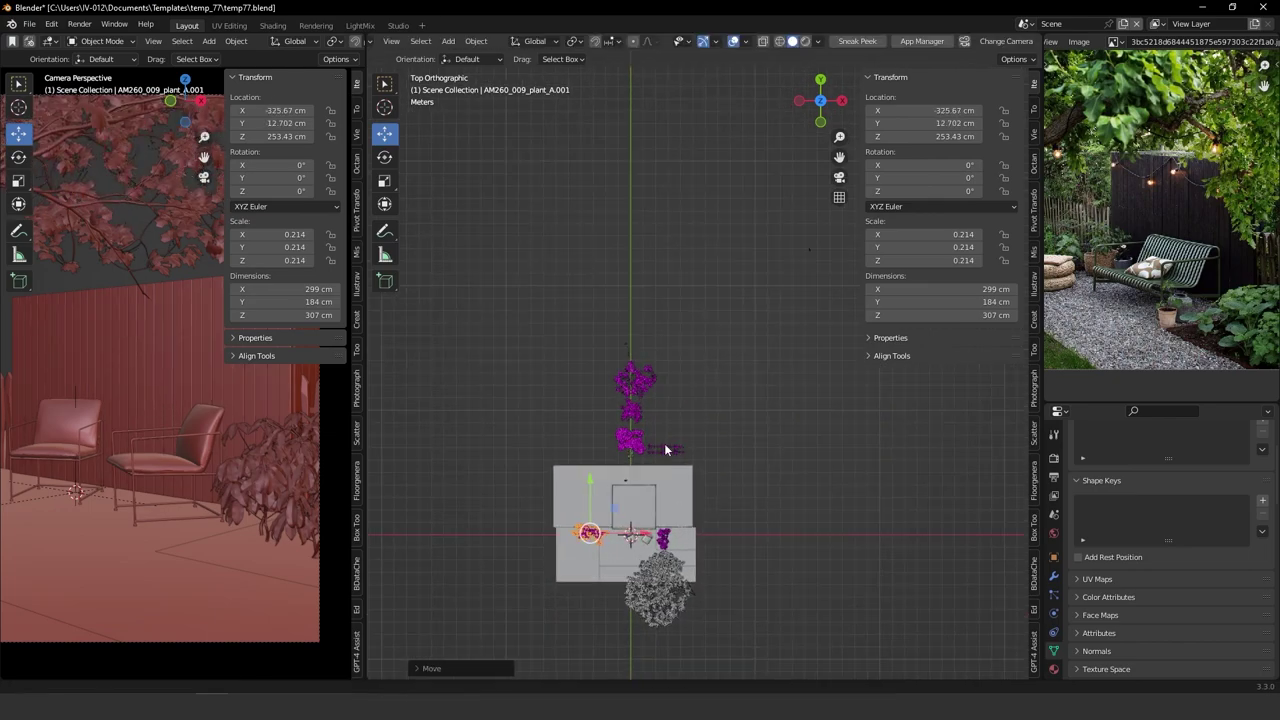
Lower the AM260_009 tree along Z to about -24.35 cm.
shift+middle_drag(652, 460, 734, 263)
middle_drag(700, 400, 726, 257)
scroll(225, 452, down, 1)
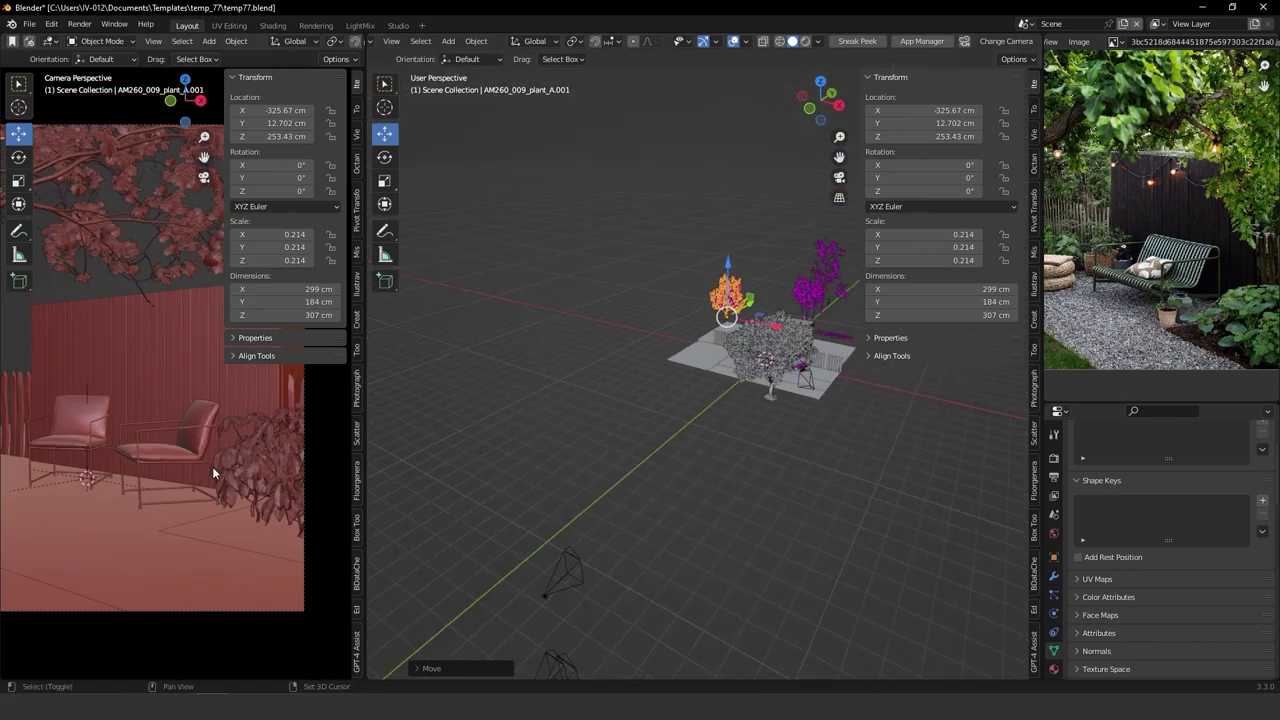
shift+middle_drag(212, 467, 275, 526)
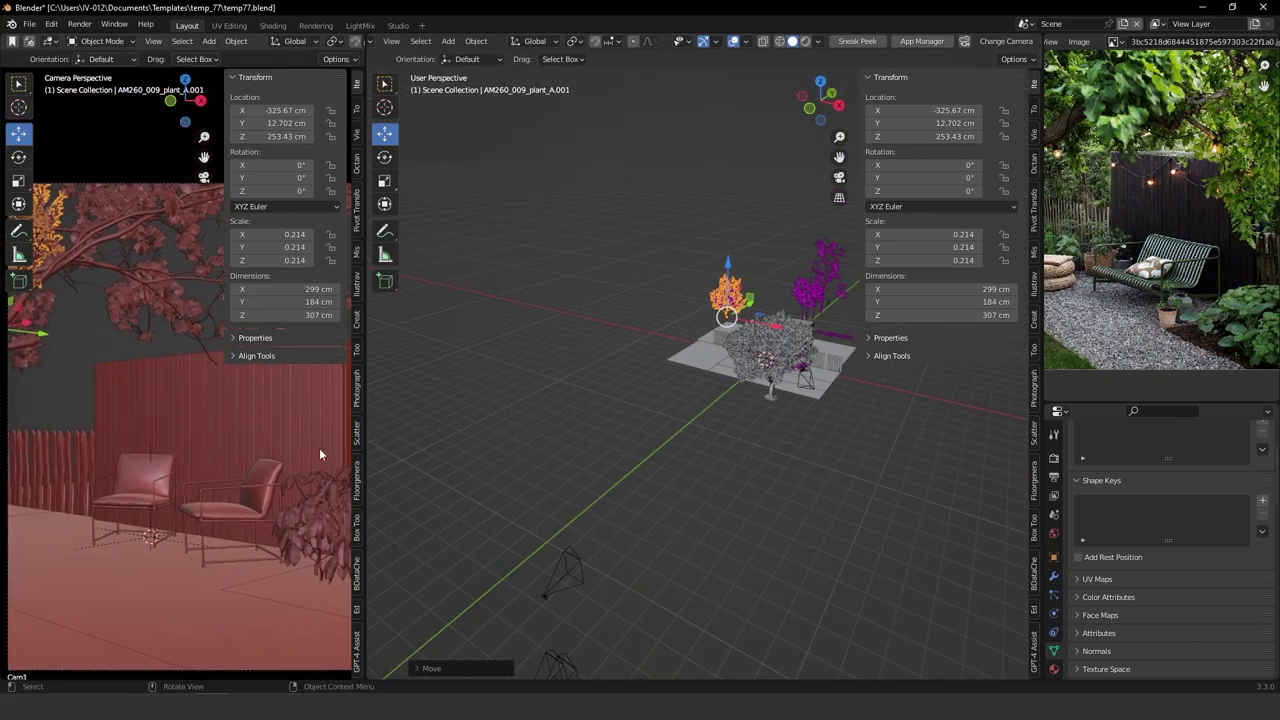
drag(727, 268, 752, 329)
scroll(730, 345, up, 2)
scroll(716, 368, up, 6)
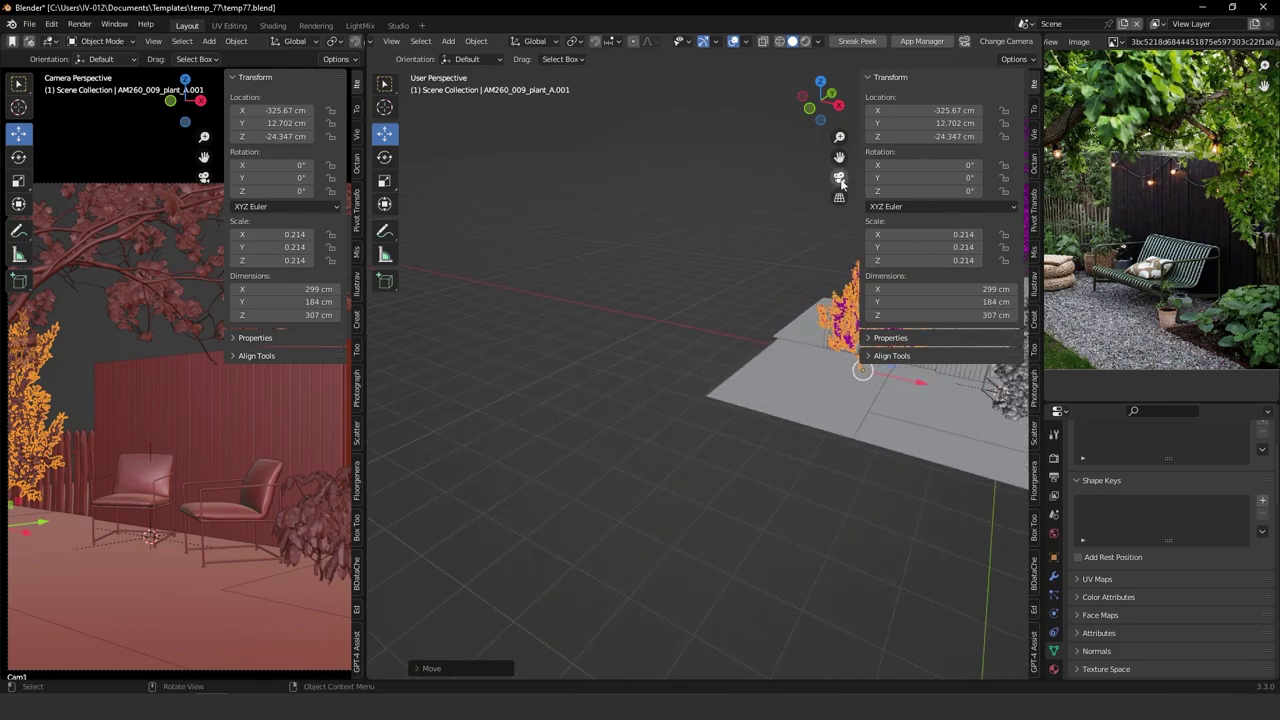
Scale the AM260_009 tree down to about 0.097 and raise it along Z to about -6.38 cm.
key(s)
click(727, 477)
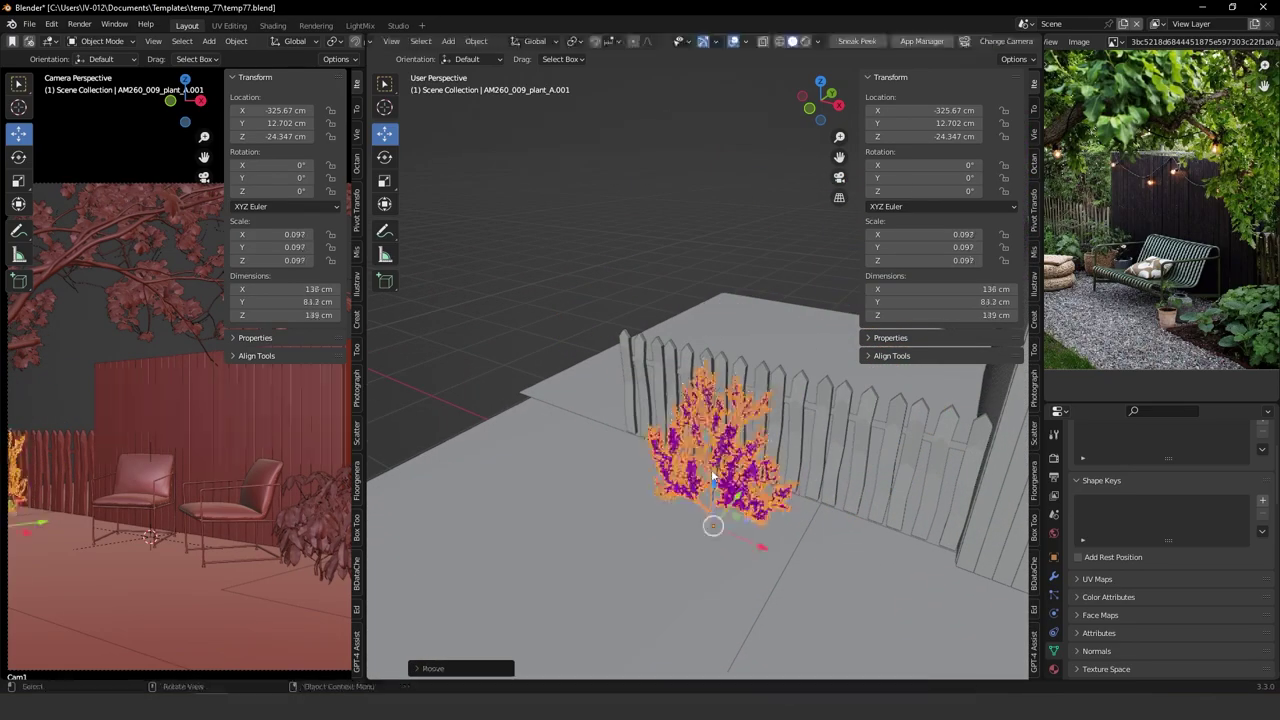
key(g)
key(z)
drag(714, 472, 715, 458)
scroll(737, 514, down, 2)
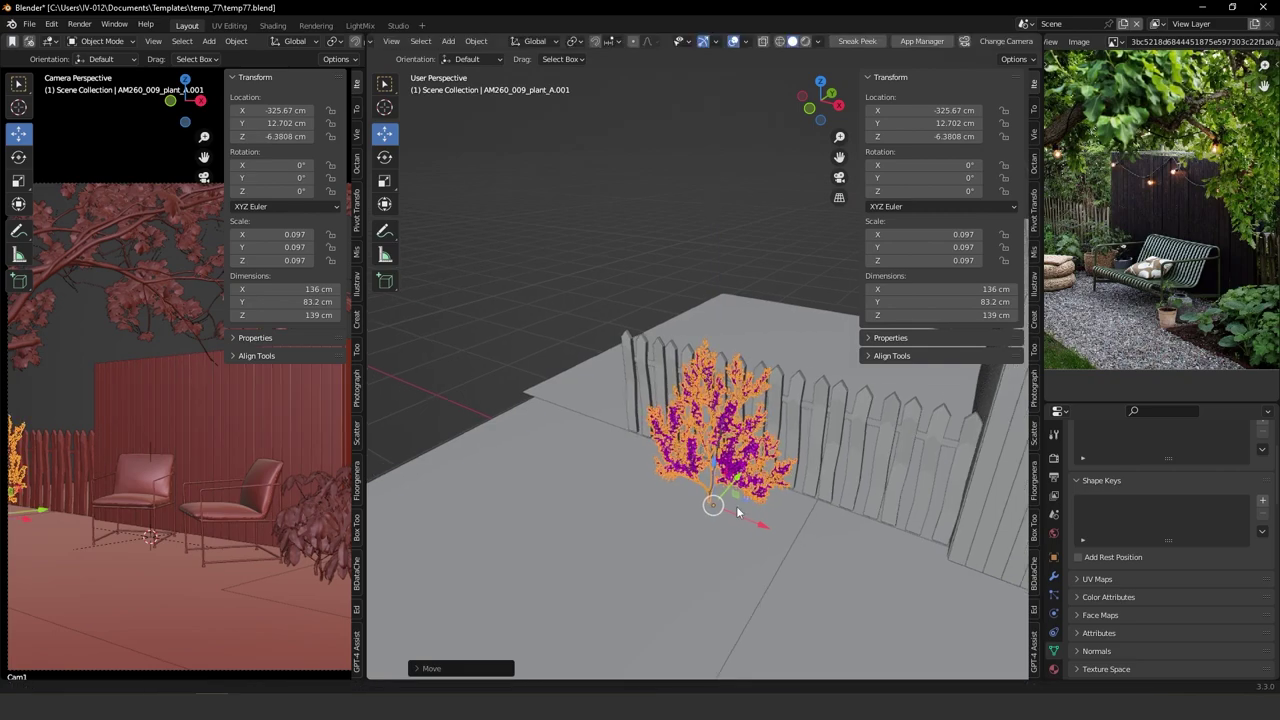
shift+middle_drag(107, 507, 153, 511)
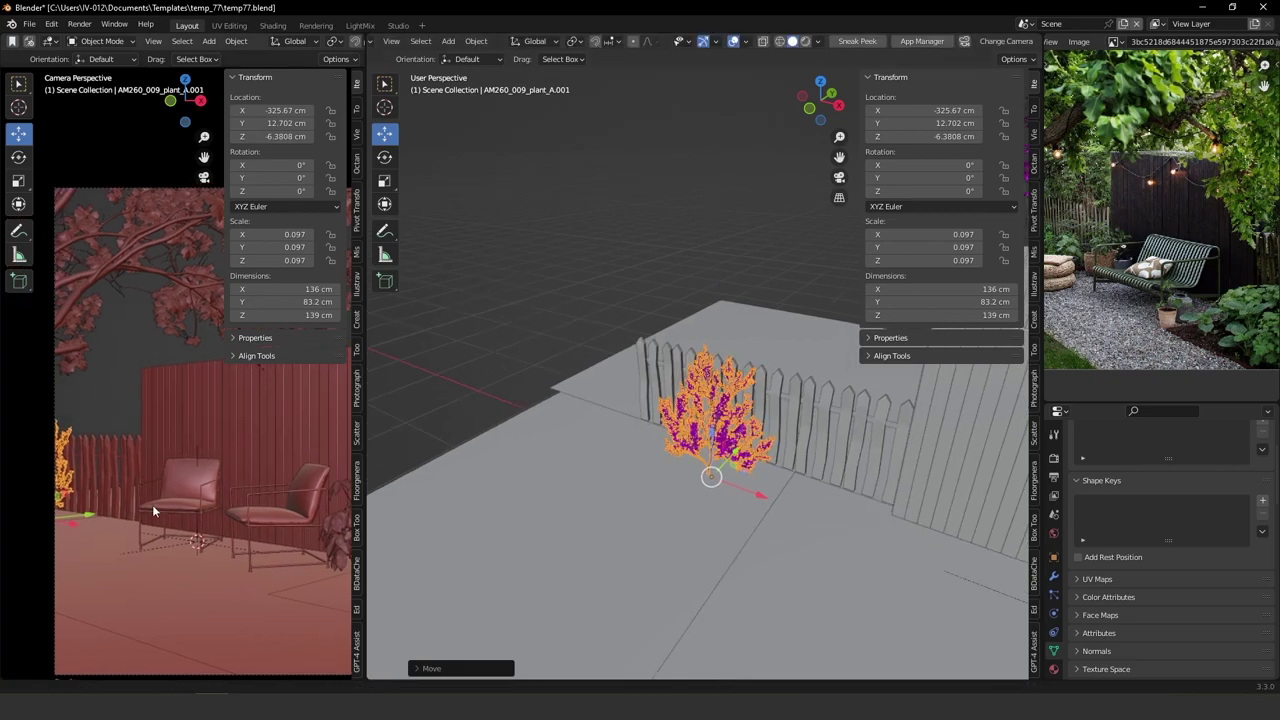
Enlarge the AM260_009 tree to a scale of about 0.120.
key(s)
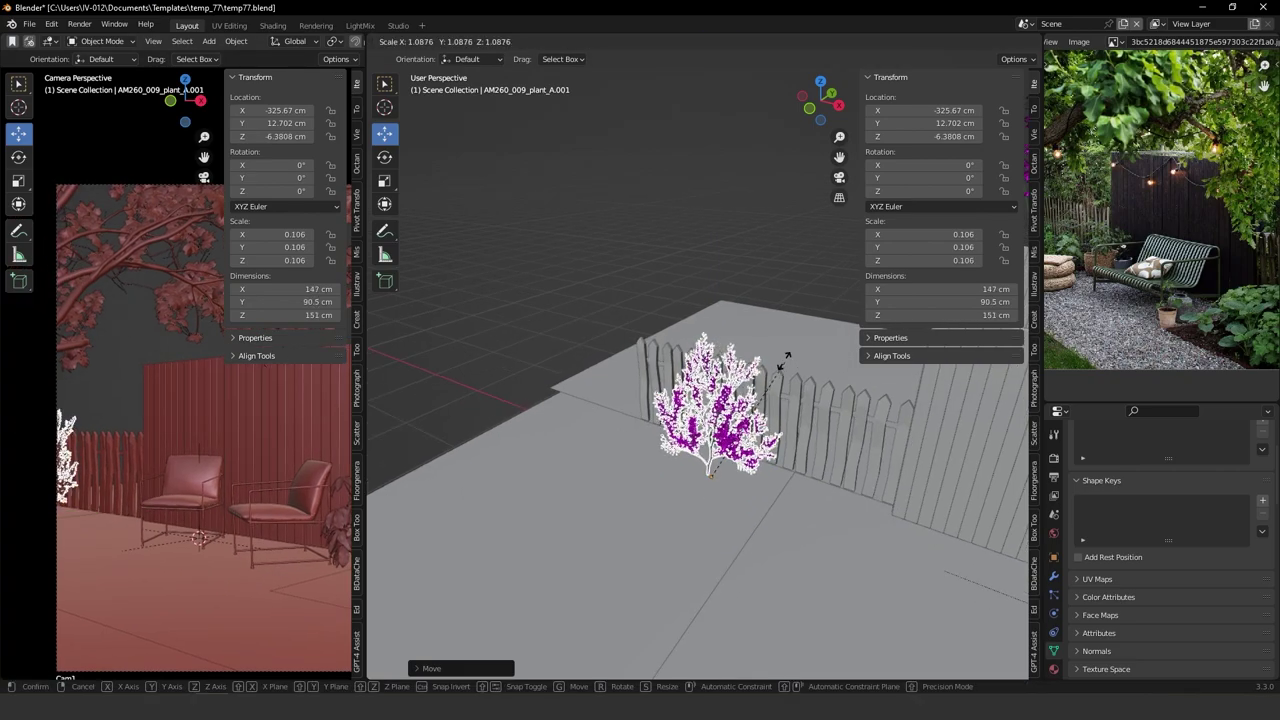
click(727, 438)
middle_drag(727, 438, 760, 470)
Move the AM260_009 tree along Y to about 42.87 cm, against the picket fence, and save the file.
key(g)
key(y)
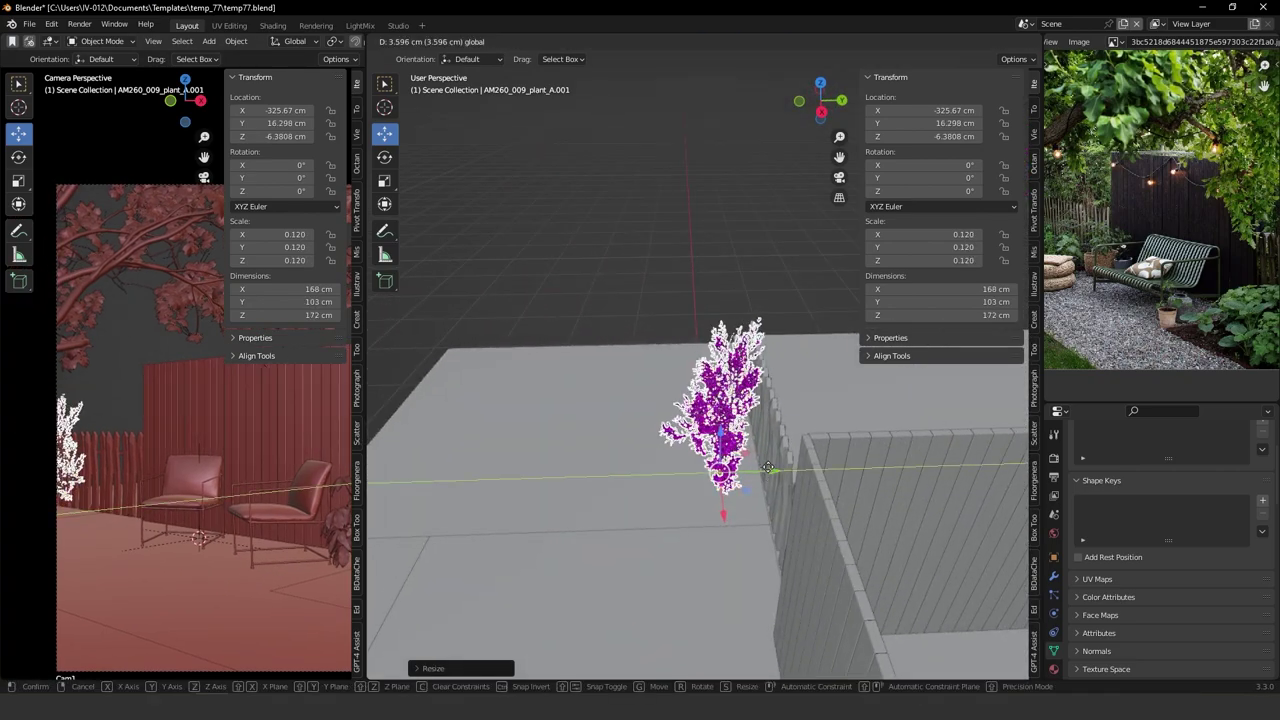
click(792, 466)
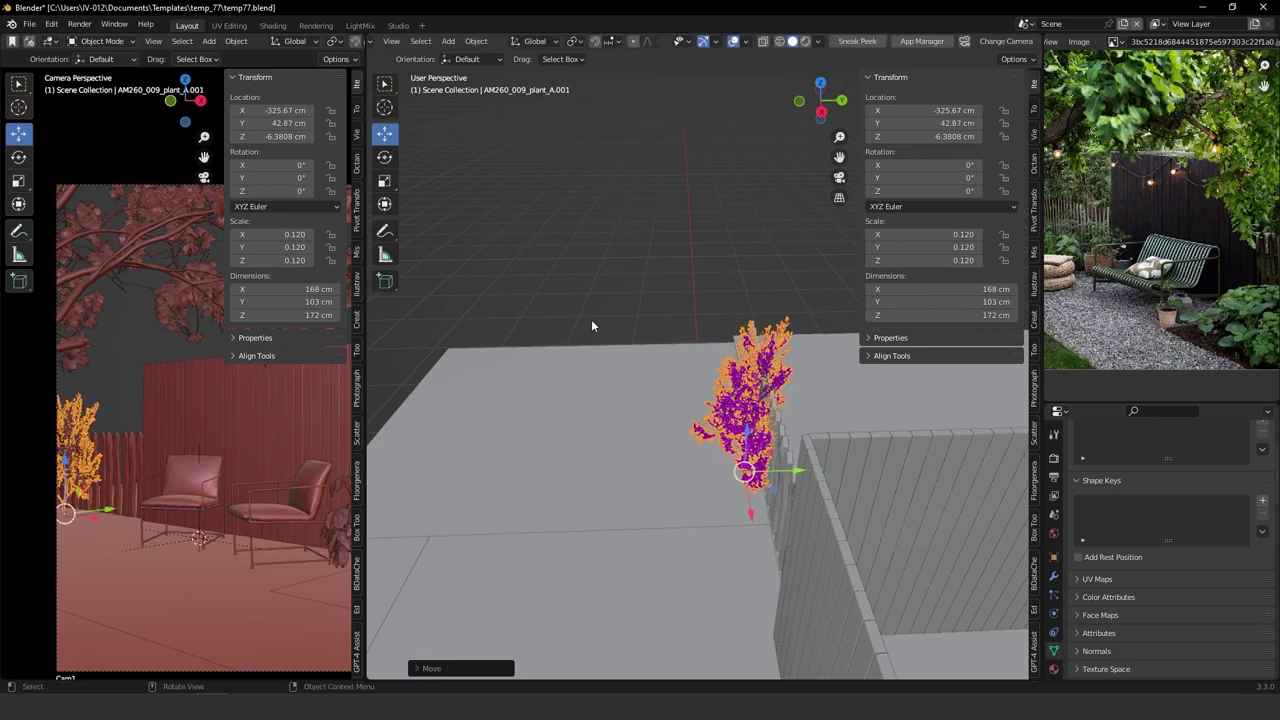
key(alt+a)
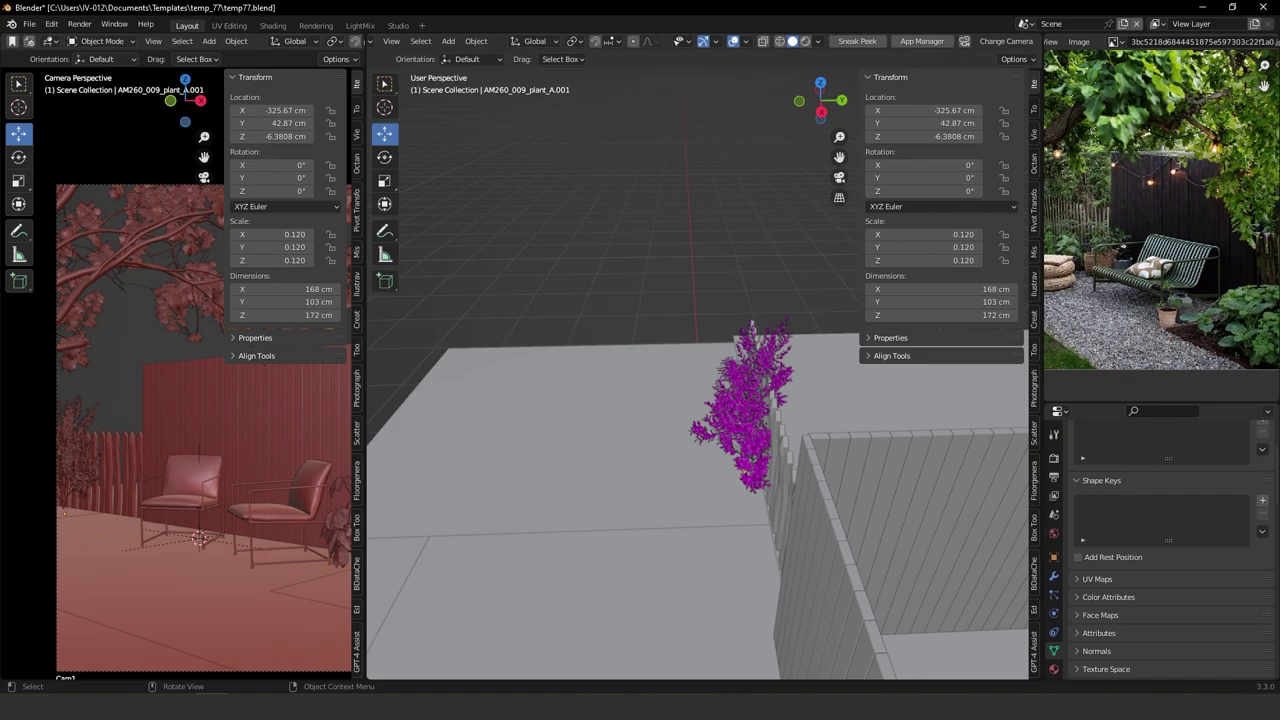
click(147, 707)
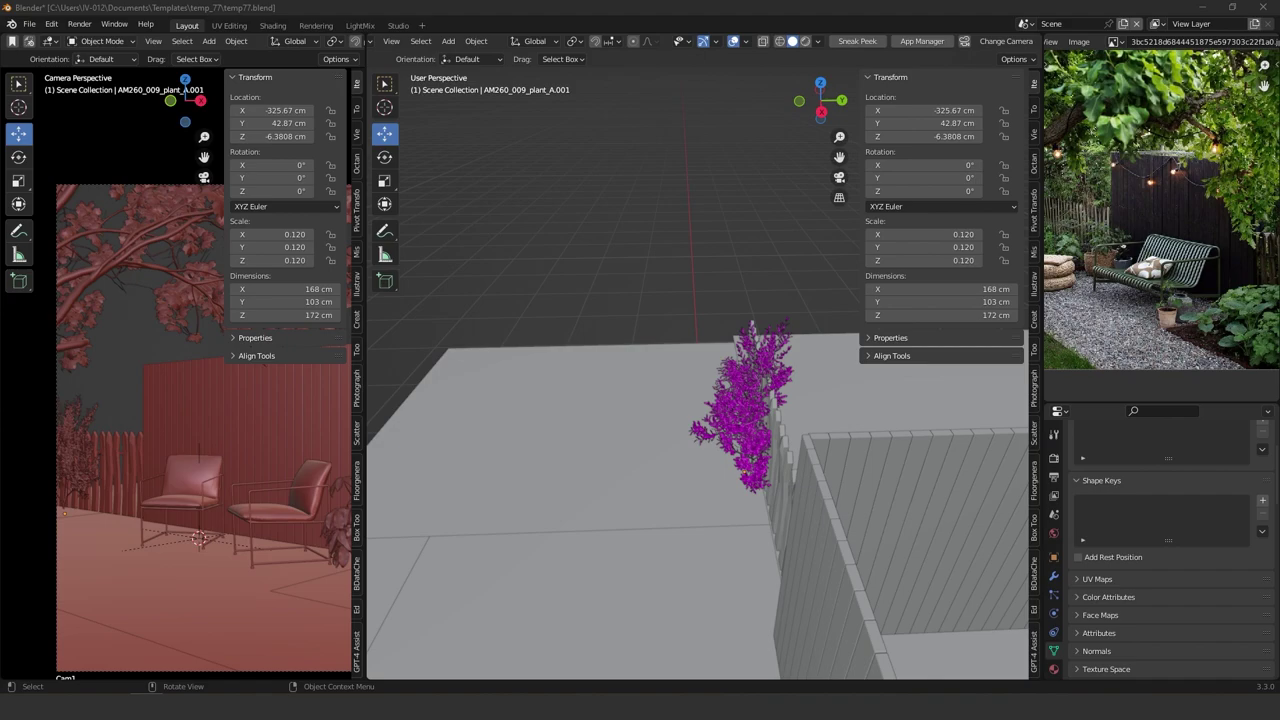
key(ctrl+s)
Select the row of small plants lying outside the ground area near the spare trees and scale them down.
middle_drag(703, 398, 653, 397)
click(662, 384)
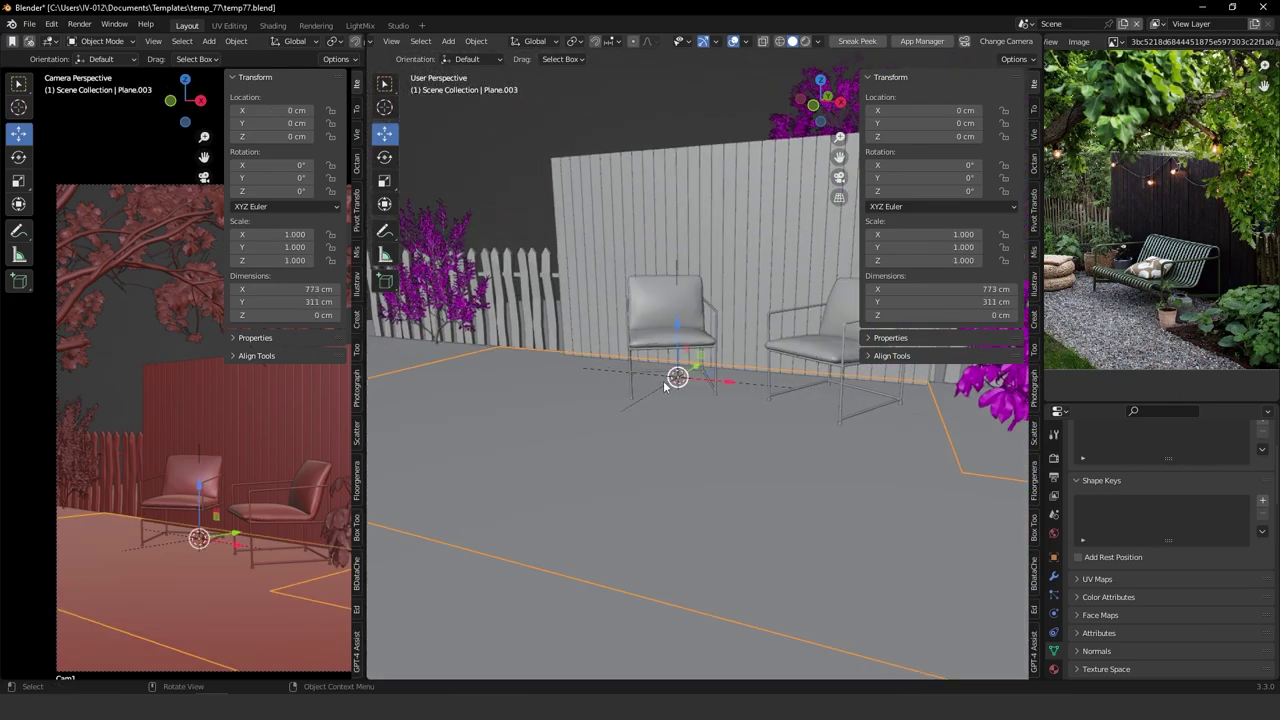
click(663, 387)
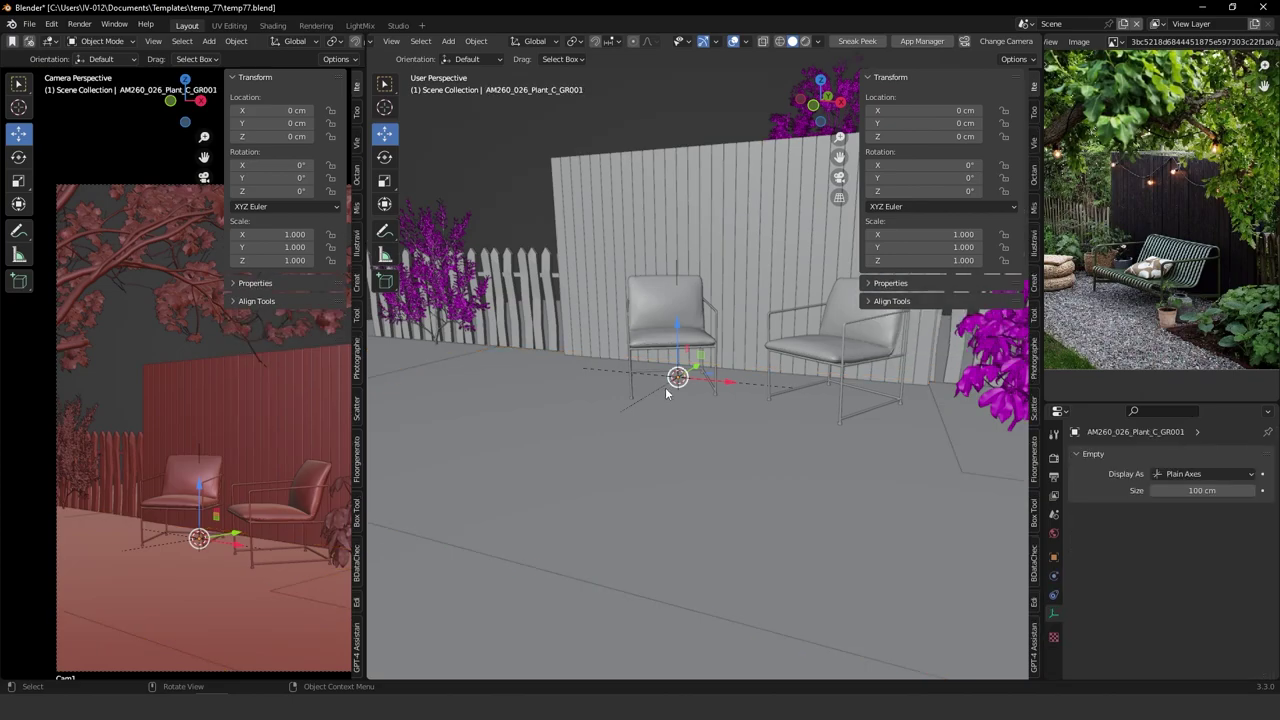
mouse_move(732, 346)
middle_down()
mouse_move(696, 393)
mouse_move(617, 412)
mouse_move(756, 368)
mouse_move(691, 434)
mouse_move(741, 375)
mouse_move(726, 331)
middle_up()
drag(725, 320, 830, 378)
middle_drag(797, 407, 750, 368)
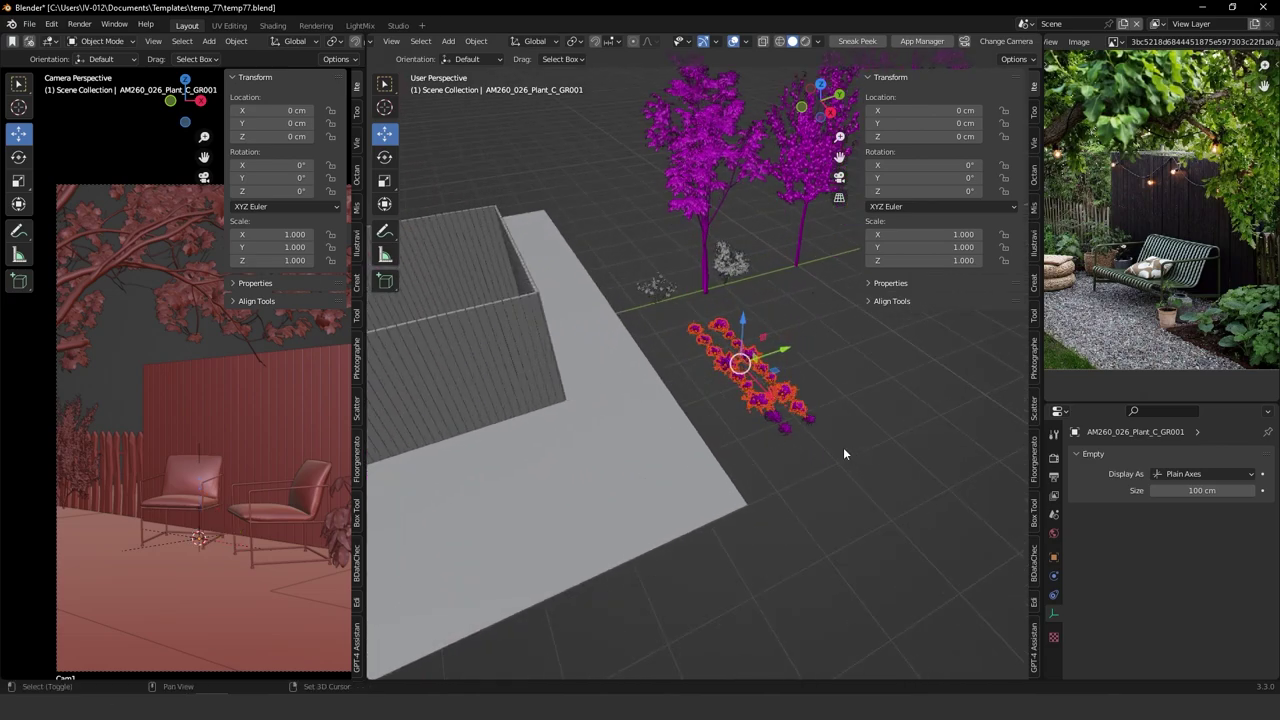
shift+drag(845, 449, 767, 386)
ctrl+middle_drag(700, 372, 803, 390)
key(s)
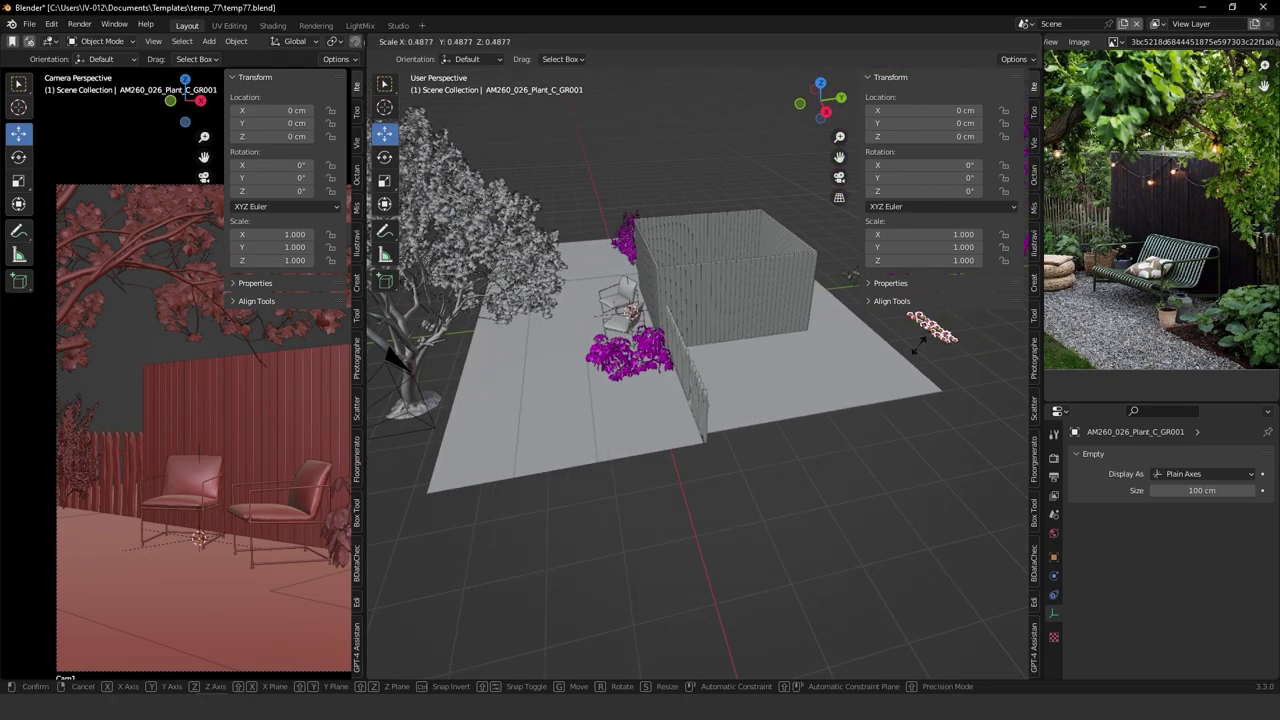
click(933, 345)
Apply all transforms to the row of small plants and set their pivots to the bottom.
middle_drag(862, 380, 643, 372)
click(558, 418)
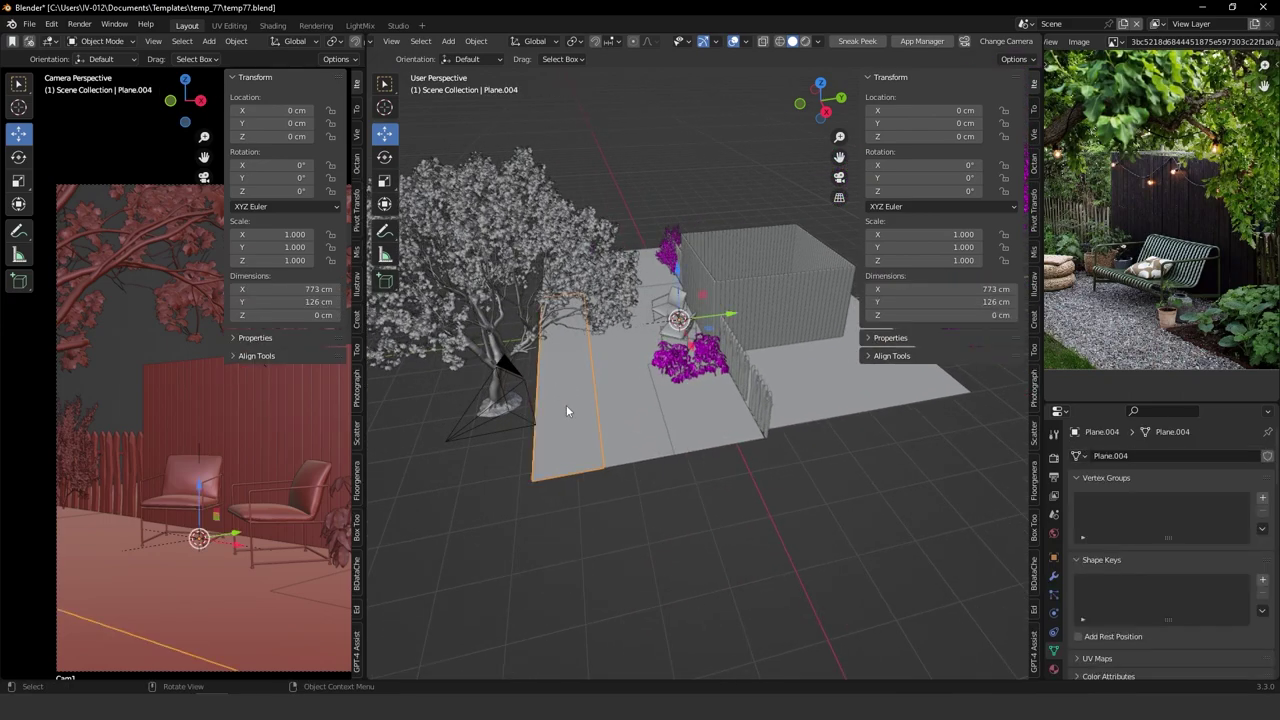
middle_drag(656, 411, 708, 379)
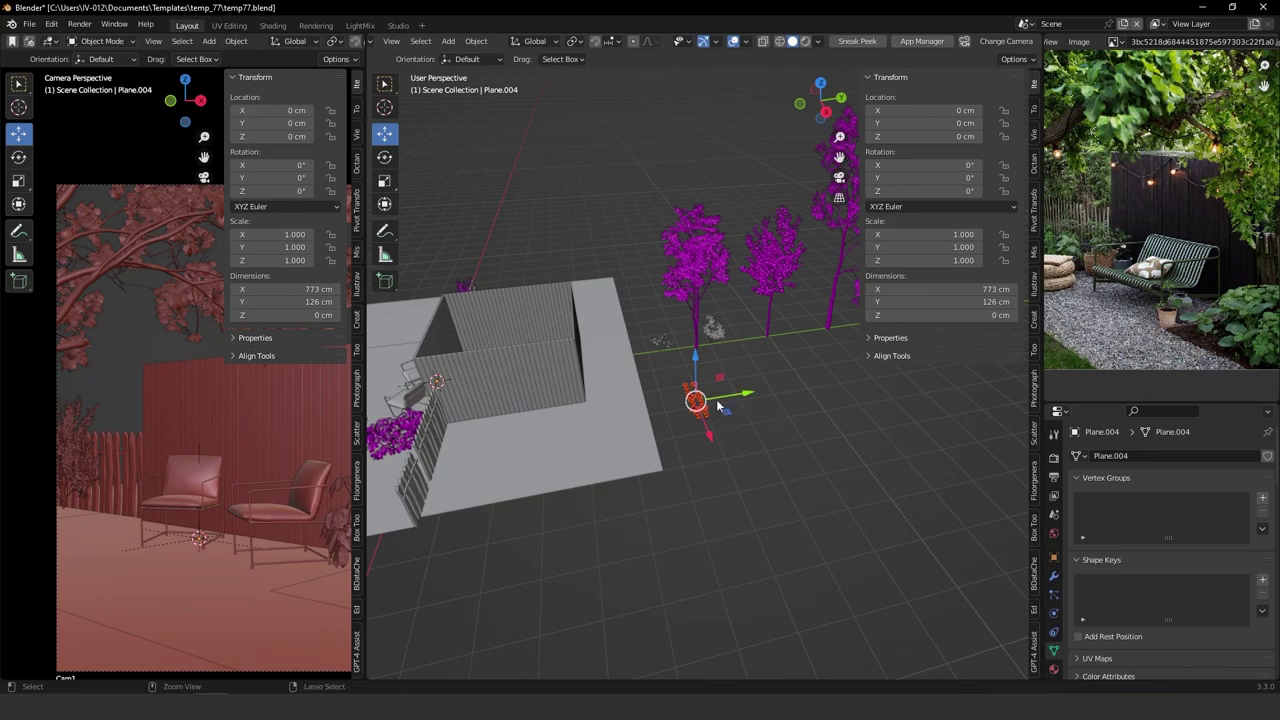
key(ctrl+a)
click(655, 401)
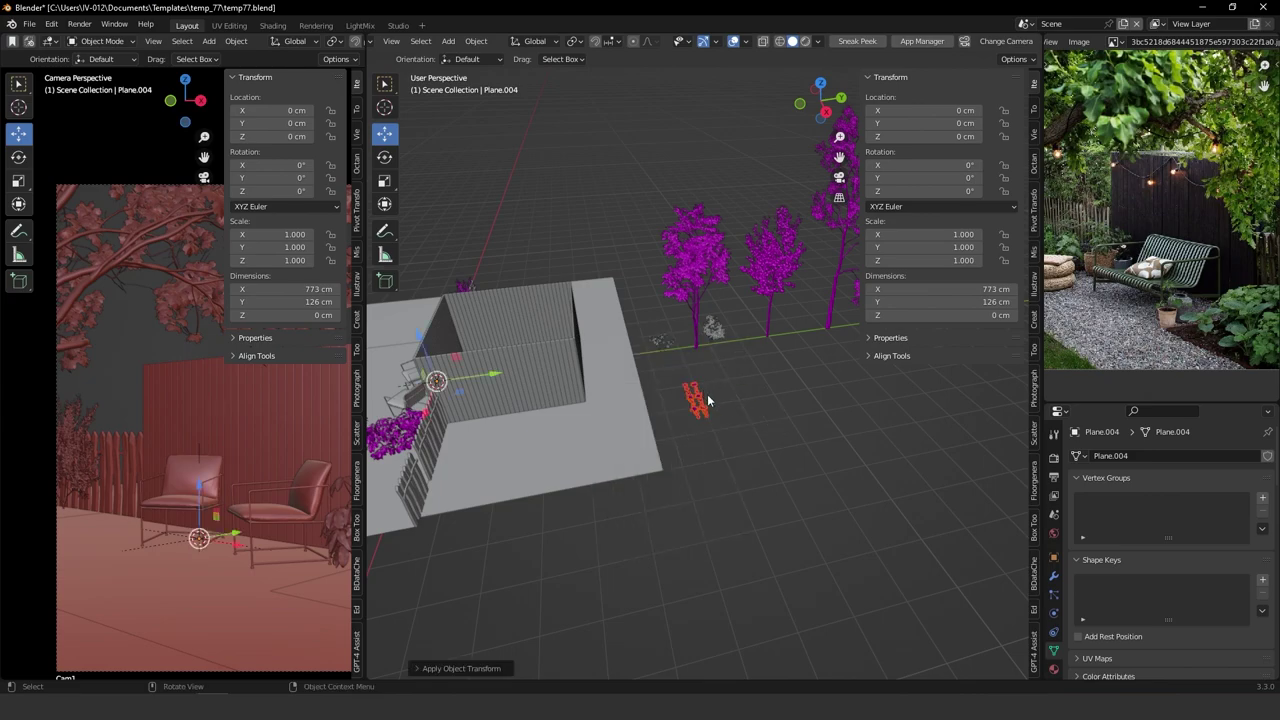
key(ctrl+d)
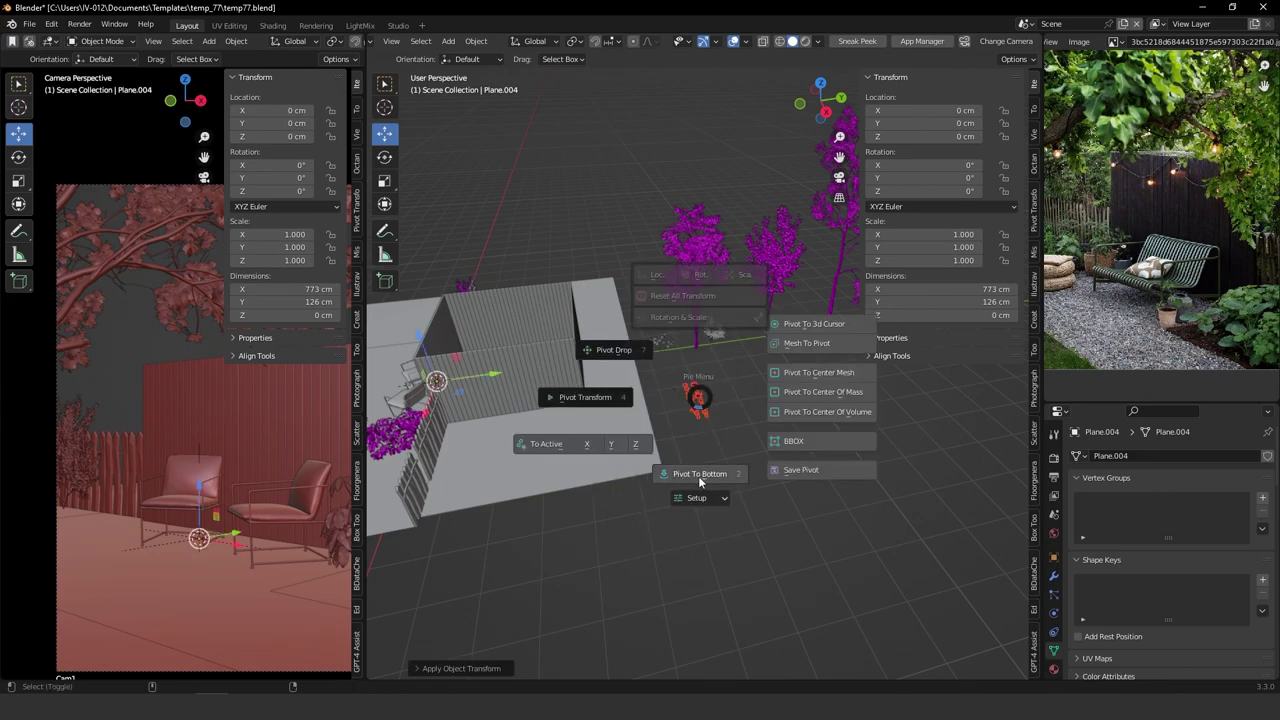
click(700, 477)
Select the ground strip Plane.004 beside the large tree and apply all transforms to it.
middle_drag(664, 406, 516, 416)
click(417, 485)
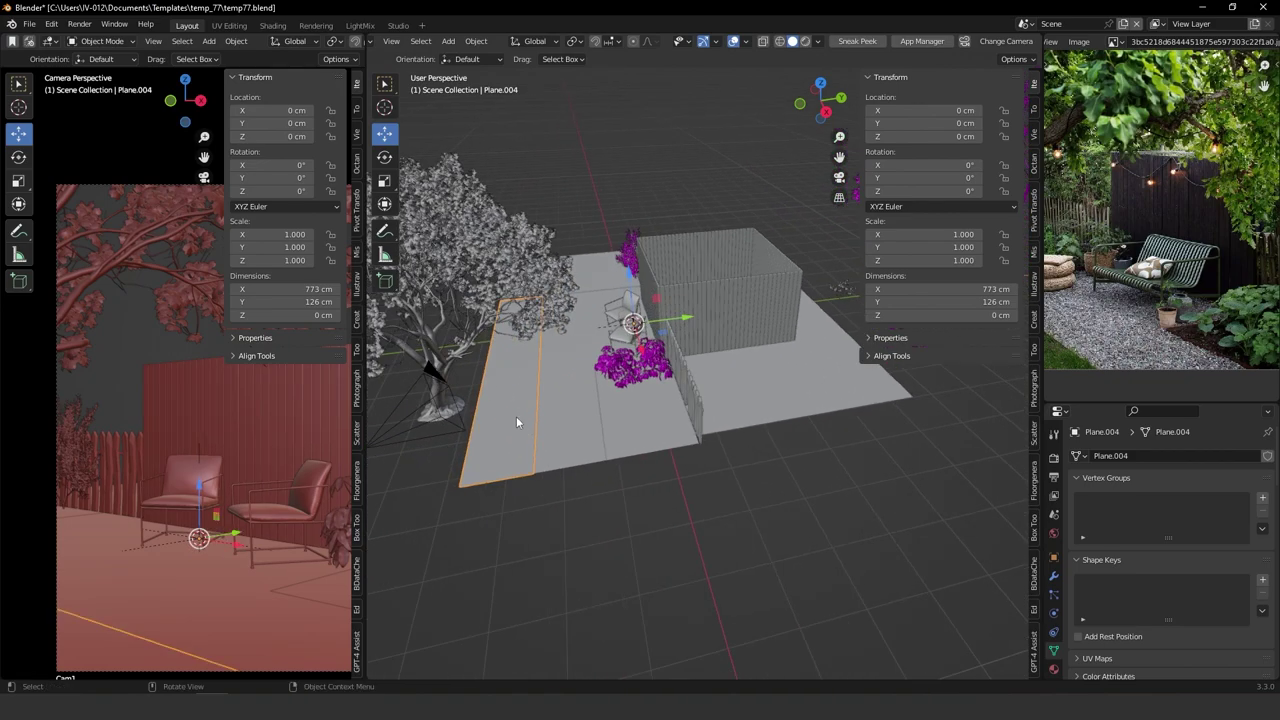
key(ctrl+a)
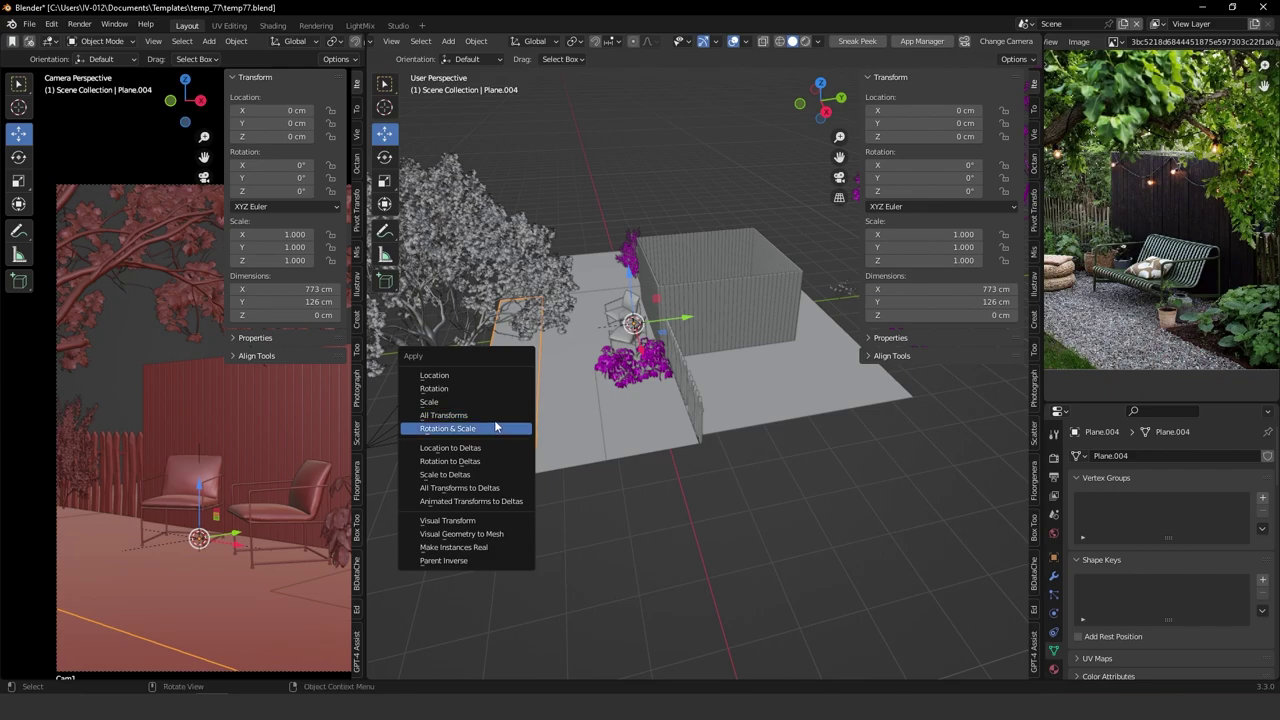
click(491, 414)
key(a)
click(497, 417)
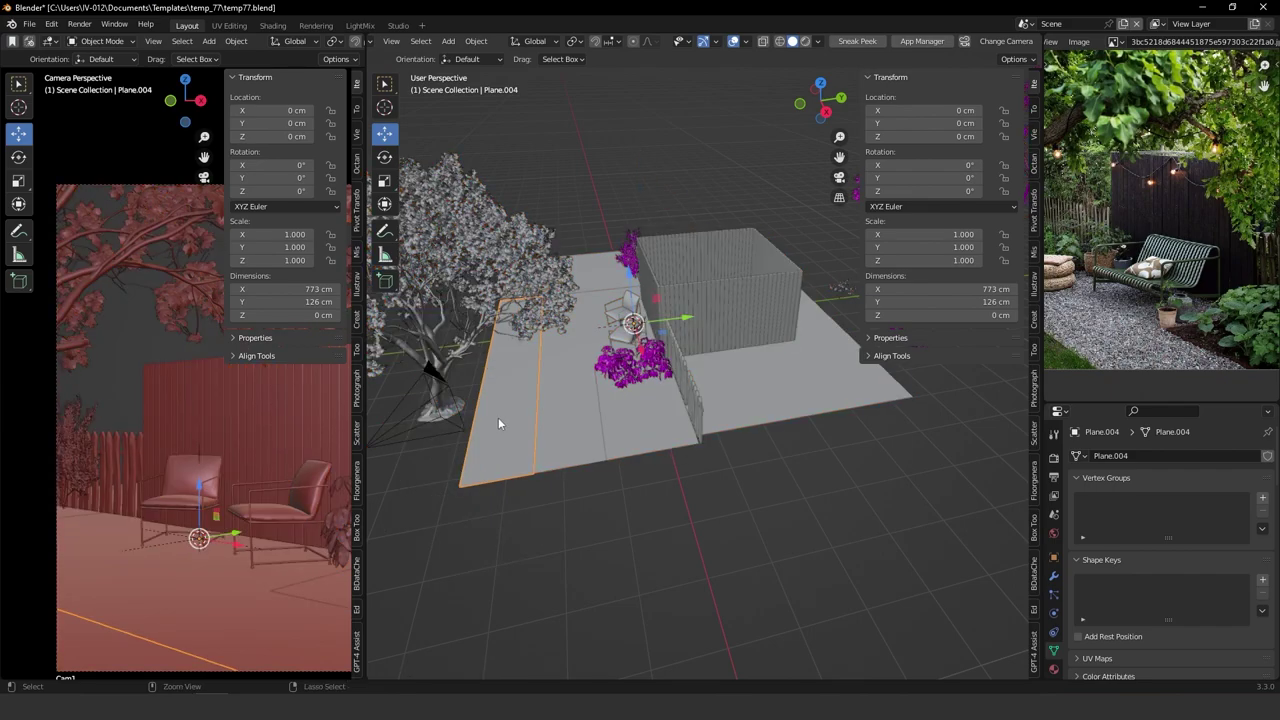
key(ctrl+a)
click(492, 402)
middle_drag(492, 402, 612, 373)
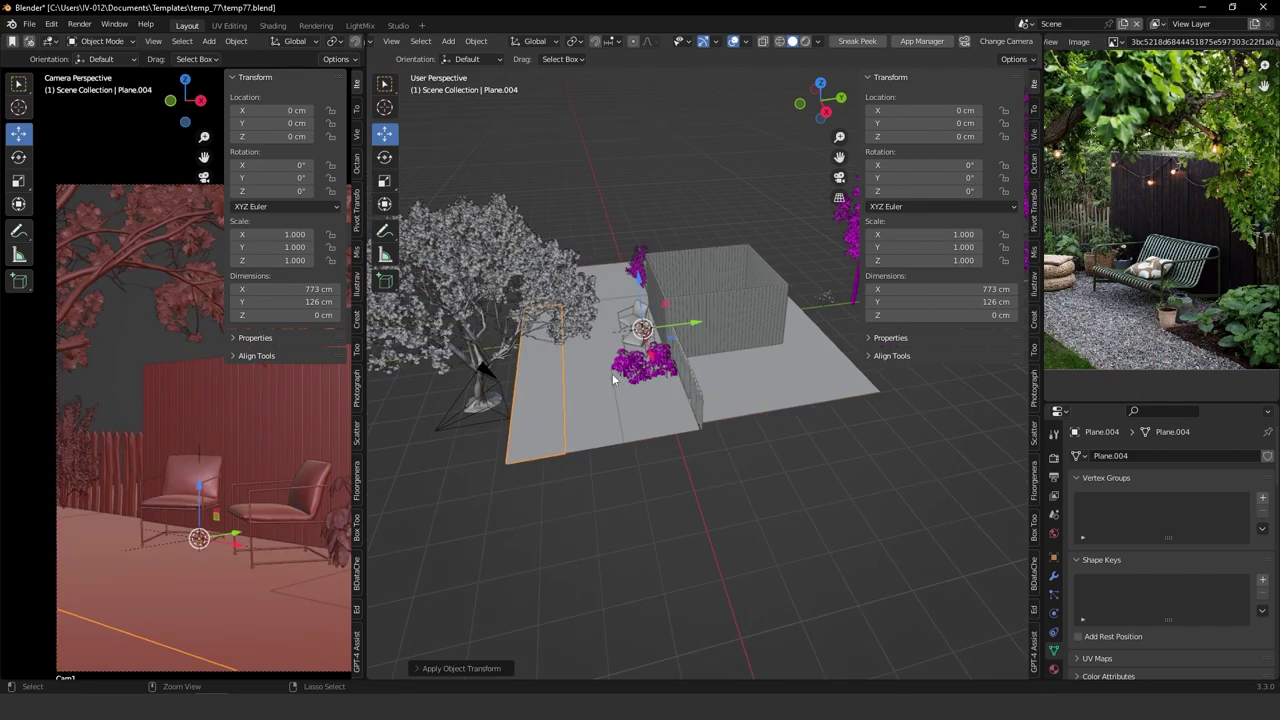
Hide the camera Cam1 and try to apply all transforms to every object in the scene.
click(447, 428)
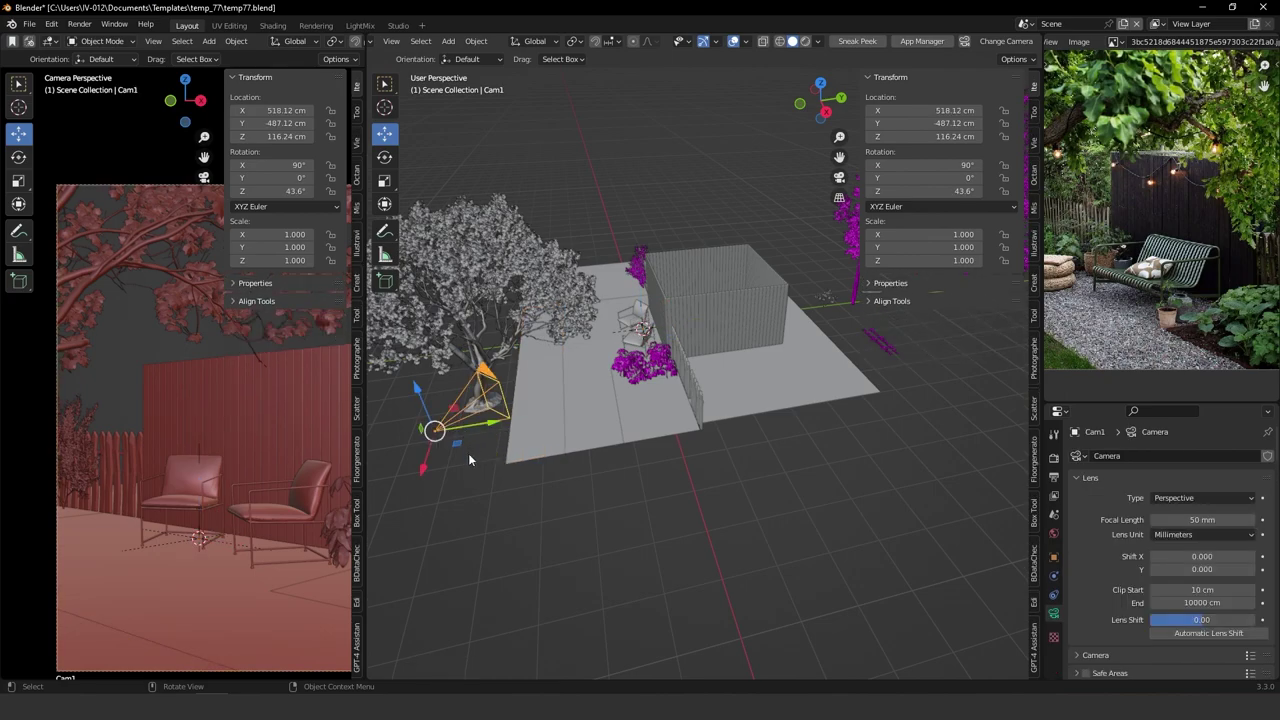
key(h)
key(a)
key(ctrl+a)
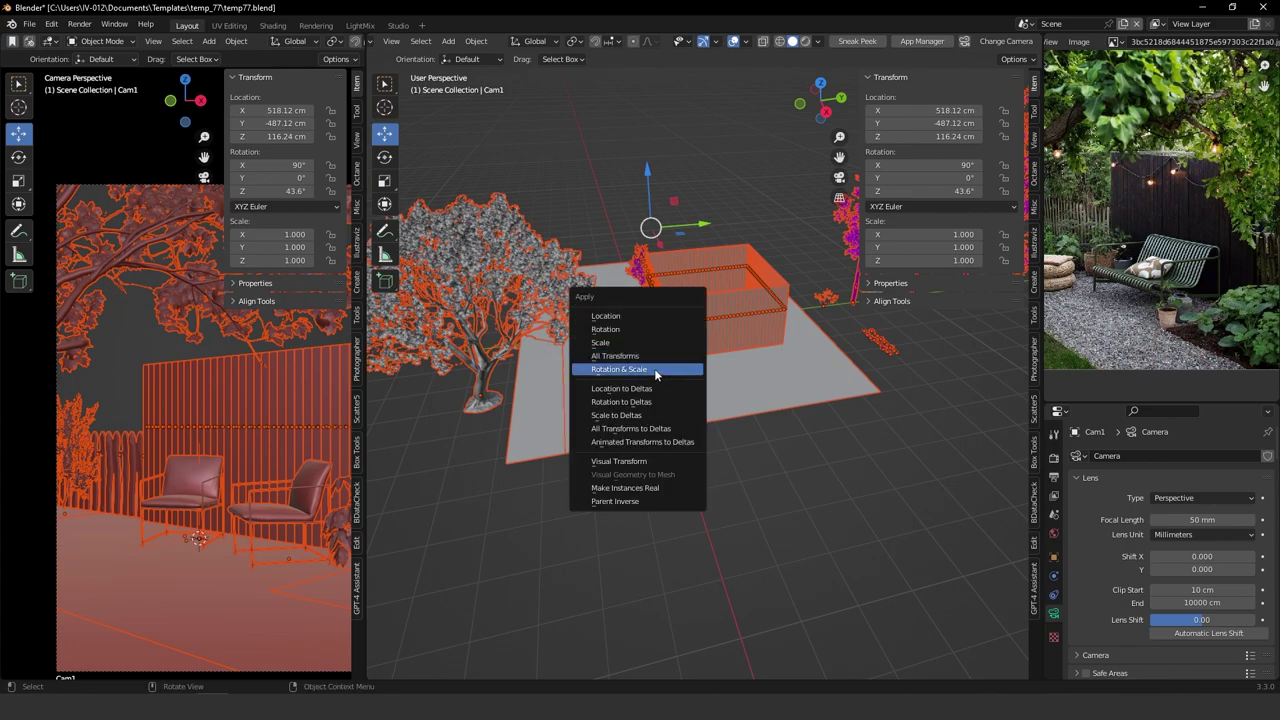
click(626, 357)
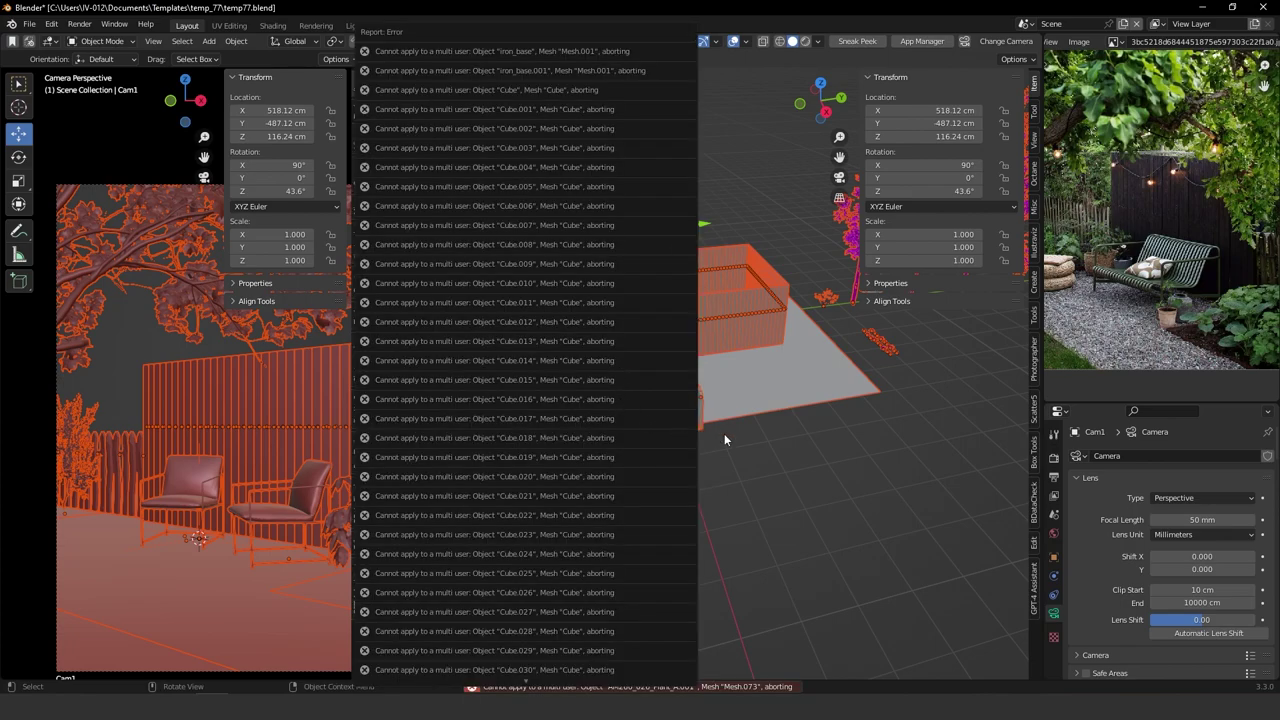
middle_drag(766, 375, 680, 461)
click(714, 512)
Apply all transforms to Plane.004 again and move its origin to the bottom centre of the strip.
scroll(649, 429, up, 2)
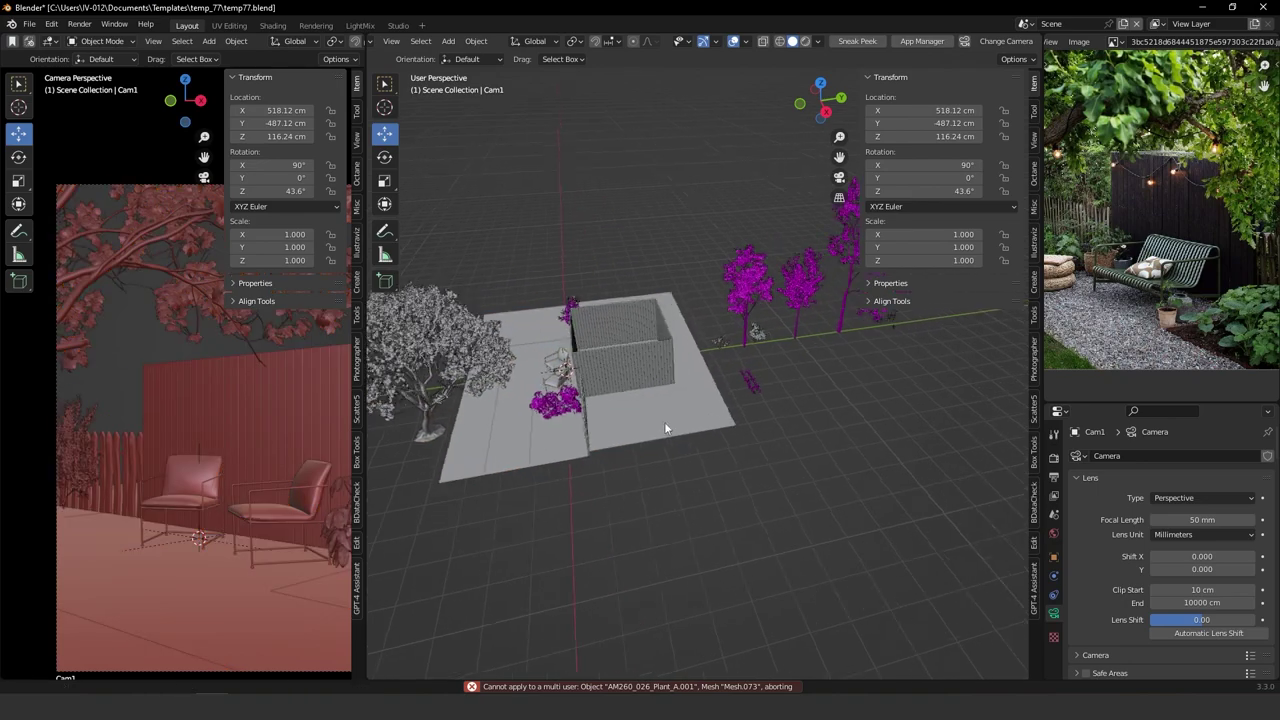
shift+middle_drag(820, 350, 660, 407)
scroll(726, 347, up, 3)
middle_drag(761, 320, 672, 416)
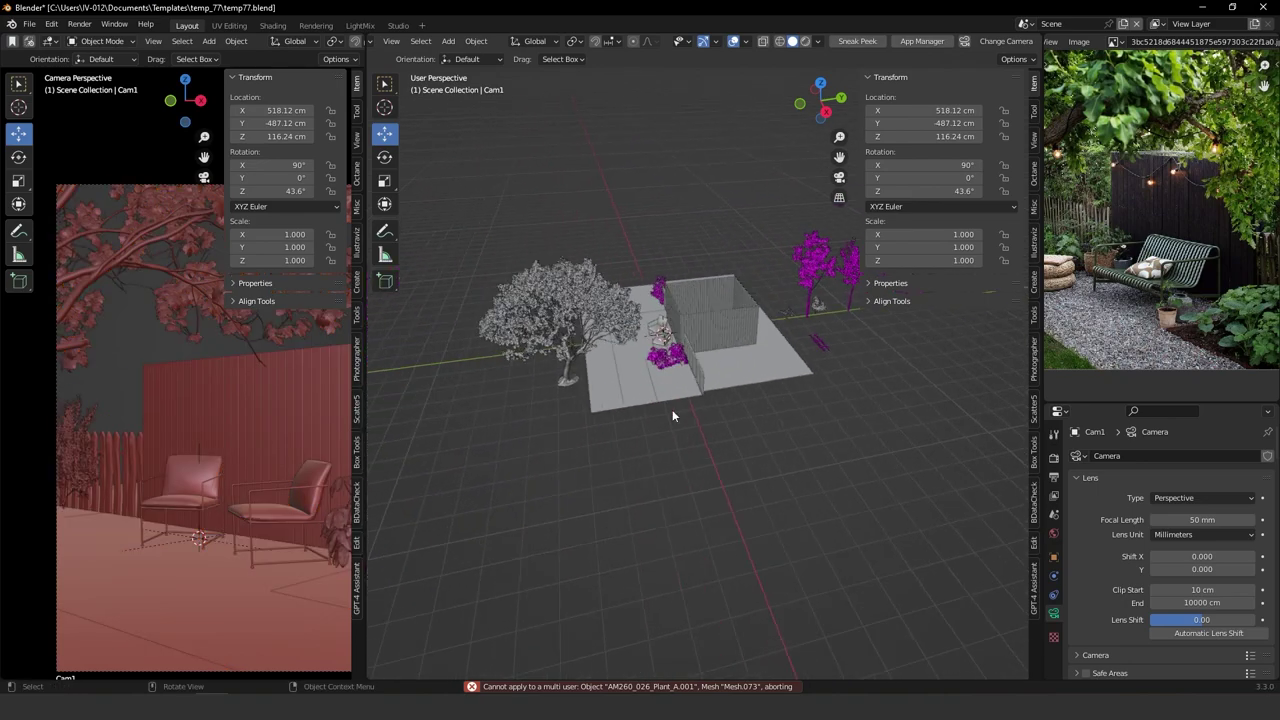
click(598, 400)
key(ctrl+a)
click(595, 408)
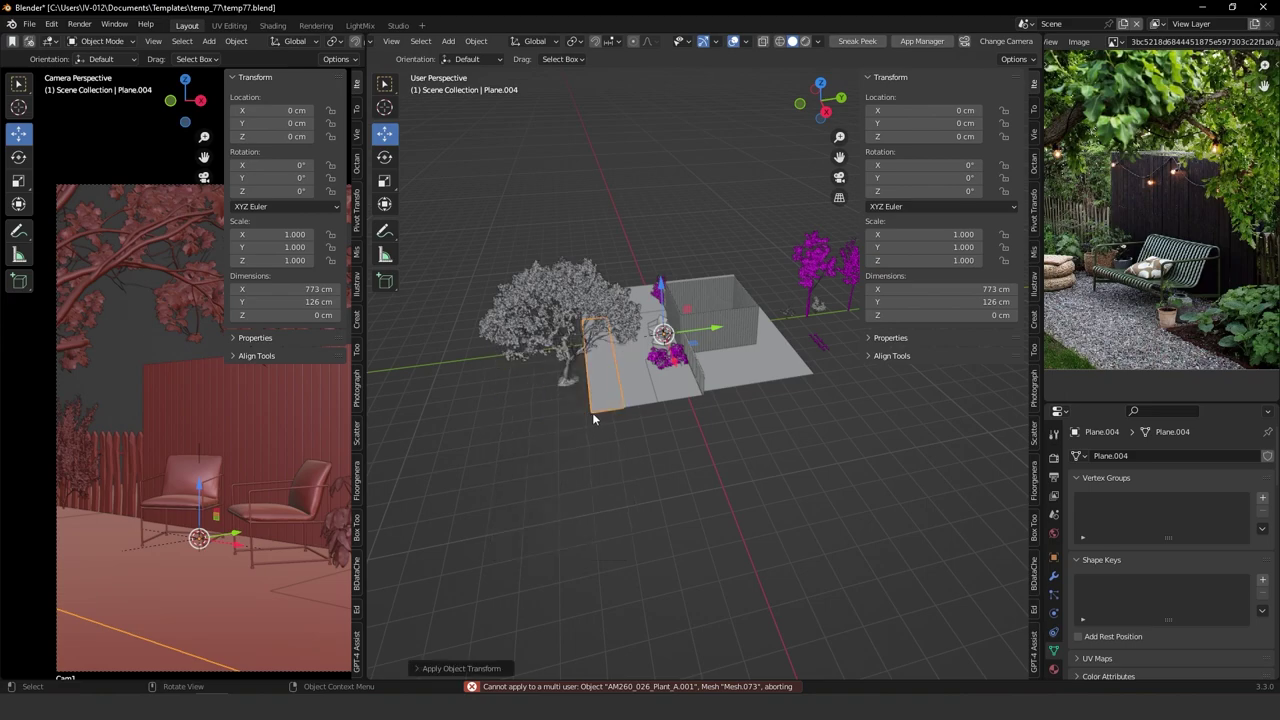
middle_drag(592, 412, 609, 372)
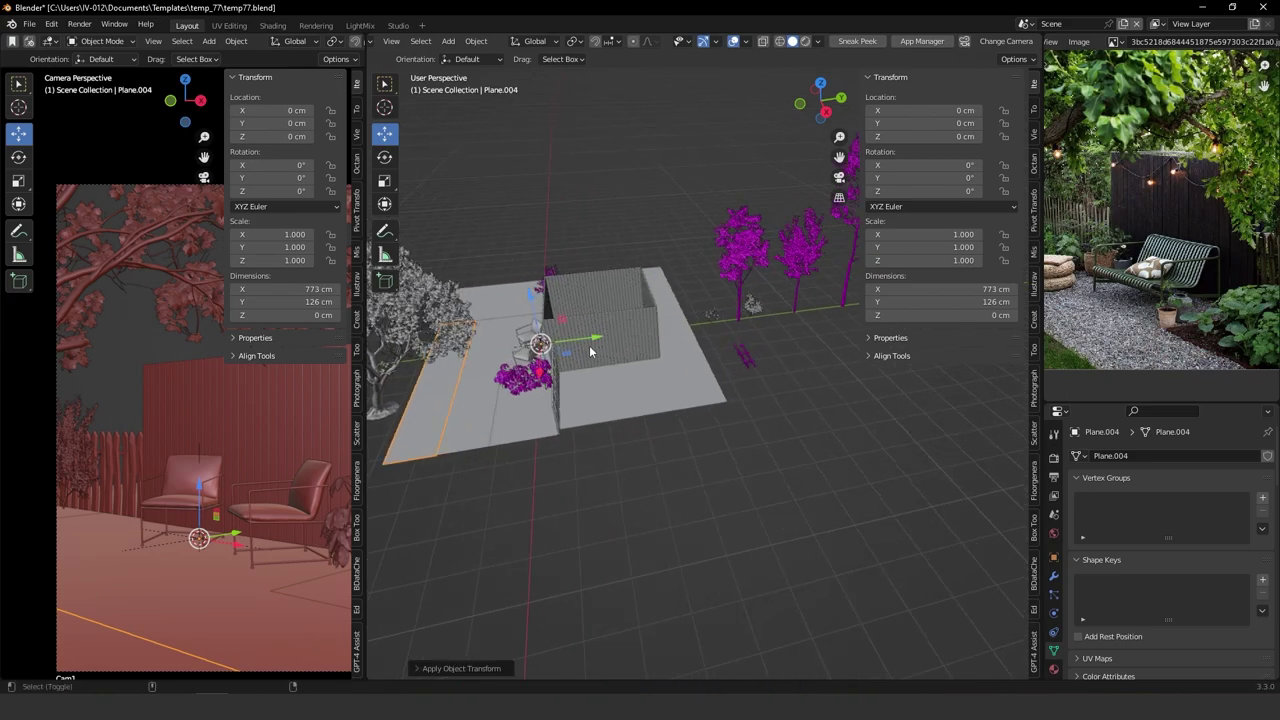
key(alt+shift+x)
click(598, 469)
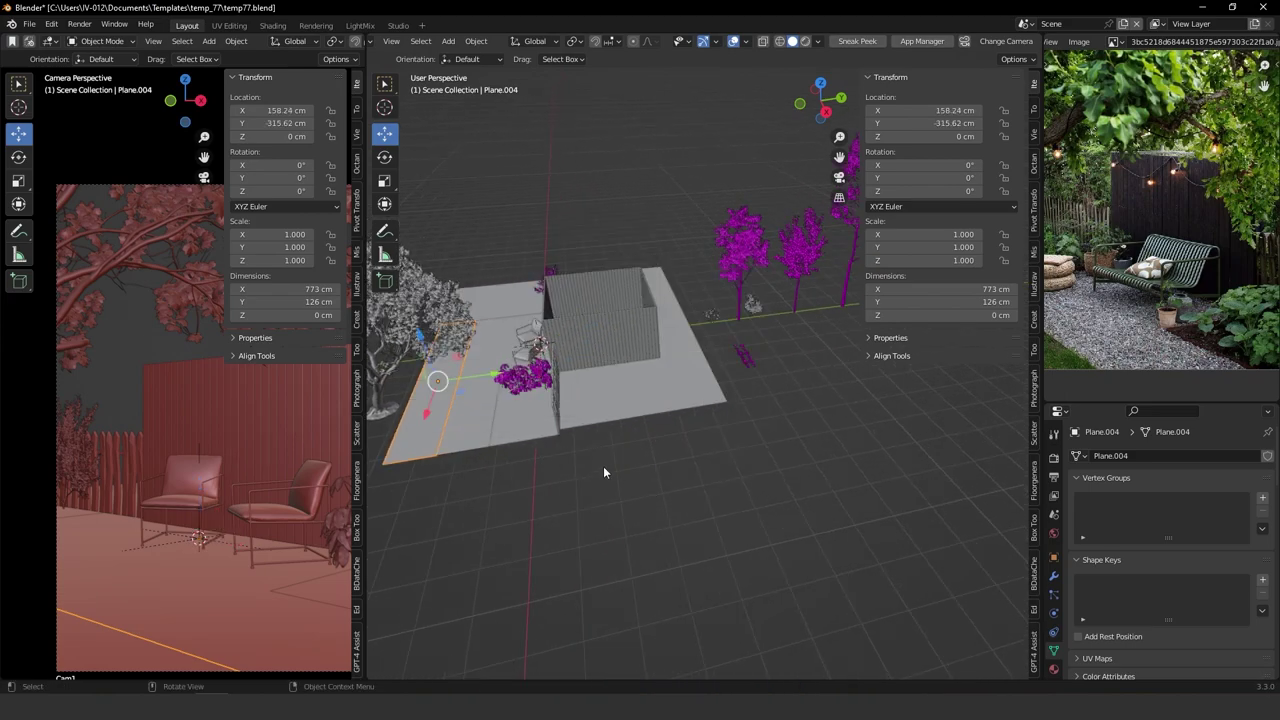
middle_drag(603, 466, 991, 273)
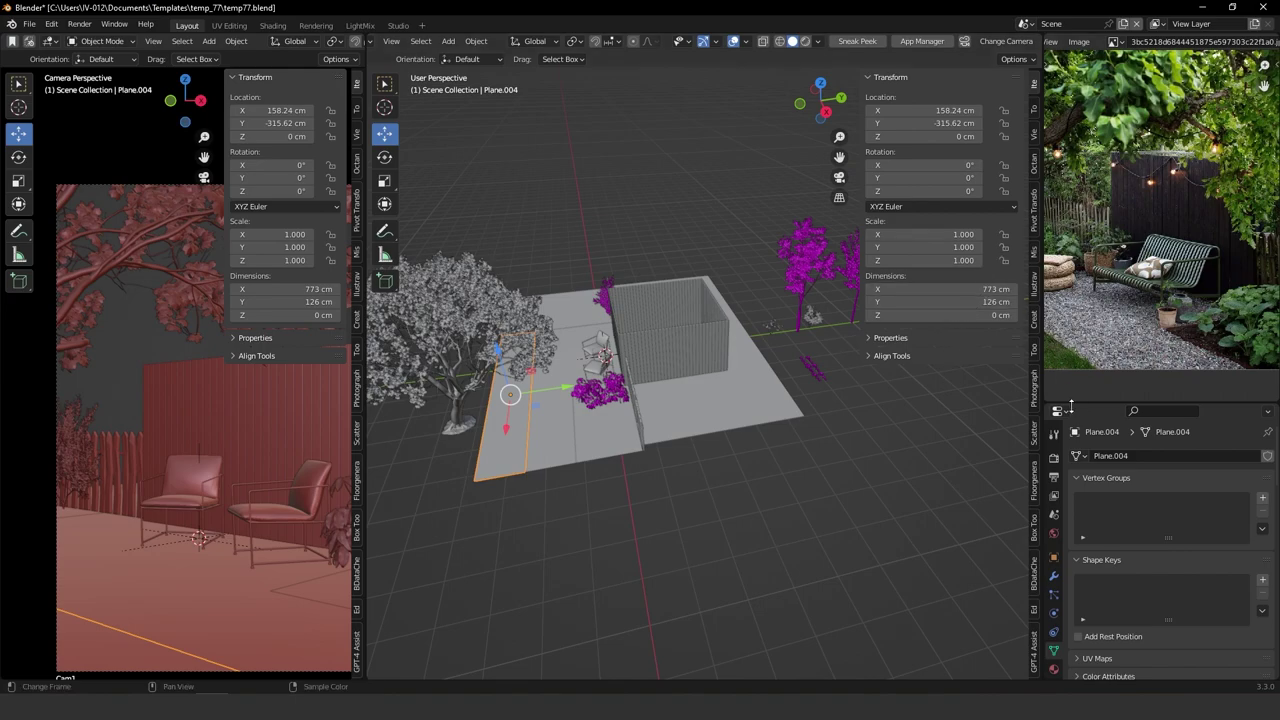
Assign the ground strip Plane.004 as the Scatter5 emitter object.
click(1033, 431)
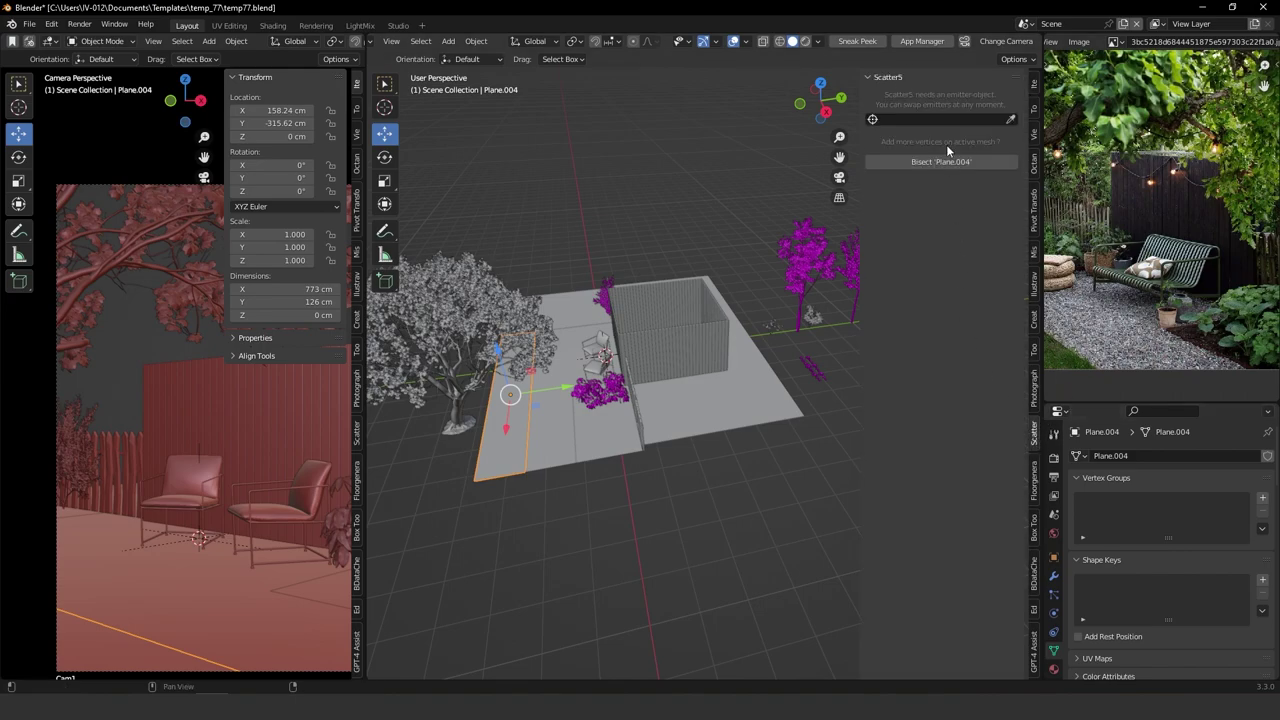
click(1010, 120)
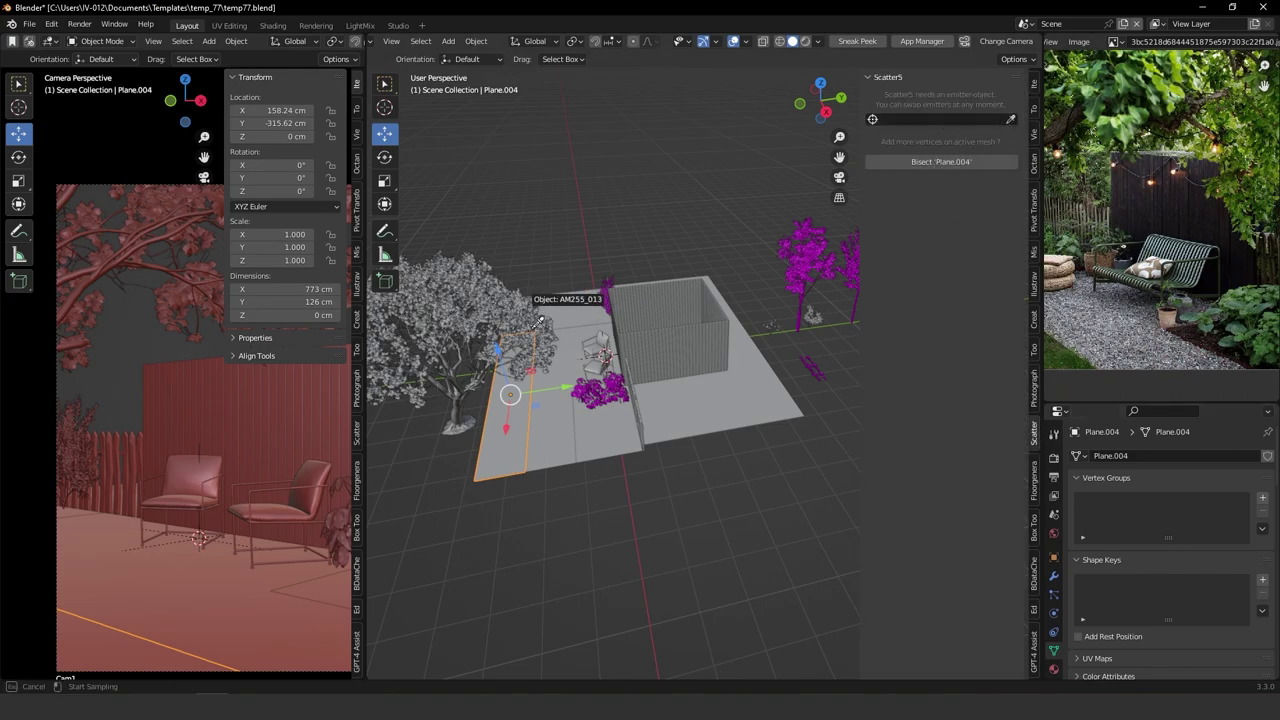
click(503, 441)
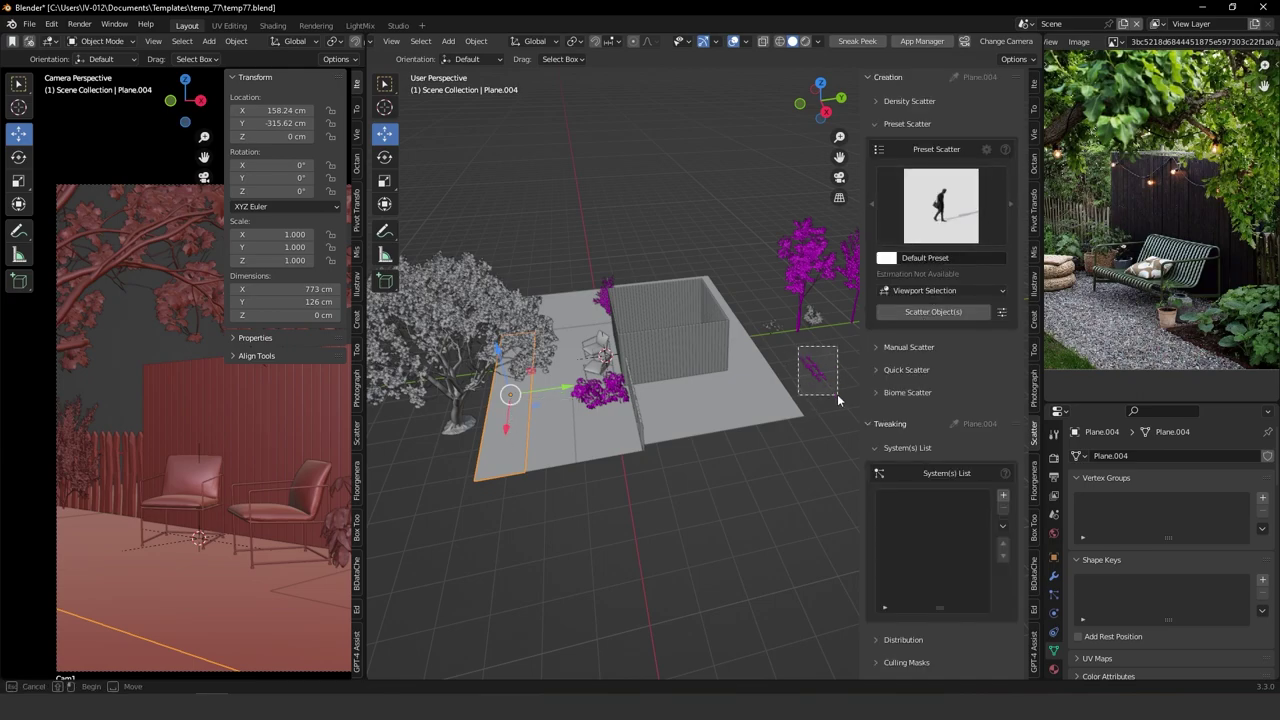
Select the row of small plants and choose the scatter preset 13 Pattern for them.
click(948, 230)
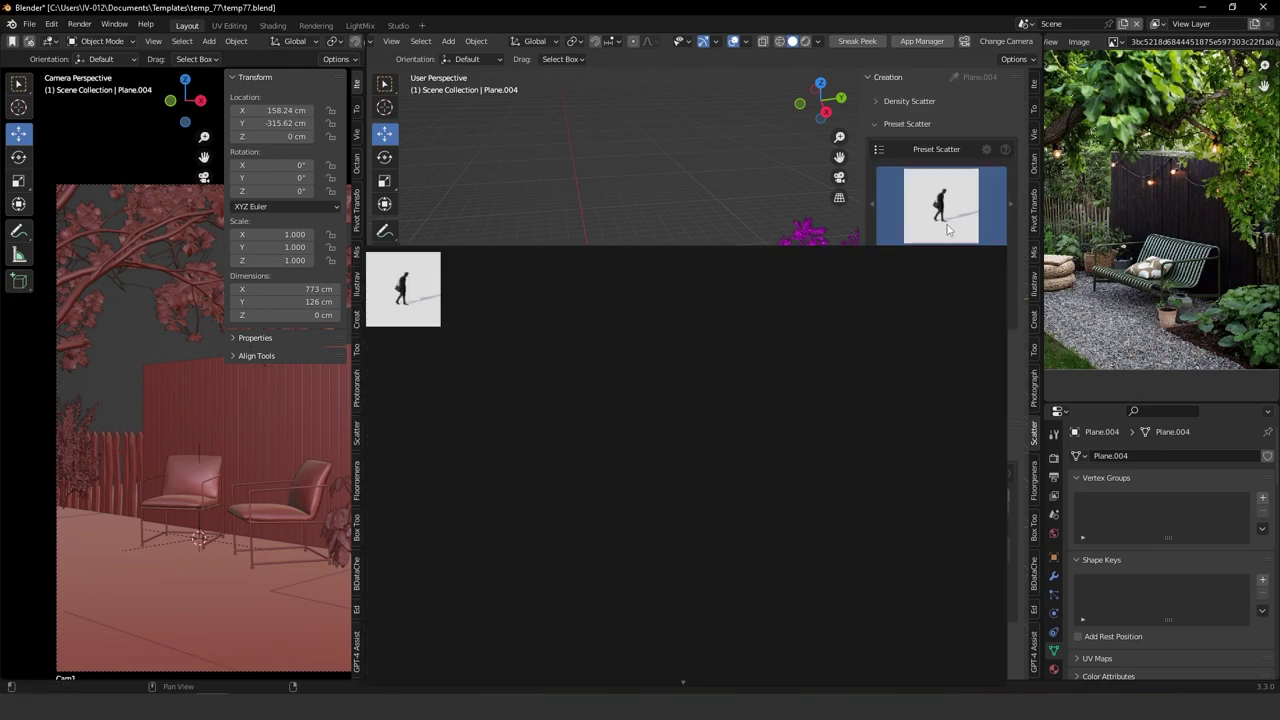
scroll(800, 620, down, 3)
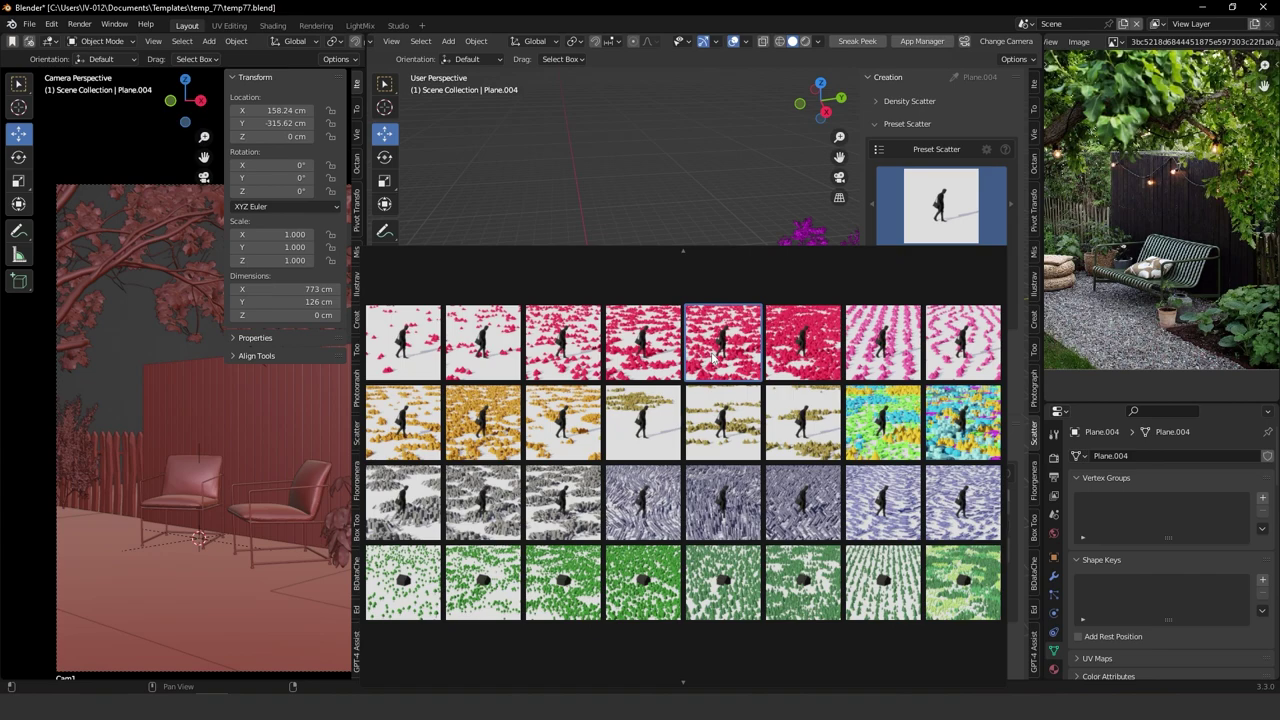
click(812, 346)
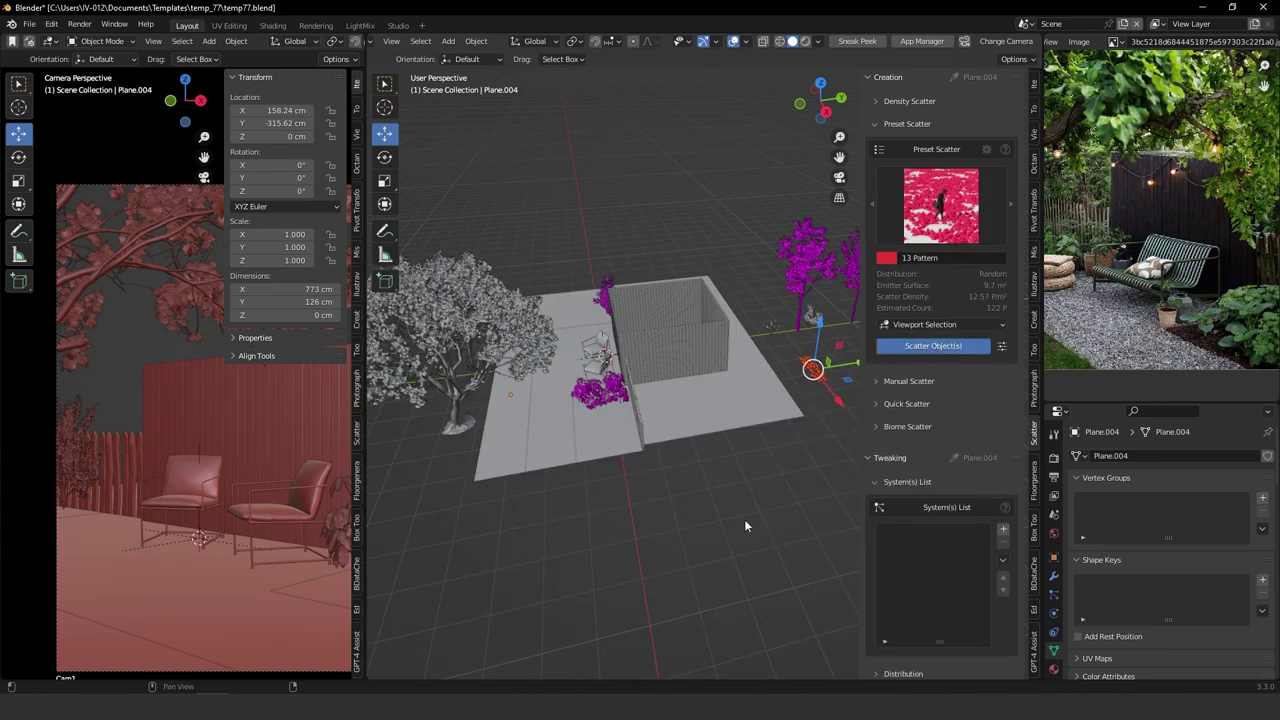
Try scattering the small plants over the Plane.004 ground strip with the 13 Pattern preset at a density of 544 instances per m².
middle_drag(456, 626, 583, 349)
scroll(711, 405, up, 3)
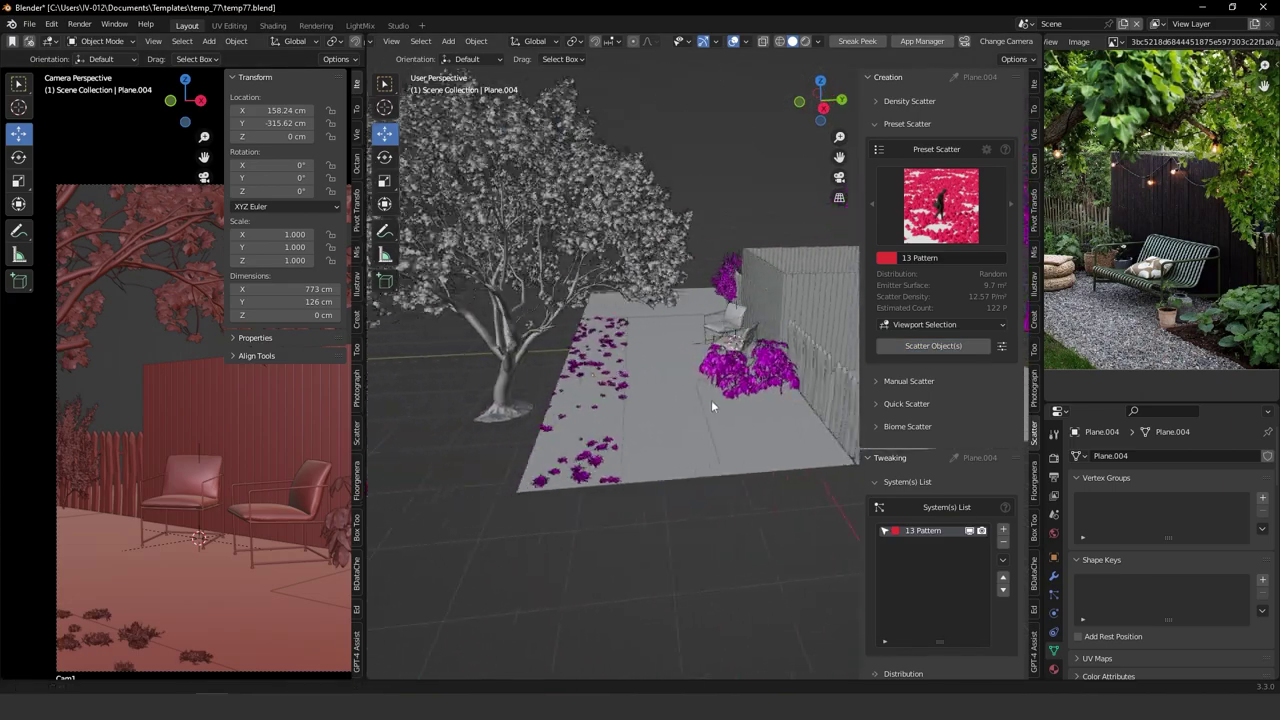
scroll(630, 391, up, 3)
shift+middle_drag(711, 401, 597, 420)
scroll(592, 408, down, 1)
scroll(950, 480, down, 5)
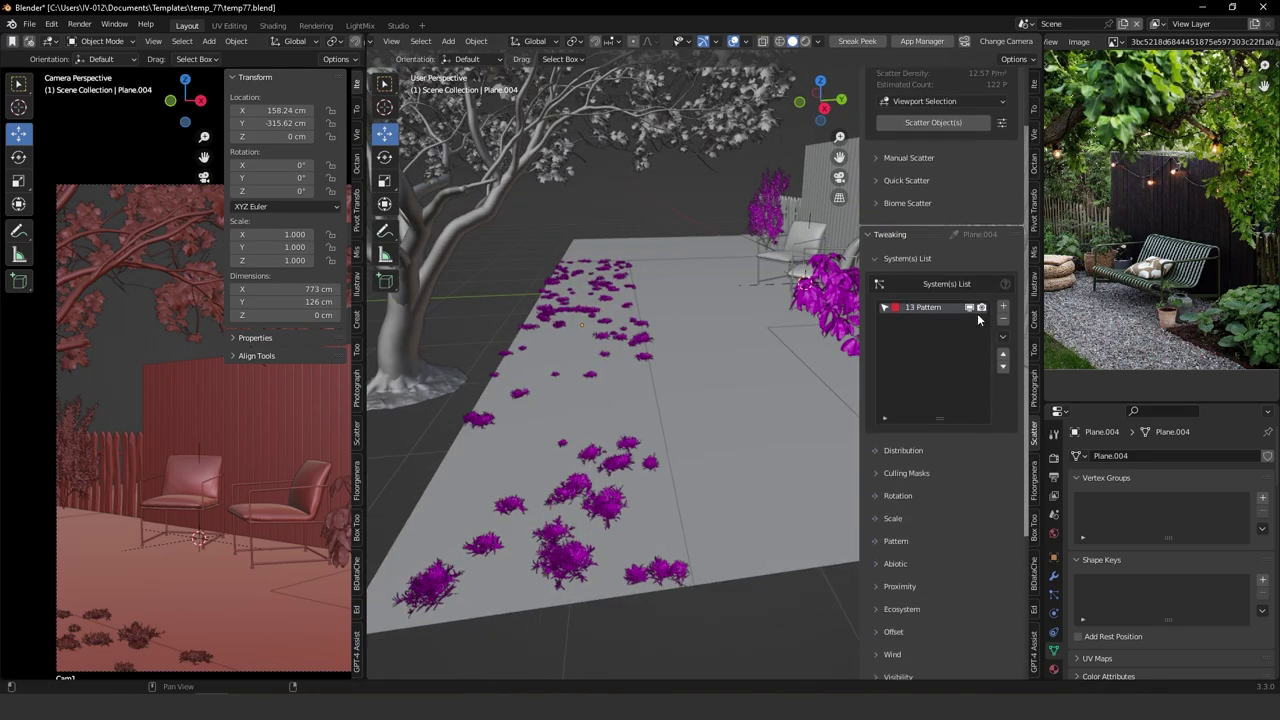
click(908, 448)
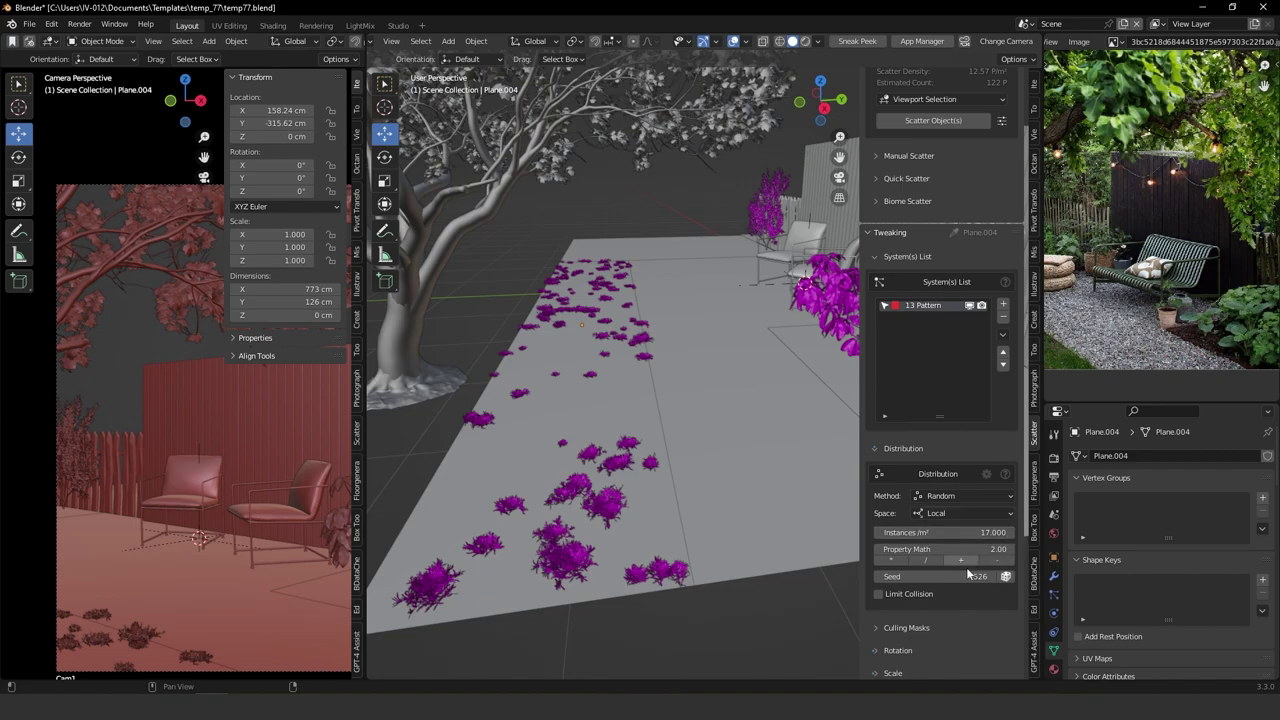
click(889, 560)
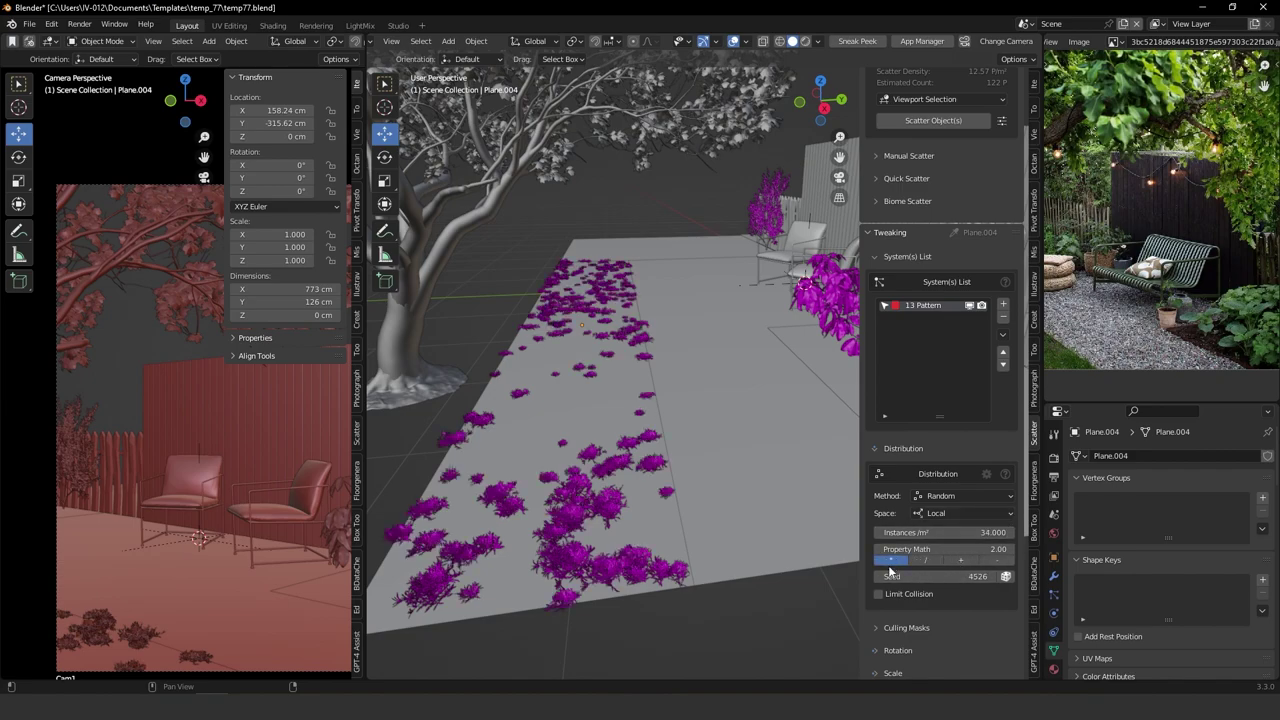
click(889, 560)
click(889, 560)
click(889, 560)
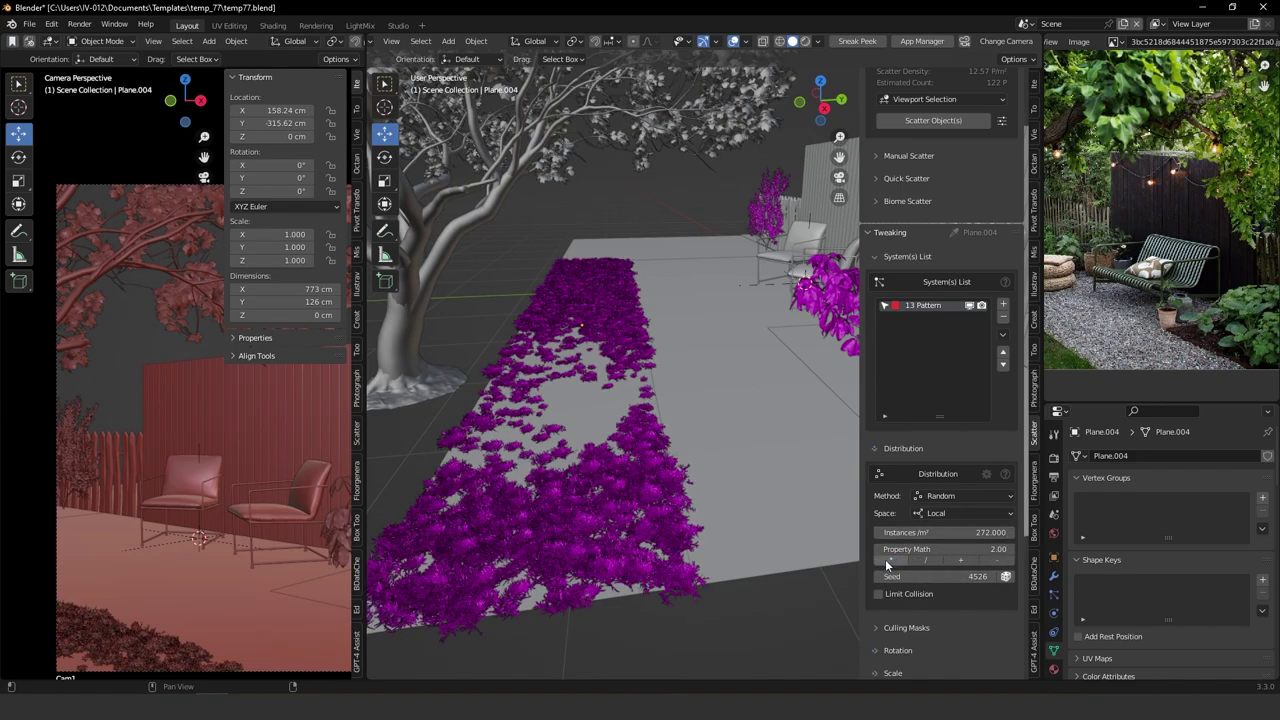
click(887, 561)
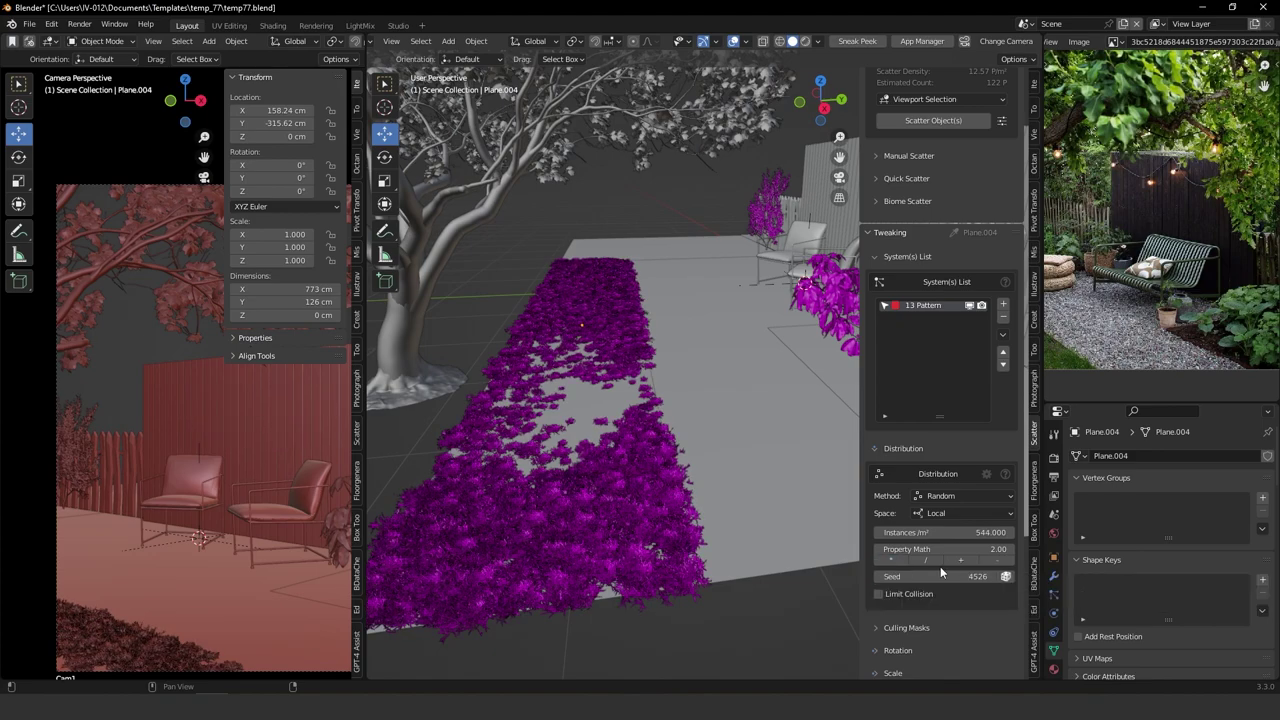
click(884, 564)
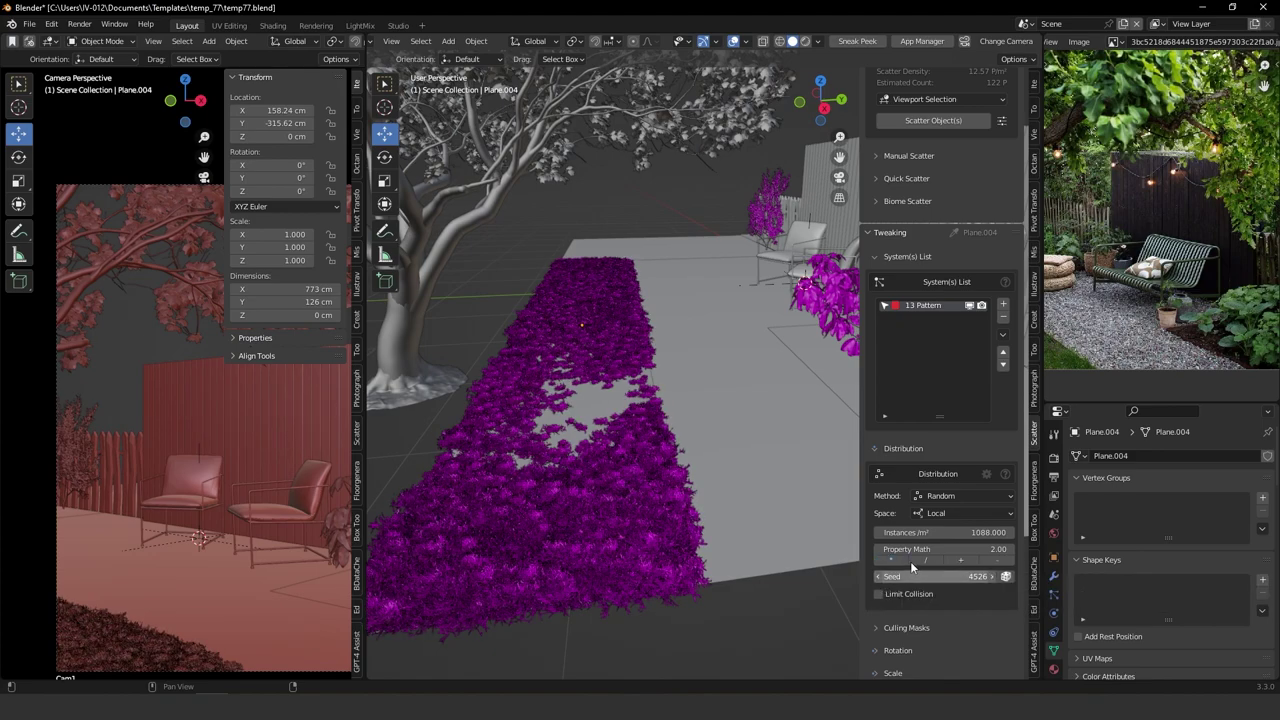
click(920, 563)
Replace the 13 Pattern scatter system with a scatter of the small plants using the 05 Random preset.
scroll(923, 356, up, 5)
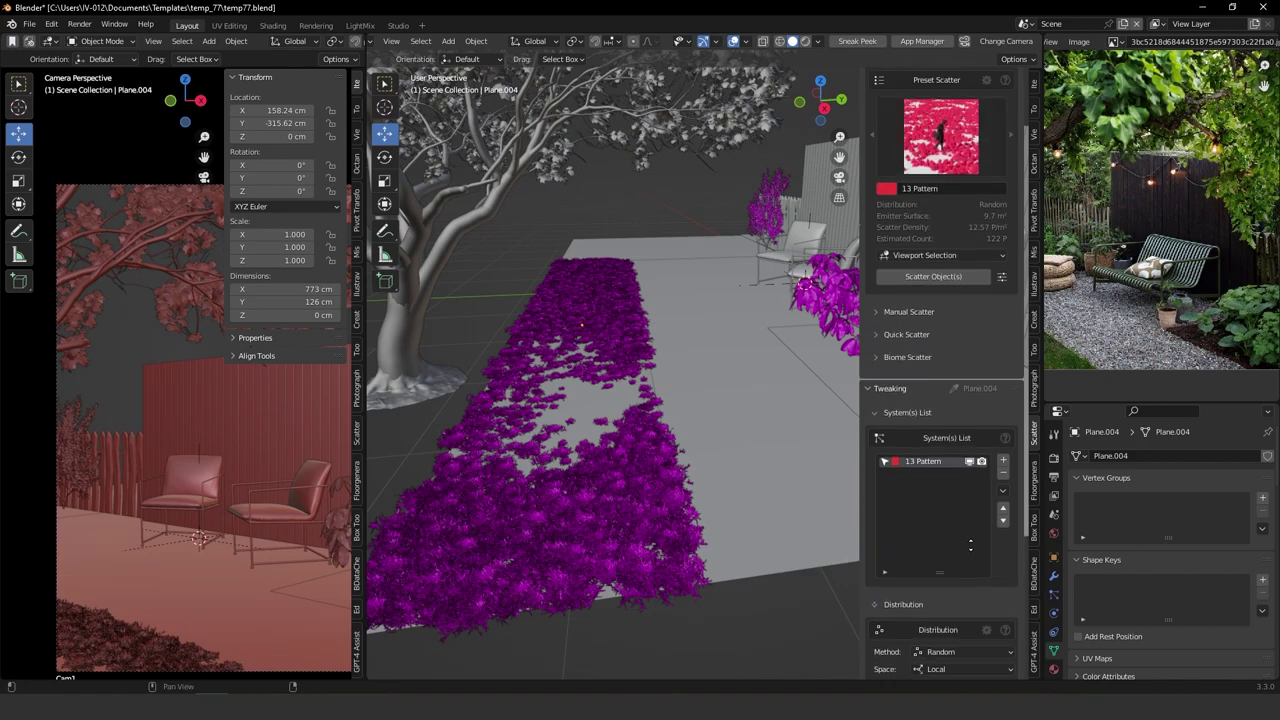
click(932, 212)
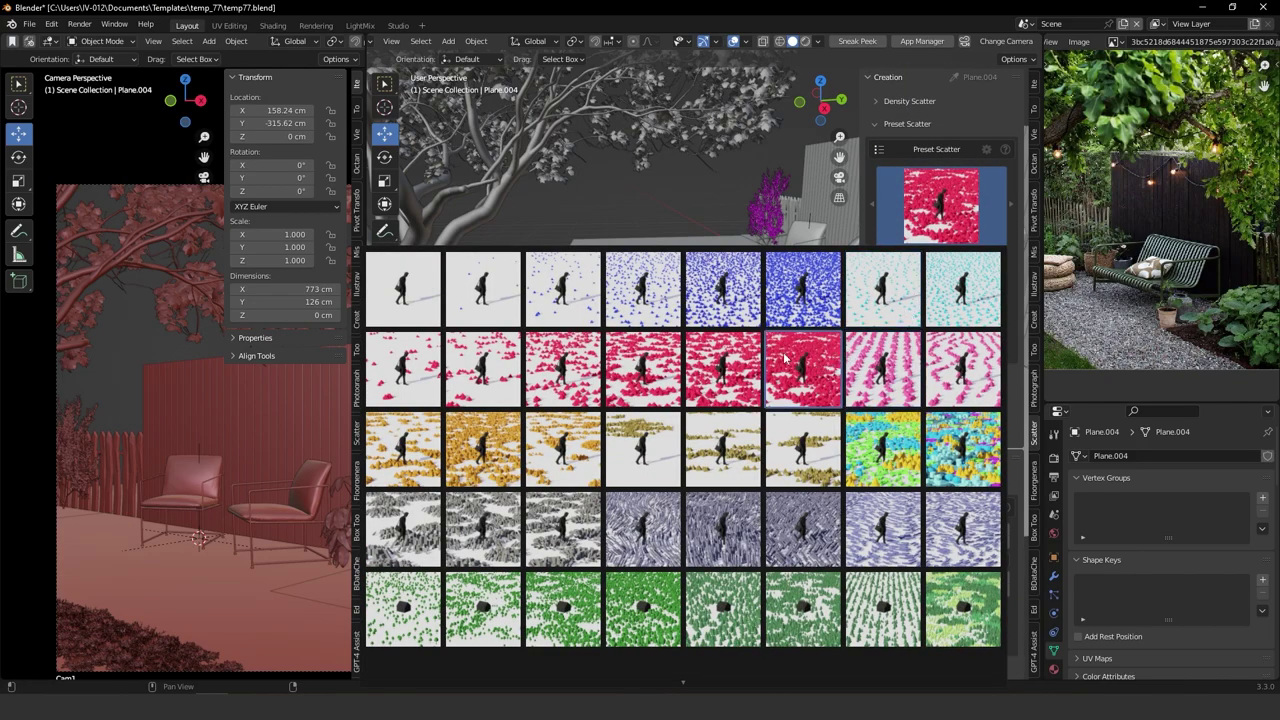
click(926, 208)
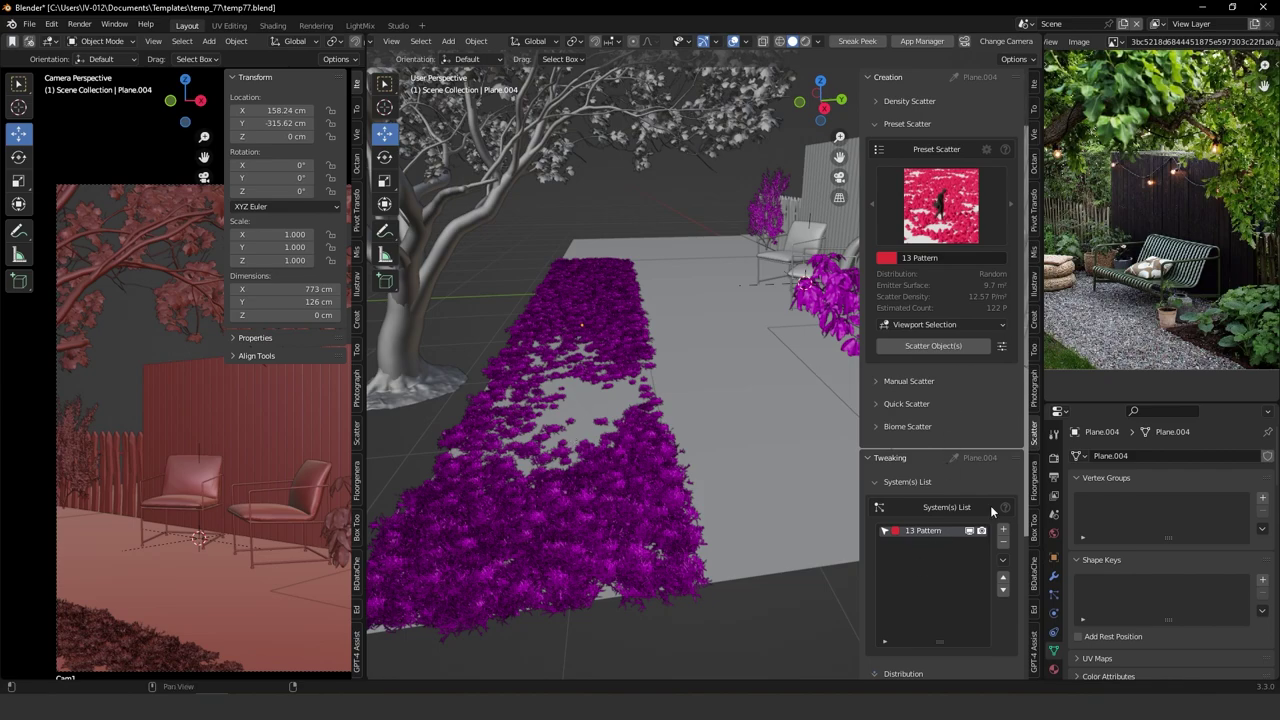
click(1004, 546)
click(944, 222)
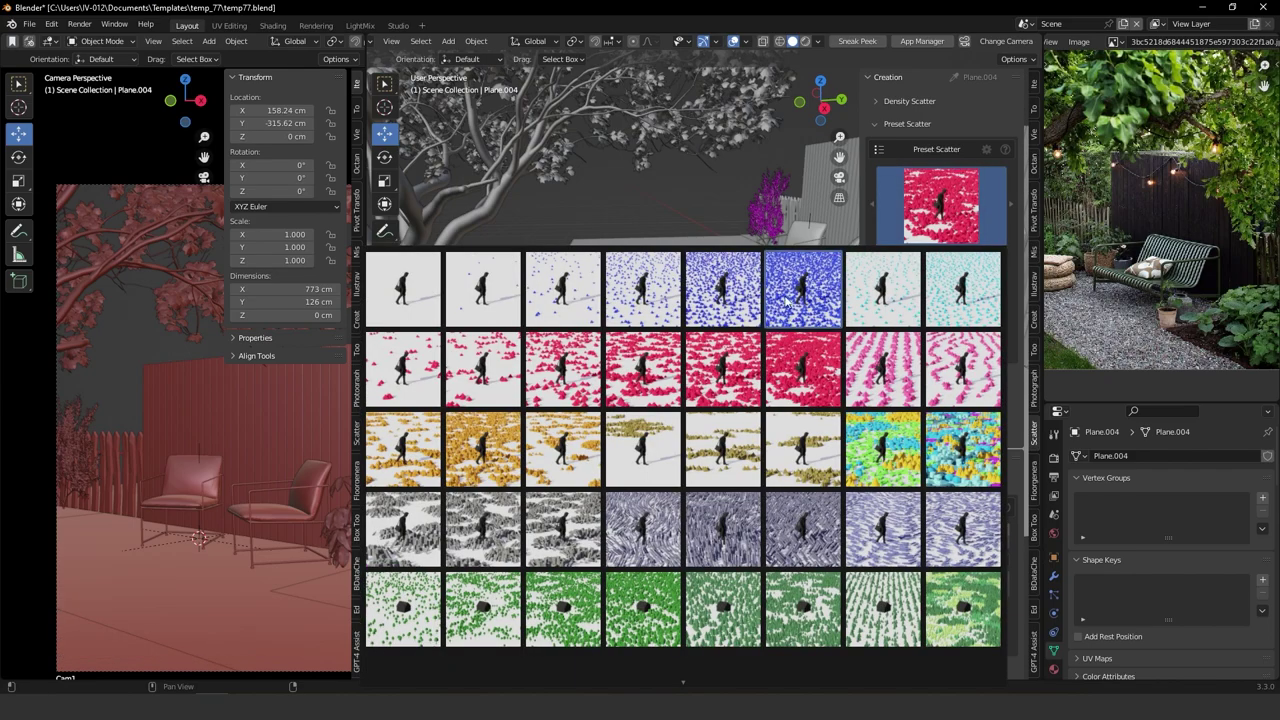
click(755, 290)
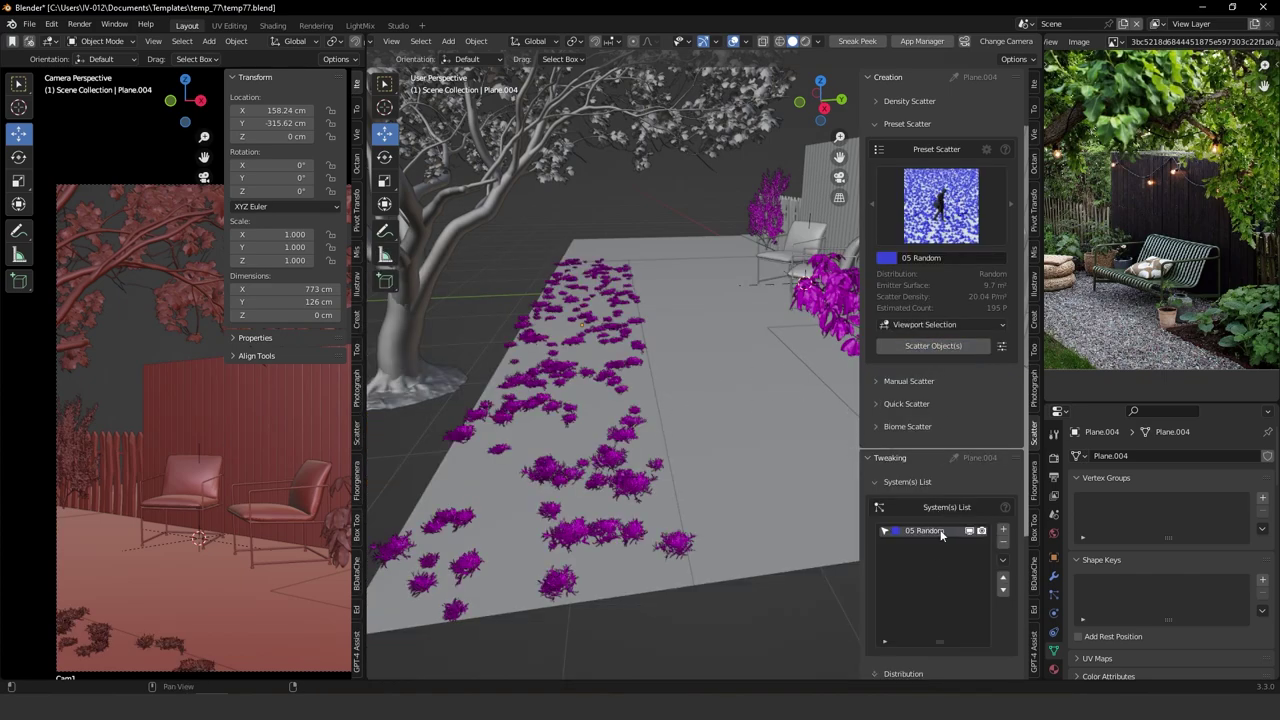
Raise the 05 Random scatter's density to 640 instances per m² by repeated doubling.
scroll(930, 530, down, 5)
click(892, 568)
click(892, 568)
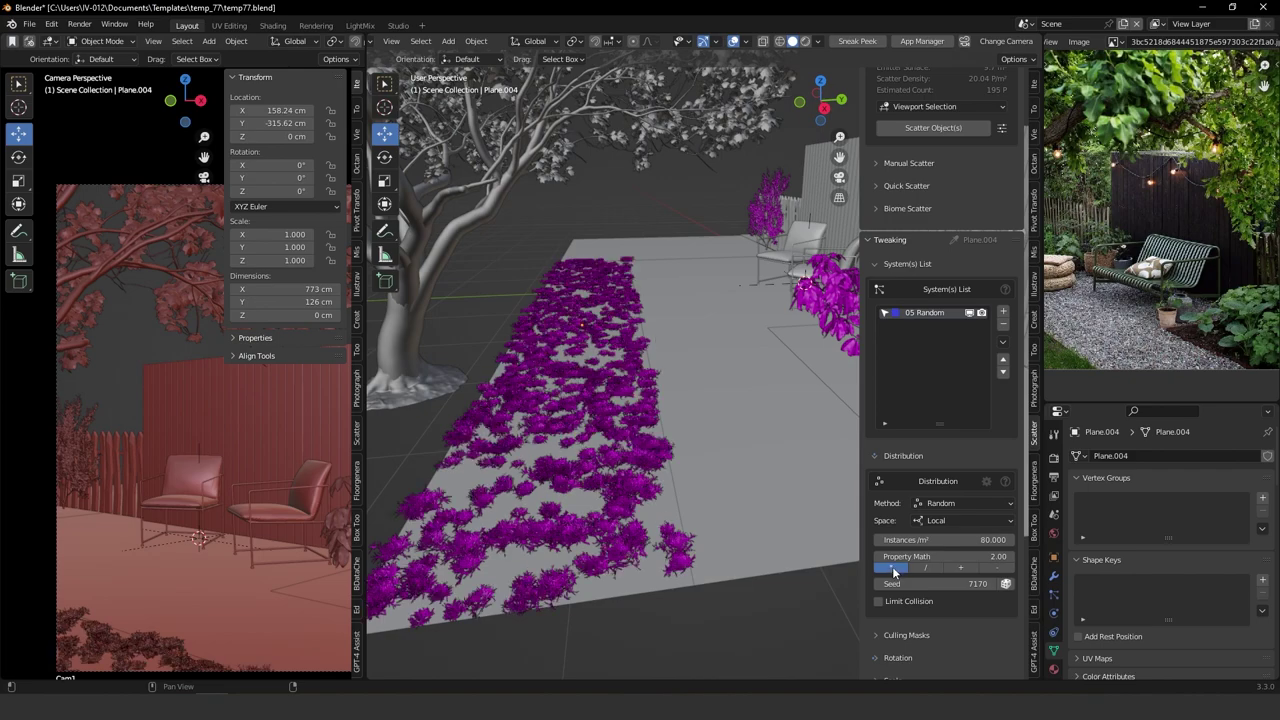
click(892, 568)
click(892, 568)
click(892, 568)
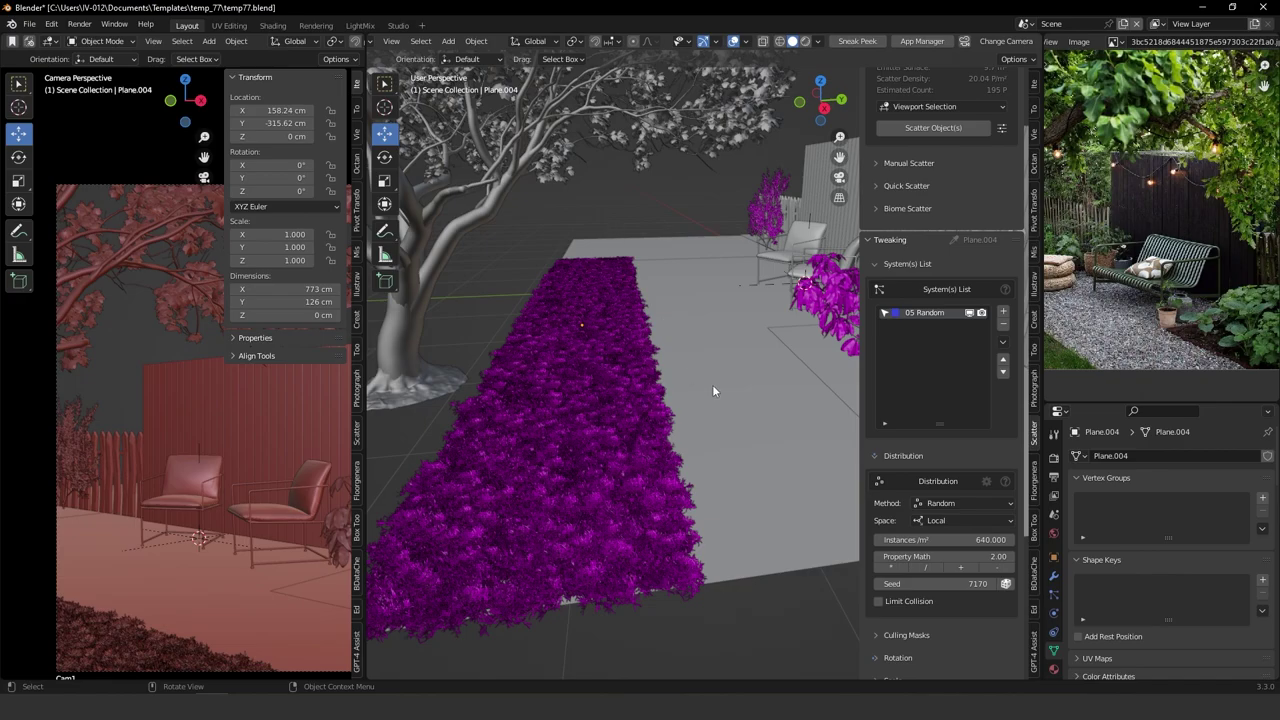
Display the plants scattered on the ground strip as placeholders.
middle_drag(649, 370, 510, 395)
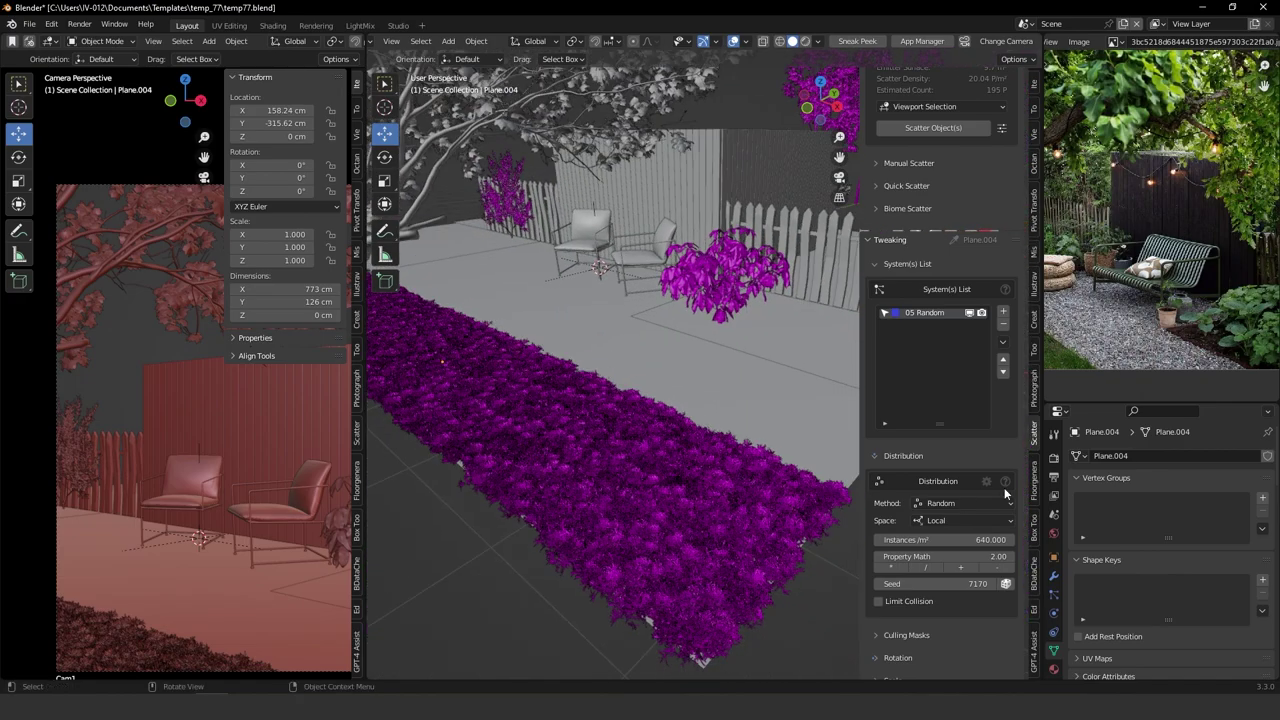
middle_drag(937, 589, 934, 516)
scroll(934, 511, down, 10)
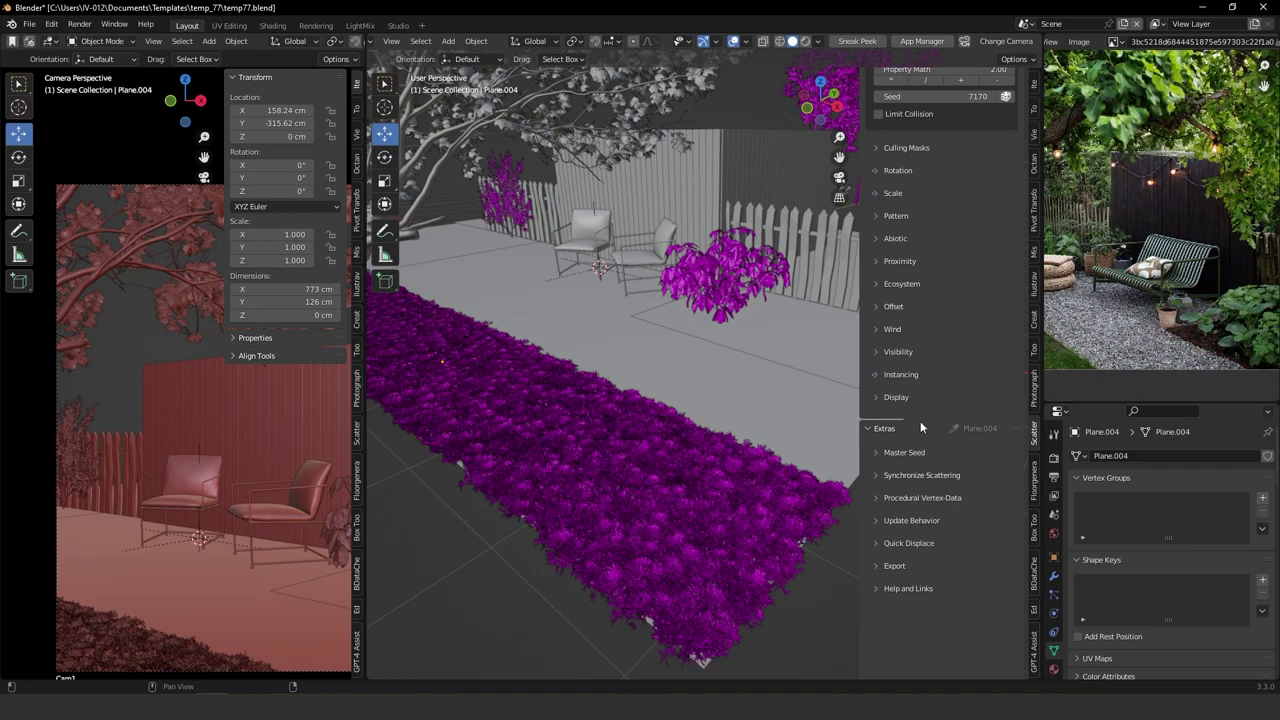
click(900, 352)
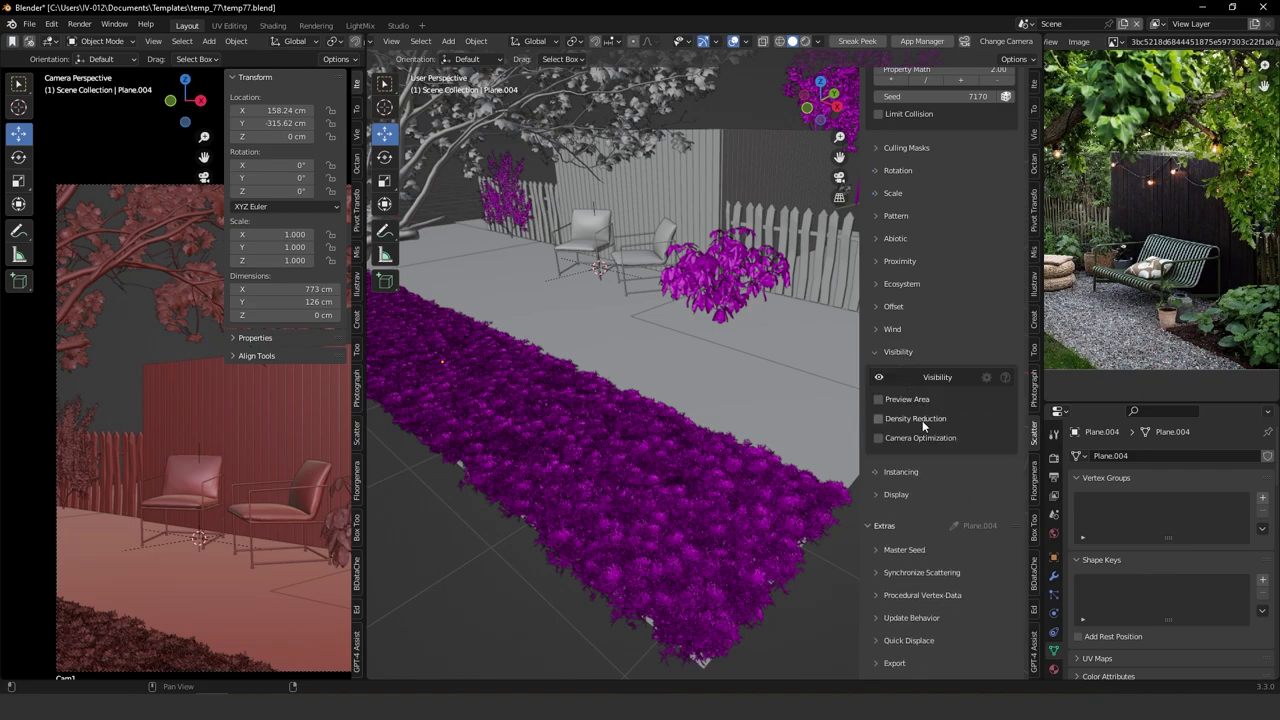
click(897, 494)
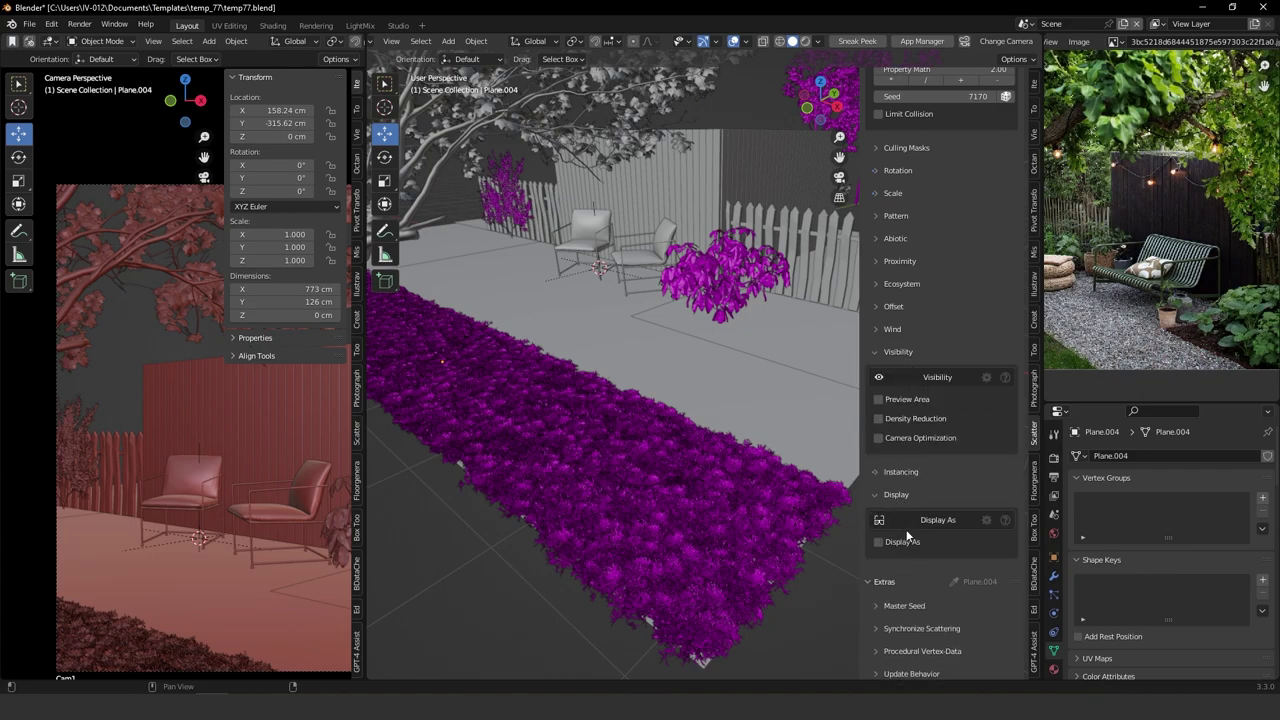
scroll(885, 490, down, 2)
click(879, 477)
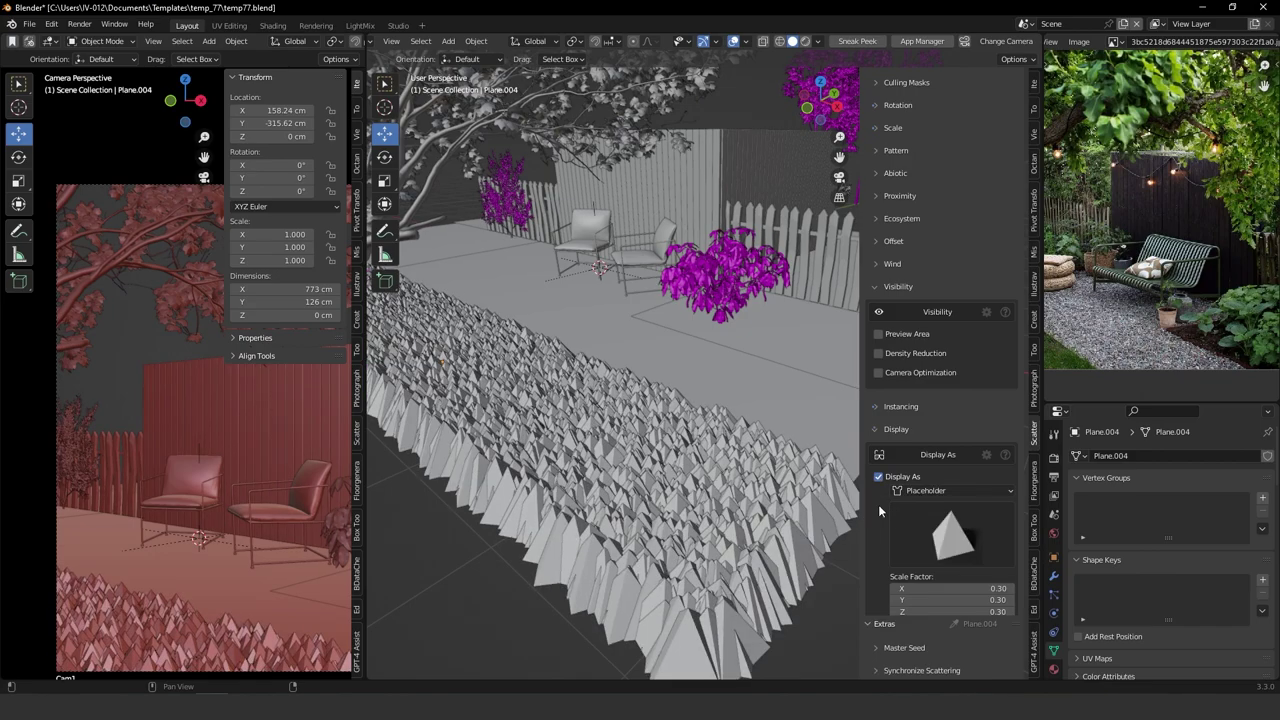
Change the placeholder shape to the small cluster of upright leaf pieces and inspect the strip up close.
click(950, 535)
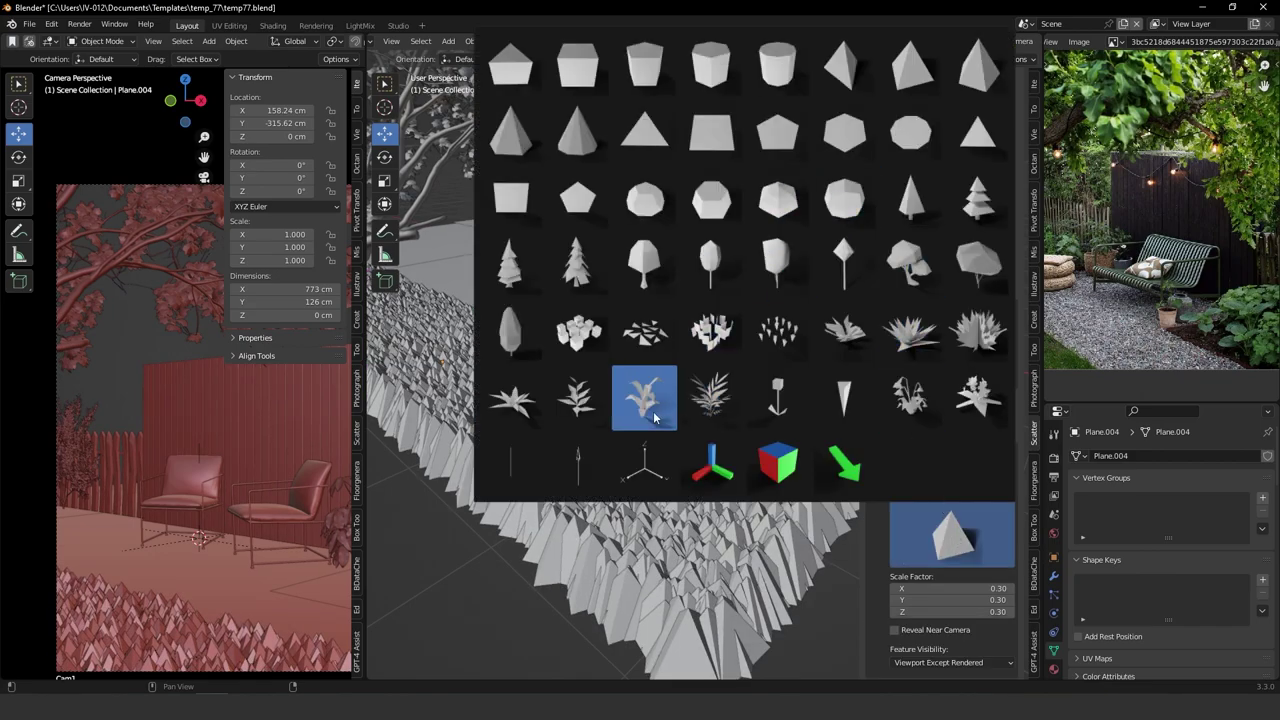
click(712, 332)
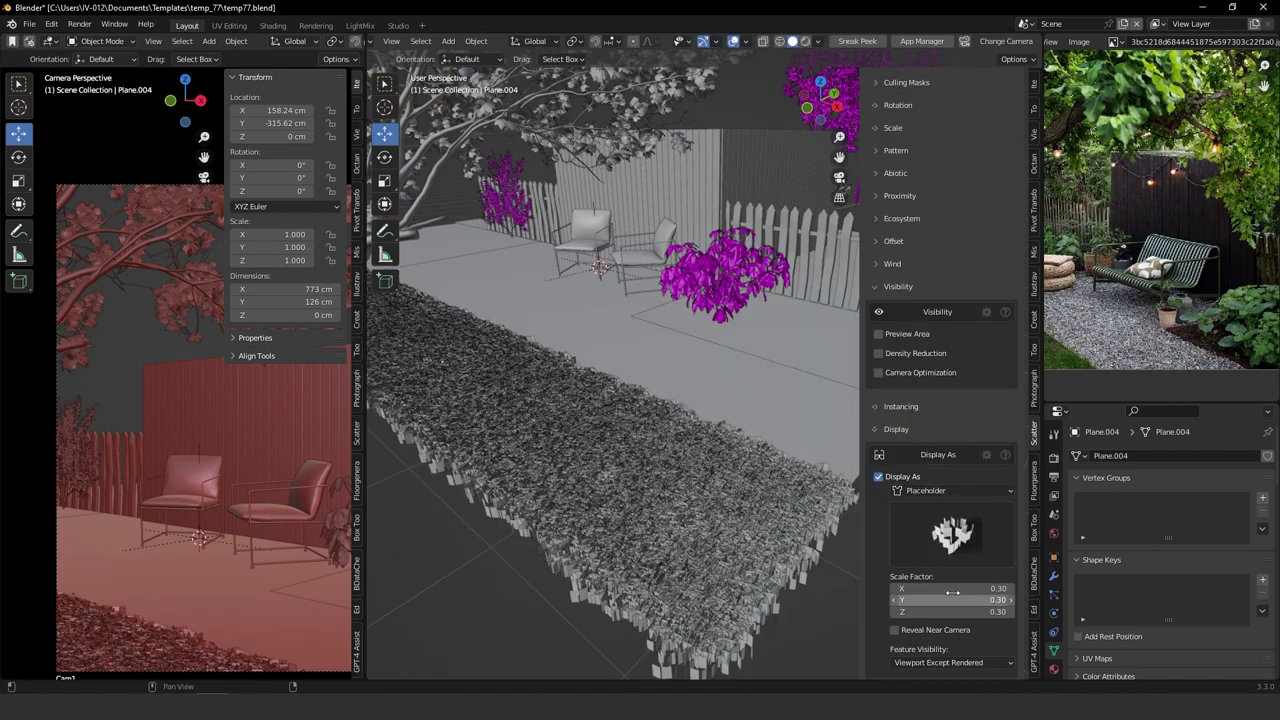
scroll(950, 595, down, 4)
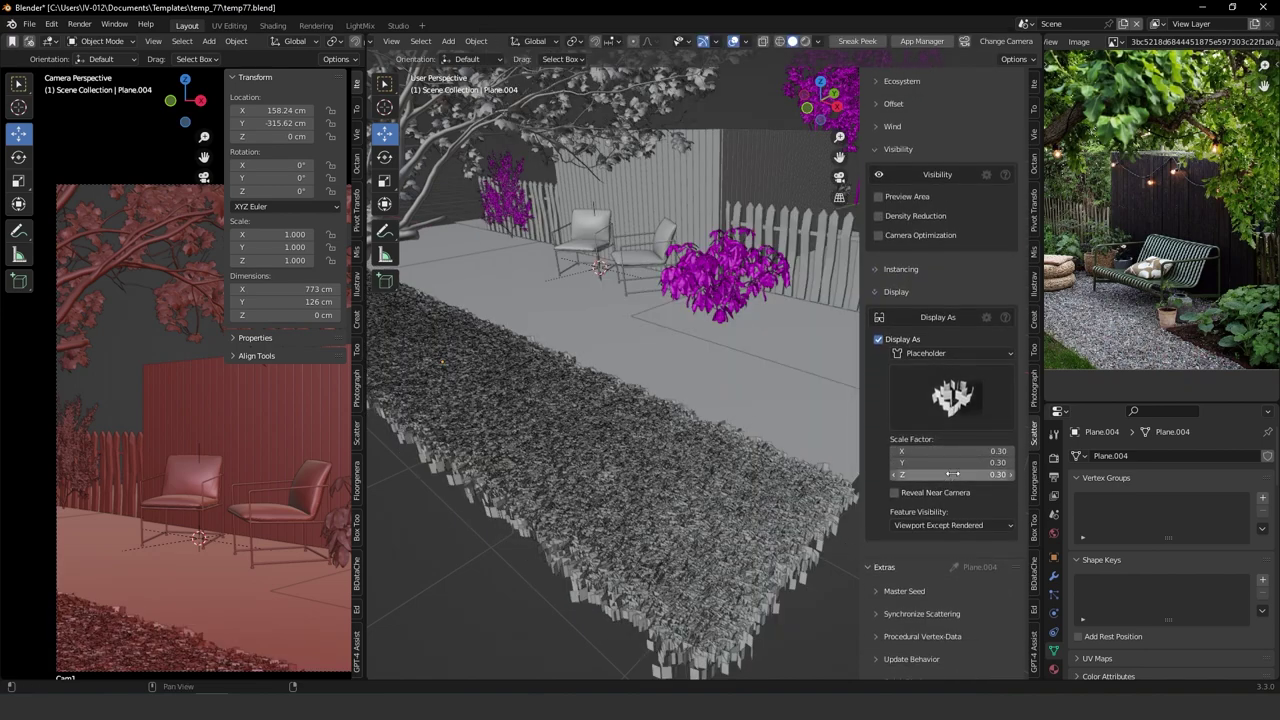
click(965, 401)
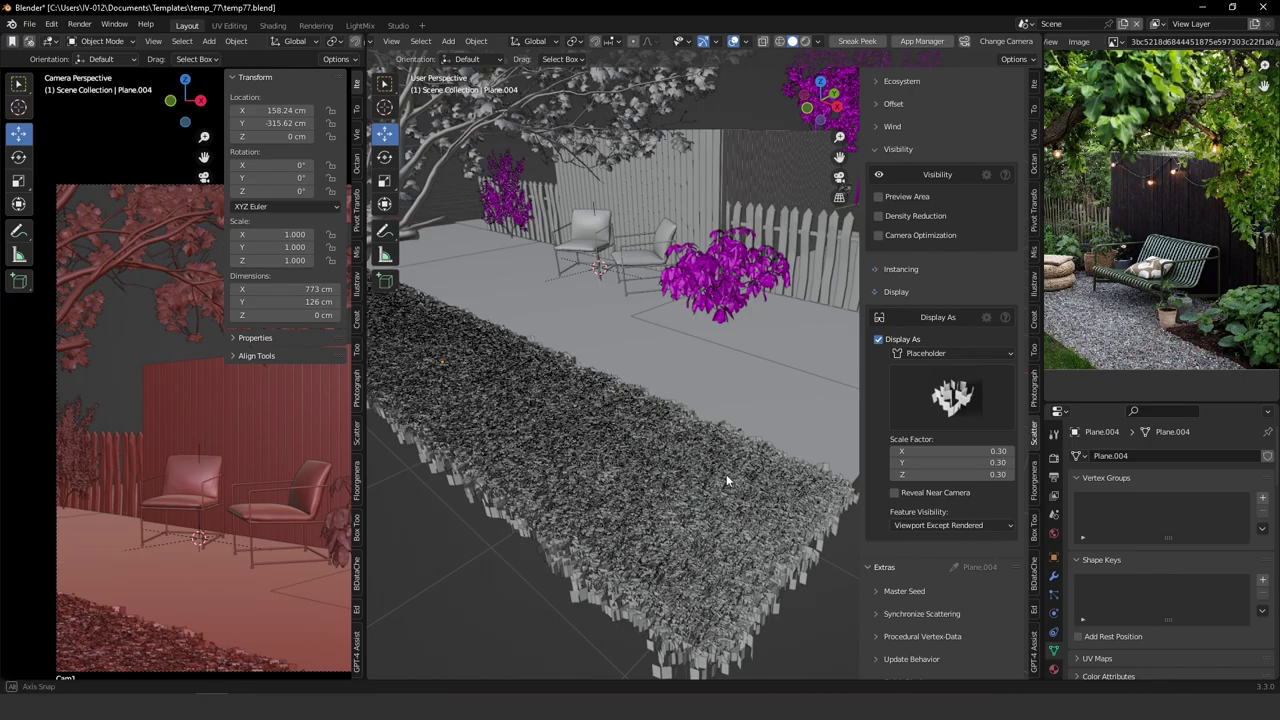
middle_drag(726, 474, 738, 432)
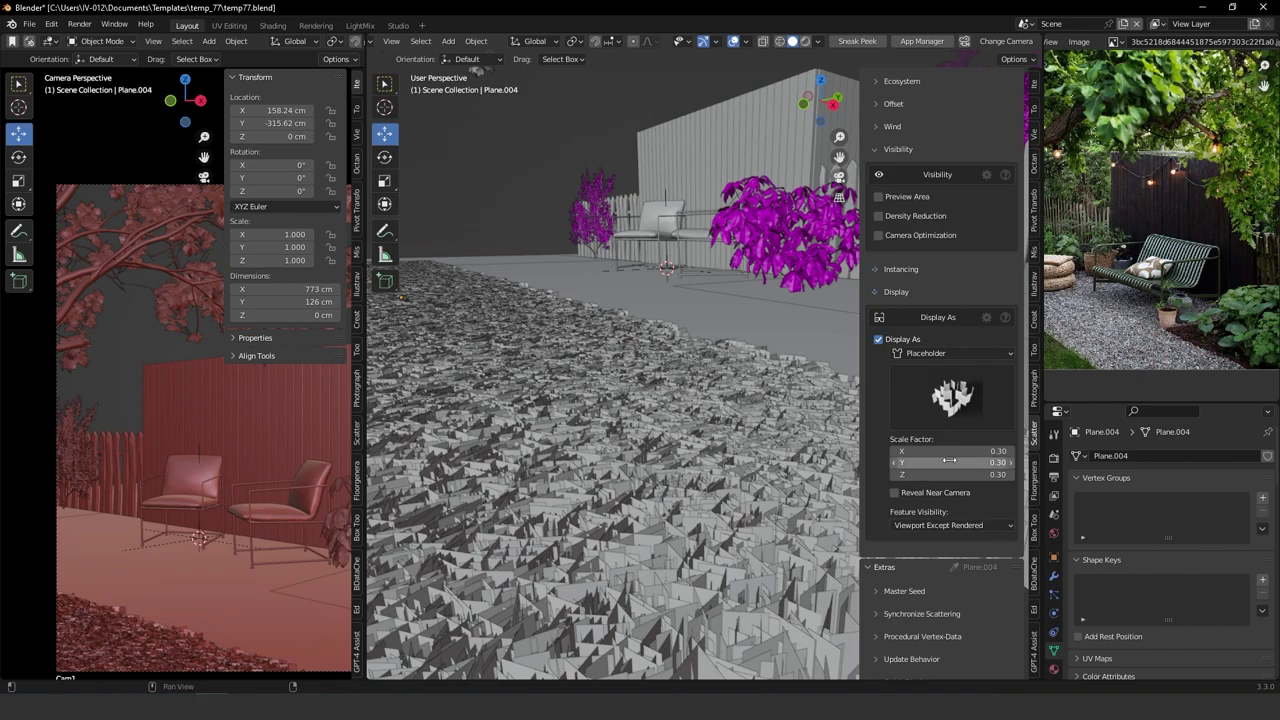
middle_drag(791, 418, 741, 400)
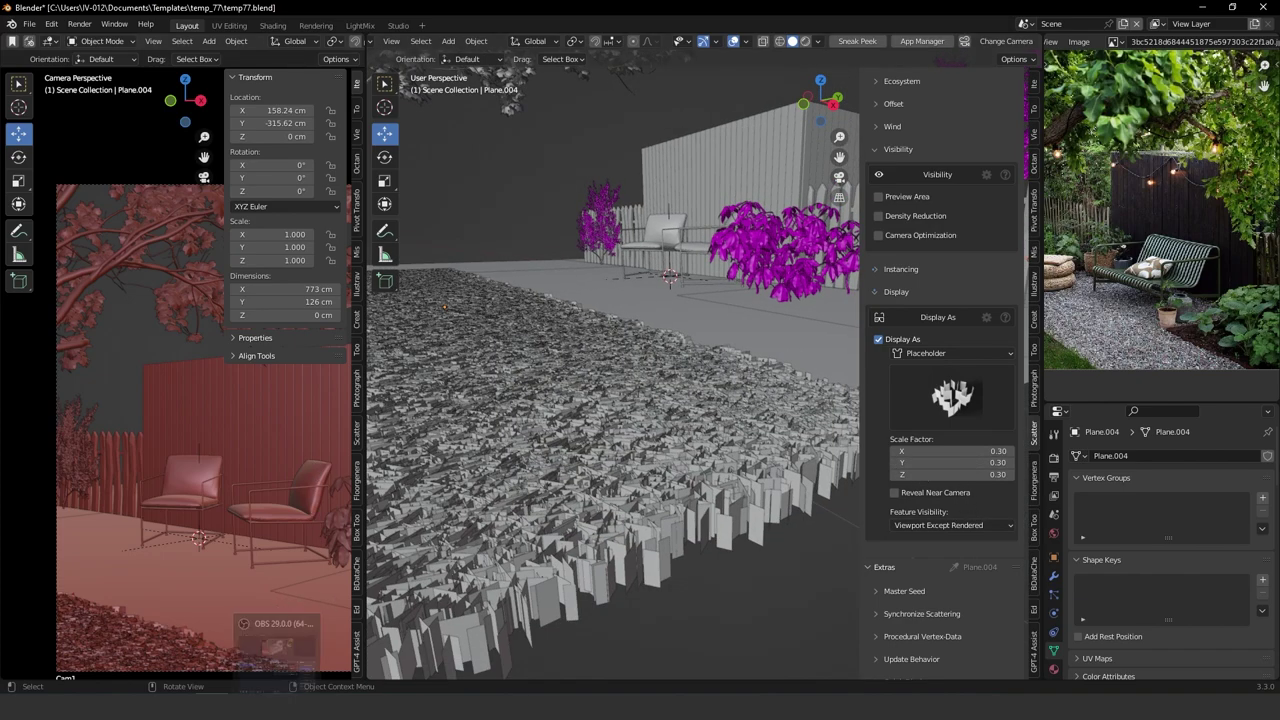
click(308, 707)
click(764, 421)
Apply all transforms to the three trees beyond the plank enclosure and move their origins to their bottoms.
middle_drag(764, 421, 621, 335)
scroll(738, 411, down, 2)
drag(568, 310, 818, 386)
middle_drag(756, 447, 640, 534)
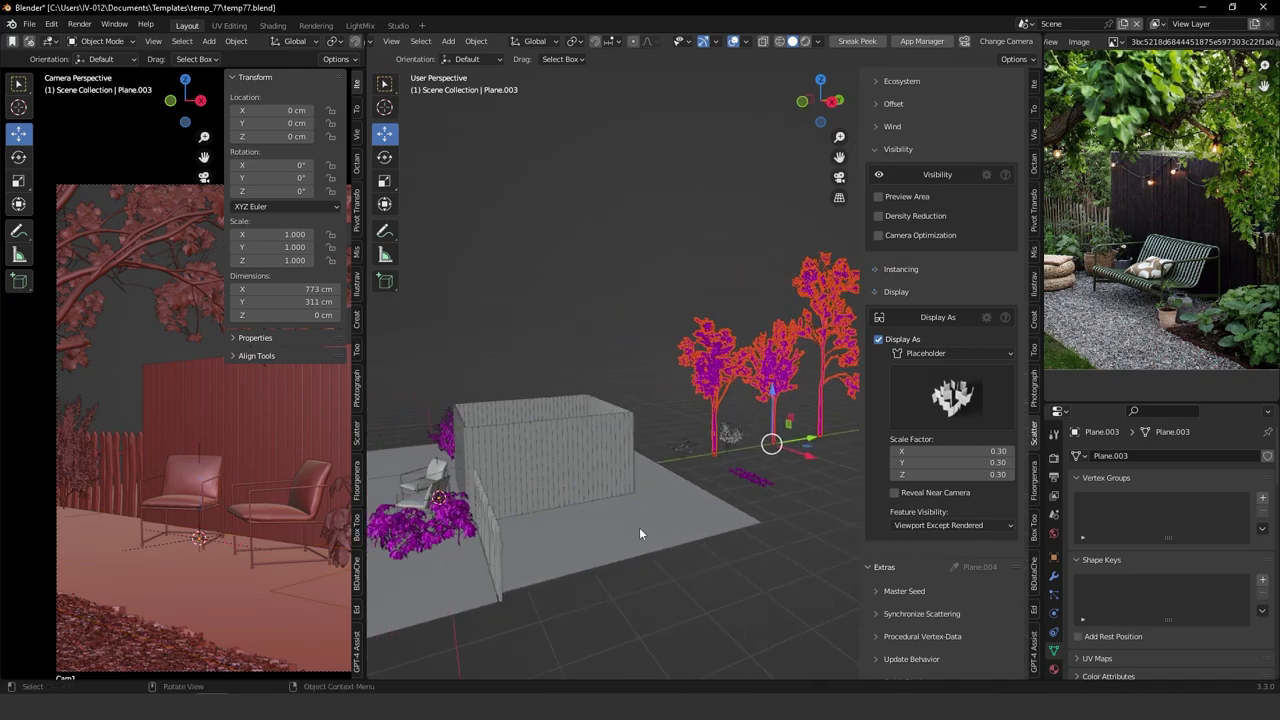
click(650, 514)
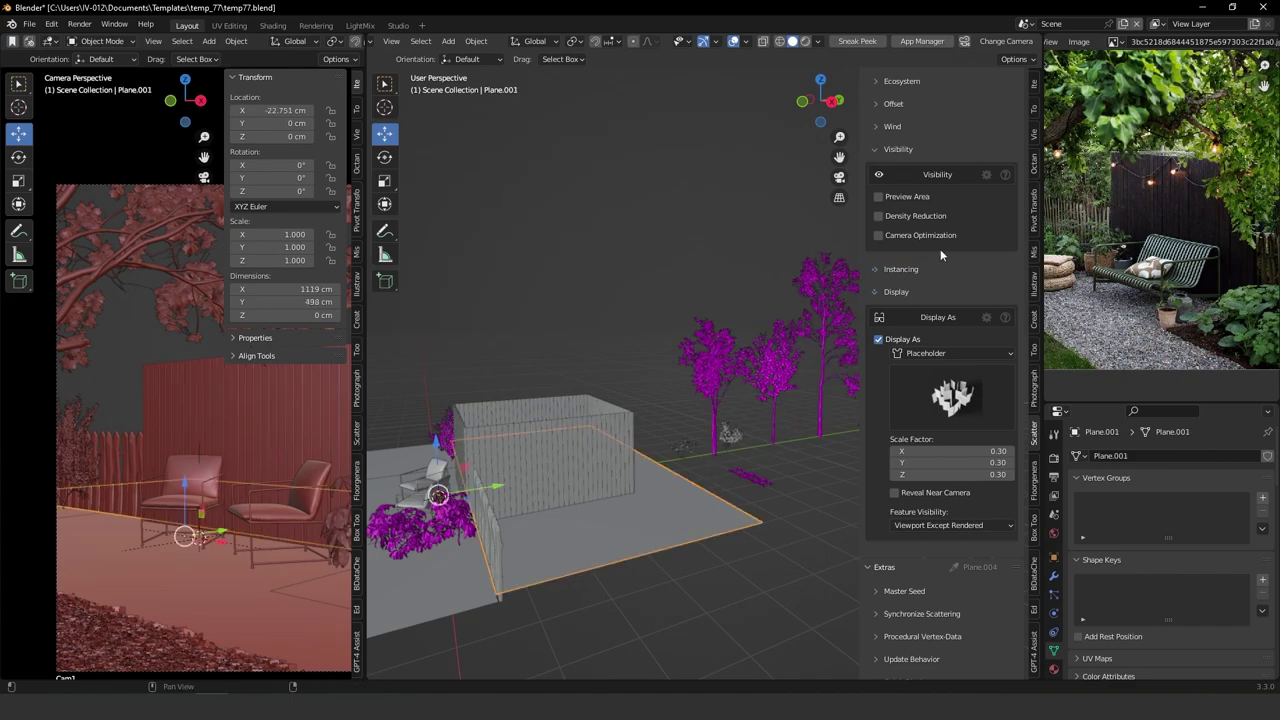
drag(672, 309, 840, 374)
middle_drag(840, 374, 714, 397)
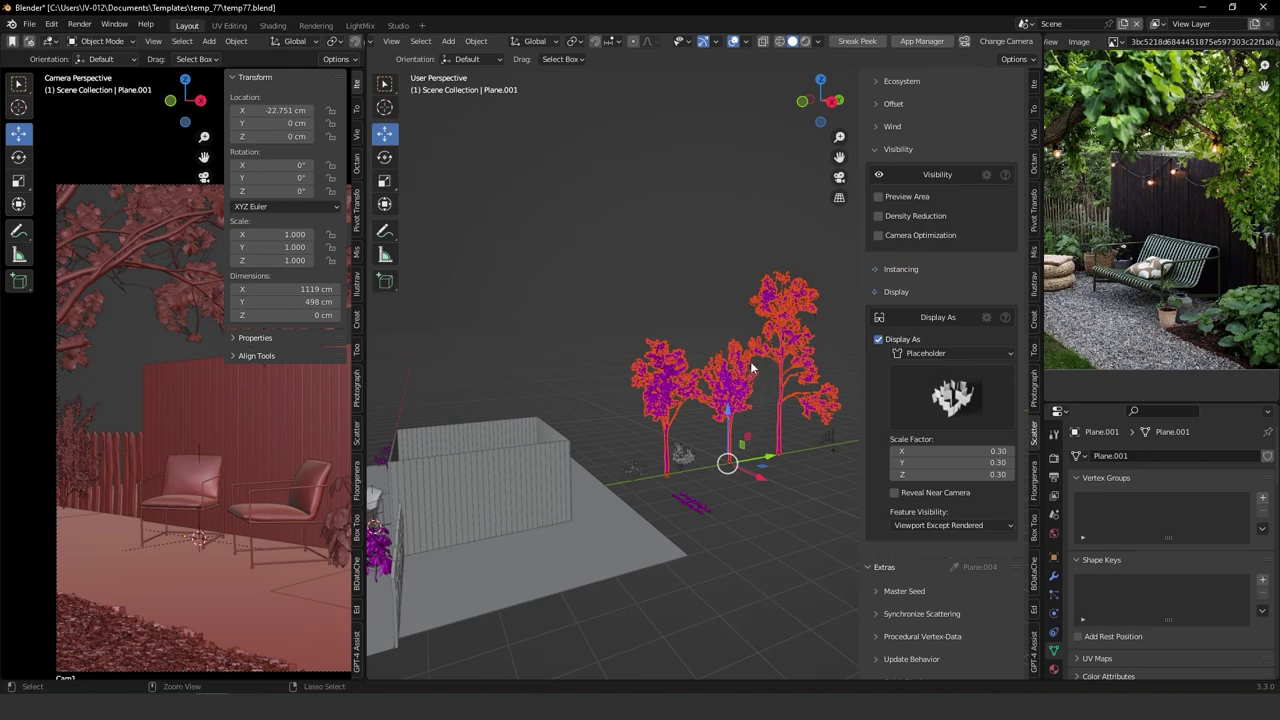
key(ctrl+a)
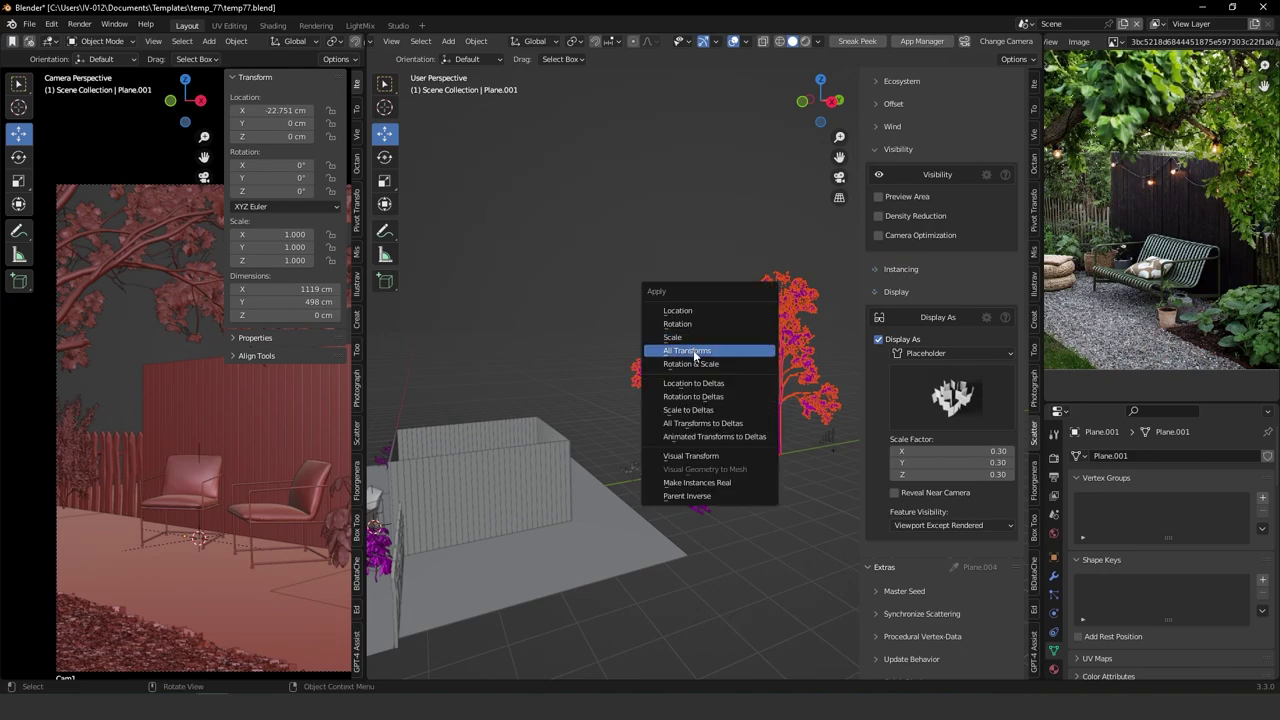
click(704, 366)
key(ctrl+shift+x)
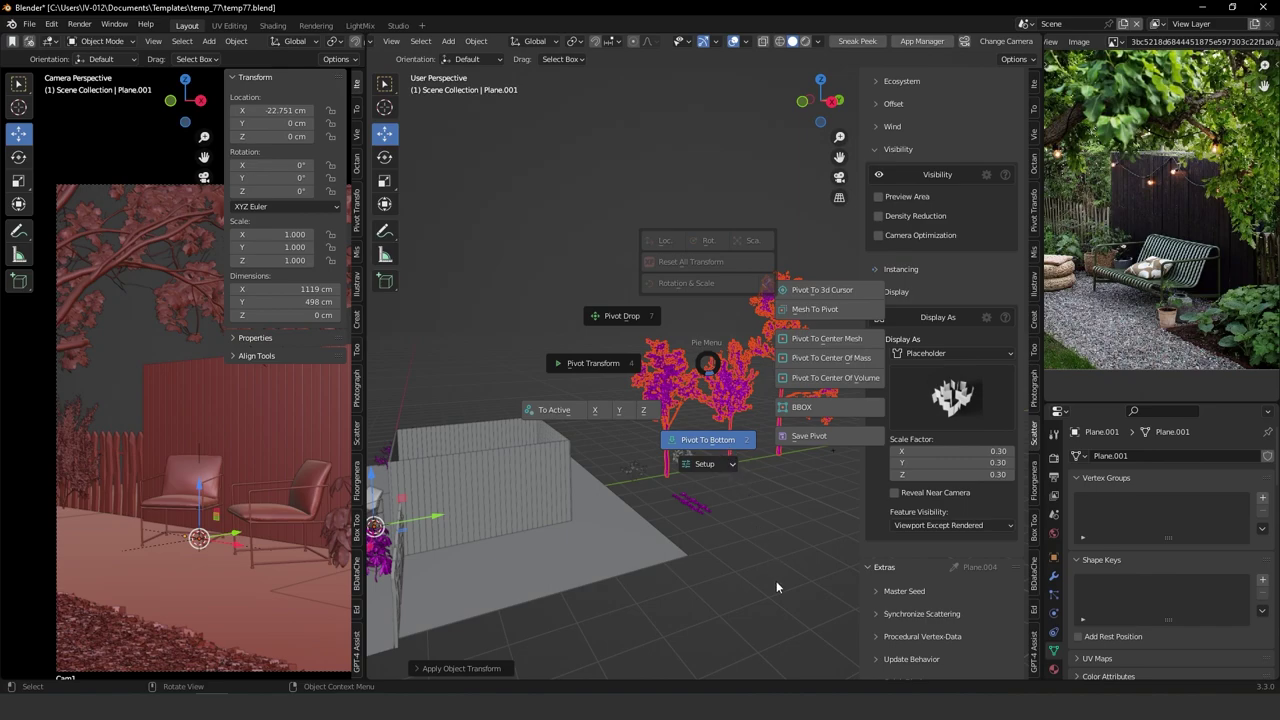
click(762, 625)
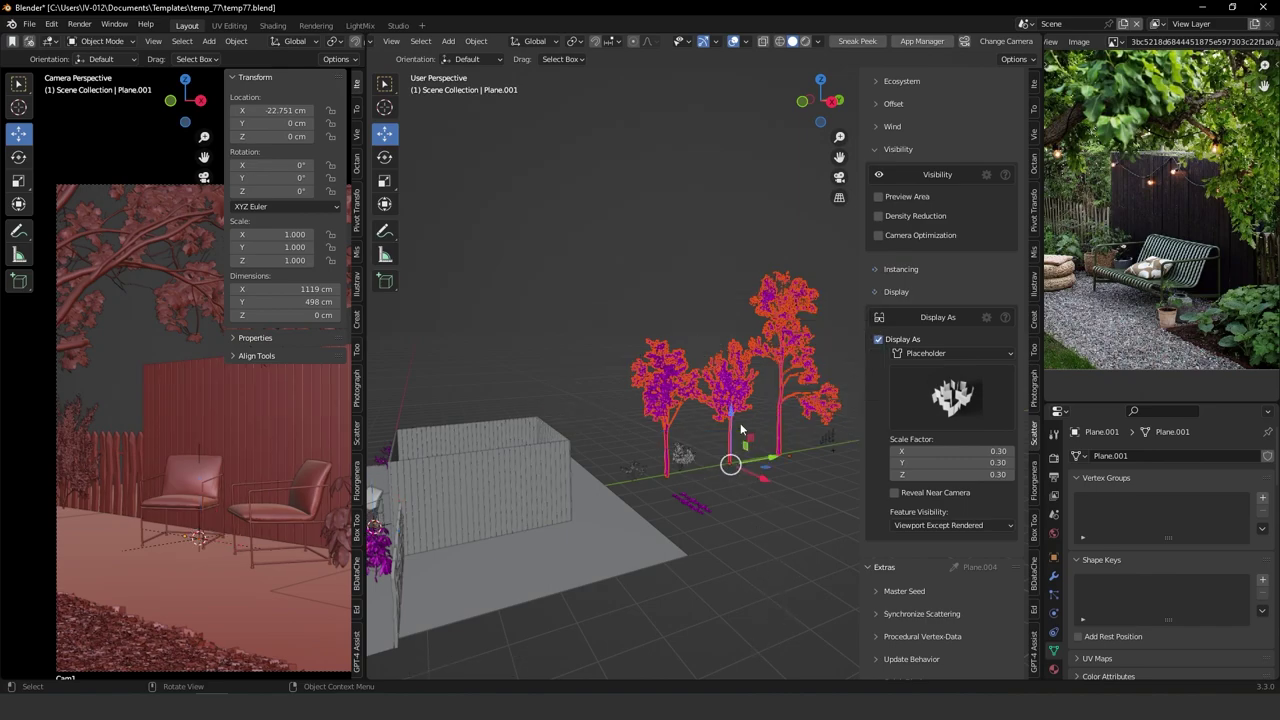
Apply all transforms to the rear ground plane Plane.001 and move its origin to the bottom.
click(692, 391)
click(777, 381)
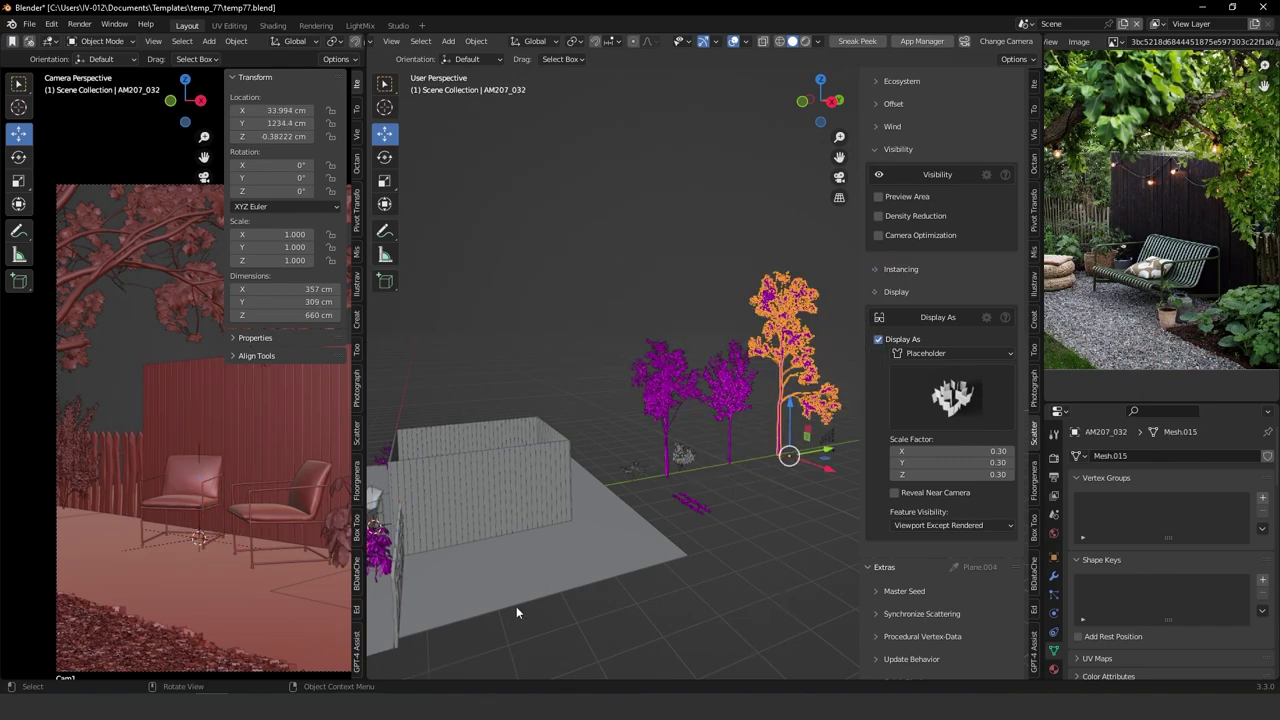
click(571, 582)
key(ctrl+a)
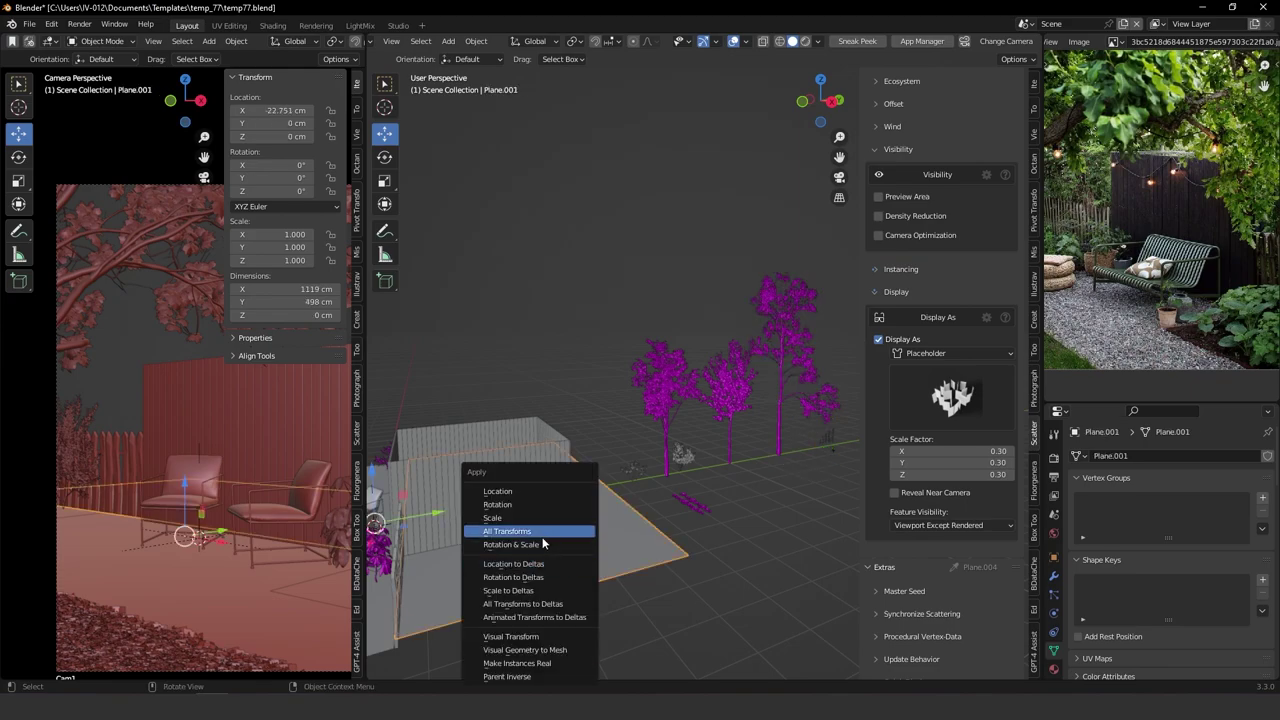
click(551, 531)
key(ctrl+d)
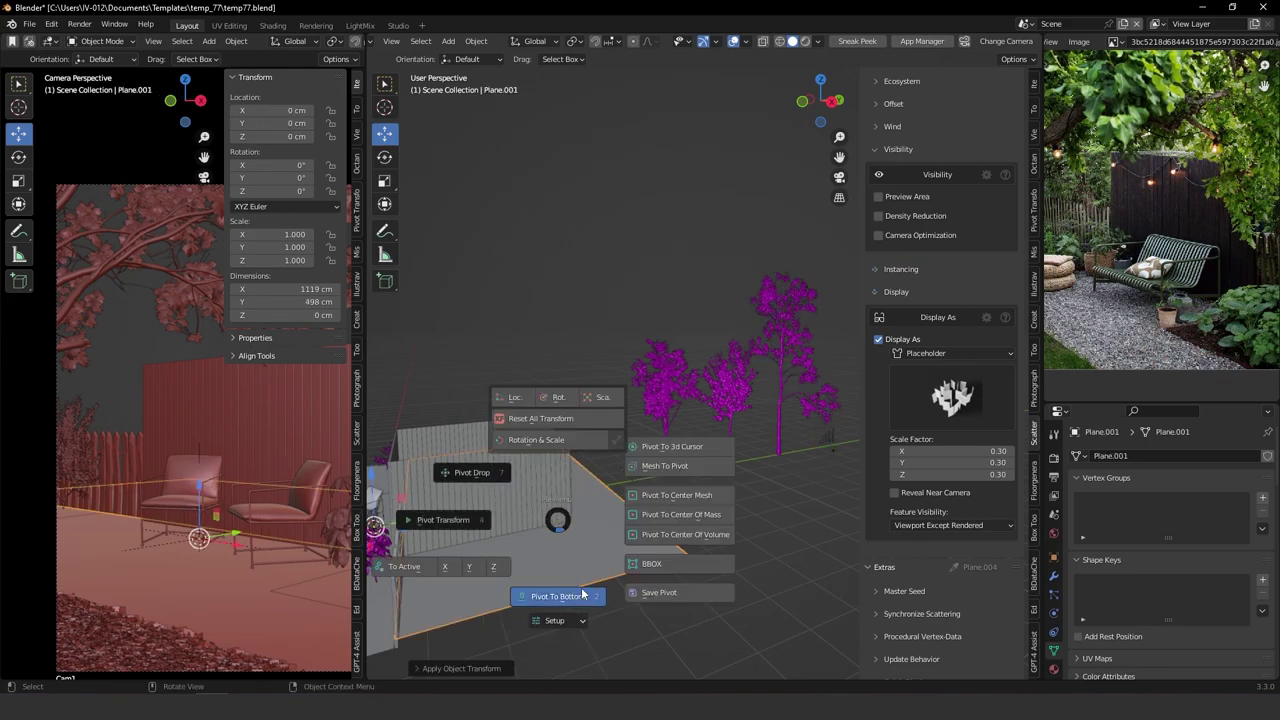
click(584, 595)
Select the three background trees and set the rear ground plane Plane.001 as the Scatter5 emitter.
drag(640, 288, 798, 374)
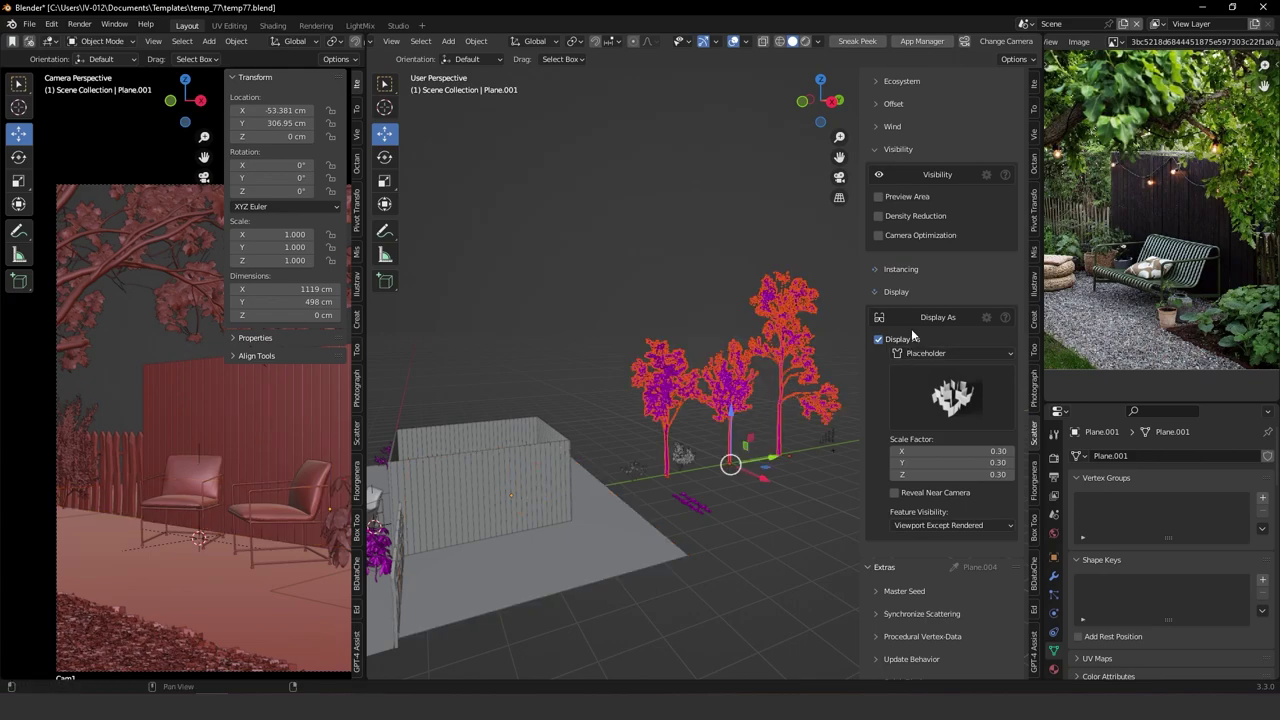
scroll(930, 180, up, 12)
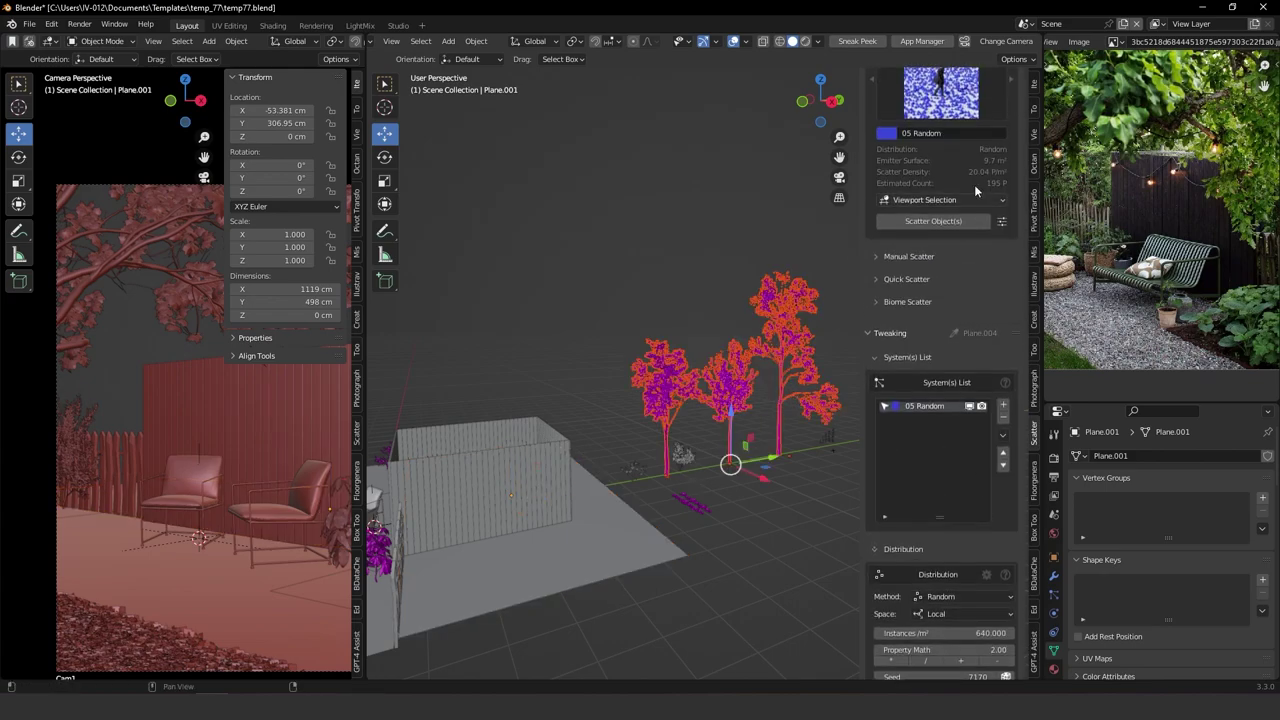
click(978, 80)
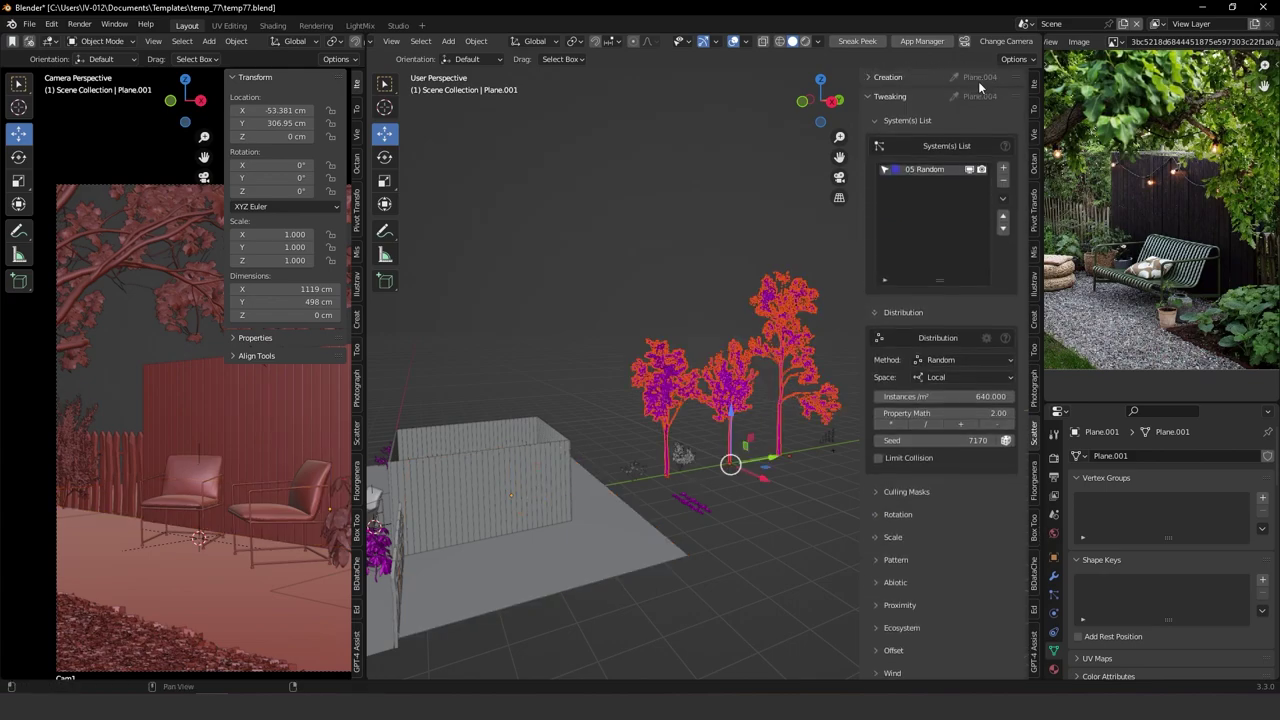
click(980, 77)
click(1010, 119)
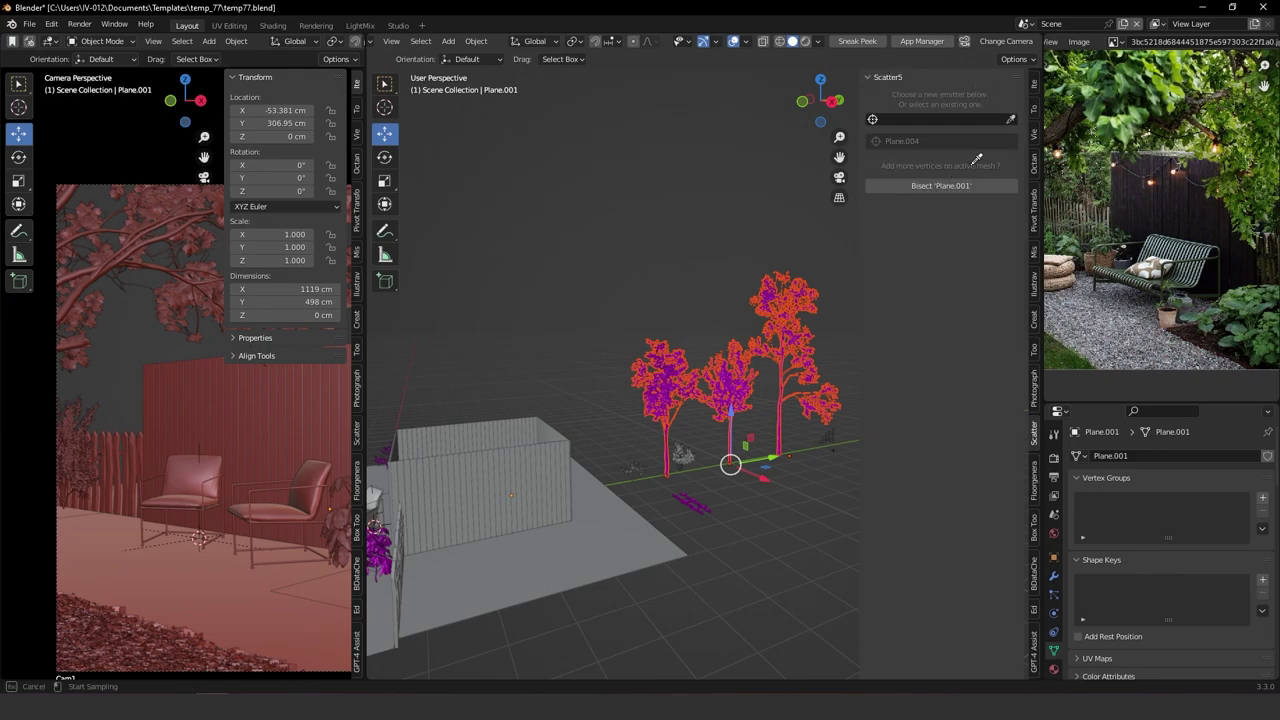
click(617, 552)
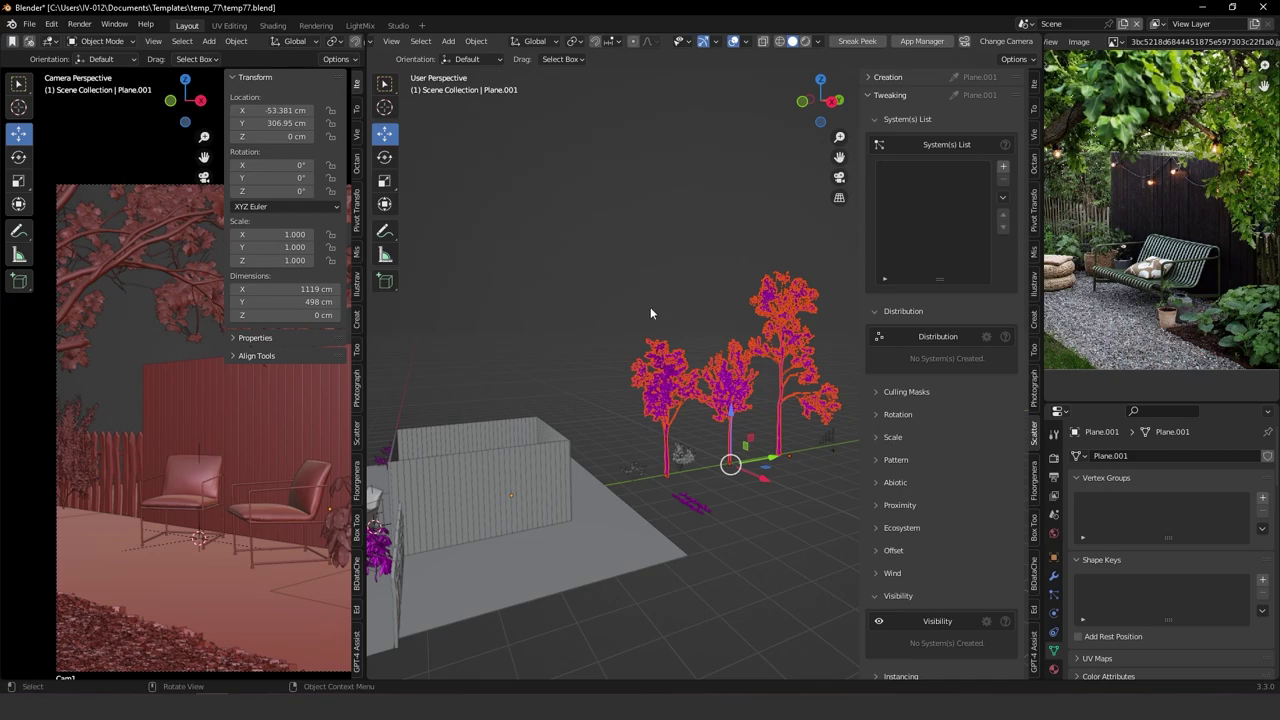
Scatter the three selected trees over Plane.001 with the 28 Forest preset.
click(886, 77)
click(941, 205)
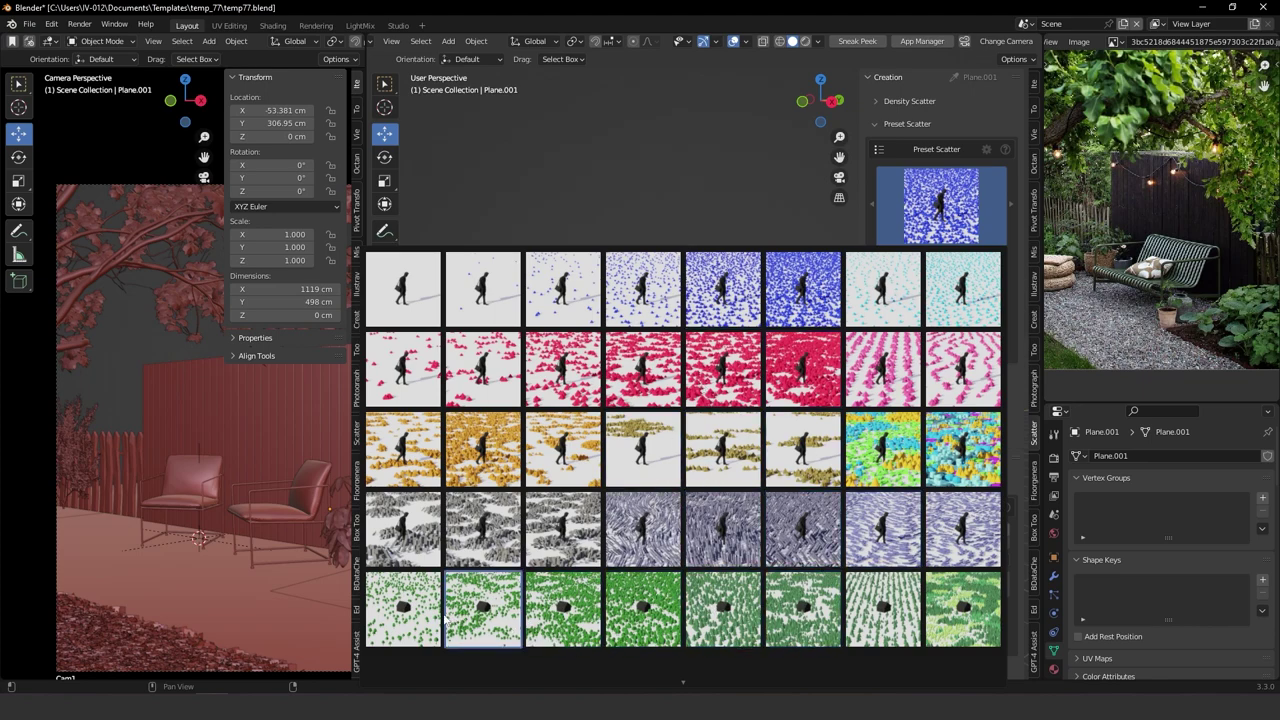
click(403, 616)
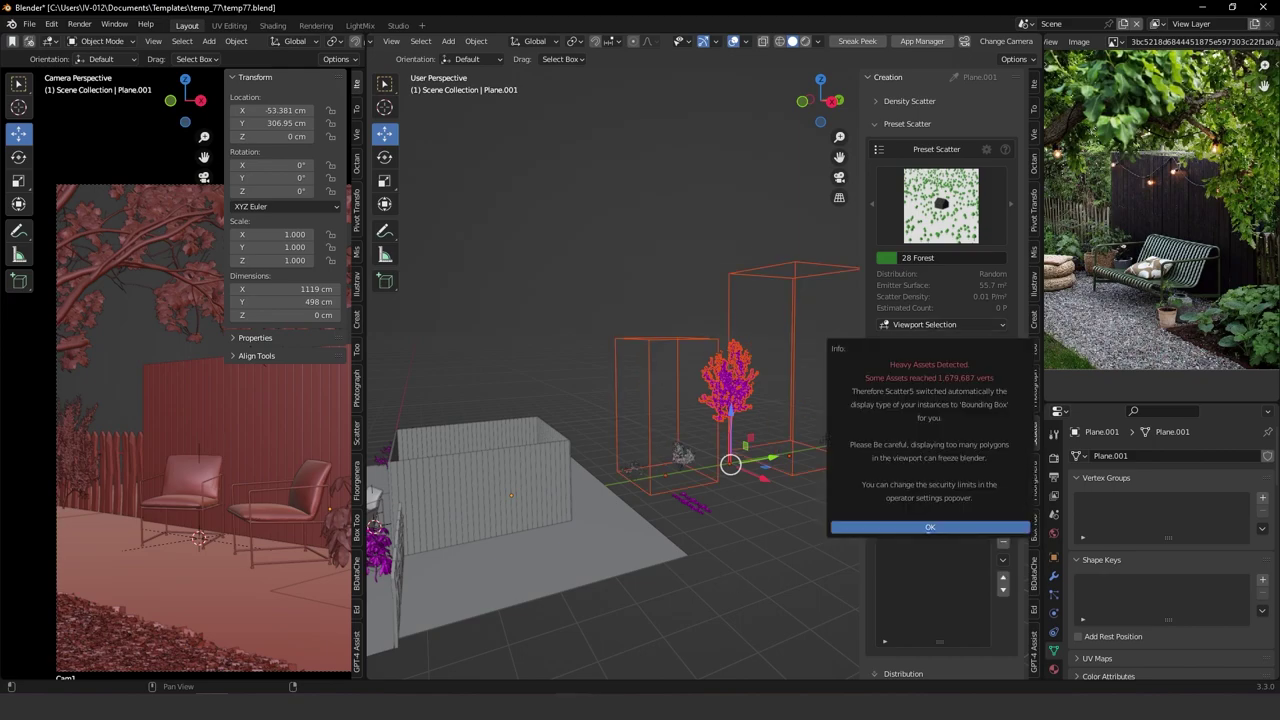
click(930, 527)
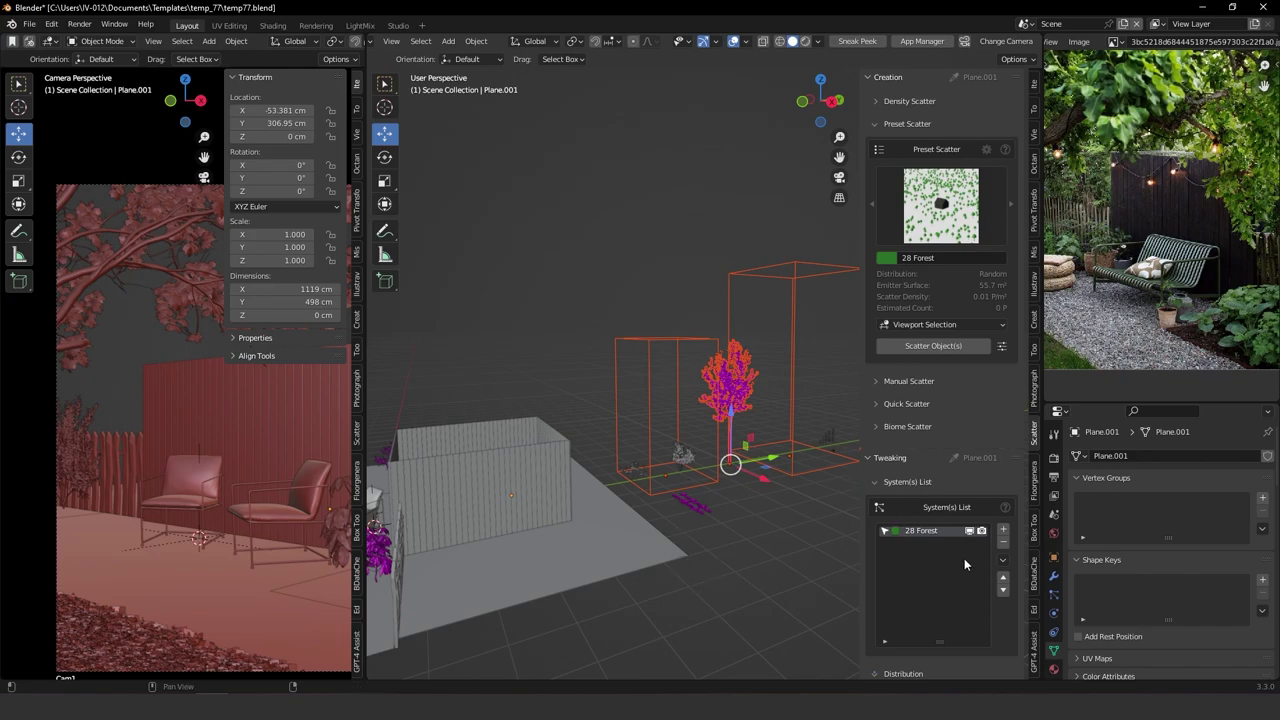
Try an instance density of 0.009 per m² for the 28 Forest system, and remove the system from Plane.001.
scroll(926, 378, down, 5)
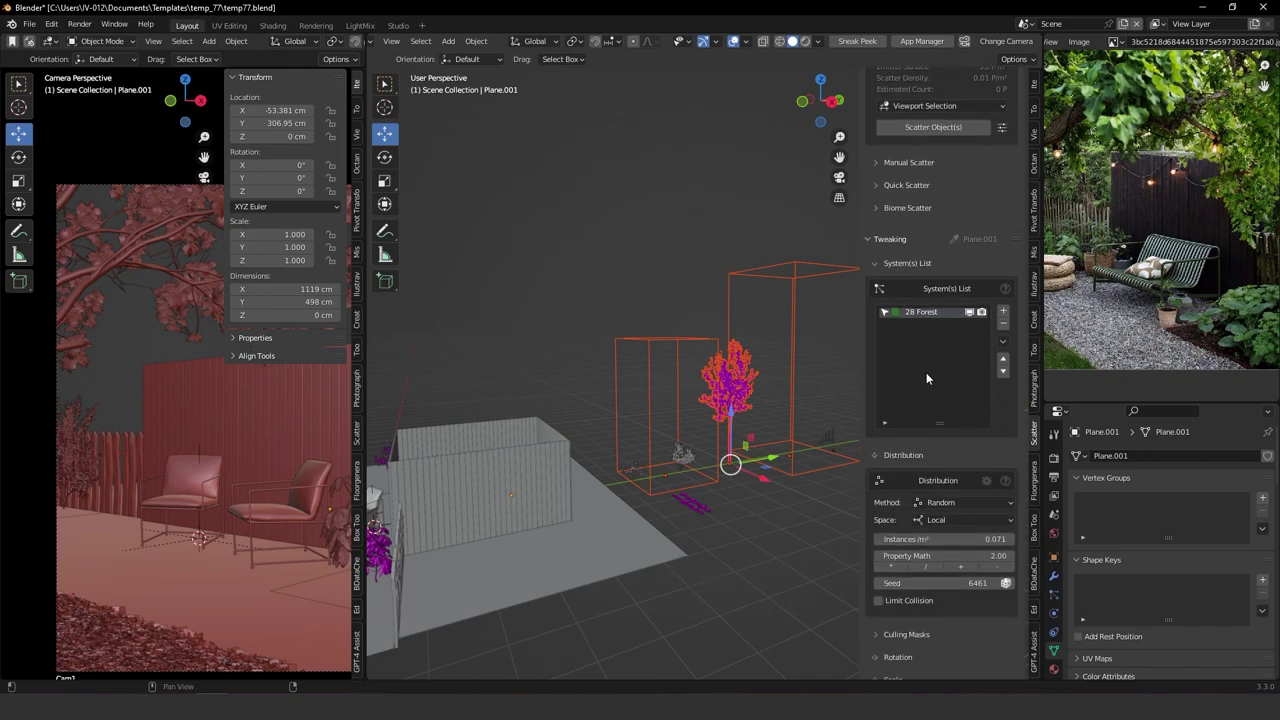
double_click(921, 571)
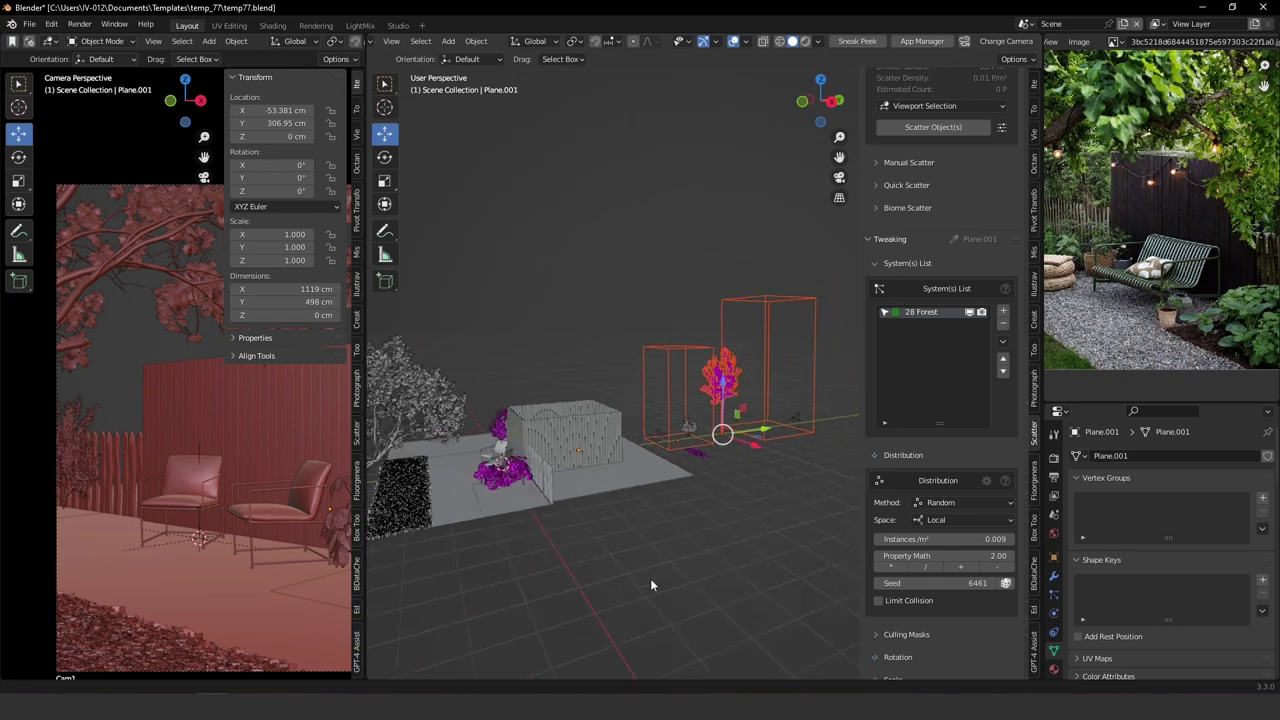
middle_drag(654, 566, 766, 379)
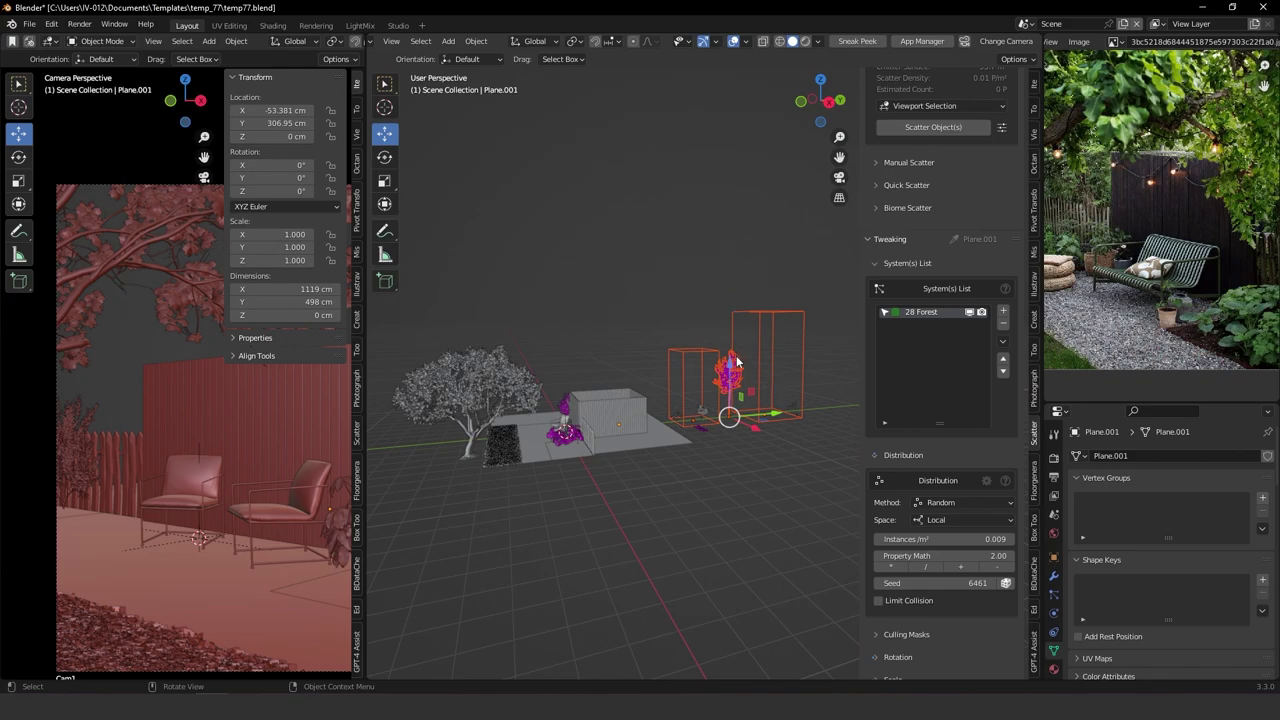
click(1003, 323)
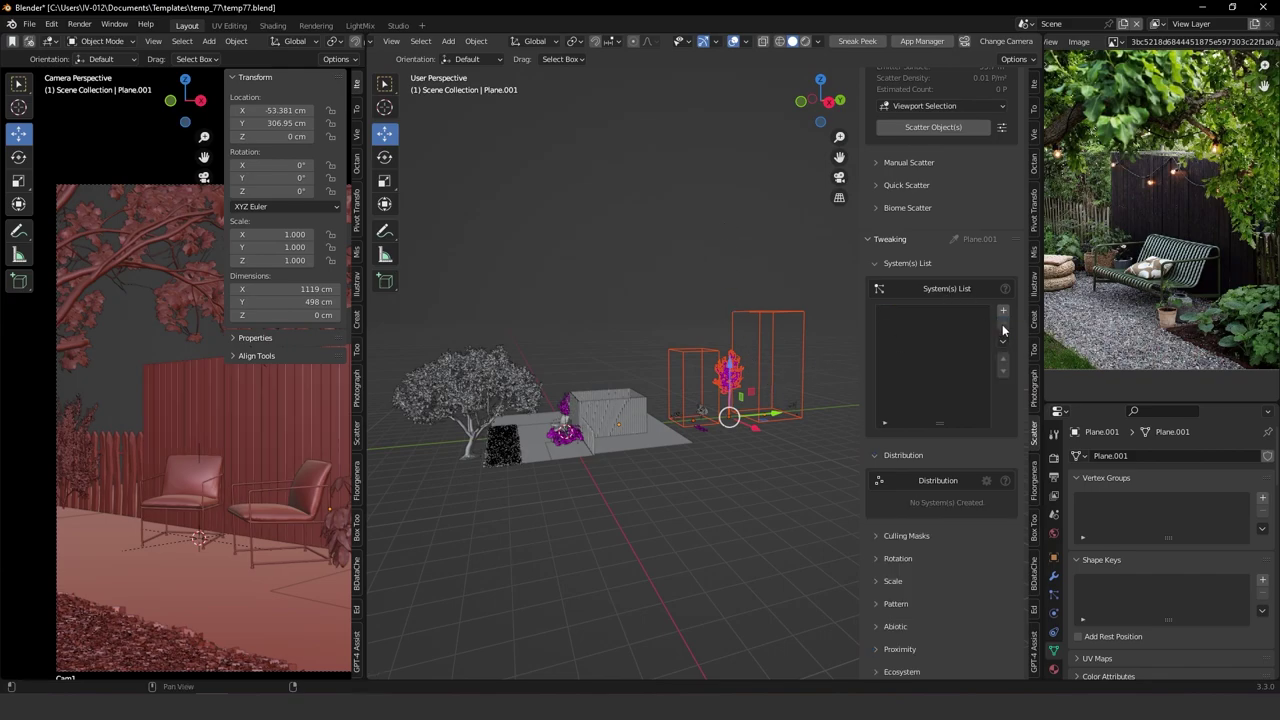
Clear the selection and select only the boxed tree nearest the plank enclosure, AM207_035, as the object to scatter.
click(700, 336)
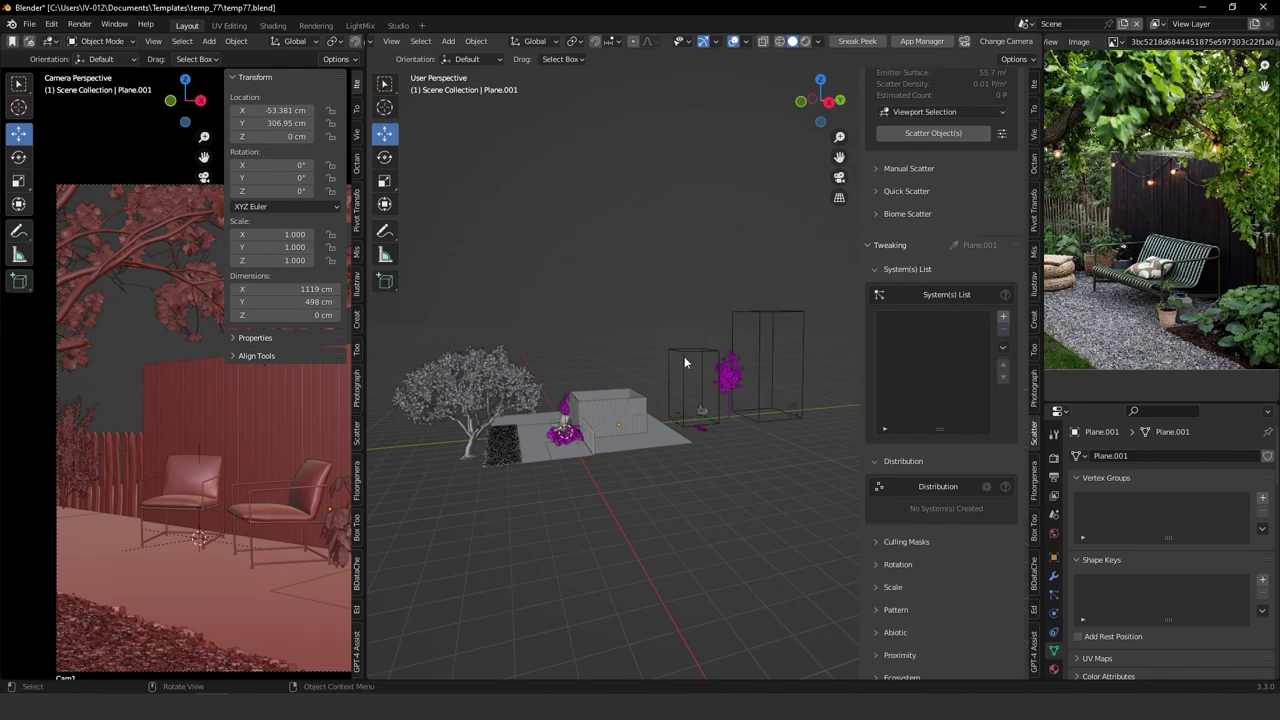
click(684, 358)
right_click(674, 350)
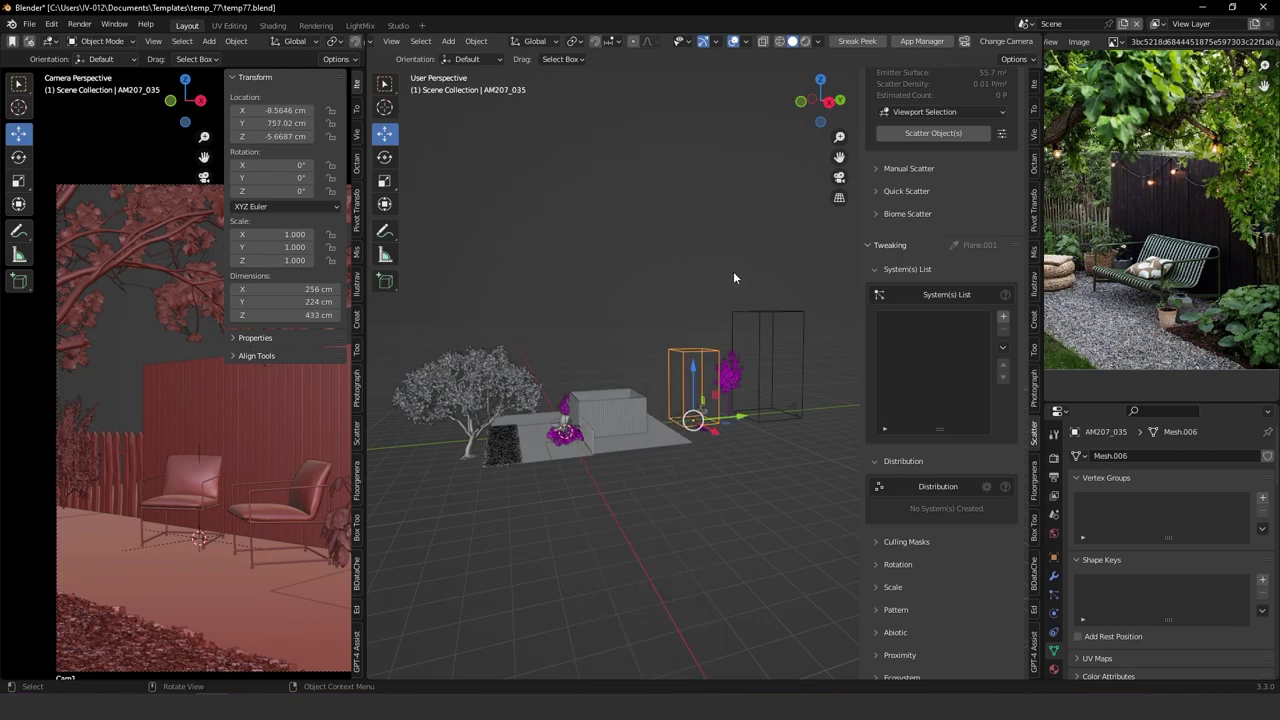
click(724, 349)
click(698, 366)
scroll(945, 270, up, 6)
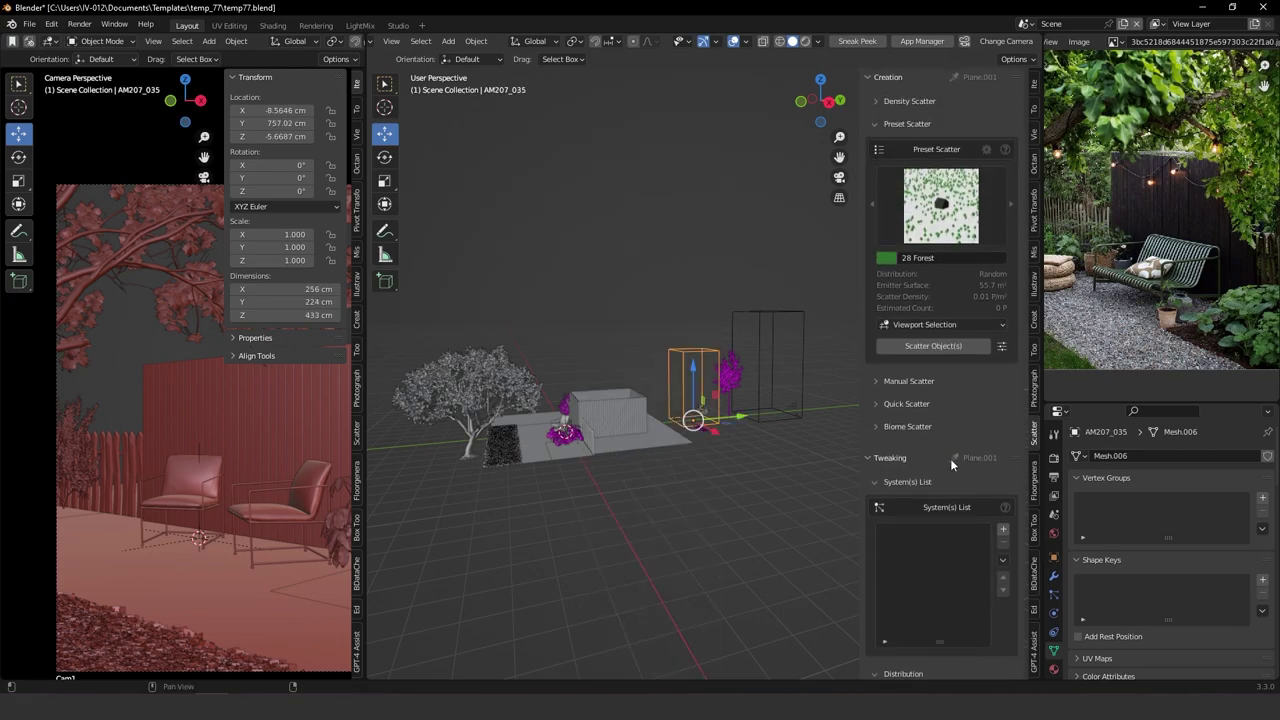
Choose the 29 Forest preset for the preset scatter.
click(940, 205)
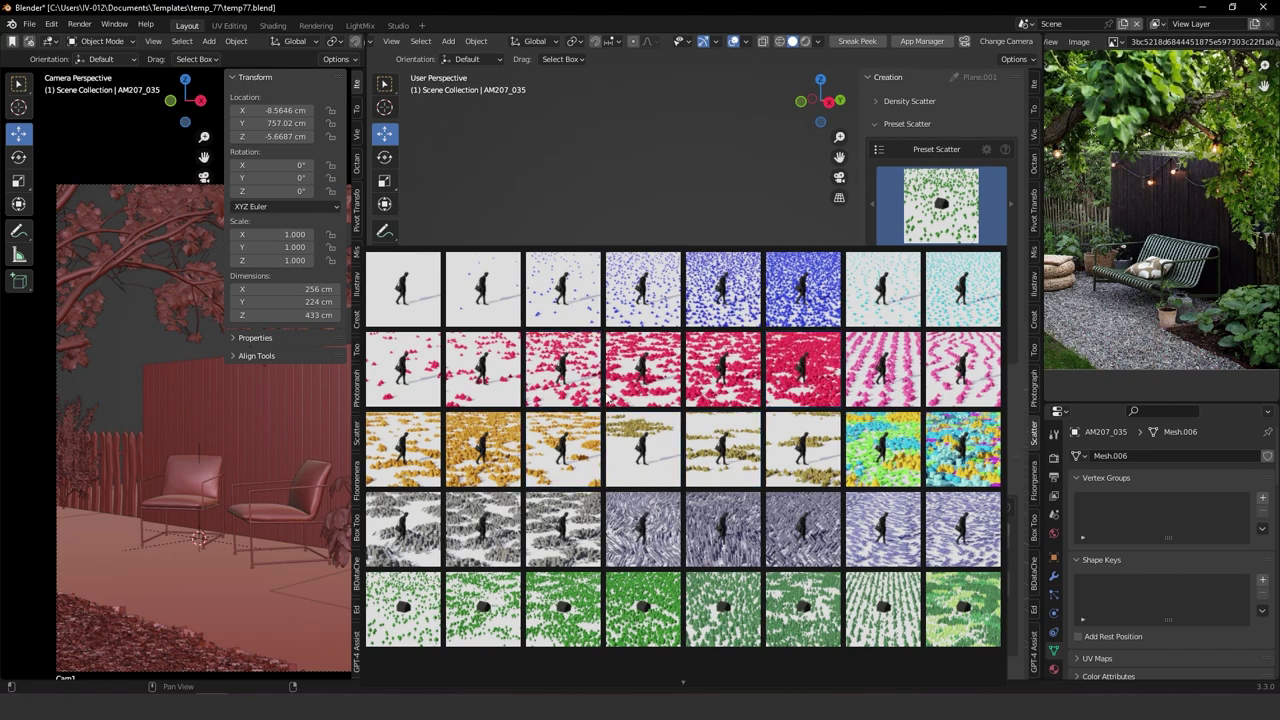
mouse_move(705, 682)
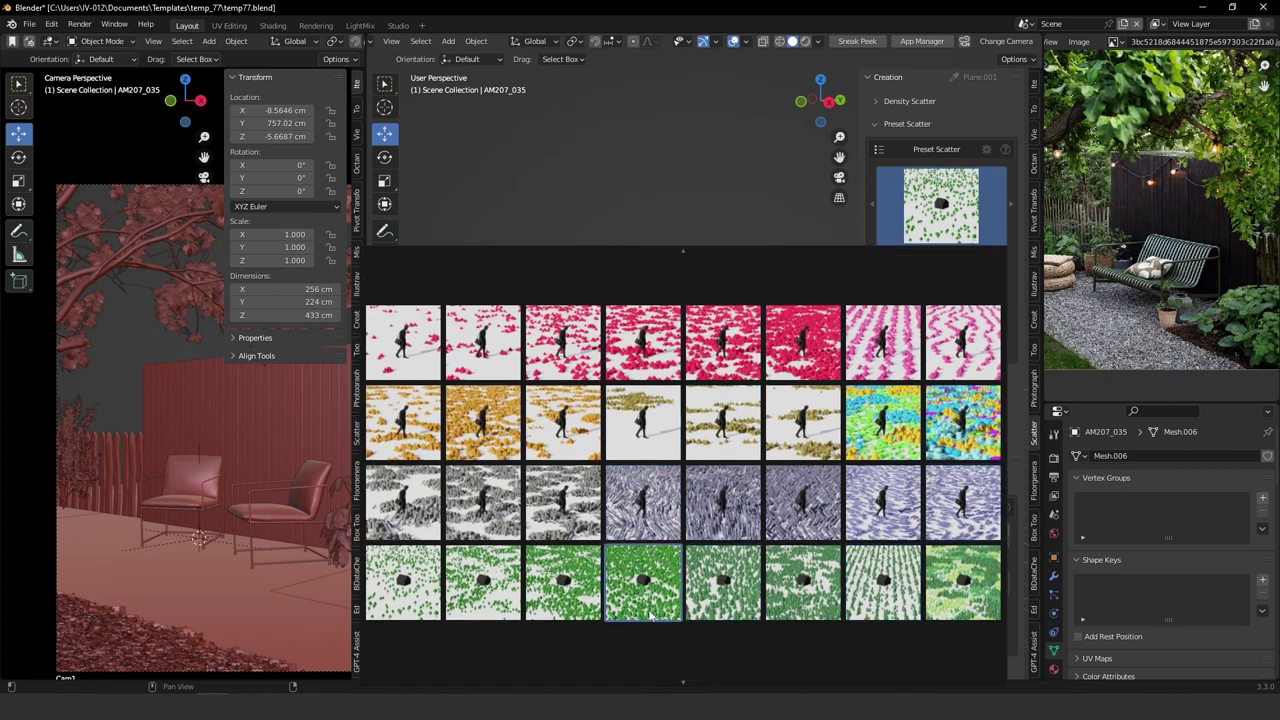
click(481, 579)
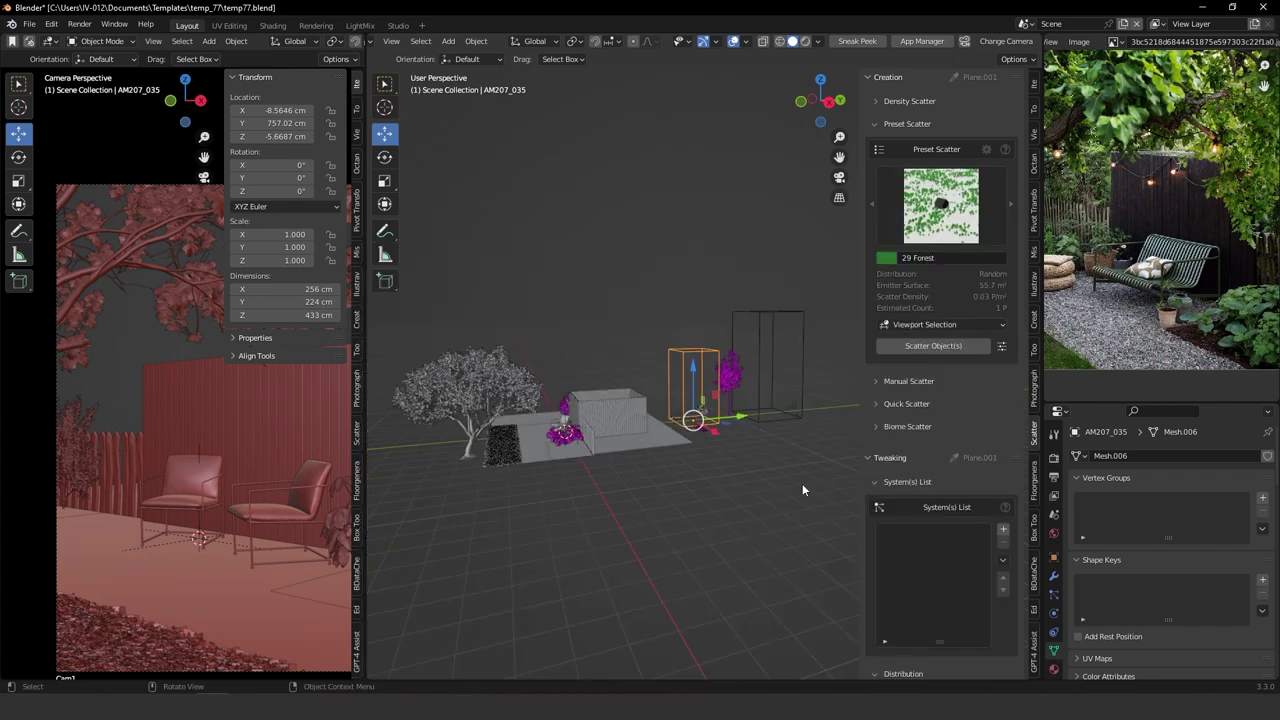
Try scattering only the selected tree AM207_035 at 0.480 instances per m², and remove that scatter system.
click(945, 346)
middle_drag(665, 454, 734, 507)
scroll(960, 408, down, 10)
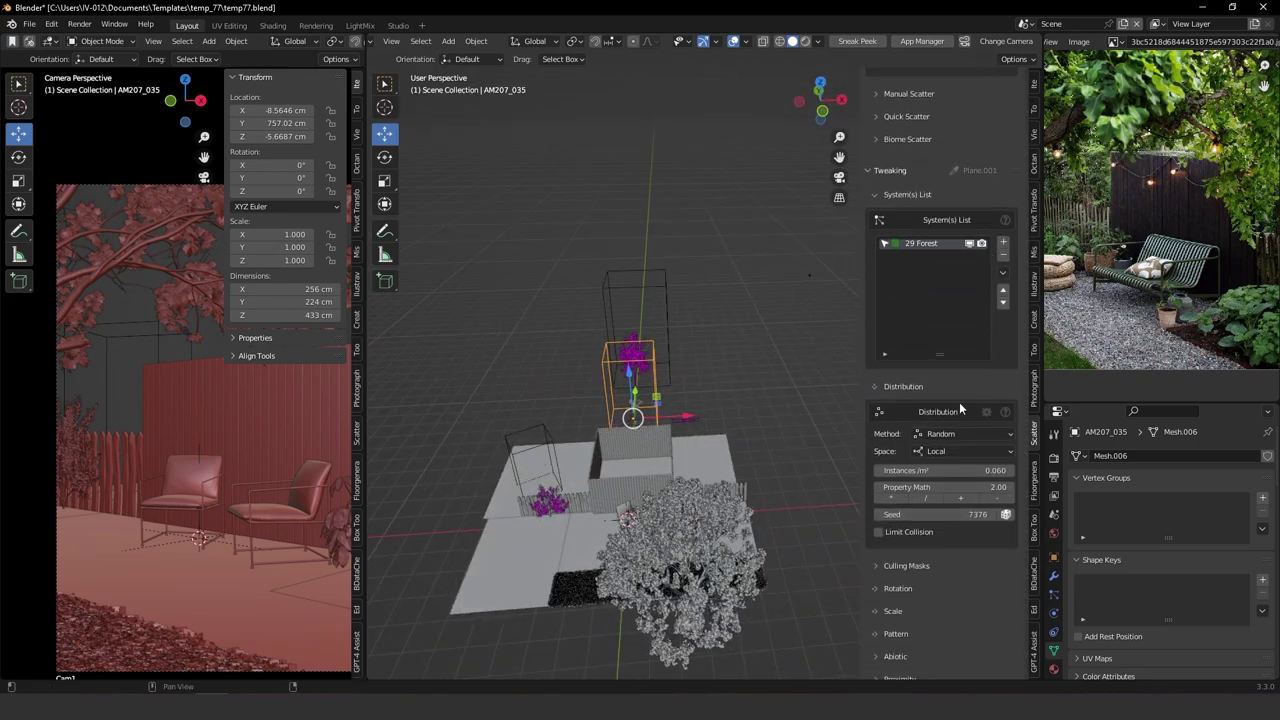
click(890, 498)
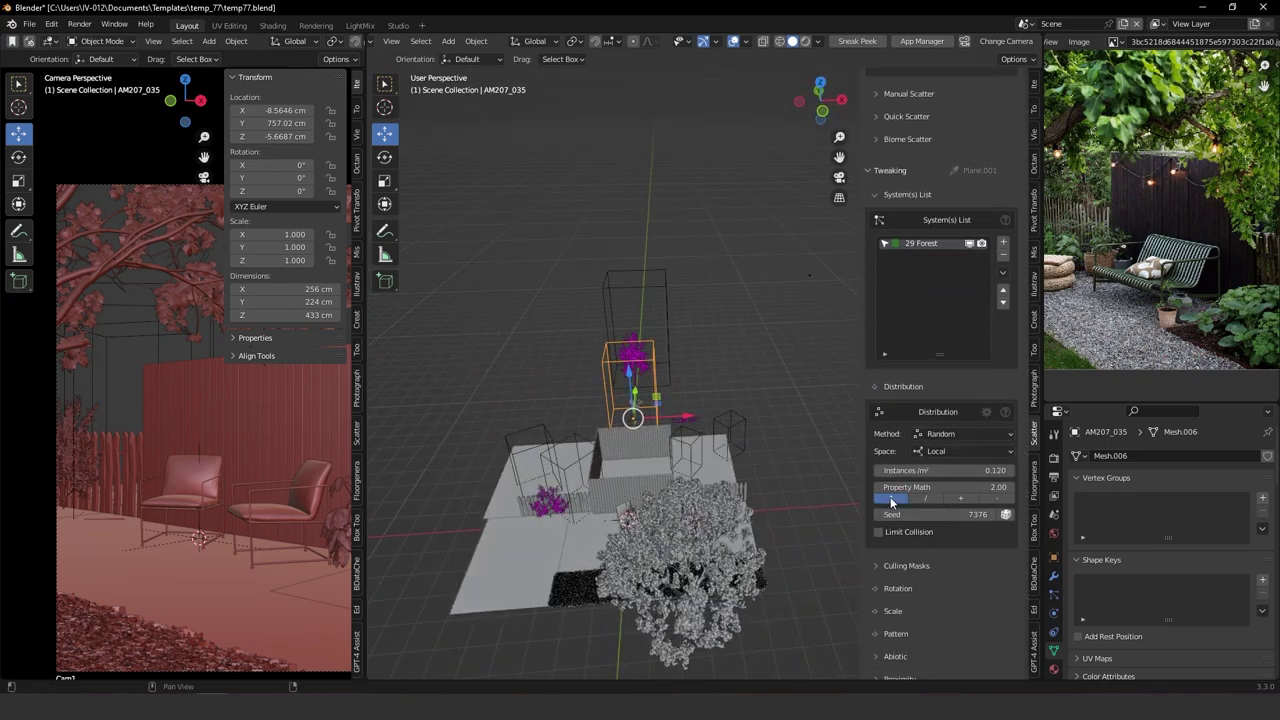
click(890, 498)
click(890, 498)
middle_drag(790, 502, 710, 540)
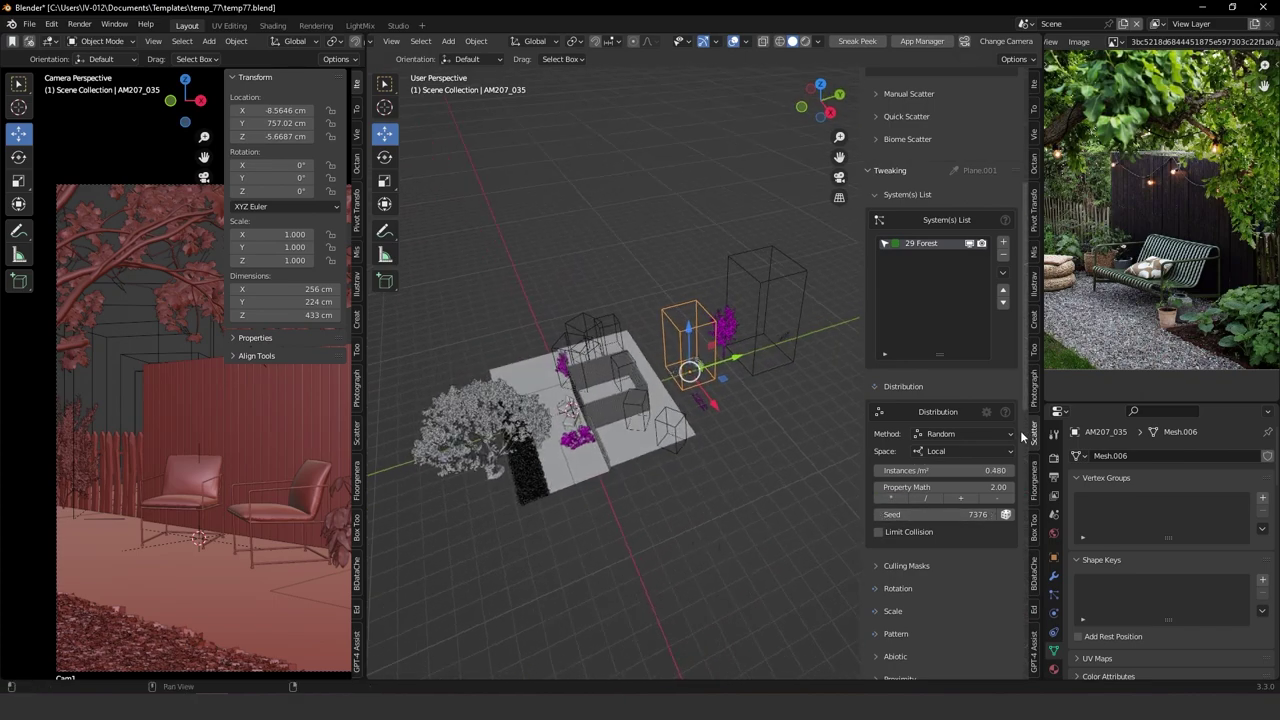
click(1002, 256)
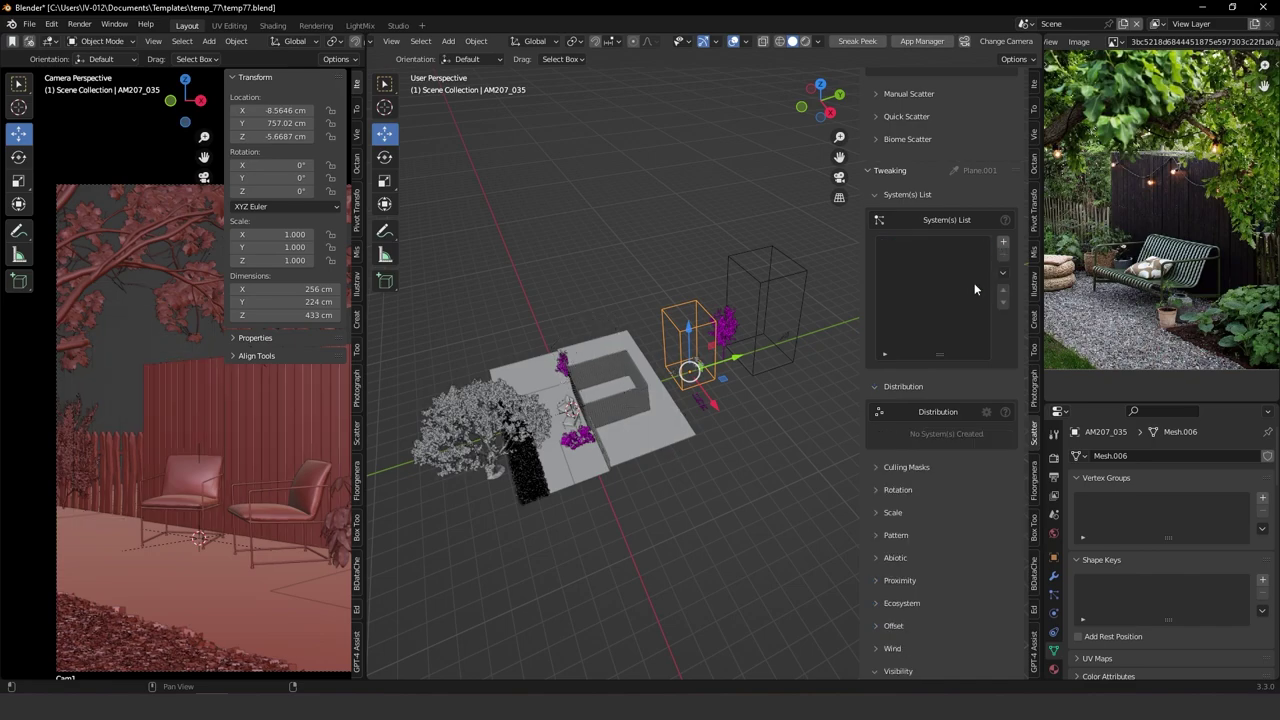
Add the other two source trees to the selection and scatter all three over the ground plane with the 29 Forest preset.
shift+click(756, 319)
middle_drag(760, 423, 927, 460)
scroll(935, 315, up, 6)
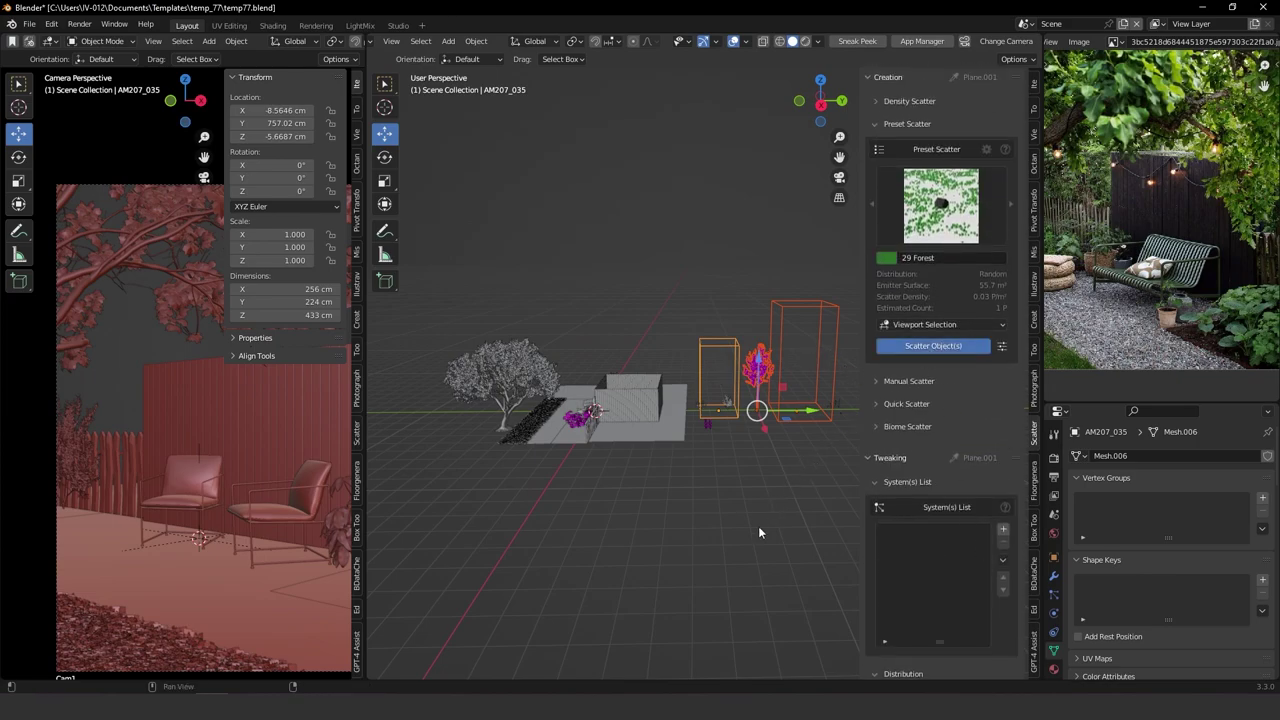
middle_drag(683, 434, 708, 425)
scroll(706, 398, up, 2)
Raise the tree scatter's density to 0.960 instances per m² by repeated doubling.
scroll(920, 522, down, 7)
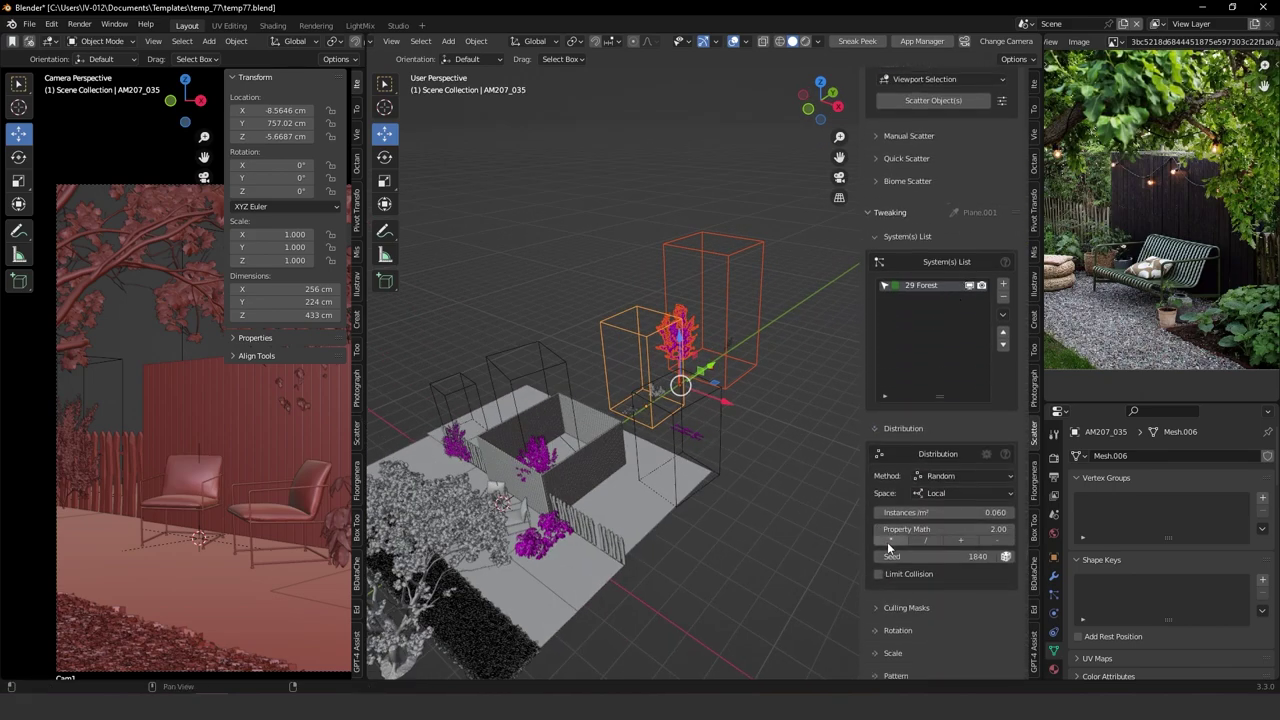
click(889, 540)
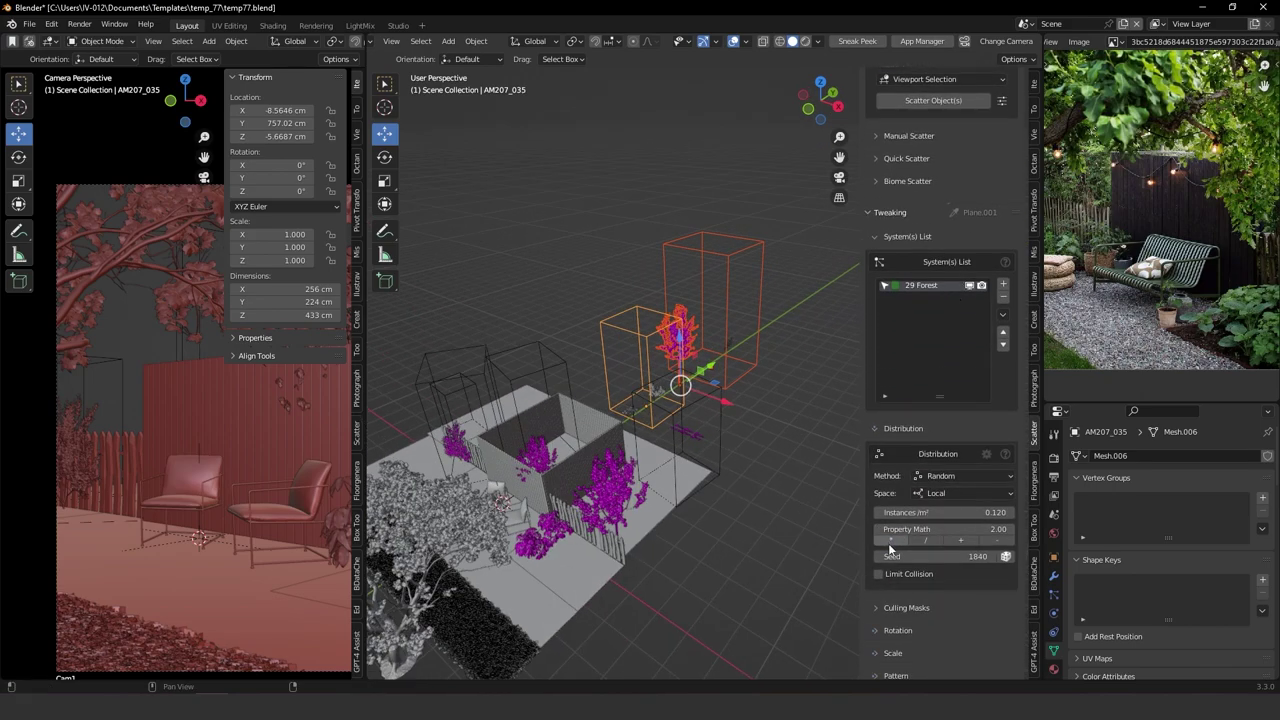
click(889, 540)
click(889, 540)
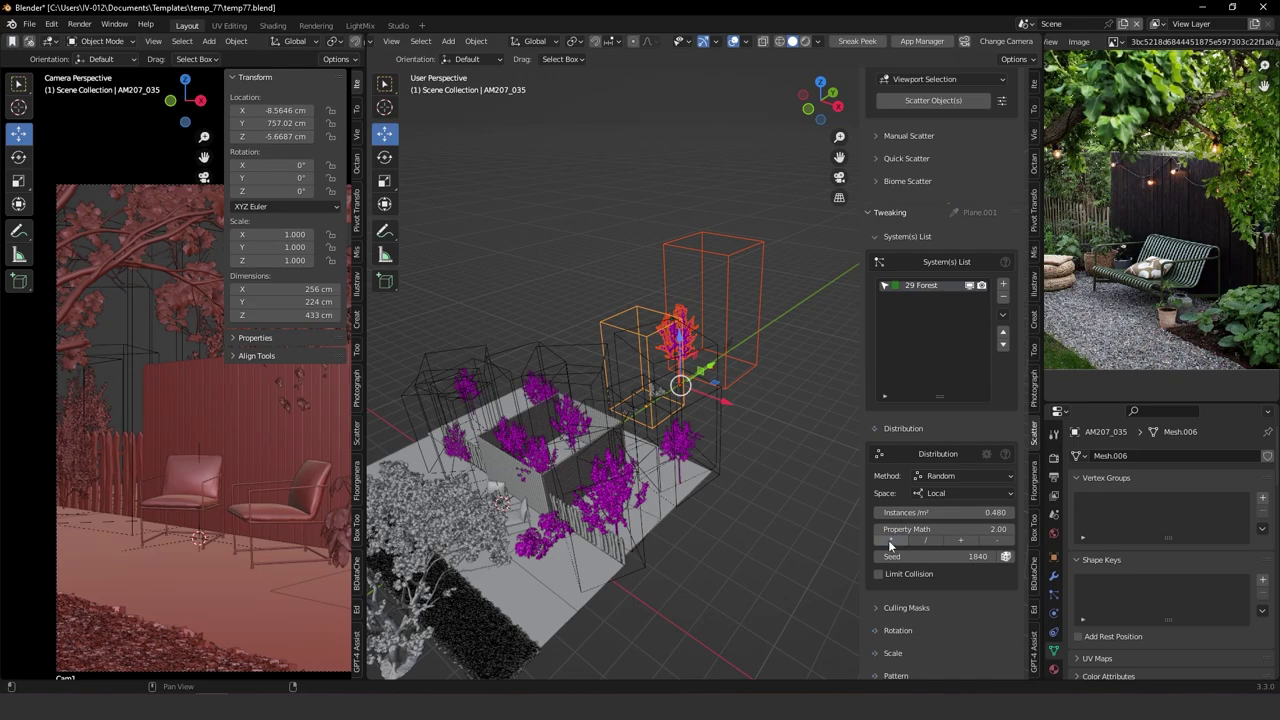
click(889, 540)
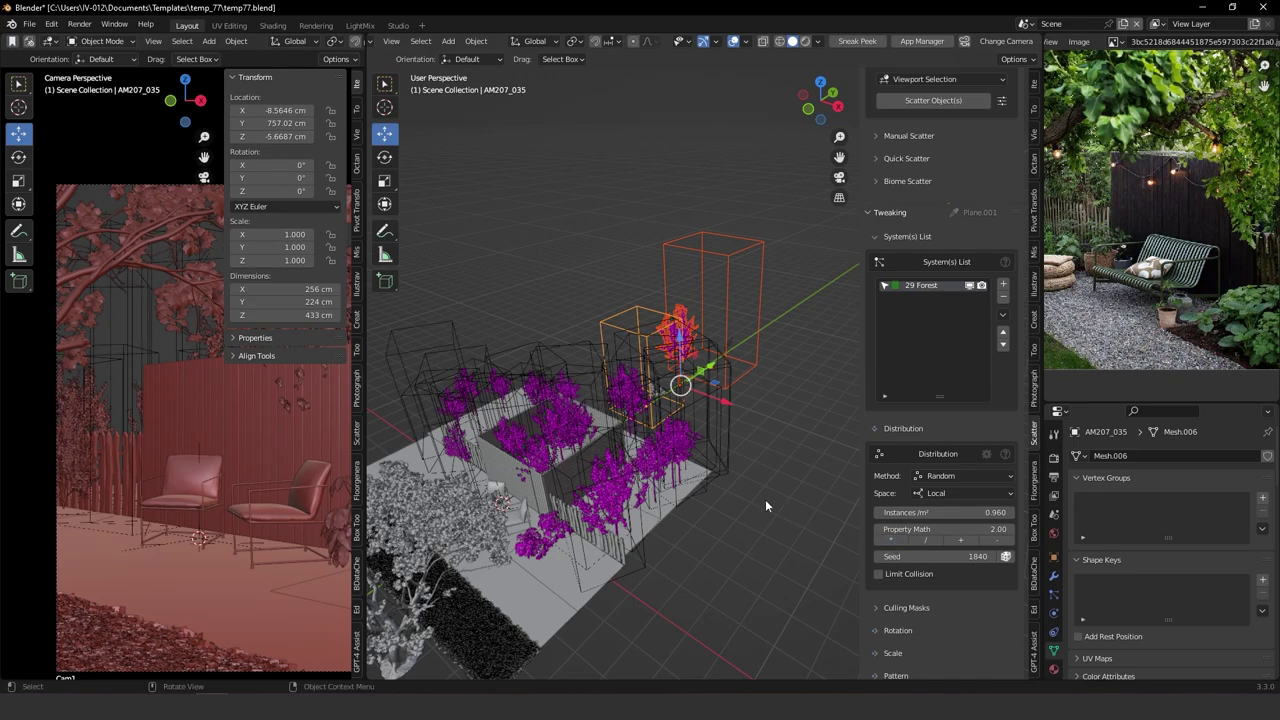
Try displaying the scattered trees as placeholders shaped like a layered conifer.
middle_drag(765, 499, 602, 545)
scroll(908, 499, down, 6)
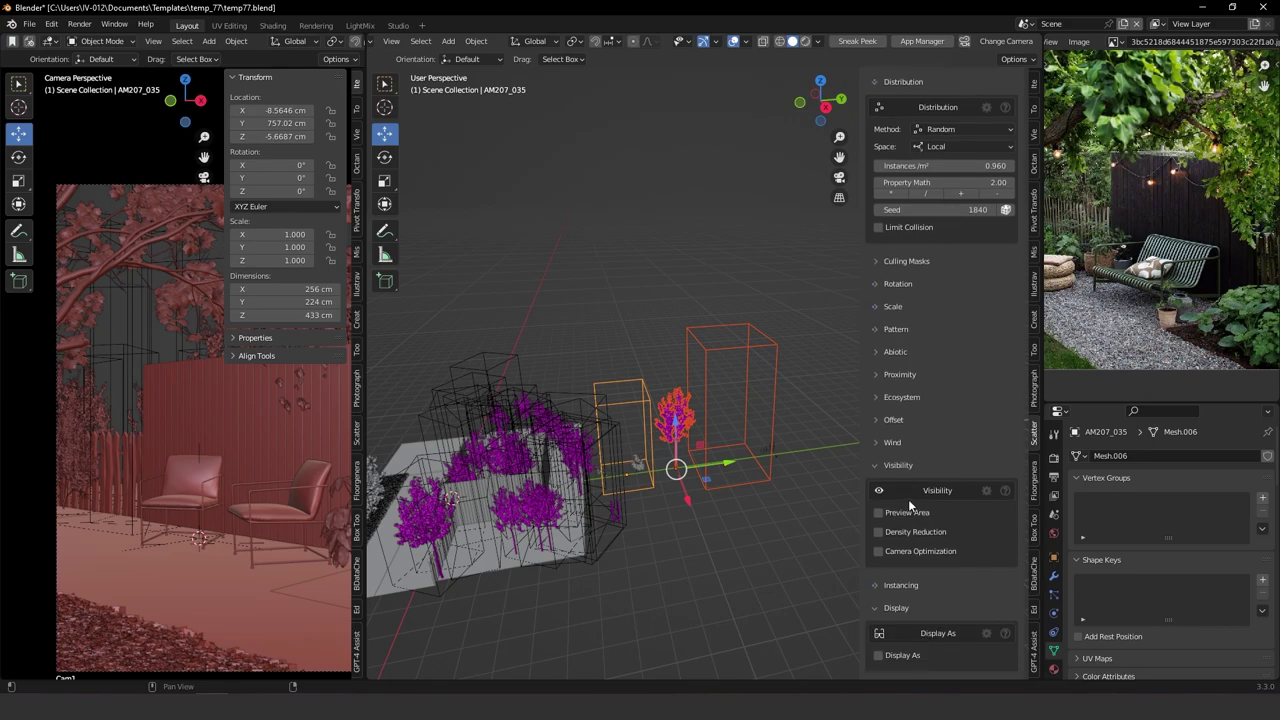
scroll(947, 557, down, 3)
scroll(926, 514, down, 3)
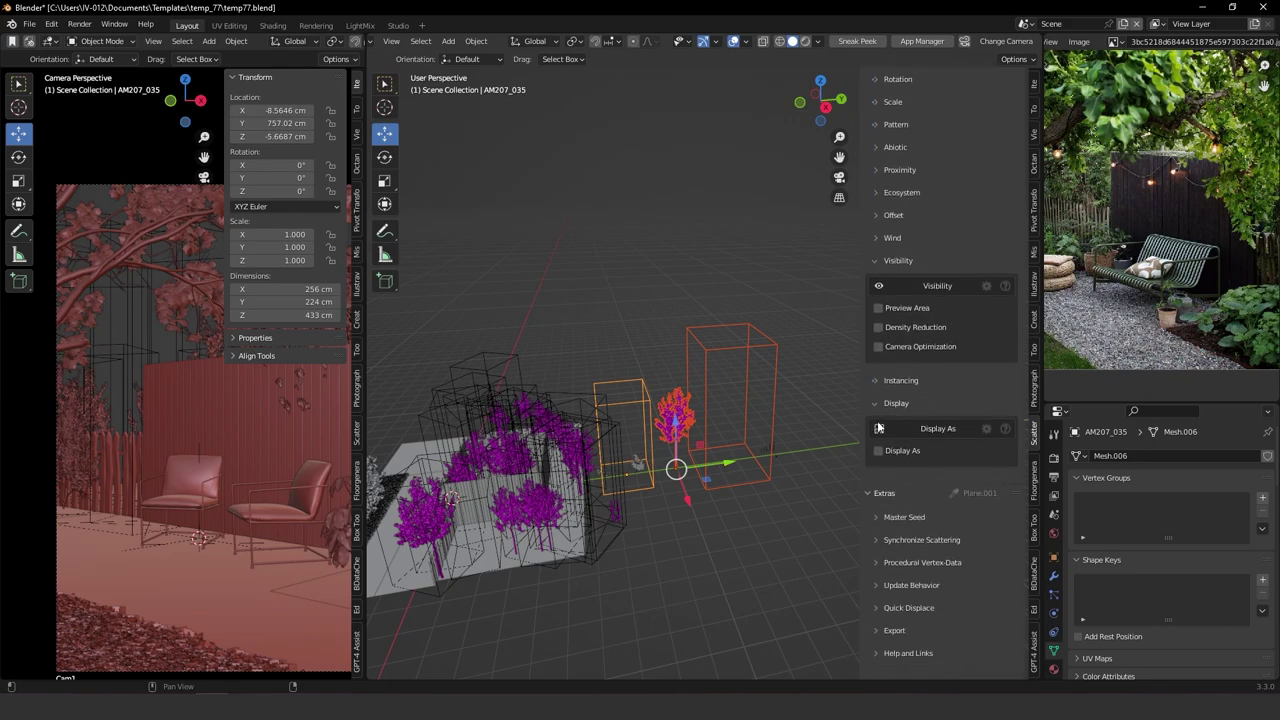
click(878, 451)
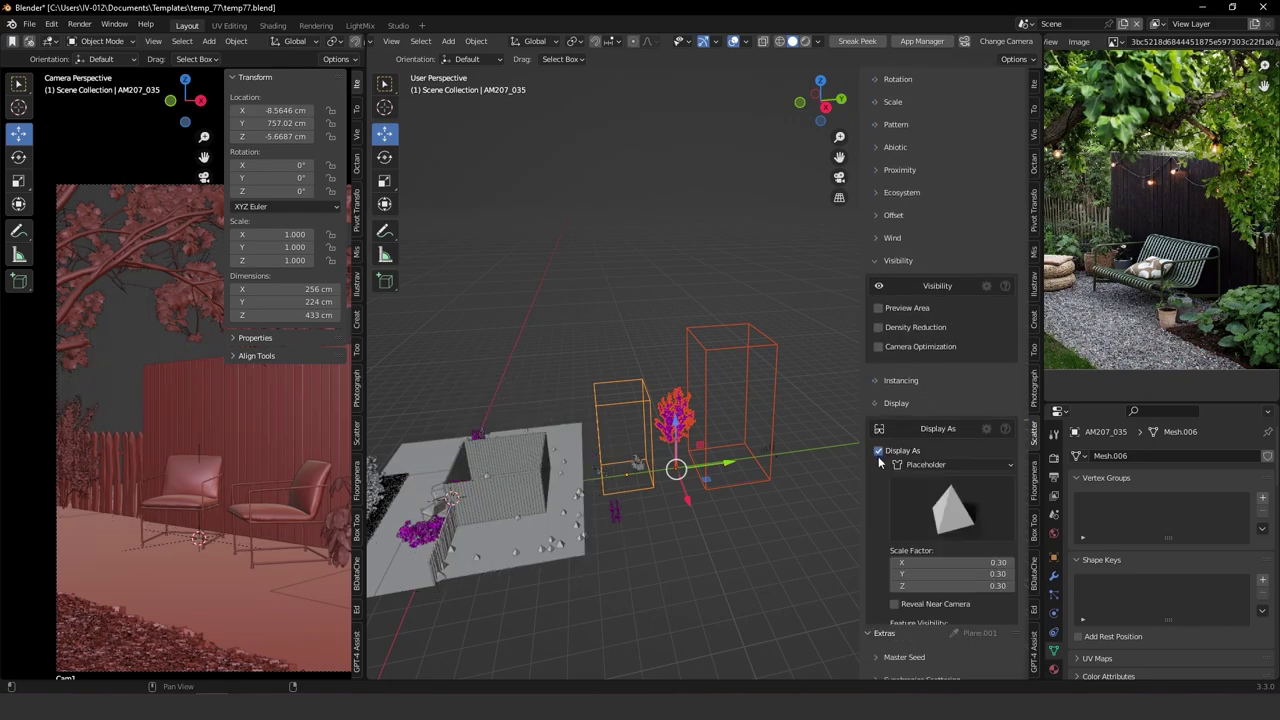
click(950, 505)
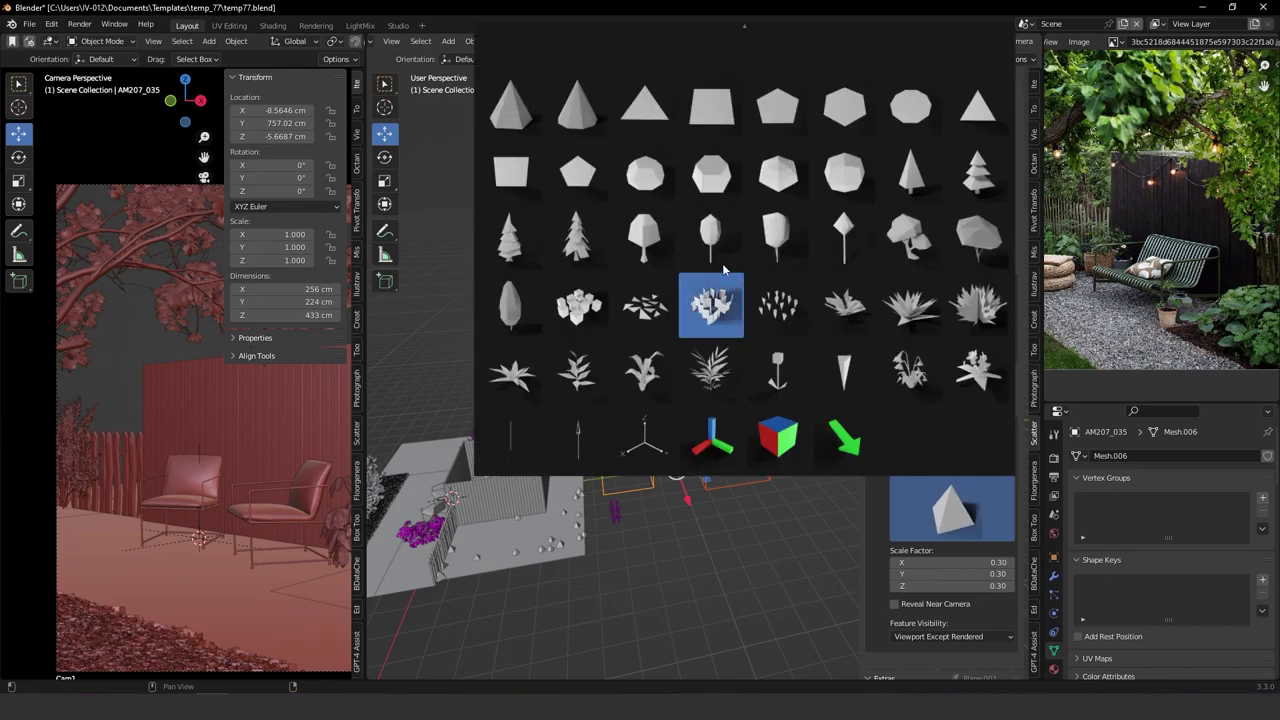
click(514, 236)
middle_drag(640, 568, 760, 590)
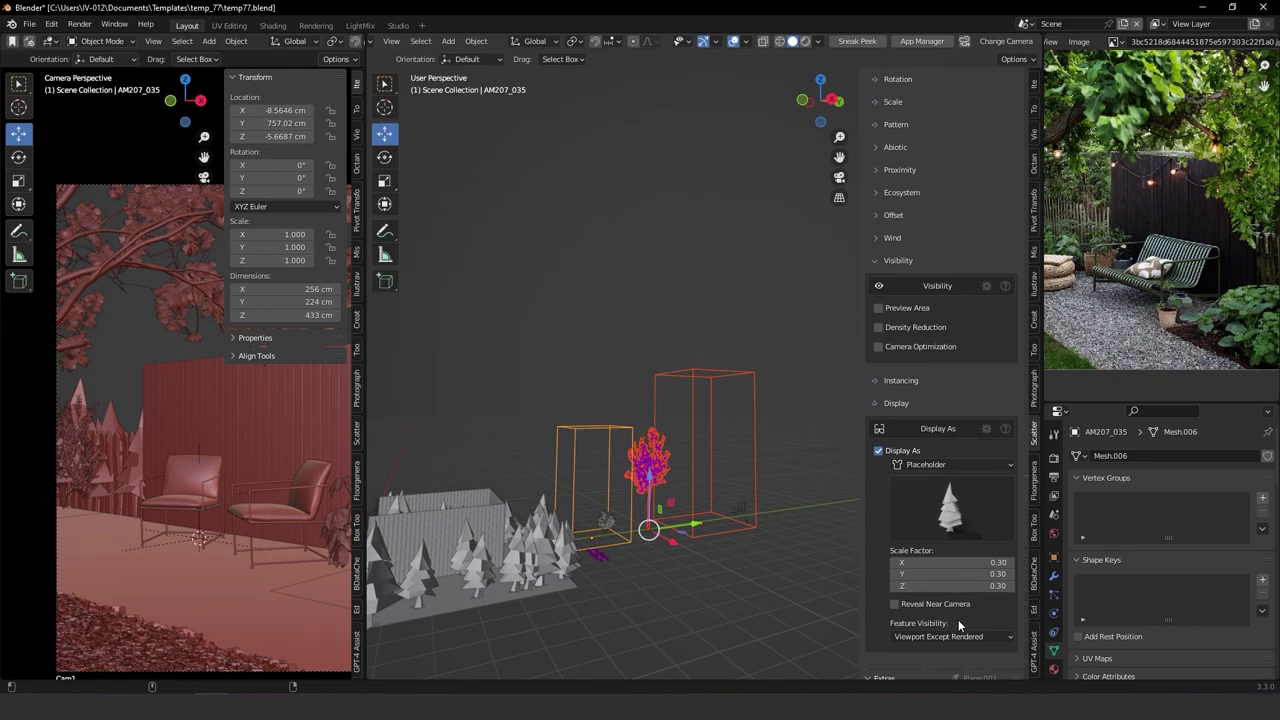
Try enlarging the placeholders with a scale factor of 0.80, and reduce it to 0.70 on all three axes.
drag(944, 563, 944, 604)
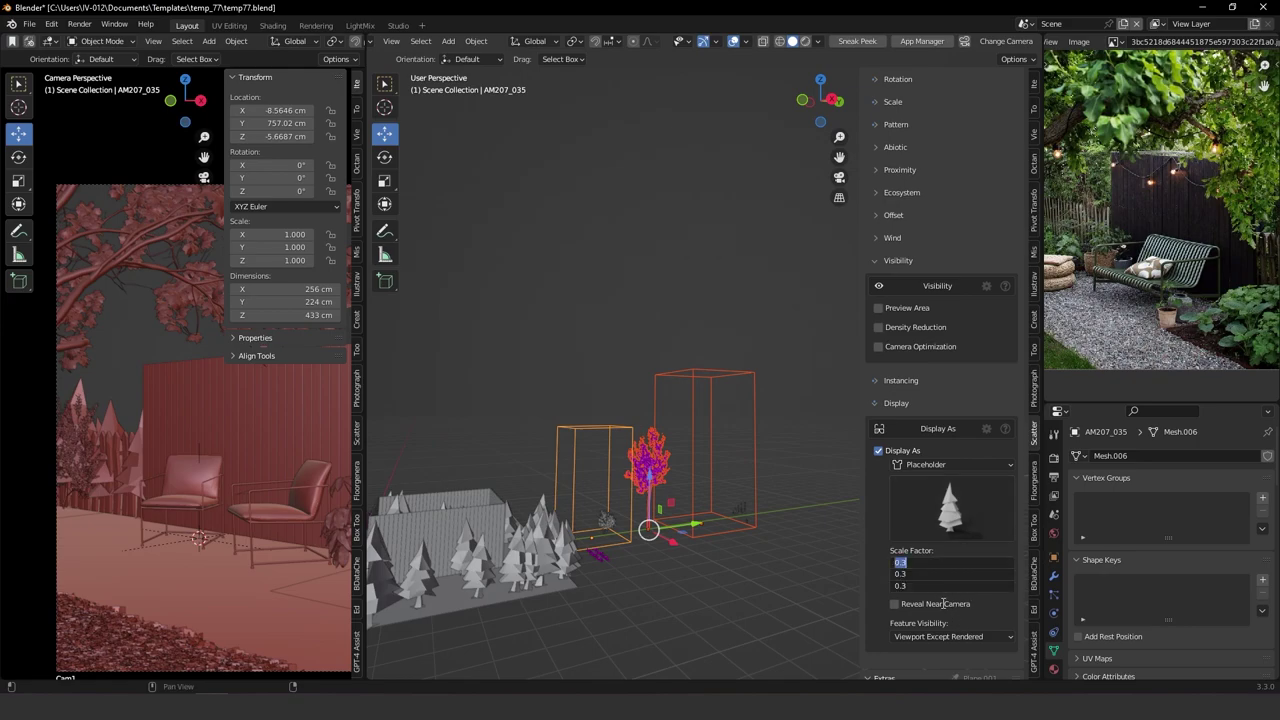
text(0)
key(Return)
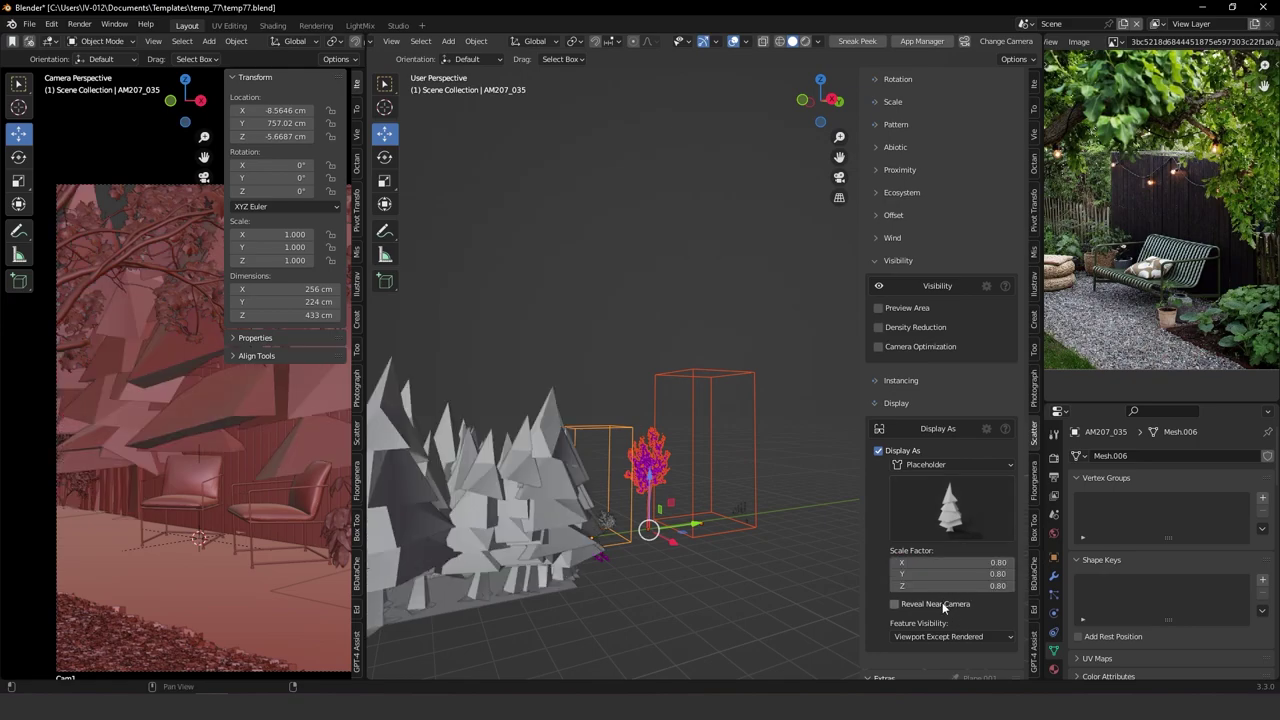
drag(978, 567, 969, 599)
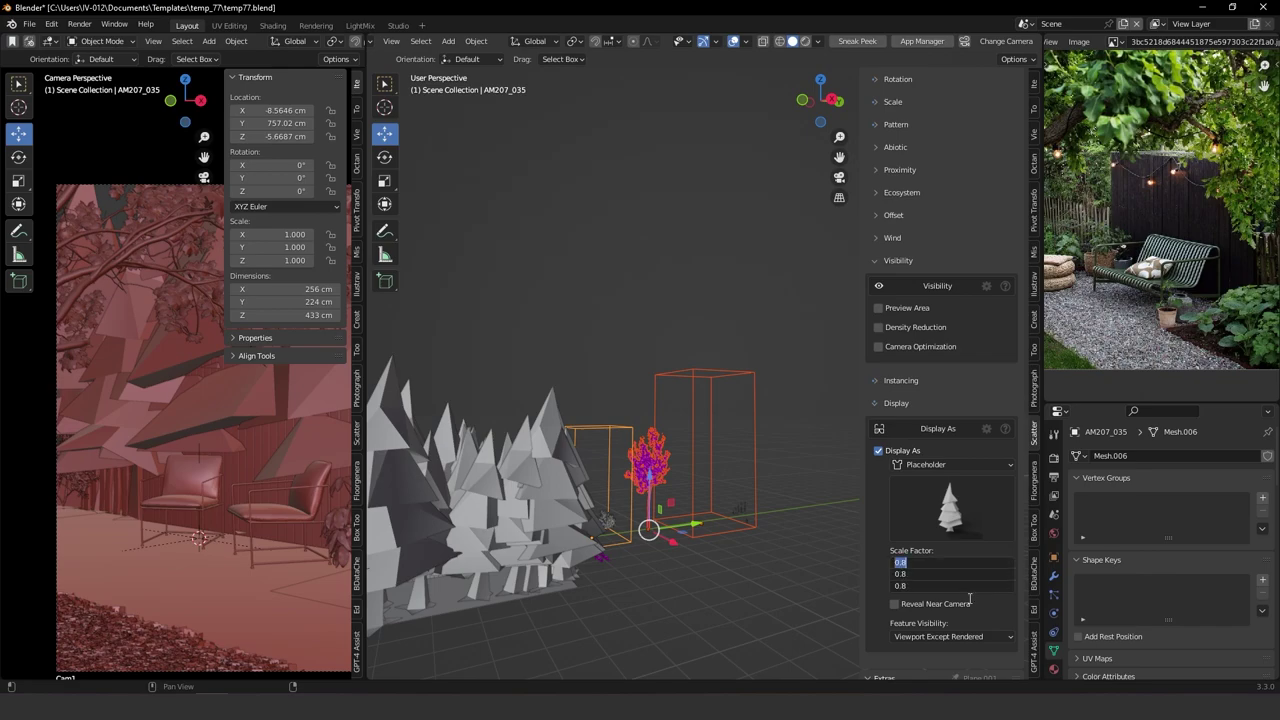
text(0)
key(Return)
Try the thin-trunked tree with a diamond-shaped crown as the placeholder shape.
scroll(574, 510, down, 3)
middle_drag(572, 517, 648, 488)
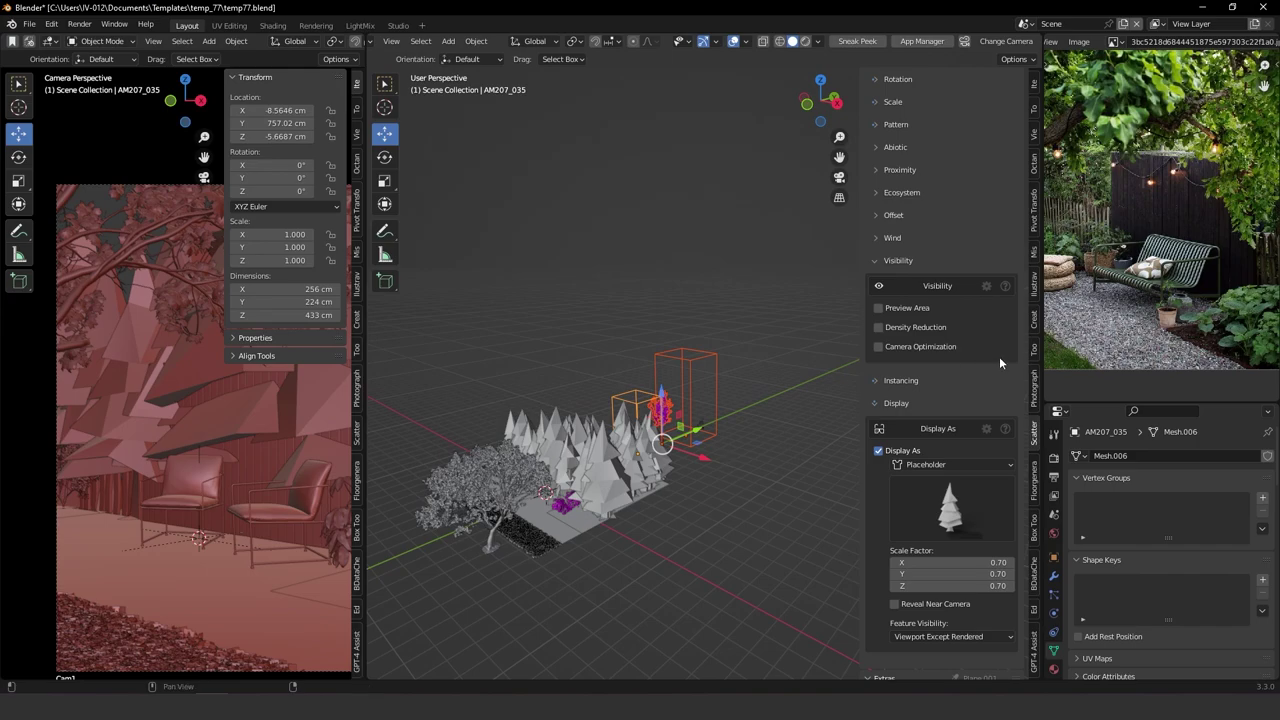
click(950, 512)
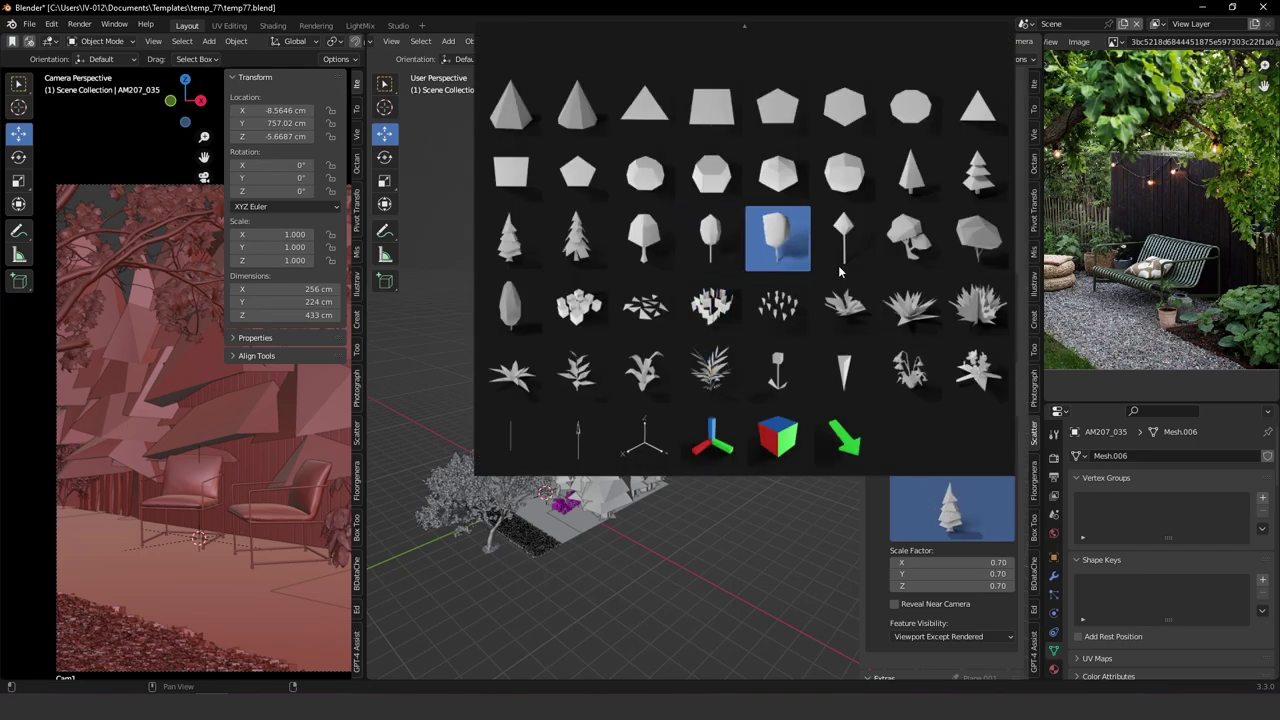
click(852, 234)
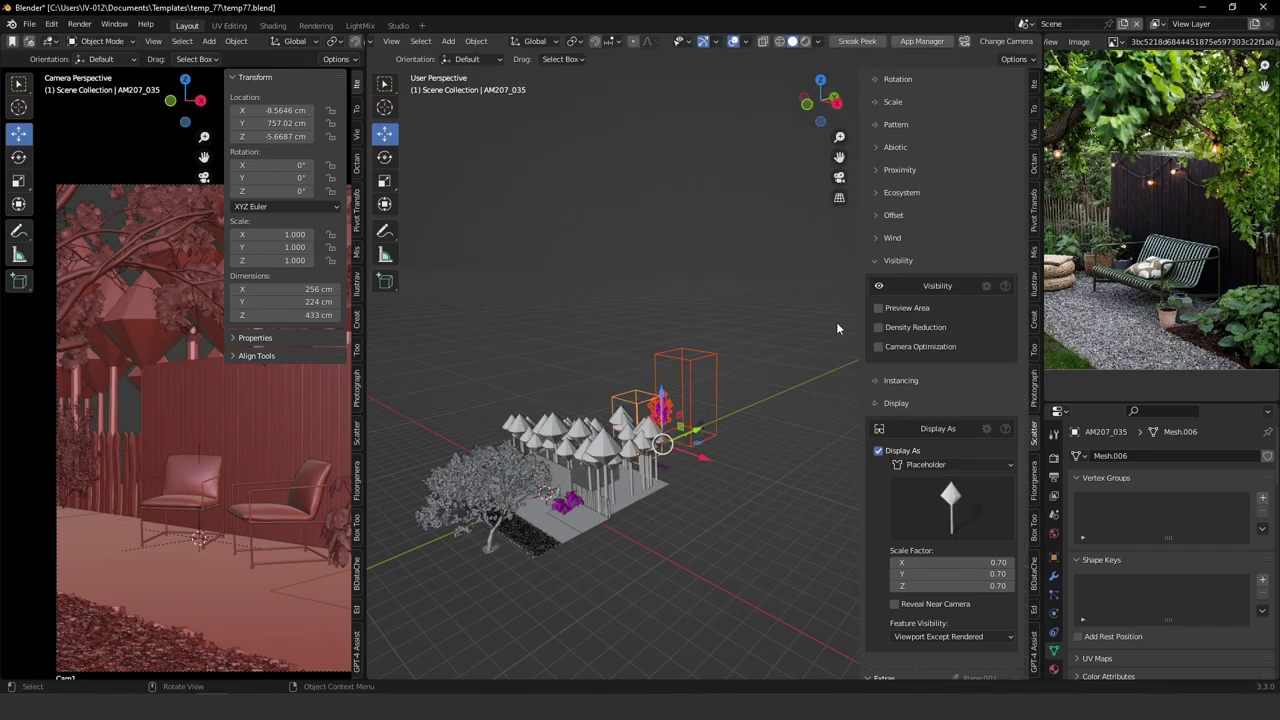
Look through Cam1 and reframe it around the two garden chairs, bringing more of the foreground shrub into the shot.
key(KP_0)
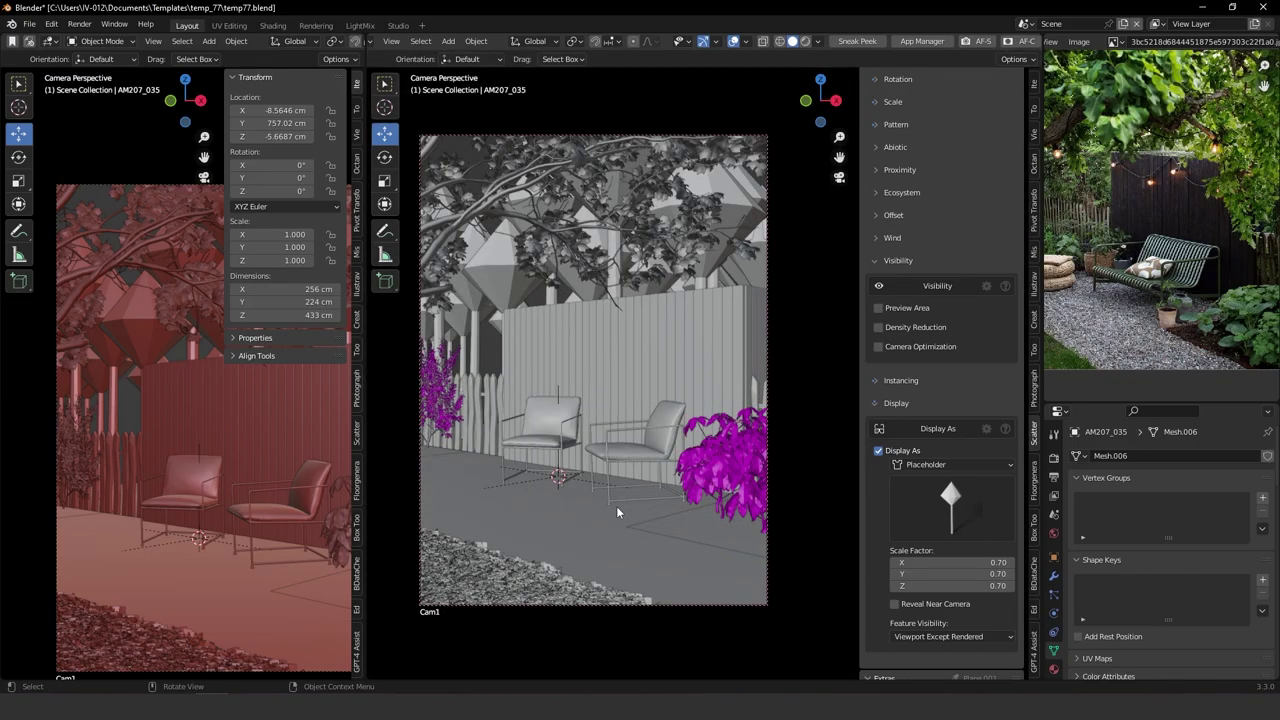
ctrl+middle_drag(660, 280, 630, 372)
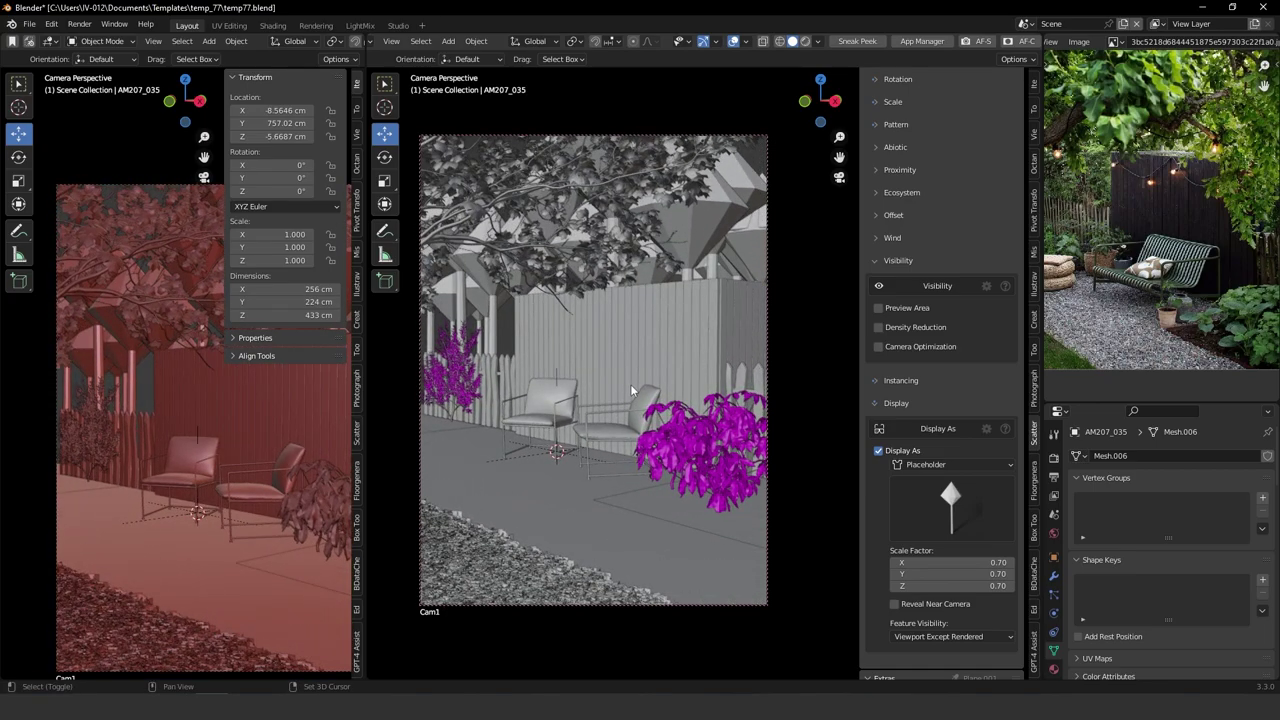
shift+middle_drag(630, 383, 636, 381)
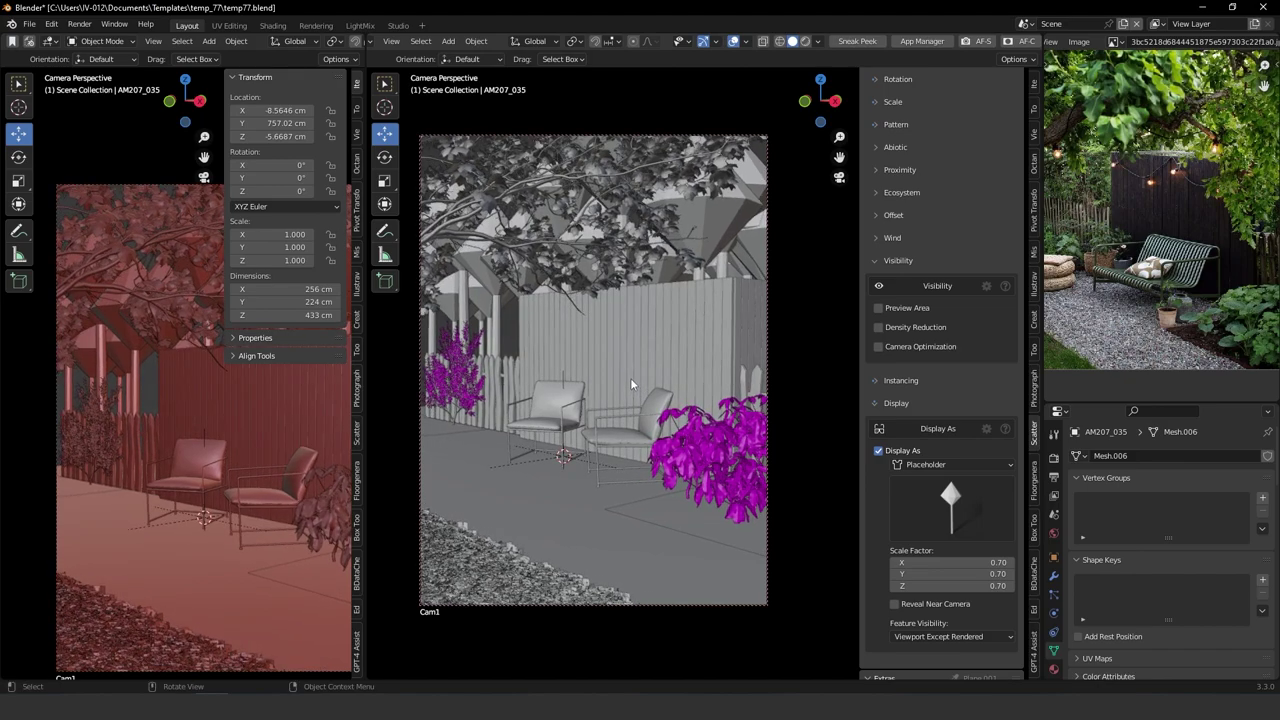
scroll(940, 42, down, 5)
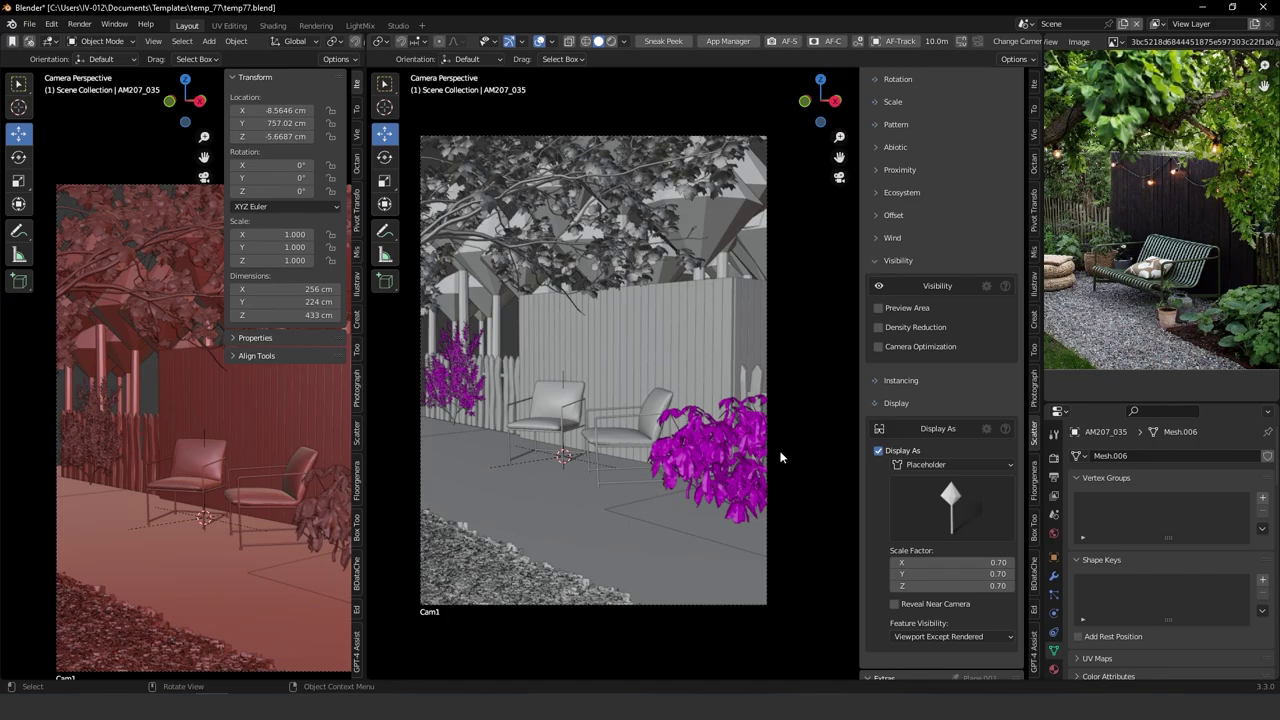
Turn off the scatter's placeholder display and select the tallest source tree, AM207_032.
middle_drag(725, 405, 612, 436)
click(879, 451)
middle_drag(820, 469, 652, 319)
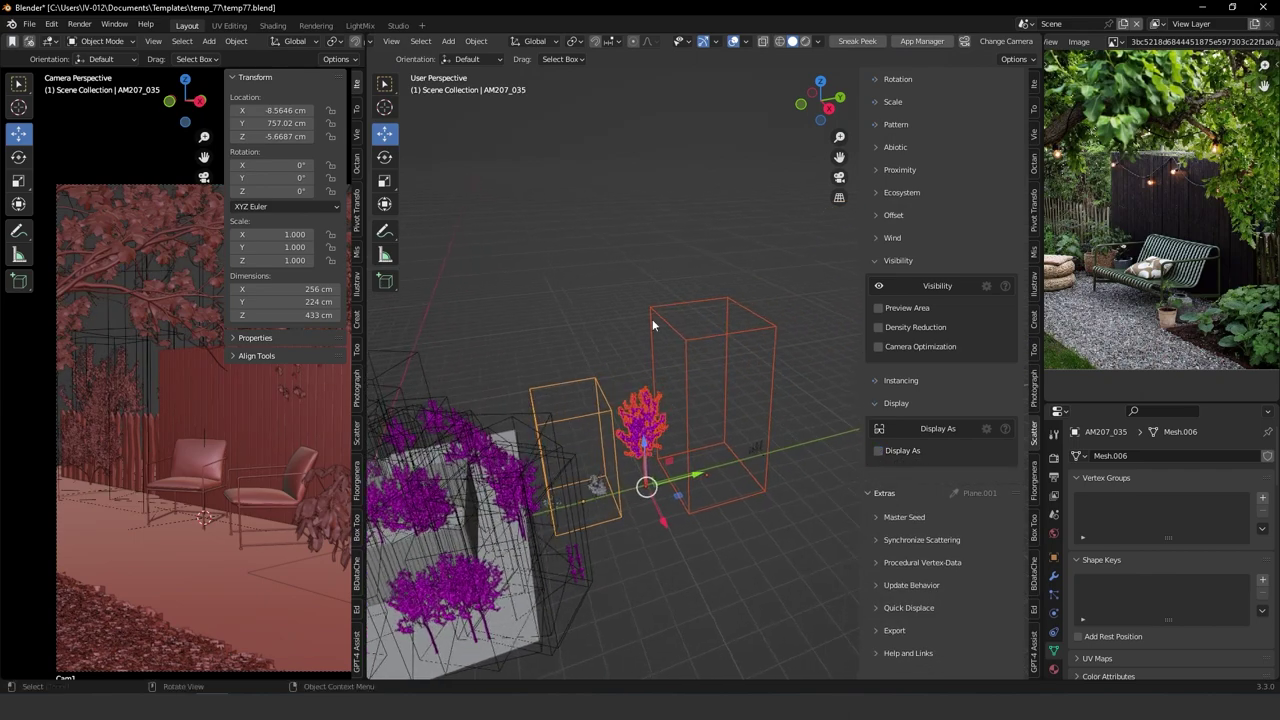
click(688, 349)
click(692, 363)
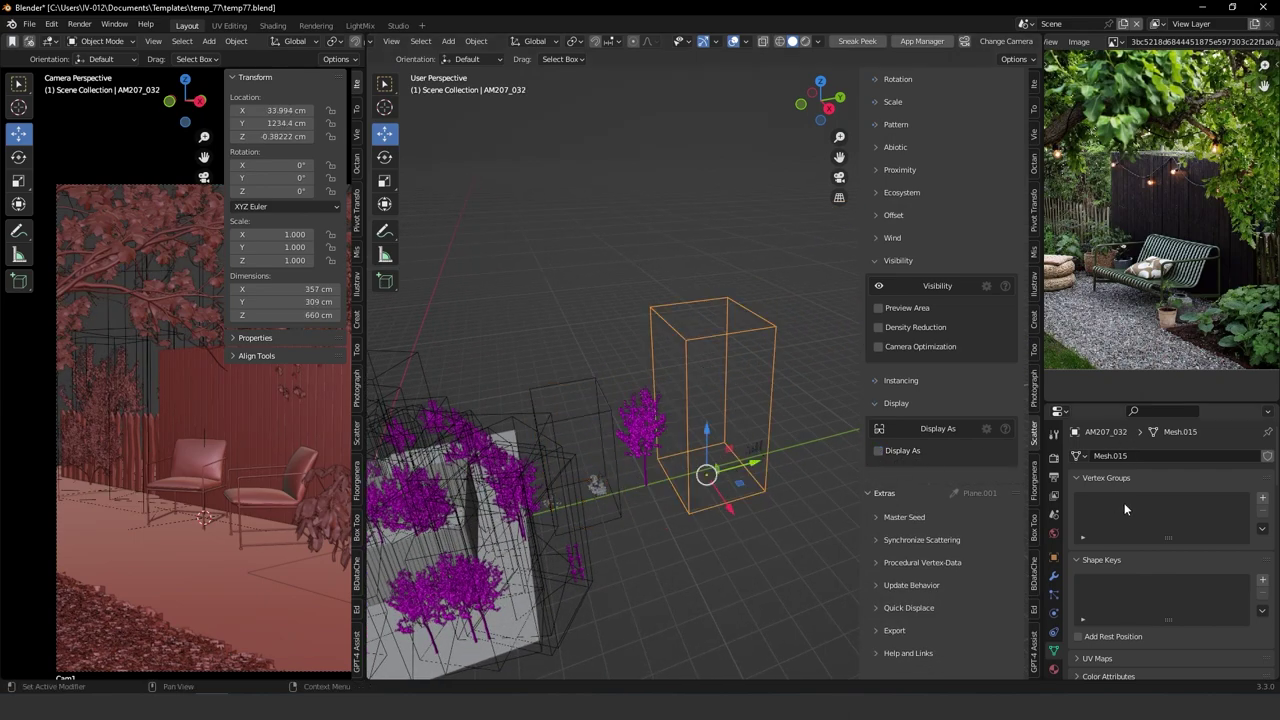
click(899, 451)
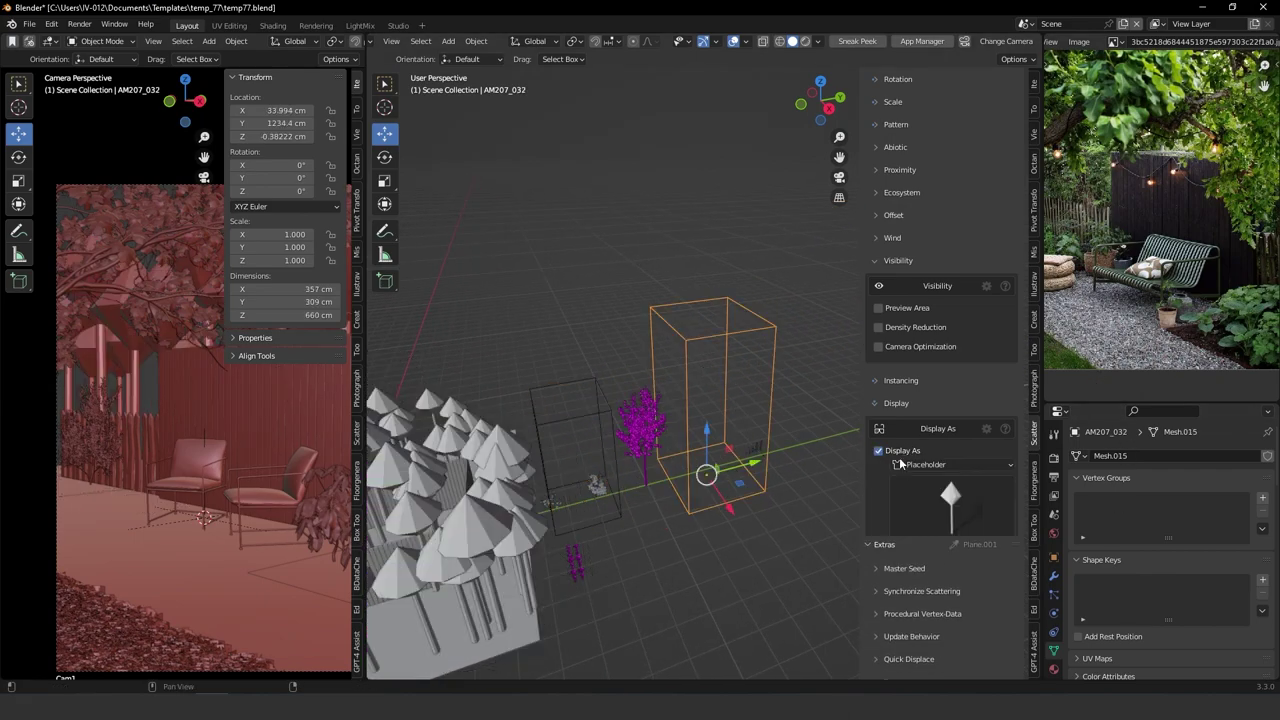
click(939, 500)
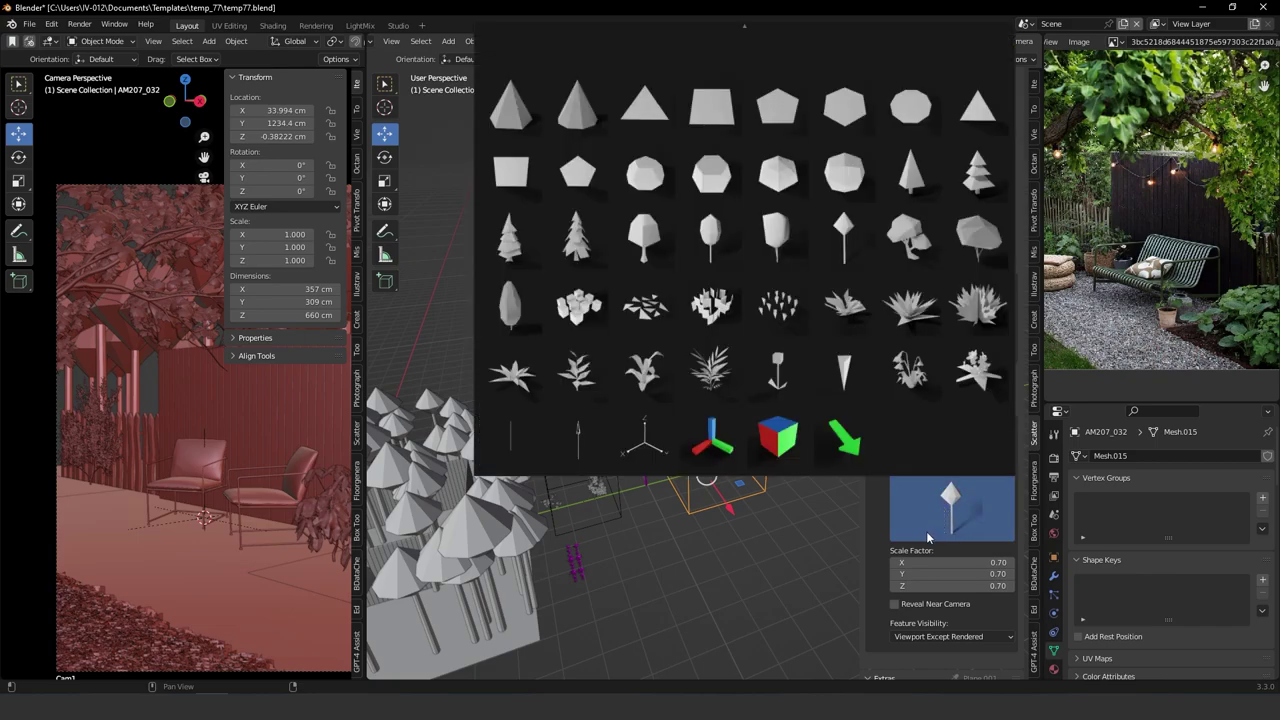
click(926, 531)
click(898, 453)
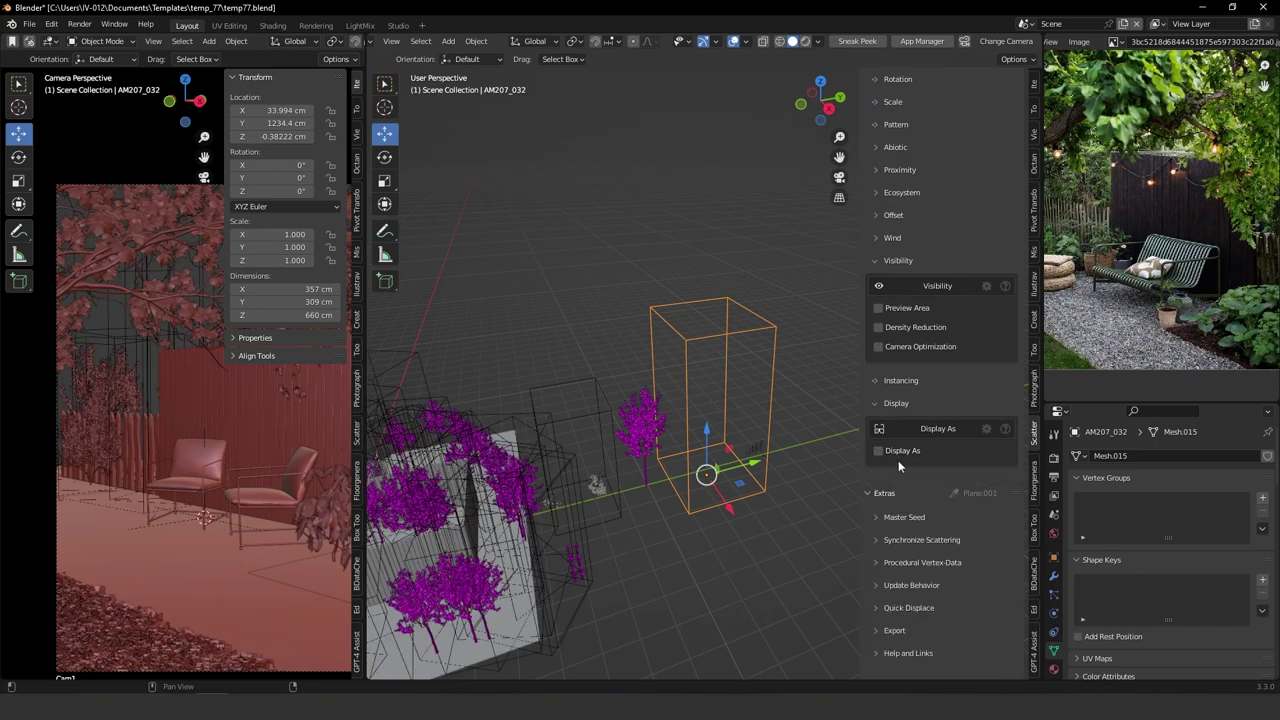
Set the selected tall source tree's viewport display to Textured instead of Bounds.
scroll(1150, 530, down, 6)
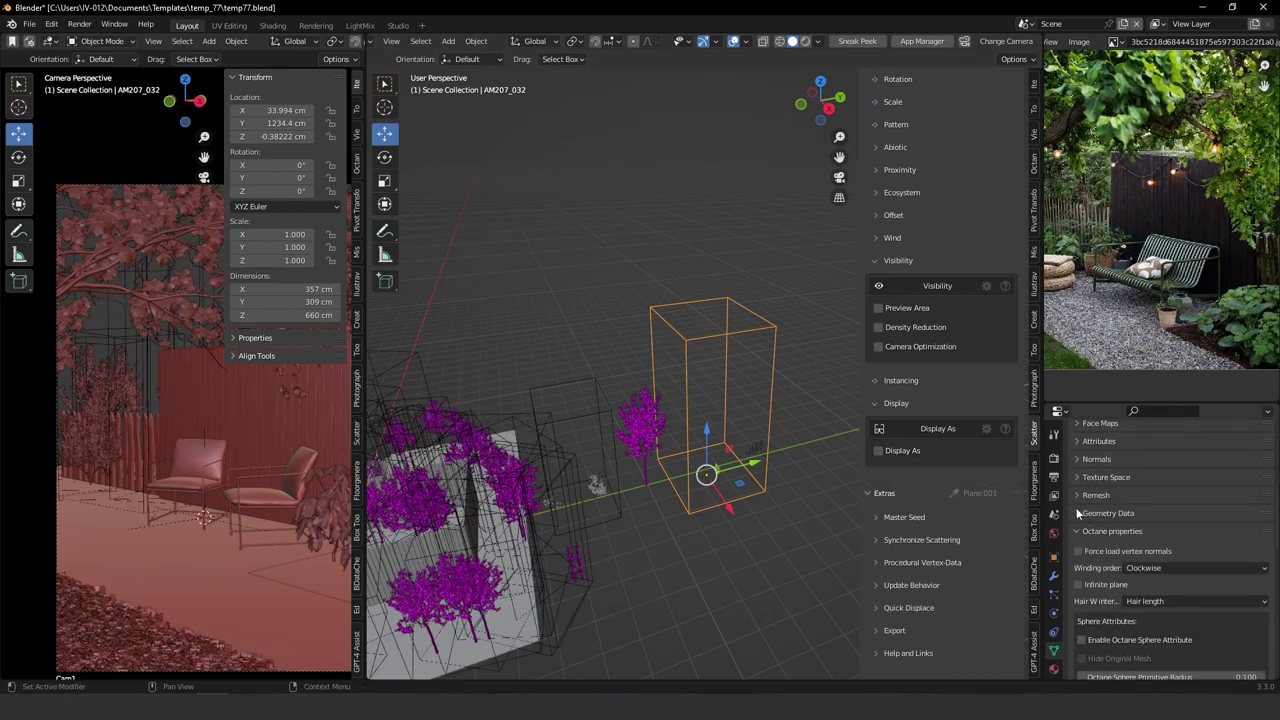
click(1053, 557)
scroll(1155, 509, down, 4)
scroll(1145, 535, up, 1)
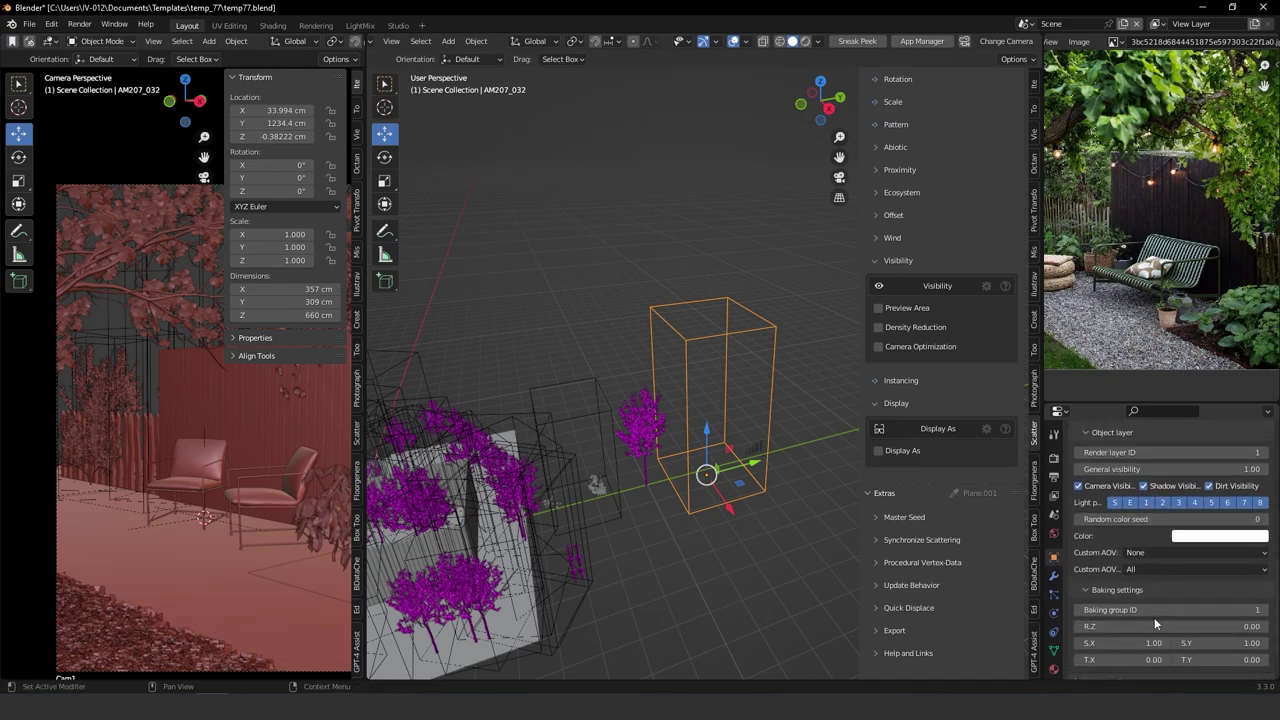
scroll(1154, 623, down, 3)
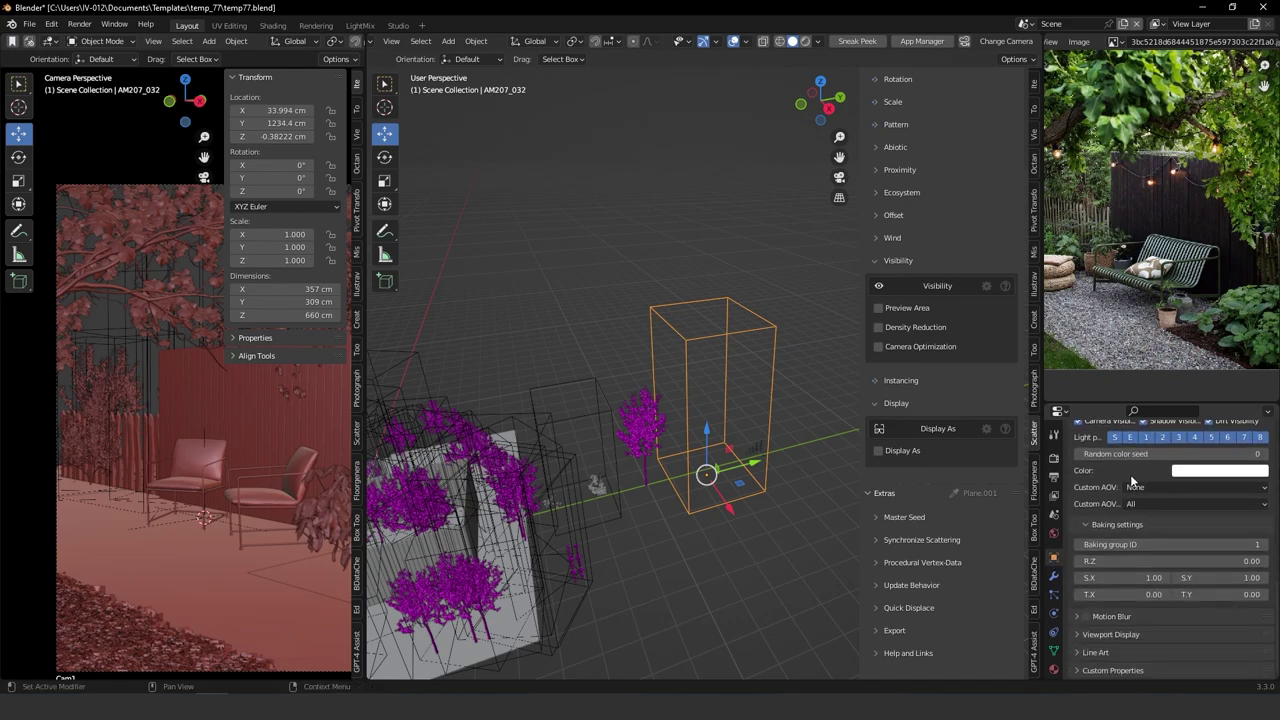
click(1112, 636)
scroll(1115, 600, down, 4)
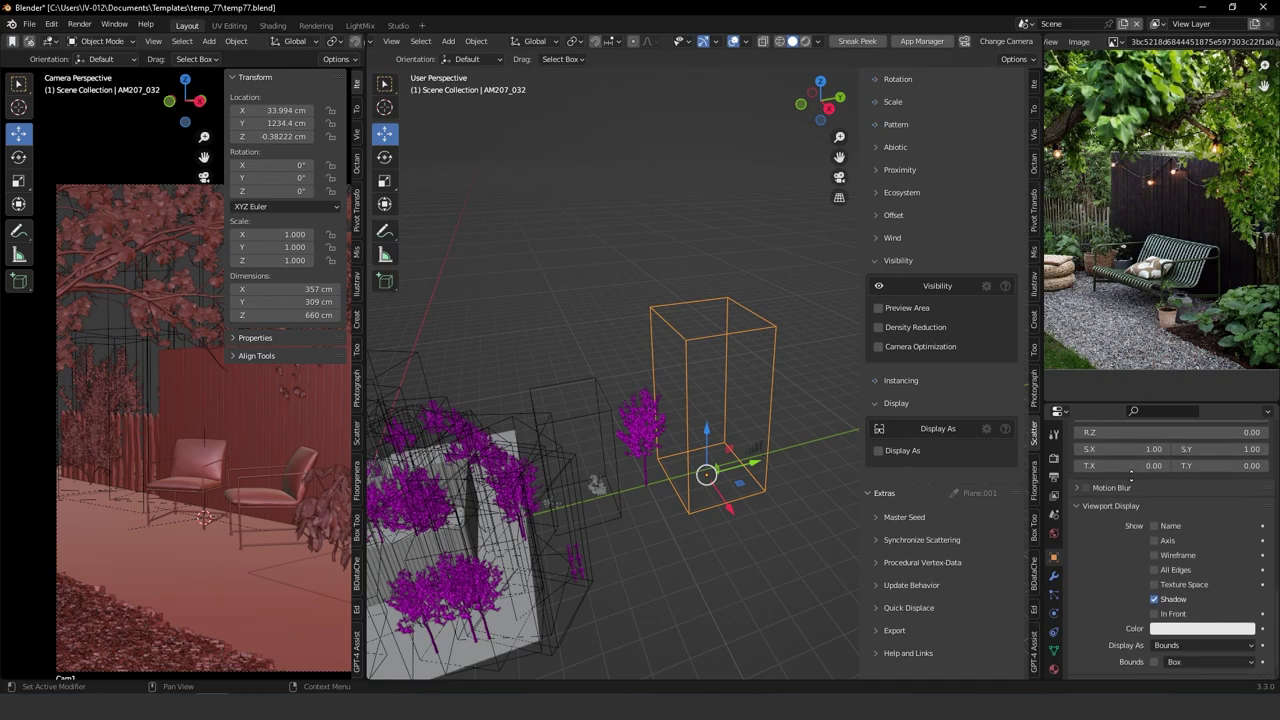
click(1187, 638)
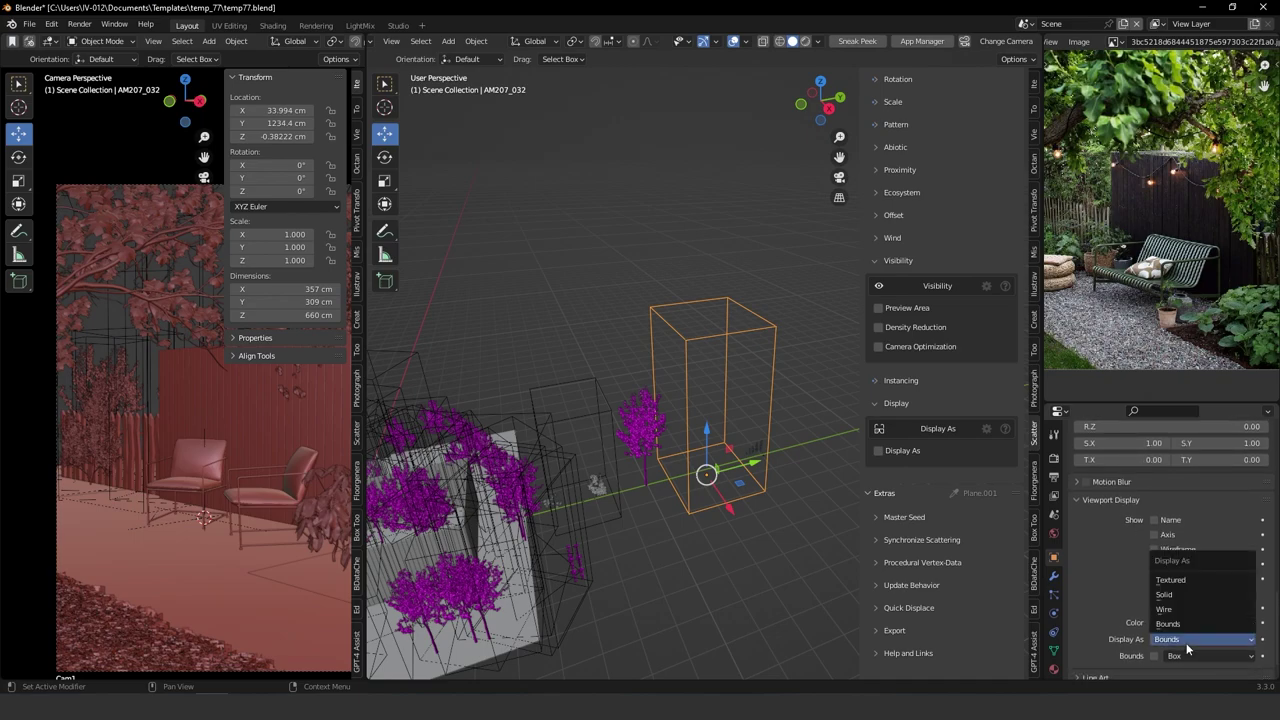
click(1172, 582)
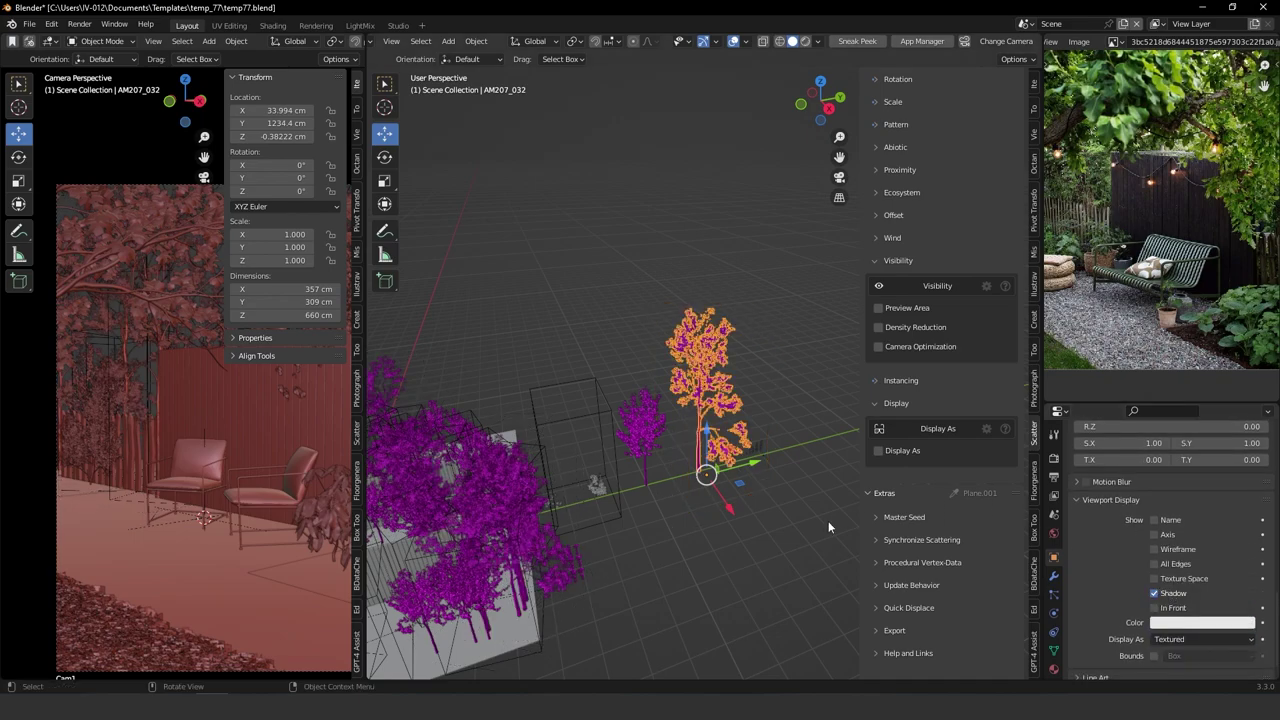
Set the remaining boxed source tree, AM207_035, to display as Textured and look through Cam1.
click(586, 431)
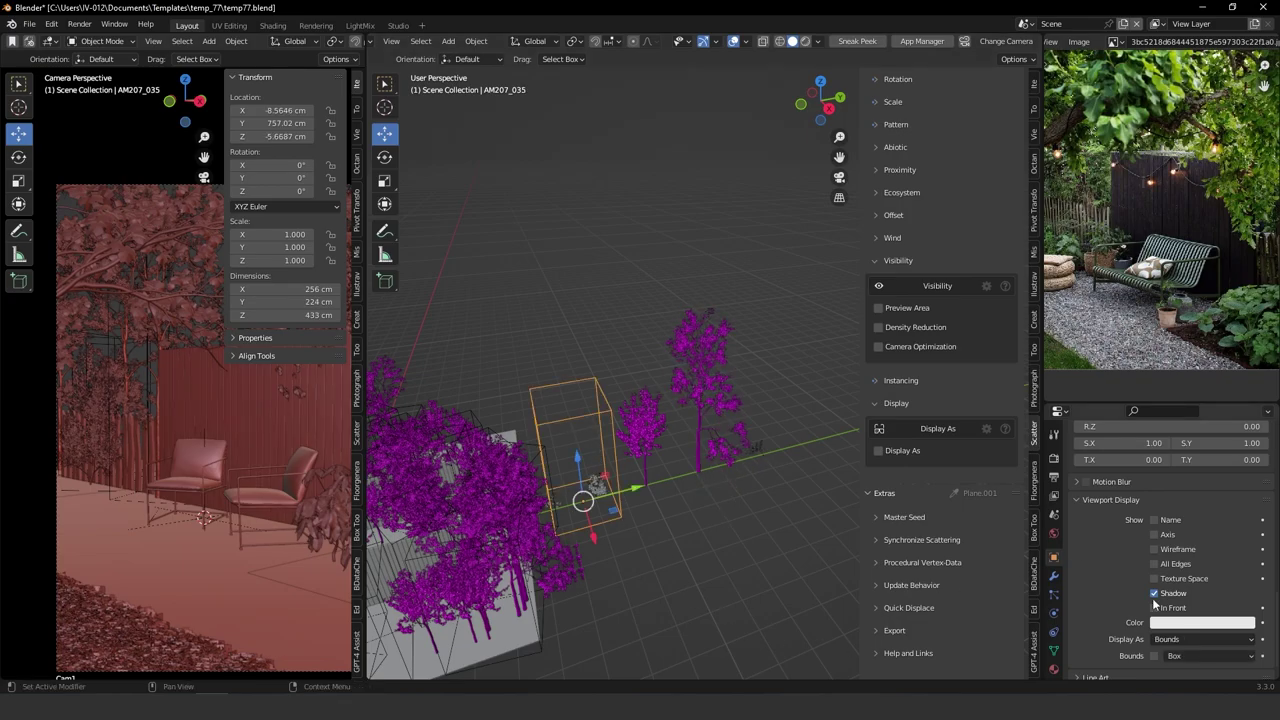
click(1183, 640)
click(1172, 580)
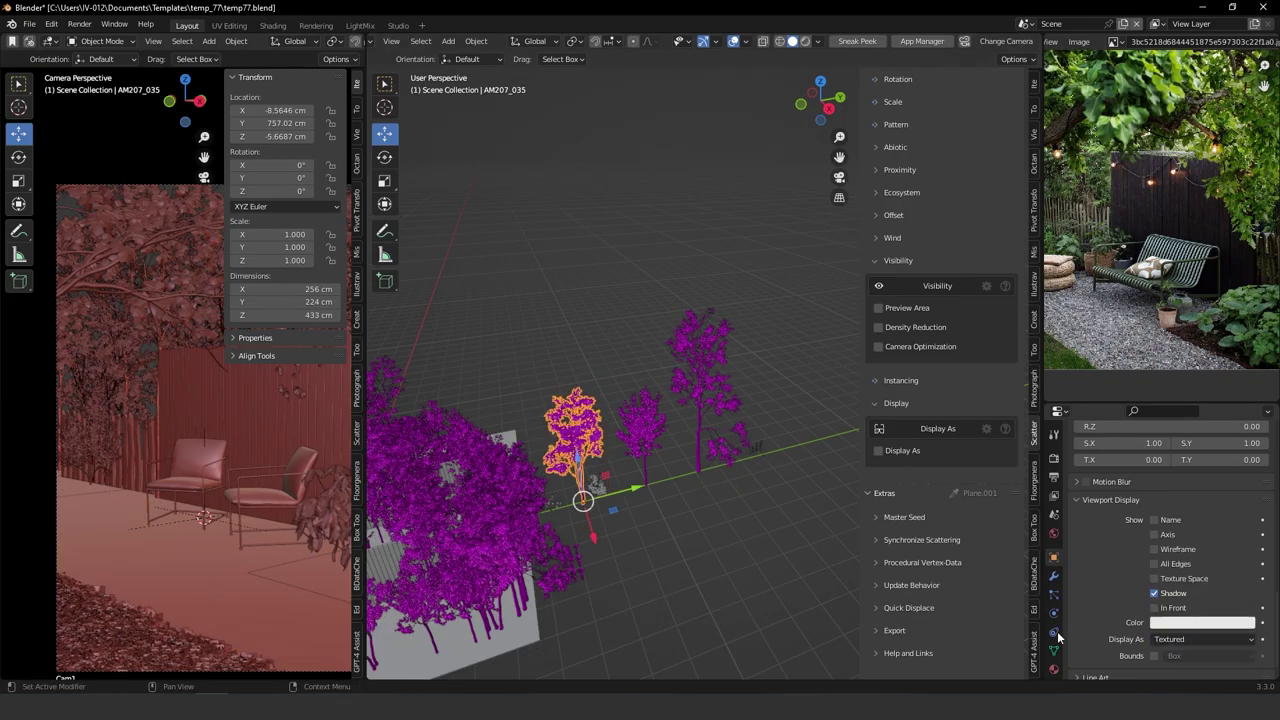
scroll(470, 493, up, 3)
middle_drag(470, 493, 572, 450)
scroll(597, 386, down, 2)
mouse_move(597, 386)
middle_down()
mouse_move(571, 466)
mouse_move(557, 443)
mouse_move(604, 370)
middle_up()
key(KP_0)
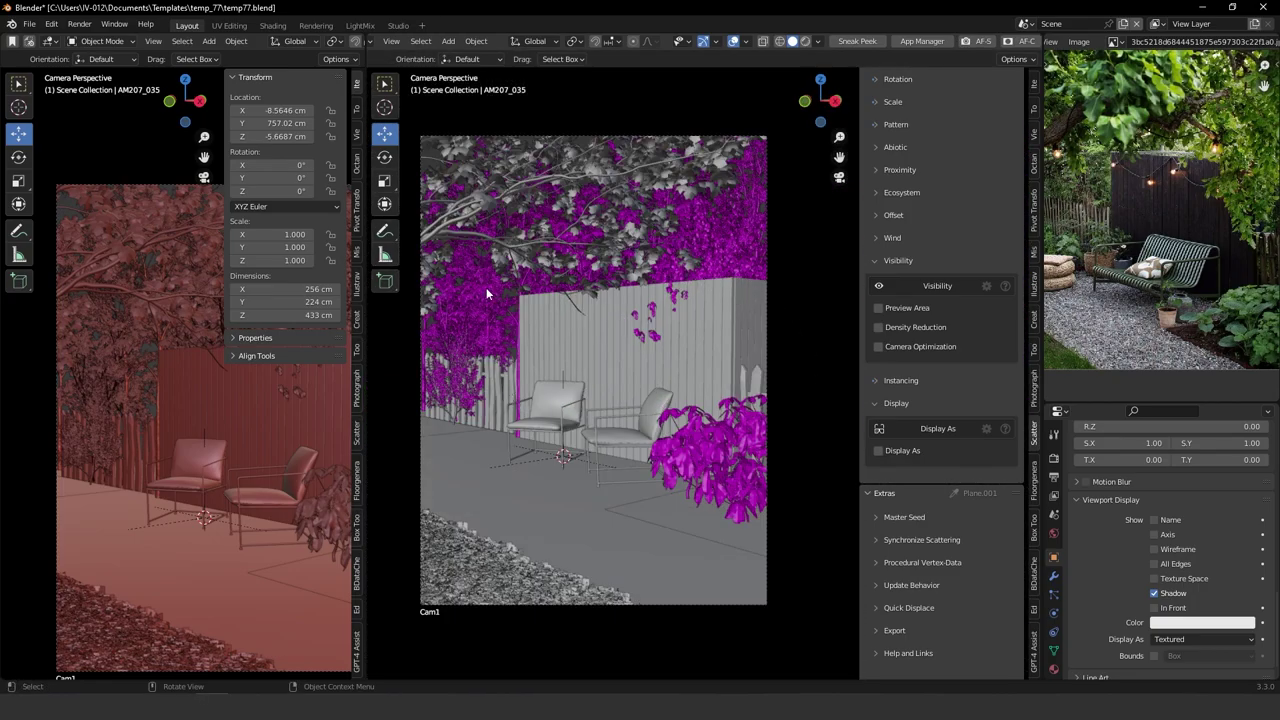
Try shifting the scatter plane behind the fence slightly along Y, and undo the move.
middle_drag(687, 433, 561, 430)
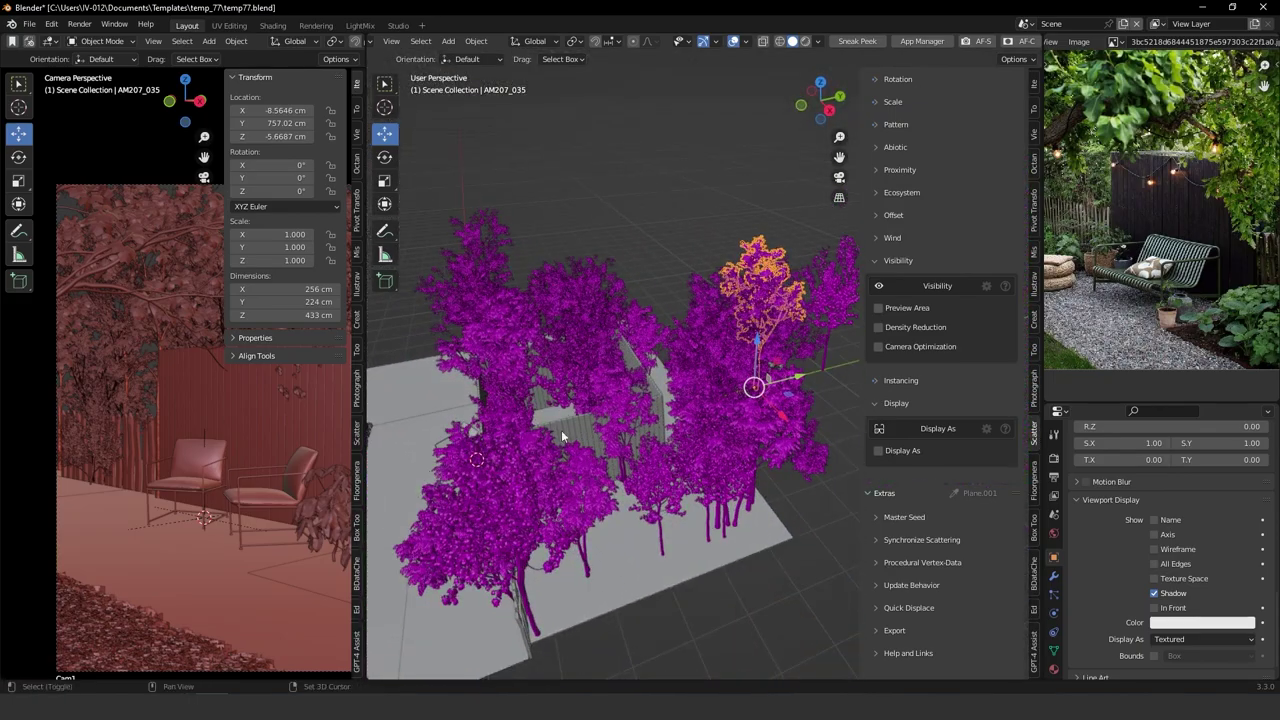
click(630, 572)
middle_drag(608, 571, 674, 396)
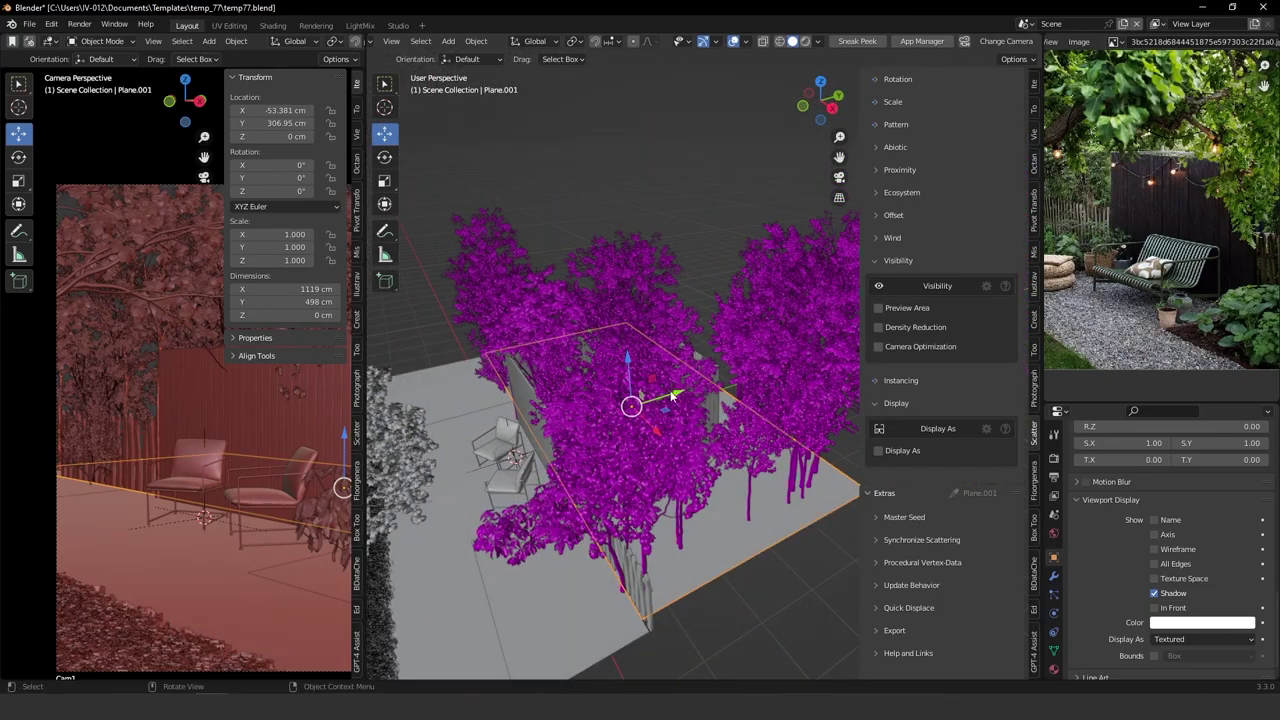
drag(672, 398, 680, 395)
middle_drag(680, 395, 704, 558)
key(ctrl+z)
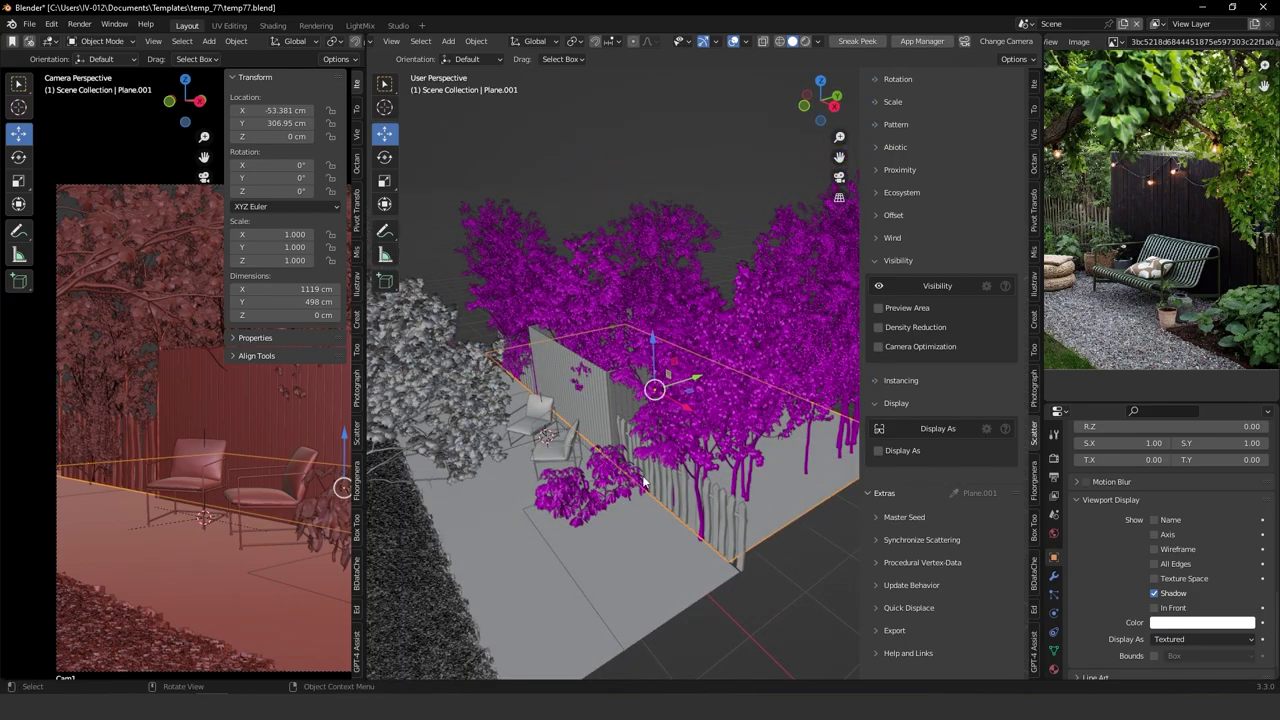
Preview the Cam1 view in rendered shading with nothing selected, and return to solid shading.
middle_drag(622, 450, 686, 292)
key(KP_0)
mouse_move(638, 362)
shift+middle_down()
mouse_move(642, 383)
mouse_move(667, 380)
shift+middle_up()
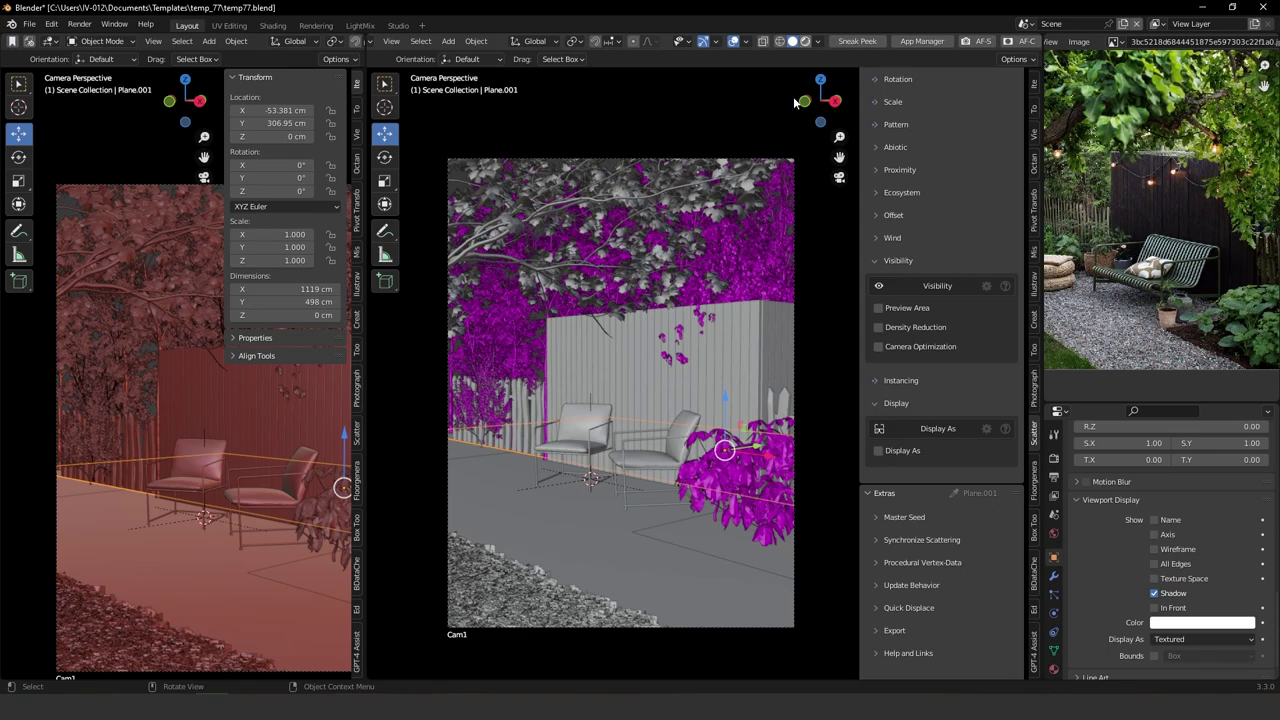
key(z)
key(KP_8)
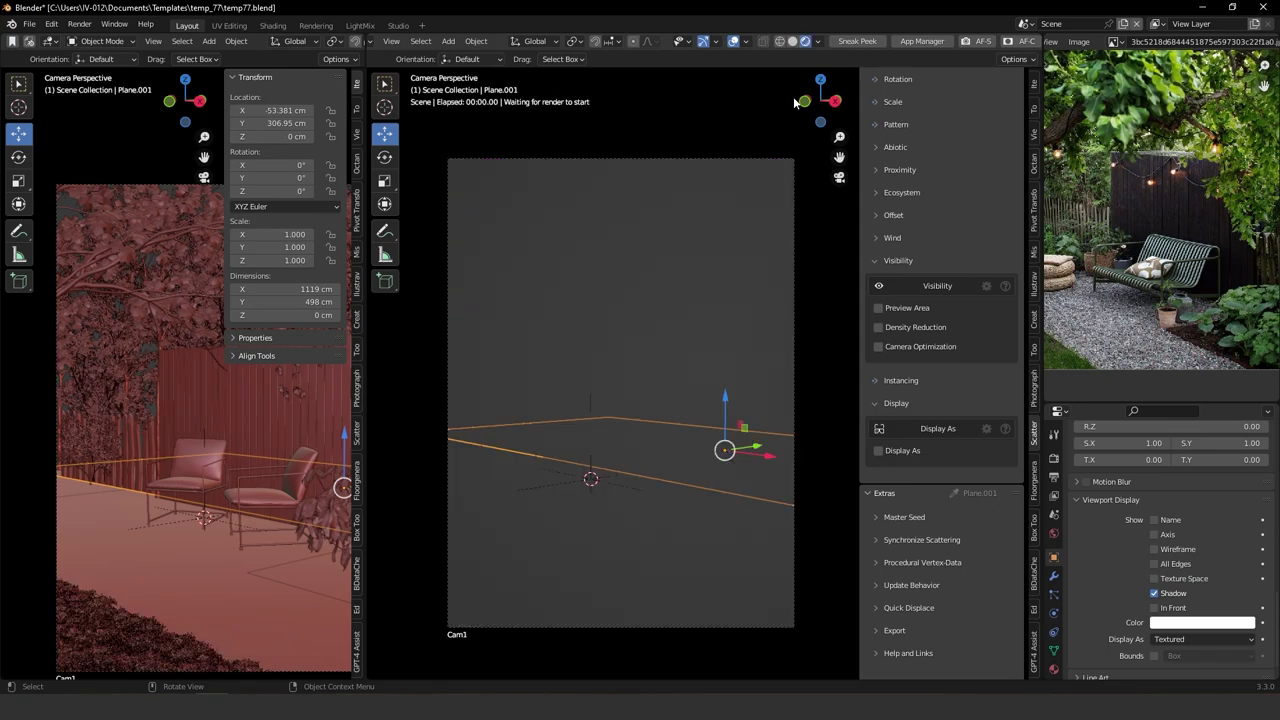
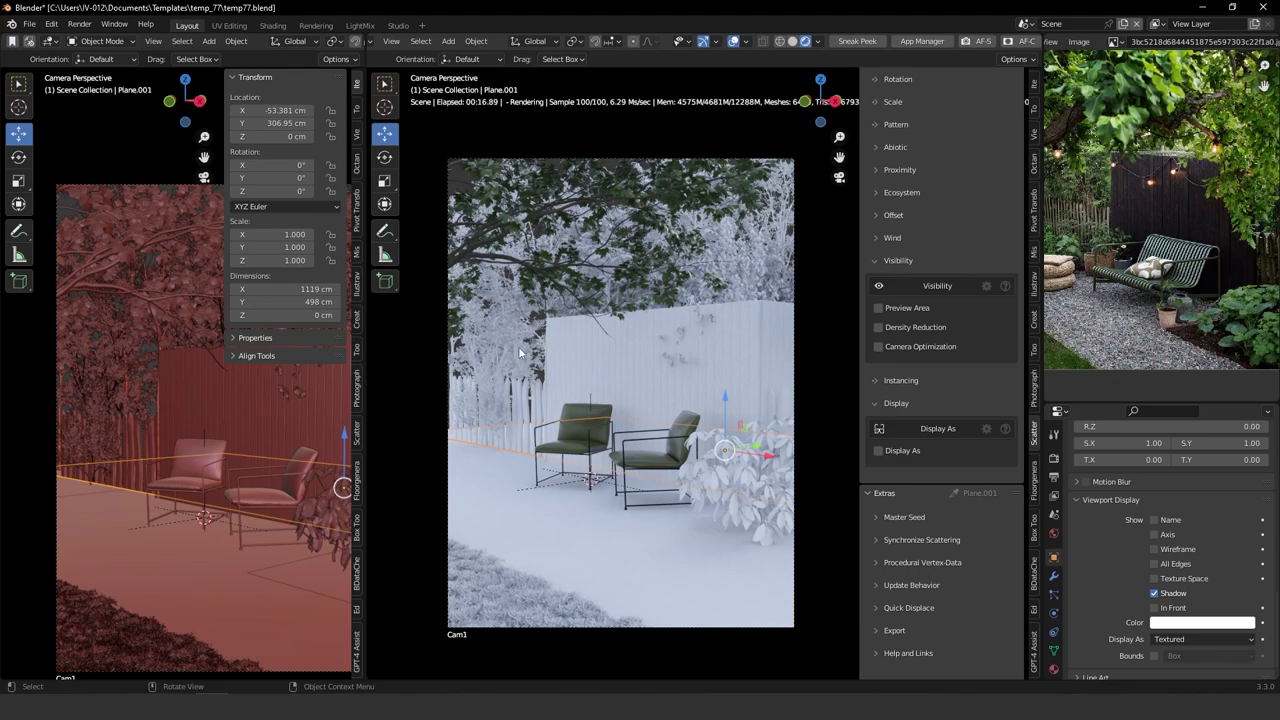
key(alt+a)
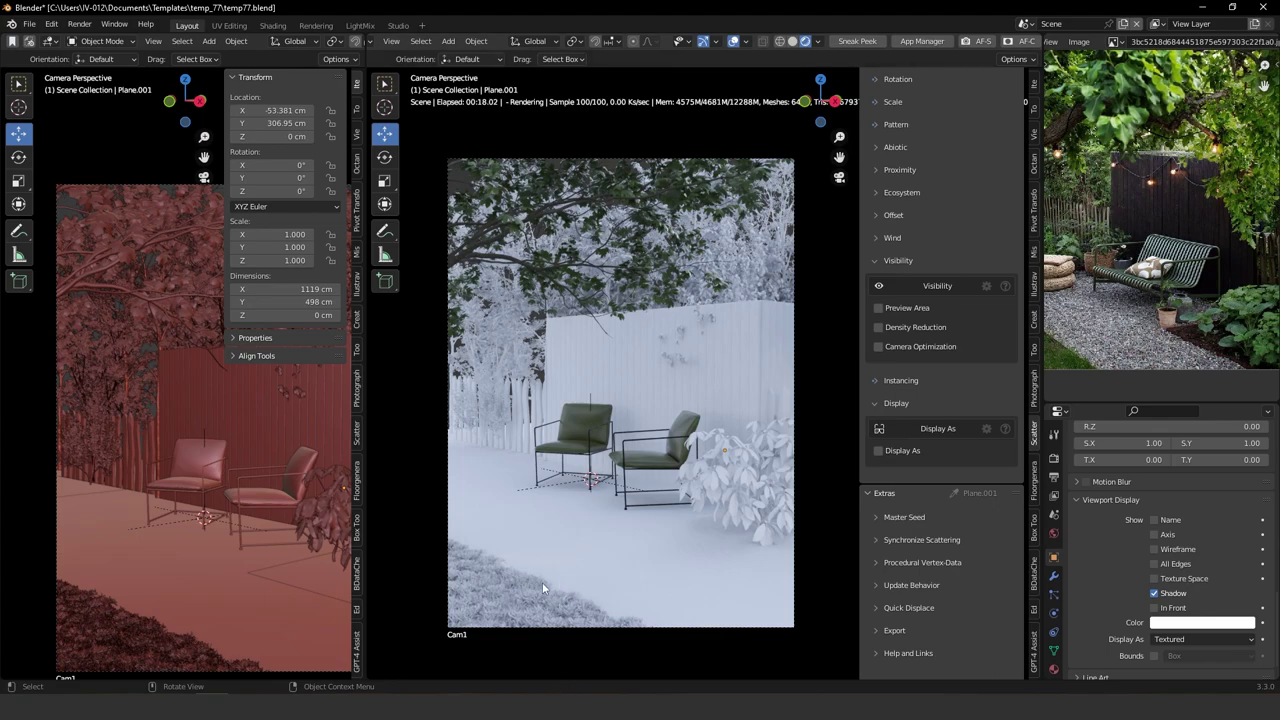
click(792, 41)
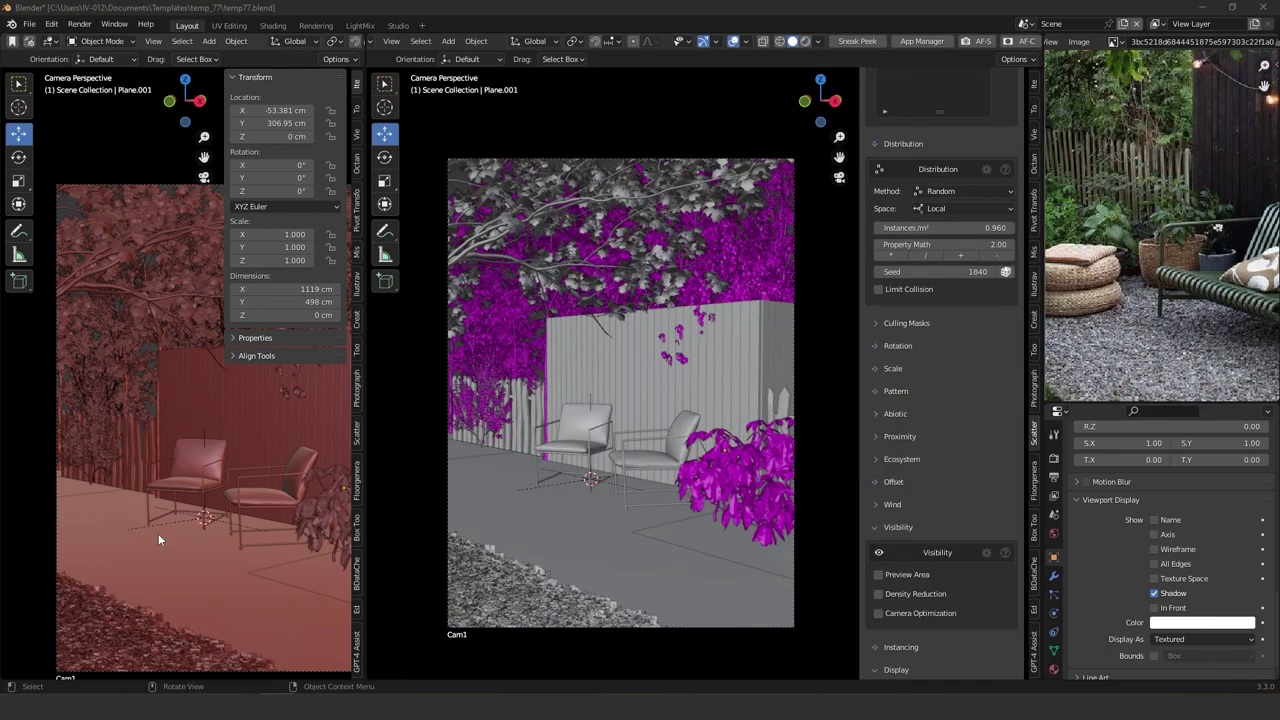
Offset the scattered trees by 22 cm along Y in the scatter's location offset, and check their clearance from the fence.
middle_drag(710, 387, 692, 443)
click(696, 401)
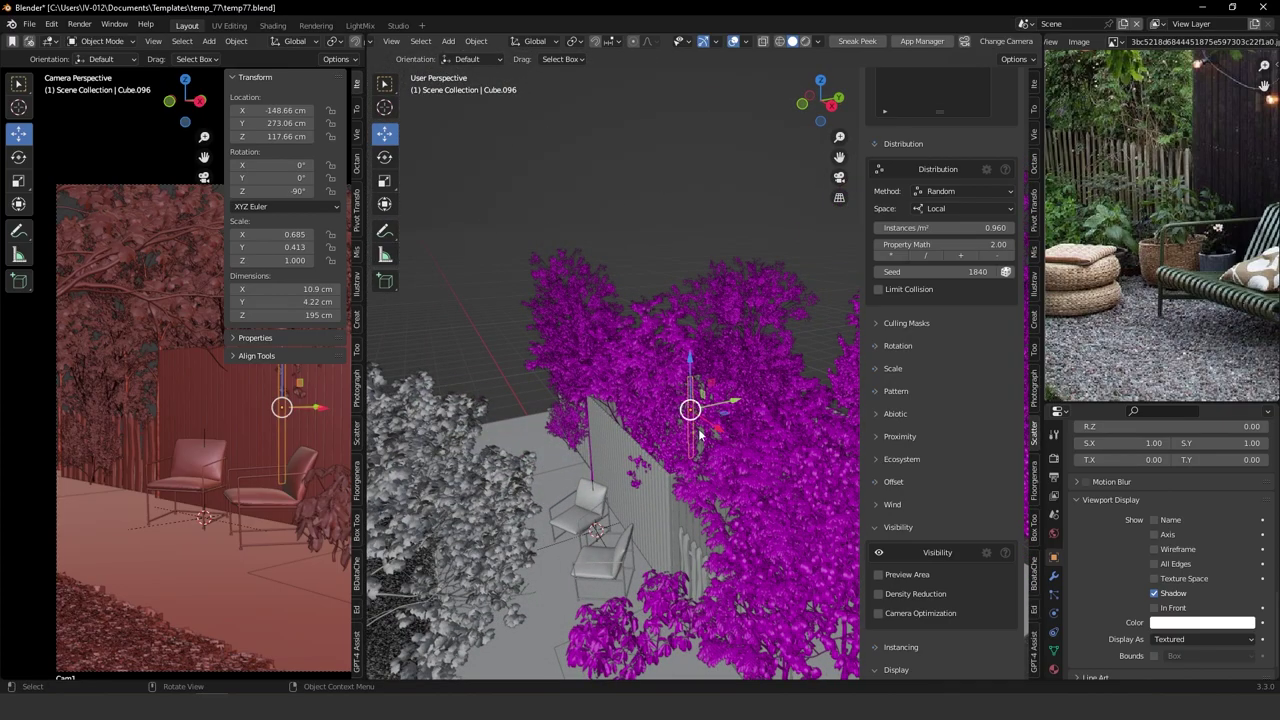
middle_drag(767, 319, 668, 421)
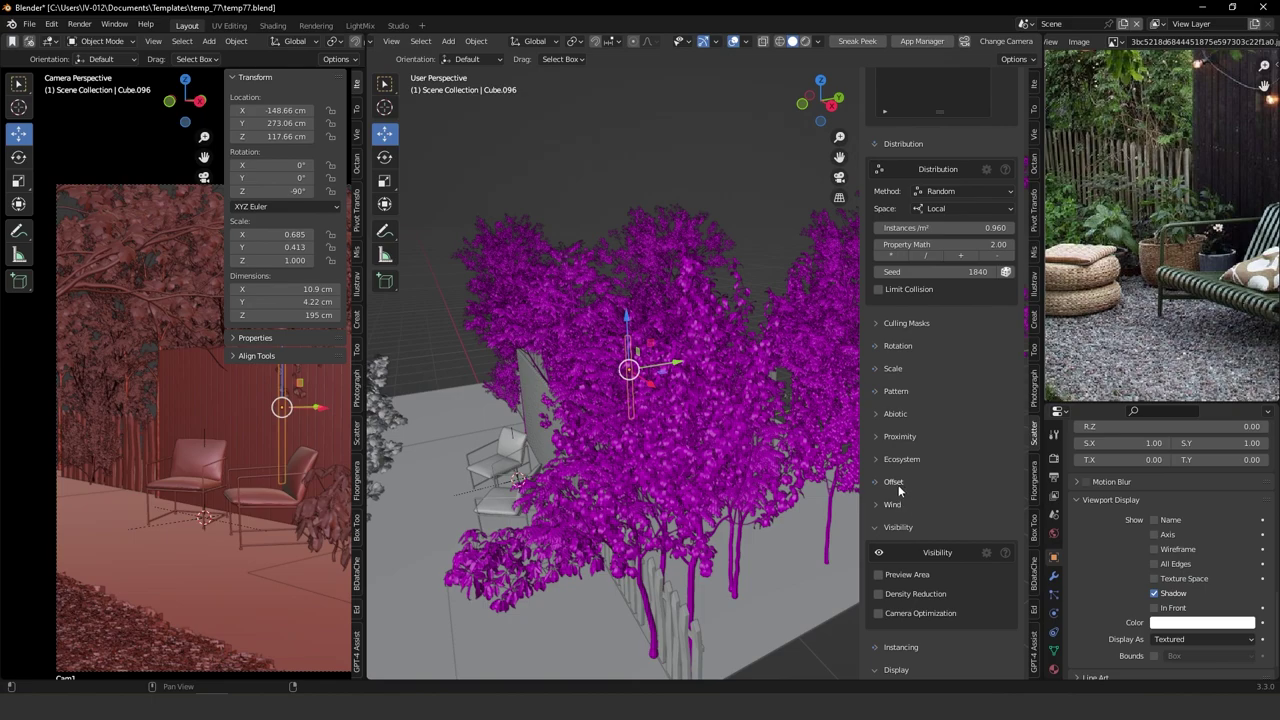
scroll(897, 478, up, 1)
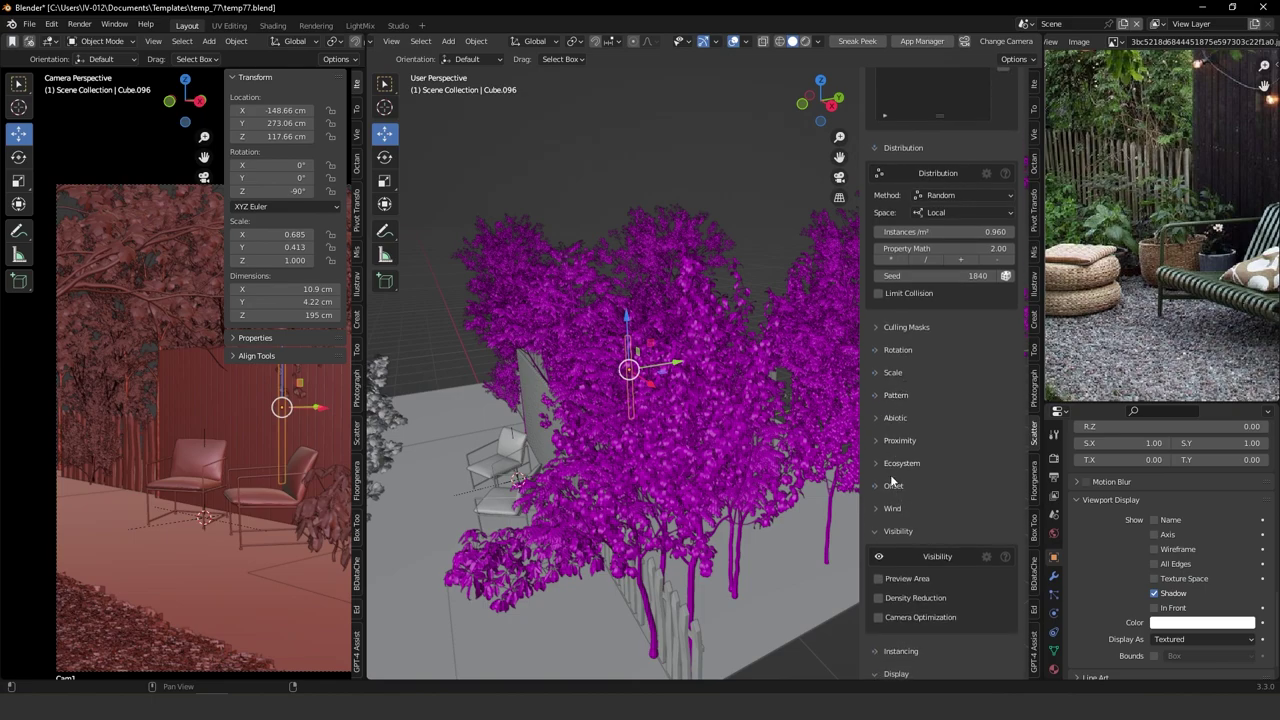
click(893, 486)
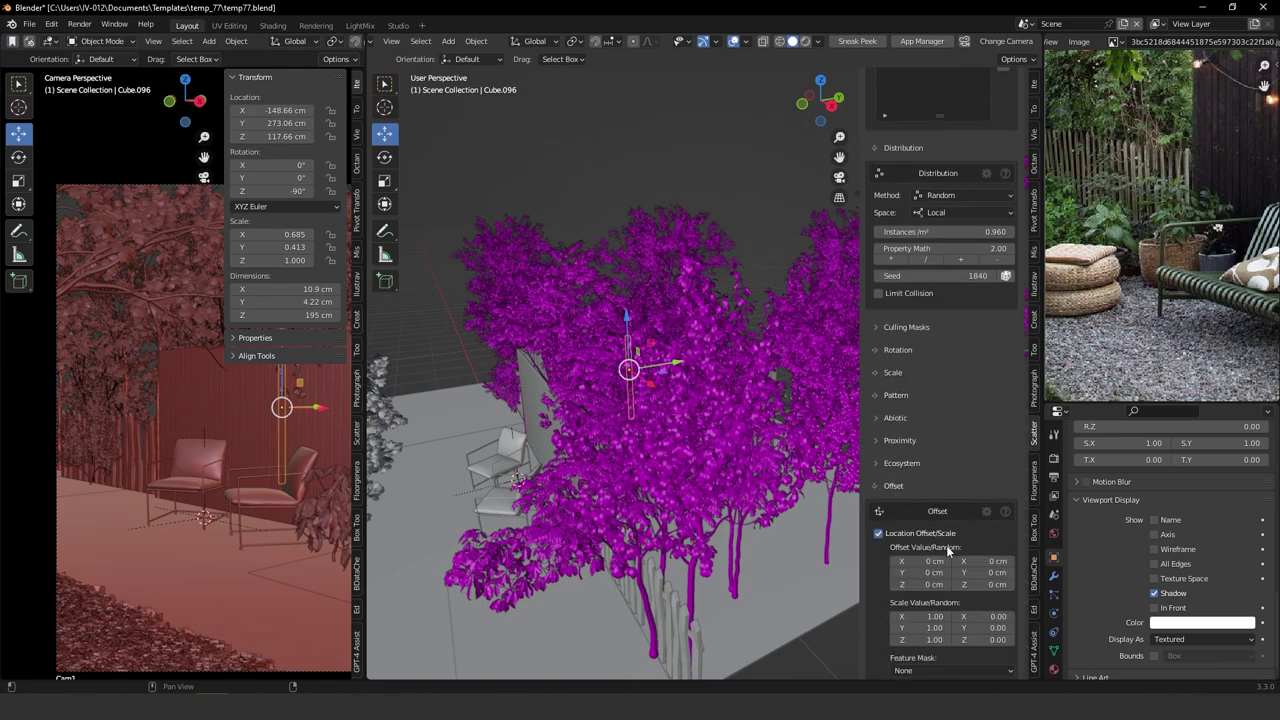
scroll(949, 549, down, 5)
drag(915, 418, 943, 429)
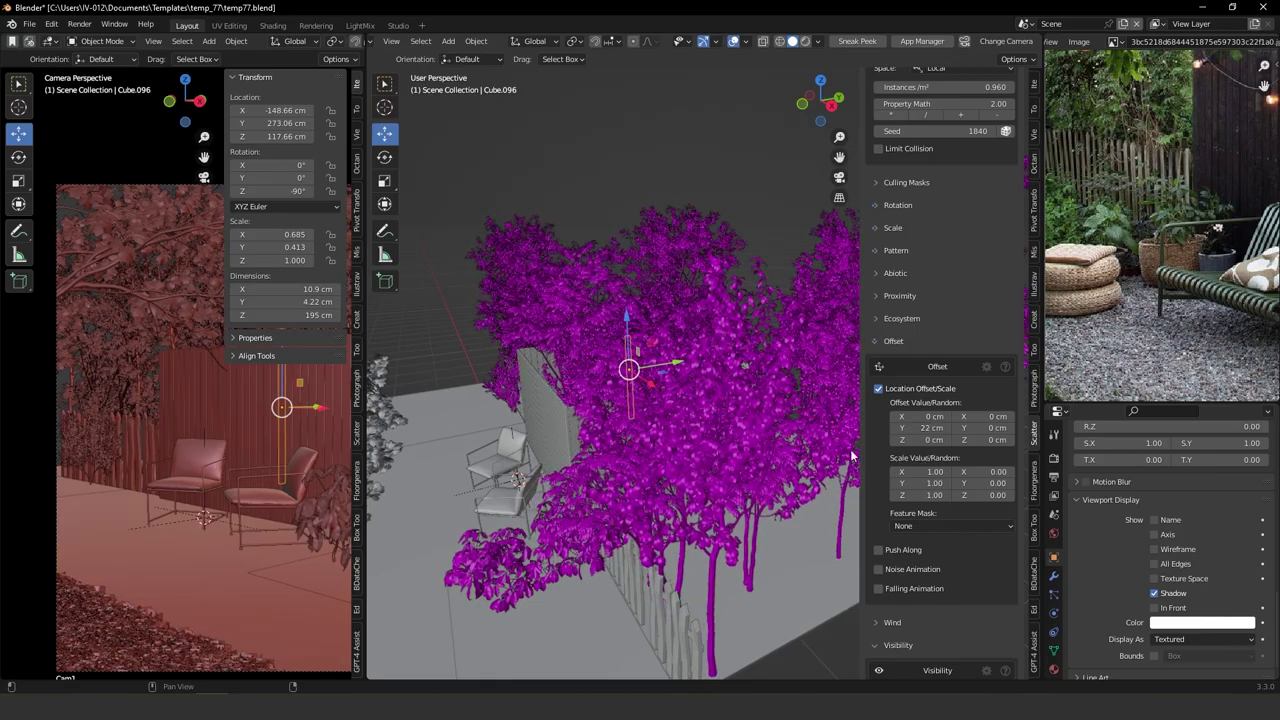
middle_drag(660, 397, 664, 460)
shift+middle_drag(621, 508, 614, 337)
scroll(650, 400, up, 3)
scroll(624, 368, up, 3)
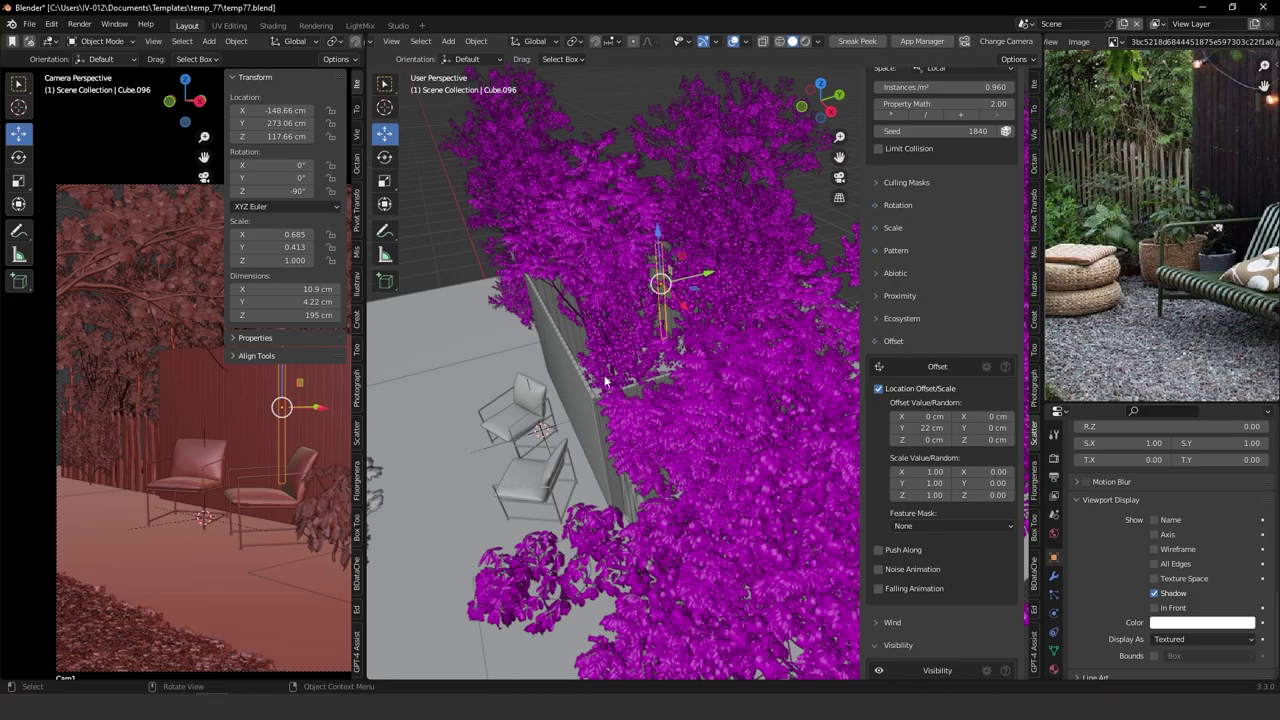
middle_drag(629, 378, 632, 350)
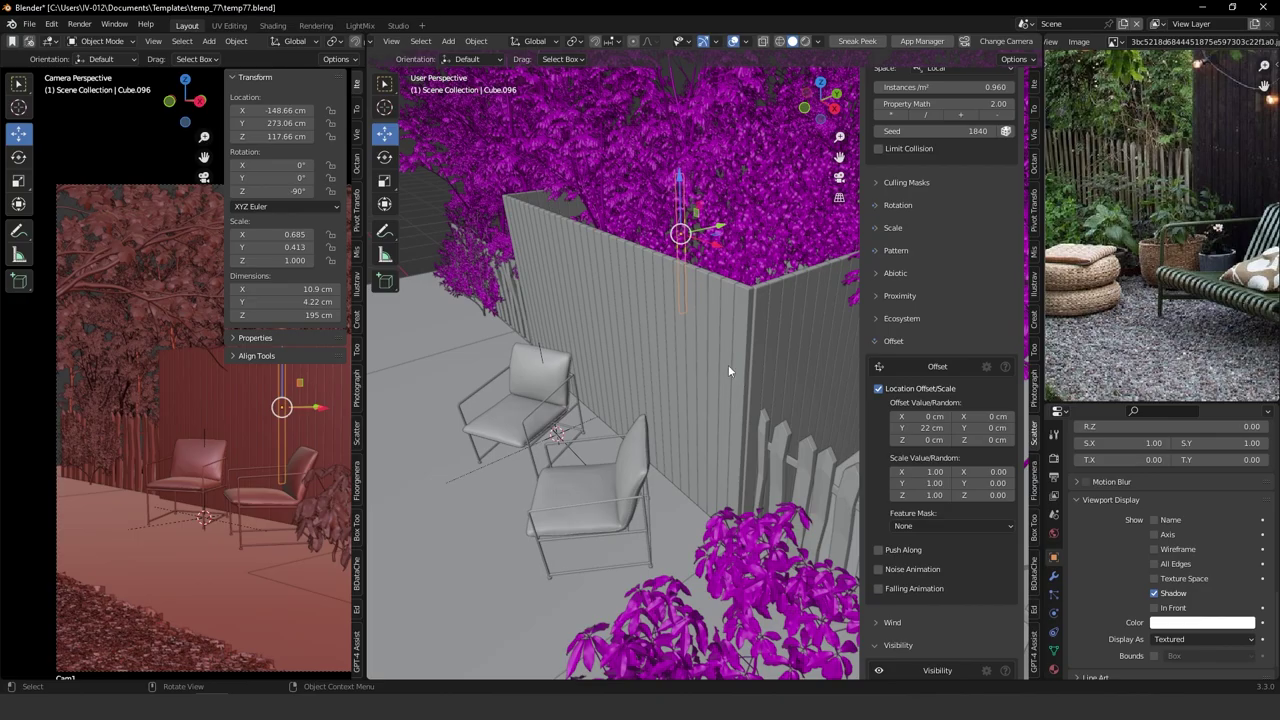
middle_drag(711, 306, 690, 380)
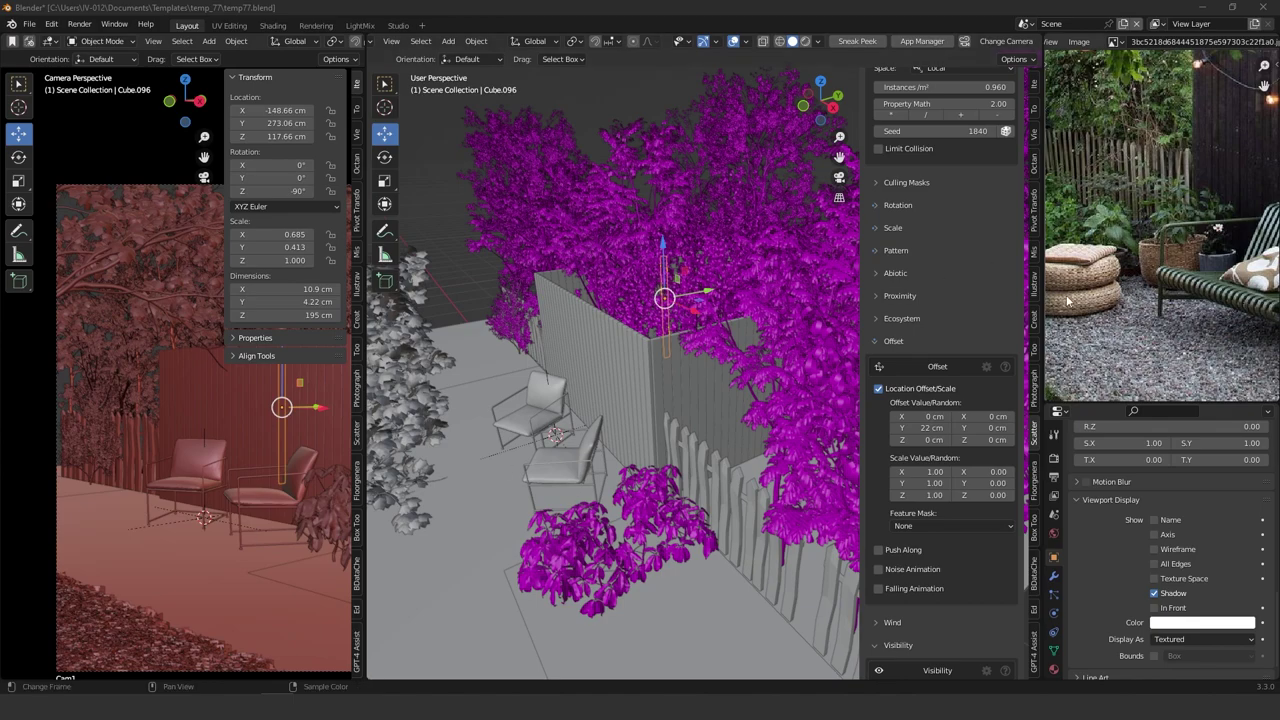
Add a UV sphere to the scene as the base for a round floor cushion like the reference photo's.
scroll(1150, 266, up, 2)
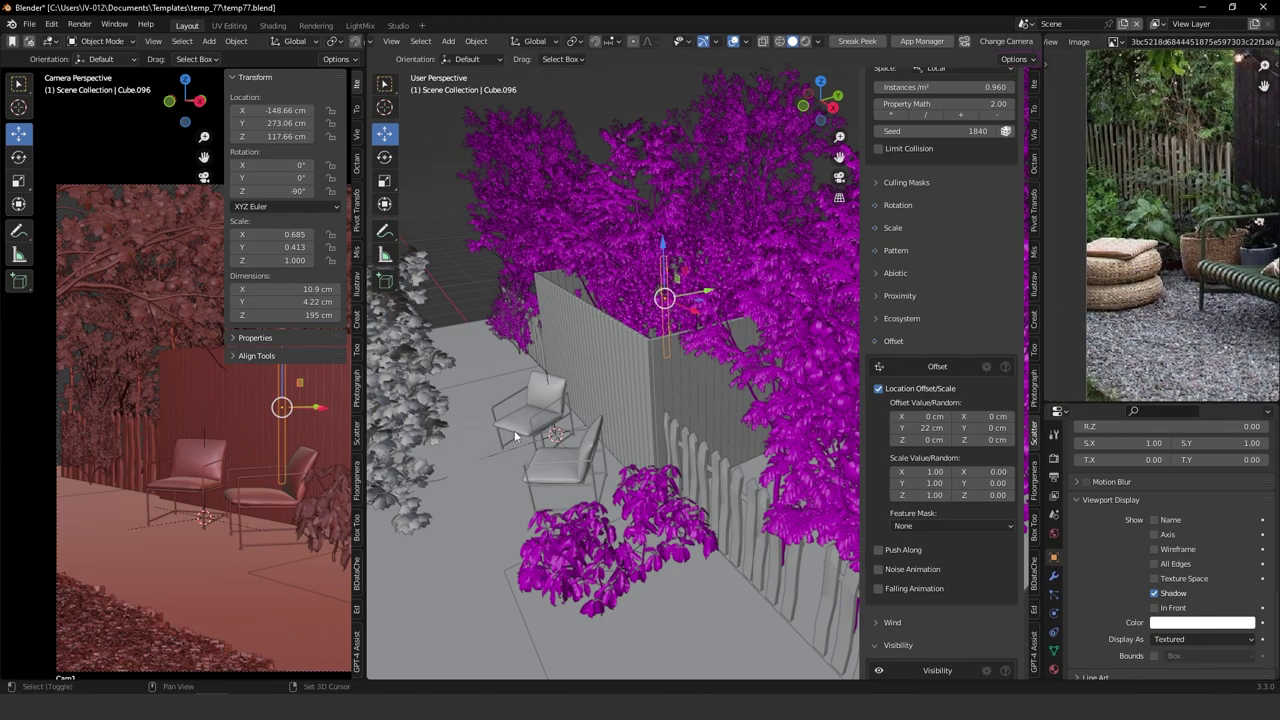
middle_drag(514, 432, 544, 343)
scroll(594, 390, up, 2)
key(shift+a)
mouse_move(521, 344)
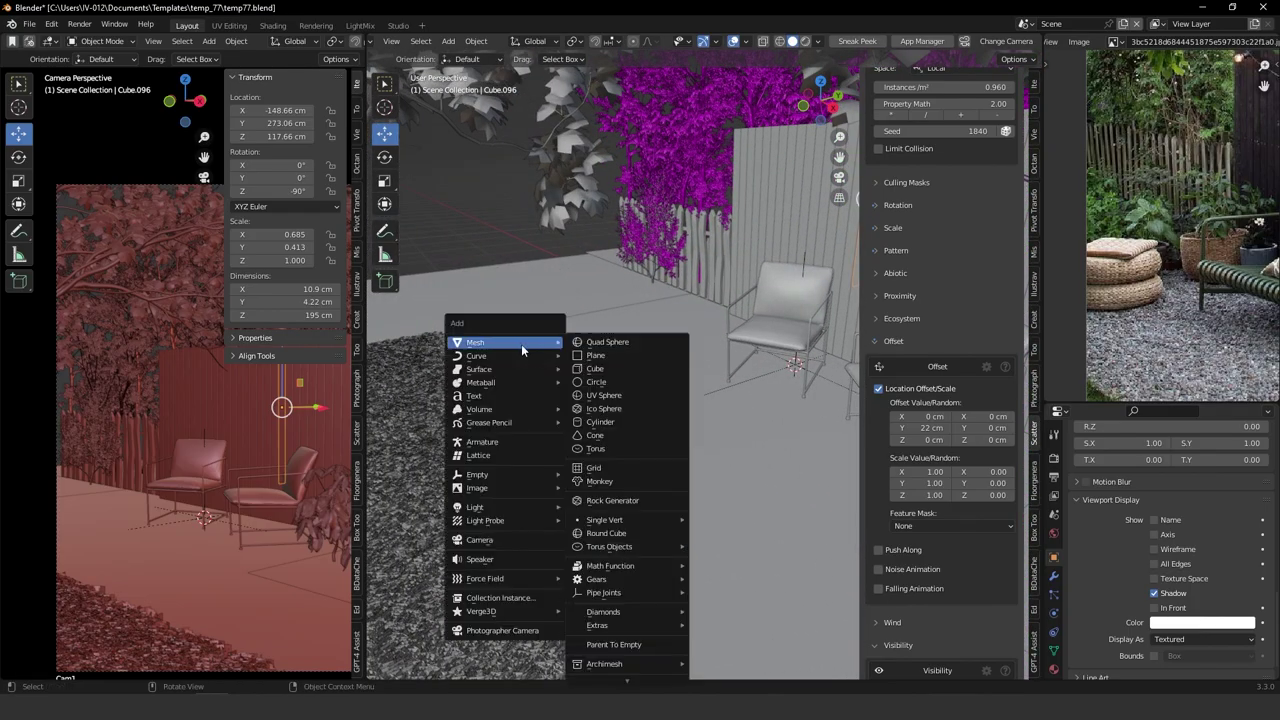
click(626, 399)
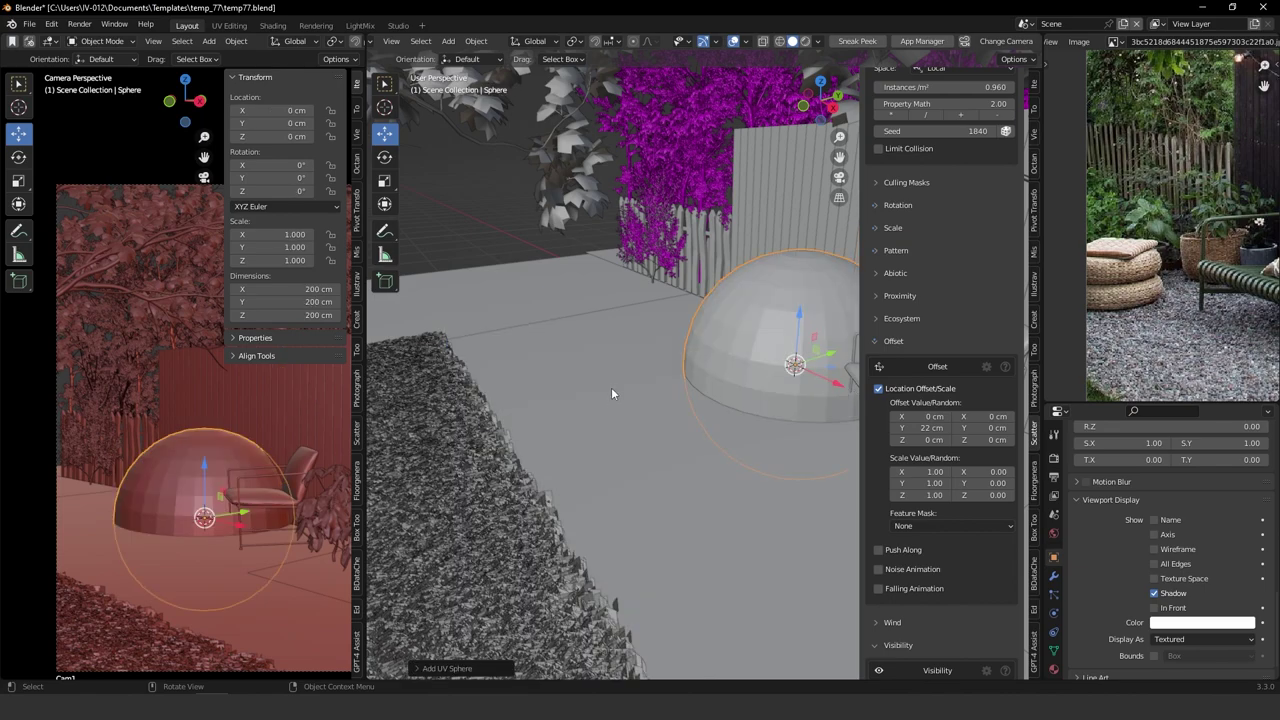
Flatten the sphere to a Z scale of about 0.39 and move it beside the chairs, to about X -147 cm, Y -144 cm.
key(KP_Decimal)
shift+middle_drag(663, 313, 605, 286)
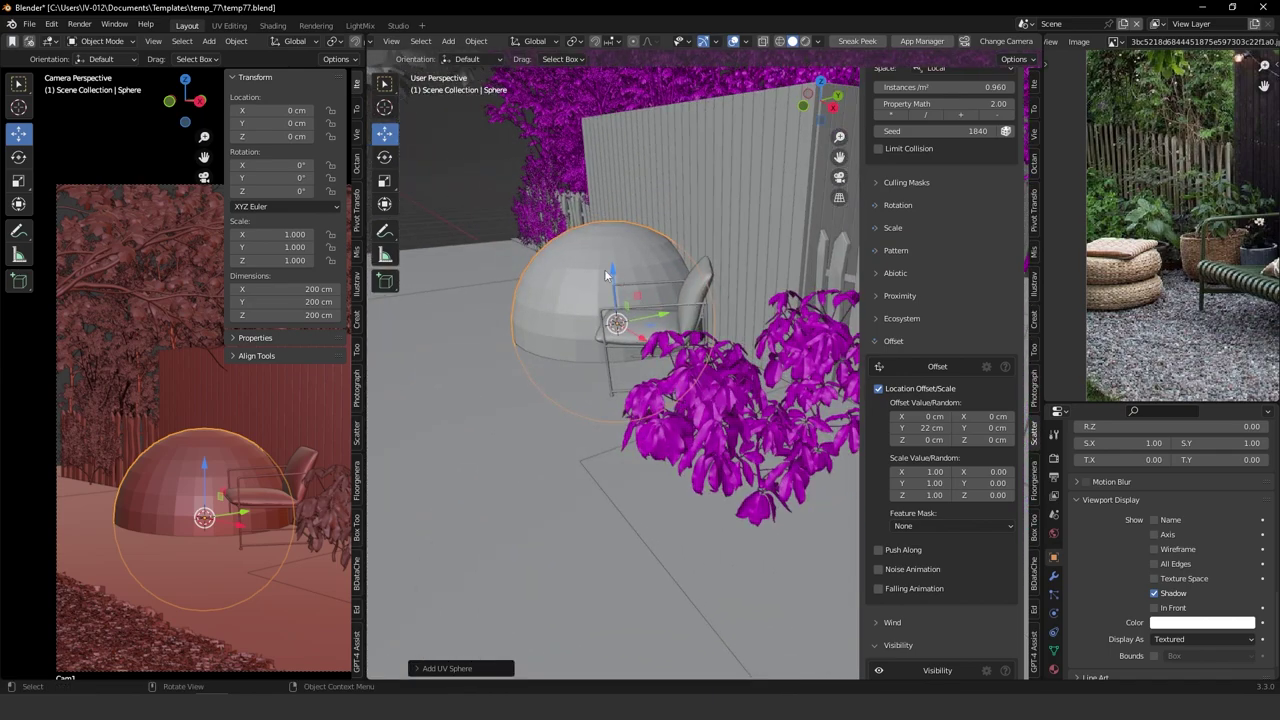
click(384, 183)
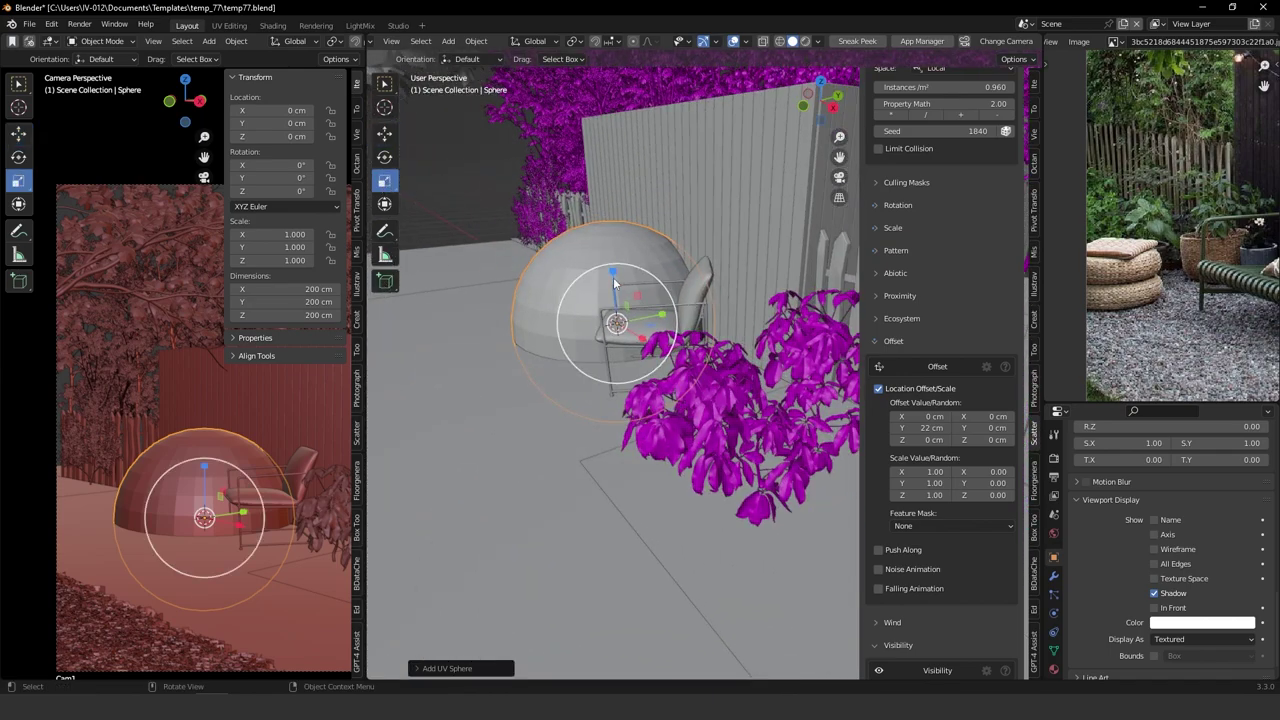
drag(613, 271, 471, 317)
click(384, 133)
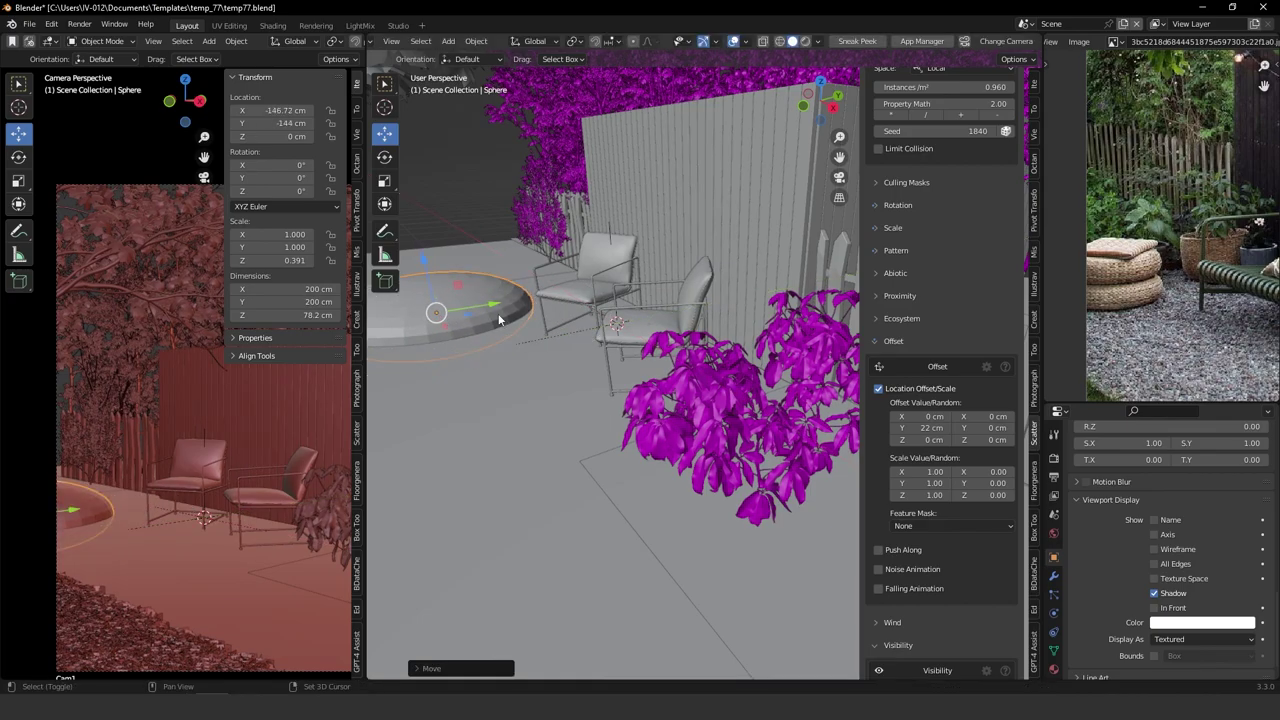
Scale the sphere down uniformly to about 97 cm across and move it along Y to about -54 cm.
scroll(498, 314, down, 3)
shift+middle_drag(498, 314, 583, 296)
key(KP_7)
scroll(614, 246, up, 5)
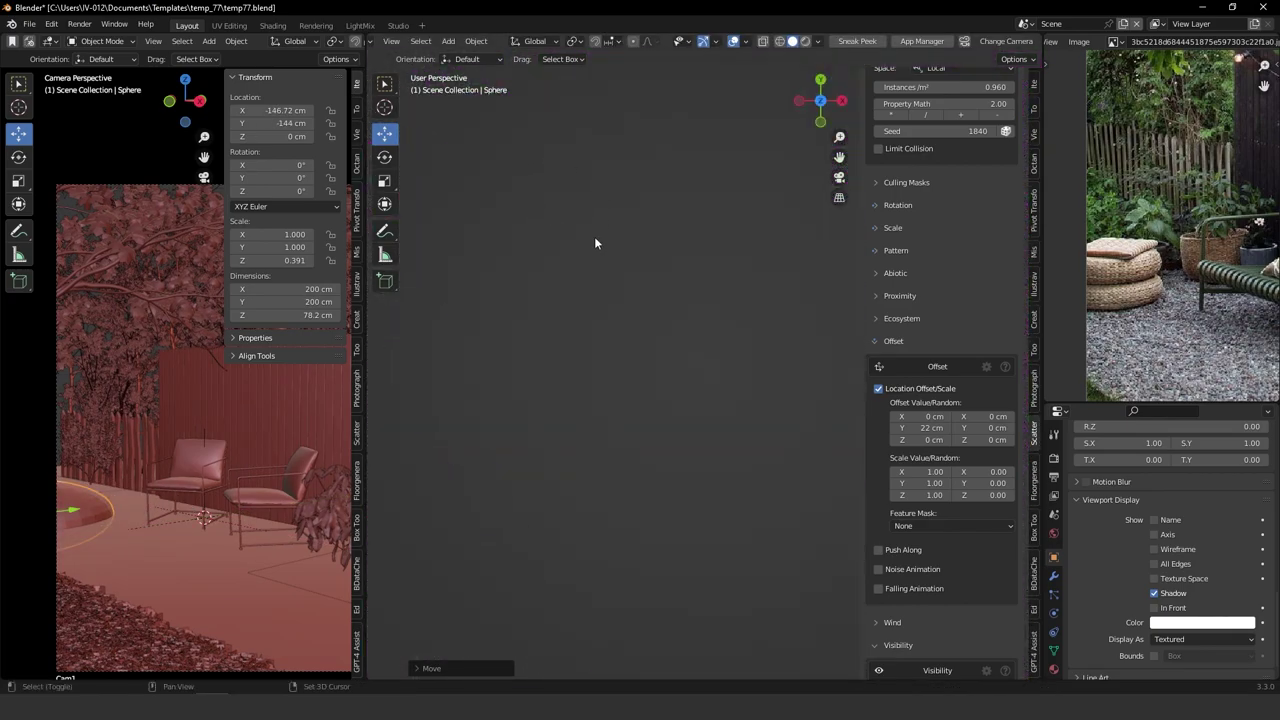
scroll(673, 338, down, 6)
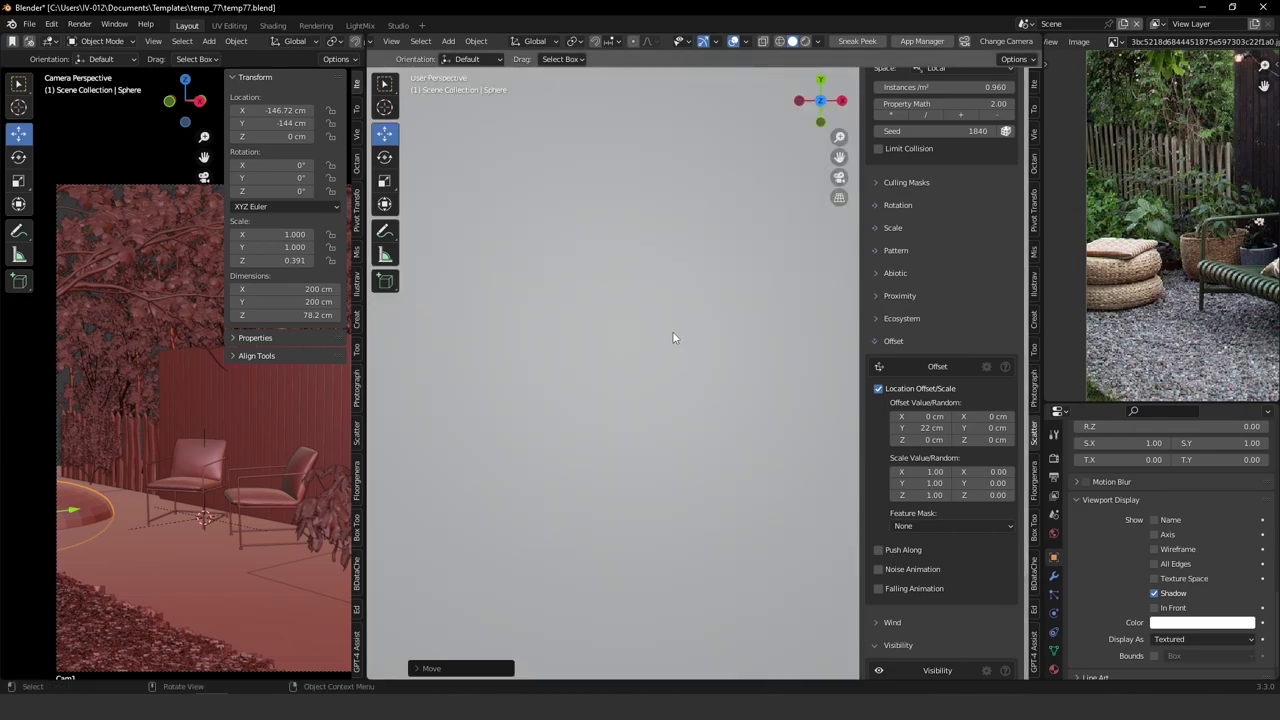
key(s)
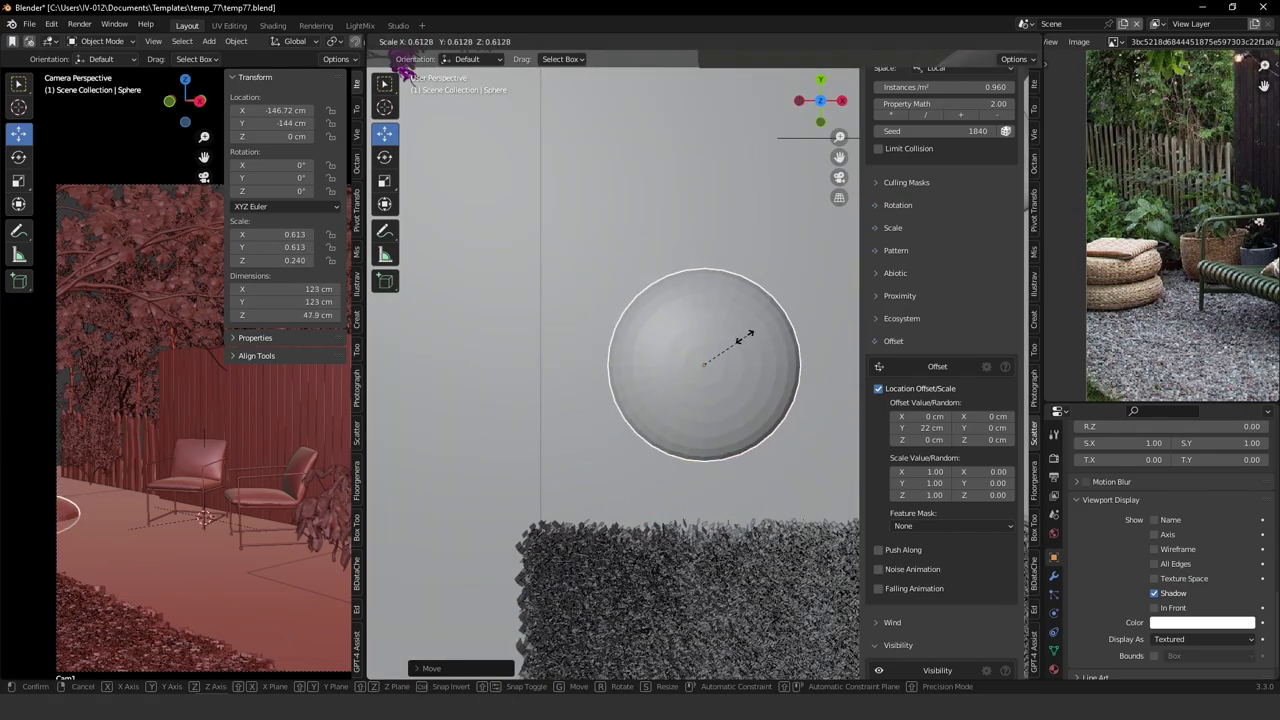
click(738, 343)
key(g)
key(y)
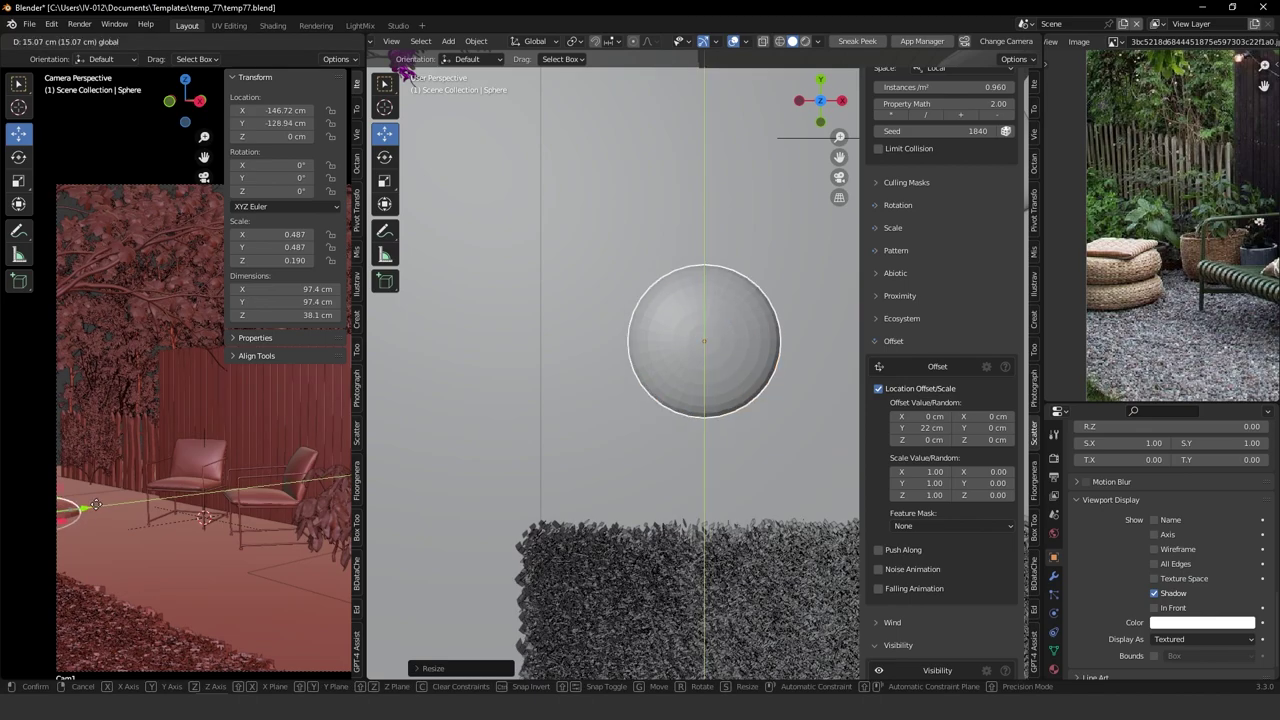
drag(147, 503, 147, 503)
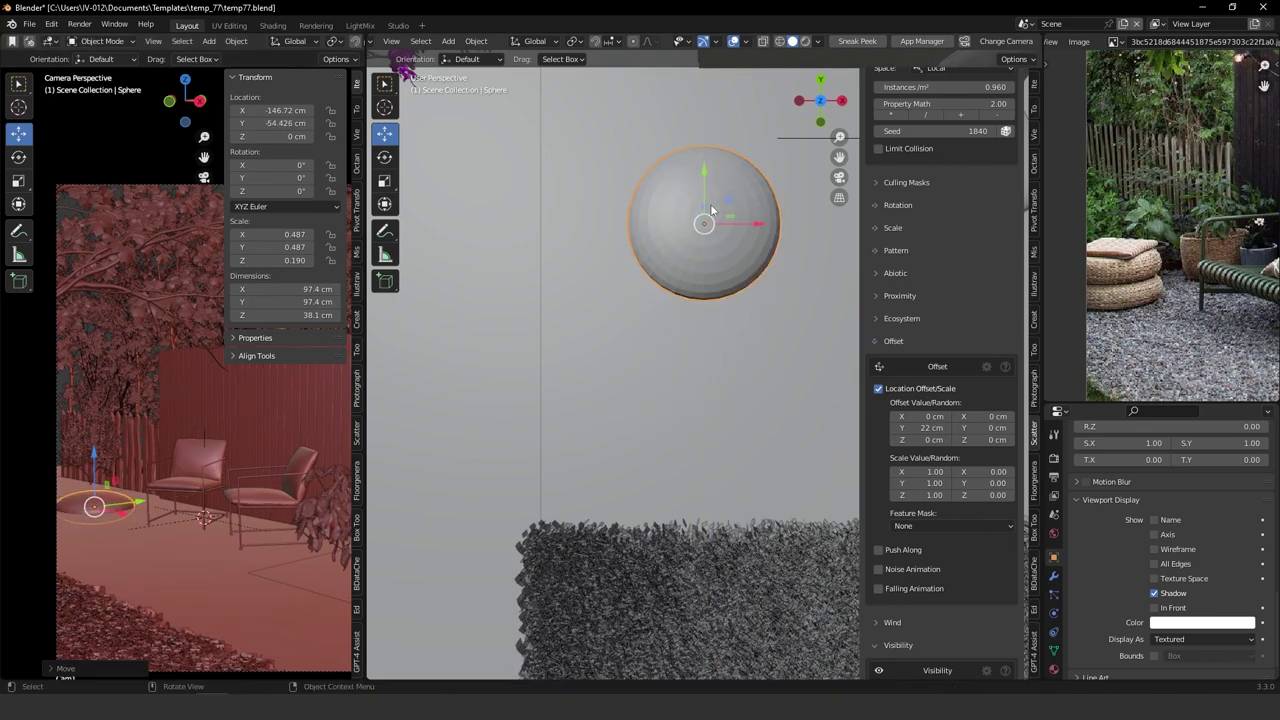
Raise the flattened sphere to about 12.8 cm in Z so it sits on the floor.
shift+middle_drag(715, 222, 625, 330)
key(g)
key(z)
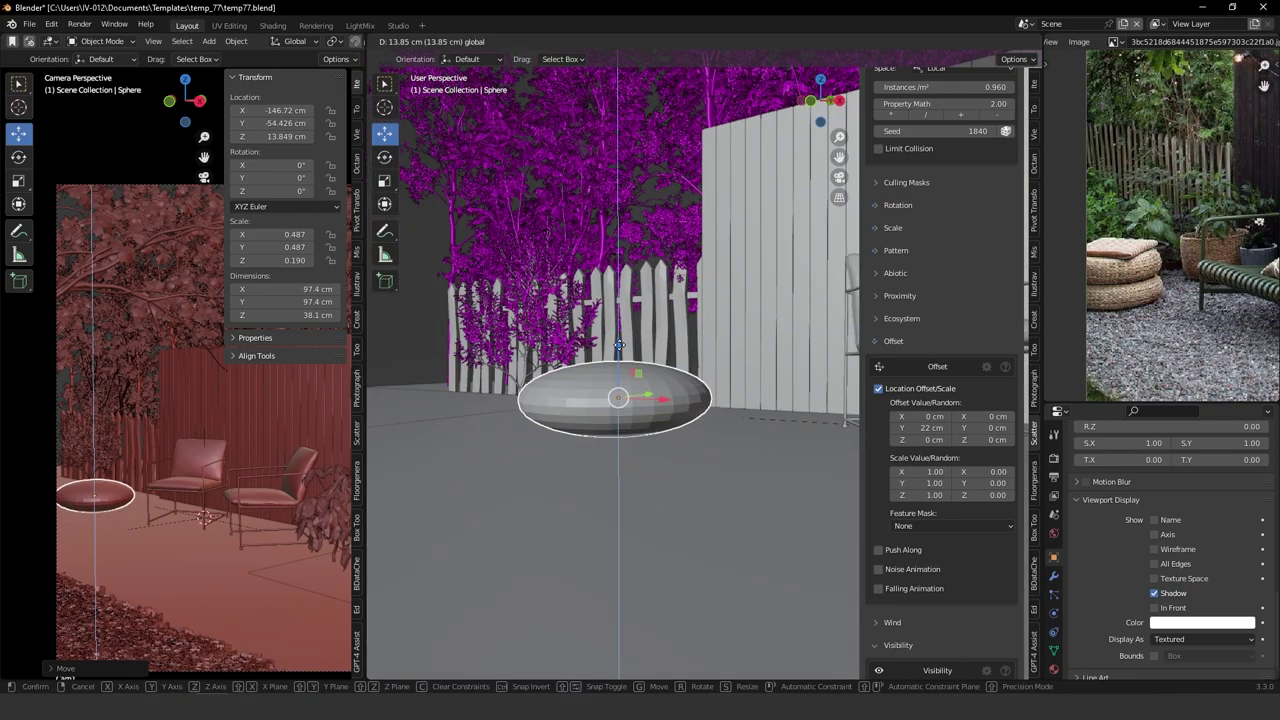
click(618, 352)
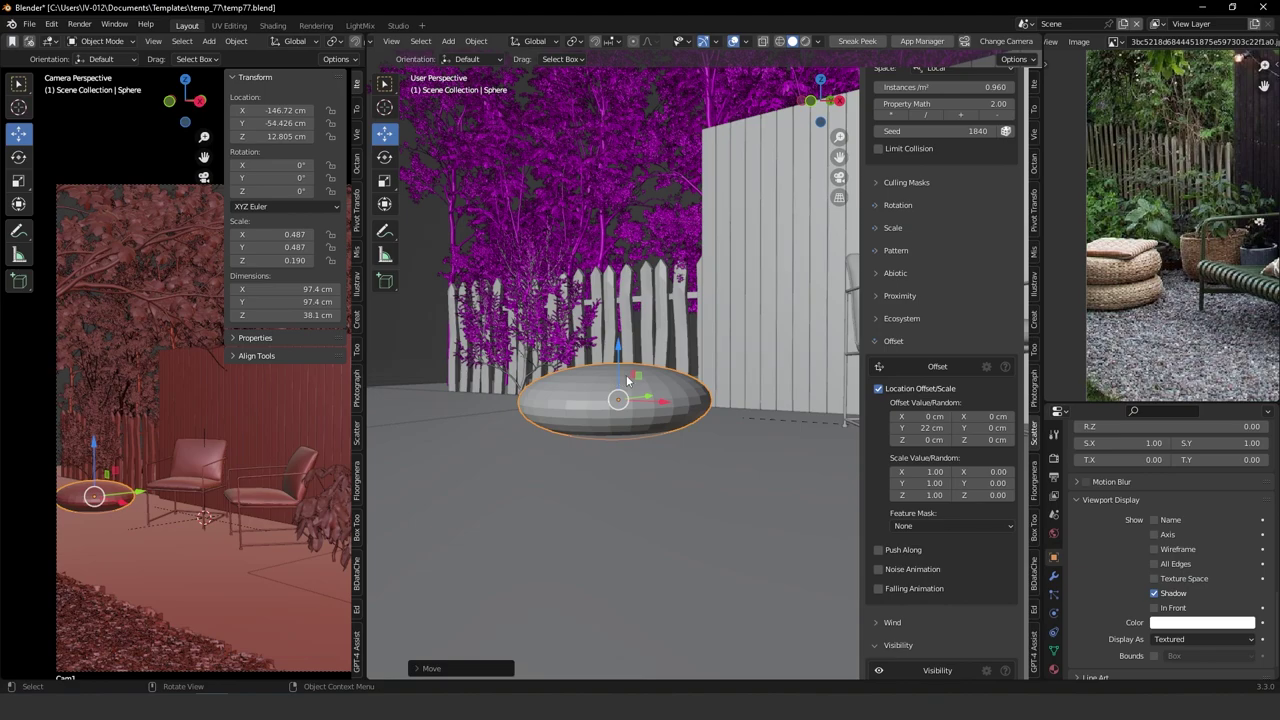
Delete the flattened sphere and add a mesh cylinder as the new base for the floor cushion.
middle_drag(632, 368, 632, 394)
key(Delete)
key(shift+a)
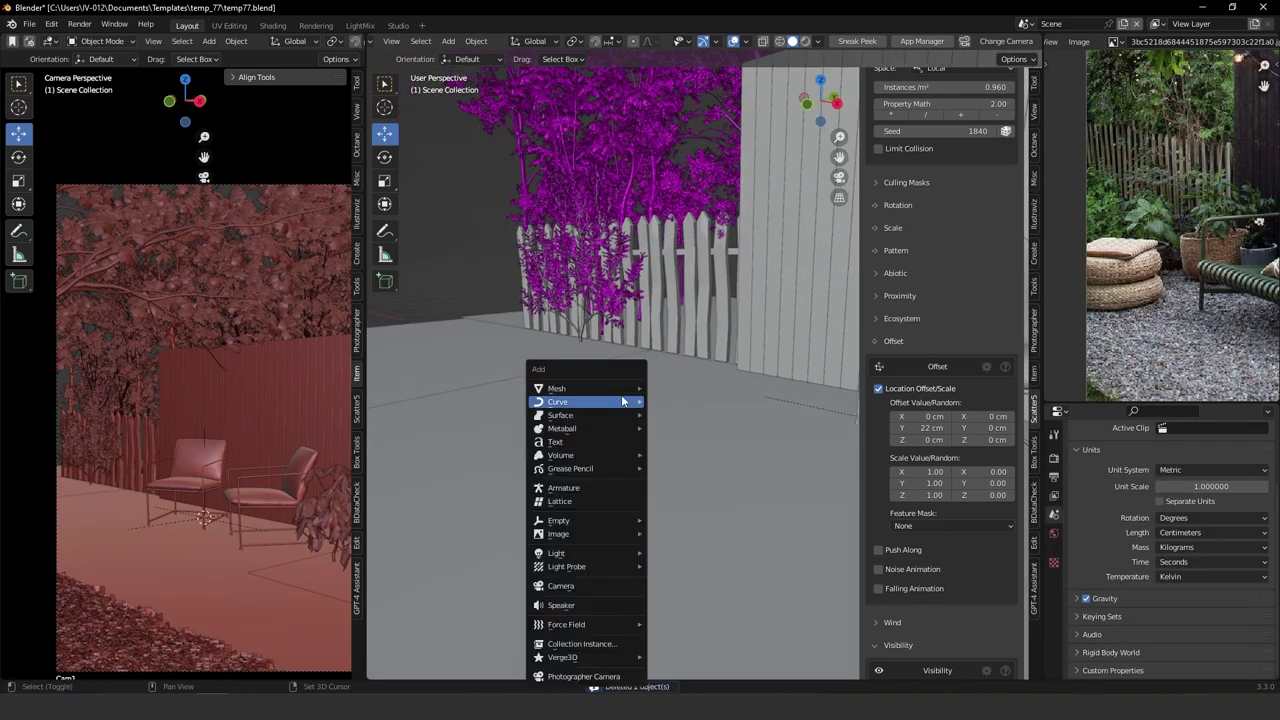
mouse_move(632, 392)
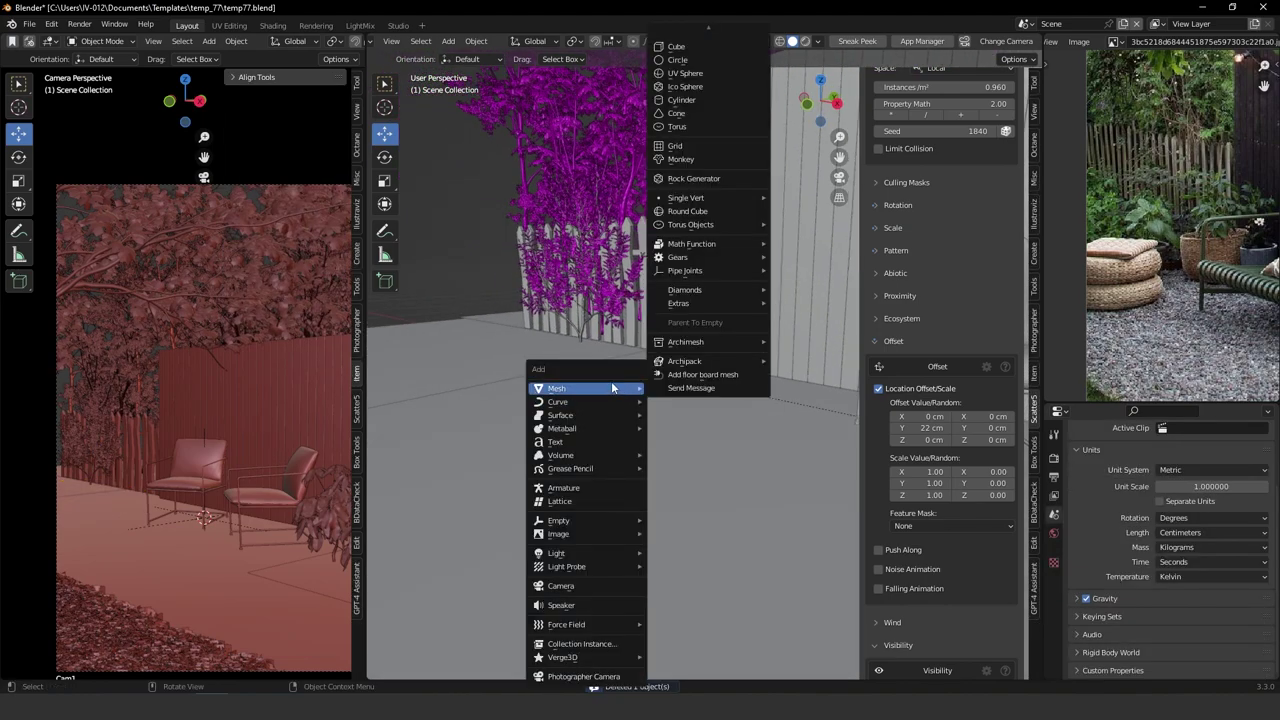
click(708, 101)
scroll(732, 337, up, 3)
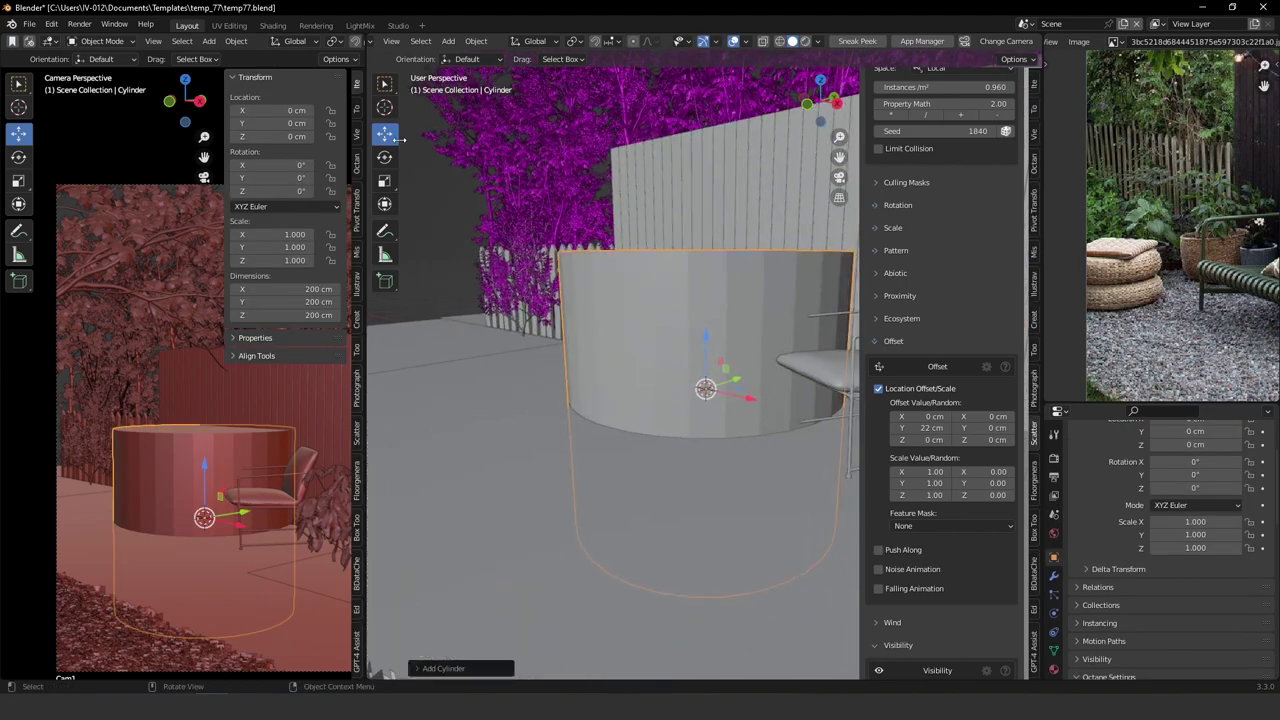
Set the cylinder's Z dimension to 50 cm in its transform properties.
click(1033, 115)
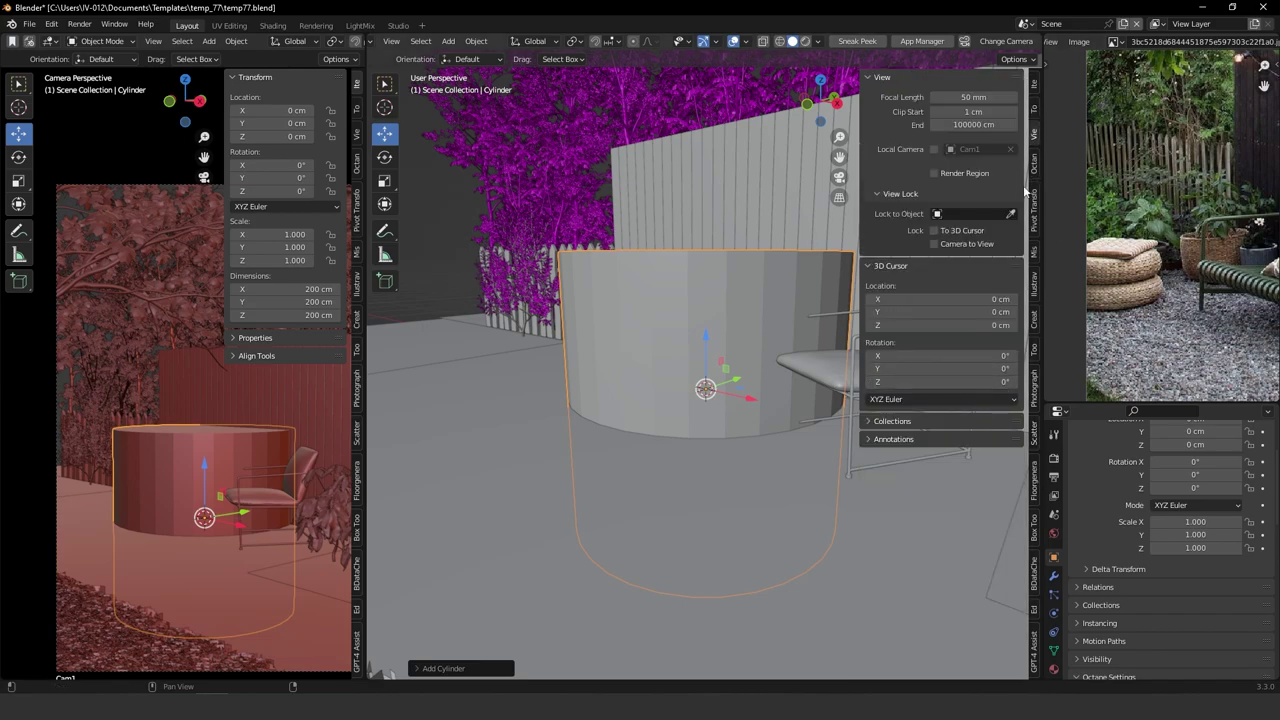
click(1035, 163)
click(1035, 110)
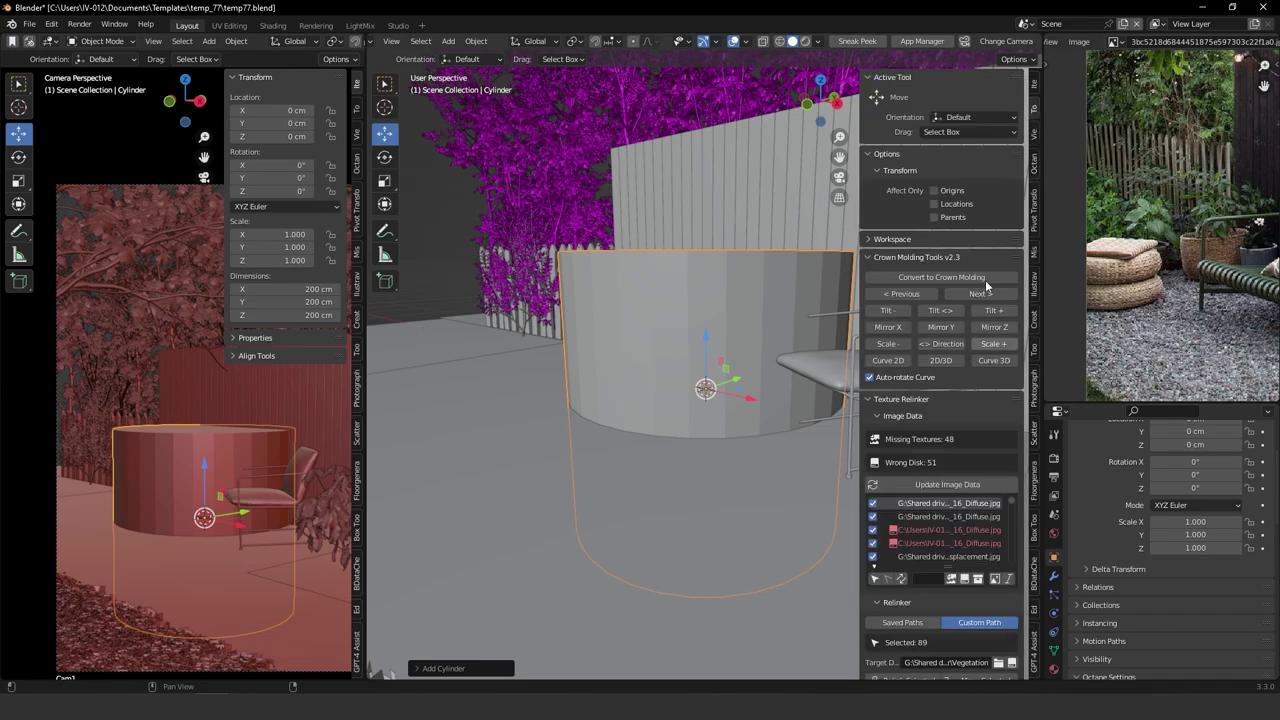
click(1034, 84)
drag(977, 288, 885, 316)
key(ctrl+z)
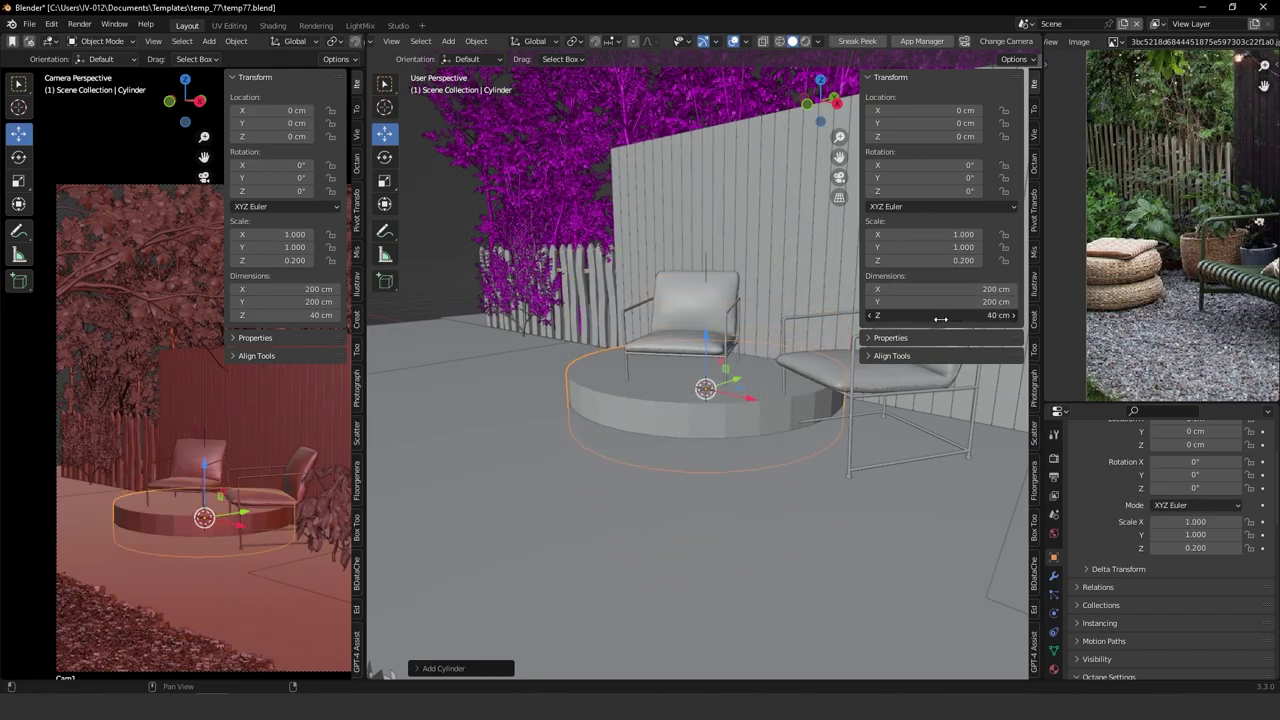
Move the cylinder beside the chairs, clear of the trees, to about X -147 cm, Y -148 cm.
drag(743, 405, 609, 398)
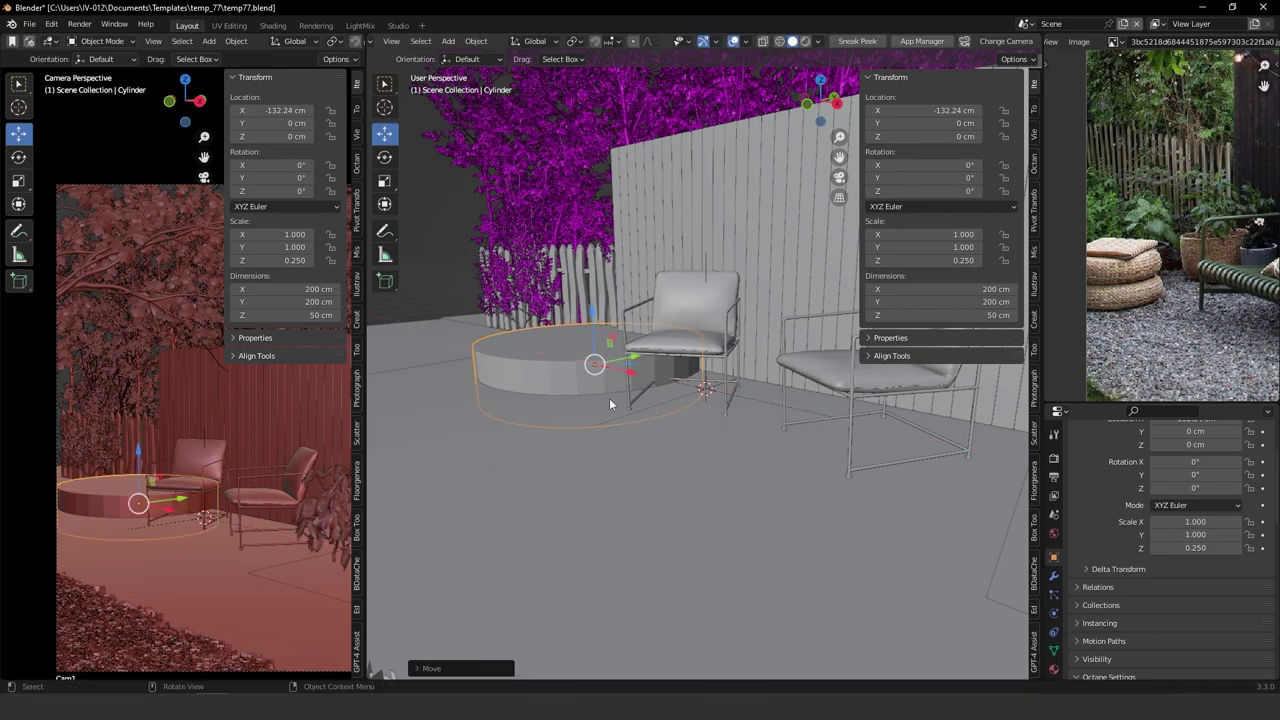
key(KP_7)
shift+middle_drag(572, 348, 638, 273)
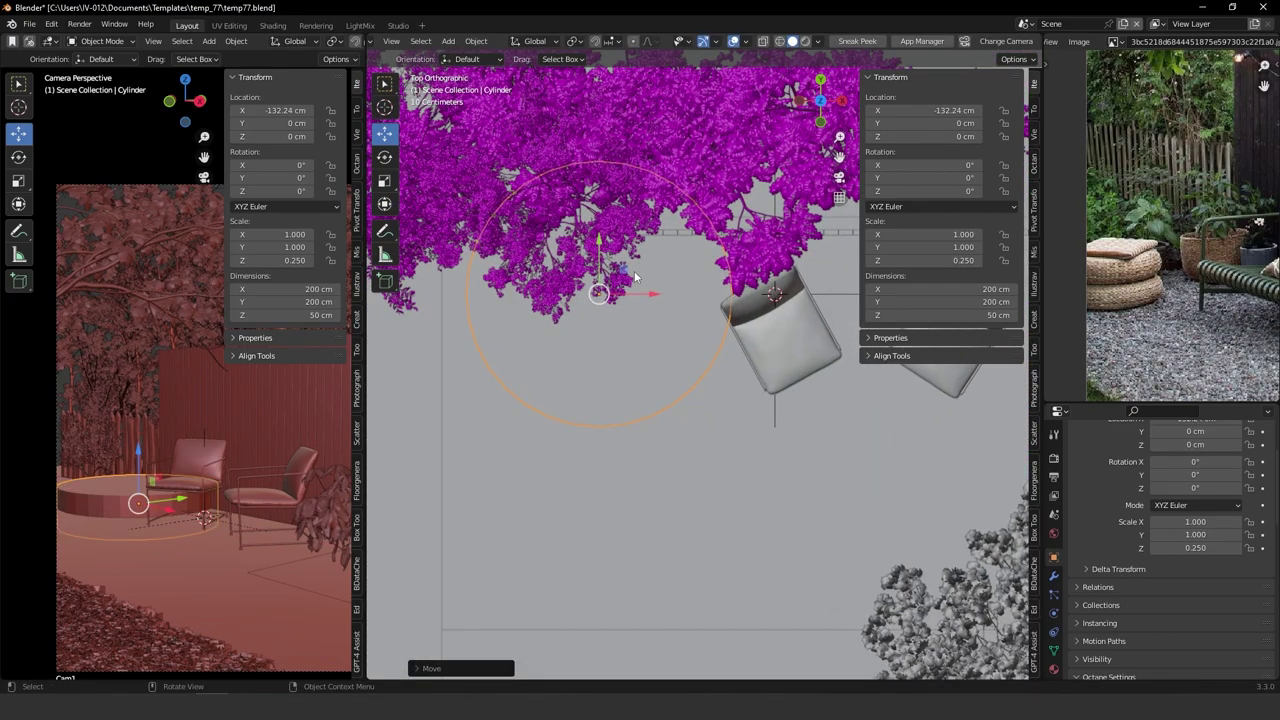
key(g)
drag(590, 467, 606, 474)
Set the cylinder's origin at its base and drop the cylinder onto the floor with Drop It.
middle_drag(620, 505, 597, 370)
key(shift+alt+x)
click(612, 466)
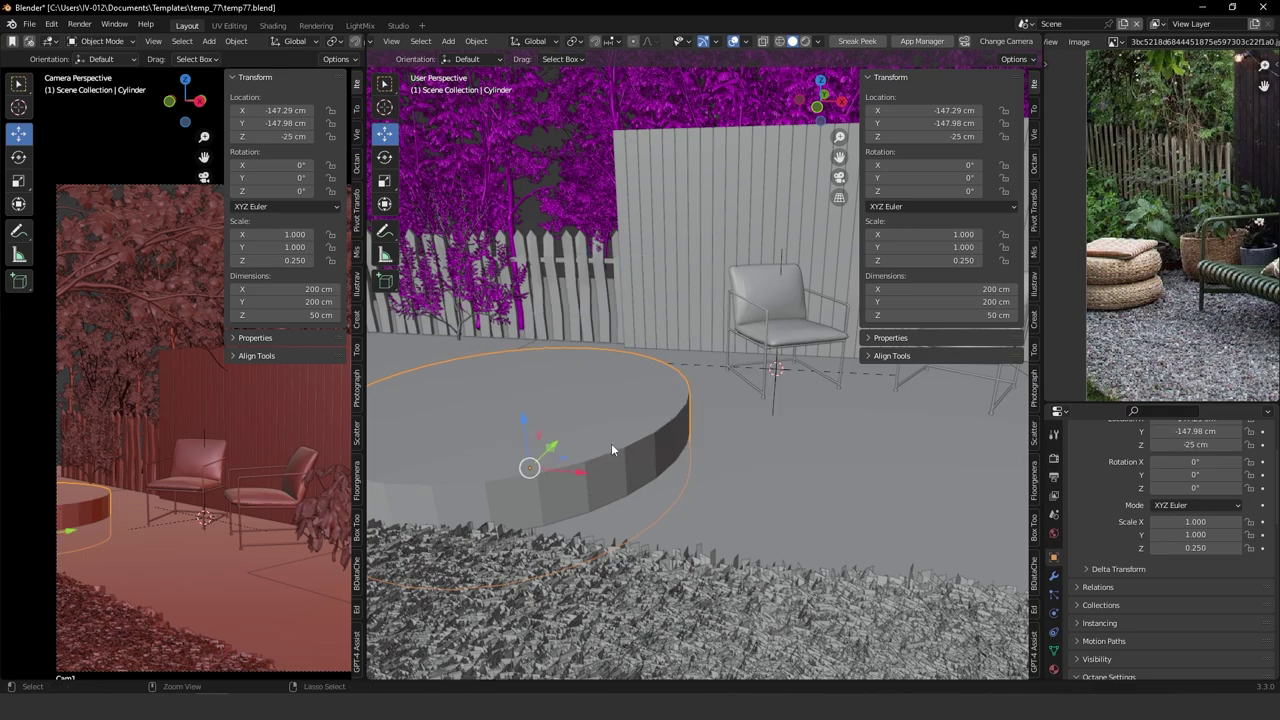
middle_drag(613, 446, 584, 452)
drag(547, 391, 550, 372)
click(572, 338)
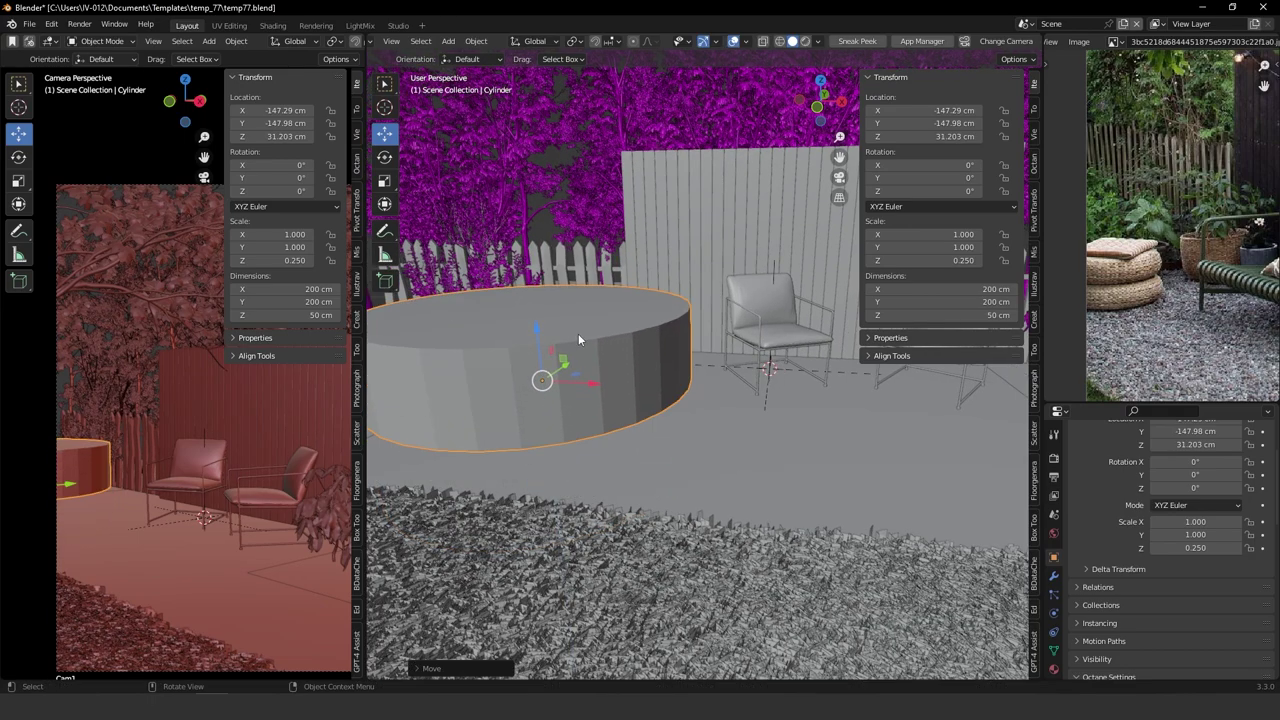
key(v)
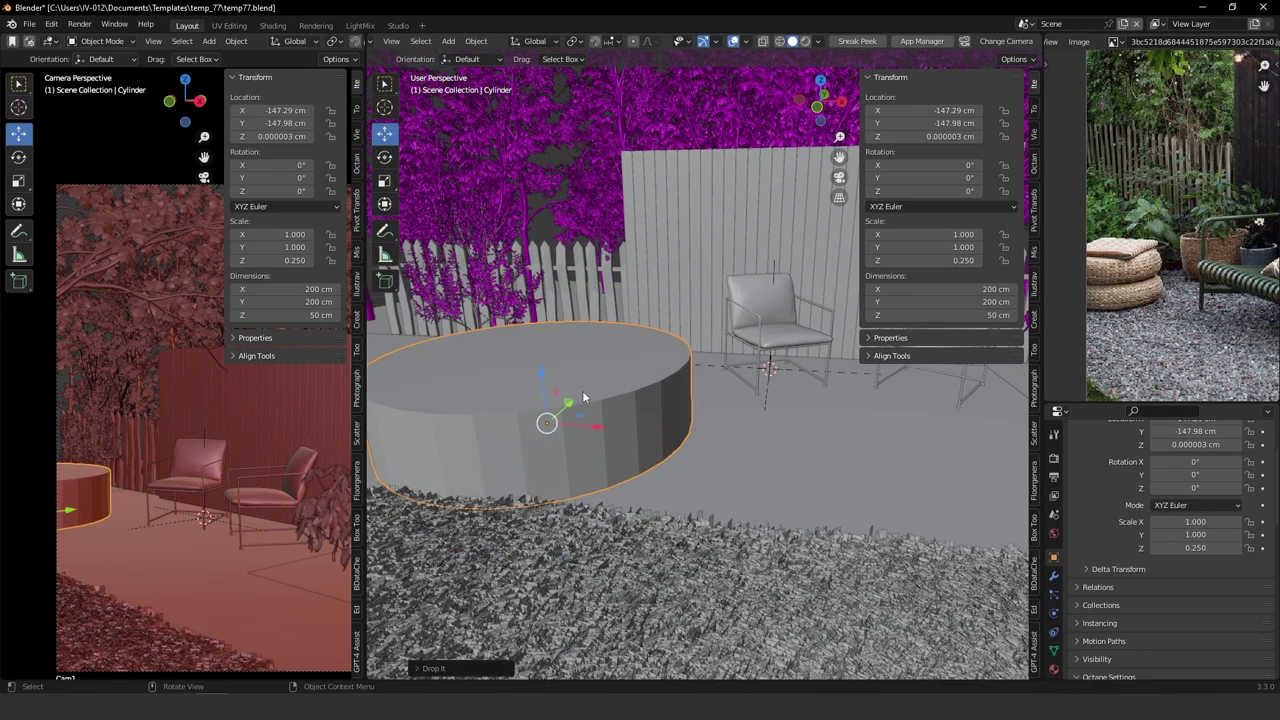
Scale the cylinder down uniformly to about 0.6 of its size, making it about 120 cm across and 30 cm high.
middle_drag(583, 391, 557, 389)
key(s)
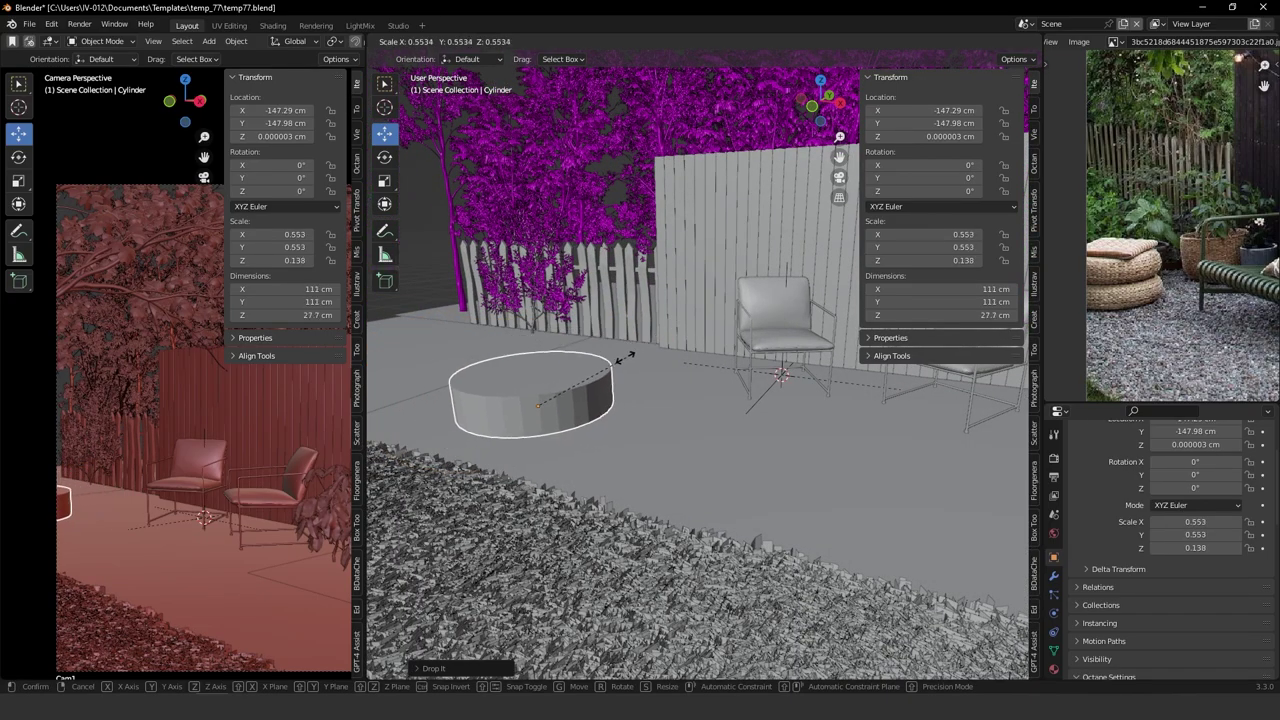
key(Escape)
middle_drag(612, 361, 596, 364)
key(s)
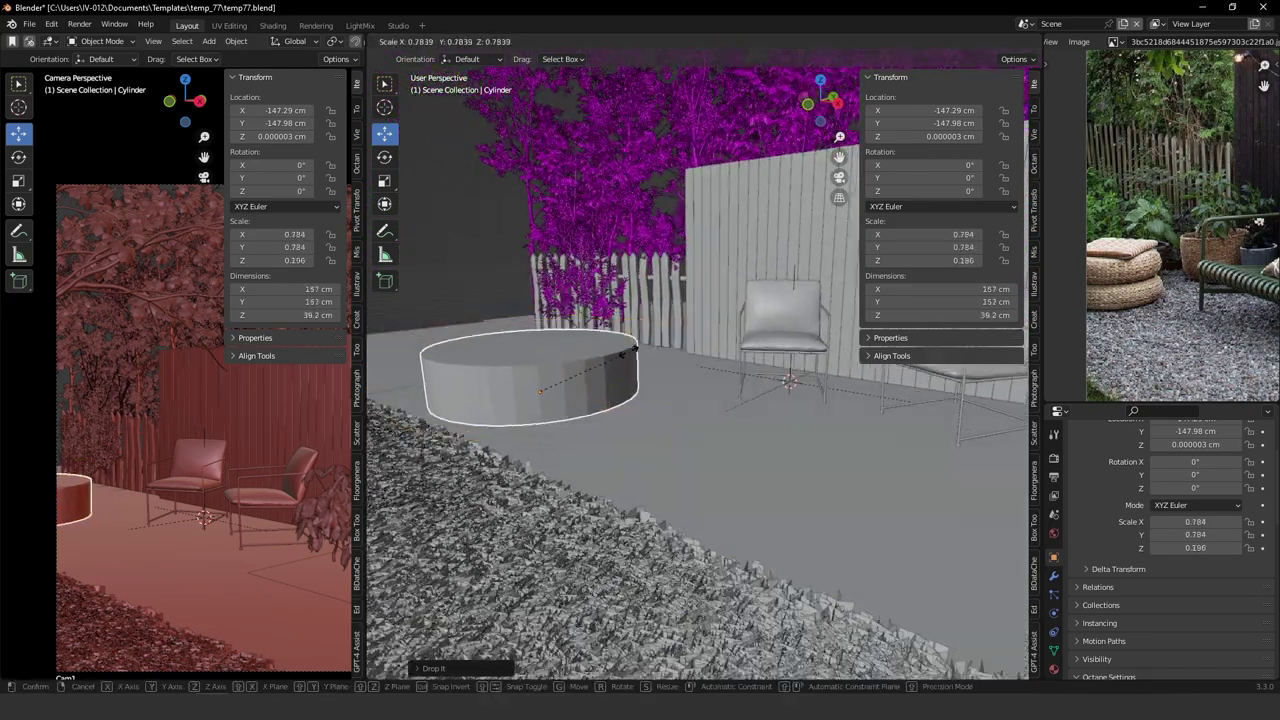
click(574, 375)
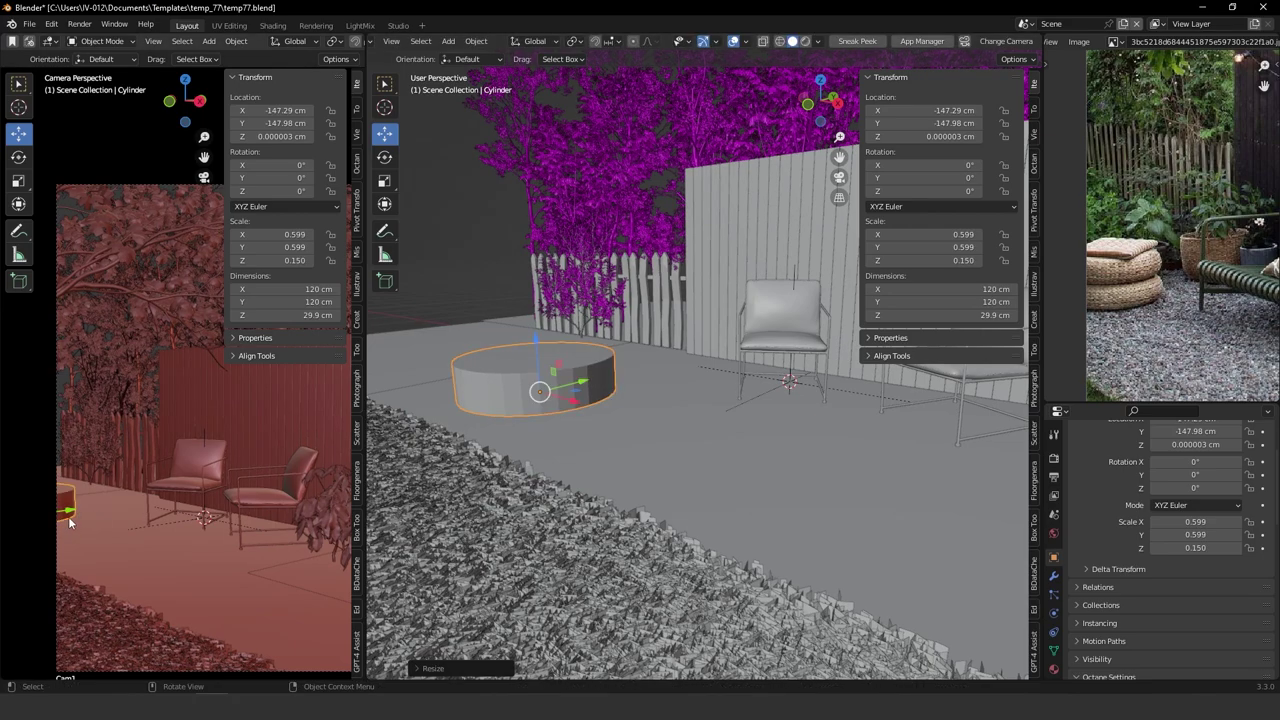
Move the cylinder along Y to about -123 cm, checking its placement in the camera view.
drag(70, 521, 119, 509)
ctrl+middle_drag(272, 468, 206, 480)
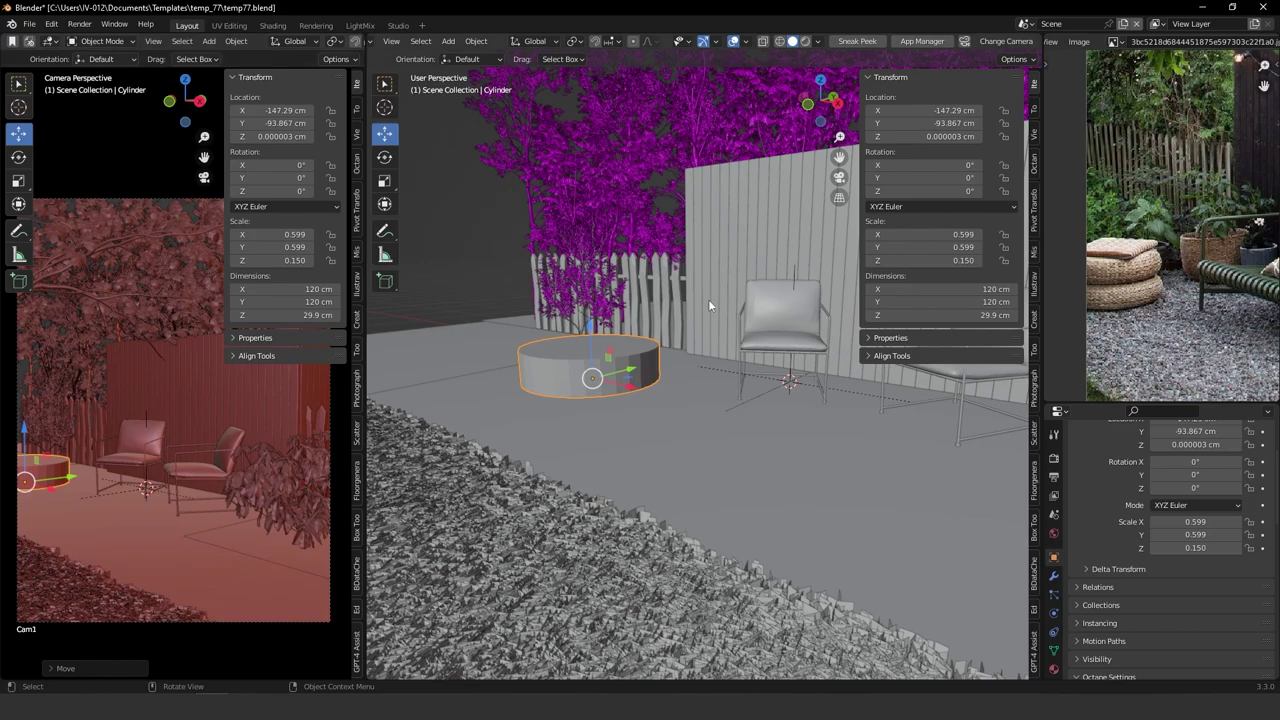
mouse_move(657, 362)
middle_down()
mouse_move(624, 383)
mouse_move(636, 350)
middle_up()
drag(636, 350, 628, 375)
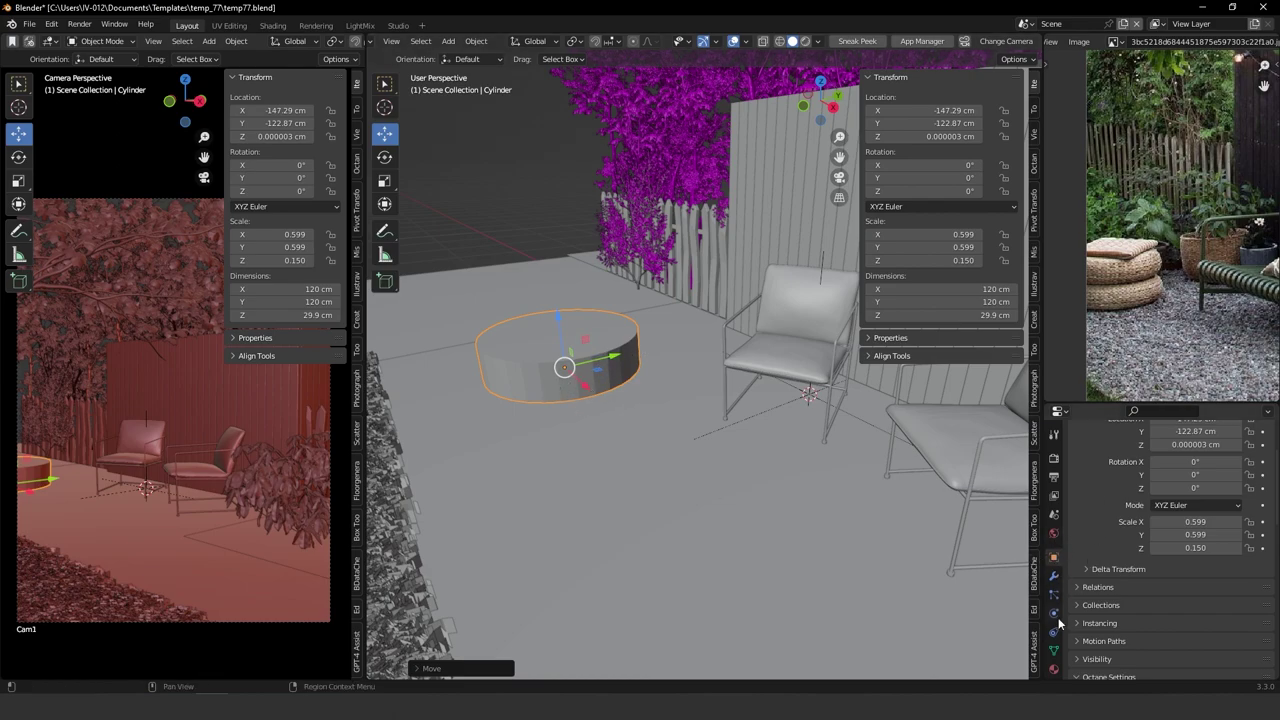
Try a Bevel modifier on the cylinder with a 26 cm amount and 5 segments, and remove it.
click(1054, 577)
click(1098, 456)
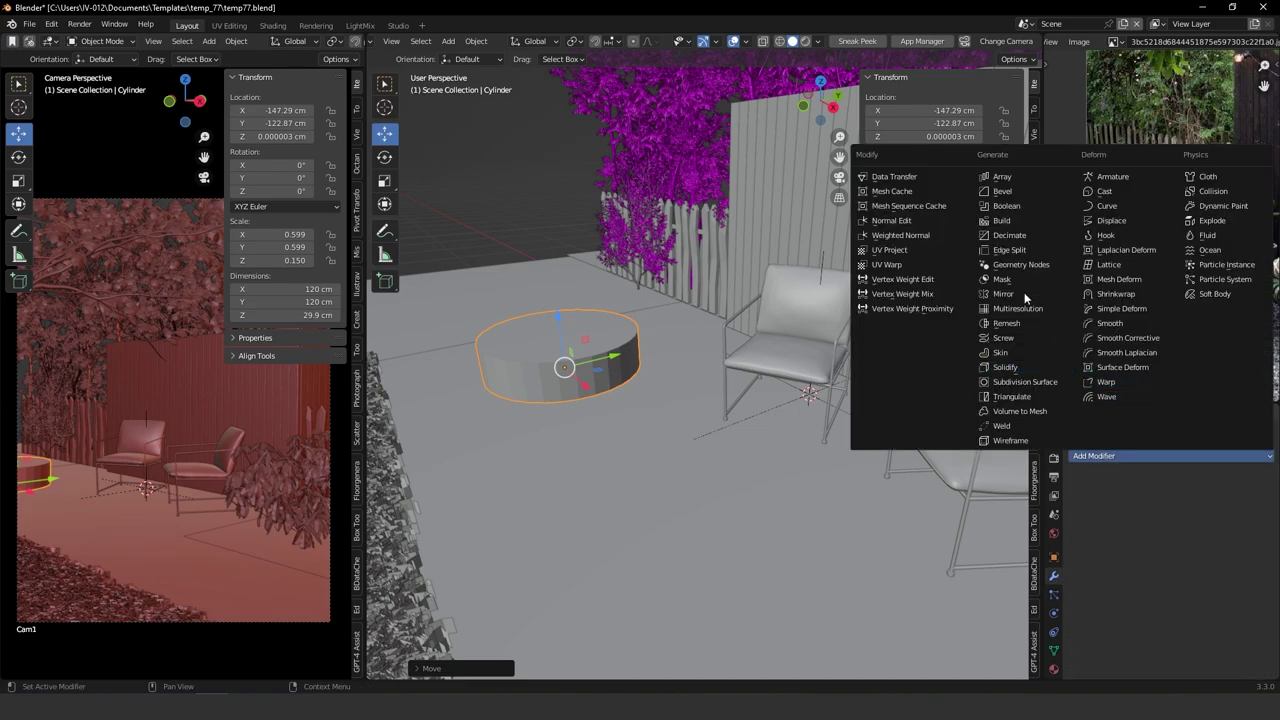
click(1002, 191)
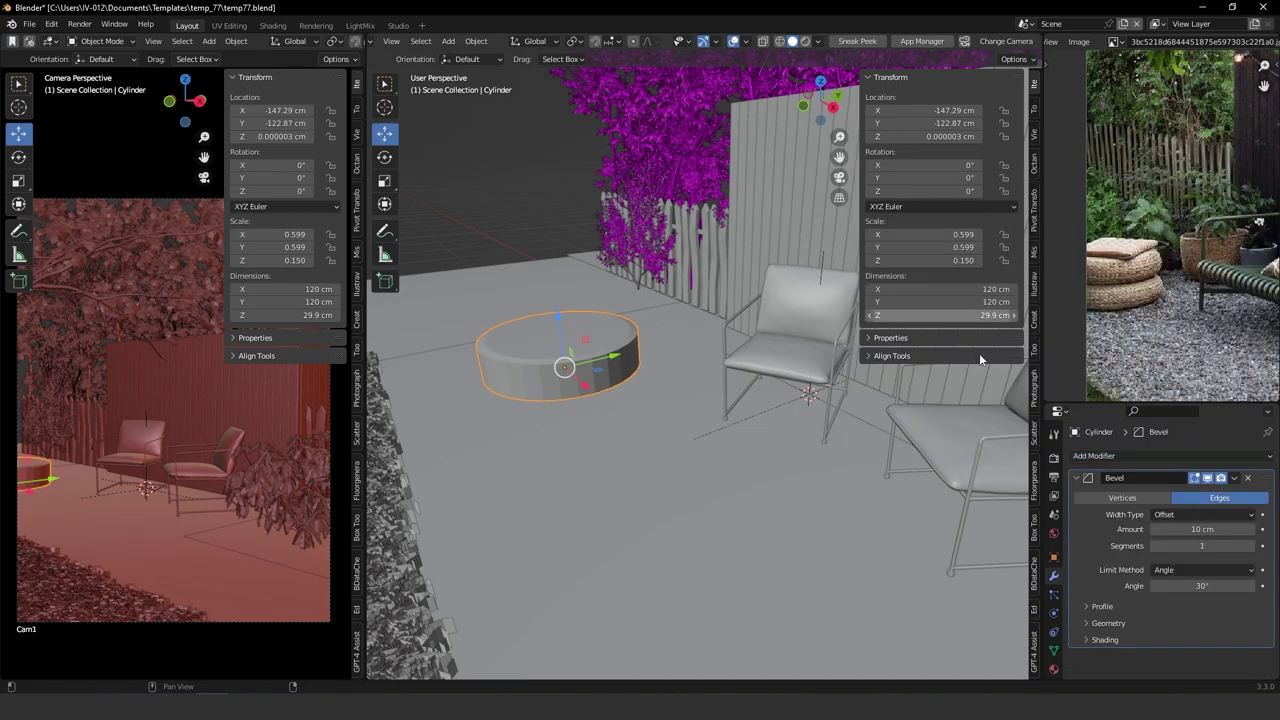
mouse_move(1220, 529)
mouse_down()
mouse_move(1200, 529)
mouse_move(1225, 529)
mouse_up()
scroll(603, 302, up, 3)
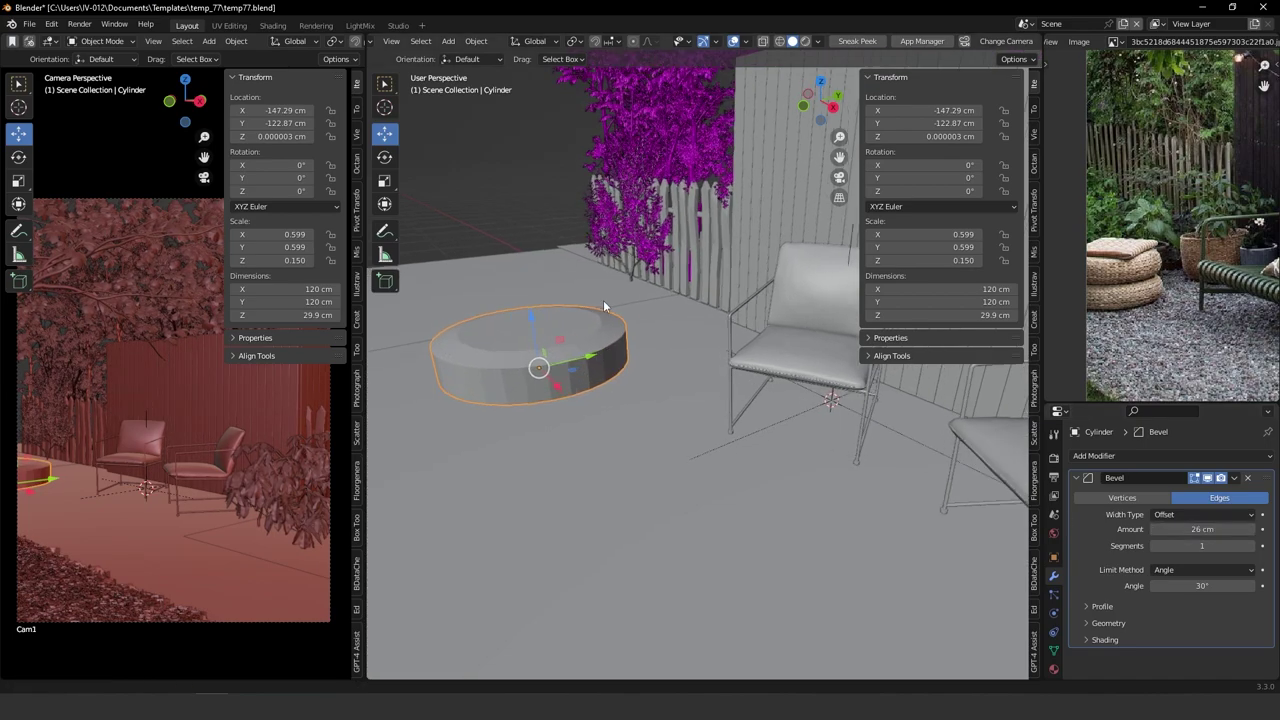
shift+middle_drag(594, 351, 640, 450)
scroll(645, 420, up, 3)
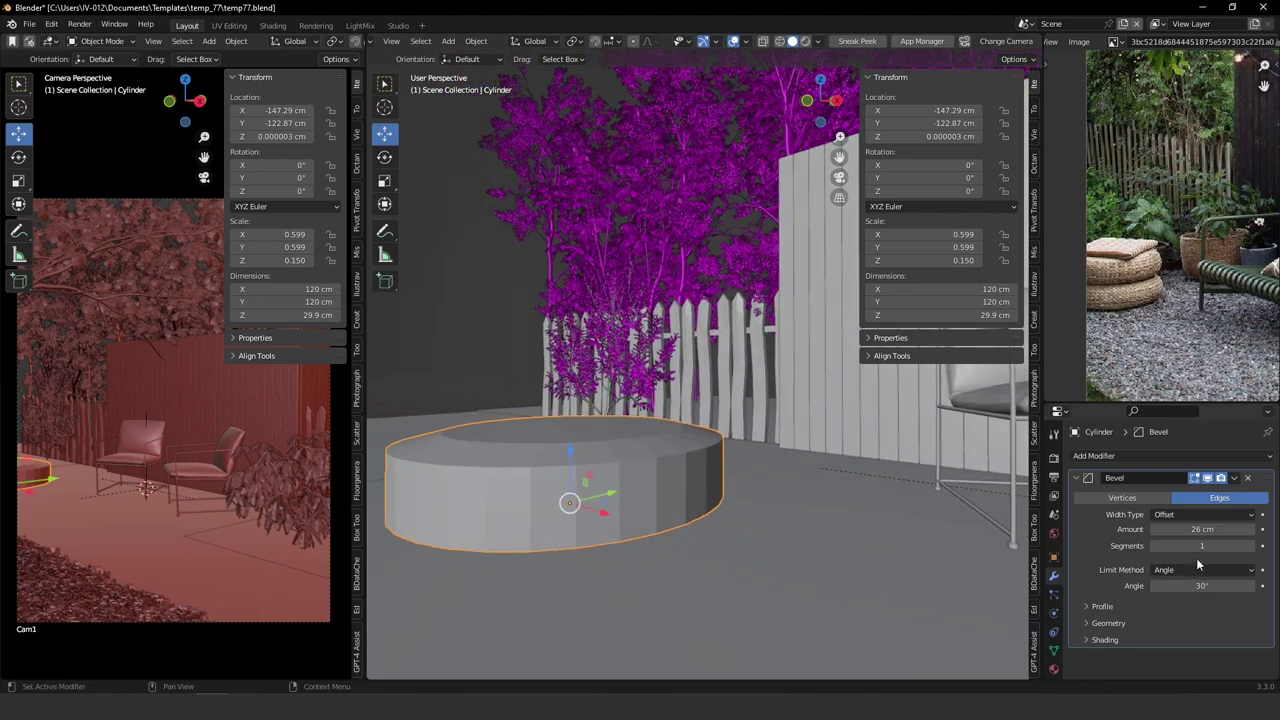
drag(1200, 546, 1207, 546)
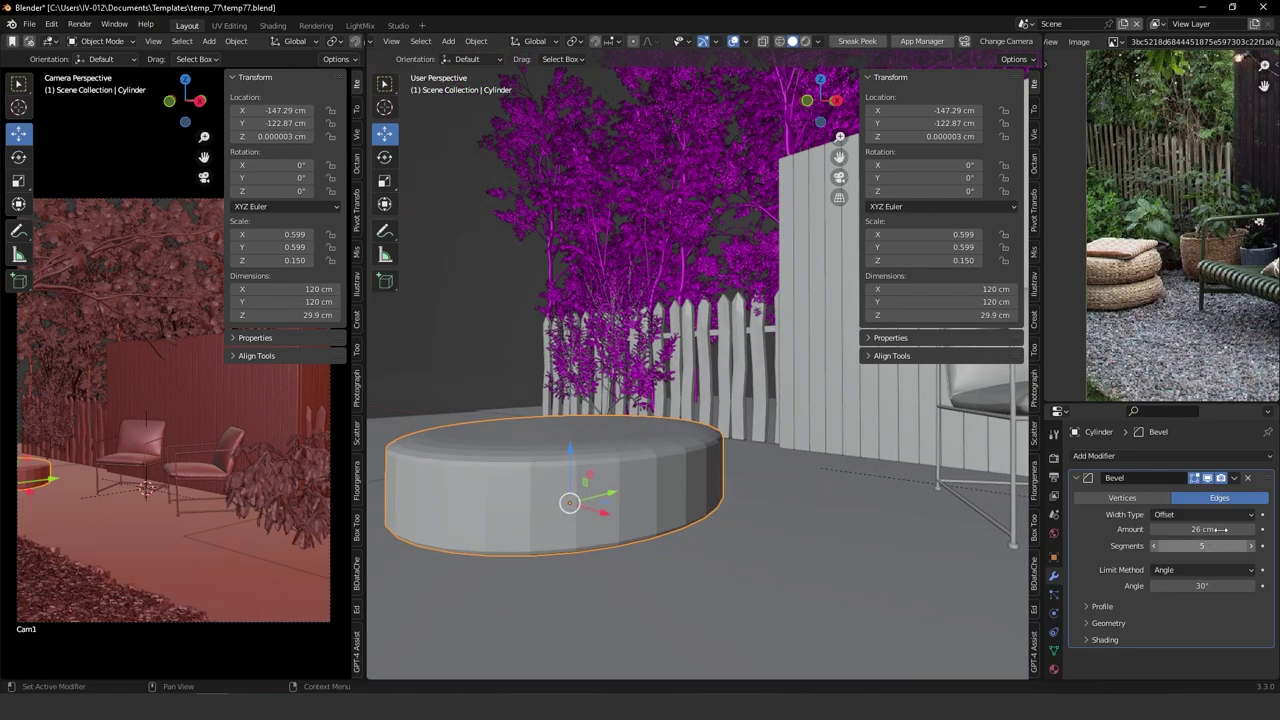
click(1247, 478)
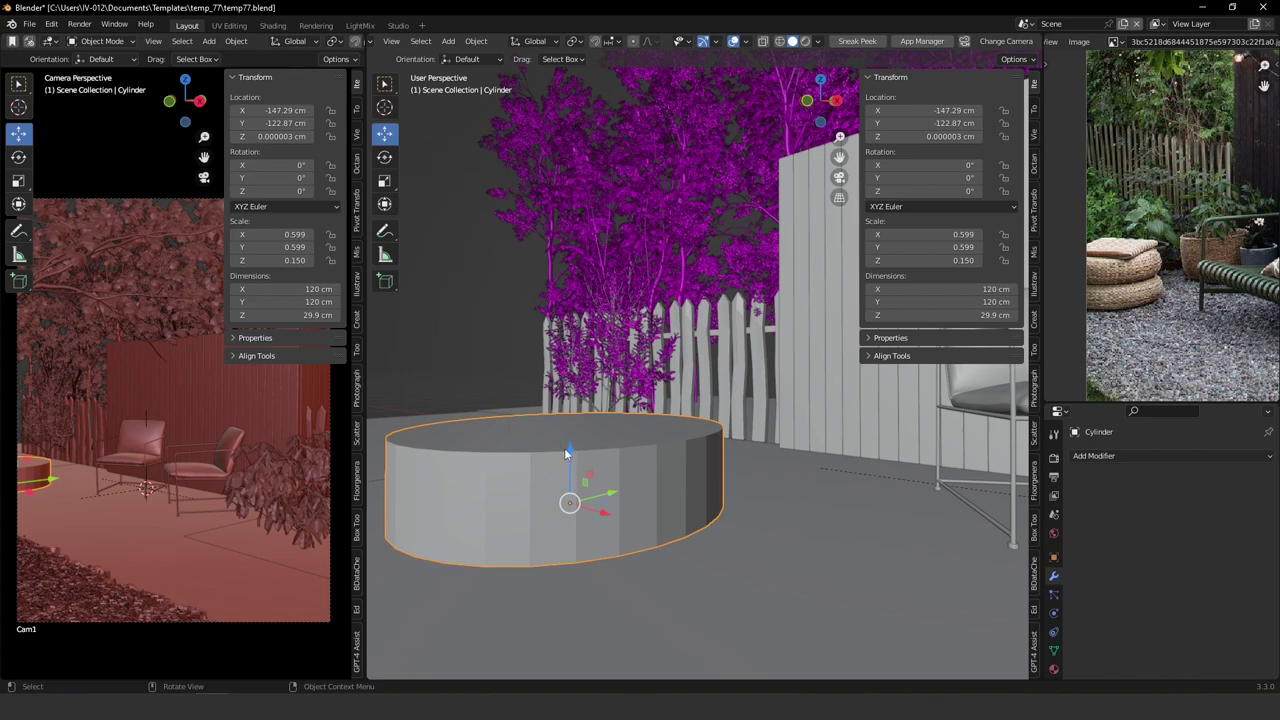
Apply all of the cylinder's transforms so its location resets to 0 and its scale to 1.
key(shift+a)
middle_drag(590, 440, 636, 446)
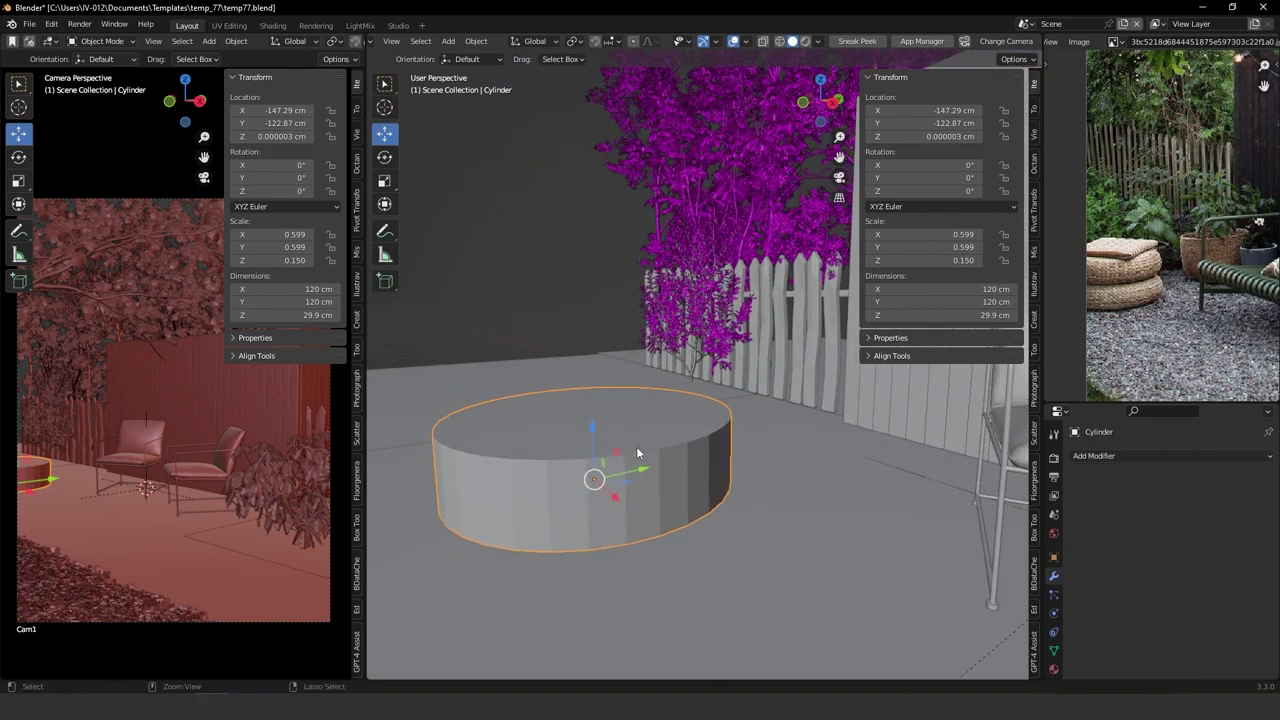
key(ctrl+a)
click(581, 484)
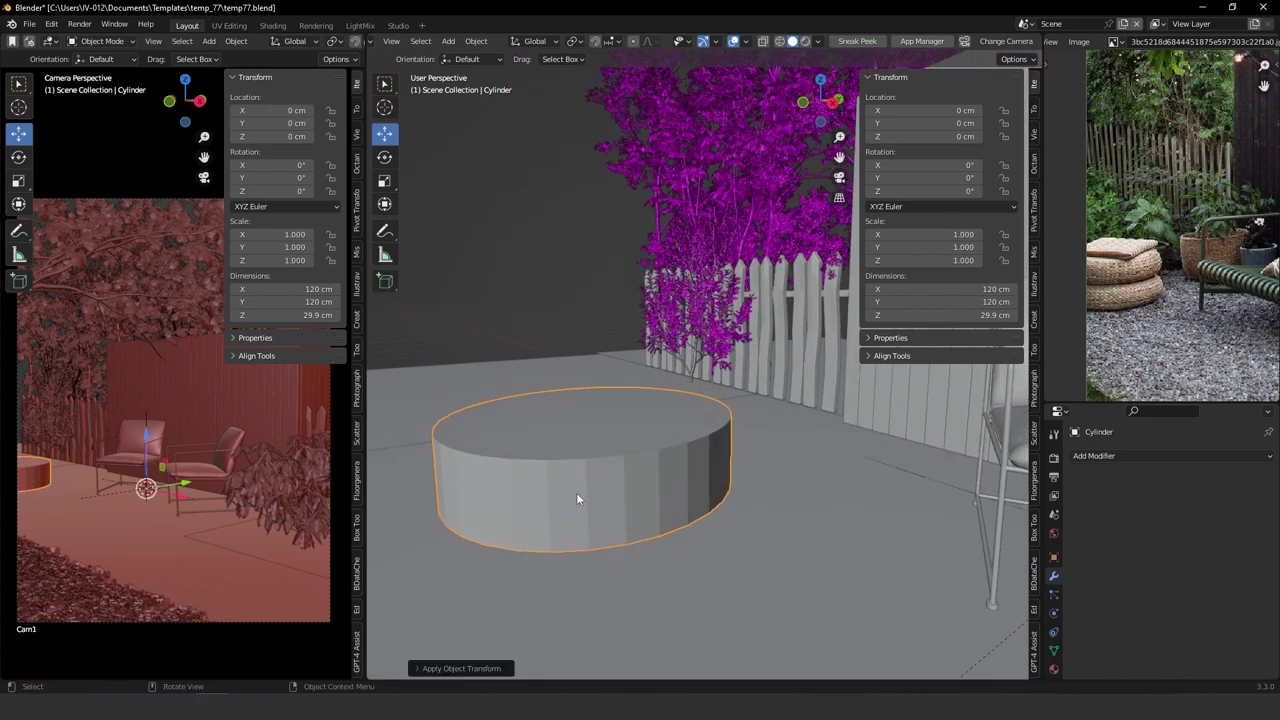
Add a Bevel modifier to the cylinder with an amount of 11.6 cm and 11 segments, and open its shading options.
click(1095, 455)
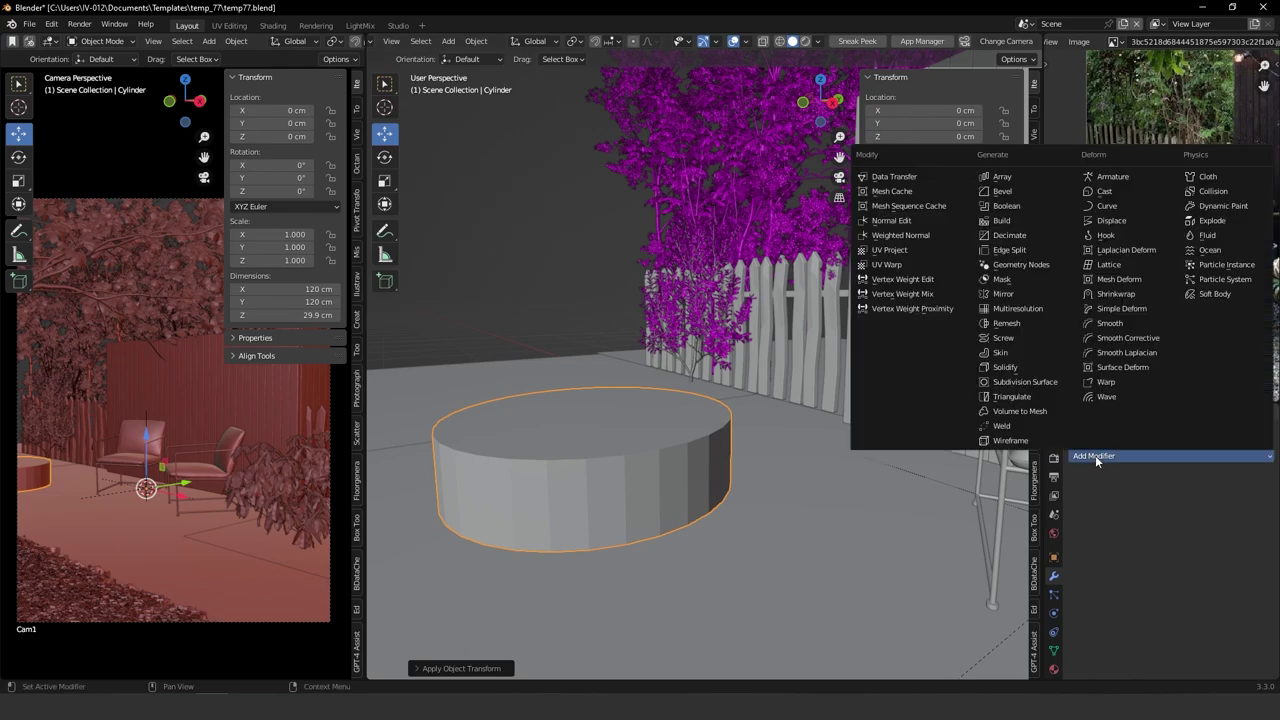
click(1003, 191)
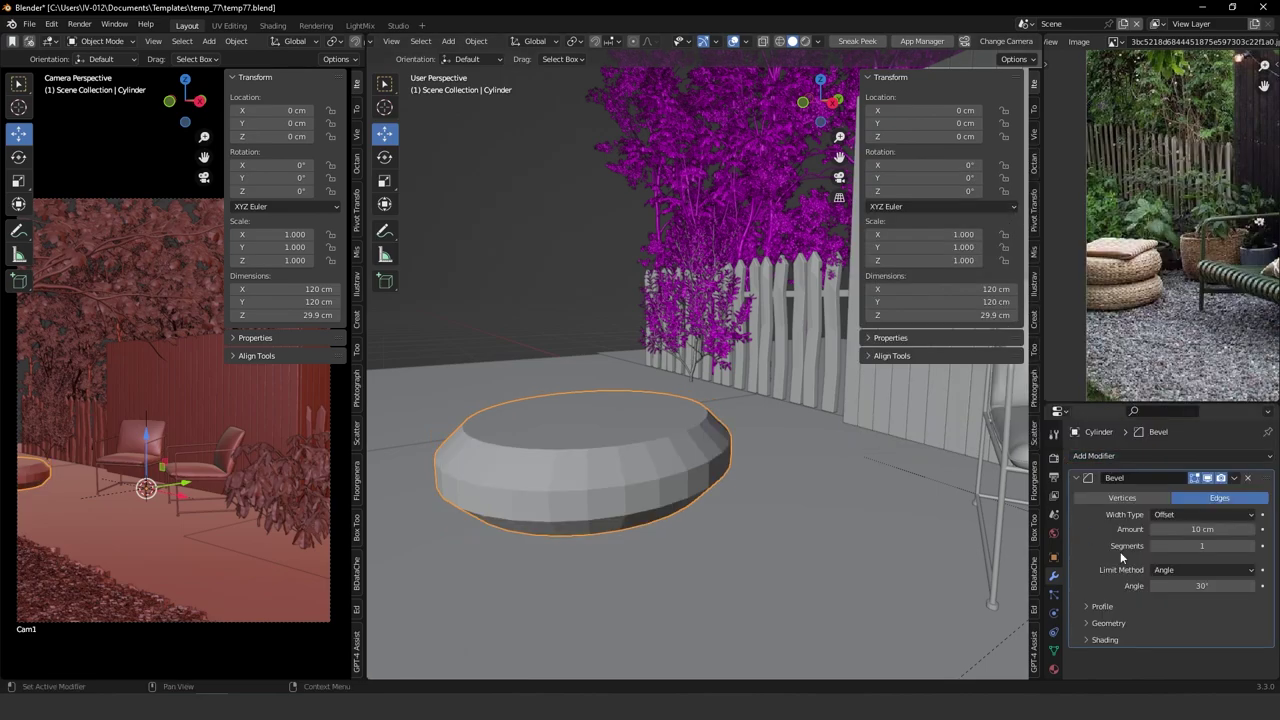
drag(1197, 529, 1235, 529)
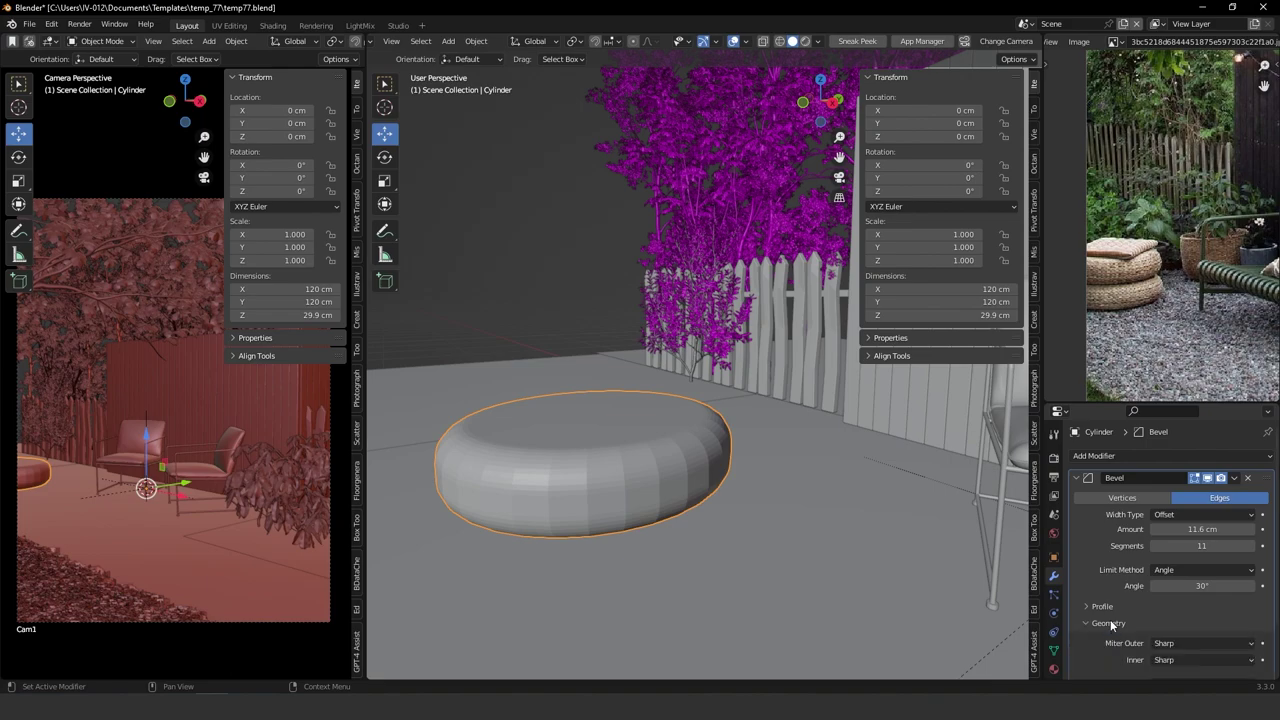
click(1106, 640)
scroll(1154, 575, down, 2)
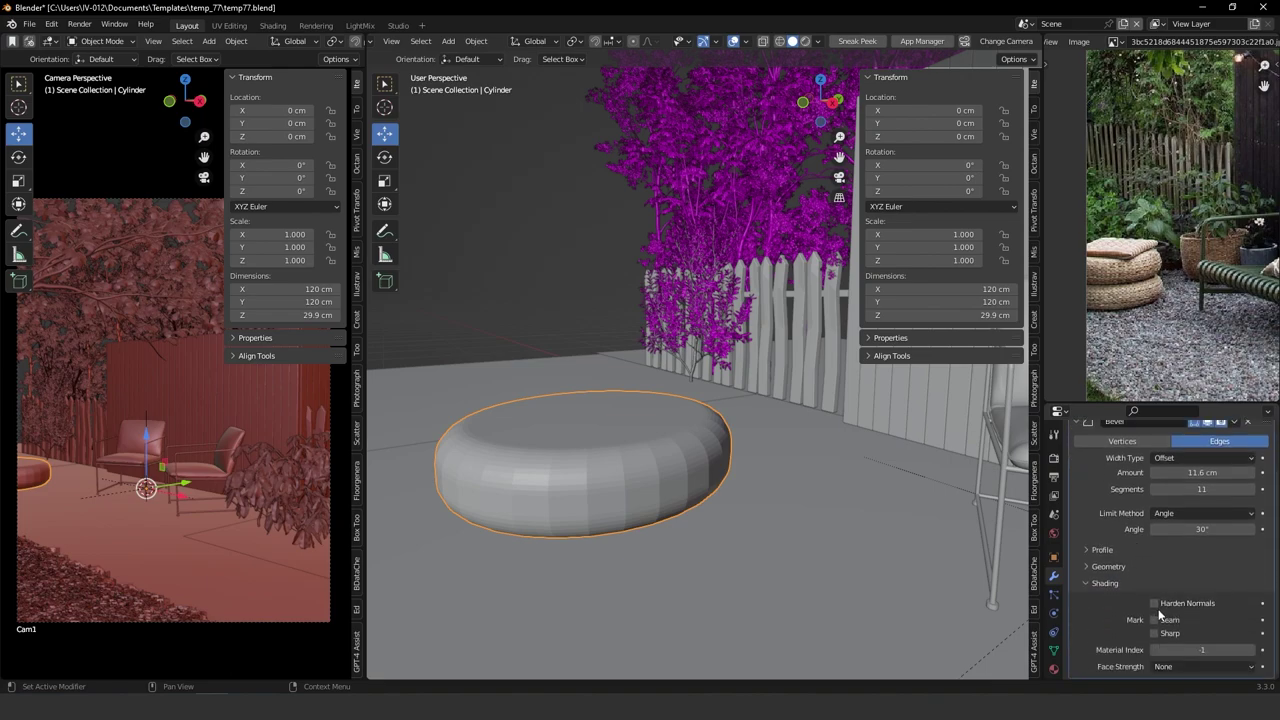
Enable Harden Normals on the cylinder's Bevel modifier and apply Shade Auto Smooth to the cylinder.
click(1155, 603)
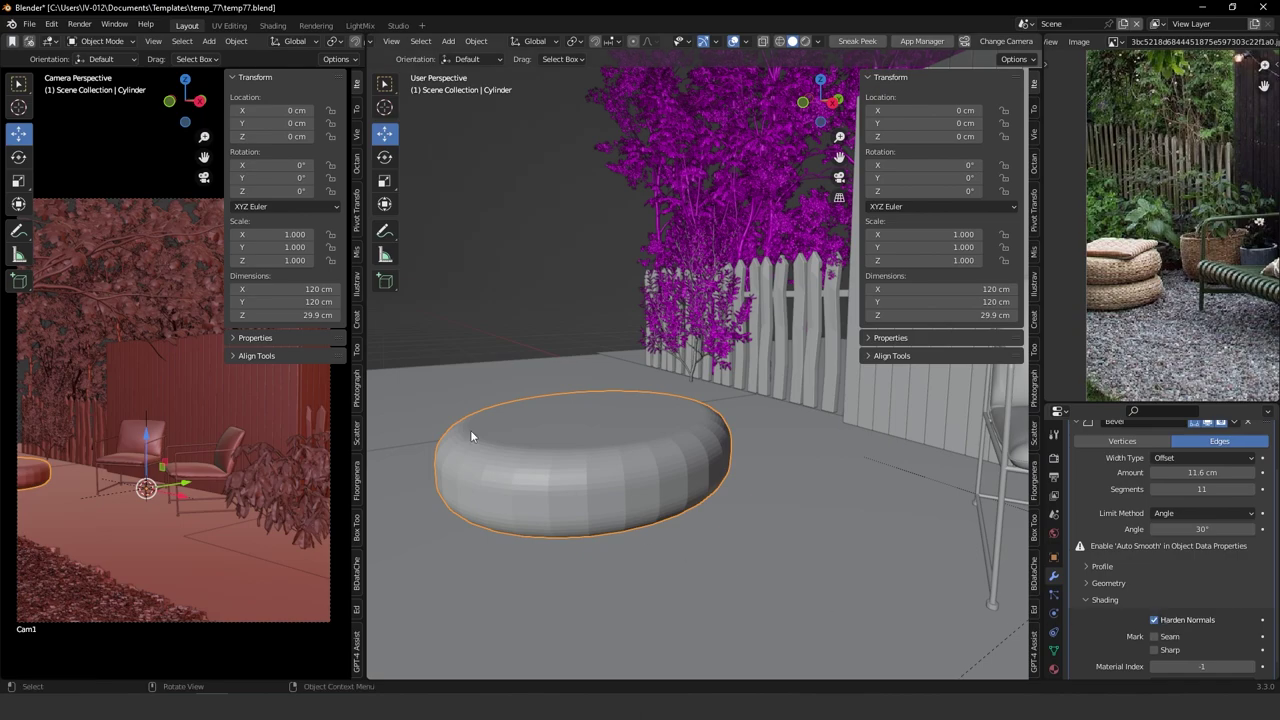
right_click(571, 476)
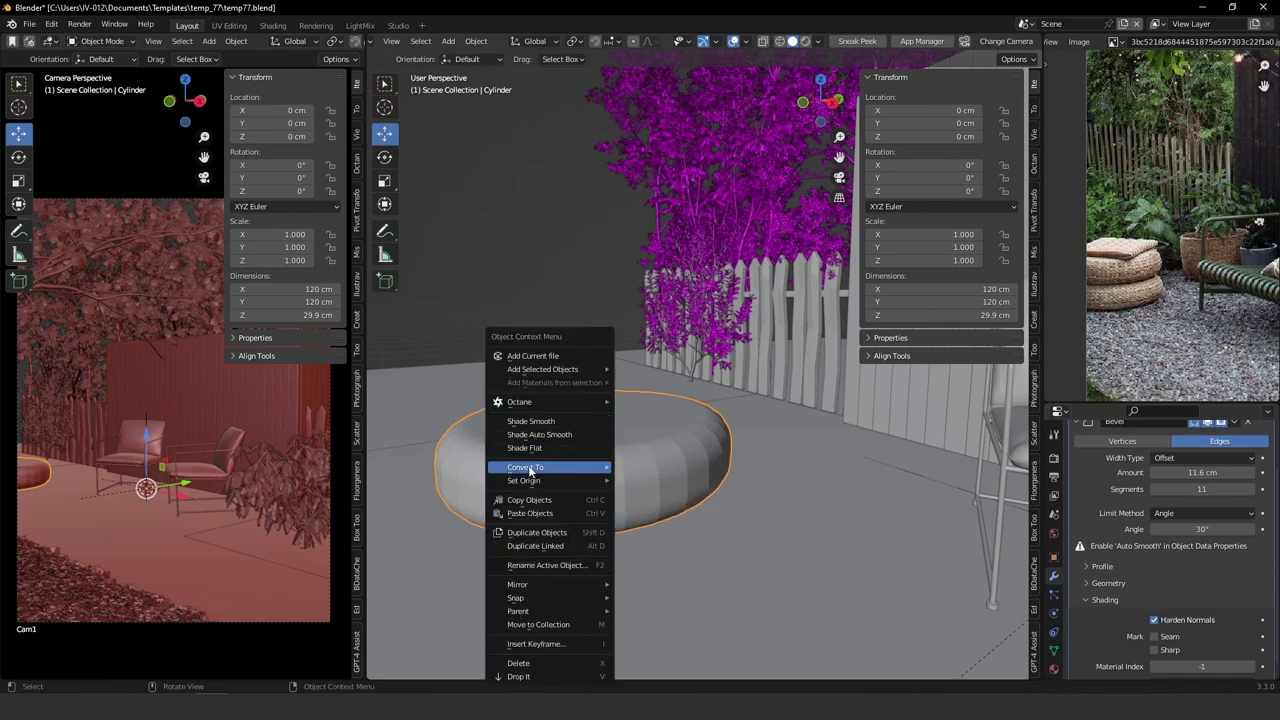
click(561, 436)
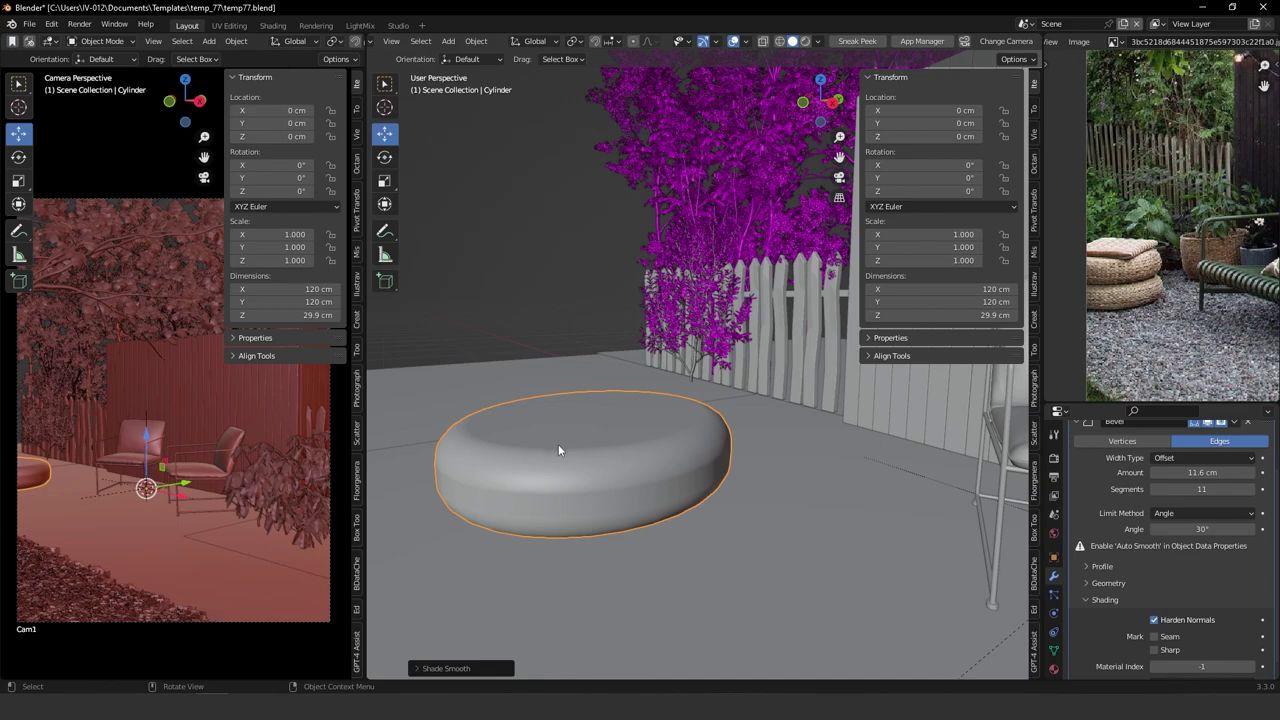
middle_drag(558, 444, 573, 503)
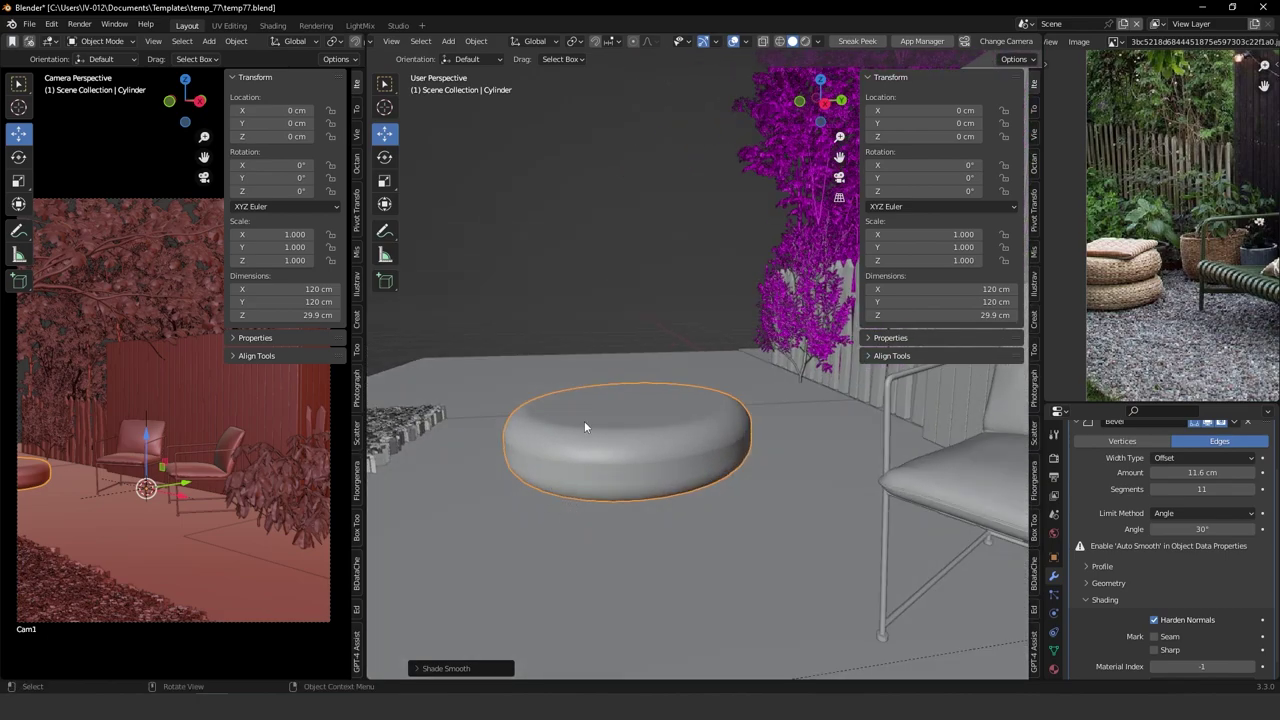
Set the beveled cylinder's pivot to its bottom.
key(ctrl+z)
key(ctrl+alt+x)
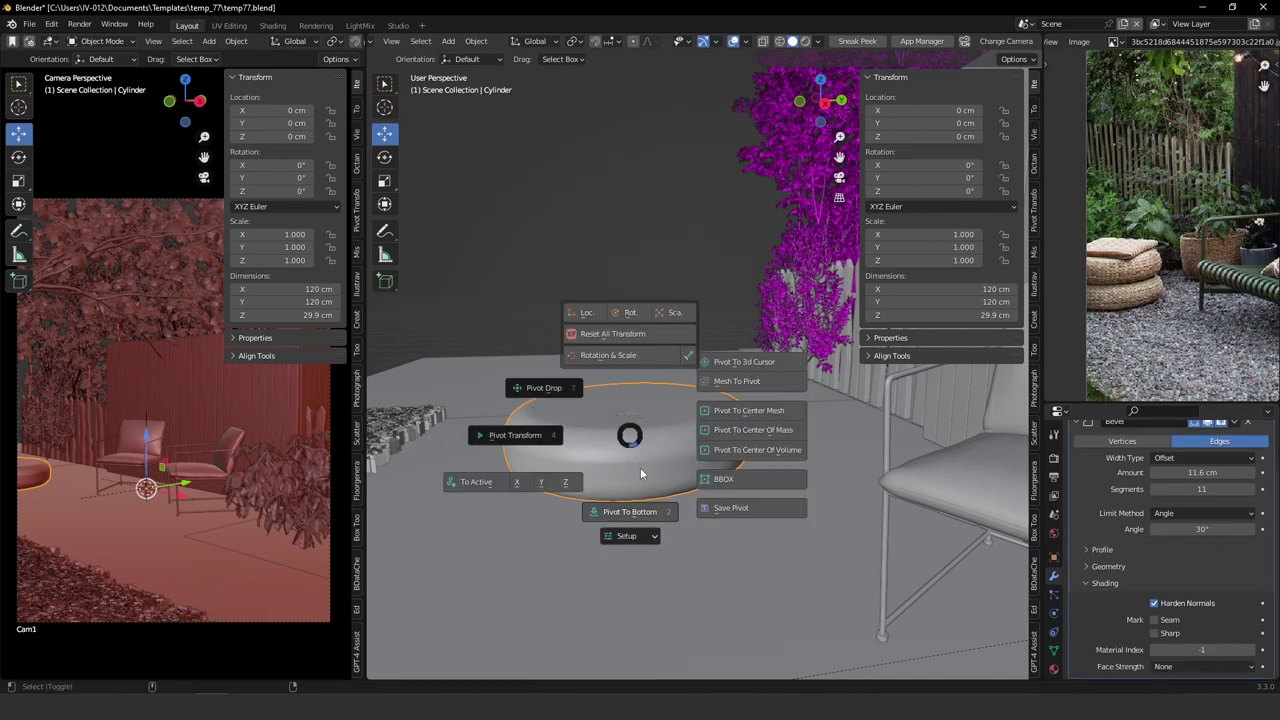
click(634, 512)
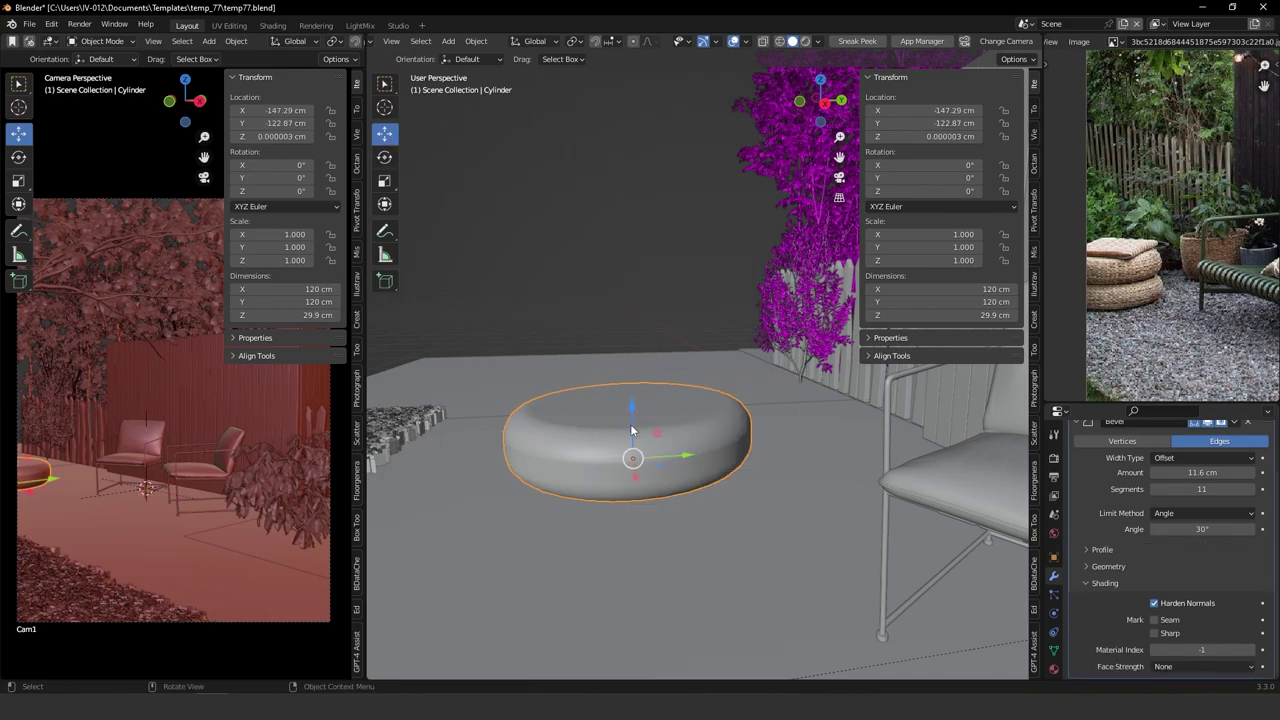
Duplicate the round cushion along Z and stack the copy on the original at a height of about 31 cm.
key(shift+d)
key(z)
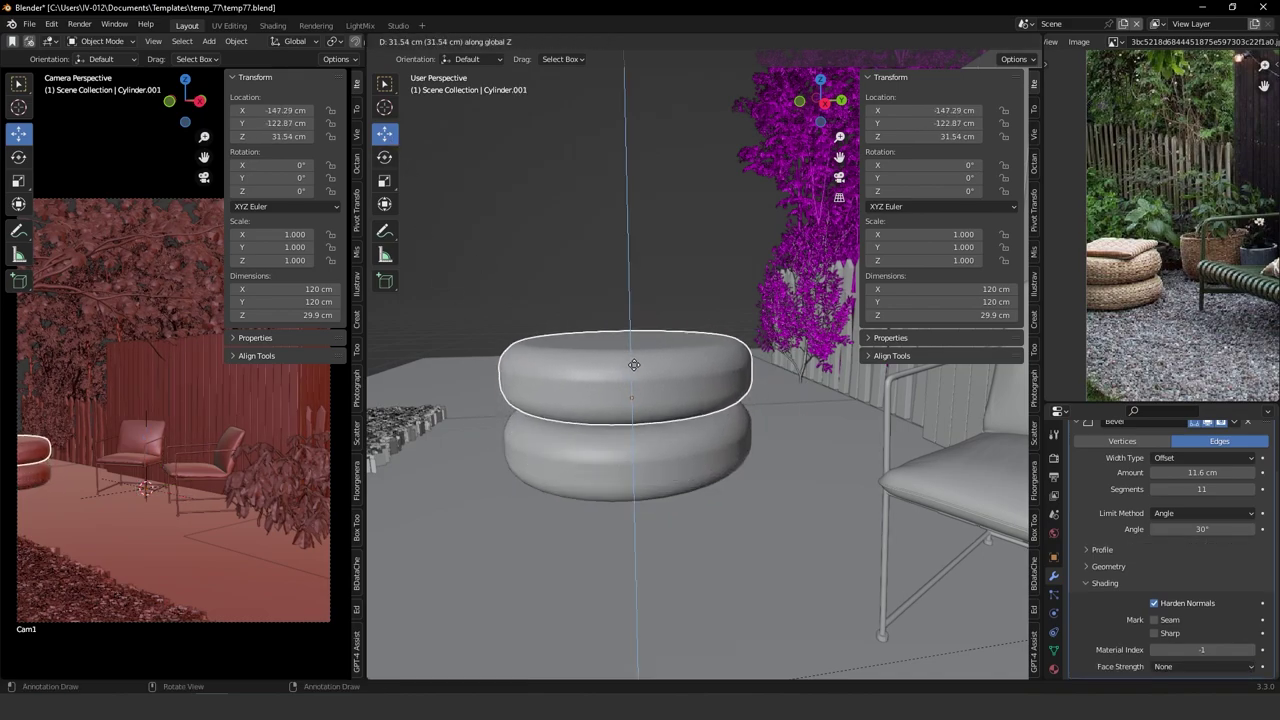
click(635, 372)
mouse_move(635, 372)
middle_down()
mouse_move(654, 383)
mouse_move(614, 369)
middle_up()
drag(604, 378, 595, 410)
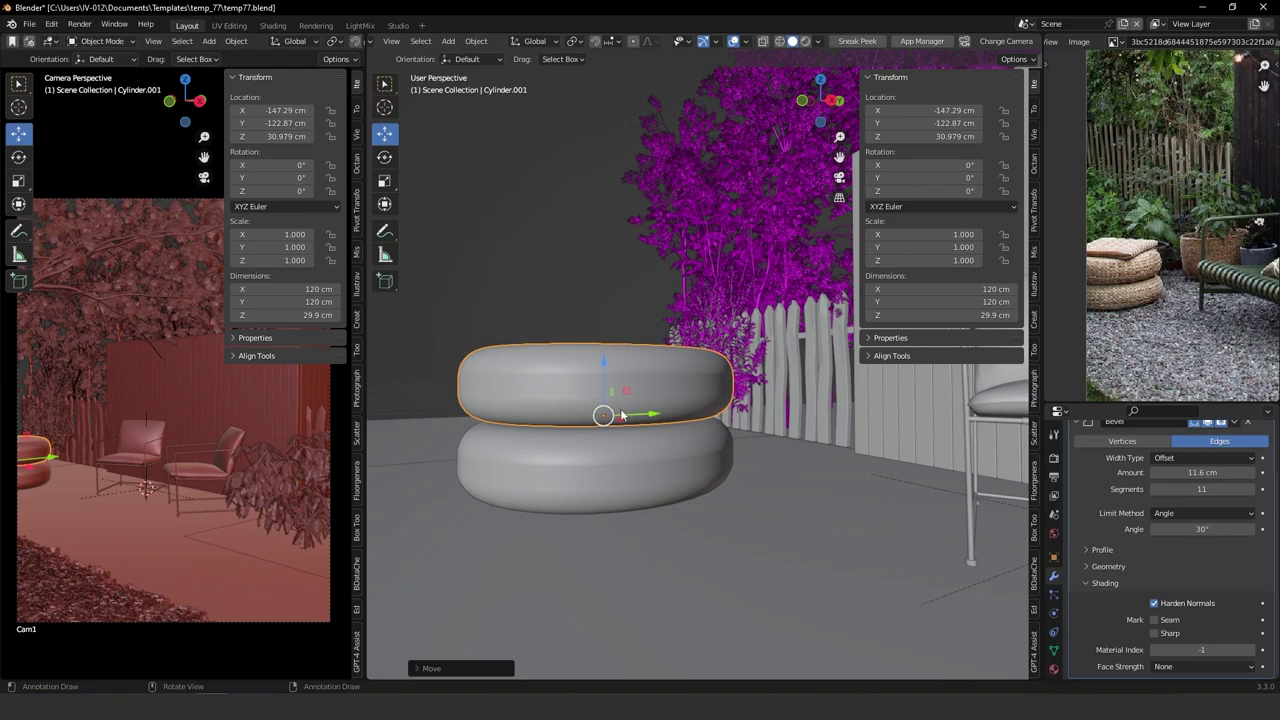
middle_drag(621, 414, 595, 432)
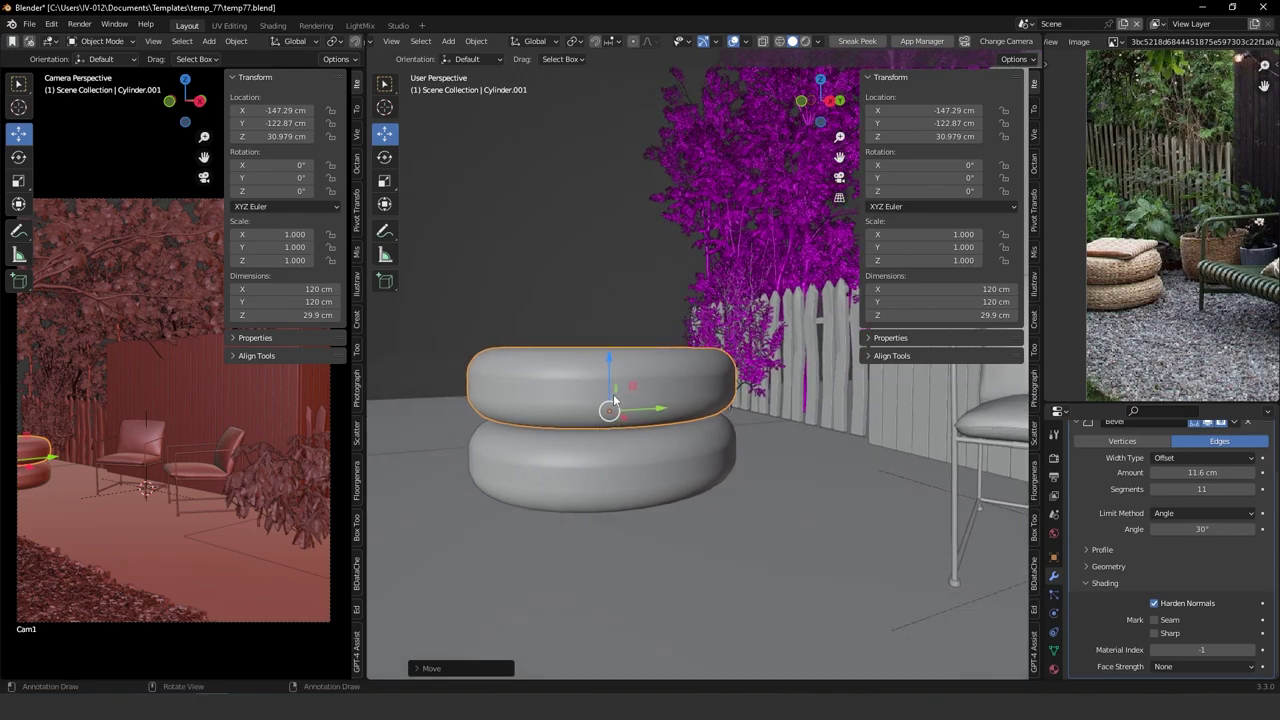
middle_drag(633, 422, 614, 428)
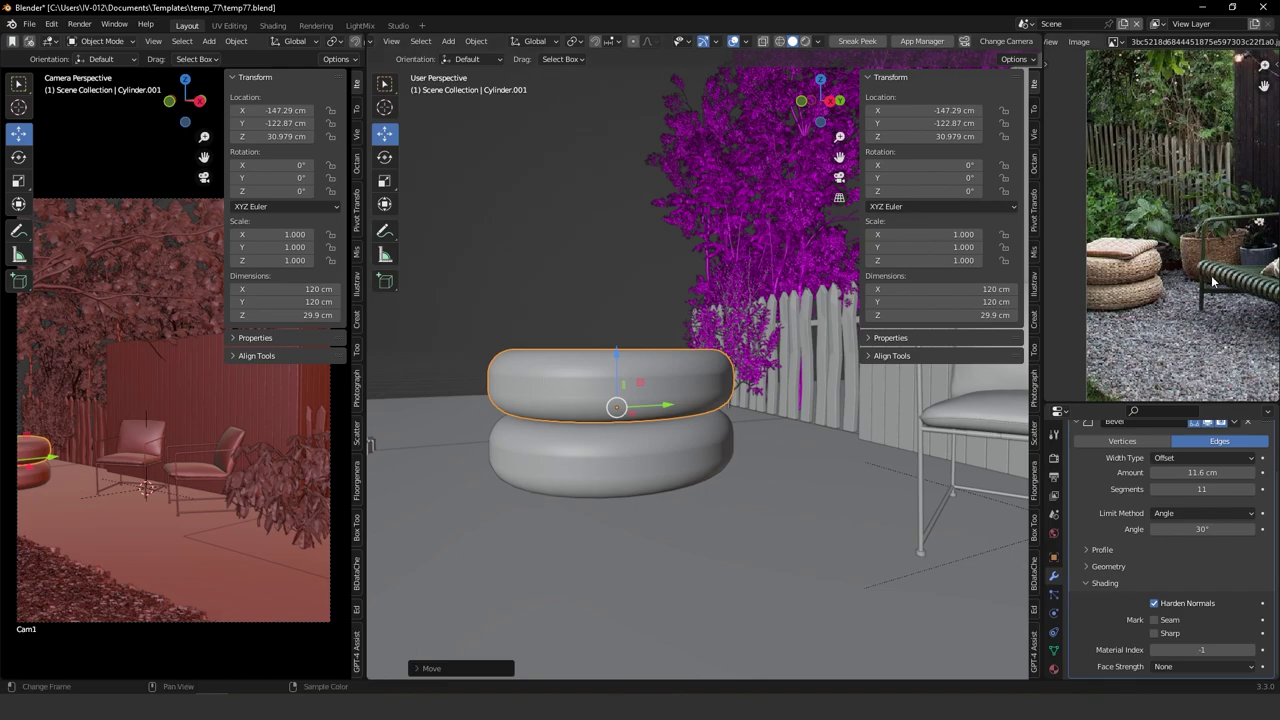
Add a new mesh cylinder for the plant pot in the reference photo and scale it uniformly to about 71.6 cm.
scroll(1160, 271, up, 2)
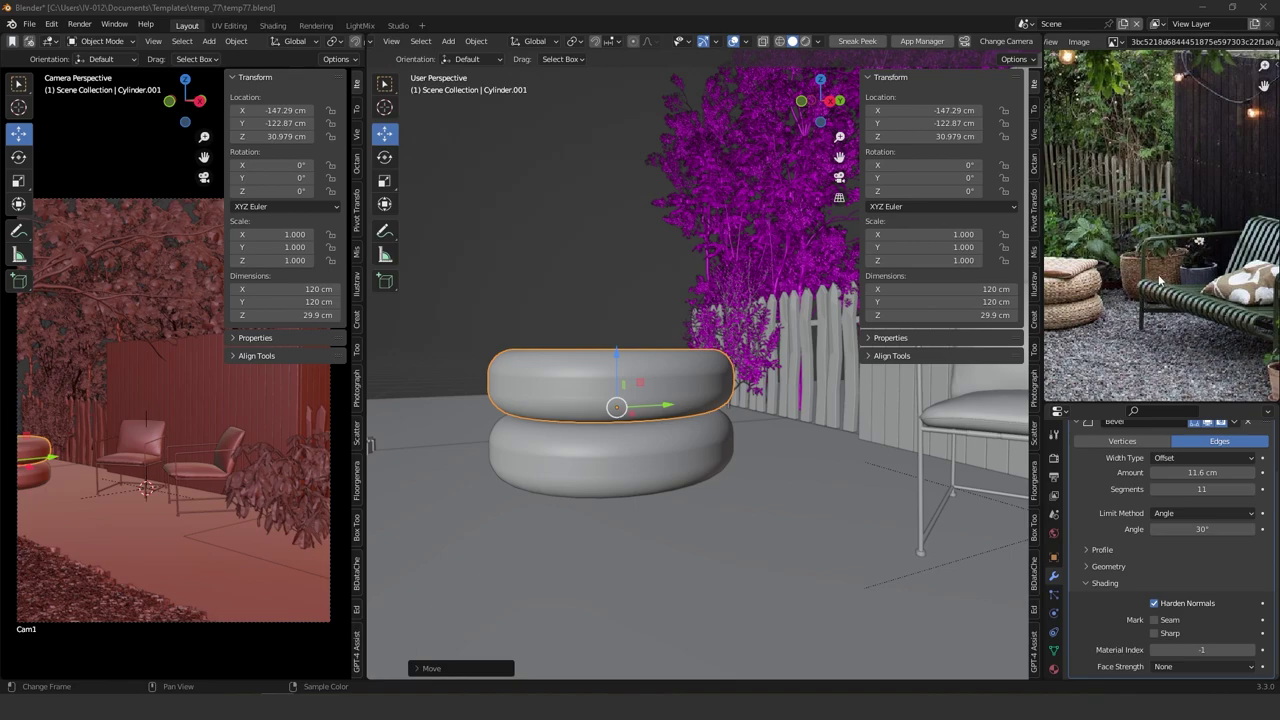
key(shift+a)
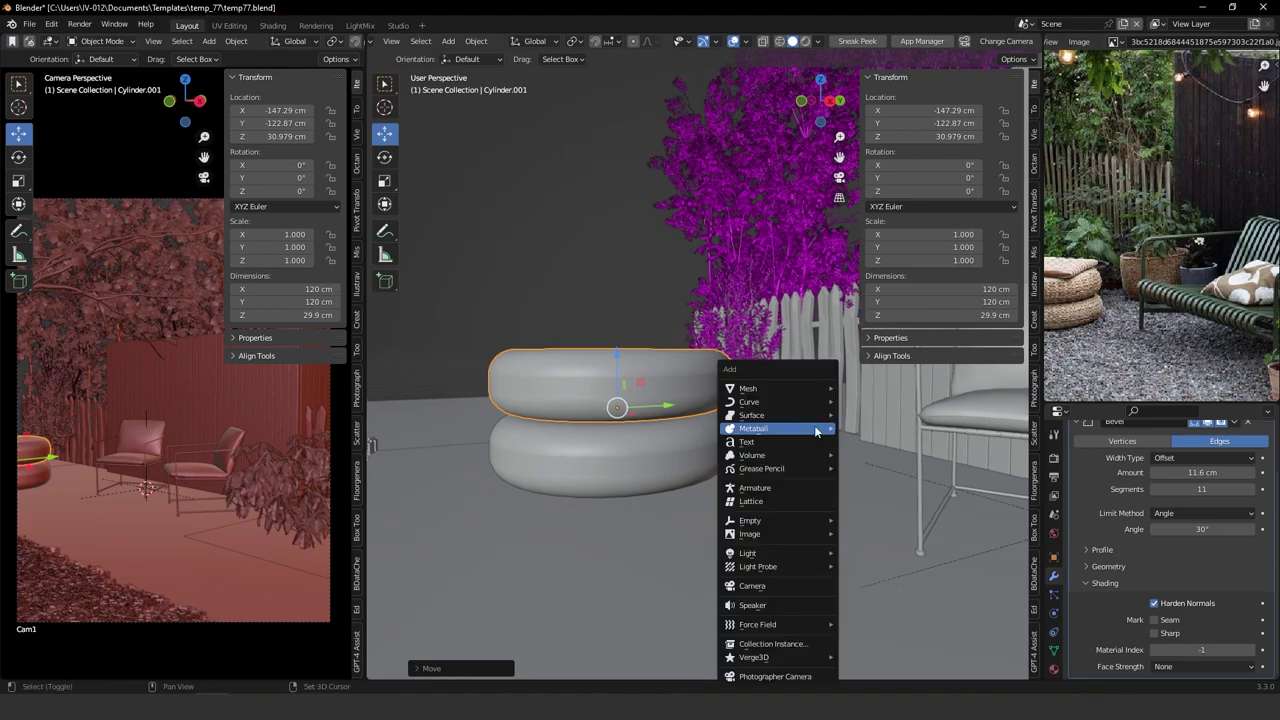
mouse_move(765, 388)
mouse_move(887, 32)
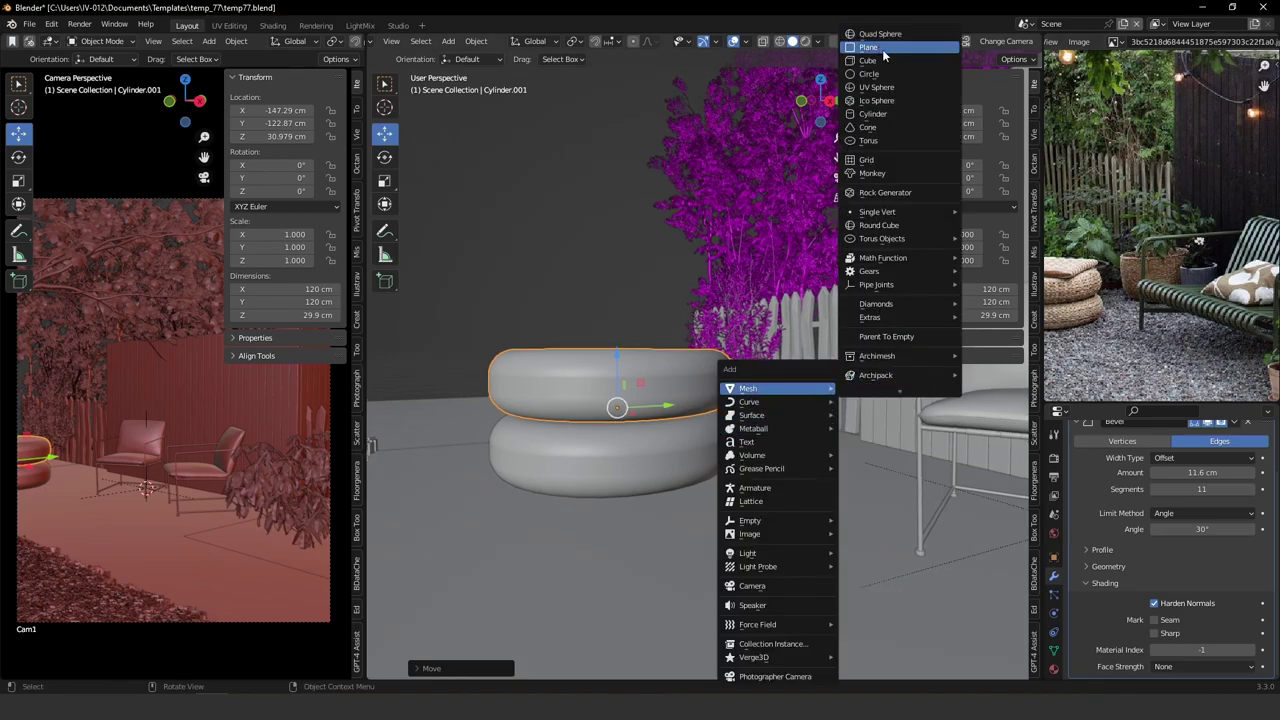
click(888, 115)
scroll(784, 488, down, 3)
shift+middle_drag(798, 442, 690, 456)
scroll(793, 425, down, 2)
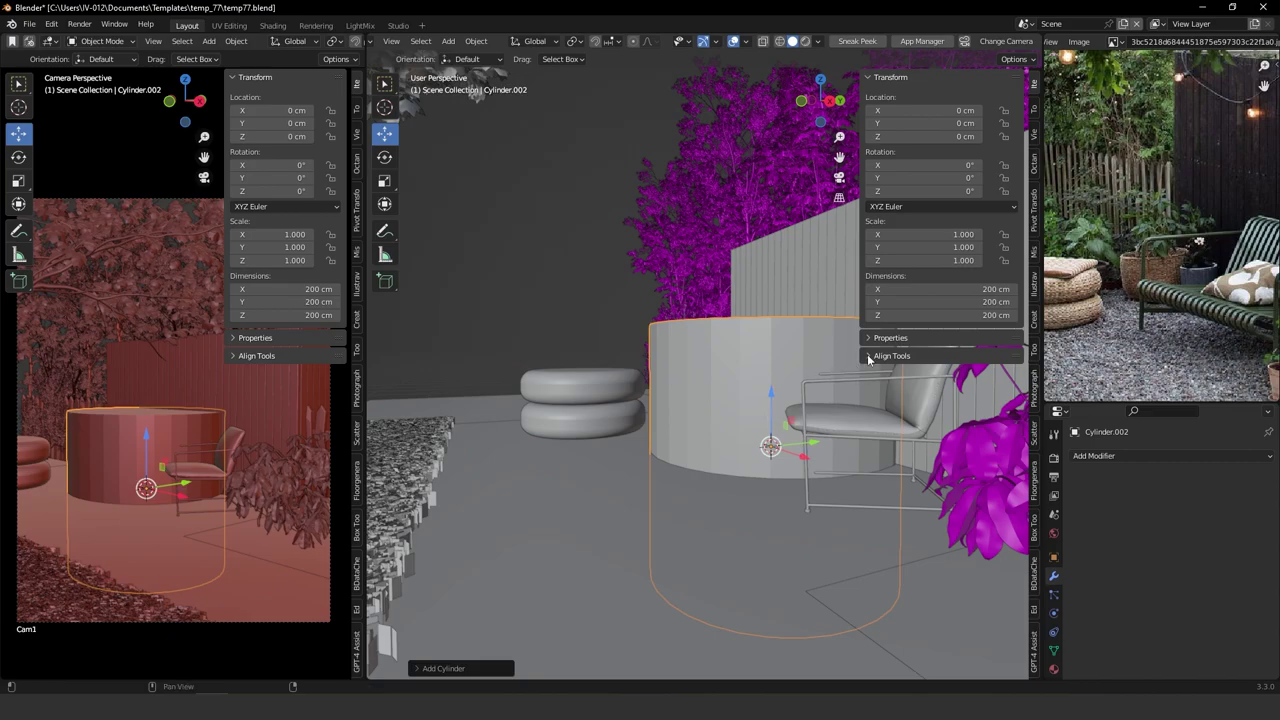
key(s)
click(818, 441)
scroll(818, 441, up, 5)
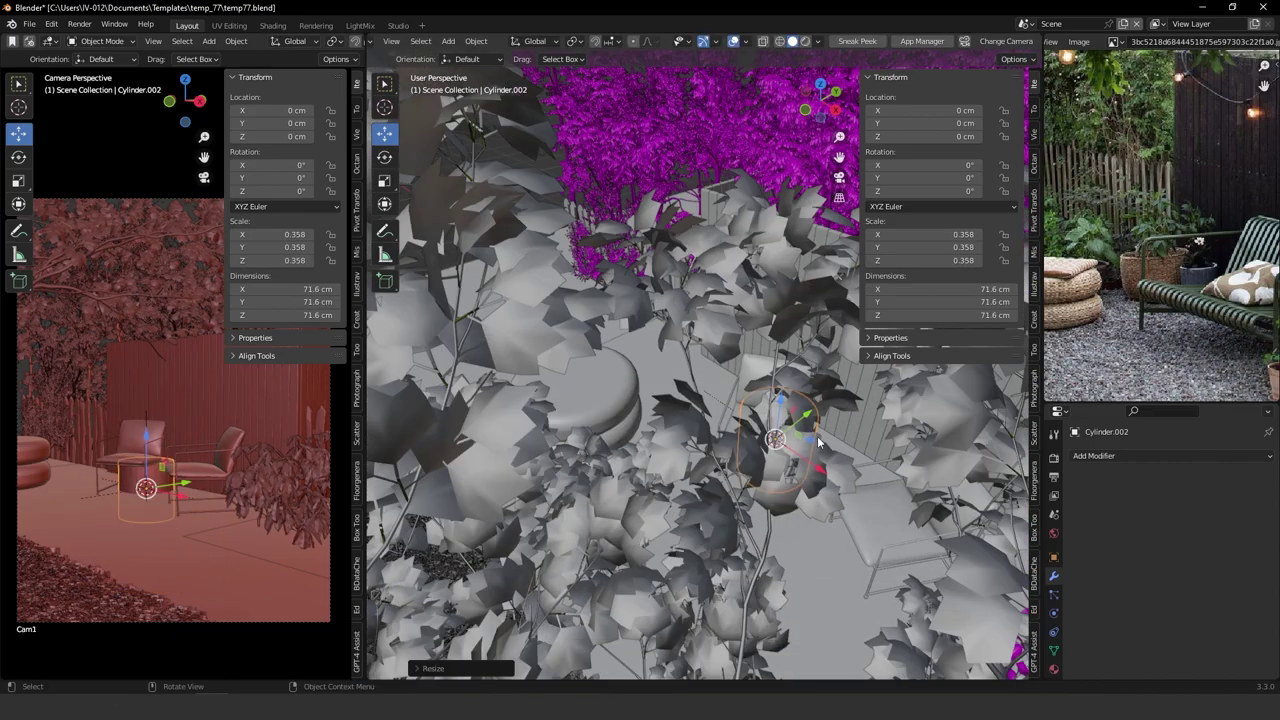
Move the new cylinder to about X -161 cm, Y 29 cm behind the chair, and set its pivot to the bottom.
drag(809, 440, 707, 367)
key(shift+q)
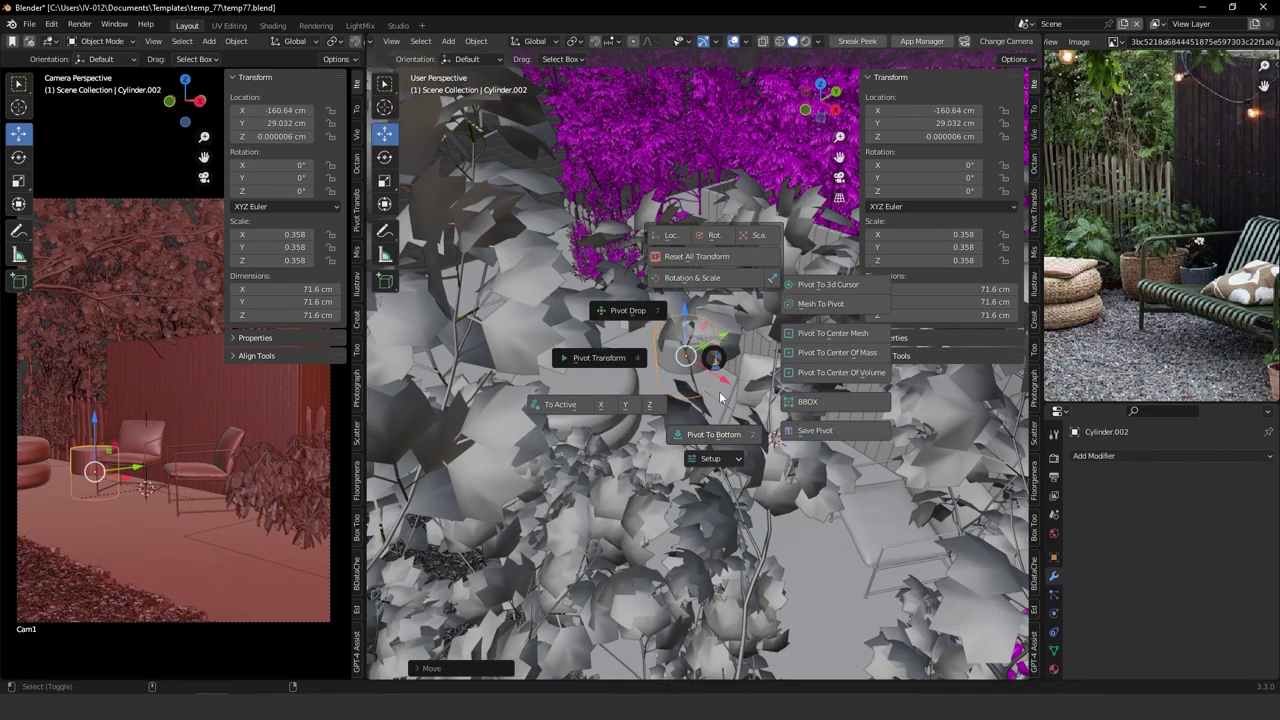
click(717, 433)
scroll(722, 420, down, 6)
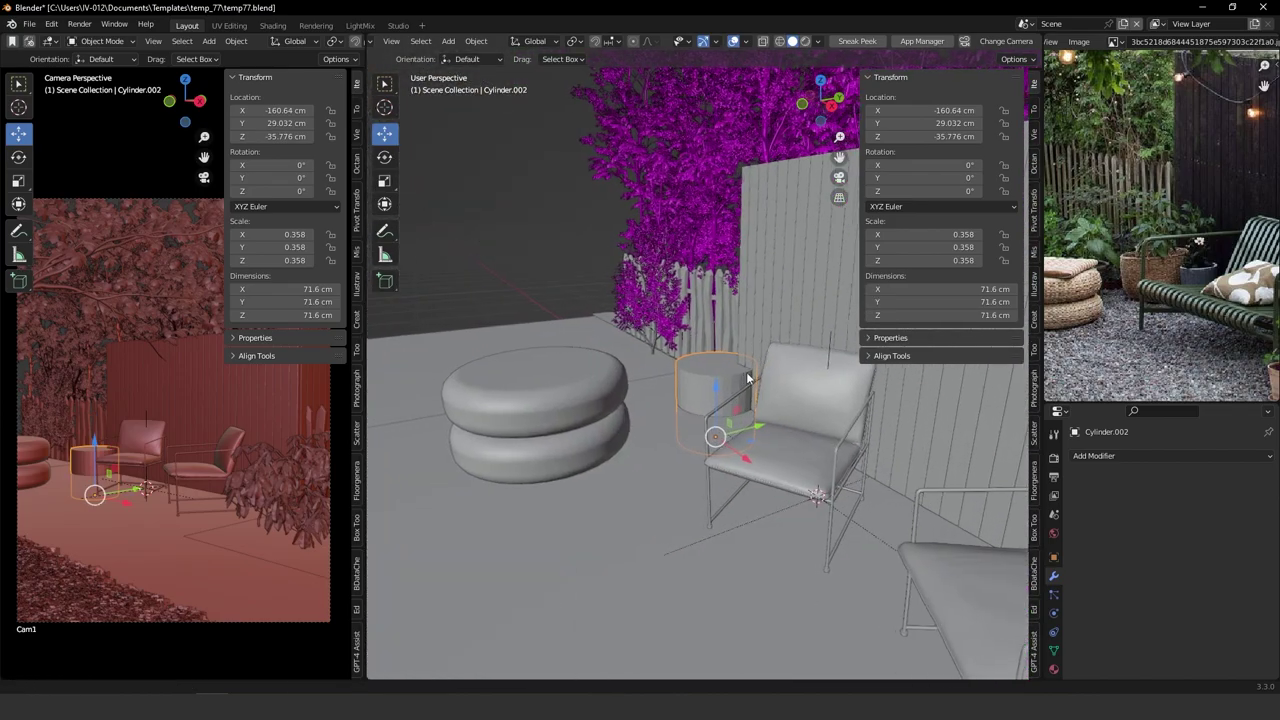
Move the cylinder along Y to about 1.6 cm, between the cushions and the chair, and drop it onto the ground.
drag(727, 408, 728, 360)
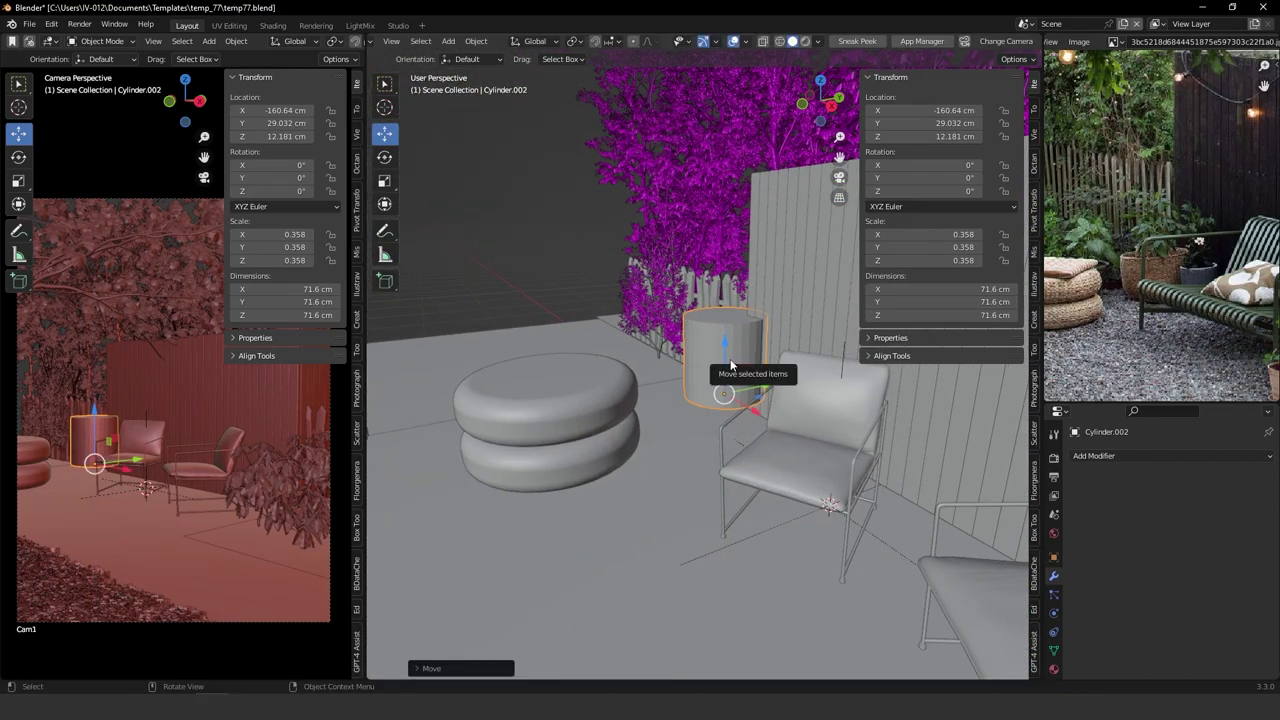
middle_drag(746, 393, 754, 406)
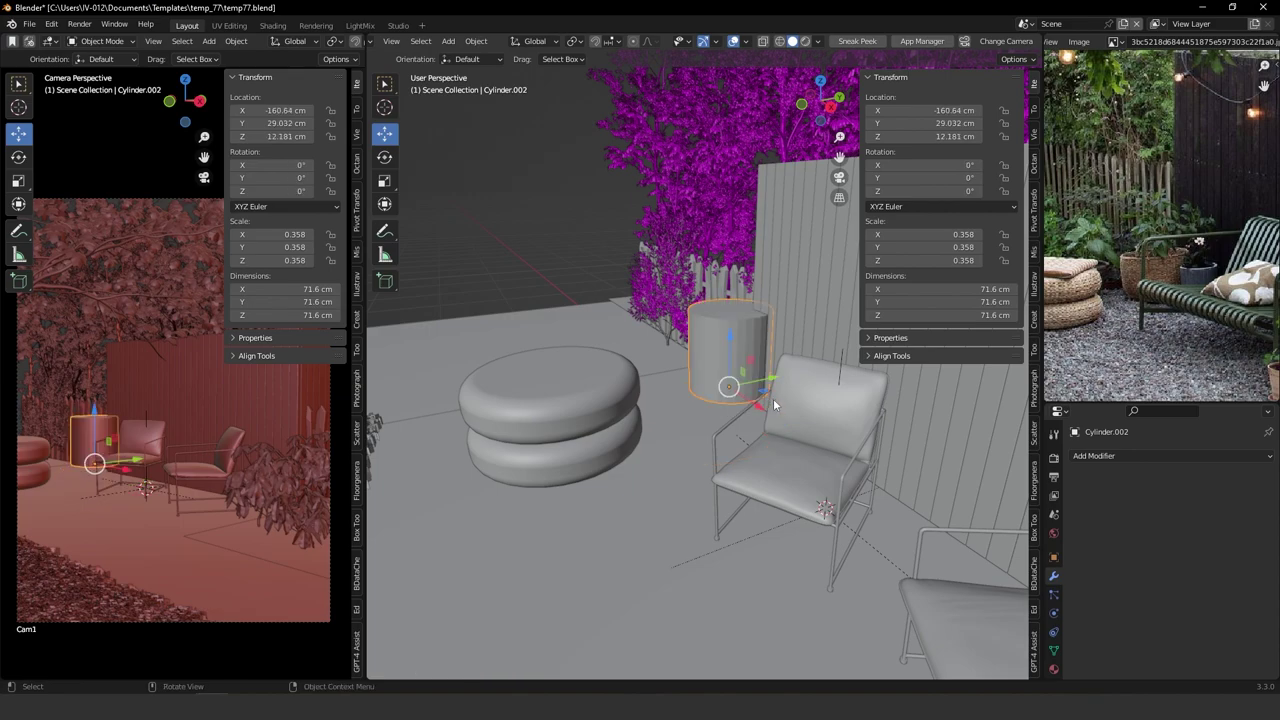
drag(768, 382, 736, 392)
key(v)
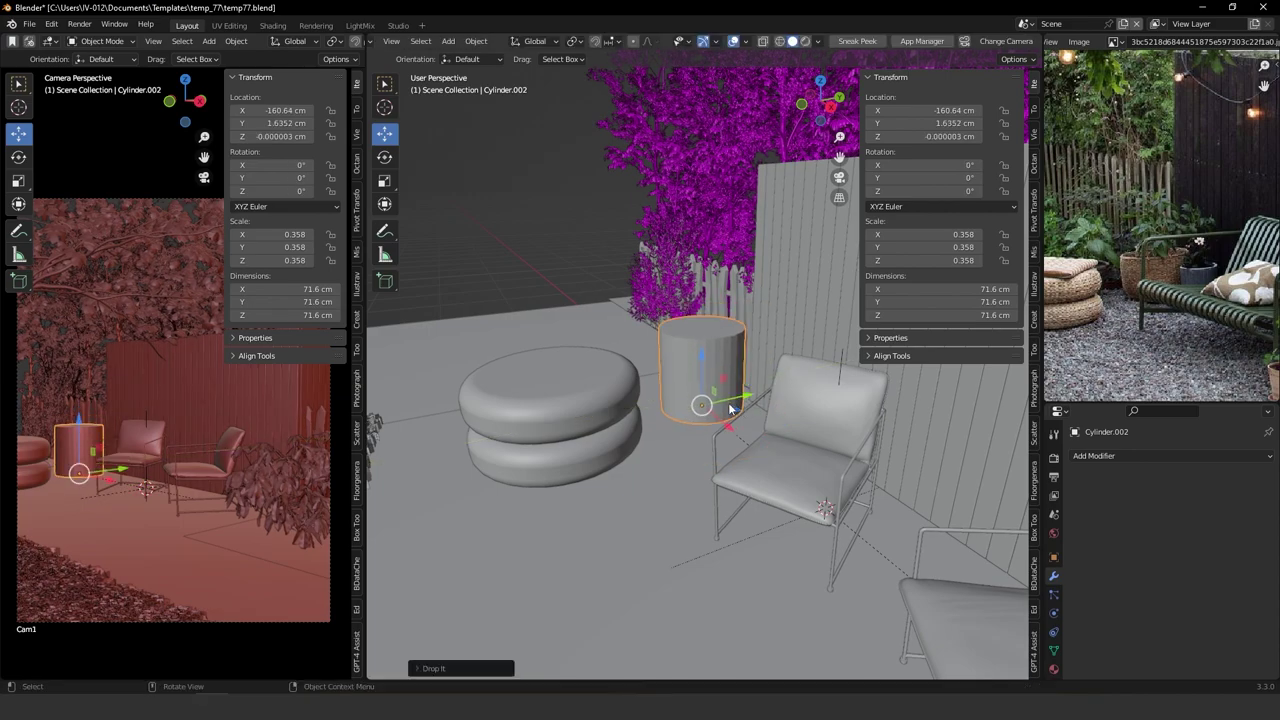
middle_drag(730, 407, 723, 365)
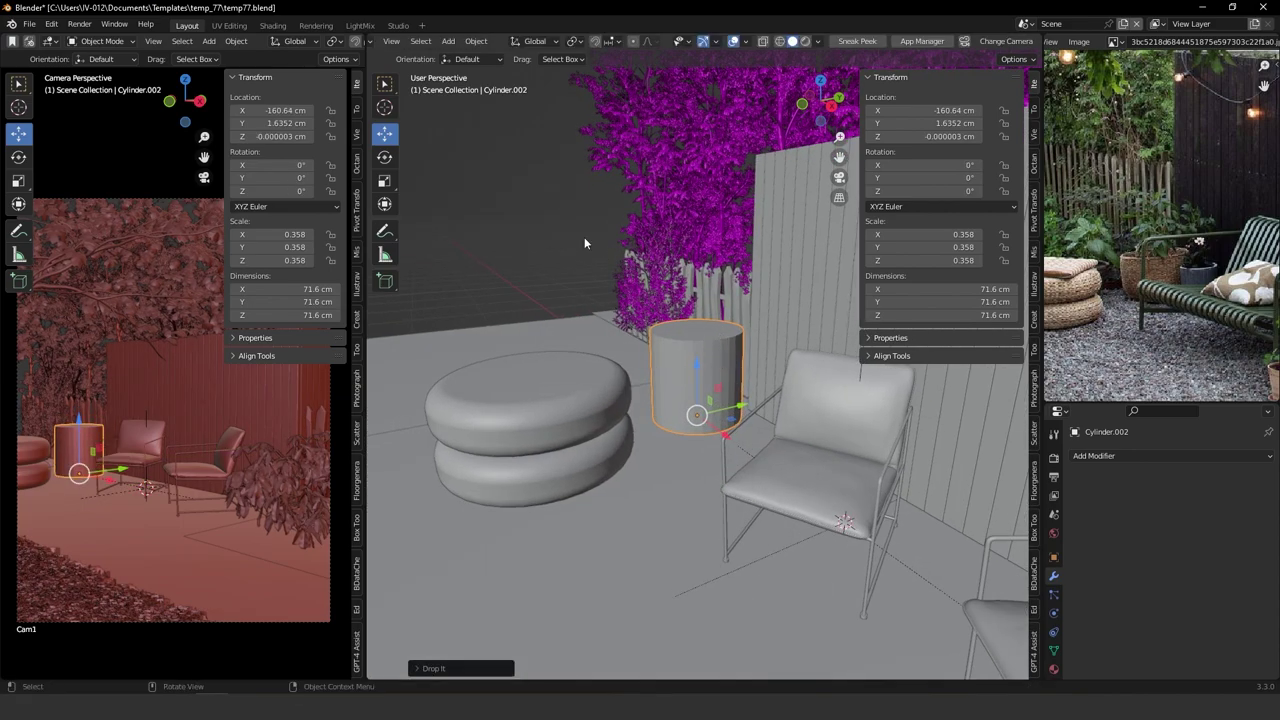
Scale the cylinder along Z to a height of about 44.4 cm.
key(s)
key(z)
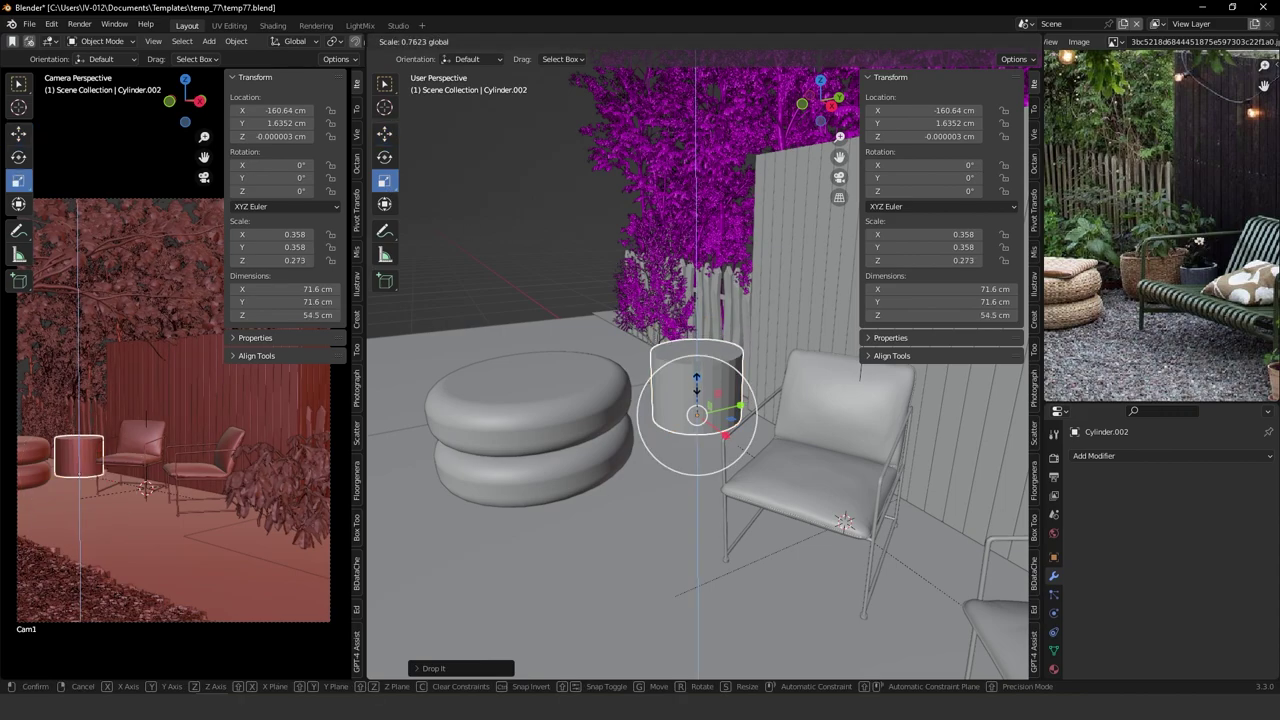
click(700, 400)
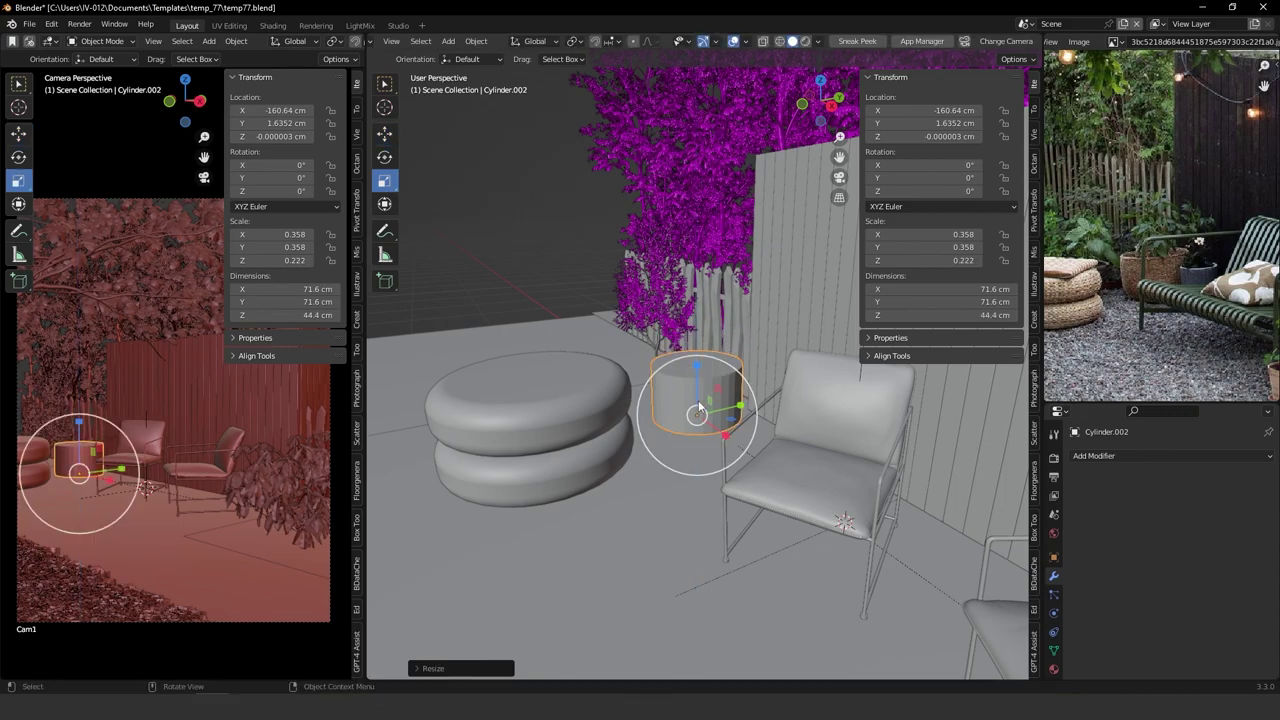
Apply all of the small cylinder's transforms and set its pivot back to its bottom.
key(ctrl+a)
click(661, 402)
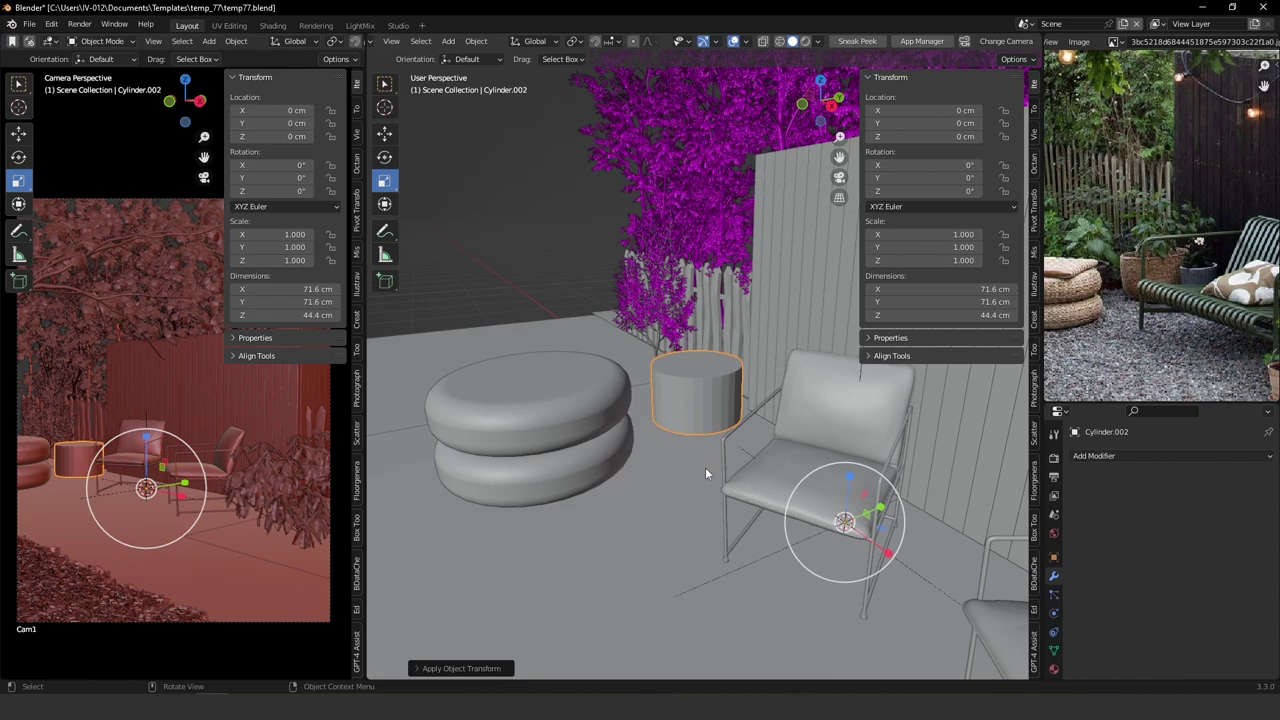
key(ctrl+d)
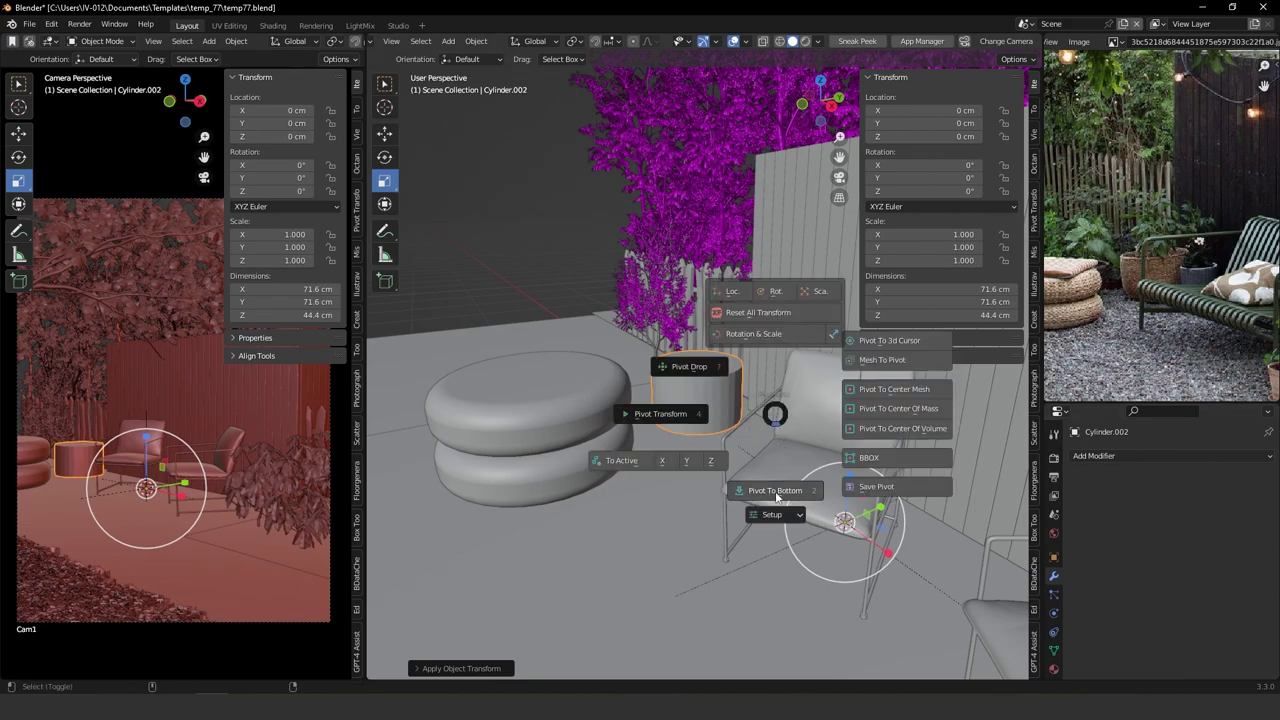
click(777, 492)
Enter face editing on the small cylinder and delete its top face to open the pot.
click(1088, 457)
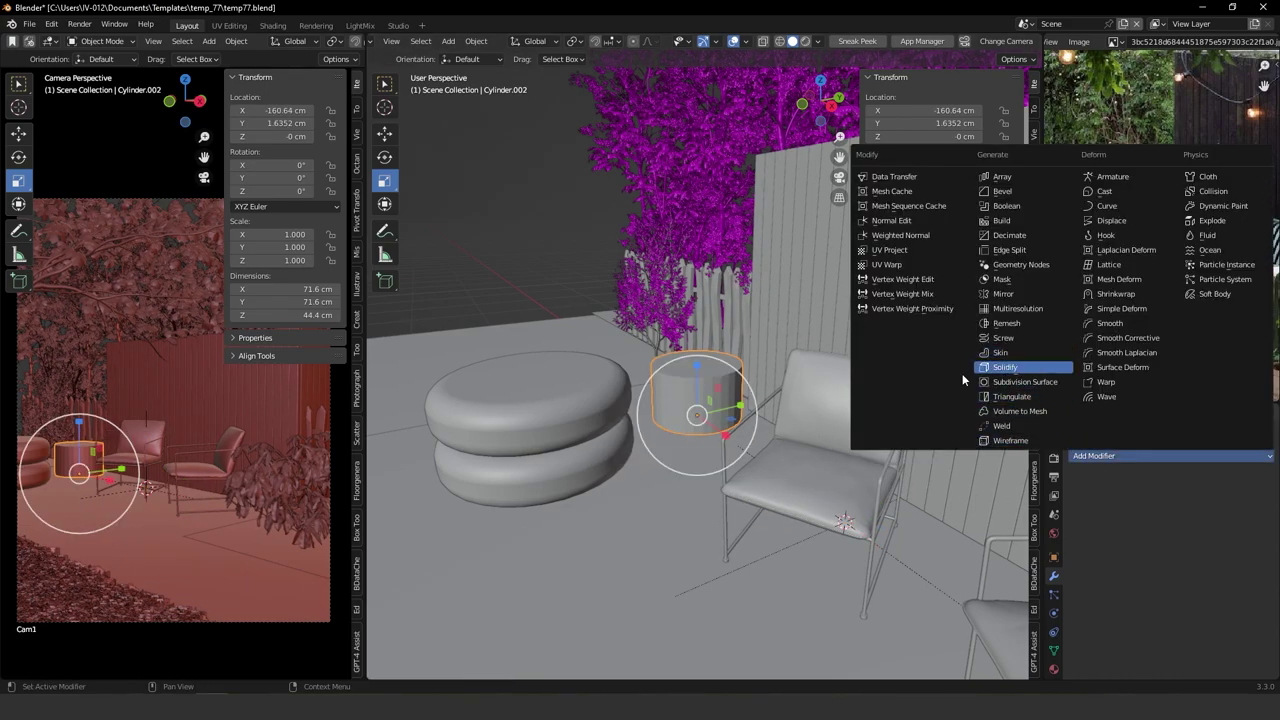
scroll(703, 370, up, 2)
middle_drag(699, 312, 707, 359)
key(Tab)
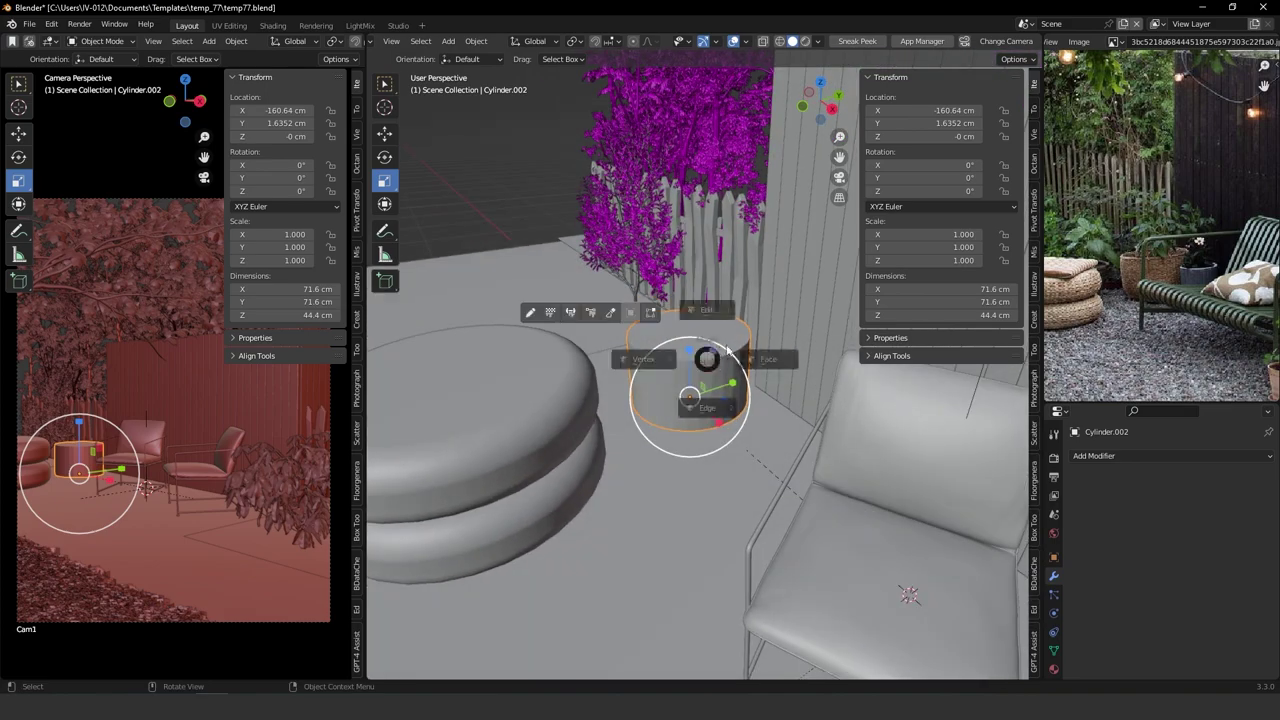
click(803, 364)
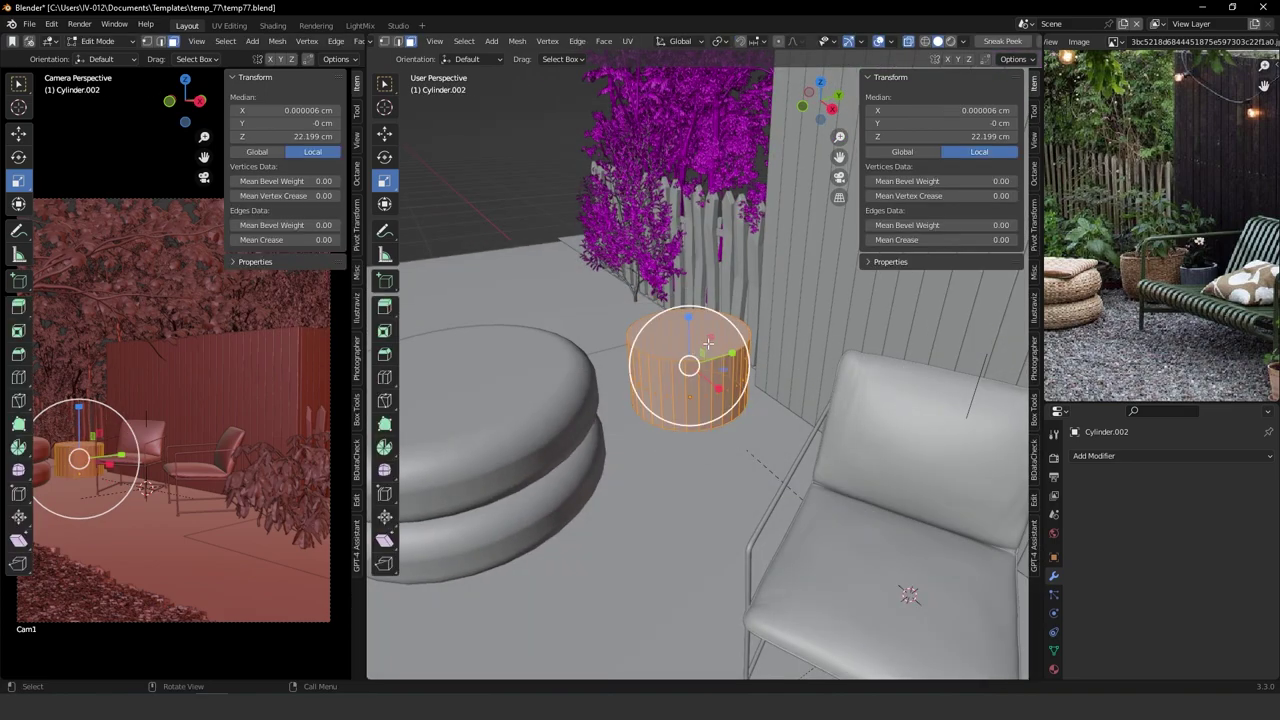
middle_drag(693, 347, 680, 282)
click(680, 288)
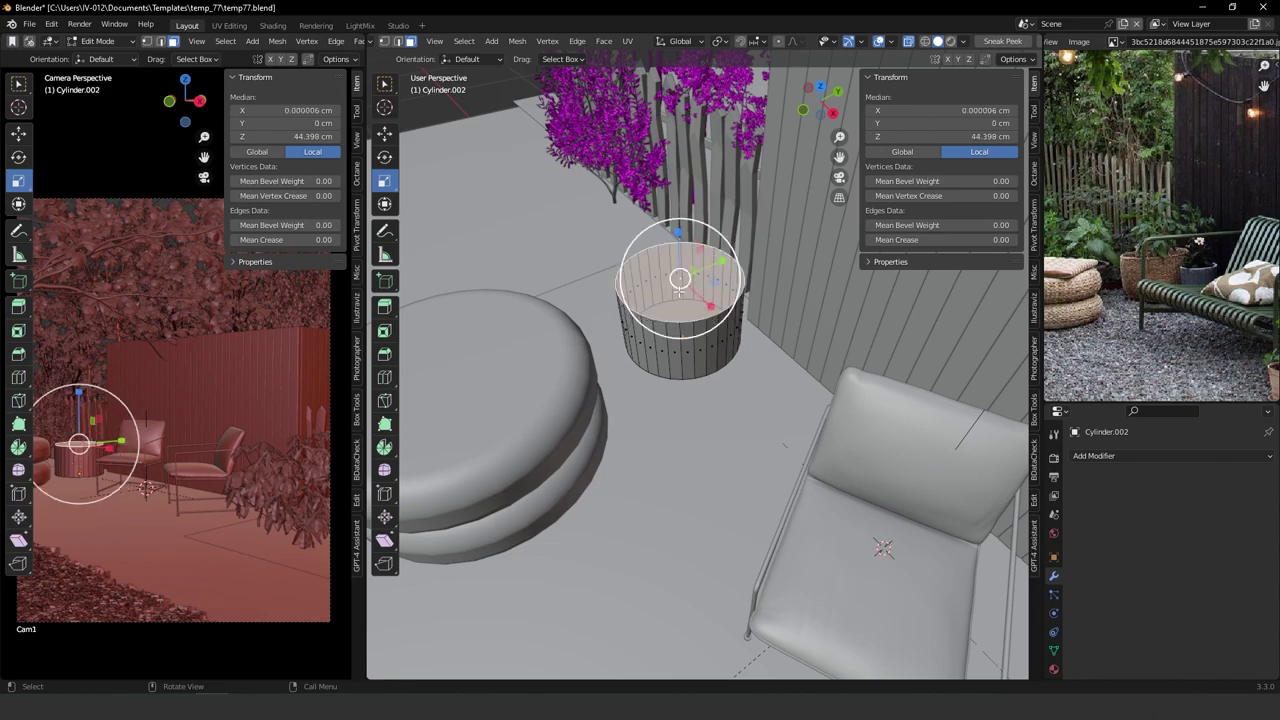
key(x)
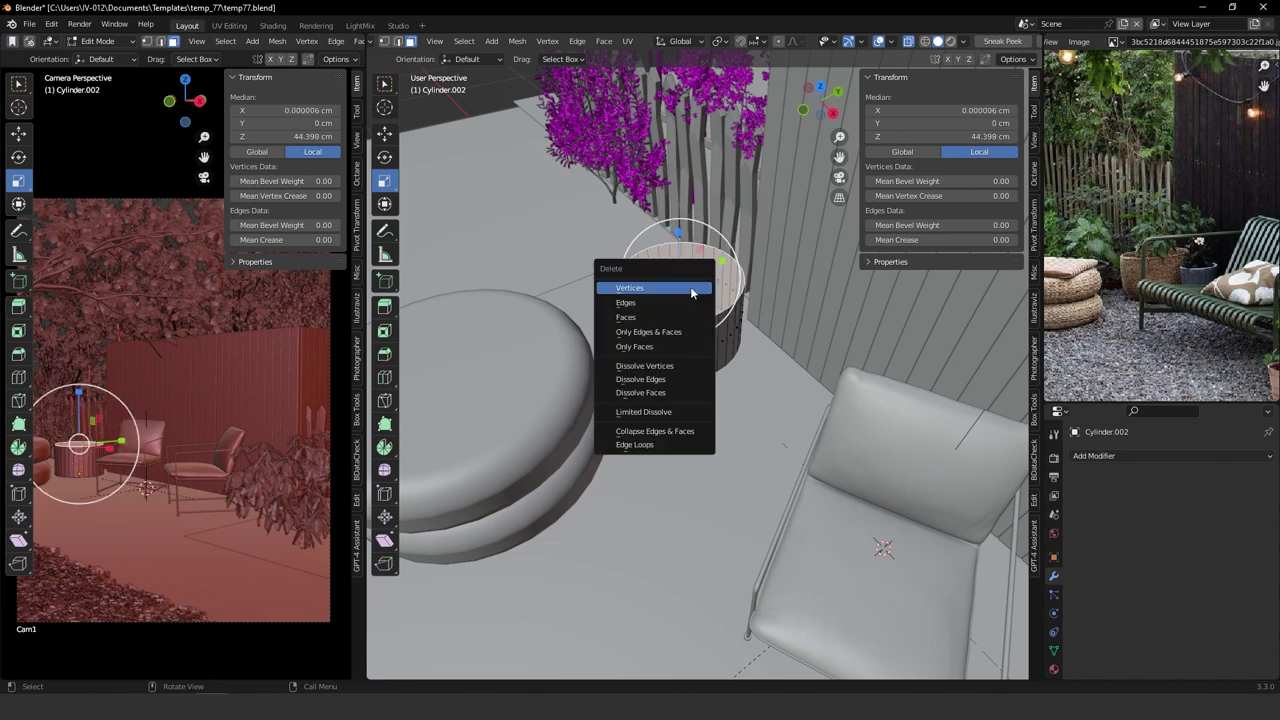
click(648, 316)
middle_drag(648, 316, 709, 310)
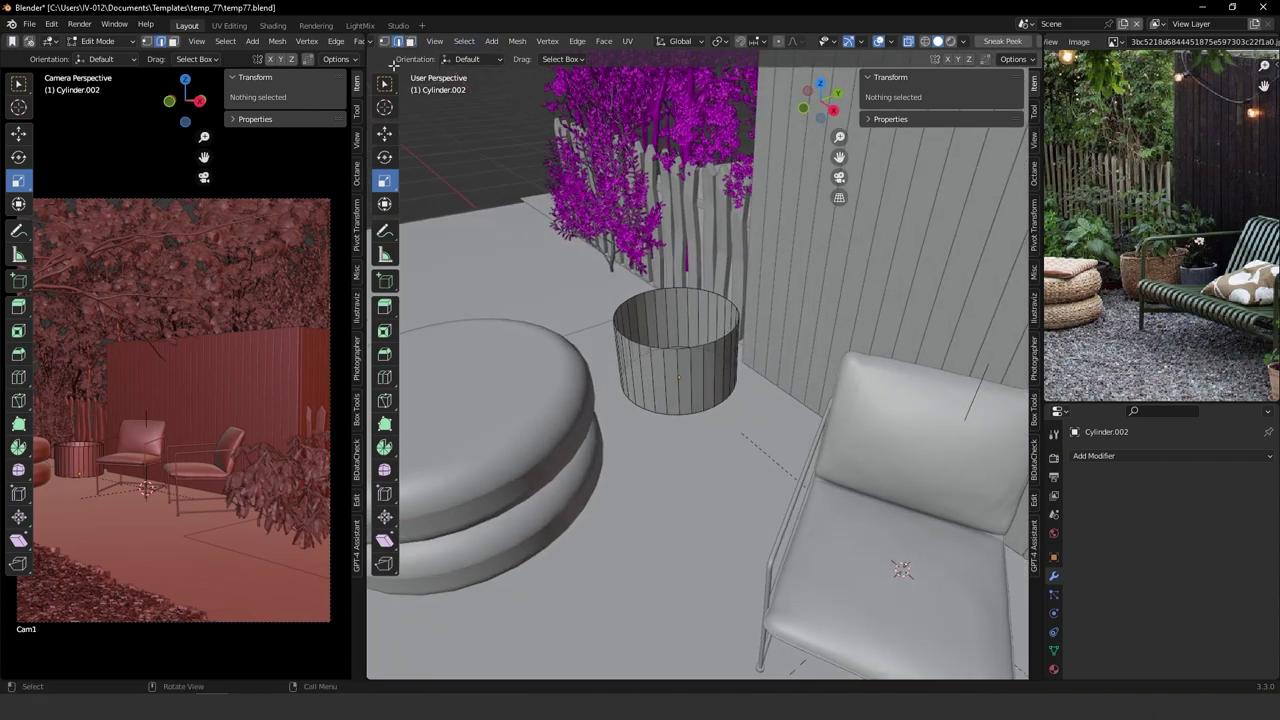
Bevel the pot's bottom edge loop with a width of 19.3 cm and 19 segments to round its base.
scroll(662, 428, up, 2)
click(661, 436)
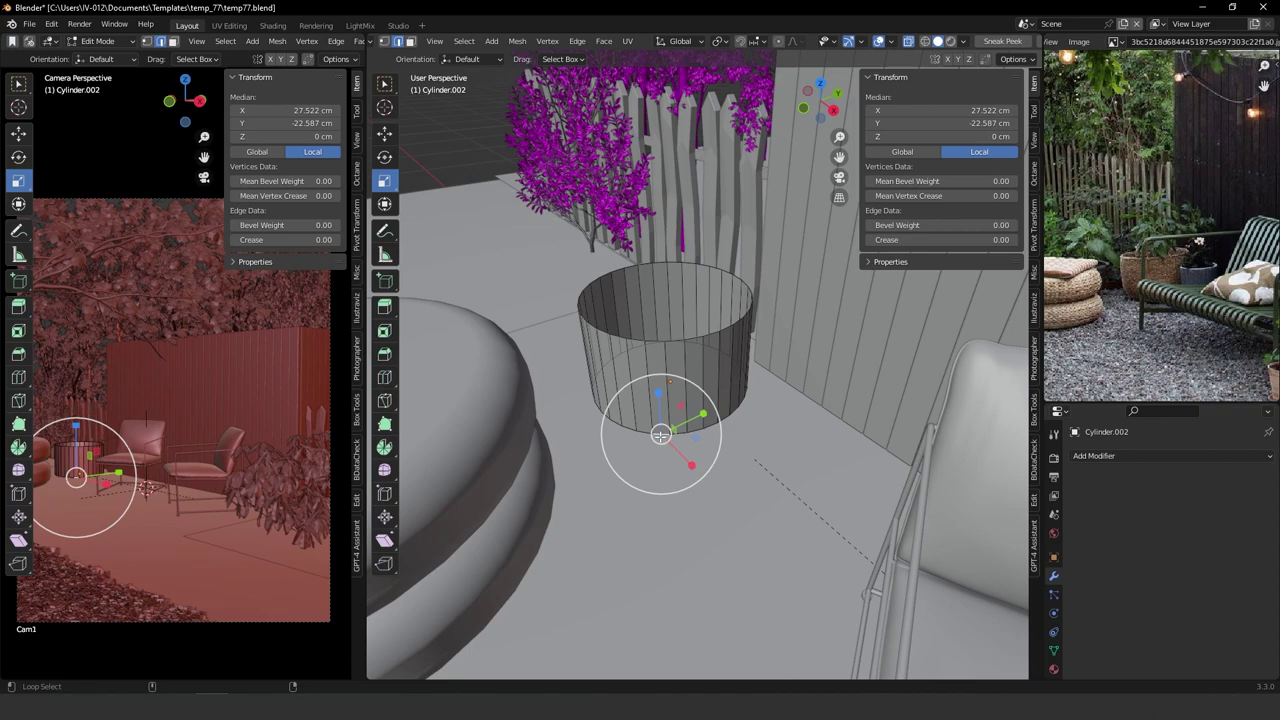
key(alt+d)
shift+click(661, 434)
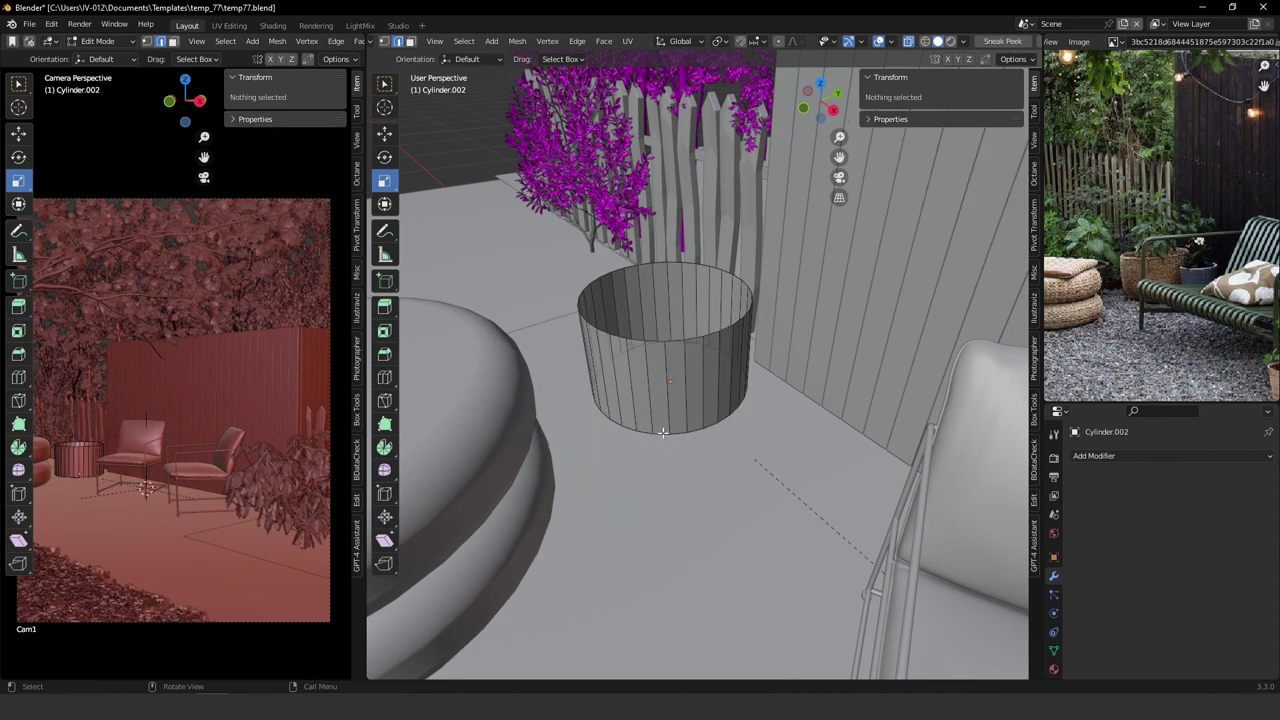
ctrl+click(661, 434)
middle_drag(690, 423, 690, 531)
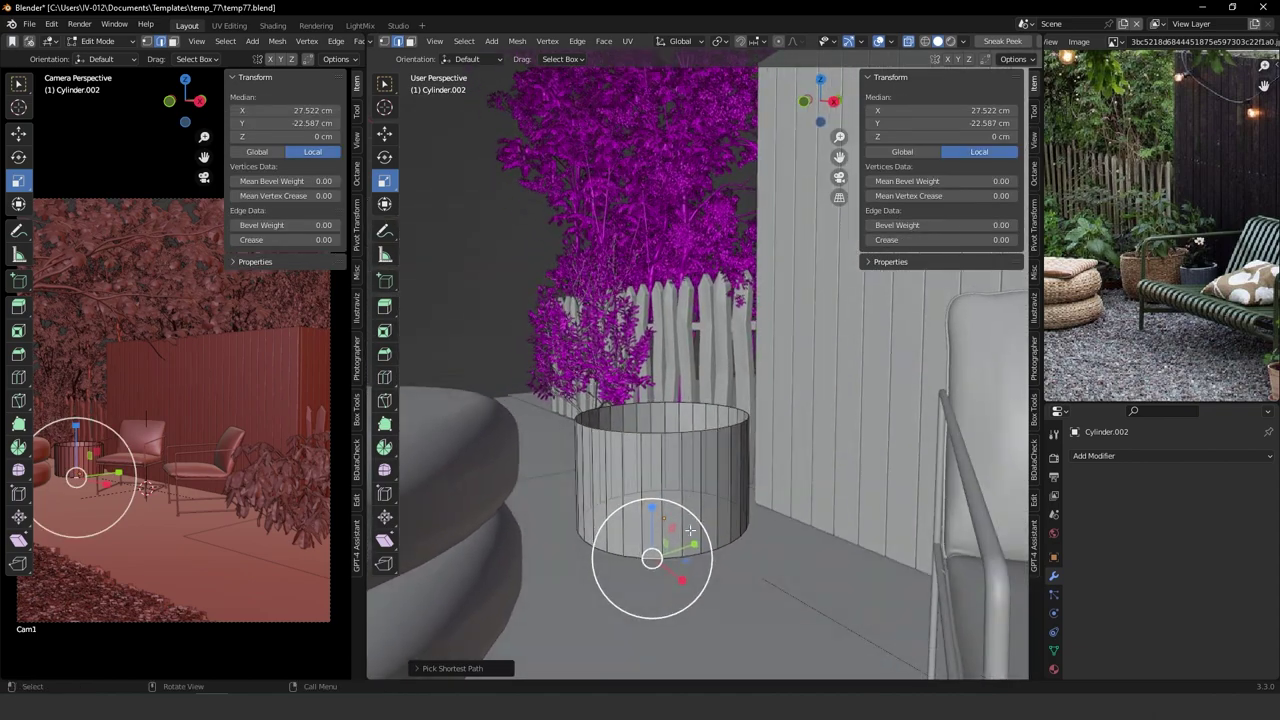
alt+click(676, 560)
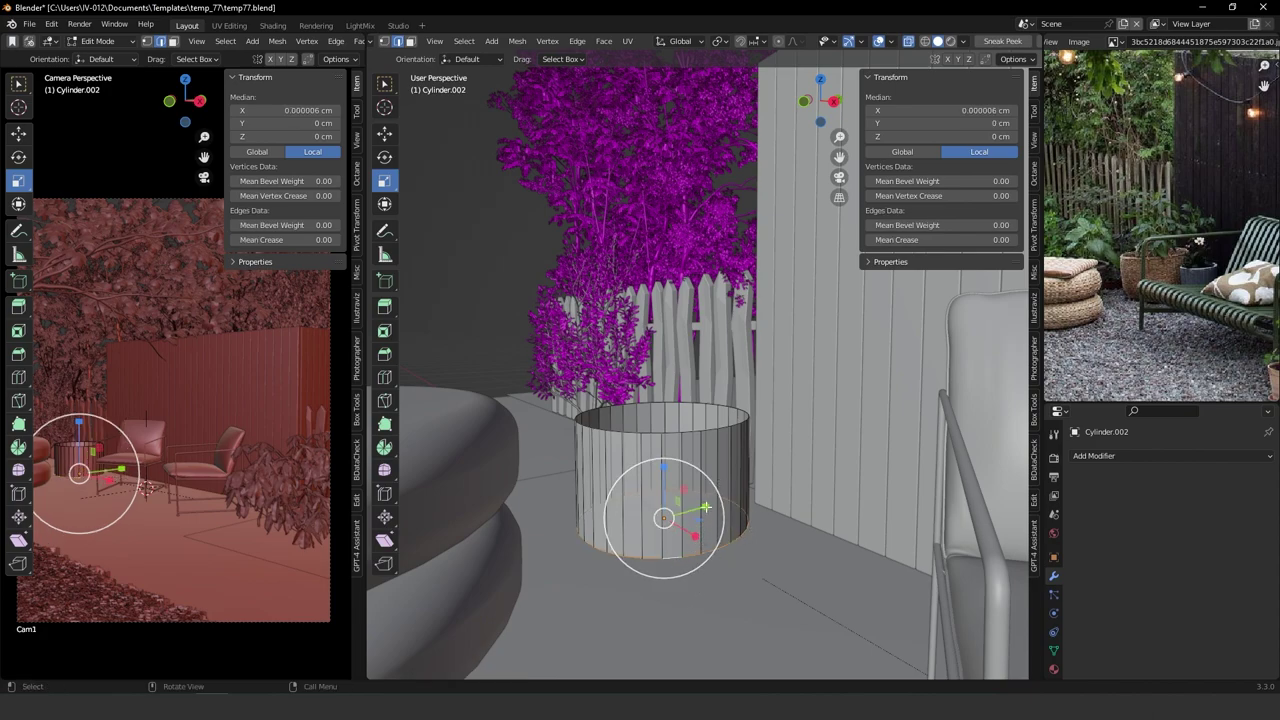
key(ctrl+b)
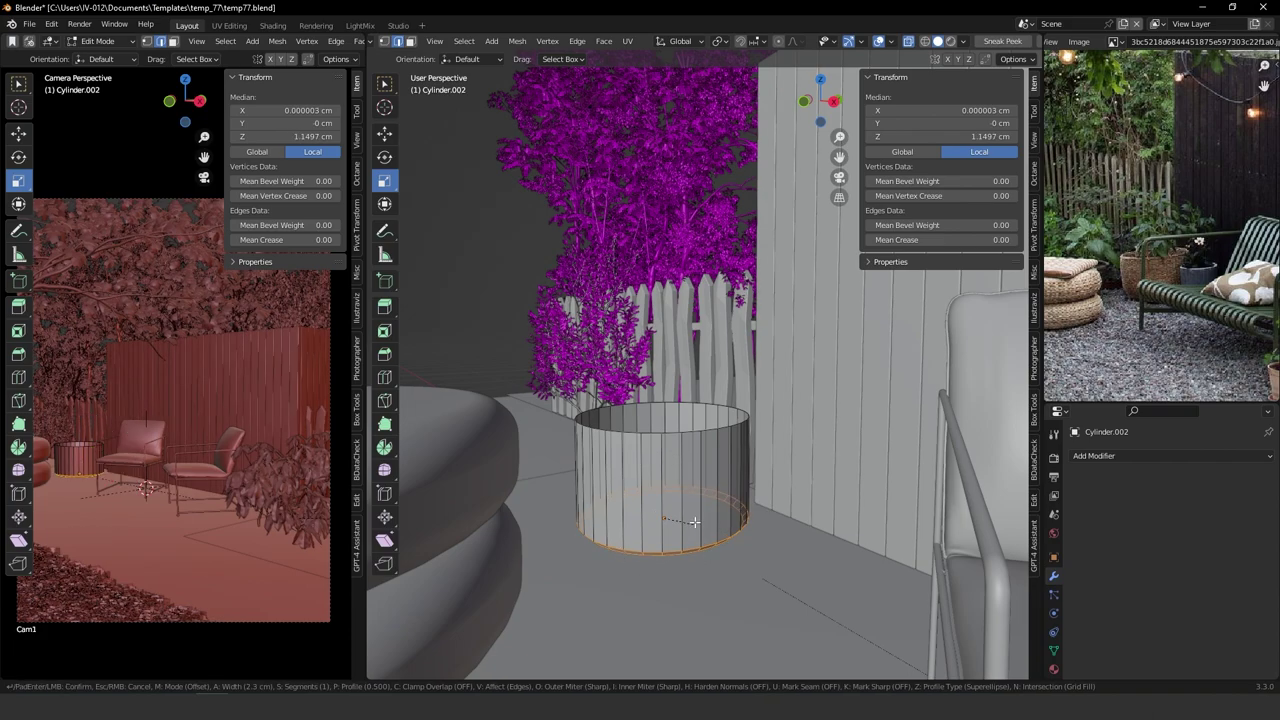
click(716, 471)
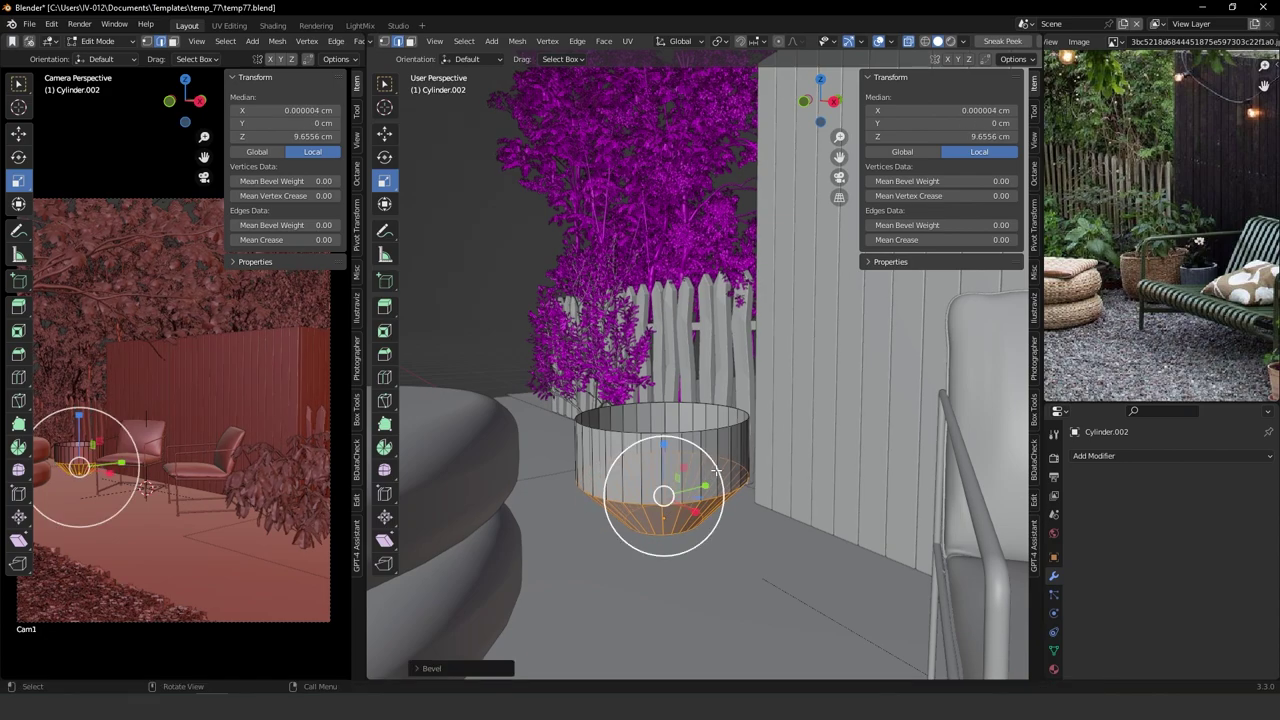
click(433, 669)
drag(529, 476, 561, 472)
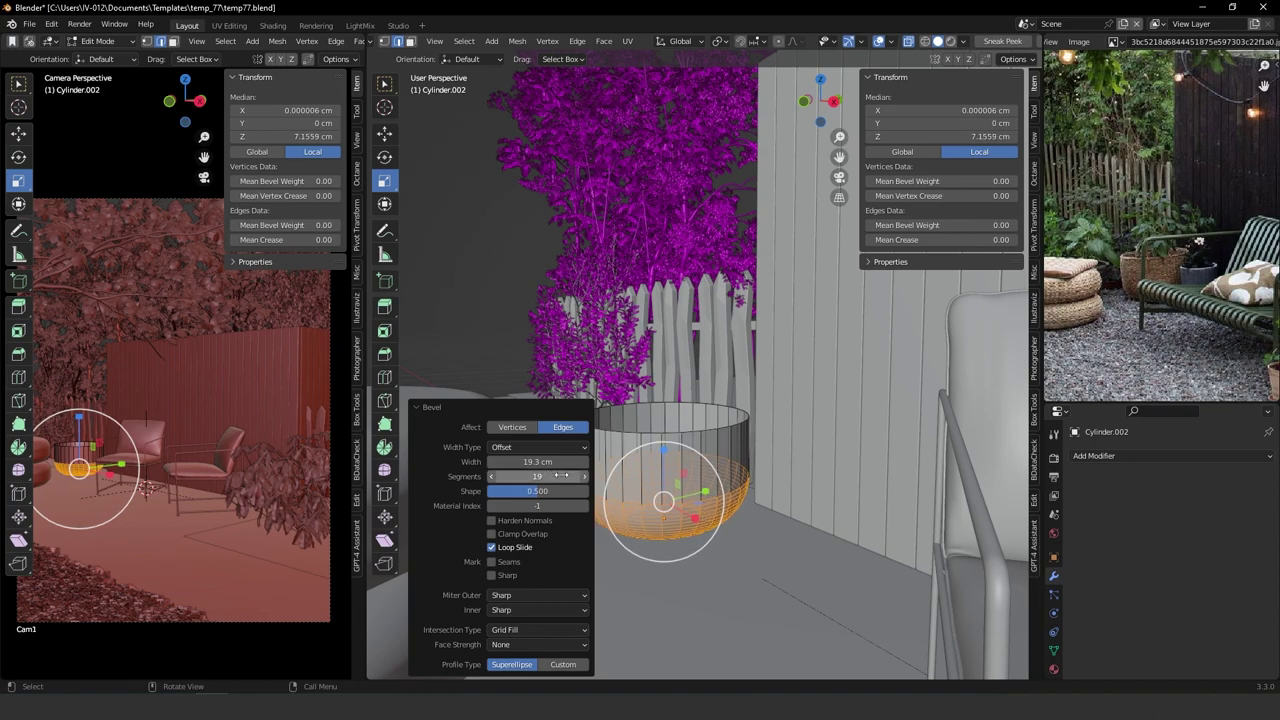
Duplicate the pot's top rim edge loop in place and separate it into its own object.
mouse_move(785, 382)
middle_down()
mouse_move(801, 372)
mouse_move(769, 388)
middle_up()
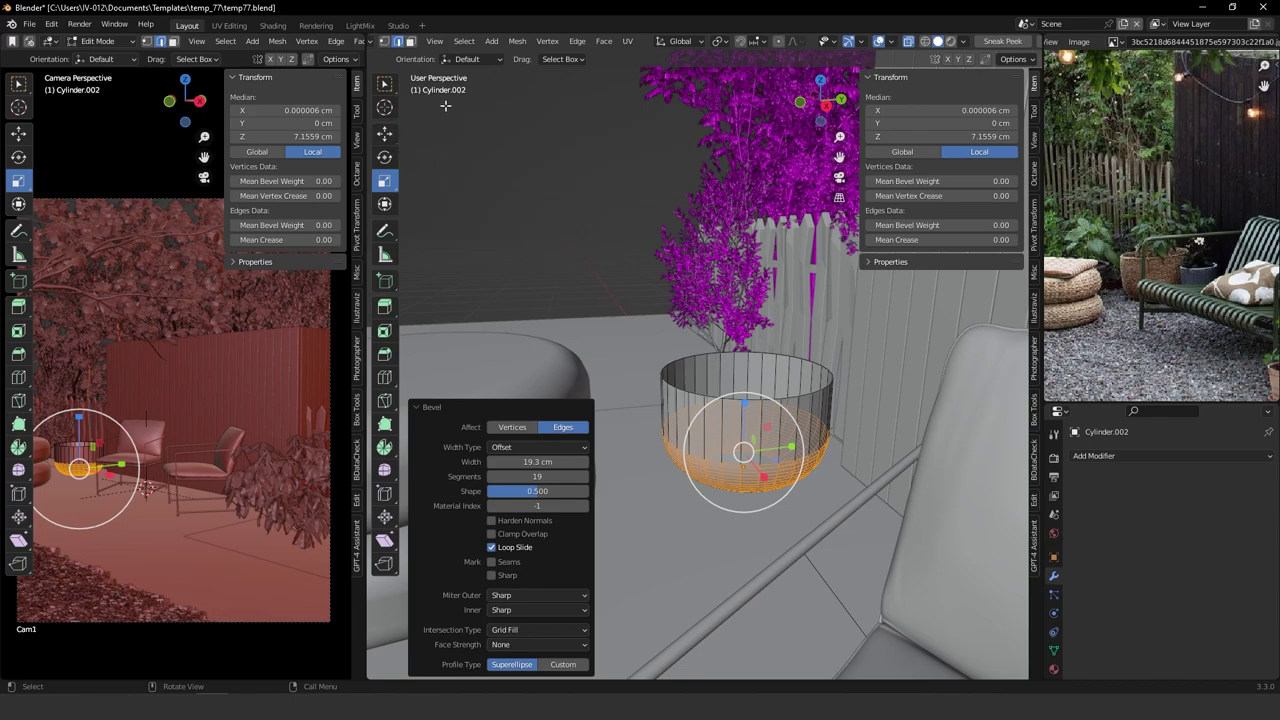
alt+click(731, 401)
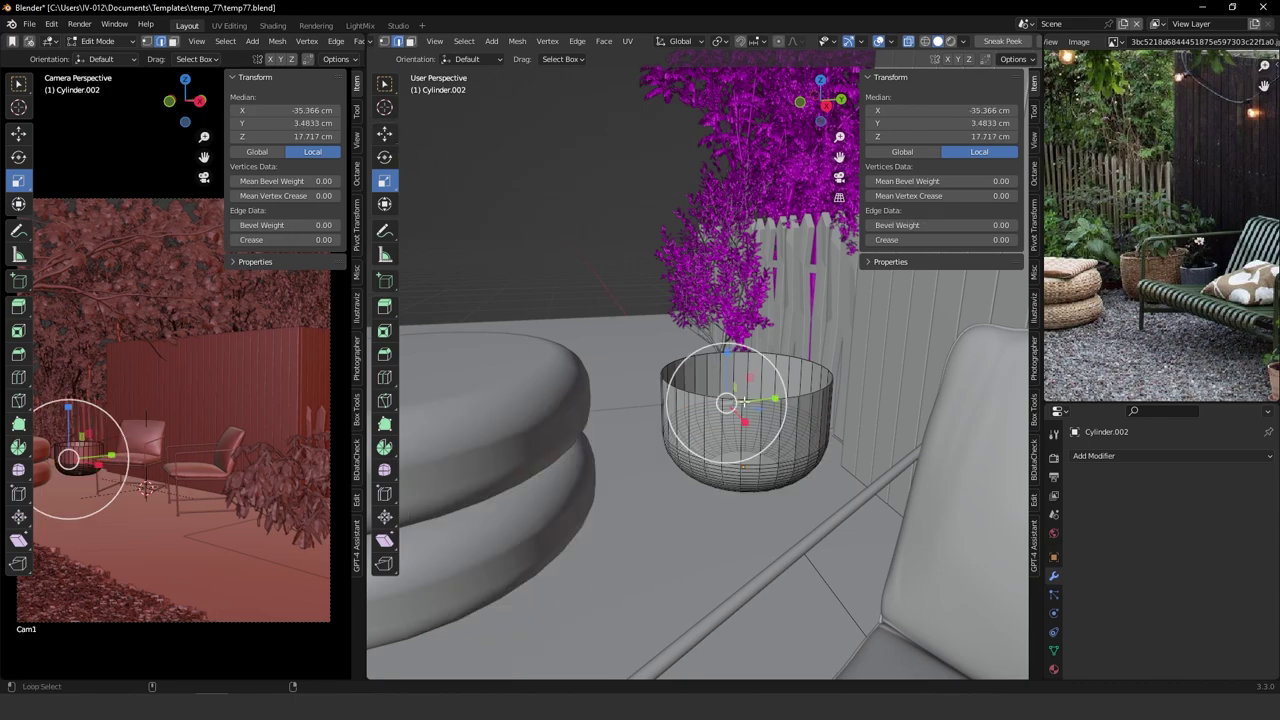
alt+click(770, 354)
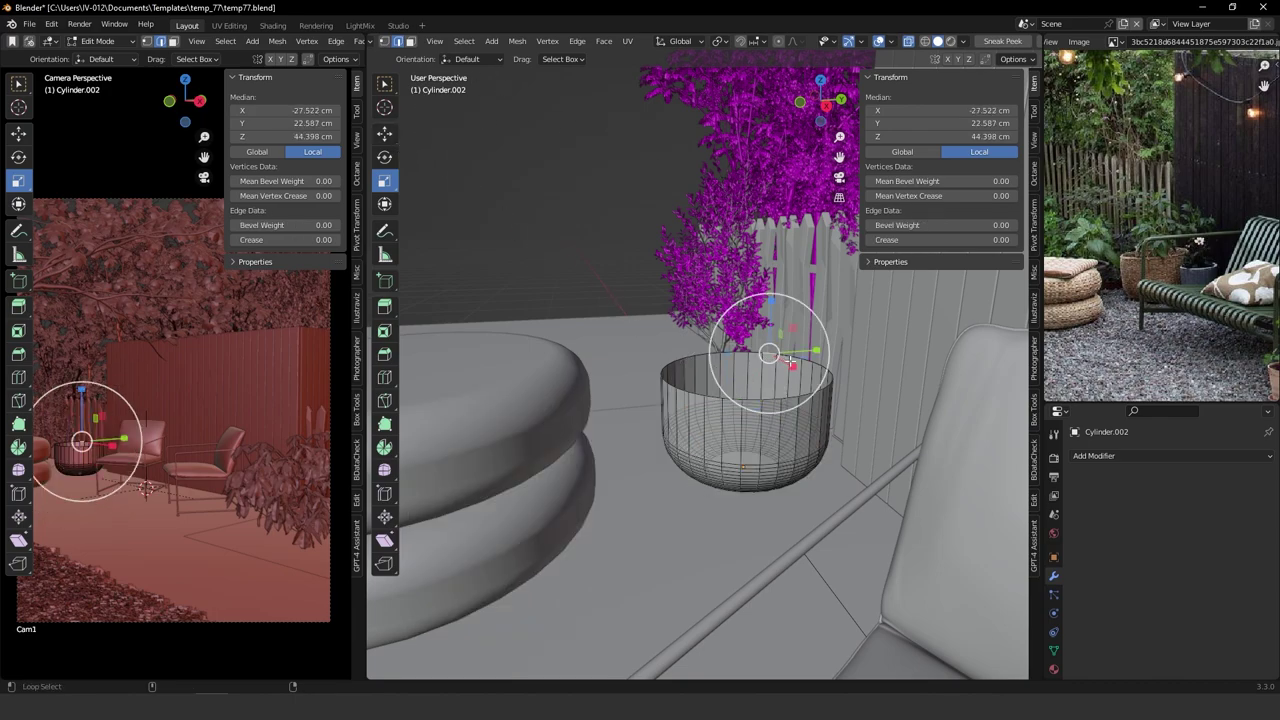
alt+click(785, 356)
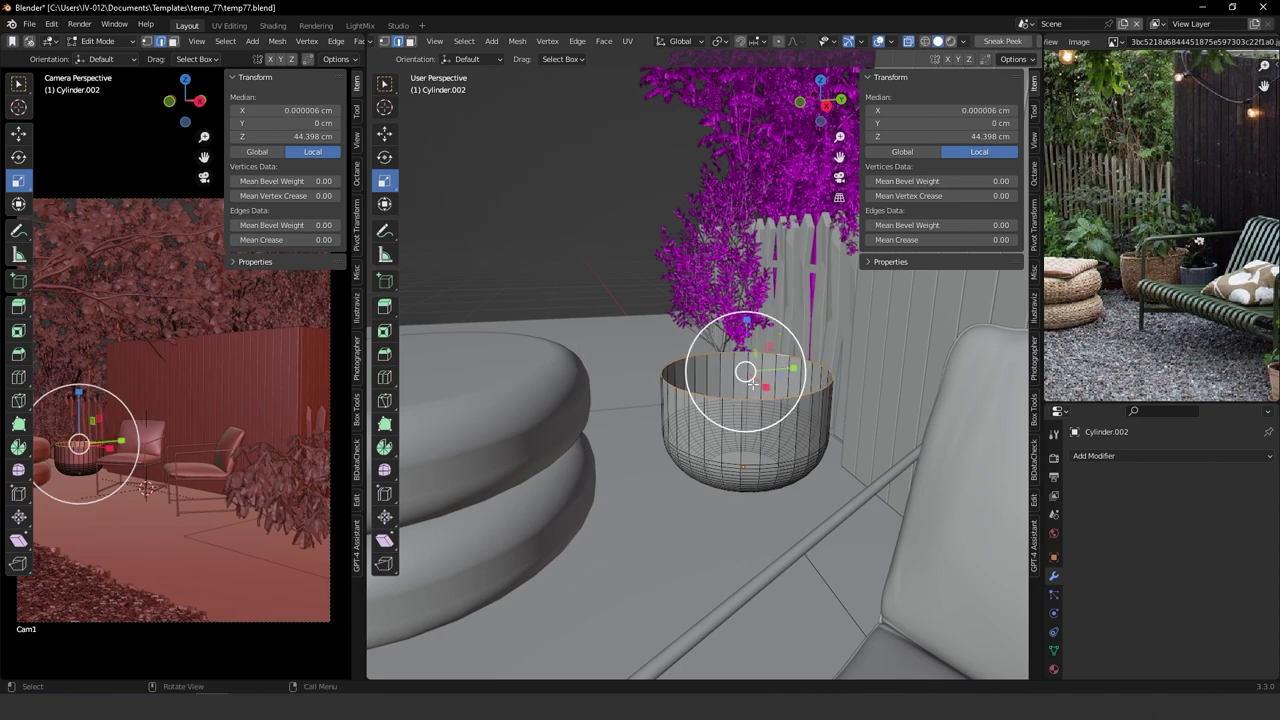
key(shift+d)
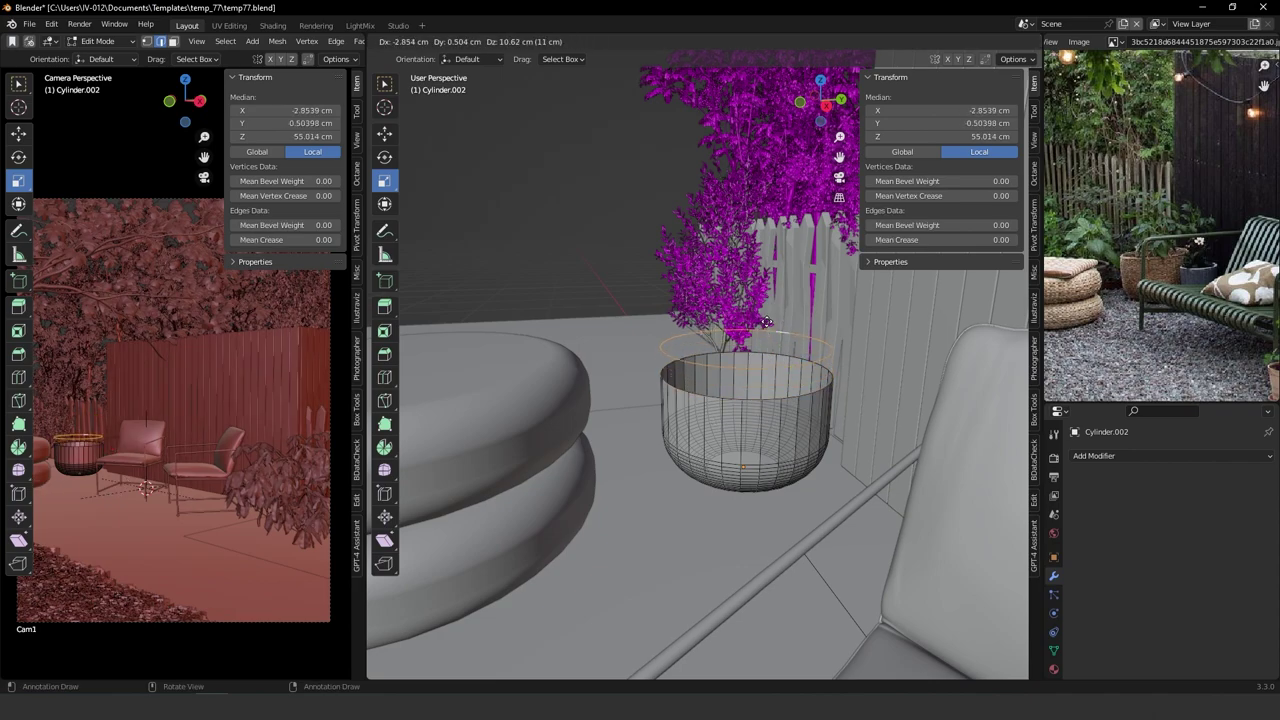
right_click(775, 315)
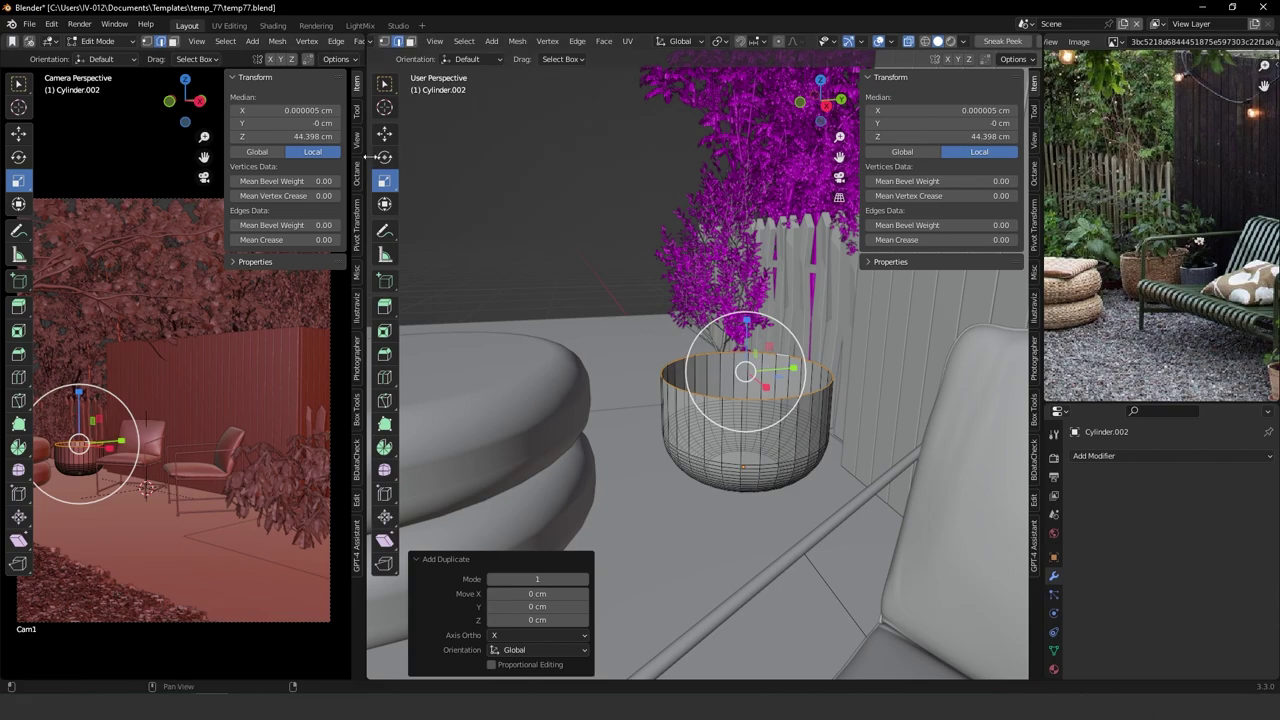
key(p)
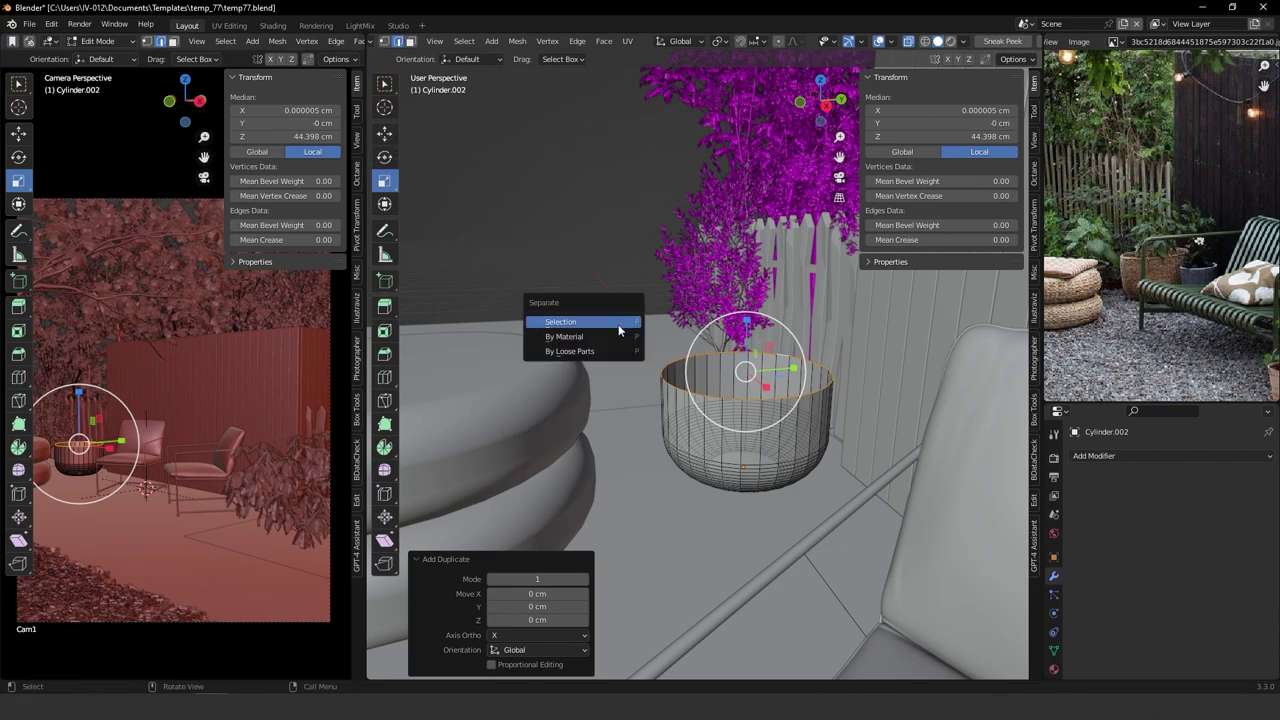
click(565, 319)
key(Tab)
click(608, 193)
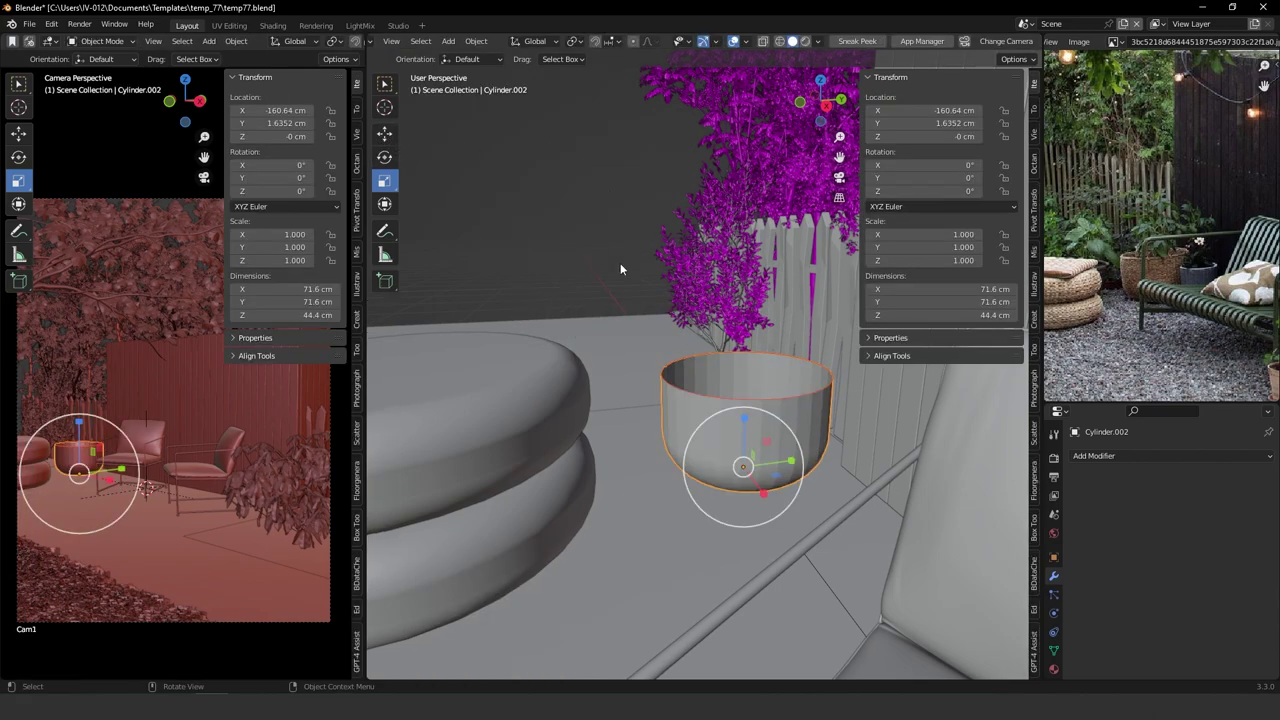
Convert the separated rim loop object to a curve.
click(692, 358)
middle_drag(696, 368, 741, 388)
right_click(741, 388)
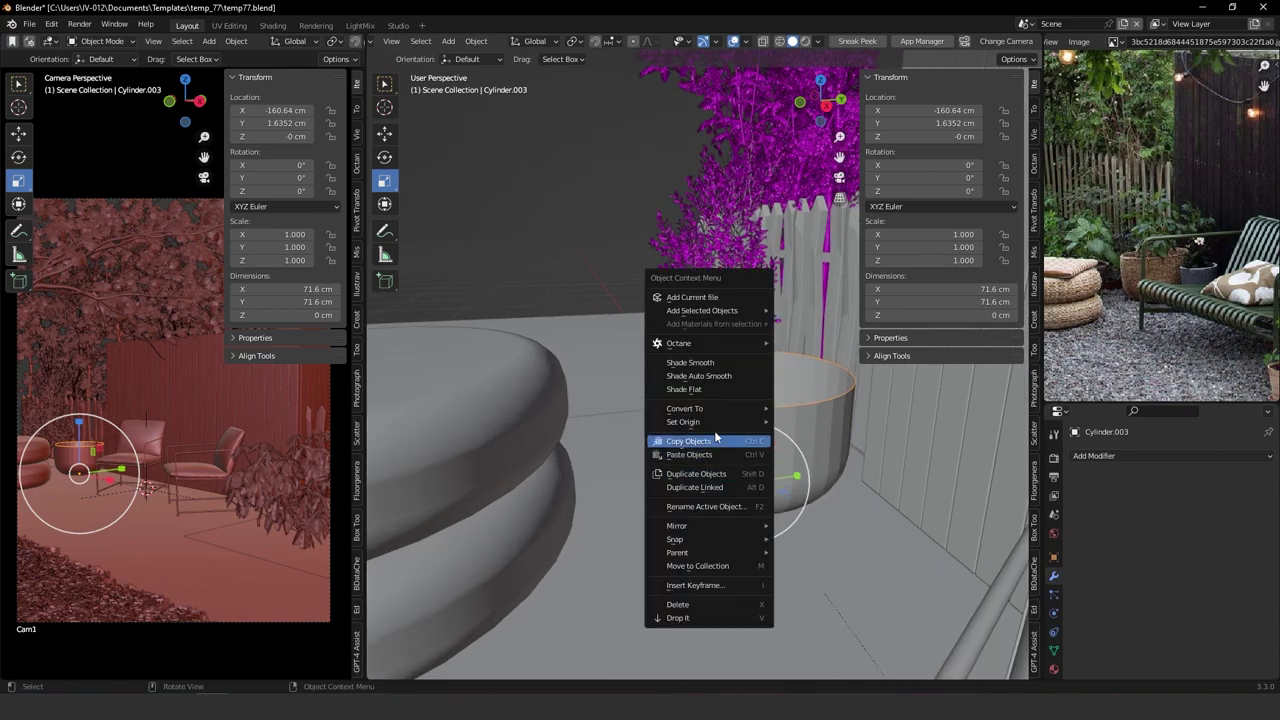
mouse_move(716, 423)
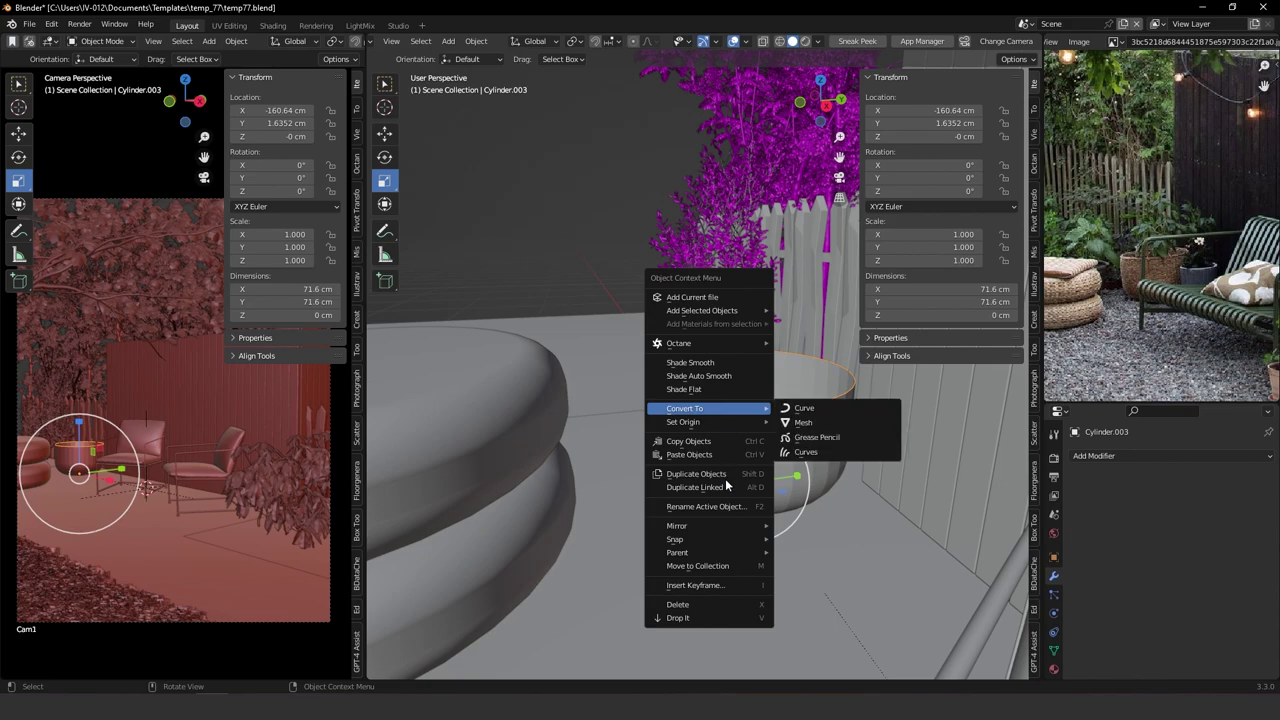
mouse_move(707, 539)
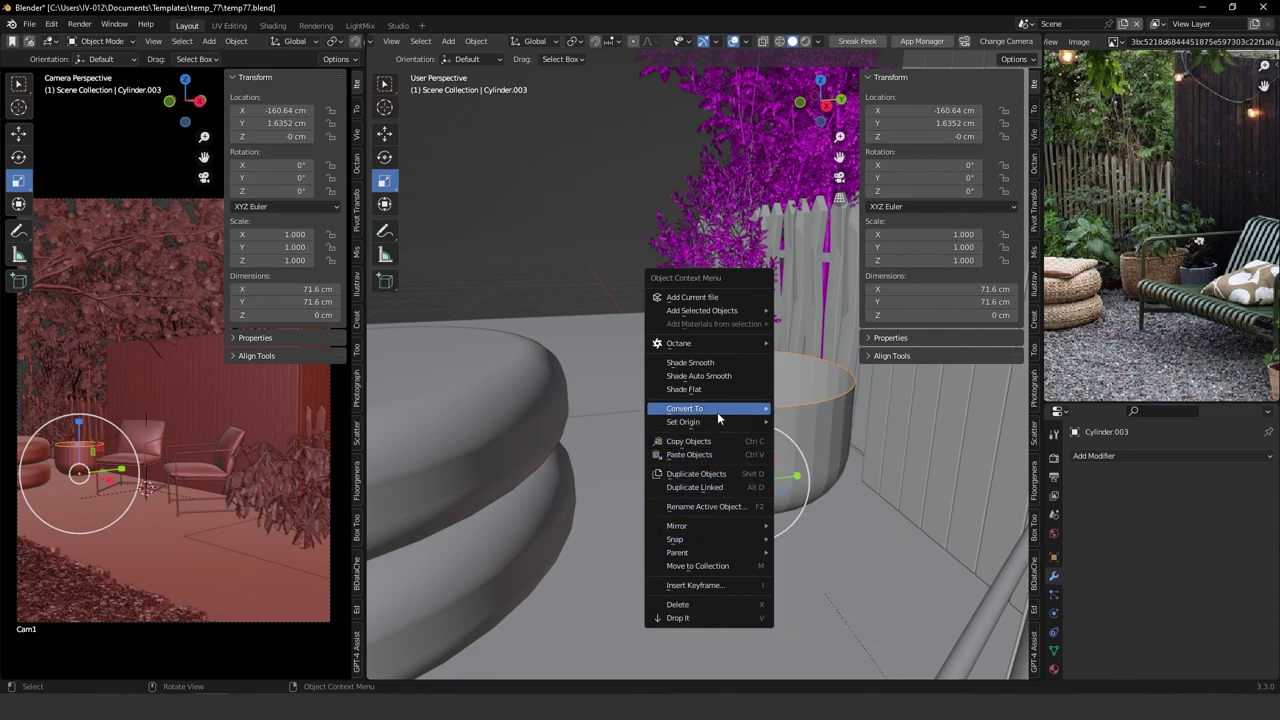
click(800, 421)
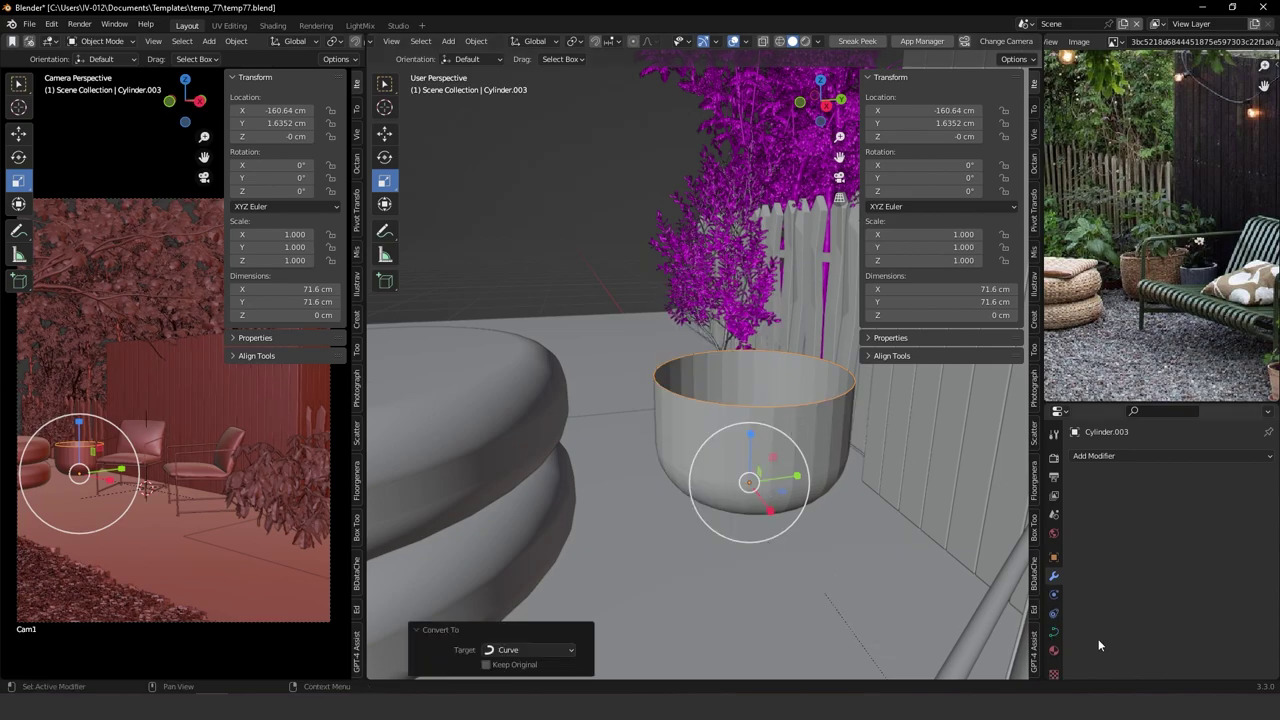
Give the rim curve a round bevel with a depth of 1 cm.
click(1055, 634)
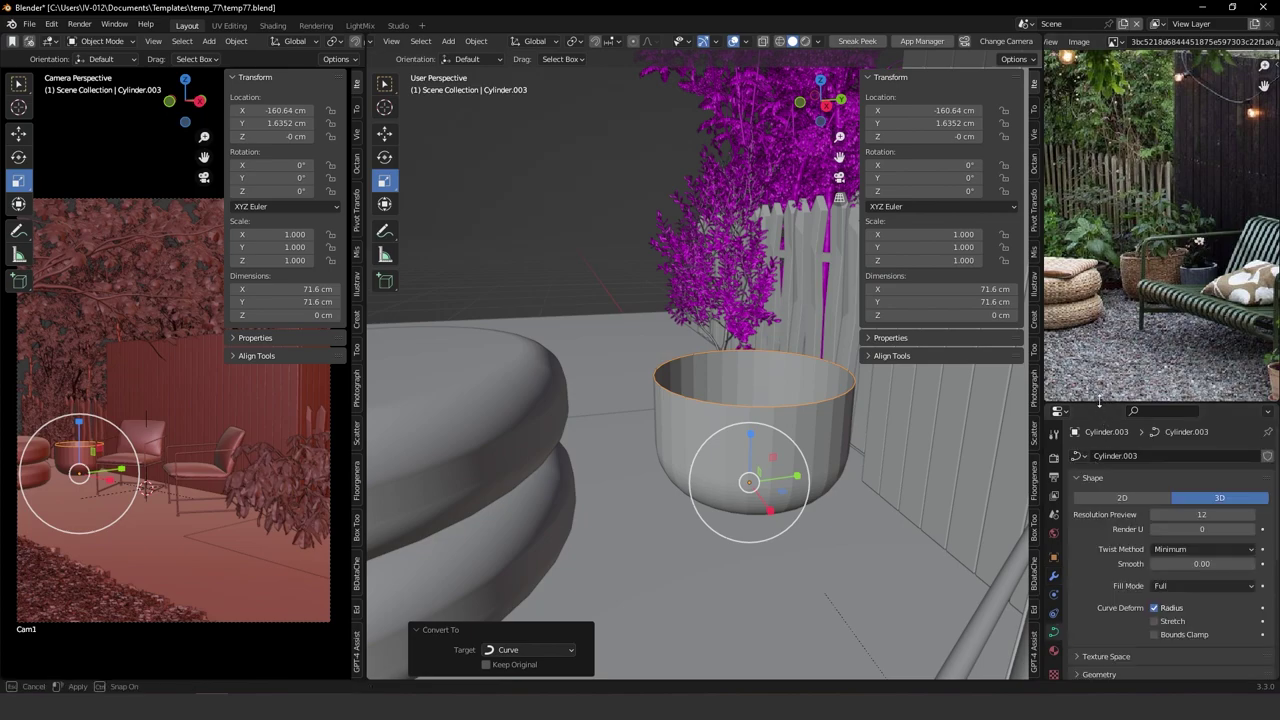
drag(1100, 402, 1100, 355)
scroll(1119, 400, down, 4)
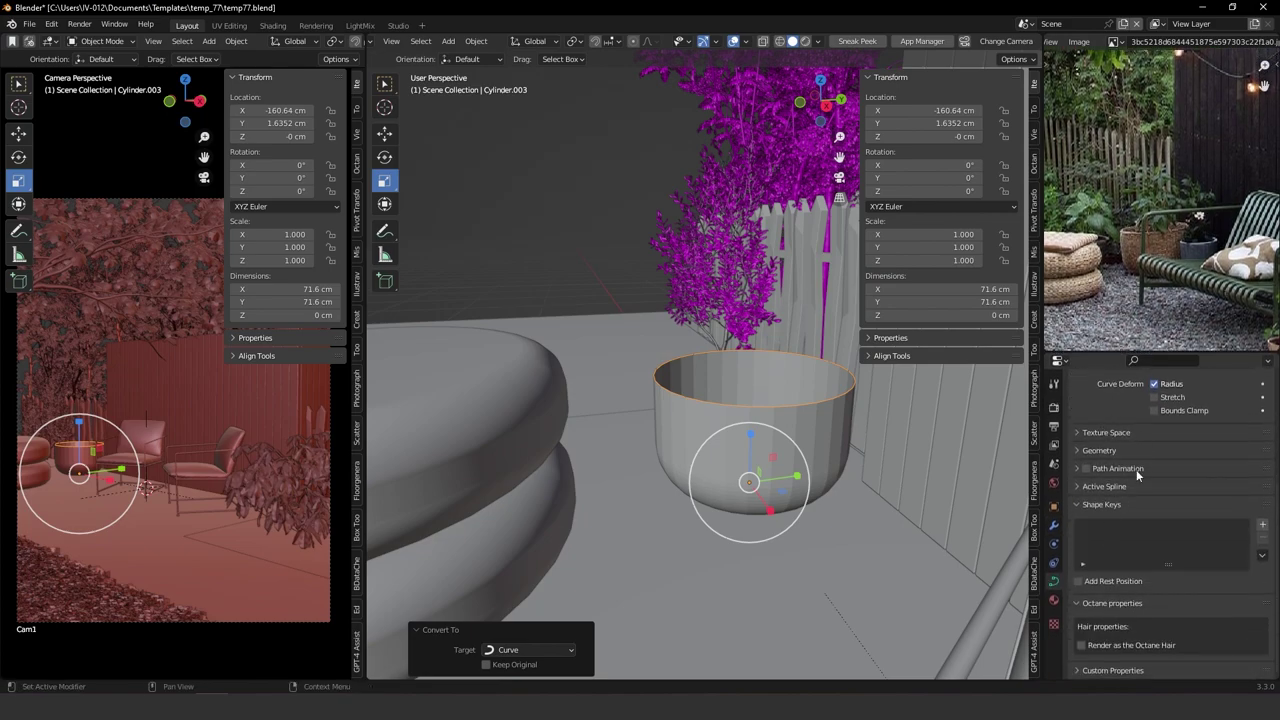
click(1100, 451)
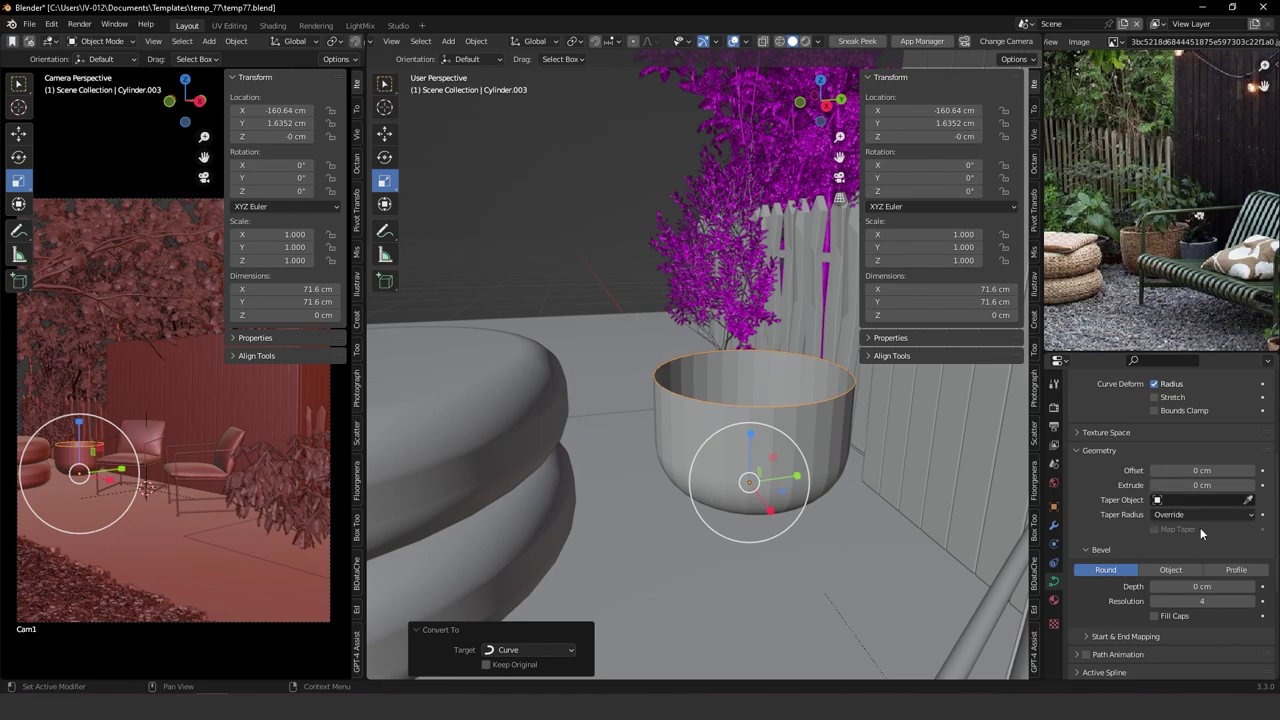
scroll(1108, 592, down, 3)
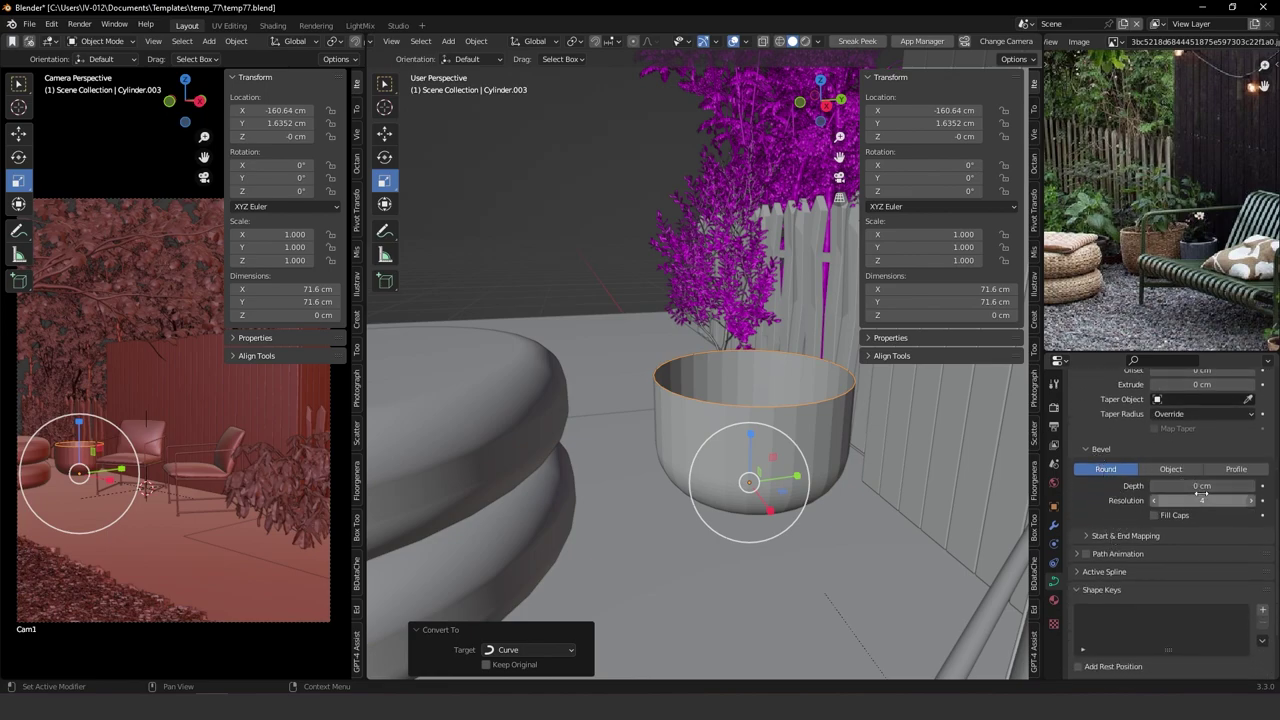
mouse_move(1196, 486)
mouse_down()
mouse_move(1222, 486)
mouse_move(1209, 485)
mouse_up()
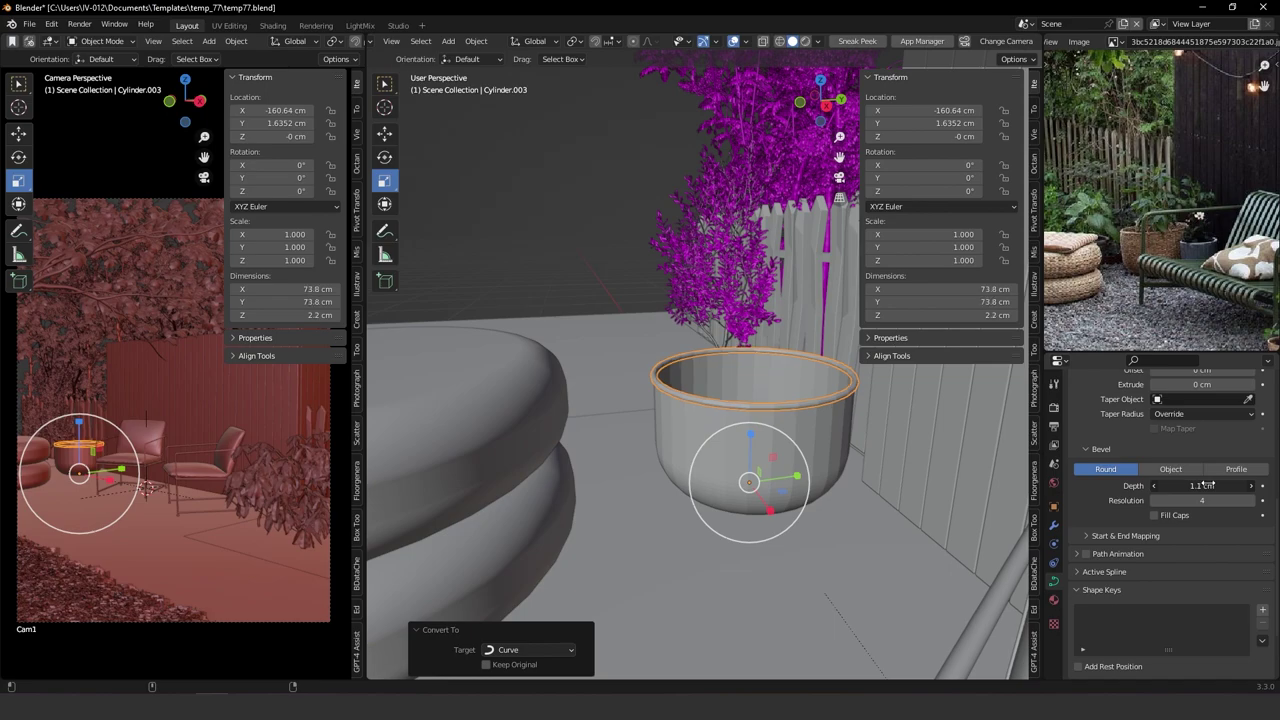
drag(1201, 483, 1201, 484)
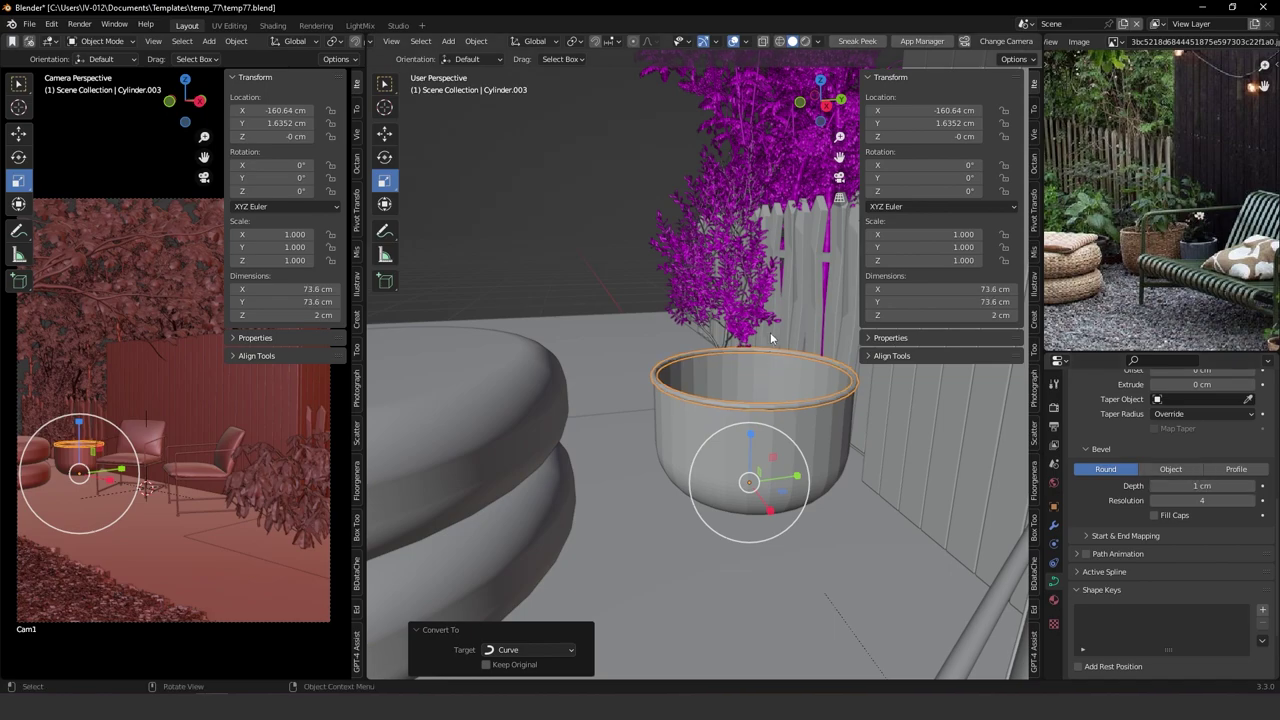
Scale the pot and its rim together uniformly to about 0.749.
click(812, 400)
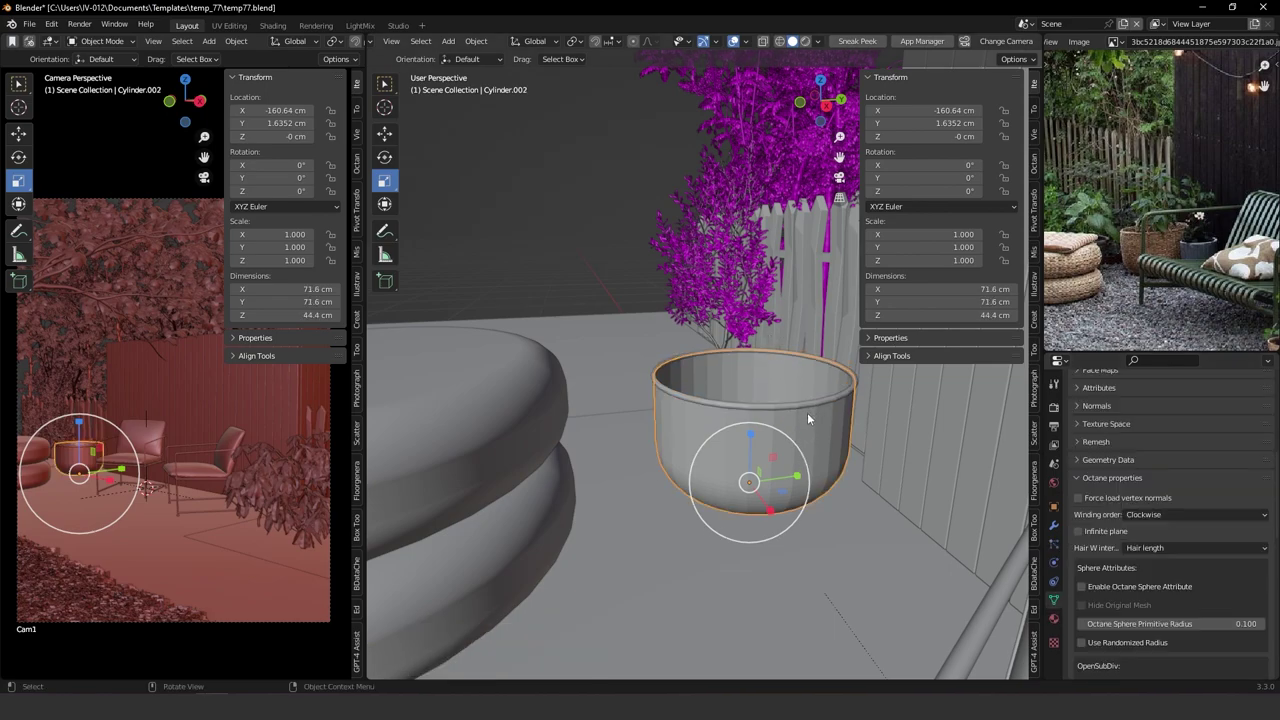
click(809, 402)
shift+click(814, 428)
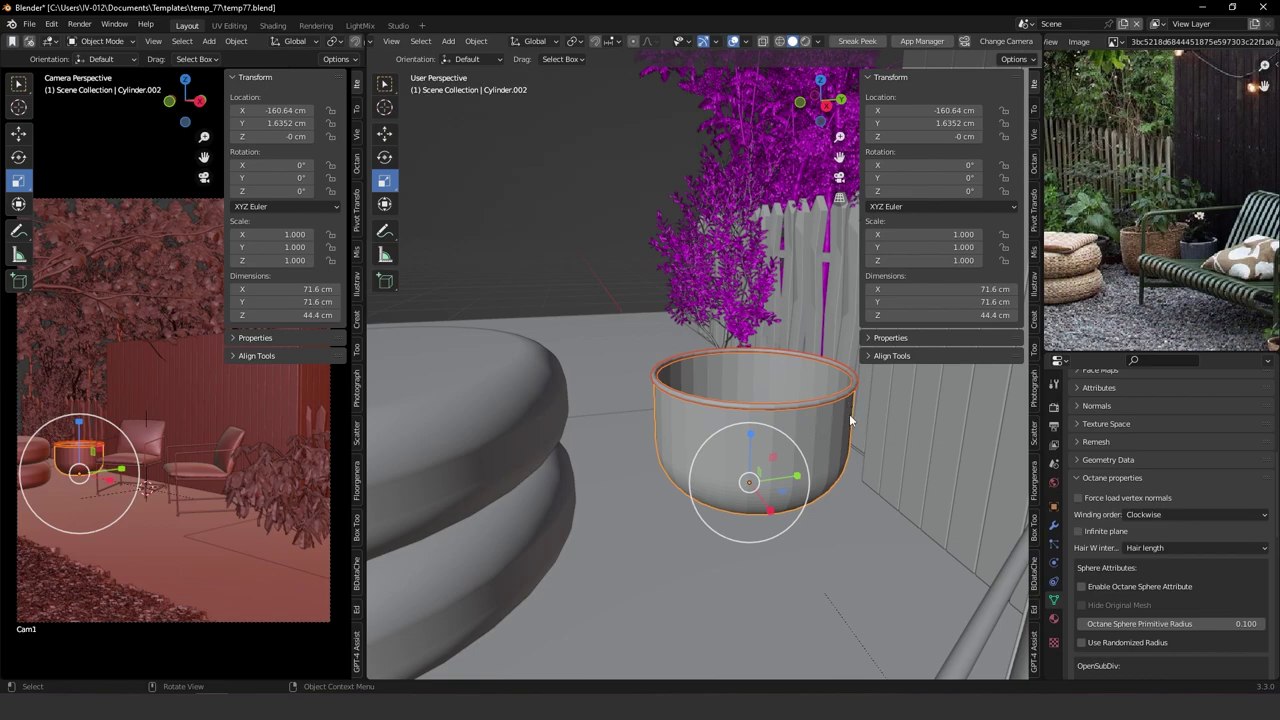
key(s)
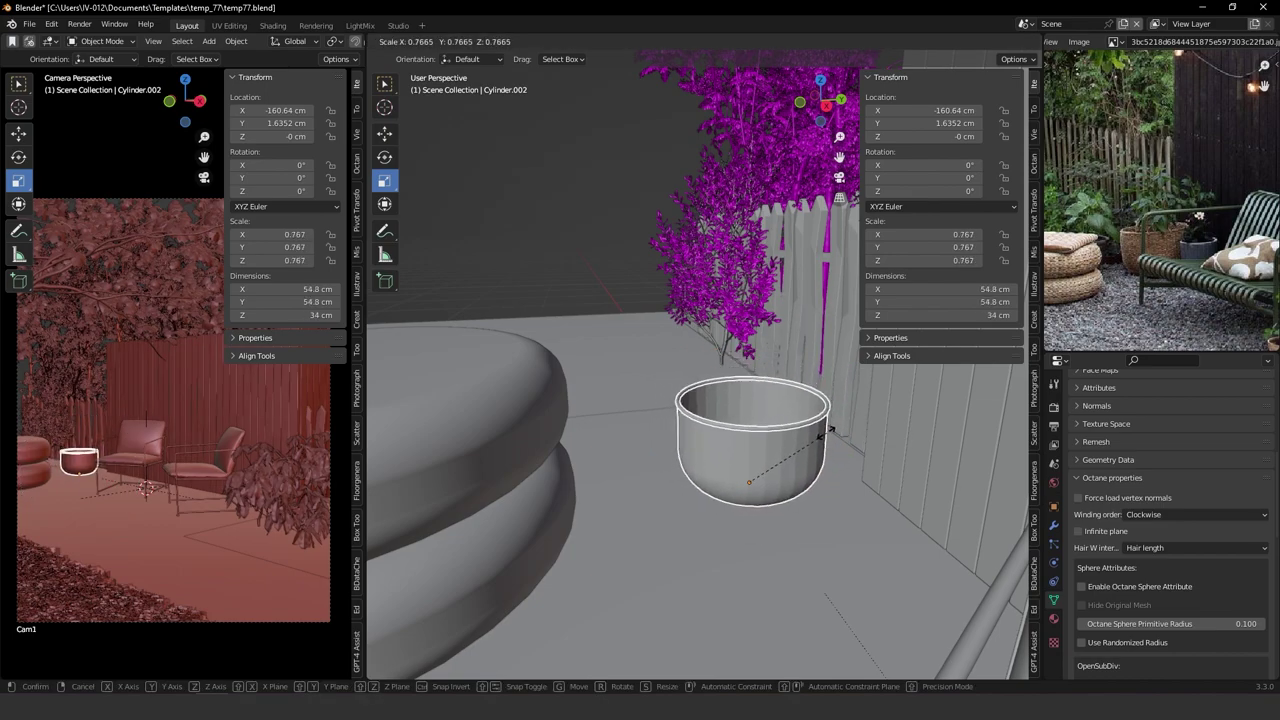
click(822, 450)
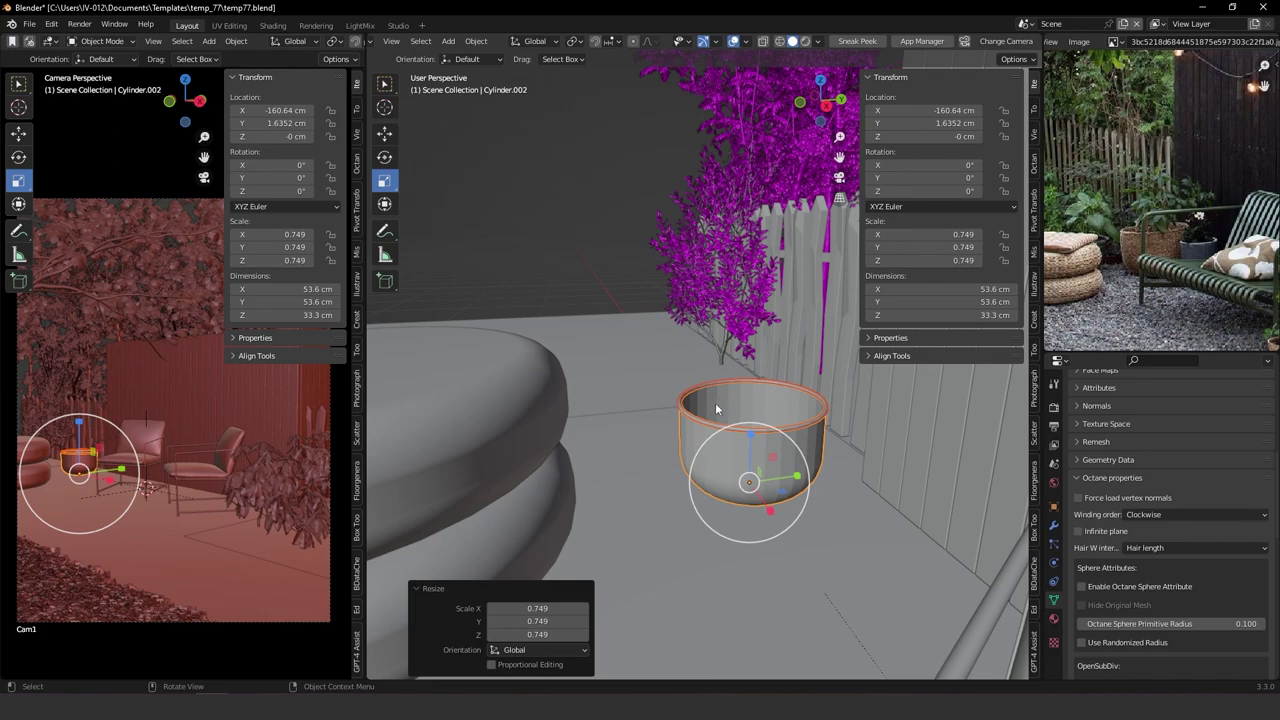
Append and place the objects from 047.blend in the scene.
middle_drag(714, 408, 714, 407)
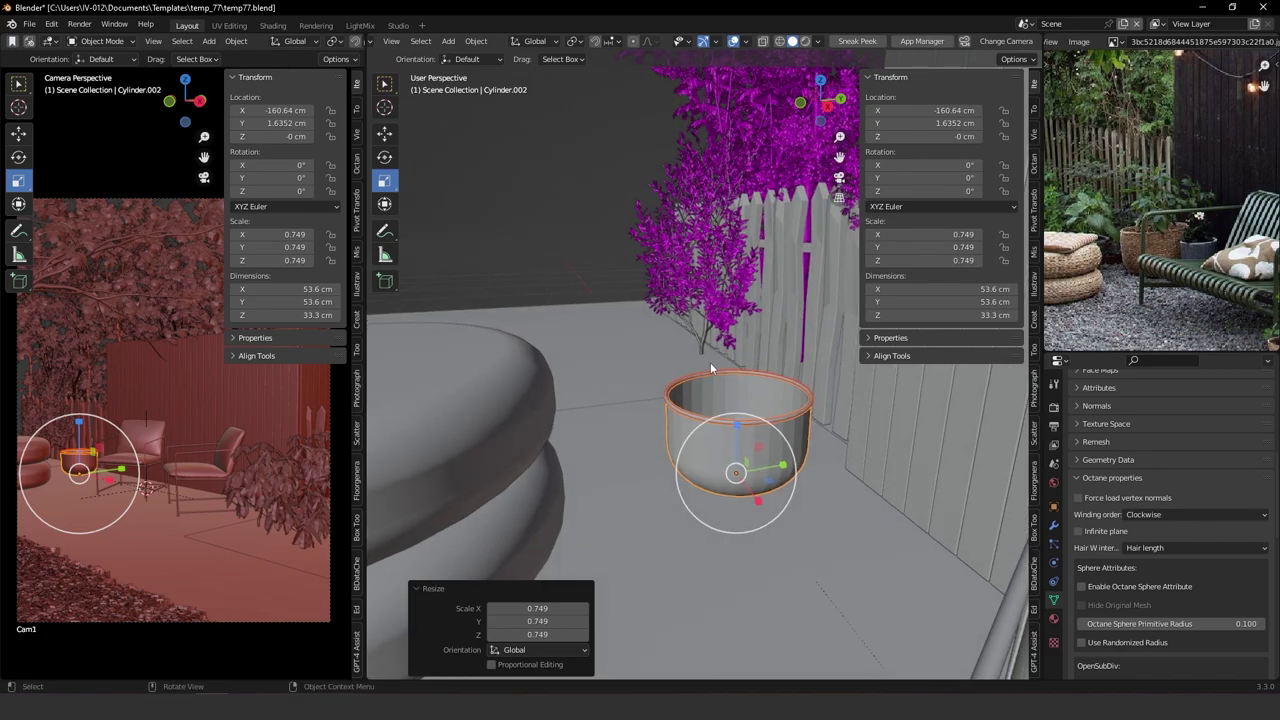
ctrl+middle_drag(712, 357, 722, 436)
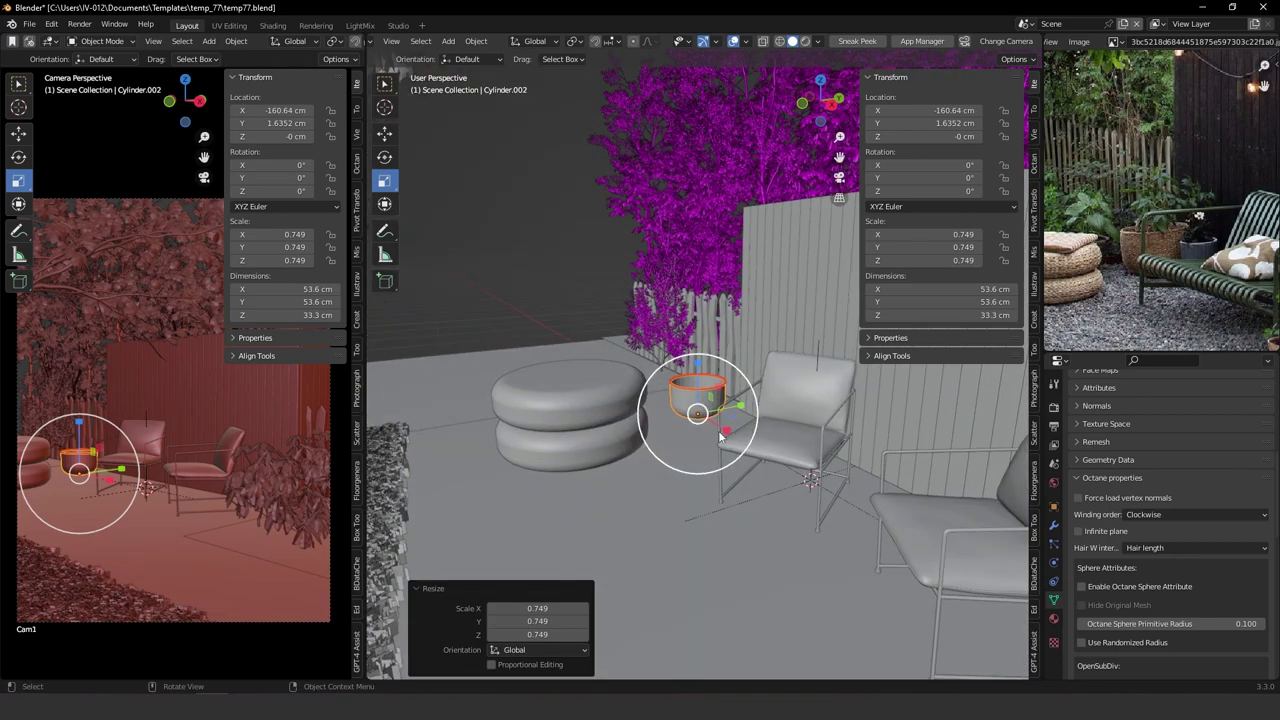
middle_drag(1173, 172, 1193, 231)
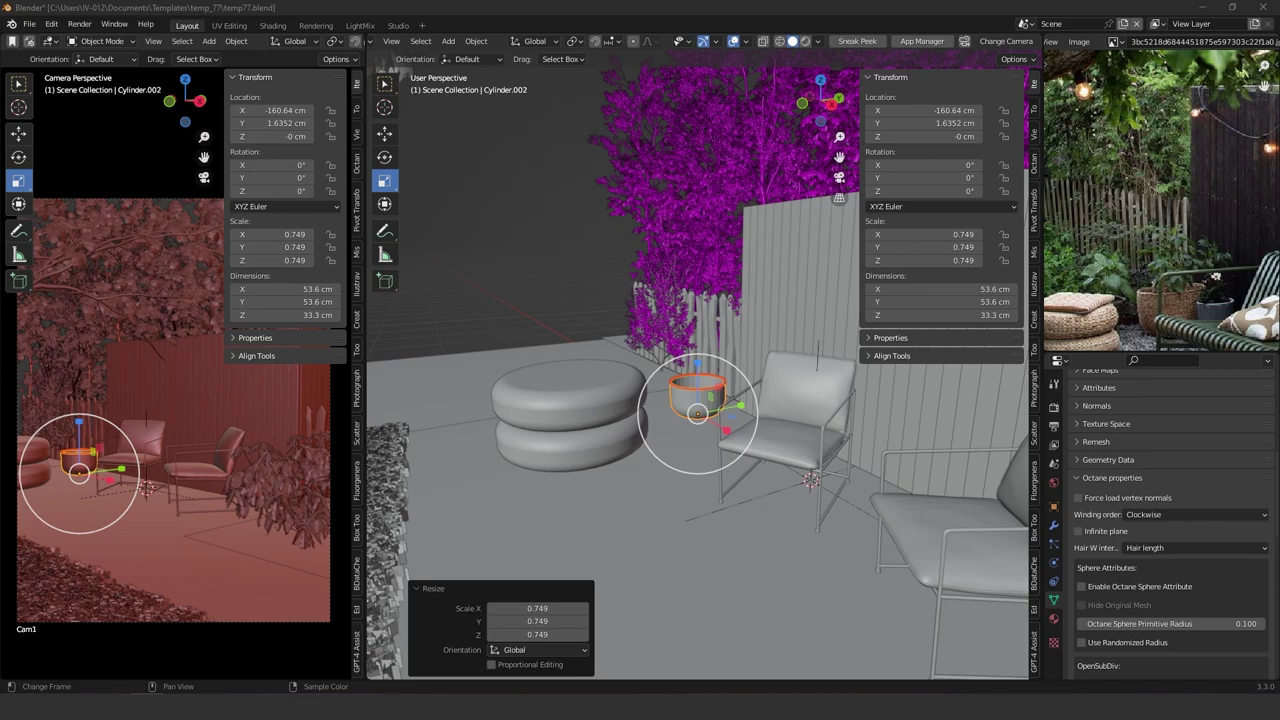
drag(770, 505, 646, 431)
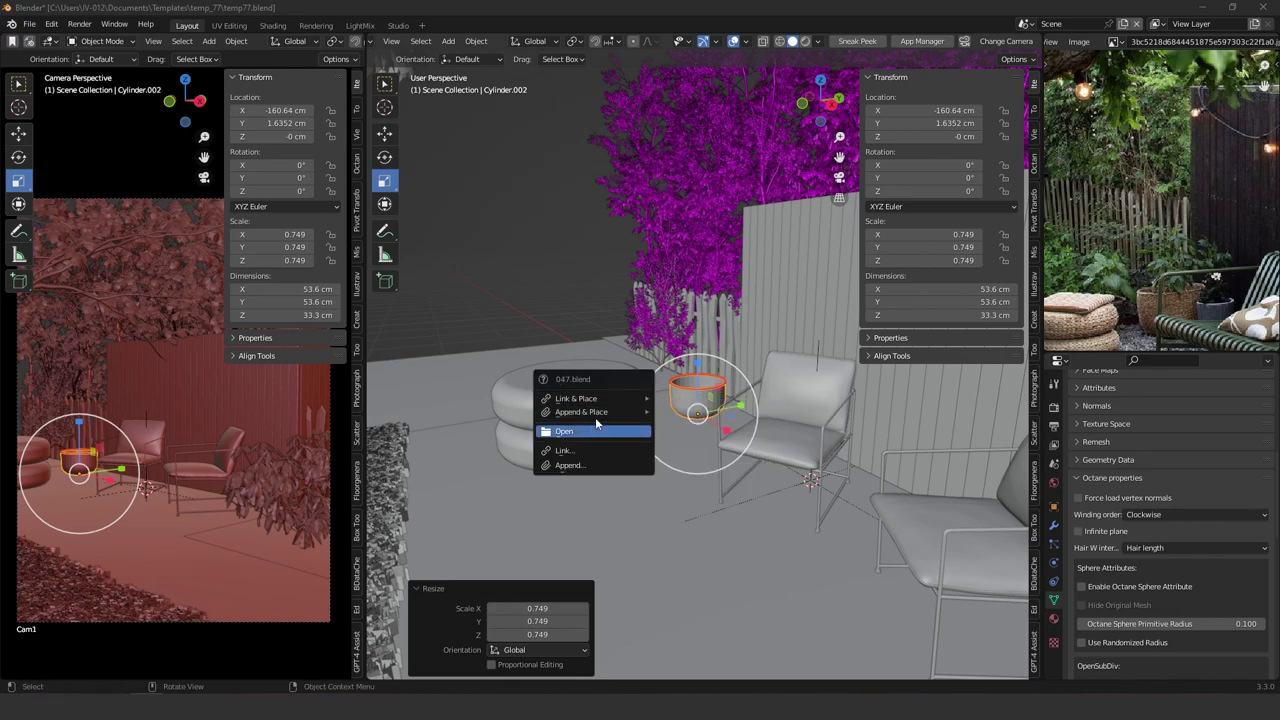
mouse_move(610, 412)
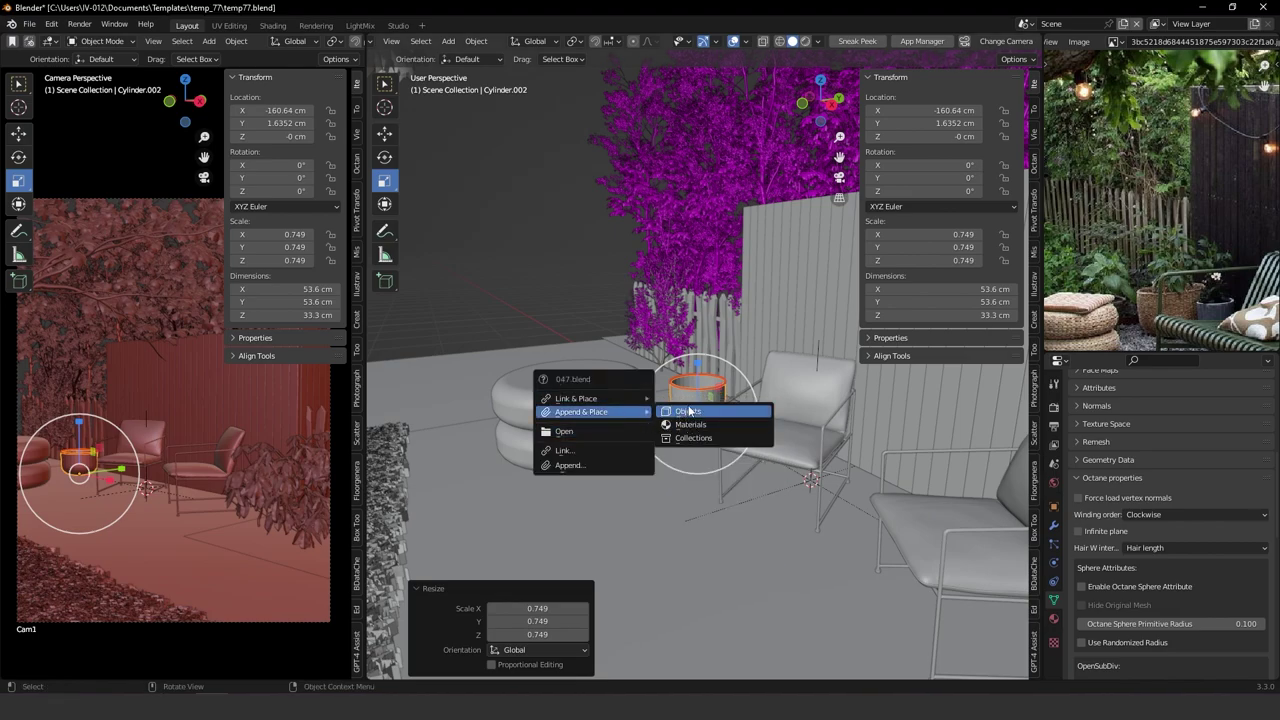
click(689, 411)
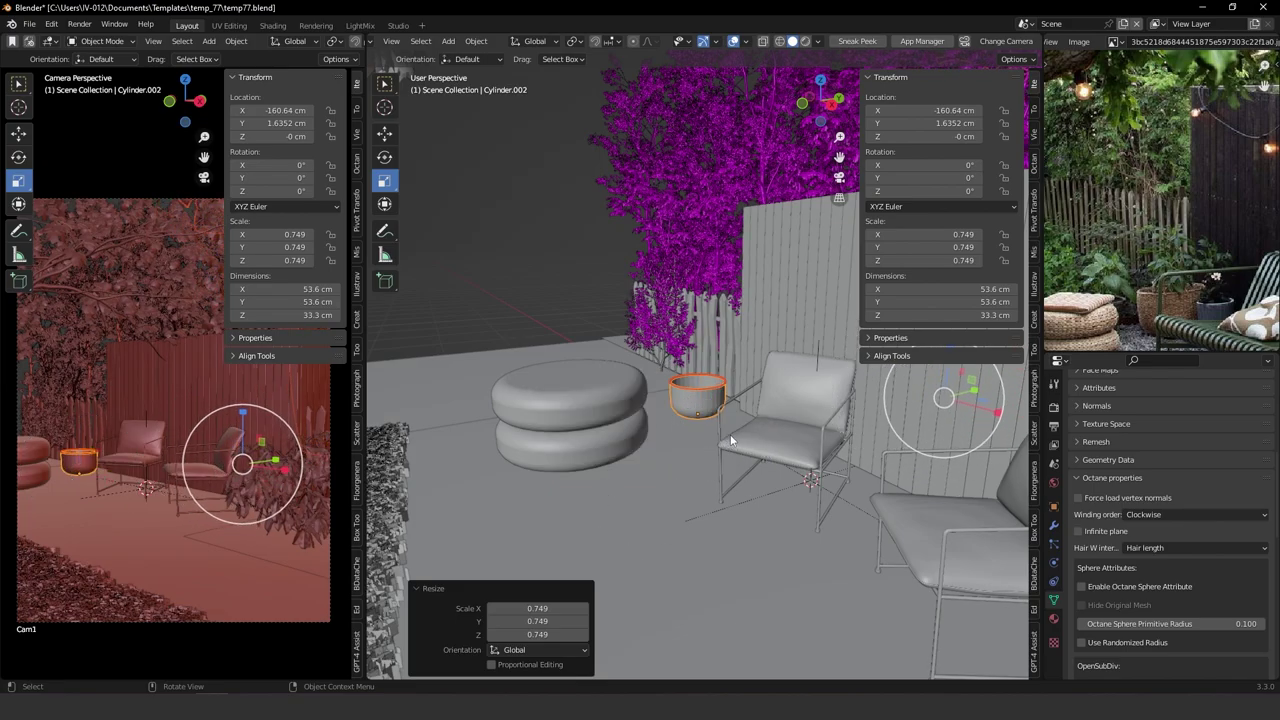
Delete the original pot from the appended 047.blend potted plant.
click(760, 297)
scroll(776, 312, down, 5)
shift+middle_drag(824, 350, 716, 446)
click(700, 276)
middle_drag(700, 277, 740, 400)
click(652, 488)
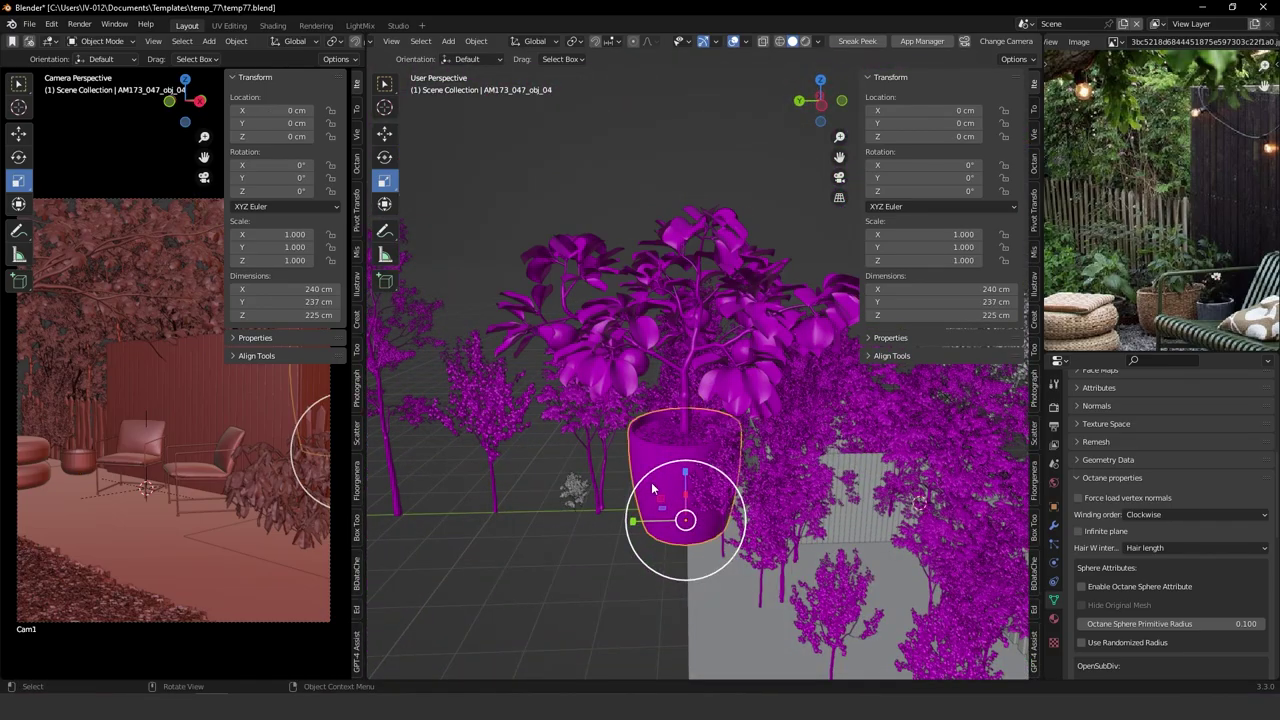
key(Delete)
Select the appended plant's soil, stem and foliage objects and clear their parent while keeping the transformation.
click(658, 441)
middle_drag(658, 441, 744, 408)
shift+click(731, 463)
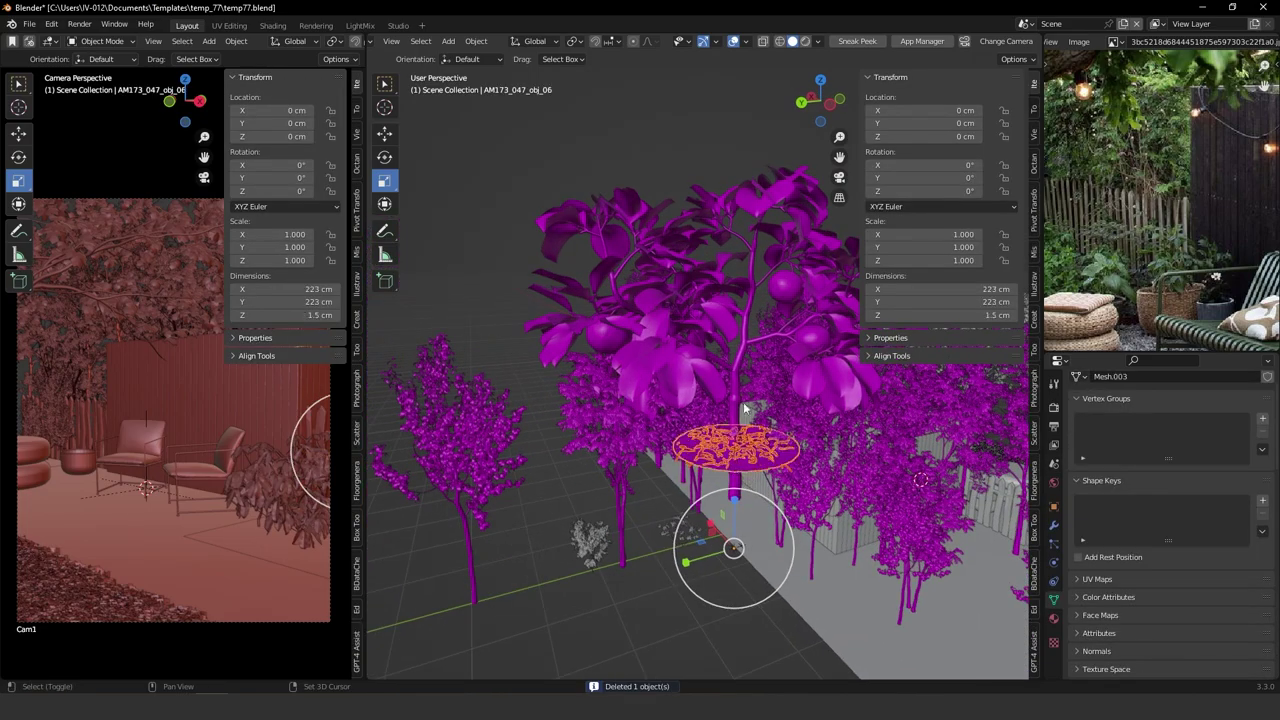
shift+click(744, 338)
shift+click(776, 196)
middle_drag(776, 196, 760, 200)
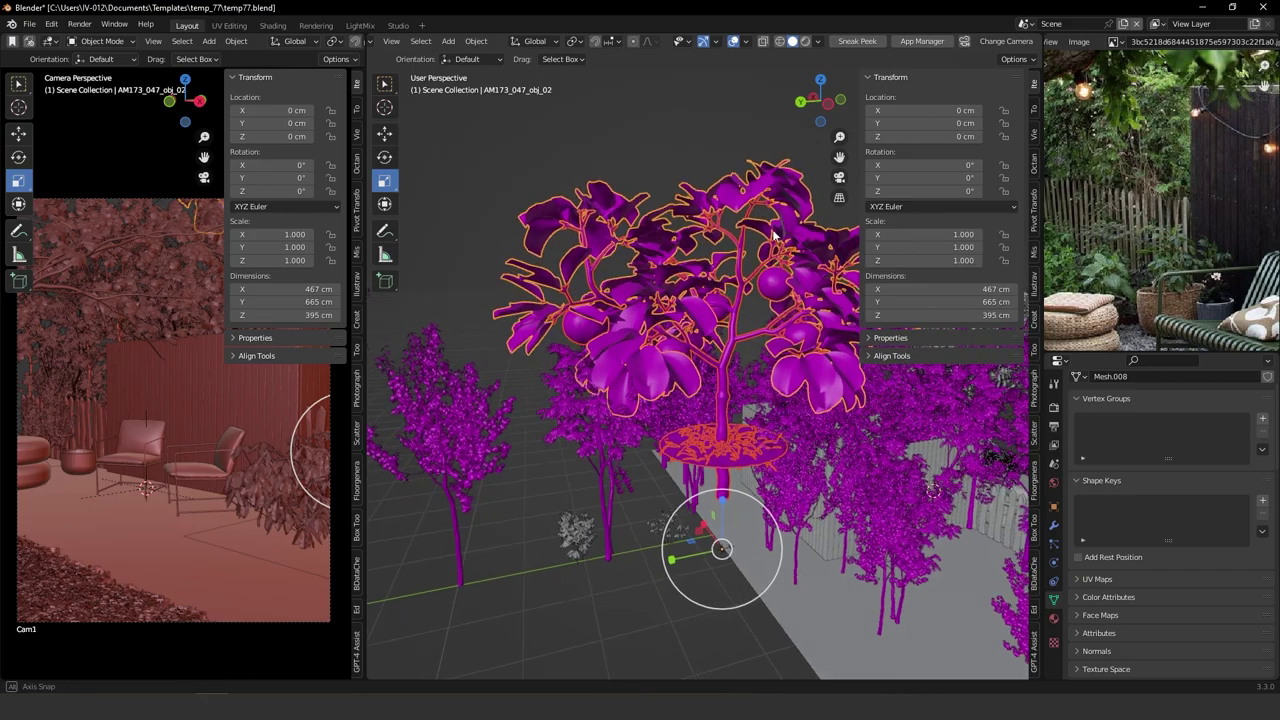
key(g)
key(Escape)
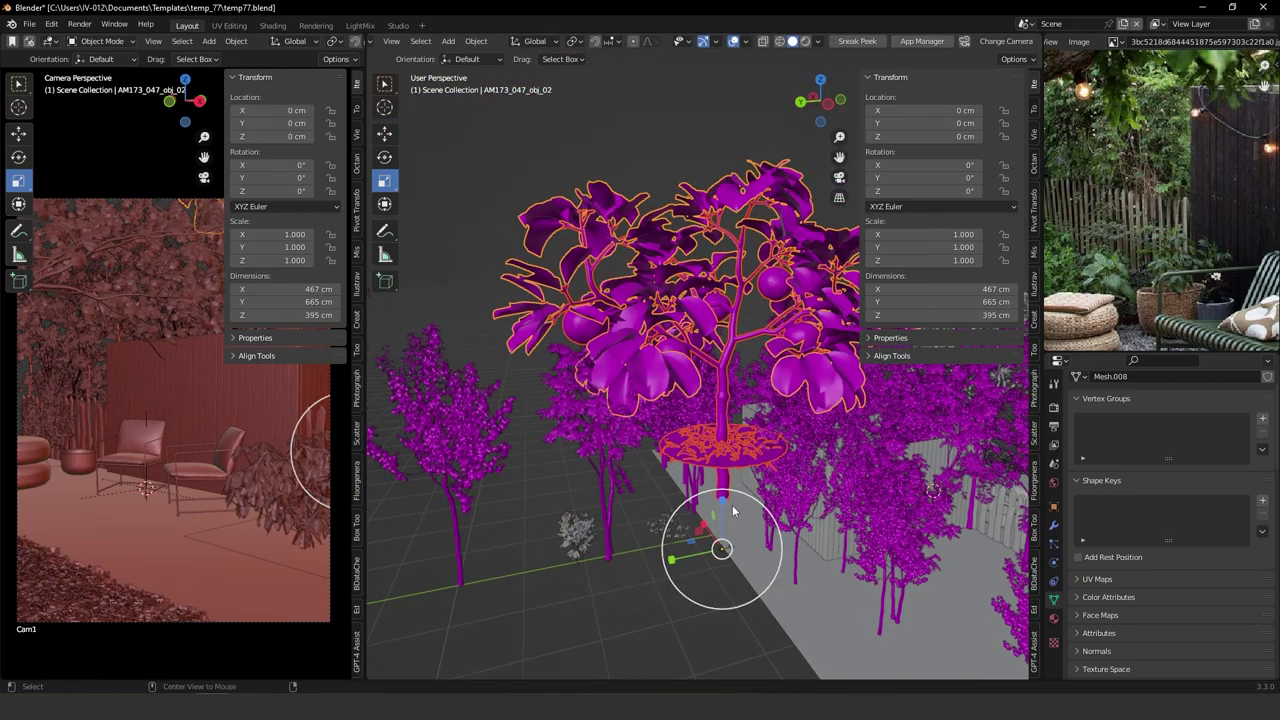
key(alt+p)
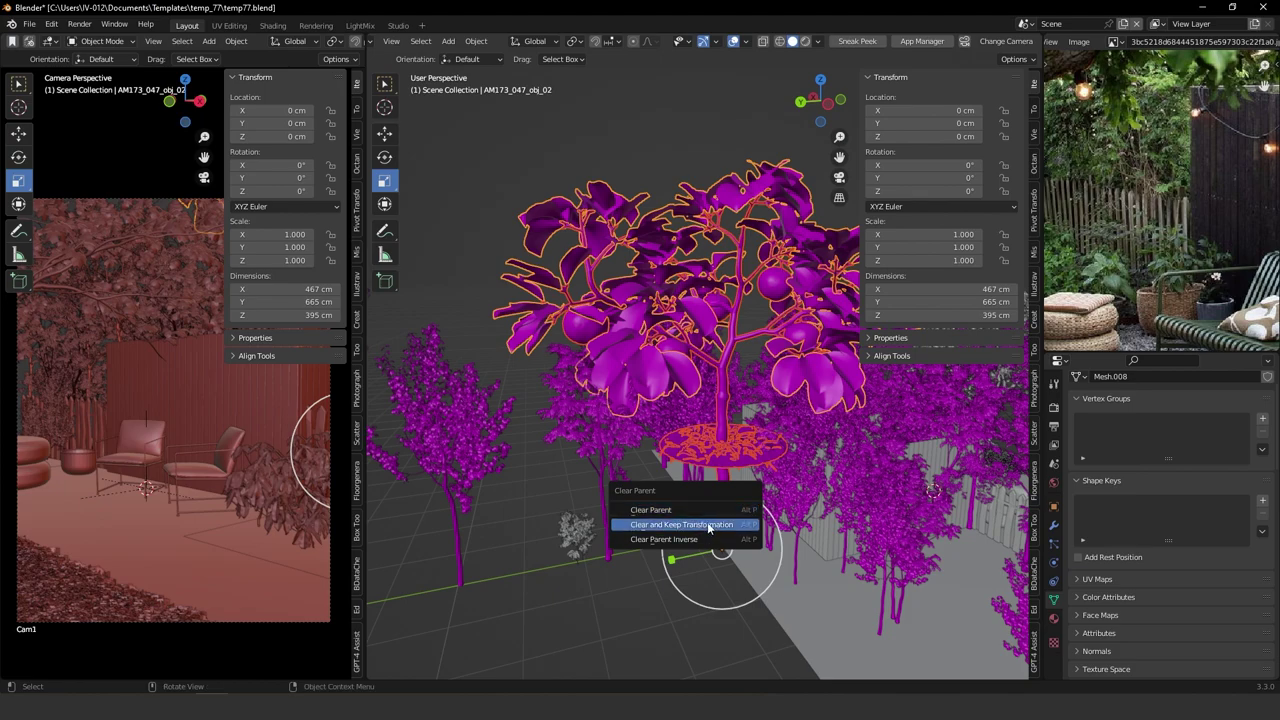
click(714, 526)
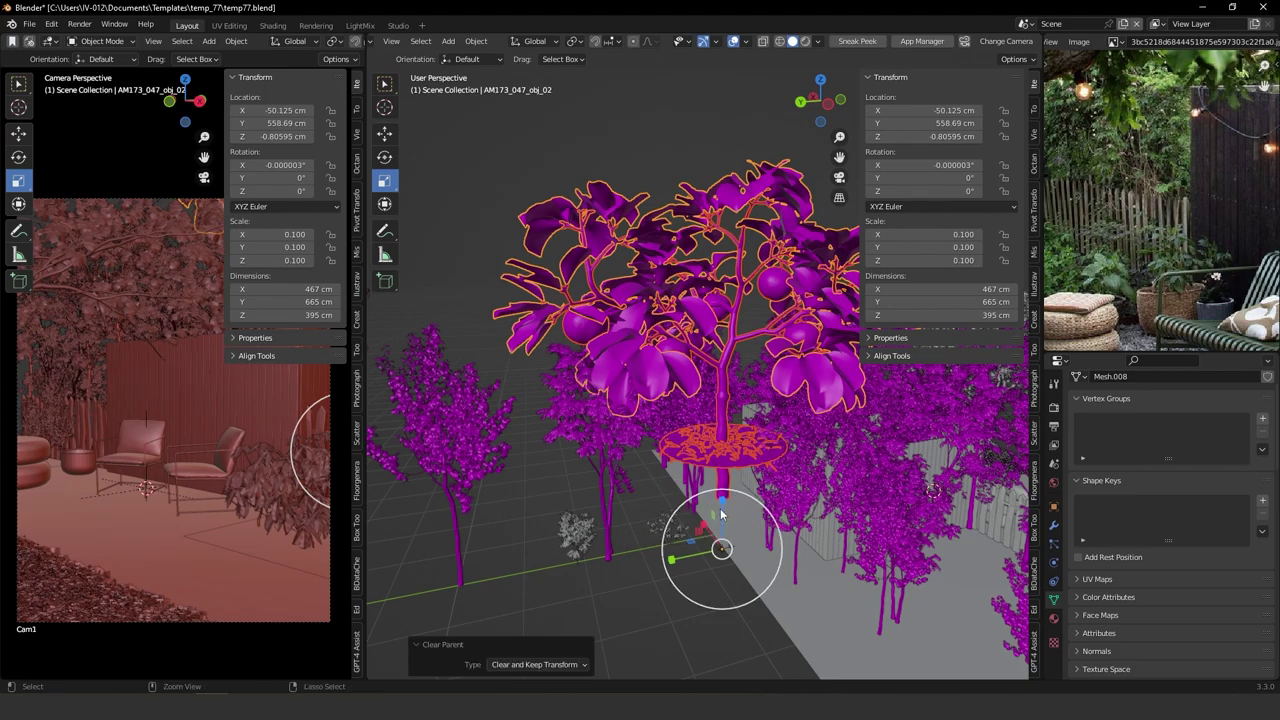
Apply location, rotation and scale to the selected plant parts and reset their origins to the geometry.
key(ctrl+a)
click(676, 496)
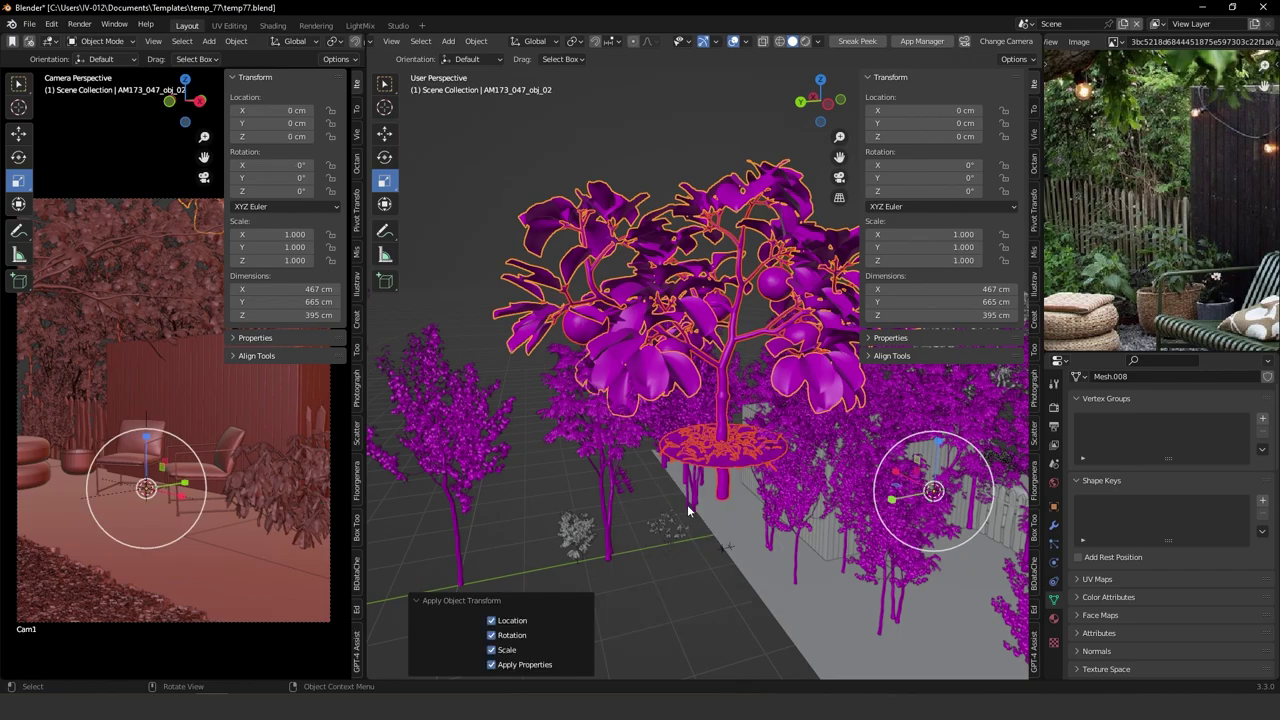
key(ctrl+alt+shift+c)
click(720, 551)
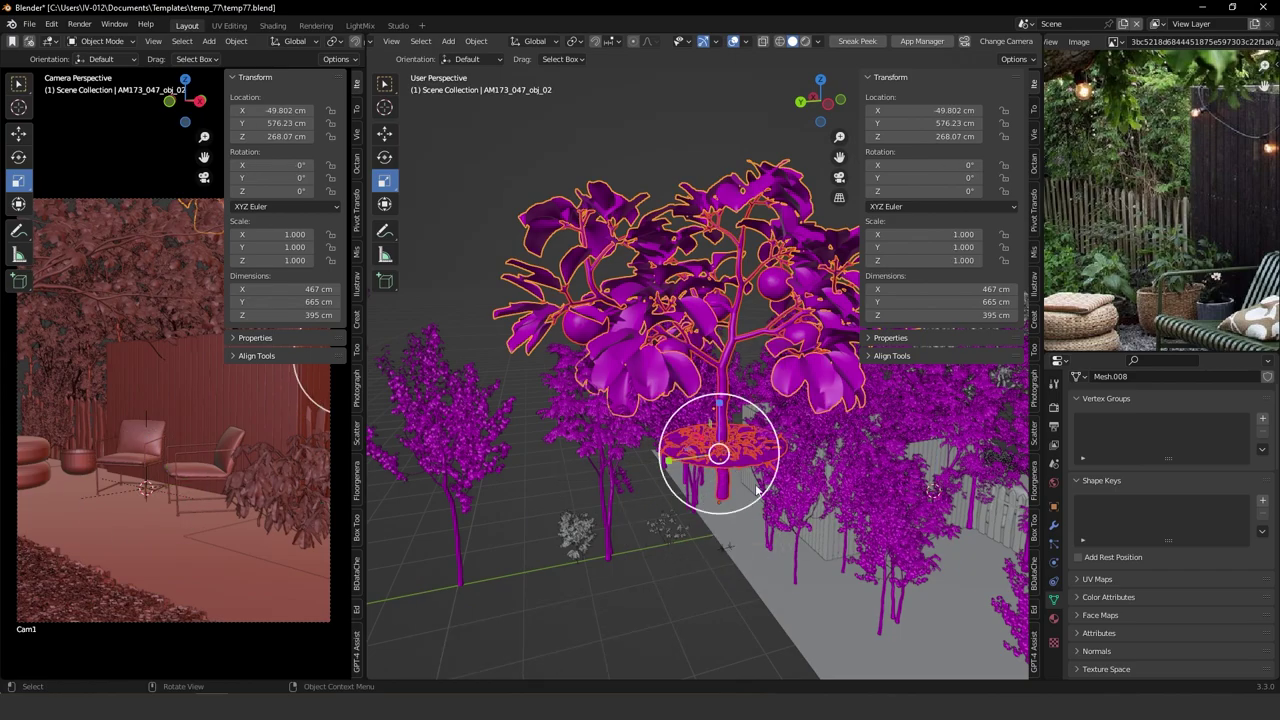
Scale the plant parts uniformly by 0.178 and move them -114.51 cm in X and -556.68 cm in Y over the modelled pot.
key(s)
click(729, 469)
key(KP_7)
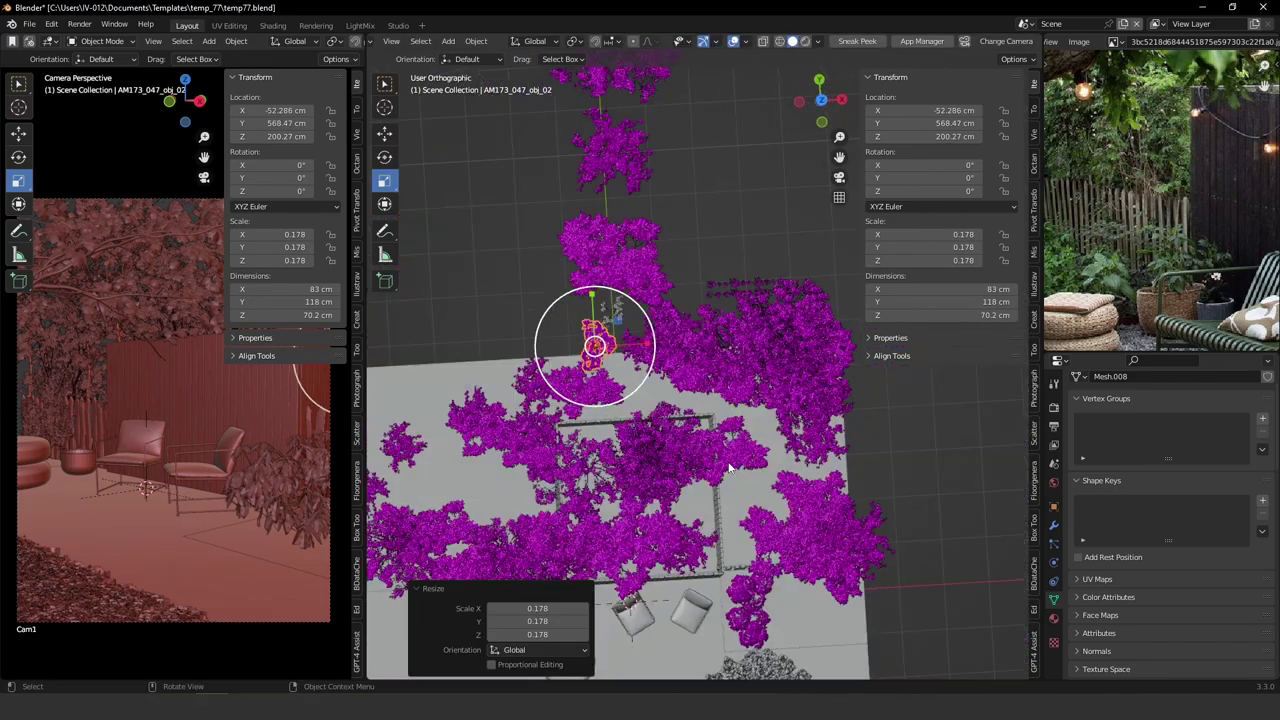
scroll(582, 234, down, 3)
key(g)
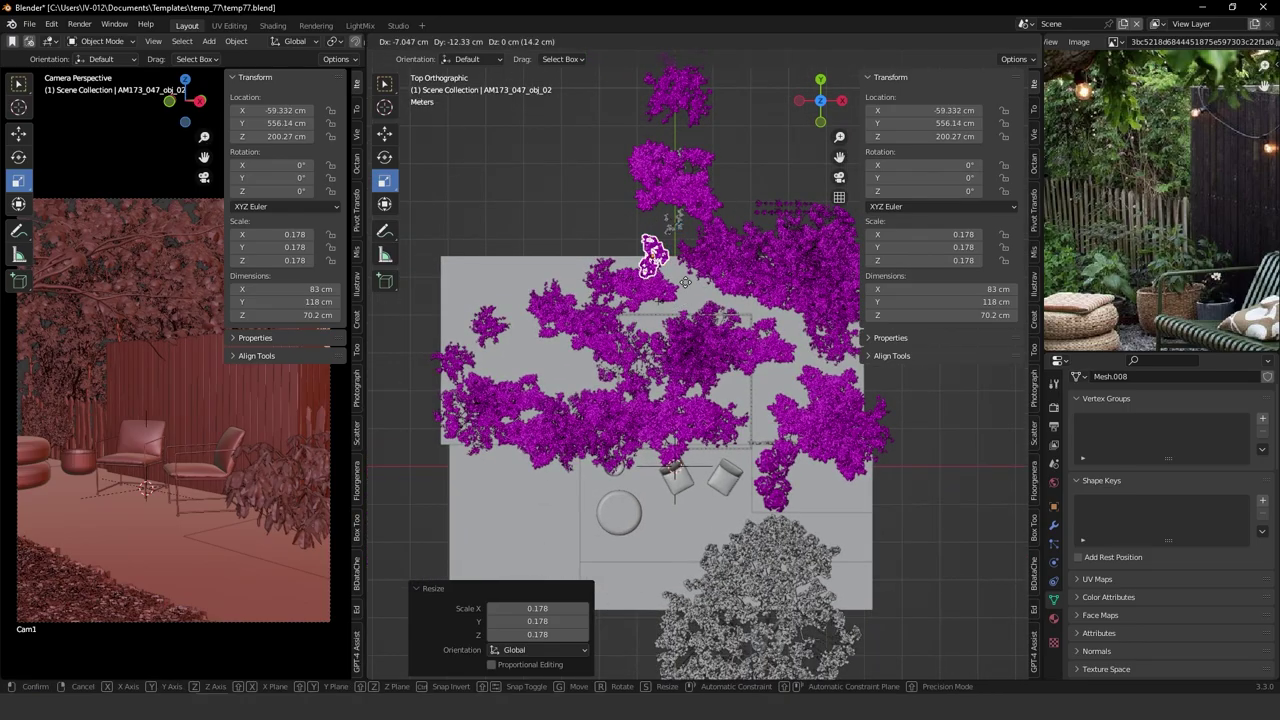
click(660, 440)
Lower the scaled plant vertically until its soil sits inside the modelled pot.
middle_drag(660, 440, 650, 312)
scroll(622, 314, up, 5)
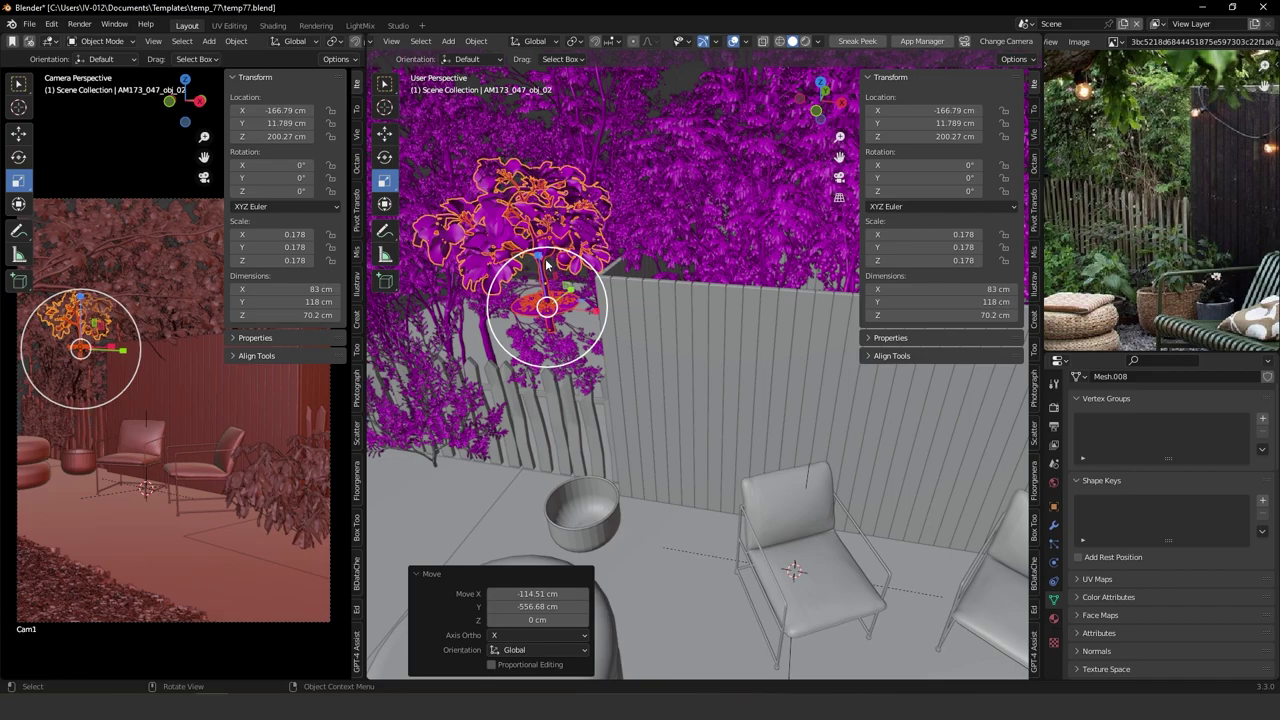
click(386, 136)
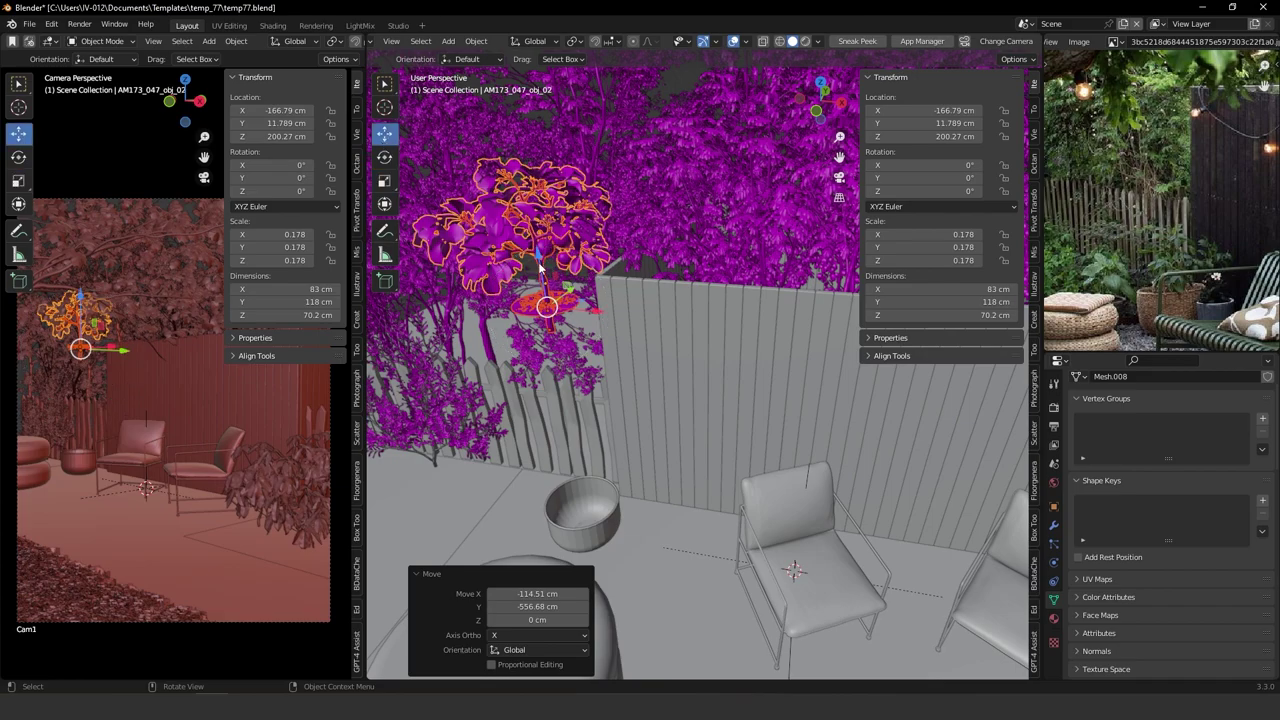
drag(540, 266, 568, 488)
middle_drag(568, 488, 597, 383)
drag(541, 449, 555, 431)
Enlarge the plant uniformly by 1.308 and shift it along Y to centre it in the pot.
key(s)
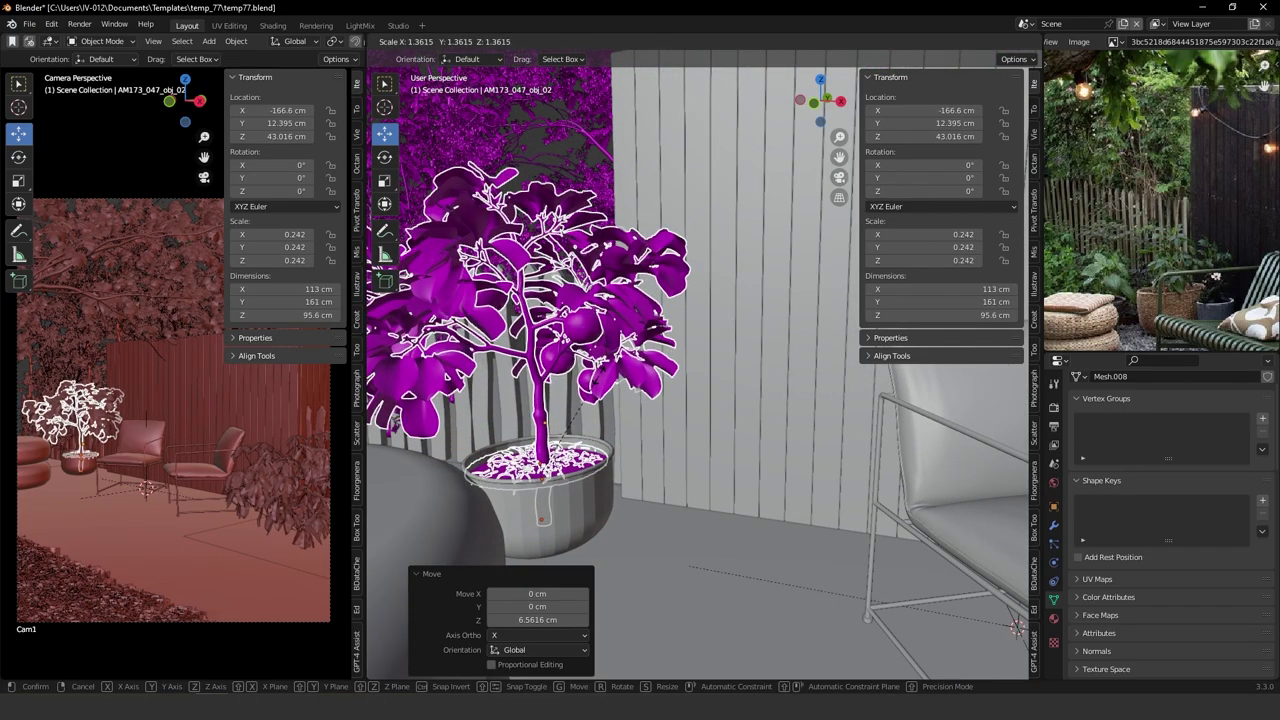
click(565, 468)
ctrl+middle_drag(565, 468, 645, 395)
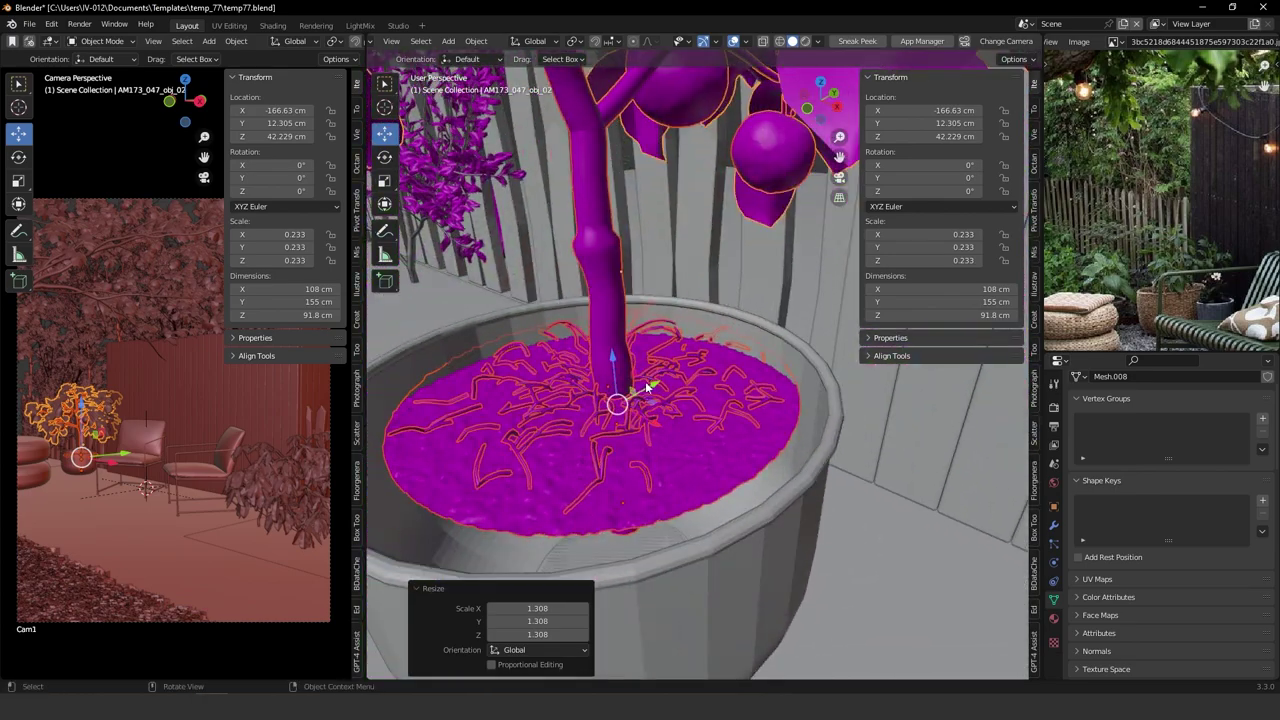
drag(645, 393, 811, 400)
Isolate the plant together with the modelled pot in local view.
click(807, 382)
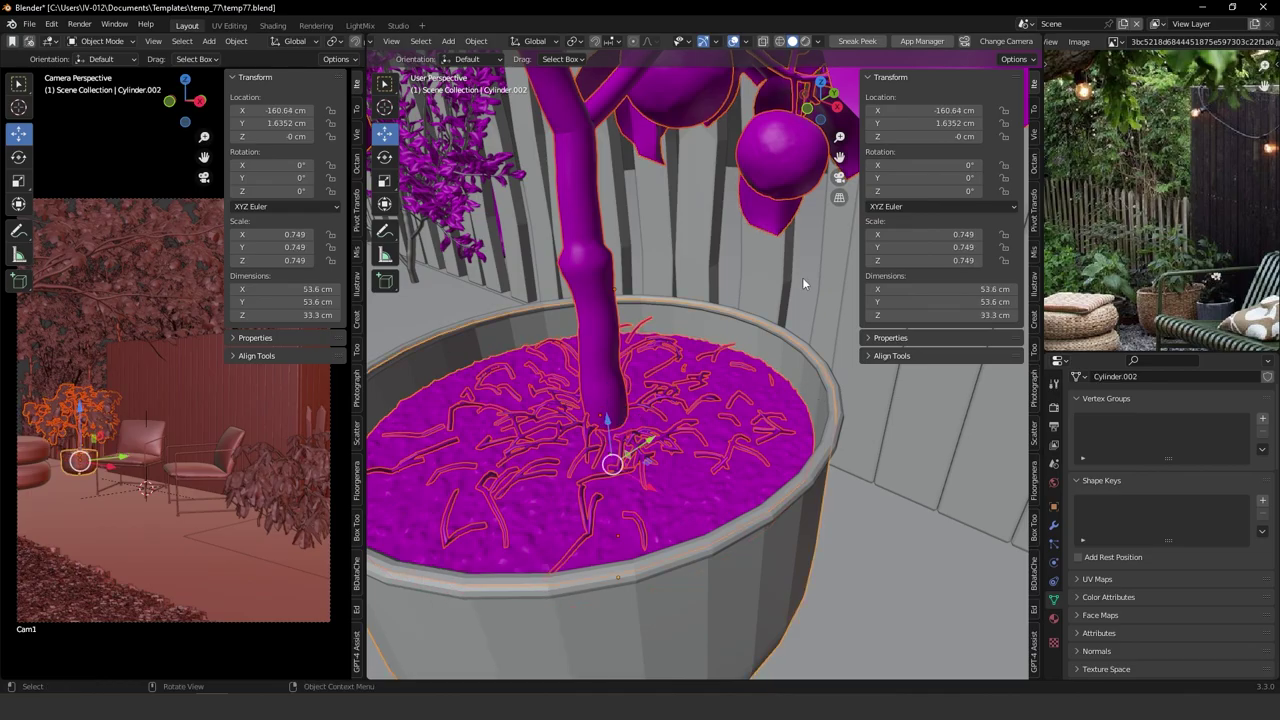
key(KP_Divide)
scroll(632, 440, up, 6)
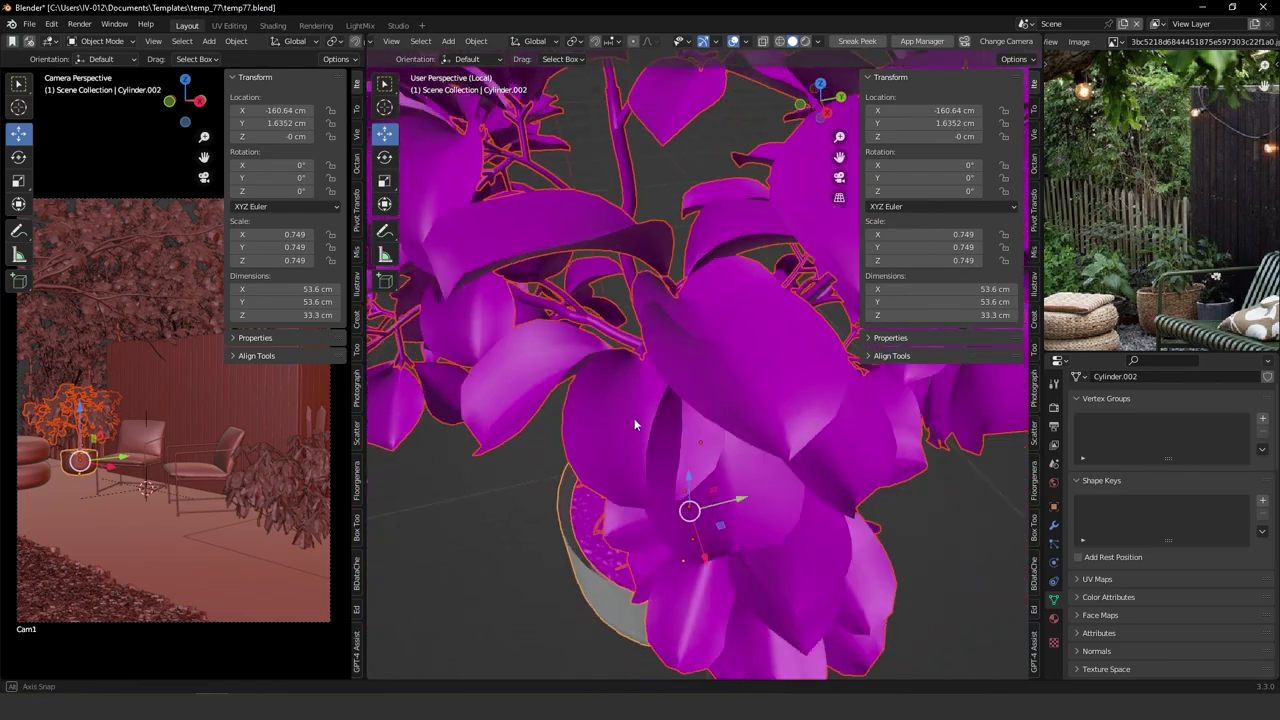
middle_drag(634, 424, 682, 408)
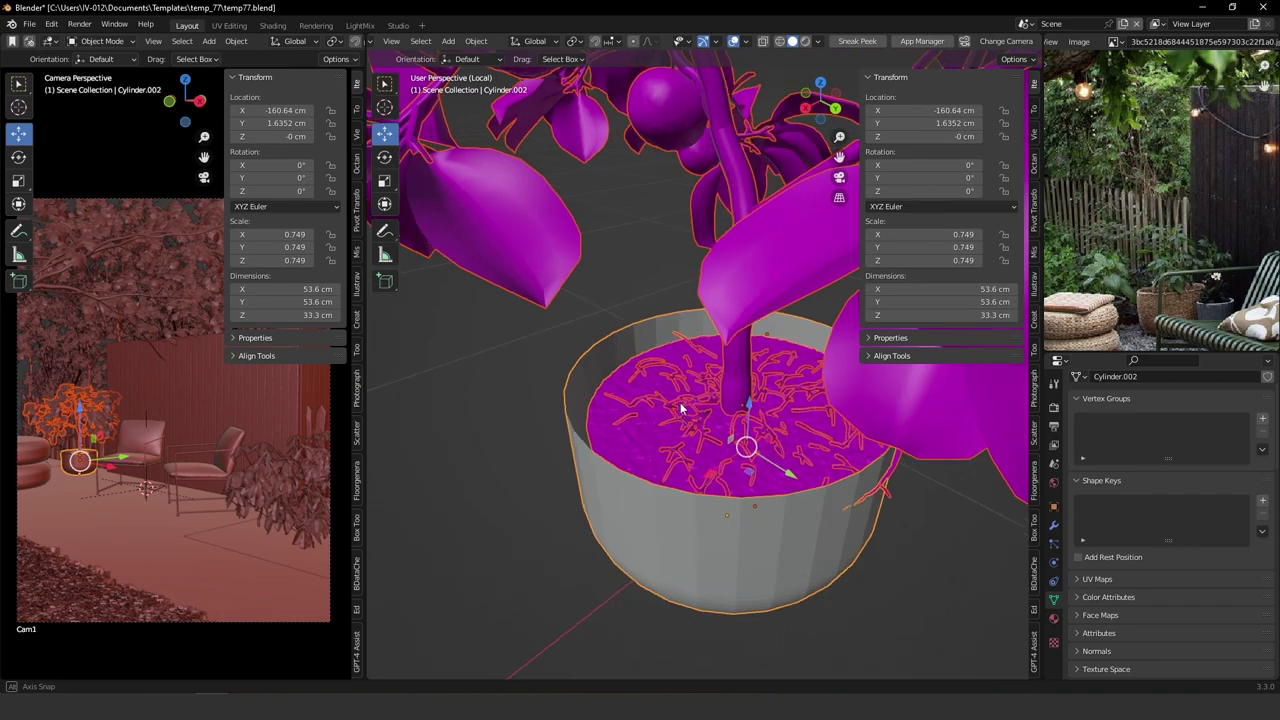
Scale the soil disc and its twigs uniformly by 1.078 and move them -1.0717 cm along Y.
click(681, 430)
click(640, 439)
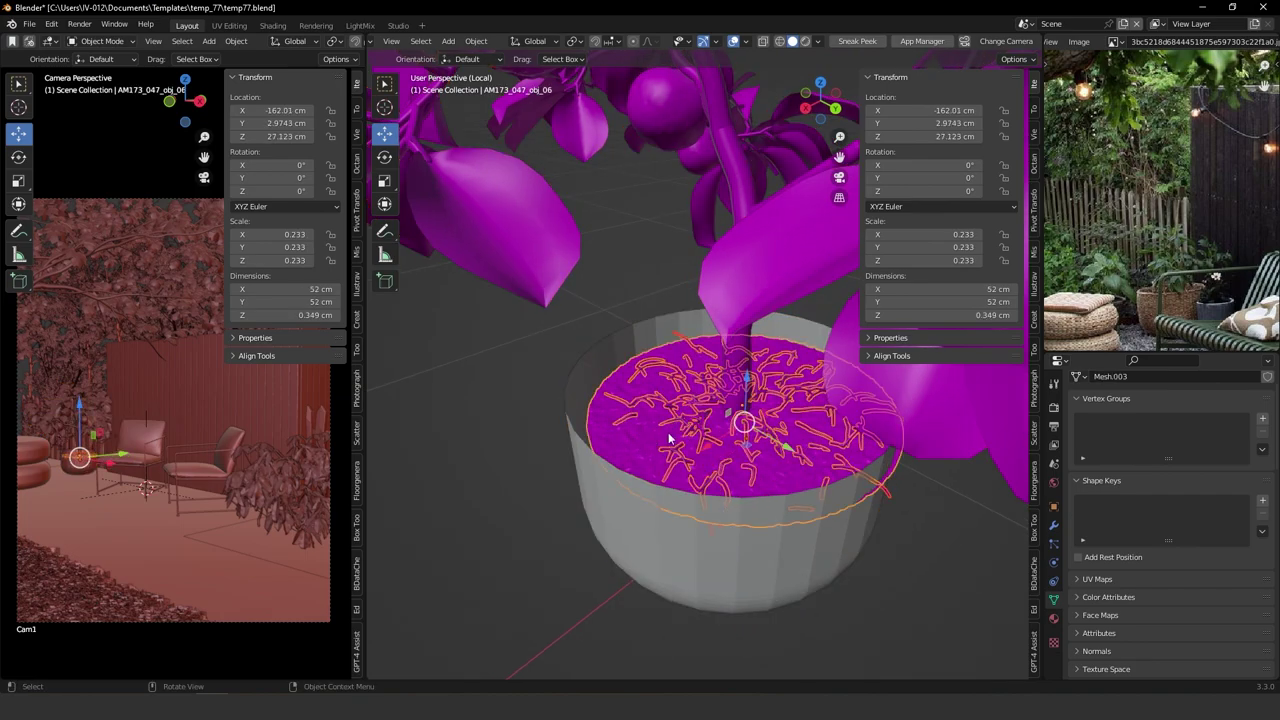
key(s)
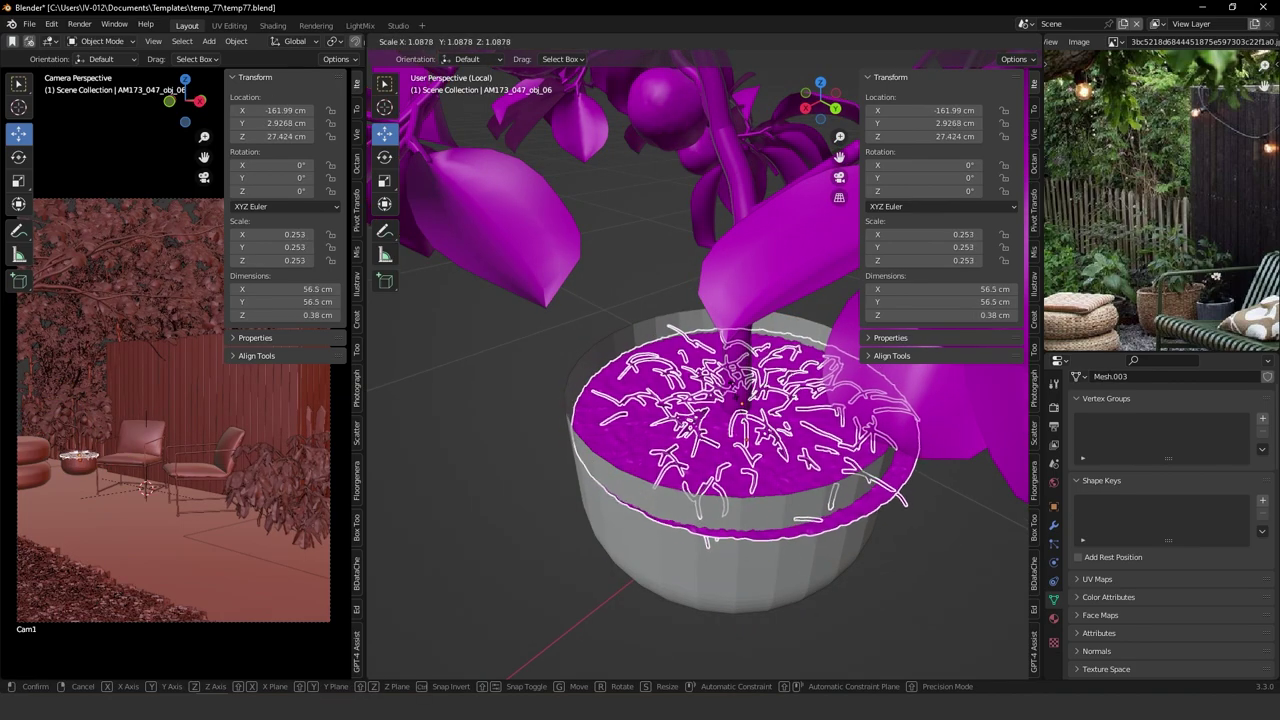
click(733, 402)
middle_drag(733, 402, 716, 442)
key(g)
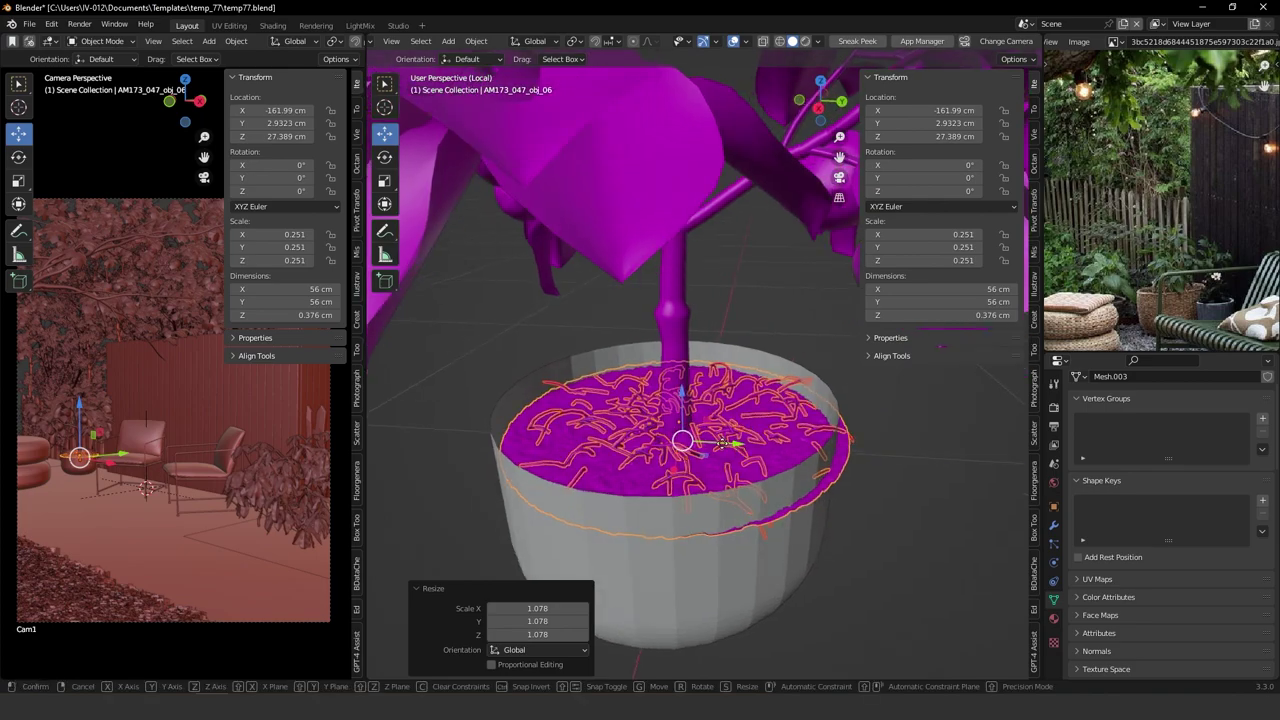
key(y)
click(720, 440)
Scale the soil and twigs by 0.965 and raise them until the soil disc's Z location is 29.871 cm.
key(s)
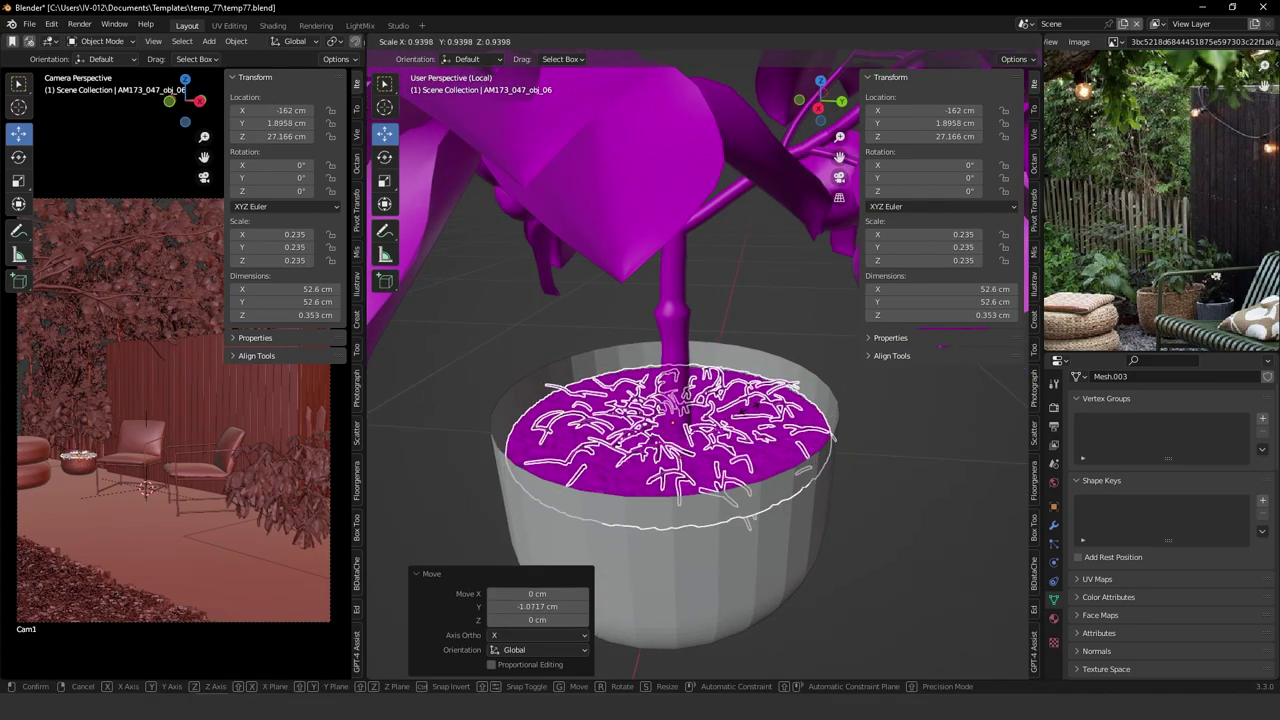
click(748, 392)
key(g)
key(z)
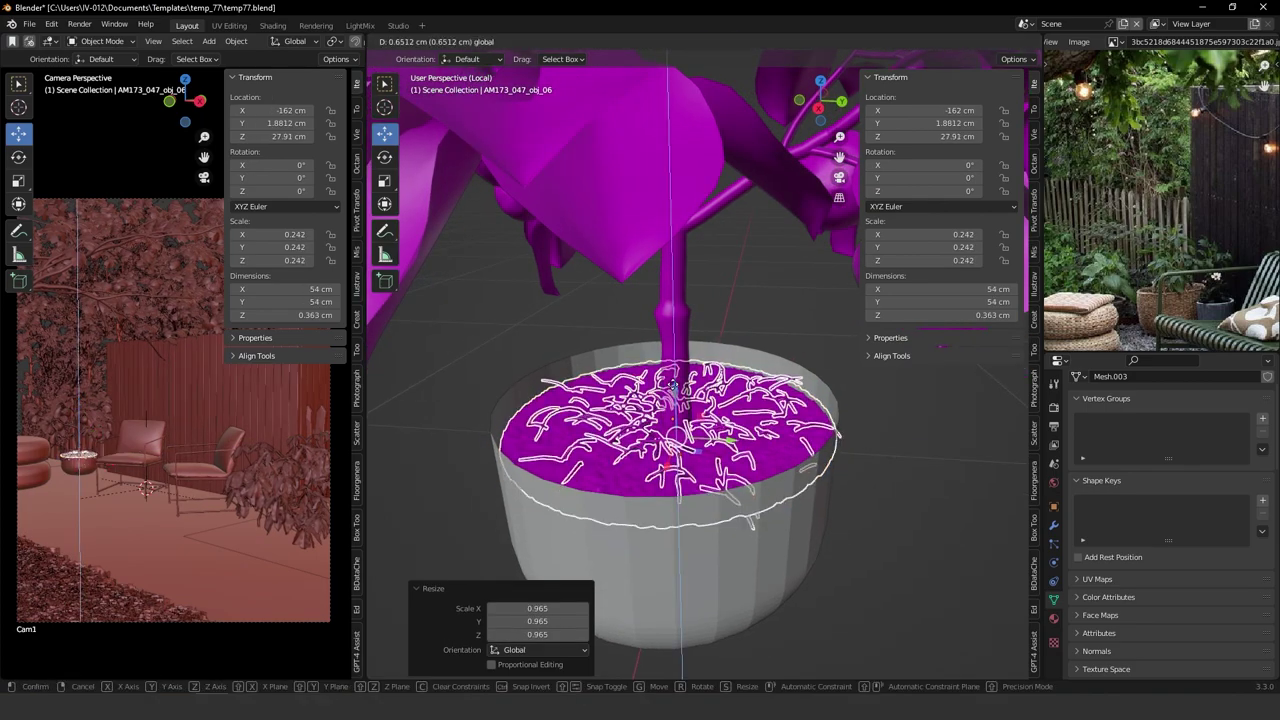
click(737, 347)
middle_drag(737, 347, 769, 307)
key(alt+a)
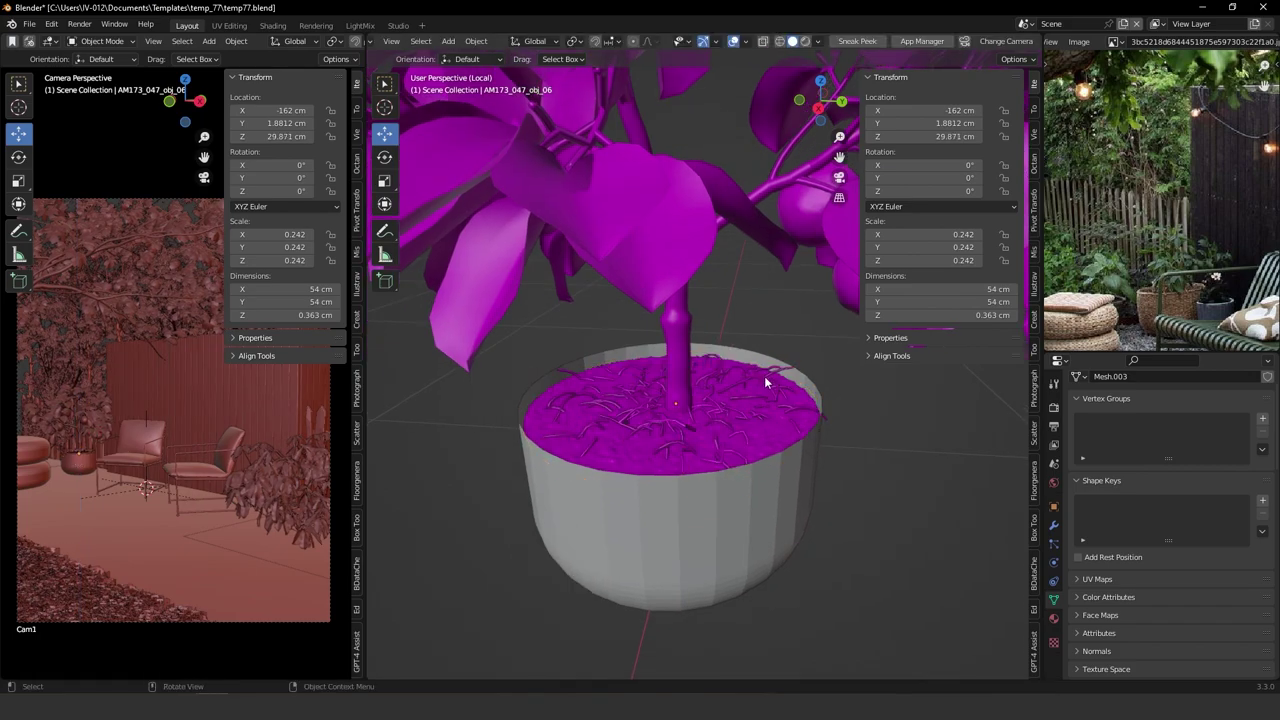
Move the soil and twigs 1.2815 cm along X and shrink them to a scale of 0.236 to fit the pot.
middle_drag(738, 420, 750, 381)
scroll(714, 512, down, 3)
scroll(600, 433, up, 1)
middle_drag(600, 433, 616, 497)
click(612, 465)
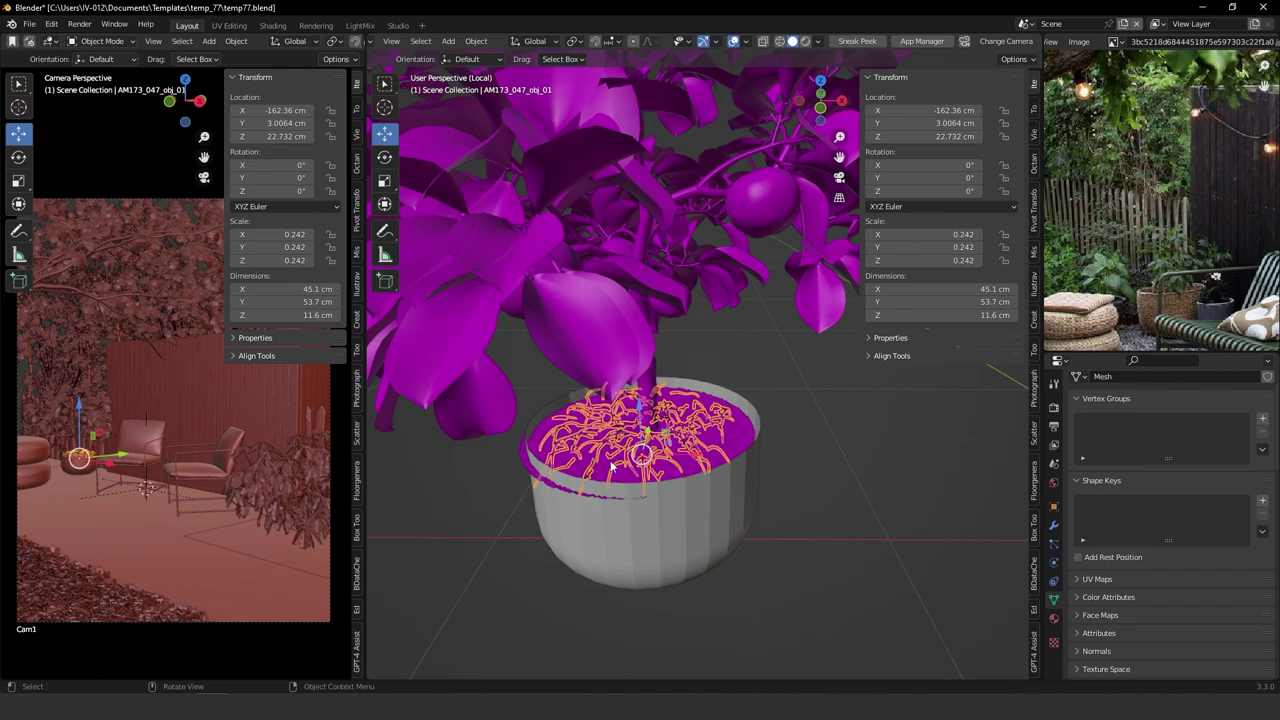
shift+click(547, 455)
drag(687, 443, 693, 443)
key(s)
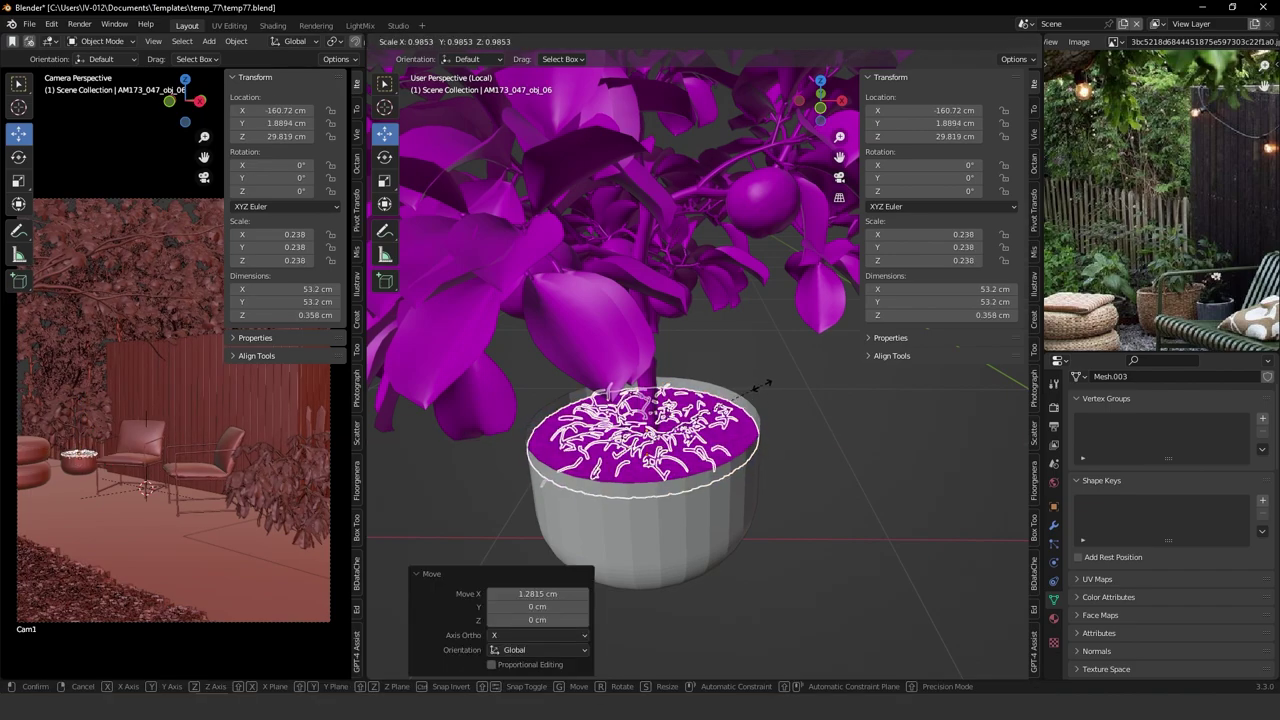
click(753, 404)
Leave local view and check the planted pot beside the cushions and garden chair.
middle_drag(750, 415, 685, 456)
scroll(678, 448, down, 2)
click(760, 504)
scroll(673, 455, down, 2)
key(KP_Divide)
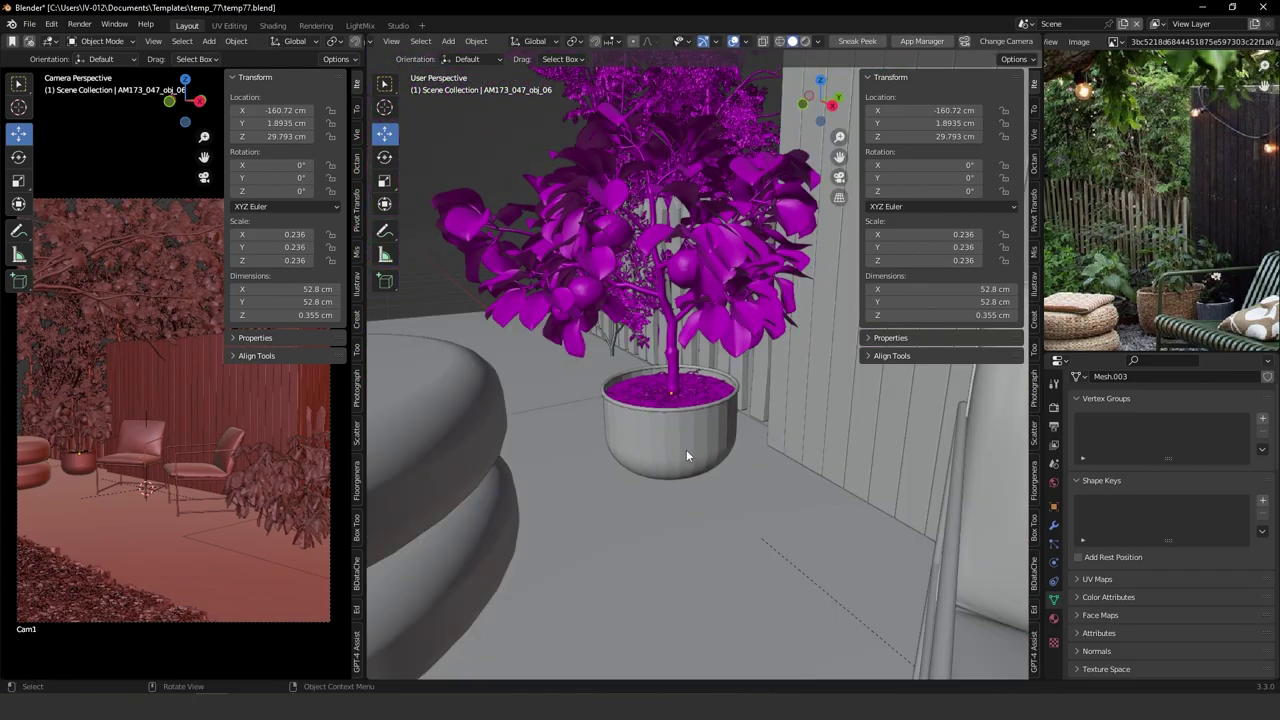
scroll(685, 454, up, 6)
scroll(673, 294, down, 8)
mouse_move(668, 355)
middle_down()
mouse_move(704, 368)
mouse_move(688, 354)
middle_up()
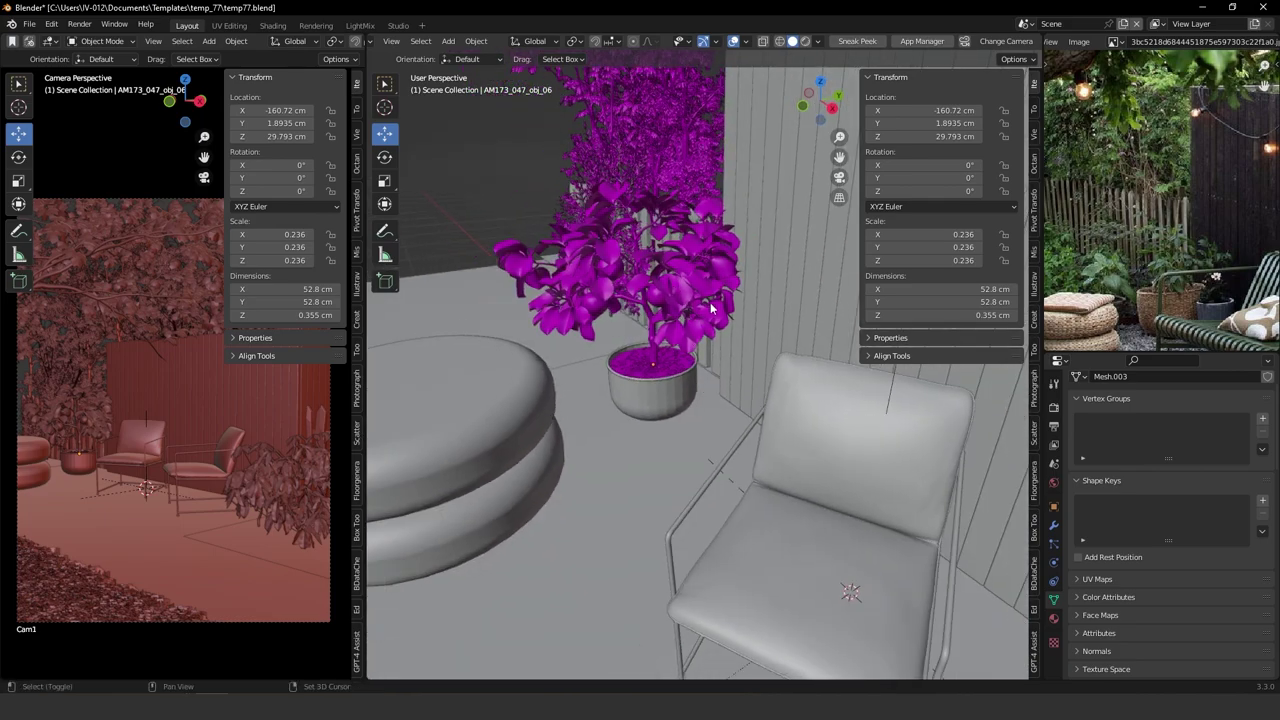
middle_drag(712, 310, 617, 378)
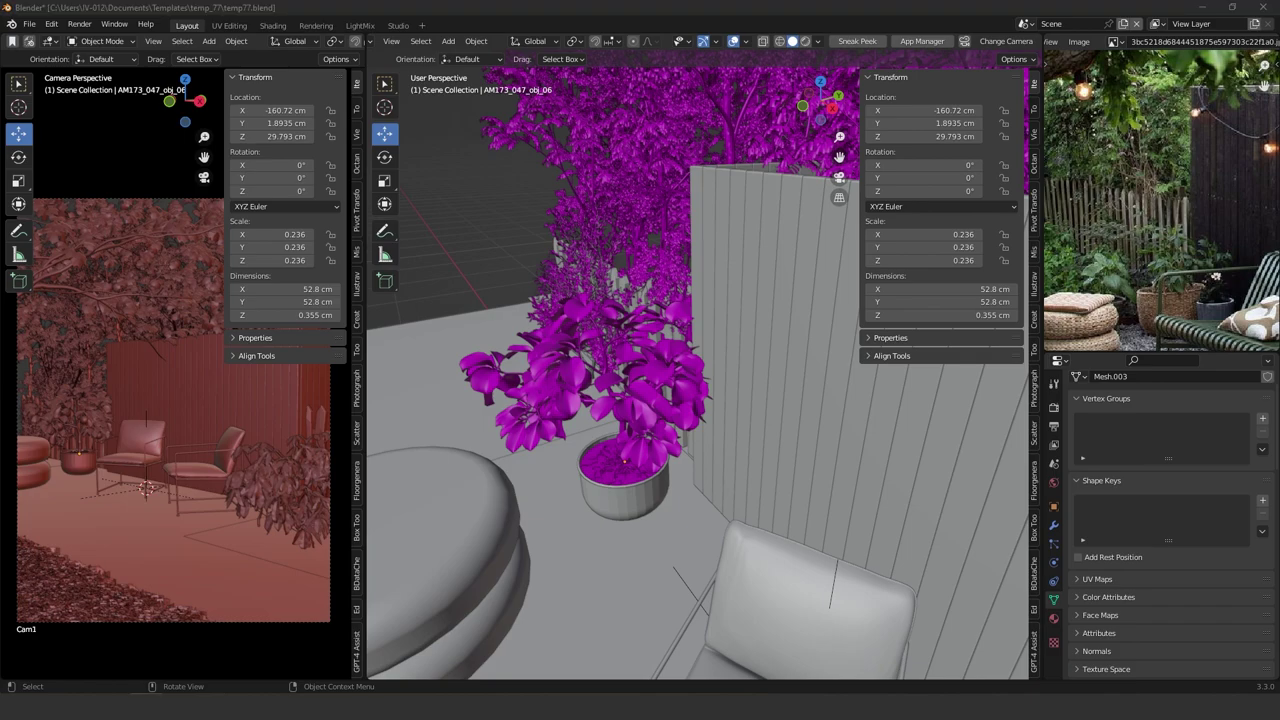
Append and place the objects from 027.blend in the scene.
drag(0, 662, 605, 308)
mouse_move(538, 319)
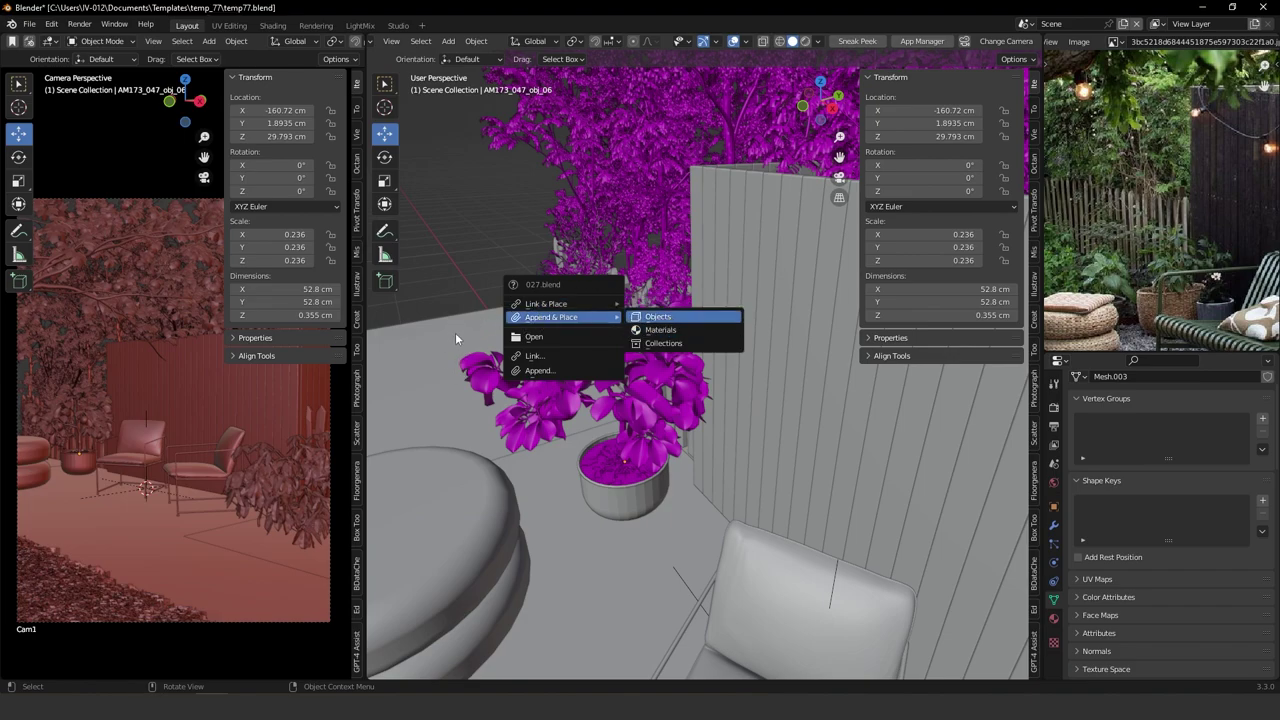
key(Return)
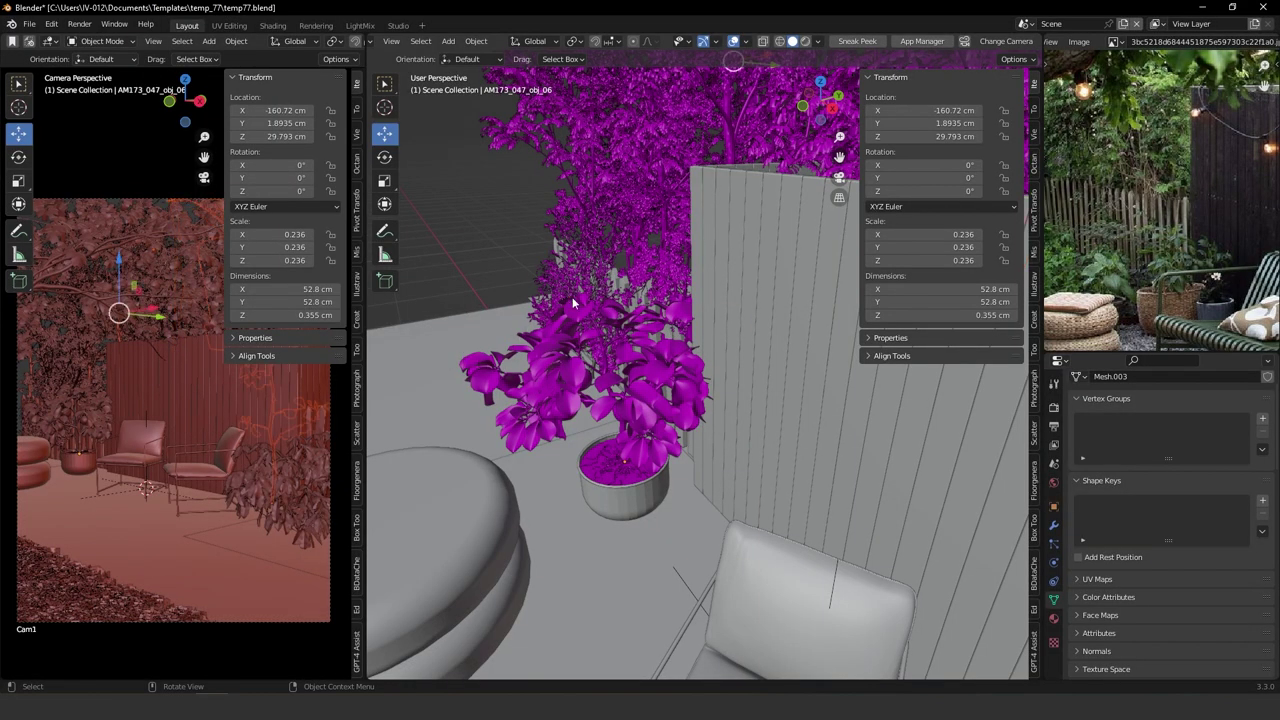
Delete the pot and the soil disc of the potted plant appended from 027.blend.
middle_drag(563, 275, 649, 422)
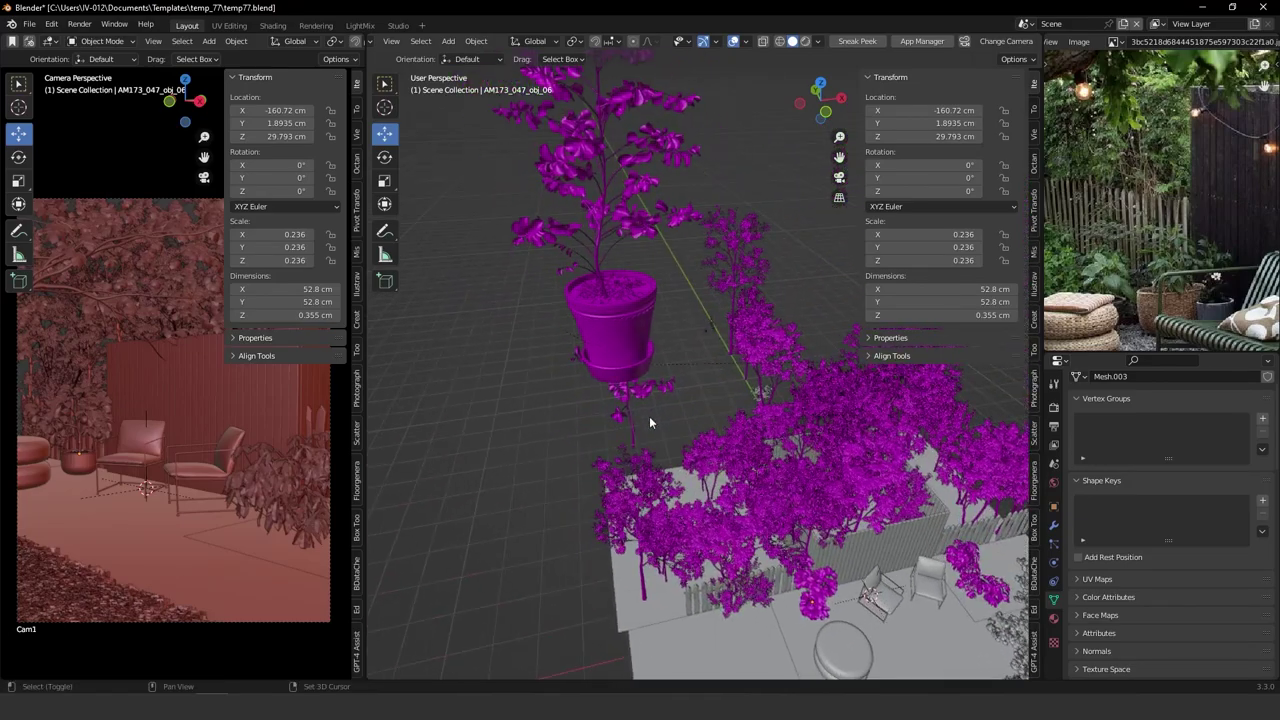
middle_drag(649, 300, 622, 242)
drag(608, 192, 727, 243)
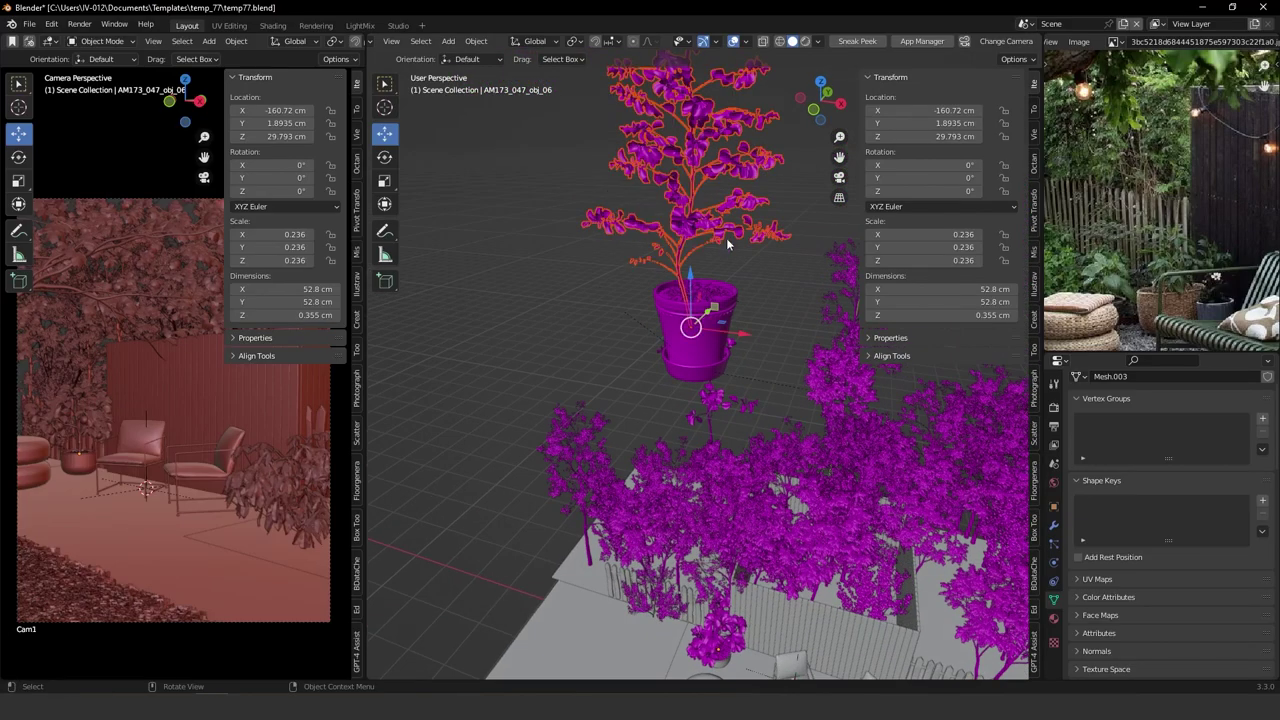
click(717, 333)
key(Delete)
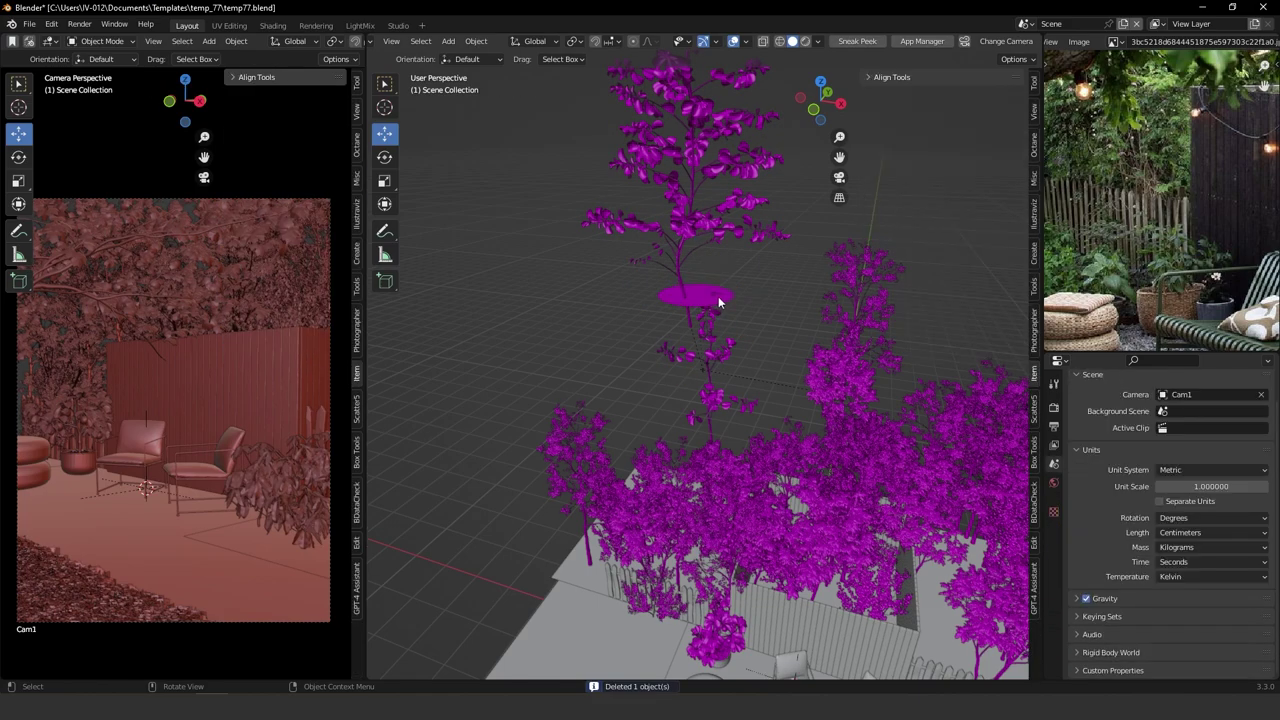
click(718, 305)
key(Delete)
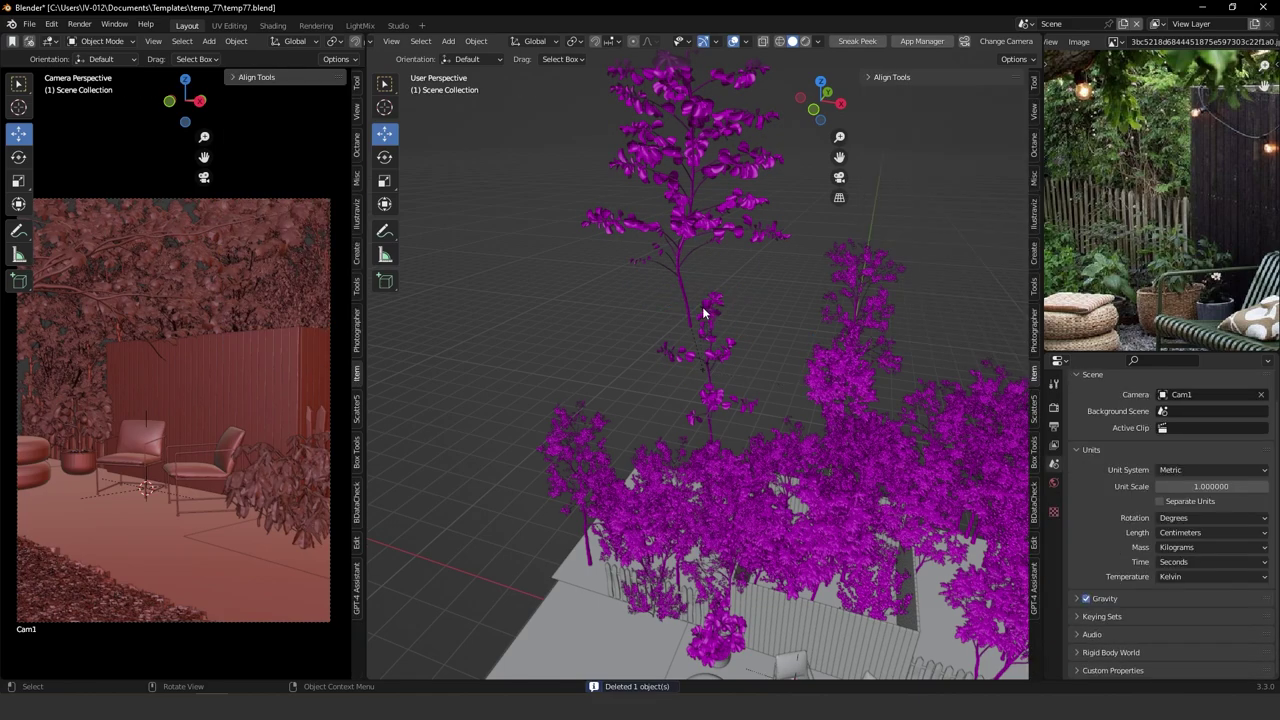
Move the sparse-leaved plant AM173_027_obj_01 along Y to 1263.7 cm, away from the tall tree above it.
drag(630, 207, 724, 275)
middle_drag(724, 275, 510, 448)
click(572, 476)
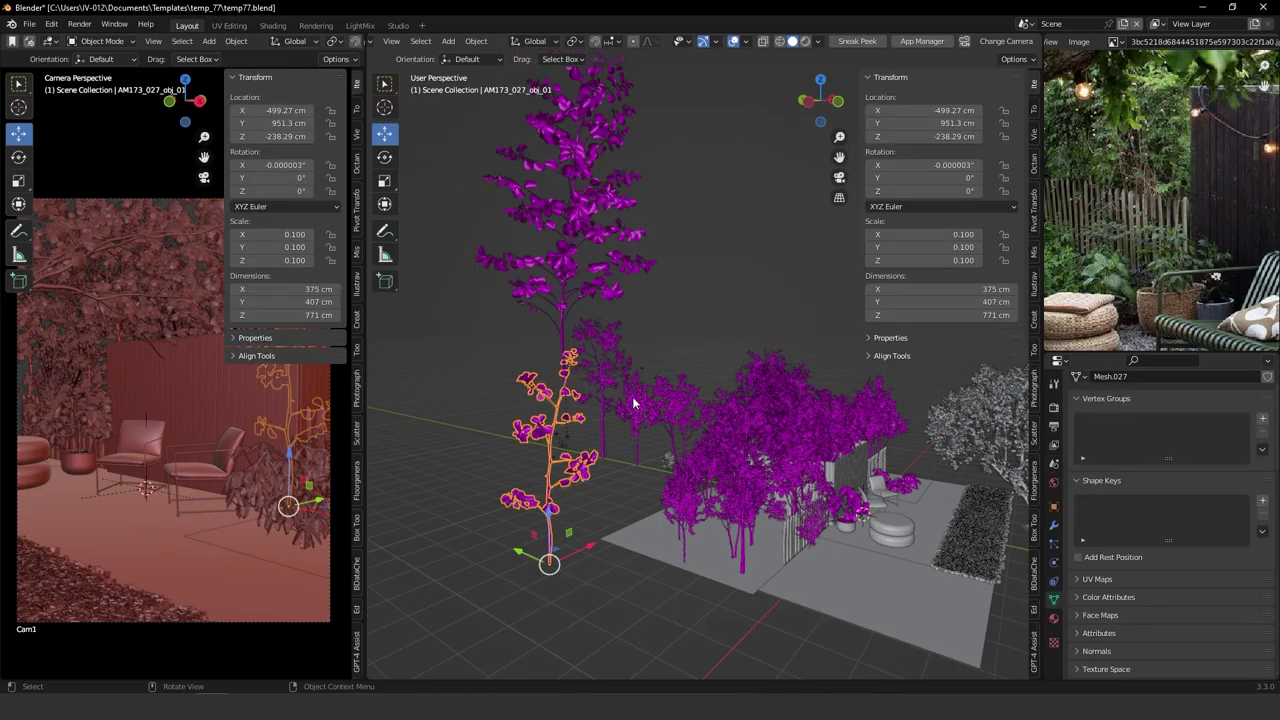
middle_drag(633, 403, 600, 560)
click(584, 592)
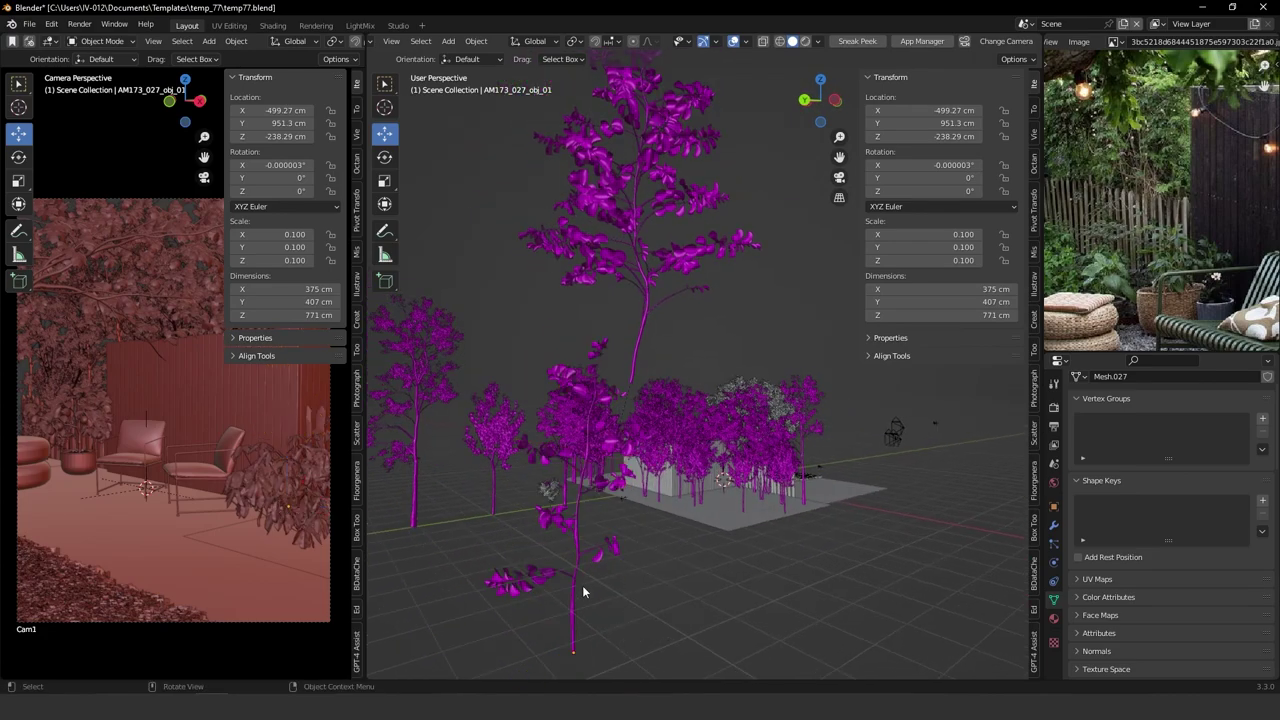
click(591, 594)
drag(540, 675, 390, 705)
Clear the tall appended tree's parent while keeping its transformation, and apply all its transforms.
drag(626, 268, 714, 326)
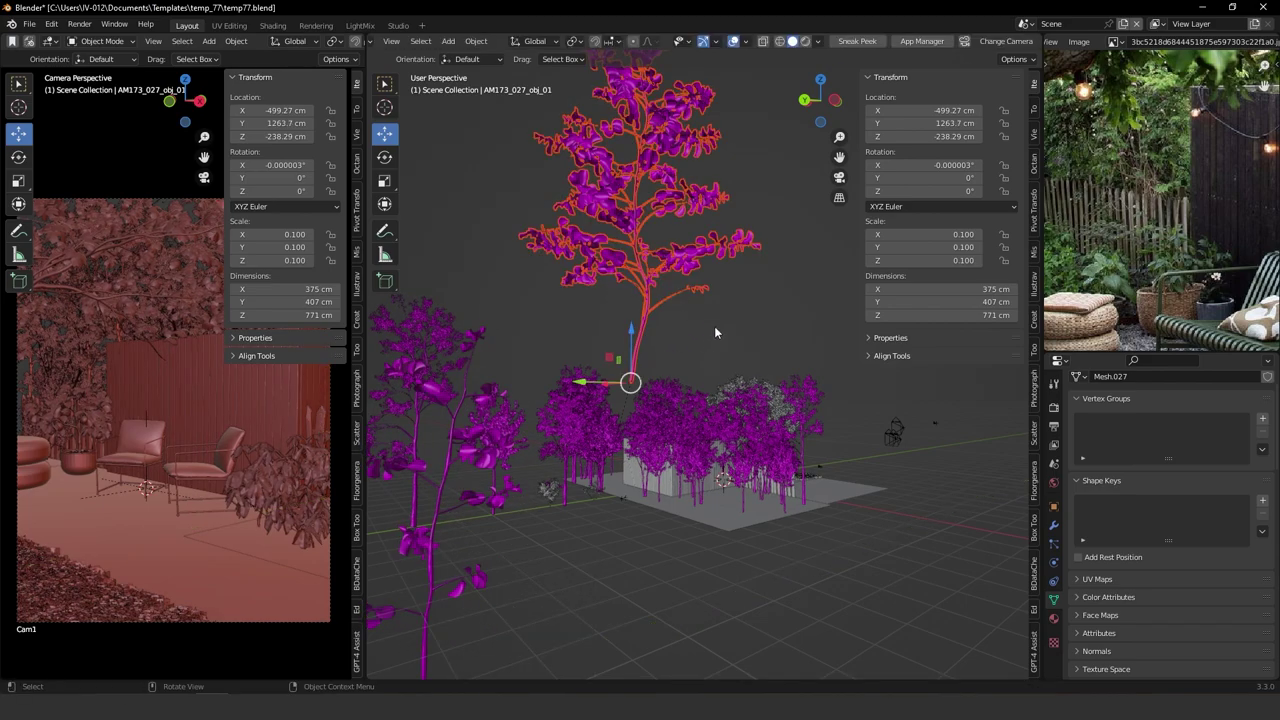
key(alt+p)
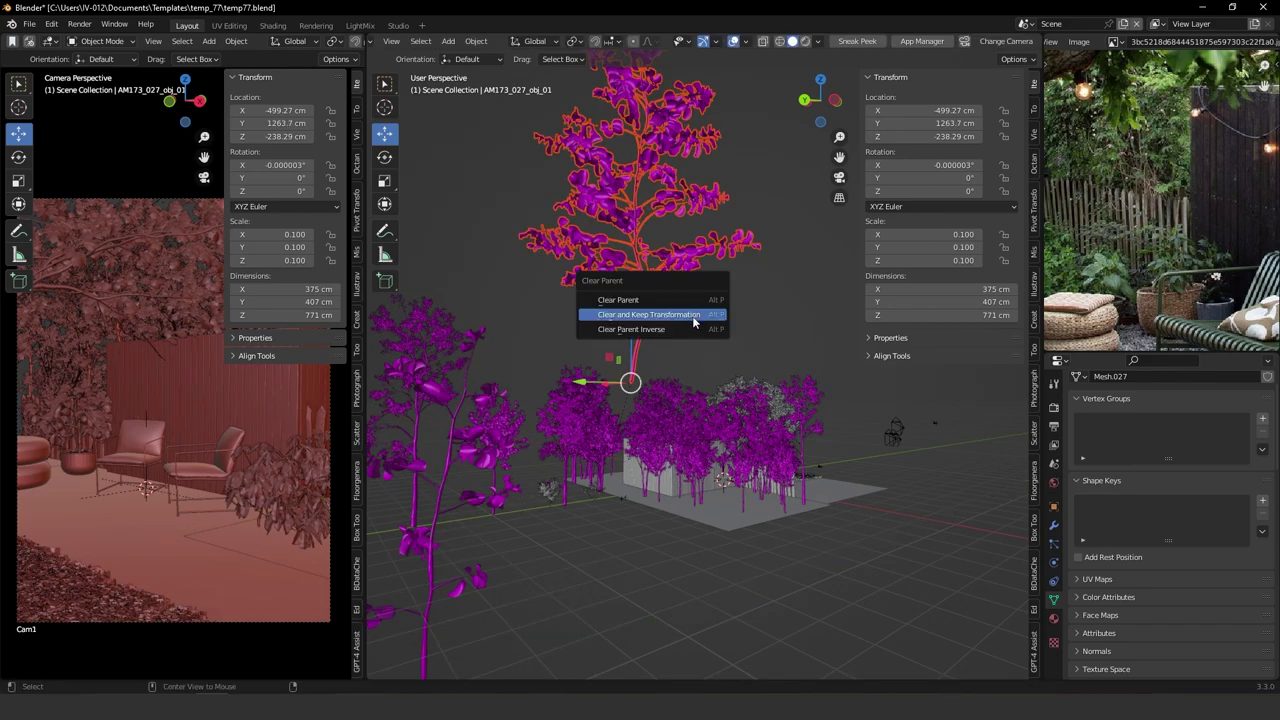
click(639, 298)
key(ctrl+z)
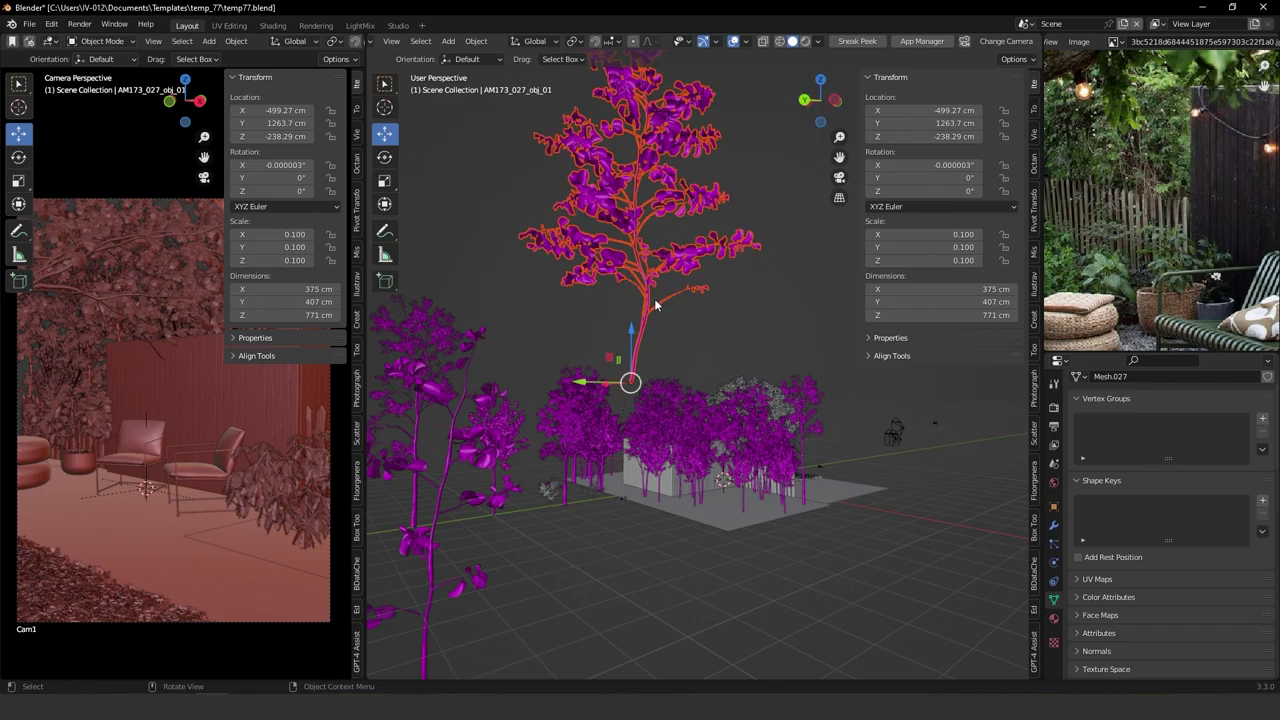
key(alt+p)
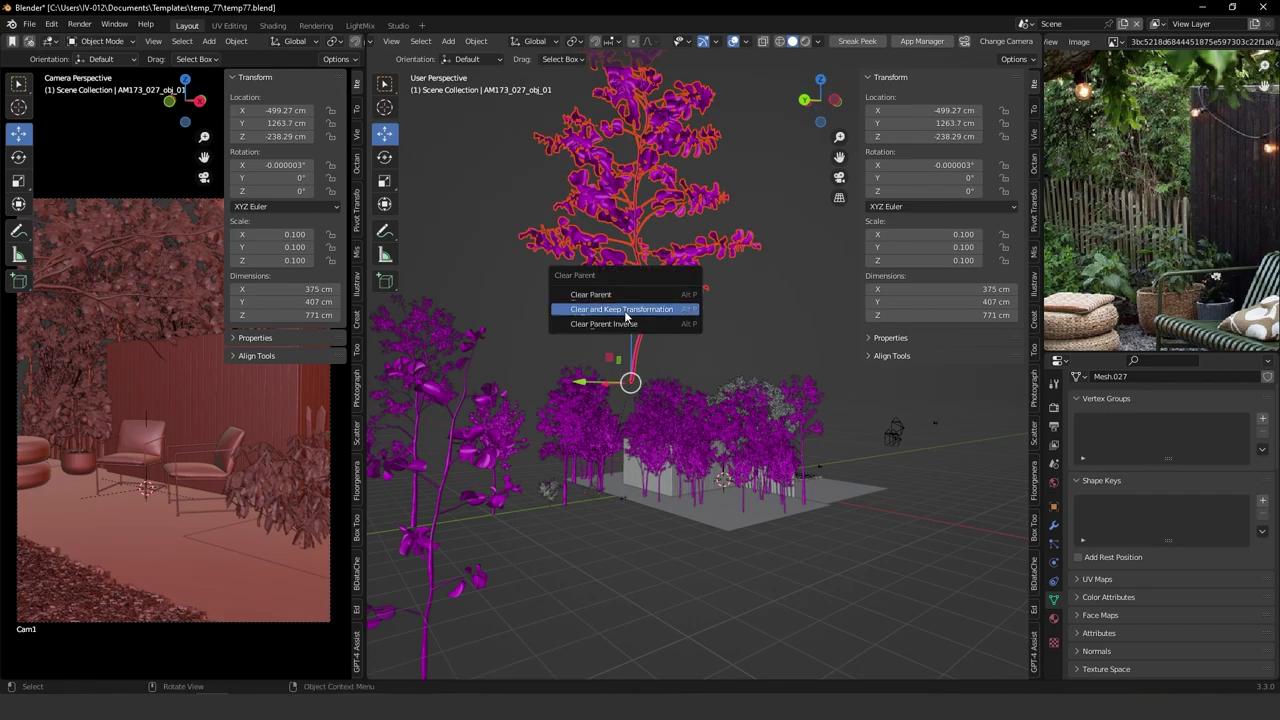
click(625, 312)
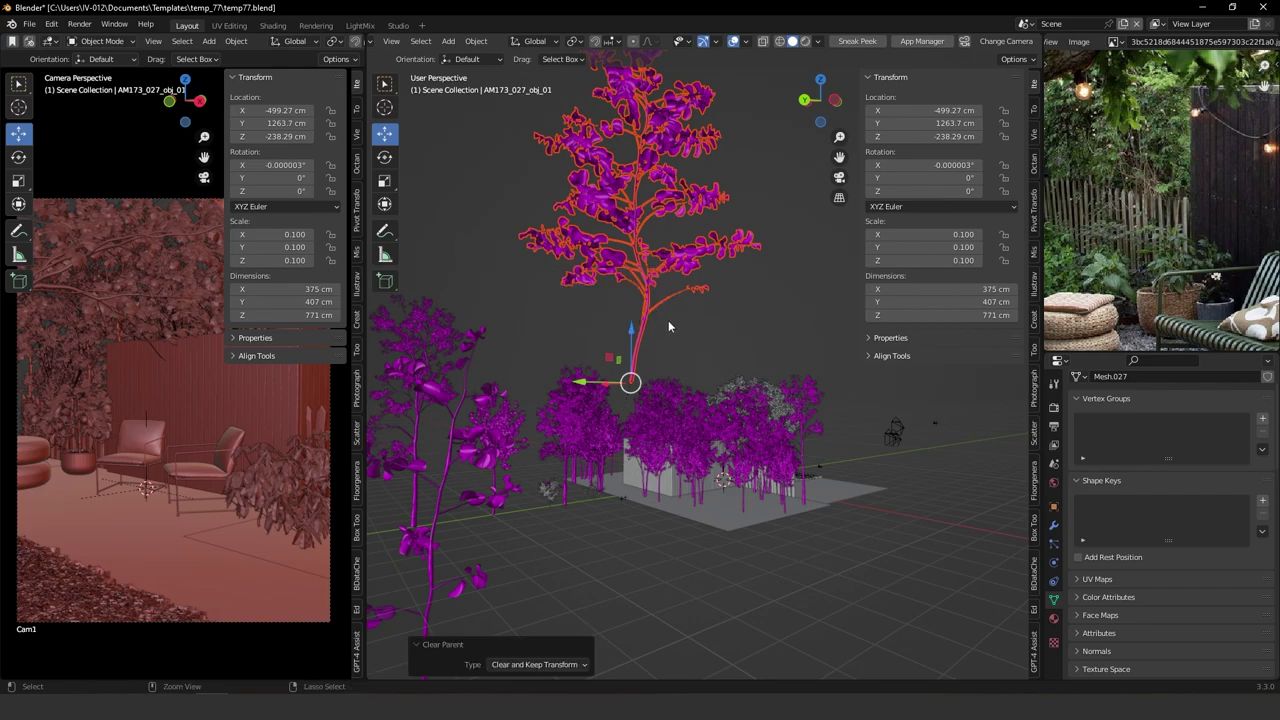
key(ctrl+a)
click(631, 314)
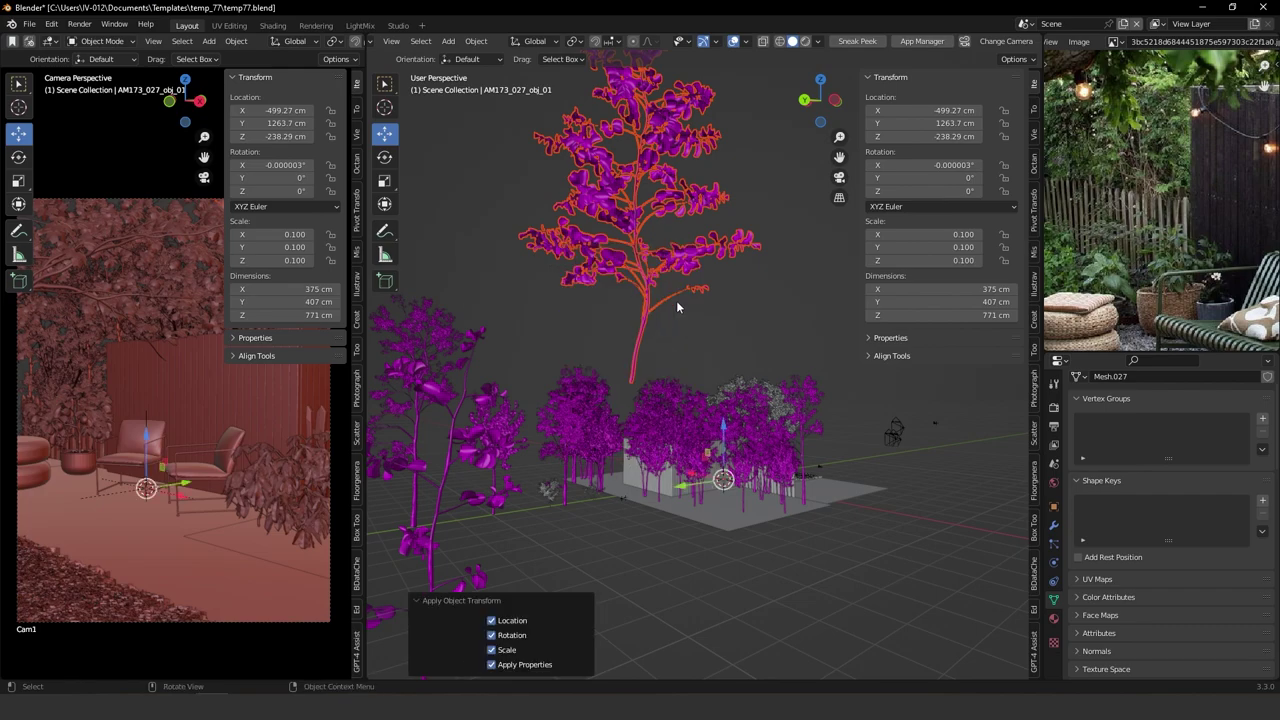
Set the tall tree's pivot to its bottom and scale the tree by 0.268.
key(alt+shift+d)
click(704, 364)
key(s)
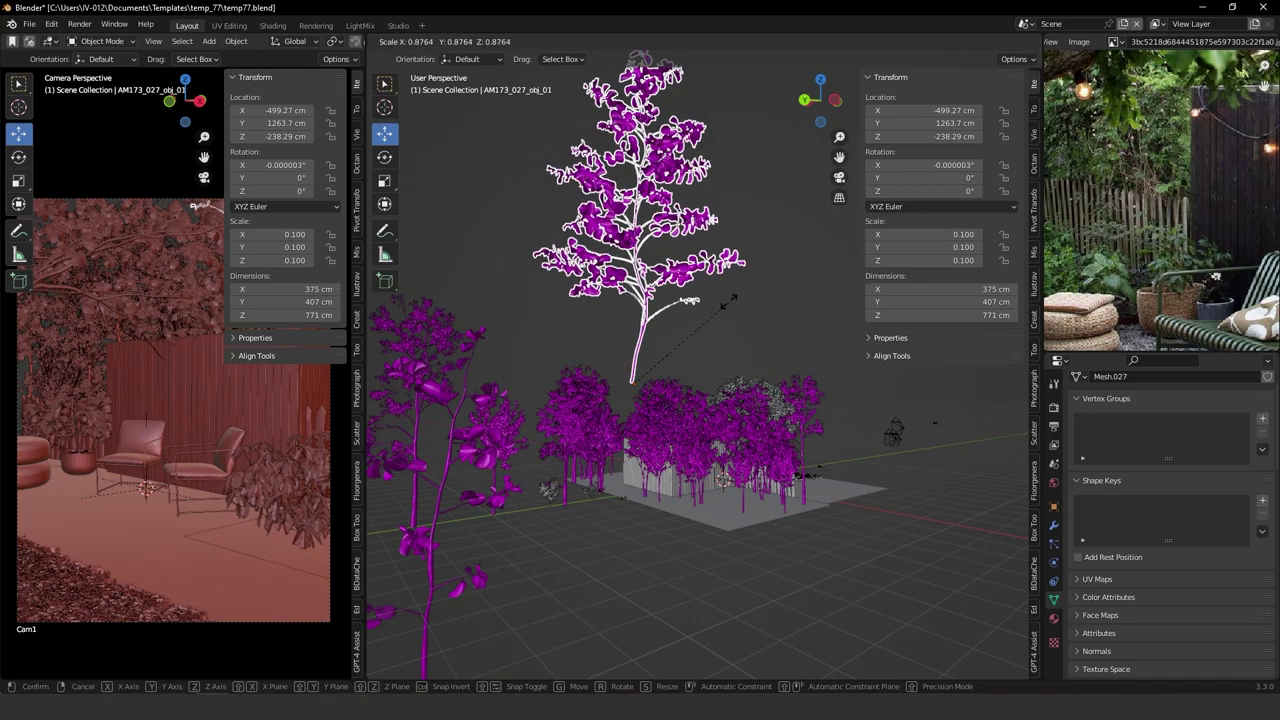
click(648, 356)
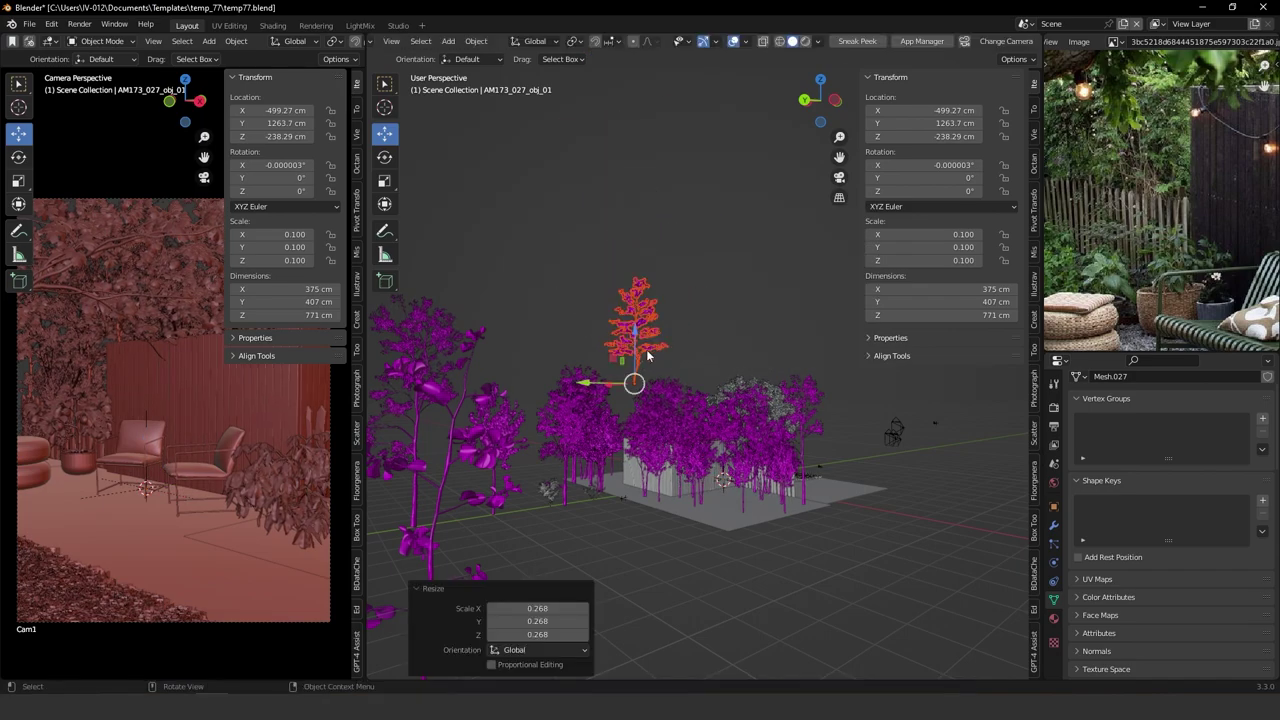
Clear the tree's location and move it -300.49 cm along X to the picket fence behind the cushions.
key(alt+g)
middle_drag(750, 390, 574, 411)
scroll(801, 416, up, 3)
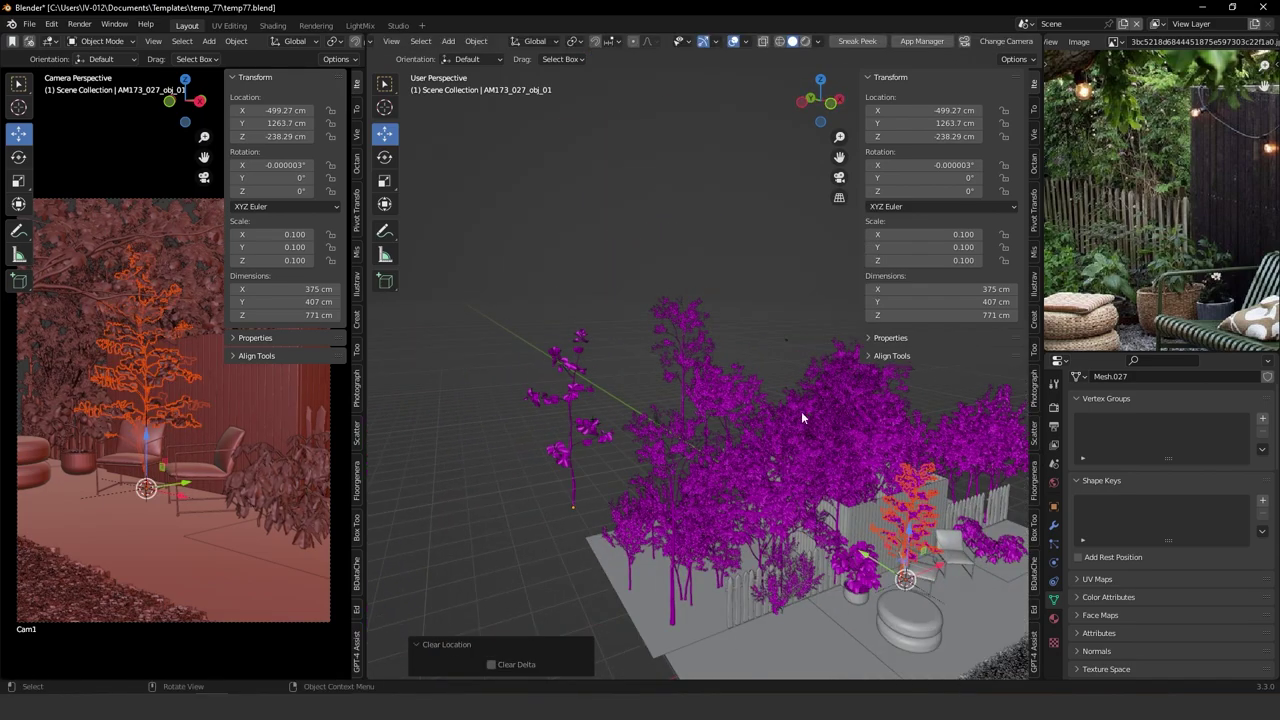
middle_drag(801, 418, 1015, 585)
drag(760, 432, 636, 462)
Scale the tree beside the potted plant down by 0.575 to suit the fence height.
key(s)
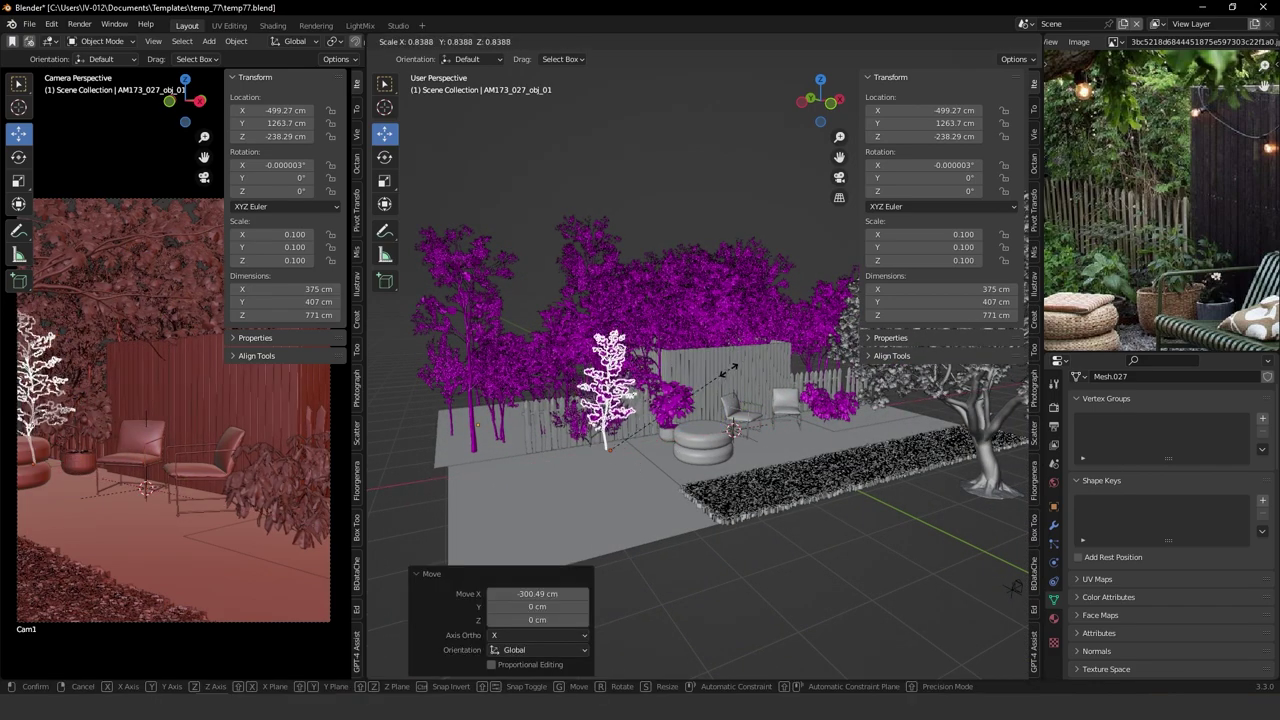
click(700, 386)
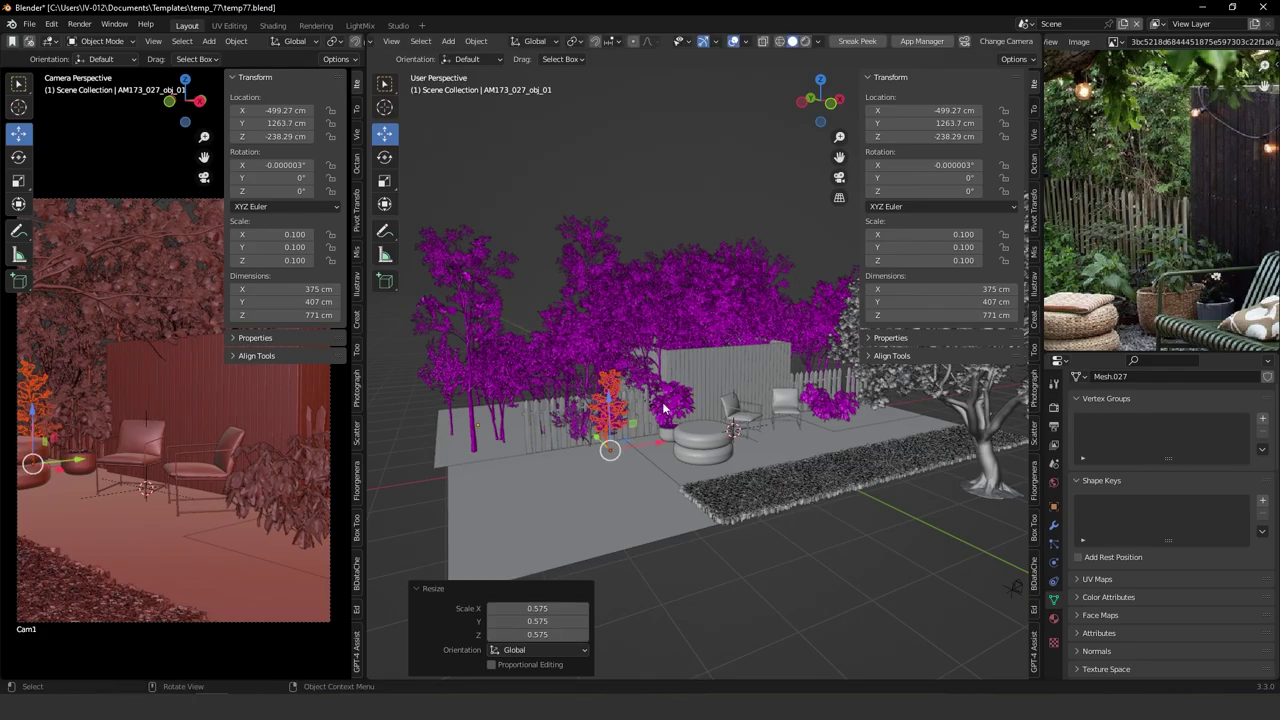
scroll(628, 350, up, 5)
middle_drag(633, 428, 574, 434)
scroll(617, 376, up, 2)
shift+middle_drag(617, 376, 577, 374)
scroll(642, 345, down, 3)
scroll(577, 375, down, 10)
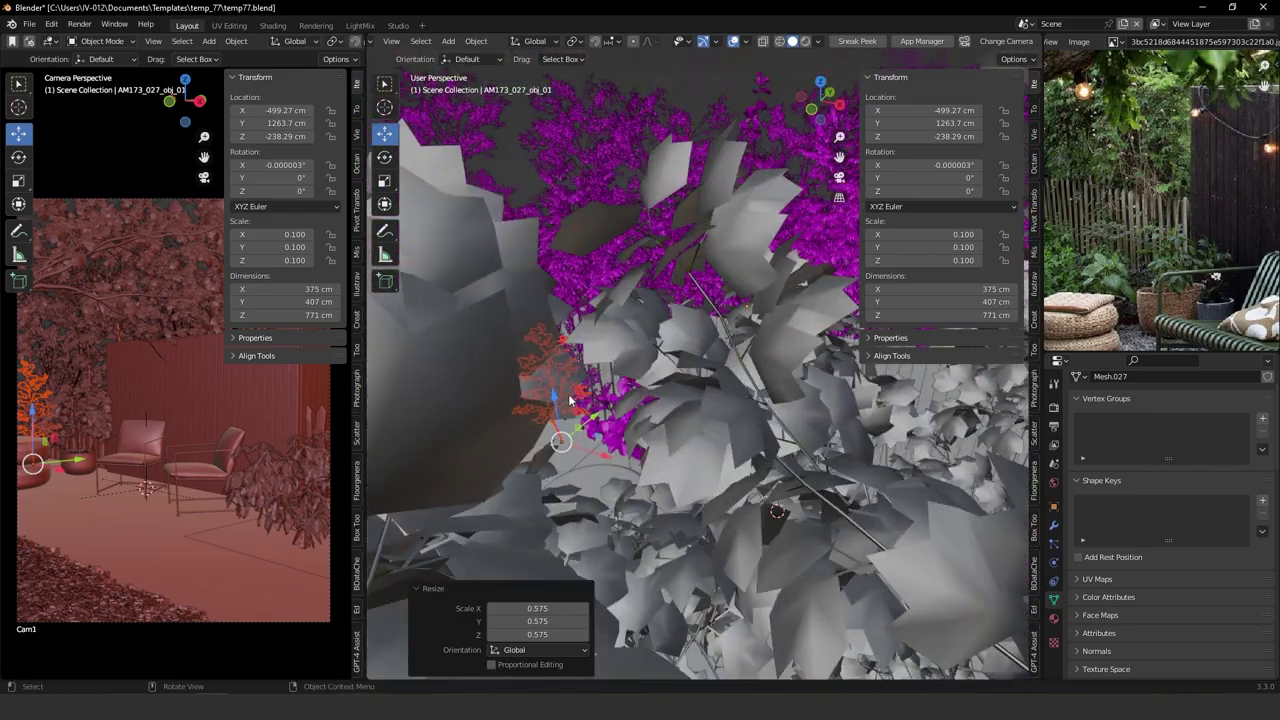
Apply all transforms to the small tree by the fence and set its pivot to the bottom.
key(ctrl+a)
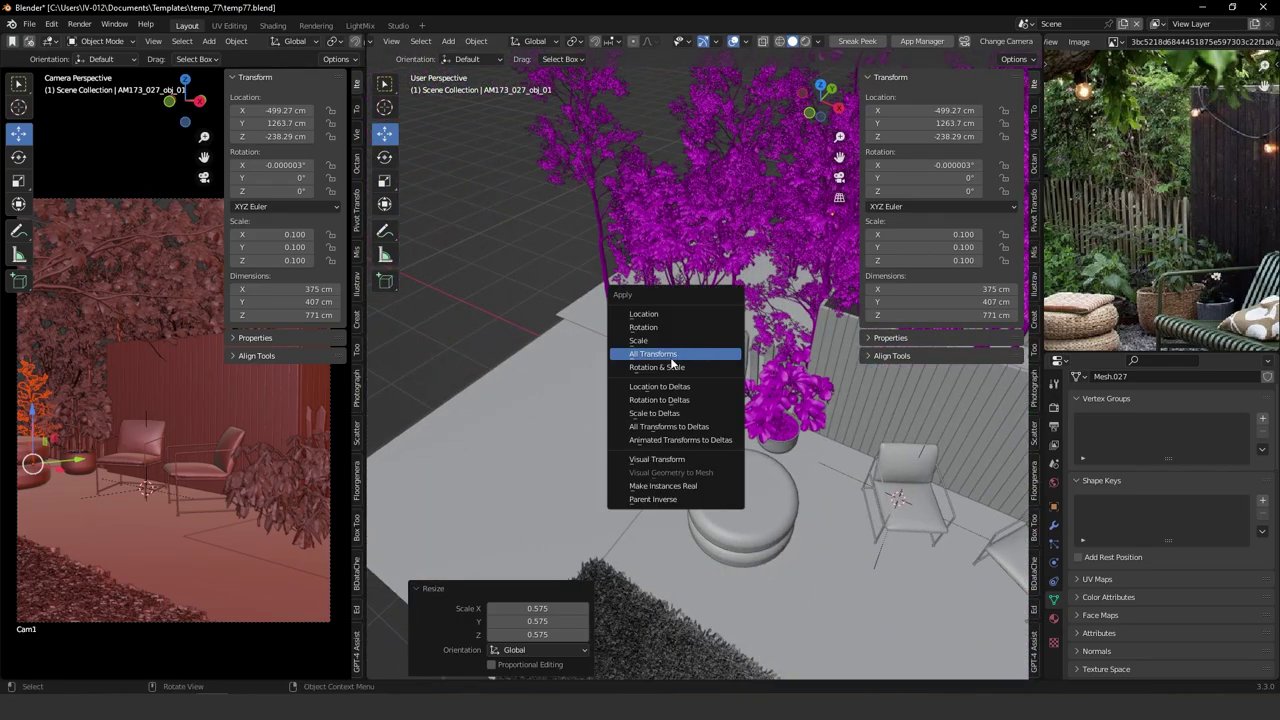
click(661, 354)
key(alt+shift+d)
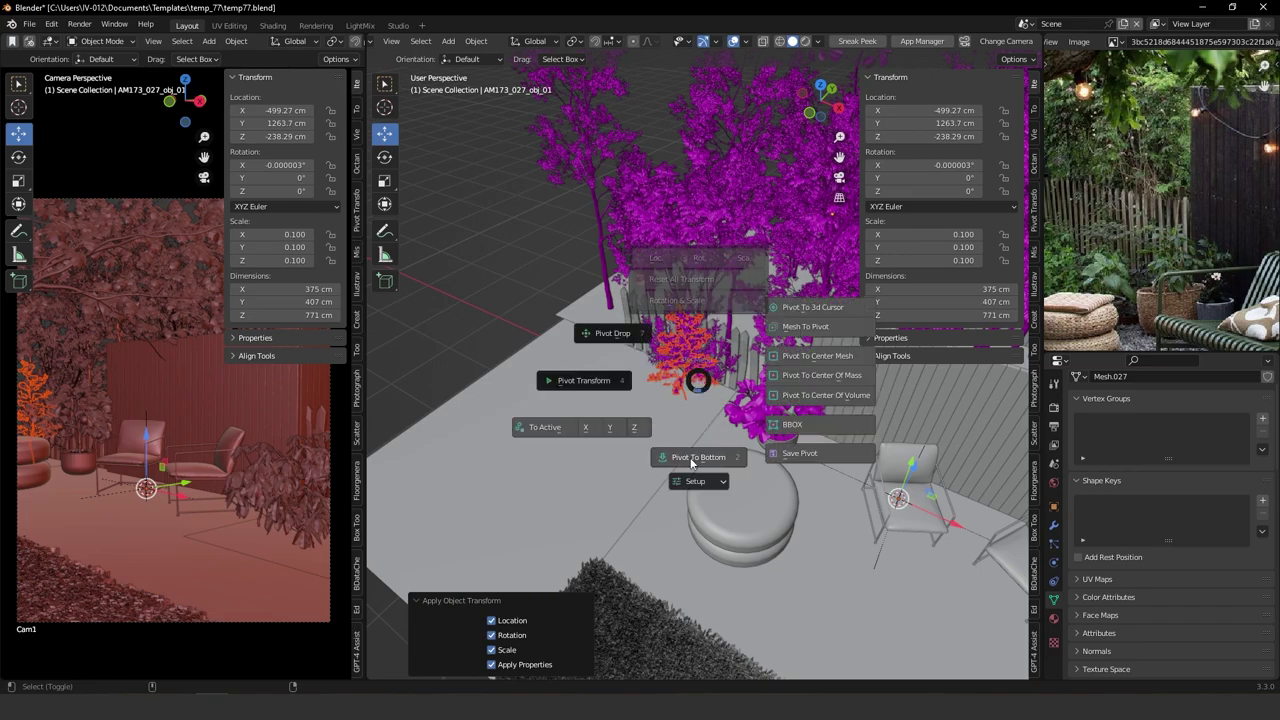
click(690, 457)
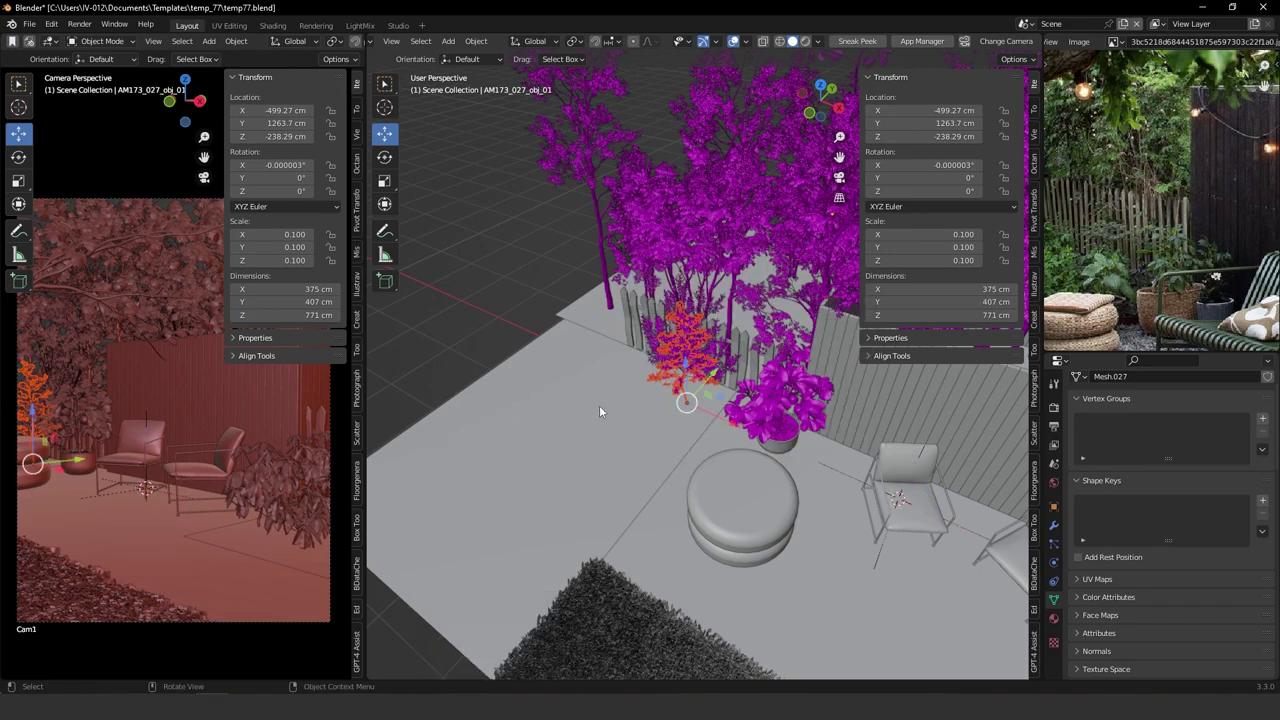
click(588, 433)
click(687, 371)
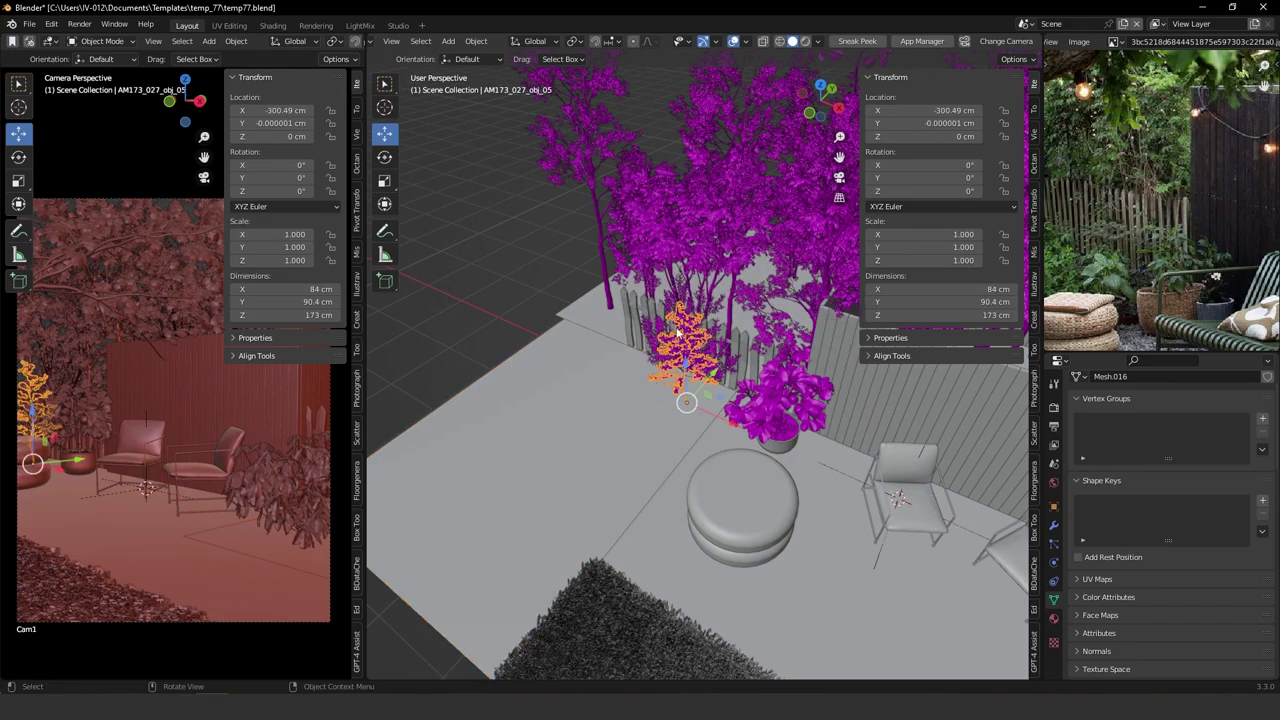
Try scaling the distant sparse-leaved plant AM173_027_obj_01 down by 0.469.
middle_drag(628, 364, 660, 386)
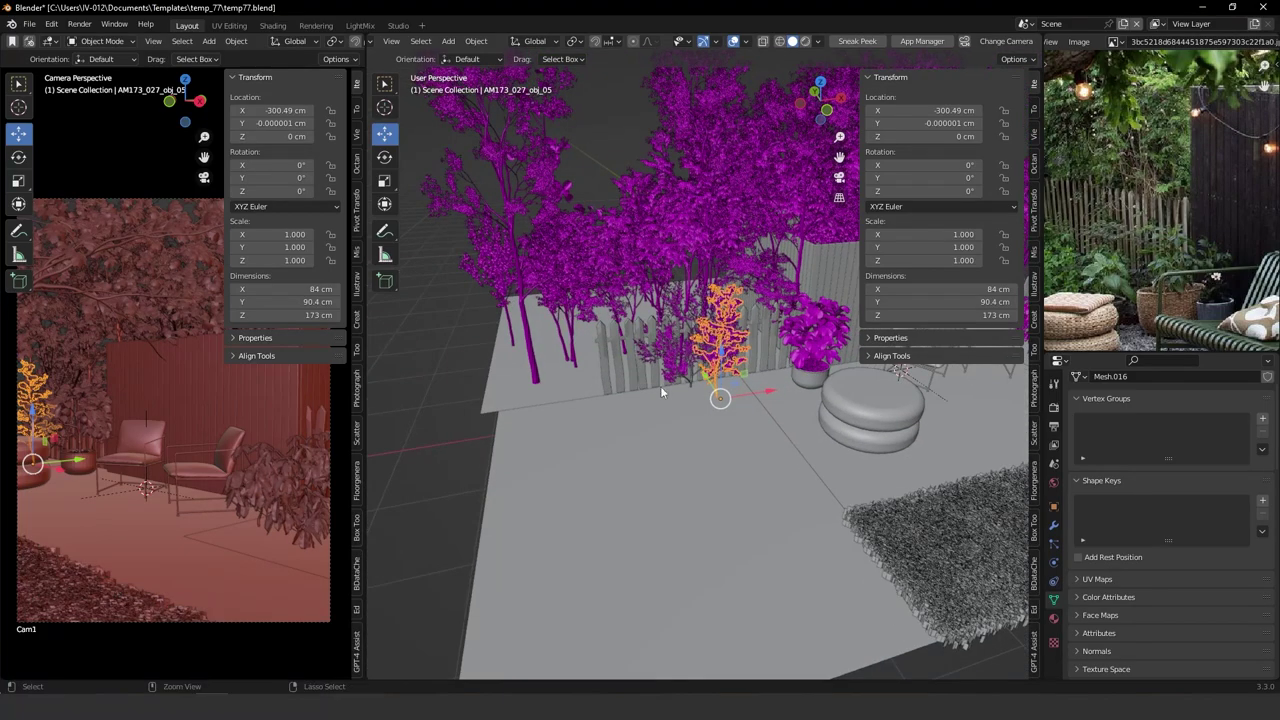
ctrl+middle_drag(577, 271, 566, 330)
middle_drag(566, 330, 650, 315)
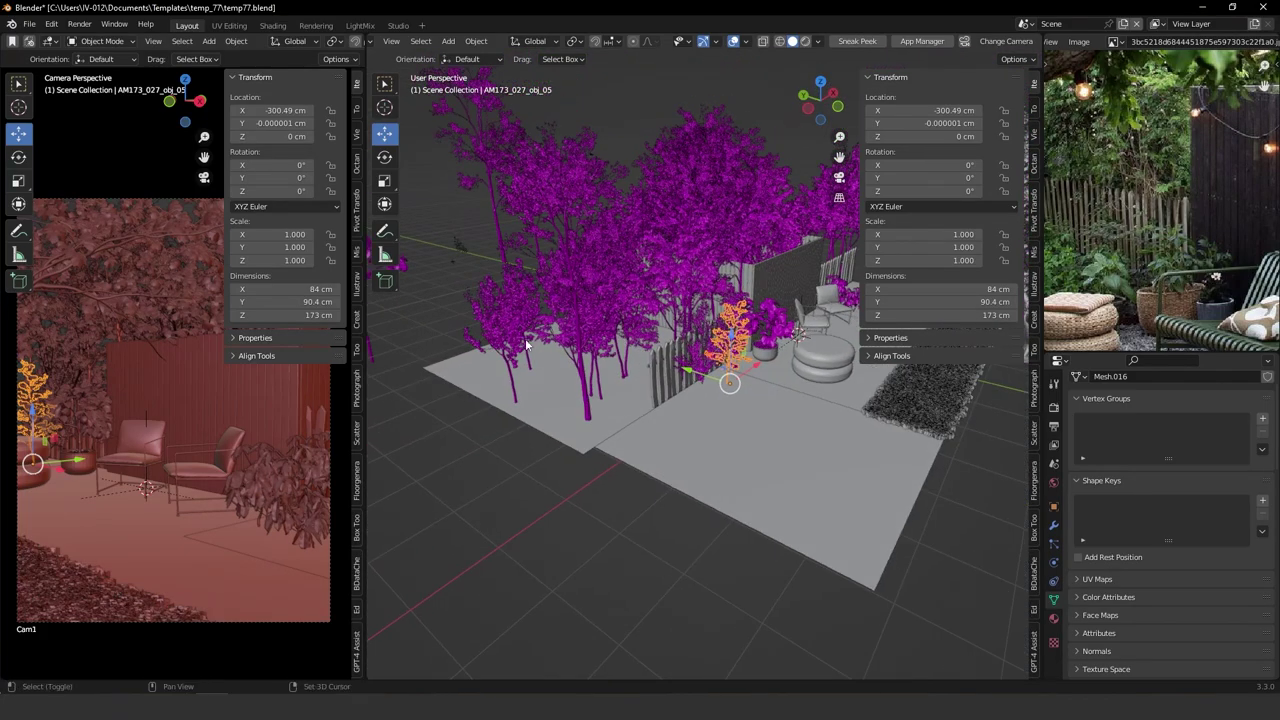
shift+middle_drag(400, 290, 515, 281)
click(514, 262)
scroll(549, 335, down, 1)
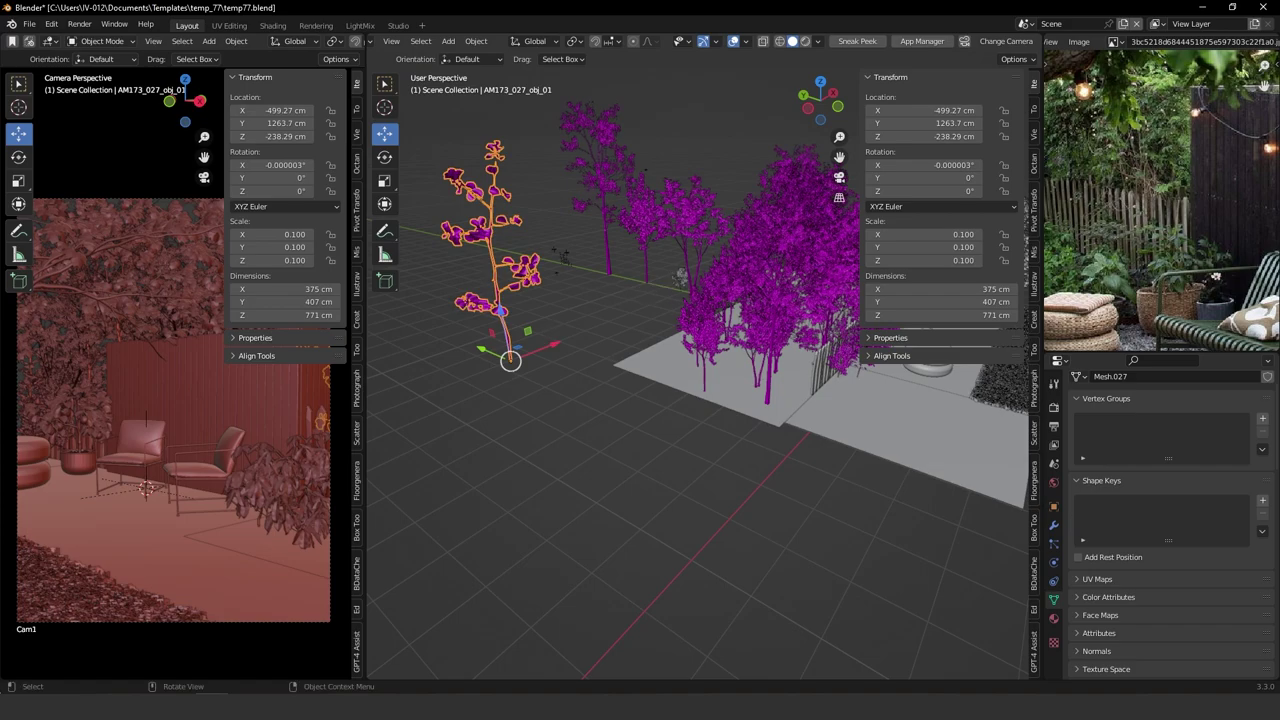
key(s)
click(575, 348)
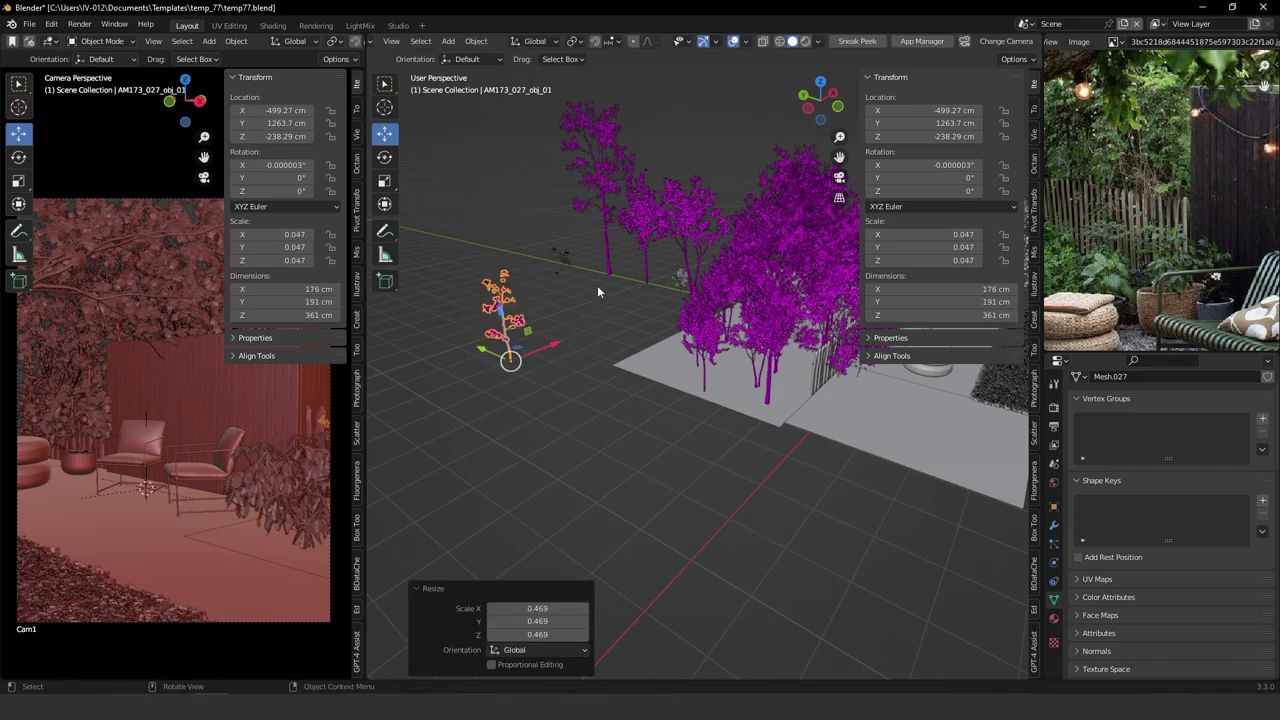
Try resetting the sparse plant's location, placing it at about X -406.59 cm, Y -86.878 cm, and scaling it by 0.499.
key(KP_7)
scroll(700, 355, down, 3)
key(alt+g)
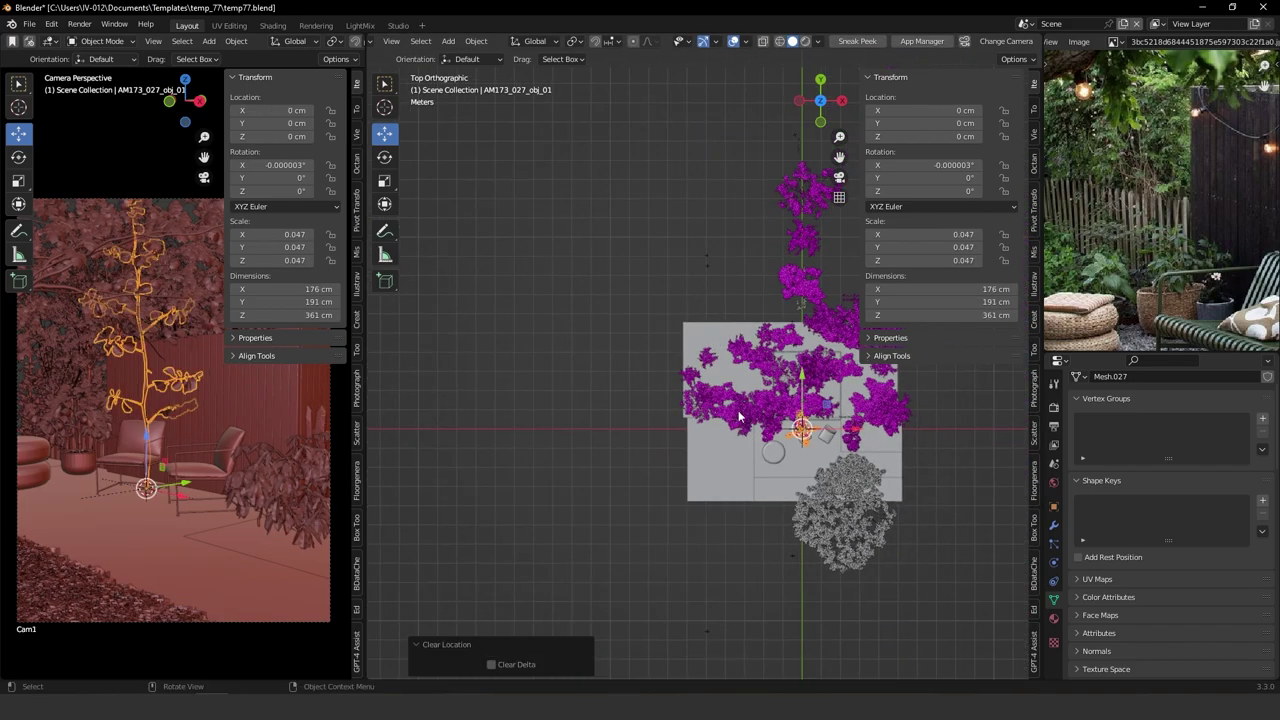
key(g)
click(723, 443)
middle_drag(723, 443, 732, 365)
key(s)
click(786, 388)
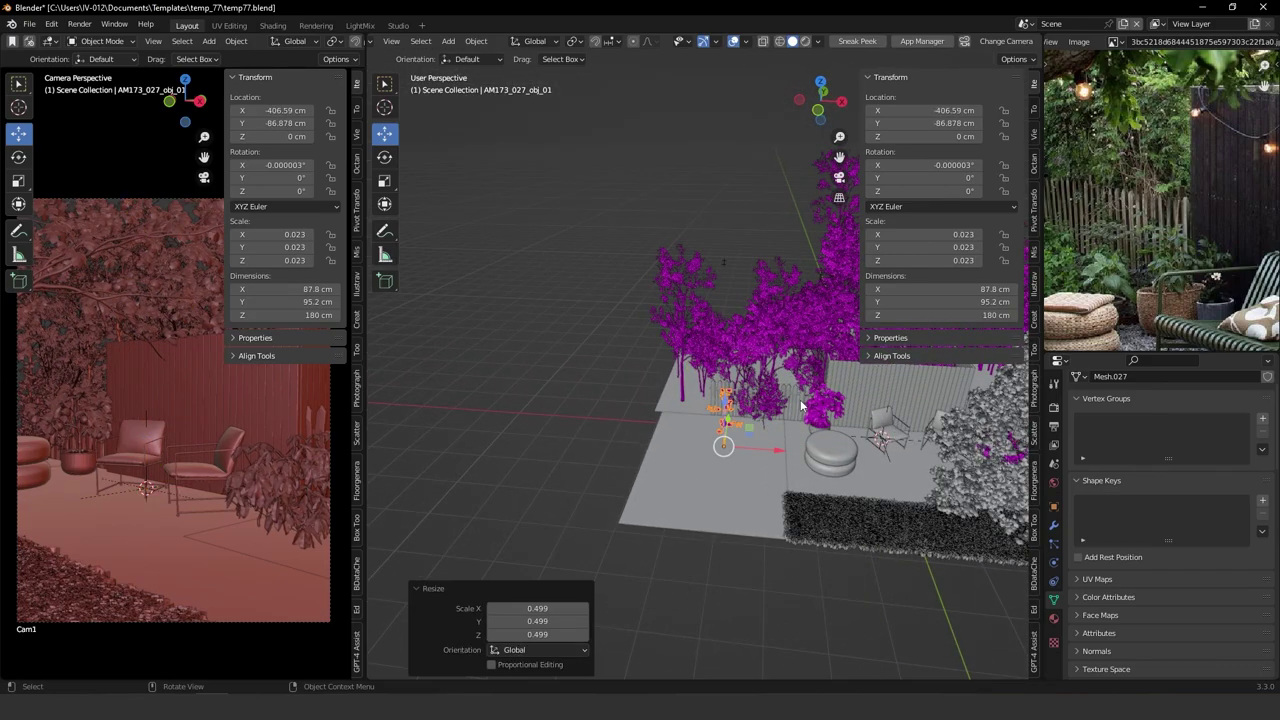
Undo the sparse plant's placement and resizing.
middle_drag(802, 406, 742, 417)
scroll(670, 403, up, 4)
key(ctrl+z)
key(ctrl+z)
key(ctrl+z)
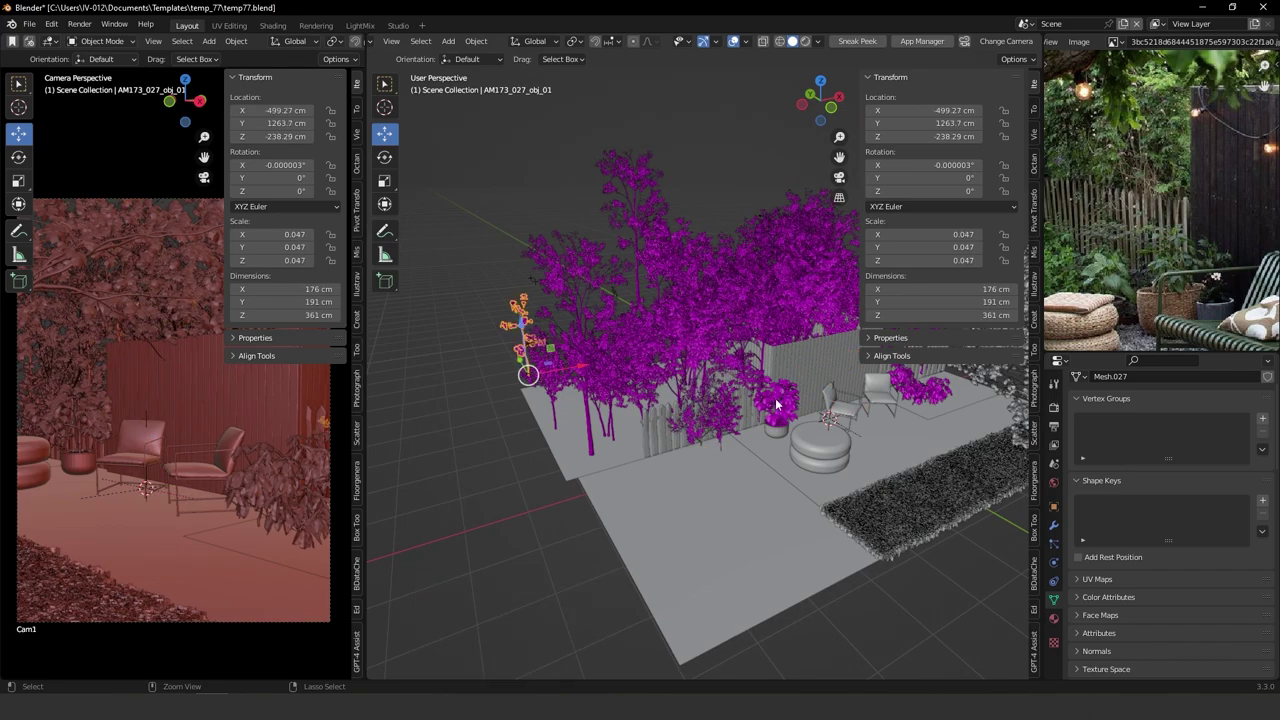
key(ctrl+z)
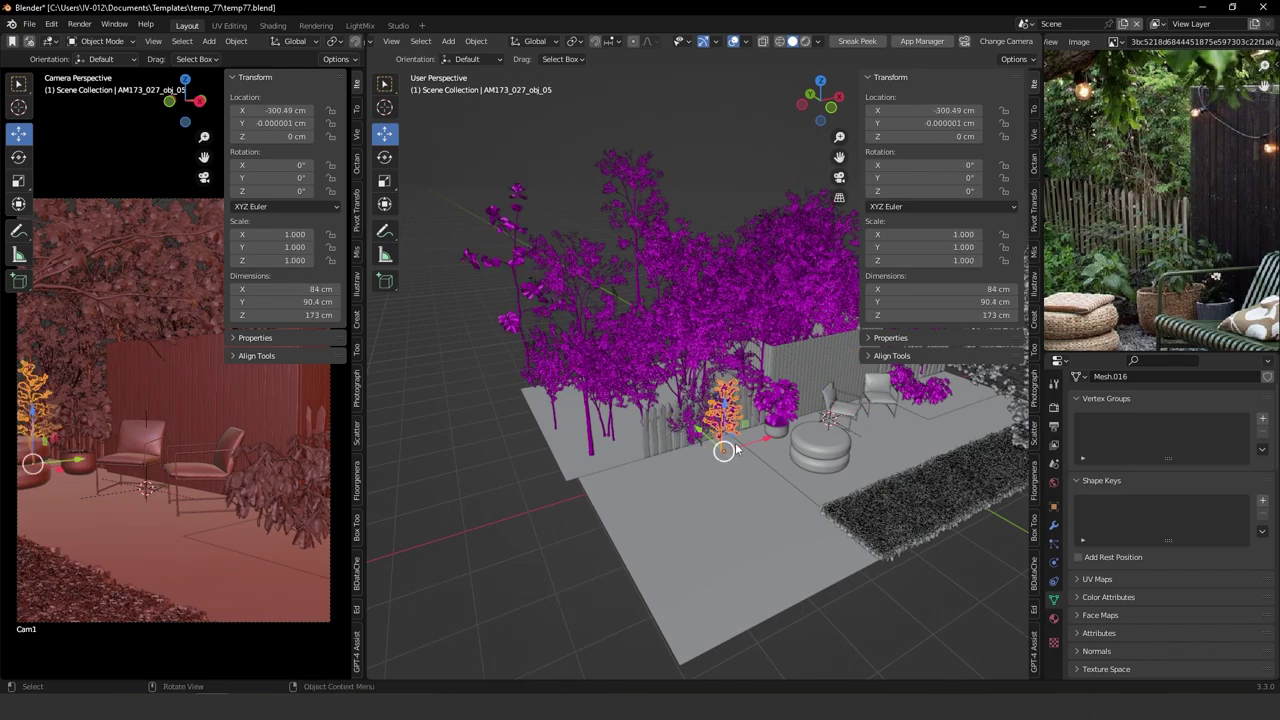
Delete the sparse-leaved plant AM173_027_obj_01 standing behind the garden trees.
click(530, 290)
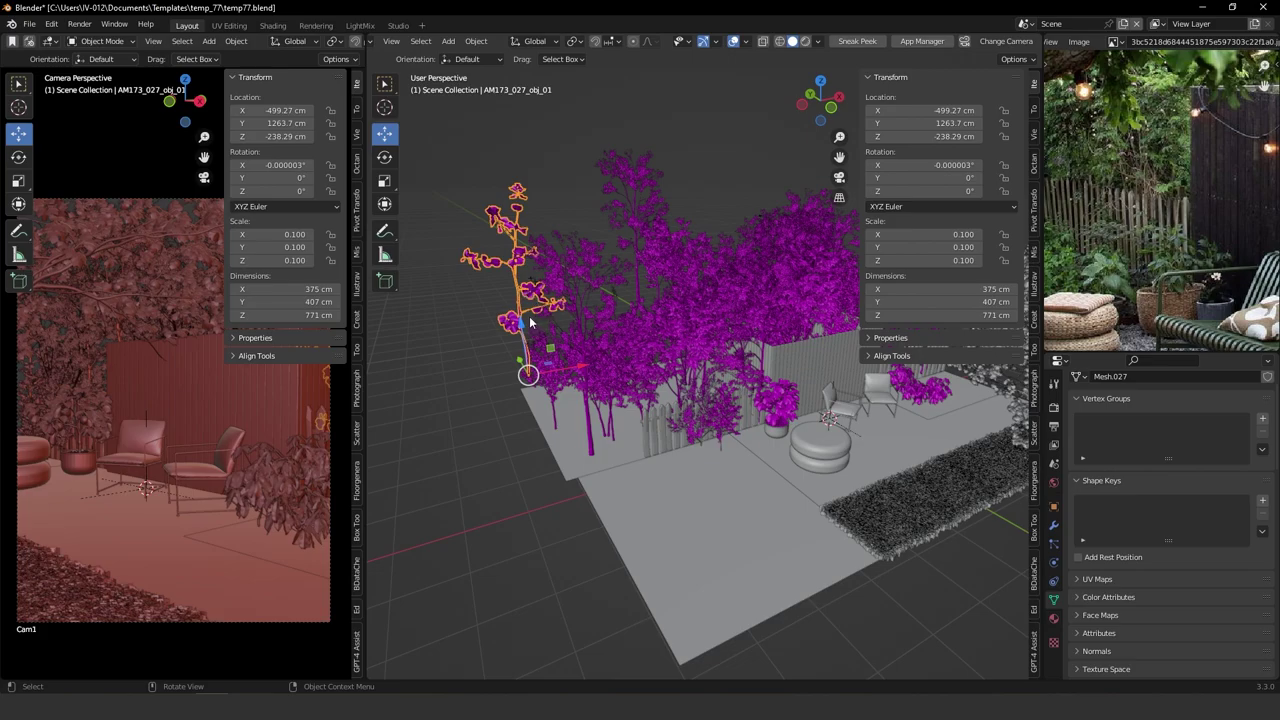
middle_drag(562, 328, 681, 398)
key(Delete)
scroll(768, 385, up, 6)
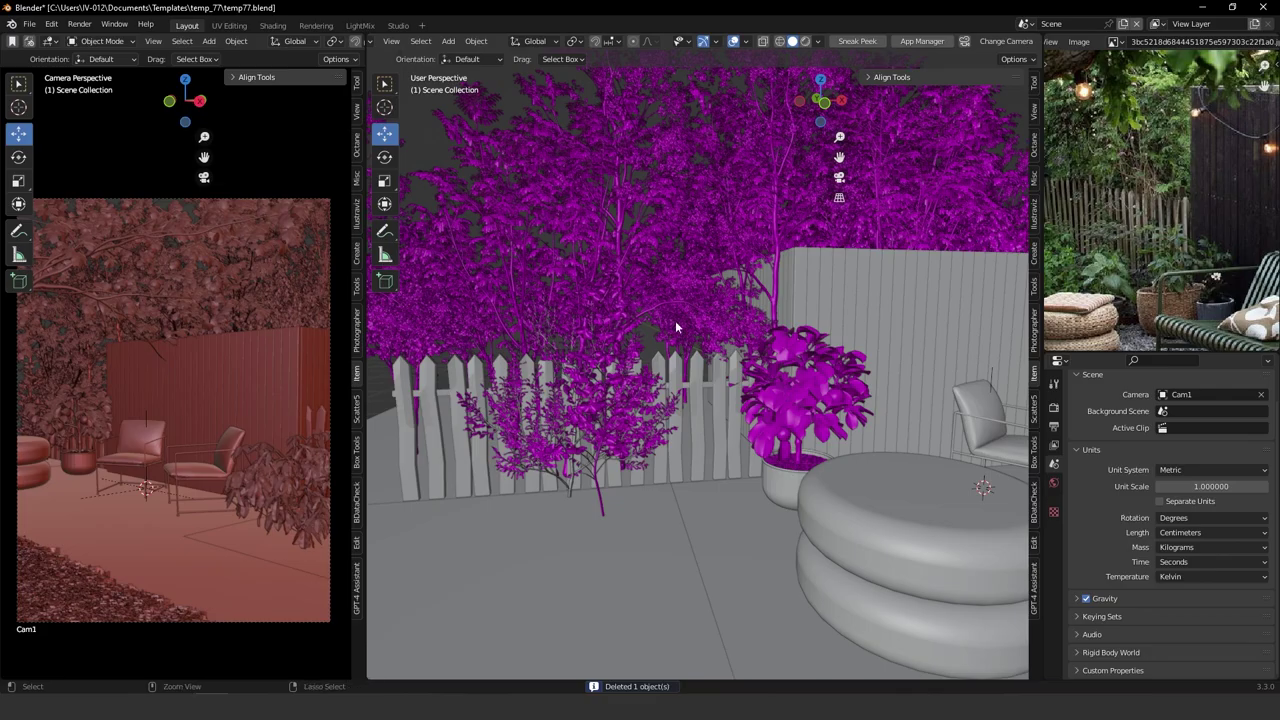
Delete the small stray objects lying far behind the garden trees.
ctrl+middle_drag(676, 327, 678, 462)
scroll(655, 472, down, 4)
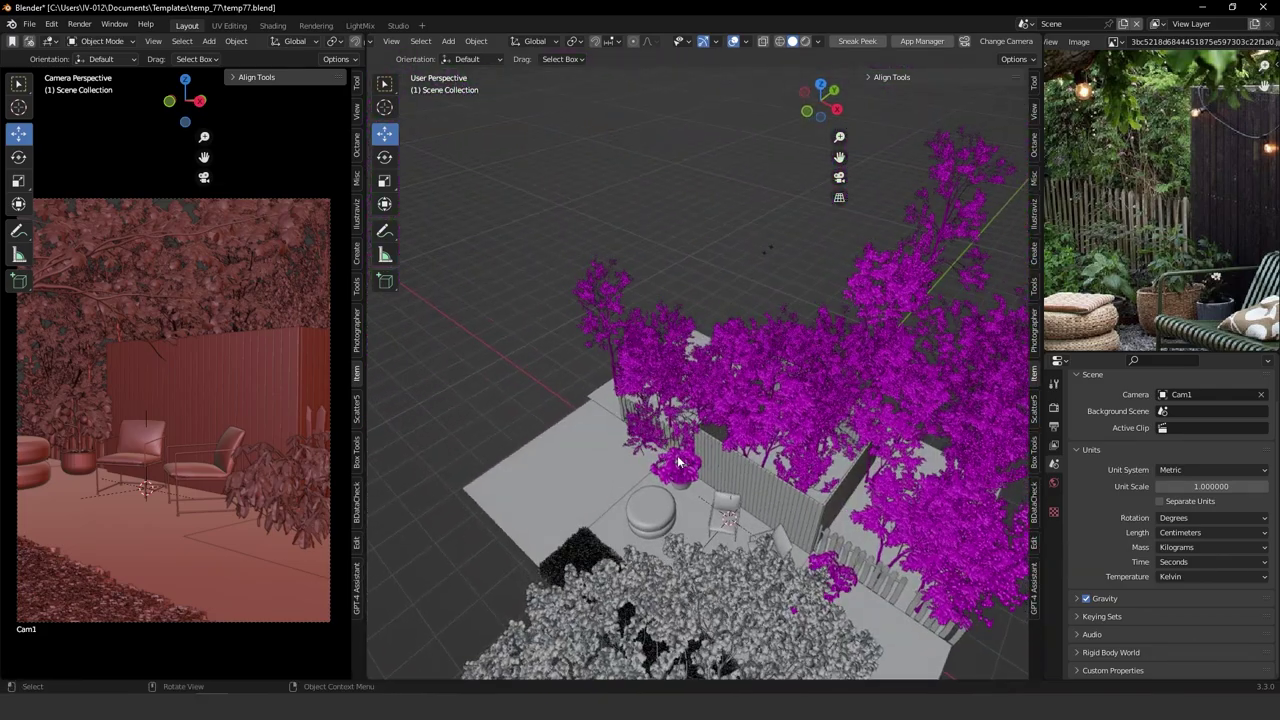
click(767, 250)
key(Delete)
scroll(624, 480, up, 3)
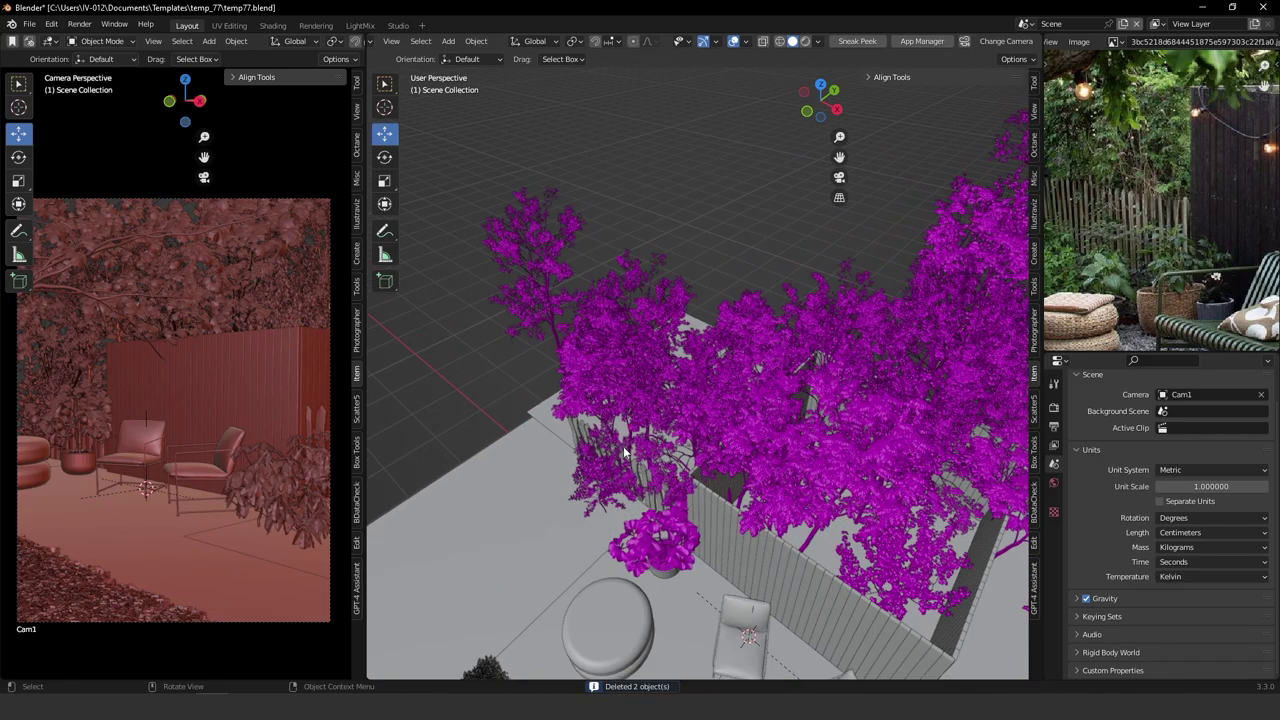
Apply all transforms to the small tree AM173_027_obj_05 again and return its pivot to the bottom.
click(554, 500)
click(588, 489)
key(ctrl+a)
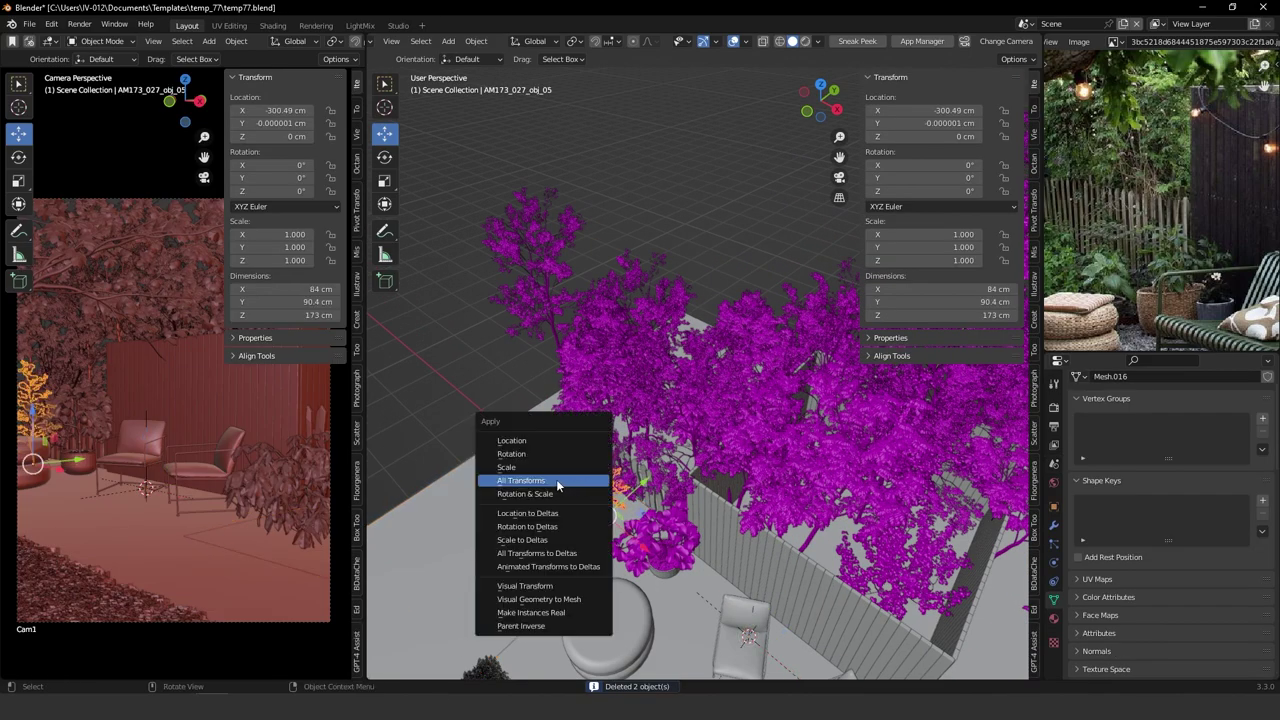
click(558, 485)
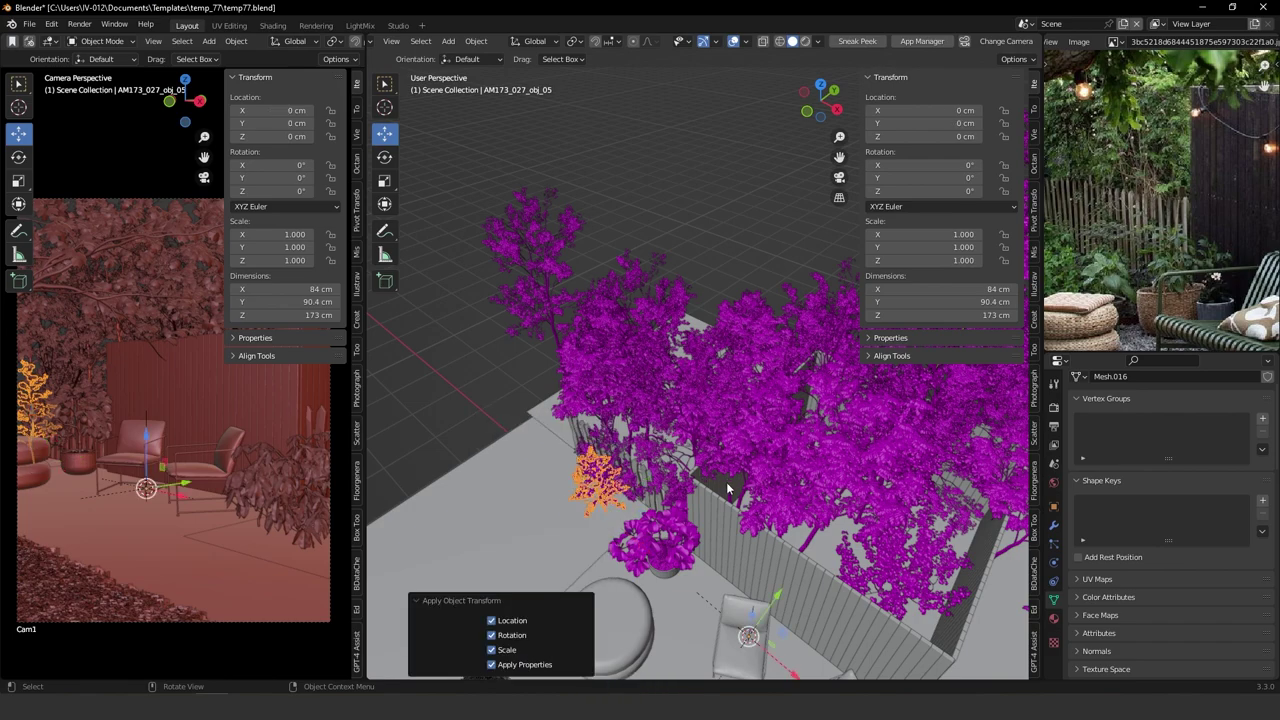
key(ctrl+a)
click(611, 529)
key(shift+s)
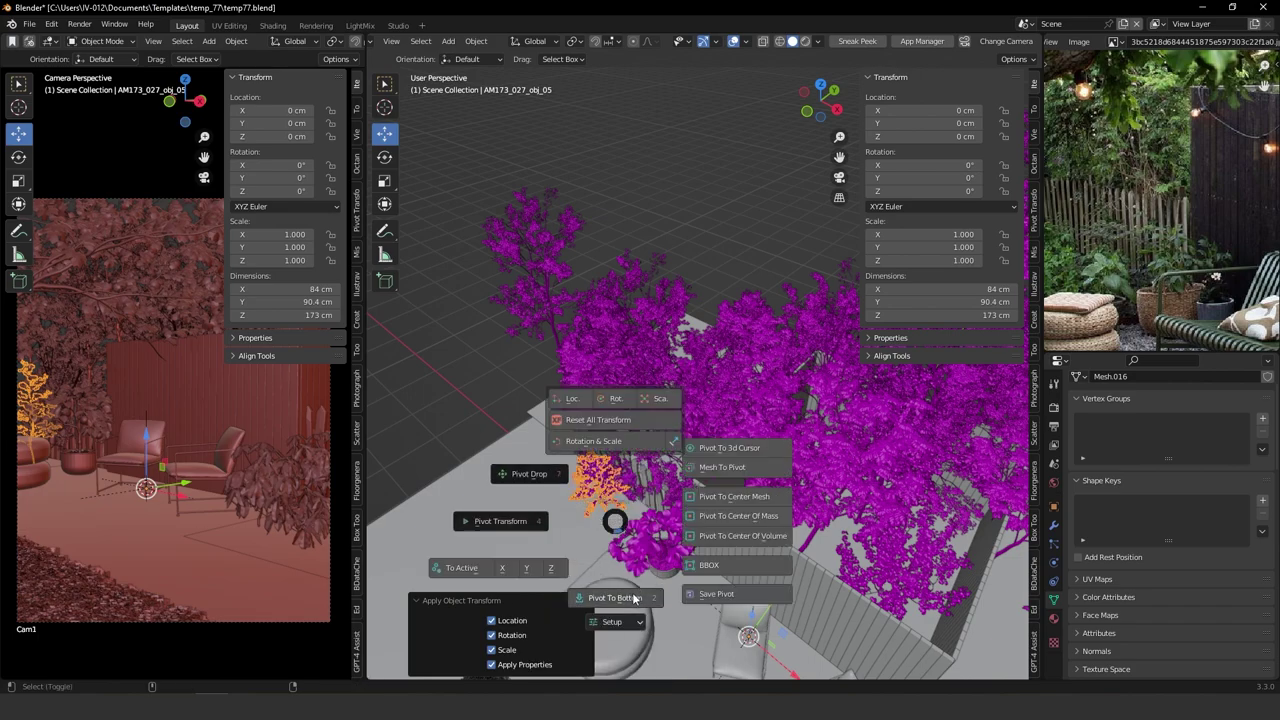
click(634, 599)
scroll(632, 515, down, 2)
middle_drag(631, 514, 618, 521)
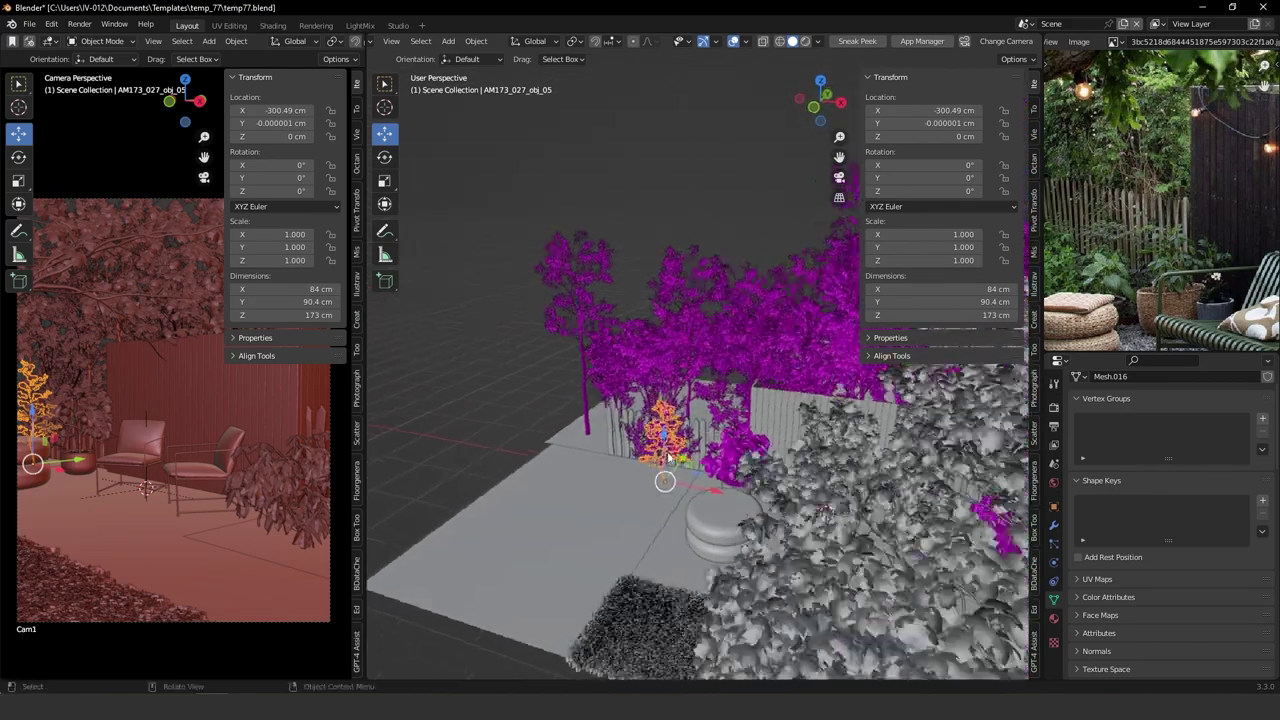
Try to choose the large ground plane Plane.002 as the new Scatter5 emitter.
click(618, 521)
click(1034, 436)
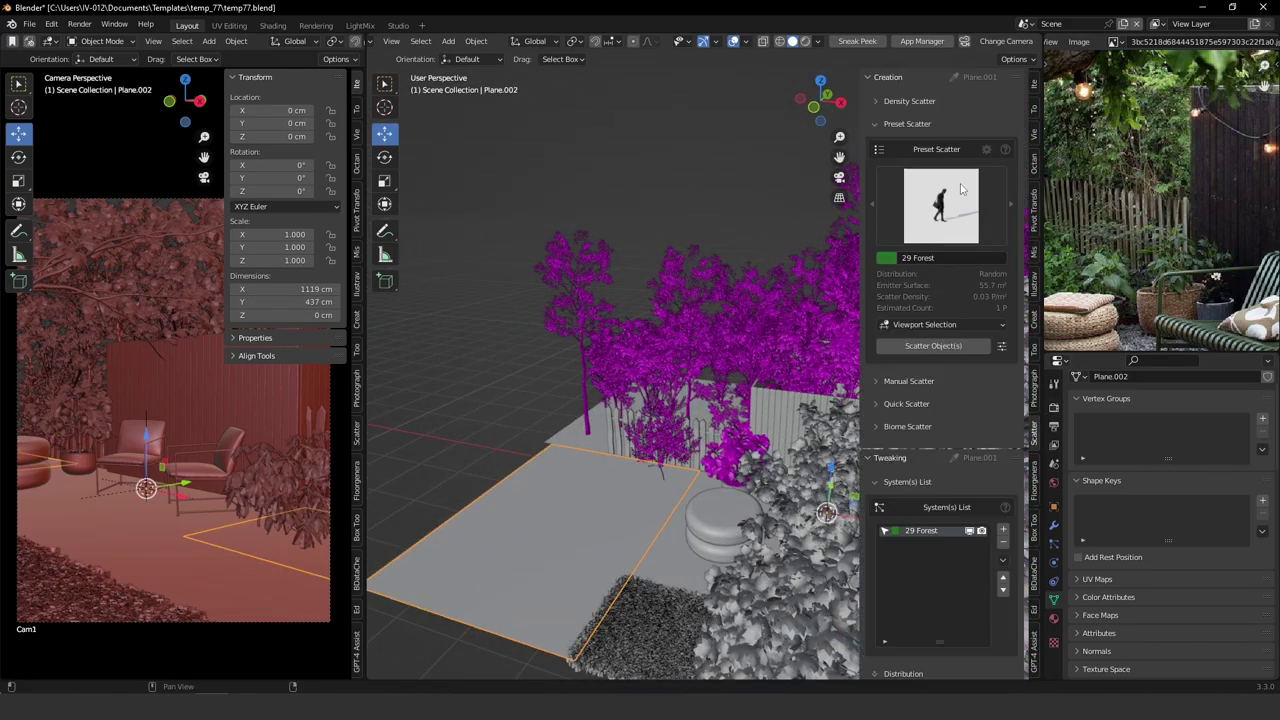
click(972, 76)
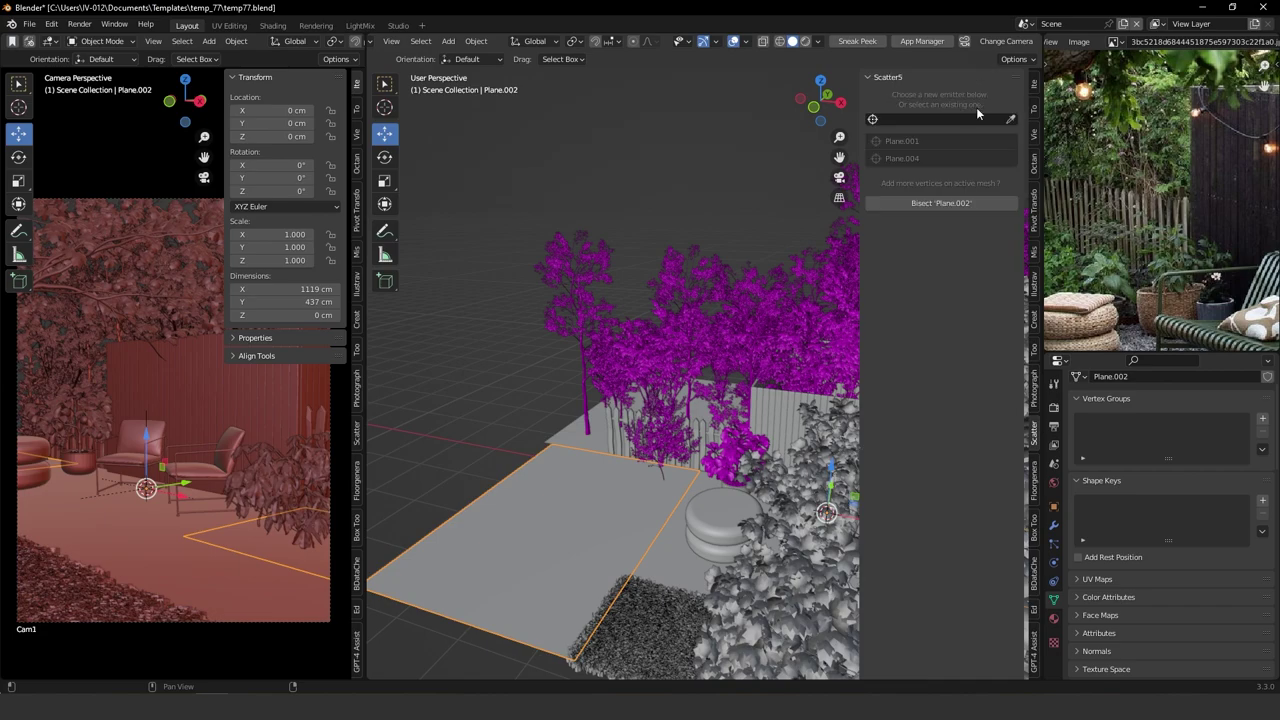
click(1010, 120)
click(569, 513)
Apply all transforms to ground plane Plane.002, recentre its origin, and assign it as the scatter emitter.
key(ctrl+a)
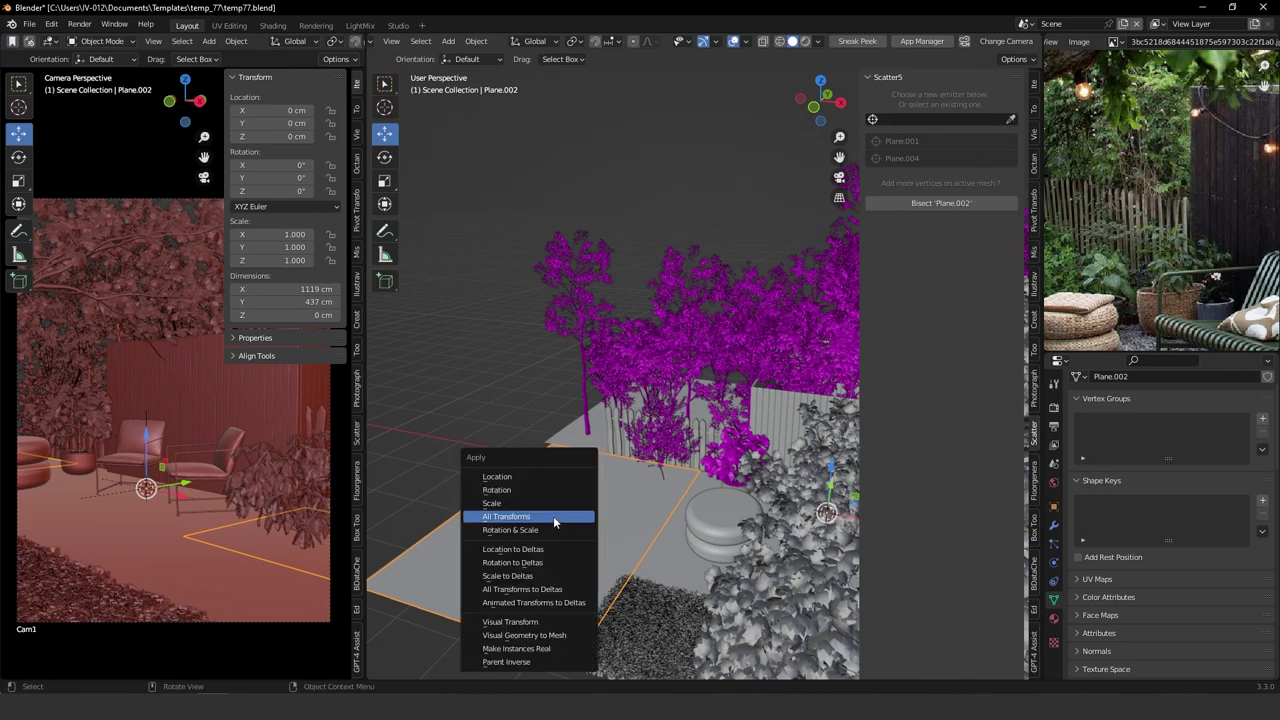
click(553, 516)
right_click(561, 519)
click(567, 591)
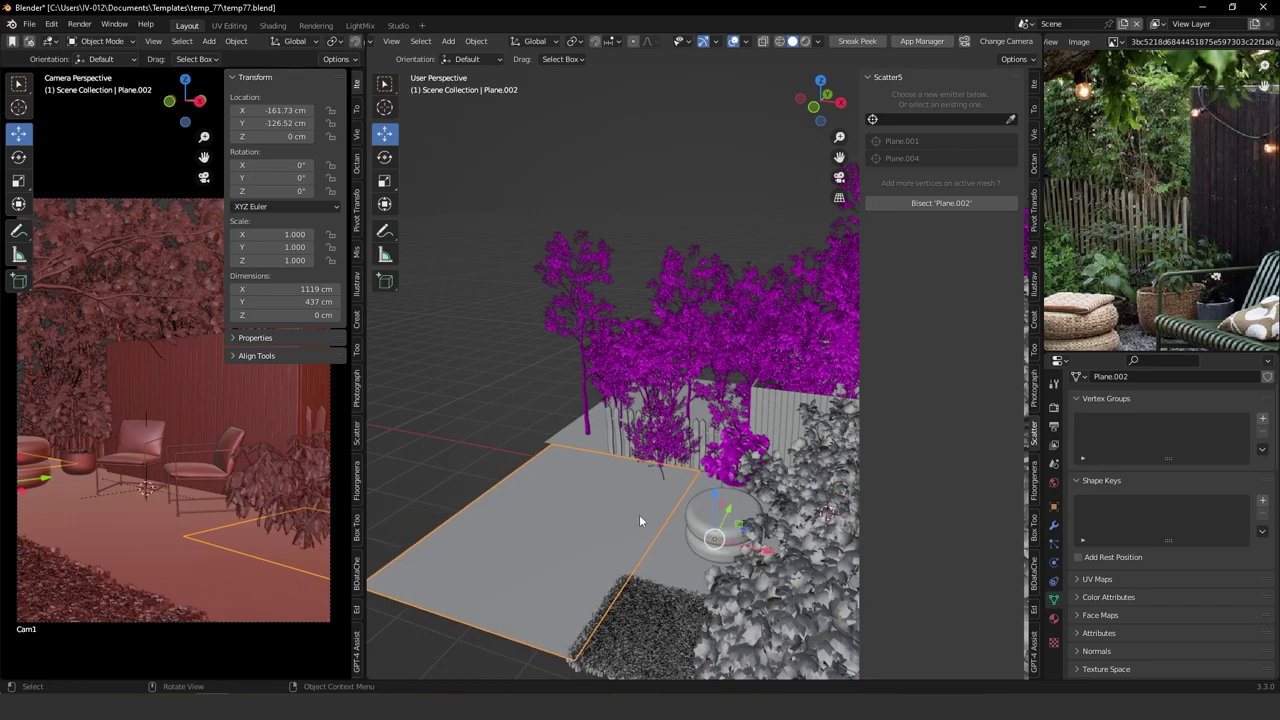
click(1010, 120)
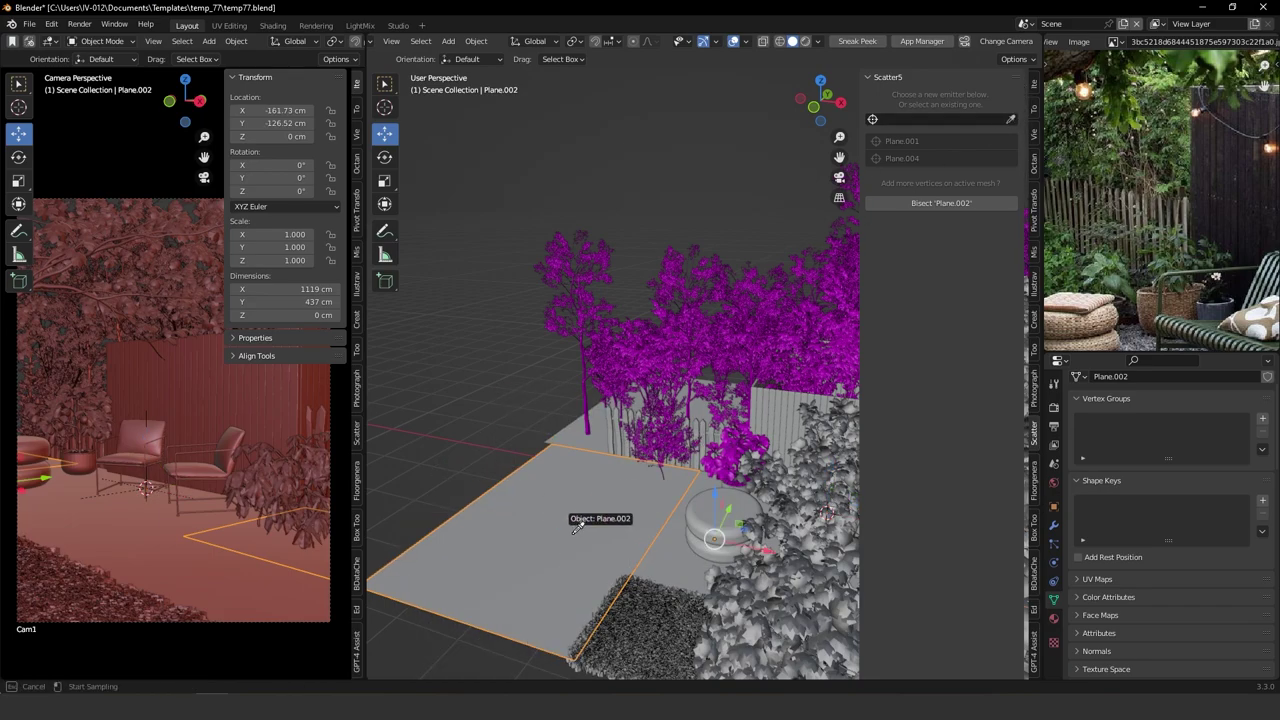
click(596, 555)
Scatter the small tree AM173_027_obj_05 over Plane.002 using the 16.2 Multi preset.
click(665, 449)
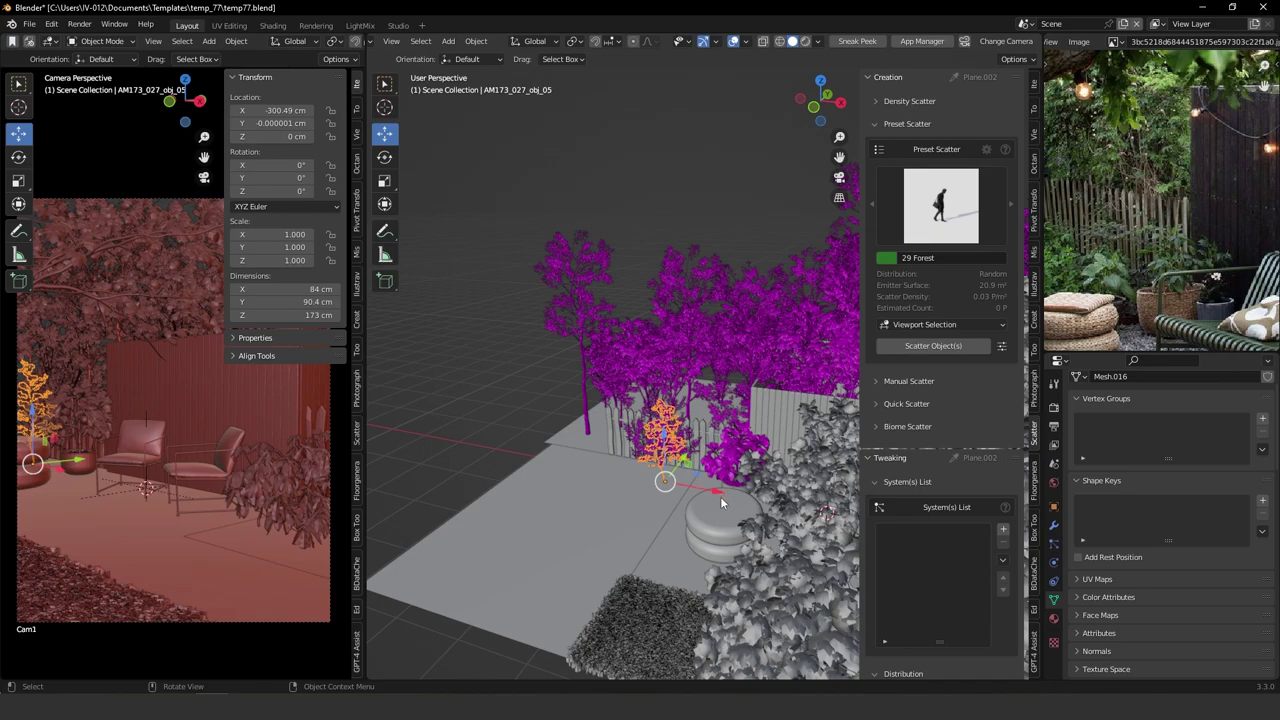
scroll(722, 503, up, 3)
click(941, 205)
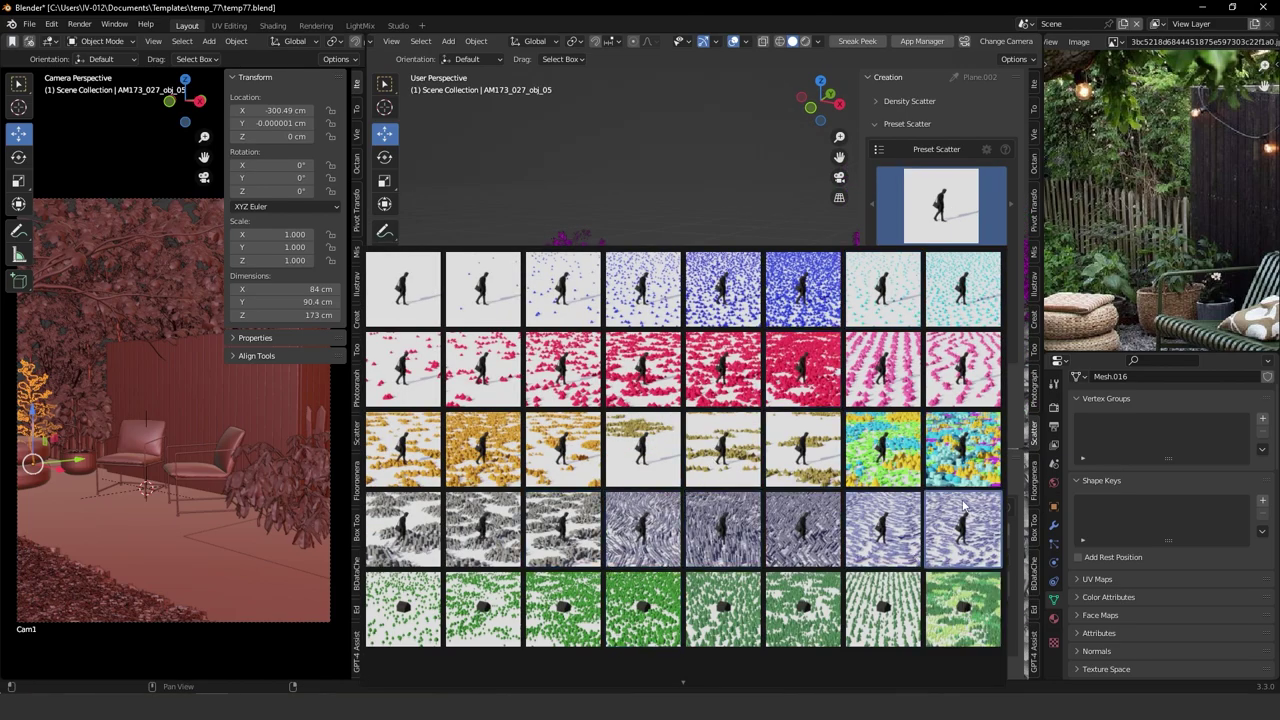
click(962, 460)
click(946, 188)
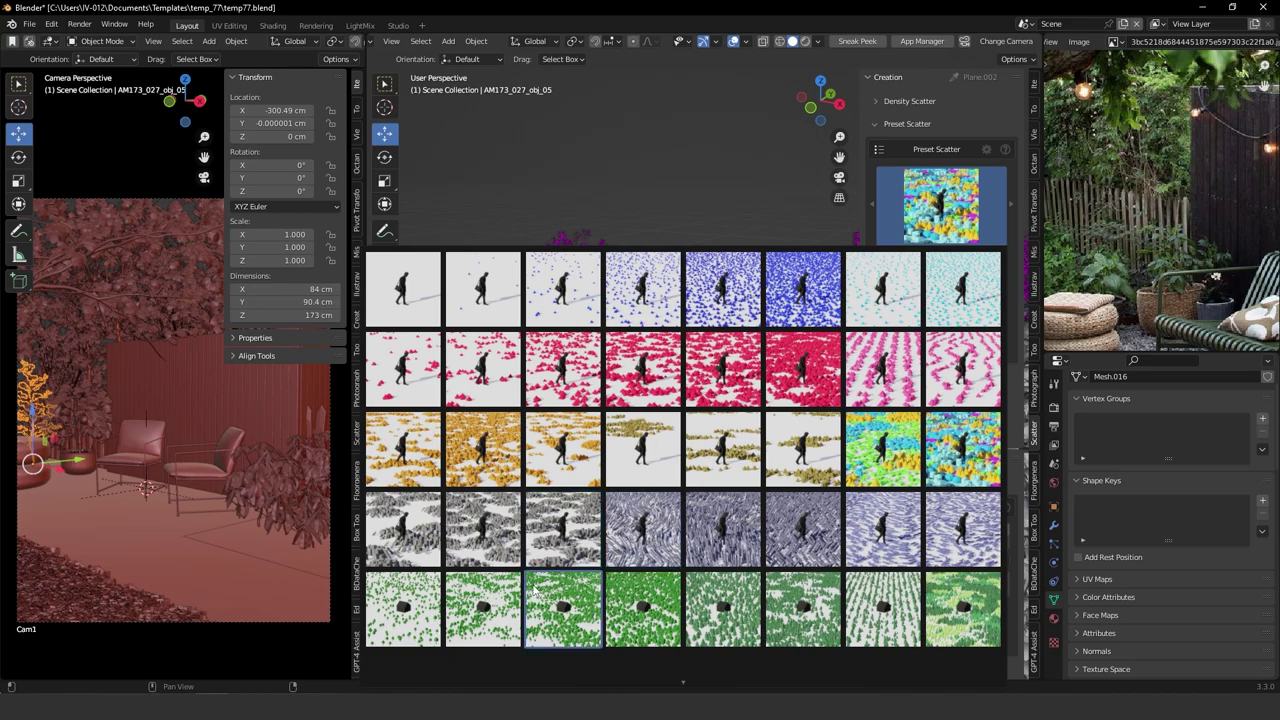
click(478, 470)
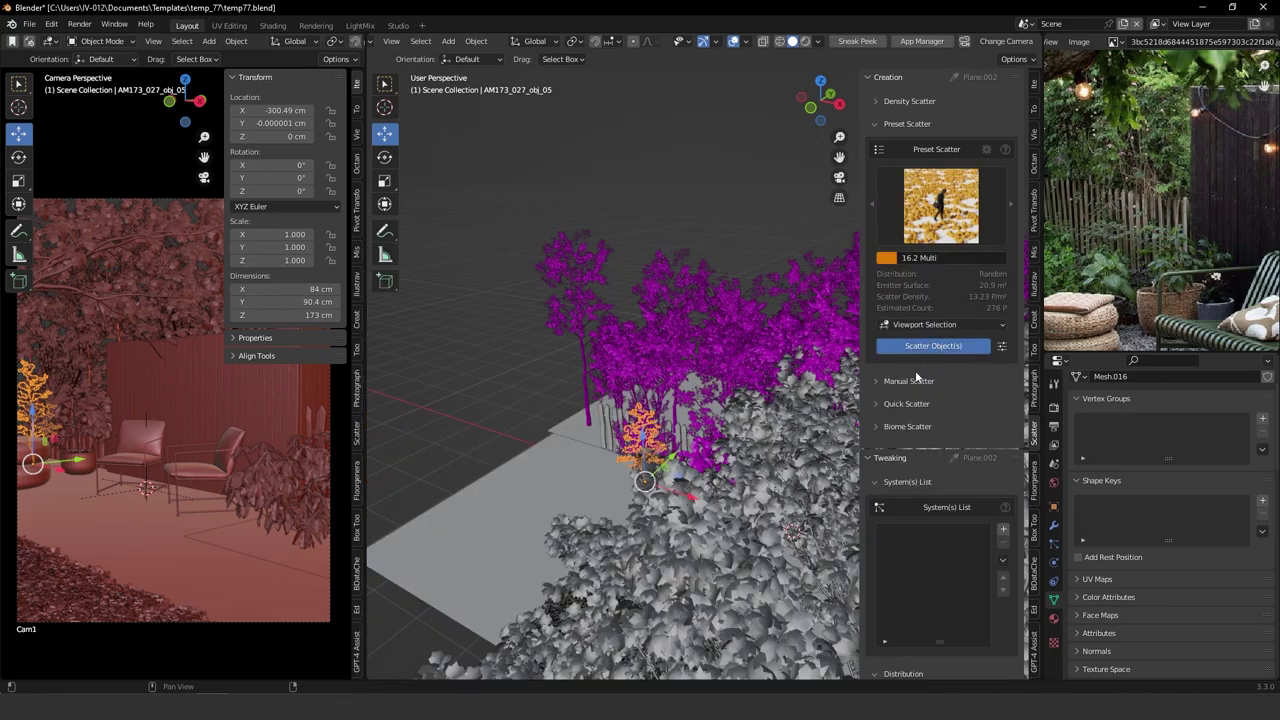
Reduce the 16.2 Multi scatter density to 6 instances per square metre.
middle_drag(612, 488, 646, 460)
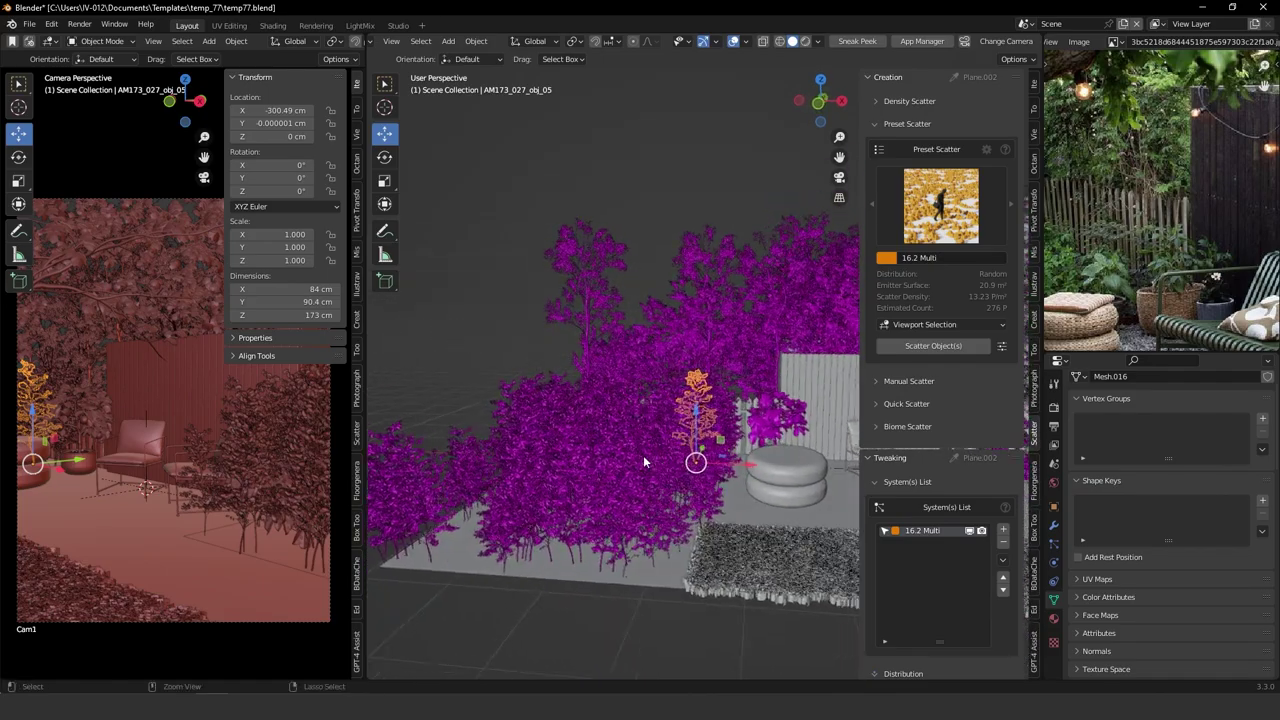
scroll(667, 397, up, 2)
mouse_move(668, 397)
middle_down()
mouse_move(643, 410)
mouse_move(690, 390)
middle_up()
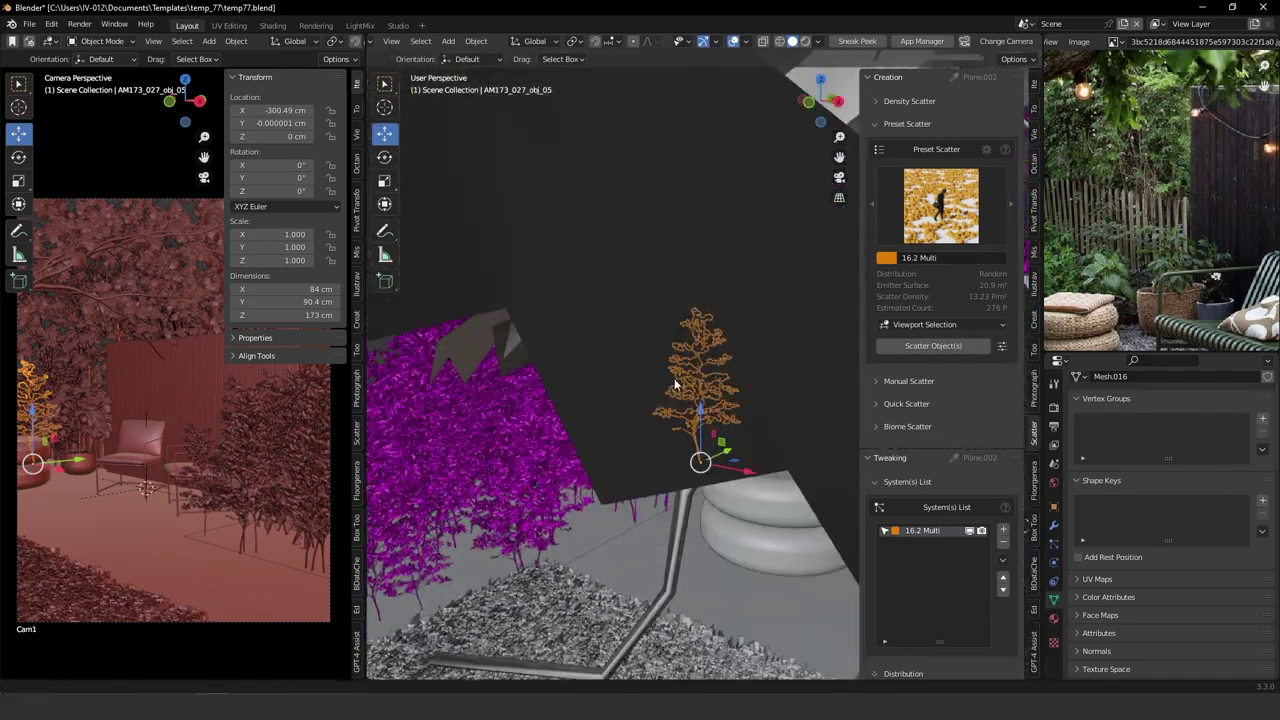
scroll(950, 298, down, 5)
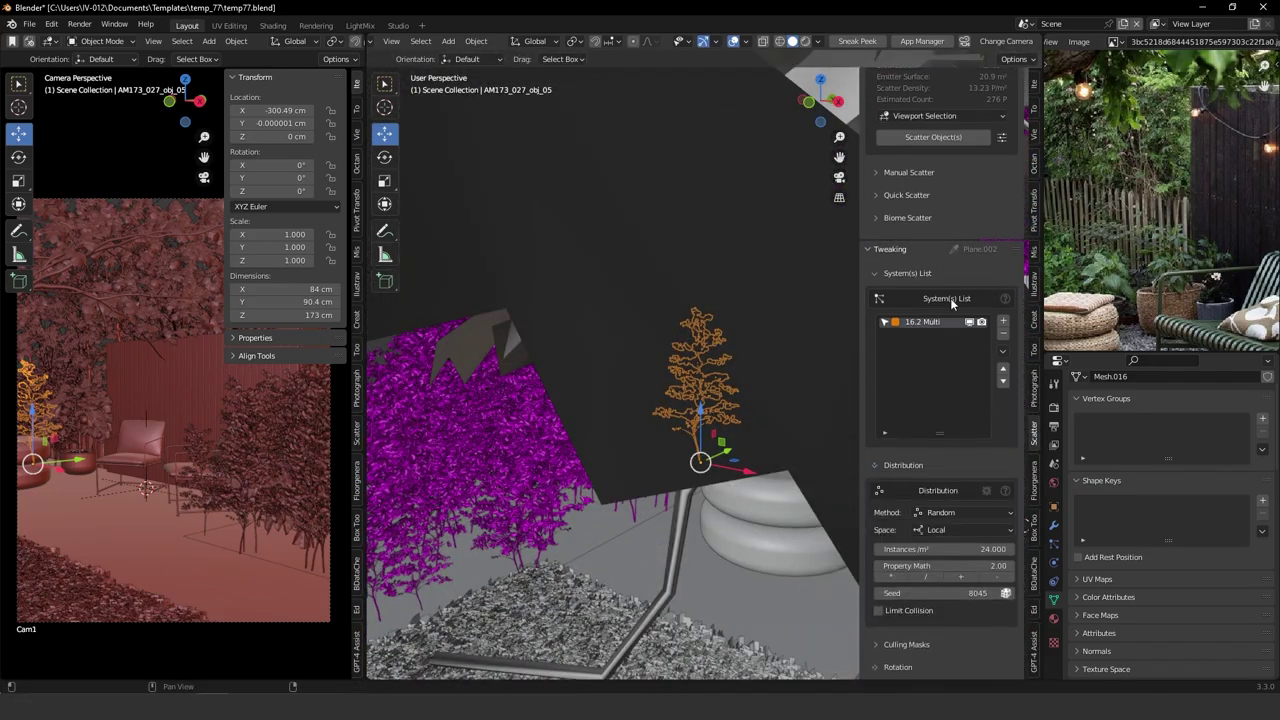
click(921, 577)
click(922, 577)
Move the source tree AM173_027_obj_05 711.05 cm along Y and lower the scatter density to 3 instances per square metre.
middle_drag(543, 448, 729, 465)
drag(773, 406, 526, 340)
middle_drag(528, 362, 590, 424)
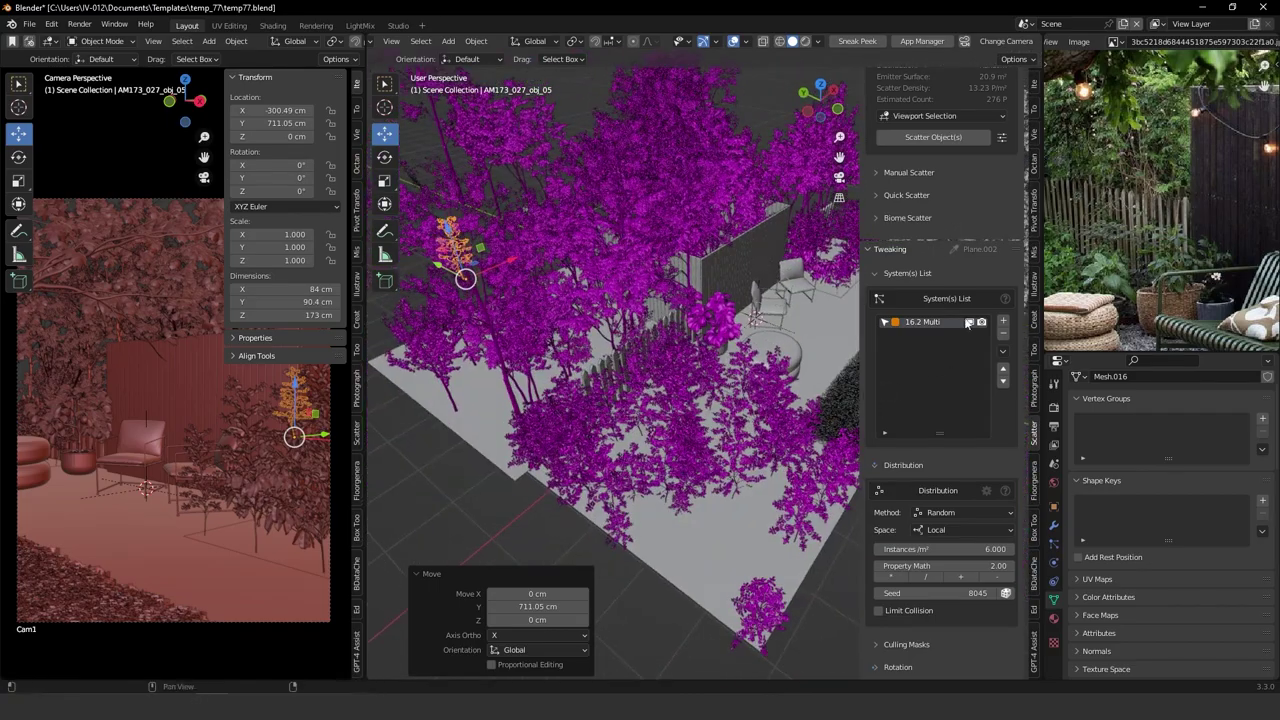
click(926, 577)
Move the two small bushes AM204_001 and AM204_003 behind the fence by -349.59 cm along X.
middle_drag(610, 420, 710, 365)
click(681, 379)
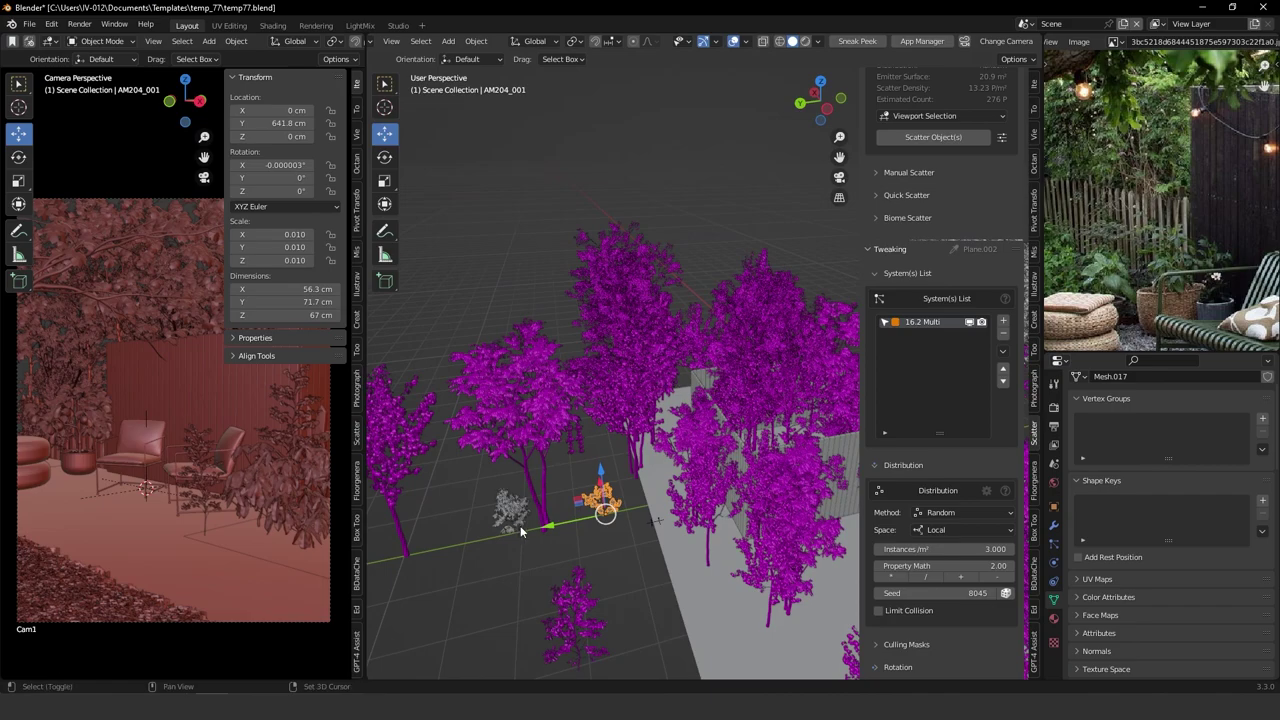
middle_drag(575, 527, 540, 513)
drag(611, 466, 599, 608)
shift+middle_drag(637, 545, 624, 472)
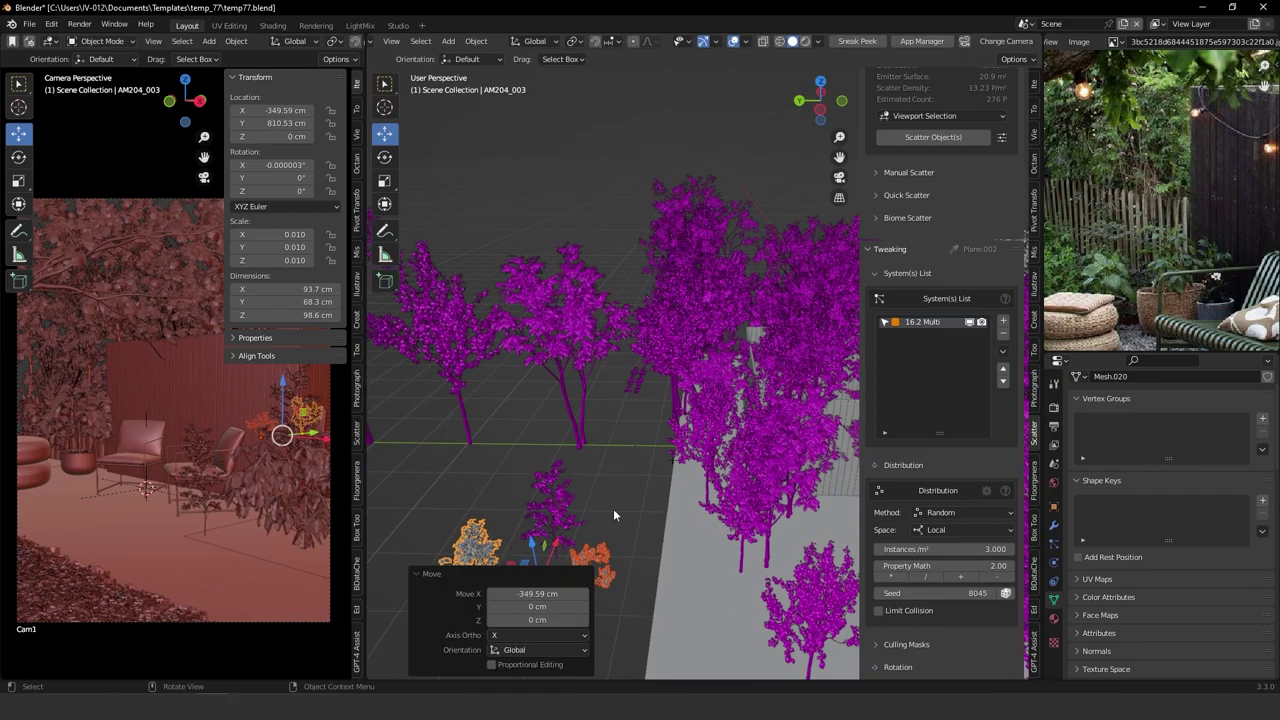
shift+middle_drag(616, 626, 618, 566)
Clear the parents of bushes AM204_001 and AM204_003 while keeping their transformation.
click(624, 510)
scroll(595, 510, up, 1)
click(590, 514)
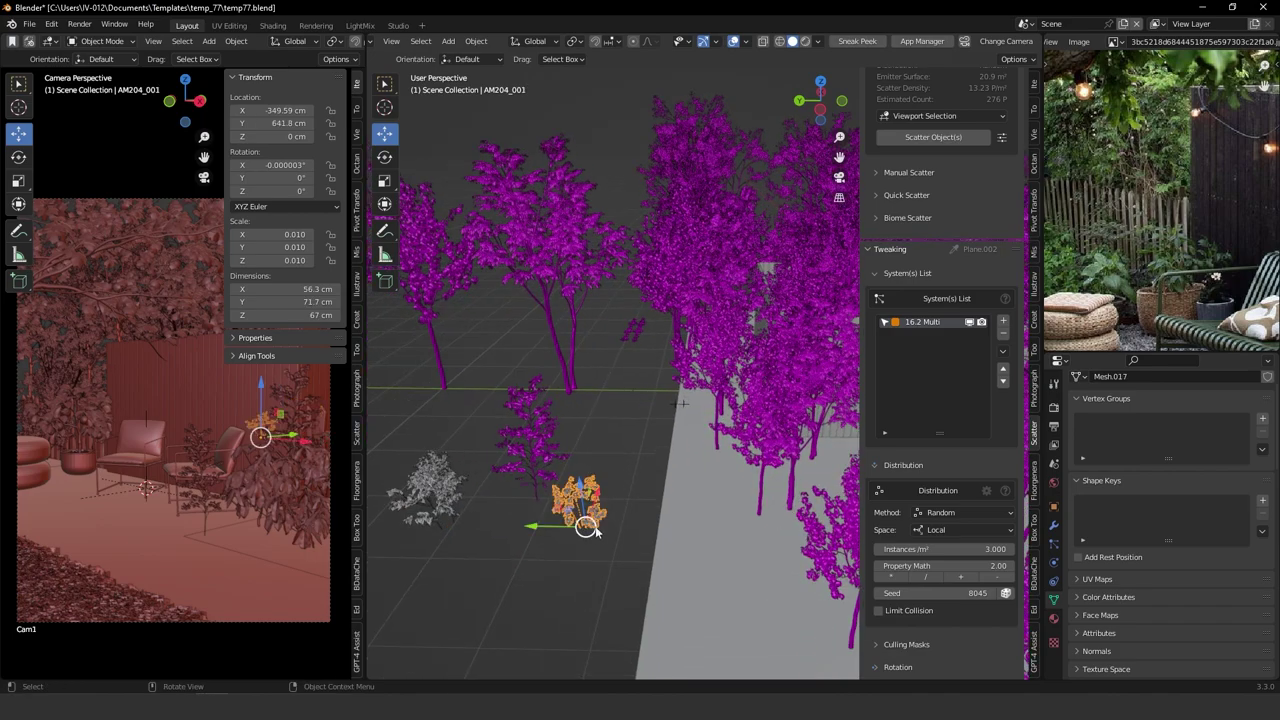
shift+click(446, 503)
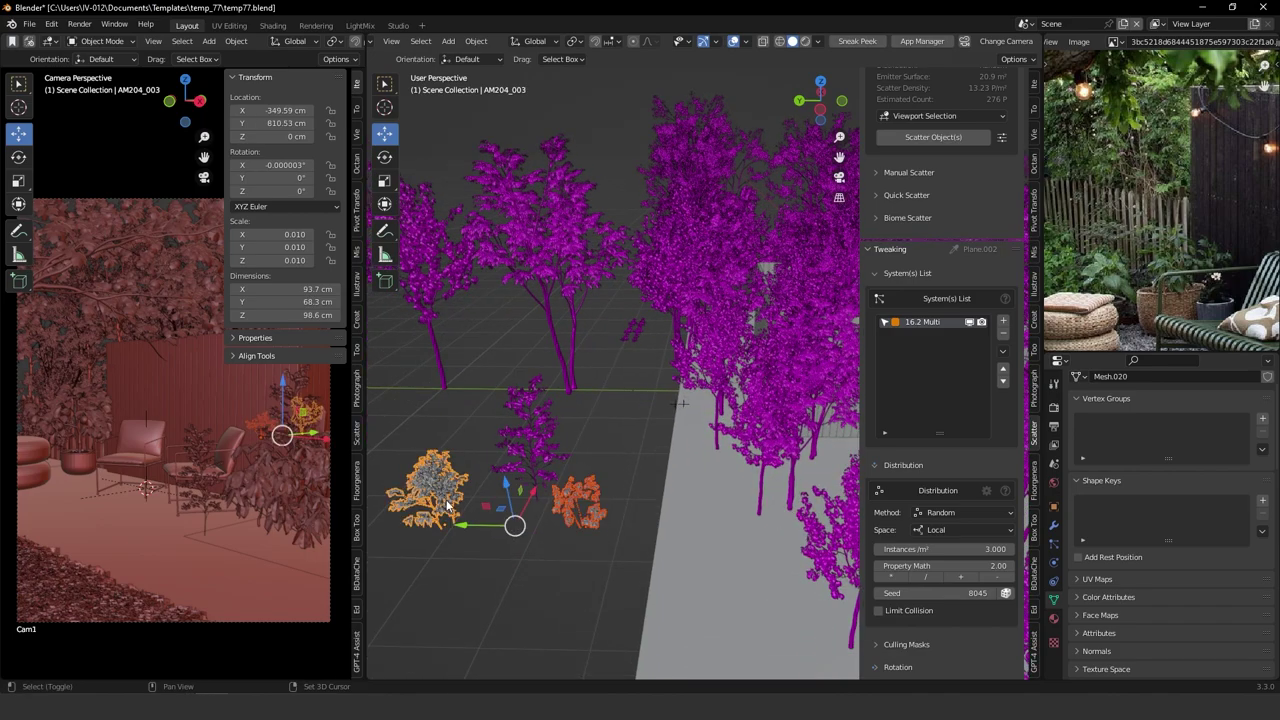
key(alt+p)
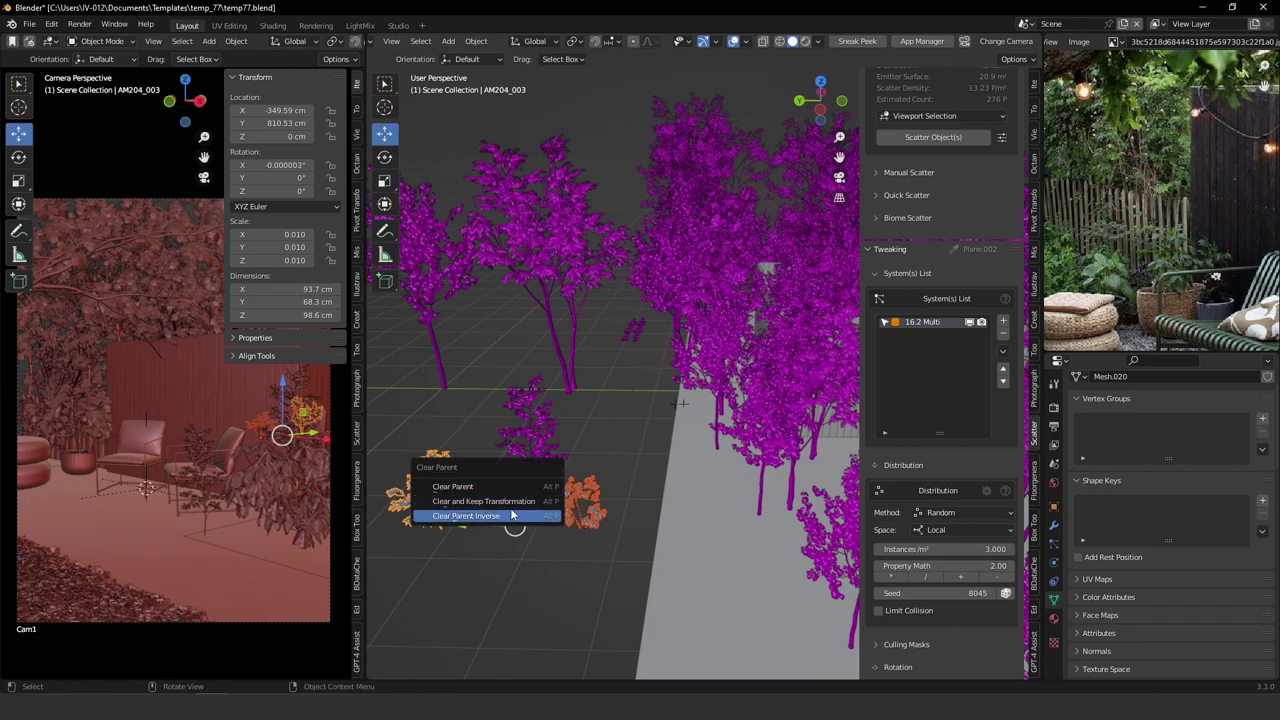
click(517, 510)
Apply all transforms to the two AM204 bushes and set their pivots to the bottom.
key(ctrl+a)
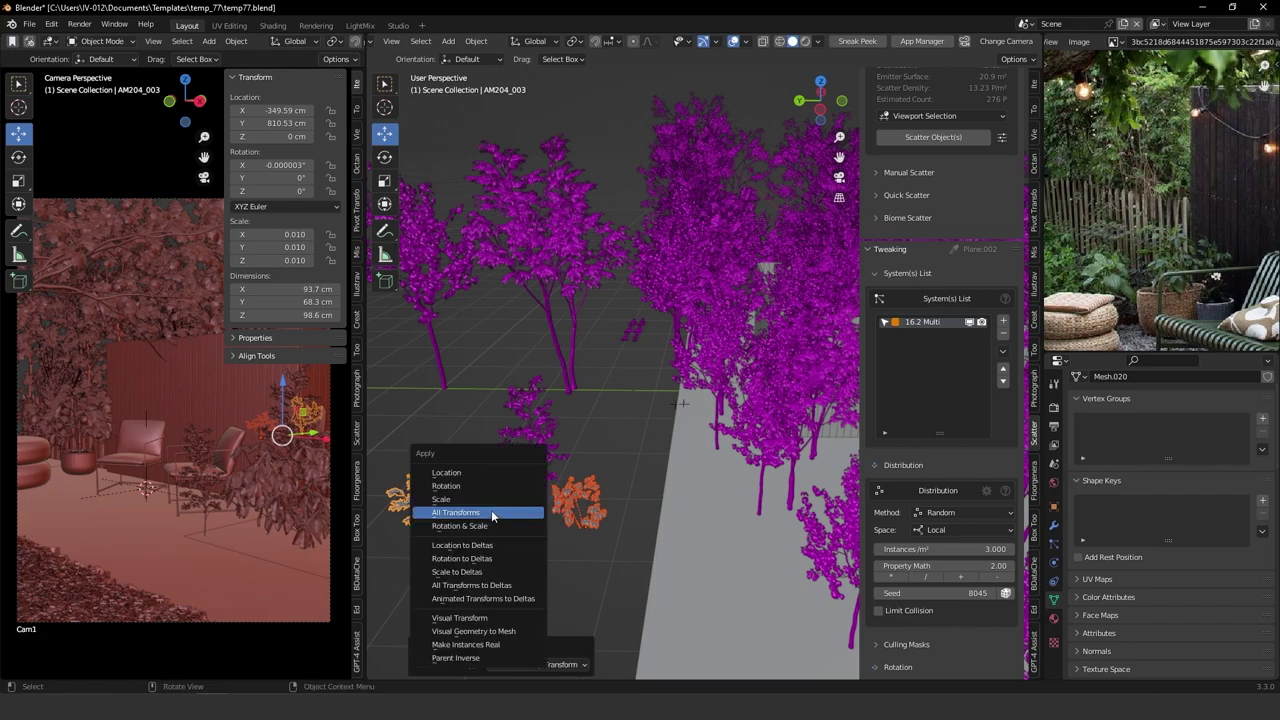
click(491, 512)
key(shift+ctrl+alt+c)
click(535, 596)
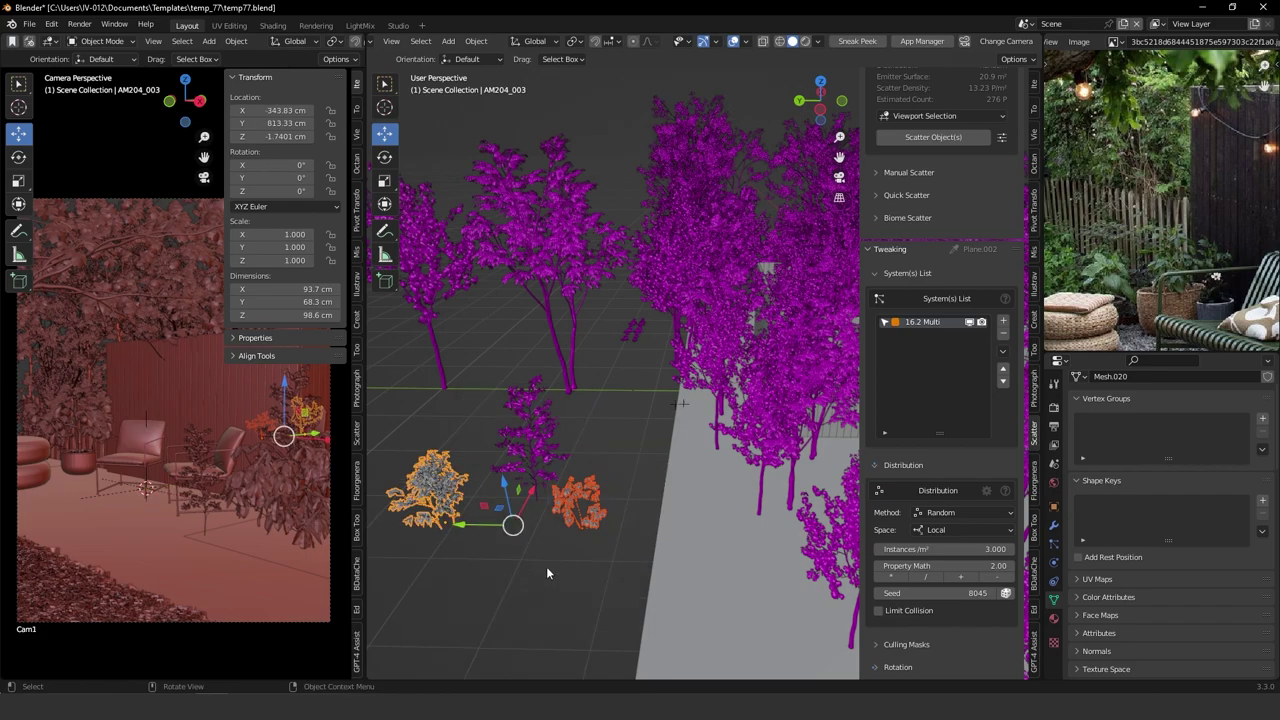
Scatter the bushes AM204_001 and AM204_003 over Plane.002 using the 16.2 Multi preset.
middle_drag(604, 437, 594, 494)
shift+middle_drag(655, 425, 498, 474)
scroll(948, 340, up, 7)
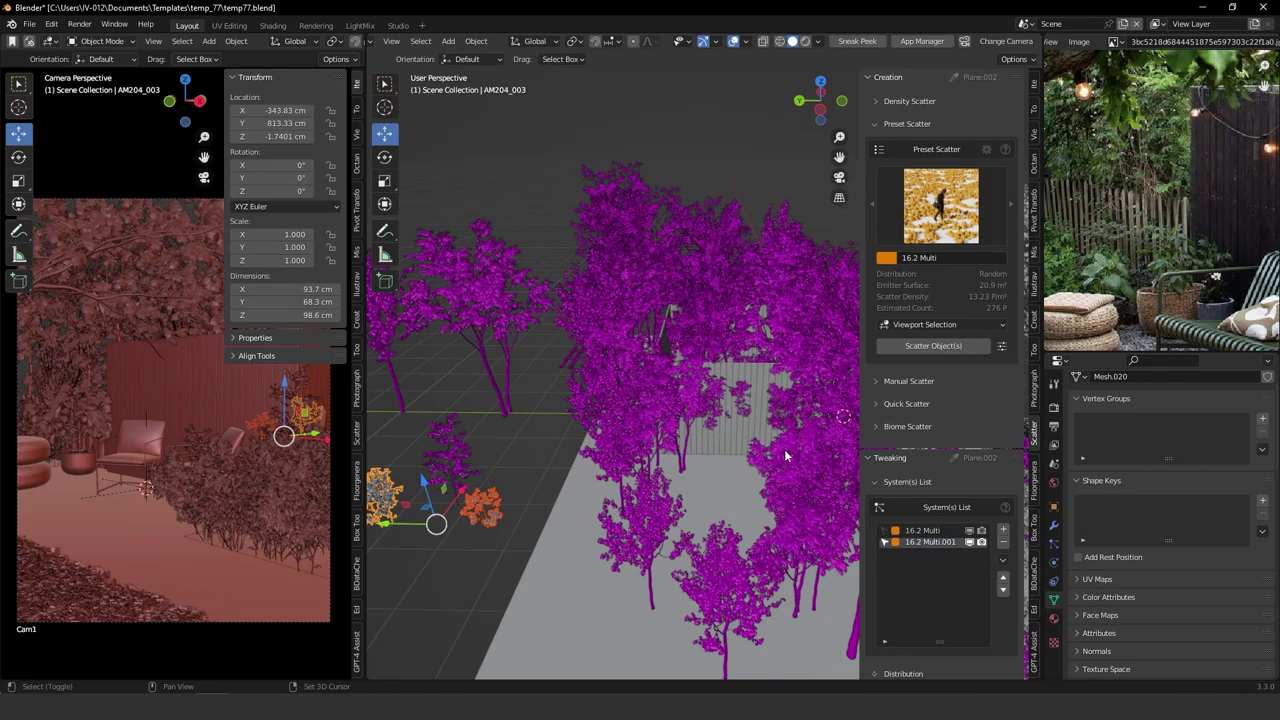
Examine the scattered bushes and small trees around the fence, chairs and hedge from several angles.
scroll(750, 488, up, 4)
shift+middle_drag(743, 499, 606, 439)
middle_drag(758, 508, 711, 451)
scroll(711, 453, down, 3)
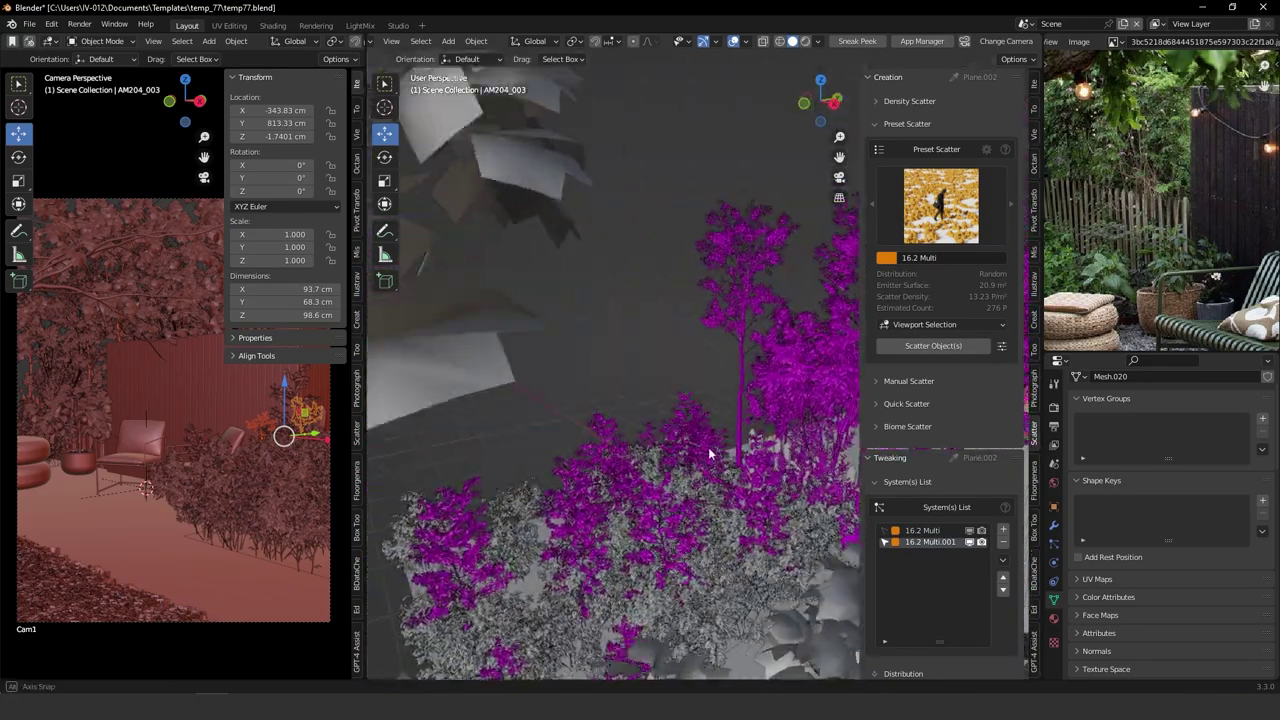
scroll(738, 488, up, 3)
middle_drag(749, 558, 587, 397)
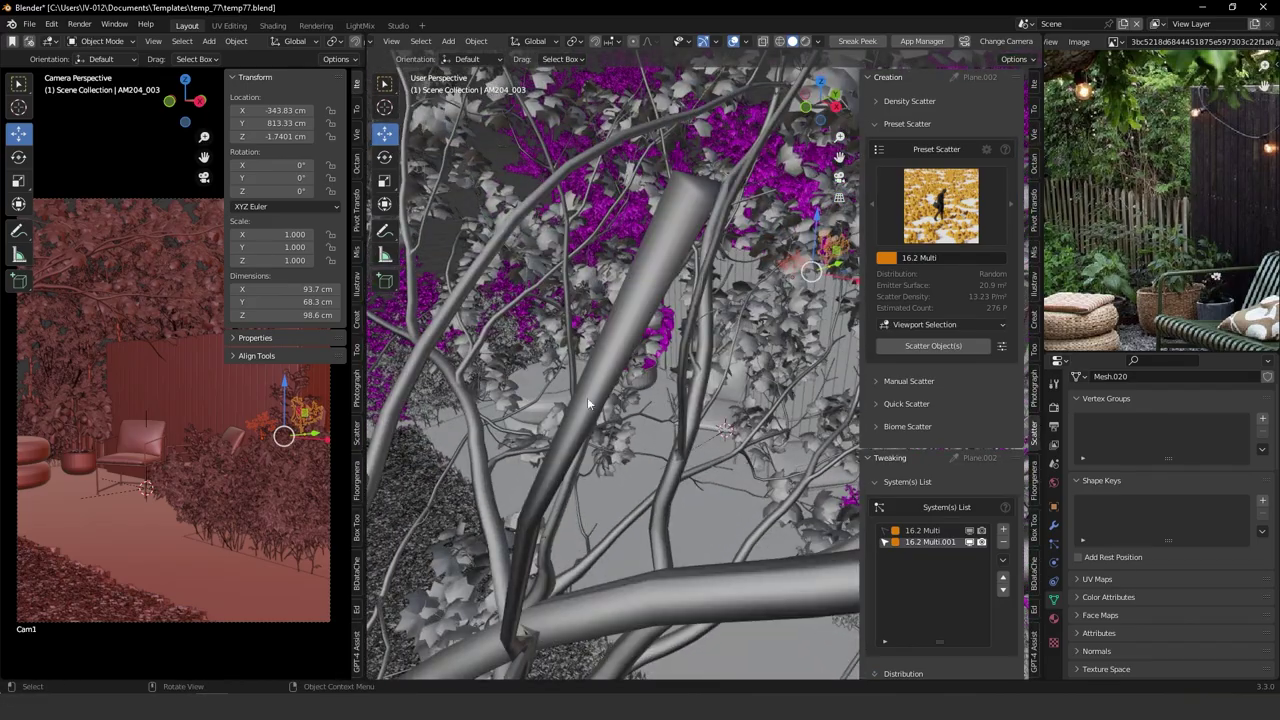
mouse_move(647, 473)
middle_down()
mouse_move(717, 453)
mouse_move(656, 458)
middle_up()
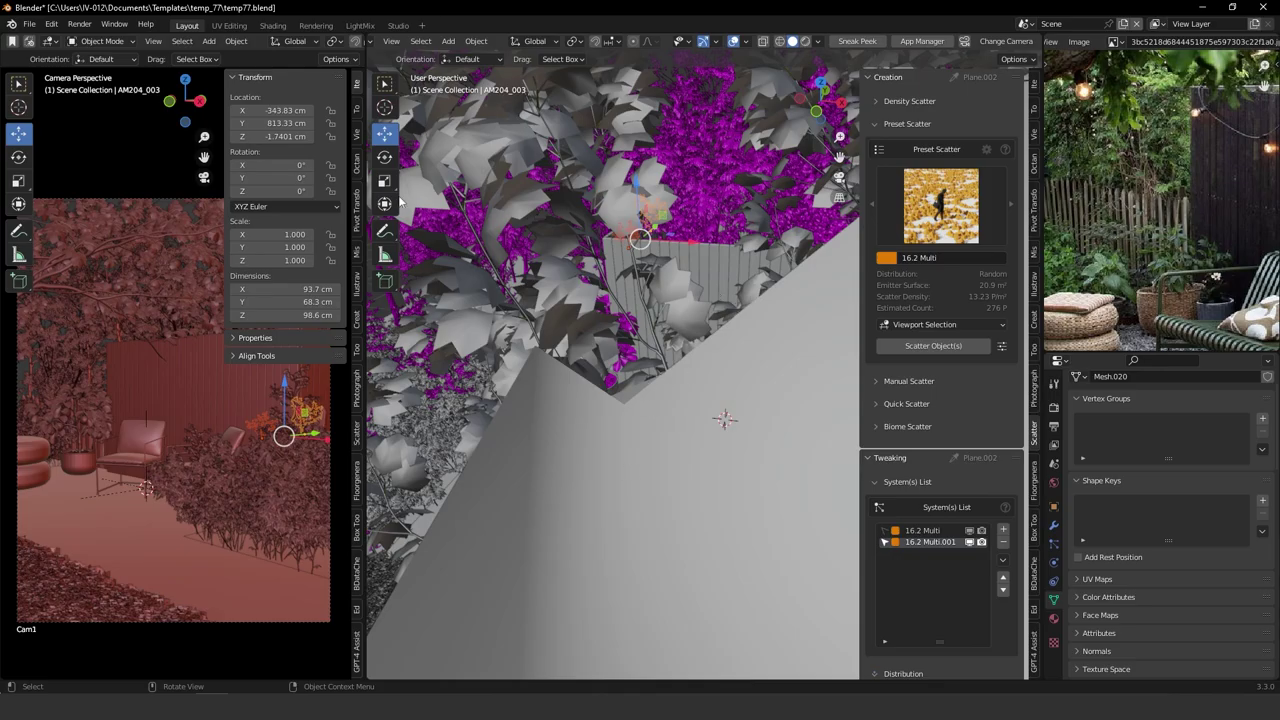
middle_drag(758, 247, 742, 346)
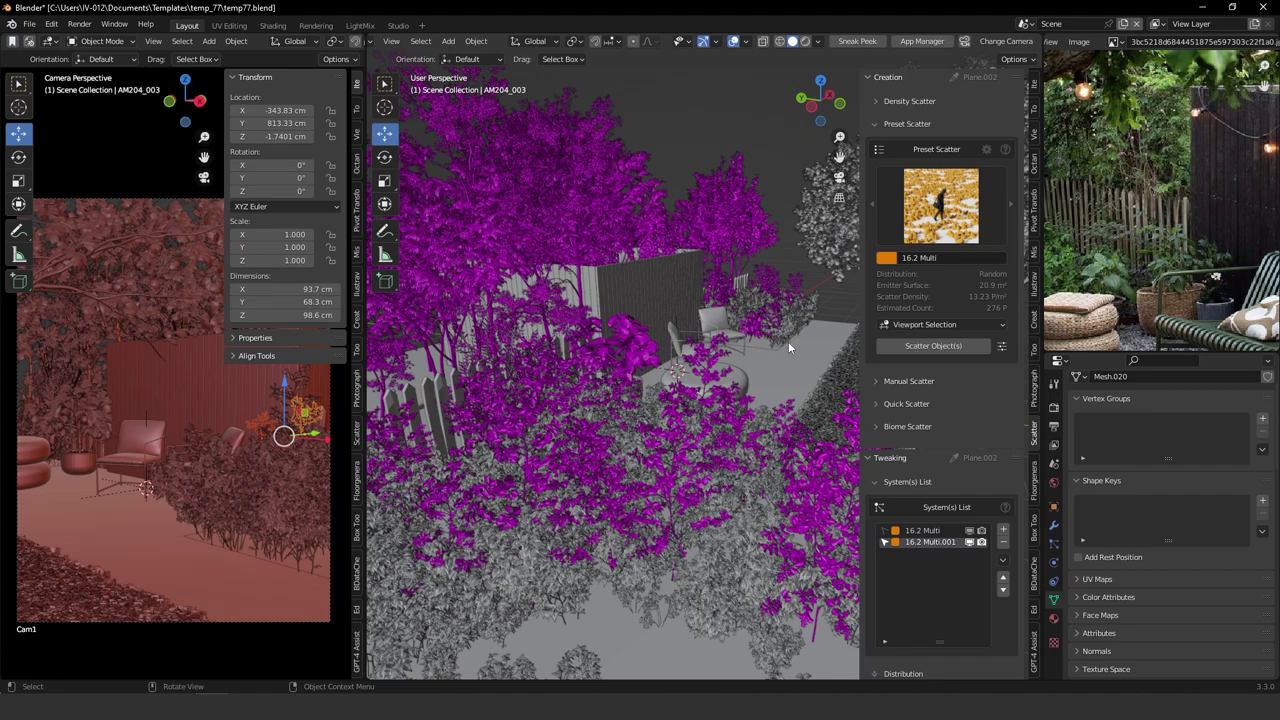
Try to separate the faces of ground plane Plane.002 into another object.
click(706, 623)
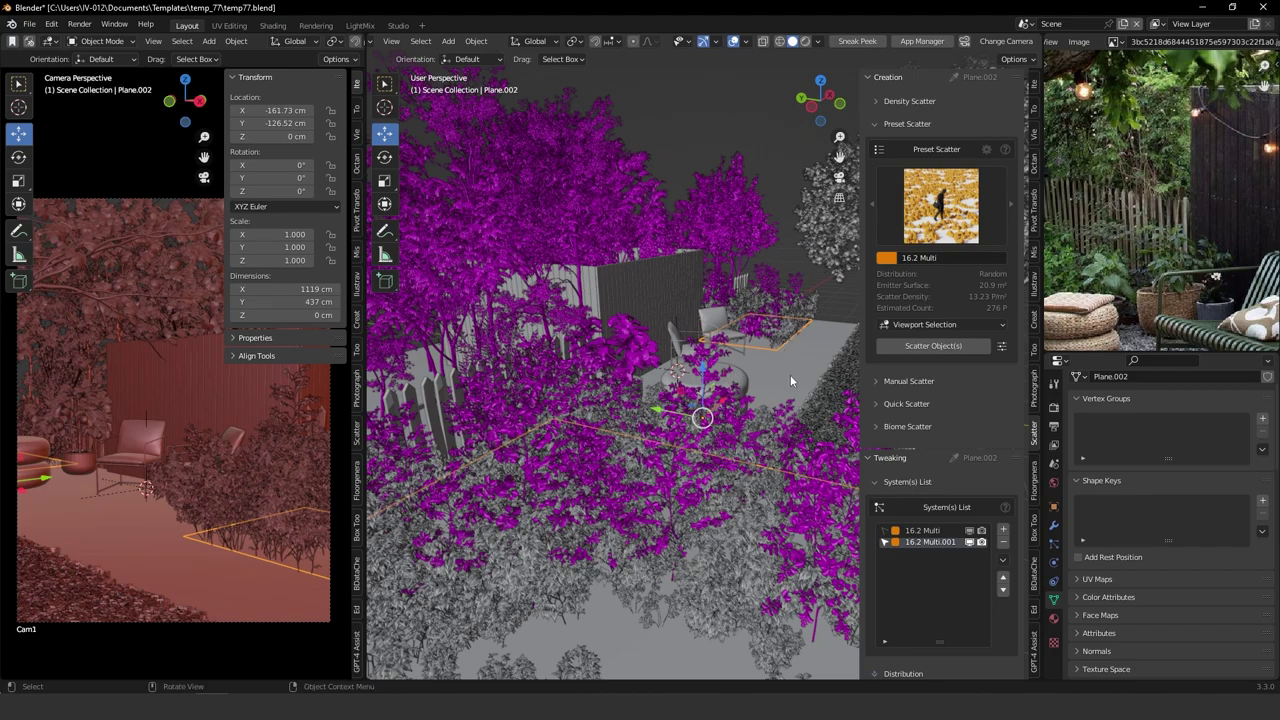
middle_drag(768, 368, 695, 408)
scroll(731, 380, up, 5)
key(ctrl+Tab)
click(802, 410)
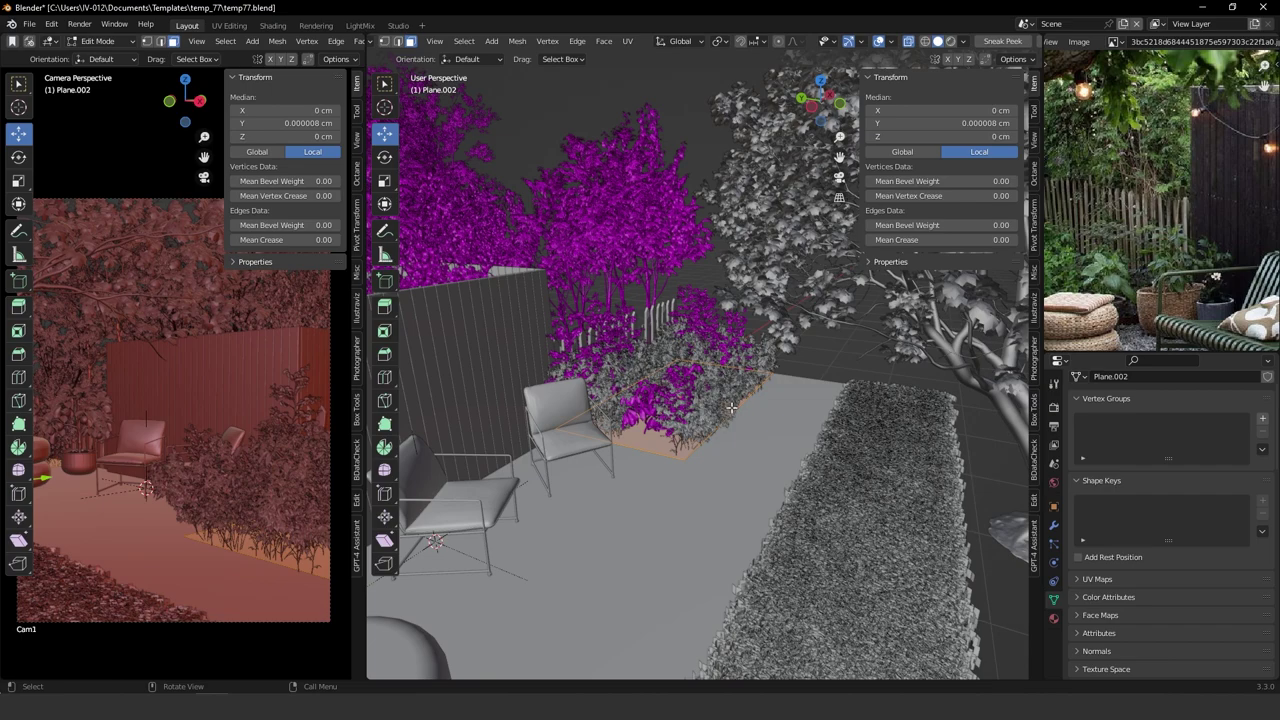
key(x)
click(698, 405)
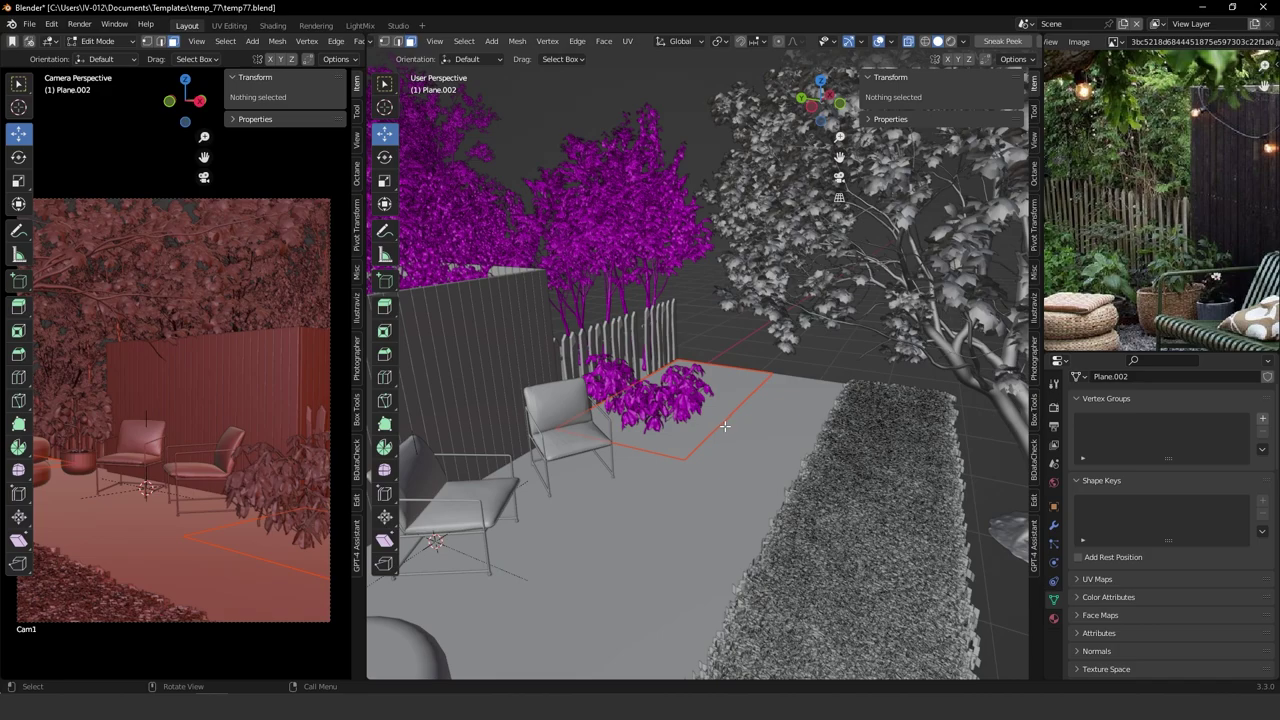
Open the separated plane Plane.005 for face editing and select all its faces.
scroll(724, 426, down, 5)
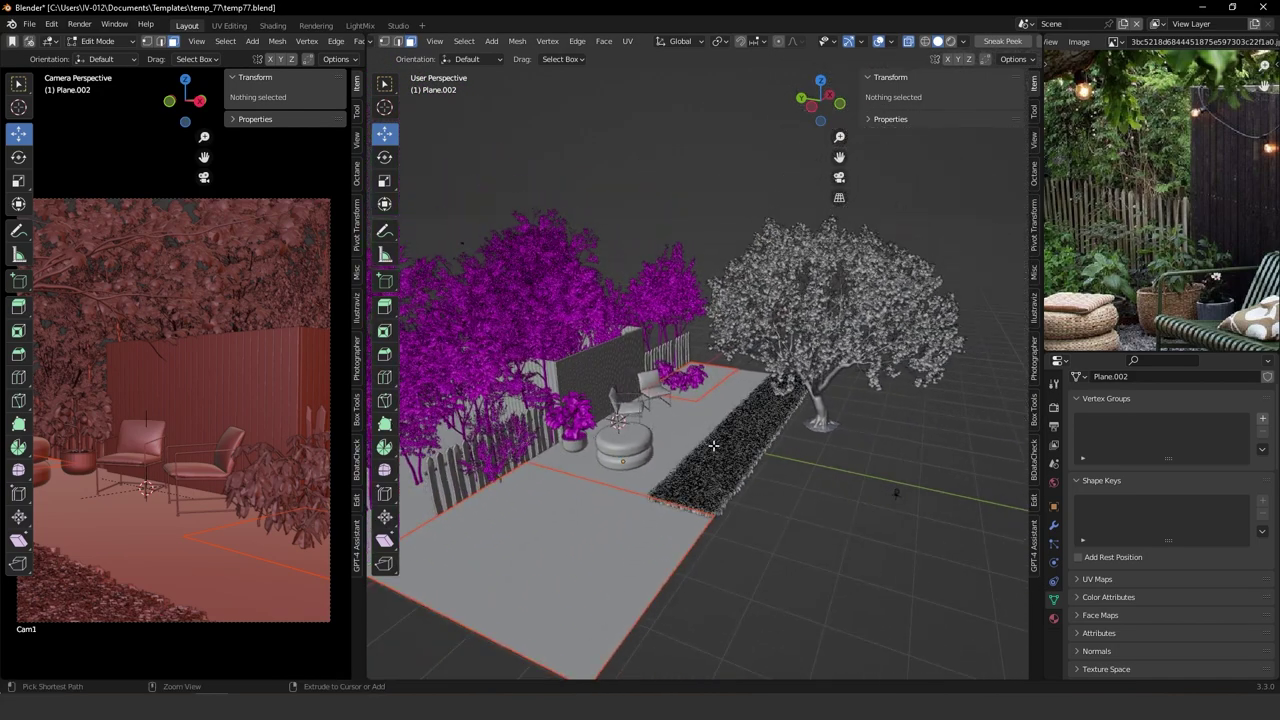
key(Tab)
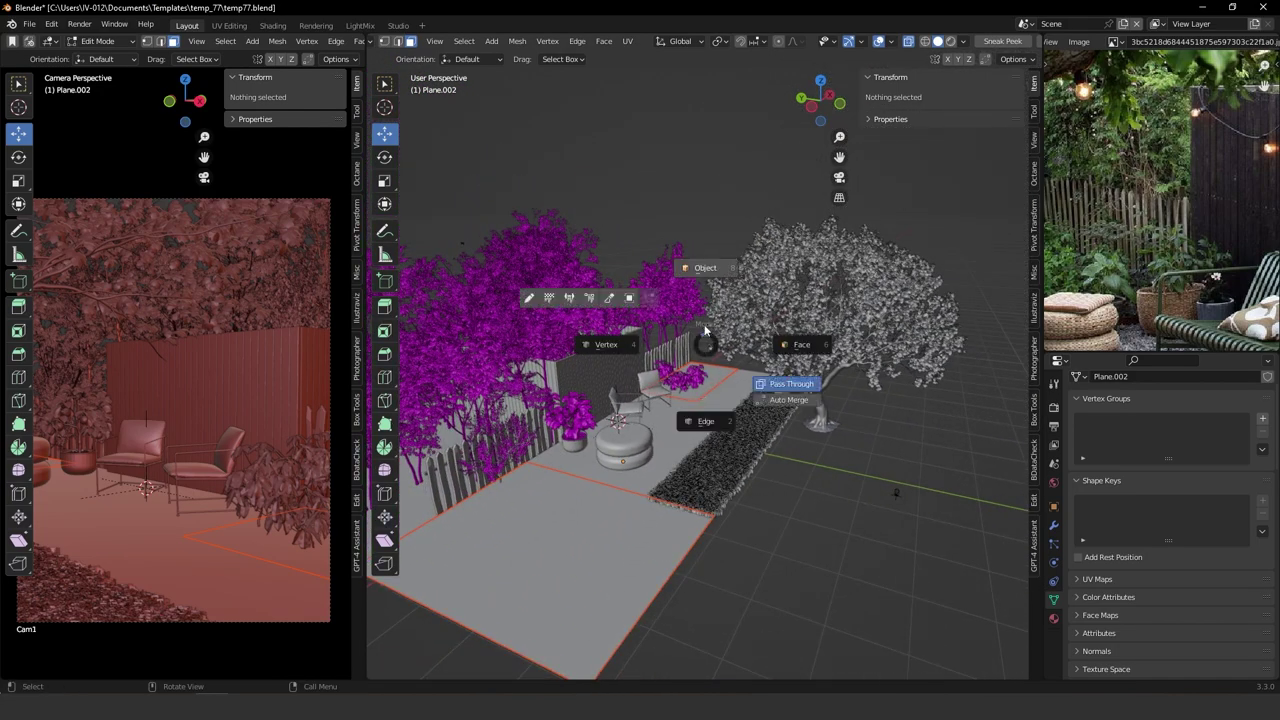
click(703, 268)
click(703, 343)
click(704, 379)
click(721, 377)
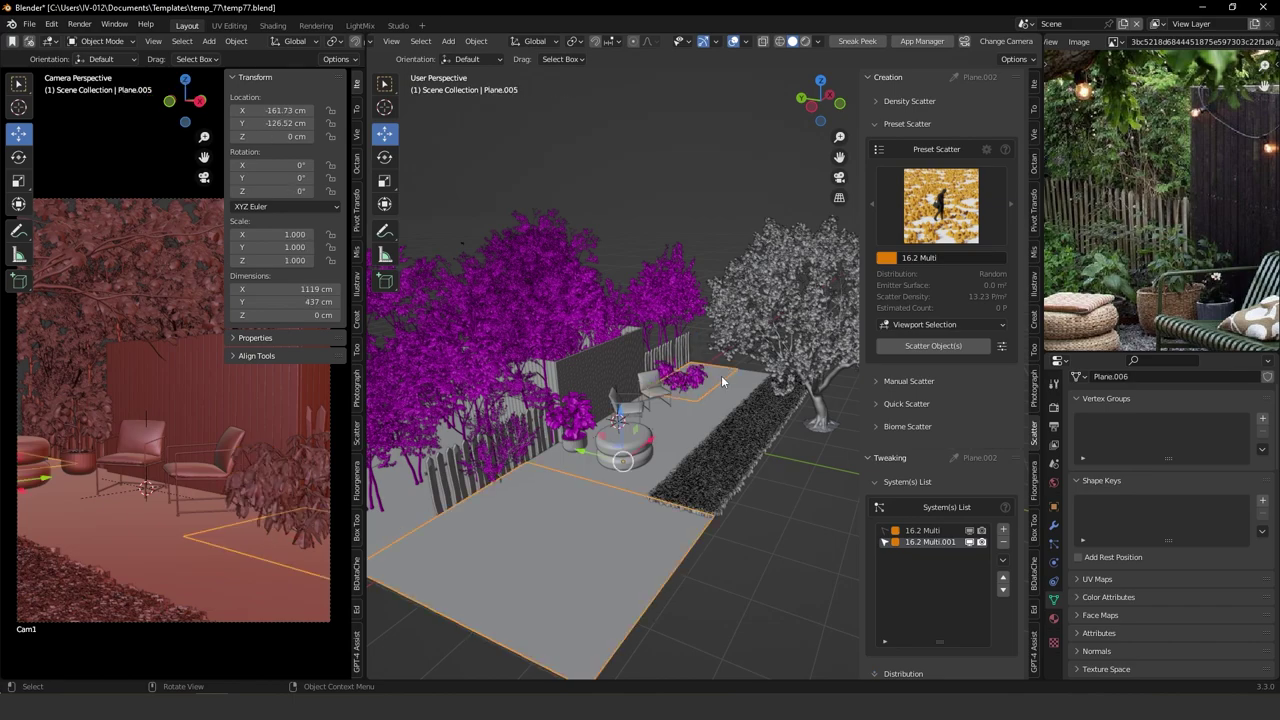
key(Tab)
click(798, 388)
key(a)
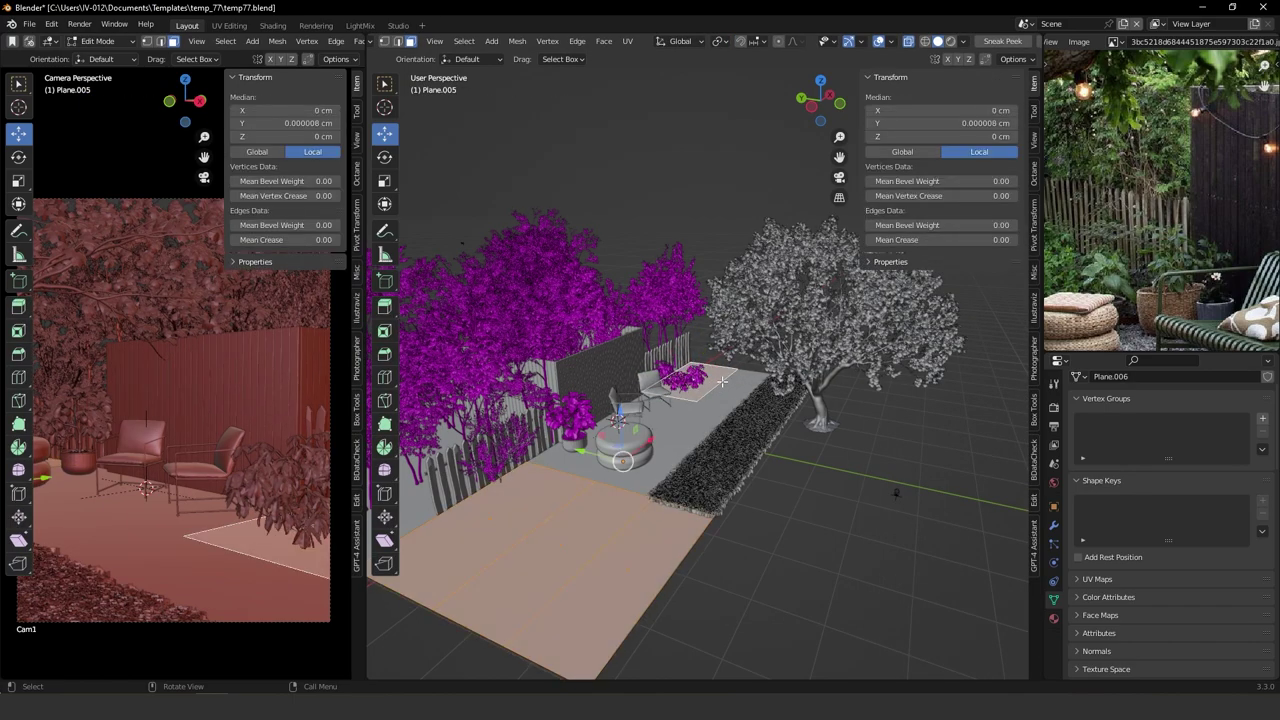
click(712, 308)
Undo the edits to Plane.005 and the separation of Plane.002's faces.
key(ctrl+z)
key(ctrl+z)
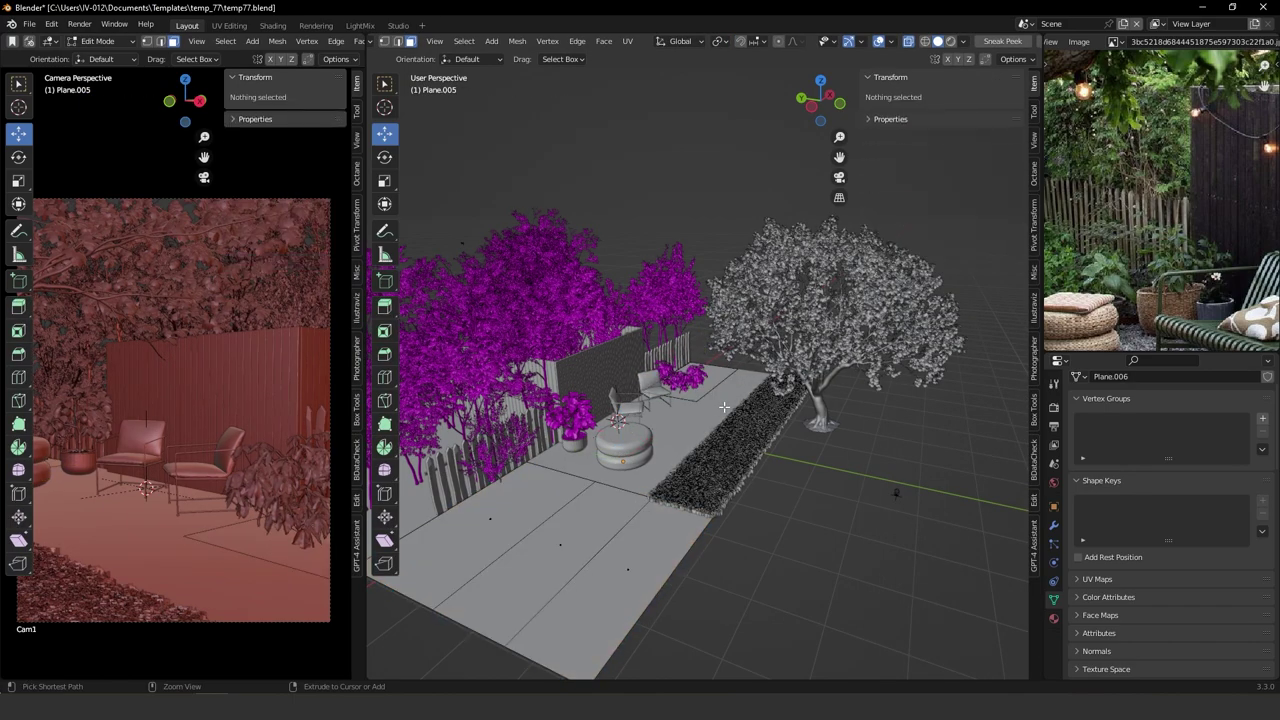
key(ctrl+z)
key(ctrl+z)
key(ctrl+z)
key(ctrl+z)
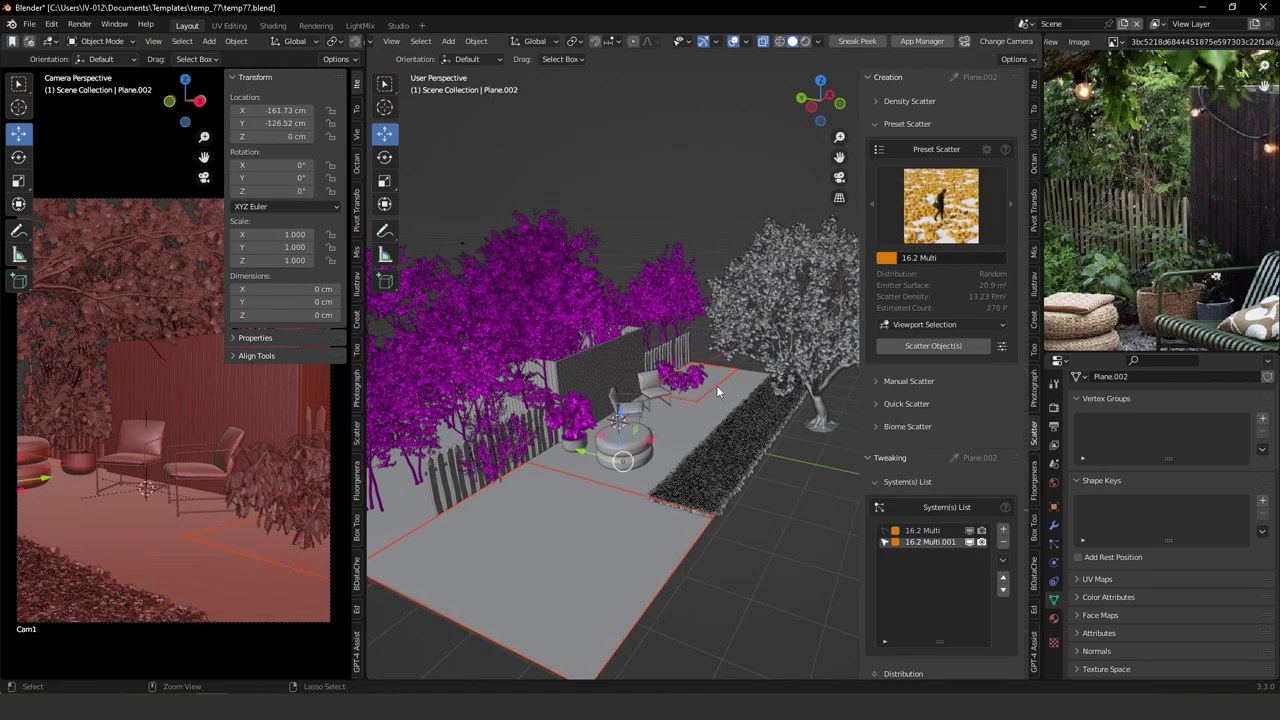
Separate the small linked ground patch beside the chairs from Plane.002 into its own object.
key(Tab)
key(a)
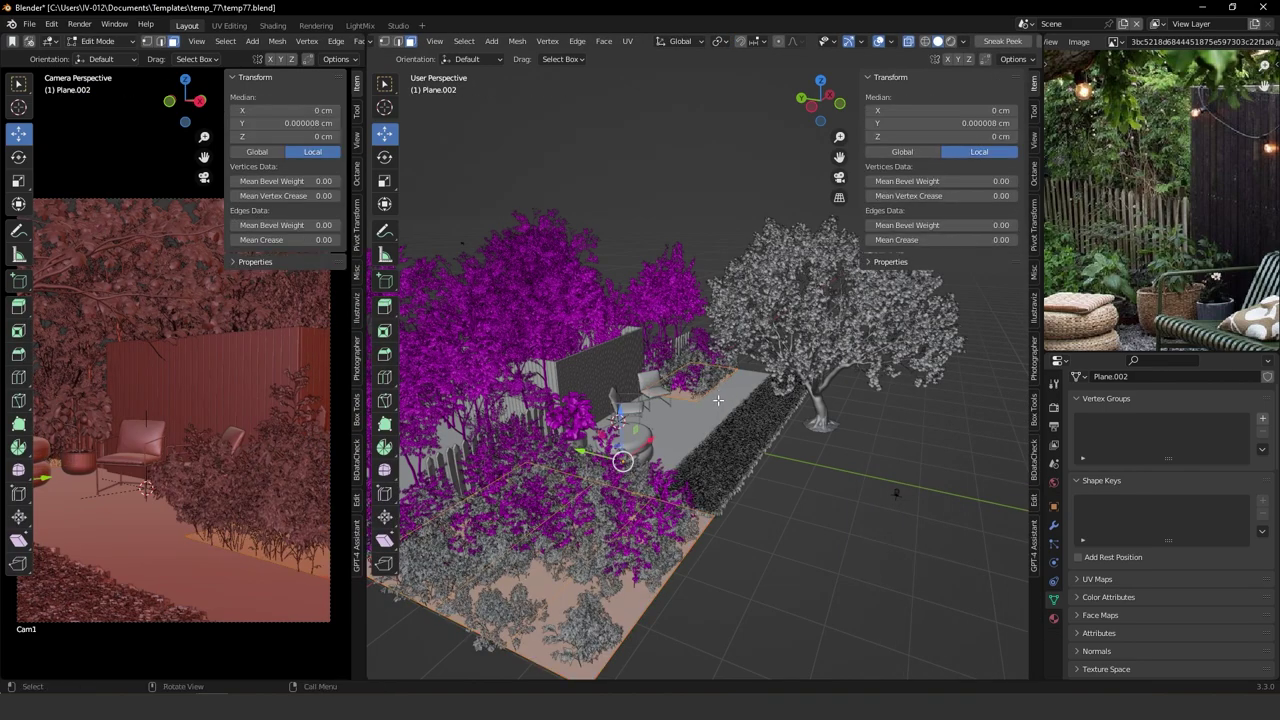
key(alt+a)
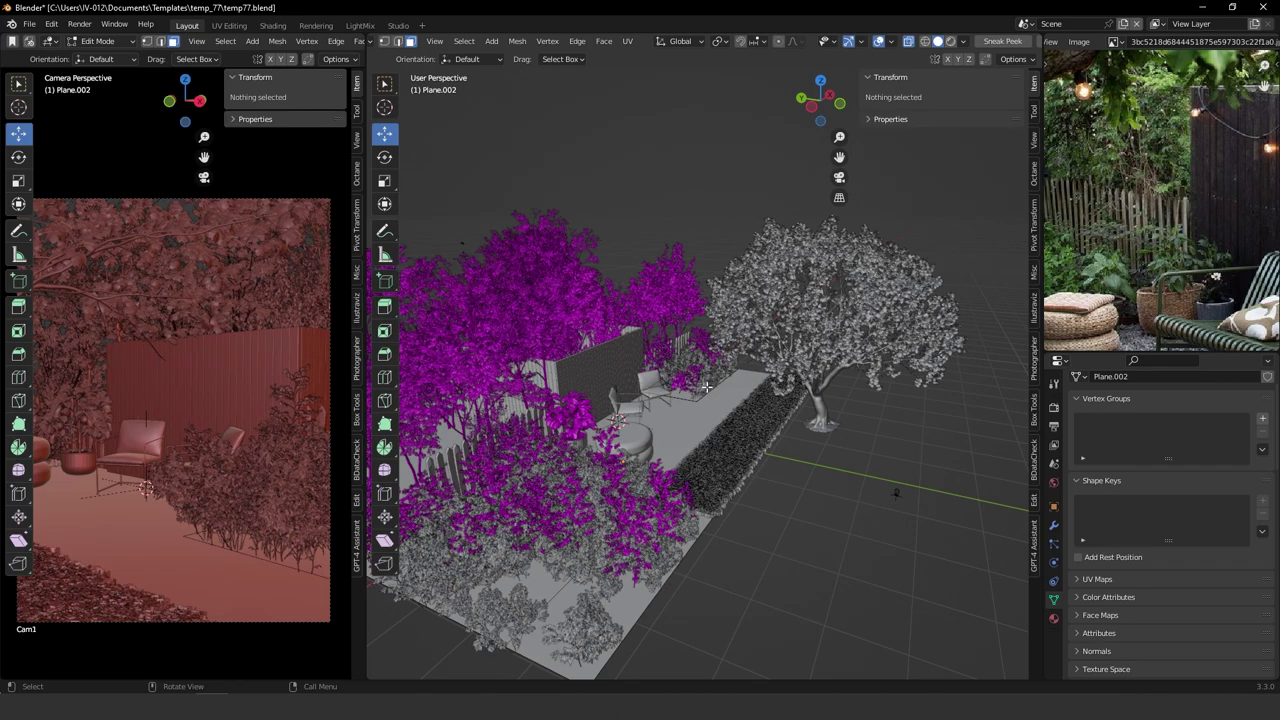
key(l)
key(p)
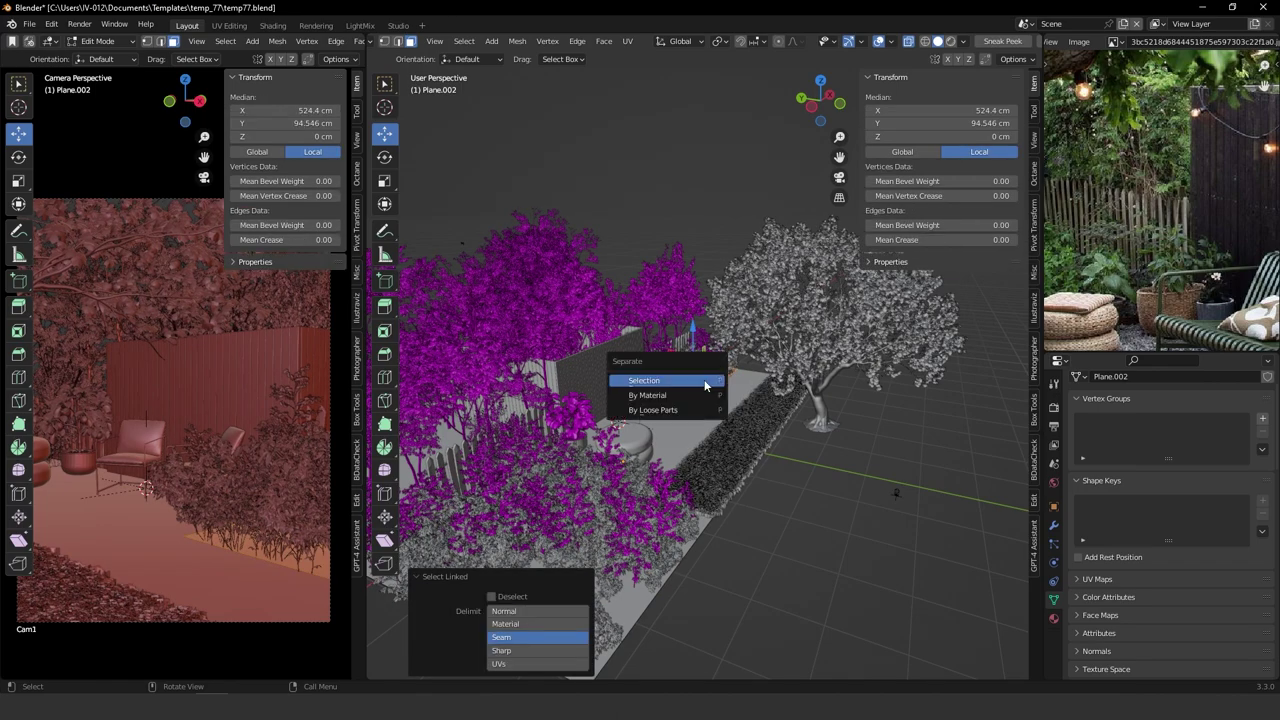
click(663, 383)
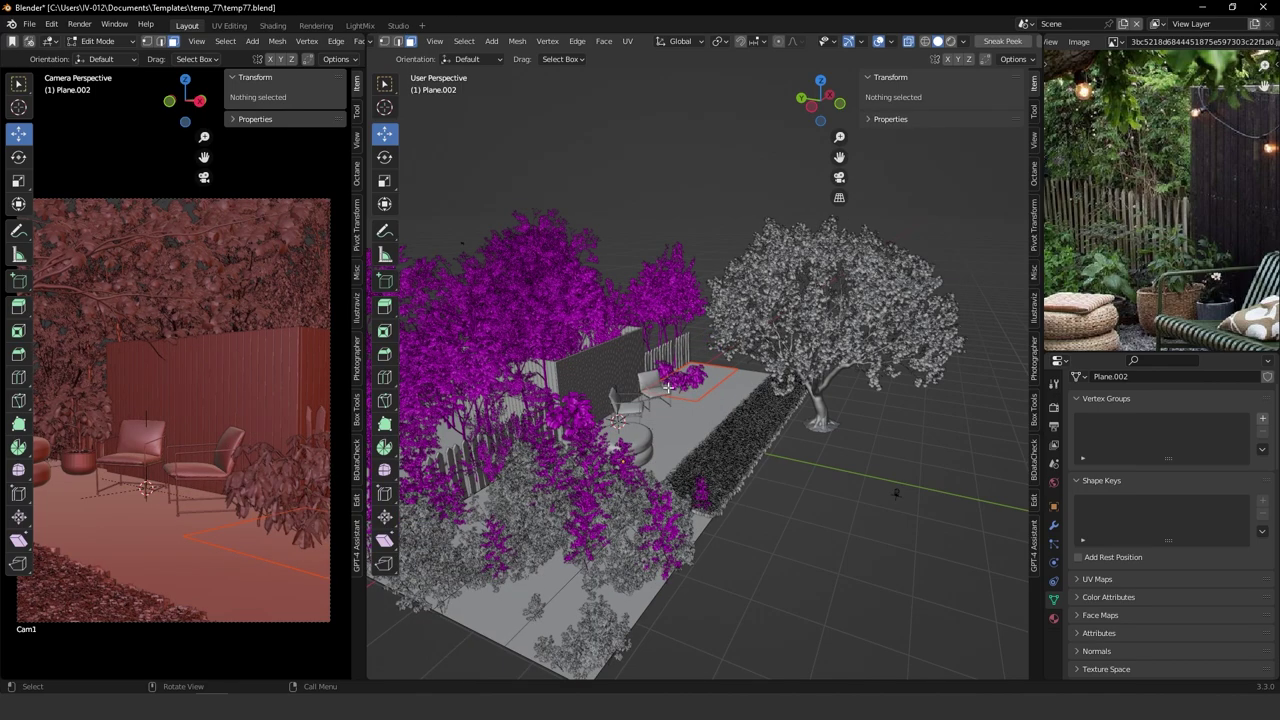
key(Tab)
Check the remaining bushes on Plane.002 and save the scene file.
middle_drag(659, 492, 657, 523)
scroll(665, 500, up, 5)
middle_drag(690, 440, 564, 458)
scroll(612, 500, down, 3)
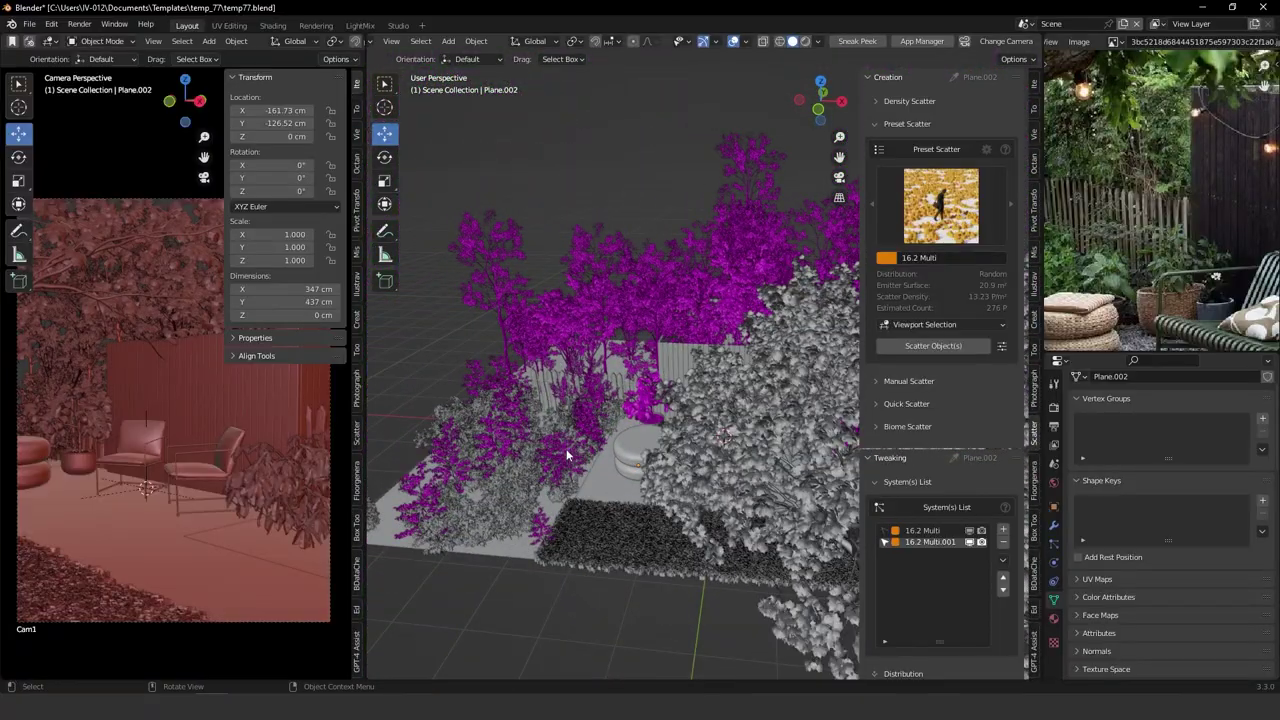
middle_drag(596, 352, 536, 378)
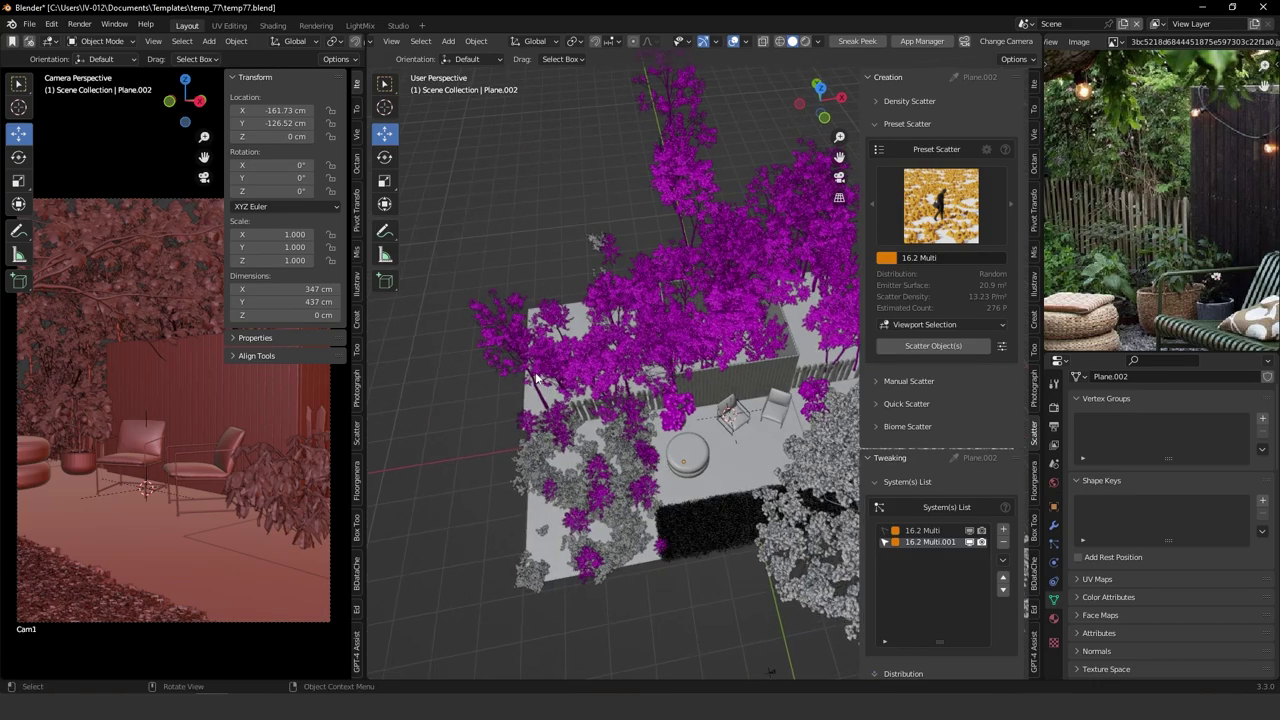
click(33, 27)
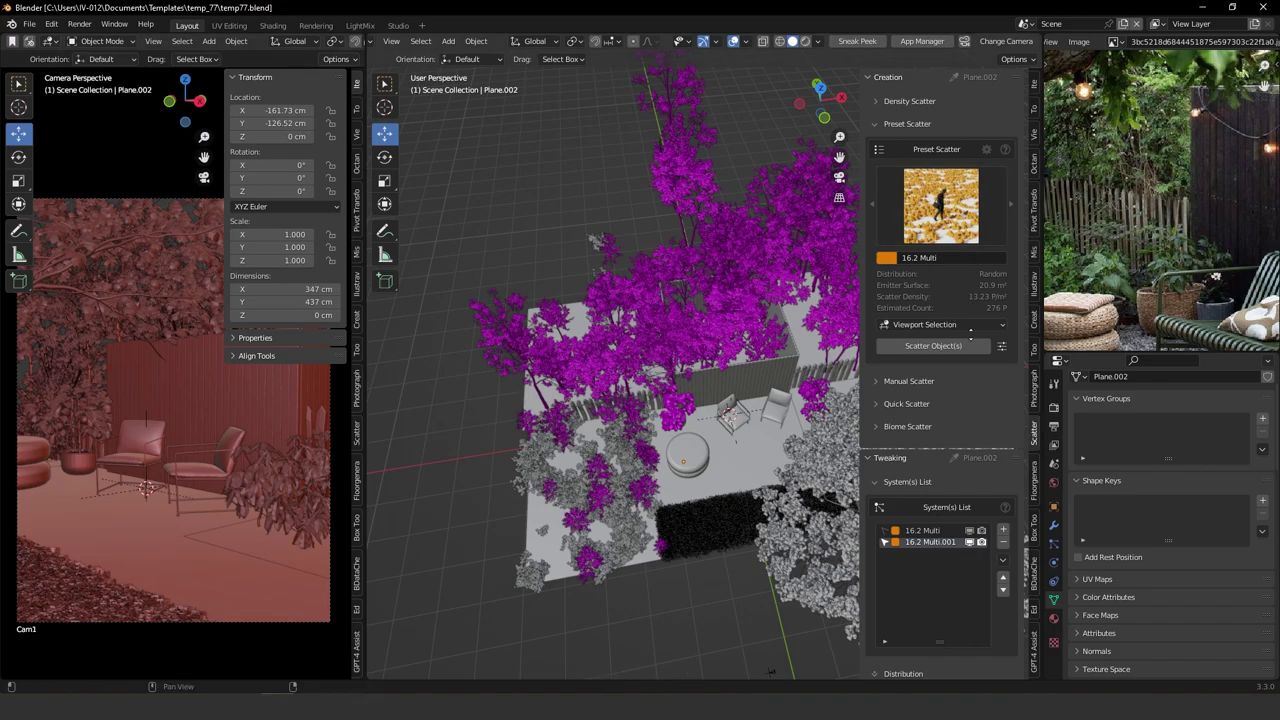
Set ground plane Plane.001 as the scatter emitter and scatter the three small source bushes on it with the 10 Pattern preset.
click(982, 79)
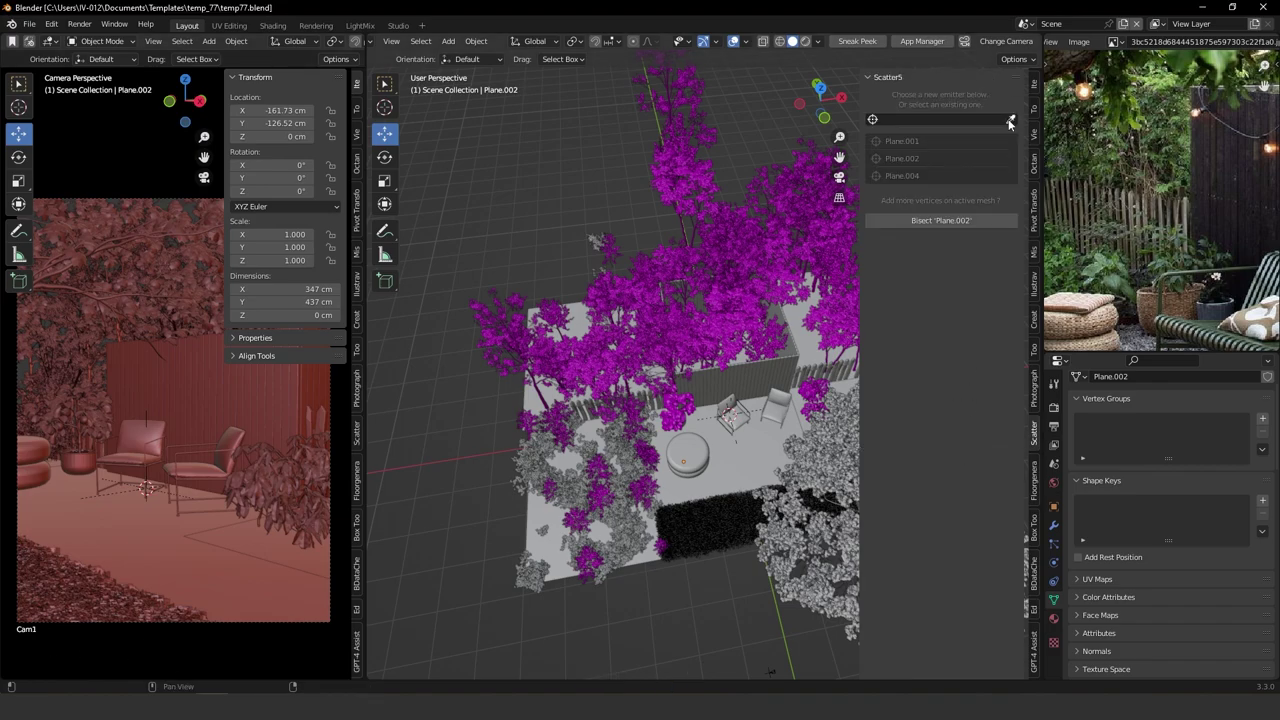
click(1010, 122)
click(580, 330)
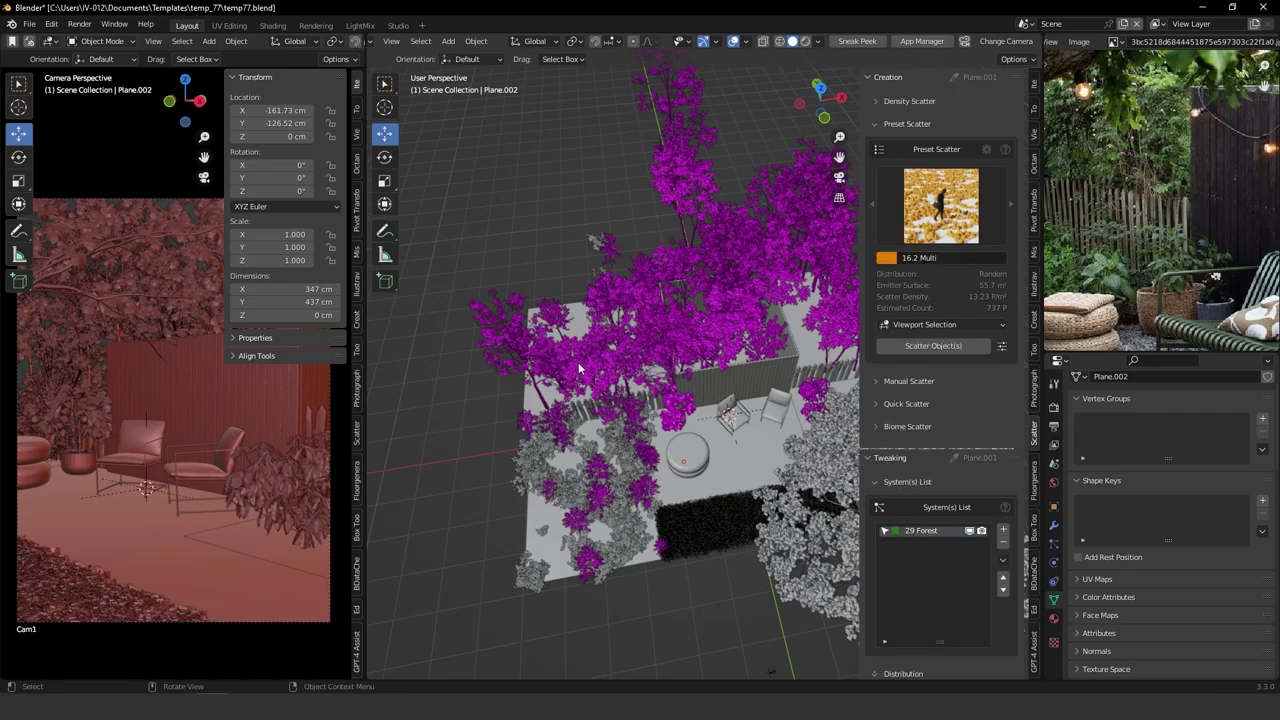
middle_drag(620, 308, 716, 284)
scroll(571, 320, up, 4)
shift+middle_drag(571, 320, 677, 314)
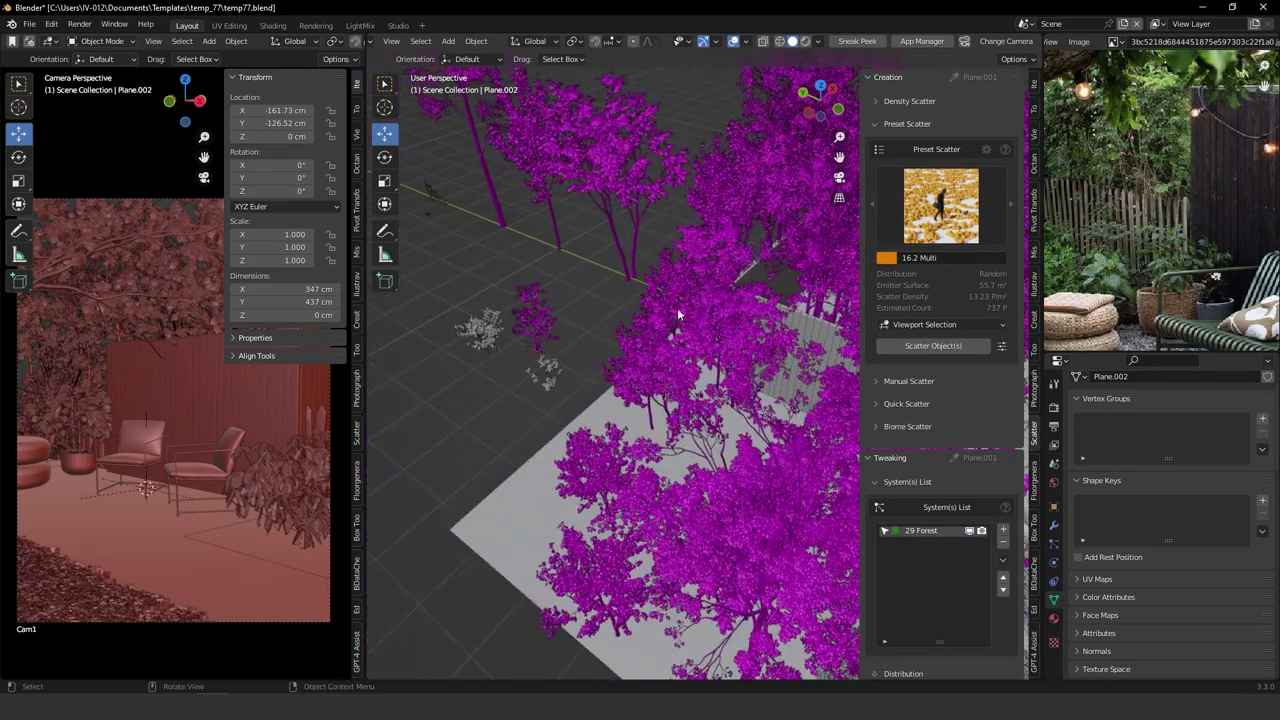
drag(468, 294, 562, 400)
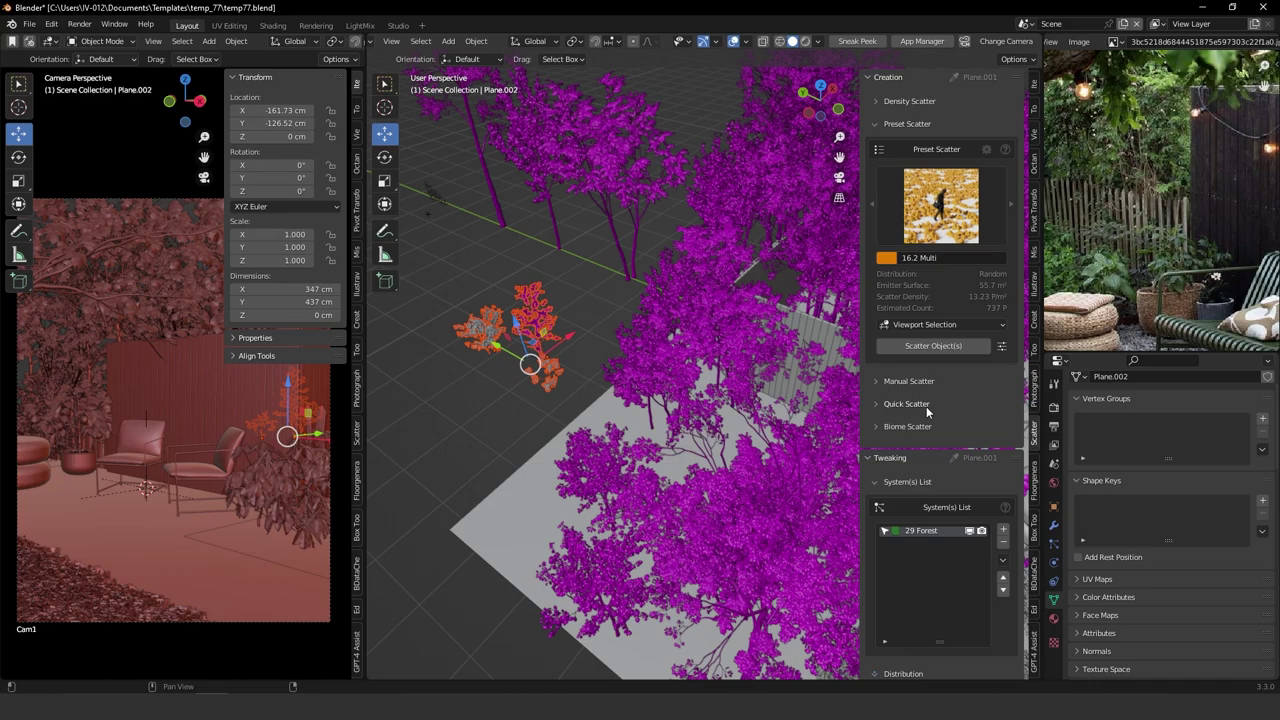
click(944, 225)
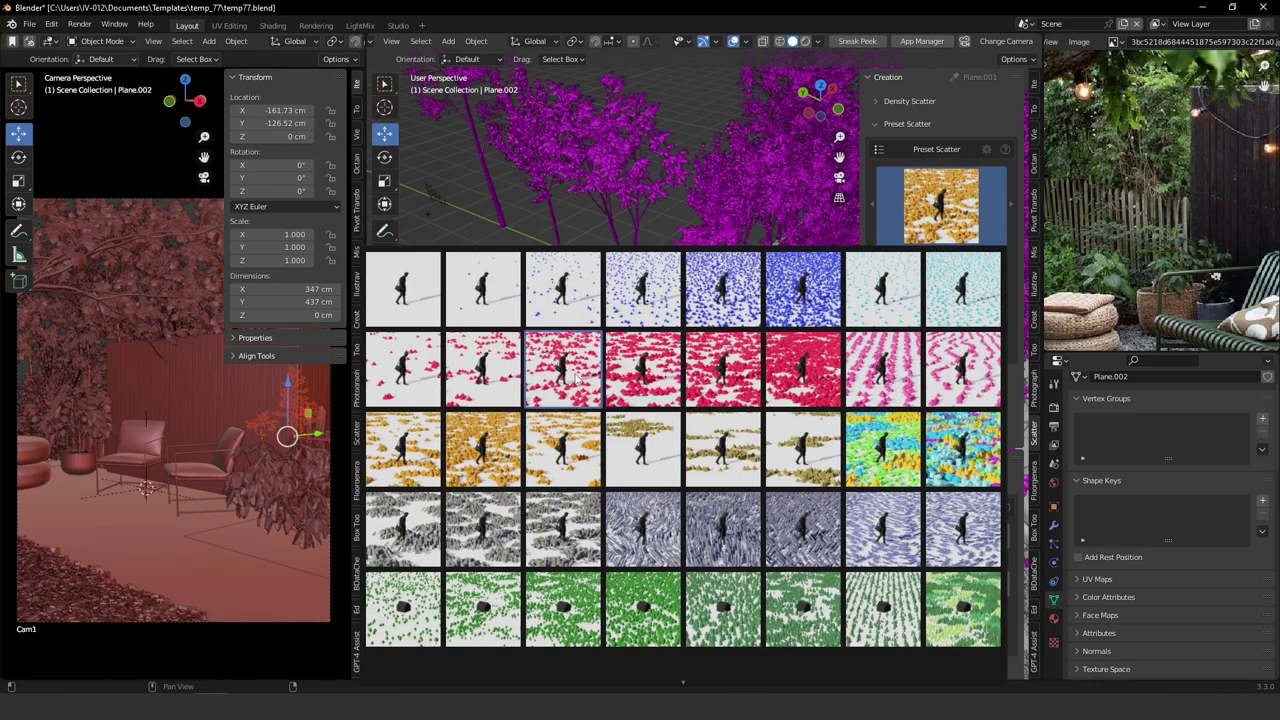
click(576, 378)
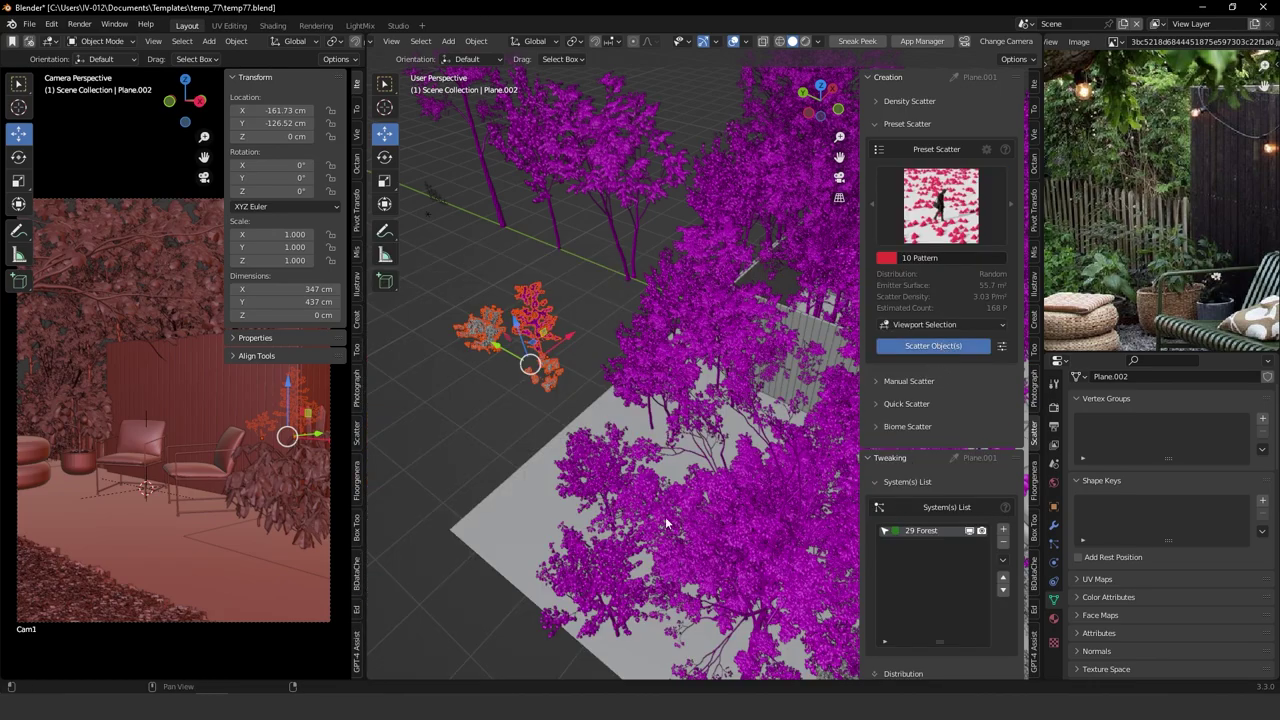
Double the 10 Pattern scatter's density on Plane.001 to 12 instances/m² and check it through the camera.
middle_drag(677, 432, 947, 529)
scroll(950, 525, down, 6)
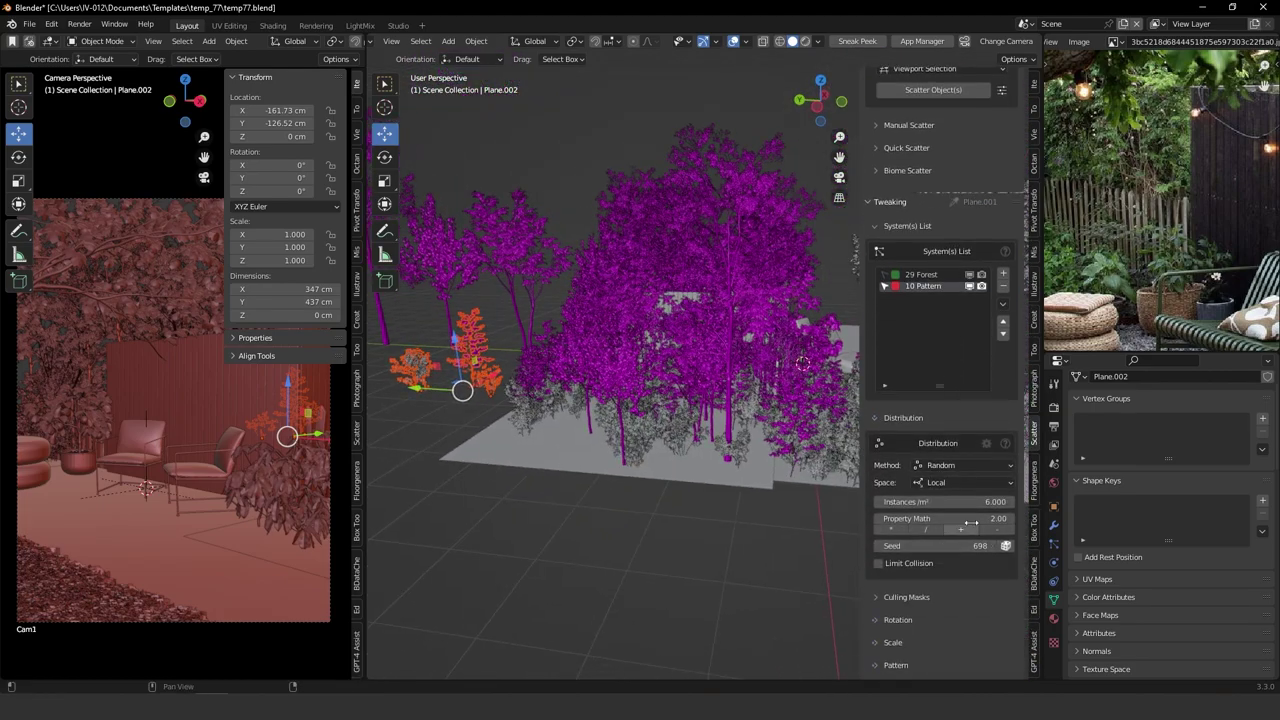
click(892, 530)
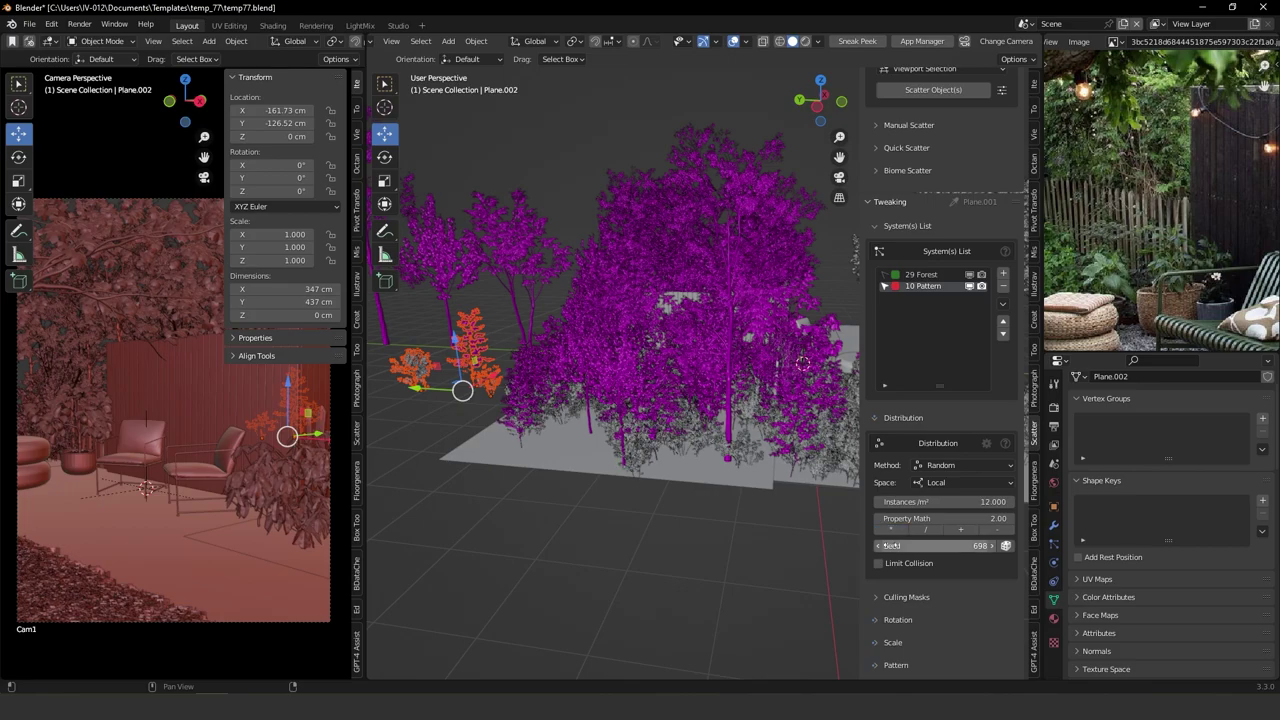
middle_drag(746, 462, 586, 477)
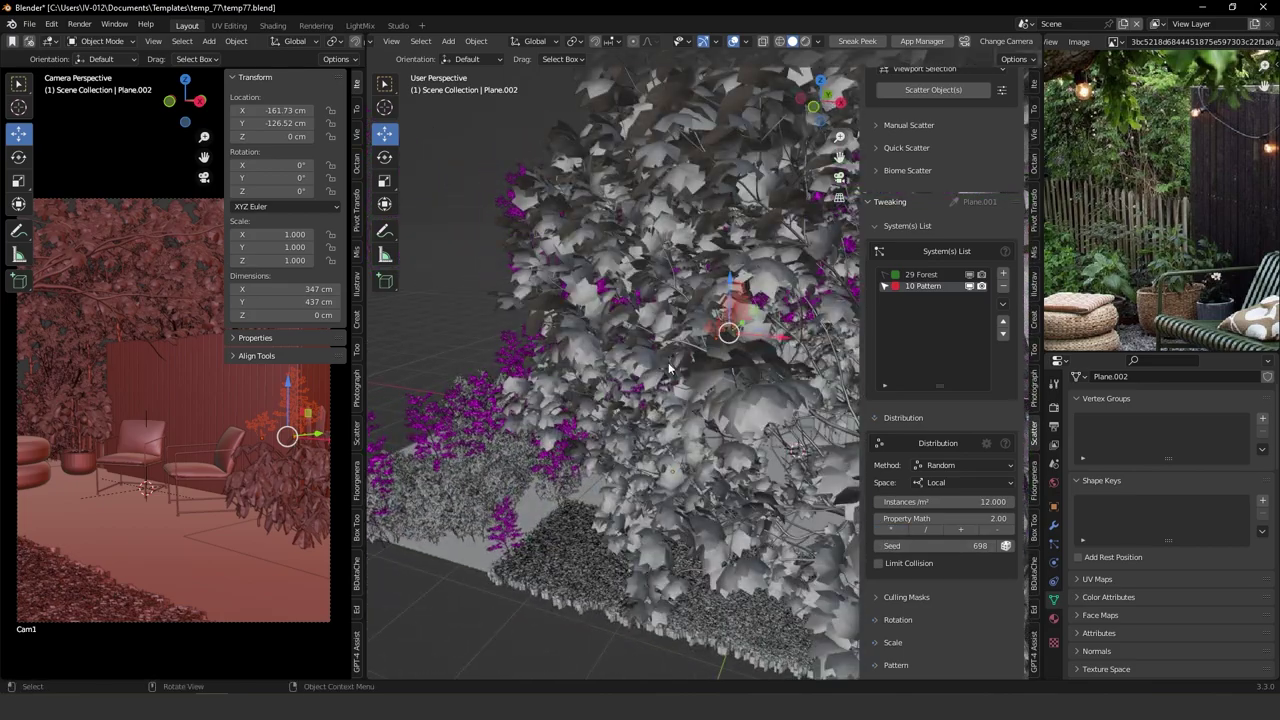
key(KP_0)
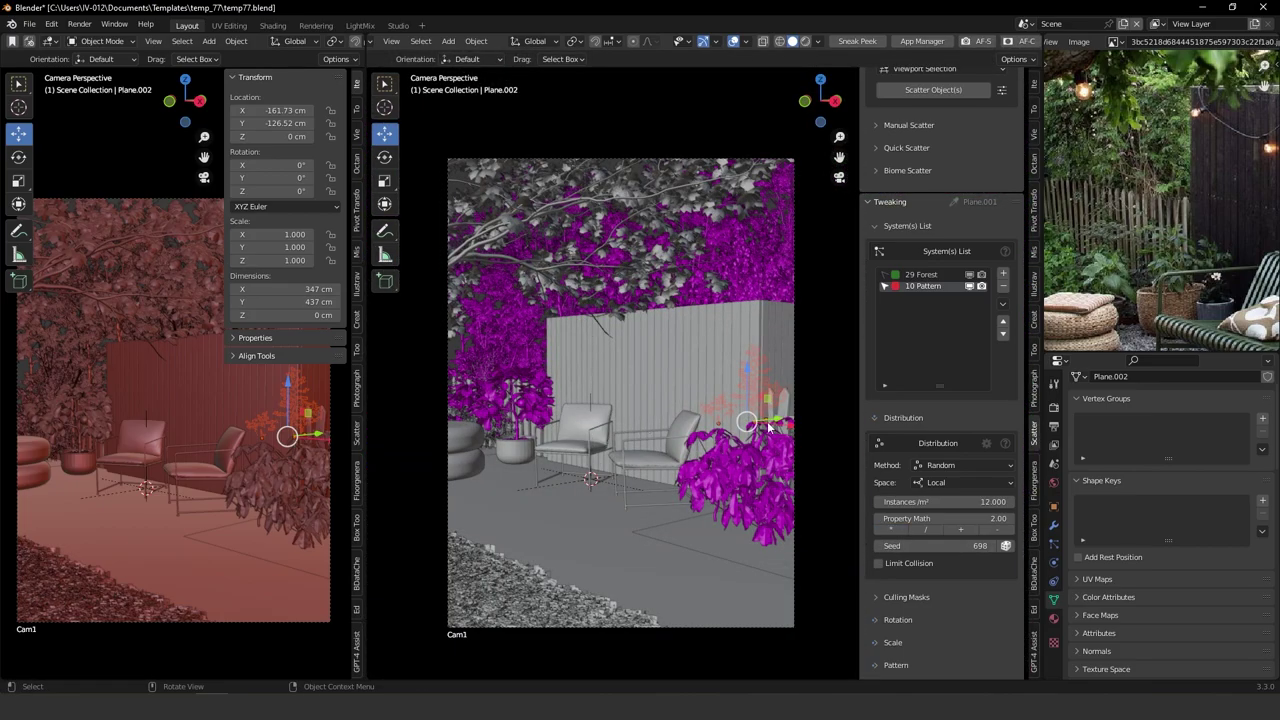
Delete the empty in front of the row of small source plants near the source trees.
middle_drag(735, 443, 790, 474)
scroll(671, 442, down, 6)
shift+middle_drag(650, 420, 753, 470)
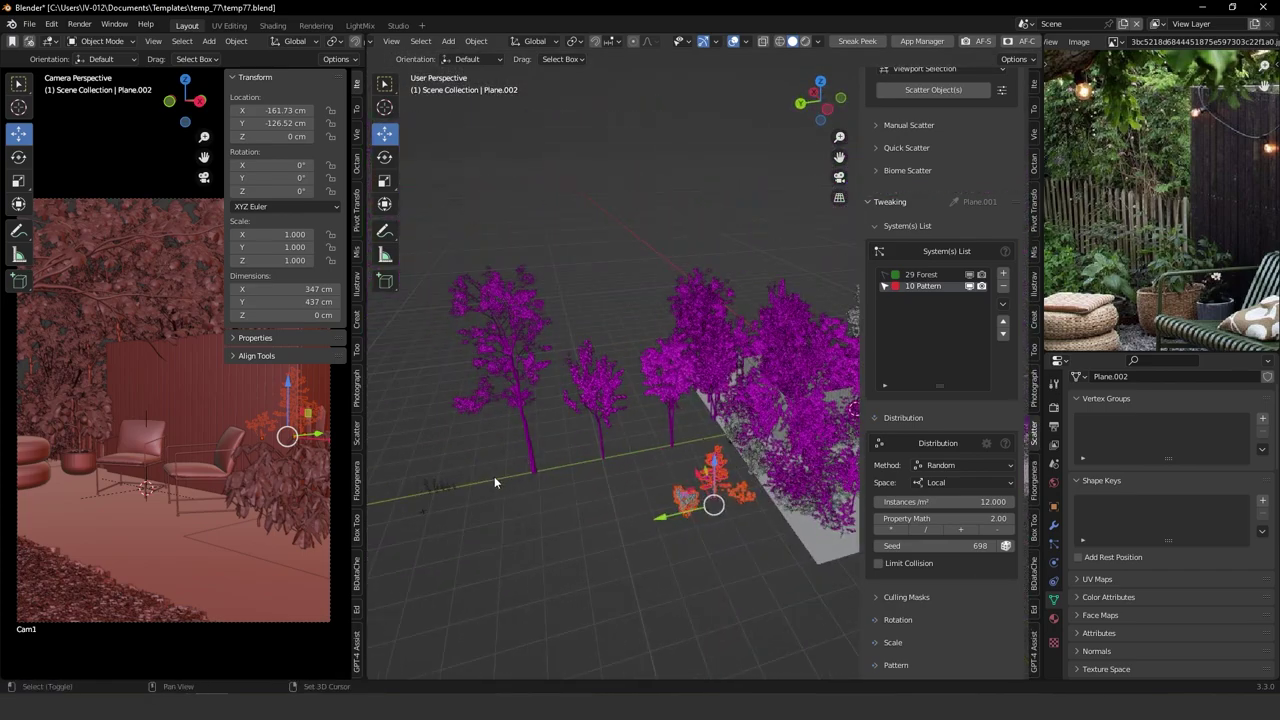
shift+middle_drag(494, 478, 615, 433)
ctrl+middle_drag(684, 336, 488, 477)
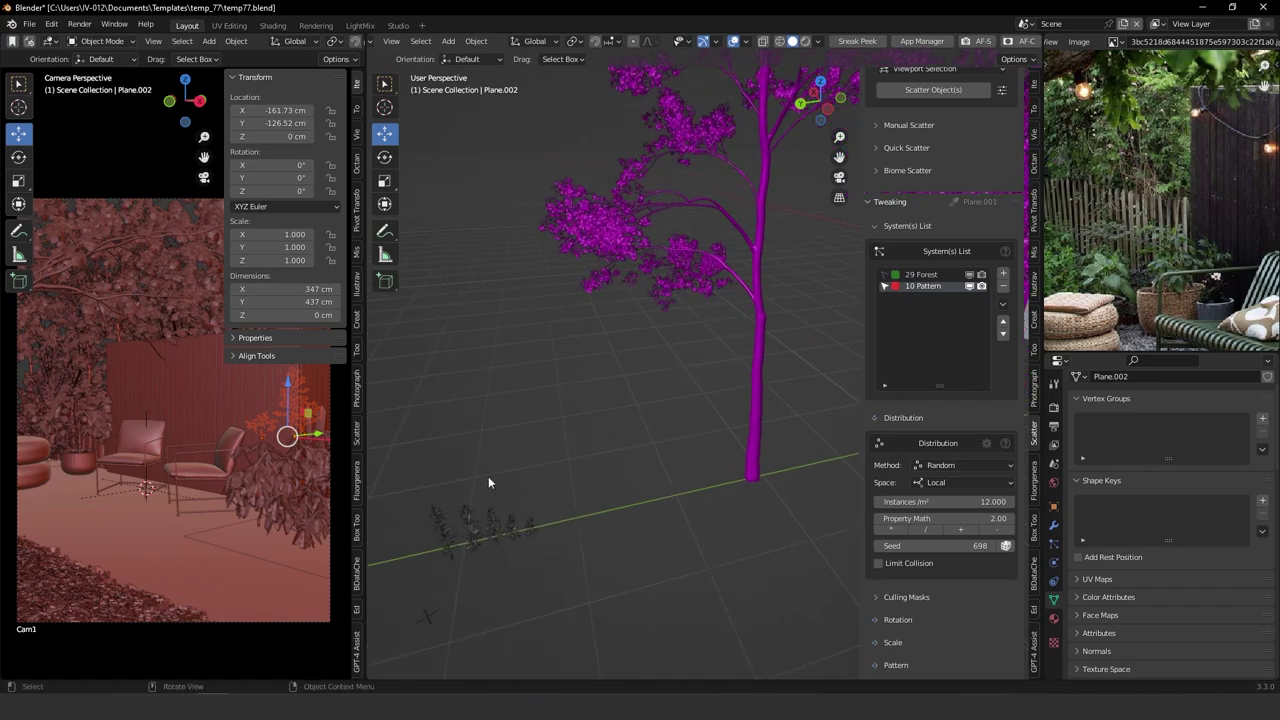
drag(430, 488, 583, 554)
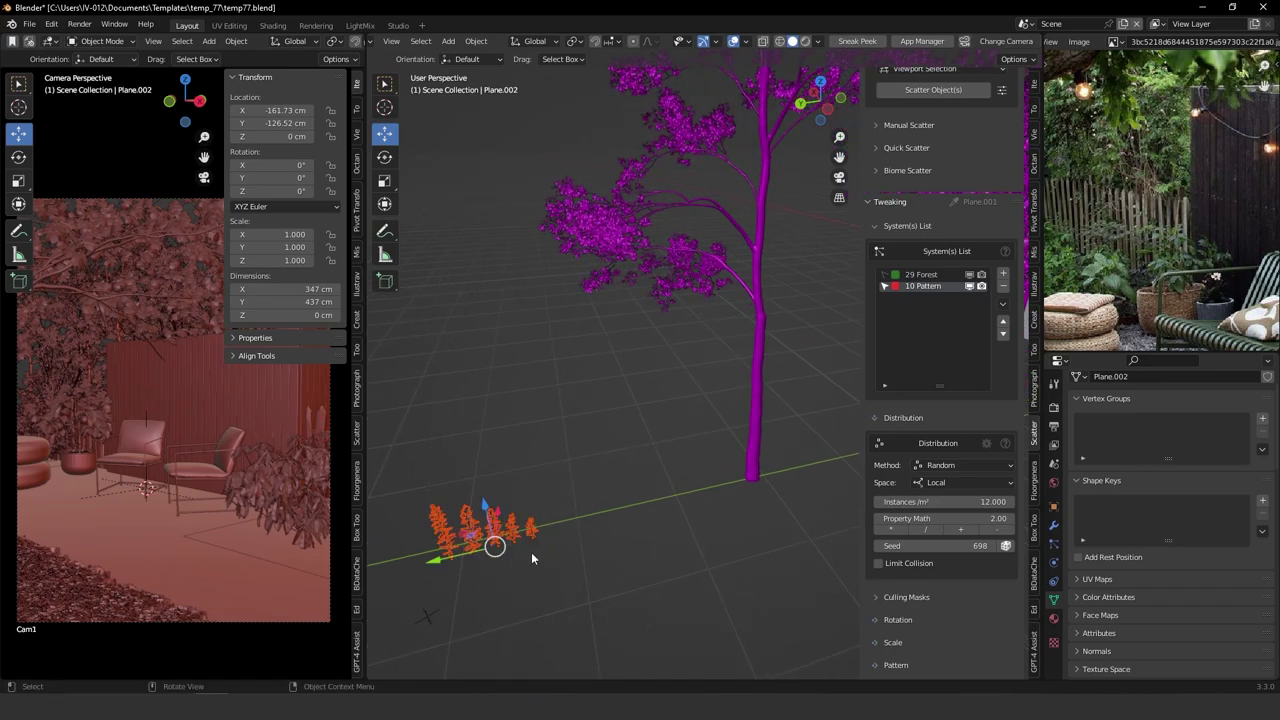
middle_drag(531, 552, 590, 490)
drag(507, 552, 587, 626)
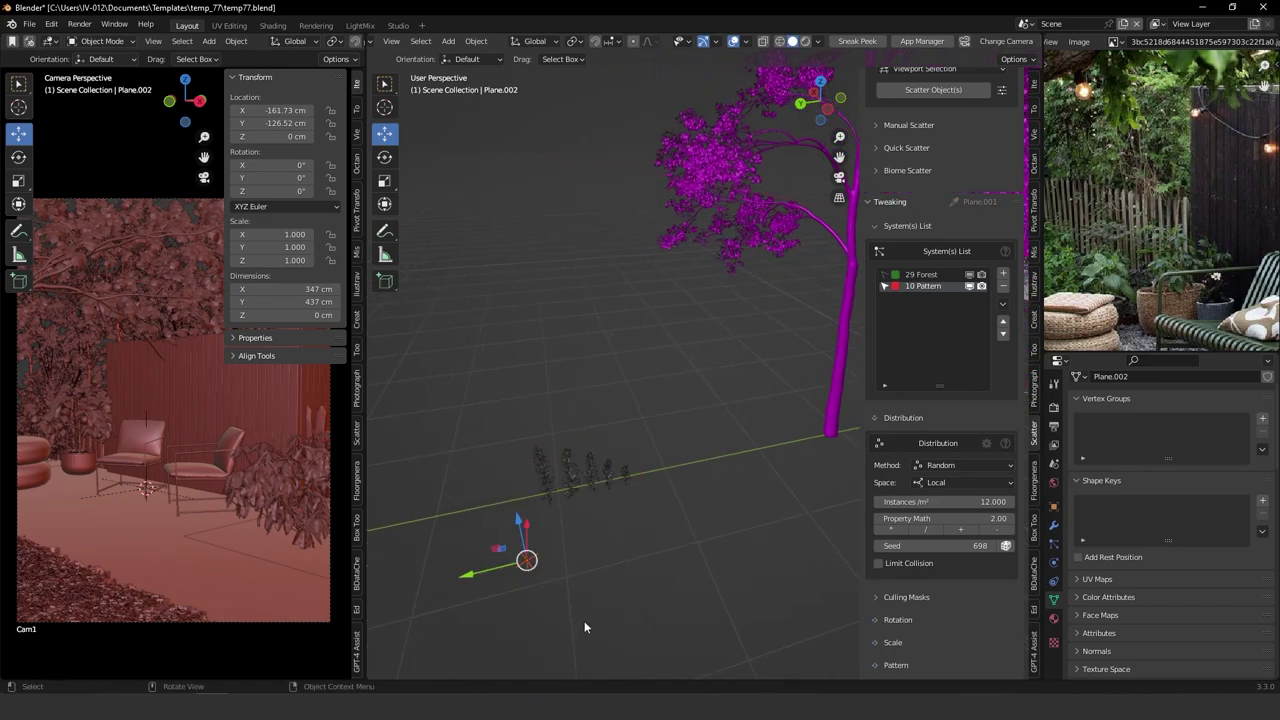
key(Delete)
Clear the parent of the row of small source plants while keeping their transformation, and apply all transforms to them.
drag(514, 414, 653, 522)
middle_drag(649, 554, 736, 398)
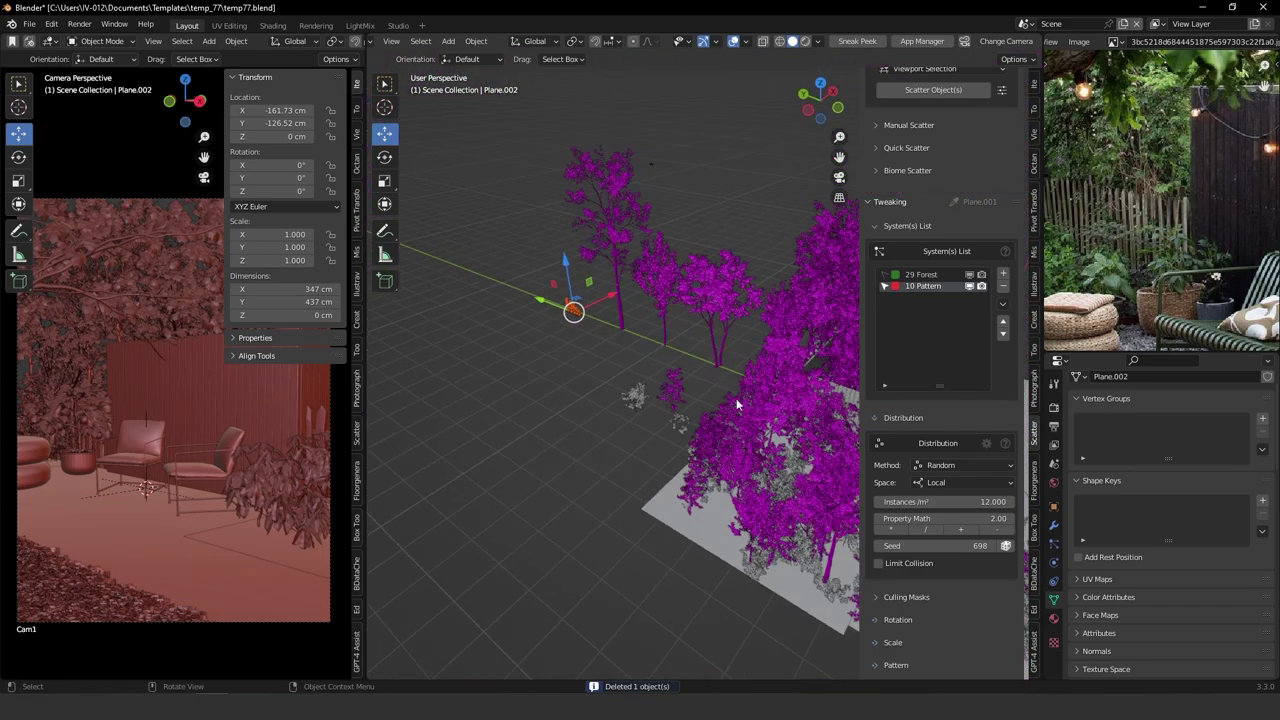
key(alt+p)
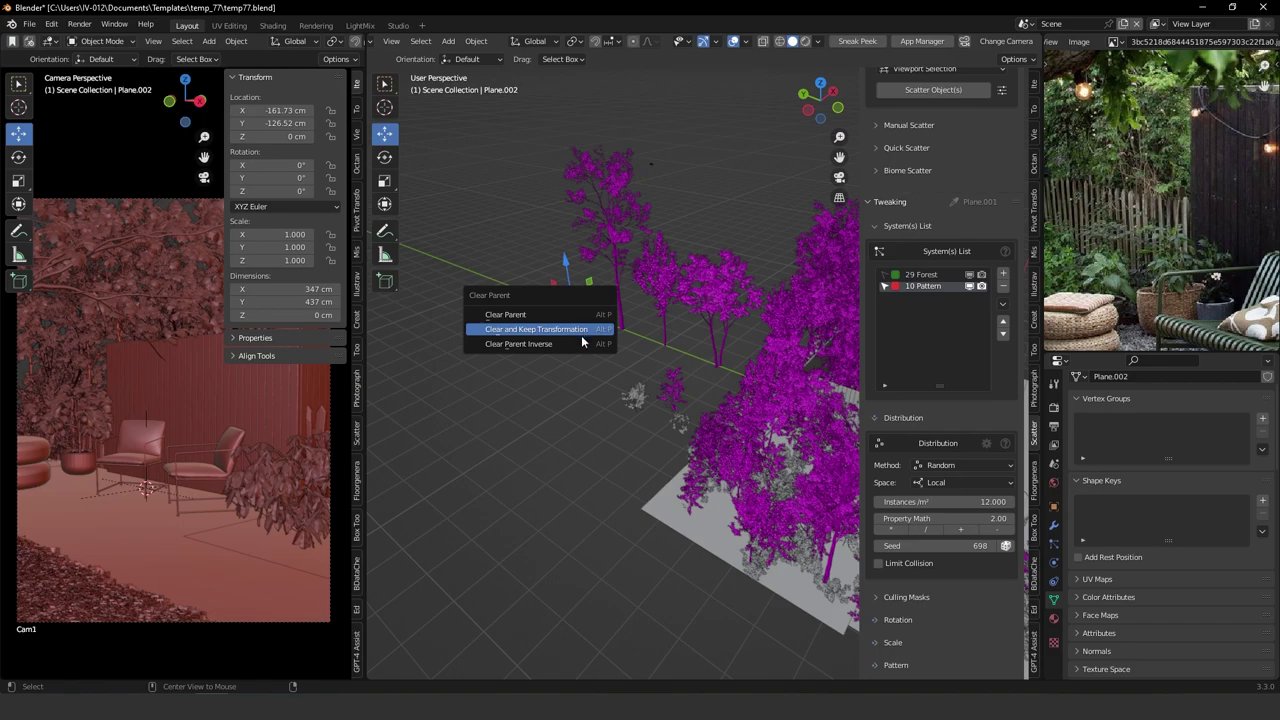
click(575, 331)
key(ctrl+a)
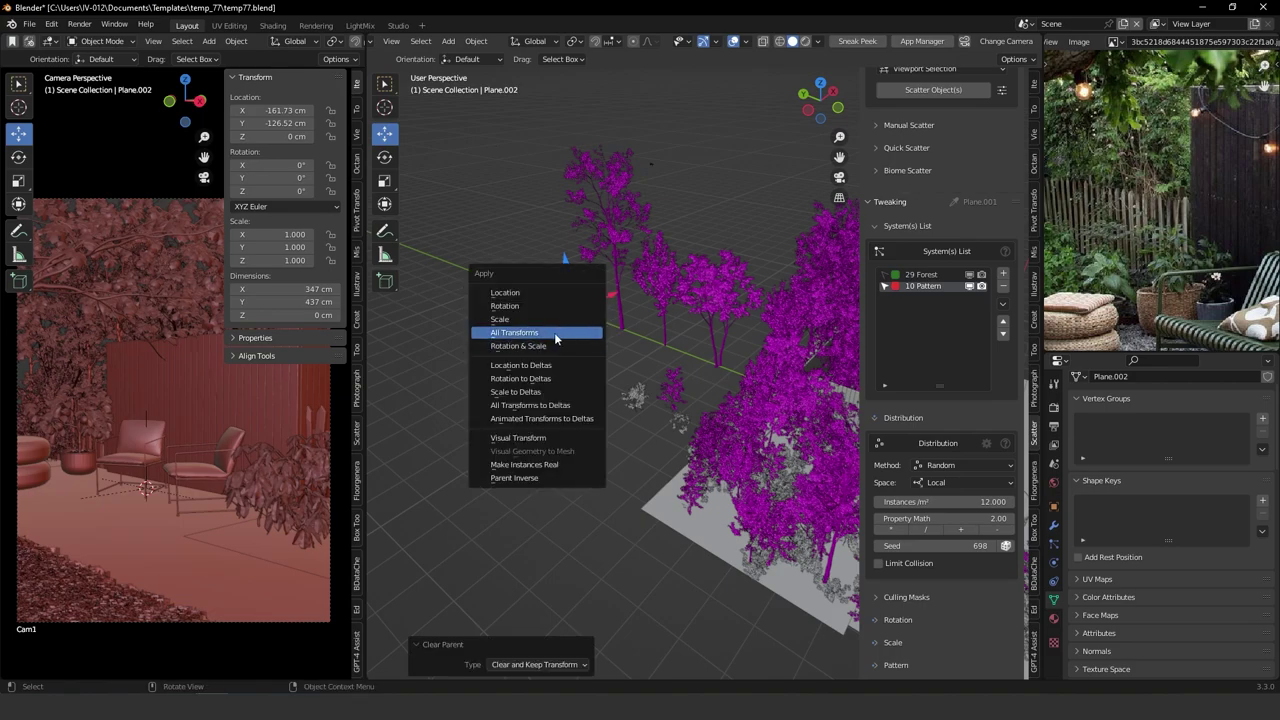
click(554, 332)
key(ctrl+d)
click(585, 403)
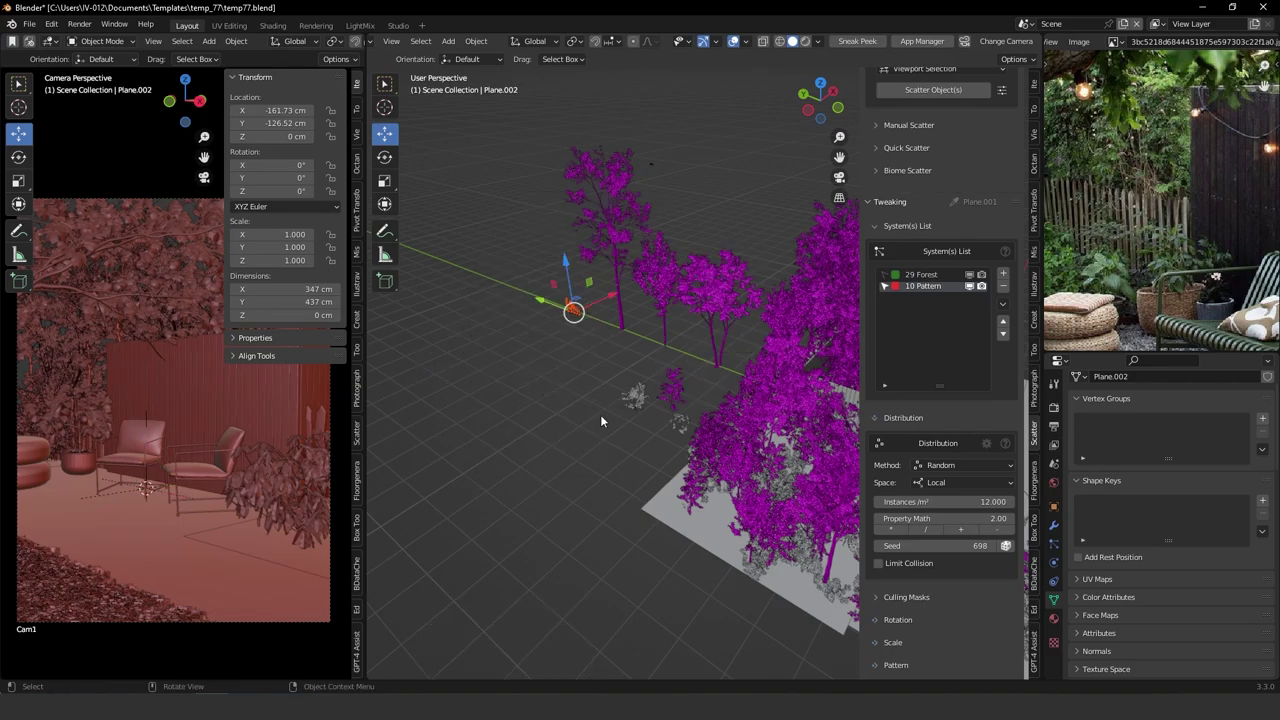
Clear the parent of ground patch Plane.005 keeping its transformation, apply all transforms and centre its origin on the geometry.
middle_drag(704, 397, 597, 408)
scroll(597, 408, up, 10)
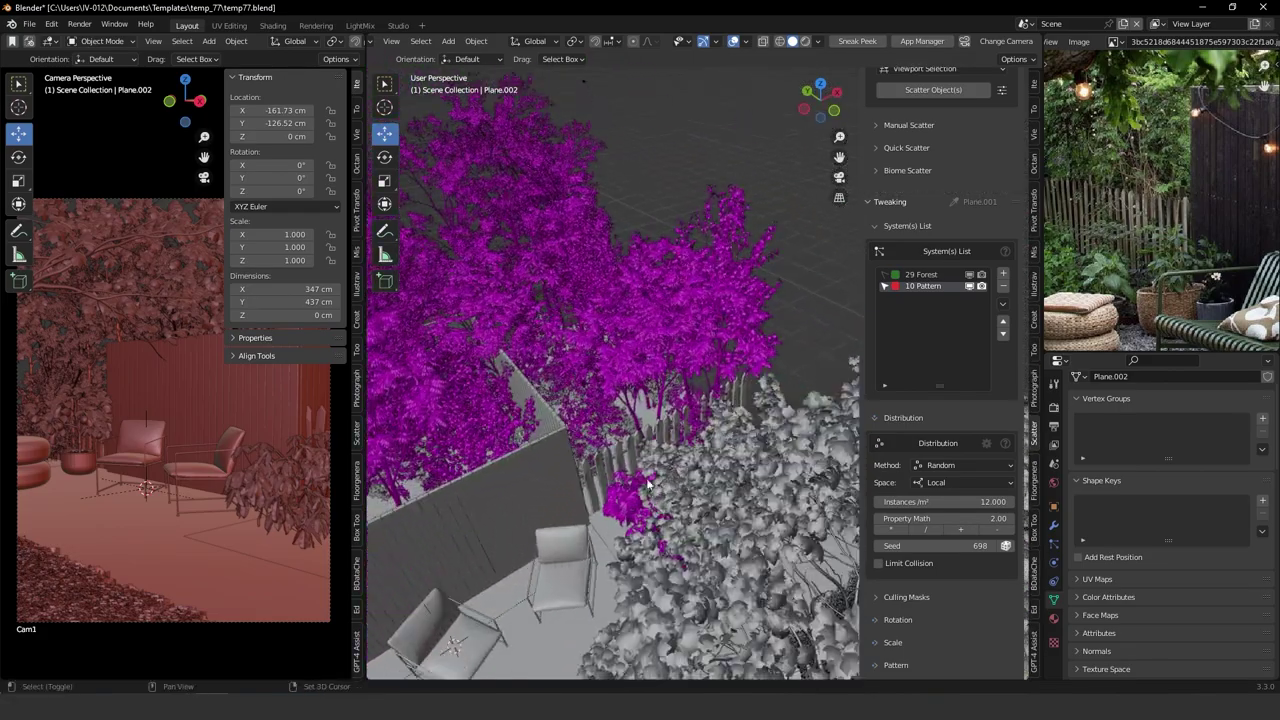
middle_drag(690, 415, 715, 383)
click(757, 401)
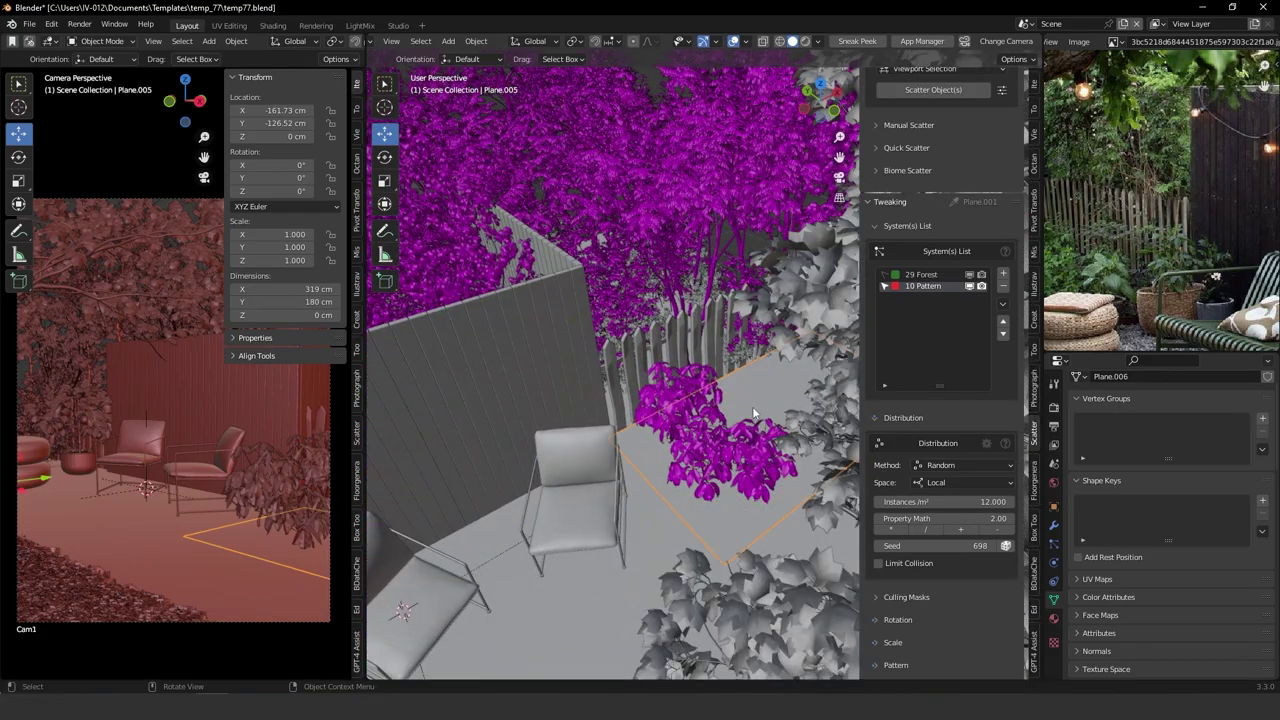
scroll(945, 384, up, 6)
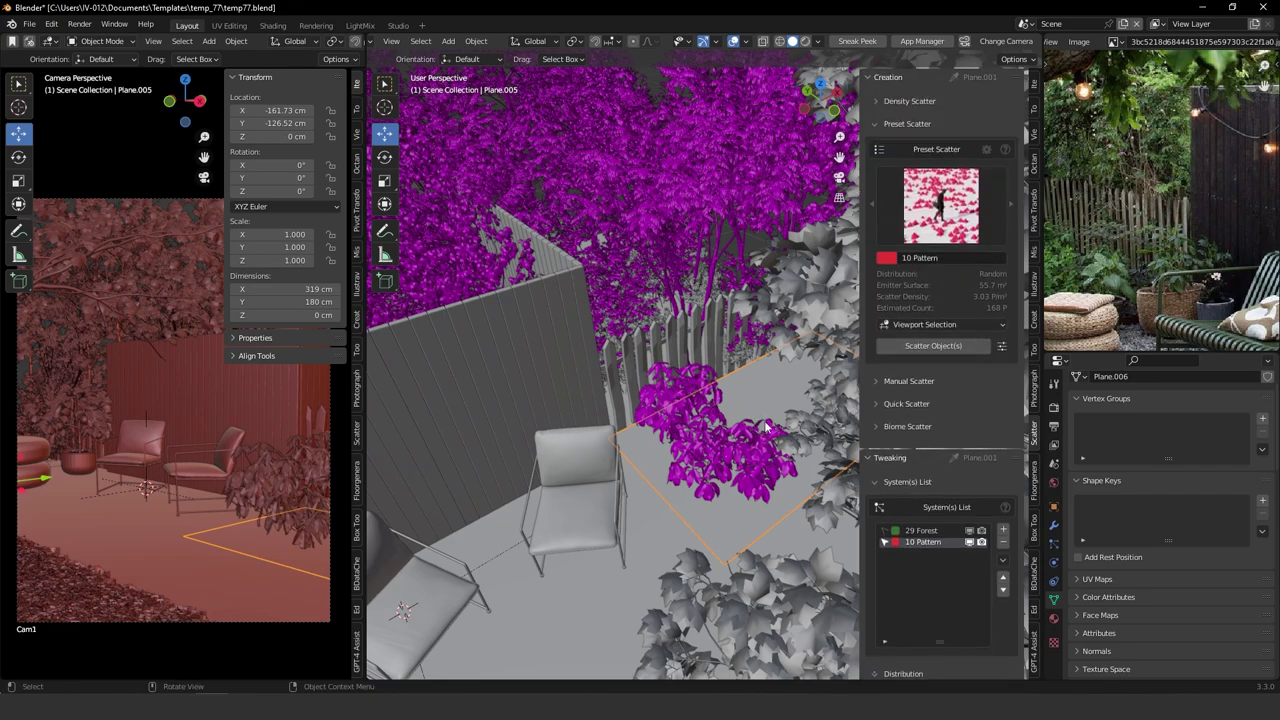
key(alt+p)
click(735, 420)
key(ctrl+a)
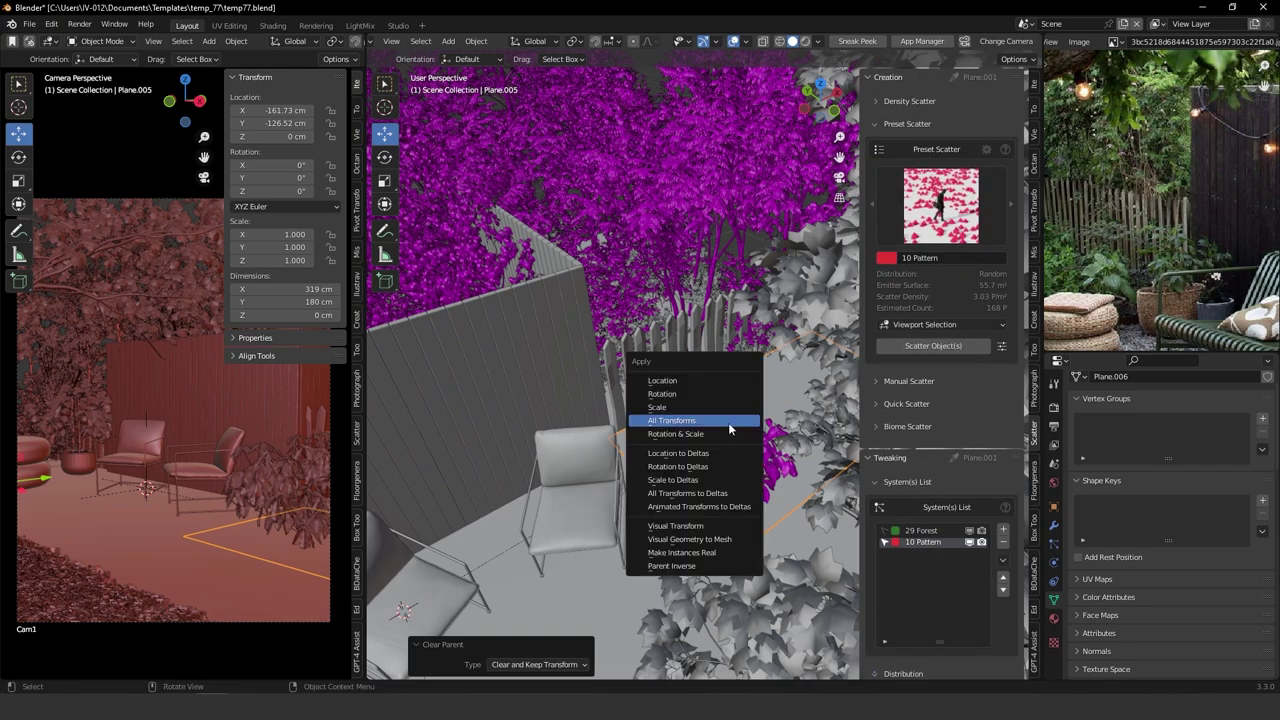
click(729, 422)
key(alt+shift+x)
click(785, 468)
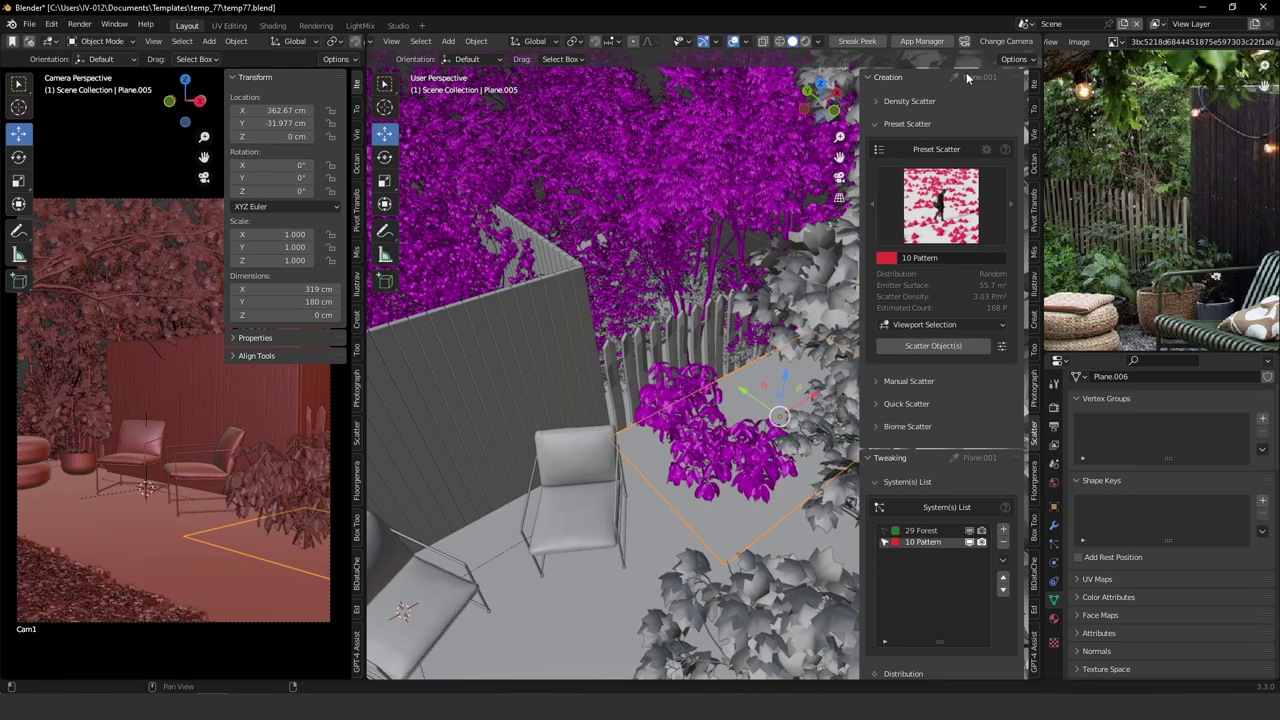
Set ground plane Plane.002 as the scatter emitter and scatter the row of small source plants on it with the 10 Pattern preset.
click(968, 76)
ctrl+middle_drag(705, 385, 703, 489)
click(994, 121)
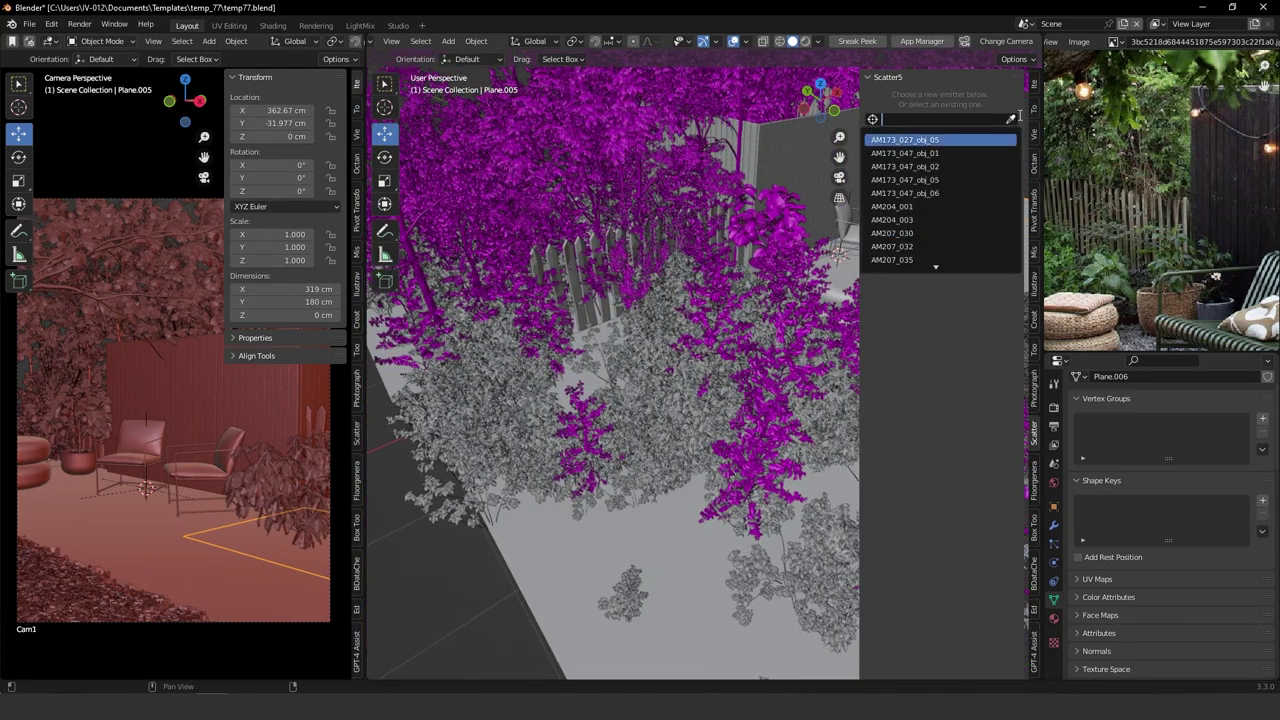
click(1012, 119)
click(685, 547)
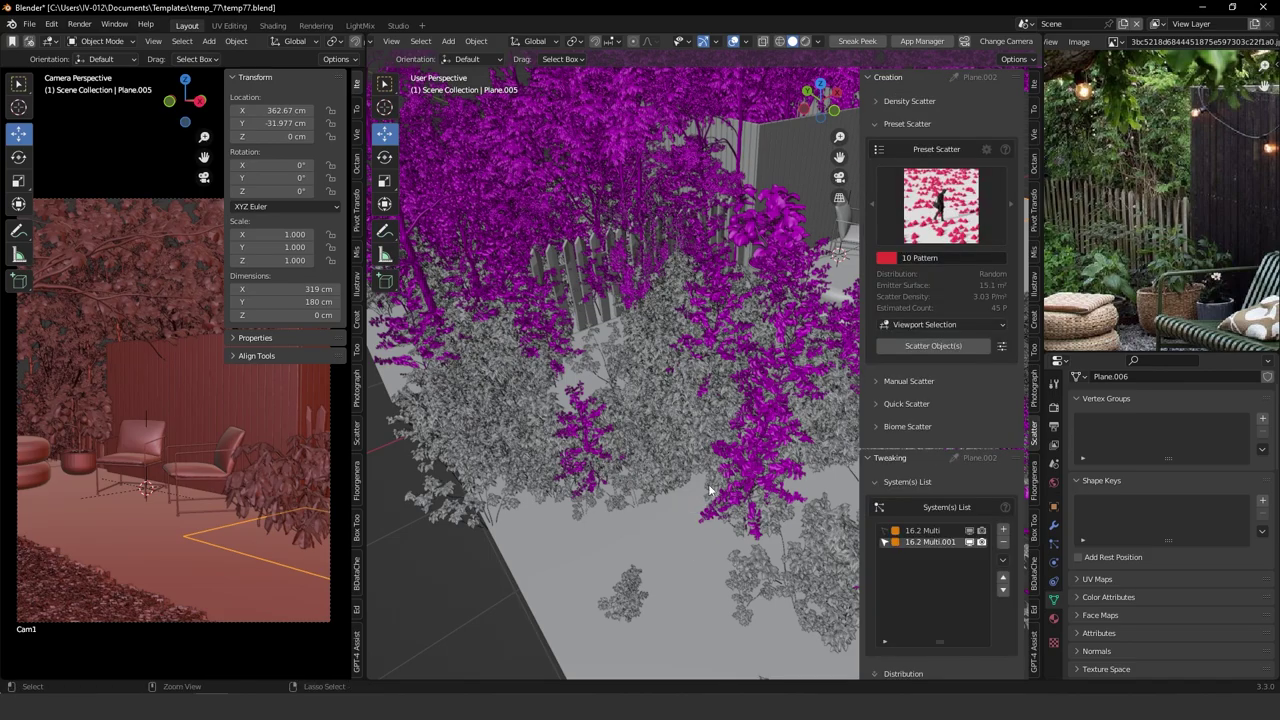
ctrl+middle_drag(710, 490, 540, 338)
drag(540, 338, 592, 394)
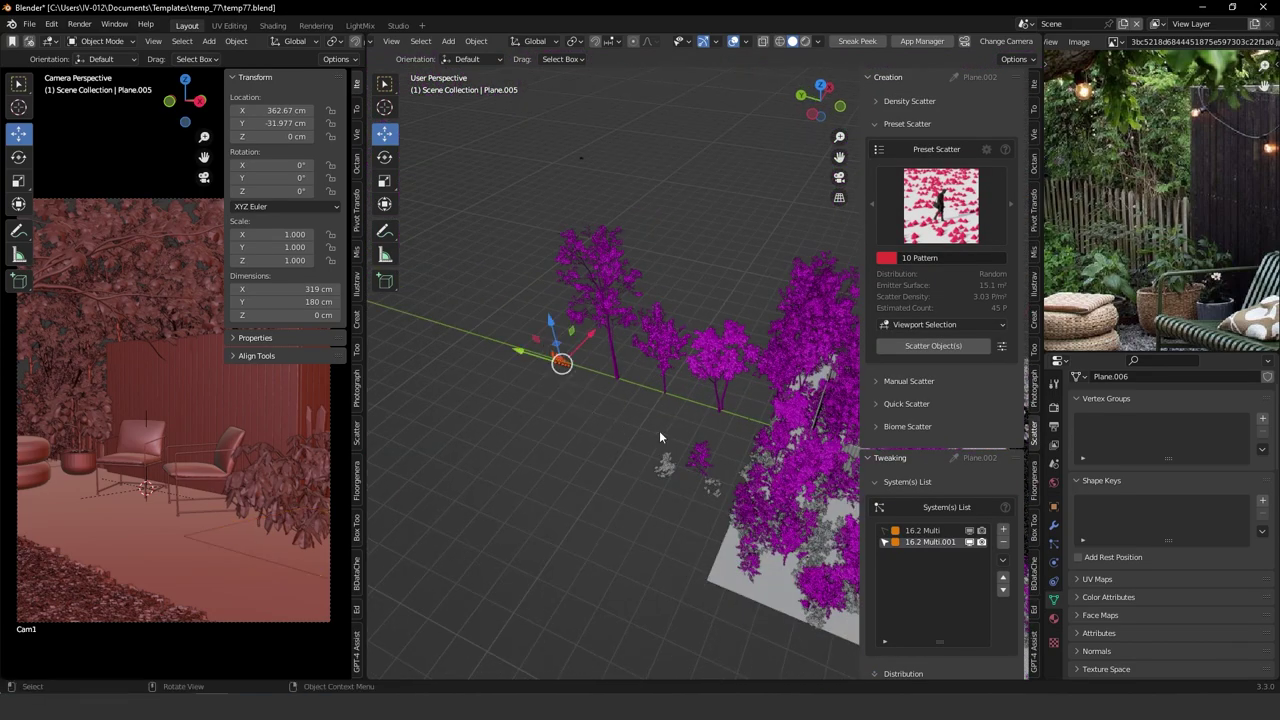
middle_drag(659, 436, 943, 380)
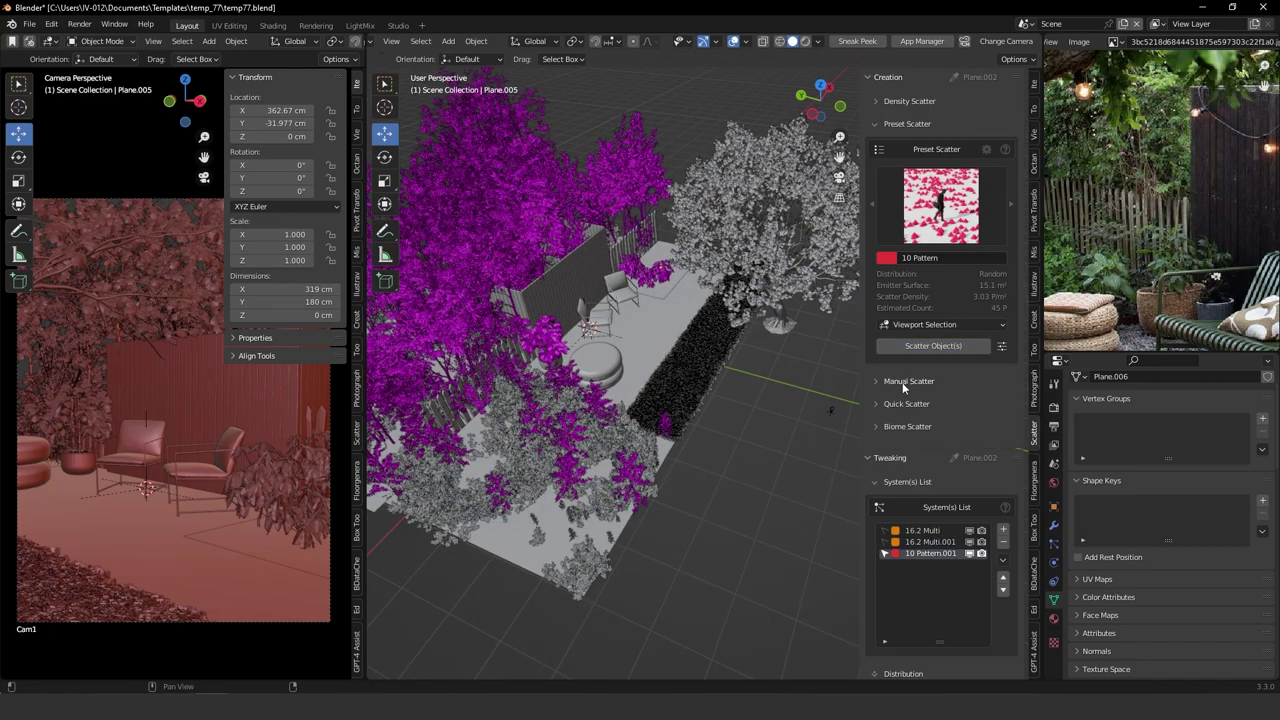
shift+middle_drag(612, 496, 750, 506)
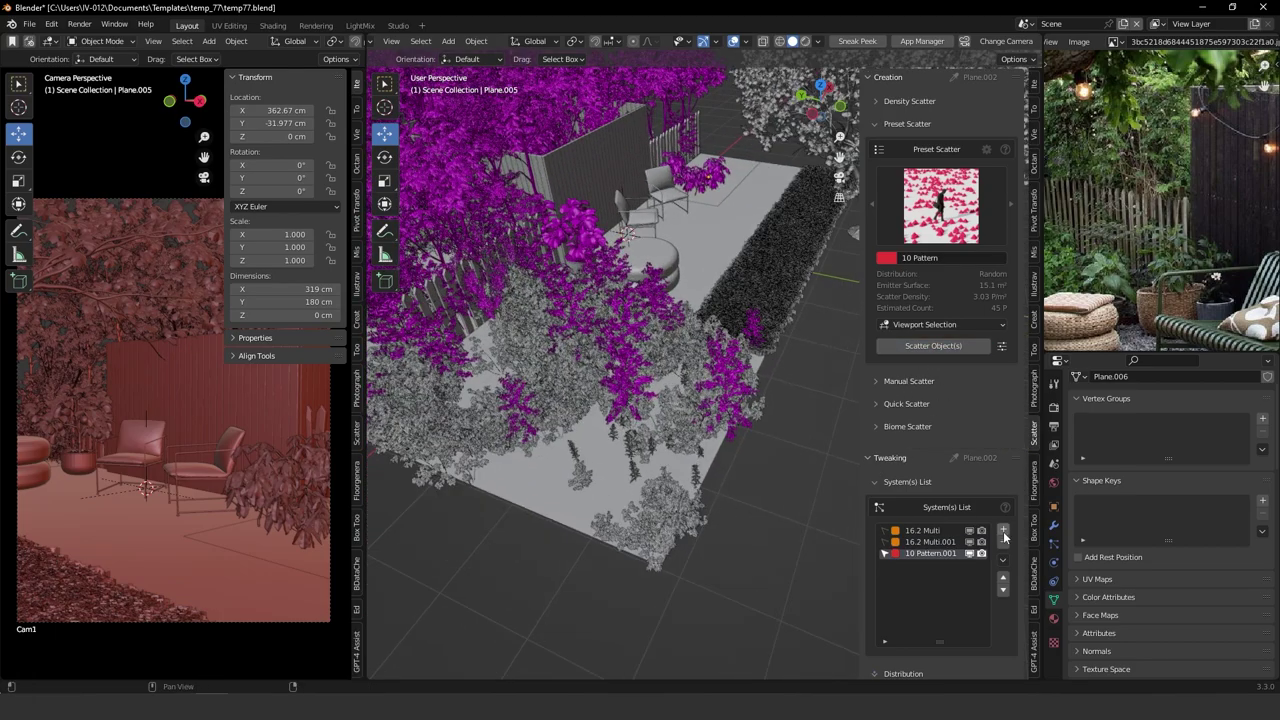
Raise the distribution density of the 10 Pattern.001 scatter to 768 instances per m².
middle_drag(978, 585, 967, 386)
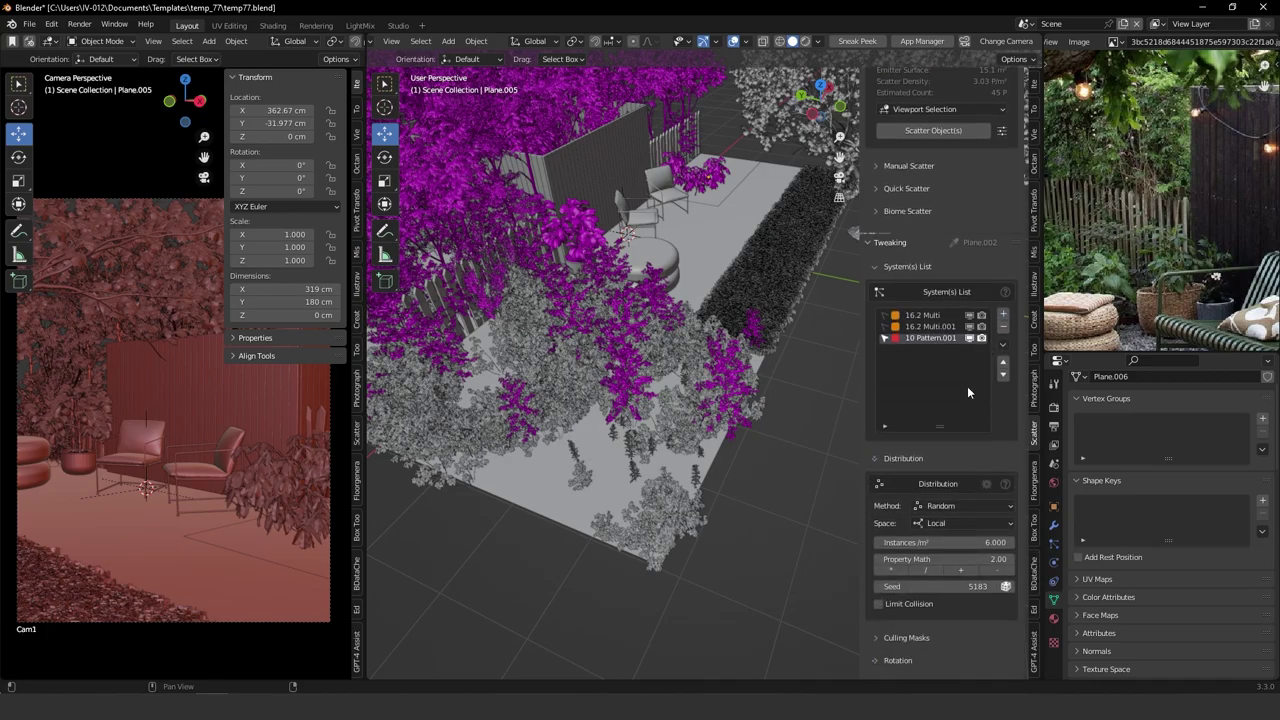
click(892, 570)
click(892, 570)
click(892, 570)
click(892, 570)
click(892, 570)
click(892, 570)
click(892, 570)
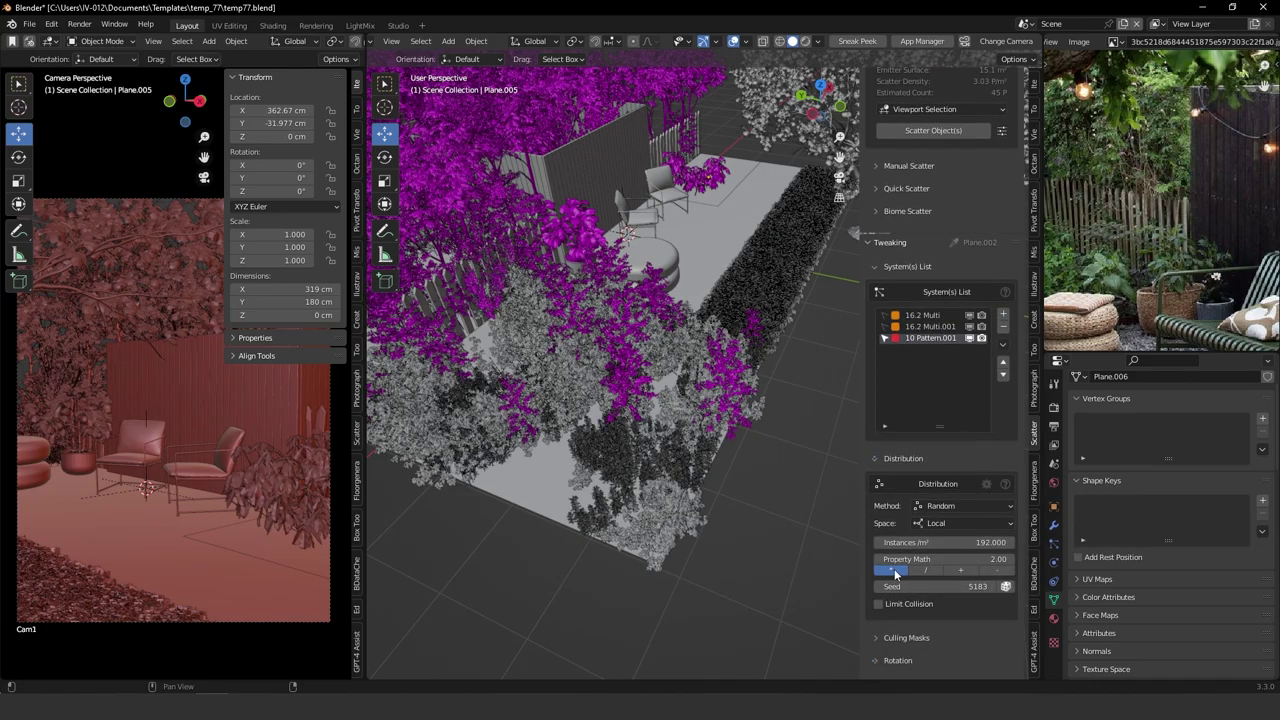
middle_drag(791, 350, 634, 438)
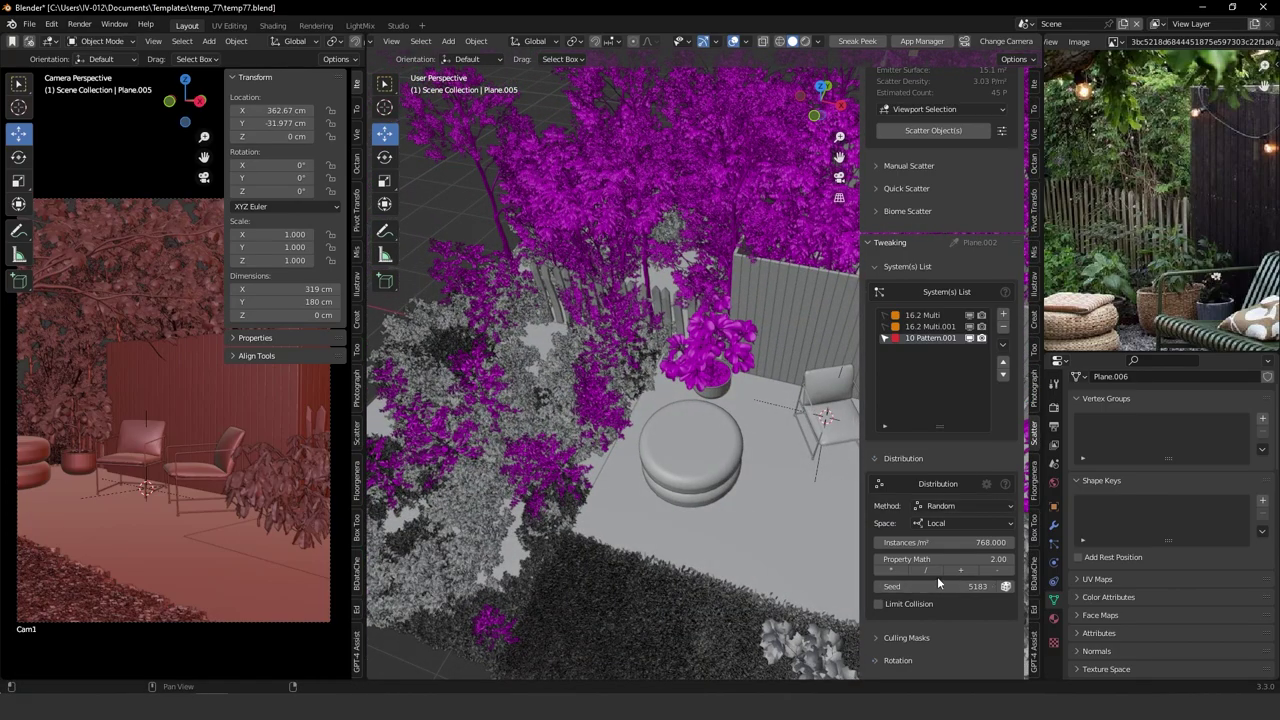
middle_drag(516, 482, 975, 568)
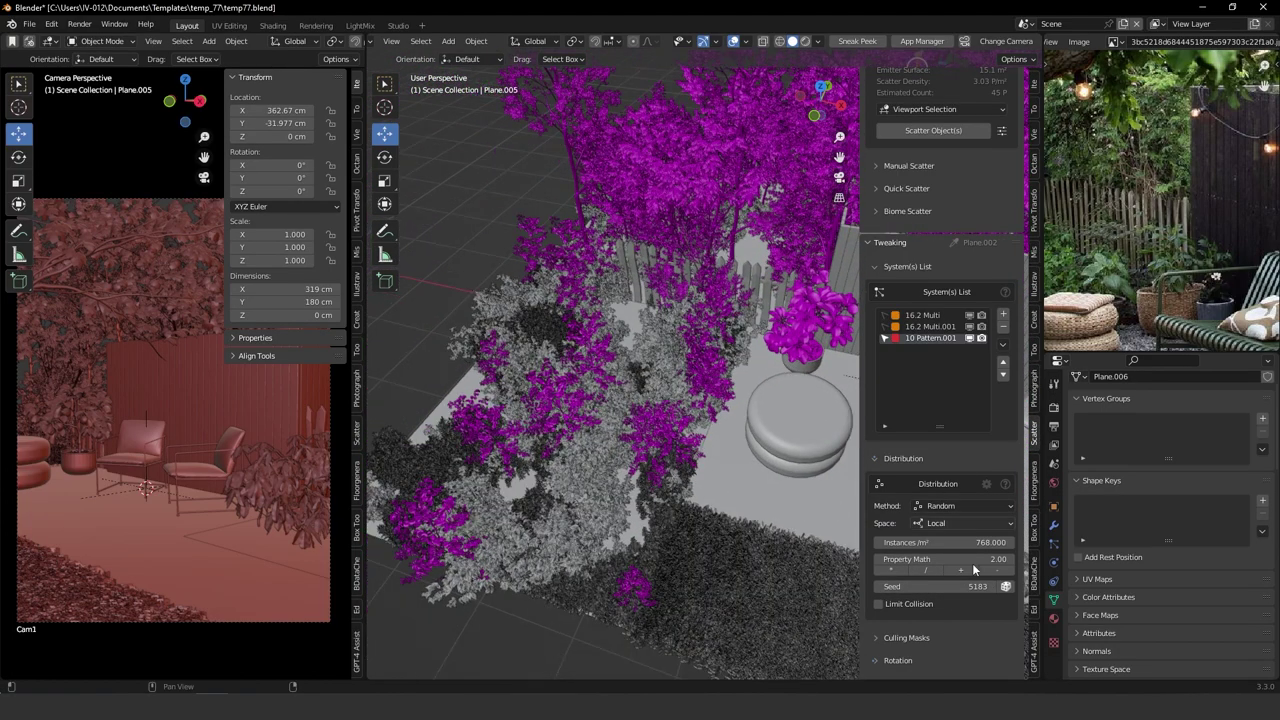
Remove the 10 Pattern.001 scatter system from Plane.002 and scatter the small plants with the 04 Random preset instead.
click(1004, 327)
scroll(1000, 330, up, 5)
click(940, 205)
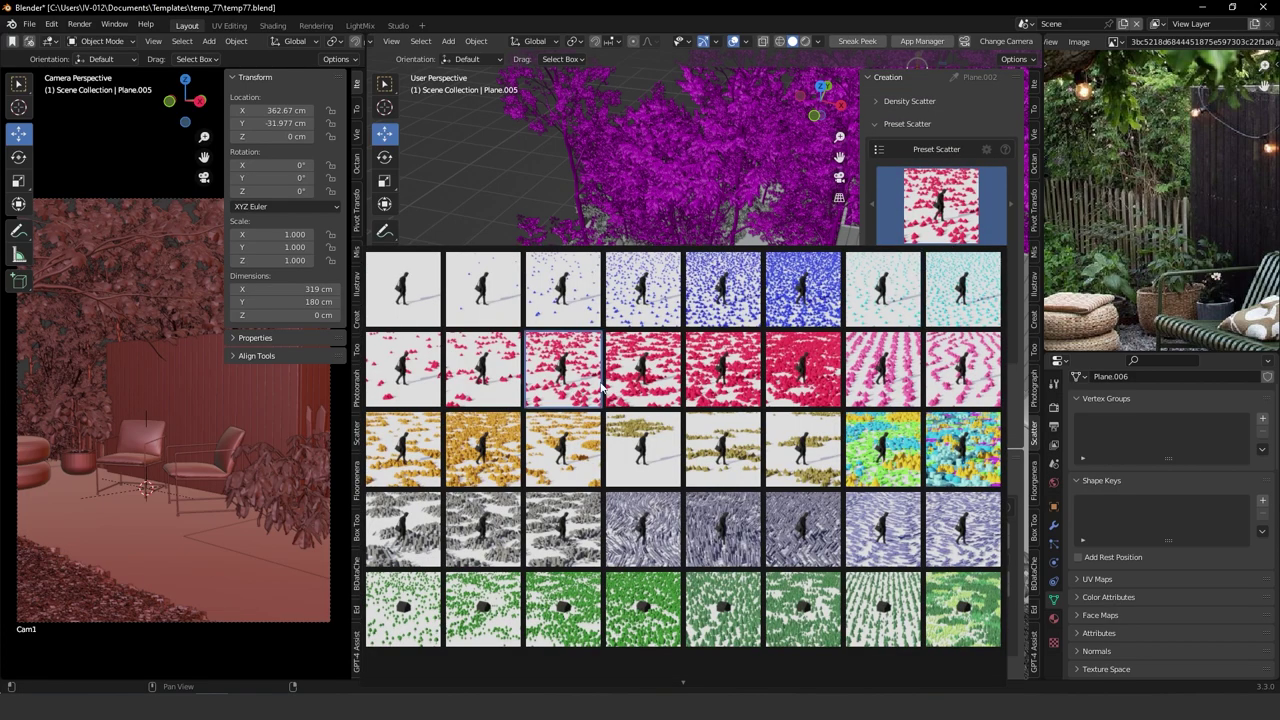
click(723, 289)
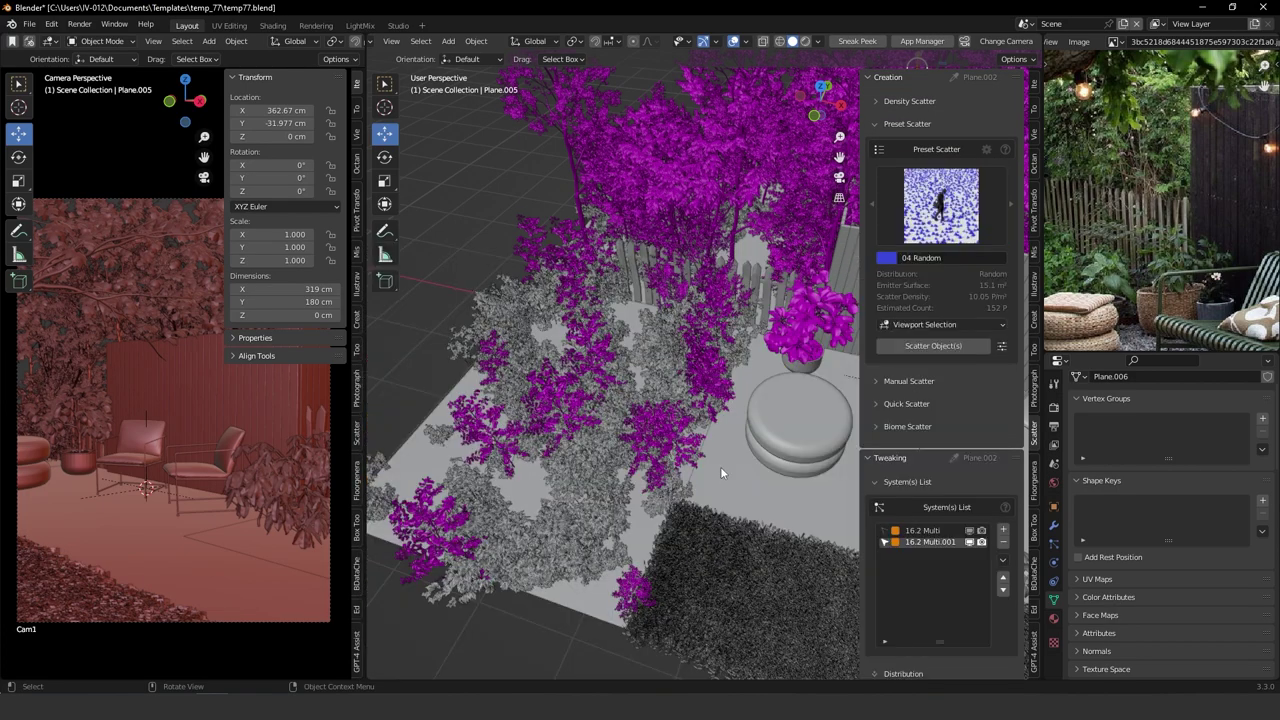
click(932, 346)
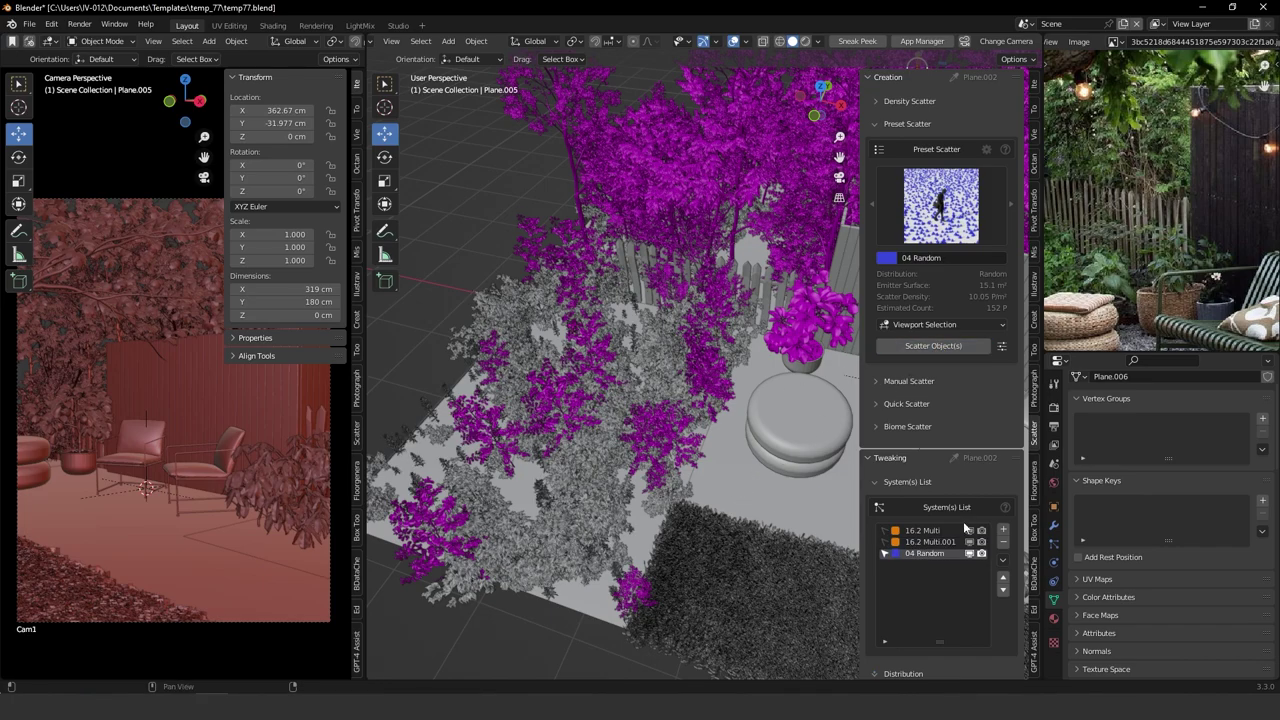
Raise the distribution density of the 04 Random scatter to 160 instances per m².
scroll(908, 555, down, 5)
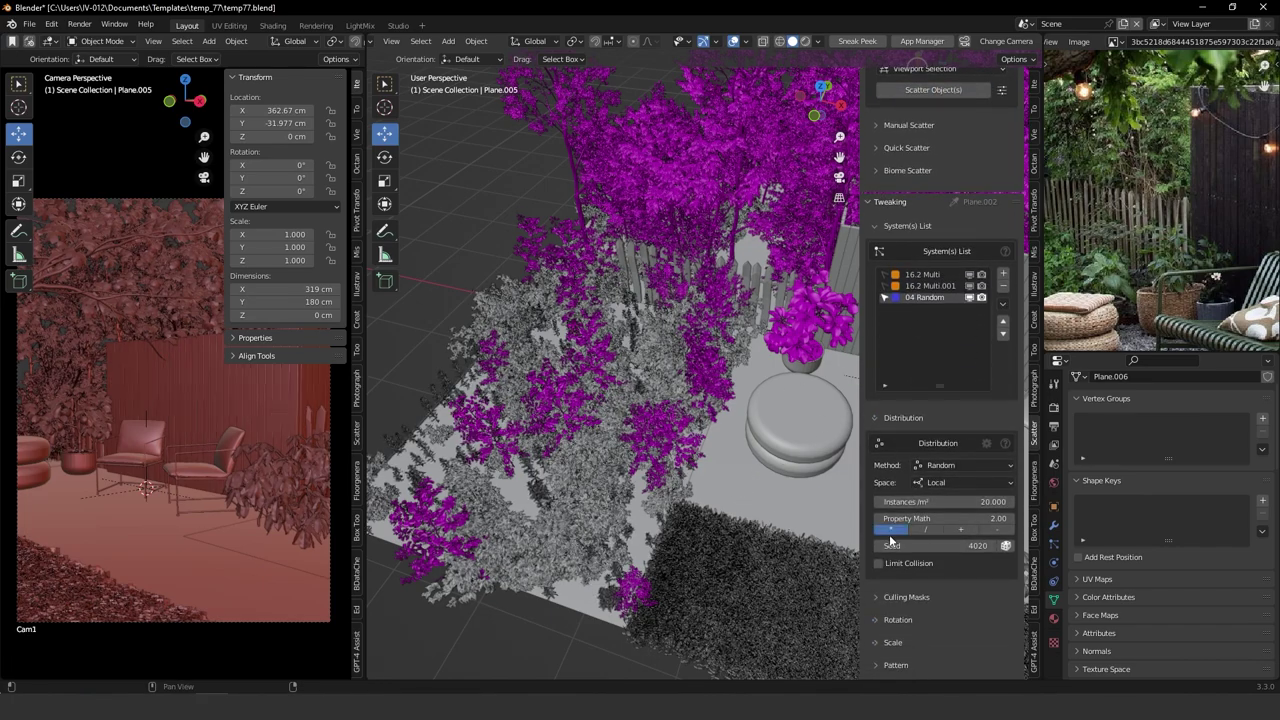
click(890, 529)
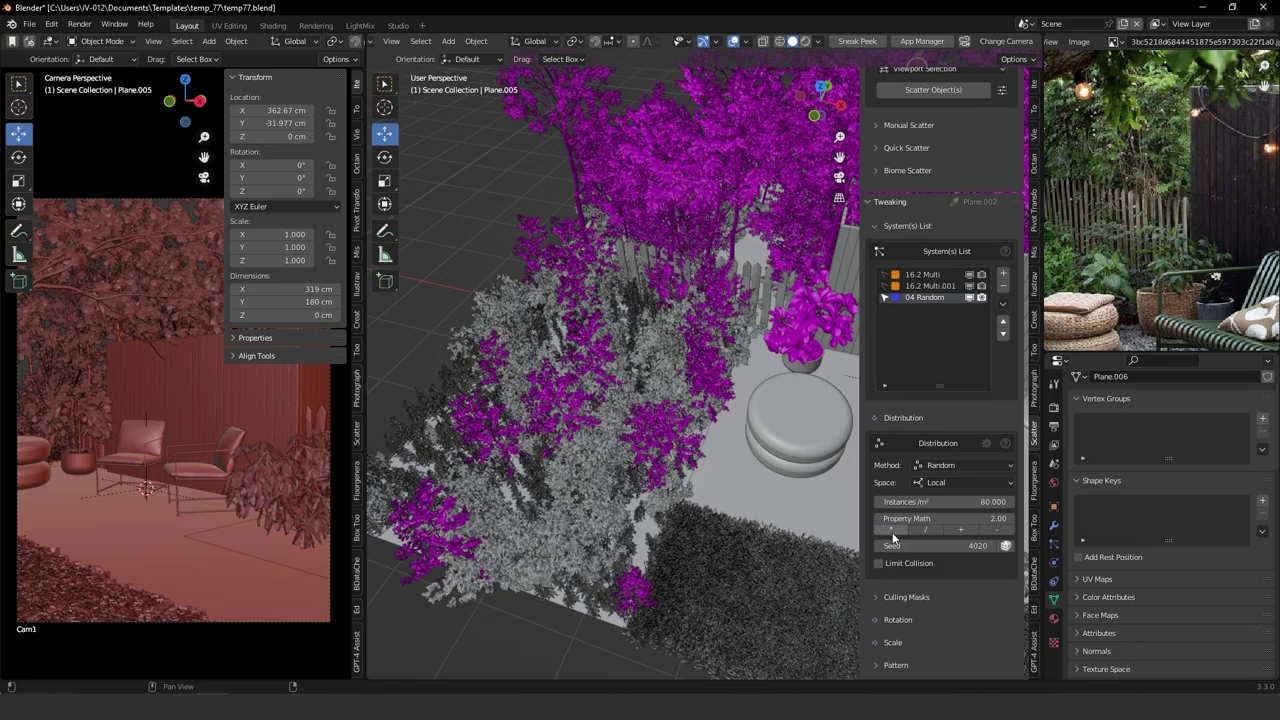
click(890, 529)
middle_drag(717, 520, 706, 372)
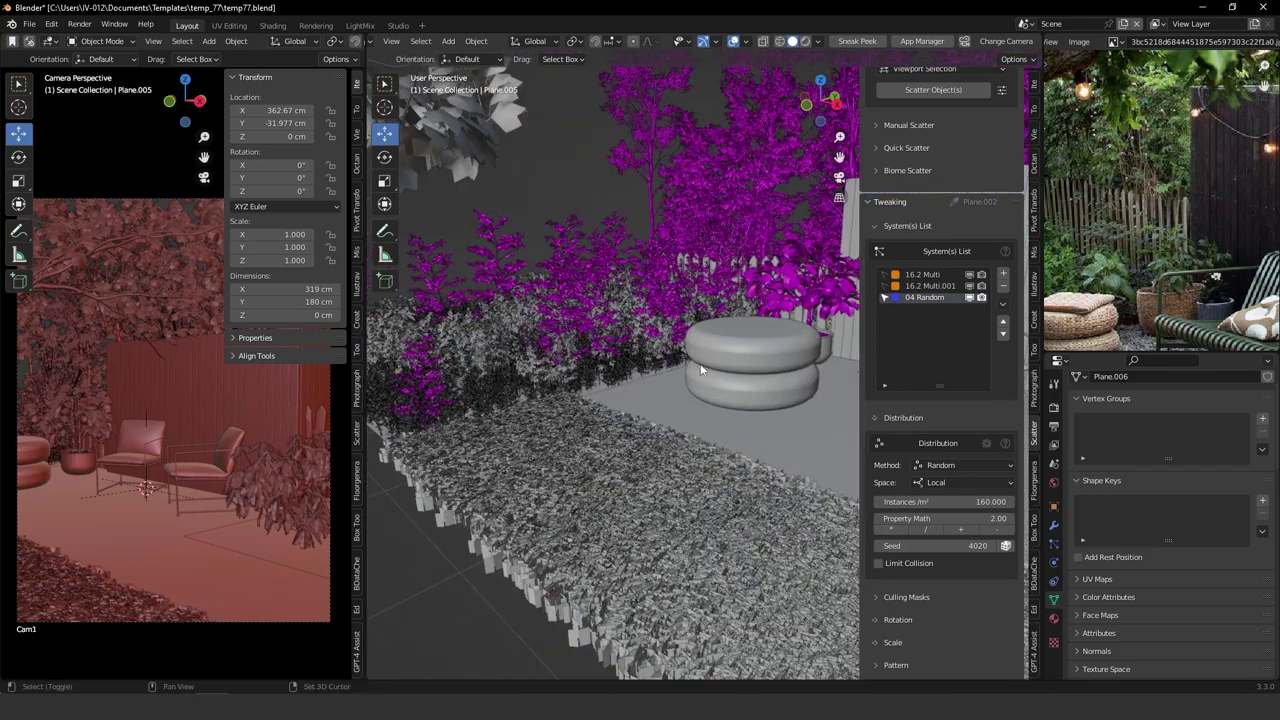
Set the X random scale factor of the 04 Random scatter to 0.56.
scroll(903, 497, down, 6)
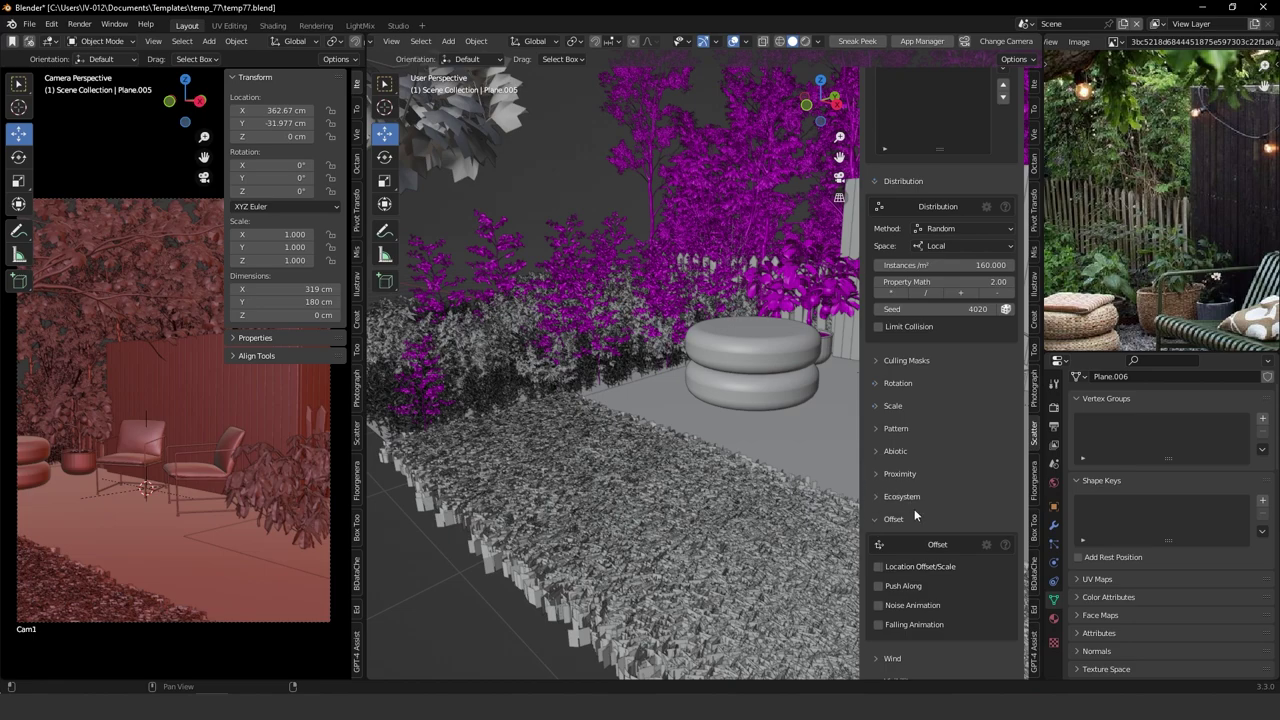
scroll(914, 514, down, 5)
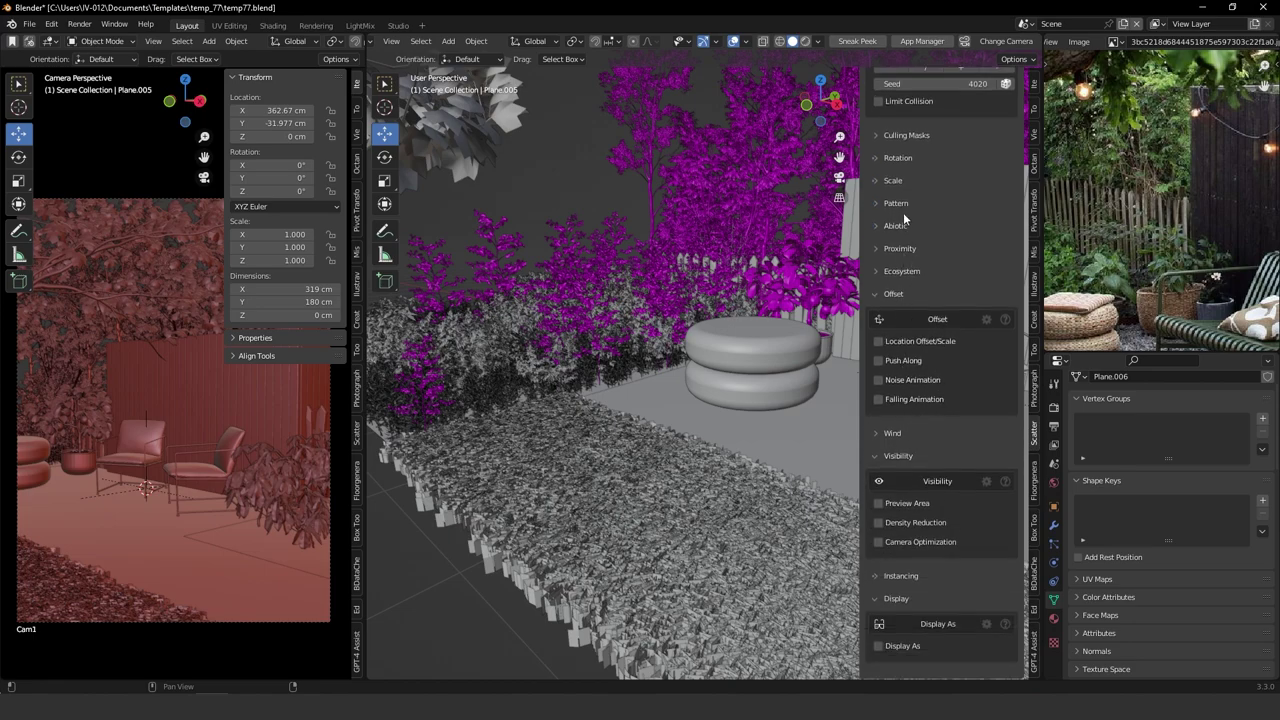
click(893, 295)
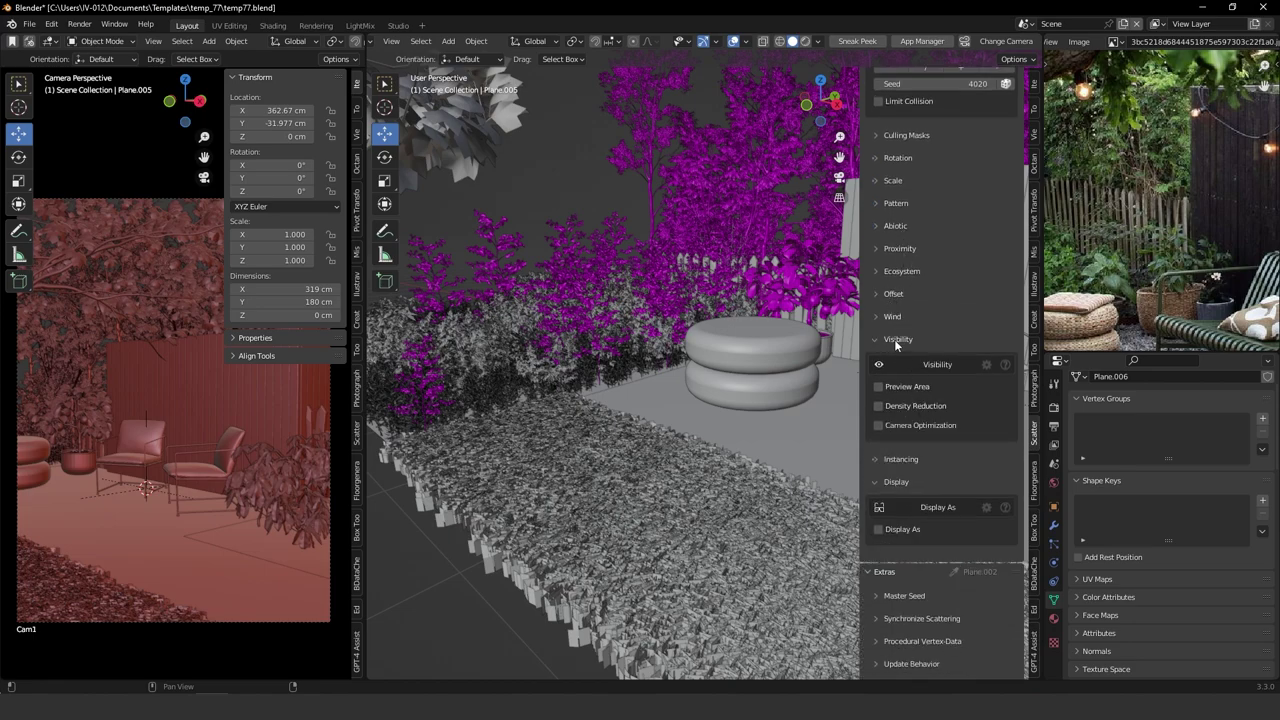
click(896, 340)
click(893, 180)
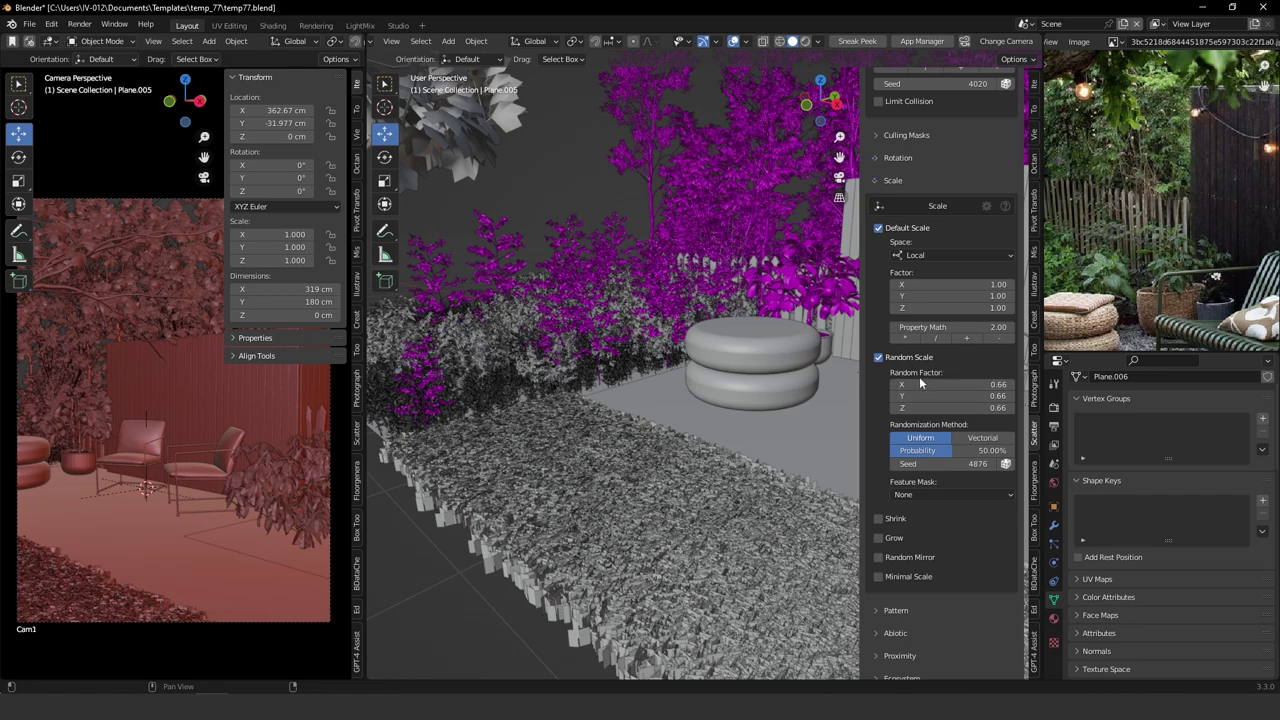
drag(926, 389, 931, 390)
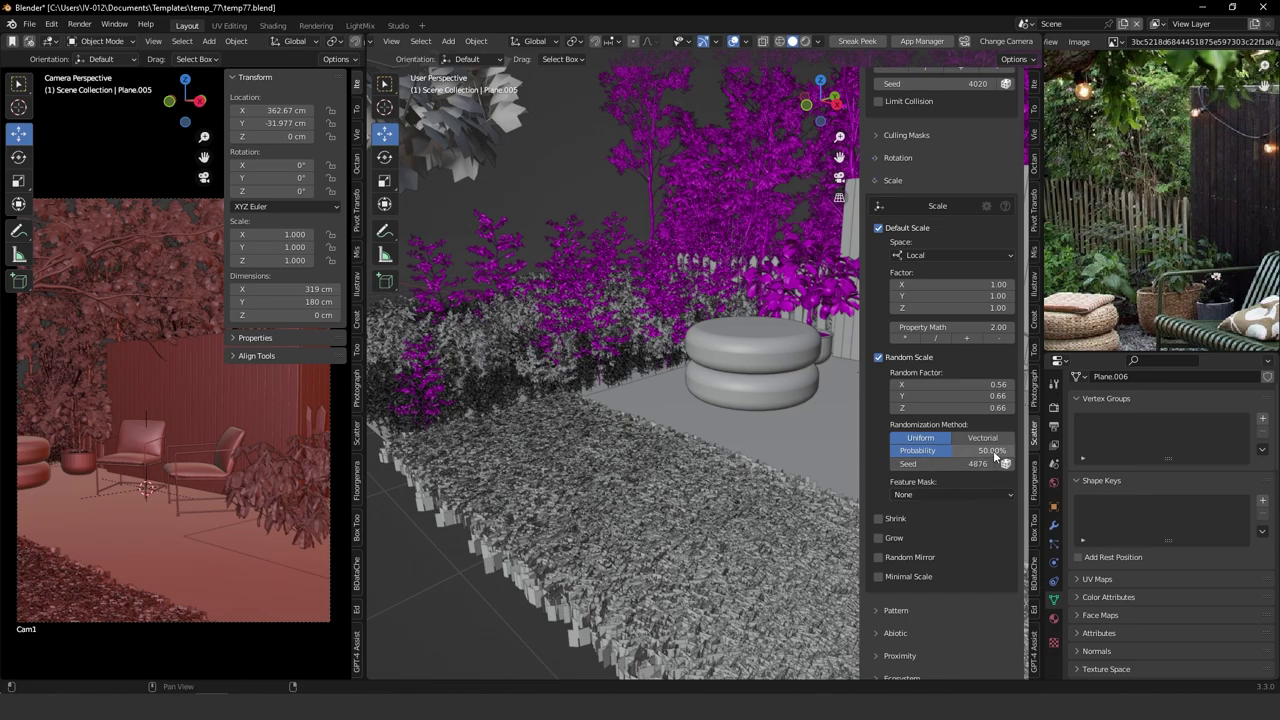
Set the ground scatter's random scale factor to 0.38 in Y and 0.26 in Z, and its default scale factor to 0.70 on all axes.
drag(990, 450, 944, 448)
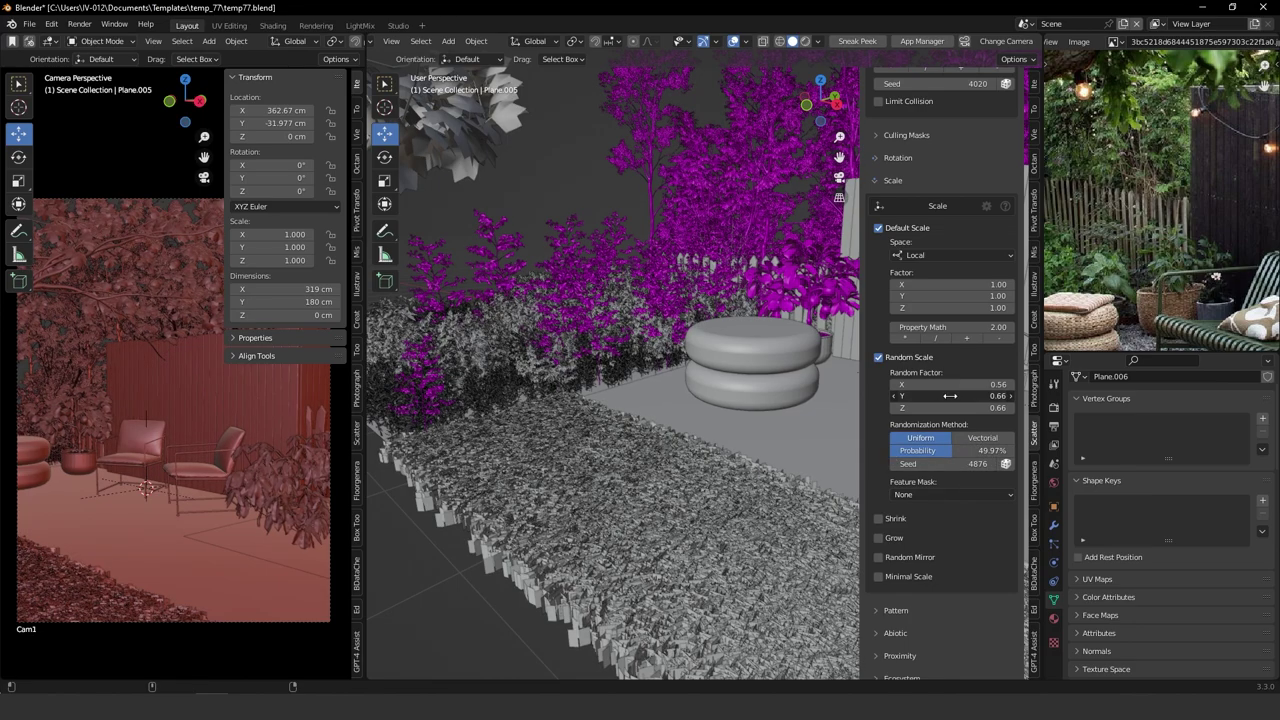
drag(930, 396, 849, 412)
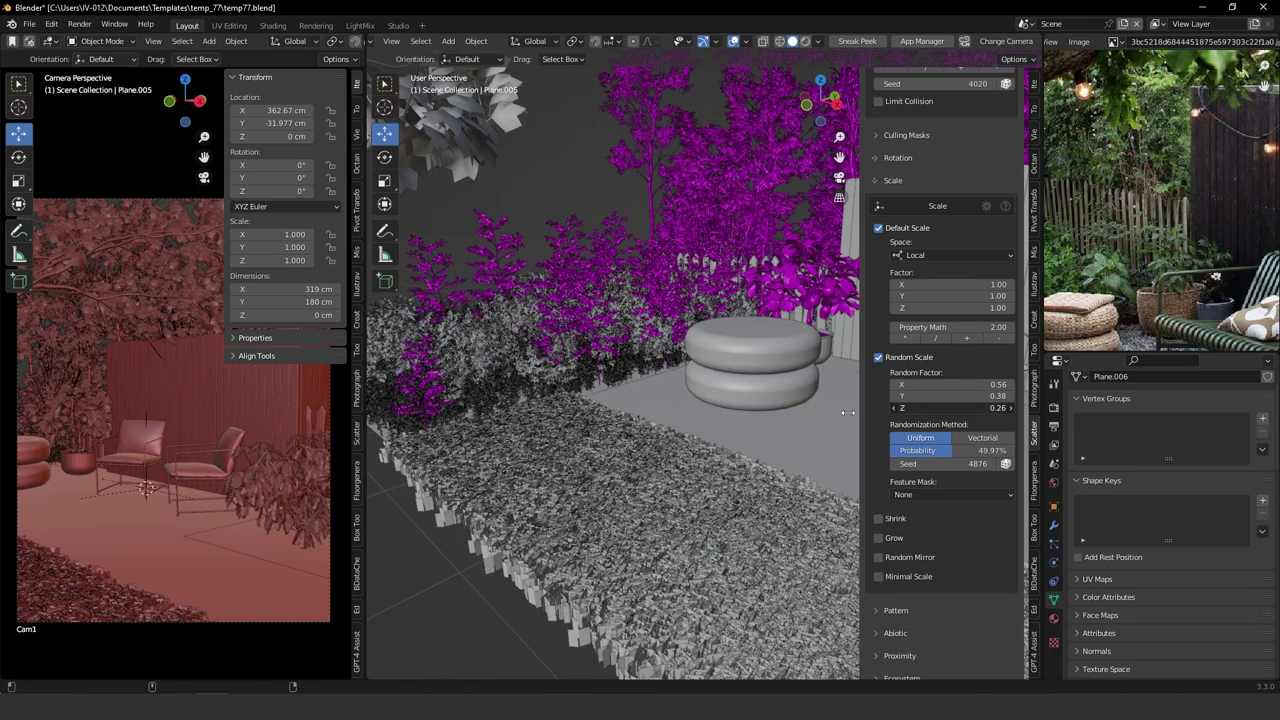
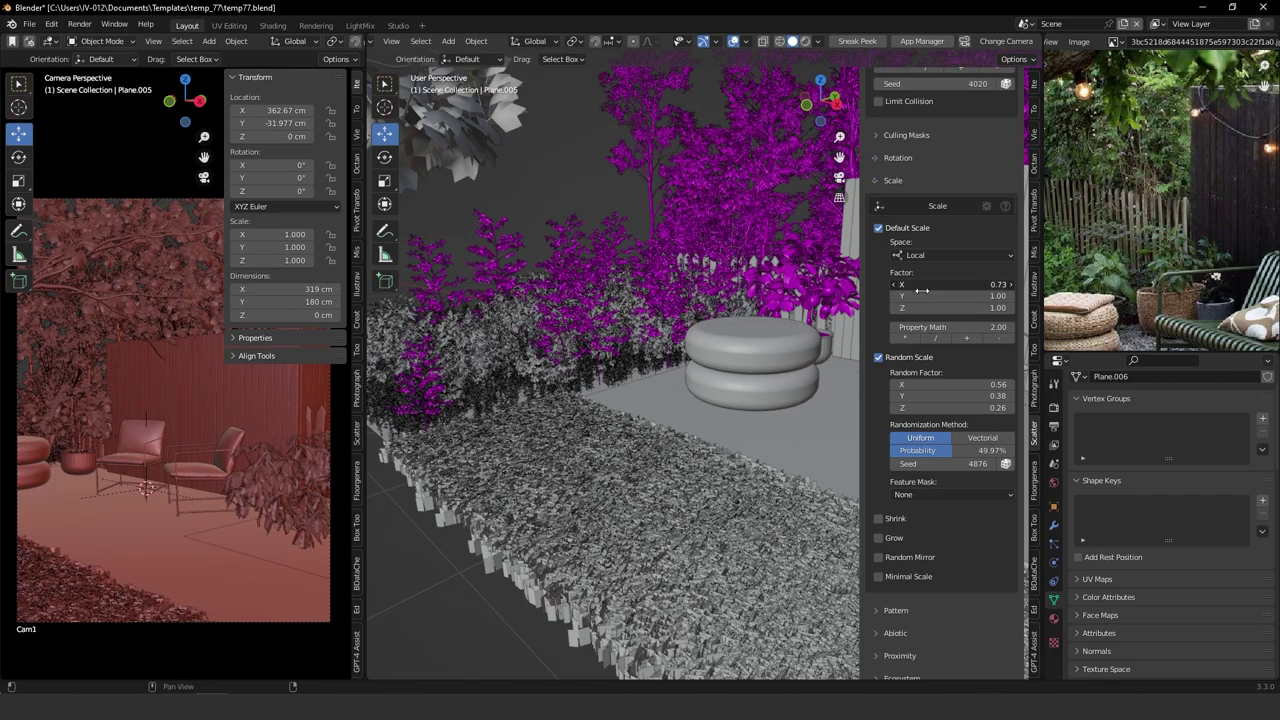
drag(949, 307, 948, 308)
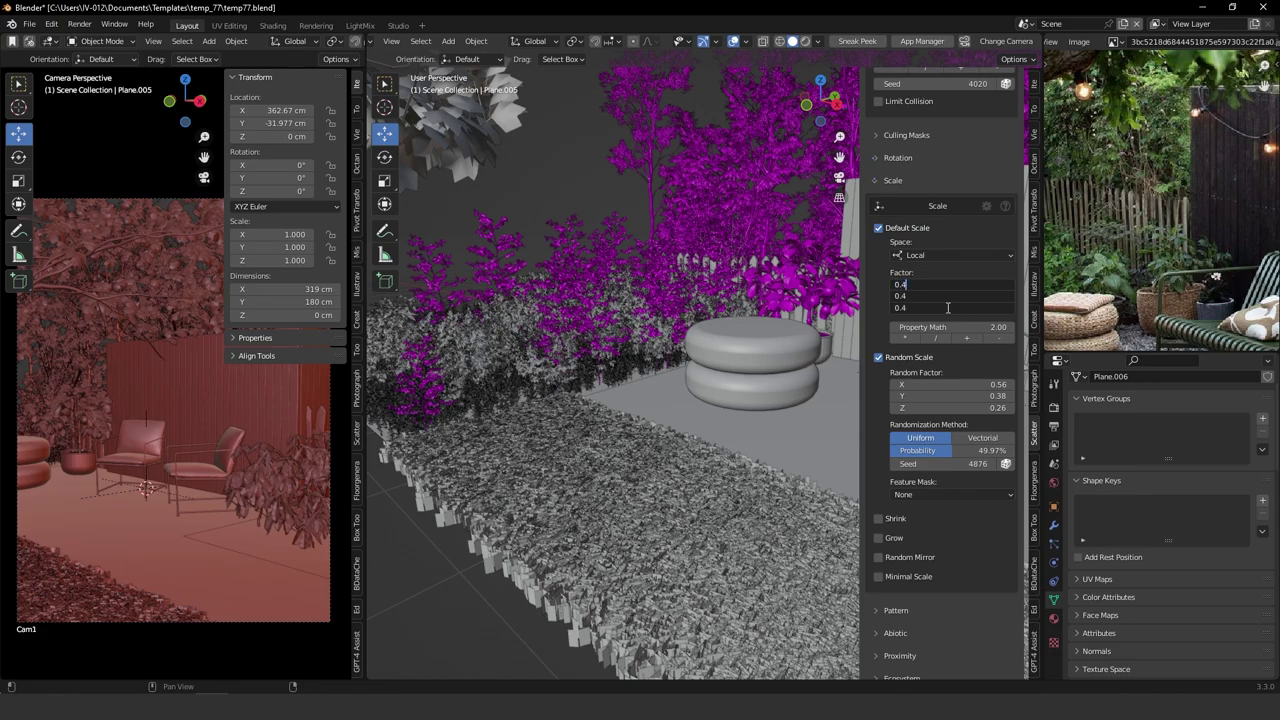
key(Return)
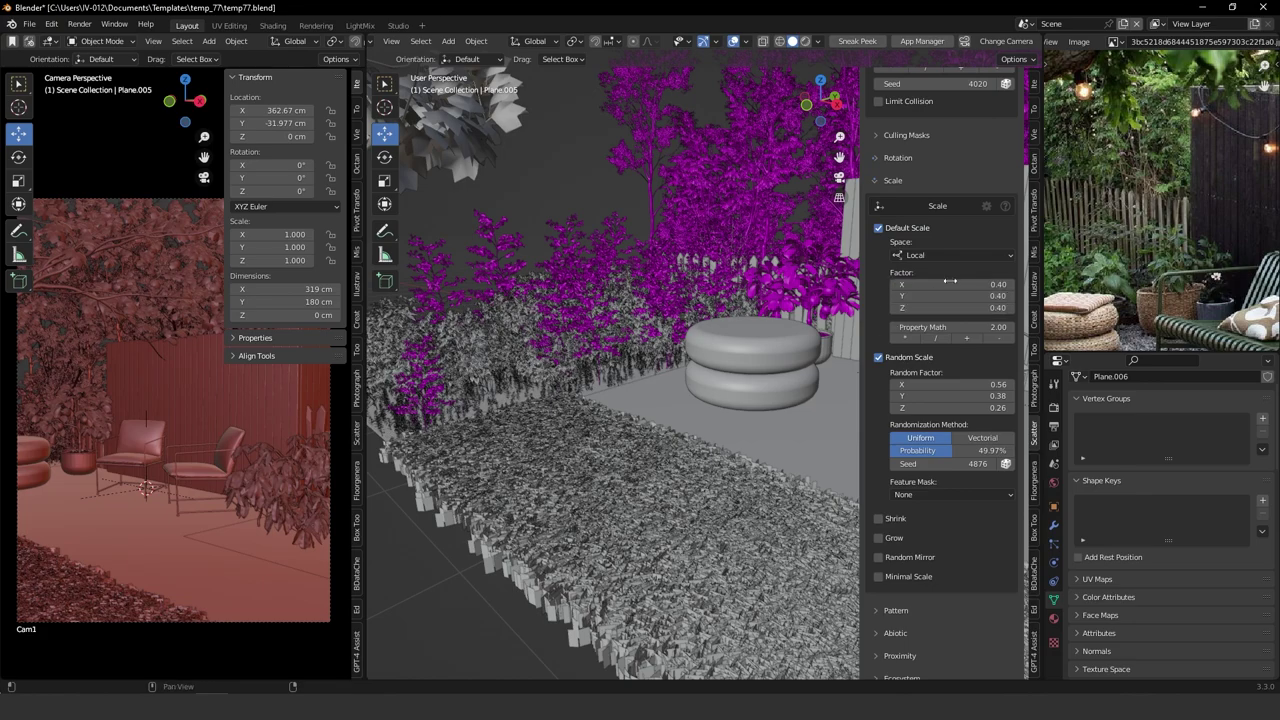
drag(958, 309, 954, 307)
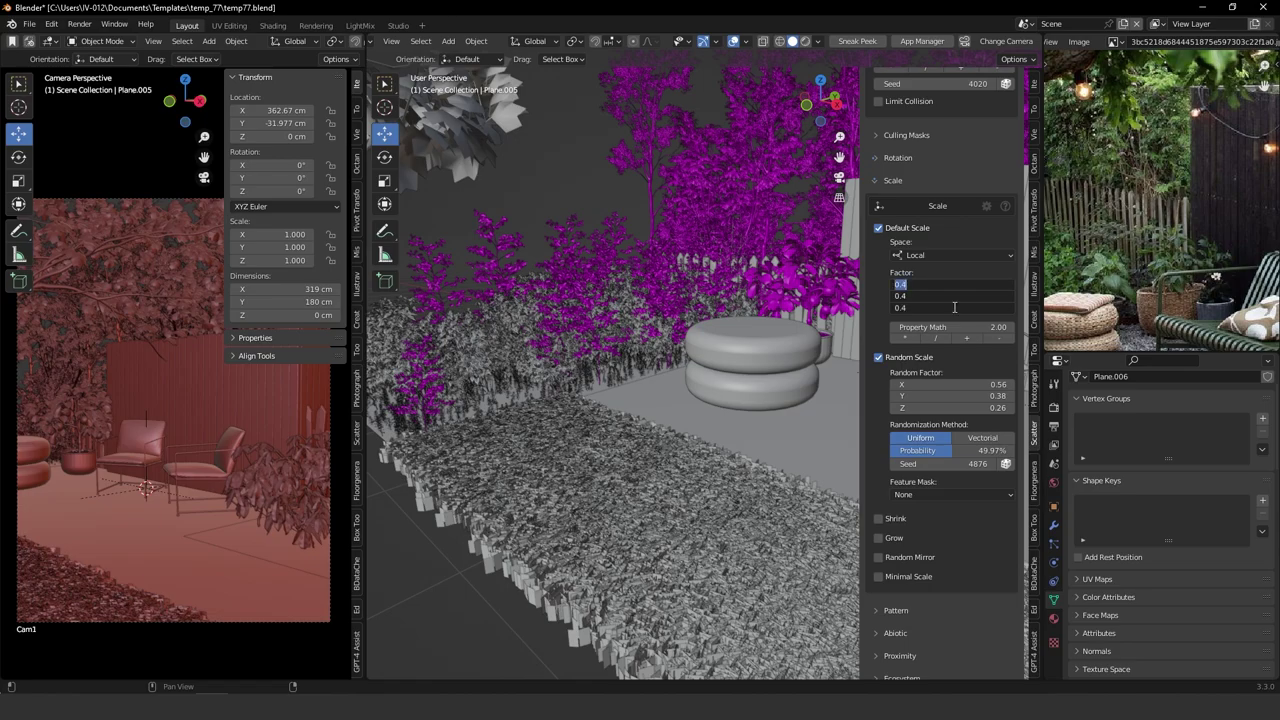
key(Return)
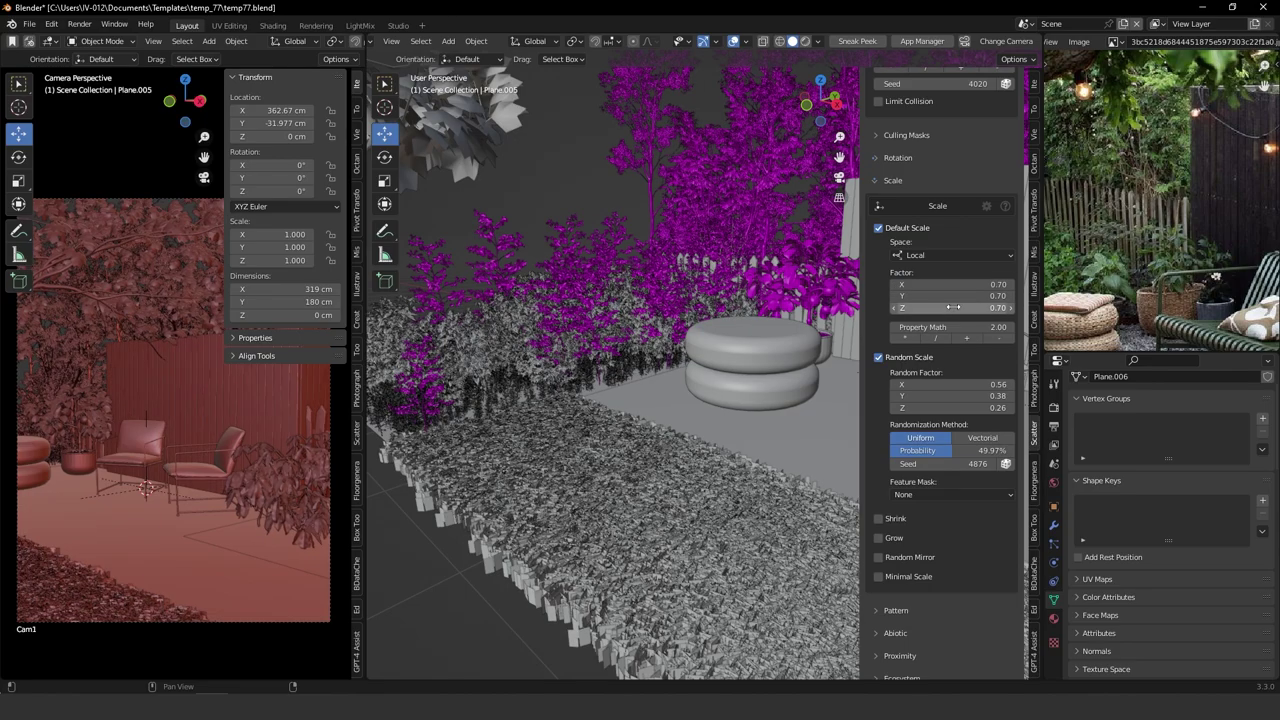
middle_drag(630, 382, 651, 398)
key(KP_0)
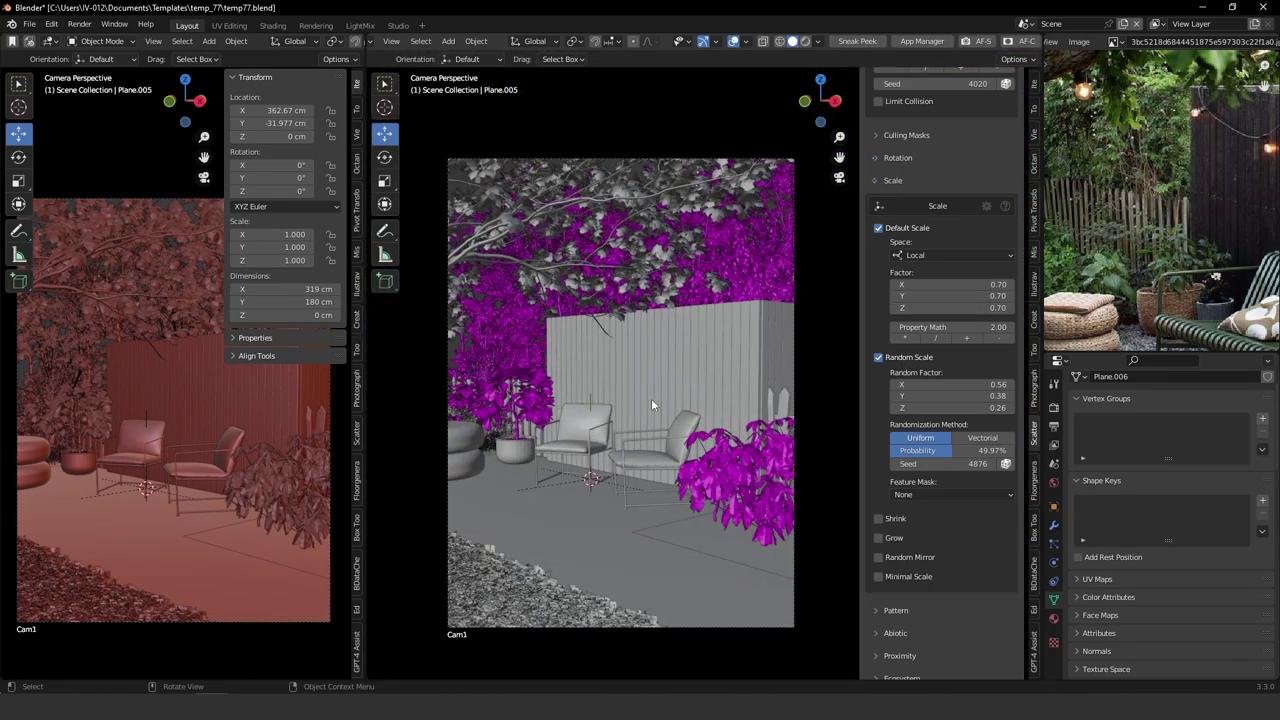
ctrl+middle_drag(512, 434, 588, 396)
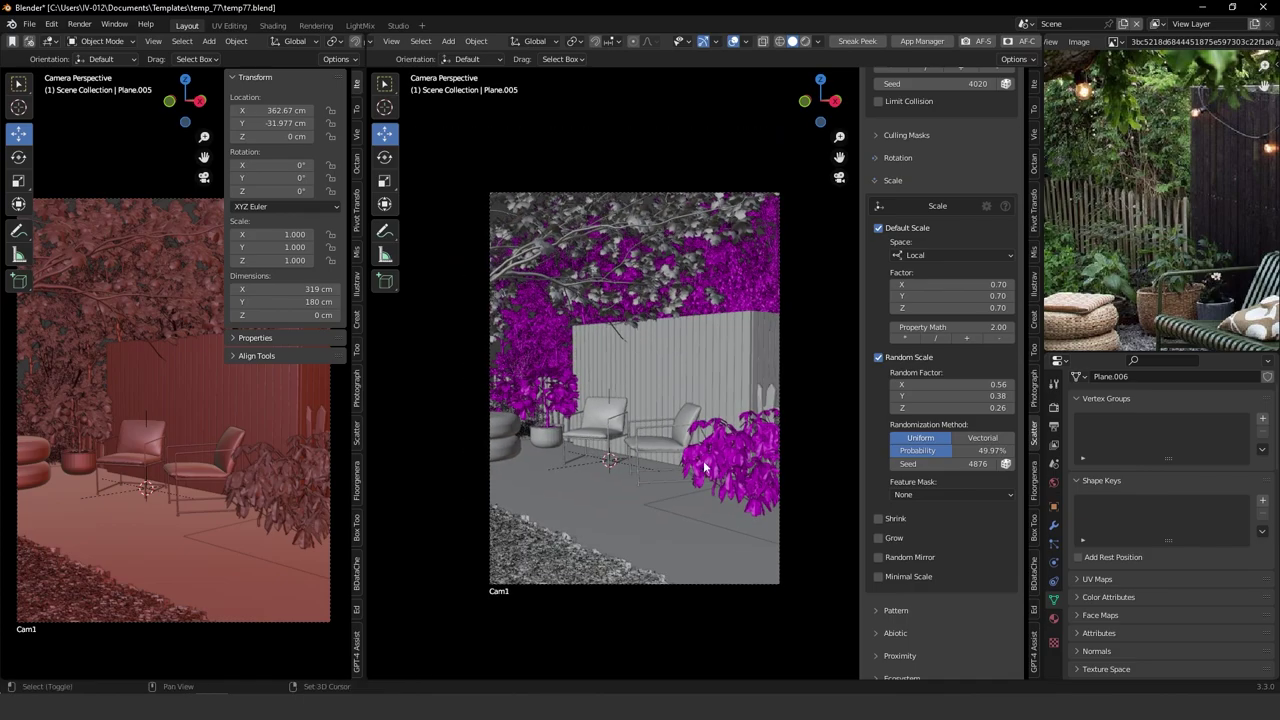
Replace the current scatter emitter with Plane.005, the bare plane near the picket fence.
middle_drag(740, 506, 566, 411)
middle_drag(606, 367, 726, 474)
scroll(632, 366, up, 2)
middle_drag(632, 366, 612, 376)
scroll(990, 90, up, 9)
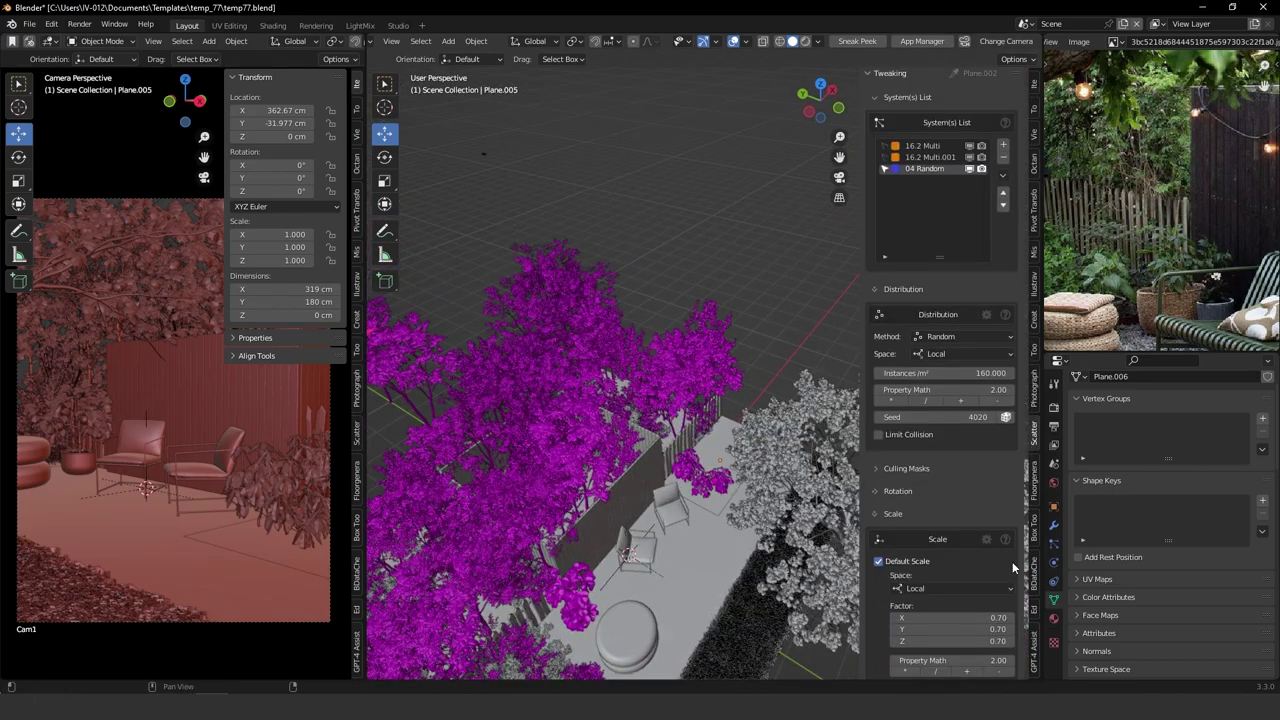
click(975, 108)
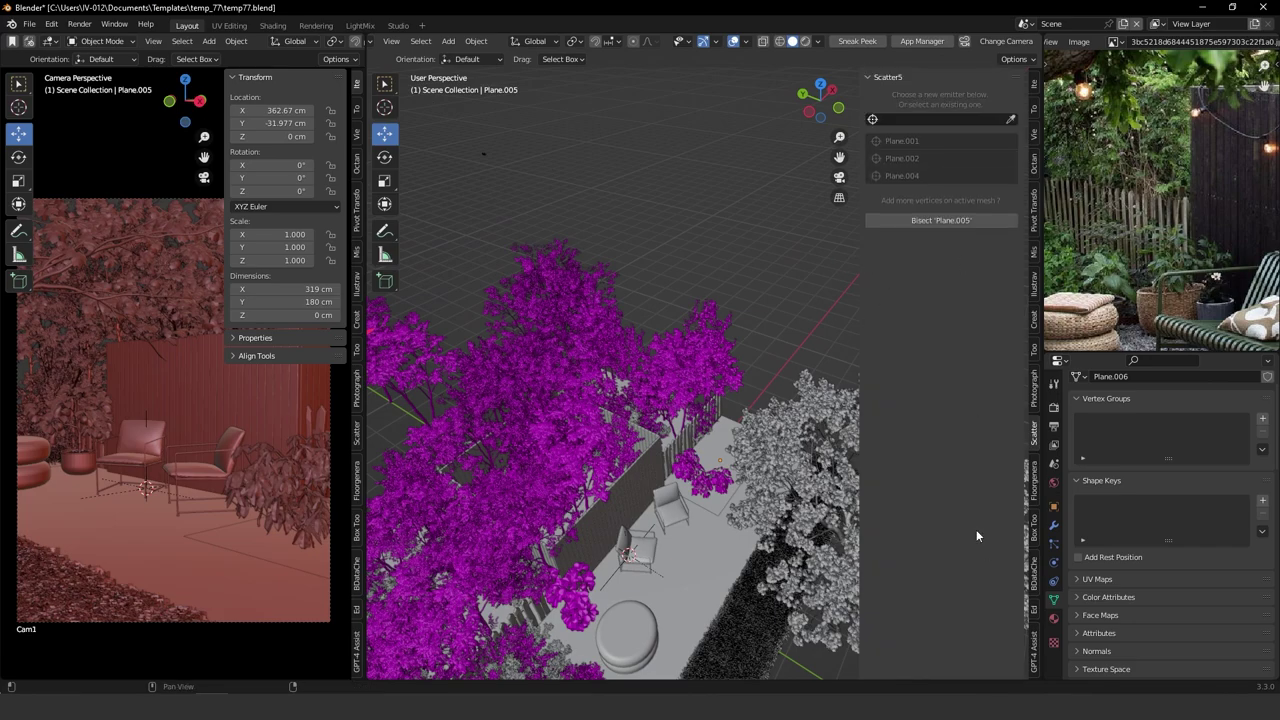
click(1009, 117)
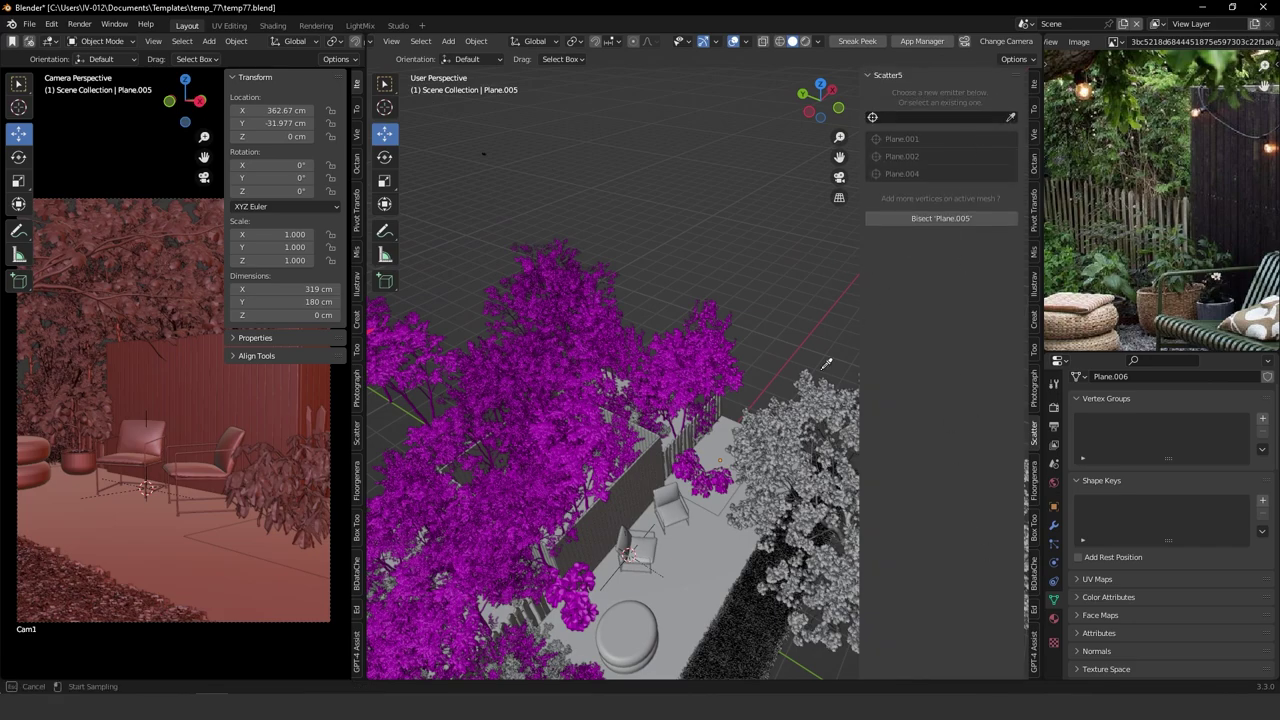
click(722, 462)
Scatter the selected small plants over Plane.005 with the 04 Random preset.
shift+middle_drag(655, 388, 826, 402)
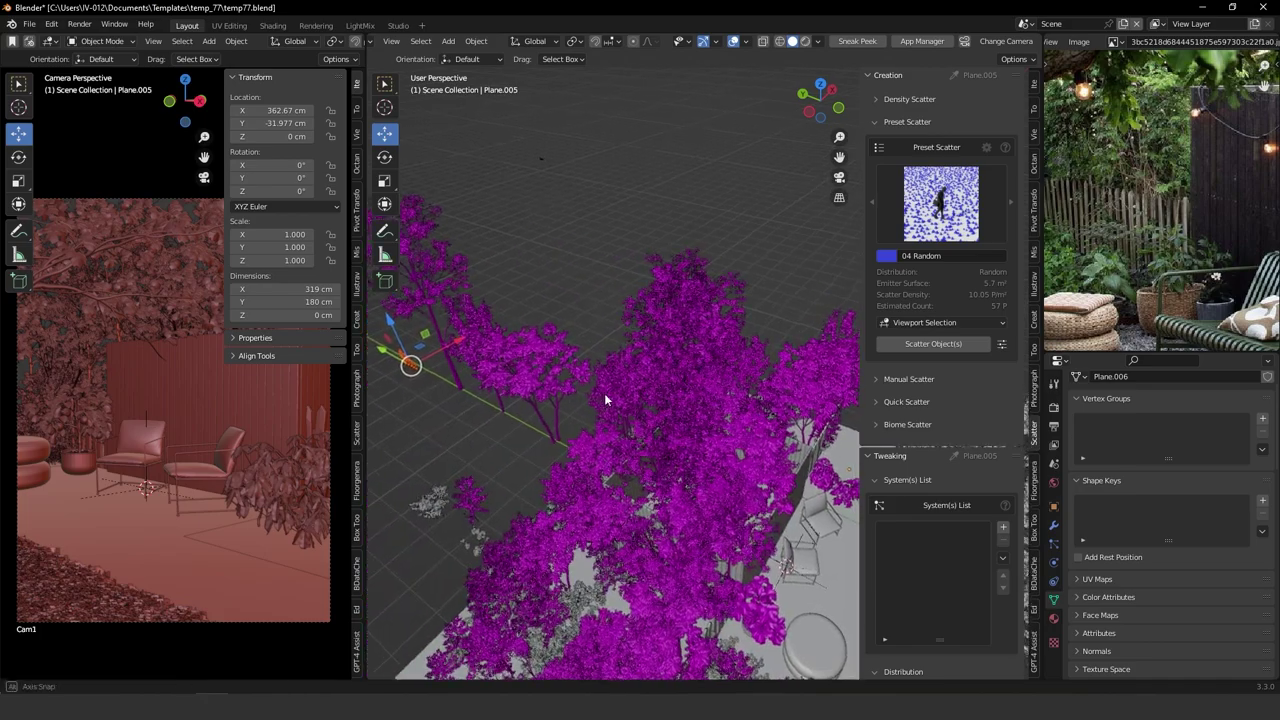
middle_drag(604, 393, 622, 386)
click(937, 353)
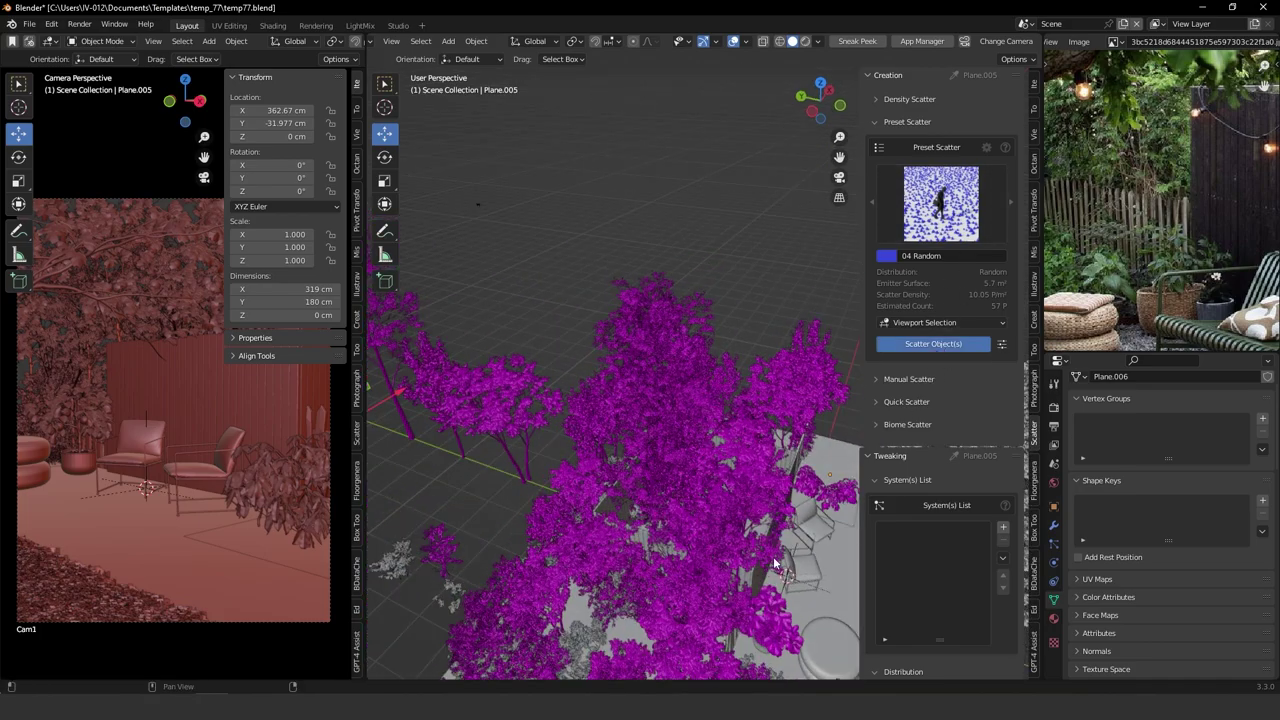
shift+middle_drag(797, 549, 630, 498)
scroll(640, 487, up, 3)
key(KP_Decimal)
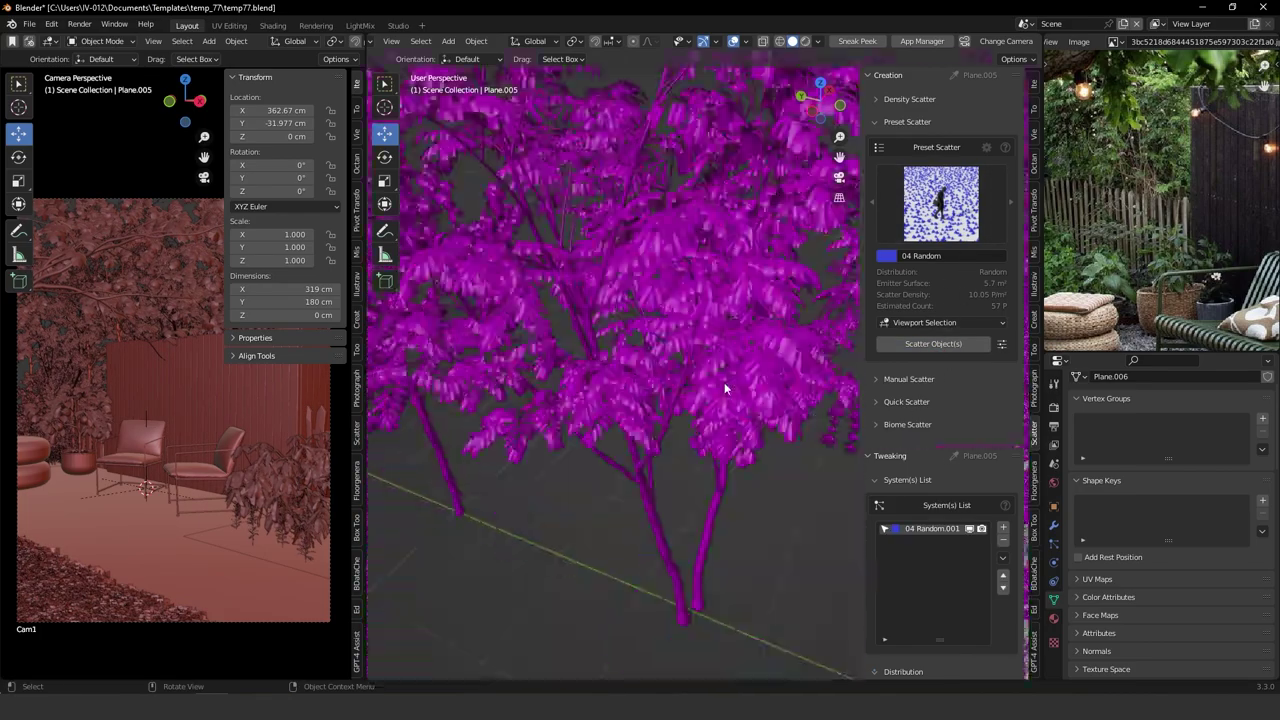
scroll(716, 300, down, 5)
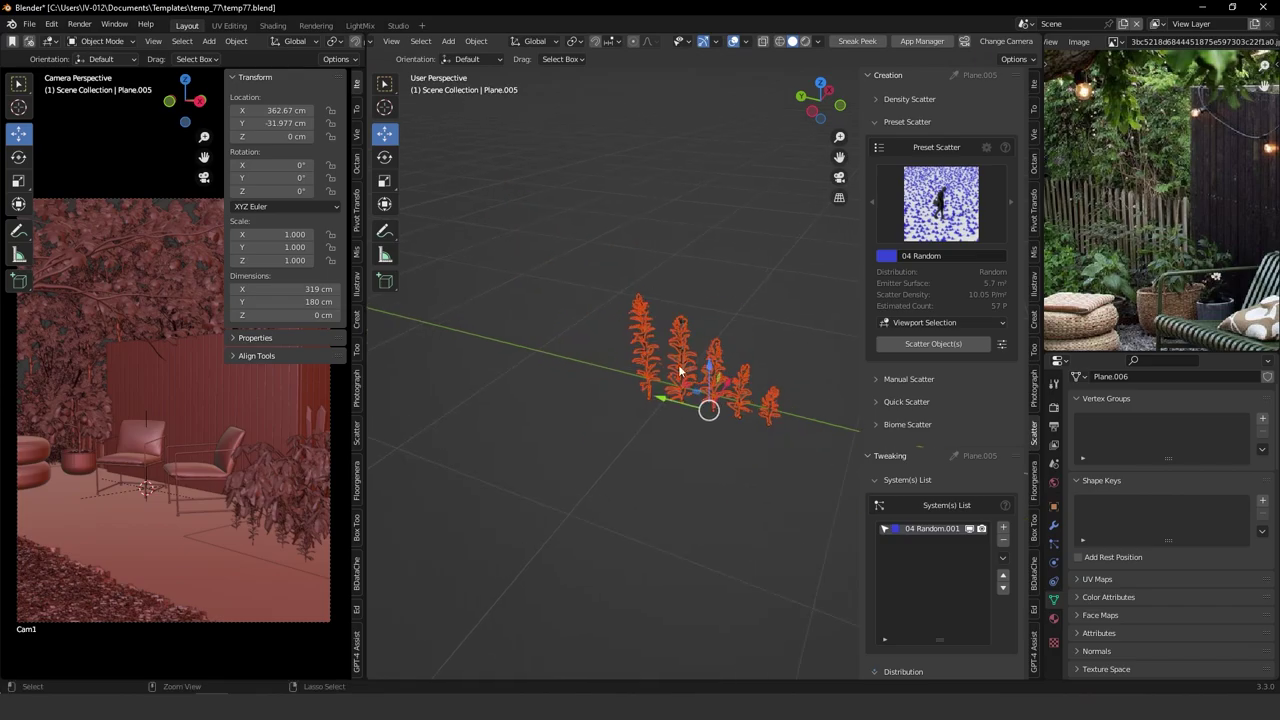
Raise the new plant scatter's density to 40 instances per square metre.
shift+middle_drag(695, 424, 373, 485)
scroll(705, 411, down, 3)
middle_drag(705, 411, 705, 365)
scroll(629, 378, up, 3)
scroll(705, 365, up, 2)
scroll(930, 520, down, 8)
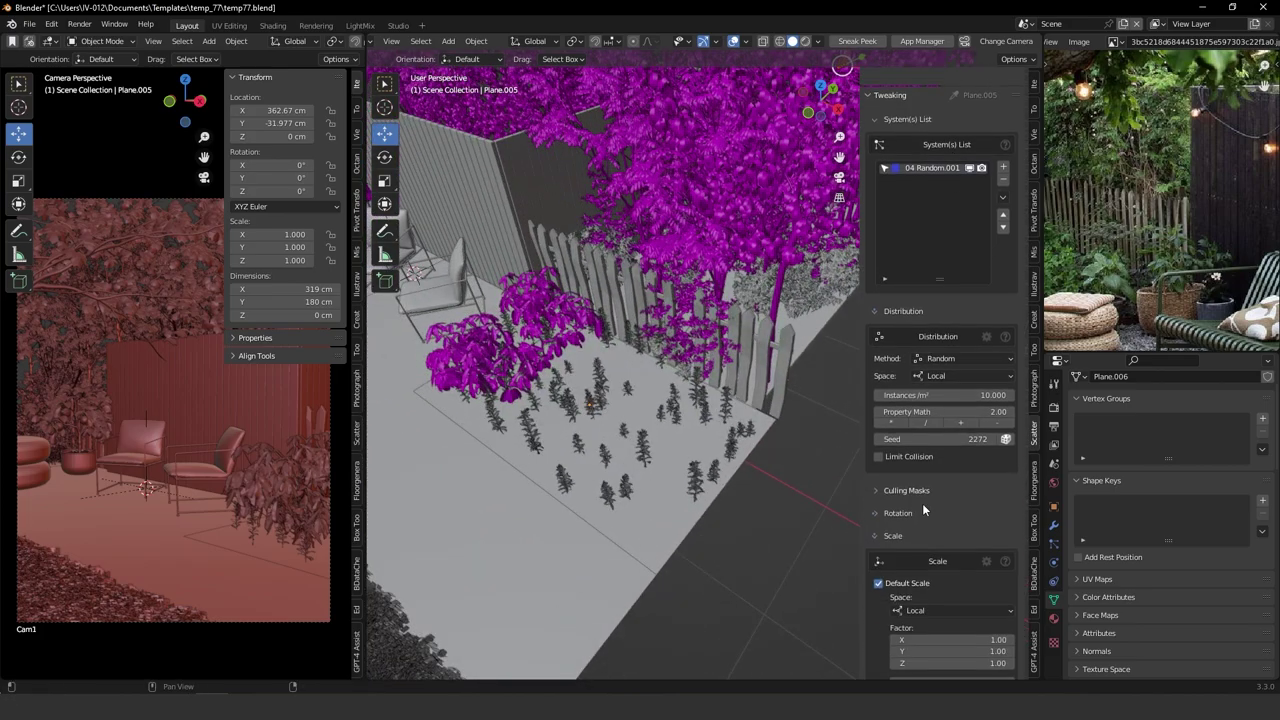
click(892, 424)
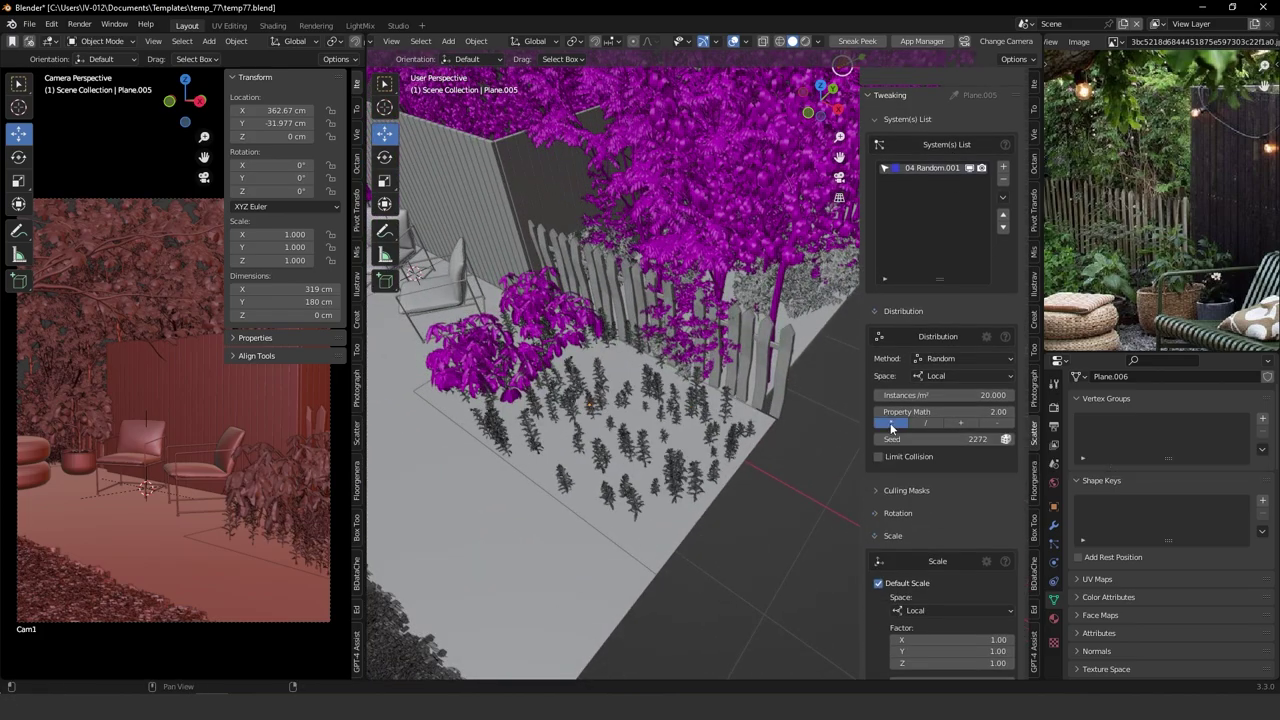
click(892, 427)
middle_drag(606, 457, 858, 291)
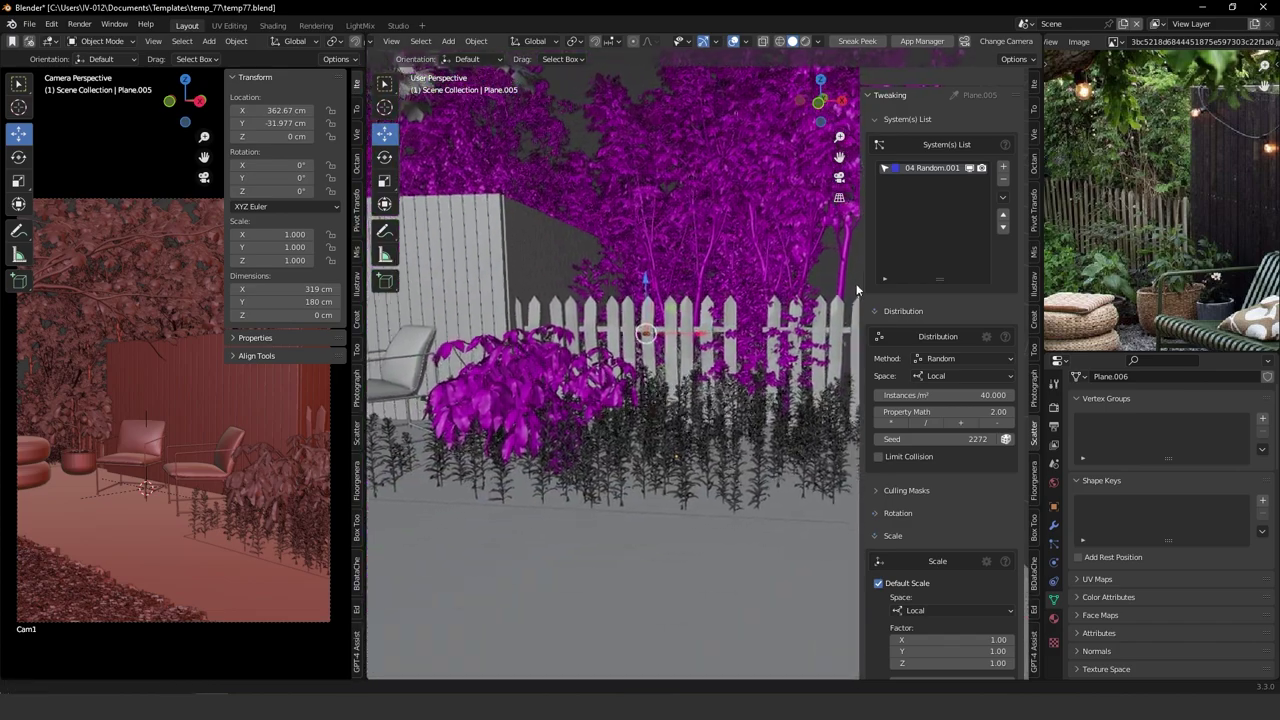
Set the plant scatter's random scale factor to X 0.39, Y 0.27 and Z 0.42.
scroll(958, 444, down, 7)
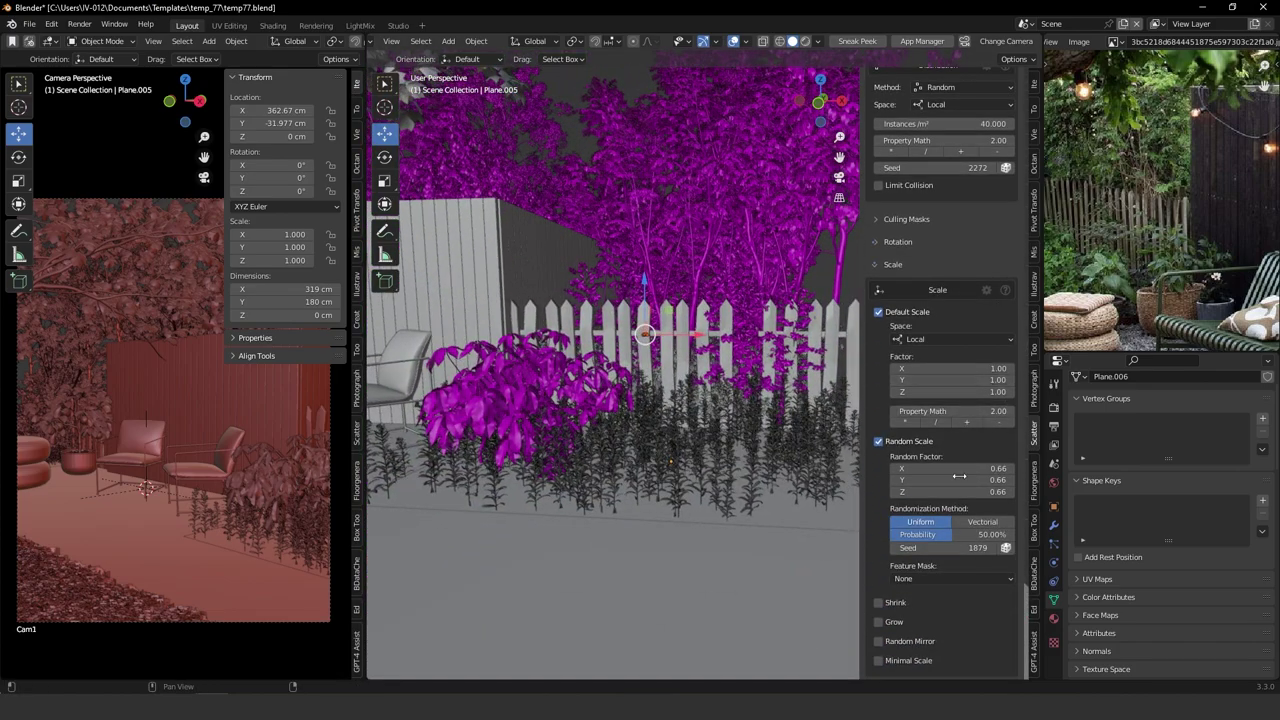
click(950, 469)
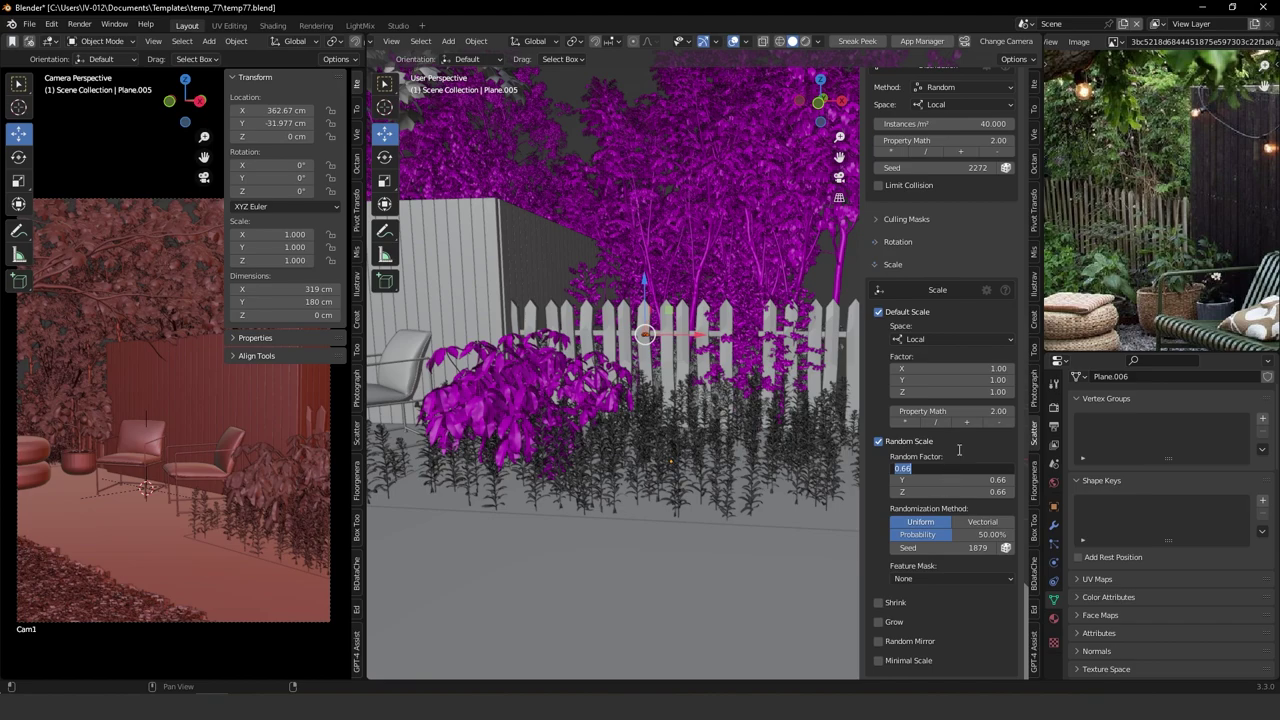
text(0.24)
key(Return)
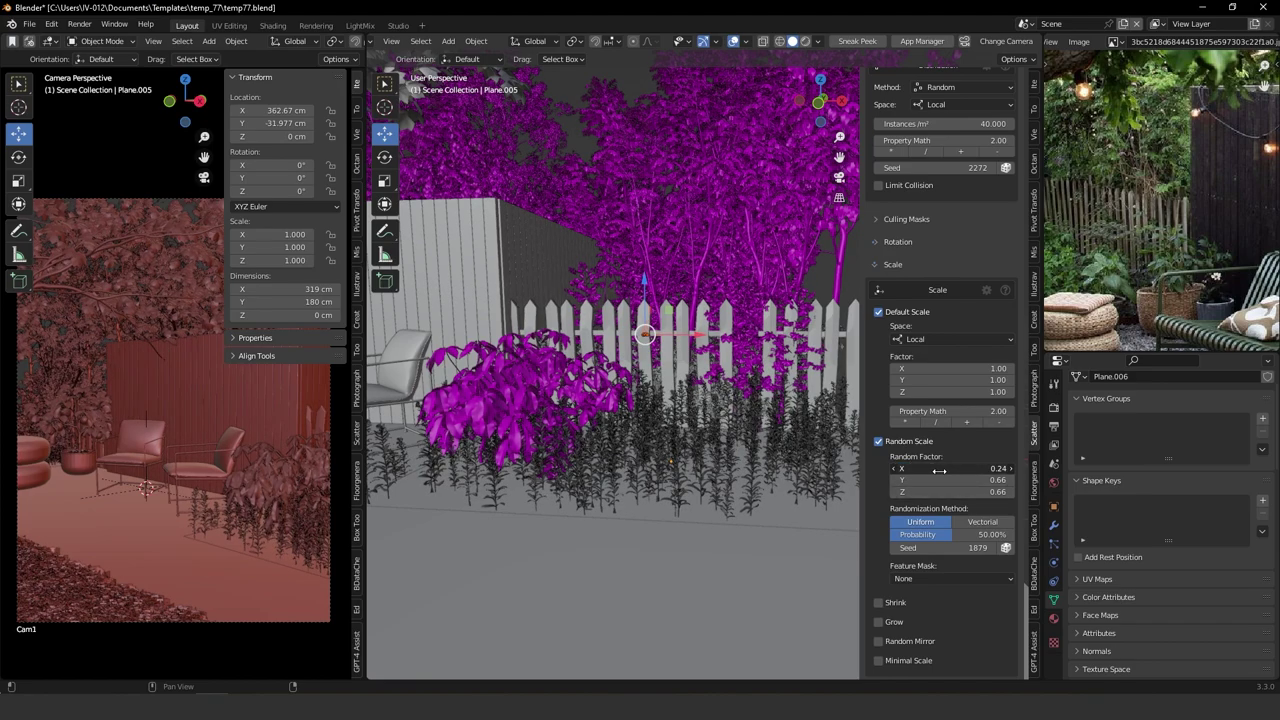
drag(939, 471, 927, 492)
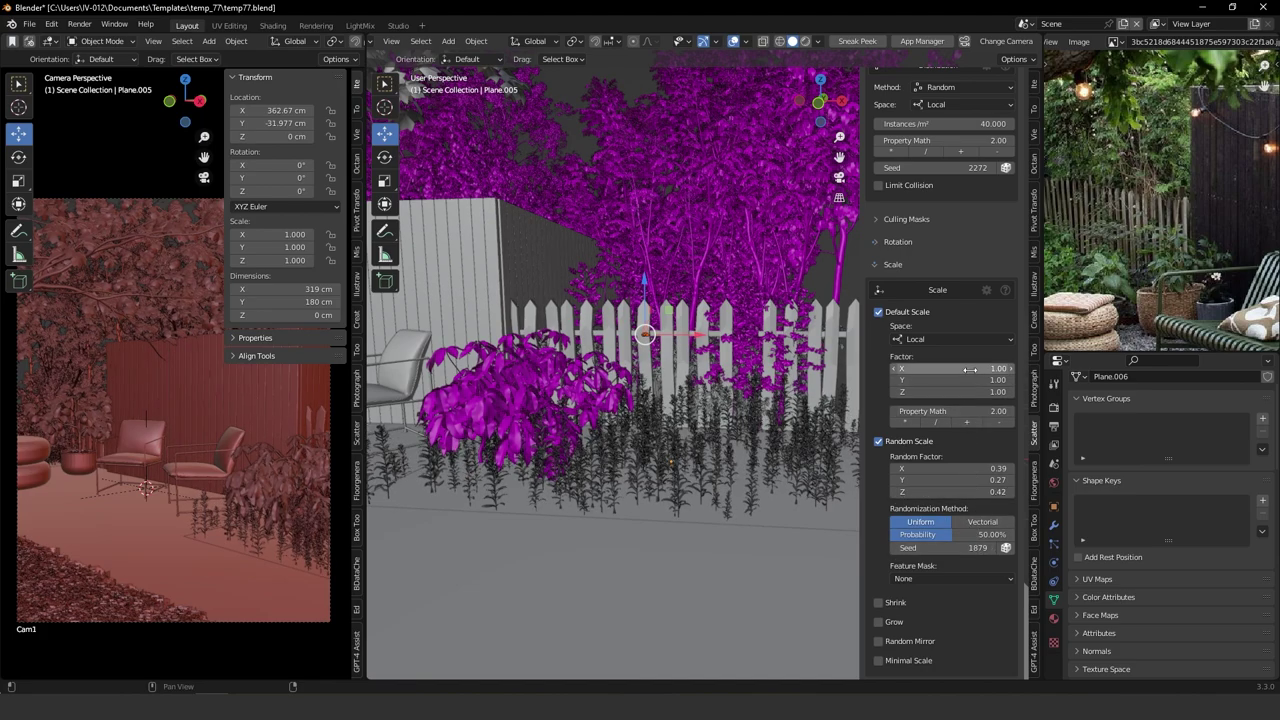
Set the plant scatter's default scale factor to 0.50 on all axes.
drag(969, 369, 945, 428)
text(0.)
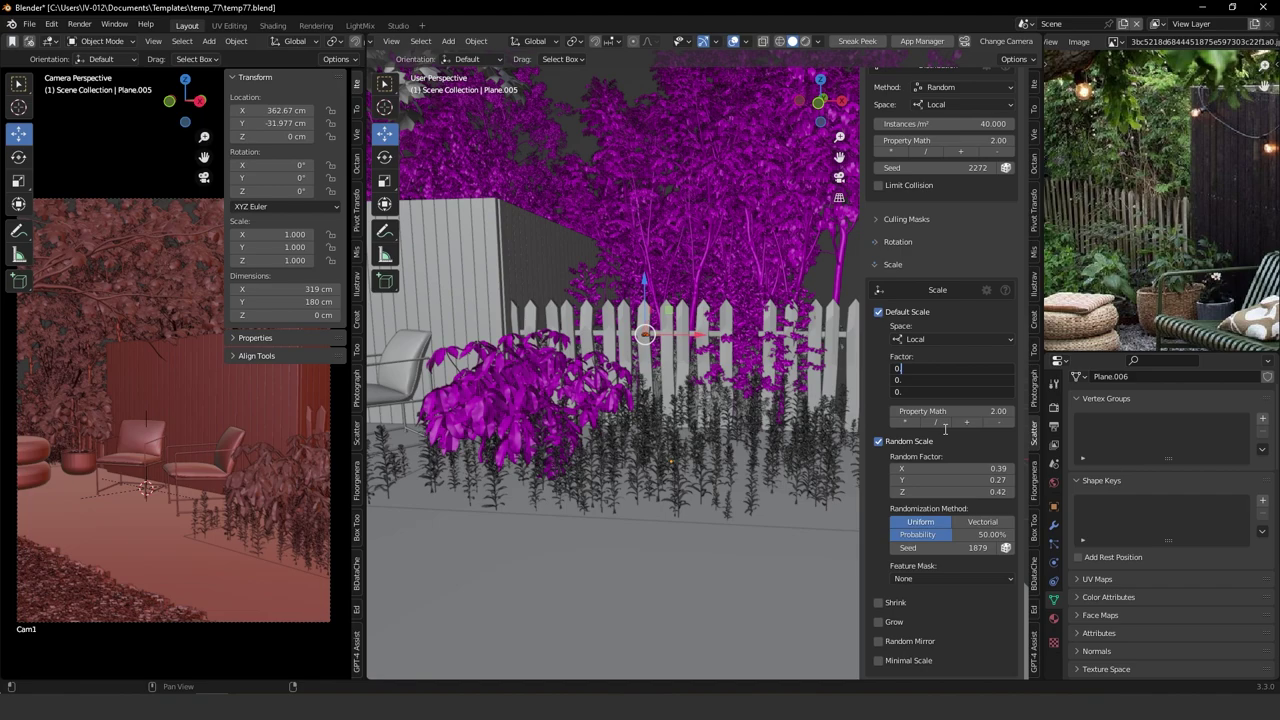
text(5)
key(Return)
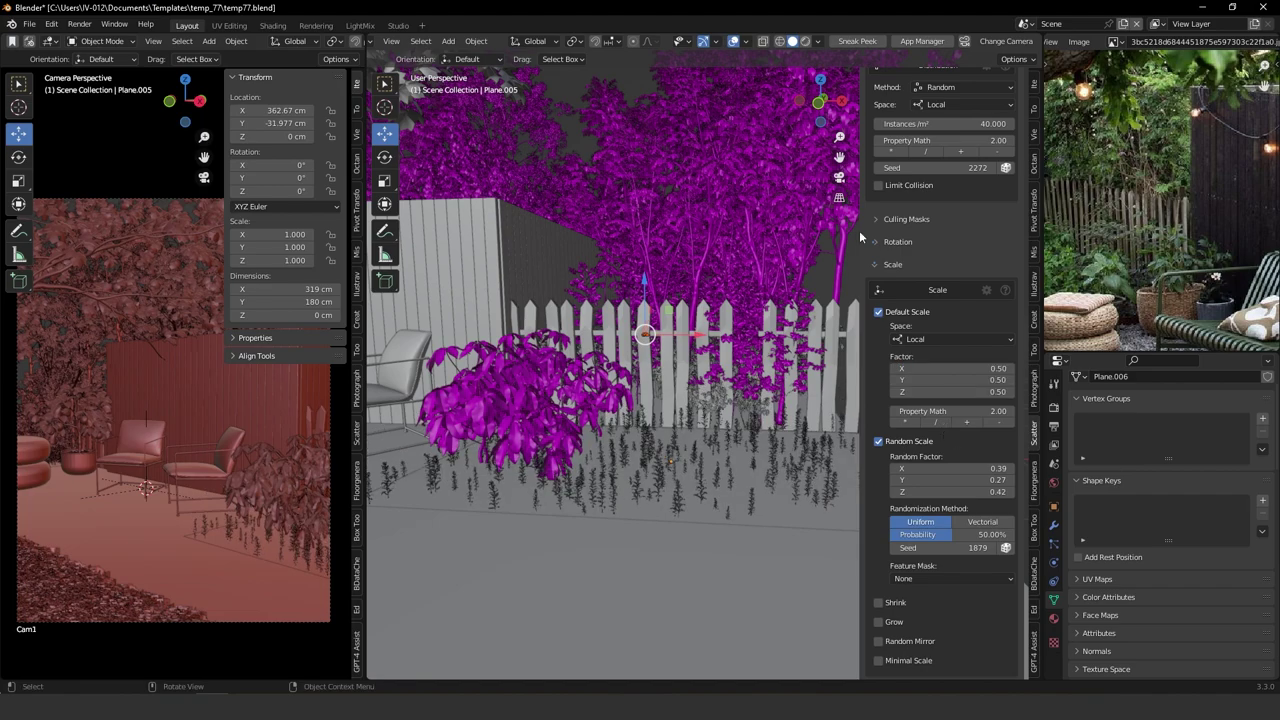
Set the plant scatter's default scale factor to 0.70 on all axes.
drag(983, 371, 972, 394)
text(0.)
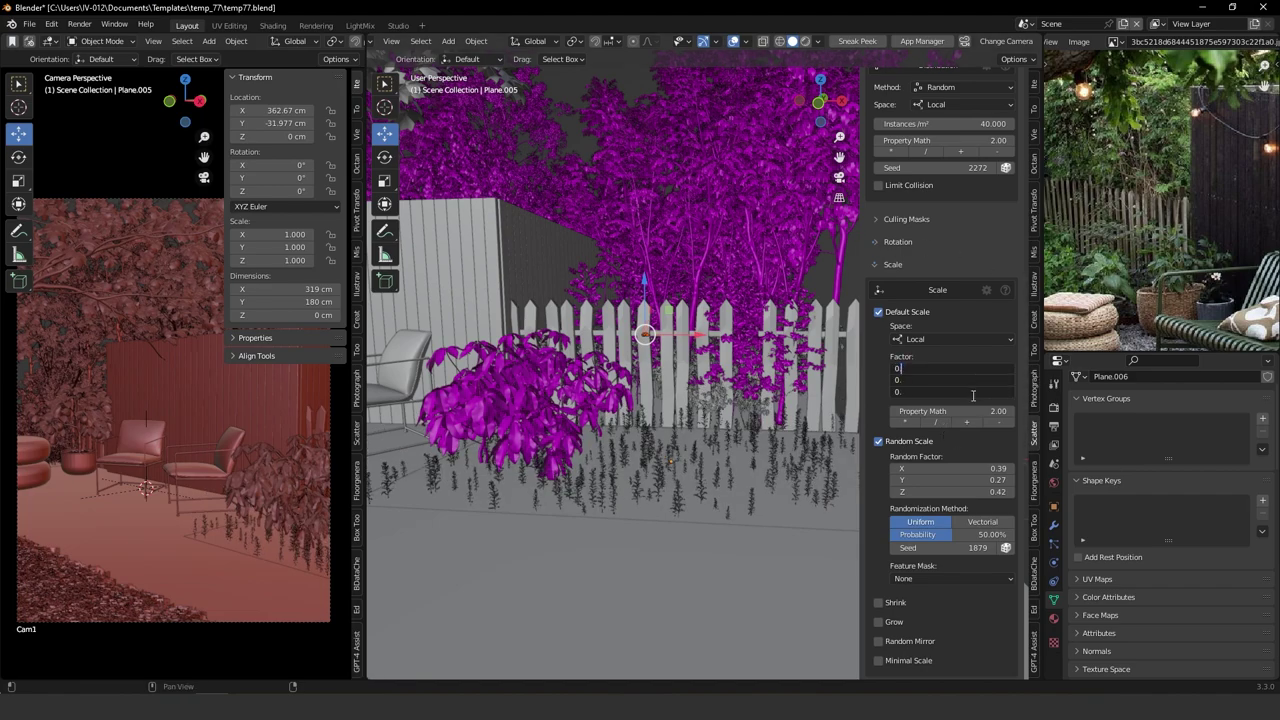
text(7)
key(Return)
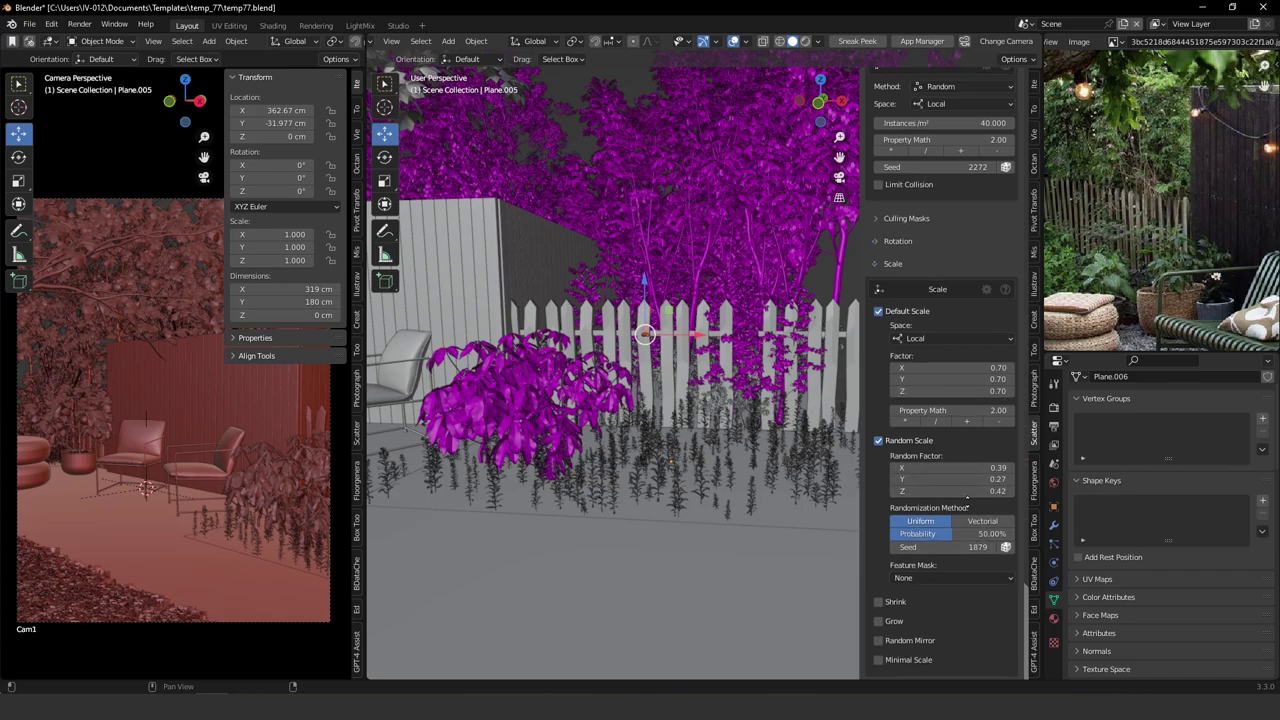
Double the plant scatter's density to 80 instances per square metre.
scroll(915, 330, up, 5)
click(889, 390)
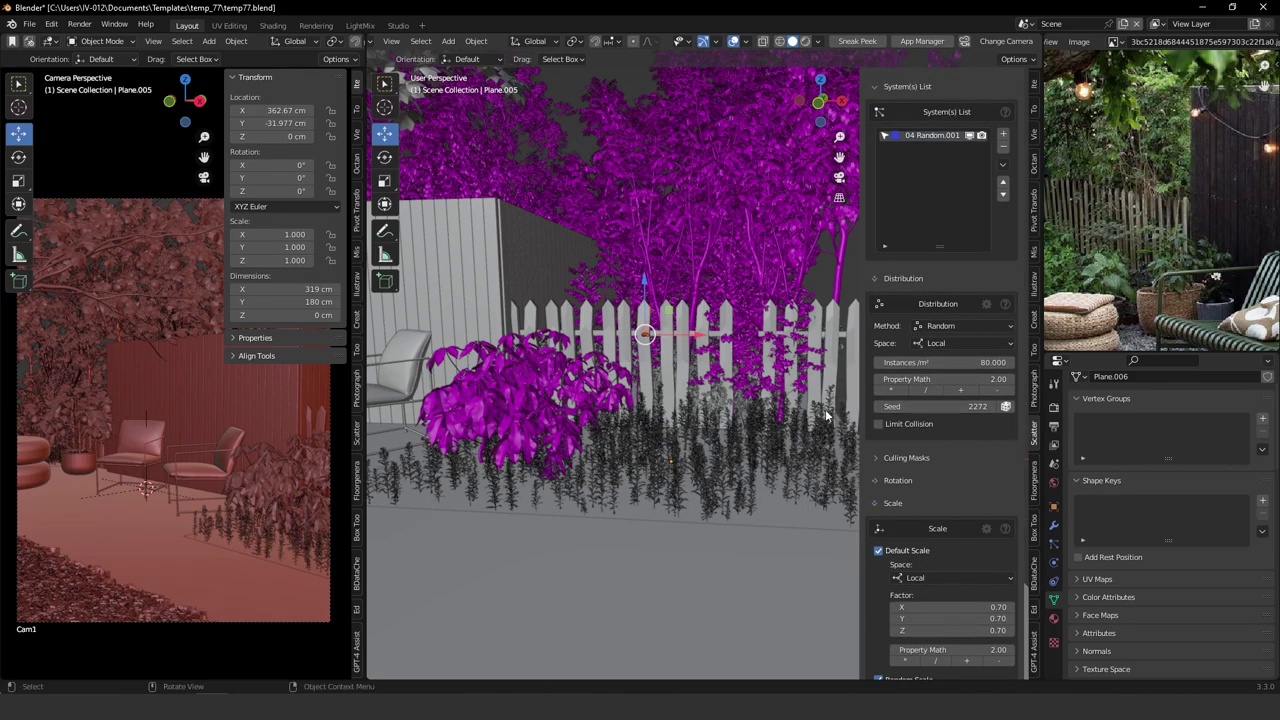
scroll(703, 375, up, 2)
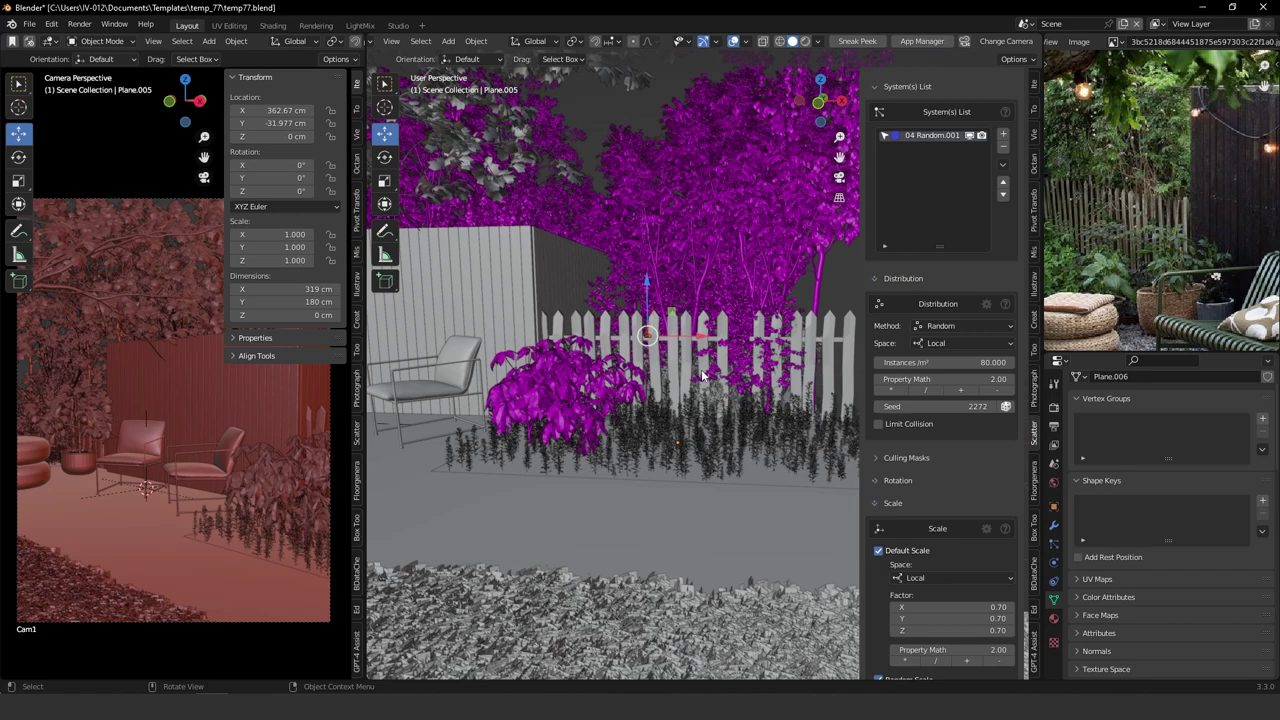
scroll(899, 465, down, 1)
scroll(1160, 289, up, 4)
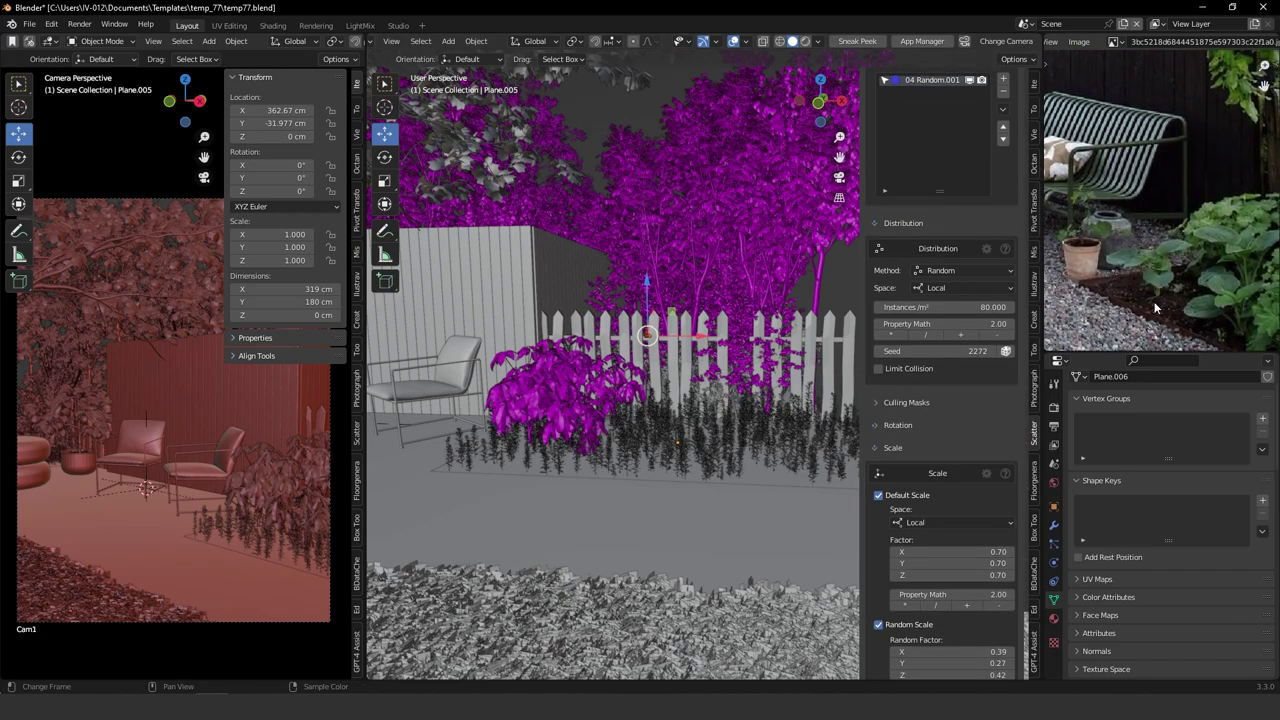
Reduce the plant scatter's density to 20 instances per square metre.
click(924, 335)
click(924, 335)
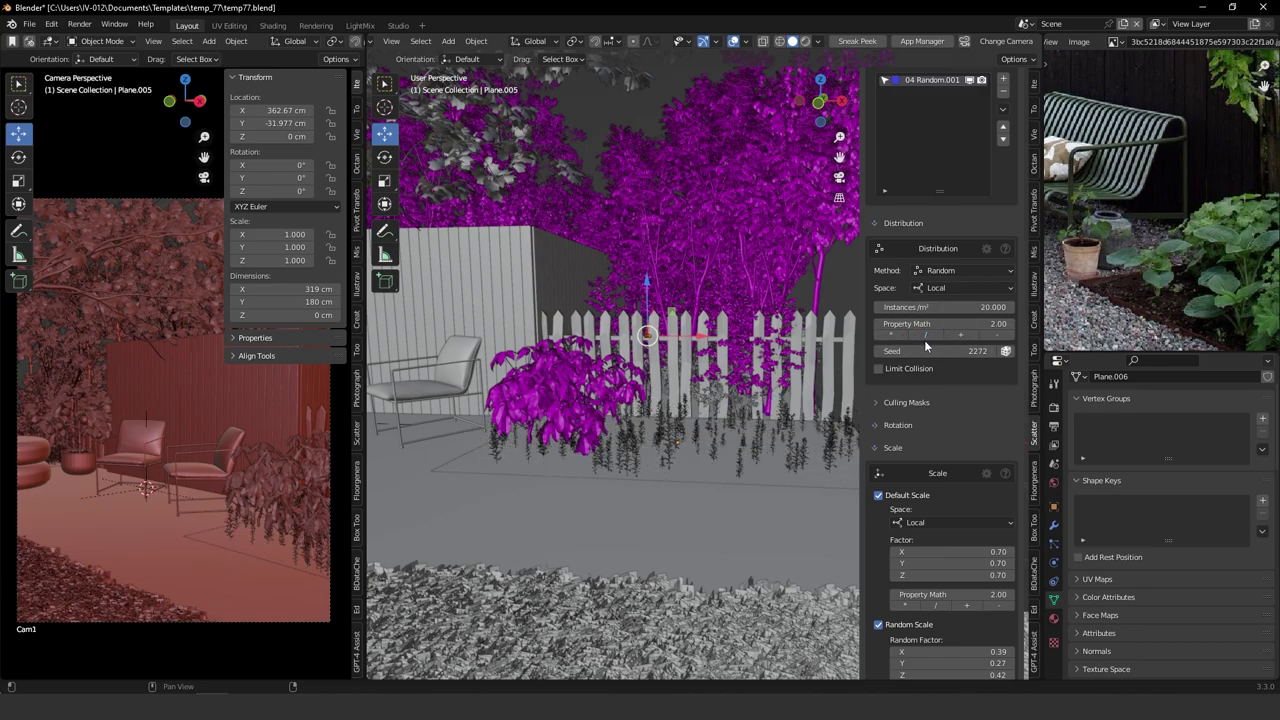
middle_drag(685, 416, 680, 450)
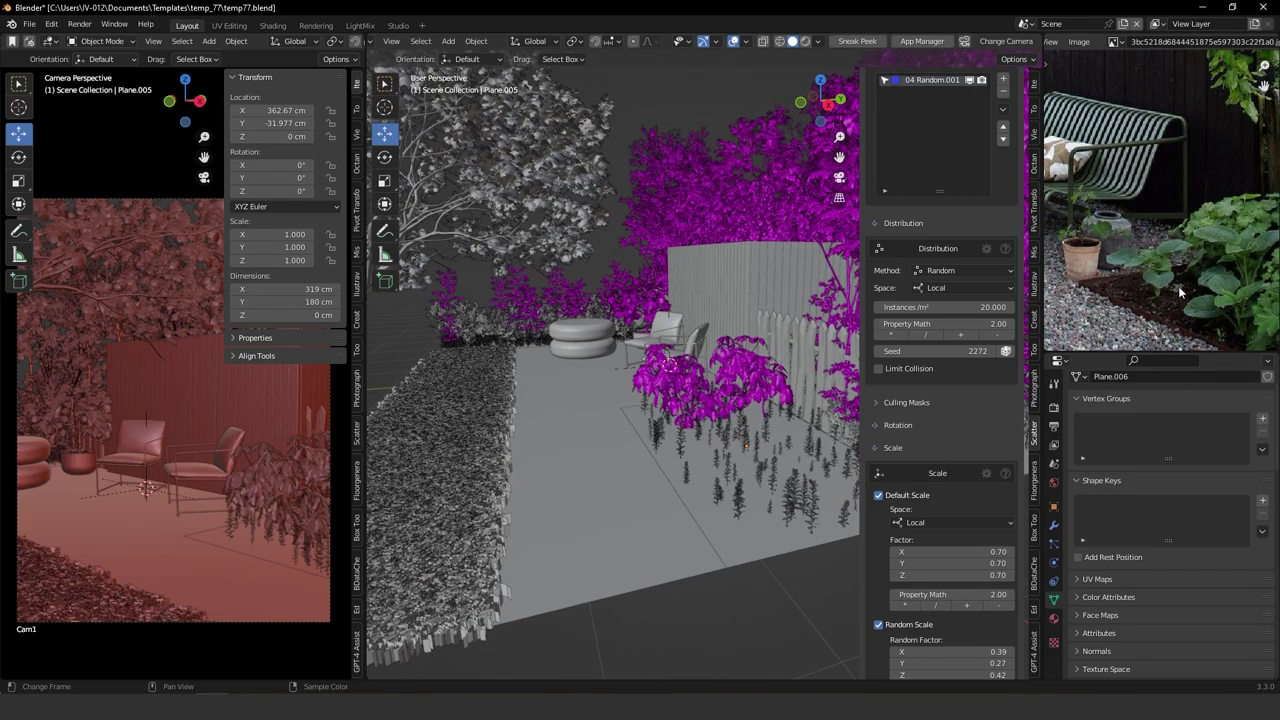
Bring 046.blend into the garden scene by appending and placing its objects.
ctrl+middle_drag(1150, 232, 1252, 256)
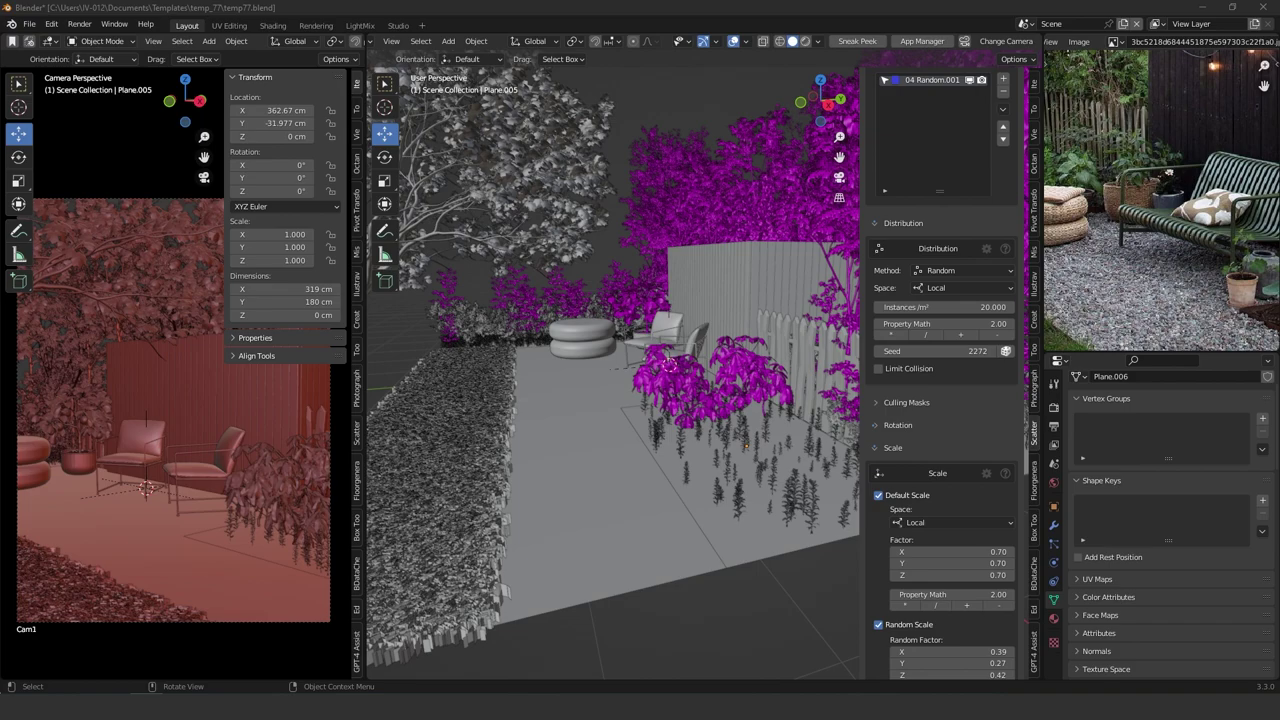
drag(458, 508, 625, 434)
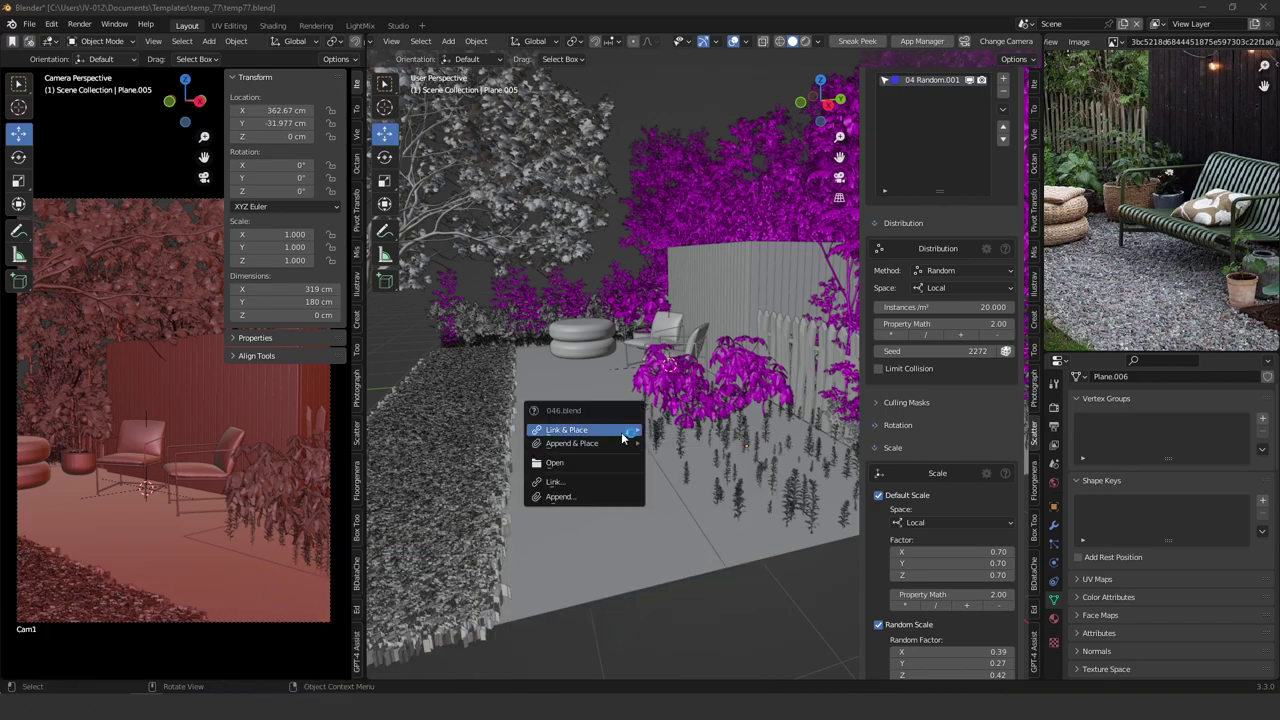
mouse_move(630, 443)
click(678, 444)
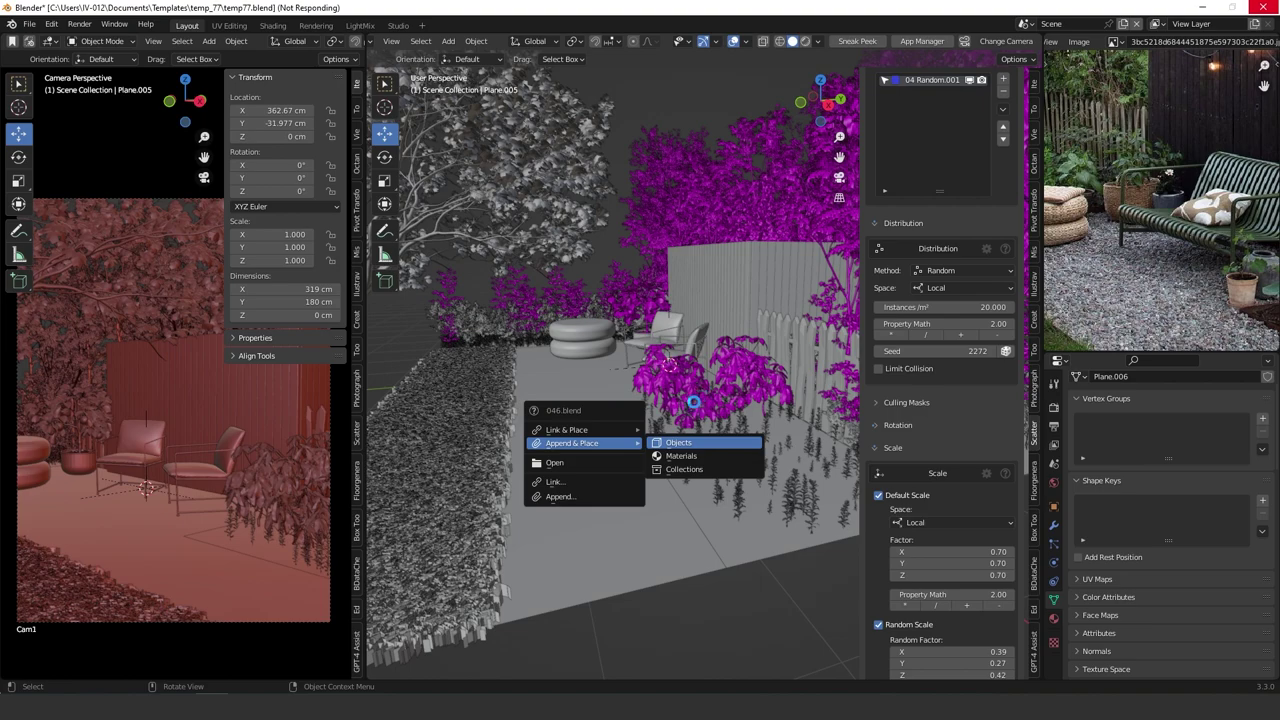
Scale the newly appended potted plant, branches and pot together, down to about 0.297 of its size.
click(692, 493)
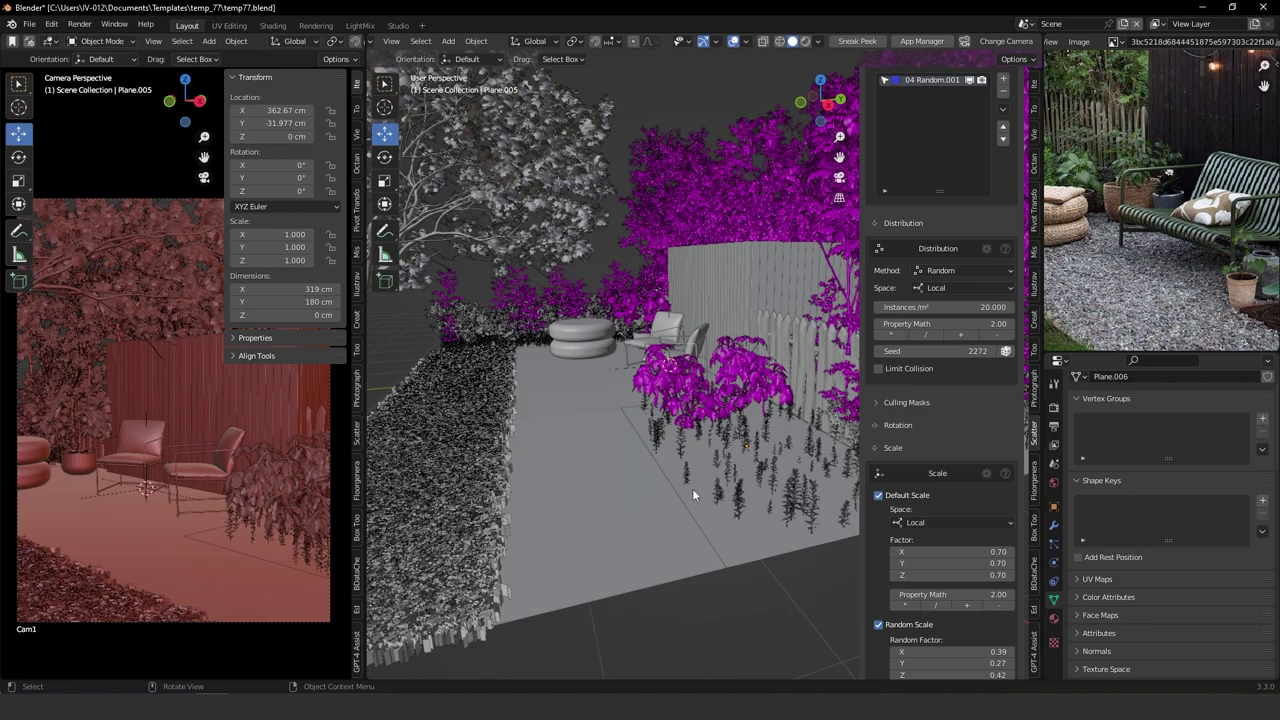
scroll(630, 414, down, 4)
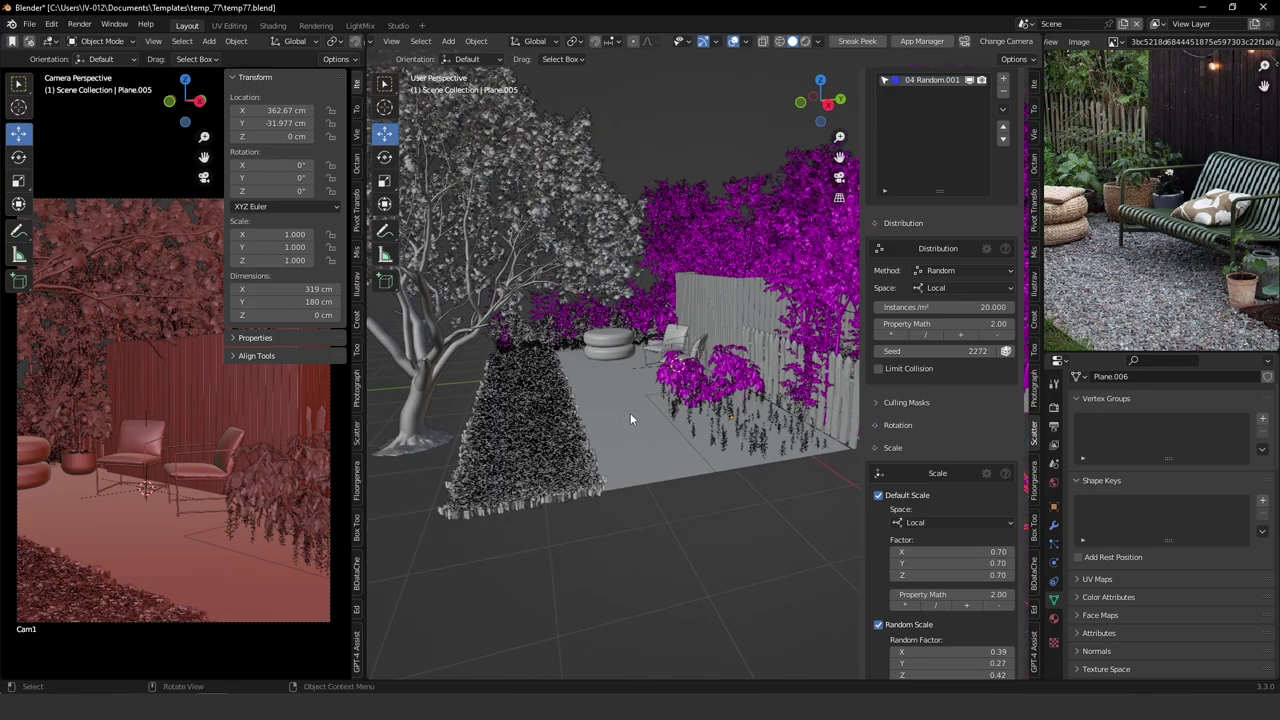
middle_drag(592, 441, 691, 260)
scroll(692, 372, down, 3)
scroll(660, 360, down, 4)
middle_drag(624, 464, 594, 466)
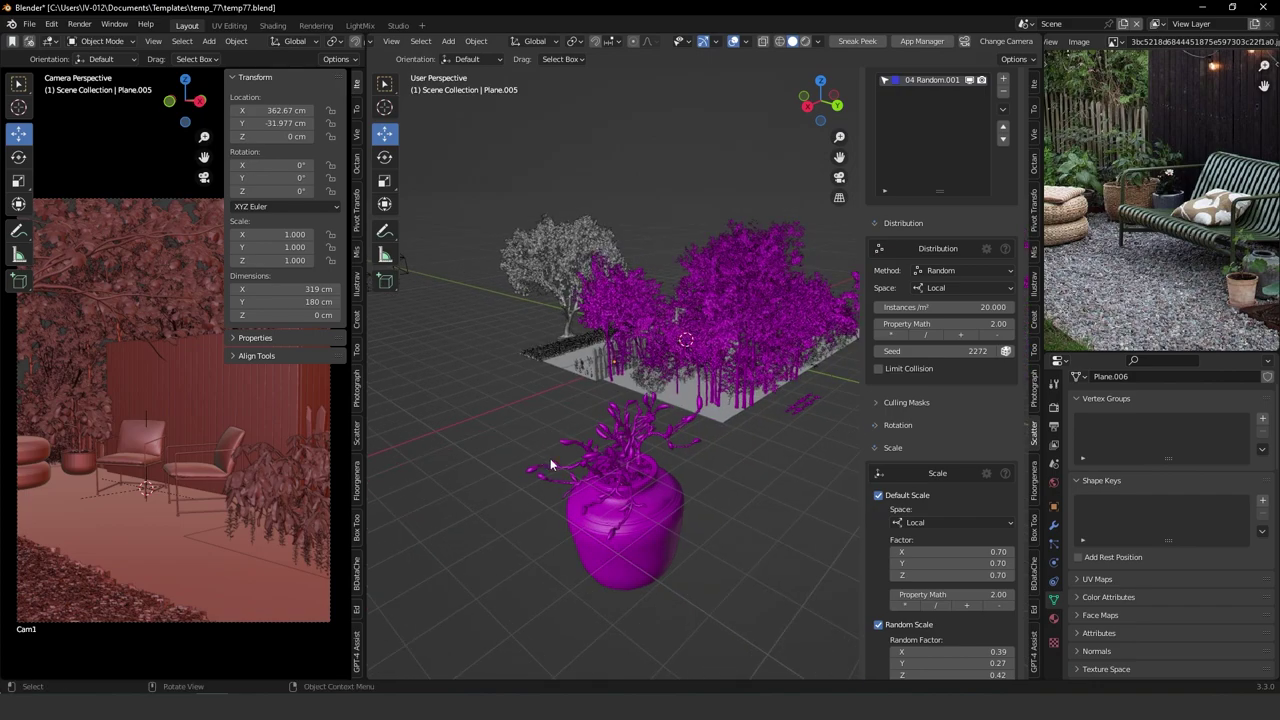
drag(550, 465, 672, 596)
key(s)
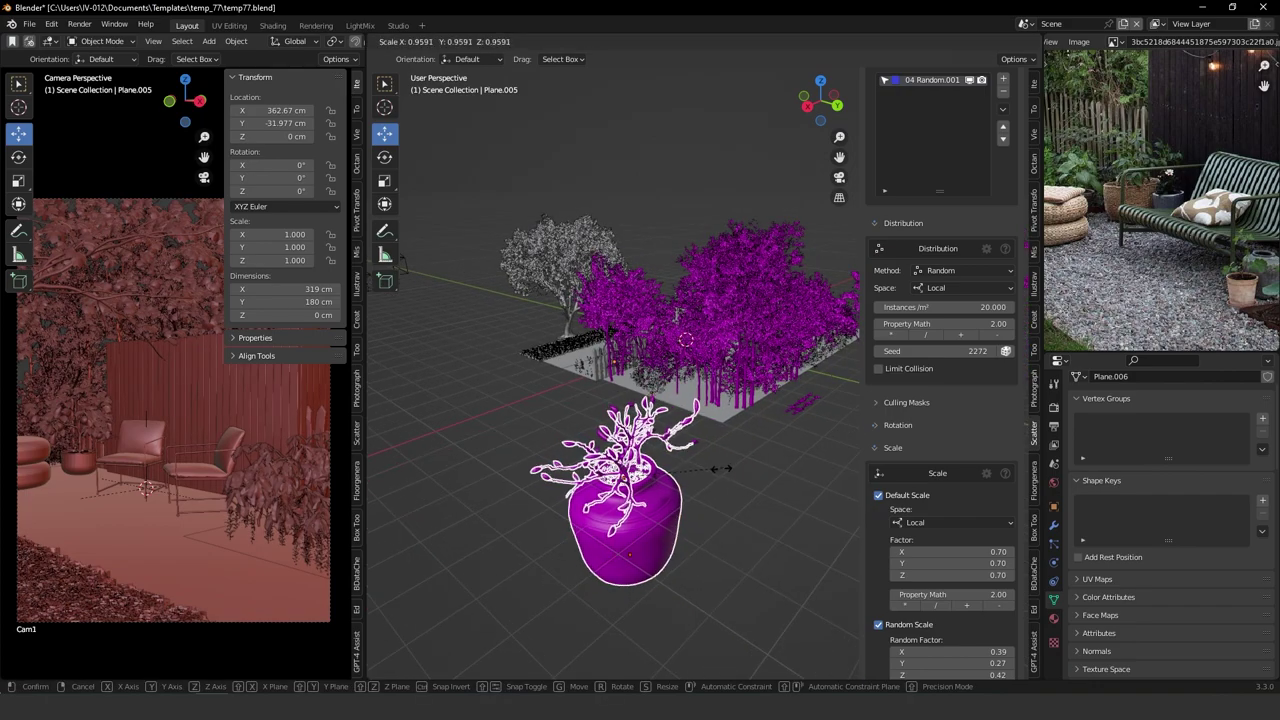
click(665, 482)
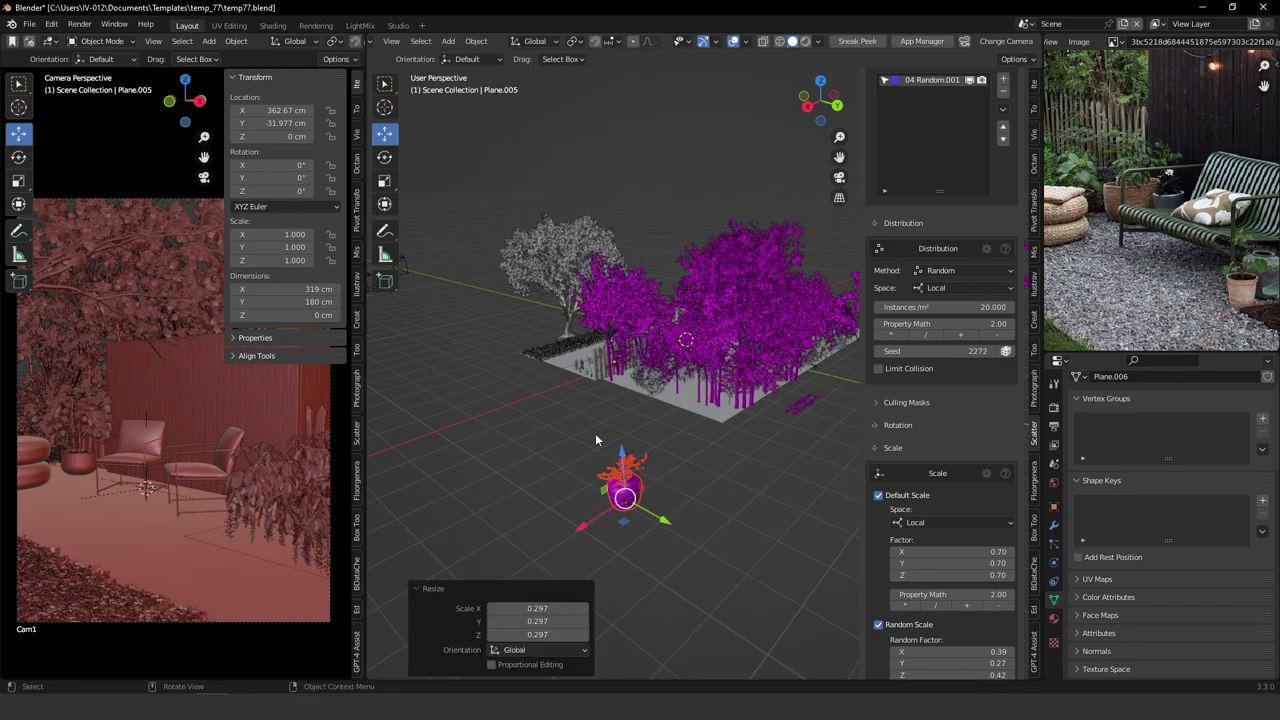
Move the potted plant in top view by about -557 cm in X and -493 cm in Y, next to the chairs.
key(KP_7)
shift+middle_drag(860, 321, 735, 321)
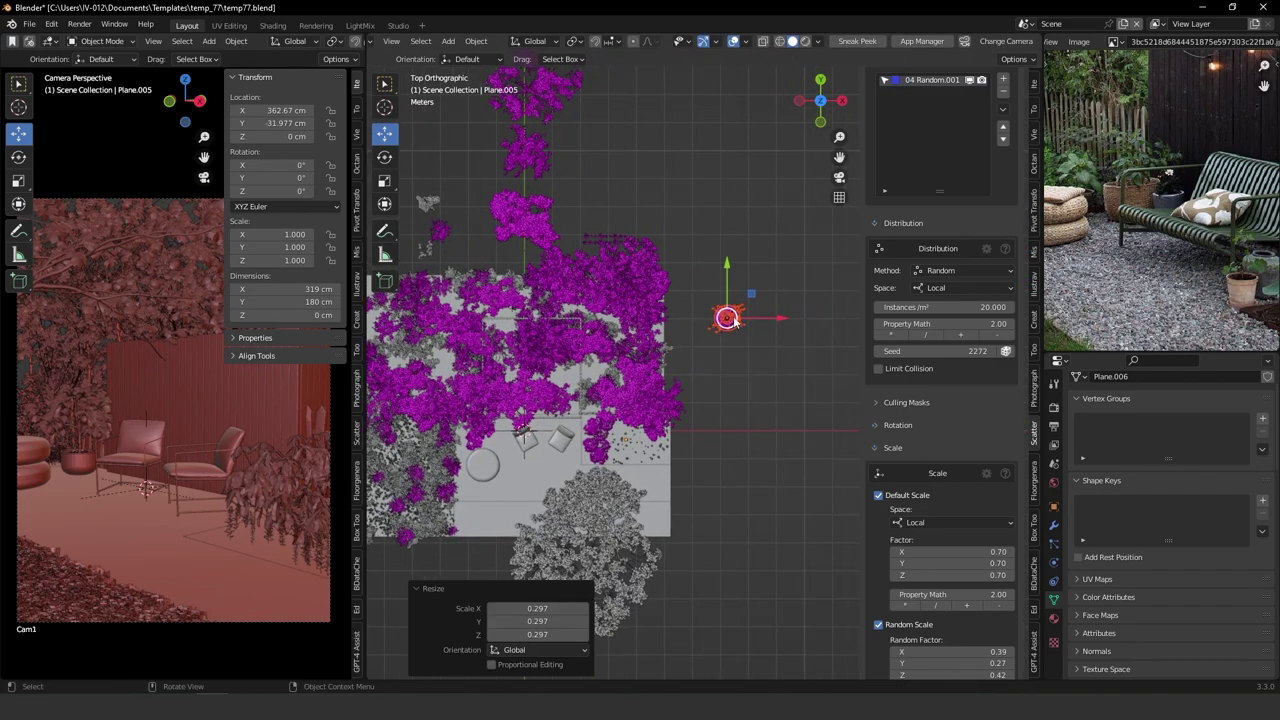
key(g)
click(576, 458)
scroll(590, 410, up, 1)
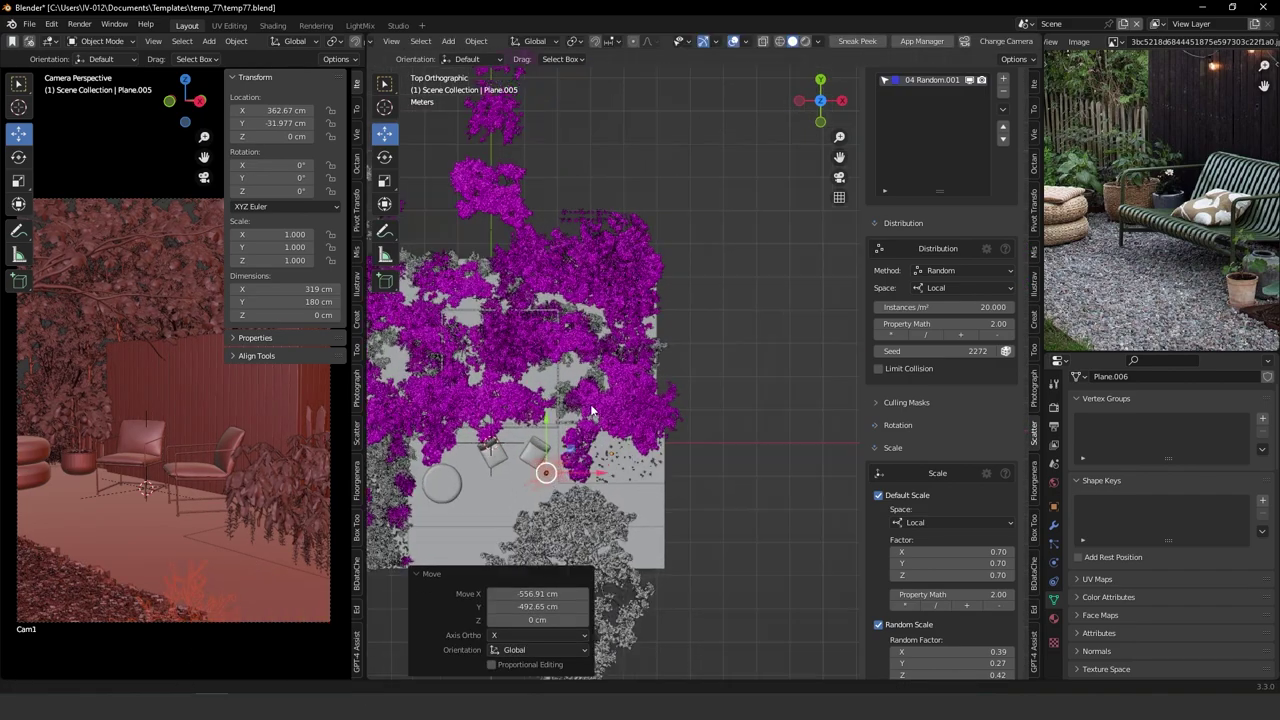
middle_drag(591, 410, 586, 474)
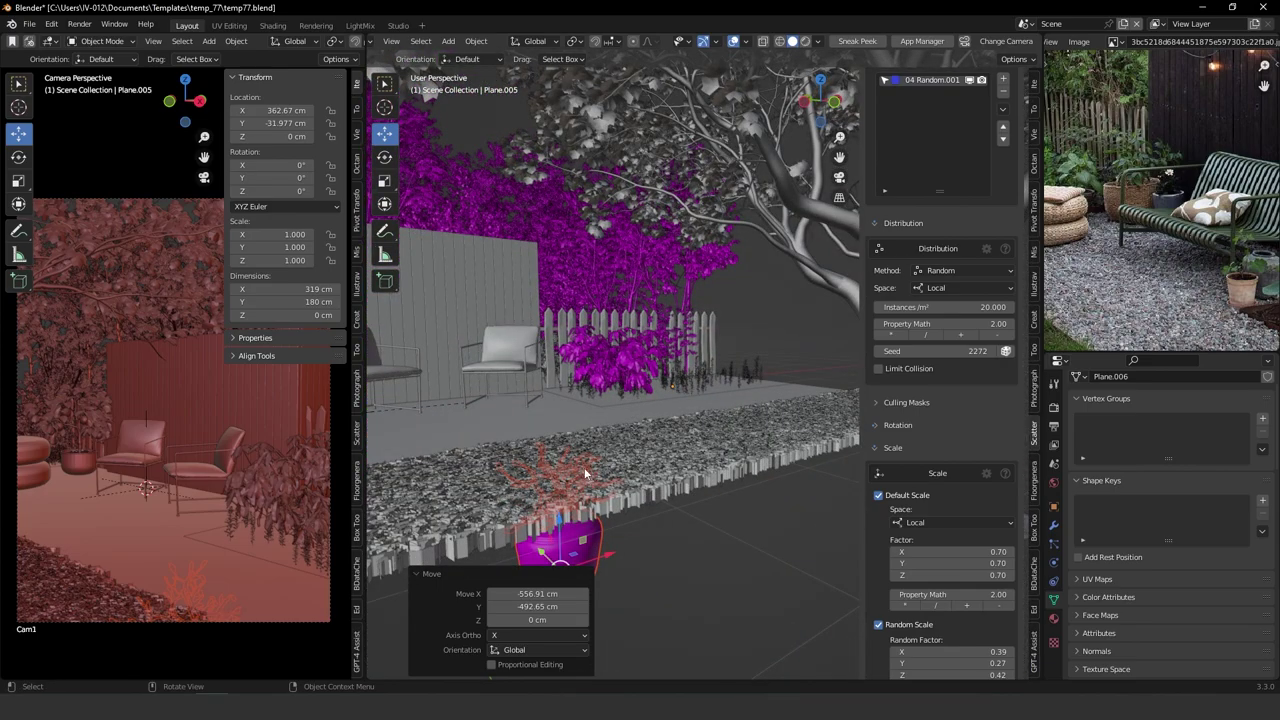
Clear the potted plant's parent while keeping its transformation, and apply all transforms.
key(alt+p)
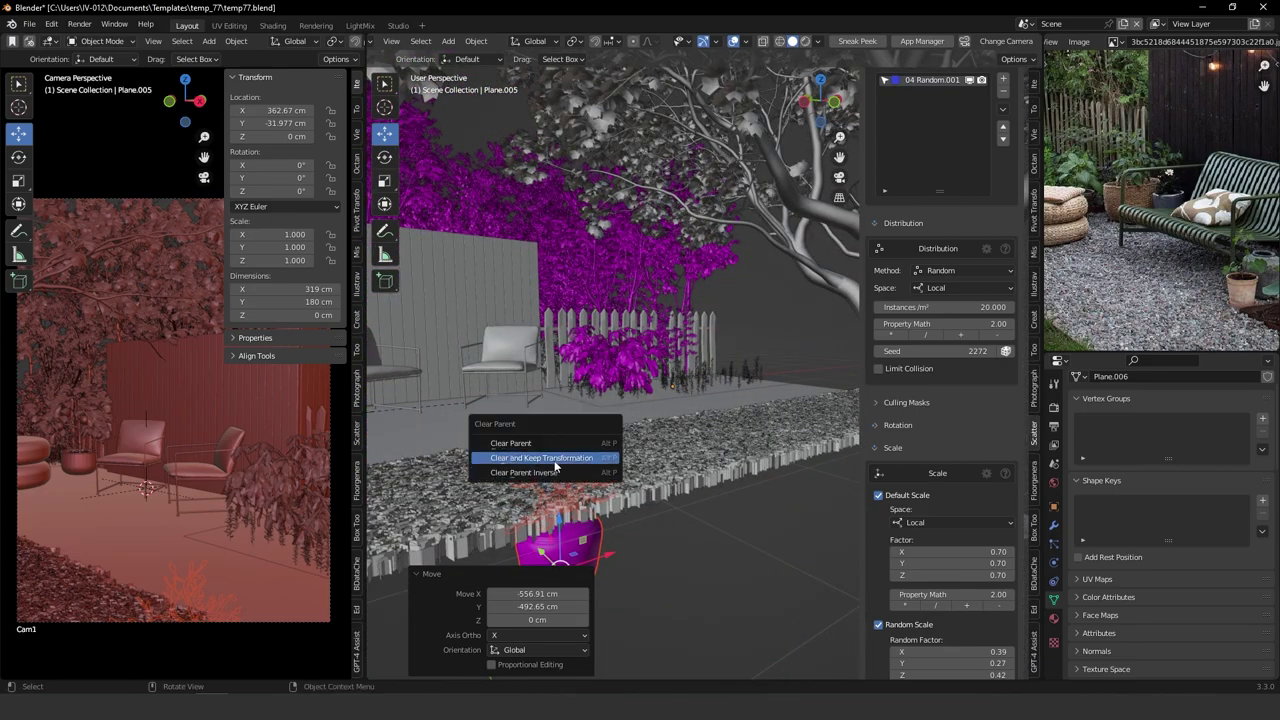
click(557, 464)
key(ctrl+a)
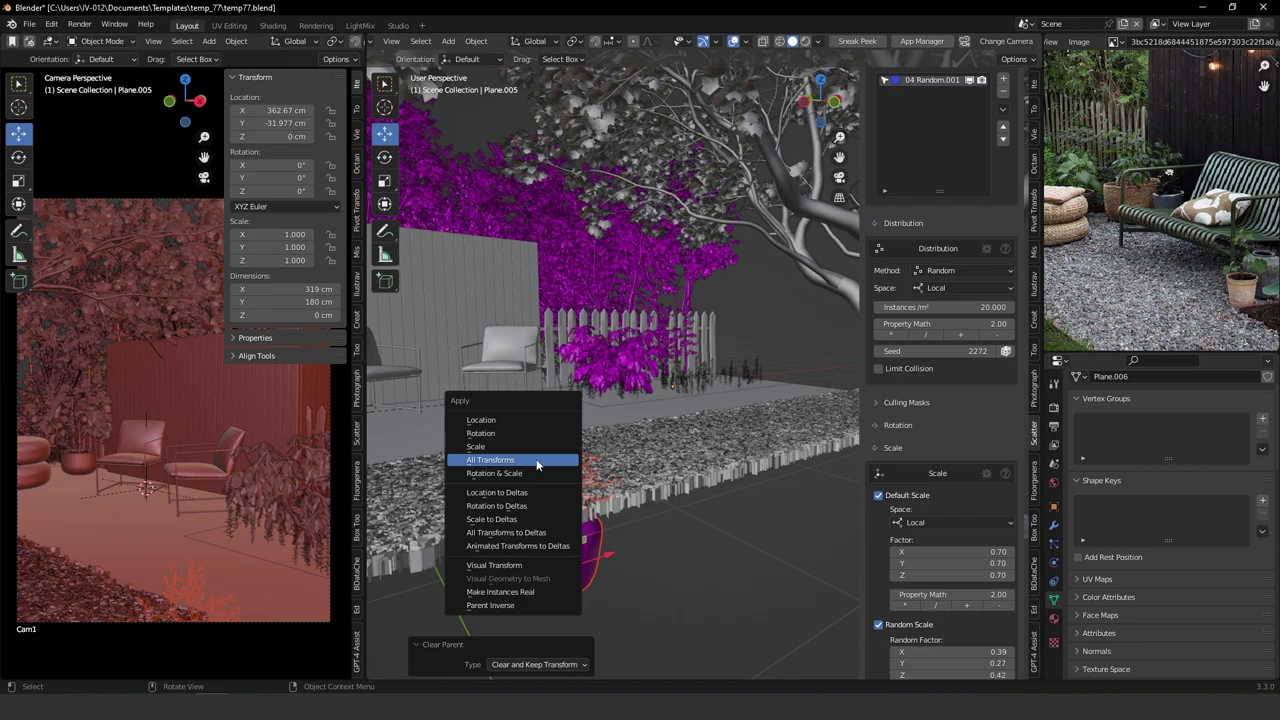
key(Return)
Set the pot's pivot to the bottom of its mesh.
click(580, 555)
key(ctrl+d)
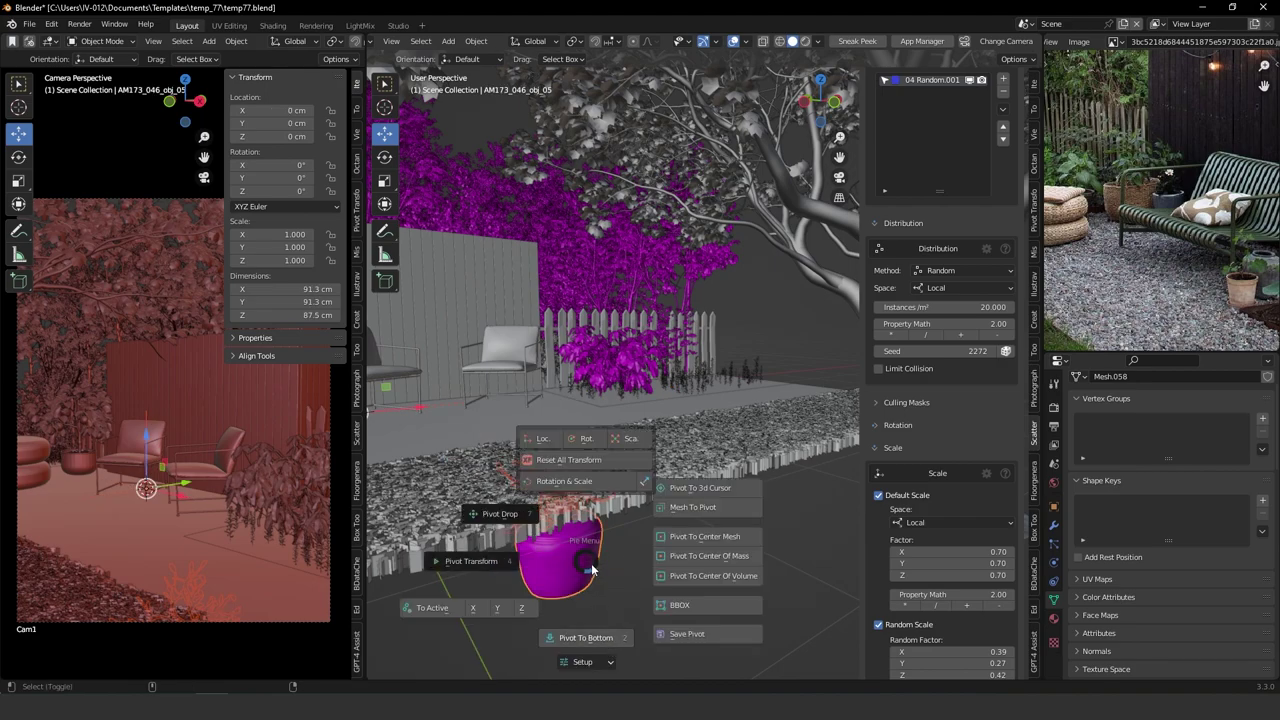
click(592, 570)
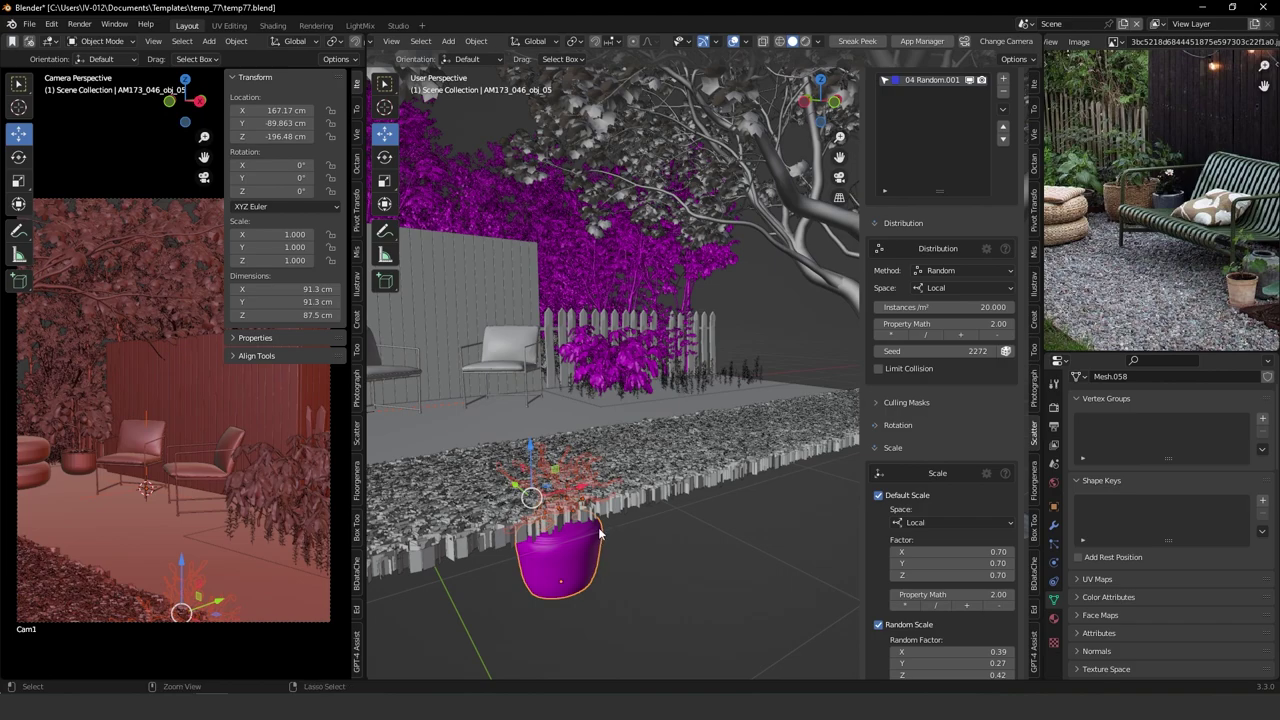
Join the branches and the pot into a single object.
click(600, 535)
shift+click(605, 541)
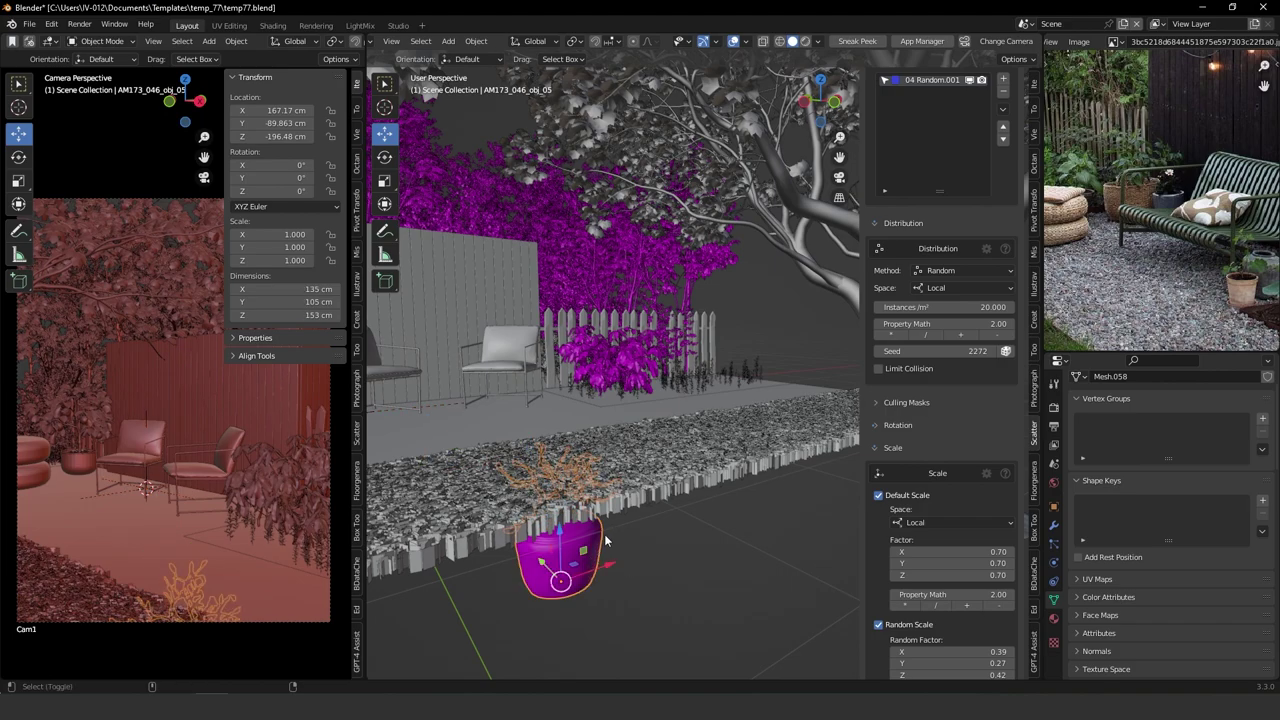
key(alt+d)
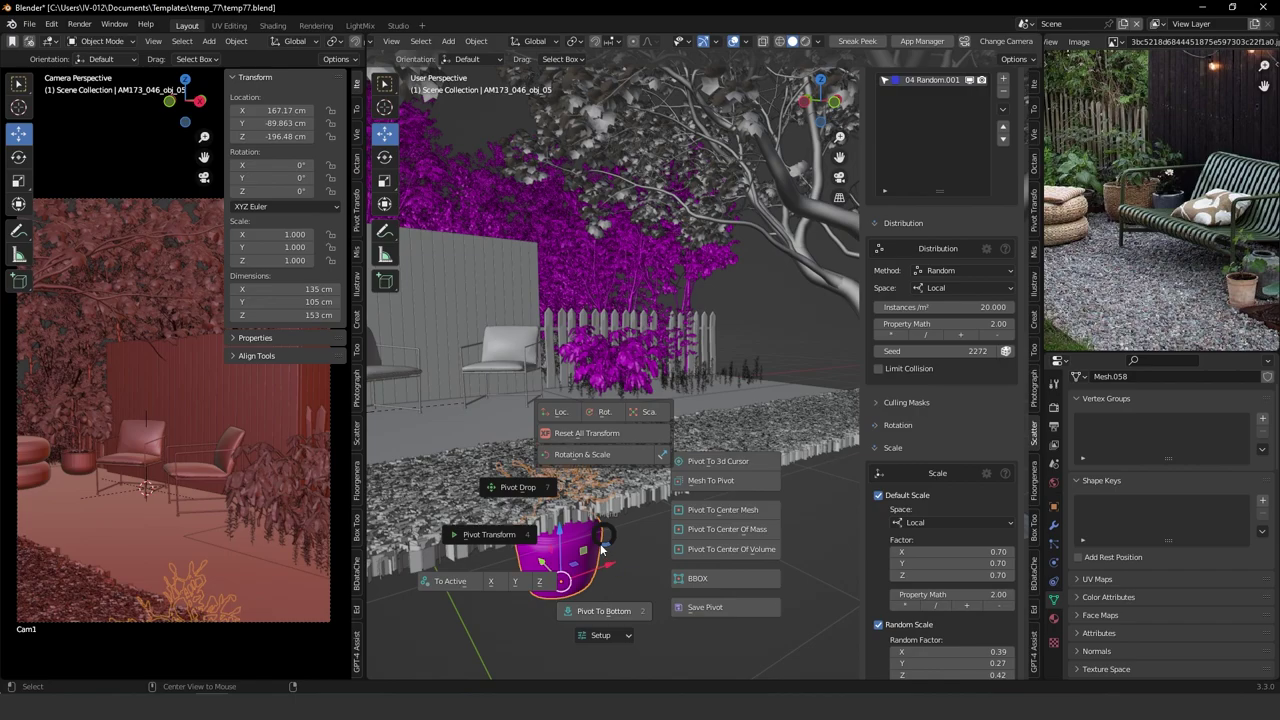
key(Escape)
Clear the potted plant's location to the world origin and scale it down to about 0.441.
key(alt+g)
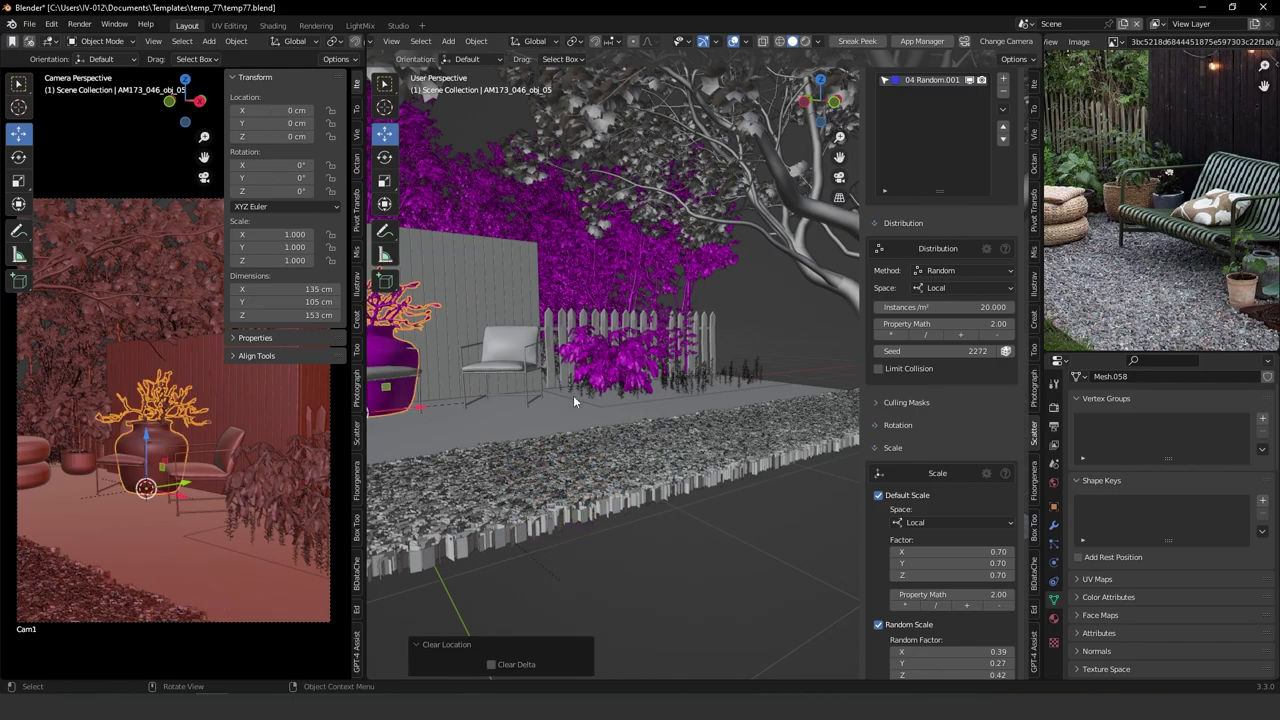
key(s)
click(445, 389)
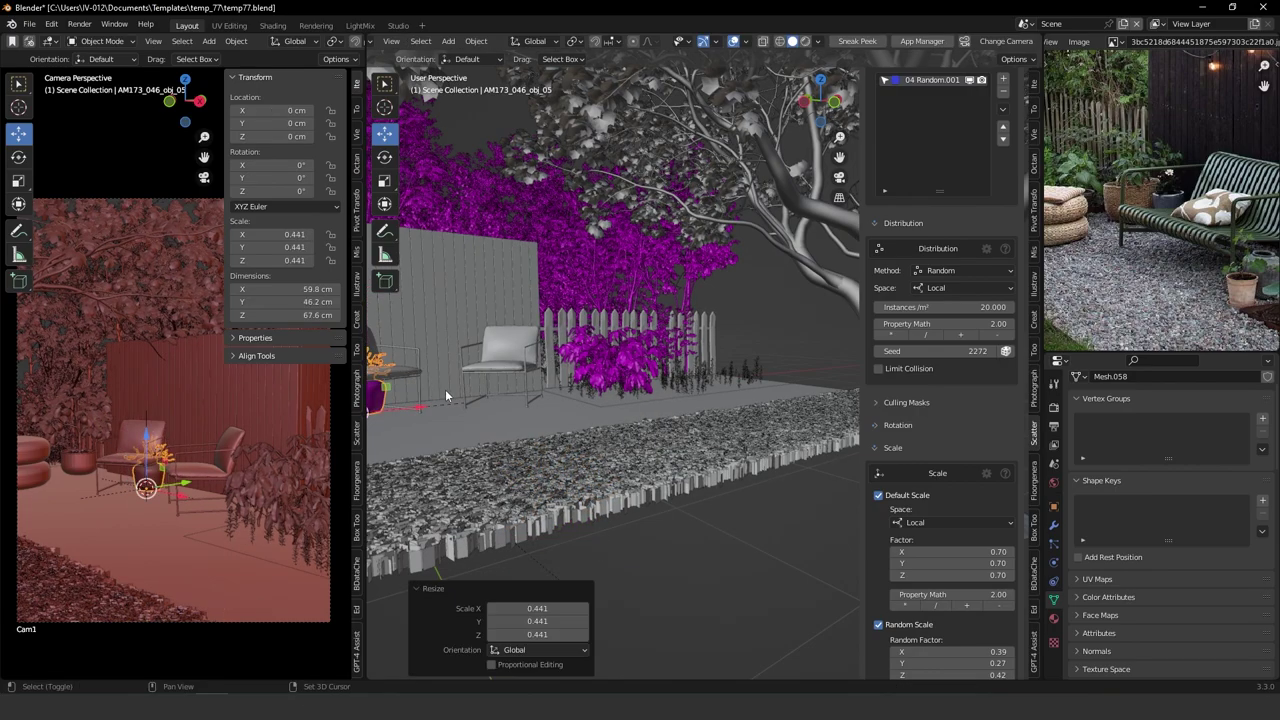
Place the potted plant at about X 167 cm, Y -96 cm in front of the chairs and scale it to about 0.317.
shift+middle_drag(445, 389, 576, 480)
drag(627, 461, 746, 454)
key(s)
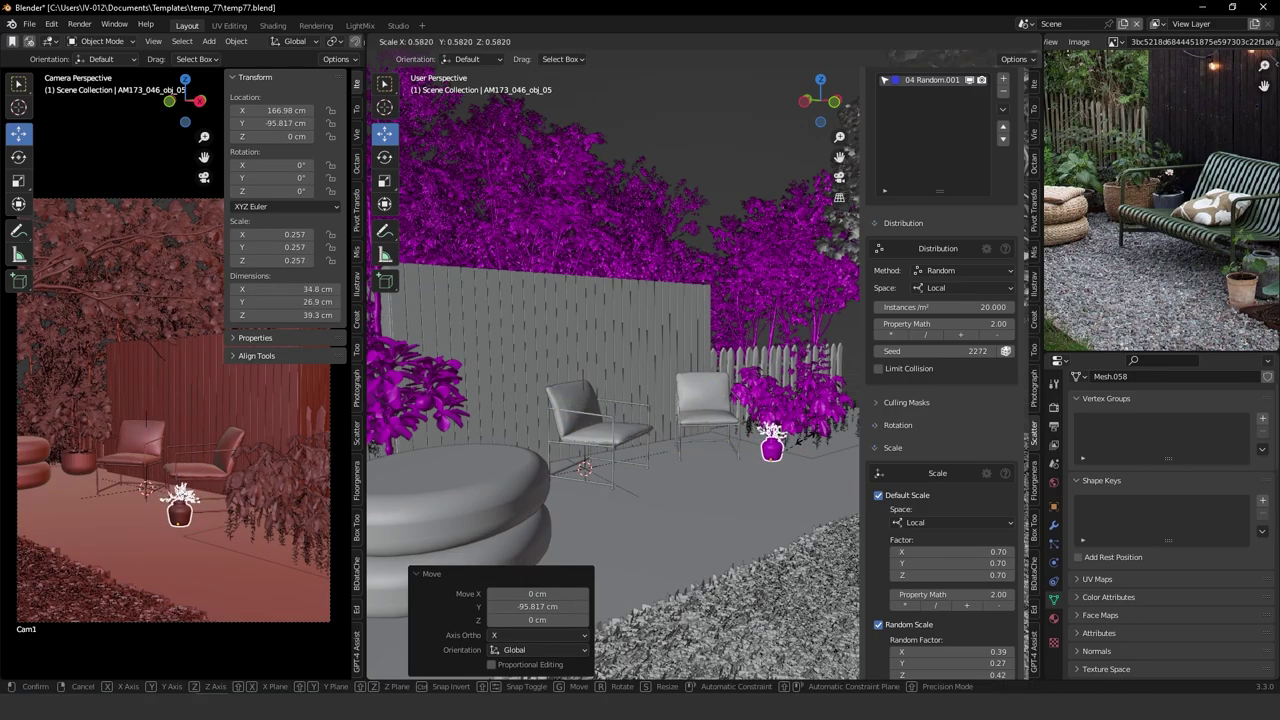
click(745, 458)
middle_drag(745, 458, 599, 389)
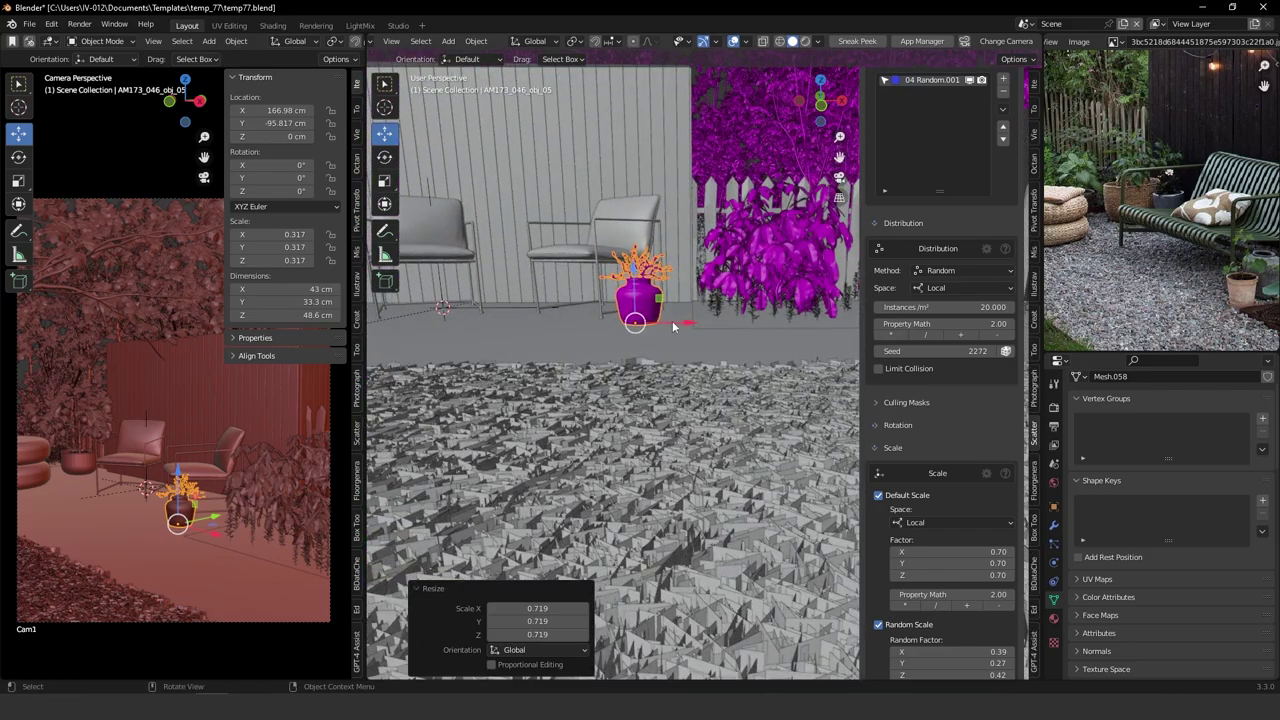
Shift the potted plant along X to about 192 cm, beside the leafy shrub, and adjust its scale to about 0.313.
key(g)
key(Return)
key(s)
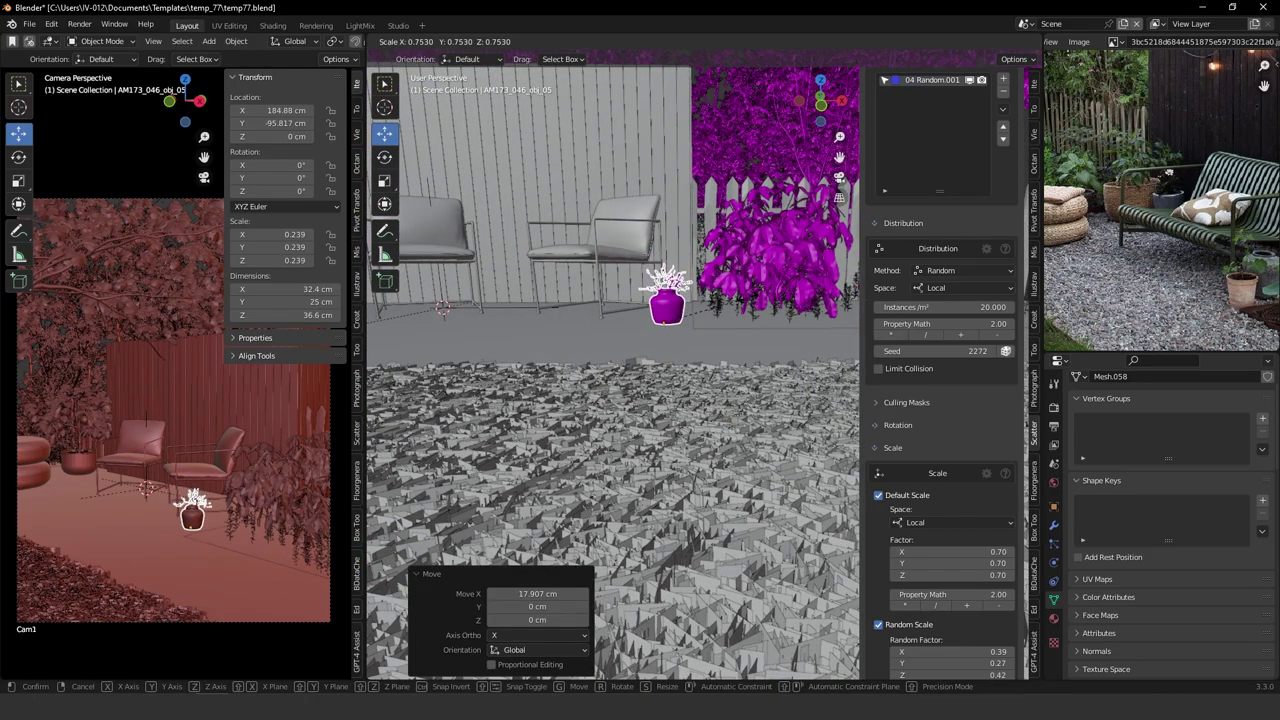
key(Return)
key(g)
key(Return)
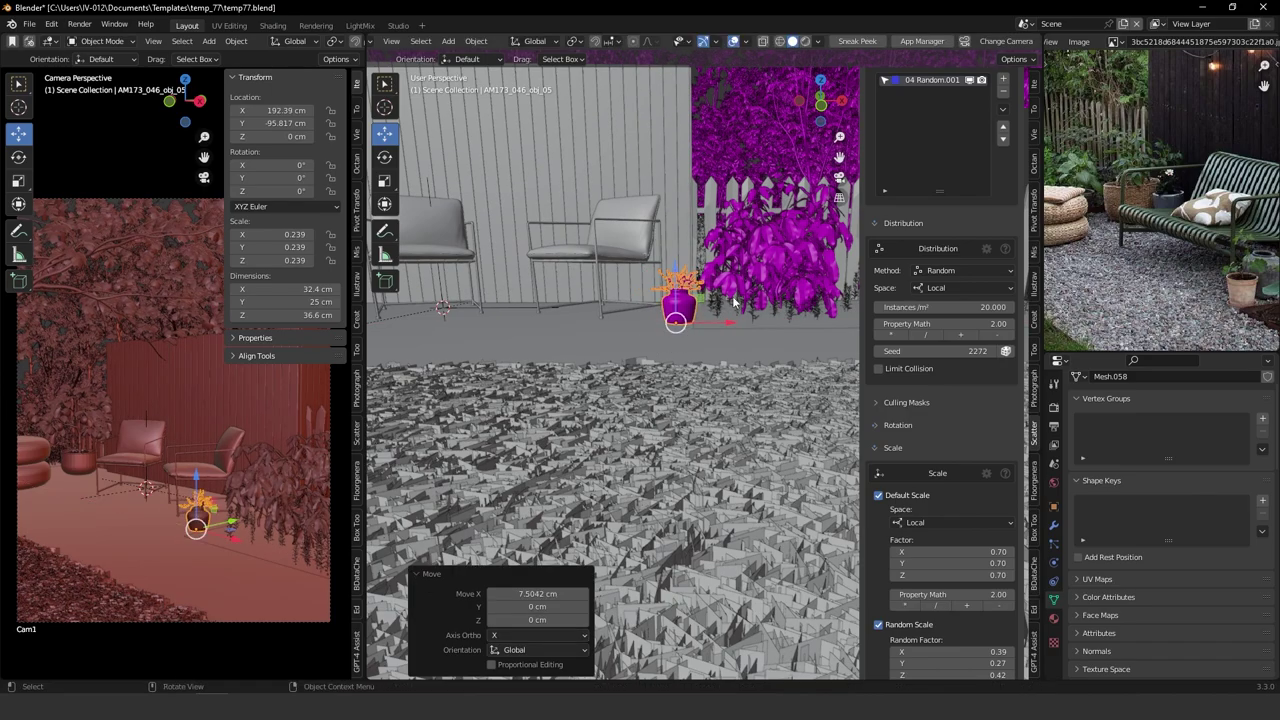
key(s)
click(606, 323)
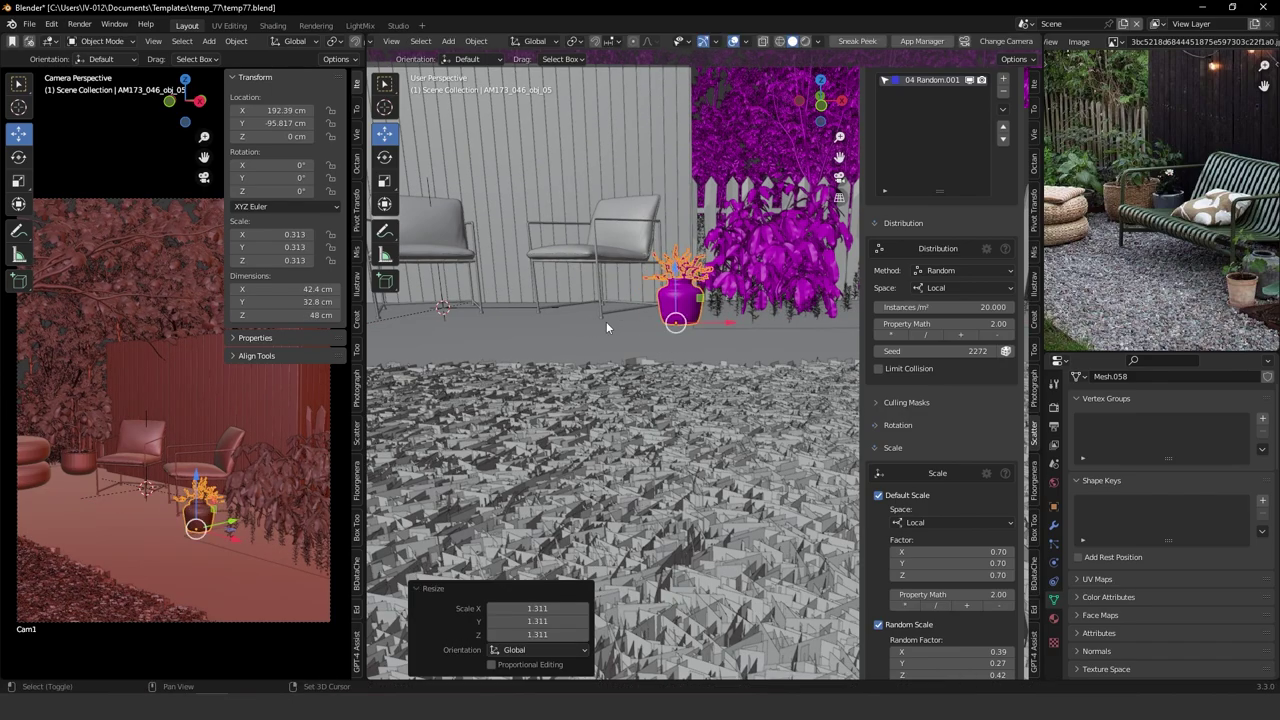
Select both stacked round cushions and scale them down together by about 0.799.
shift+middle_drag(606, 323, 660, 383)
click(727, 247)
shift+click(660, 388)
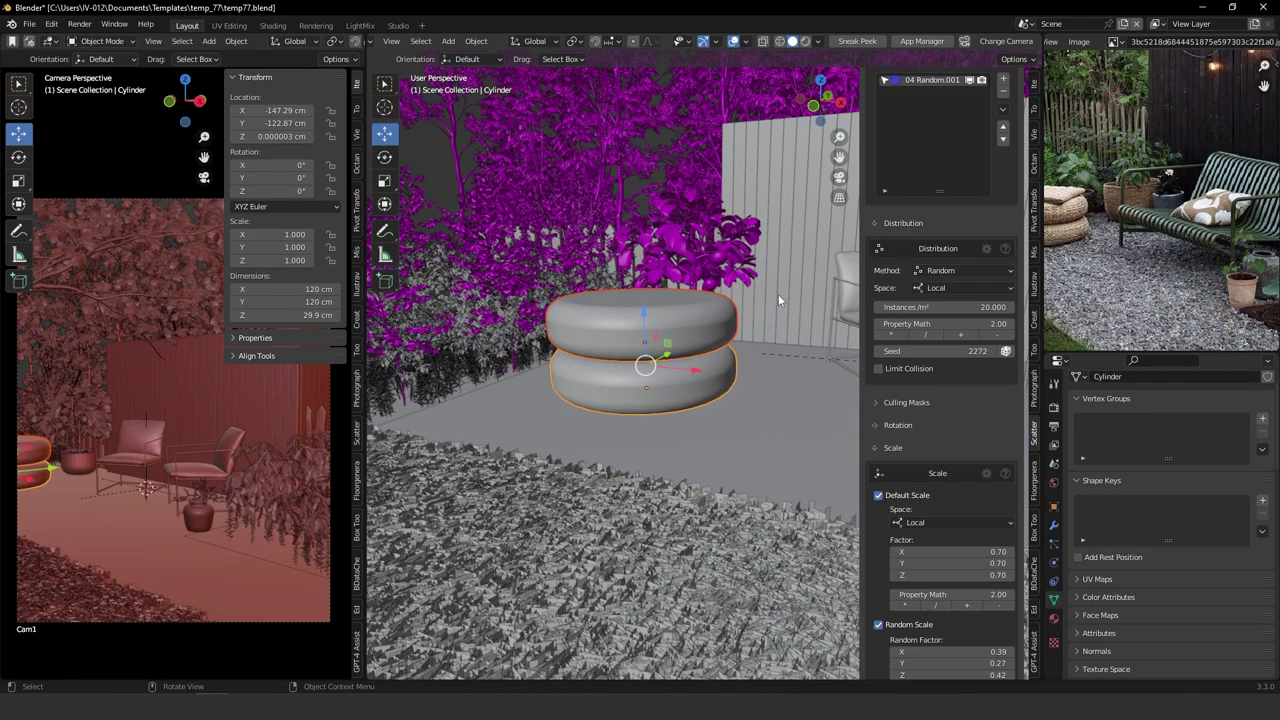
key(s)
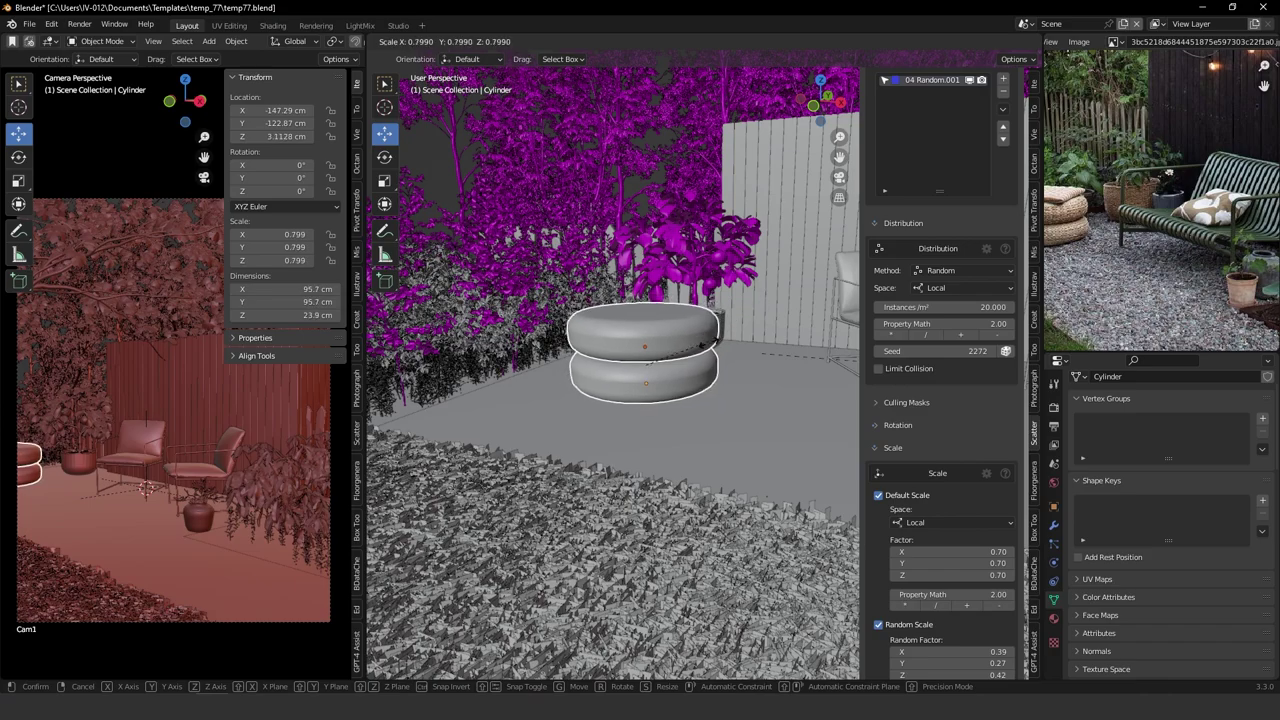
click(737, 318)
Drop the lower cushion onto the patio floor and the upper cushion onto the lower one with Drop It.
middle_drag(737, 318, 664, 361)
scroll(645, 318, up, 4)
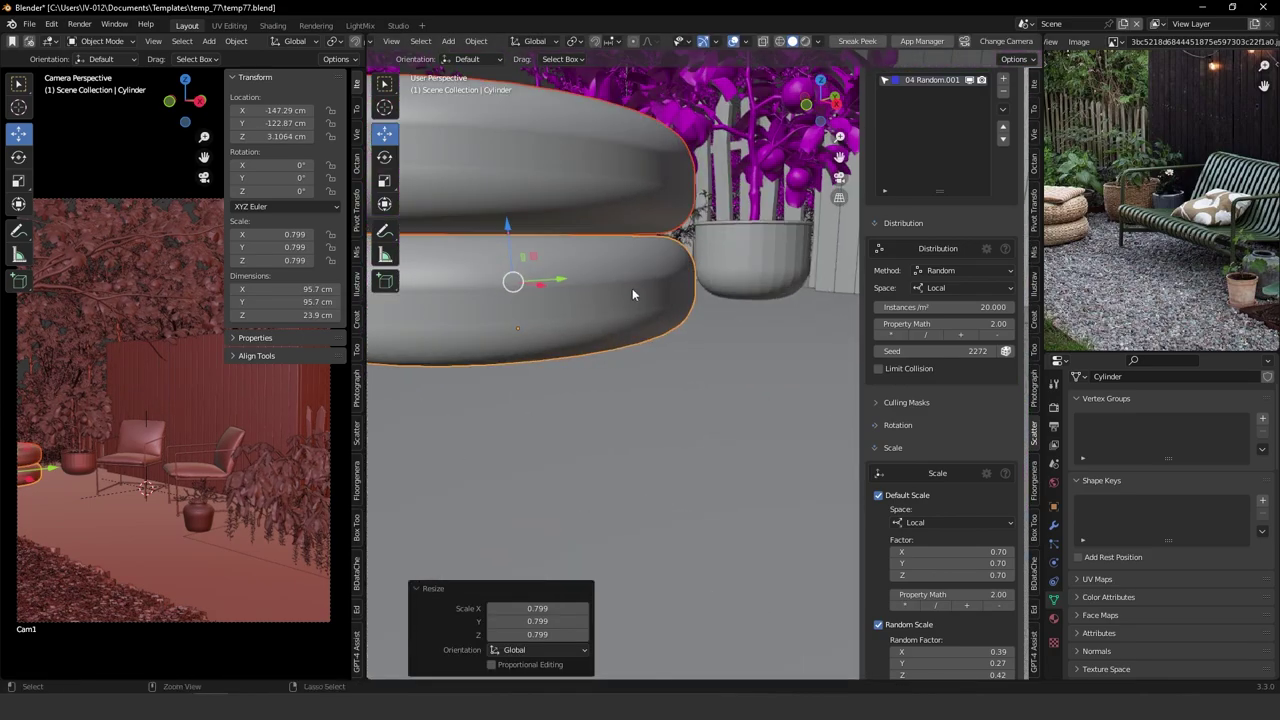
mouse_move(634, 291)
middle_down()
mouse_move(604, 314)
mouse_move(594, 304)
mouse_move(648, 300)
middle_up()
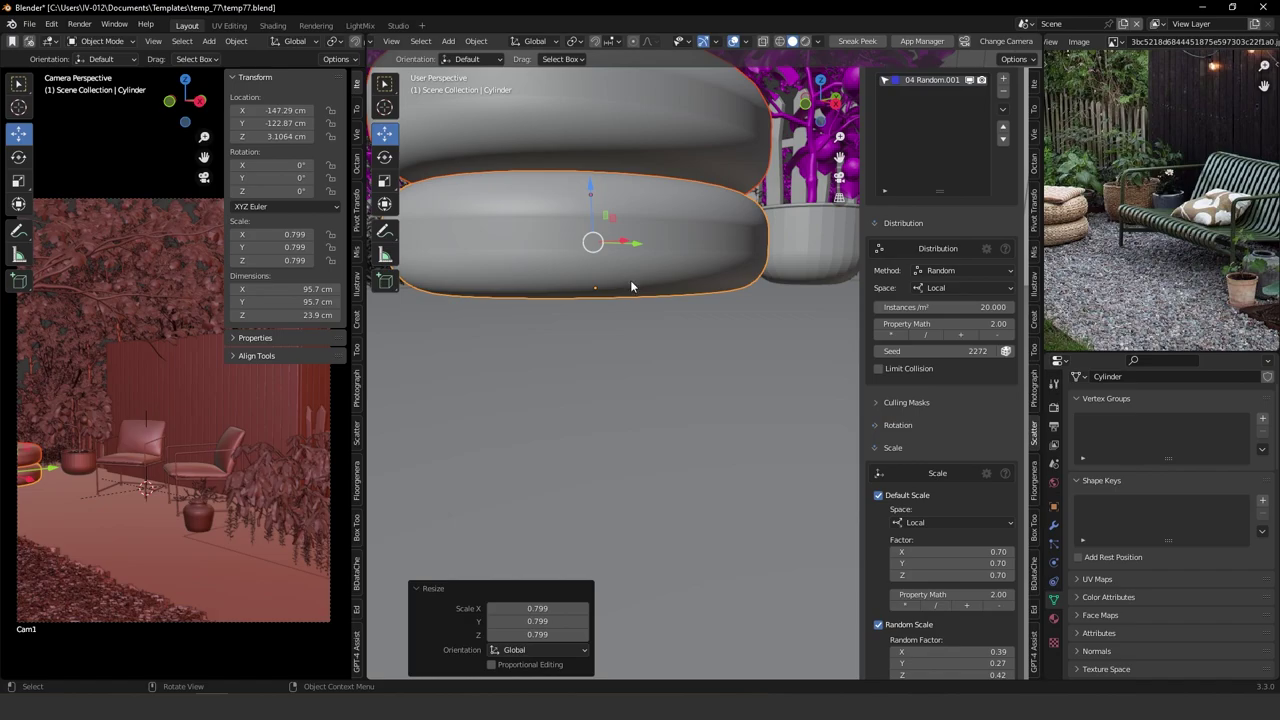
key(v)
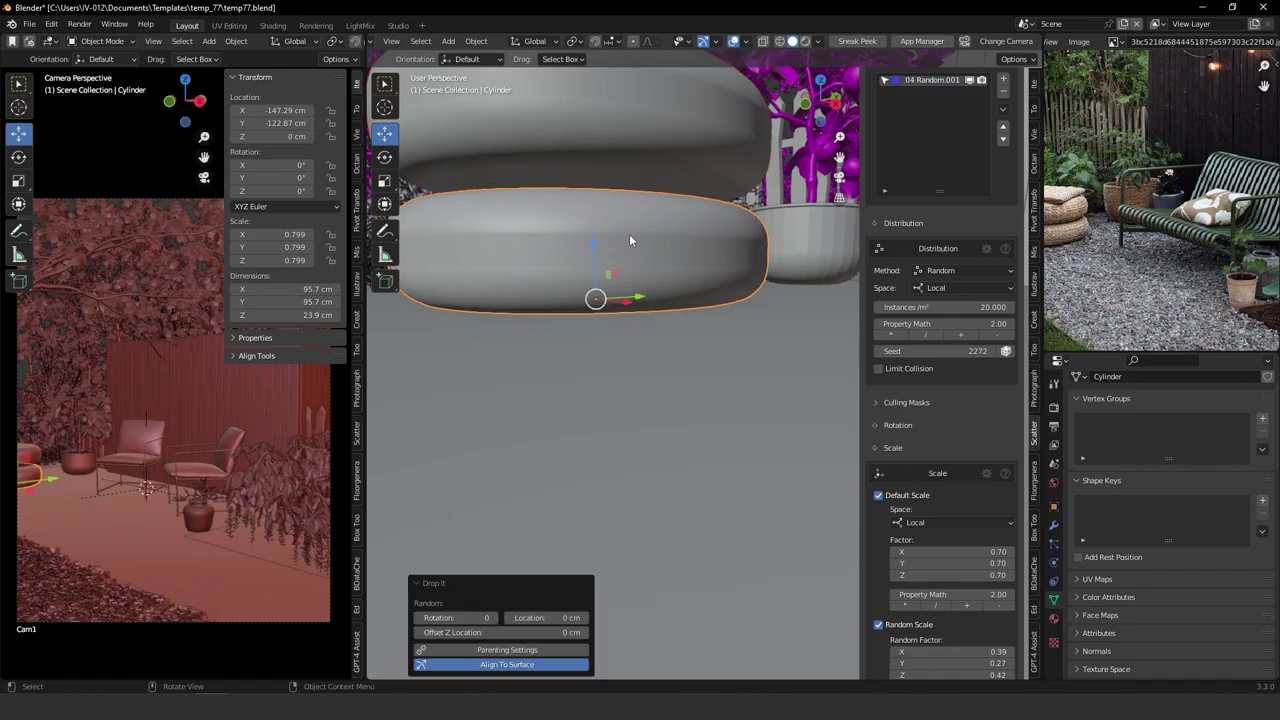
click(626, 166)
key(v)
Add a Bezier curve at the world origin with the scene shown in front orthographic view.
scroll(664, 308, down, 7)
shift+middle_drag(720, 318, 638, 344)
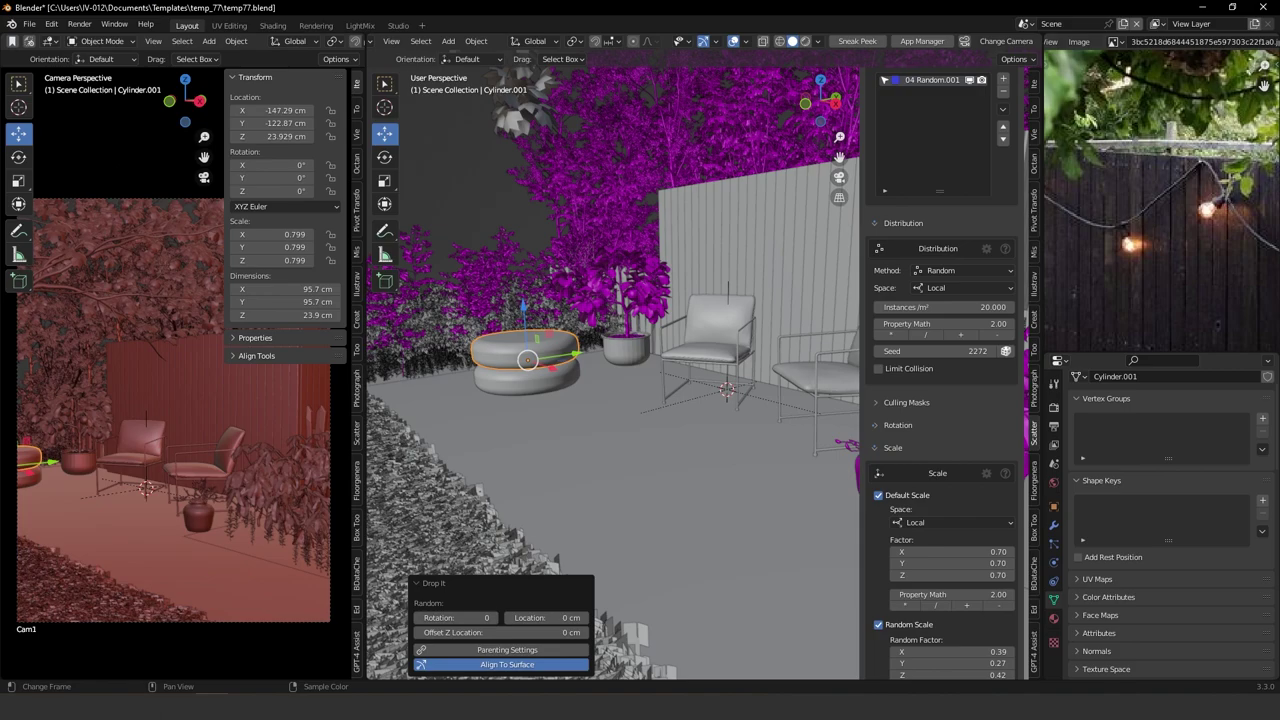
middle_drag(673, 357, 726, 362)
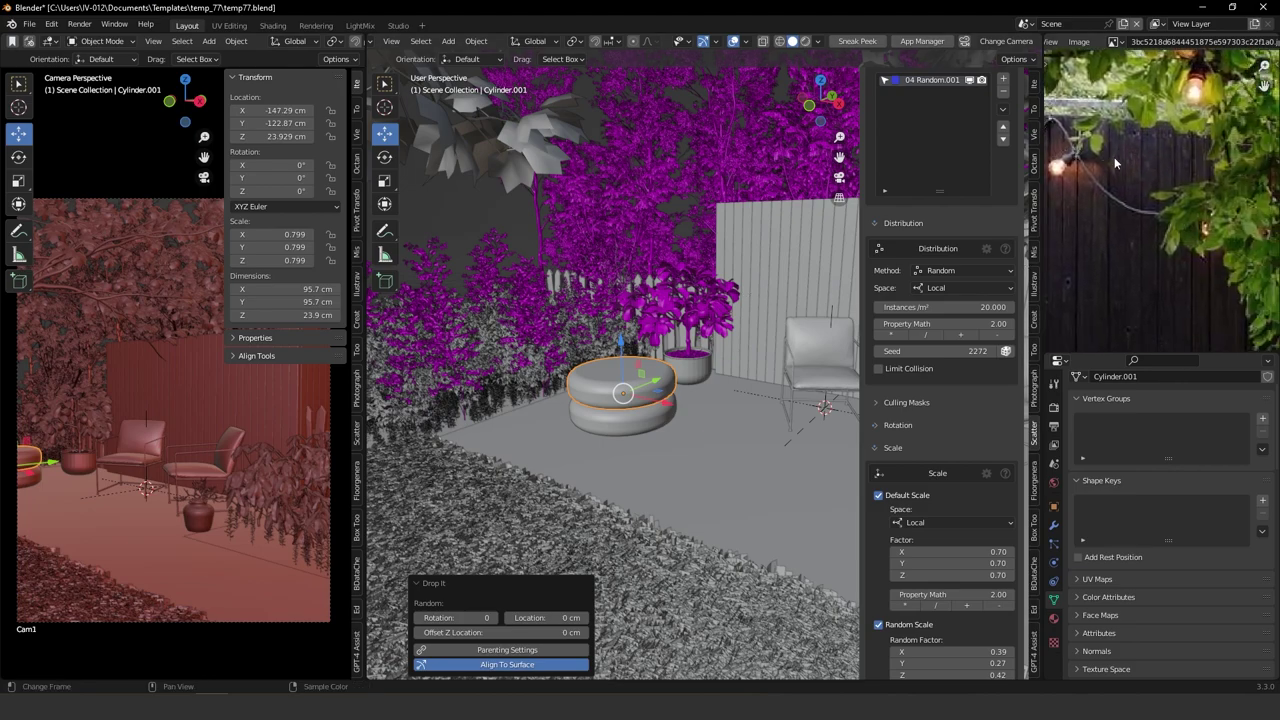
key(KP_1)
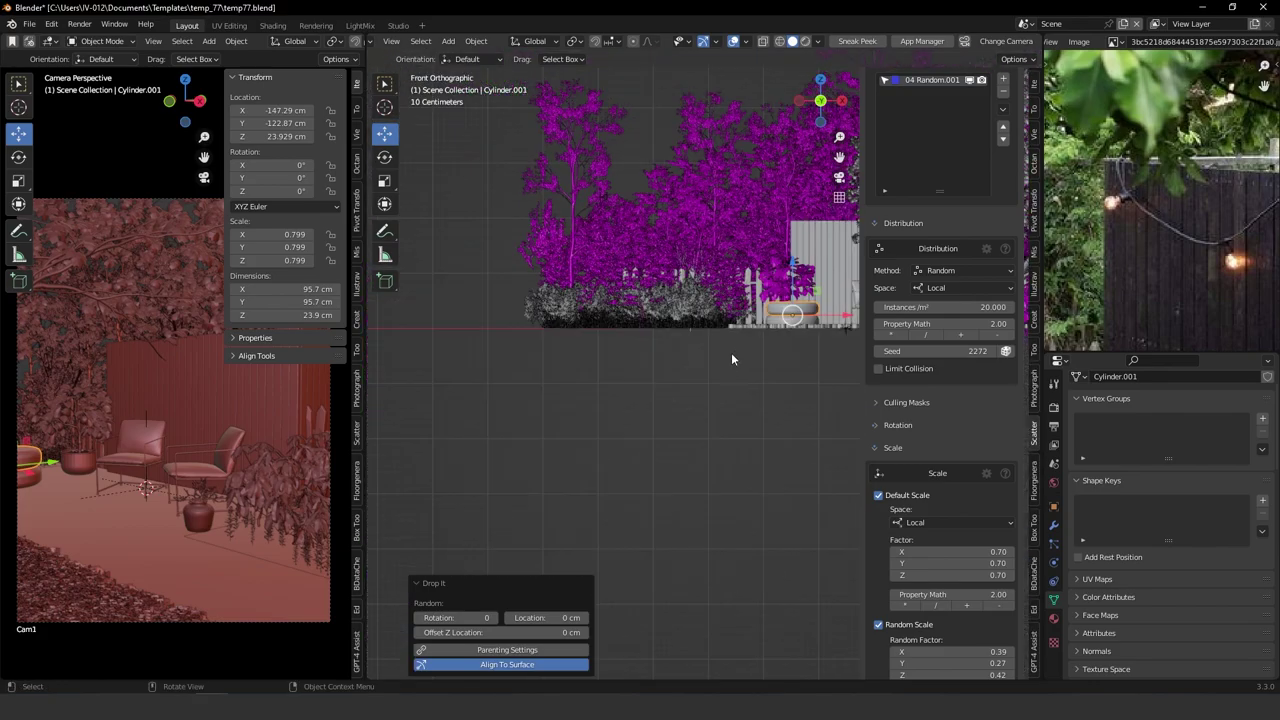
scroll(766, 290, up, 10)
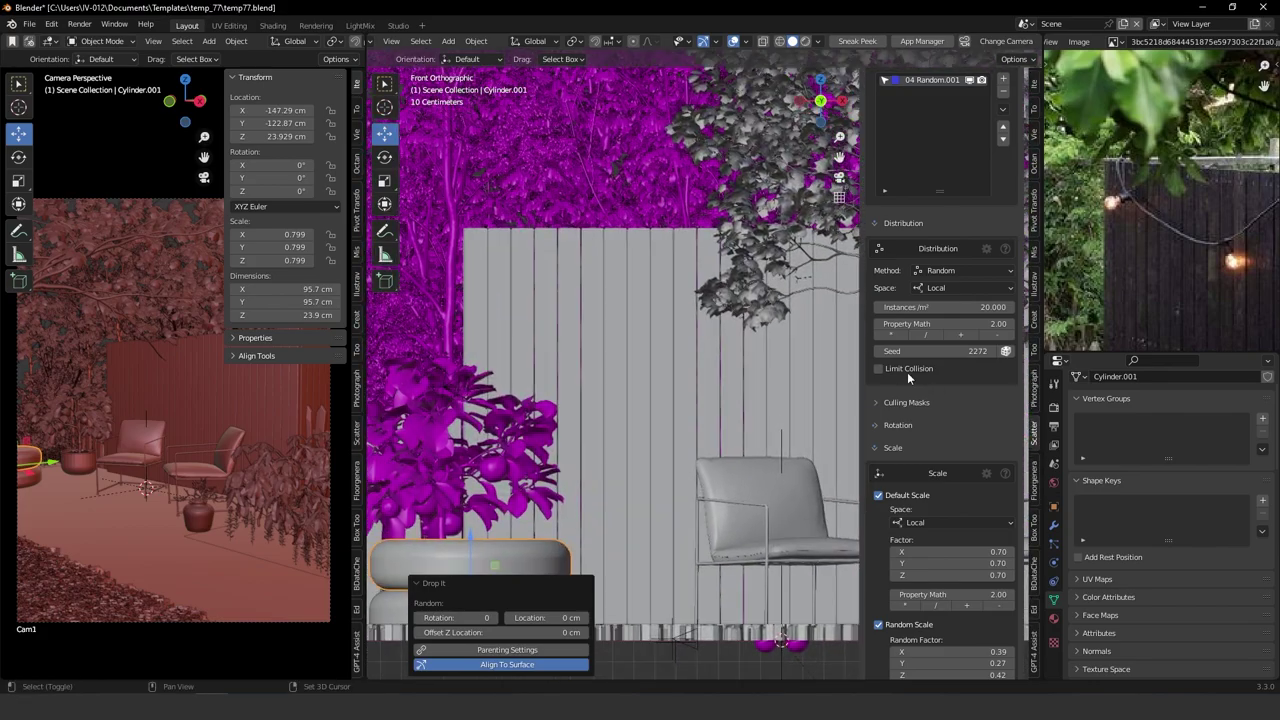
key(n)
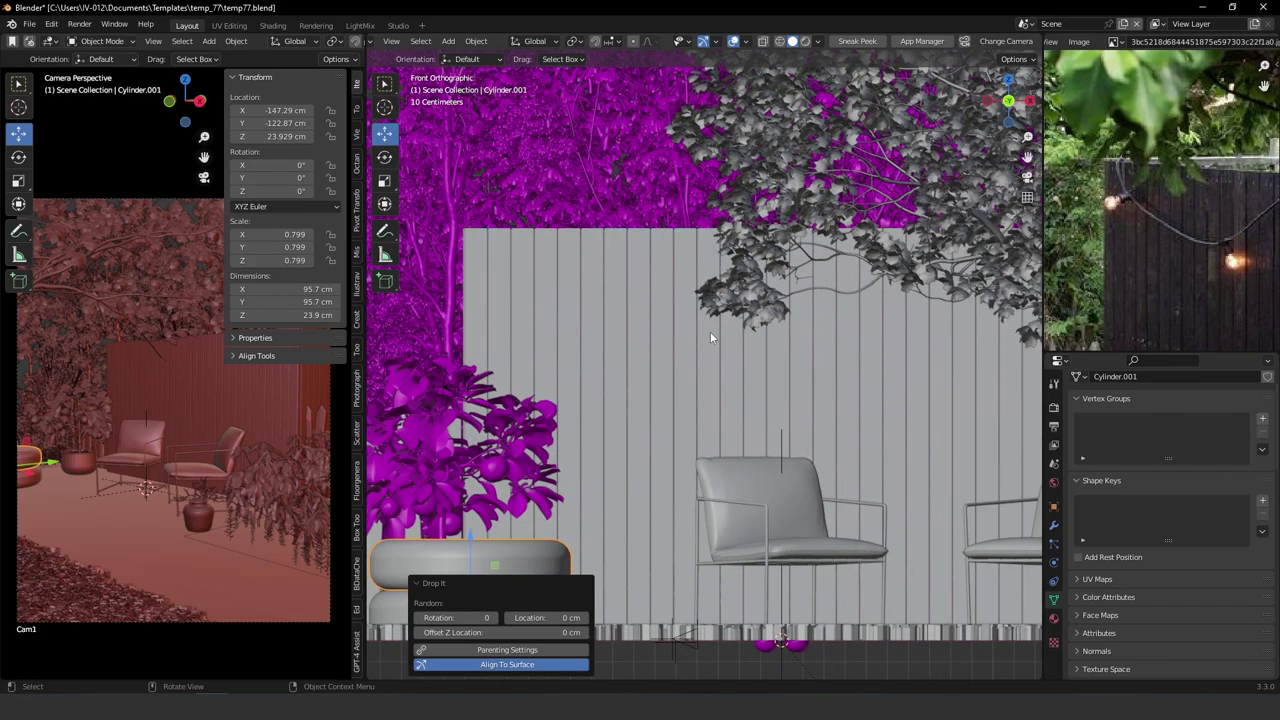
key(shift+a)
mouse_move(689, 342)
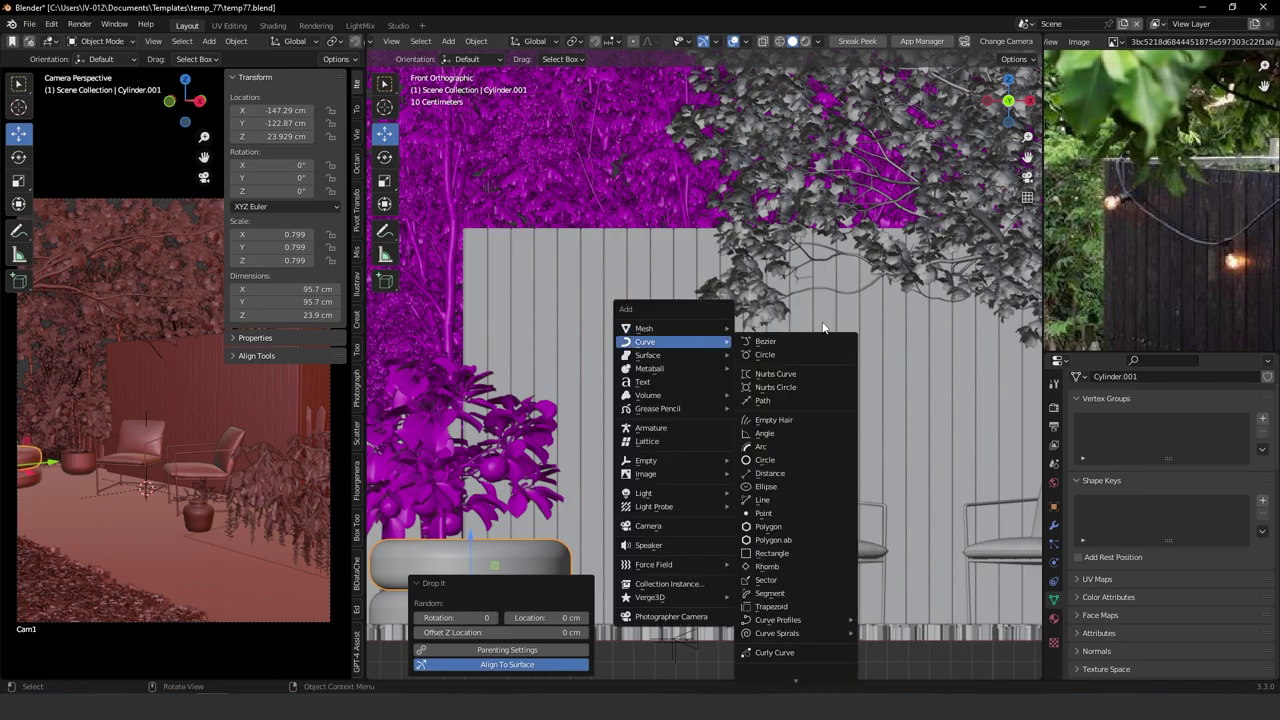
click(800, 344)
Raise the Bezier curve about 120.6 cm along Z and rotate it 90° about the X axis.
scroll(757, 505, down, 3)
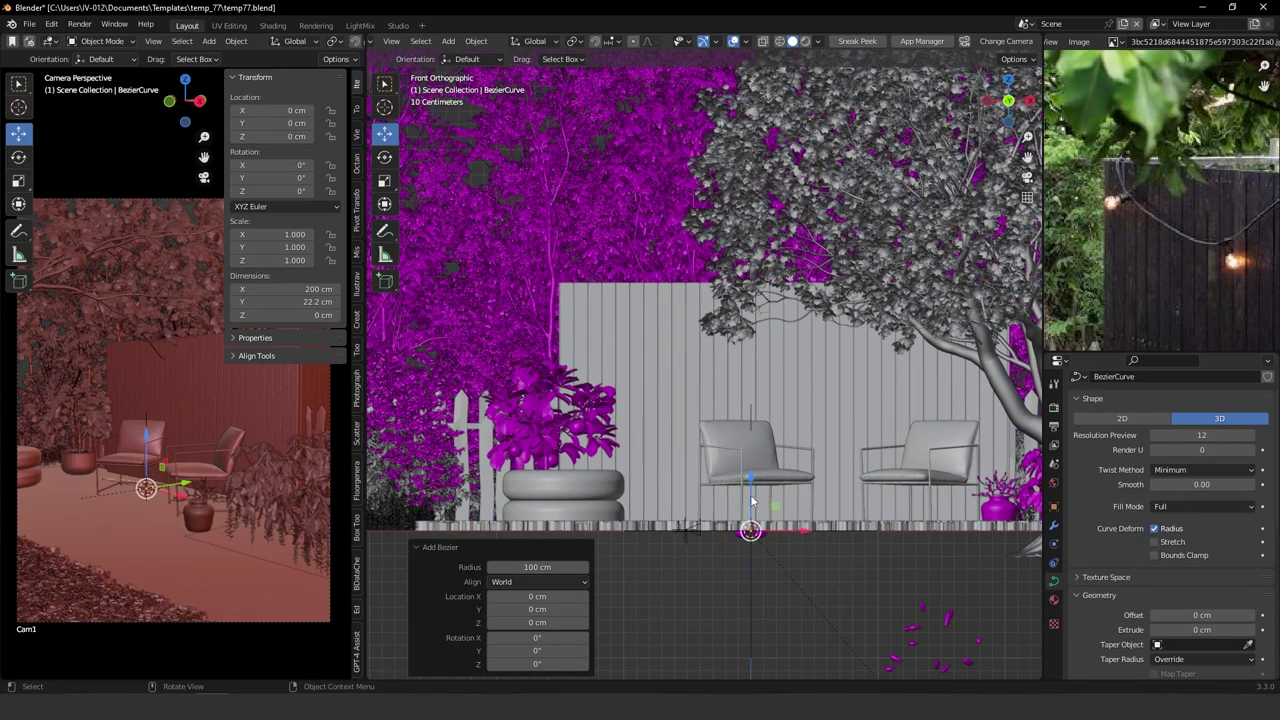
drag(752, 502, 754, 348)
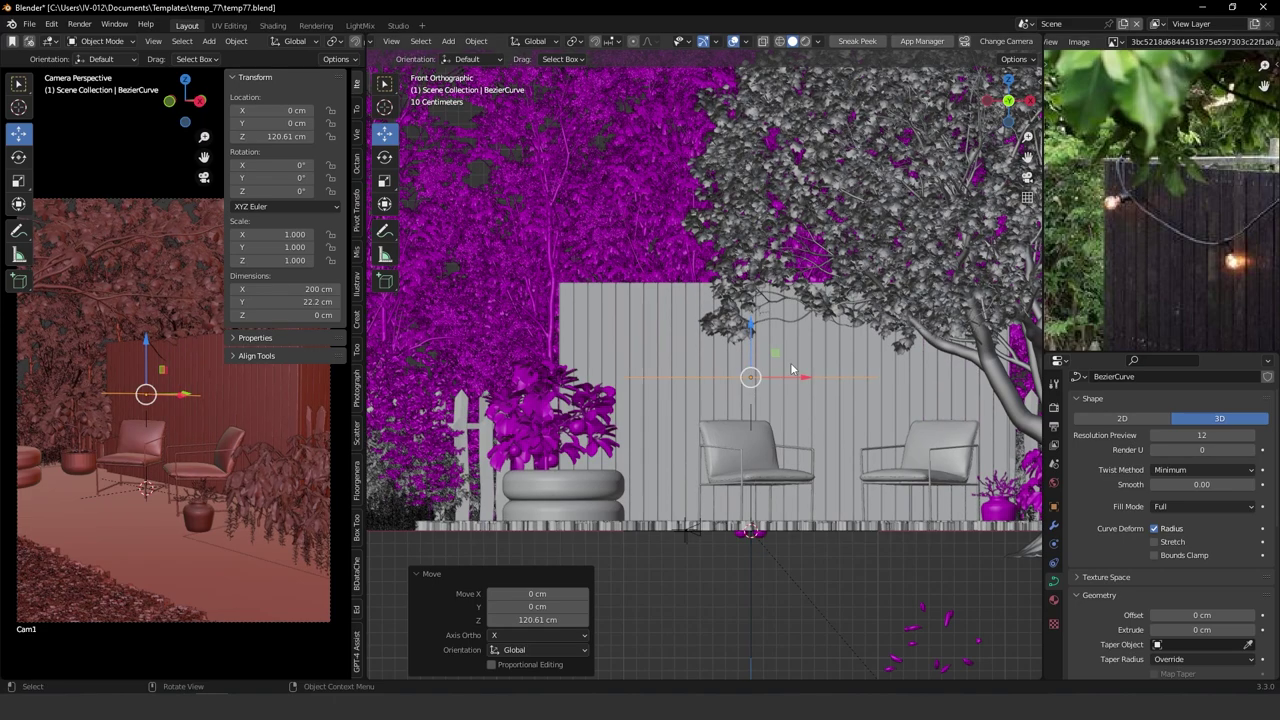
key(r)
key(x)
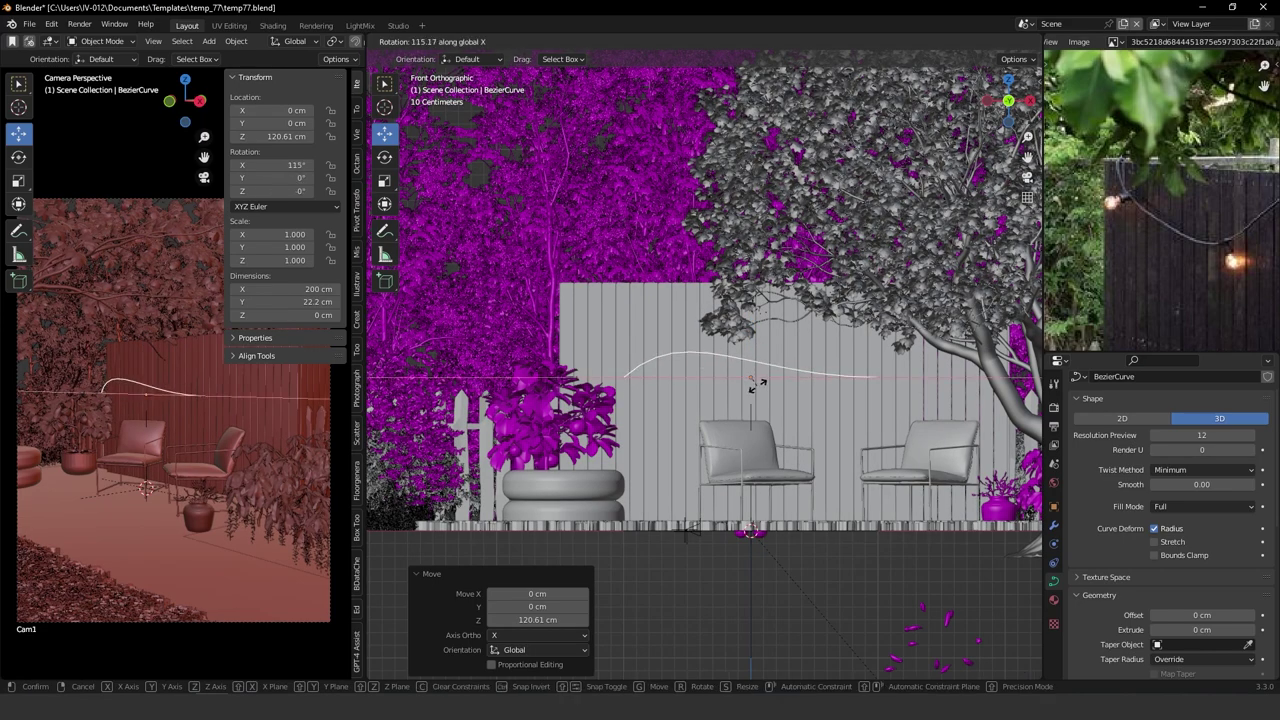
text(90)
key(Return)
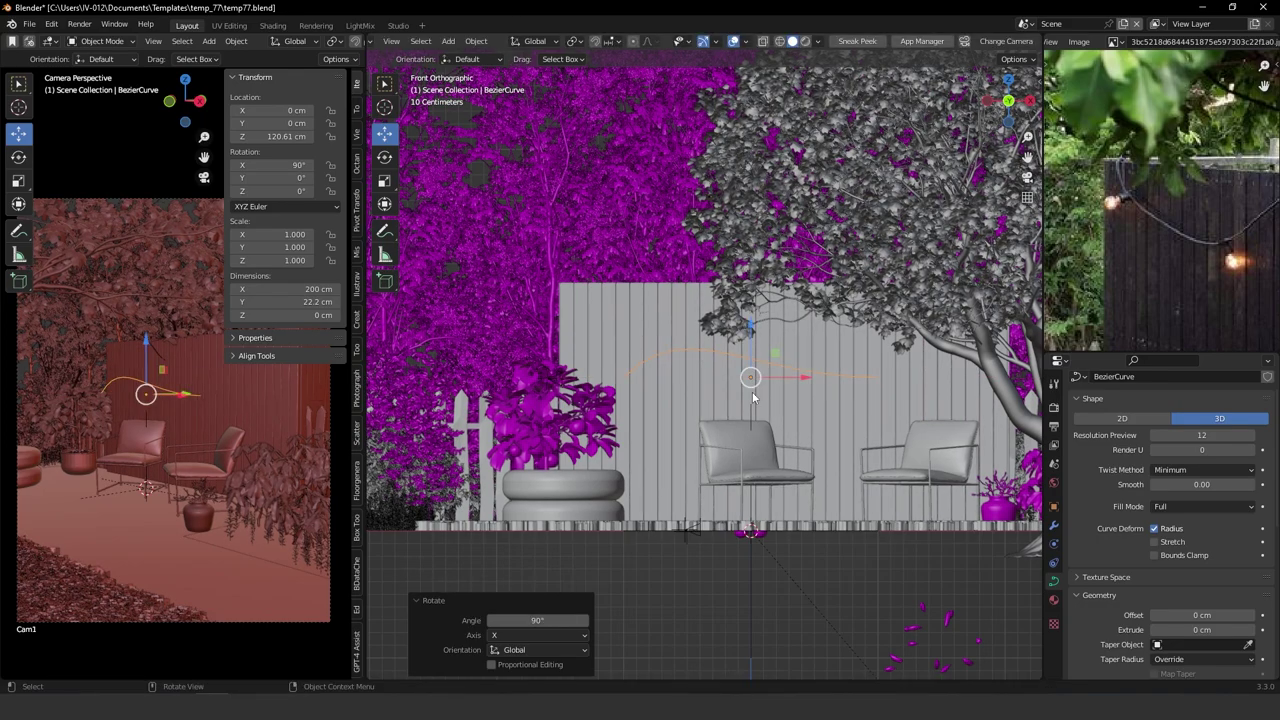
In Edit Mode, rotate the curve's left control point about 92.6° and move it to the fence's upper-left corner.
scroll(706, 370, up, 2)
key(ctrl+Tab)
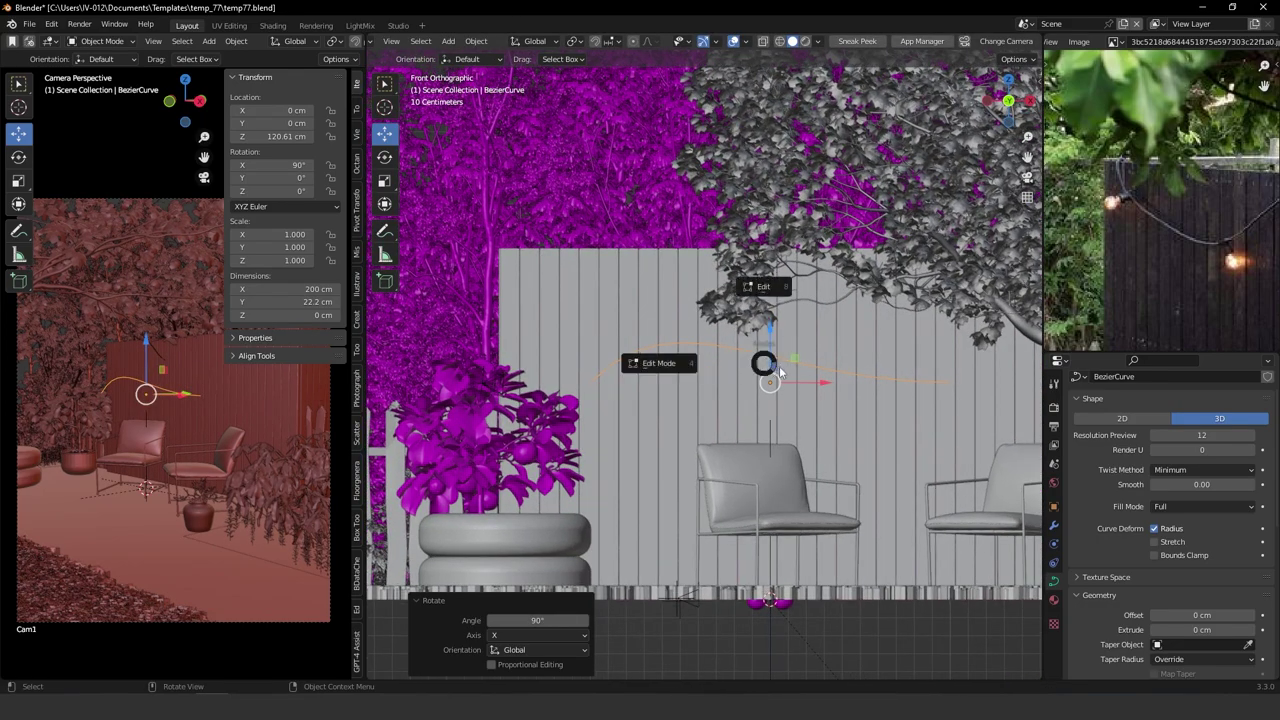
click(679, 367)
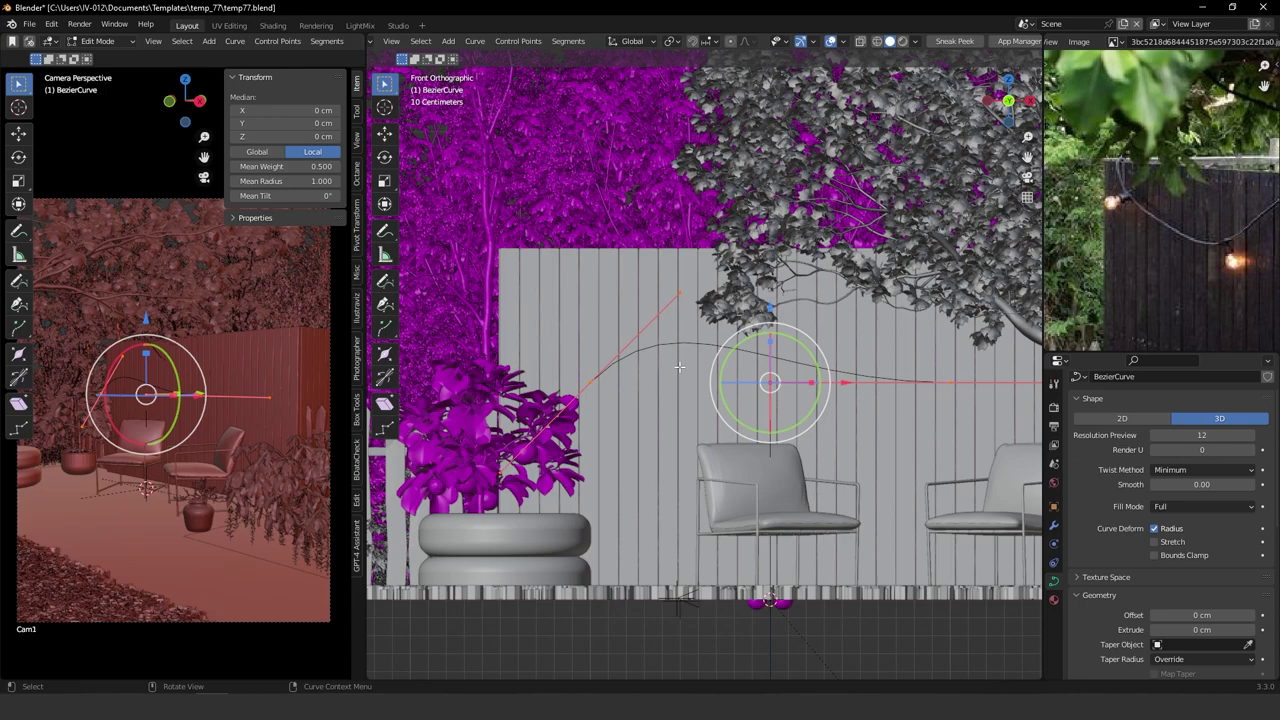
click(596, 378)
drag(635, 352, 658, 432)
click(653, 438)
key(g)
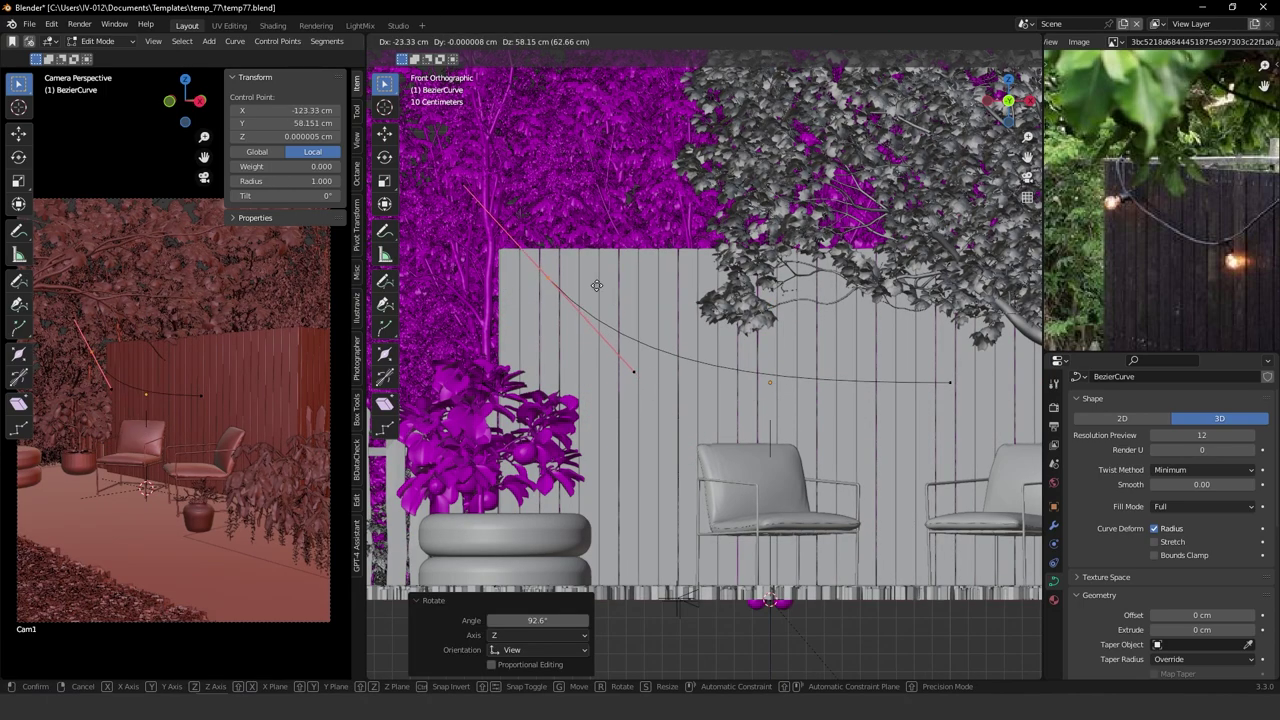
click(561, 272)
Move the curve's right end point to about X -15 cm, Y 21 cm, and rotate the left end point about 14.4°.
click(950, 381)
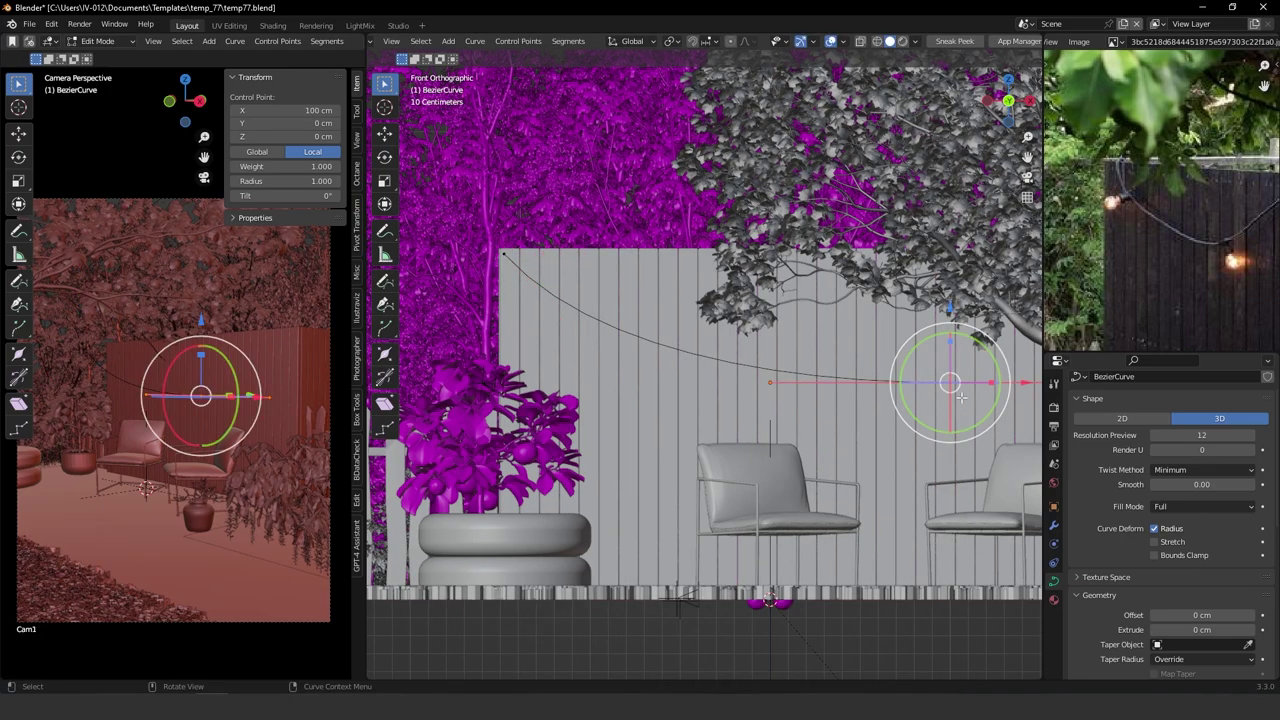
key(g)
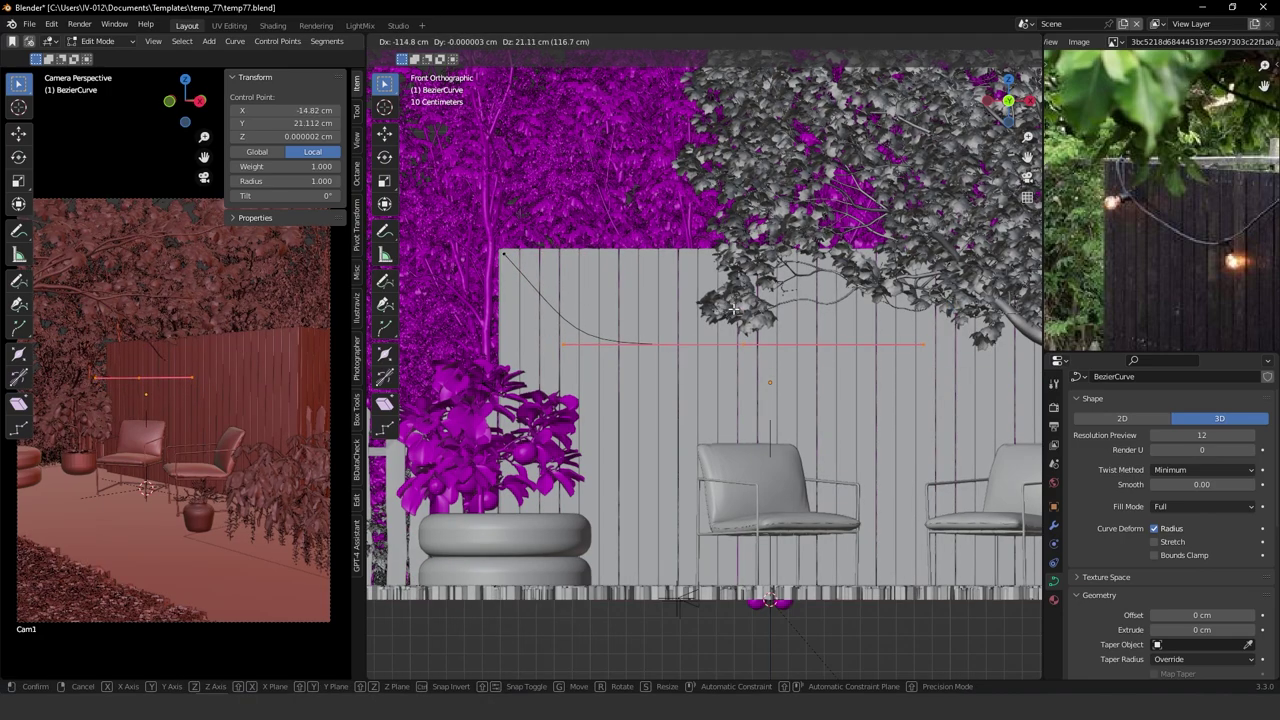
click(783, 307)
click(504, 255)
key(r)
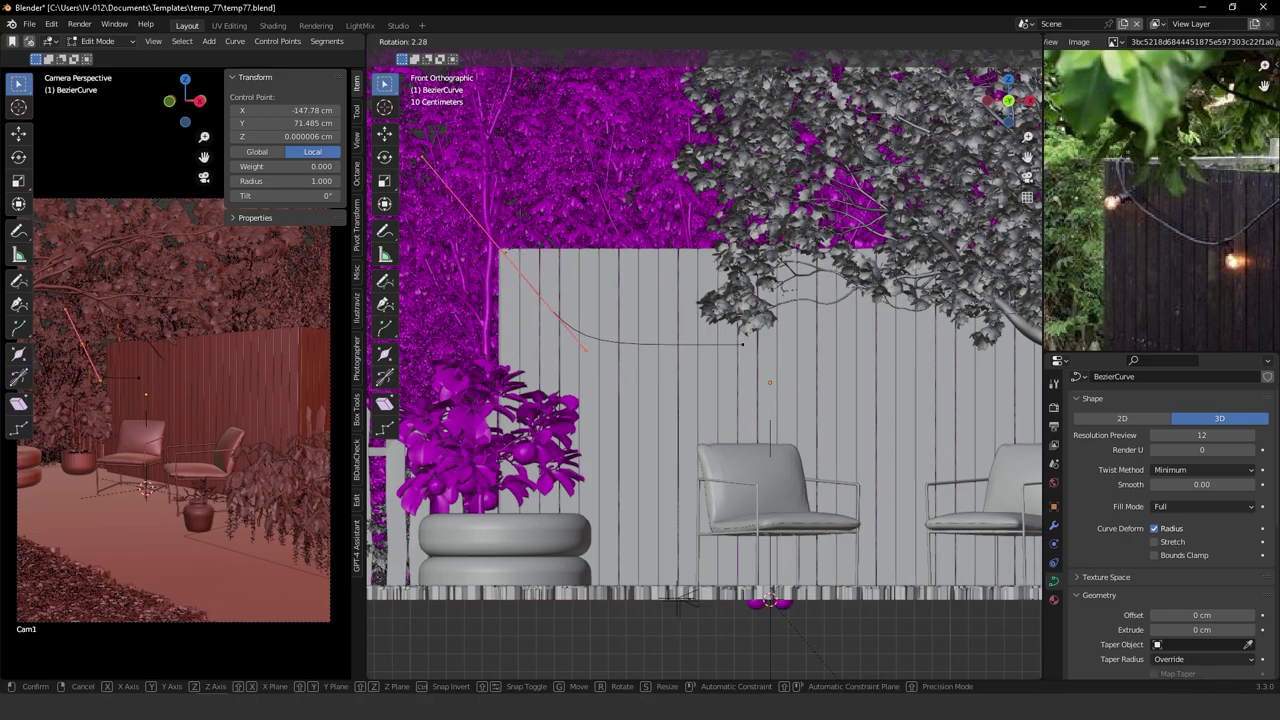
click(716, 290)
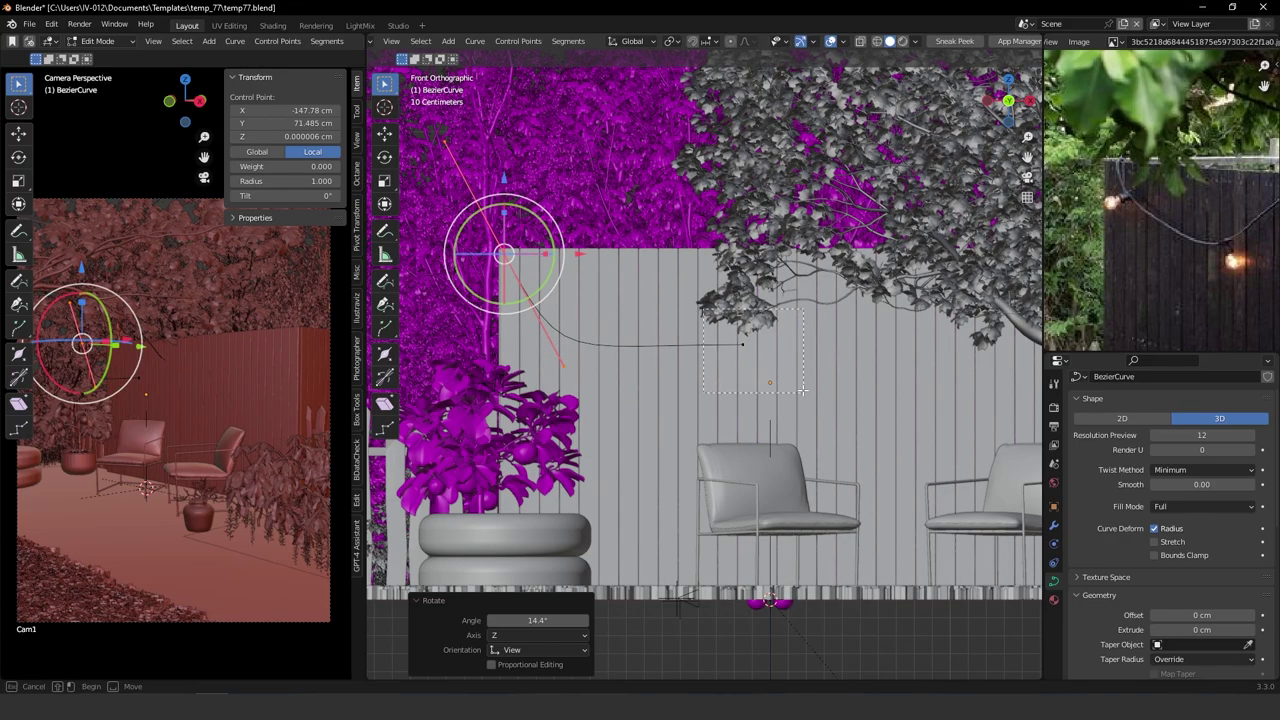
Scale the right end point's handles by about 0.554, shift the point to about X -52 cm and rotate it about -11.6°.
click(742, 344)
key(s)
click(797, 307)
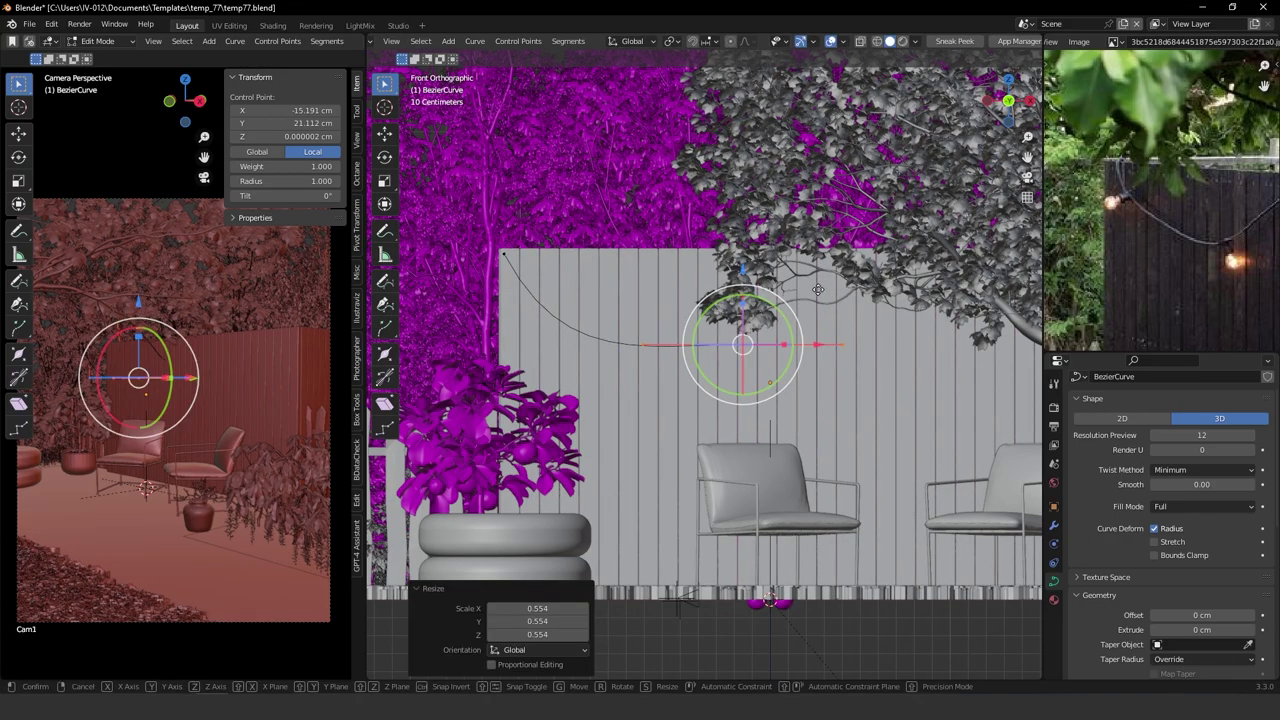
key(g)
click(729, 308)
key(r)
click(700, 324)
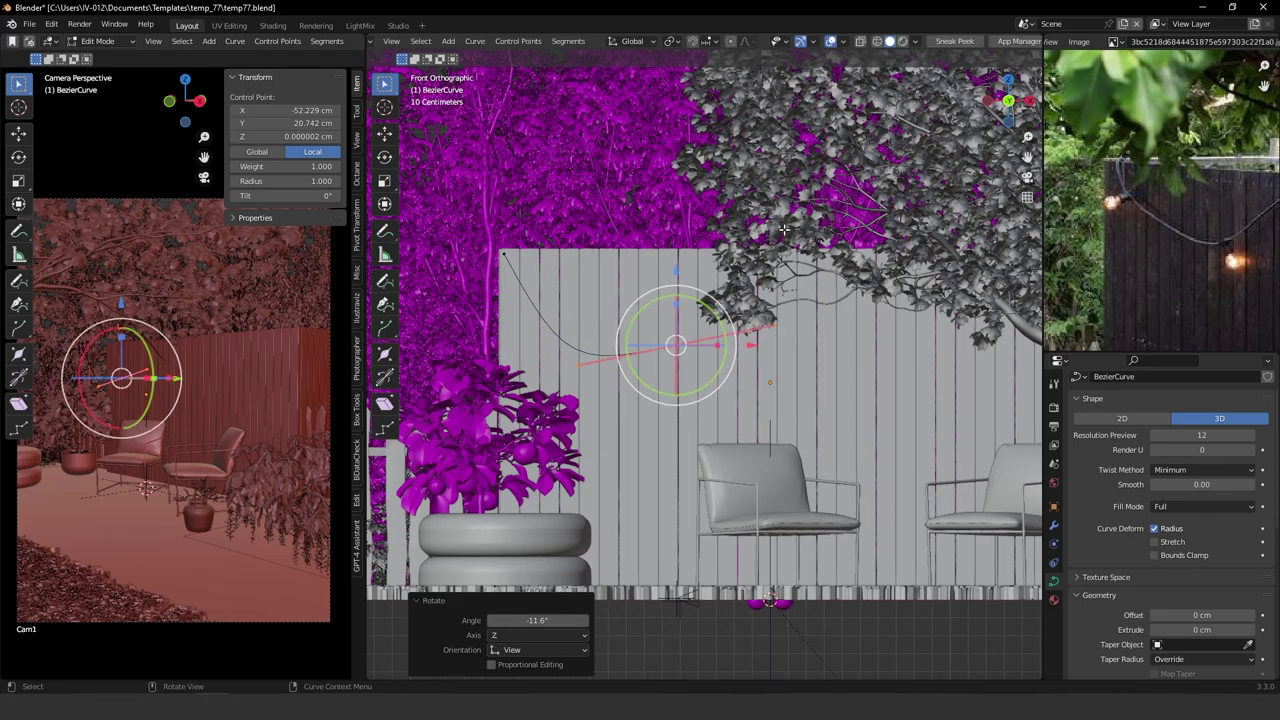
Compare the curve with the reference photo, raise its right end point about 23.3 cm and rotate it about -17.8°.
shift+middle_drag(757, 330, 697, 318)
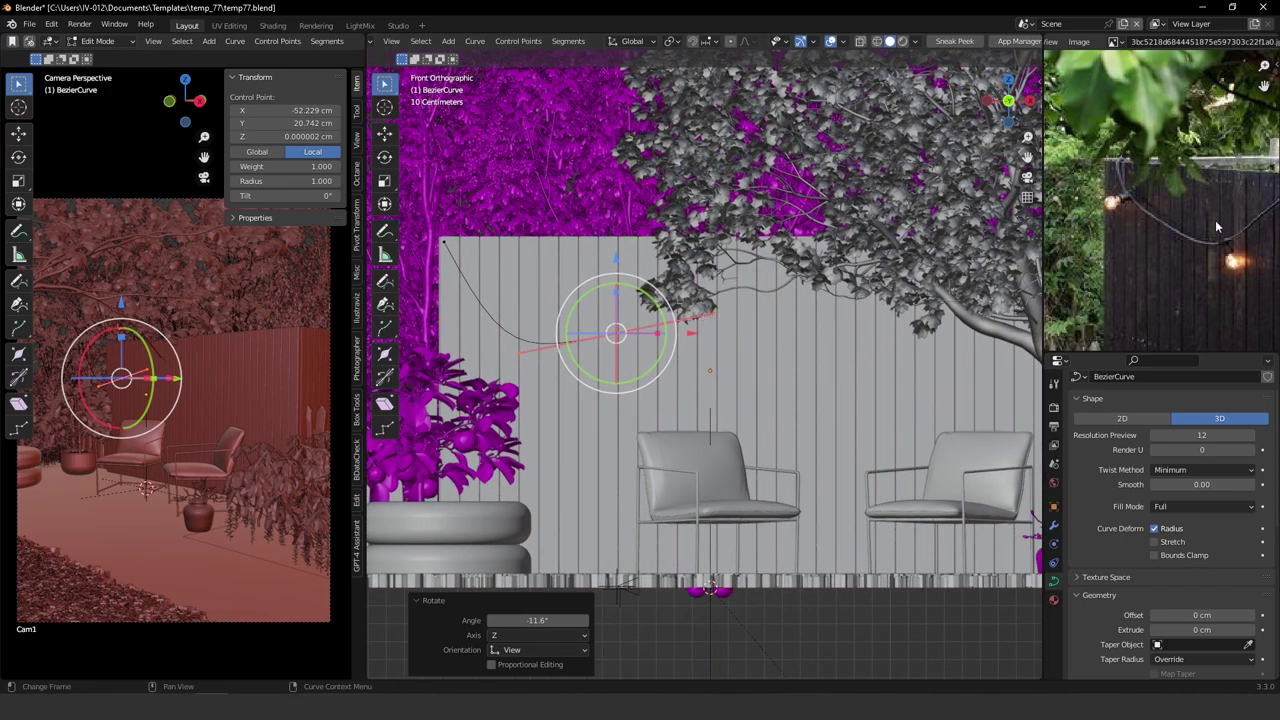
scroll(1217, 227, down, 2)
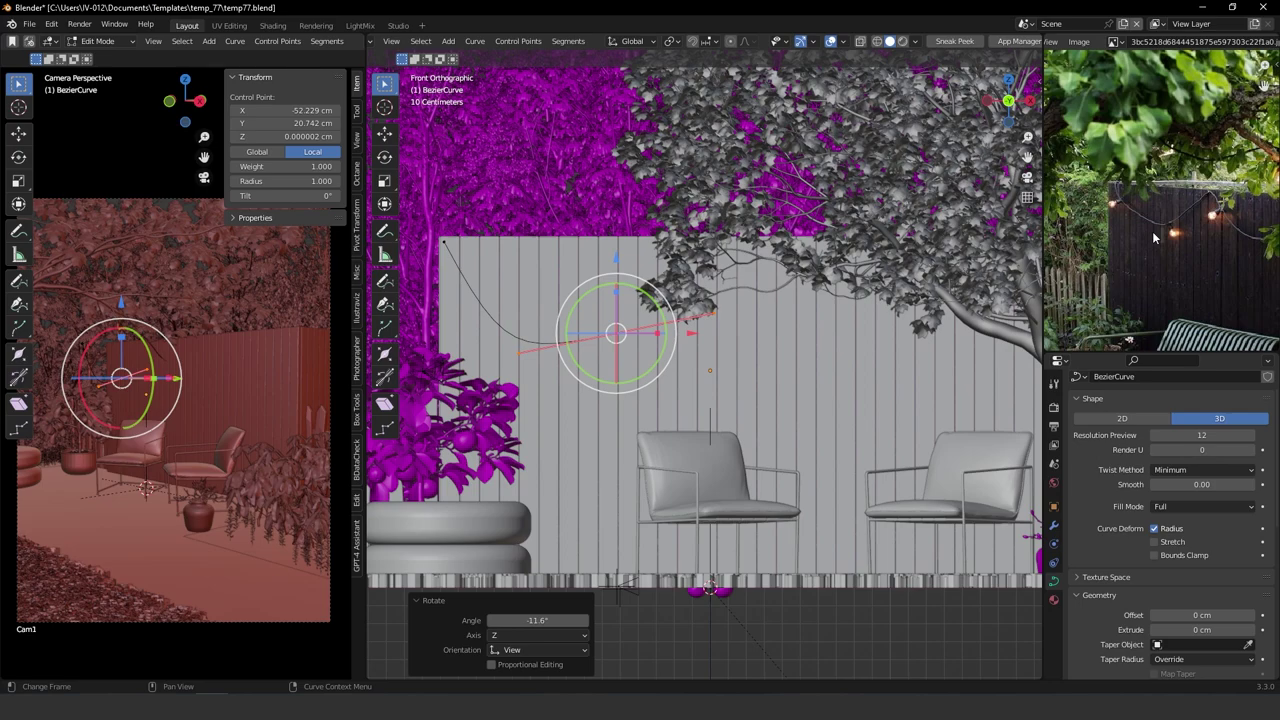
key(g)
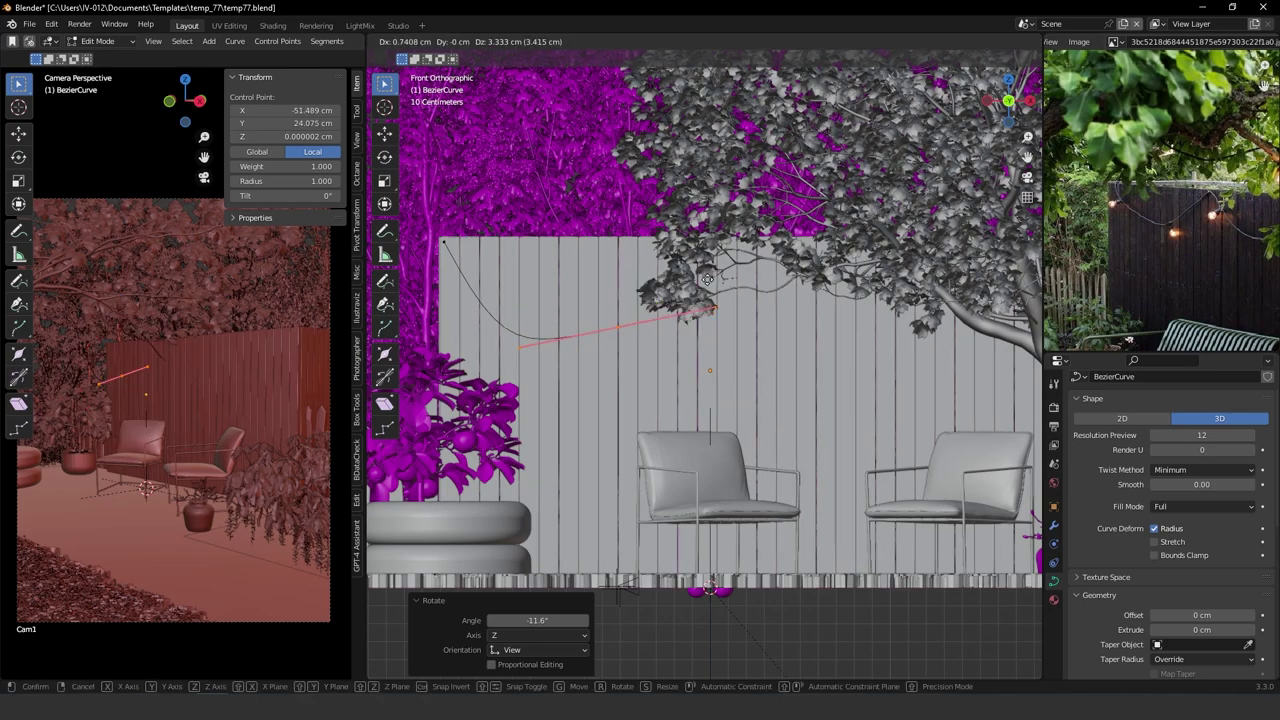
click(725, 241)
key(r)
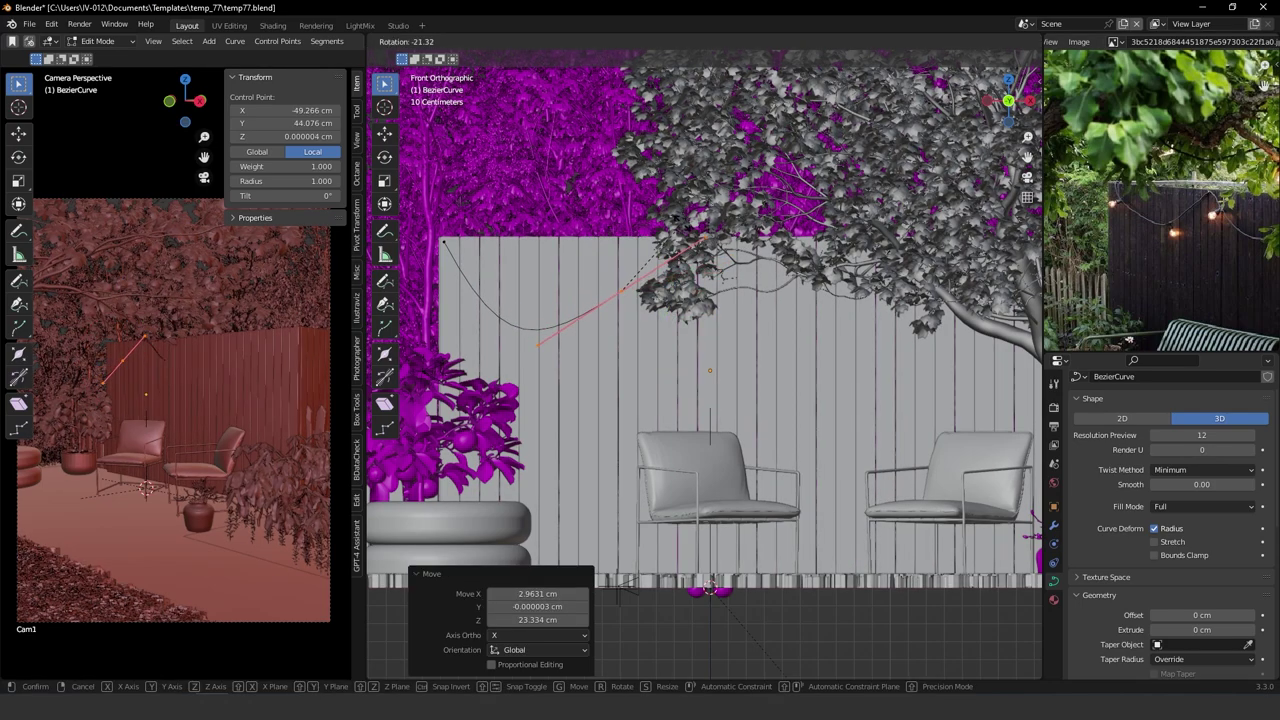
click(687, 243)
Extrude a new point to the fence's top edge at about X 50 cm, scaling its handles by 0.418 and rotating it 45.9°.
key(g)
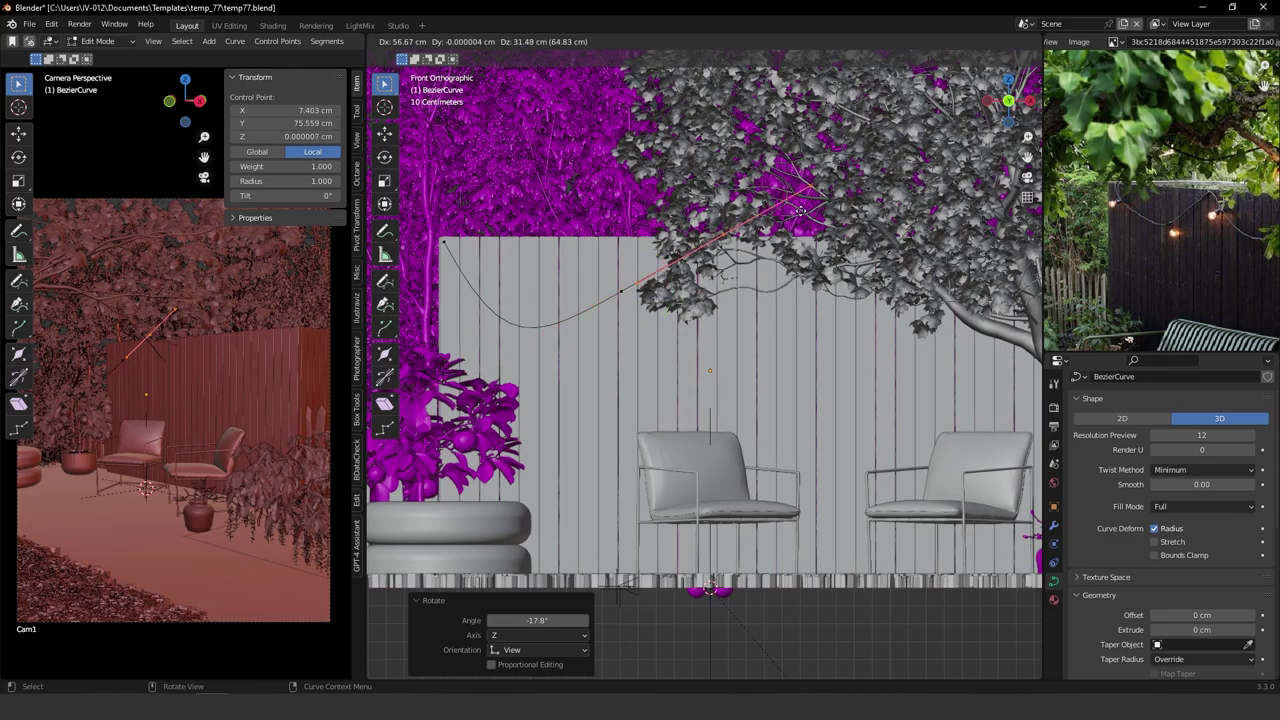
click(852, 209)
ctrl+middle_drag(800, 270, 821, 236)
key(s)
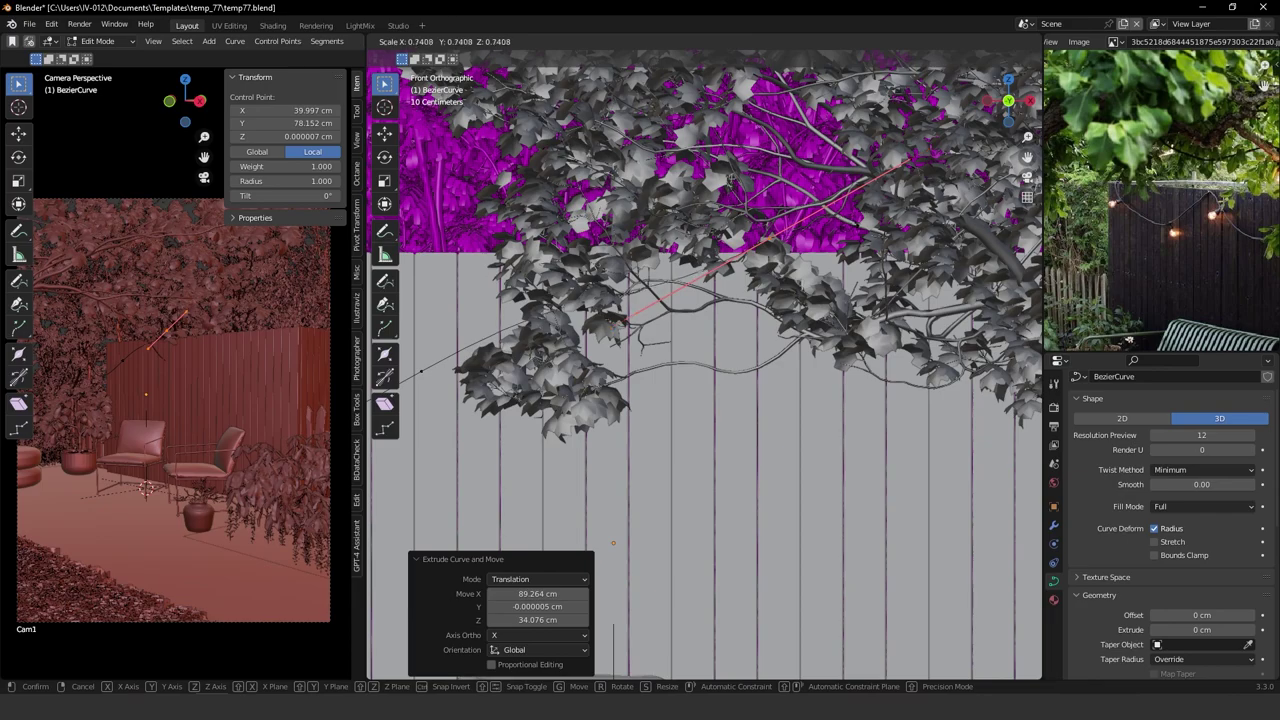
click(815, 262)
key(r)
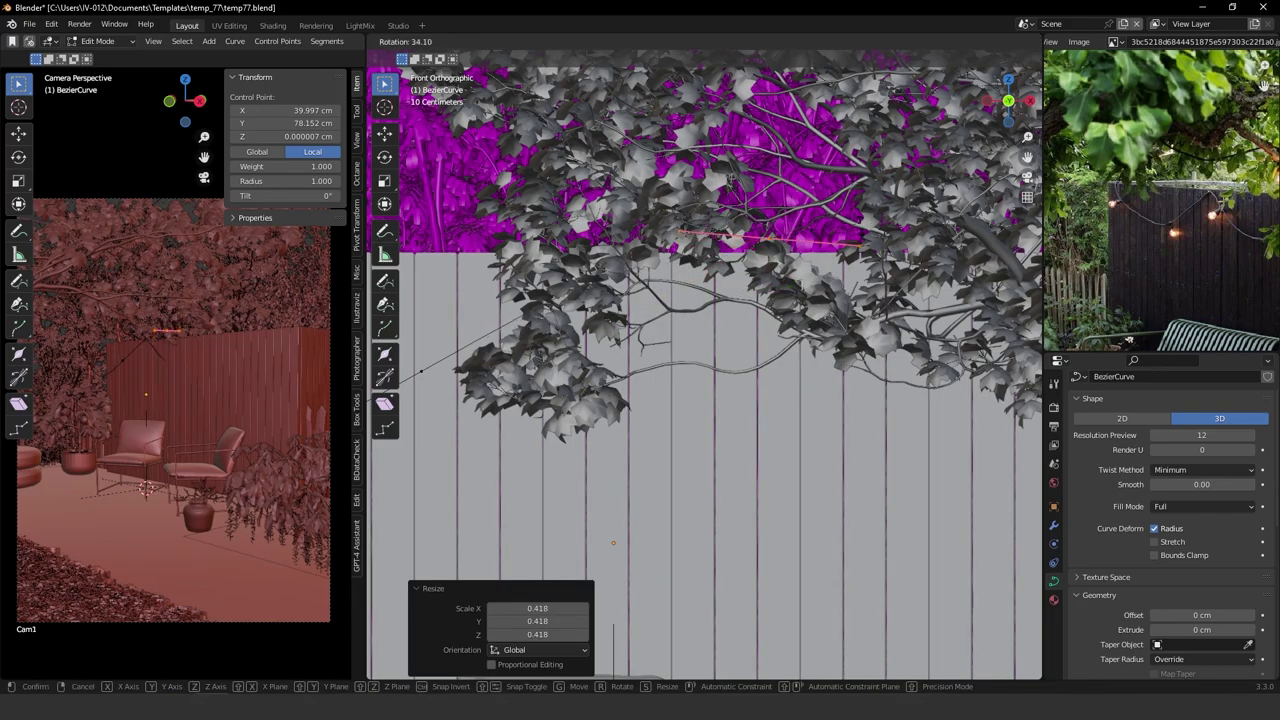
click(815, 243)
key(g)
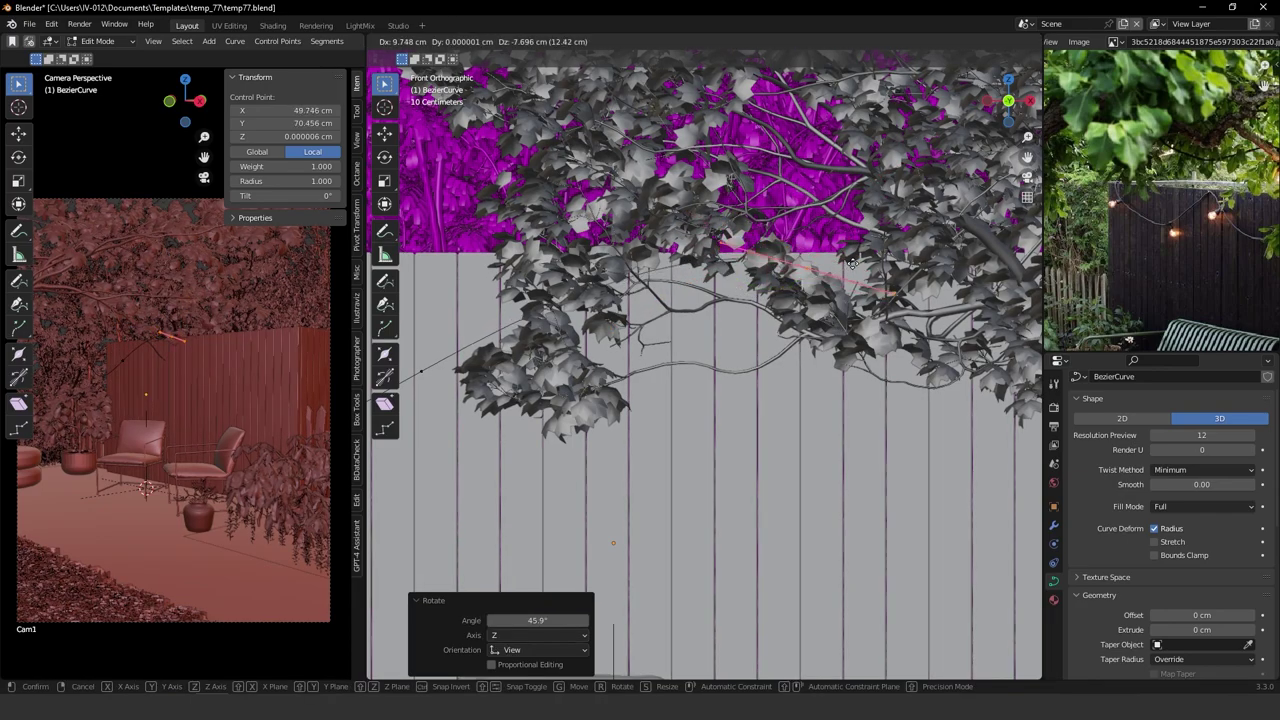
click(838, 272)
Return to Object Mode and hide the large tree covering the fence.
scroll(838, 272, down, 6)
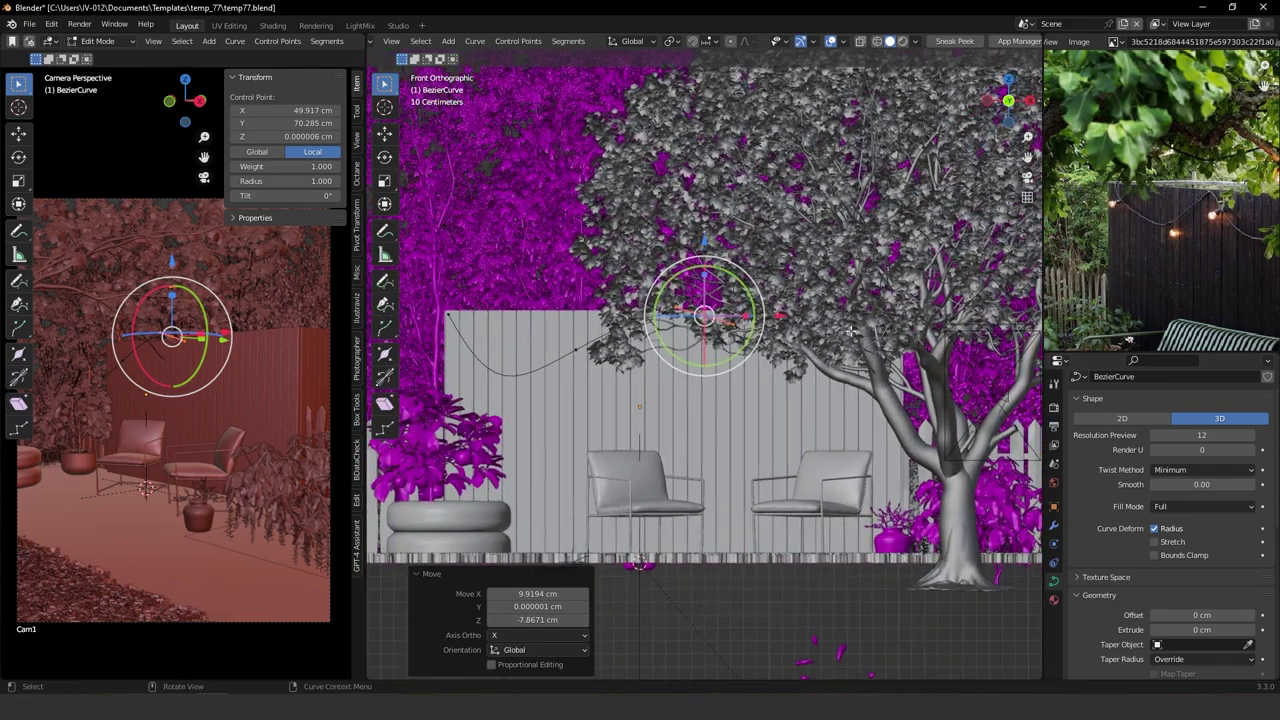
shift+middle_drag(765, 338, 761, 310)
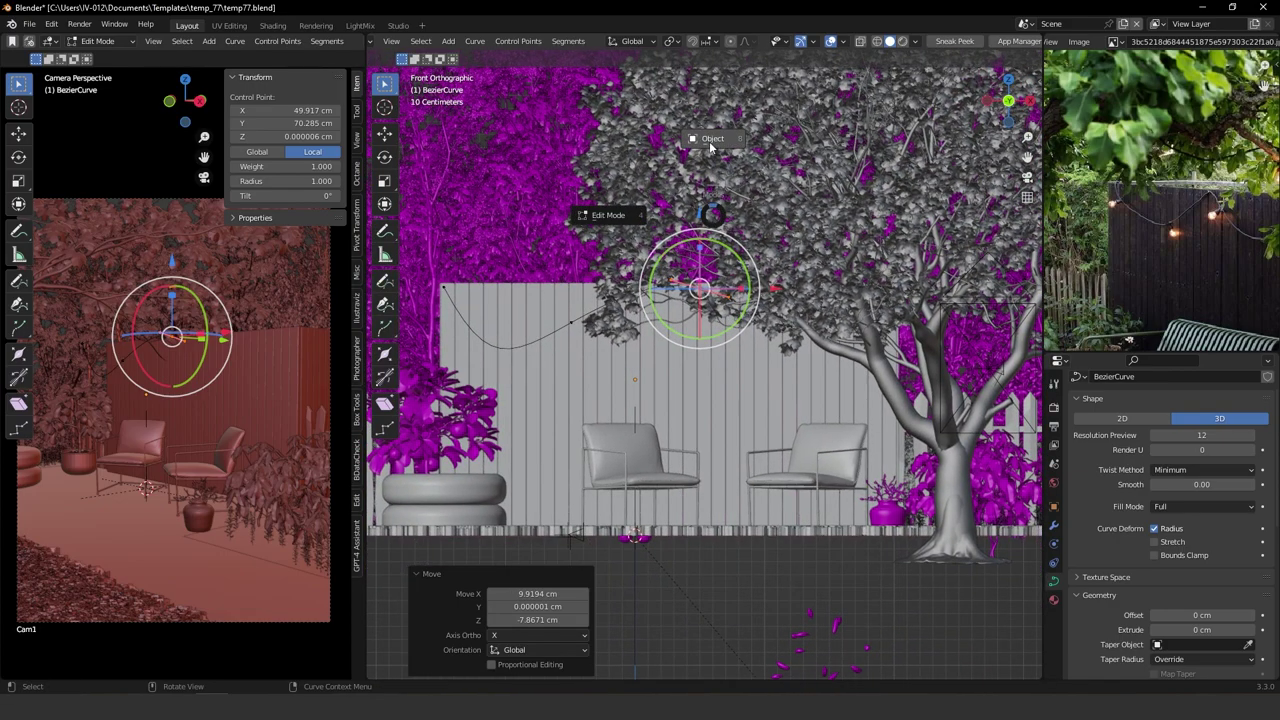
key(Tab)
click(866, 268)
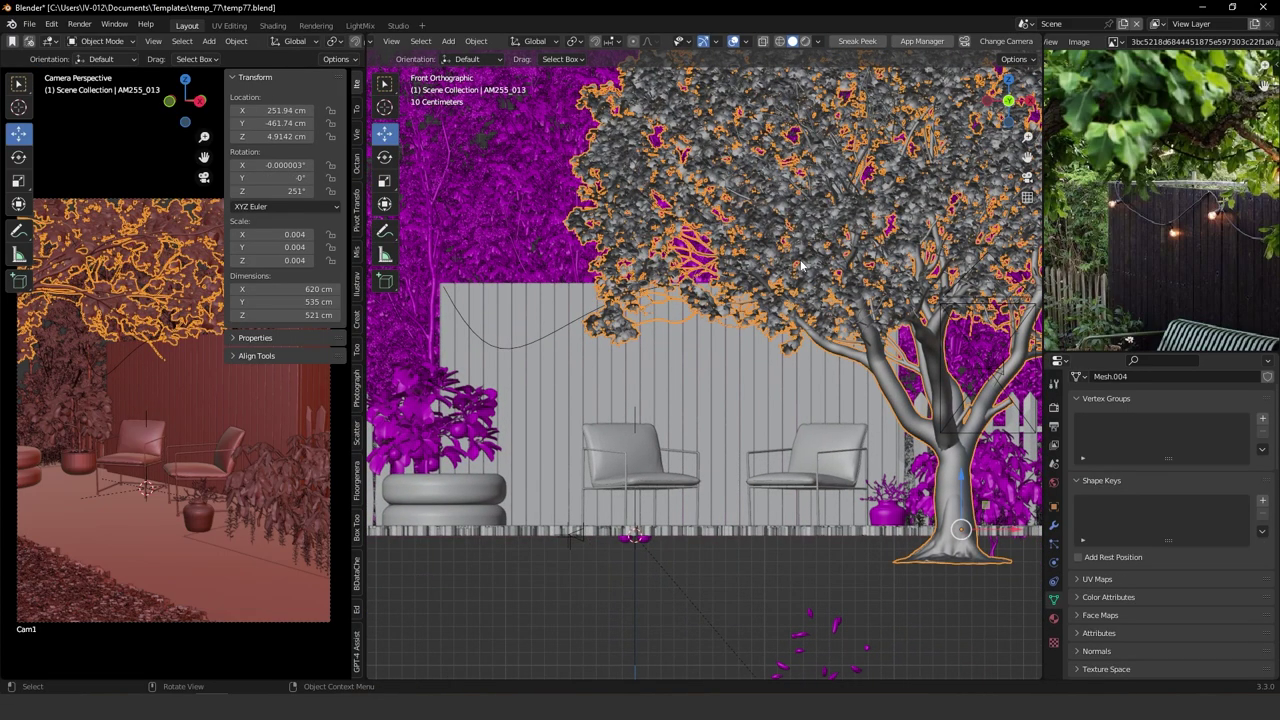
key(h)
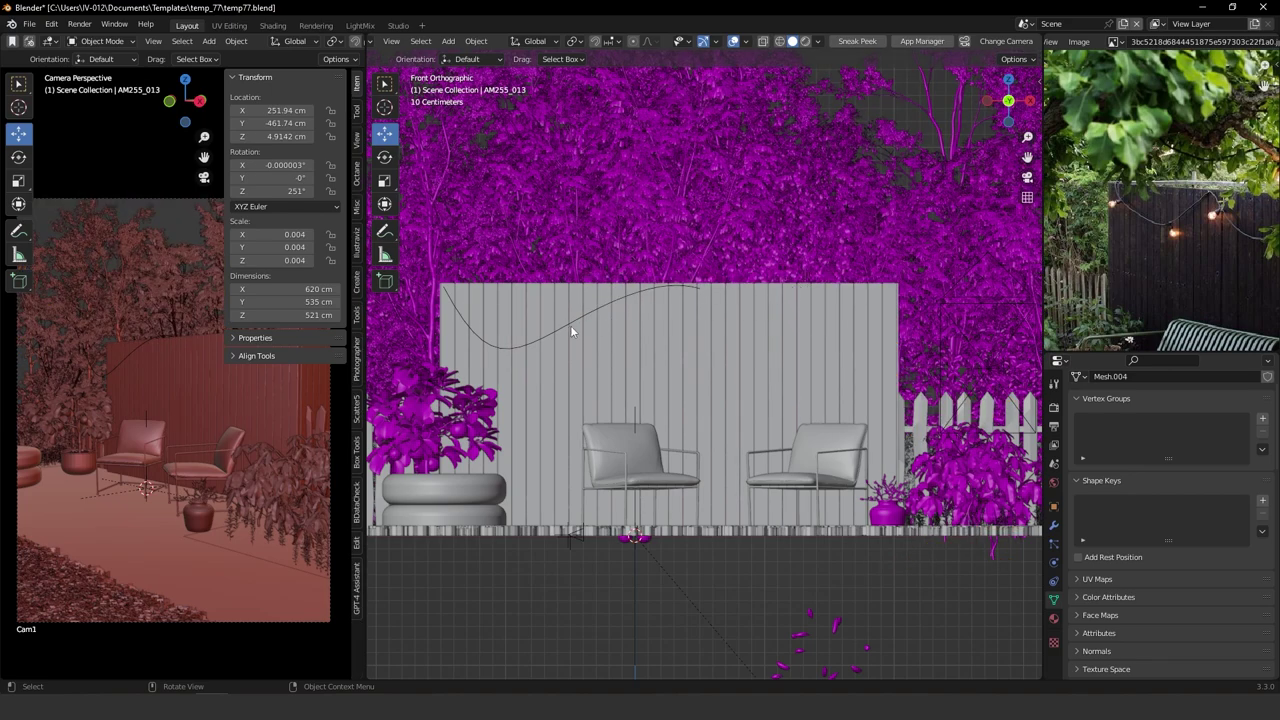
Edit the curve again, shift its last point about 37 cm toward the left end, level it by about -17.4° and align it with the fence's top edge.
click(571, 328)
key(Tab)
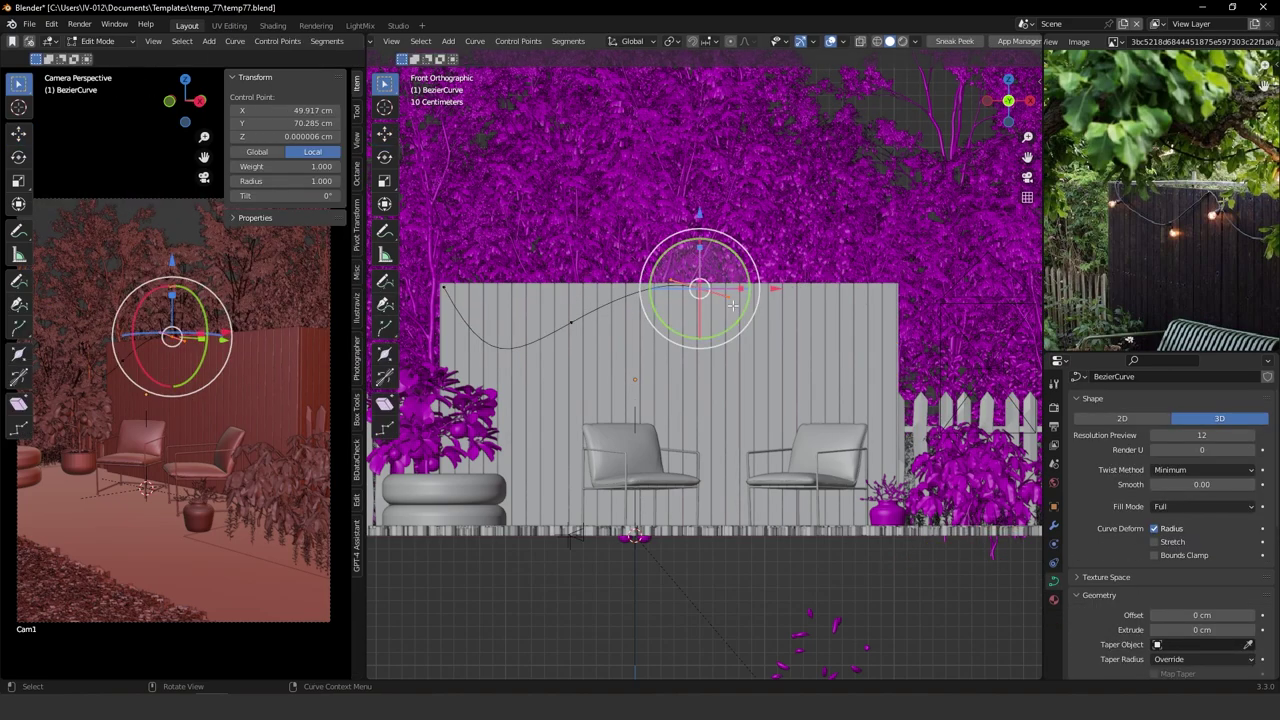
key(g)
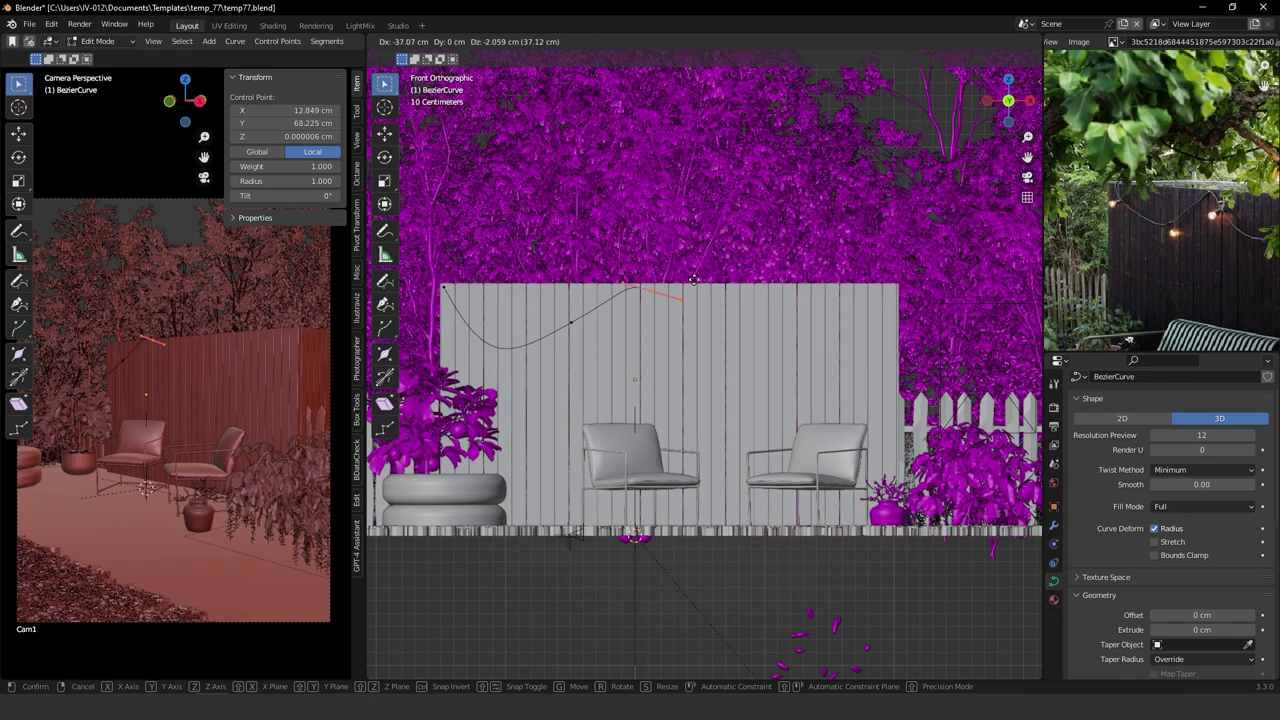
click(706, 281)
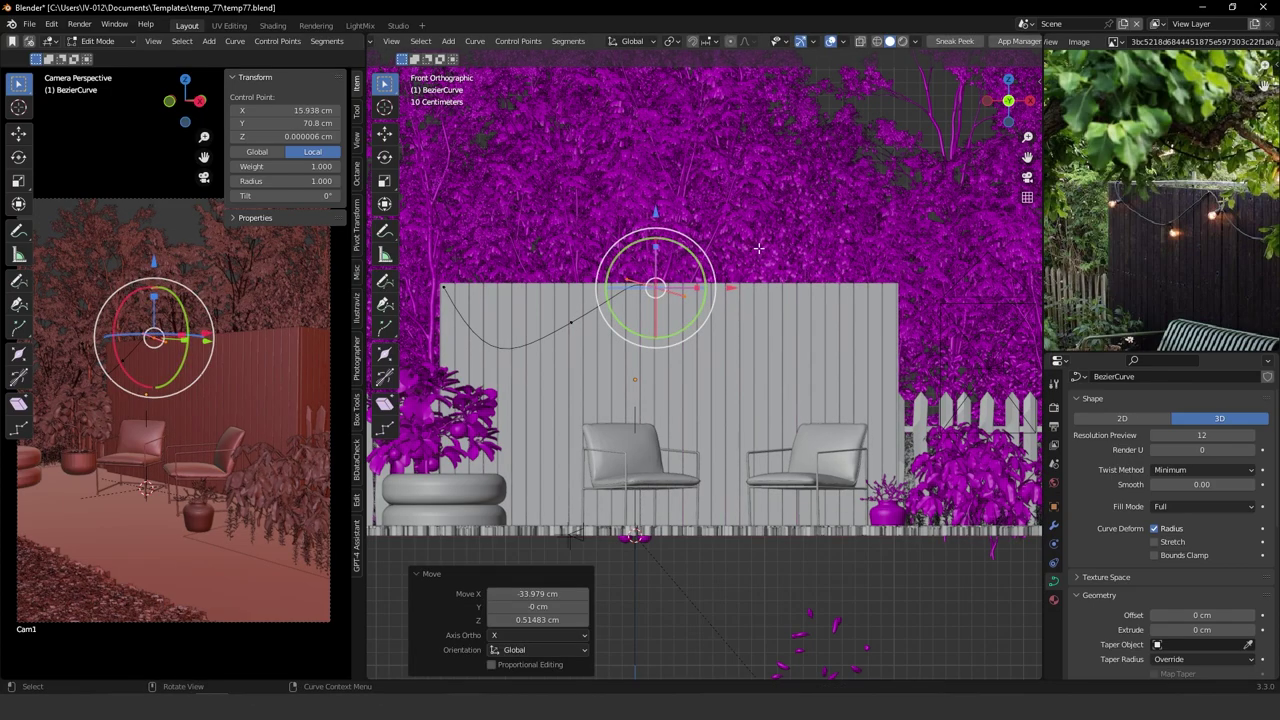
scroll(747, 245, up, 6)
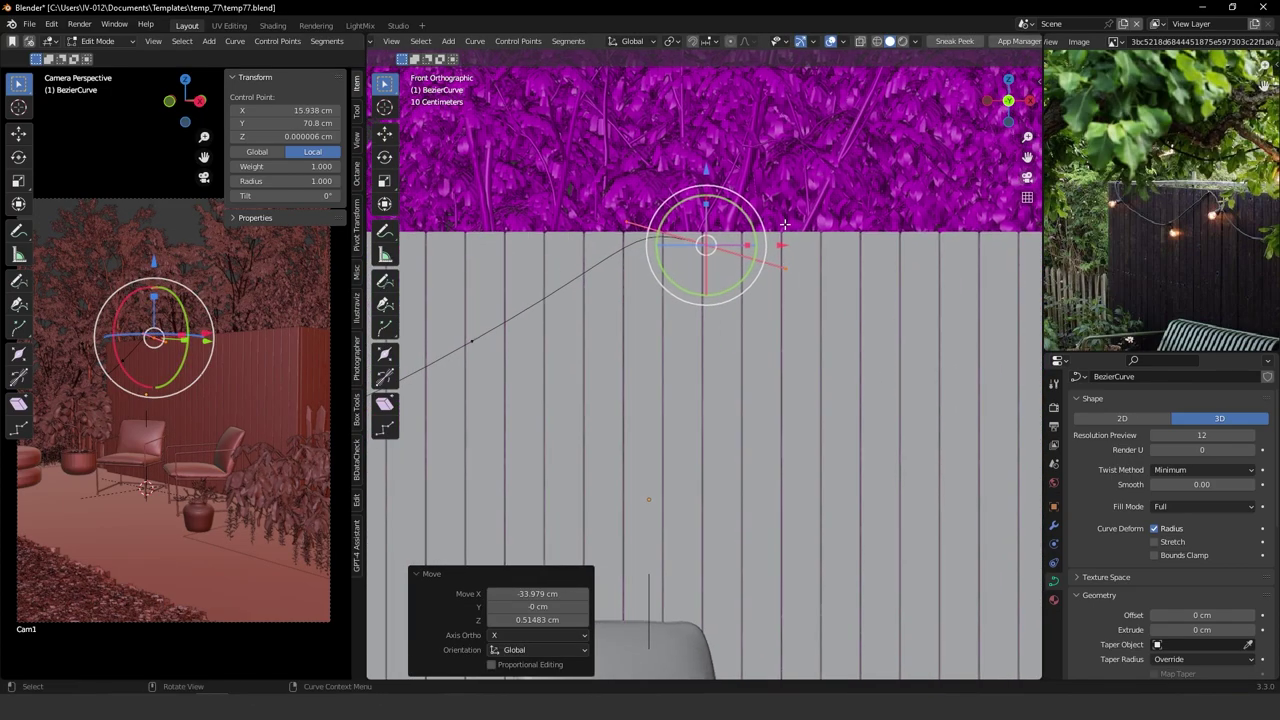
key(r)
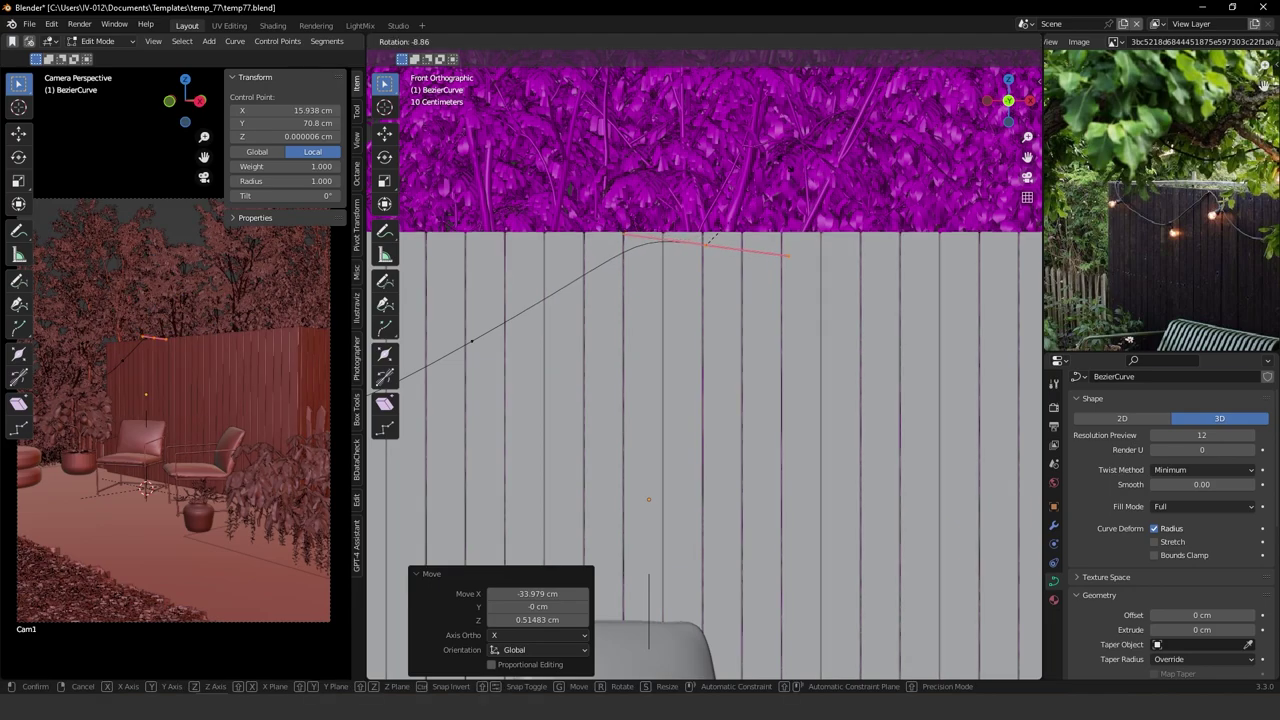
click(765, 168)
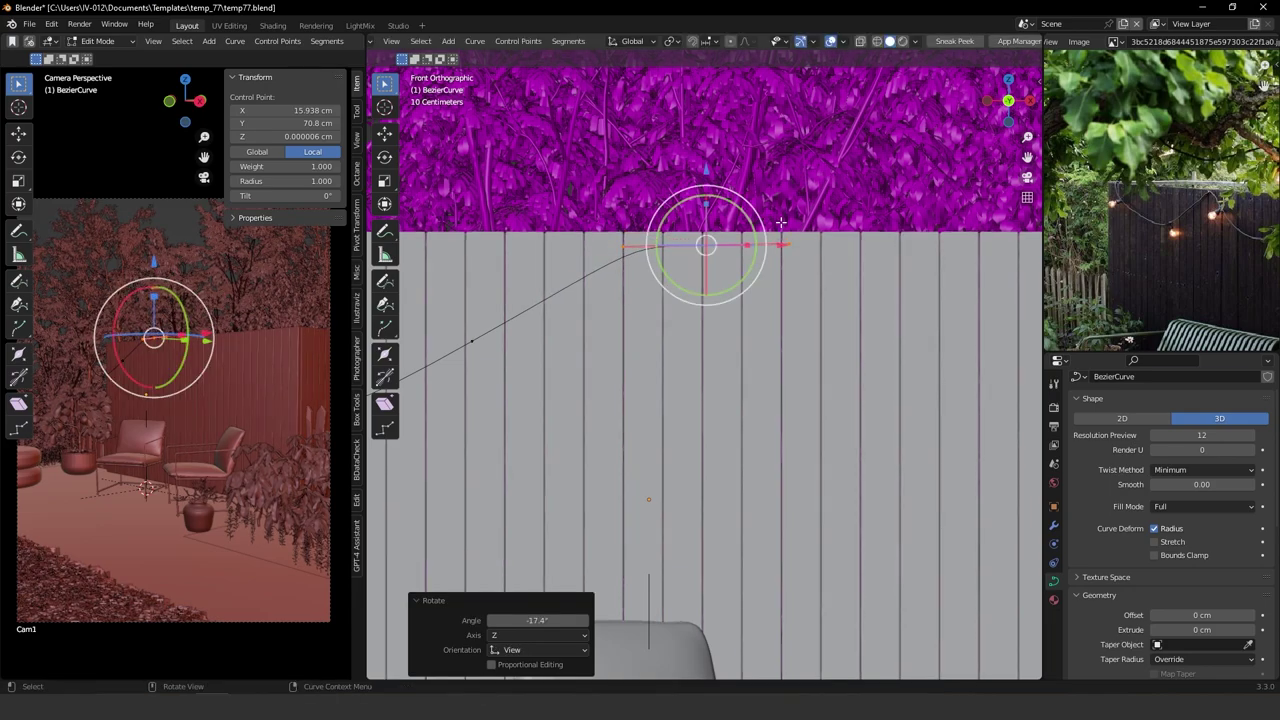
key(g)
click(760, 199)
Extrude another curve point down from the fence's top edge and position it at about X 100 cm, Y 29 cm.
key(e)
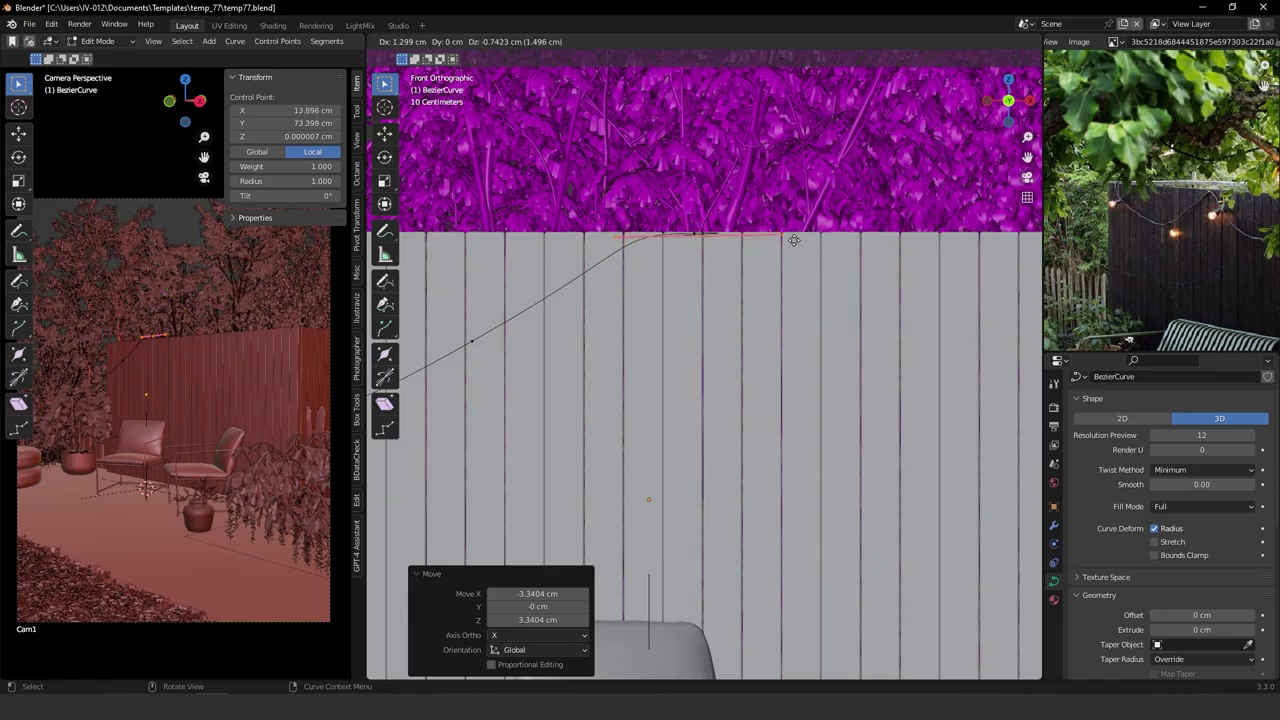
click(810, 293)
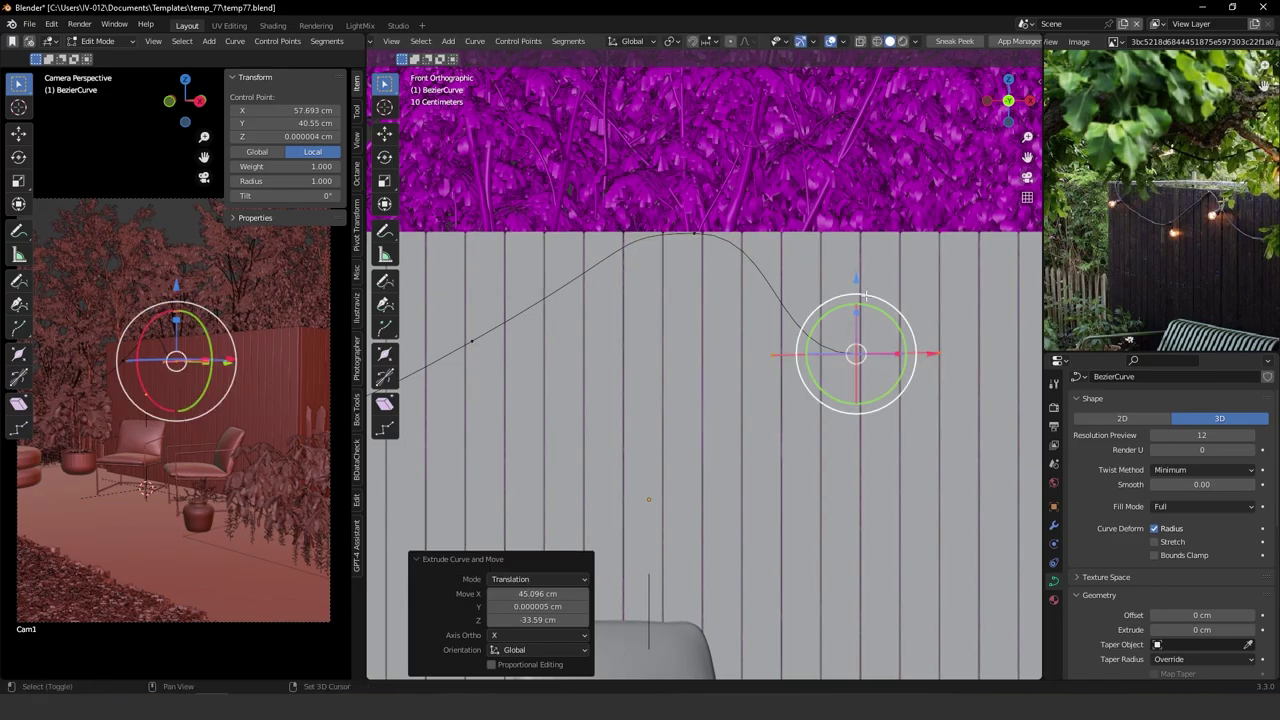
shift+middle_drag(868, 312, 681, 321)
scroll(728, 384, down, 5)
key(g)
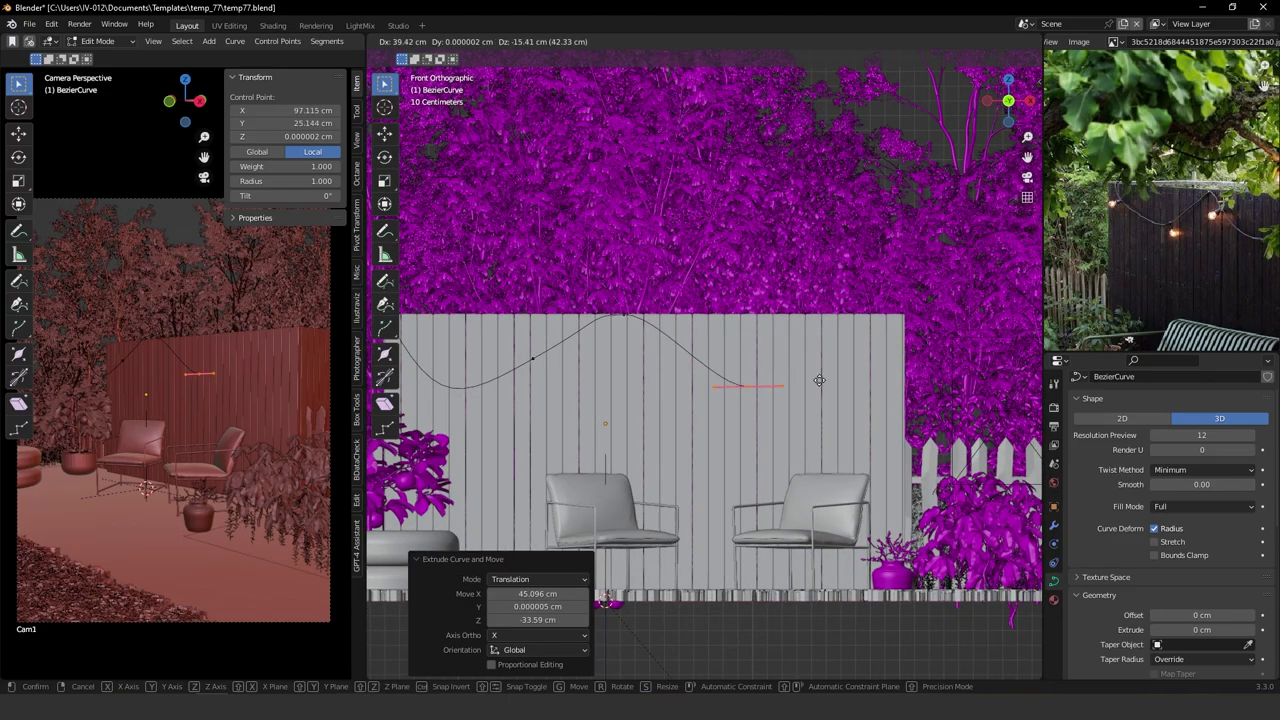
click(840, 368)
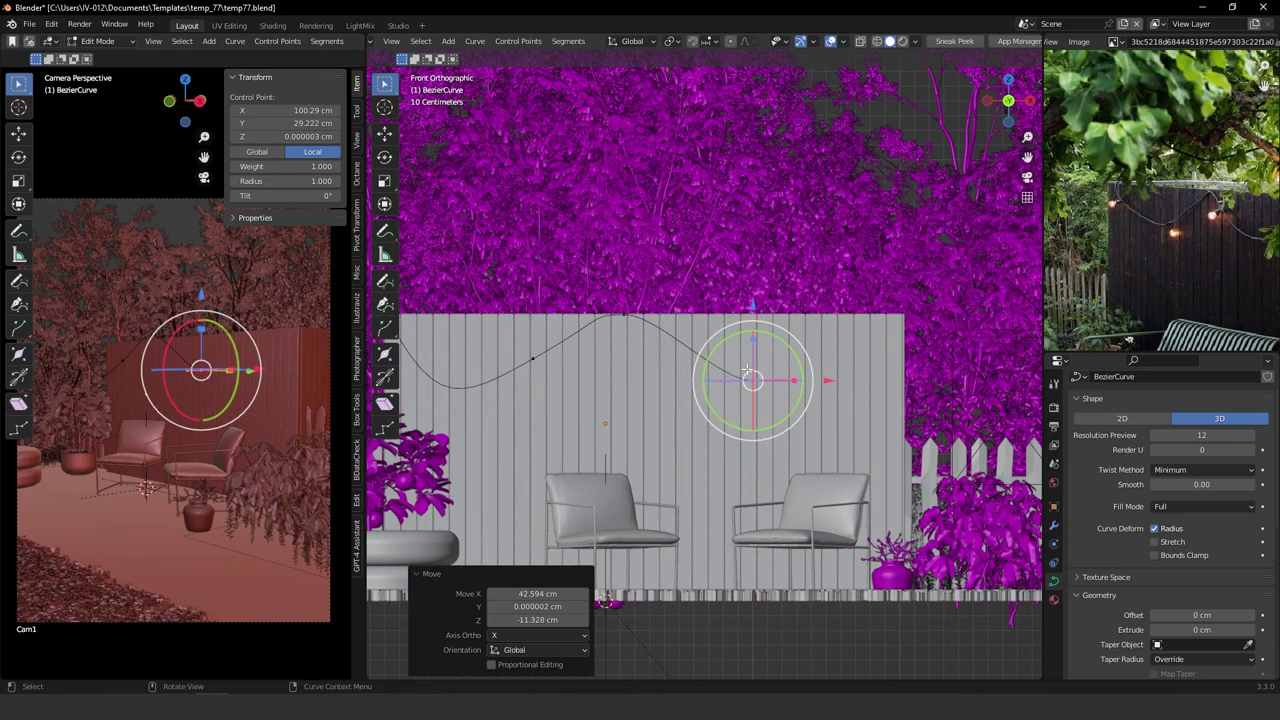
Extrude another curve point up to the fence's top edge near the right corner, at about X 182 cm, Y 74 cm.
key(g)
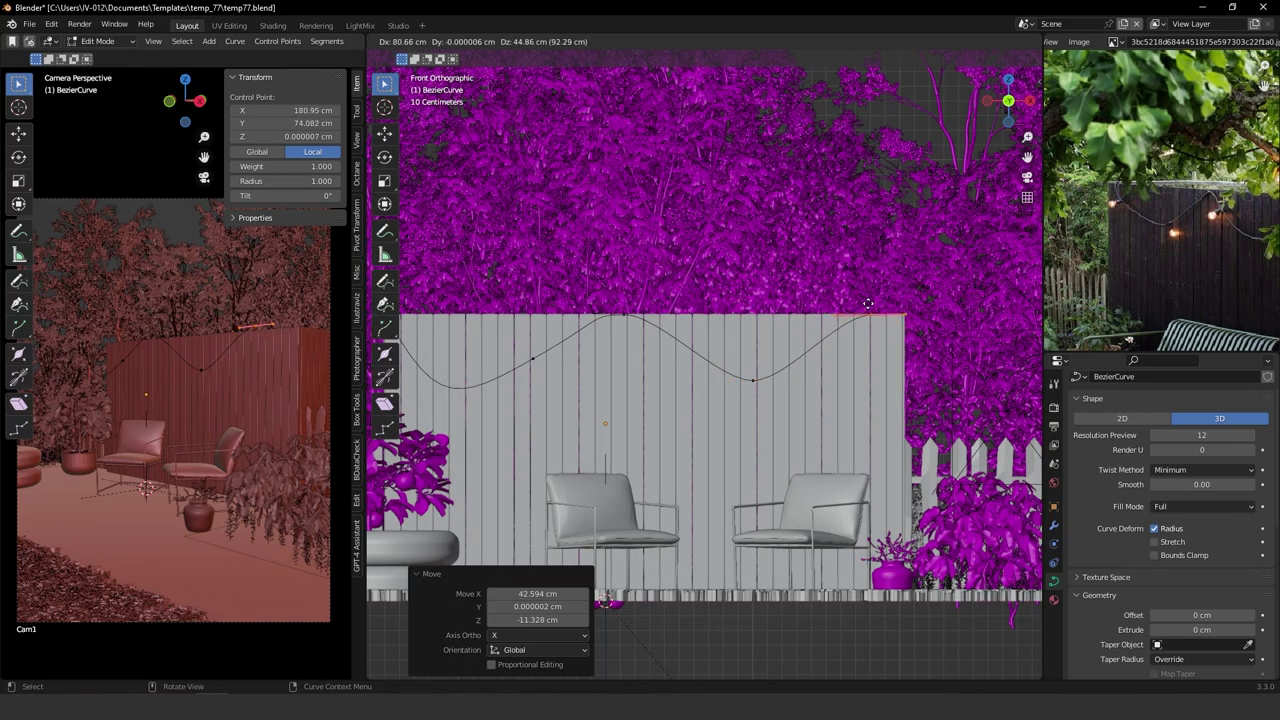
click(868, 305)
scroll(690, 367, up, 4)
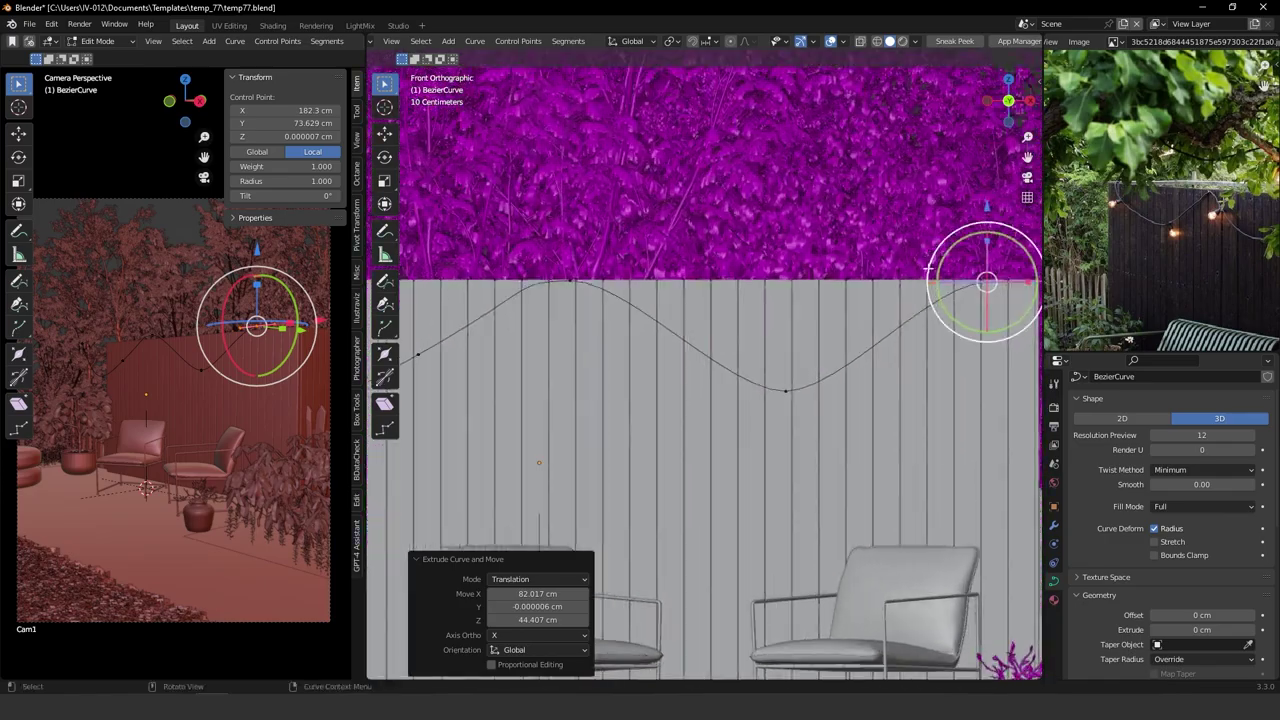
In top view, extrude a further point past the fence corner, offset about 14.4 cm in X and 44.5 cm in Y.
key(KP_7)
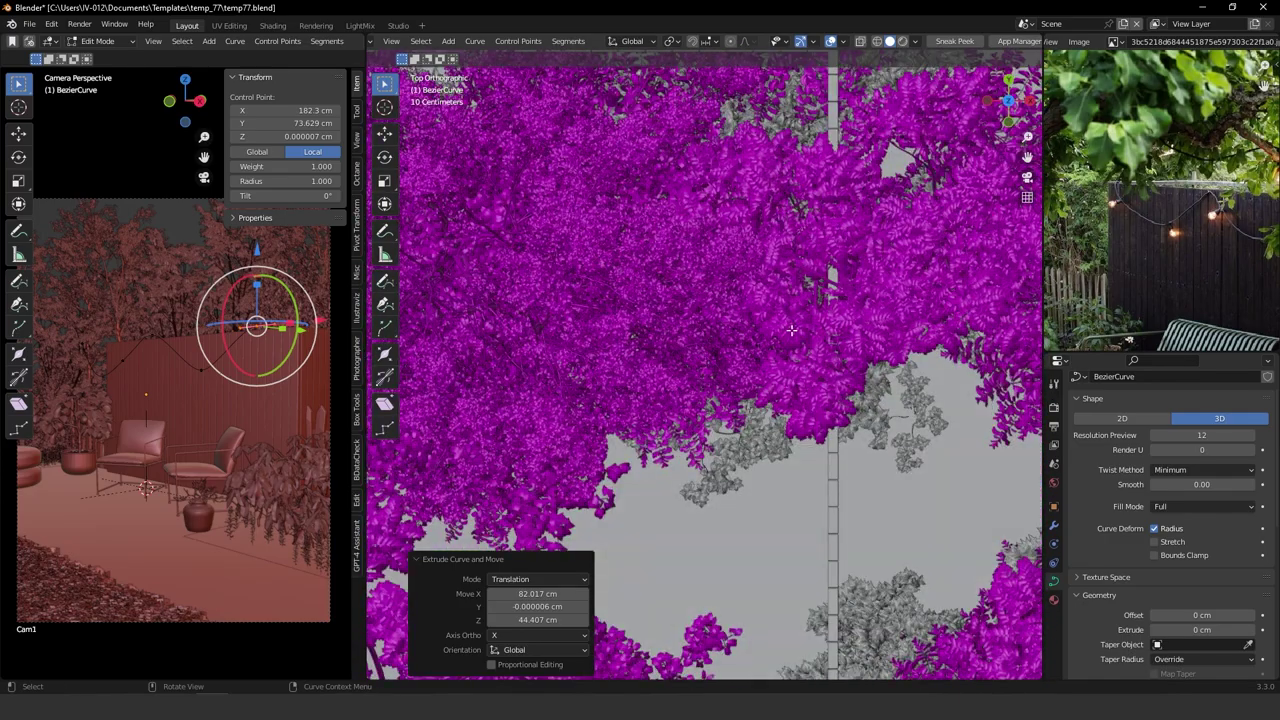
scroll(803, 329, up, 5)
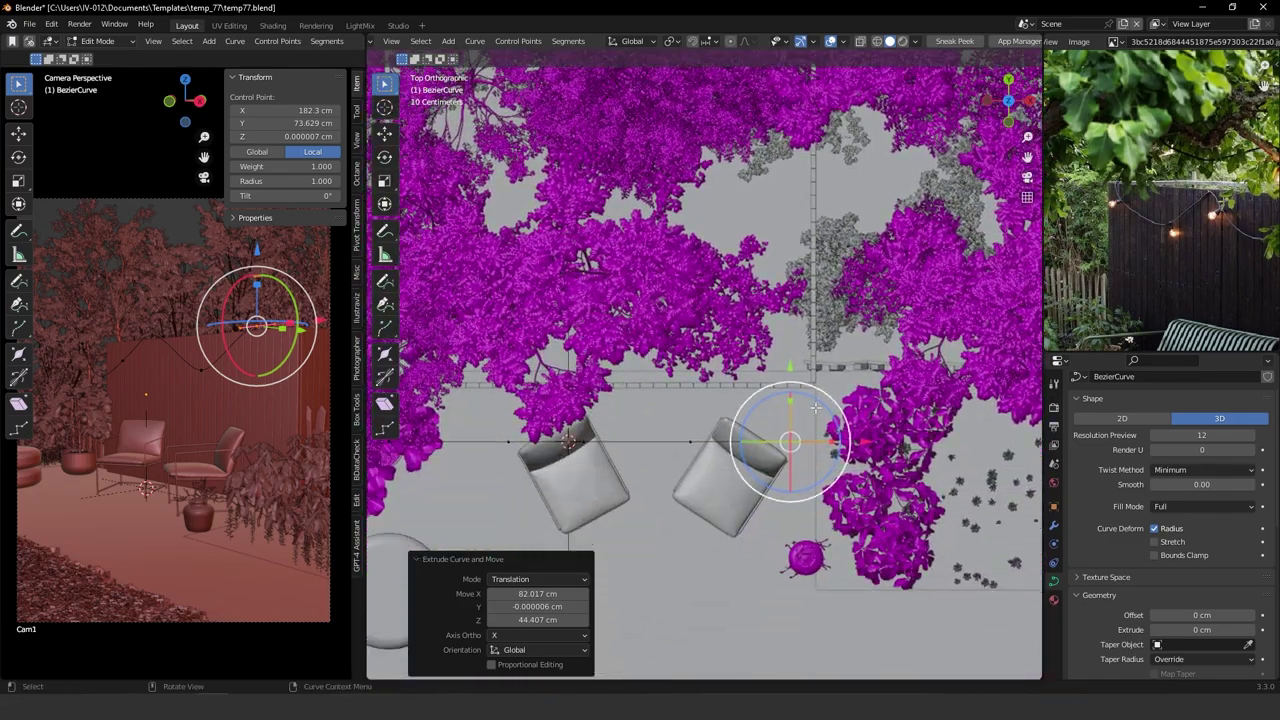
key(g)
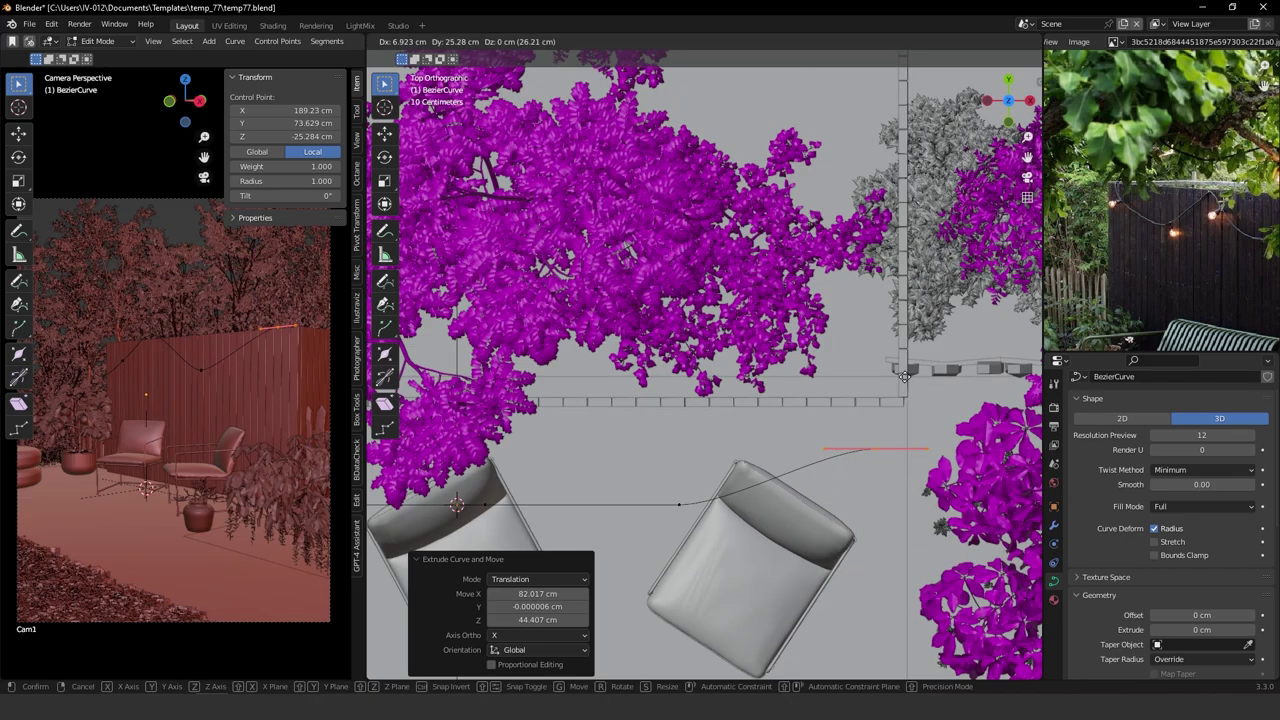
right_click(881, 424)
key(e)
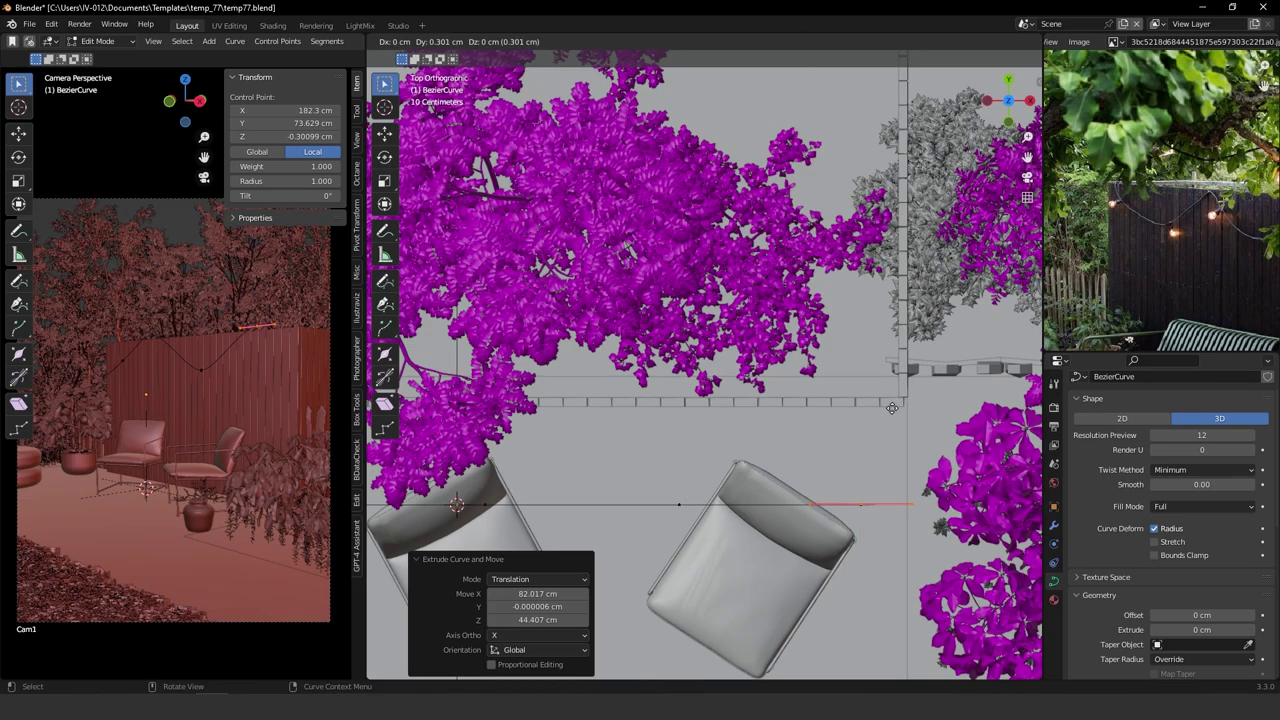
click(912, 337)
scroll(912, 337, down, 4)
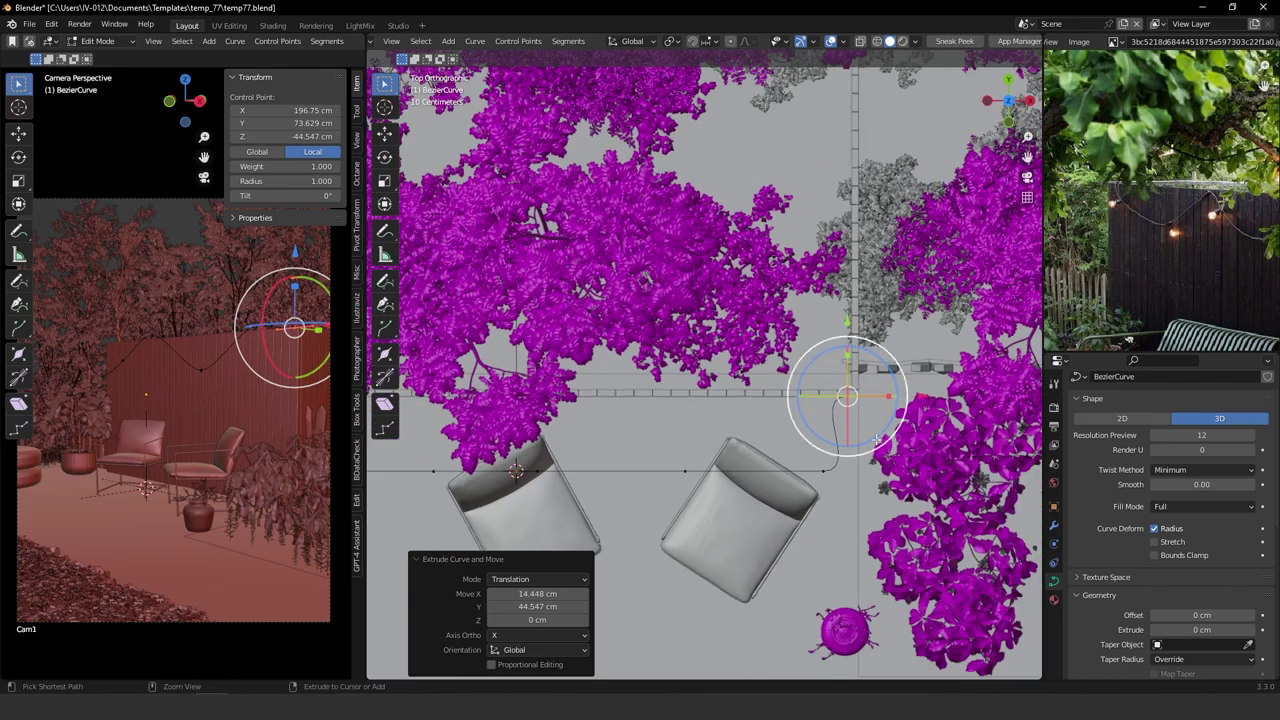
Move all the curve's points about 42.7 cm along global Y so the cable sits against the fence.
key(a)
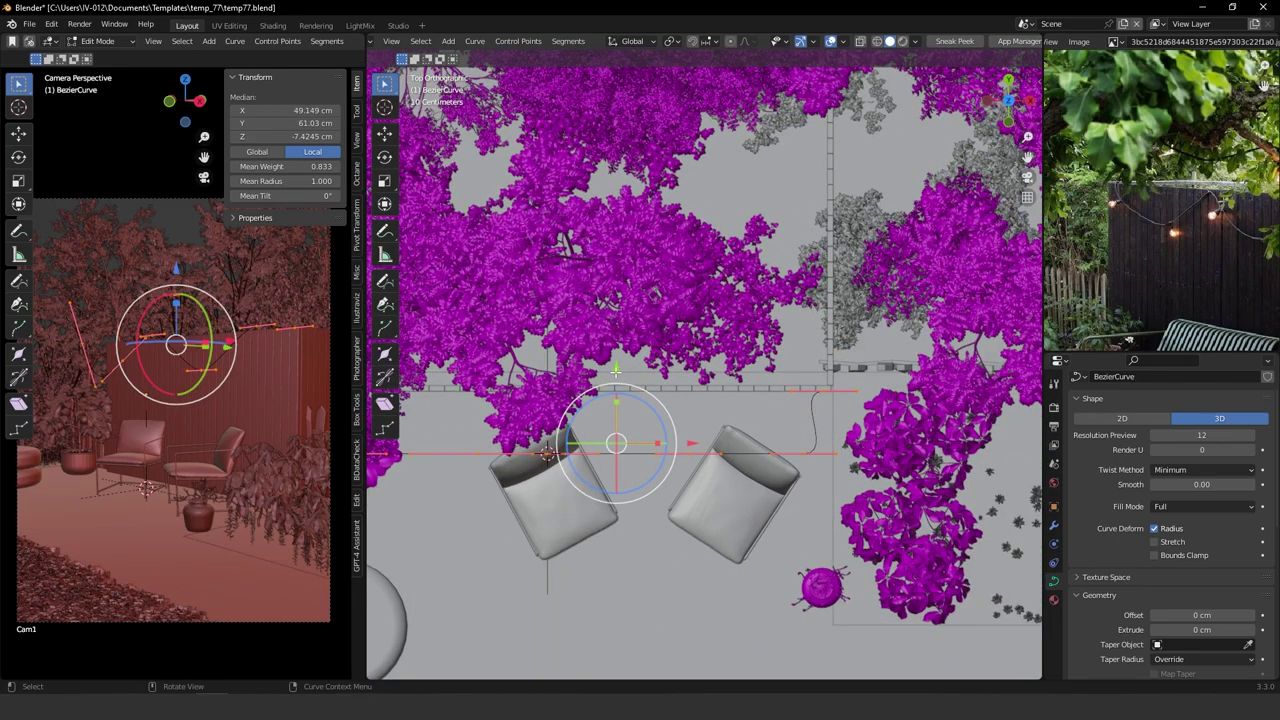
key(g)
key(z)
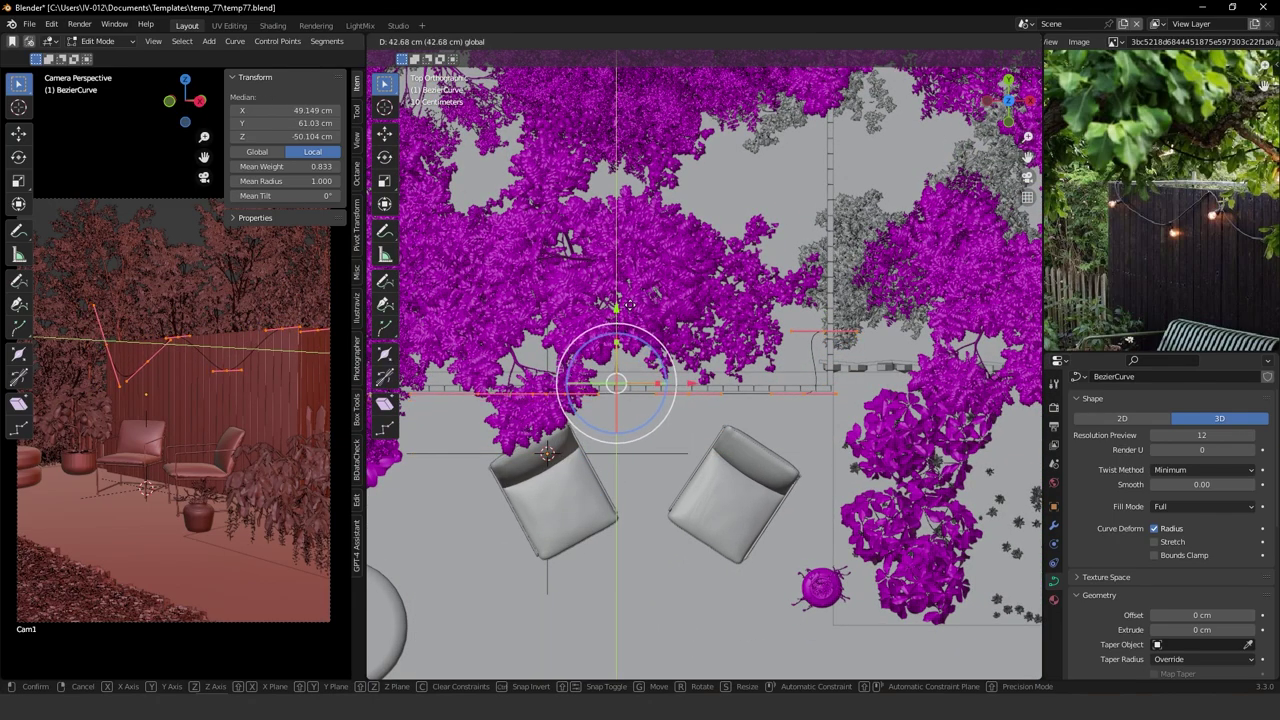
click(630, 305)
Rotate the curve's end point beyond the right corner by about -89° so its handles run along the side fence.
scroll(825, 325, up, 4)
click(831, 327)
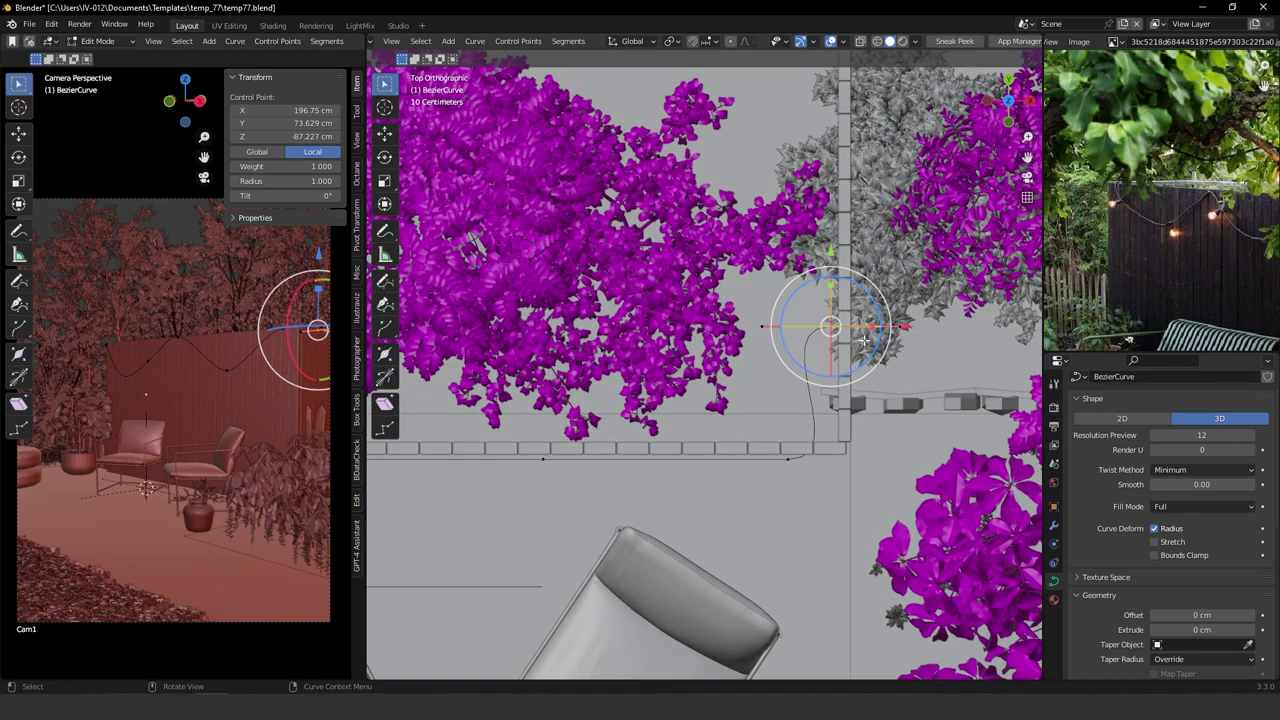
key(r)
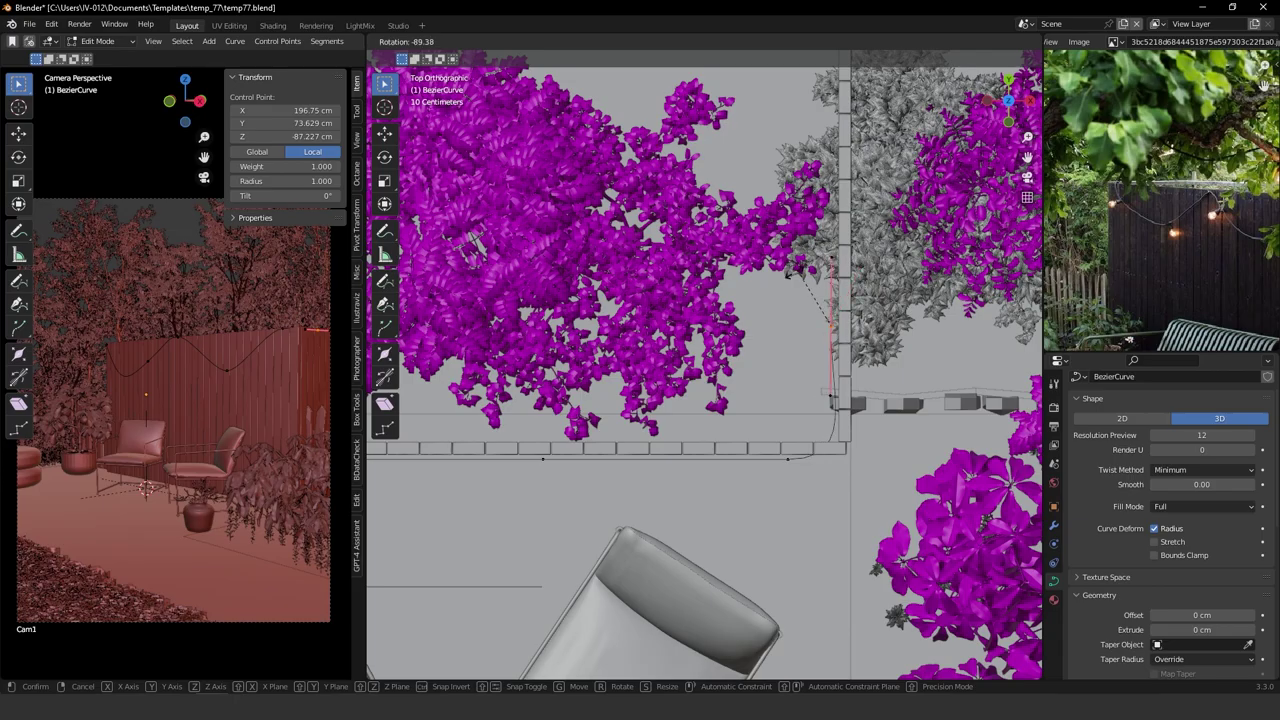
click(767, 309)
Raise the curve point nearest the right fence corner by about 2.6 cm along global Z.
middle_drag(767, 309, 760, 373)
click(735, 399)
key(g)
key(z)
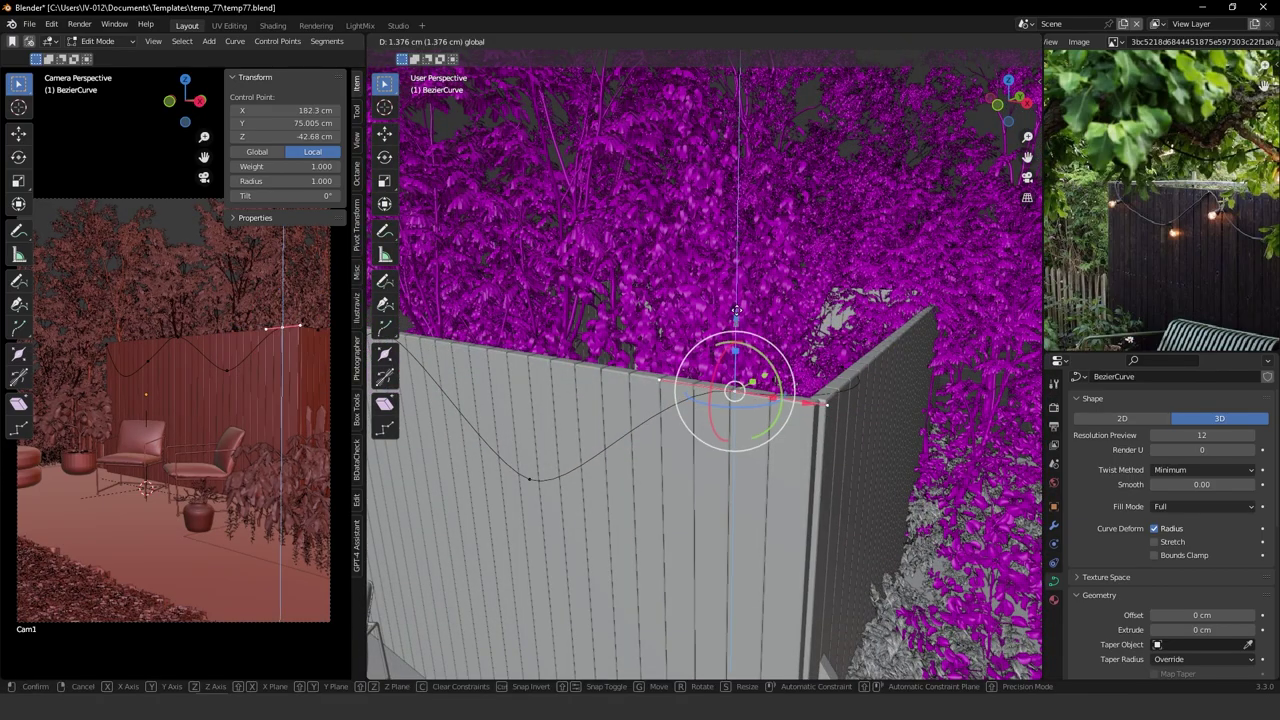
drag(736, 303, 736, 303)
Lower the curve's end point on the side fence to about Y 17 cm and try scaling its handles by 0.419.
middle_drag(858, 402, 866, 444)
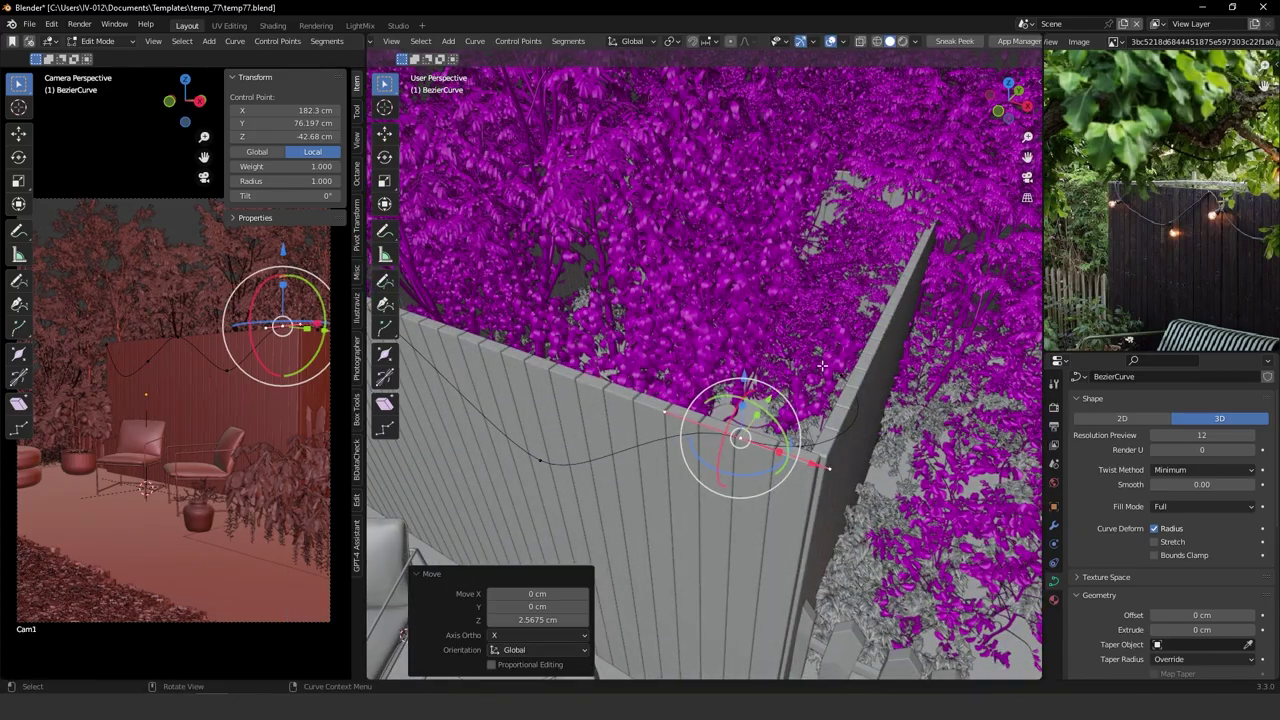
click(846, 377)
middle_drag(846, 377, 946, 368)
key(g)
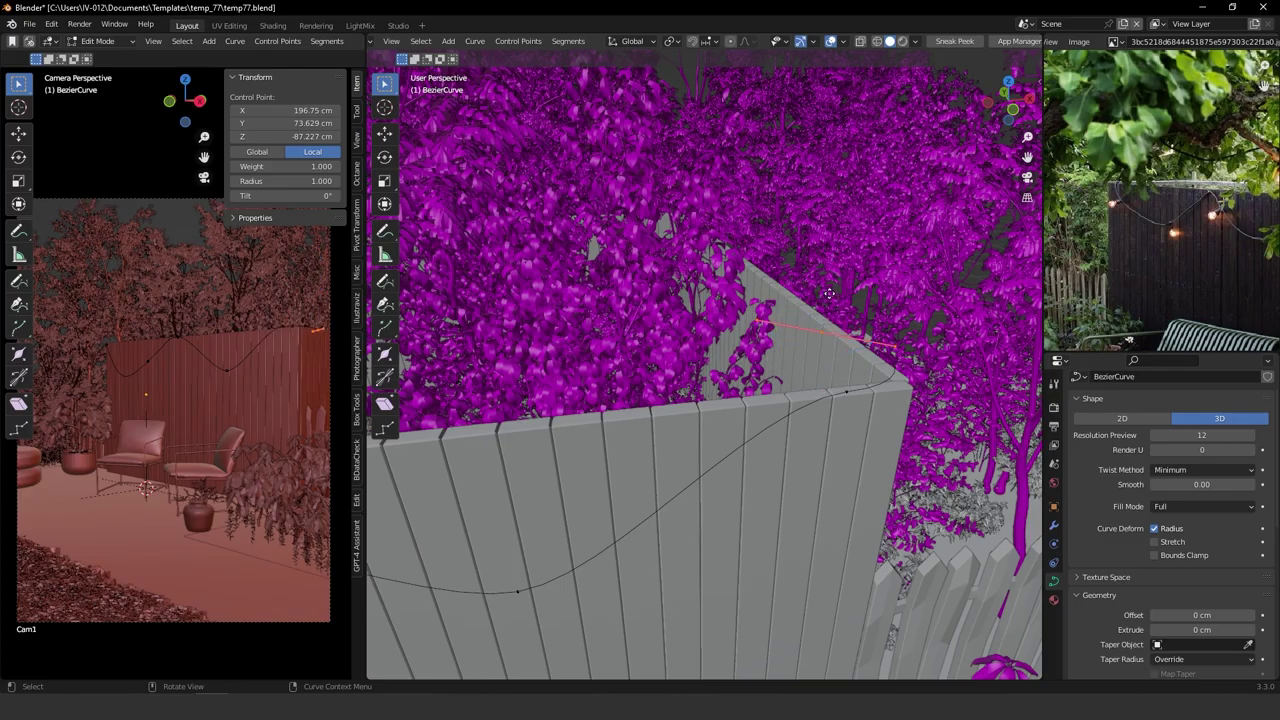
key(z)
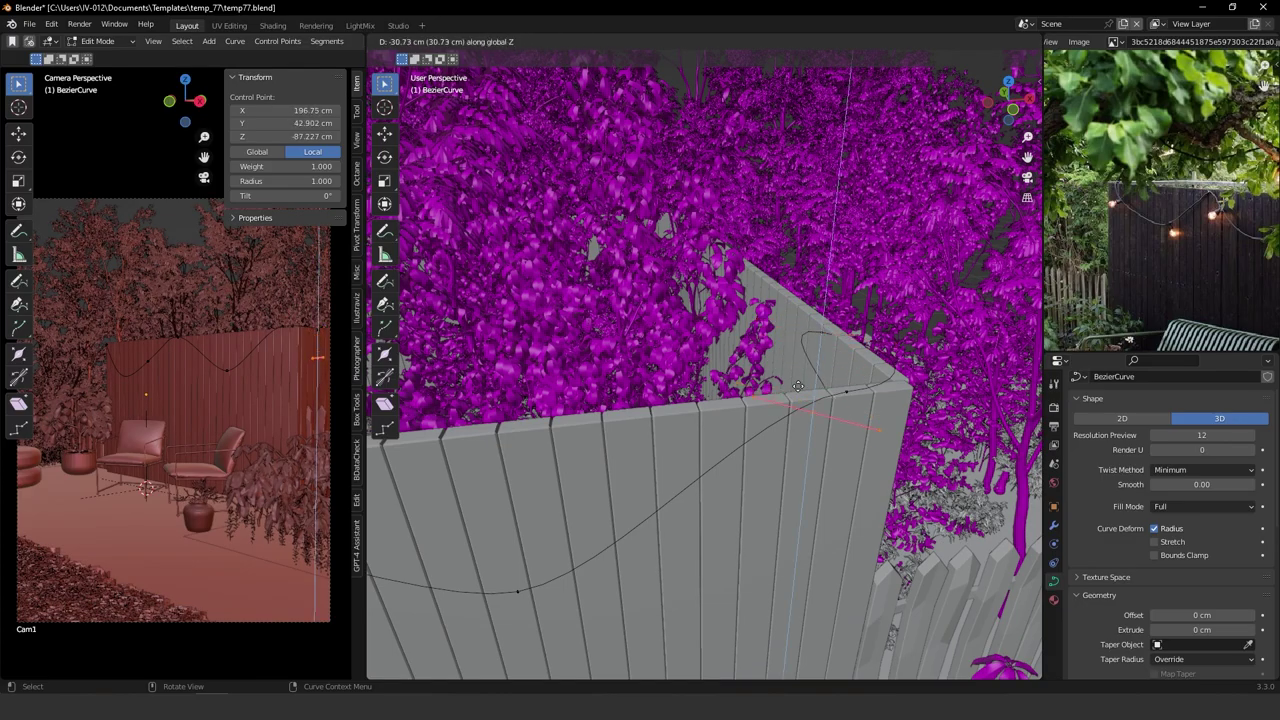
click(773, 428)
middle_drag(773, 428, 814, 379)
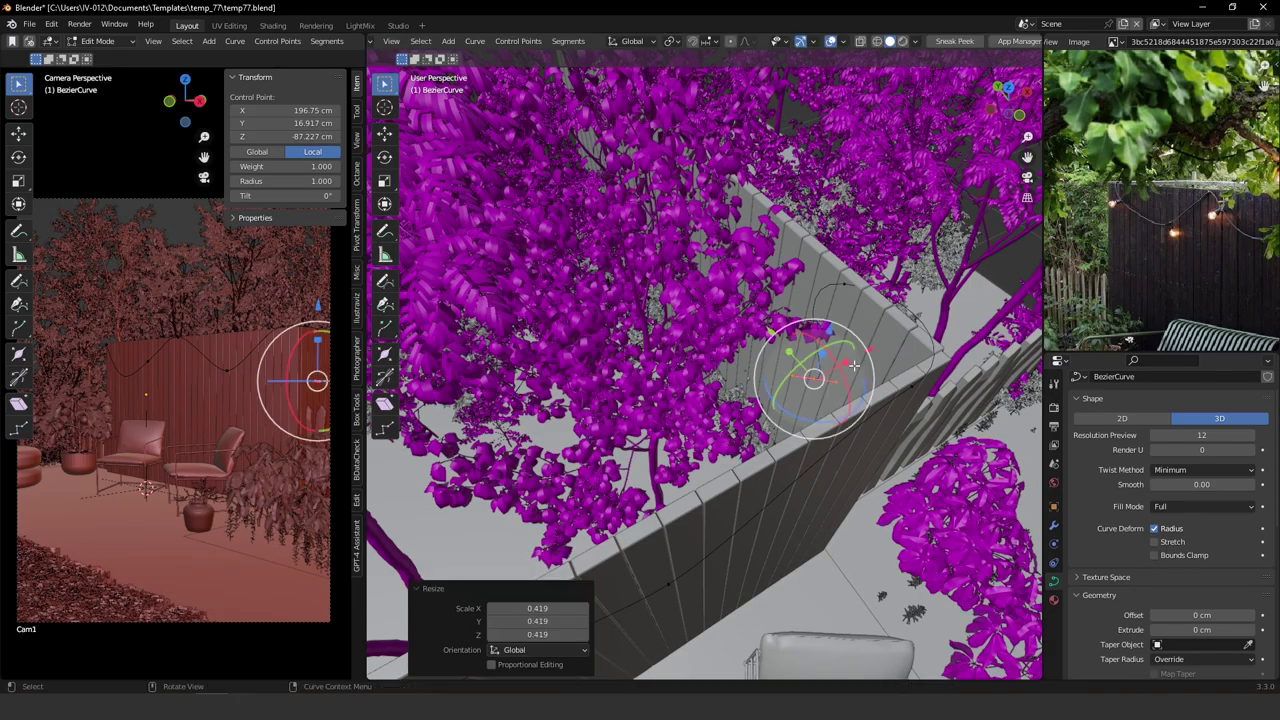
key(ctrl+z)
drag(866, 218, 860, 201)
Shrink the handles of the middle point on the fence's top edge to about 0.64 of their length.
middle_drag(860, 201, 785, 367)
click(680, 355)
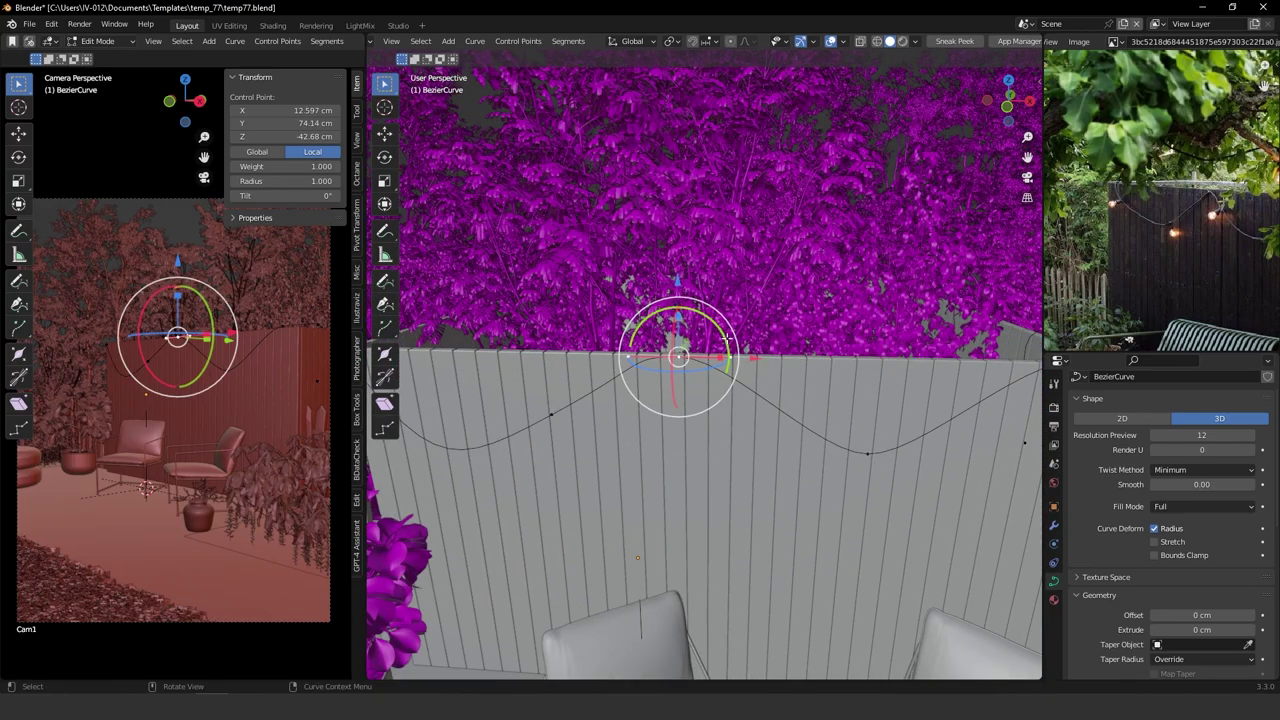
key(s)
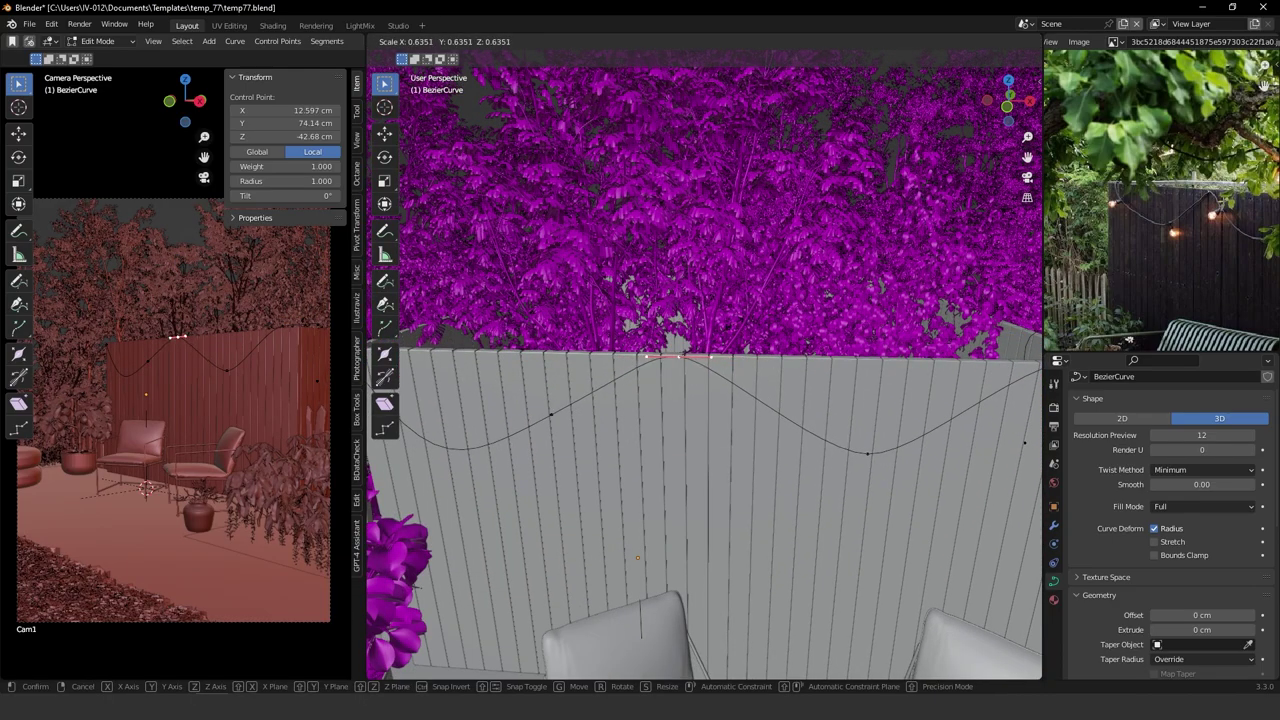
click(733, 345)
Shift the low point of the right-hand sag about -6.3 cm in X and scale its handles by 1.597.
middle_drag(728, 397, 936, 456)
click(843, 474)
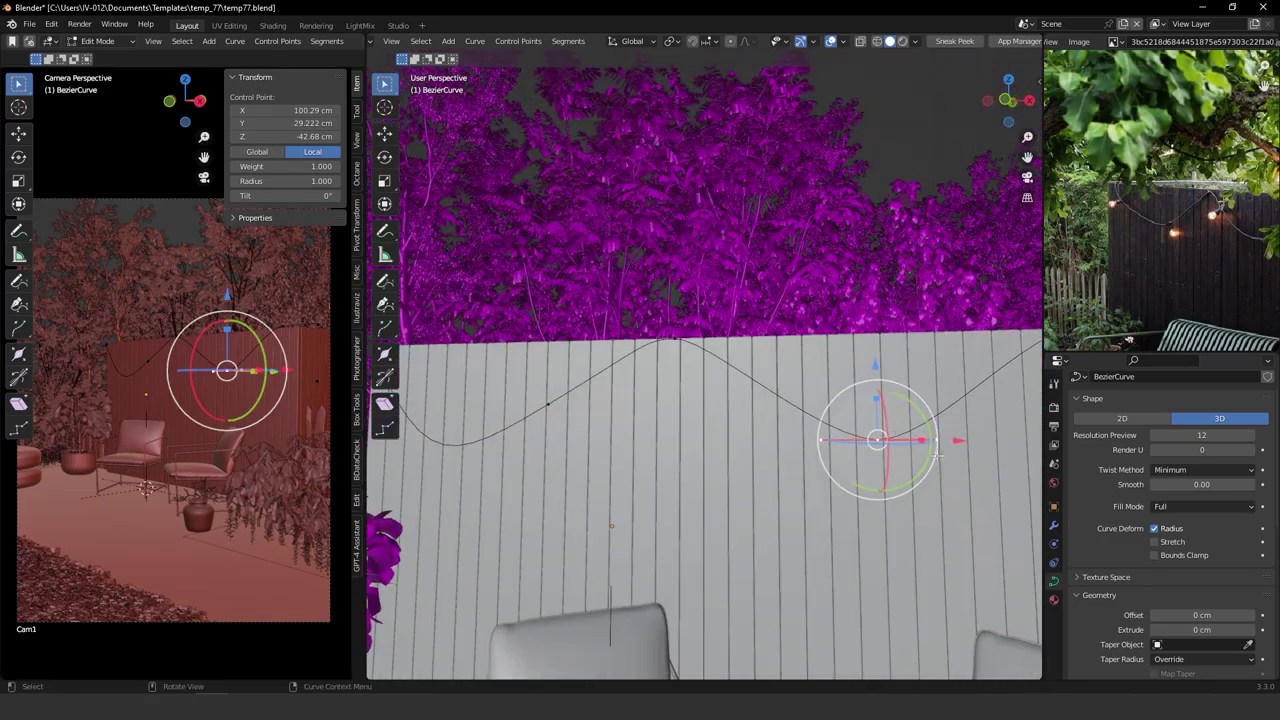
drag(957, 440, 934, 443)
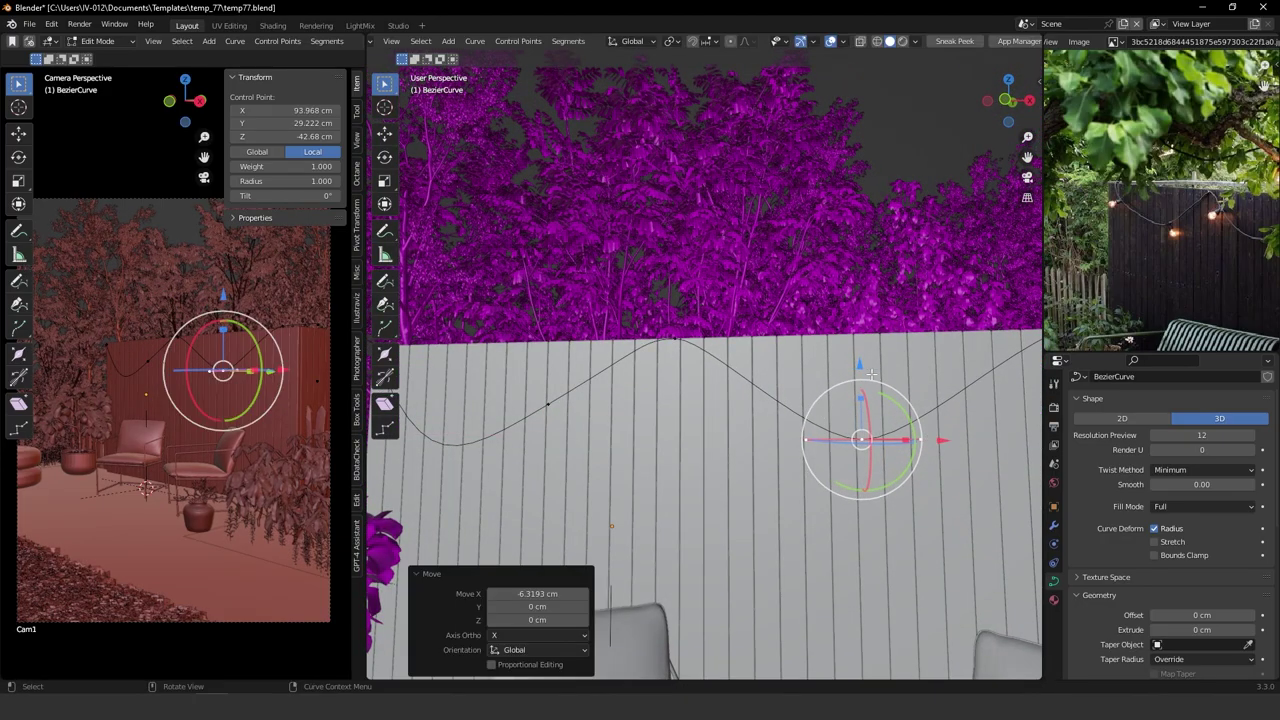
key(s)
click(951, 371)
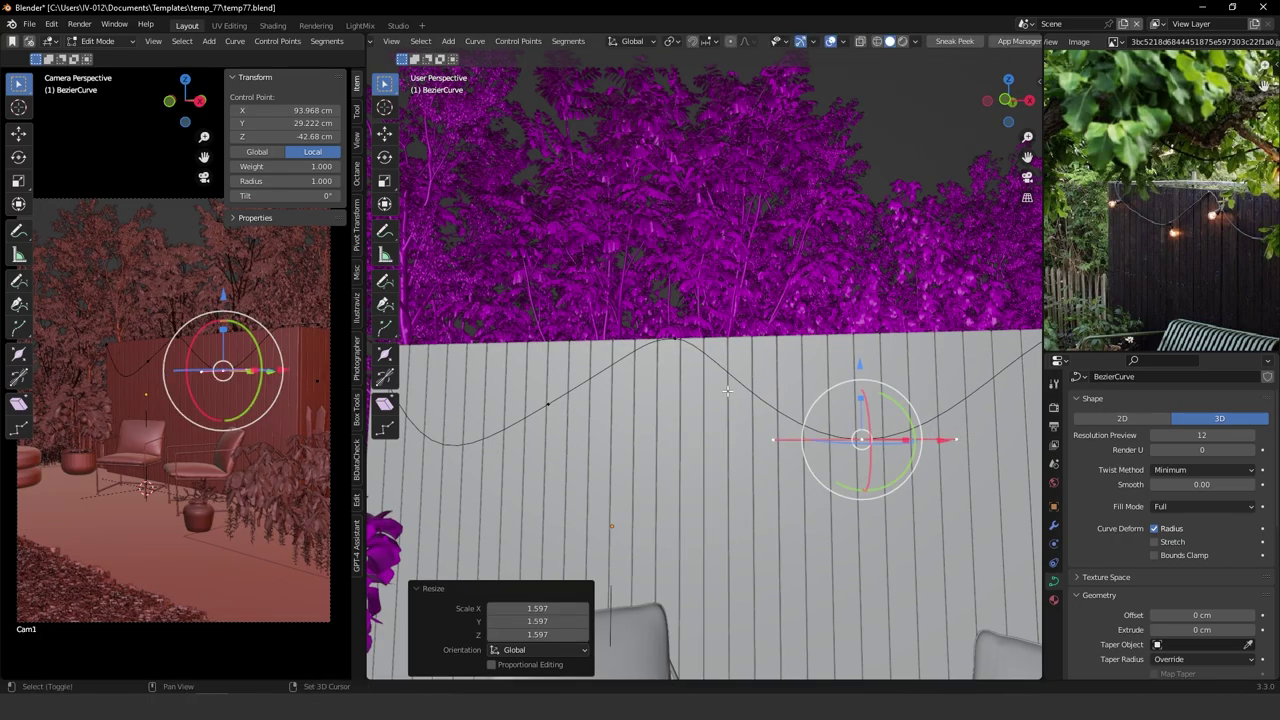
Select the sloping curve point between the left sag and the middle peak and scale its handles by 0.812.
middle_drag(951, 371, 800, 402)
click(753, 418)
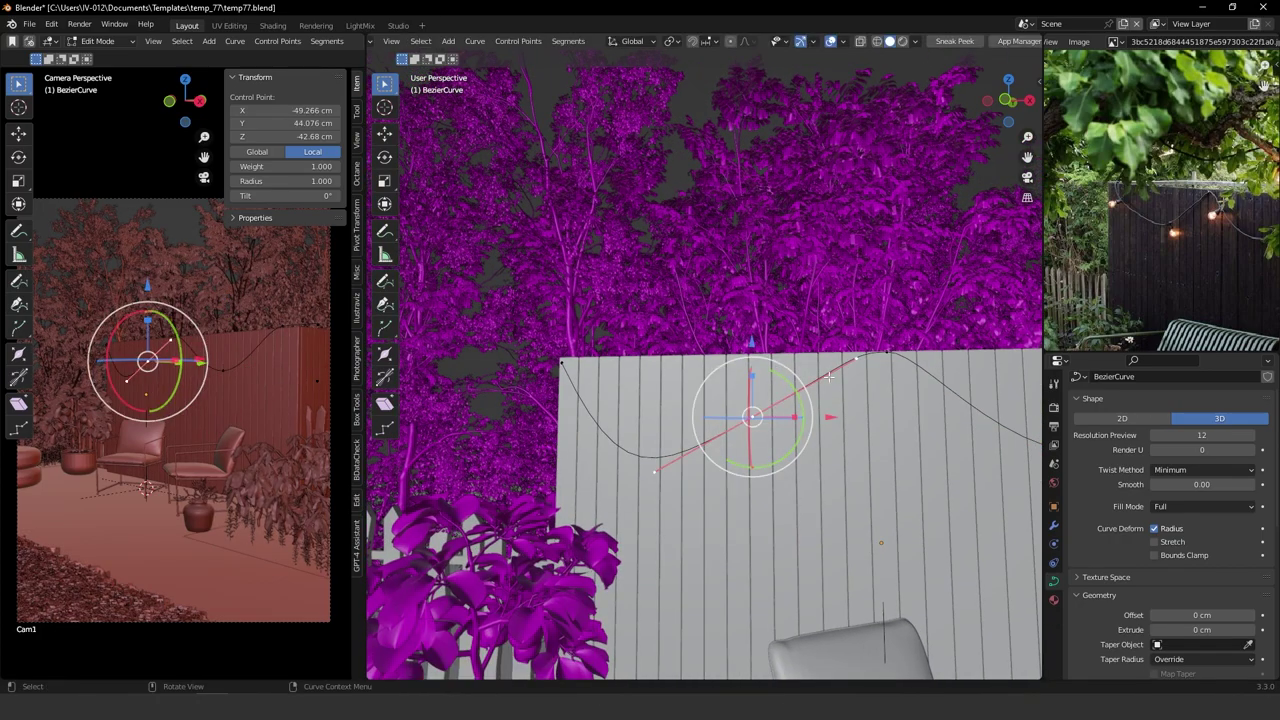
key(s)
click(887, 348)
key(g)
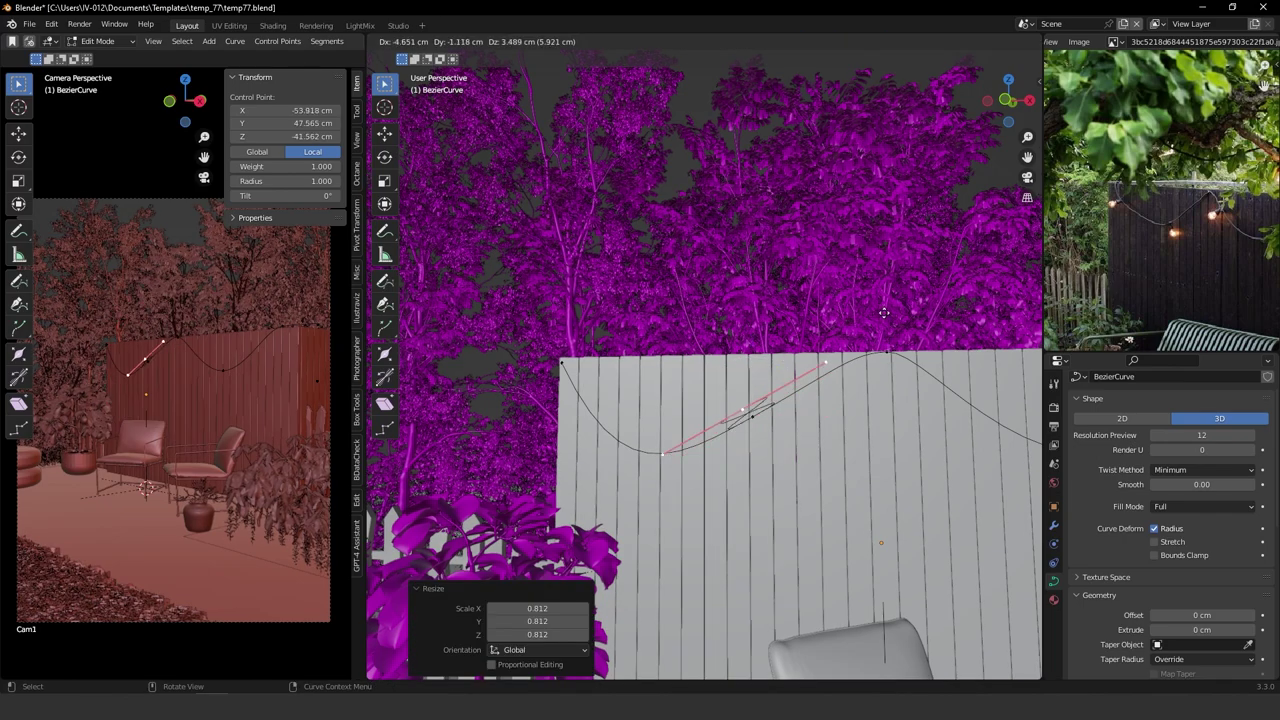
right_click(885, 320)
key(e)
right_click(869, 294)
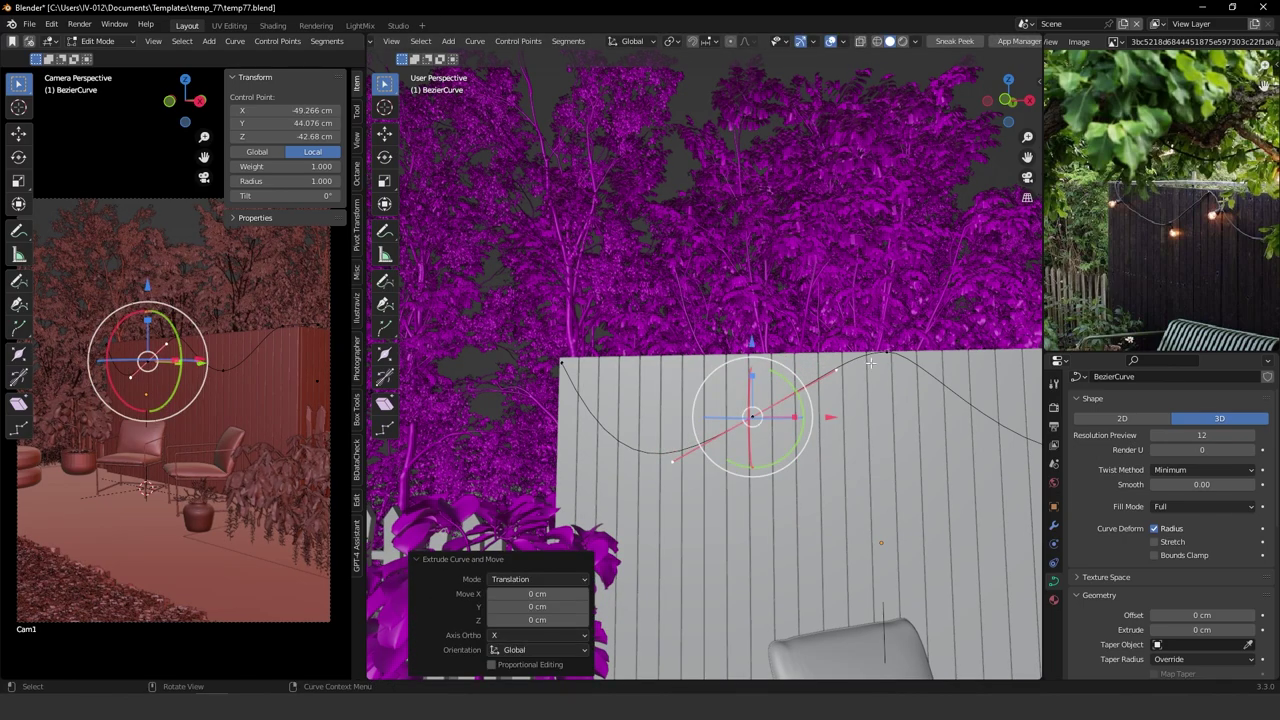
key(g)
right_click(886, 388)
key(ctrl+z)
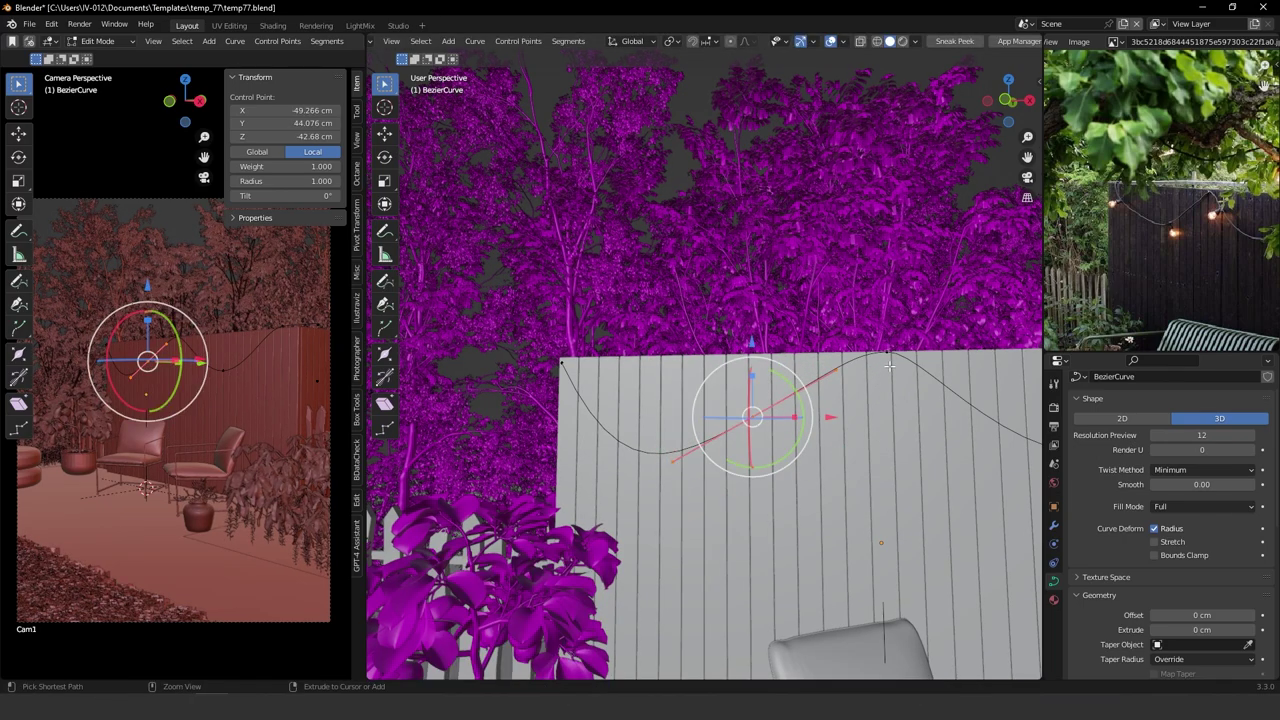
Scale the sloping point's handles by 0.786, rotate them to a steeper angle and scale them again by 0.785.
key(s)
click(895, 360)
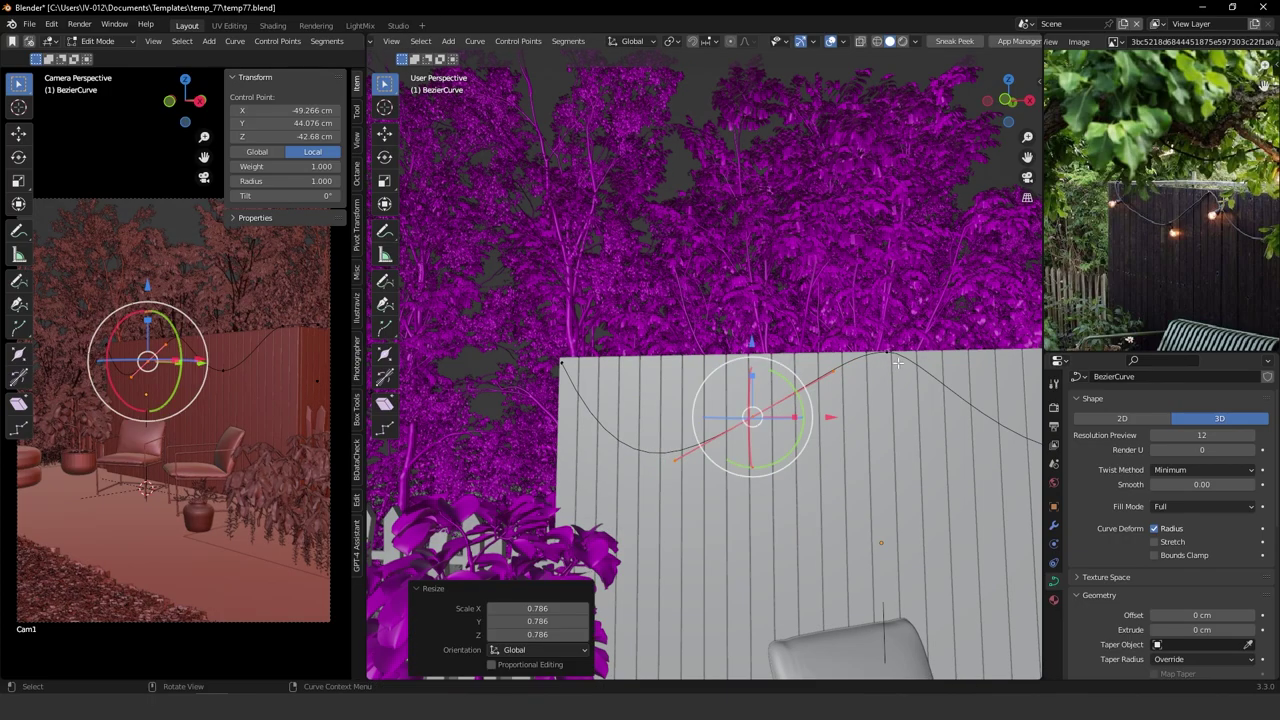
key(r)
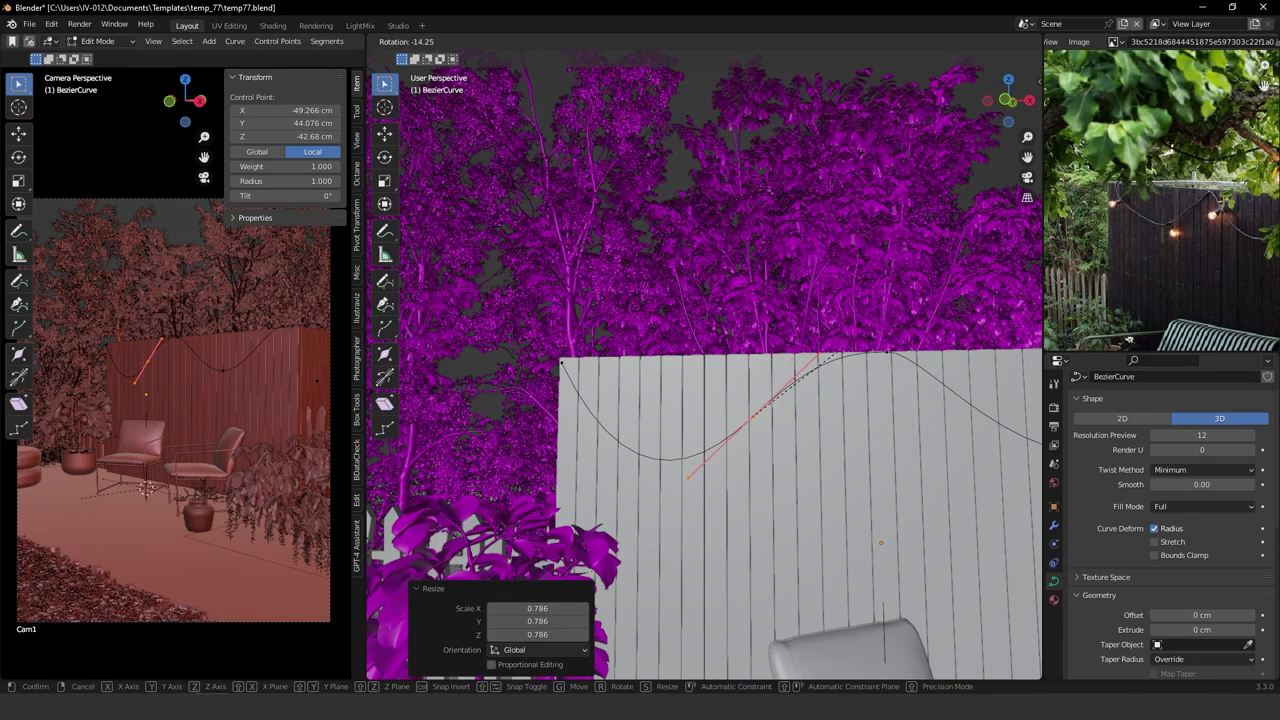
click(887, 351)
key(s)
click(870, 367)
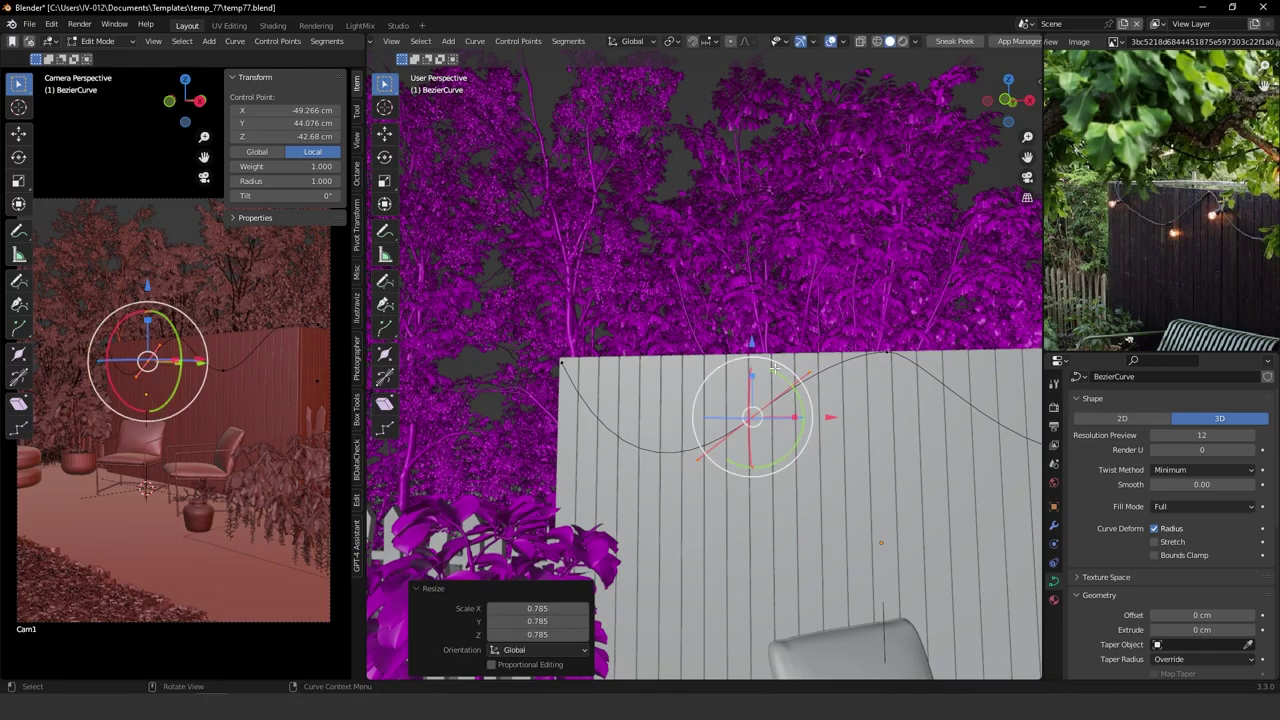
Select the curve's start point at the fence's left corner and scale its handles by 0.670.
click(565, 365)
middle_drag(725, 243, 740, 310)
key(s)
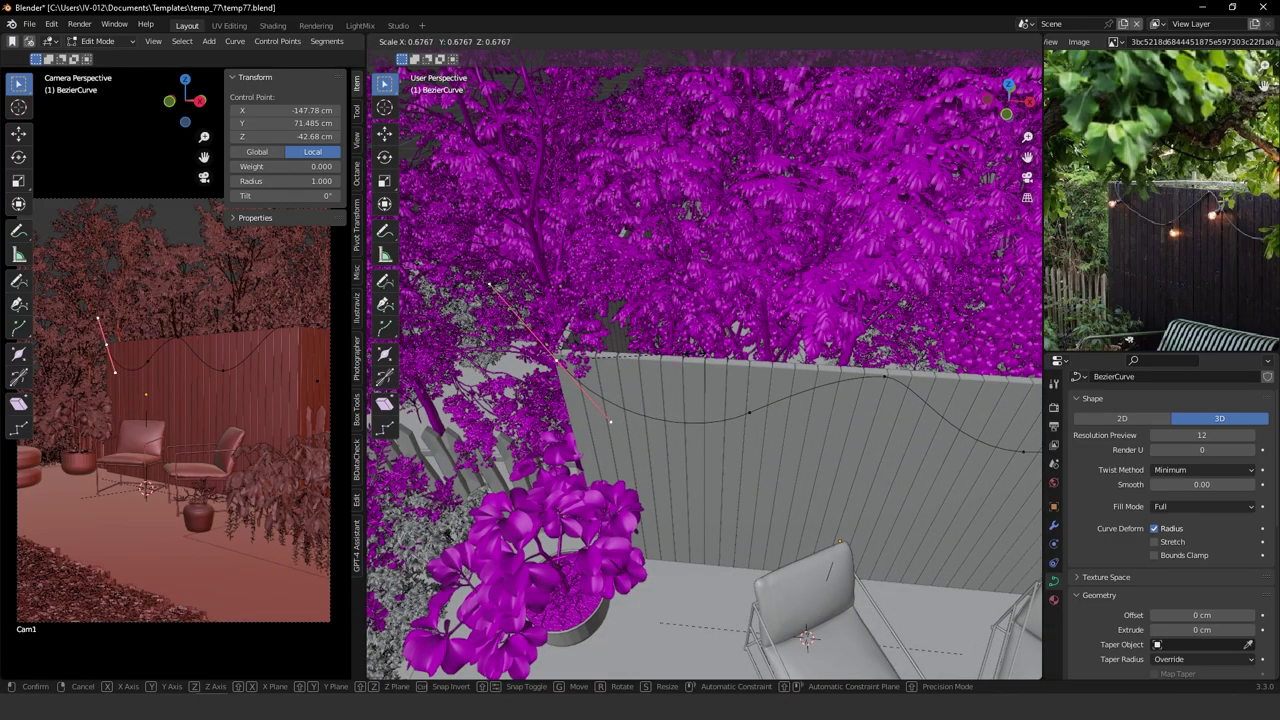
click(610, 421)
In top view, extrude a new point from the start point behind the fence, offset about -0.7 cm in X and 19.4 cm in Y.
middle_drag(610, 421, 688, 403)
key(KP_7)
scroll(732, 392, up, 6)
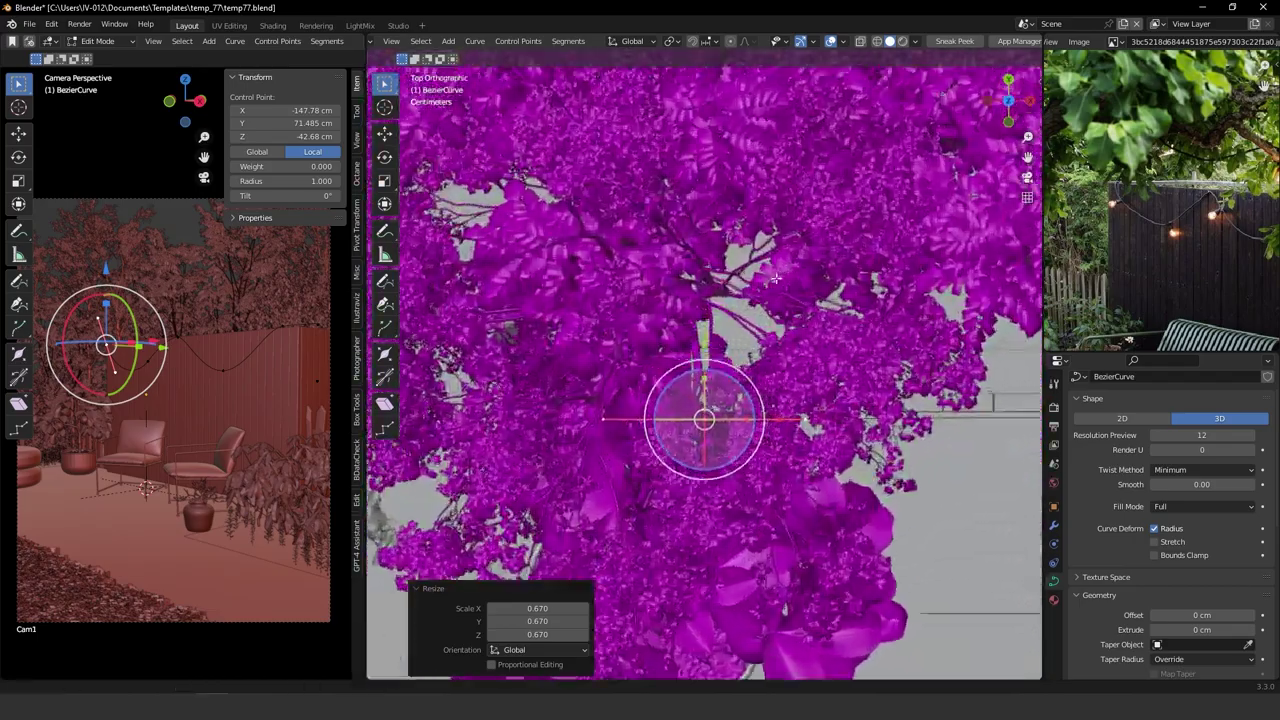
key(g)
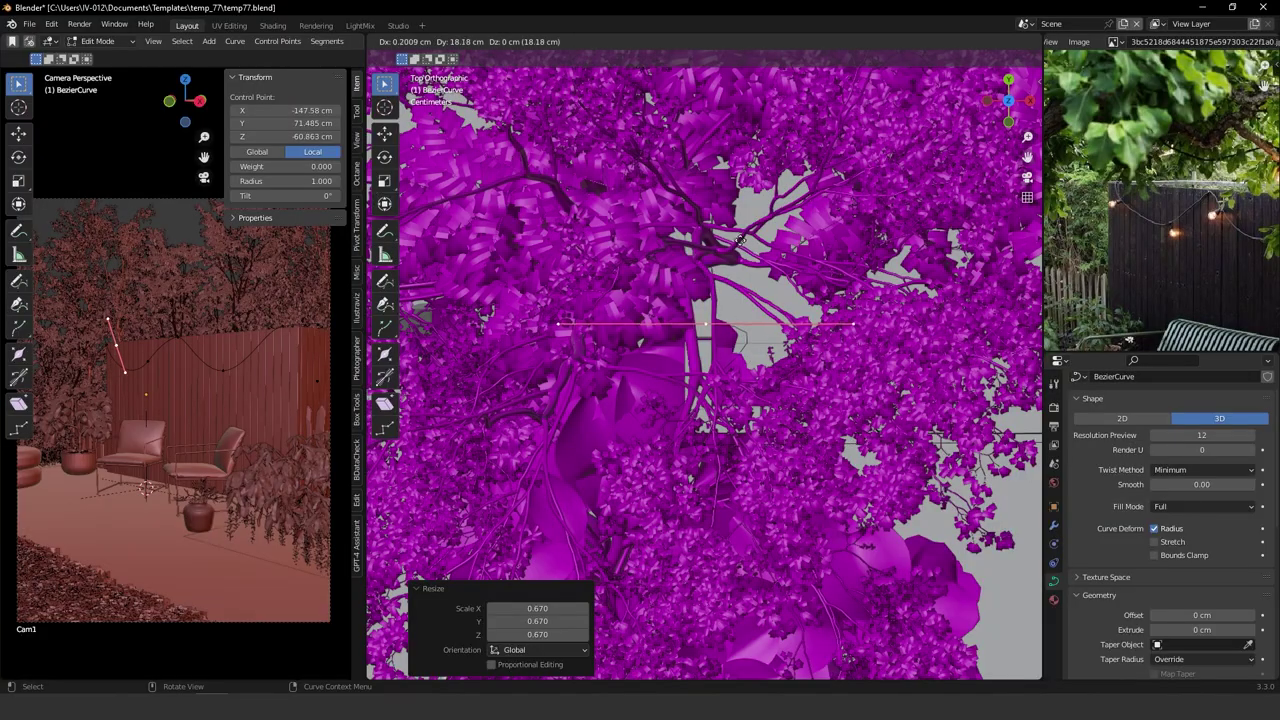
click(735, 234)
Scale the new point's handles by 0.208 and rotate them -59° about the Y axis.
middle_drag(735, 234, 770, 500)
key(s)
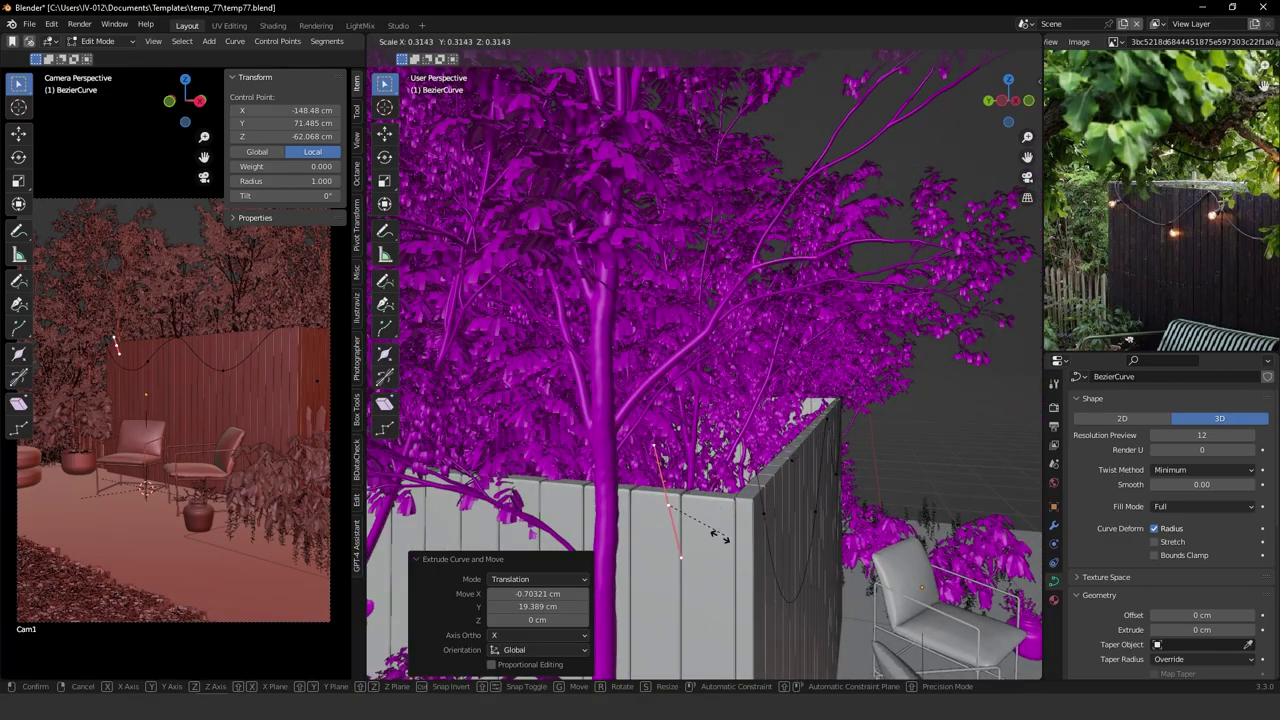
click(695, 538)
scroll(700, 500, up, 5)
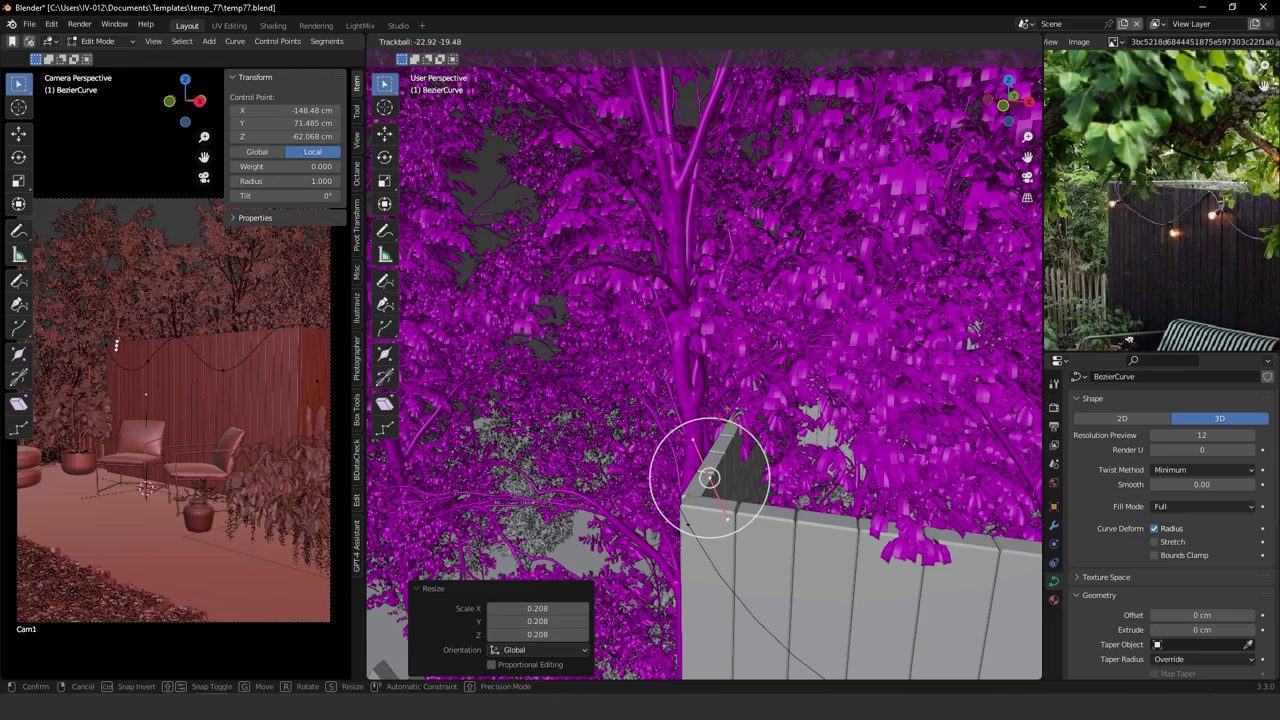
click(832, 466)
drag(755, 466, 708, 424)
Undo the latest handle edits and the point extruded behind the fence, returning to the curve's start point.
middle_drag(708, 424, 783, 390)
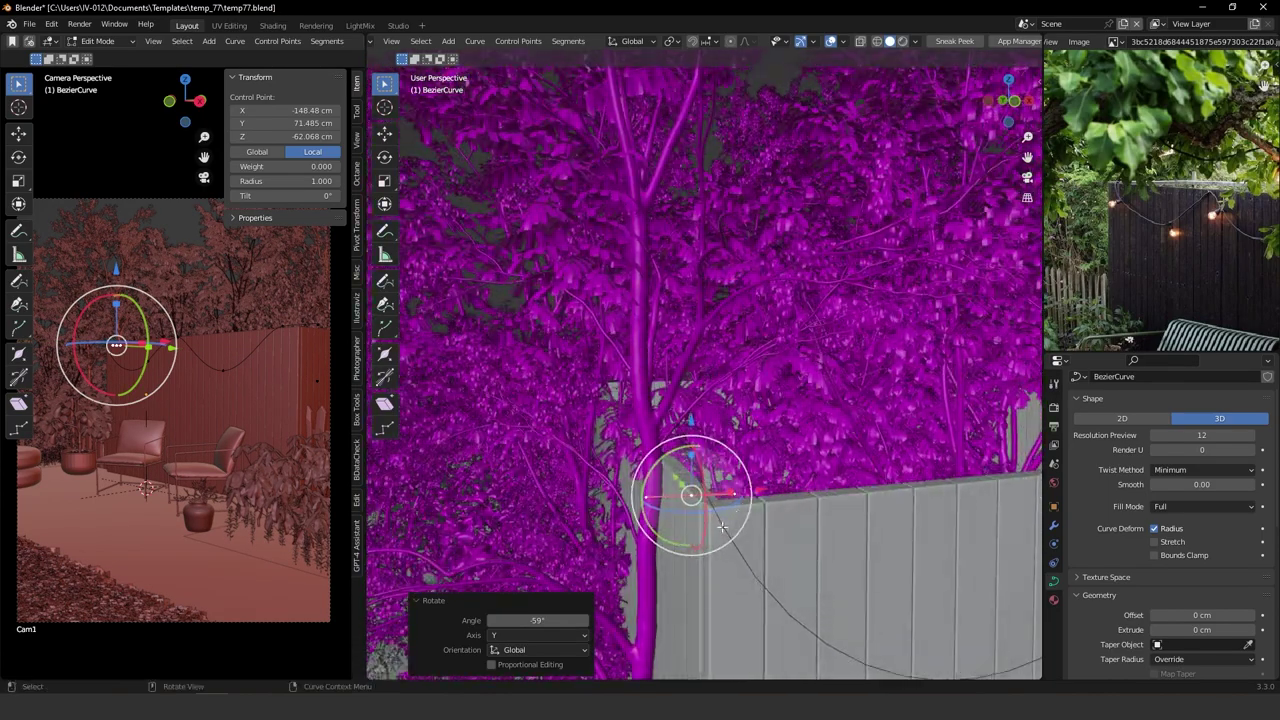
click(723, 527)
middle_drag(767, 476, 662, 499)
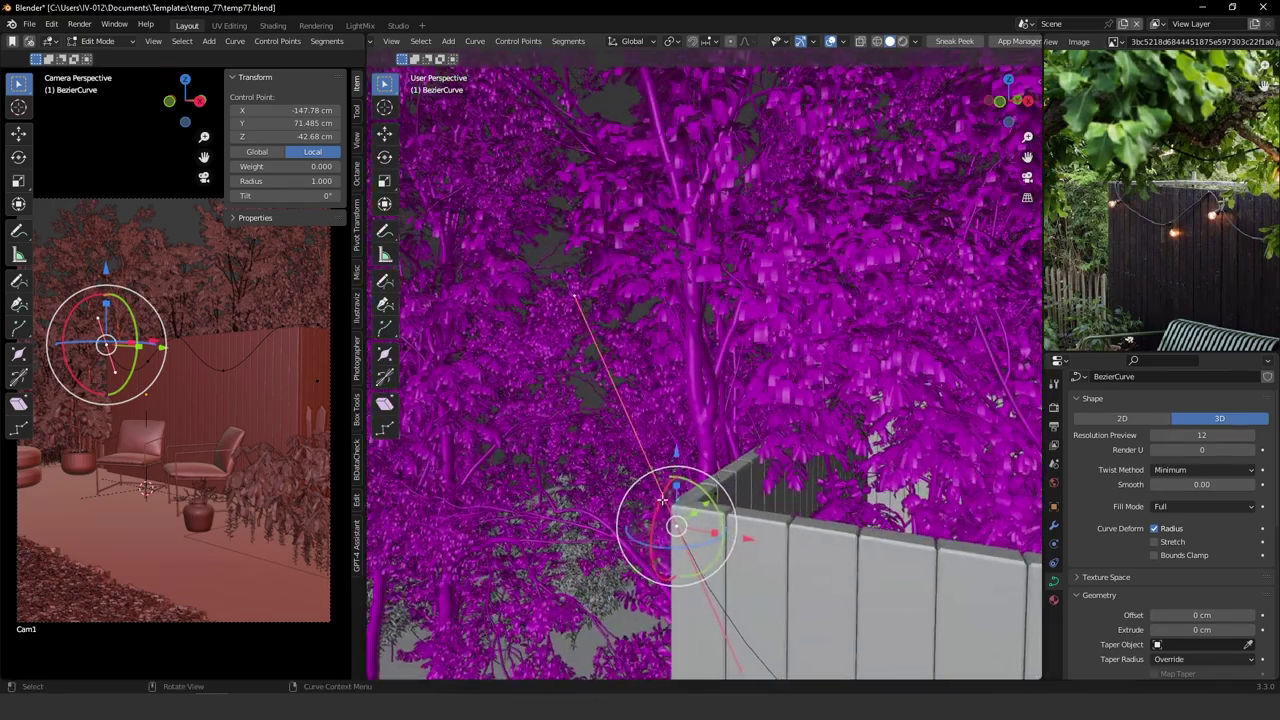
mouse_move(706, 494)
mouse_down()
mouse_move(673, 482)
mouse_move(685, 504)
mouse_up()
key(ctrl+z)
key(ctrl+z)
key(ctrl+z)
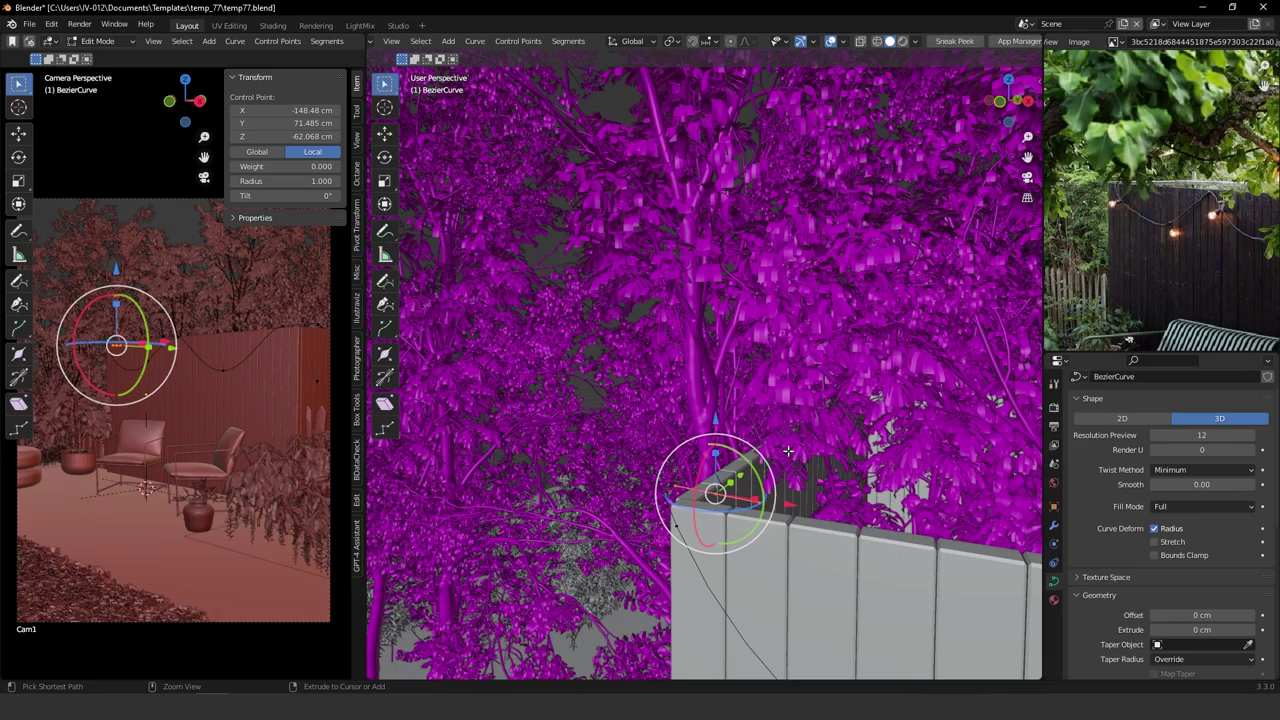
key(ctrl+z)
Scale the handles of the curve's start point at the fence corner by 0.282.
middle_drag(806, 273, 752, 490)
middle_drag(722, 427, 714, 420)
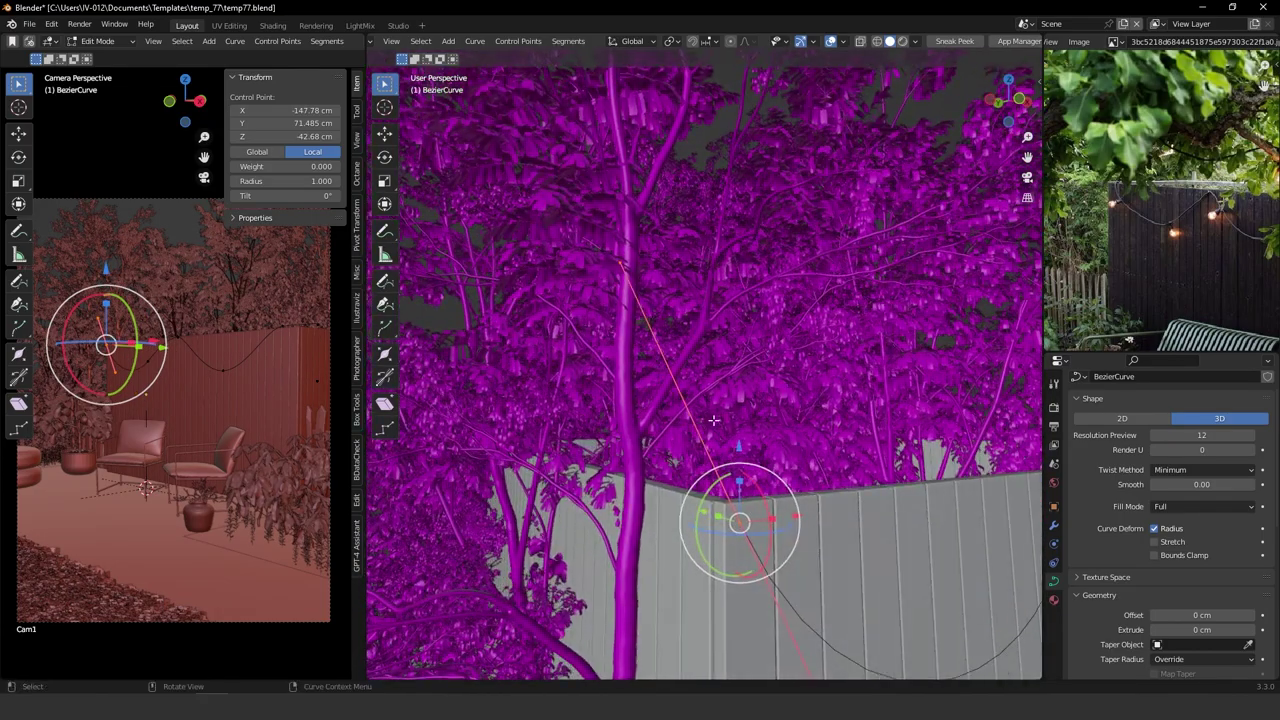
middle_drag(790, 445, 800, 425)
key(s)
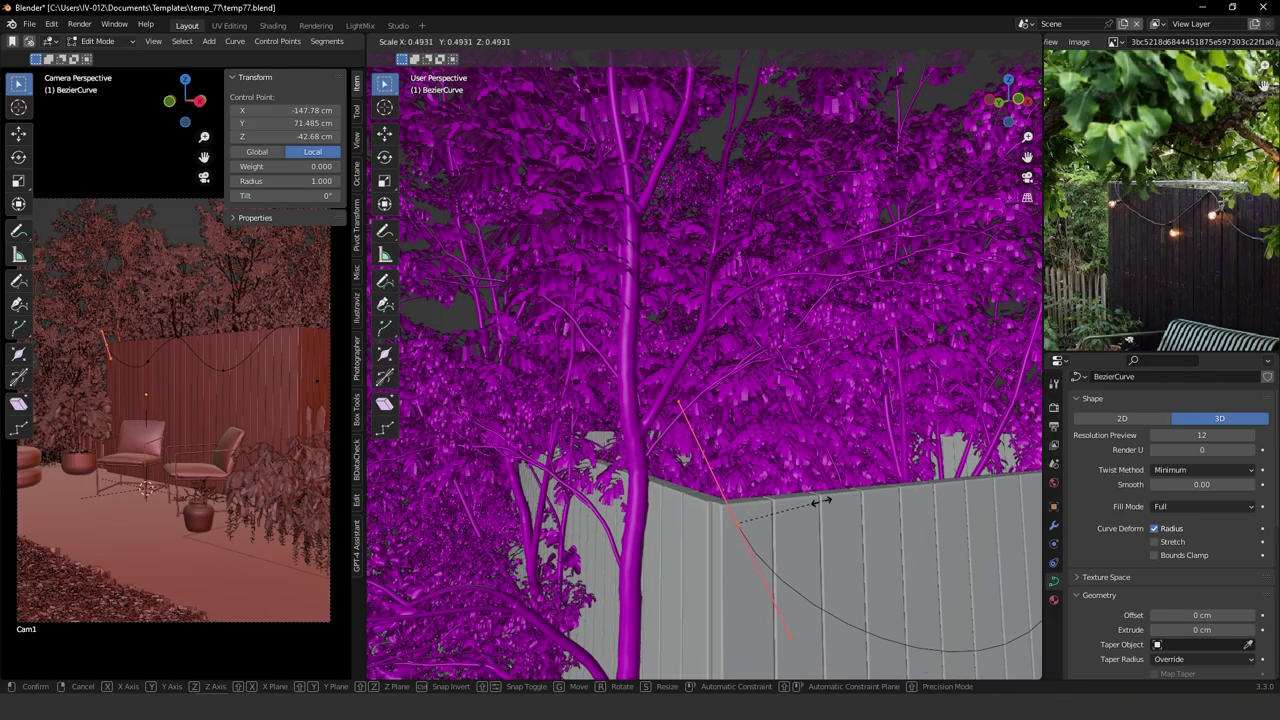
click(787, 522)
In top view, extrude a new point from the start point behind the fence and raise it about 6.1 cm in Z.
middle_drag(787, 522, 742, 326)
key(KP_7)
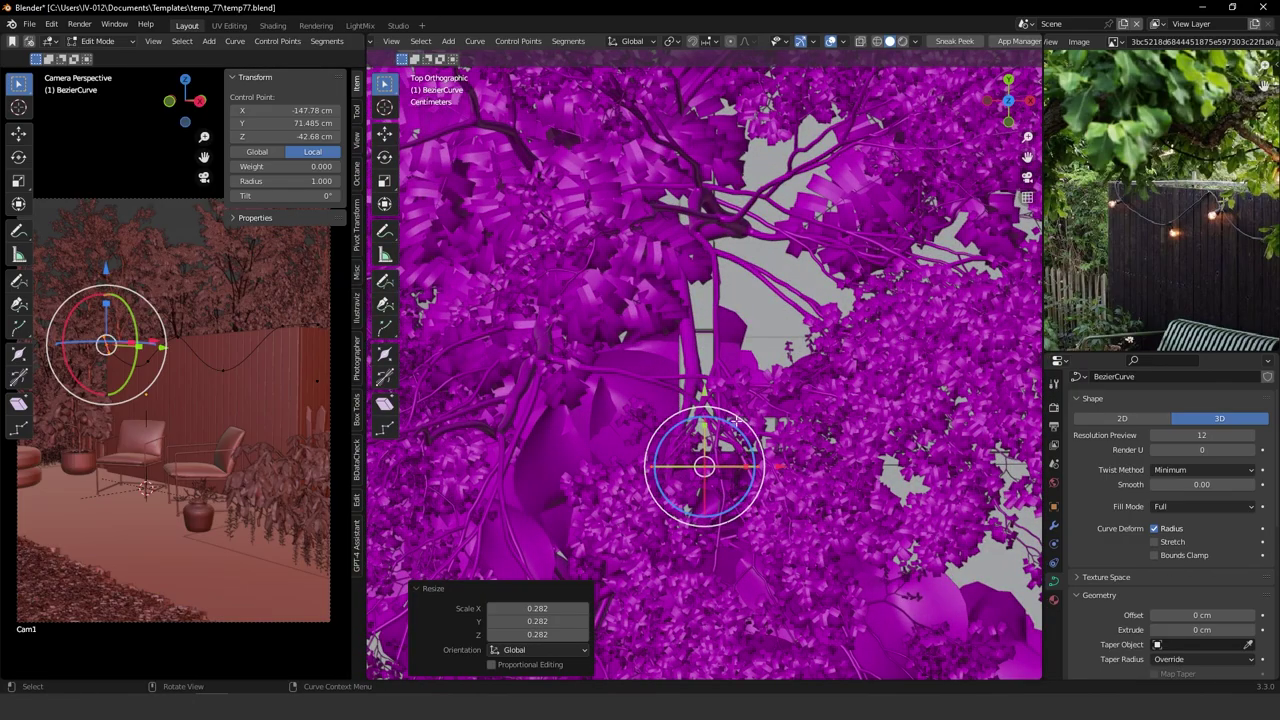
key(e)
click(710, 276)
middle_drag(764, 374, 739, 525)
key(g)
key(z)
click(669, 465)
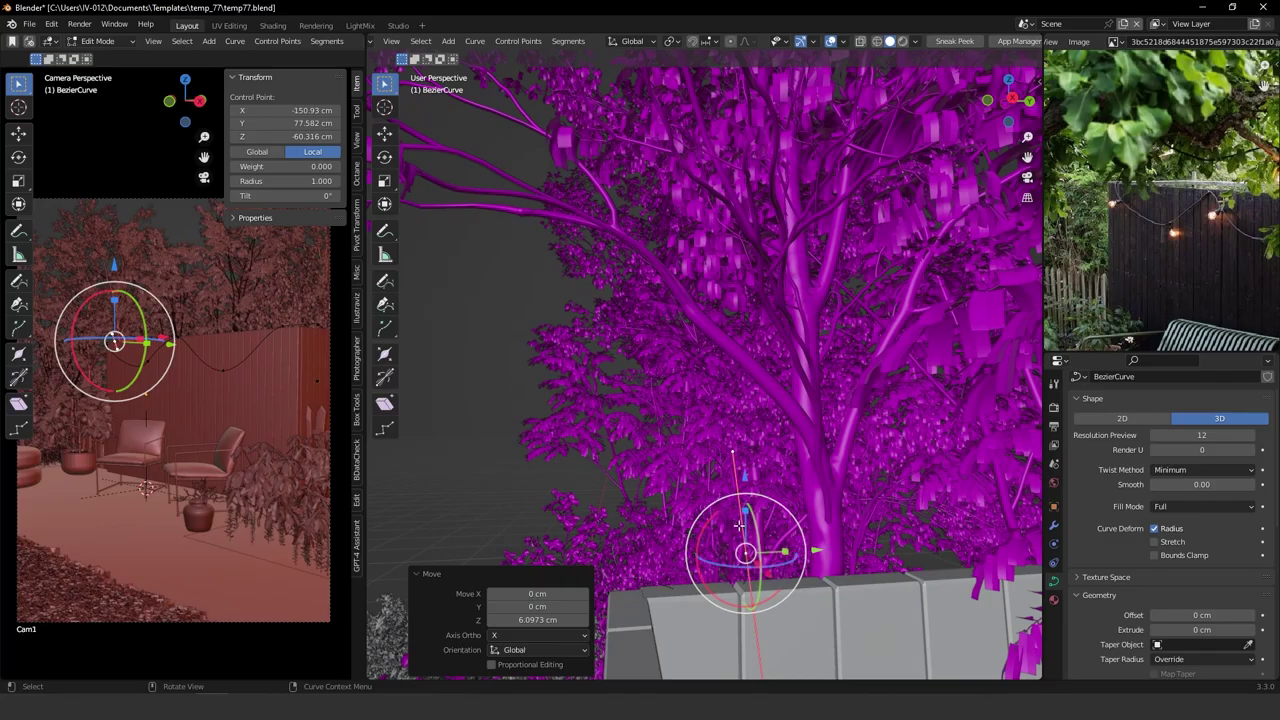
Rotate the new point's handles -99.8° about the X axis.
key(r)
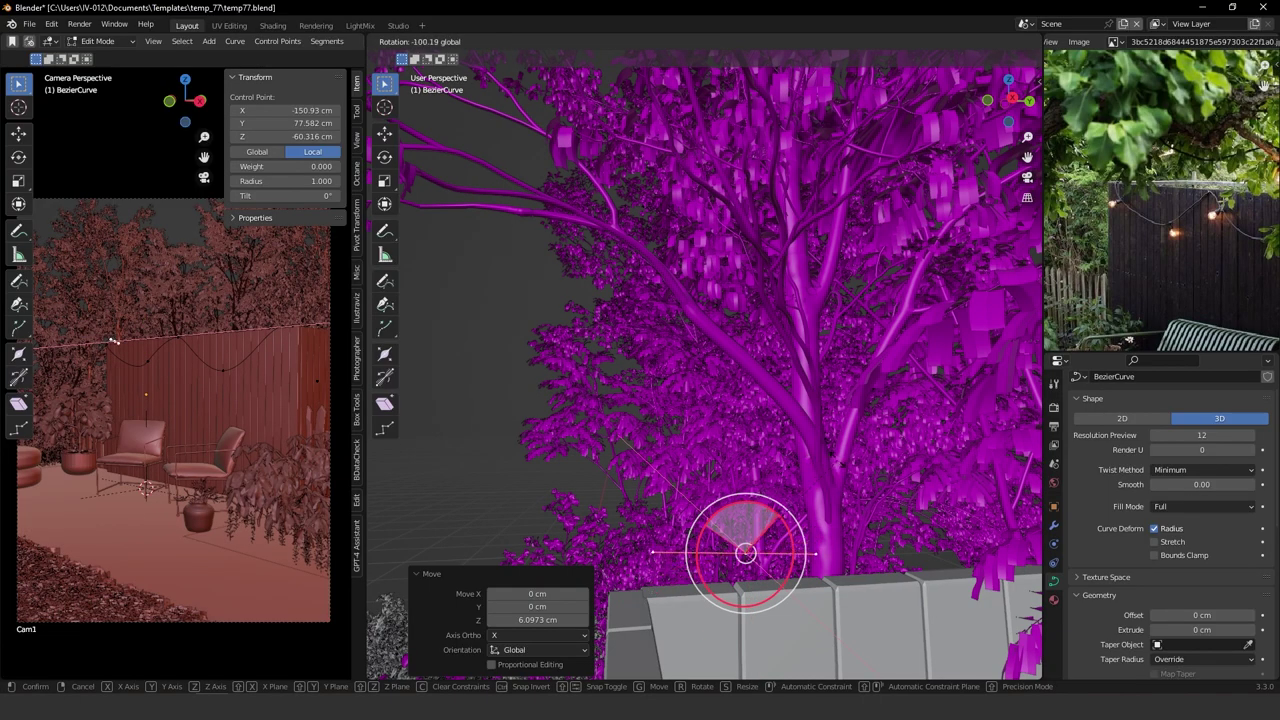
drag(780, 515, 781, 516)
middle_drag(680, 505, 704, 550)
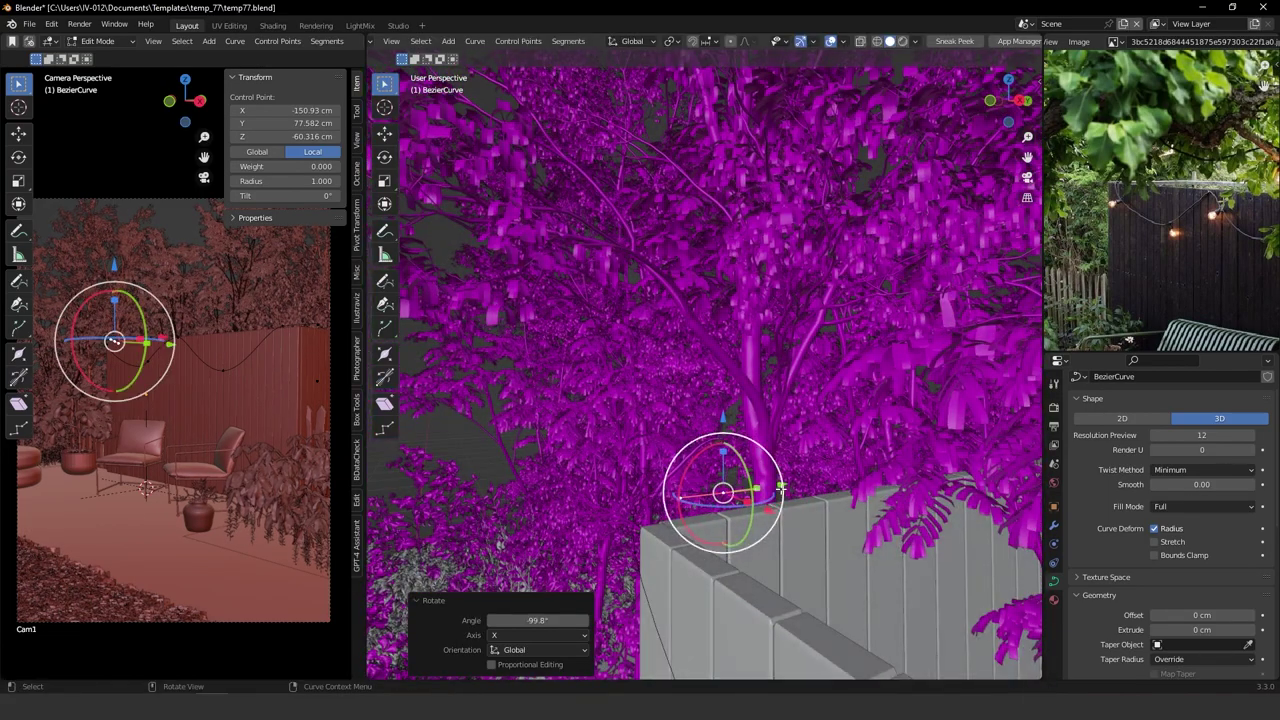
Move the new point about 5.8 cm in Y and lower it about 2.7 cm in Z over the fence top.
drag(781, 488, 814, 481)
drag(759, 426, 760, 434)
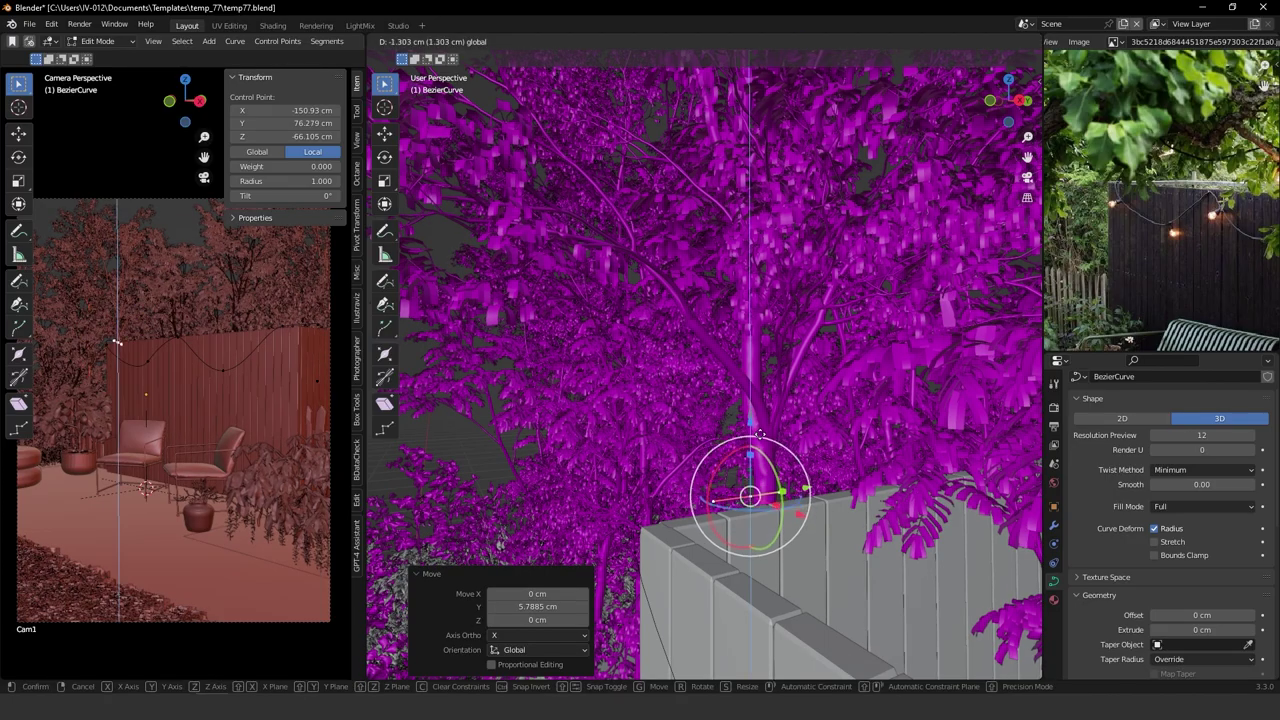
click(761, 442)
Select the point on the fence's front corner and raise it about 2.5 cm in Z.
click(633, 558)
middle_drag(633, 558, 711, 541)
drag(675, 491, 675, 472)
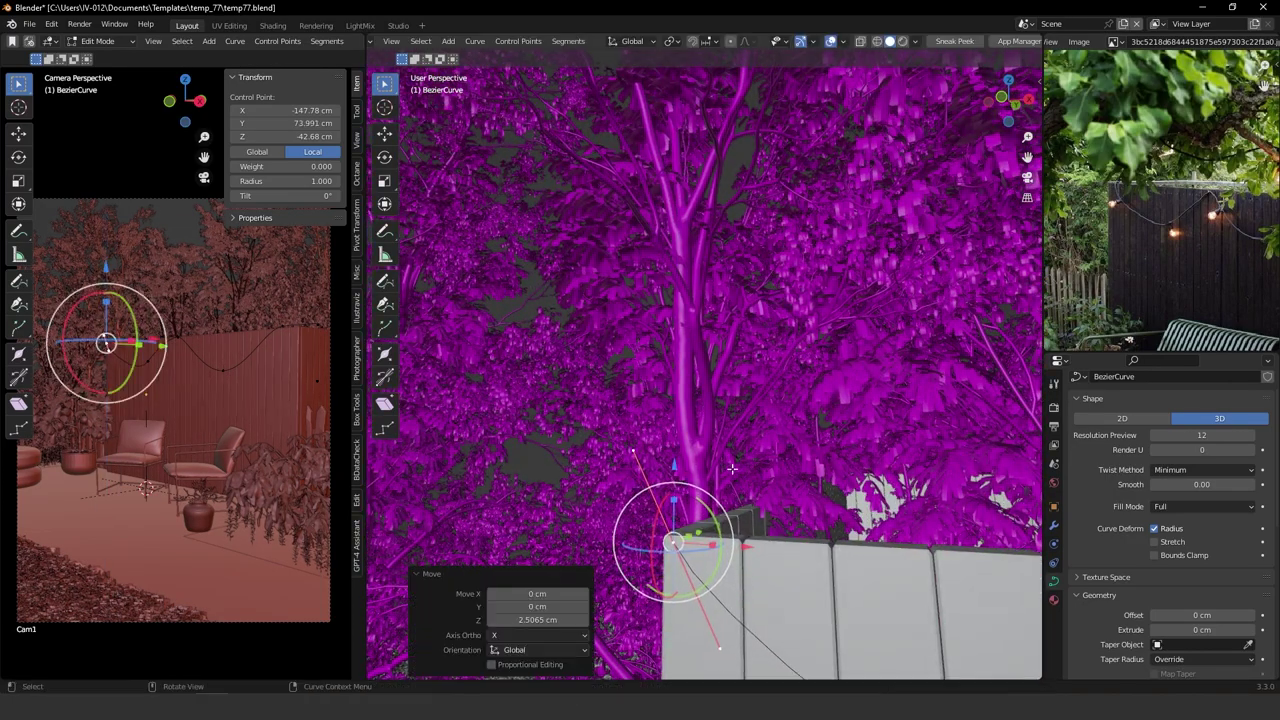
middle_drag(675, 474, 609, 511)
drag(608, 511, 629, 494)
Extrude another point from the point above the fence top, offset about 10.4 cm along X behind the fence.
click(746, 497)
middle_drag(748, 499, 795, 529)
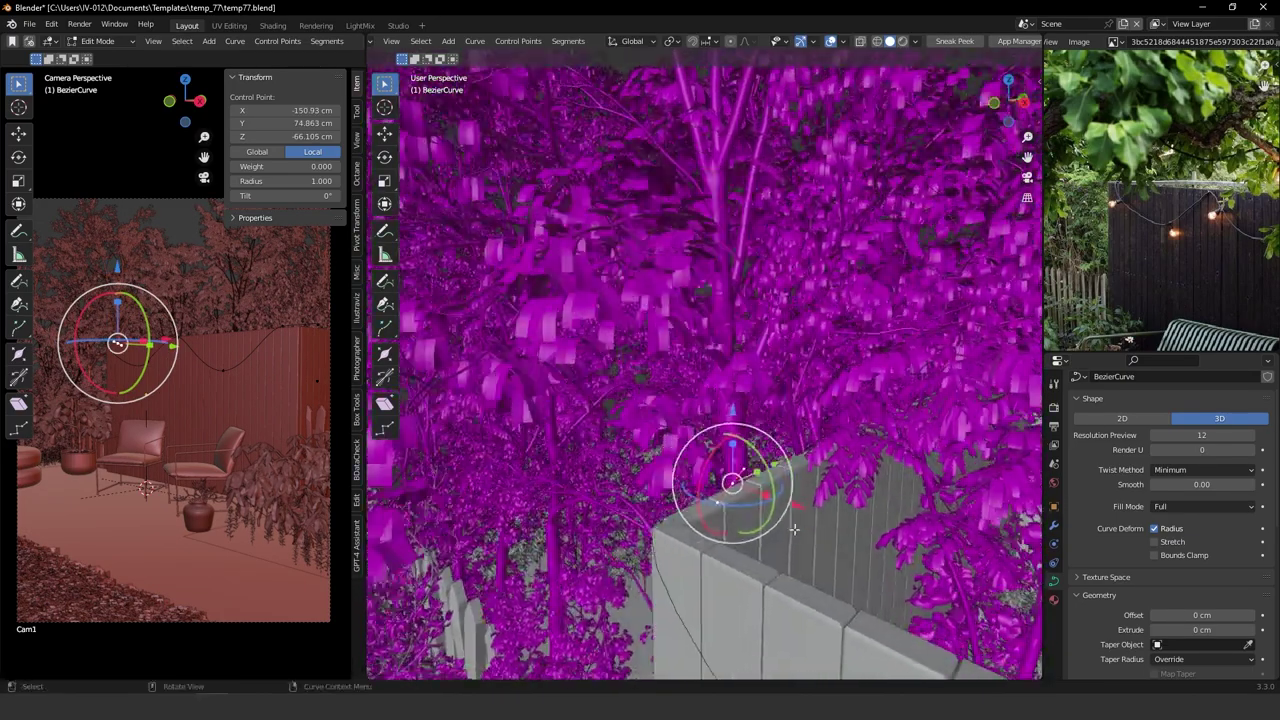
middle_drag(772, 466, 773, 510)
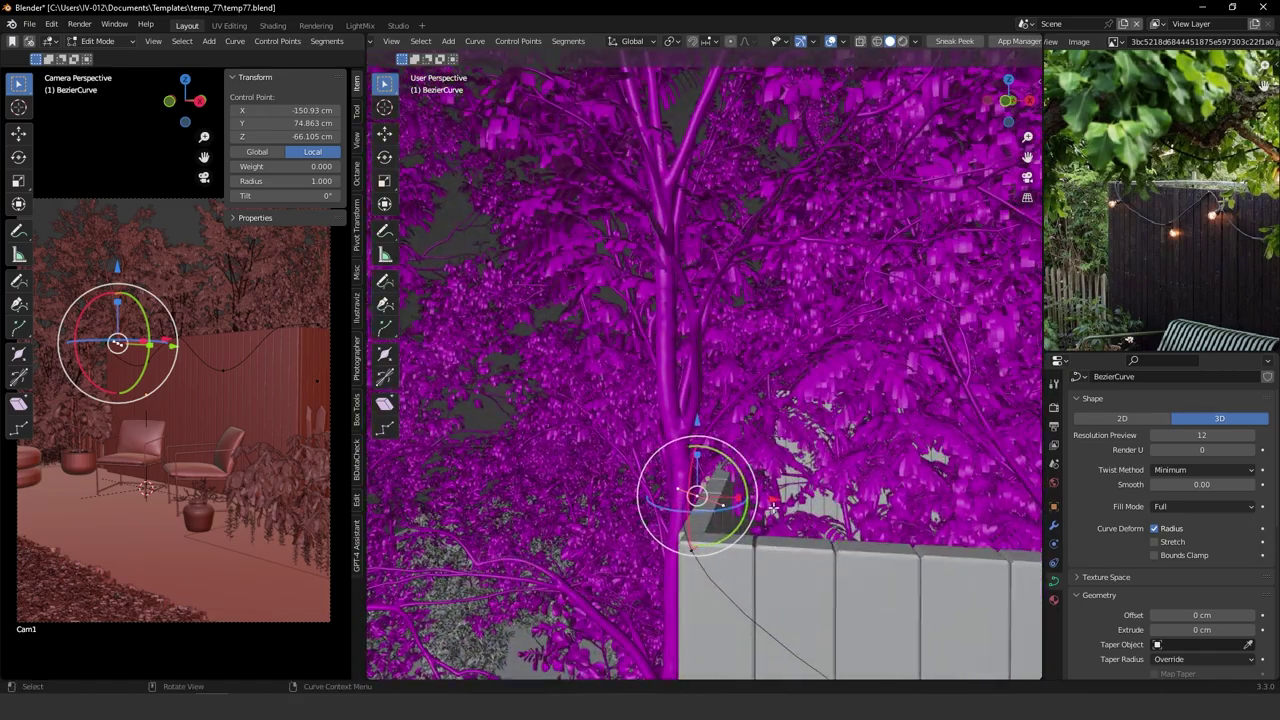
key(g)
key(y)
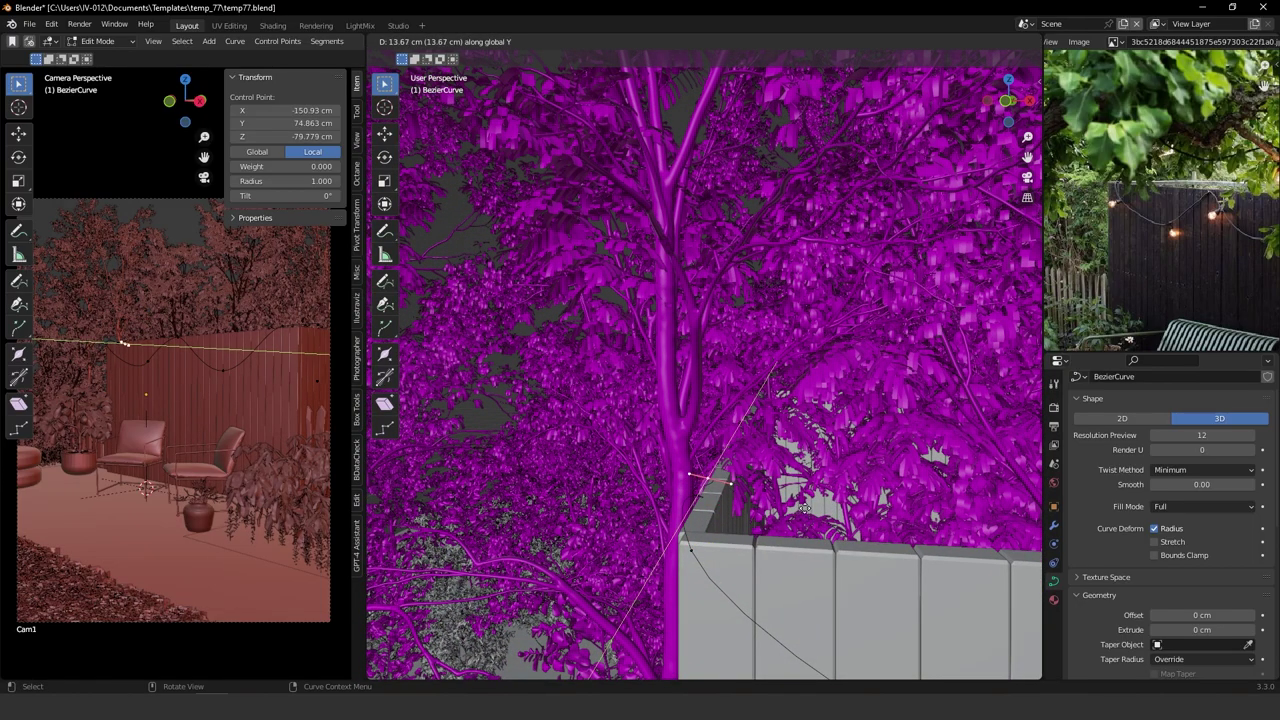
key(x)
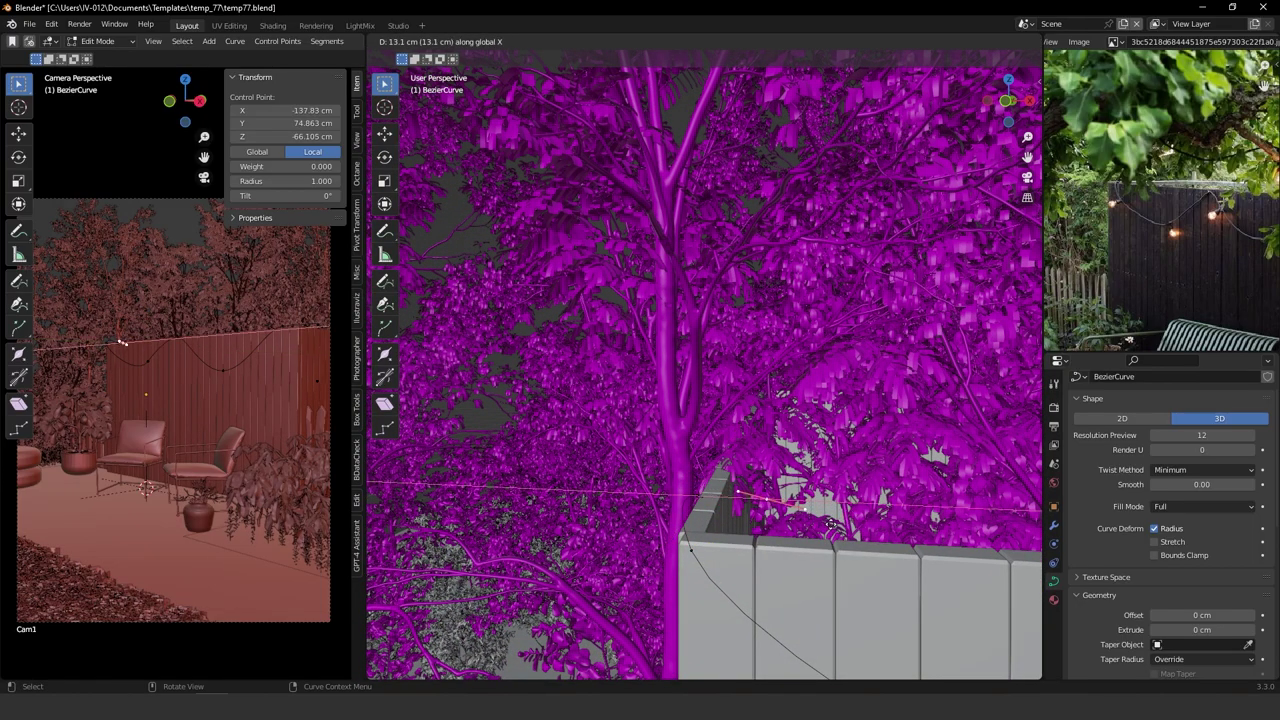
click(823, 531)
Rotate the newest end point's handles about the Z axis and lower the point about 6.9 cm in Z.
middle_drag(823, 531, 750, 565)
click(779, 430)
drag(753, 588, 713, 560)
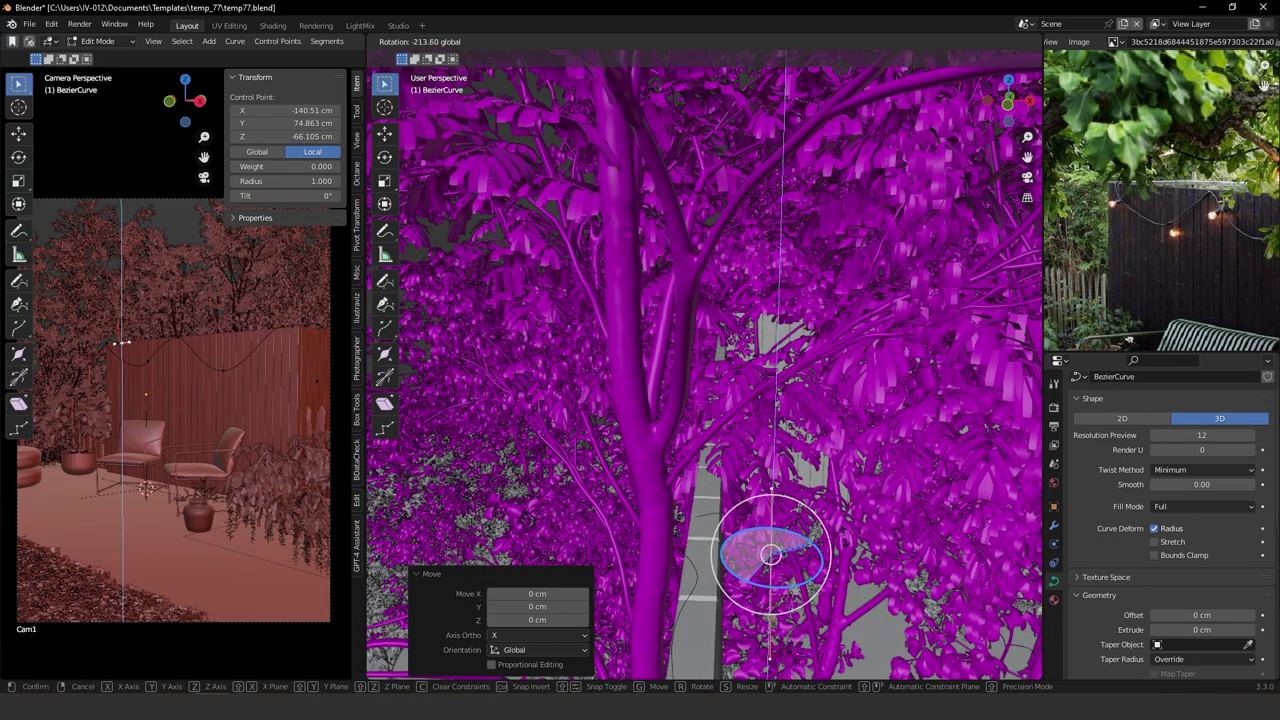
drag(812, 546, 812, 549)
middle_drag(796, 552, 817, 415)
drag(819, 476, 687, 532)
Select the point above the fence top, tilt its handles by -6.88° and -51° with free rotation, and scale them down.
click(728, 519)
key(s)
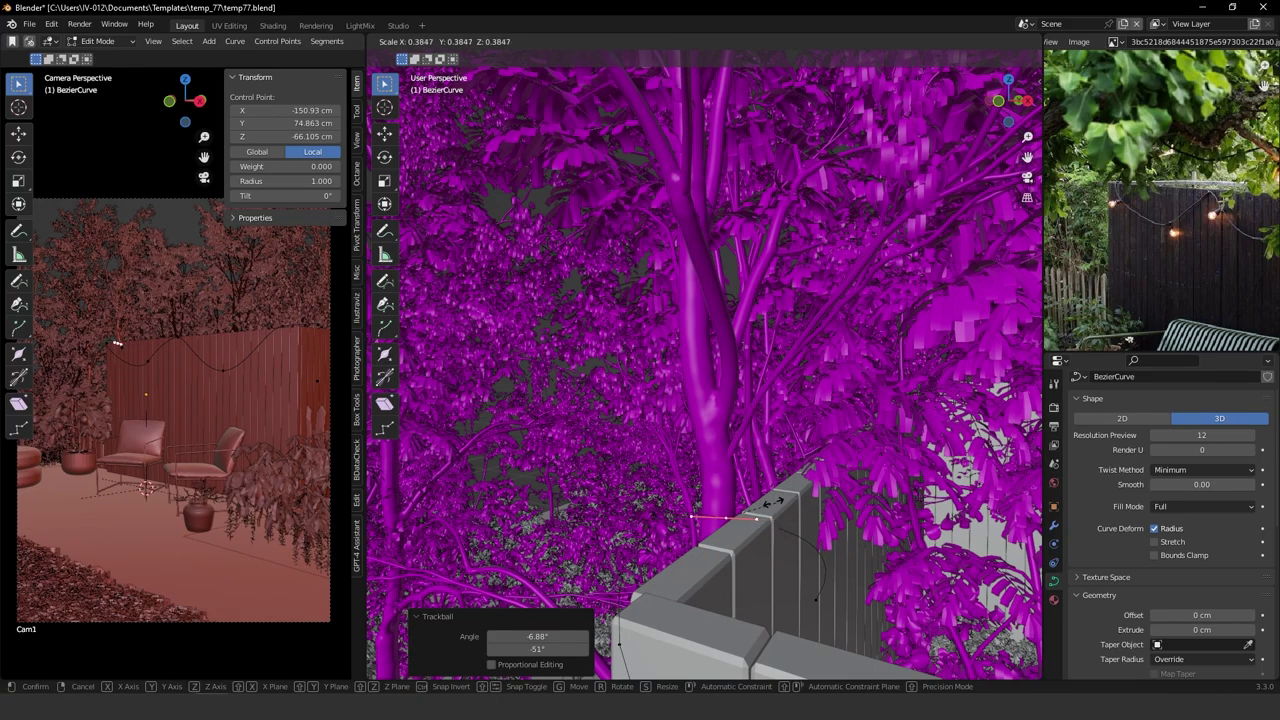
click(752, 504)
Shift the point above the fence top about 4.4 cm in X and -0.3 cm in Z.
drag(725, 449, 725, 420)
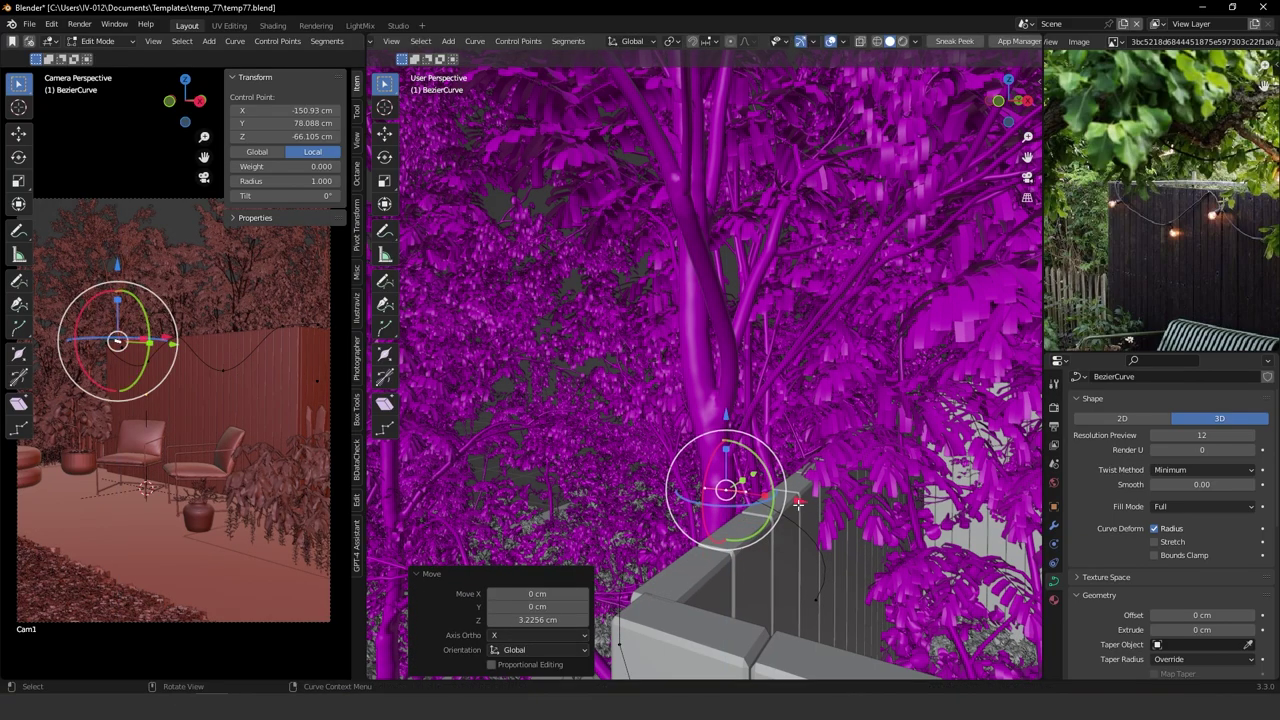
drag(800, 502, 837, 508)
drag(774, 423, 778, 451)
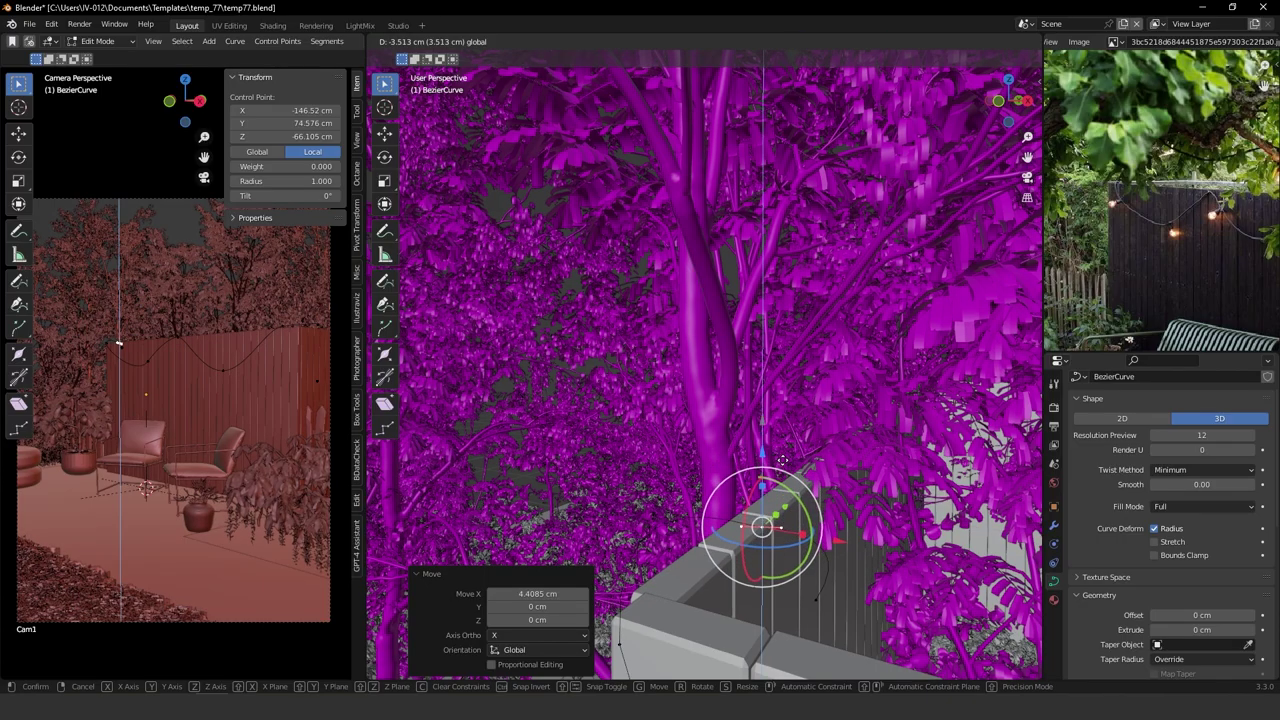
click(783, 460)
Select the end point behind the fence and rotate its handles 94.1° about the X axis.
click(620, 648)
middle_drag(620, 648, 723, 553)
click(812, 561)
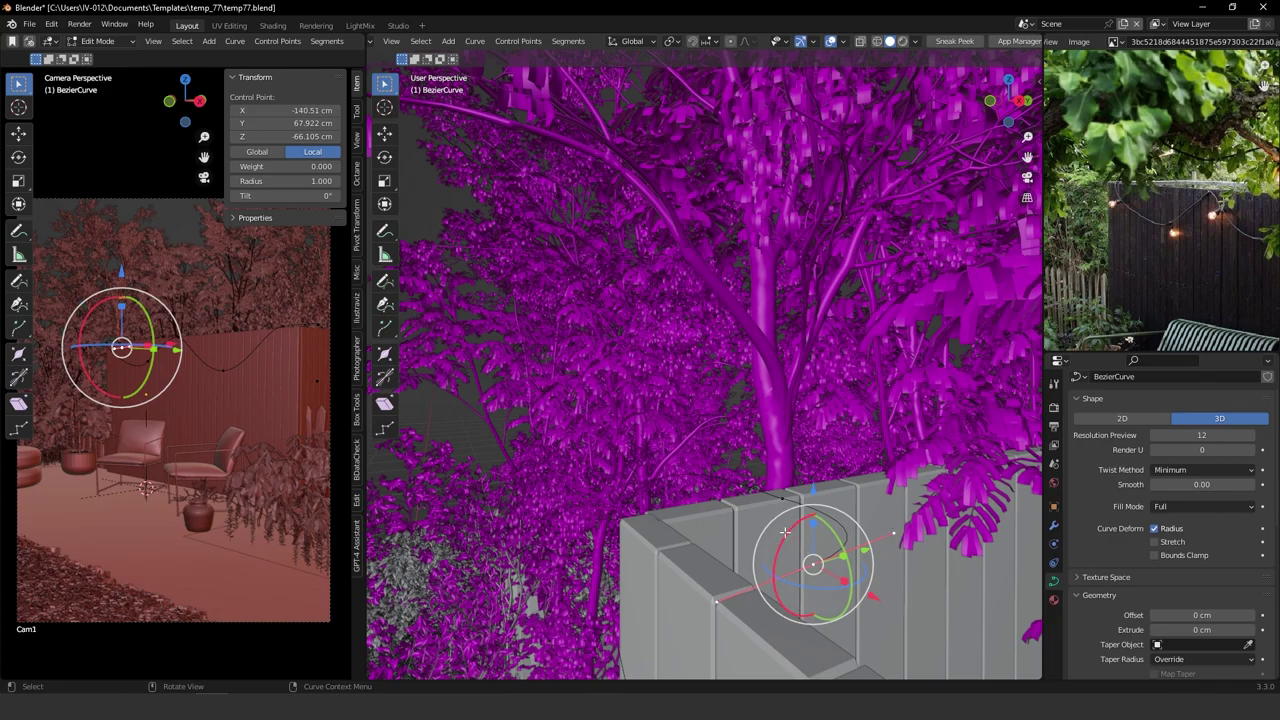
drag(785, 532, 792, 588)
Scale down the end point's handles and lower the point about 12.6 cm in Z.
key(s)
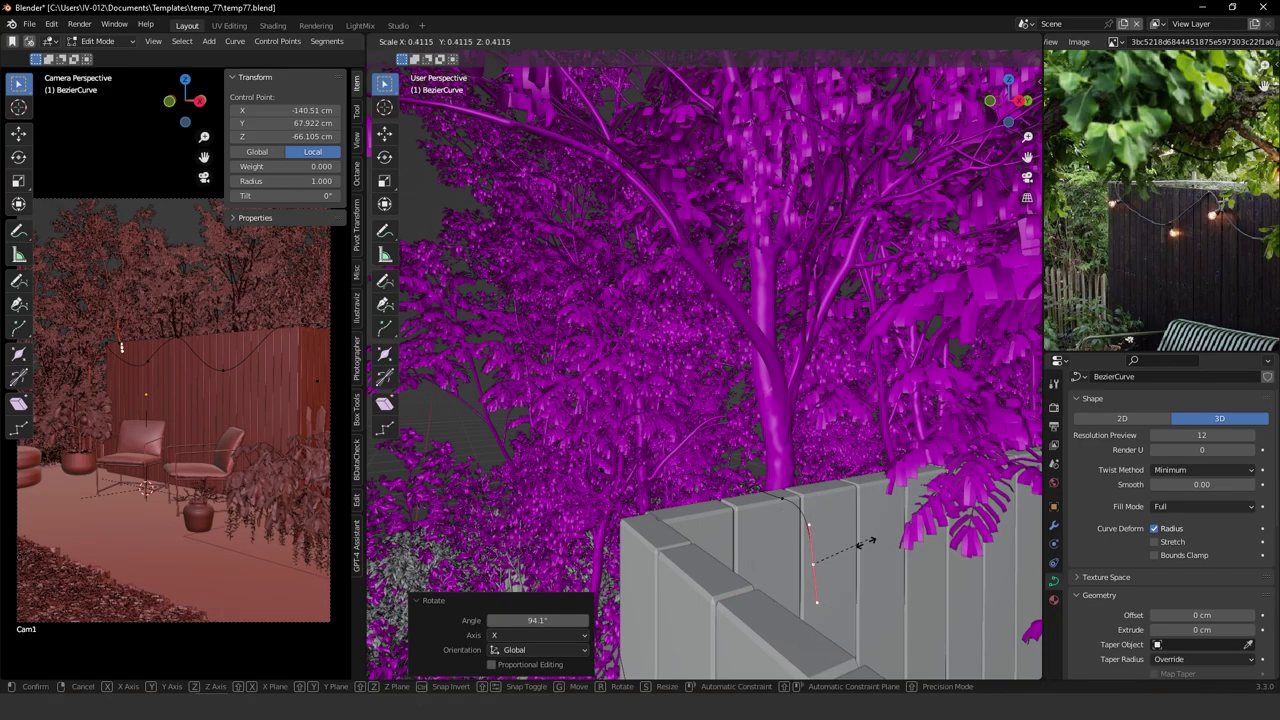
click(857, 568)
drag(812, 487, 786, 531)
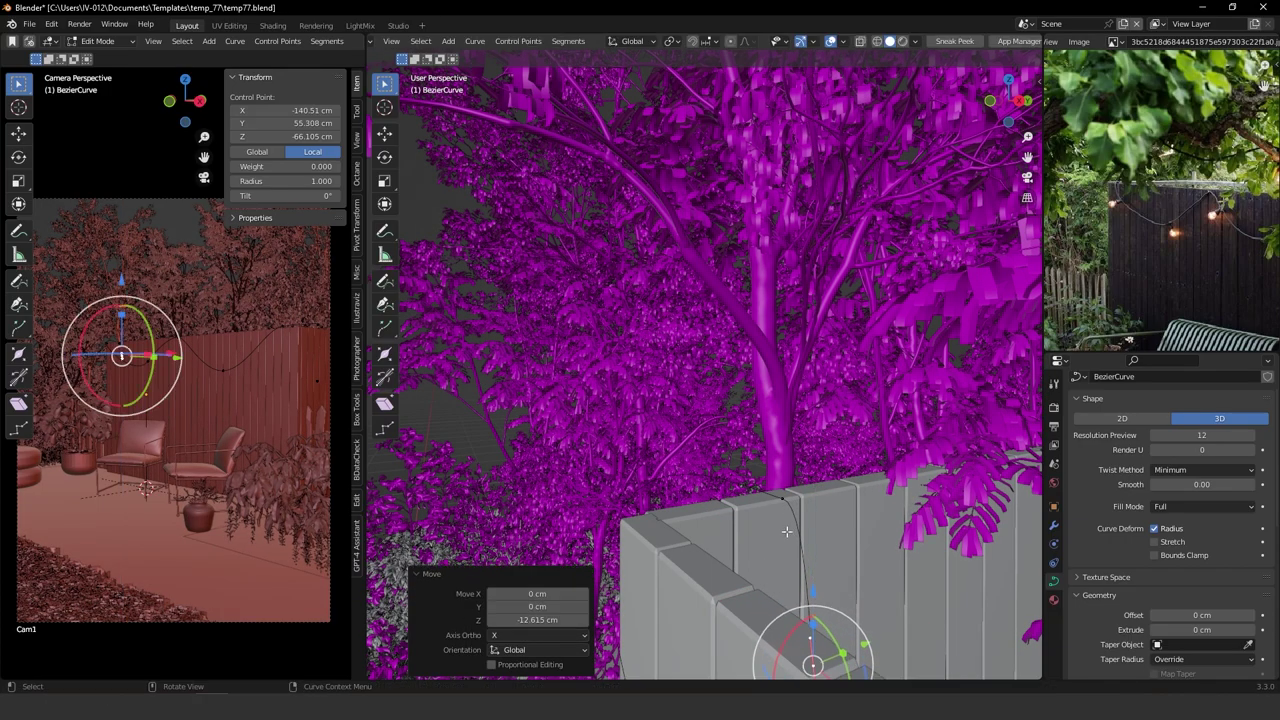
Select the point above the fence top and rotate its handles -58.8° about the Z axis.
click(783, 503)
middle_drag(783, 500, 792, 535)
drag(792, 535, 739, 532)
middle_drag(739, 532, 490, 563)
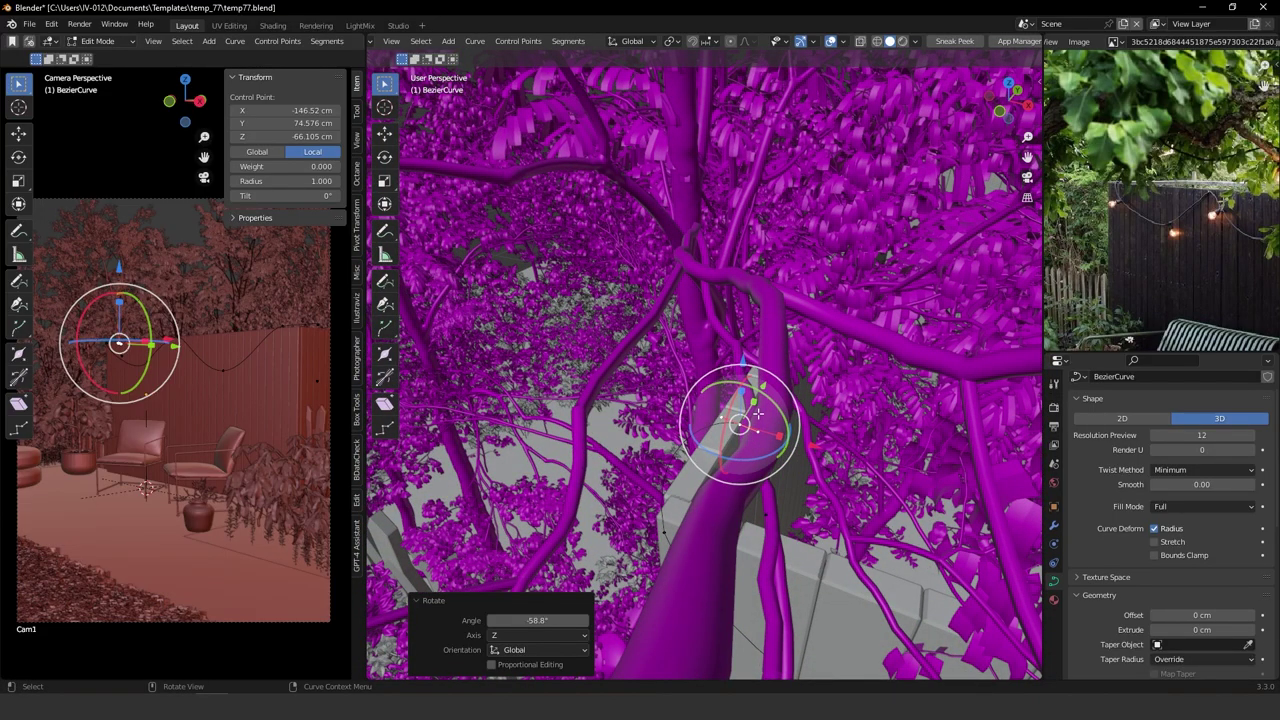
In top view, move the fence-top point about -4.1 cm in X and -13.5 cm in Y and rotate its handles -65.1°.
key(KP_7)
scroll(765, 285, up, 2)
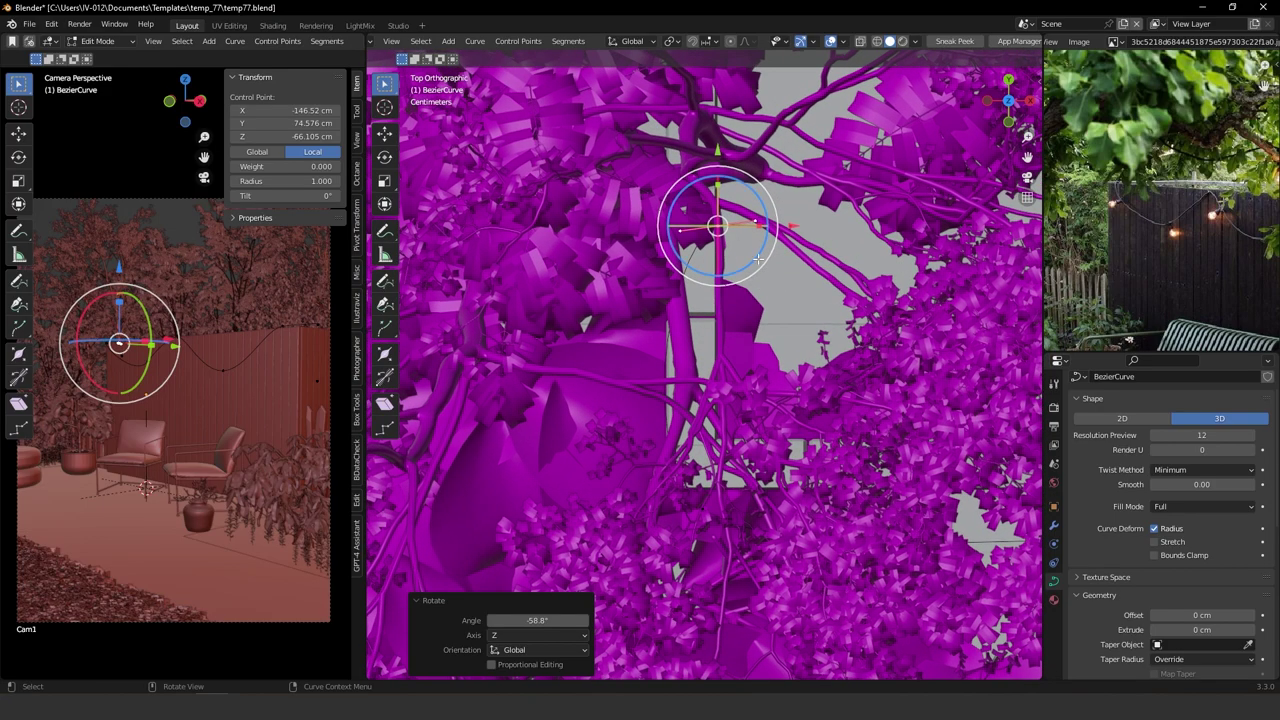
key(g)
click(772, 327)
key(r)
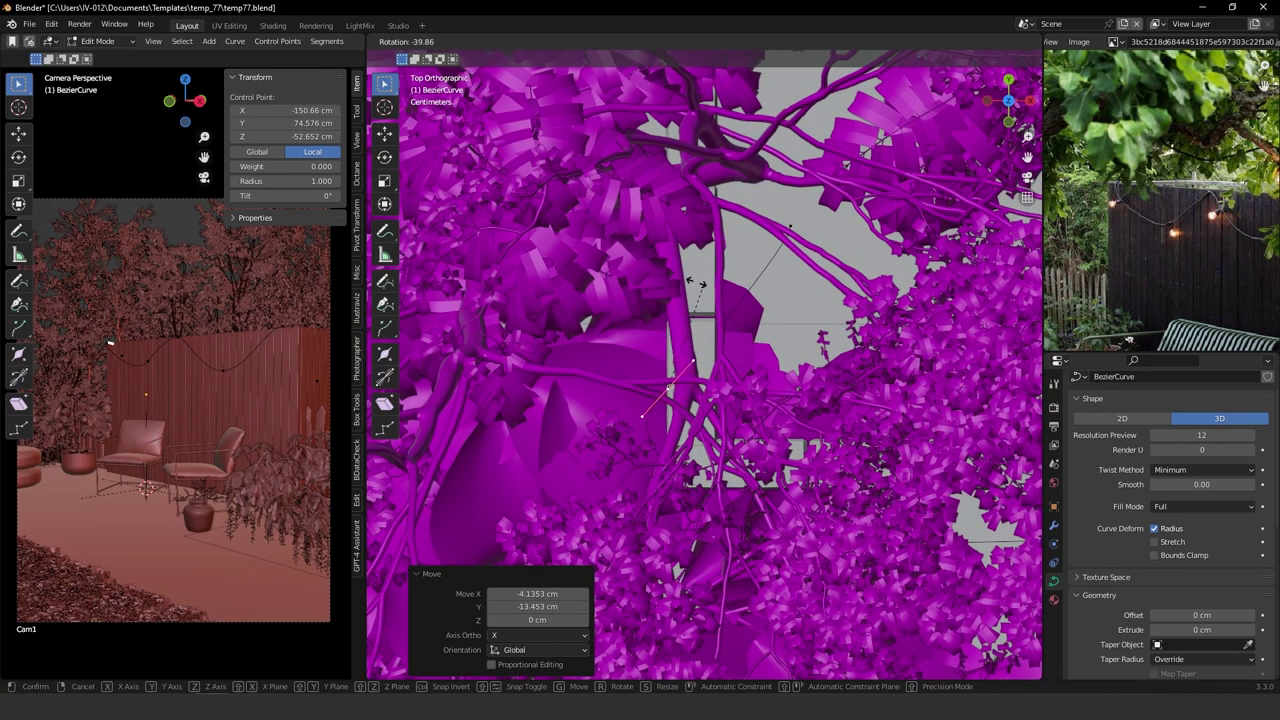
click(655, 273)
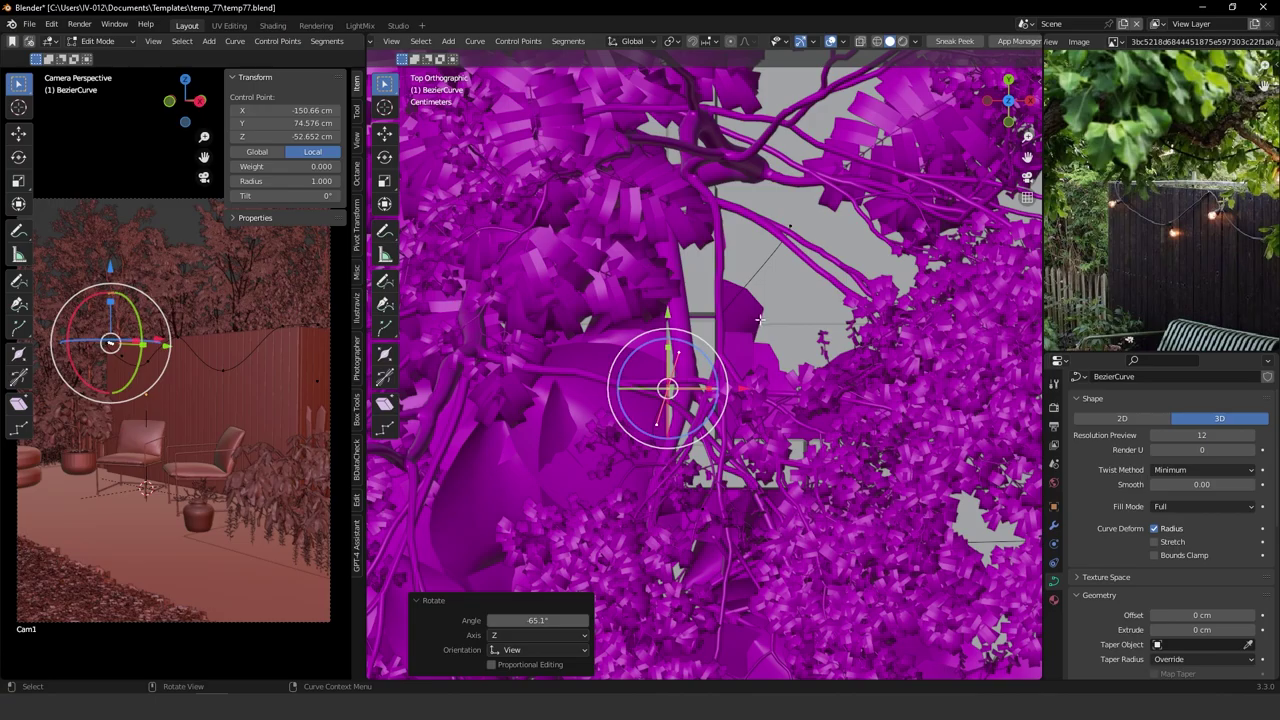
Shift the fence-top point about -0.7 cm in X, 2.6 cm in Y and 1.7 cm in Z, rotating its handles -12.4°.
key(g)
click(756, 279)
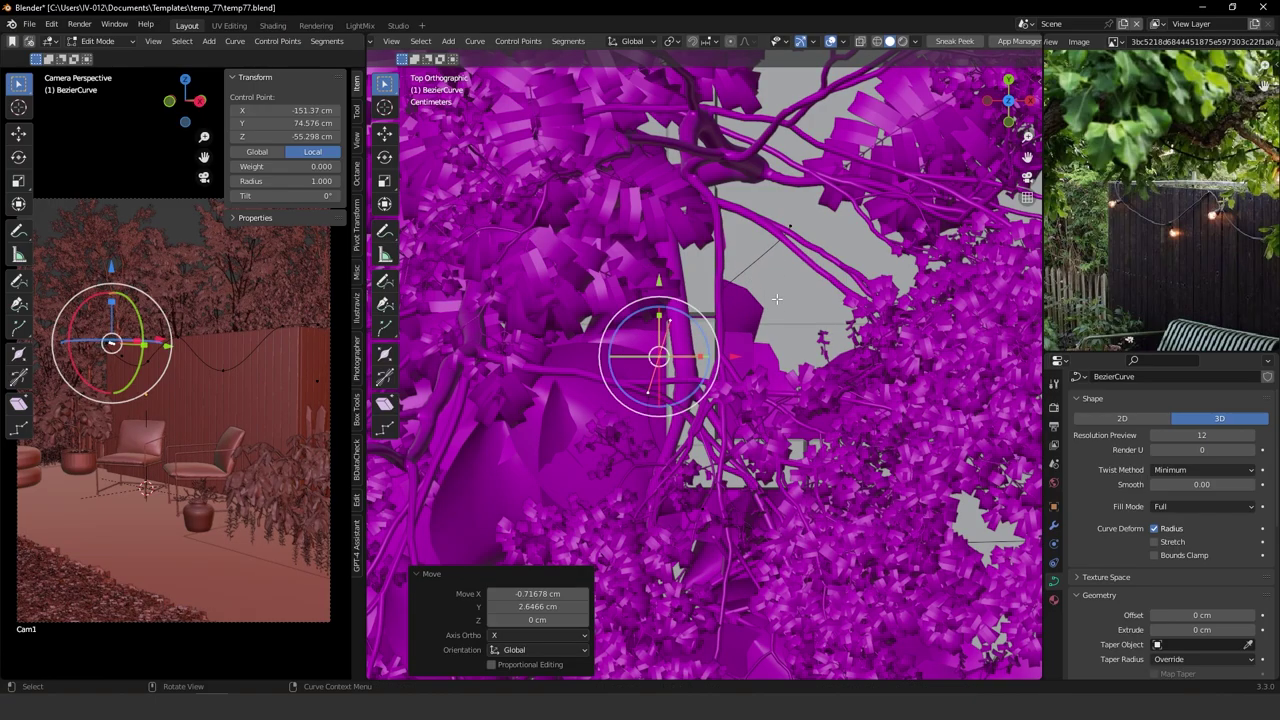
key(r)
click(762, 263)
middle_drag(768, 440, 785, 352)
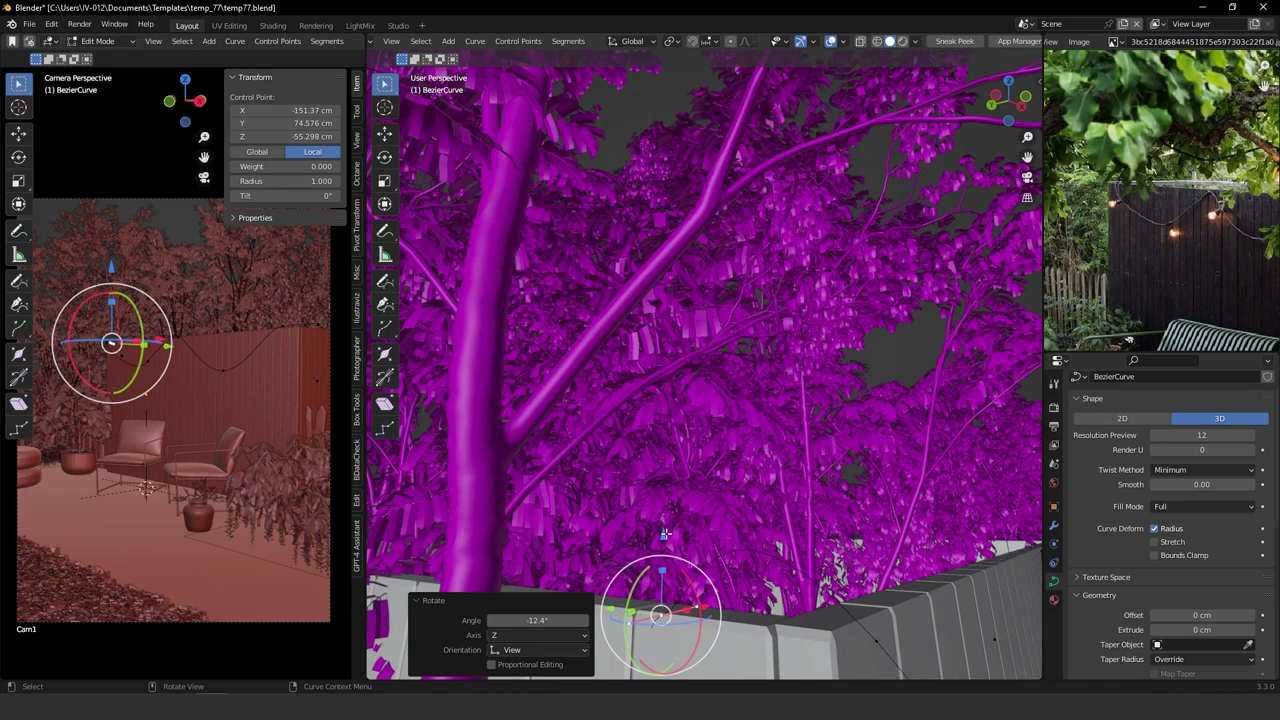
drag(665, 534, 666, 505)
Select the front corner point and scale its handles down to about a third.
click(880, 644)
ctrl+middle_drag(880, 644, 874, 530)
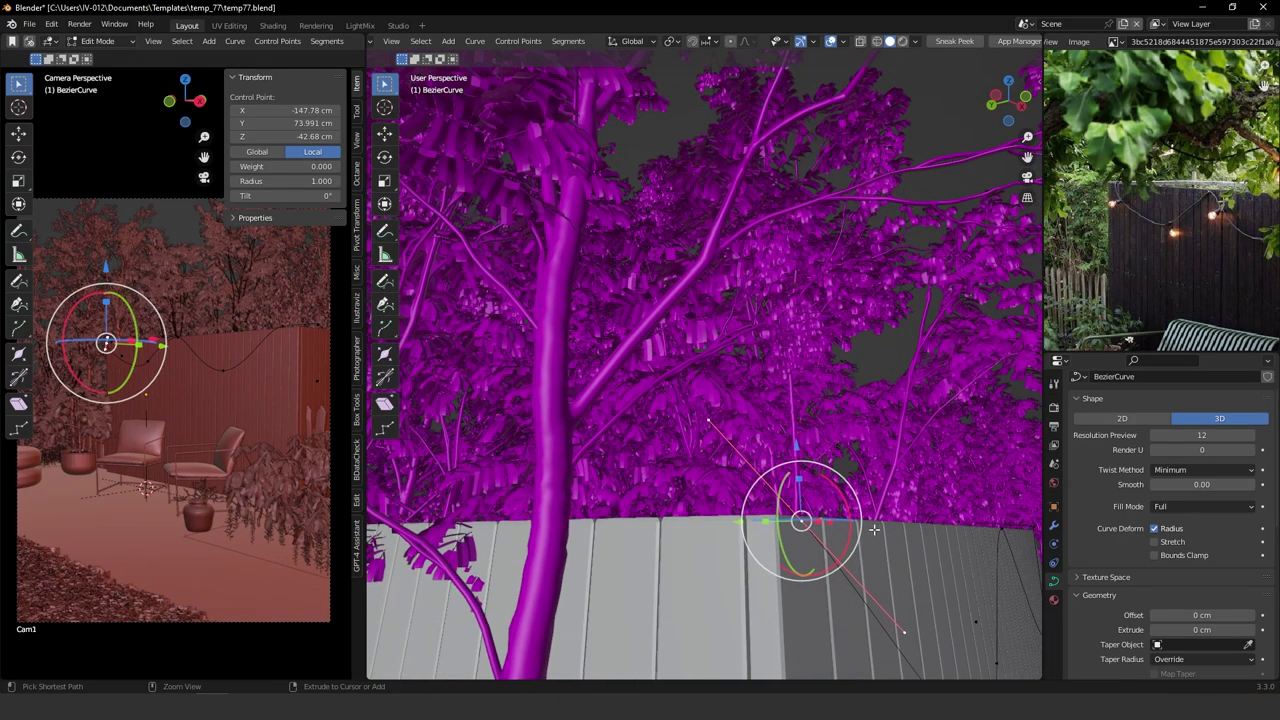
key(s)
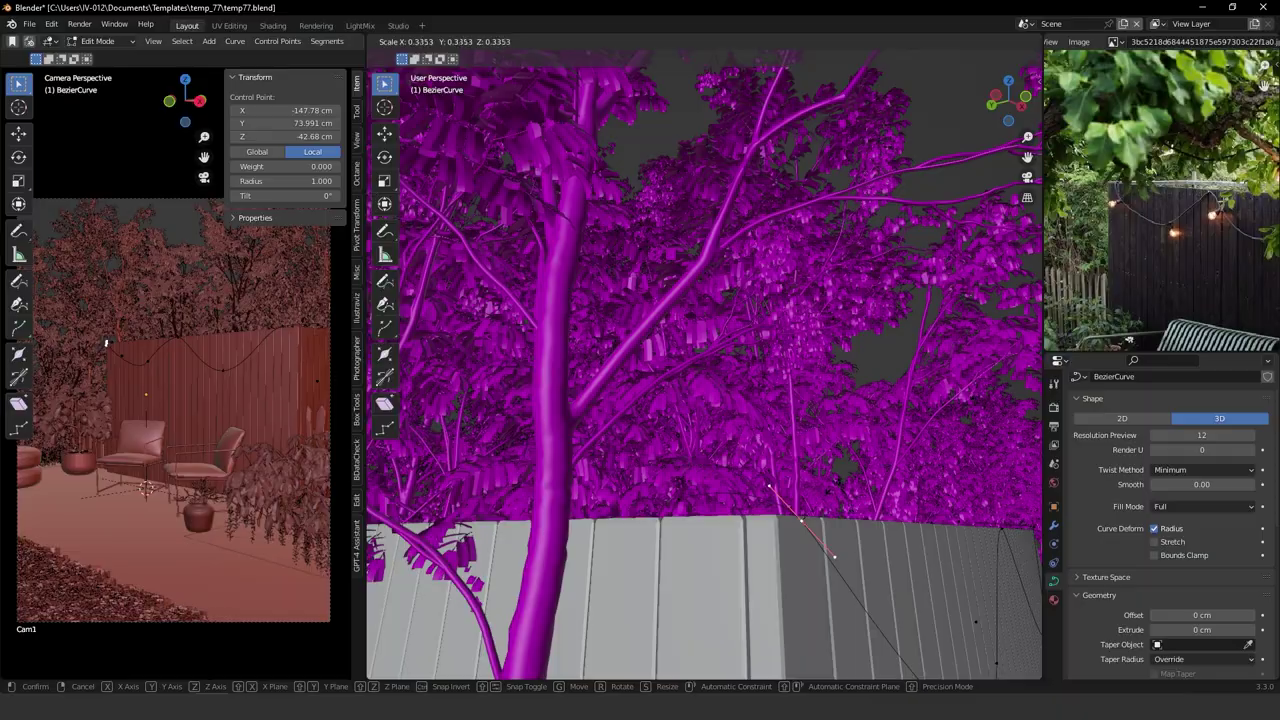
click(828, 495)
Select the fence-top point again and scale its handles by 1.338.
middle_drag(828, 495, 720, 533)
ctrl+right_click(689, 486)
key(s)
click(702, 525)
Move the fence-top point about 3.7 cm in X and scale its handles by 2.021.
key(g)
key(x)
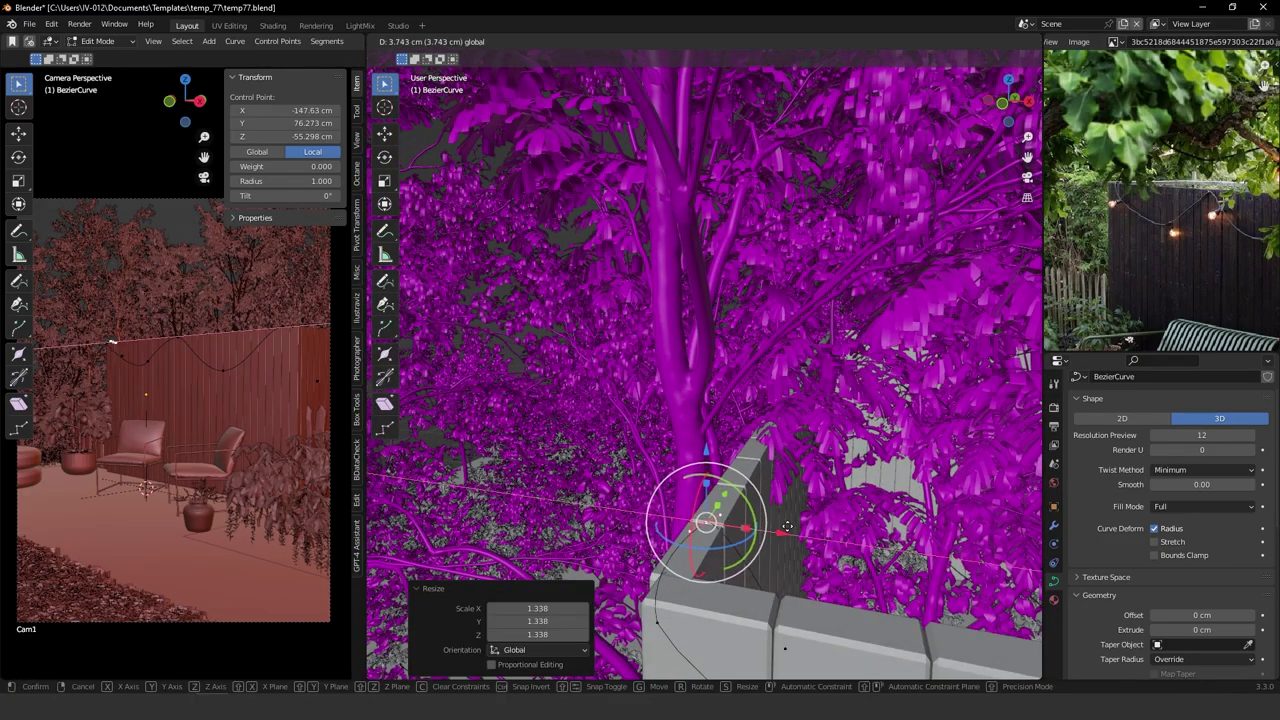
click(788, 526)
key(s)
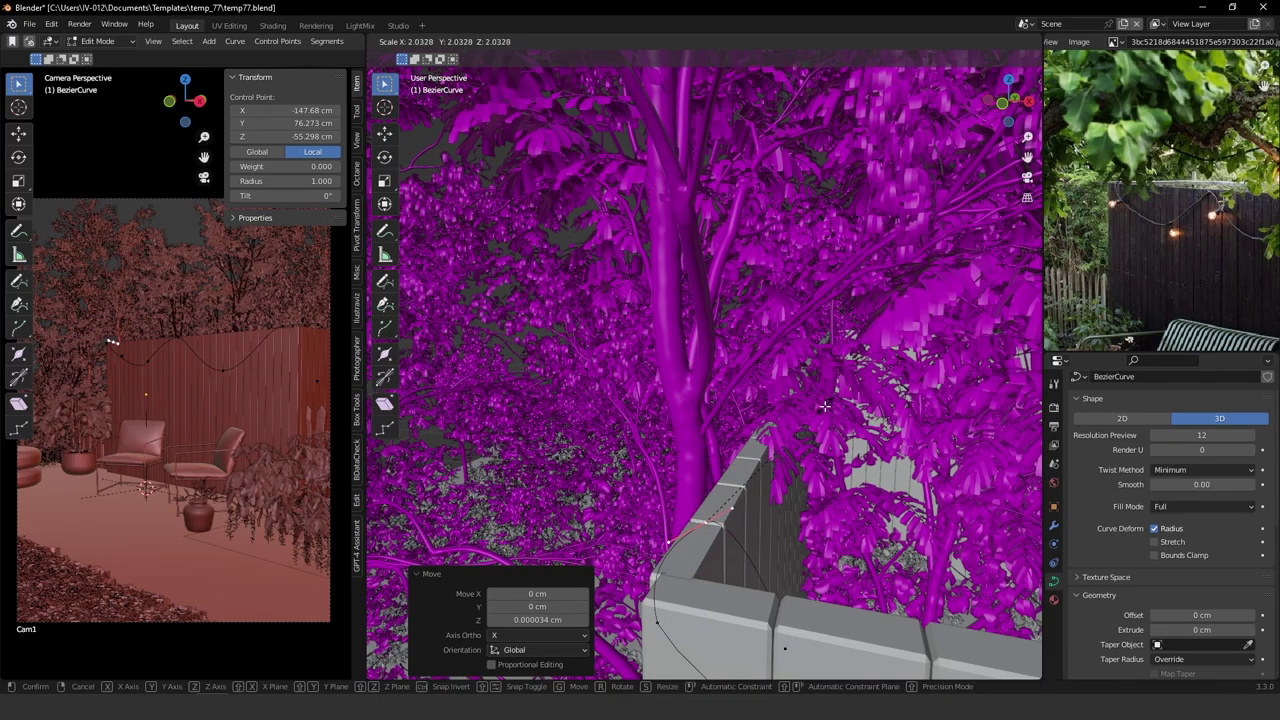
click(822, 412)
Lower the fence-top point about 1.1 cm in Z so the curve rests on the fence.
middle_drag(822, 412, 773, 493)
key(g)
key(y)
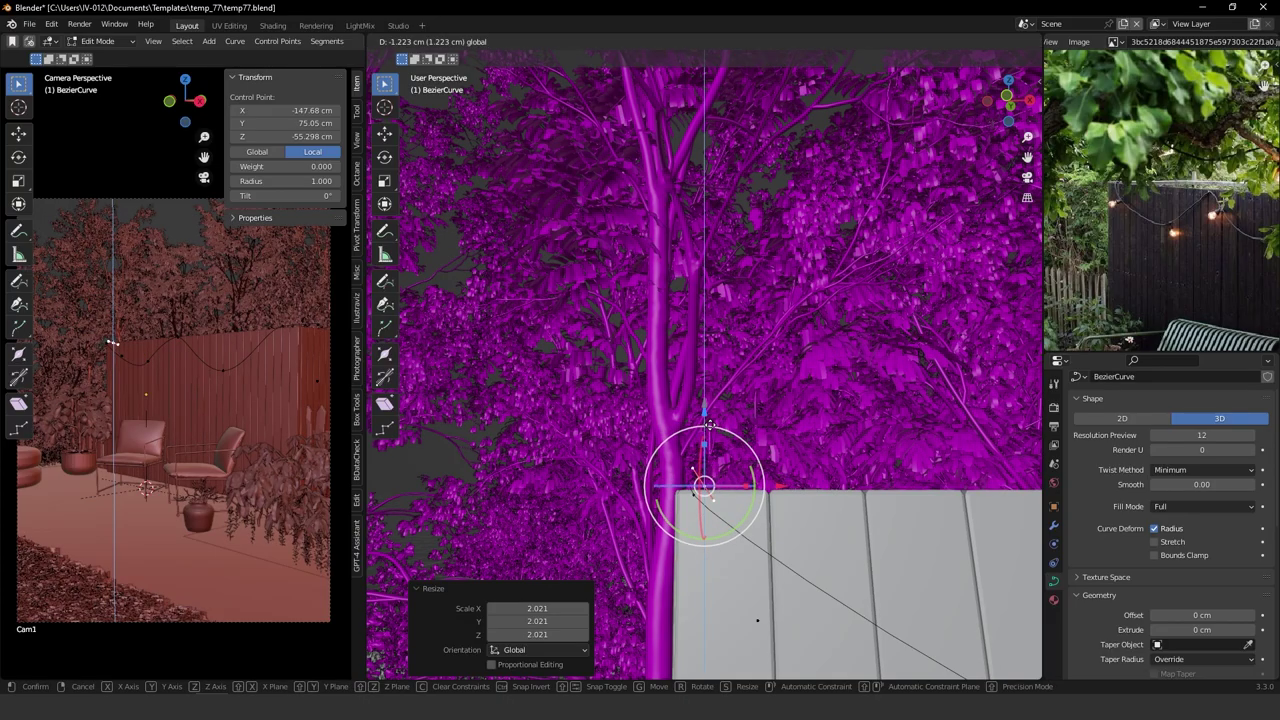
click(708, 425)
Freely rotate the fence-top point's handles by -5.73° and 20.6°.
middle_drag(708, 425, 720, 538)
key(r)
key(r)
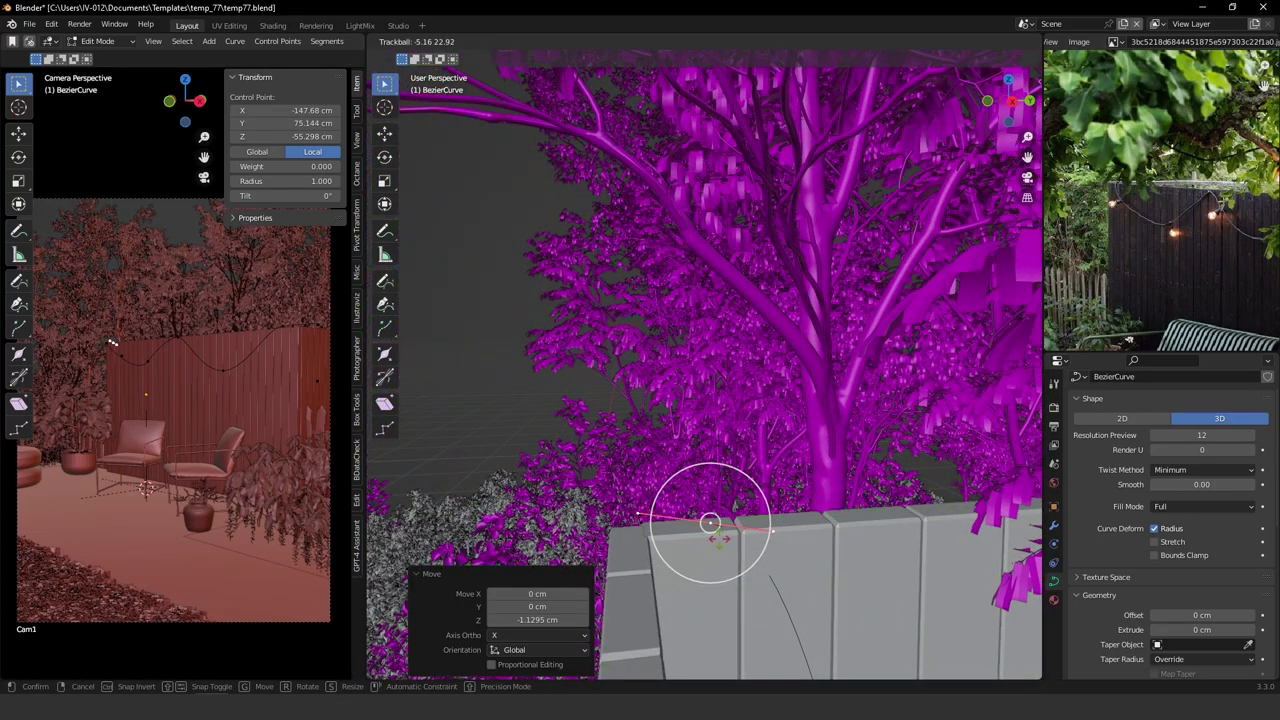
click(731, 527)
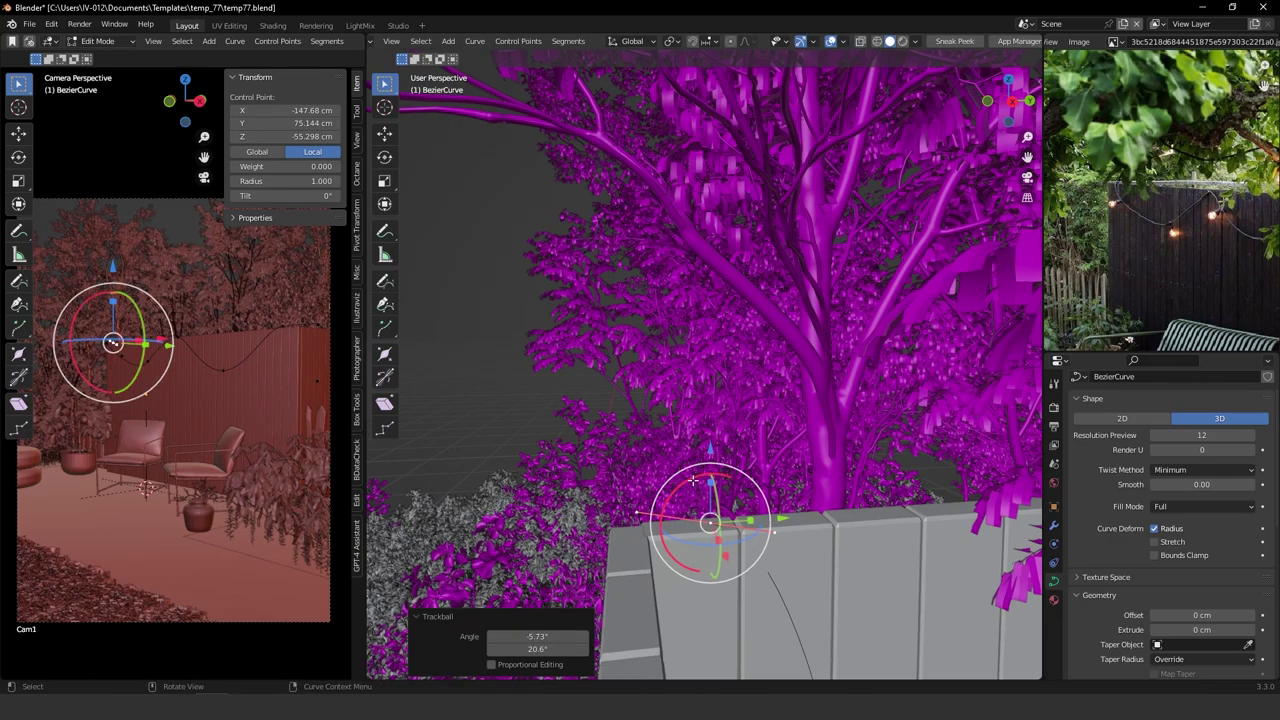
Freely rotate the fence-top point's handles again and nudge the point slightly to fit the fence's top edge.
drag(693, 481, 628, 348)
drag(675, 485, 676, 484)
middle_drag(690, 485, 665, 496)
drag(701, 464, 701, 462)
middle_drag(745, 568, 802, 638)
Raise the curve's hanging end point about 10 cm in Z, shift it about 6.1 cm along Y, and scale its handles by 2.479.
click(812, 643)
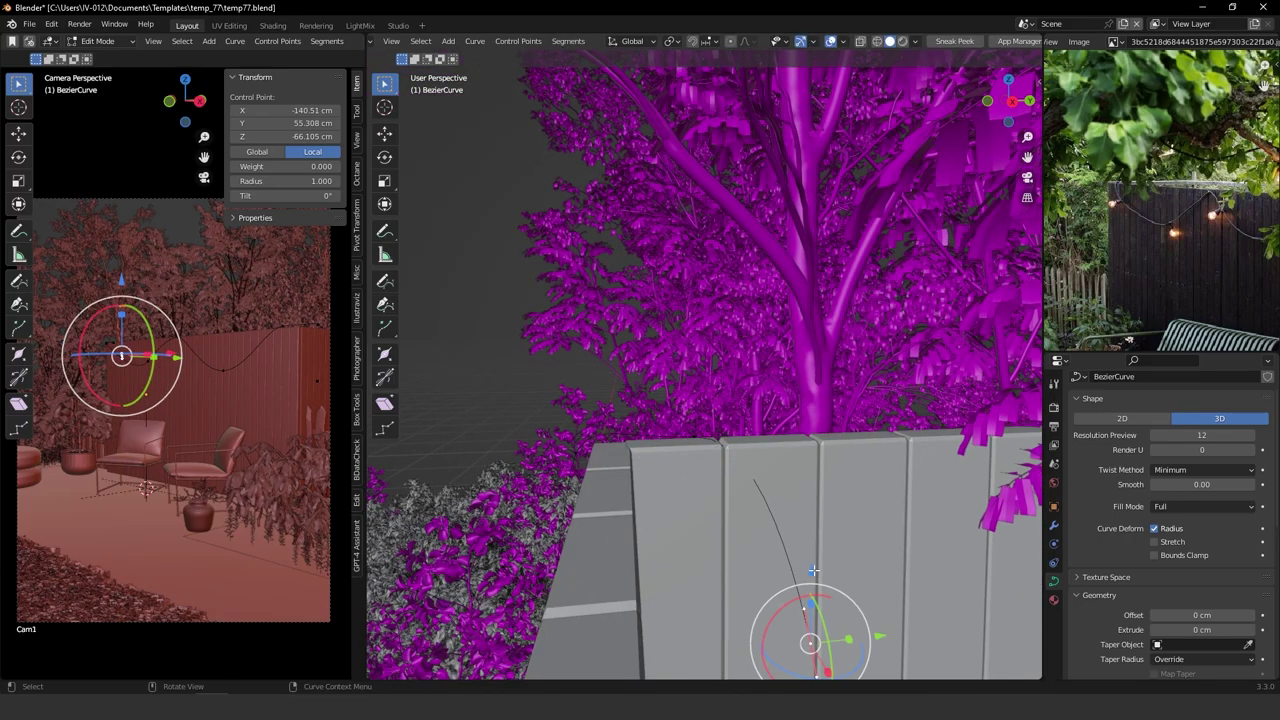
drag(813, 570, 813, 470)
drag(872, 543, 810, 541)
key(s)
click(887, 443)
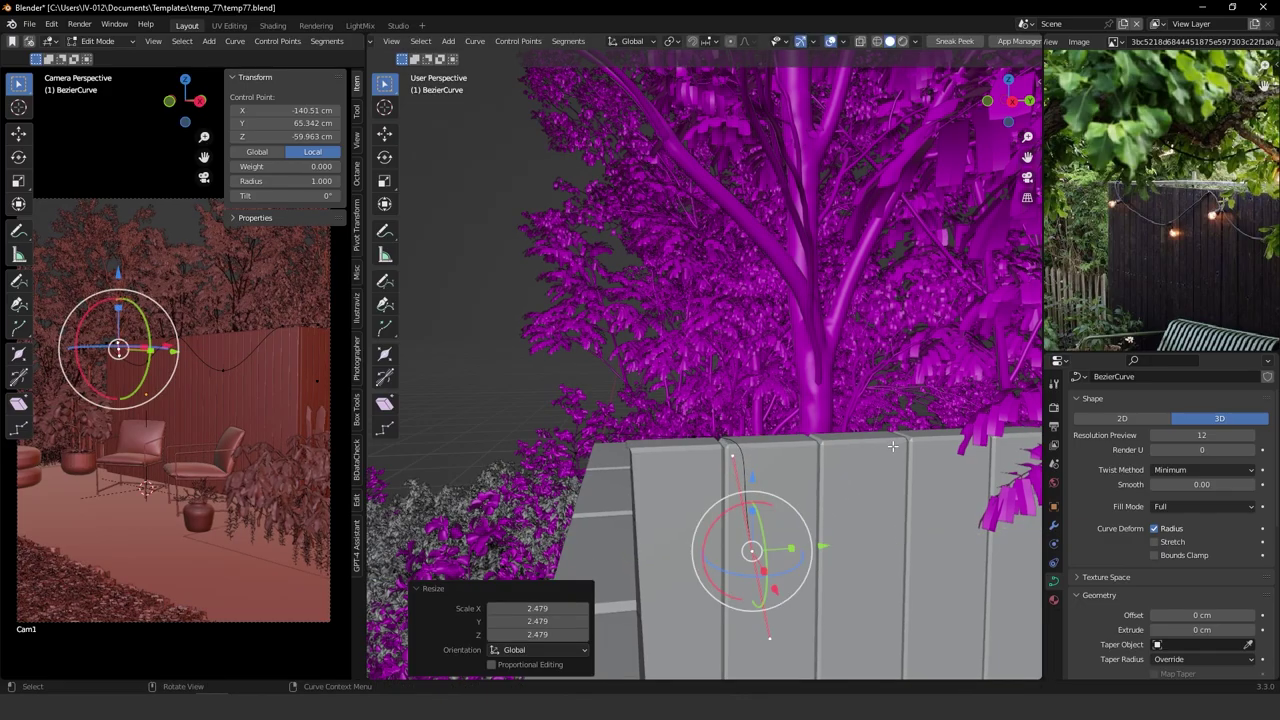
Select the curve point at the fence's top corner and lower it about 0.72 cm in Z.
middle_drag(887, 443, 687, 469)
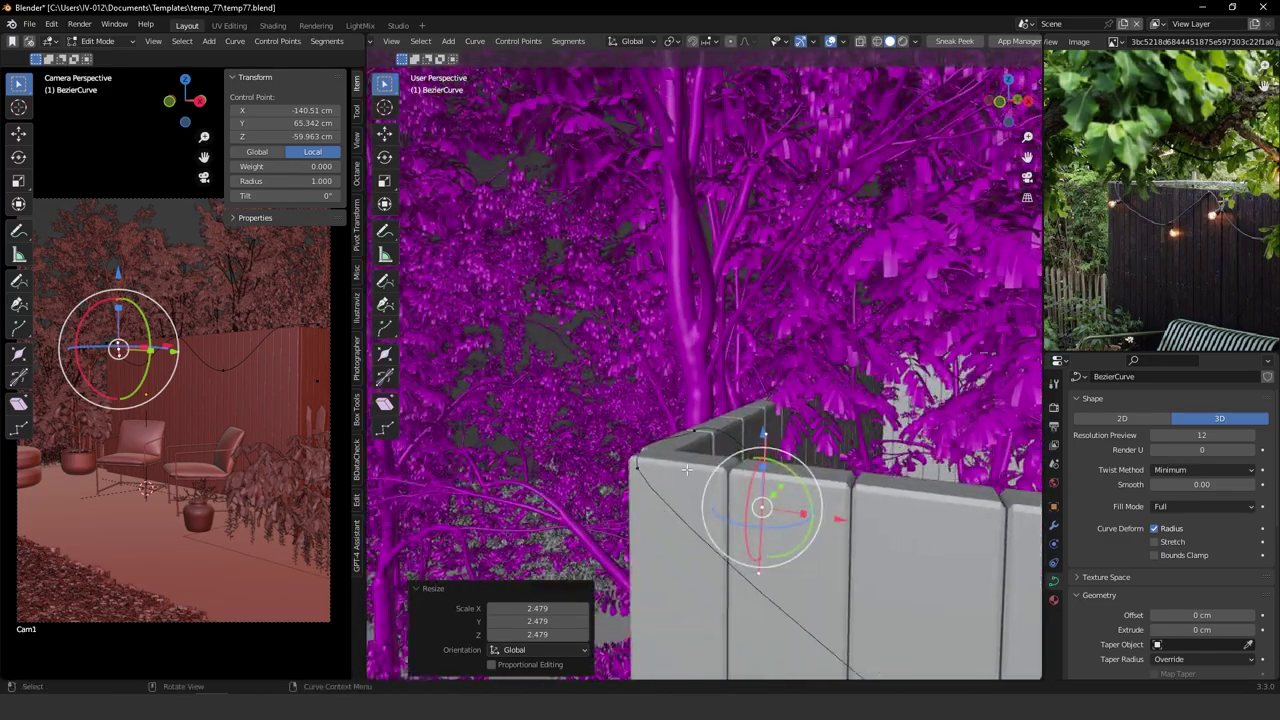
click(636, 469)
drag(637, 398, 637, 403)
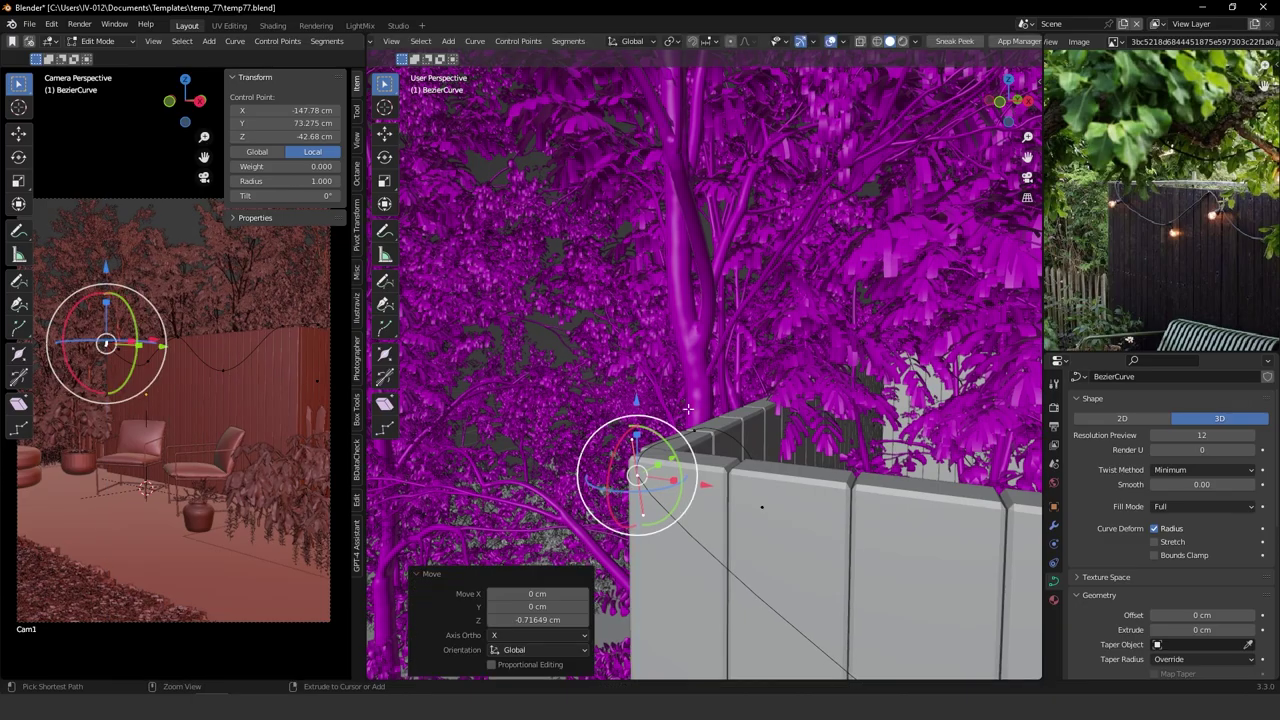
scroll(789, 495, down, 8)
Select the curve point between the first two fence-top points and switch to the front orthographic view.
middle_drag(789, 494, 825, 475)
click(860, 445)
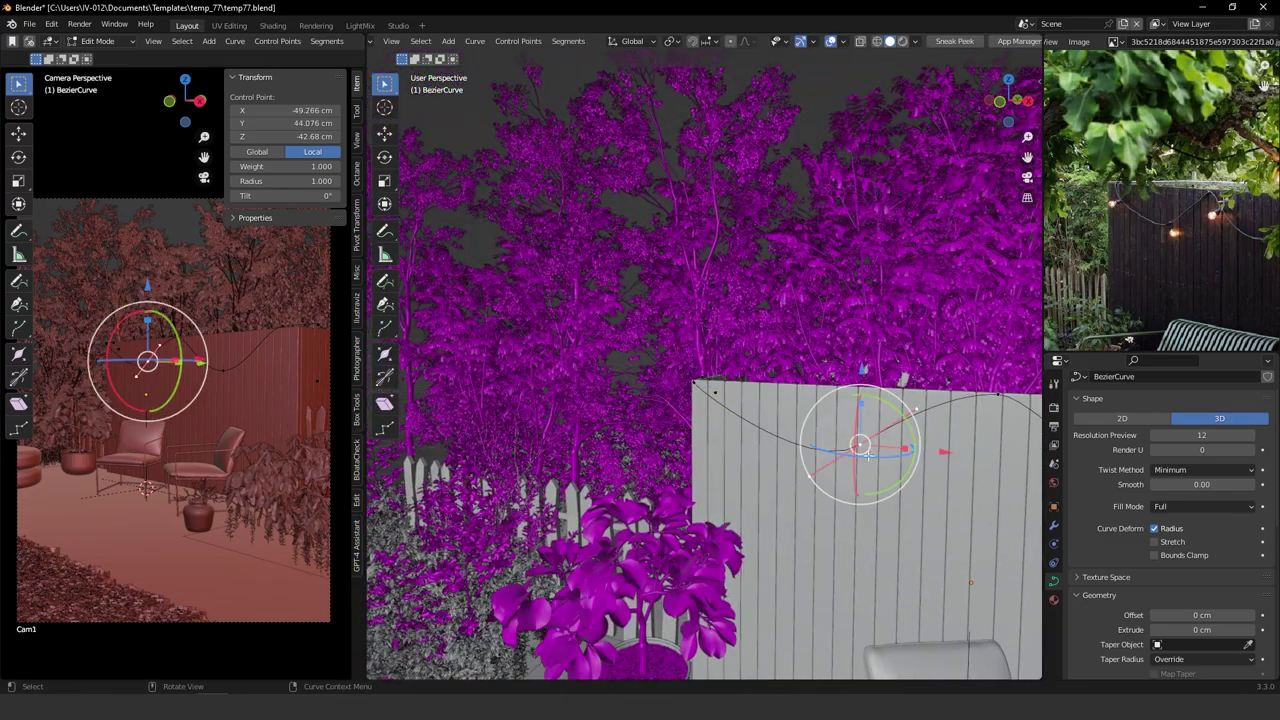
key(KP_1)
scroll(859, 356, up, 1)
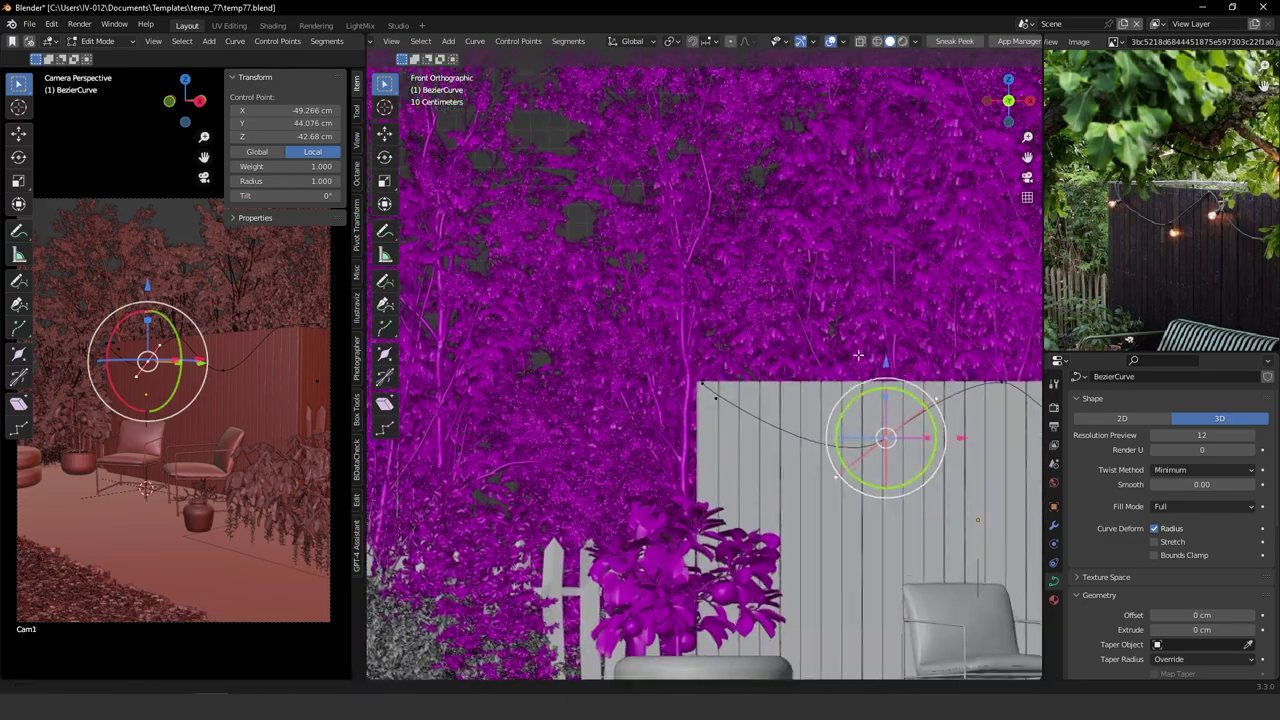
key(g)
right_click(945, 346)
key(ctrl+z)
key(ctrl+z)
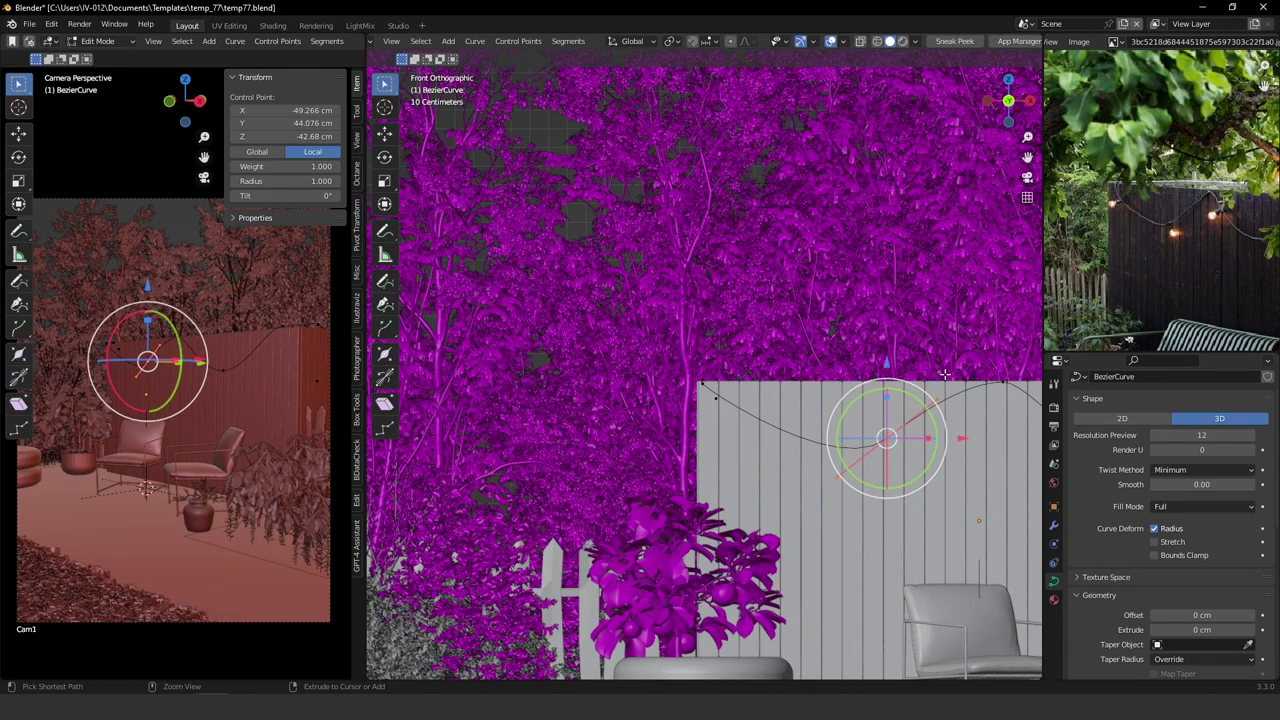
Move the first sag's point about -11 cm in X and -23.1 cm in Z, and rotate its handles by 42.1°.
click(883, 440)
key(g)
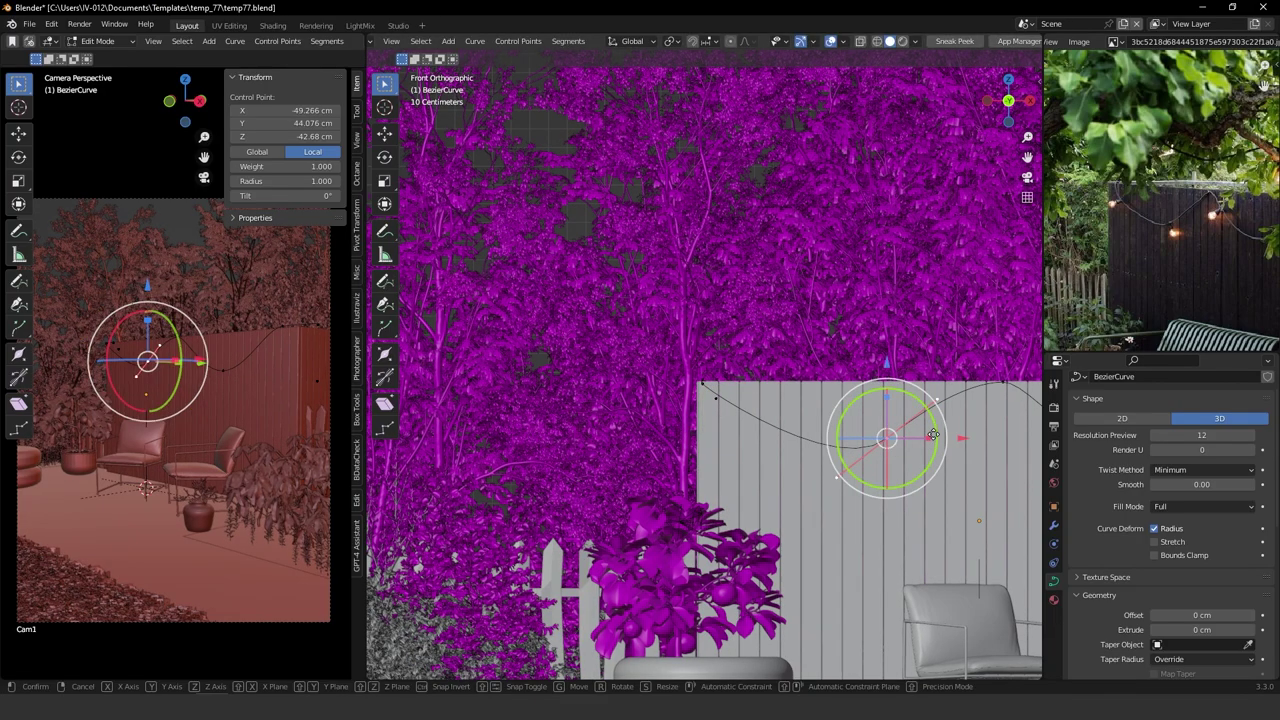
click(915, 475)
key(r)
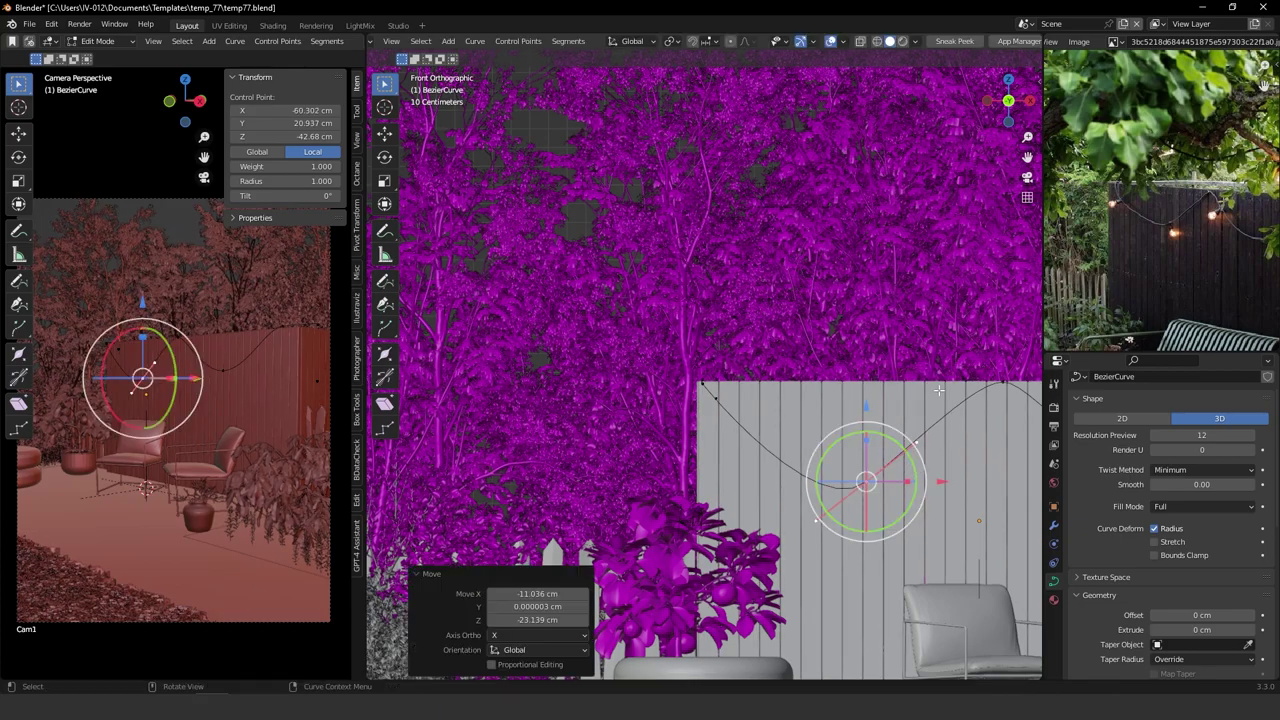
click(954, 469)
Shift the first sag's point about -21 cm in X and 9.6 cm in Z to even out the drape.
key(g)
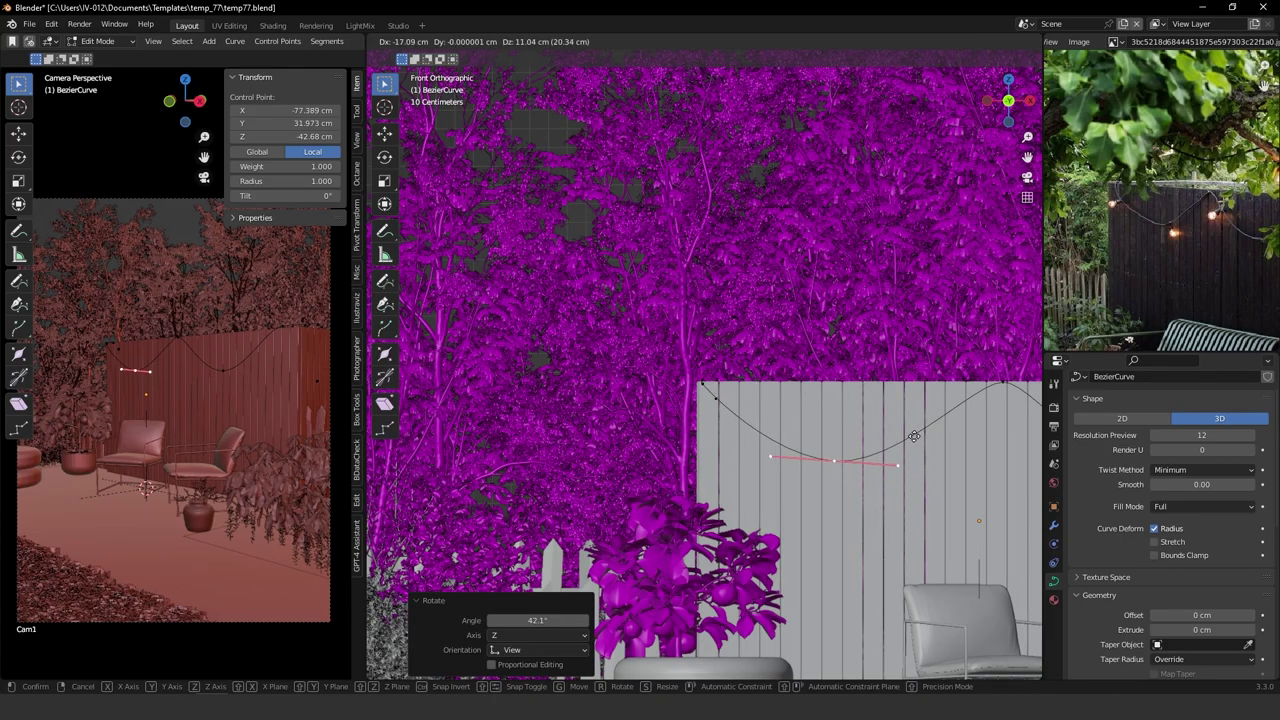
click(906, 436)
scroll(898, 348, down, 2)
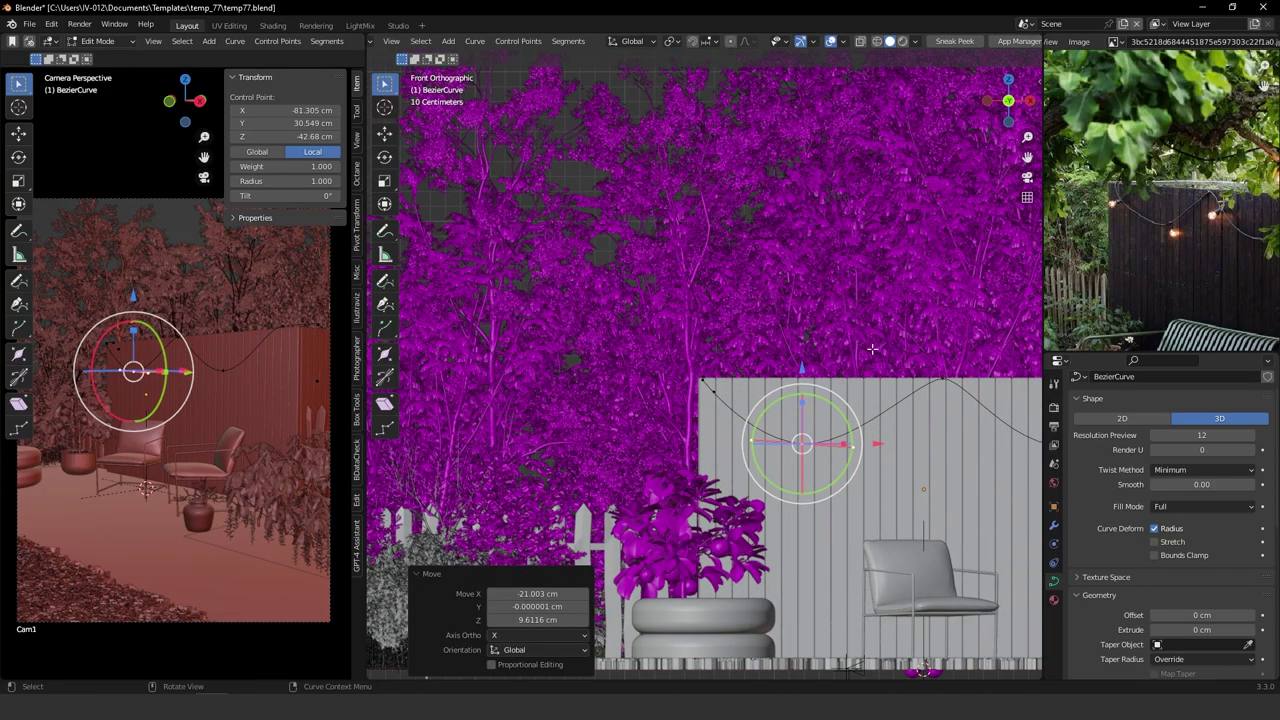
Give the curve thickness with a round bevel depth of 1 cm.
scroll(872, 352, down, 2)
middle_drag(872, 398, 803, 398)
scroll(810, 446, down, 1)
scroll(1090, 550, down, 6)
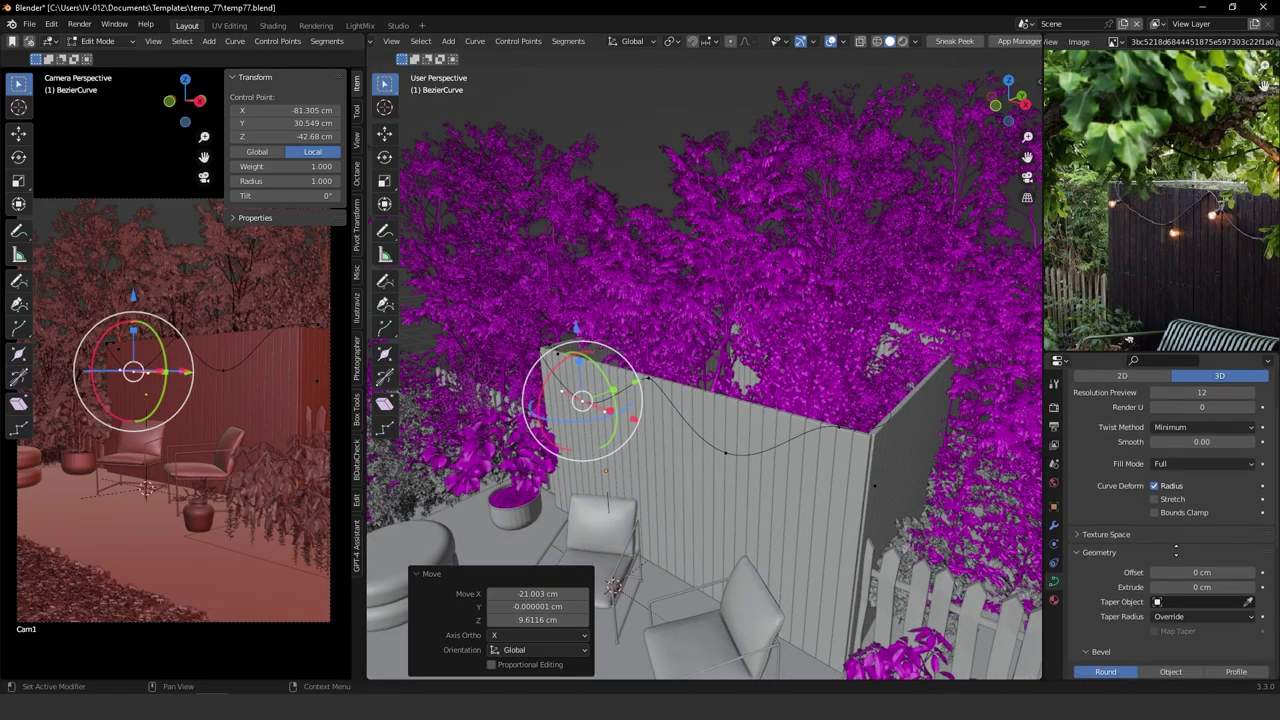
scroll(1092, 521, down, 3)
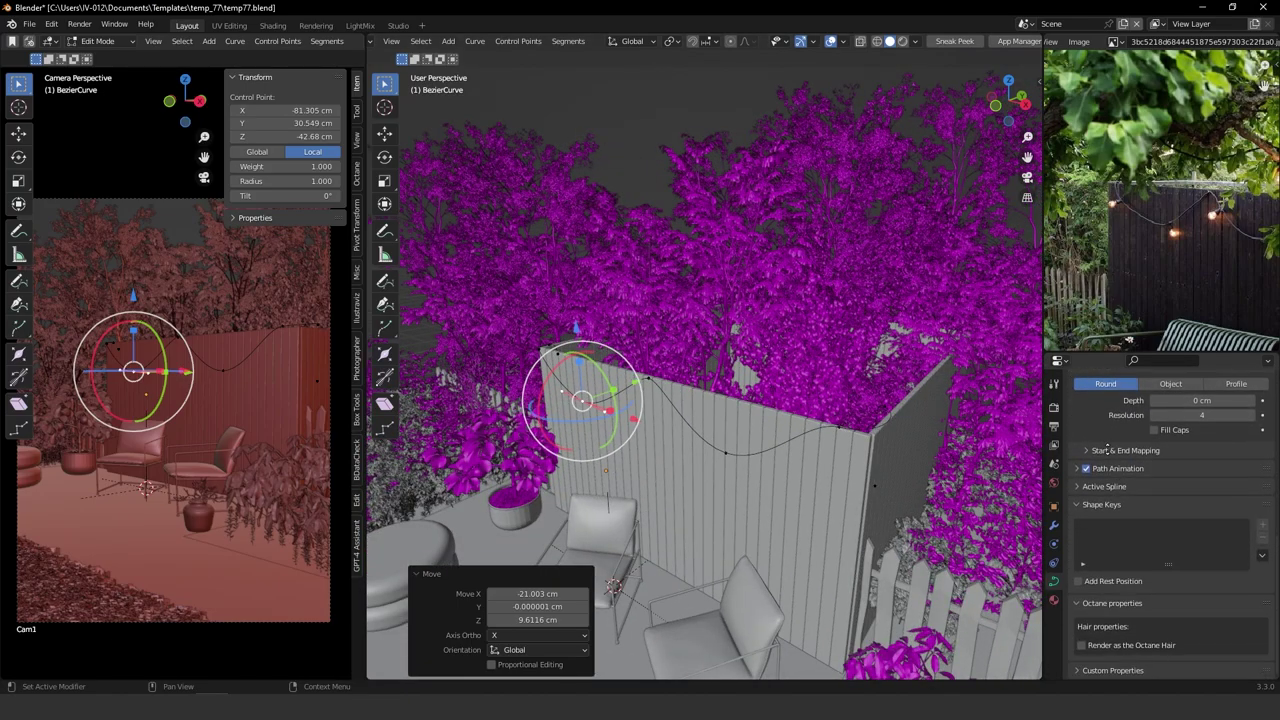
scroll(1104, 497, up, 3)
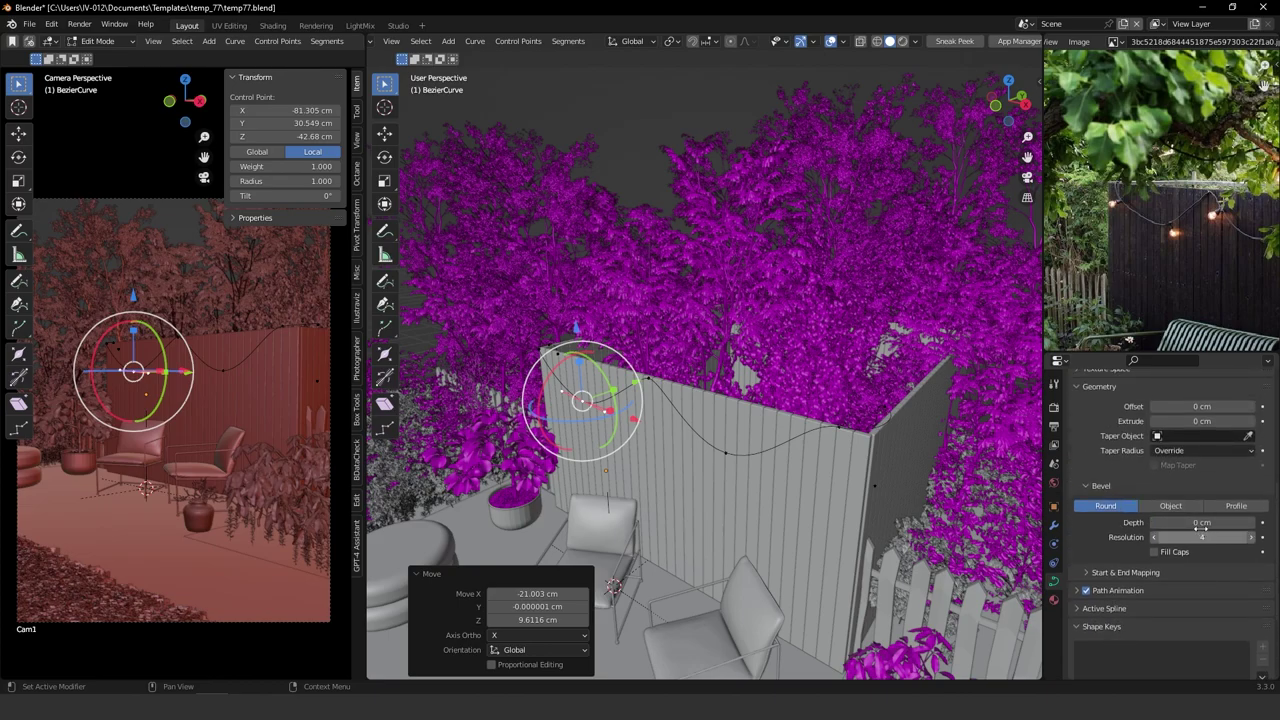
mouse_move(1207, 530)
mouse_down()
mouse_move(1230, 521)
mouse_move(1215, 522)
mouse_up()
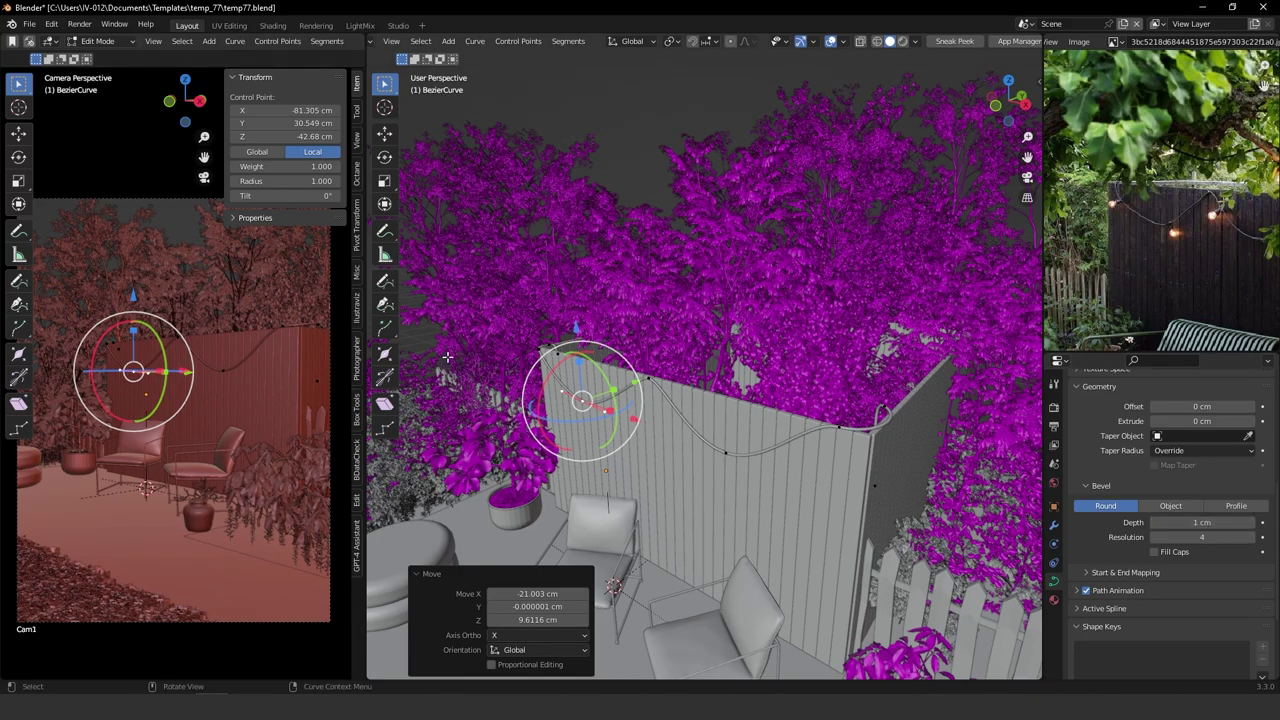
Select the cable point on the side fence section past the corner and lower it about 4.6 cm in Z.
middle_drag(560, 506, 645, 458)
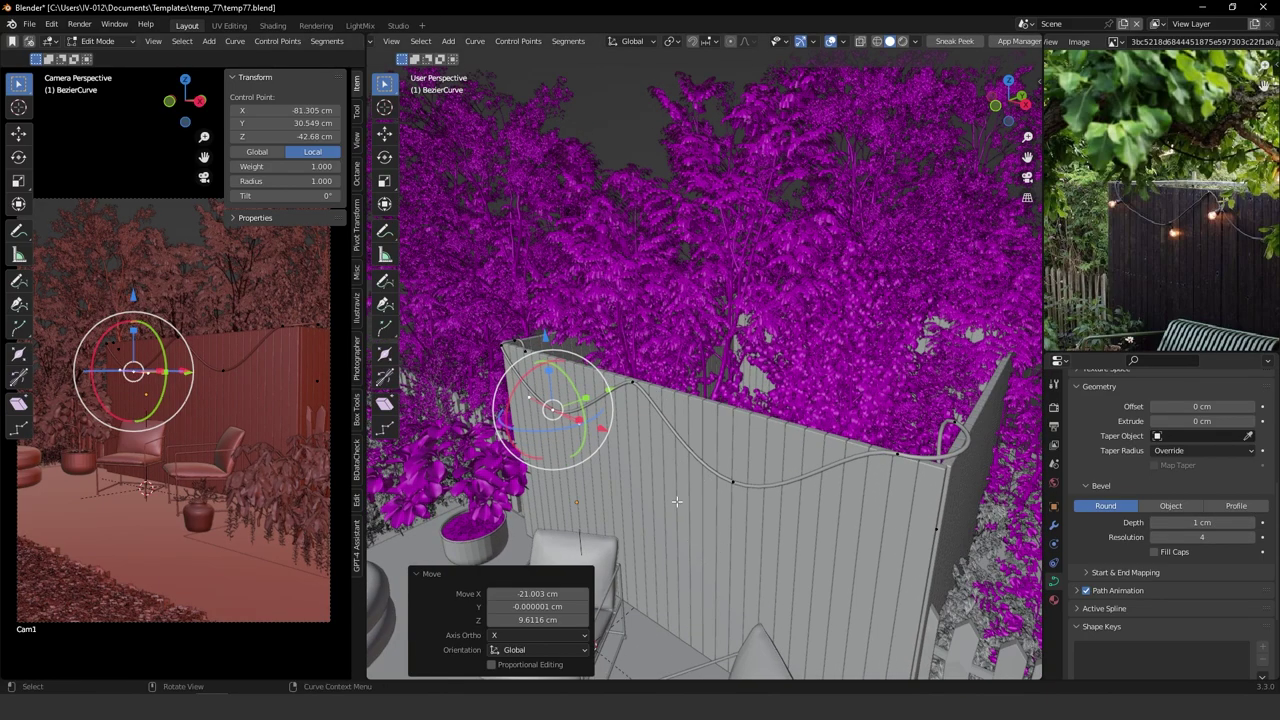
scroll(270, 345, up, 6)
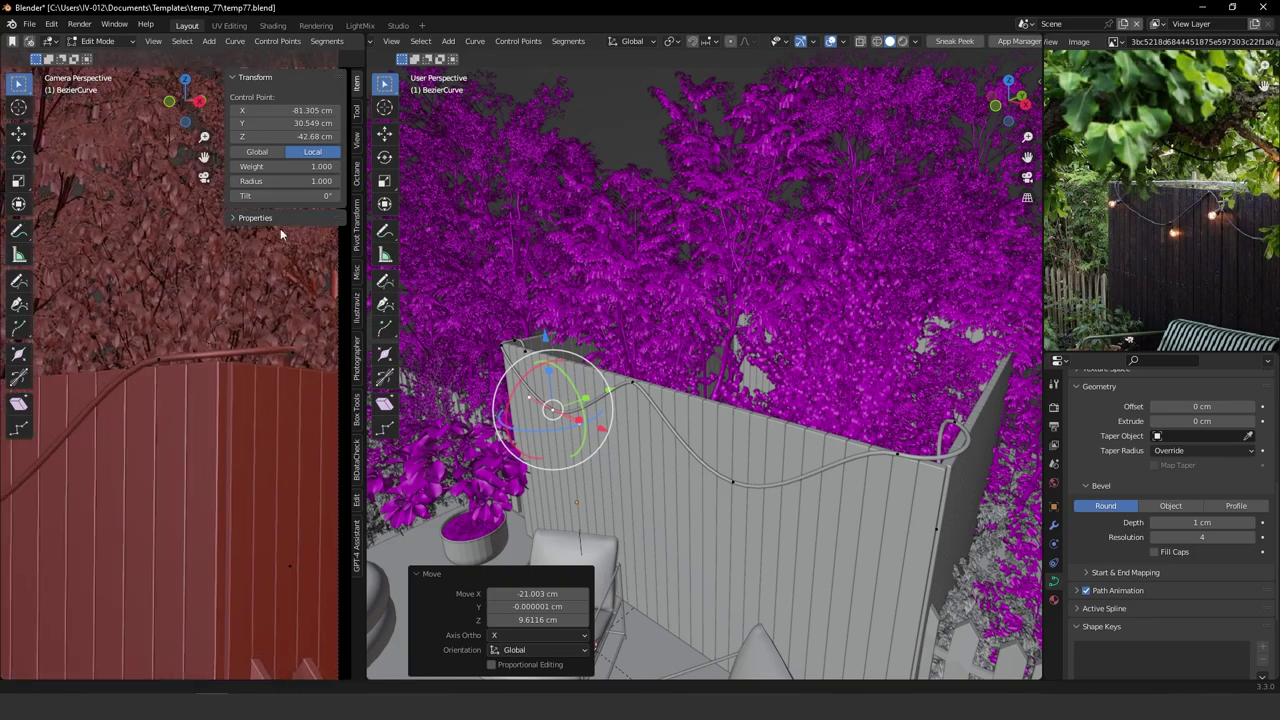
scroll(200, 315, up, 2)
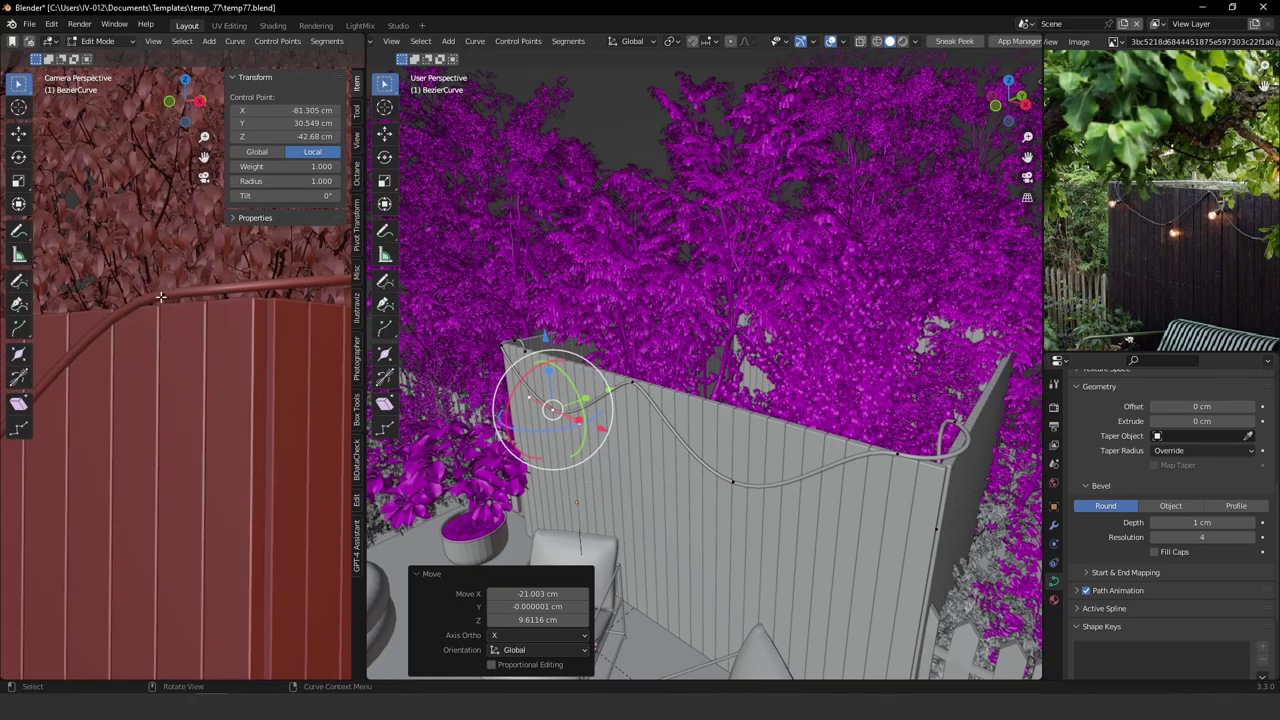
click(160, 297)
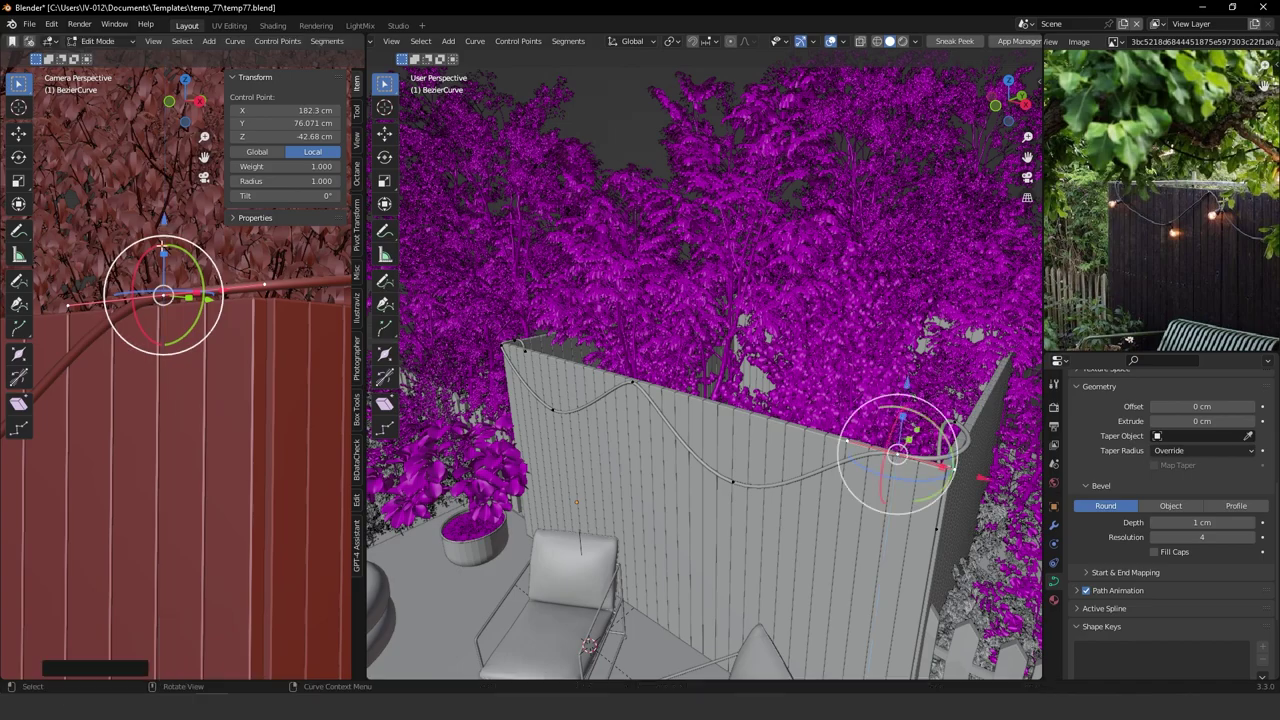
shift+middle_drag(254, 354, 123, 364)
click(235, 297)
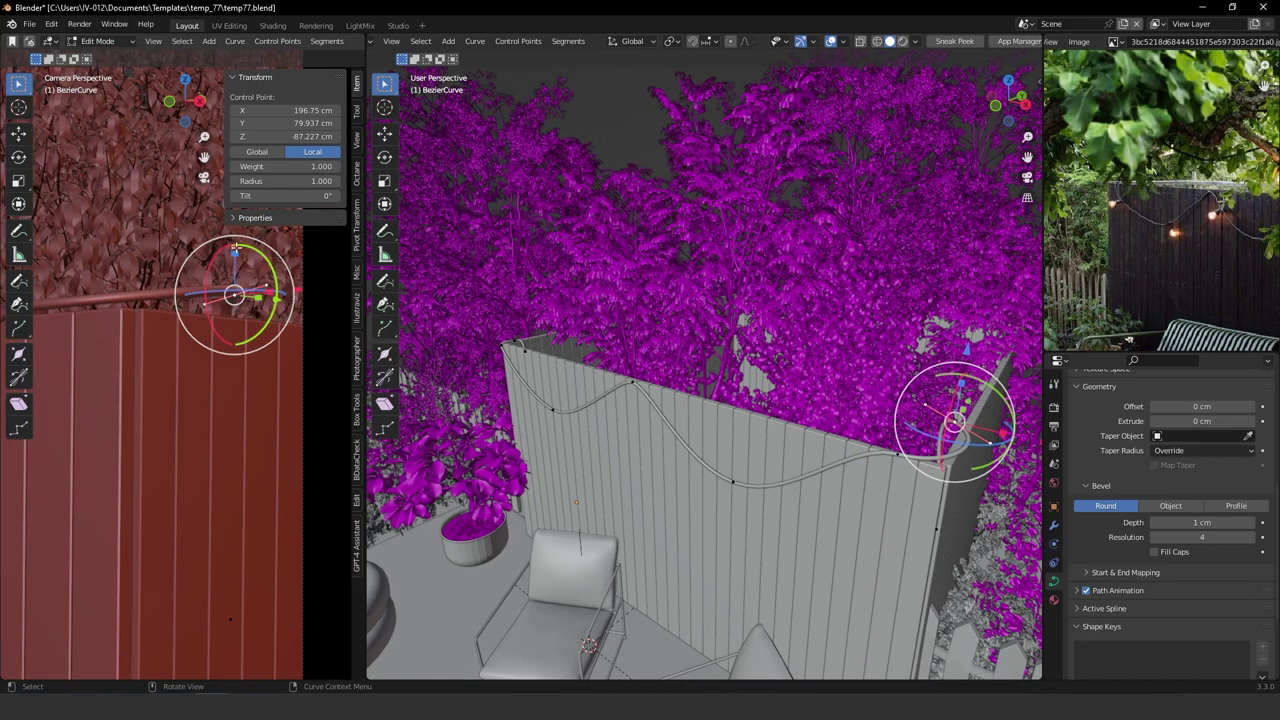
middle_drag(993, 286, 928, 250)
scroll(724, 206, up, 5)
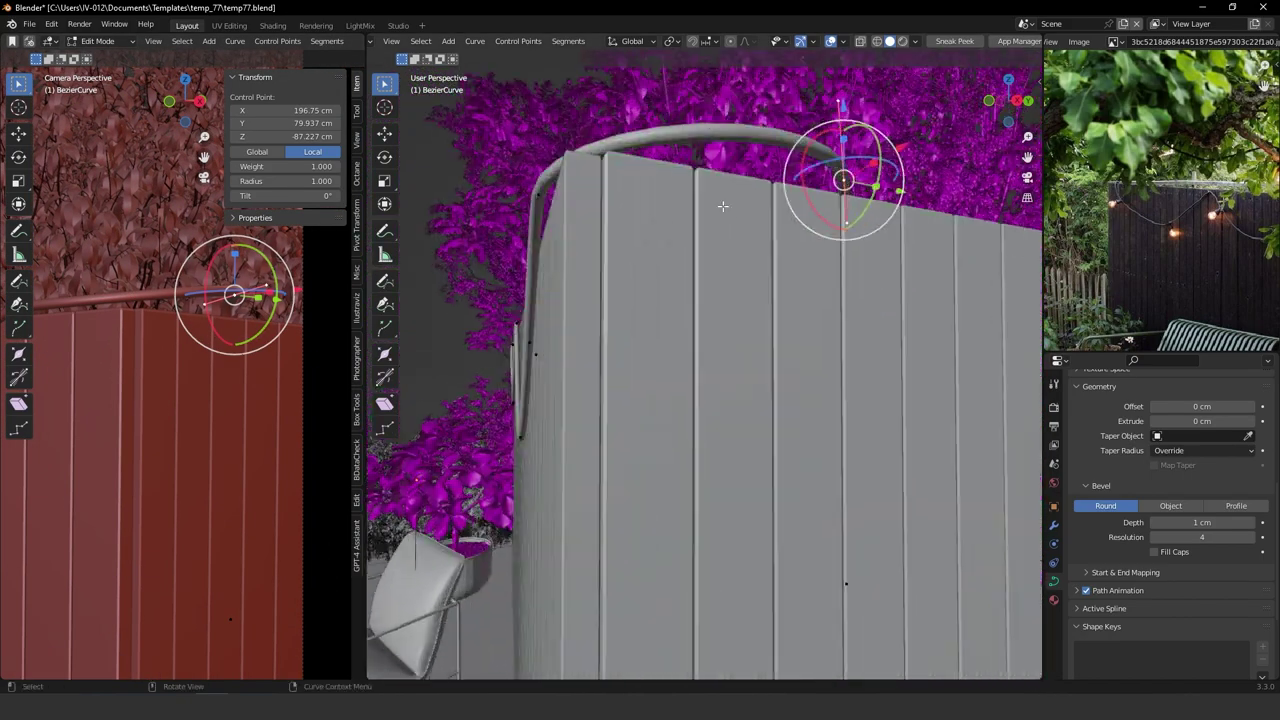
shift+middle_drag(828, 172, 812, 264)
drag(802, 376, 803, 411)
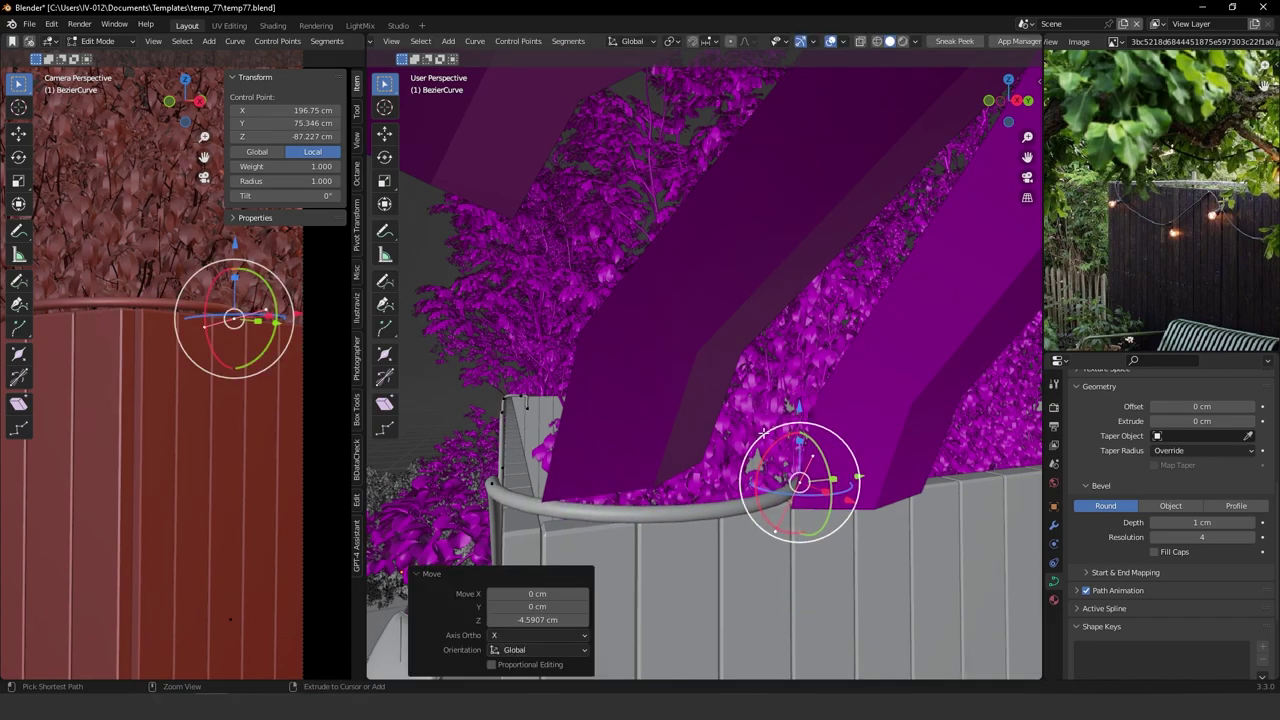
Examine in the camera view how the cable hangs along the fence from one corner to the other.
ctrl+middle_drag(802, 412, 790, 475)
ctrl+middle_drag(187, 375, 111, 482)
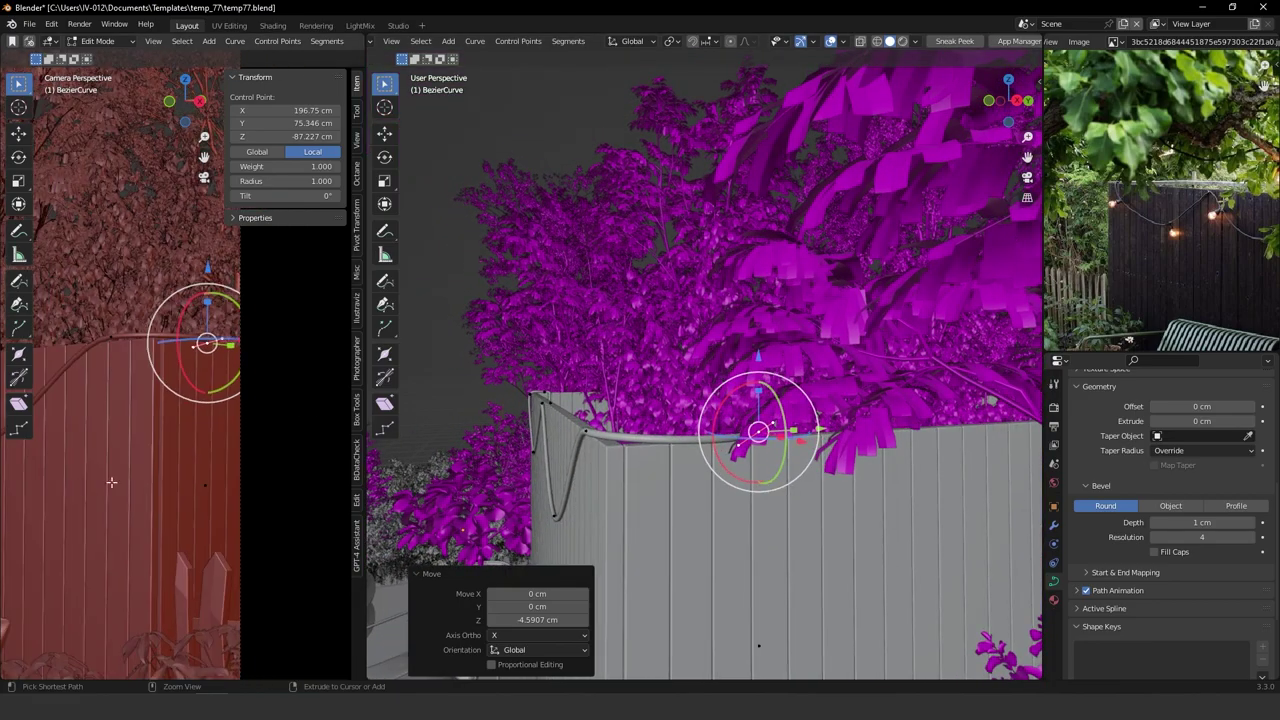
scroll(111, 482, down, 5)
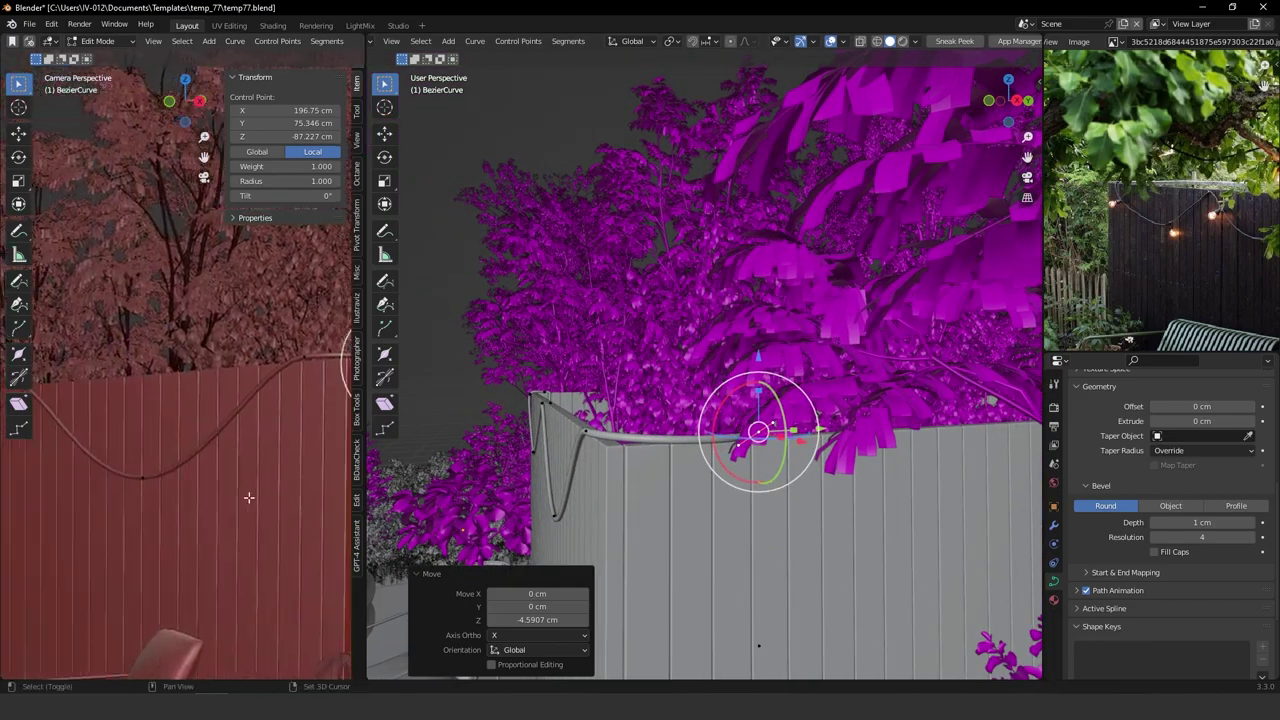
scroll(199, 441, up, 5)
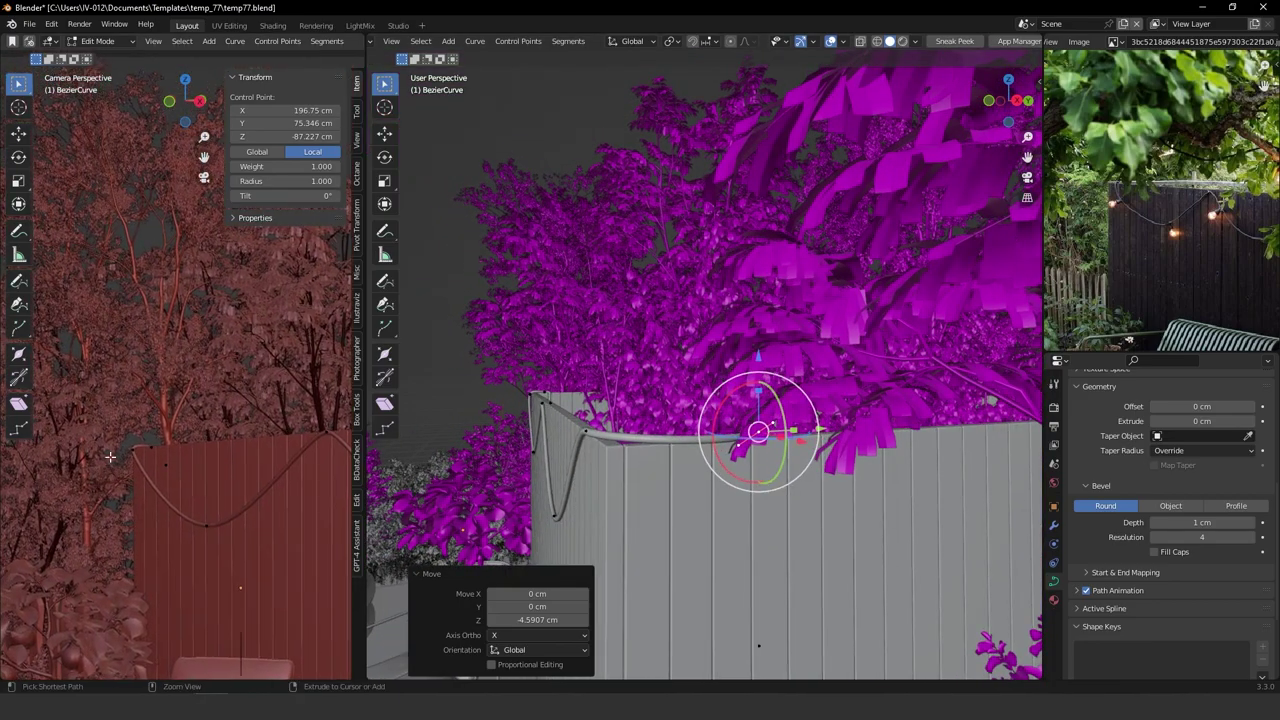
scroll(199, 441, up, 2)
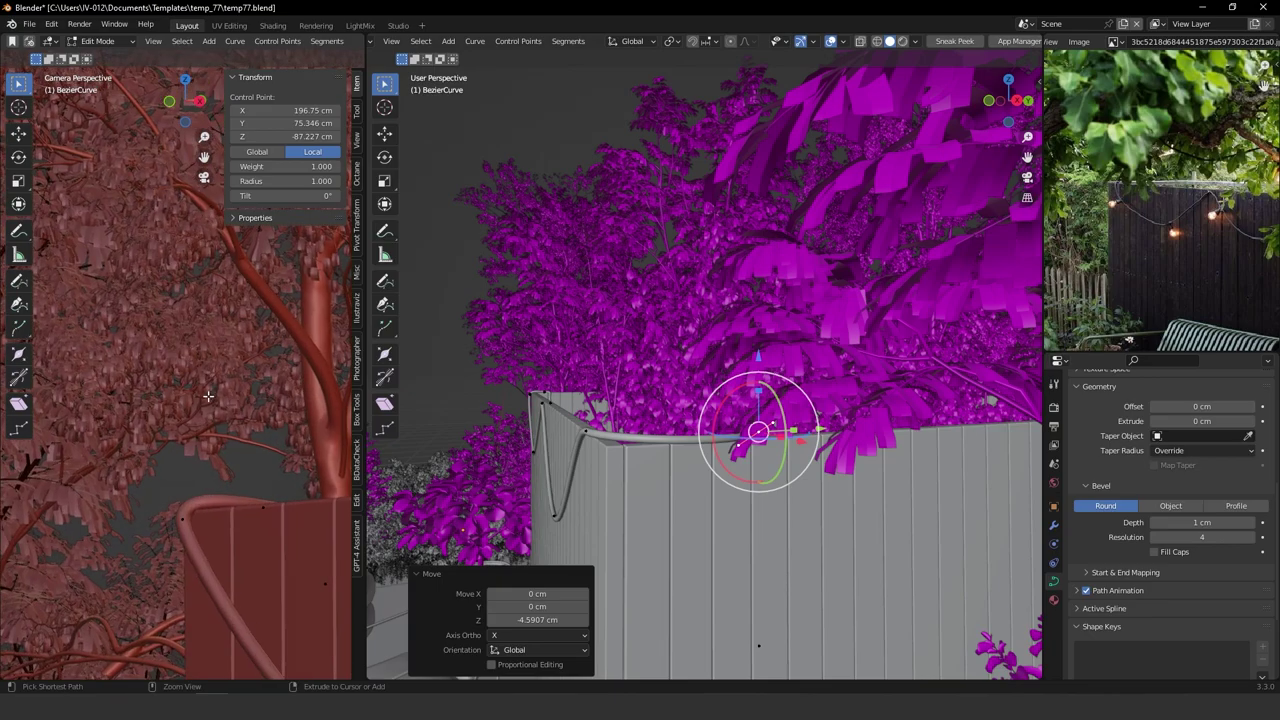
scroll(272, 520, down, 2)
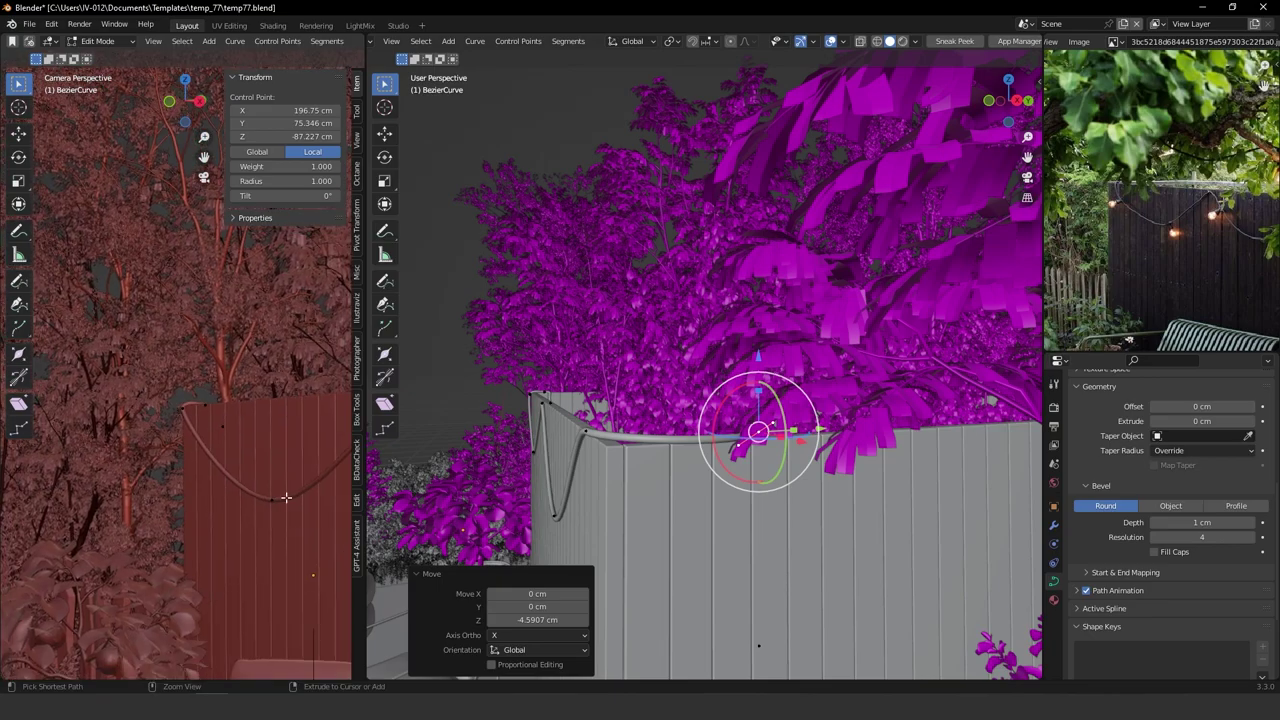
shift+middle_drag(286, 494, 146, 443)
shift+middle_drag(268, 460, 206, 453)
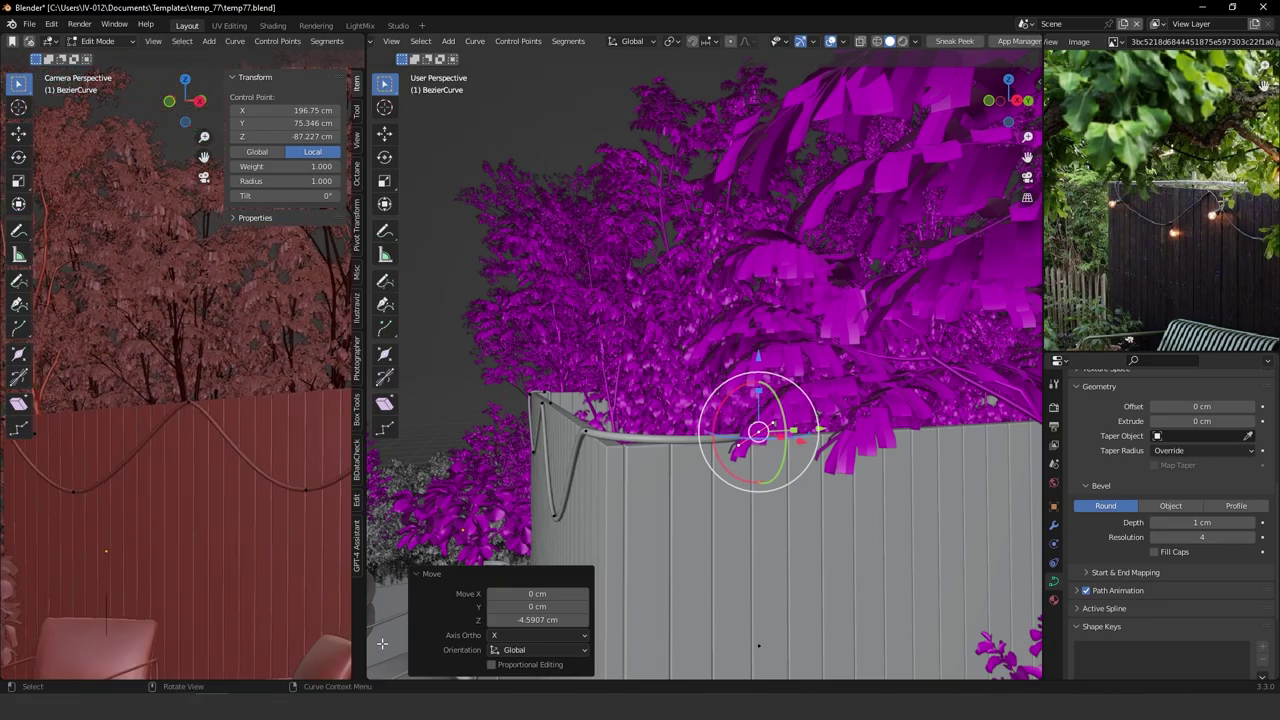
View the draped cable from the front of the fence and save the file.
middle_drag(758, 645, 624, 427)
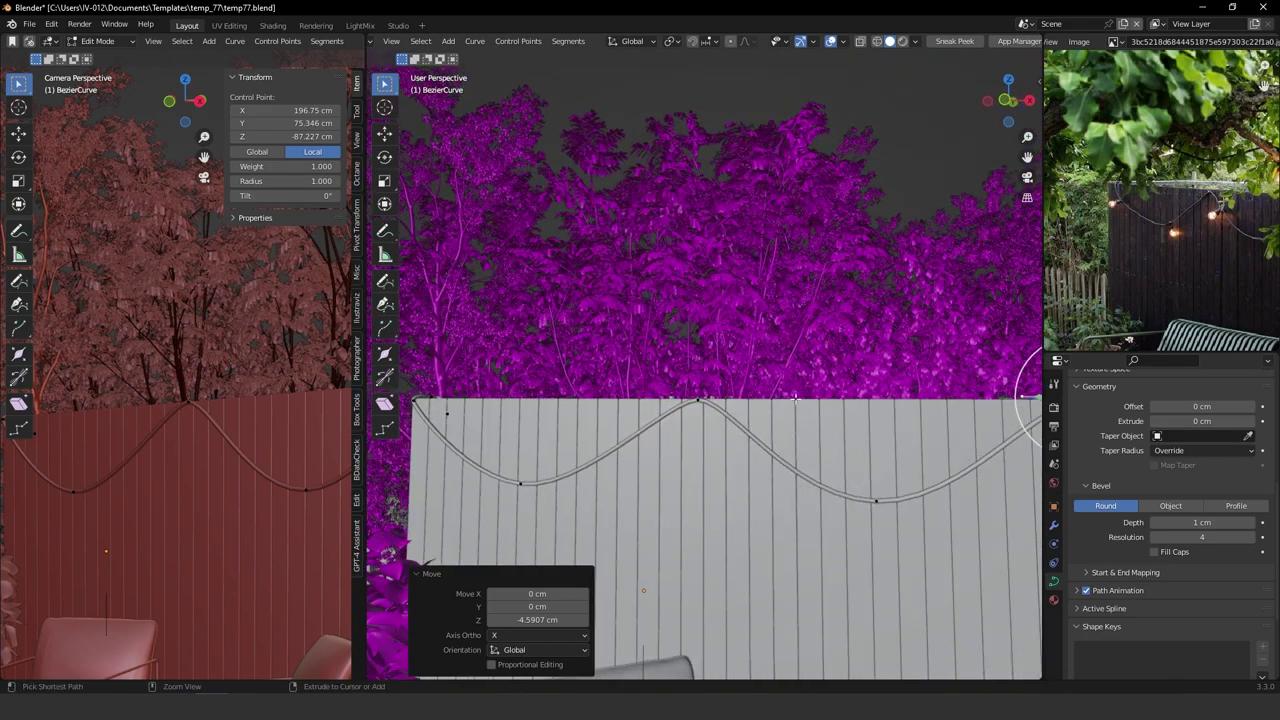
ctrl+middle_drag(796, 397, 741, 457)
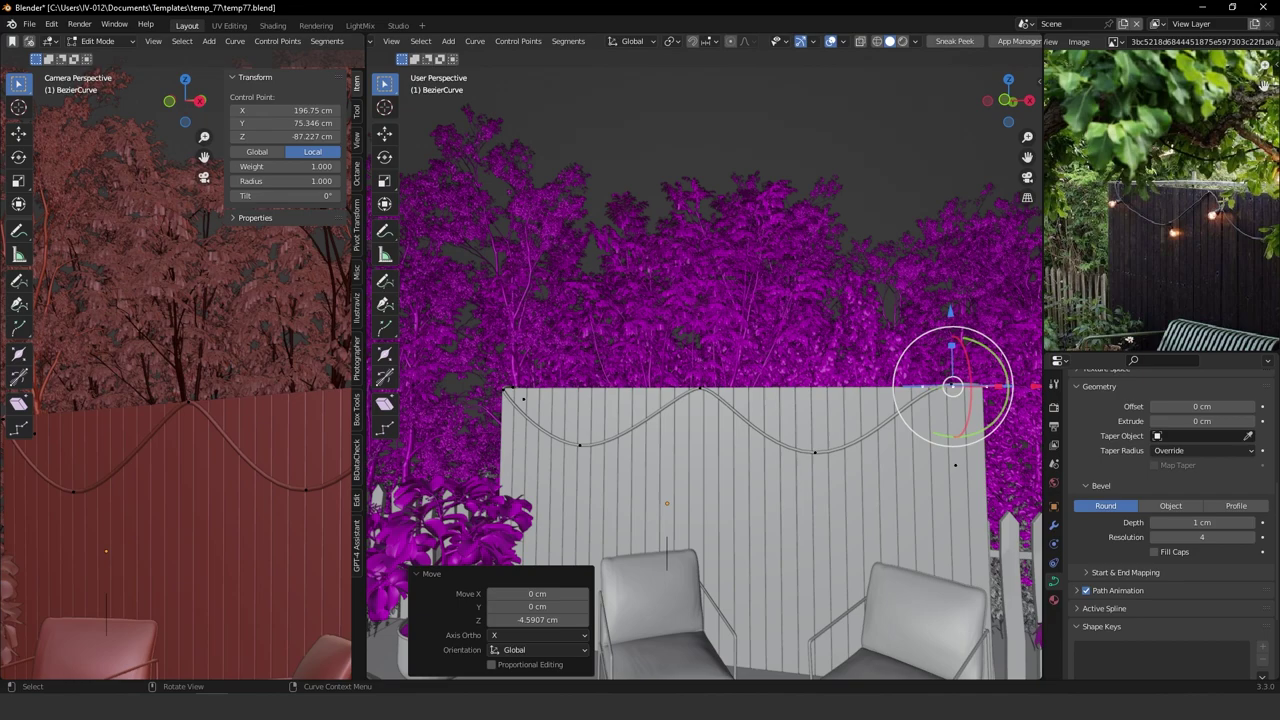
key(ctrl+s)
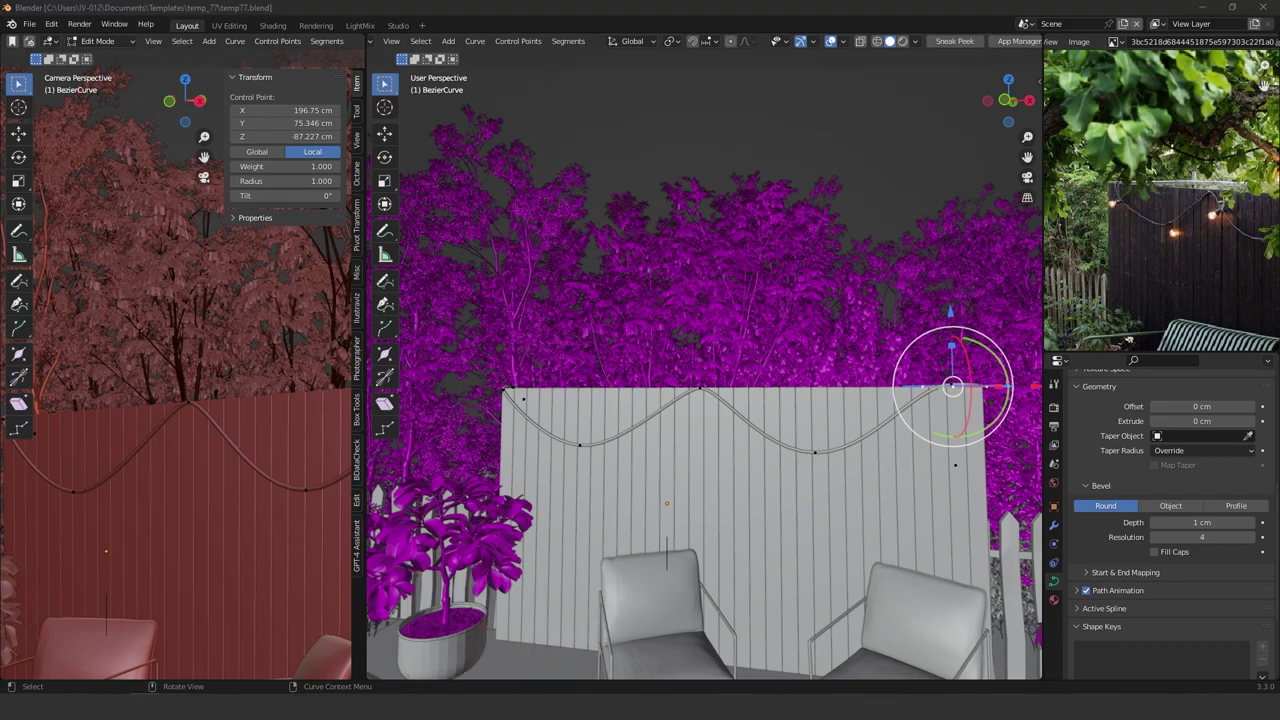
Append the objects from 1a045105.blend and place the pendant lamp beside the patio scene.
middle_drag(606, 338, 672, 438)
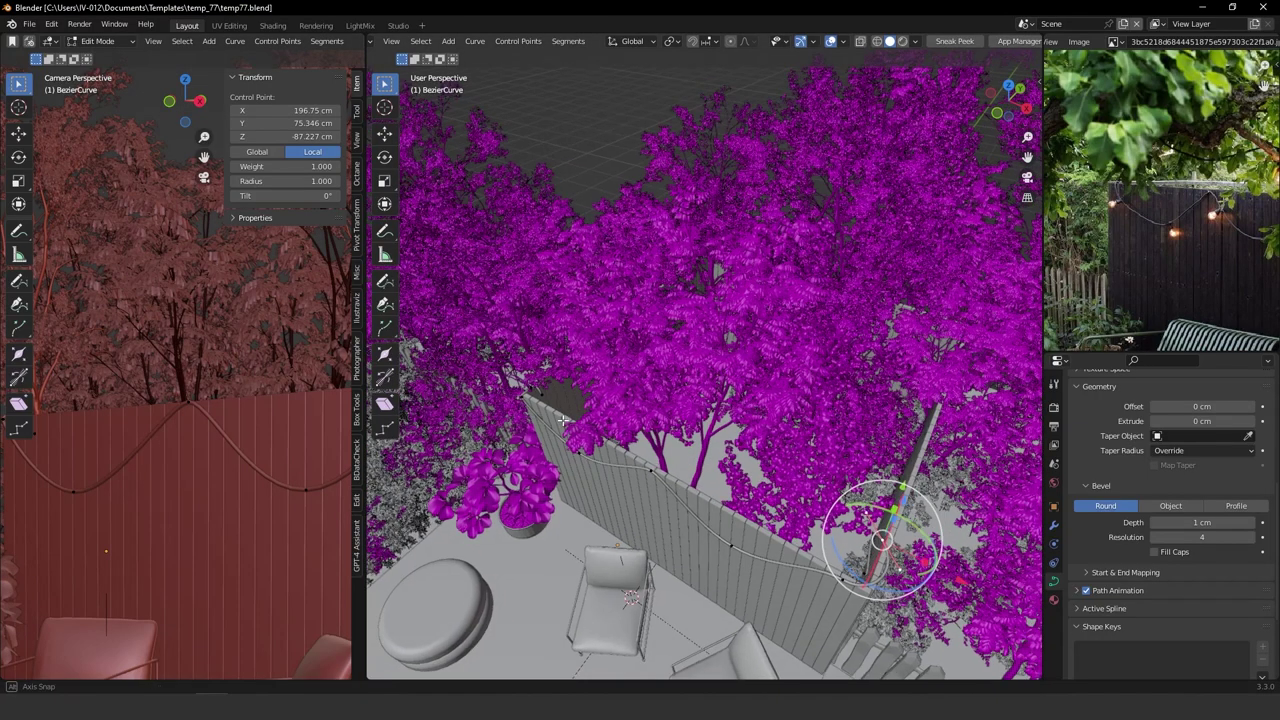
scroll(680, 436, down, 5)
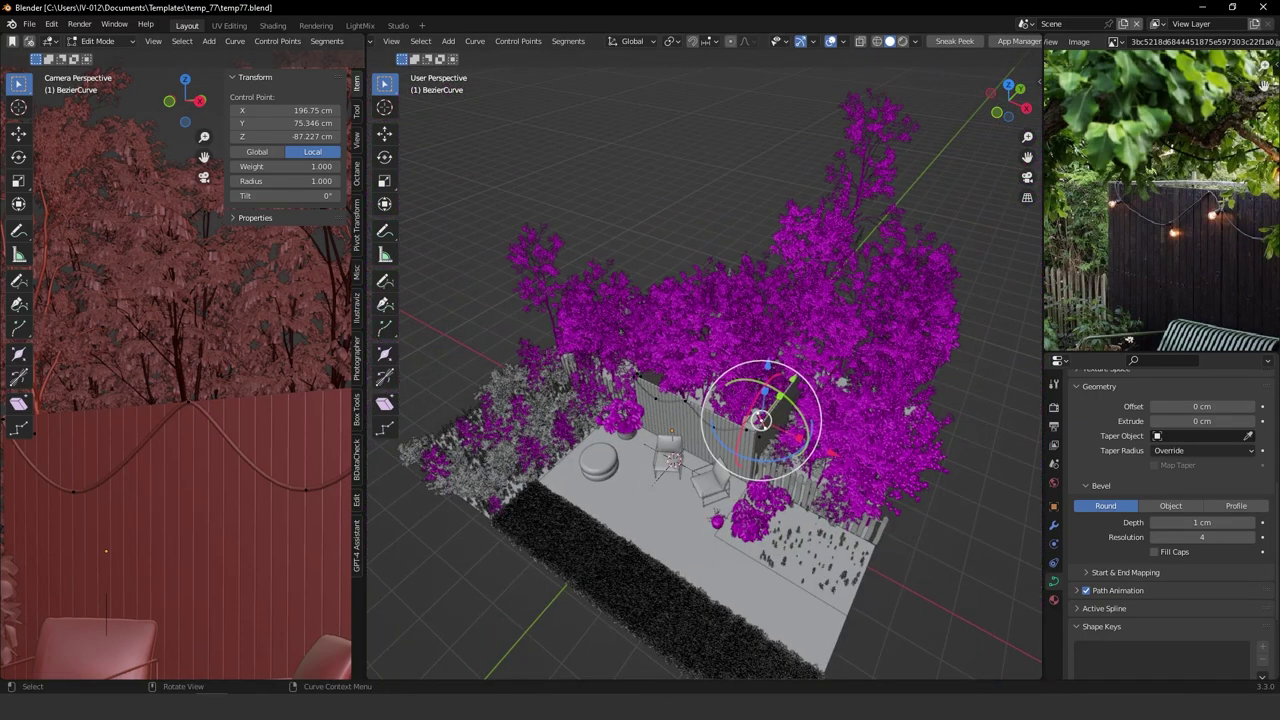
drag(0, 525, 542, 292)
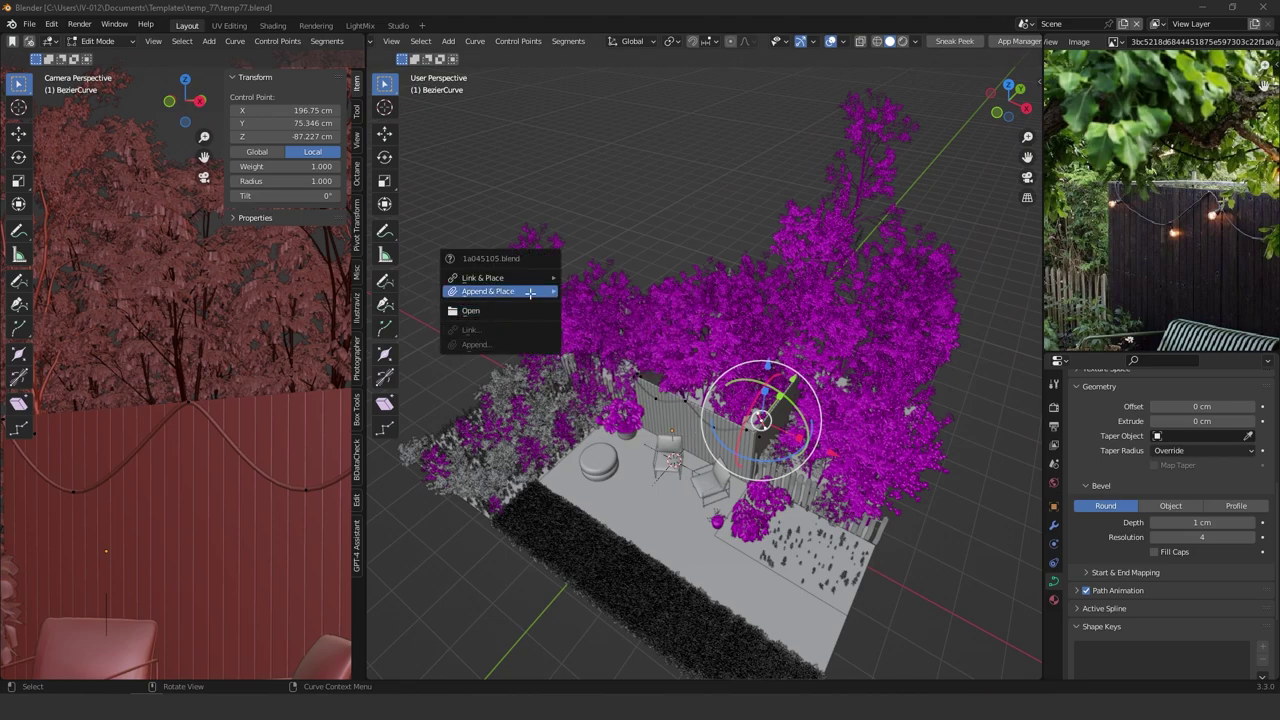
mouse_move(530, 292)
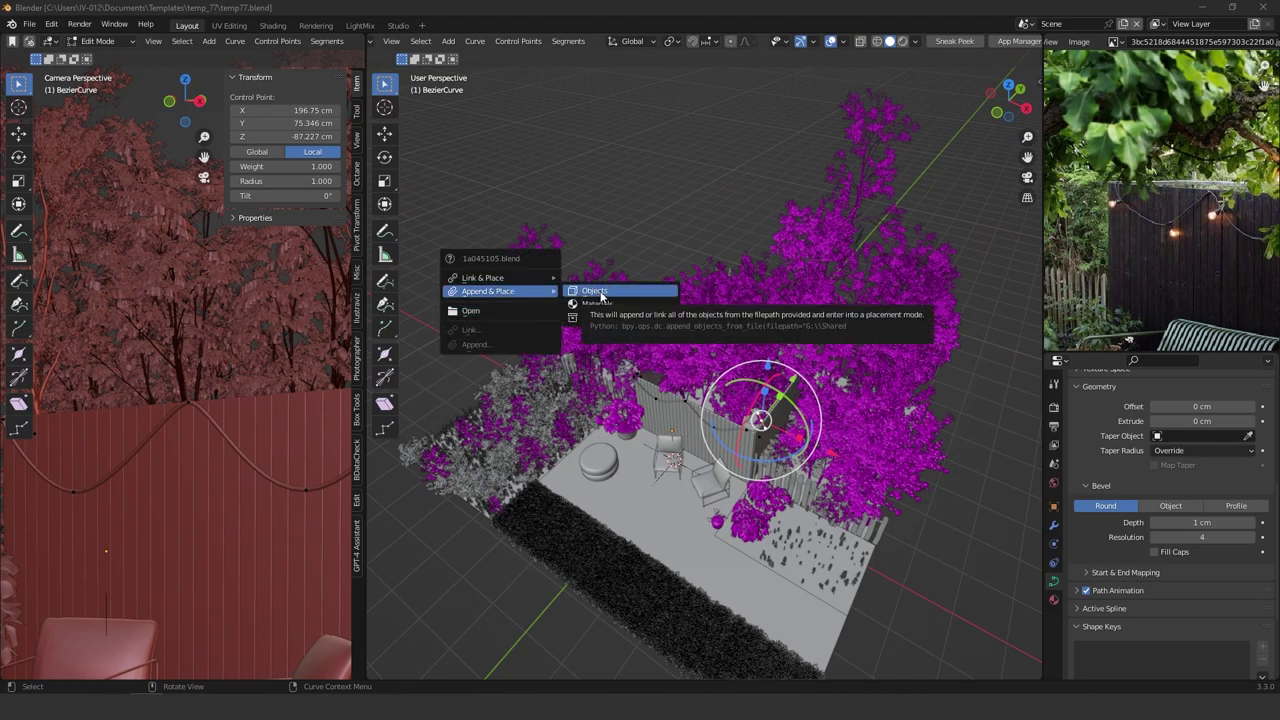
click(600, 291)
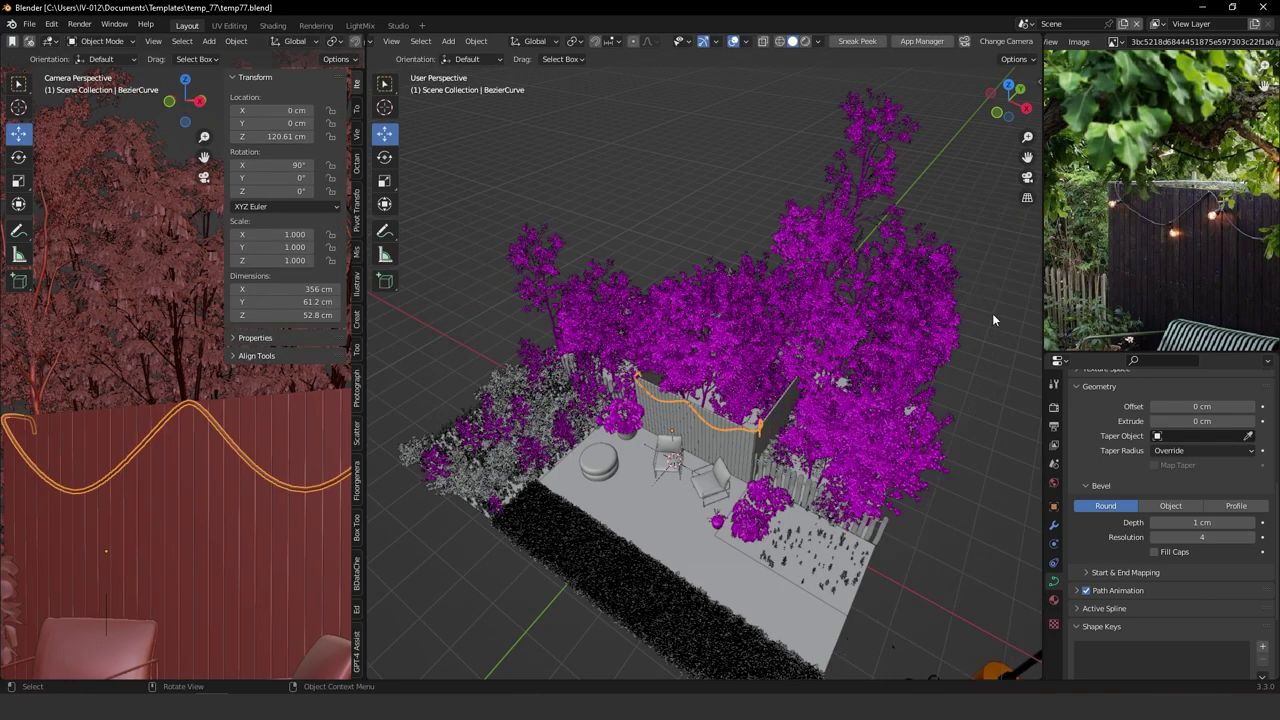
scroll(845, 283, down, 5)
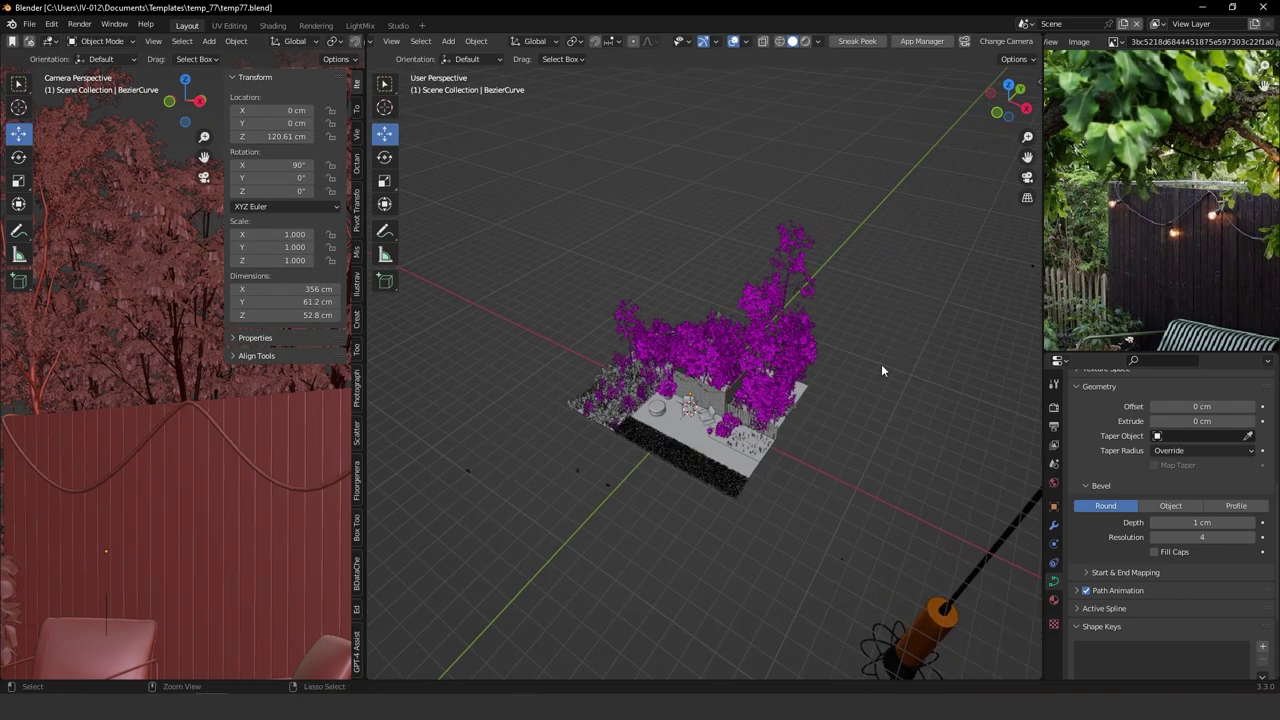
scroll(800, 380, down, 1)
middle_drag(734, 385, 815, 260)
click(800, 181)
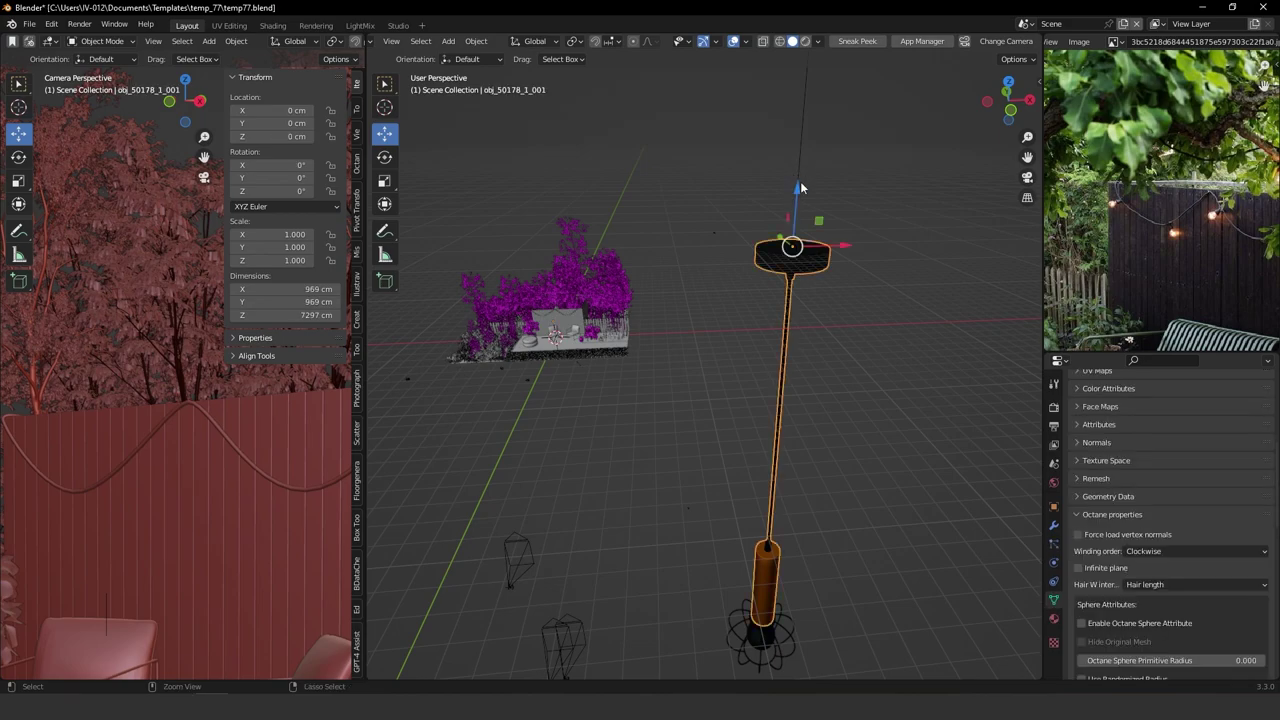
middle_drag(800, 181, 756, 176)
drag(727, 97, 790, 150)
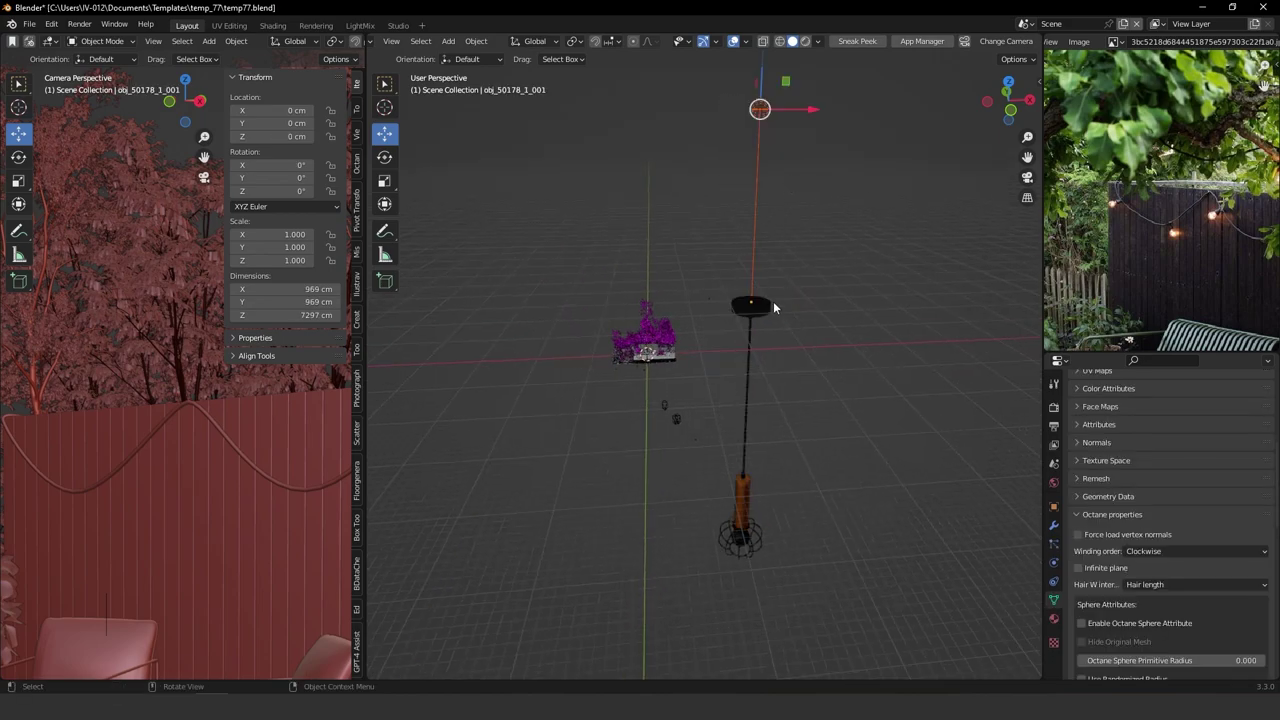
drag(738, 277, 798, 380)
key(Delete)
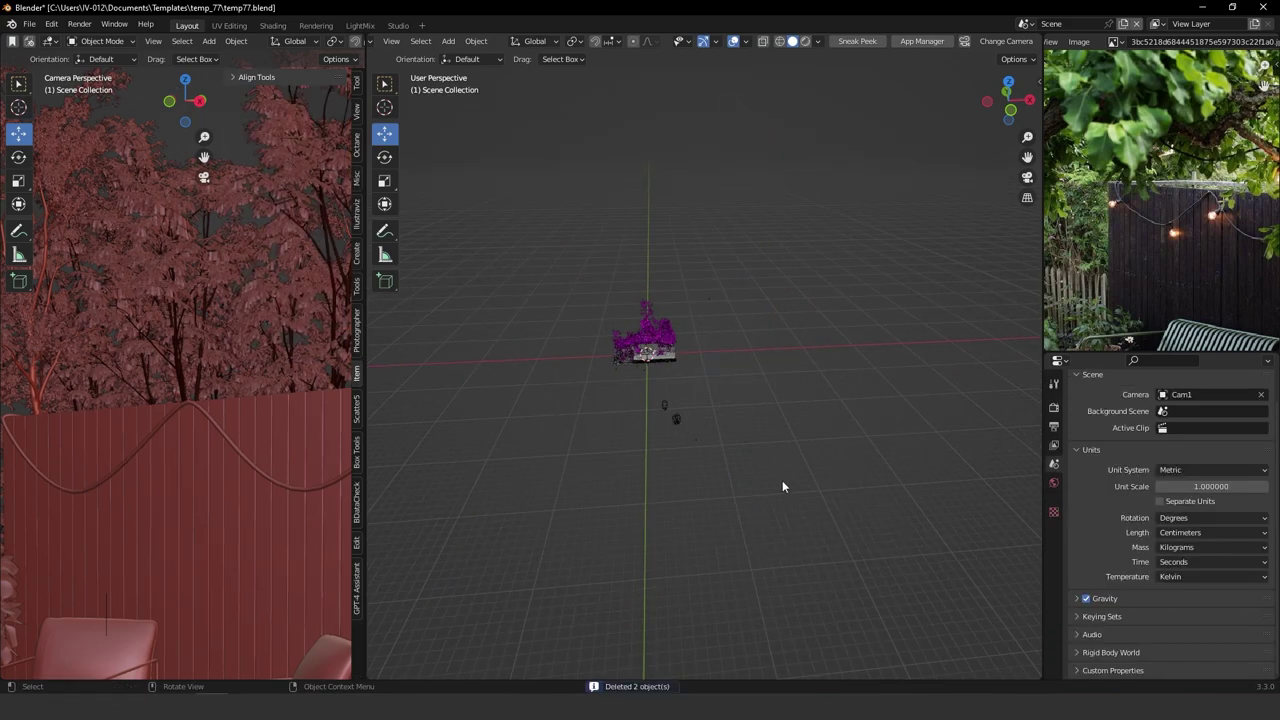
key(ctrl+z)
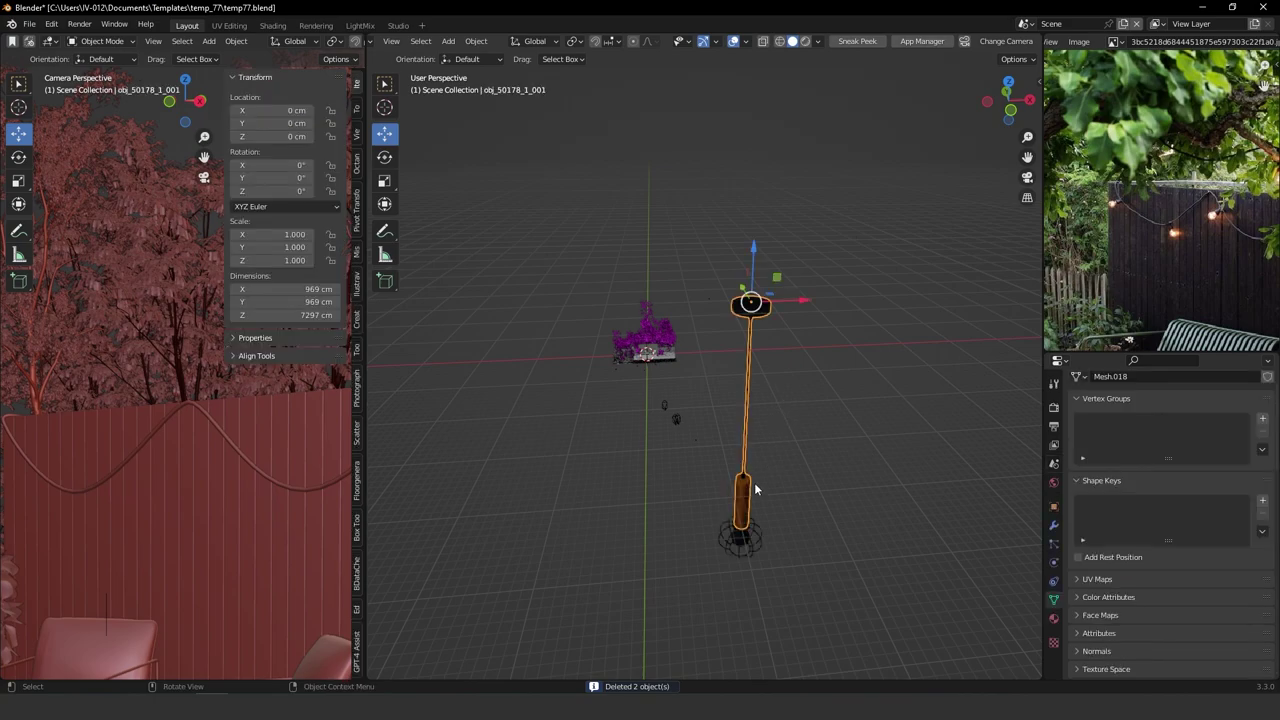
Delete the two stray wireframe objects standing apart from the imported pendant lamp.
click(754, 544)
drag(720, 244, 780, 604)
scroll(740, 375, up, 2)
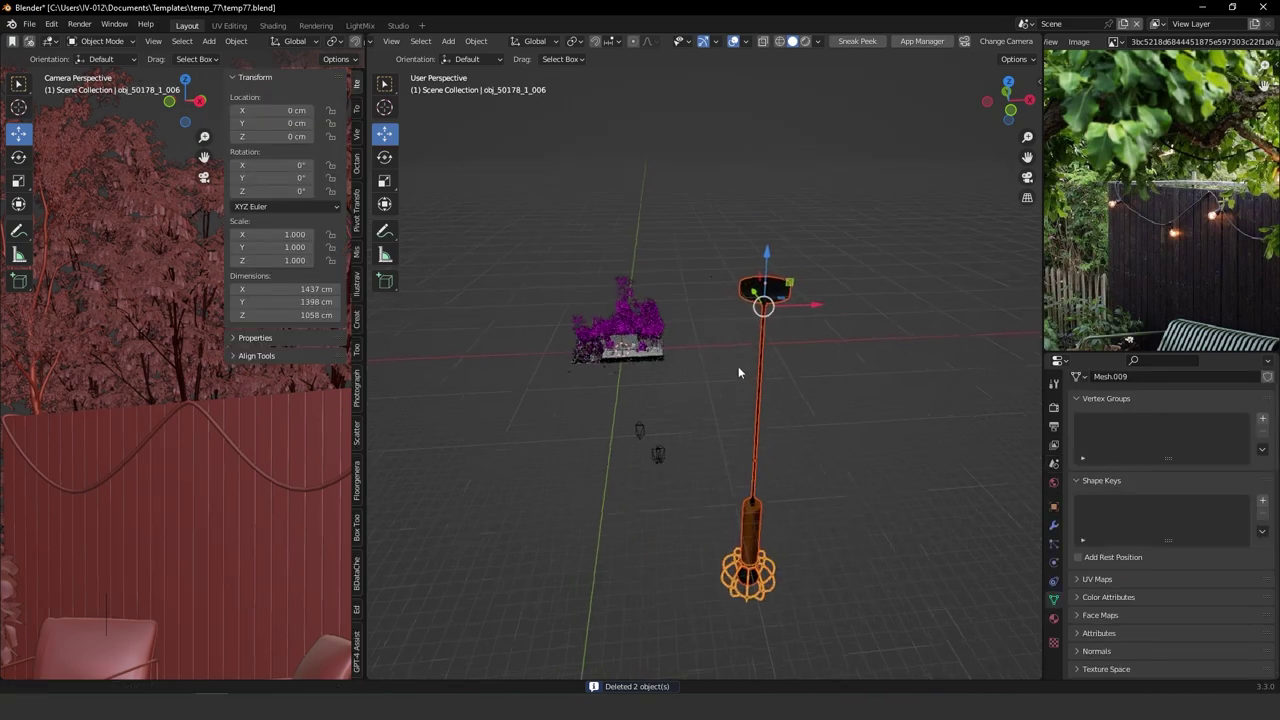
scroll(745, 350, up, 3)
drag(569, 427, 644, 567)
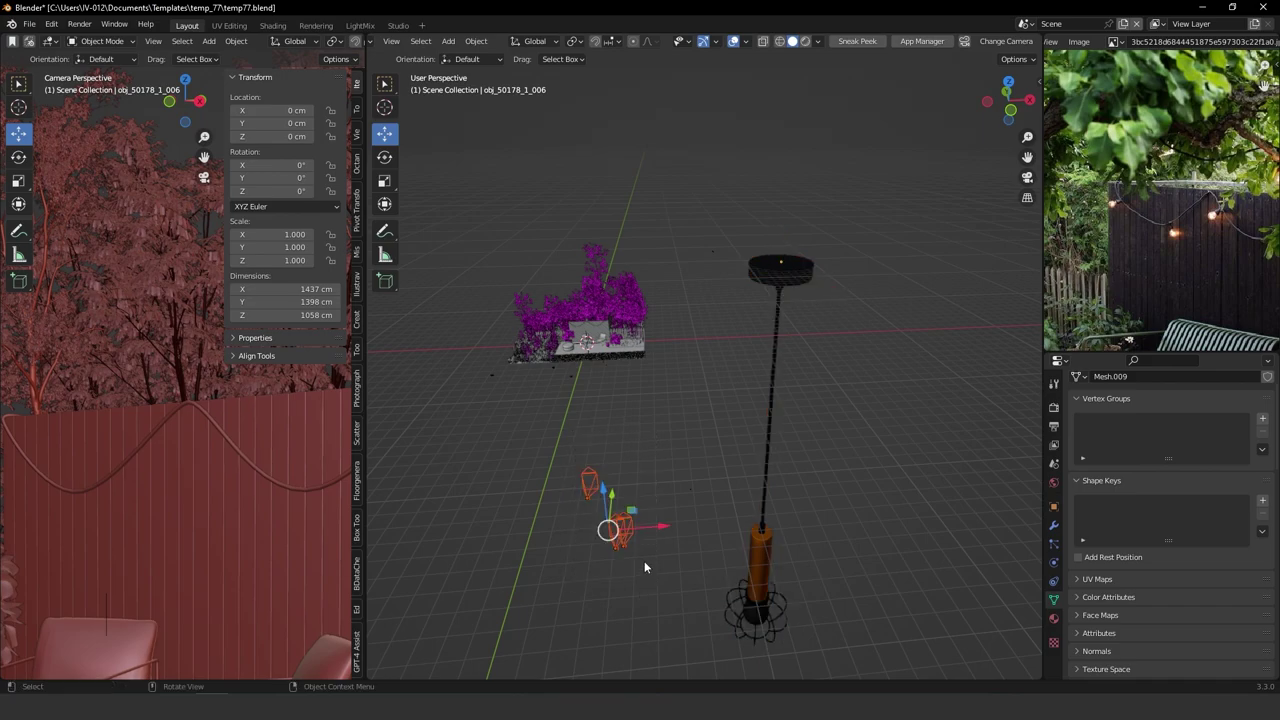
key(Delete)
Clear the parent of all pendant lamp parts while keeping their transformation, and apply all transforms.
drag(674, 443, 752, 510)
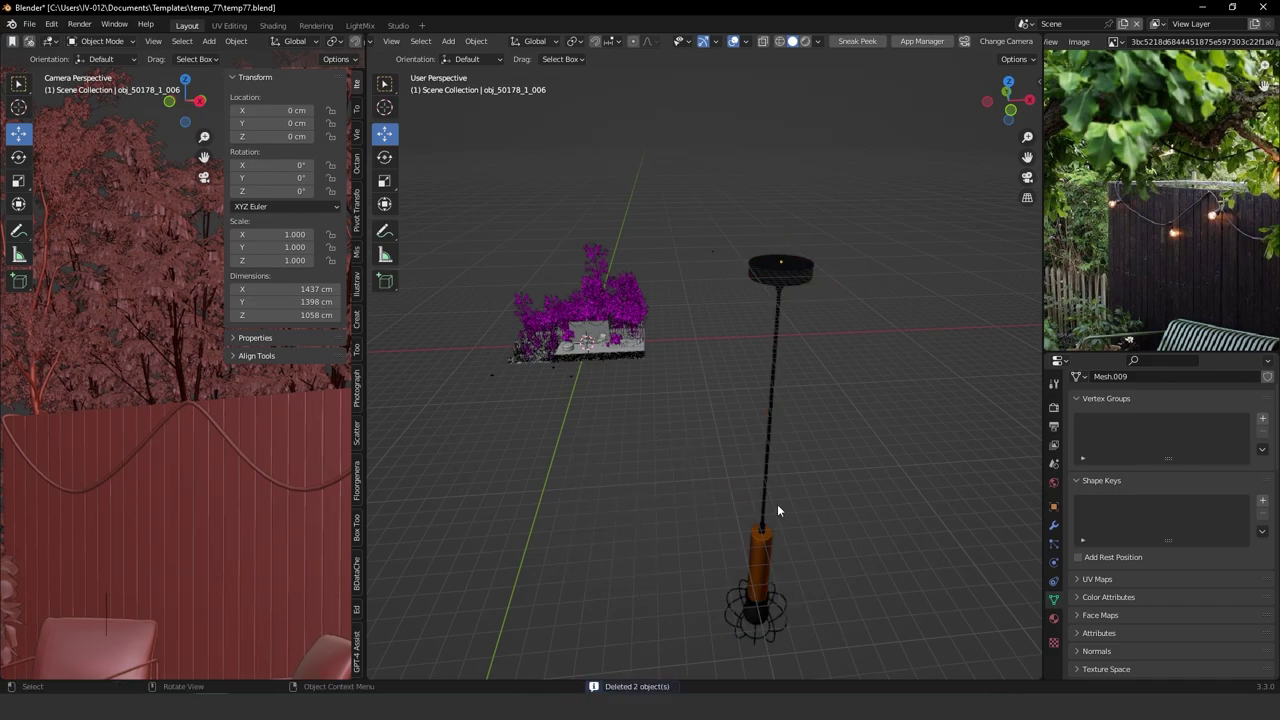
drag(739, 252, 772, 659)
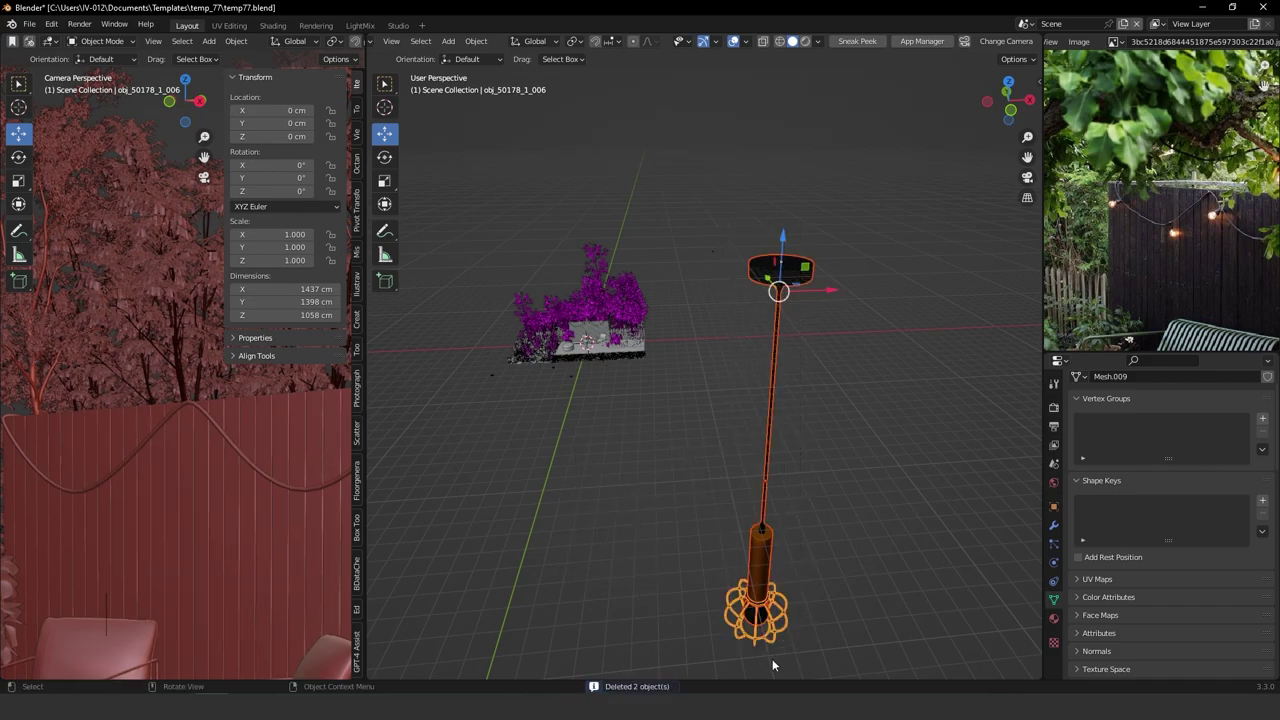
key(alt+p)
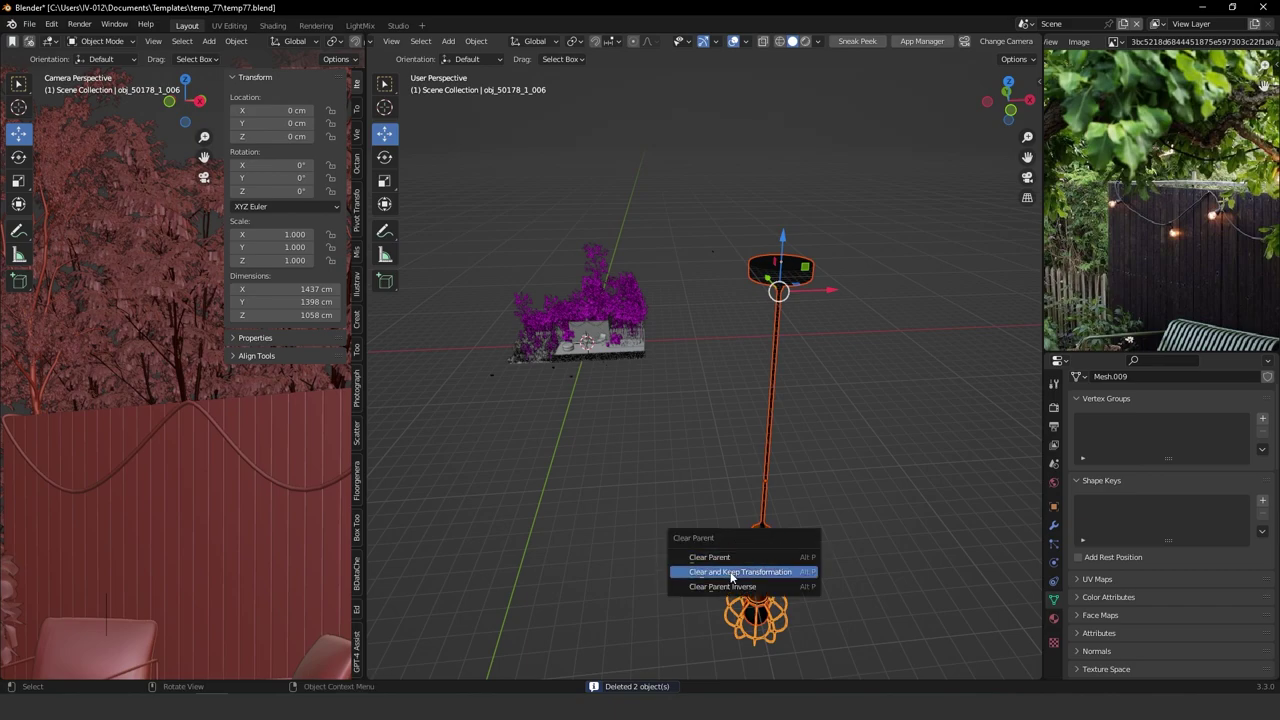
click(734, 573)
key(ctrl+a)
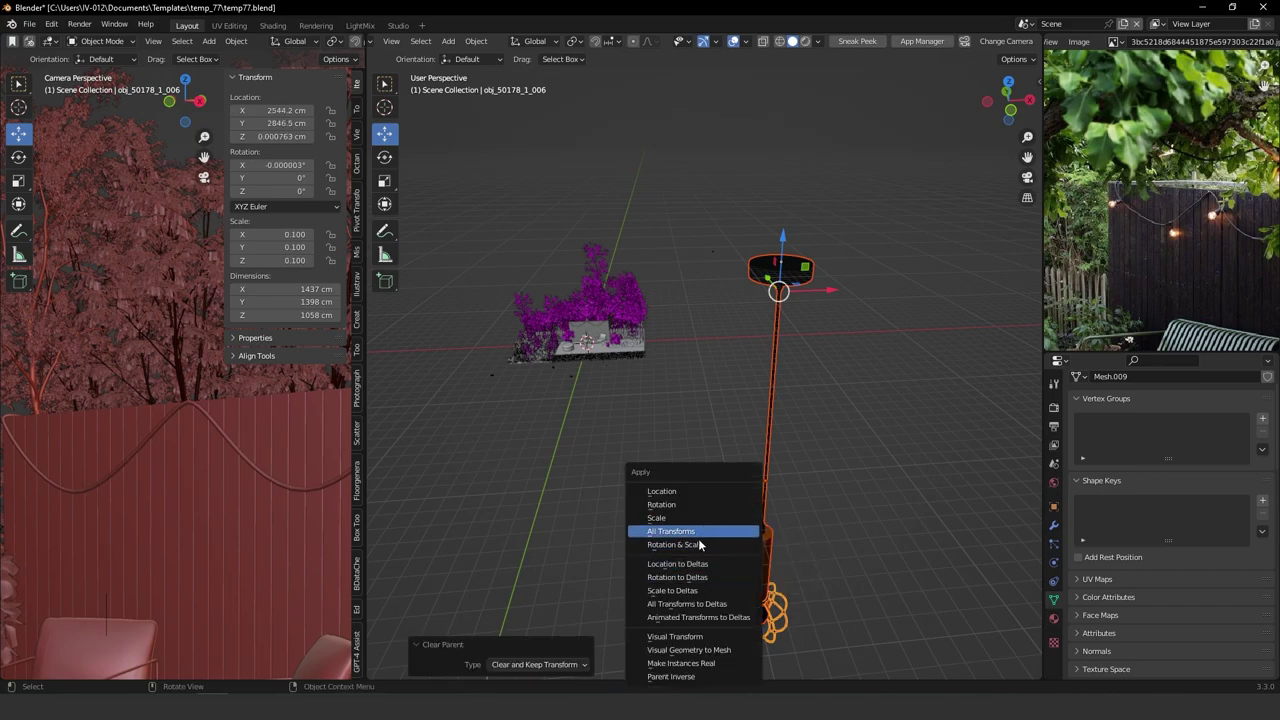
click(699, 536)
Delete the lamp's canopy, cord and socket body and the wire cage, keeping only the bulb.
click(780, 262)
key(Delete)
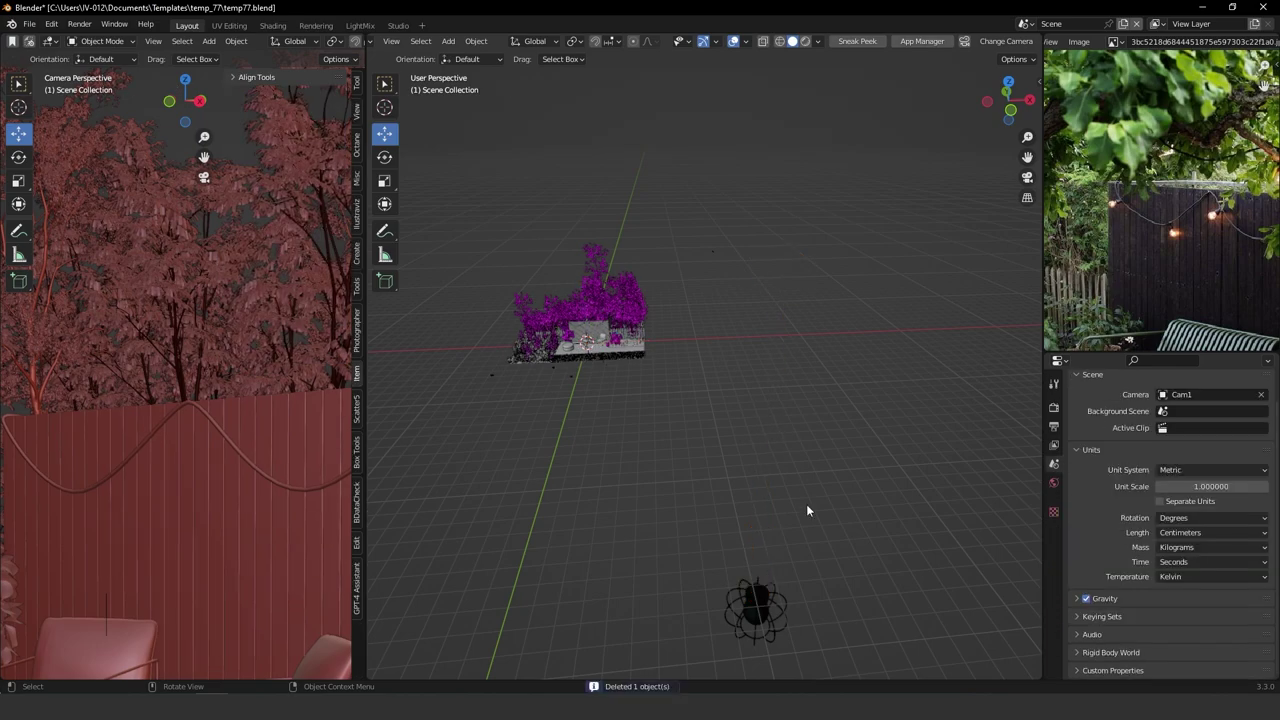
click(777, 600)
key(Delete)
Set the remaining bulb's origin at its base and clear its location to bring it to the scene centre.
shift+middle_drag(769, 597, 675, 324)
click(729, 515)
drag(694, 477, 774, 578)
middle_drag(768, 515, 718, 484)
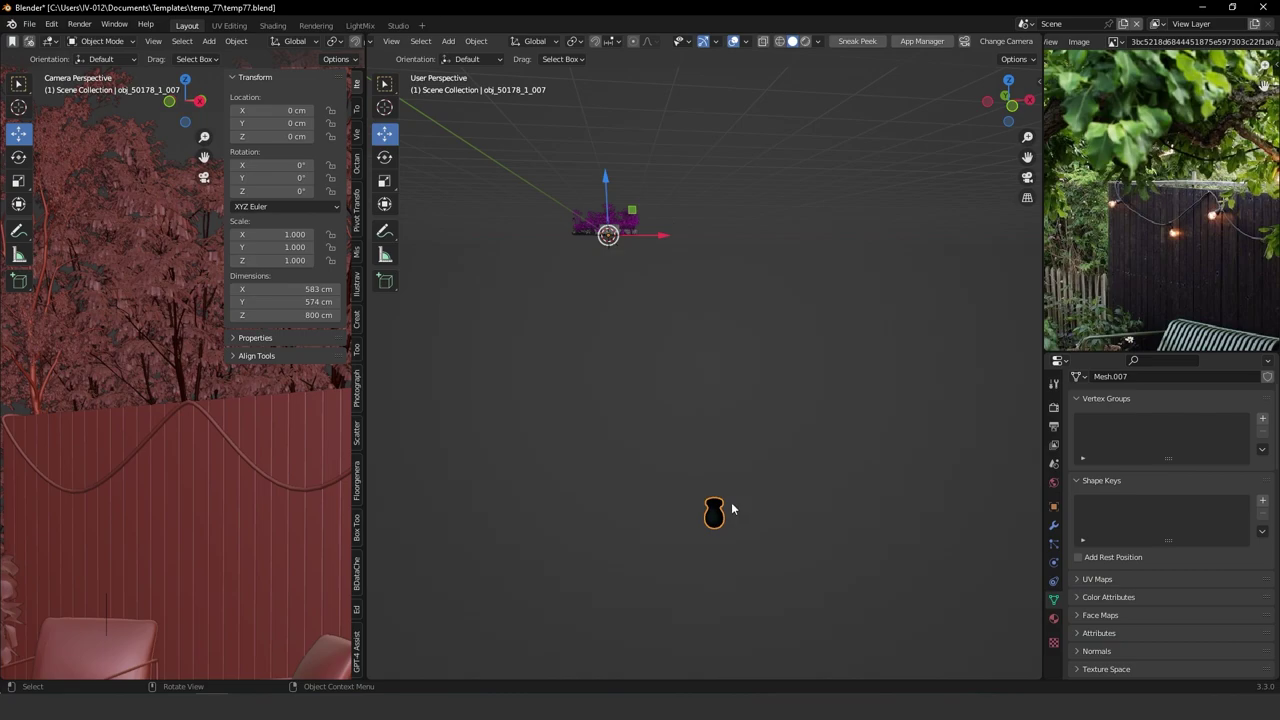
key(ctrl+d)
click(746, 583)
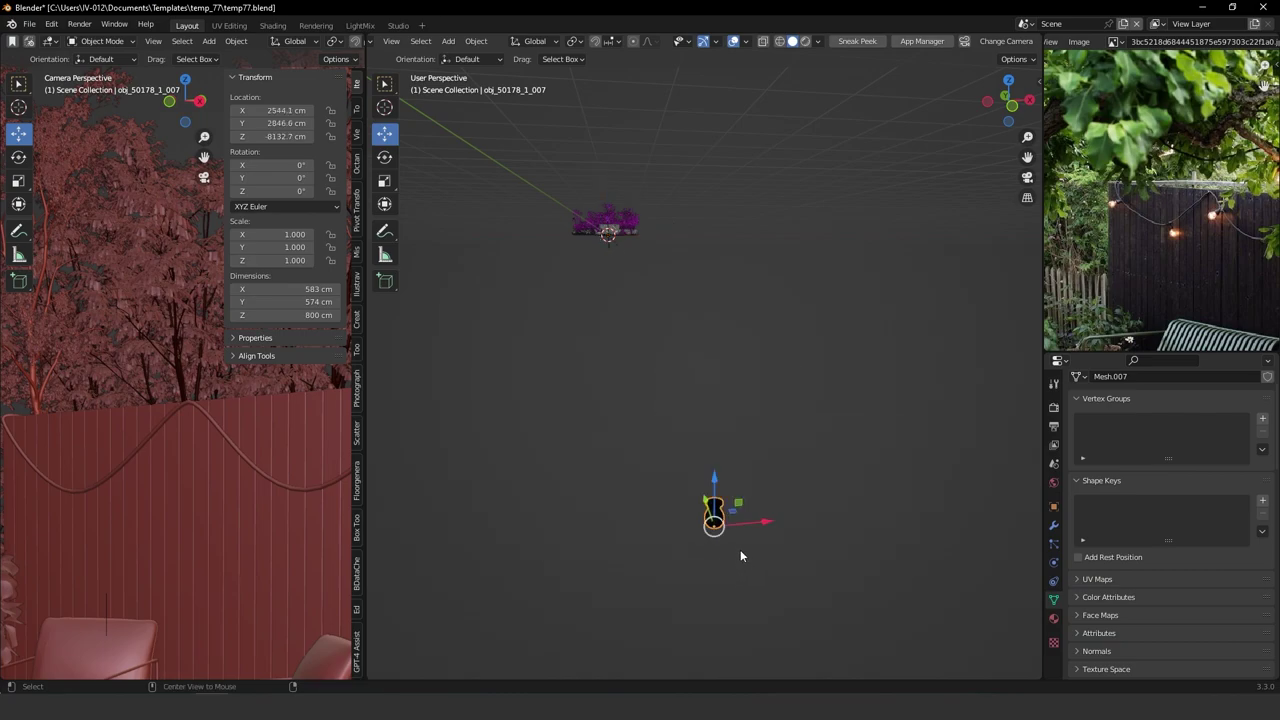
key(alt+g)
key(KP_Decimal)
Scale the oversized bulb down uniformly to about 0.149.
key(s)
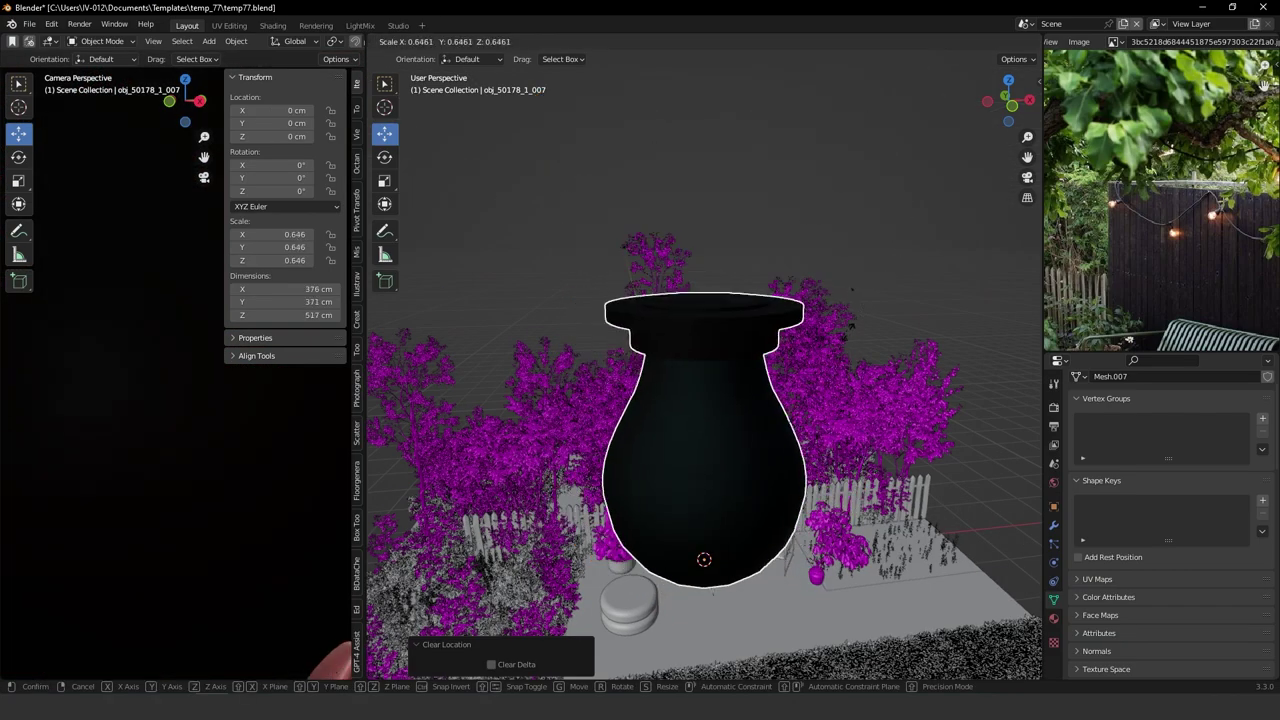
click(736, 486)
shift+middle_drag(737, 484, 727, 370)
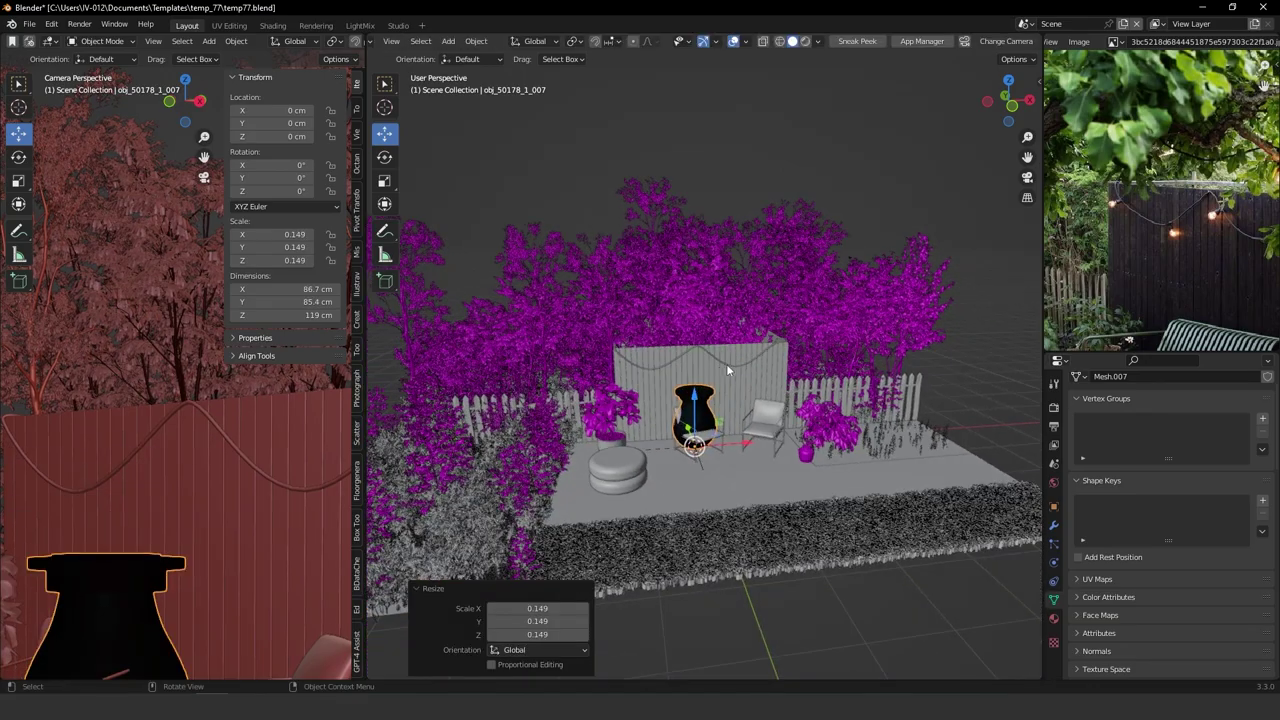
scroll(728, 370, down, 2)
scroll(734, 345, up, 4)
shift+middle_drag(734, 323, 762, 288)
scroll(747, 427, down, 2)
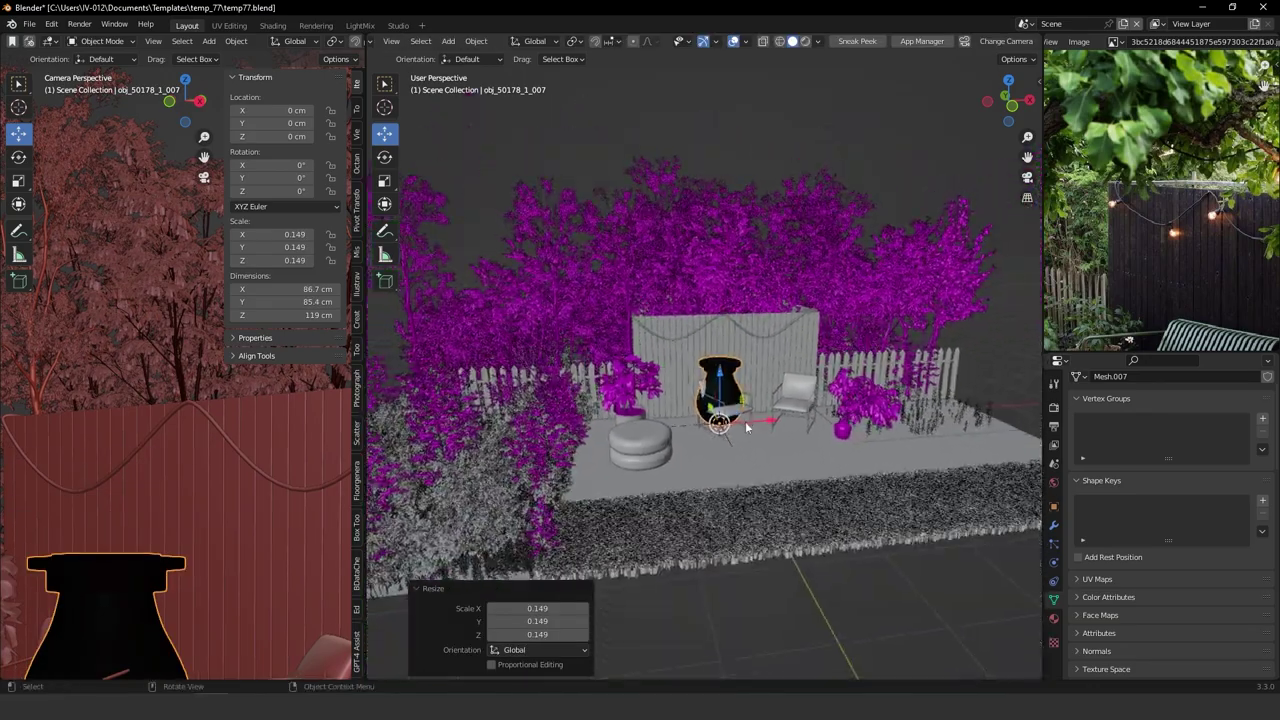
Set the solid viewport shading colour of the perspective view to Object.
key(KP_Decimal)
scroll(858, 260, down, 5)
click(820, 43)
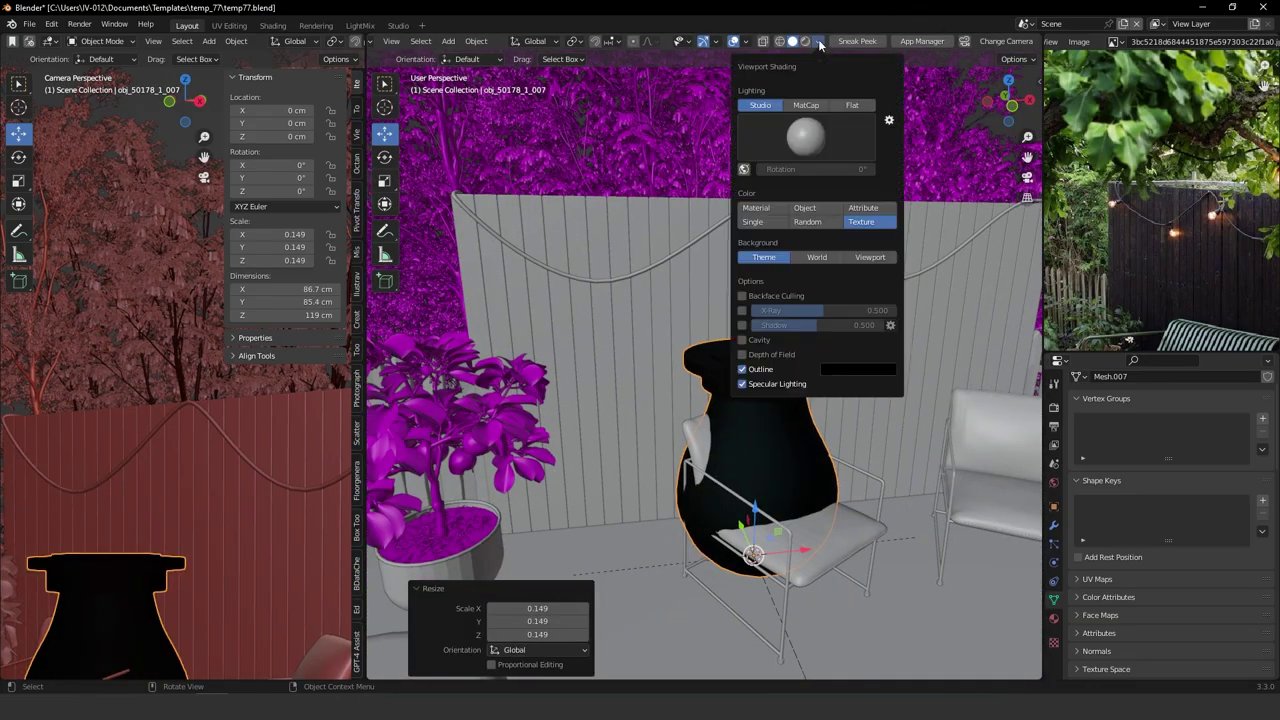
click(810, 208)
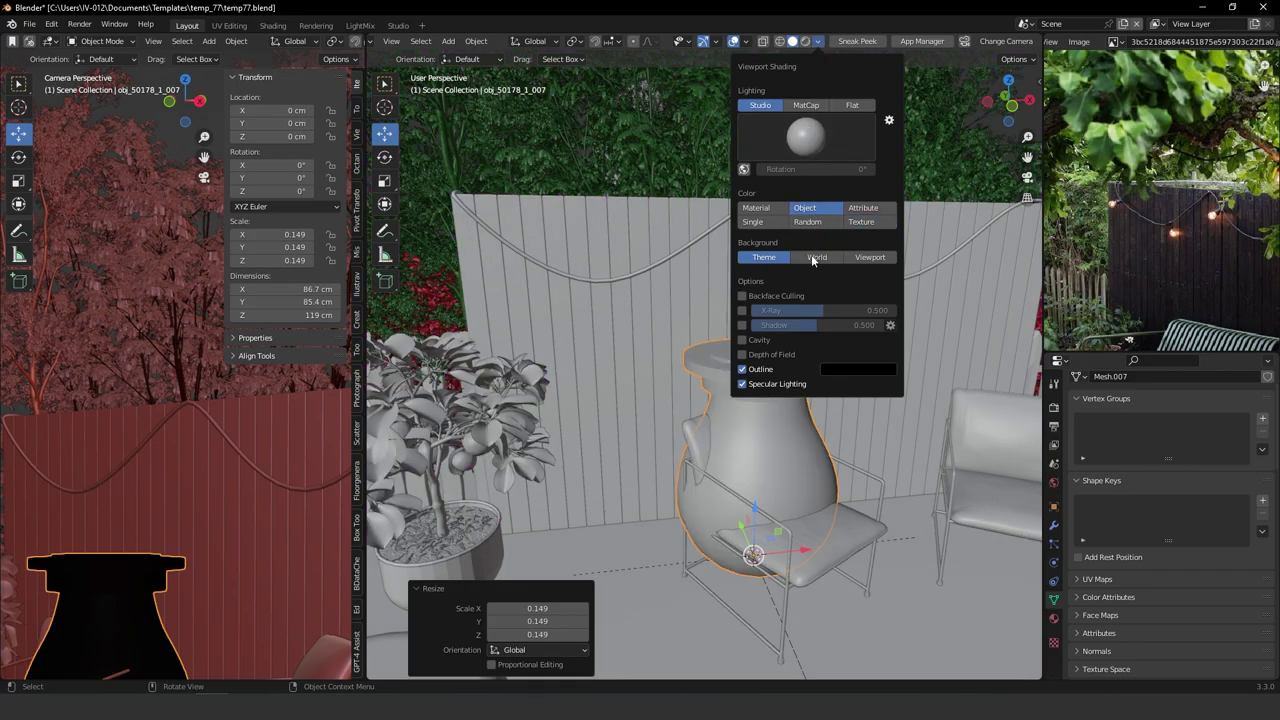
mouse_move(720, 330)
middle_down()
mouse_move(661, 380)
mouse_move(761, 396)
mouse_move(734, 408)
mouse_move(700, 337)
middle_up()
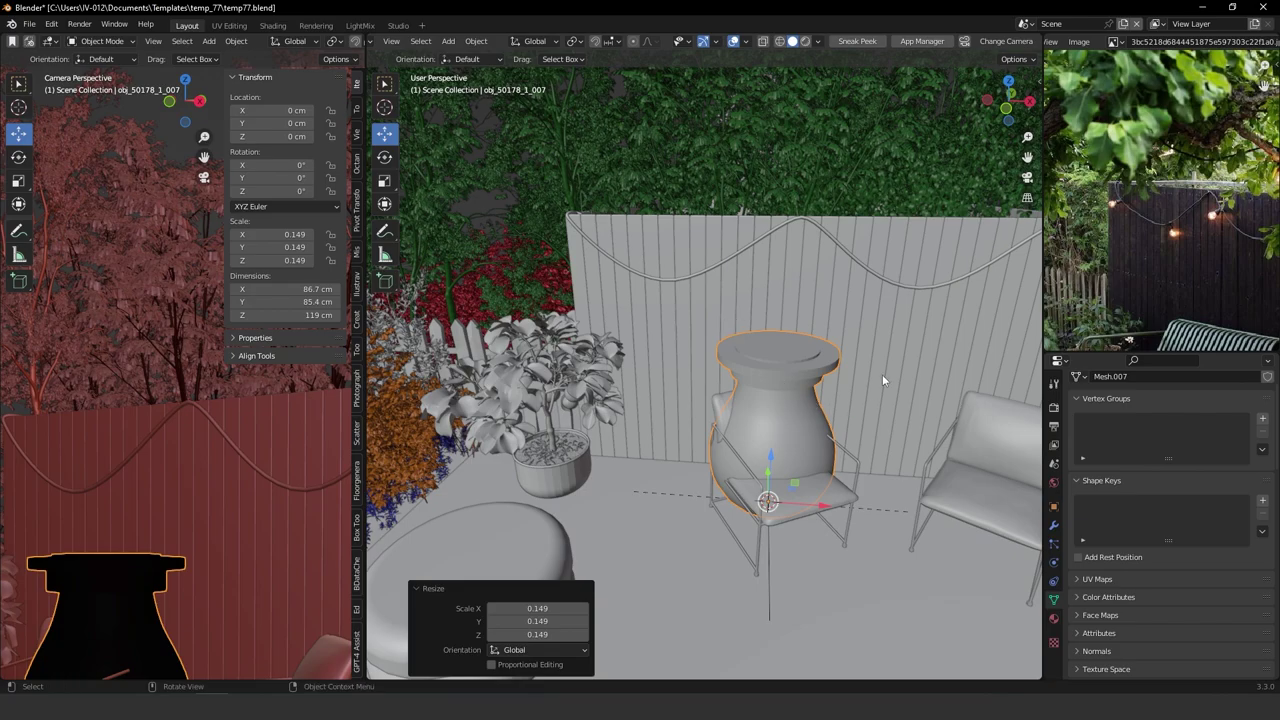
Shrink the bulb to a scale of about 0.018 and raise it to about 123.95 cm in Z.
key(s)
click(800, 433)
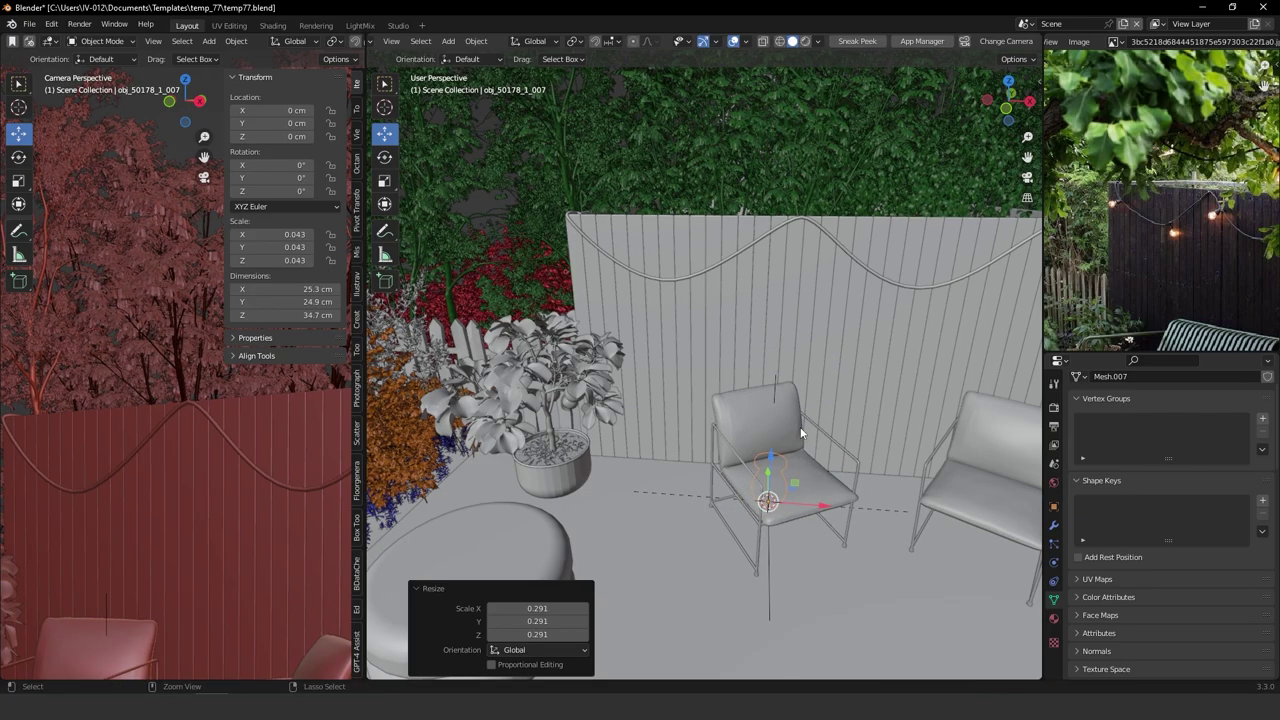
middle_drag(800, 433, 697, 447)
drag(687, 425, 687, 296)
scroll(693, 266, up, 3)
key(s)
click(728, 288)
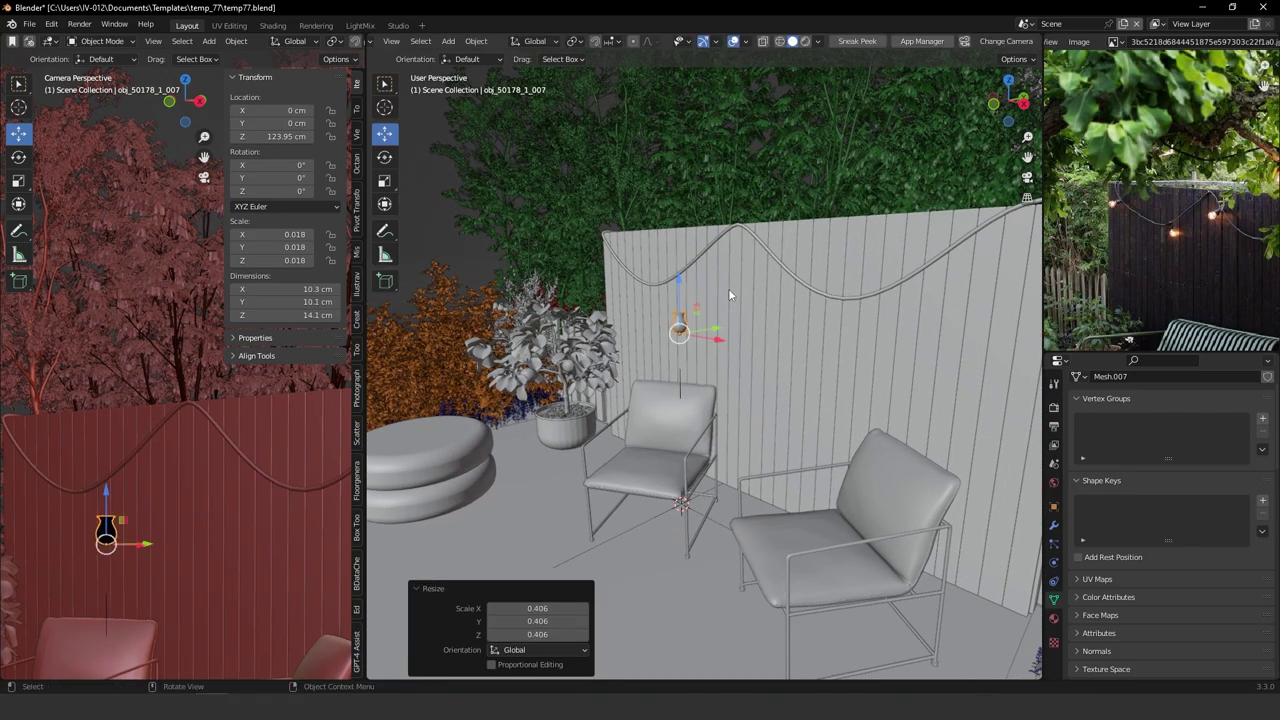
Move the bulb from the top view about -12.97 cm in X and 34.4 cm in Y towards the fence.
key(KP_7)
shift+middle_drag(661, 354, 778, 437)
scroll(778, 437, up, 2)
key(g)
click(806, 382)
middle_drag(806, 382, 822, 263)
scroll(760, 340, up, 8)
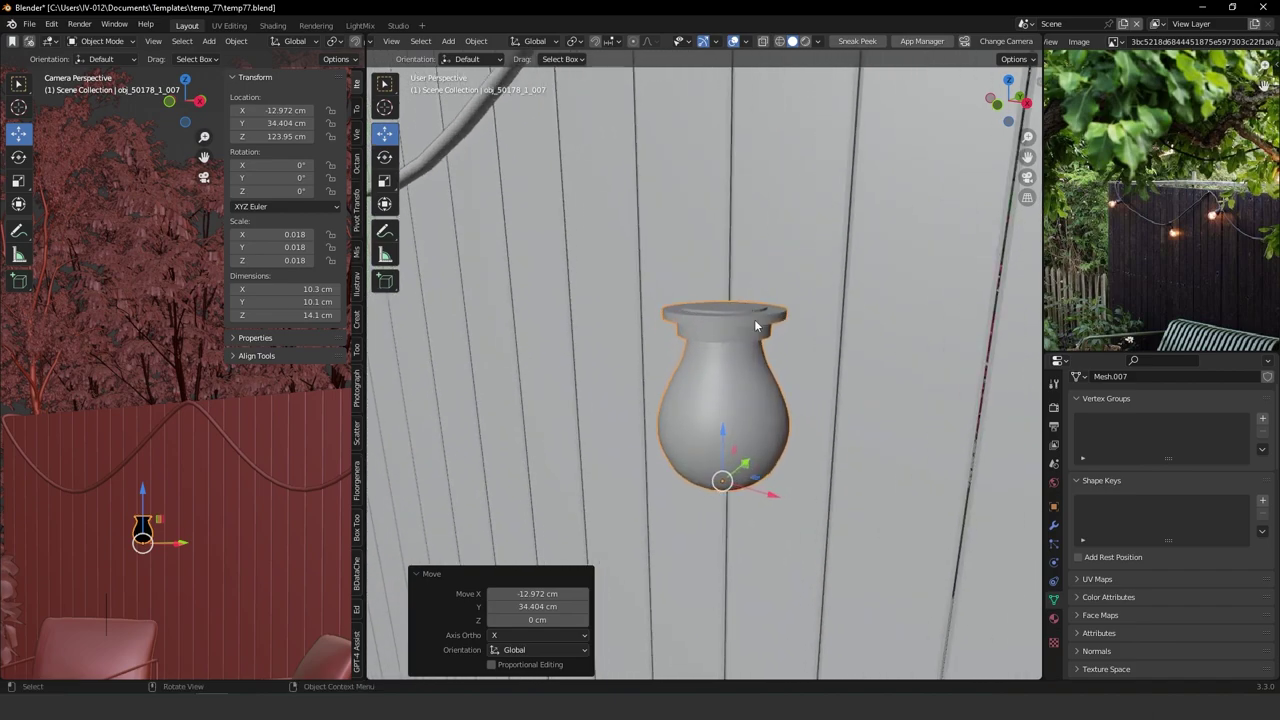
Edit the bulb mesh in face mode and convert its triangles to quads.
key(ctrl+Tab)
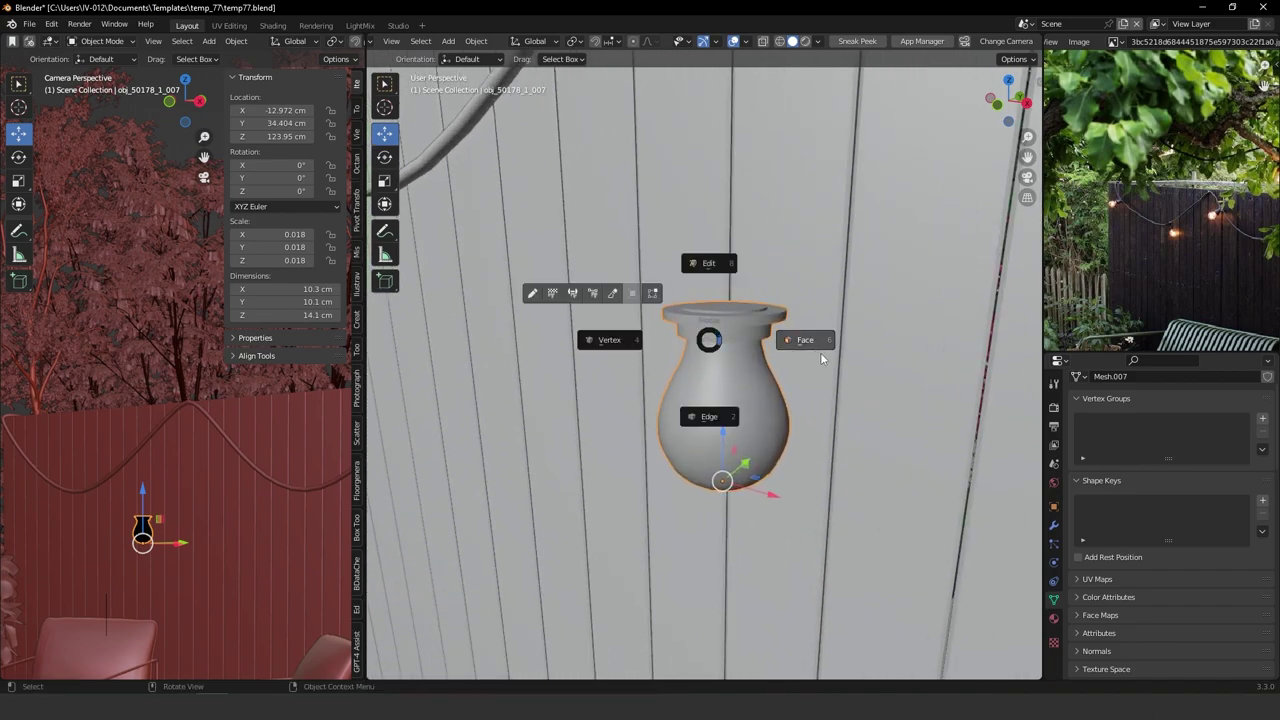
click(812, 342)
middle_drag(722, 330, 894, 245)
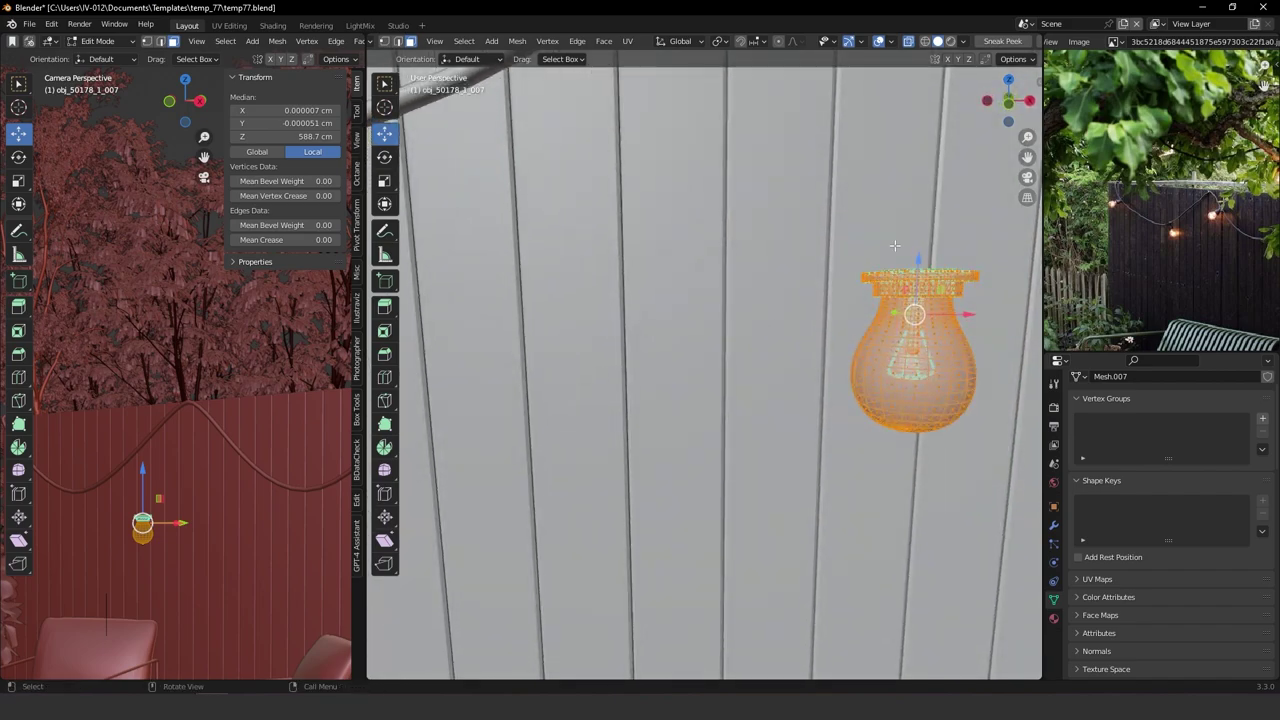
key(KP_1)
key(KP_Decimal)
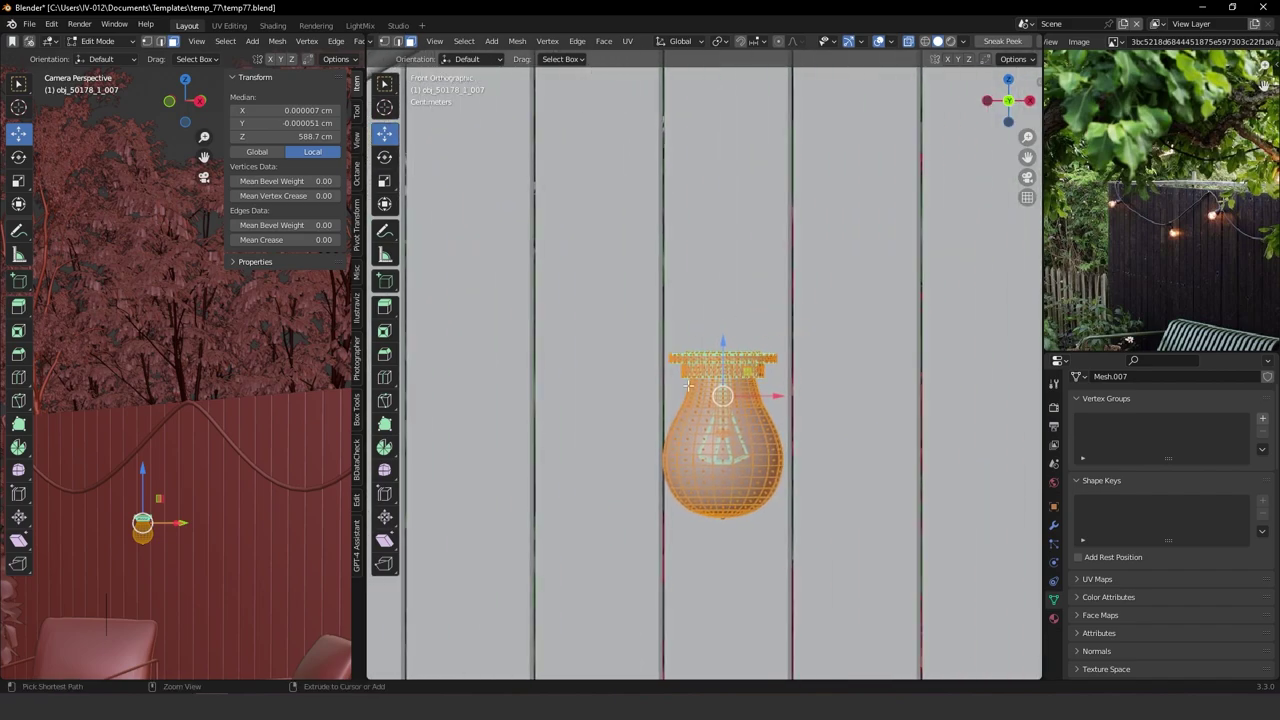
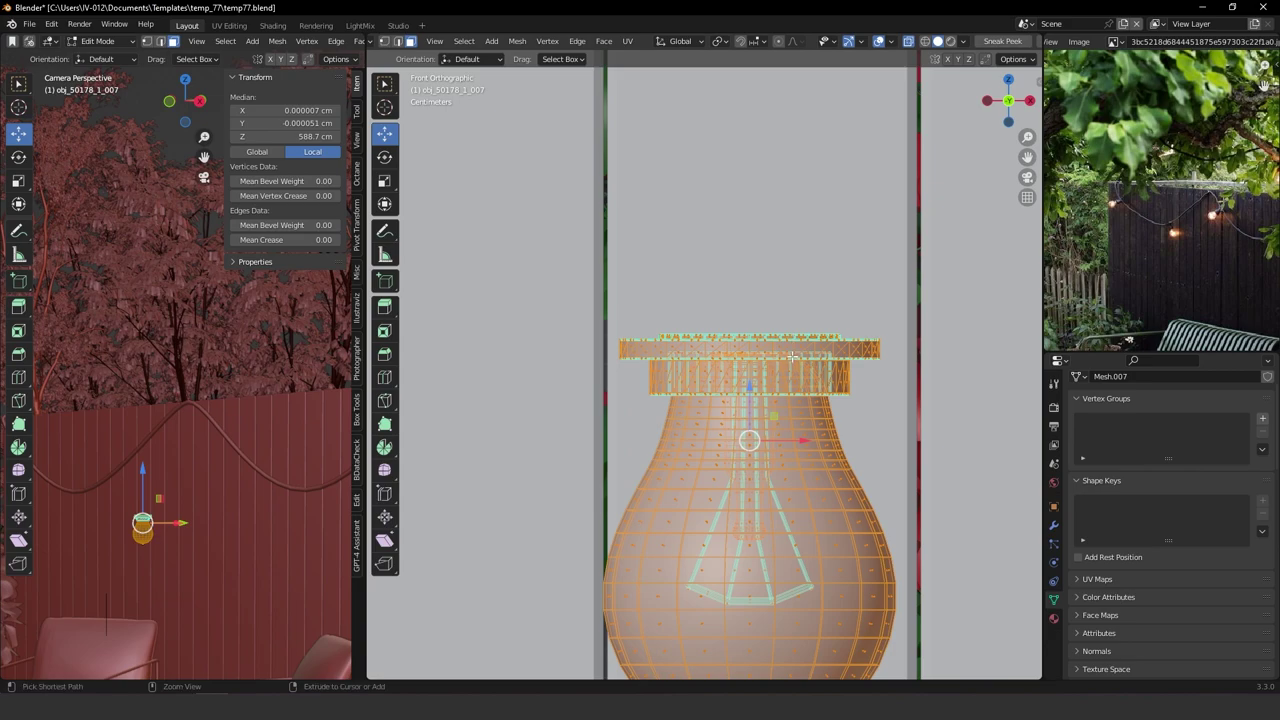
right_click(760, 407)
click(753, 444)
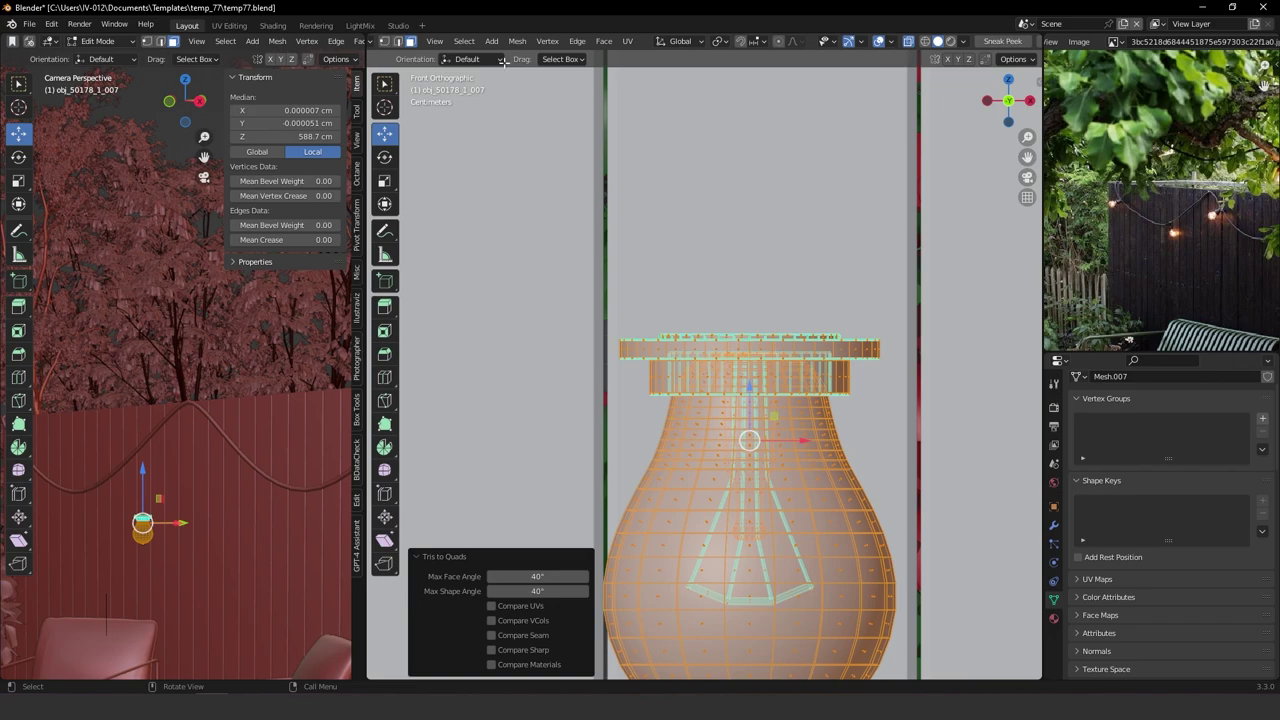
Select the top rim vertices of the bulb's base and raise them about 7.18 cm to lengthen the socket.
click(383, 42)
drag(497, 251, 908, 349)
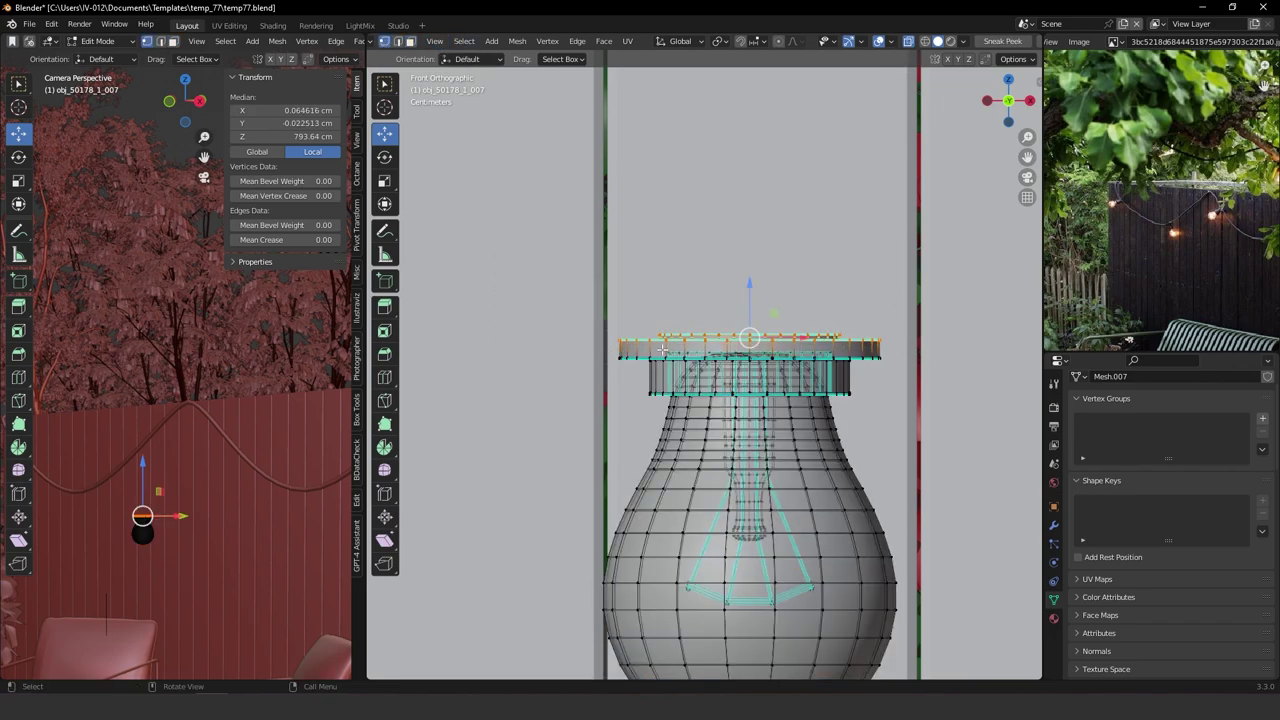
drag(558, 301, 925, 345)
key(e)
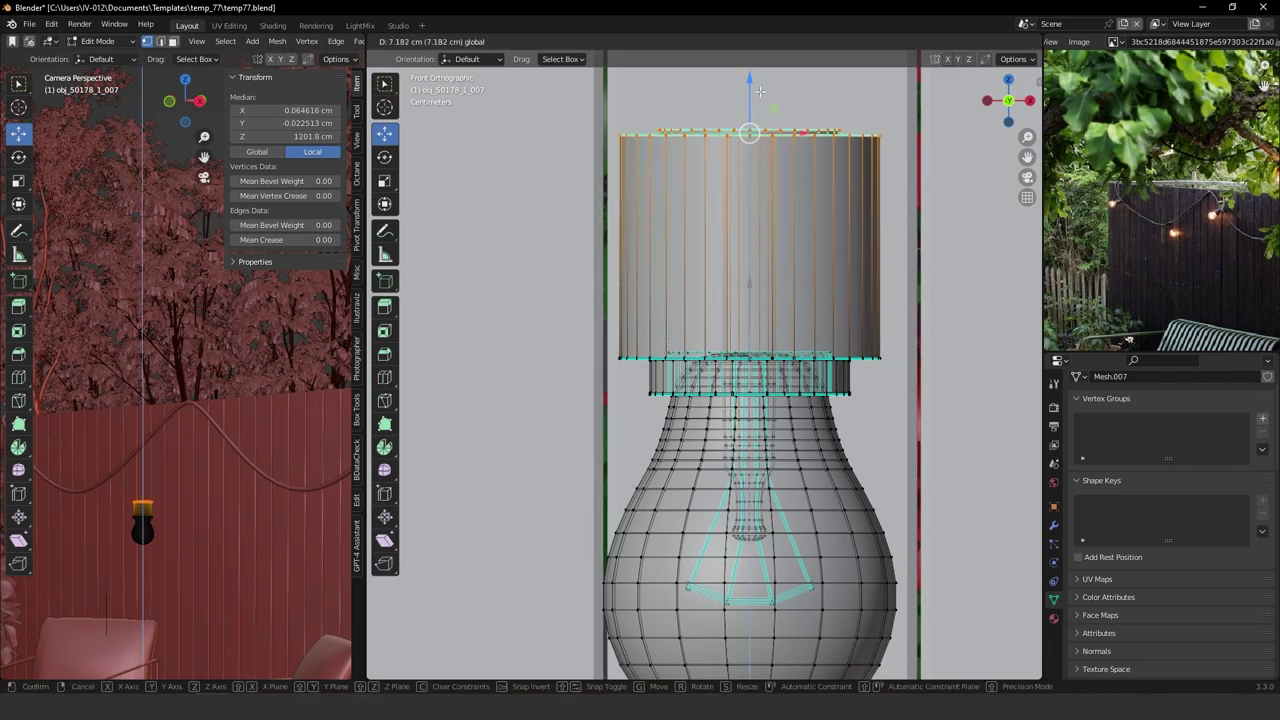
click(760, 92)
scroll(748, 292, down, 8)
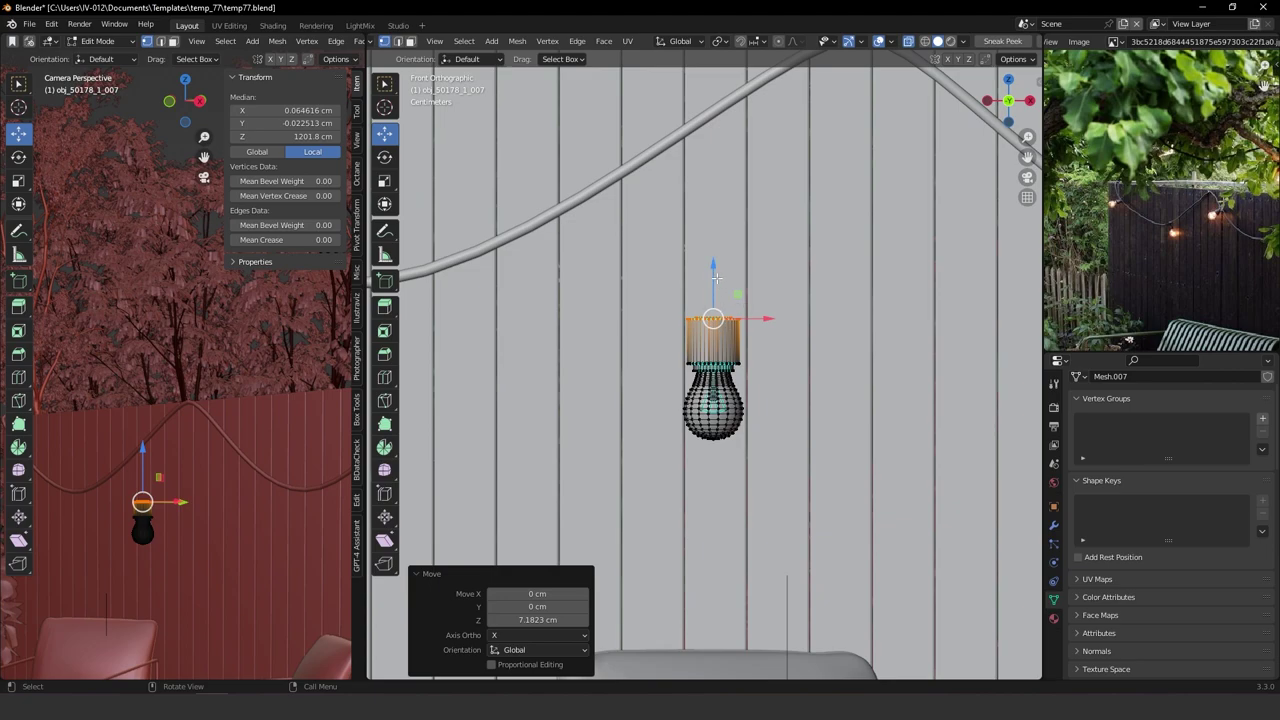
Raise the socket's top rim another 0.59 cm, taper it to a scale of about 0.826 and leave mesh editing.
mouse_move(716, 278)
mouse_down()
mouse_move(715, 257)
mouse_move(711, 267)
mouse_up()
key(s)
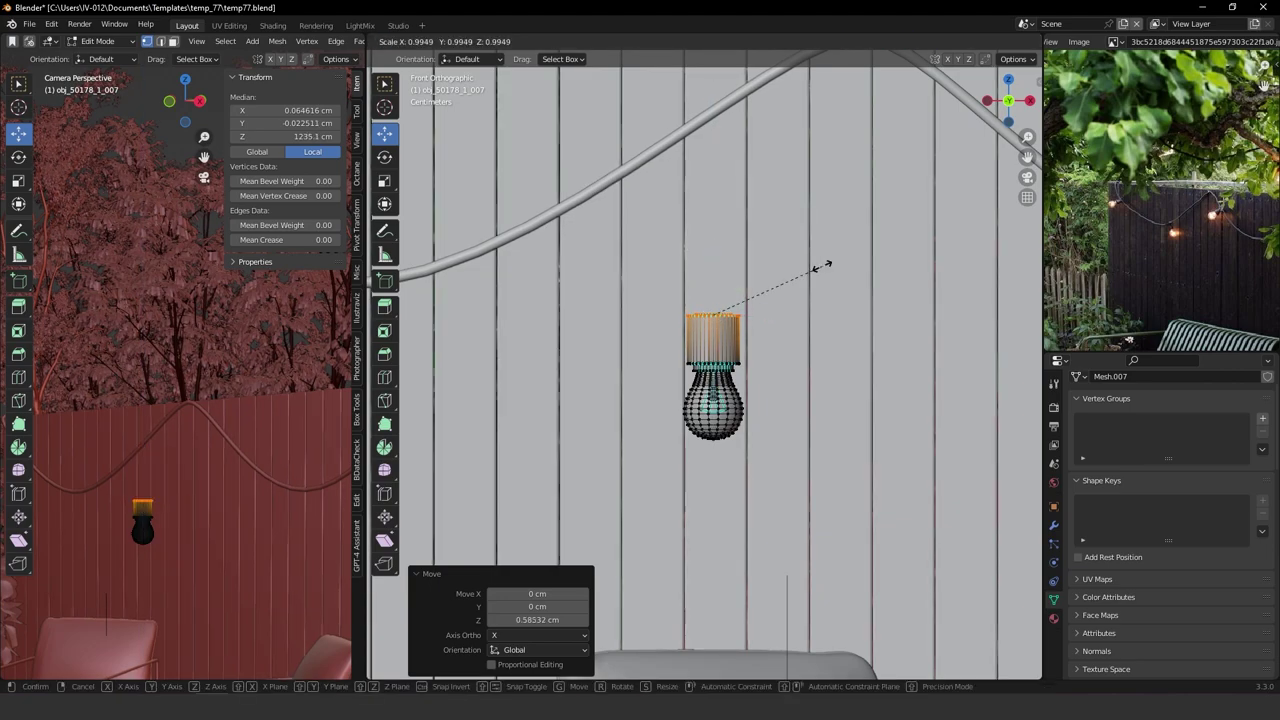
click(794, 279)
key(Tab)
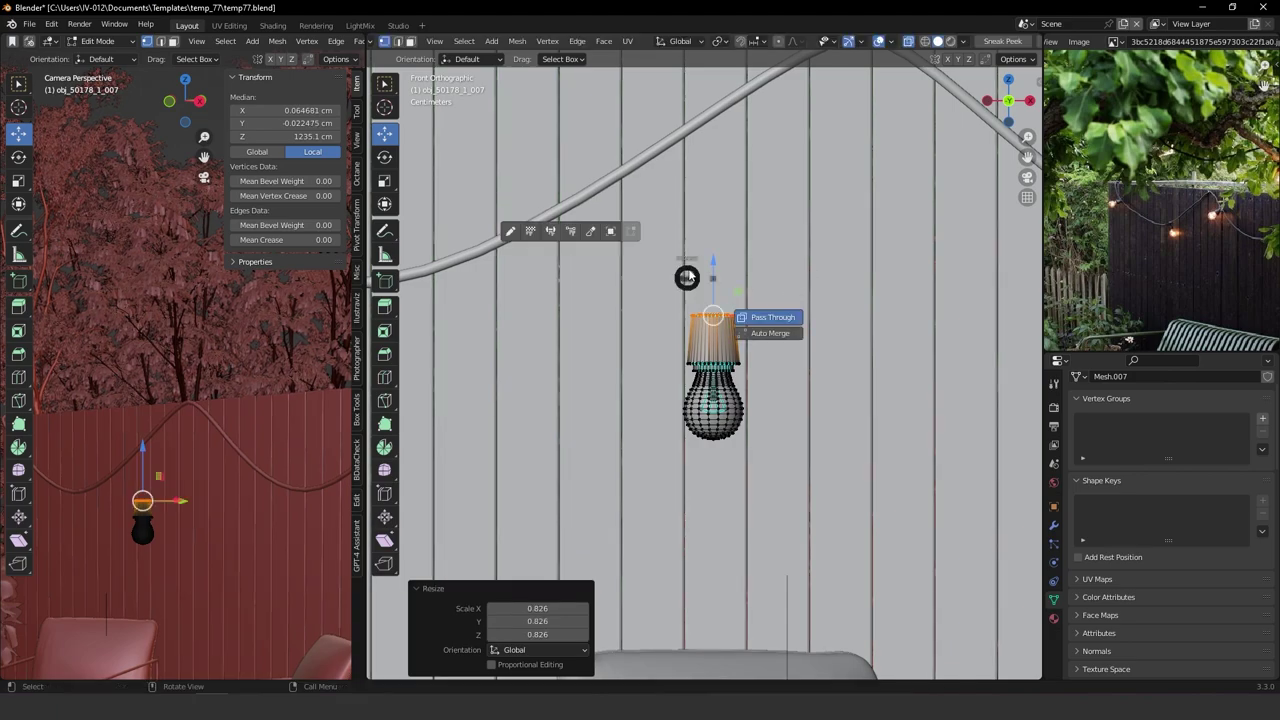
click(688, 230)
Shrink the bulb by about 0.701 and move it about 25.58 cm in X and 55.12 cm in Z to the cable's peak.
ctrl+middle_drag(740, 383, 716, 376)
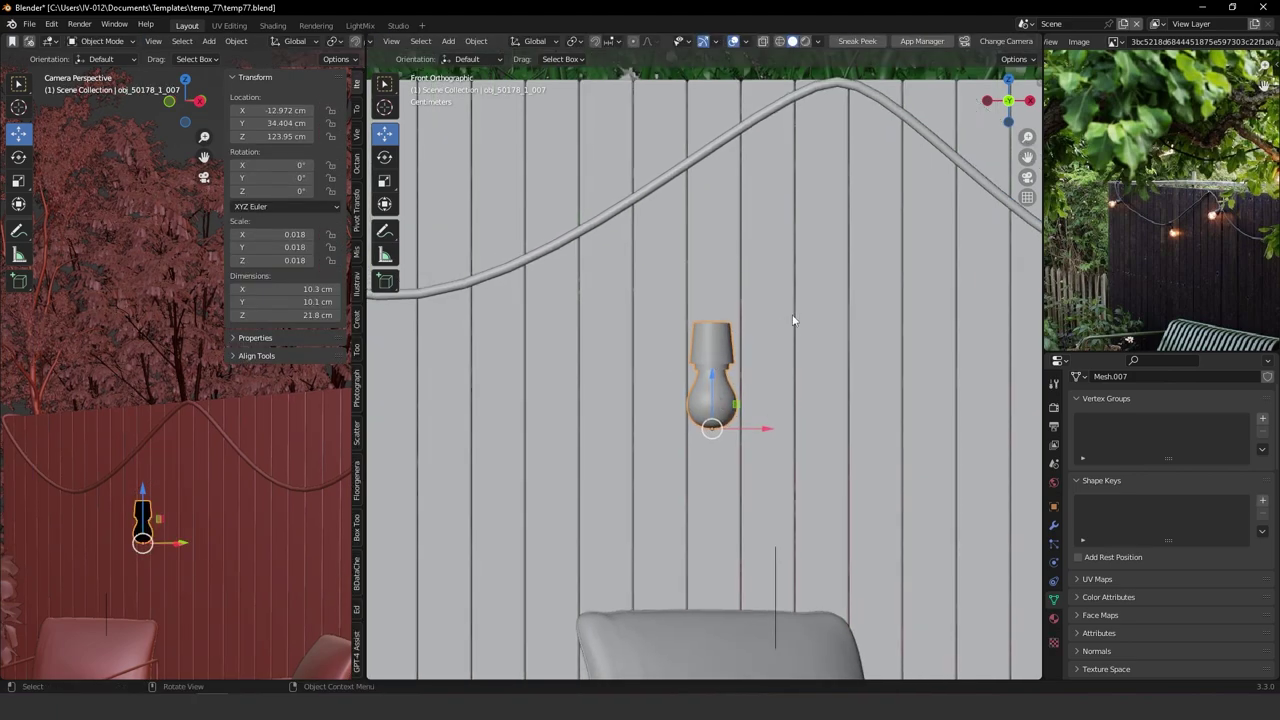
key(s)
click(771, 336)
ctrl+middle_drag(771, 336, 728, 410)
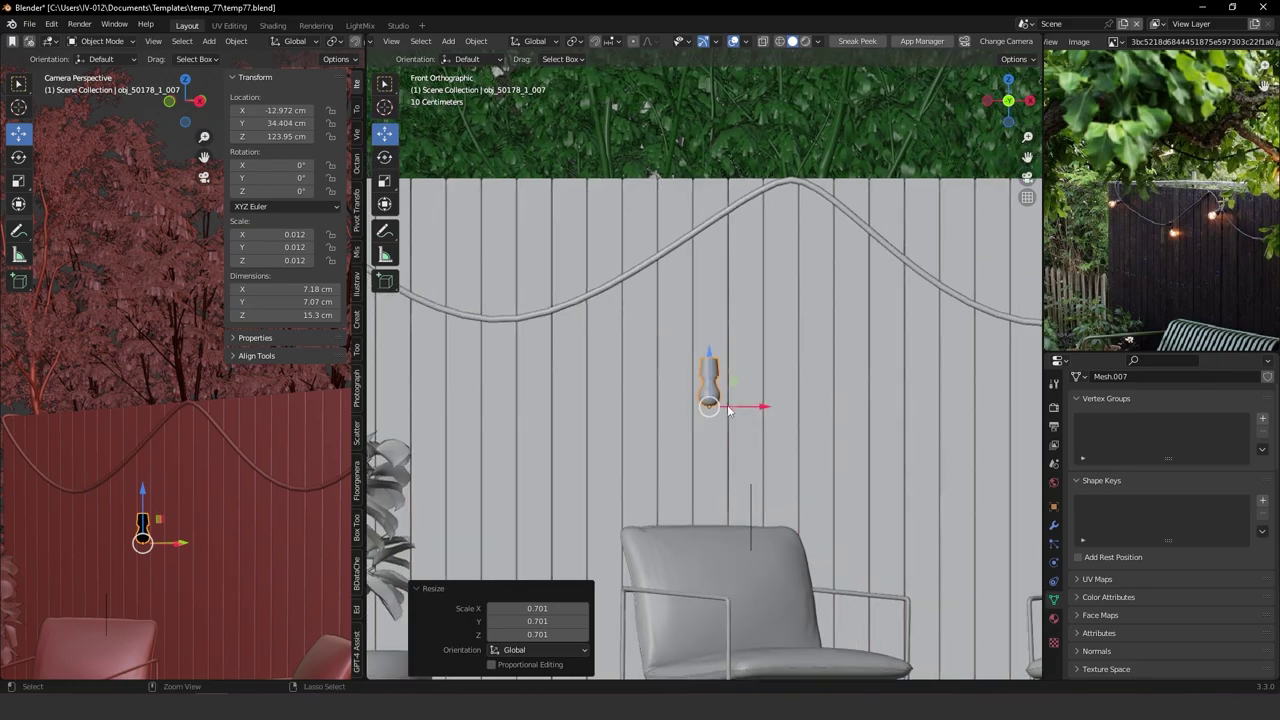
key(g)
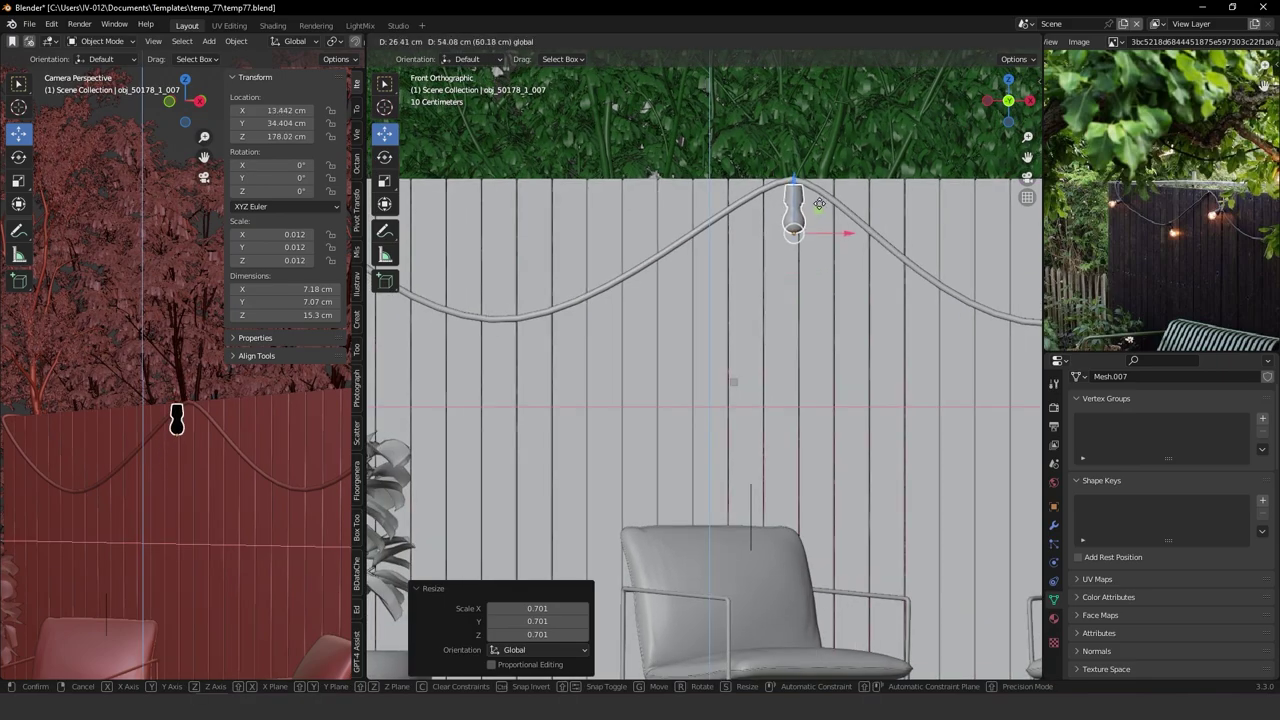
click(817, 201)
Move the bulb about 6.7 cm in Y so its socket sits against the cable on the fence.
middle_drag(830, 215, 740, 263)
key(s)
right_click(760, 230)
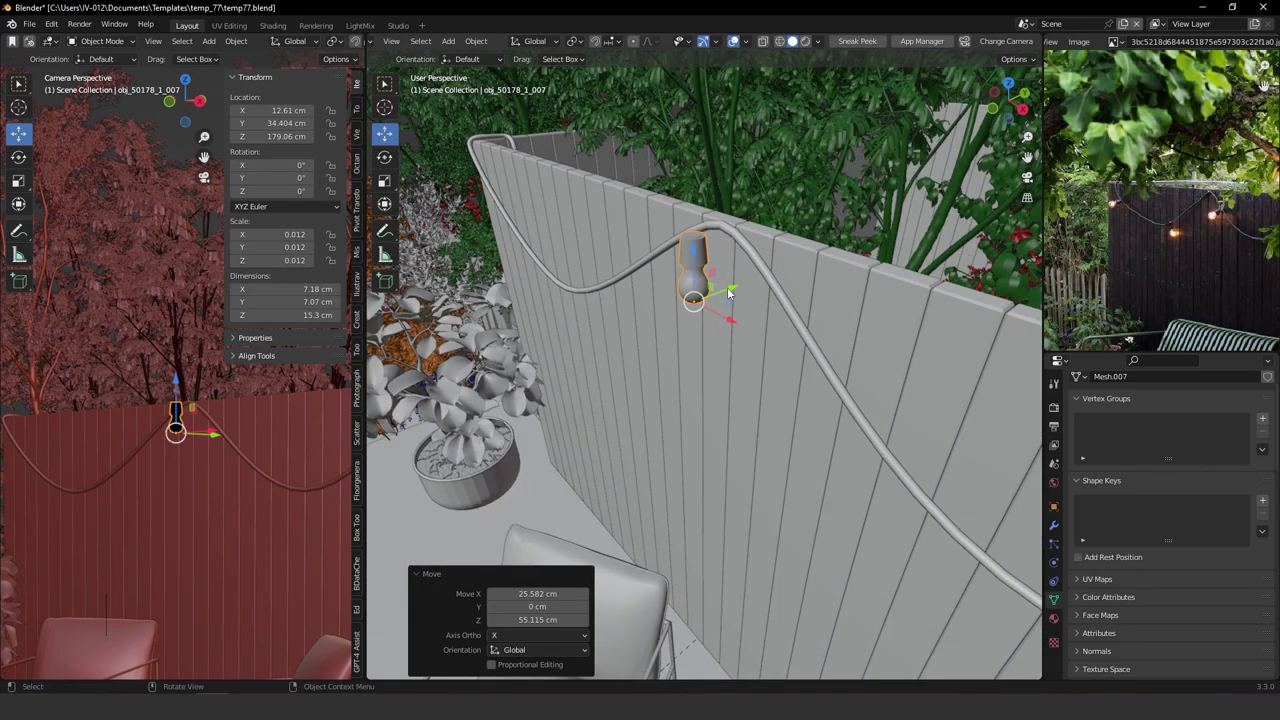
drag(729, 292, 737, 265)
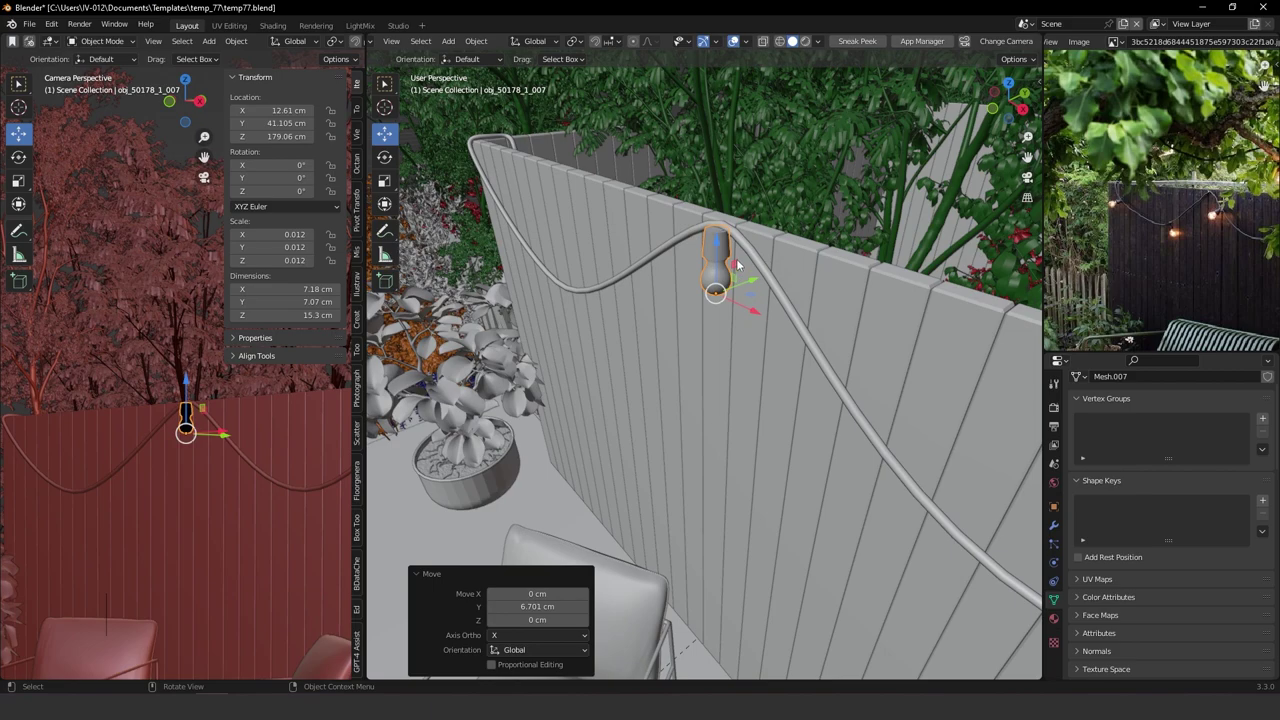
Place the bulb's pivot at the top centre of its socket using the bounding box points.
ctrl+middle_drag(732, 226, 741, 326)
key(alt+shift+x)
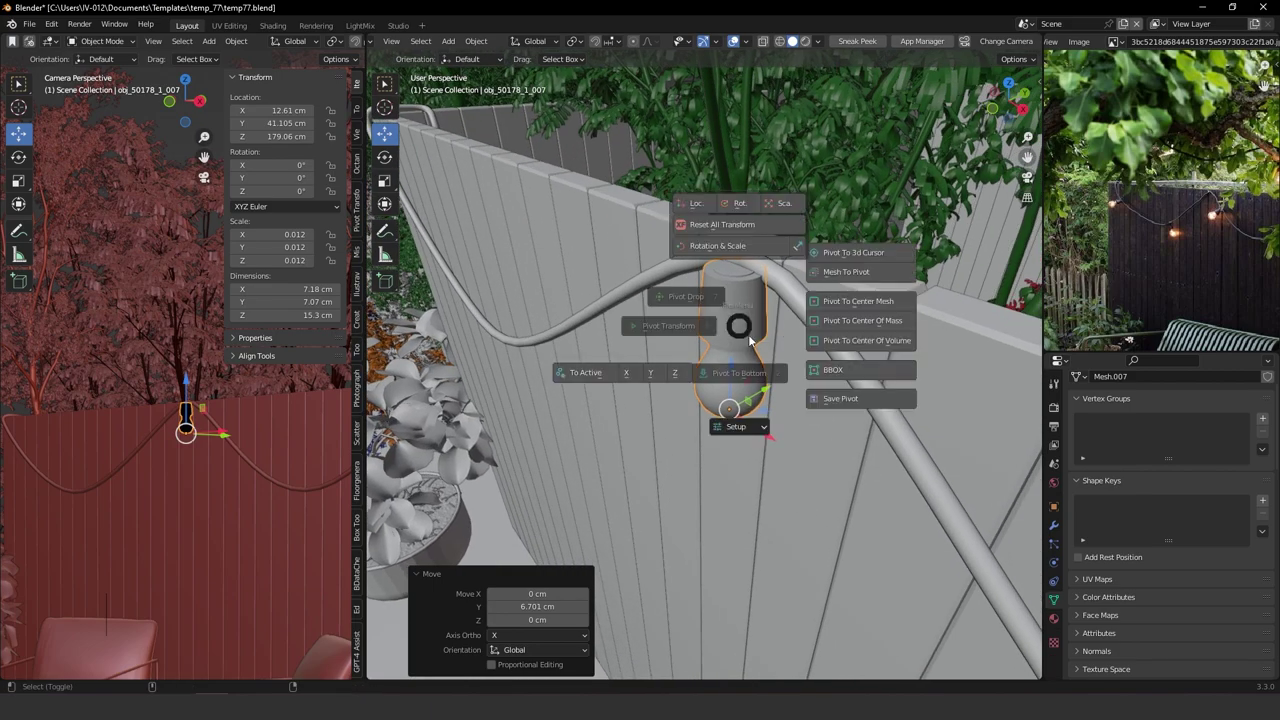
key(alt+shift+x)
click(860, 374)
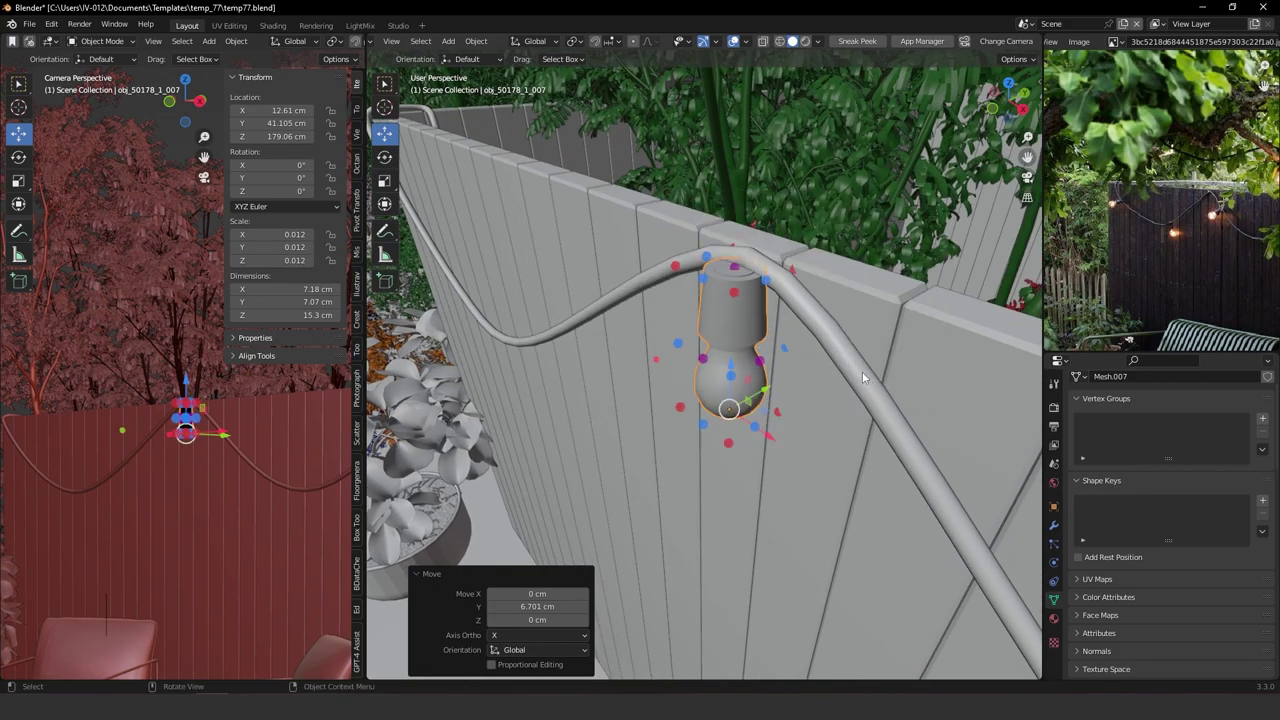
click(729, 269)
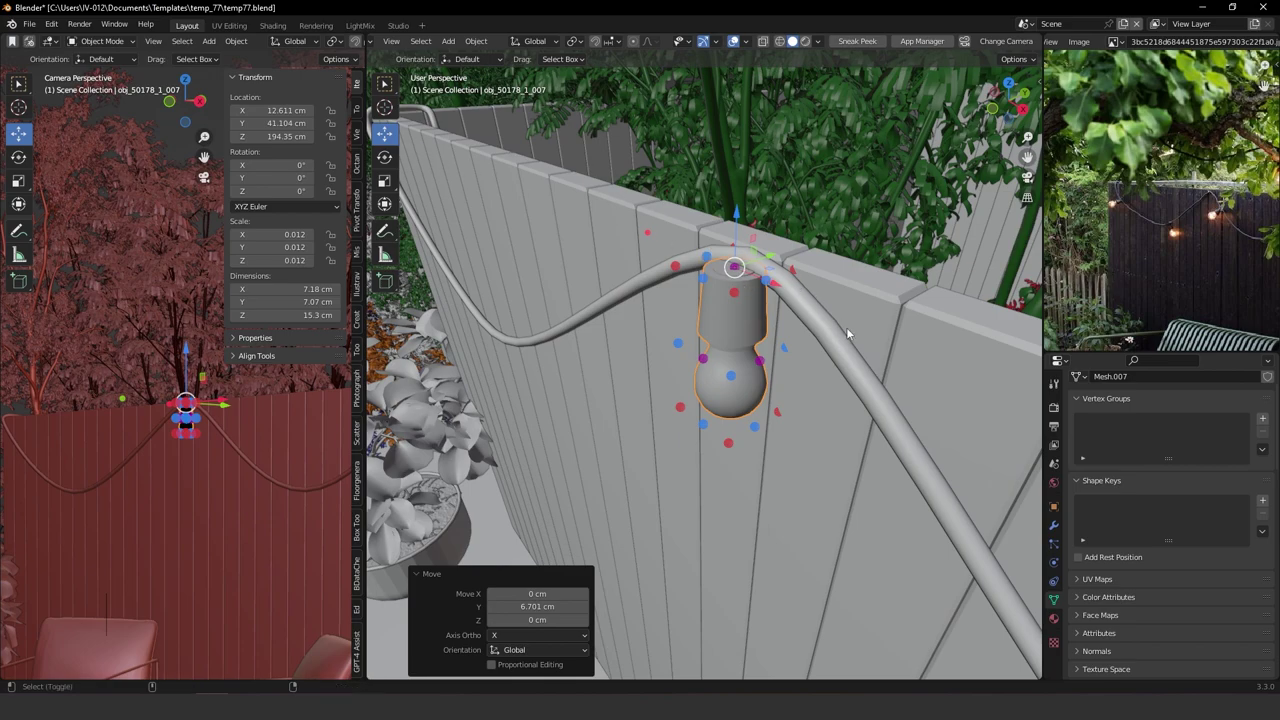
key(period)
click(968, 377)
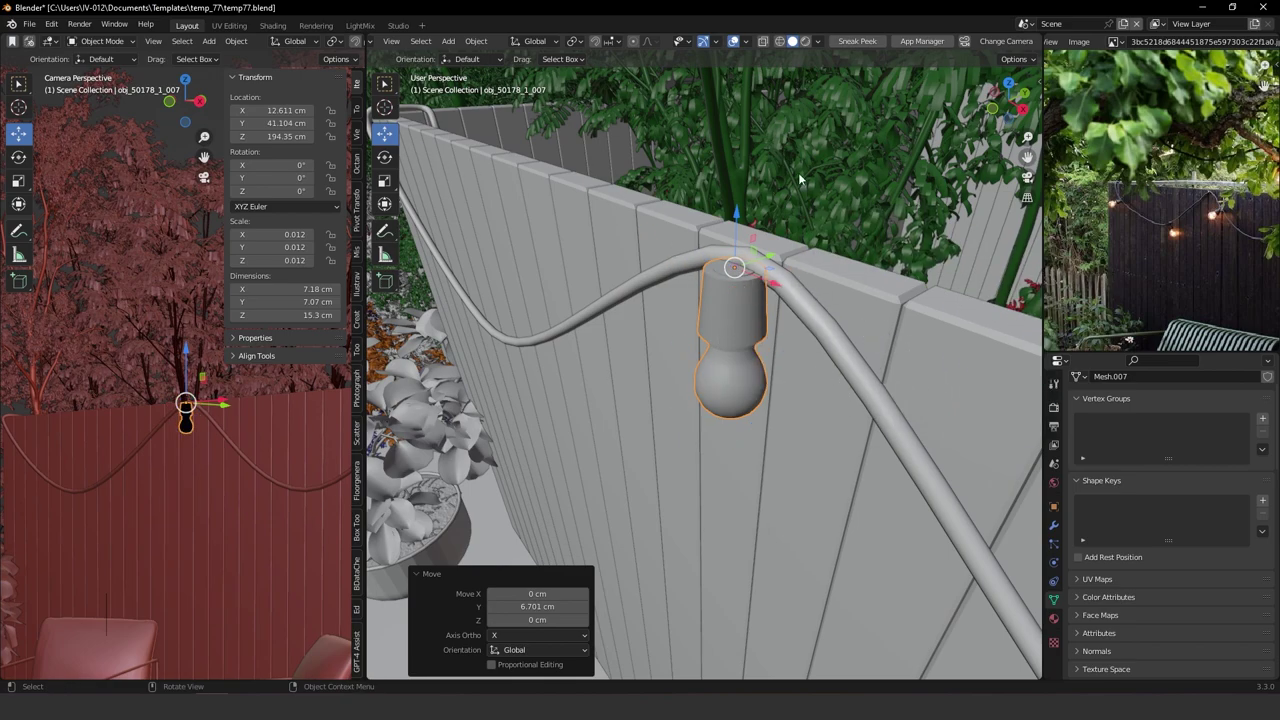
Rotate the bulb about -60.3° around X so it tilts outward from the fence.
click(385, 158)
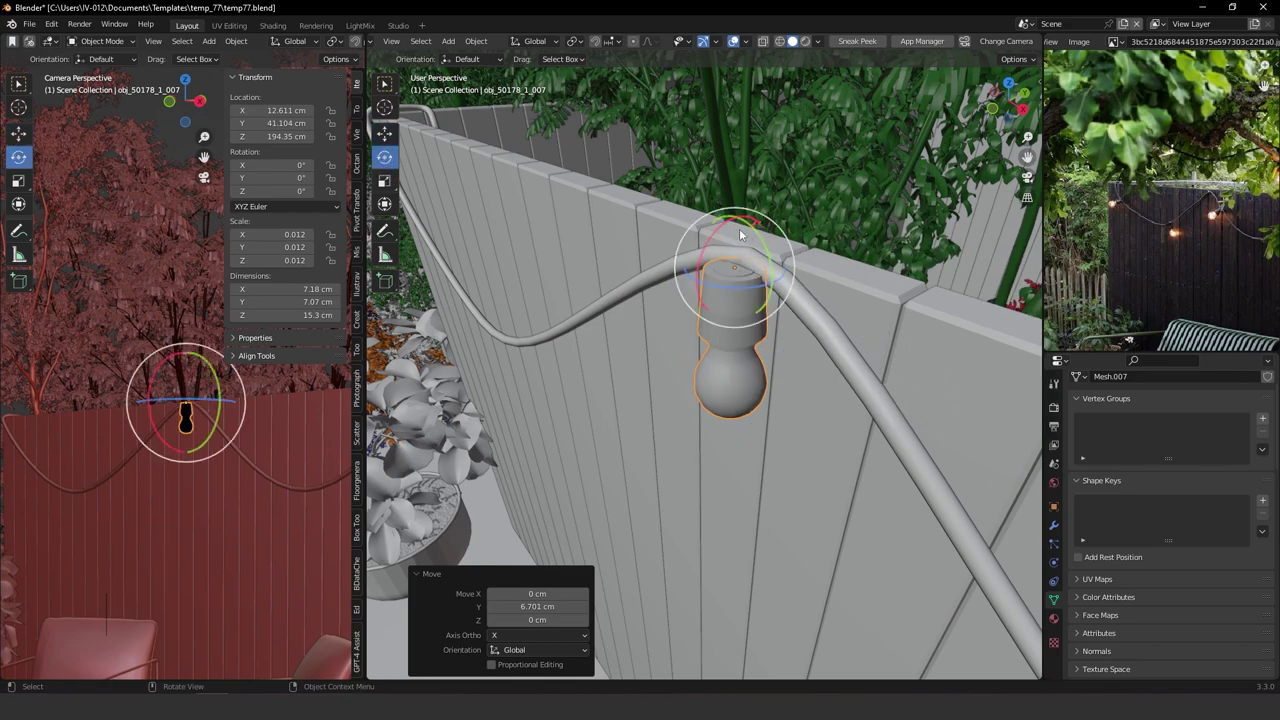
drag(740, 235, 766, 161)
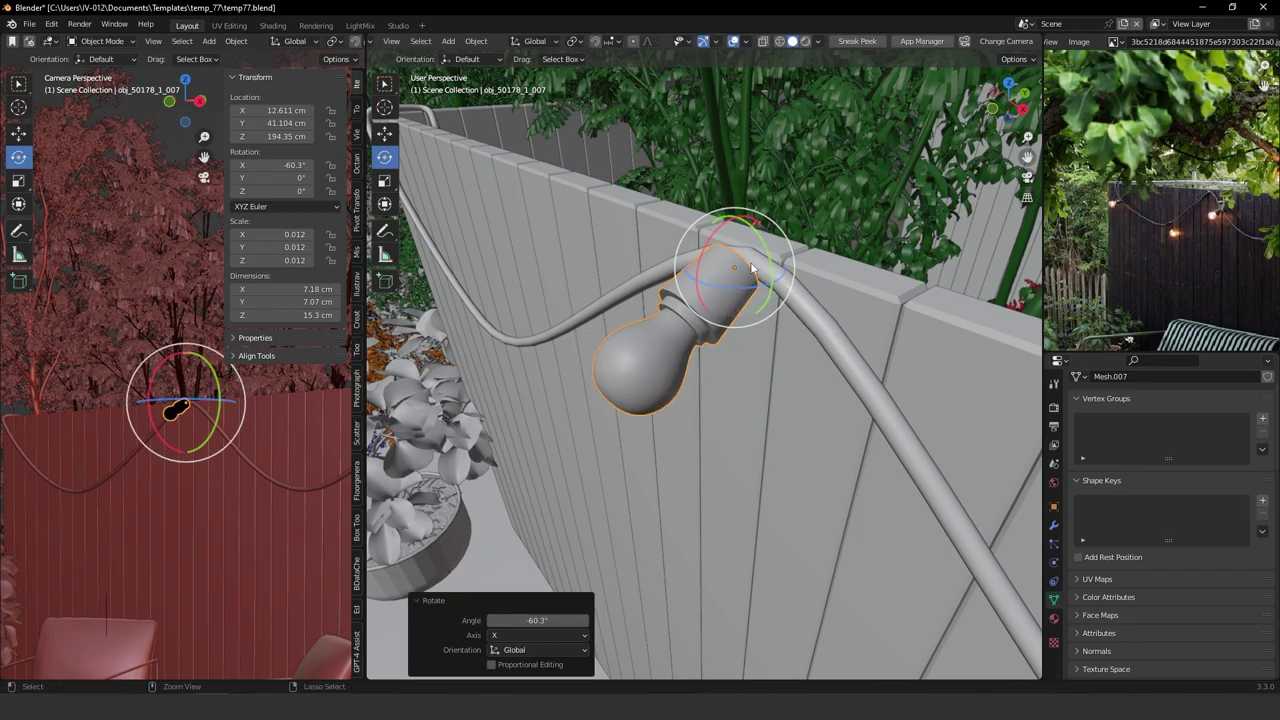
scroll(752, 230, down, 7)
middle_drag(714, 262, 788, 270)
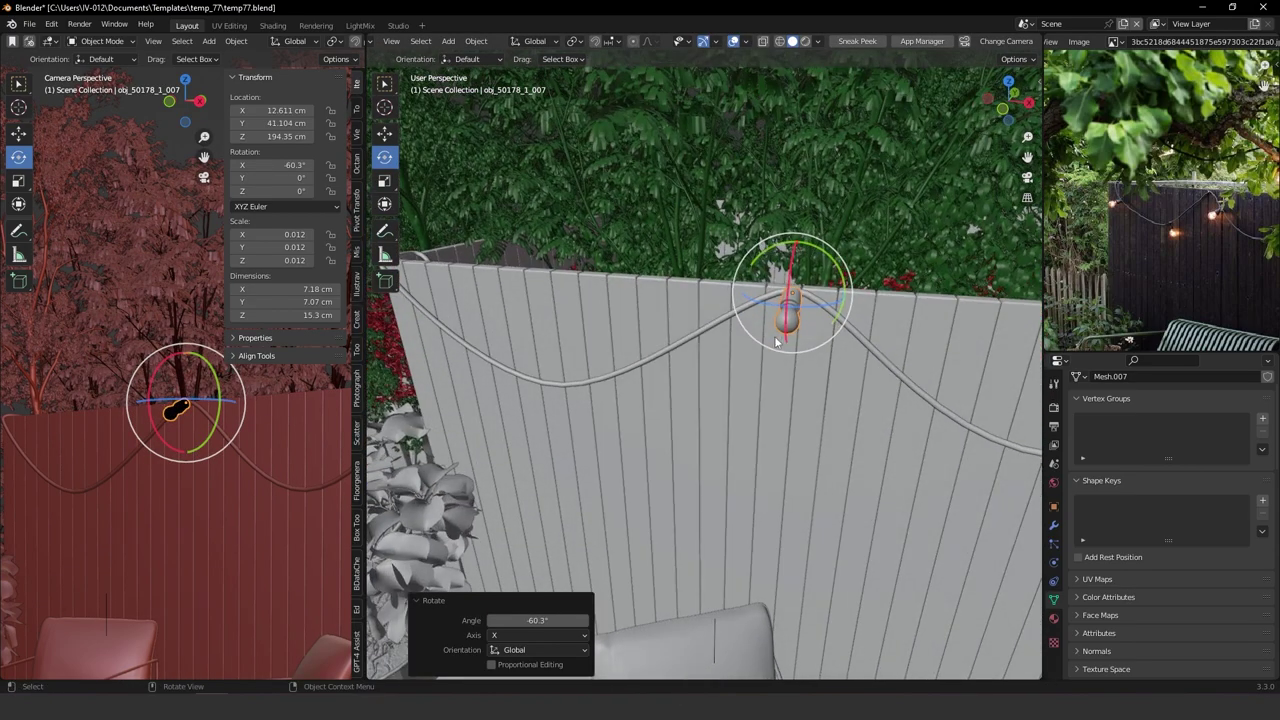
Make a linked duplicate of the bulb at the cable's lowest dip, offset about -94.48 cm in X and -45.74 cm in Z.
click(384, 132)
middle_drag(760, 337, 935, 280)
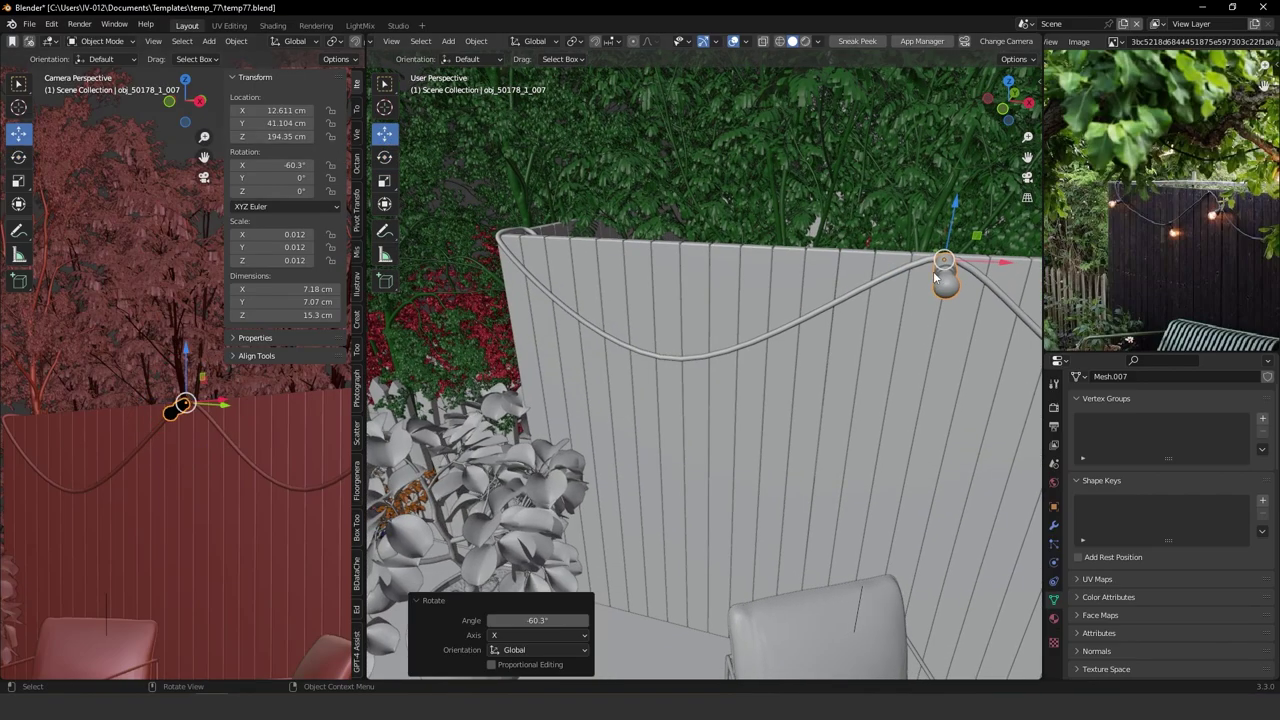
key(KP_1)
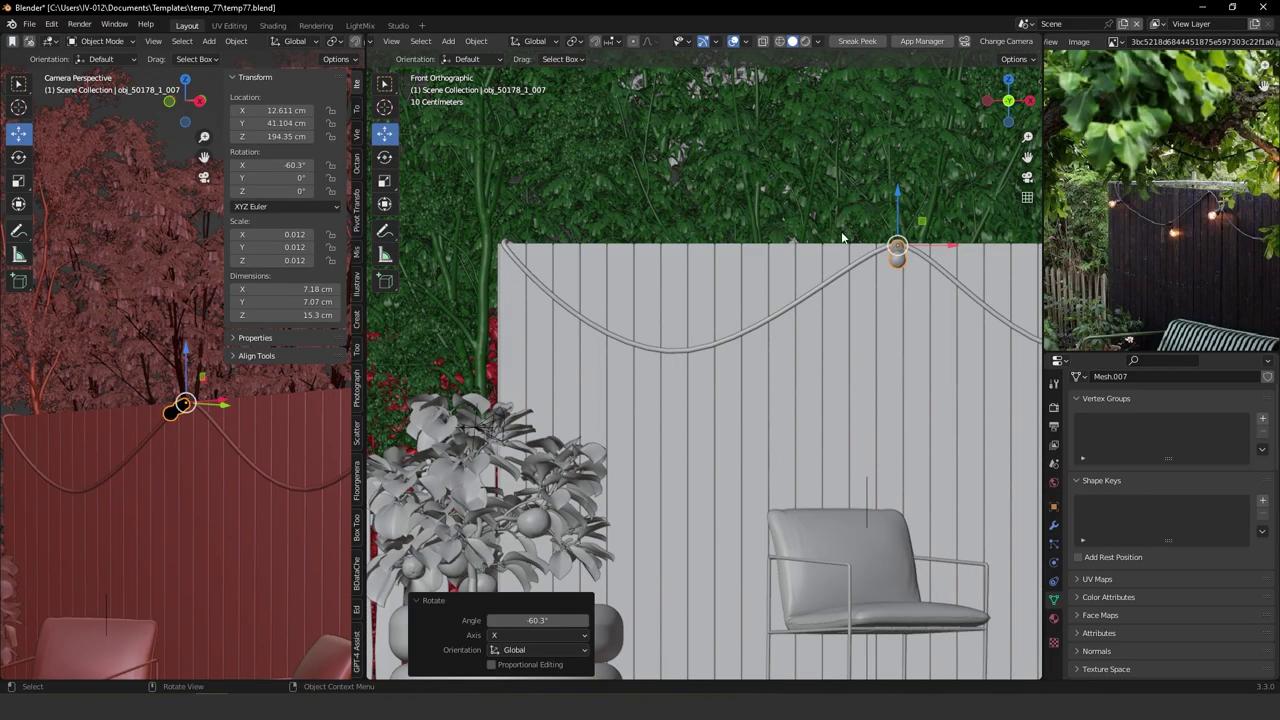
key(shift+d)
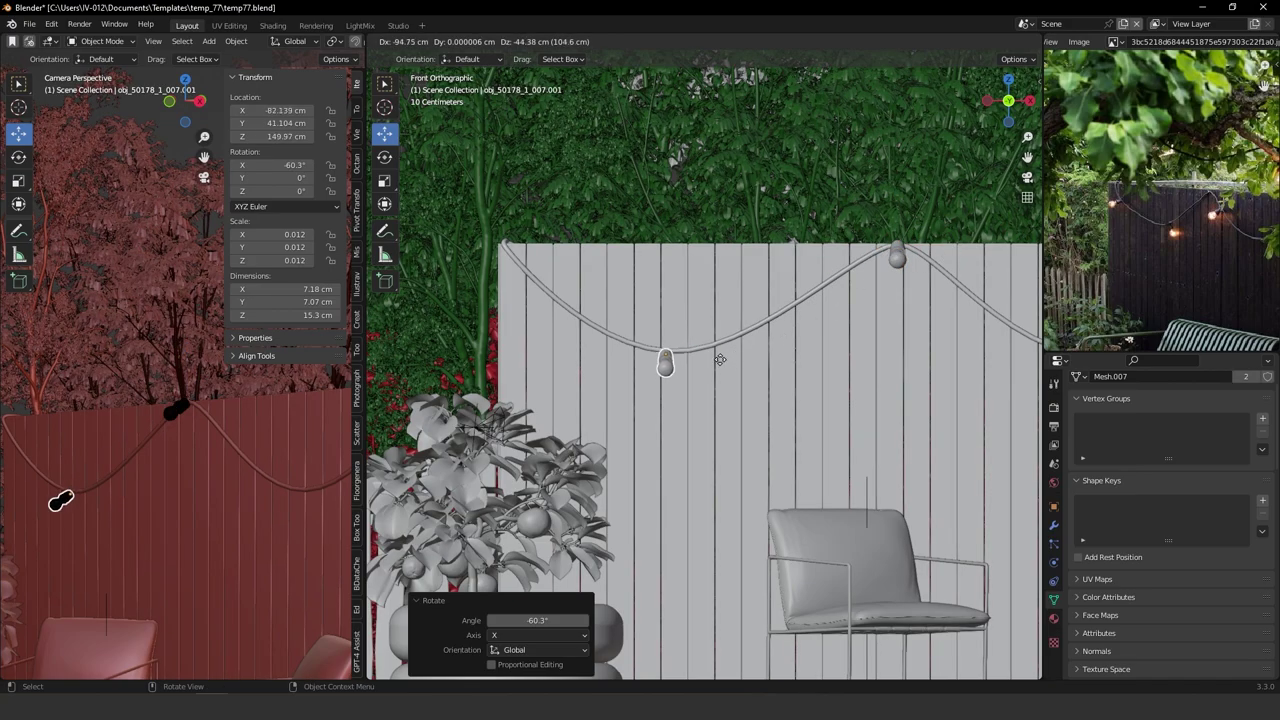
click(724, 369)
Fit the duplicated bulb to the cable by moving it 2.91 cm up, 0.78 cm in Y and 0.34 cm back down.
scroll(724, 369, up, 3)
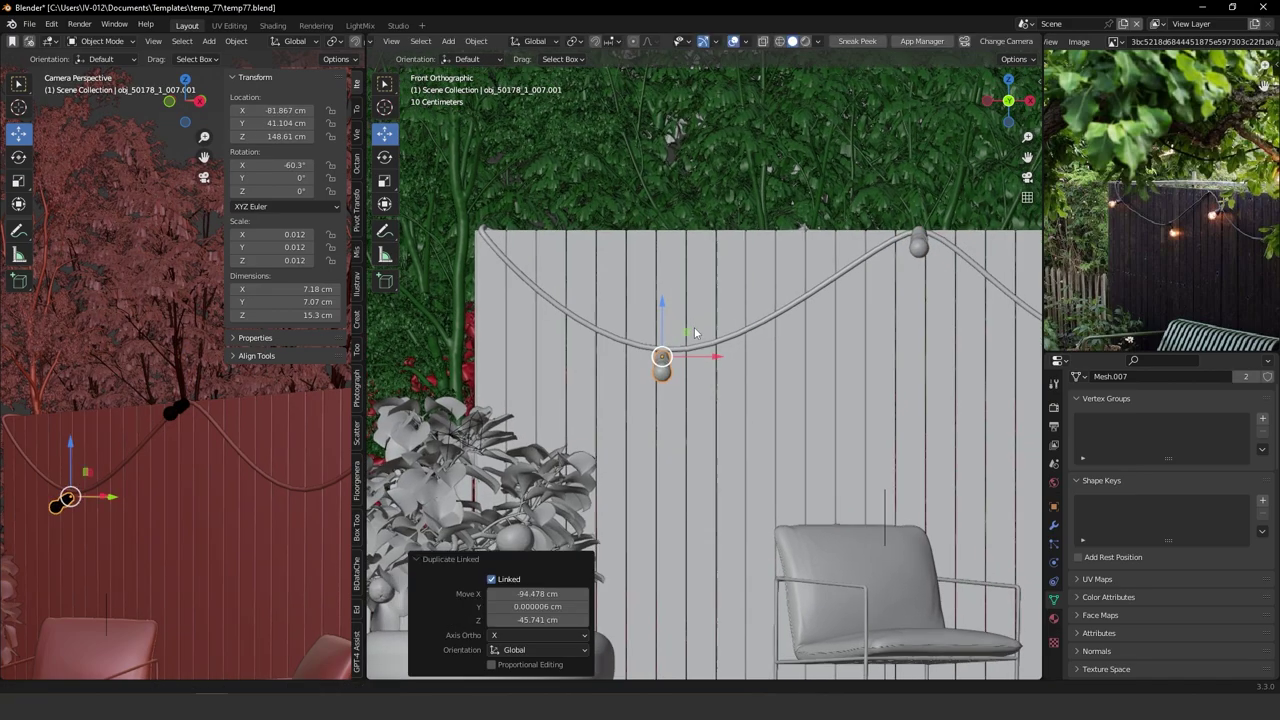
middle_drag(724, 369, 624, 349)
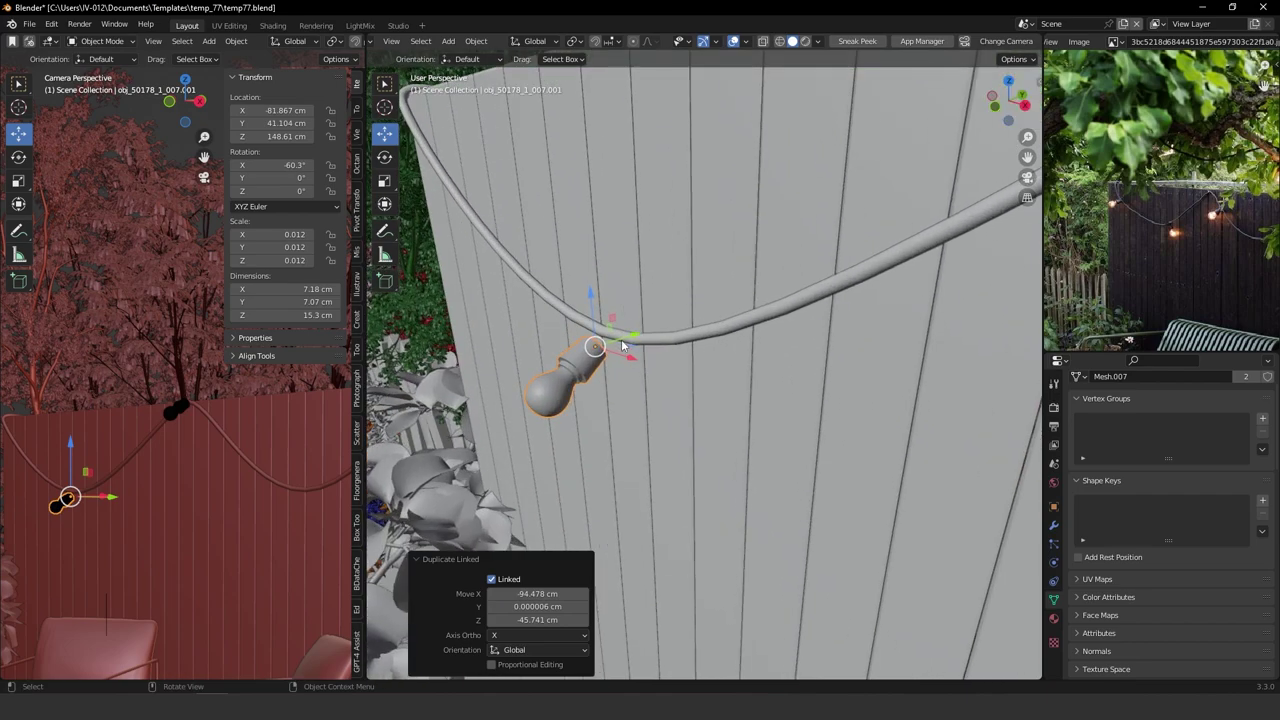
key(g)
drag(641, 330, 591, 296)
key(ctrl+z)
middle_drag(591, 296, 916, 345)
key(KP_Decimal)
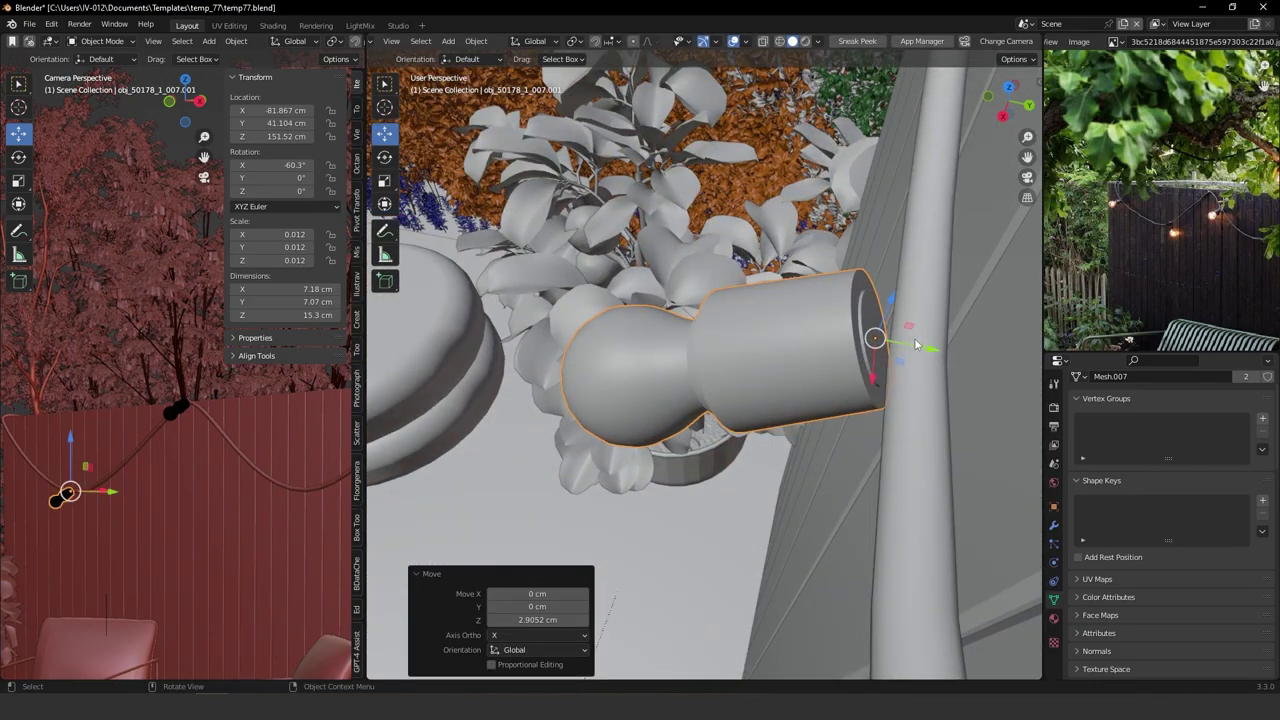
drag(917, 347, 934, 353)
middle_drag(934, 353, 867, 234)
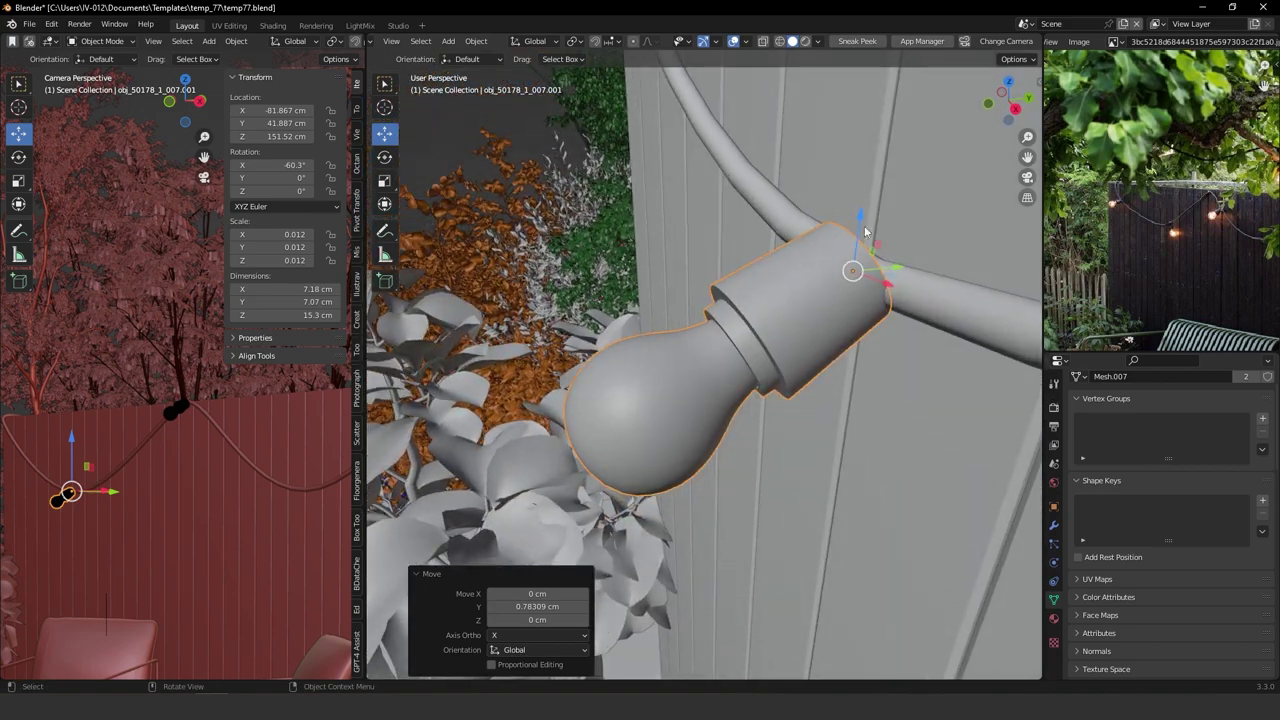
drag(866, 232, 868, 241)
middle_drag(868, 241, 810, 332)
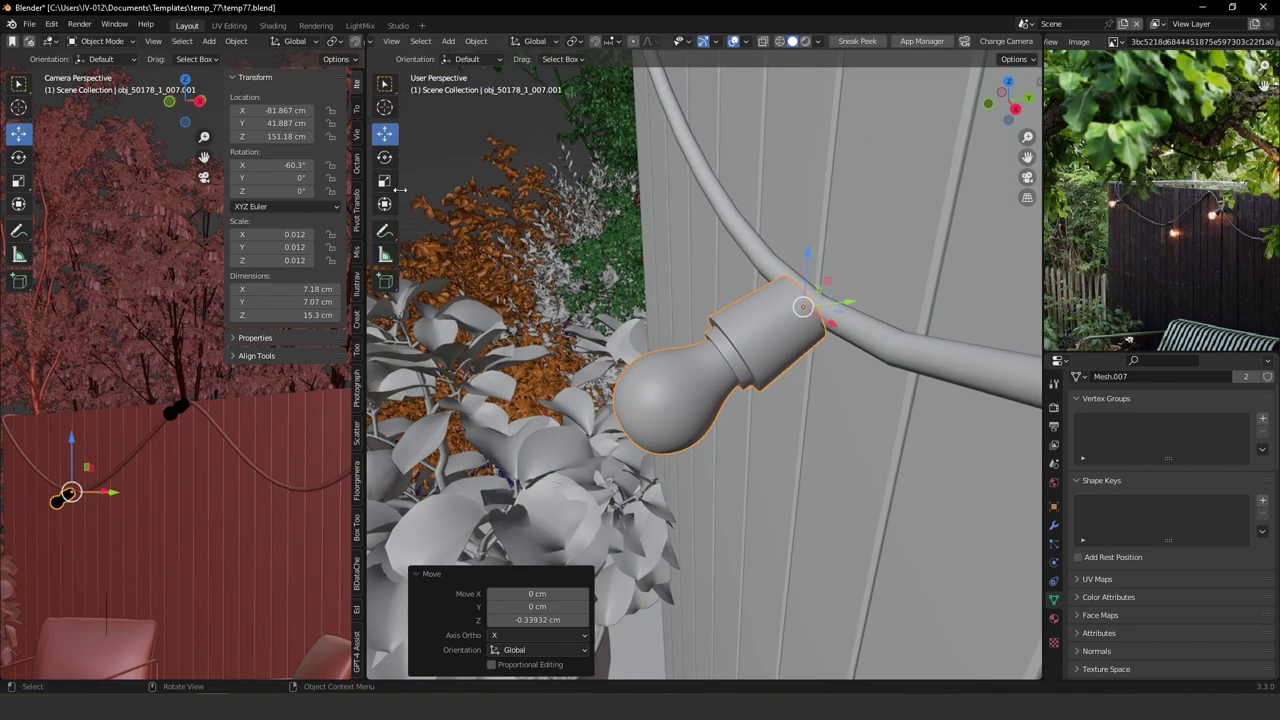
Rotate the duplicated bulb at the cable's dip so it points sideways and hangs more steeply.
click(384, 160)
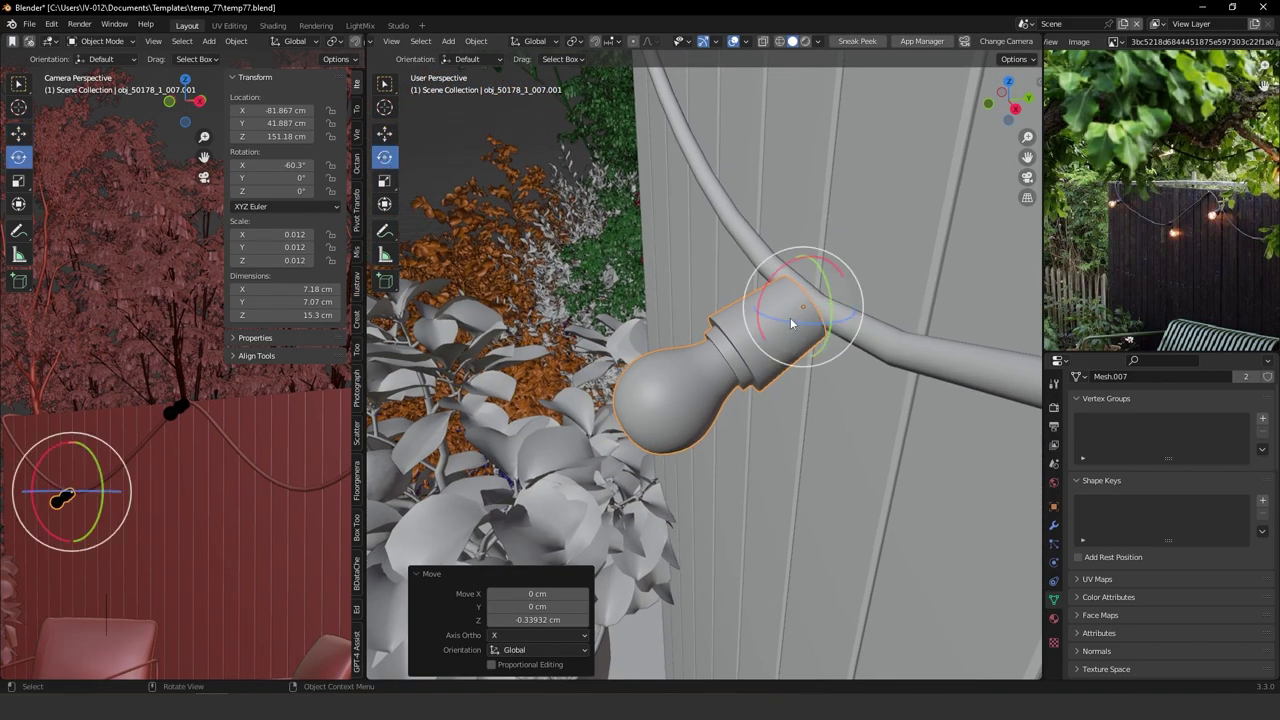
drag(792, 317, 835, 305)
drag(780, 271, 776, 305)
middle_drag(776, 305, 878, 445)
Make a linked duplicate of the peak bulb near the cable's end at the fence corner, offset -157 cm in X and -5.21 cm in Z.
click(987, 263)
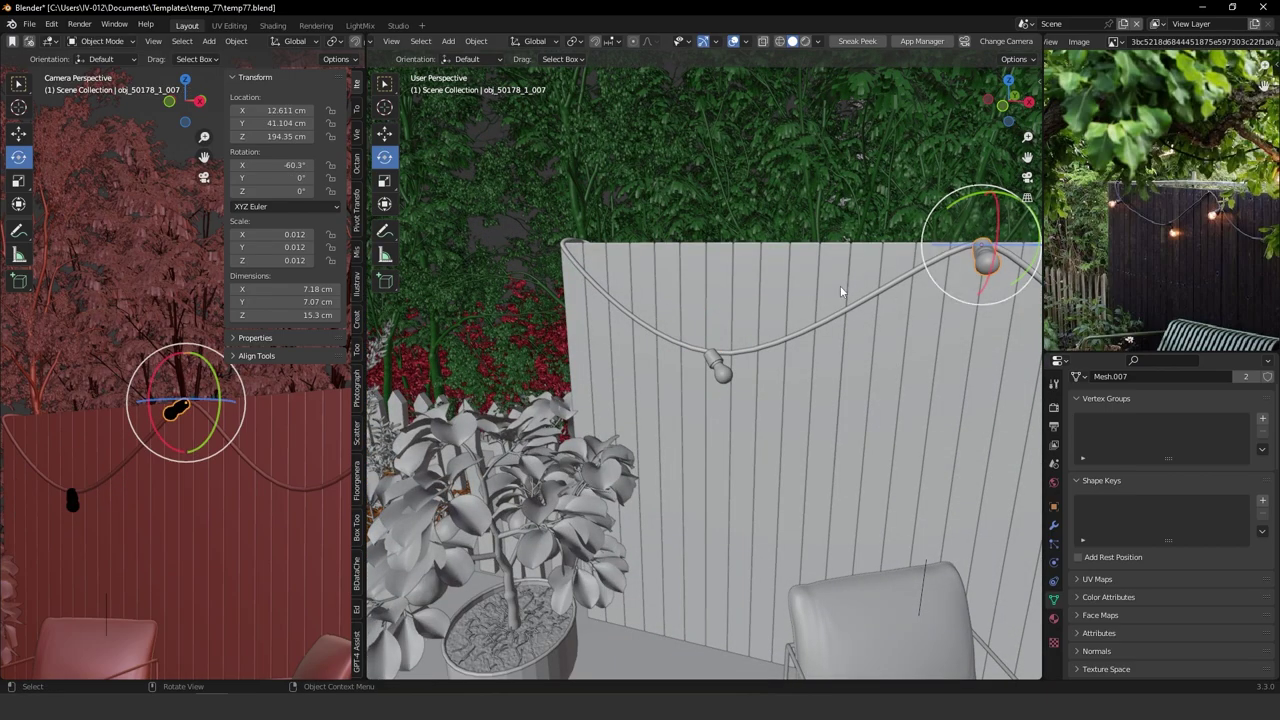
key(KP_1)
scroll(752, 245, down, 2)
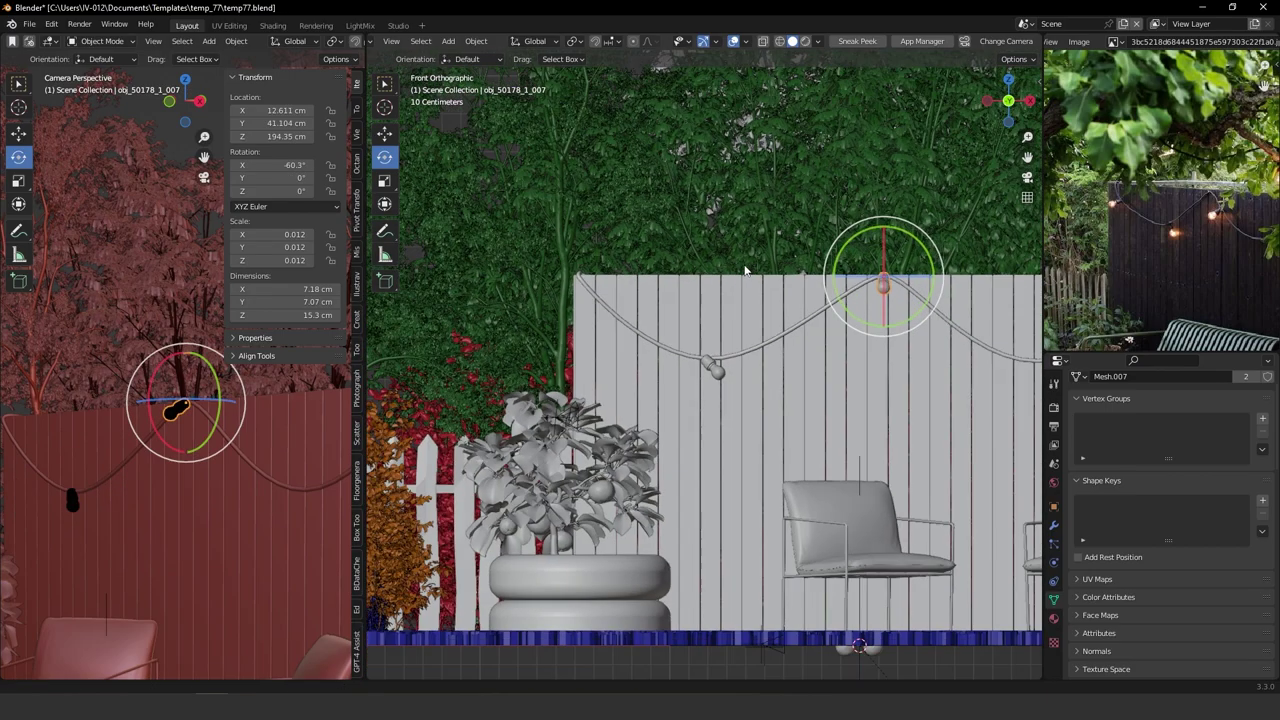
key(alt+d)
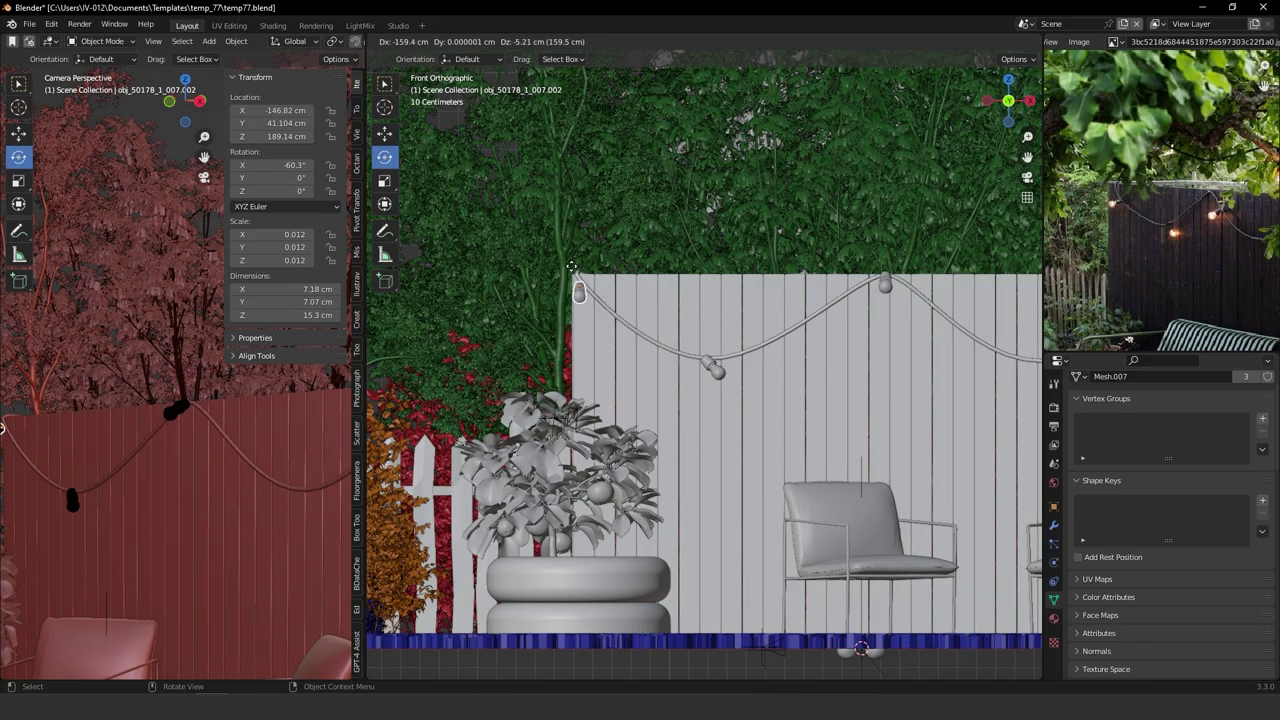
click(584, 284)
Freely rotate the fence-corner bulb with the trackball by about -3.44° and -47° so it points outward past the corner.
scroll(700, 365, up, 10)
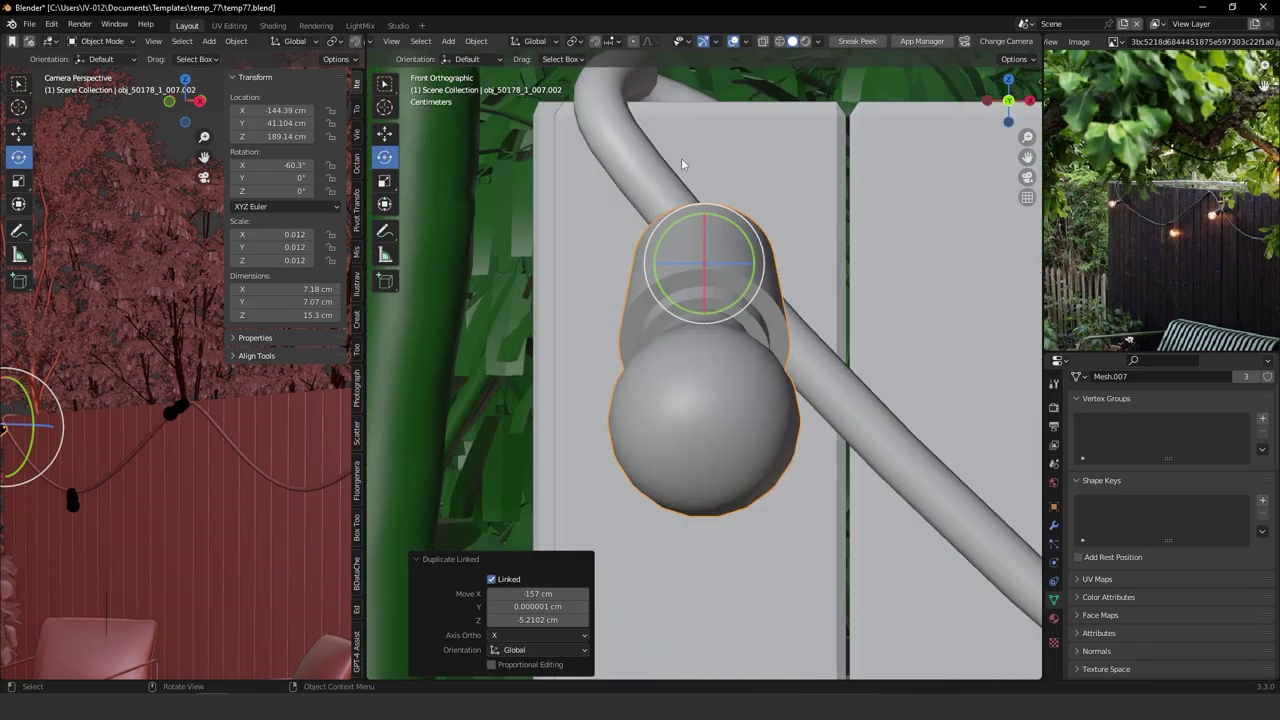
middle_drag(735, 372, 731, 317)
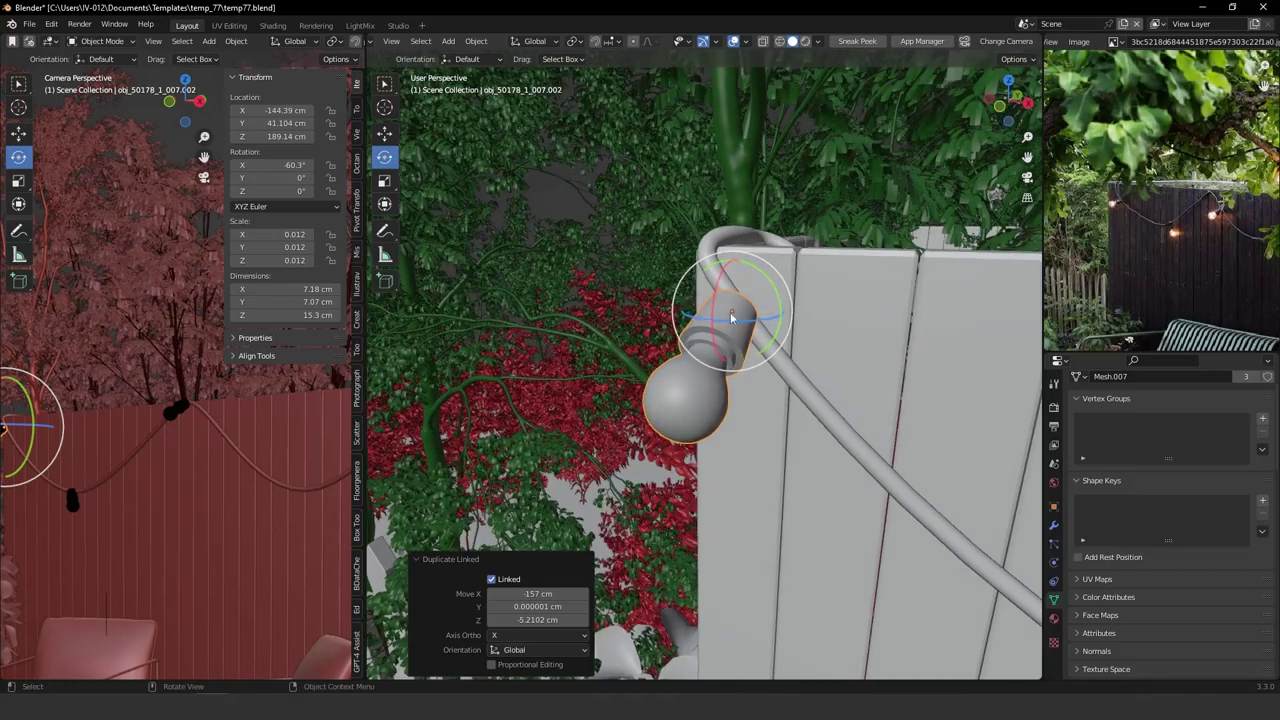
key(r)
key(r)
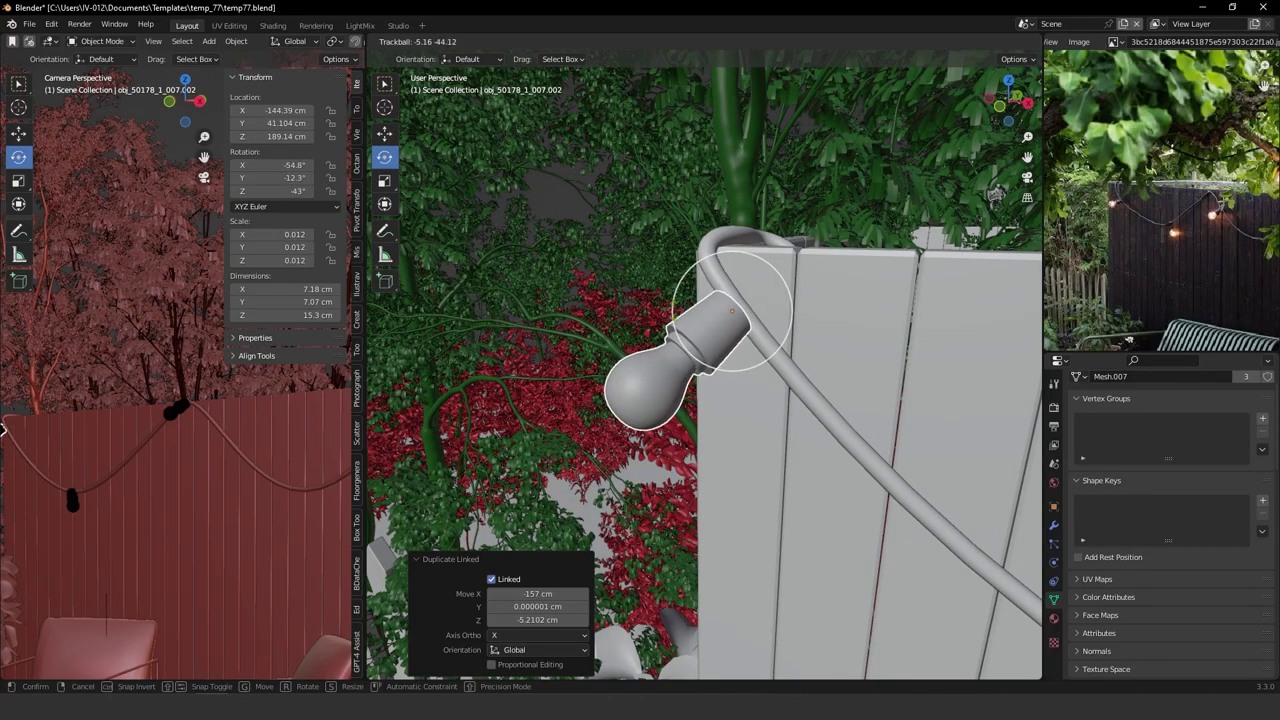
click(995, 195)
middle_drag(700, 290, 826, 234)
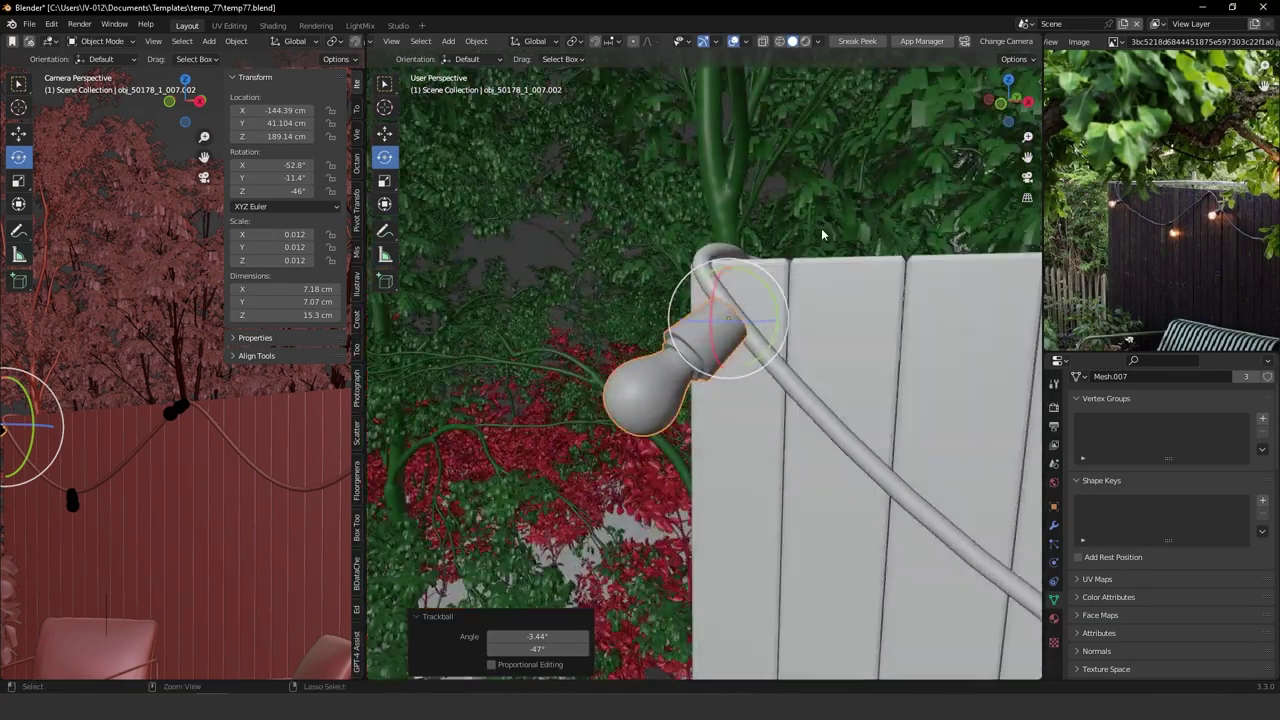
scroll(790, 360, down, 10)
middle_drag(757, 490, 673, 253)
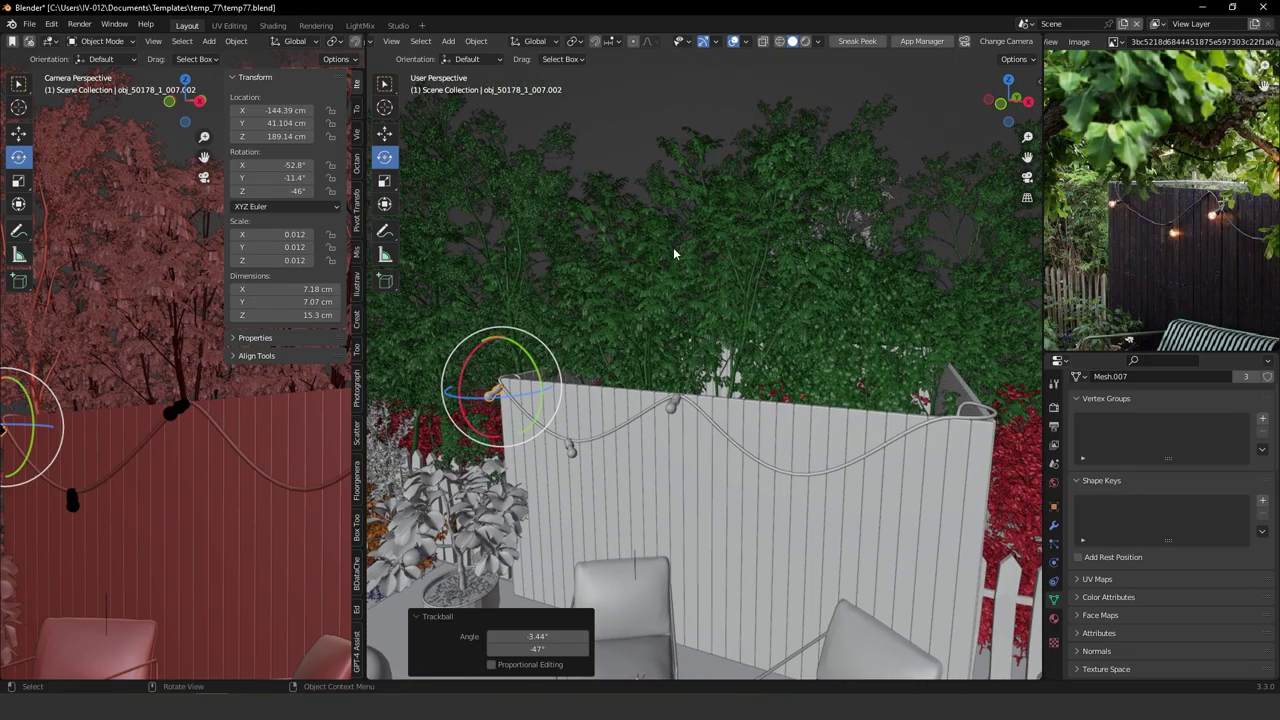
key(KP_Decimal)
key(KP_1)
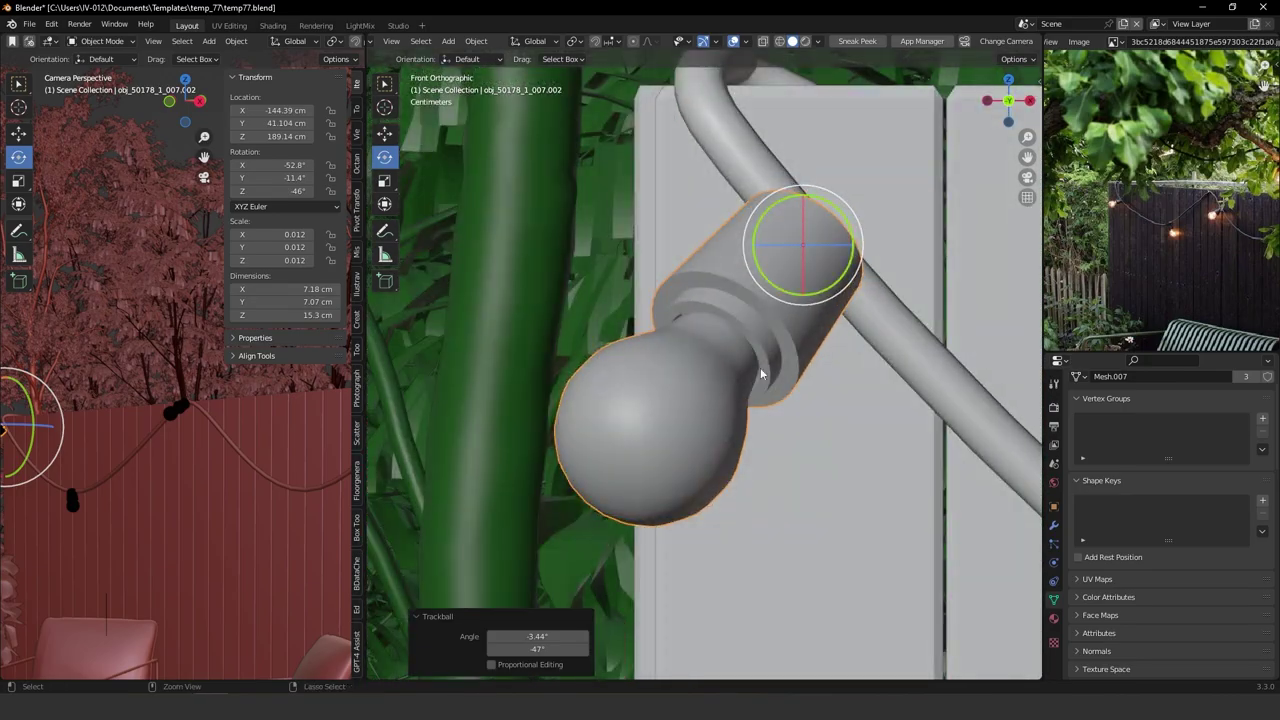
Make a linked duplicate of the peak bulb at the second dip of the cable, offset 82.71 cm in X and -44.536 cm in Z.
scroll(760, 374, down, 10)
shift+middle_drag(760, 374, 476, 338)
shift+middle_drag(752, 343, 584, 367)
click(554, 377)
key(alt+d)
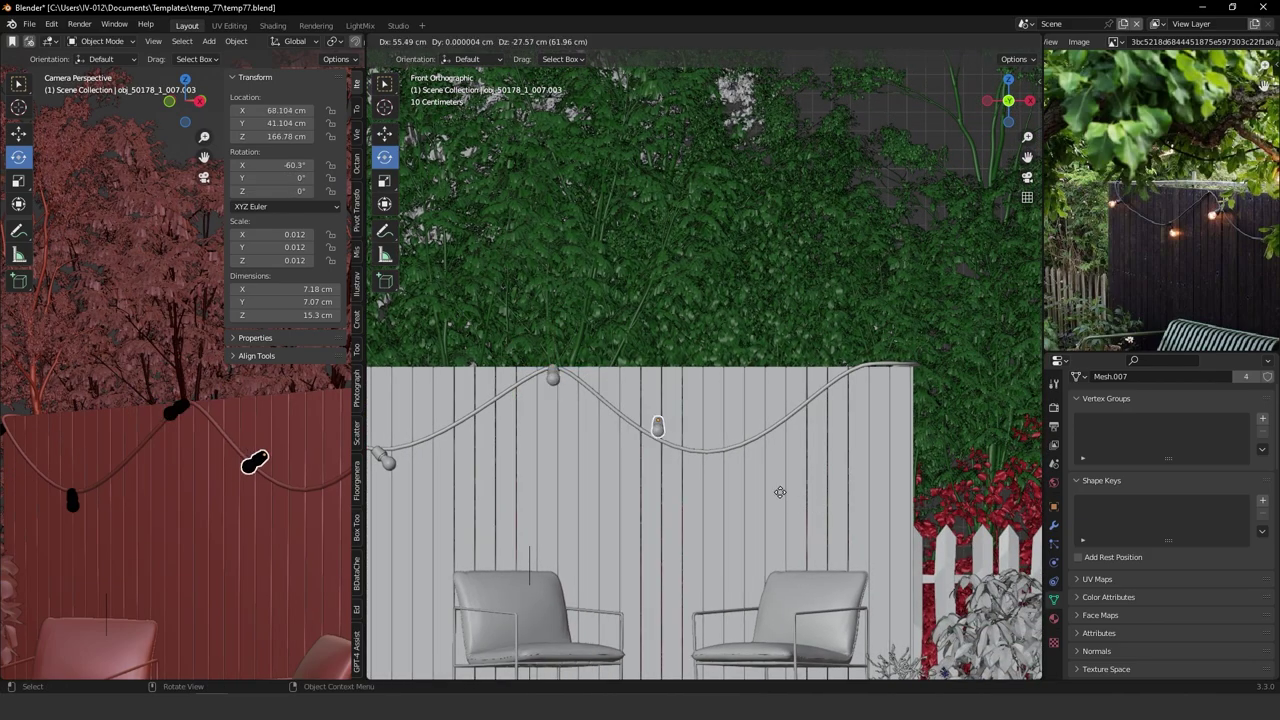
click(851, 544)
scroll(820, 552, up, 5)
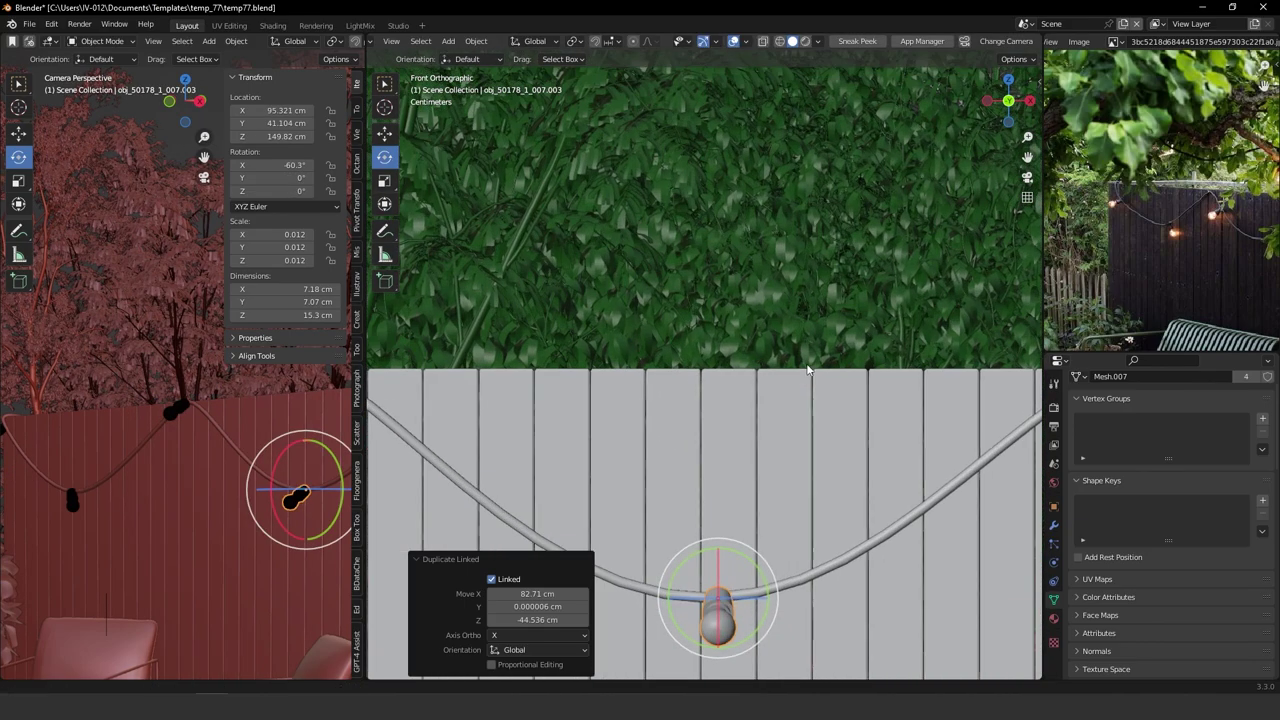
Turn the second dip's bulb about Z to -31.6° and move it 0.38 cm in Y onto the cable.
scroll(767, 390, up, 2)
shift+middle_drag(745, 600, 763, 434)
scroll(765, 425, up, 3)
middle_drag(835, 335, 793, 331)
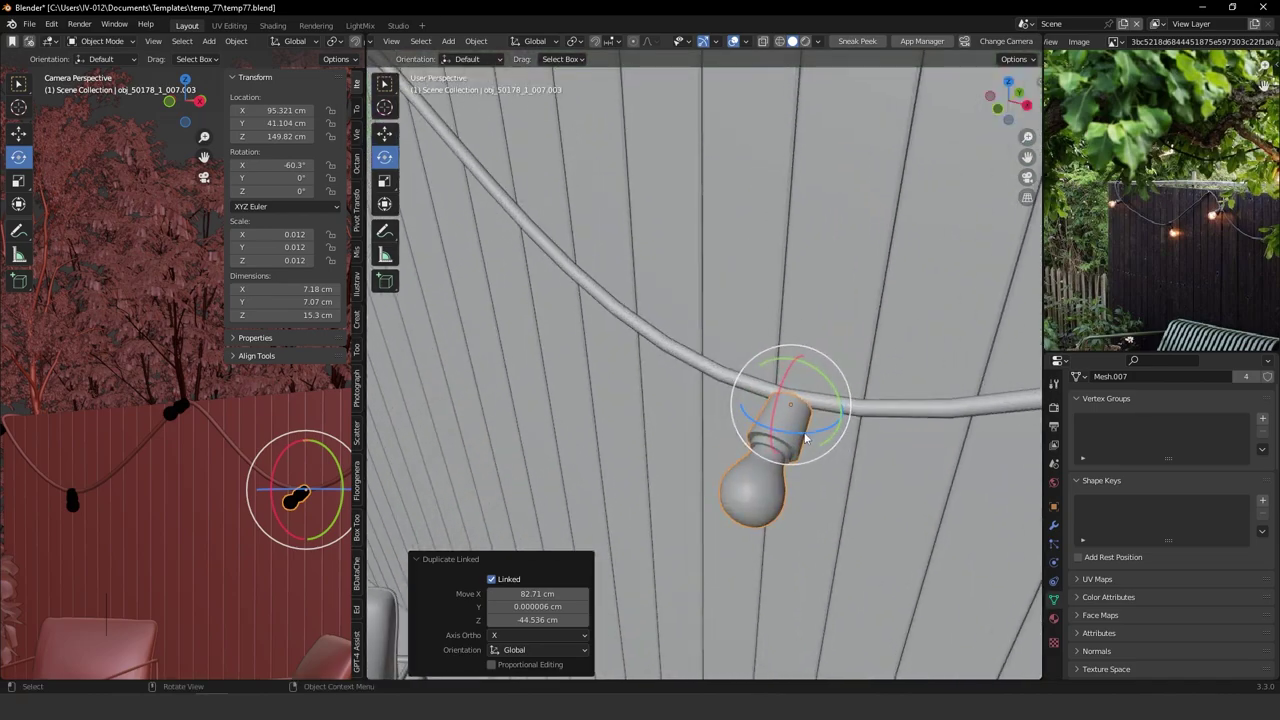
drag(806, 438, 781, 428)
middle_drag(820, 398, 745, 380)
scroll(768, 411, up, 1)
drag(754, 445, 766, 382)
click(384, 133)
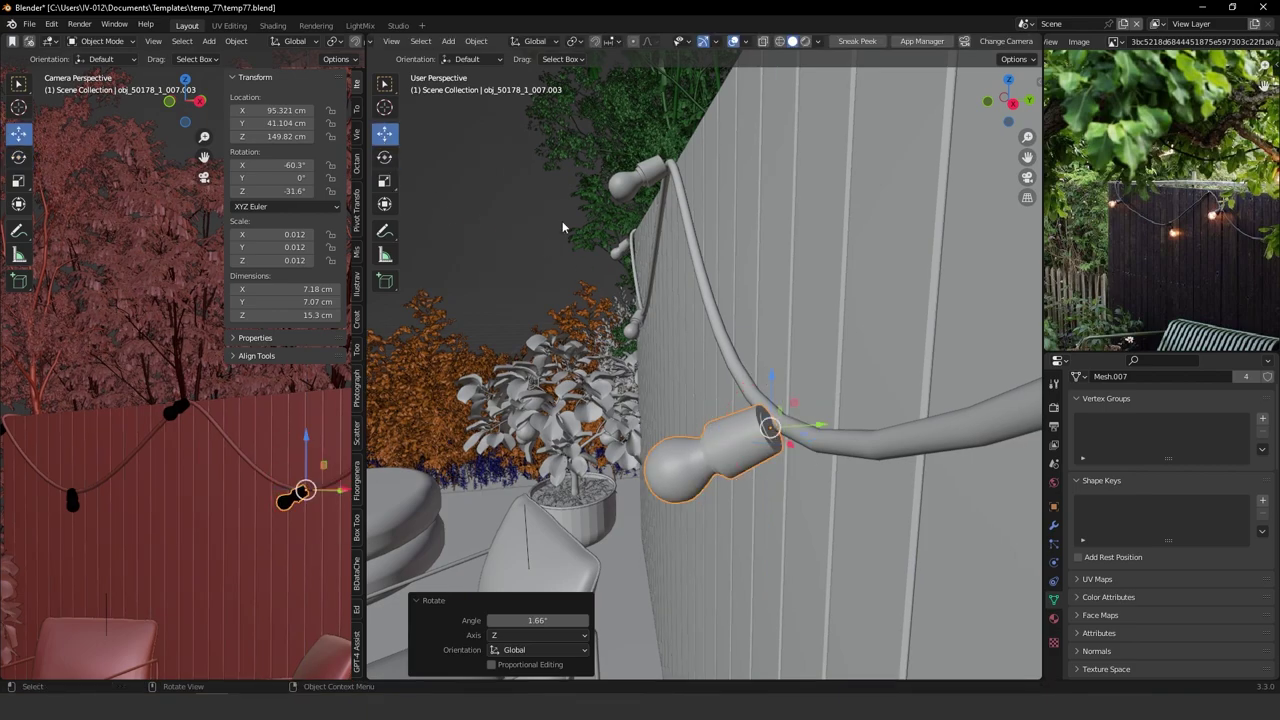
drag(808, 428, 780, 435)
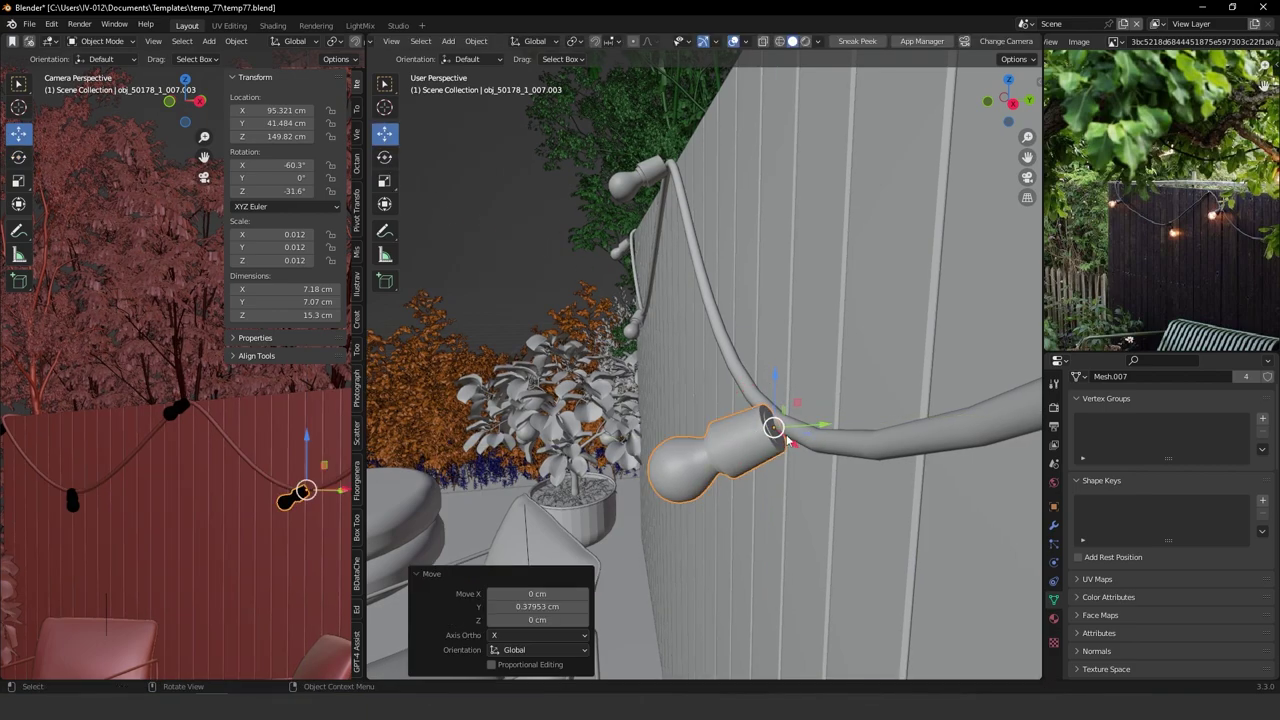
middle_drag(780, 435, 803, 445)
Switch the camera viewport's solid shading from MatCap to Studio lighting, with the new bulb framed close up.
ctrl+middle_drag(308, 556, 130, 472)
ctrl+middle_drag(215, 450, 228, 320)
shift+middle_drag(135, 560, 199, 449)
ctrl+middle_drag(208, 530, 214, 476)
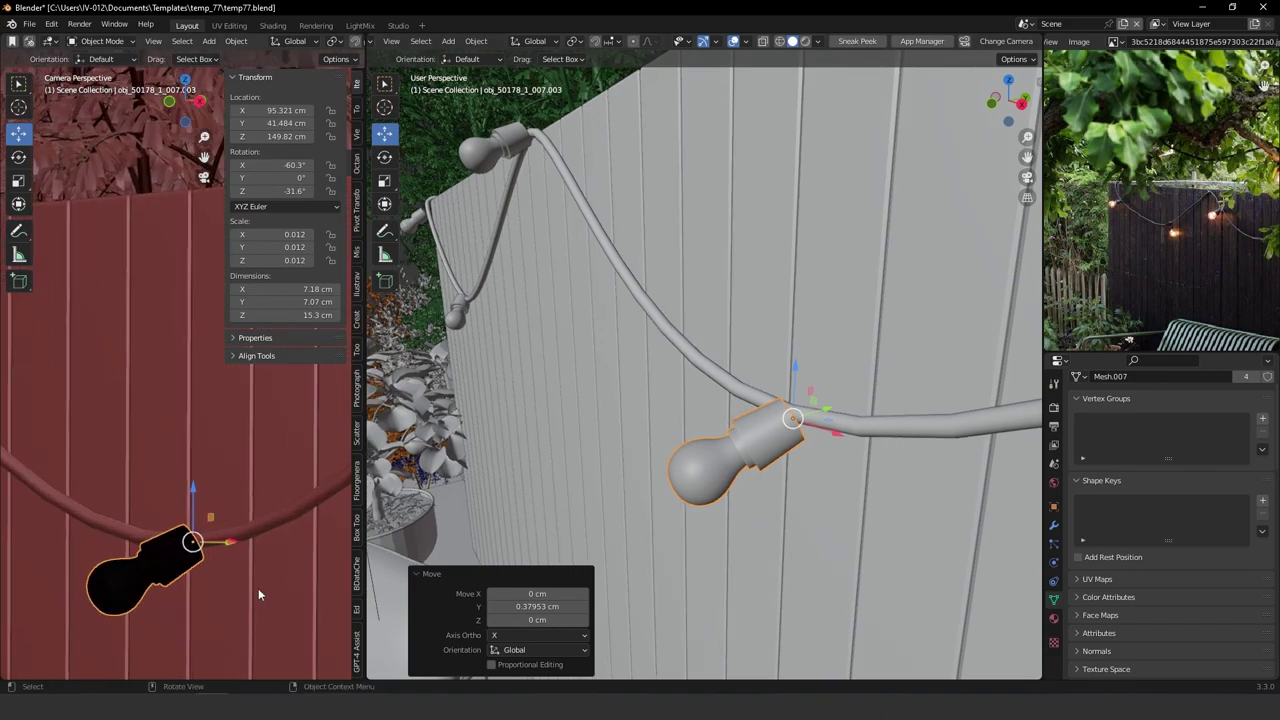
scroll(314, 40, down, 5)
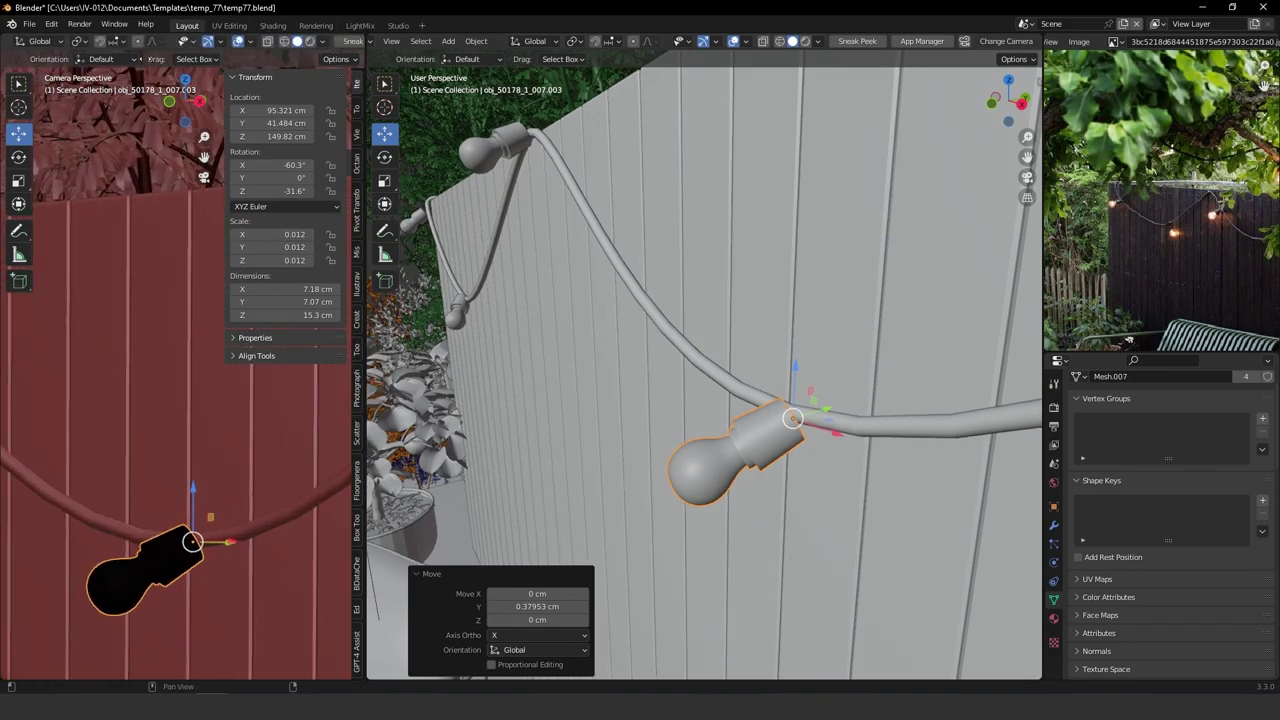
click(244, 42)
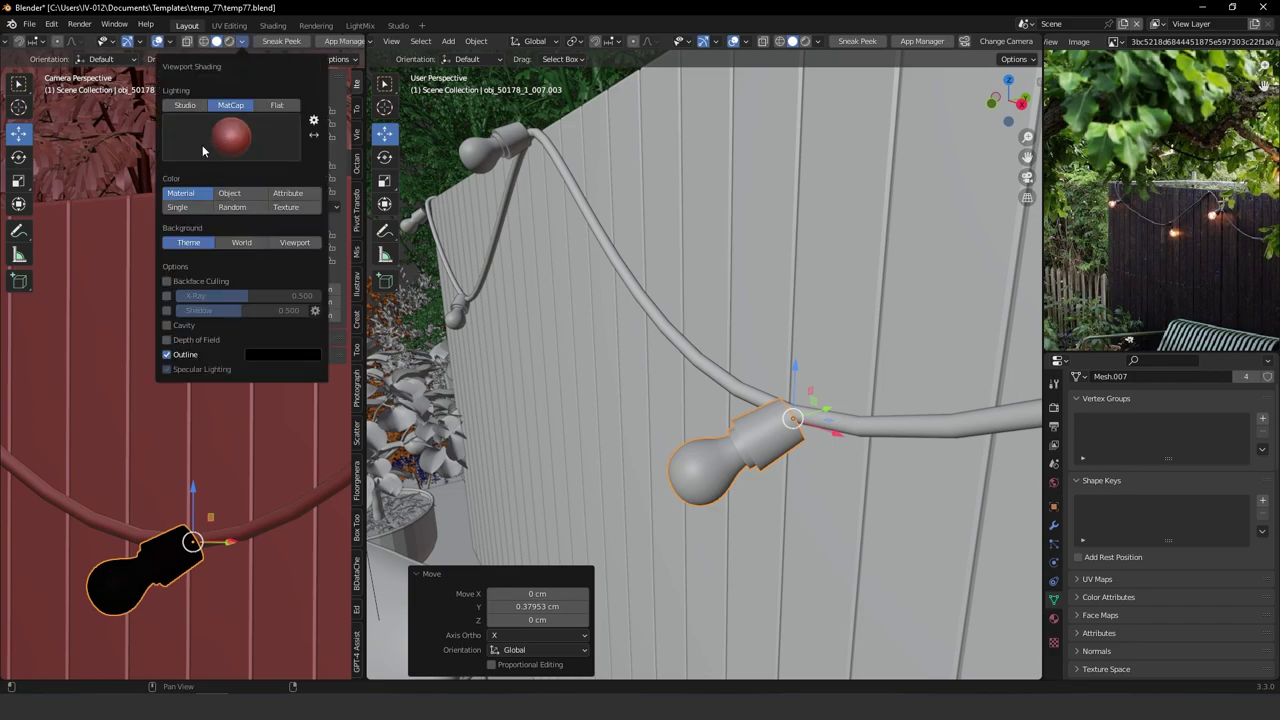
click(176, 106)
click(230, 207)
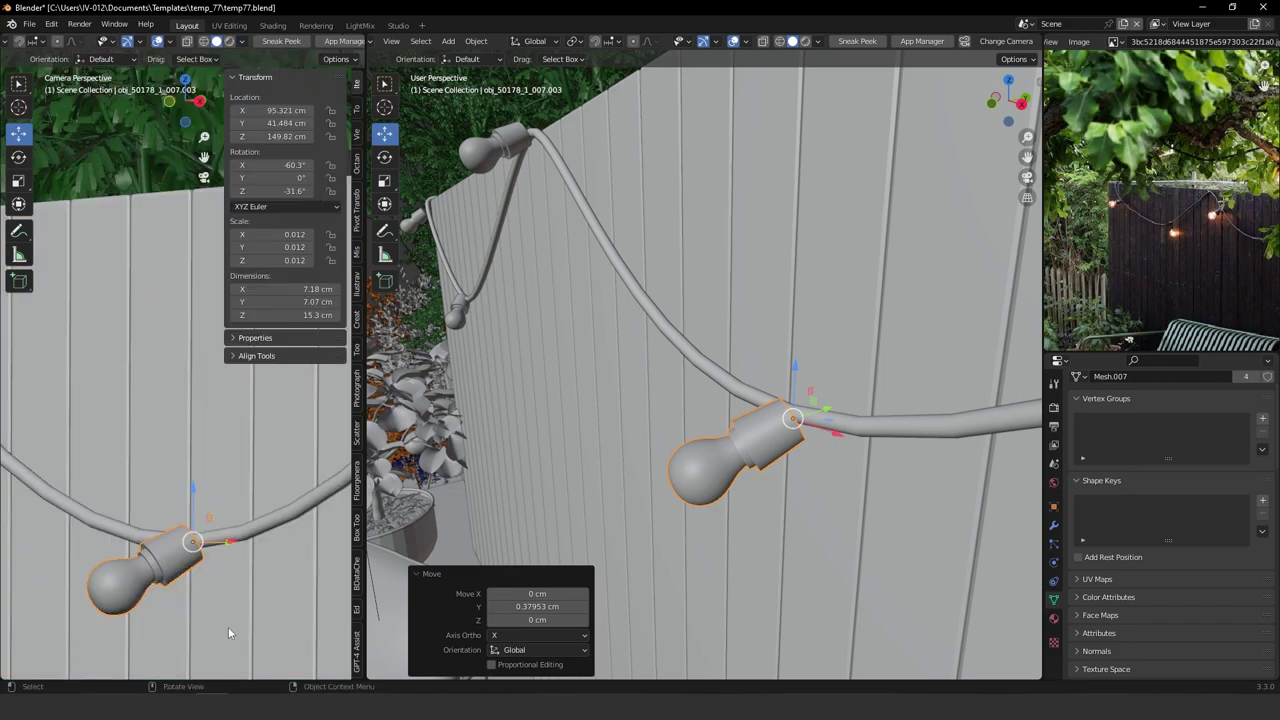
Shift the second dip's bulb 0.1947 cm in X and rotate it 24.1° about Z.
click(302, 534)
click(183, 543)
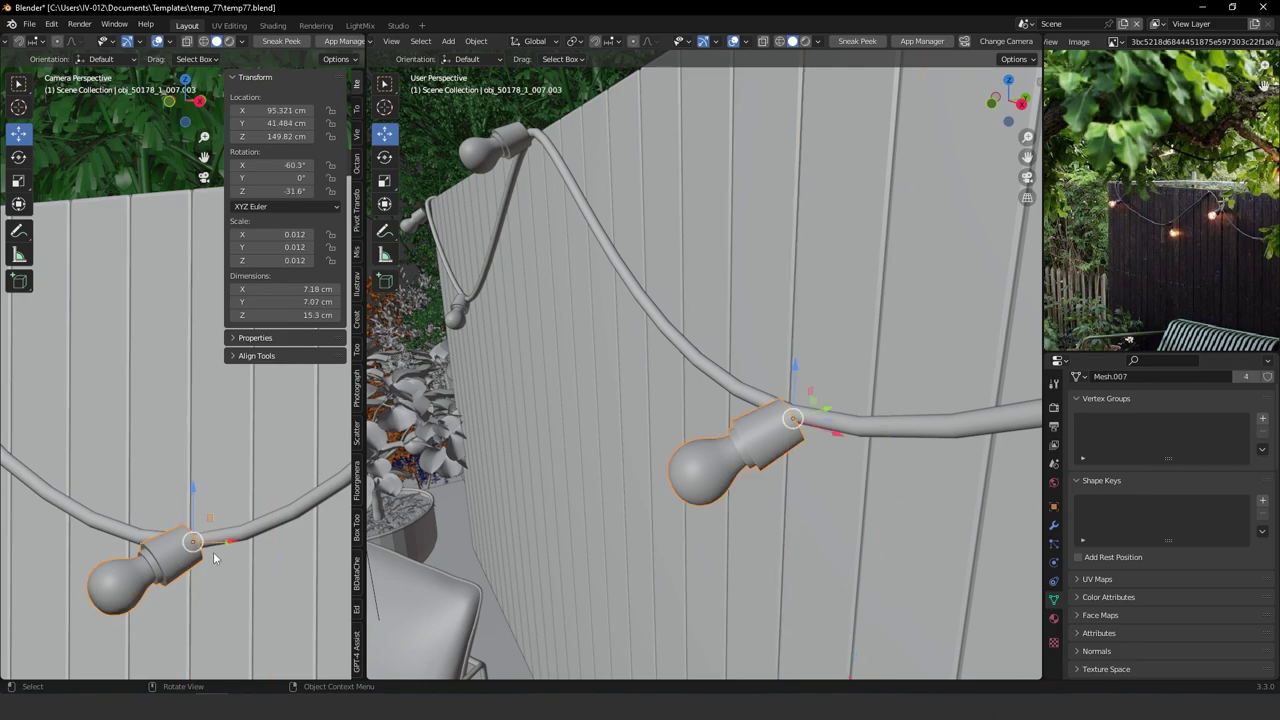
drag(826, 418, 832, 432)
key(ctrl+z)
mouse_move(832, 432)
middle_down()
mouse_move(820, 484)
mouse_move(820, 366)
mouse_move(832, 428)
middle_up()
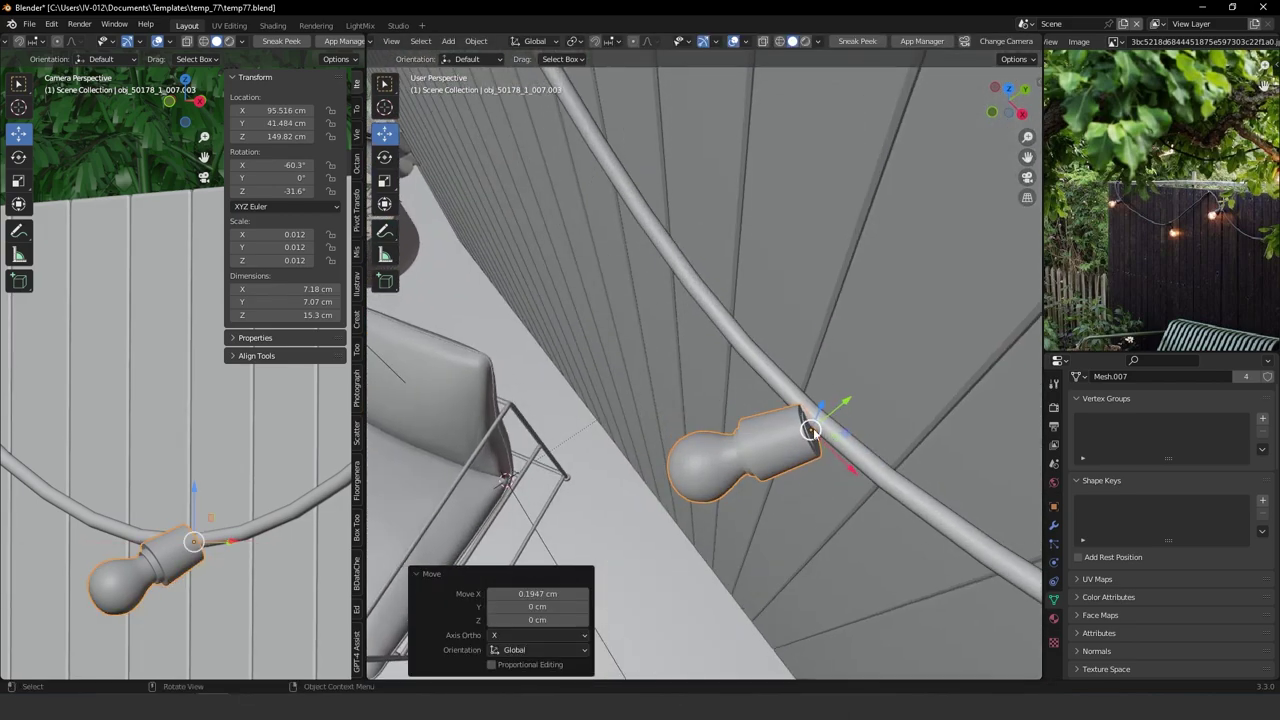
click(385, 158)
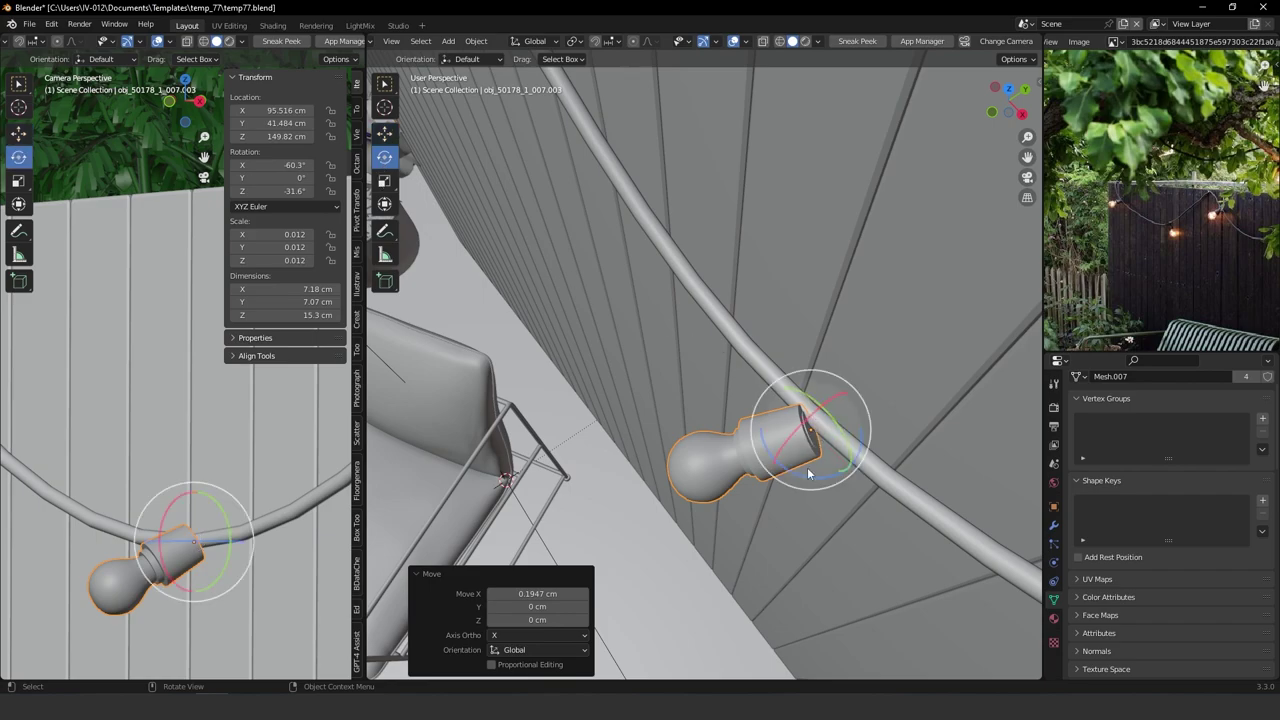
drag(808, 477, 831, 481)
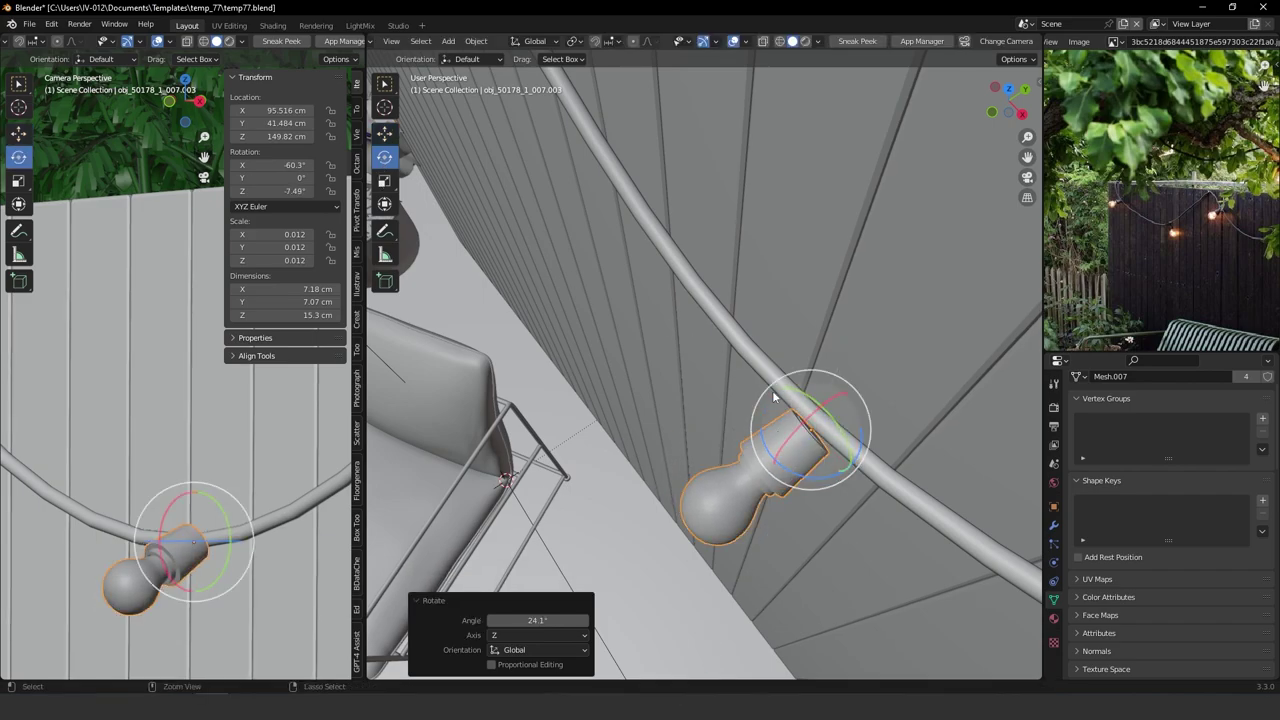
click(385, 133)
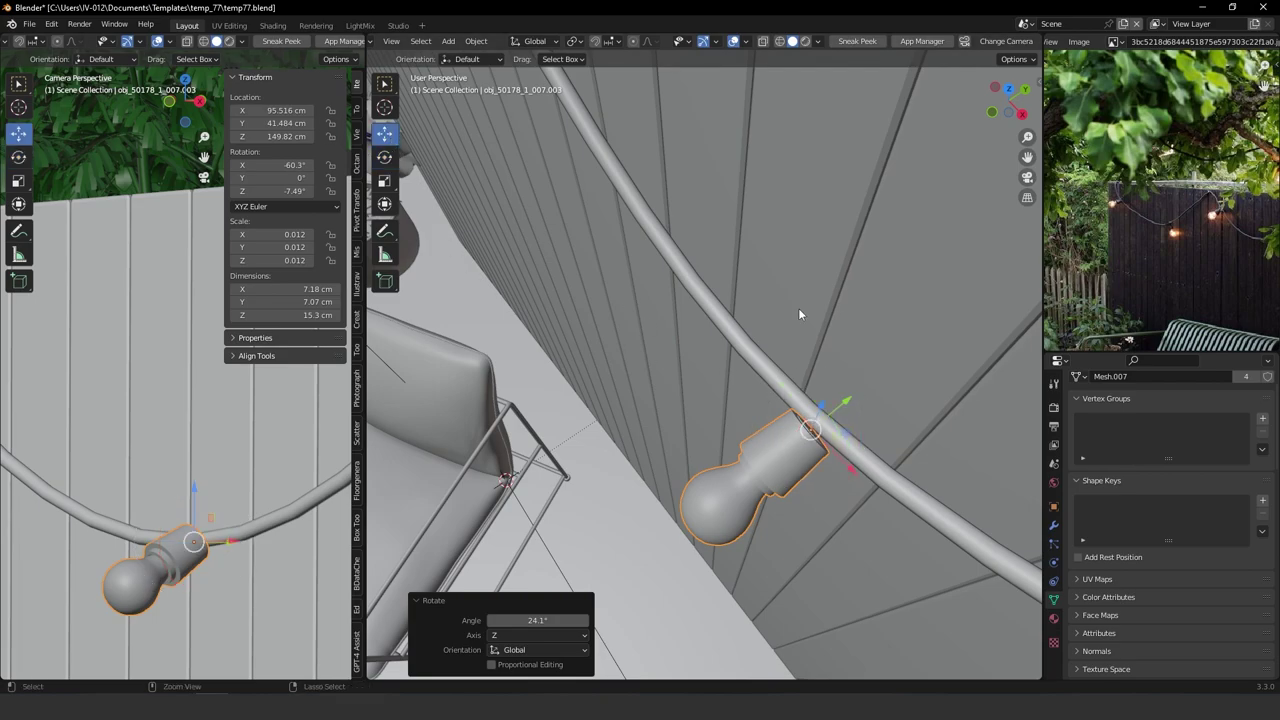
middle_drag(798, 308, 821, 323)
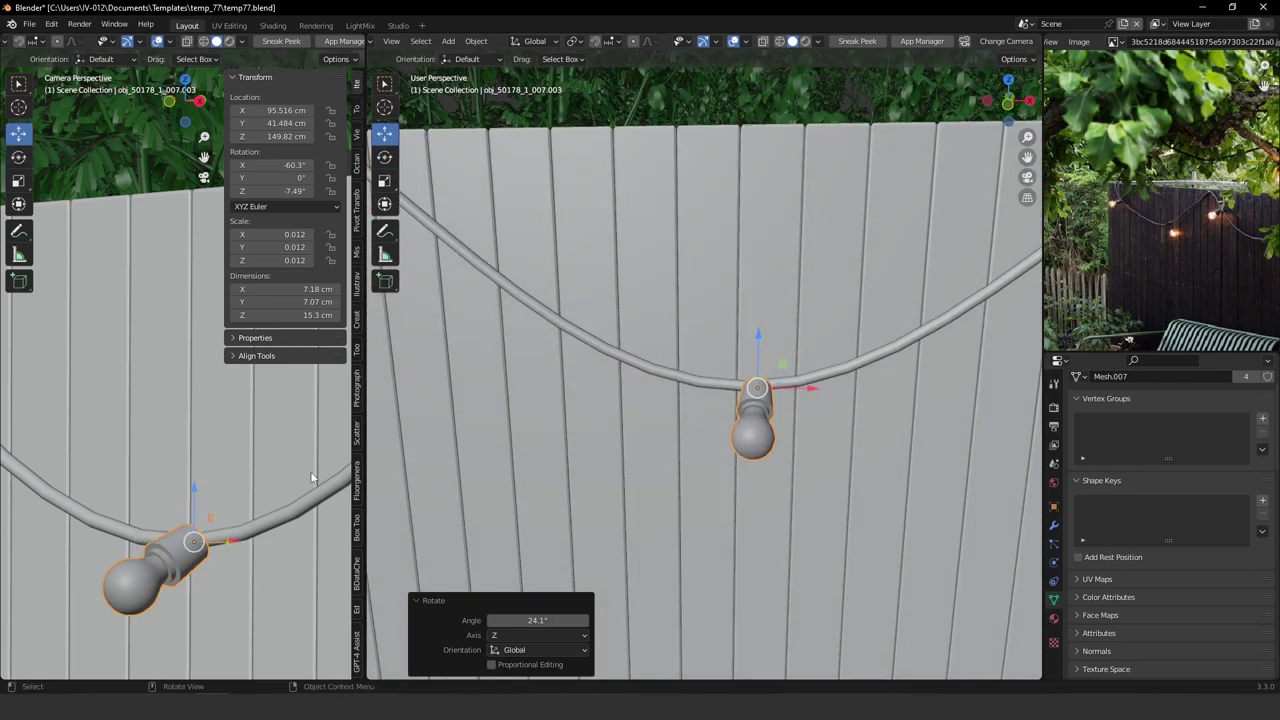
In front view, make a linked duplicate of the bulb at the cable's far end, offset 84.665 cm in X and 46.578 cm in Z.
ctrl+middle_drag(240, 549, 254, 473)
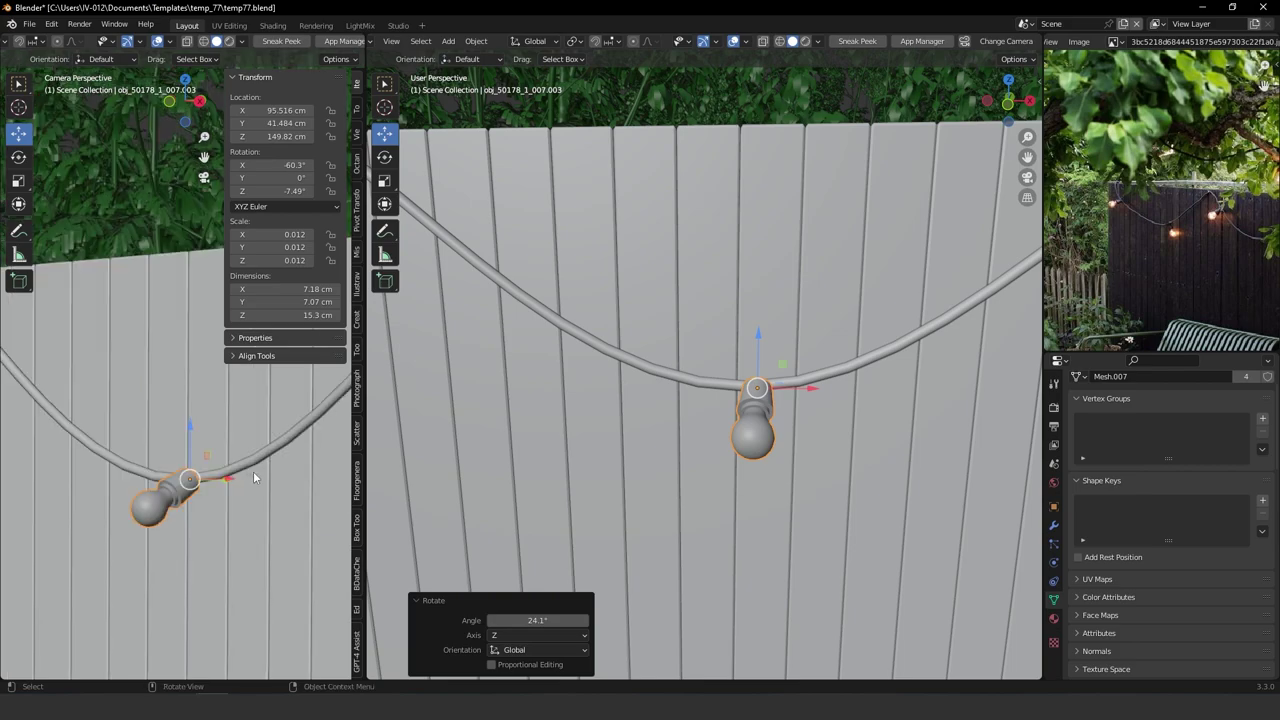
ctrl+middle_drag(232, 592, 225, 525)
scroll(224, 523, down, 1)
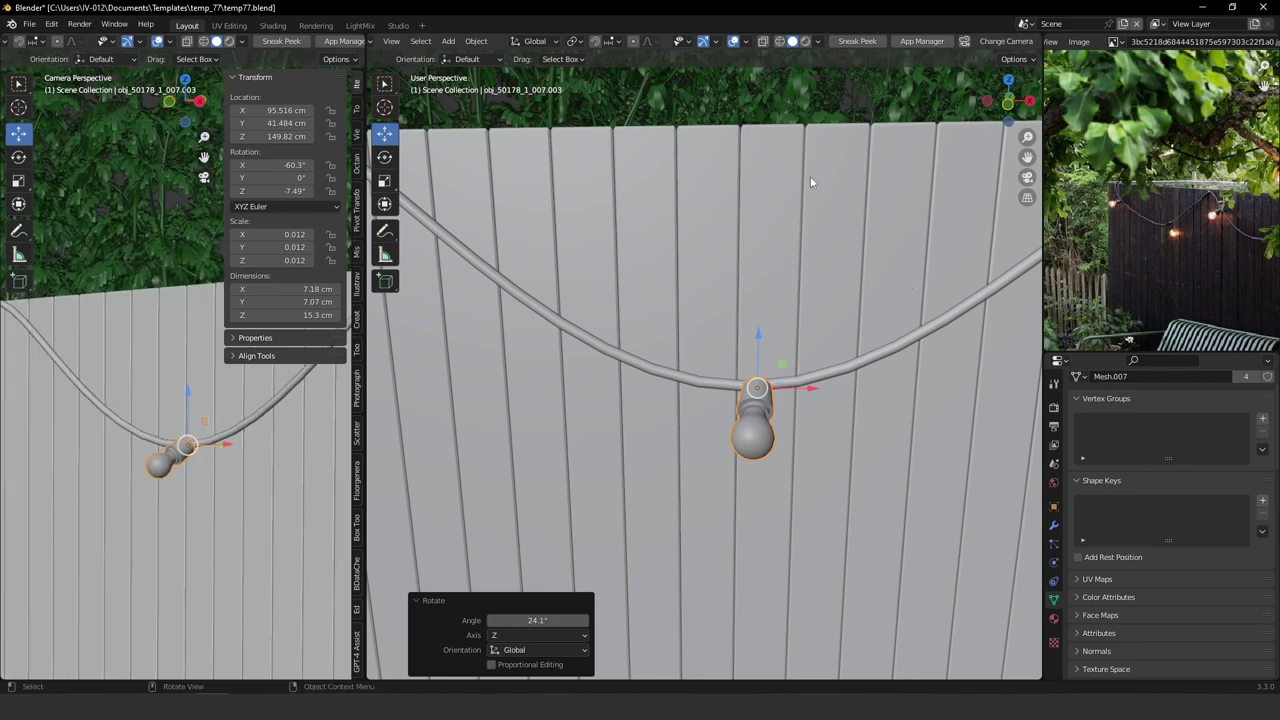
key(KP_1)
mouse_move(736, 405)
ctrl+middle_down()
mouse_move(729, 317)
mouse_move(729, 413)
ctrl+middle_up()
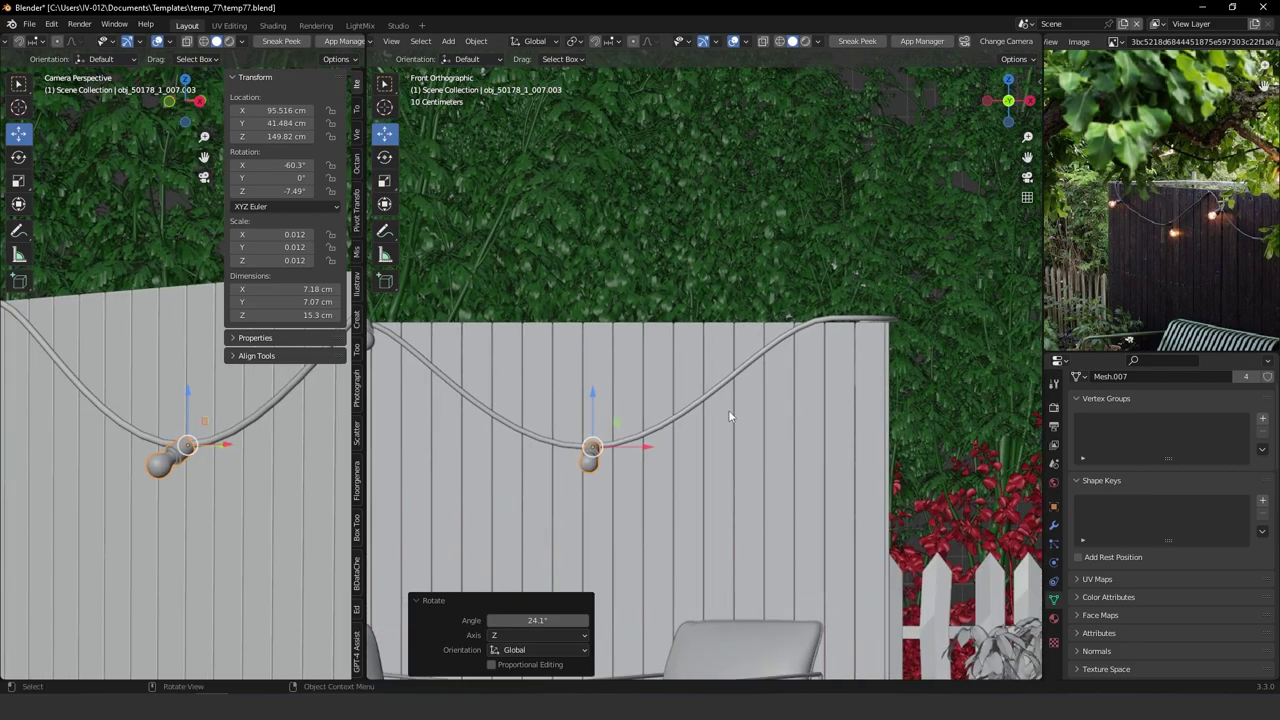
key(shift+d)
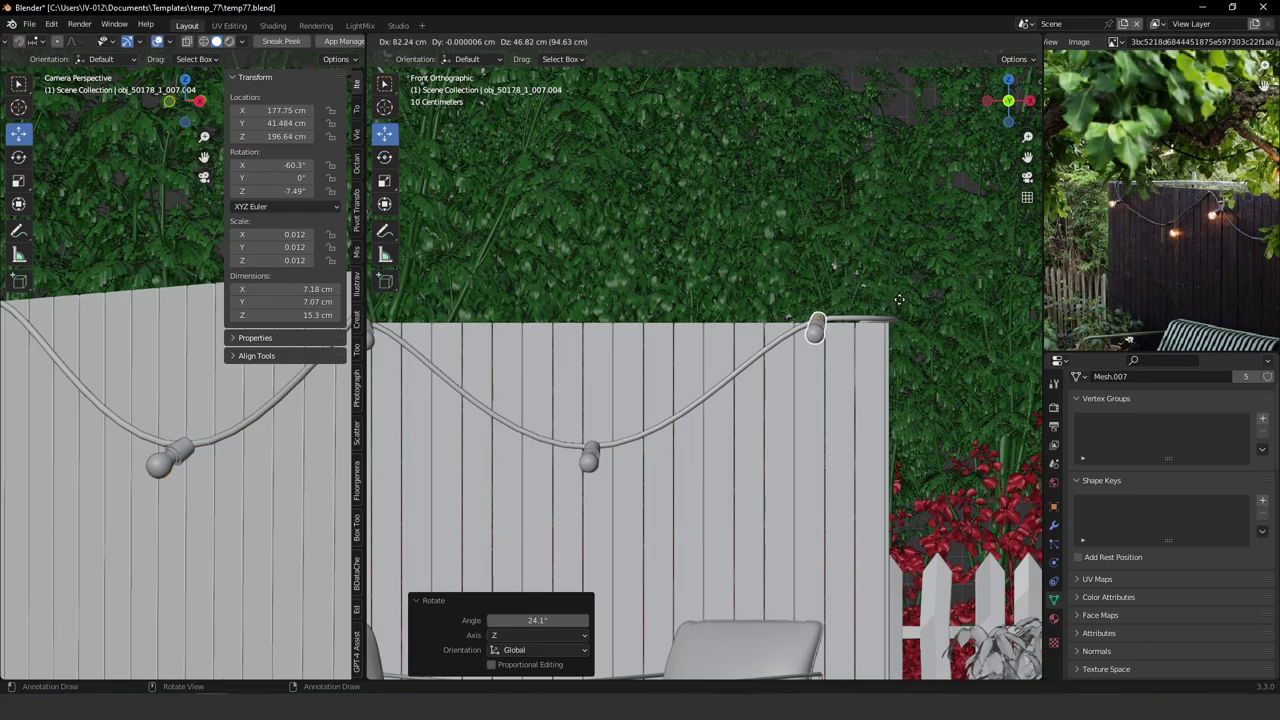
click(906, 310)
Rotate the far-end bulb 48° about Z and check it in the camera viewport.
middle_drag(906, 310, 385, 147)
click(384, 156)
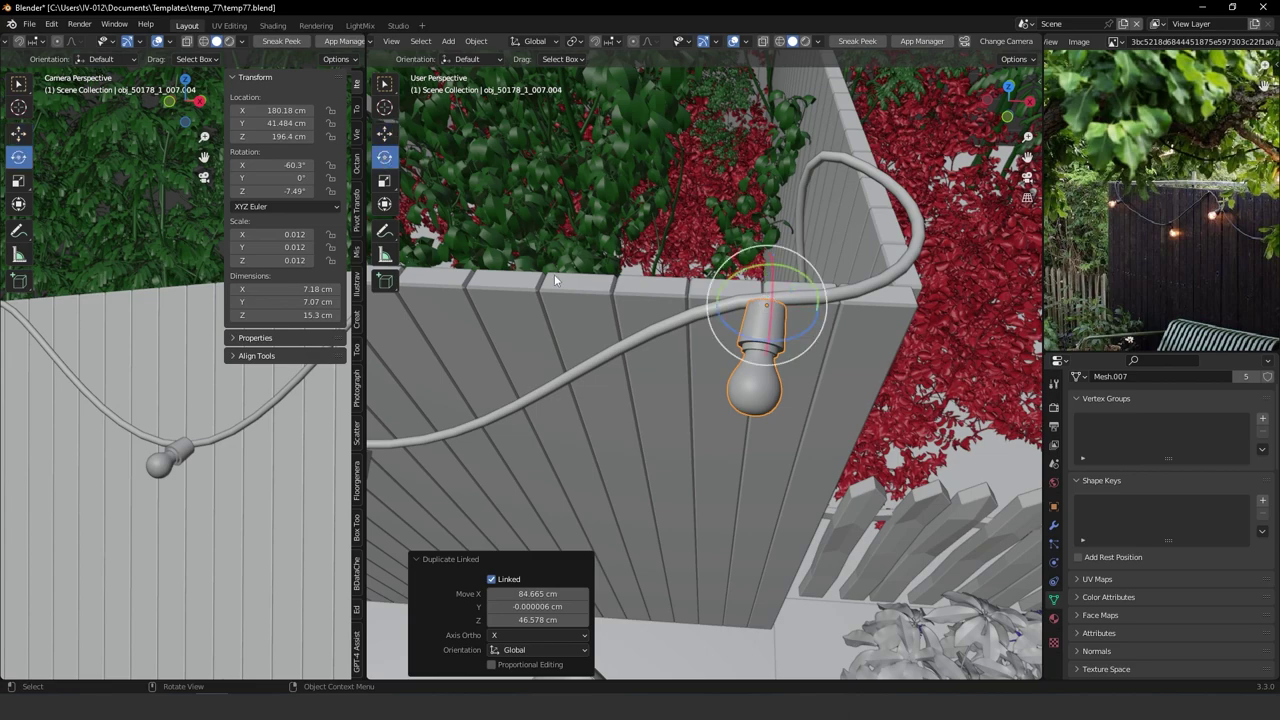
drag(732, 333, 767, 332)
shift+middle_drag(275, 440, 19, 569)
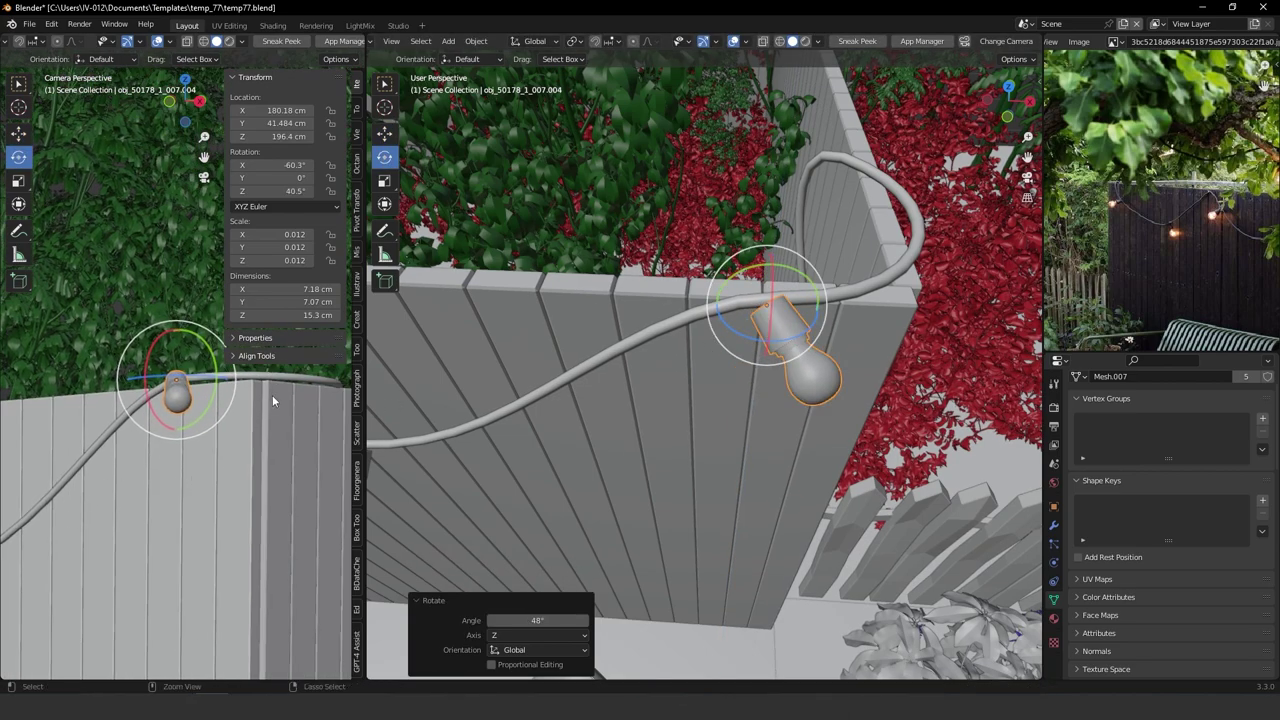
scroll(270, 396, down, 5)
shift+middle_drag(206, 448, 263, 446)
shift+middle_drag(115, 450, 188, 404)
scroll(240, 470, down, 2)
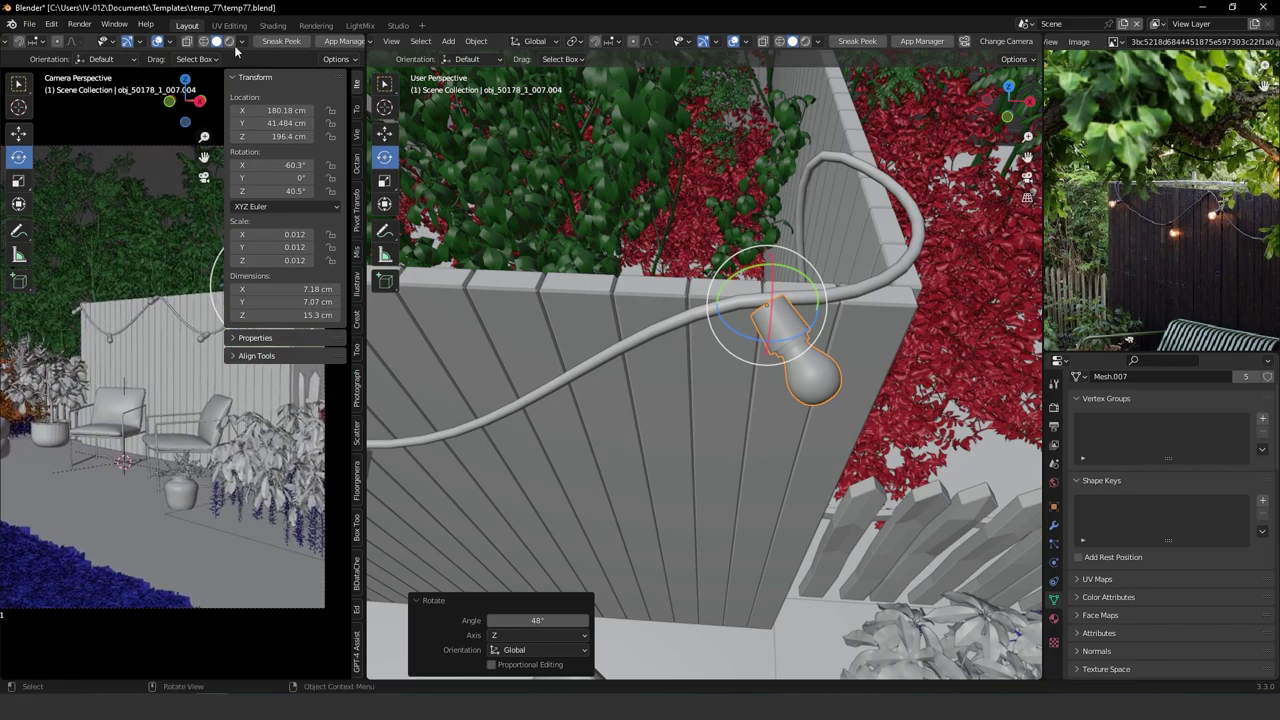
Reveal all hidden objects and delete the human scale-reference figure standing among the chairs.
ctrl+middle_drag(750, 268, 774, 318)
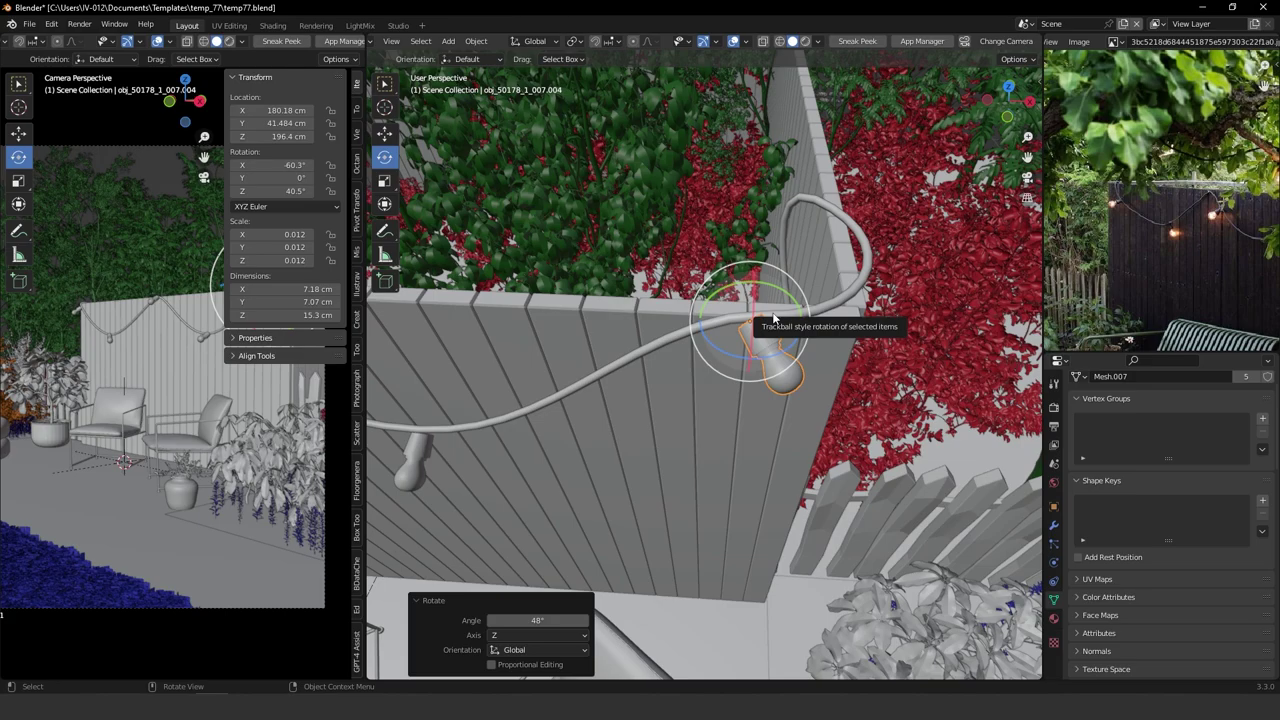
key(KP_0)
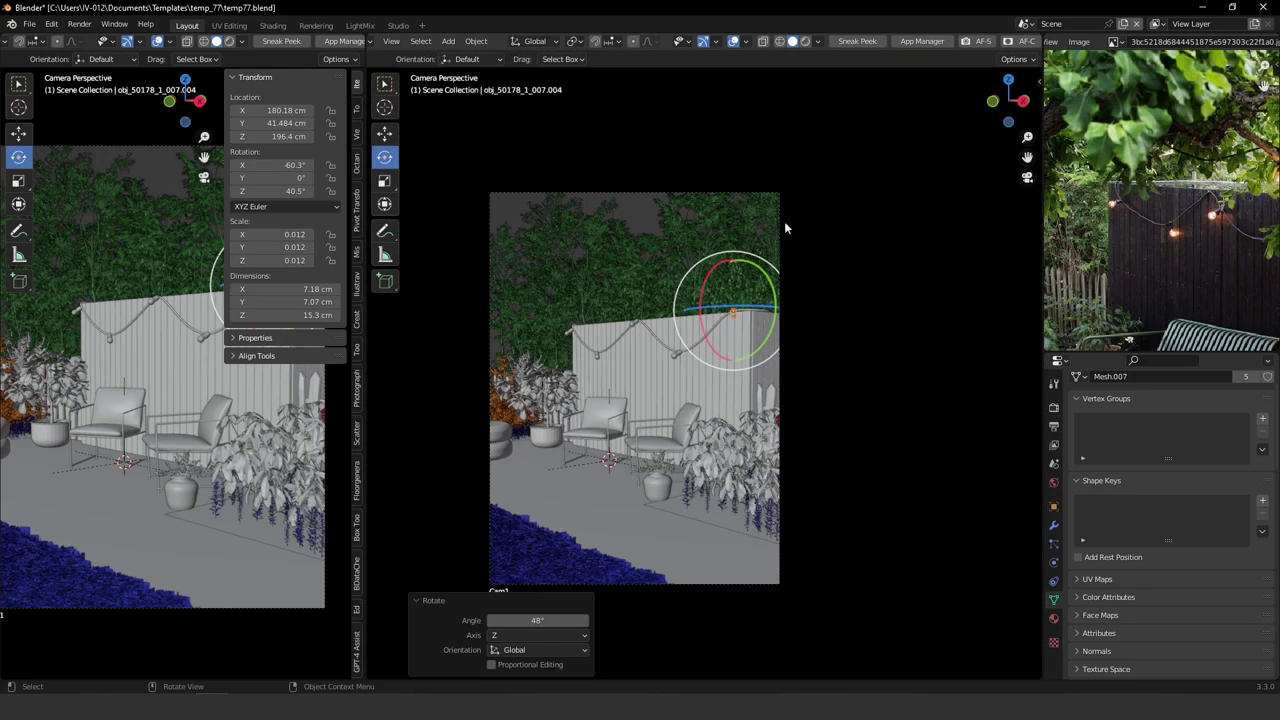
scroll(730, 340, up, 2)
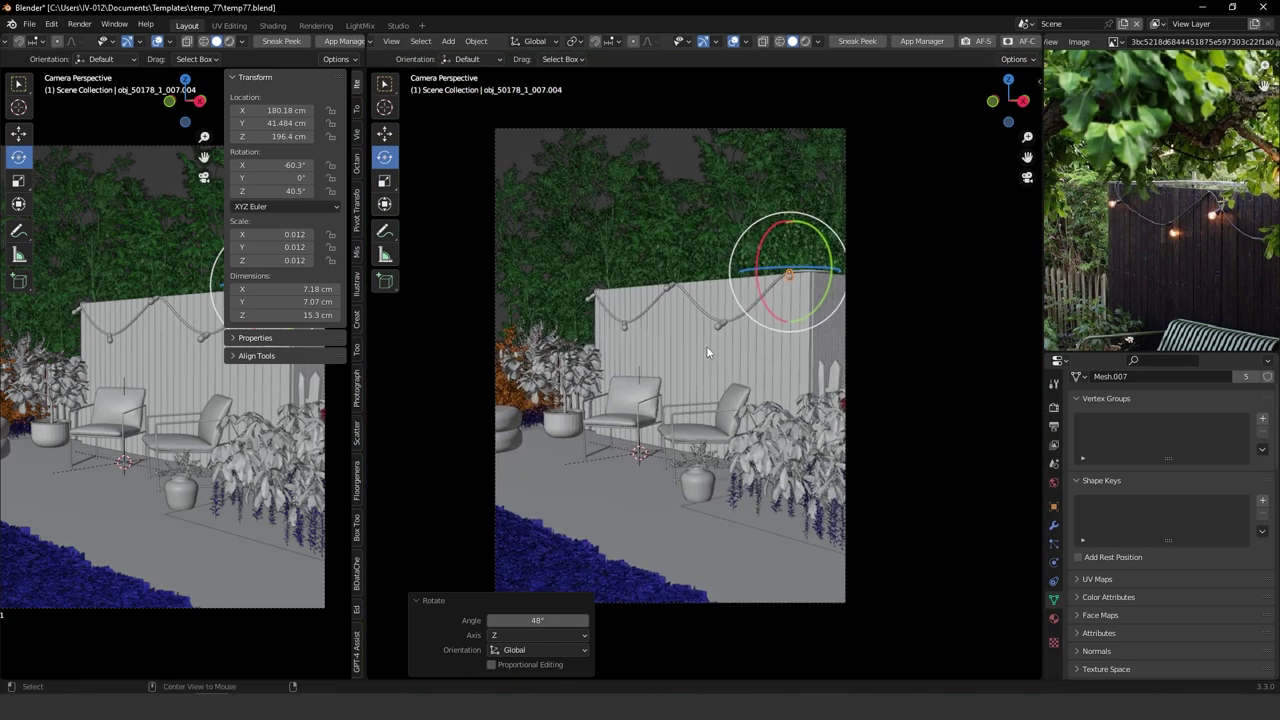
key(alt+h)
click(647, 353)
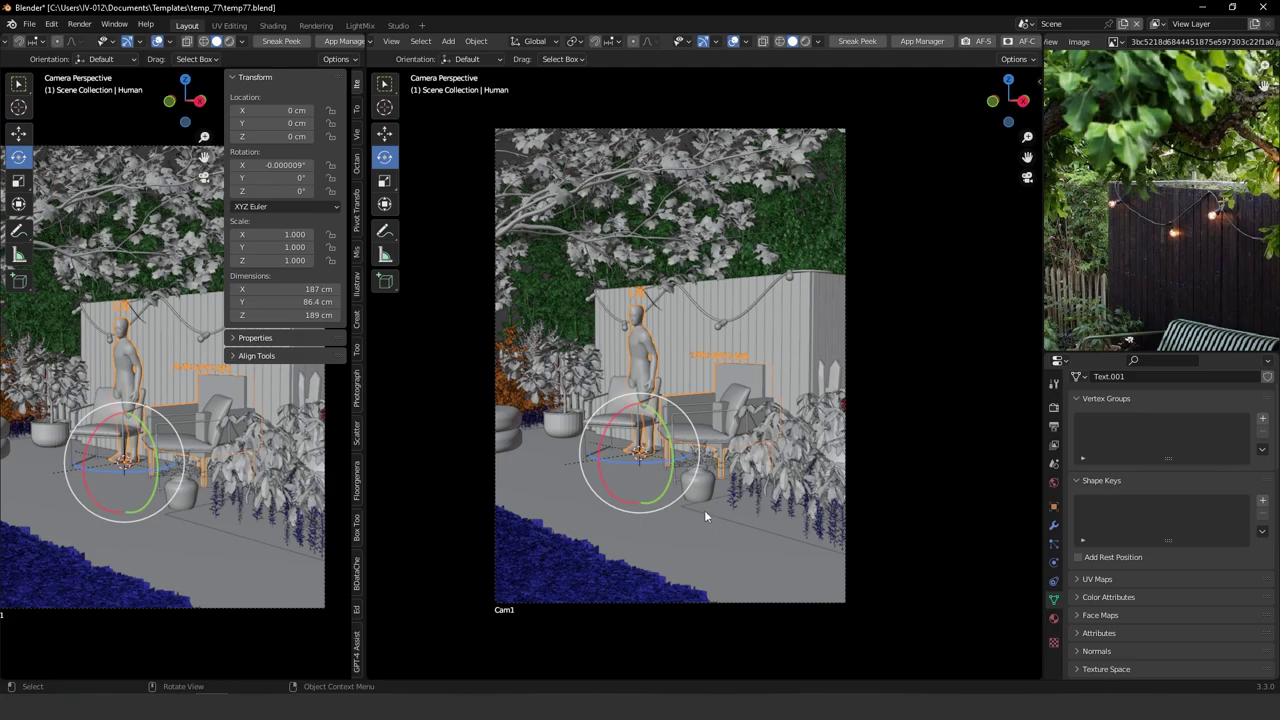
key(KP_Decimal)
middle_drag(643, 418, 790, 392)
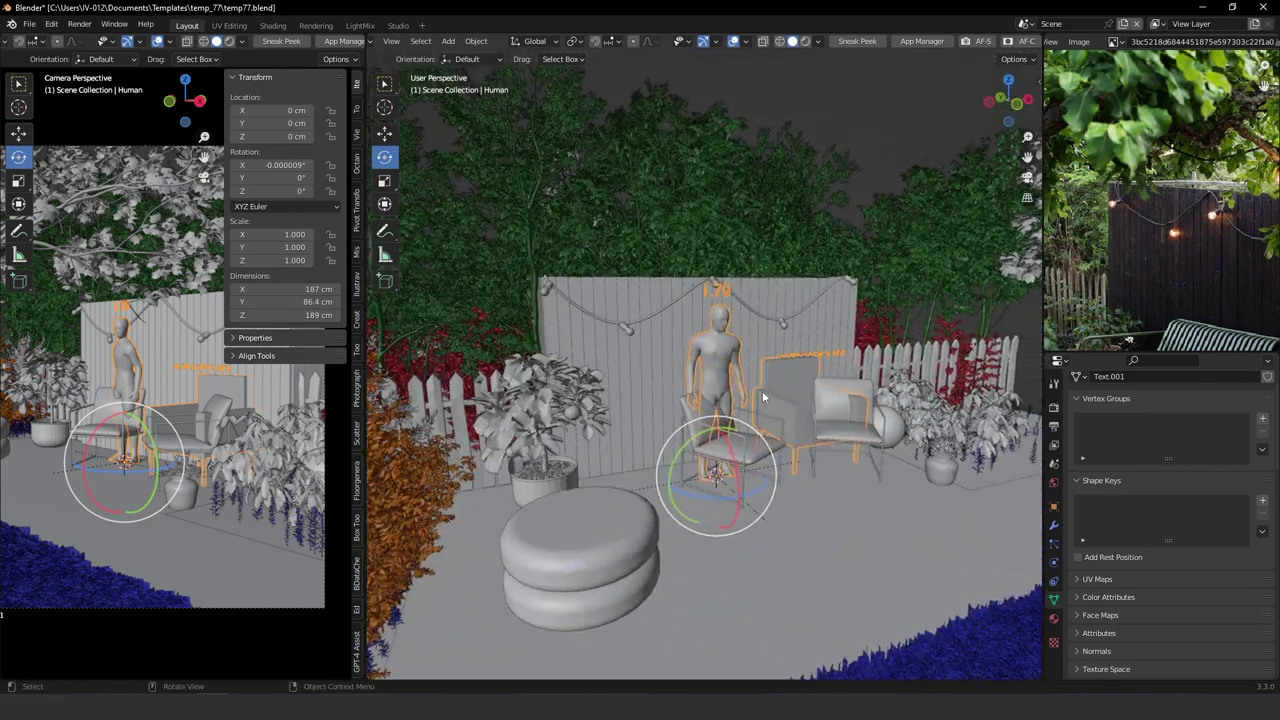
key(Delete)
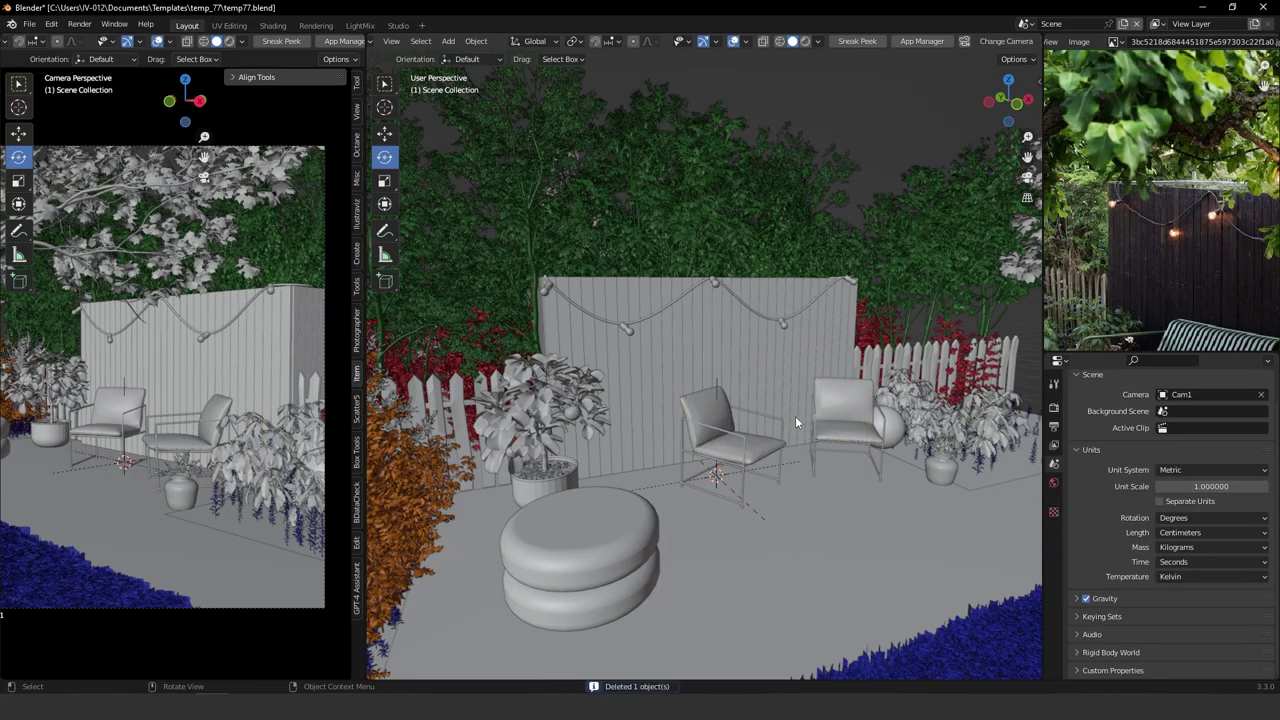
Delete the AM260_026_Plant_B plant from the cluster beside the small pot near the picket fence.
middle_drag(897, 438, 968, 442)
click(985, 447)
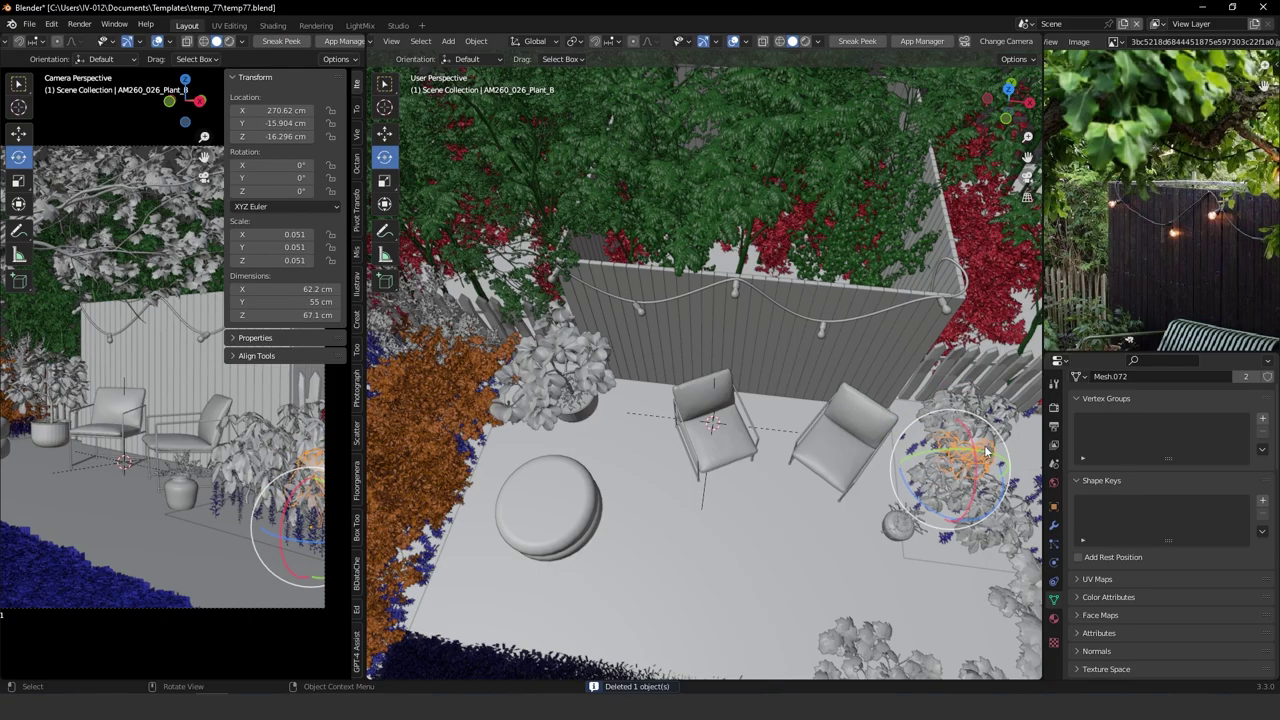
middle_drag(985, 447, 731, 366)
key(Delete)
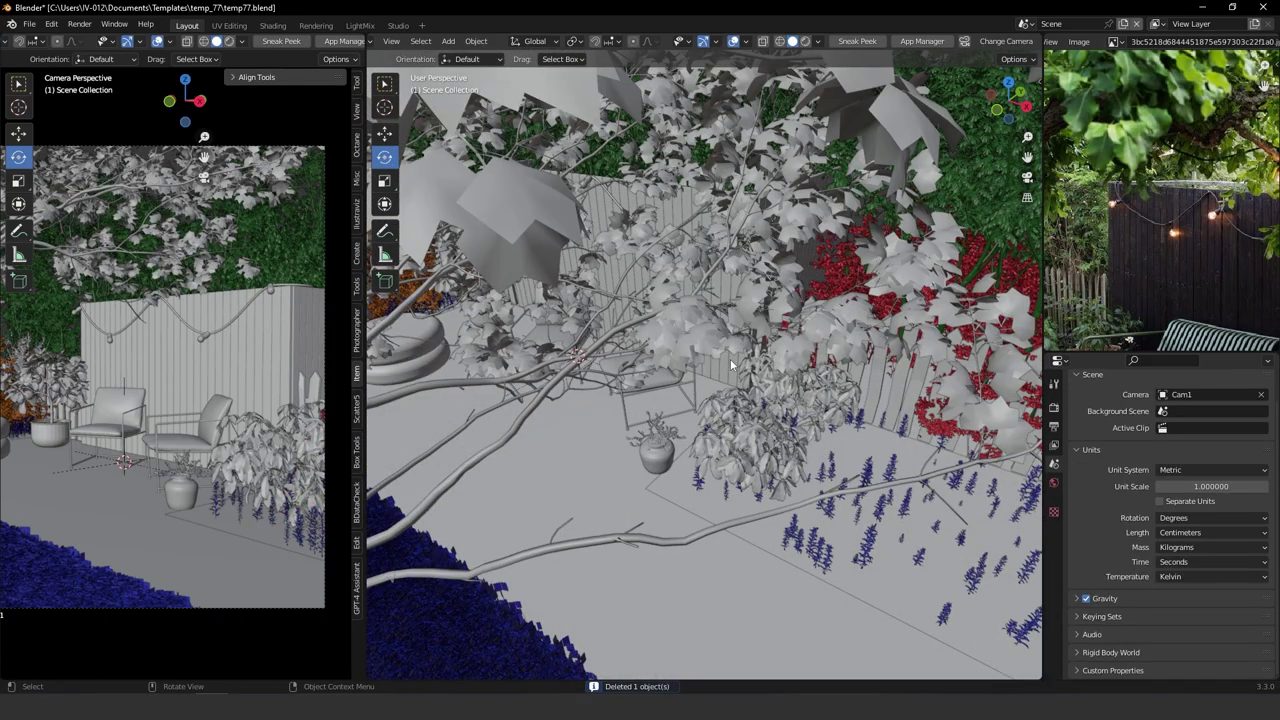
Show the full Cam1 frame in both viewports, widening the narrower viewport and hiding its toolbar.
key(KP_0)
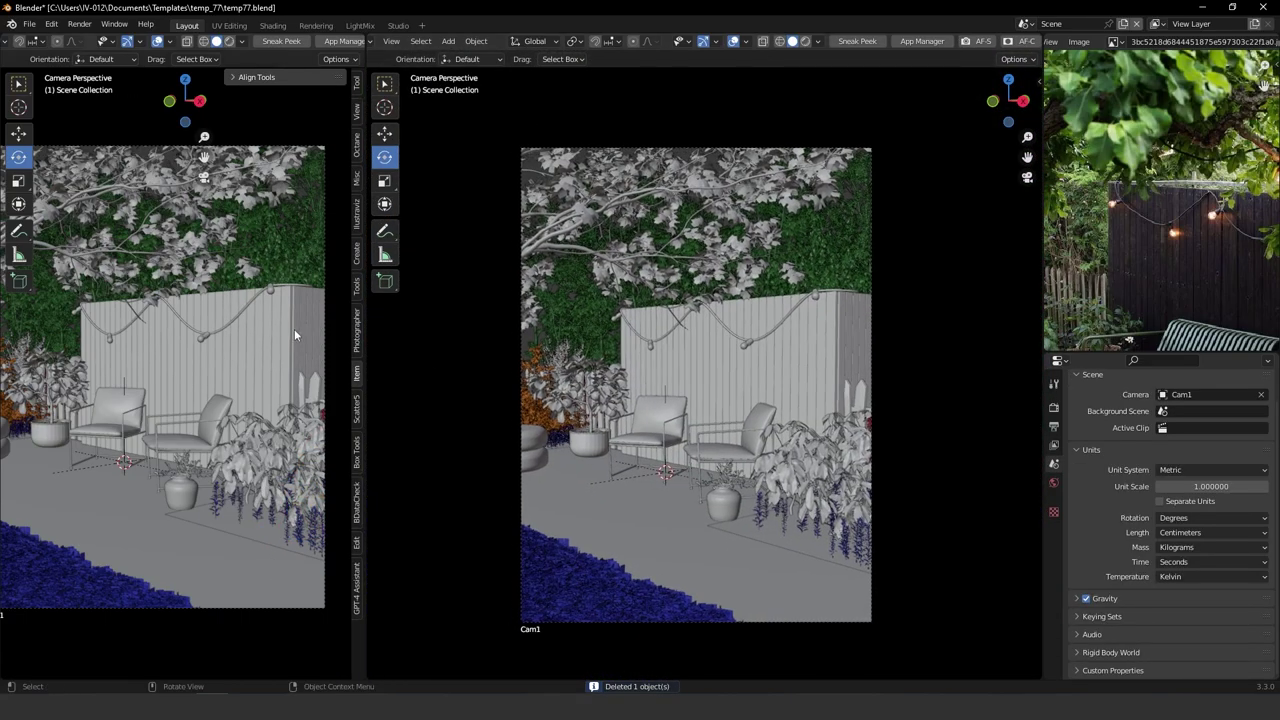
key(t)
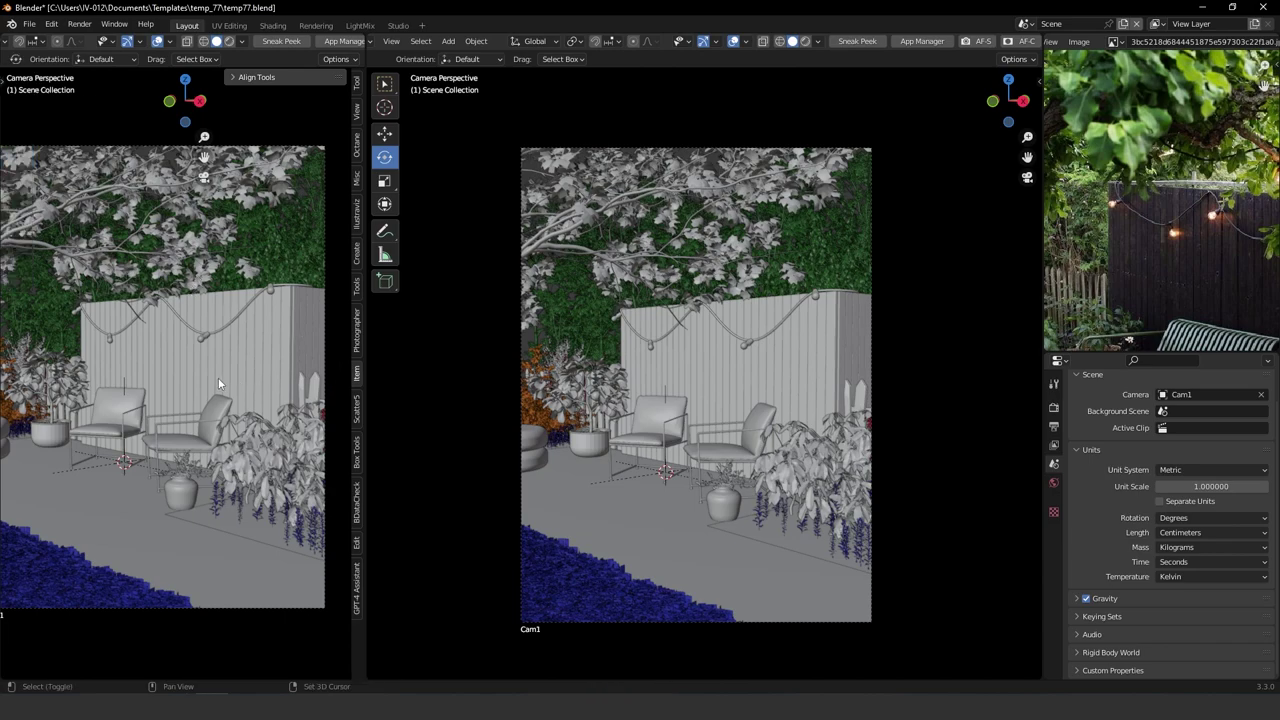
key(Home)
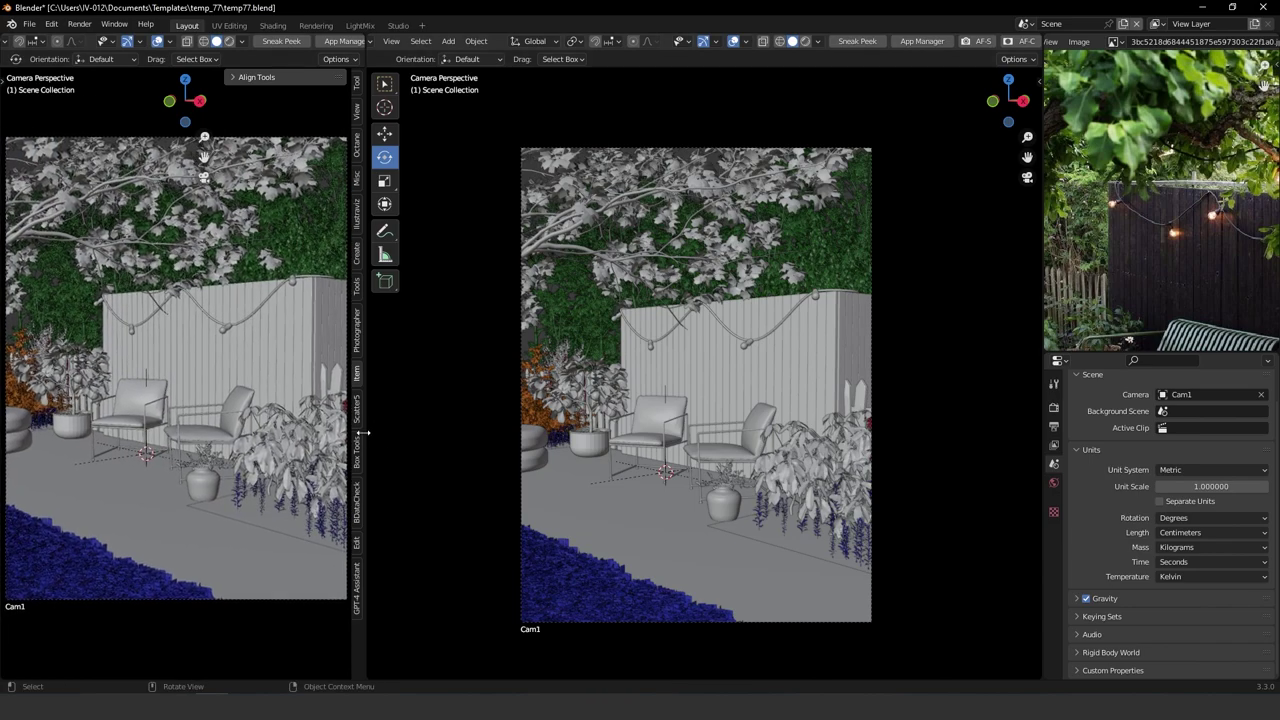
drag(366, 432, 534, 403)
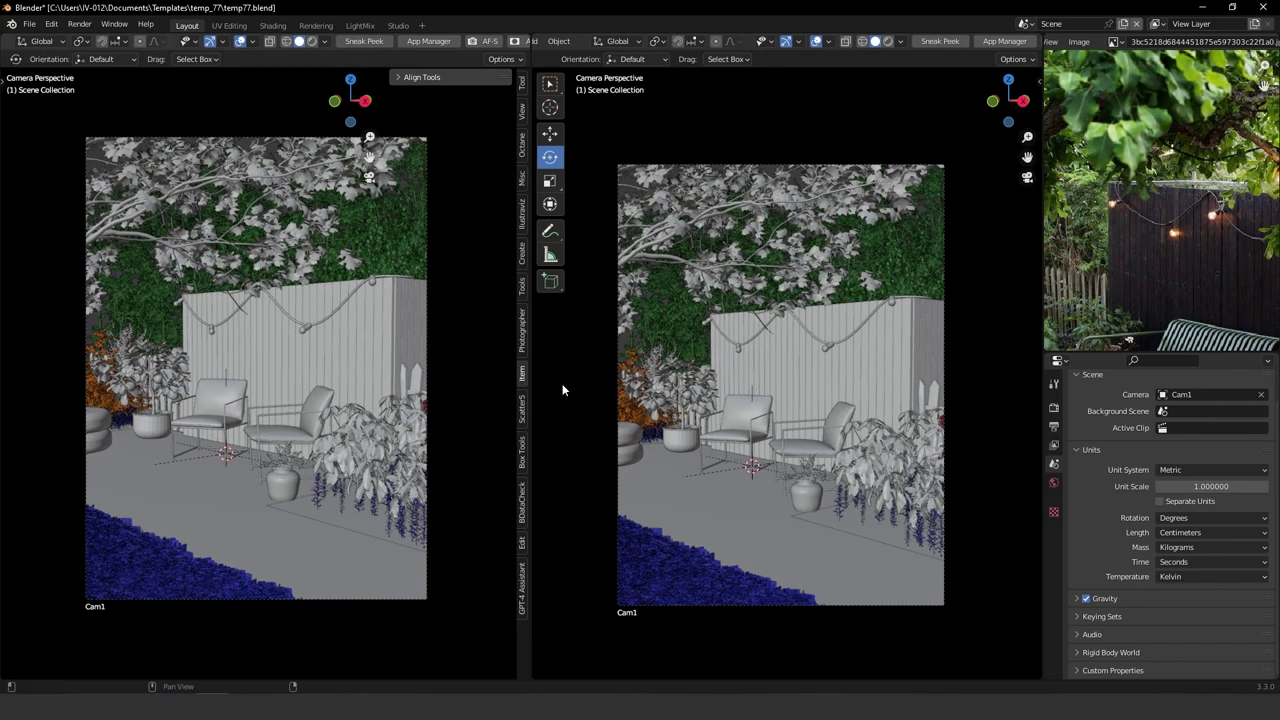
key(Home)
key(Home)
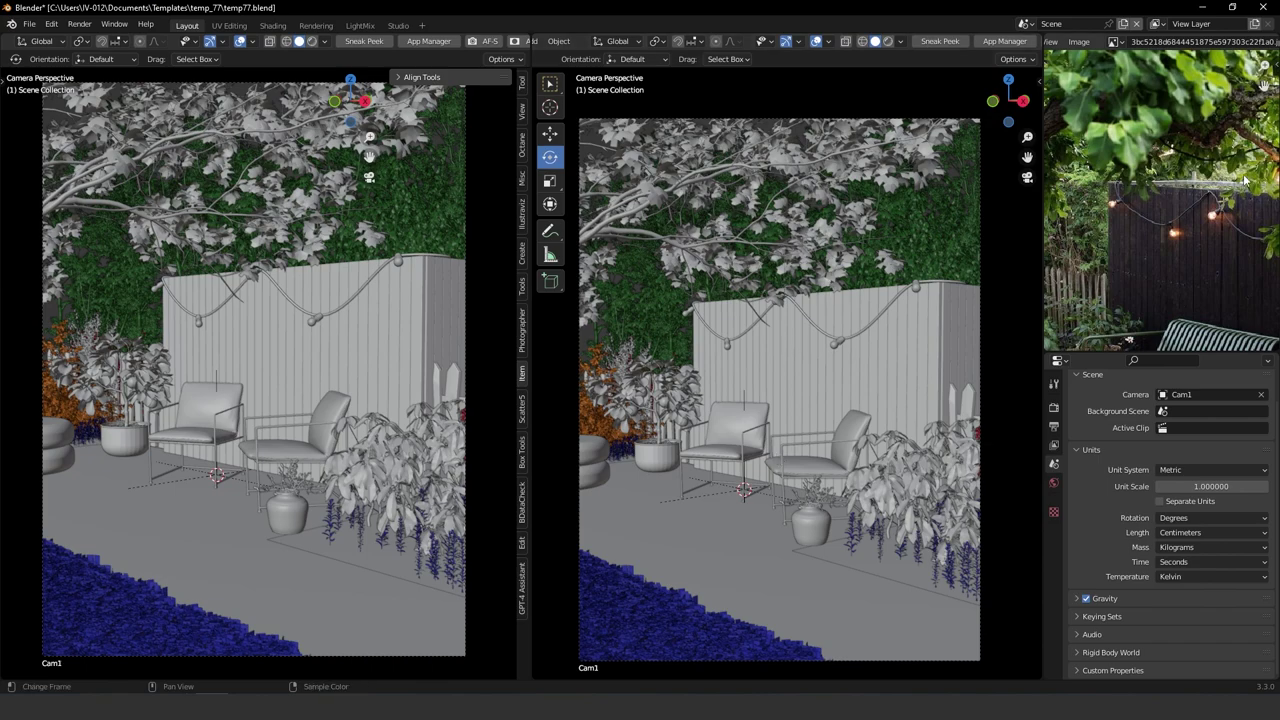
Fit the whole reference photo in view, and select Cam1 with its transform values shown in the viewport beside the photo.
ctrl+middle_drag(1208, 184, 1167, 262)
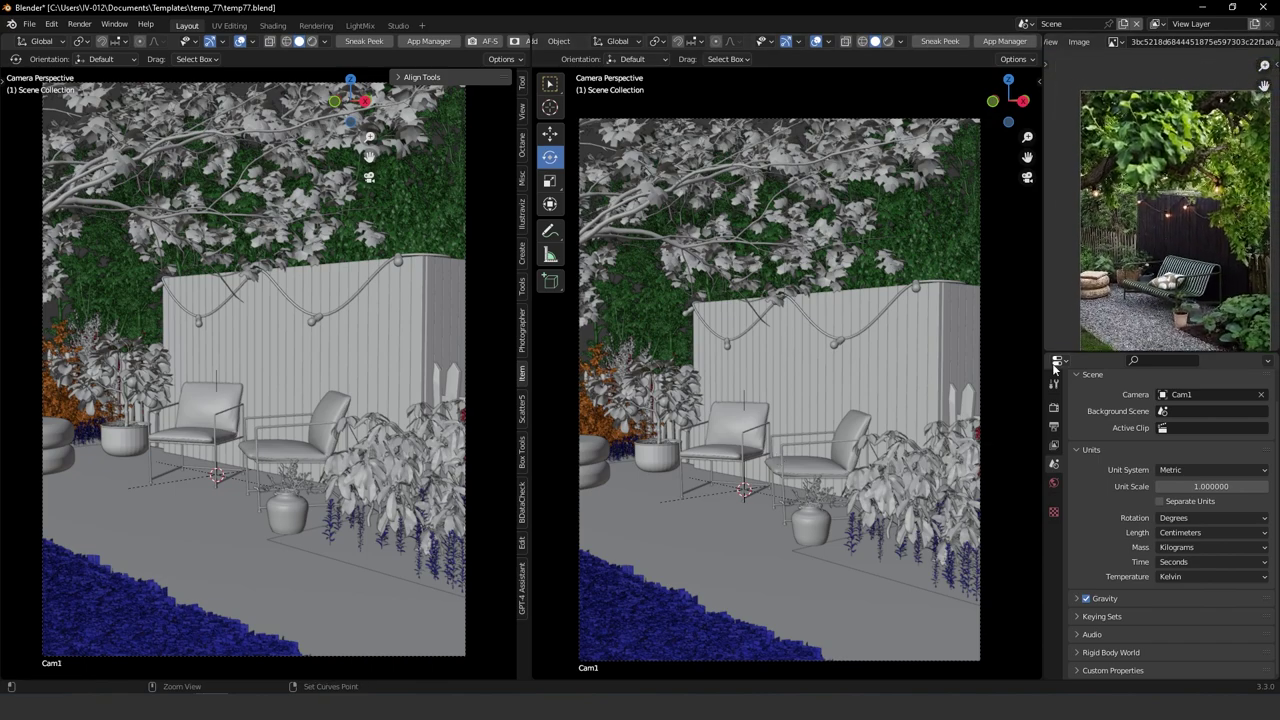
click(845, 123)
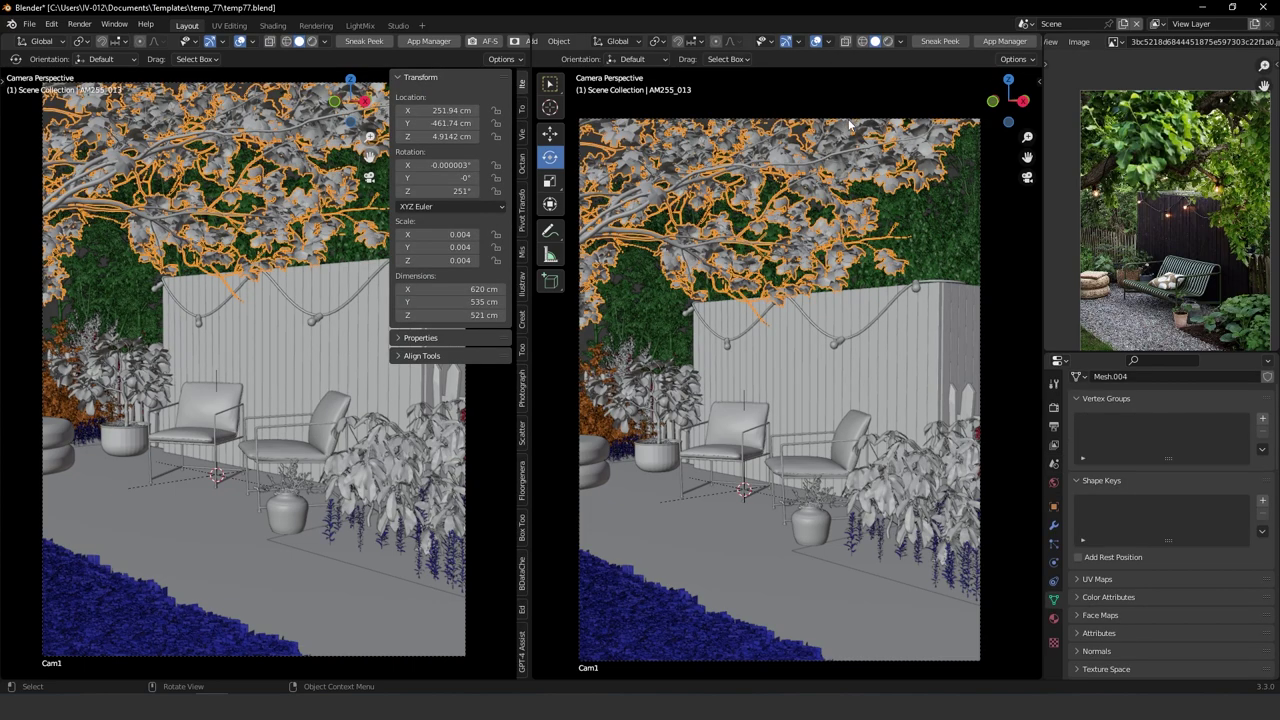
click(848, 123)
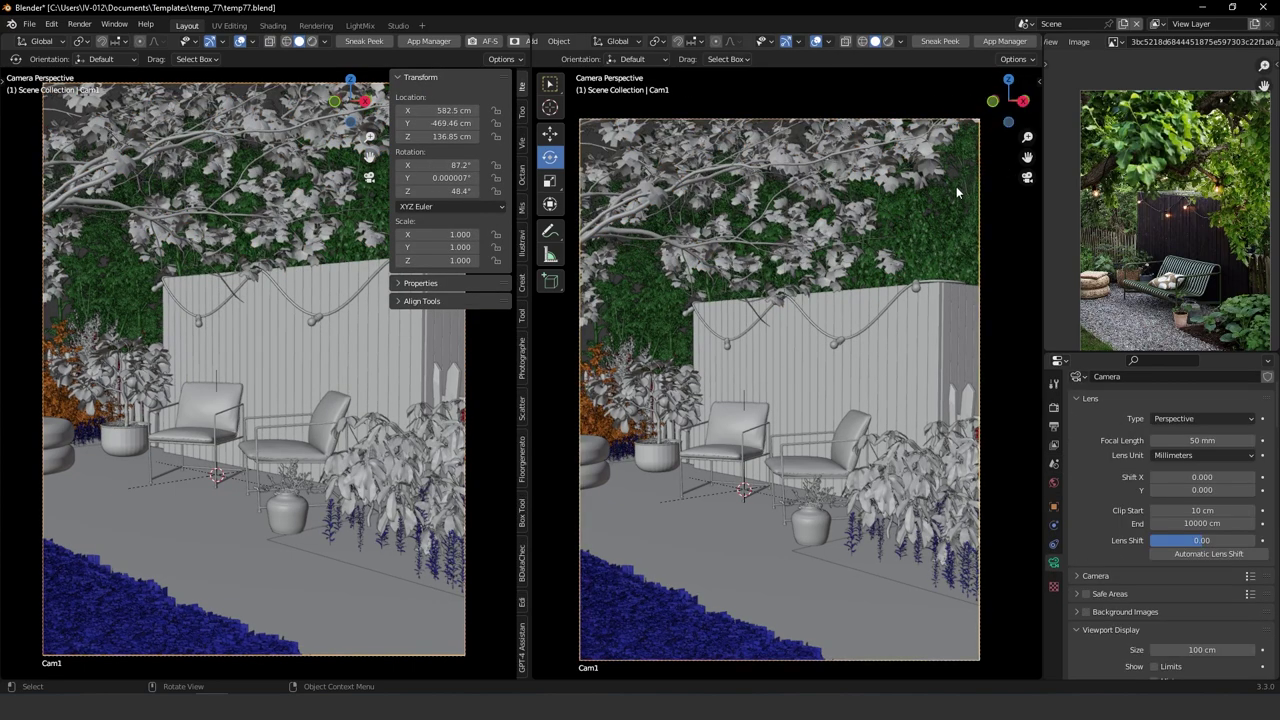
key(n)
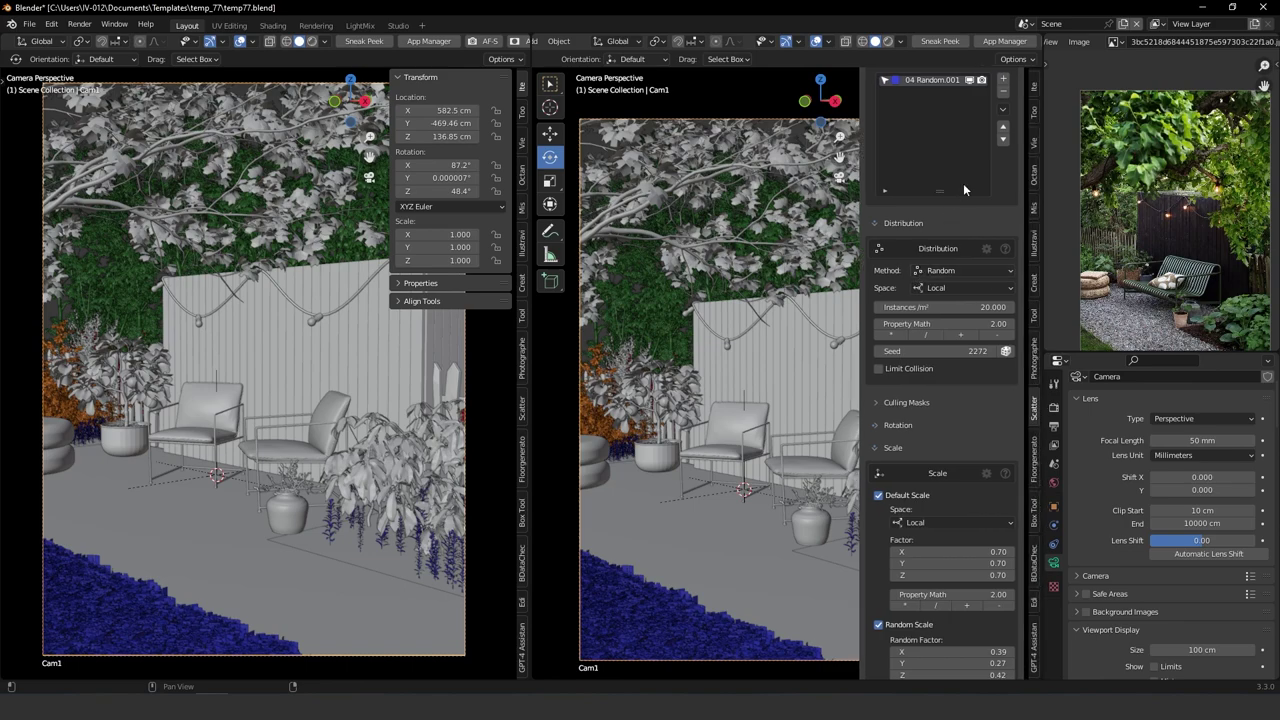
click(1035, 146)
click(1035, 94)
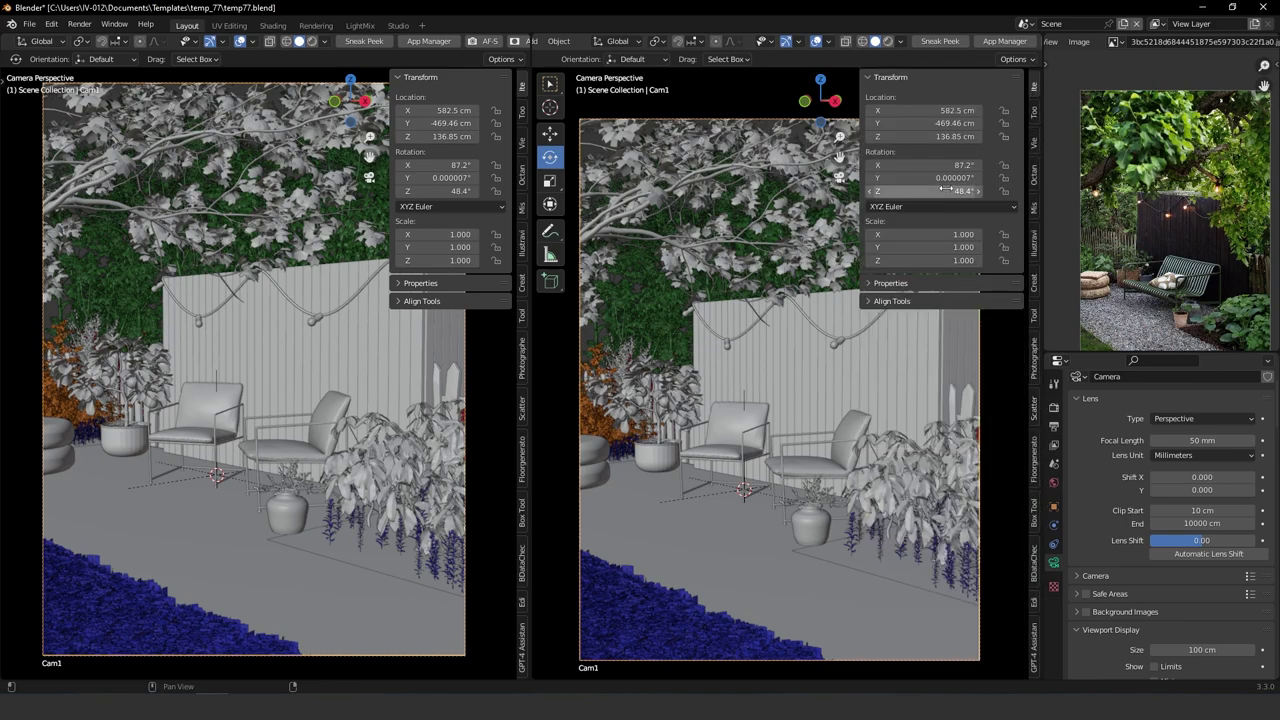
Raise Cam1 to a Z location of 154.65 cm and tilt it down to an X rotation of 84.9°.
drag(944, 137, 1061, 122)
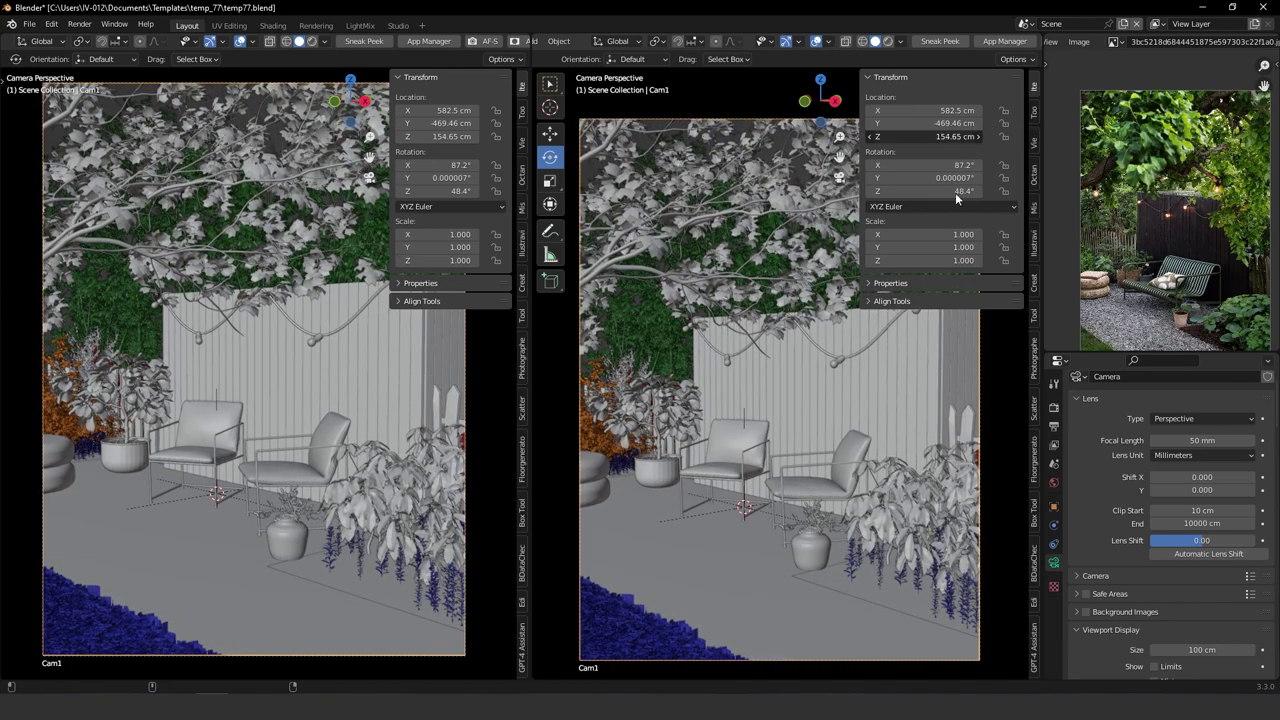
drag(945, 166, 915, 157)
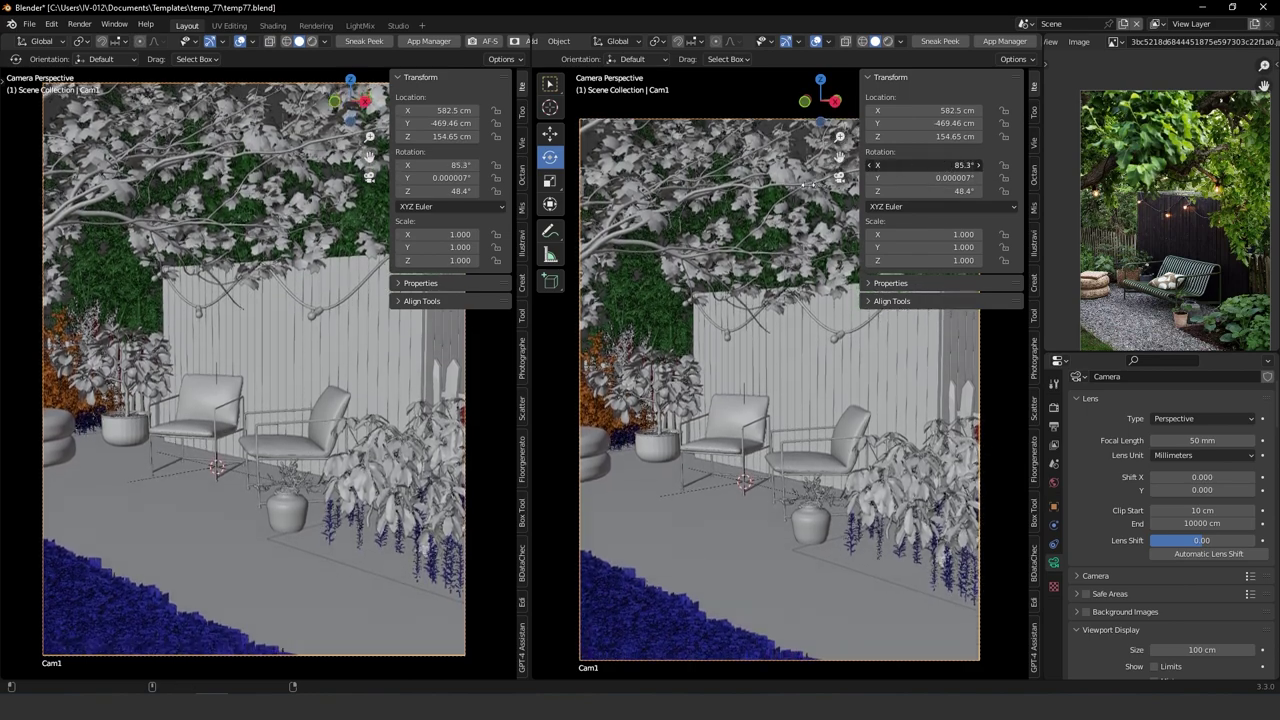
drag(810, 185, 783, 188)
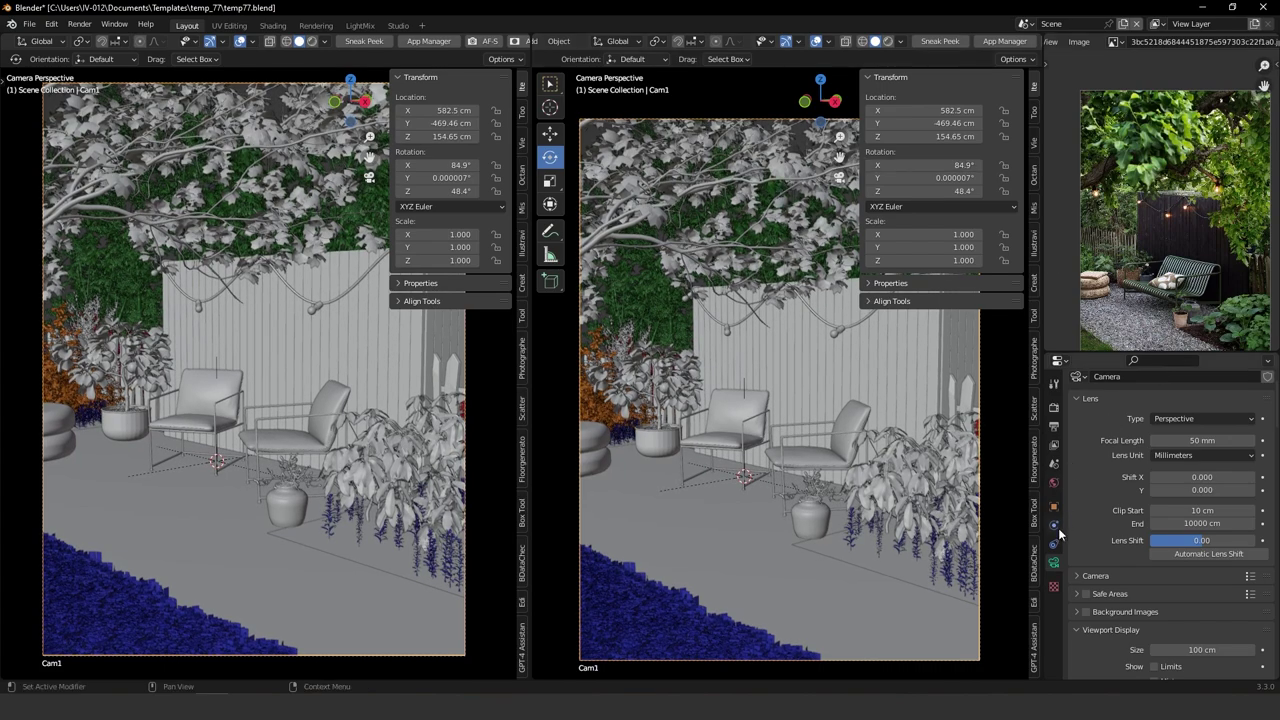
Turn on the Thirds composition guide in Cam1's viewport display settings.
scroll(1124, 430, down, 5)
middle_drag(1125, 482, 1127, 395)
middle_drag(1127, 541, 1110, 647)
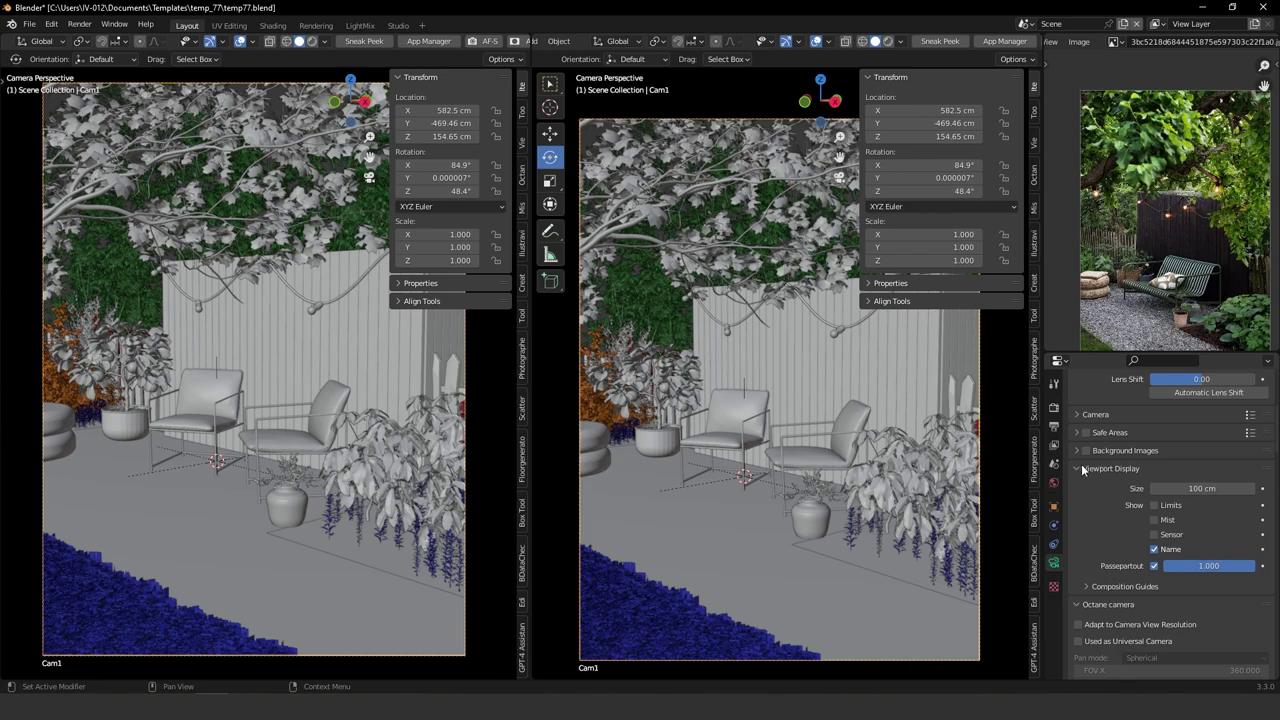
click(1073, 466)
click(1076, 468)
click(1107, 588)
scroll(1107, 570, down, 2)
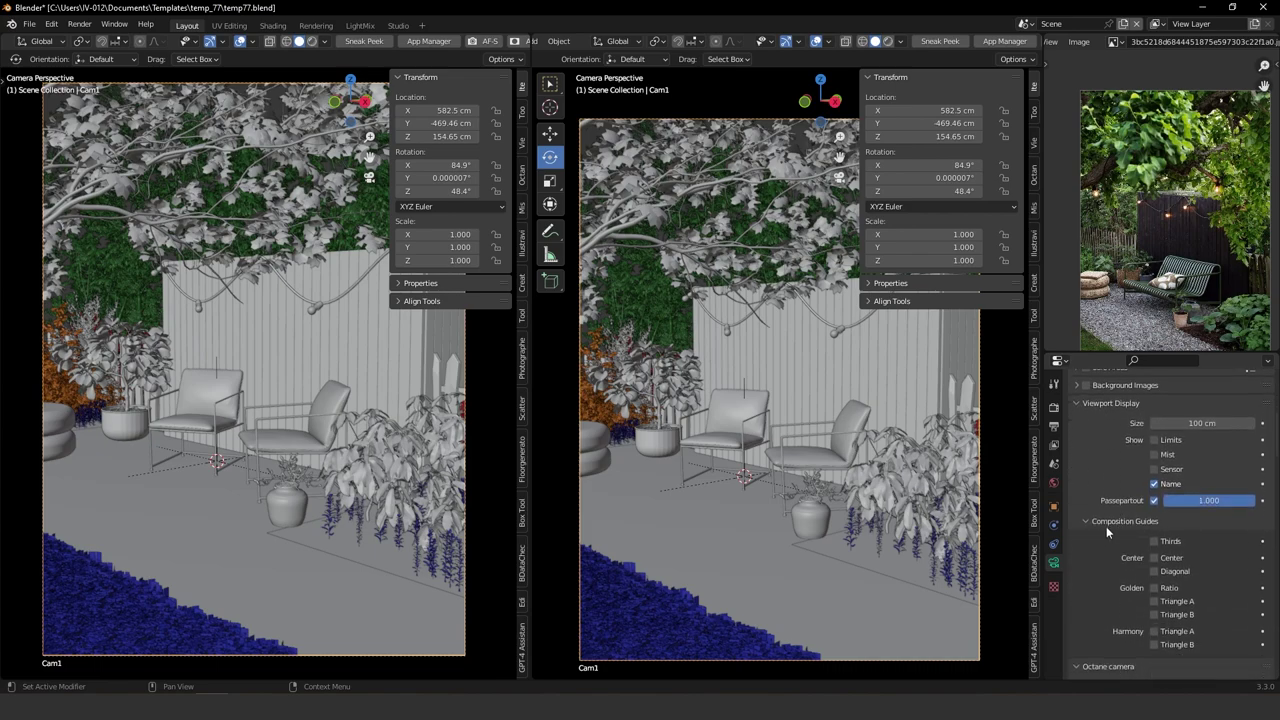
click(1155, 542)
Set Cam1's Shift Y to 0.055 and its X location to 571.3 cm, and hide the transform values beside the photo.
scroll(1090, 440, up, 5)
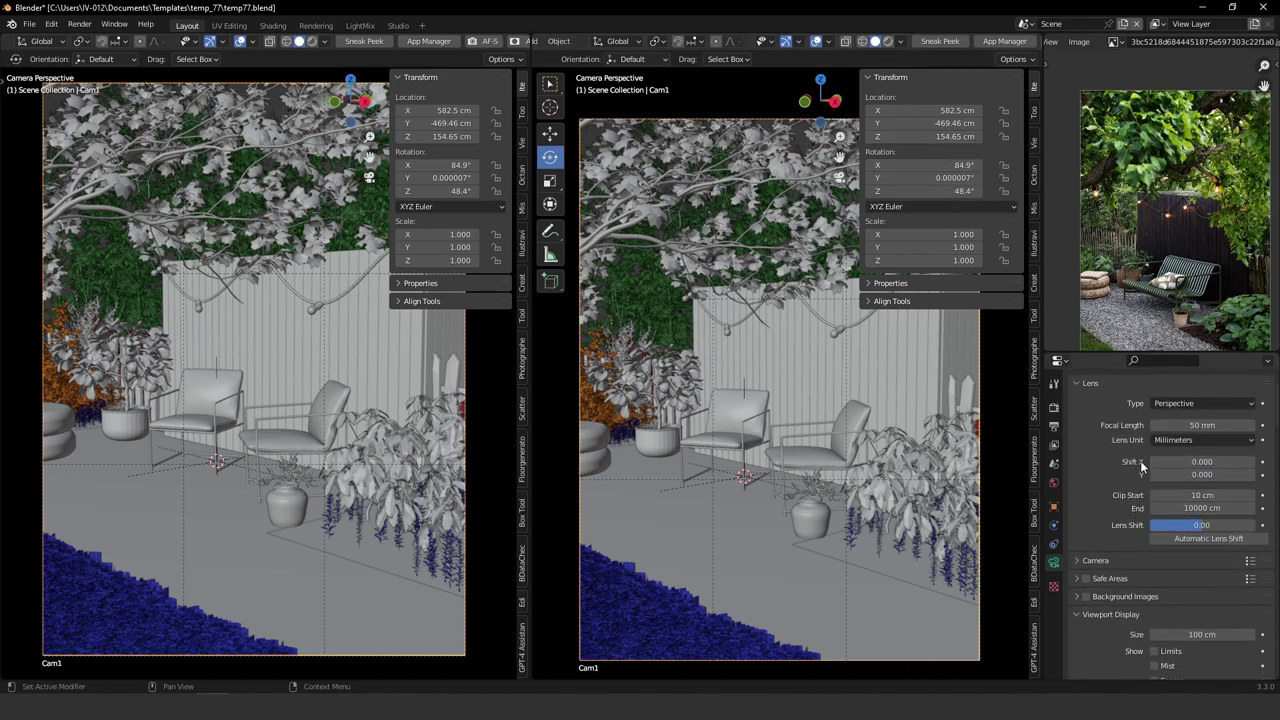
drag(1216, 459, 1243, 459)
key(ctrl+z)
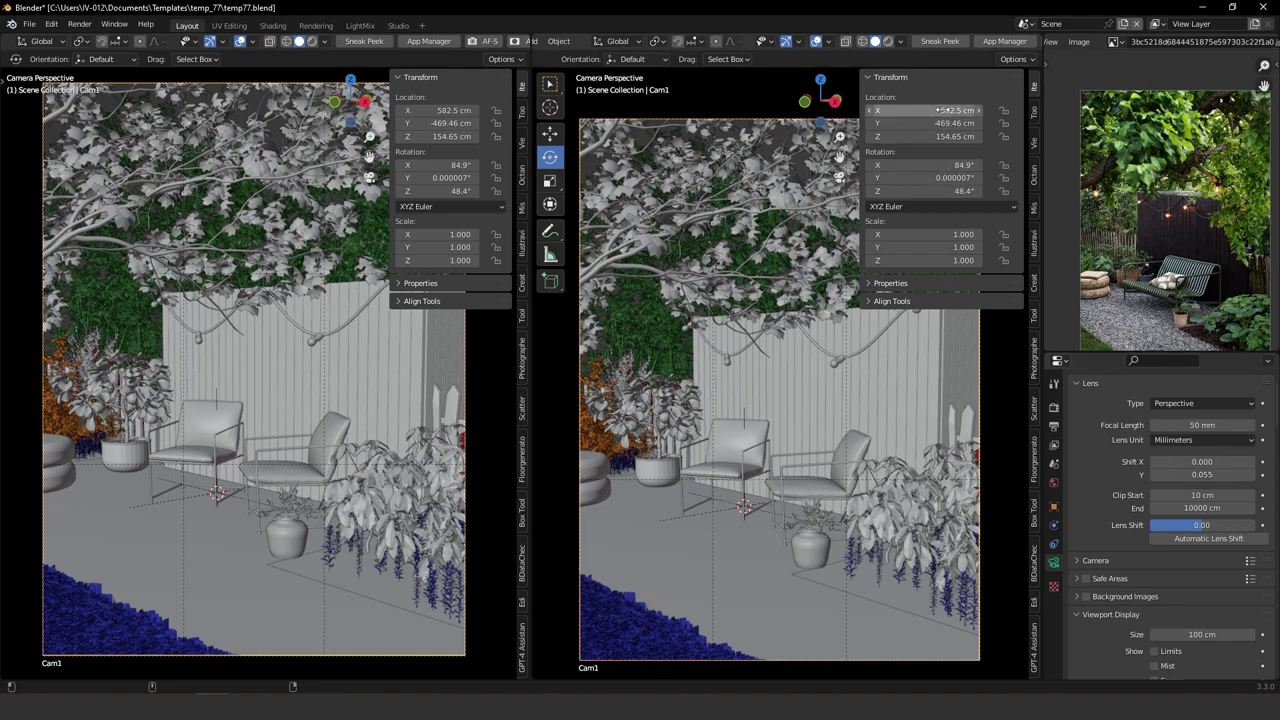
drag(940, 111, 860, 126)
key(n)
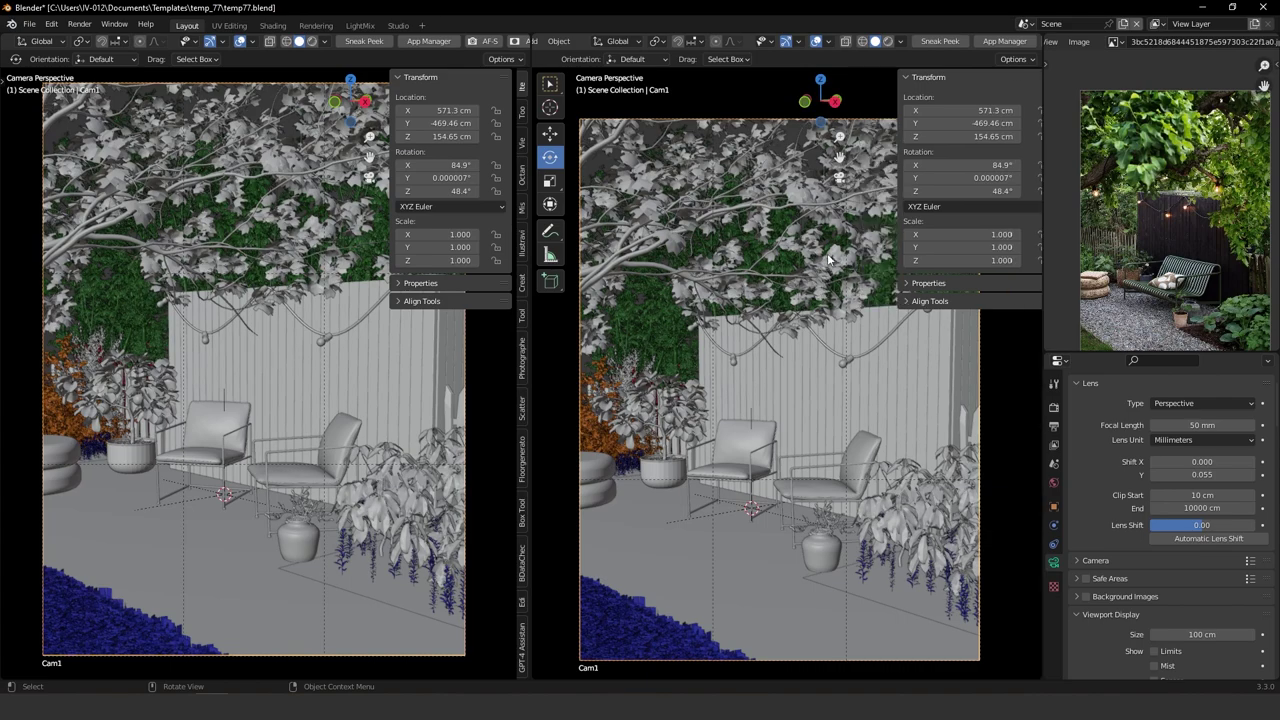